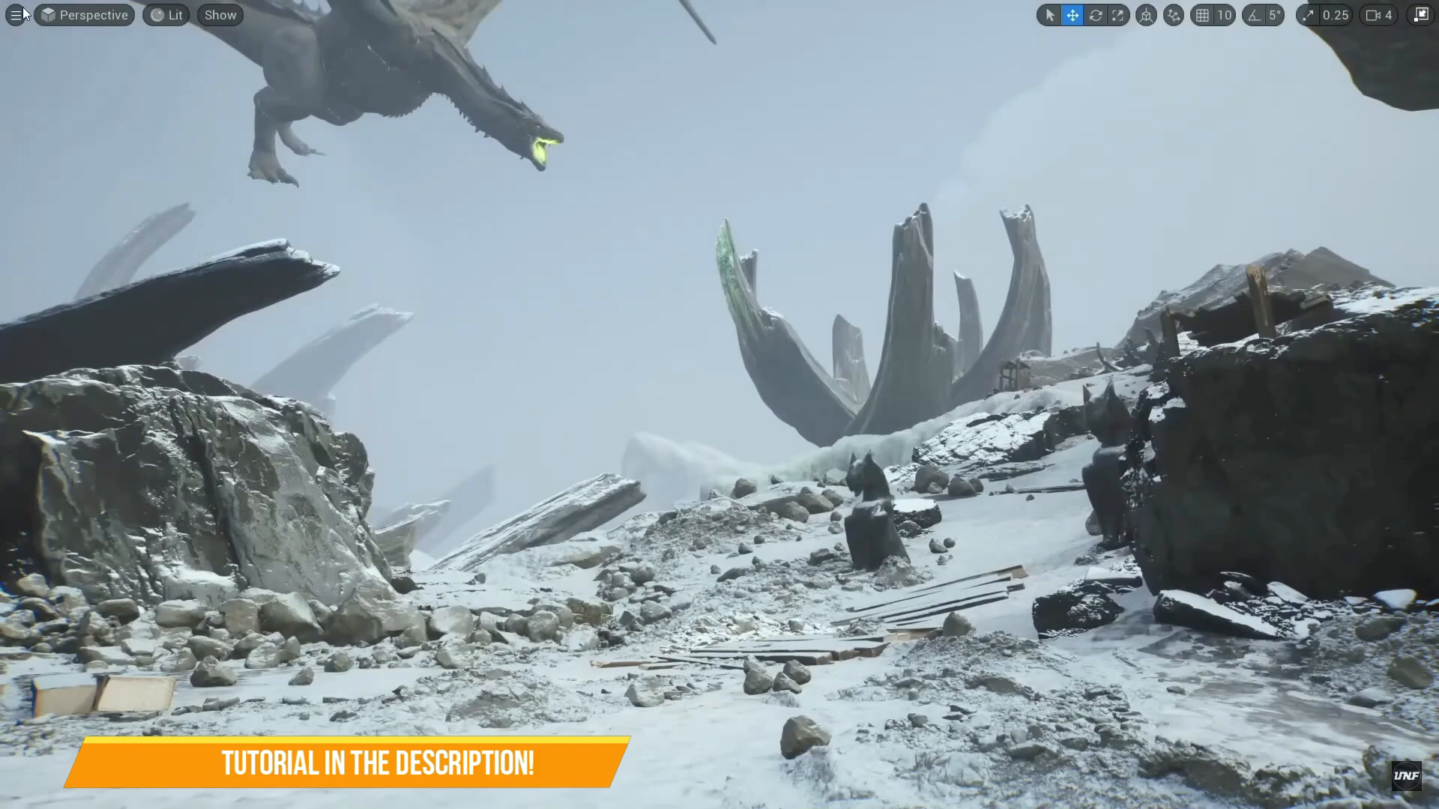
# - Raise the white balance temperature in the post process volume's color grading settings
pyautogui.click(16, 15)
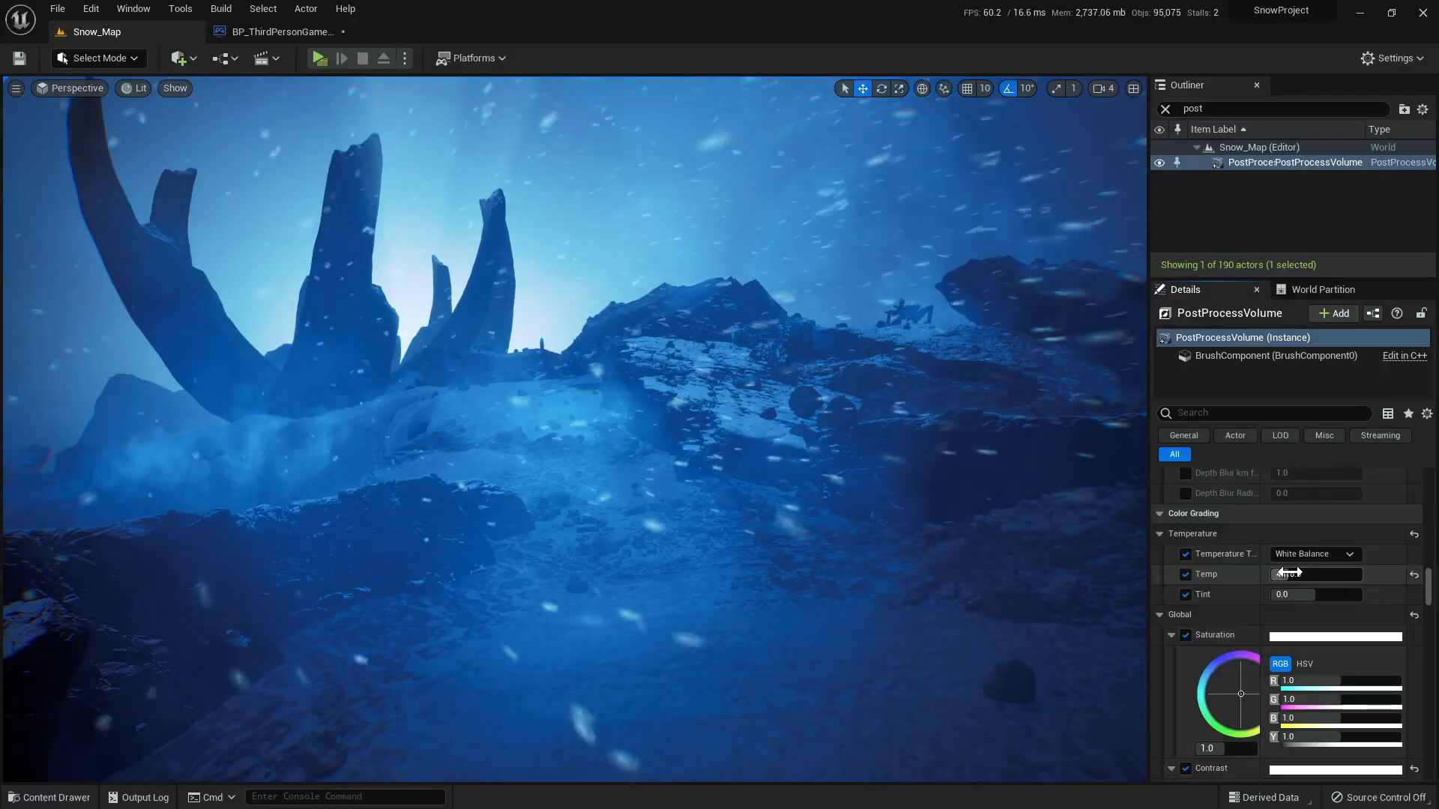
pyautogui.moveTo(1289, 573); pyautogui.dragTo(1331, 574)
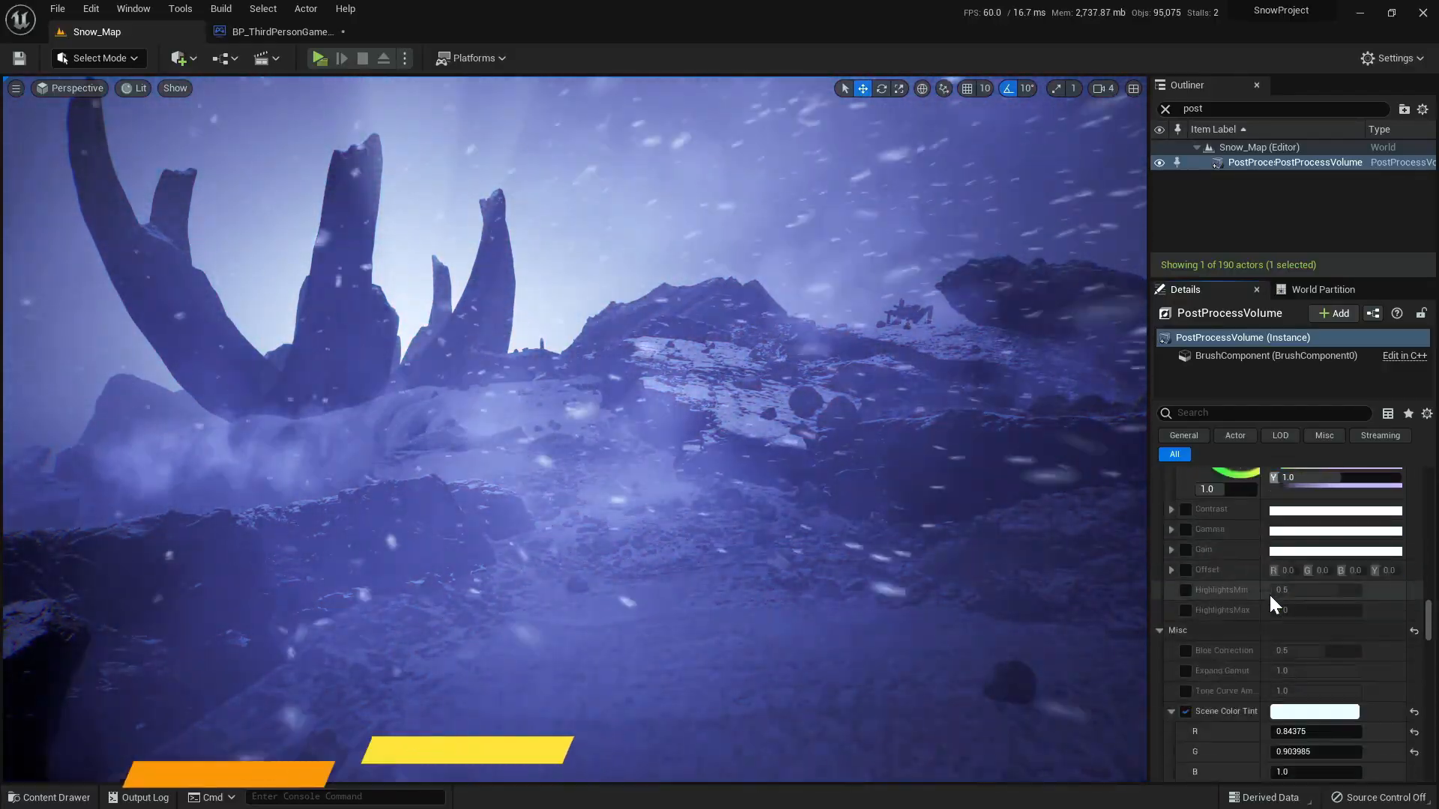
pyautogui.scroll(-3, 1270, 594)
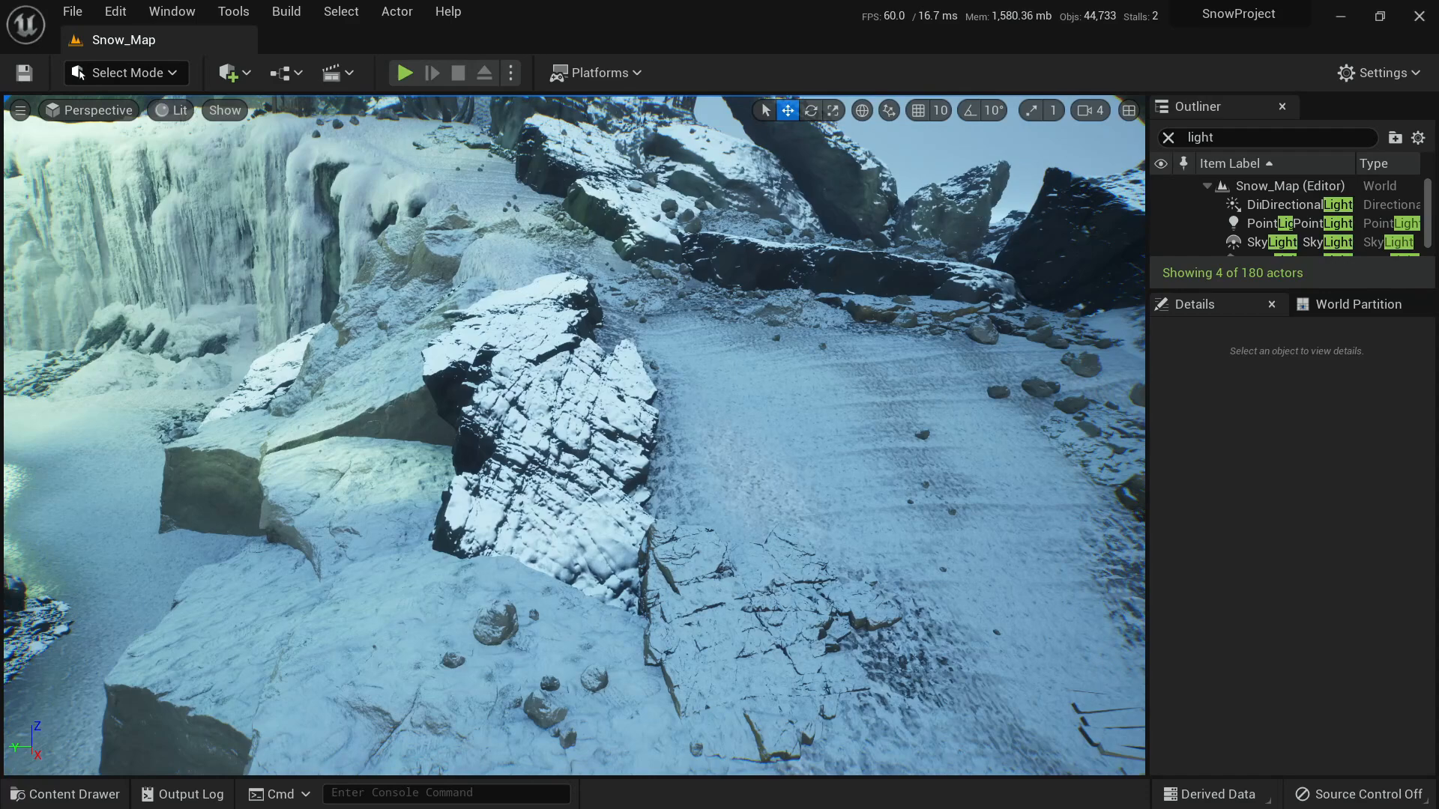
# - Examine the snowy landscape from several angles, including the frozen waterfall, the rocky slopes and the giant tusks
pyautogui.moveTo(574, 434); pyautogui.dragTo(555, 353, button='right')
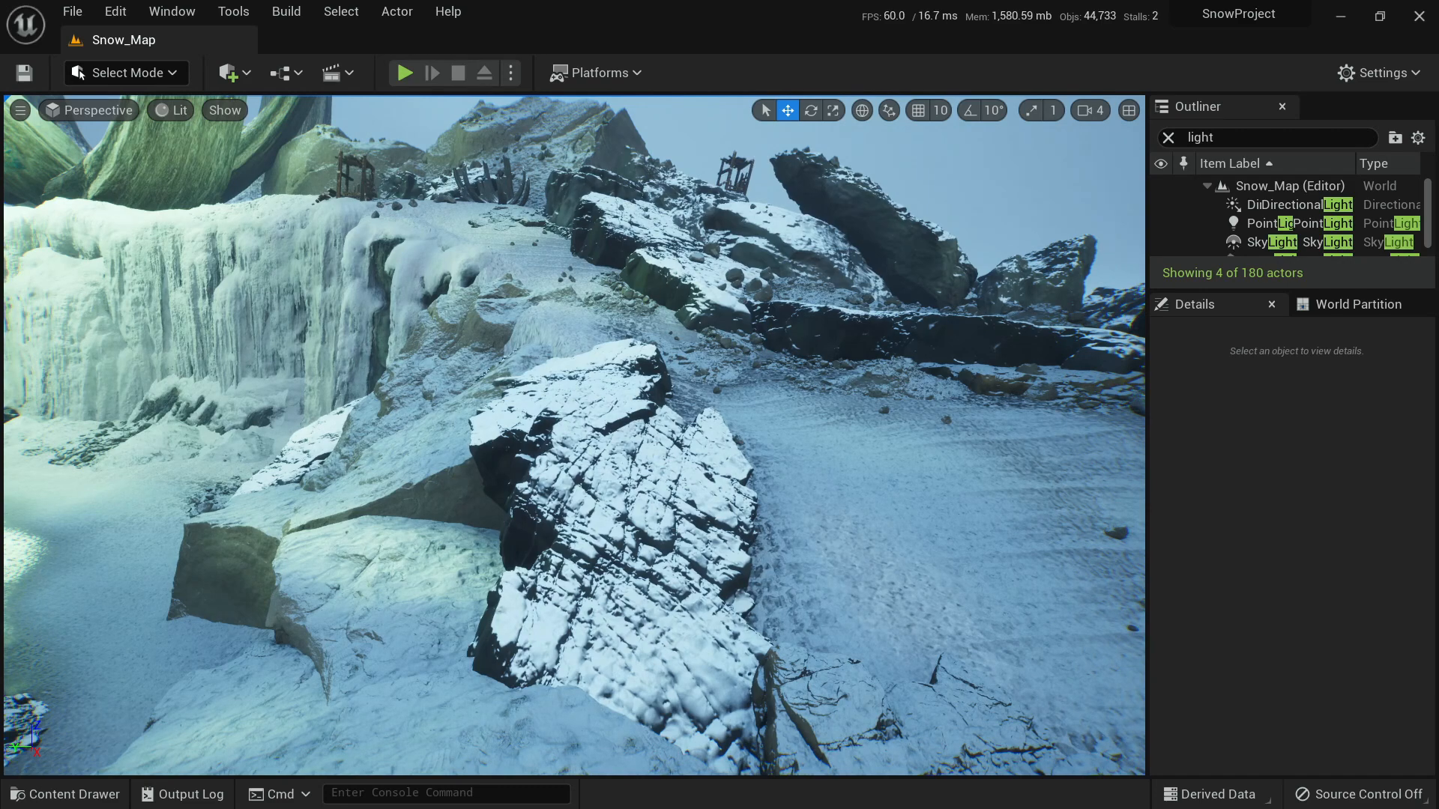
pyautogui.moveTo(574, 435); pyautogui.dragTo(558, 409, button='right')
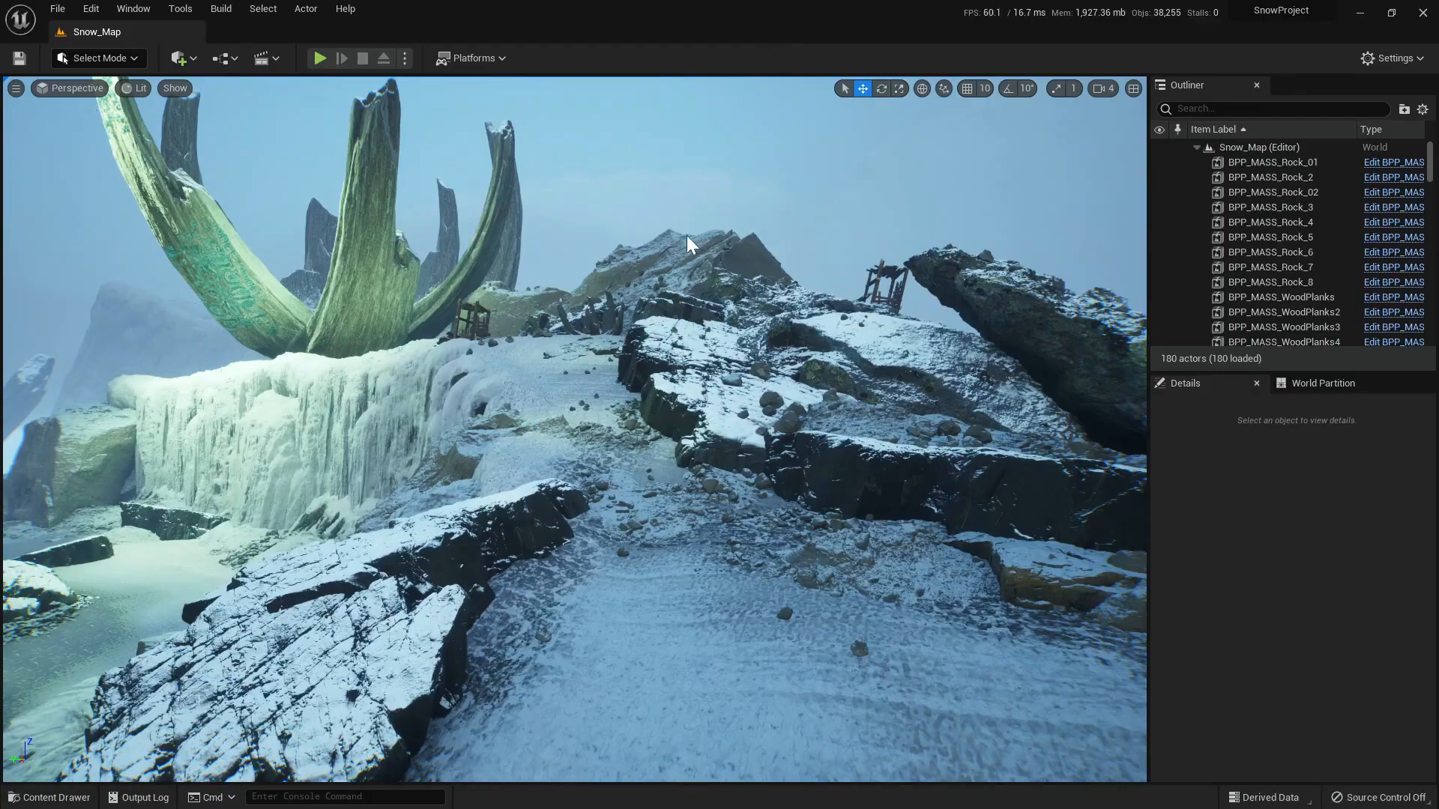
pyautogui.press('w')
pyautogui.moveTo(520, 587); pyautogui.dragTo(662, 457, button='right')
pyautogui.press('w')
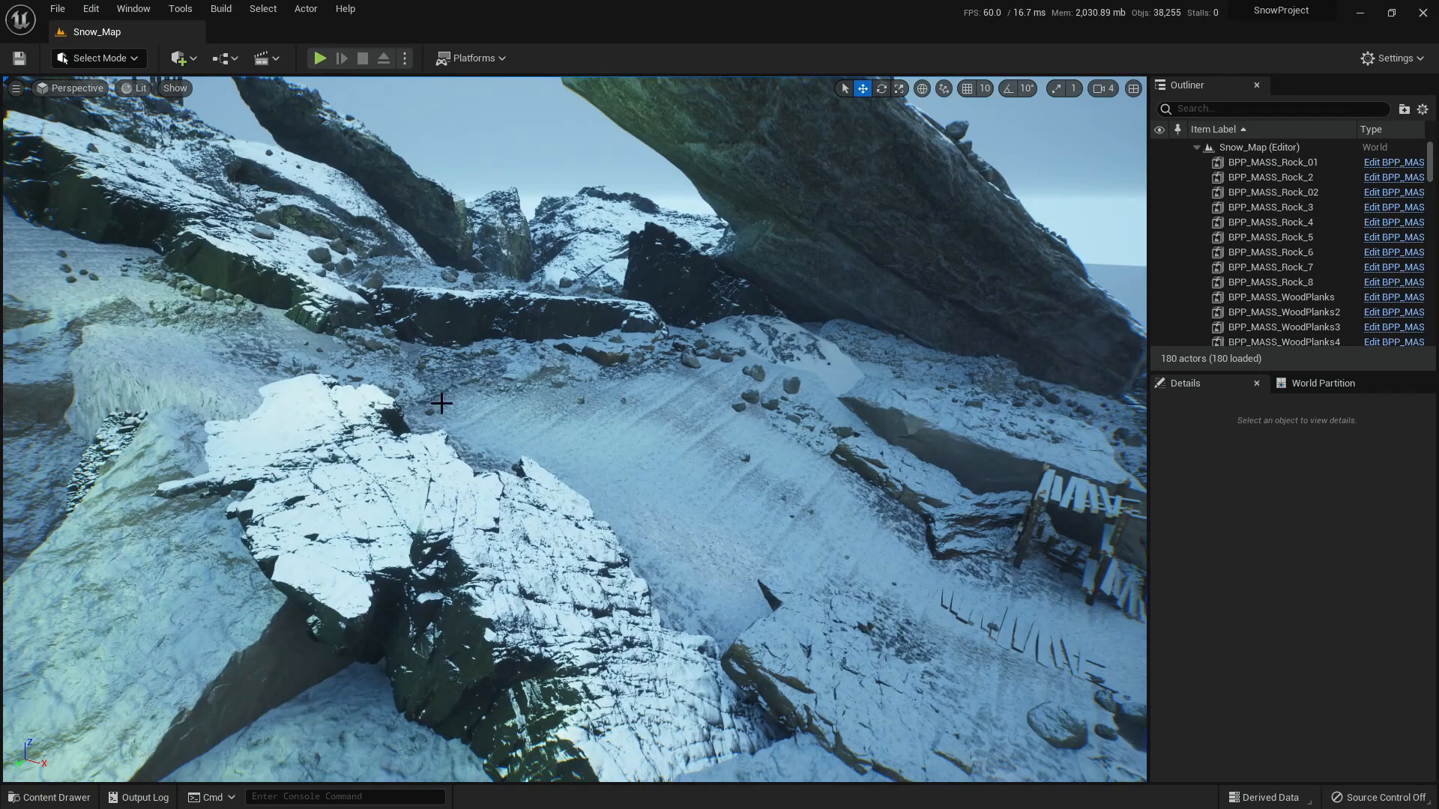
pyautogui.moveTo(605, 398); pyautogui.dragTo(521, 426, button='right')
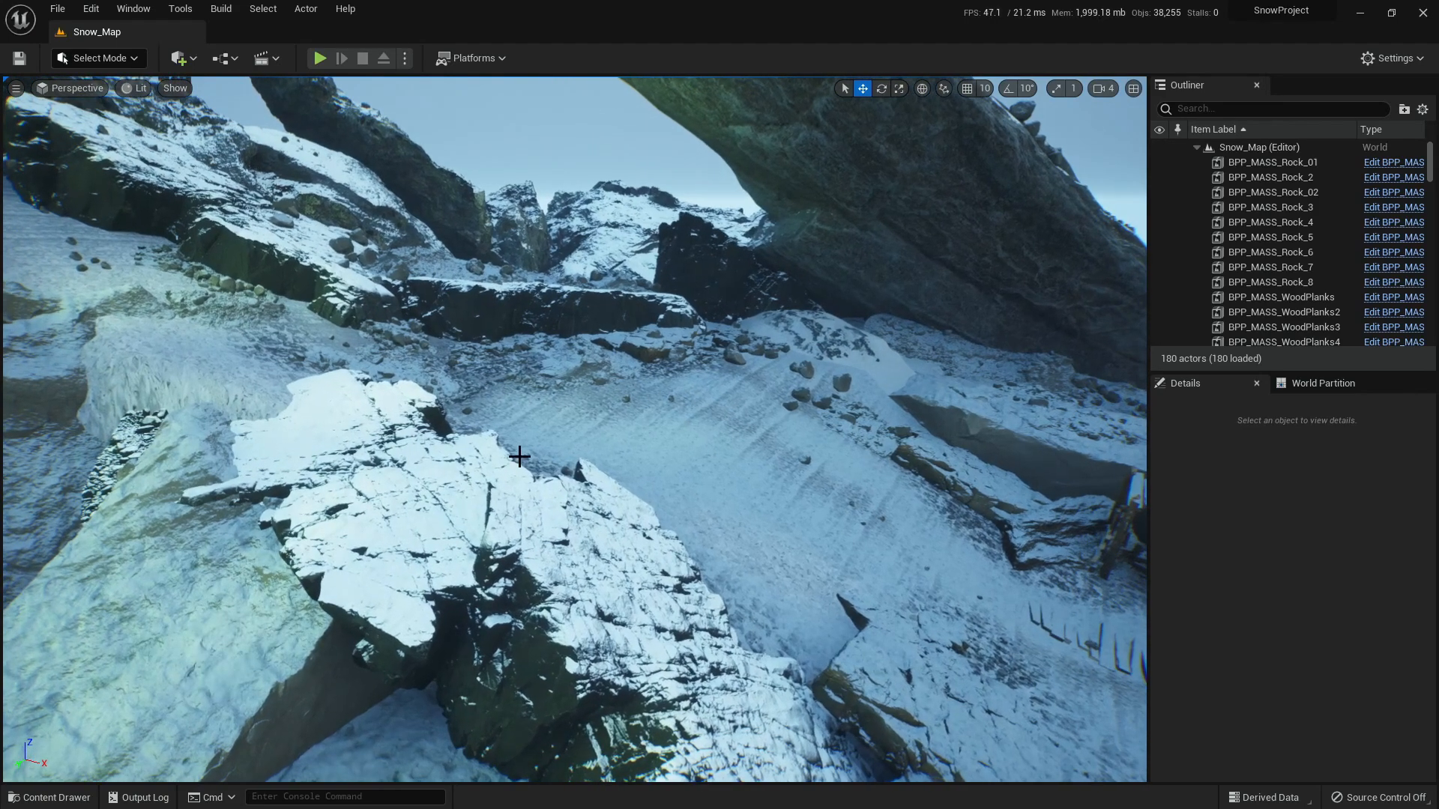
pyautogui.press('w')
pyautogui.moveTo(690, 410); pyautogui.dragTo(712, 325, button='right')
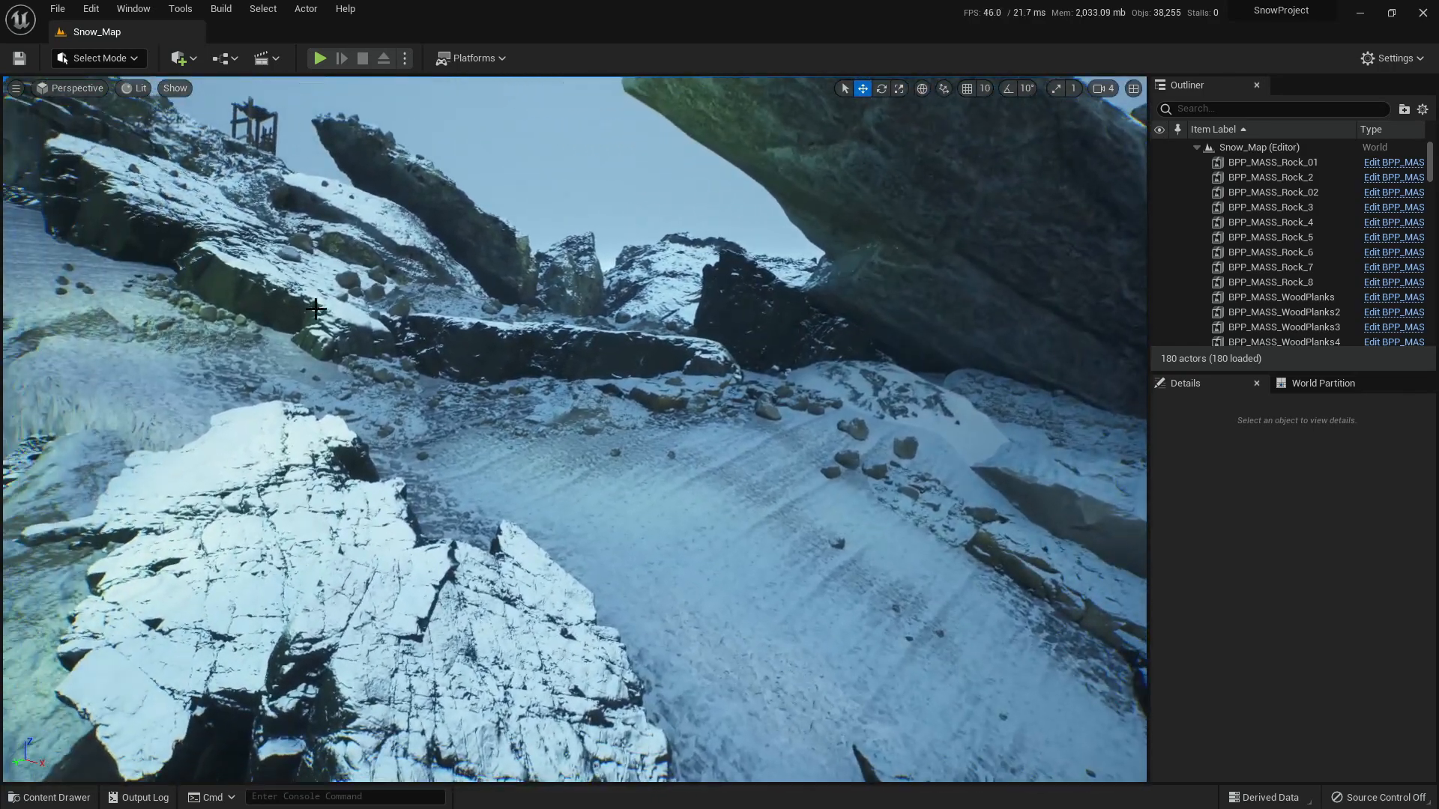
pyautogui.moveTo(633, 452); pyautogui.dragTo(315, 408, button='right')
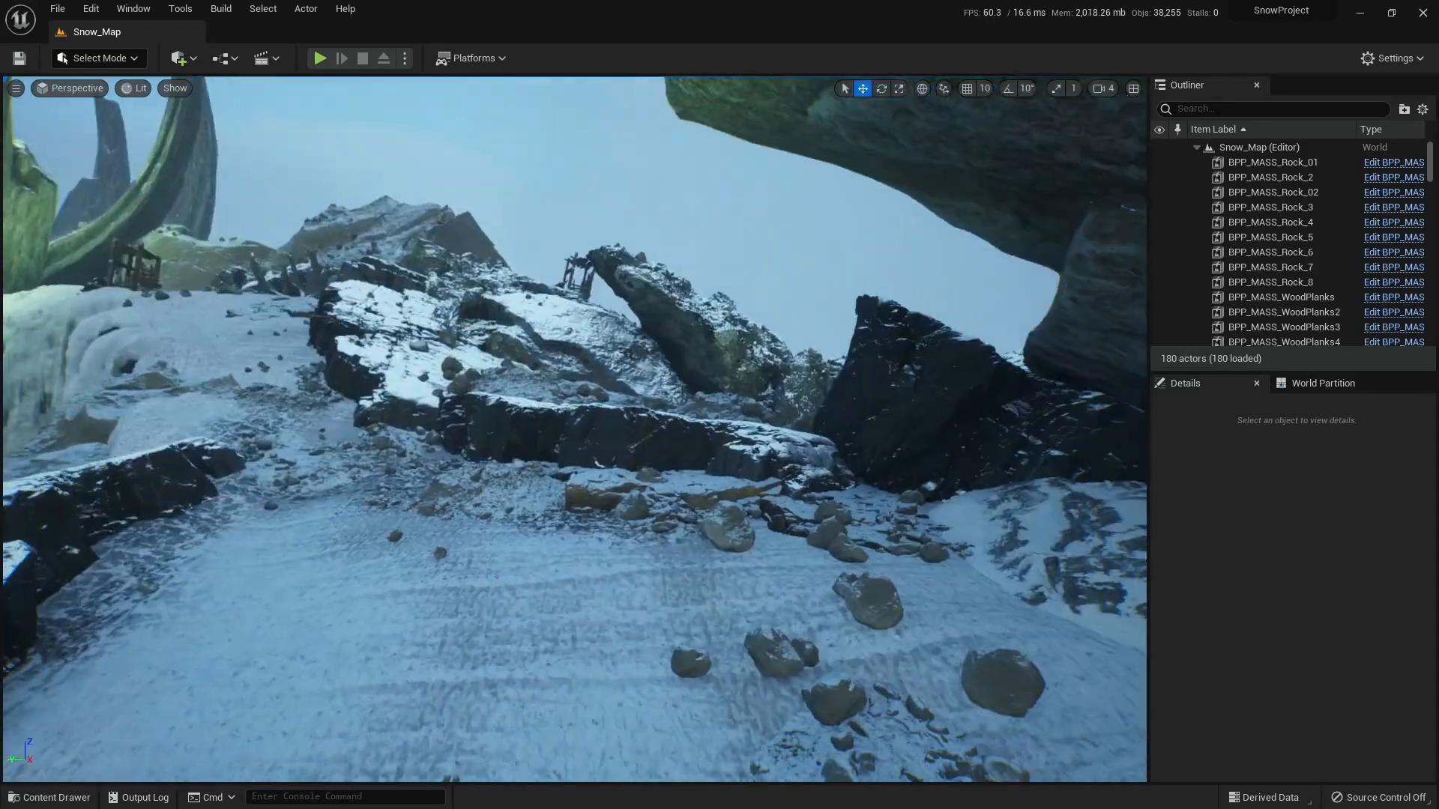
pyautogui.press('s')
pyautogui.moveTo(685, 479); pyautogui.dragTo(644, 443, button='right')
pyautogui.press('w')
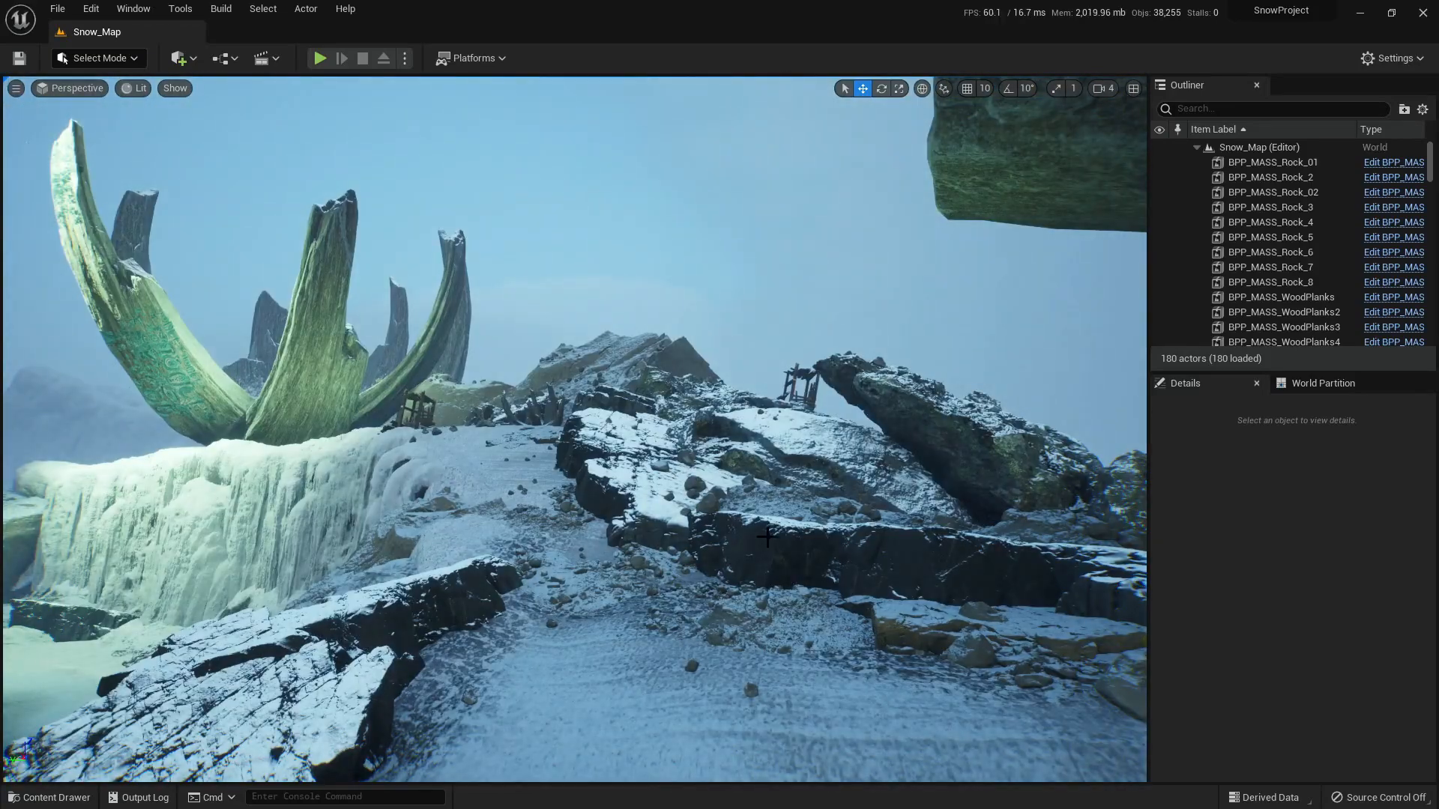
pyautogui.press('w')
pyautogui.moveTo(776, 604); pyautogui.dragTo(695, 566, button='right')
pyautogui.press('s')
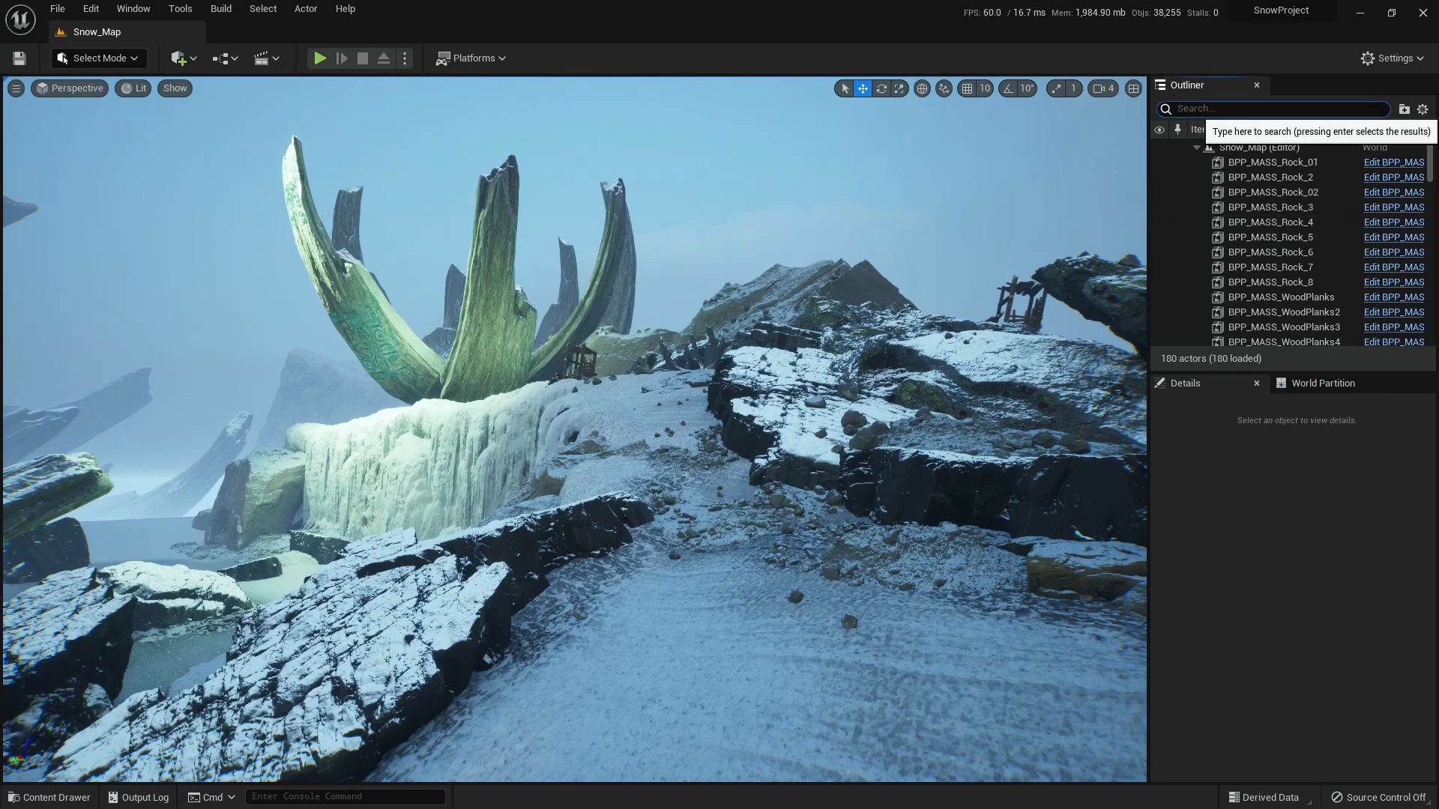
# - Filter the scene actors by "light" and move the directional light to the snowy path in front of the camera view
pyautogui.write('t')
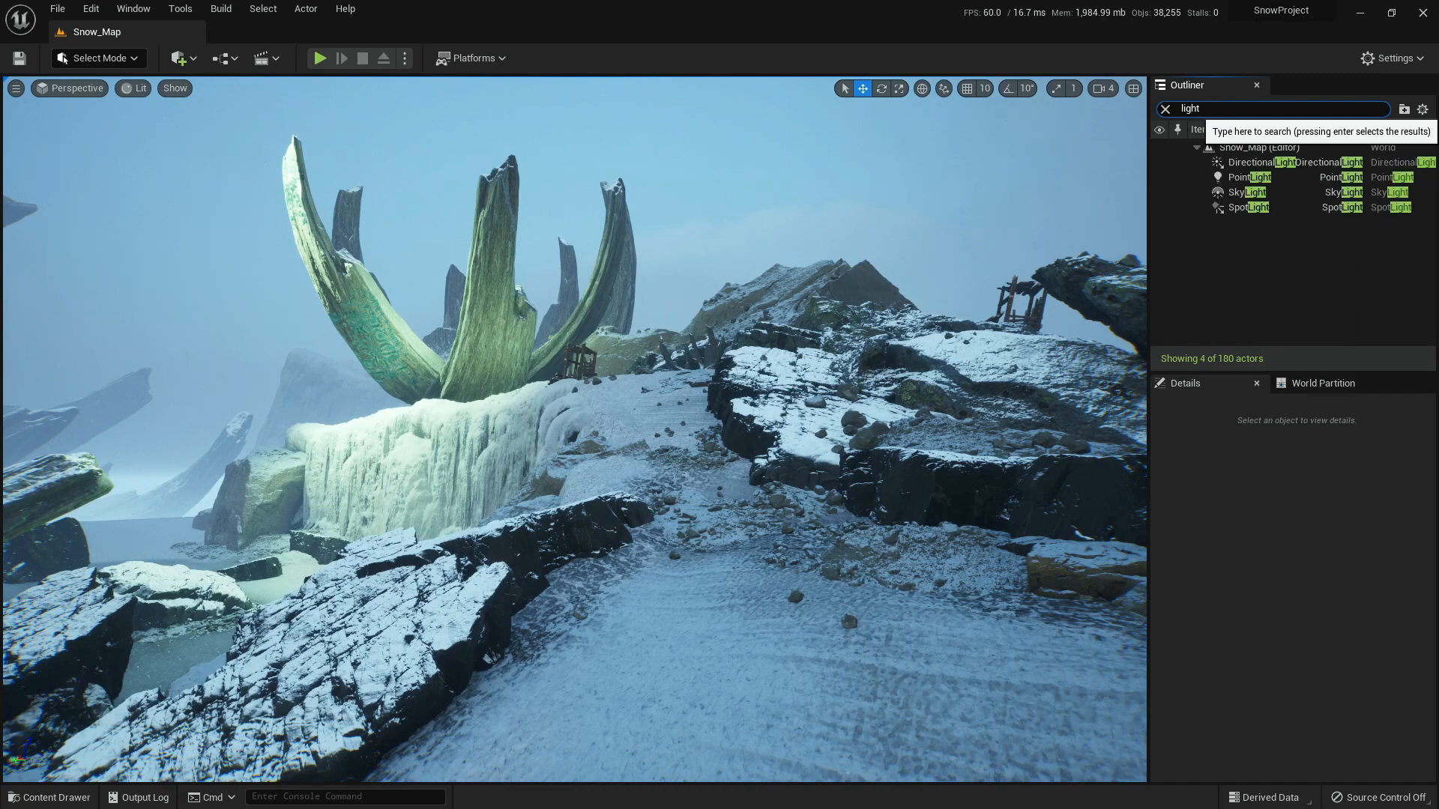
pyautogui.click(1286, 163)
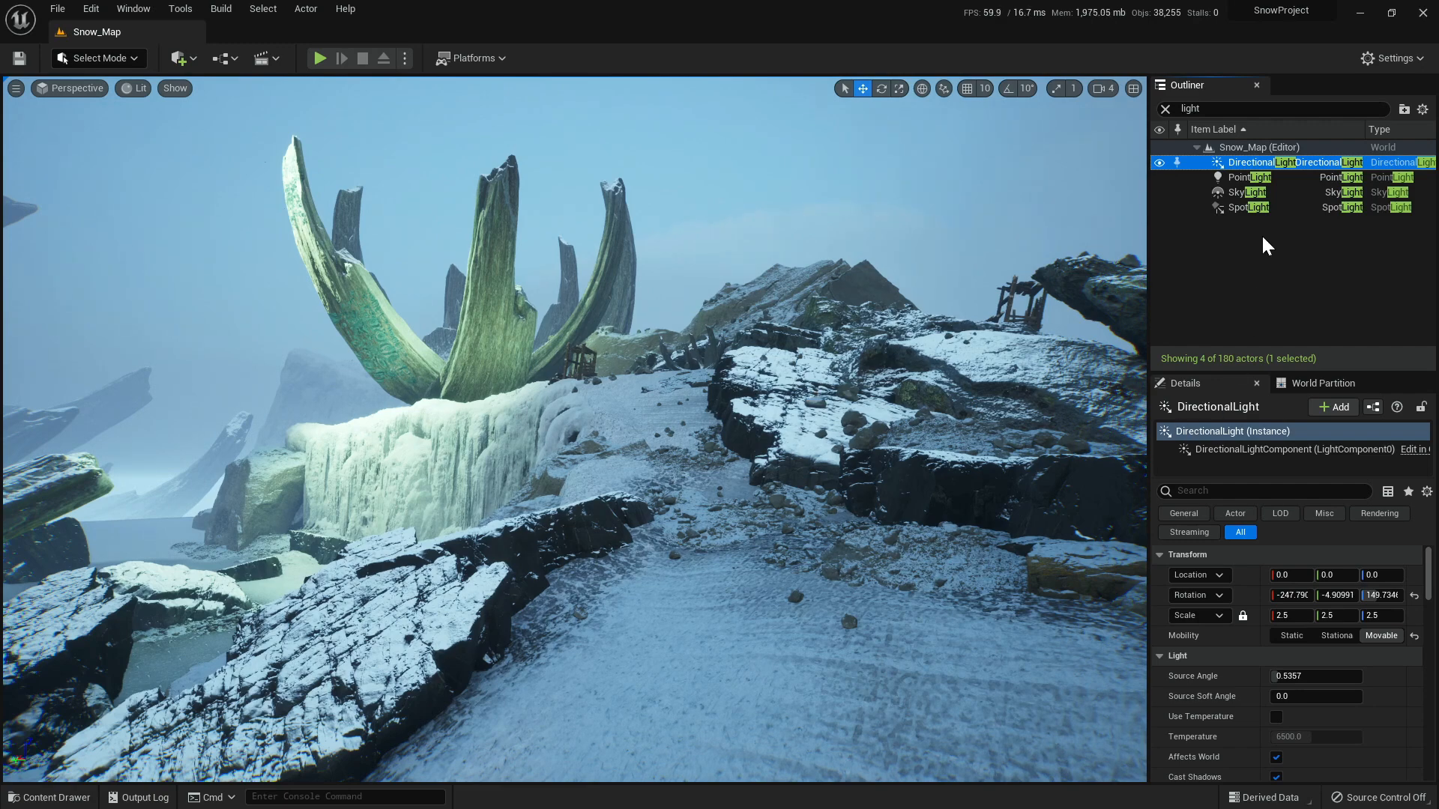
pyautogui.moveTo(814, 408); pyautogui.dragTo(826, 539, button='right')
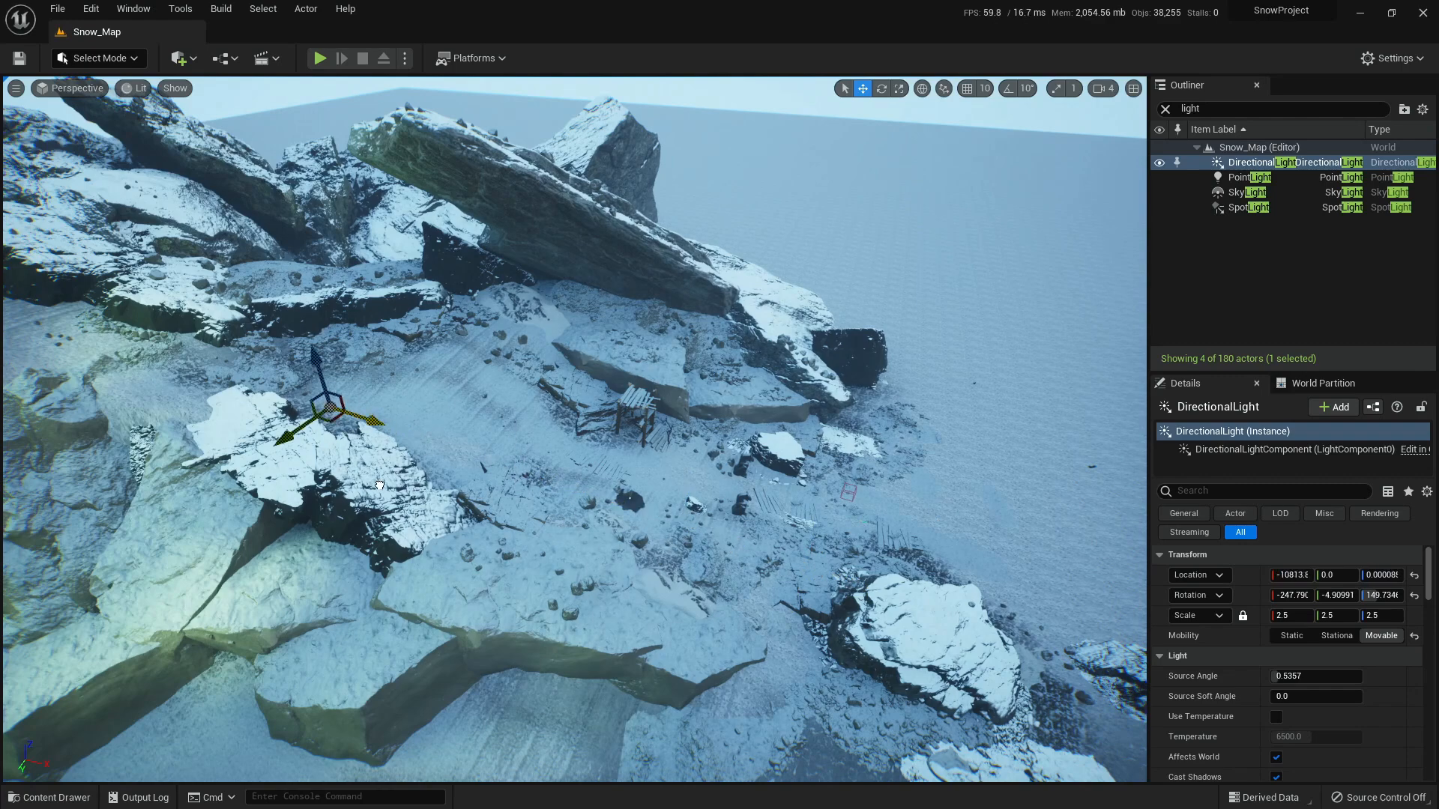
pyautogui.moveTo(521, 351); pyautogui.dragTo(990, 638, button='right')
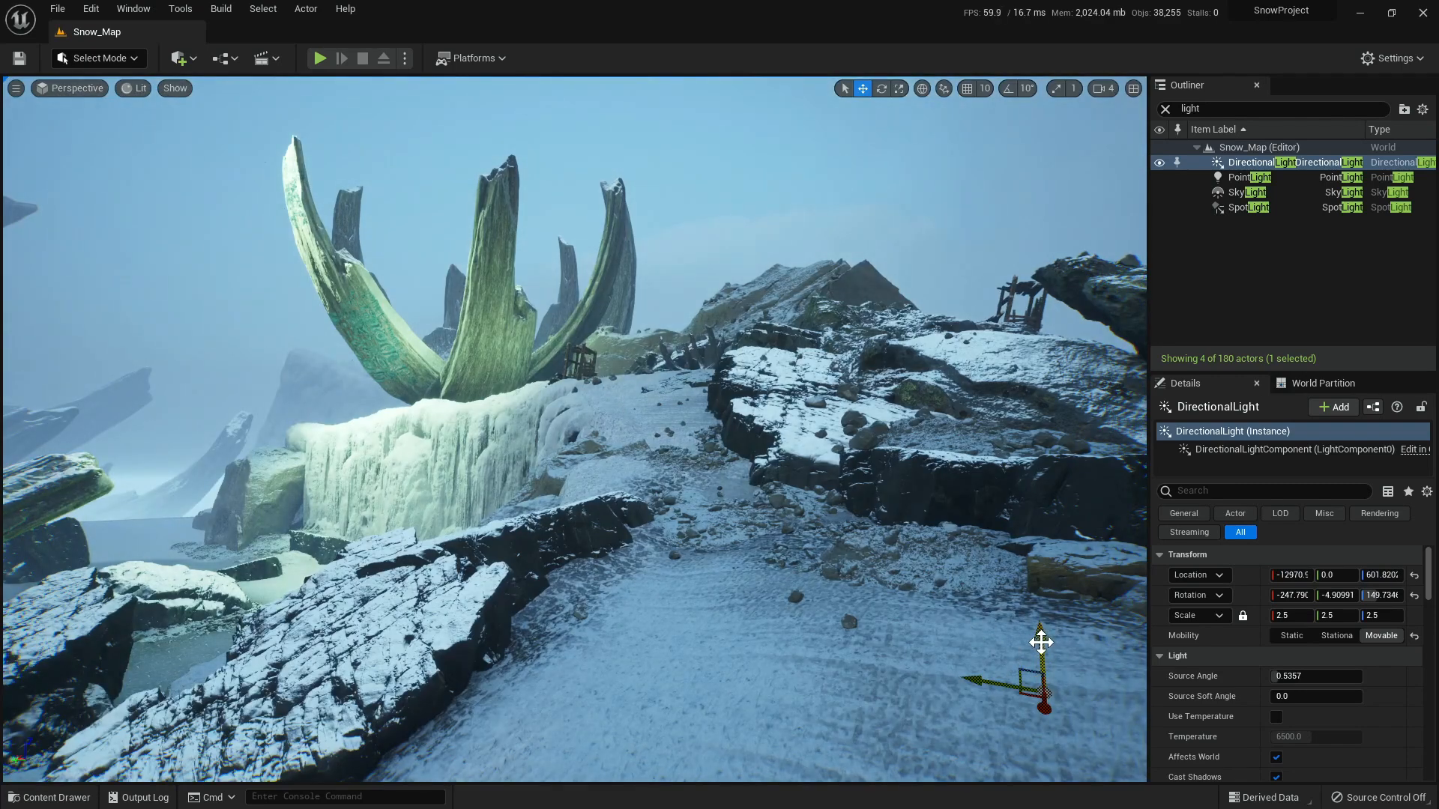
# - Rotate the directional light to about -58, -14 and 303 degrees so the sun shines from behind the giant tusks
pyautogui.press('e')
pyautogui.moveTo(1042, 646); pyautogui.dragTo(1046, 781)
pyautogui.moveTo(873, 691); pyautogui.dragTo(893, 705, button='right')
pyautogui.moveTo(999, 677); pyautogui.dragTo(1074, 661)
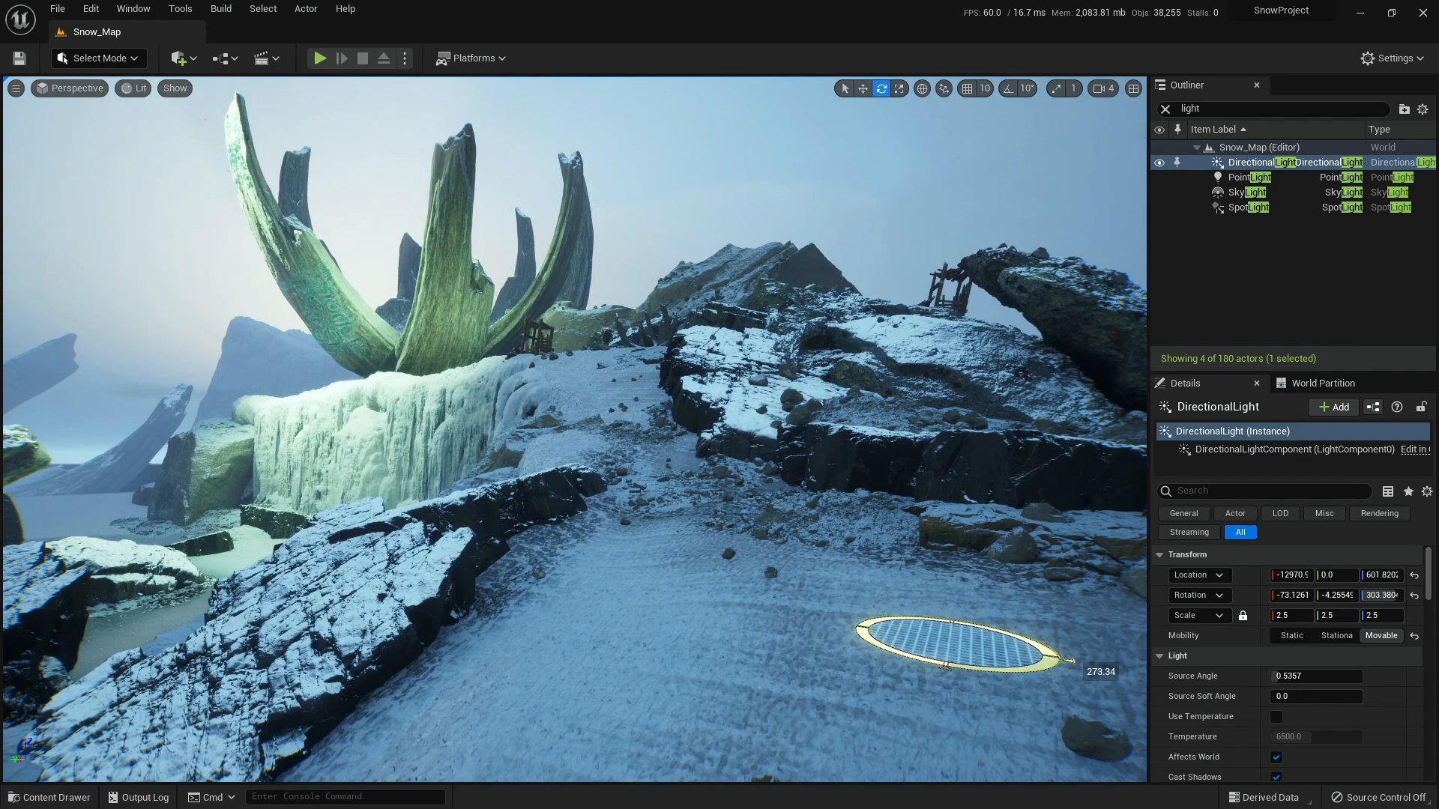
pyautogui.moveTo(944, 592); pyautogui.dragTo(947, 721)
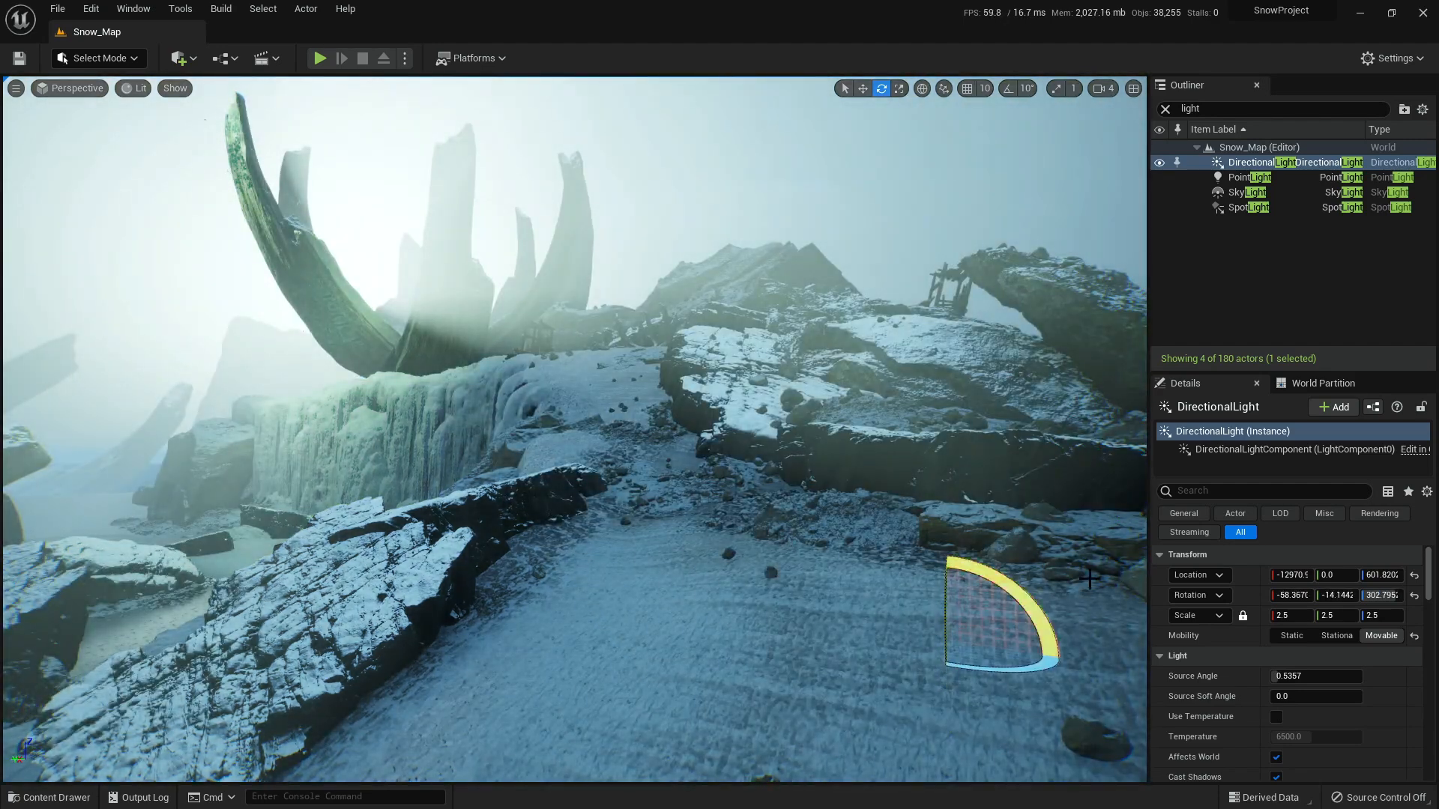
# - Set the directional light's color to a dark muted blue with hue about 228, saturation 0.49 and value 0.11
pyautogui.scroll(-5, 1244, 637)
pyautogui.click(1341, 716)
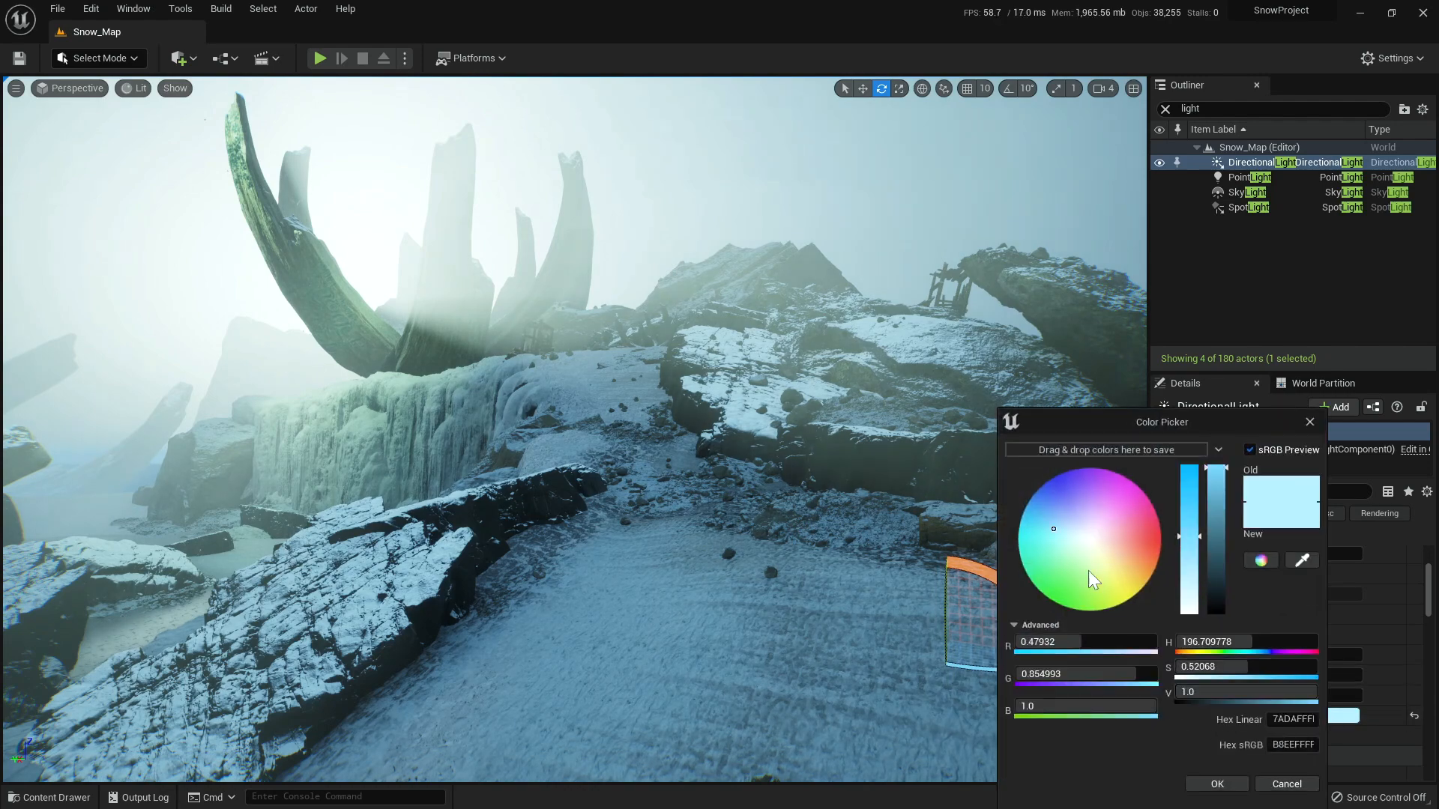
pyautogui.click(1064, 521)
pyautogui.moveTo(1064, 518); pyautogui.dragTo(1066, 514)
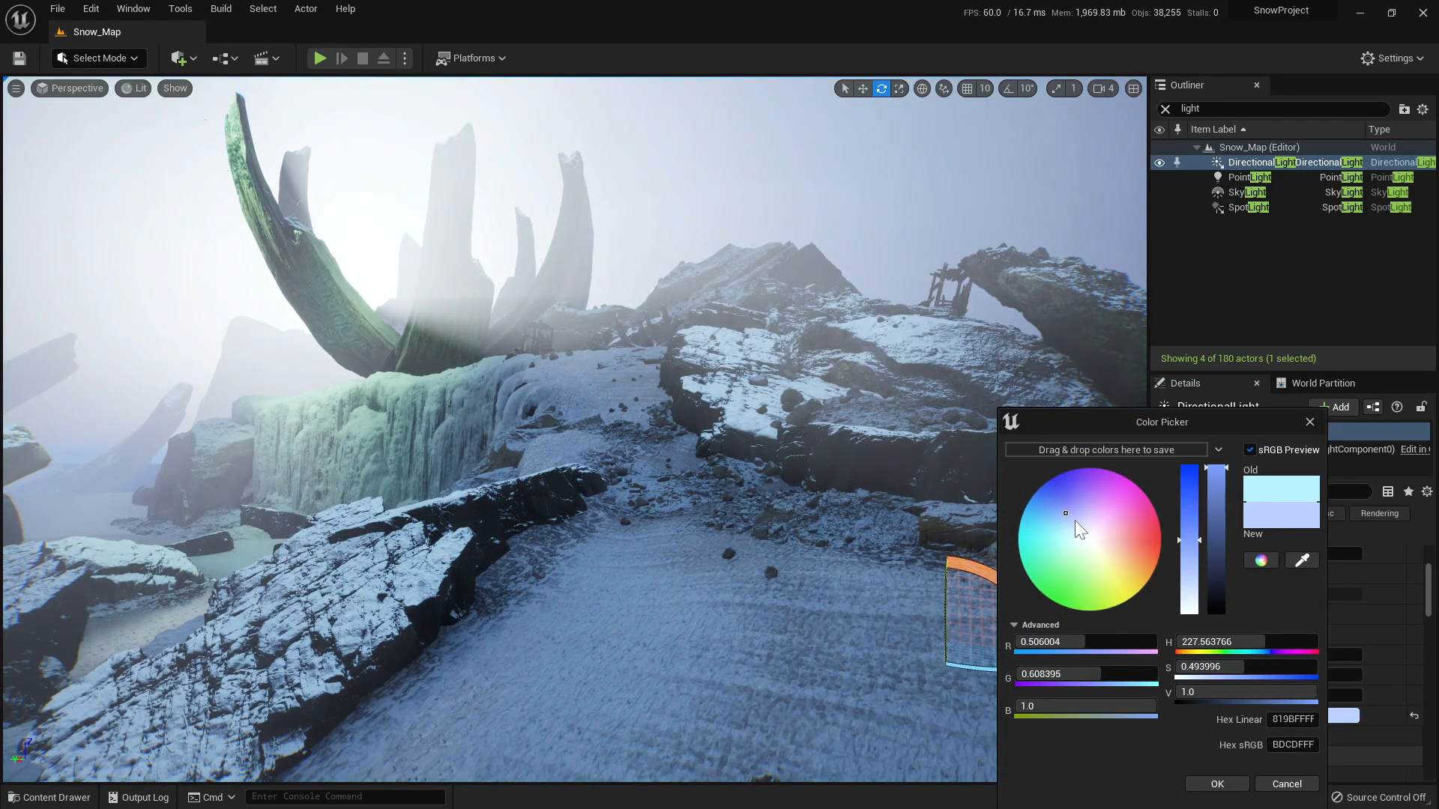
pyautogui.moveTo(1208, 550); pyautogui.dragTo(1215, 595)
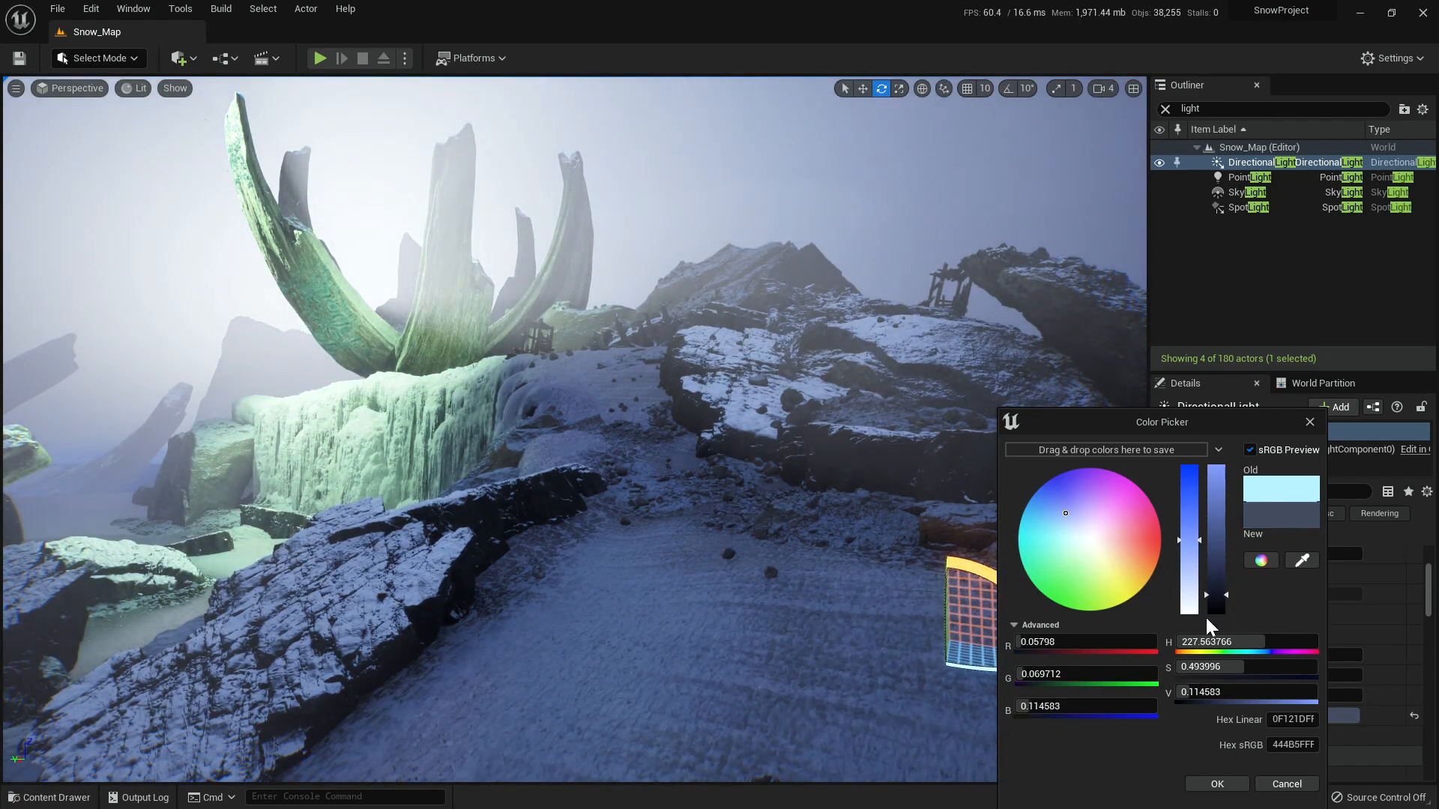
pyautogui.click(1217, 784)
# - Fine-tune the directional light's rotation to adjust the backlight behind the tusks
pyautogui.moveTo(780, 513); pyautogui.dragTo(959, 683, button='right')
pyautogui.moveTo(959, 683); pyautogui.dragTo(969, 679)
pyautogui.moveTo(972, 601); pyautogui.dragTo(973, 576)
# - Delete the flying dragon mesh and the green spot light from the scene
pyautogui.moveTo(746, 531); pyautogui.dragTo(644, 518, button='right')
pyautogui.press('g')
pyautogui.moveTo(746, 531); pyautogui.dragTo(610, 482, button='right')
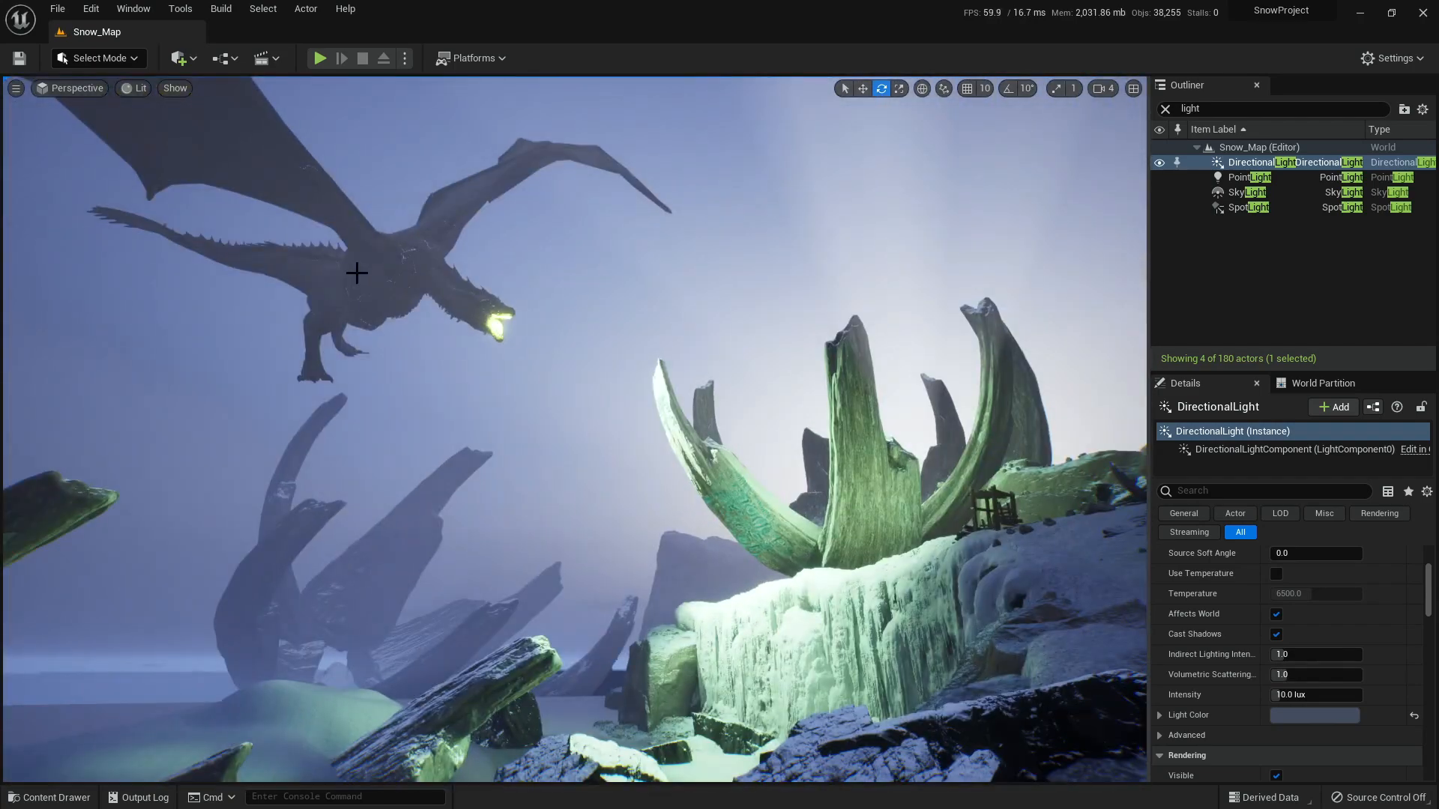
pyautogui.click(357, 273)
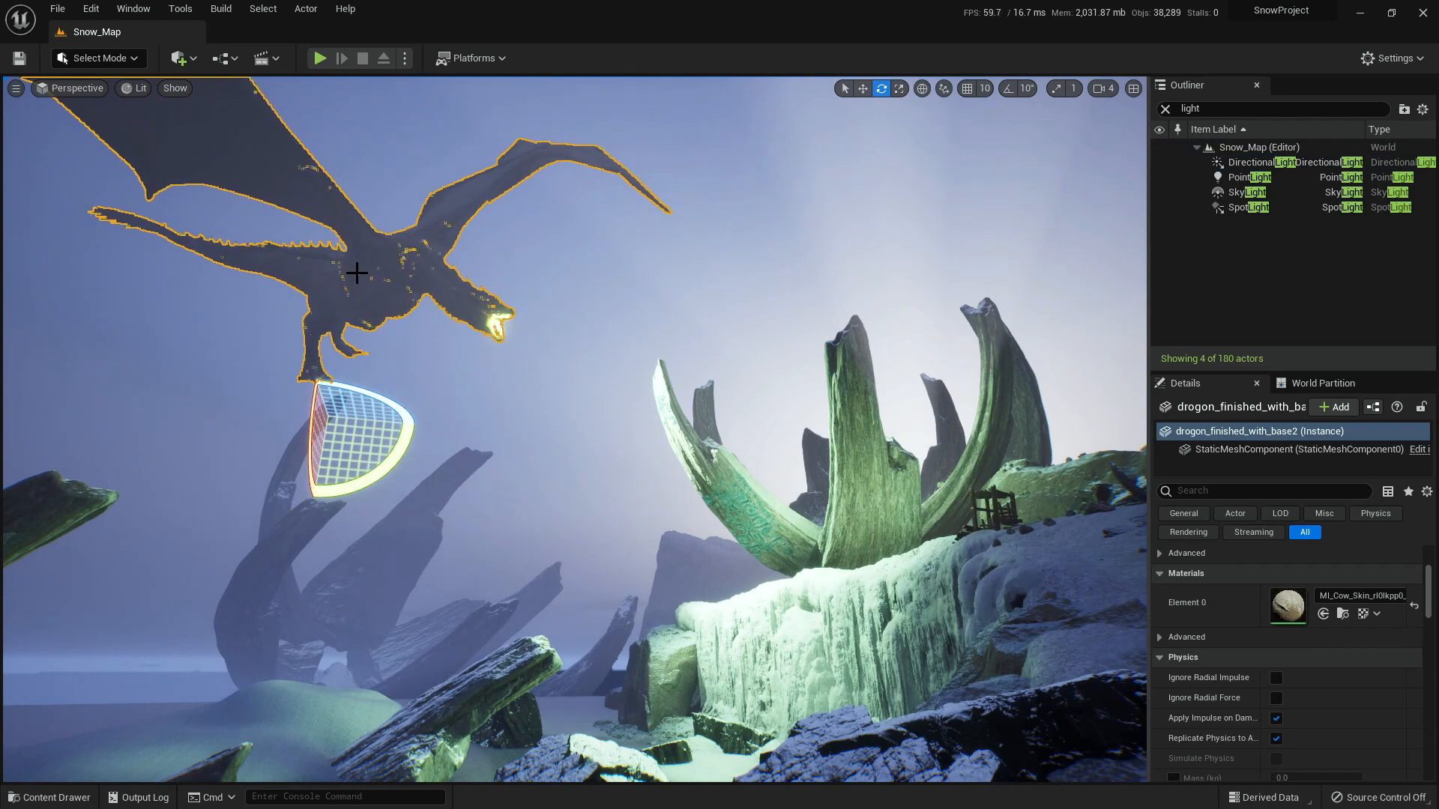
pyautogui.press('Delete')
pyautogui.moveTo(515, 498); pyautogui.dragTo(622, 547, button='right')
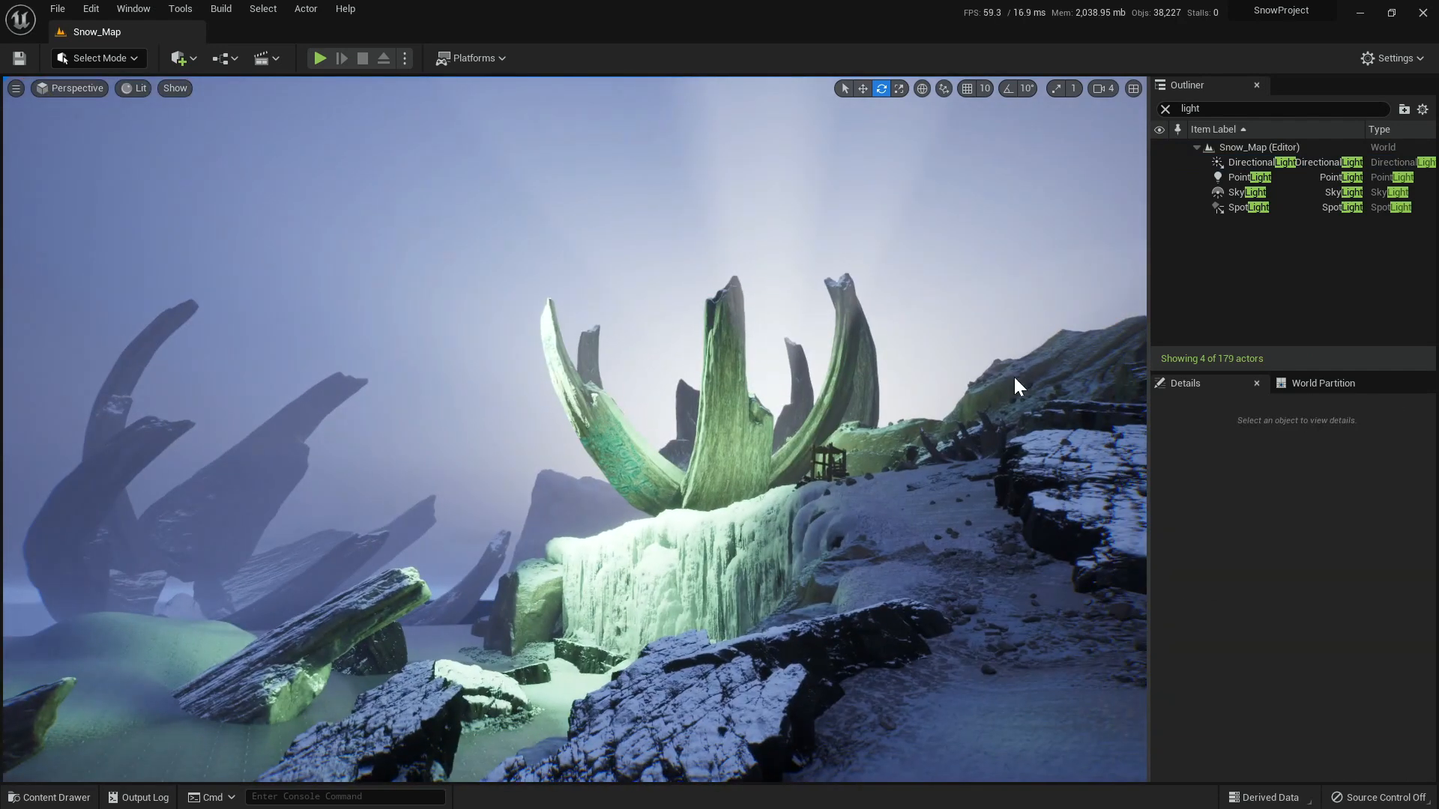
pyautogui.click(1257, 212)
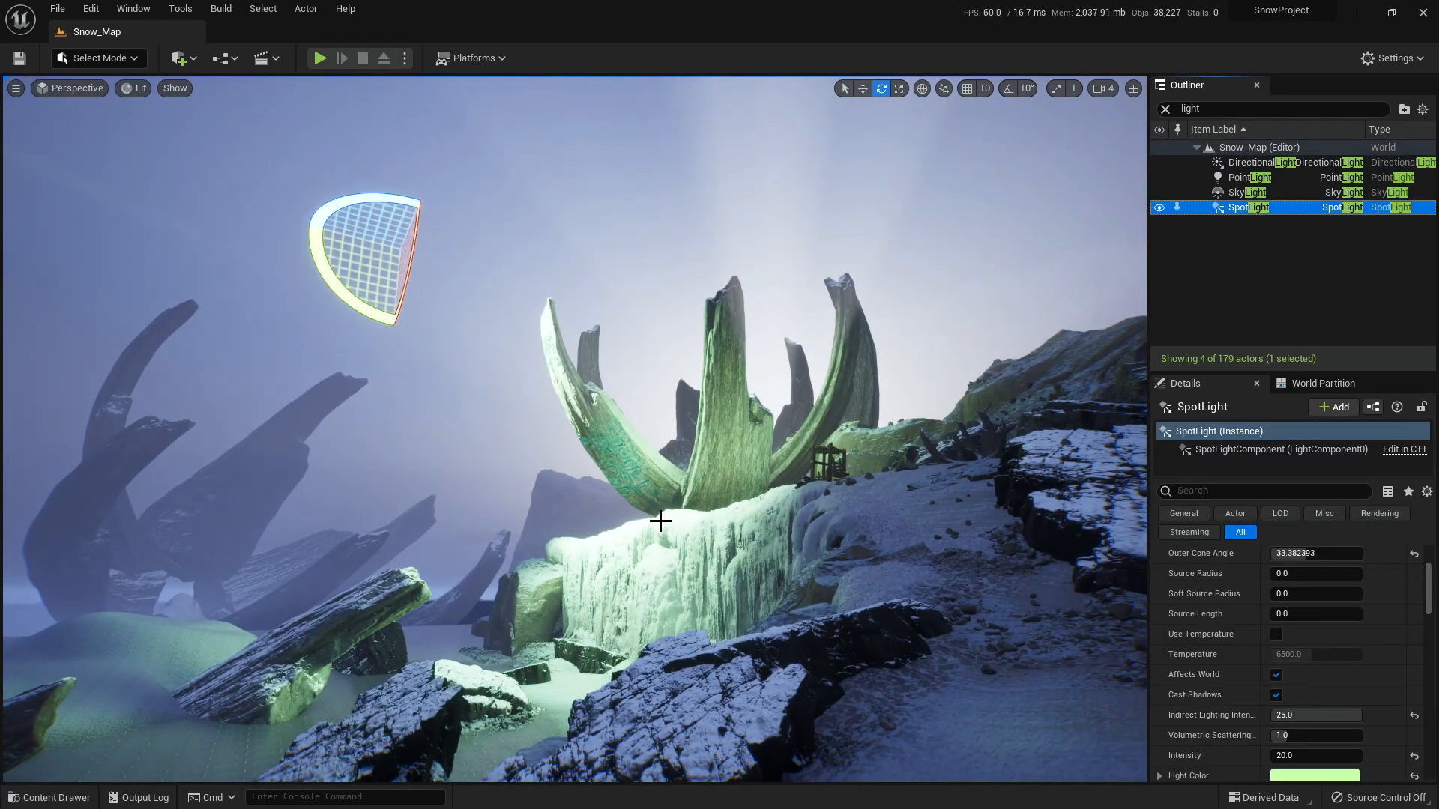
pyautogui.press('Delete')
pyautogui.moveTo(660, 517)
pyautogui.mouseDown(button='right')
pyautogui.moveTo(724, 542)
pyautogui.moveTo(721, 523)
pyautogui.moveTo(649, 509)
pyautogui.mouseUp(button='right')
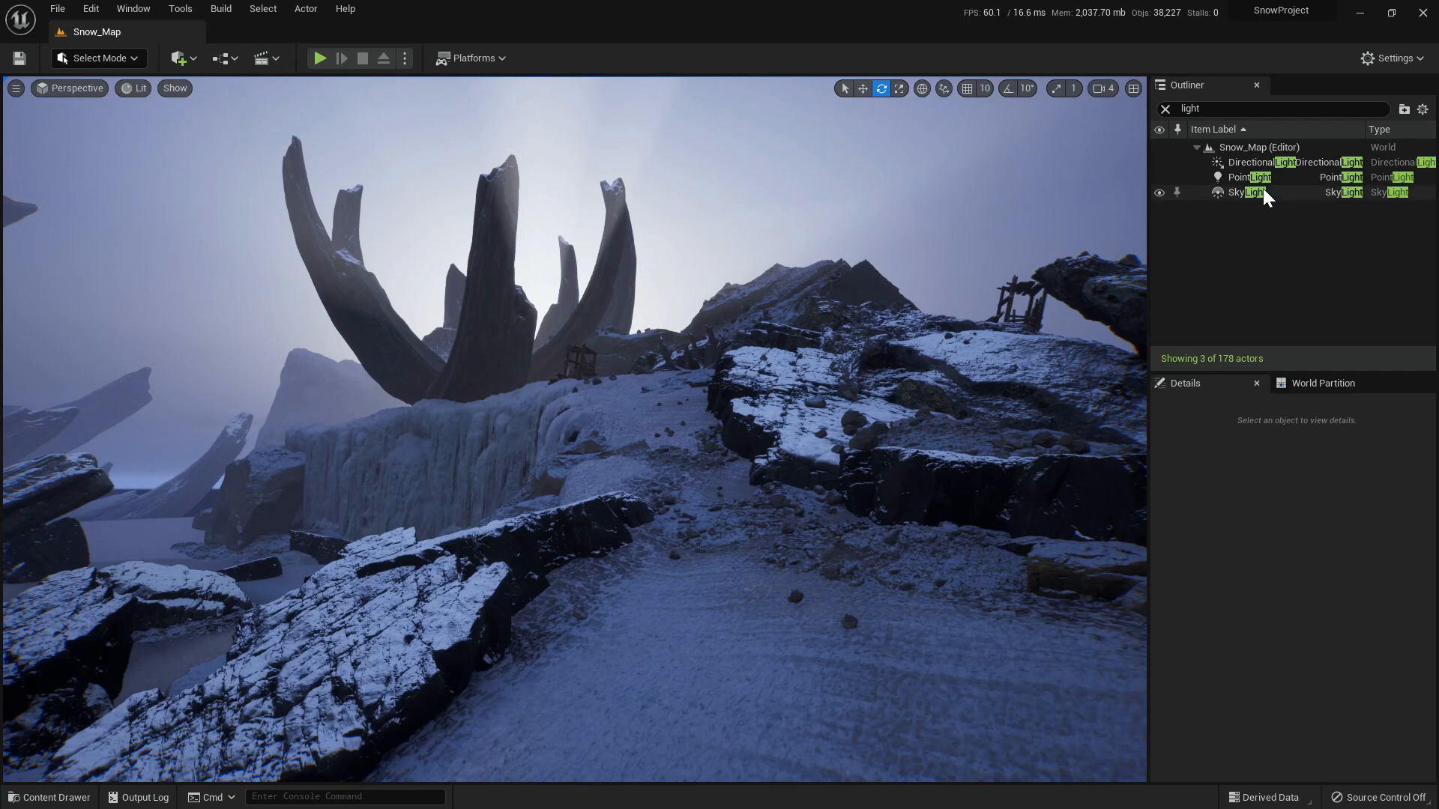
# - Set the directional light's intensity to 4 lux
pyautogui.click(1274, 164)
pyautogui.scroll(-2, 1303, 600)
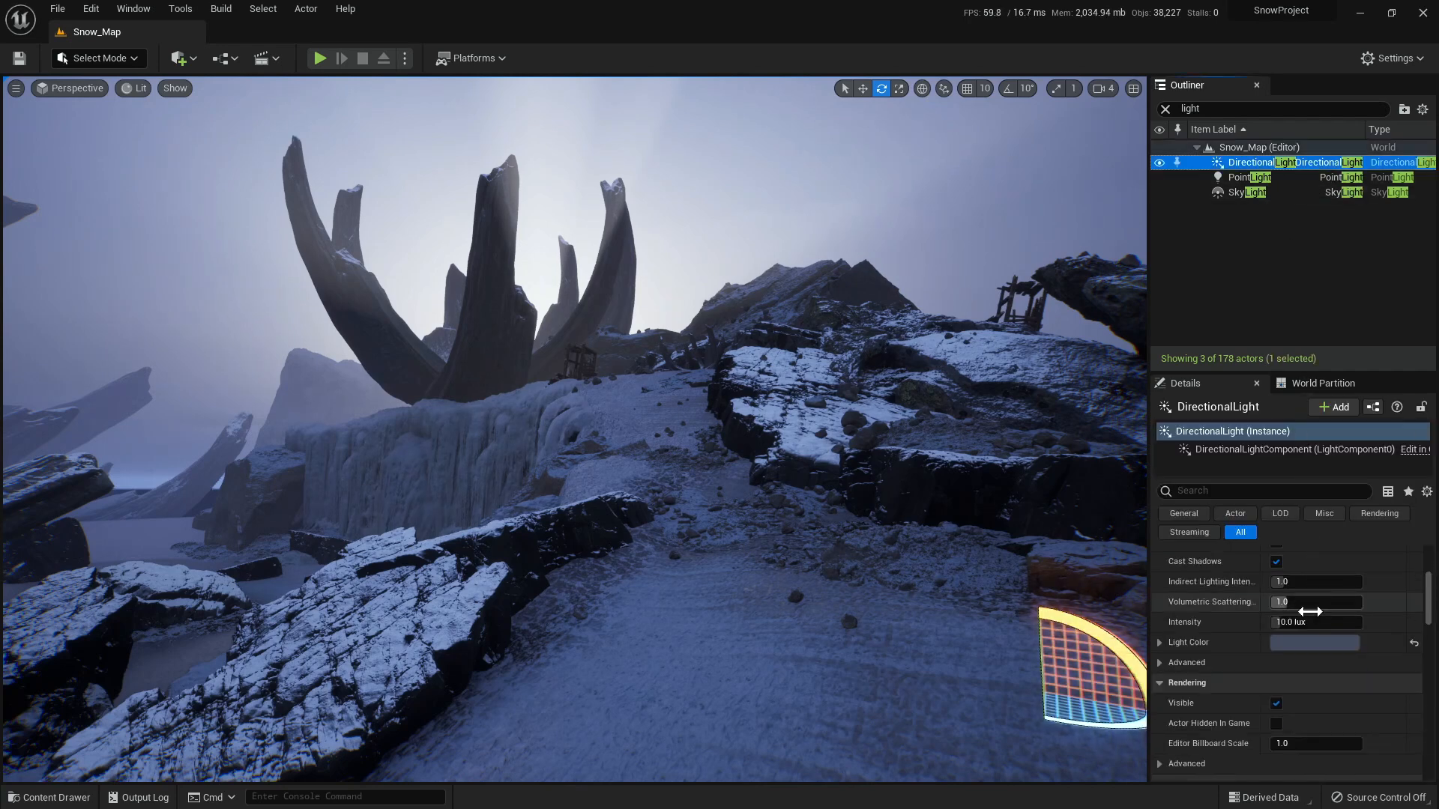
pyautogui.click(1304, 622)
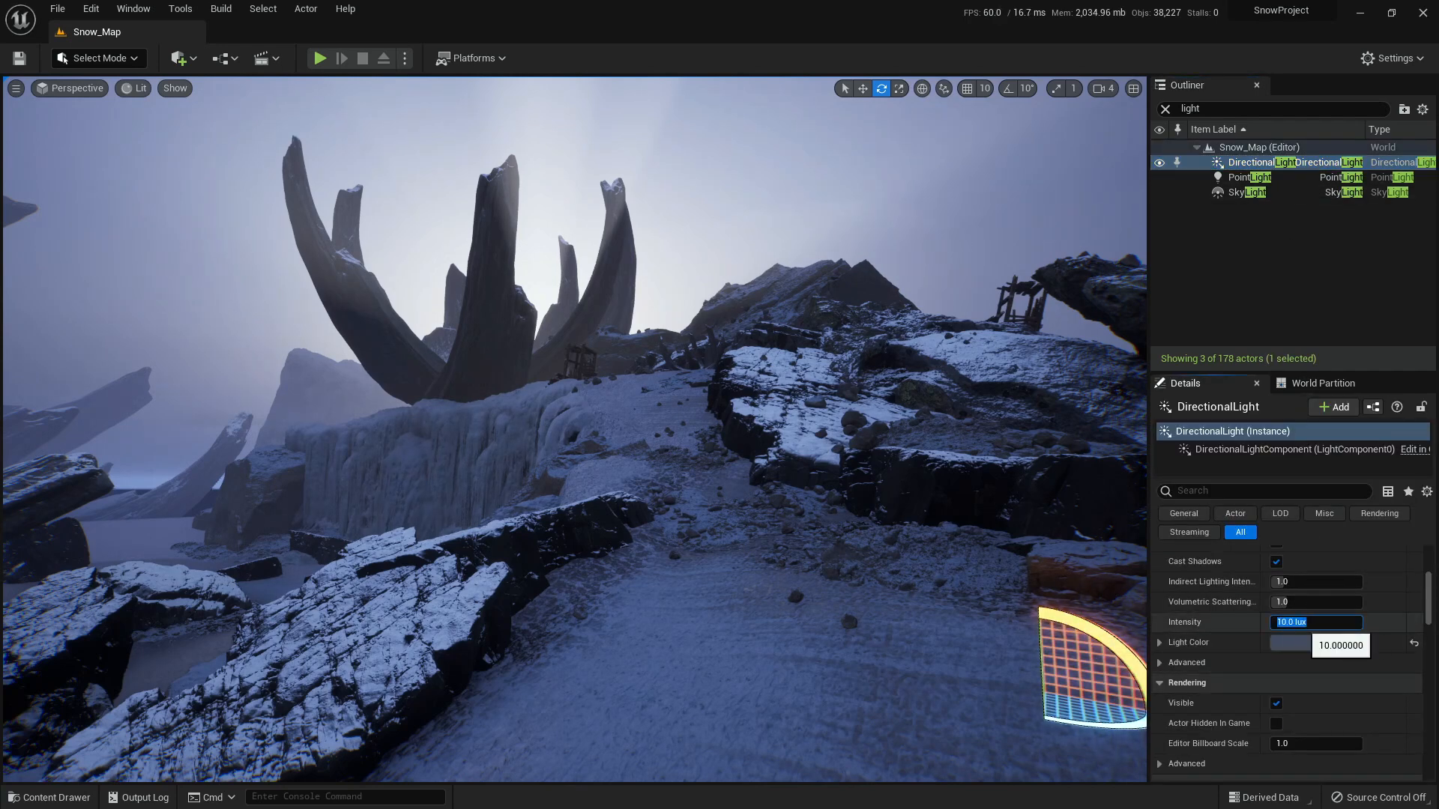
pyautogui.write('4')
pyautogui.press('Return')
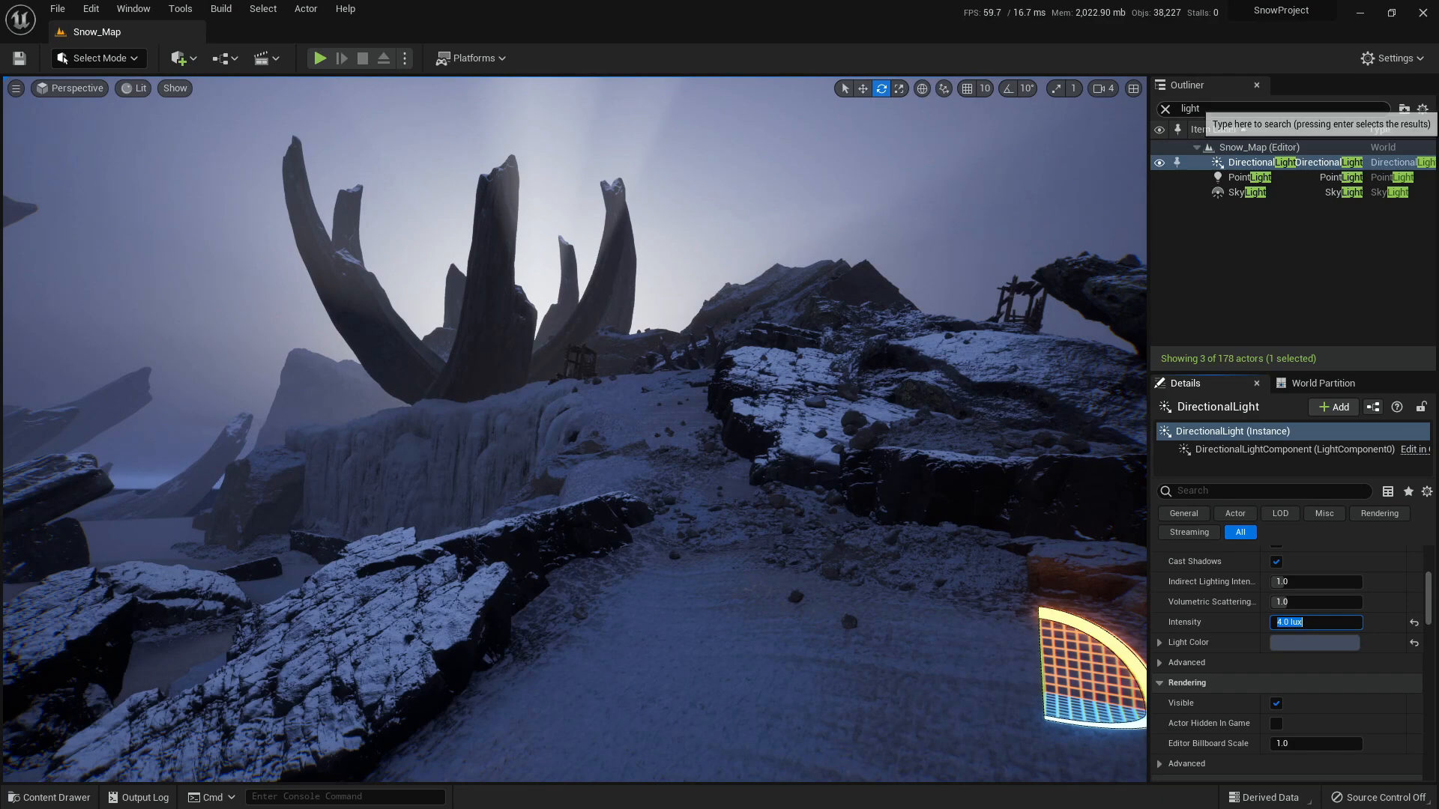
# - Find the sky atmosphere by searching "atmos" and set its Rayleigh Scattering color to a deep blue, linear hex 151C82FF
pyautogui.moveTo(1201, 109); pyautogui.dragTo(1168, 110)
pyautogui.write('at')
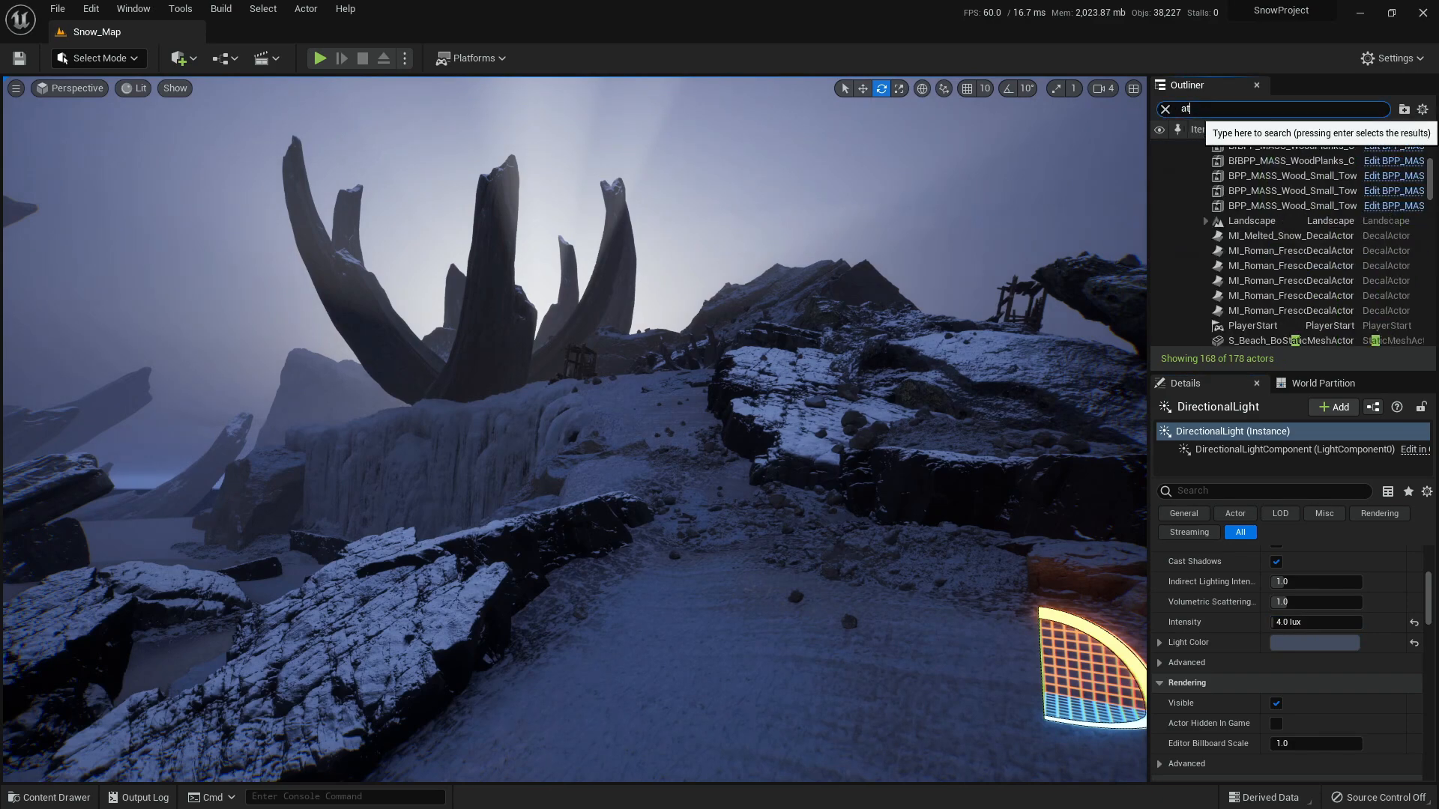
pyautogui.write('mos')
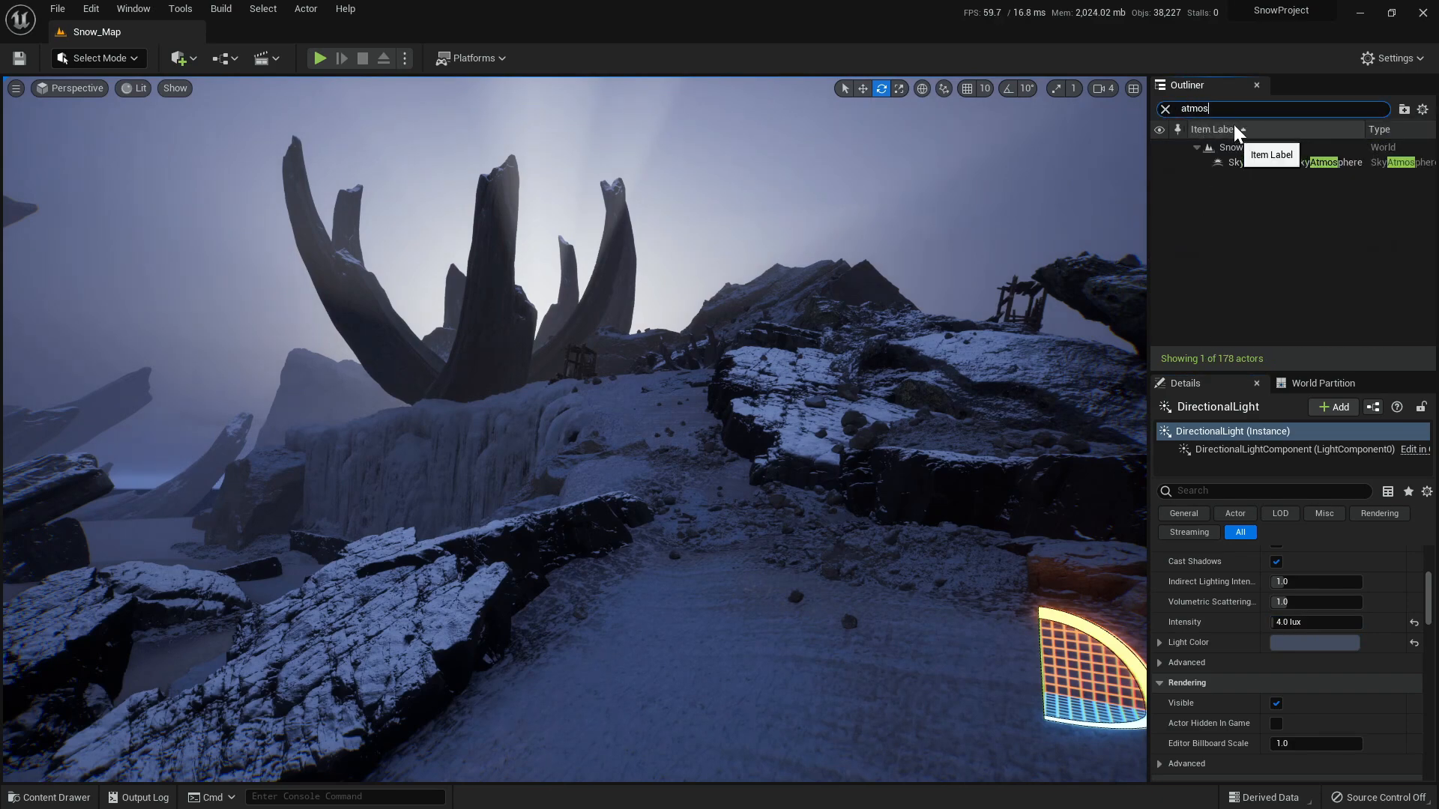
pyautogui.click(1276, 163)
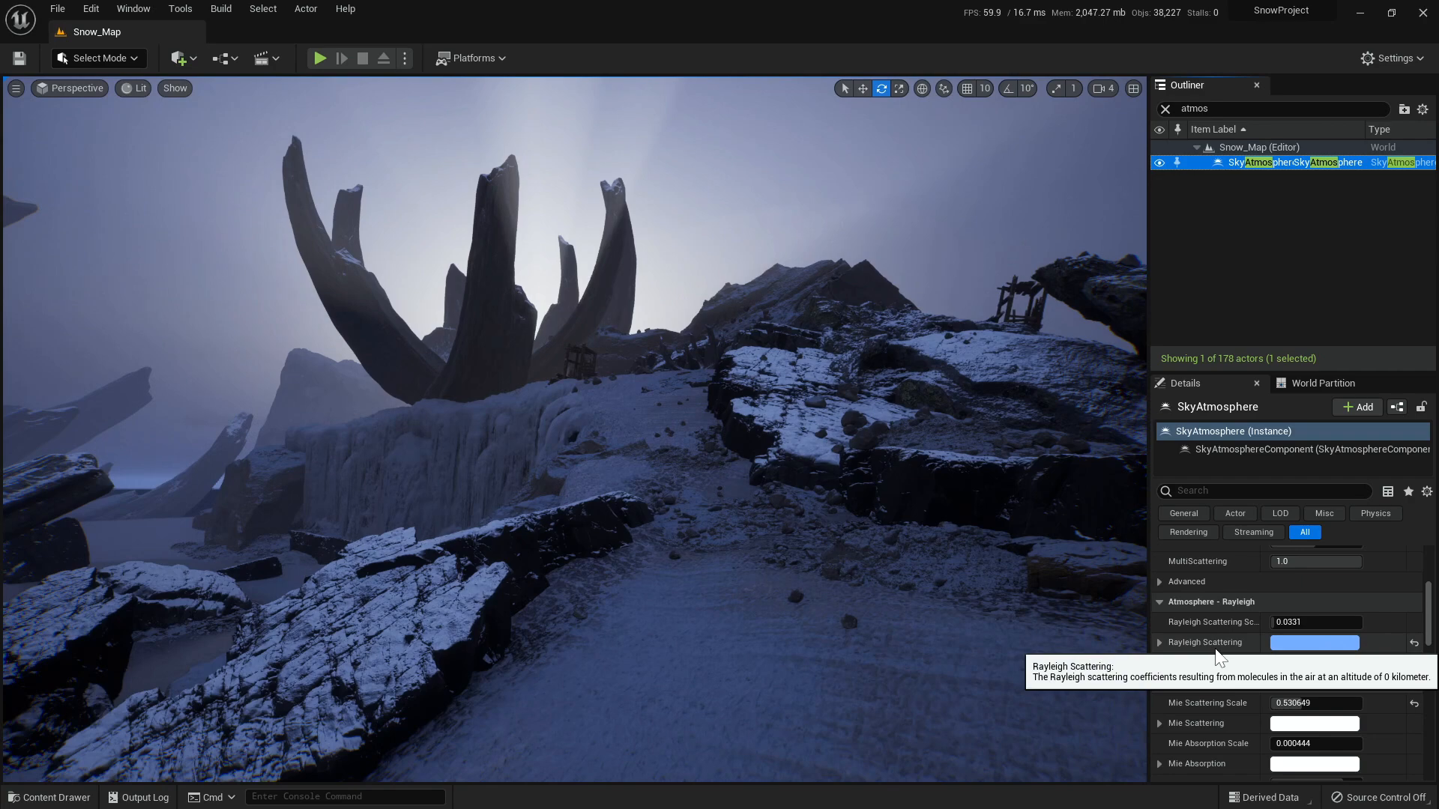
pyautogui.click(1307, 644)
pyautogui.moveTo(1203, 519); pyautogui.dragTo(1198, 528)
pyautogui.click(1037, 488)
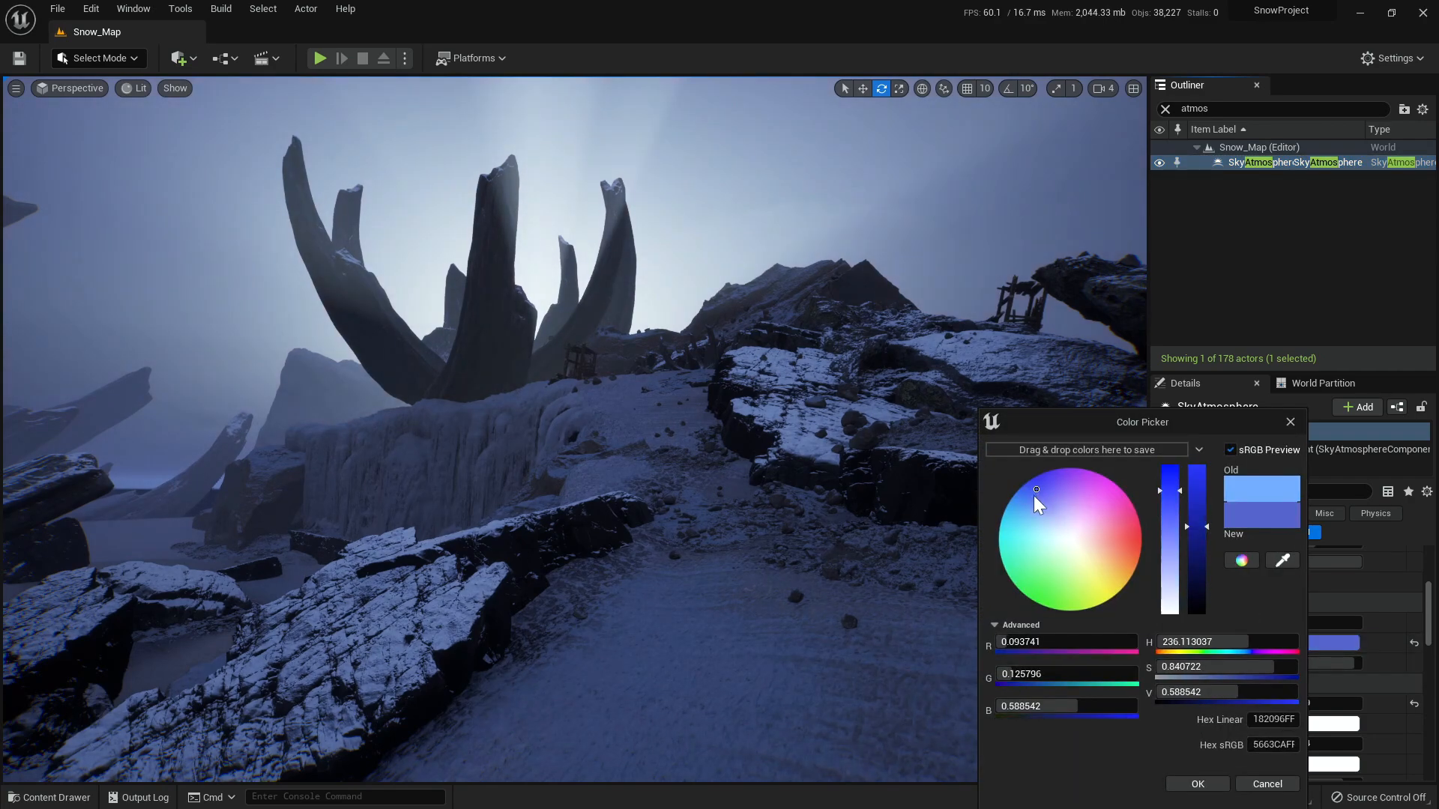
pyautogui.click(1198, 559)
pyautogui.click(1204, 538)
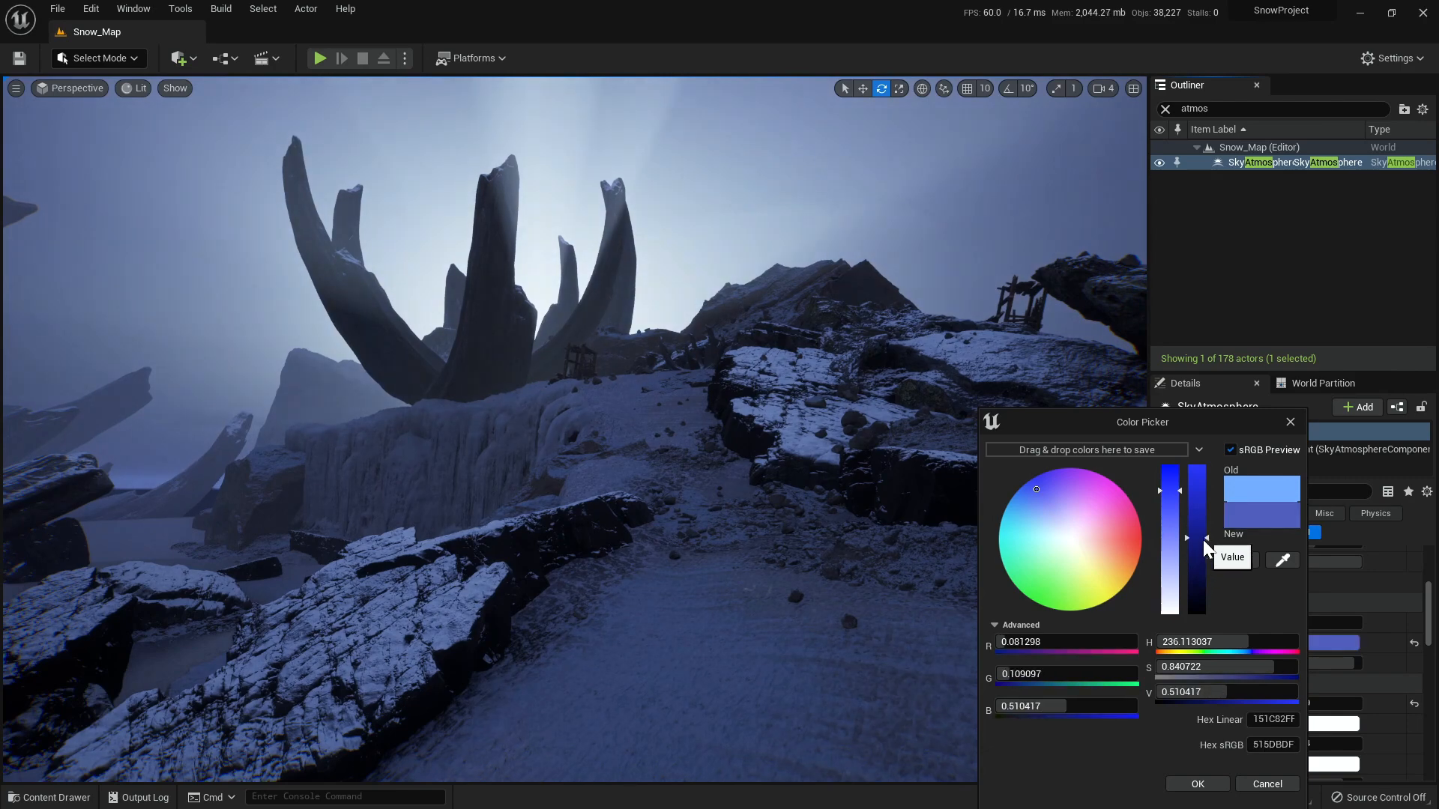
pyautogui.click(1197, 784)
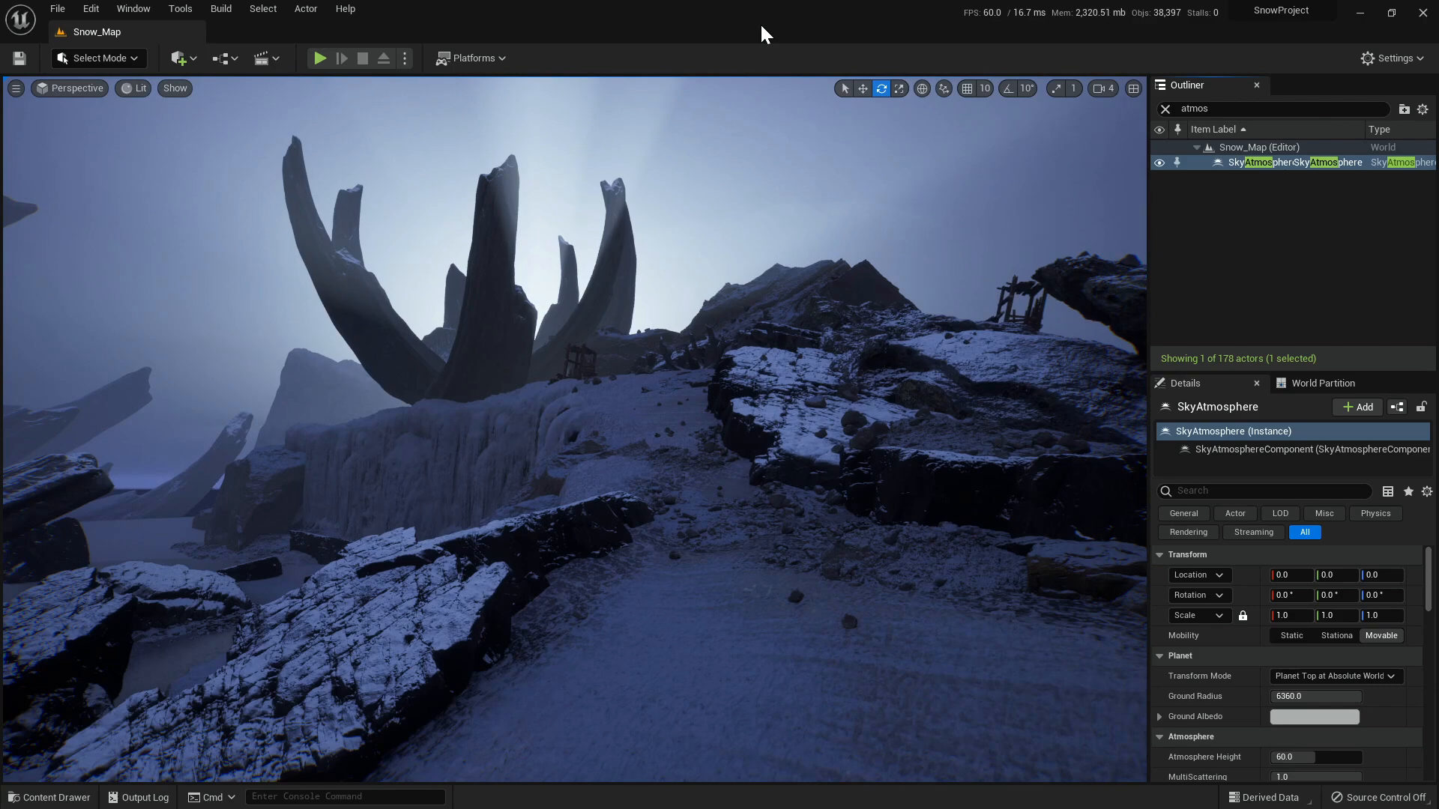
# - Search the StarterContent folder for "smoke" and inspect the T_Smoke_Tiled_D texture in the texture editor
pyautogui.hotkey('ctrl', 'space')
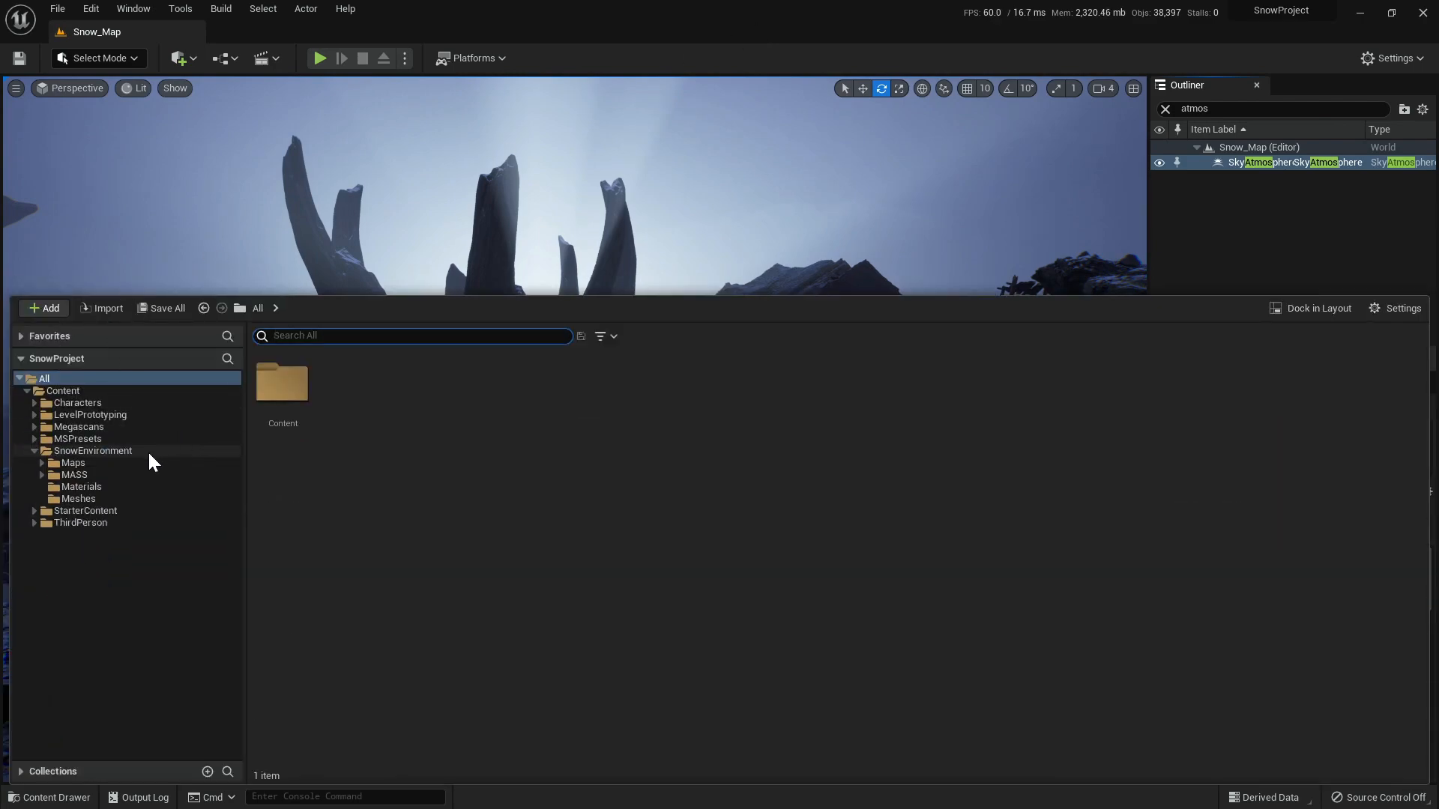
pyautogui.click(108, 512)
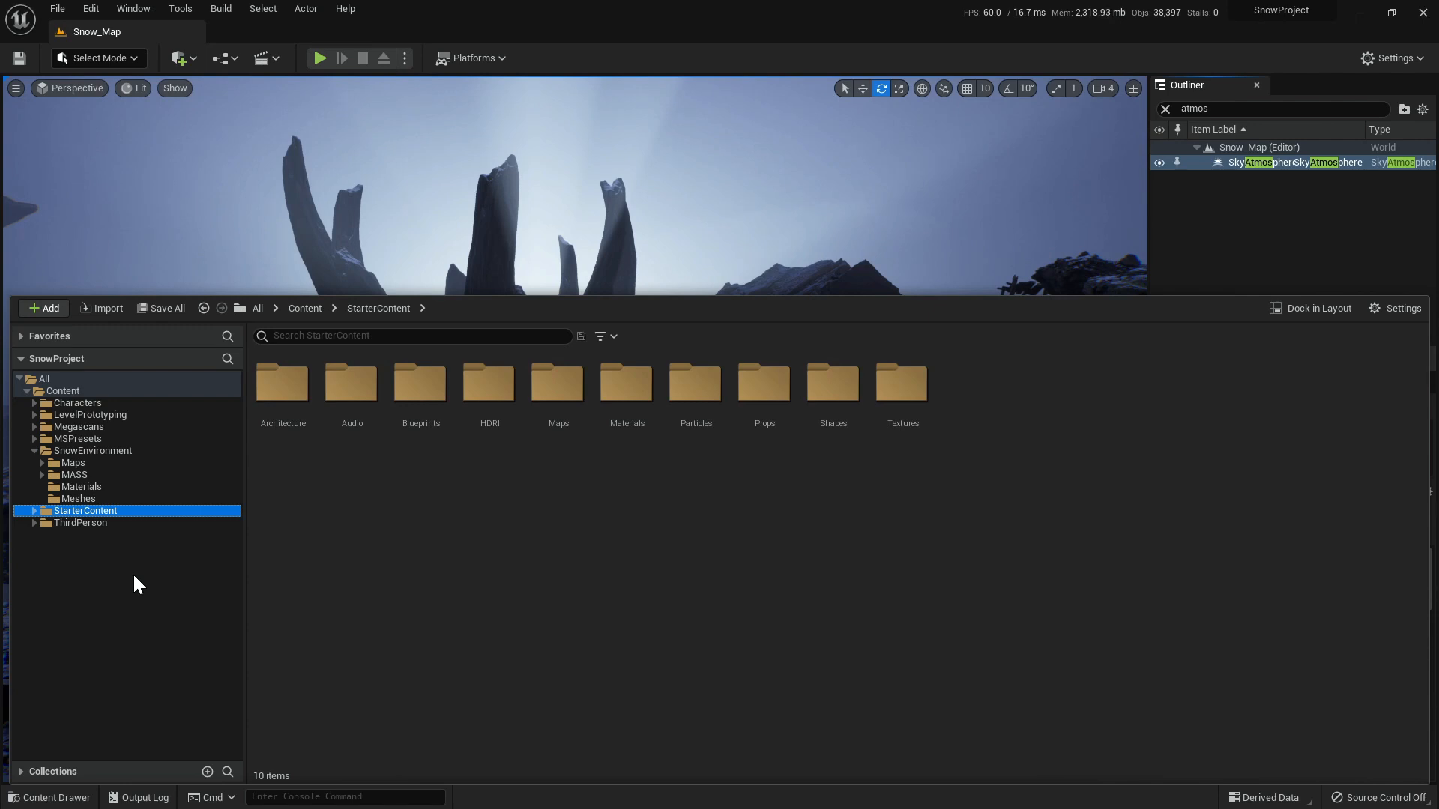
pyautogui.click(309, 336)
pyautogui.write('smoke')
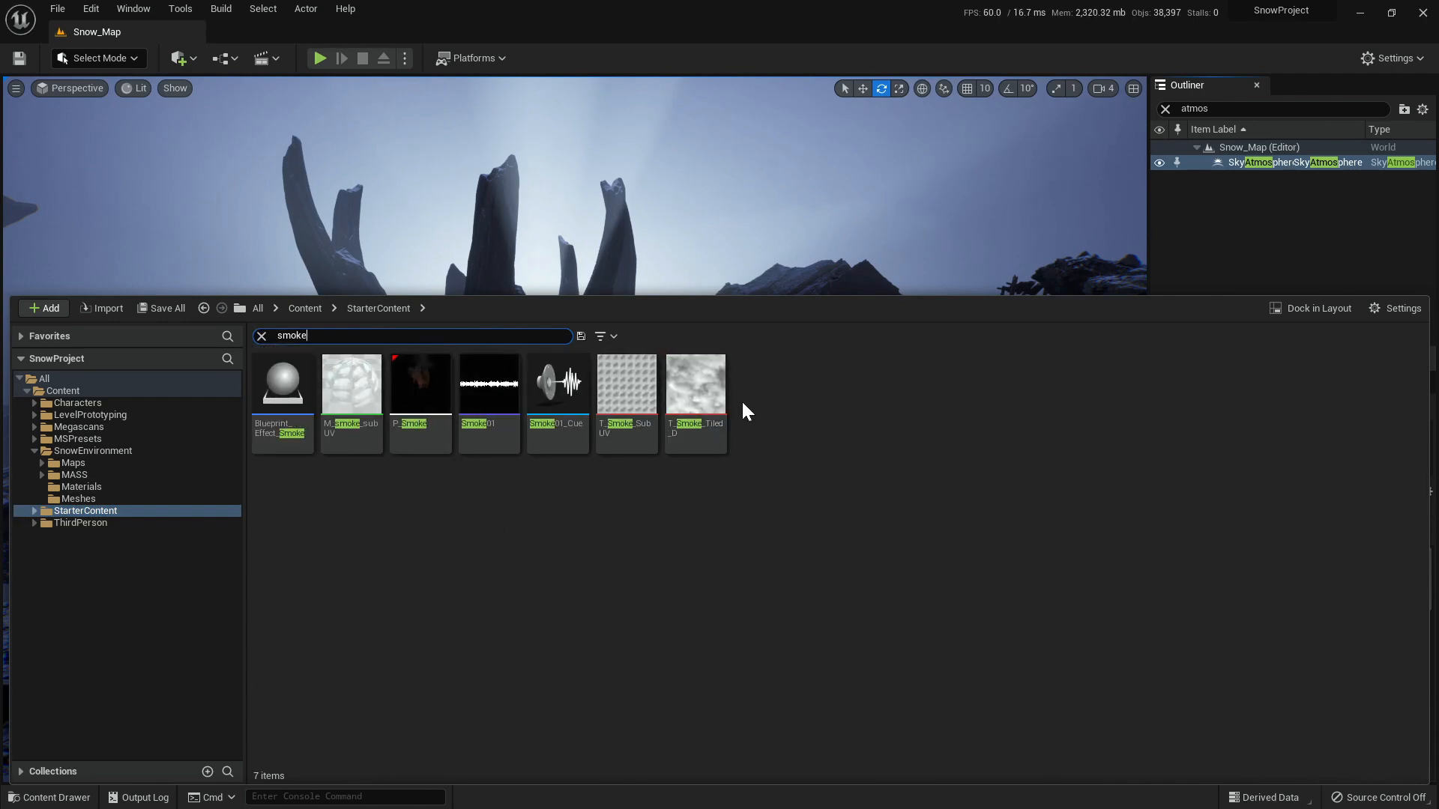
pyautogui.click(627, 428)
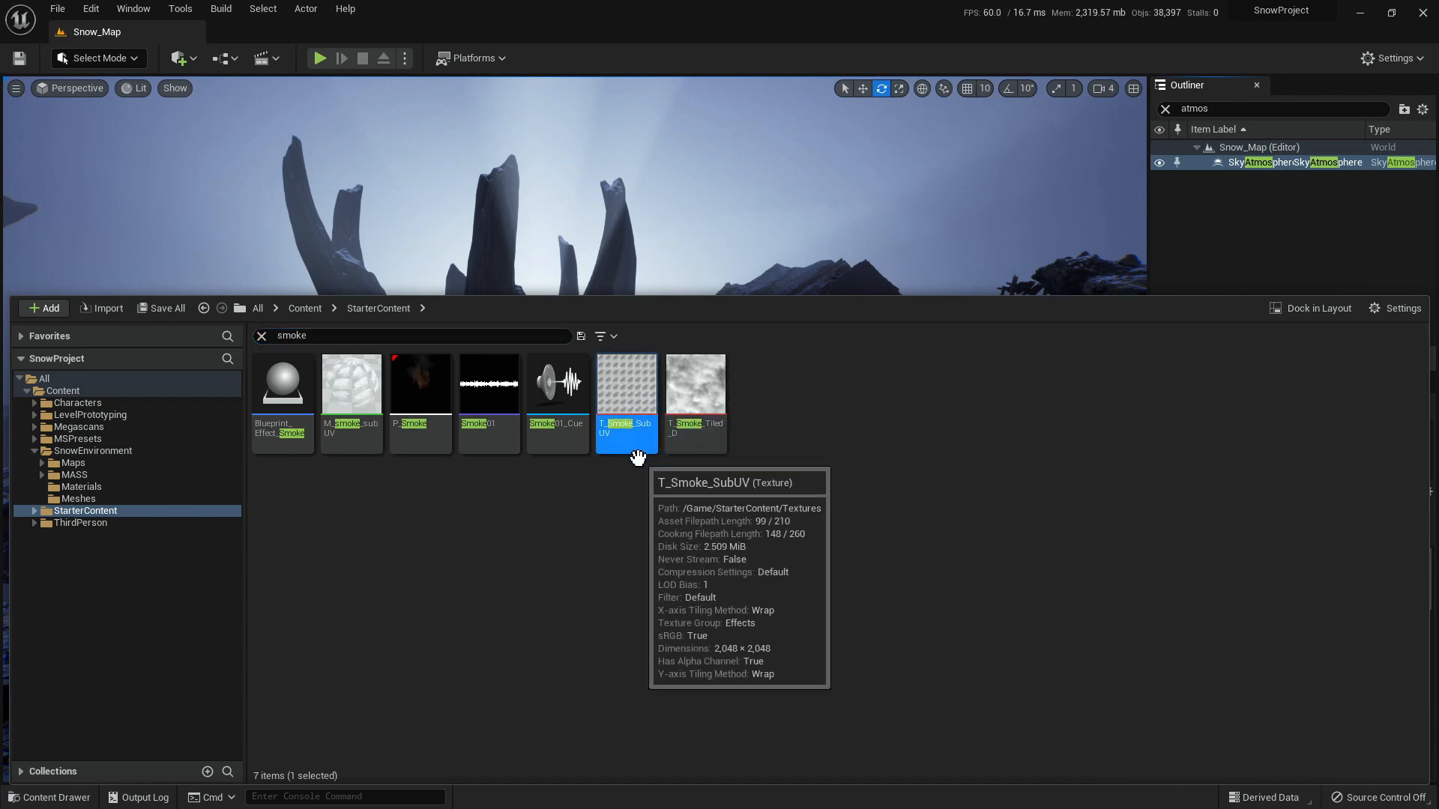
pyautogui.doubleClick(697, 384)
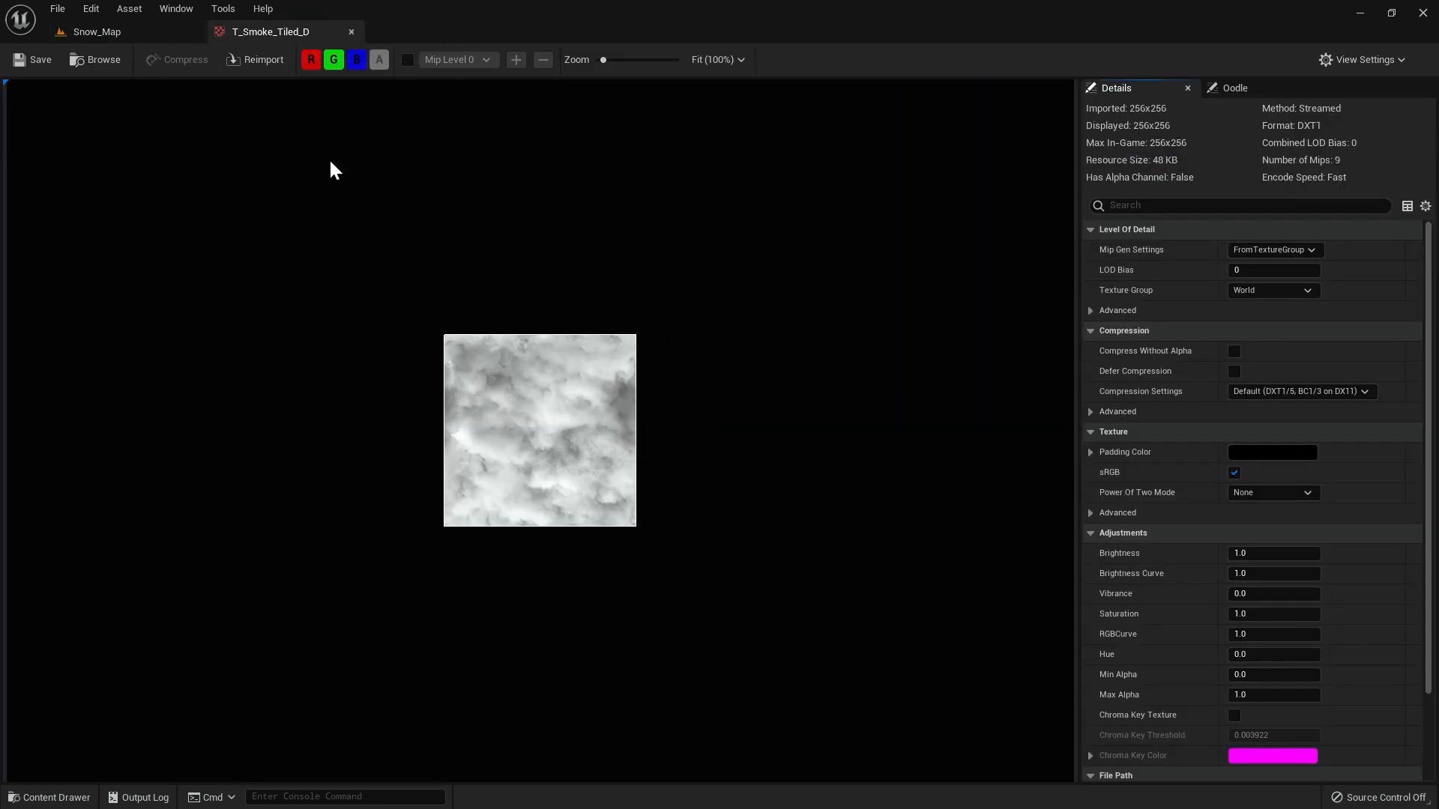
pyautogui.middleClick(282, 25)
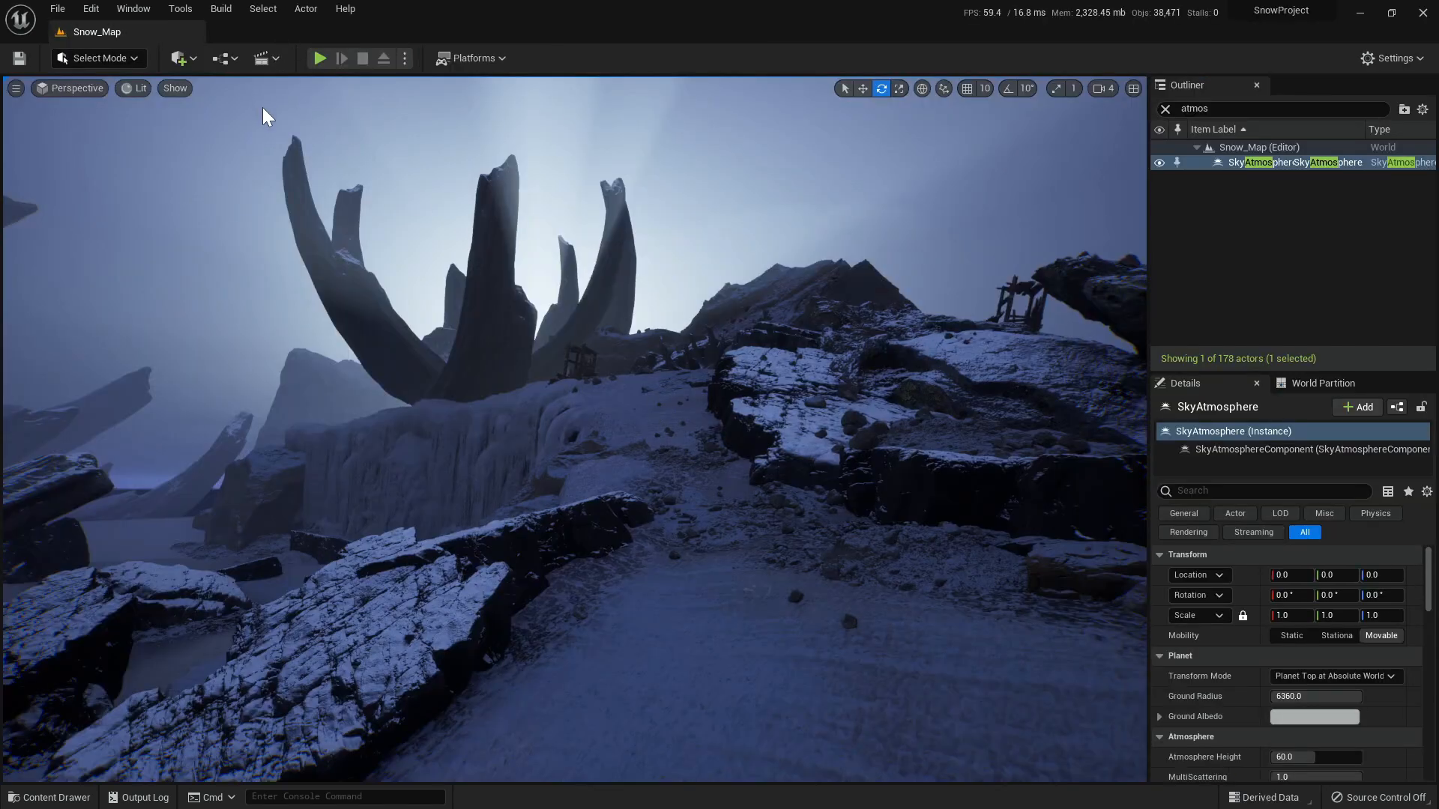
# - Inspect the T_Smoke_SubUV texture in the texture editor and close it again
pyautogui.hotkey('ctrl', 'space')
pyautogui.click(640, 380)
pyautogui.doubleClick(640, 380)
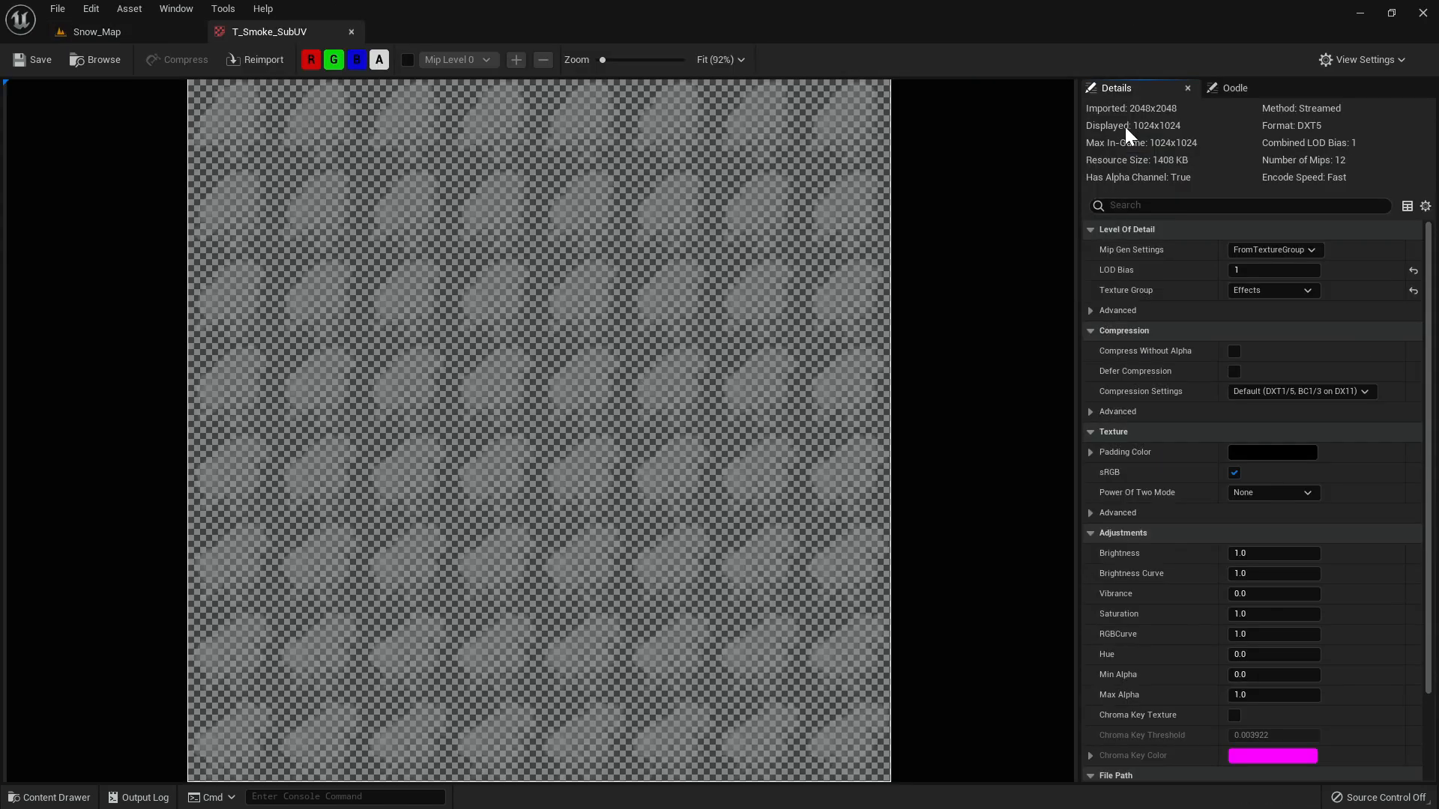
pyautogui.middleClick(303, 21)
# - Clear the content search, create a VFX folder inside SnowEnvironment and open it
pyautogui.hotkey('ctrl', 'space')
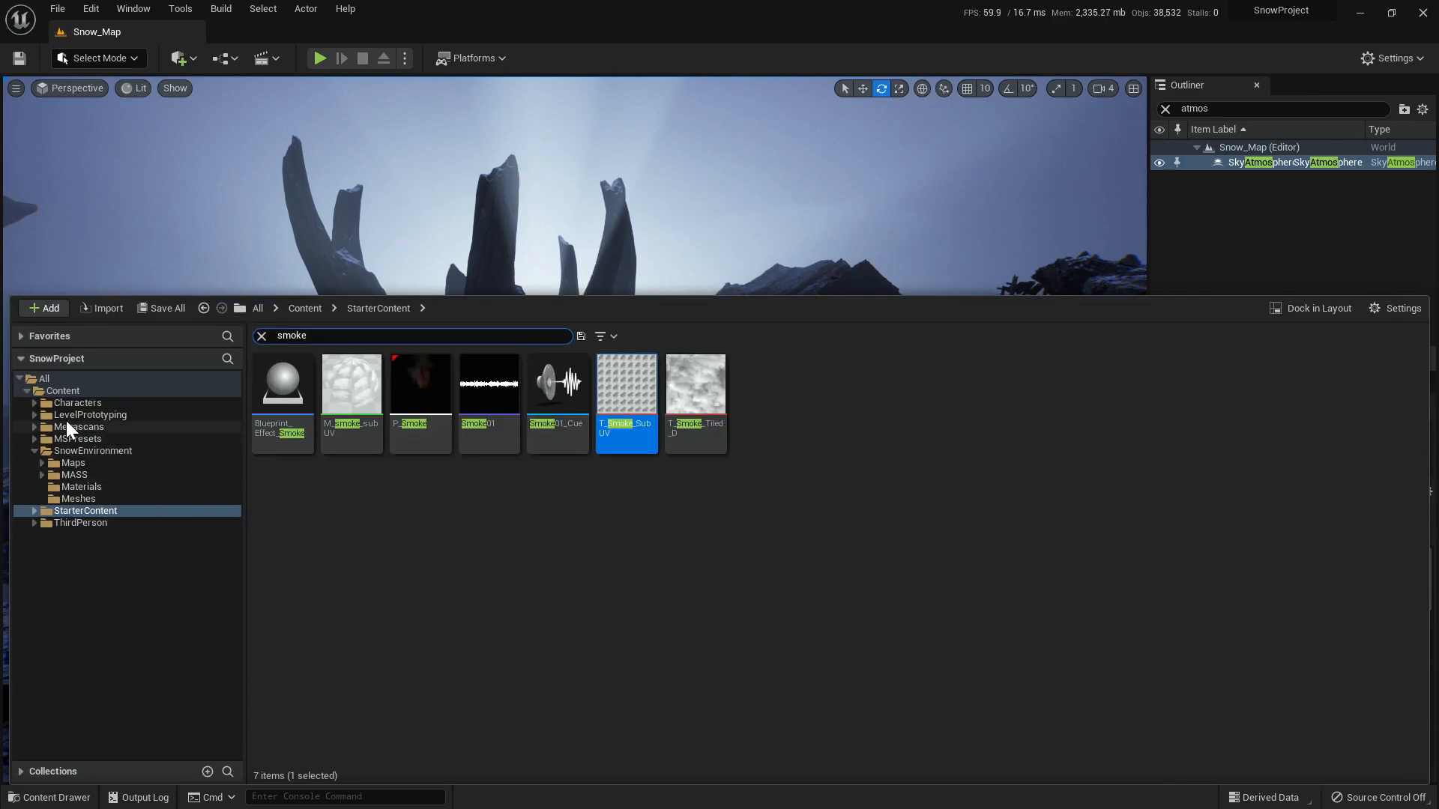
pyautogui.click(96, 451)
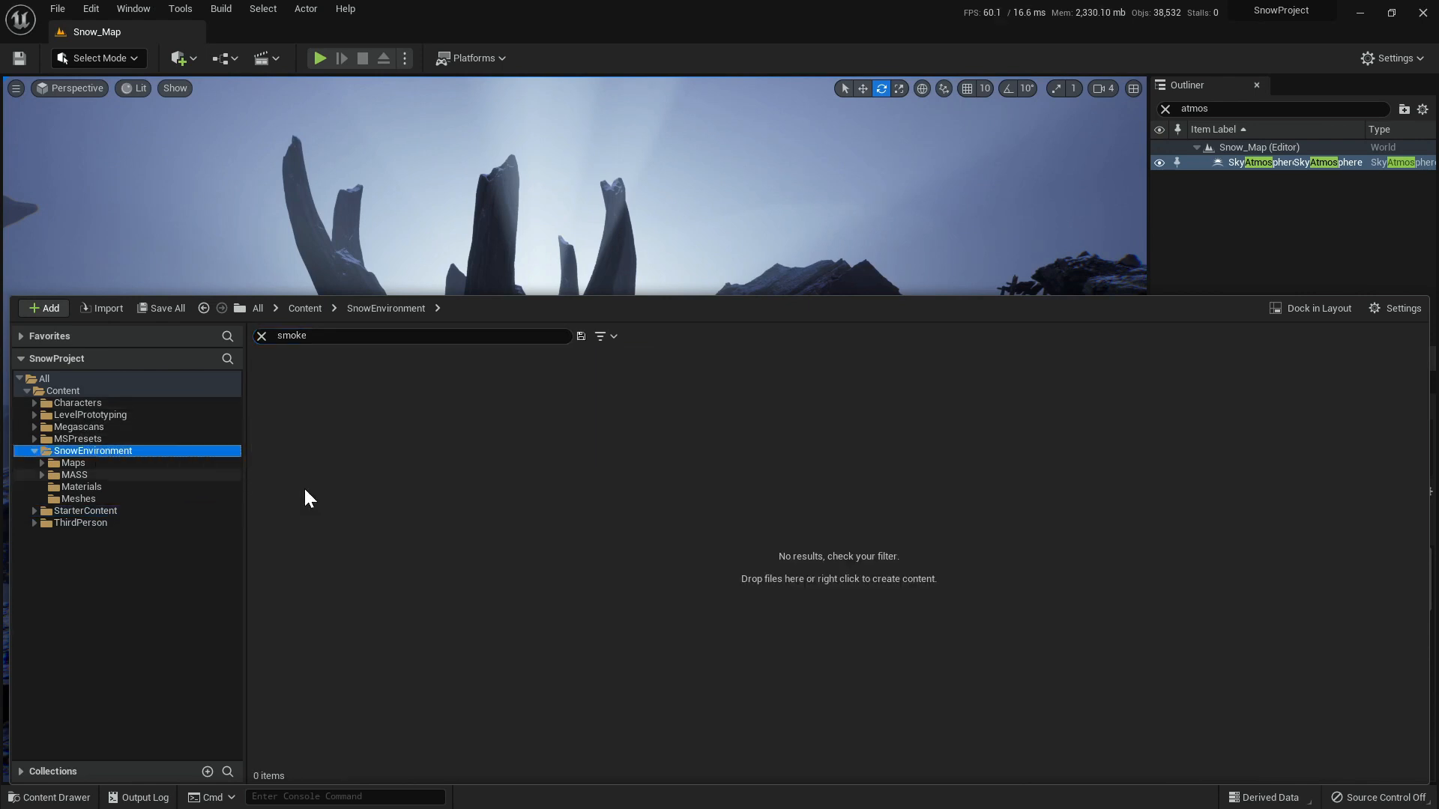
pyautogui.click(262, 336)
pyautogui.click(596, 440)
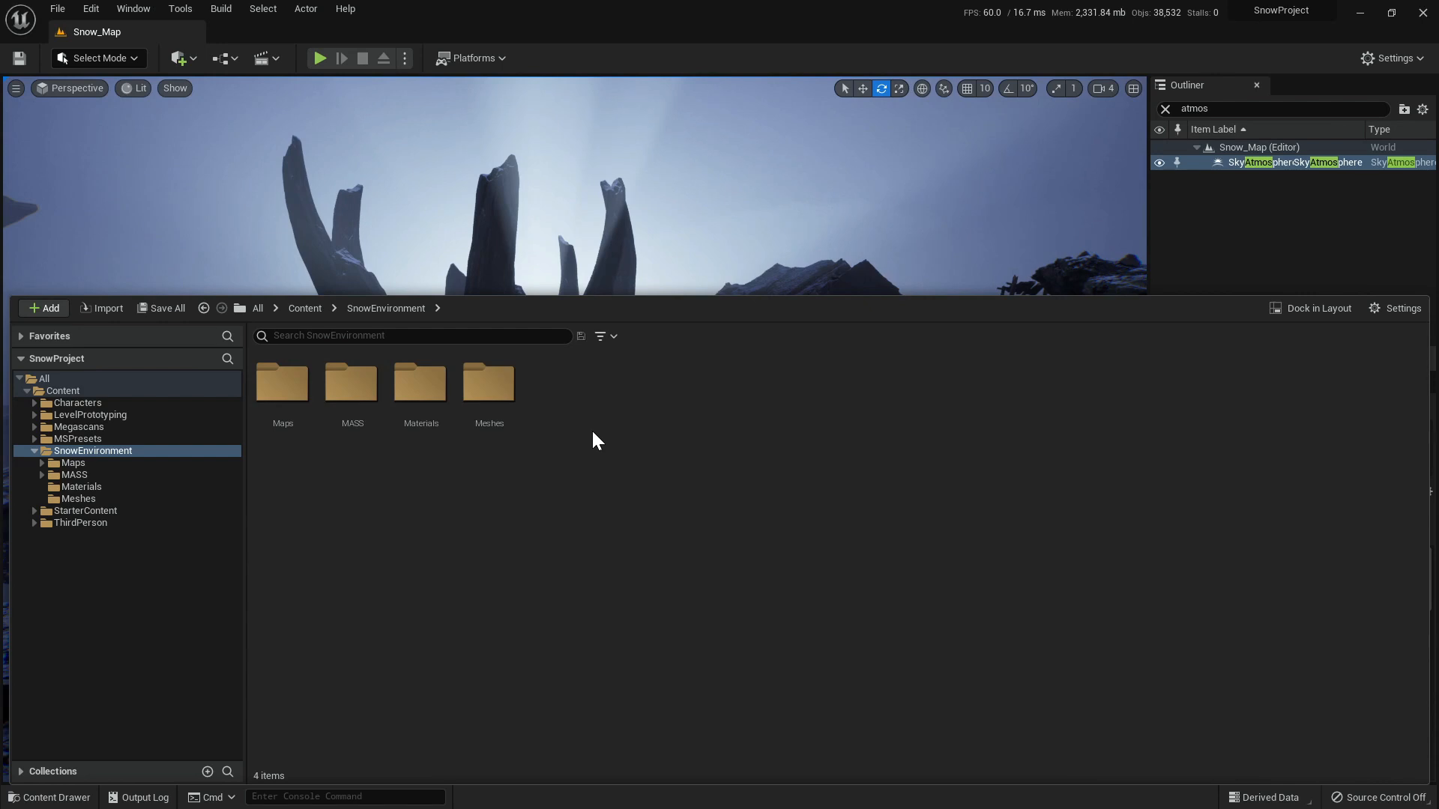
pyautogui.hotkey('ctrl', 'shift', 'n')
pyautogui.write('VFX')
pyautogui.press('Return')
pyautogui.doubleClick(589, 428)
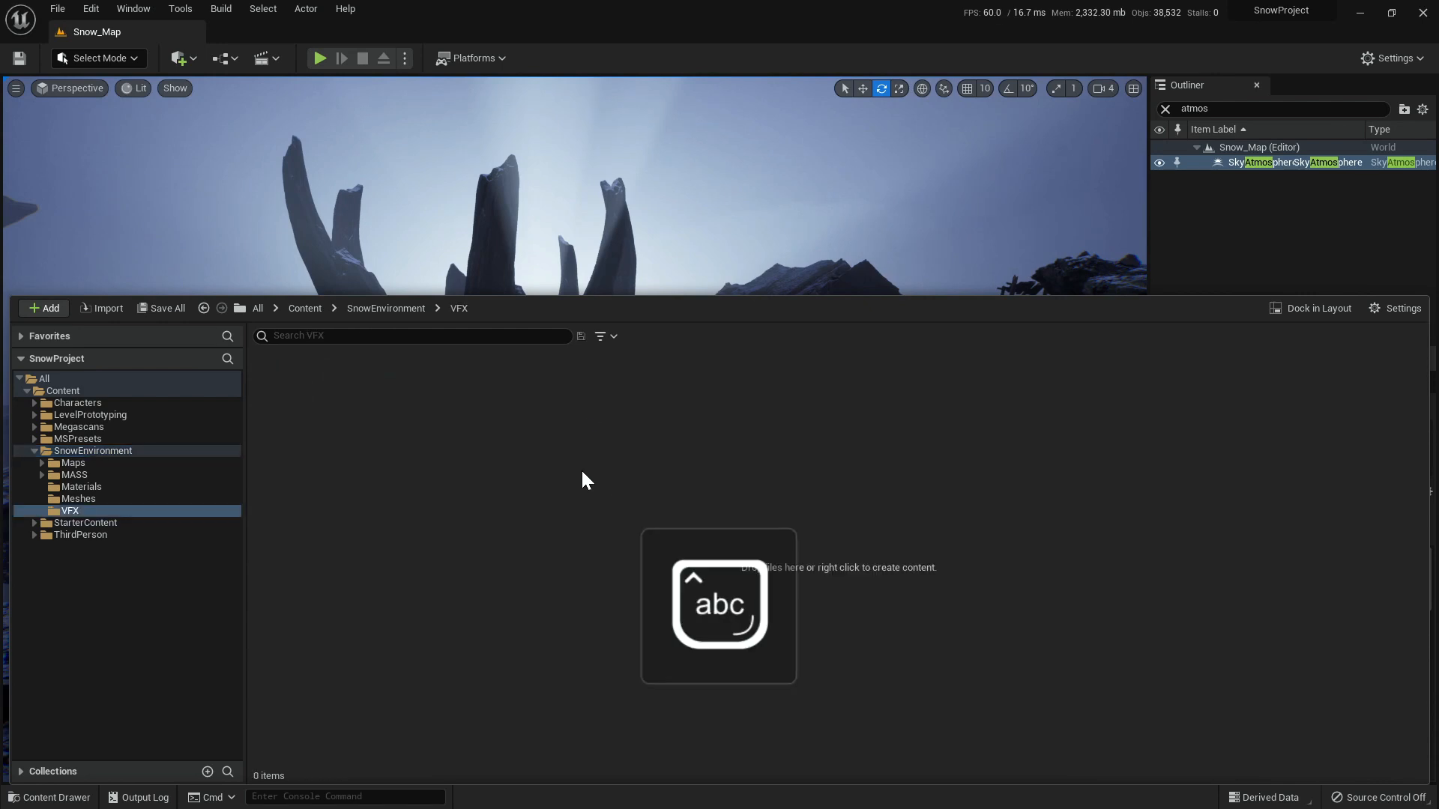
# - Create three subfolders named Materials, Textures and Particles inside the VFX folder
pyautogui.hotkey('ctrl', 'shift', 'n')
pyautogui.write('Materials')
pyautogui.press('Return')
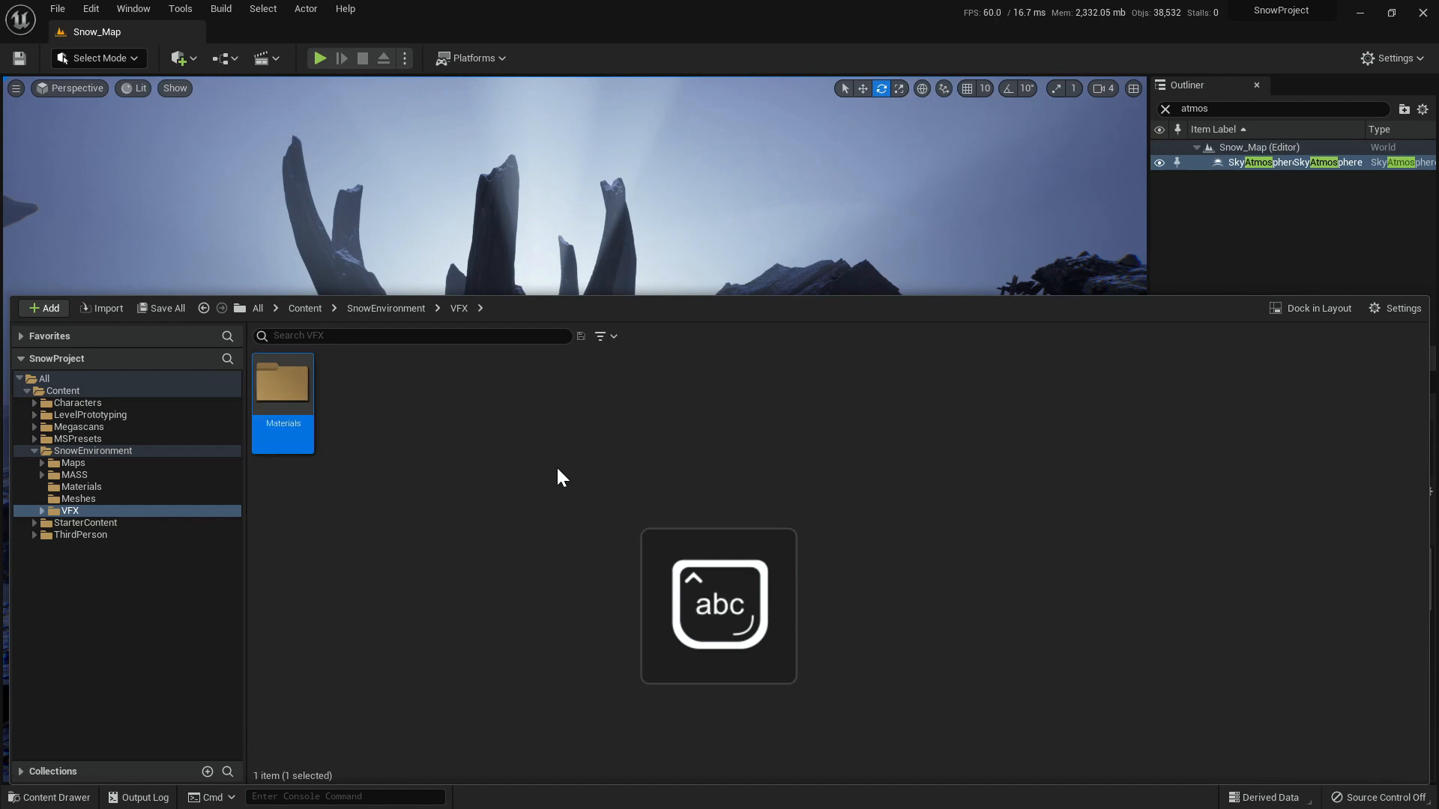
pyautogui.hotkey('ctrl', 'shift', 'n')
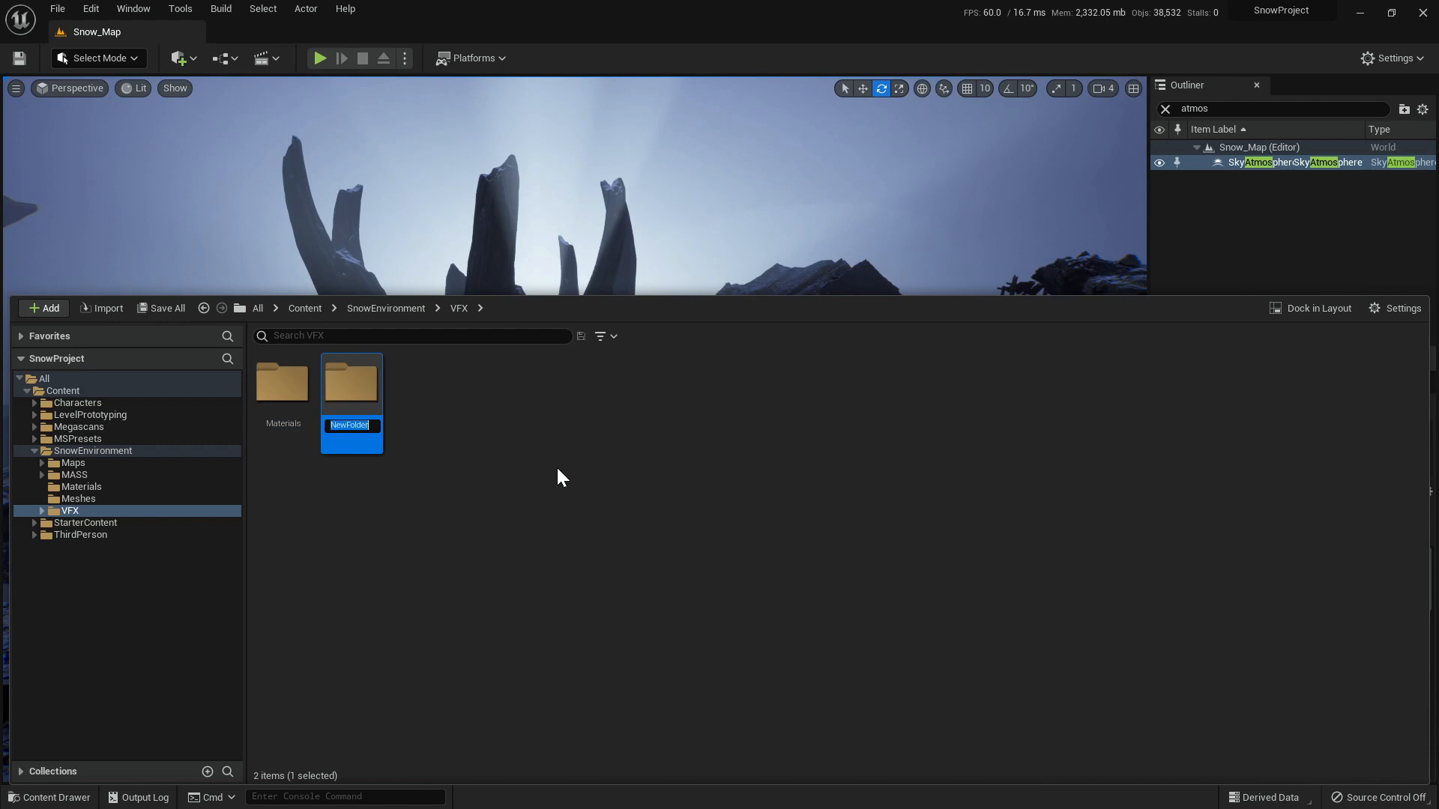
pyautogui.write('Textures')
pyautogui.press('Return')
pyautogui.hotkey('ctrl', 'shift', 'n')
pyautogui.write('Particles')
pyautogui.press('Return')
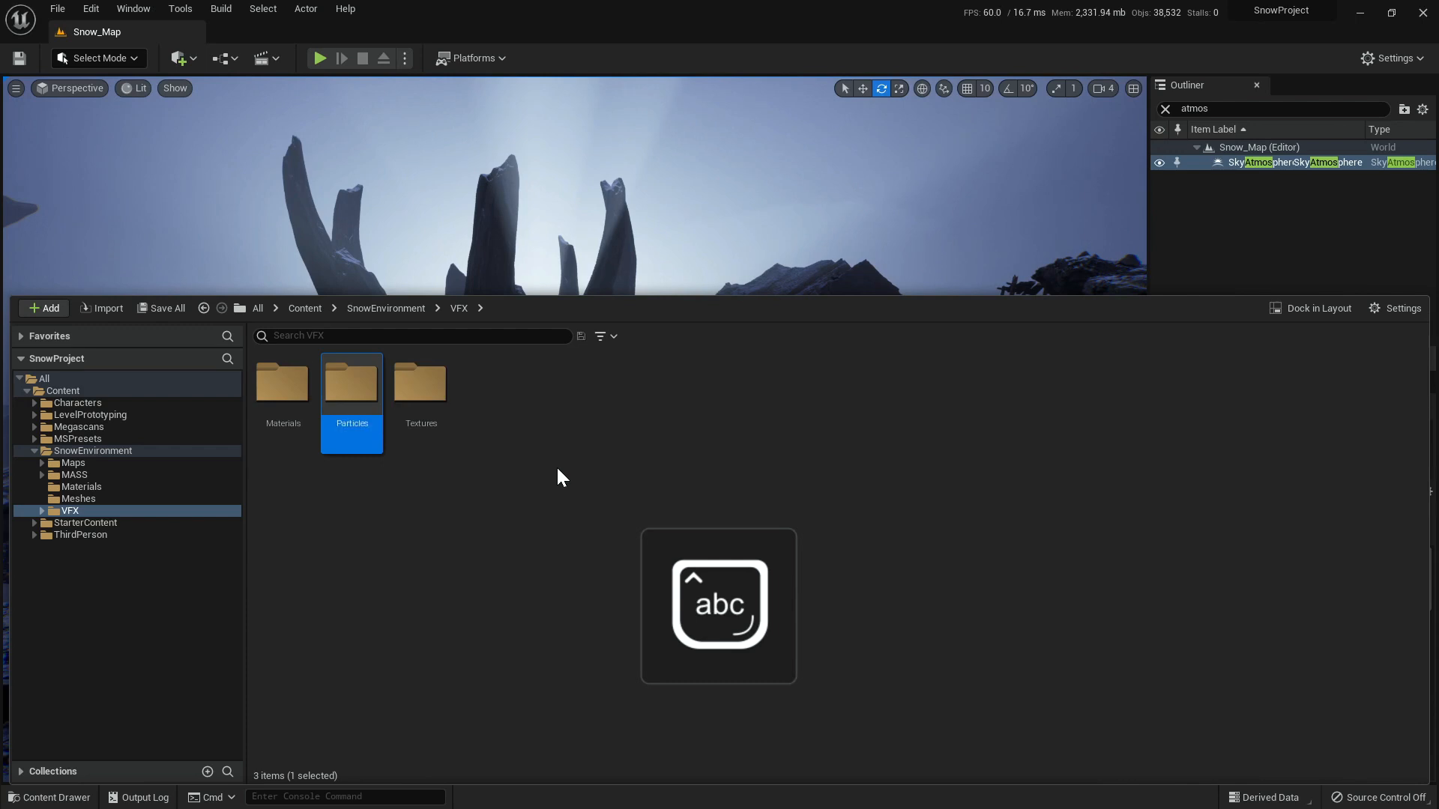
# - Find T_Smoke_SubUV in StarterContent by searching "smoke" and copy it into the VFX Textures folder
pyautogui.click(39, 512)
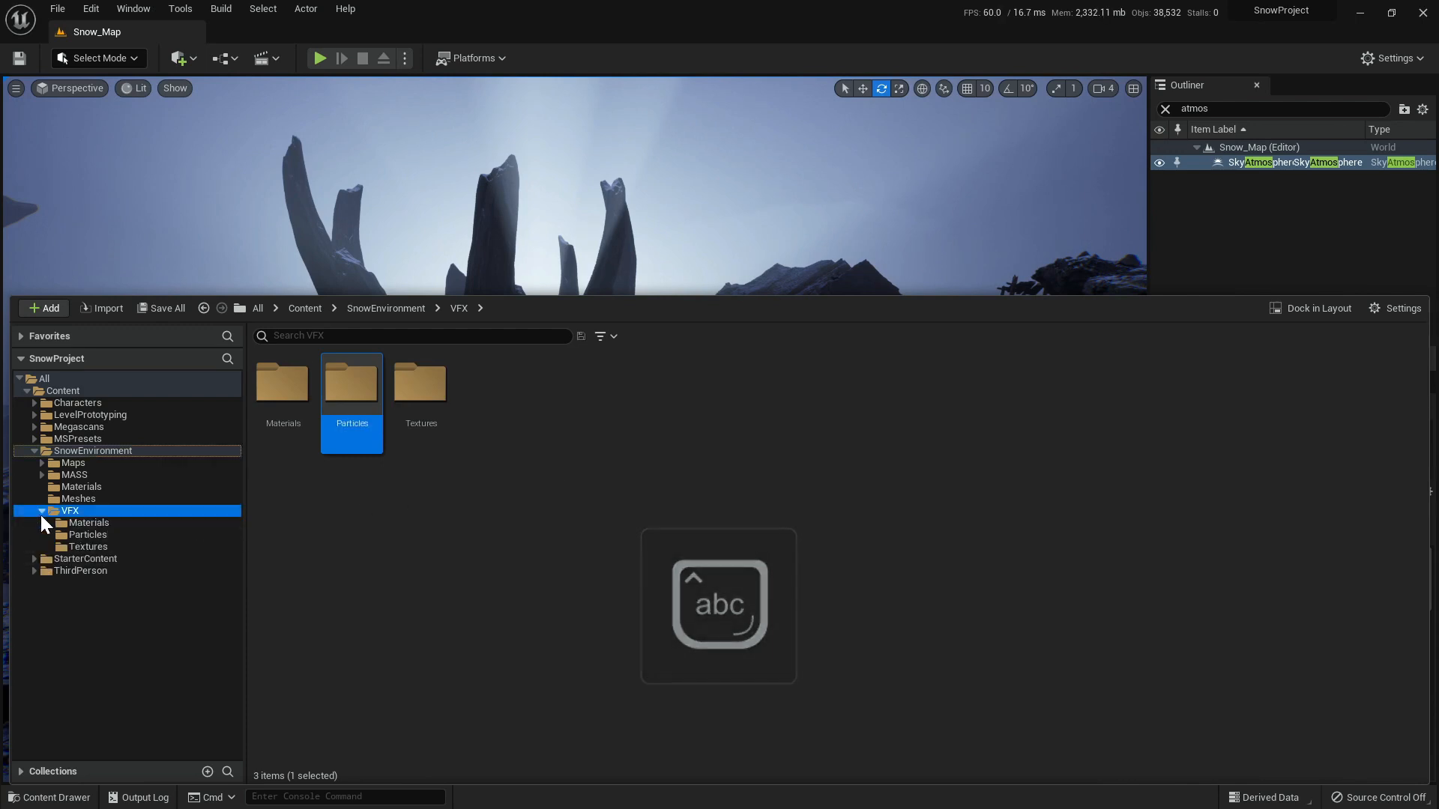
pyautogui.click(83, 558)
pyautogui.click(304, 338)
pyautogui.write('somke')
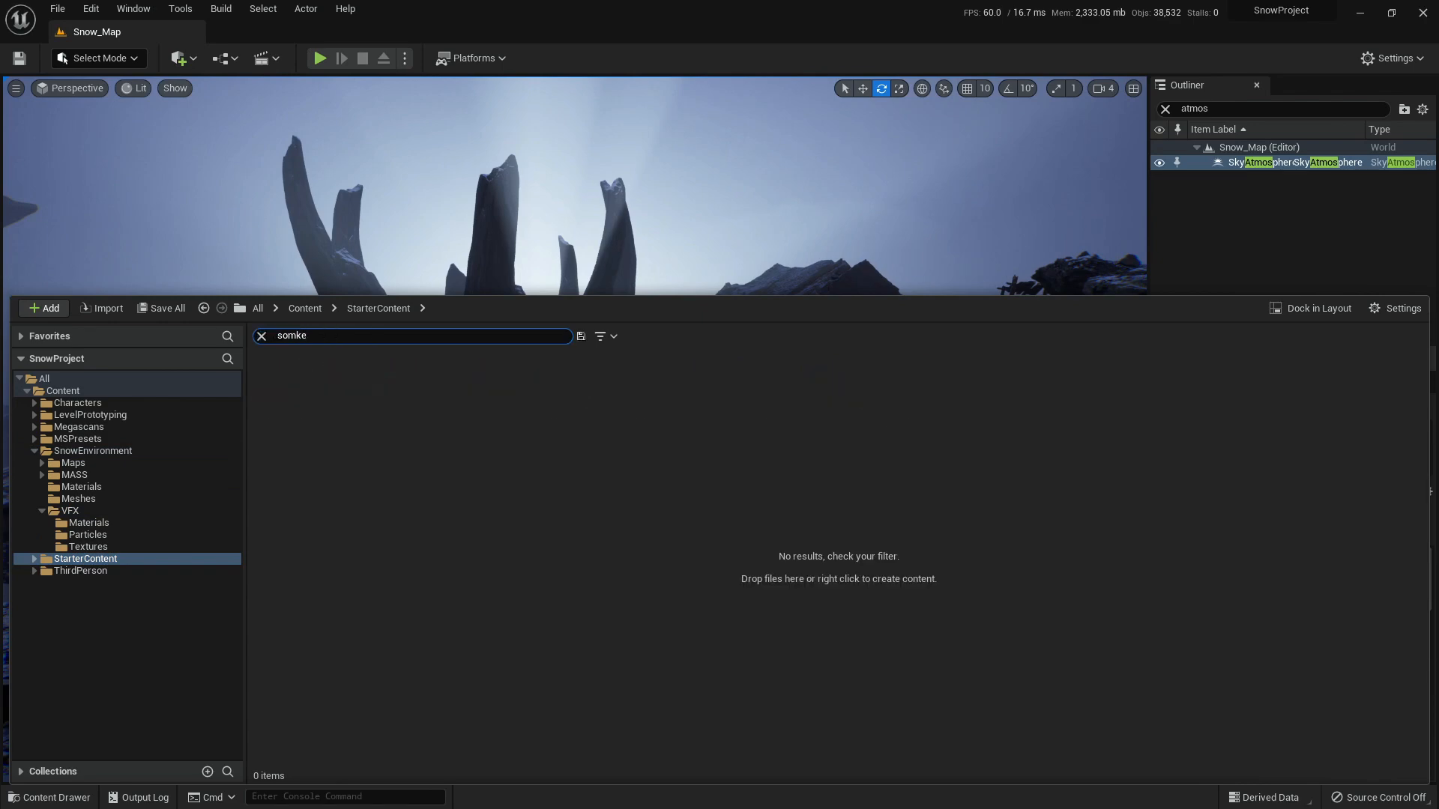
pyautogui.write('moke')
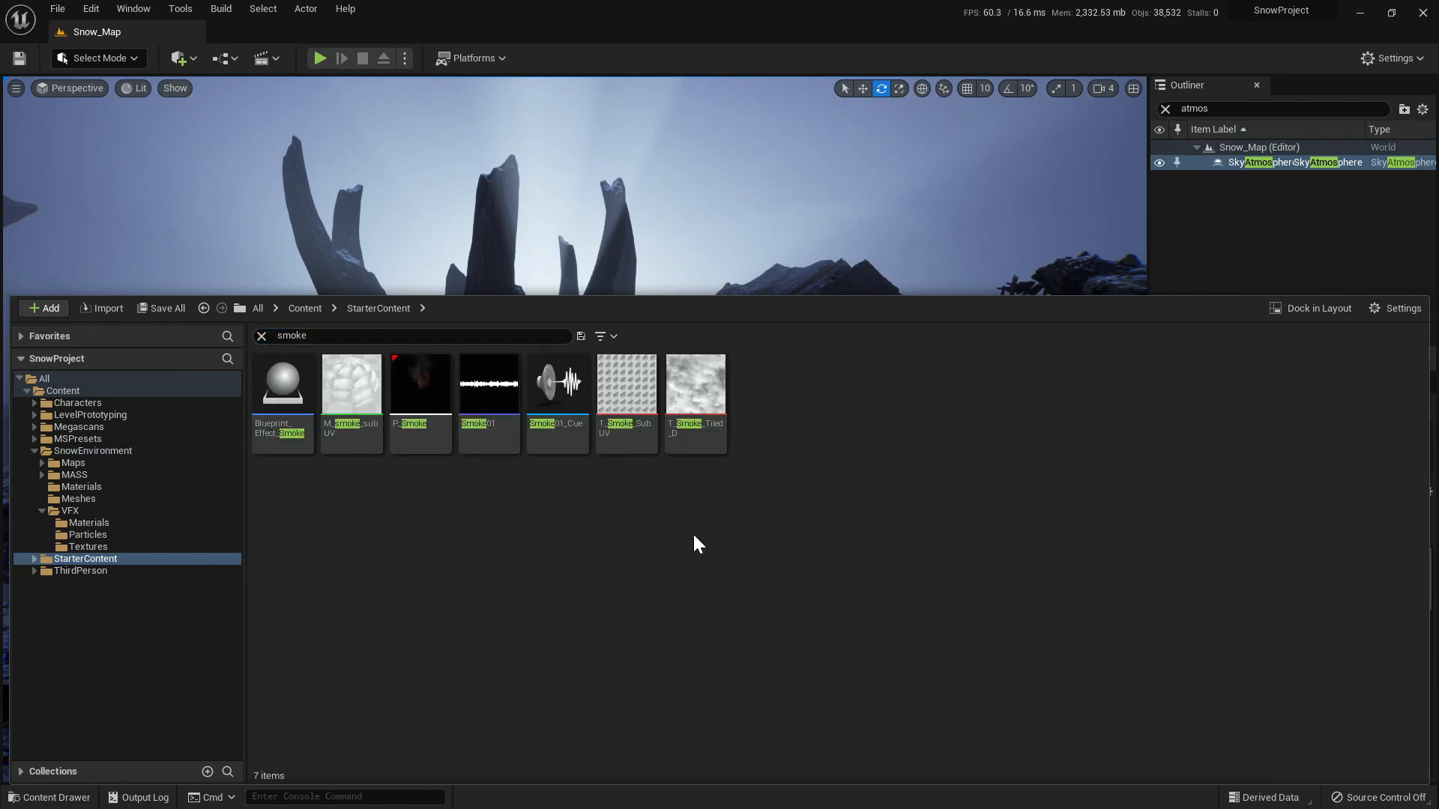
pyautogui.click(626, 397)
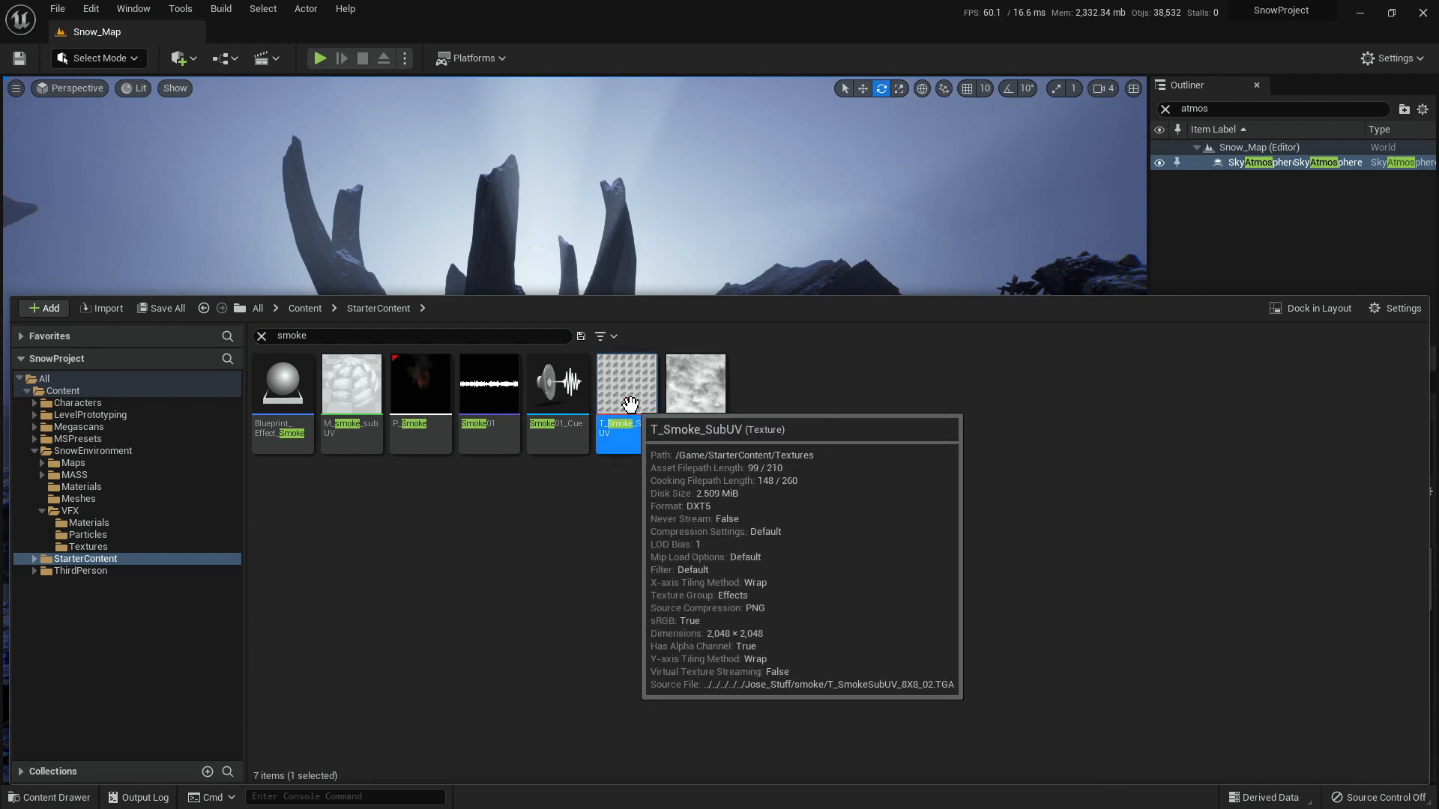
pyautogui.moveTo(626, 398); pyautogui.dragTo(120, 548)
pyautogui.click(154, 582)
pyautogui.click(110, 547)
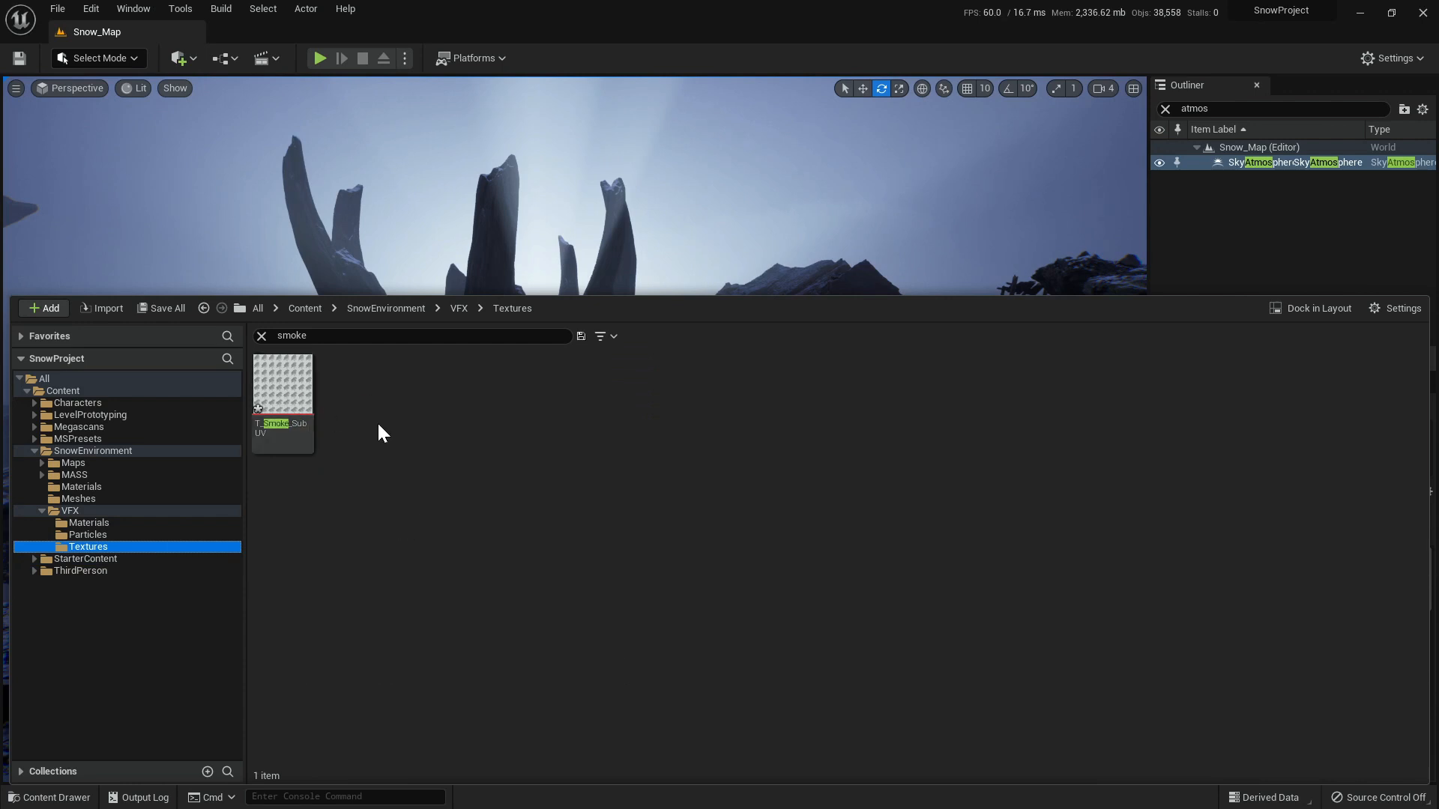
pyautogui.click(378, 424)
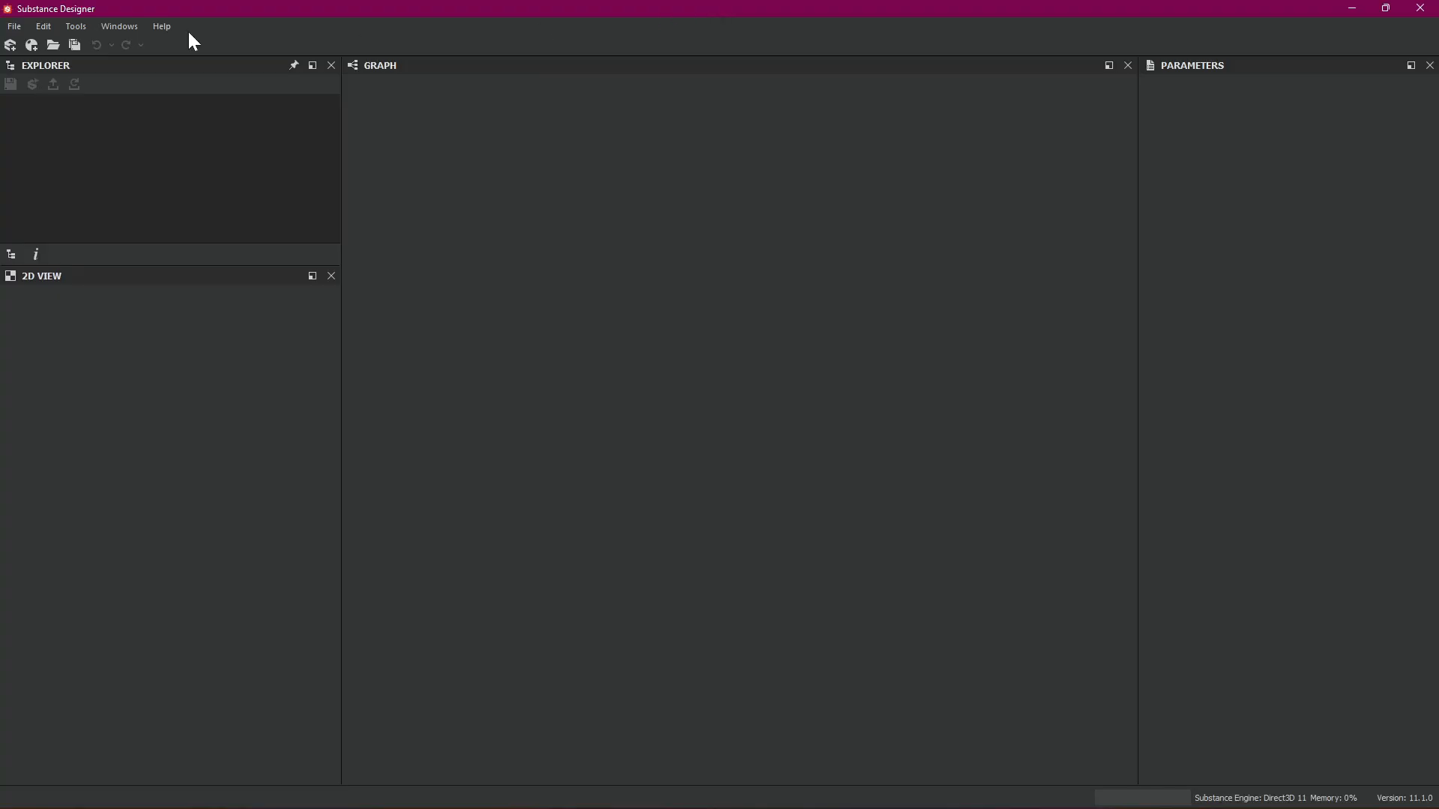
# - Switch to Substance Designer, create an empty 2048 x 2048 px substance graph and close the 3D view
pyautogui.click(15, 27)
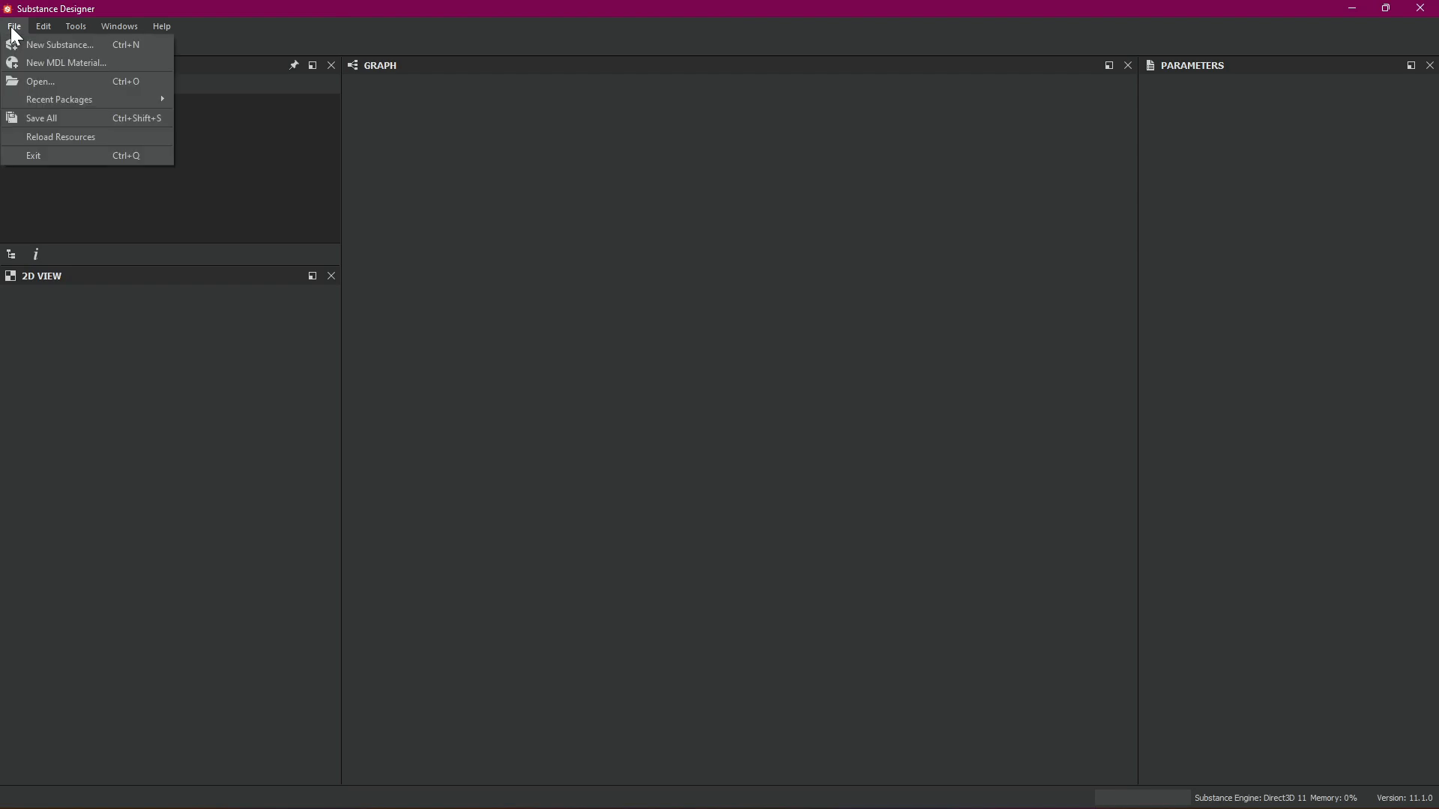
pyautogui.click(55, 45)
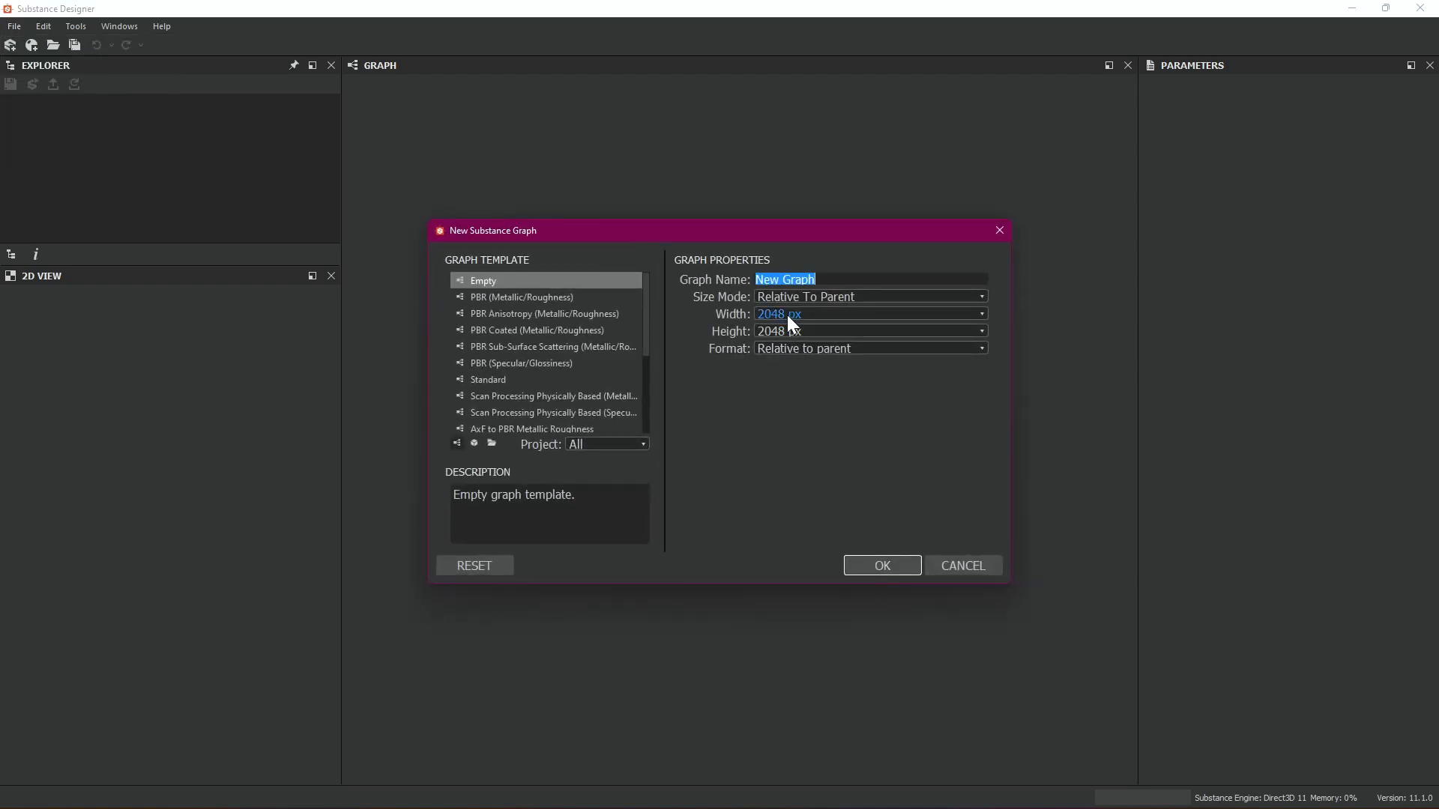
pyautogui.click(877, 567)
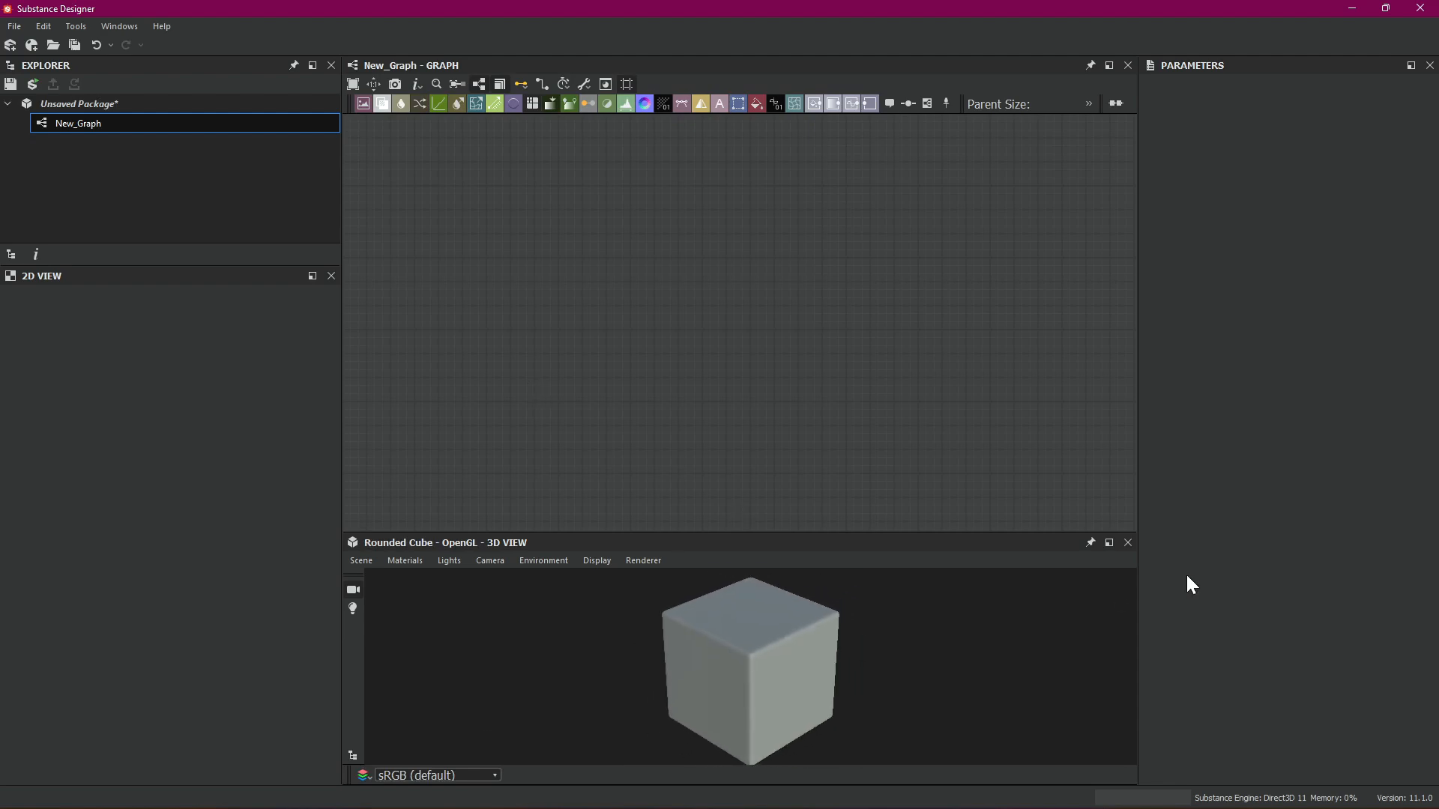
pyautogui.click(1128, 542)
# - Add a Clouds 2 noise node to the graph and set its Disorder to 0.56
pyautogui.press('space')
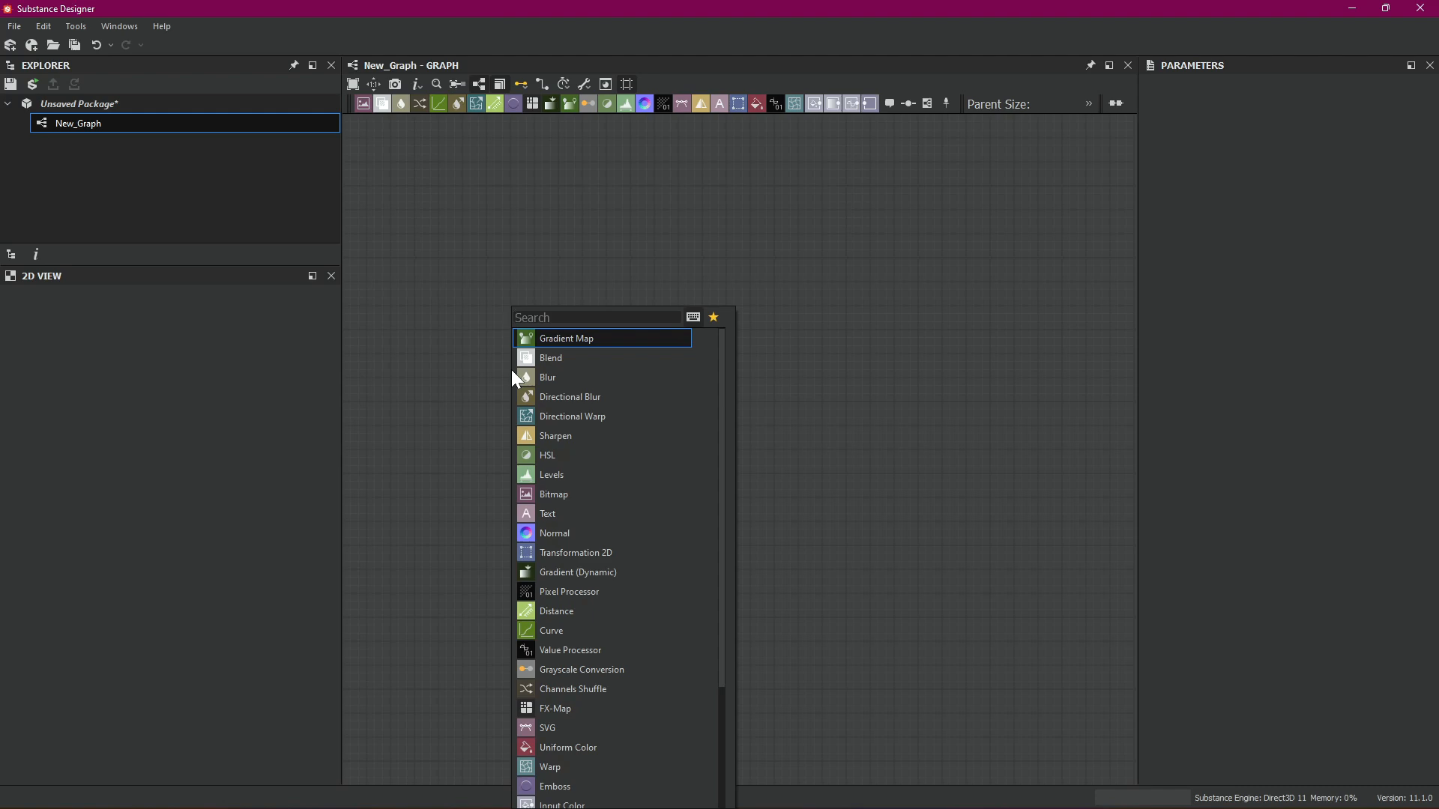
pyautogui.press('space')
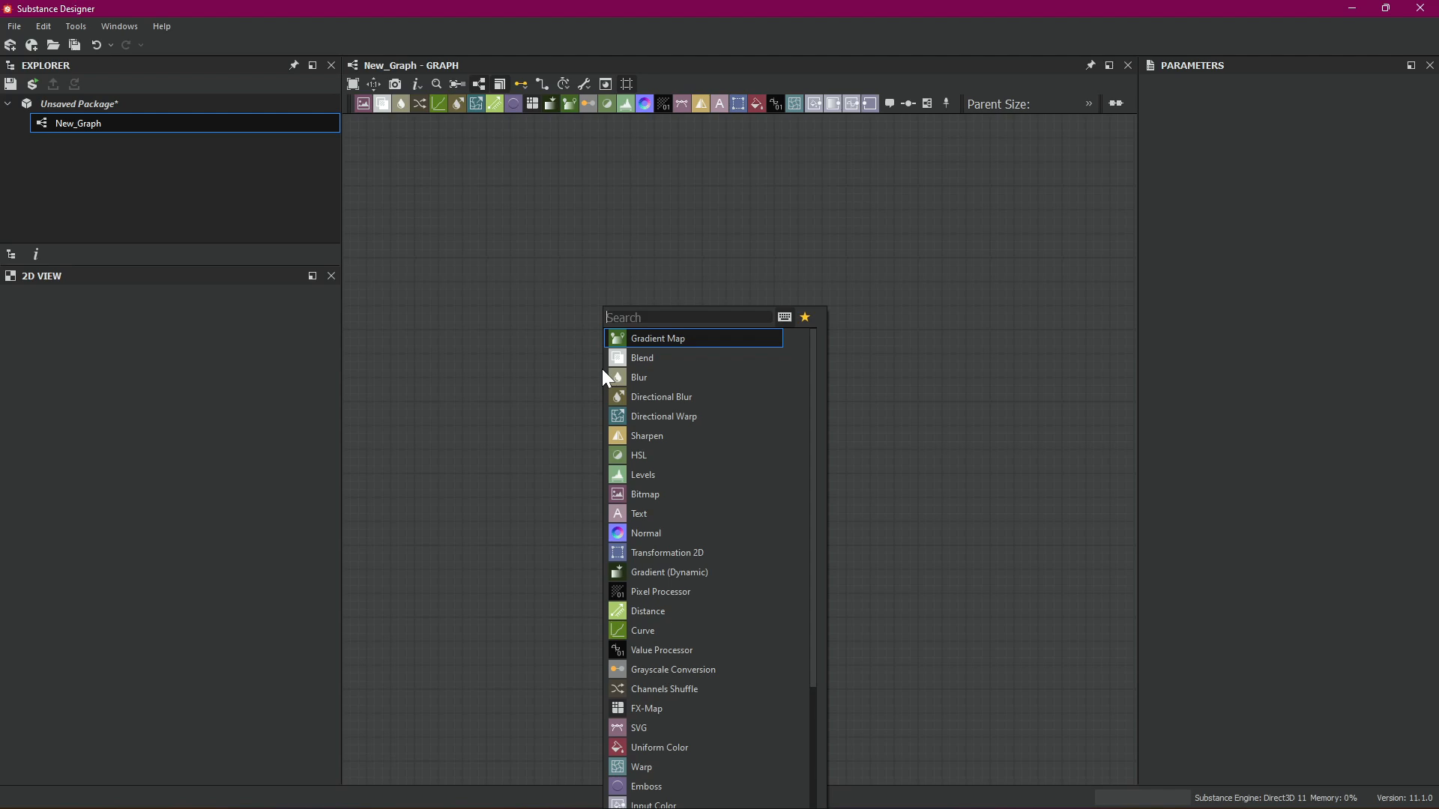
pyautogui.write('cloud')
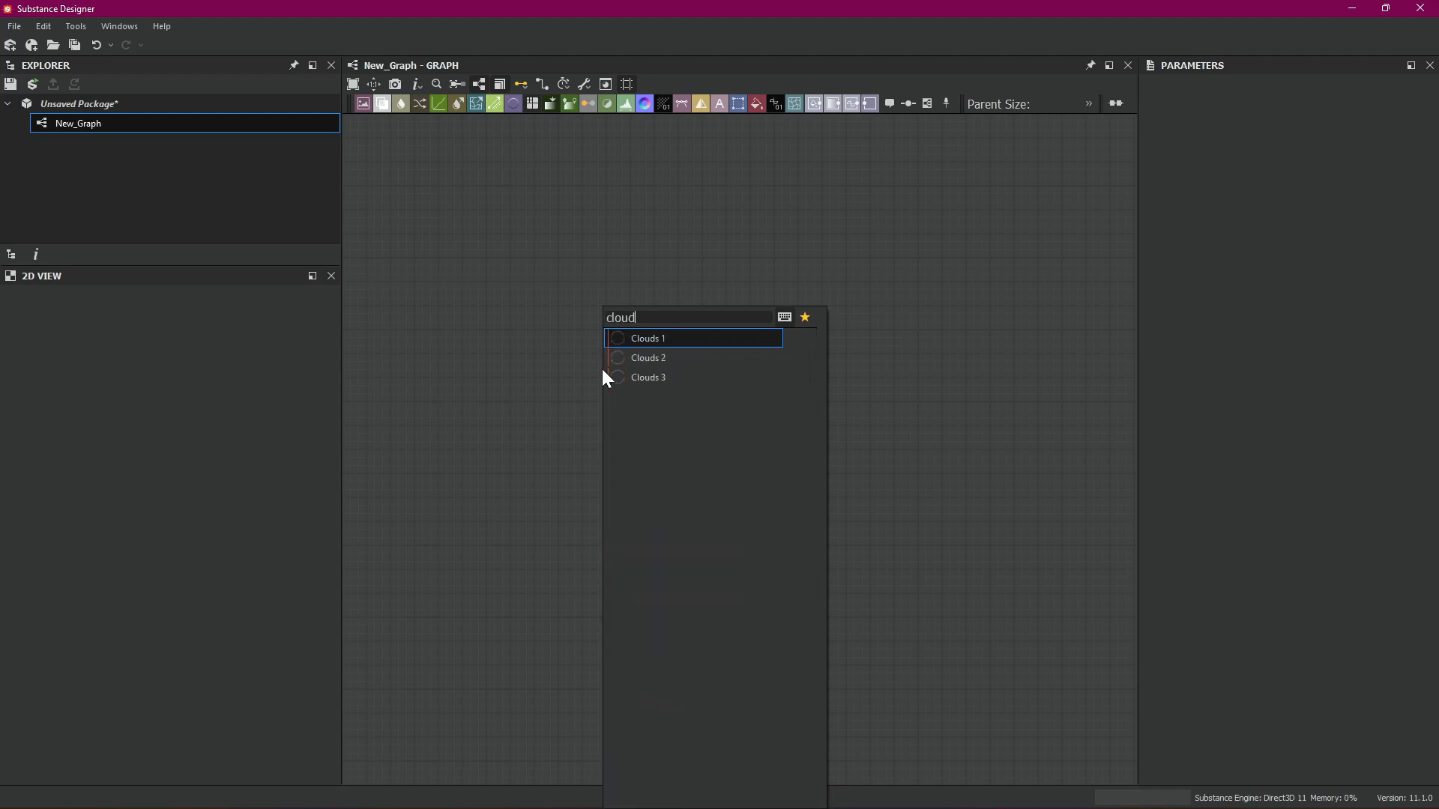
pyautogui.click(631, 359)
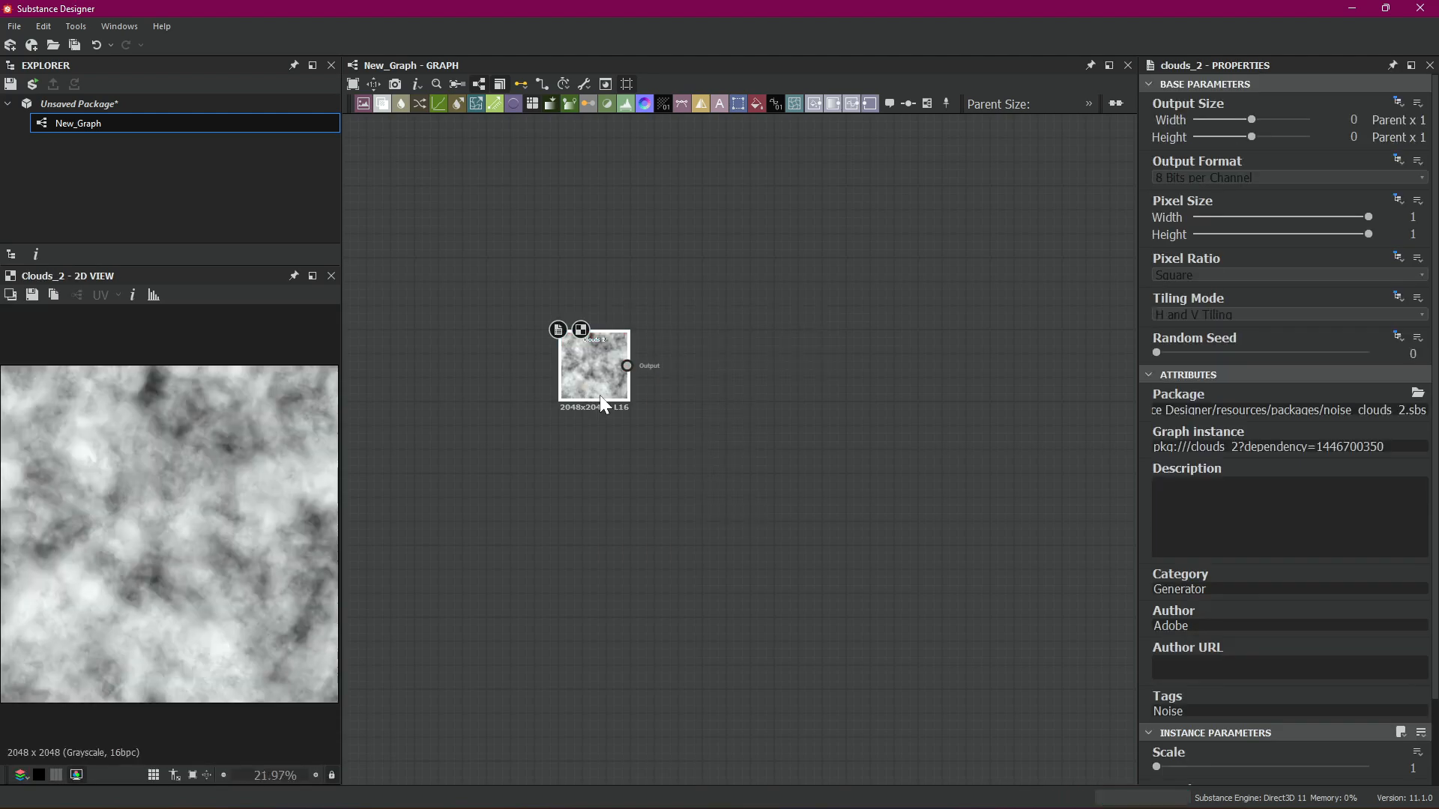
pyautogui.scroll(-2, 1248, 736)
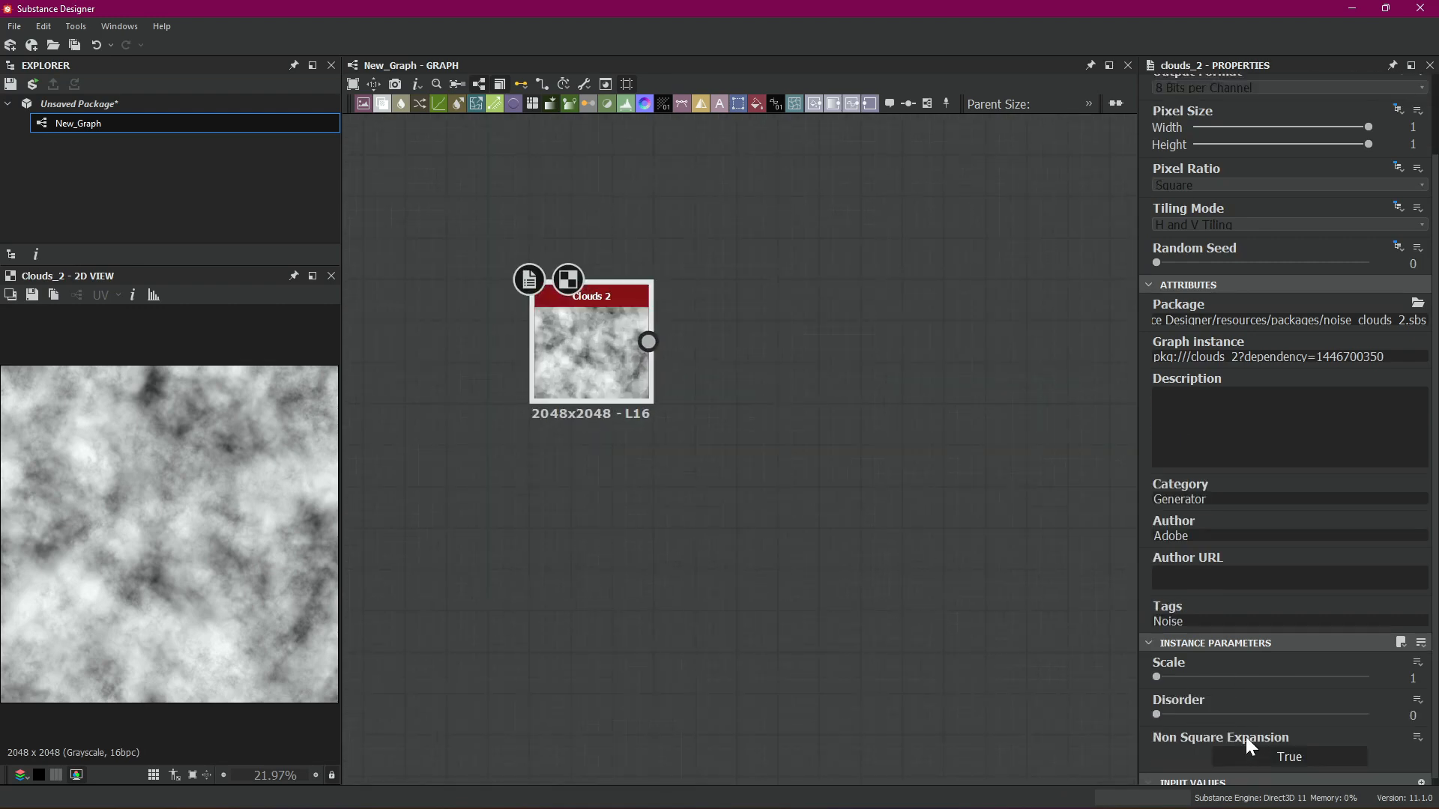
pyautogui.moveTo(1156, 714); pyautogui.dragTo(1224, 713)
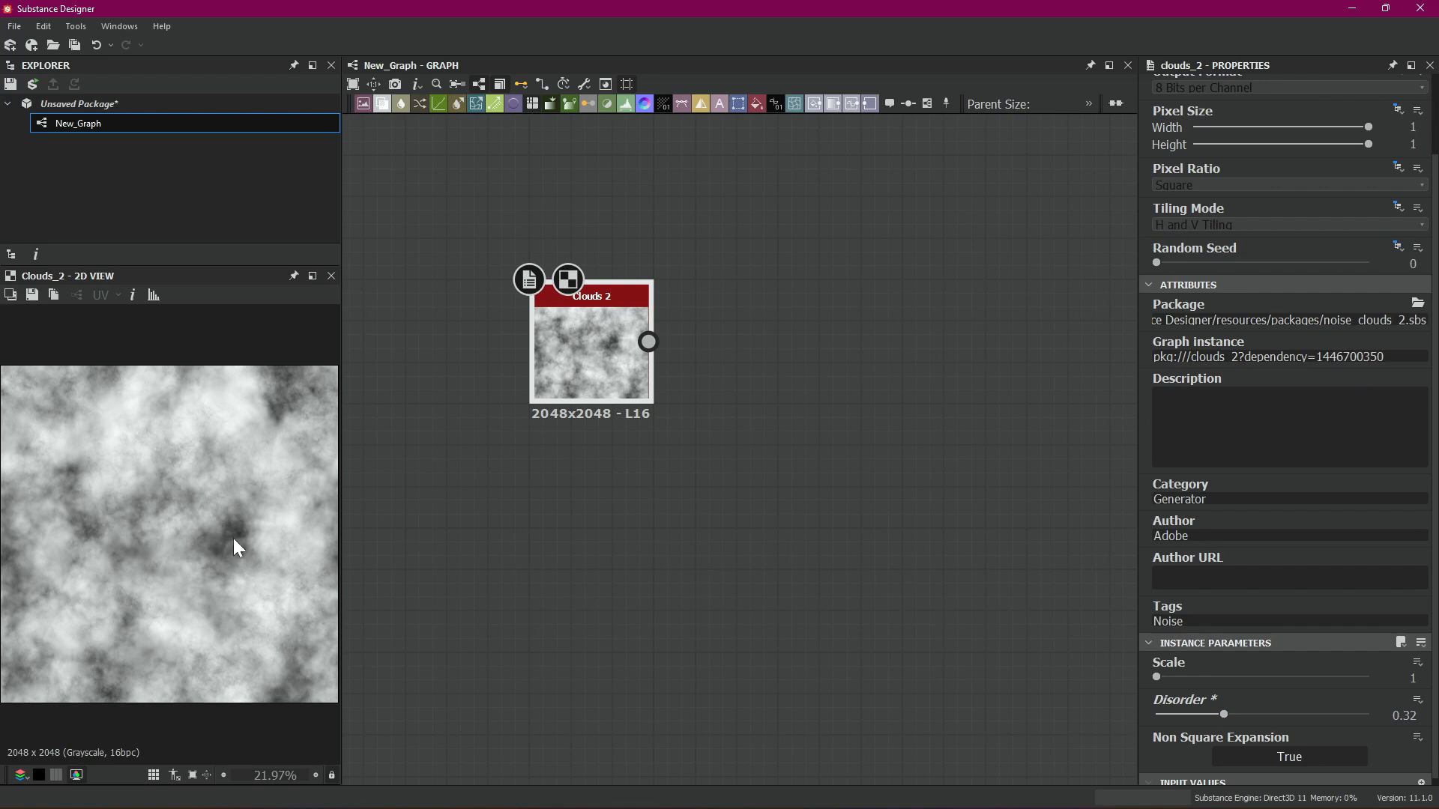
pyautogui.moveTo(1229, 715); pyautogui.dragTo(1275, 712)
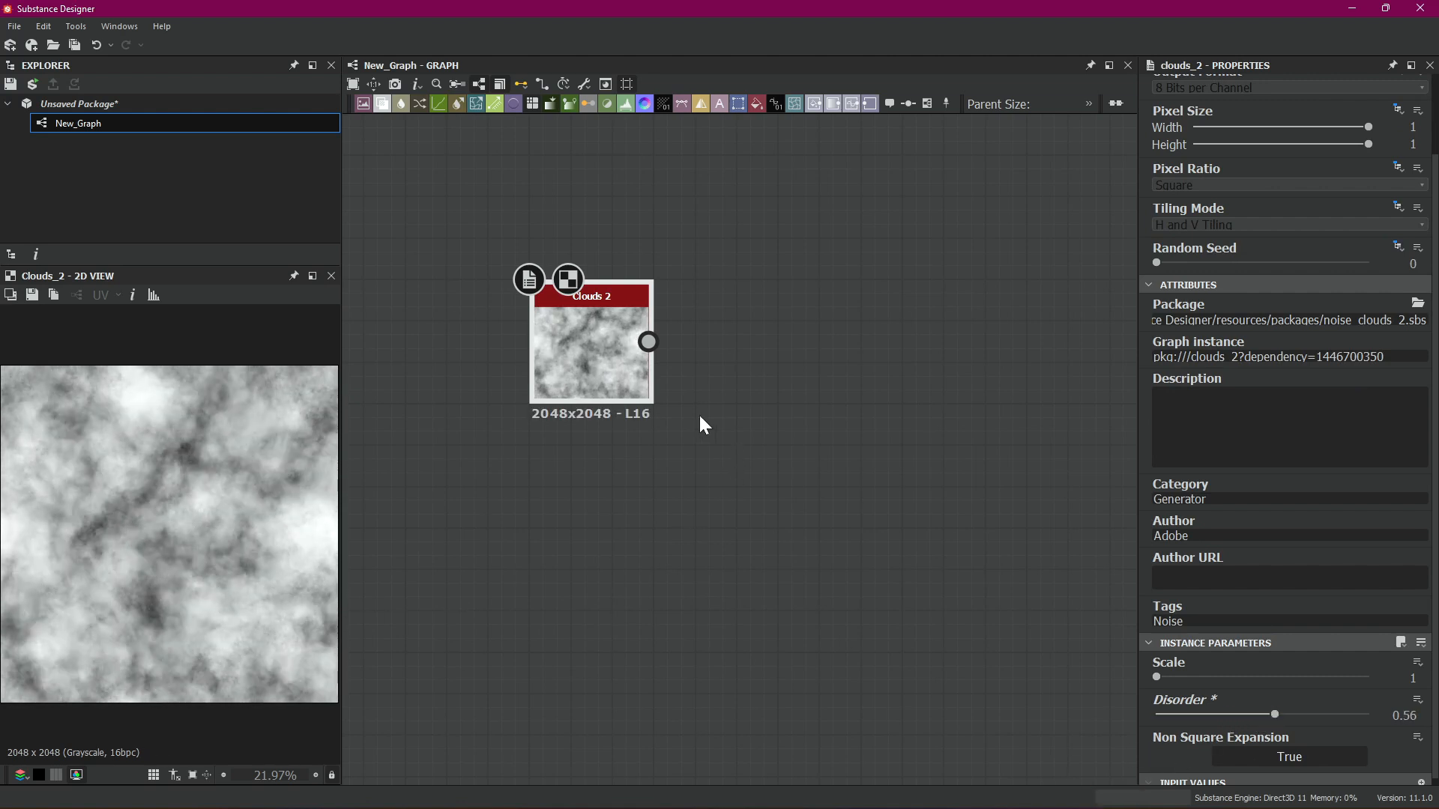
# - Add a Levels node fed by Clouds 2 and raise its black input point to just past the histogram's middle for stronger contrast
pyautogui.moveTo(711, 339); pyautogui.dragTo(710, 340)
pyautogui.write('levels')
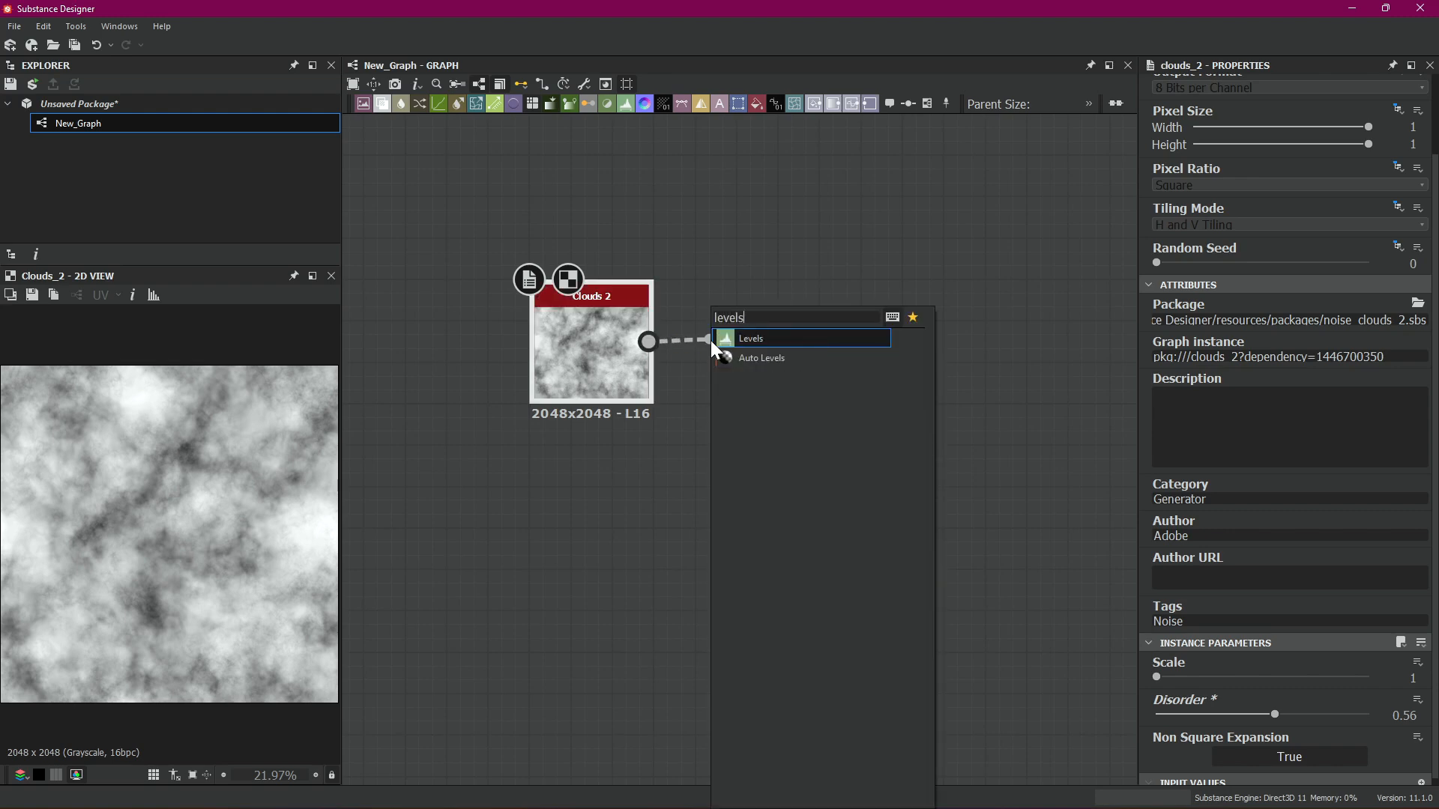
pyautogui.press('Return')
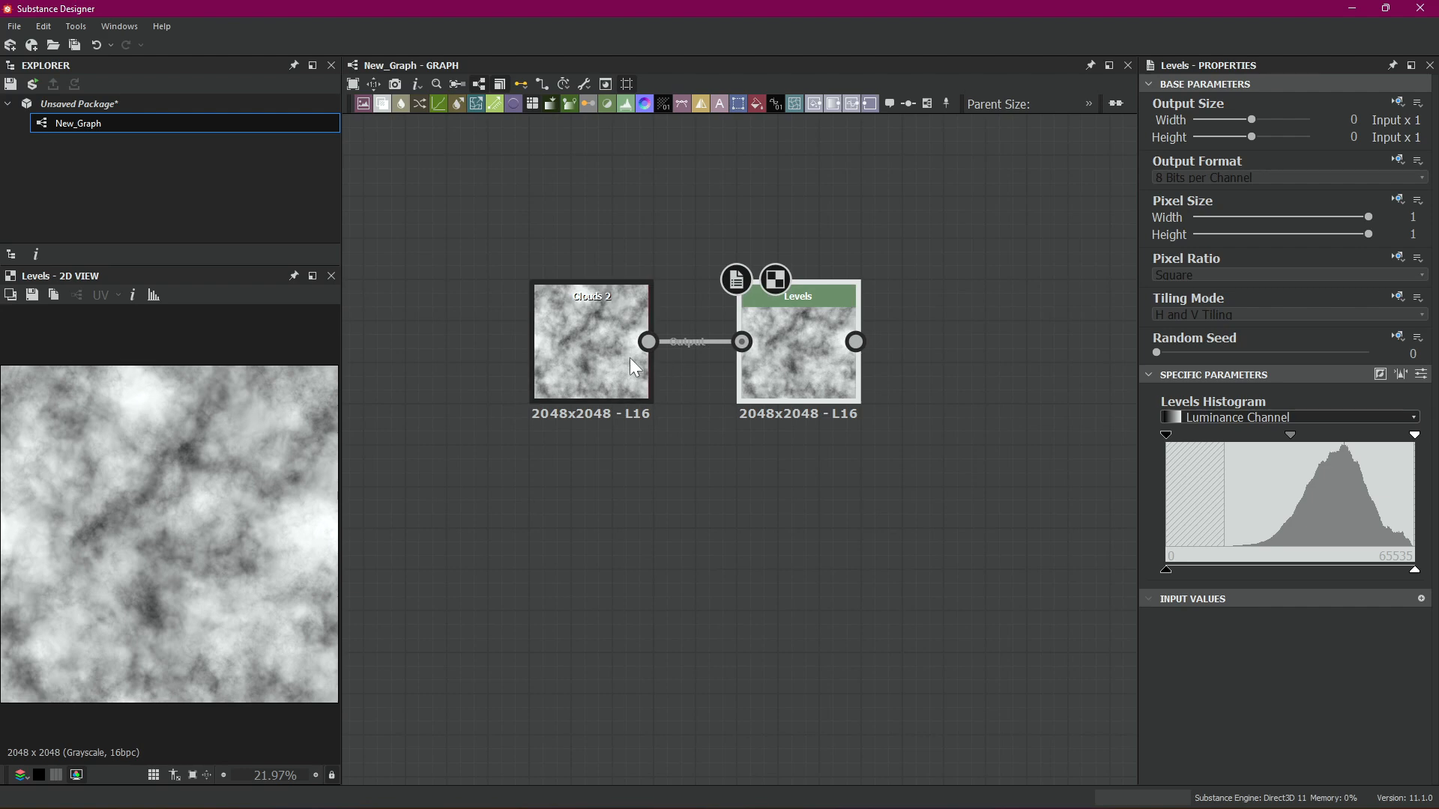
pyautogui.moveTo(647, 345); pyautogui.dragTo(807, 344)
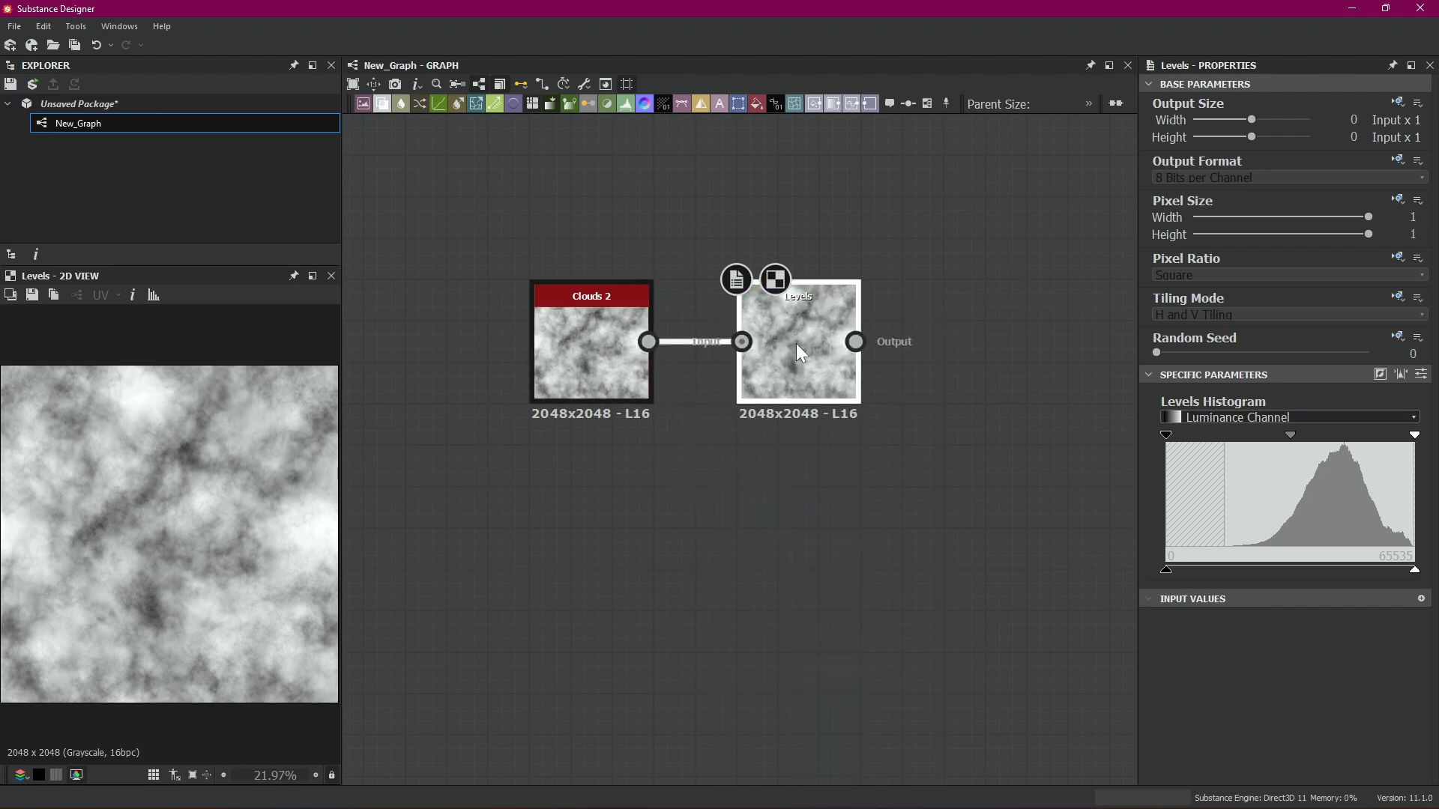
pyautogui.moveTo(1165, 435); pyautogui.dragTo(1298, 436)
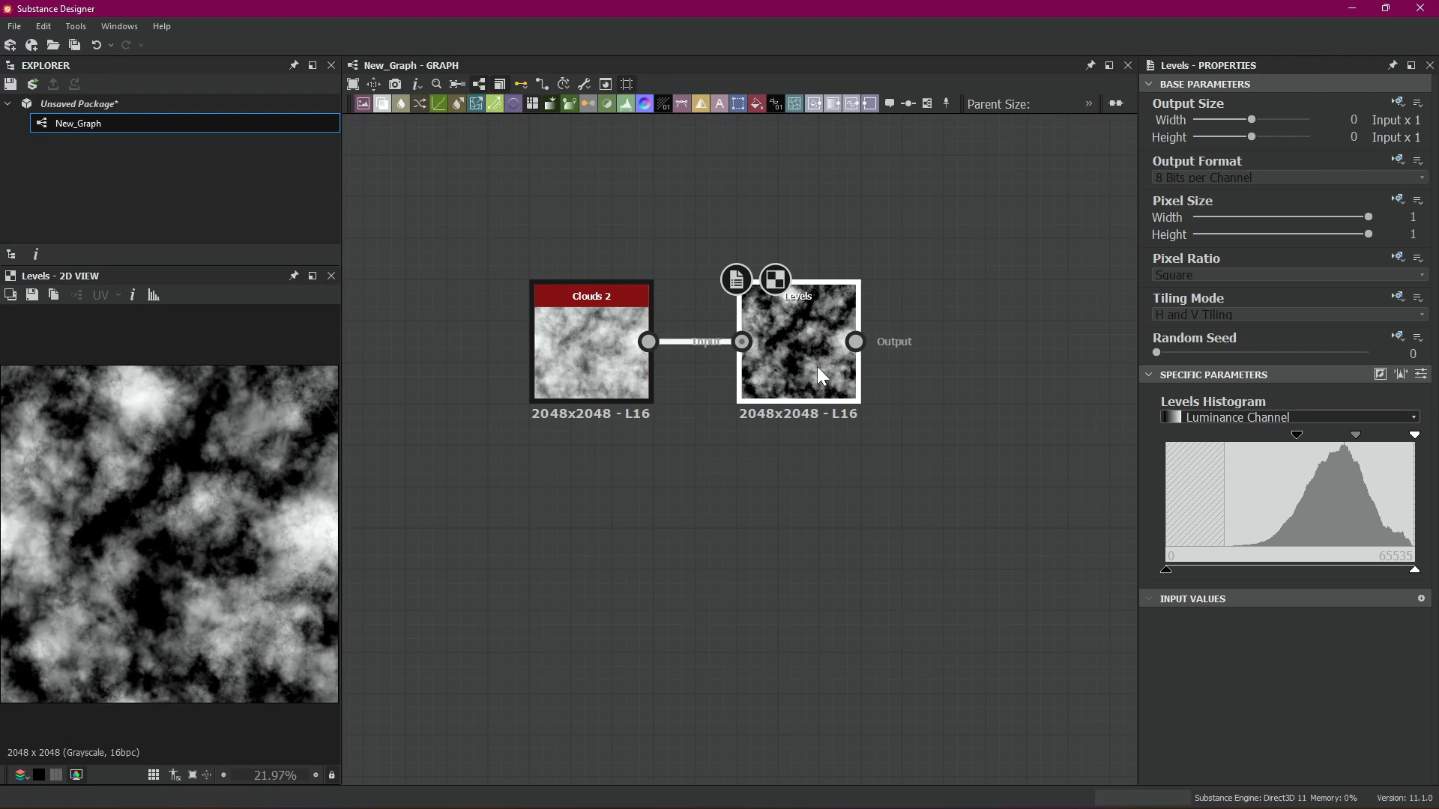
pyautogui.doubleClick(600, 361)
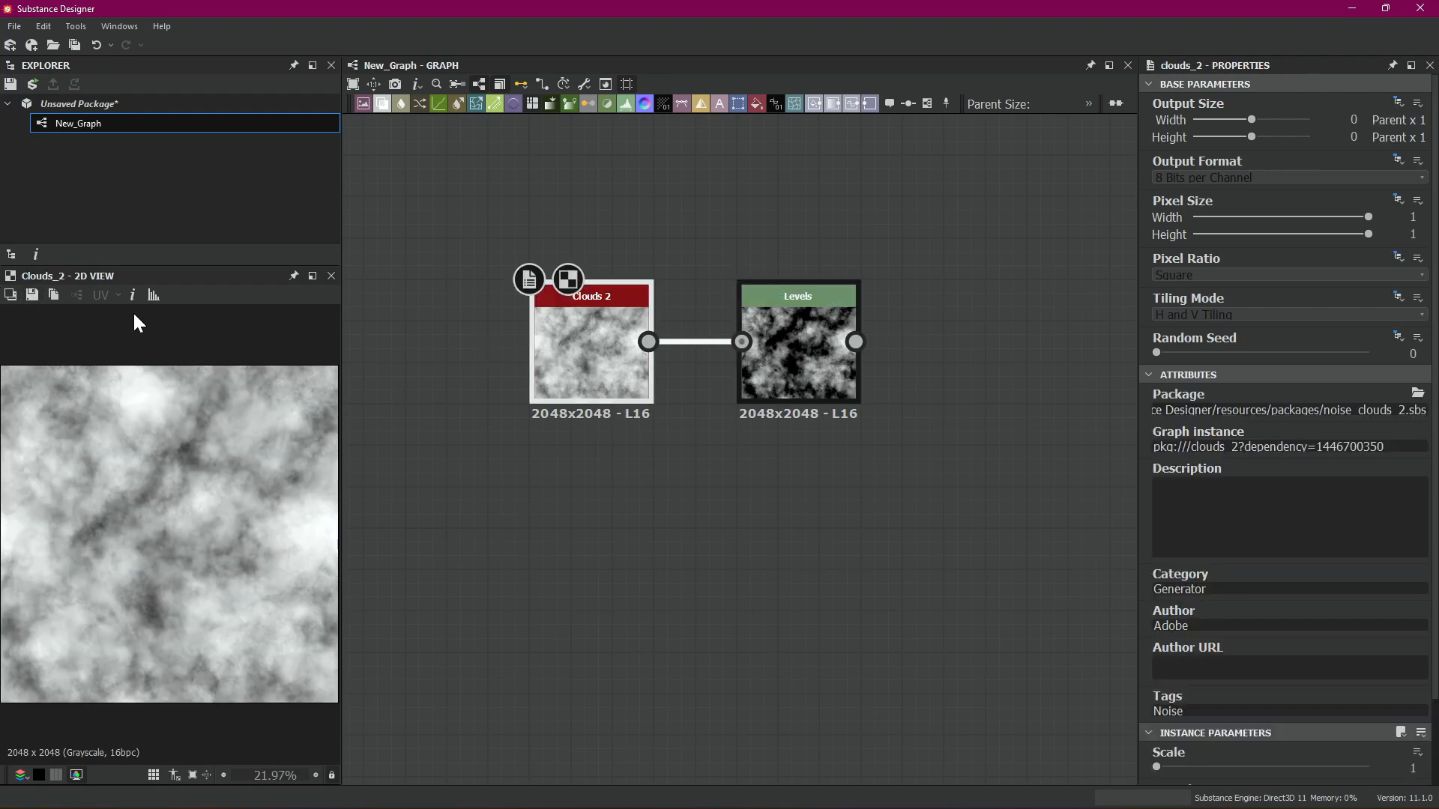
# - Save the Clouds 2 node's image as a PNG named T_Cloud in the EnviroFX/Cloud folder
pyautogui.click(31, 294)
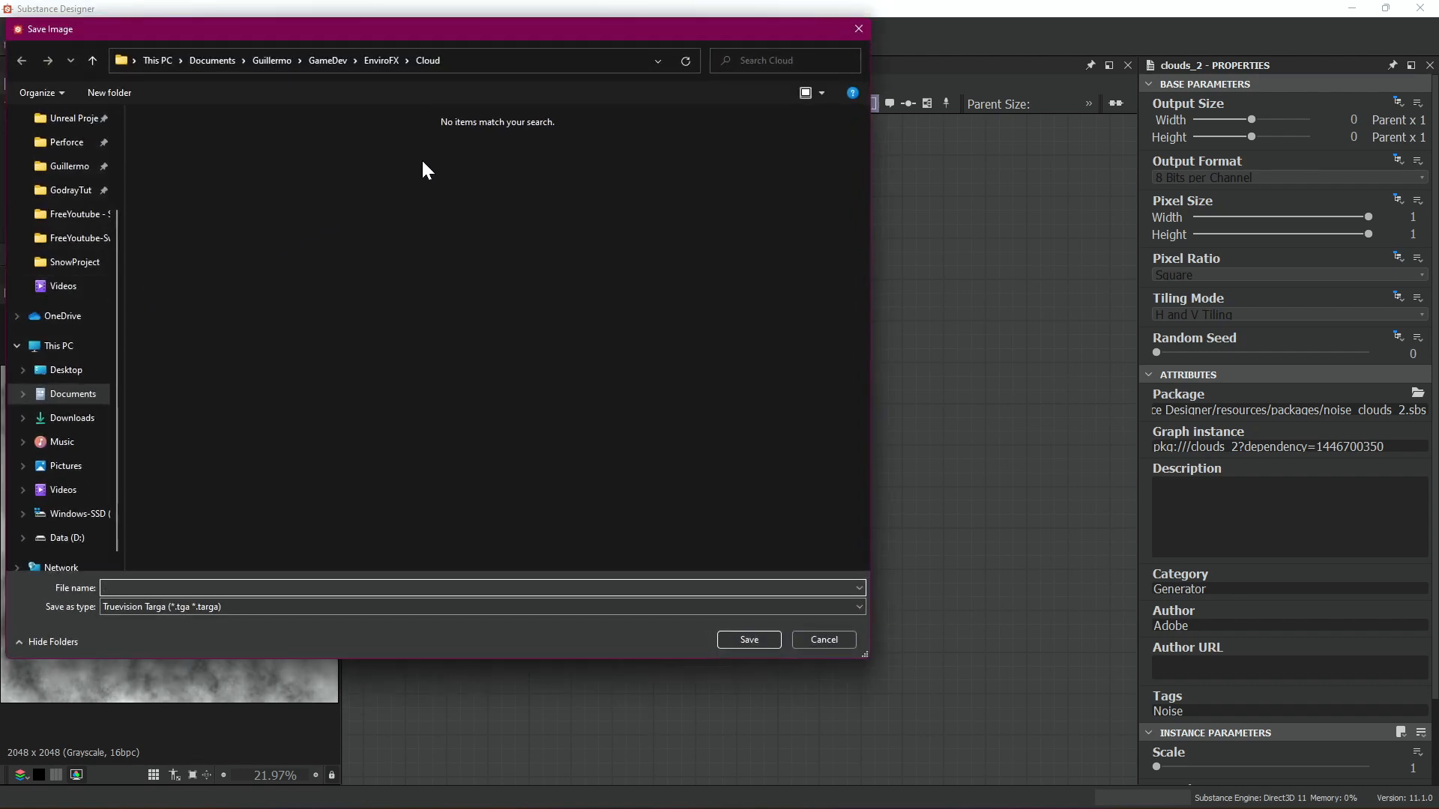
pyautogui.click(384, 63)
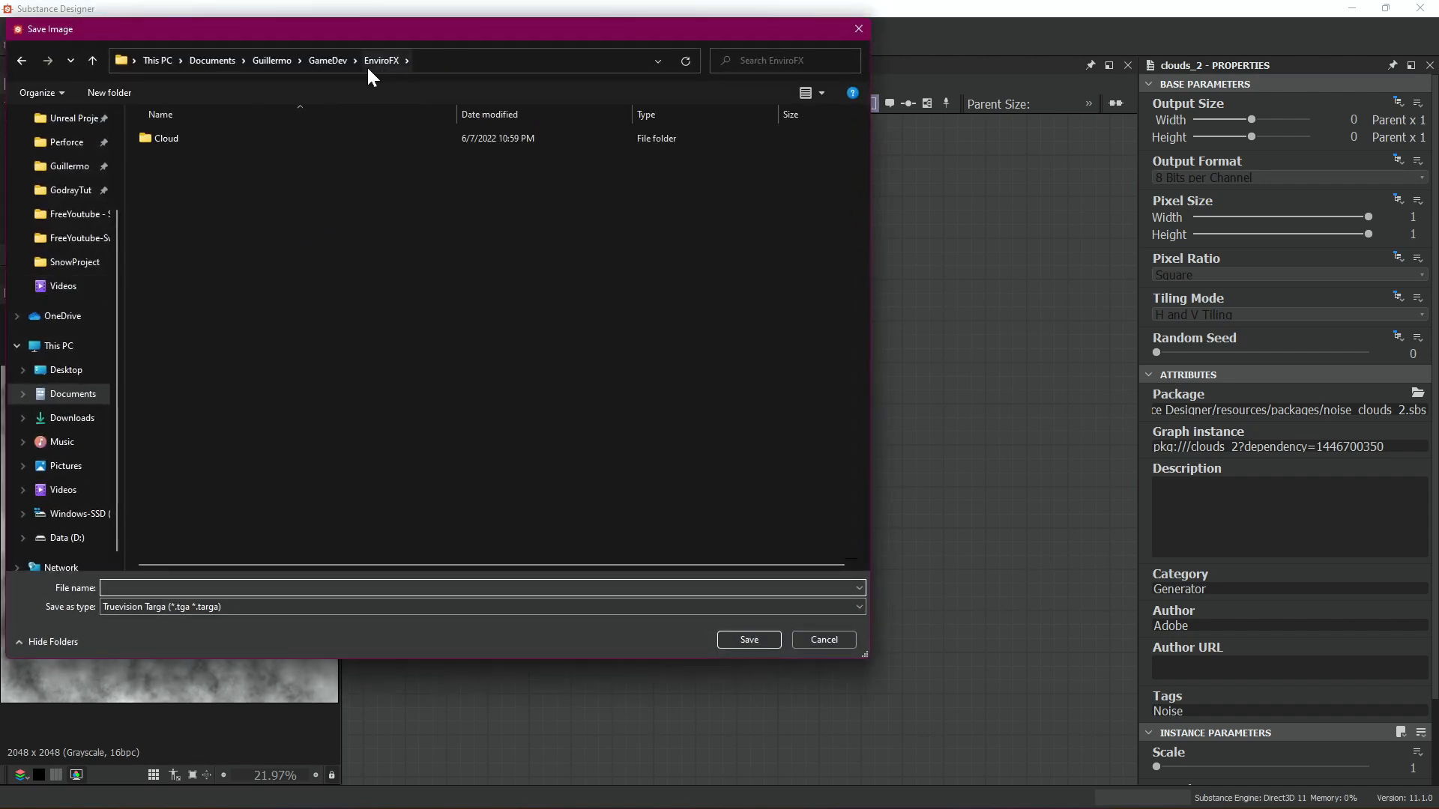
pyautogui.doubleClick(172, 140)
pyautogui.click(238, 588)
pyautogui.press('capslock')
pyautogui.write('T_Cloud')
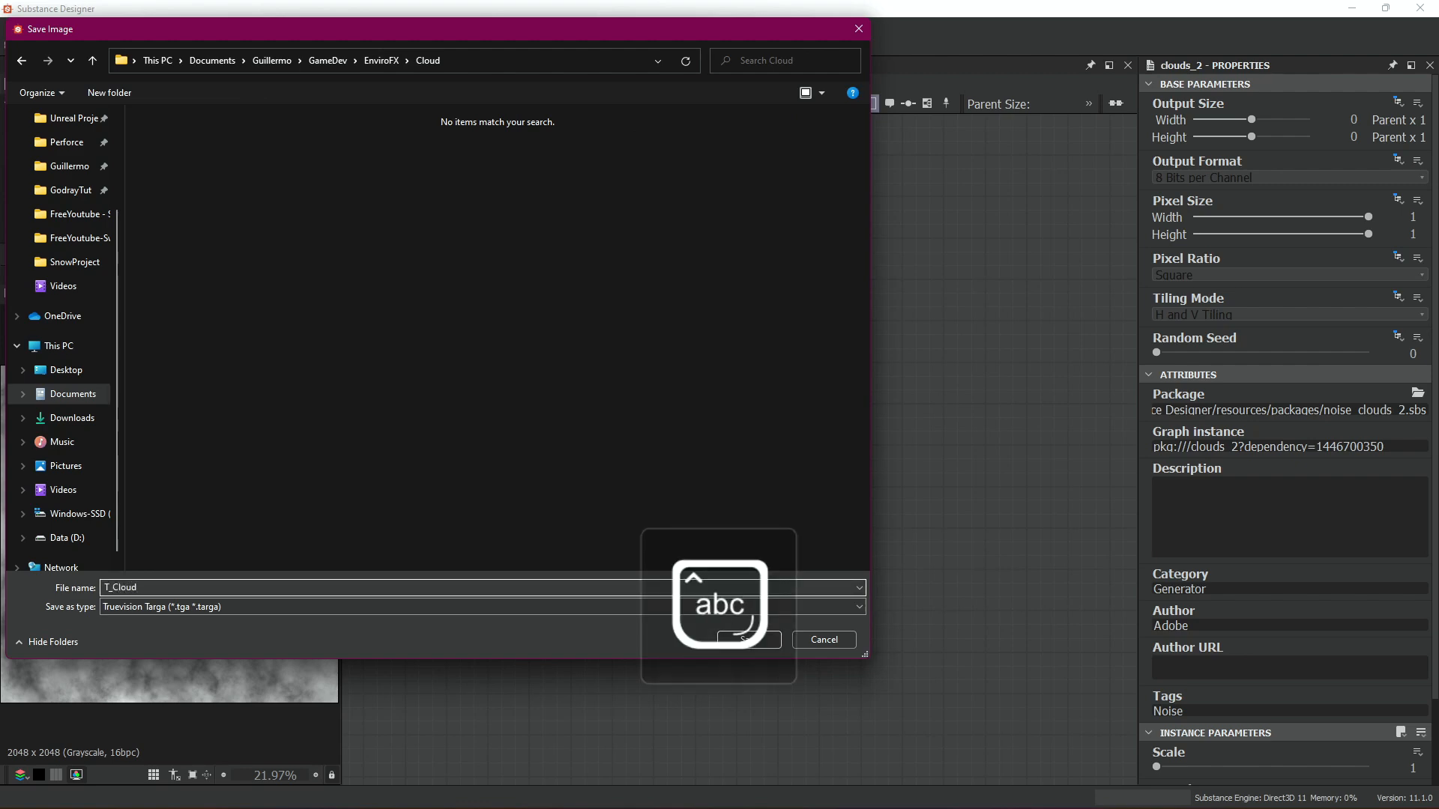
pyautogui.click(232, 610)
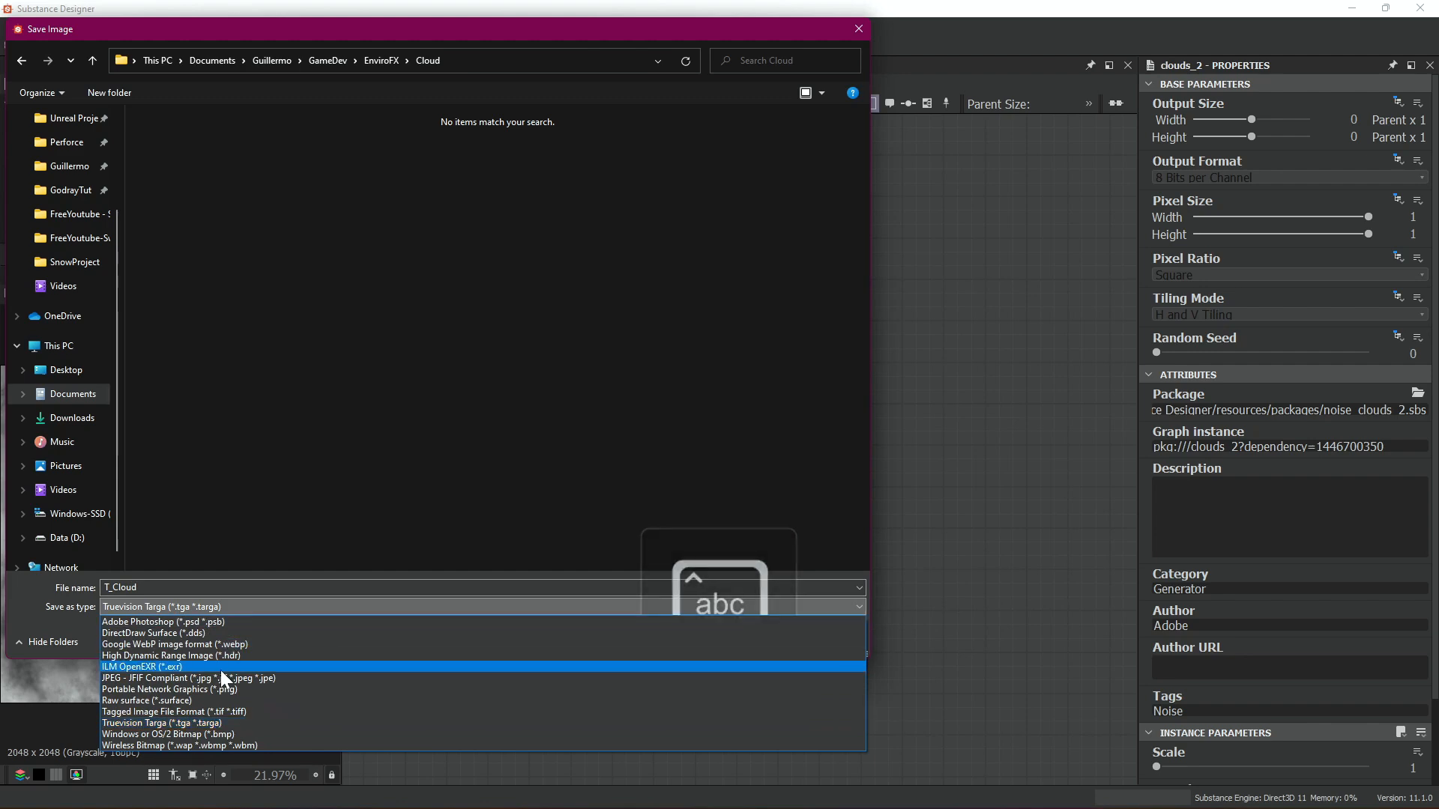
pyautogui.click(227, 686)
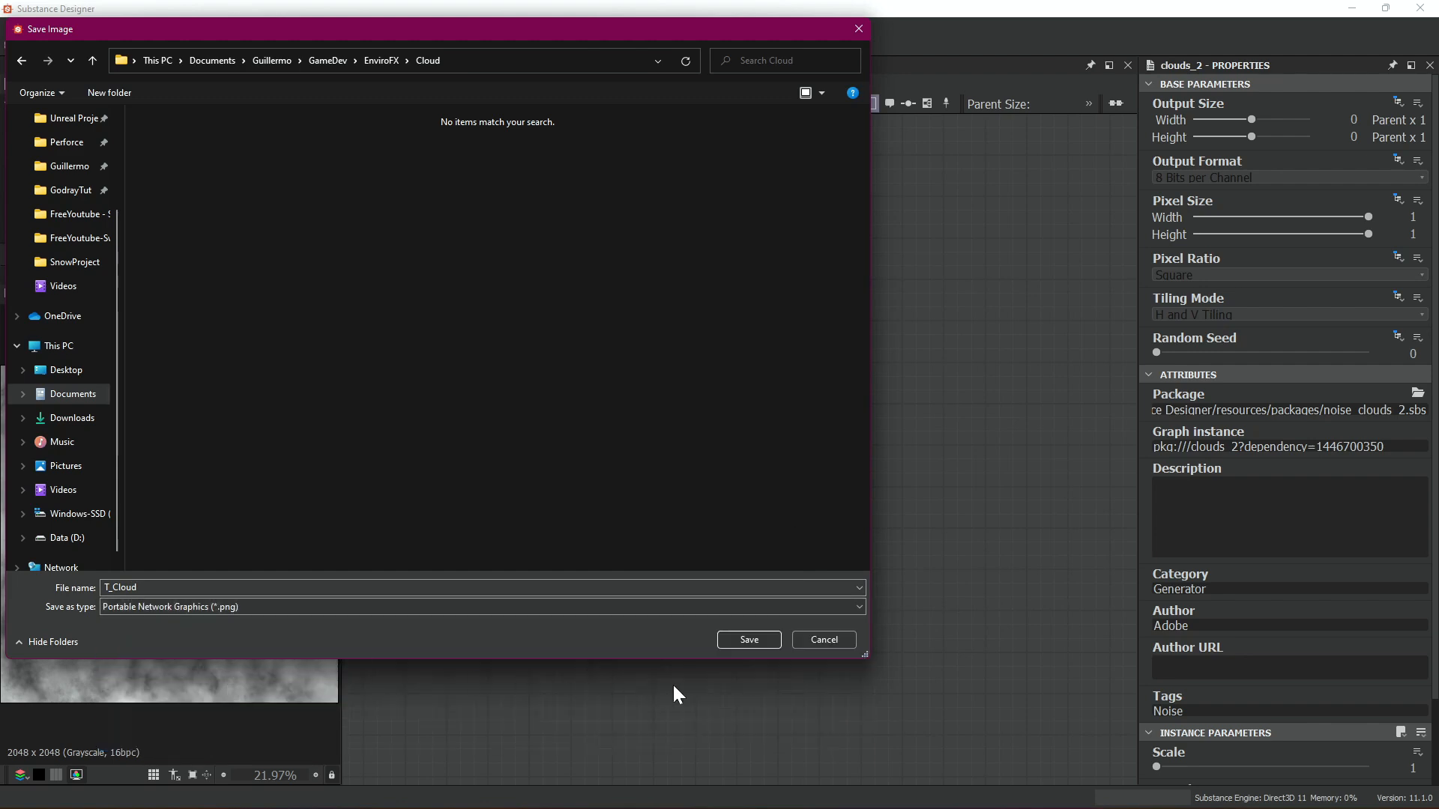
pyautogui.click(748, 640)
# - Save the Levels node's image as a PNG named T_CloudContrast in the same Cloud folder
pyautogui.click(792, 374)
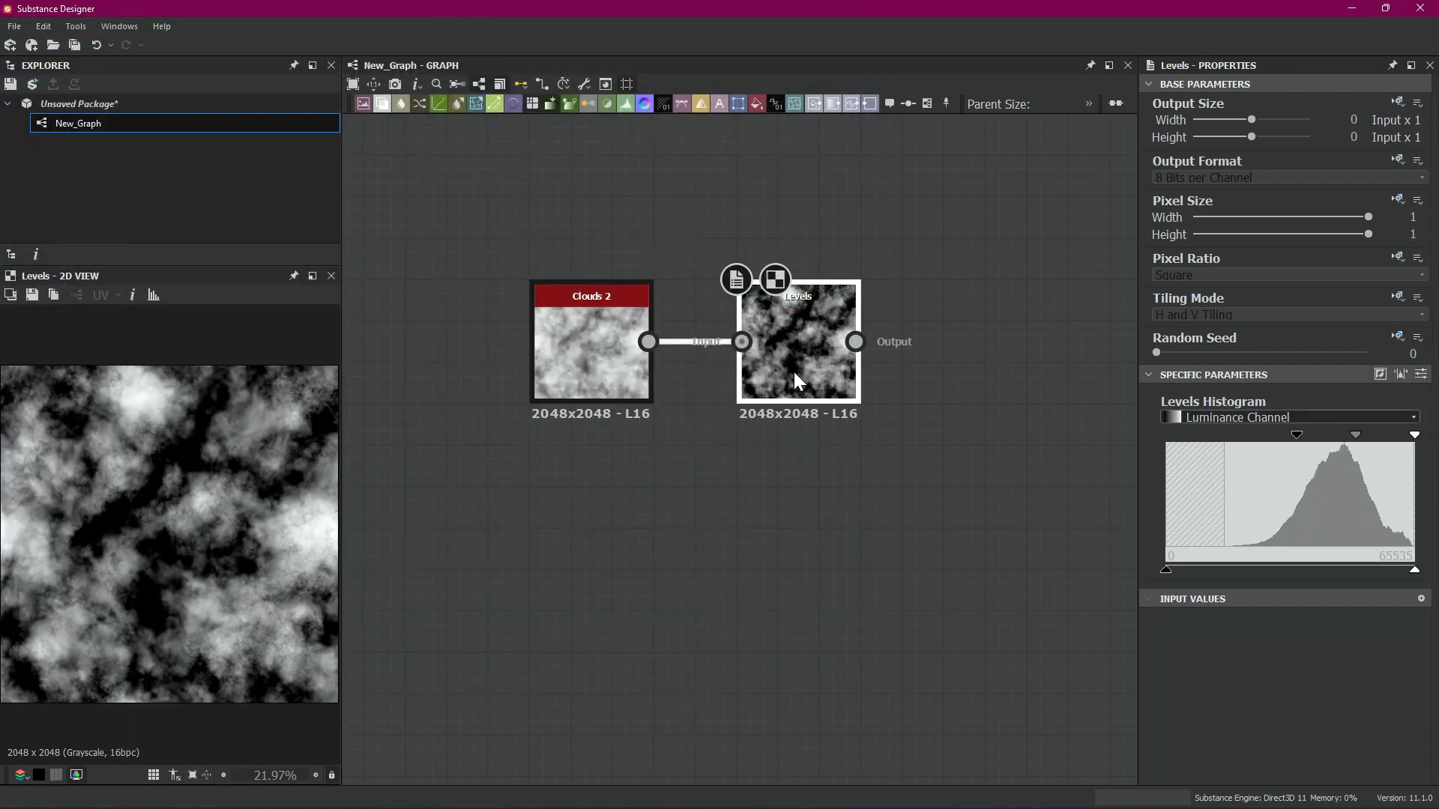
pyautogui.click(31, 295)
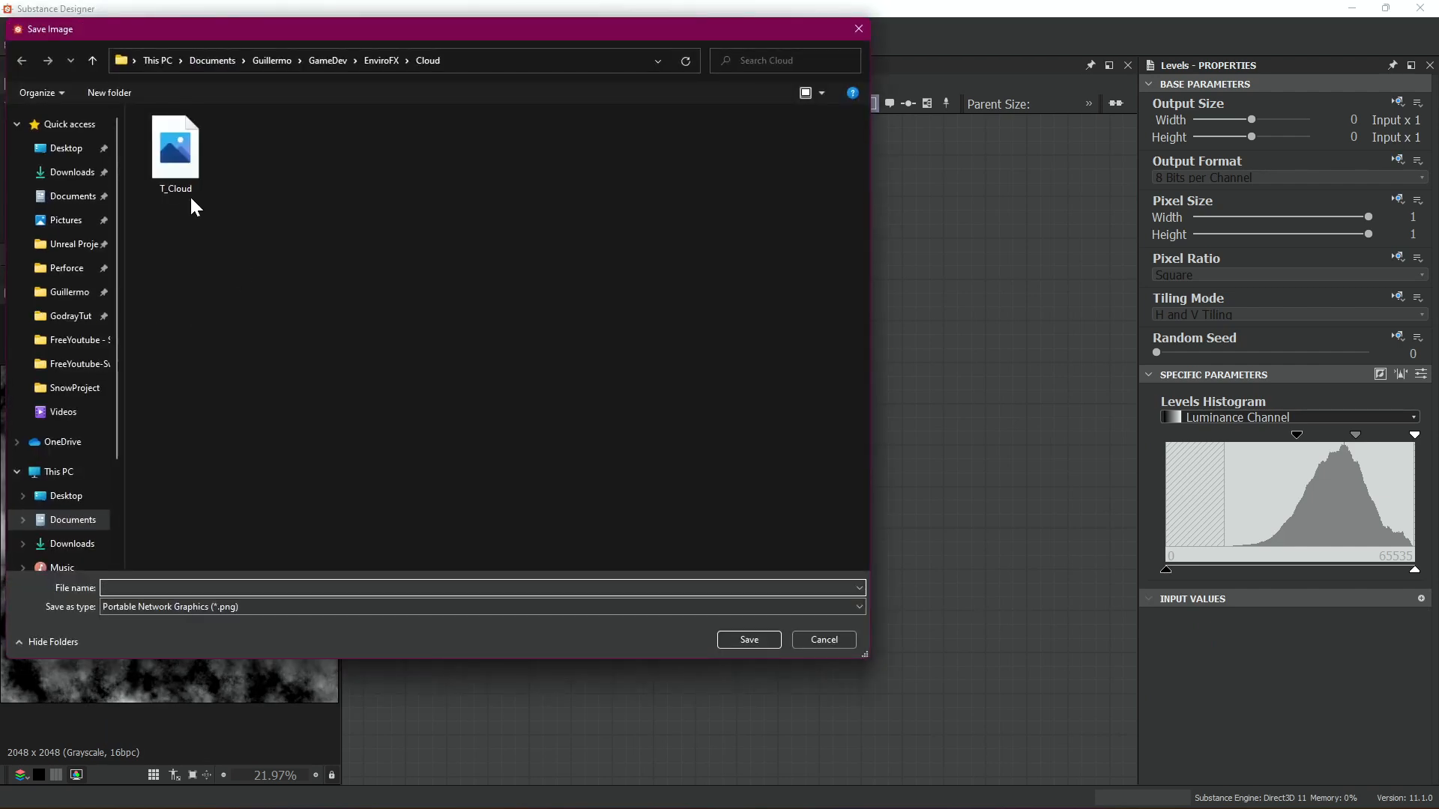
pyautogui.click(180, 153)
pyautogui.click(138, 587)
pyautogui.press('capslock')
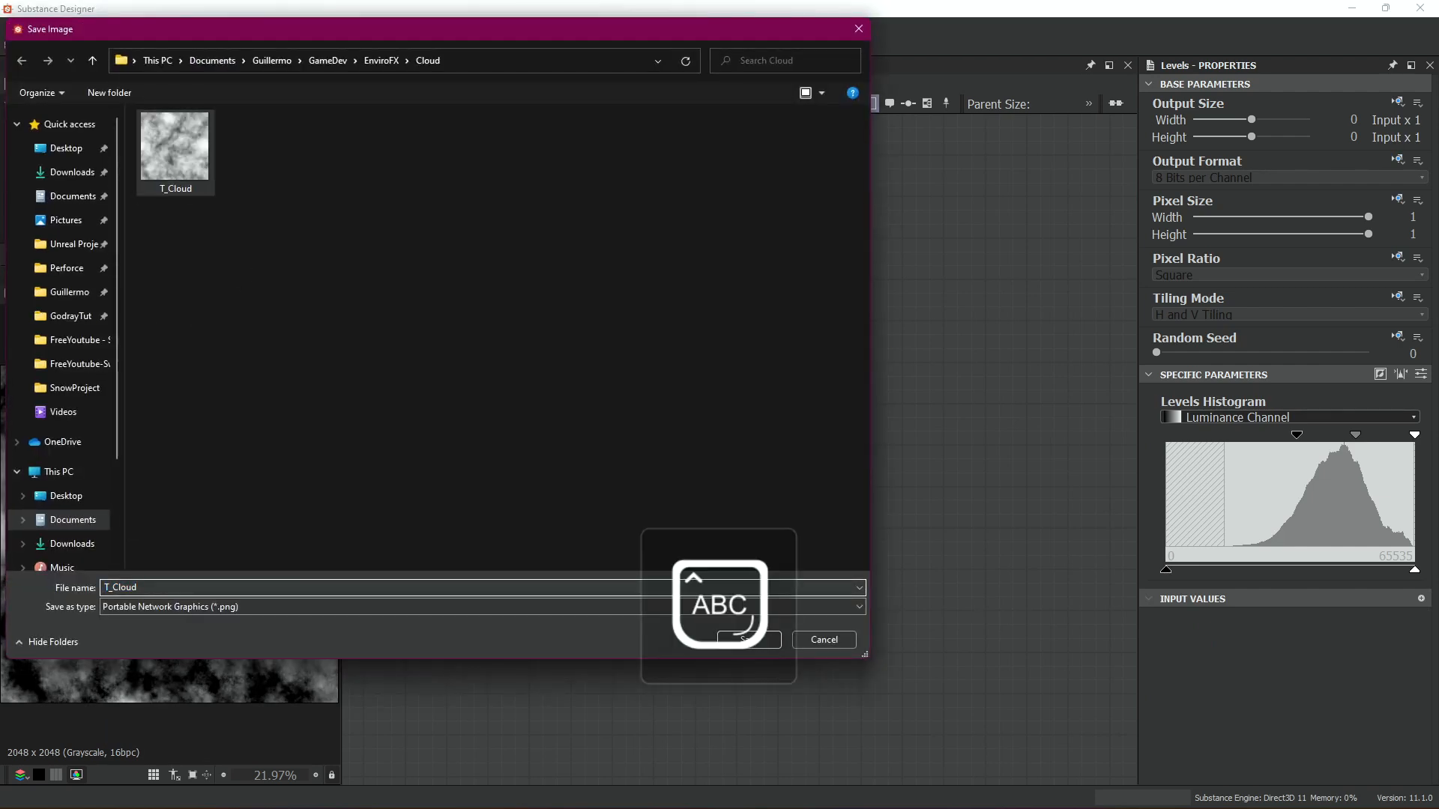
pyautogui.write('C')
pyautogui.press('capslock')
pyautogui.write('ontrast')
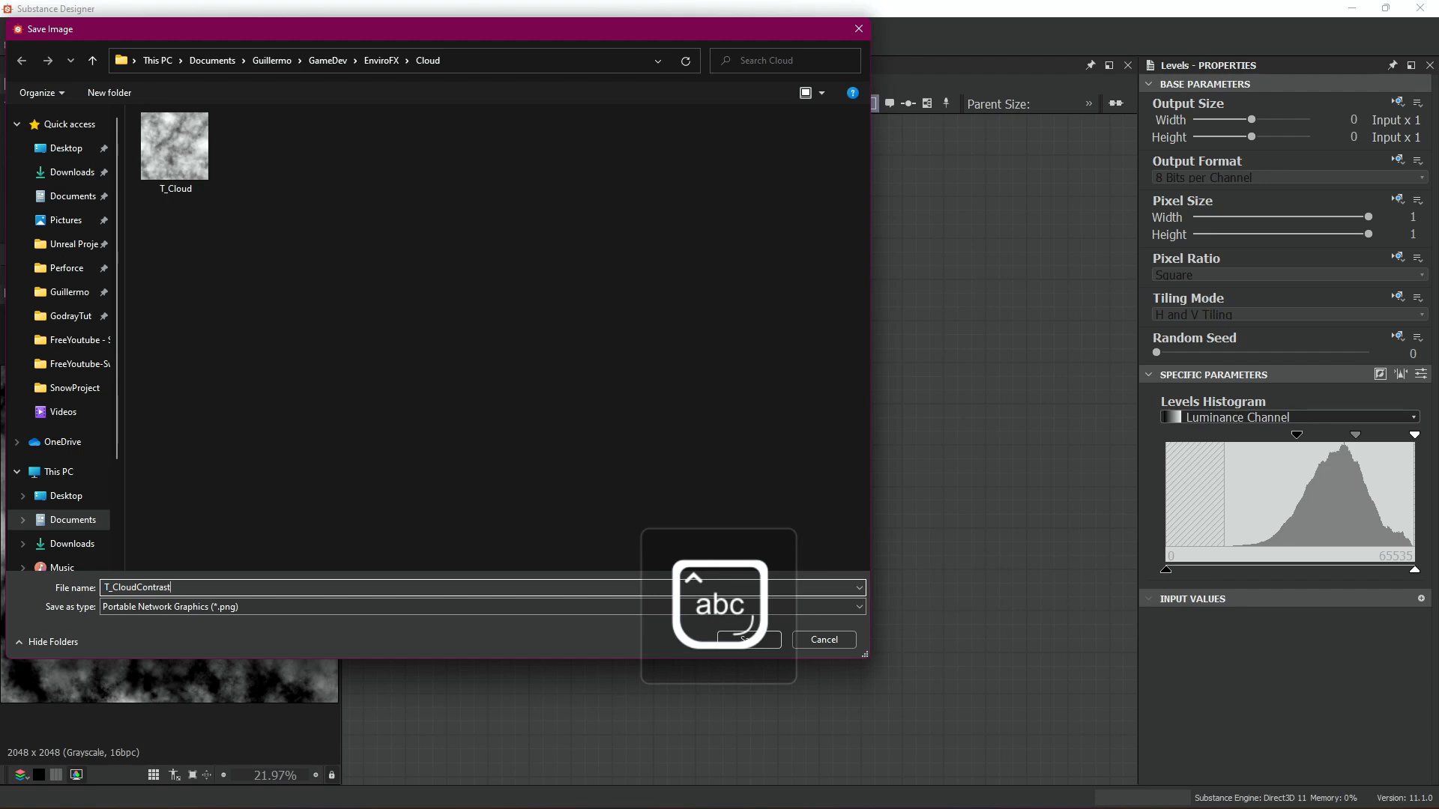
pyautogui.click(753, 641)
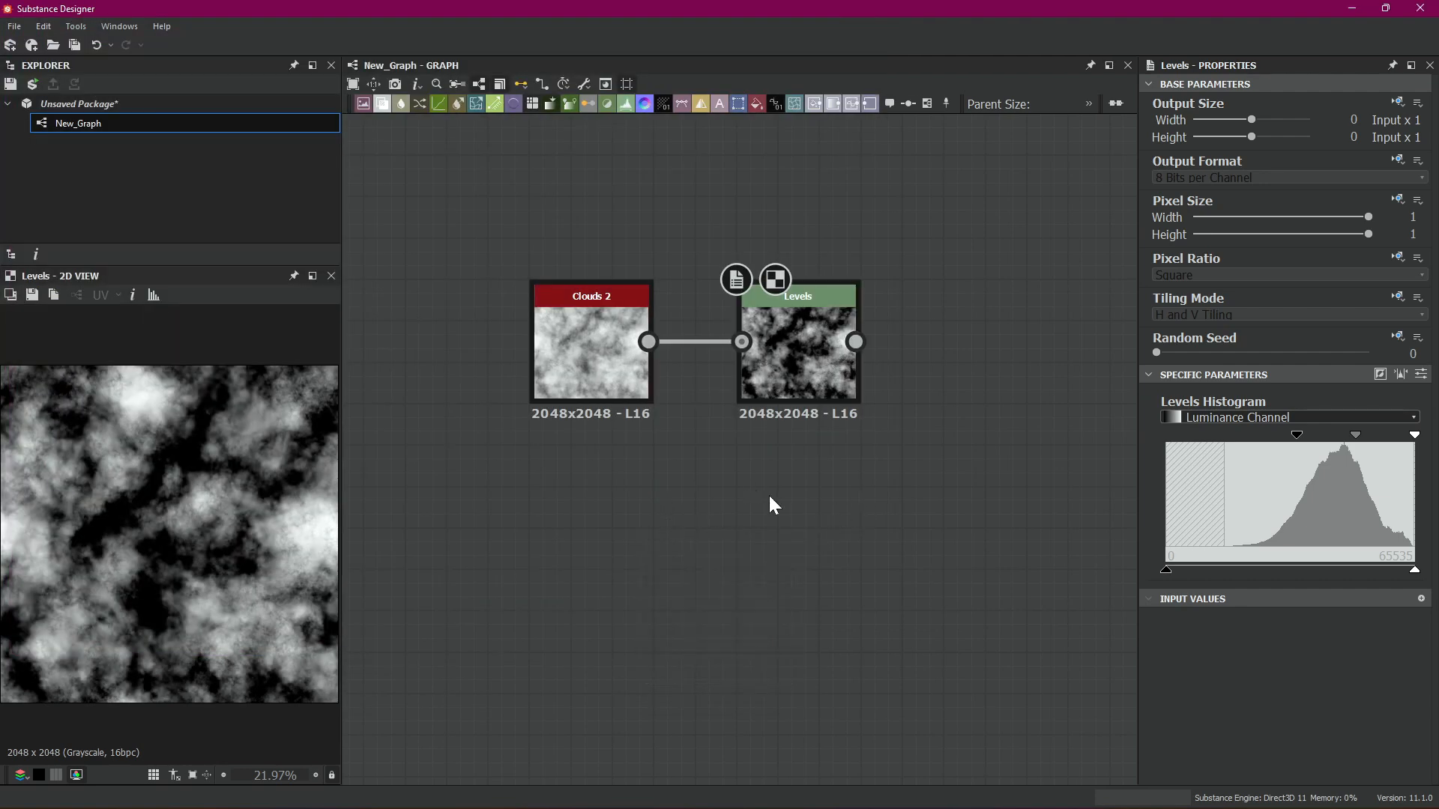
# - Switch to Unreal Editor, import T_Cloud and T_CloudContrast from EnviroFX/Cloud into the VFX Textures folder, and clear the smoke search
pyautogui.hotkey('alt', 'Tab')
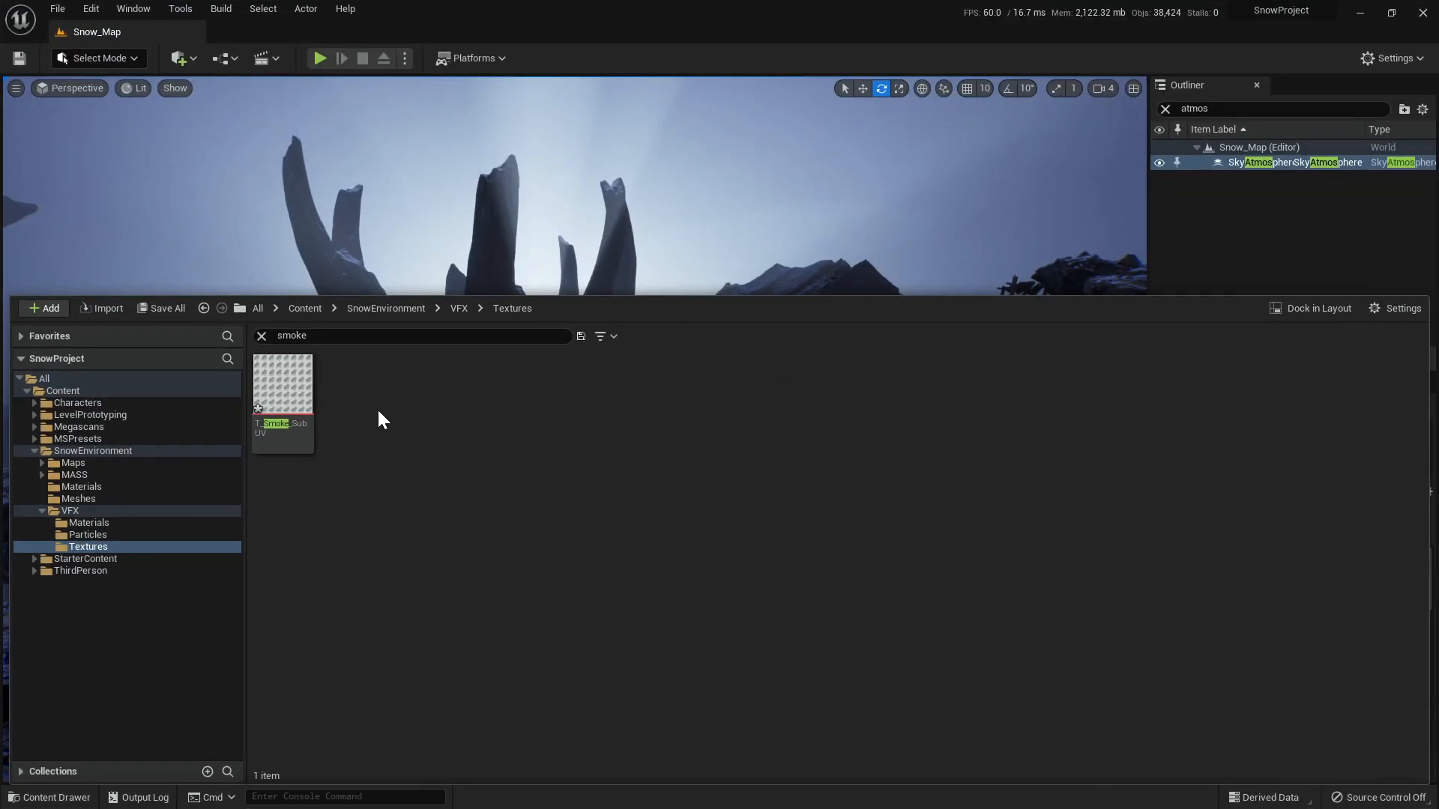
pyautogui.click(105, 311)
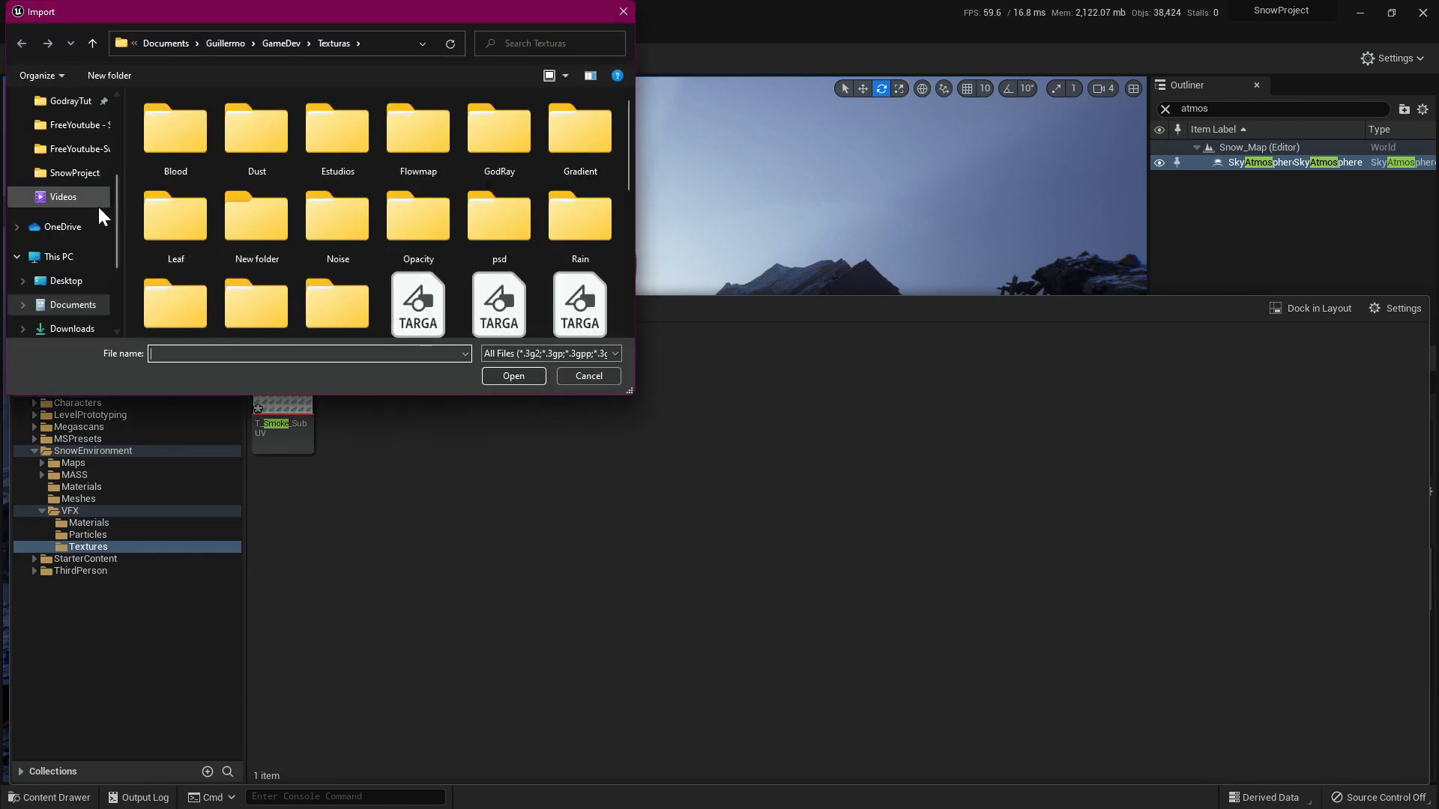
pyautogui.scroll(3, 90, 210)
pyautogui.scroll(1, 80, 214)
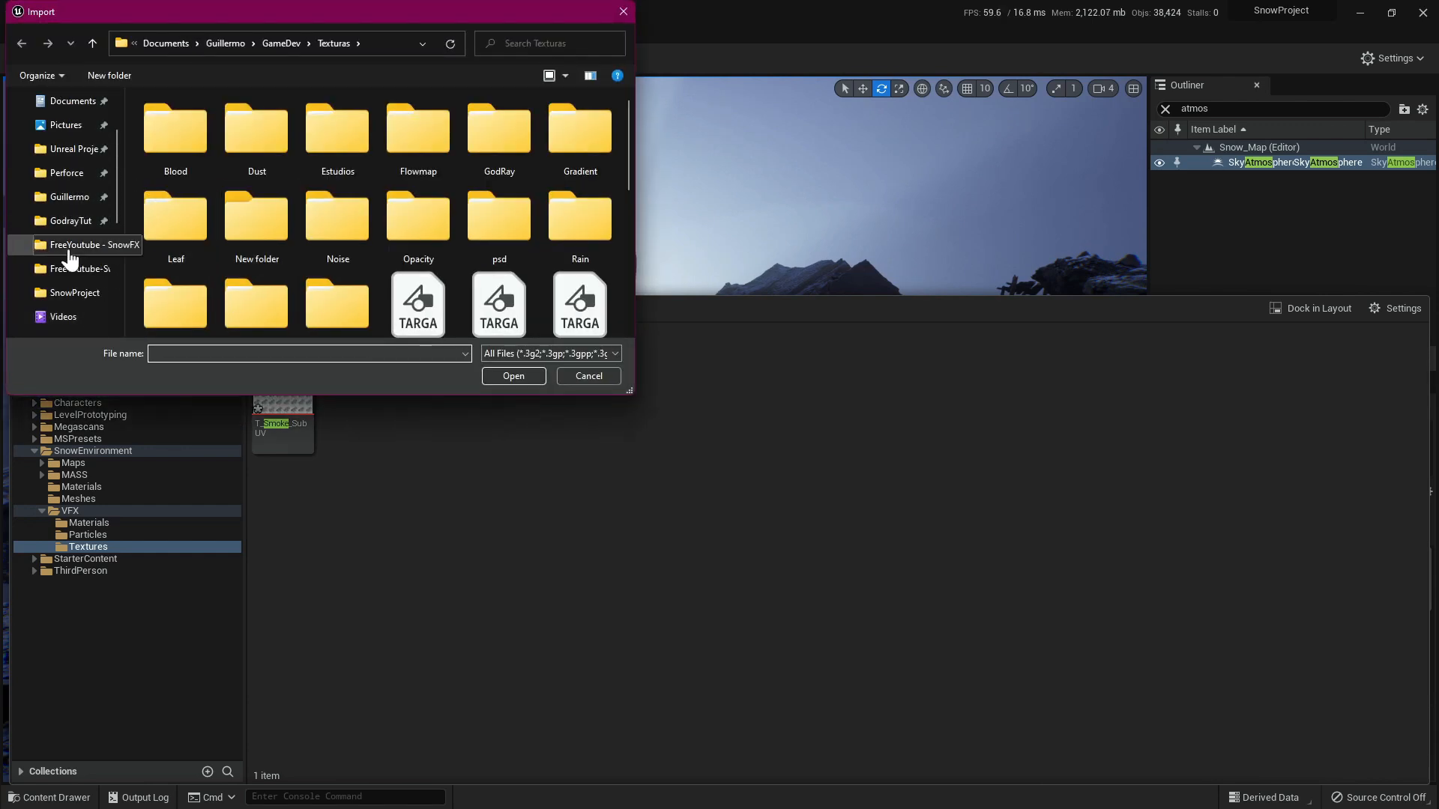
pyautogui.click(290, 45)
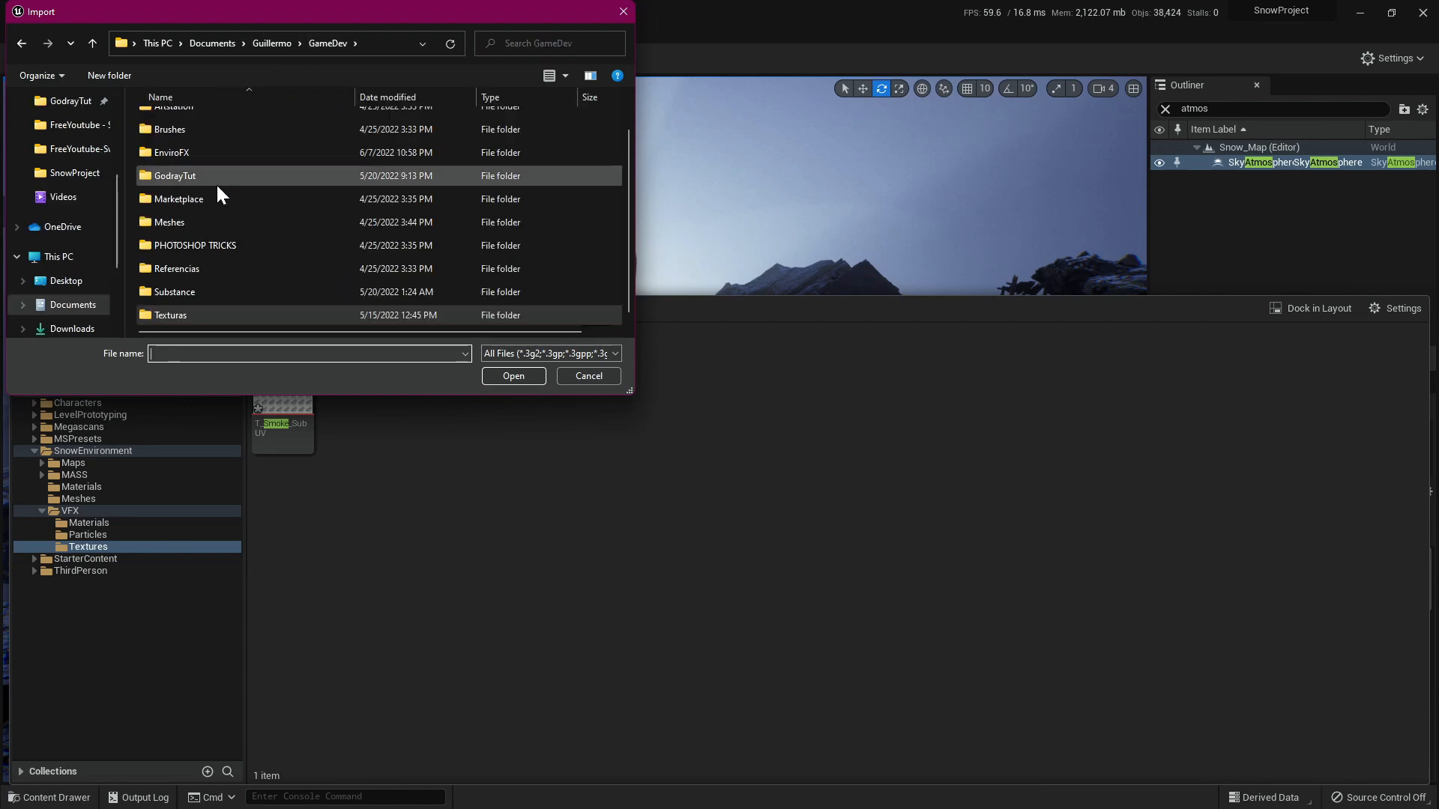
pyautogui.doubleClick(178, 154)
pyautogui.doubleClick(186, 128)
pyautogui.click(189, 133)
pyautogui.keyDown('ctrl'); pyautogui.click(257, 133); pyautogui.keyUp('ctrl')
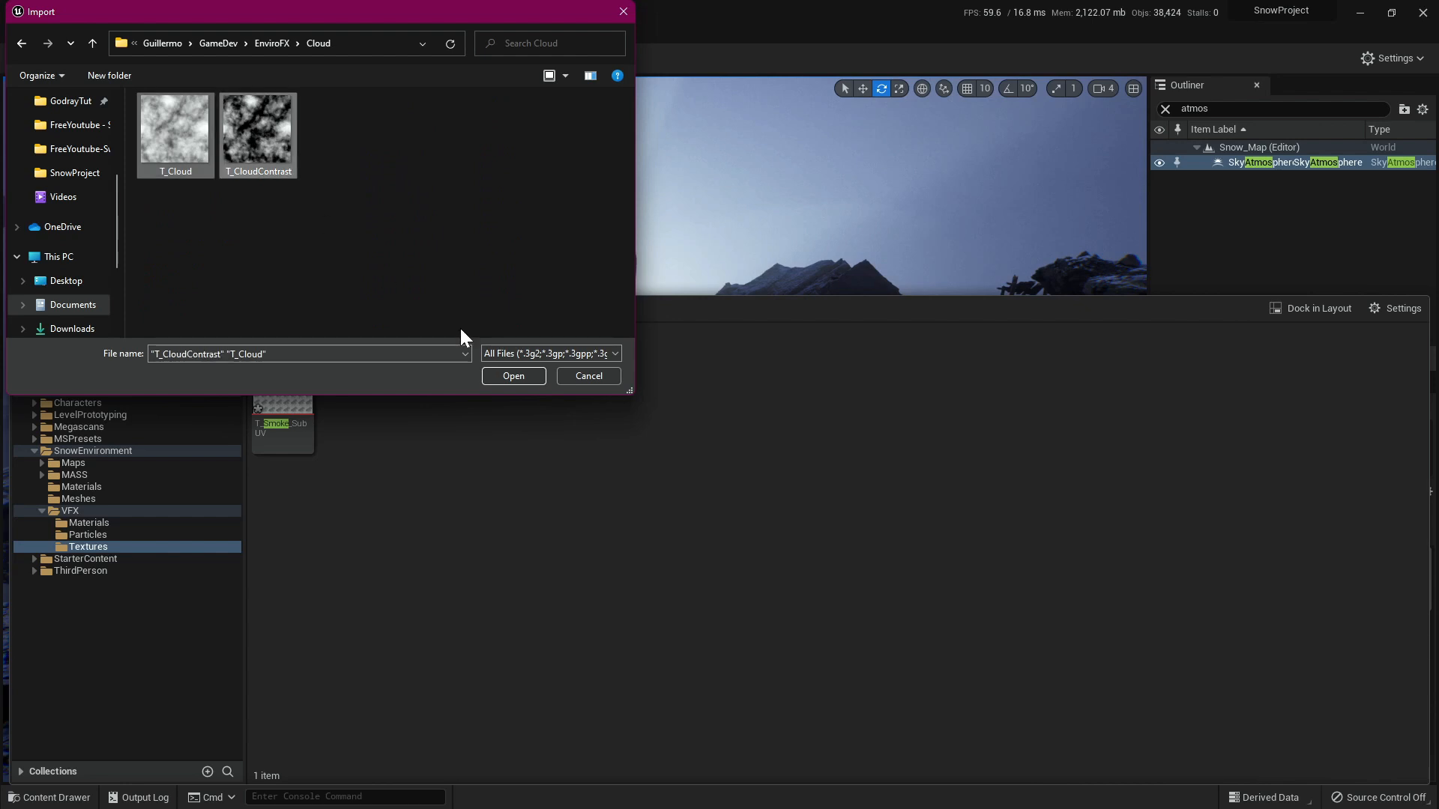
pyautogui.click(516, 376)
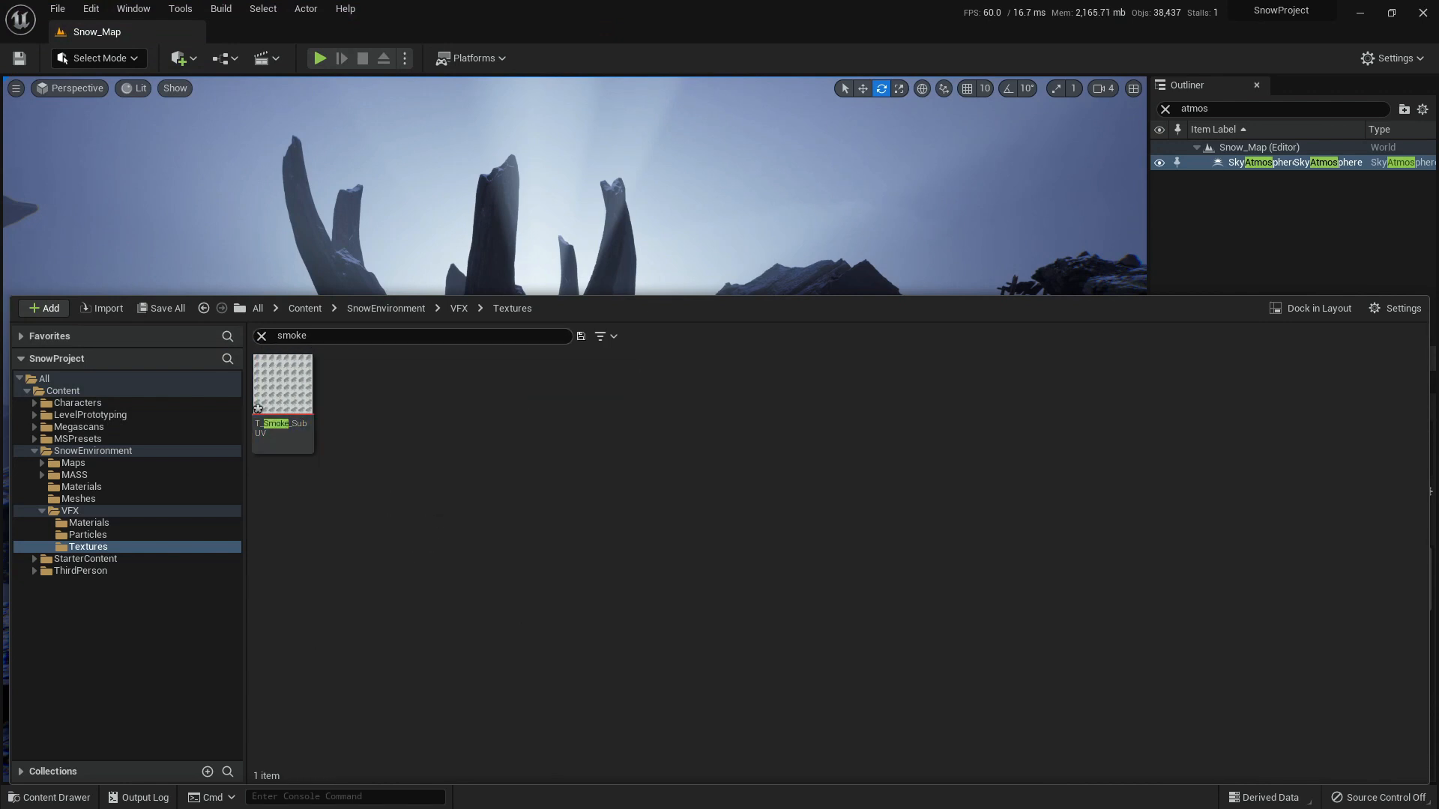
pyautogui.click(261, 336)
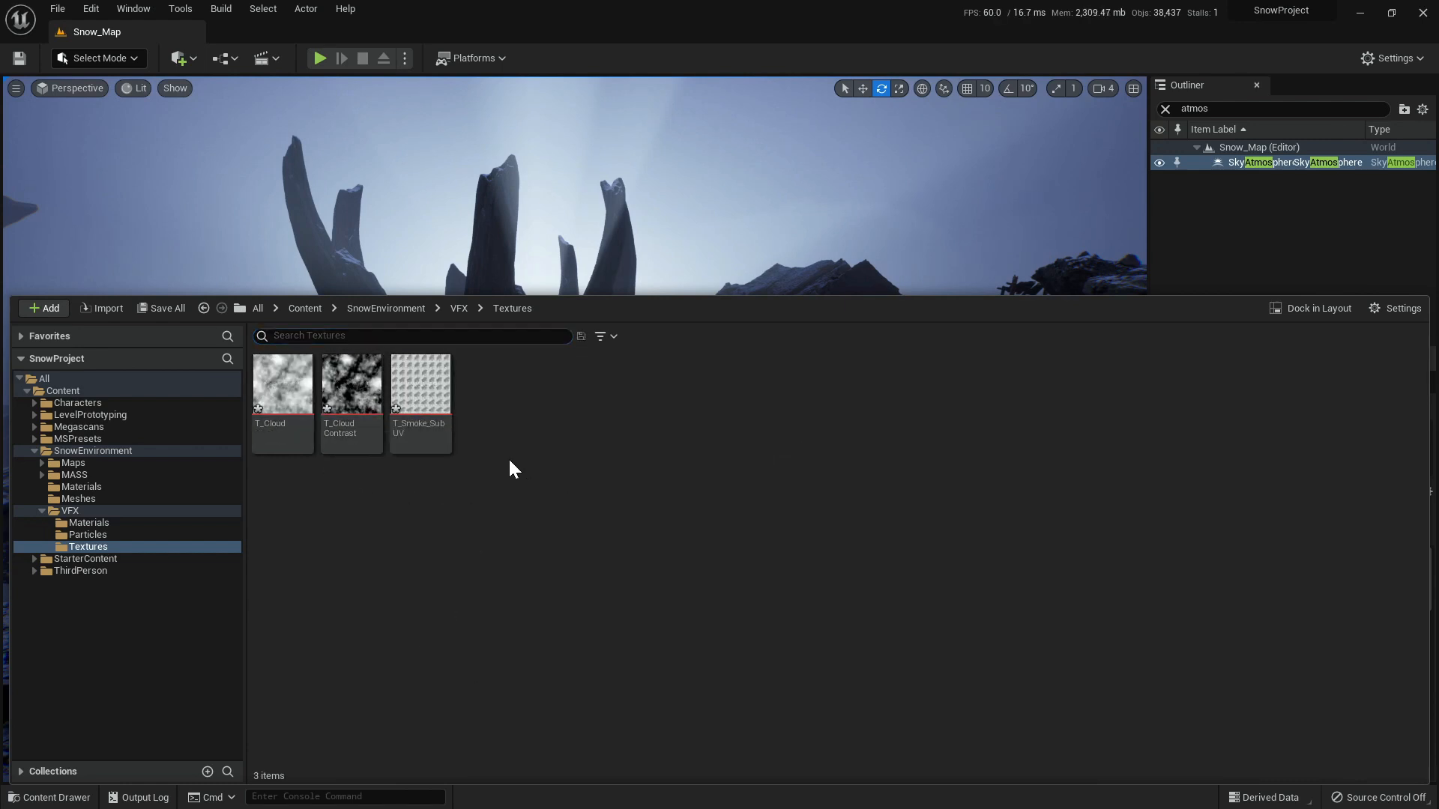
# - Create a new material named M_Cloud in the VFX Materials folder
pyautogui.click(83, 522)
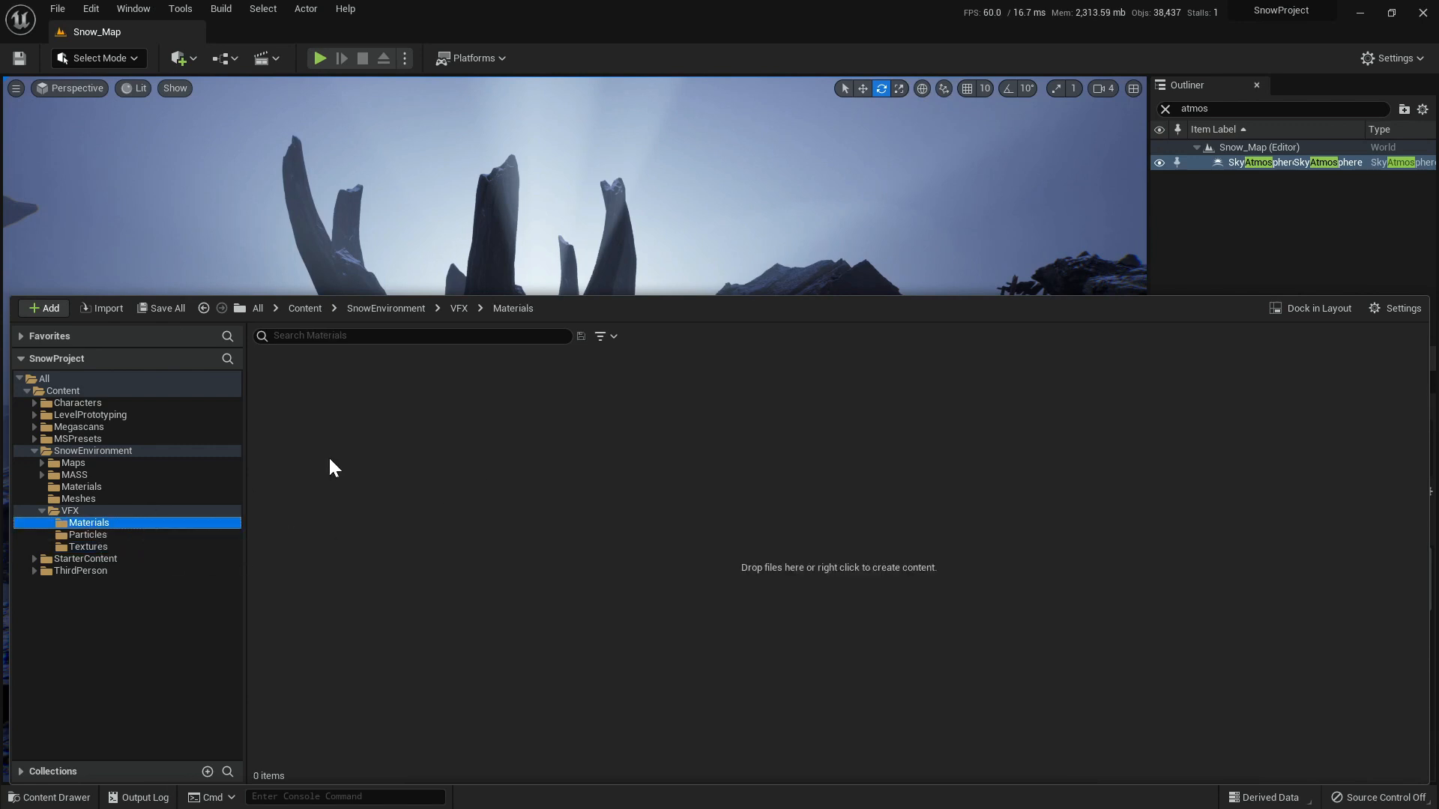
pyautogui.rightClick(271, 389)
pyautogui.click(338, 474)
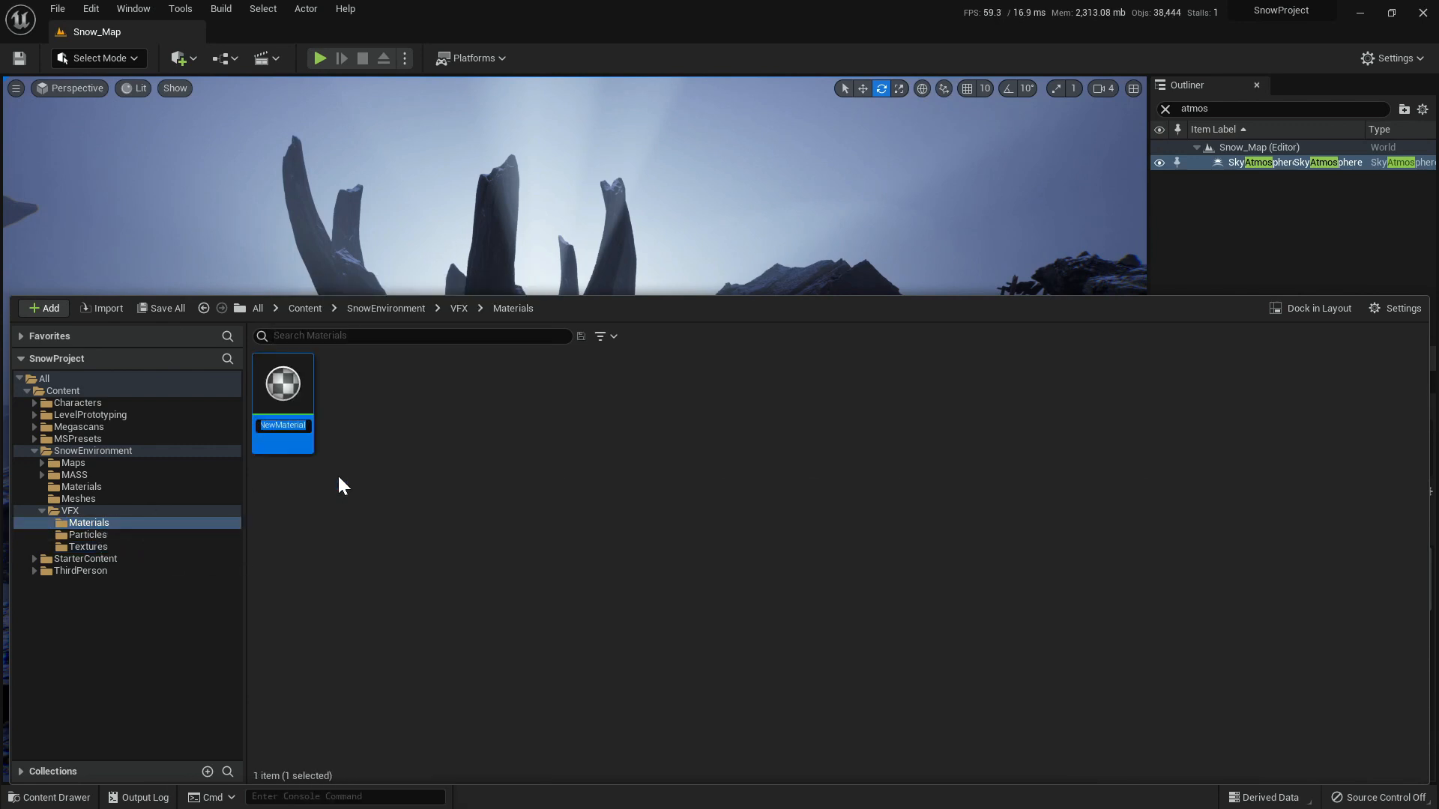
pyautogui.write('M_')
pyautogui.write('Co')
pyautogui.write('oud')
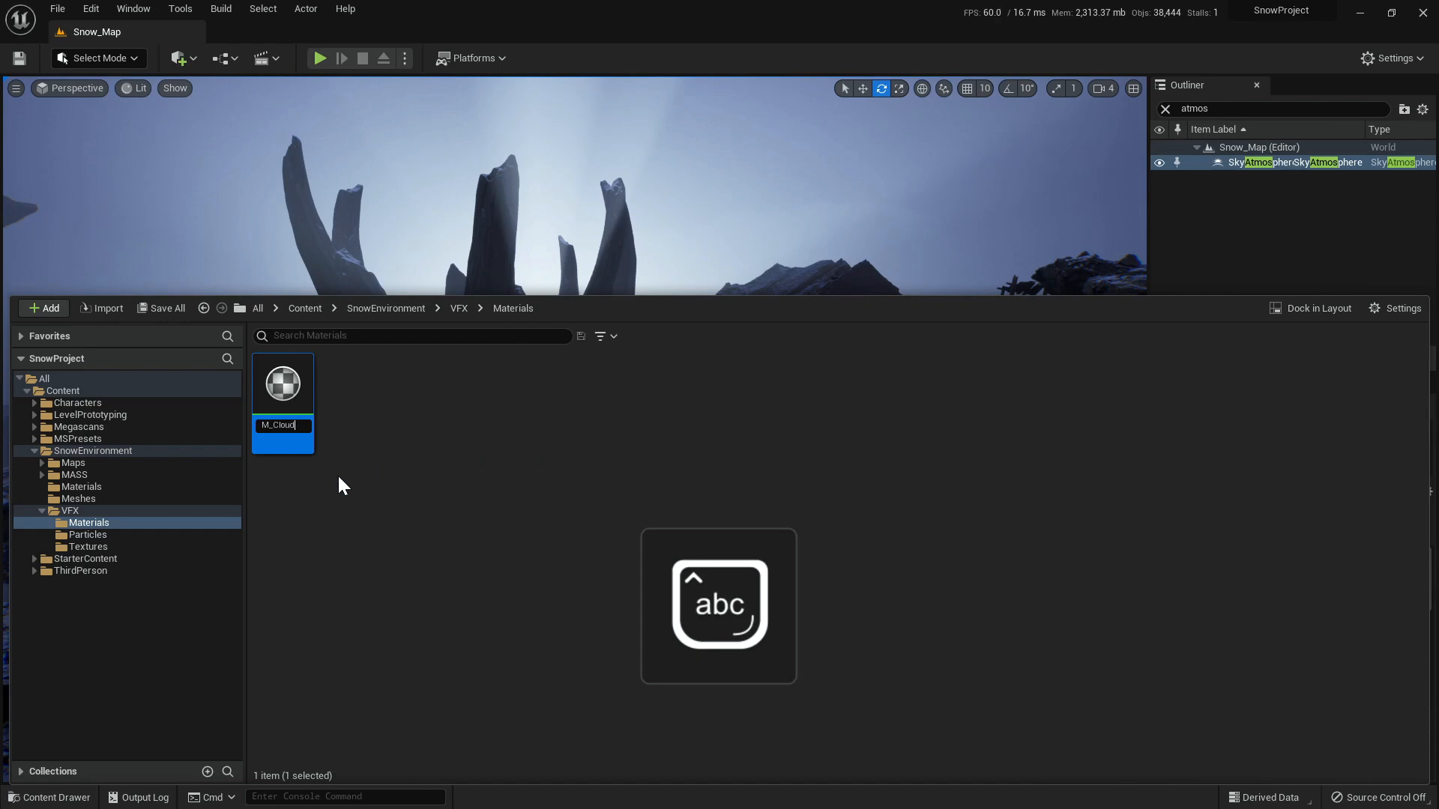
pyautogui.press('Return')
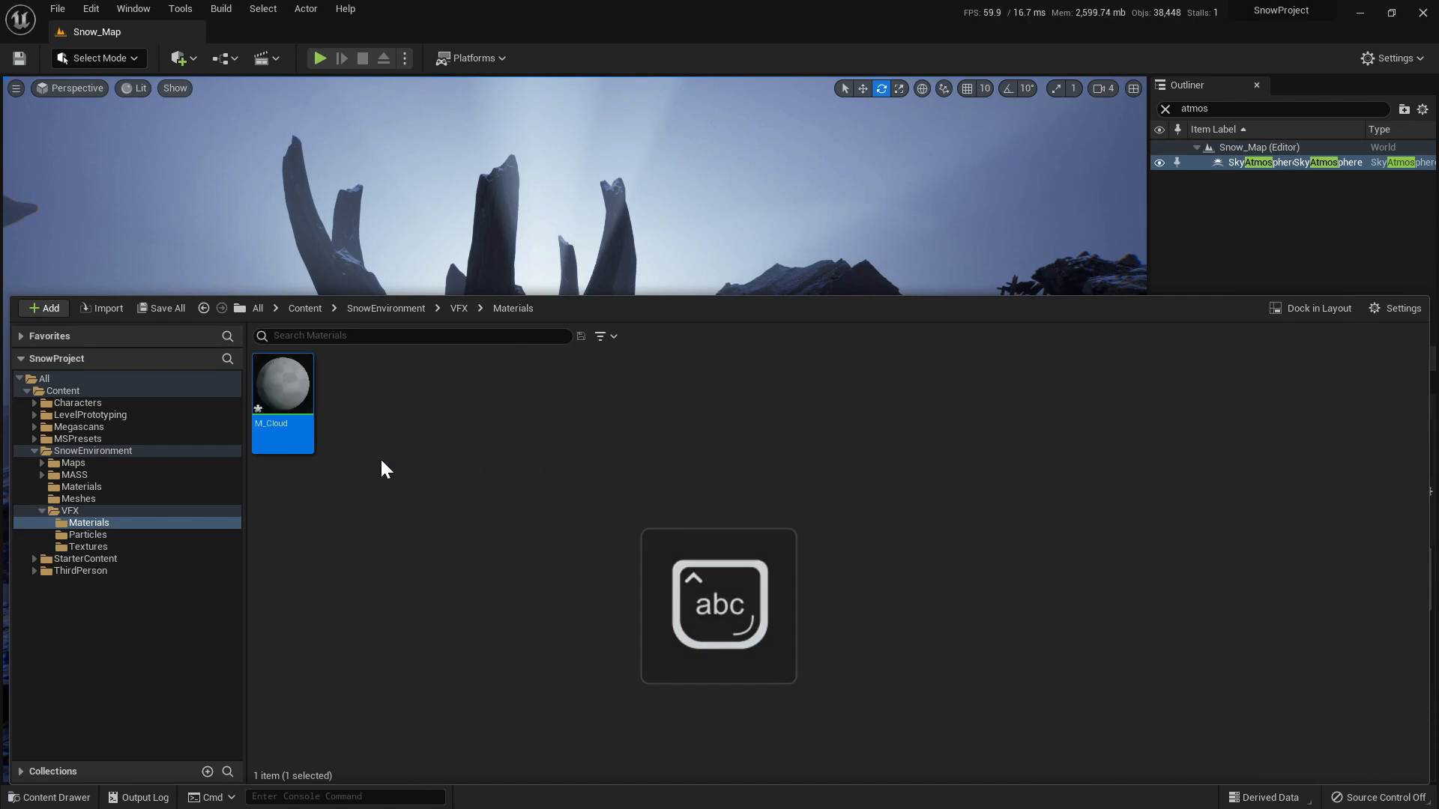
# - Open the M_Cloud material and dock its editor as a tab beside Snow_Map
pyautogui.doubleClick(284, 384)
pyautogui.moveTo(96, 80); pyautogui.dragTo(293, 25)
pyautogui.click(491, 195)
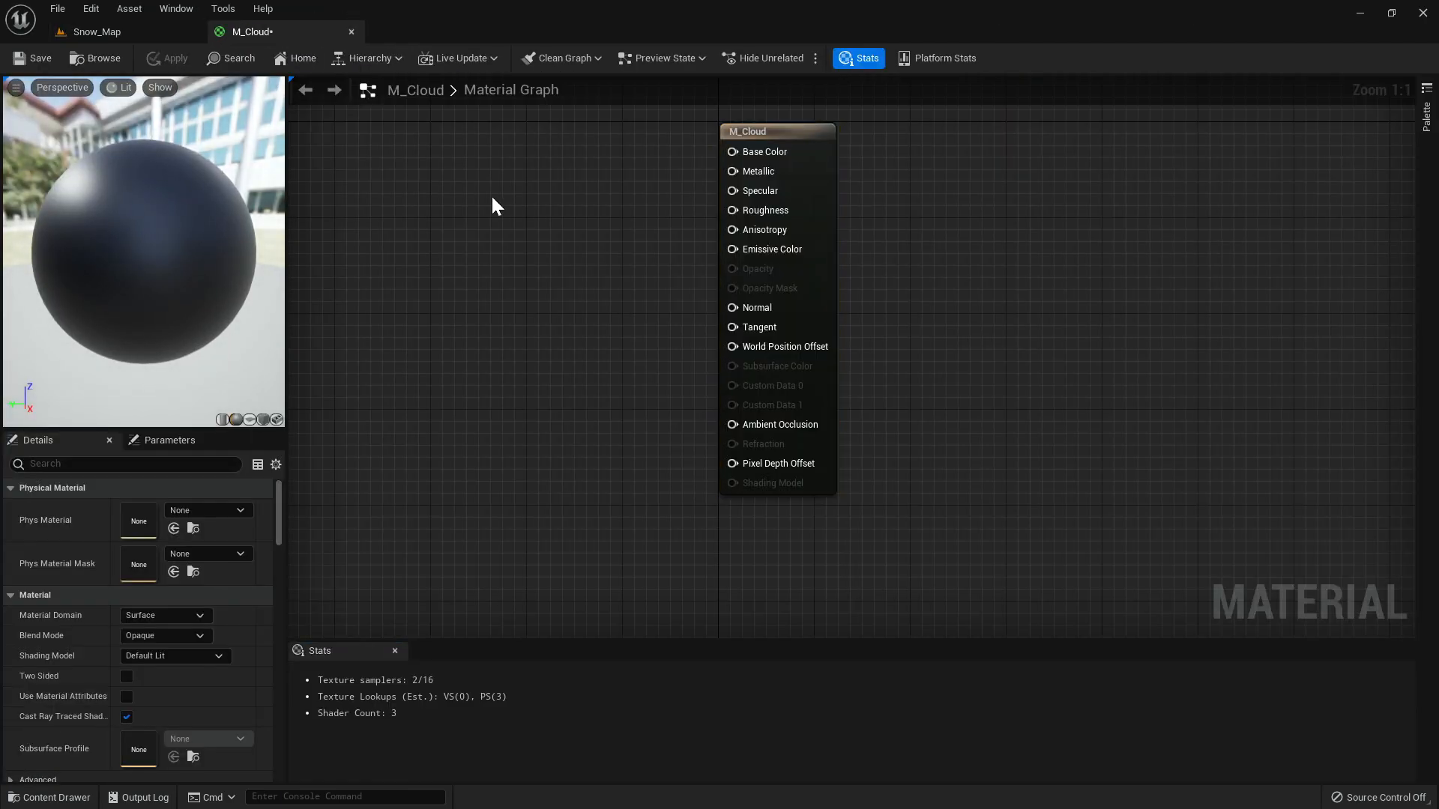
# - Set the M_Cloud material's Shading Model to Unlit and its Blend Mode to Translucent
pyautogui.click(1059, 224)
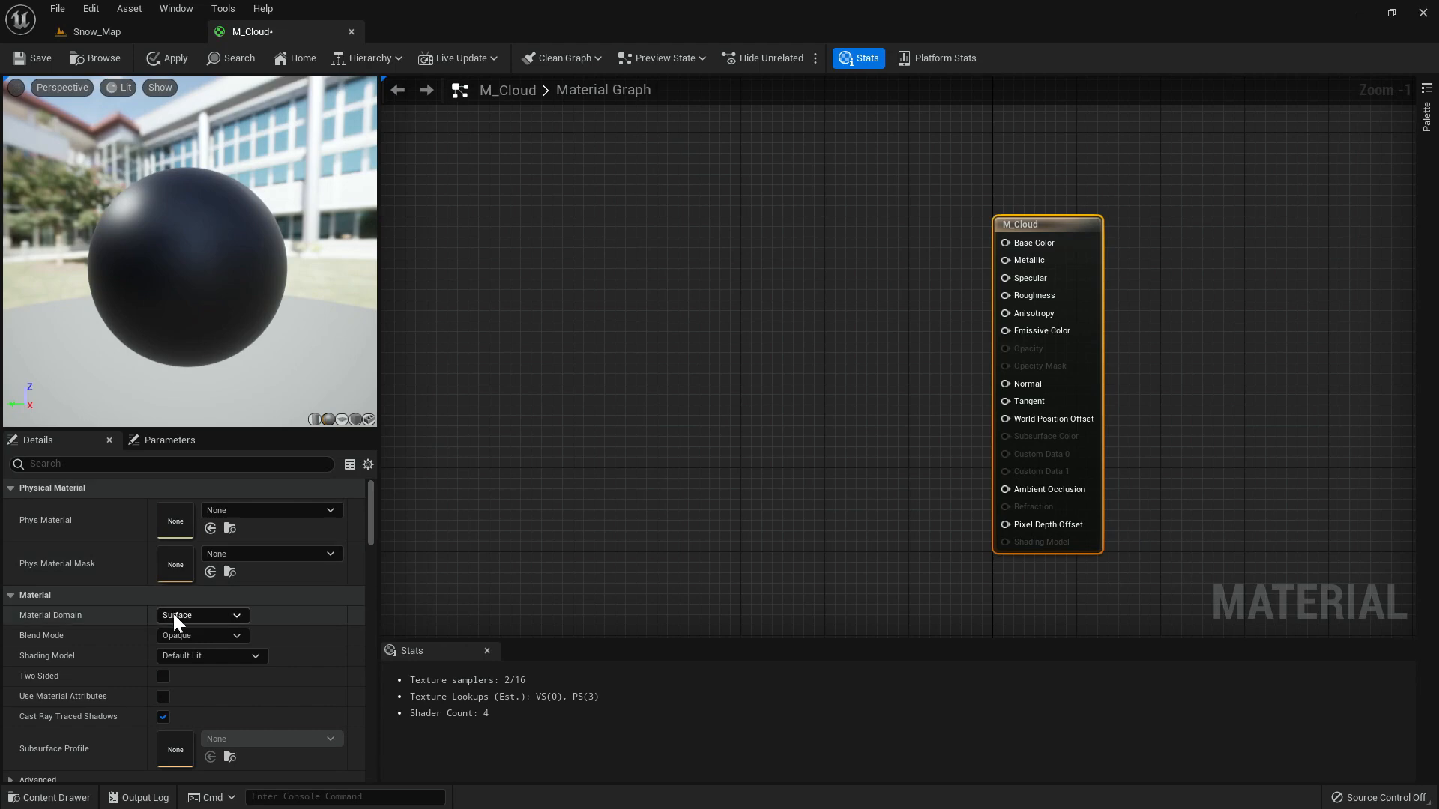
pyautogui.click(196, 656)
pyautogui.click(187, 471)
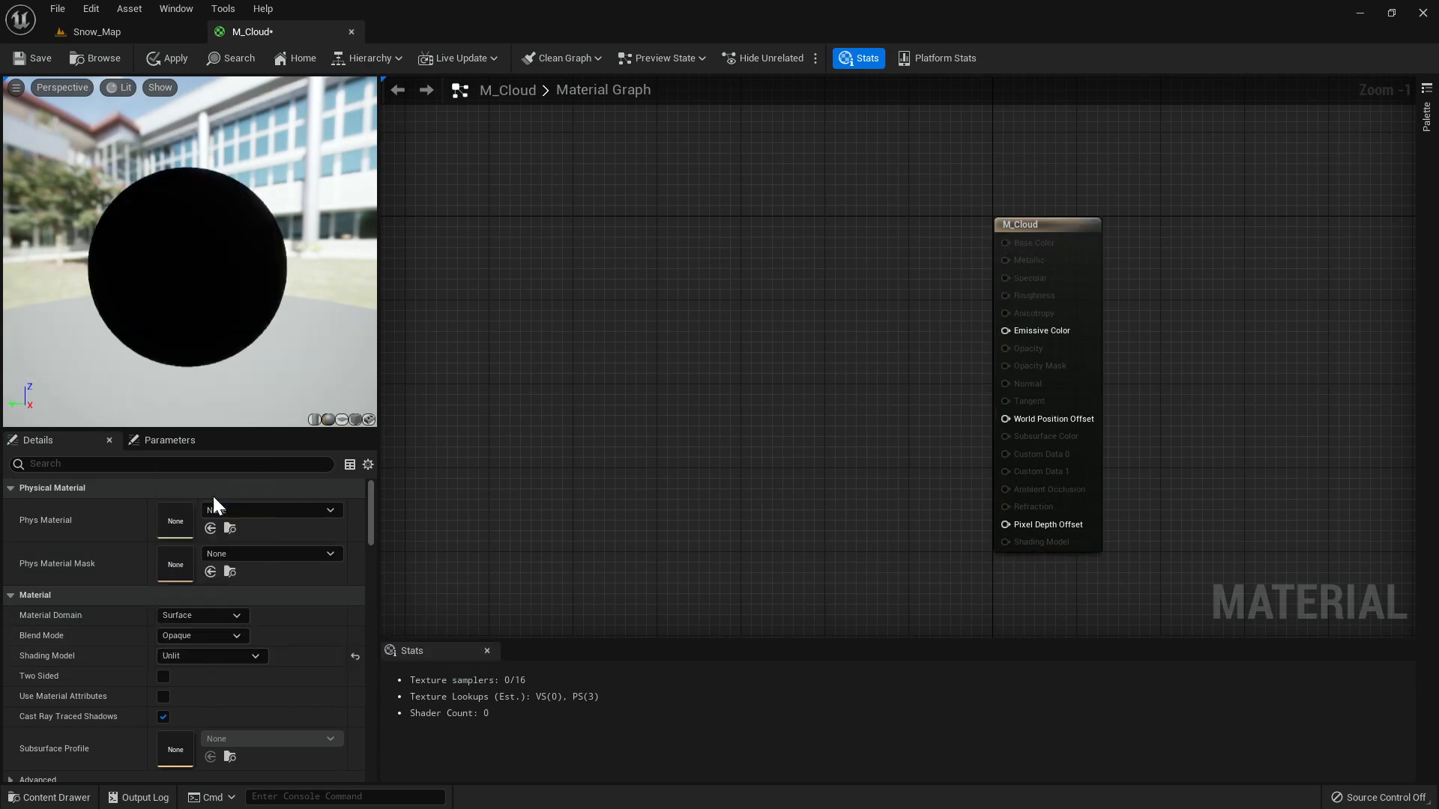
pyautogui.click(219, 637)
pyautogui.click(216, 679)
# - Add T_Cloud, T_Smoke_SubUV and T_CloudContrast to the material graph as texture samples and space them out in a column
pyautogui.moveTo(803, 436); pyautogui.dragTo(844, 454, button='right')
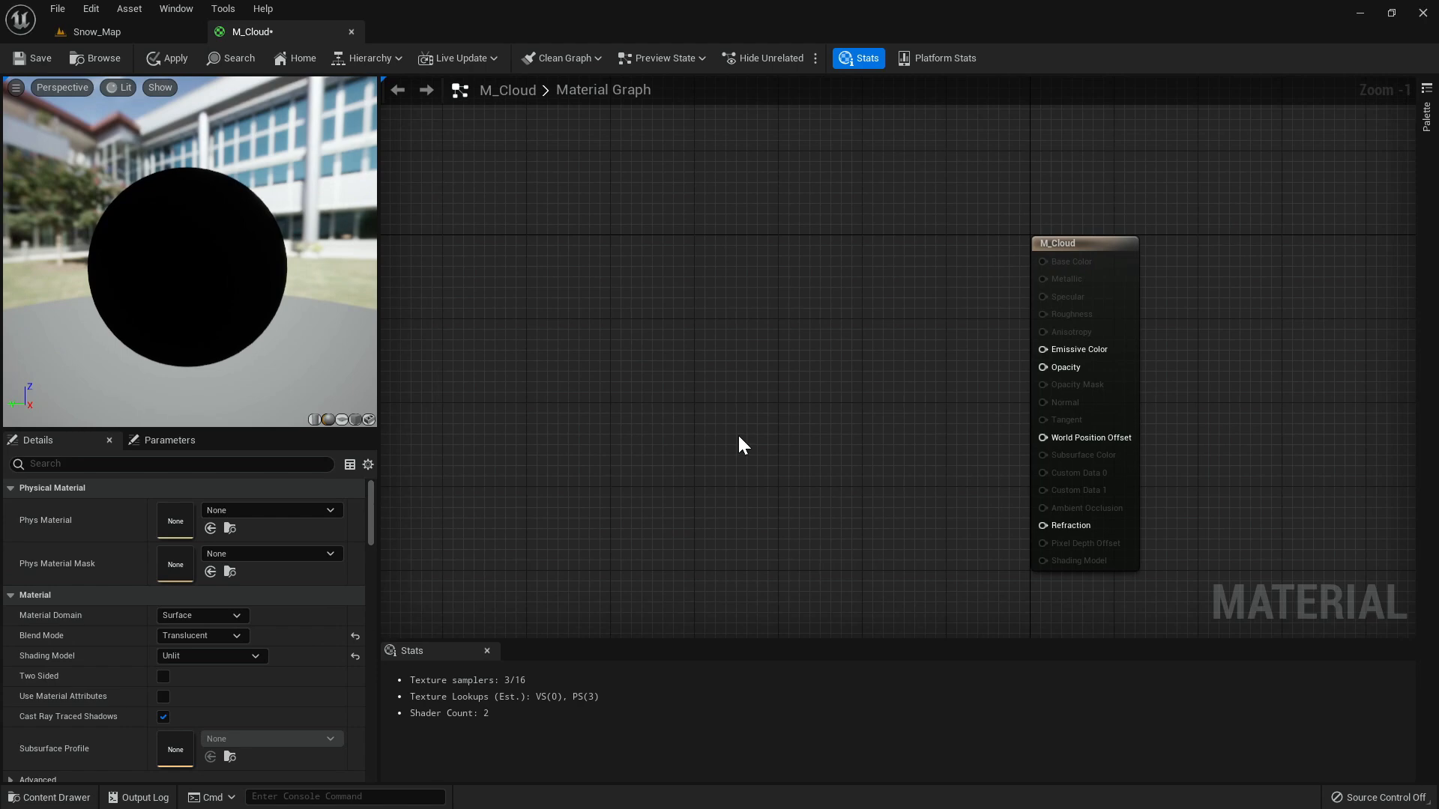
pyautogui.hotkey('ctrl', 'space')
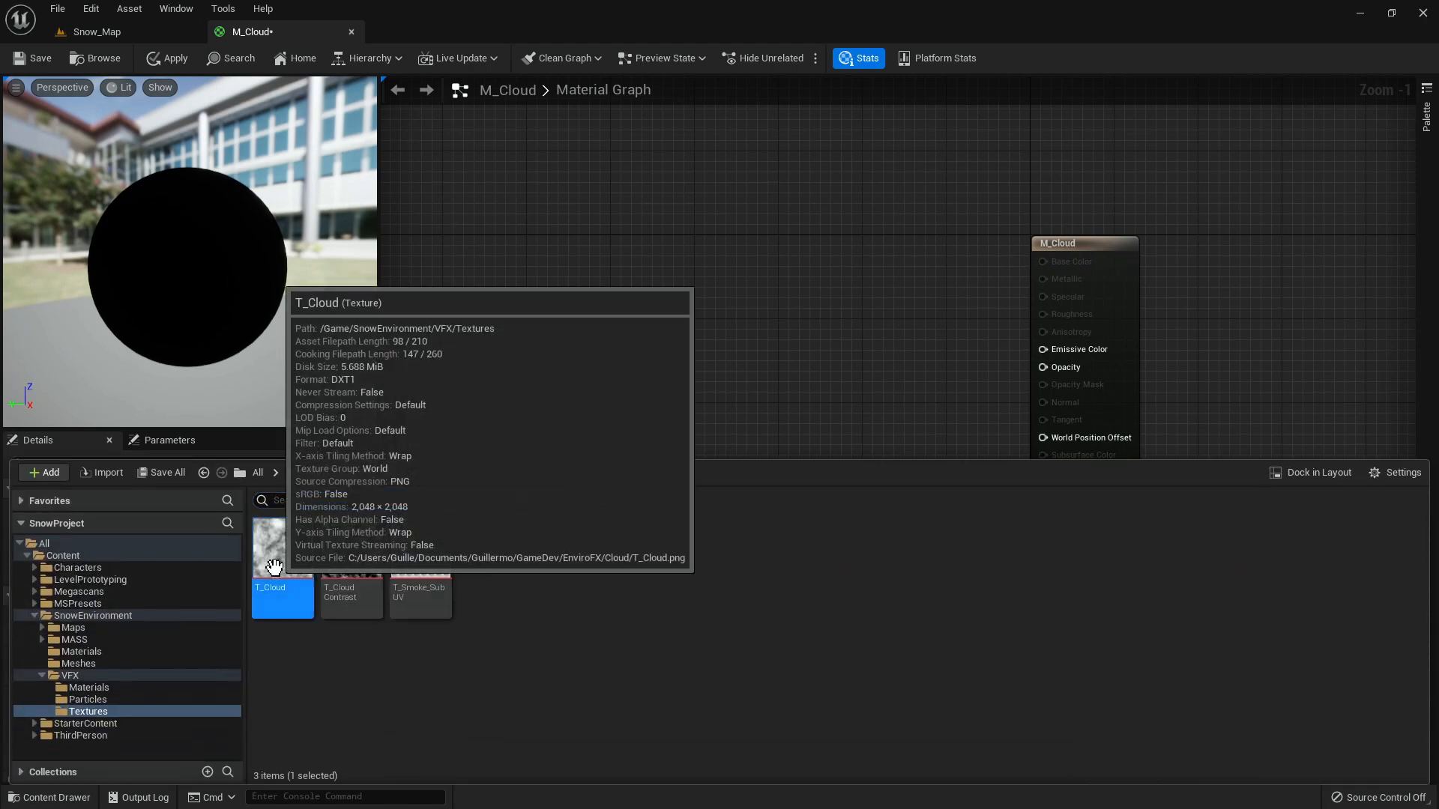
pyautogui.keyDown('shift'); pyautogui.click(422, 550); pyautogui.keyUp('shift')
pyautogui.moveTo(402, 565); pyautogui.dragTo(663, 175)
pyautogui.moveTo(736, 298); pyautogui.dragTo(639, 574)
pyautogui.moveTo(762, 417); pyautogui.dragTo(682, 459)
pyautogui.scroll(1, 827, 456)
pyautogui.moveTo(827, 456); pyautogui.dragTo(904, 439, button='right')
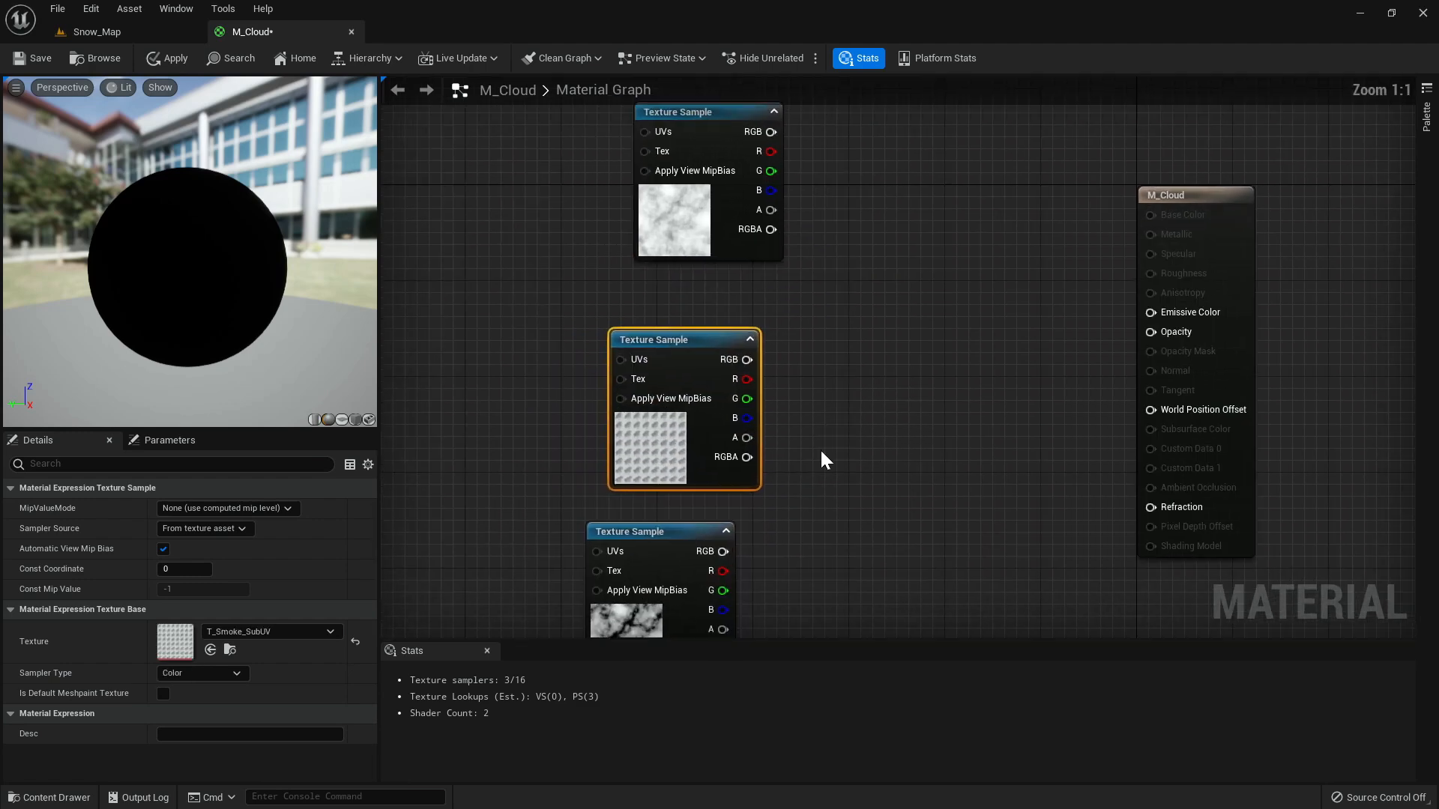
# - Preview the T_Smoke_SubUV texture sample on a plane mesh up close and stop previewing the node
pyautogui.rightClick(641, 450)
pyautogui.click(709, 524)
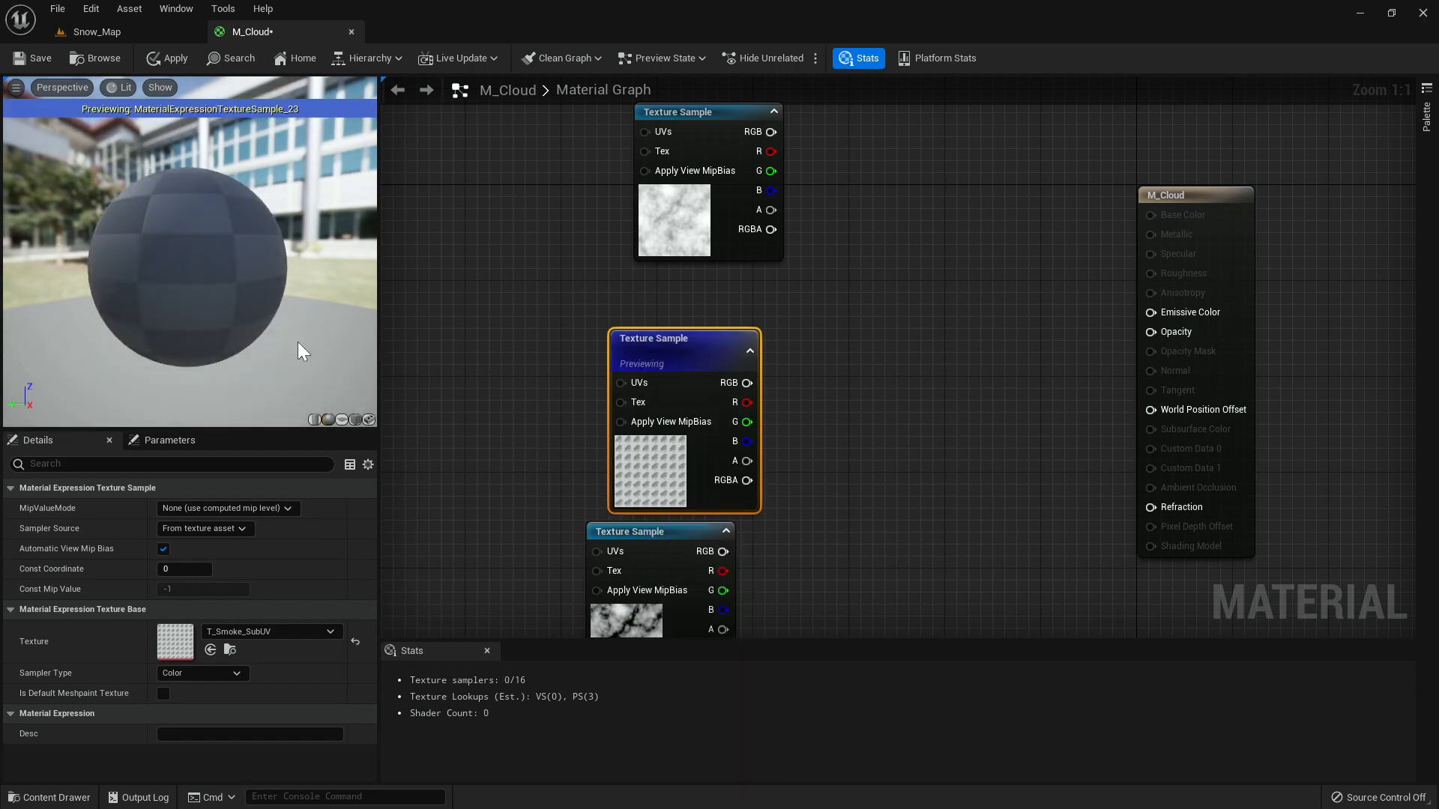
pyautogui.click(342, 420)
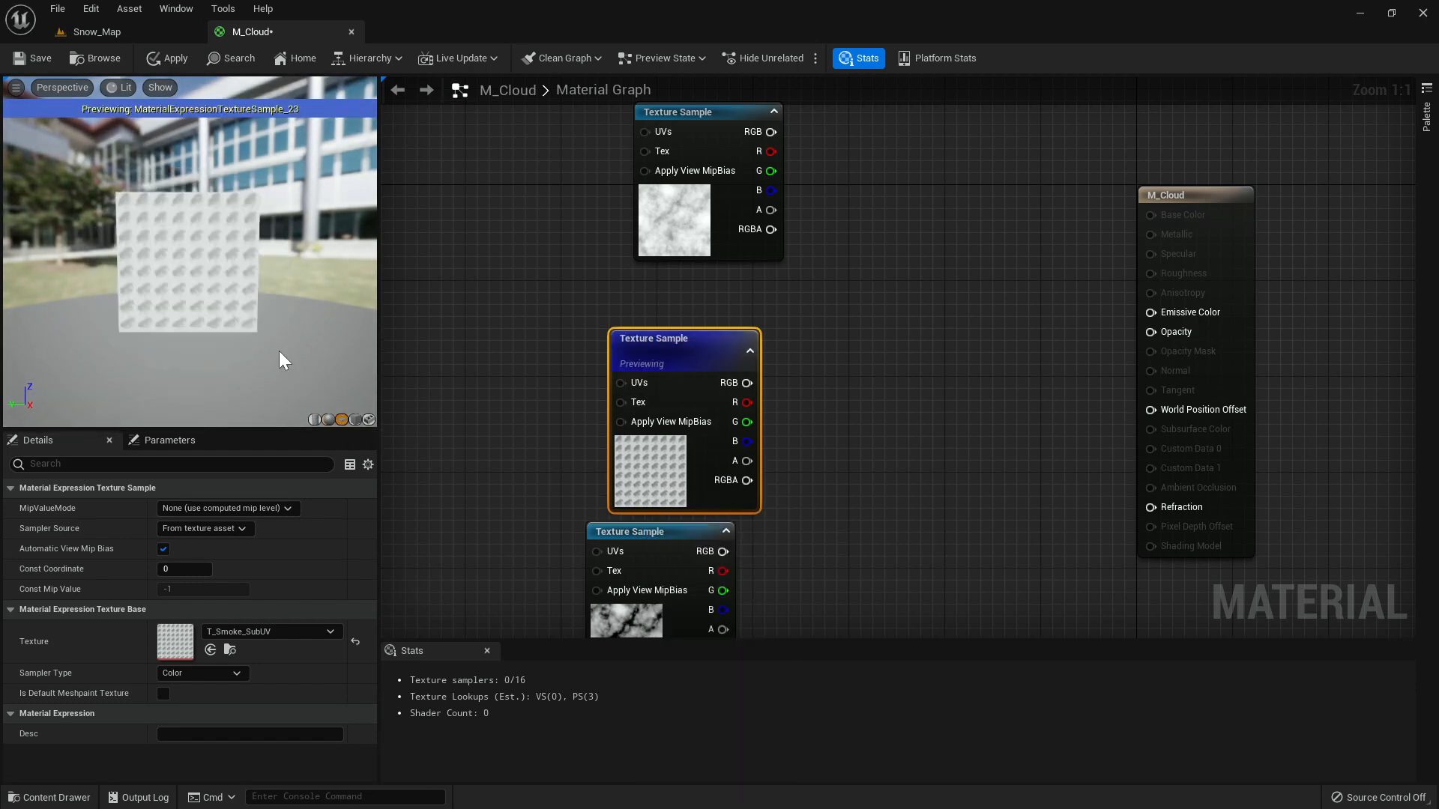
pyautogui.scroll(6, 284, 361)
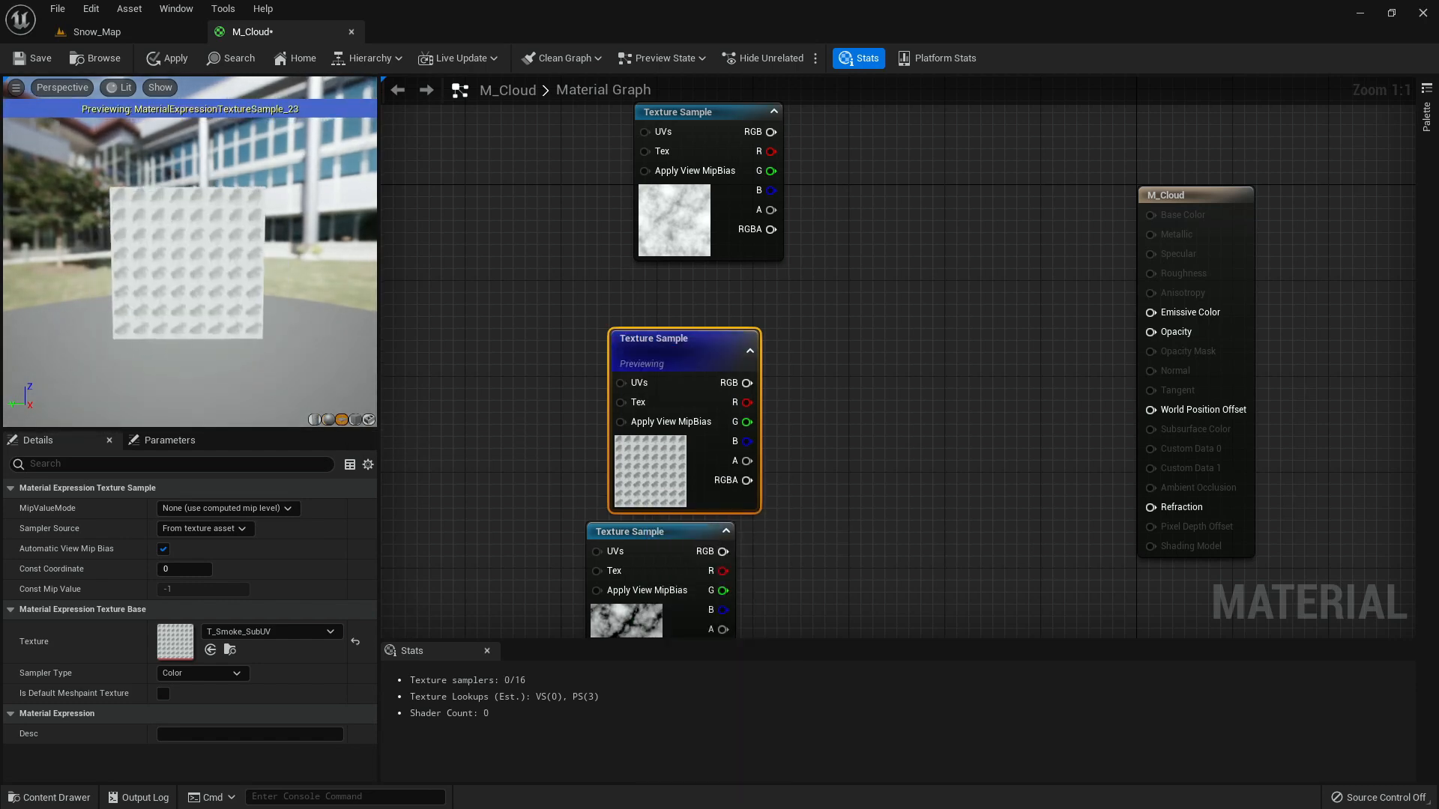
pyautogui.click(694, 239)
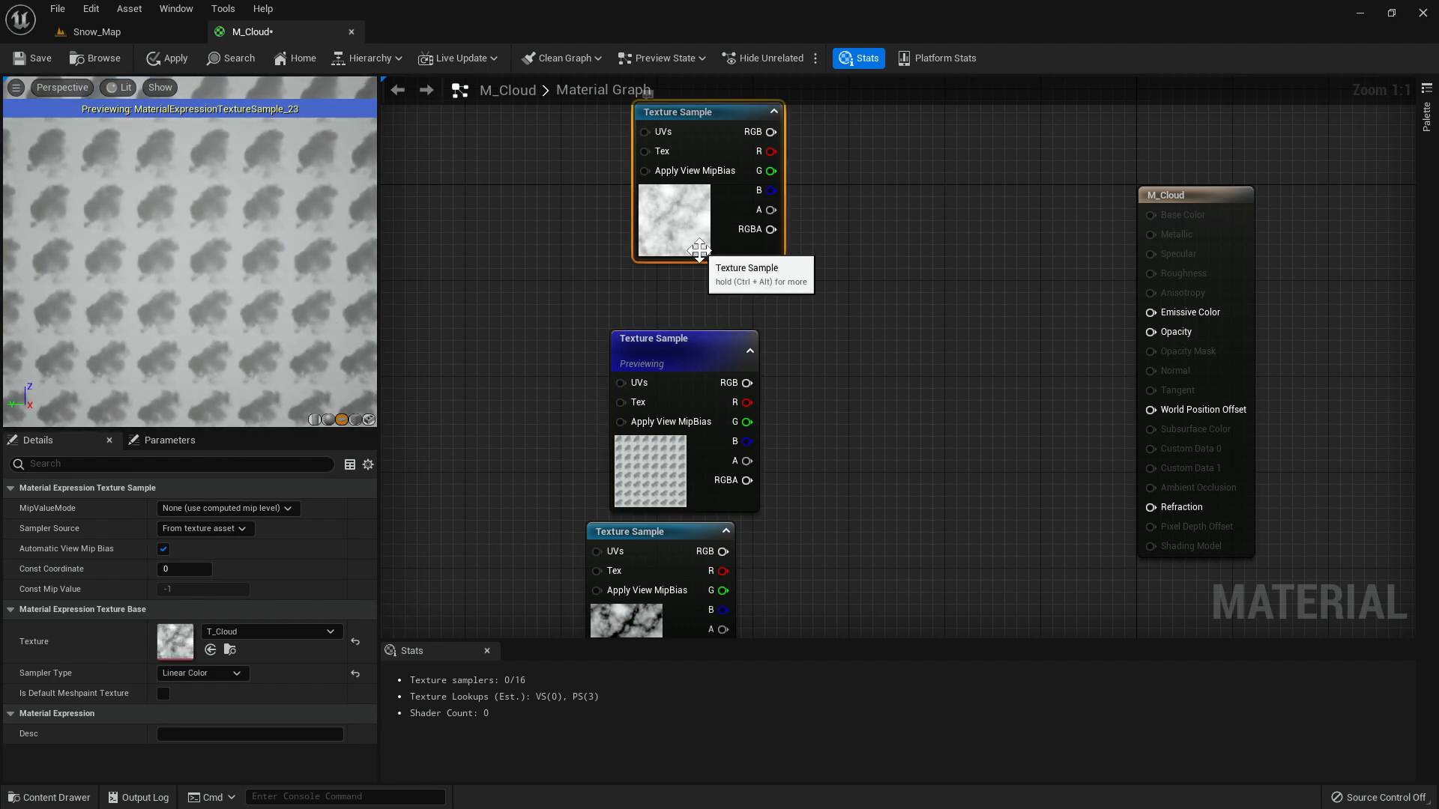
pyautogui.click(663, 468)
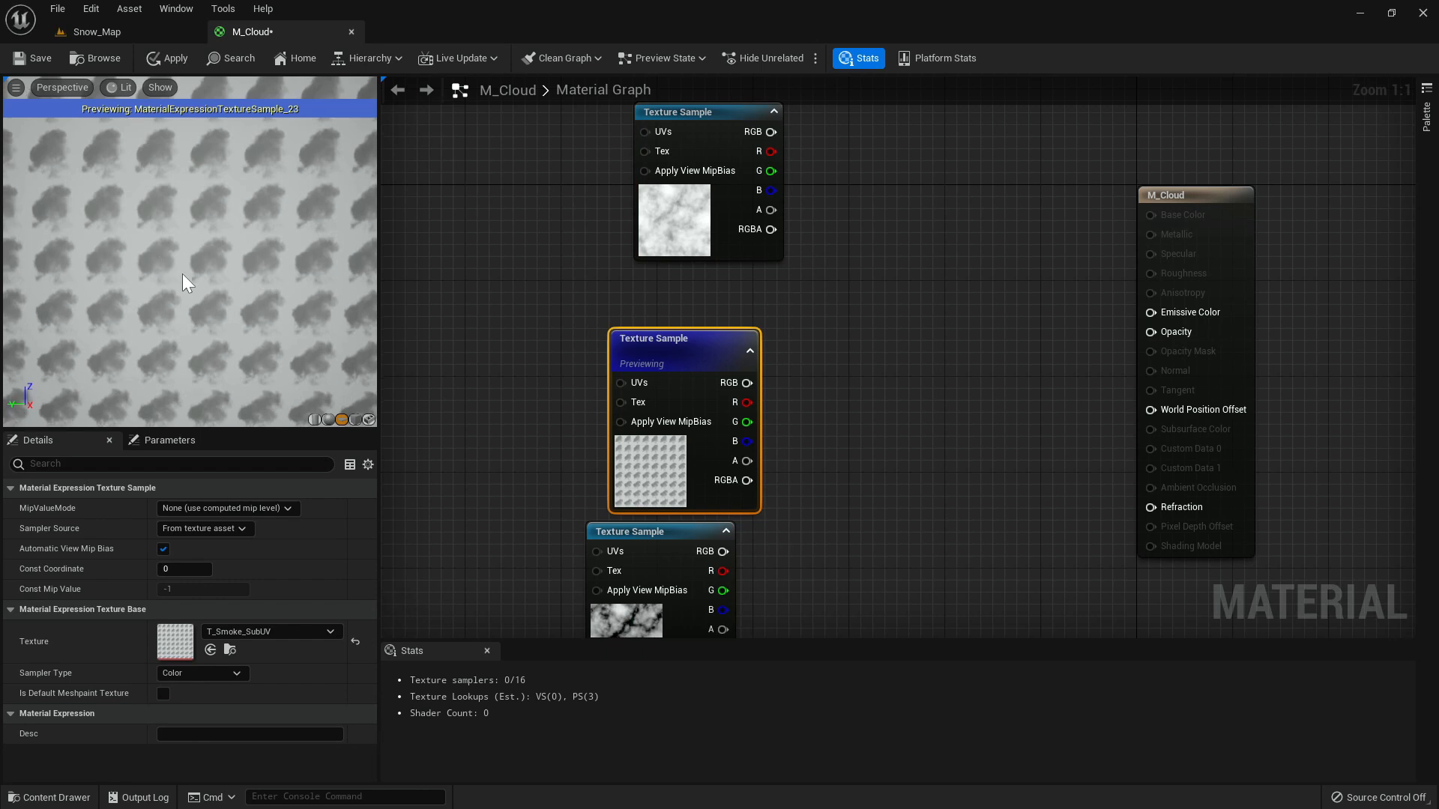
pyautogui.moveTo(837, 324); pyautogui.dragTo(793, 389, button='right')
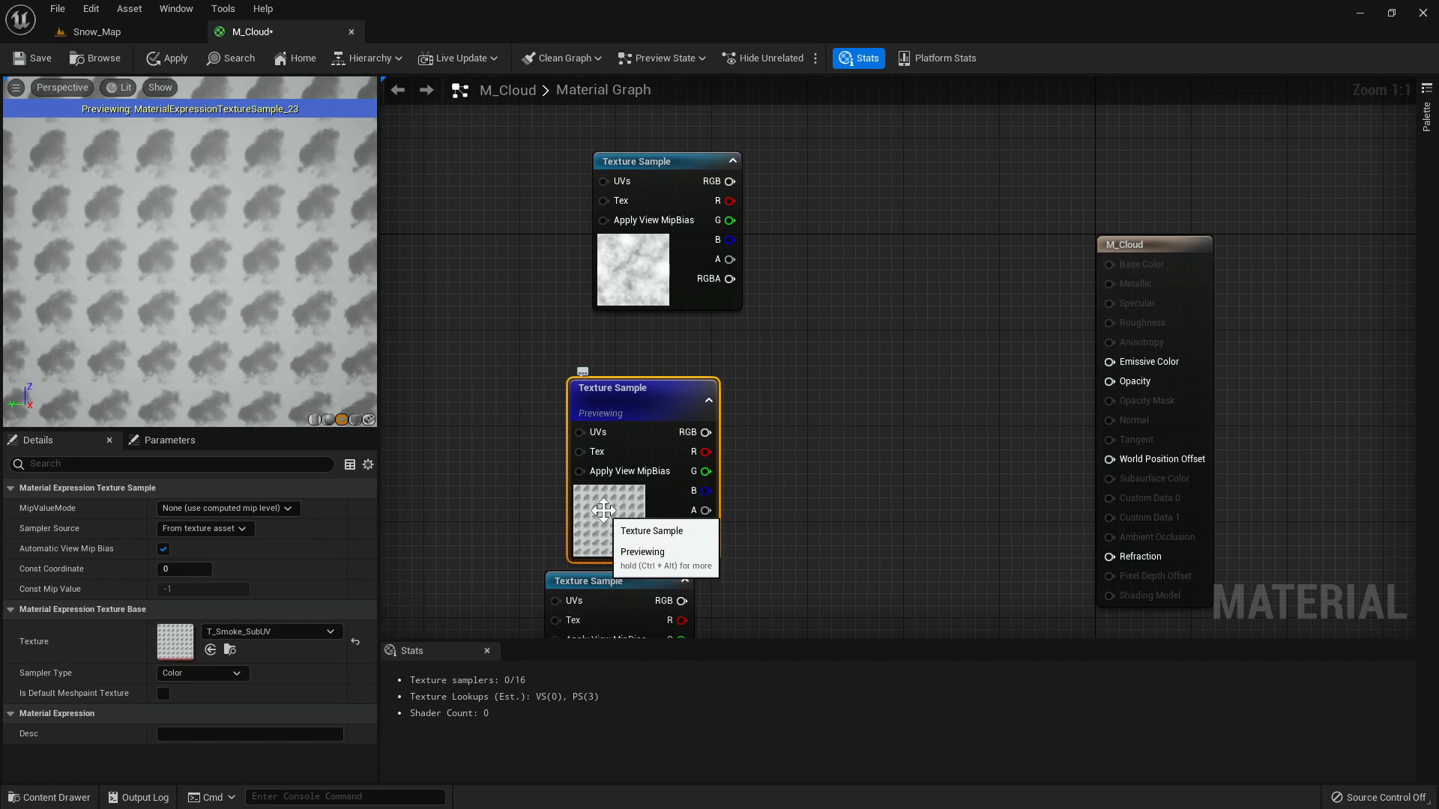
pyautogui.rightClick(602, 489)
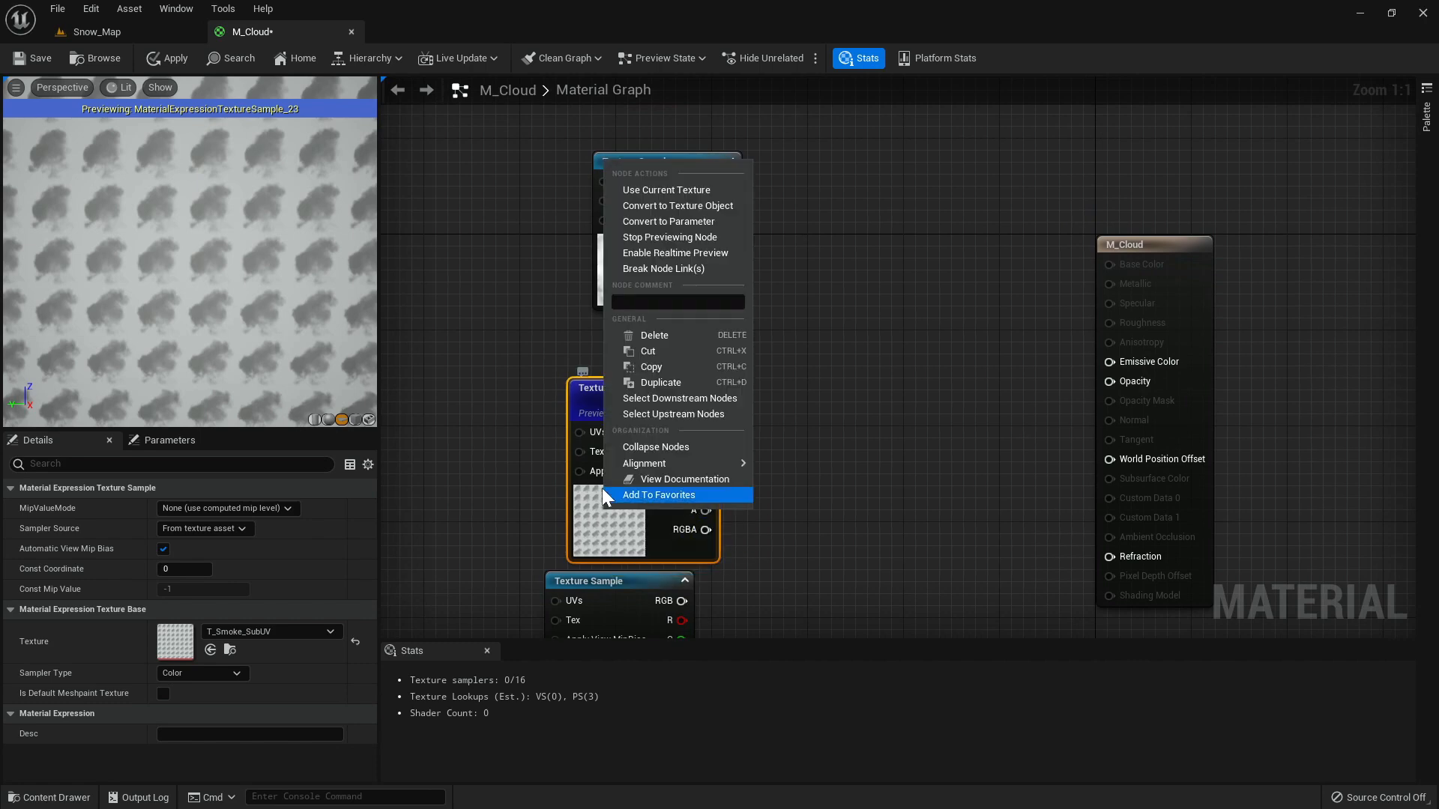
pyautogui.click(673, 238)
# - Combine the RGB outputs of T_Cloud and T_Smoke_SubUV in an Add node and connect it to Emissive Color
pyautogui.click(803, 337)
pyautogui.click(824, 343)
pyautogui.moveTo(730, 181); pyautogui.dragTo(836, 371)
pyautogui.moveTo(705, 409); pyautogui.dragTo(1110, 362)
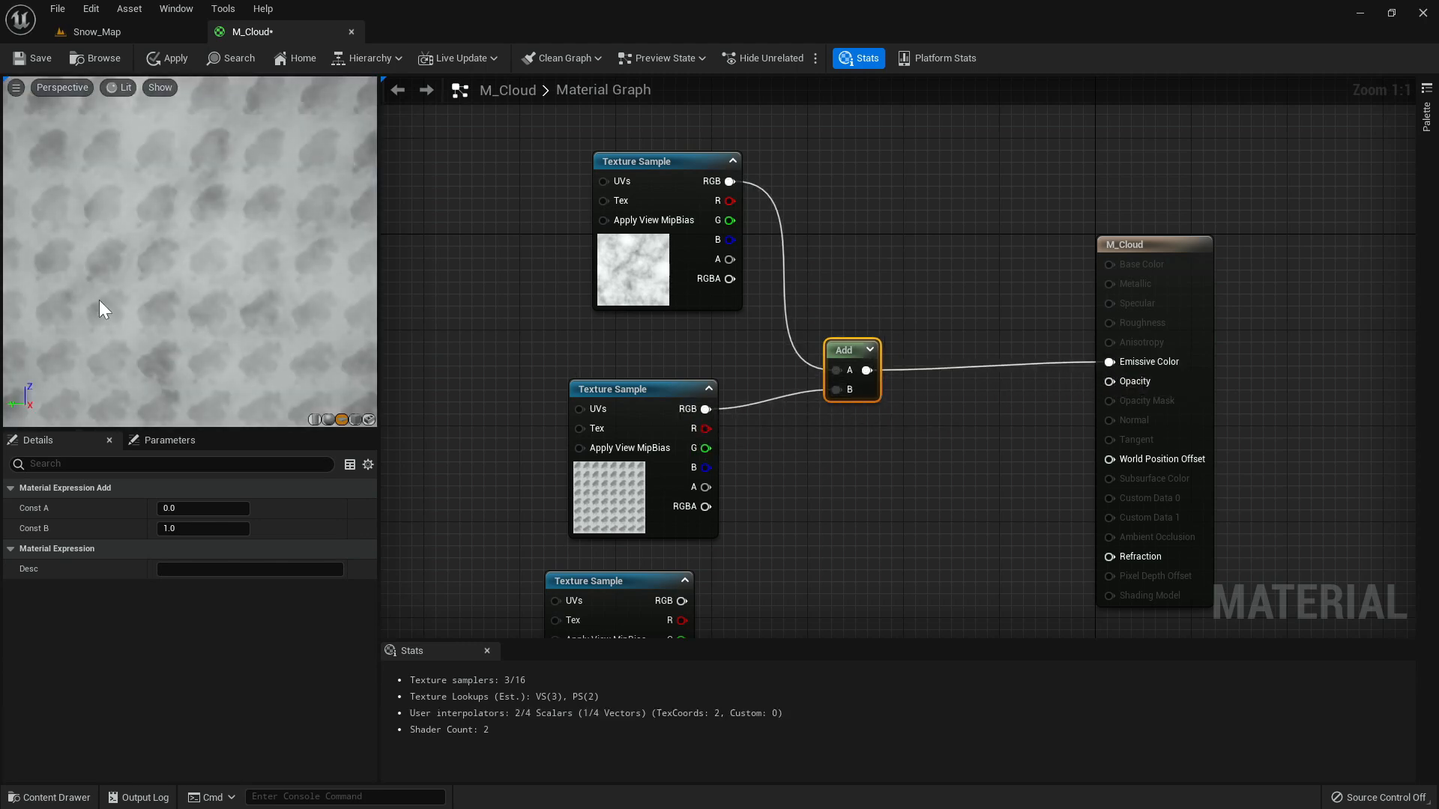
# - Add a TextureCoordinate node beside the T_Cloud texture sample and connect it to the sample's UVs input
pyautogui.moveTo(216, 290); pyautogui.dragTo(205, 335, button='right')
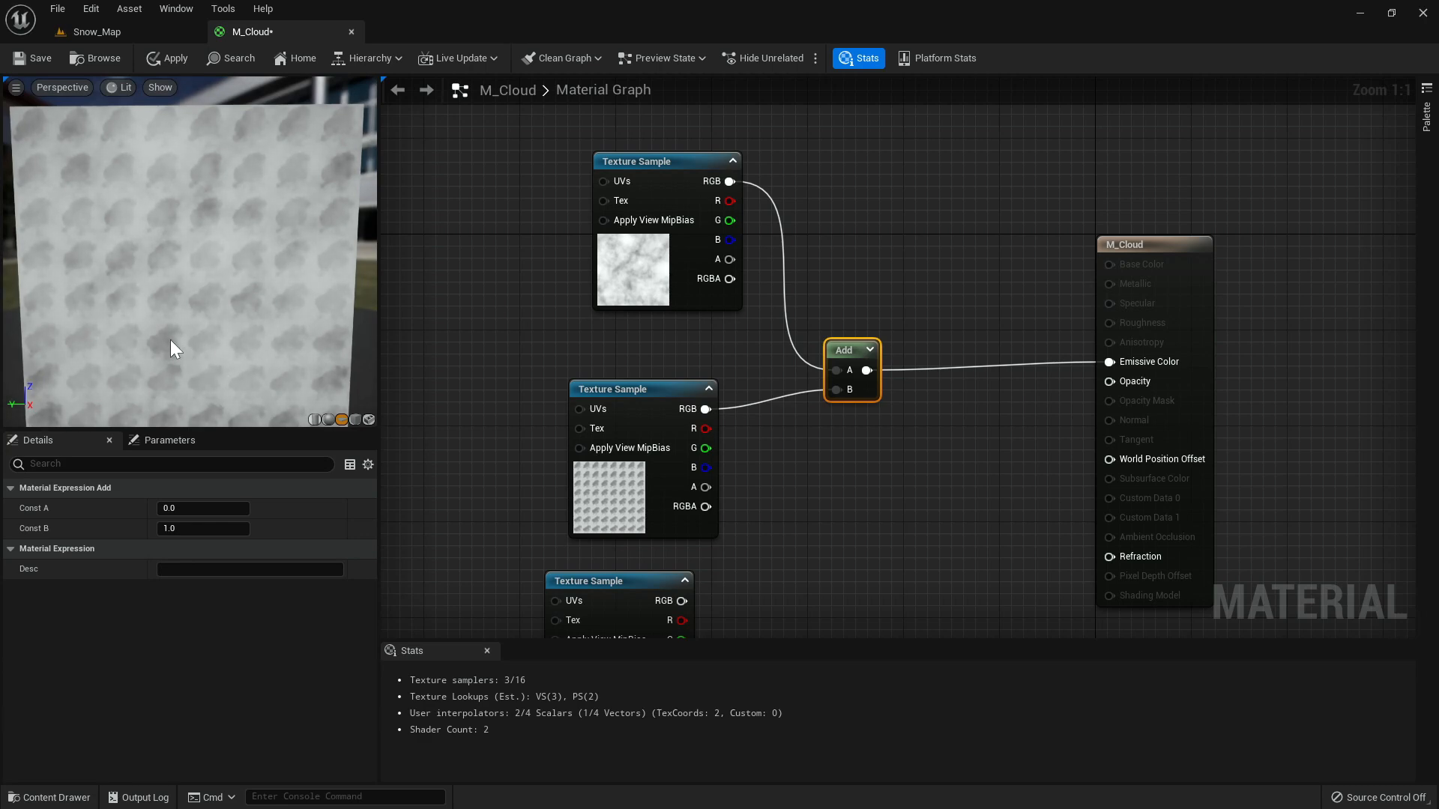
pyautogui.click(654, 278)
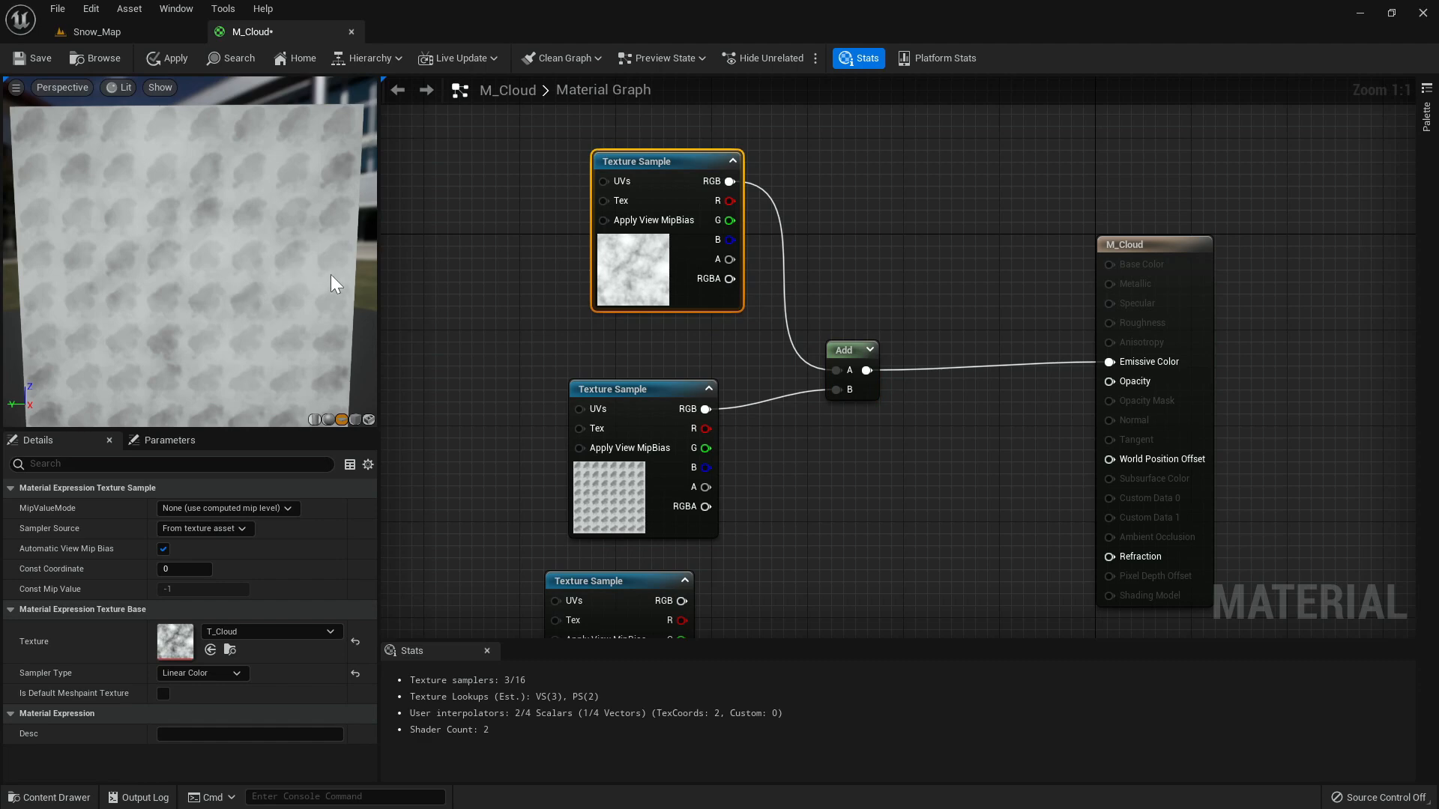
pyautogui.moveTo(499, 285); pyautogui.dragTo(649, 334, button='right')
pyautogui.rightClick(569, 222)
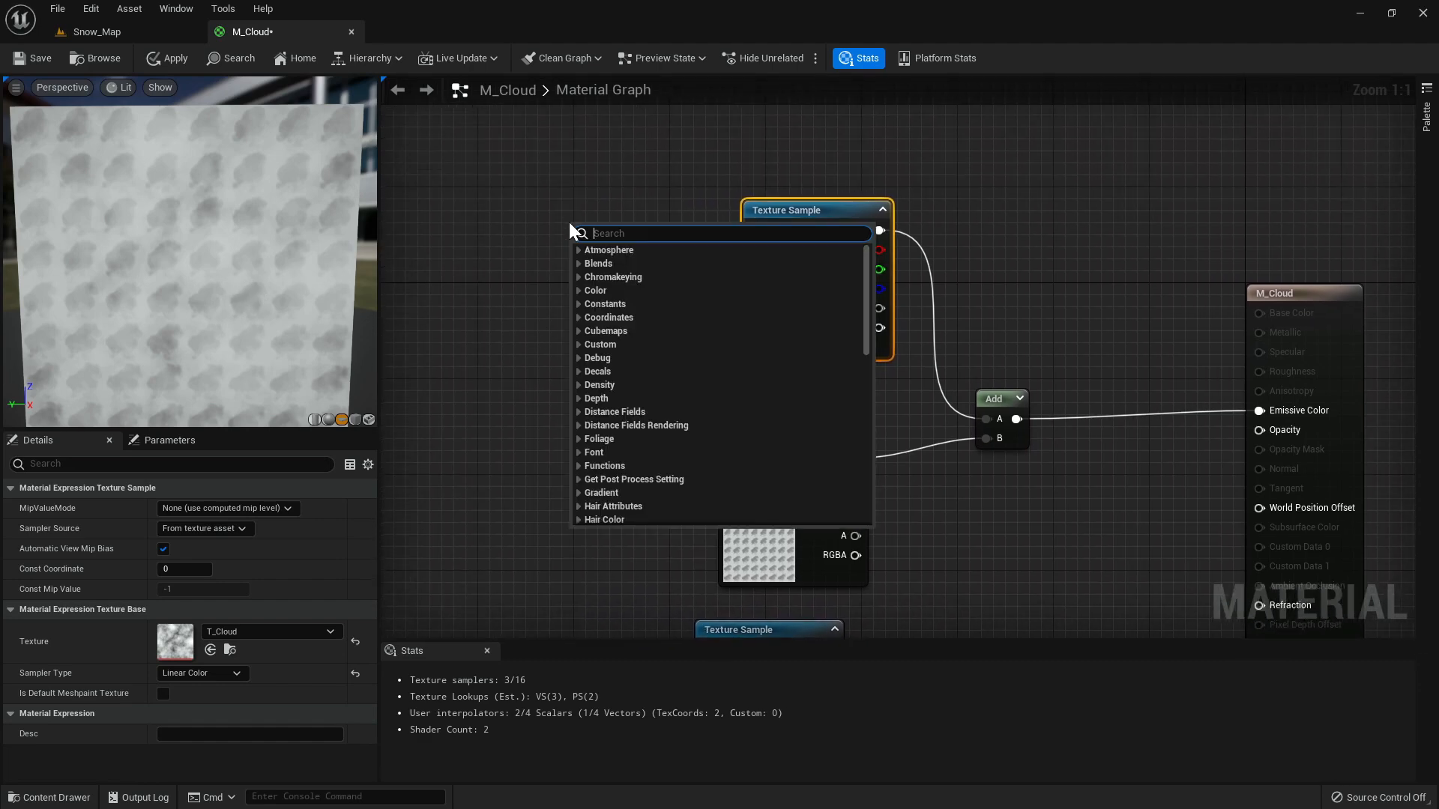
pyautogui.write('tex')
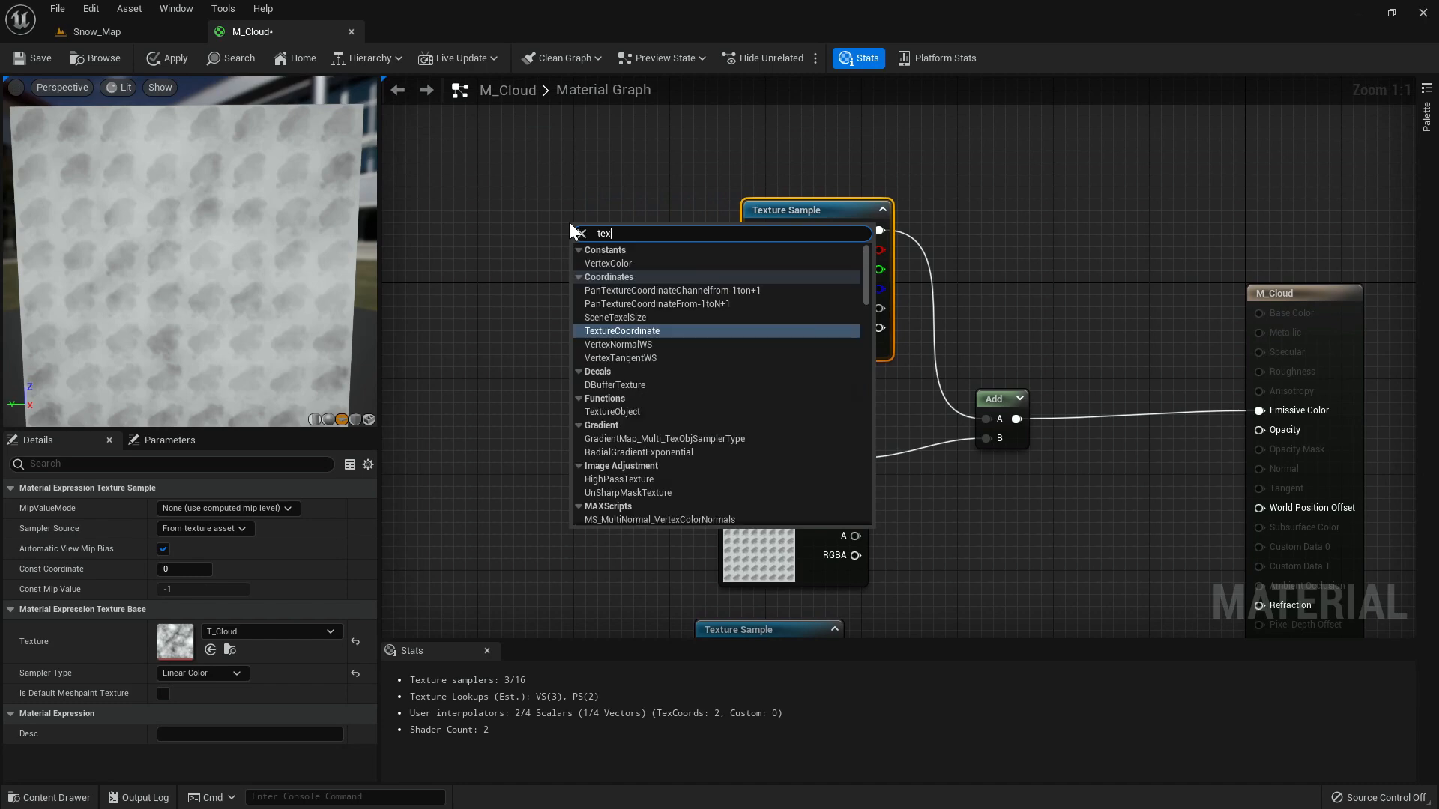
pyautogui.write('ture coordinate')
pyautogui.press('Return')
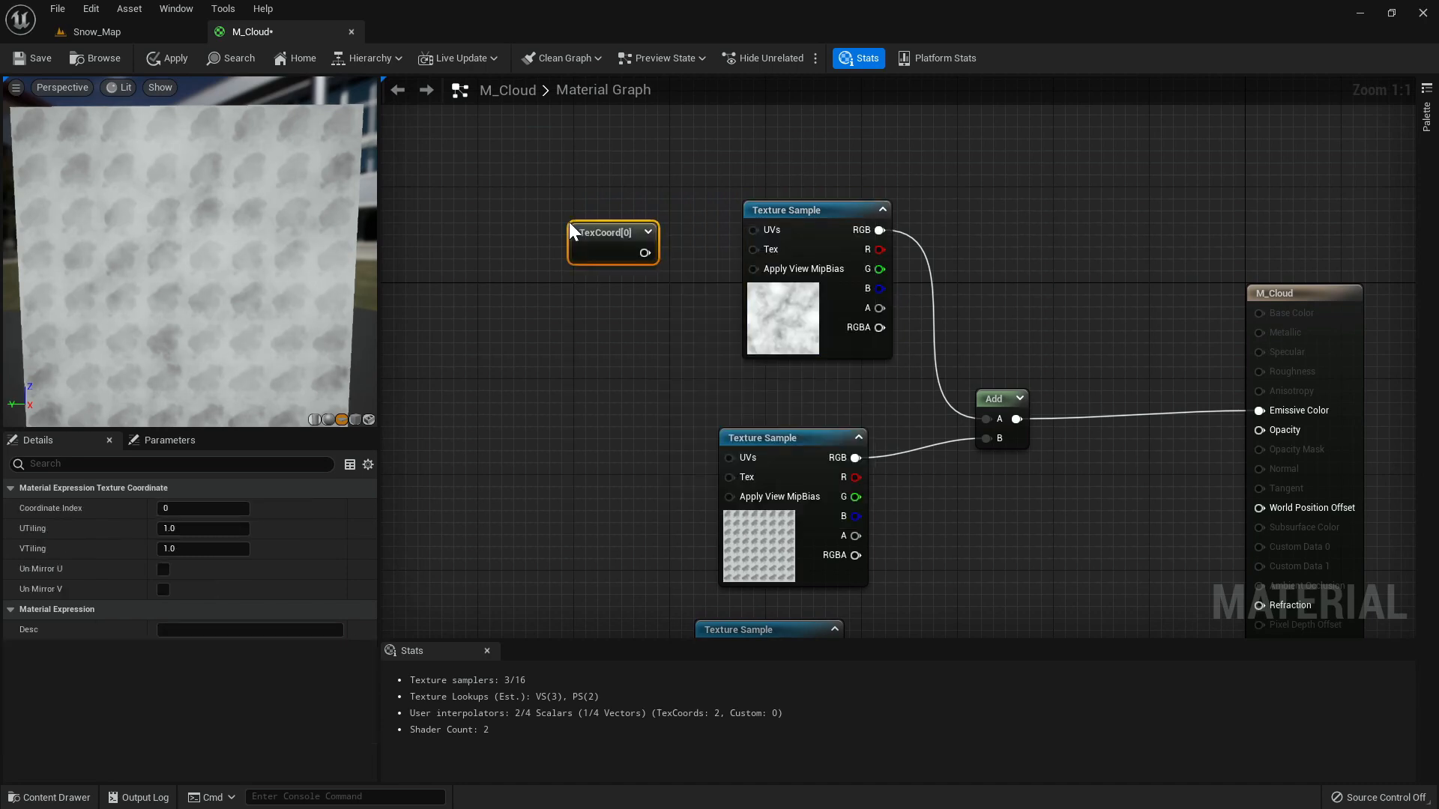
pyautogui.moveTo(644, 253); pyautogui.dragTo(752, 230)
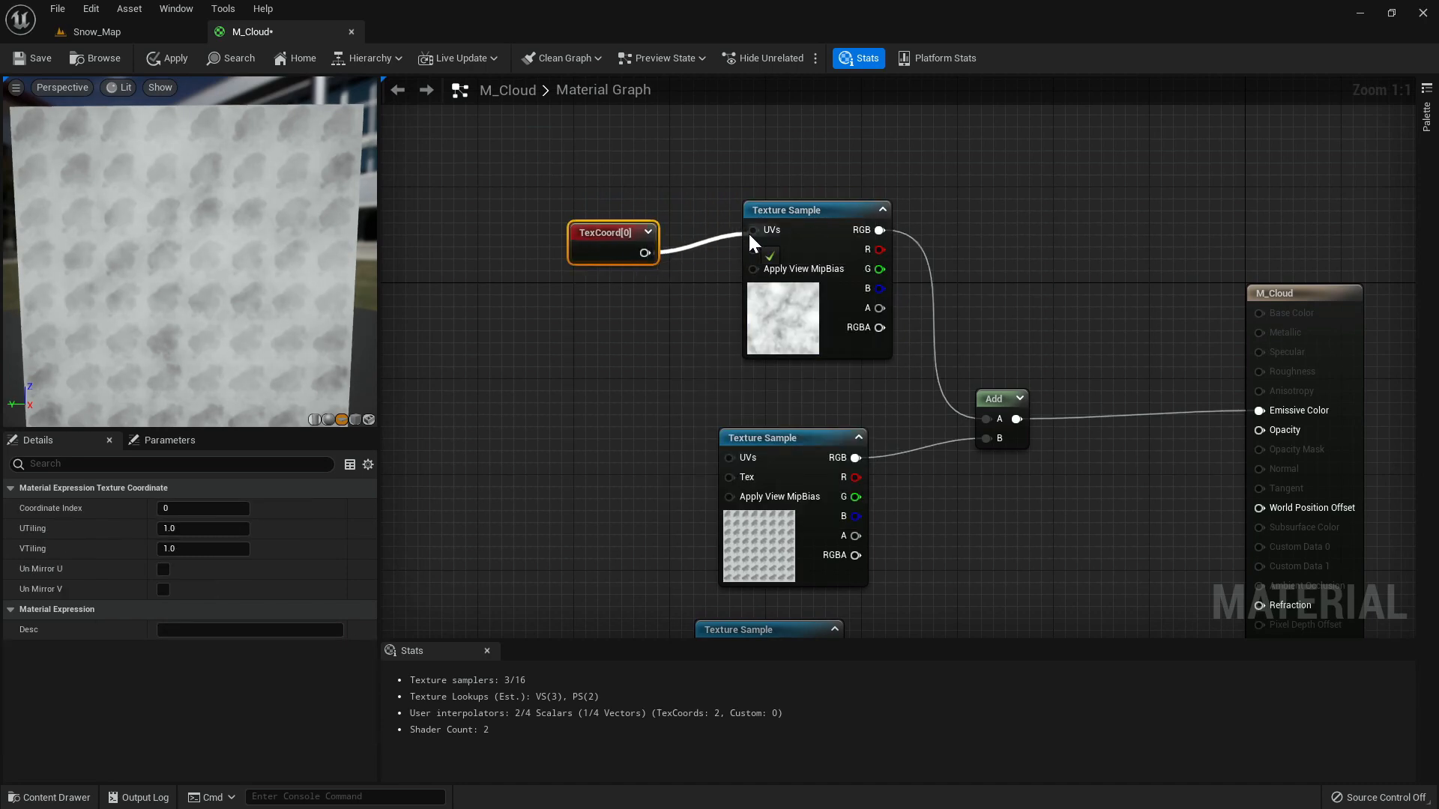
# - Line up the TexCoord node with the T_Cloud sample and set its UTiling and VTiling to 8
pyautogui.moveTo(627, 251); pyautogui.dragTo(644, 241)
pyautogui.click(187, 529)
pyautogui.write('8')
pyautogui.press('Tab')
pyautogui.write('8')
pyautogui.press('Return')
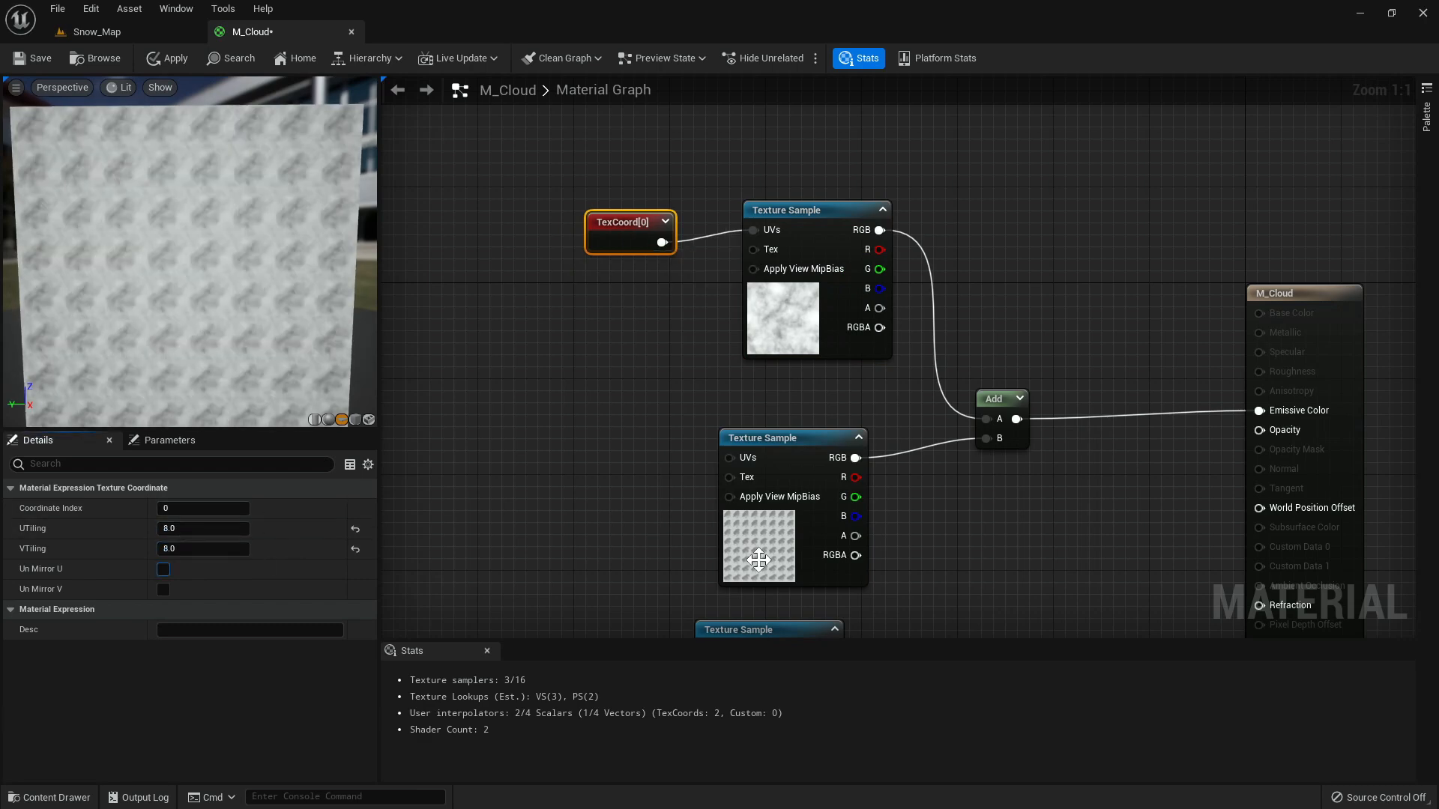
# - Examine on the preview plane how the tiled T_Cloud texture combines with T_Smoke_SubUV, both up close and from afar
pyautogui.click(738, 541)
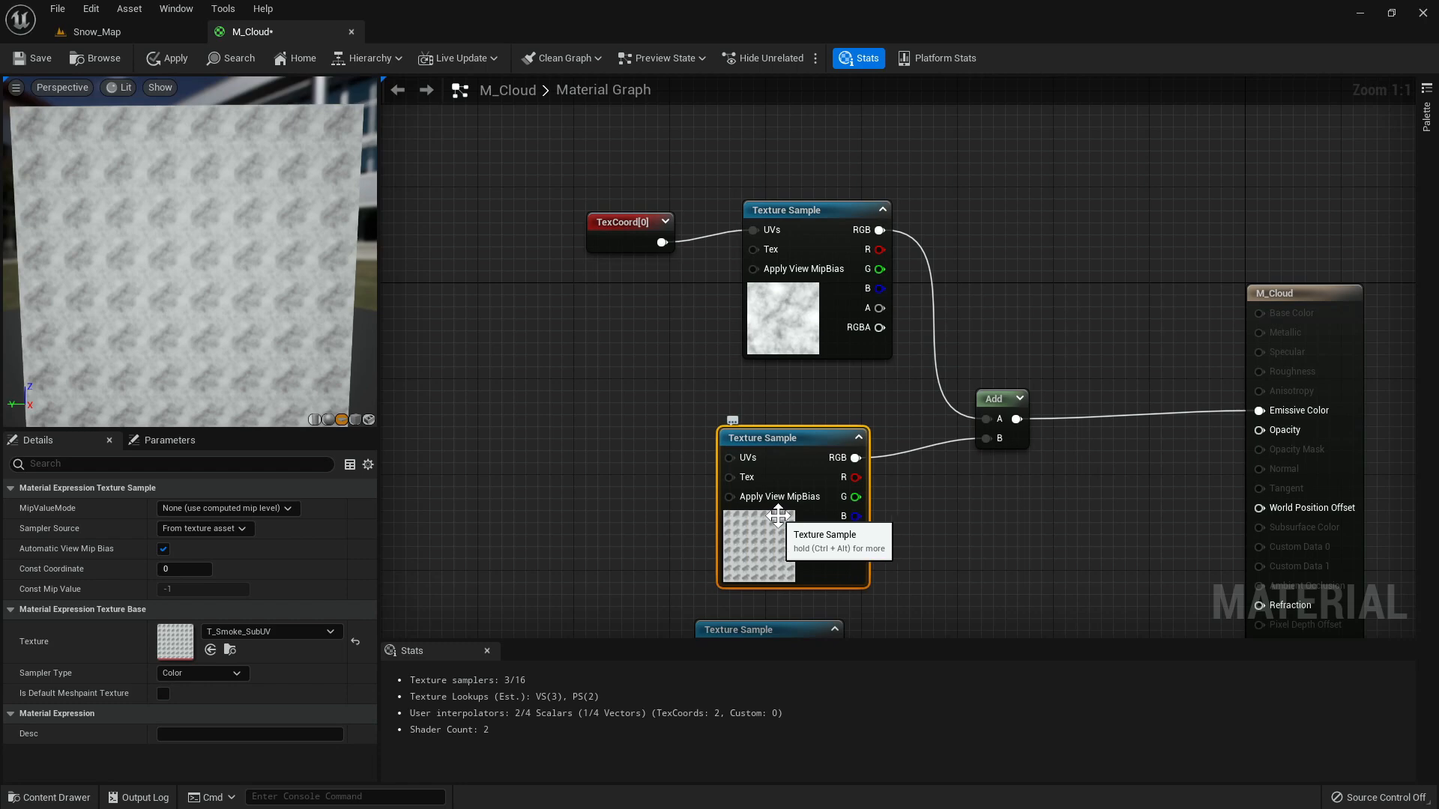
pyautogui.click(799, 337)
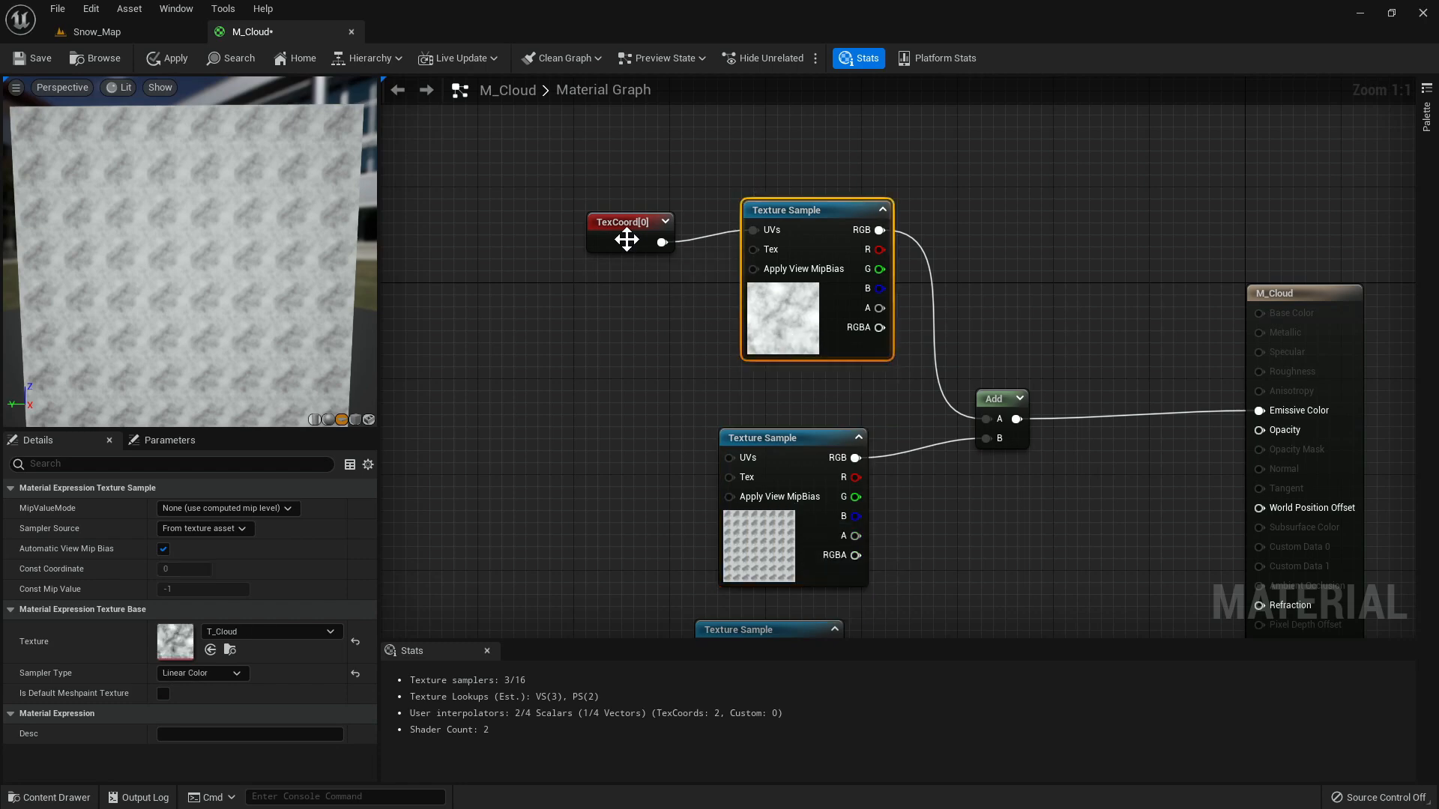
pyautogui.click(627, 237)
pyautogui.click(809, 329)
pyautogui.scroll(3, 227, 279)
pyautogui.scroll(3, 147, 210)
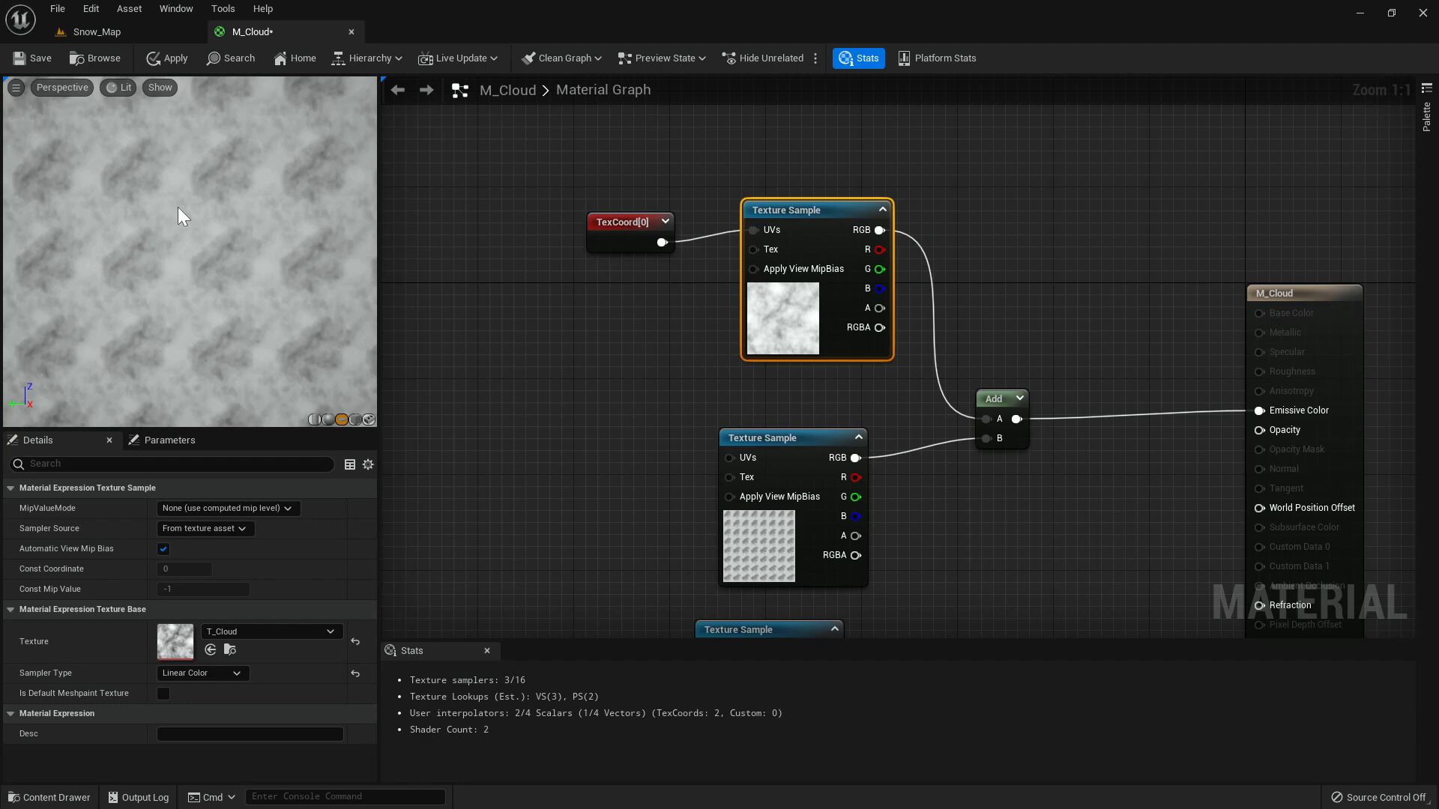
pyautogui.scroll(-5, 178, 207)
pyautogui.moveTo(184, 234); pyautogui.dragTo(192, 234)
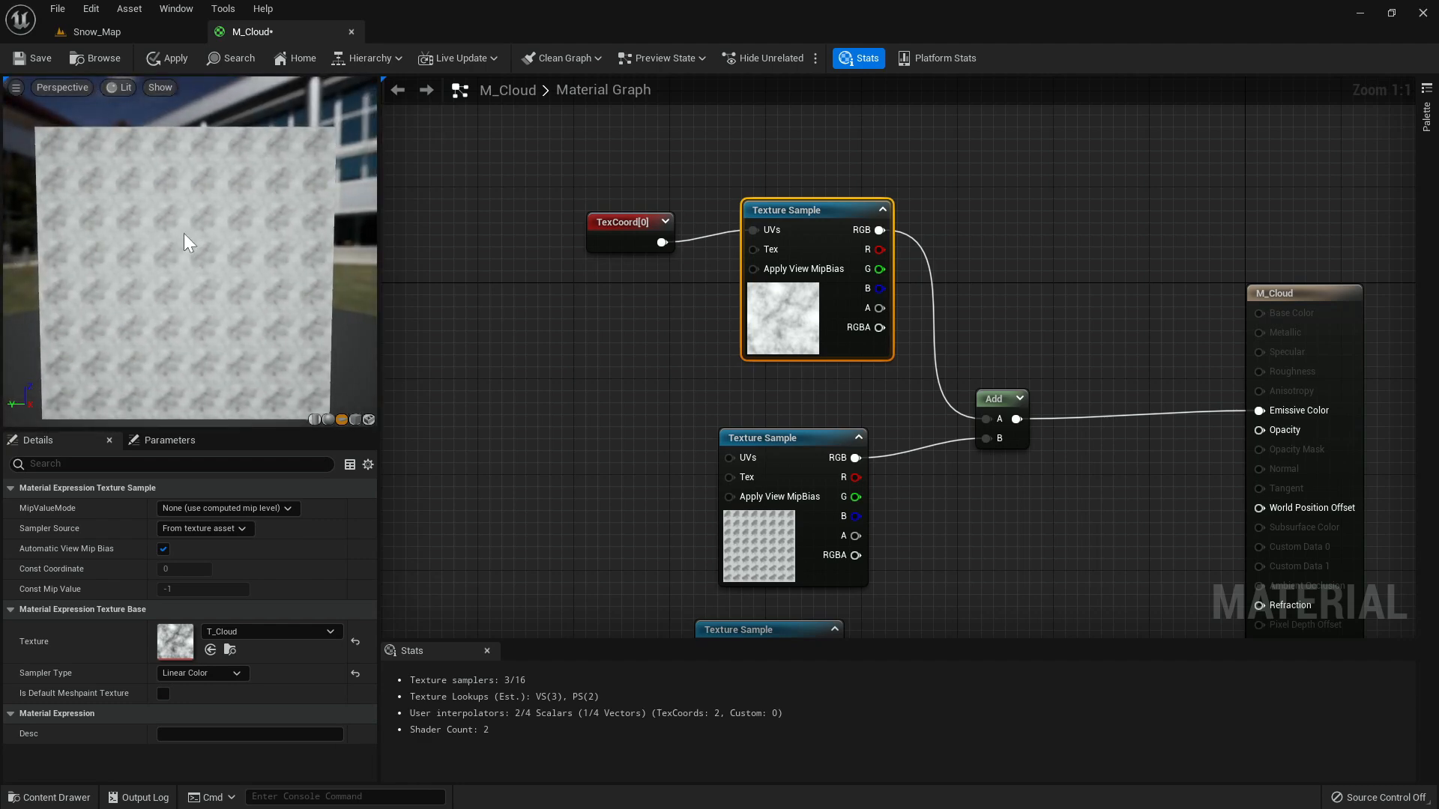
pyautogui.scroll(5, 185, 233)
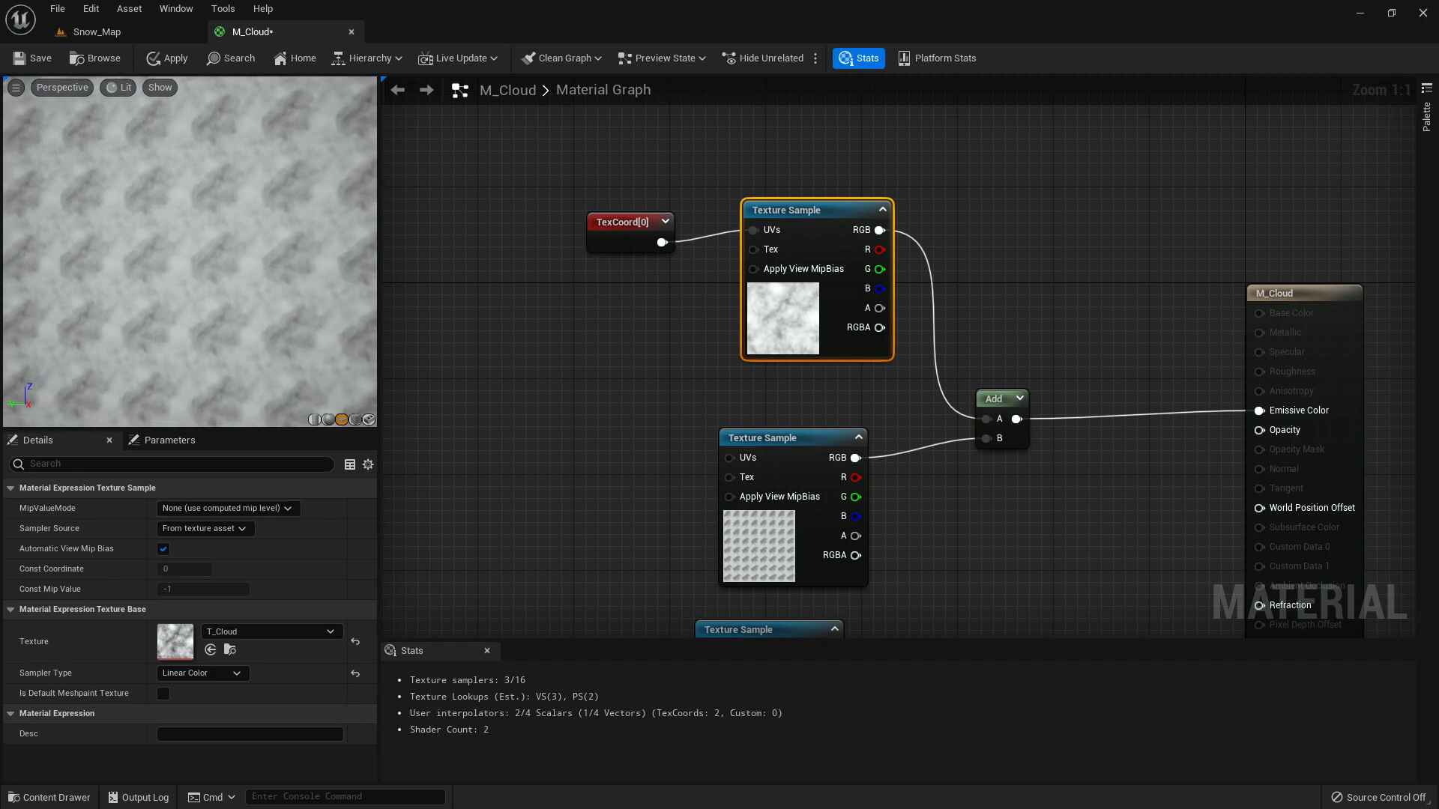
pyautogui.scroll(-5, 184, 252)
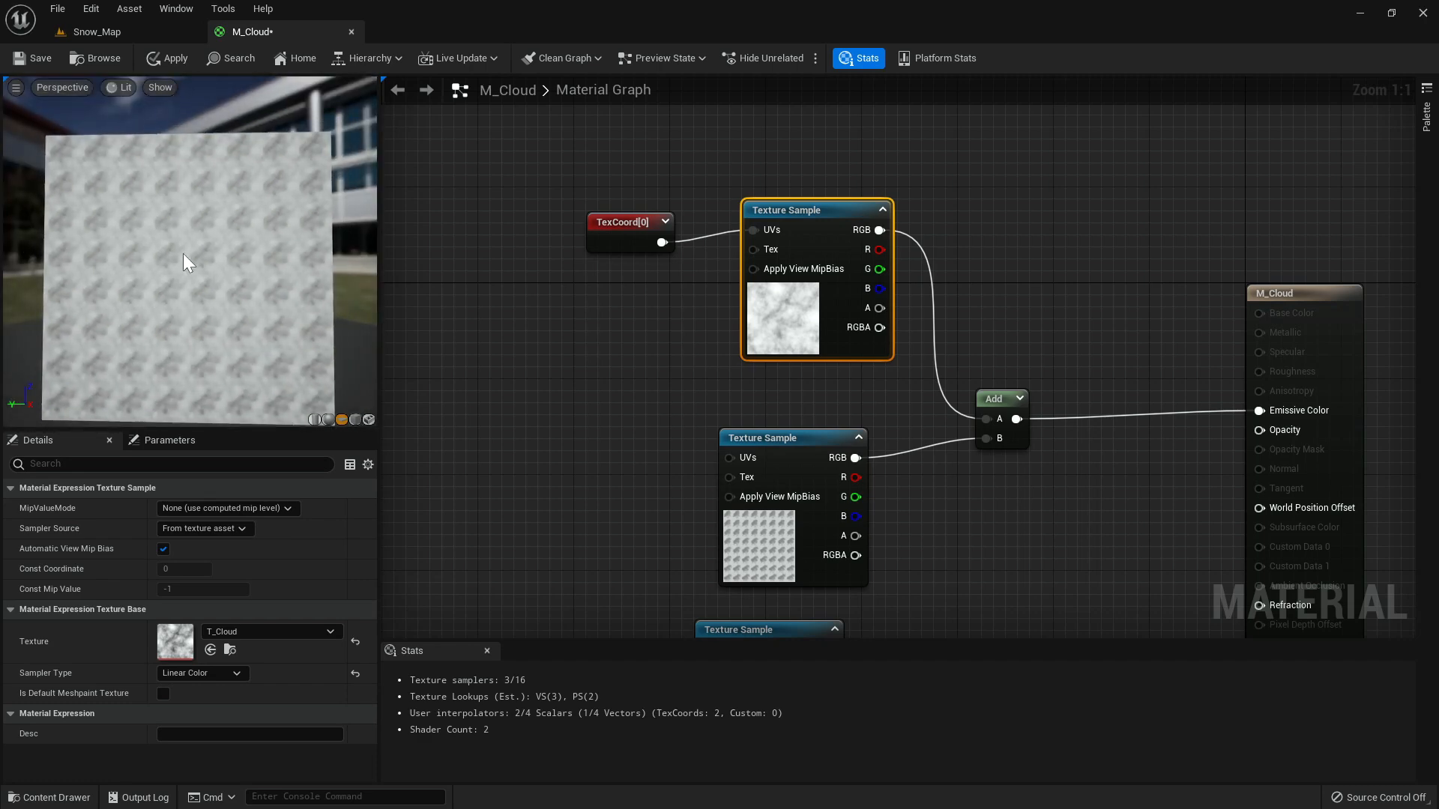
pyautogui.click(614, 240)
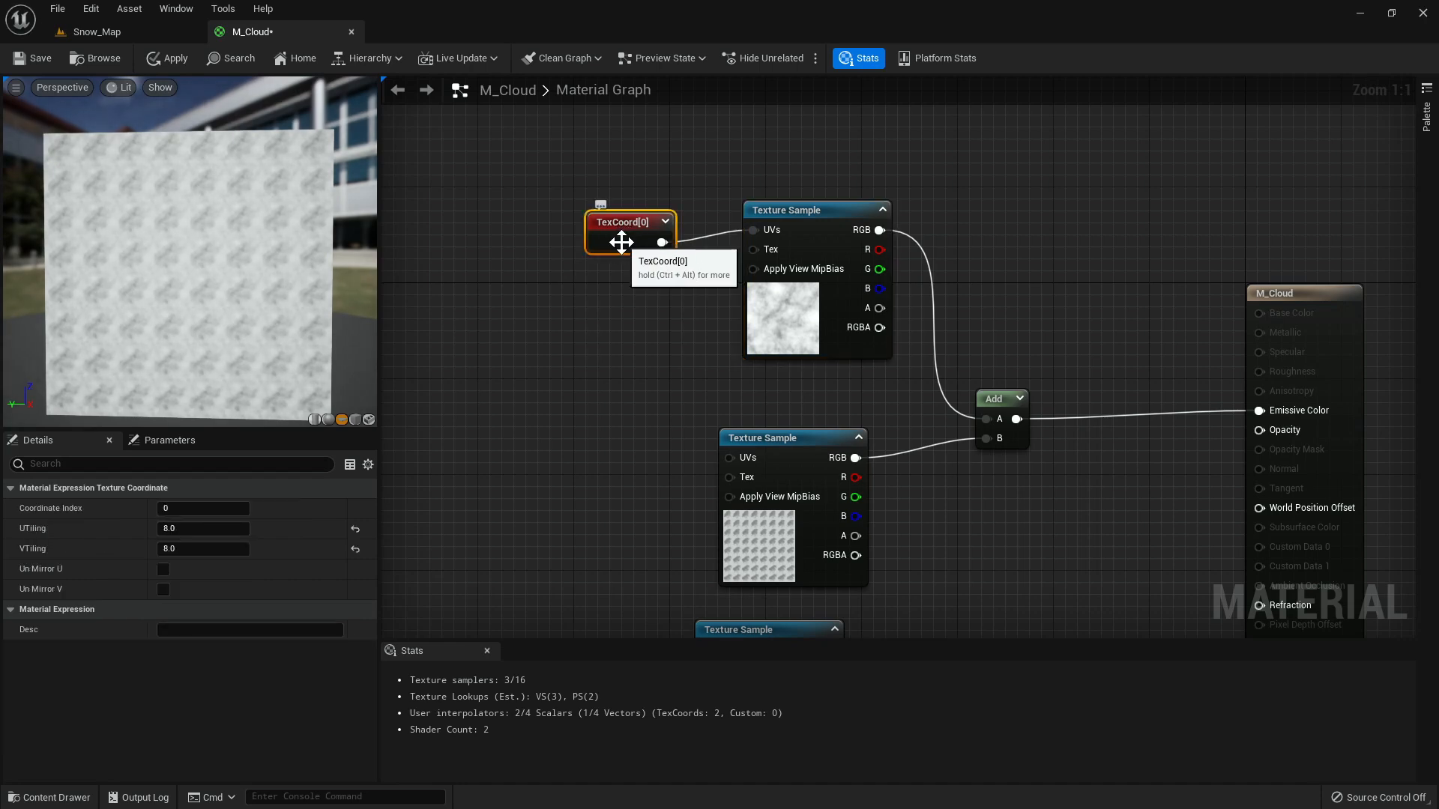
pyautogui.click(782, 324)
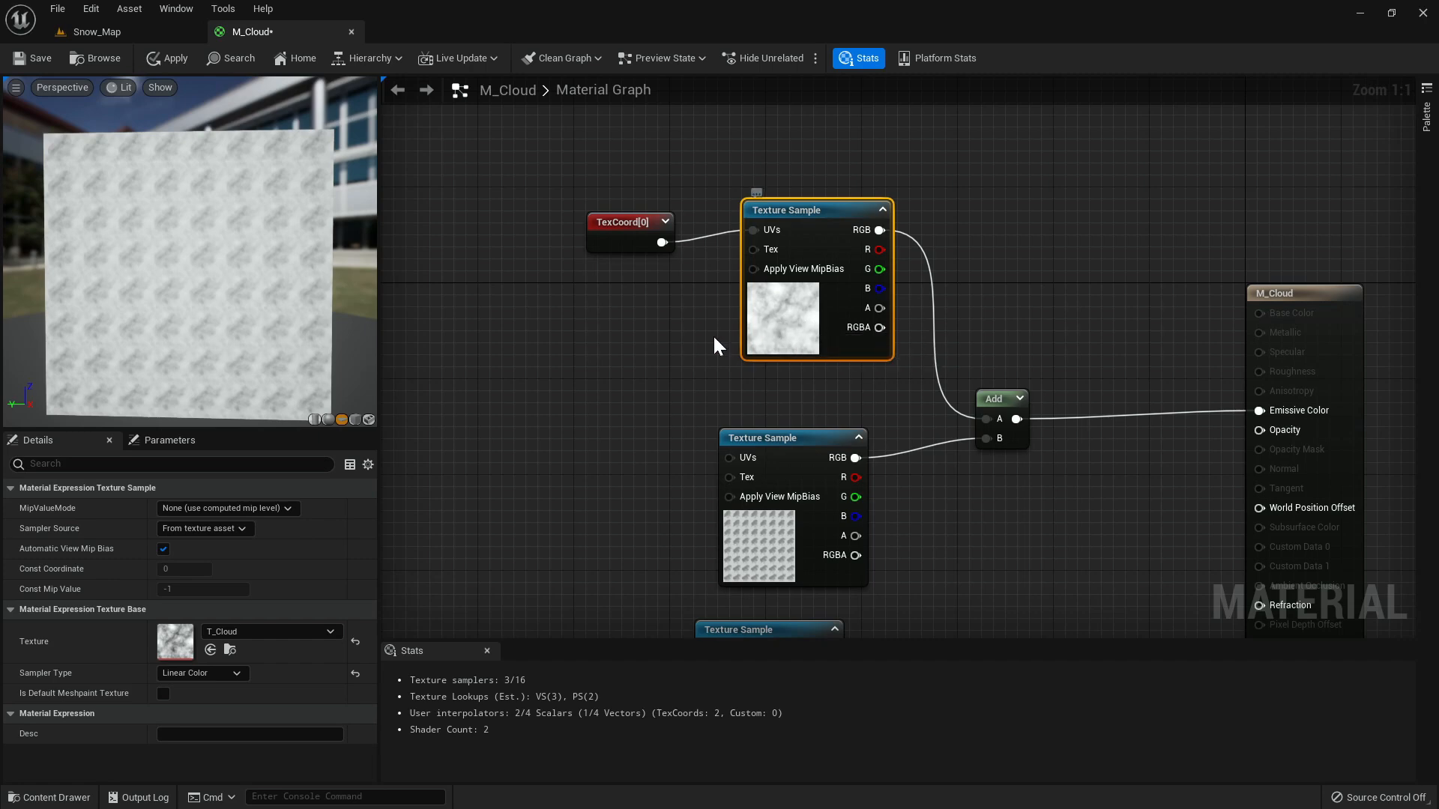
# - Move the TexCoord node farther away from the T_Cloud sample and feed its output into input A of a new Add node
pyautogui.moveTo(620, 266); pyautogui.dragTo(785, 326, button='right')
pyautogui.moveTo(779, 286); pyautogui.dragTo(780, 263)
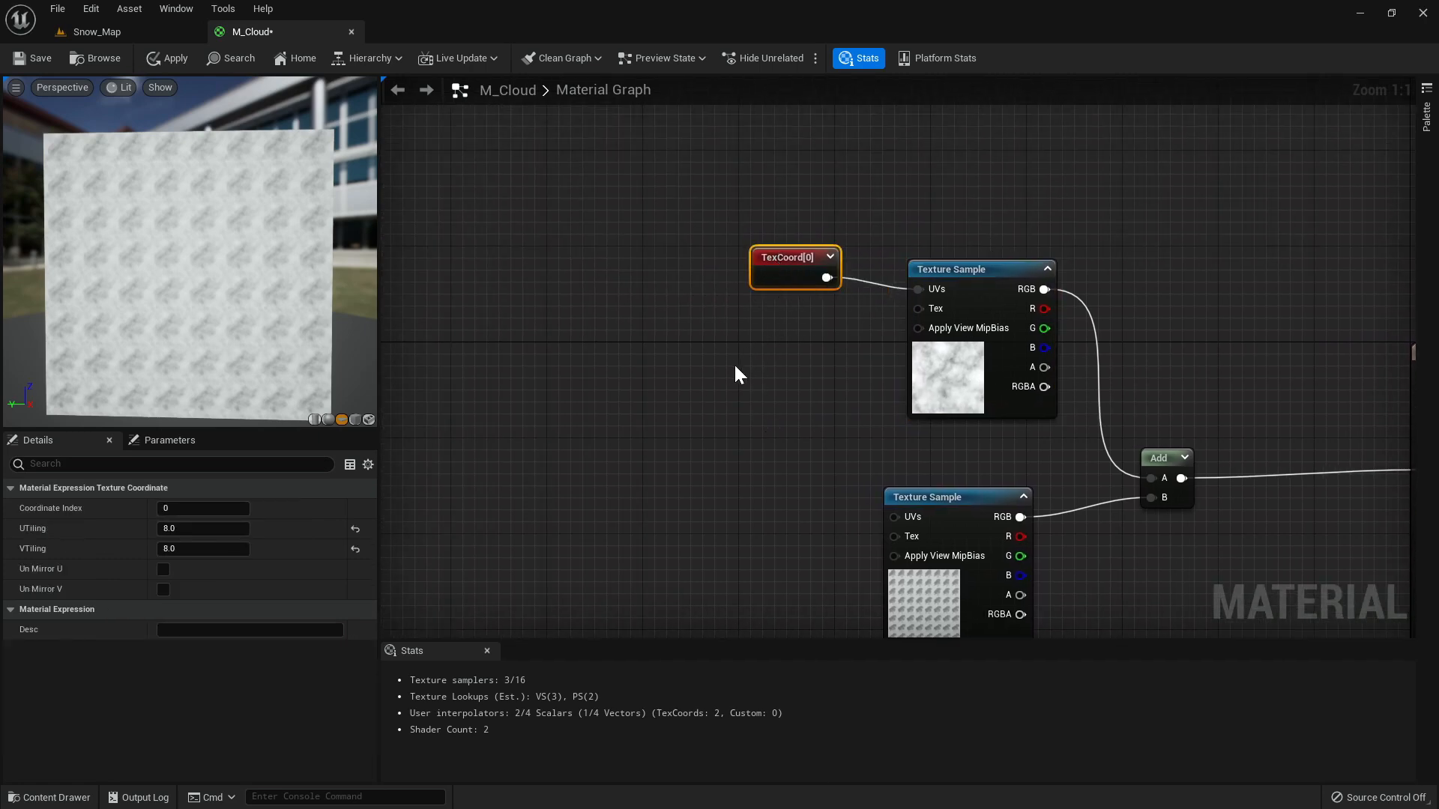
pyautogui.moveTo(763, 260); pyautogui.dragTo(522, 271)
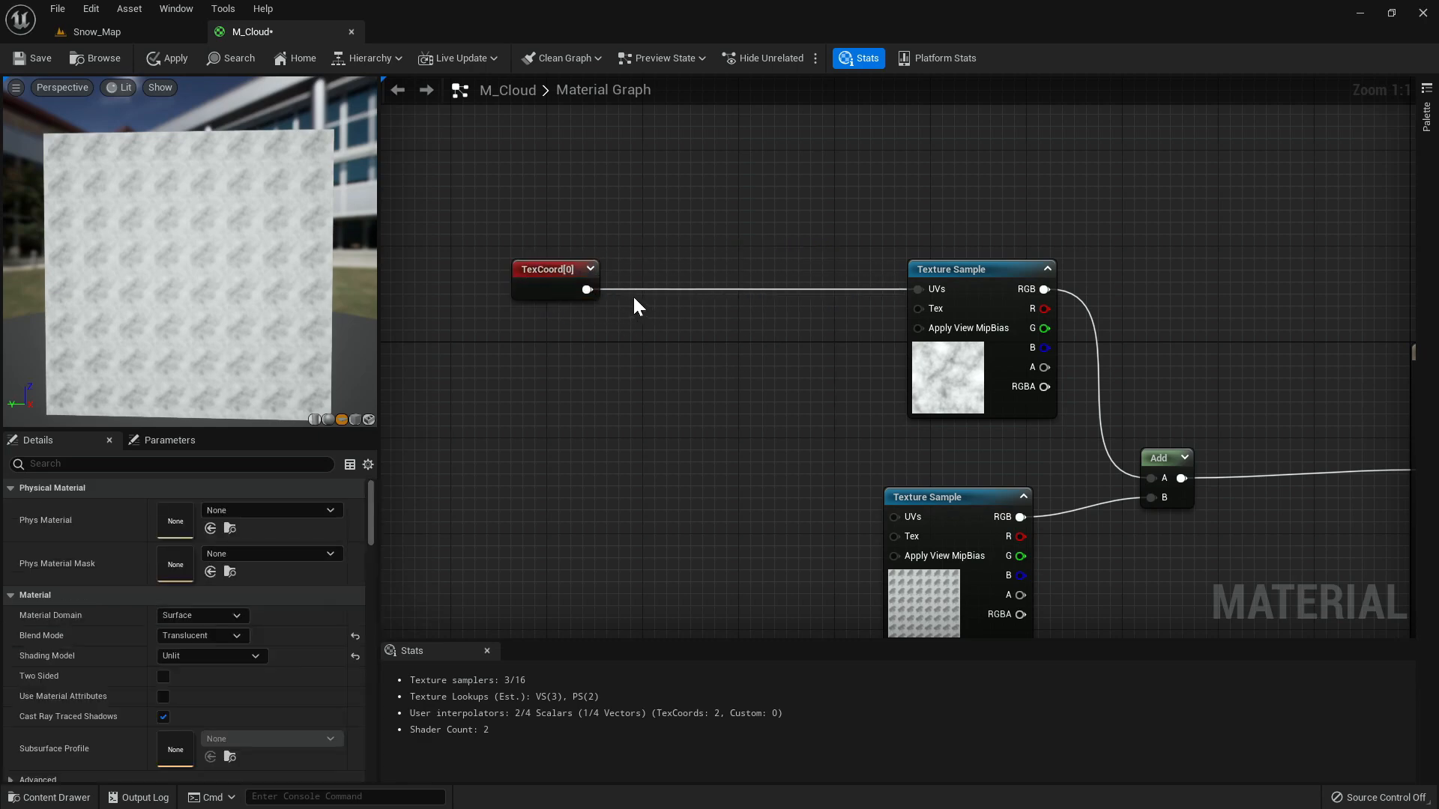
pyautogui.click(633, 305)
pyautogui.moveTo(587, 289); pyautogui.dragTo(645, 328)
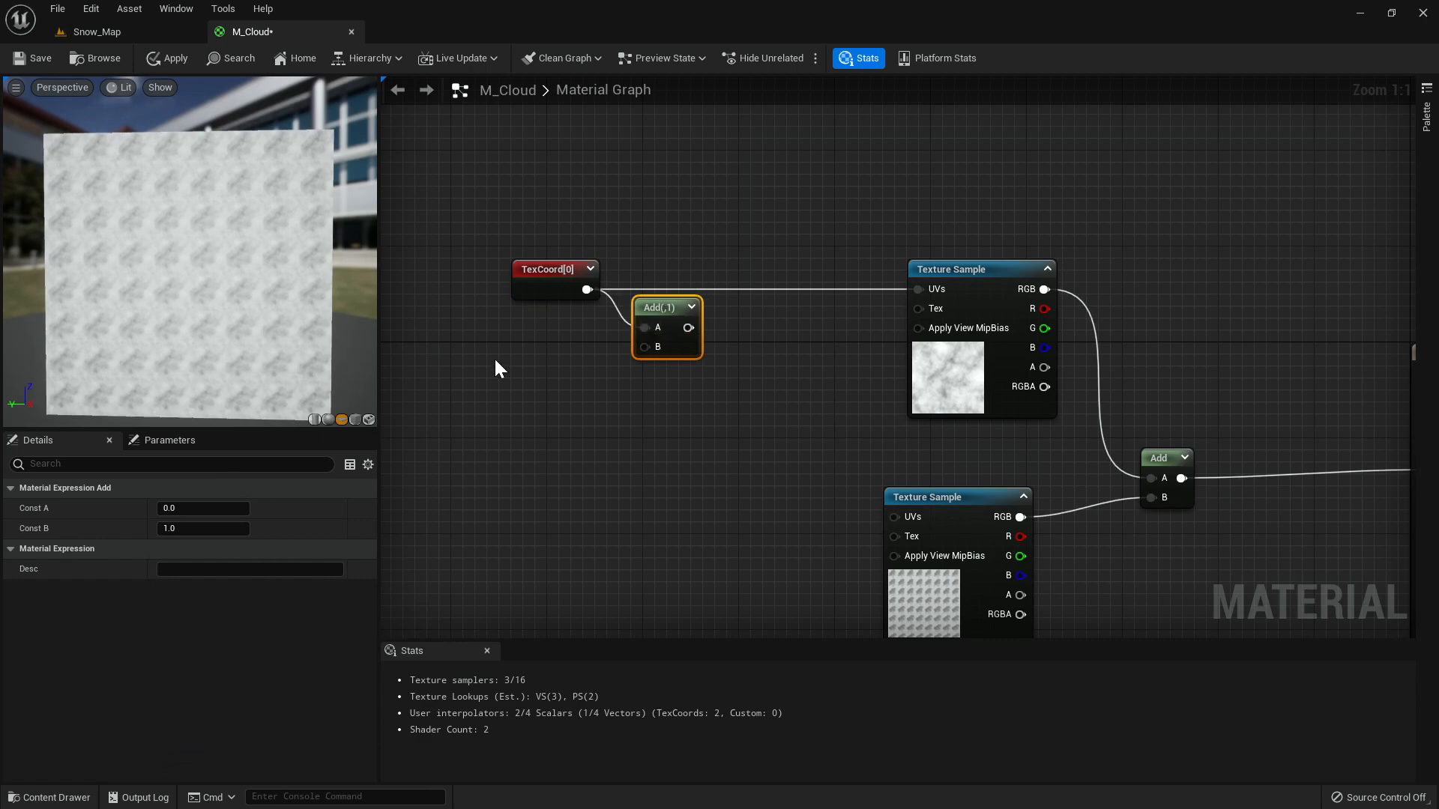
# - Create two constants, combine them in an Append node, and connect it to input B of the TexCoord Add node
pyautogui.moveTo(493, 357); pyautogui.dragTo(666, 380, button='right')
pyautogui.click(561, 379)
pyautogui.click(525, 322)
pyautogui.click(541, 407)
pyautogui.click(597, 382)
pyautogui.moveTo(555, 356); pyautogui.dragTo(631, 364)
pyautogui.write('add')
pyautogui.press('Return')
pyautogui.moveTo(558, 421); pyautogui.dragTo(748, 371)
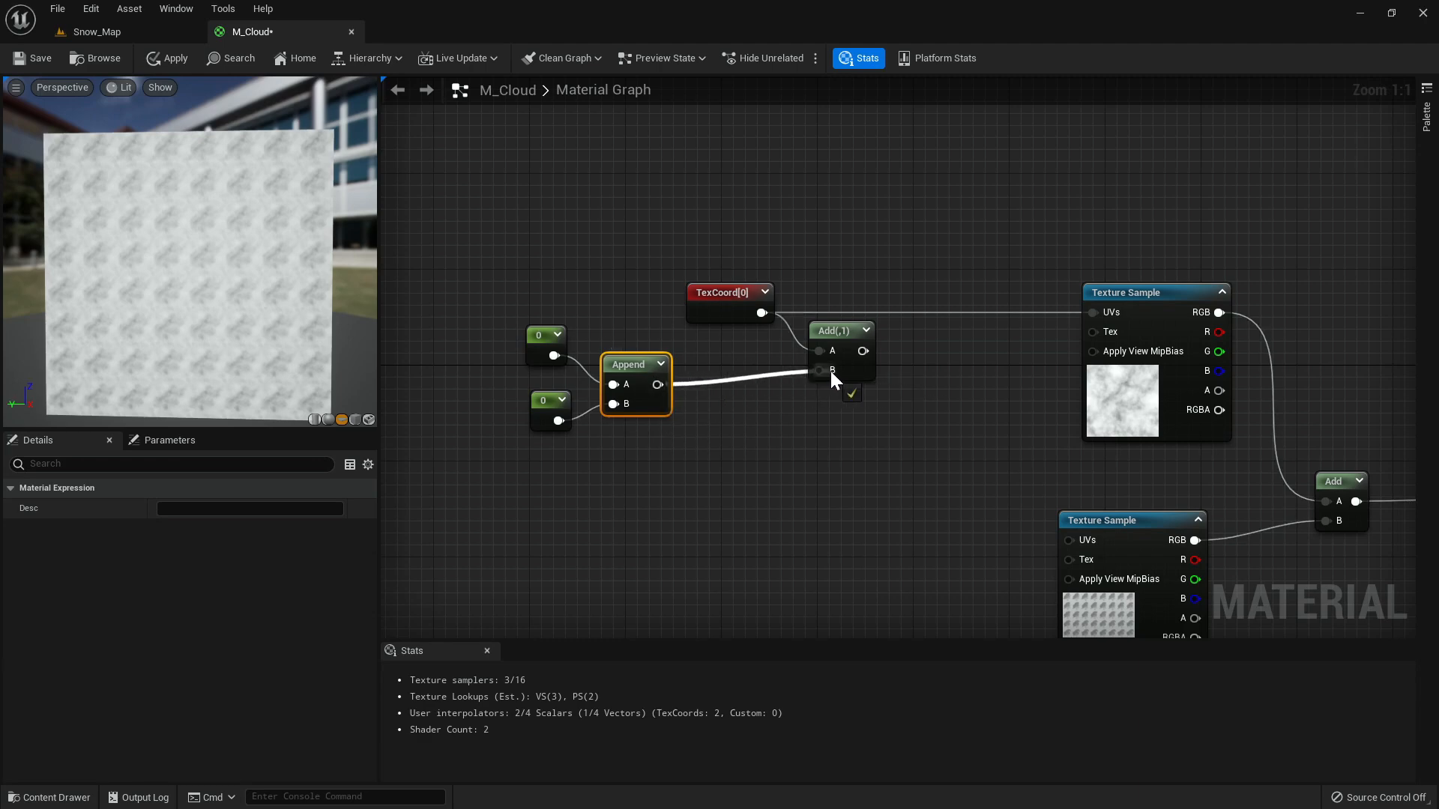
# - Insert a Multiply node between the TexCoord Add node and the UVs input of the T_Cloud sample
pyautogui.moveTo(831, 372); pyautogui.dragTo(933, 395)
pyautogui.click(905, 380)
pyautogui.press('m')
pyautogui.click(901, 365)
pyautogui.click(881, 369)
pyautogui.moveTo(850, 350); pyautogui.dragTo(1093, 314)
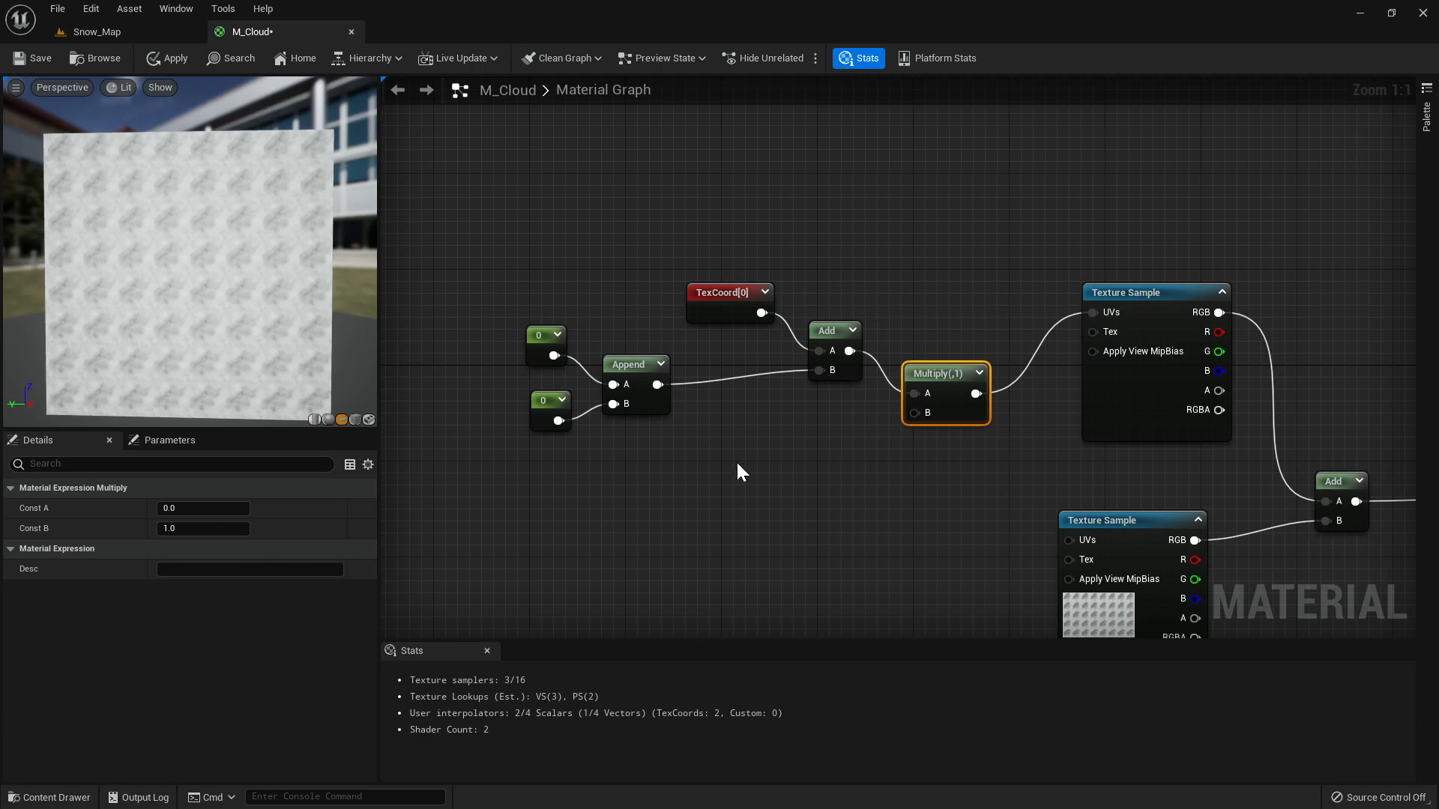
# - Add a constant below the Append node and route it through a Floor node into input B of the Multiply node
pyautogui.click(621, 489)
pyautogui.click(599, 486)
pyautogui.moveTo(624, 506); pyautogui.dragTo(915, 413)
pyautogui.write('flo')
pyautogui.press('Return')
pyautogui.moveTo(742, 456); pyautogui.dragTo(808, 470, button='right')
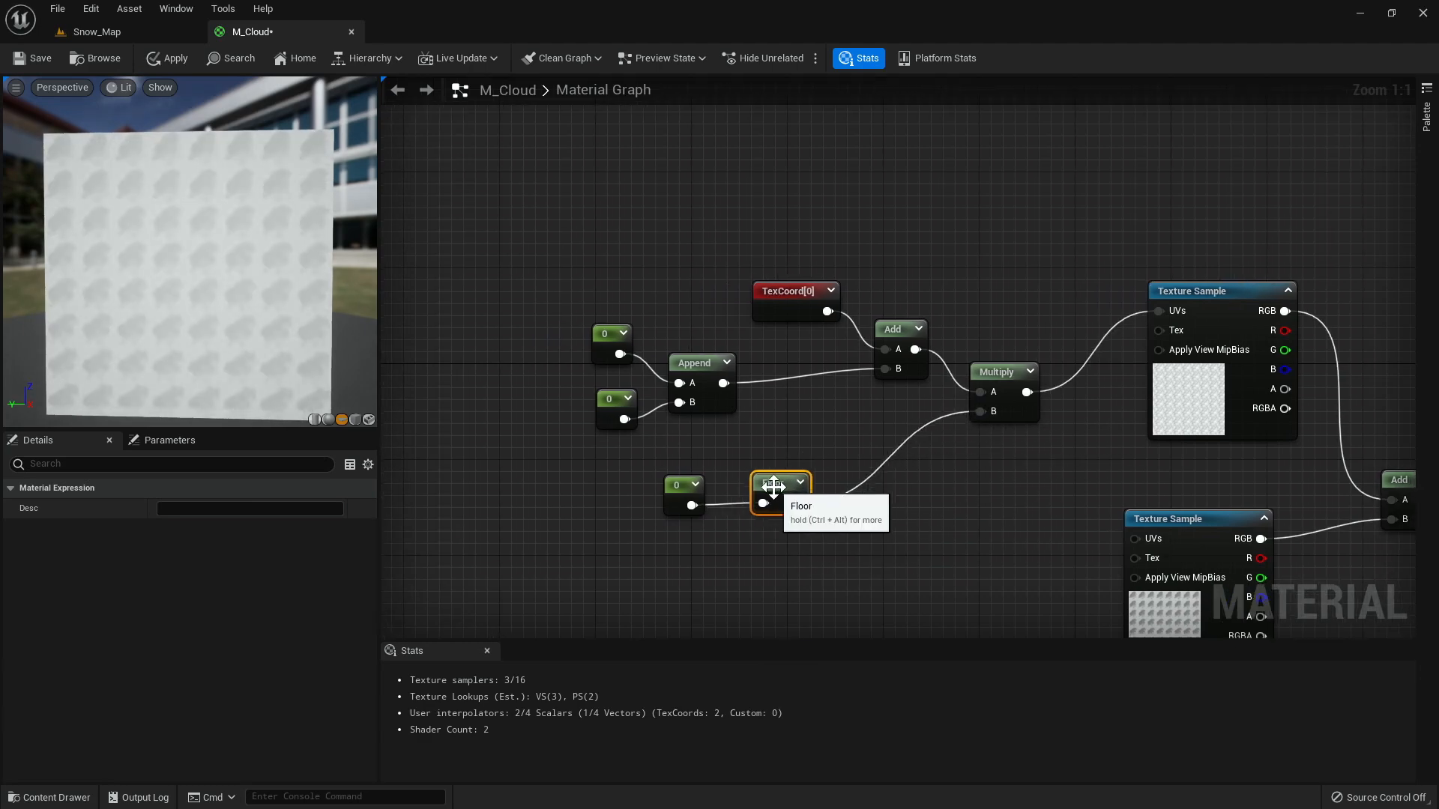
pyautogui.moveTo(779, 504); pyautogui.dragTo(782, 484)
# - Select the constant on Append's input A, leave its value at 0.0, and apply the M_Cloud material changes
pyautogui.click(600, 339)
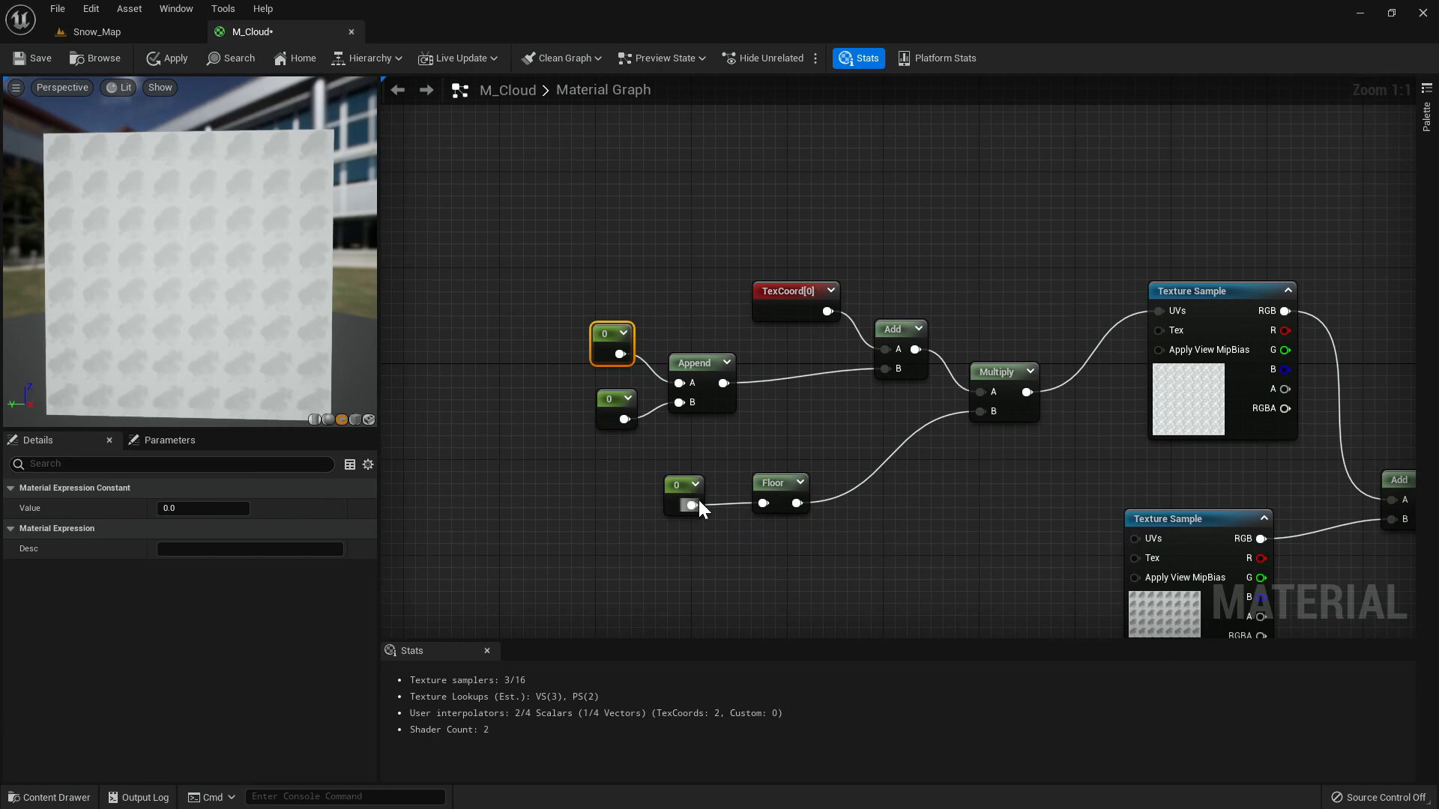
pyautogui.moveTo(945, 438); pyautogui.dragTo(969, 407, button='right')
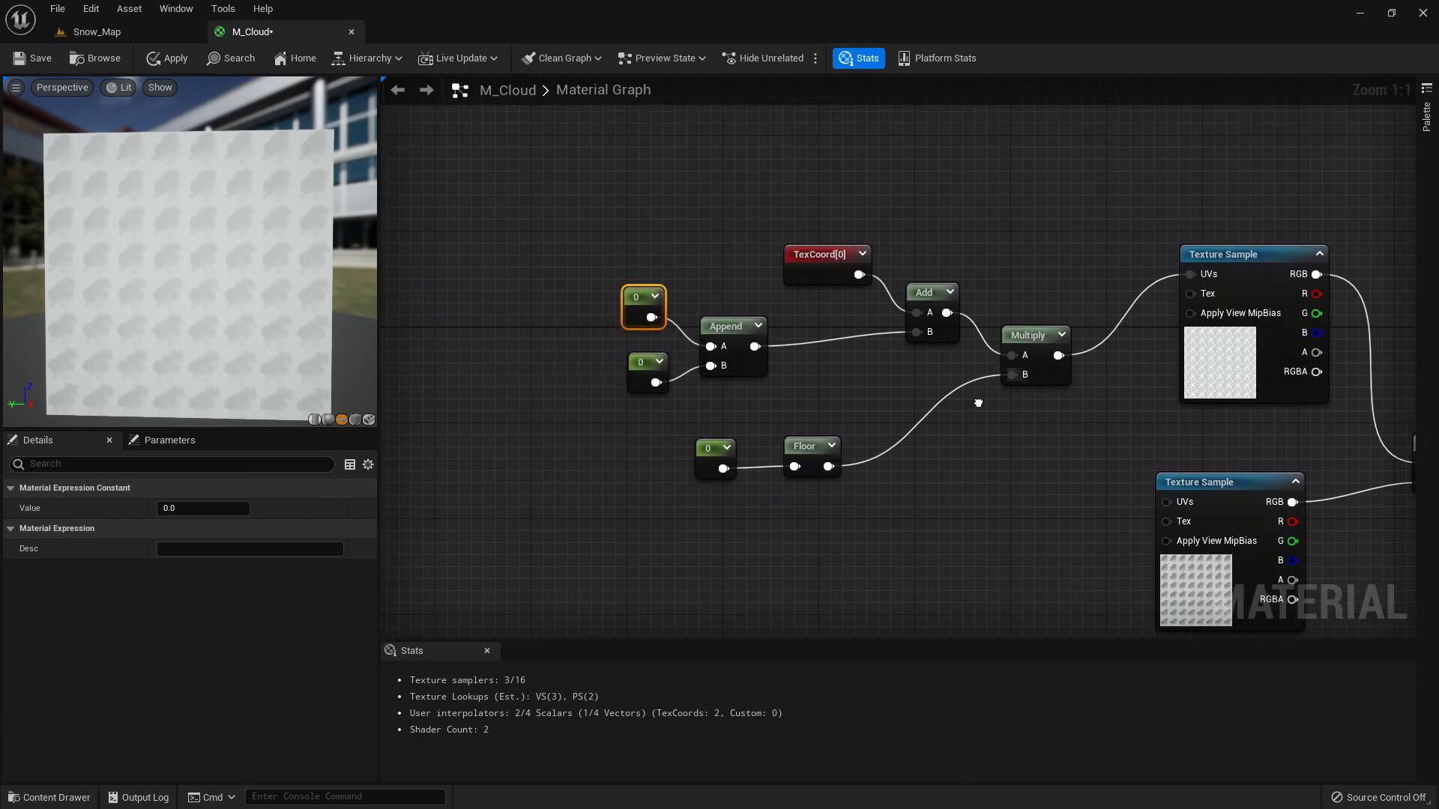
pyautogui.click(180, 511)
pyautogui.click(355, 509)
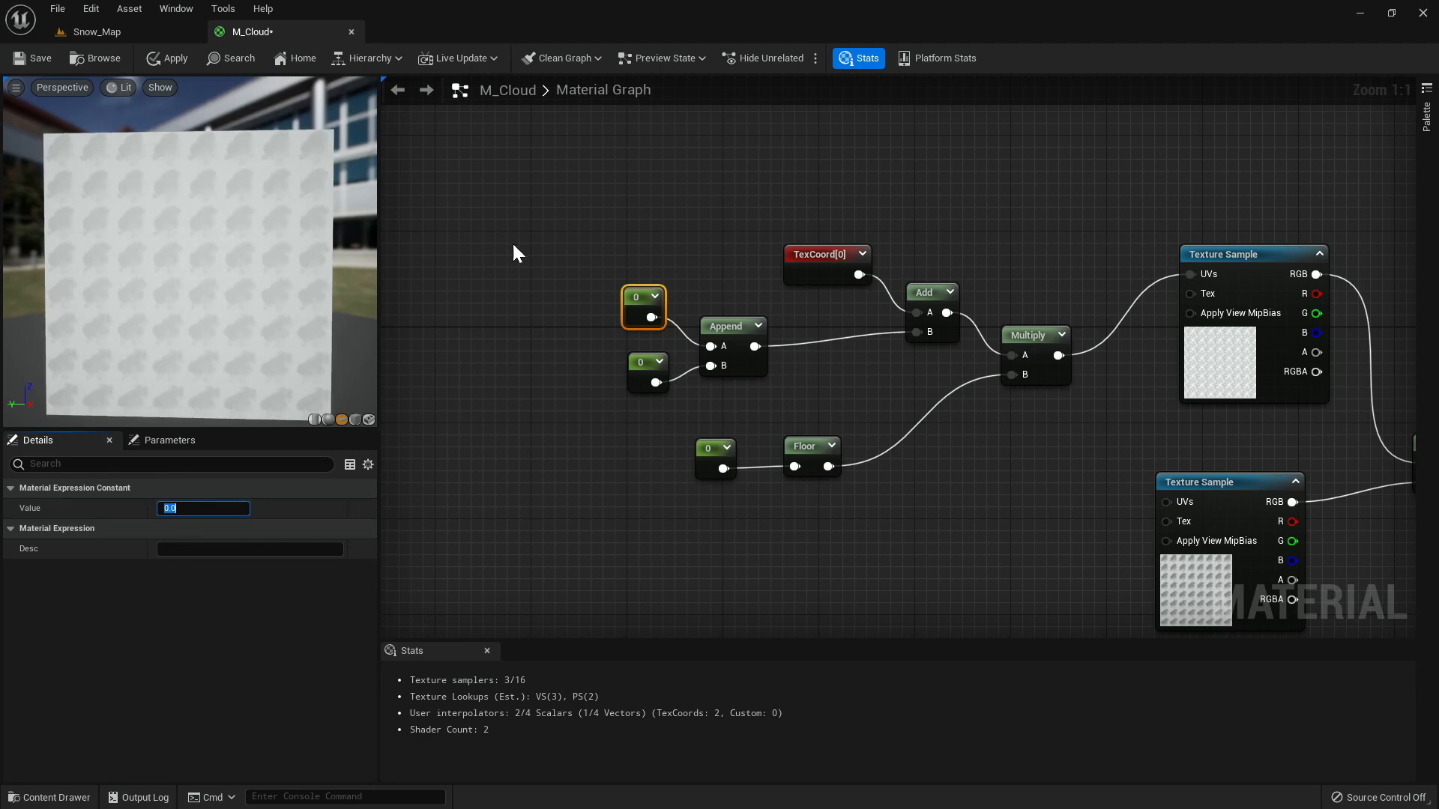
pyautogui.click(171, 57)
# - Create a material instance of M_Cloud in the VFX Materials folder, open it, and dock its editor alongside the material
pyautogui.hotkey('ctrl', 'space')
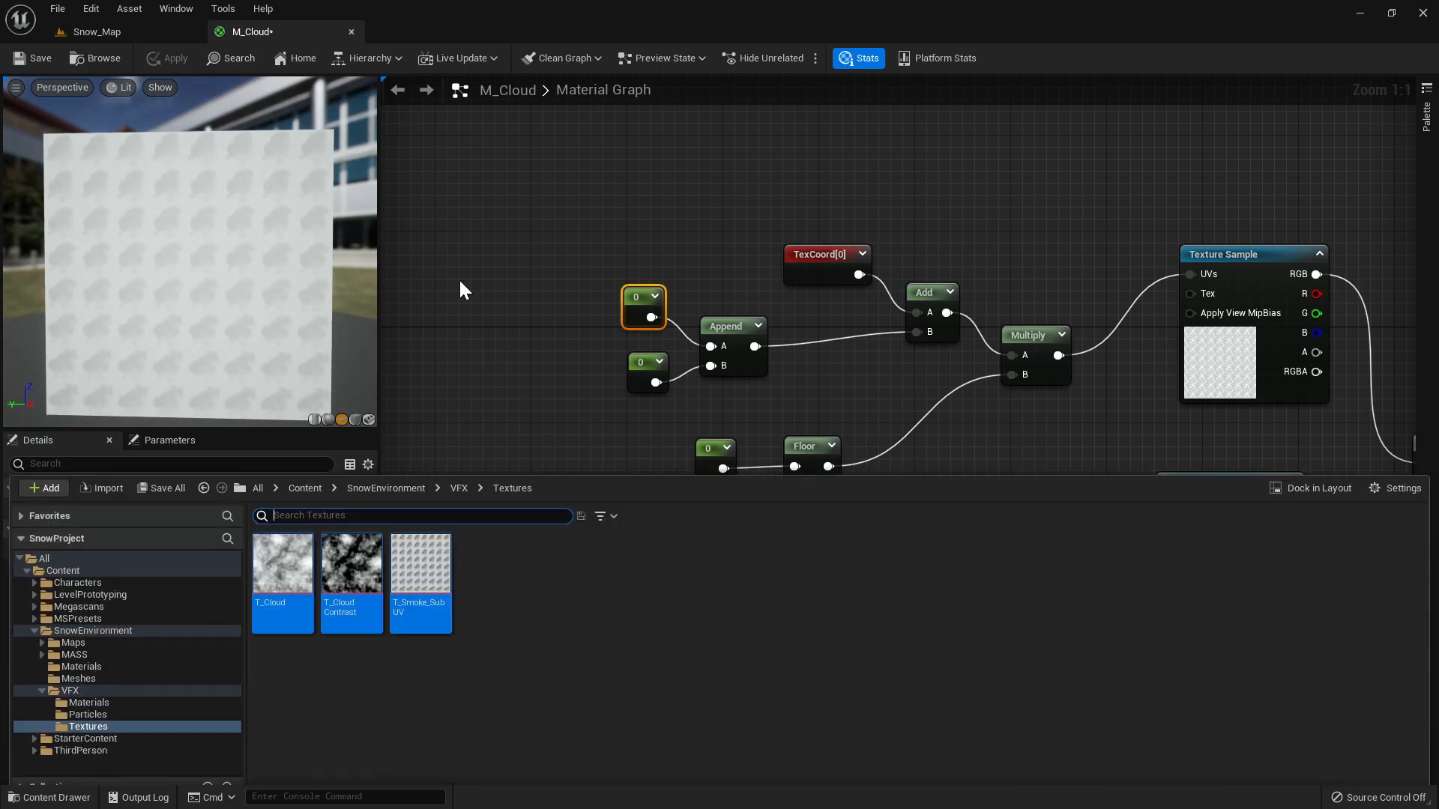
pyautogui.click(106, 688)
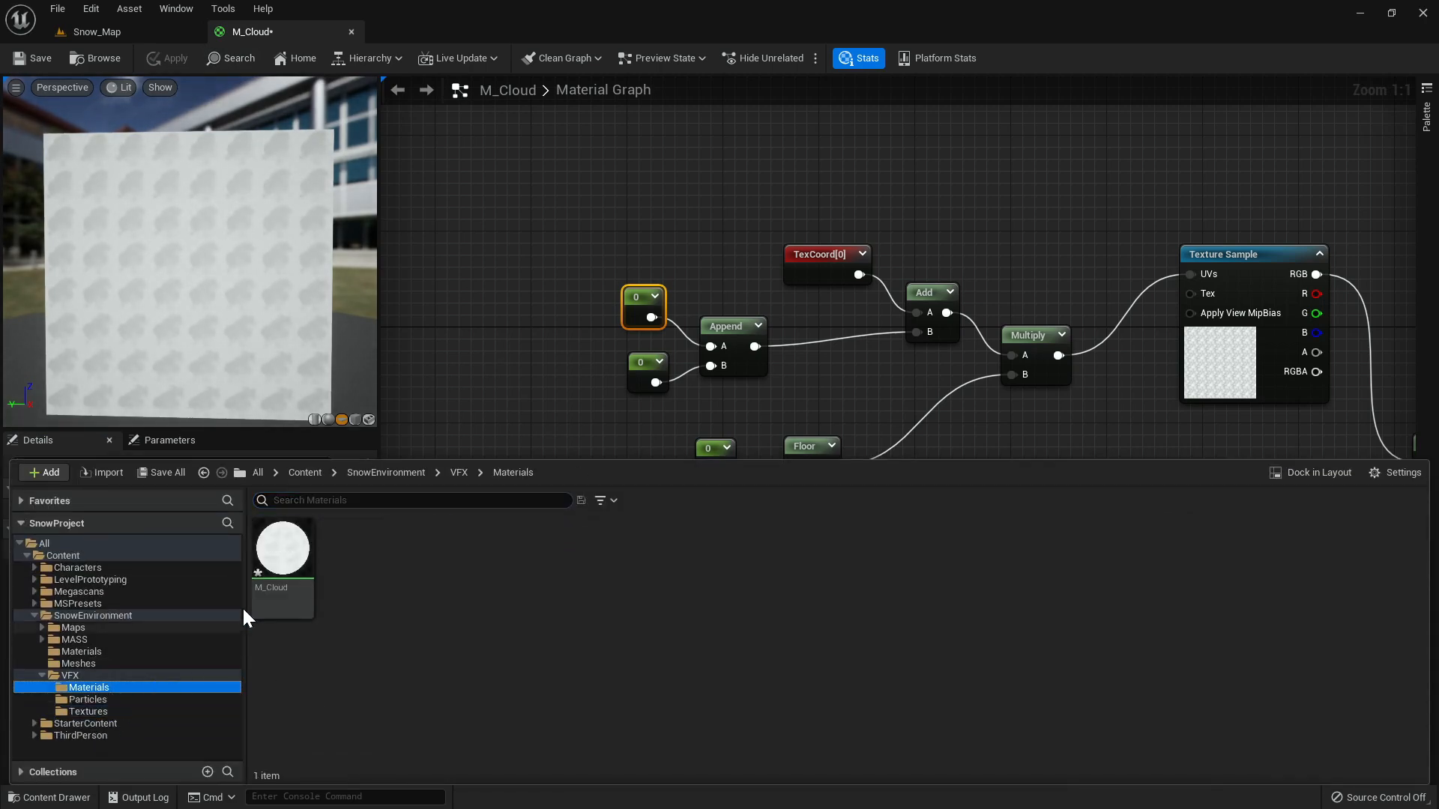
pyautogui.rightClick(281, 561)
pyautogui.click(373, 228)
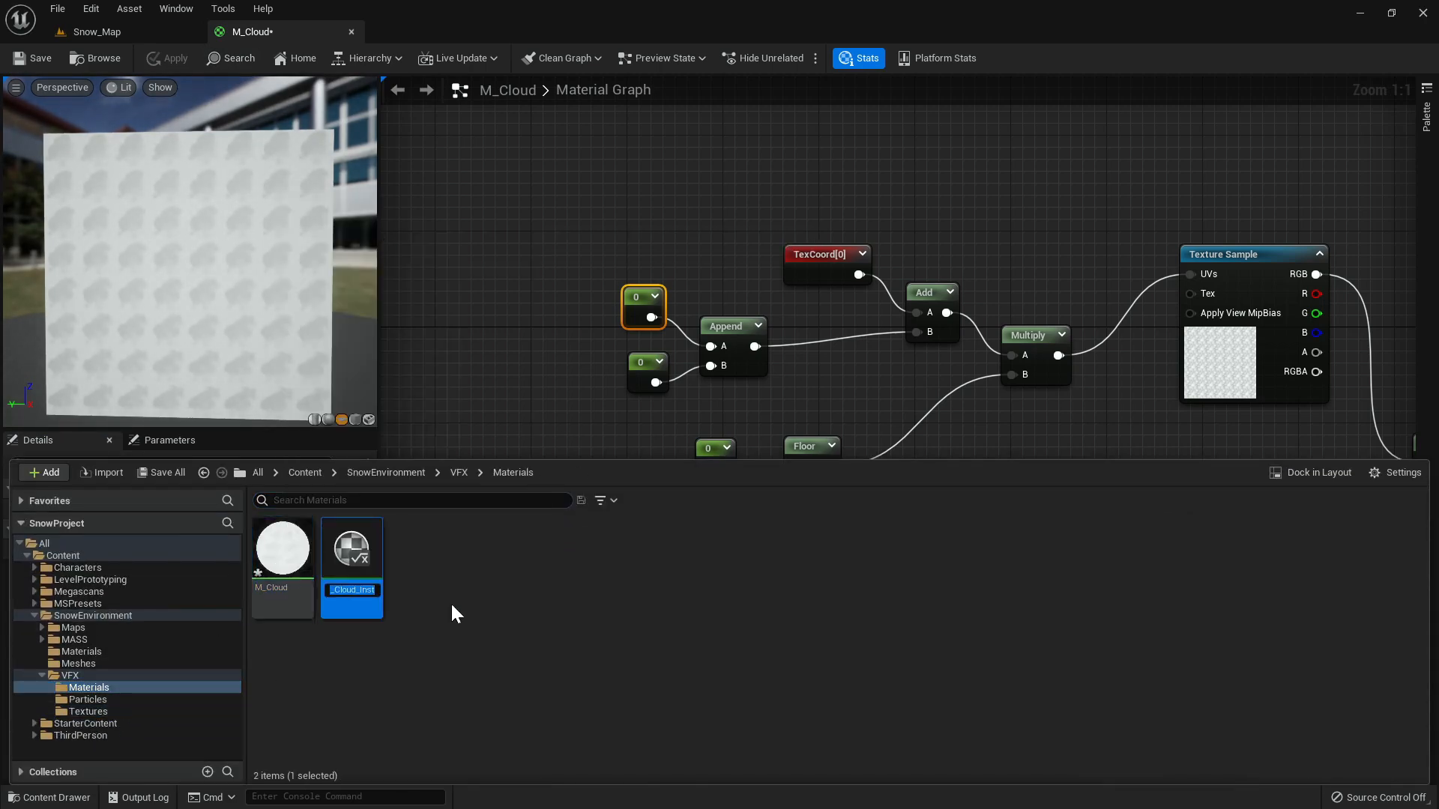
pyautogui.doubleClick(343, 558)
pyautogui.moveTo(177, 87); pyautogui.dragTo(508, 55)
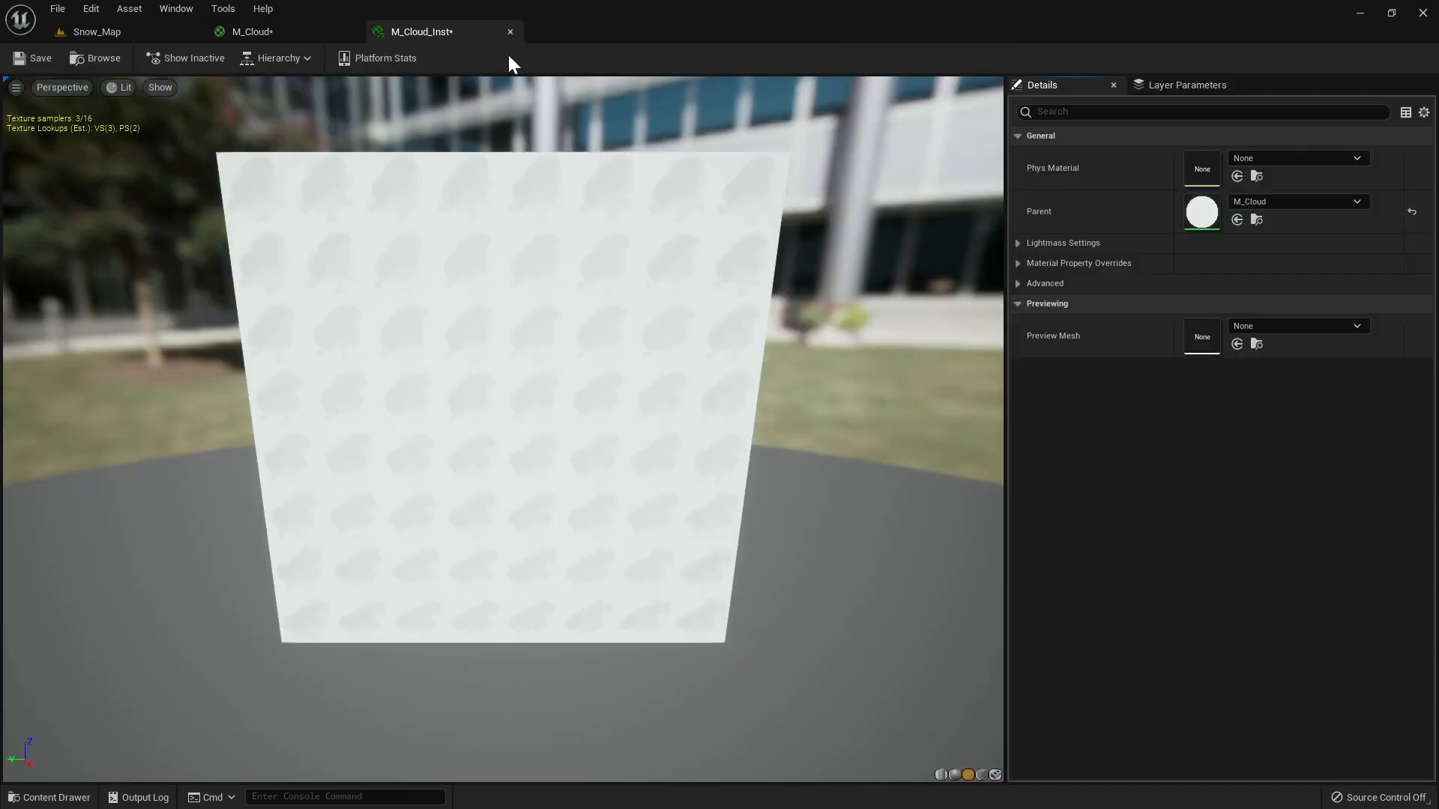
# - Return to the M_Cloud graph and convert the constant on Append's input A to a parameter named Direction01
pyautogui.click(254, 31)
pyautogui.rightClick(635, 307)
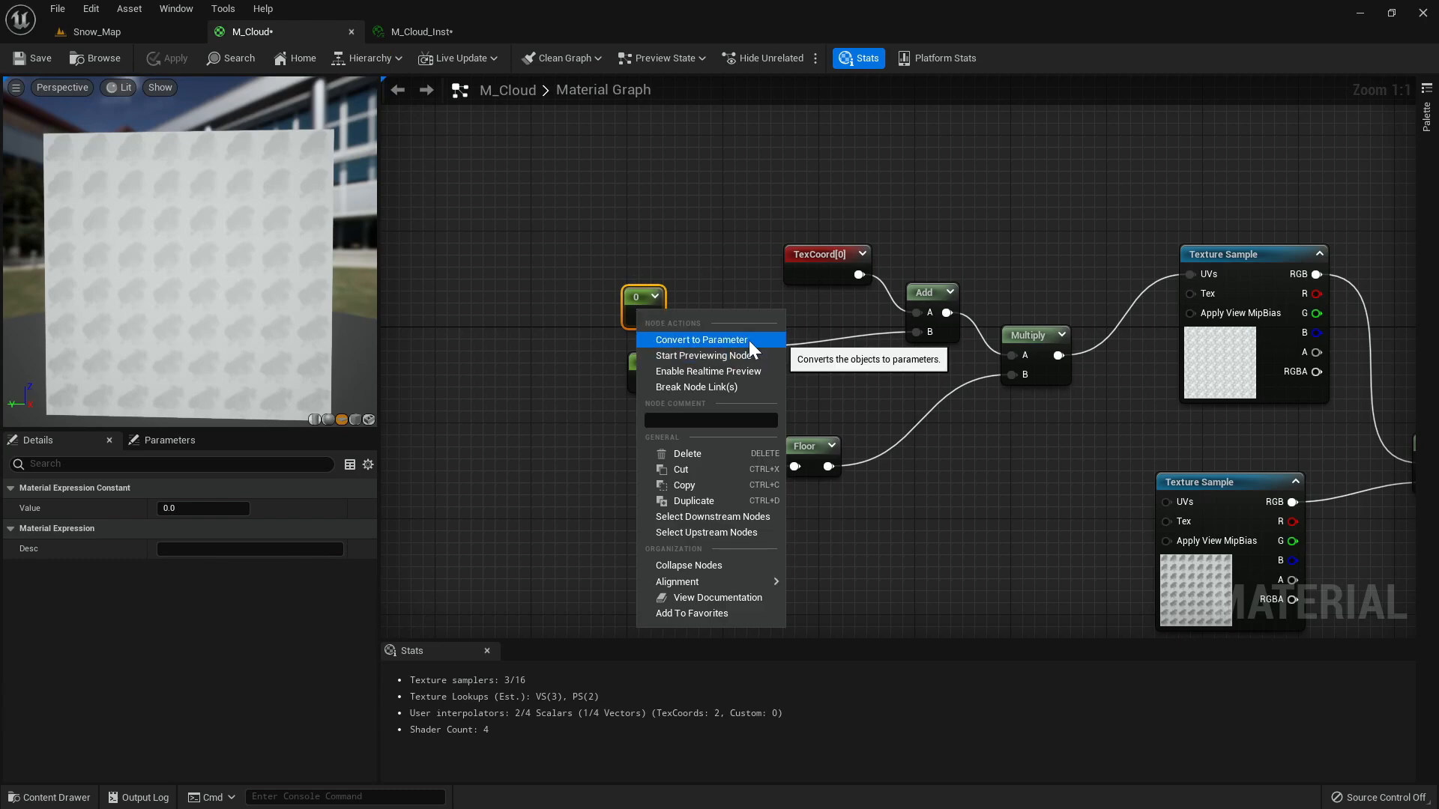
pyautogui.click(705, 339)
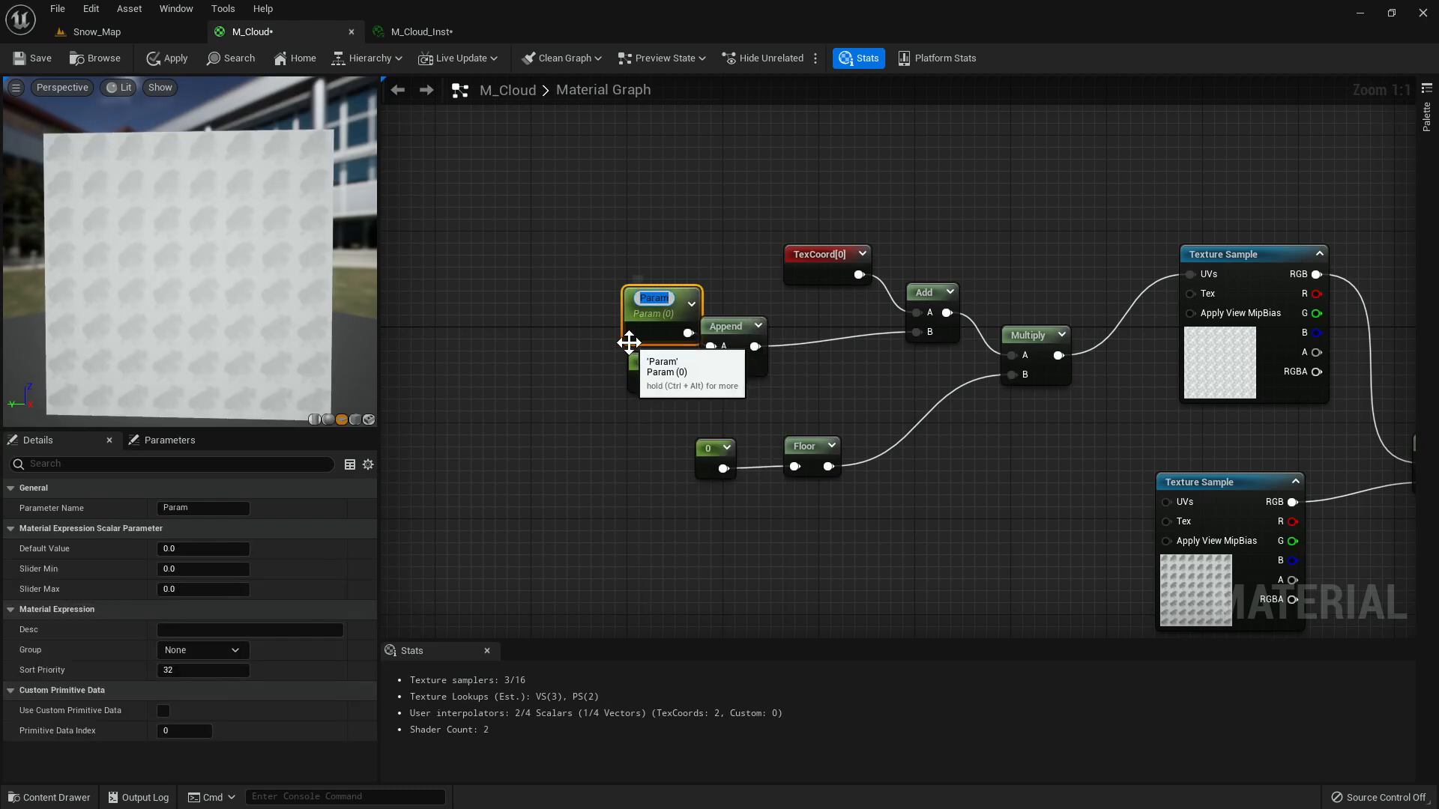
pyautogui.write('Direcrion')
pyautogui.press('BackSpace')
pyautogui.press('BackSpace')
pyautogui.write('tion0')
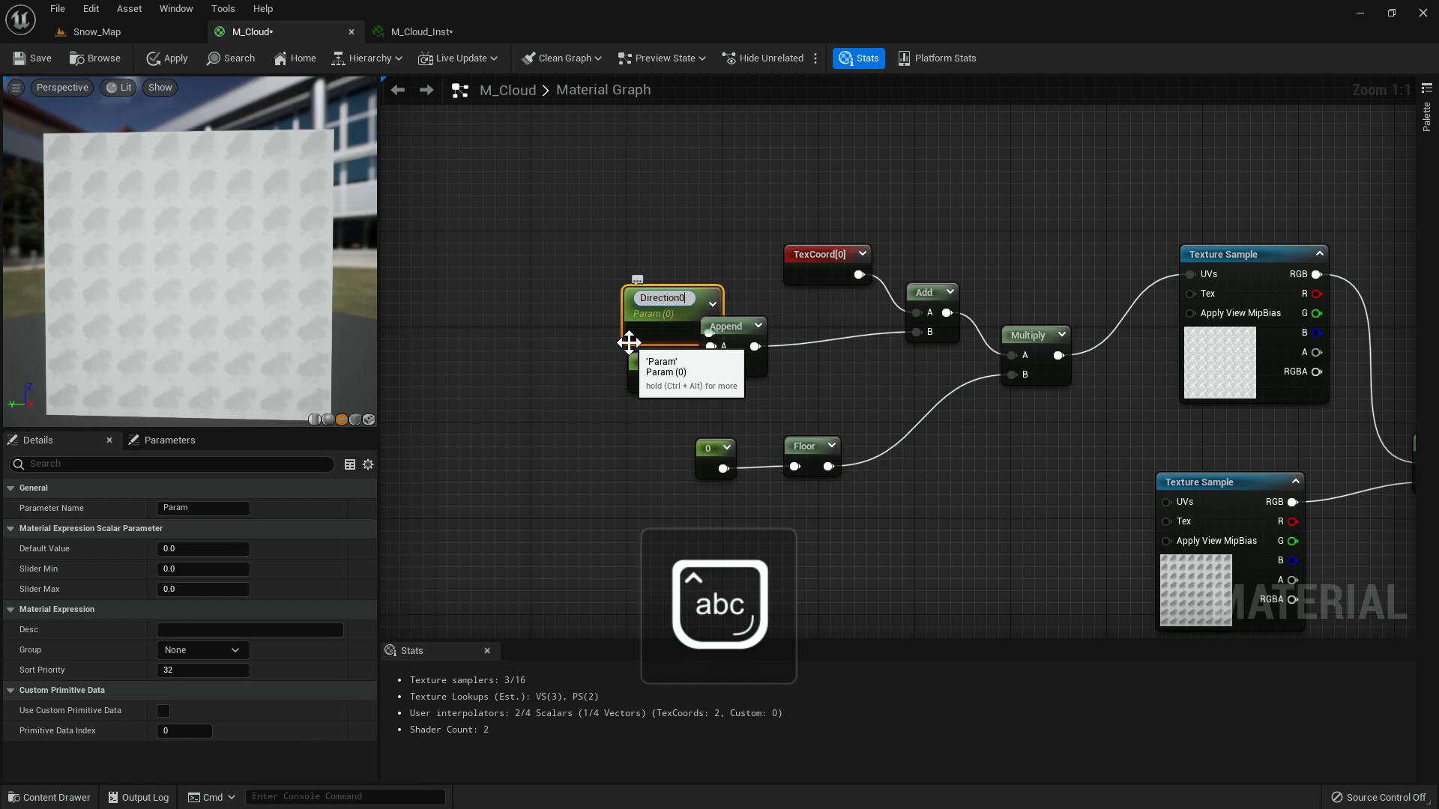
pyautogui.write('1')
# - Convert the constant on Append's input B to a parameter named Direction02 and space both direction nodes away from Append
pyautogui.click(637, 369)
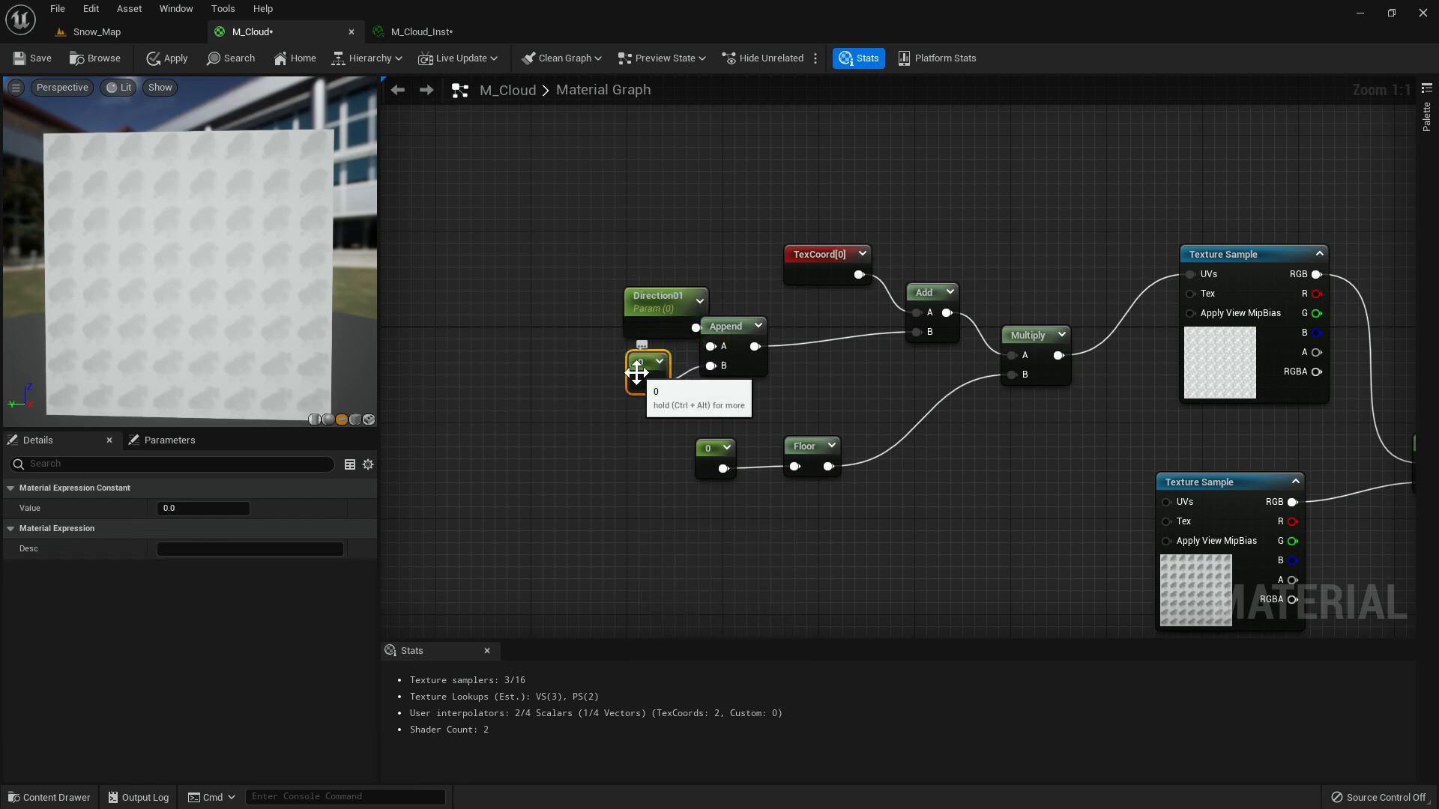
pyautogui.rightClick(637, 373)
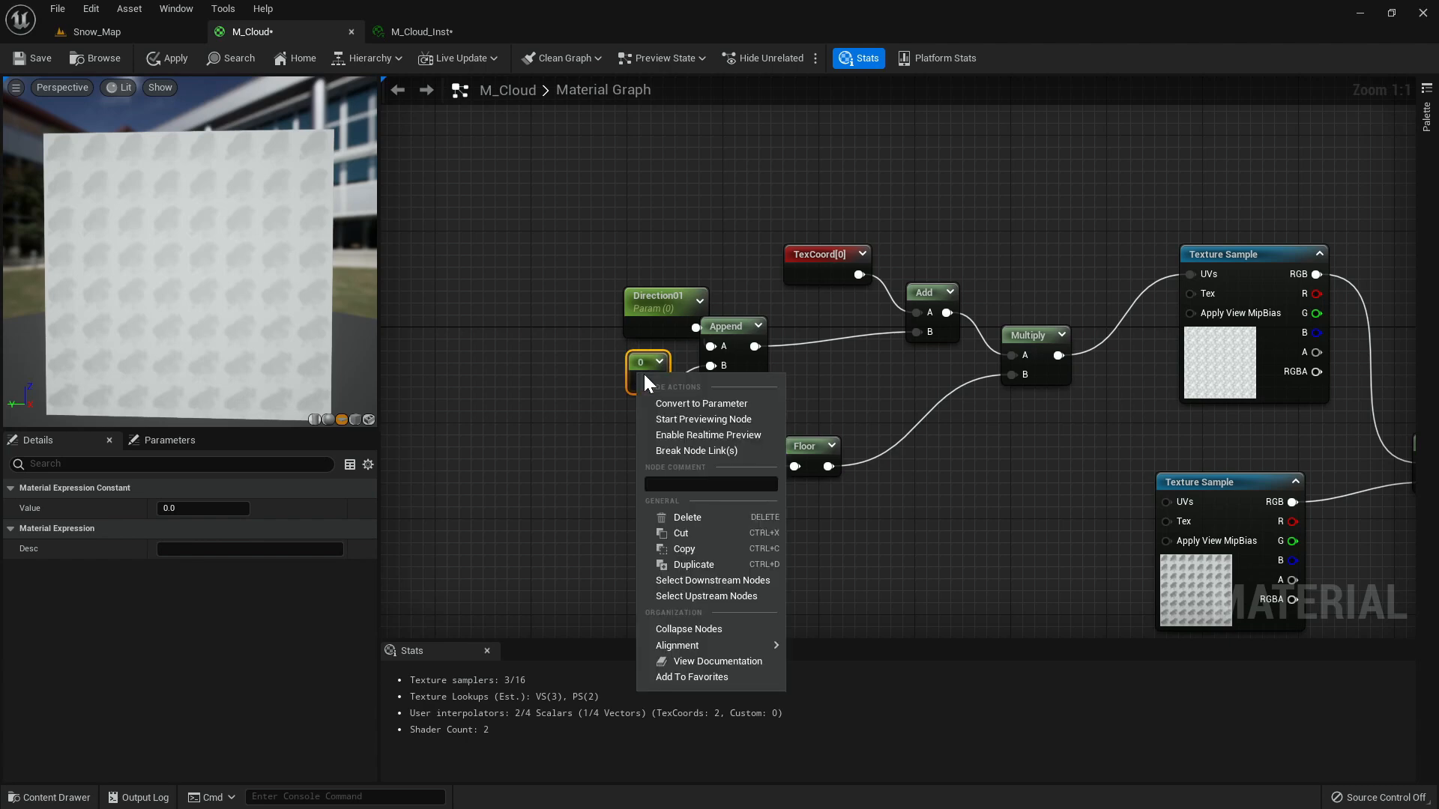
pyautogui.click(682, 405)
pyautogui.write('Direcrion0')
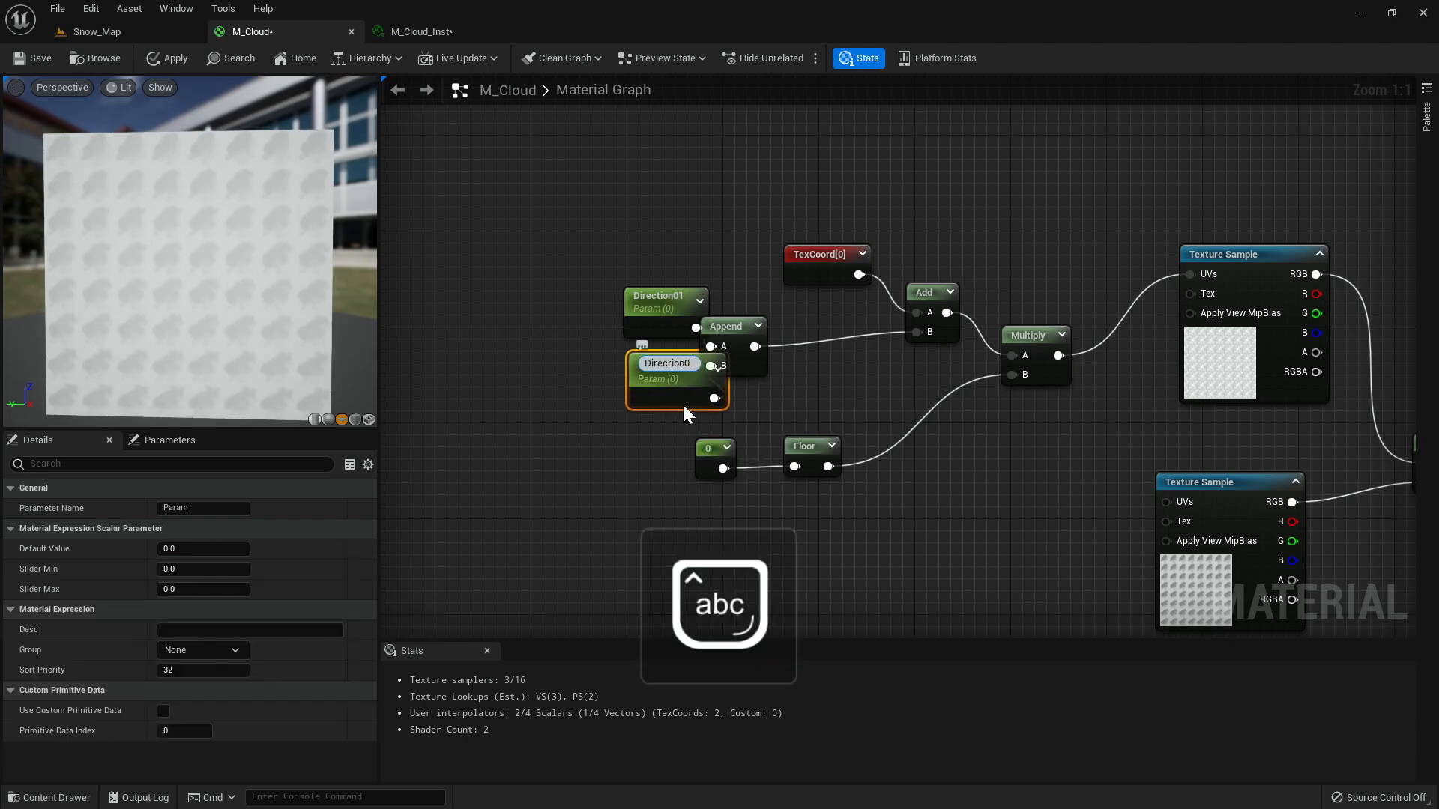
pyautogui.press('BackSpace')
pyautogui.press('BackSpace')
pyautogui.press('BackSpace')
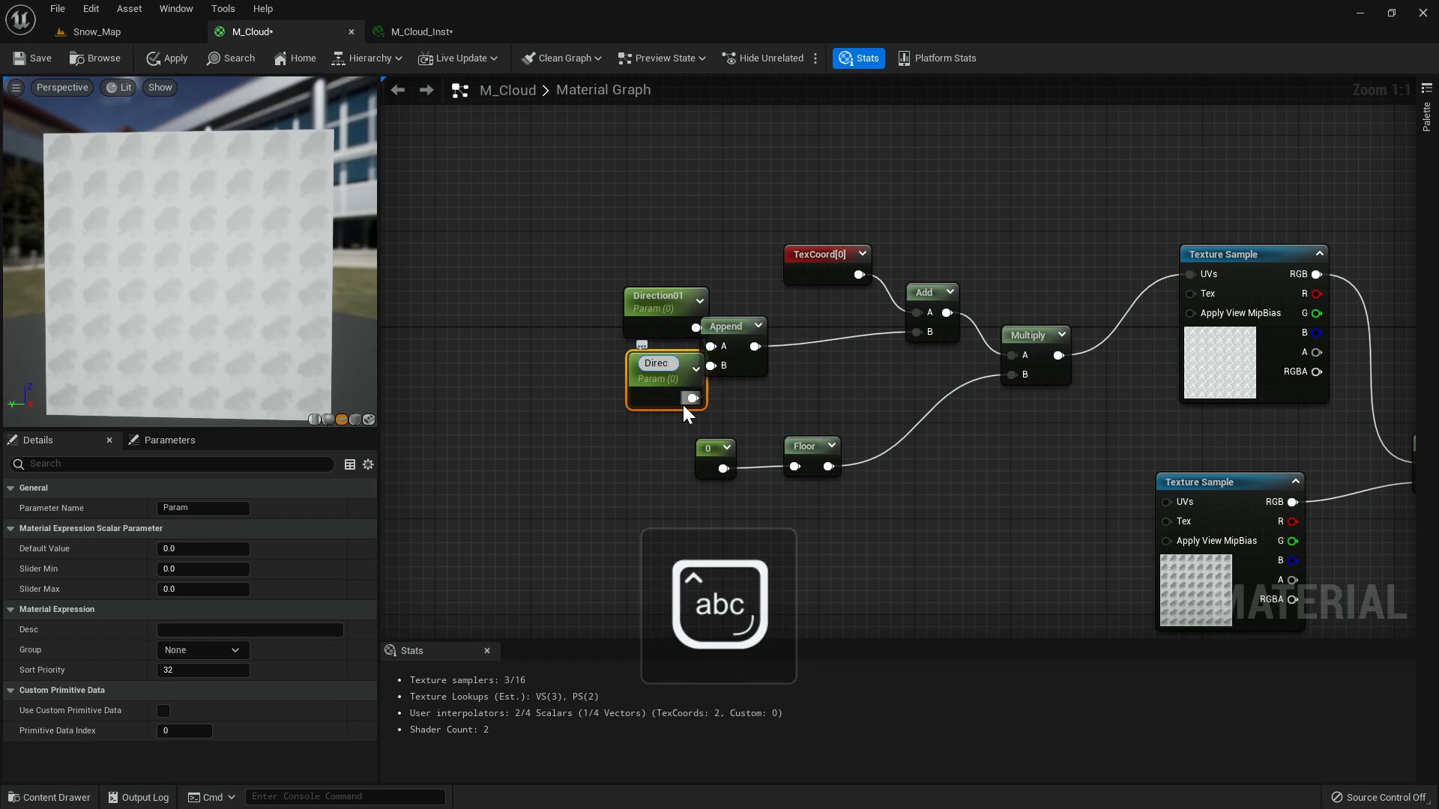
pyautogui.write('tion02')
pyautogui.press('Return')
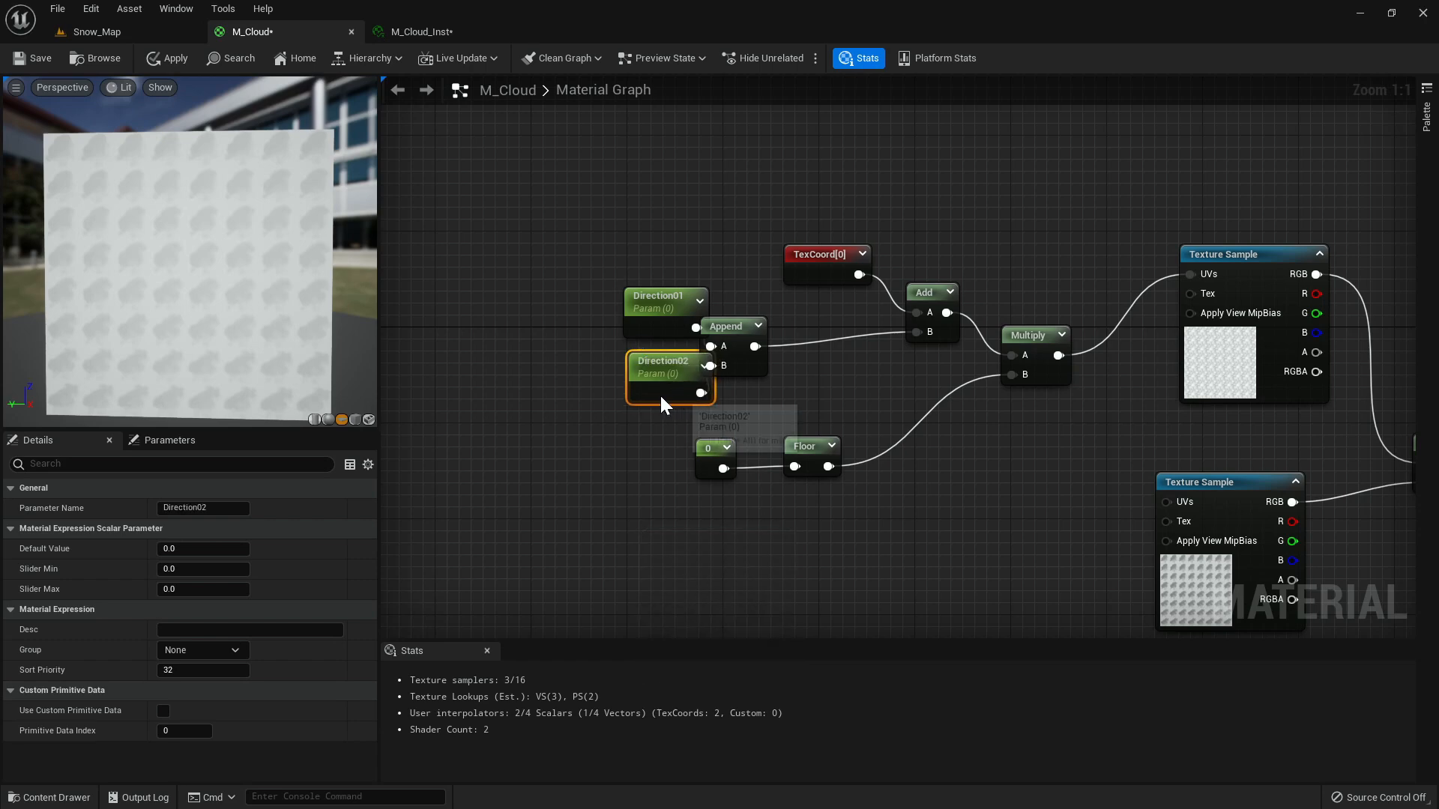
pyautogui.moveTo(669, 405); pyautogui.dragTo(599, 405)
pyautogui.moveTo(665, 330); pyautogui.dragTo(609, 312)
# - Convert the constant feeding the Floor node to a parameter named Opacity and apply the material changes
pyautogui.click(705, 455)
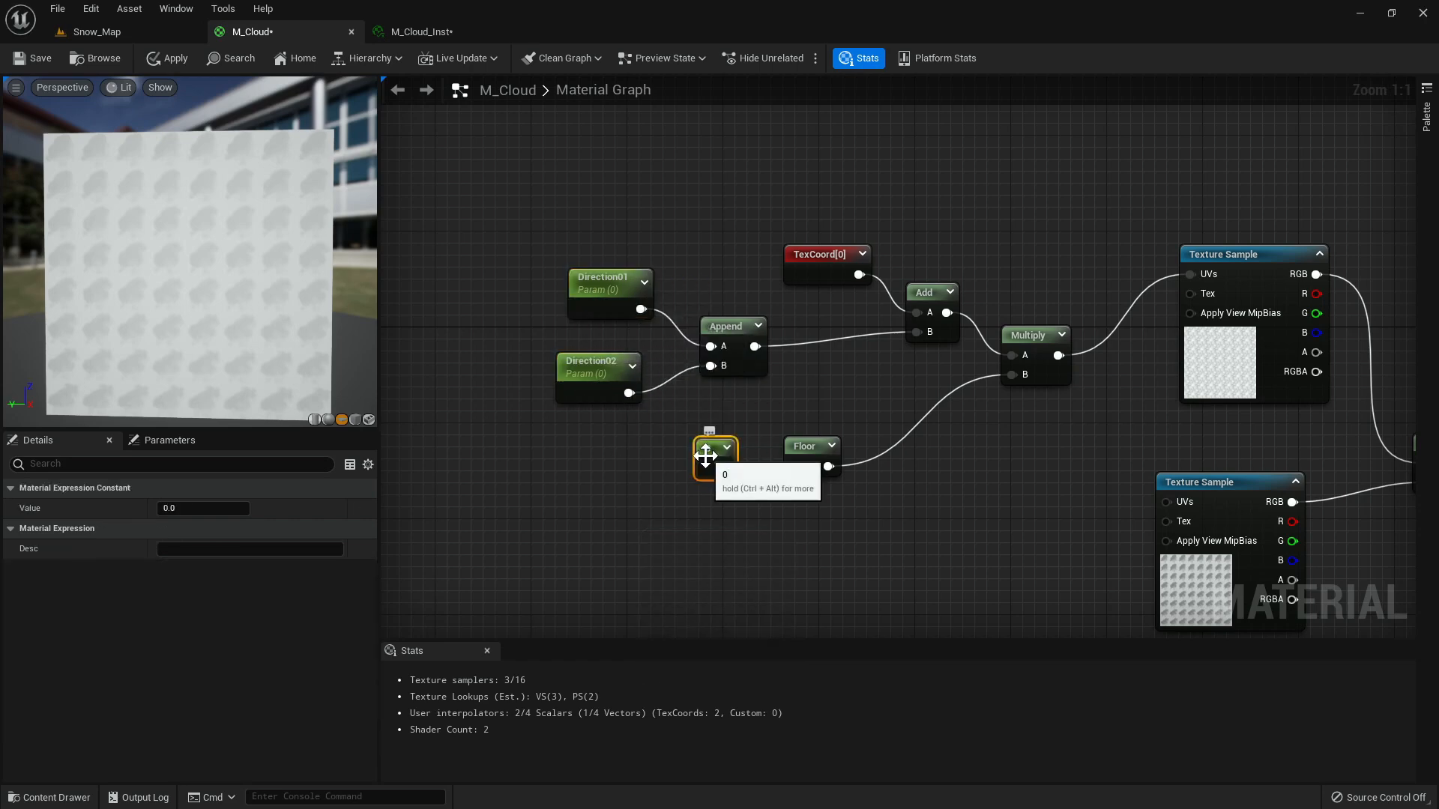
pyautogui.rightClick(709, 457)
pyautogui.click(739, 492)
pyautogui.write('Opacity')
pyautogui.press('Return')
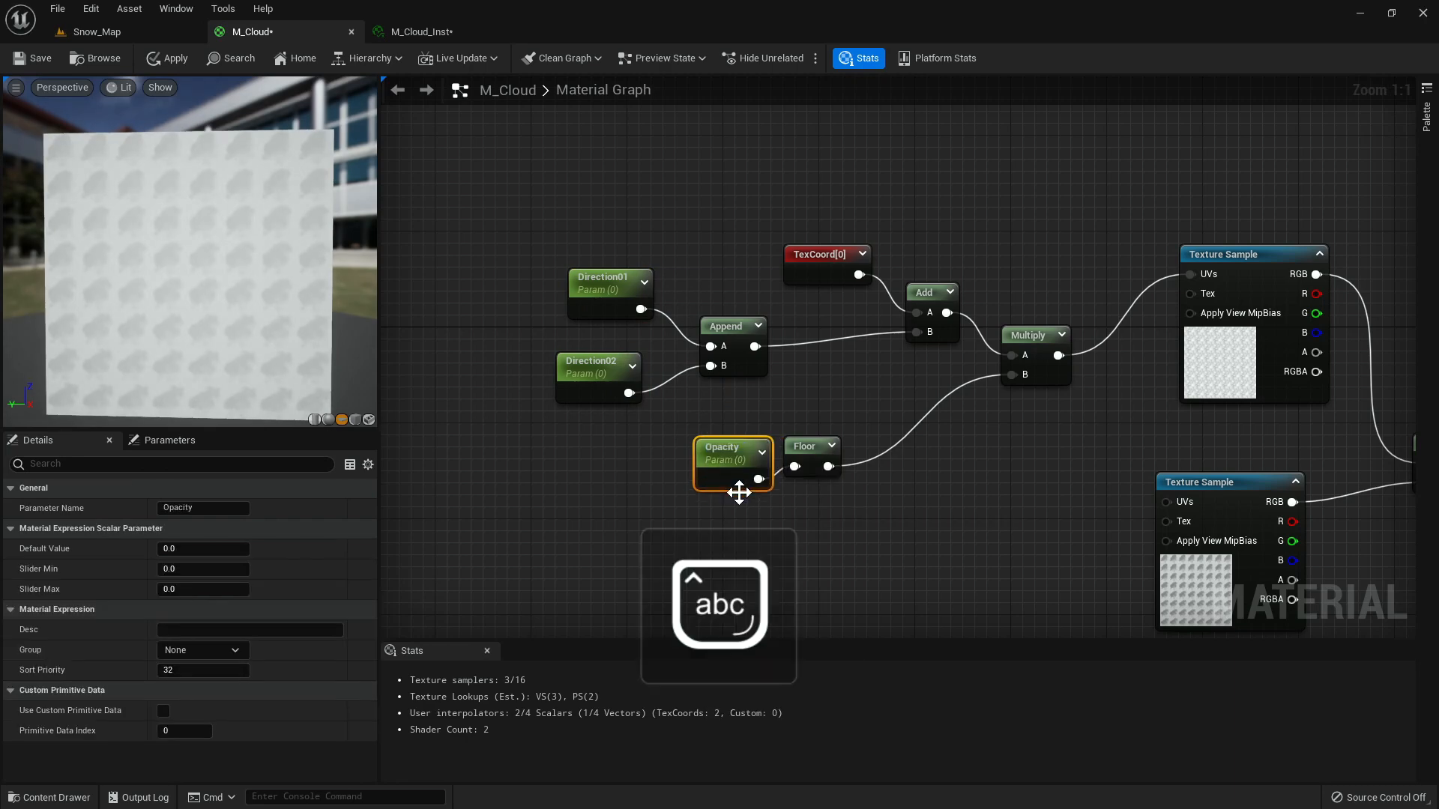
pyautogui.moveTo(739, 492); pyautogui.dragTo(707, 502)
pyautogui.click(166, 59)
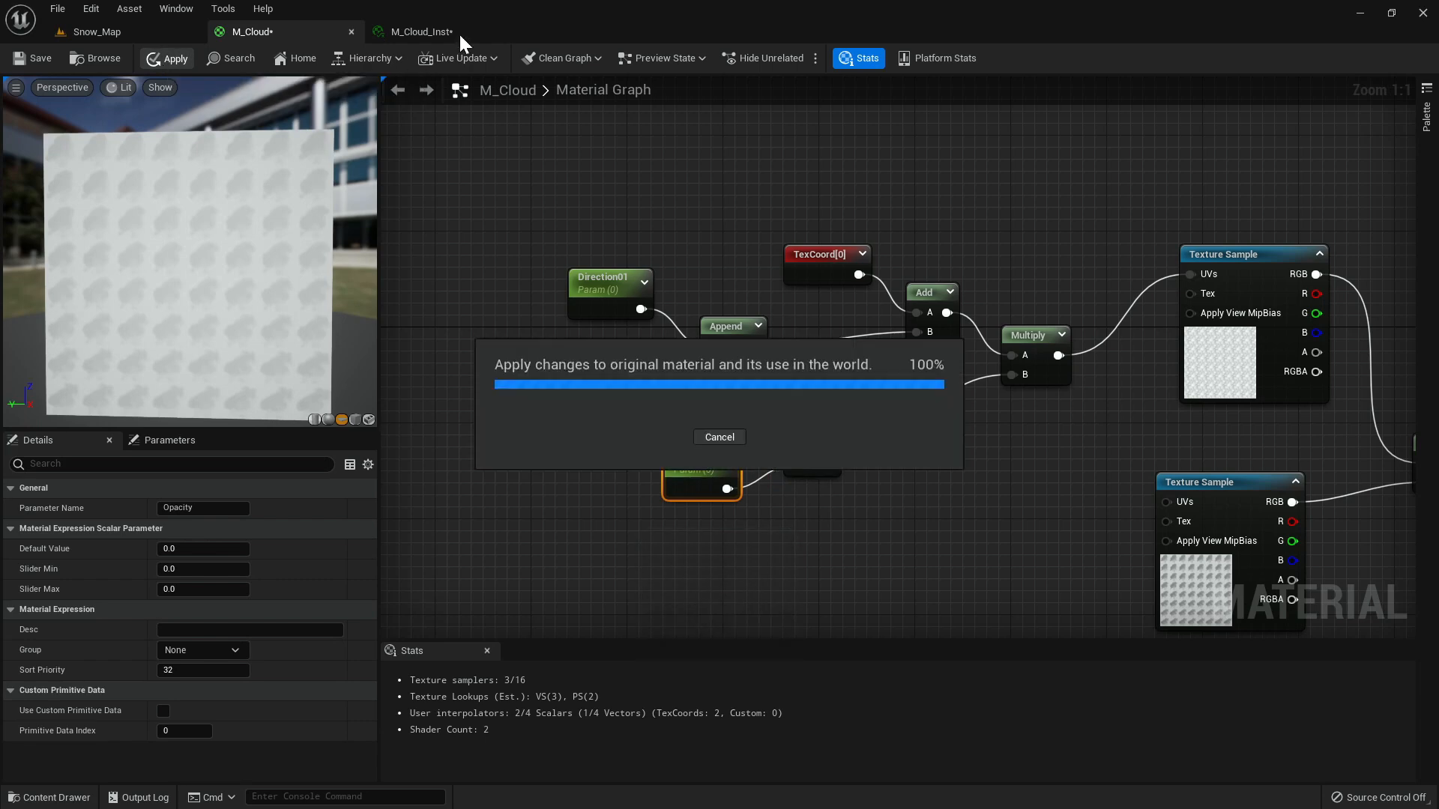
# - In M_Cloud_Inst, enable the Direction01, Direction02 and Opacity overrides and set Opacity to 1.125
pyautogui.click(460, 35)
pyautogui.click(1044, 176)
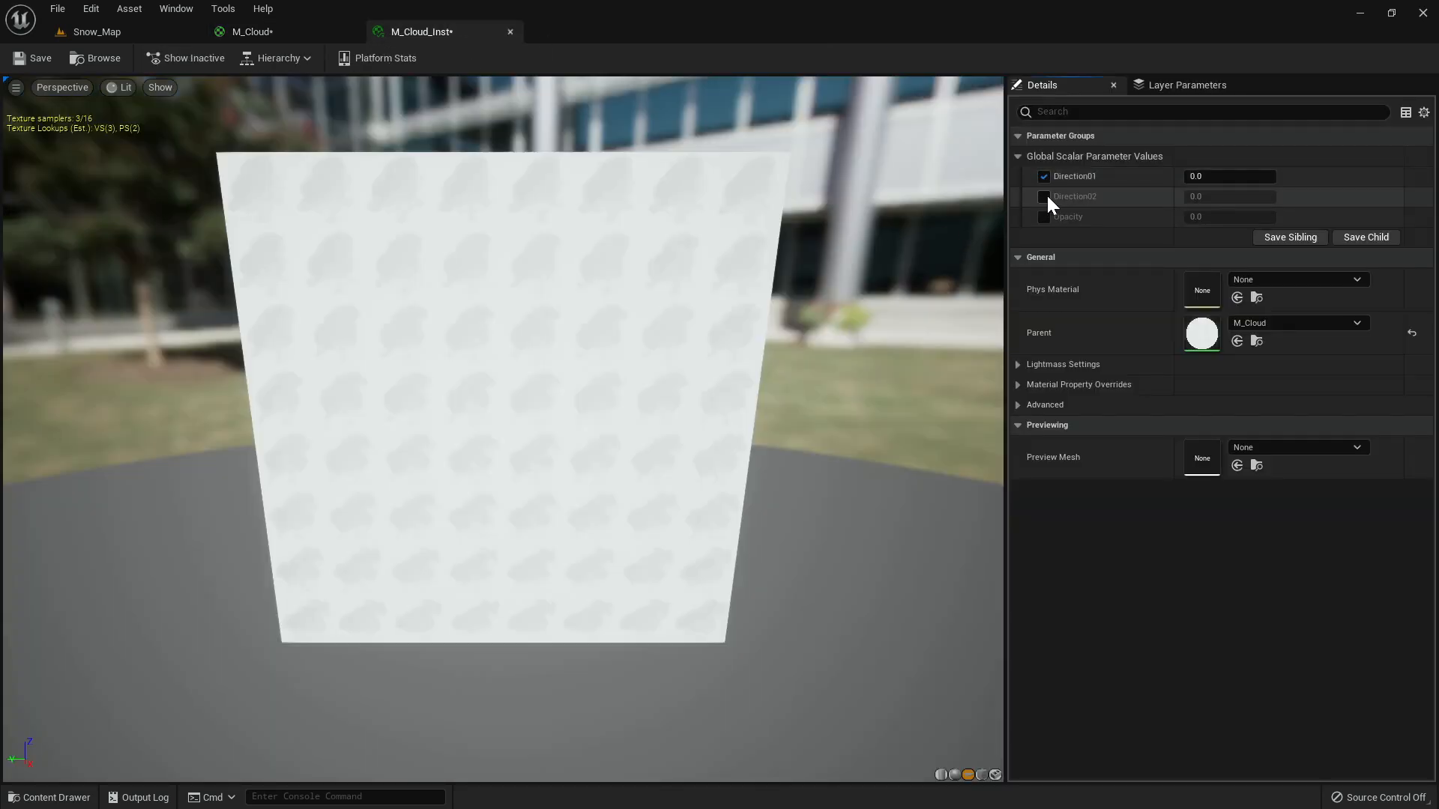
pyautogui.click(1044, 197)
pyautogui.click(1044, 217)
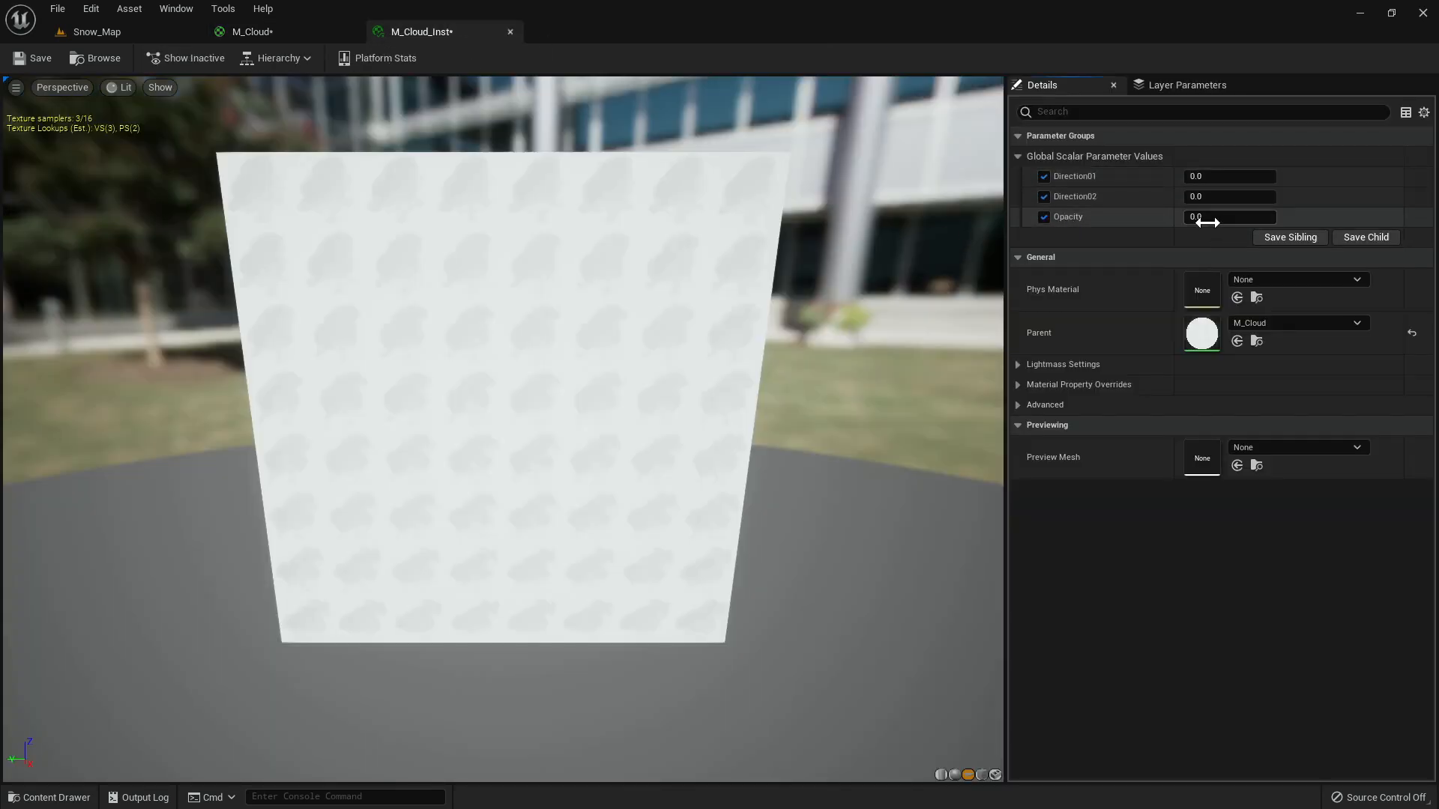
pyautogui.click(1199, 176)
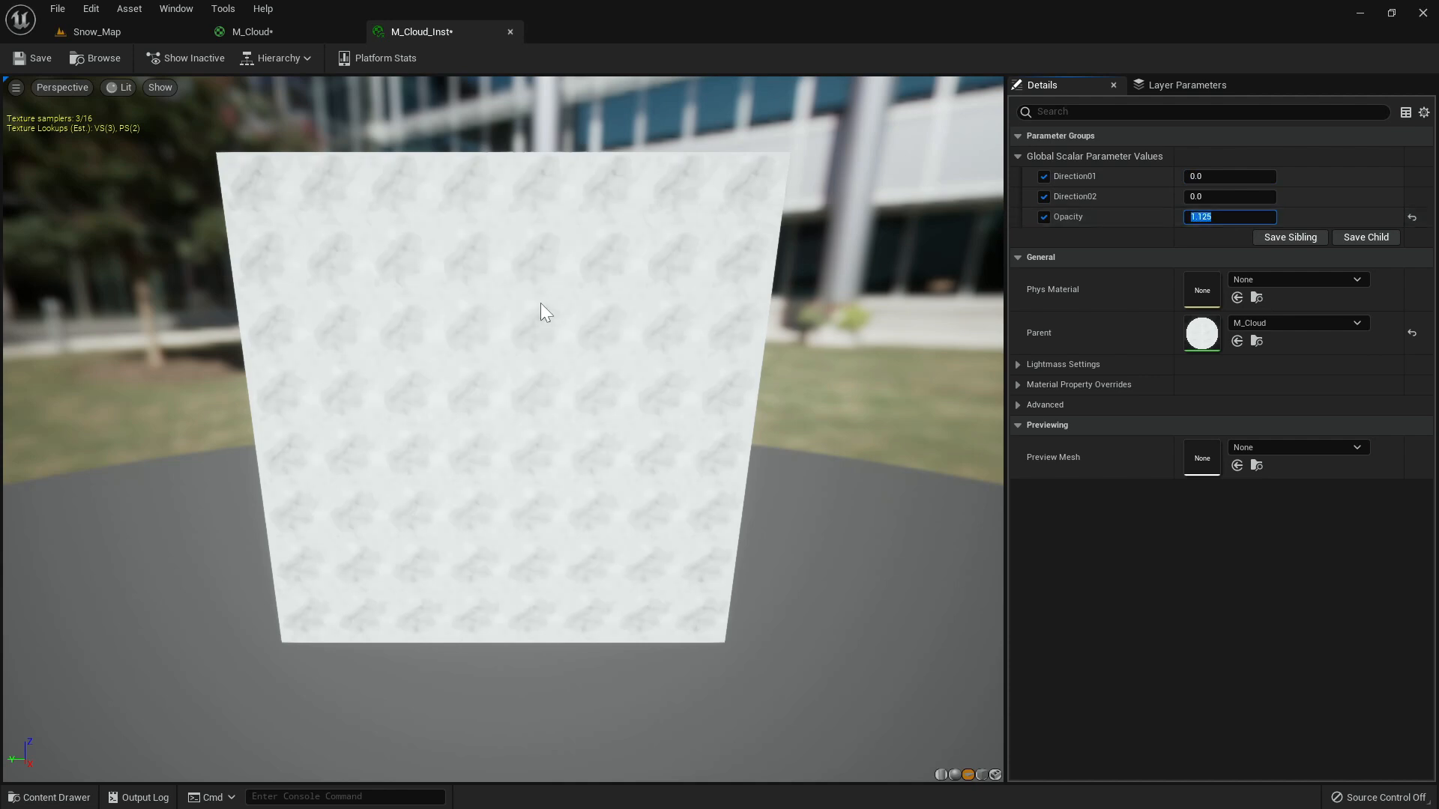
pyautogui.moveTo(565, 311); pyautogui.dragTo(525, 277)
pyautogui.moveTo(565, 312); pyautogui.dragTo(565, 405, button='right')
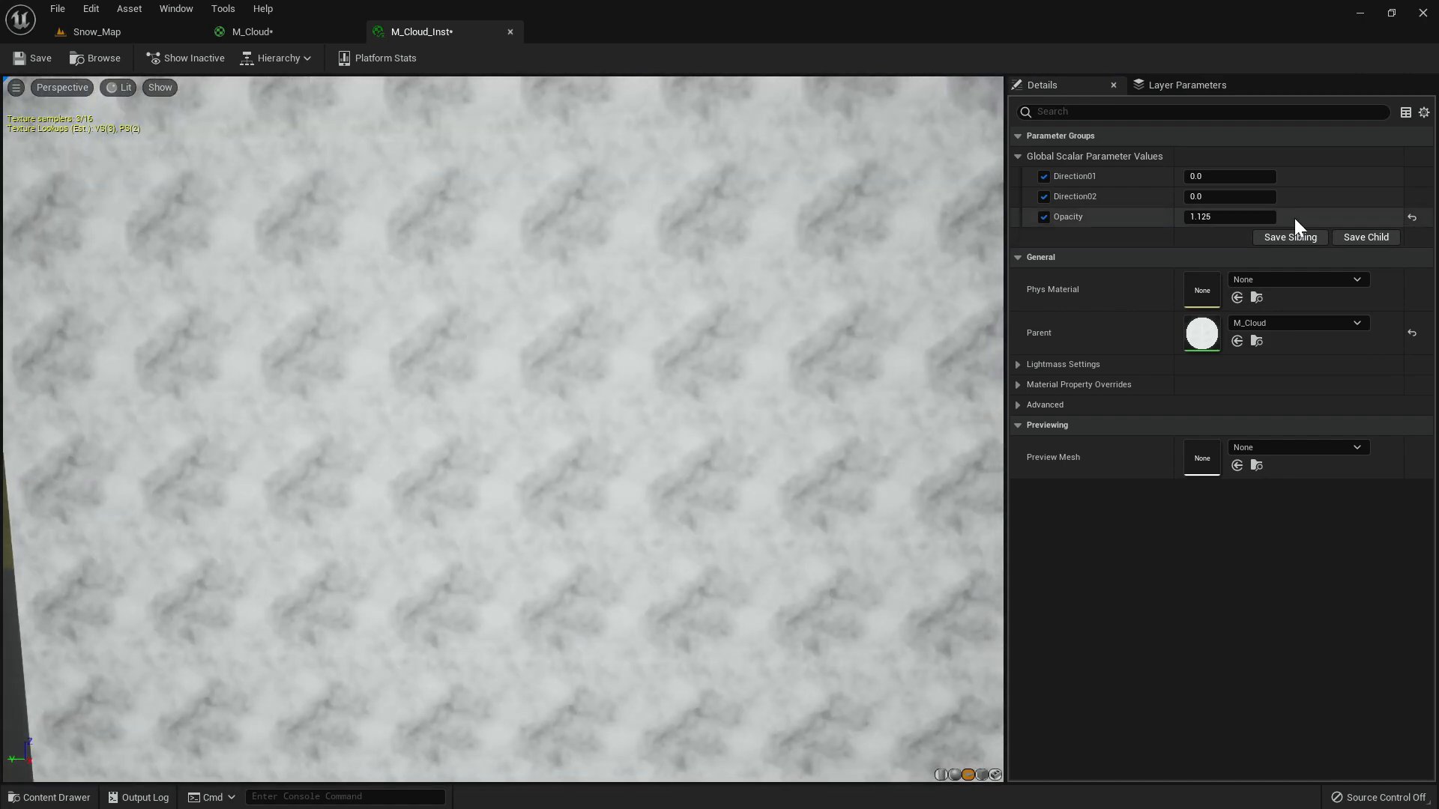
# - Set the instance's Direction01 to 1.25 and Direction02 to 2.9
pyautogui.moveTo(1220, 176)
pyautogui.mouseDown()
pyautogui.moveTo(1236, 176)
pyautogui.moveTo(1191, 176)
pyautogui.moveTo(1262, 195)
pyautogui.moveTo(1195, 195)
pyautogui.moveTo(1263, 195)
pyautogui.moveTo(1220, 194)
pyautogui.mouseUp()
pyautogui.click(1230, 175)
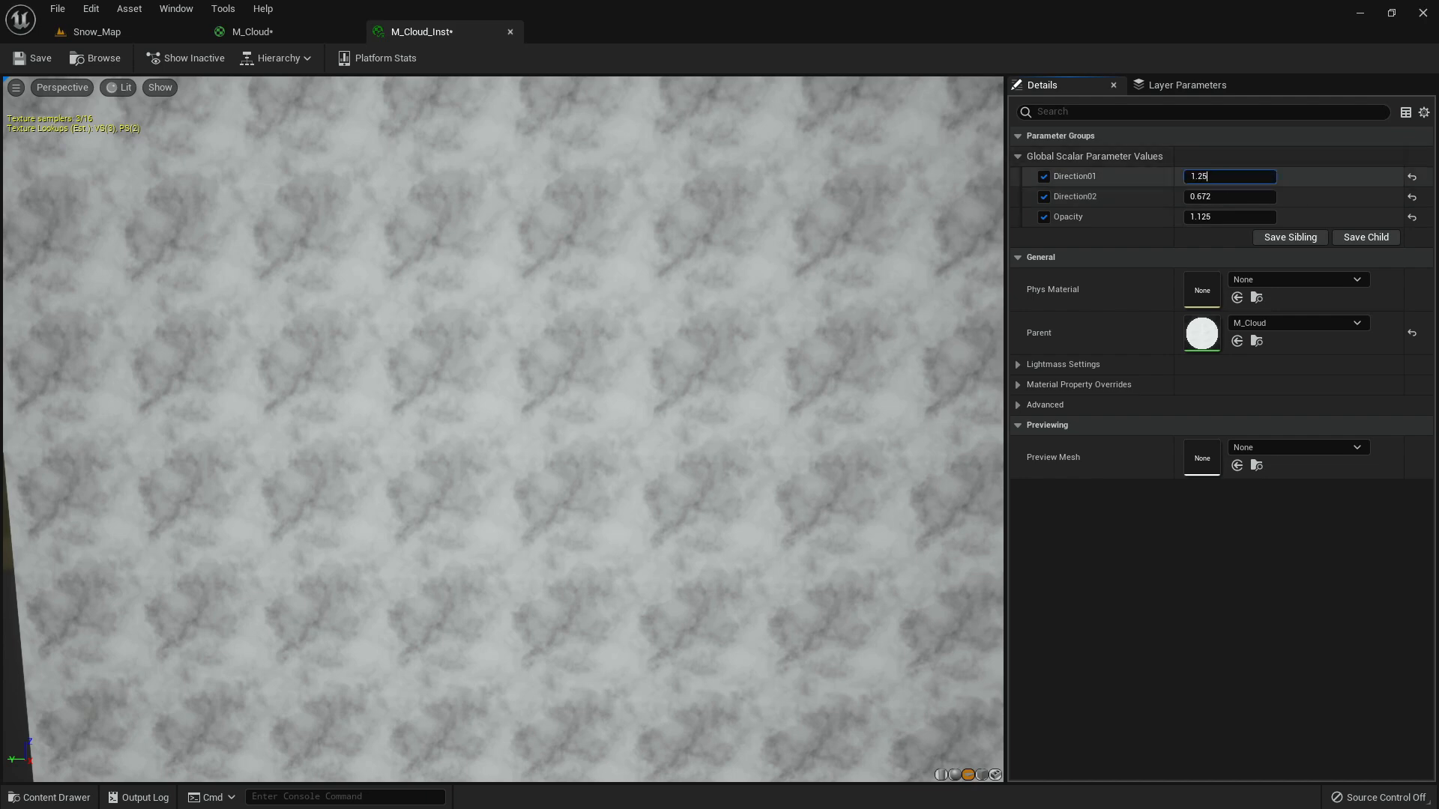
pyautogui.press('Return')
pyautogui.click(1230, 193)
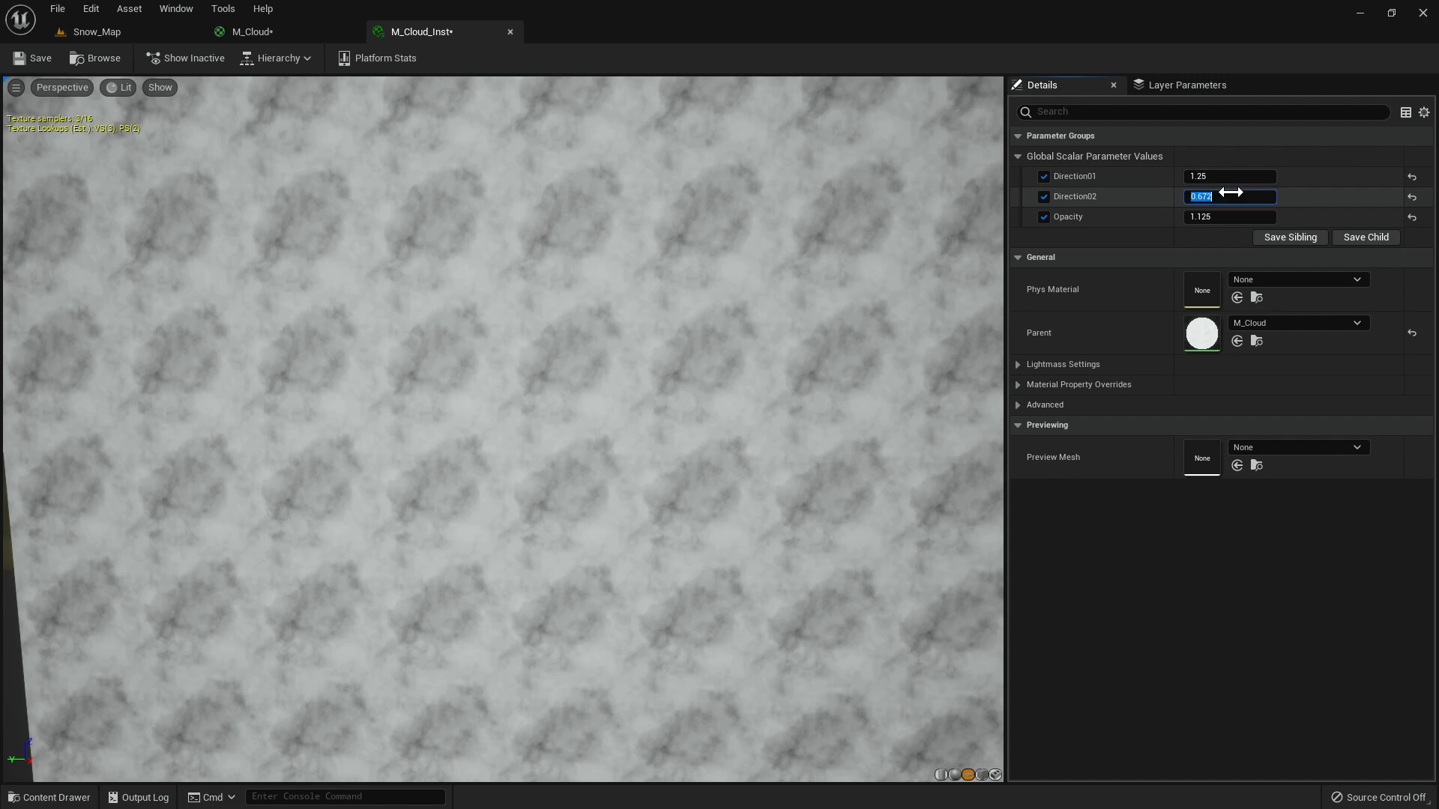
pyautogui.write('2.9')
pyautogui.press('Return')
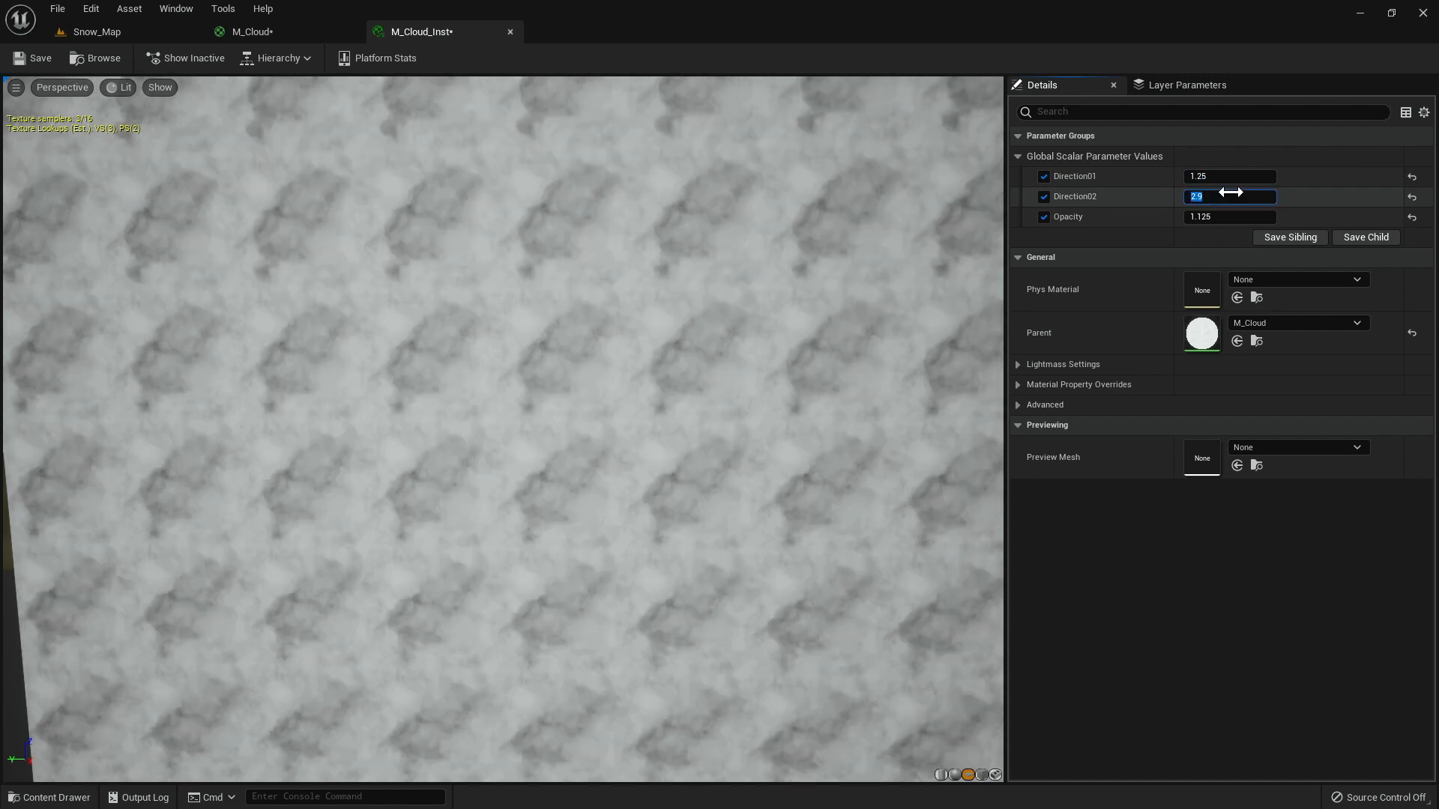
# - Examine the cloud pattern on the instance's preview plane from close up and from farther away
pyautogui.scroll(-5, 748, 365)
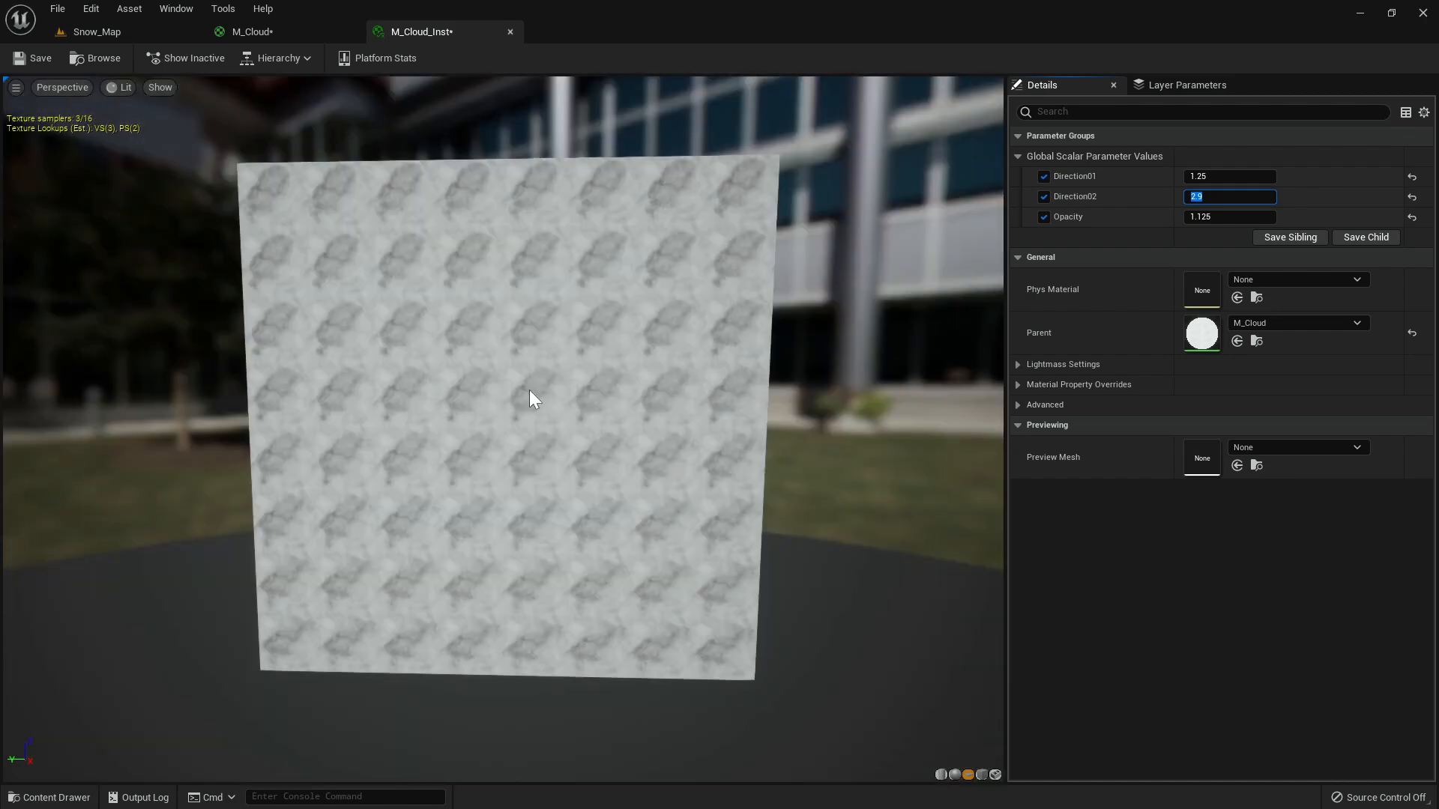
pyautogui.scroll(5, 544, 399)
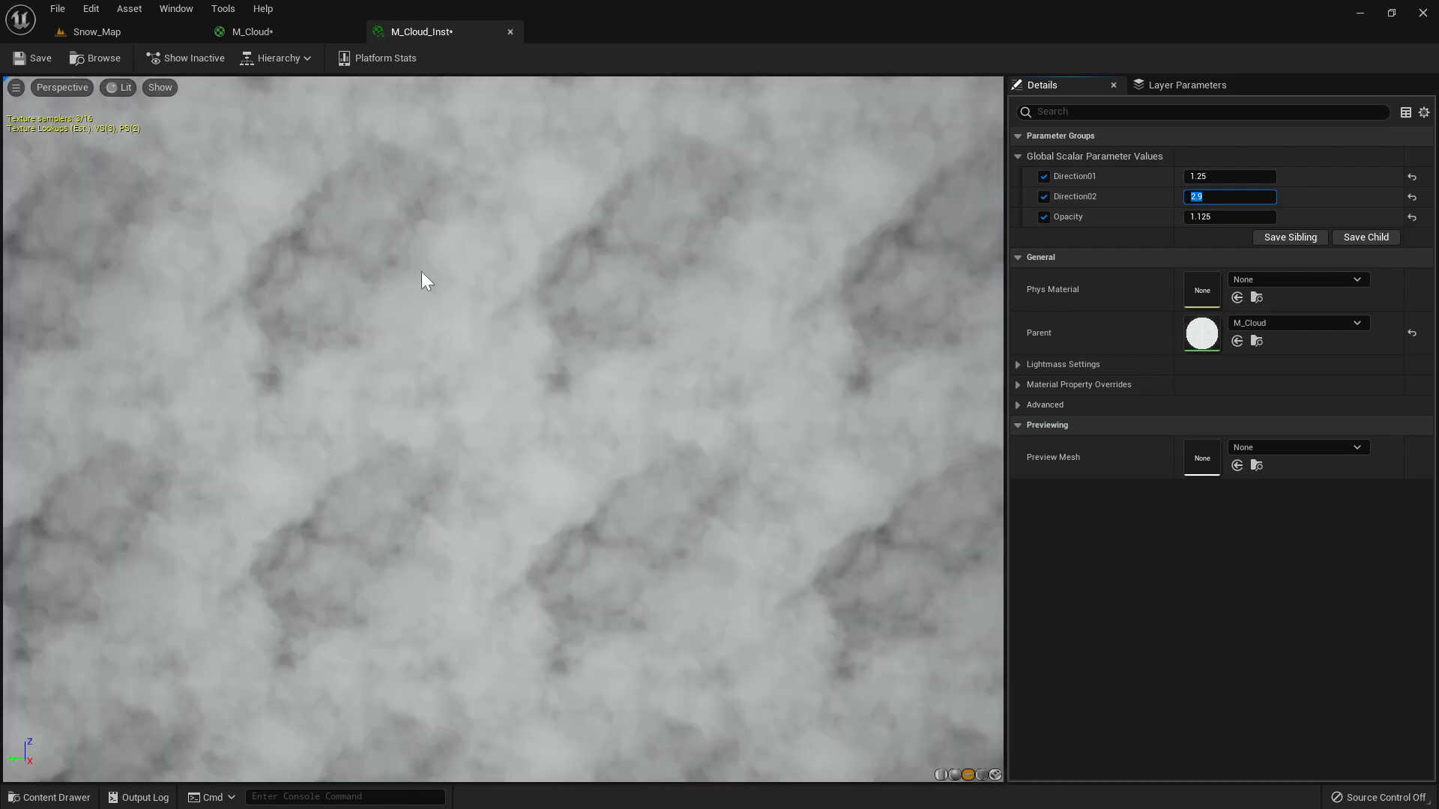
pyautogui.scroll(-4, 500, 271)
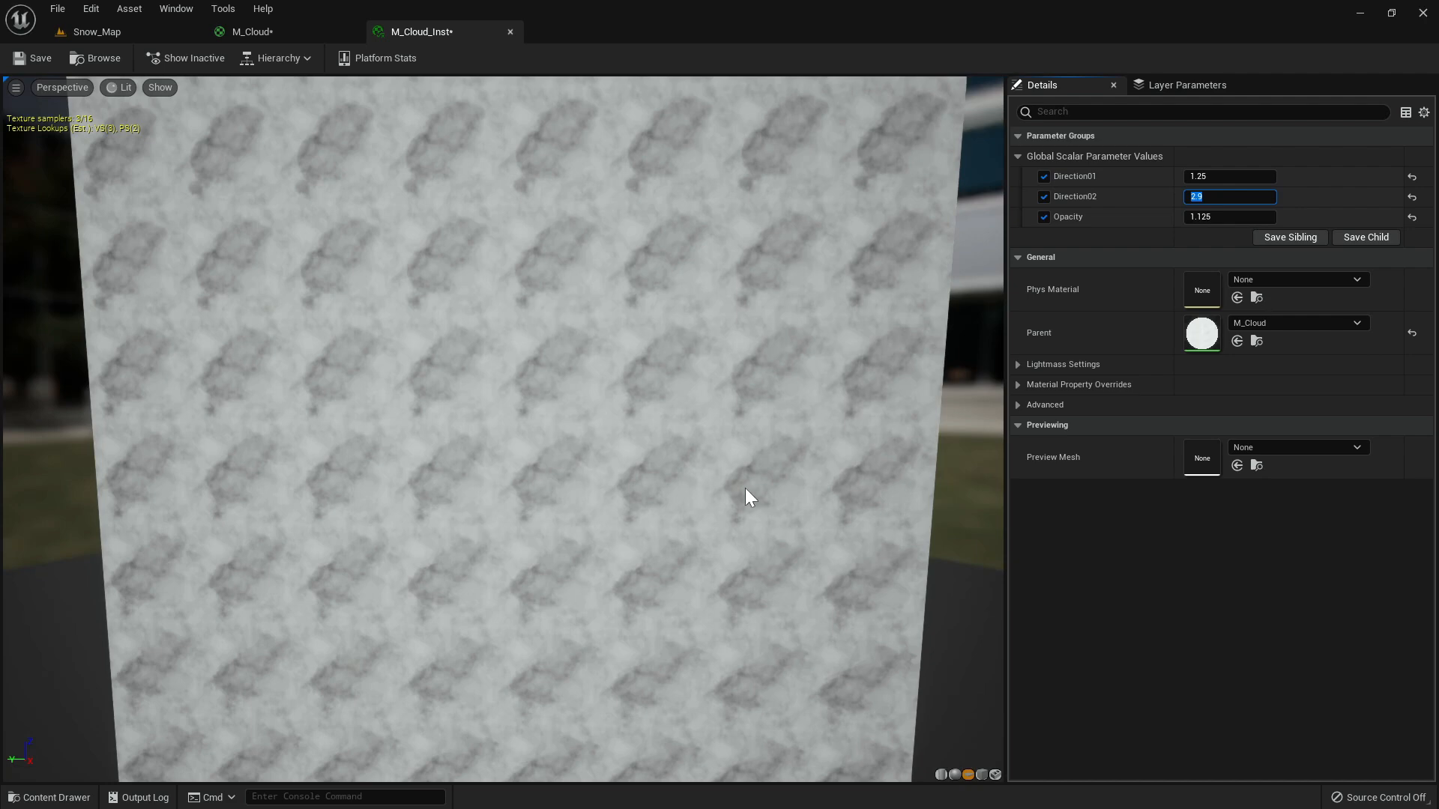
pyautogui.scroll(-4, 749, 529)
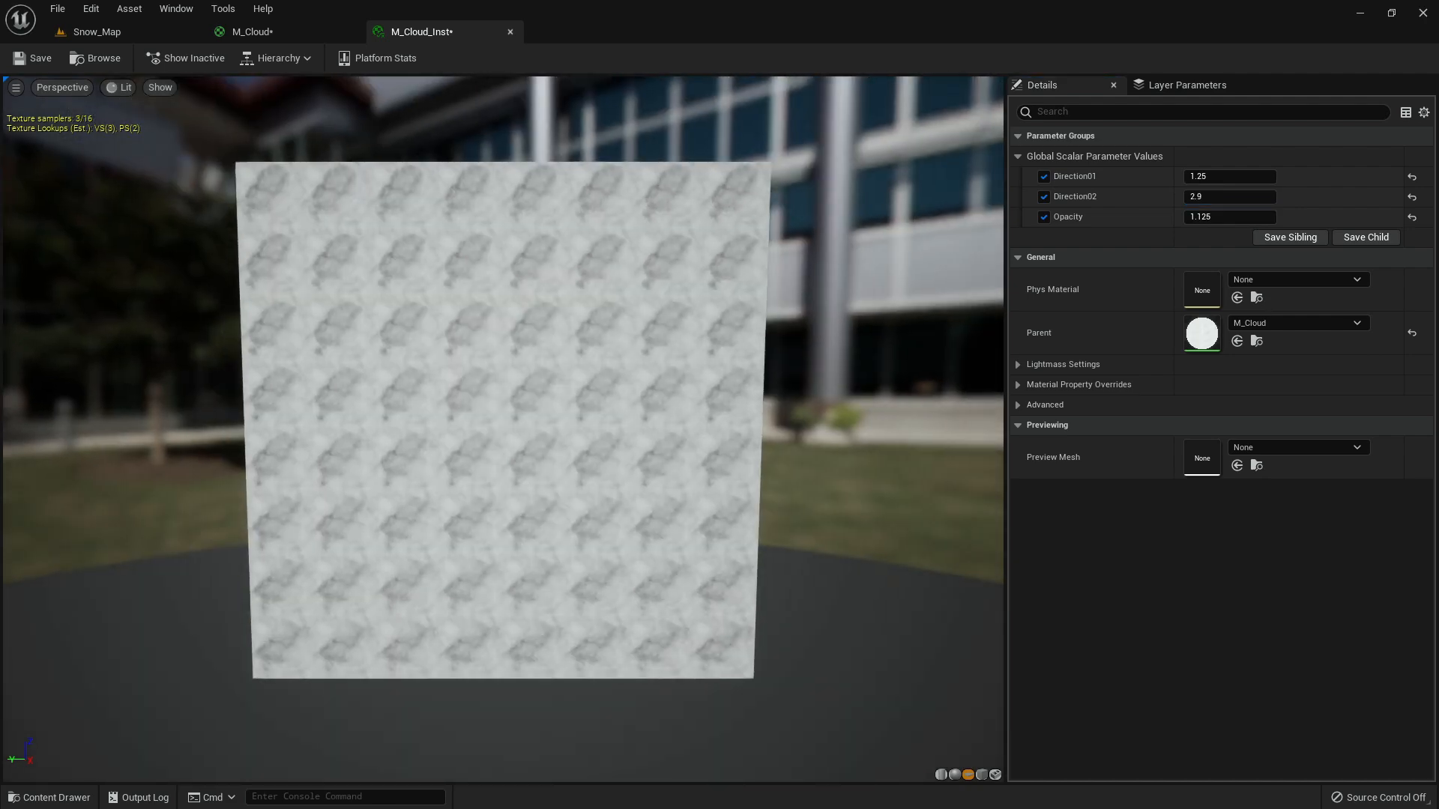
pyautogui.scroll(4, 502, 429)
pyautogui.moveTo(502, 428); pyautogui.dragTo(502, 299)
pyautogui.moveTo(622, 462)
pyautogui.mouseDown()
pyautogui.moveTo(622, 419)
pyautogui.moveTo(622, 525)
pyautogui.moveTo(637, 480)
pyautogui.moveTo(622, 461)
pyautogui.mouseUp()
pyautogui.moveTo(622, 462); pyautogui.dragTo(622, 525, button='right')
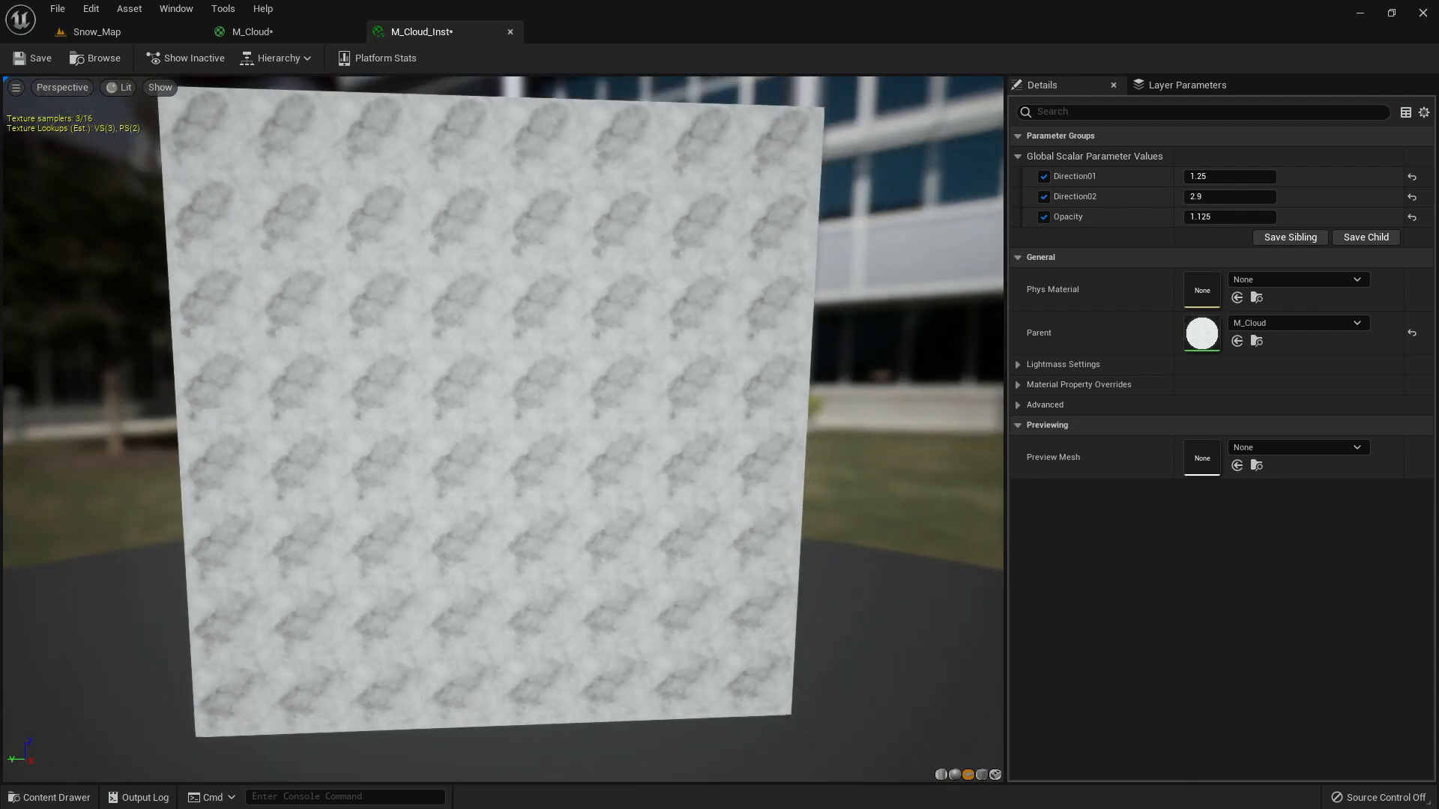
# - Close the M_Cloud_Inst editor and set the Direction01 parameter's default value to 1.25 in M_Cloud
pyautogui.middleClick(441, 29)
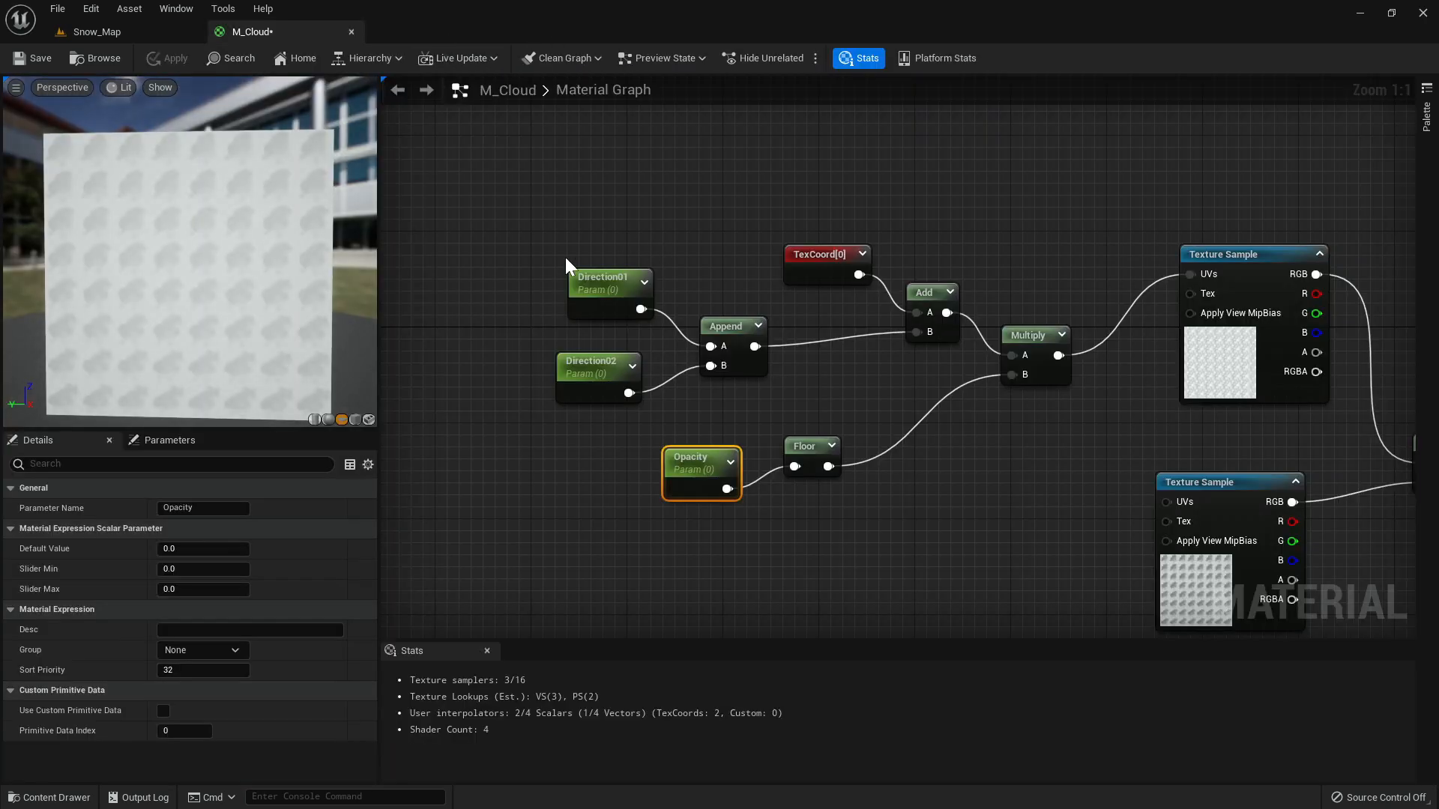
pyautogui.click(581, 281)
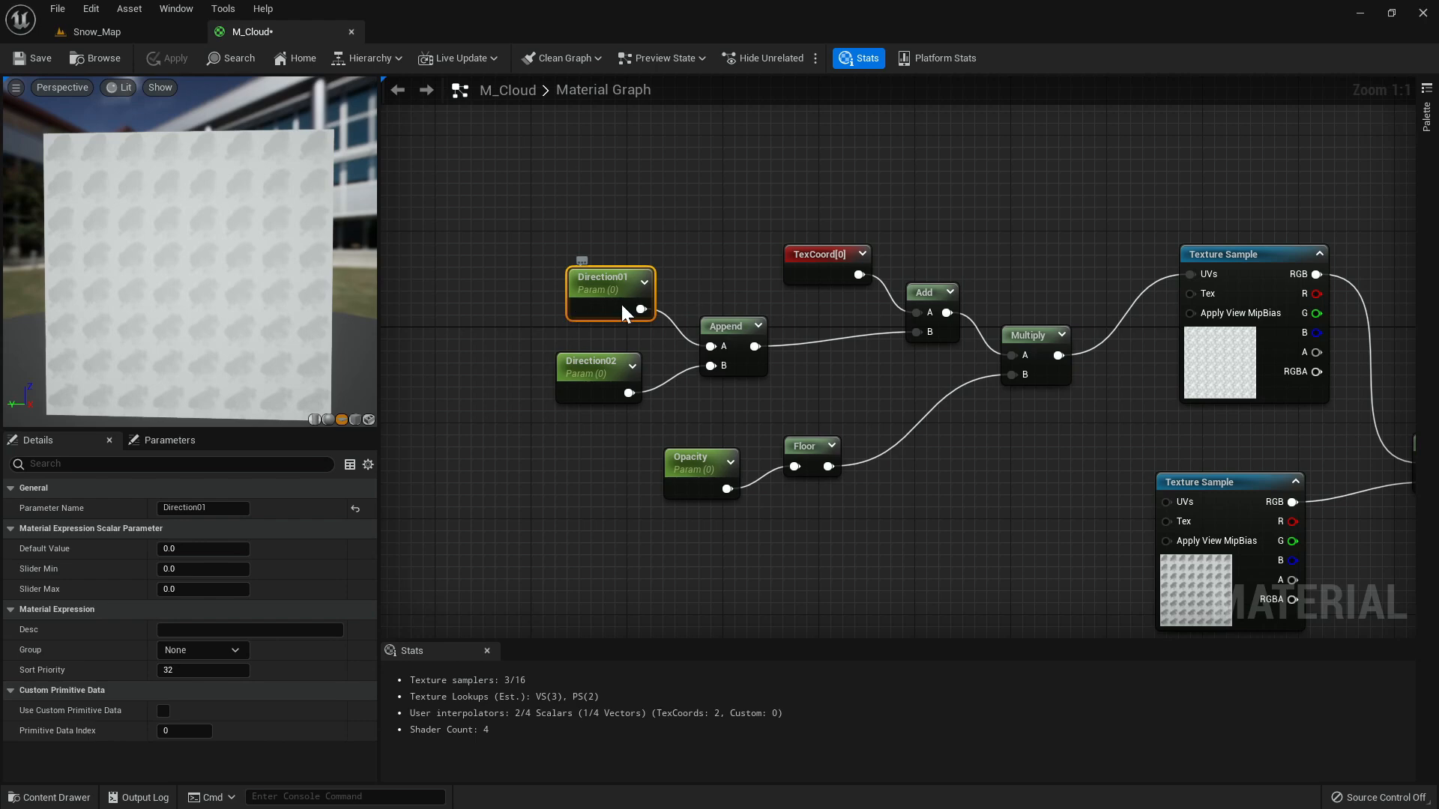
pyautogui.click(204, 549)
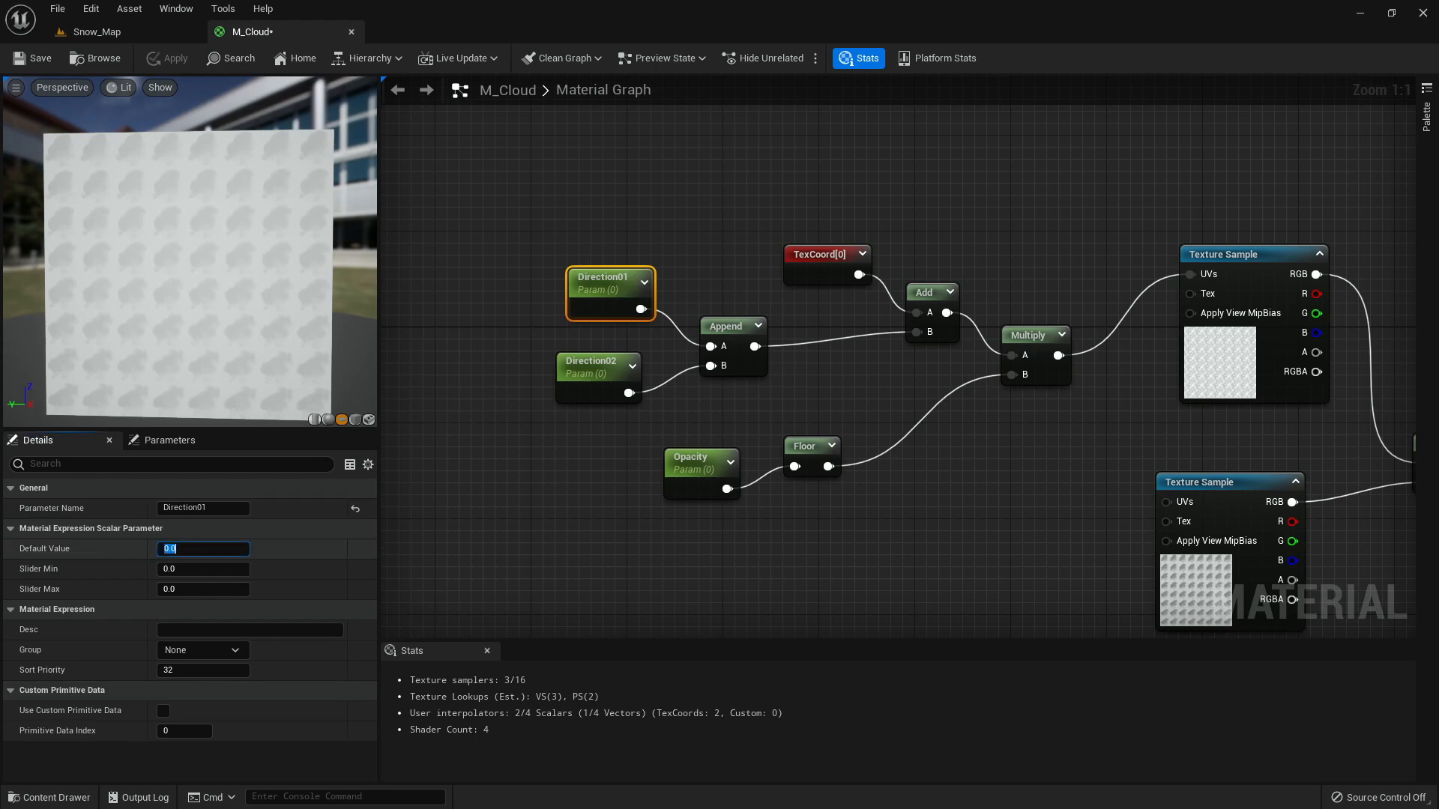
pyautogui.write('1.25')
pyautogui.press('Return')
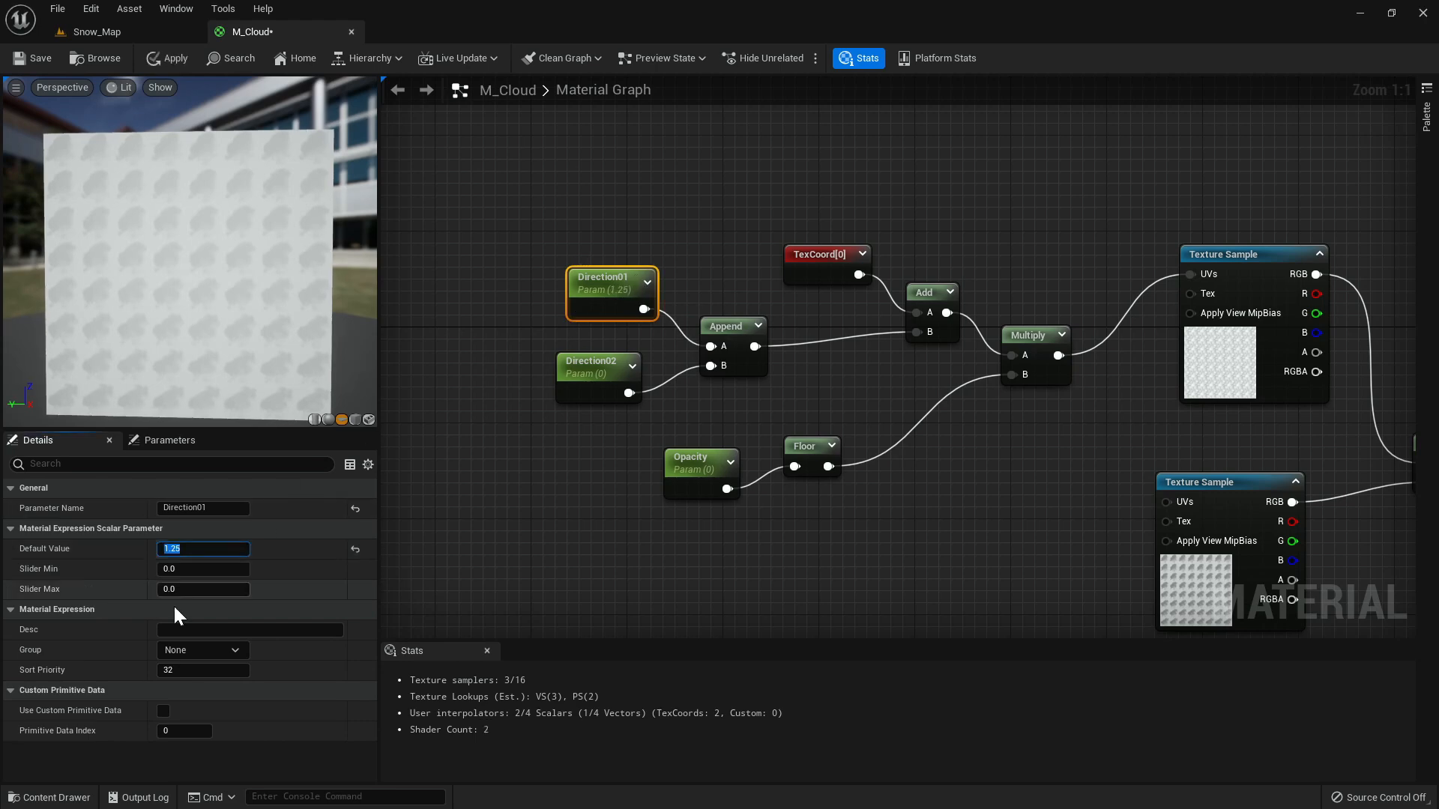
# - Set the default value of Direction02 to 2.9 and of Opacity to 1.125
pyautogui.click(575, 360)
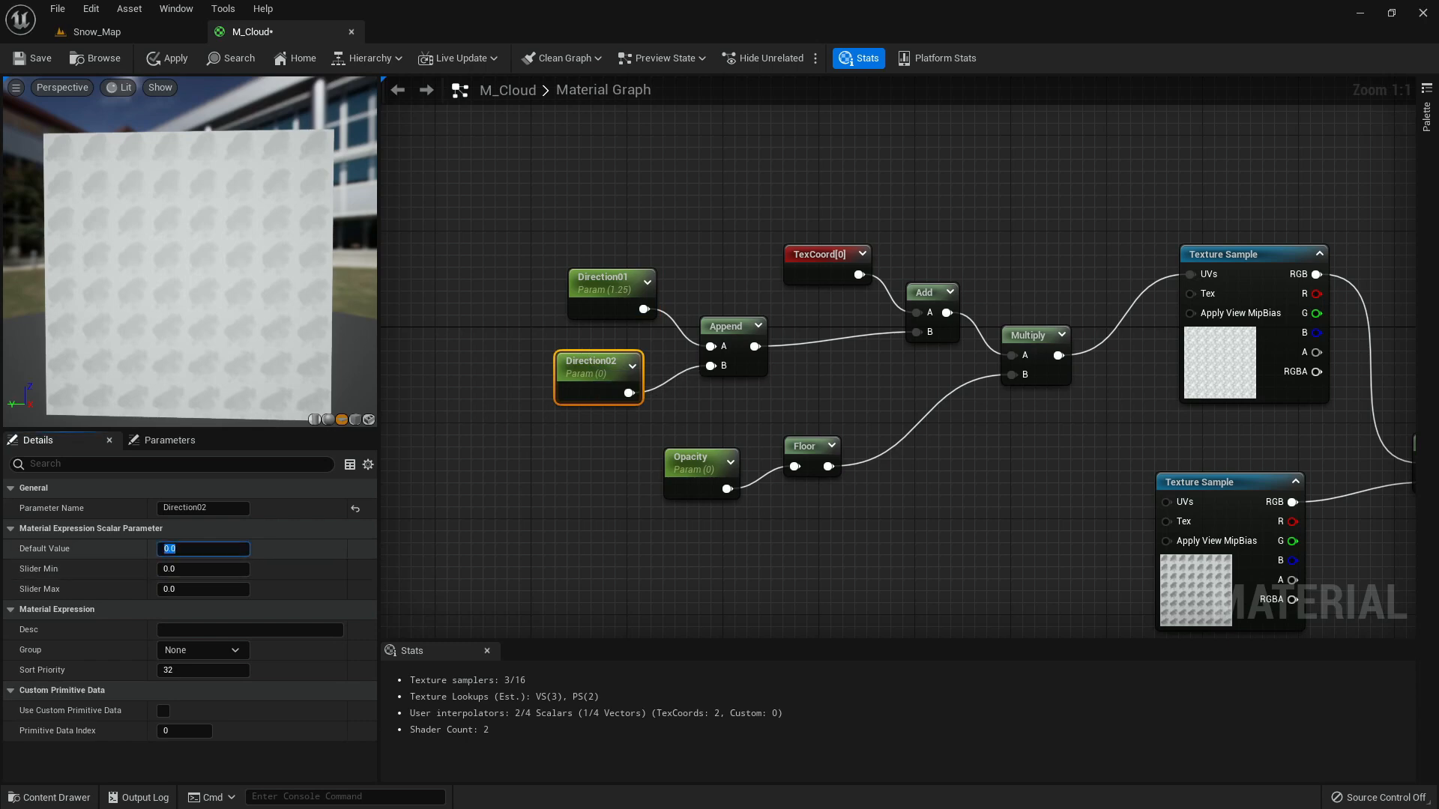
pyautogui.click(695, 480)
pyautogui.write('1.12')
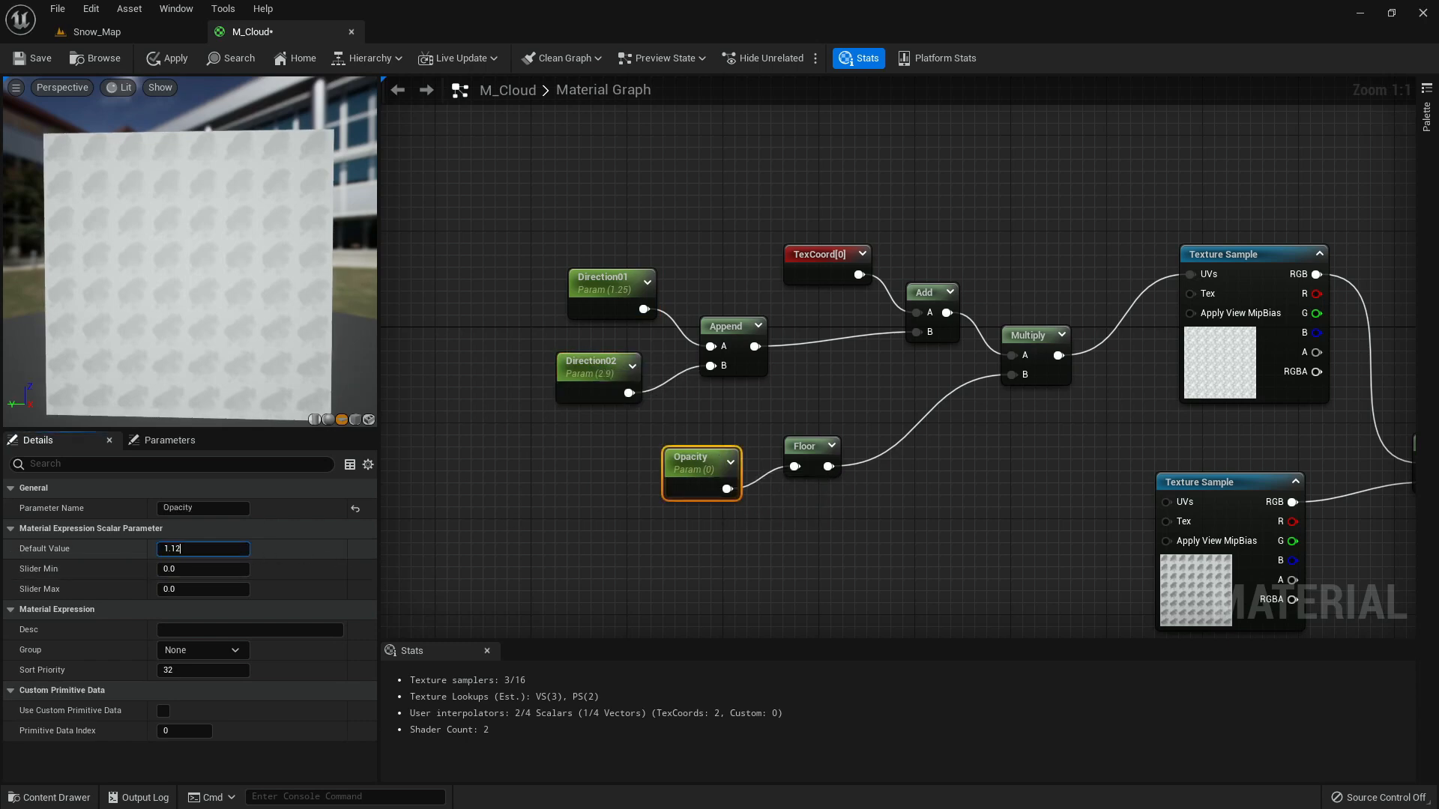
pyautogui.write('5')
pyautogui.press('Return')
# - Select the group of UV-control nodes feeding the upper Texture Sample and shift it slightly in the graph
pyautogui.moveTo(1052, 475); pyautogui.dragTo(898, 366, button='right')
pyautogui.scroll(-1, 854, 342)
pyautogui.scroll(-1, 862, 367)
pyautogui.scroll(-1, 884, 367)
pyautogui.moveTo(537, 152); pyautogui.dragTo(967, 298)
pyautogui.moveTo(435, 167); pyautogui.dragTo(992, 352)
pyautogui.moveTo(961, 301); pyautogui.dragTo(922, 269)
pyautogui.click(905, 330)
# - Add a Particle Color node in the empty area below the Opacity and Floor nodes
pyautogui.scroll(3, 588, 385)
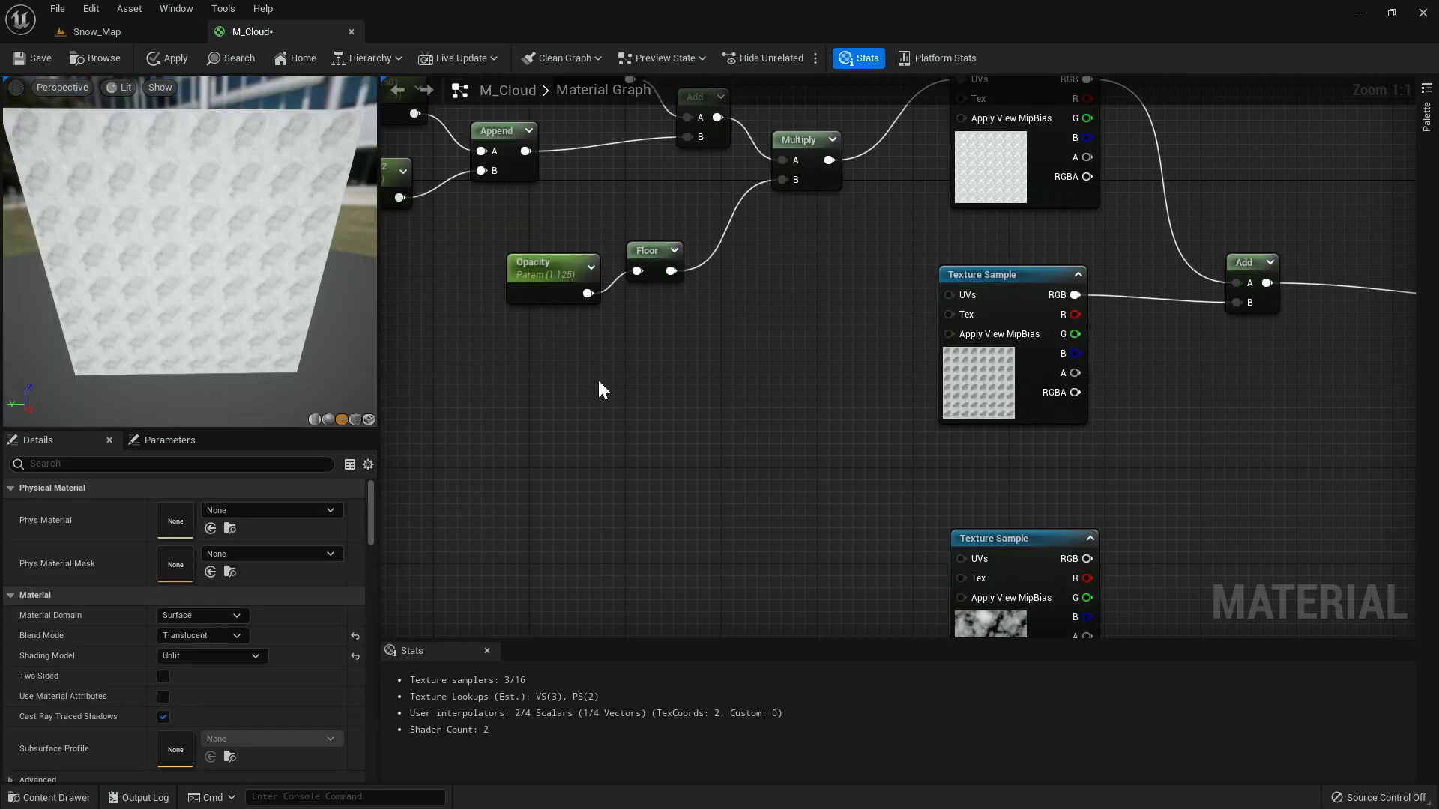
pyautogui.moveTo(586, 409); pyautogui.dragTo(562, 402, button='right')
pyautogui.rightClick(562, 403)
pyautogui.write('paritc')
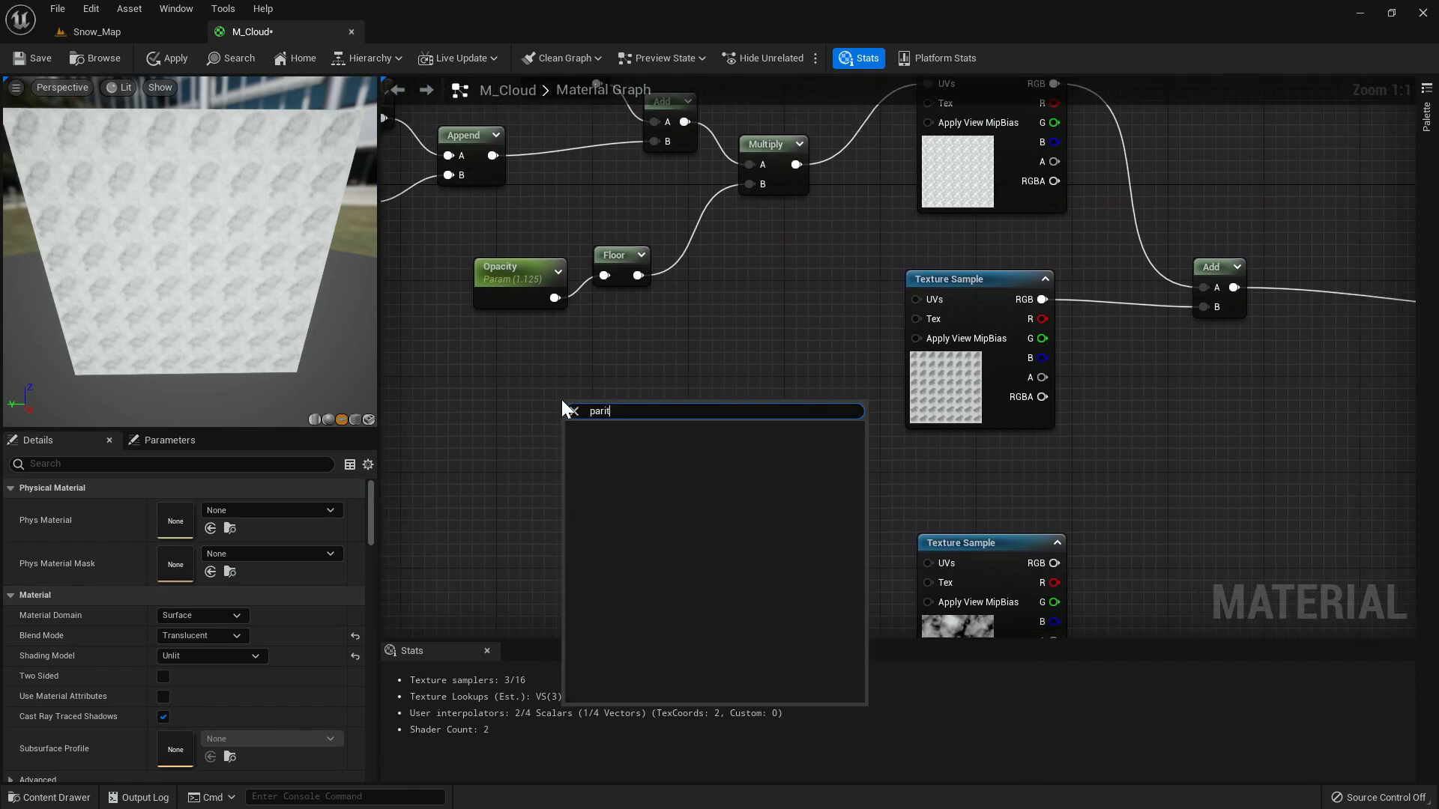
pyautogui.press('BackSpace')
pyautogui.press('BackSpace')
pyautogui.press('BackSpace')
pyautogui.write('ticle color')
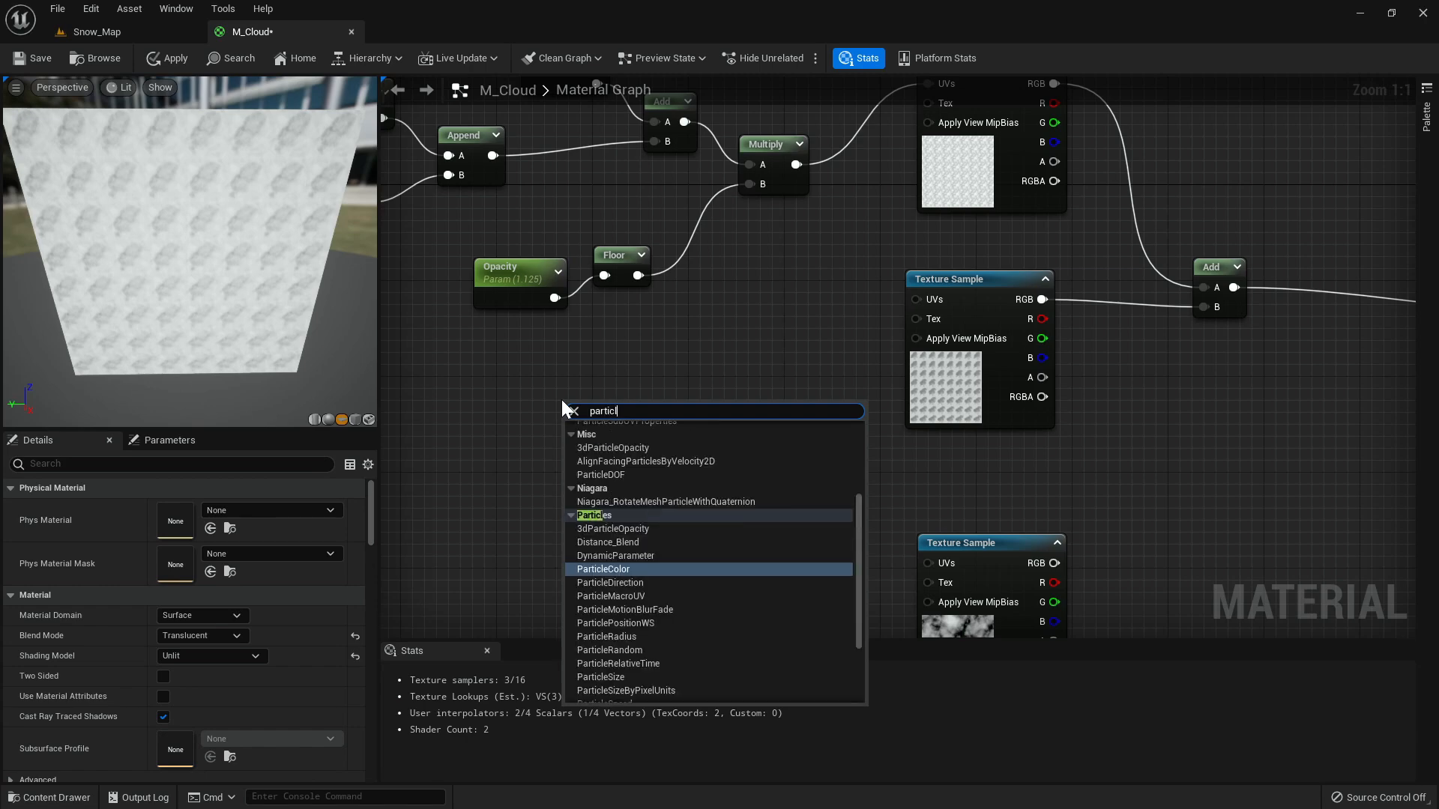
pyautogui.press('Return')
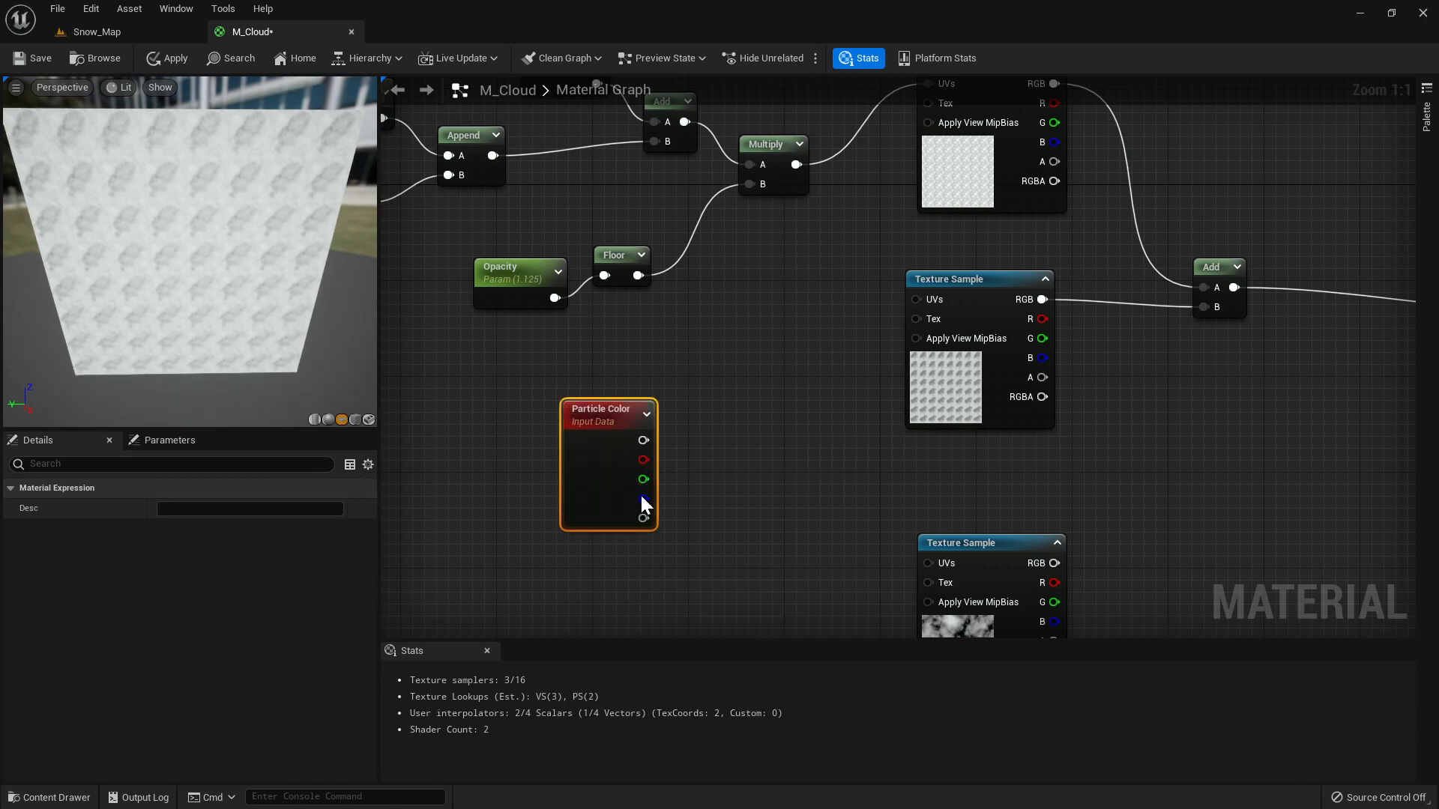
# - Add a Multiply node between the final Add node and the material output, and connect Add's output to its input A
pyautogui.moveTo(699, 496); pyautogui.dragTo(558, 520, button='right')
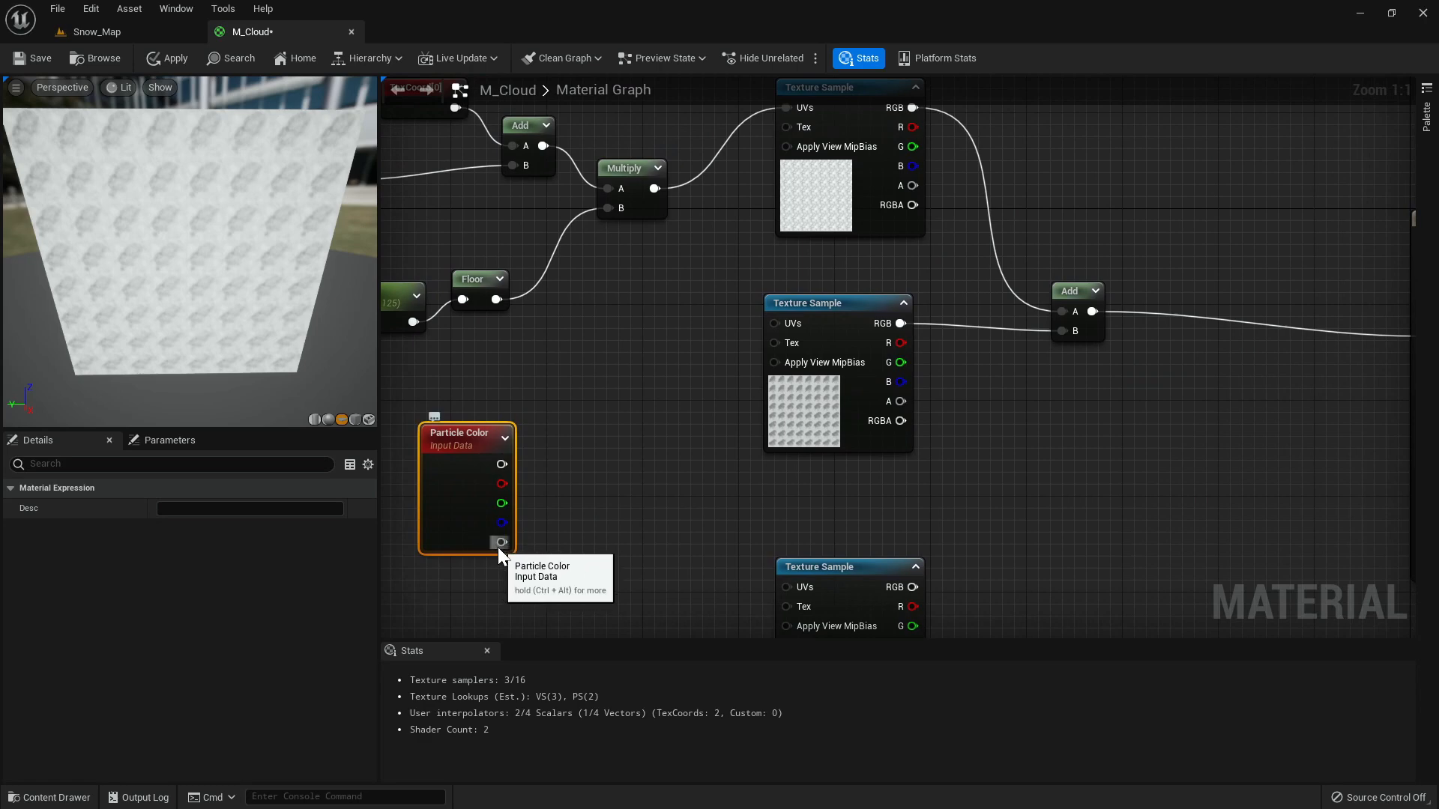
pyautogui.scroll(-1, 582, 497)
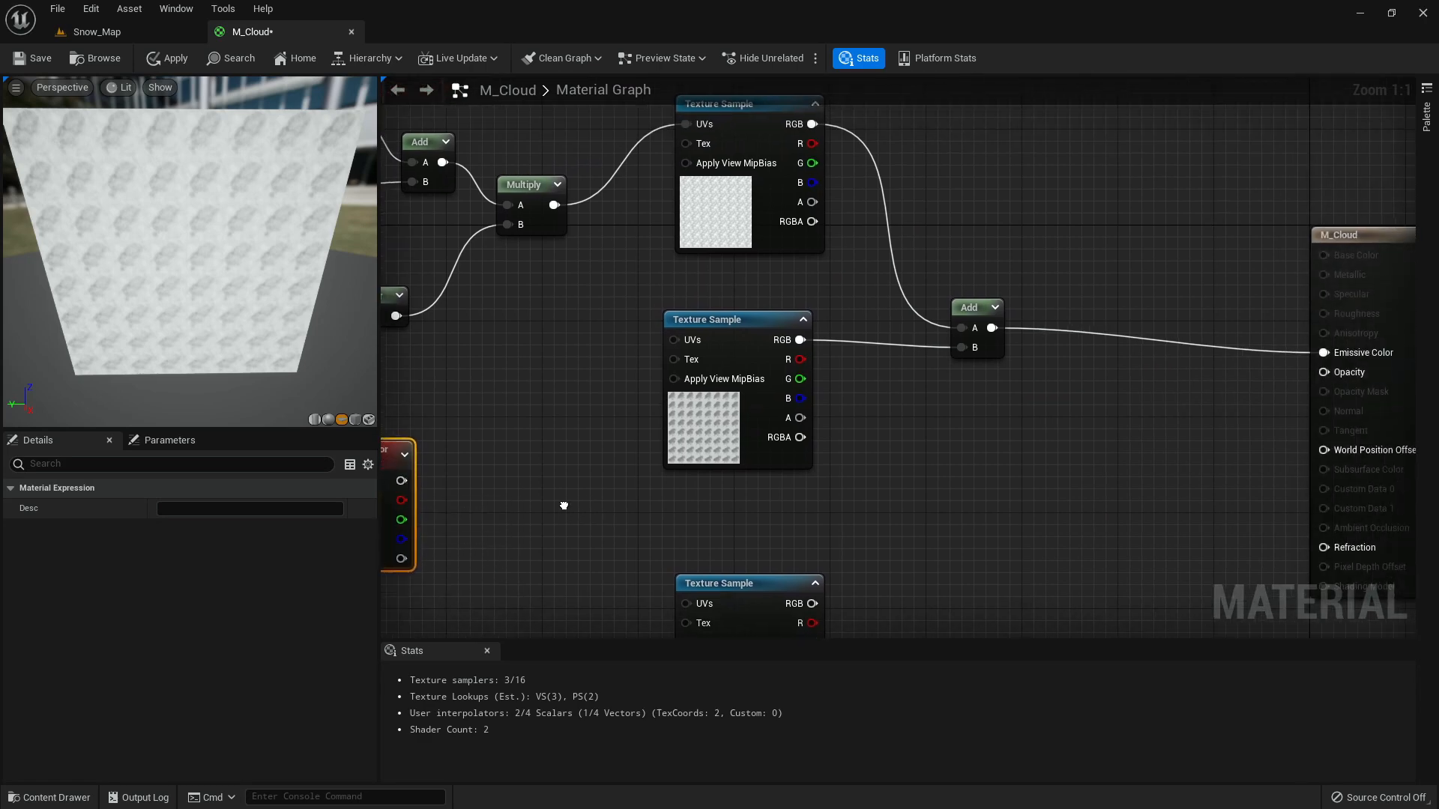
pyautogui.click(1077, 438)
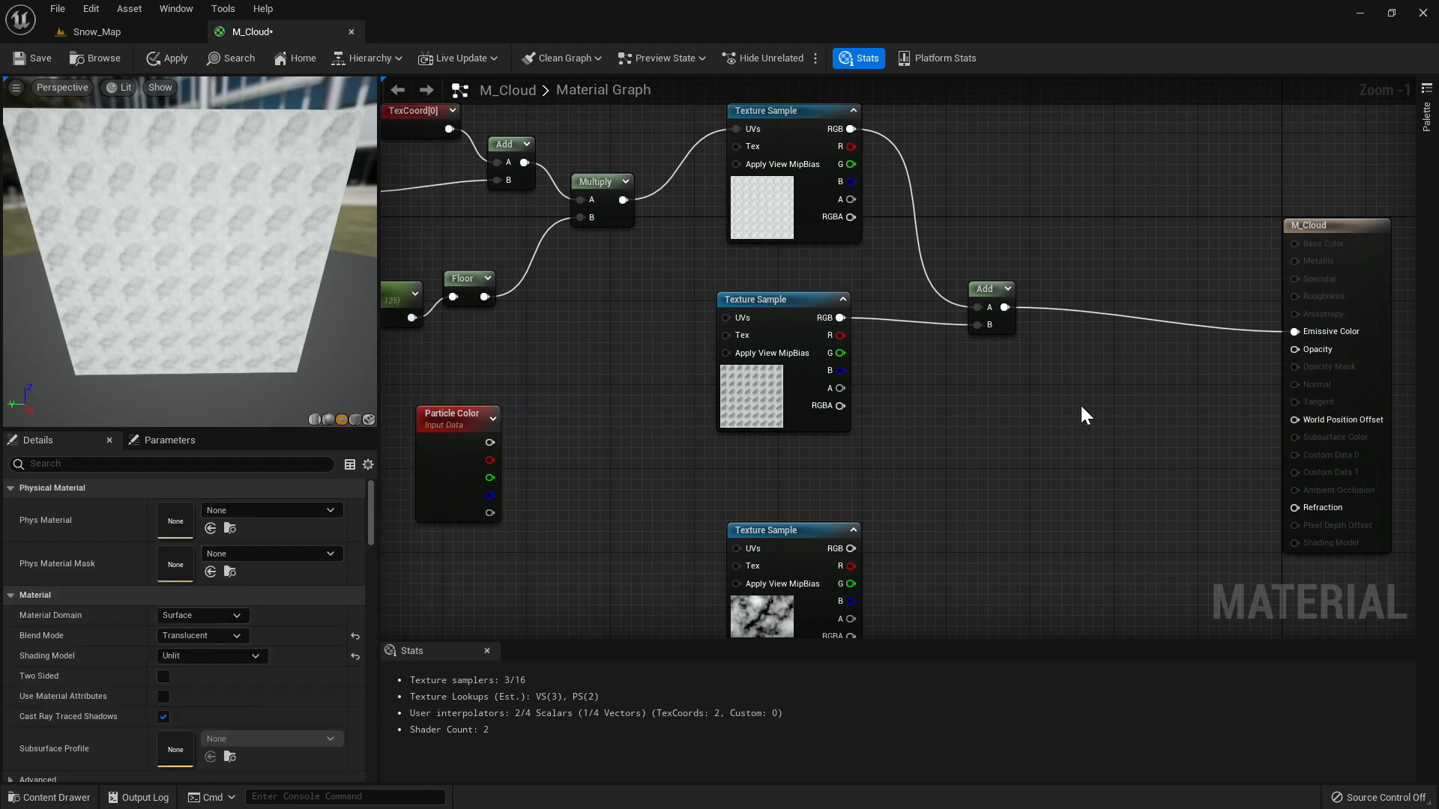
pyautogui.click(1098, 339)
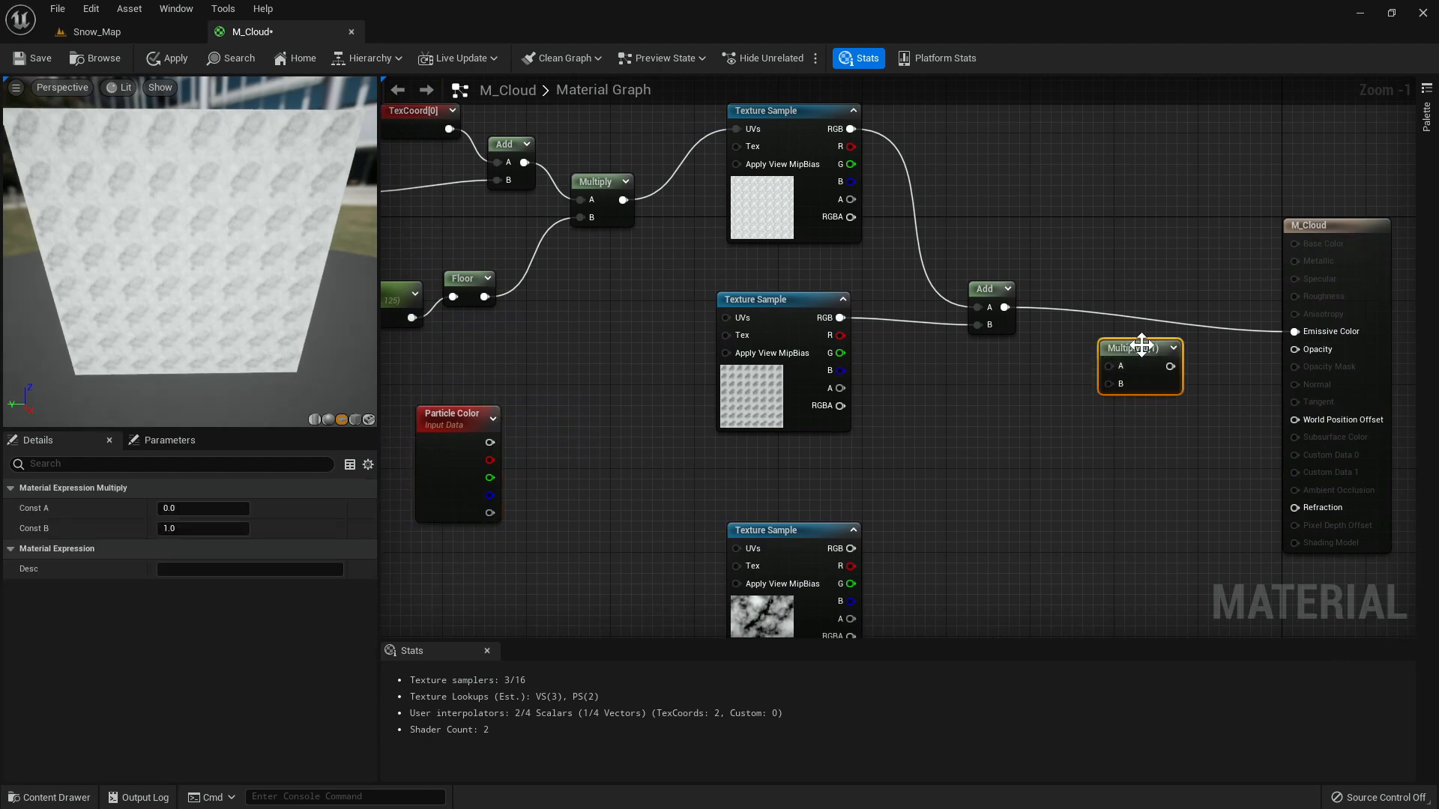
pyautogui.moveTo(1002, 307); pyautogui.dragTo(1114, 365)
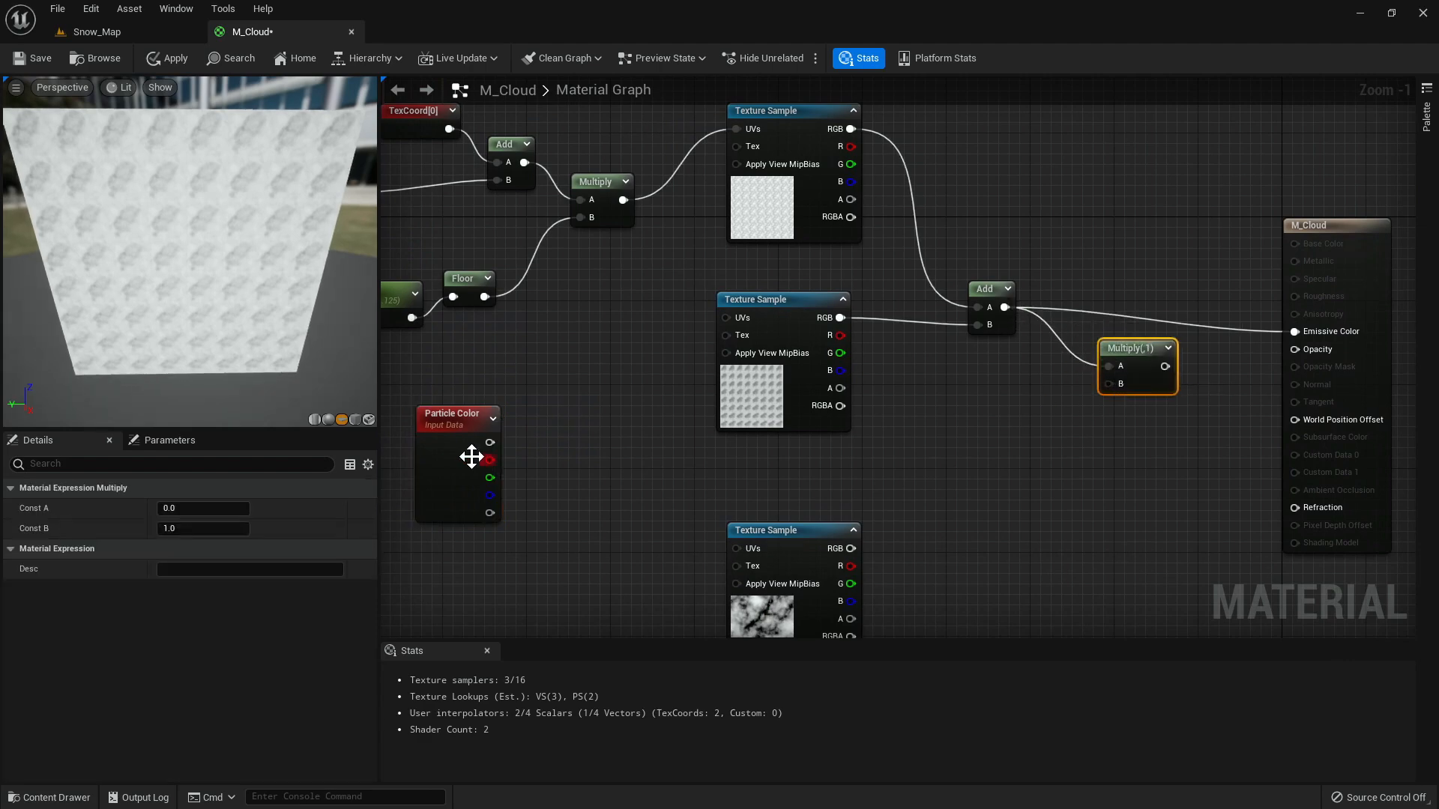
# - Connect Particle Color's RGB to the new Multiply's B, feed that Multiply into Emissive Color, and move the T_Smoke_SubUV Texture Sample to the left
pyautogui.moveTo(490, 442); pyautogui.dragTo(1294, 331)
pyautogui.moveTo(752, 388); pyautogui.dragTo(646, 345)
pyautogui.moveTo(731, 435); pyautogui.dragTo(889, 389, button='right')
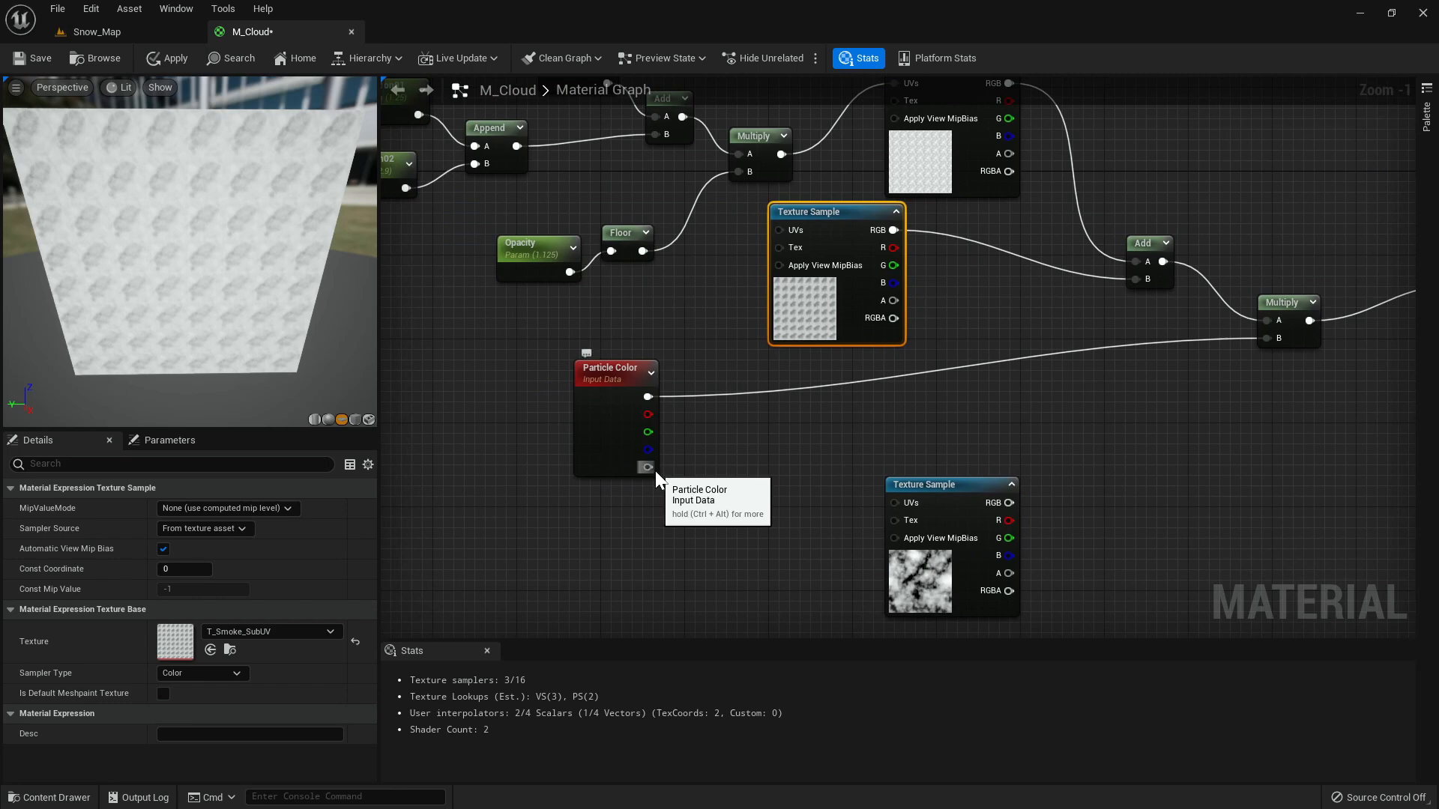
# - Move the T_CloudContrast Texture Sample down and to the left, and shift the Particle Color node slightly left
pyautogui.moveTo(757, 453); pyautogui.dragTo(687, 412, button='right')
pyautogui.scroll(-1, 718, 405)
pyautogui.click(854, 415)
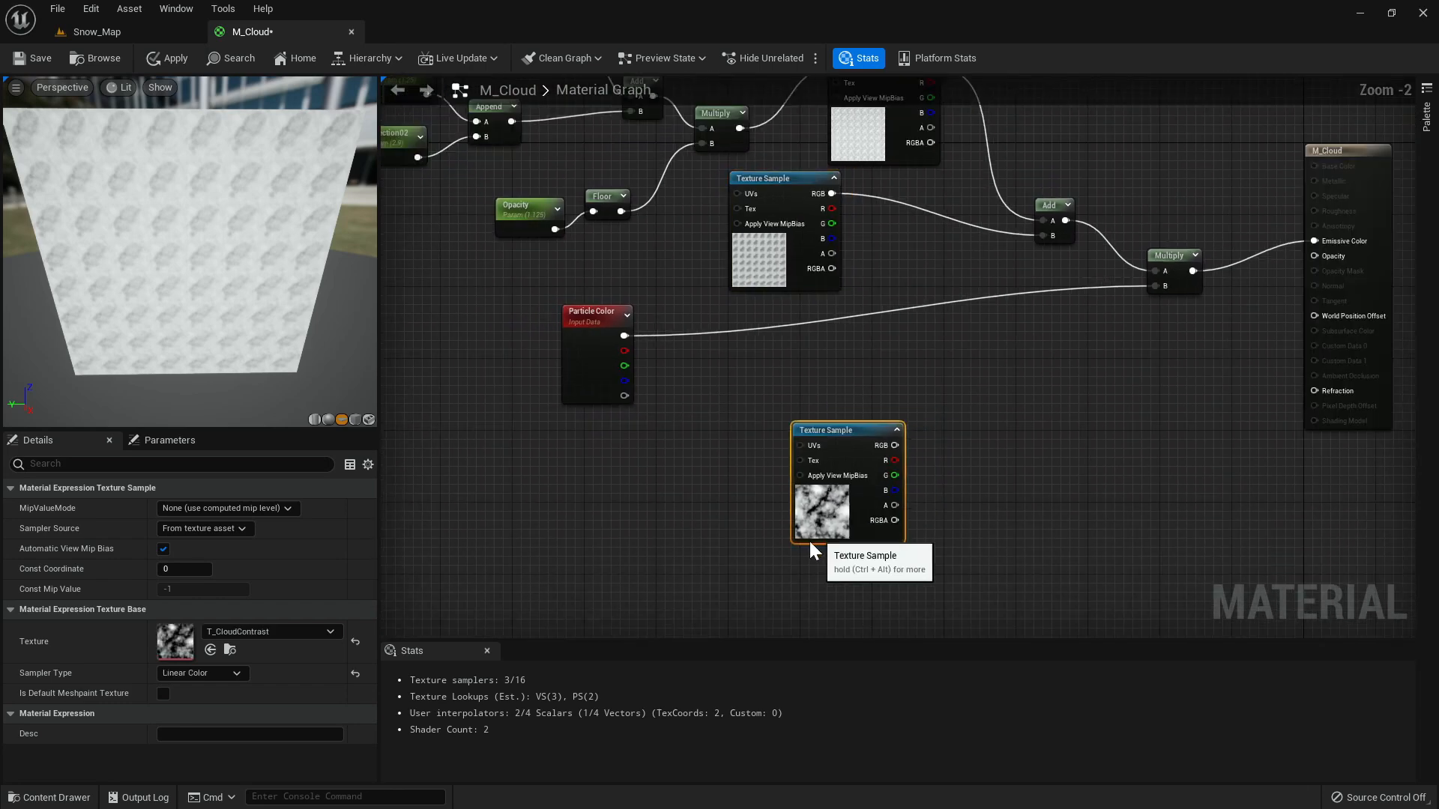
pyautogui.moveTo(854, 415); pyautogui.dragTo(664, 532)
pyautogui.moveTo(592, 375); pyautogui.dragTo(552, 367)
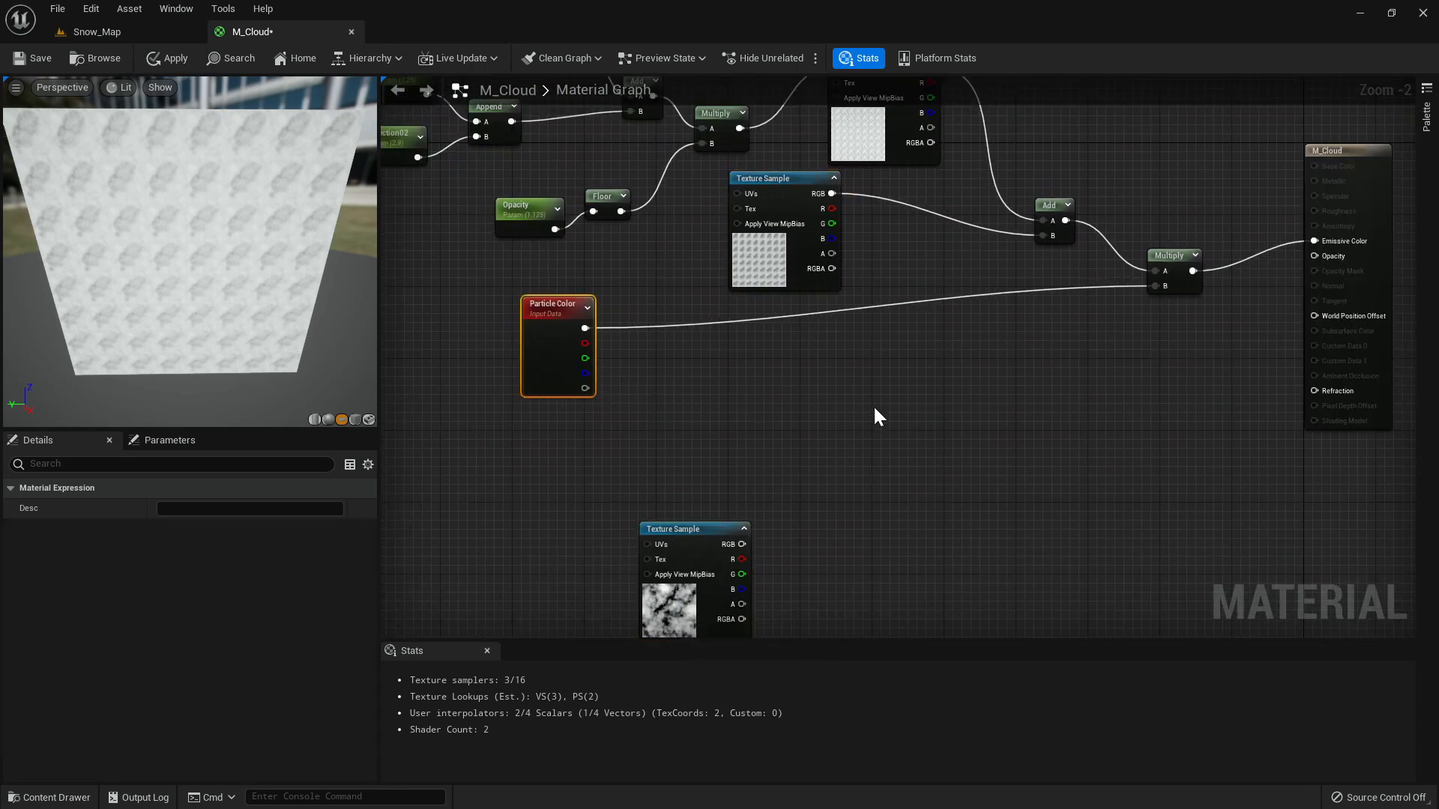
# - Add a Multiply node below the T_Smoke_SubUV Texture Sample, with that sample's alpha in A and Particle Color's alpha in B
pyautogui.click(903, 340)
pyautogui.press('m')
pyautogui.click(928, 321)
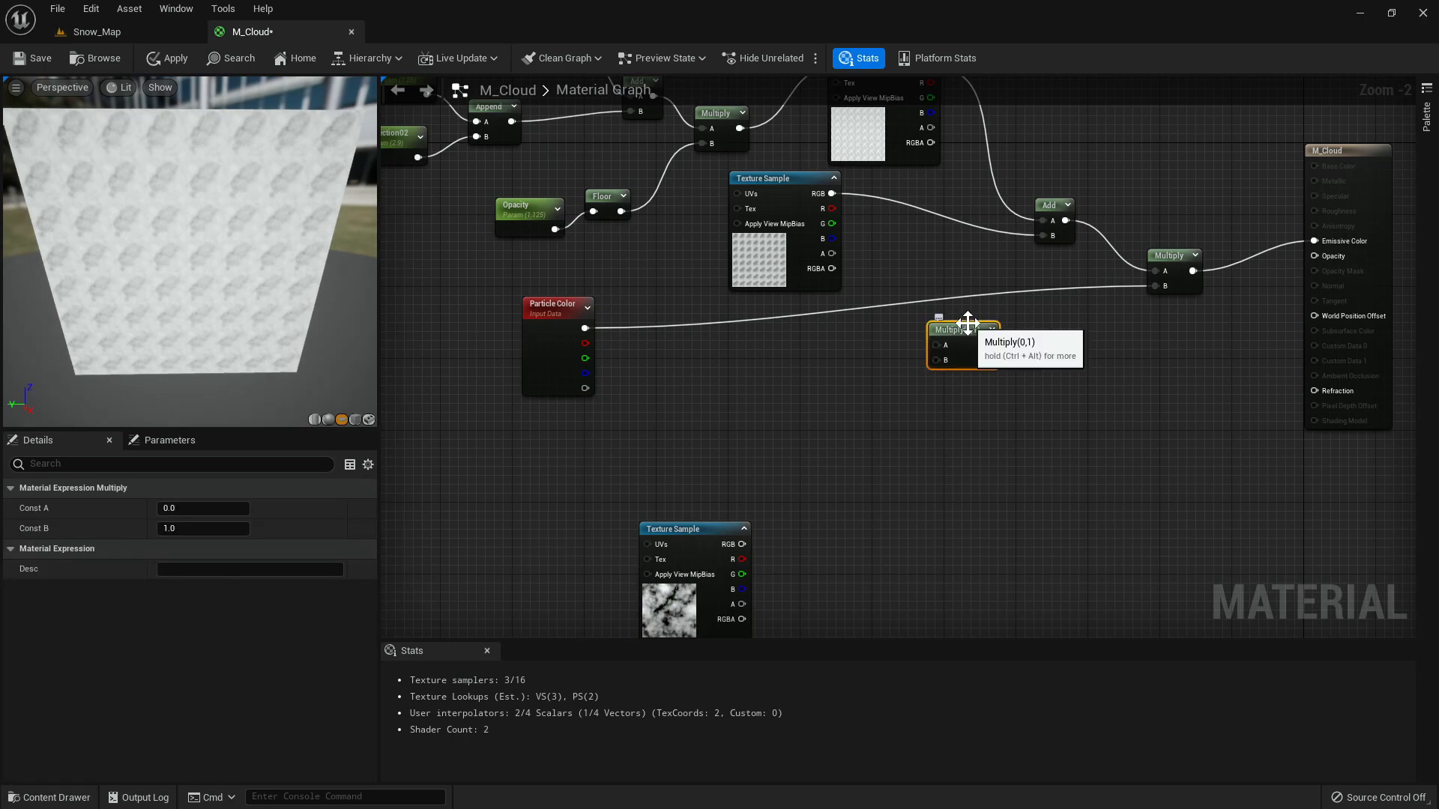
pyautogui.moveTo(970, 321); pyautogui.dragTo(1004, 363)
pyautogui.moveTo(833, 253); pyautogui.dragTo(974, 384)
pyautogui.click(838, 382)
pyautogui.moveTo(832, 253); pyautogui.dragTo(971, 382)
pyautogui.moveTo(585, 389); pyautogui.dragTo(974, 397)
# - Connect the alpha Multiply to Opacity, move the Emissive Color Multiply beside the Add node, and apply the material changes
pyautogui.moveTo(1099, 440); pyautogui.dragTo(851, 458, button='right')
pyautogui.moveTo(762, 401); pyautogui.dragTo(1068, 274)
pyautogui.moveTo(930, 279); pyautogui.dragTo(915, 237)
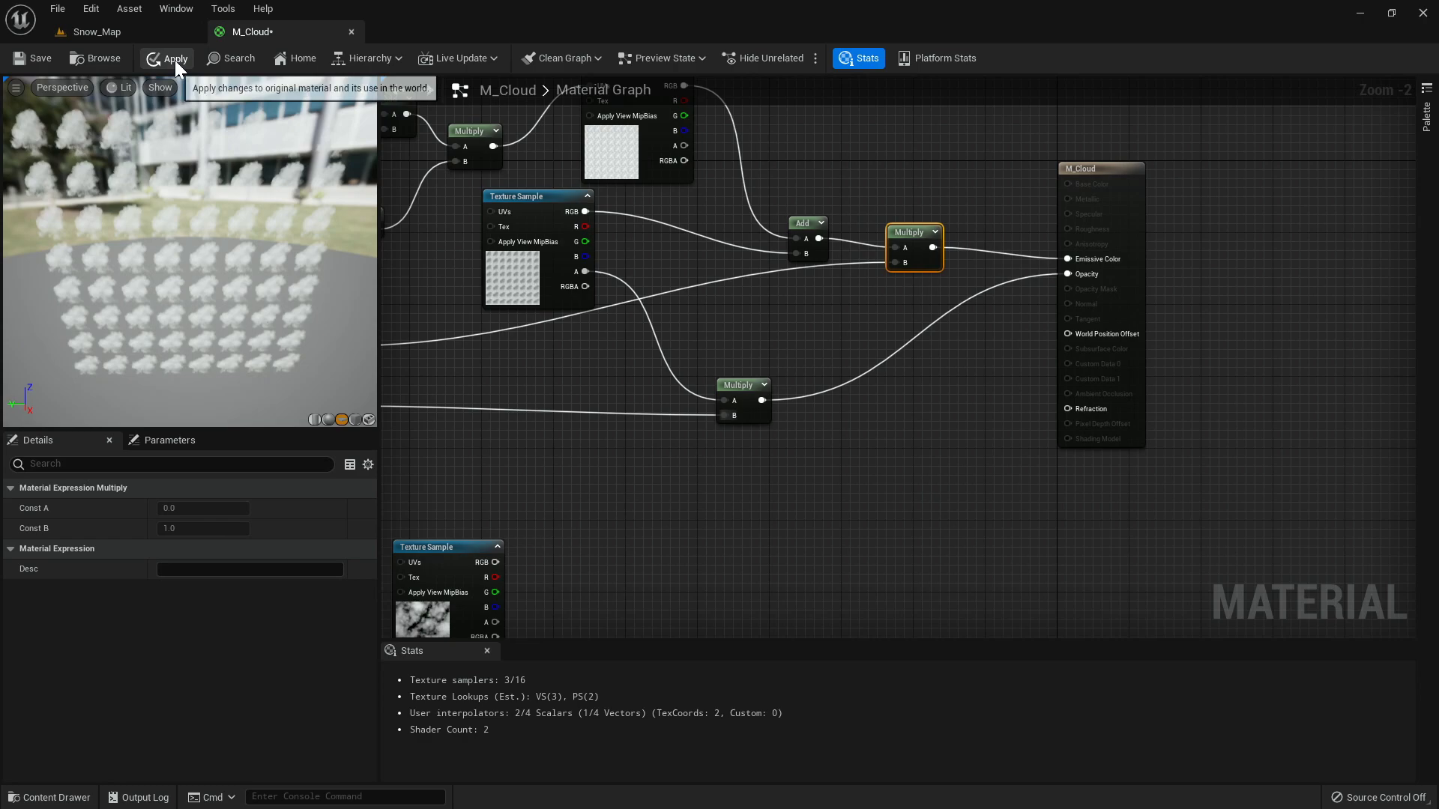
# - Switch to the Snow_Map level and add a Plane shape to it
pyautogui.click(142, 33)
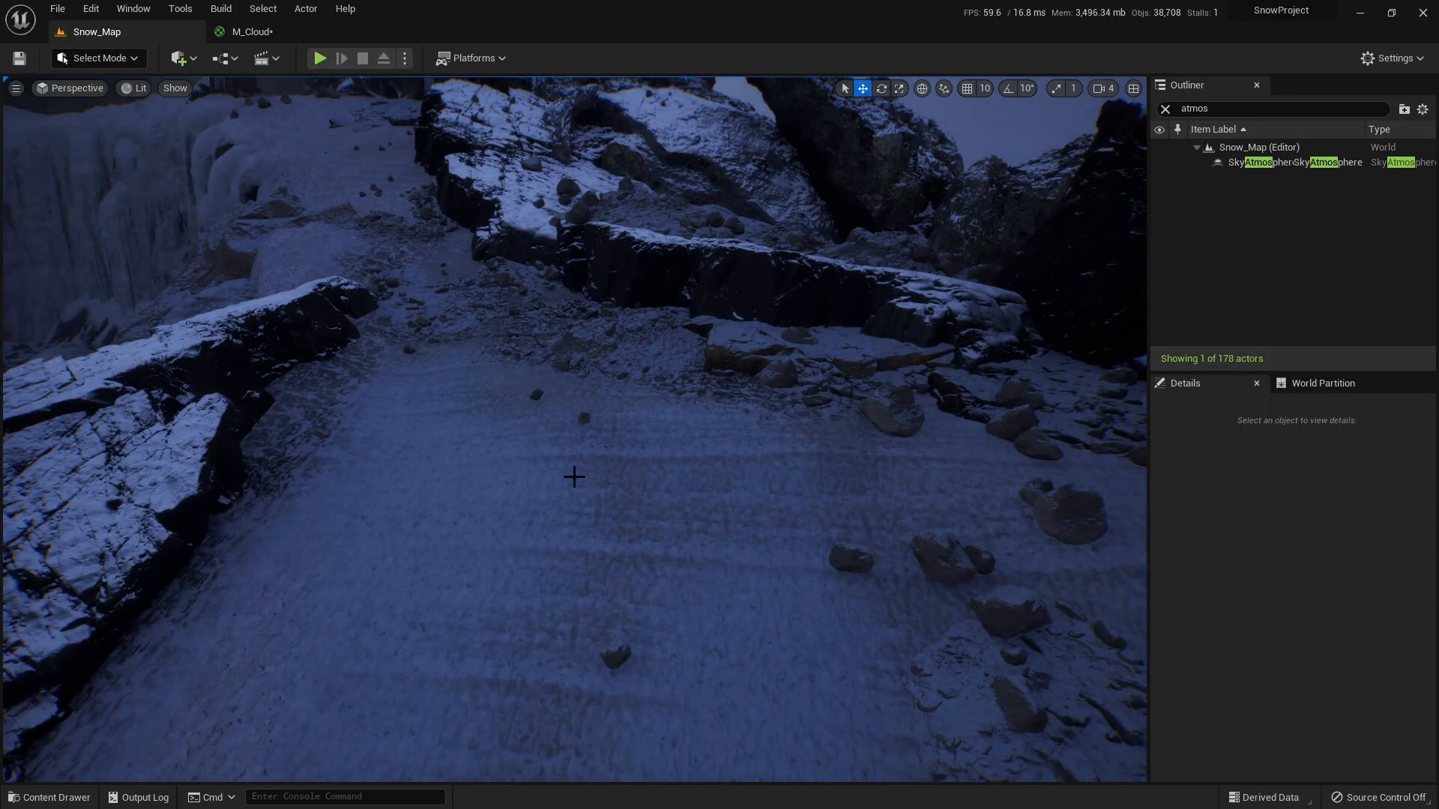
pyautogui.click(191, 59)
pyautogui.moveTo(261, 181)
pyautogui.moveTo(281, 217)
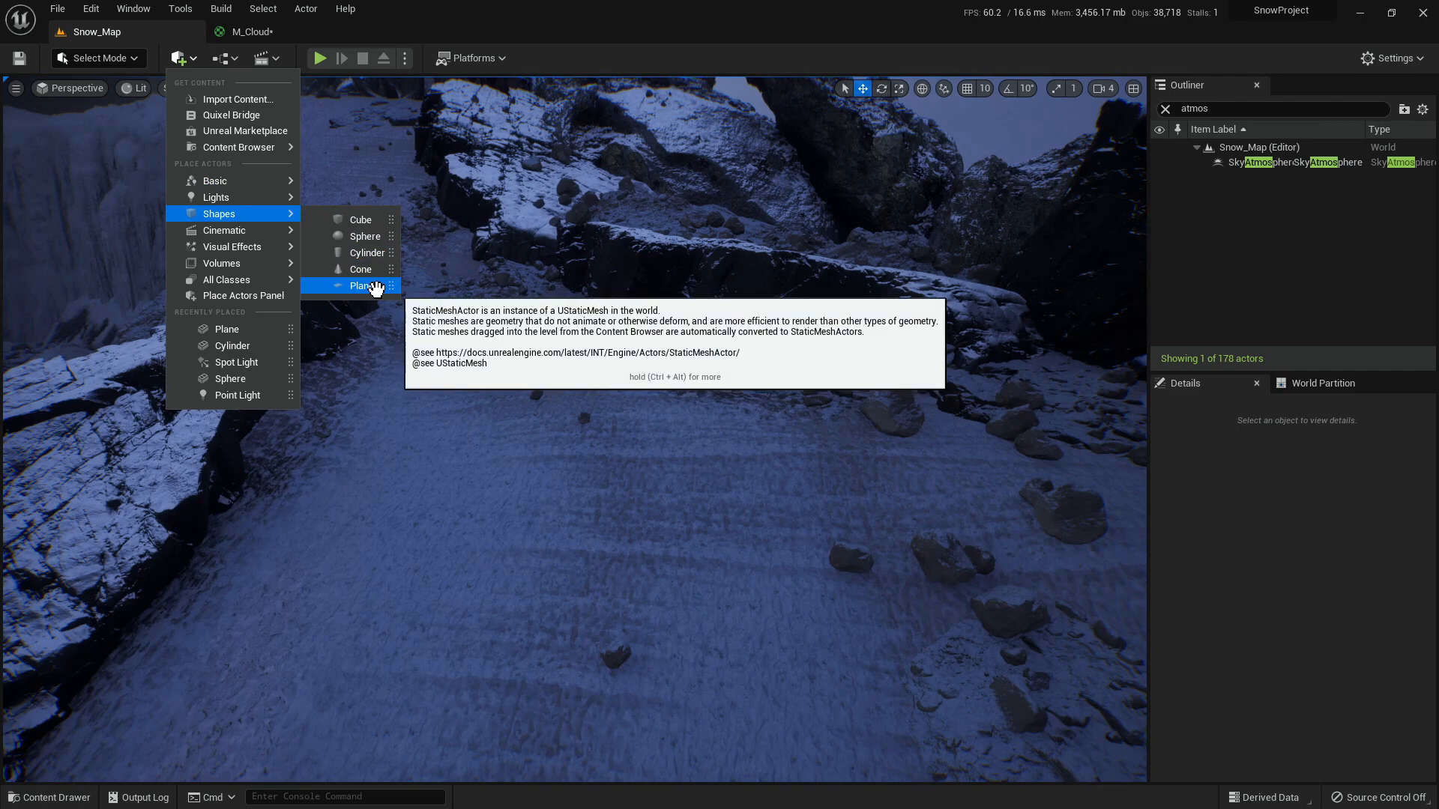
pyautogui.click(400, 347)
# - Position the plane above the snow, rotate it upright, and scale it uniformly to about 20
pyautogui.moveTo(590, 597); pyautogui.dragTo(591, 483)
pyautogui.press('e')
pyautogui.press('r')
pyautogui.moveTo(539, 373); pyautogui.dragTo(590, 377)
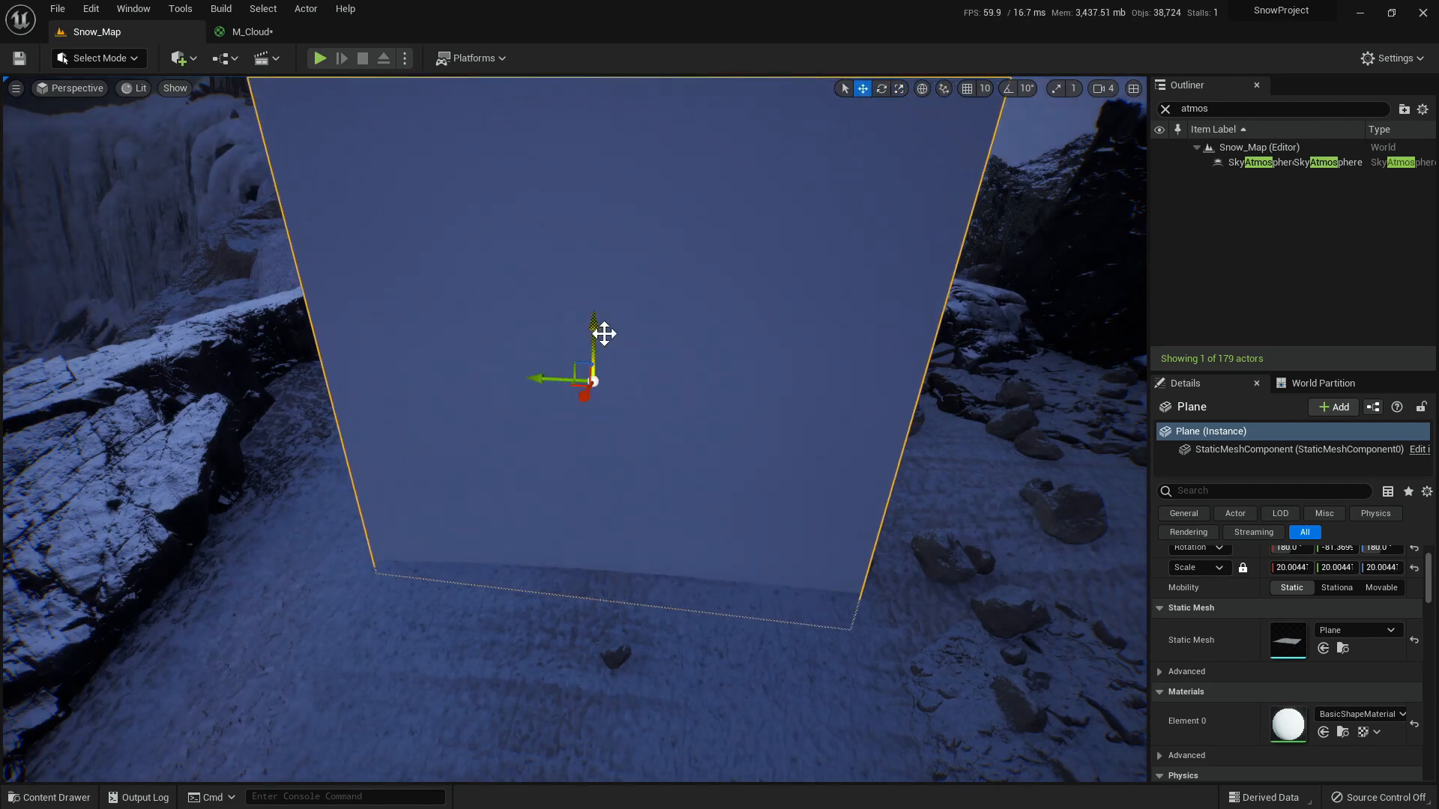
# - Assign the M_Cloud material to the plane's Element 0 slot
pyautogui.hotkey('ctrl', 'space')
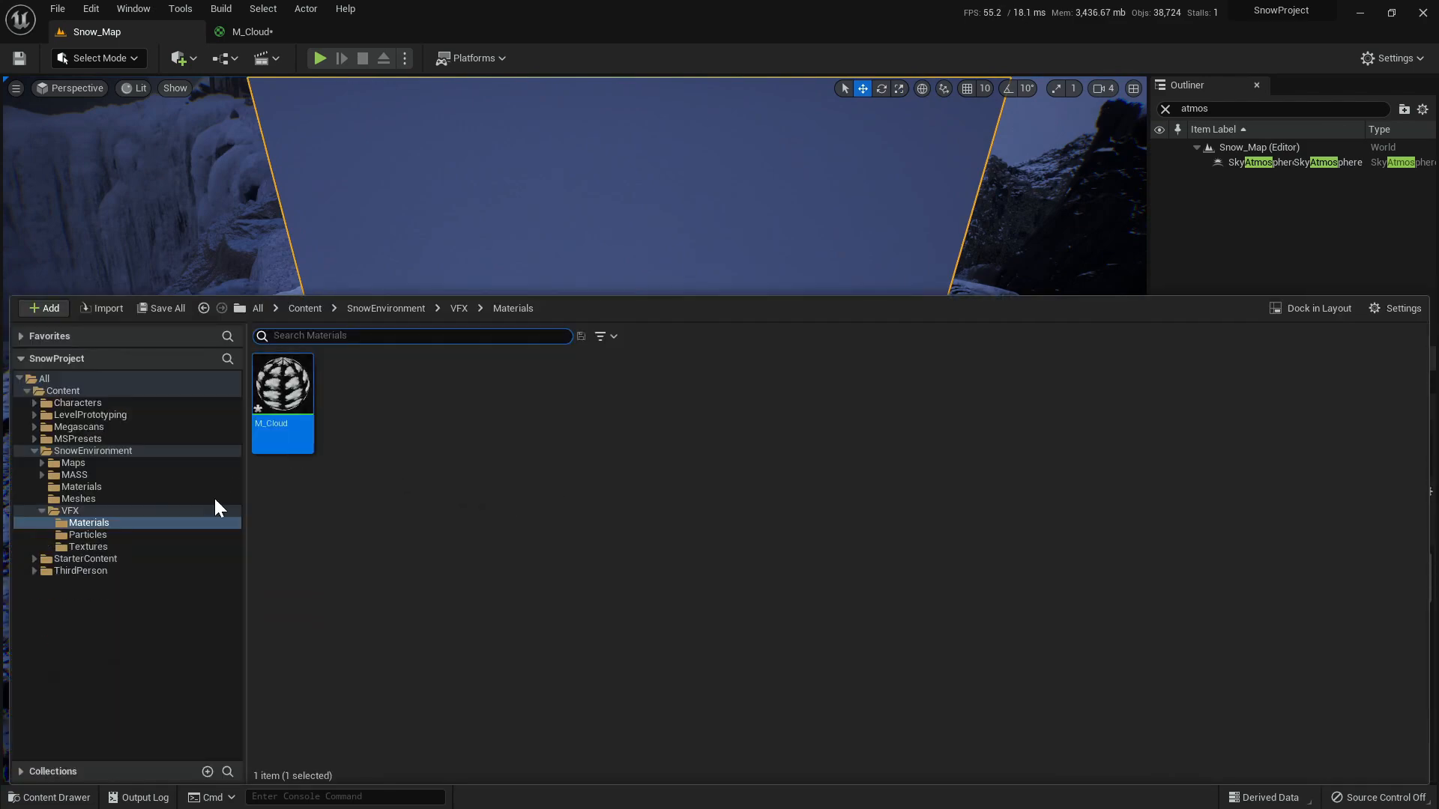
pyautogui.hotkey('ctrl', 'space')
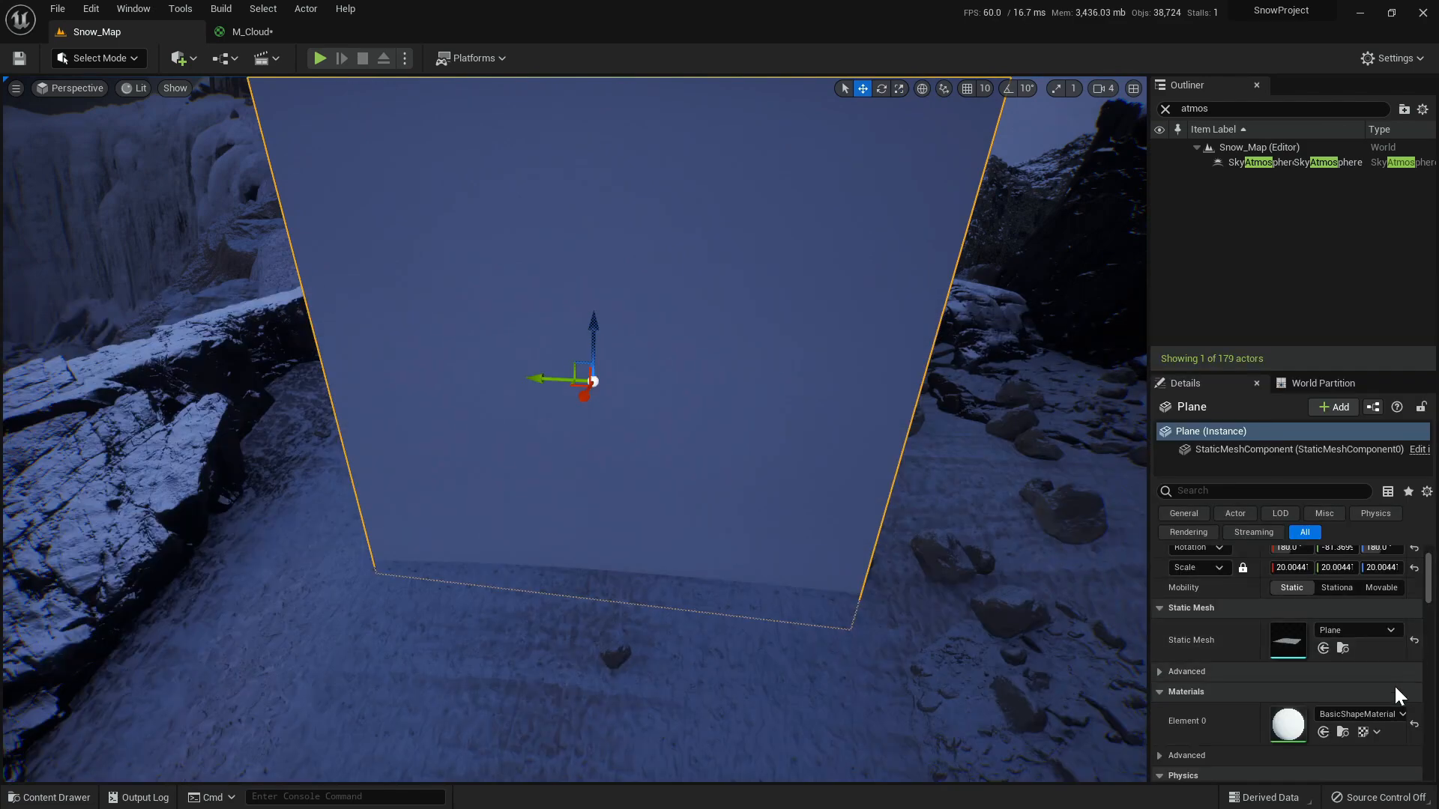
pyautogui.click(1324, 732)
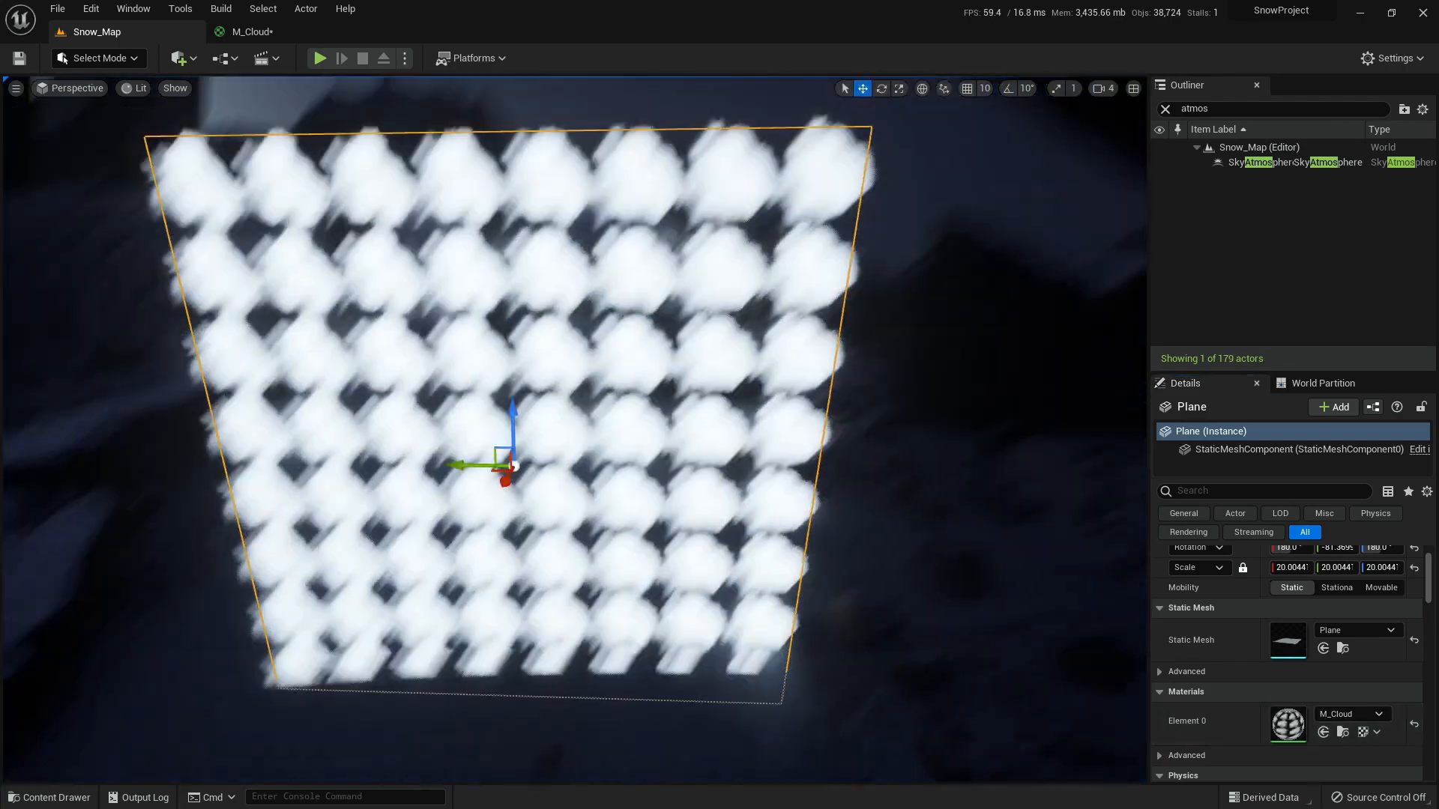
# - Examine the cloud material on the plane from several angles and distances in the level
pyautogui.moveTo(850, 564); pyautogui.dragTo(728, 569, button='right')
pyautogui.press('Escape')
pyautogui.moveTo(804, 617); pyautogui.dragTo(646, 552, button='right')
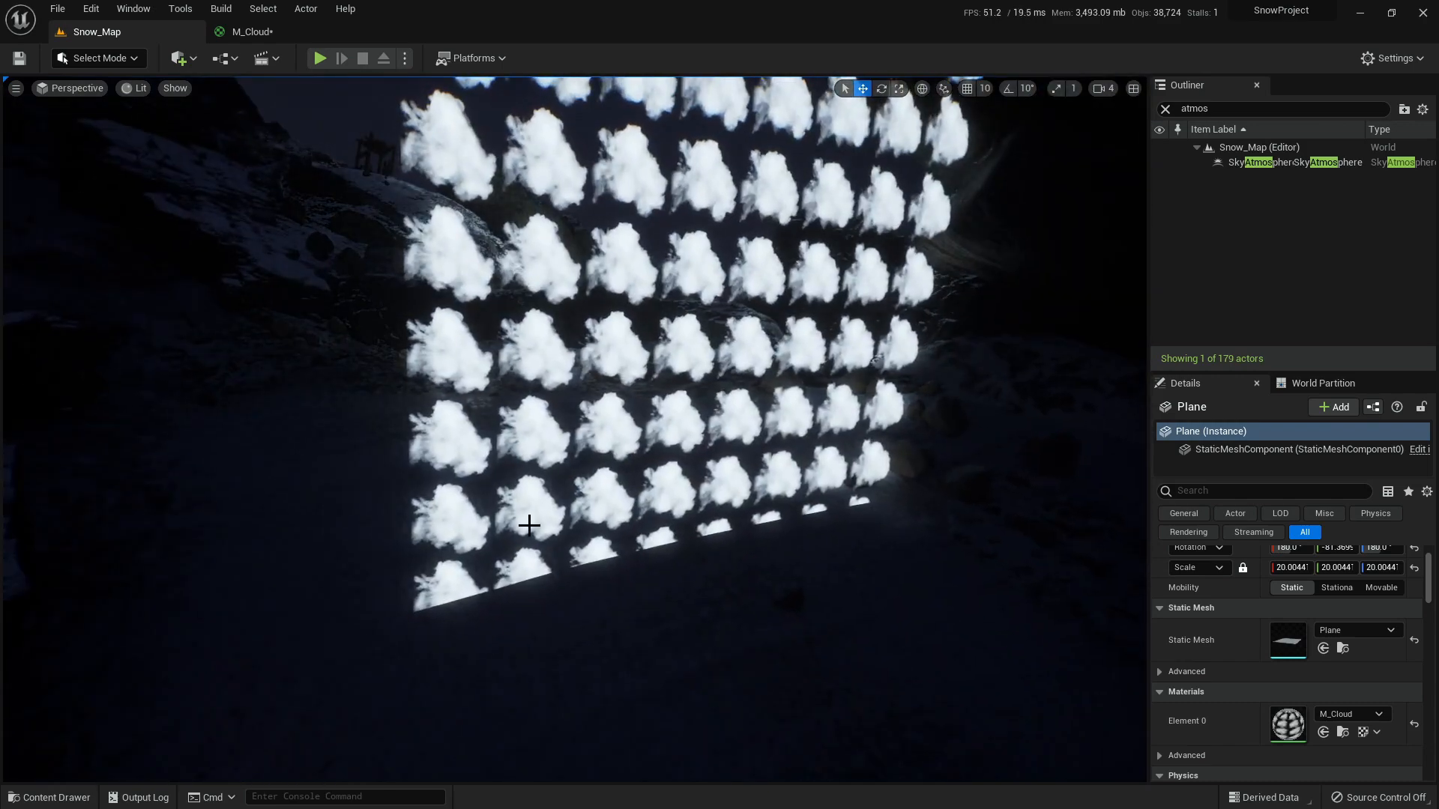
pyautogui.moveTo(569, 574); pyautogui.dragTo(666, 453, button='right')
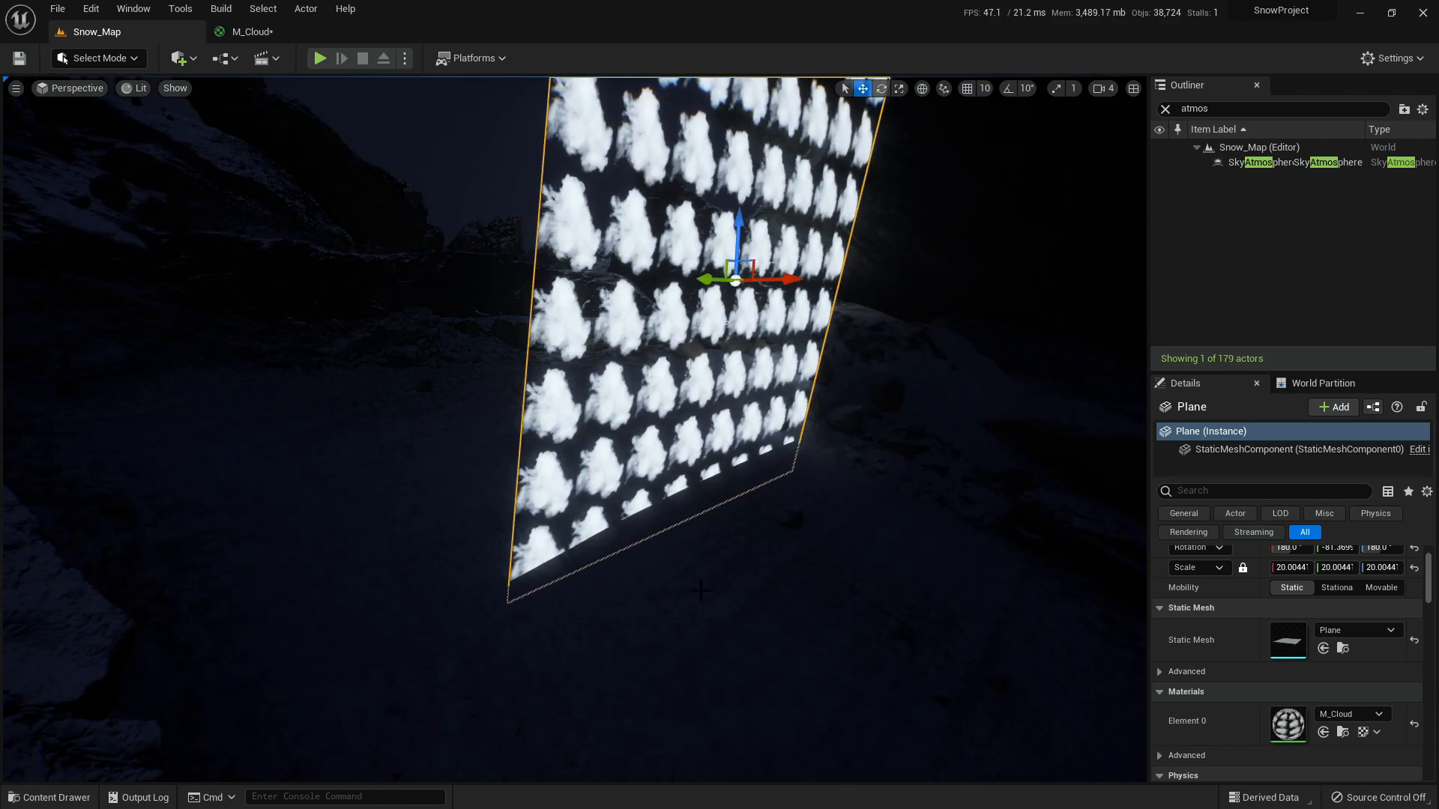
pyautogui.moveTo(686, 598); pyautogui.dragTo(608, 448, button='right')
pyautogui.press('w')
pyautogui.press('a')
pyautogui.press('s')
pyautogui.press('w')
pyautogui.press('w')
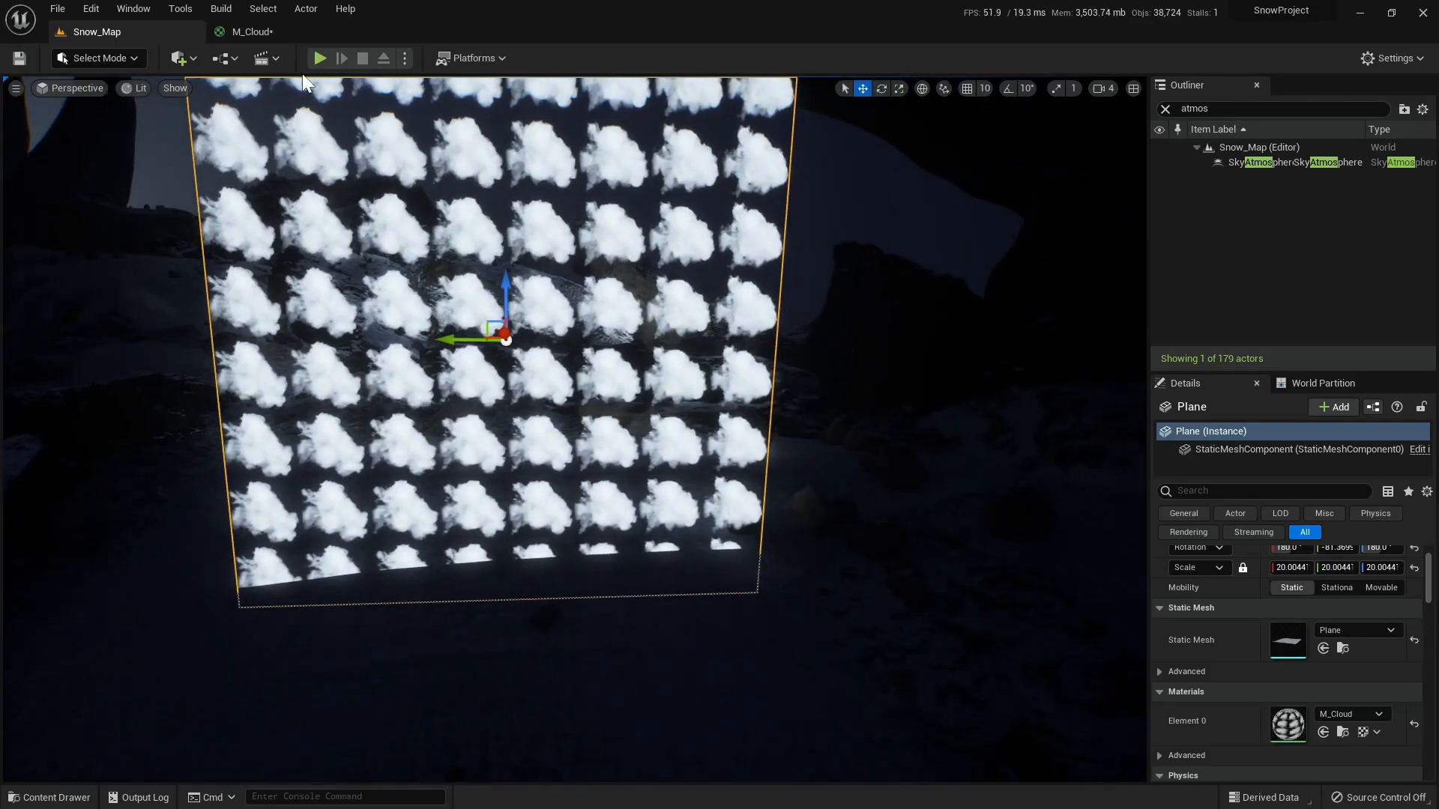
# - Save all modified content, including the M_Cloud material and the Plane actor
pyautogui.click(265, 17)
pyautogui.click(444, 12)
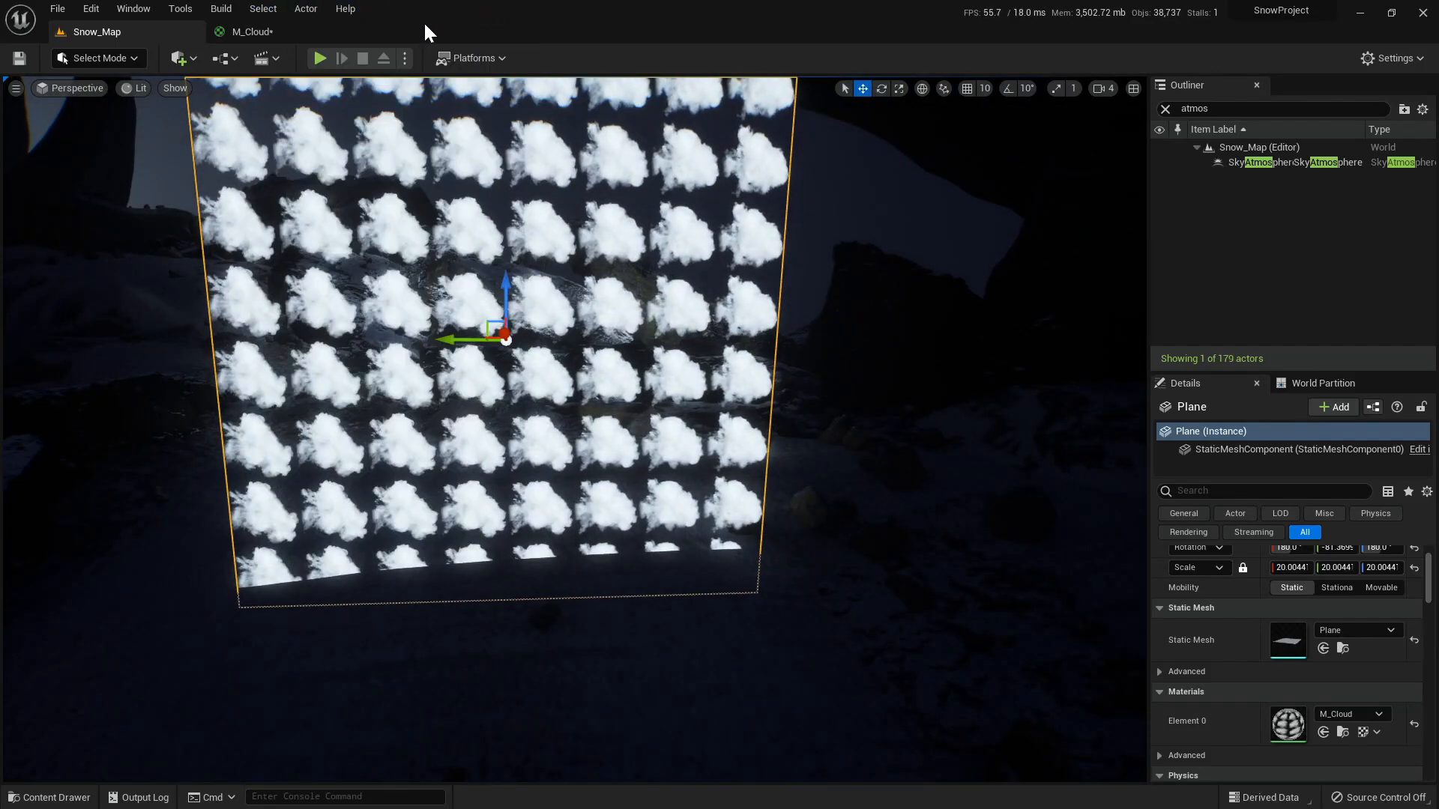
pyautogui.hotkey('ctrl', 'space')
pyautogui.click(161, 308)
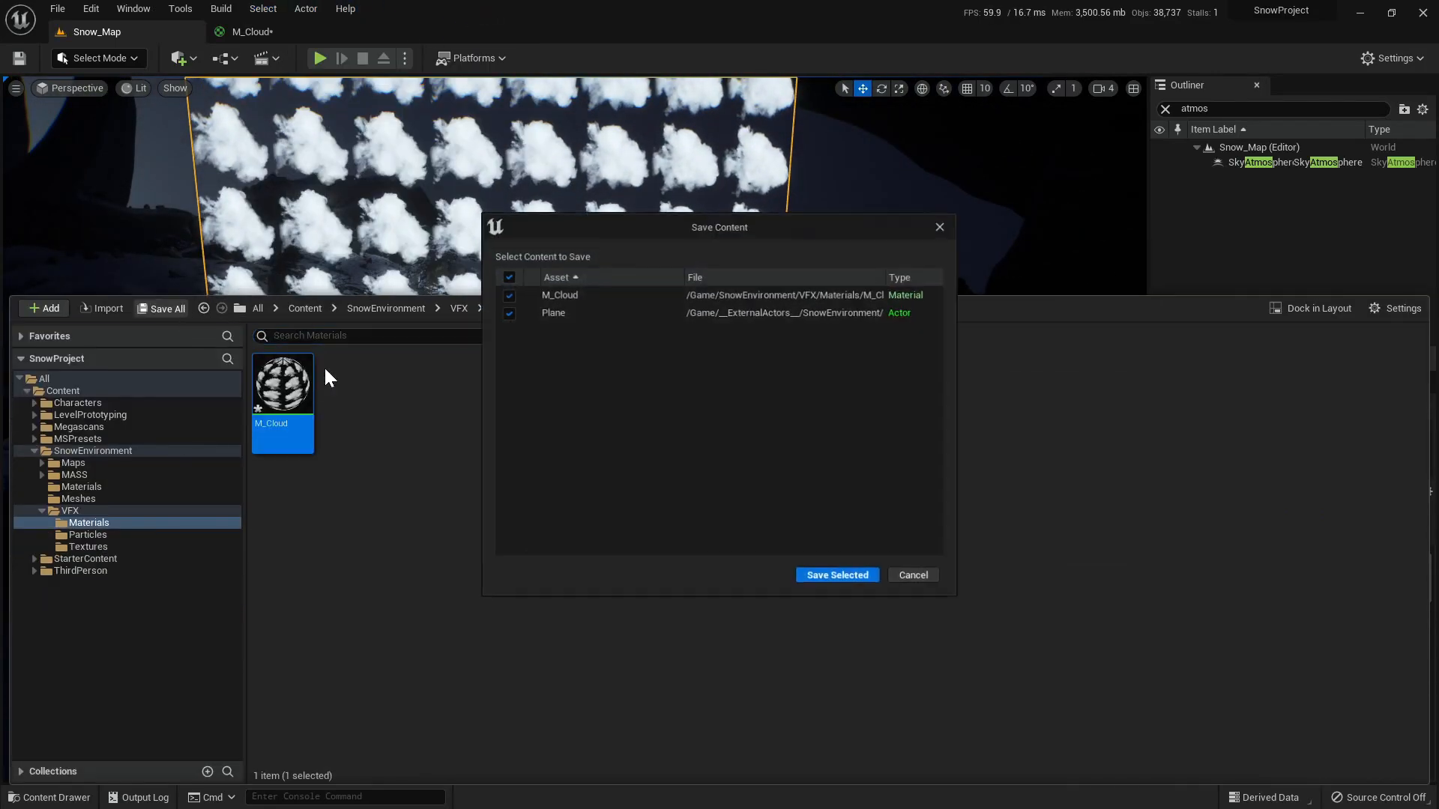
pyautogui.click(829, 581)
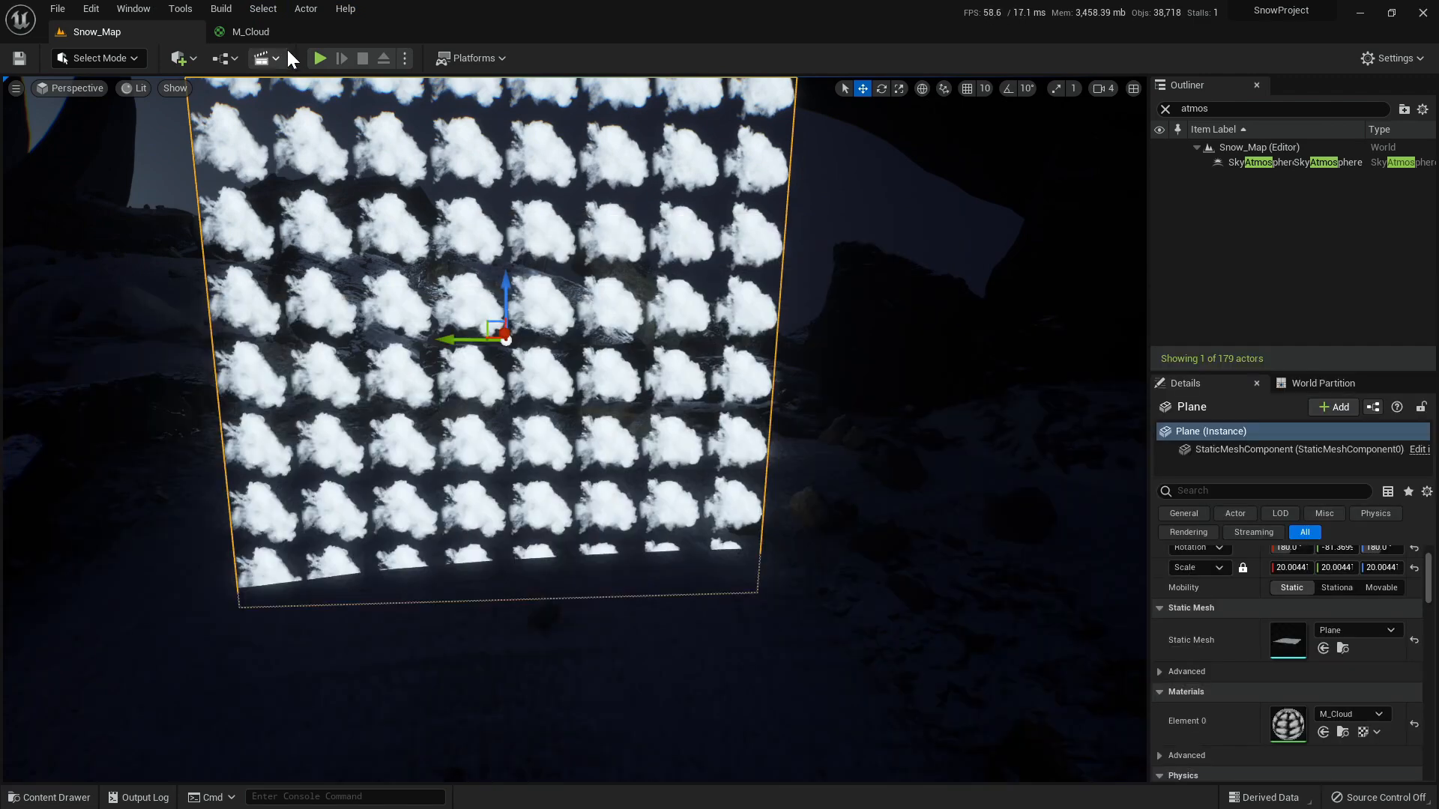
# - Return to the M_Cloud graph and move the T_CloudContrast Texture Sample farther down and right to free space below Particle Color
pyautogui.click(247, 31)
pyautogui.moveTo(723, 469); pyautogui.dragTo(991, 409, button='right')
pyautogui.moveTo(330, 285); pyautogui.dragTo(260, 272)
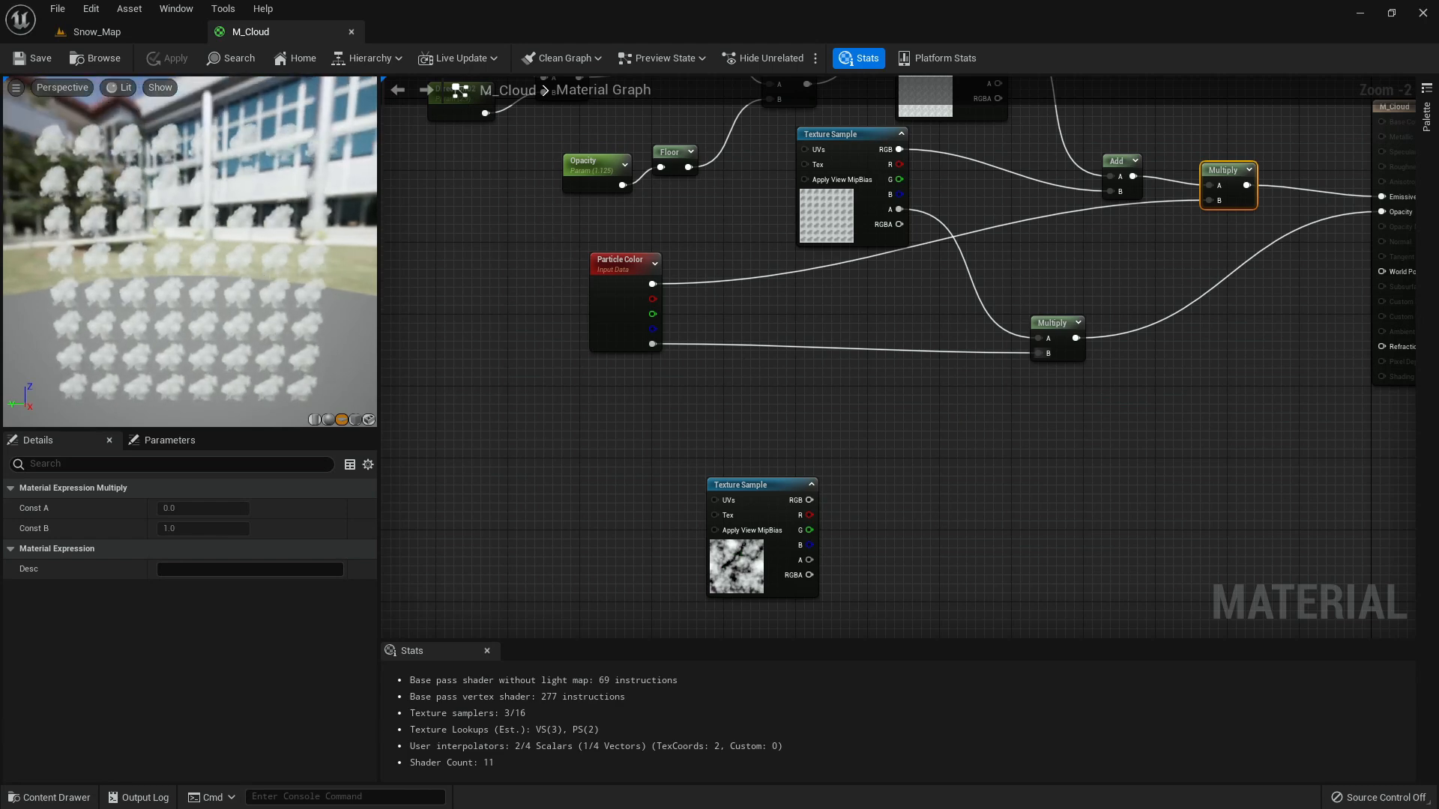
pyautogui.moveTo(991, 543); pyautogui.dragTo(919, 485, button='right')
pyautogui.moveTo(703, 488); pyautogui.dragTo(851, 565)
pyautogui.moveTo(820, 450); pyautogui.dragTo(888, 563, button='right')
pyautogui.click(776, 475)
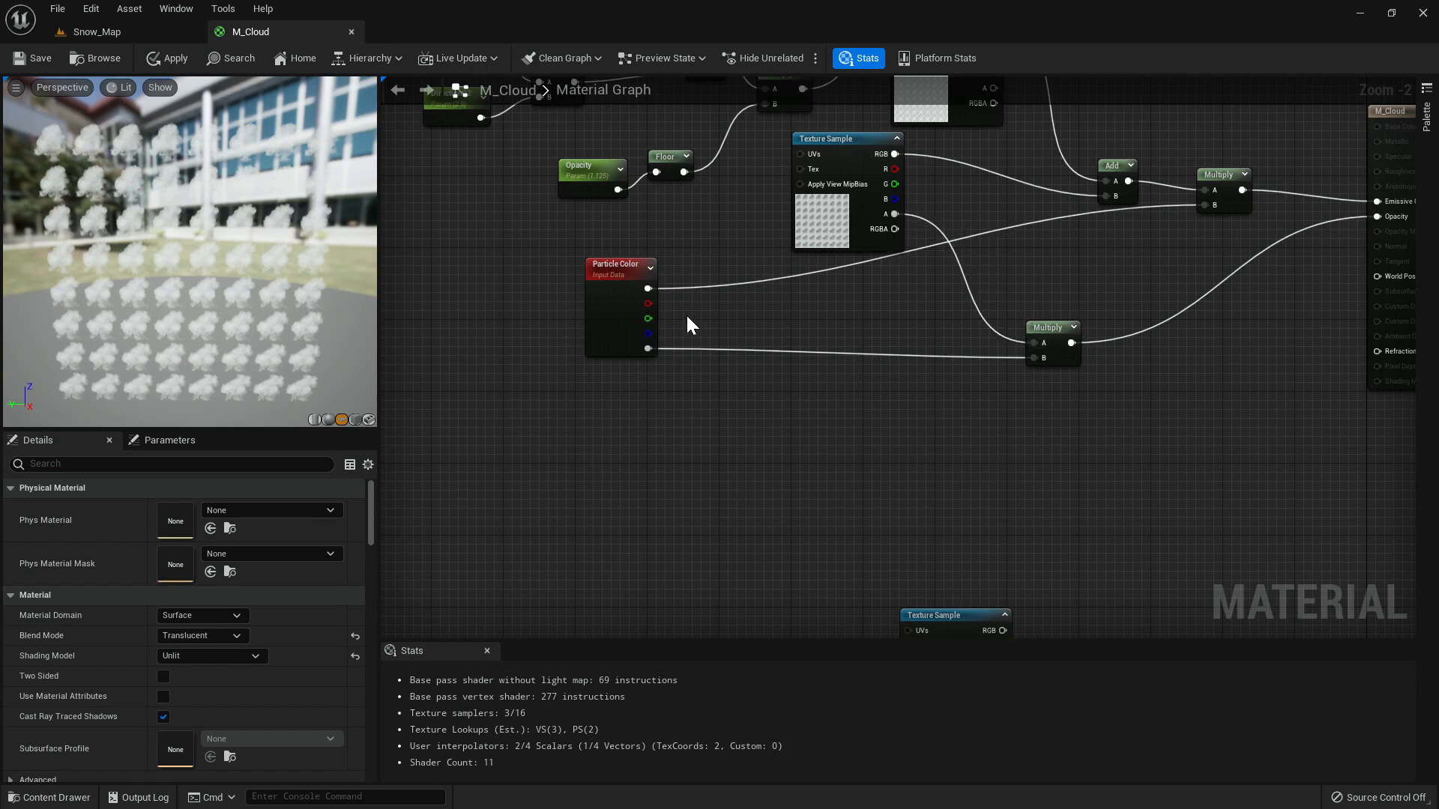
# - Insert a Multiply node between the T_Smoke_SubUV sample's alpha and input A of the Multiply feeding Opacity
pyautogui.click(941, 305)
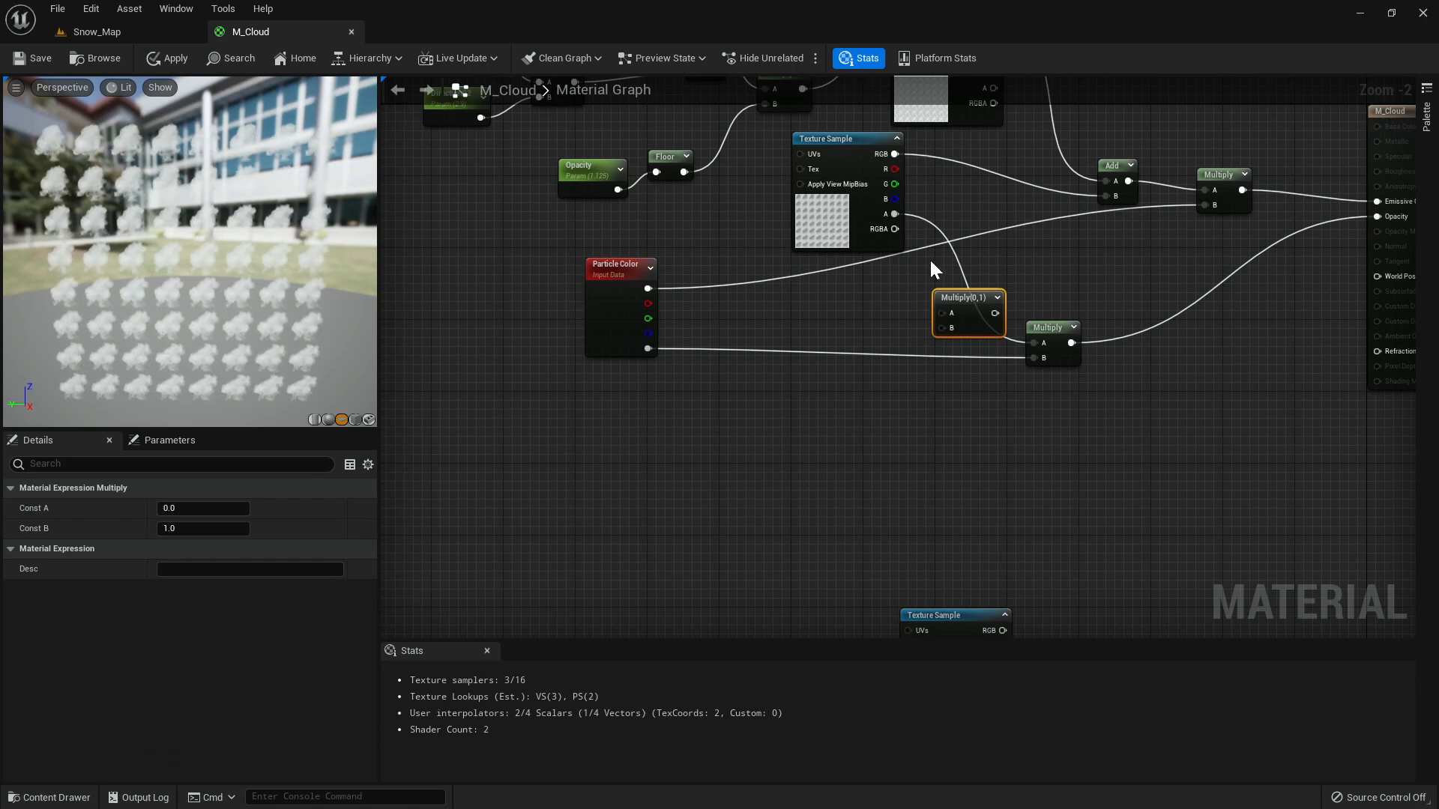
pyautogui.moveTo(895, 214); pyautogui.dragTo(1035, 343)
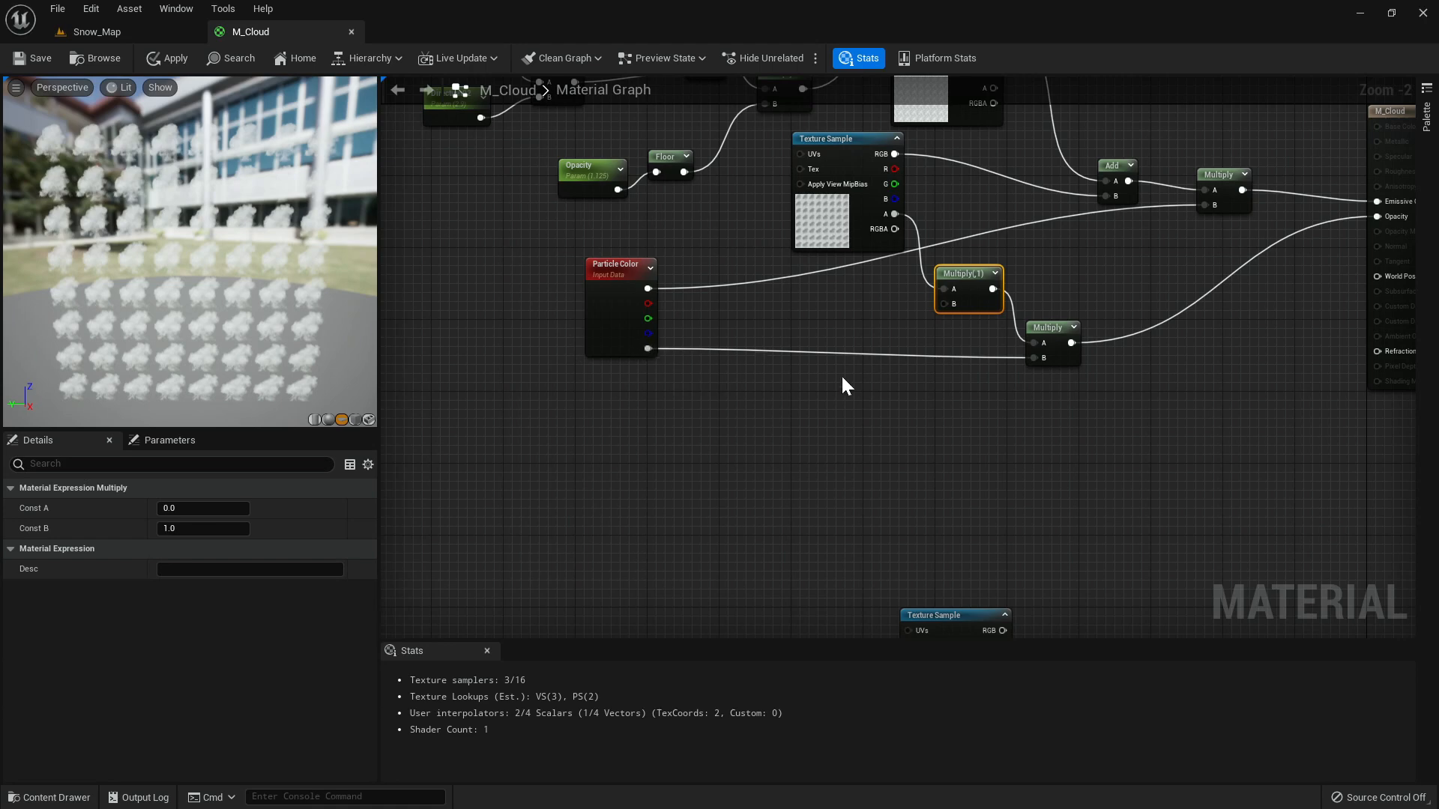
pyautogui.click(792, 404)
# - Add a PixelDepth node and a Constant of 0 in the empty area below Particle Color
pyautogui.moveTo(674, 436); pyautogui.dragTo(723, 434, button='right')
pyautogui.rightClick(577, 448)
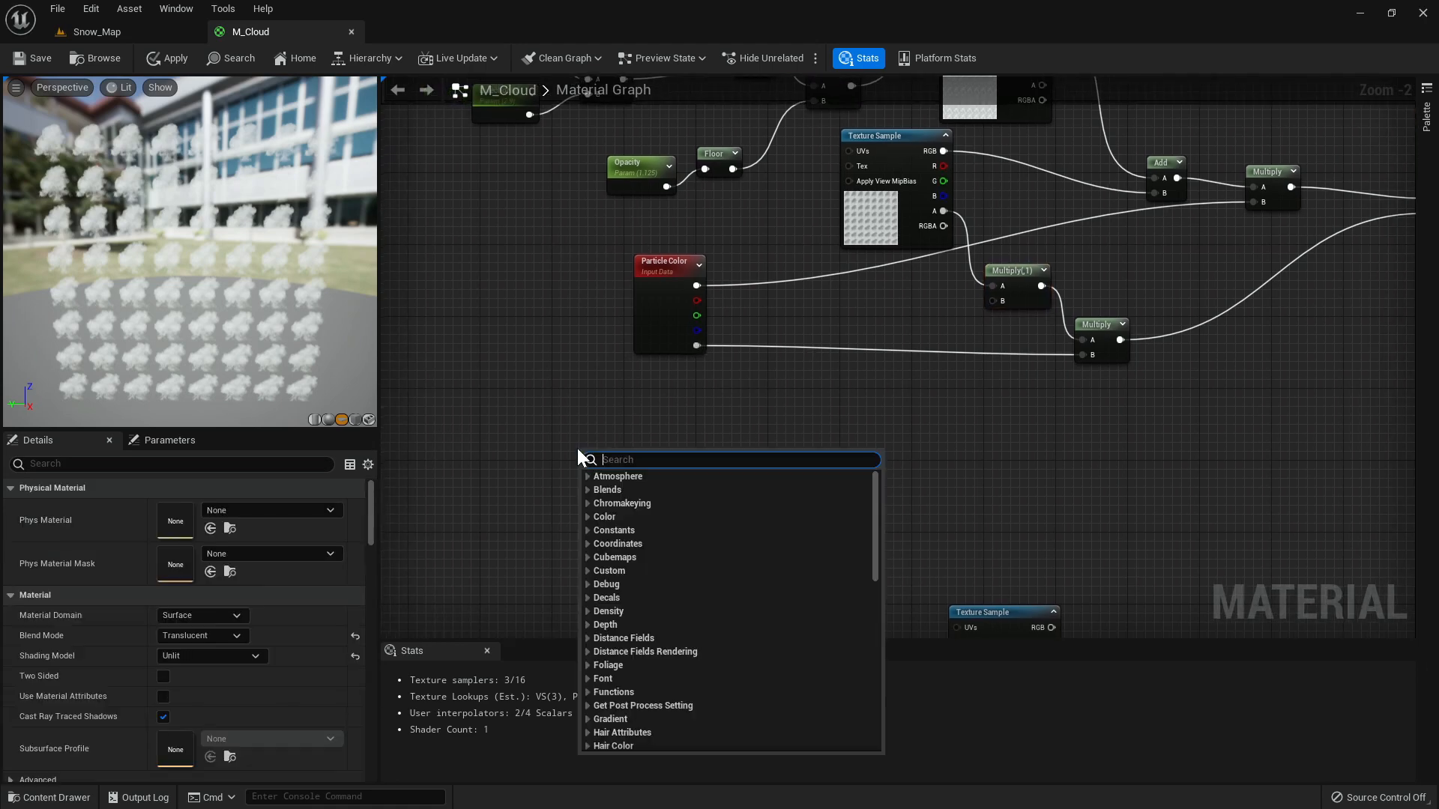
pyautogui.write('pixel depth')
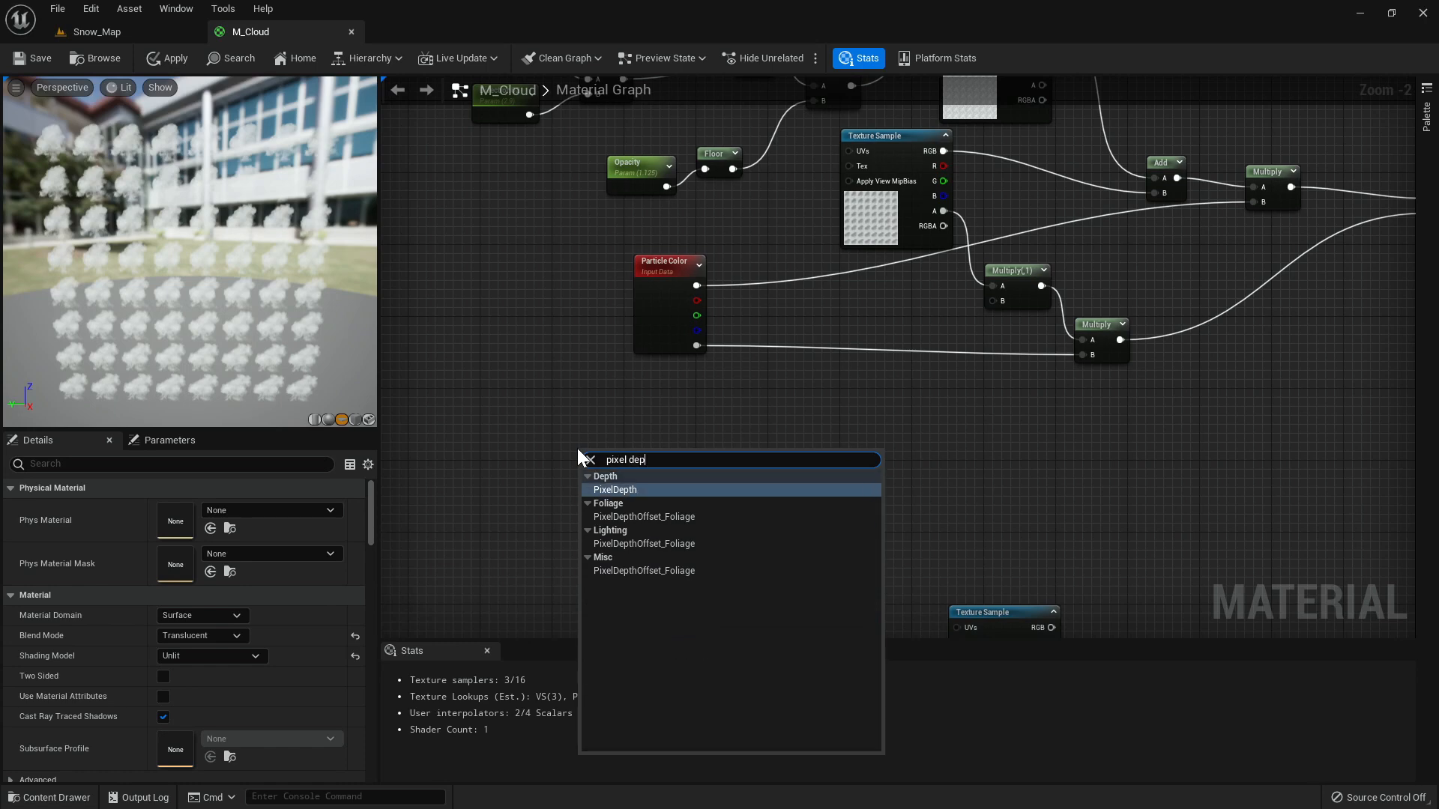
pyautogui.press('Return')
pyautogui.click(589, 515)
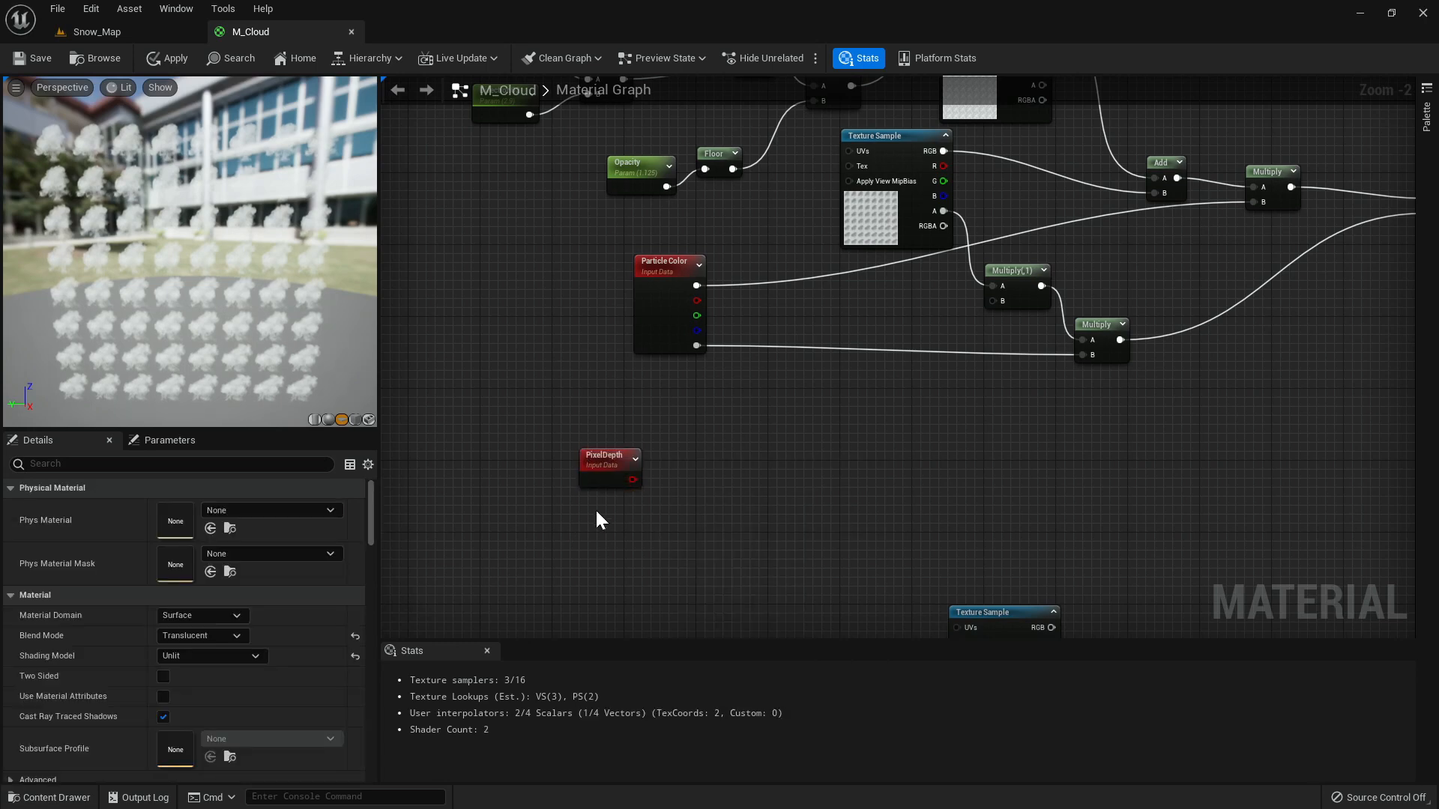
pyautogui.click(599, 510)
# - Add a SphereMask node and connect PixelDepth to its A input and the Constant to its B input
pyautogui.rightClick(712, 475)
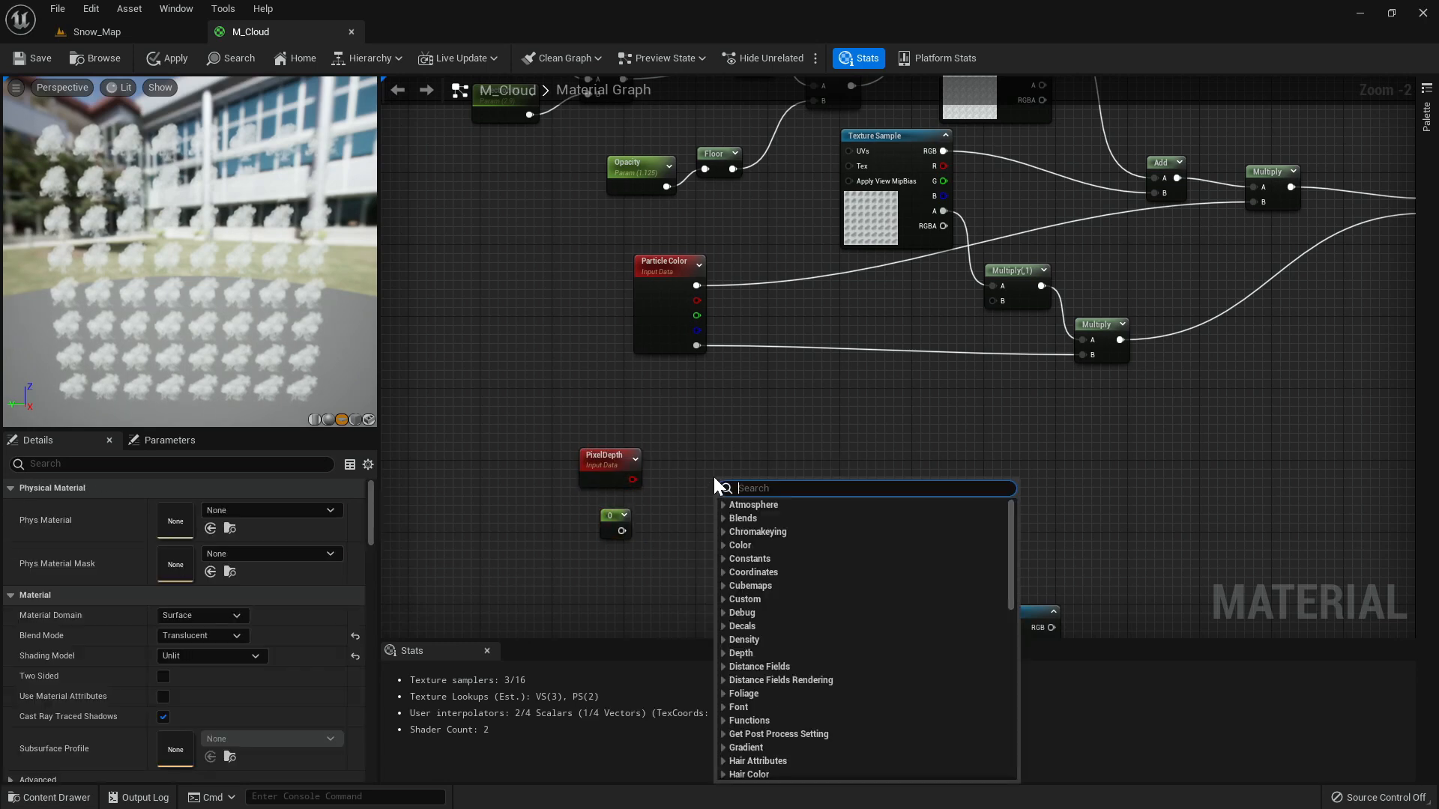
pyautogui.write('sphere m')
pyautogui.press('Return')
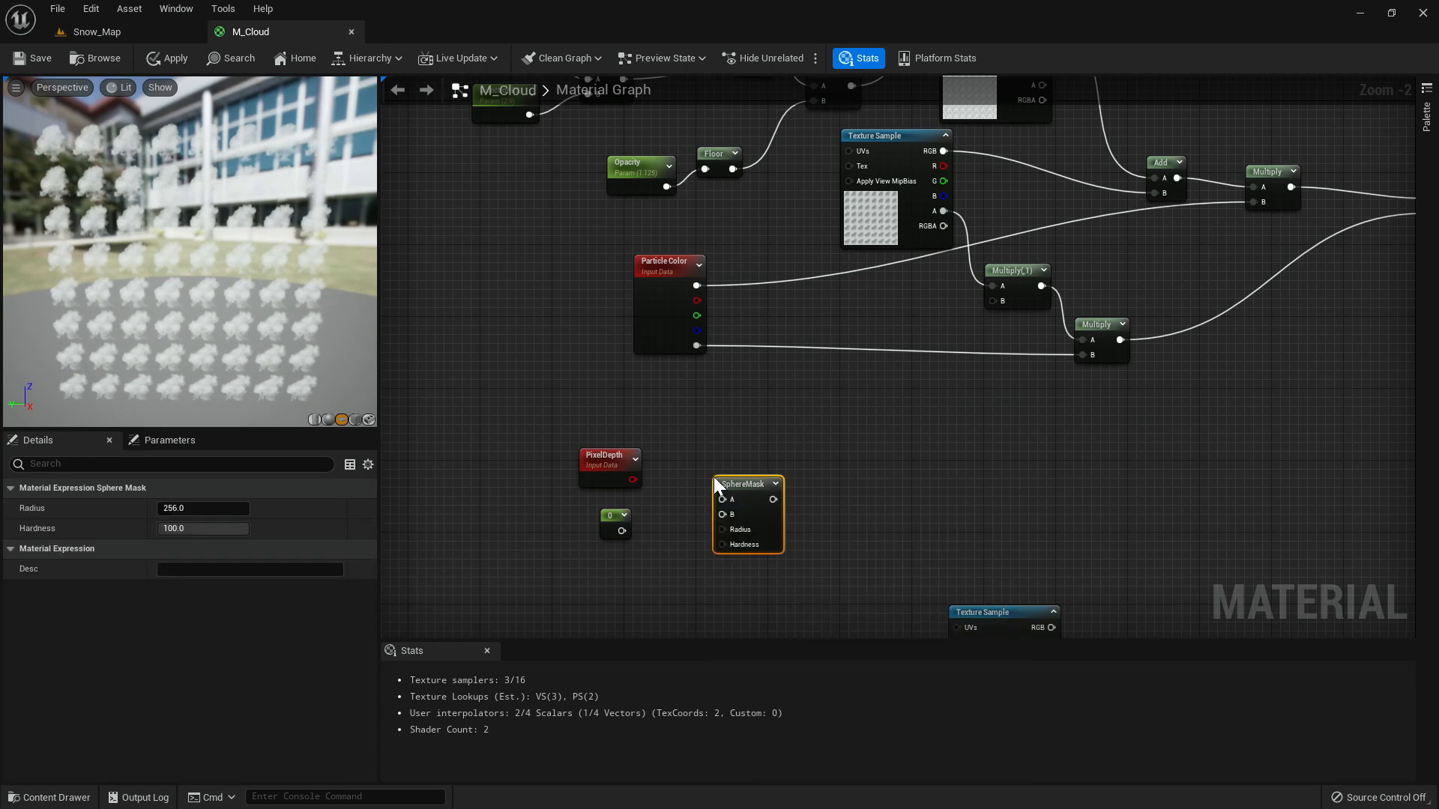
pyautogui.moveTo(634, 480); pyautogui.dragTo(723, 500)
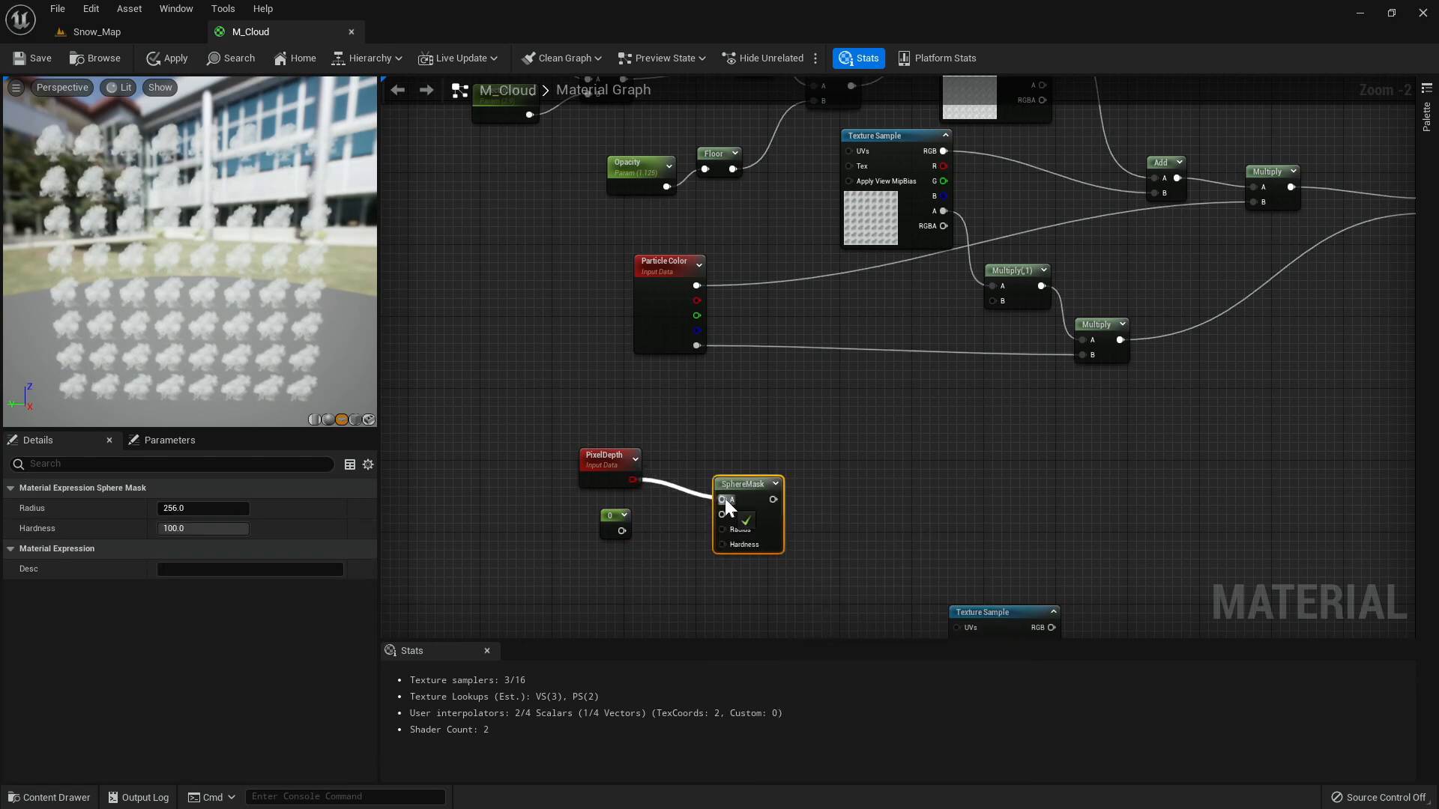
pyautogui.moveTo(620, 531); pyautogui.dragTo(723, 514)
# - Connect SphereMask to B of the newly inserted Multiply, align SphereMask with PixelDepth, and apply the material changes
pyautogui.moveTo(821, 449); pyautogui.dragTo(821, 480, button='right')
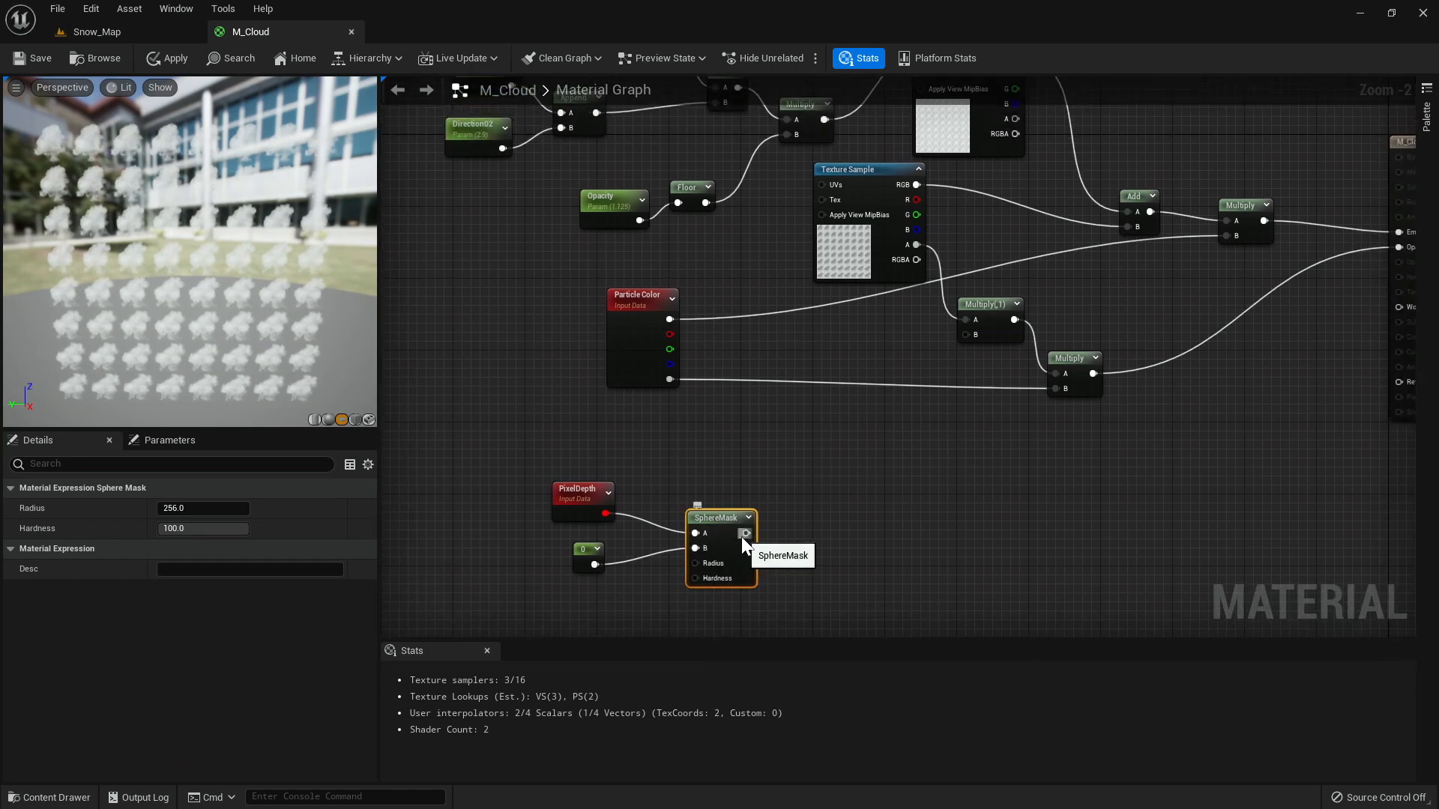
pyautogui.moveTo(720, 516); pyautogui.dragTo(966, 335)
pyautogui.click(700, 452)
pyautogui.click(726, 510)
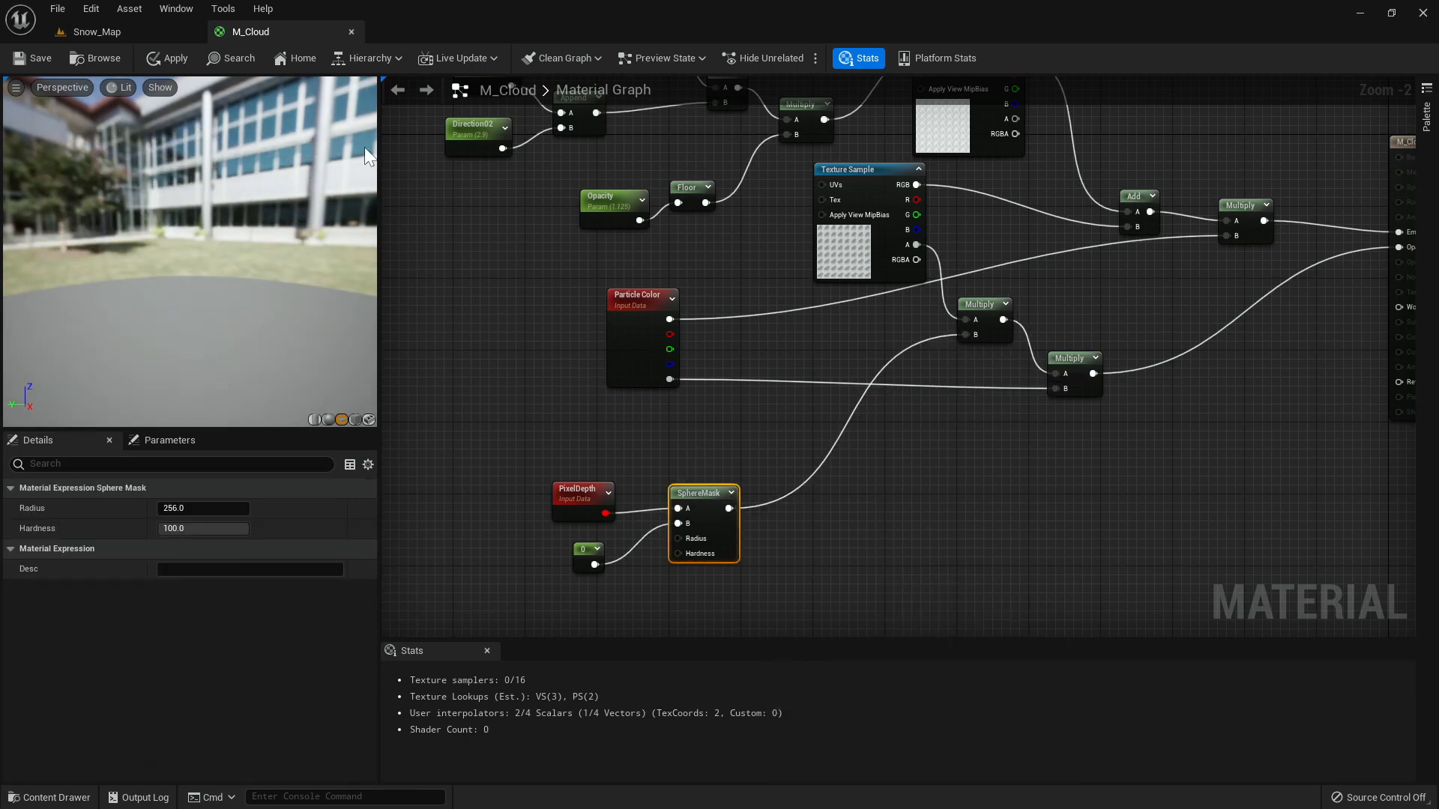
pyautogui.click(159, 56)
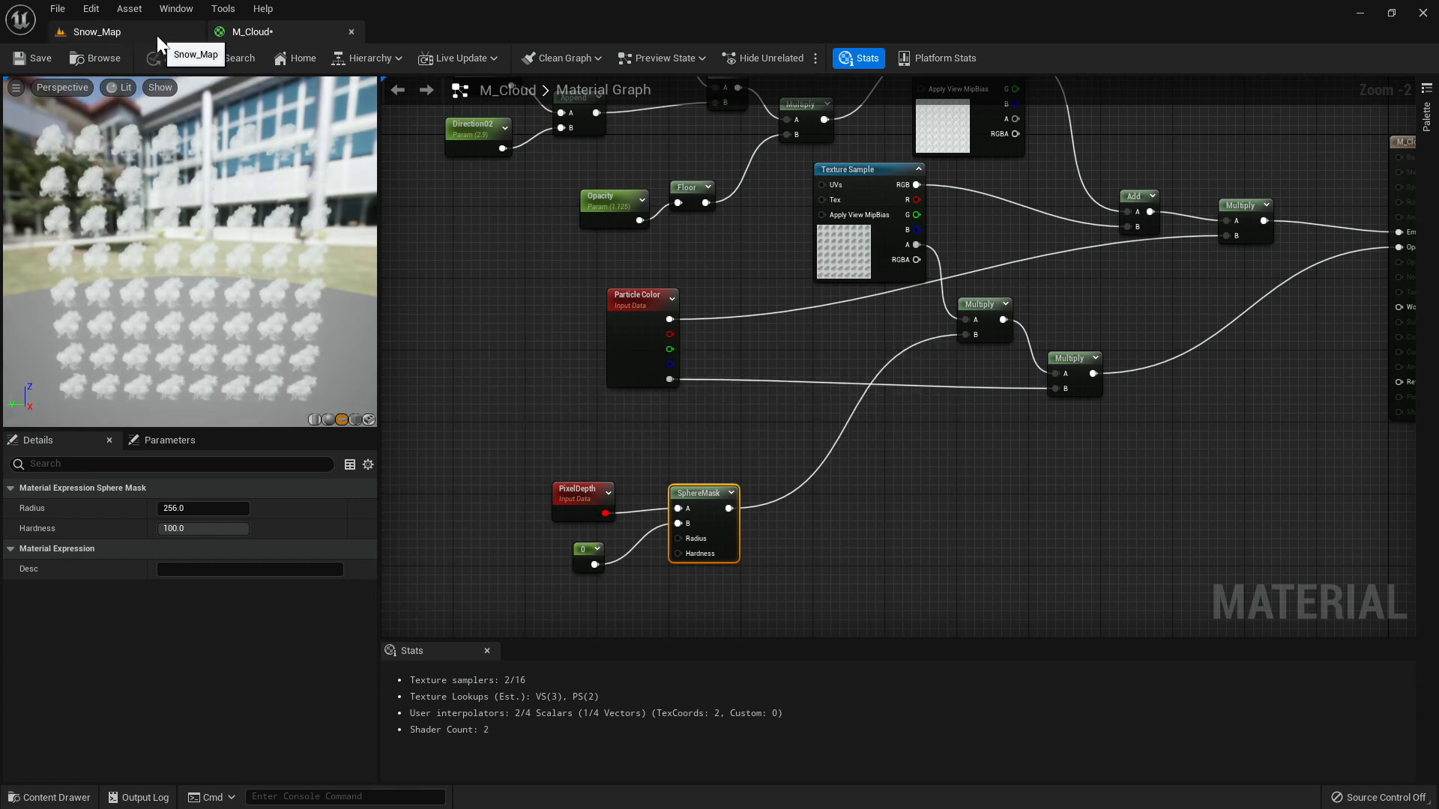
# - Check in the Snow_Map level how the cloud plane fades with camera distance
pyautogui.click(156, 34)
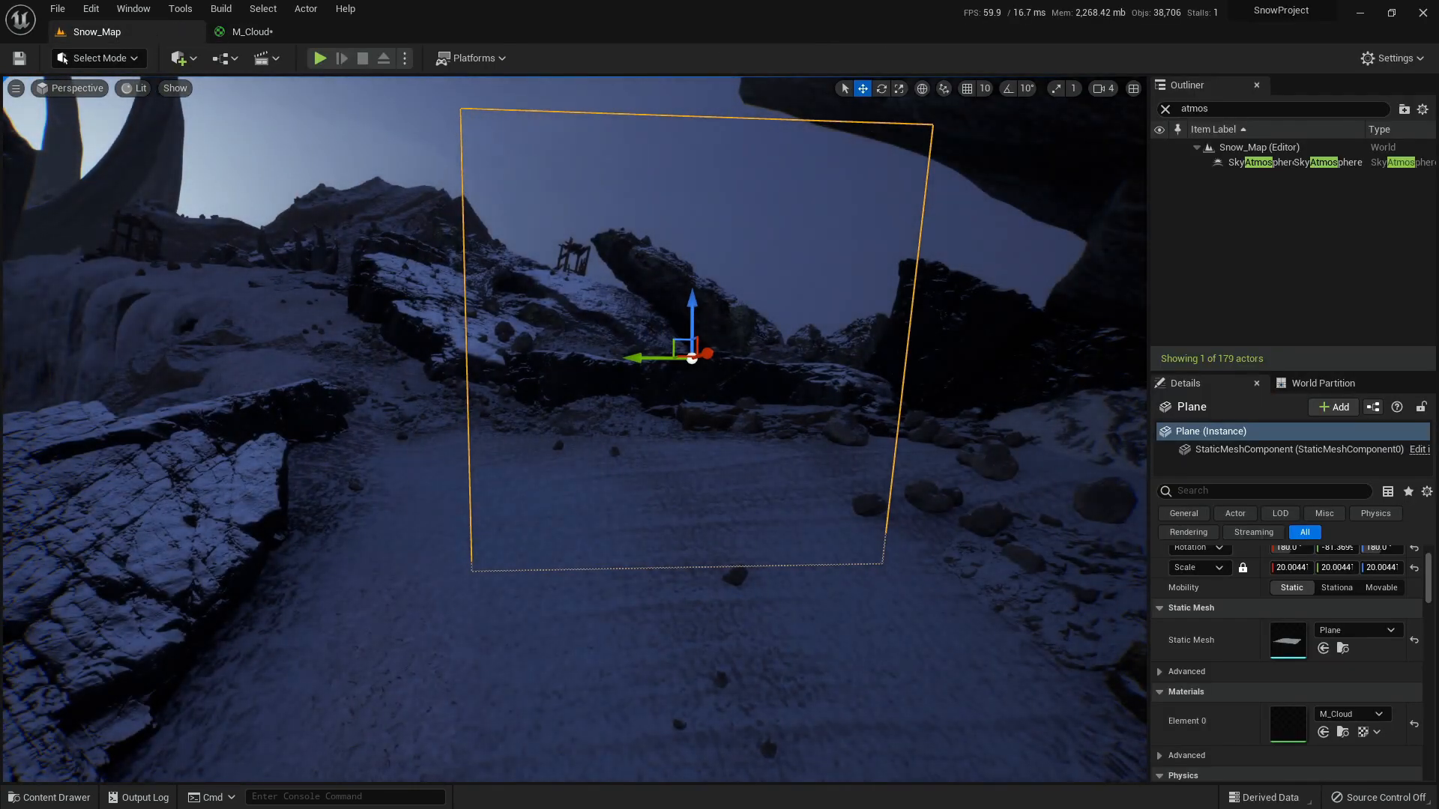
pyautogui.press('w')
pyautogui.moveTo(574, 429); pyautogui.dragTo(599, 412, button='right')
pyautogui.press('s')
pyautogui.press('w')
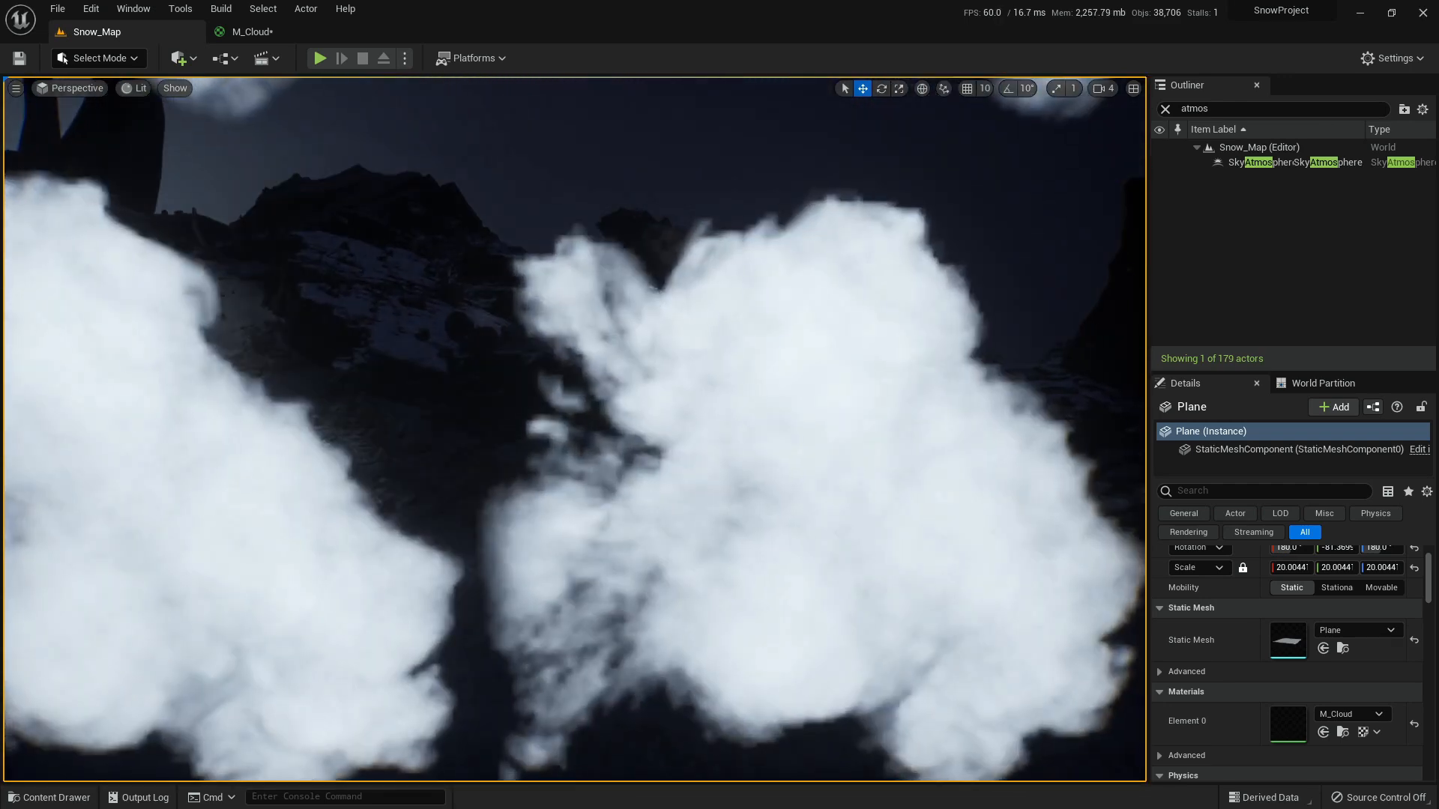
# - In the M_Cloud graph, insert a OneMinus node between SphereMask and input B of the Multiply it feeds
pyautogui.click(252, 31)
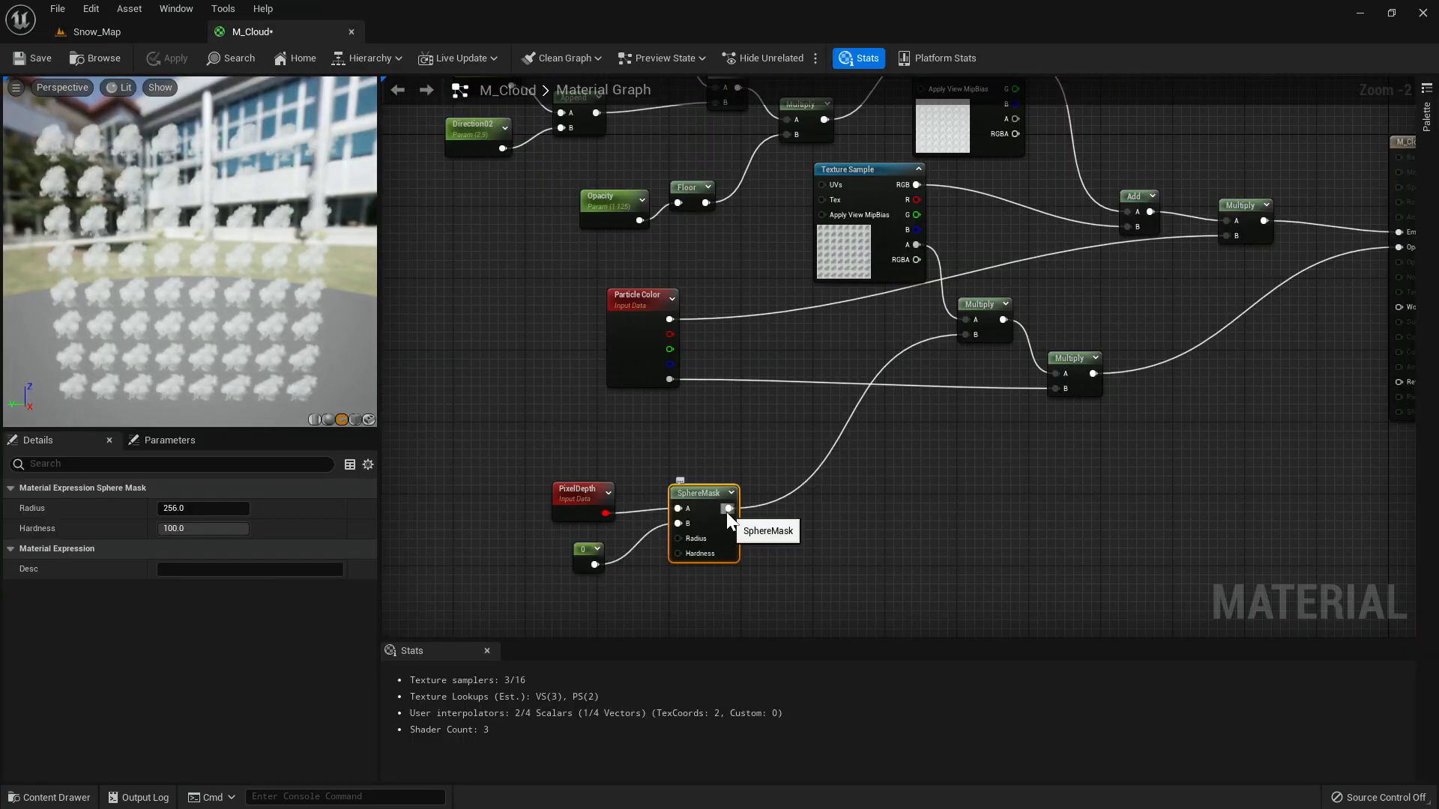
pyautogui.moveTo(728, 508); pyautogui.dragTo(760, 507)
pyautogui.write('one minus')
pyautogui.press('Return')
pyautogui.moveTo(789, 530); pyautogui.dragTo(968, 335)
pyautogui.moveTo(777, 508); pyautogui.dragTo(805, 486)
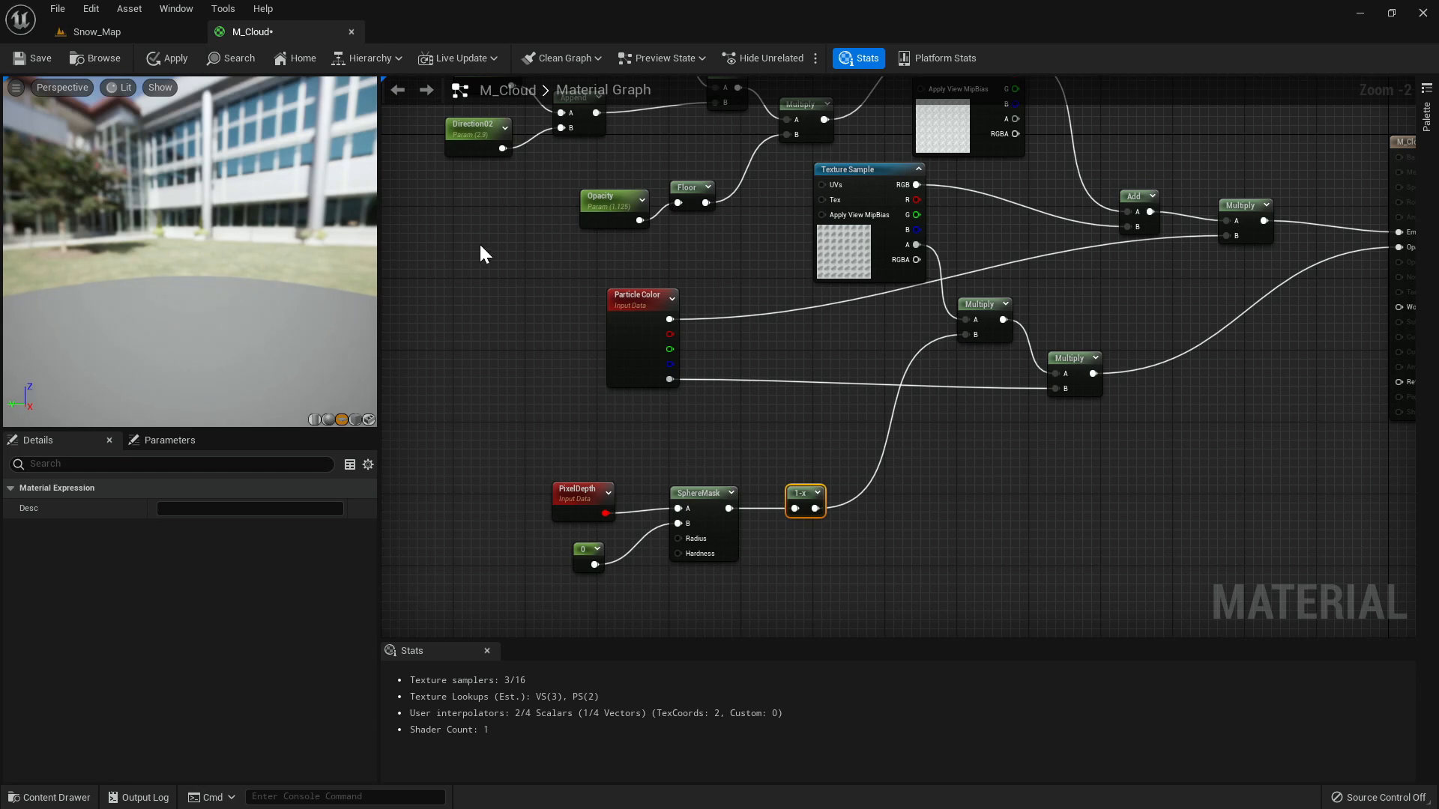
# - Set the SphereMask node's hardness to 10 and its radius to 1000, and apply the material changes
pyautogui.click(704, 501)
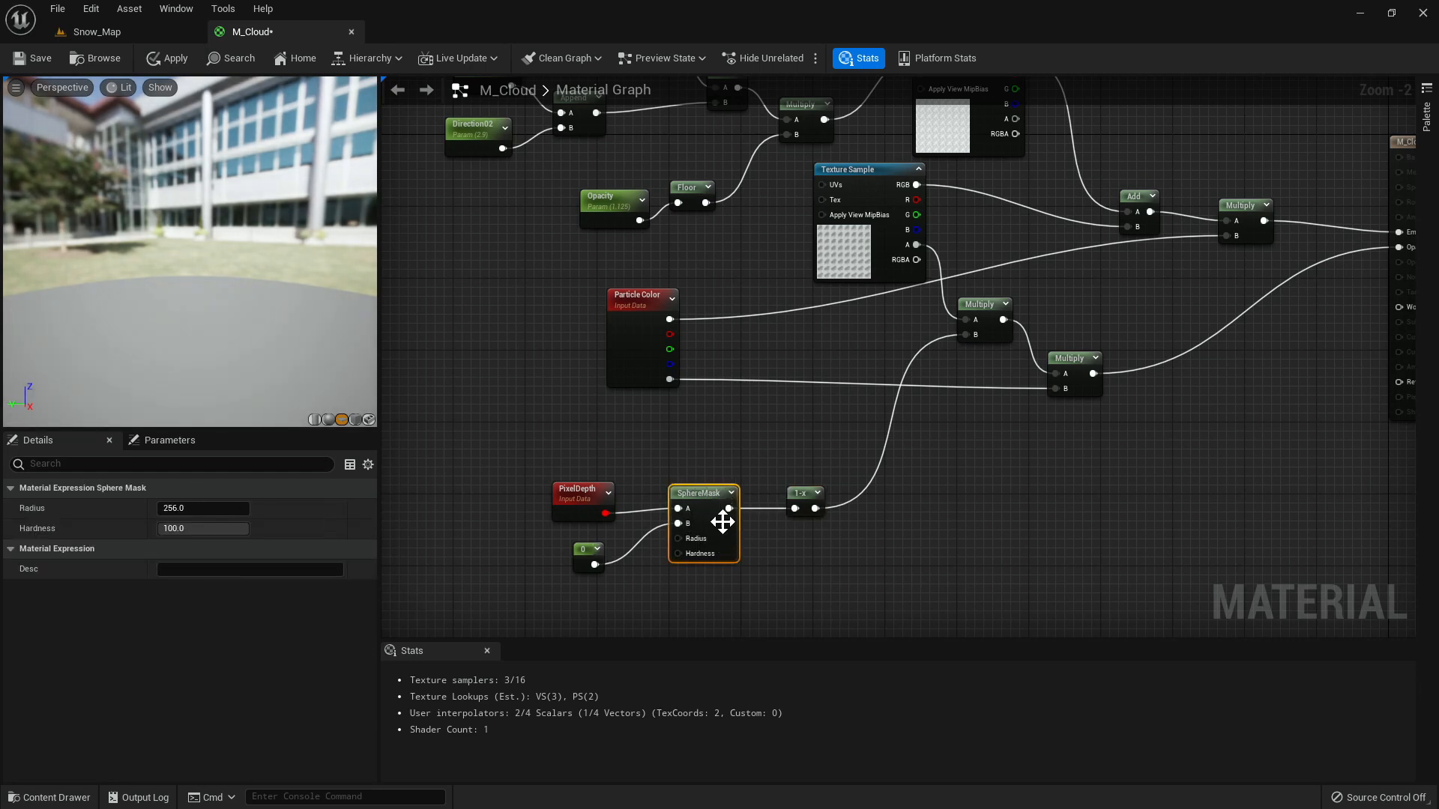
pyautogui.click(165, 525)
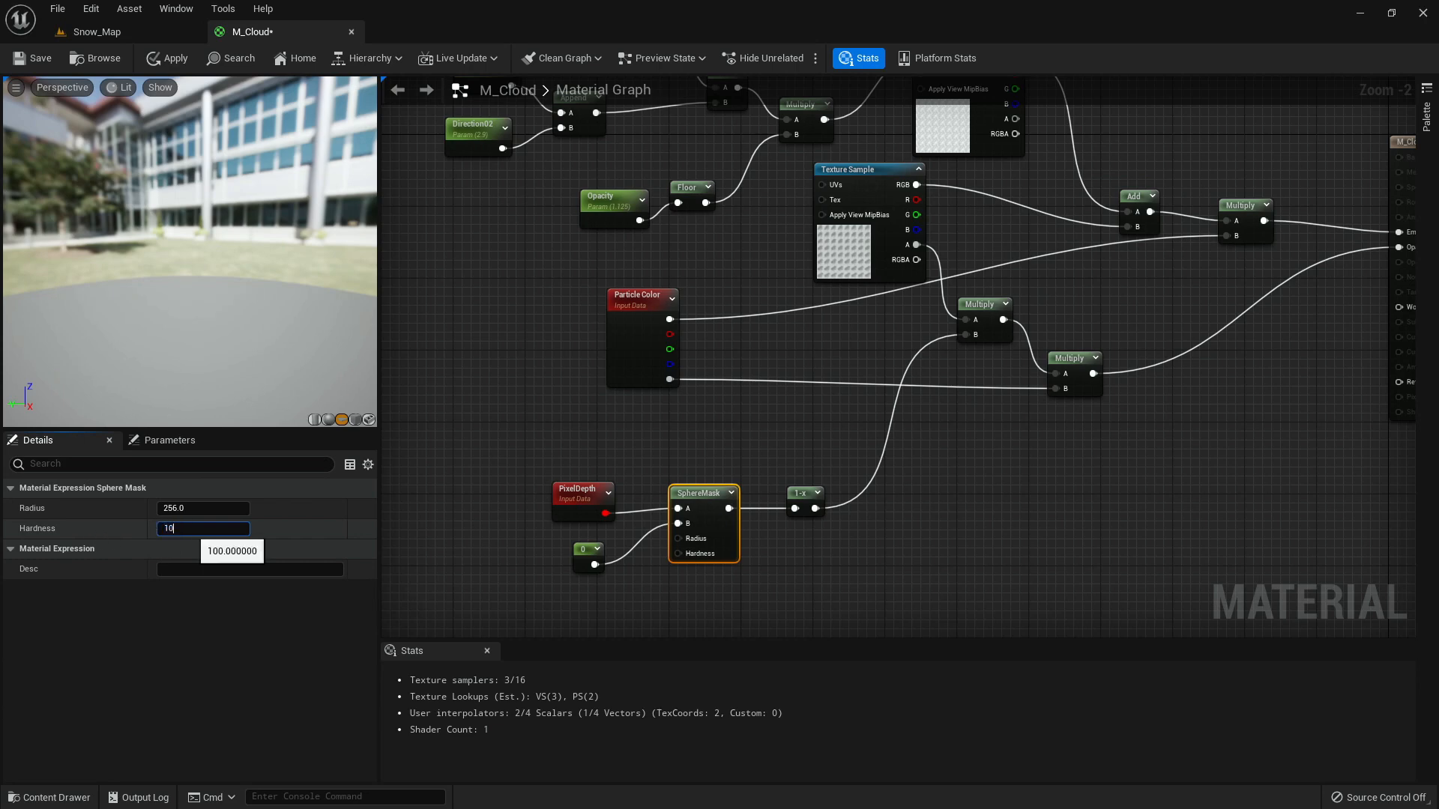
pyautogui.hotkey('shift', 'Tab')
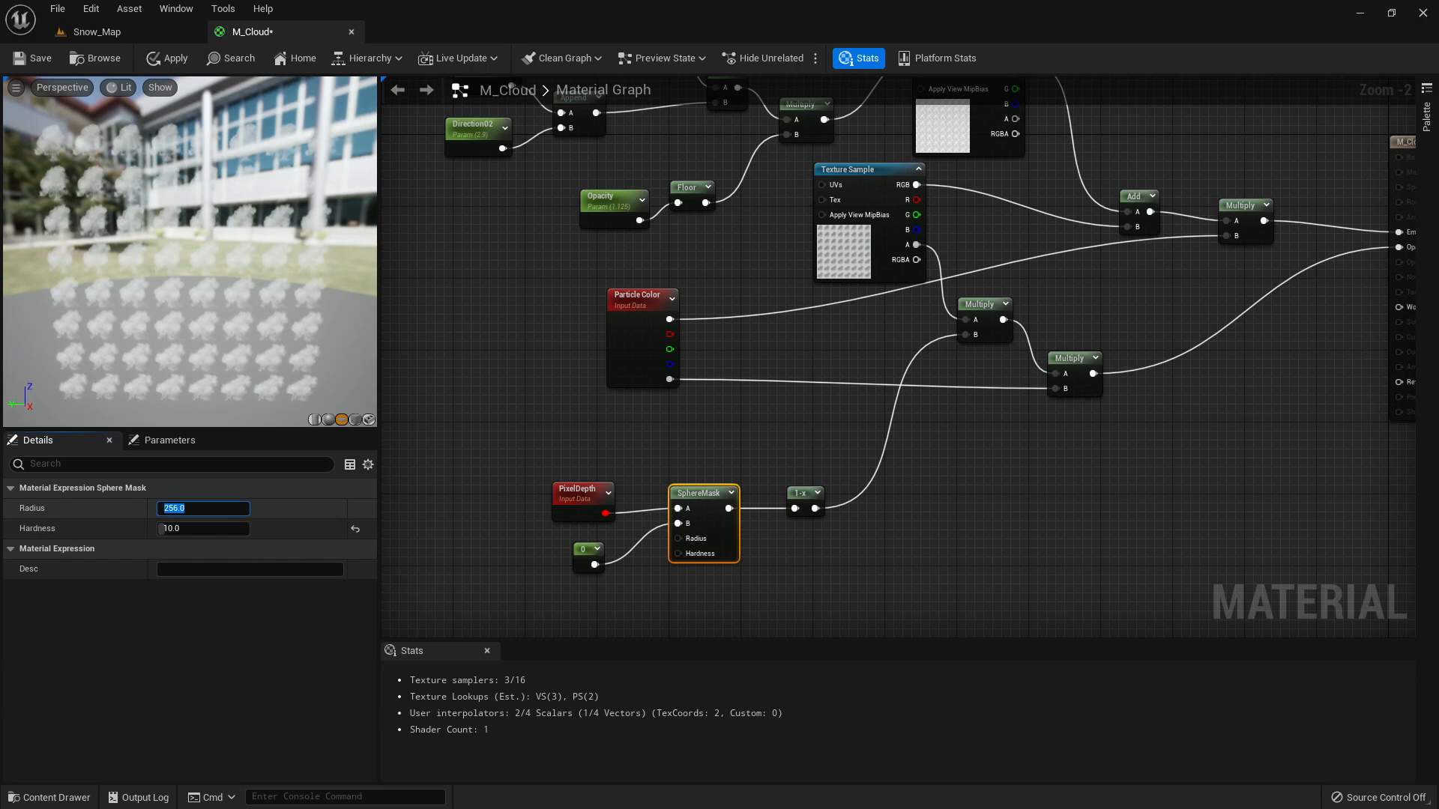
pyautogui.write('1000')
pyautogui.press('Return')
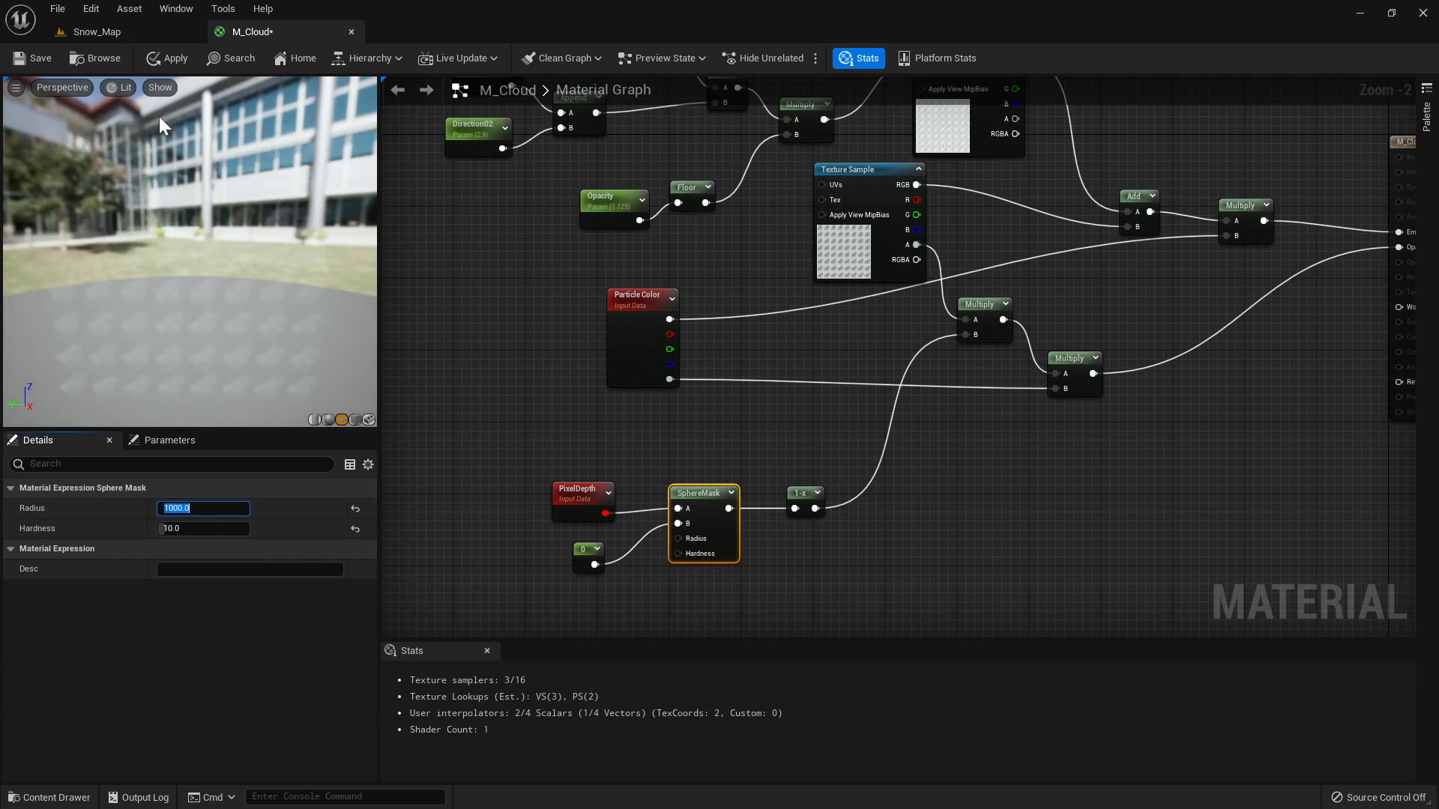
pyautogui.click(164, 61)
# - Examine in the Snow_Map level how the cloud plane fades as the camera moves toward and away from it
pyautogui.click(151, 38)
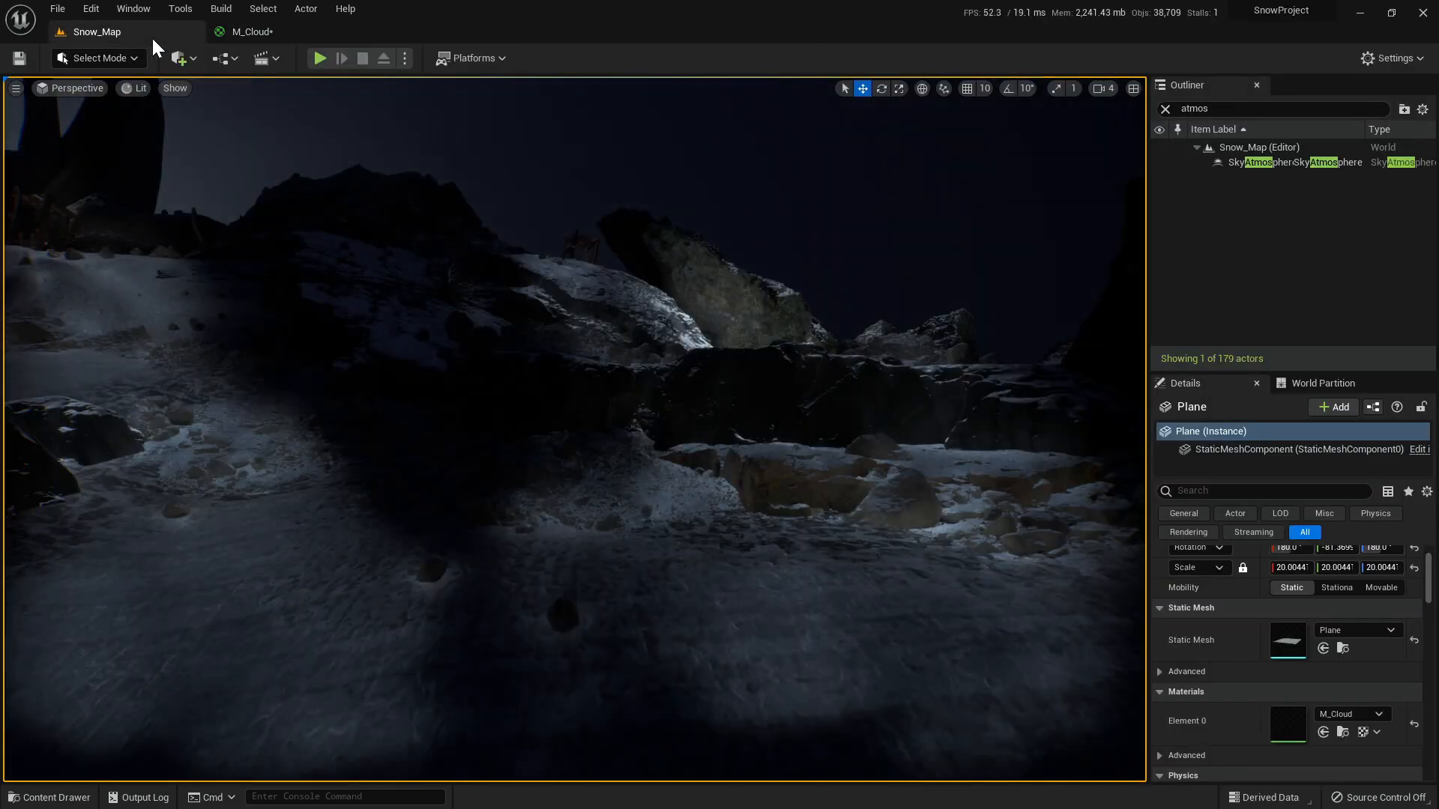
pyautogui.press('s')
pyautogui.press('w')
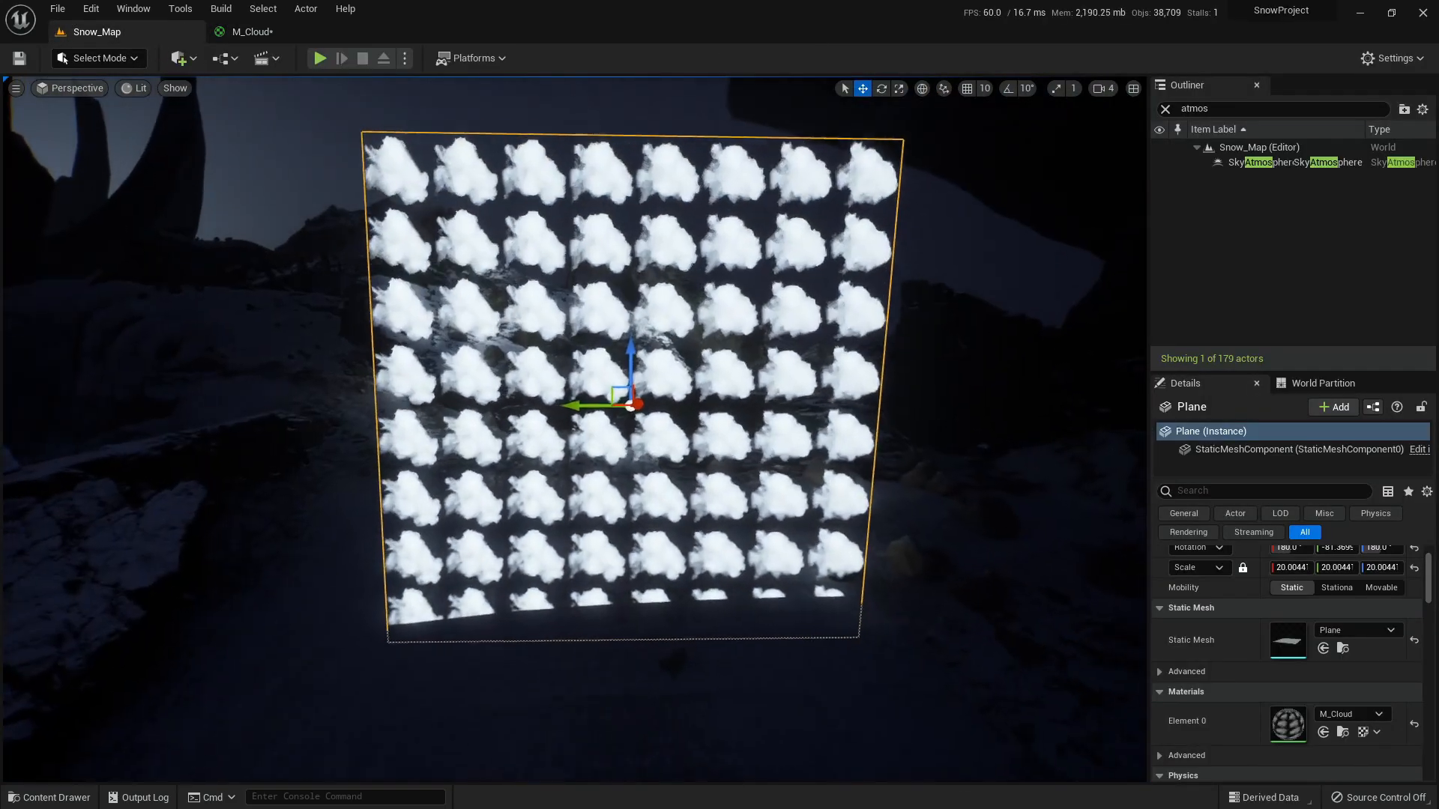
pyautogui.moveTo(574, 429); pyautogui.dragTo(543, 424, button='right')
pyautogui.press('w')
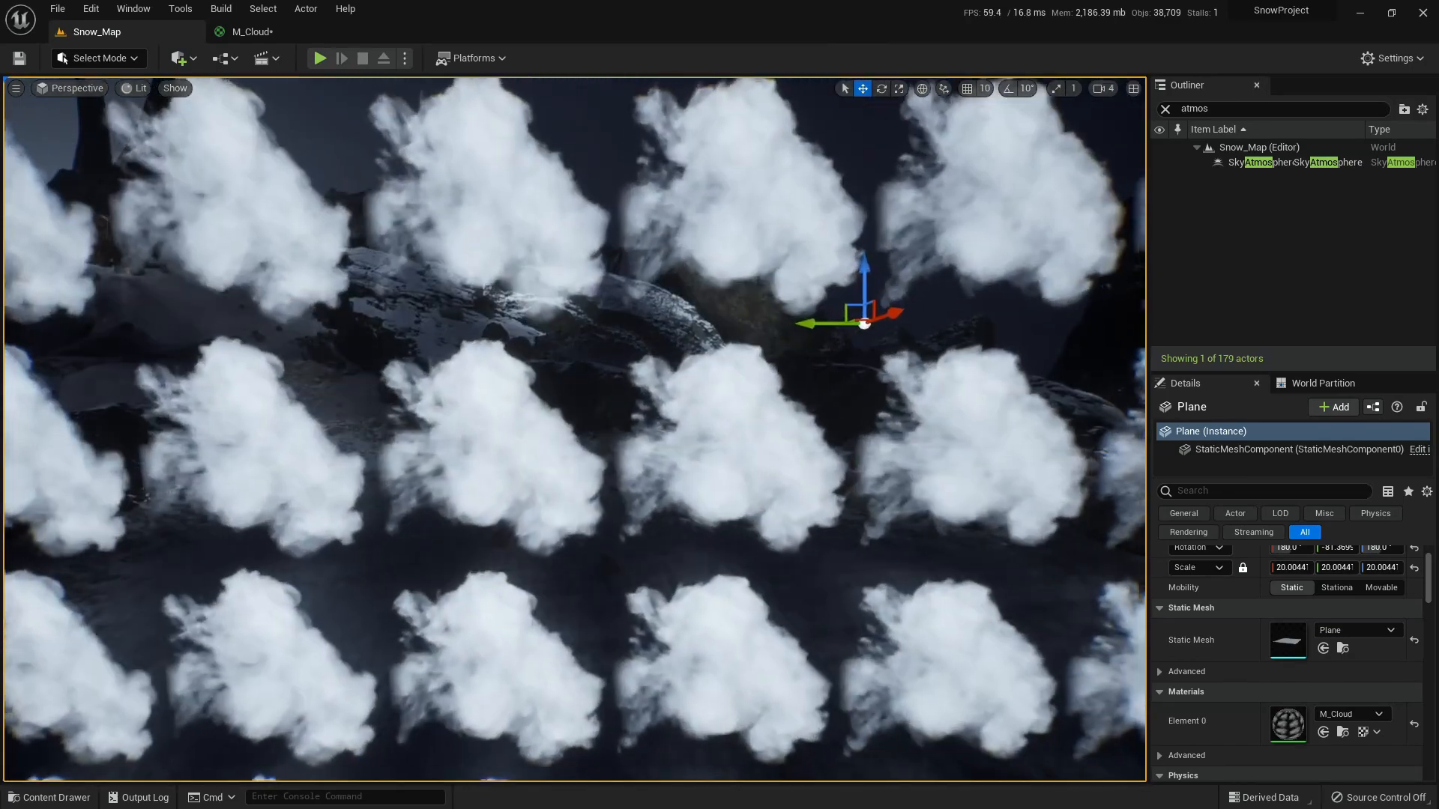
pyautogui.press('w')
pyautogui.moveTo(575, 430); pyautogui.dragTo(573, 416, button='right')
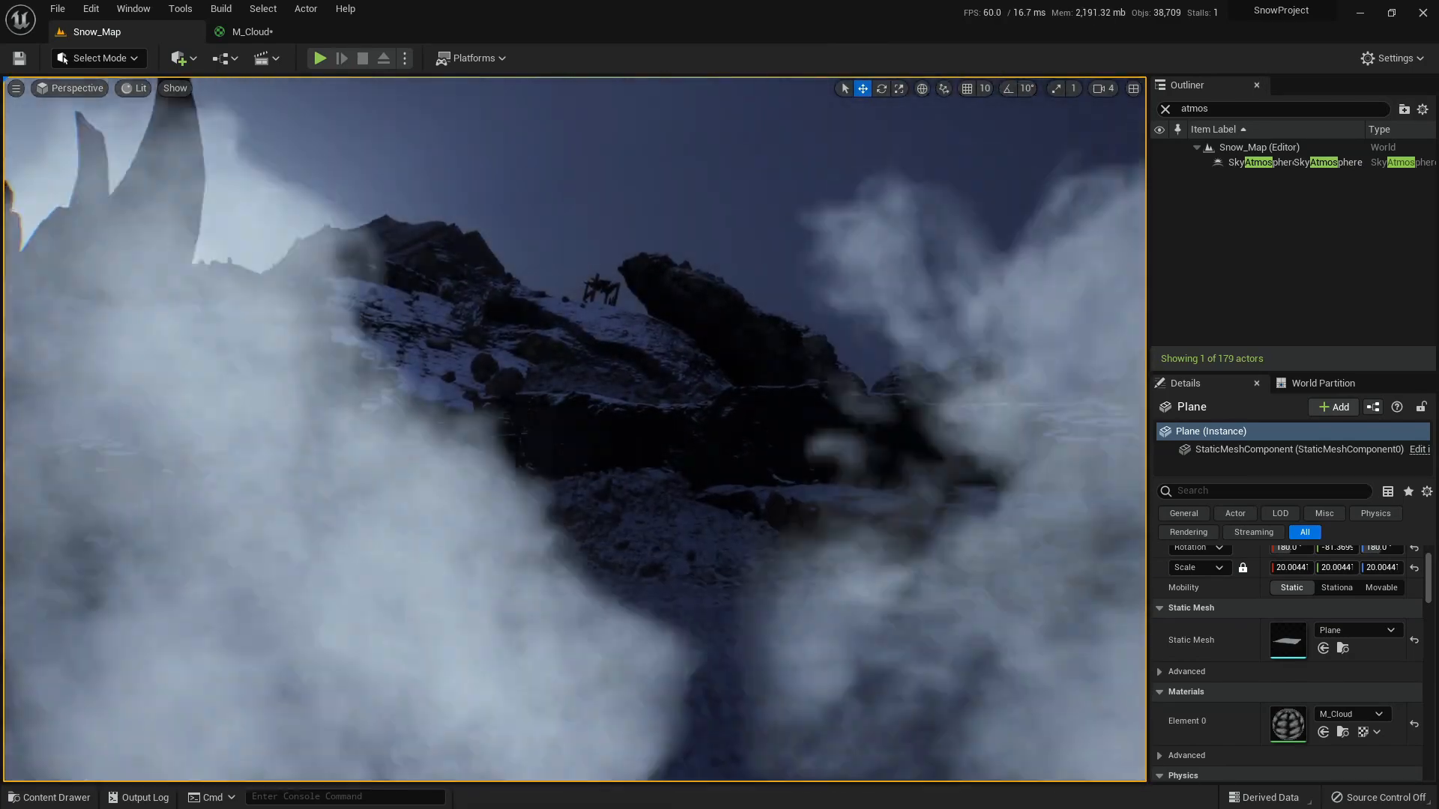
pyautogui.press('s')
pyautogui.press('w')
pyautogui.press('s')
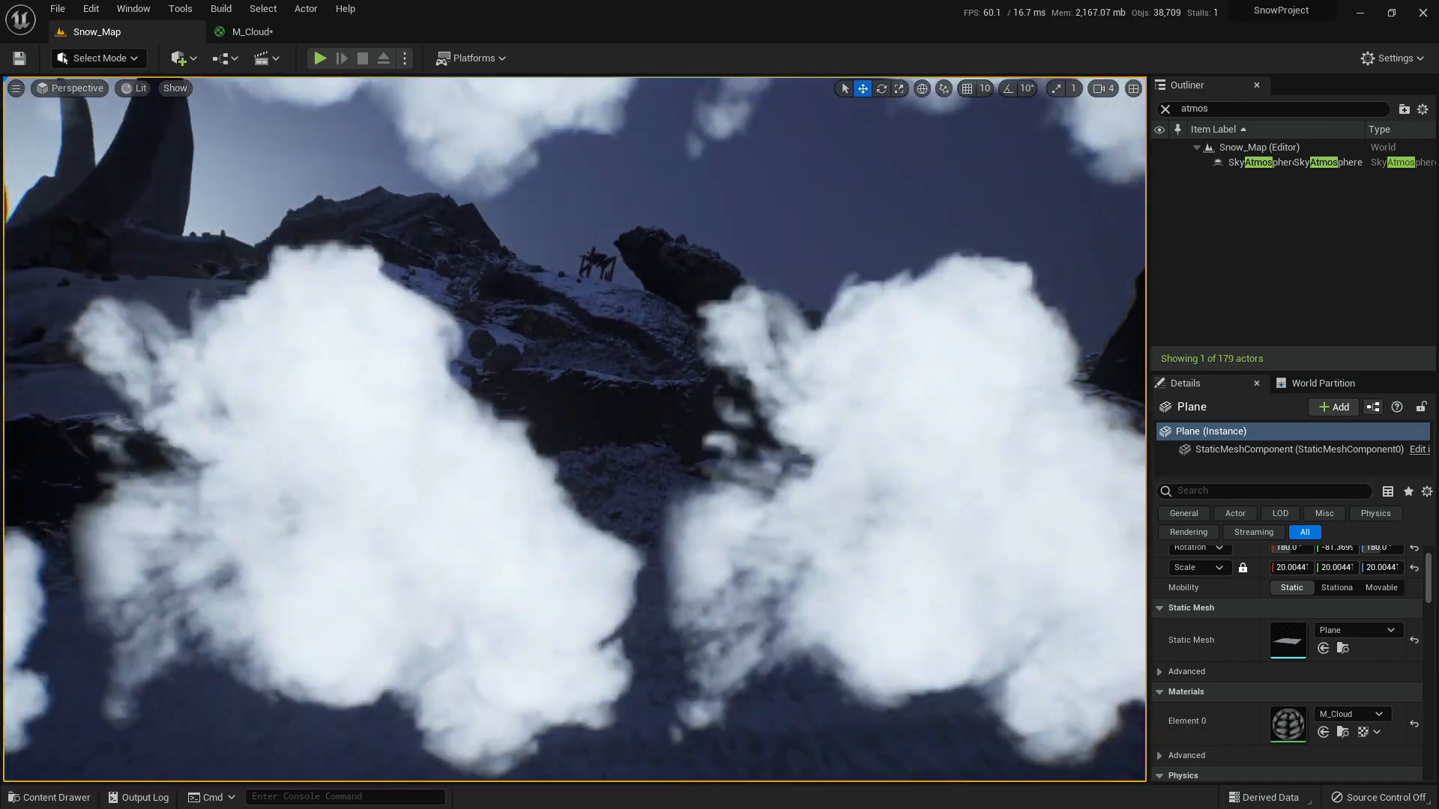
pyautogui.moveTo(437, 120); pyautogui.dragTo(438, 177, button='right')
pyautogui.click(252, 31)
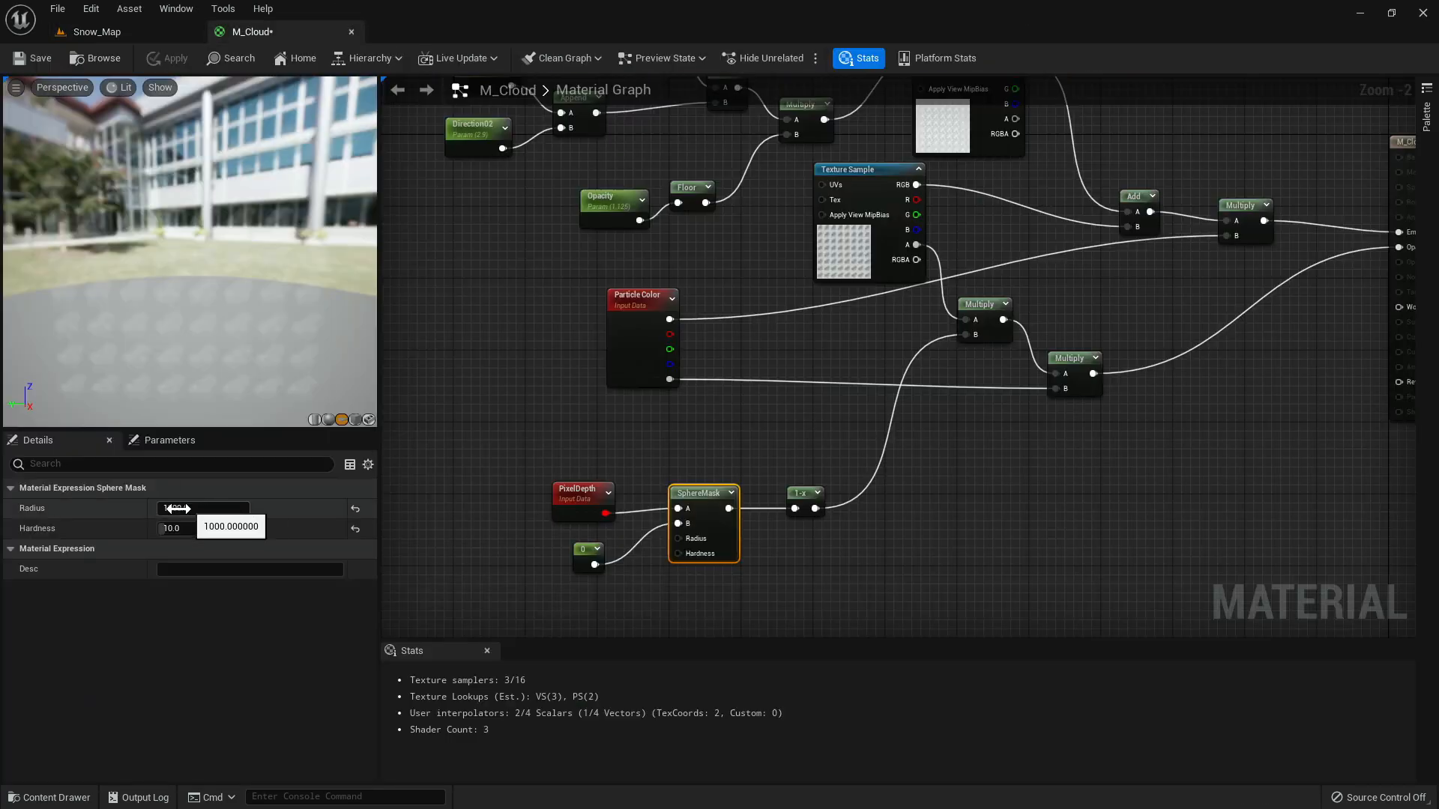
pyautogui.click(173, 30)
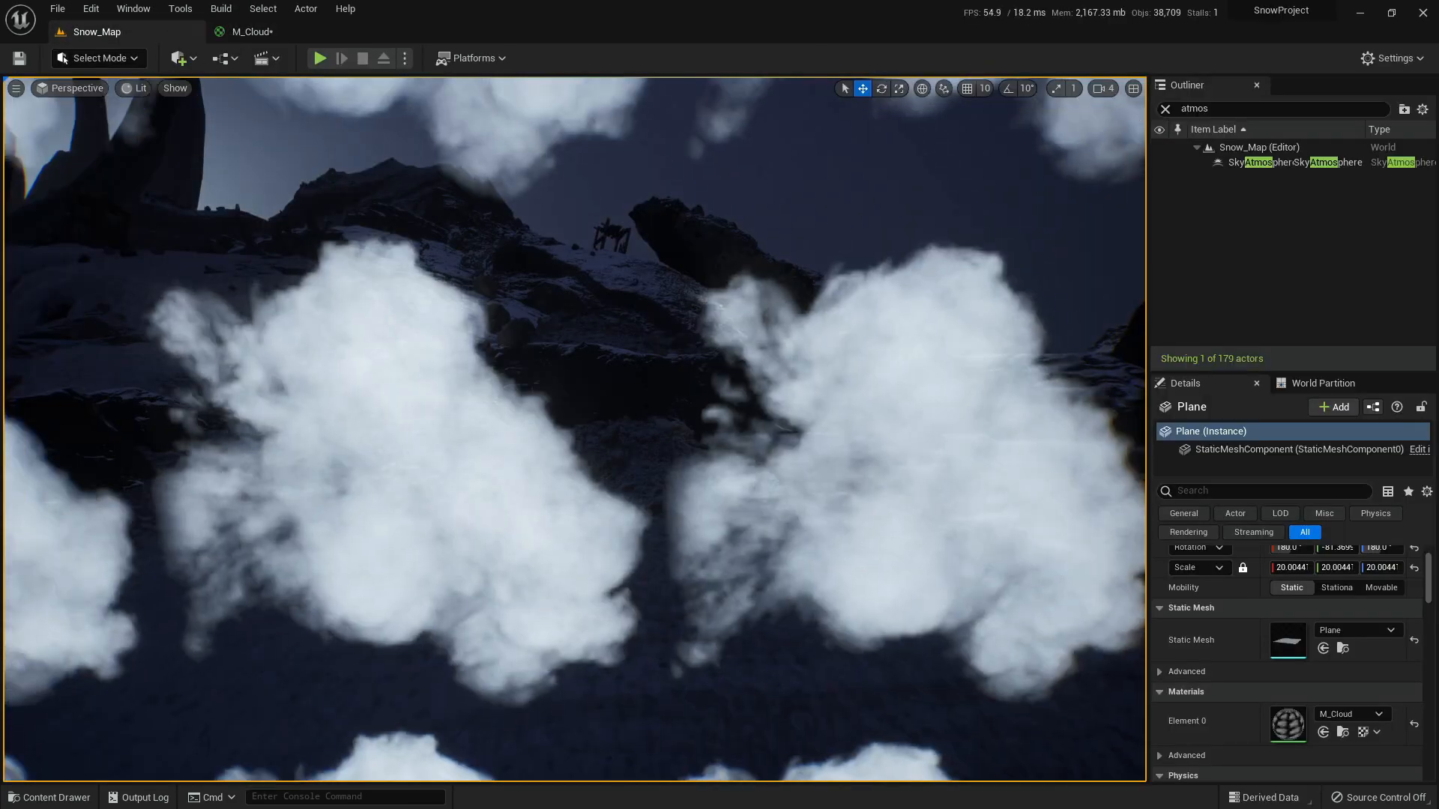
pyautogui.press('s')
pyautogui.moveTo(655, 418)
pyautogui.mouseDown(button='right')
pyautogui.moveTo(716, 421)
pyautogui.moveTo(655, 418)
pyautogui.mouseUp(button='right')
pyautogui.press('w')
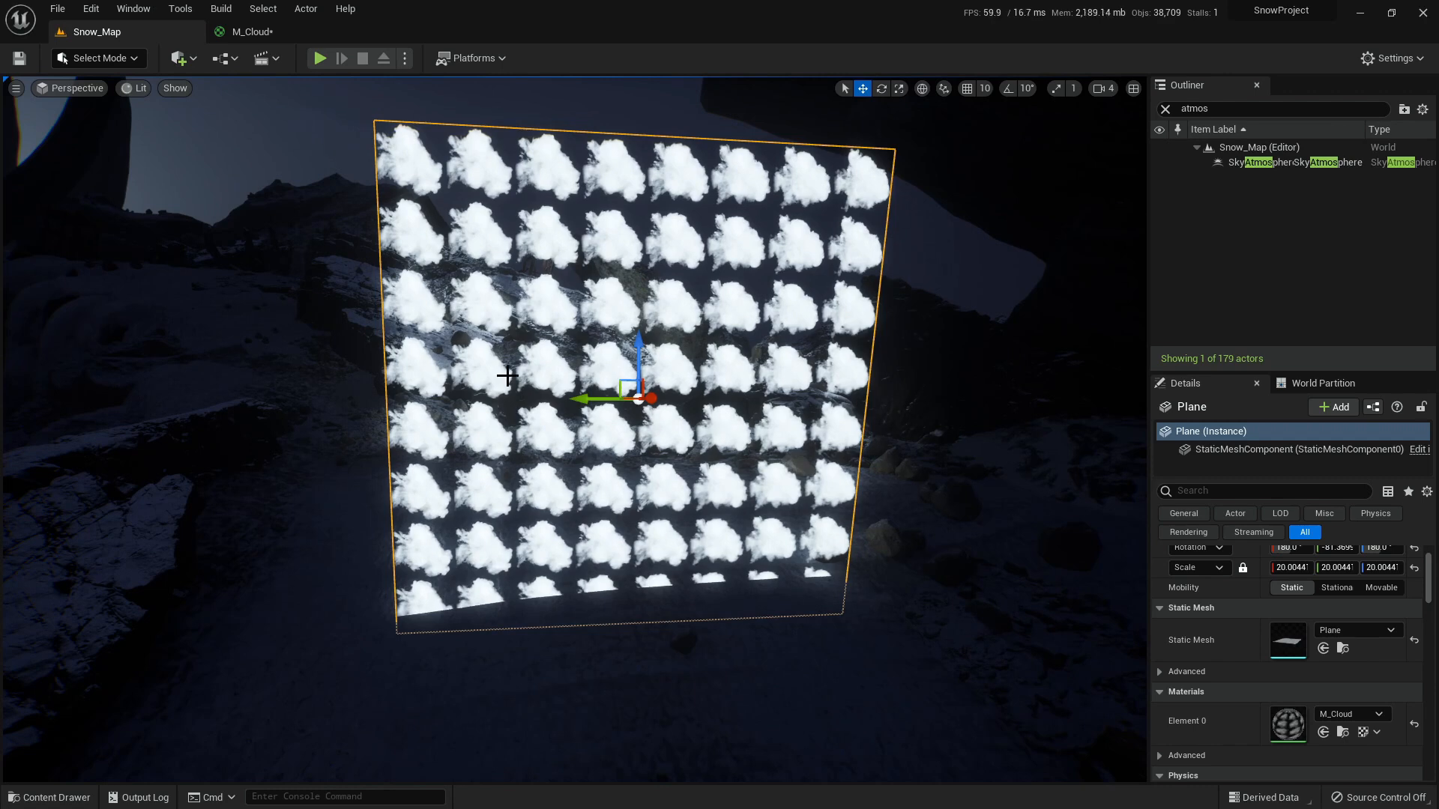
# - Set the SphereMask radius to 230 in M_Cloud, apply the change, and return to the Snow_Map level
pyautogui.click(307, 31)
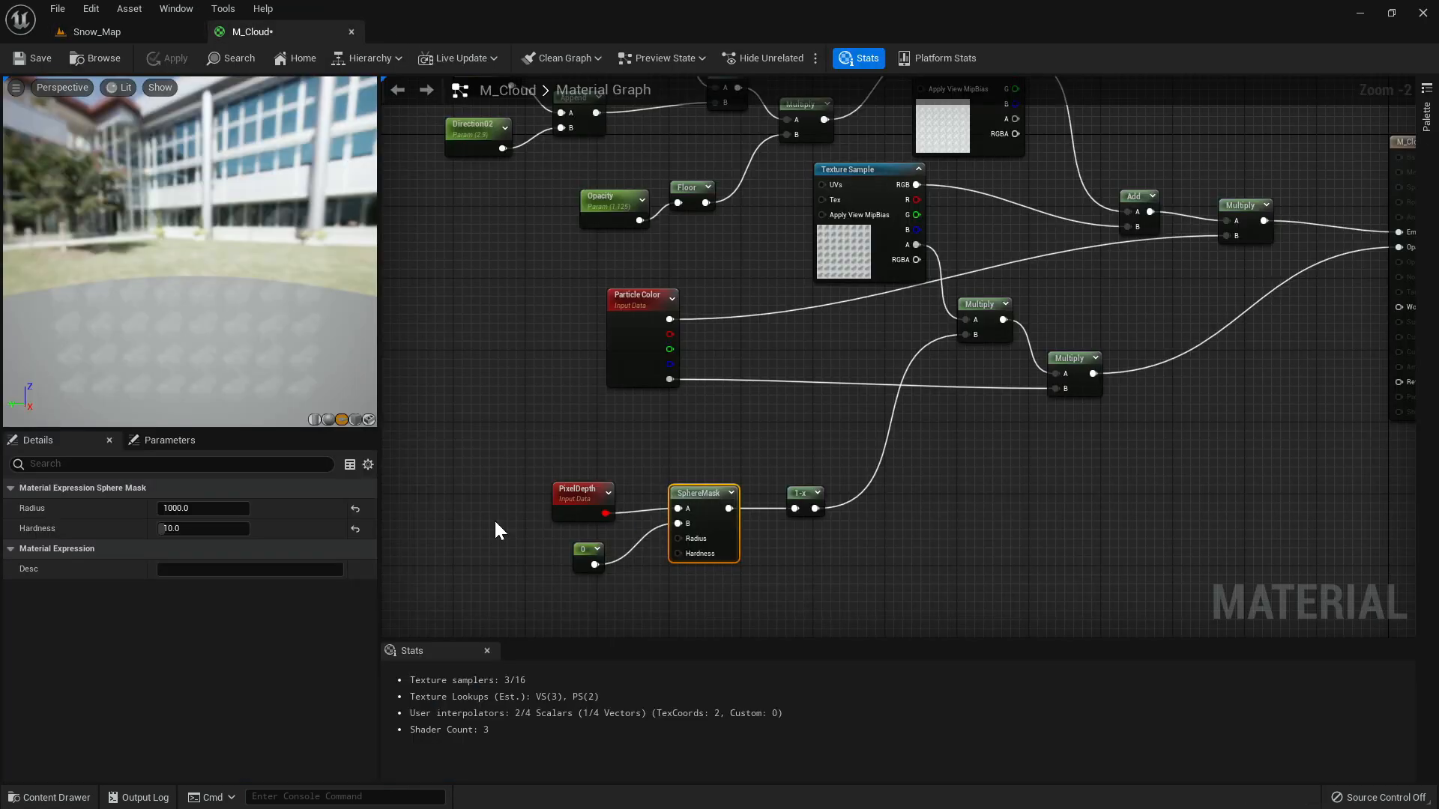
pyautogui.click(202, 508)
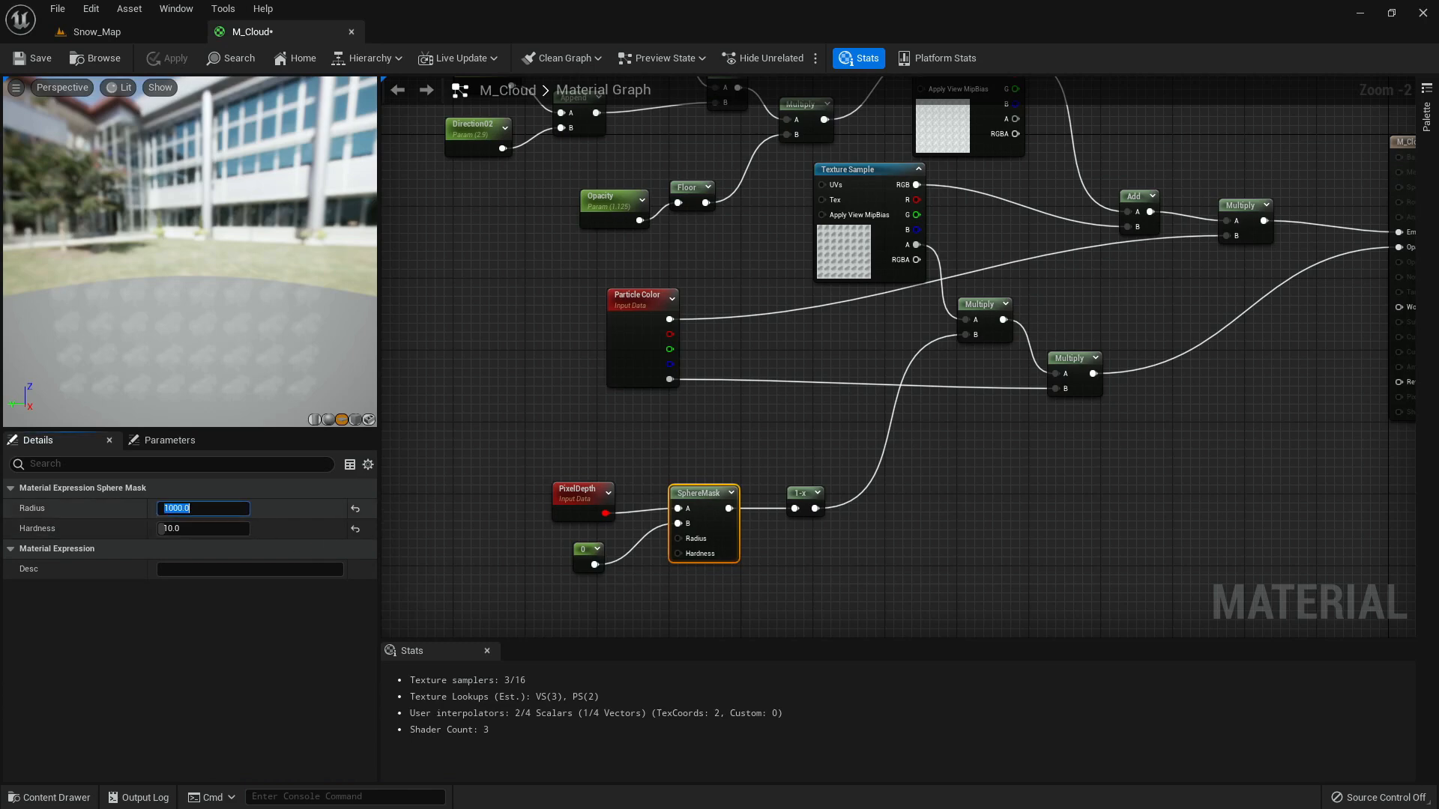
pyautogui.write('230')
pyautogui.press('Return')
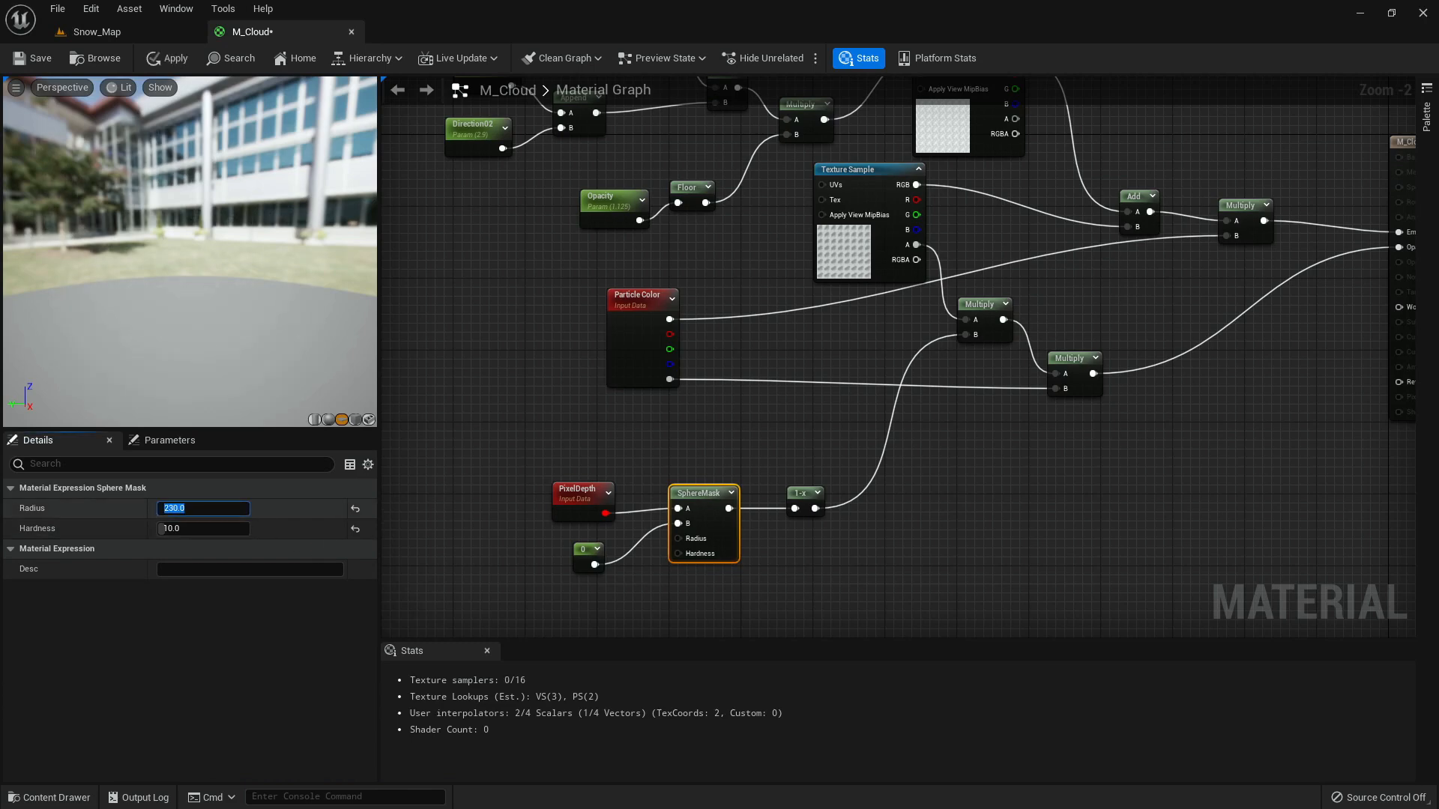
pyautogui.click(171, 58)
pyautogui.click(158, 31)
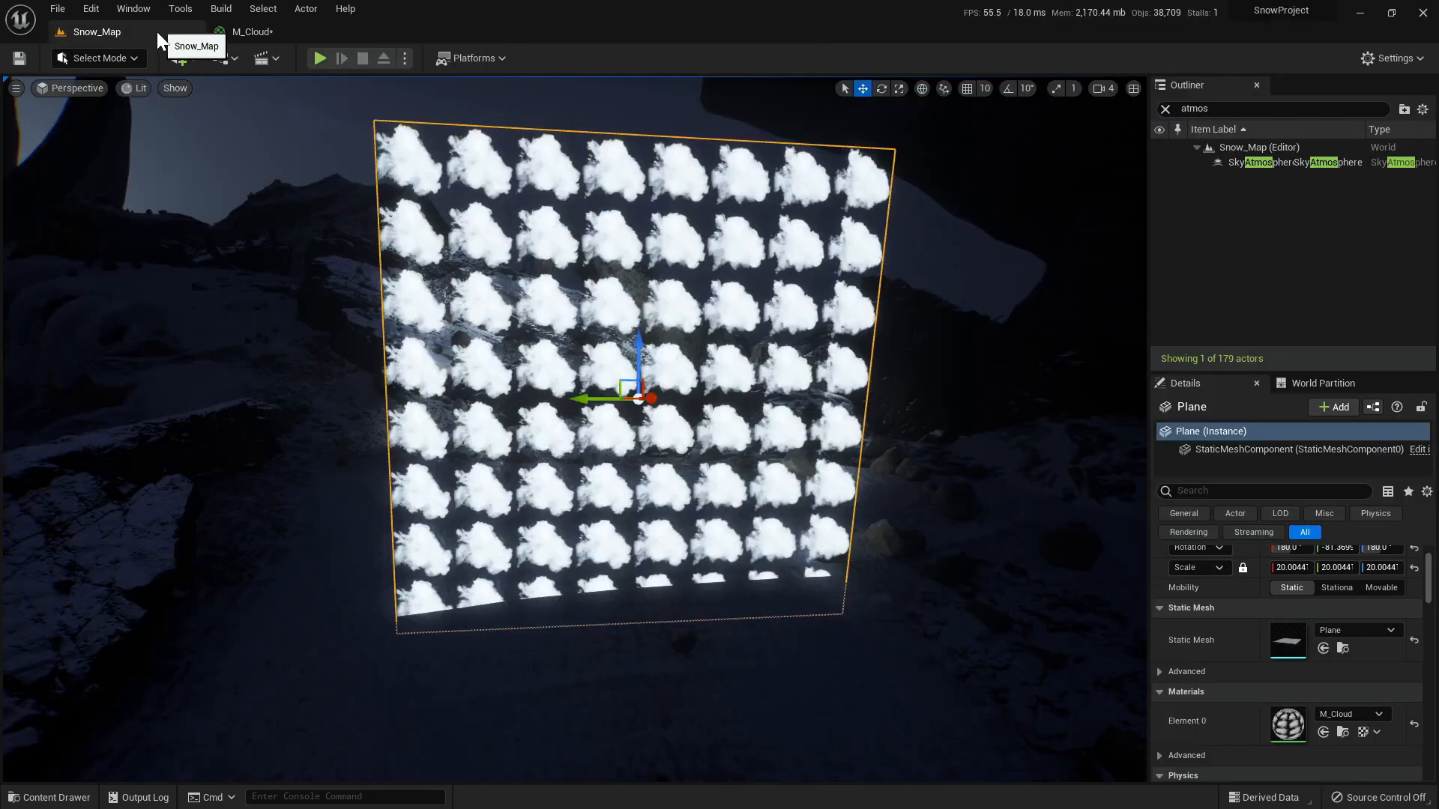
# - In the M_Cloud graph, insert a Multiply node between the final opacity Multiply and the material's Opacity input
pyautogui.click(248, 31)
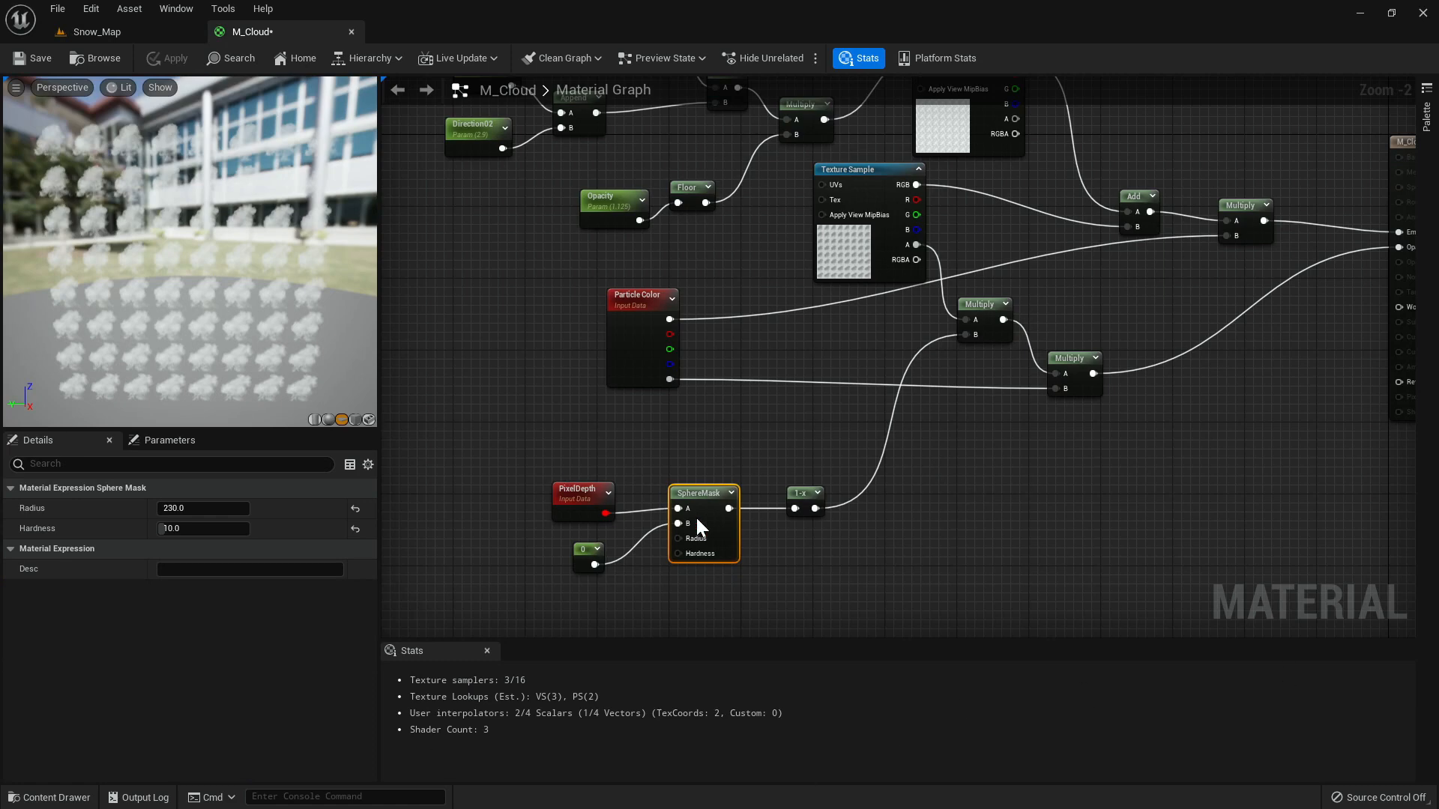
pyautogui.moveTo(1102, 442); pyautogui.dragTo(830, 424, button='right')
pyautogui.click(864, 395)
pyautogui.click(863, 395)
pyautogui.moveTo(761, 386); pyautogui.dragTo(1067, 260)
# - Add a Depth Fade node, connect it to B of the new Multiply, and apply the material changes
pyautogui.click(776, 500)
pyautogui.rightClick(749, 482)
pyautogui.write('depth fade')
pyautogui.press('Return')
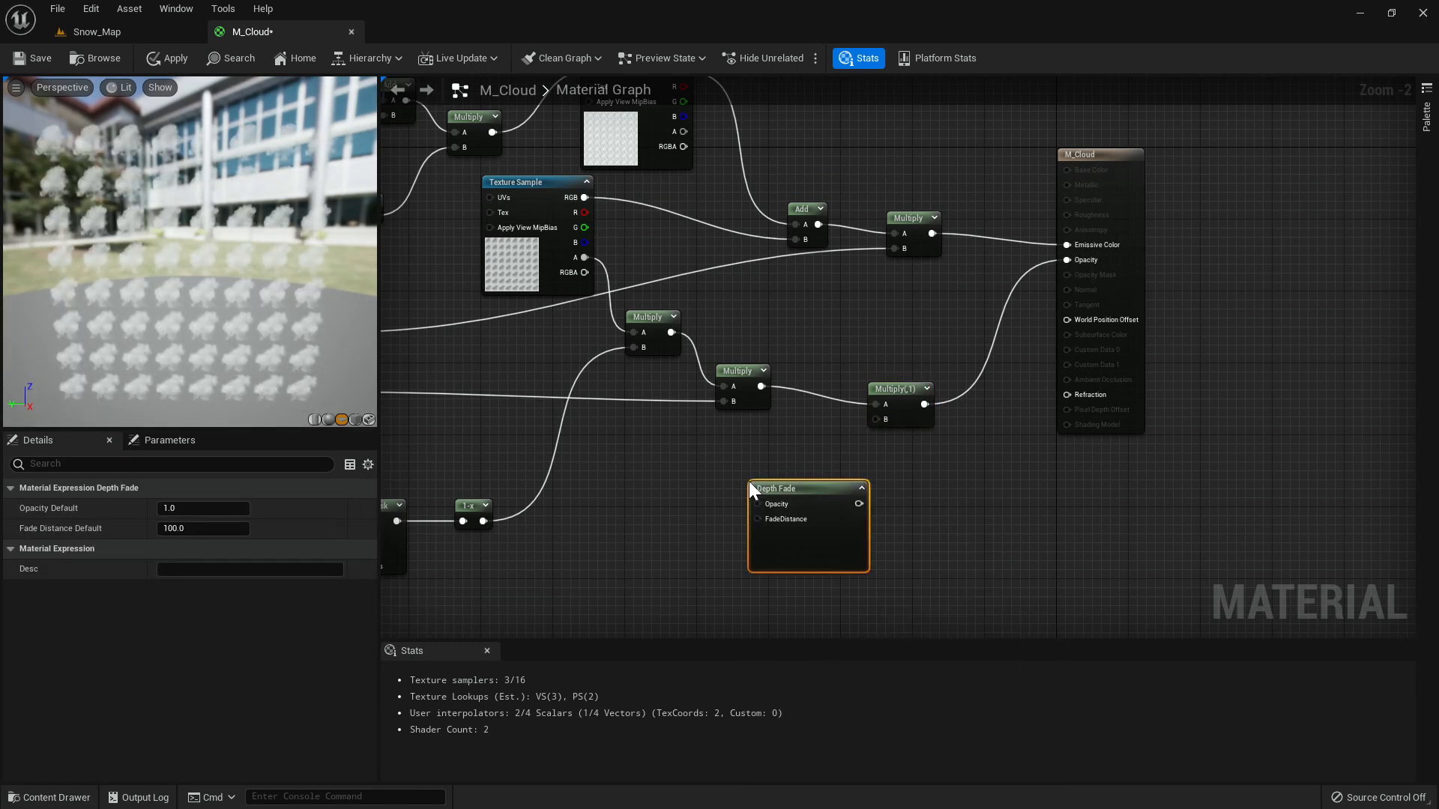
pyautogui.moveTo(858, 504); pyautogui.dragTo(875, 418)
pyautogui.click(156, 63)
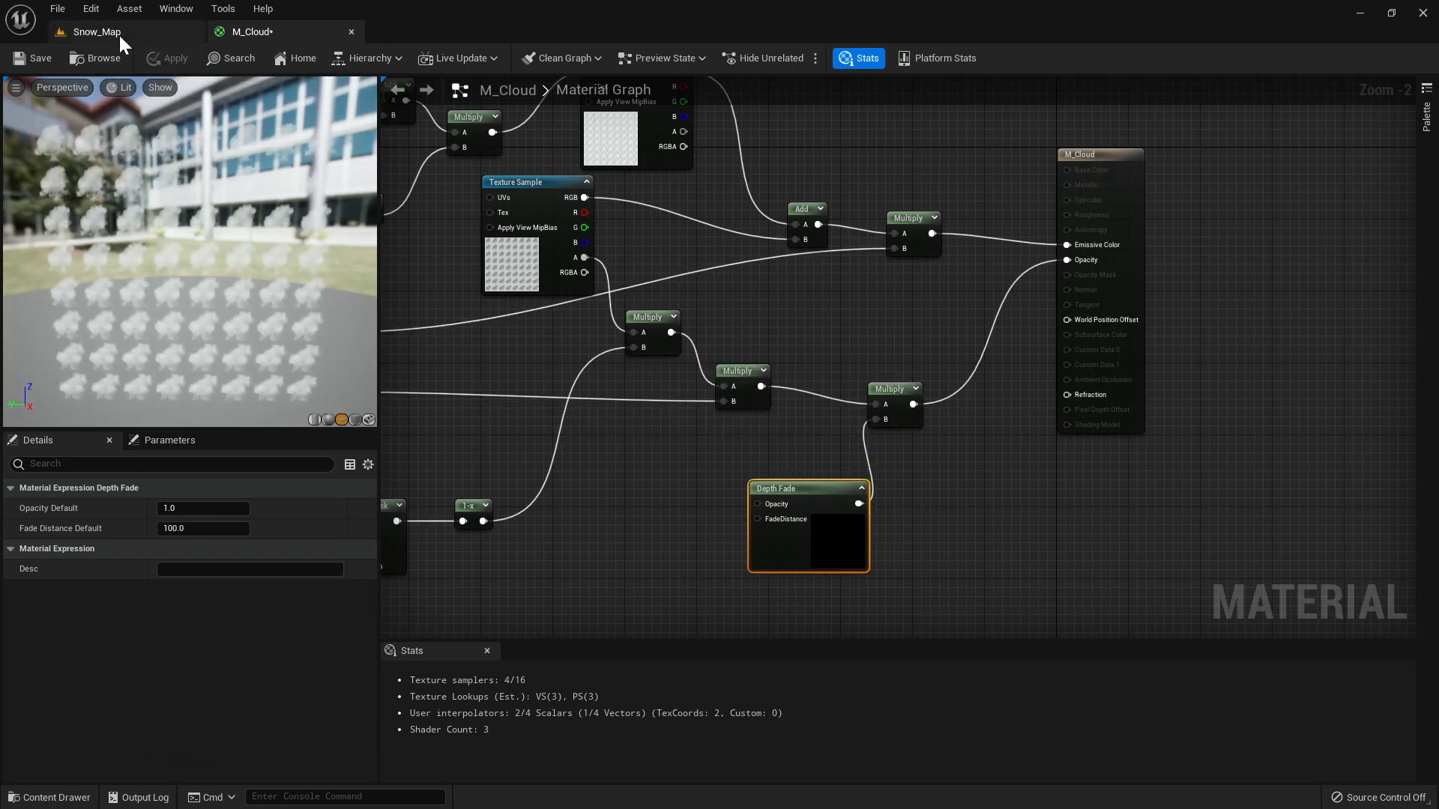
# - Examine in the Snow_Map level how the cloud plane blends where its lower edge meets the ground
pyautogui.click(118, 35)
pyautogui.moveTo(180, 106); pyautogui.dragTo(120, 180, button='right')
pyautogui.moveTo(420, 421); pyautogui.dragTo(555, 422, button='right')
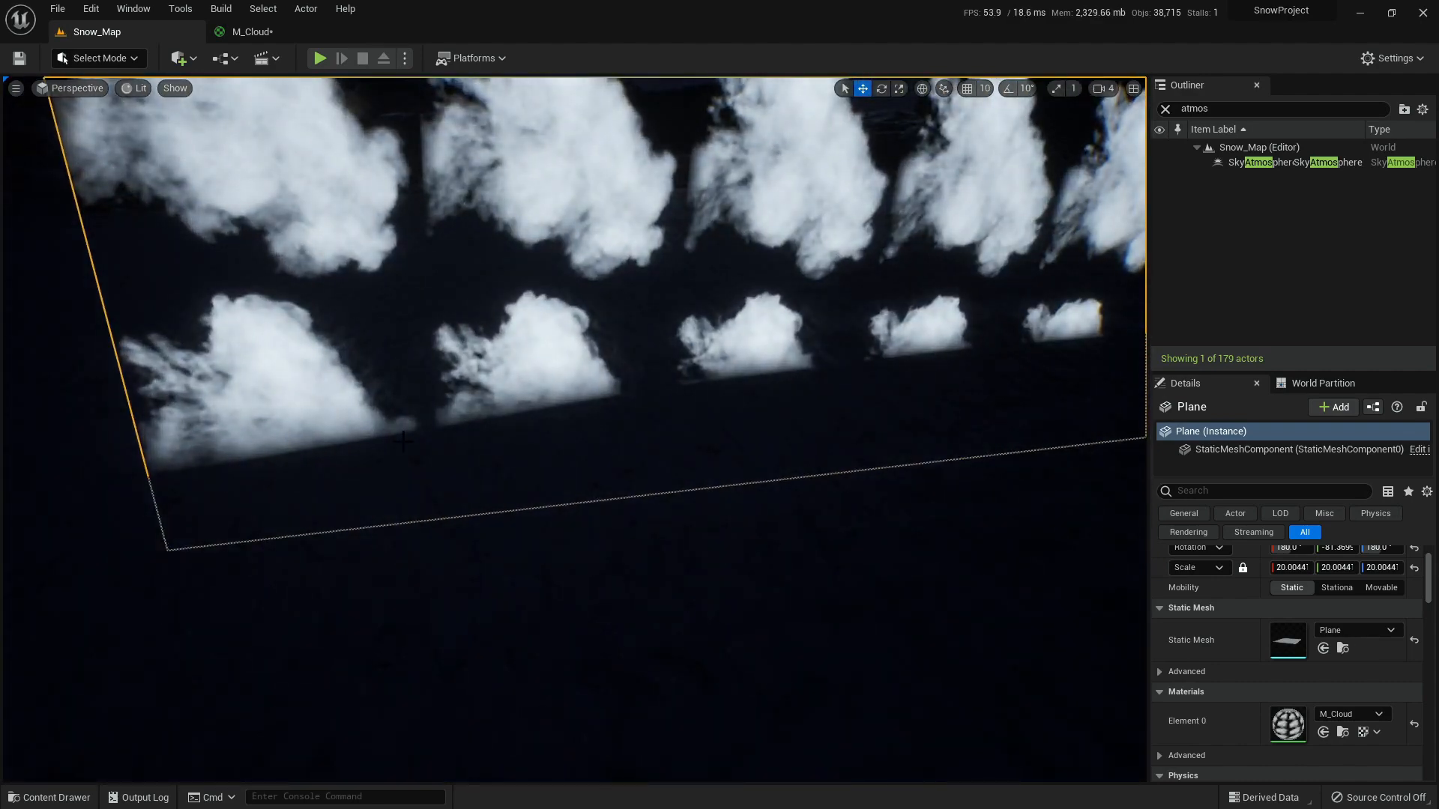
pyautogui.moveTo(441, 471); pyautogui.dragTo(487, 435, button='right')
pyautogui.moveTo(557, 556); pyautogui.dragTo(415, 571, button='right')
pyautogui.click(270, 32)
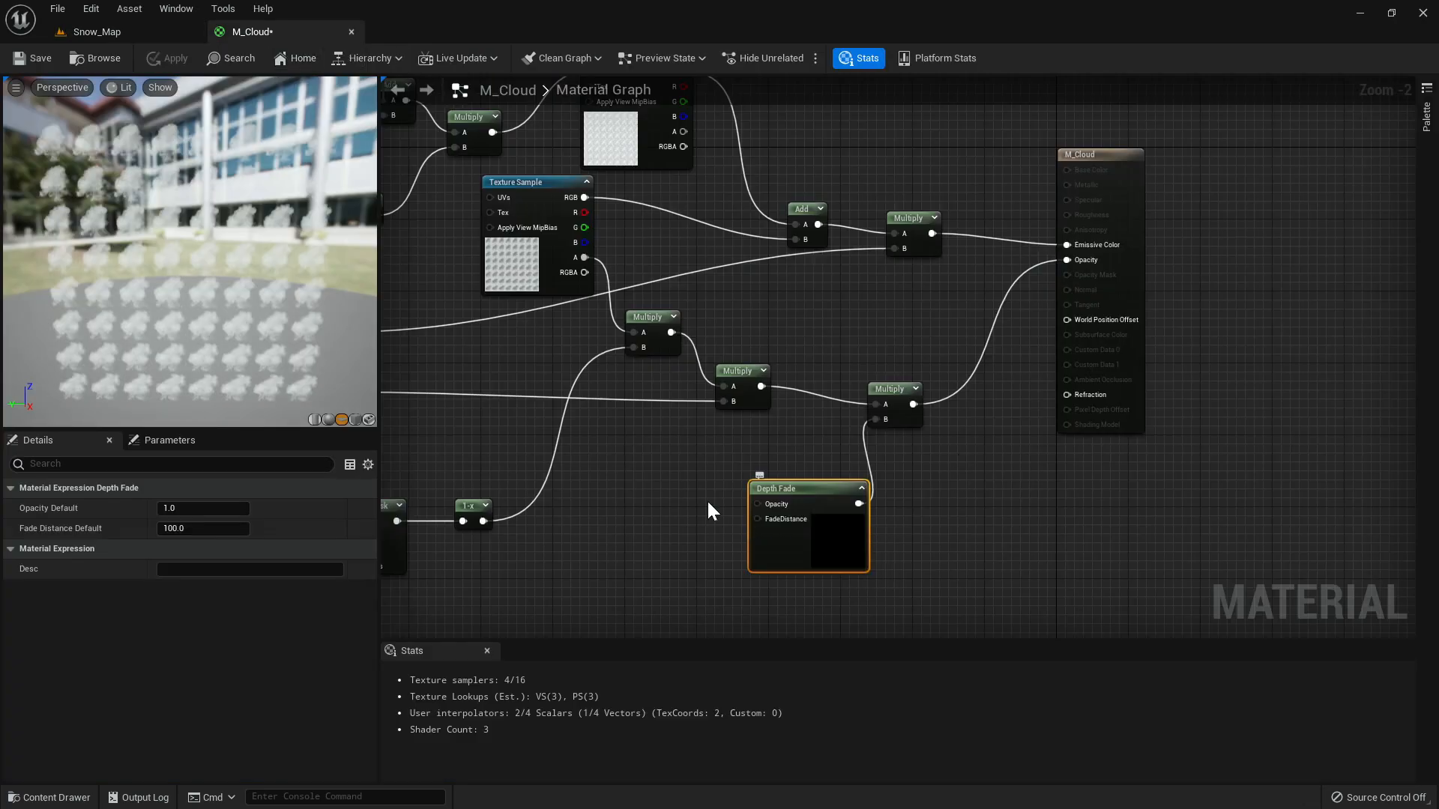
pyautogui.click(138, 30)
pyautogui.moveTo(338, 208); pyautogui.dragTo(315, 169, button='right')
pyautogui.moveTo(535, 163); pyautogui.dragTo(449, 131, button='right')
pyautogui.moveTo(535, 163); pyautogui.dragTo(550, 195, button='right')
pyautogui.press('w')
pyautogui.press('s')
pyautogui.press('s')
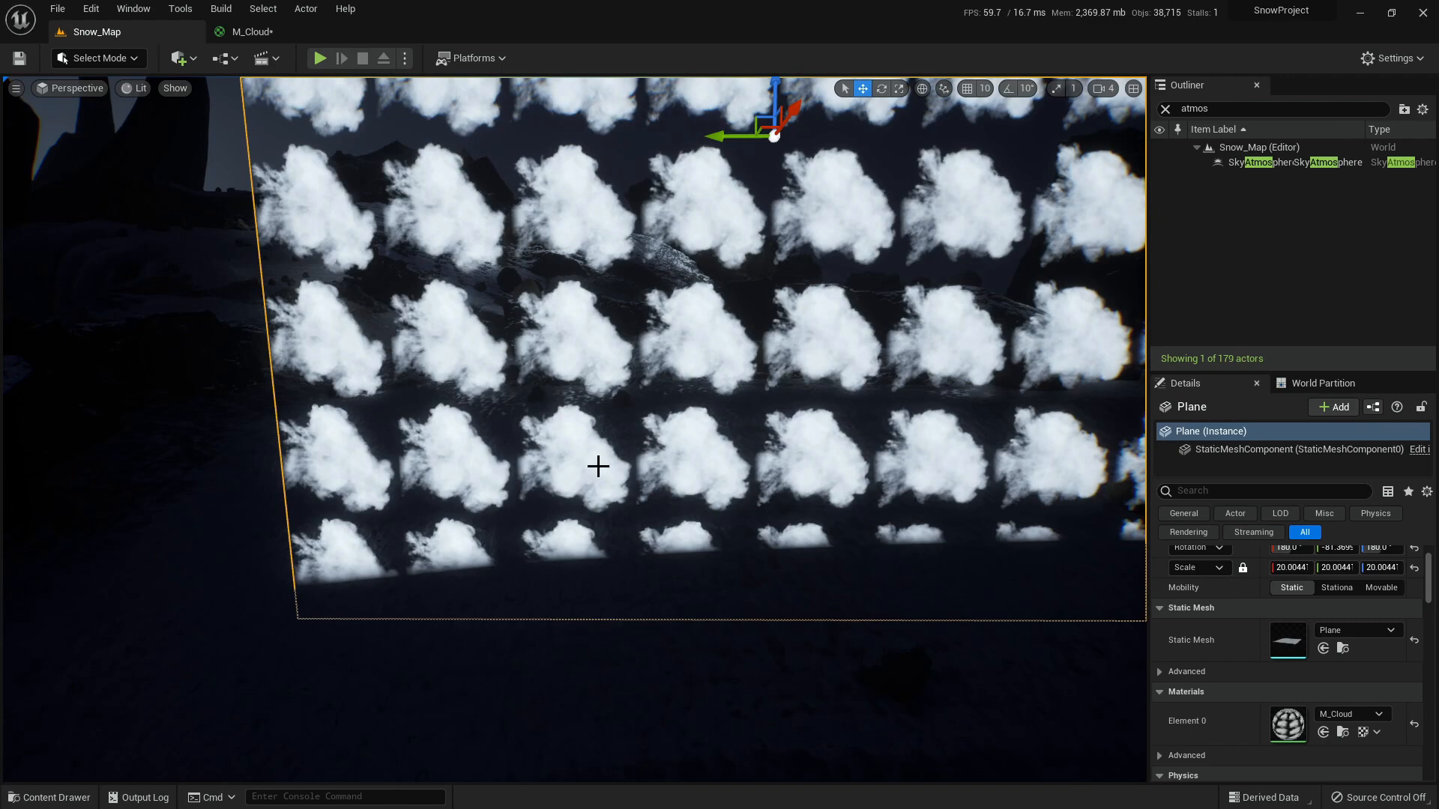
# - Inspect the clouds up close in the M_Cloud material preview, and apply the material changes
pyautogui.click(283, 30)
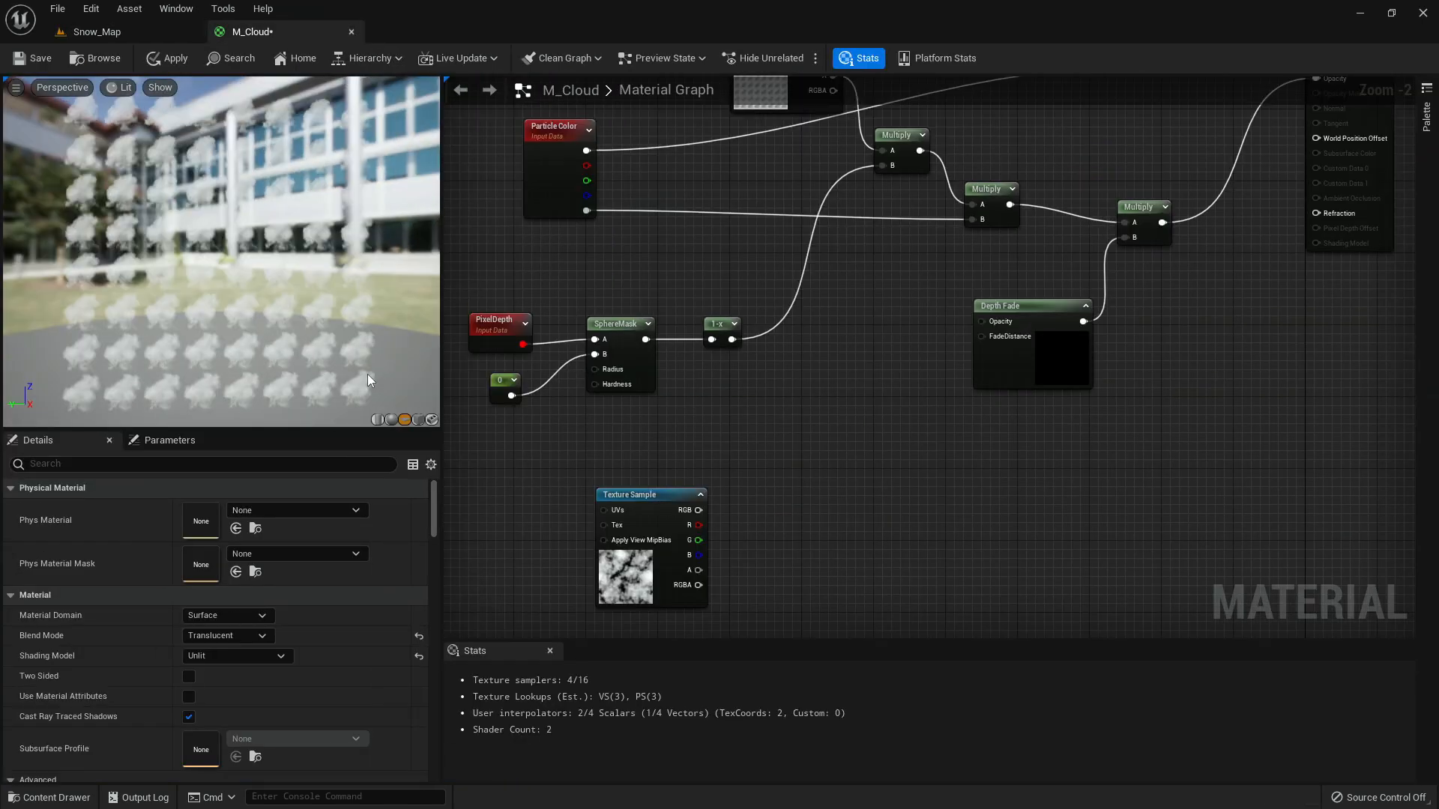
pyautogui.moveTo(284, 375); pyautogui.dragTo(255, 380)
pyautogui.scroll(3, 203, 331)
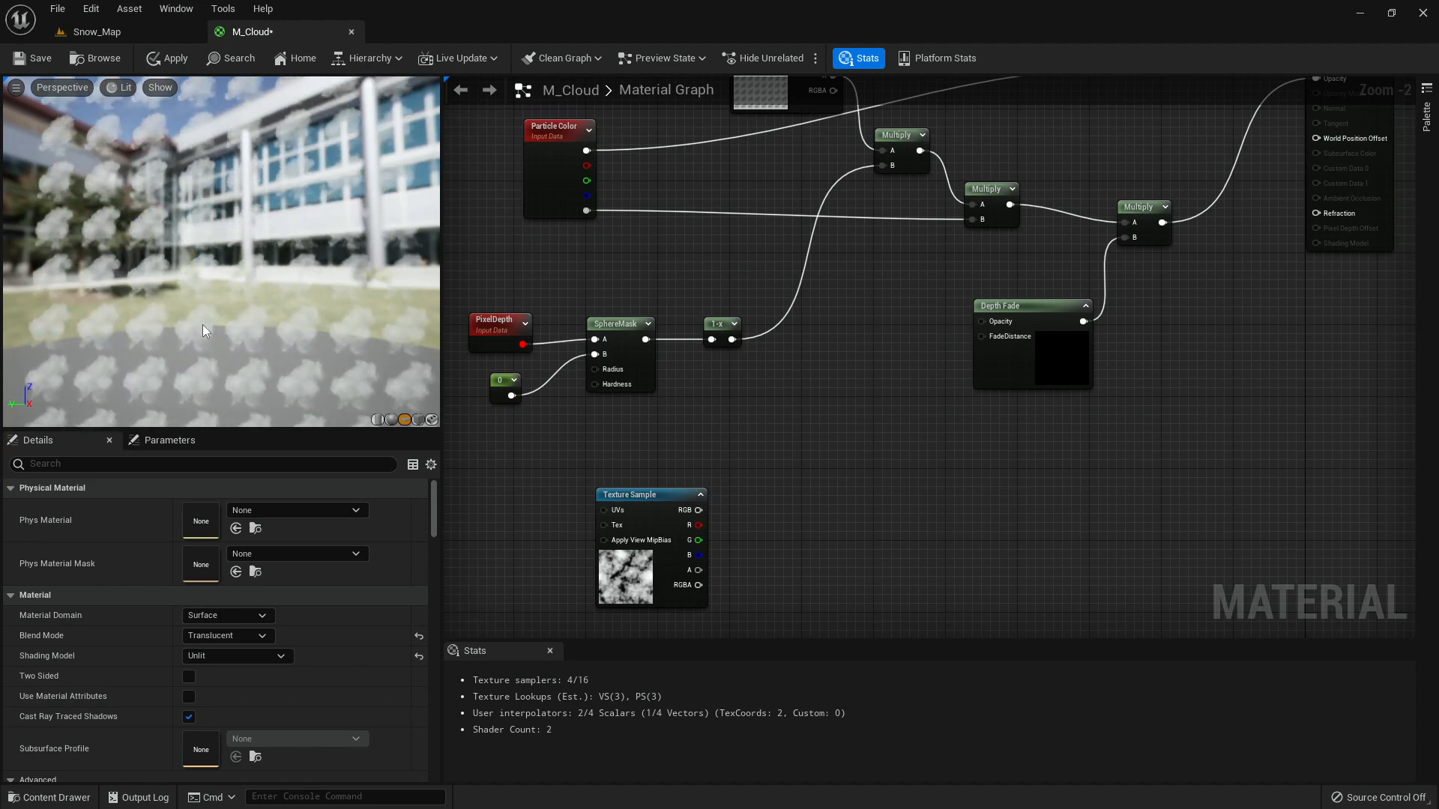
pyautogui.scroll(5, 128, 336)
pyautogui.moveTo(173, 359); pyautogui.dragTo(182, 396)
pyautogui.scroll(-4, 174, 359)
pyautogui.moveTo(193, 332); pyautogui.dragTo(177, 352)
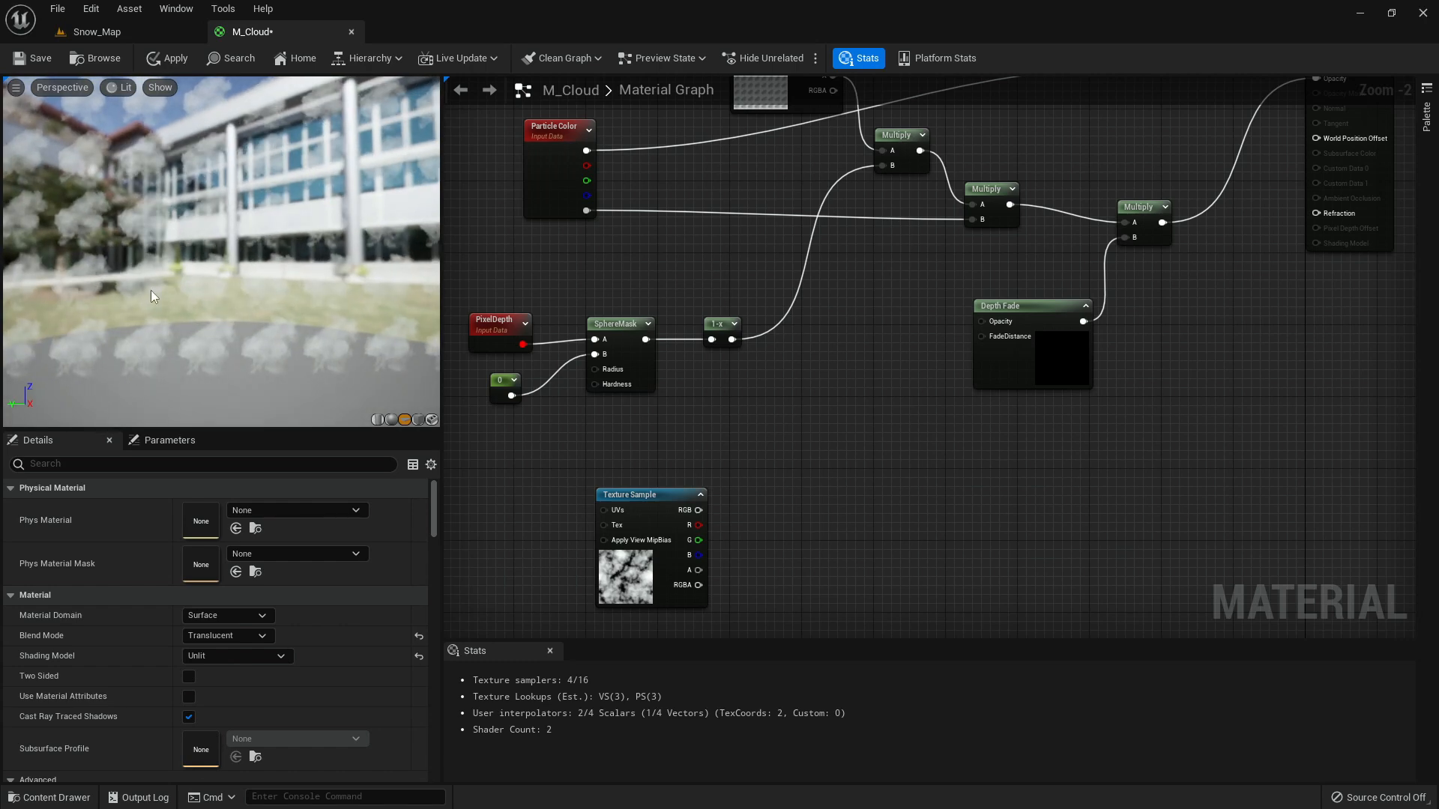
pyautogui.click(170, 62)
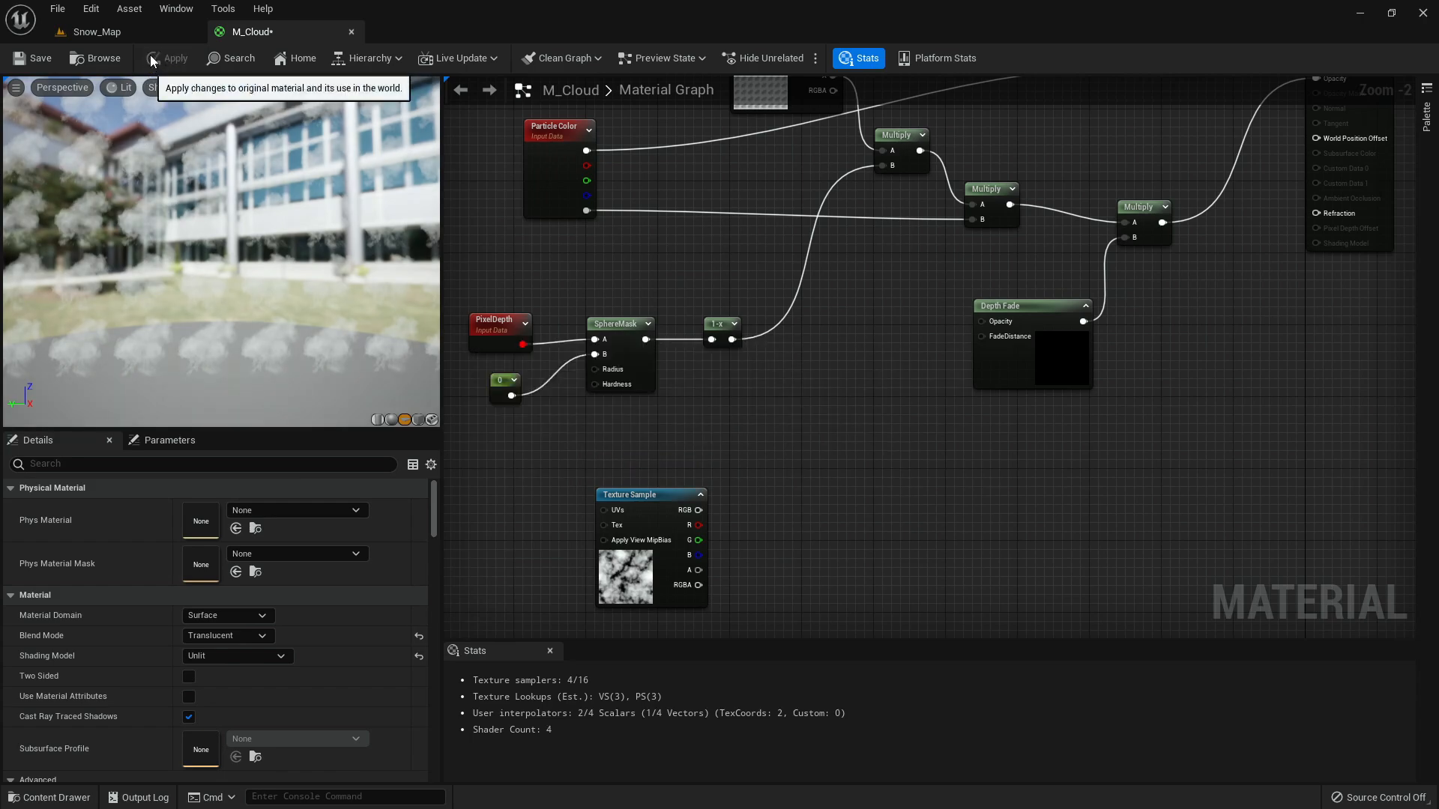
# - Check the ground intersection of the cloud plane in Snow_Map again and compare it with the Depth Fade node's settings
pyautogui.click(141, 33)
pyautogui.moveTo(632, 428); pyautogui.dragTo(626, 556, button='right')
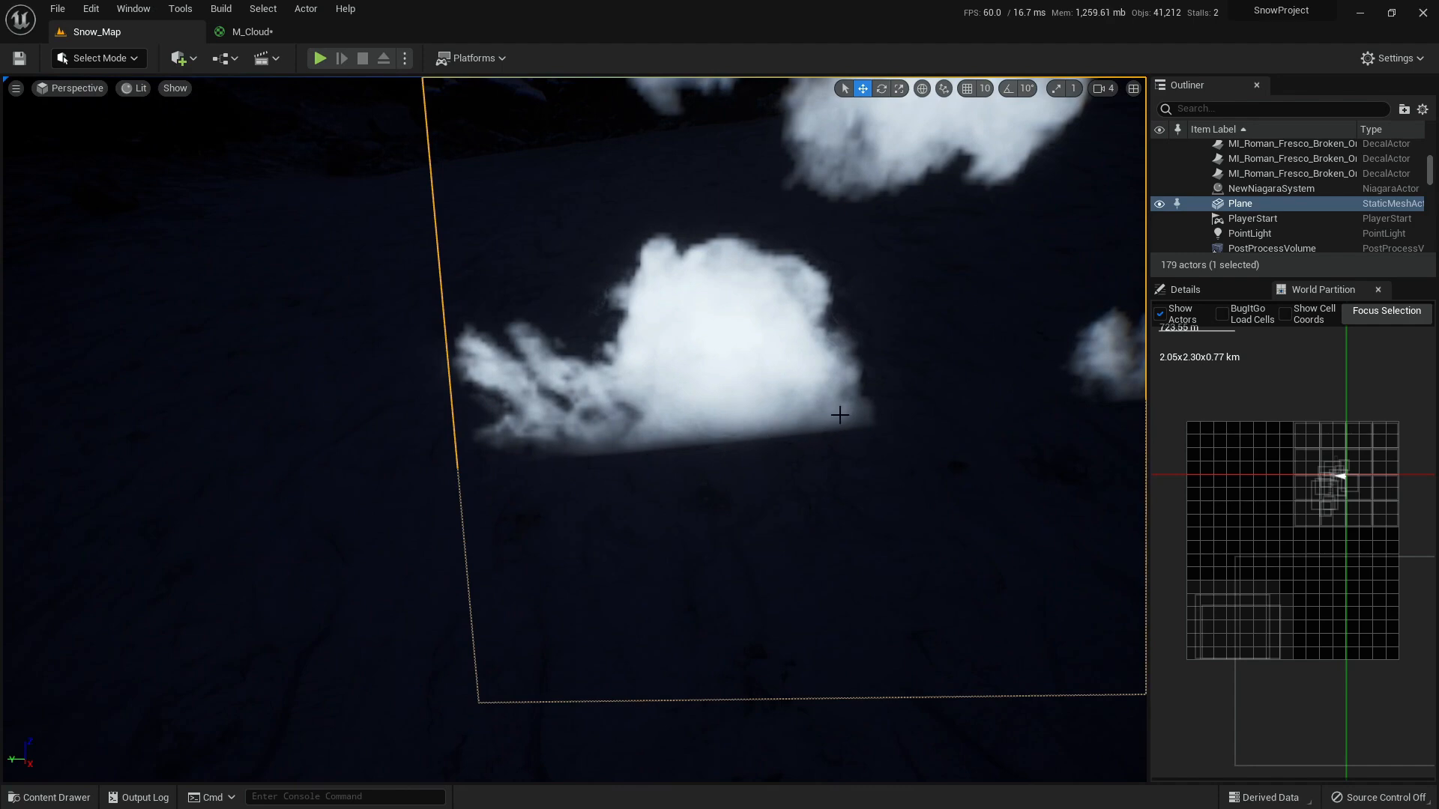
pyautogui.moveTo(650, 446); pyautogui.dragTo(731, 382, button='right')
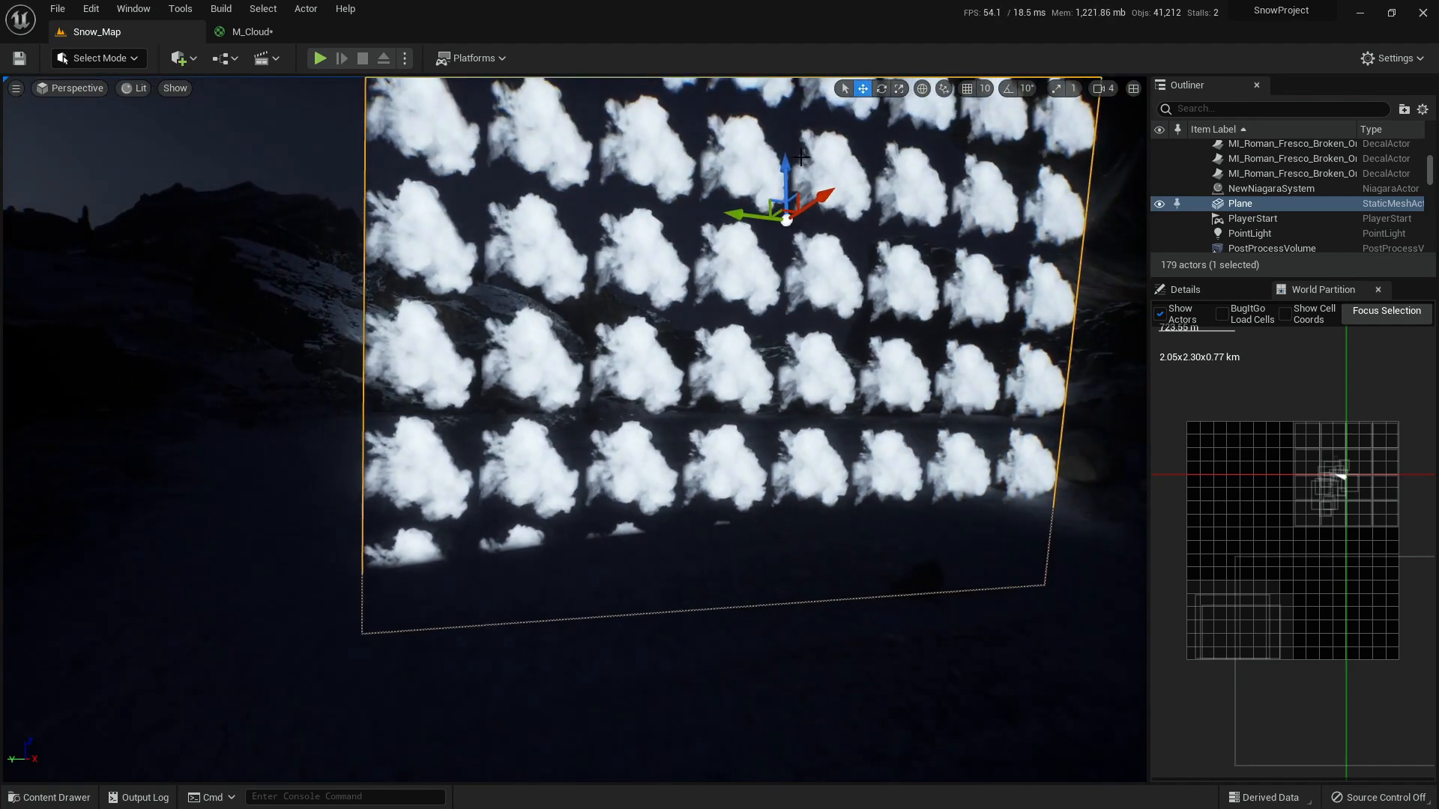
pyautogui.moveTo(781, 162); pyautogui.dragTo(748, 152)
pyautogui.moveTo(748, 152); pyautogui.dragTo(294, 94, button='right')
pyautogui.press('w')
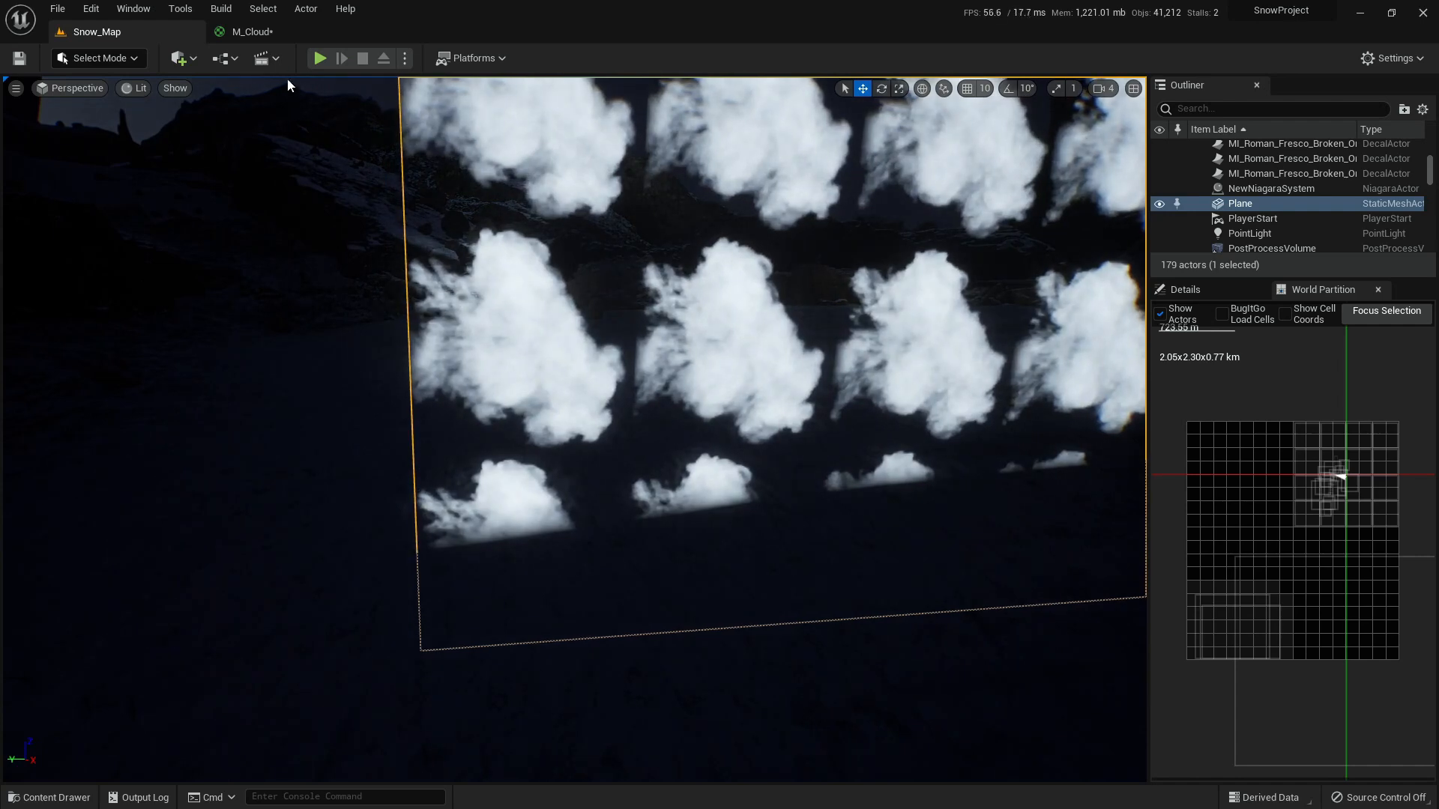
pyautogui.click(258, 32)
pyautogui.click(1028, 359)
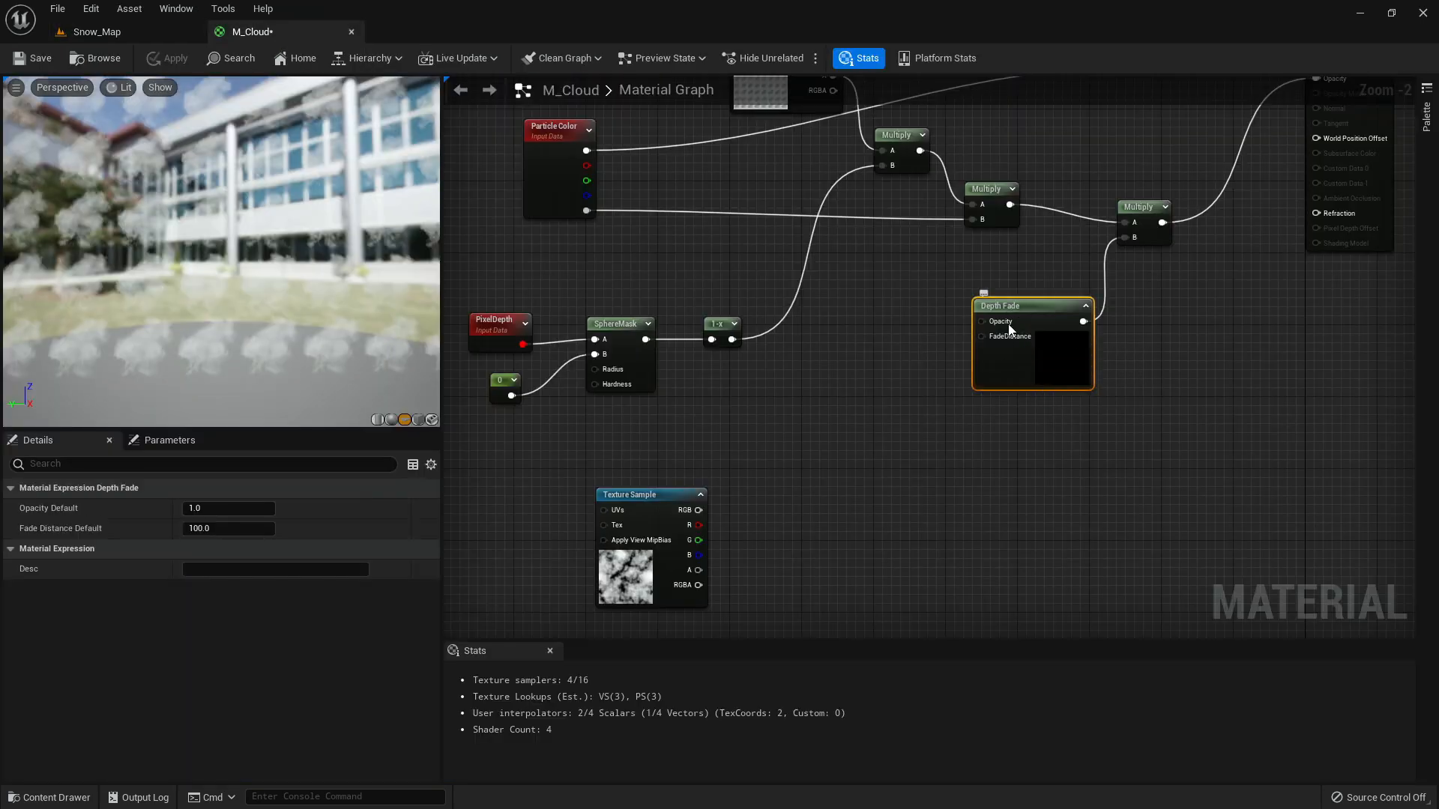
pyautogui.click(93, 32)
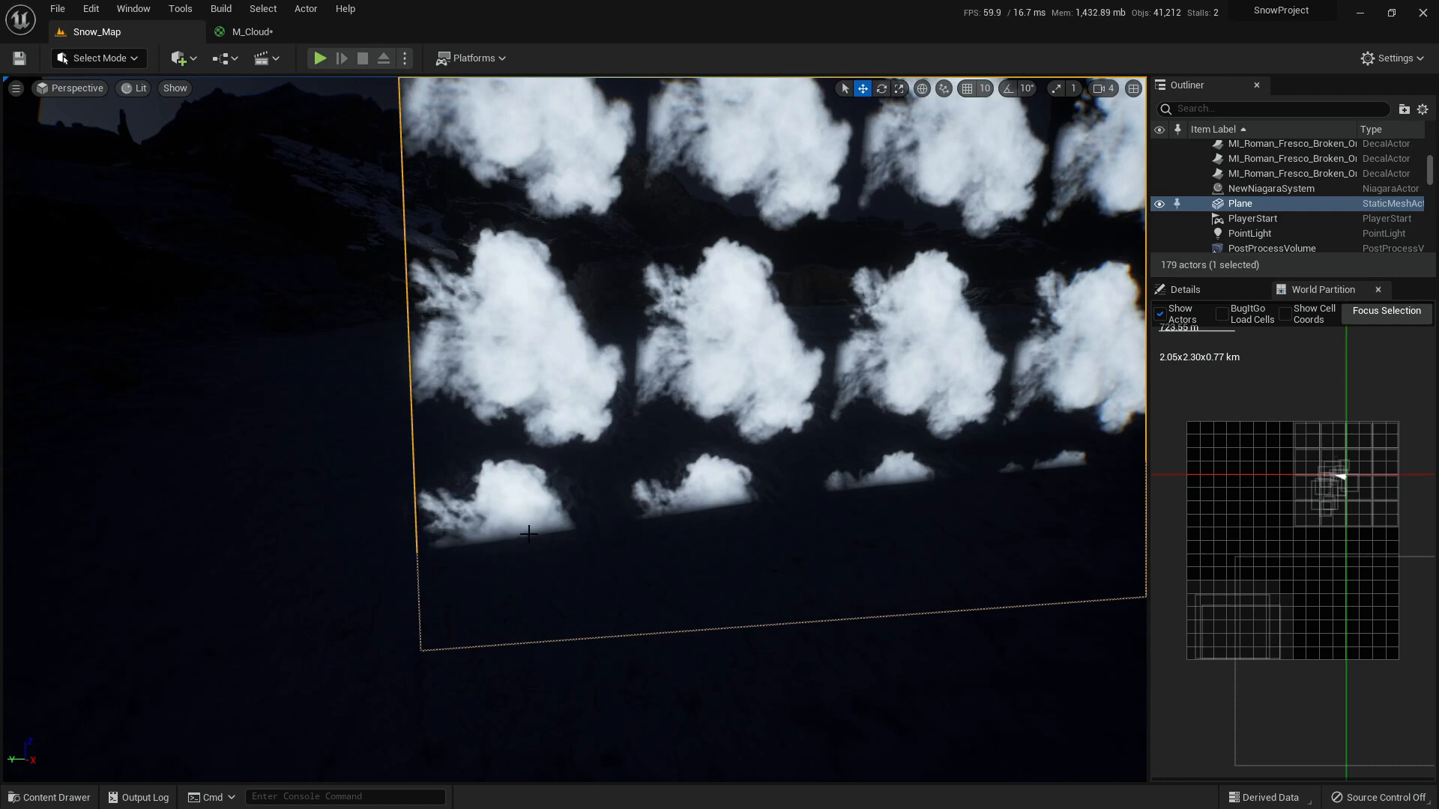
# - Add a Multiply node fed by the T_CloudContrast Texture Sample's R output and connect it to Depth Fade's FadeDistance input
pyautogui.click(221, 36)
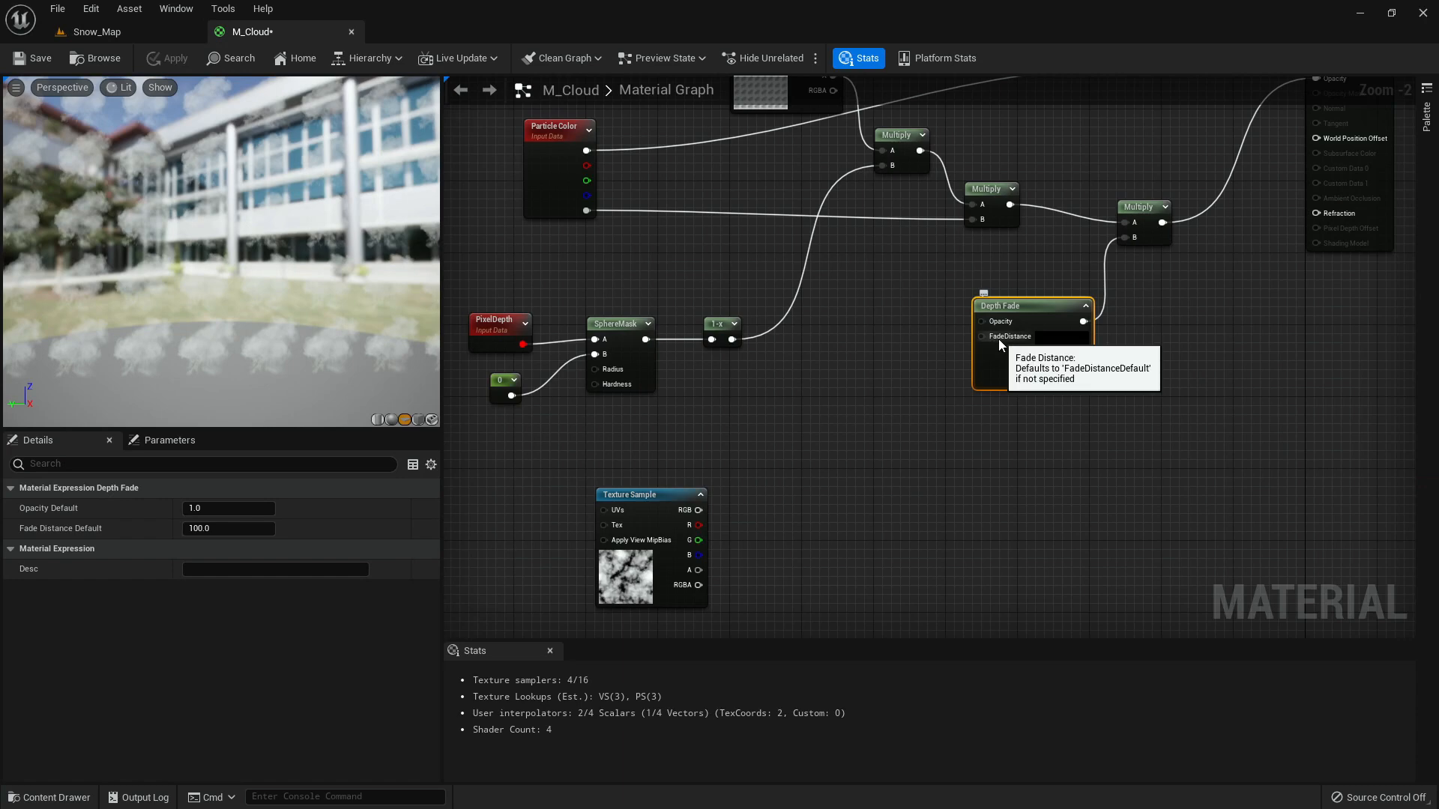
pyautogui.click(620, 562)
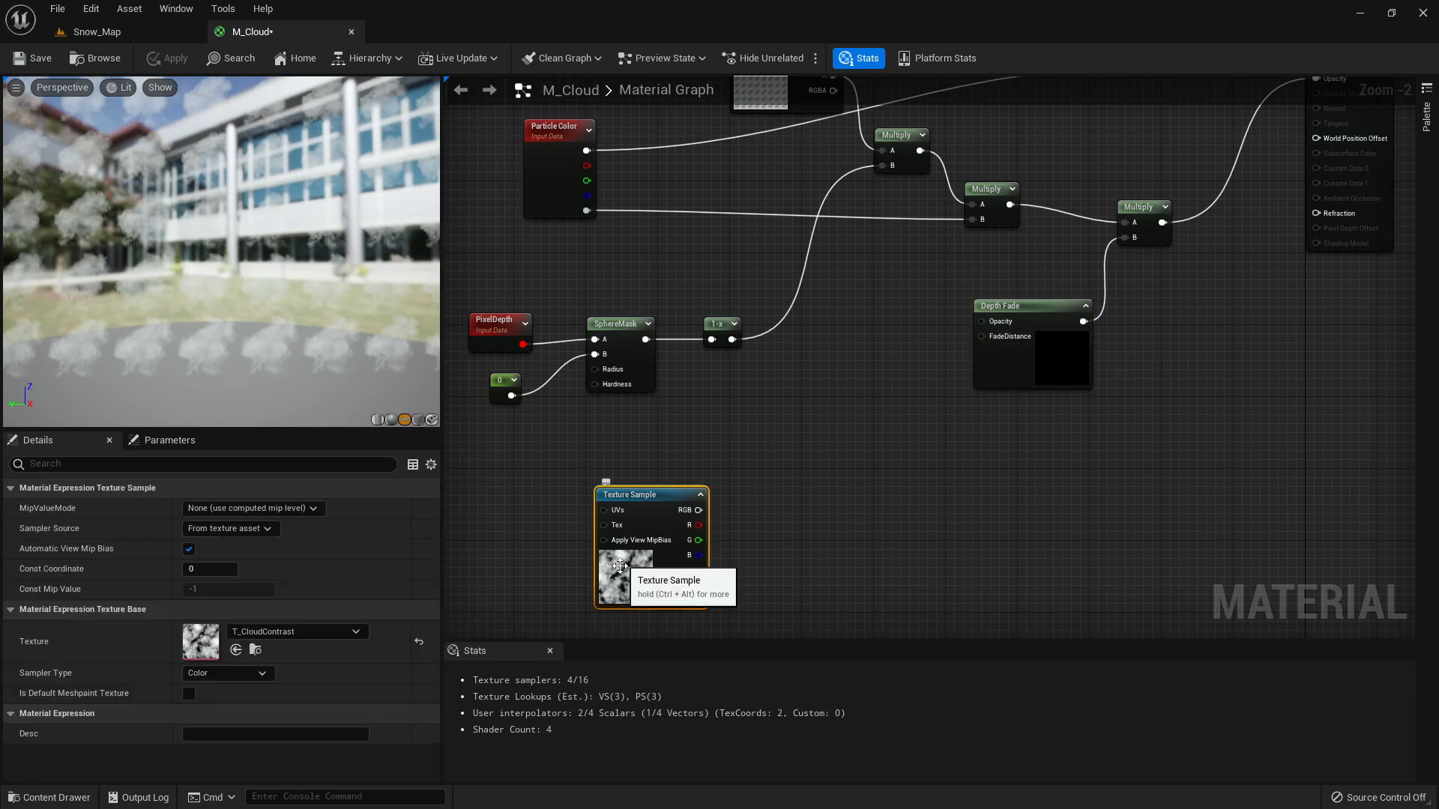
pyautogui.click(814, 456)
pyautogui.press('m')
pyautogui.click(792, 496)
pyautogui.moveTo(698, 525); pyautogui.dragTo(983, 338)
# - Add a Constant node beside Depth Fade and connect it to Depth Fade's Opacity input
pyautogui.click(1006, 325)
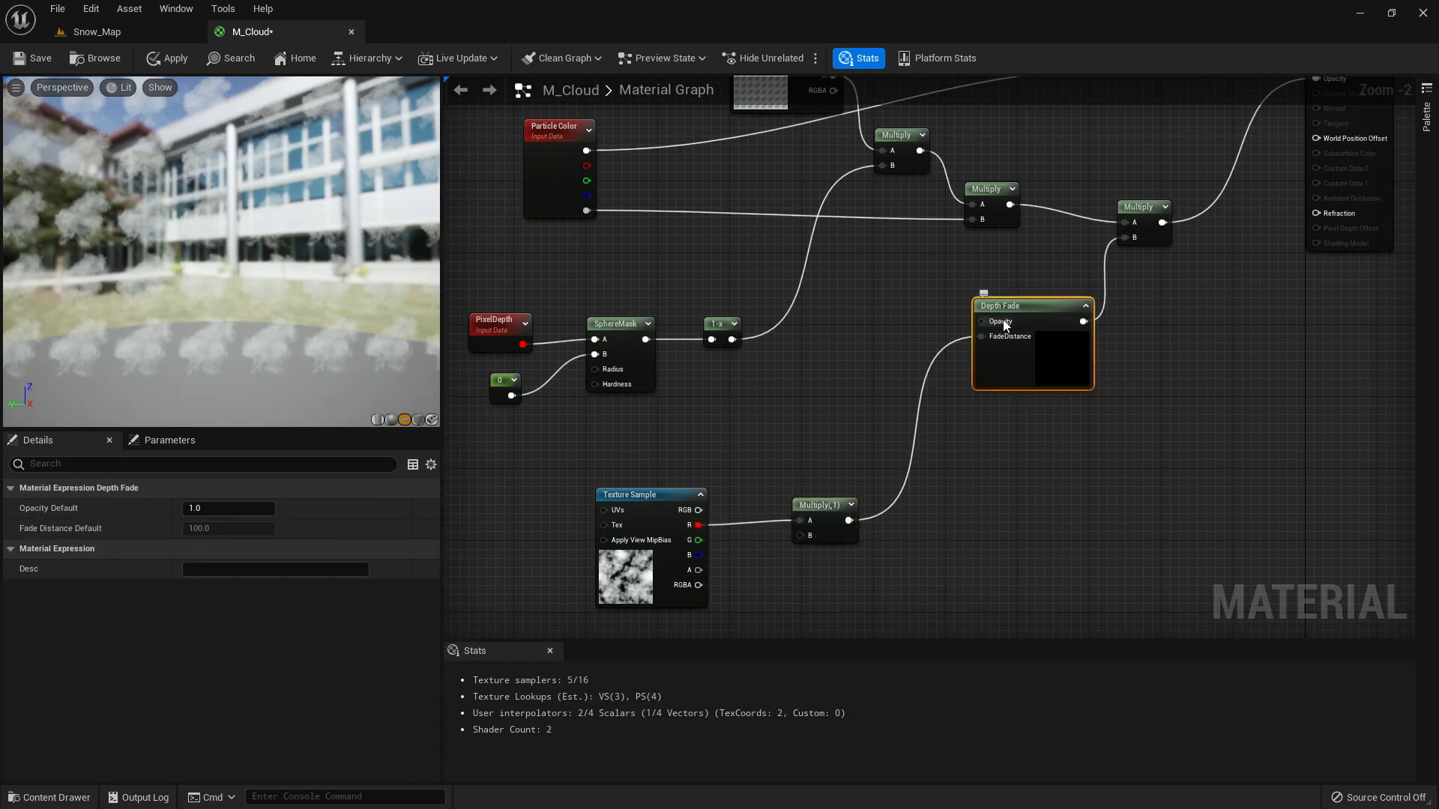
pyautogui.click(877, 364)
pyautogui.press('1')
pyautogui.click(889, 296)
pyautogui.moveTo(911, 318); pyautogui.dragTo(982, 323)
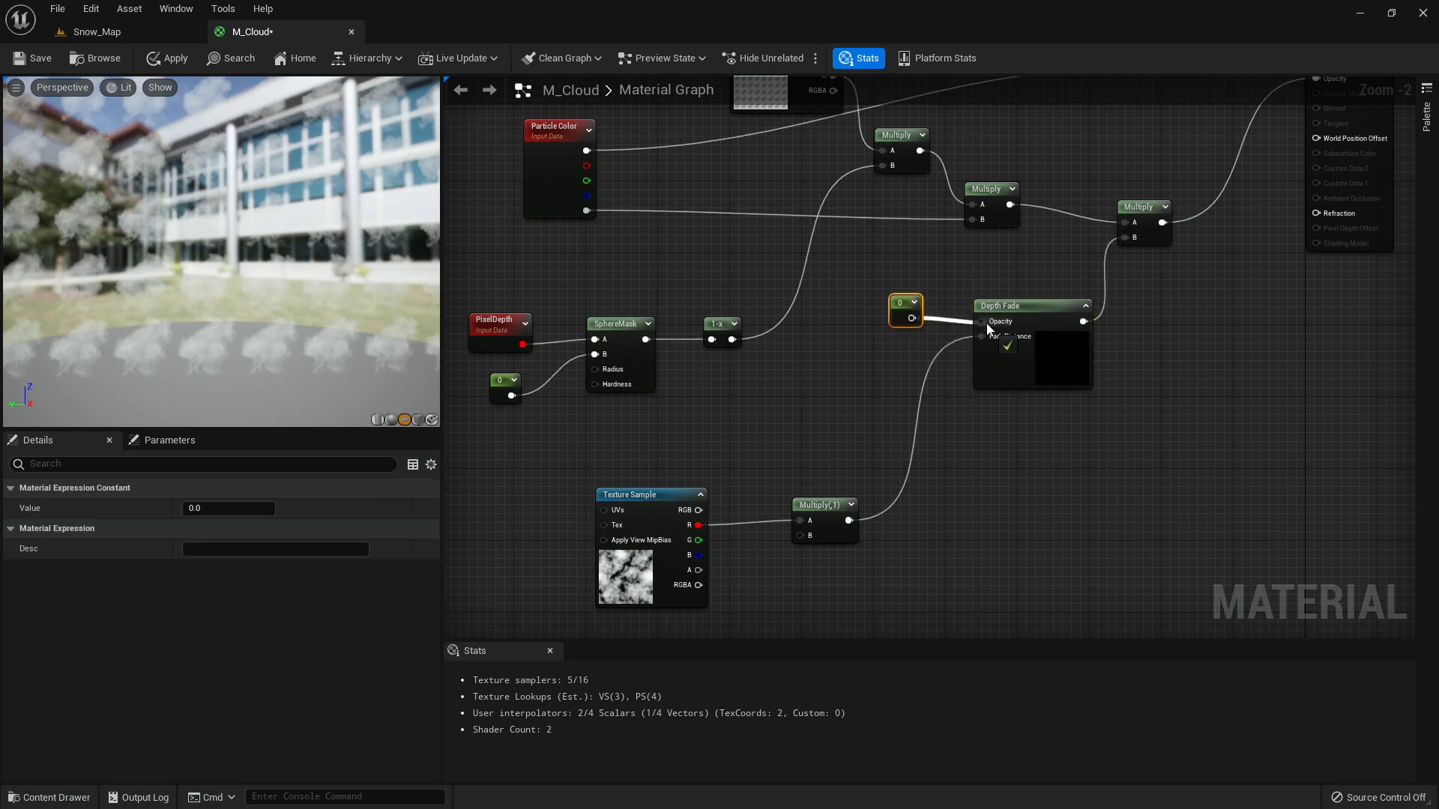
# - Set the Constant feeding Depth Fade's Opacity input to 1 and apply the material changes
pyautogui.click(206, 503)
pyautogui.write('1')
pyautogui.press('Tab')
pyautogui.click(172, 59)
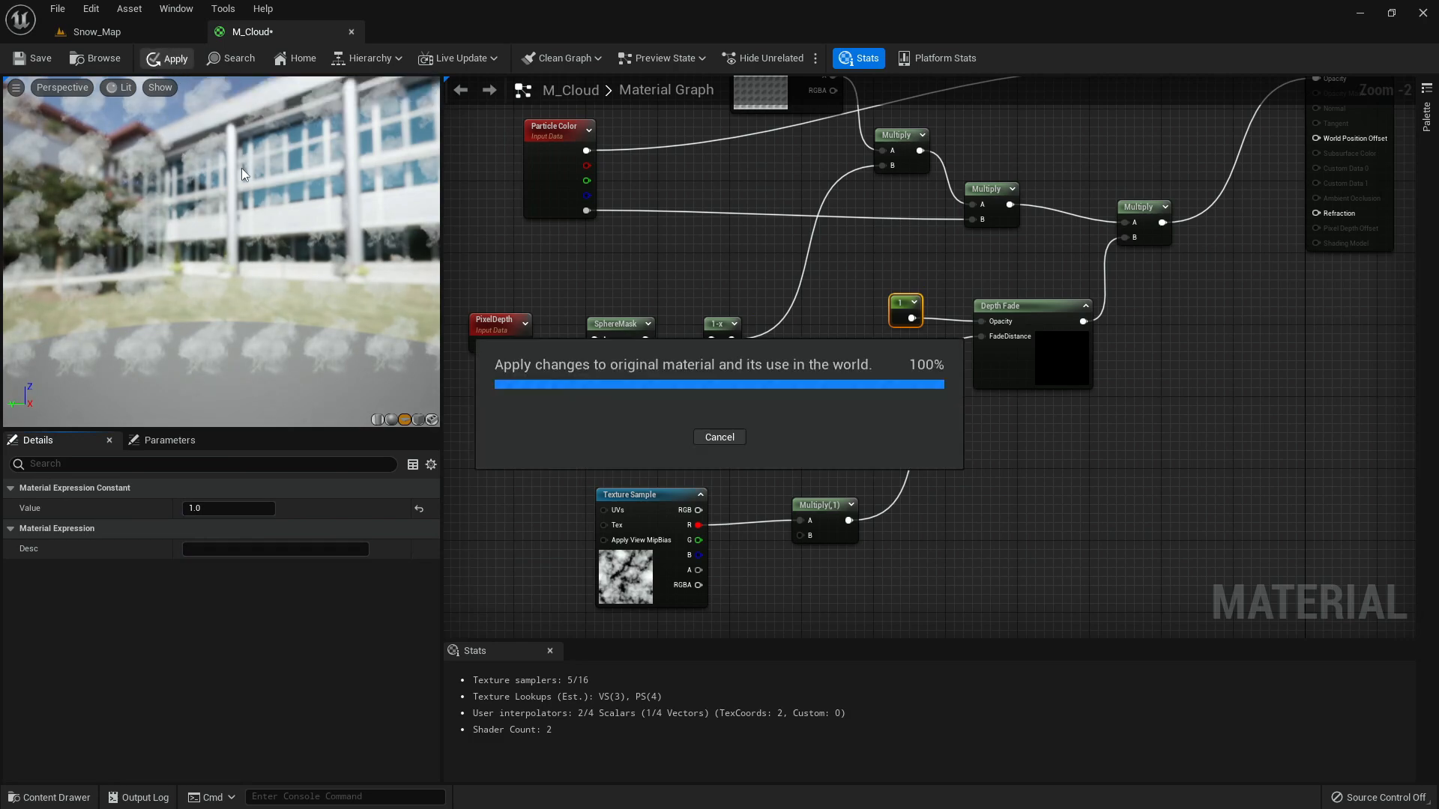
# - Inspect how the cloud plane fades where it meets the ground in Snow_Map
pyautogui.click(155, 33)
pyautogui.moveTo(906, 483); pyautogui.dragTo(861, 452, button='right')
pyautogui.scroll(-2, 905, 483)
pyautogui.moveTo(870, 146)
pyautogui.mouseDown()
pyautogui.moveTo(874, 190)
pyautogui.moveTo(875, 101)
pyautogui.moveTo(891, 186)
pyautogui.moveTo(881, 100)
pyautogui.moveTo(886, 150)
pyautogui.mouseUp()
pyautogui.moveTo(886, 150); pyautogui.dragTo(824, 248, button='right')
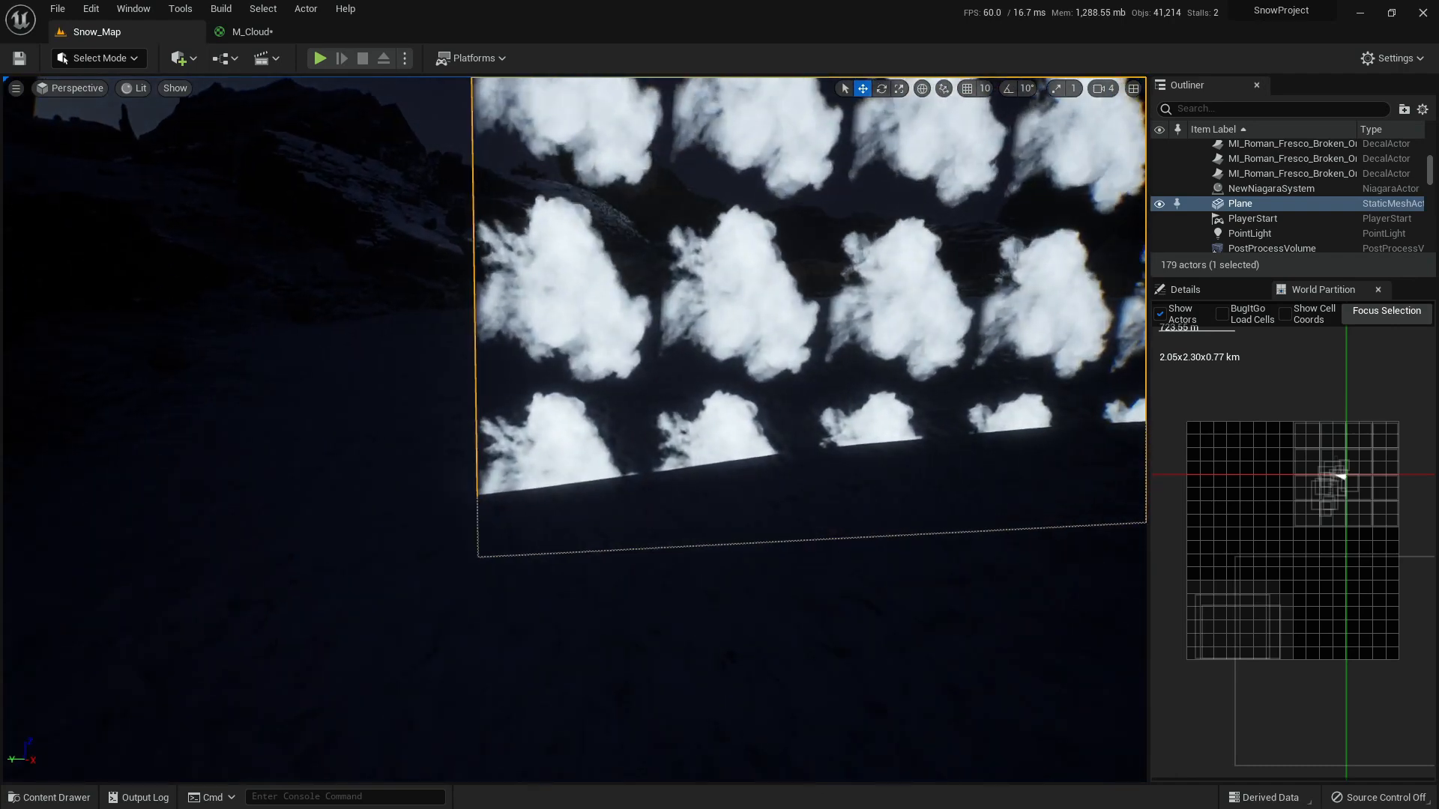
pyautogui.scroll(2, 577, 516)
pyautogui.scroll(2, 506, 511)
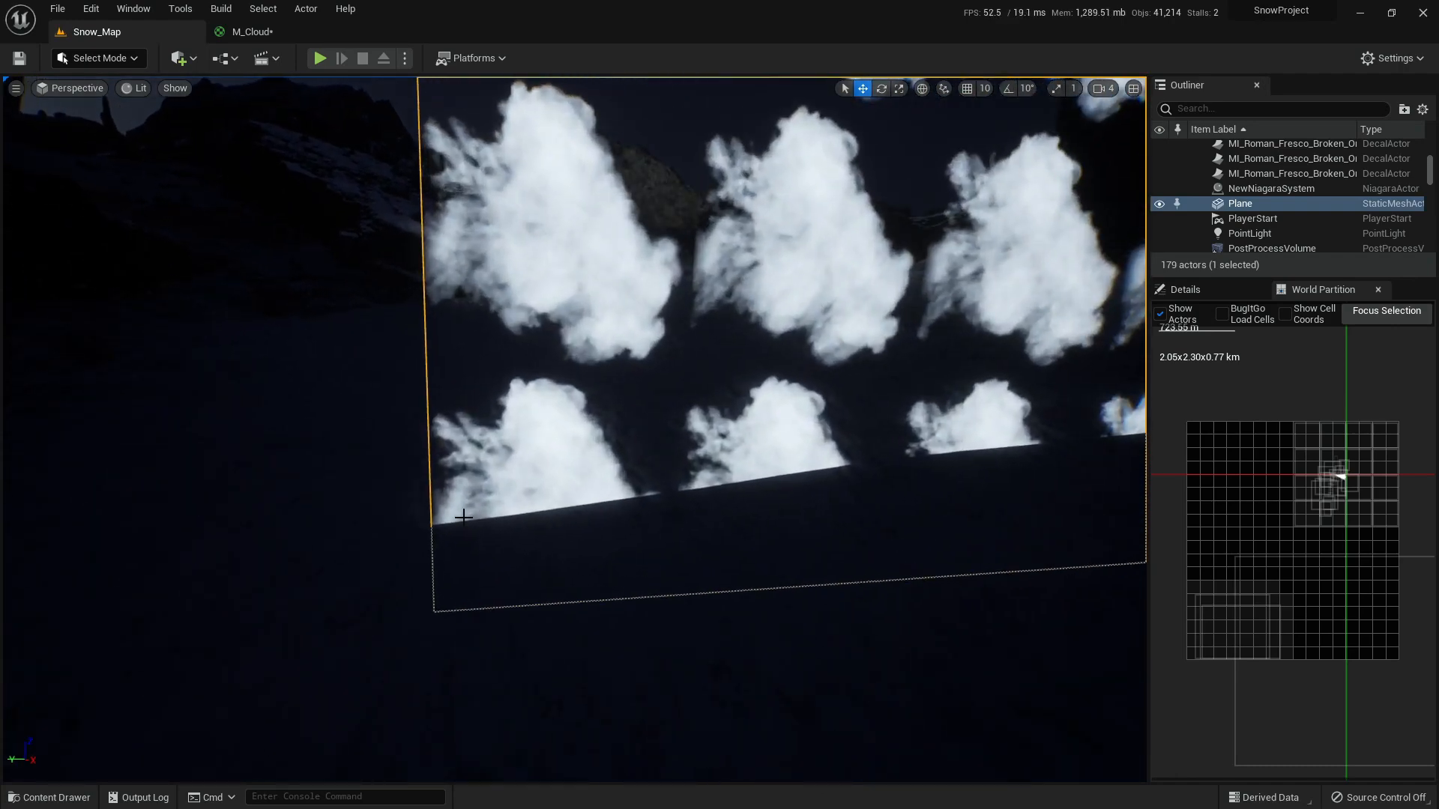
# - Set Const B of the Multiply feeding Depth Fade's FadeDistance to 400, apply the material, and check the plane's ground edge in Snow_Map
pyautogui.click(285, 39)
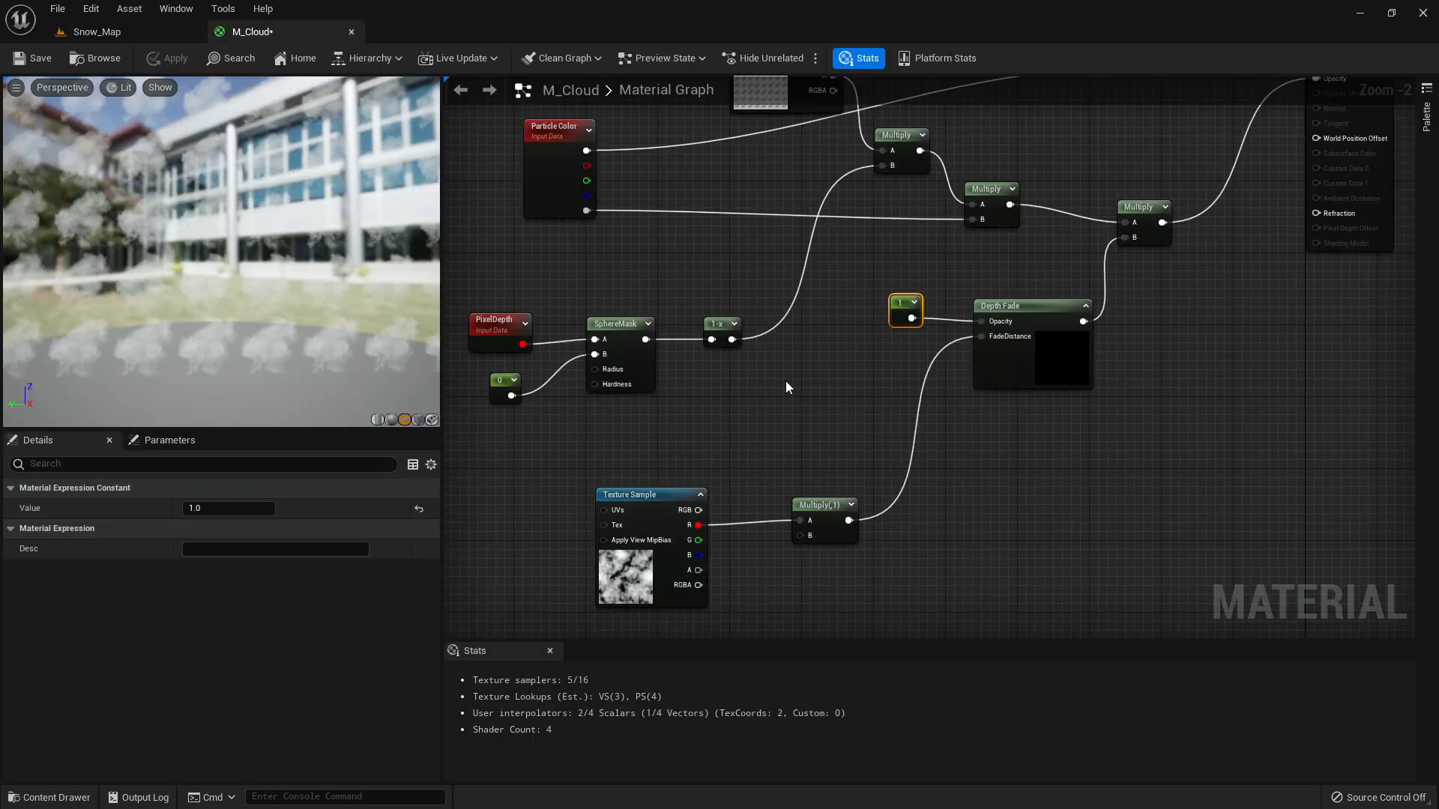
pyautogui.click(819, 509)
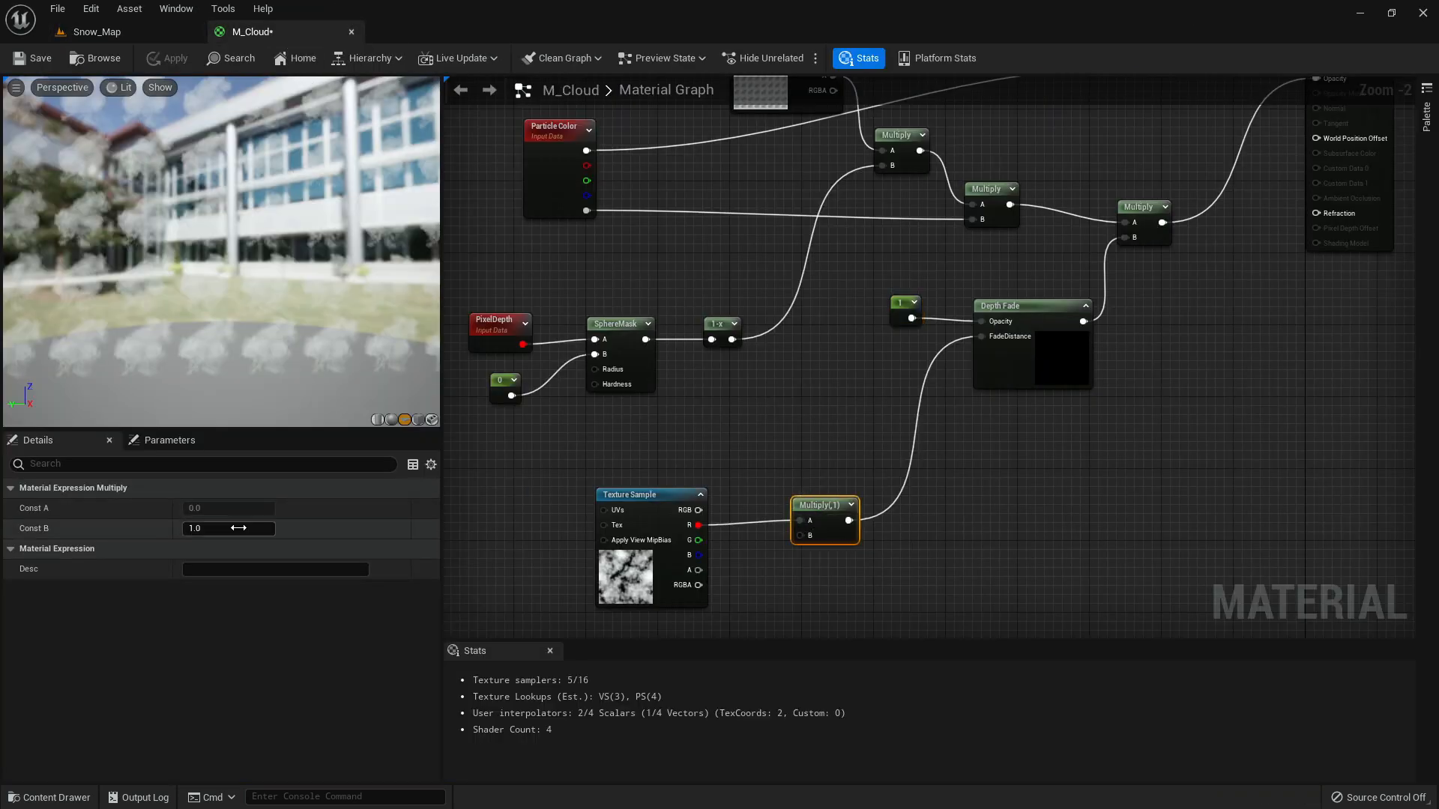
pyautogui.write('400')
pyautogui.press('Return')
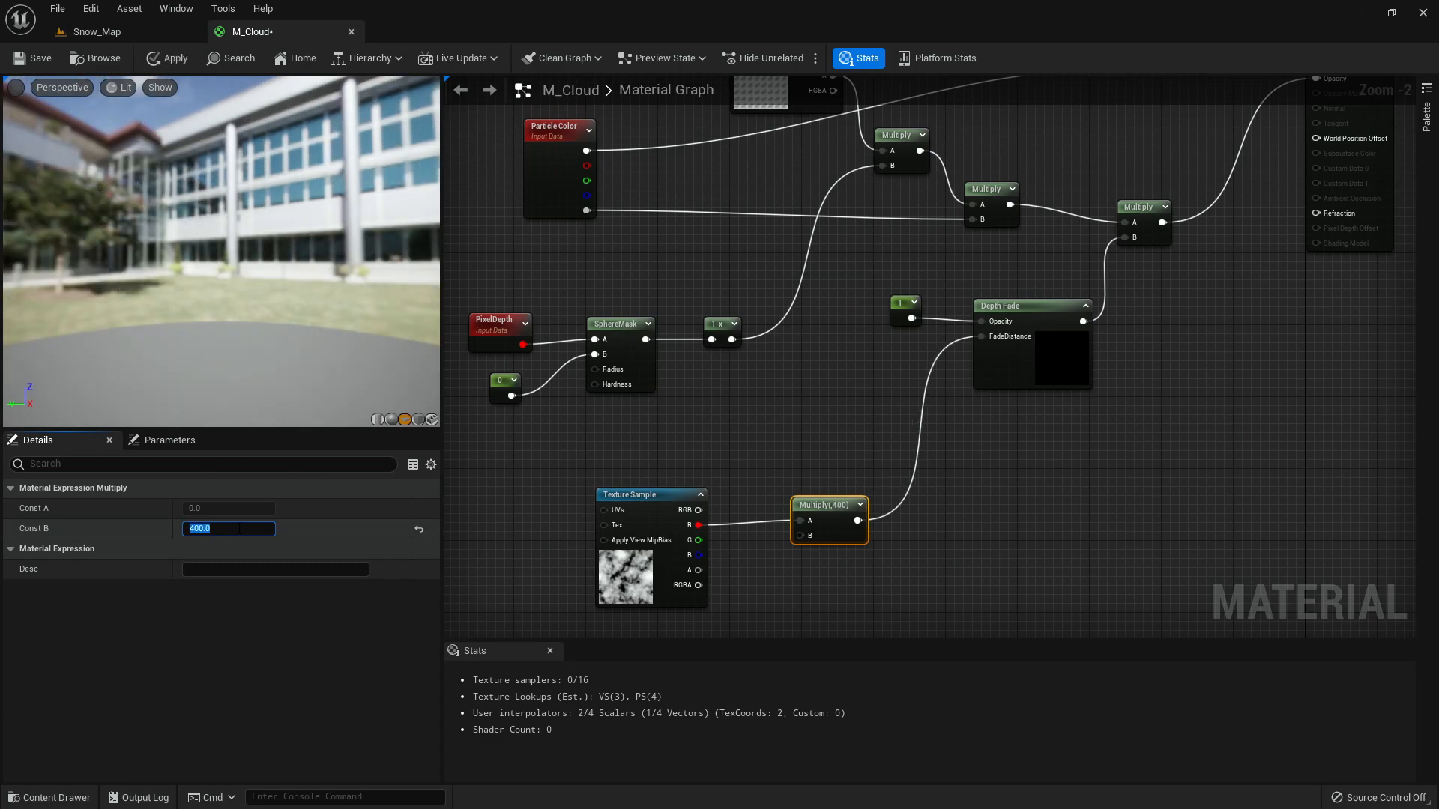
pyautogui.click(173, 54)
pyautogui.click(161, 34)
pyautogui.moveTo(784, 450)
pyautogui.mouseDown()
pyautogui.moveTo(784, 509)
pyautogui.moveTo(697, 487)
pyautogui.moveTo(784, 451)
pyautogui.mouseUp()
pyautogui.moveTo(784, 450); pyautogui.dragTo(479, 536, button='right')
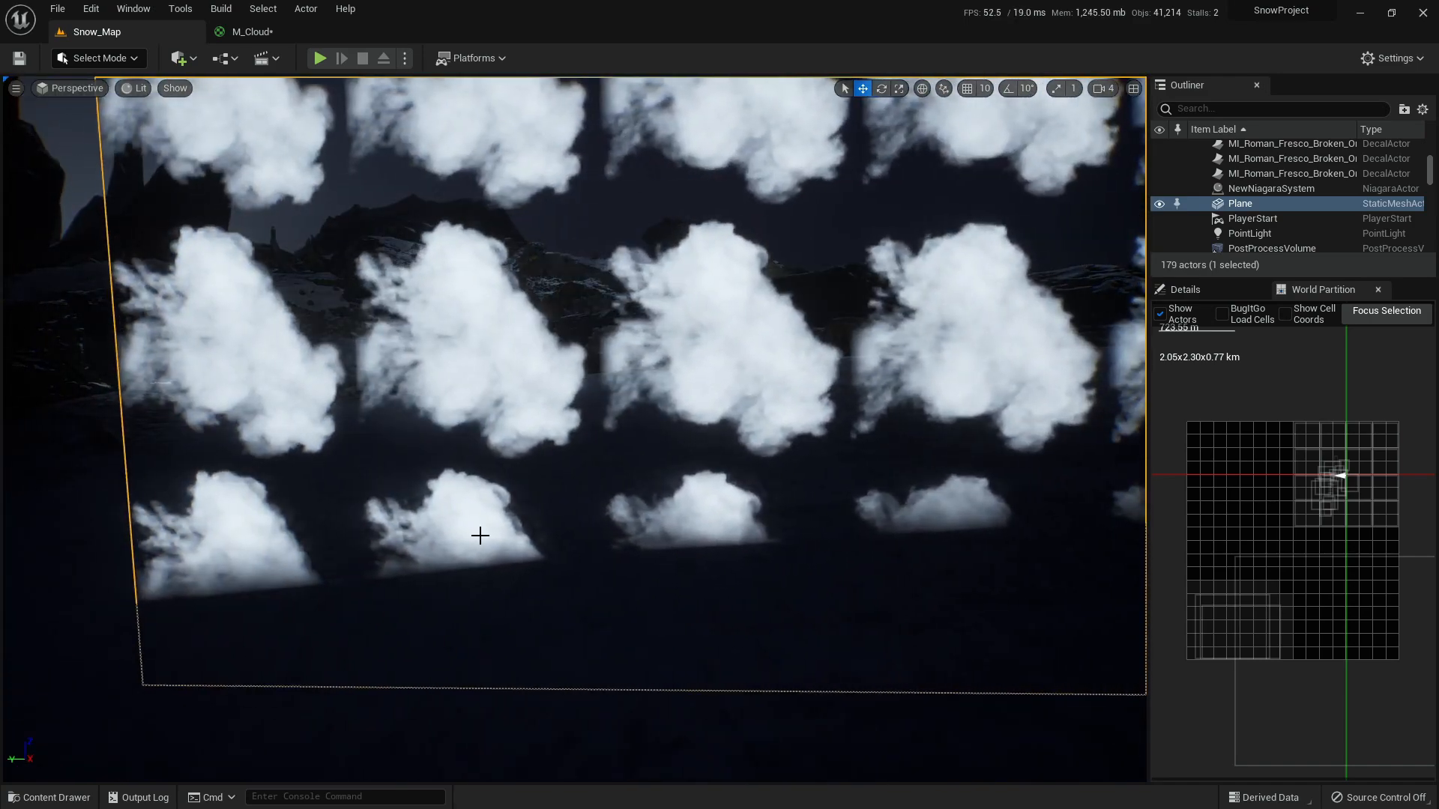
# - Connect the output of the Multiply that scales the texture coordinates to the T_CloudContrast Texture Sample's UVs input, and apply the material
pyautogui.click(260, 34)
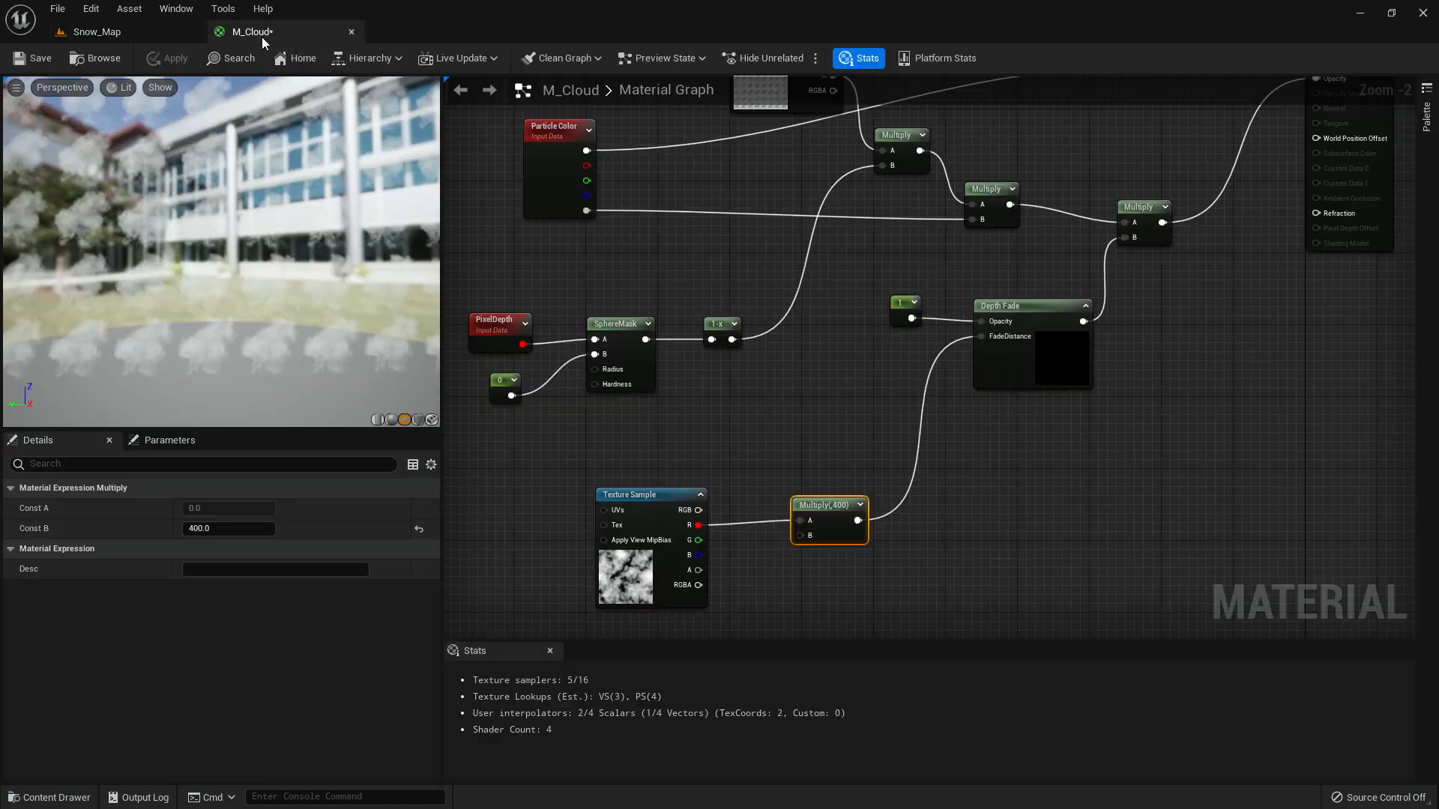
pyautogui.moveTo(670, 434); pyautogui.dragTo(728, 361, button='right')
pyautogui.click(677, 498)
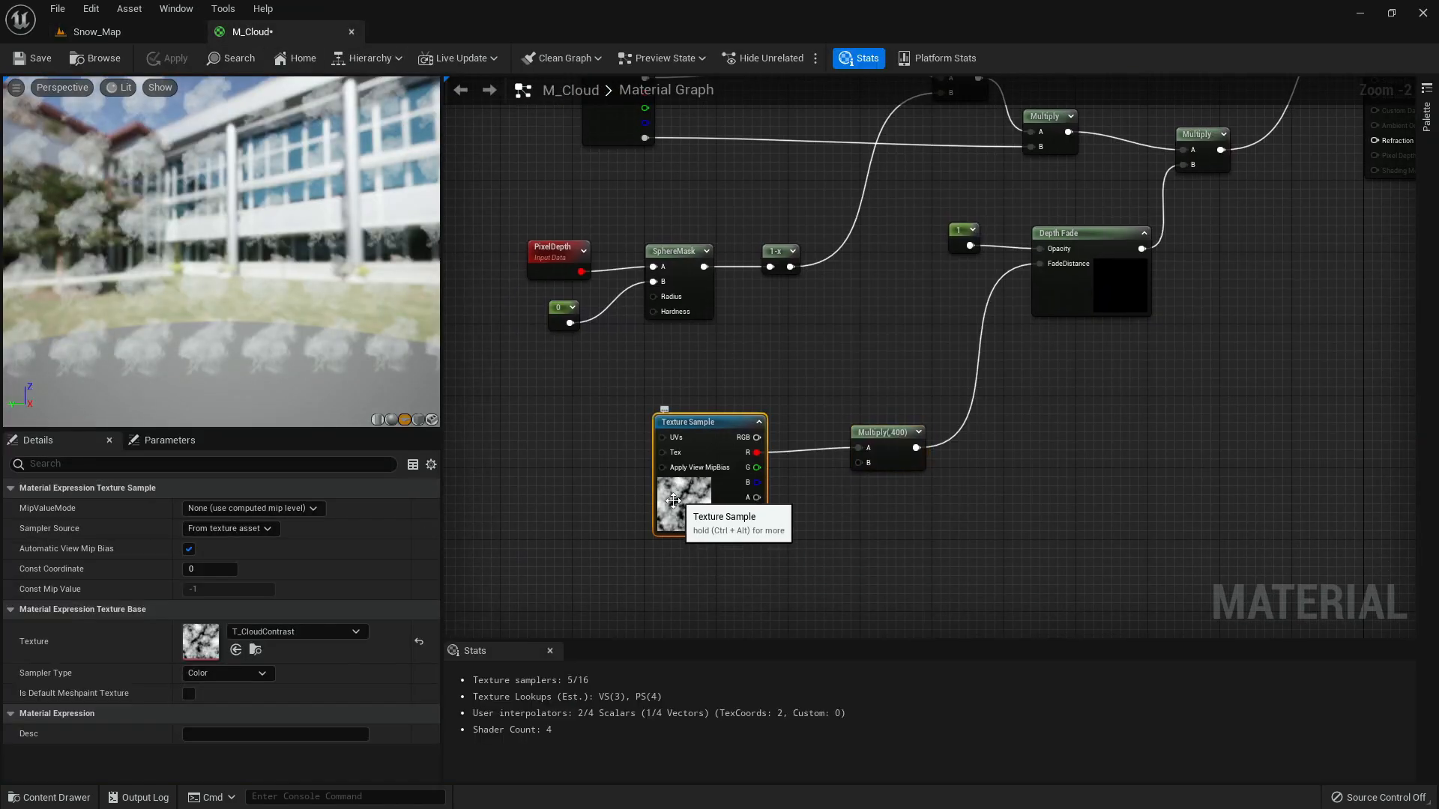
pyautogui.moveTo(337, 204); pyautogui.dragTo(167, 249)
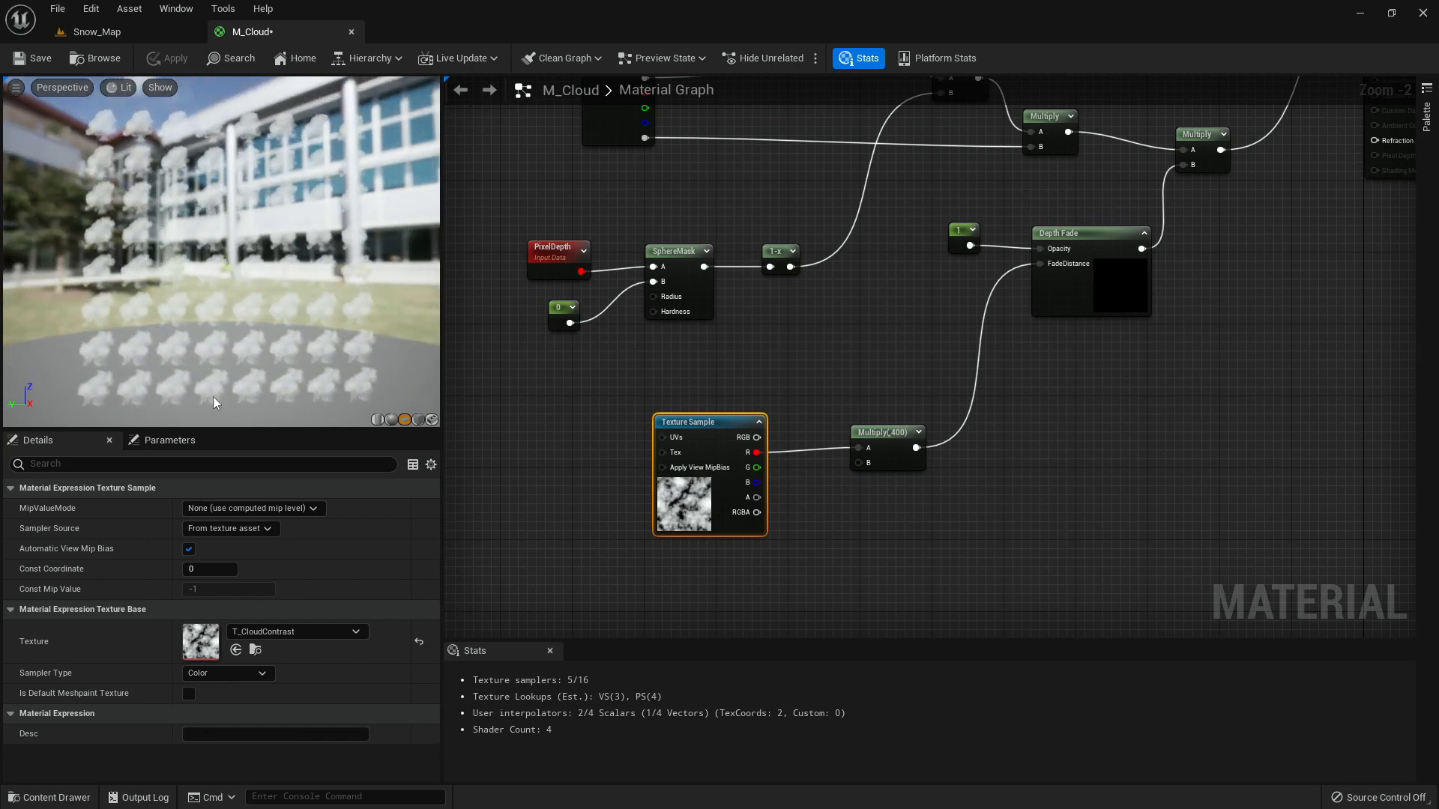
pyautogui.moveTo(560, 374); pyautogui.dragTo(666, 637, button='right')
pyautogui.moveTo(820, 325); pyautogui.dragTo(819, 420, button='right')
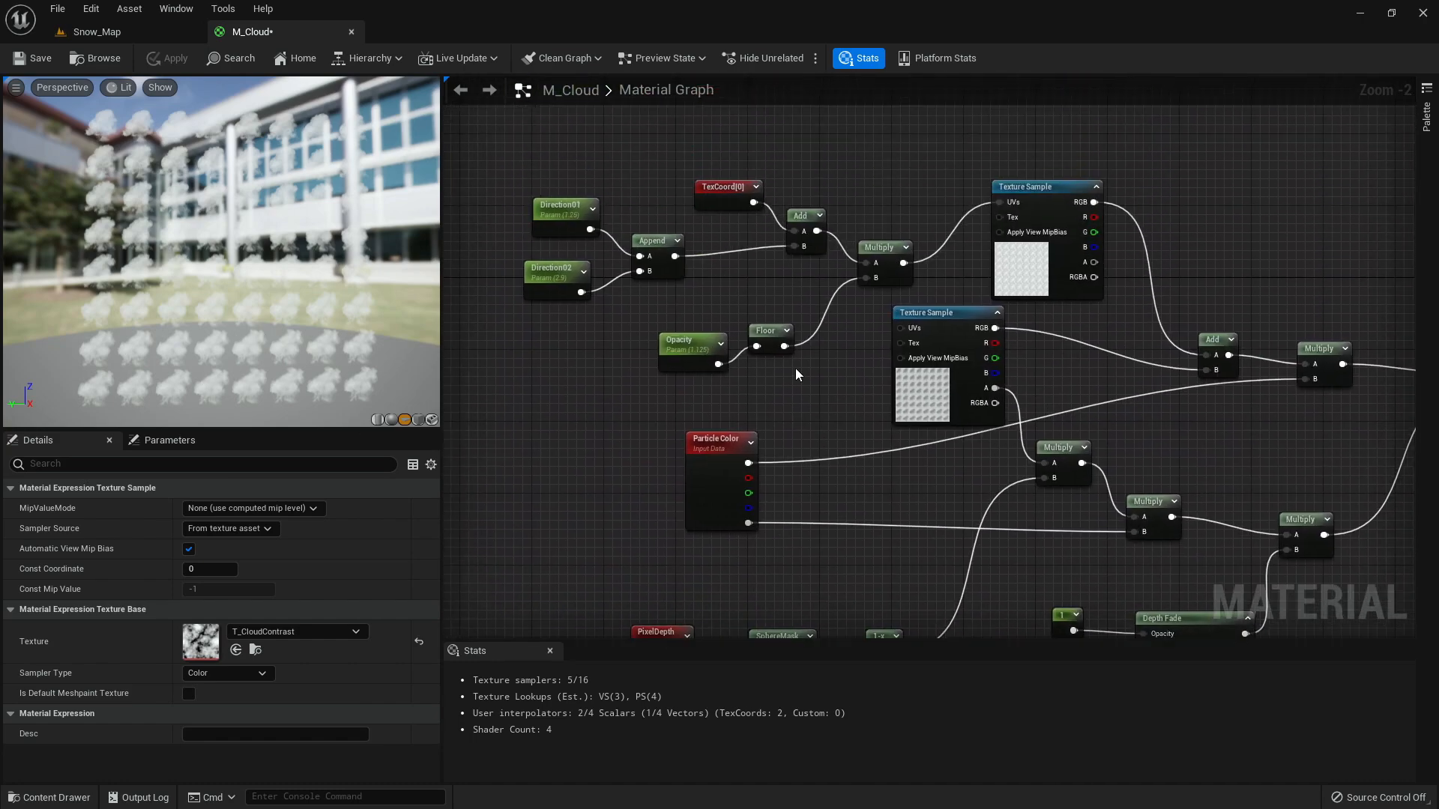
pyautogui.moveTo(862, 367); pyautogui.dragTo(865, 367)
pyautogui.click(852, 376)
pyautogui.scroll(-2, 816, 226)
pyautogui.moveTo(852, 376); pyautogui.dragTo(797, 202, button='right')
pyautogui.moveTo(833, 127); pyautogui.dragTo(747, 505)
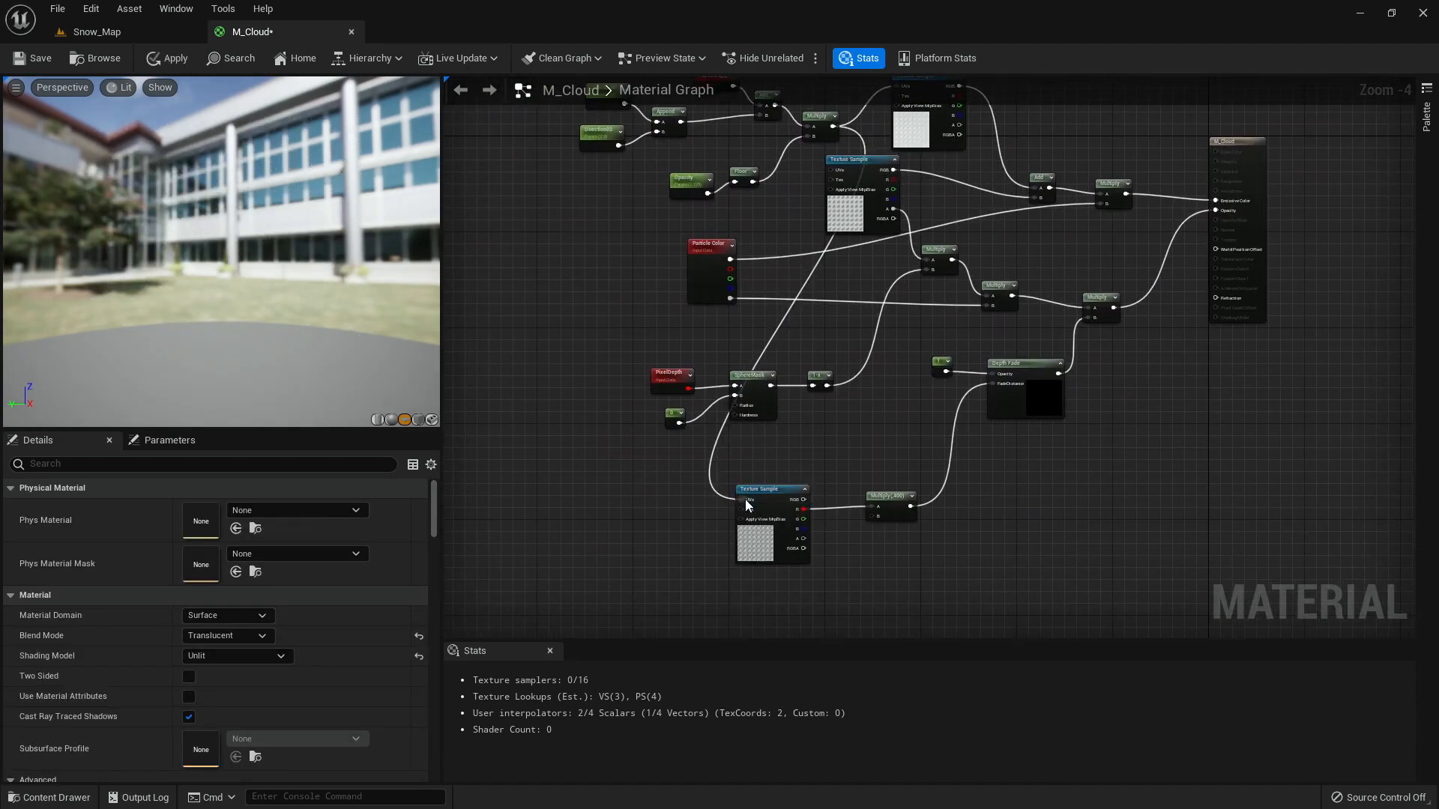
pyautogui.click(172, 63)
# - Lower the cloud plane along its vertical axis in Snow_Map to check the textured fade at the ground
pyautogui.click(154, 36)
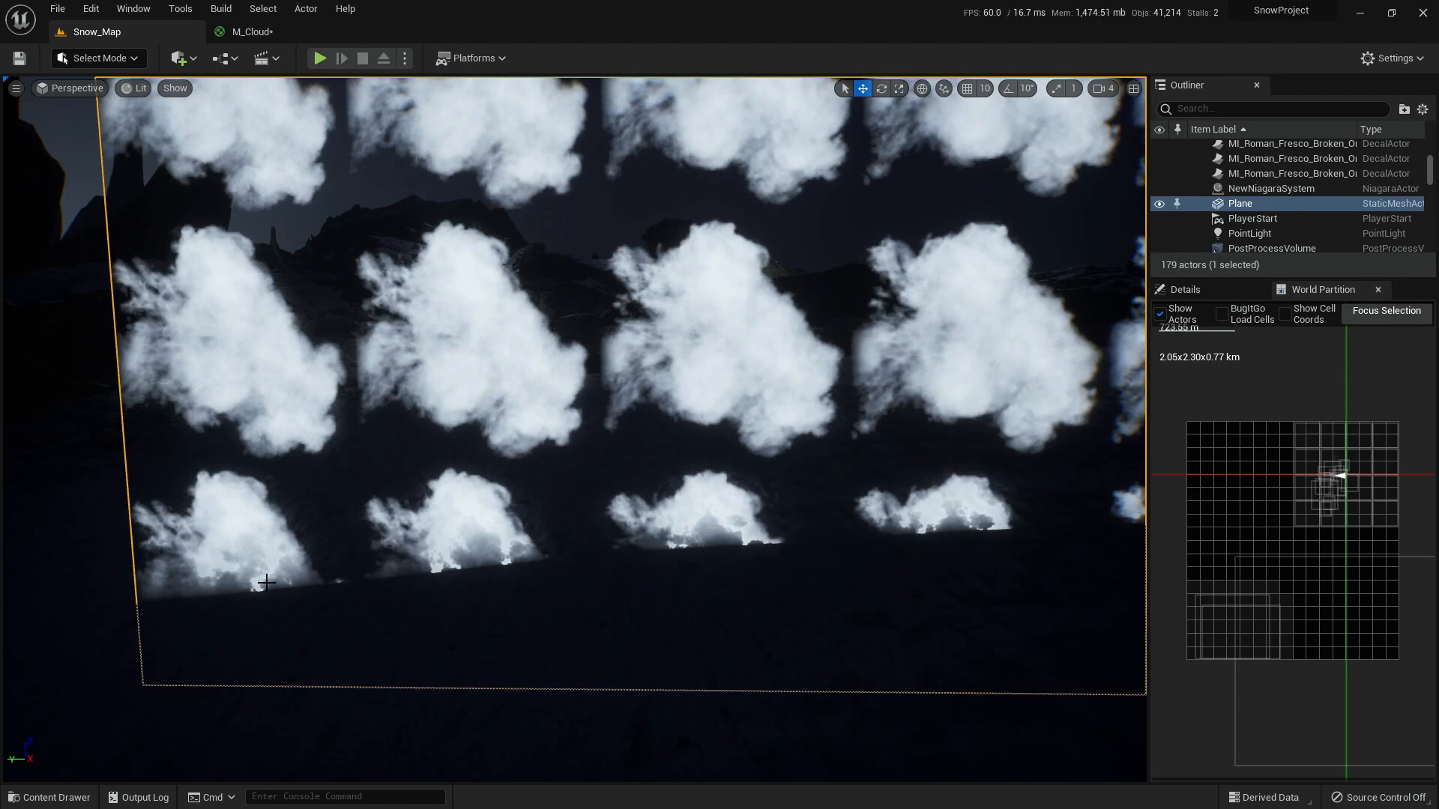
pyautogui.moveTo(253, 590); pyautogui.dragTo(663, 212, button='right')
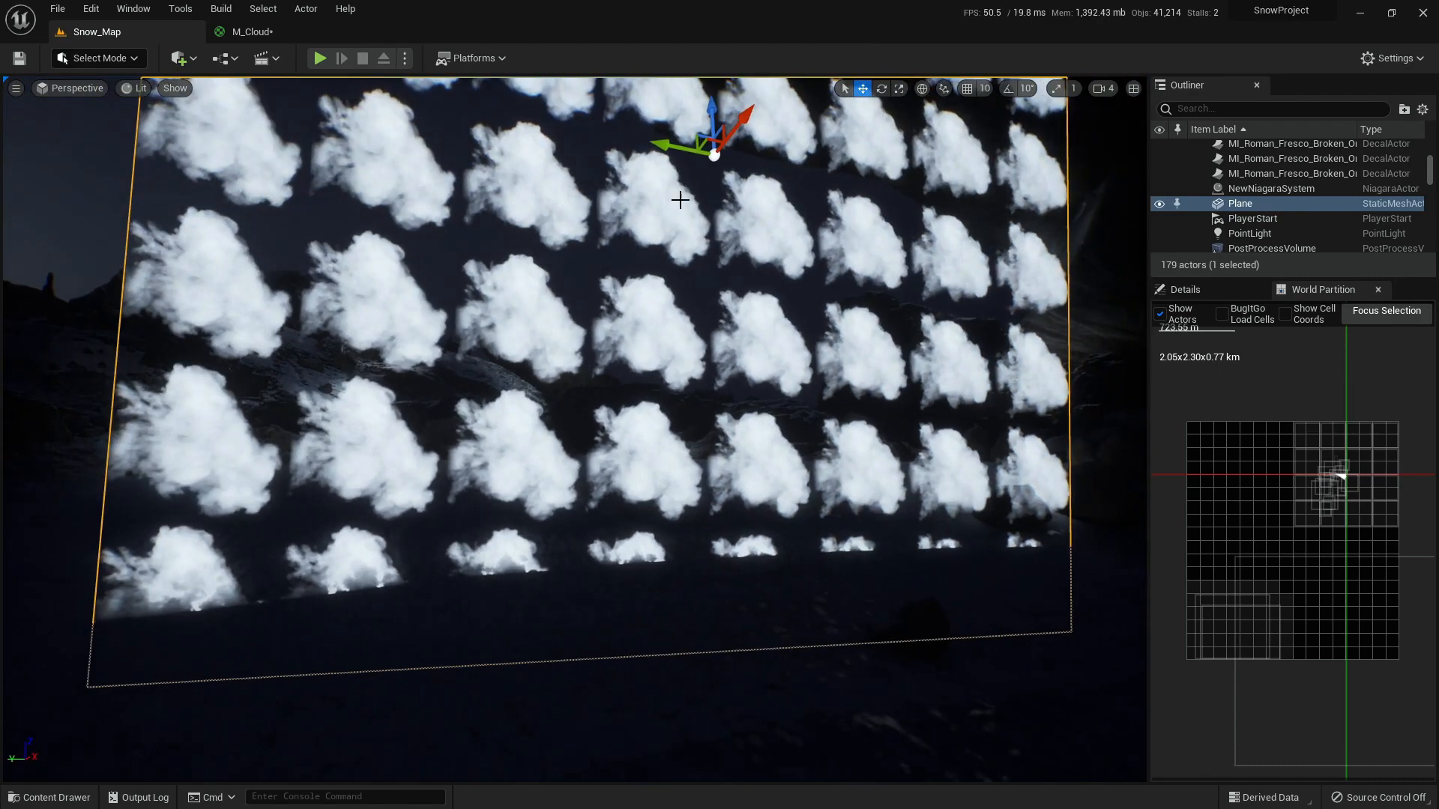
pyautogui.moveTo(712, 121); pyautogui.dragTo(725, 174)
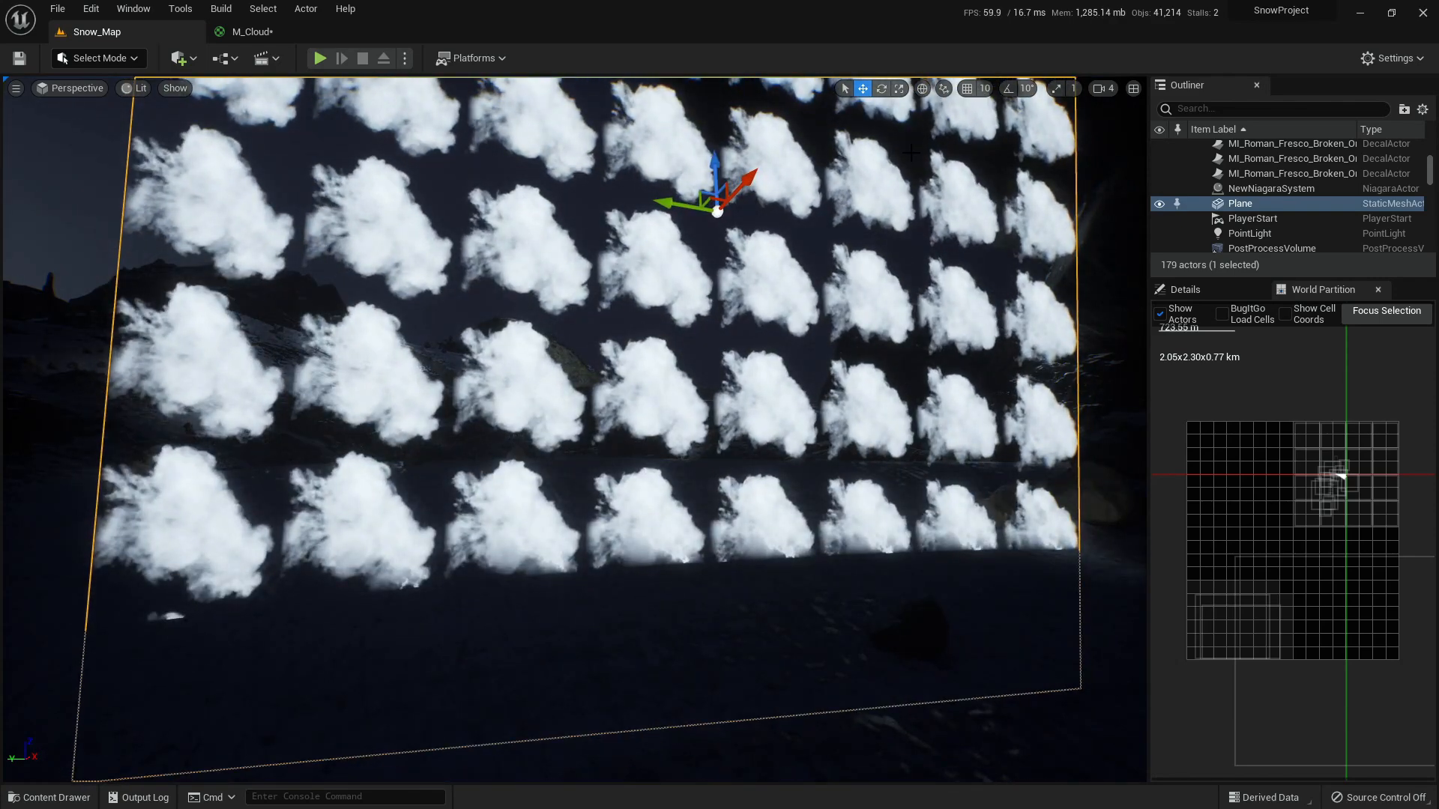
pyautogui.moveTo(716, 161); pyautogui.dragTo(716, 272)
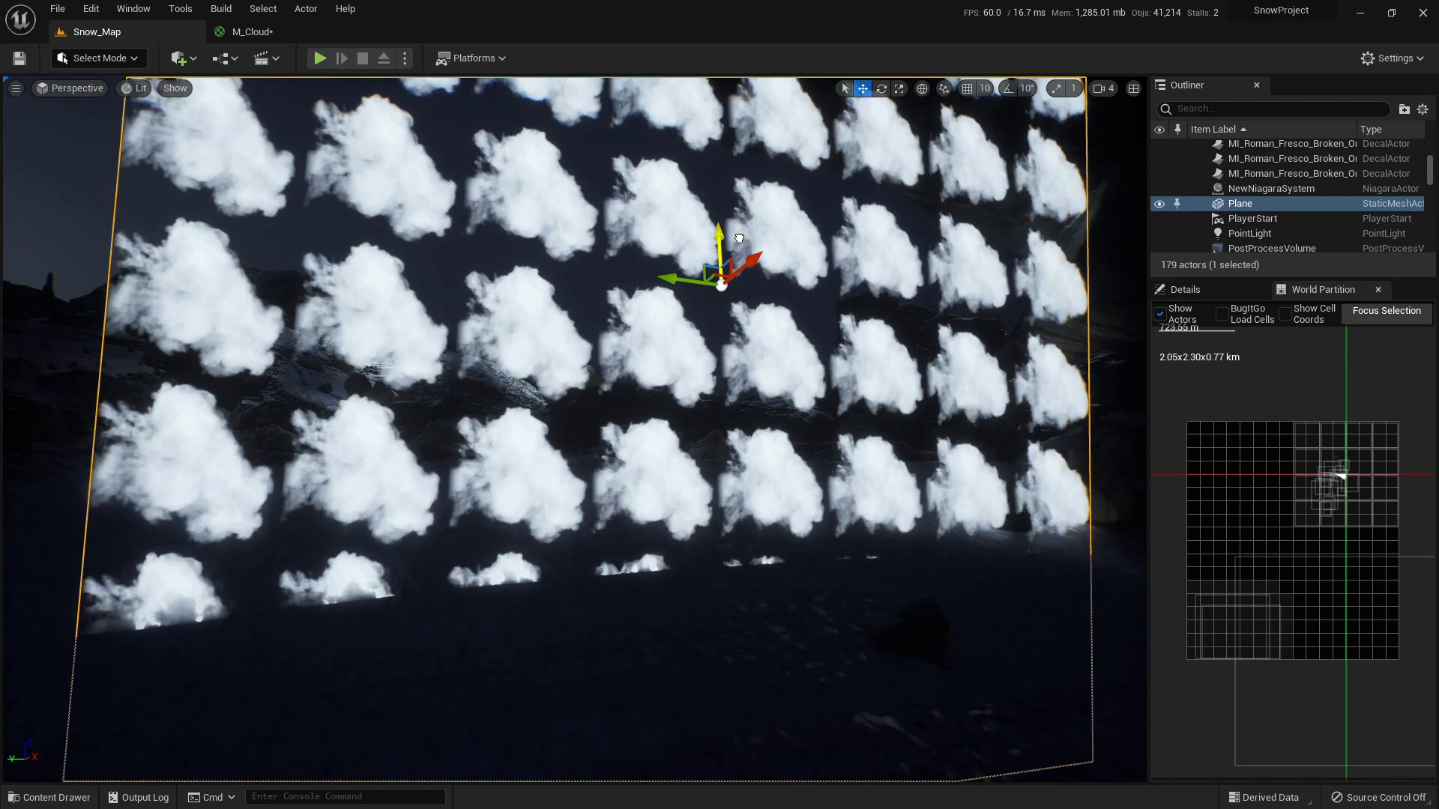
pyautogui.moveTo(335, 593); pyautogui.dragTo(335, 263)
# - Insert a Clamp node between the last Multiply and M_Cloud's Opacity input, and shift the result node to make room
pyautogui.click(263, 33)
pyautogui.scroll(4, 1067, 405)
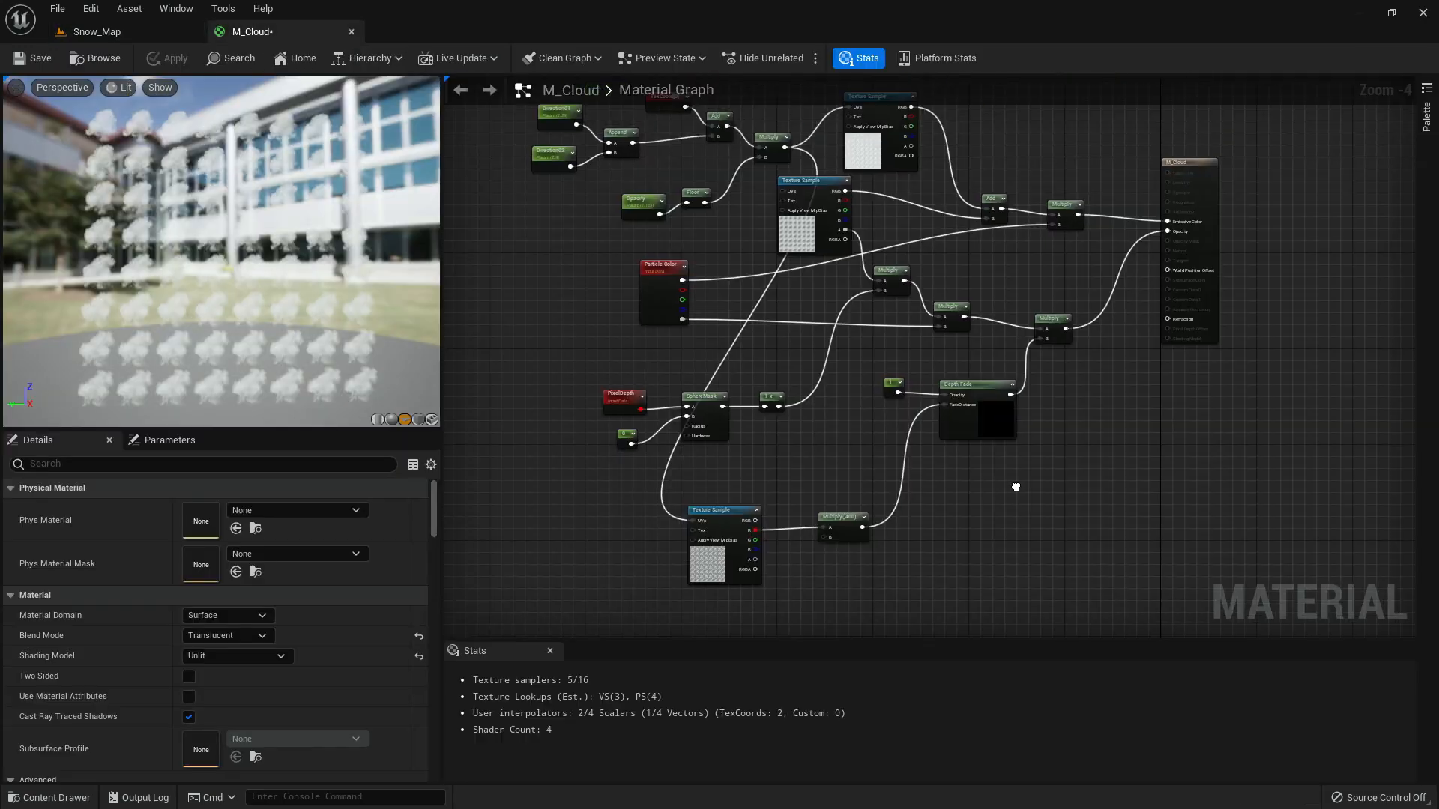
pyautogui.moveTo(1071, 402); pyautogui.dragTo(945, 518, button='right')
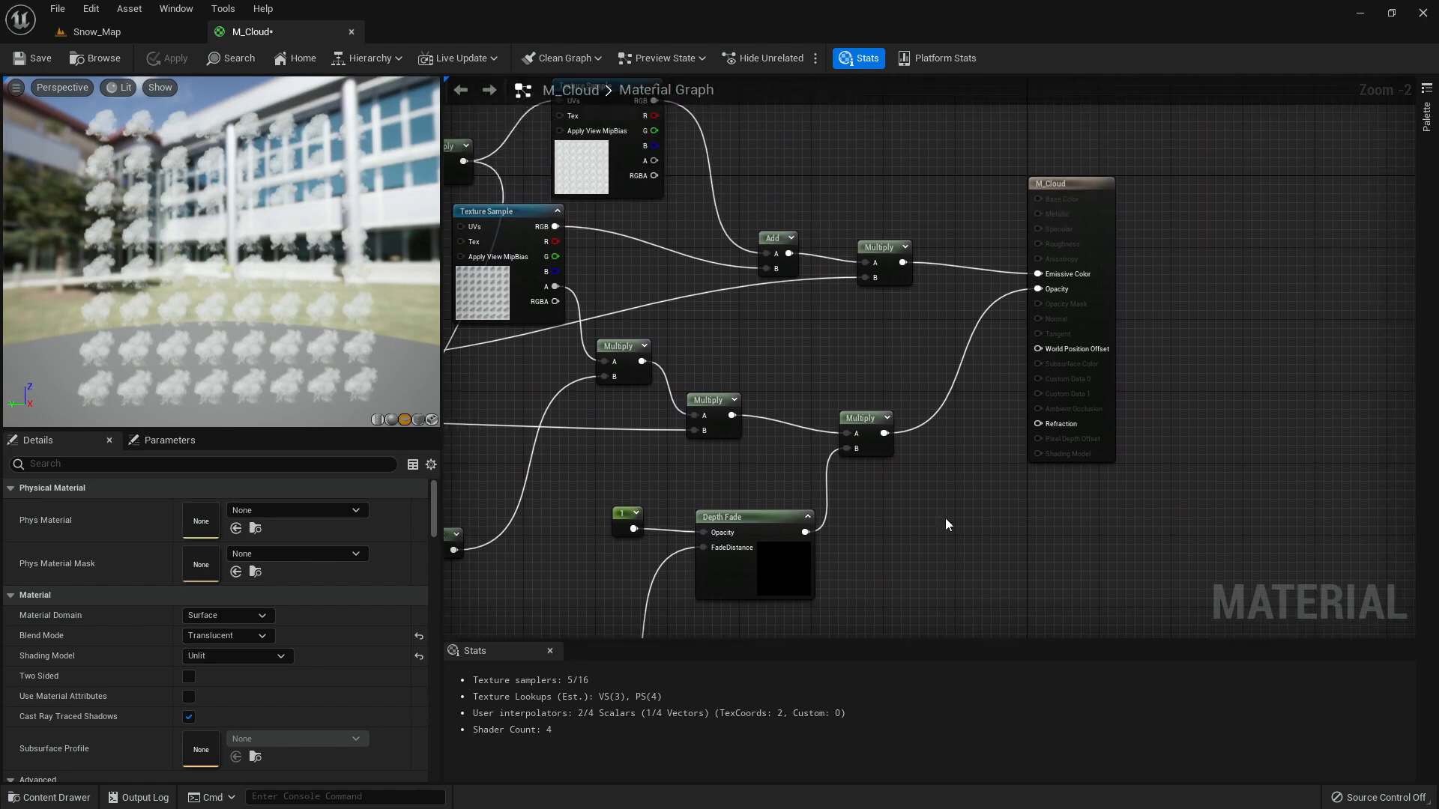
pyautogui.moveTo(885, 433); pyautogui.dragTo(919, 439)
pyautogui.write('clamp')
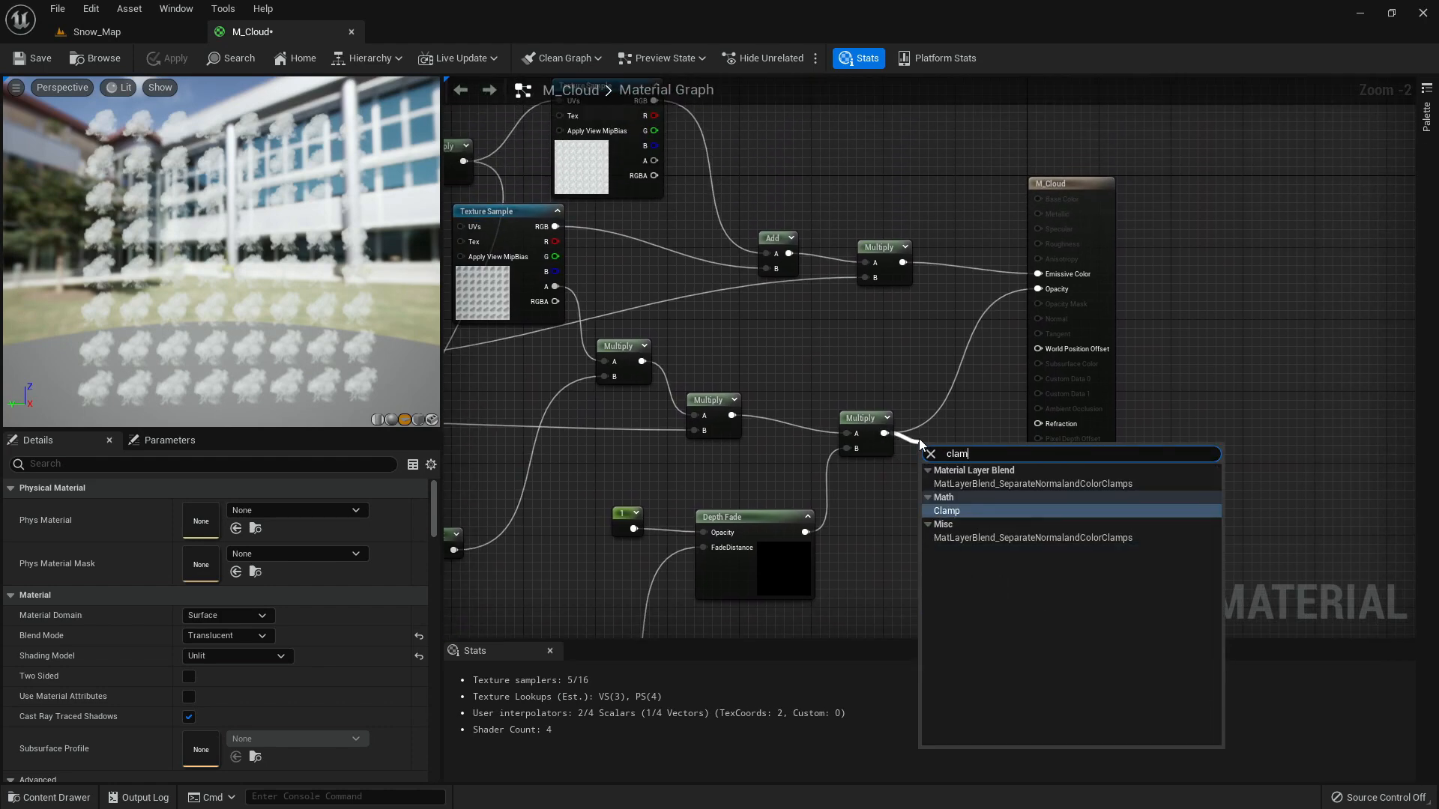
pyautogui.press('Return')
pyautogui.moveTo(1018, 465); pyautogui.dragTo(1039, 289)
pyautogui.moveTo(1070, 185); pyautogui.dragTo(1118, 189)
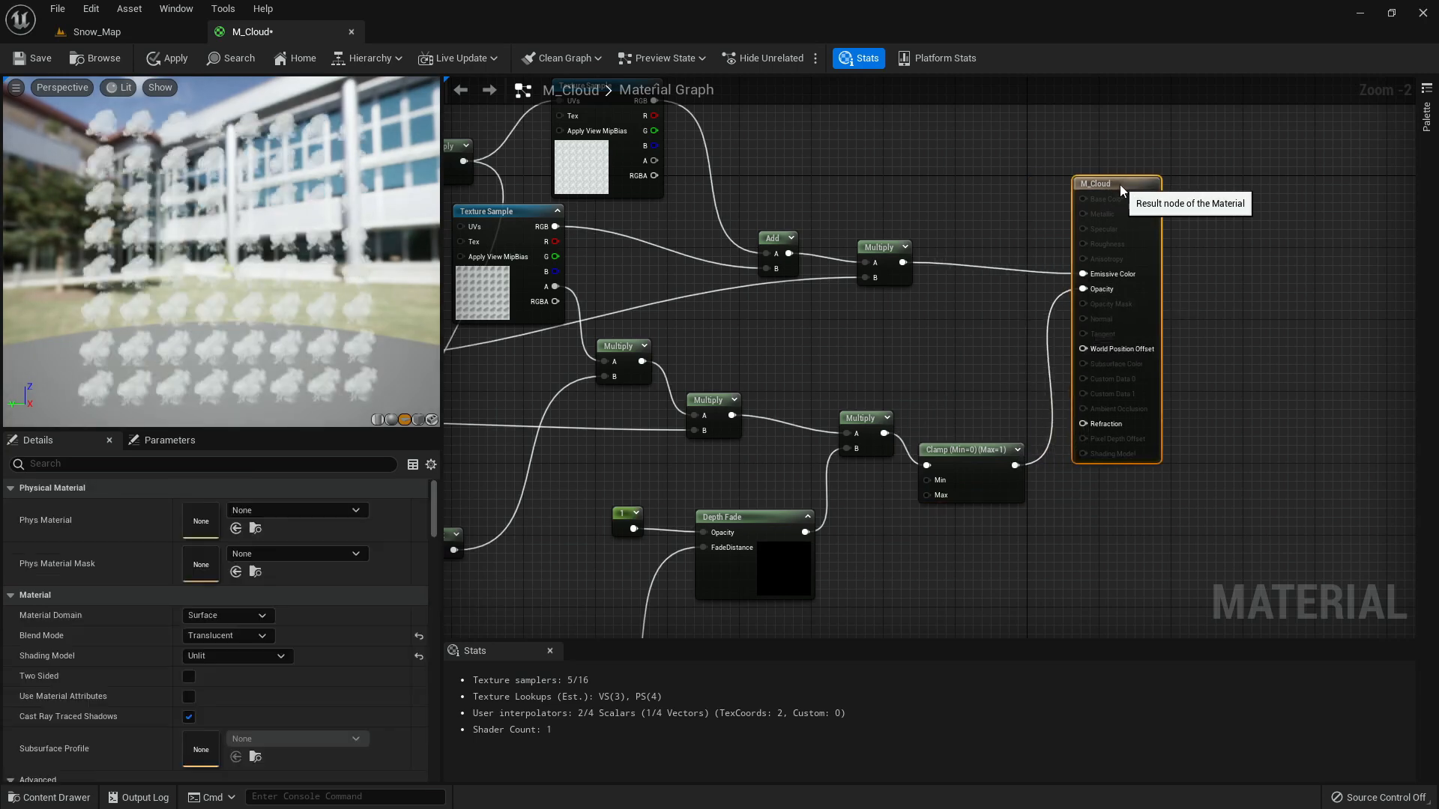
pyautogui.click(965, 473)
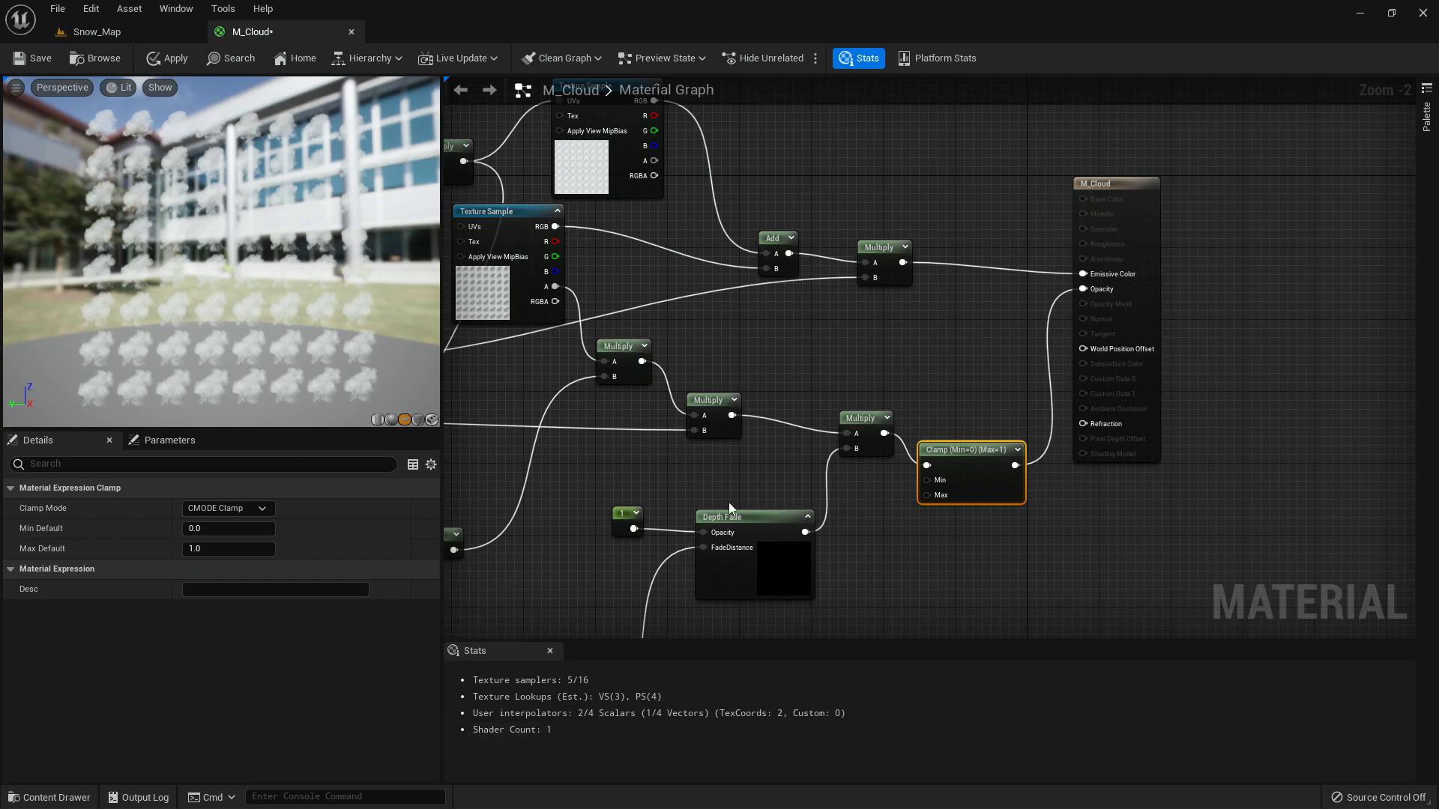
# - Insert a Power node between Depth Fade and the last Multiply's B input, and apply the material
pyautogui.moveTo(829, 411); pyautogui.dragTo(619, 566, button='right')
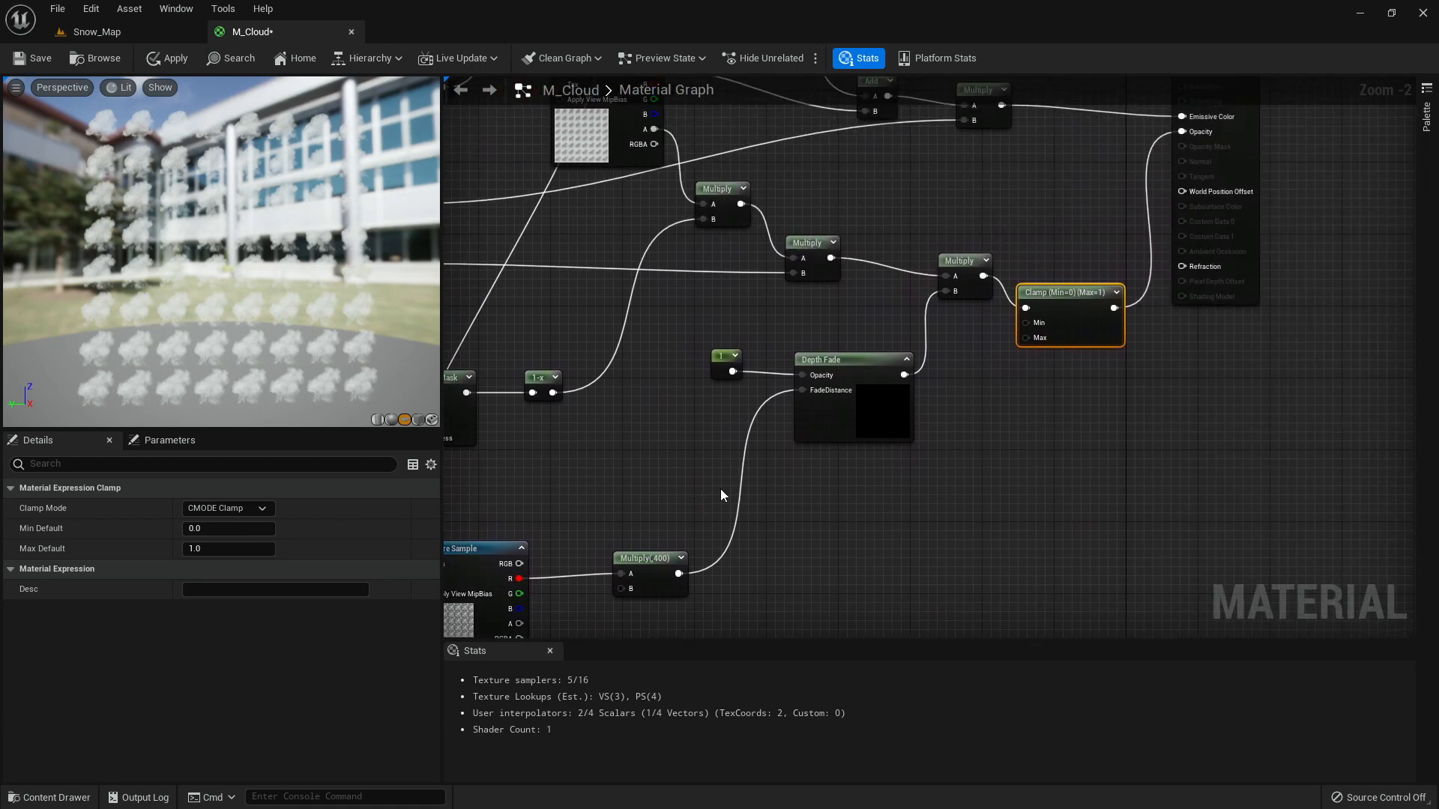
pyautogui.scroll(1, 967, 382)
pyautogui.moveTo(916, 377); pyautogui.dragTo(978, 377)
pyautogui.write('po')
pyautogui.press('Return')
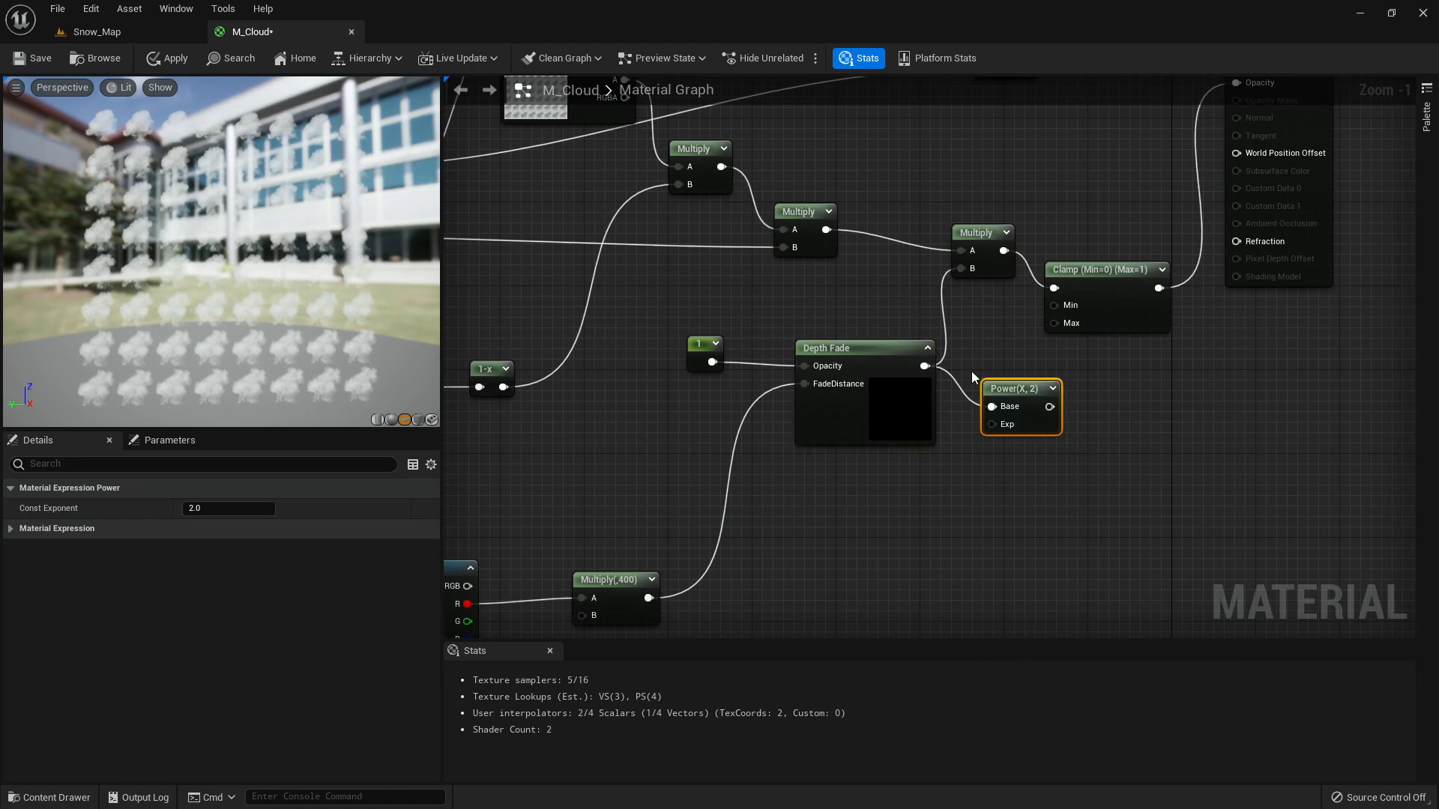
pyautogui.moveTo(1050, 406); pyautogui.dragTo(961, 269)
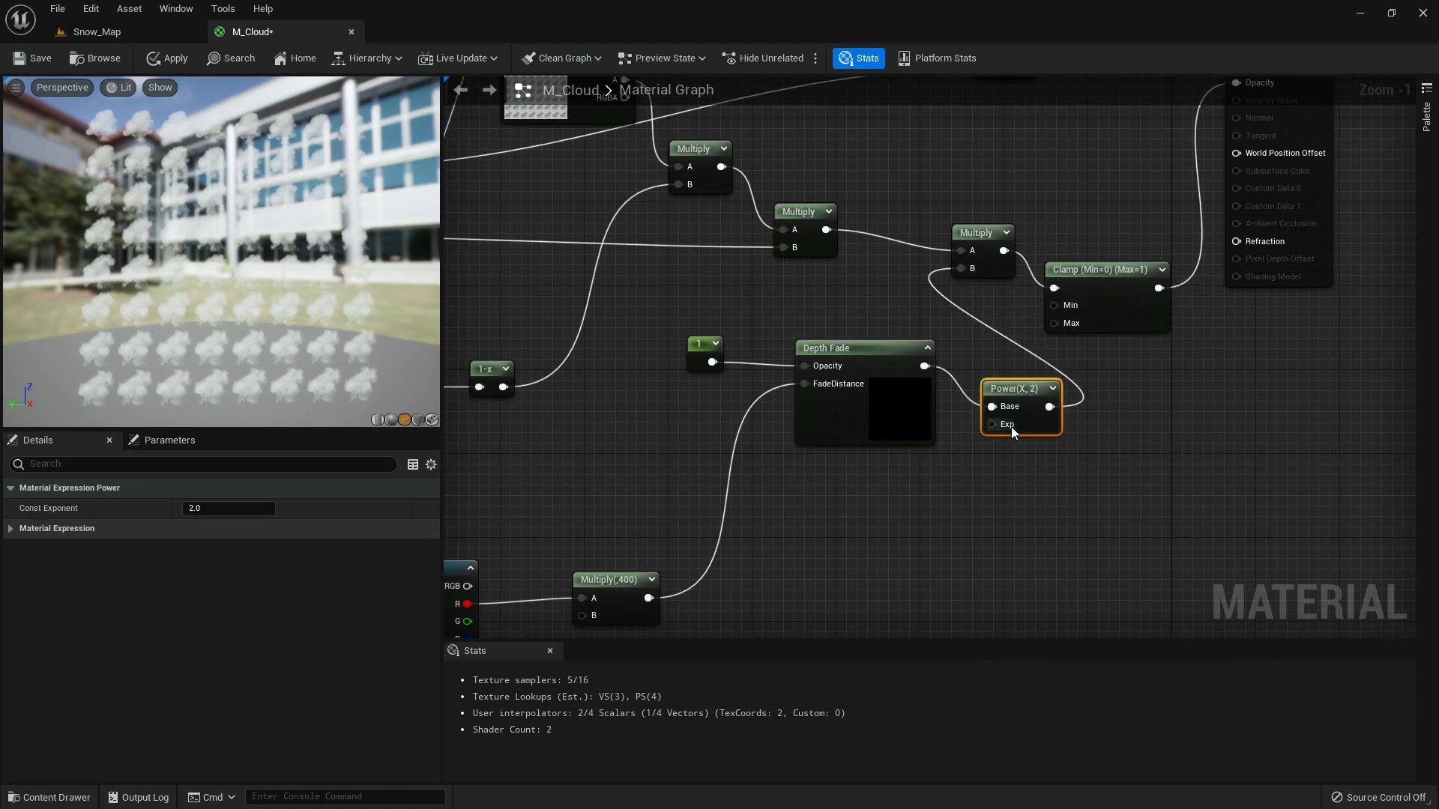
pyautogui.click(169, 60)
# - Move the cloud plane further down in Snow_Map to test the Power-adjusted fade against the ground
pyautogui.click(97, 31)
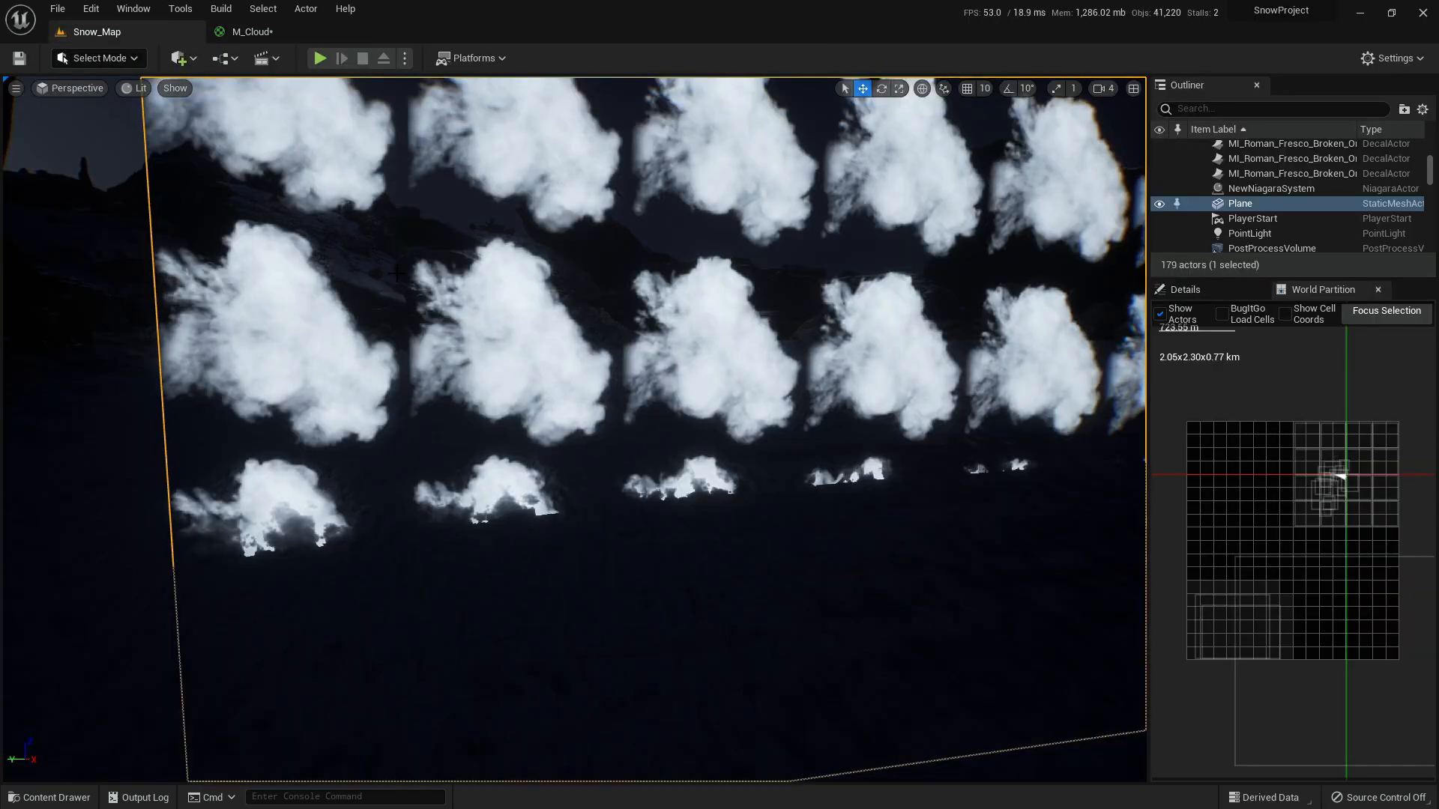
pyautogui.moveTo(757, 225); pyautogui.dragTo(757, 195, button='right')
pyautogui.moveTo(847, 129); pyautogui.dragTo(818, 315)
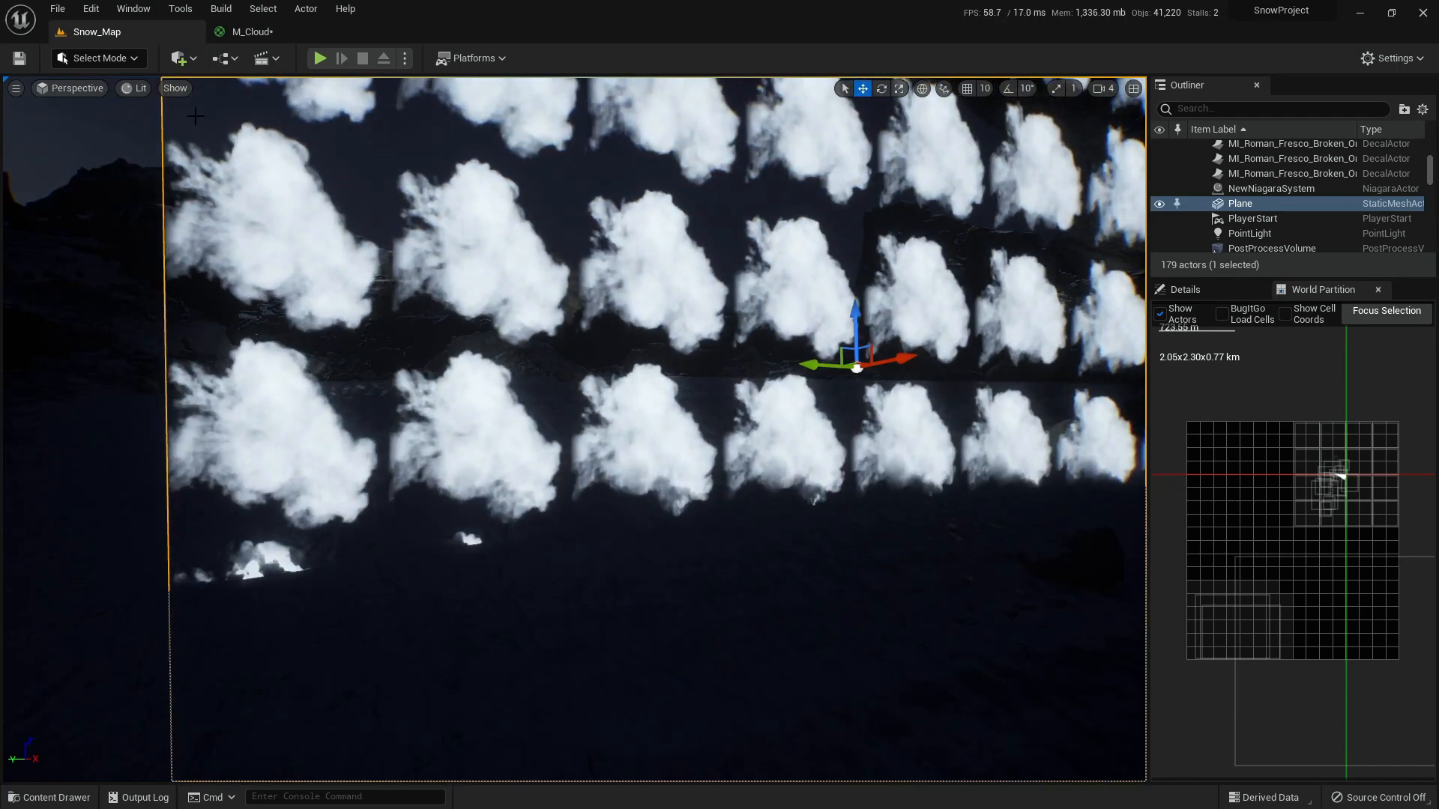
# - Review the depth fade nodes in M_Cloud and examine the cloud plane in Snow_Map from several distances
pyautogui.click(293, 38)
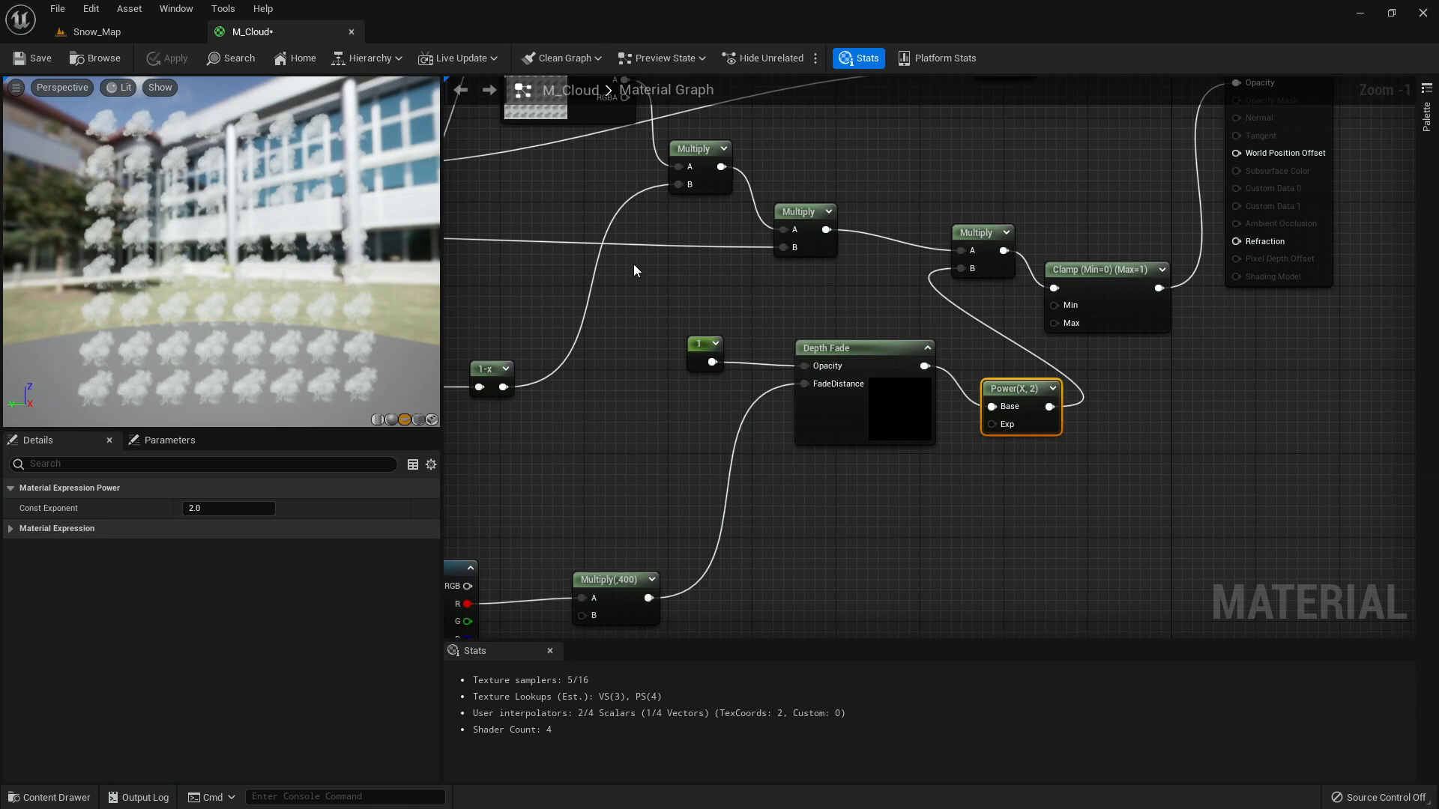
pyautogui.scroll(-1, 640, 407)
pyautogui.moveTo(640, 408); pyautogui.dragTo(798, 350, button='right')
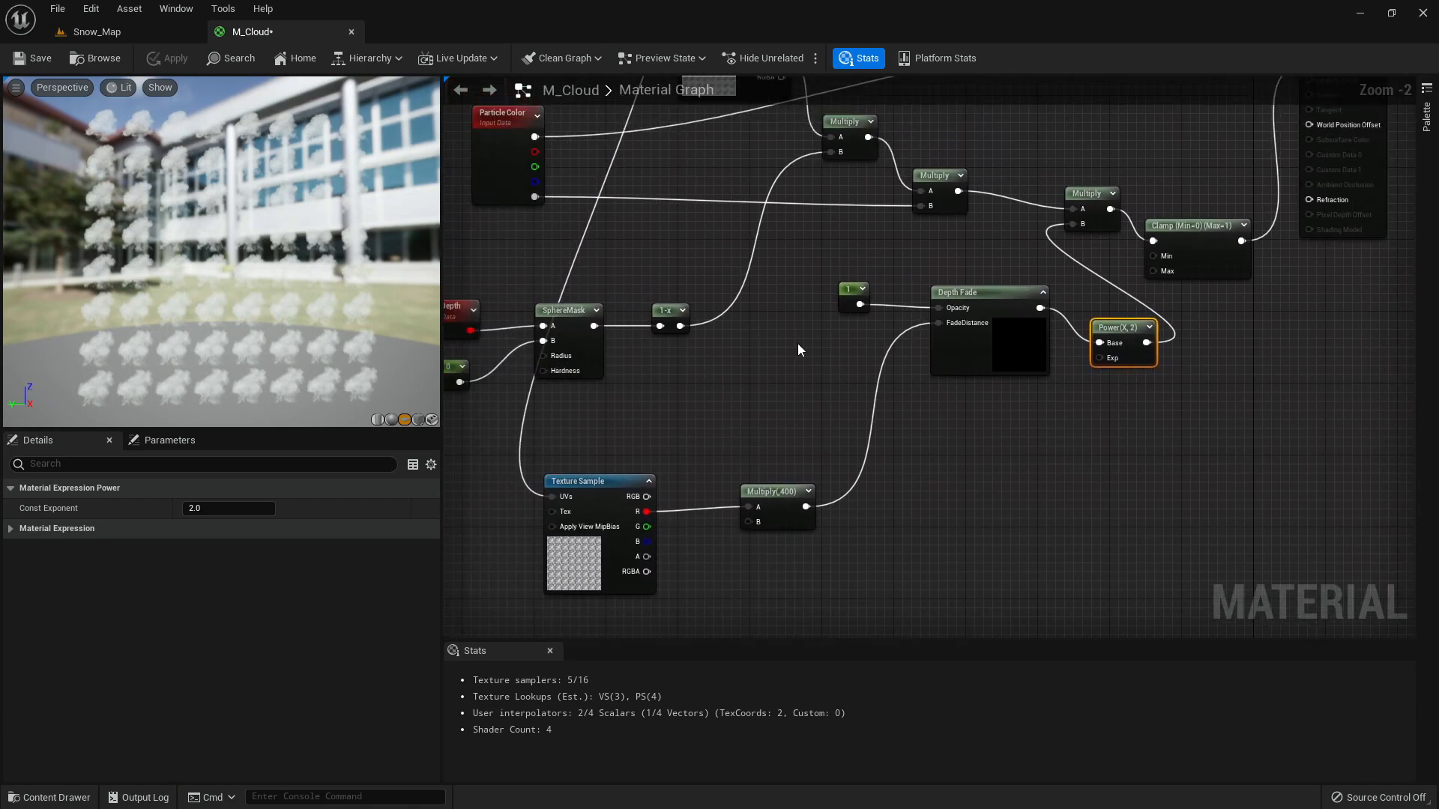
pyautogui.click(150, 31)
pyautogui.press('s')
pyautogui.moveTo(736, 360); pyautogui.dragTo(600, 394, button='right')
pyautogui.press('w')
pyautogui.press('d')
pyautogui.press('s')
pyautogui.press('s')
pyautogui.press('w')
pyautogui.press('s')
pyautogui.press('w')
pyautogui.click(233, 33)
pyautogui.click(173, 34)
# - Save all modified content, including the M_Cloud material and the Plane actor
pyautogui.hotkey('ctrl', 'space')
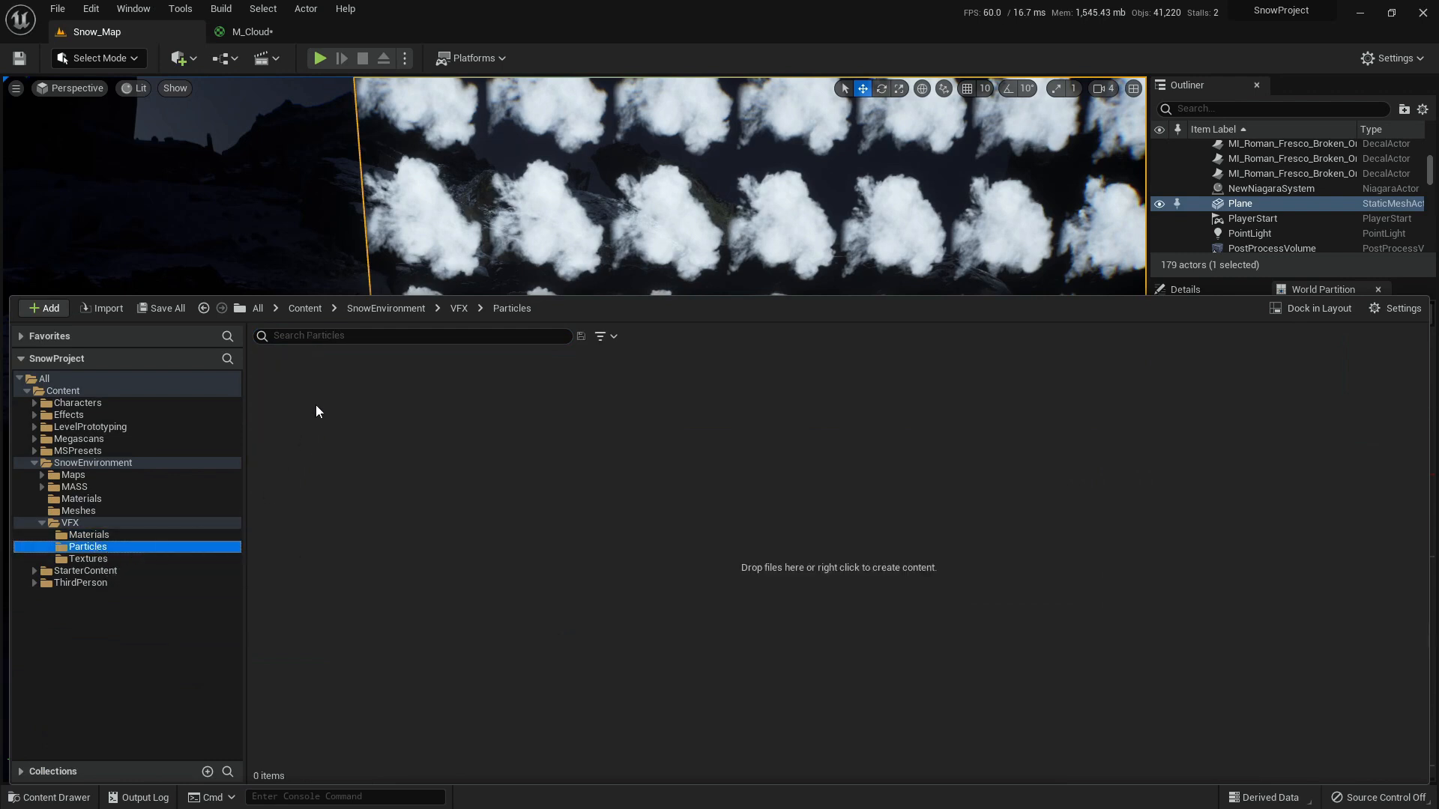
pyautogui.click(161, 309)
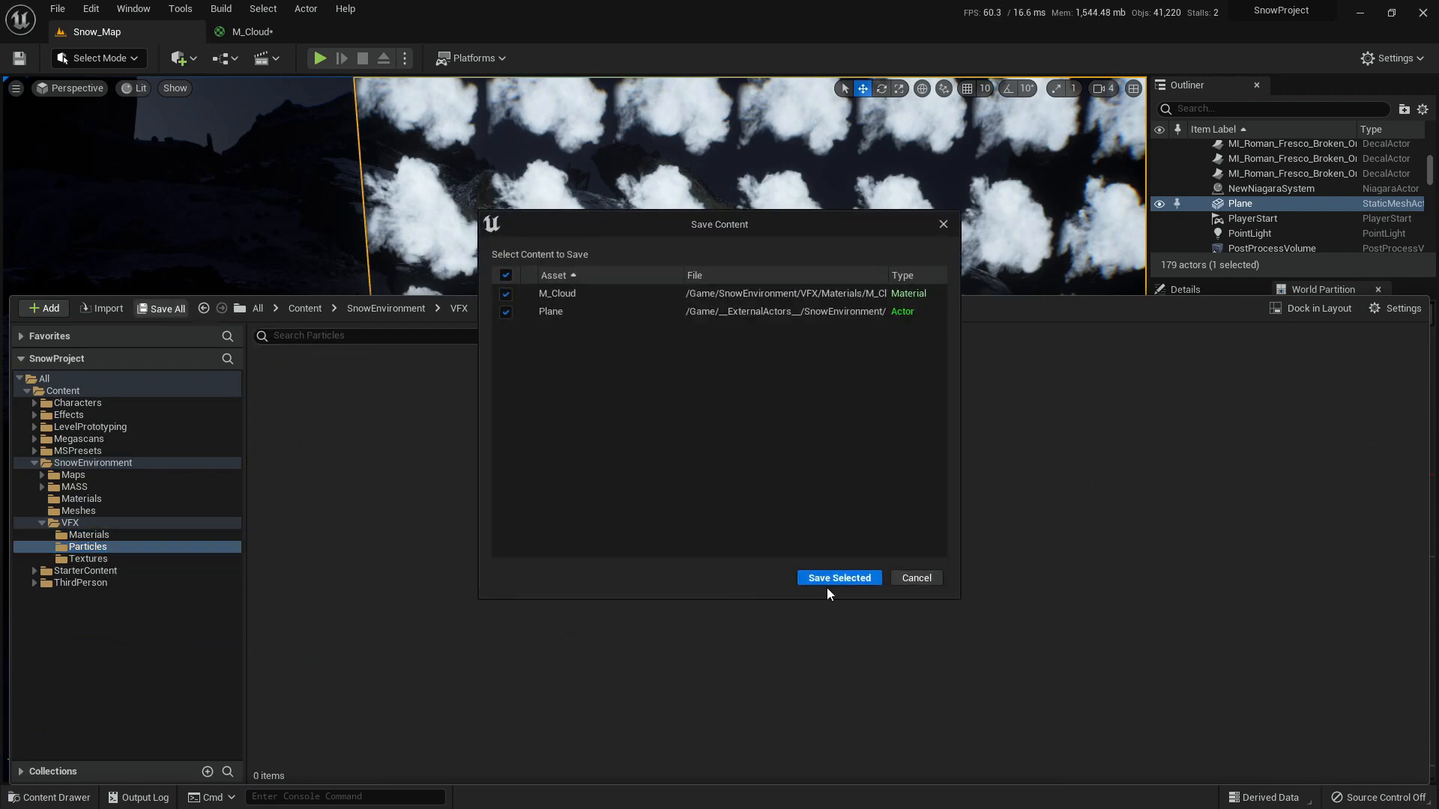
pyautogui.click(828, 593)
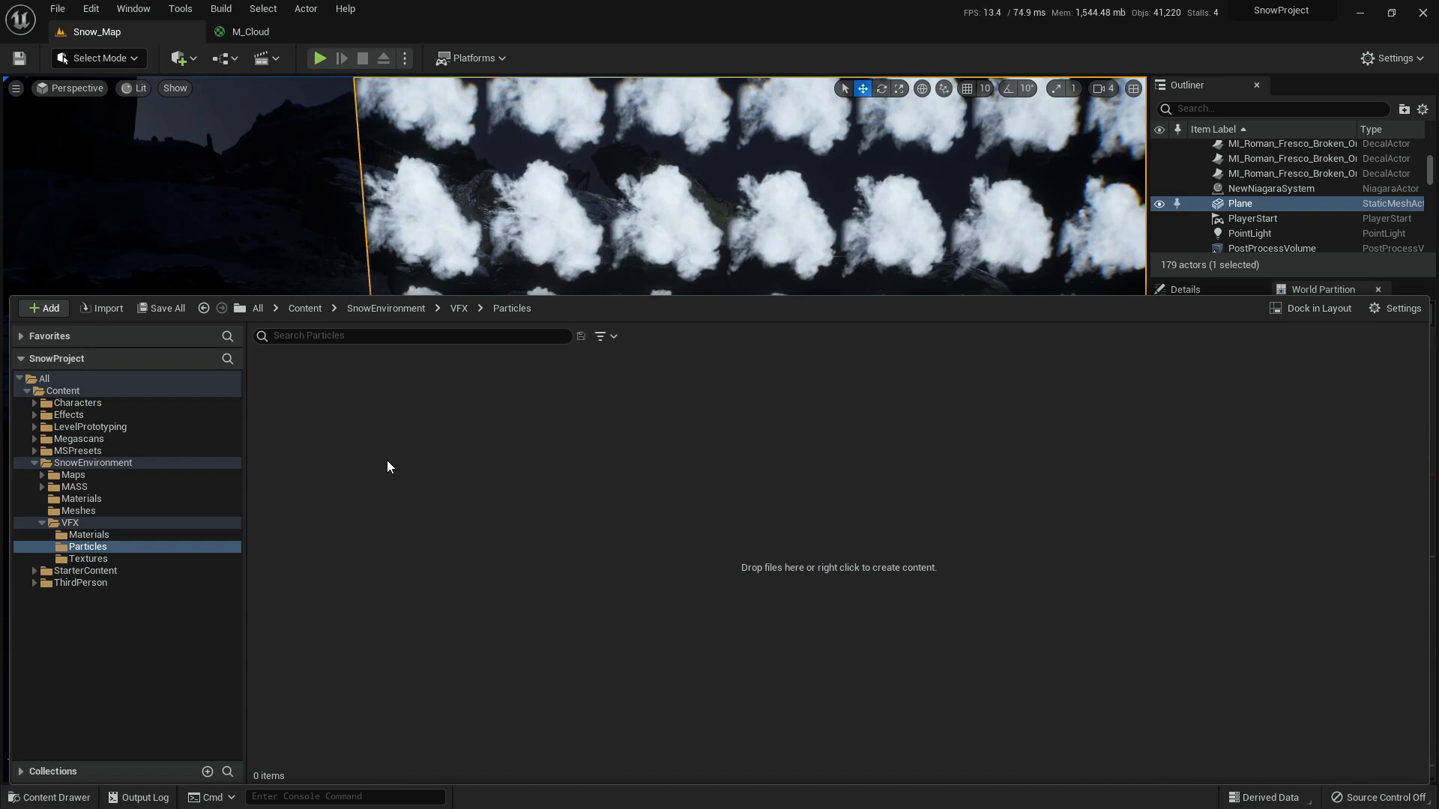
# - Create a Niagara system in VFX/Particles from selected emitters, using the Hanging Particulates template
pyautogui.rightClick(283, 397)
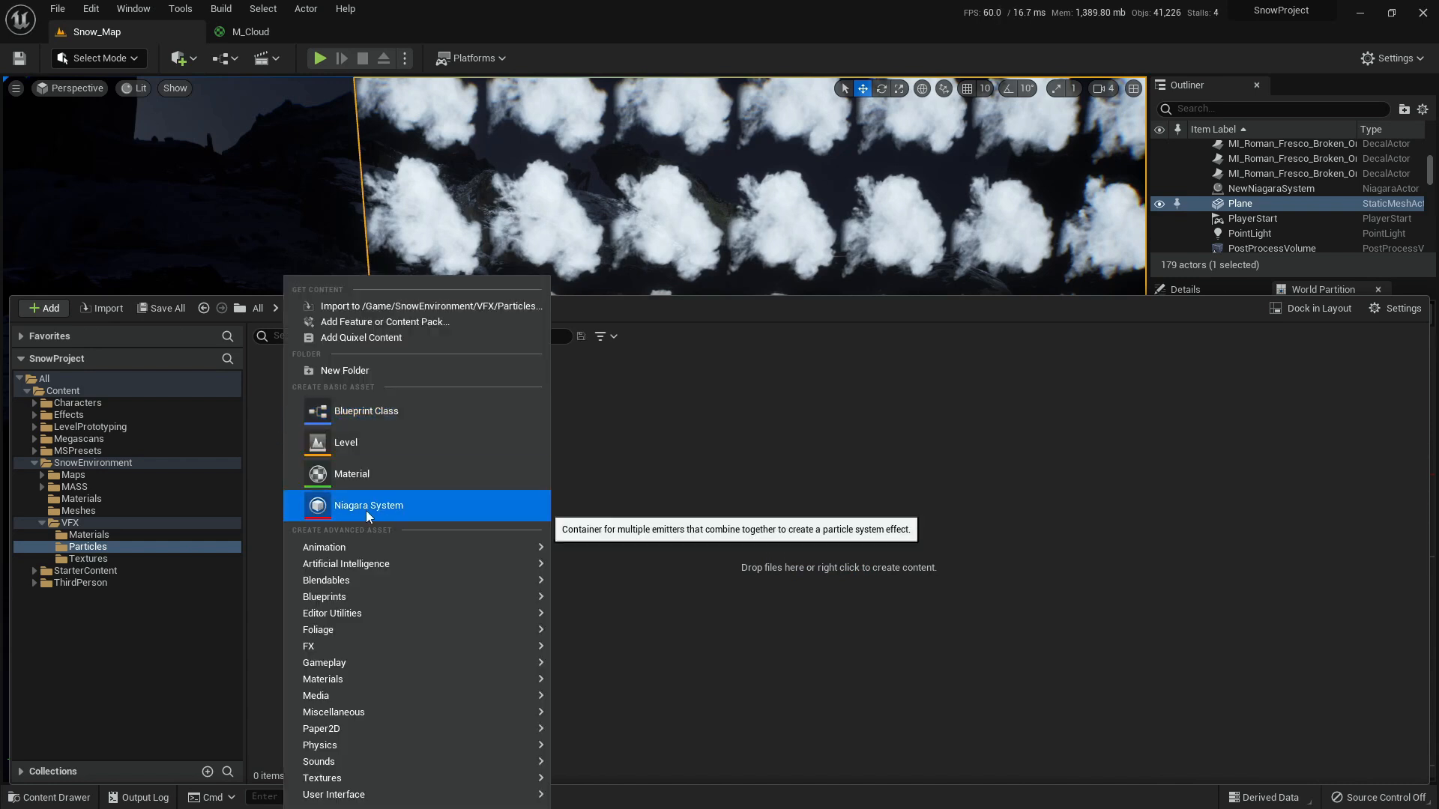
pyautogui.click(385, 505)
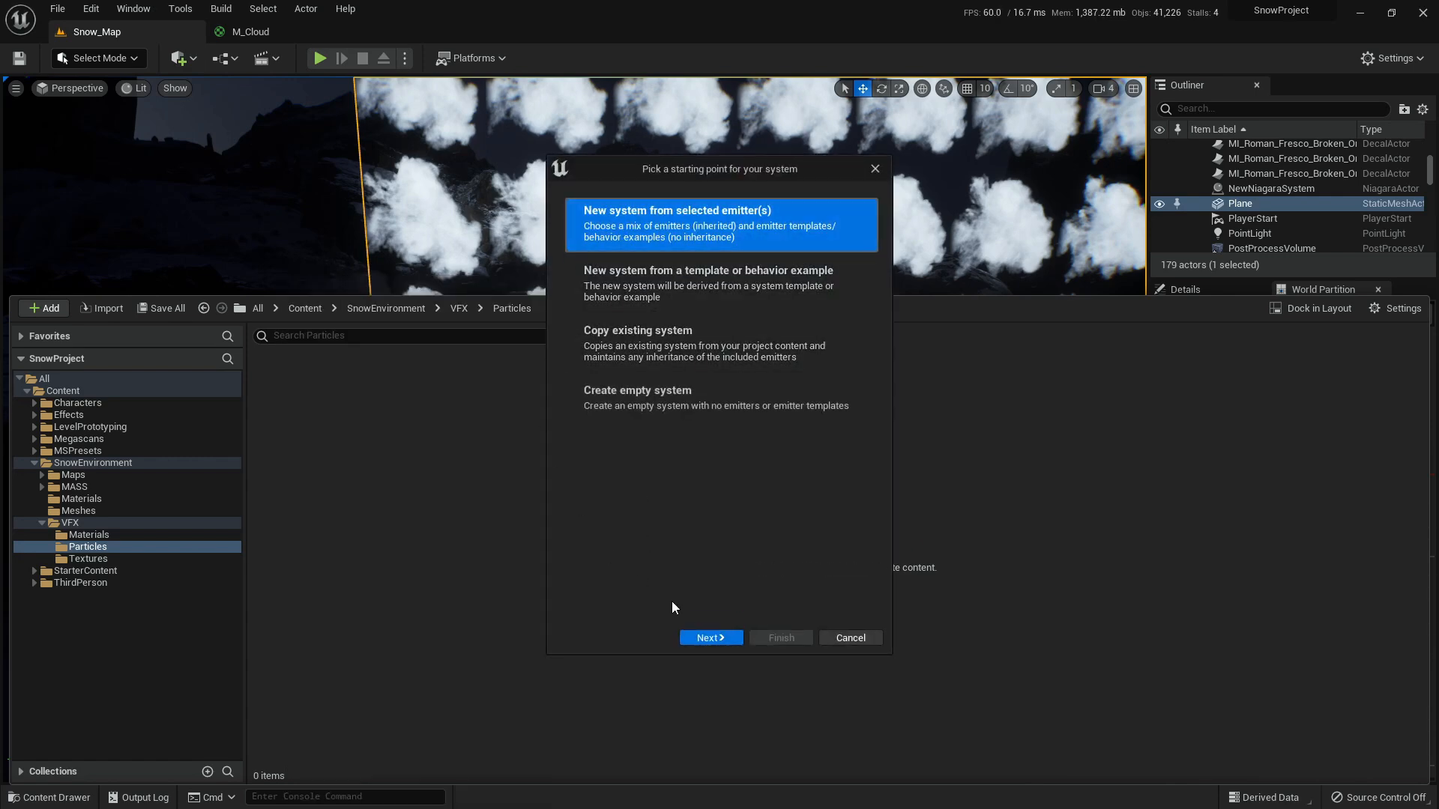
pyautogui.click(706, 638)
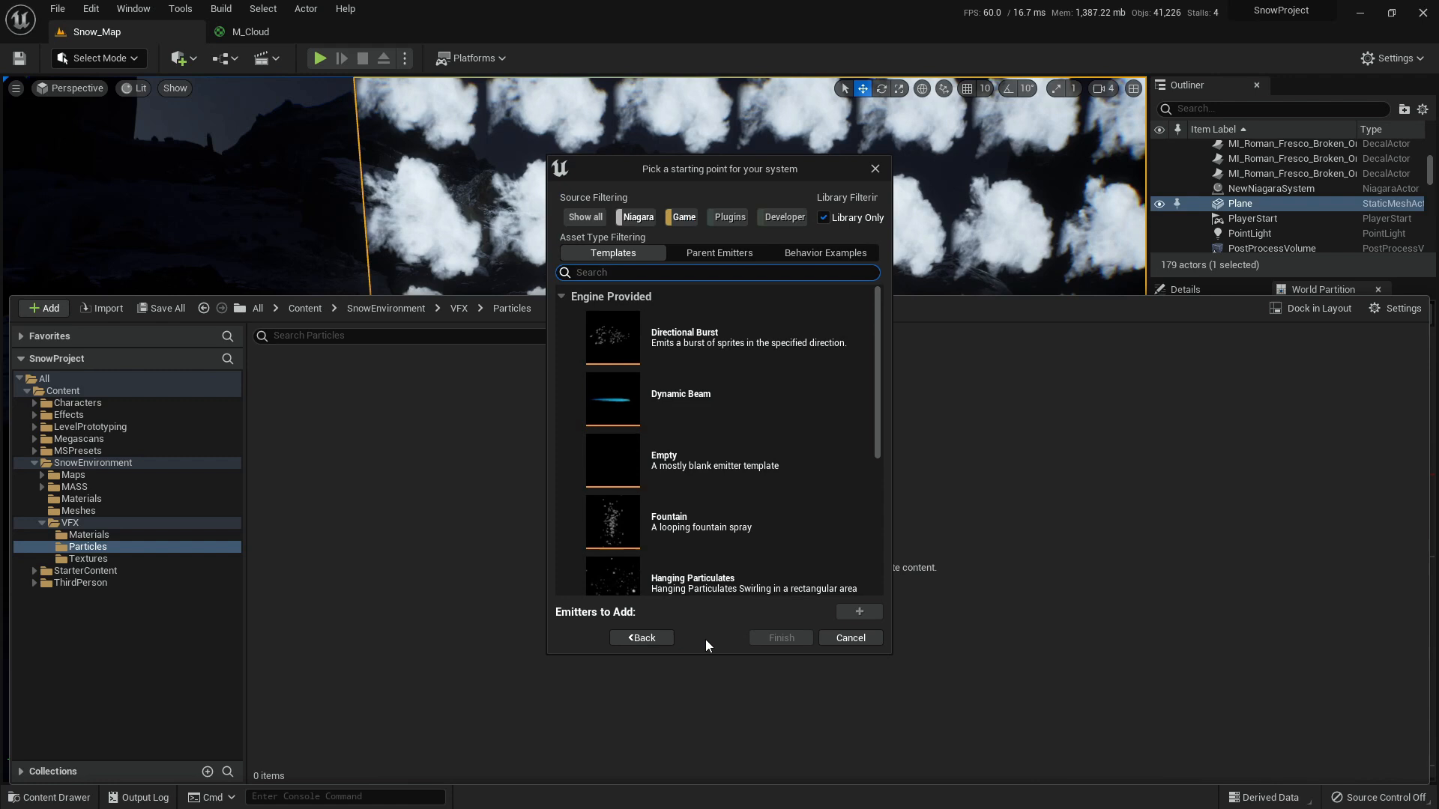
pyautogui.scroll(-1, 728, 434)
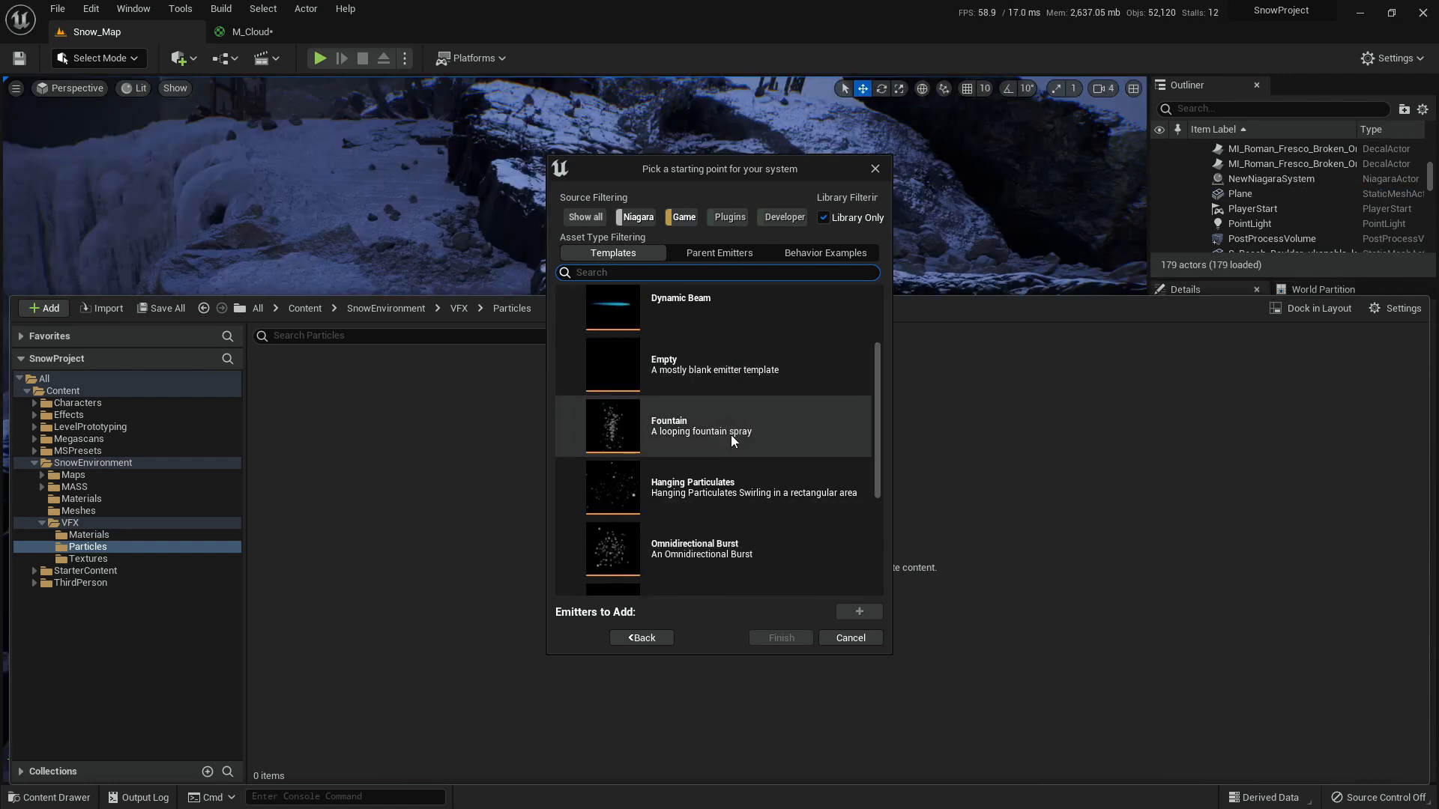
pyautogui.scroll(-1, 730, 440)
pyautogui.click(697, 448)
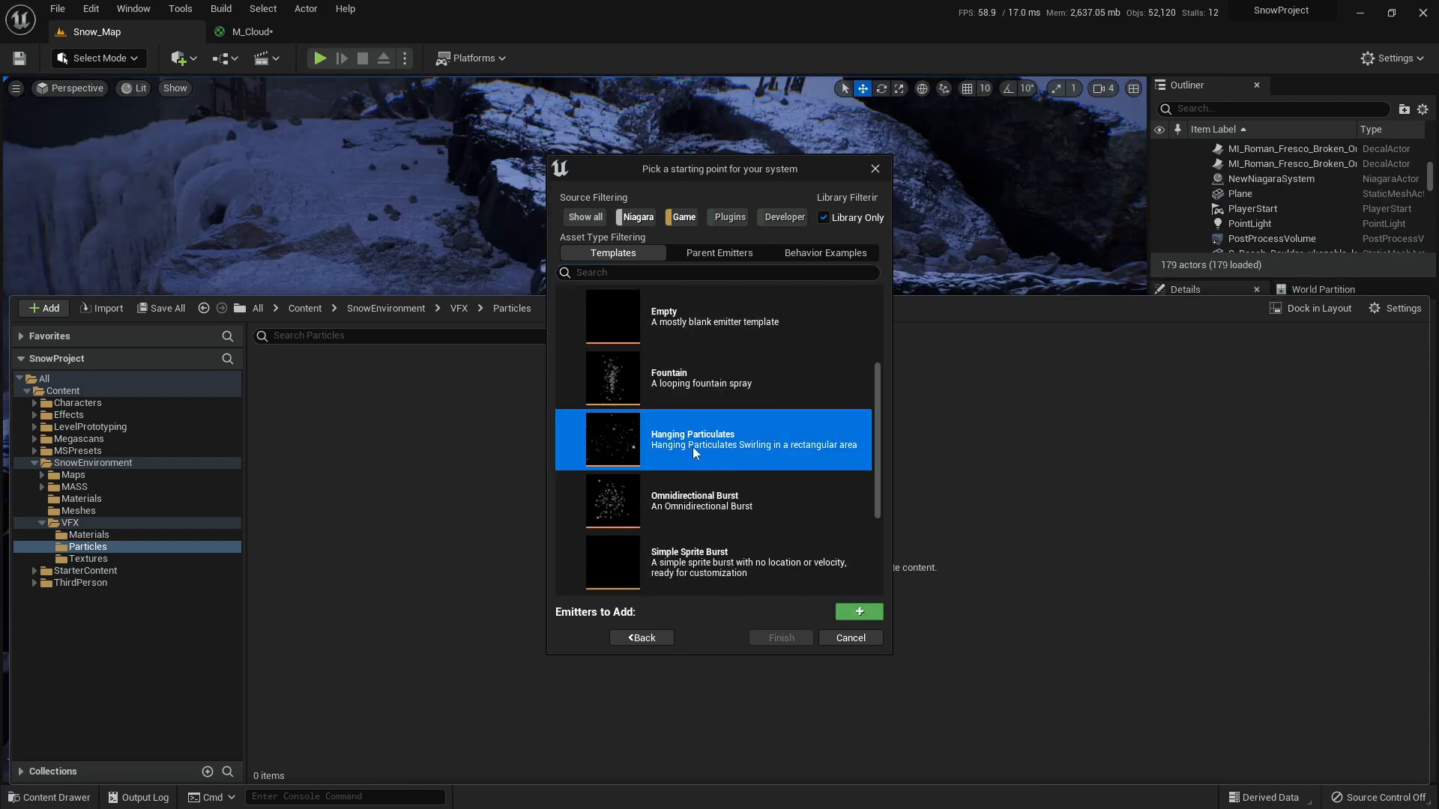
pyautogui.scroll(-2, 697, 458)
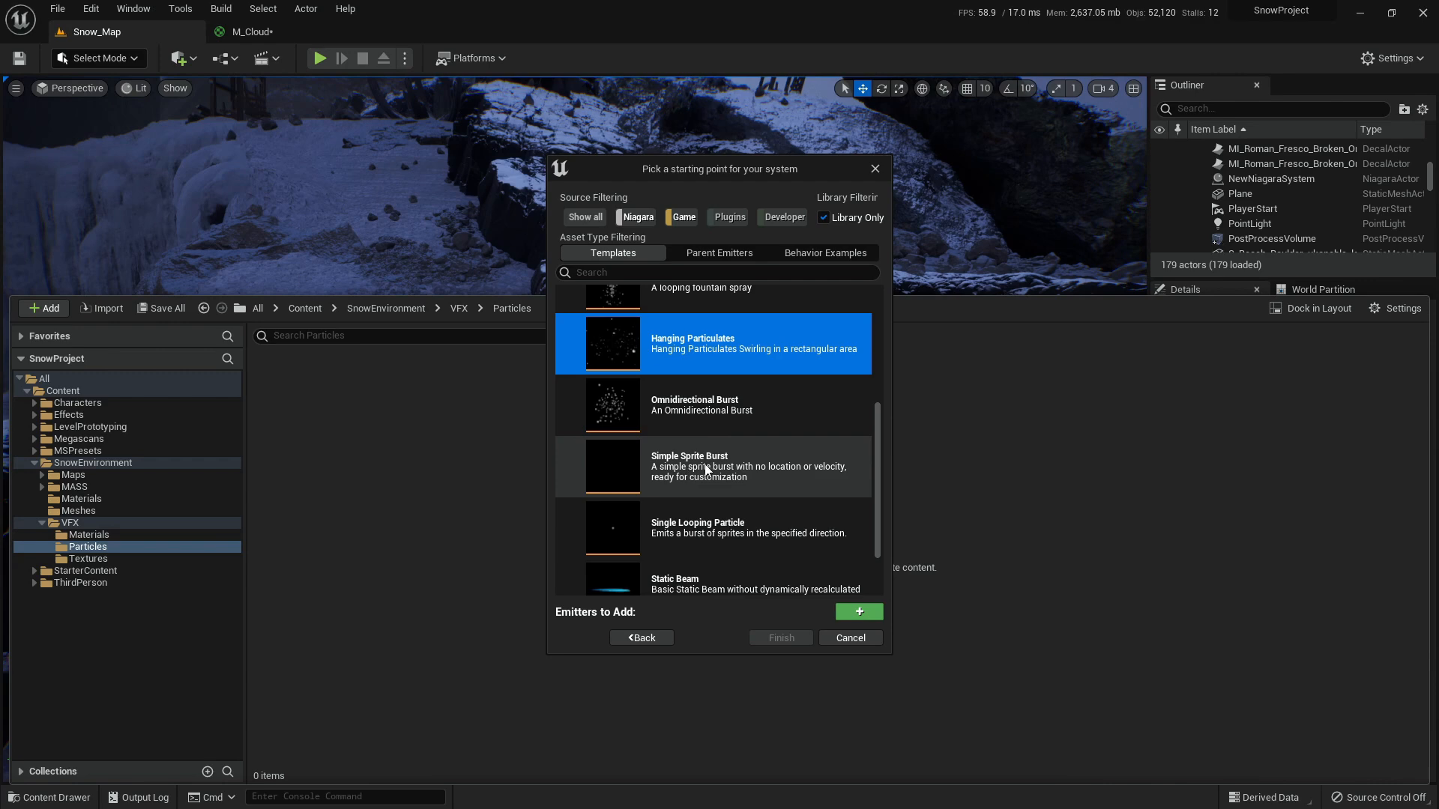
pyautogui.click(695, 471)
pyautogui.scroll(1, 705, 419)
pyautogui.click(703, 376)
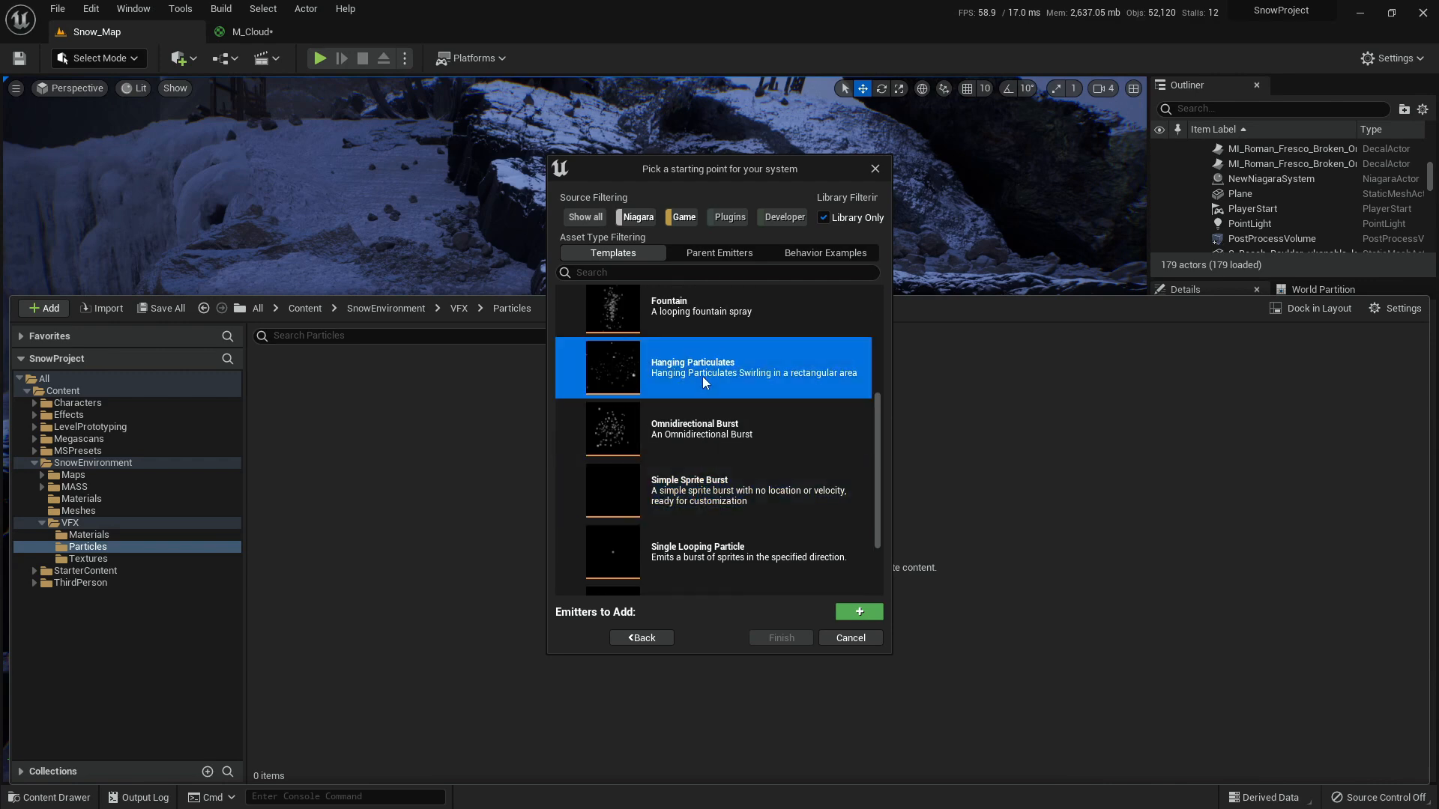
pyautogui.click(857, 611)
pyautogui.click(783, 640)
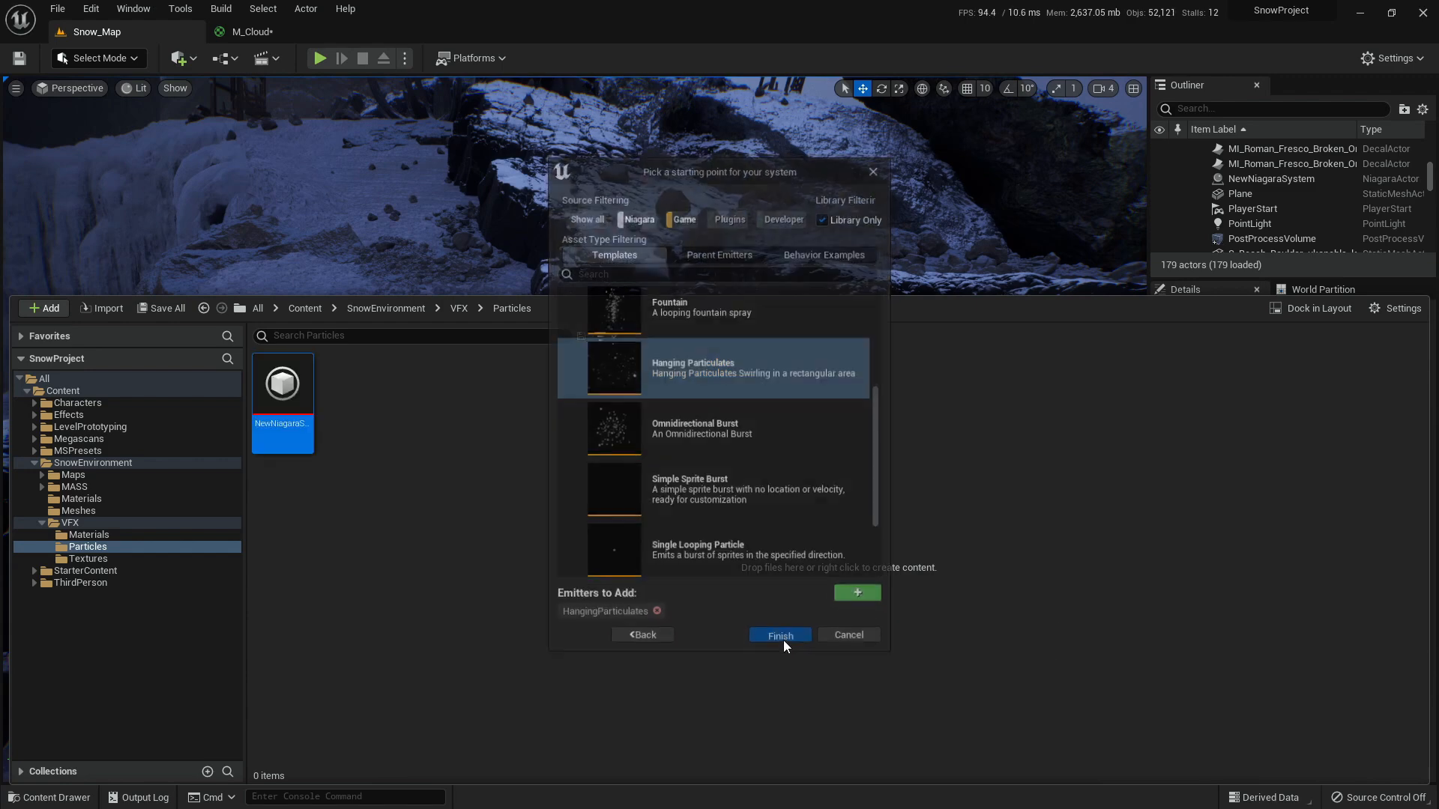
# - Name the new Niagara system NS_Mist01
pyautogui.write('NS_')
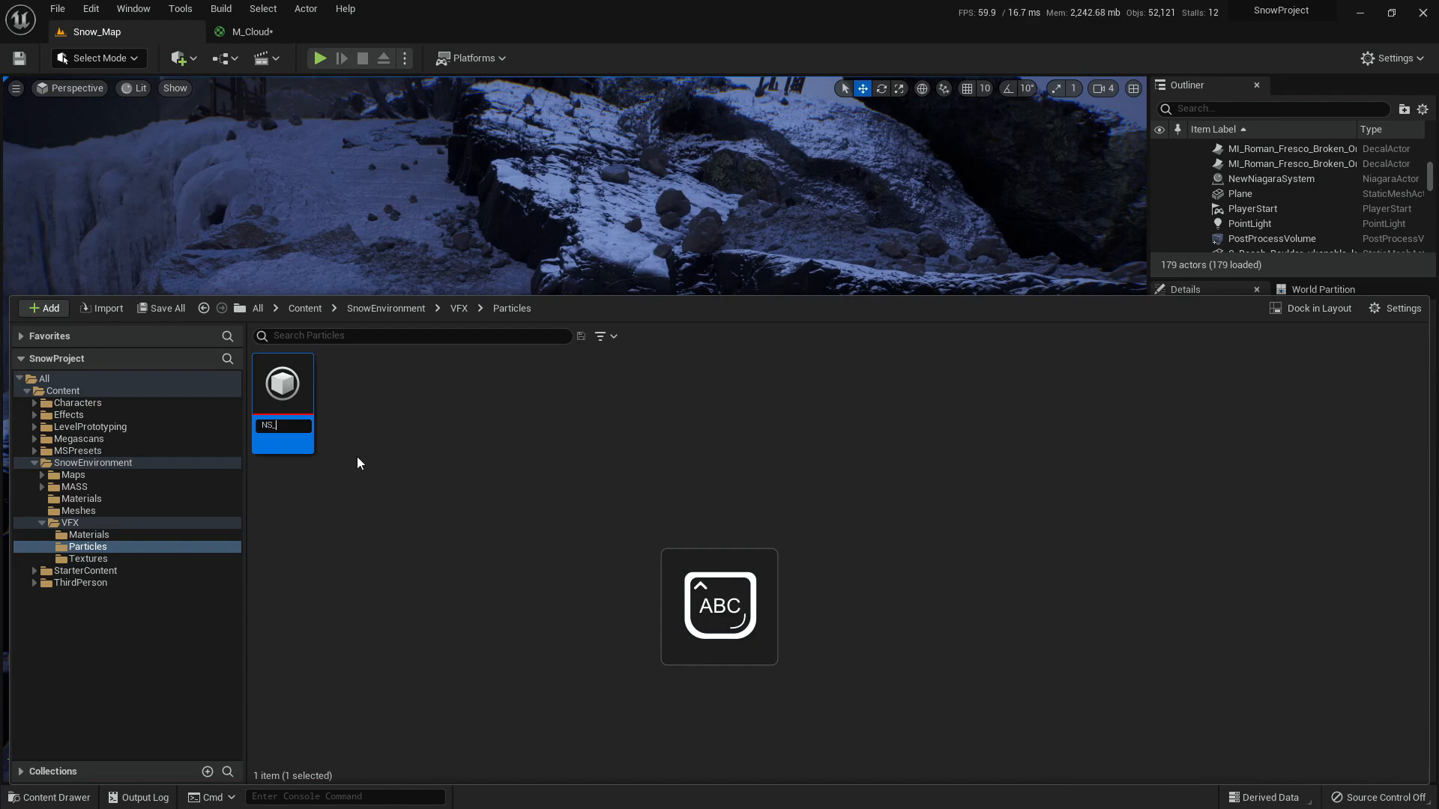
pyautogui.write('Mist01')
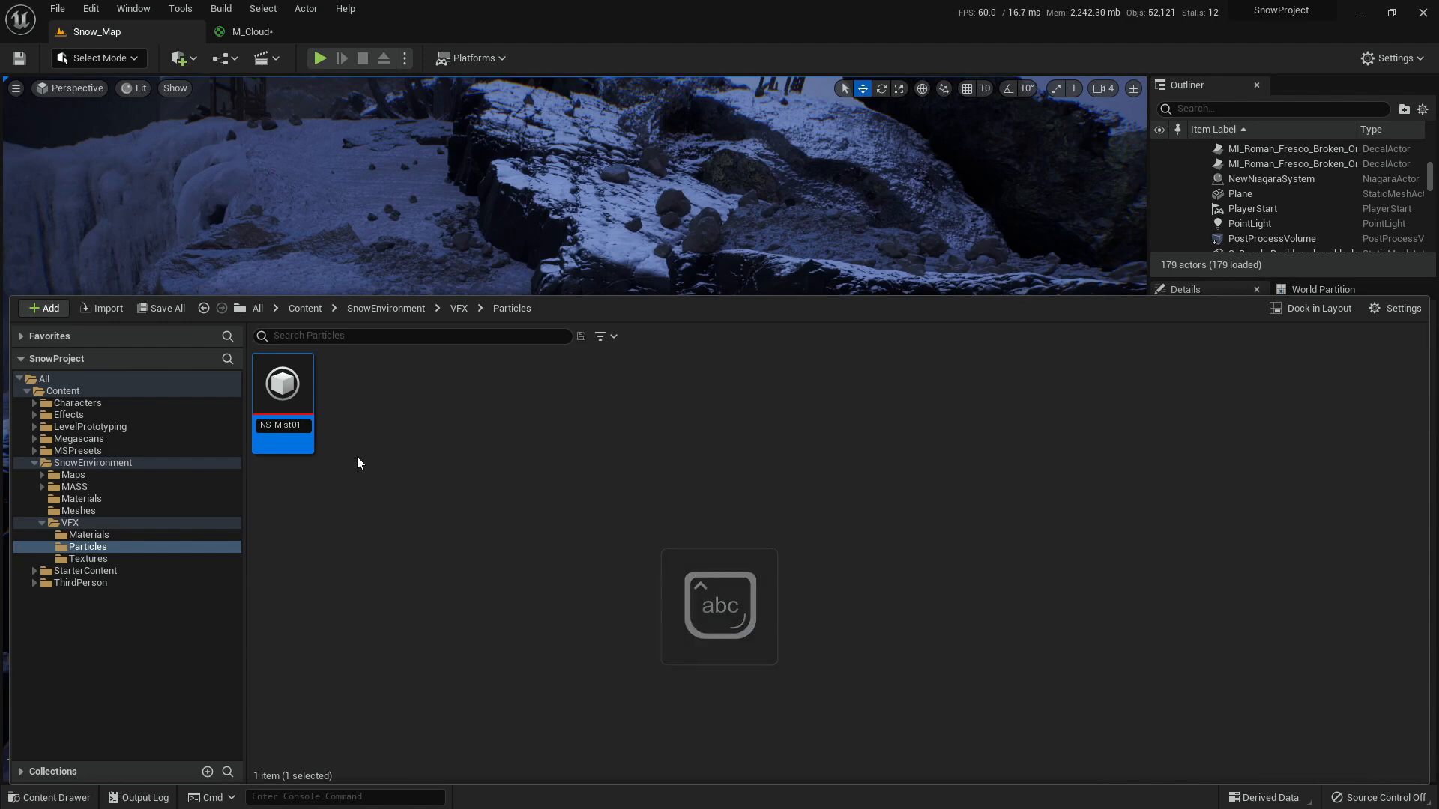
pyautogui.press('Return')
pyautogui.click(356, 457)
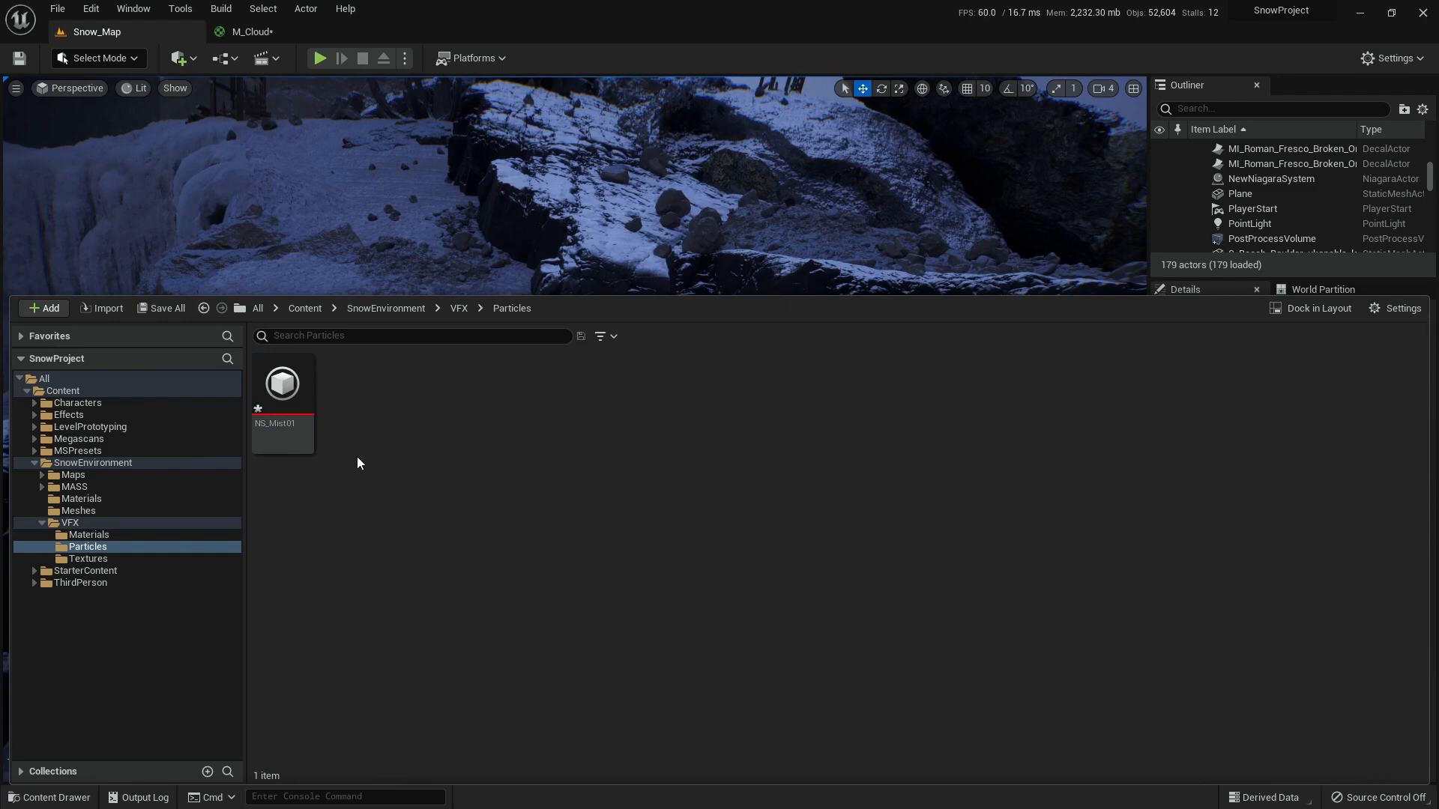
# - Open NS_Mist01 for editing and widen the Preview area for a larger view of the particles
pyautogui.click(290, 387)
pyautogui.doubleClick(293, 390)
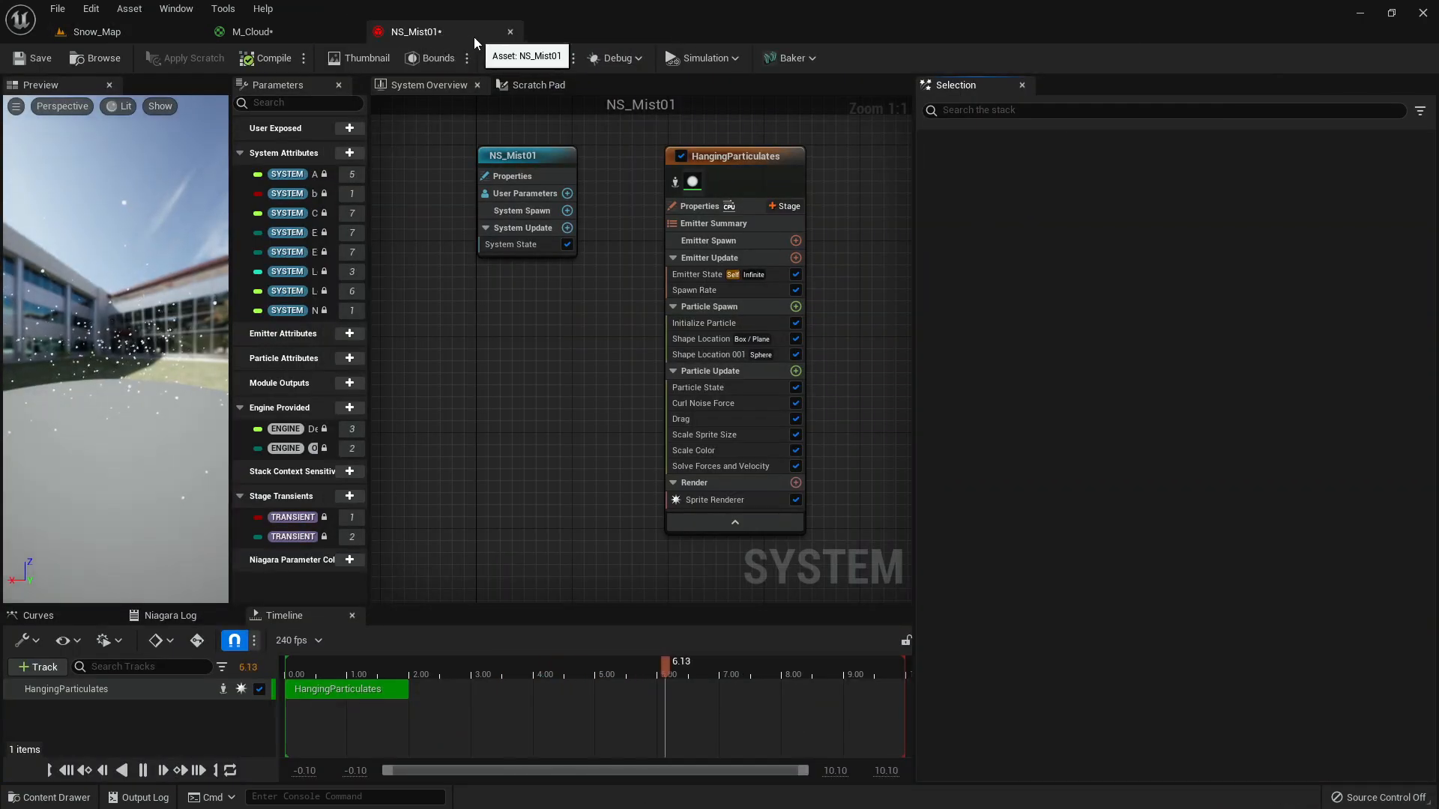
pyautogui.moveTo(558, 324); pyautogui.dragTo(545, 339, button='right')
pyautogui.moveTo(147, 368); pyautogui.dragTo(217, 382)
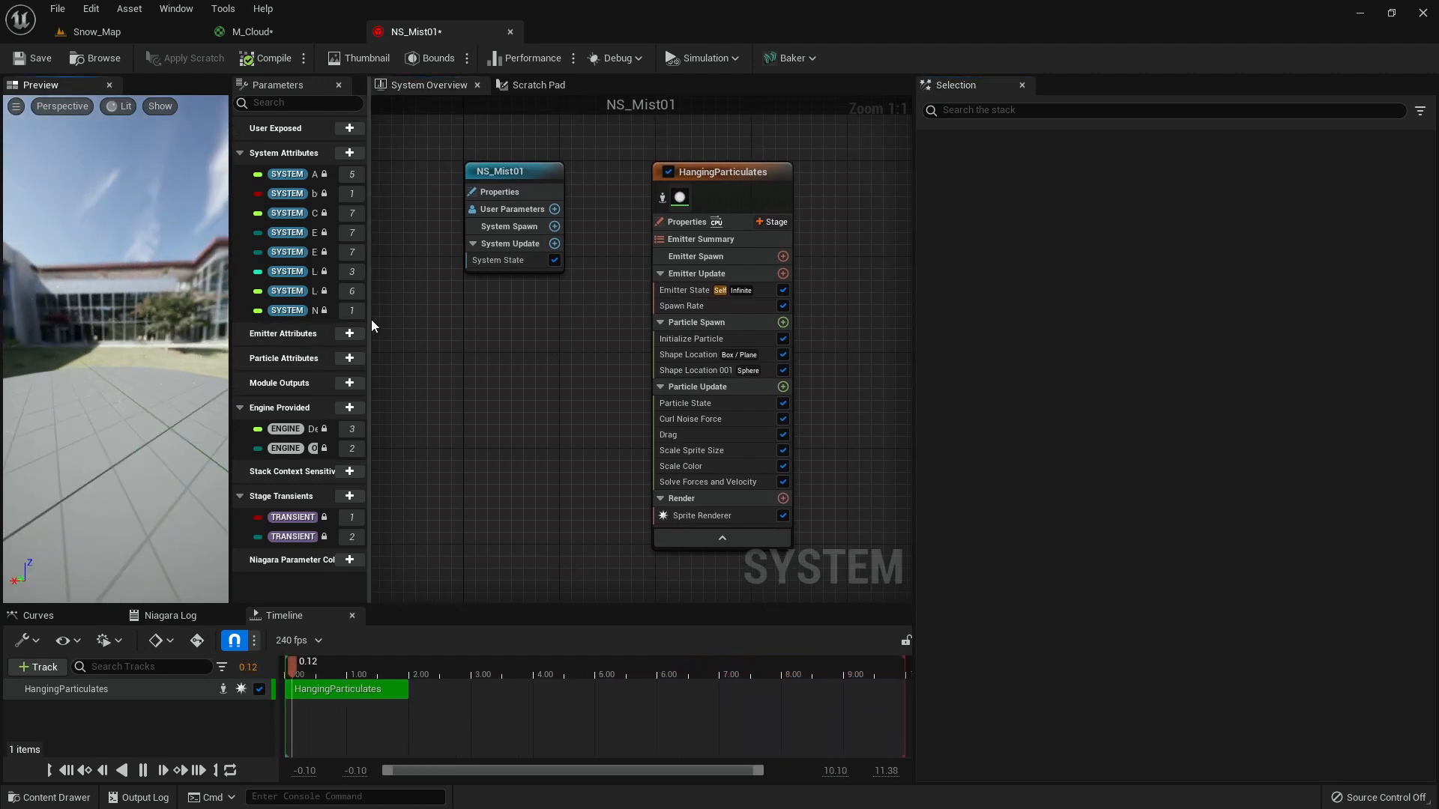
pyautogui.moveTo(372, 324); pyautogui.dragTo(452, 322)
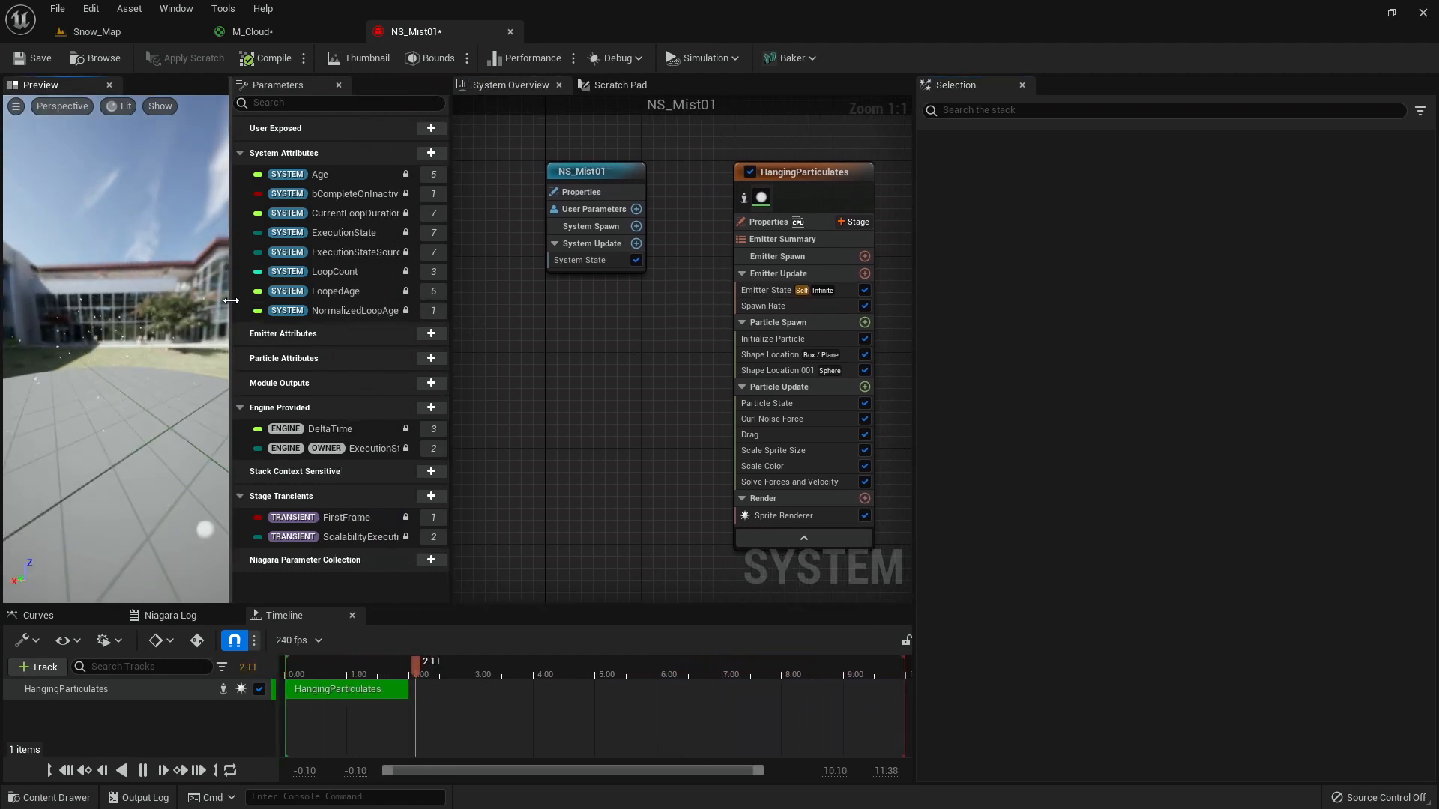
pyautogui.moveTo(230, 292); pyautogui.dragTo(304, 291)
# - Set the SpawnRate of the HangingParticulates emitter to 5.0
pyautogui.moveTo(595, 379); pyautogui.dragTo(493, 412, button='right')
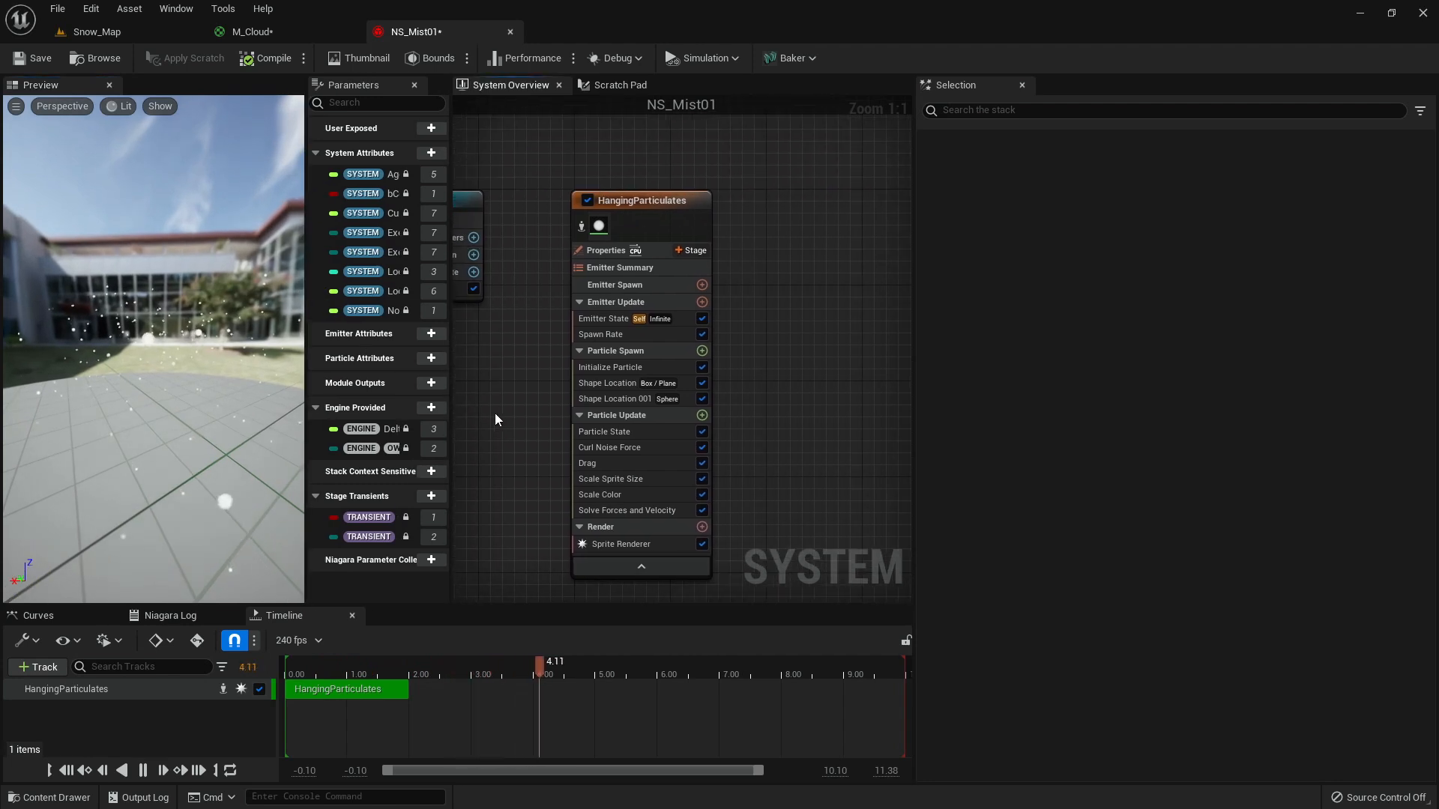
pyautogui.moveTo(230, 405); pyautogui.dragTo(180, 438)
pyautogui.click(616, 334)
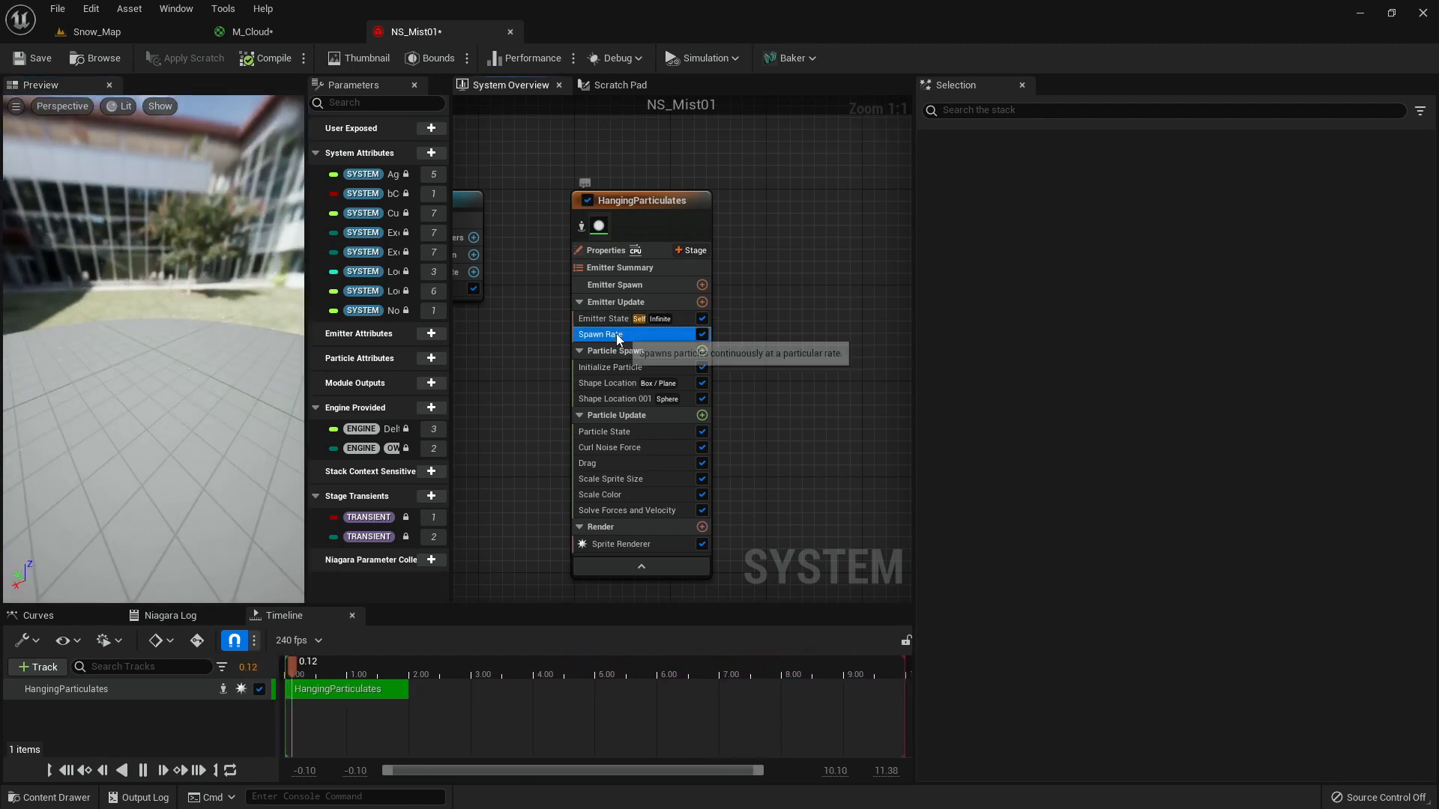
pyautogui.click(1109, 194)
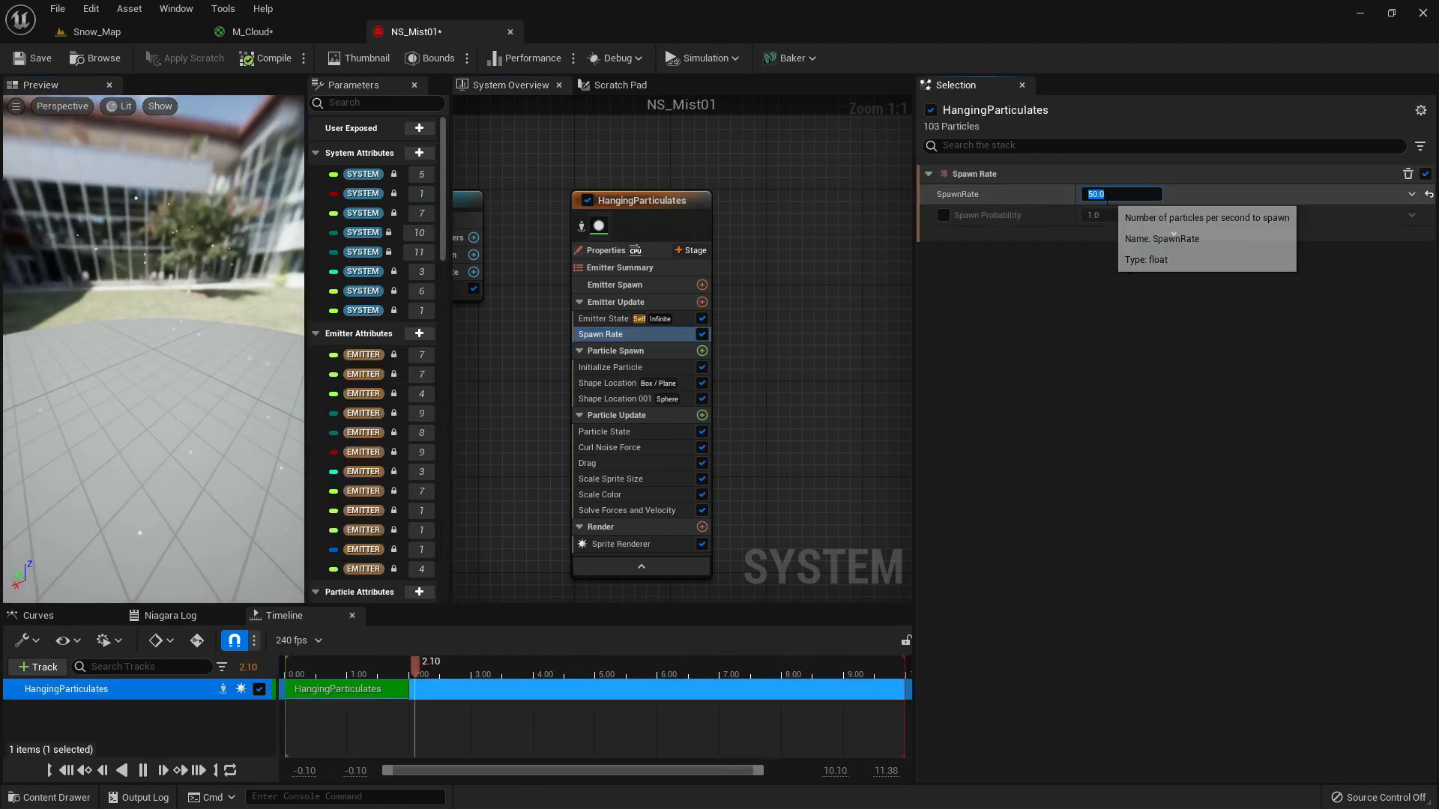
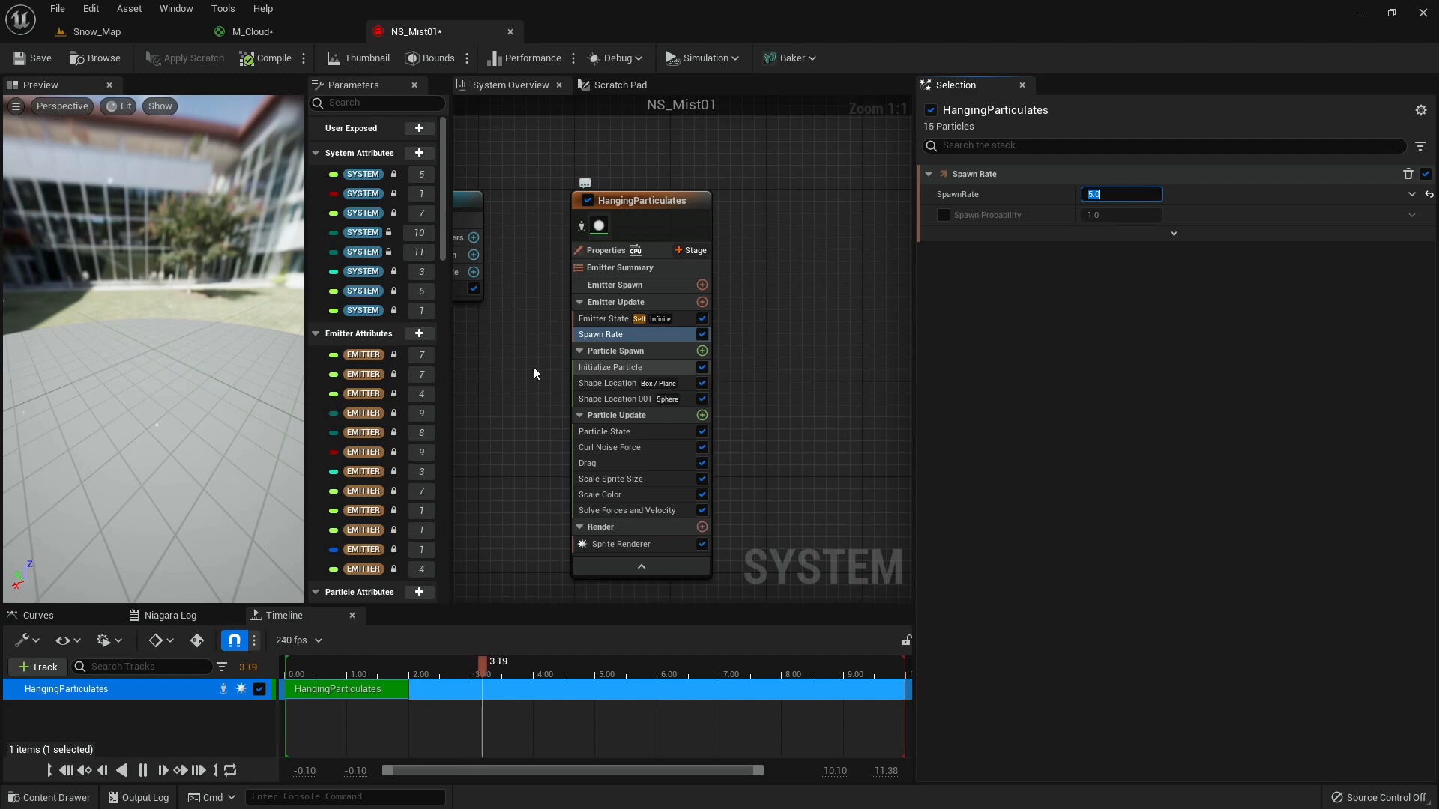
# - Set the emitter's Uniform Sprite Size Max to 1200 and Uniform Sprite Size Min to 900 in Initialize Particle
pyautogui.click(647, 368)
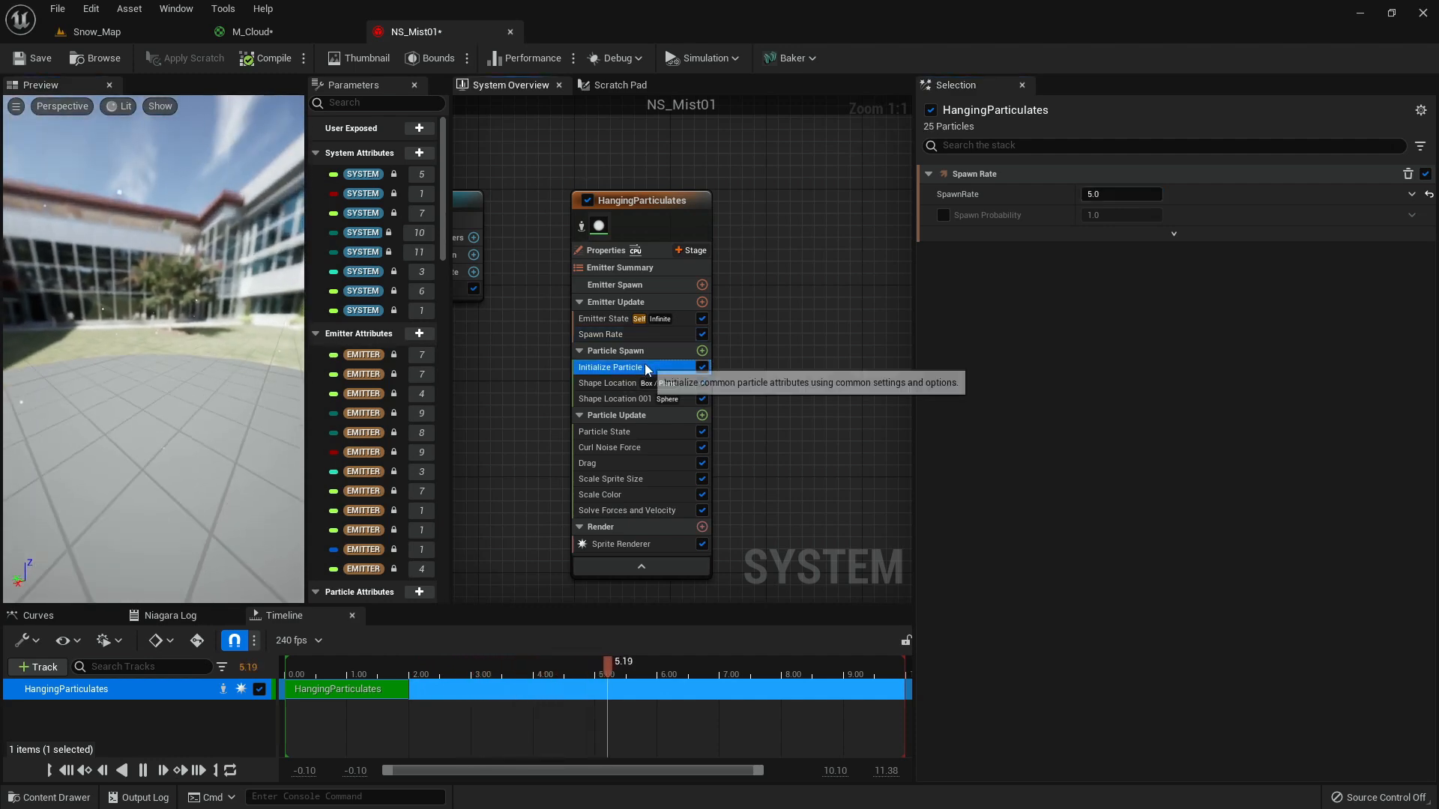
pyautogui.click(1122, 465)
pyautogui.write('150')
pyautogui.press('Return')
pyautogui.write('\\')
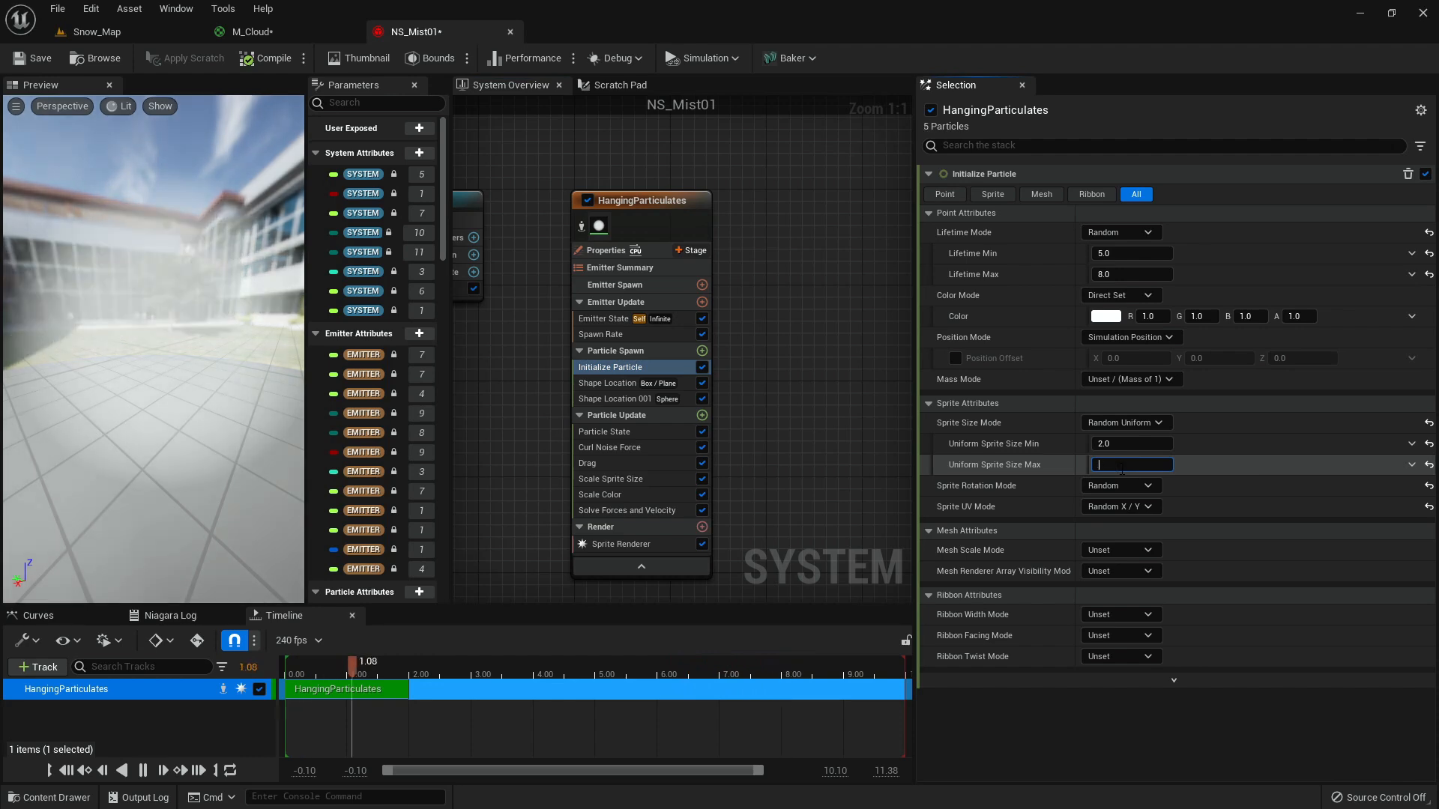
pyautogui.write('200.0')
pyautogui.click(1122, 443)
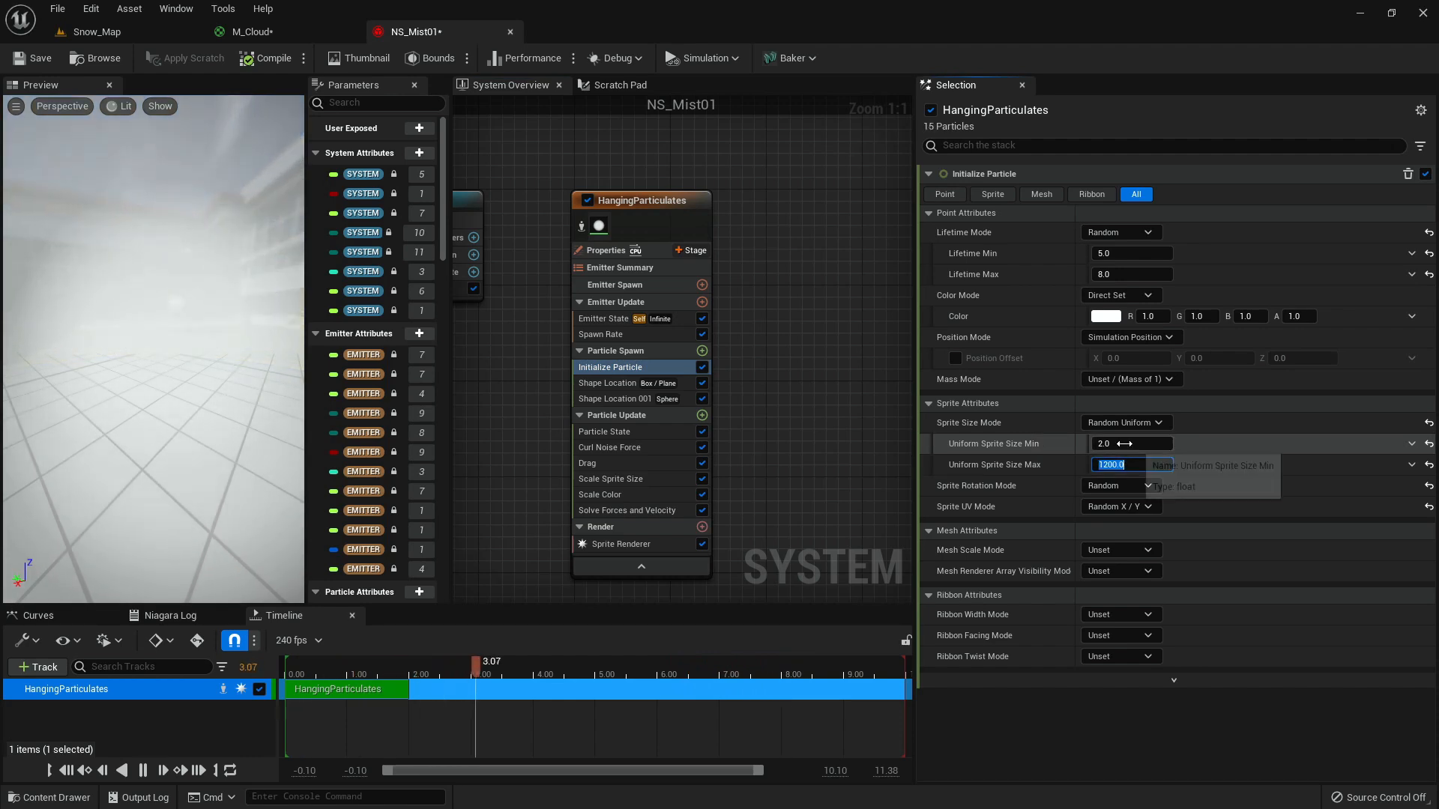
pyautogui.write('900')
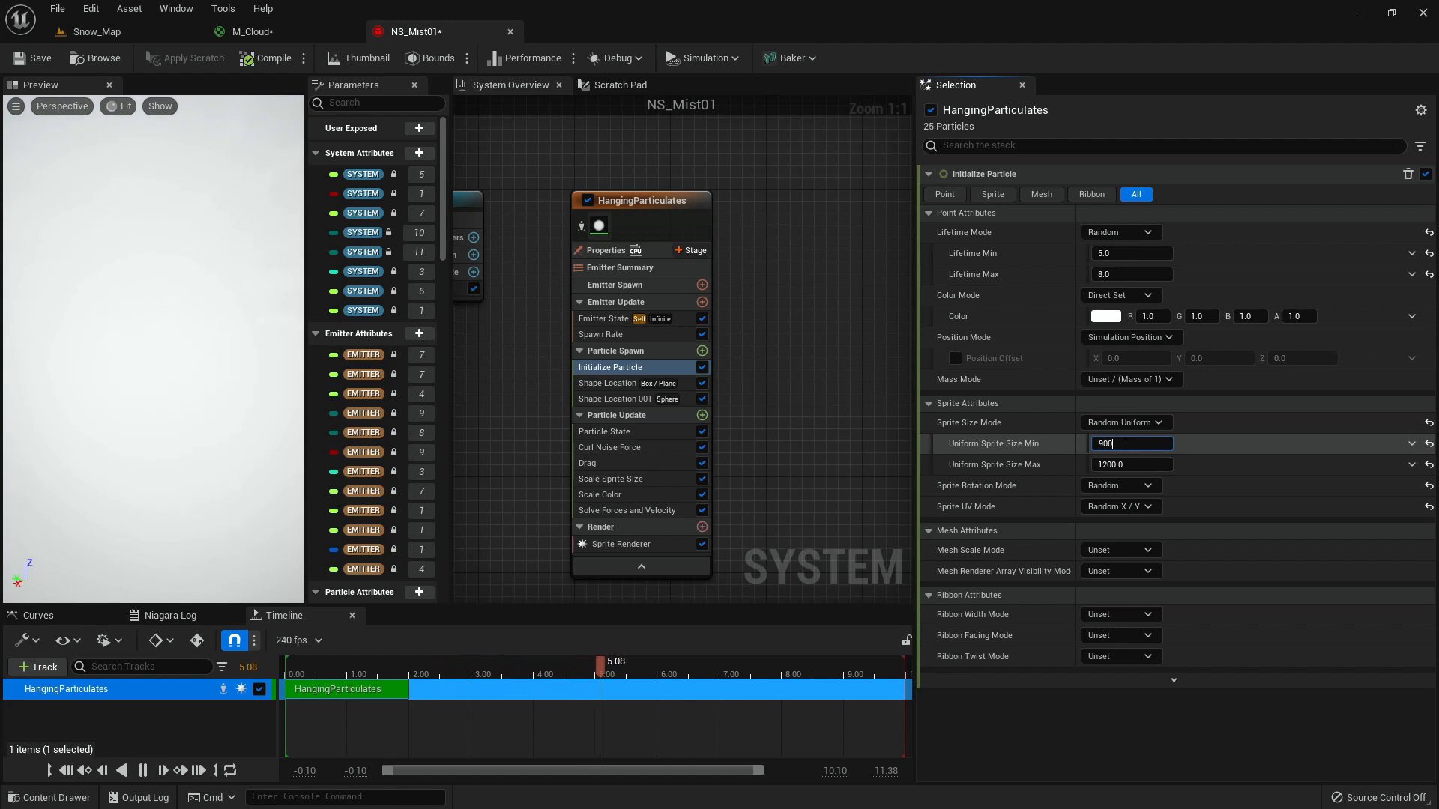
pyautogui.press('Return')
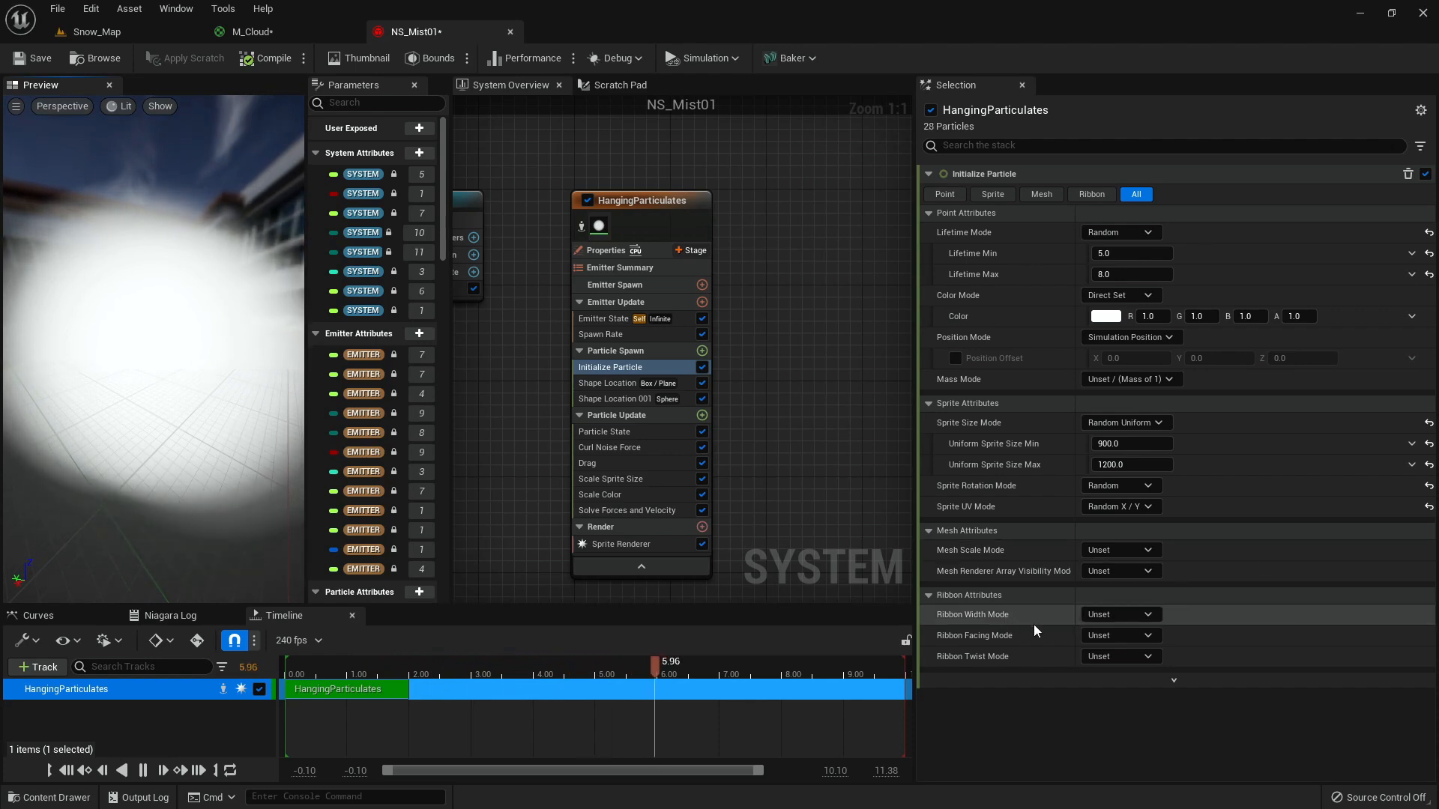
# - Change Uniform Sprite Size Min to 2300 and Uniform Sprite Size Max to 1800, and check the particles in the preview
pyautogui.click(1127, 445)
pyautogui.write('2300')
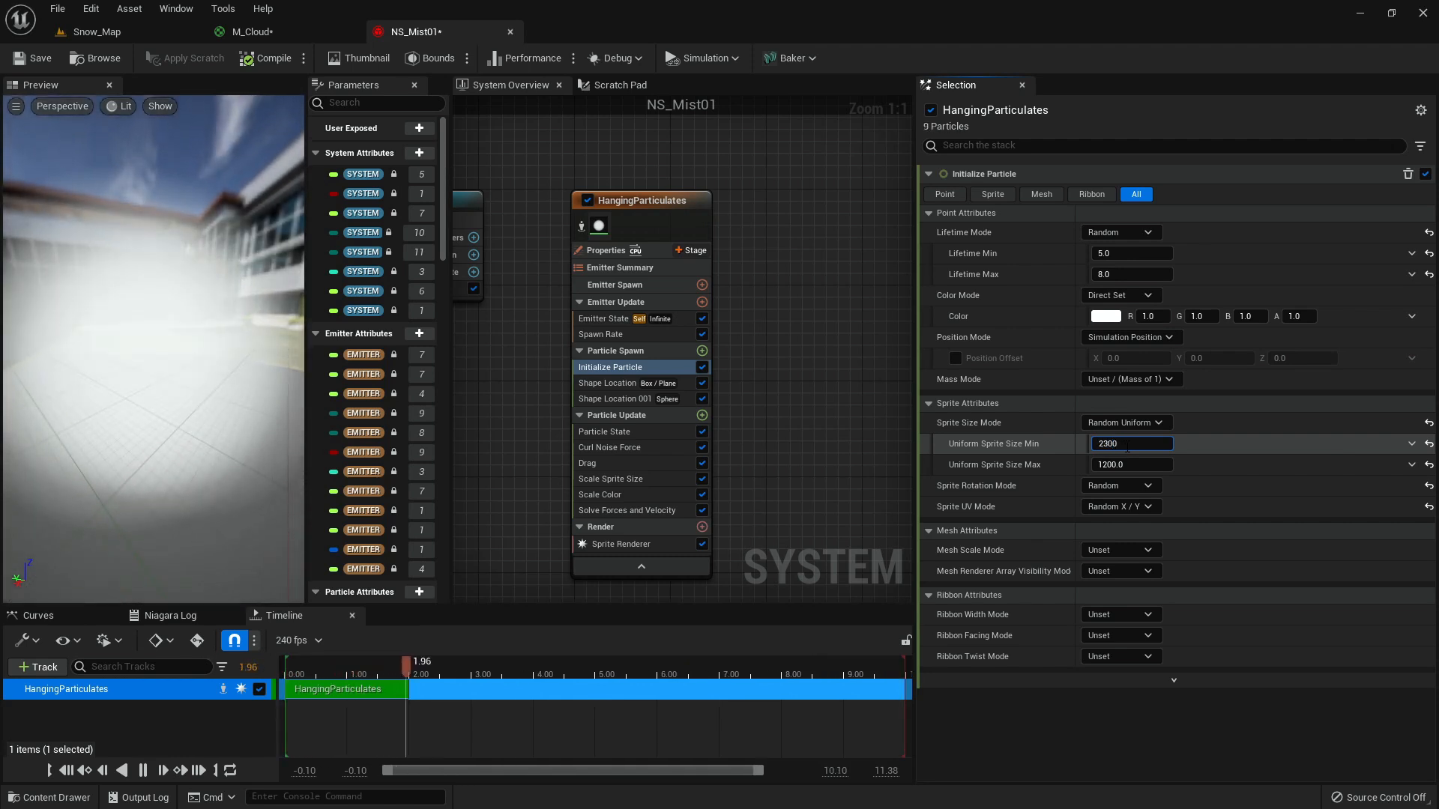
pyautogui.press('Tab')
pyautogui.write('1800')
pyautogui.press('Return')
pyautogui.moveTo(154, 300); pyautogui.dragTo(154, 330)
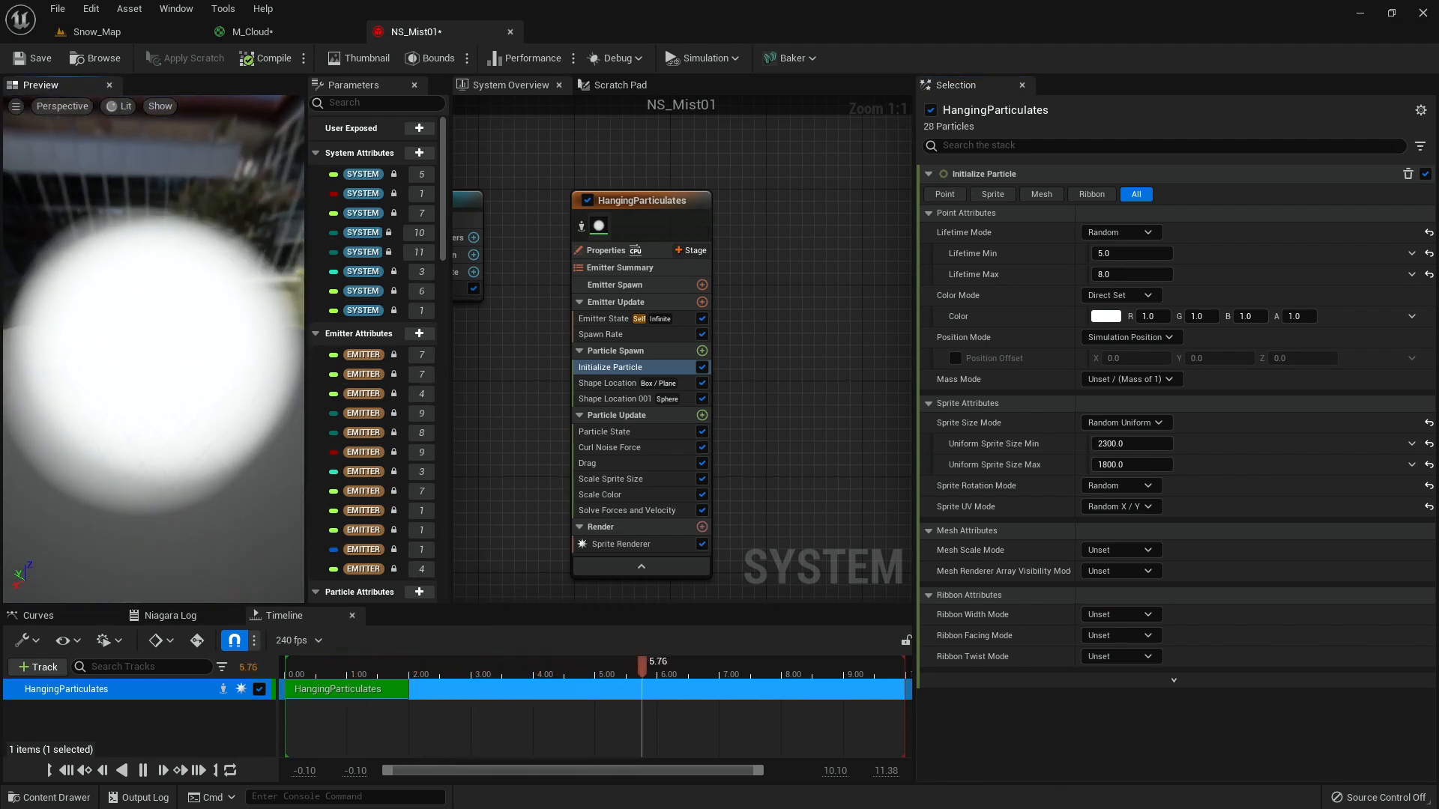
# - Lower the HangingParticulates SpawnRate to 1.0 and inspect the sparser particles in the preview
pyautogui.click(601, 334)
pyautogui.click(1109, 194)
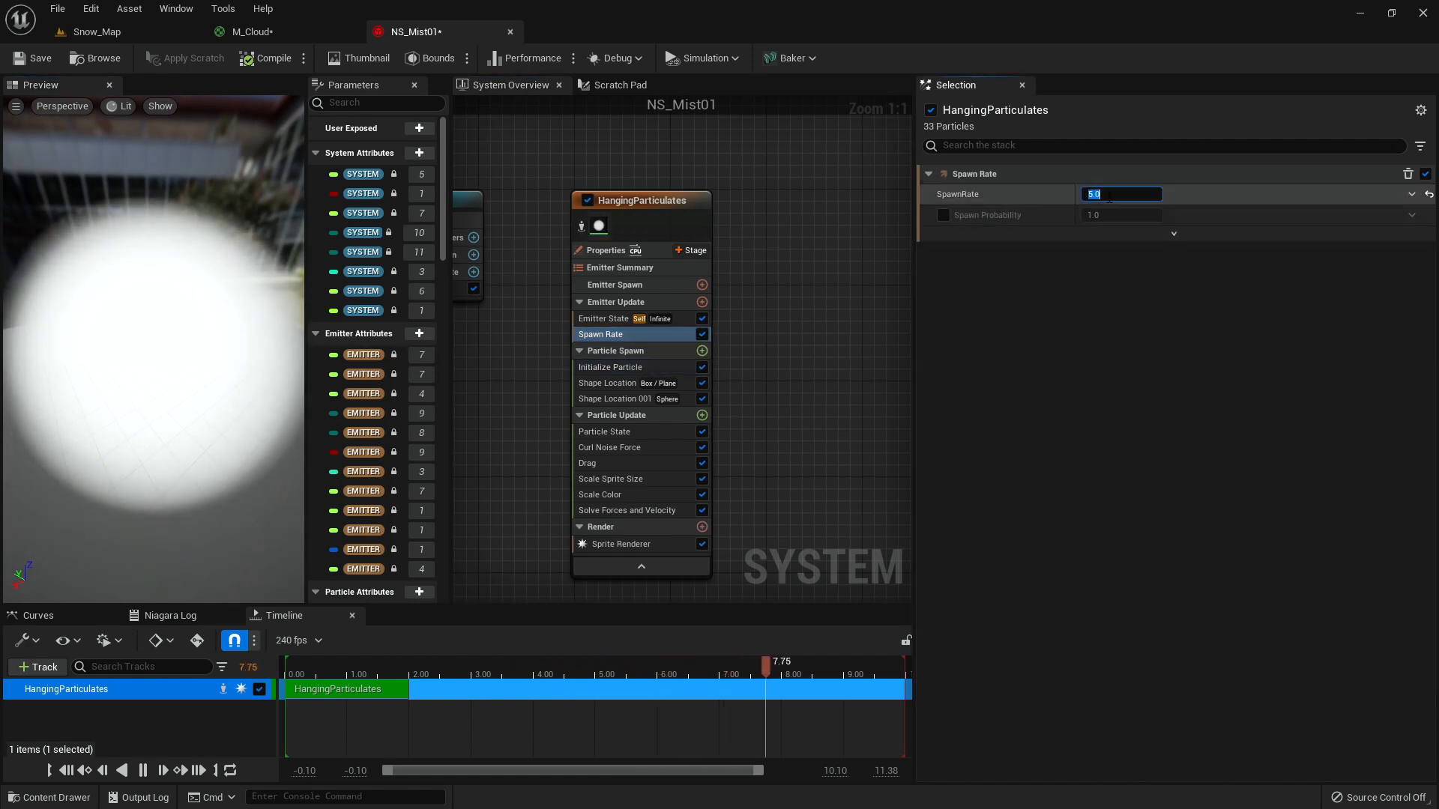
pyautogui.write('1')
pyautogui.press('Return')
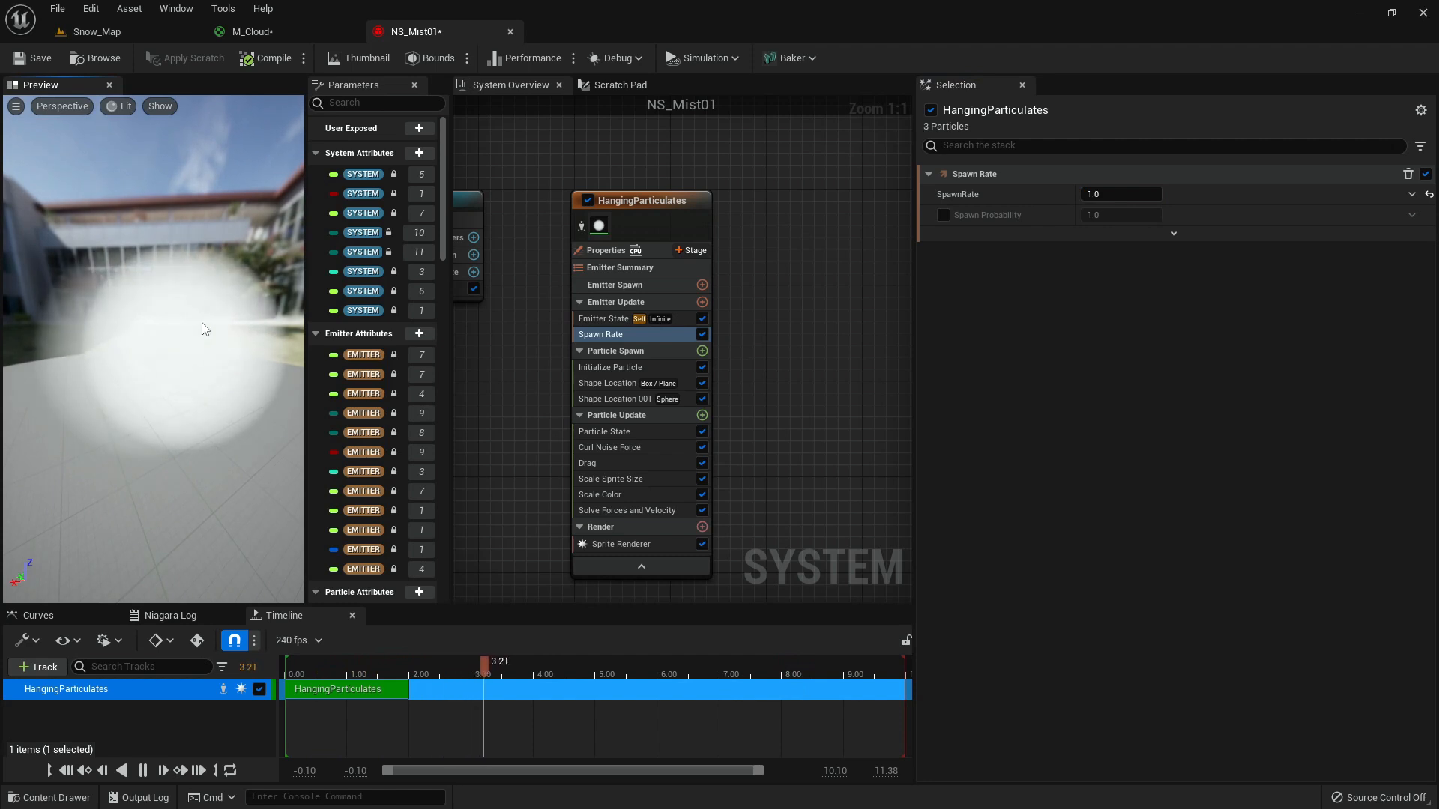
pyautogui.moveTo(197, 389); pyautogui.dragTo(161, 337)
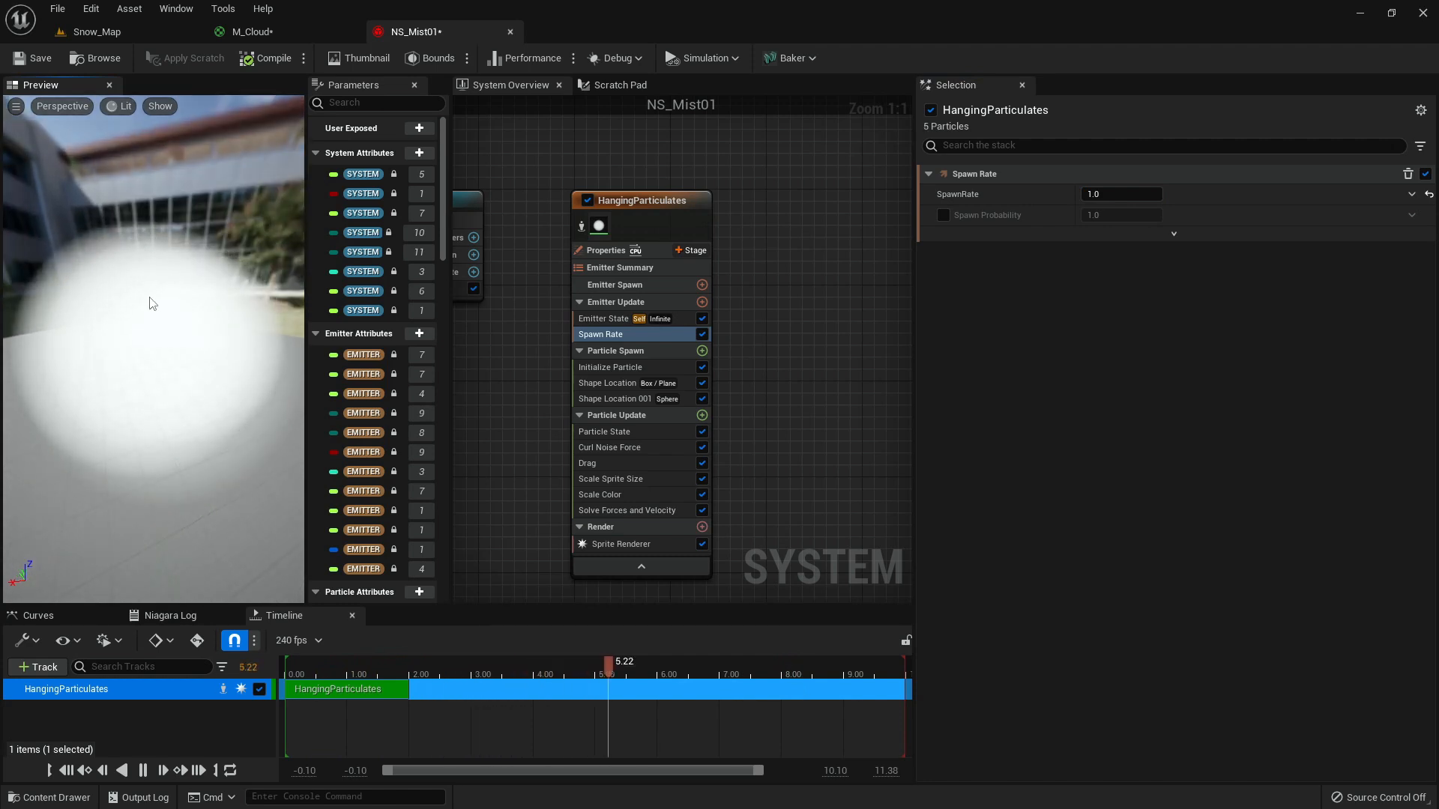
# - Assign the M_Cloud material from VFX/Materials to the emitter's Sprite Renderer
pyautogui.click(608, 367)
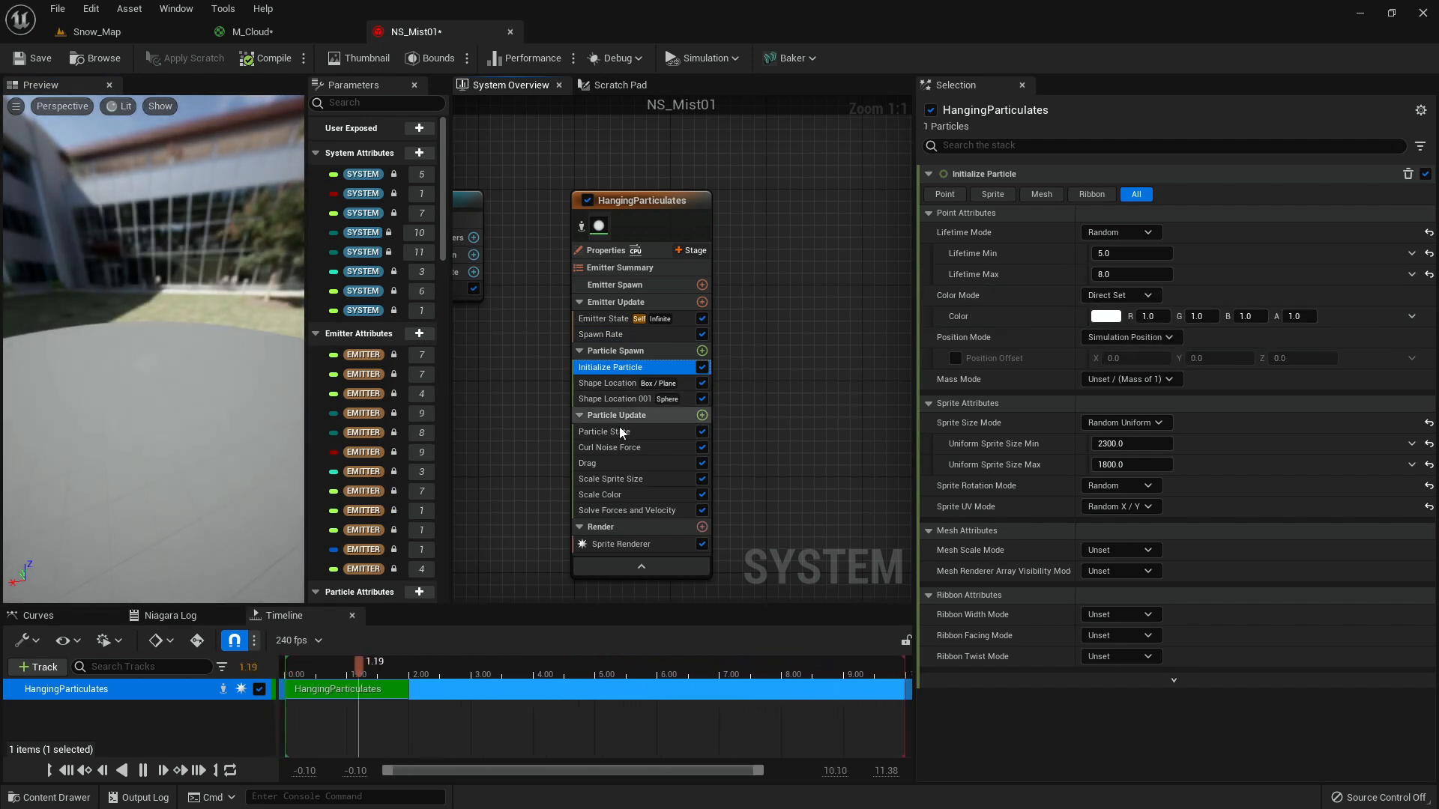
pyautogui.click(636, 544)
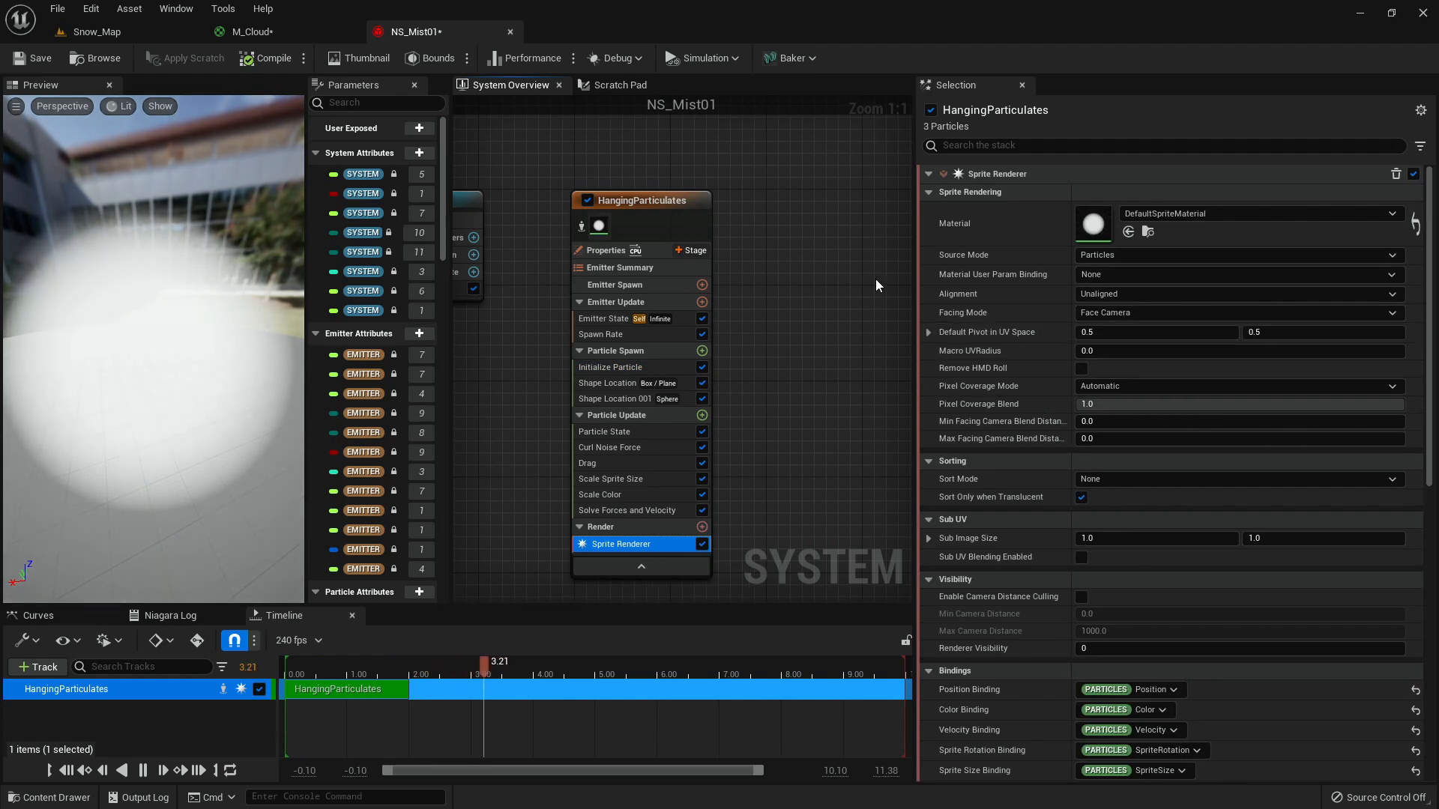
pyautogui.click(252, 32)
pyautogui.click(113, 59)
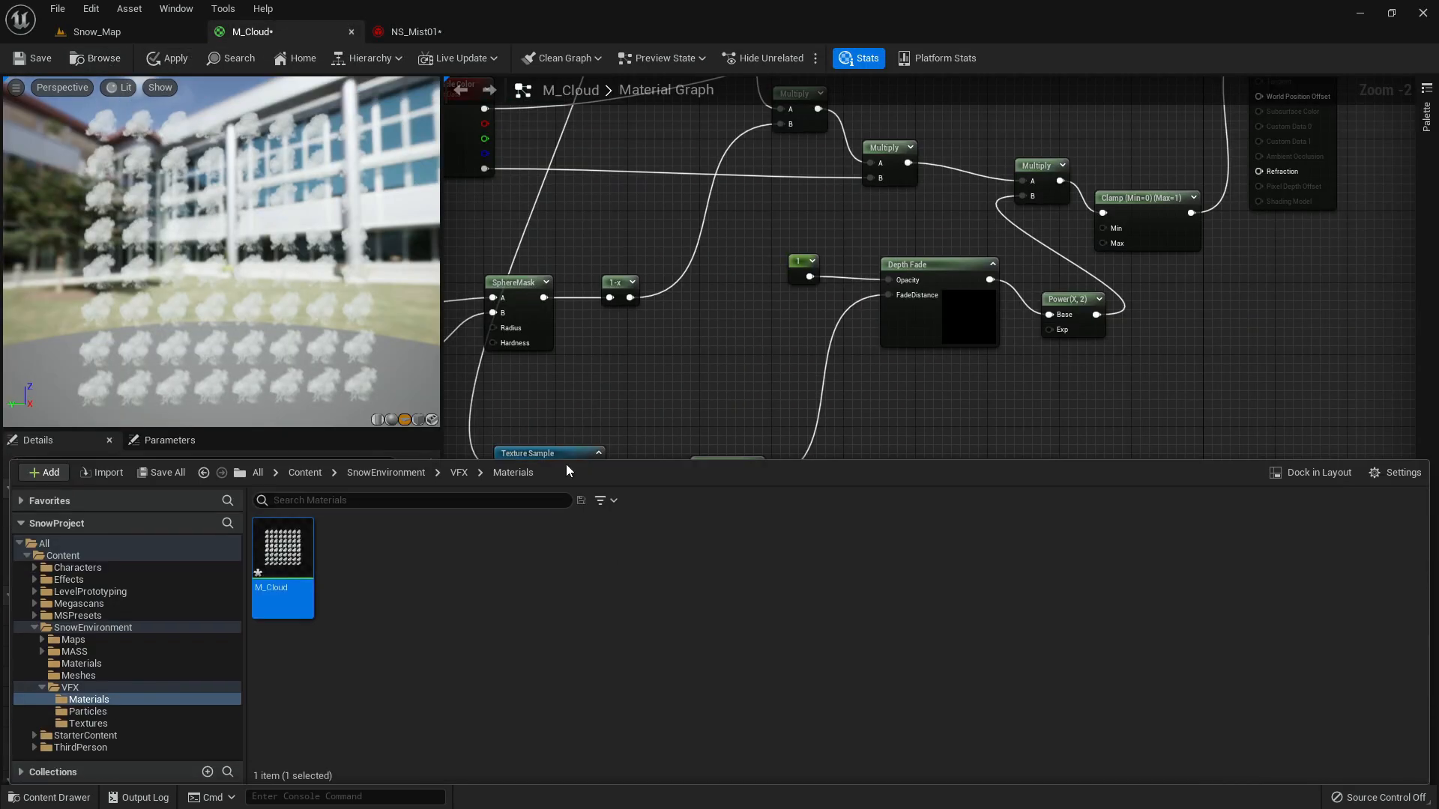
pyautogui.click(419, 32)
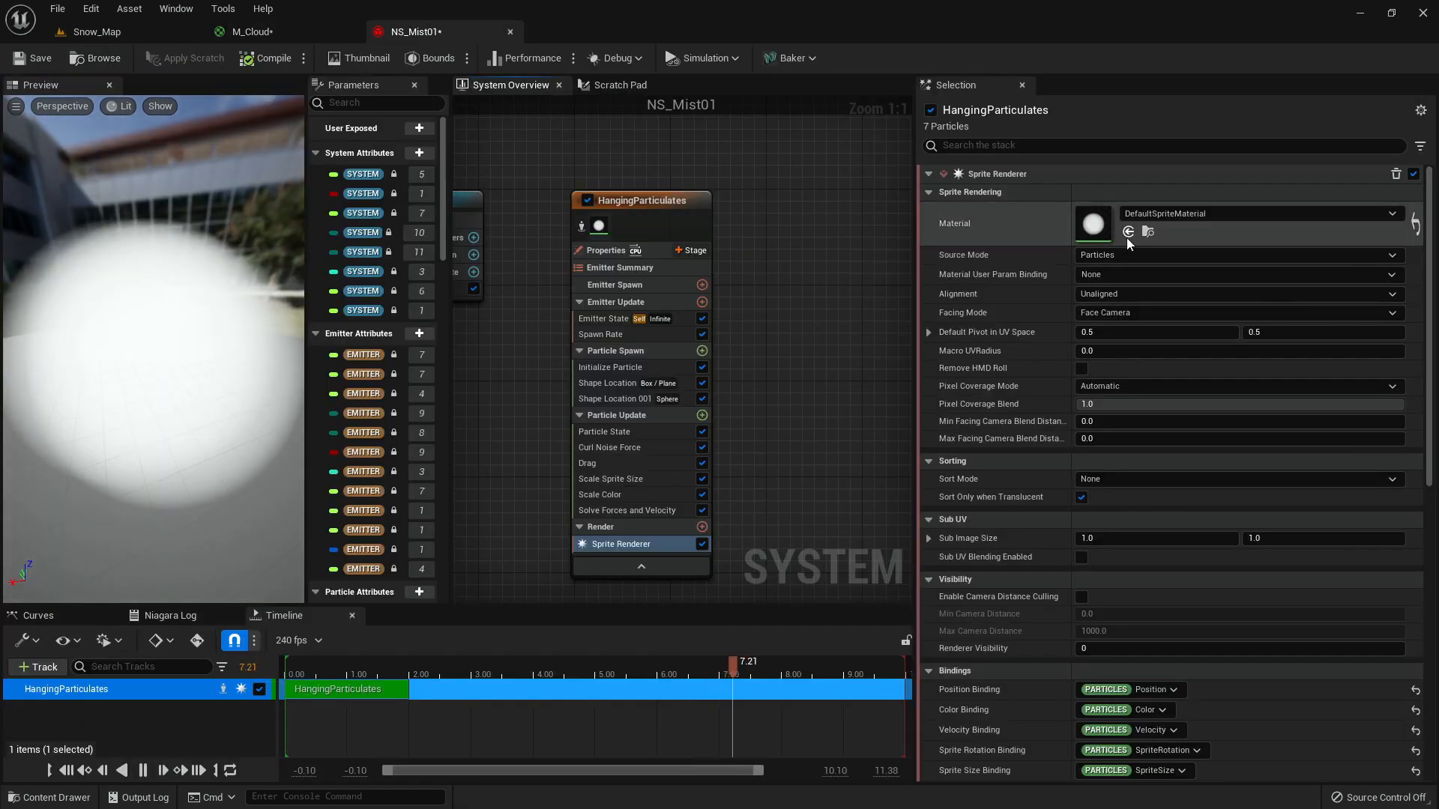
pyautogui.click(1128, 231)
# - Set the Sprite Renderer's Sub Image Size to 8 by 8 and view the cloud sprites in the preview
pyautogui.moveTo(146, 338); pyautogui.dragTo(137, 219)
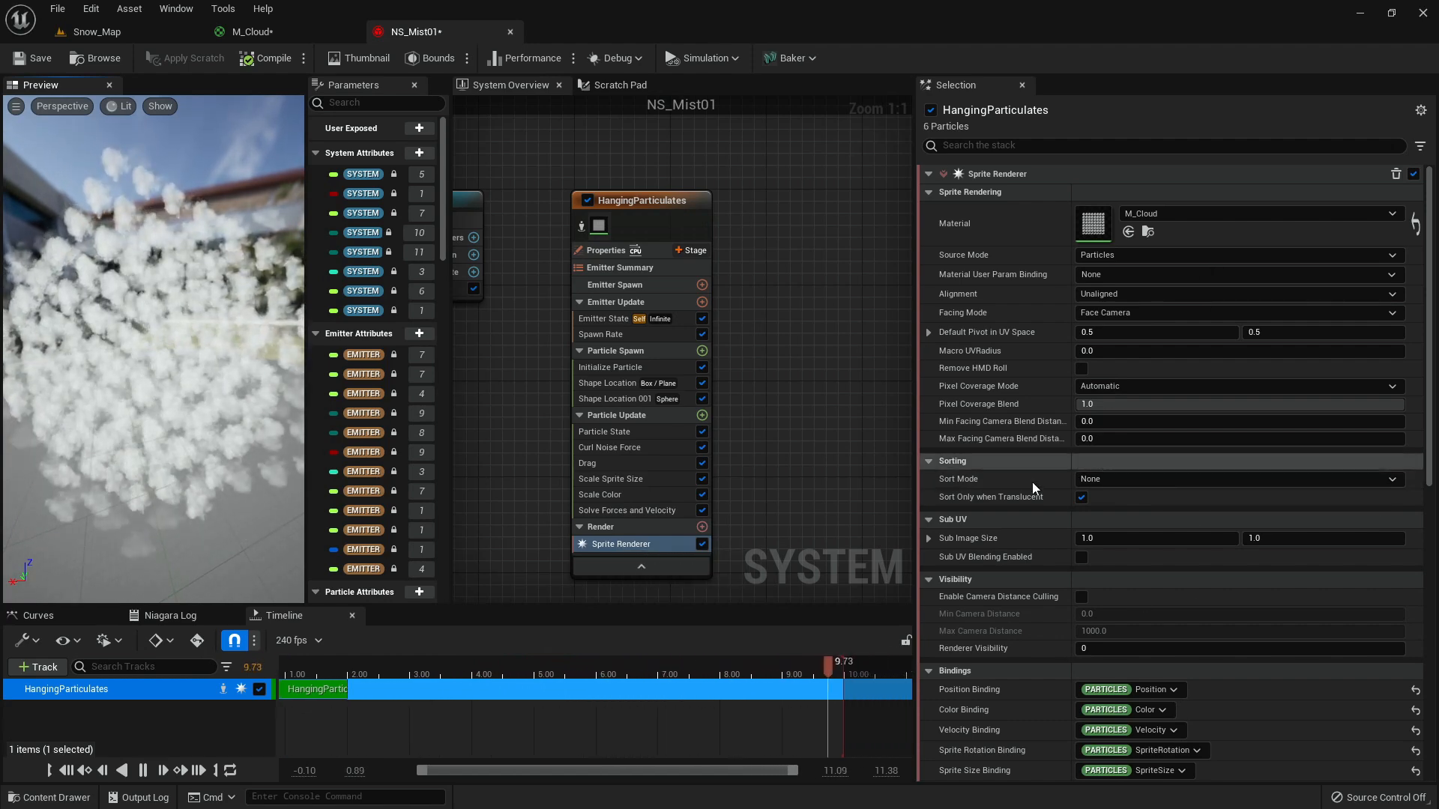
pyautogui.write('8')
pyautogui.press('Tab')
pyautogui.write('8')
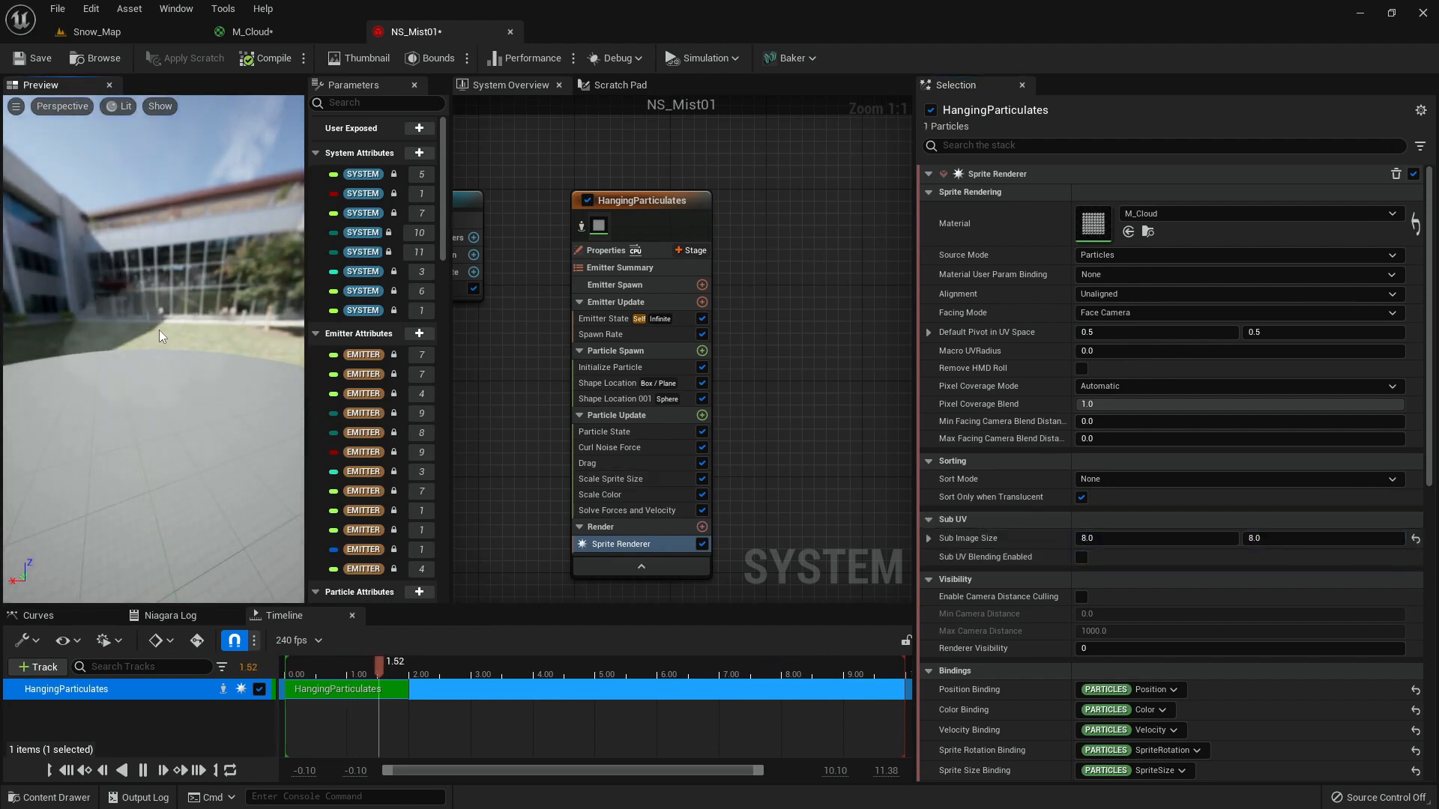
pyautogui.moveTo(154, 315); pyautogui.dragTo(296, 411)
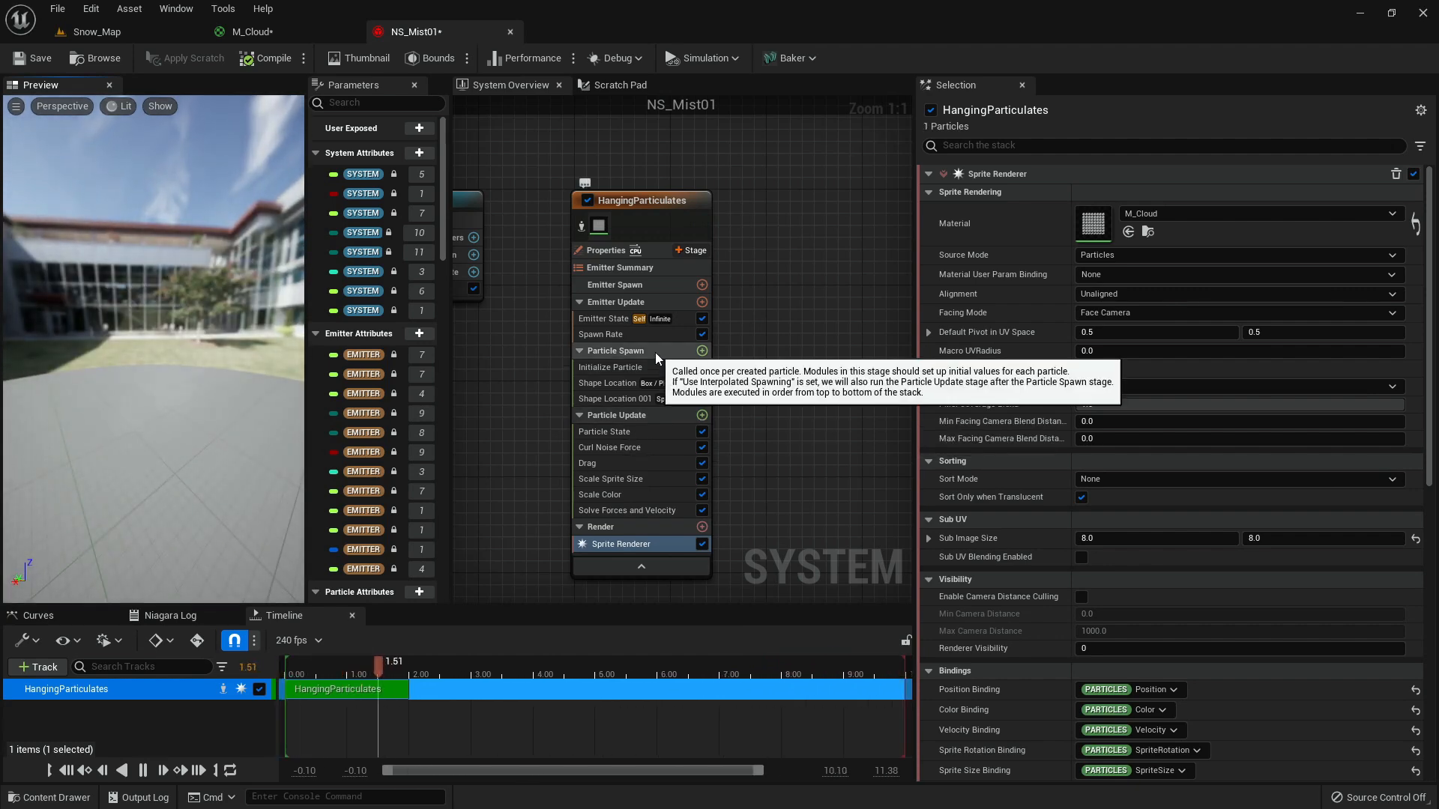
# - Add a Sub UVAnimation module to the HangingParticulates Particle Update stage and check the animated clouds in the preview
pyautogui.click(702, 415)
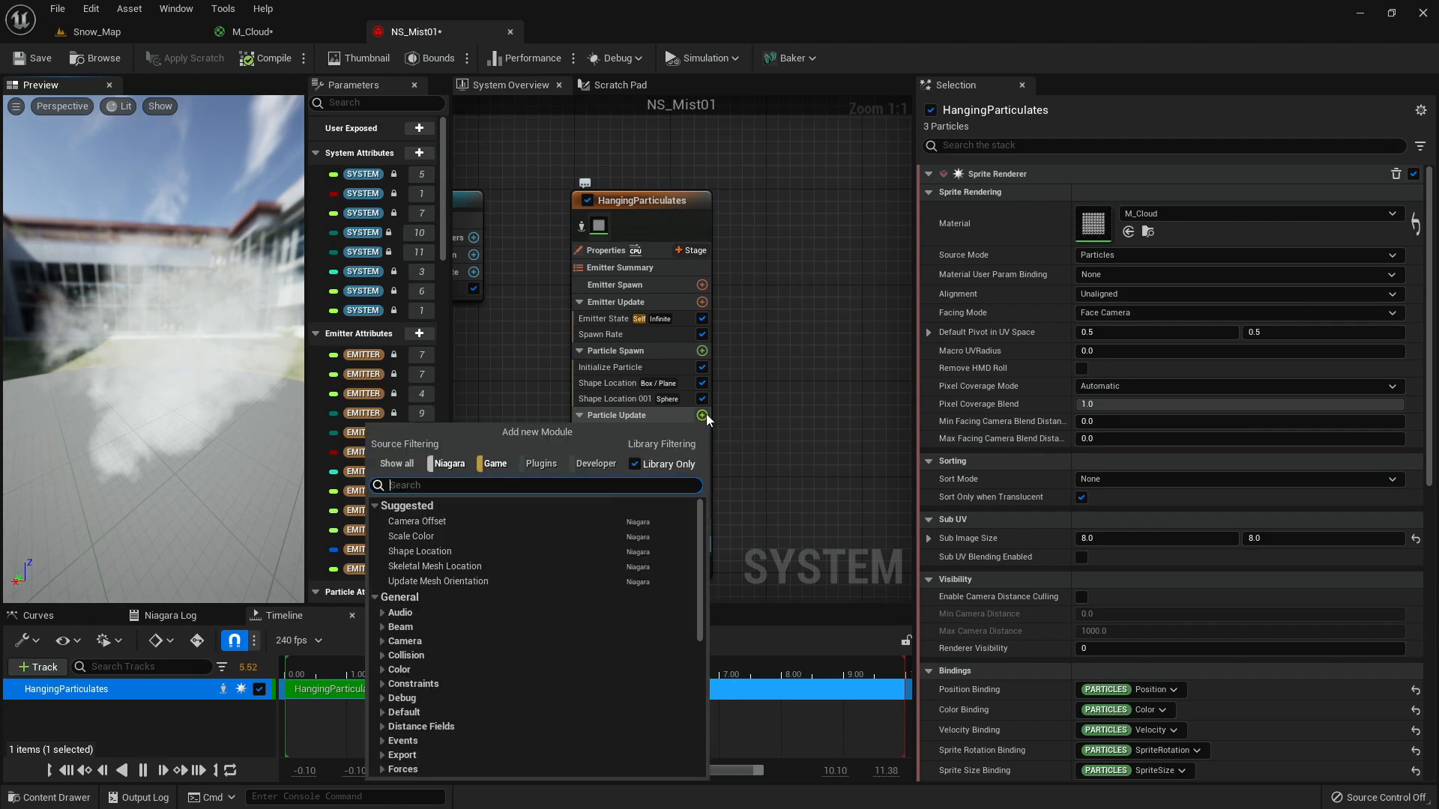
pyautogui.write('sub uv')
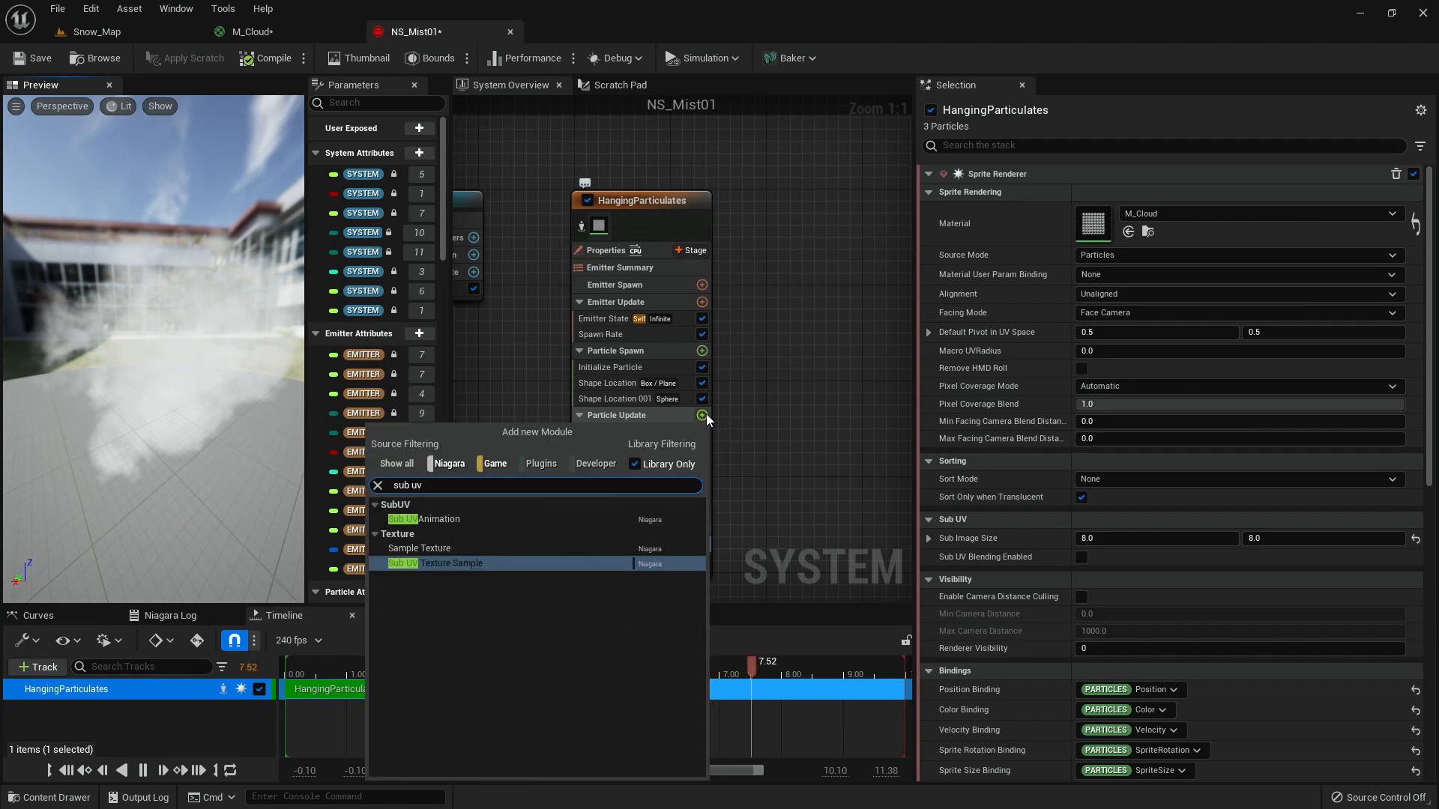
pyautogui.click(449, 519)
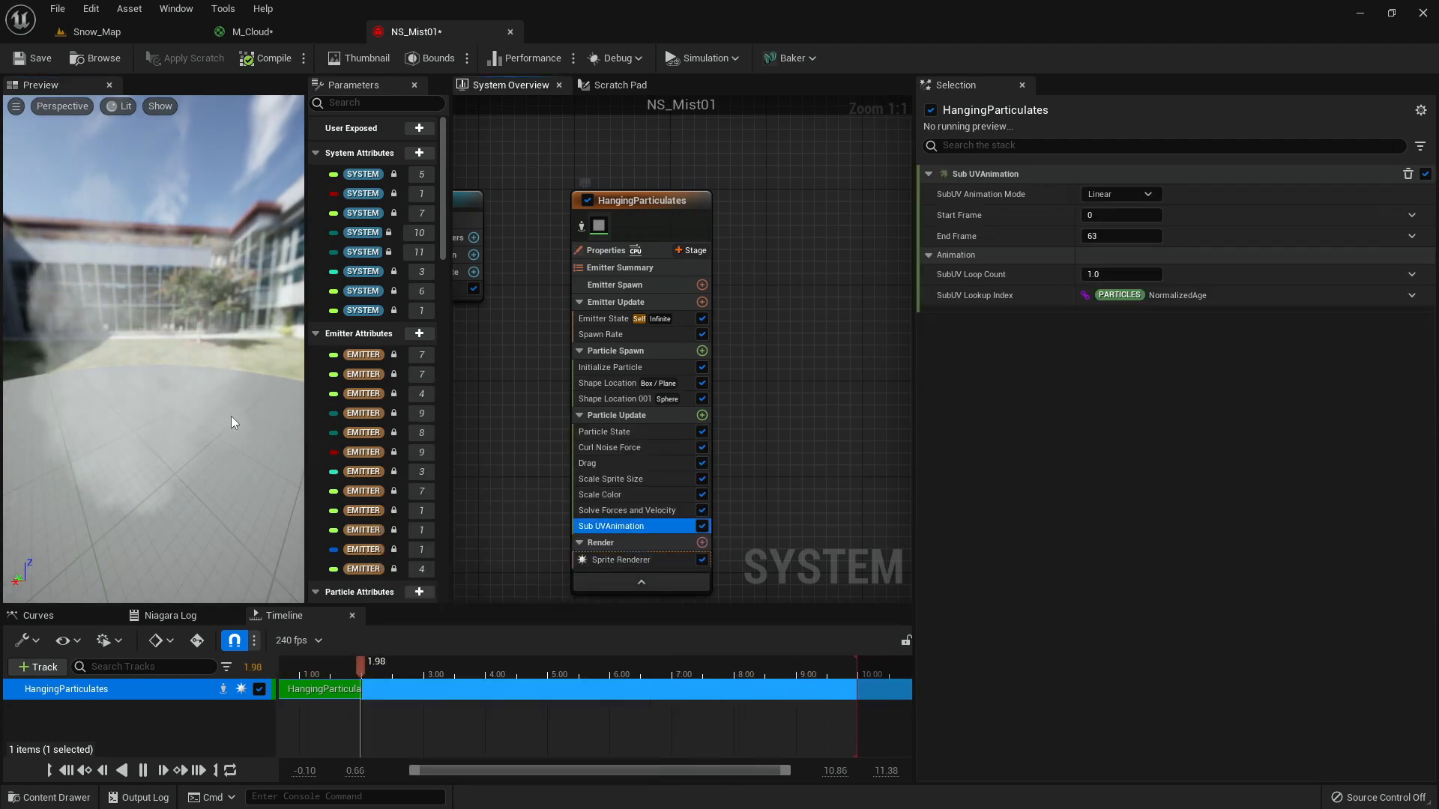
pyautogui.moveTo(174, 399); pyautogui.dragTo(115, 303)
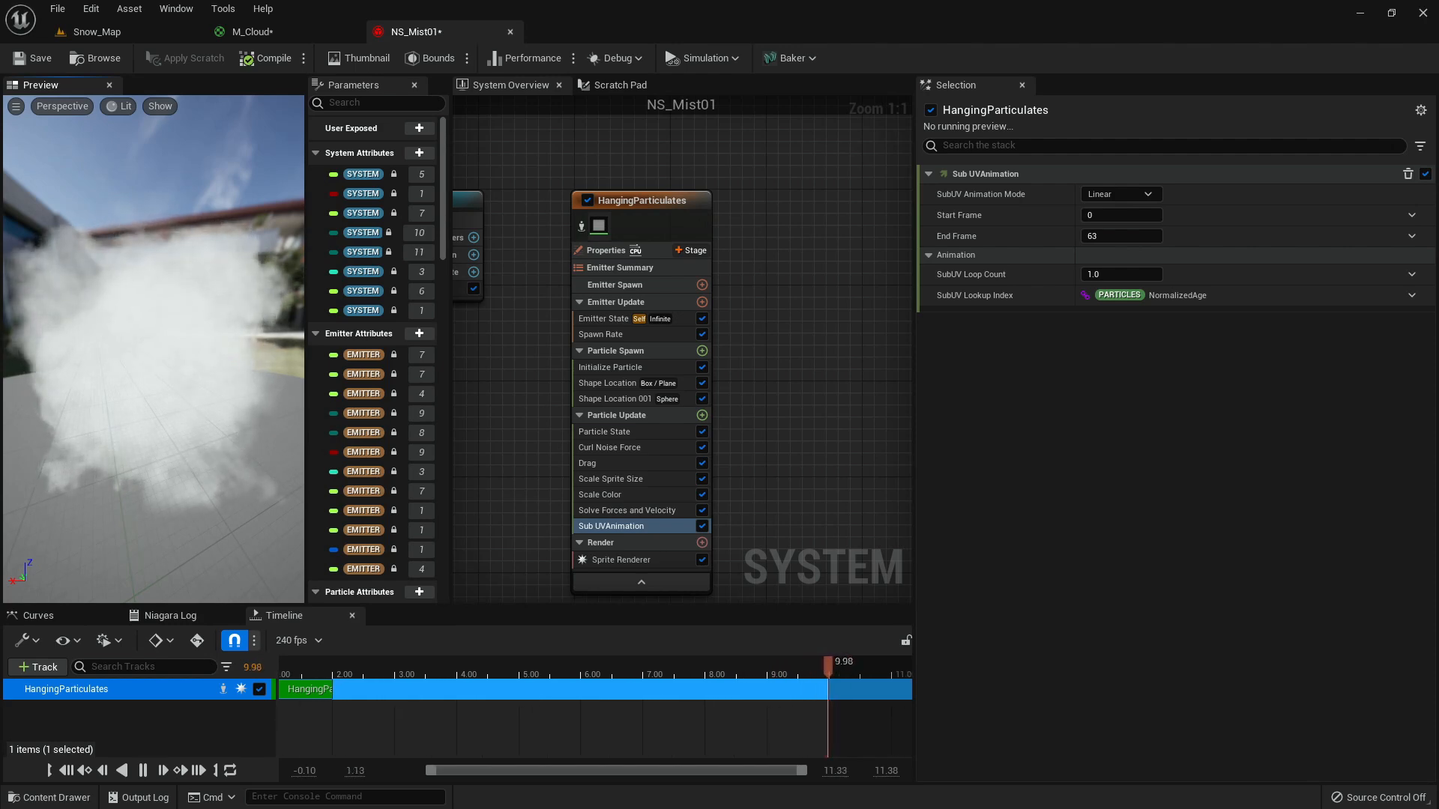
# - Set the Initialize Particle Lifetime Min to 3.0 and Lifetime Max to 5.0
pyautogui.click(619, 364)
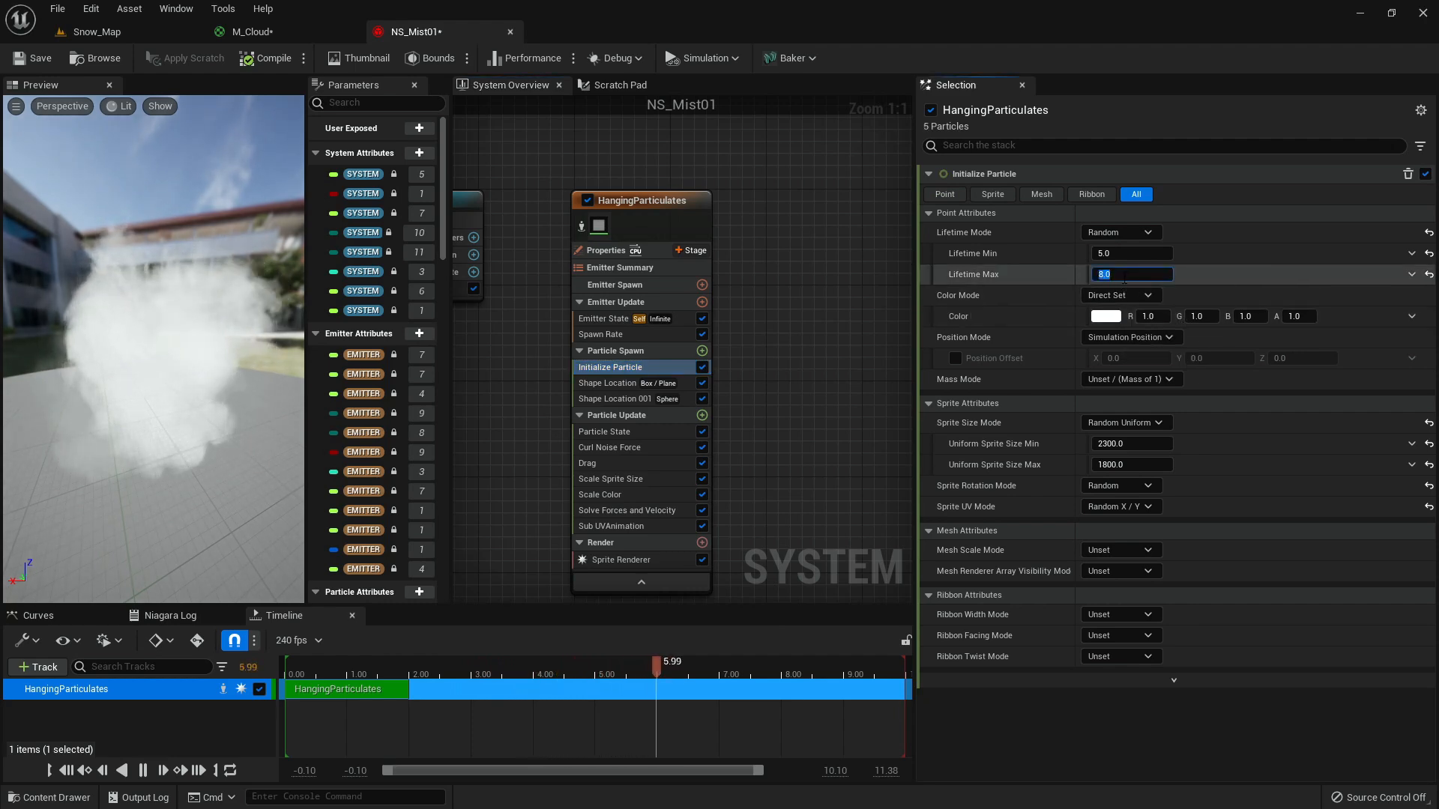
pyautogui.write('3')
pyautogui.press('Tab')
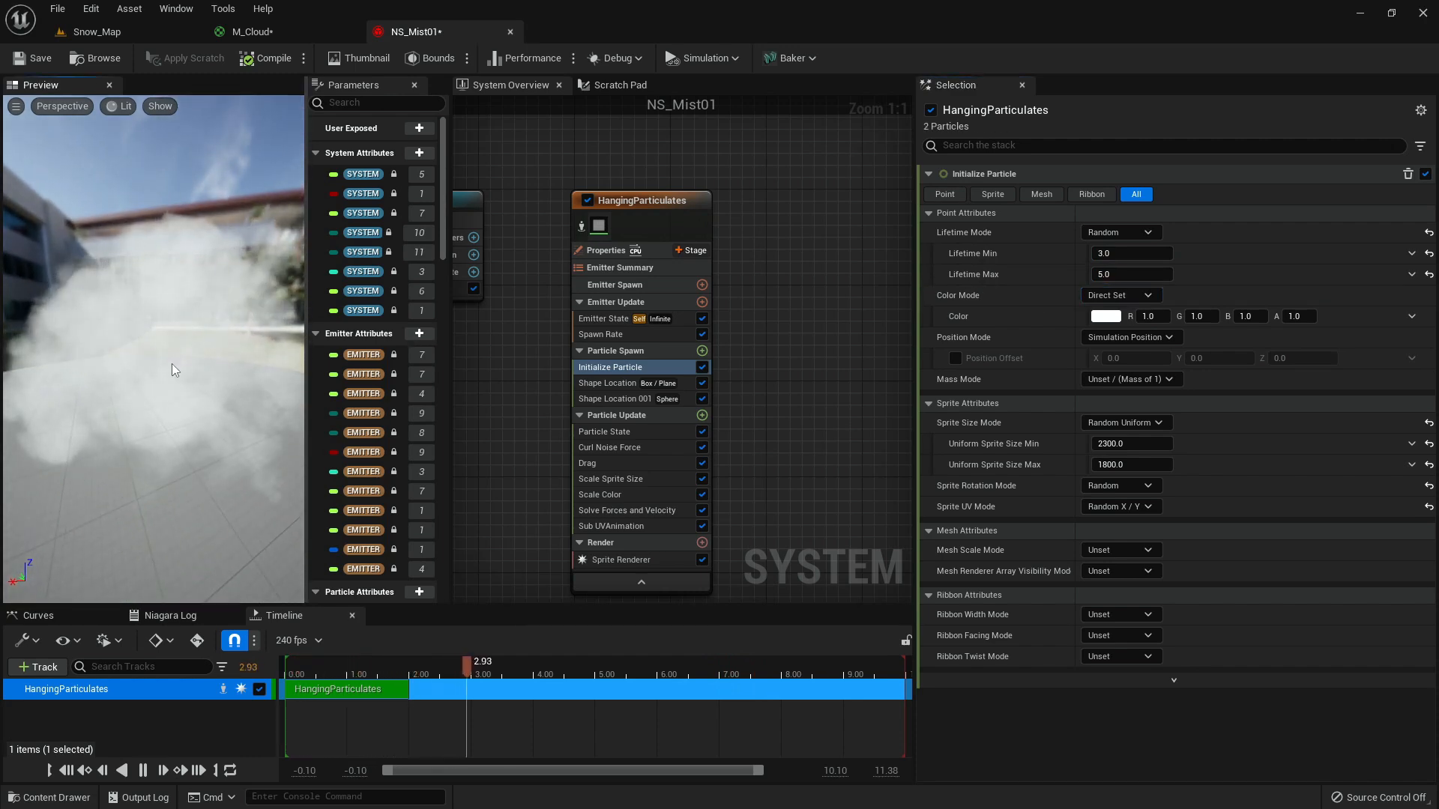
# - Inspect the clouds in the preview and enable Sub UV Blending on the Sprite Renderer
pyautogui.moveTo(82, 348); pyautogui.dragTo(262, 348)
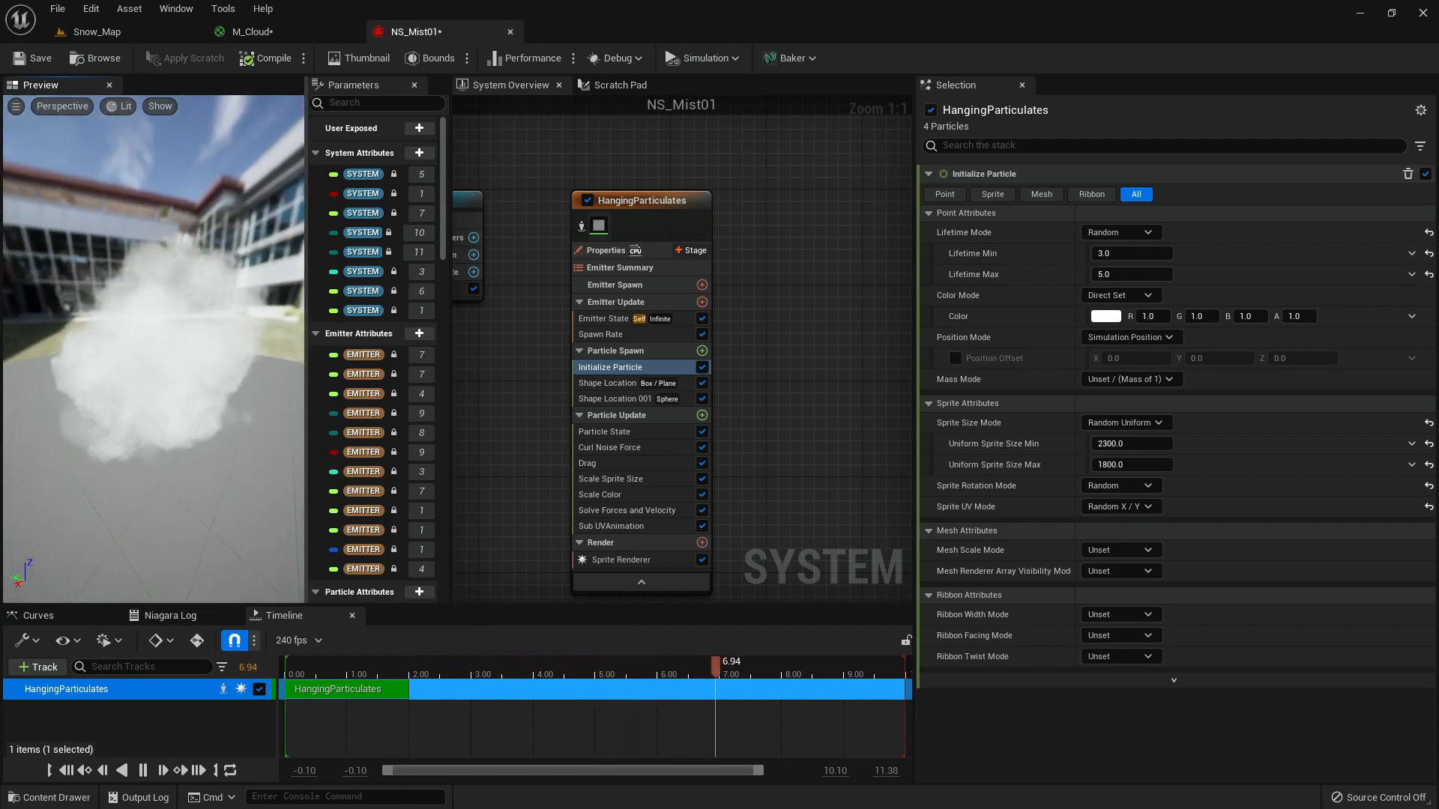
pyautogui.moveTo(187, 302); pyautogui.dragTo(101, 302)
pyautogui.moveTo(182, 344)
pyautogui.mouseDown()
pyautogui.moveTo(131, 344)
pyautogui.moveTo(161, 344)
pyautogui.mouseUp()
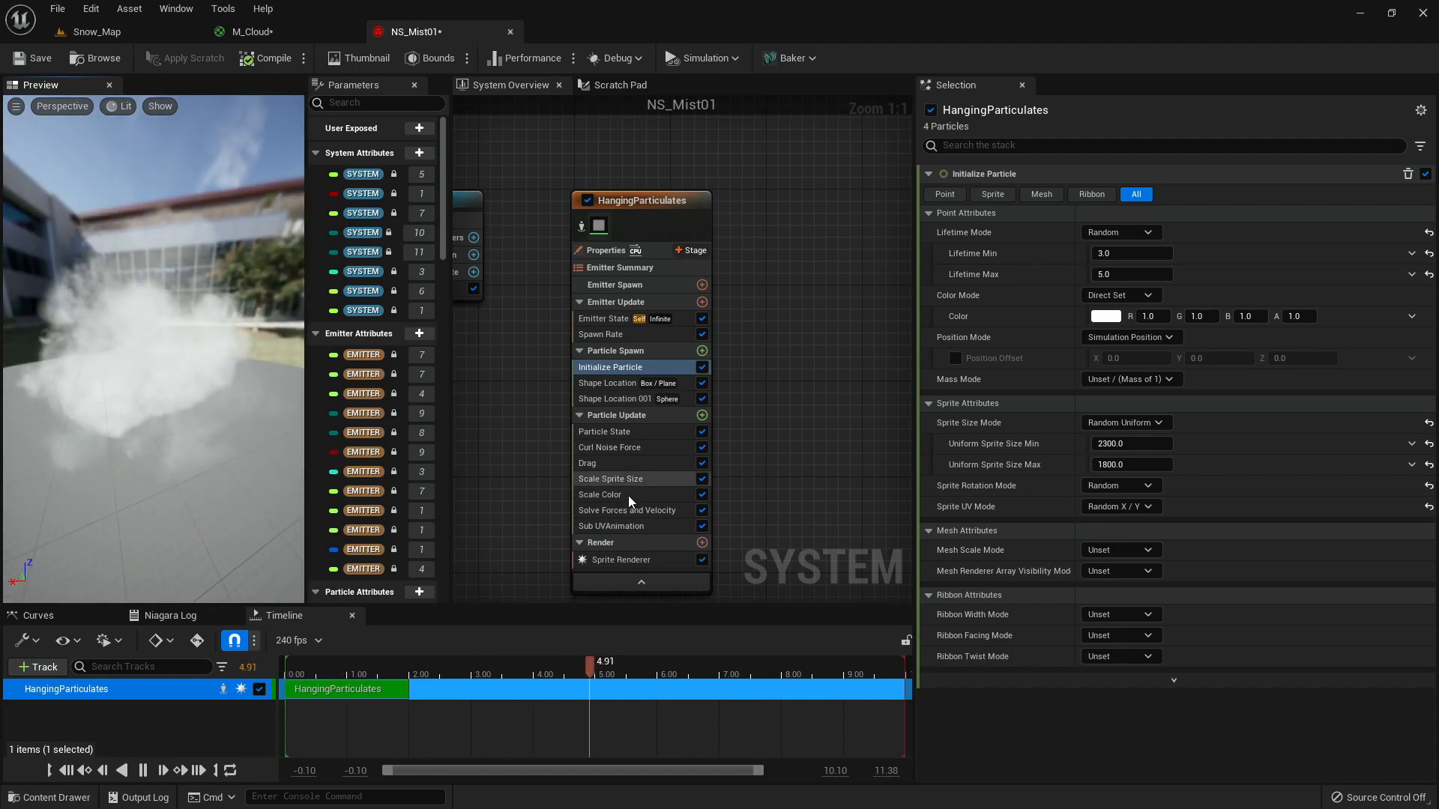
pyautogui.click(643, 563)
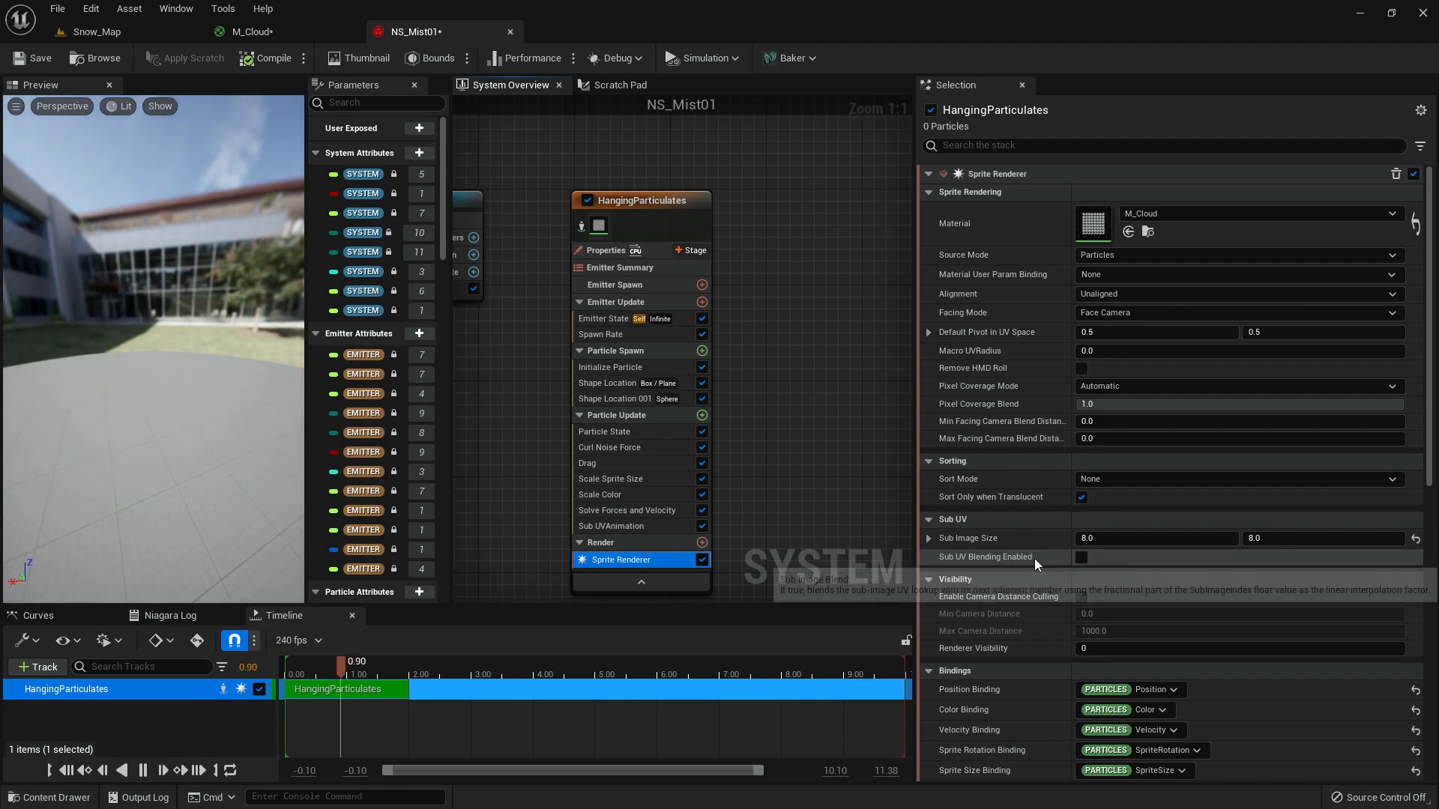
pyautogui.click(1080, 556)
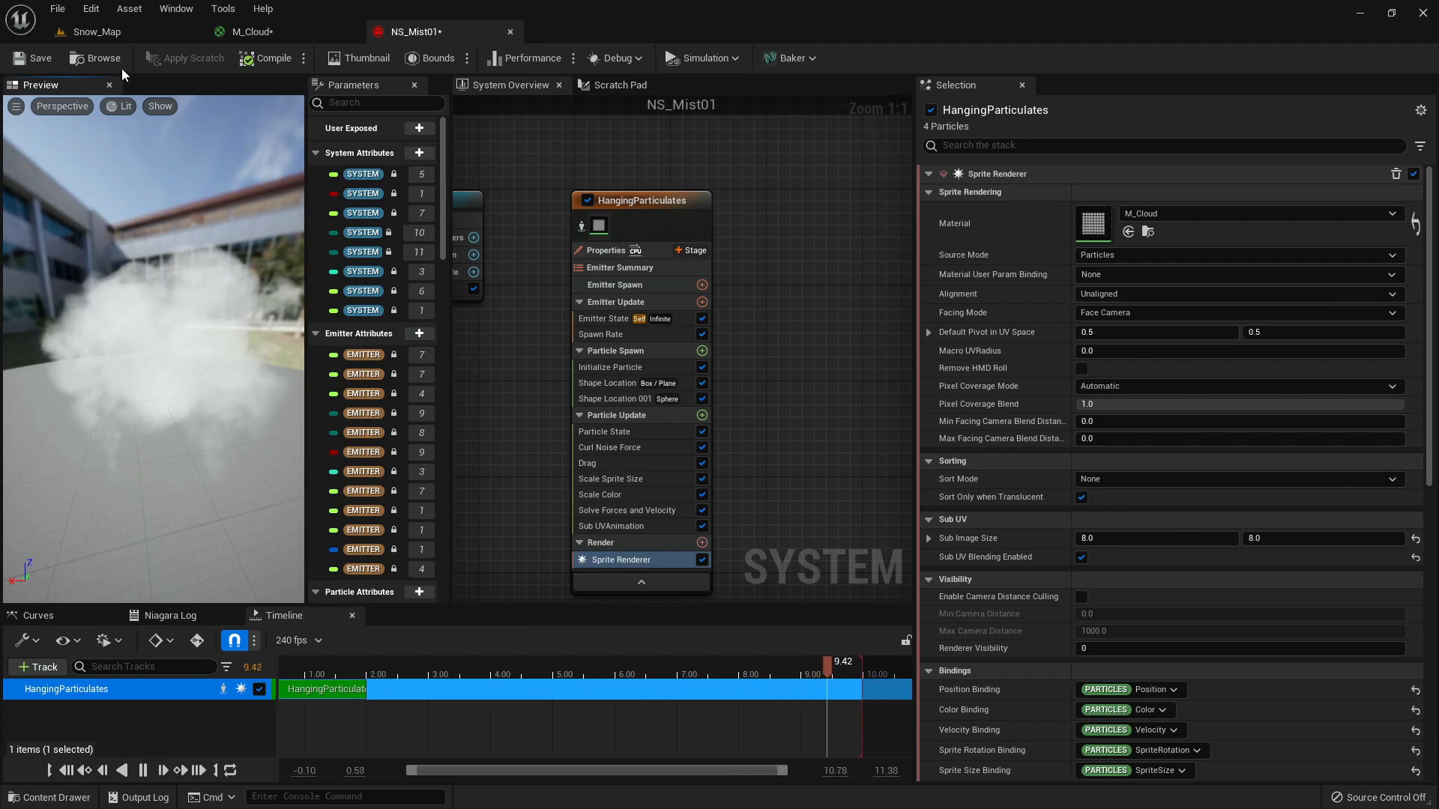
# - Place NS_Mist01 from VFX/Particles in the Snow_Map level and reposition it over the terrain
pyautogui.click(101, 59)
pyautogui.click(132, 30)
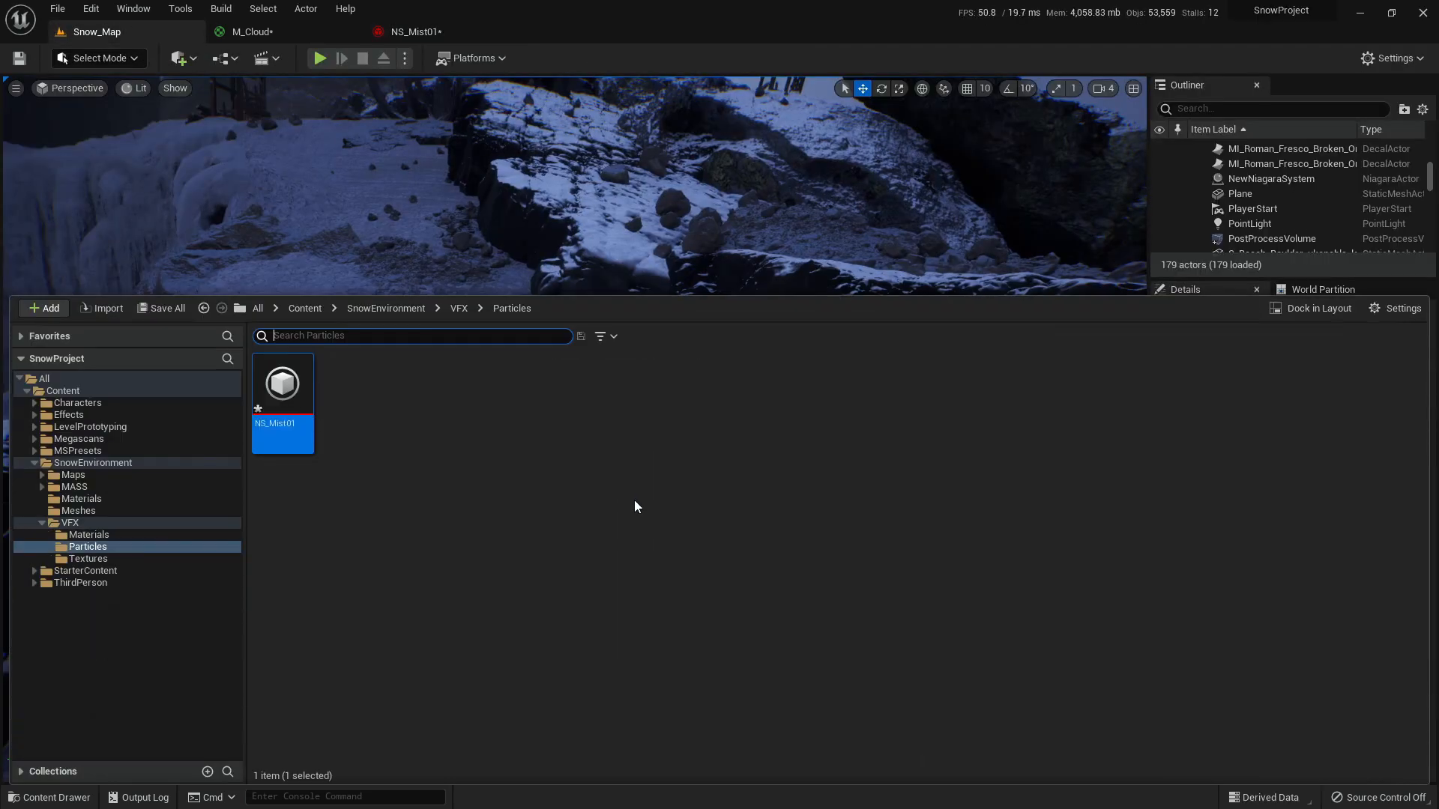
pyautogui.moveTo(282, 386); pyautogui.dragTo(605, 358)
pyautogui.moveTo(764, 530); pyautogui.dragTo(782, 209)
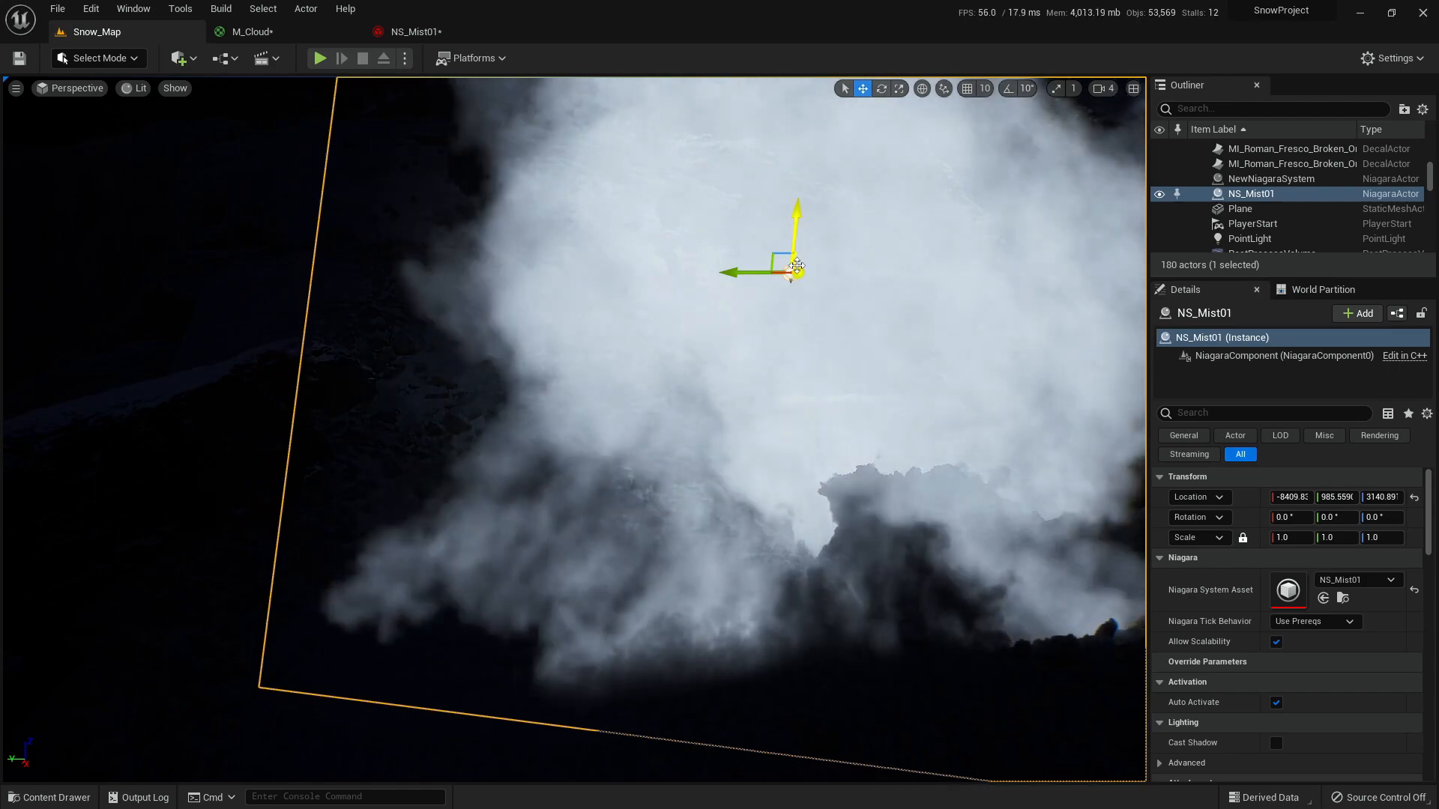
pyautogui.moveTo(800, 269); pyautogui.dragTo(832, 298)
pyautogui.moveTo(832, 298); pyautogui.dragTo(911, 314, button='right')
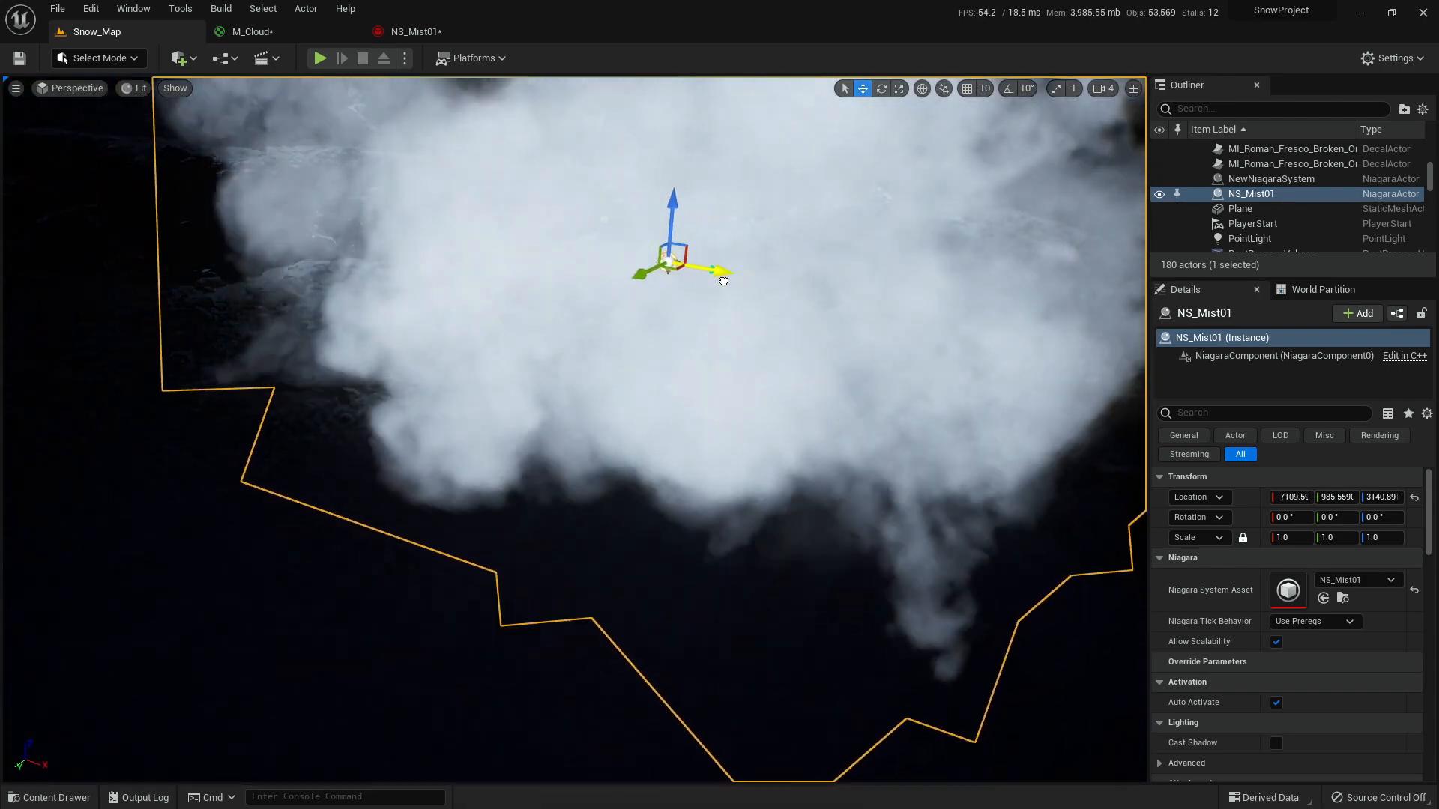
pyautogui.moveTo(730, 282); pyautogui.dragTo(614, 273)
# - Delete the Plane actor from Snow_Map and view the mist from several distances
pyautogui.moveTo(614, 273); pyautogui.dragTo(822, 421, button='right')
pyautogui.click(828, 424)
pyautogui.press('Delete')
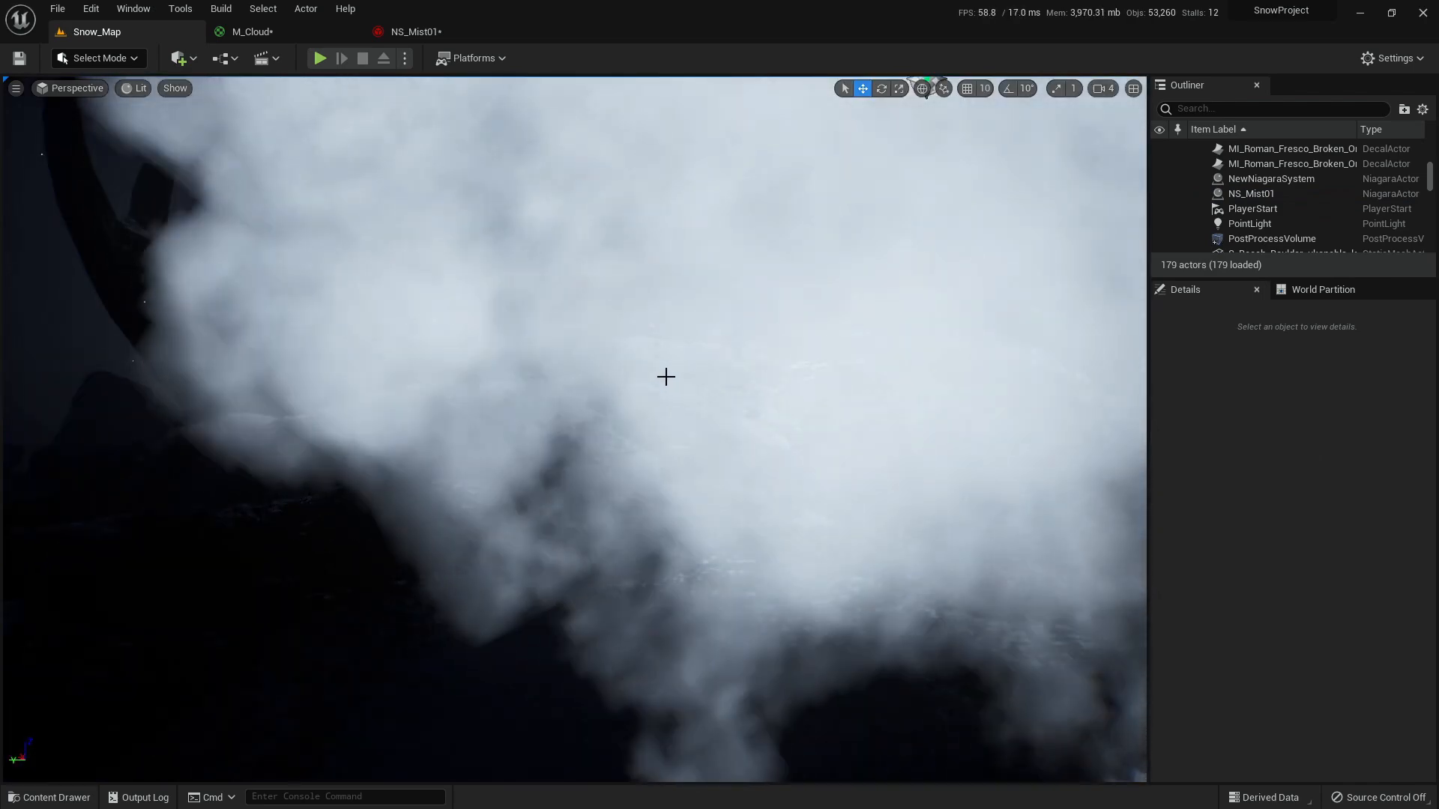
pyautogui.press('s')
pyautogui.moveTo(713, 404); pyautogui.dragTo(560, 316, button='right')
pyautogui.press('s')
pyautogui.press('w')
pyautogui.press('s')
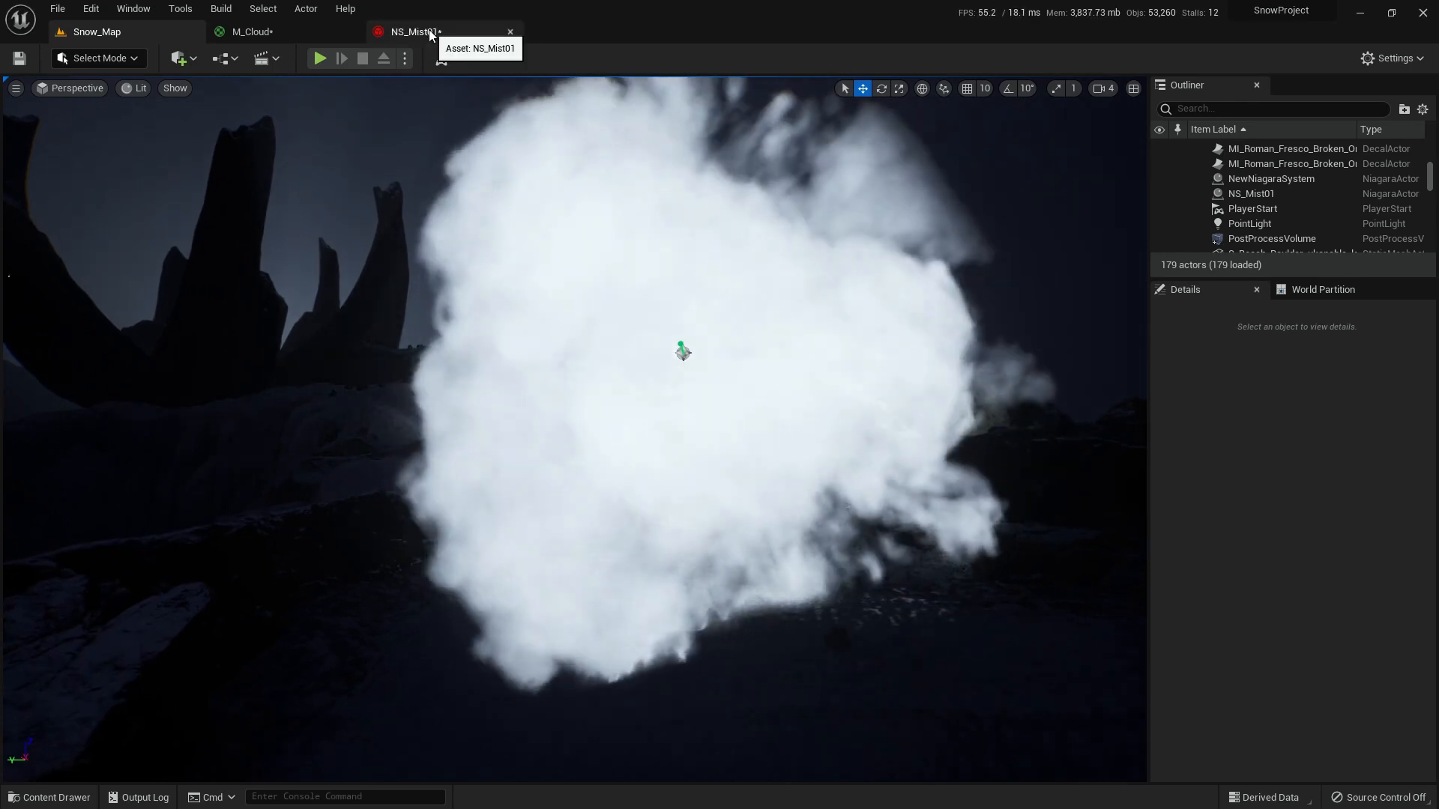
# - In NS_Mist01, set the value of the last key on the Scale Sprite Size curve to 1.5
pyautogui.click(431, 31)
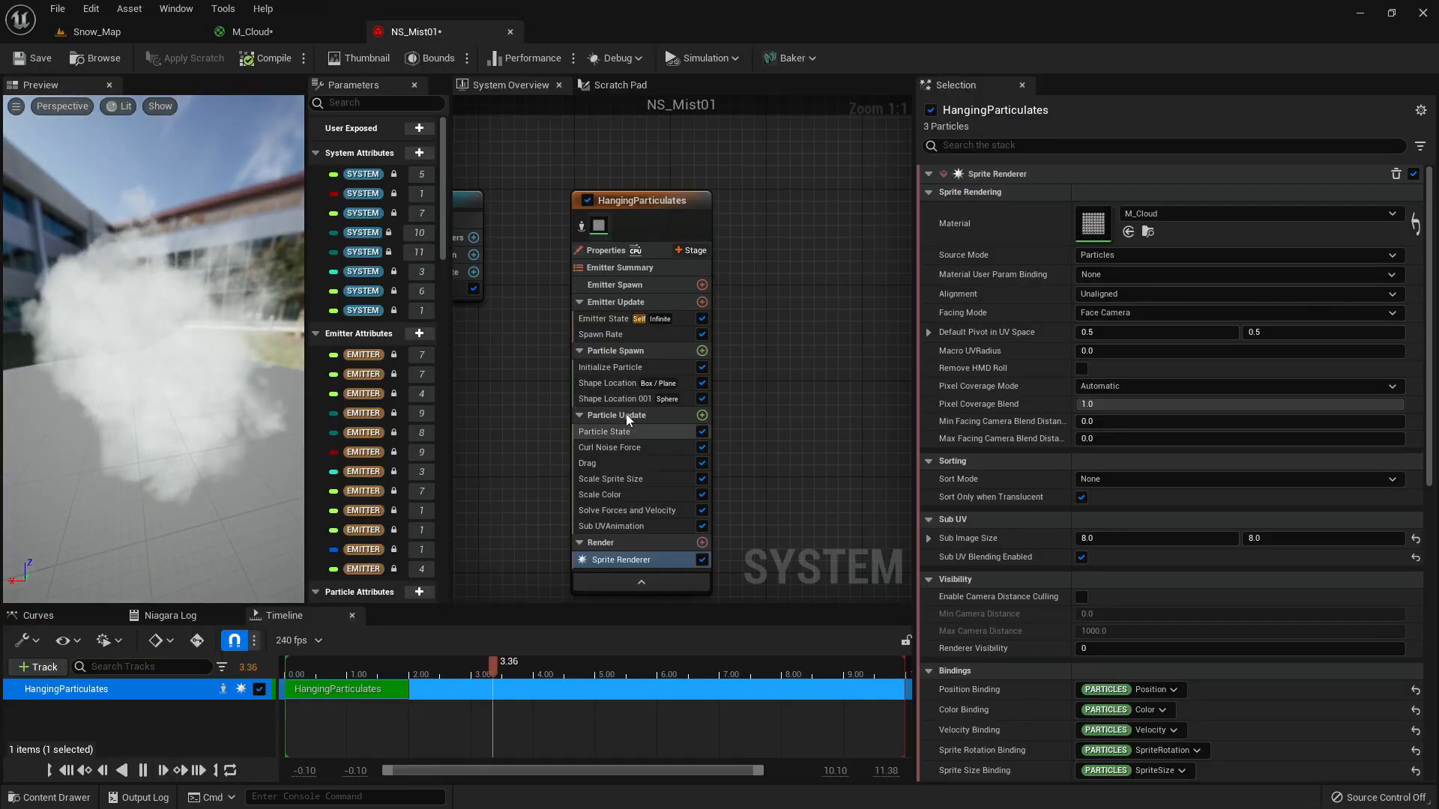
pyautogui.click(619, 495)
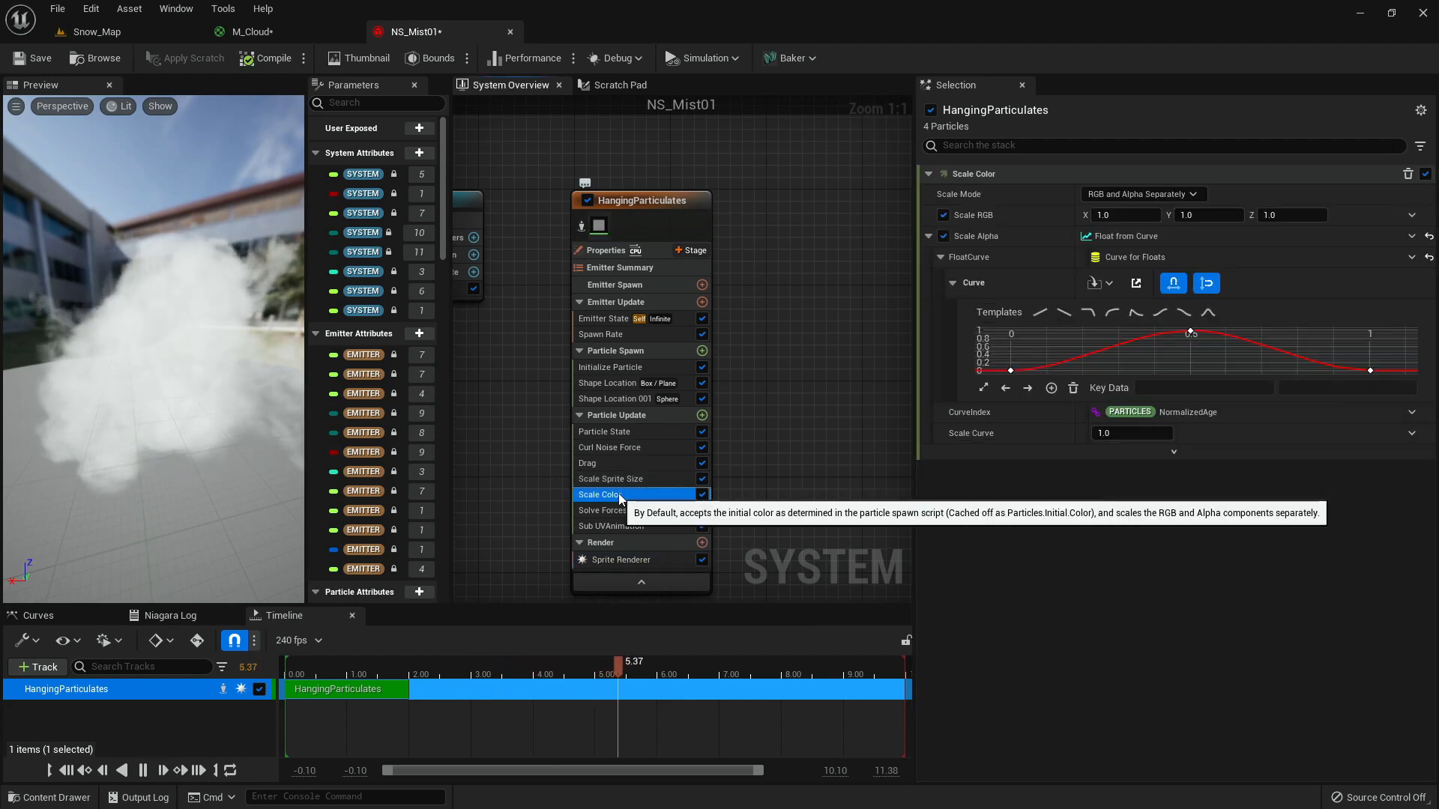
pyautogui.click(637, 483)
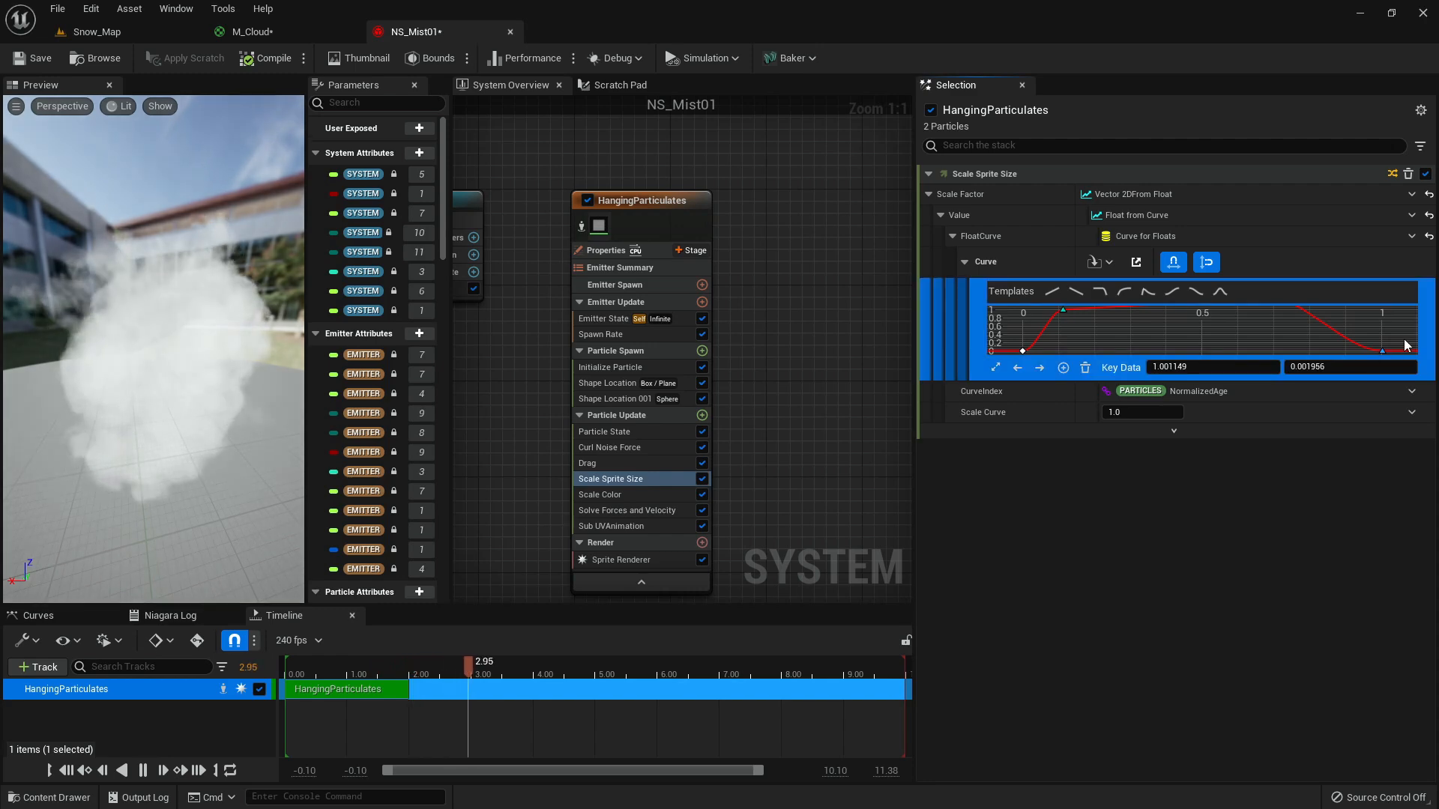
pyautogui.moveTo(1378, 357); pyautogui.dragTo(1369, 417)
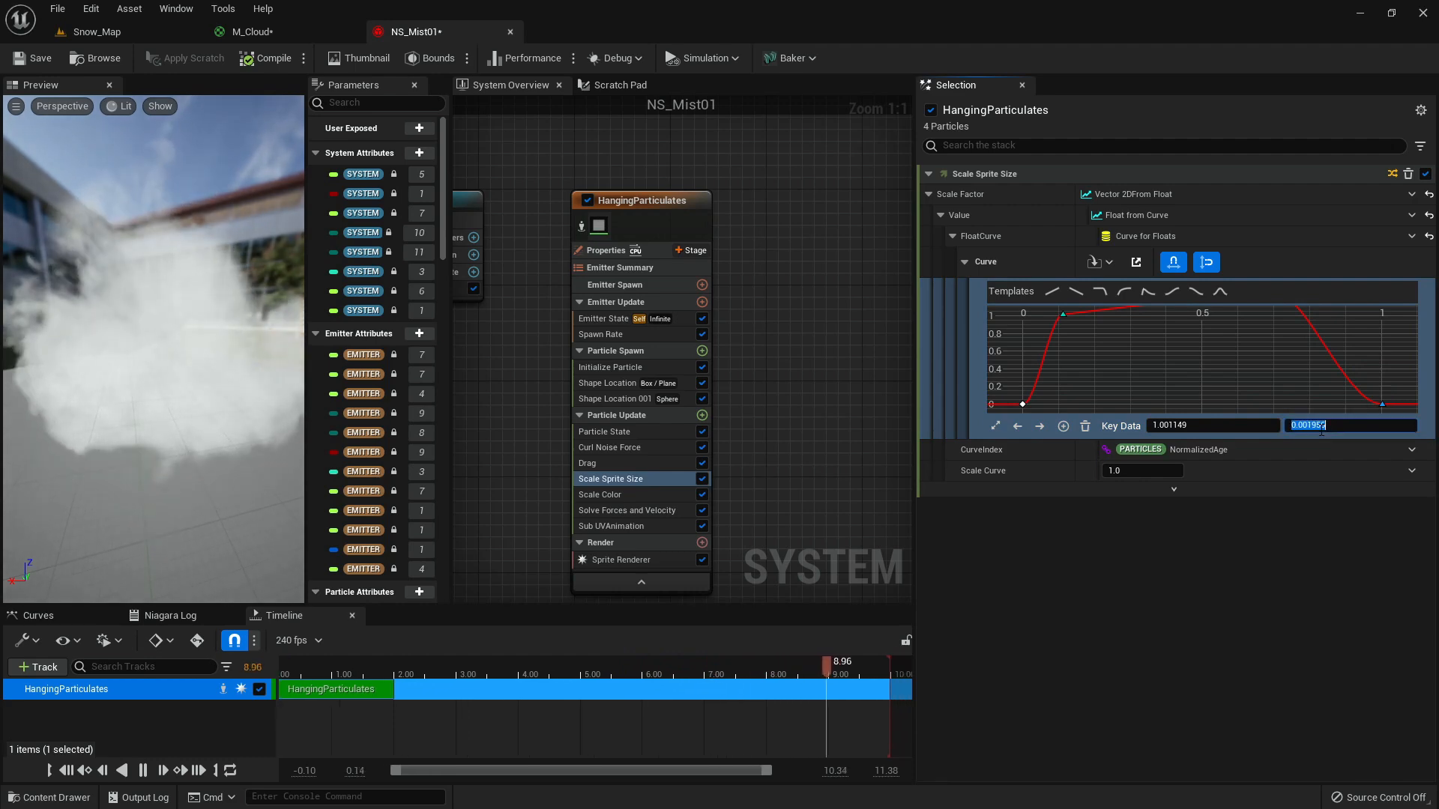
pyautogui.write('.5')
pyautogui.press('Return')
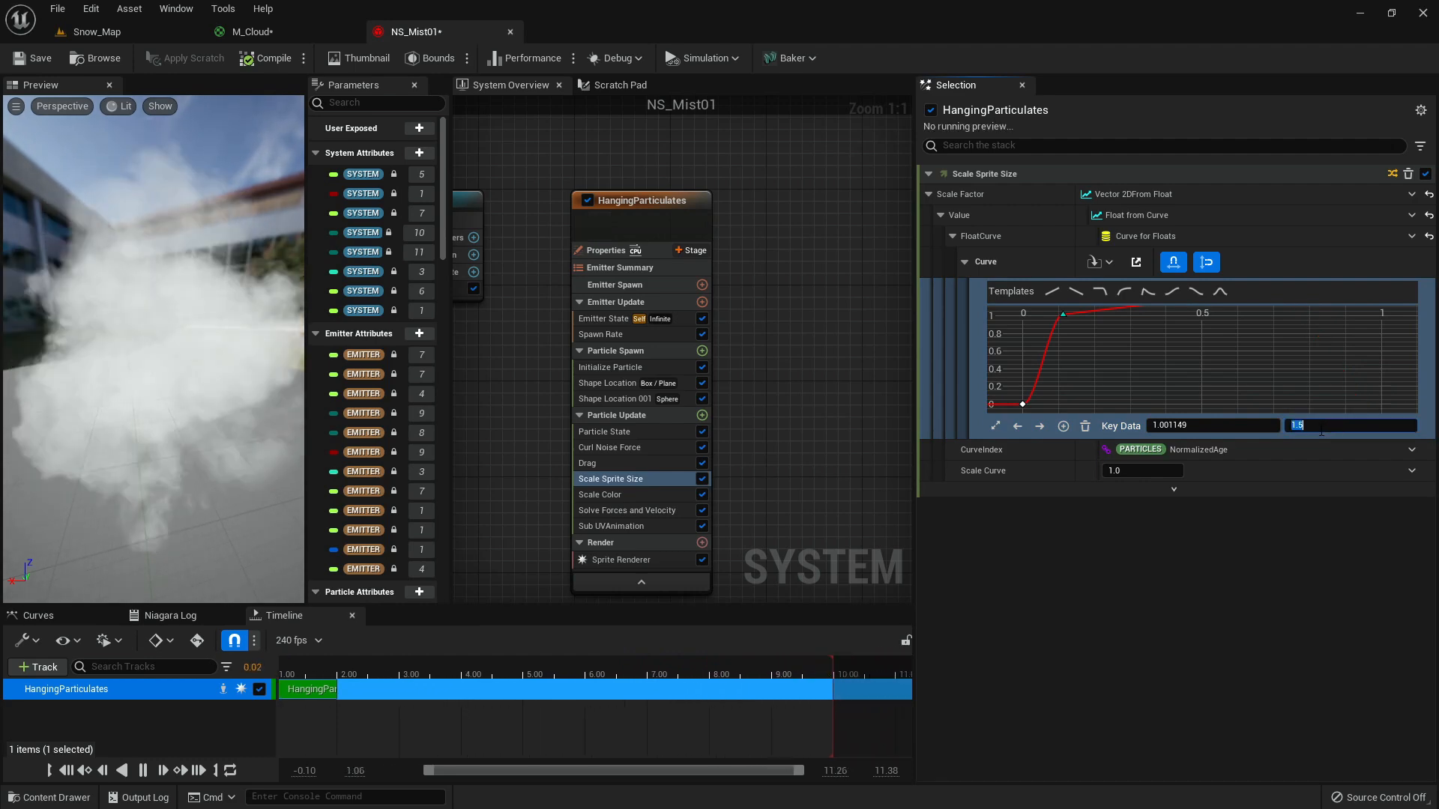
pyautogui.click(1294, 351)
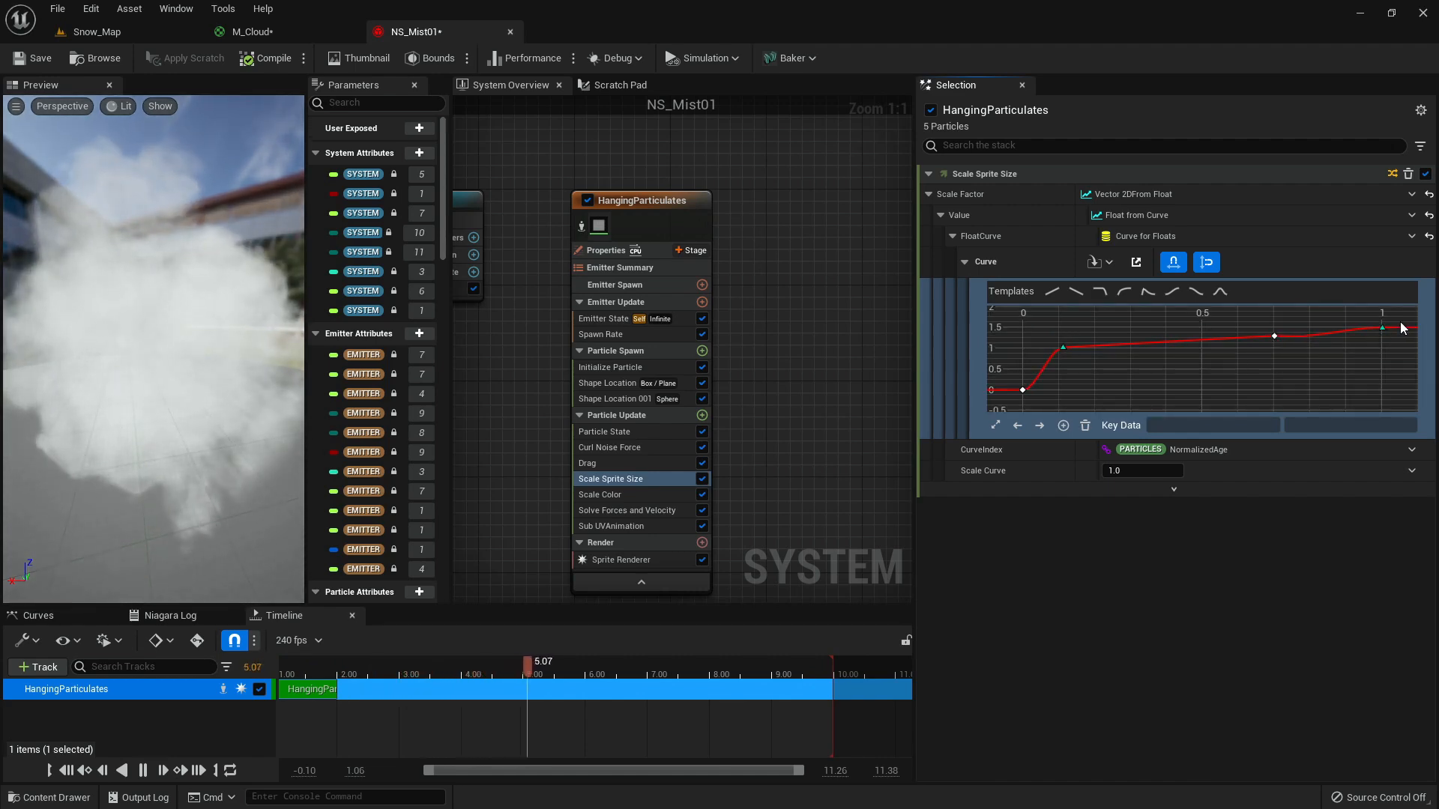
# - Change all Scale Sprite Size curve keys to Auto interpolation and check the mist in the preview and in Snow_Map
pyautogui.moveTo(1400, 321); pyautogui.dragTo(1018, 412)
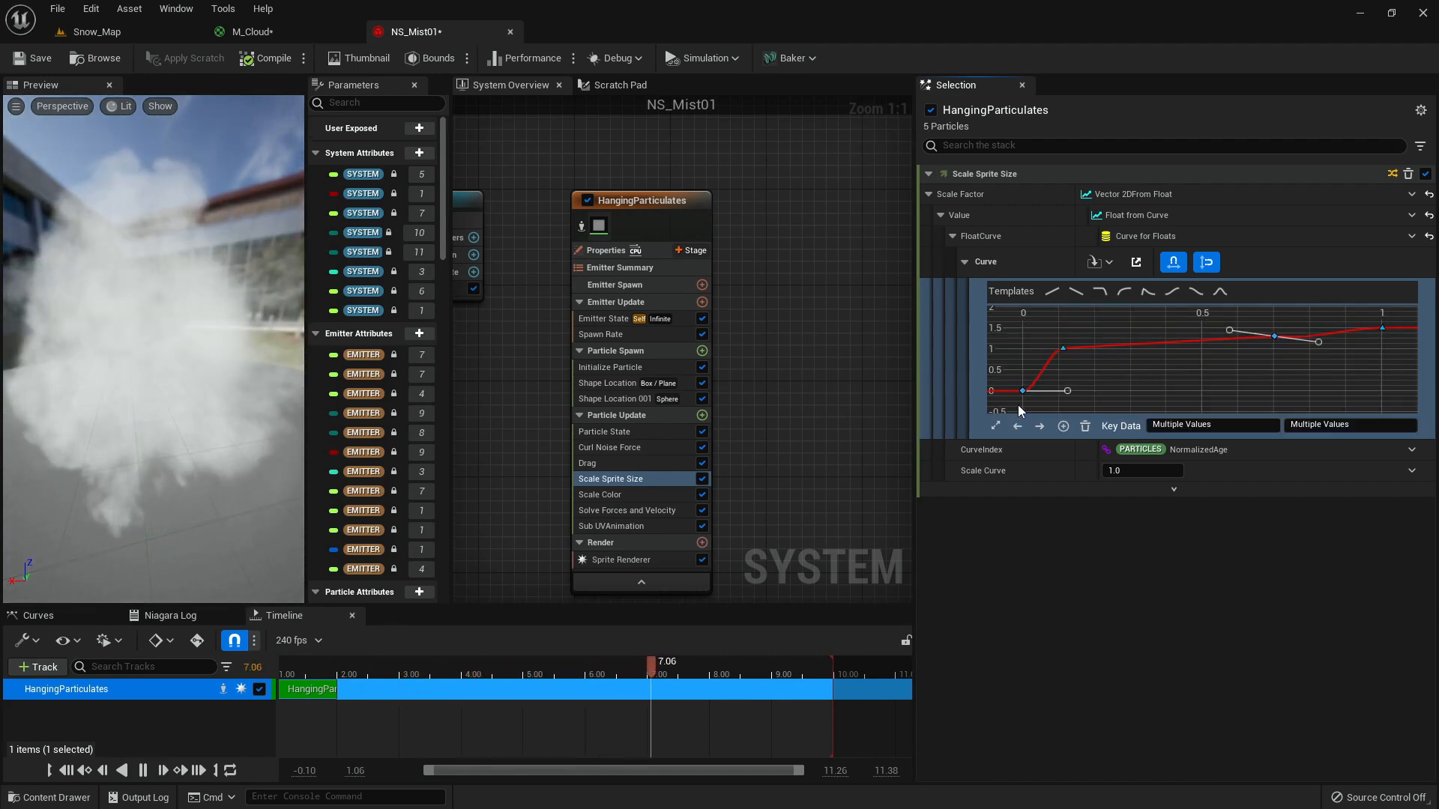
pyautogui.rightClick(1023, 392)
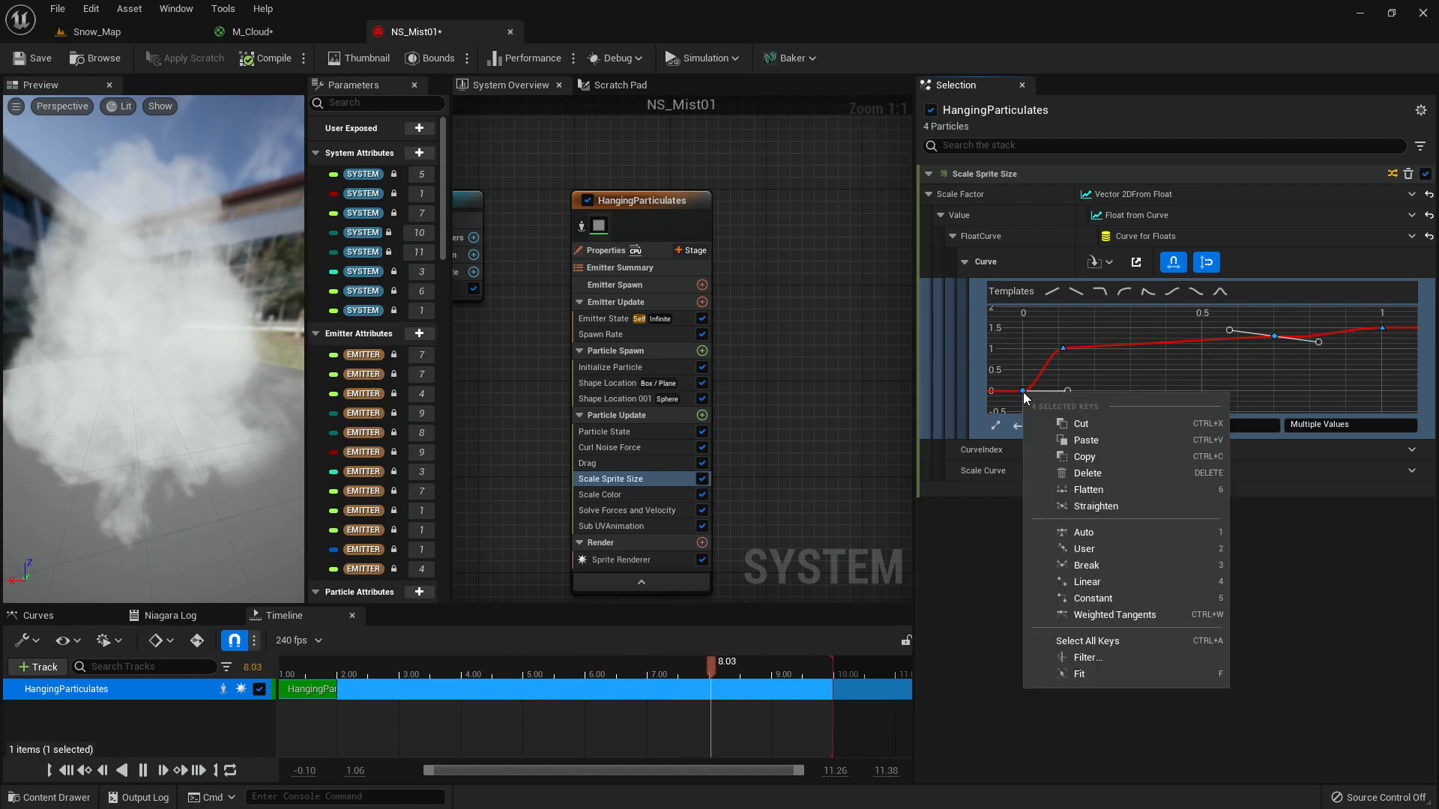
pyautogui.click(1123, 533)
pyautogui.click(1162, 370)
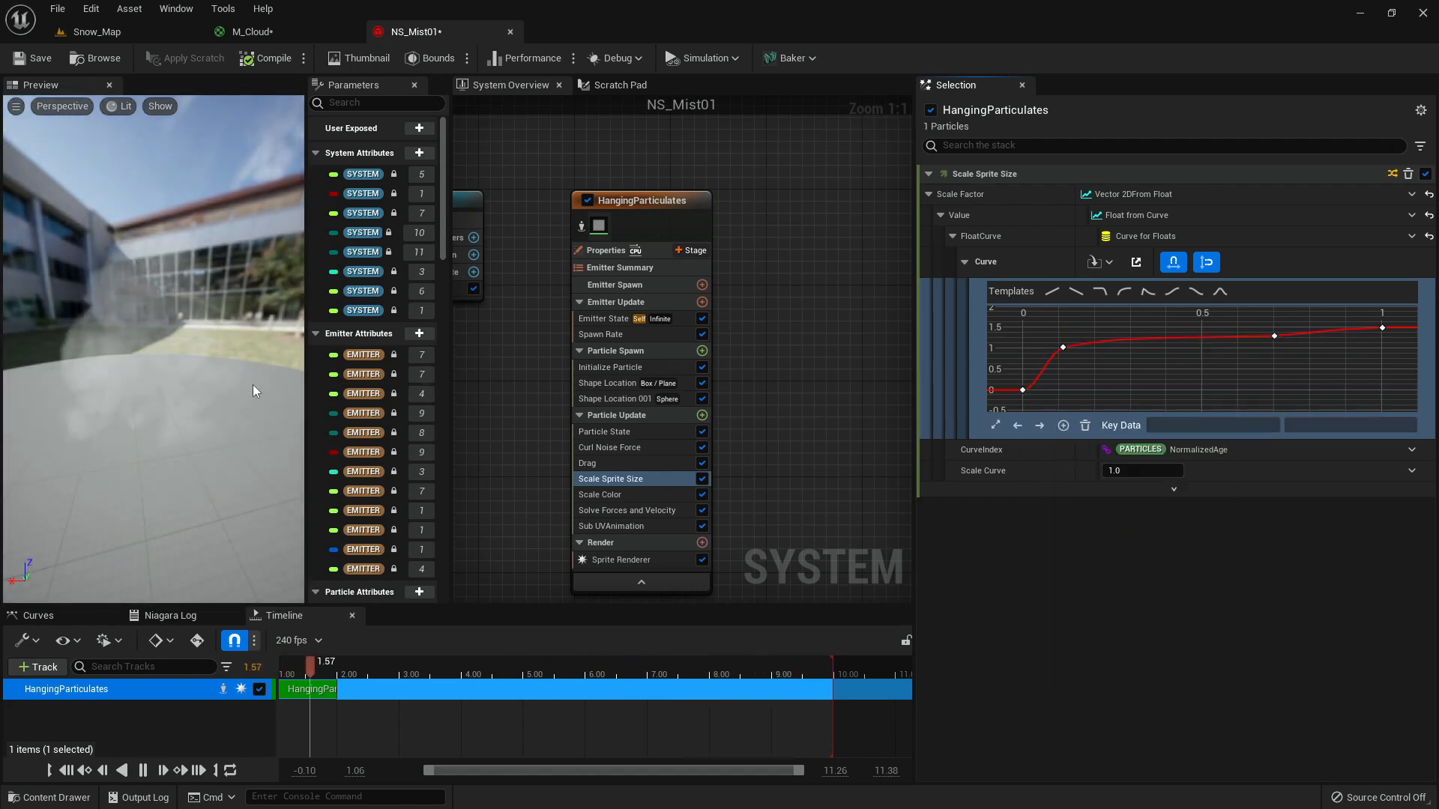
pyautogui.moveTo(193, 359); pyautogui.dragTo(150, 359)
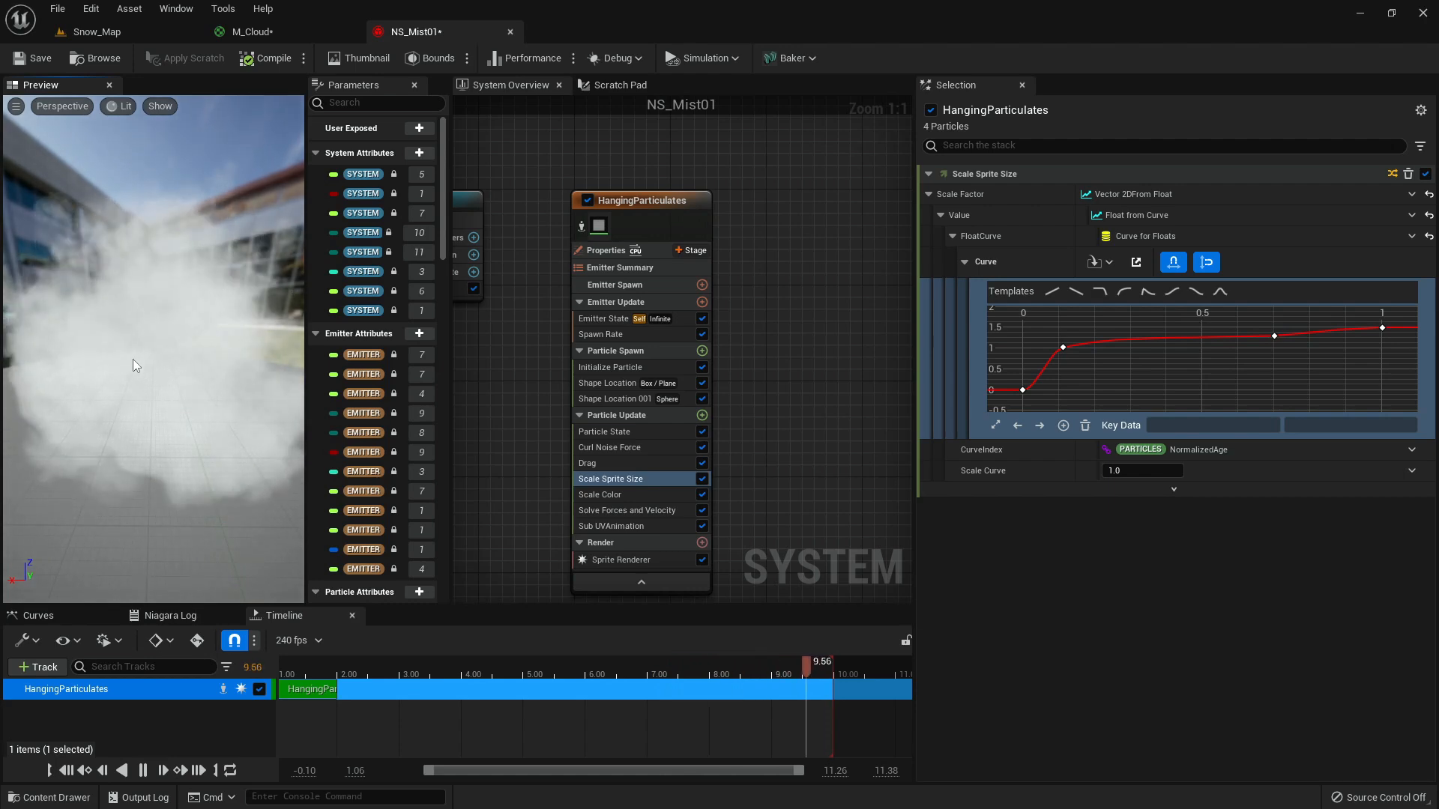
pyautogui.click(115, 36)
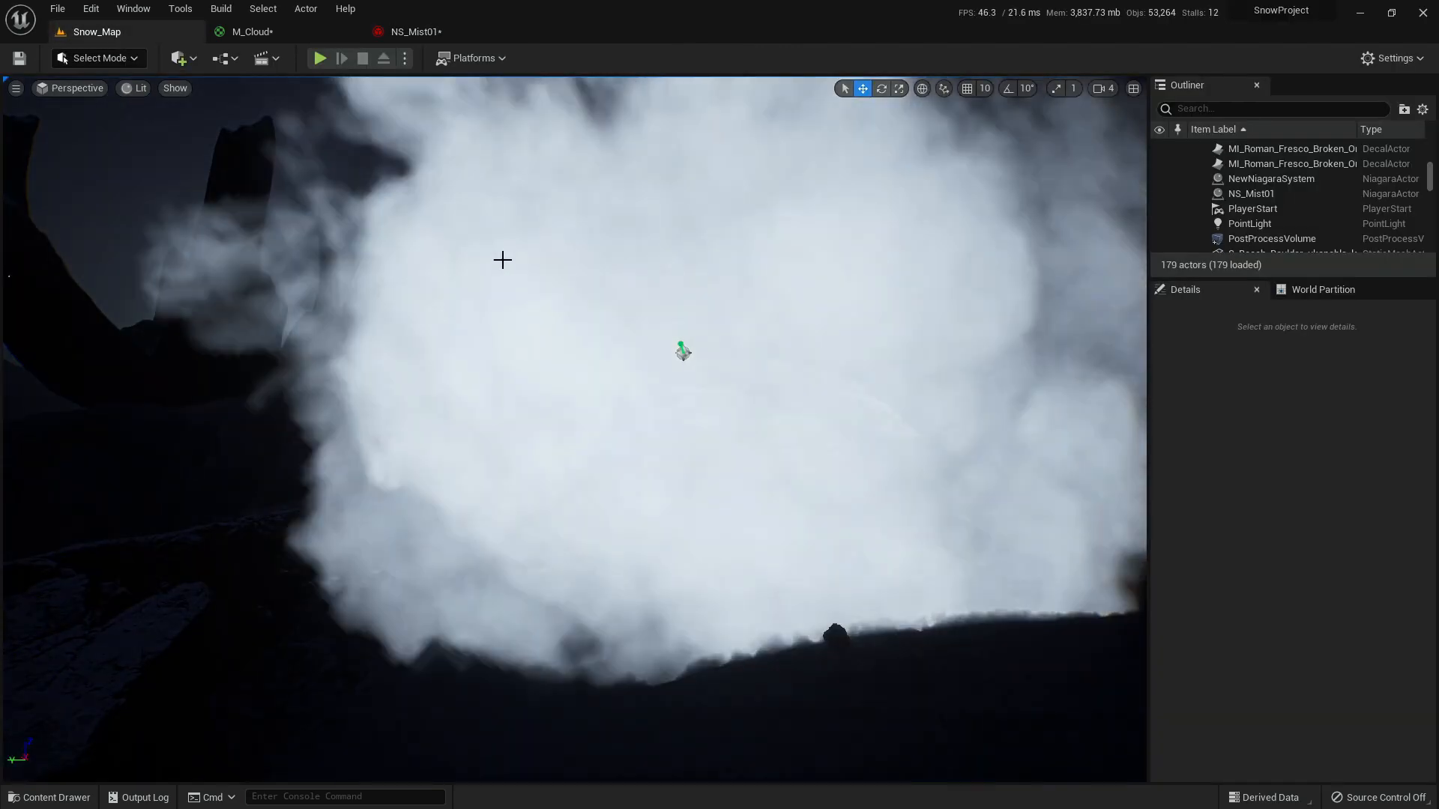
pyautogui.press('w')
pyautogui.moveTo(783, 581); pyautogui.dragTo(604, 549, button='right')
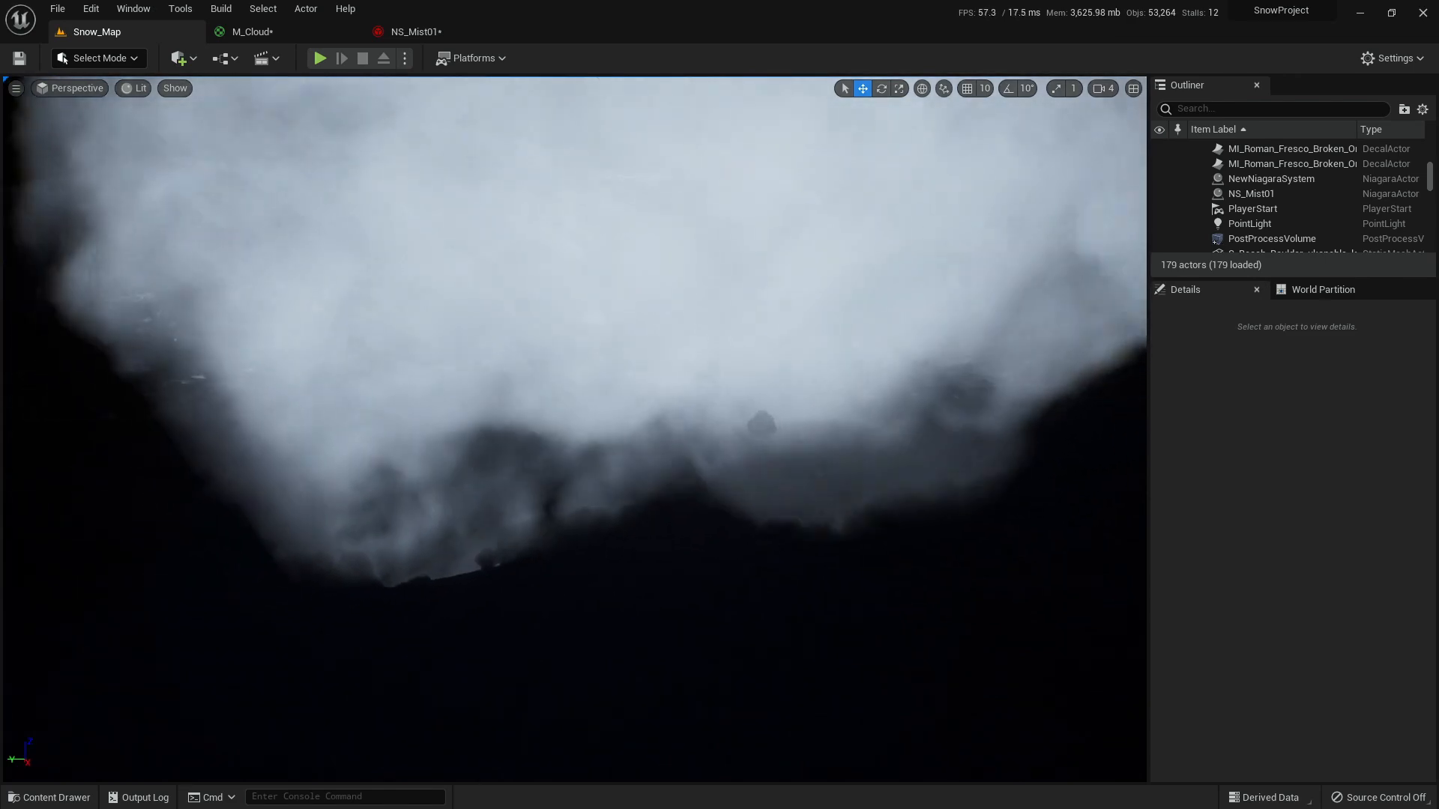
pyautogui.moveTo(671, 477); pyautogui.dragTo(671, 476, button='right')
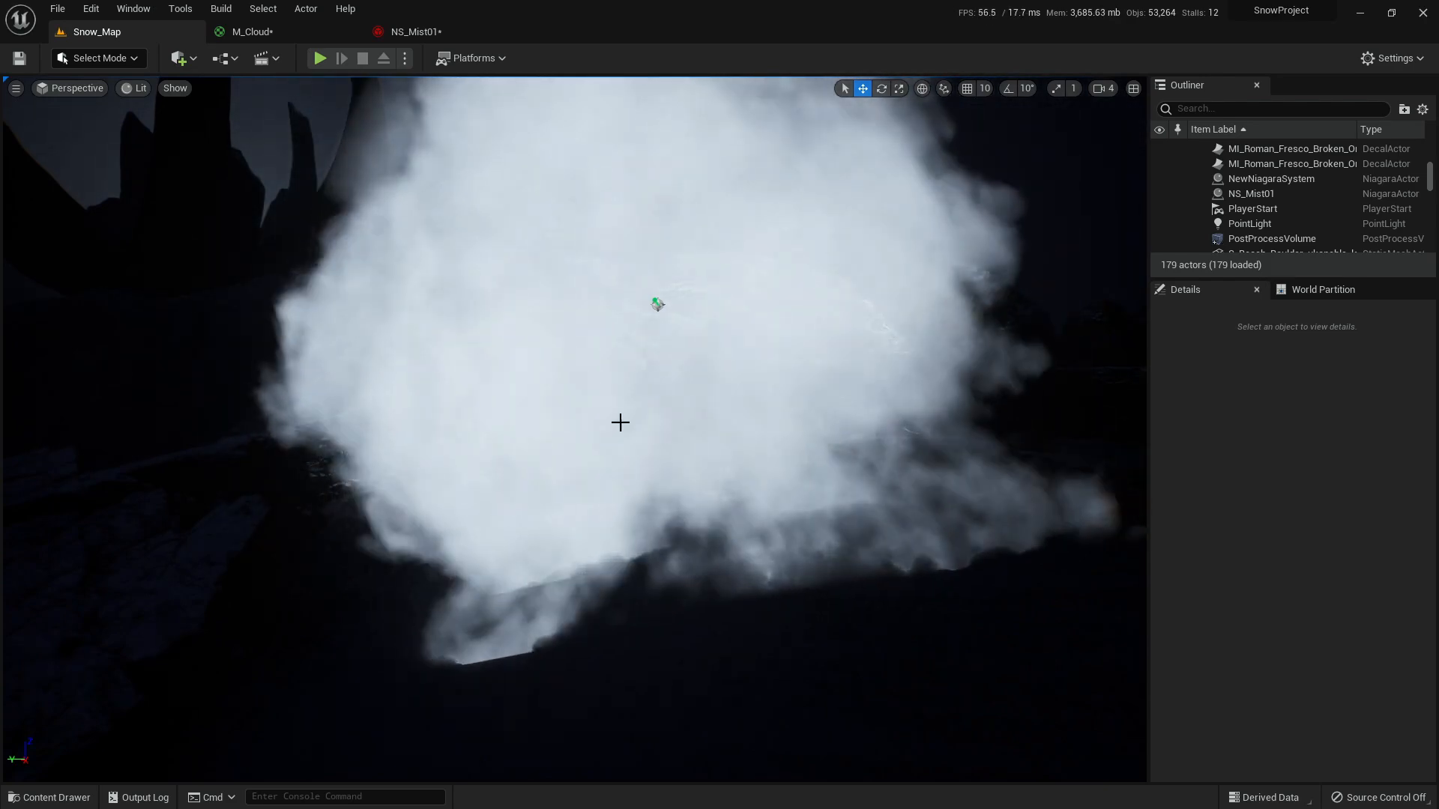
# - Lower the middle key of NS_Mist01's Scale Color alpha curve to 0.1 and check the mist in Snow_Map
pyautogui.click(420, 33)
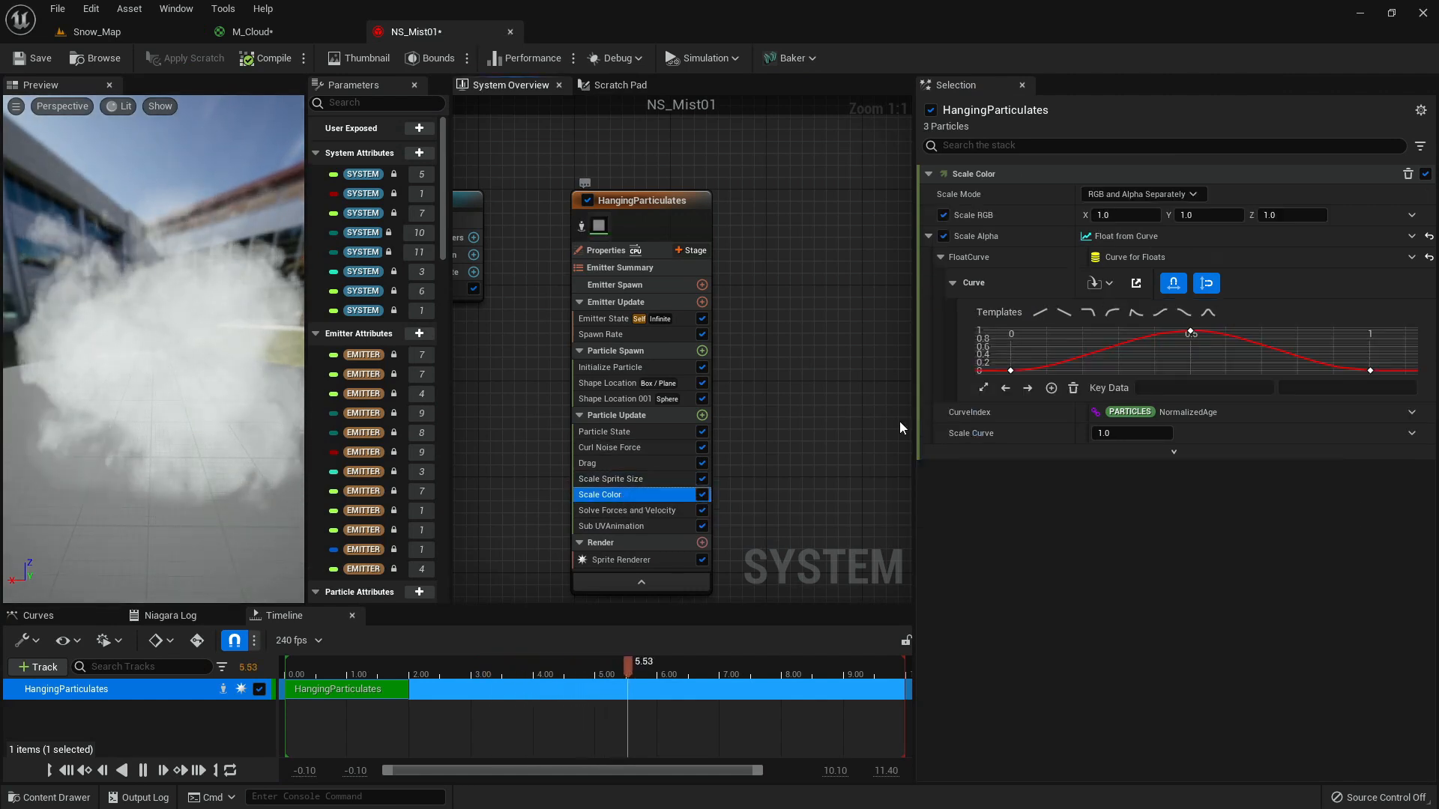
pyautogui.moveTo(1199, 345); pyautogui.dragTo(1187, 328)
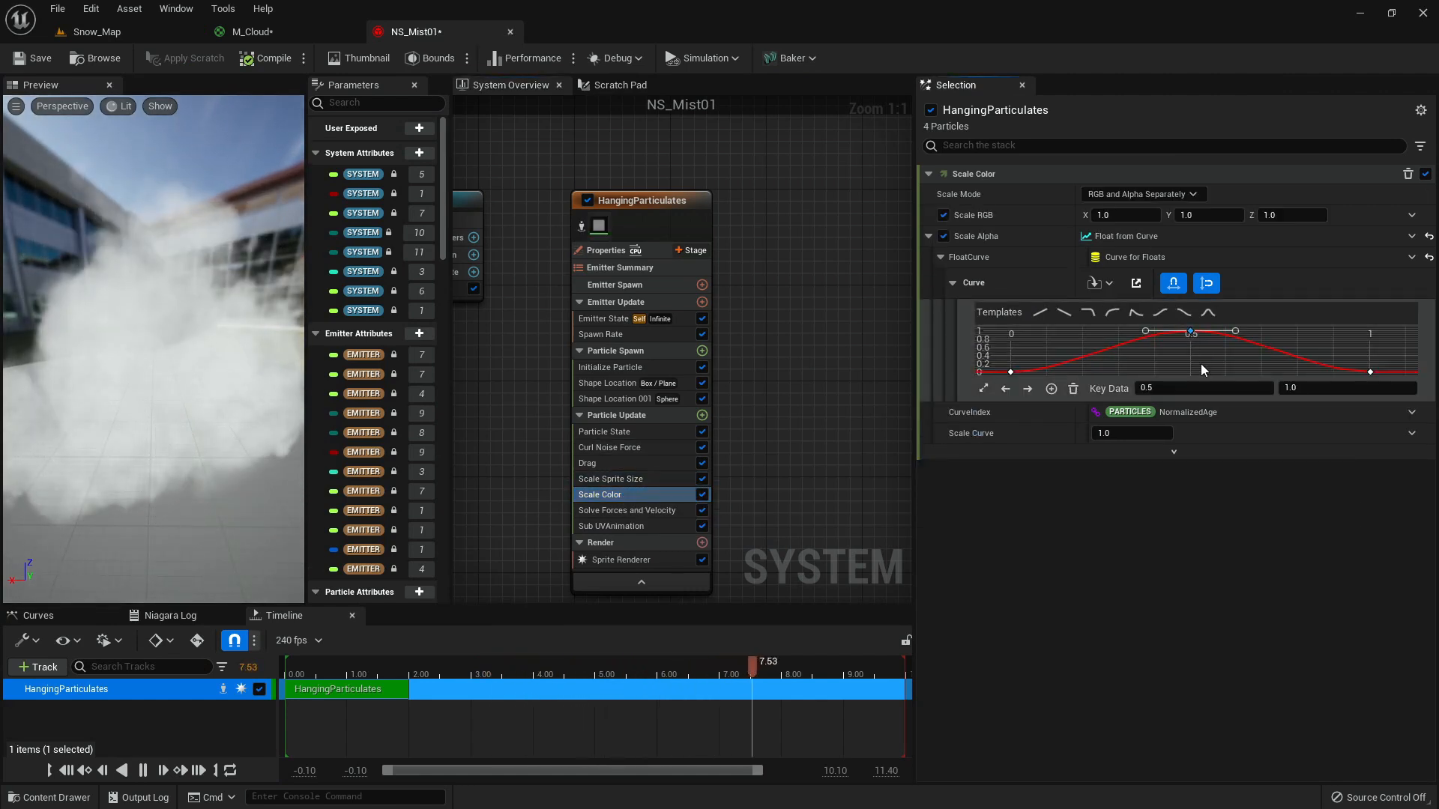
pyautogui.write('0.1')
pyautogui.press('Return')
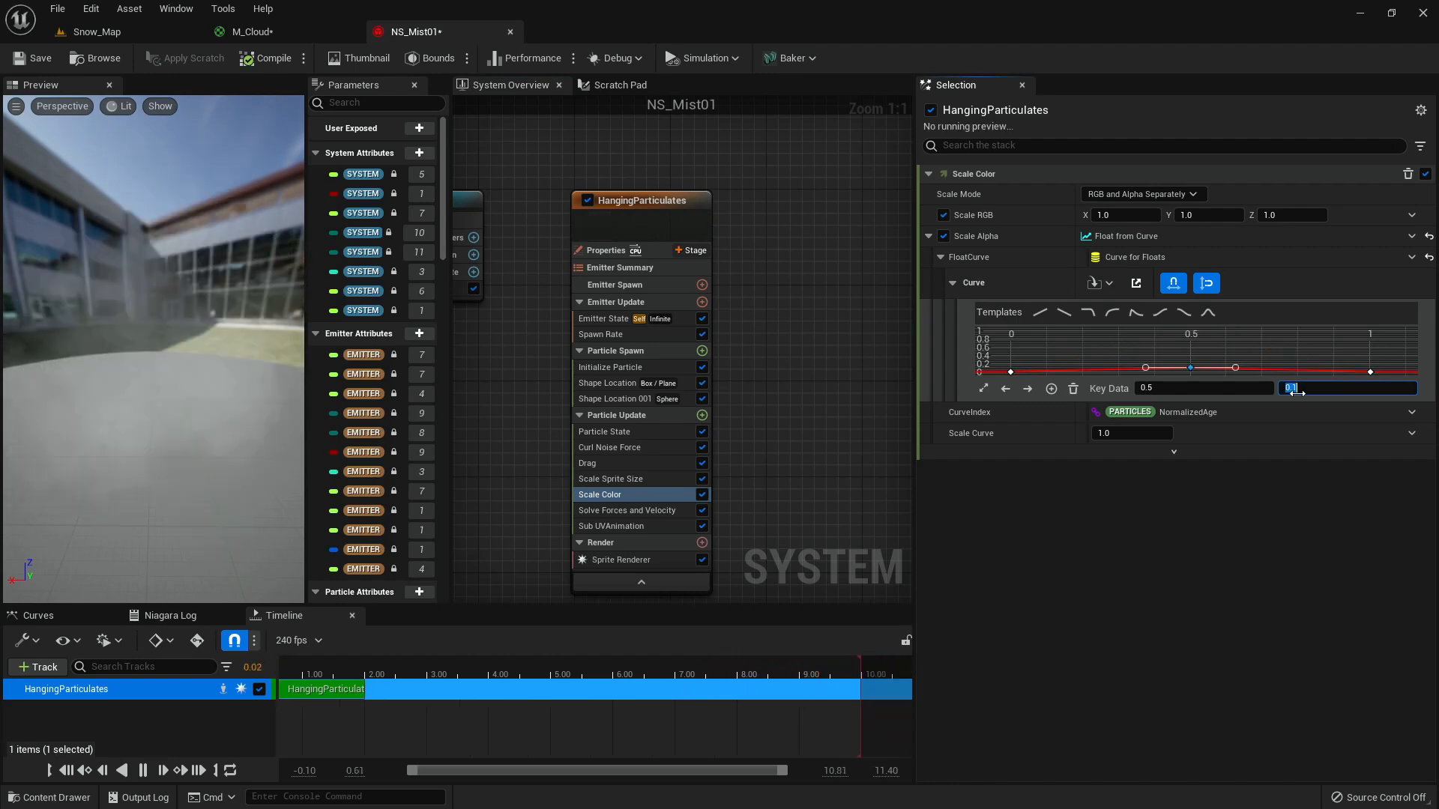
pyautogui.click(217, 300)
pyautogui.click(142, 34)
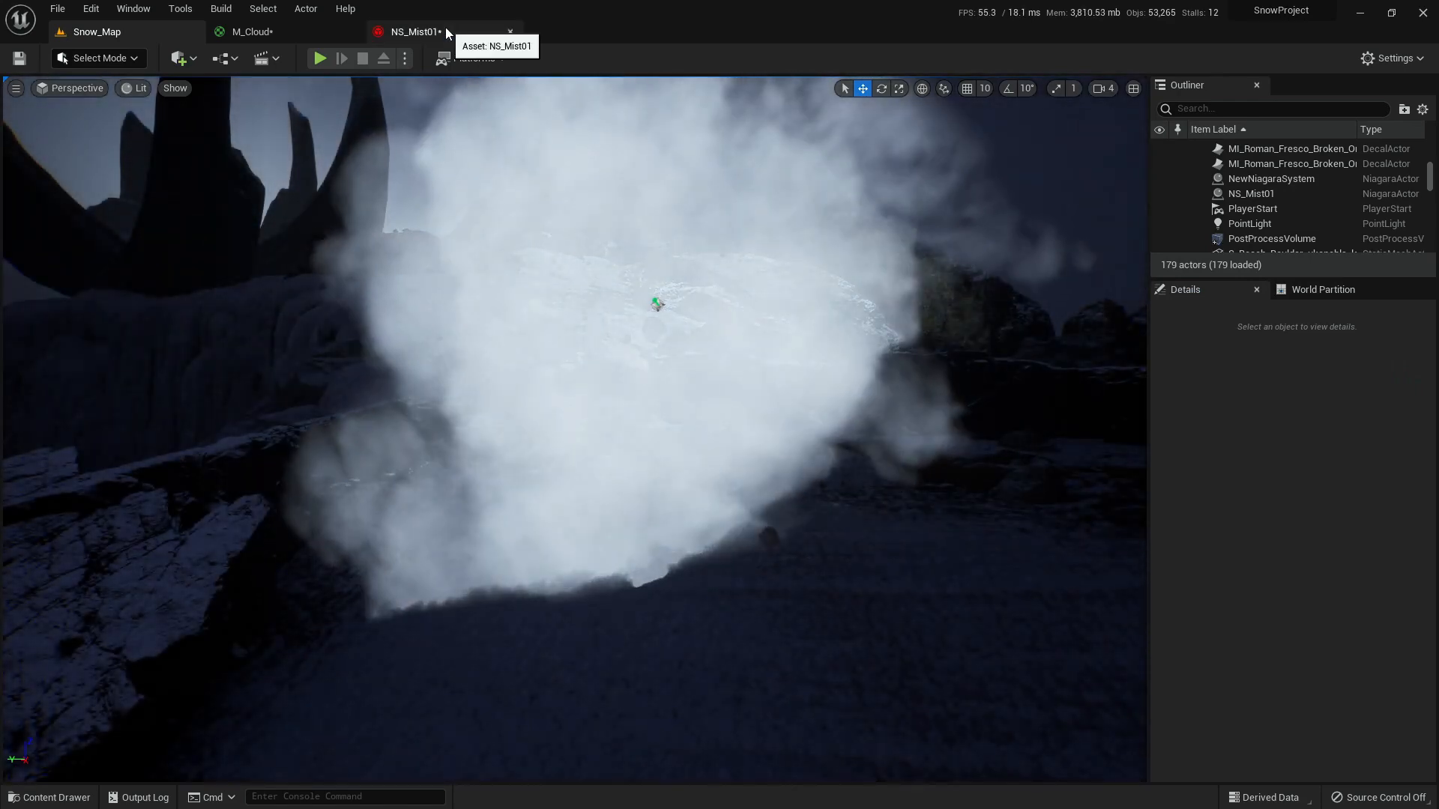
# - In NS_Mist01's Initialize Particle module, set the particle color to a dark muted blue with R 0.137505, G 0.184195, B 0.354167
pyautogui.click(445, 27)
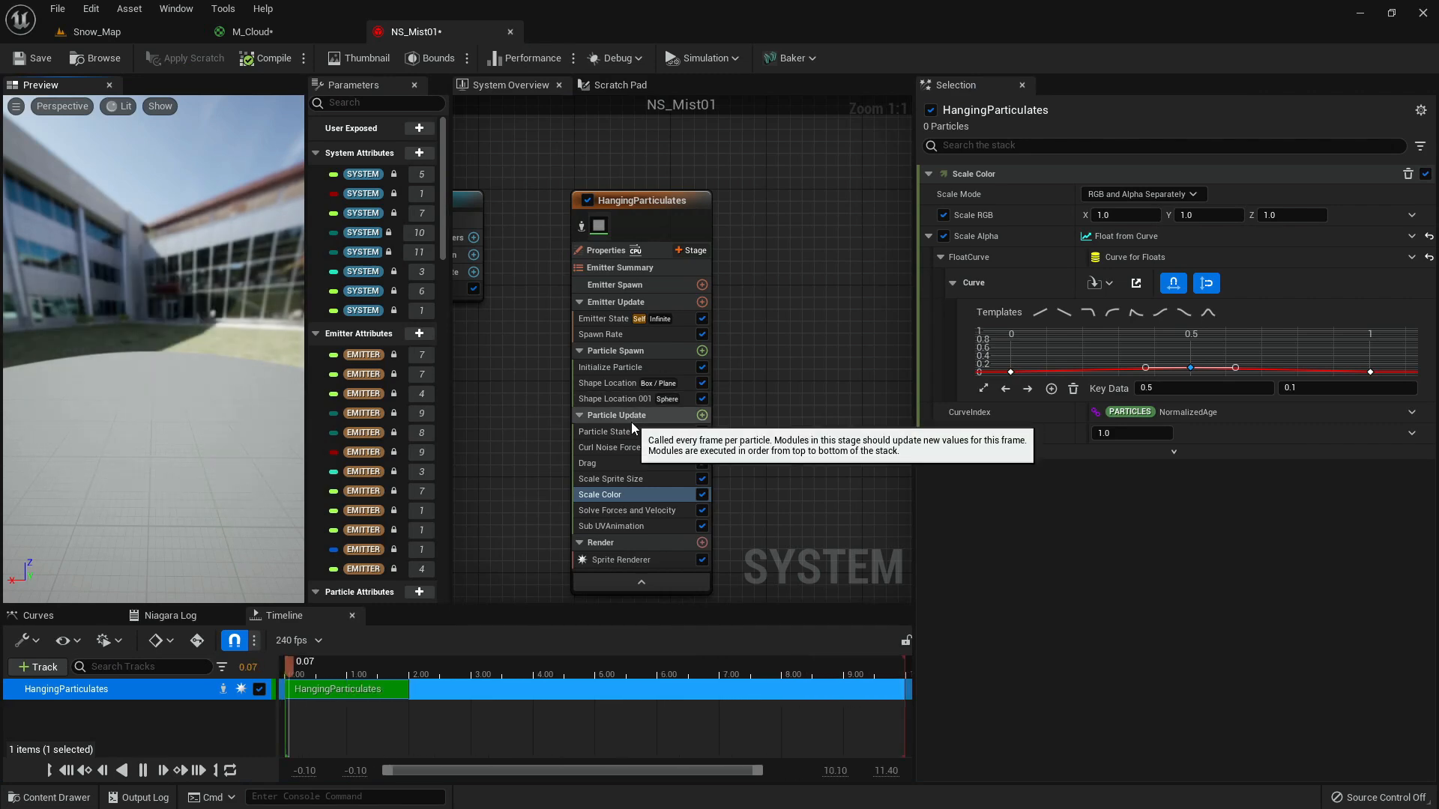
pyautogui.click(631, 367)
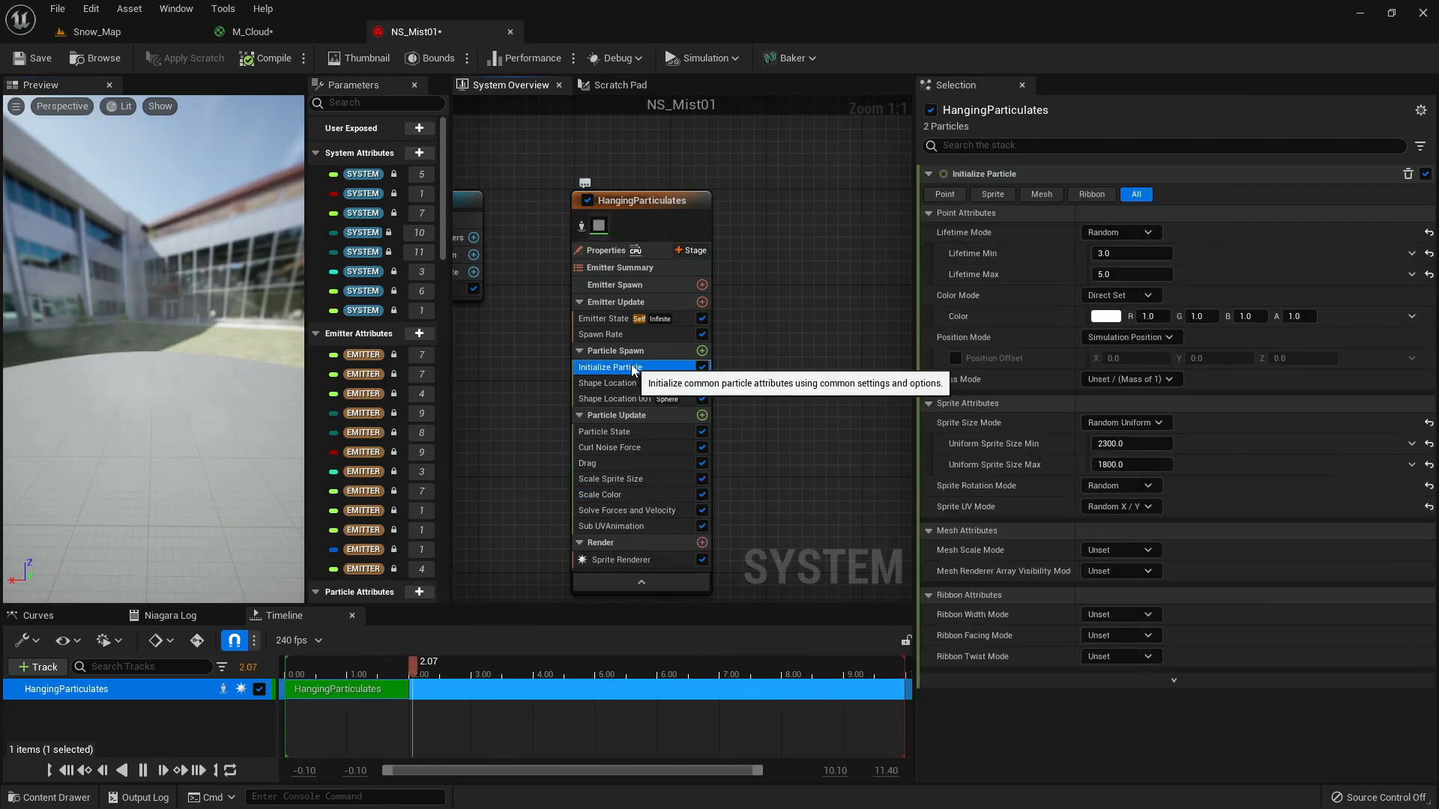
pyautogui.click(1105, 315)
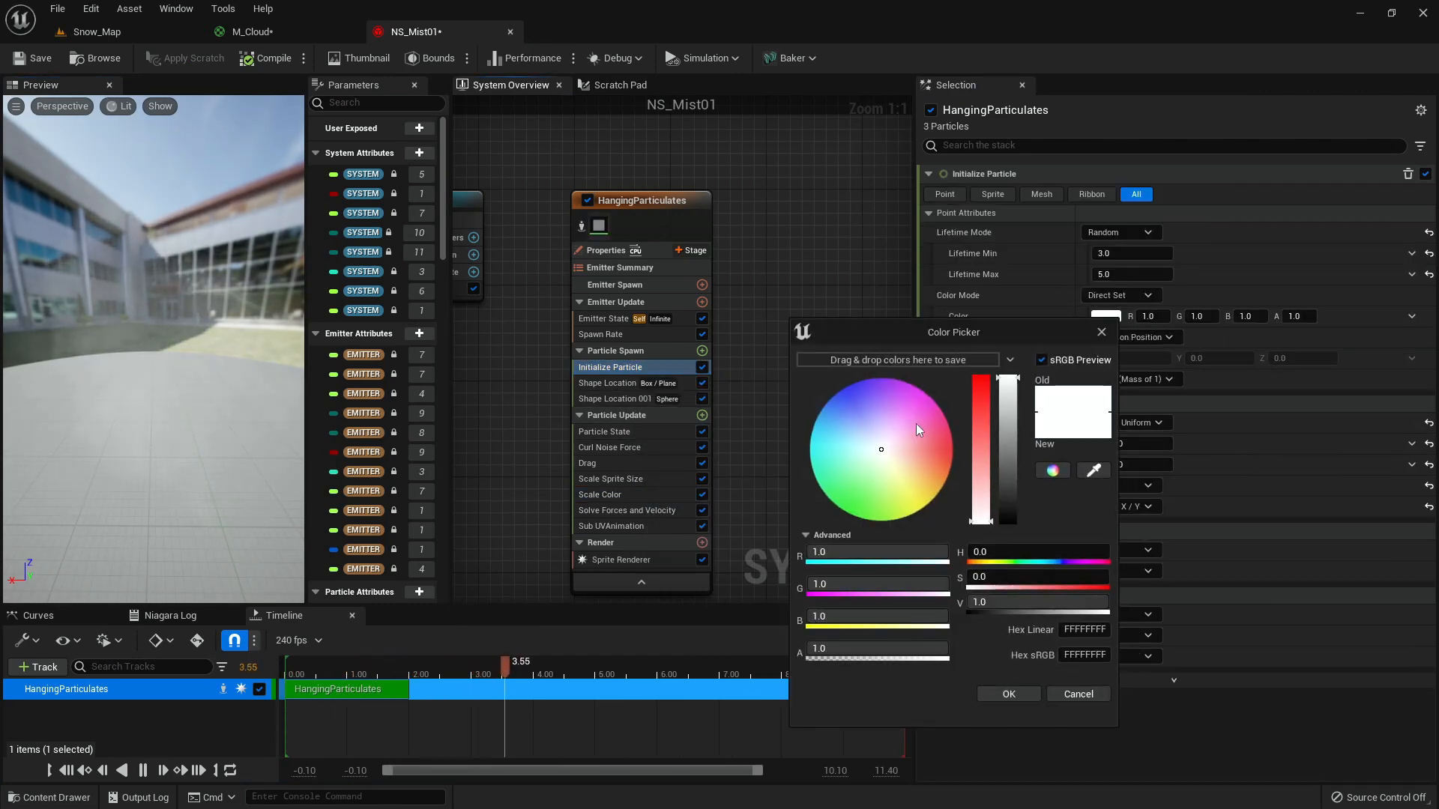
pyautogui.click(851, 418)
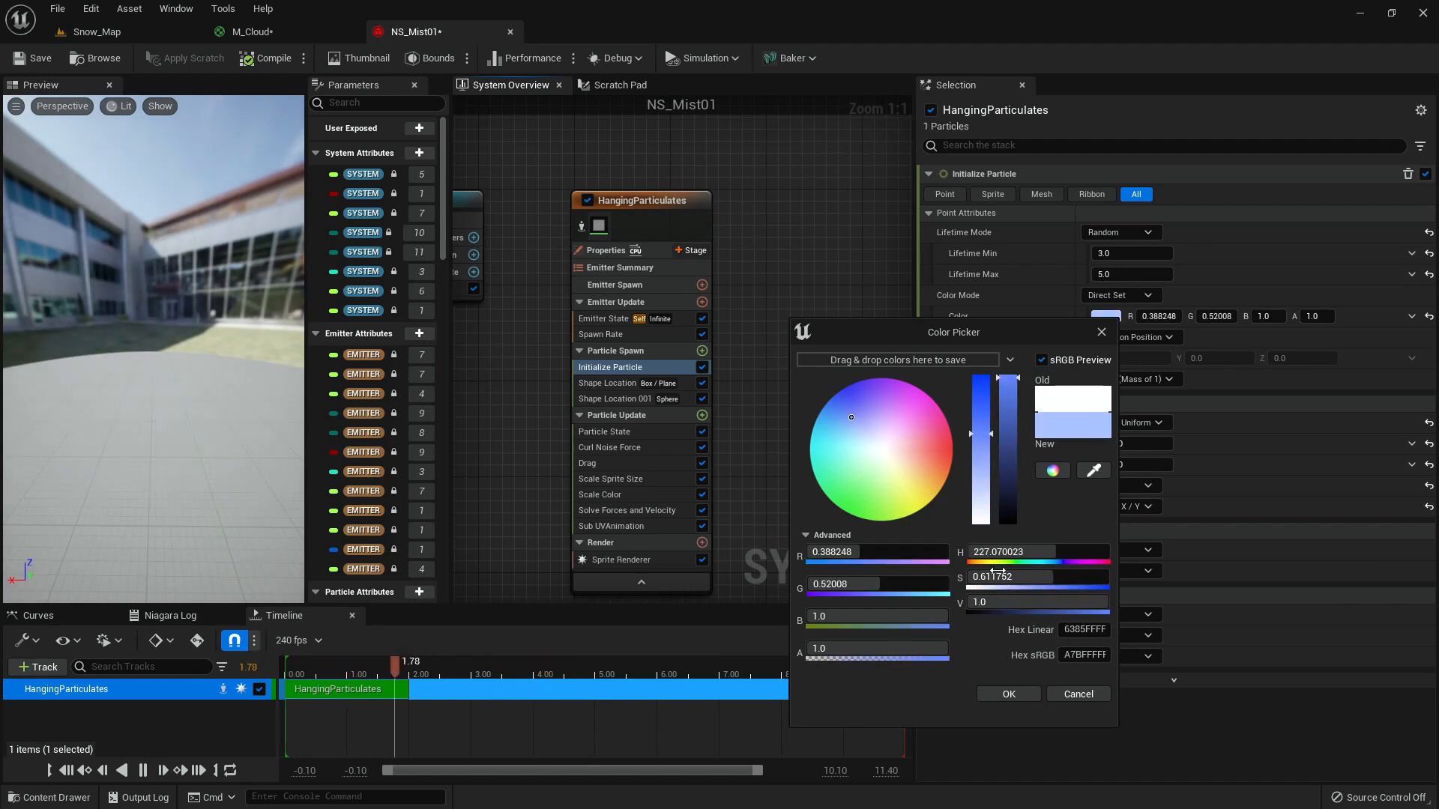
pyautogui.moveTo(1006, 447); pyautogui.dragTo(1010, 470)
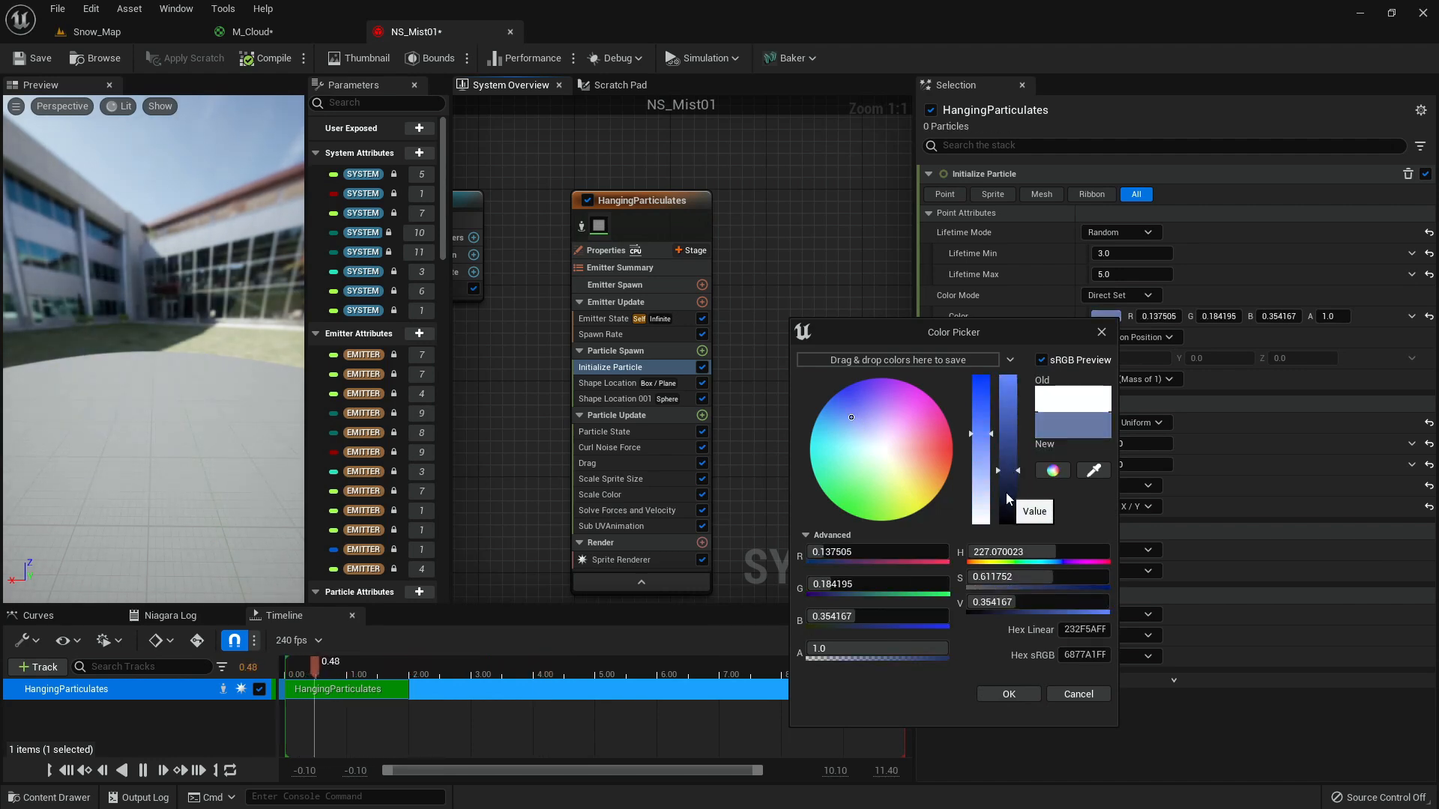
pyautogui.click(1012, 694)
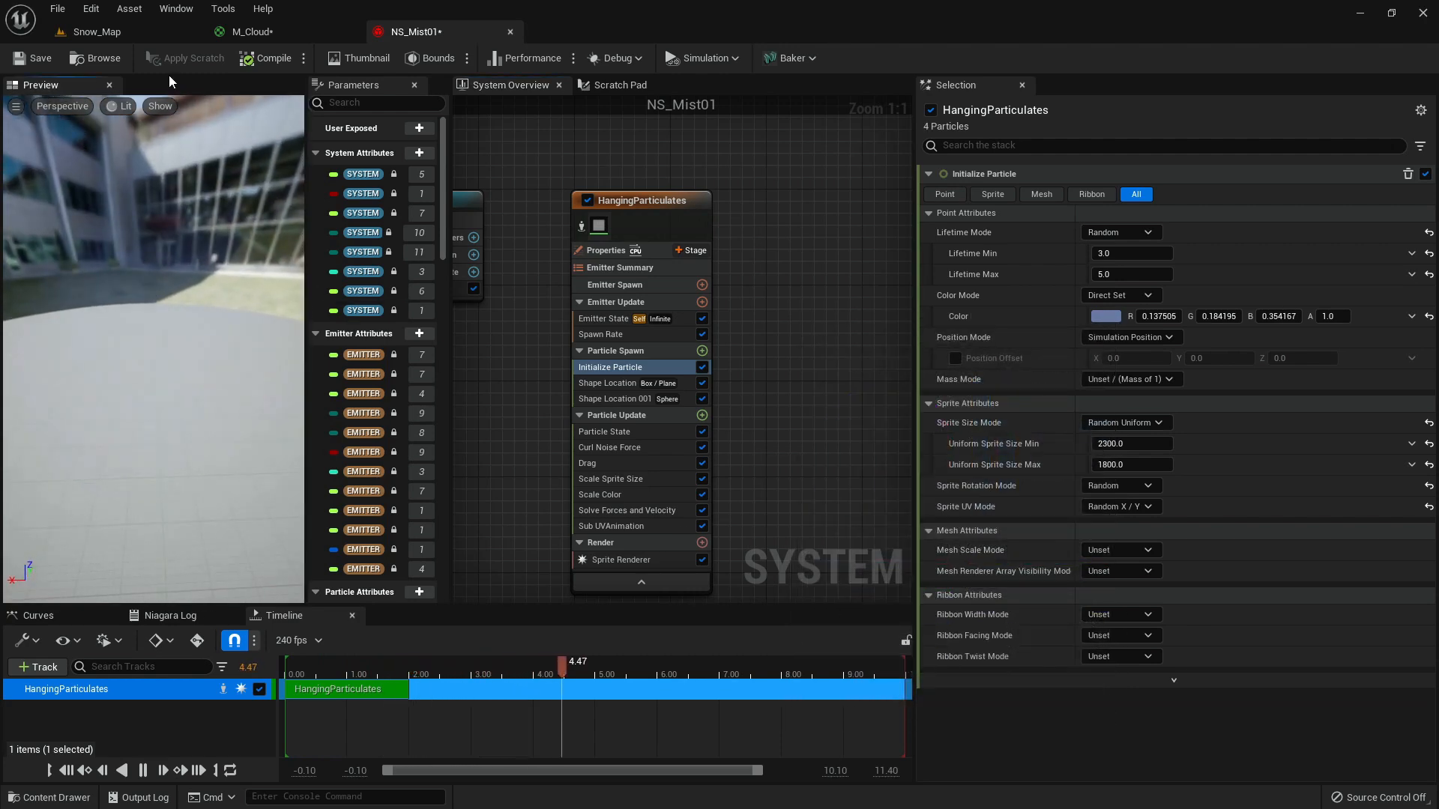
# - Examine the color and density of the mist in Snow_Map from different distances
pyautogui.click(125, 33)
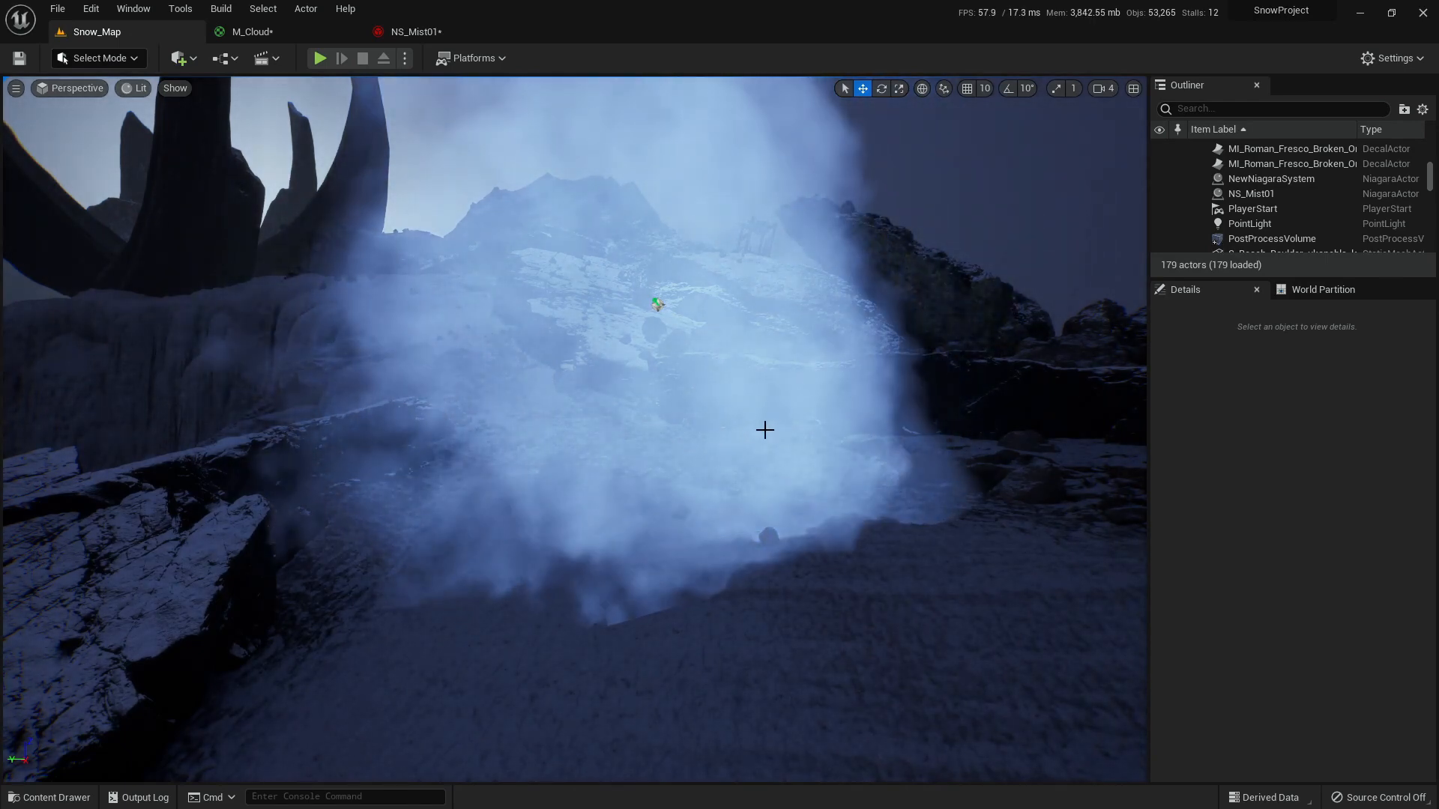
pyautogui.press('s')
pyautogui.moveTo(744, 457); pyautogui.dragTo(744, 457, button='right')
pyautogui.press('w')
pyautogui.moveTo(607, 514); pyautogui.dragTo(607, 514, button='right')
pyautogui.press('w')
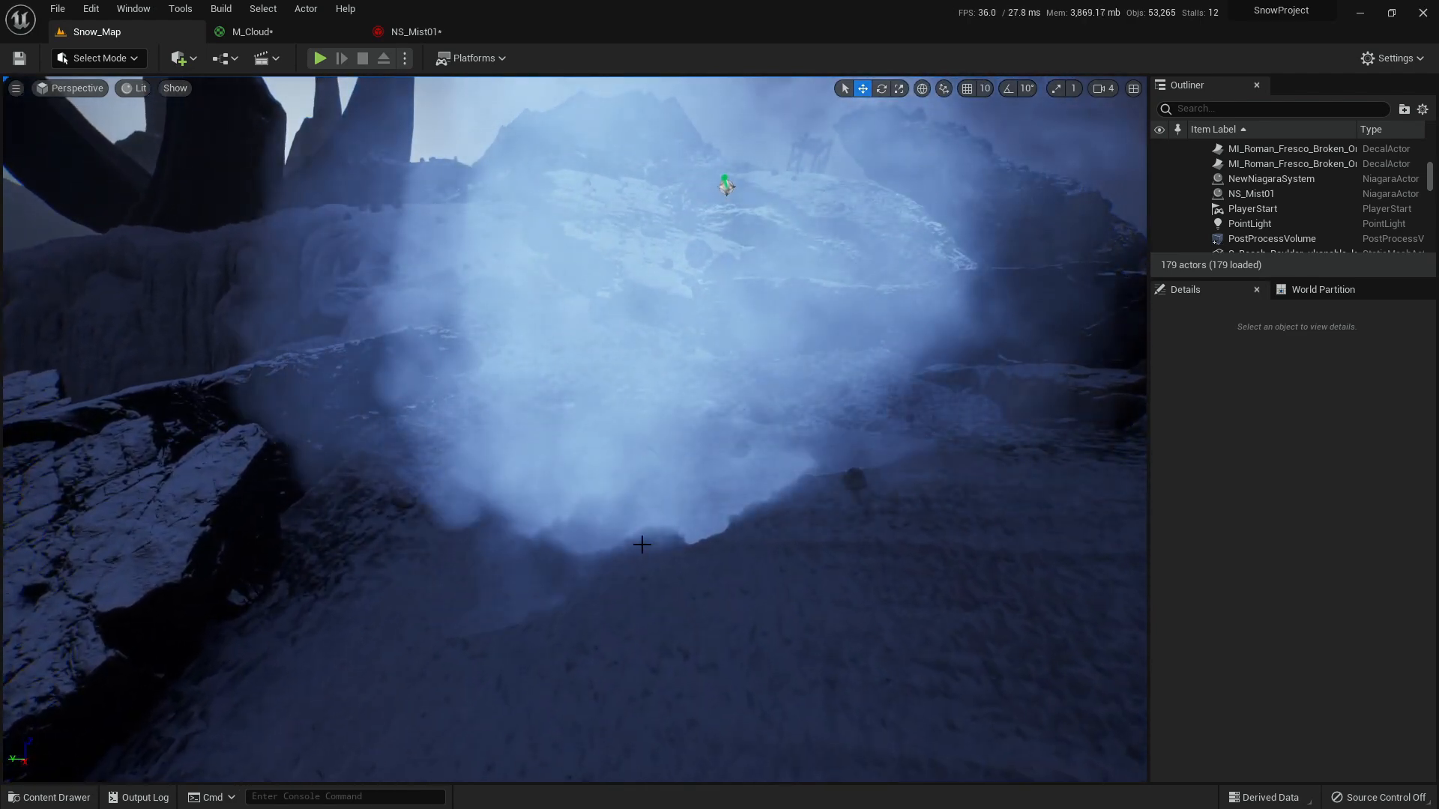
pyautogui.moveTo(702, 528); pyautogui.dragTo(702, 528, button='right')
# - Change NS_Mist01's particle color to a more saturated blue, R 0.108451, G 0.154923, B 0.354167, and check it in Snow_Map
pyautogui.click(416, 31)
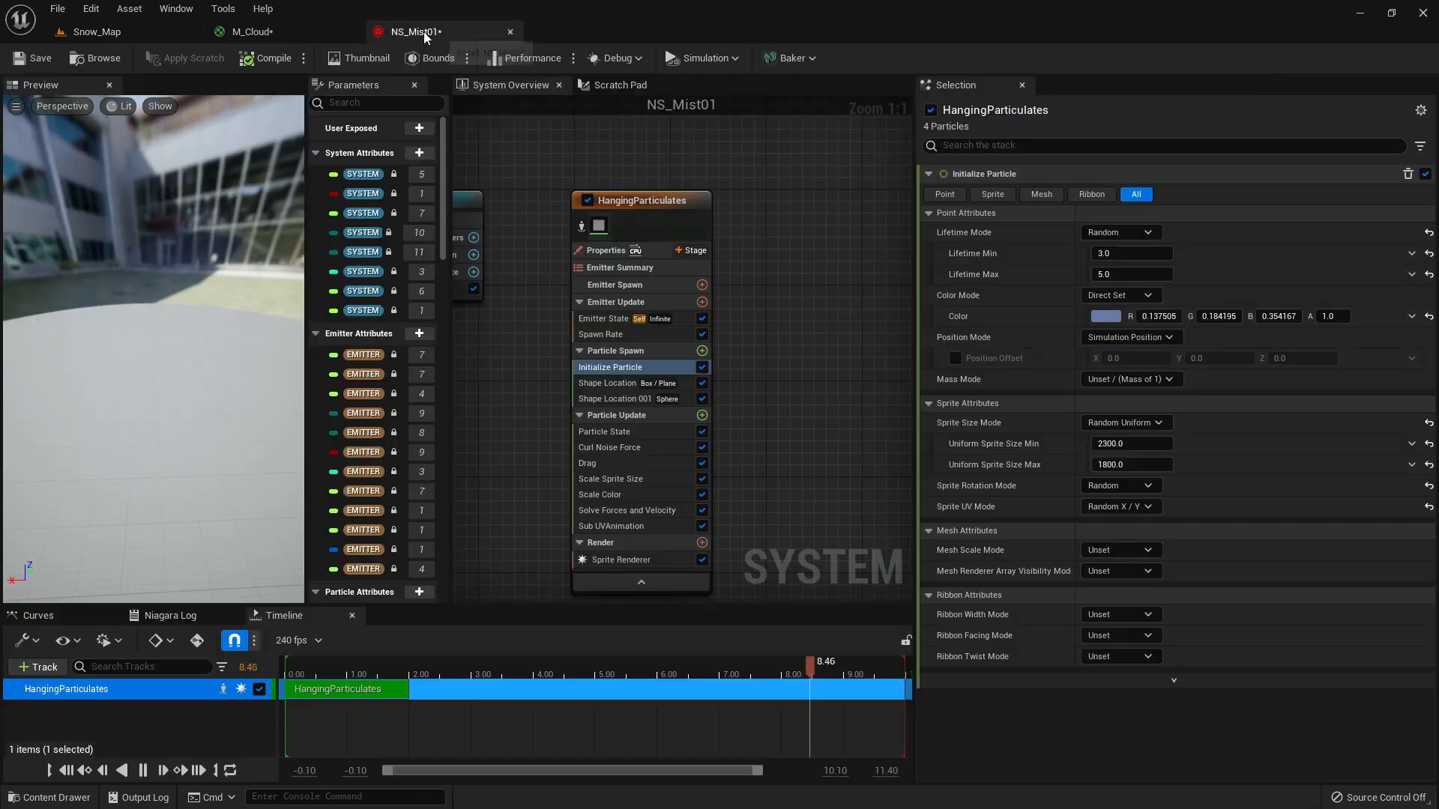
pyautogui.click(1102, 318)
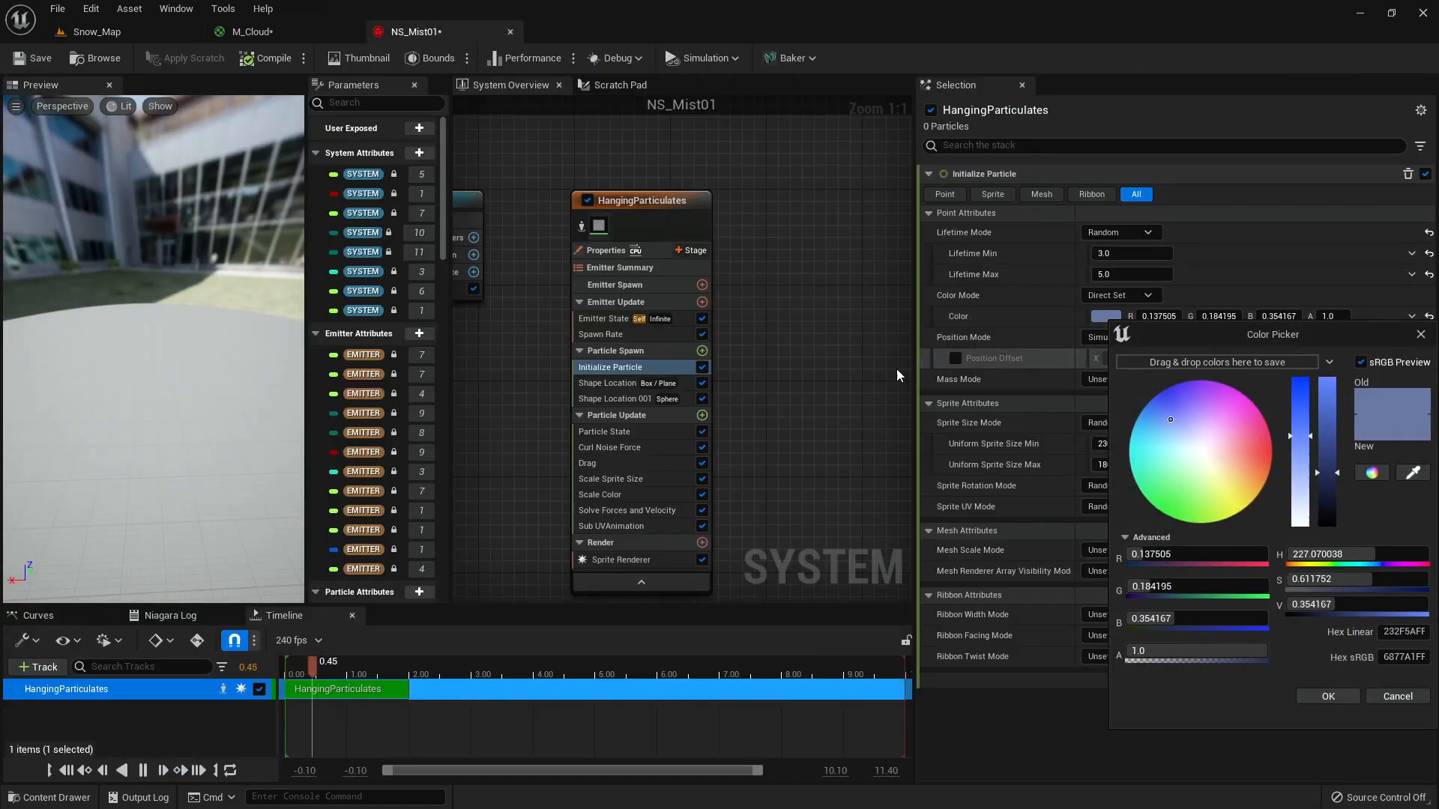
pyautogui.click(1167, 415)
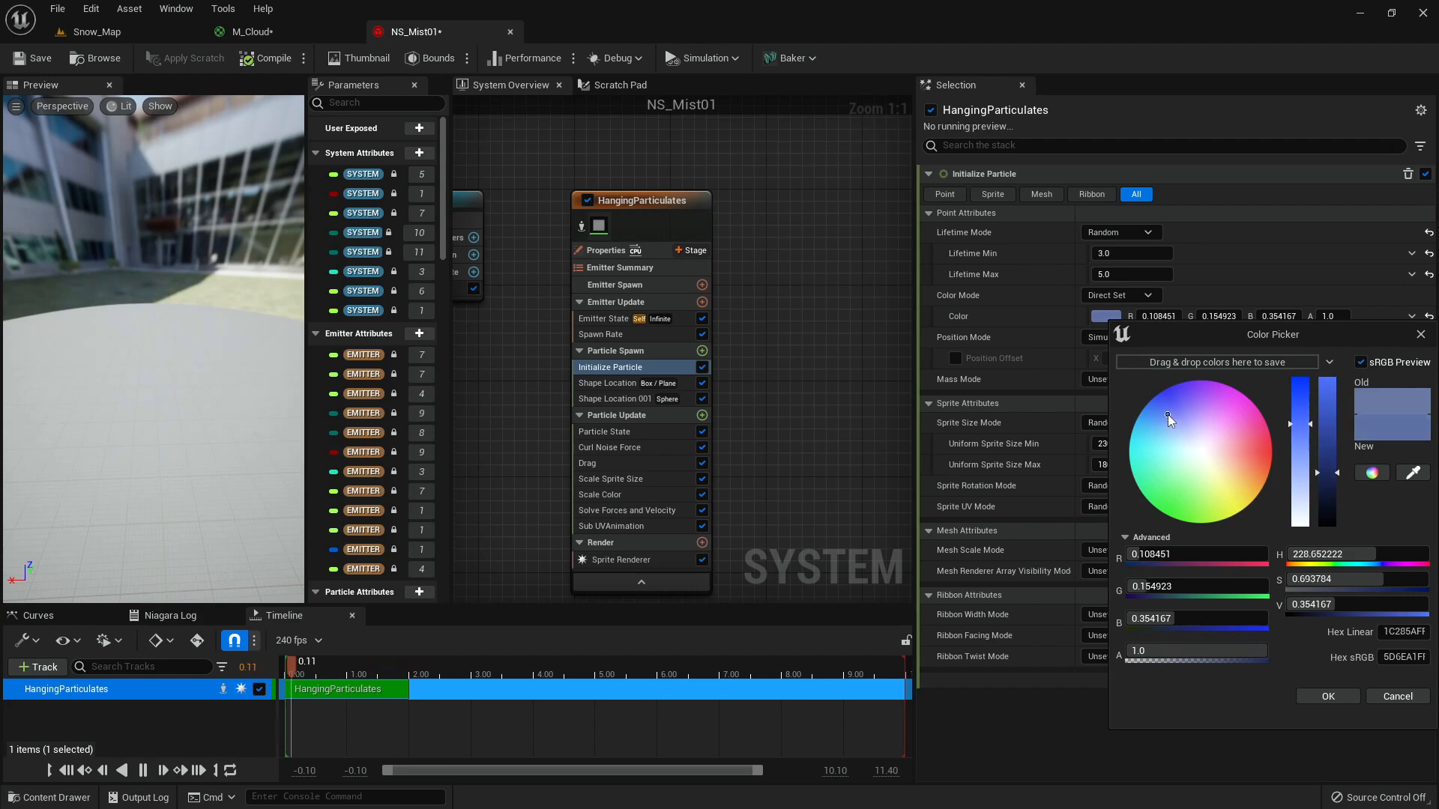
pyautogui.click(1341, 700)
pyautogui.click(128, 41)
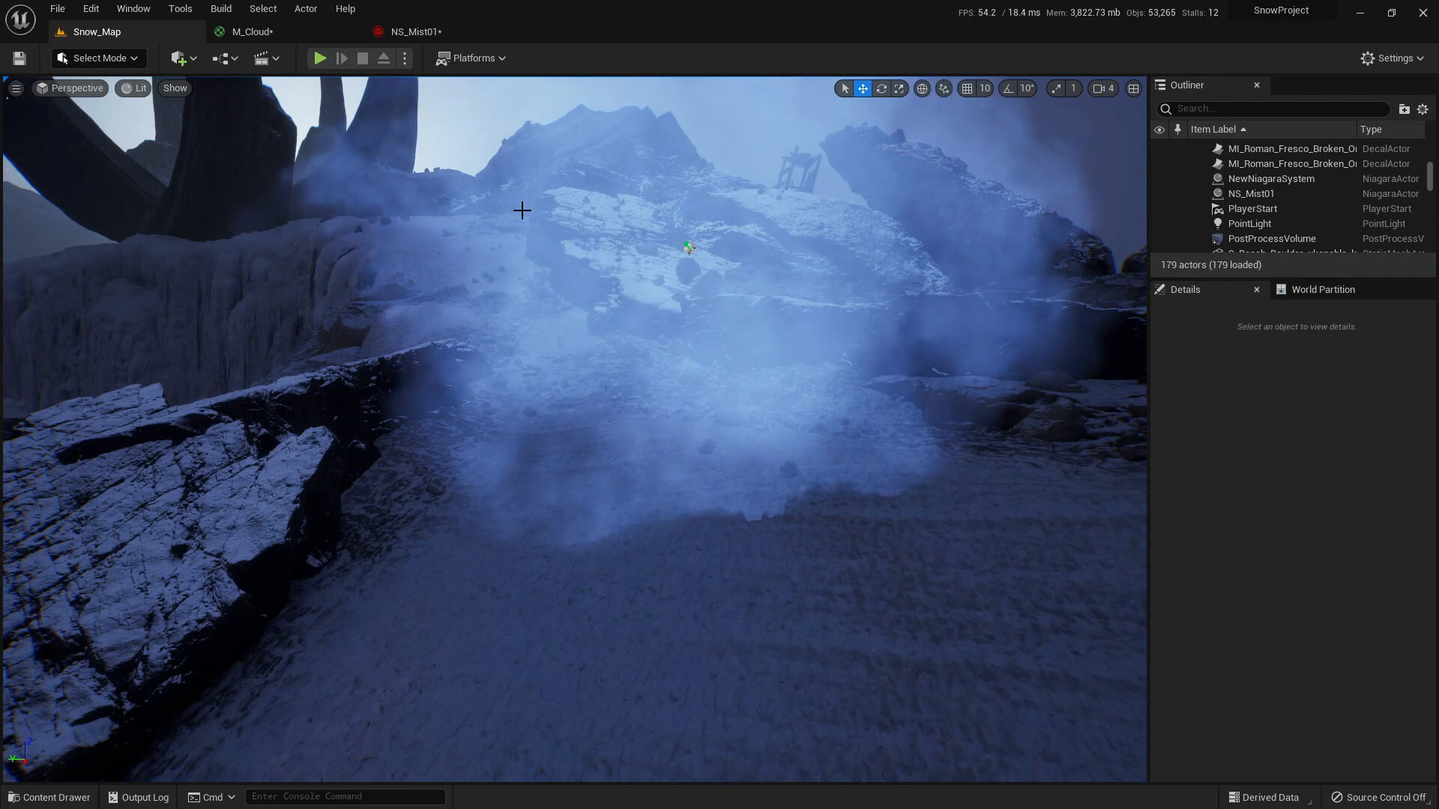
# - In M_Cloud, set the exponent of the Power node after Depth Fade to 1.2, apply the material, and check the mist in Snow_Map
pyautogui.click(275, 33)
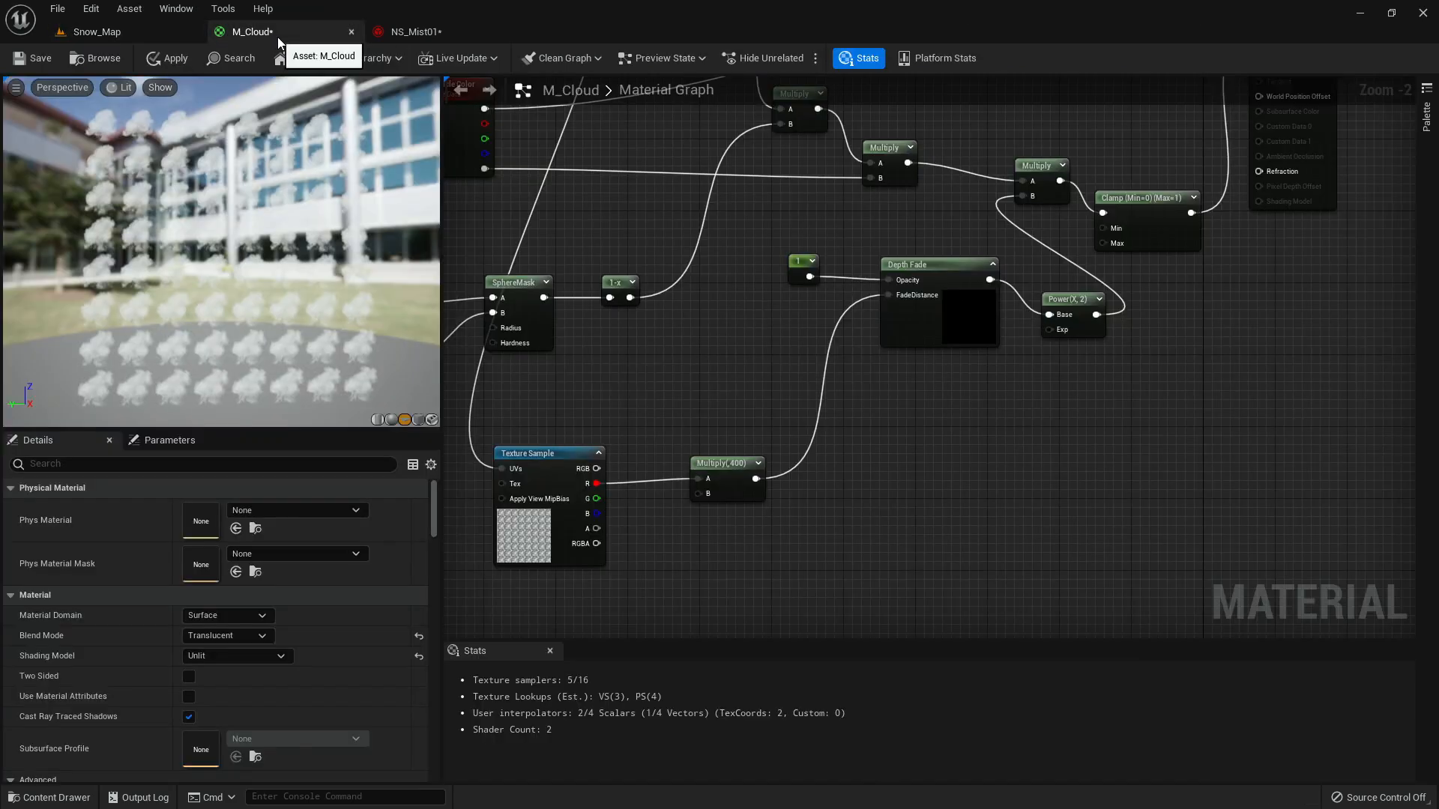
pyautogui.moveTo(1052, 405); pyautogui.dragTo(943, 433, button='right')
pyautogui.moveTo(763, 428); pyautogui.dragTo(839, 366, button='right')
pyautogui.moveTo(840, 365); pyautogui.dragTo(628, 492)
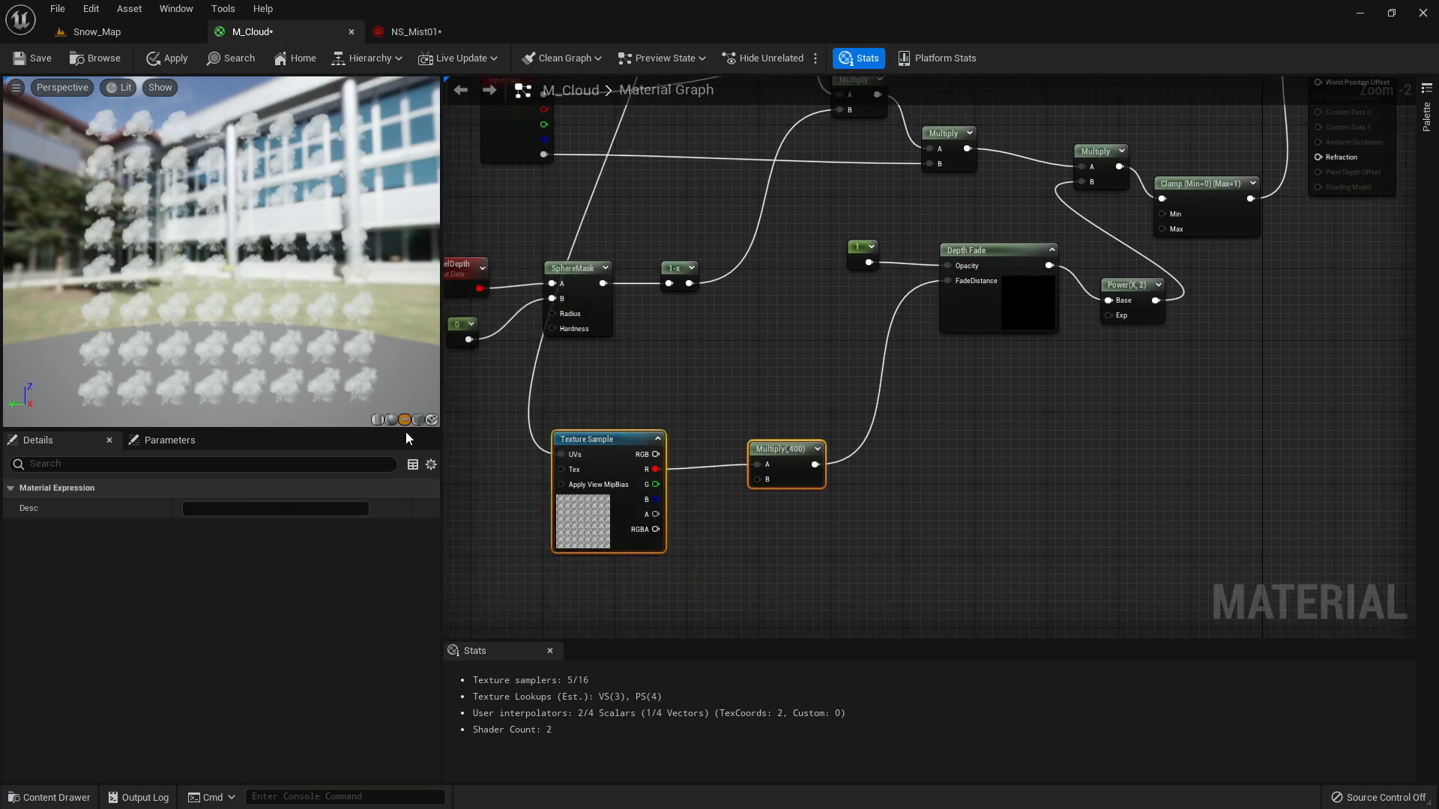
pyautogui.moveTo(1058, 422); pyautogui.dragTo(896, 469, button='right')
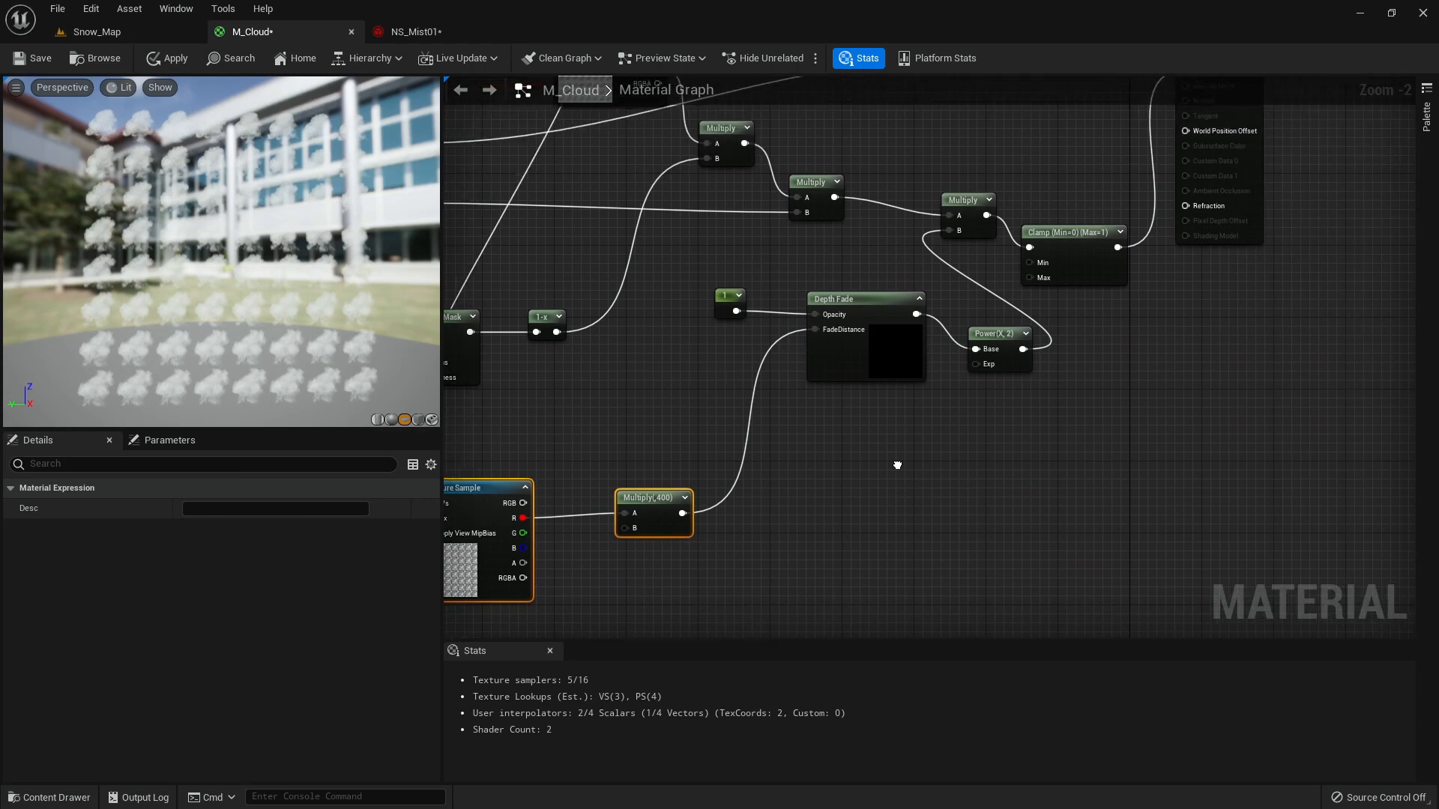
pyautogui.click(999, 336)
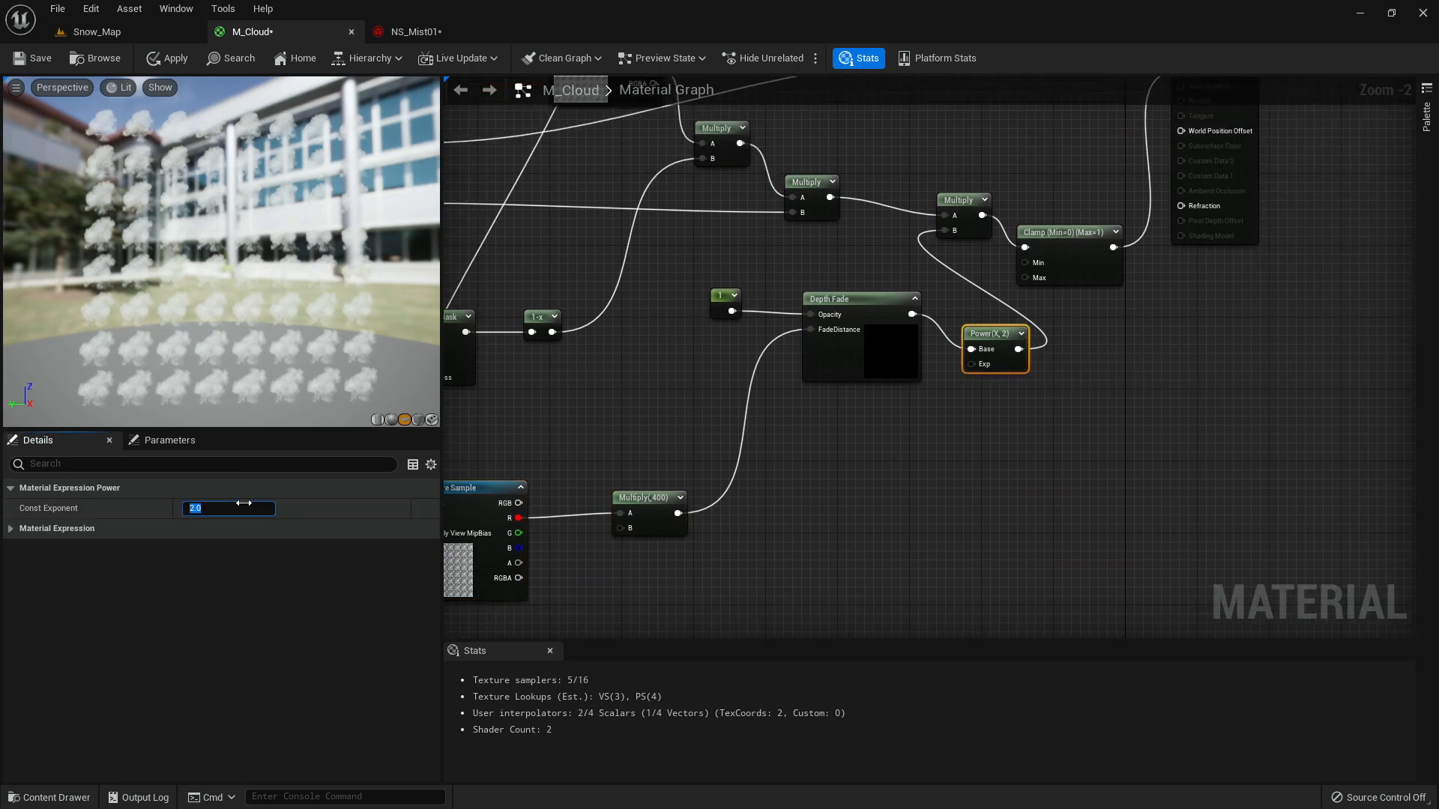
pyautogui.click(244, 504)
pyautogui.write('1.2')
pyautogui.press('Return')
pyautogui.click(172, 58)
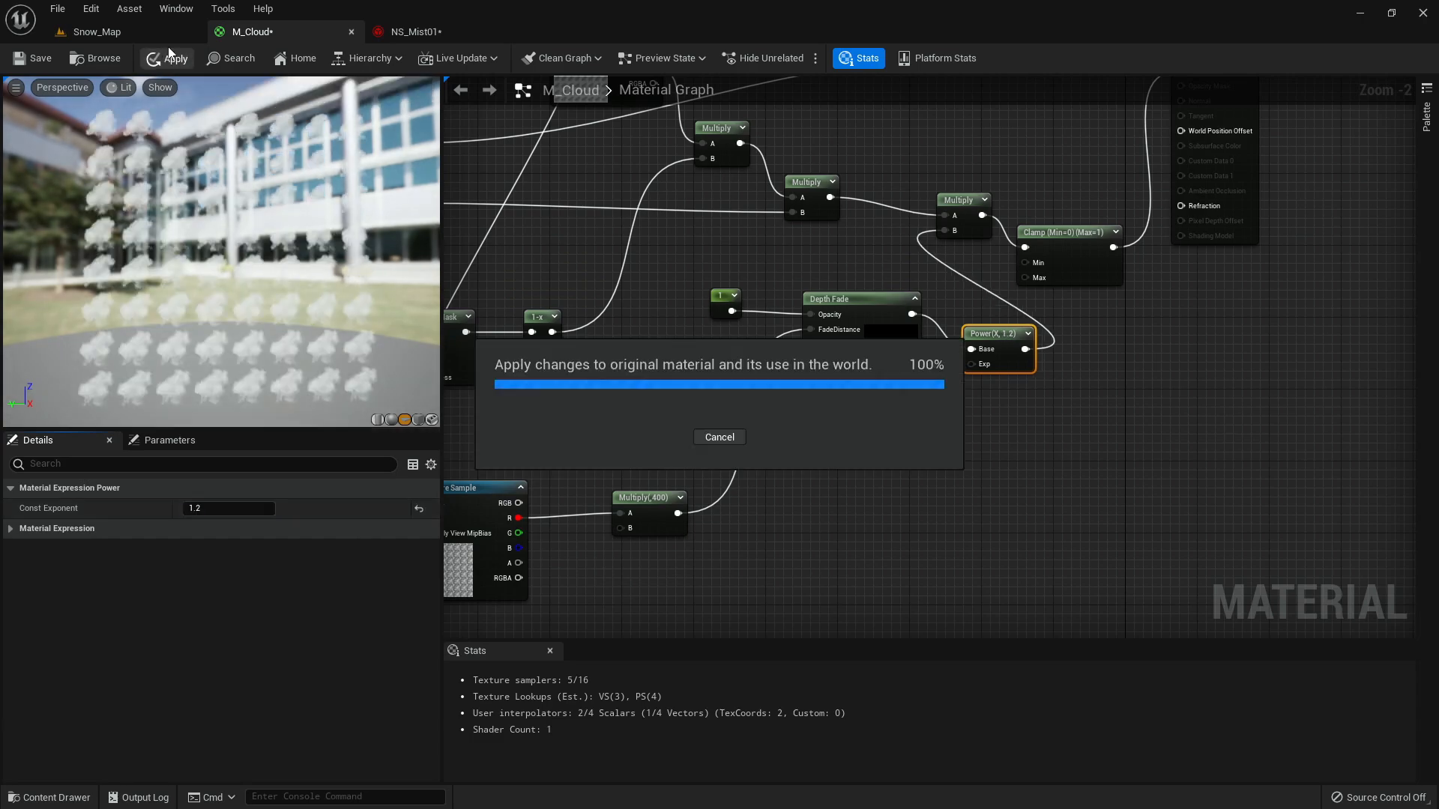
pyautogui.click(150, 30)
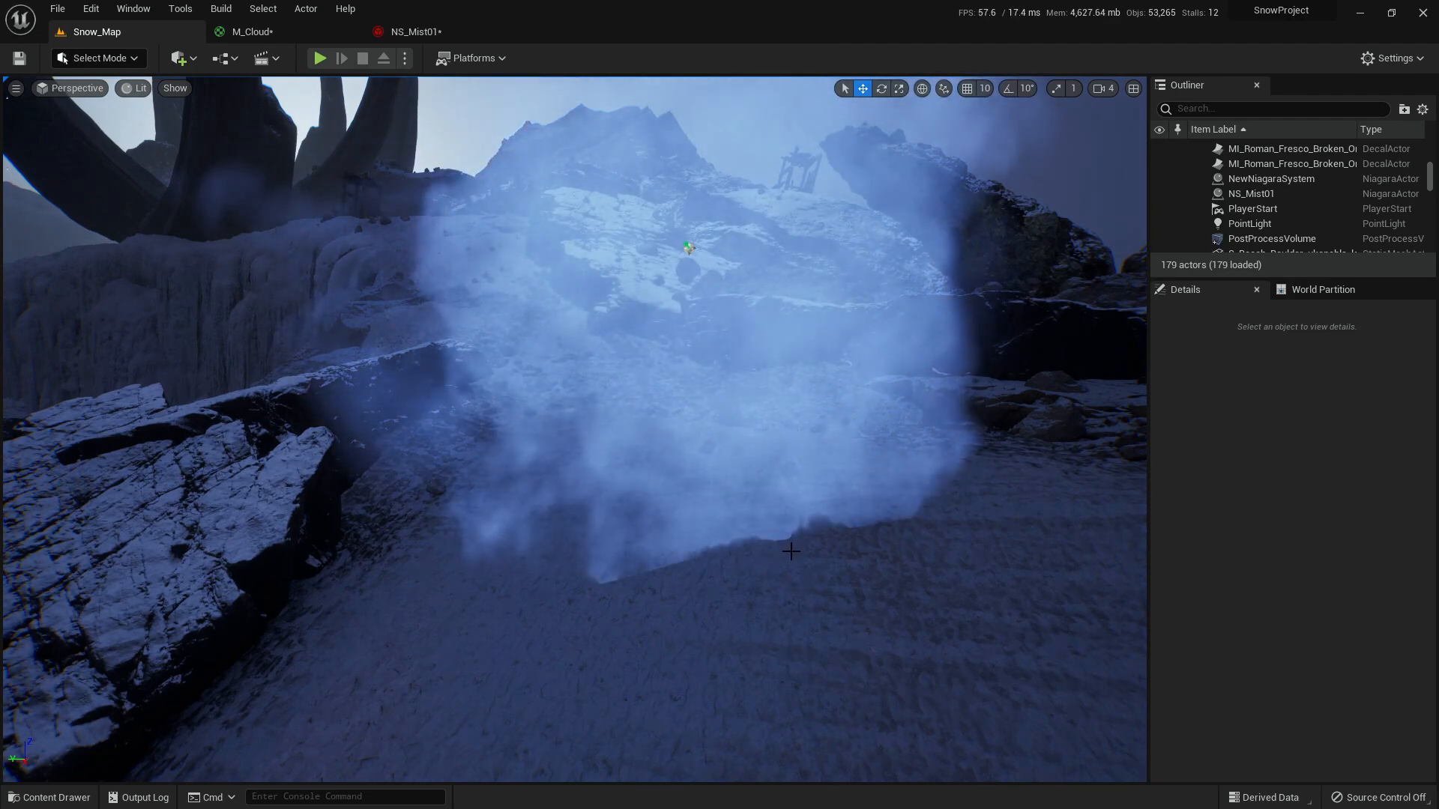
pyautogui.moveTo(799, 553); pyautogui.dragTo(800, 555, button='right')
pyautogui.press('w')
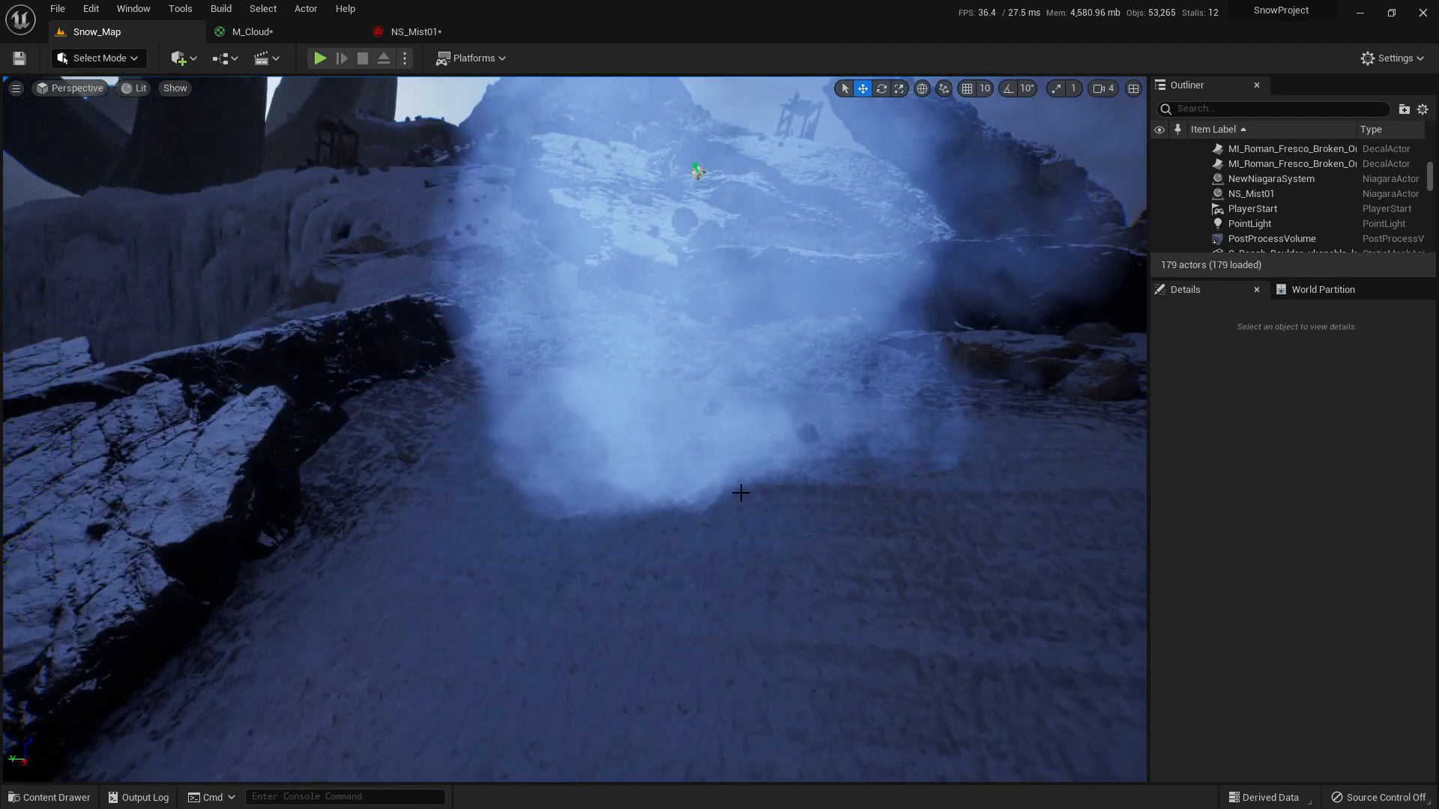
pyautogui.scroll(-3, 585, 399)
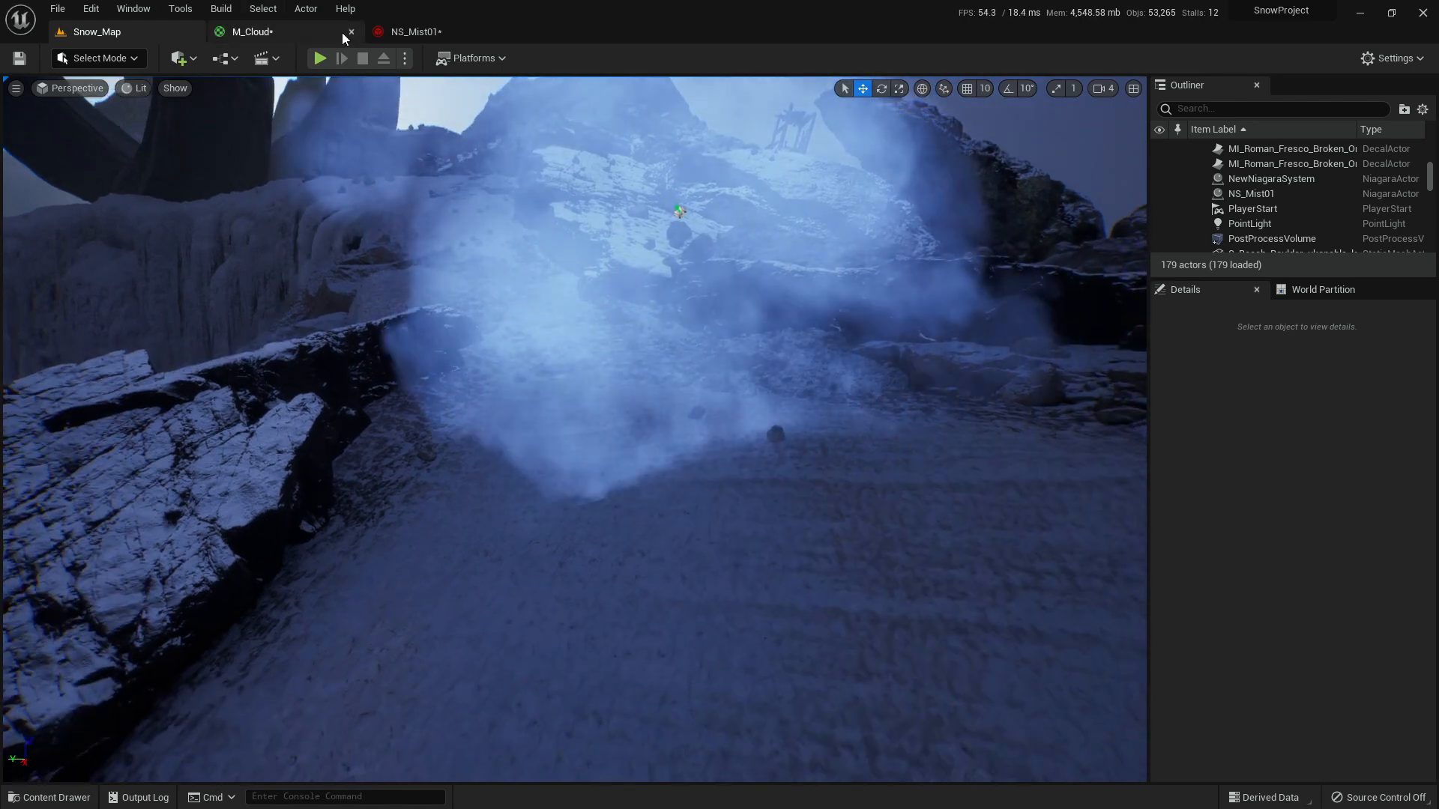
# - Add a Multiply node to M_Cloud below the Power node and connect the Power output to its A input
pyautogui.click(292, 39)
pyautogui.moveTo(1068, 422); pyautogui.dragTo(1023, 427, button='right')
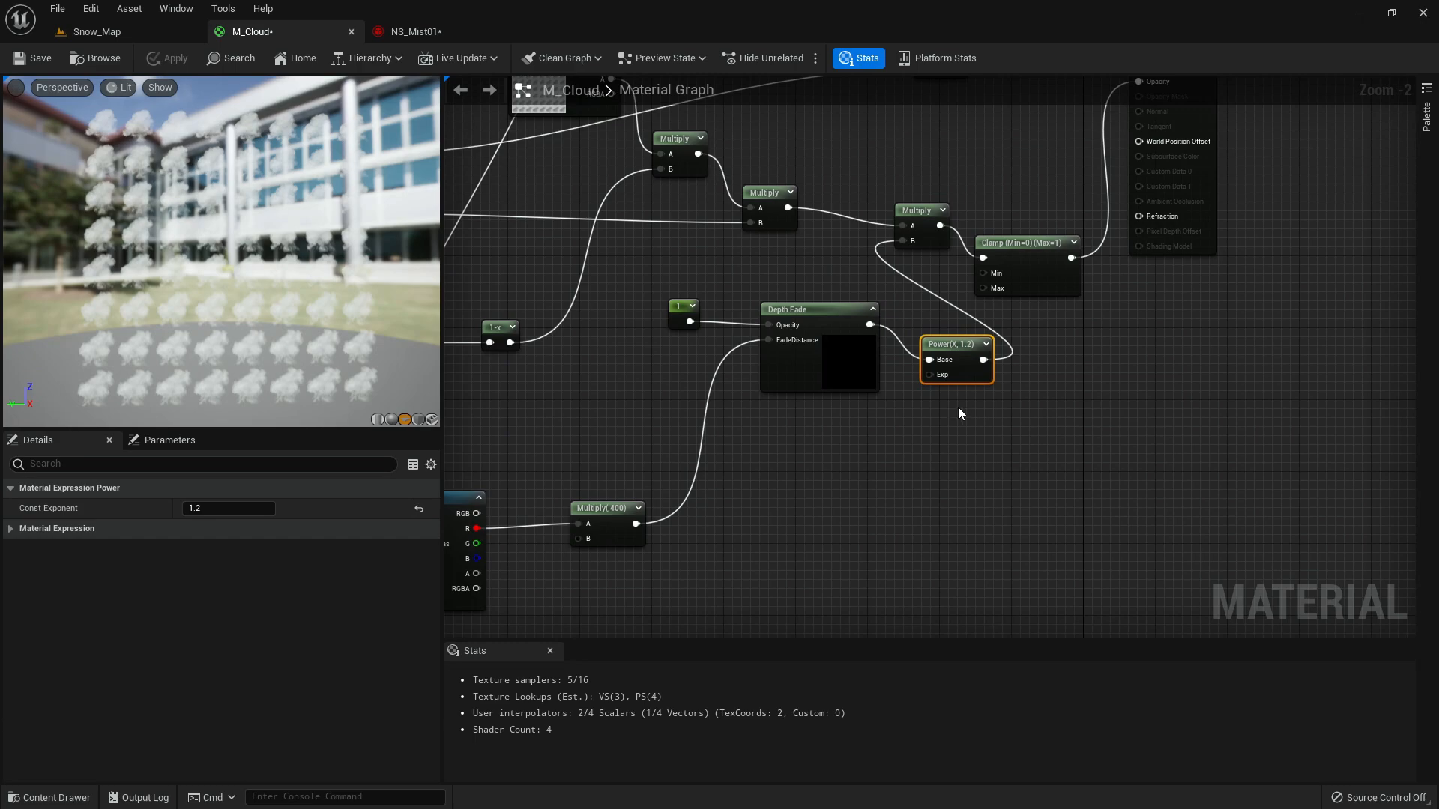
pyautogui.click(954, 442)
pyautogui.click(975, 438)
pyautogui.moveTo(983, 359); pyautogui.dragTo(990, 457)
# - Duplicate the Depth Fade node below the original and connect the constant 1 node to the copy's Opacity input
pyautogui.click(810, 318)
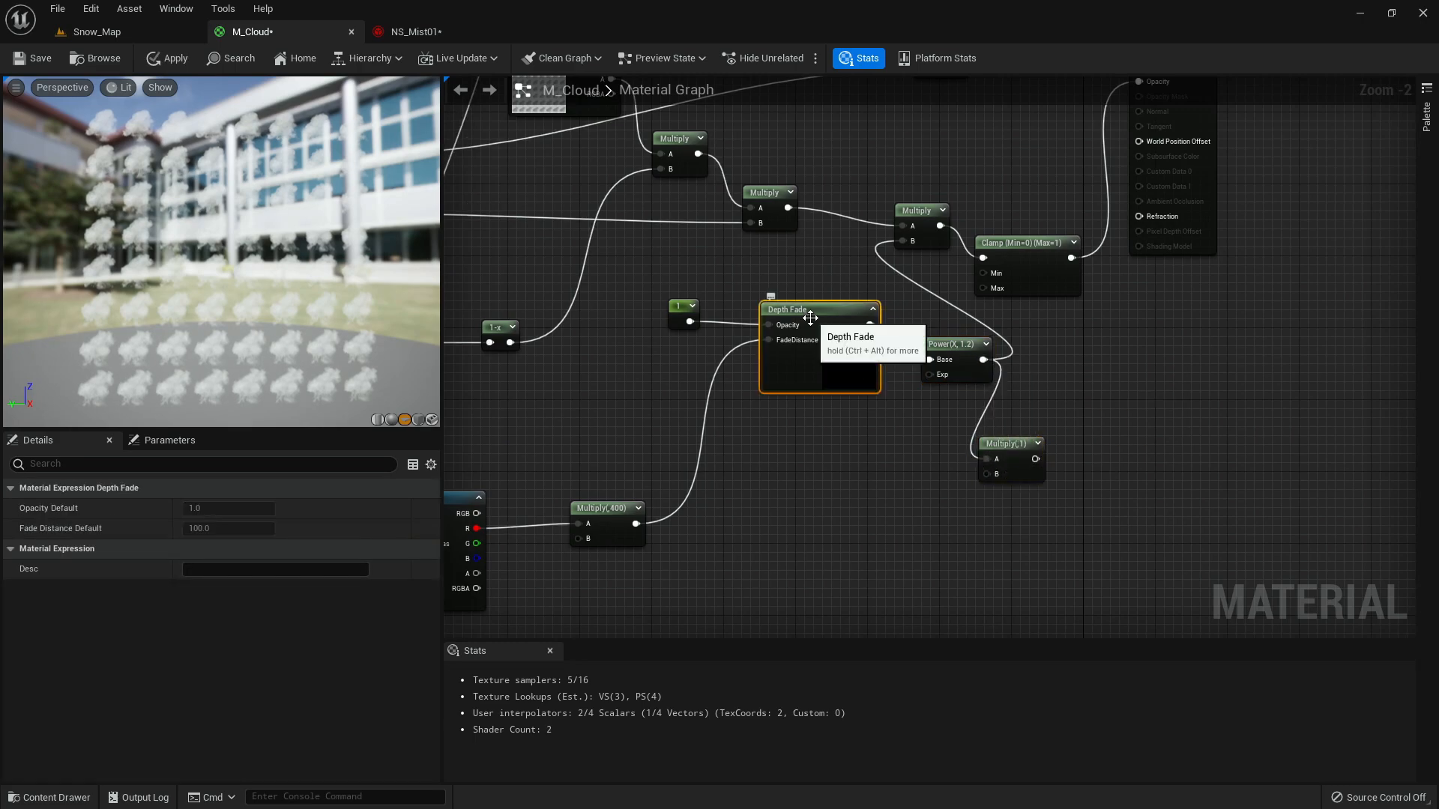
pyautogui.hotkey('ctrl', 'c')
pyautogui.click(817, 480)
pyautogui.hotkey('ctrl', 'v')
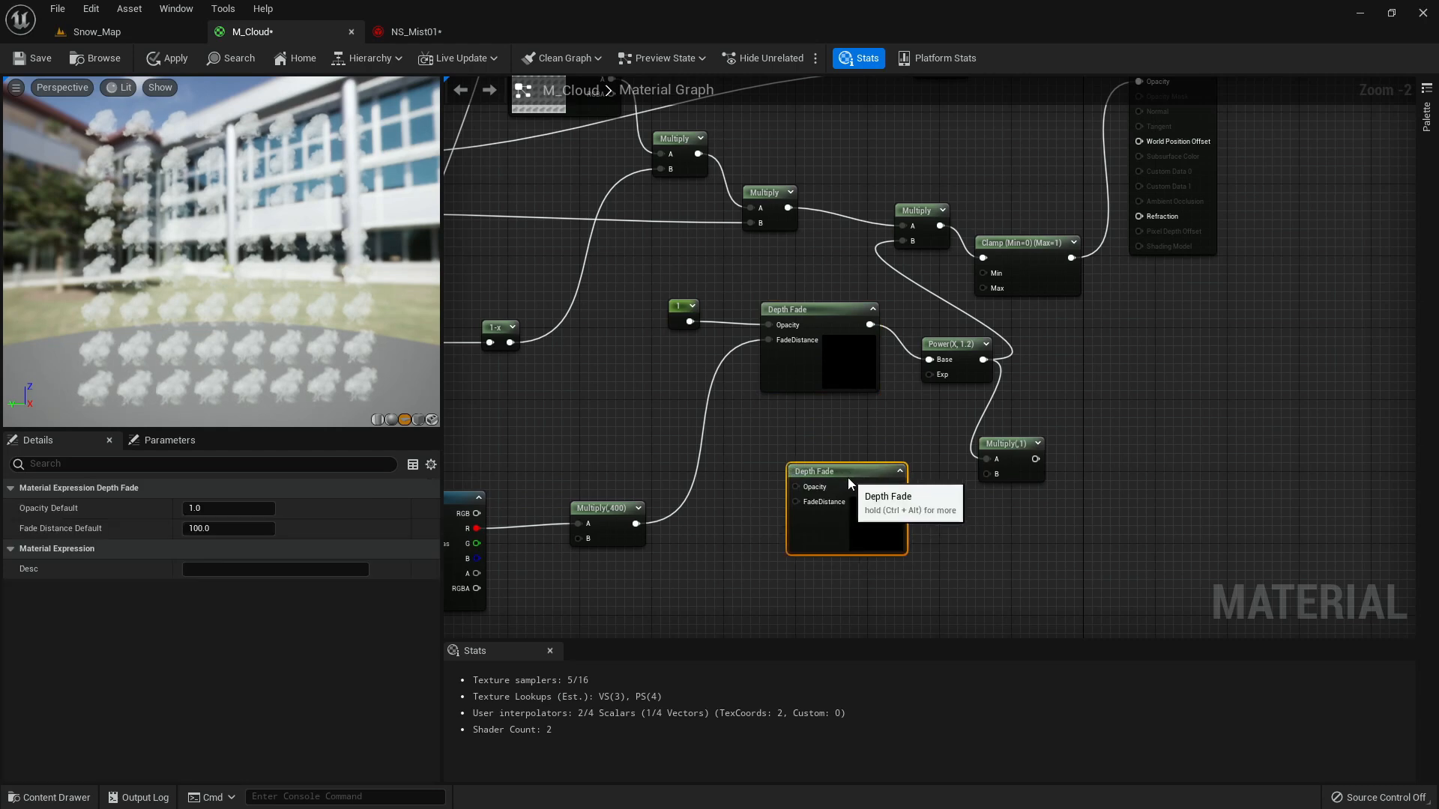
pyautogui.moveTo(687, 322); pyautogui.dragTo(690, 324)
pyautogui.moveTo(802, 487); pyautogui.dragTo(802, 488)
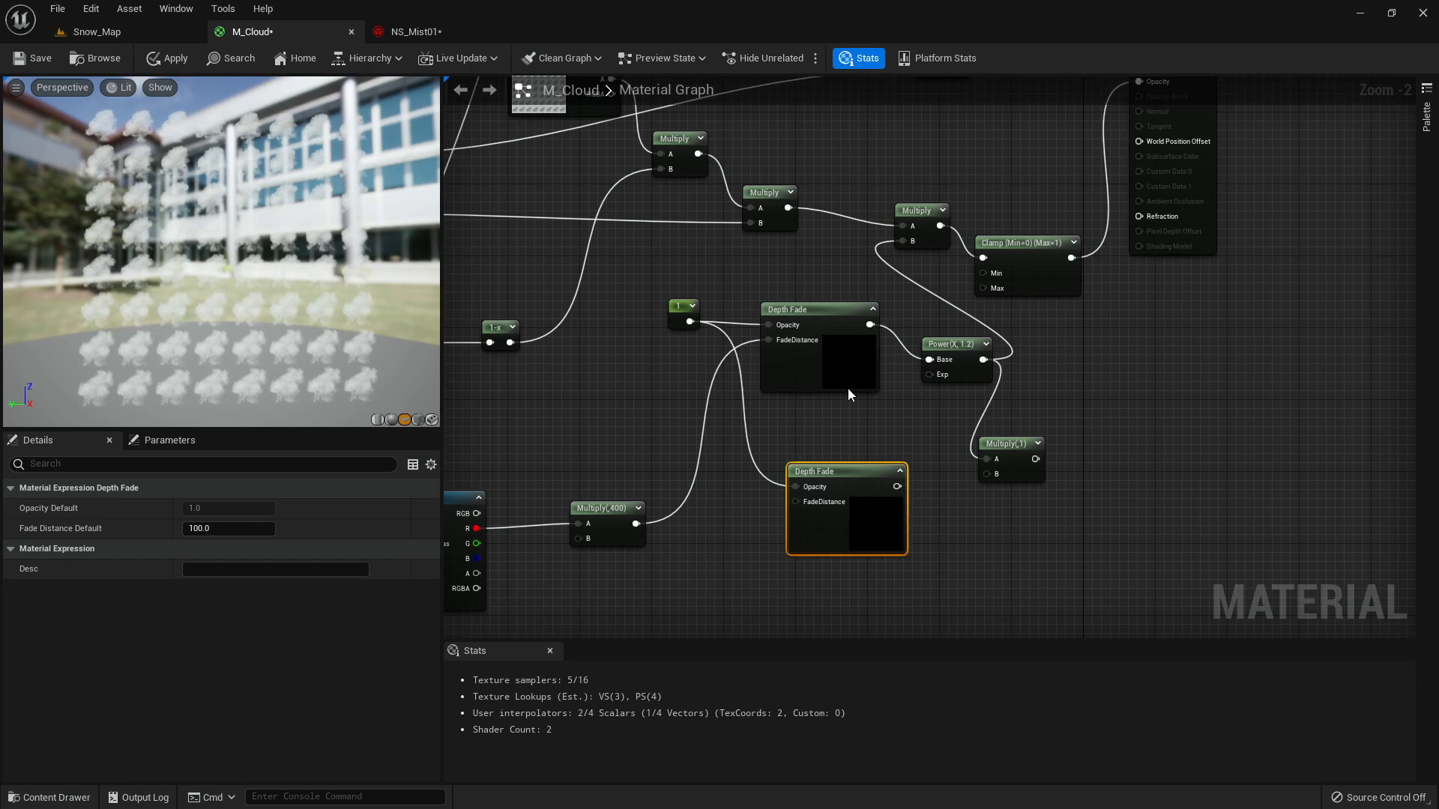
# - Set the constant feeding both Depth Fade nodes to 0.3 and apply the changes to M_Cloud
pyautogui.click(679, 308)
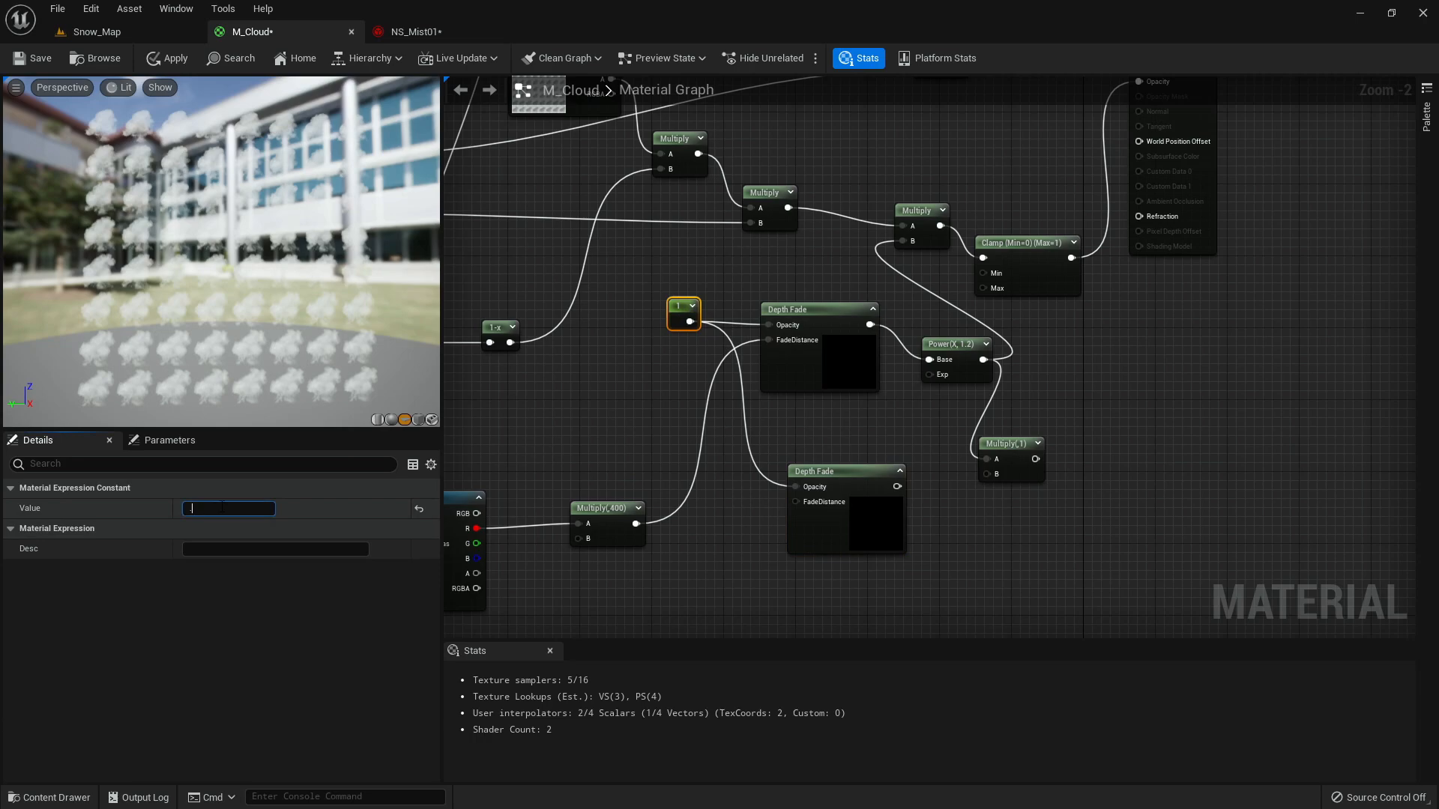
pyautogui.write('0.3')
pyautogui.press('Return')
pyautogui.click(168, 60)
# - Inspect how the mist fades against the snowy ground and rocks in Snow_Map, both close up and farther away
pyautogui.click(159, 33)
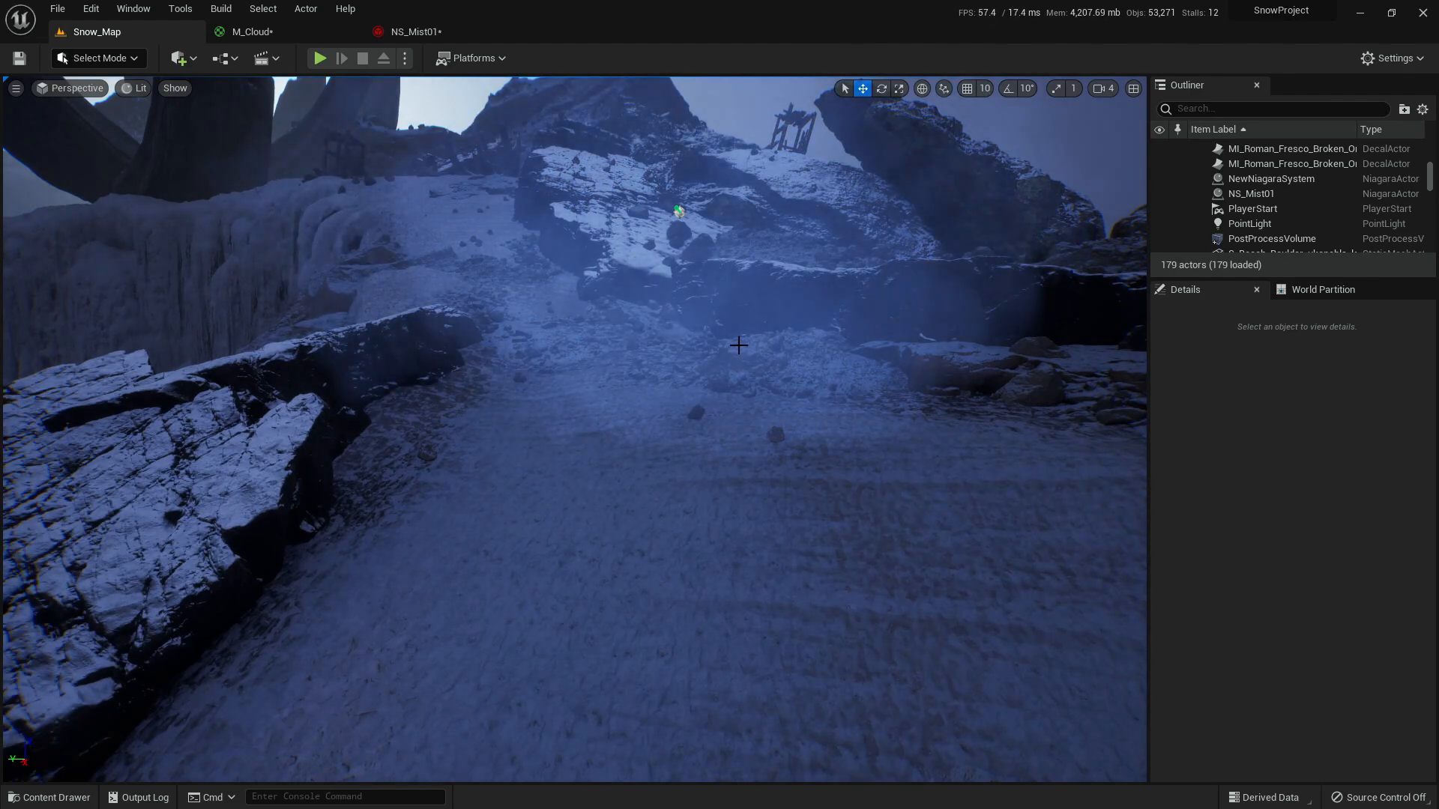
pyautogui.press('w')
pyautogui.moveTo(752, 485); pyautogui.dragTo(806, 517, button='right')
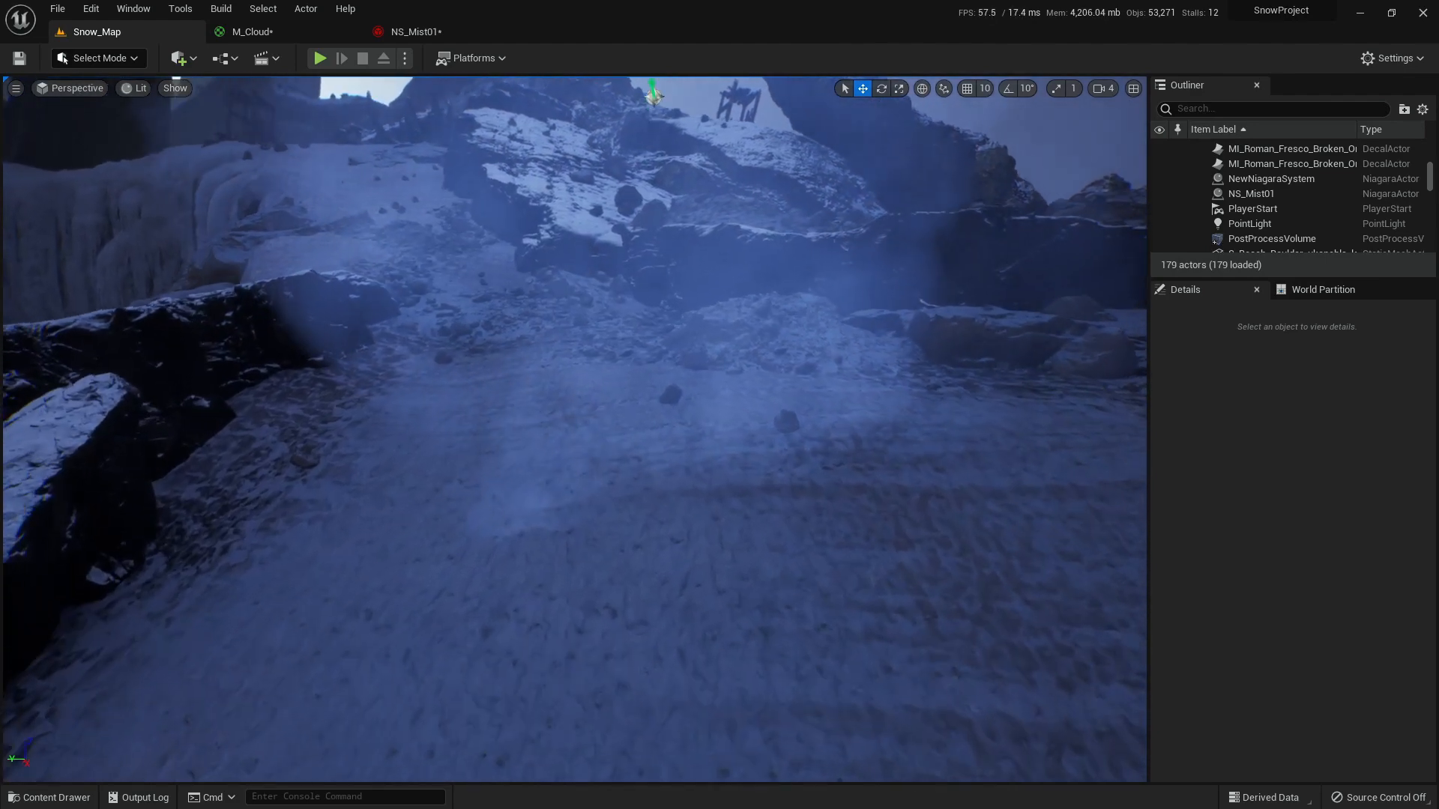
pyautogui.press('w')
pyautogui.press('s')
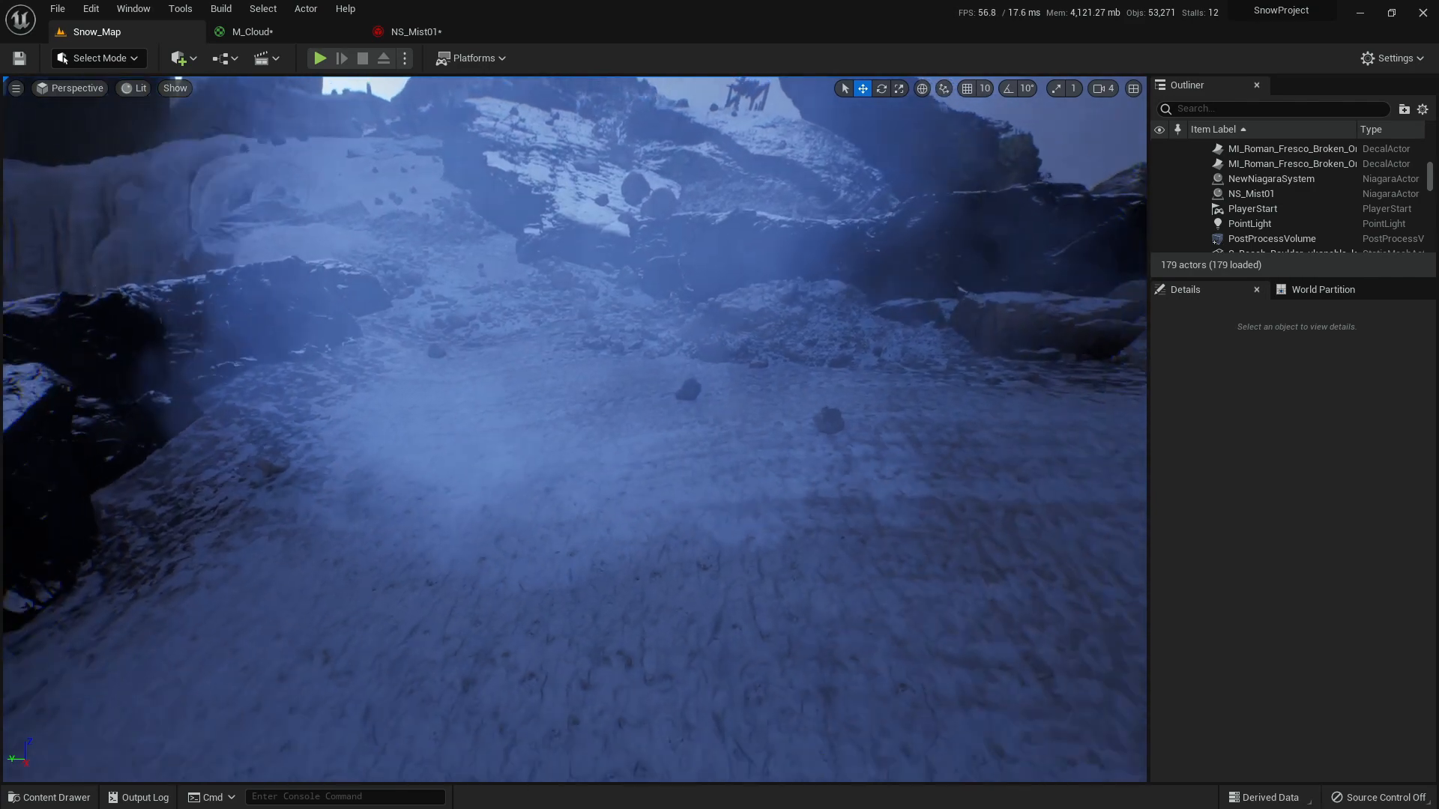
pyautogui.press('s')
pyautogui.press('w')
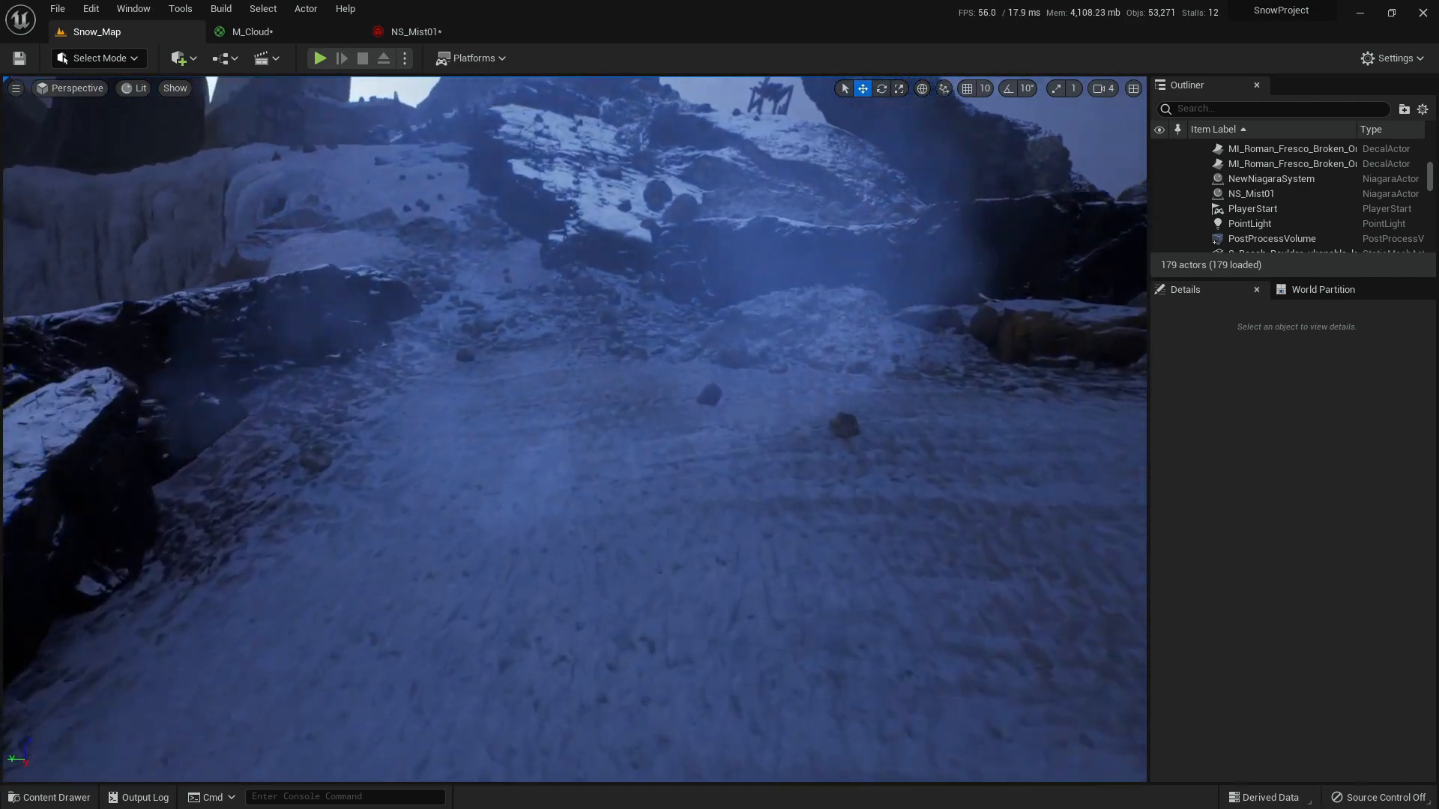
pyautogui.moveTo(822, 453); pyautogui.dragTo(870, 453, button='right')
pyautogui.press('w')
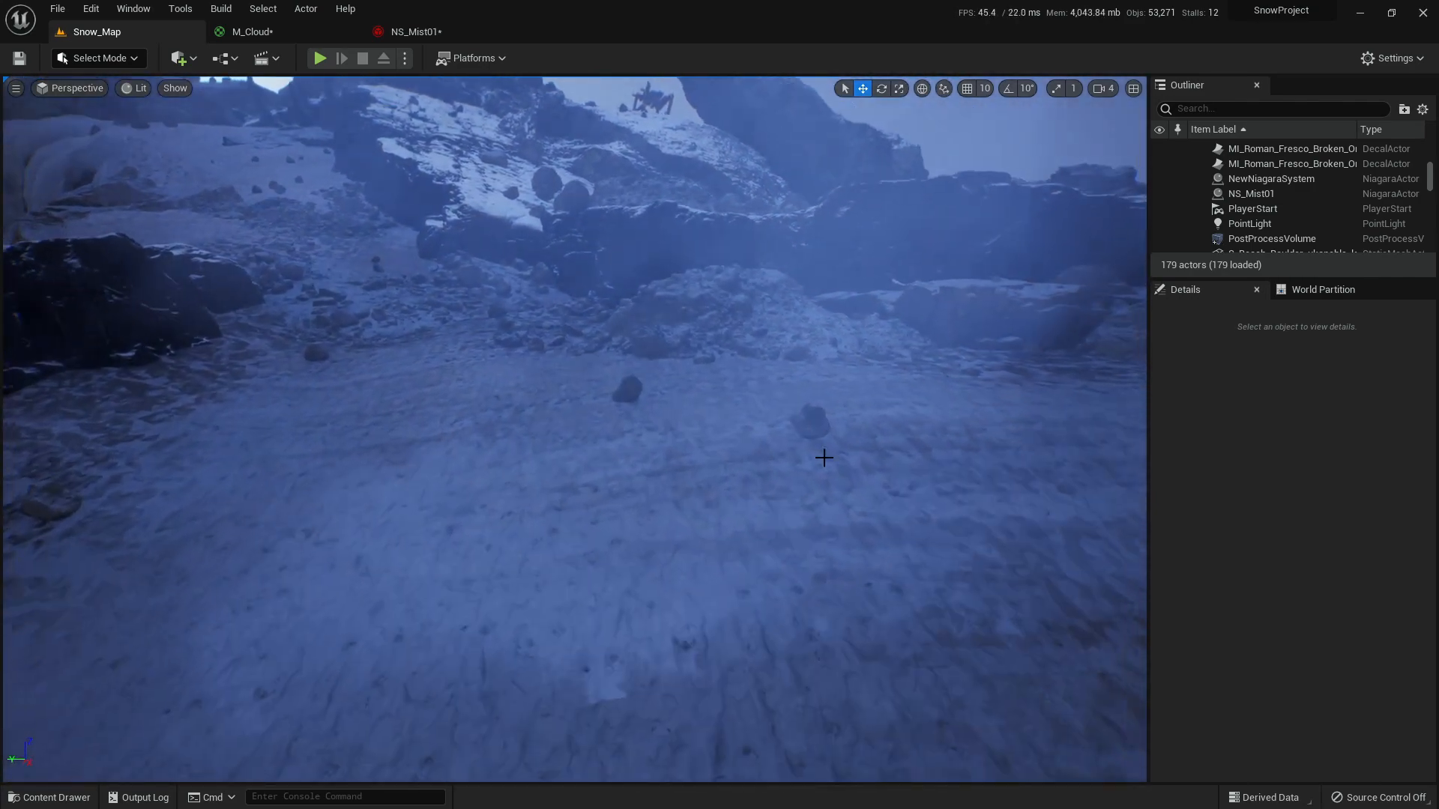
pyautogui.press('s')
pyautogui.moveTo(849, 540); pyautogui.dragTo(849, 530, button='right')
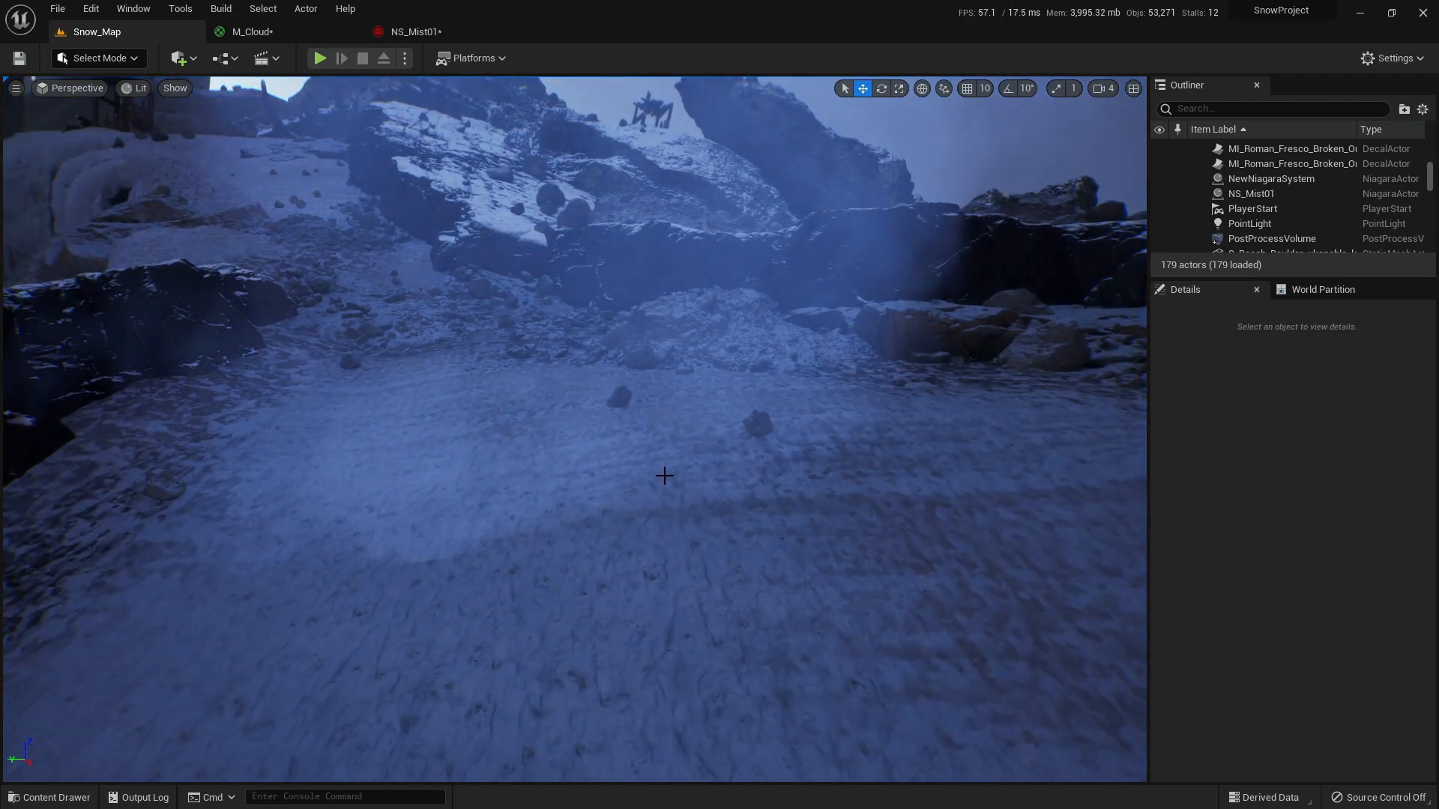
pyautogui.press('s')
pyautogui.moveTo(575, 514); pyautogui.dragTo(552, 514, button='right')
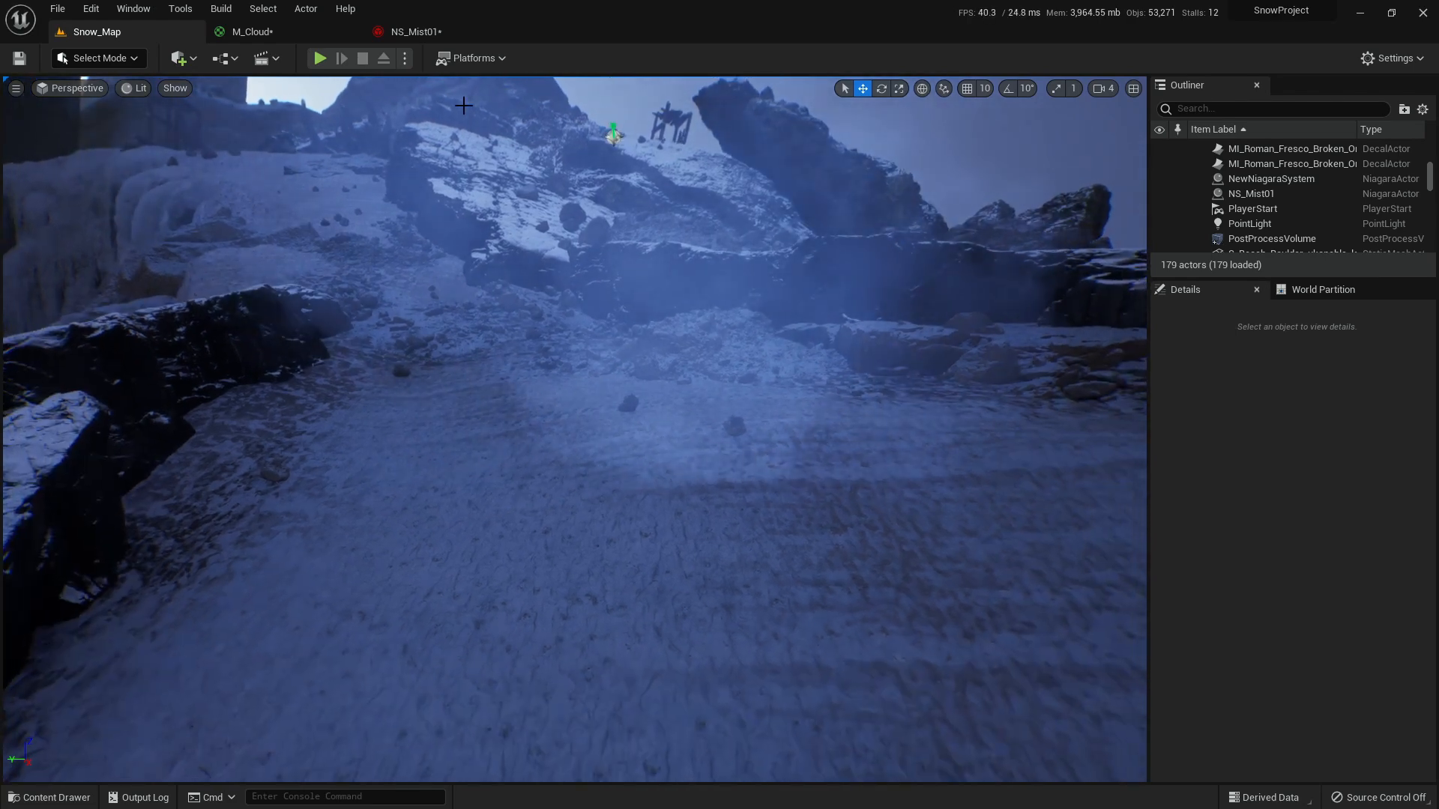
# - In M_Cloud, connect the duplicated Depth Fade to the new Multiply's B input and set its Fade Distance Default to 400
pyautogui.click(309, 42)
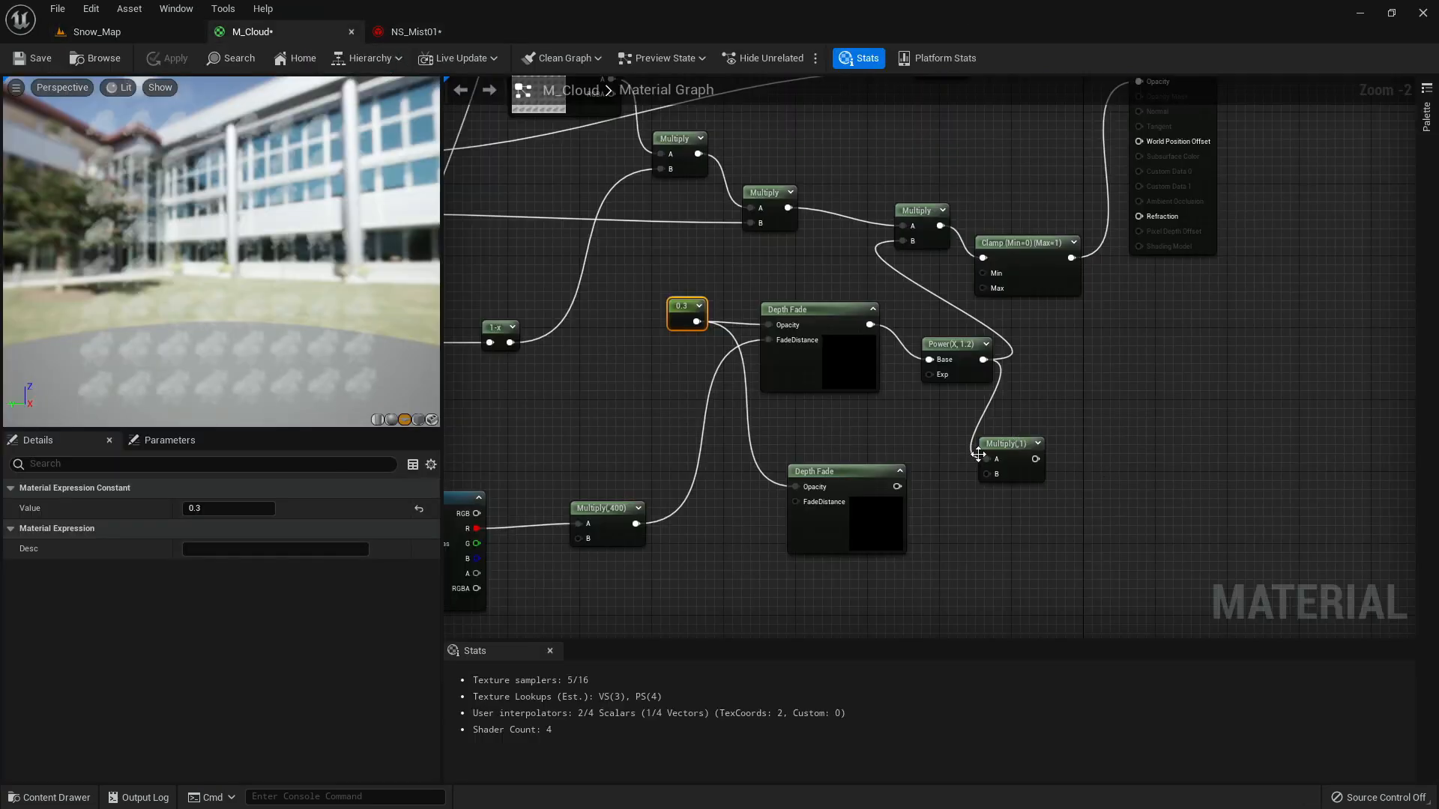
pyautogui.moveTo(897, 486); pyautogui.dragTo(996, 477)
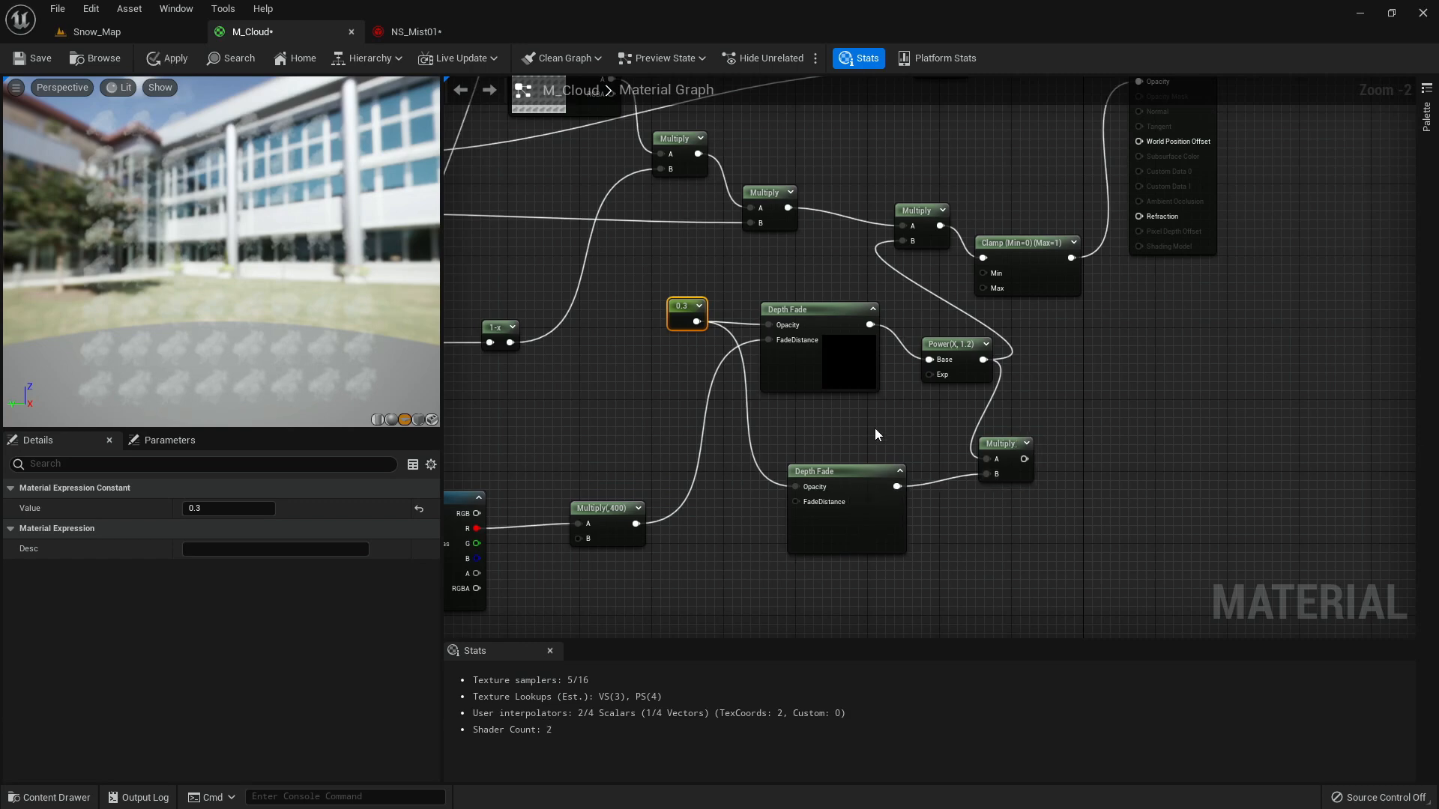
pyautogui.click(849, 520)
pyautogui.click(223, 529)
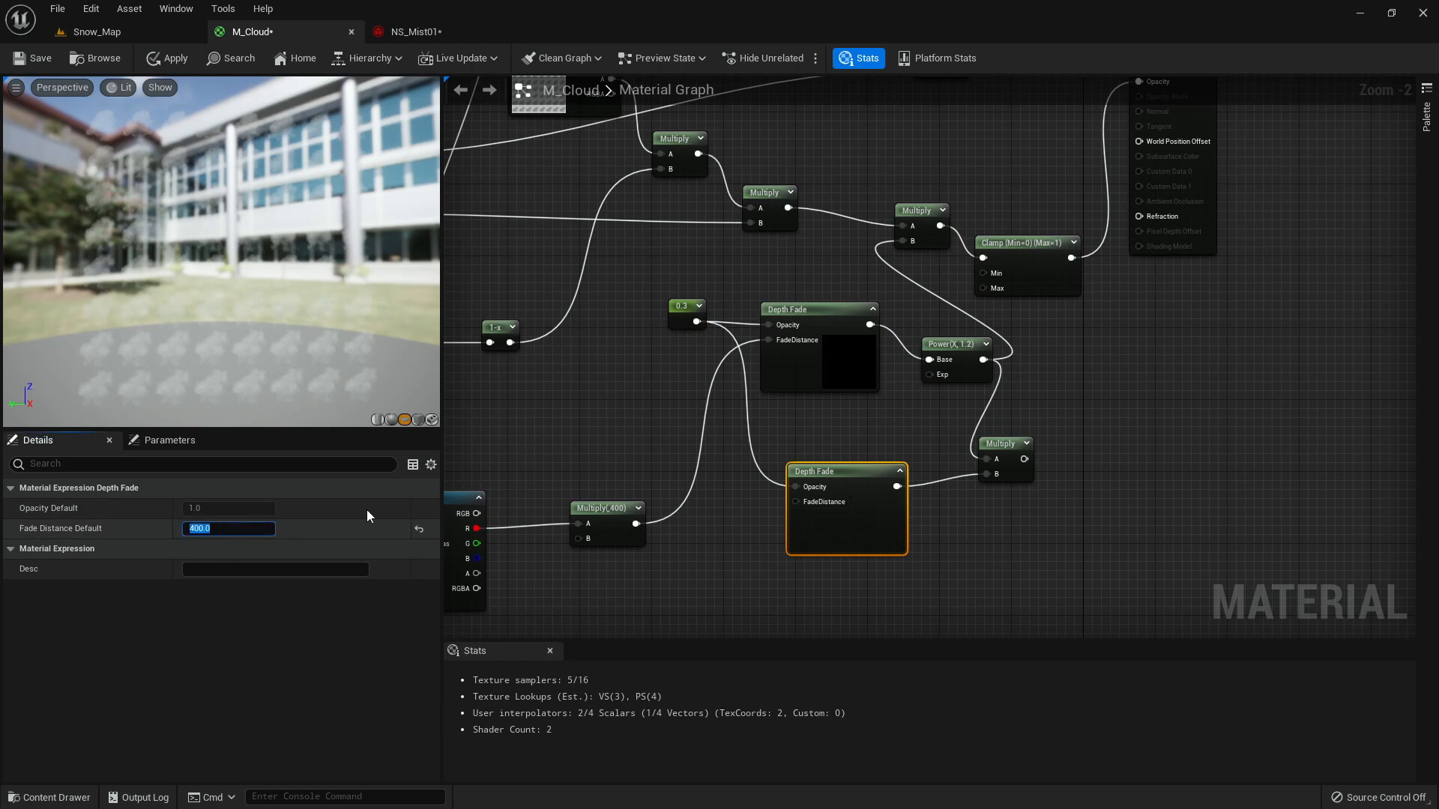
# - Route the new Multiply's output into input B of the Multiply feeding the Clamp, spacing those nodes out, and apply M_Cloud
pyautogui.moveTo(1197, 375); pyautogui.dragTo(1095, 503, button='right')
pyautogui.moveTo(1061, 112); pyautogui.dragTo(1249, 130)
pyautogui.moveTo(936, 376); pyautogui.dragTo(1135, 336)
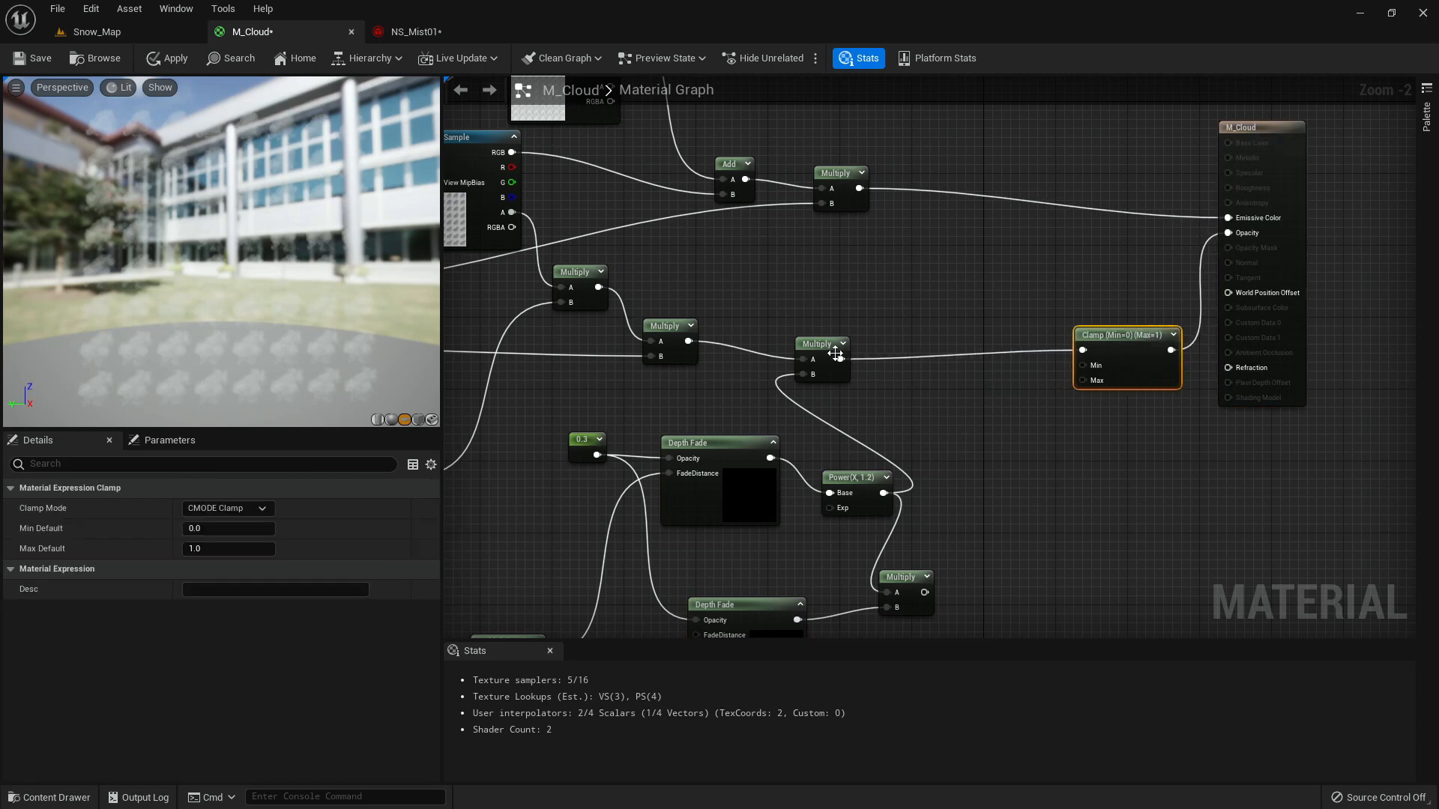
pyautogui.moveTo(843, 352); pyautogui.dragTo(1032, 343)
pyautogui.moveTo(933, 571); pyautogui.dragTo(995, 366)
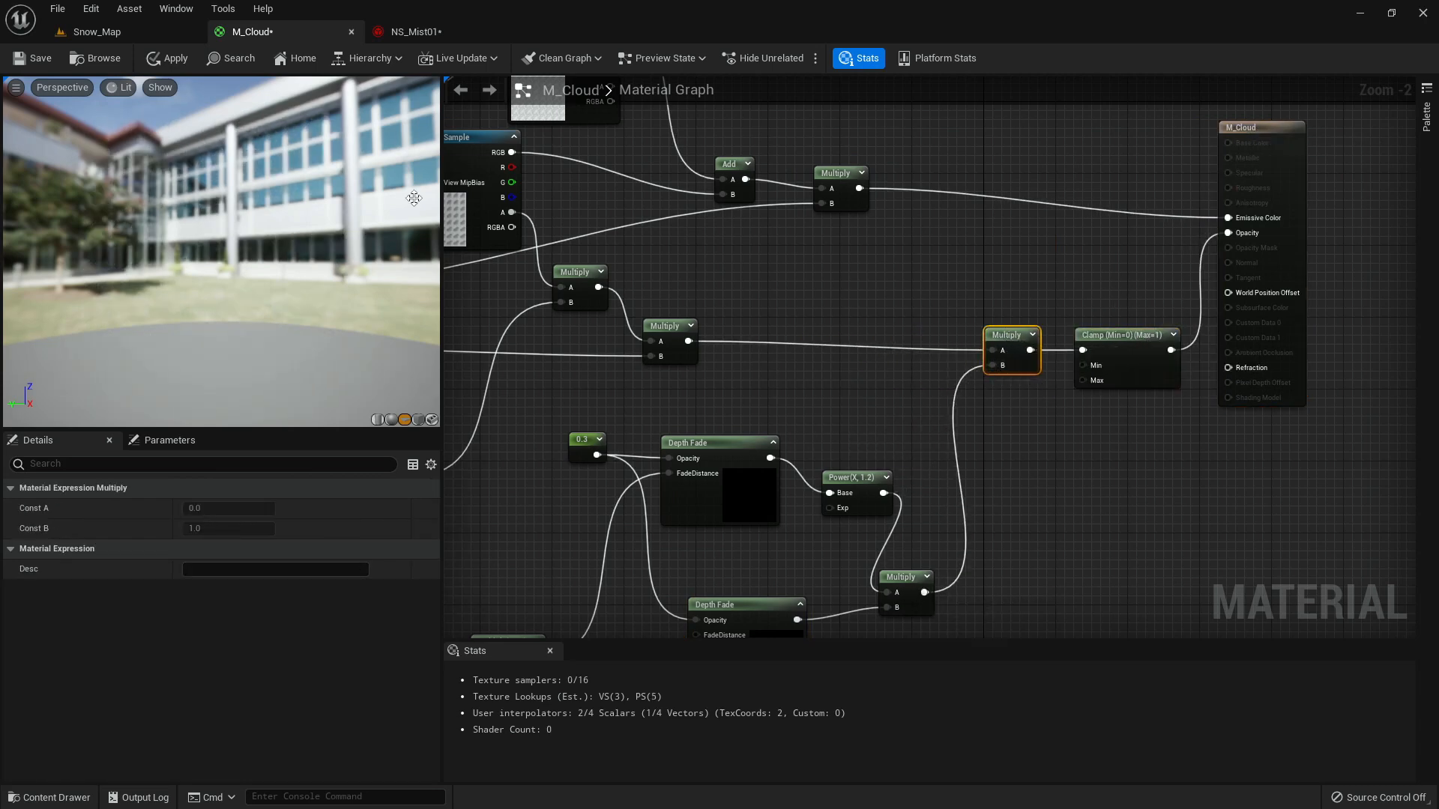
pyautogui.click(173, 61)
# - Examine in Snow_Map how the mist fades near the camera and against the snowy ground, moving nearer and farther
pyautogui.click(155, 33)
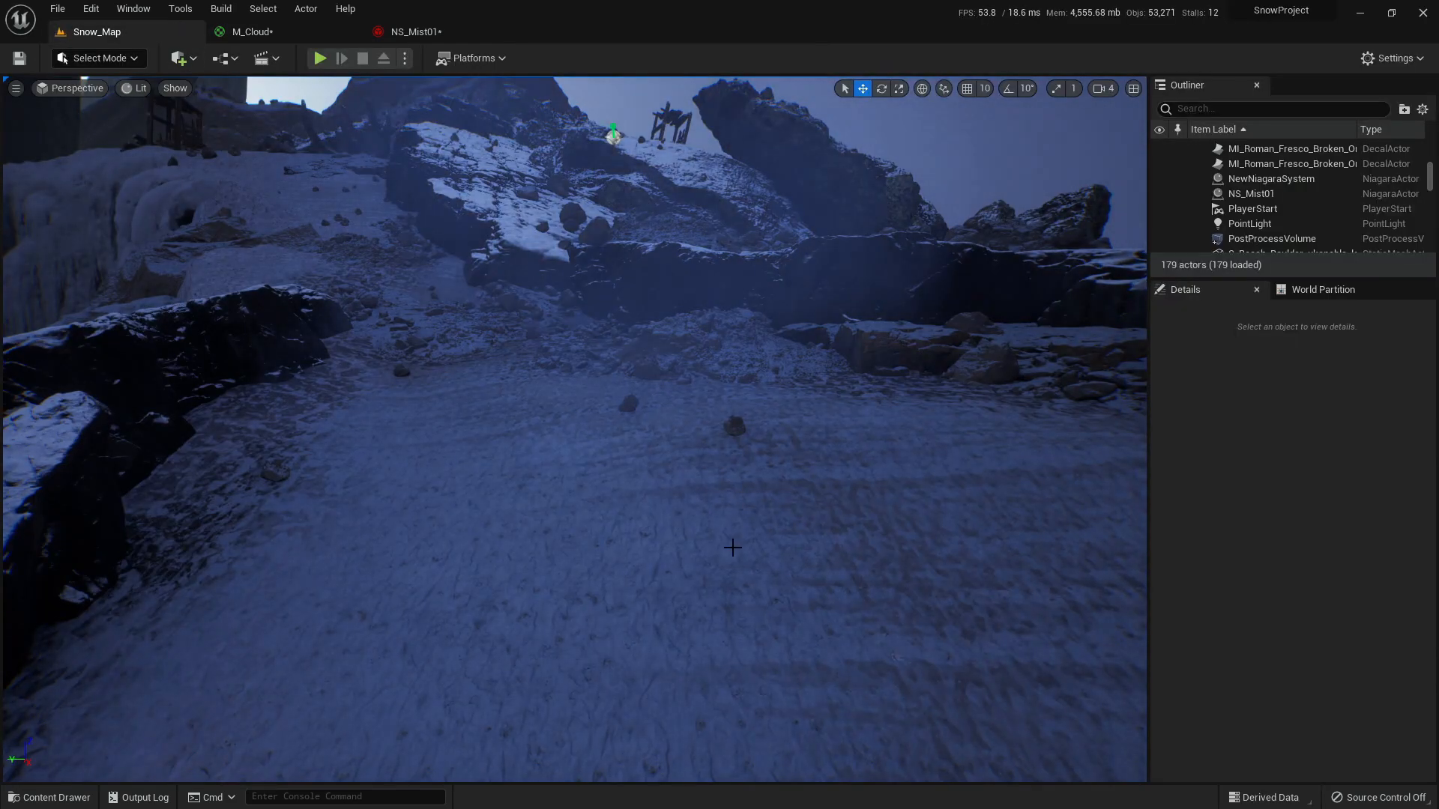
pyautogui.press('s')
pyautogui.moveTo(756, 547); pyautogui.dragTo(741, 446, button='right')
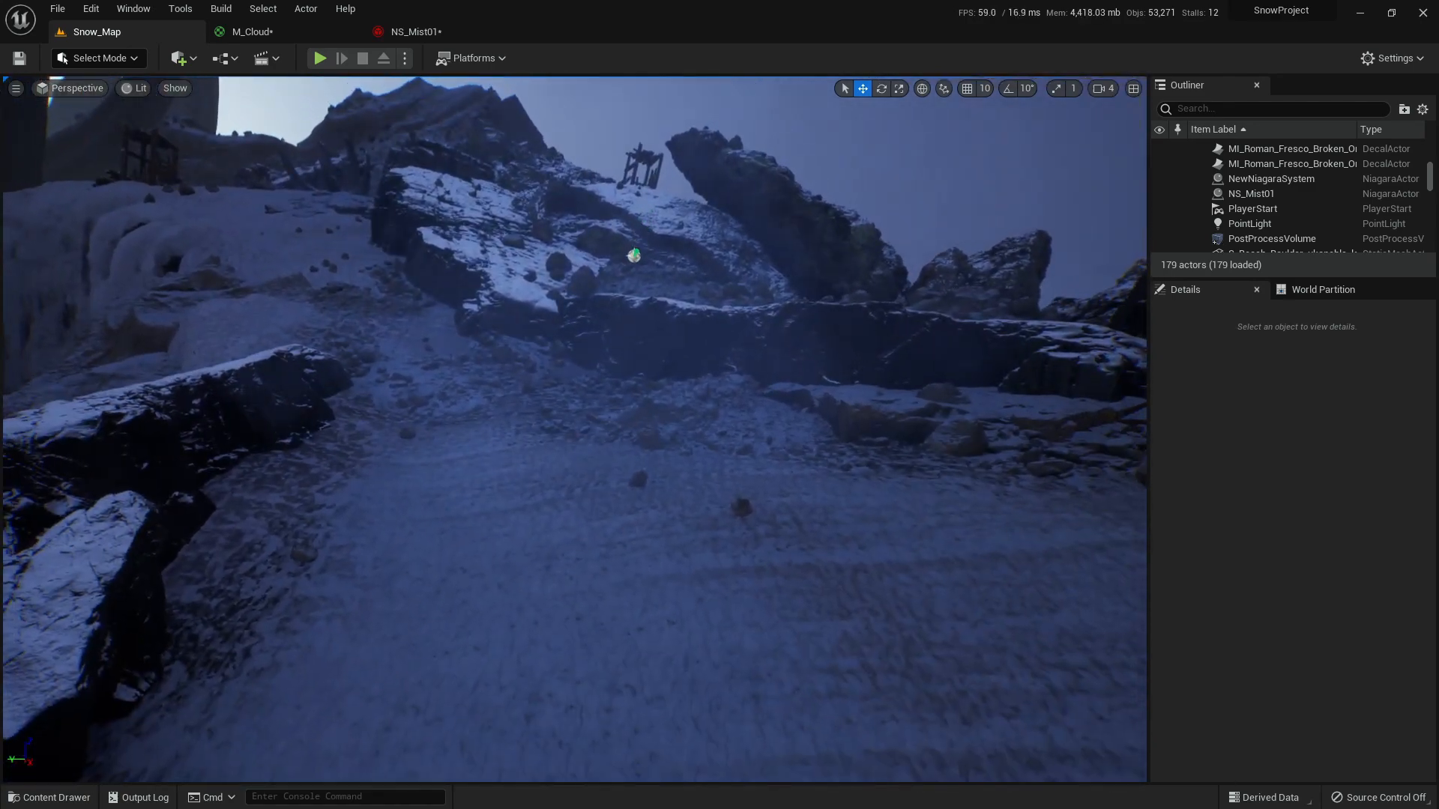
pyautogui.moveTo(641, 569)
pyautogui.mouseDown(button='right')
pyautogui.moveTo(648, 610)
pyautogui.moveTo(651, 594)
pyautogui.mouseUp(button='right')
pyautogui.press('w')
pyautogui.press('s')
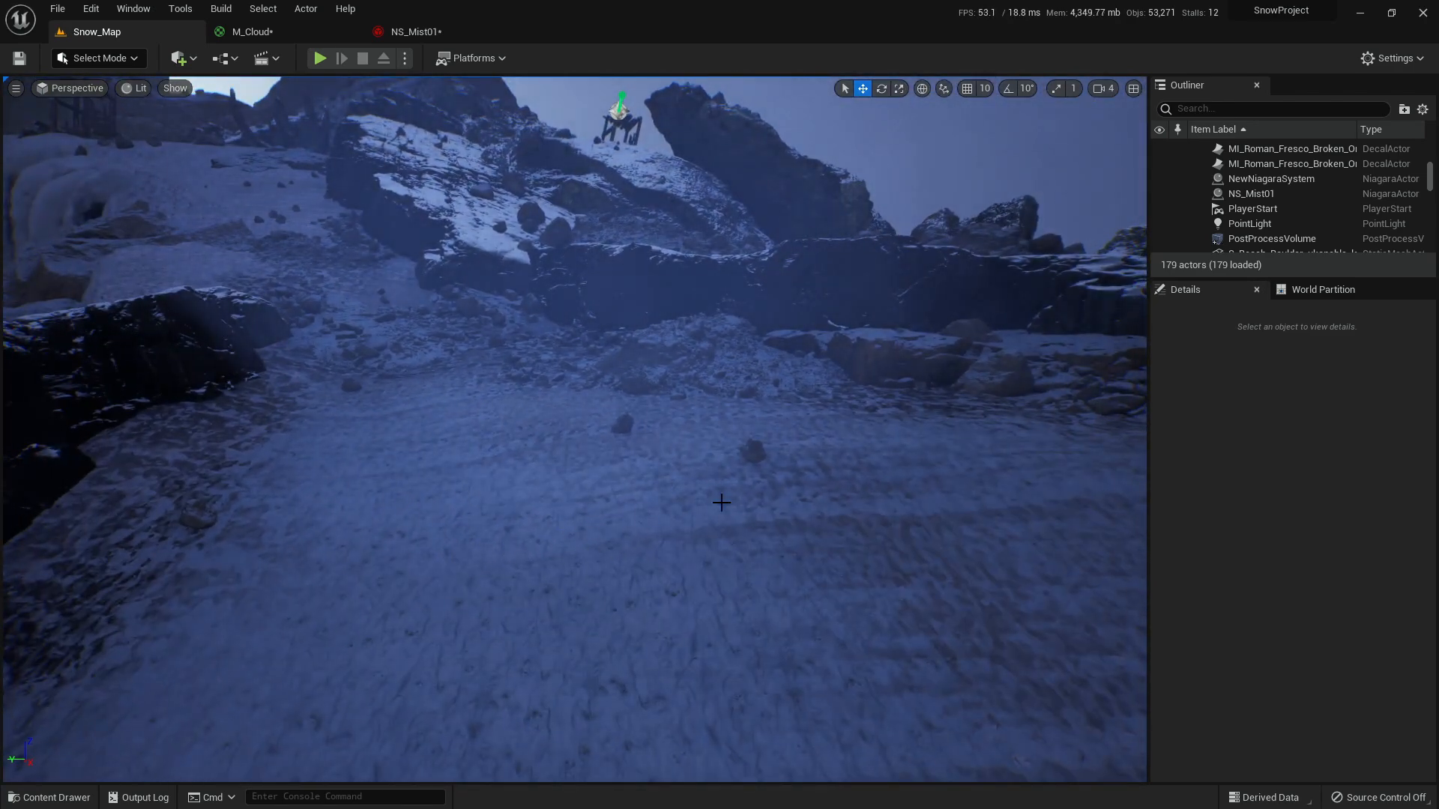
# - Set the constant feeding both Depth Fade nodes in M_Cloud to 0.6 and apply the material changes
pyautogui.click(316, 35)
pyautogui.click(569, 455)
pyautogui.click(225, 508)
pyautogui.write('0.6')
pyautogui.press('Return')
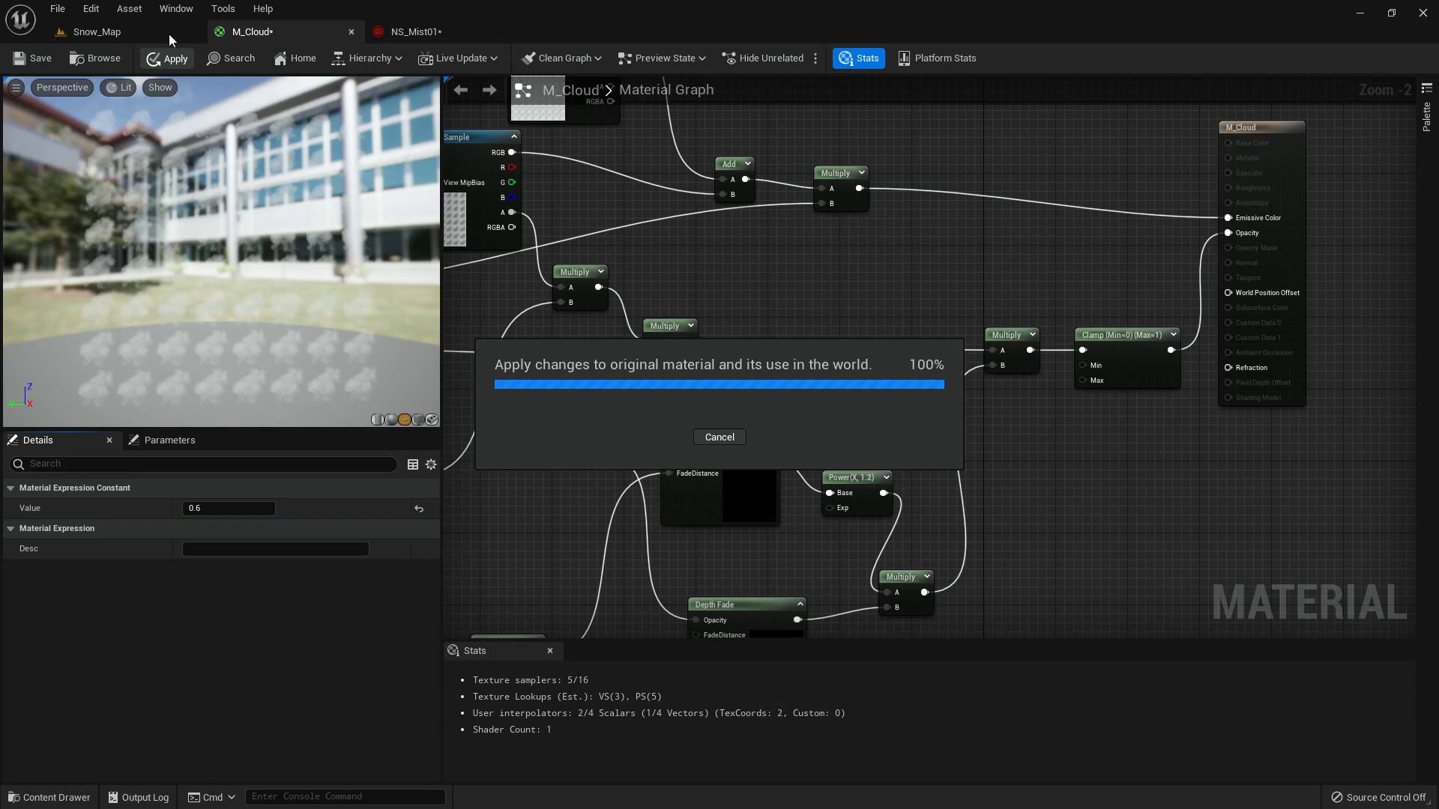
# - Examine the mist's density and its blending with rocks and snow in Snow_Map from several distances
pyautogui.click(169, 34)
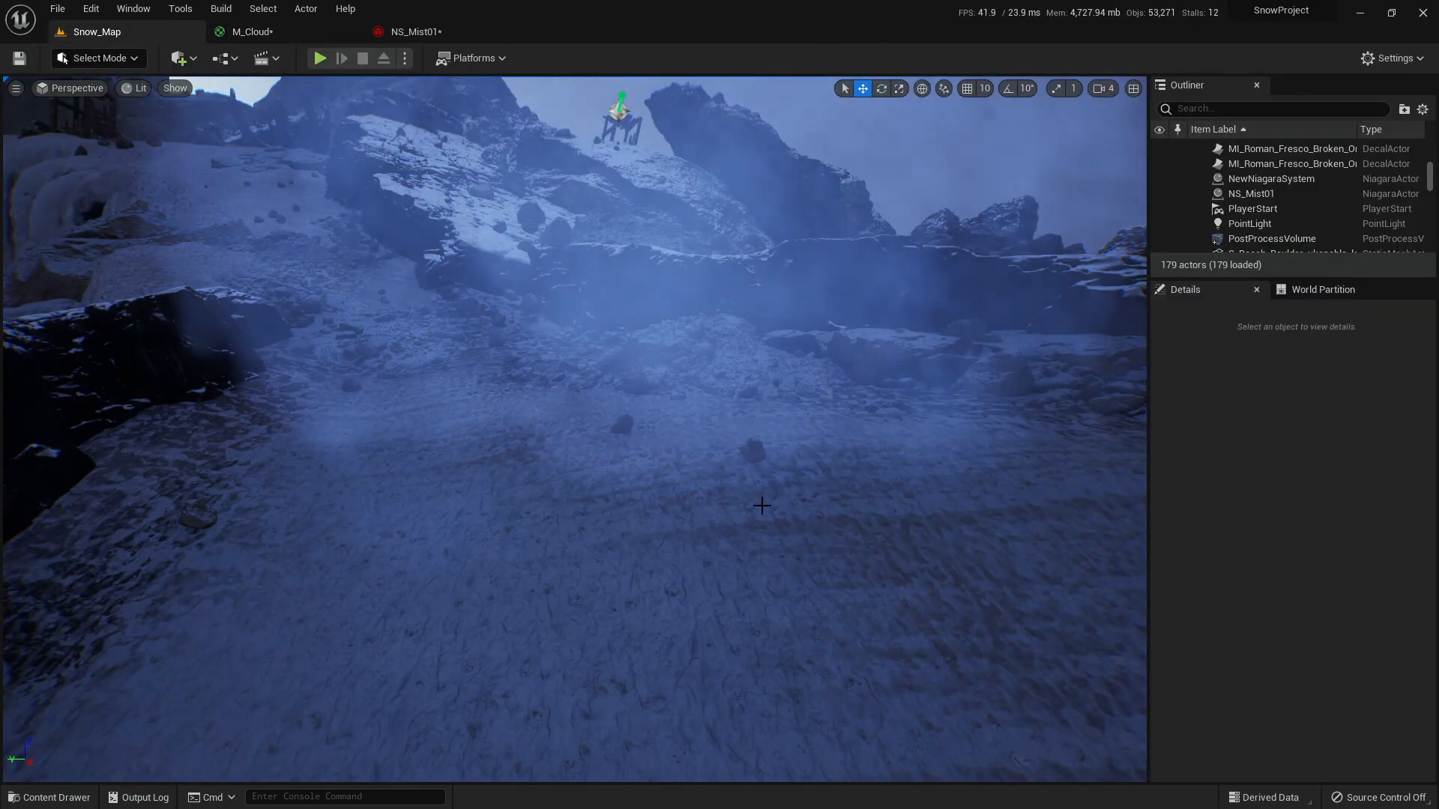
pyautogui.moveTo(790, 552); pyautogui.dragTo(768, 532, button='right')
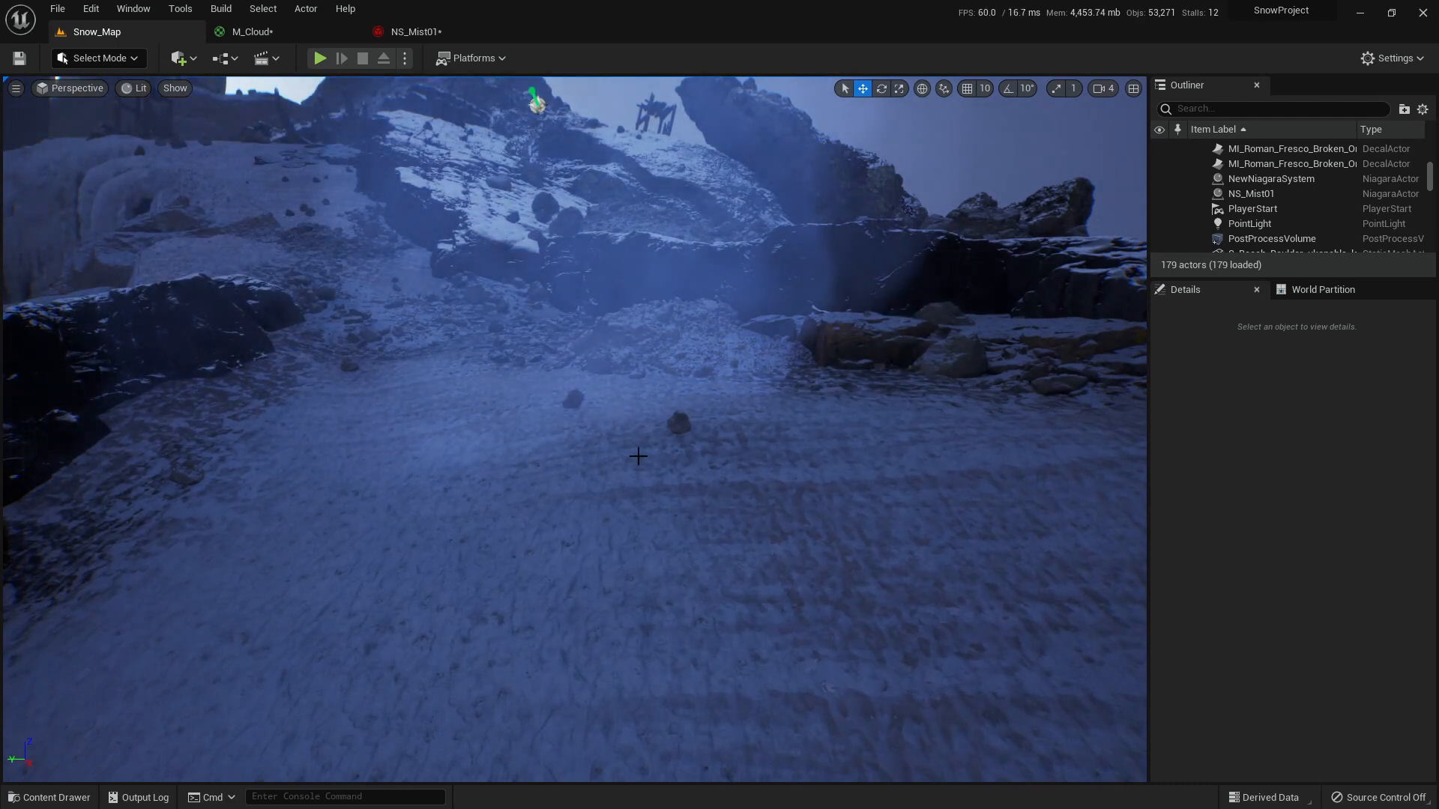
pyautogui.moveTo(527, 475)
pyautogui.mouseDown(button='right')
pyautogui.moveTo(487, 517)
pyautogui.moveTo(544, 492)
pyautogui.moveTo(520, 489)
pyautogui.moveTo(539, 492)
pyautogui.moveTo(525, 443)
pyautogui.moveTo(529, 503)
pyautogui.moveTo(526, 491)
pyautogui.mouseUp(button='right')
pyautogui.press('w')
pyautogui.press('w')
pyautogui.press('s')
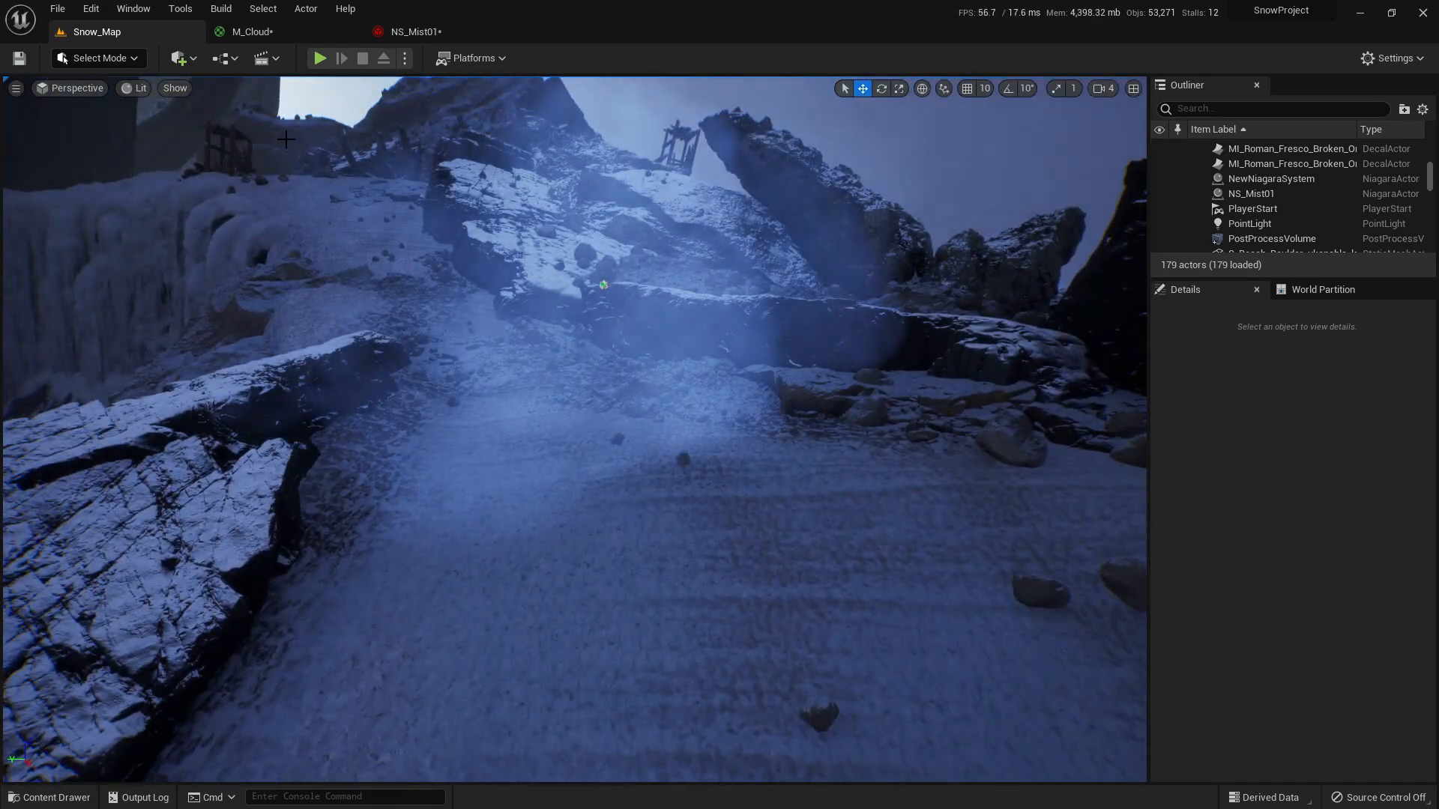
# - Set the Depth Fade opacity constant in M_Cloud to 0.5 and apply the material changes
pyautogui.click(253, 32)
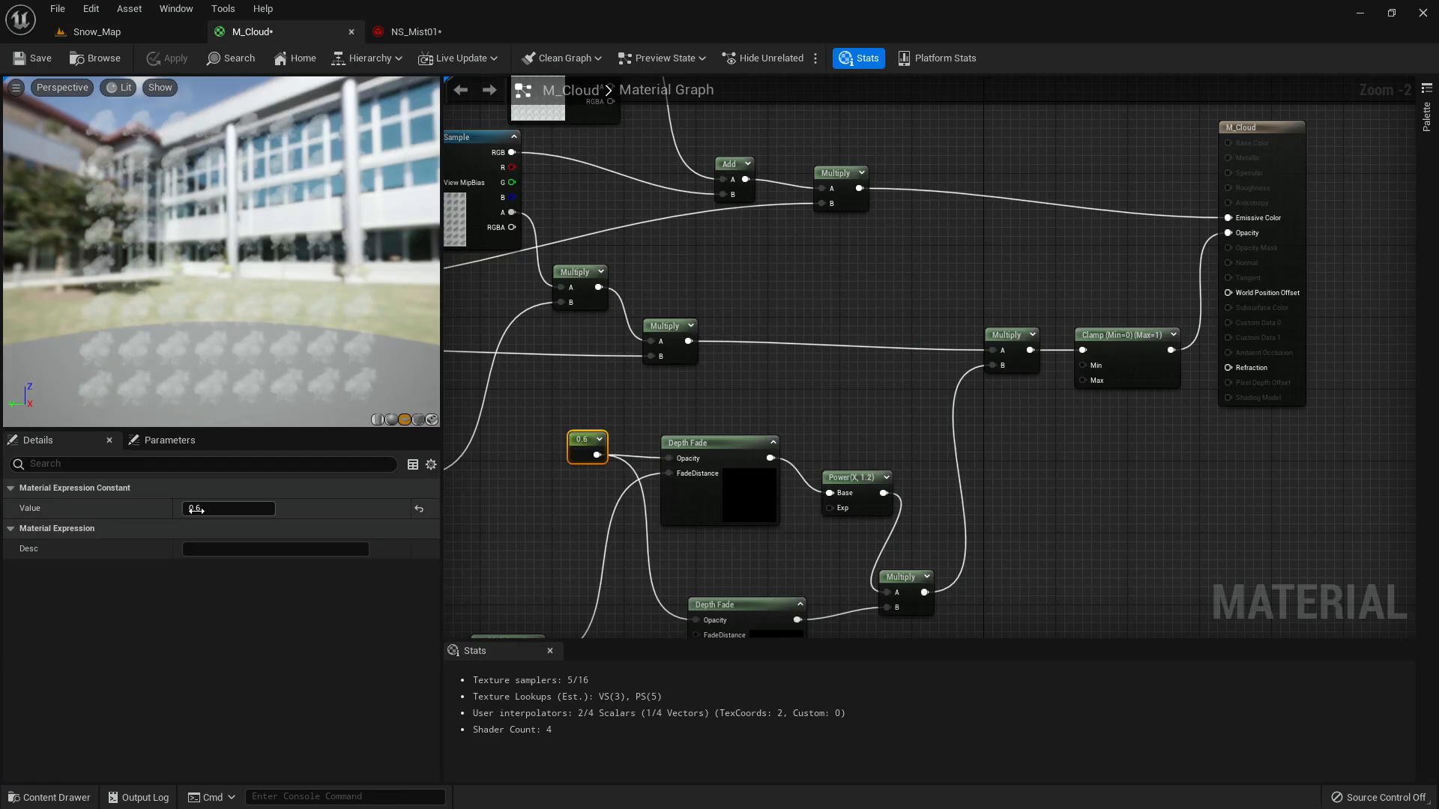
pyautogui.write('0.5')
pyautogui.press('Return')
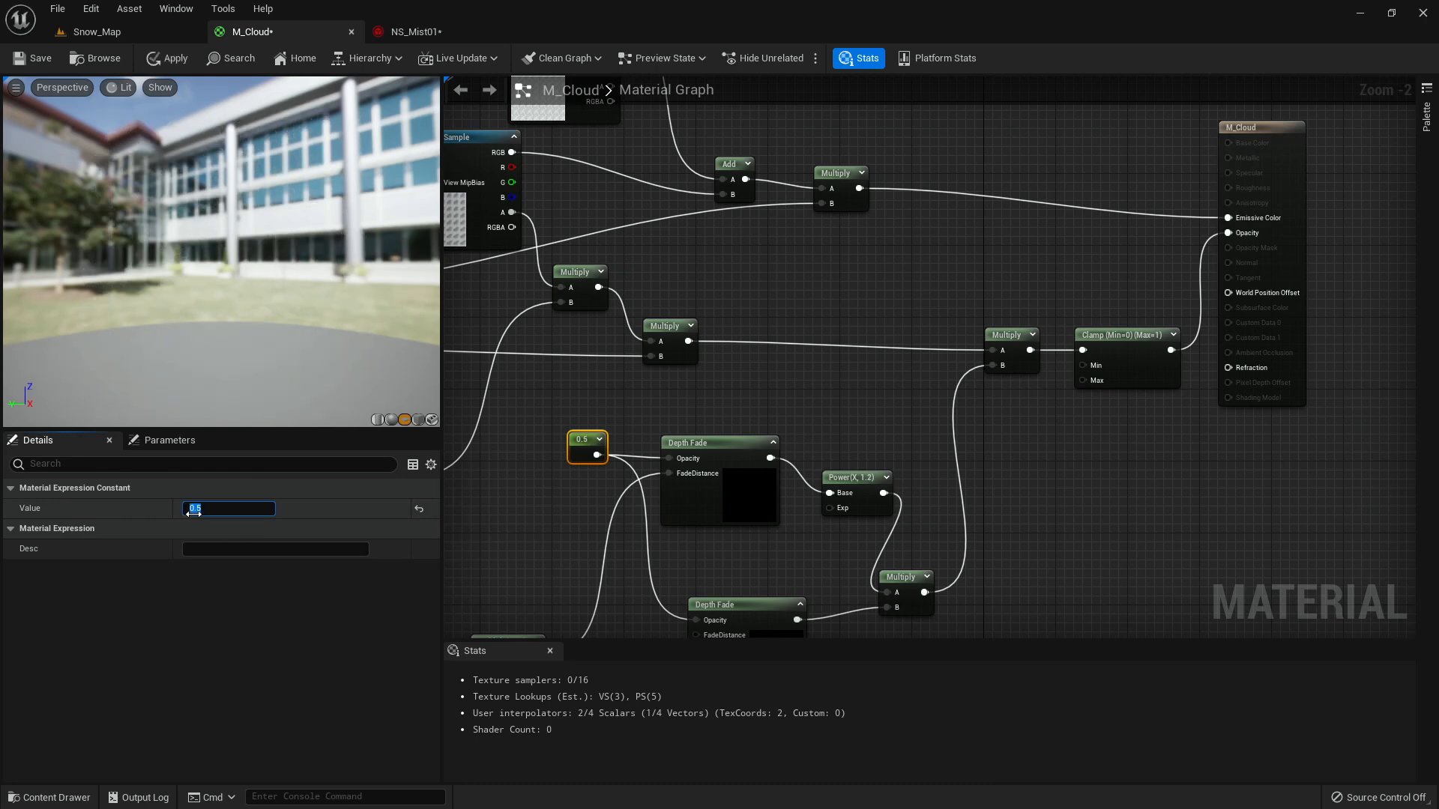
pyautogui.click(177, 62)
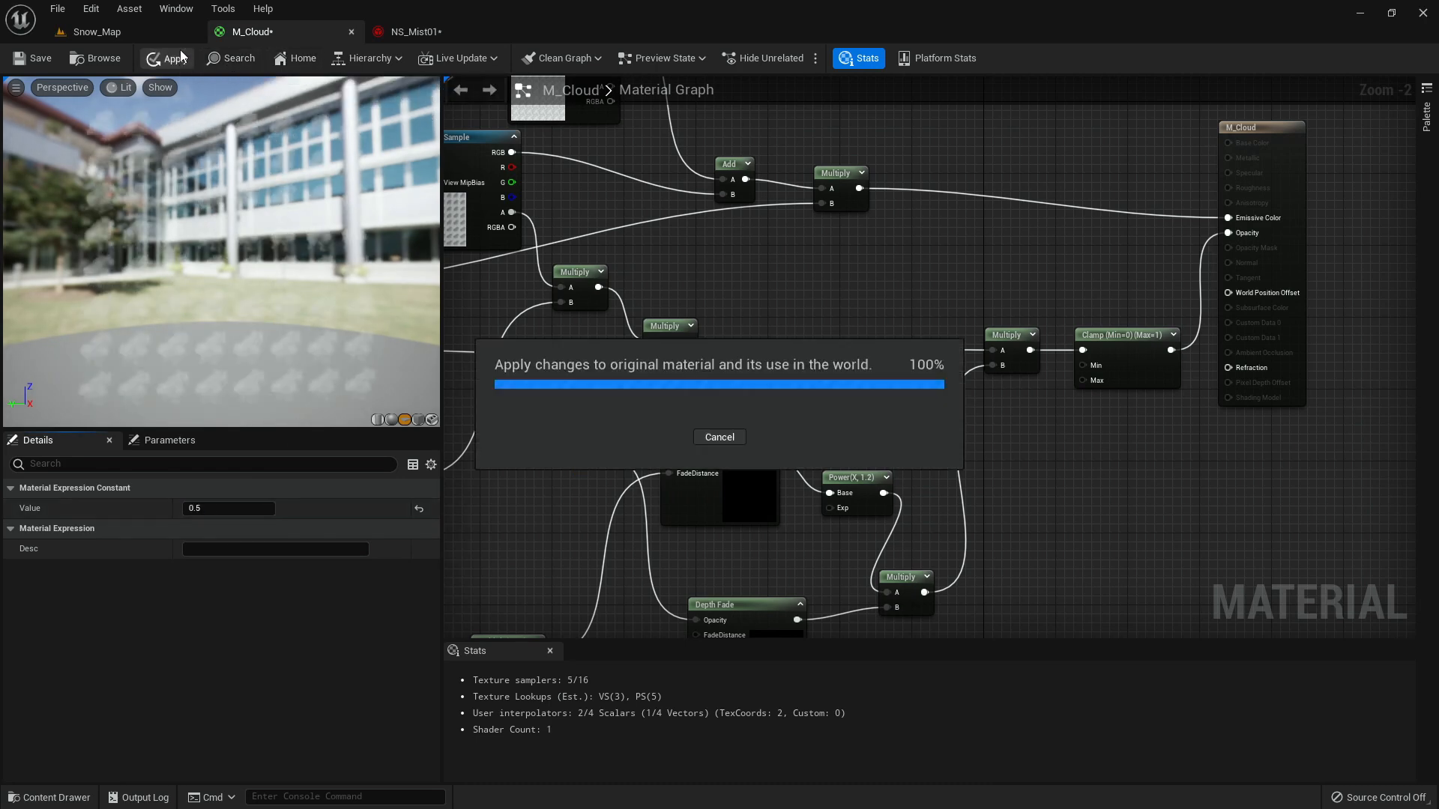
# - Check the mist in Snow_Map and lower the NS_Mist01 actor to a Z location of about 2530
pyautogui.click(156, 32)
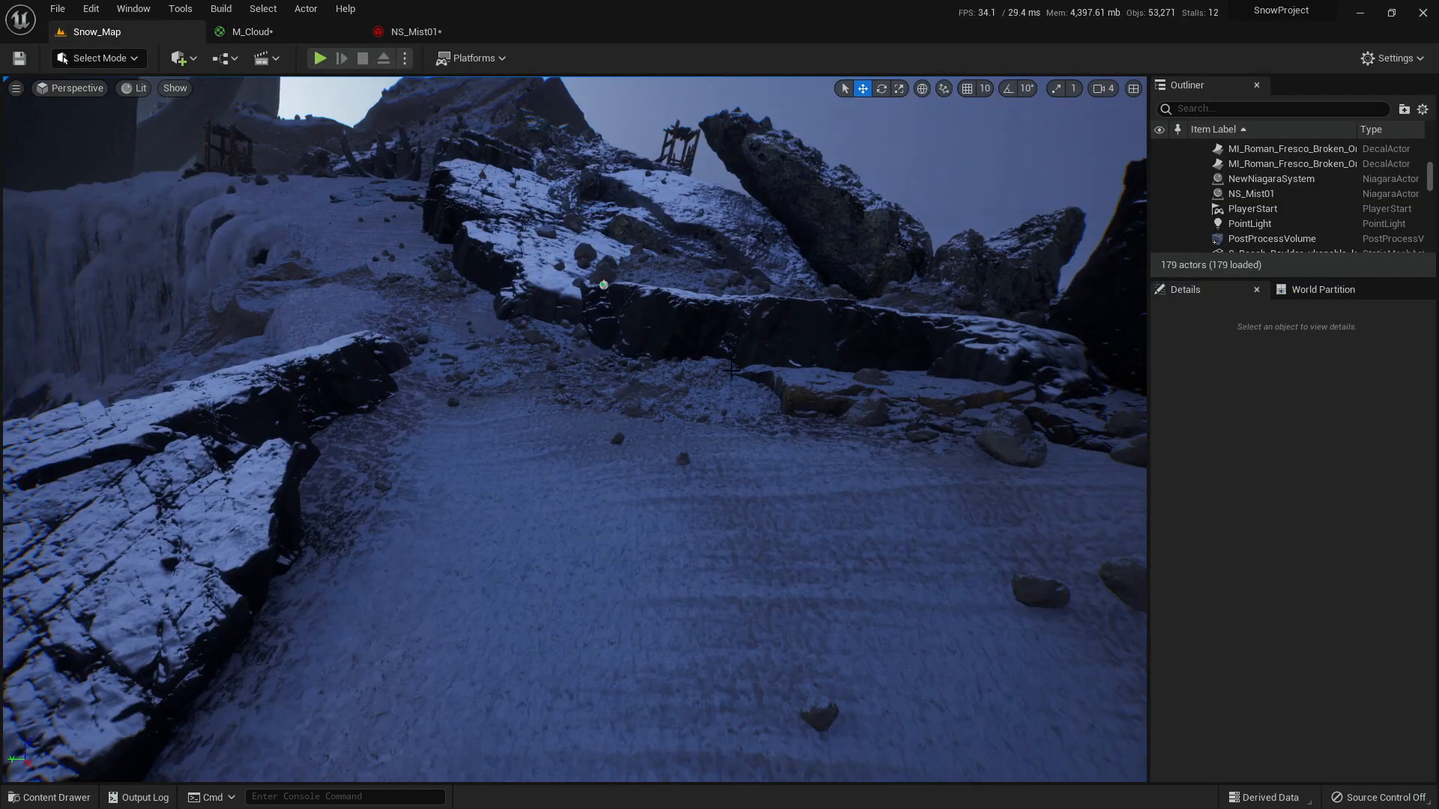
pyautogui.moveTo(813, 495); pyautogui.dragTo(678, 344, button='right')
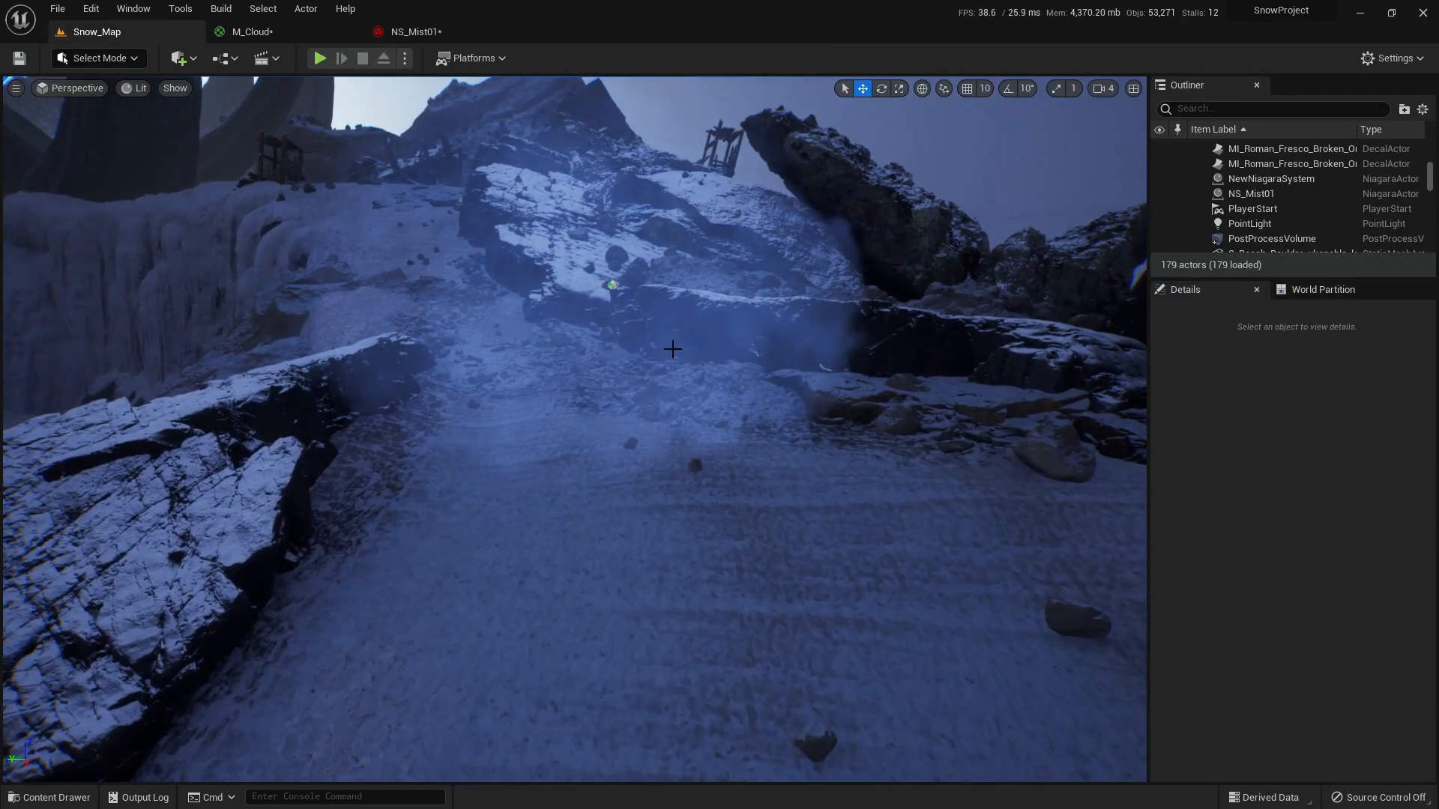
pyautogui.click(610, 286)
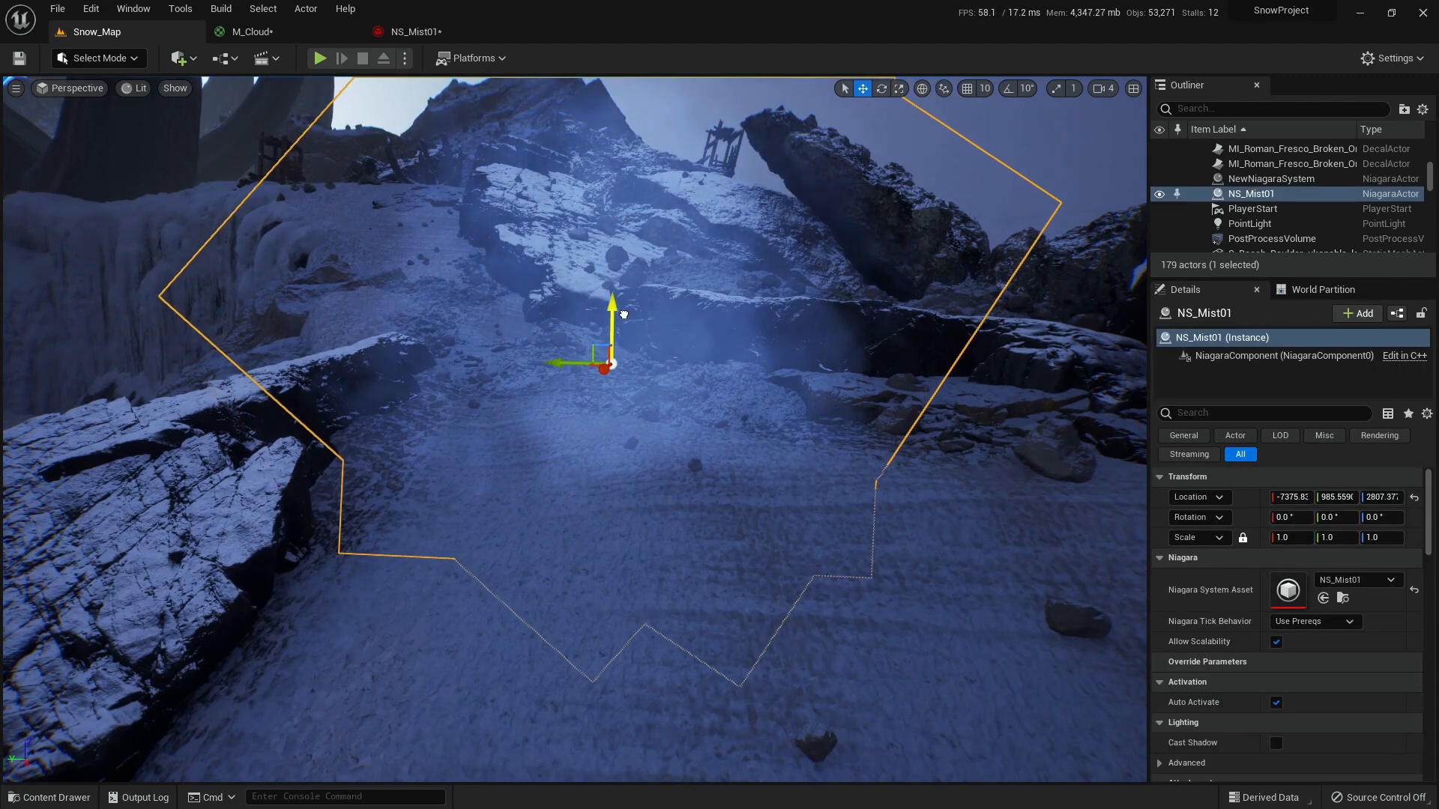
# - Delete NS_Mist01 from the level to compare the scene without it, and undo the deletion
pyautogui.press('Delete')
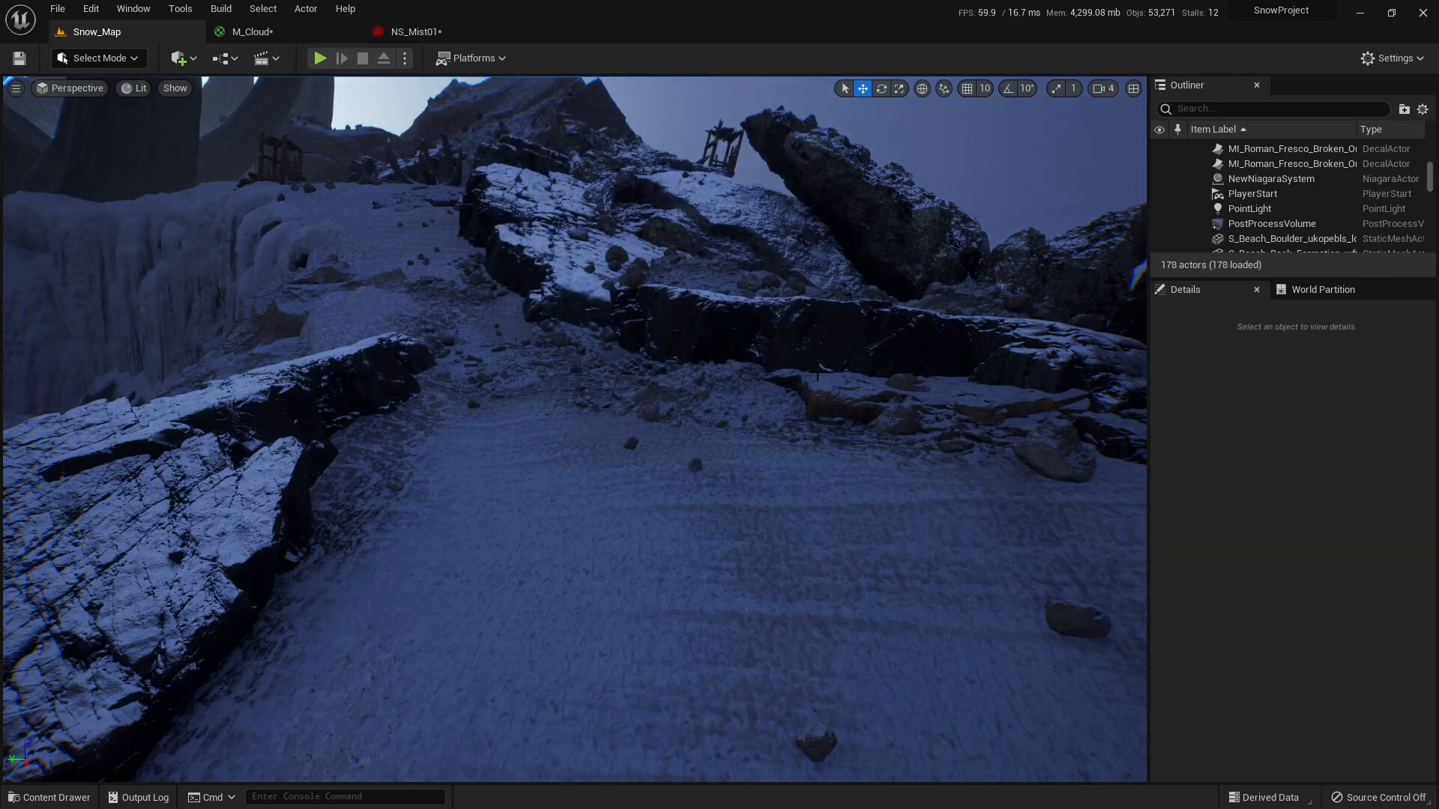
pyautogui.hotkey('ctrl', 'z')
# - Capture the viewport with NS_Mist01 in a wide view and draw a curved red arrow across the snowy ground from right to left
pyautogui.press('f')
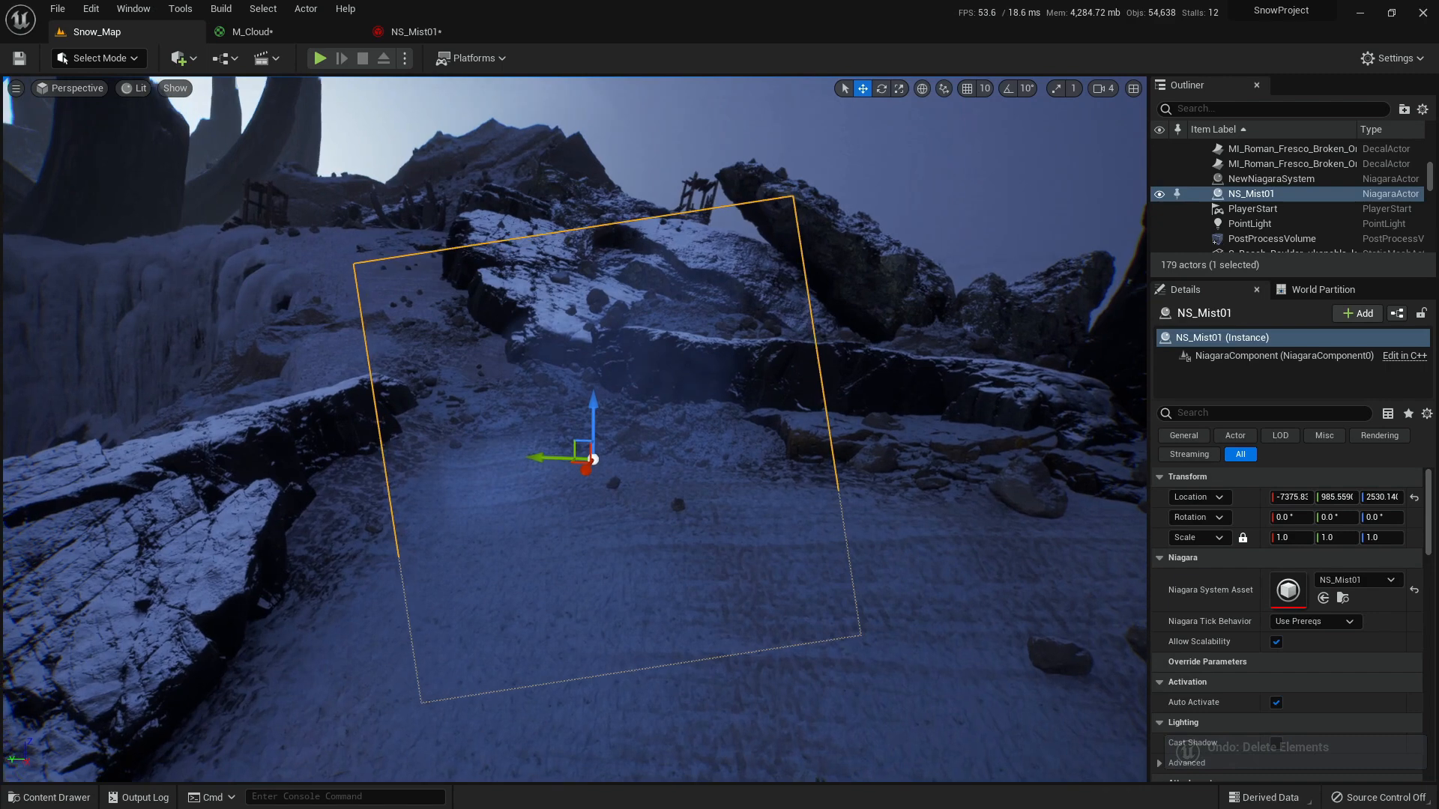
pyautogui.moveTo(574, 430); pyautogui.dragTo(577, 405, button='right')
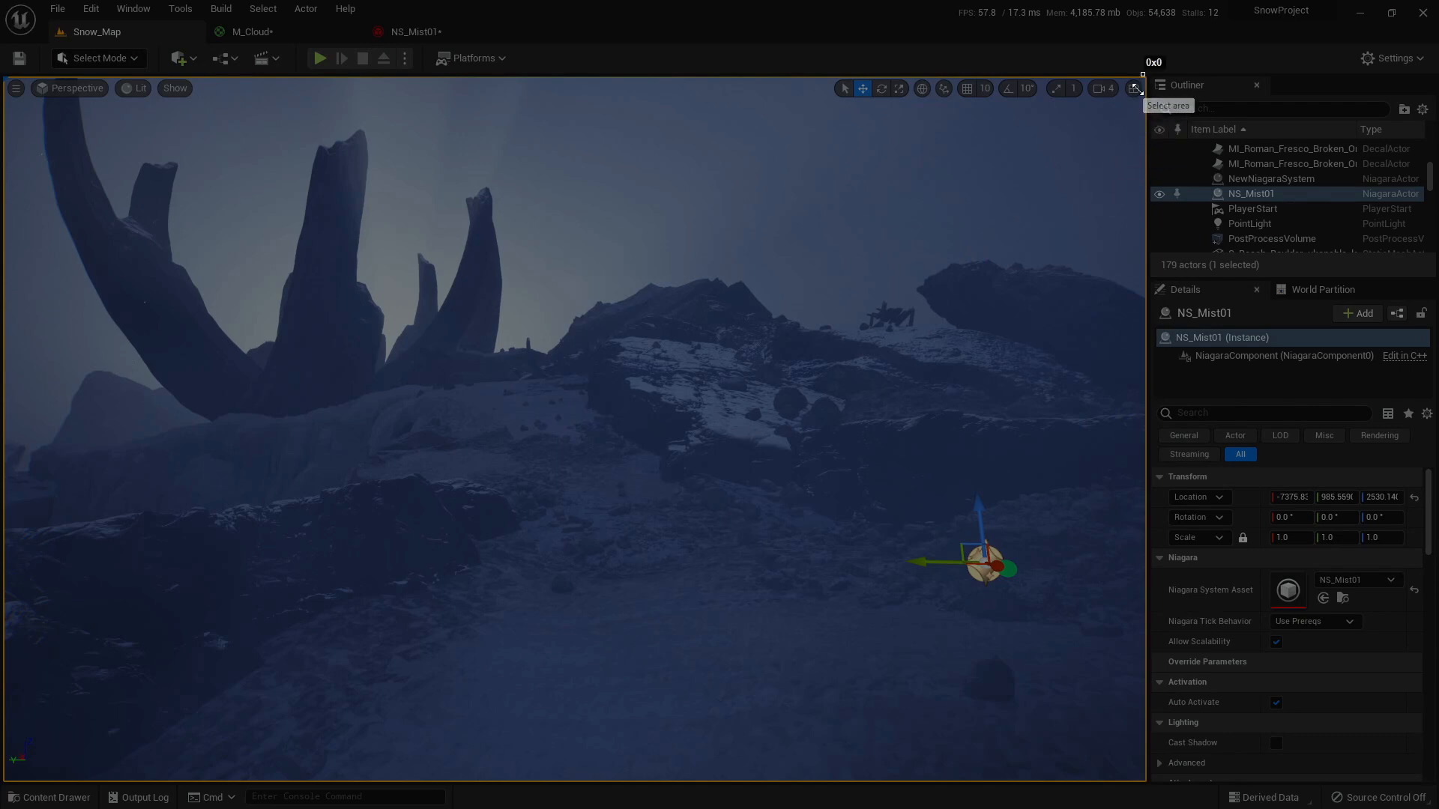
pyautogui.moveTo(1142, 74); pyautogui.dragTo(8, 780)
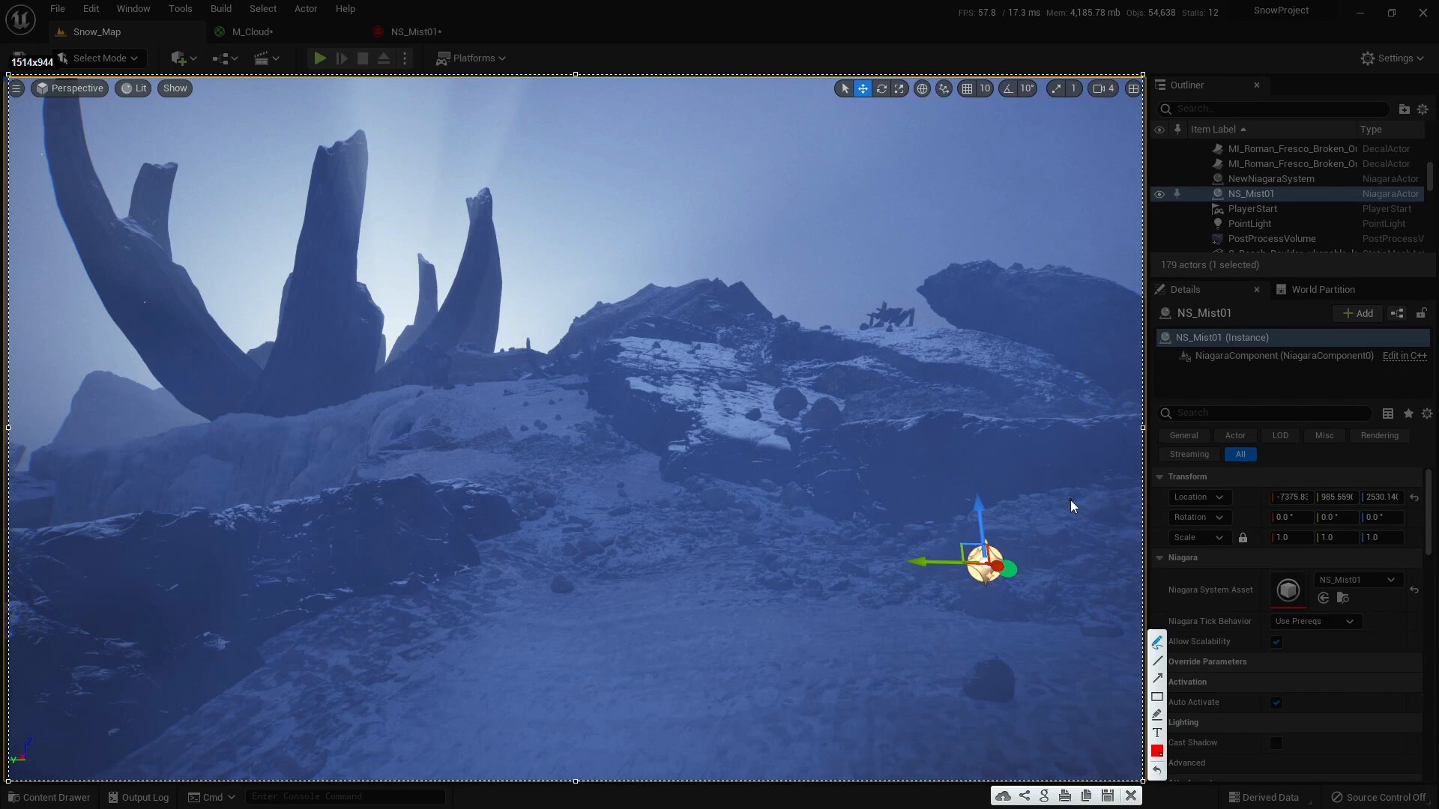
pyautogui.moveTo(1090, 500); pyautogui.dragTo(855, 529)
pyautogui.moveTo(328, 645)
pyautogui.mouseDown()
pyautogui.moveTo(123, 642)
pyautogui.moveTo(170, 622)
pyautogui.mouseUp()
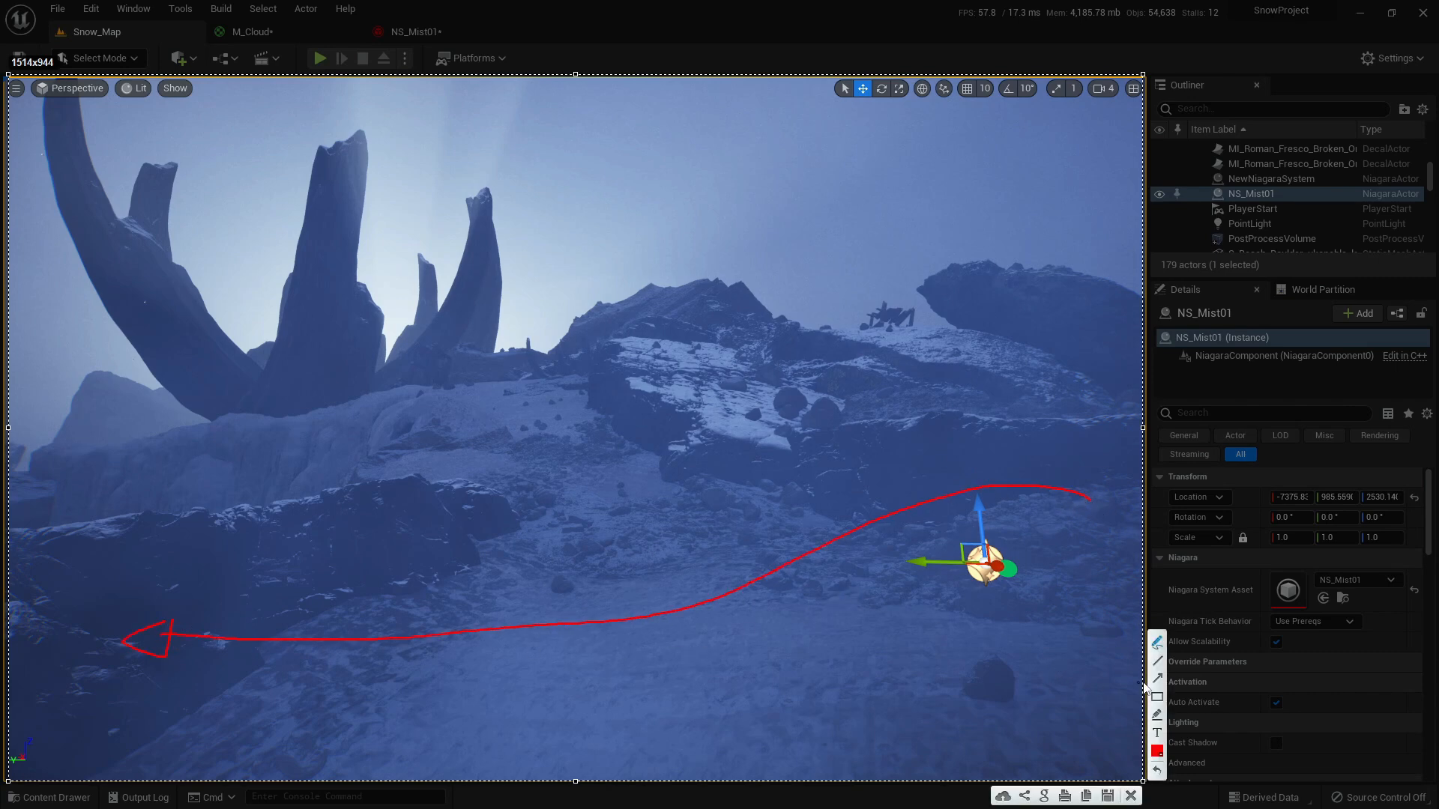
# - Open the color choices for the screenshot annotation pen
pyautogui.click(1156, 751)
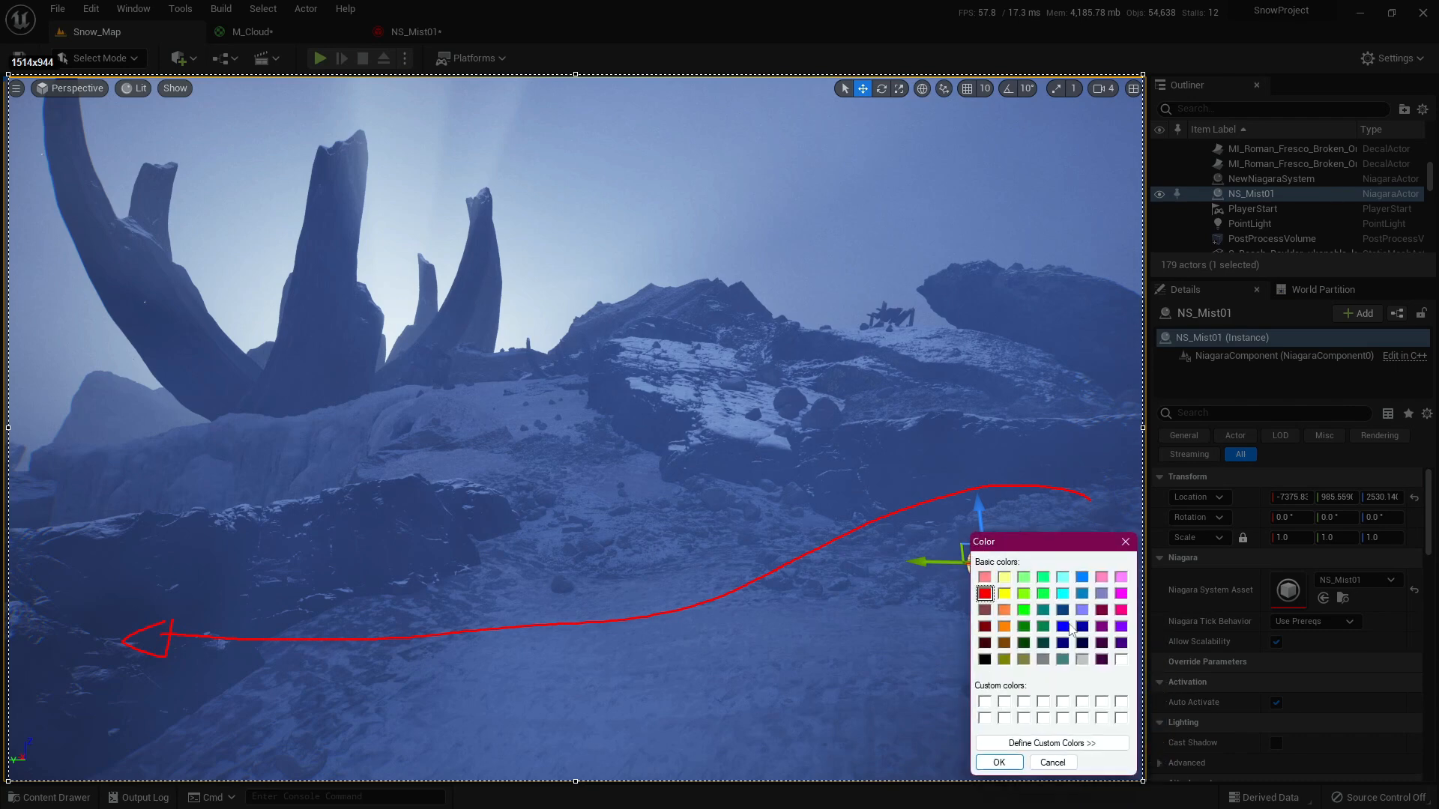
pyautogui.click(1001, 763)
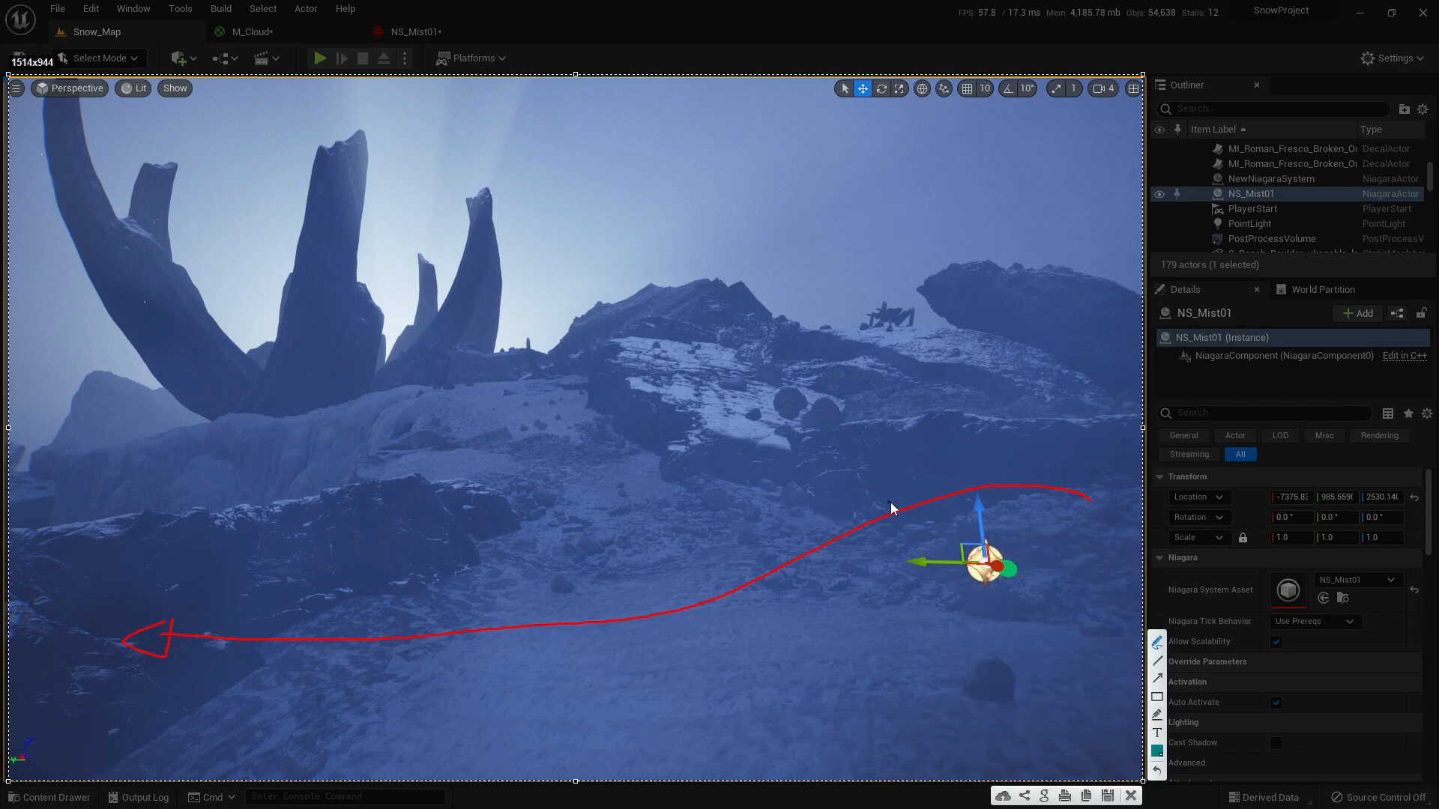
pyautogui.moveTo(909, 505); pyautogui.dragTo(817, 513)
pyautogui.moveTo(493, 538); pyautogui.dragTo(534, 536)
pyautogui.moveTo(360, 438)
pyautogui.mouseDown()
pyautogui.moveTo(352, 389)
pyautogui.moveTo(360, 410)
pyautogui.mouseUp()
pyautogui.moveTo(180, 504)
pyautogui.mouseDown()
pyautogui.moveTo(223, 478)
pyautogui.moveTo(237, 430)
pyautogui.mouseUp()
pyautogui.press('Escape')
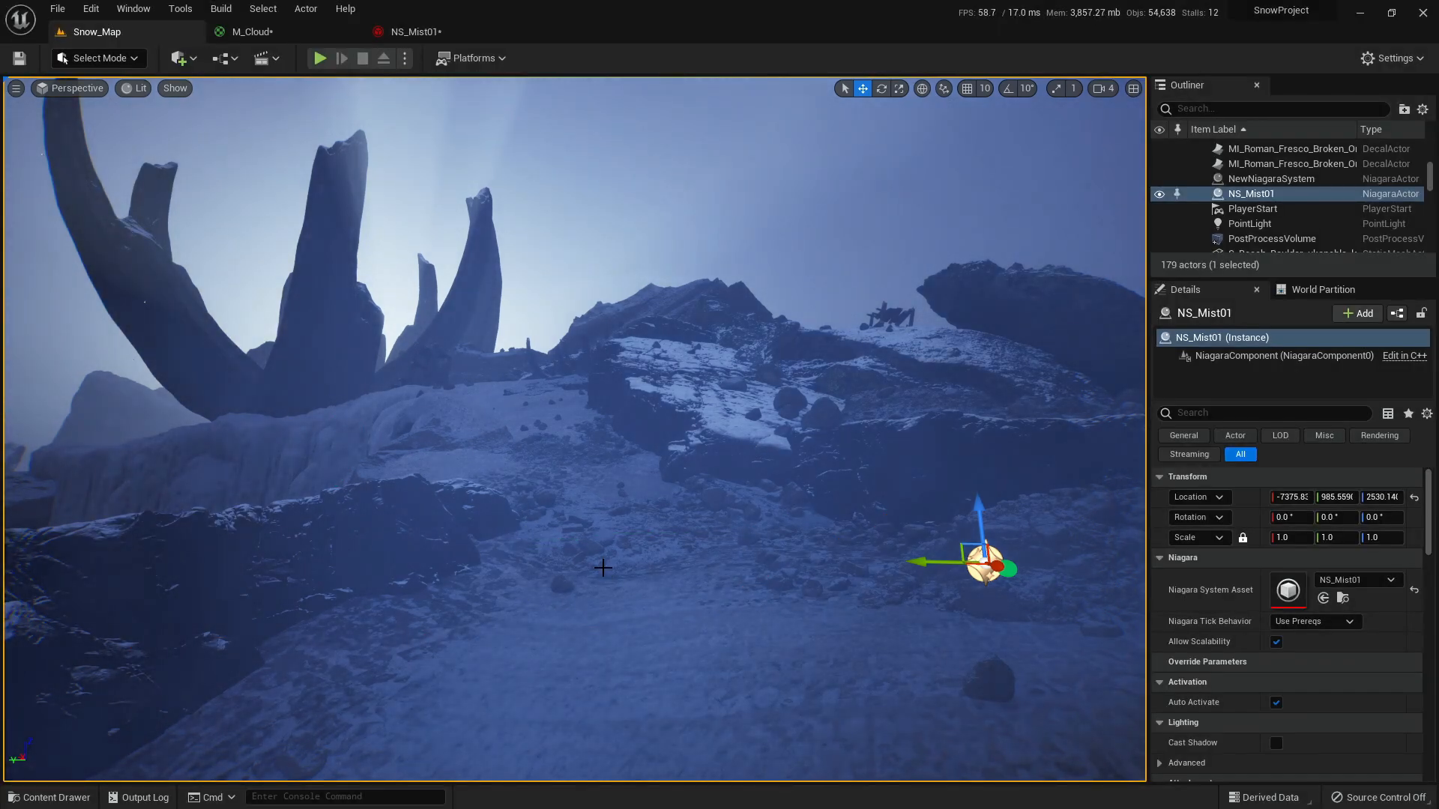
# - Save all modified assets of the project, including the M_Cloud material and the NS_Mist01 system
pyautogui.click(288, 30)
pyautogui.moveTo(856, 394); pyautogui.dragTo(1072, 308, button='right')
pyautogui.scroll(-1, 902, 202)
pyautogui.hotkey('ctrl', 'space')
pyautogui.click(160, 475)
pyautogui.click(835, 574)
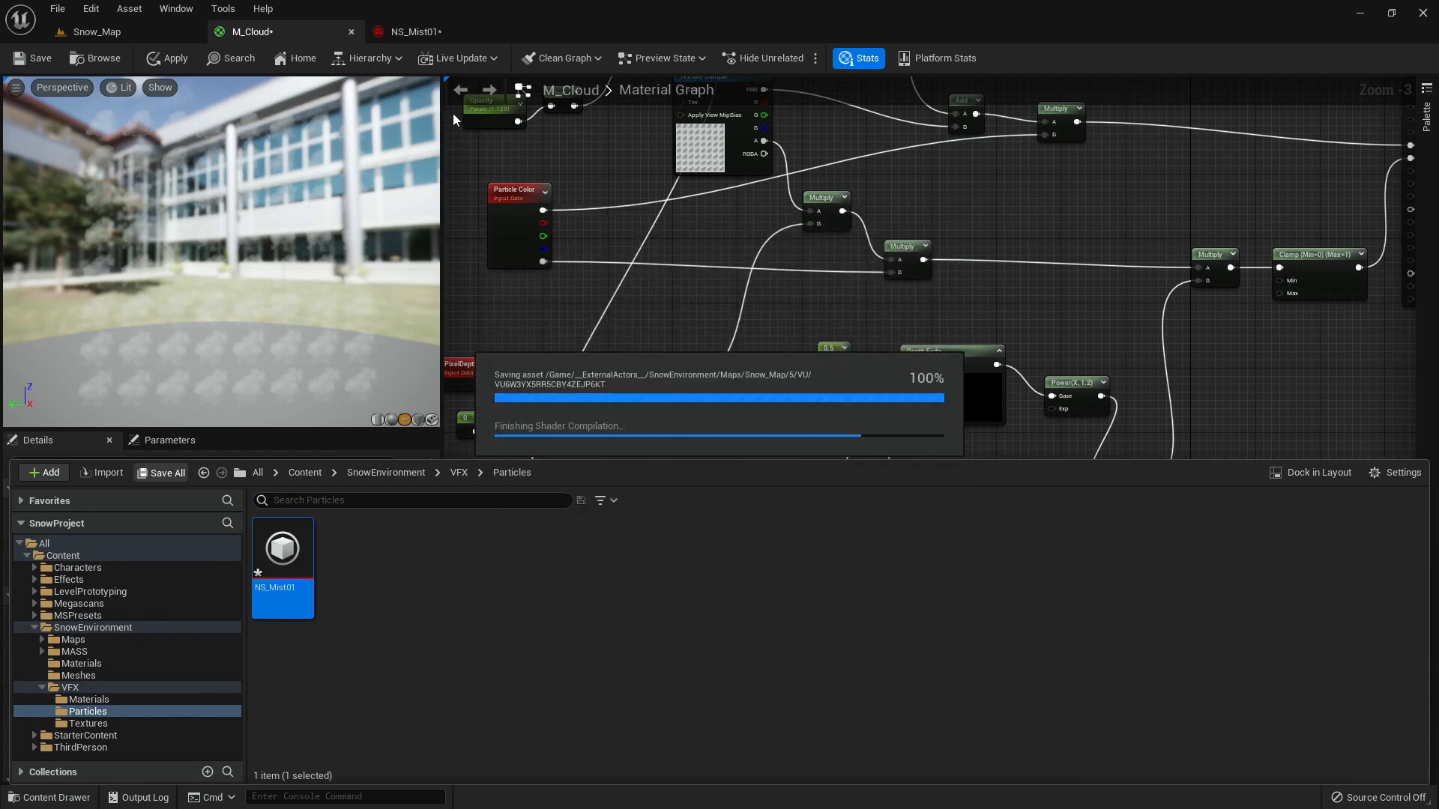
pyautogui.click(690, 330)
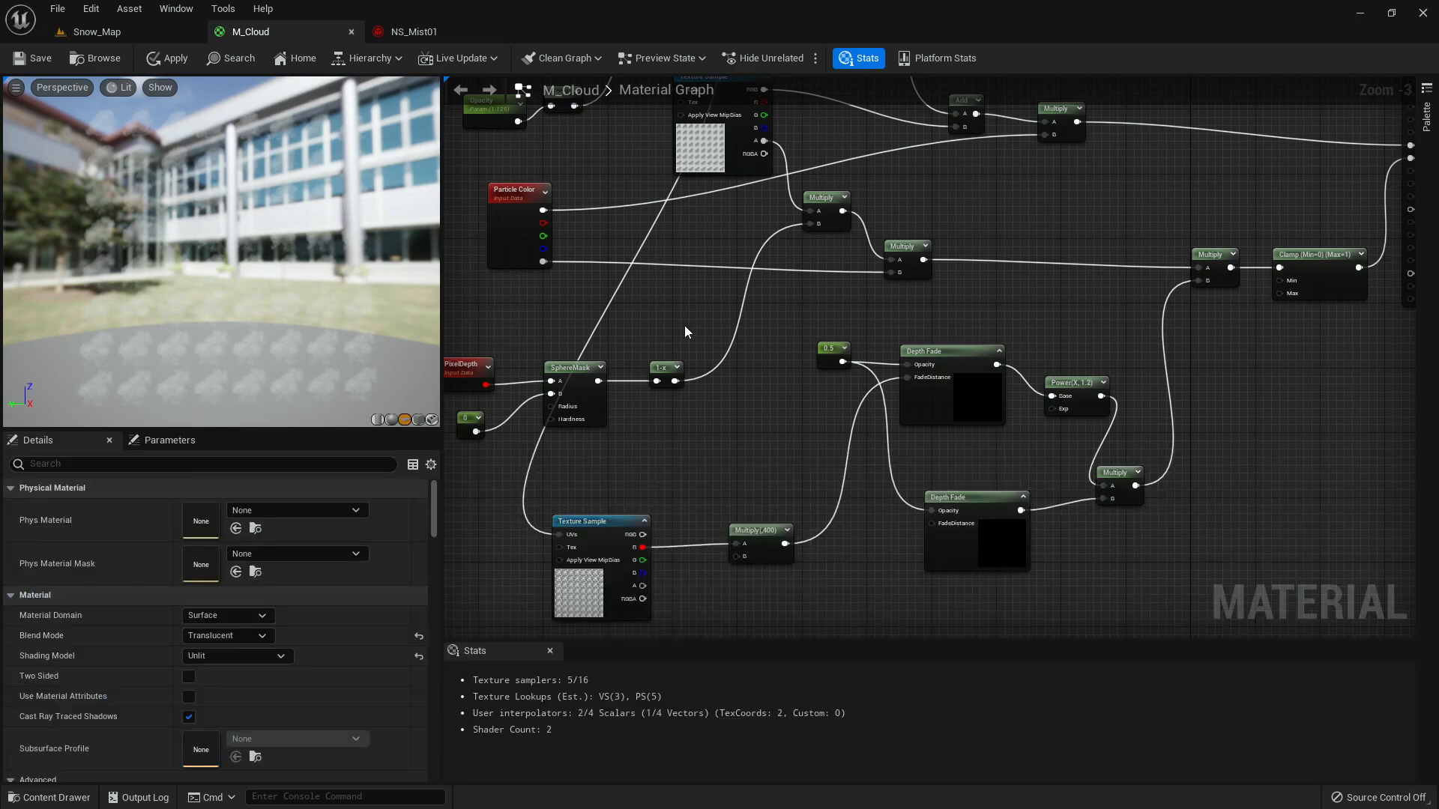
# - Move the NS_Mist01 actor in Snow_Map horizontally along X and Y over the snowy path in front of the rocks
pyautogui.click(136, 37)
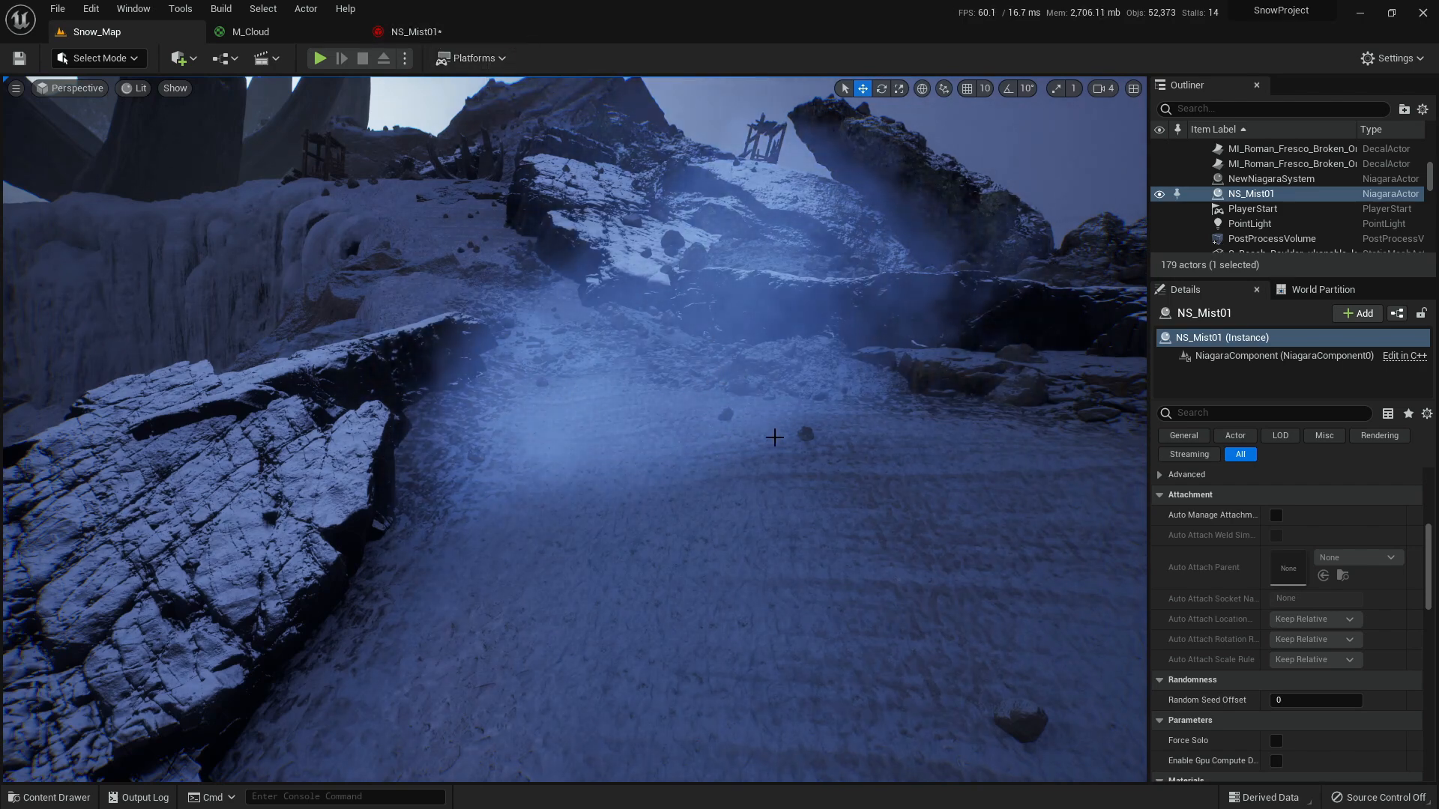
pyautogui.moveTo(707, 321); pyautogui.dragTo(697, 318, button='right')
pyautogui.press('g')
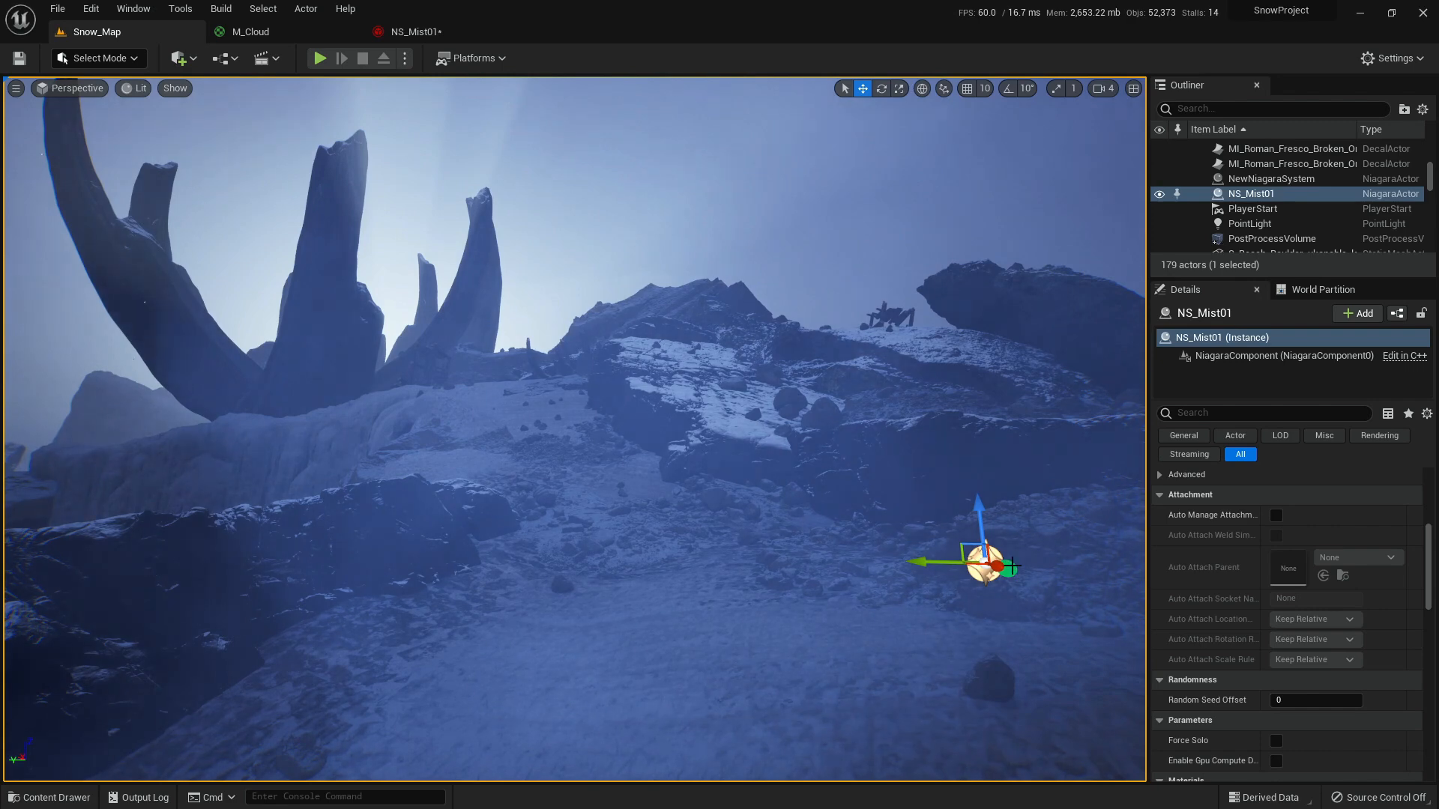
pyautogui.moveTo(1016, 562); pyautogui.dragTo(972, 553)
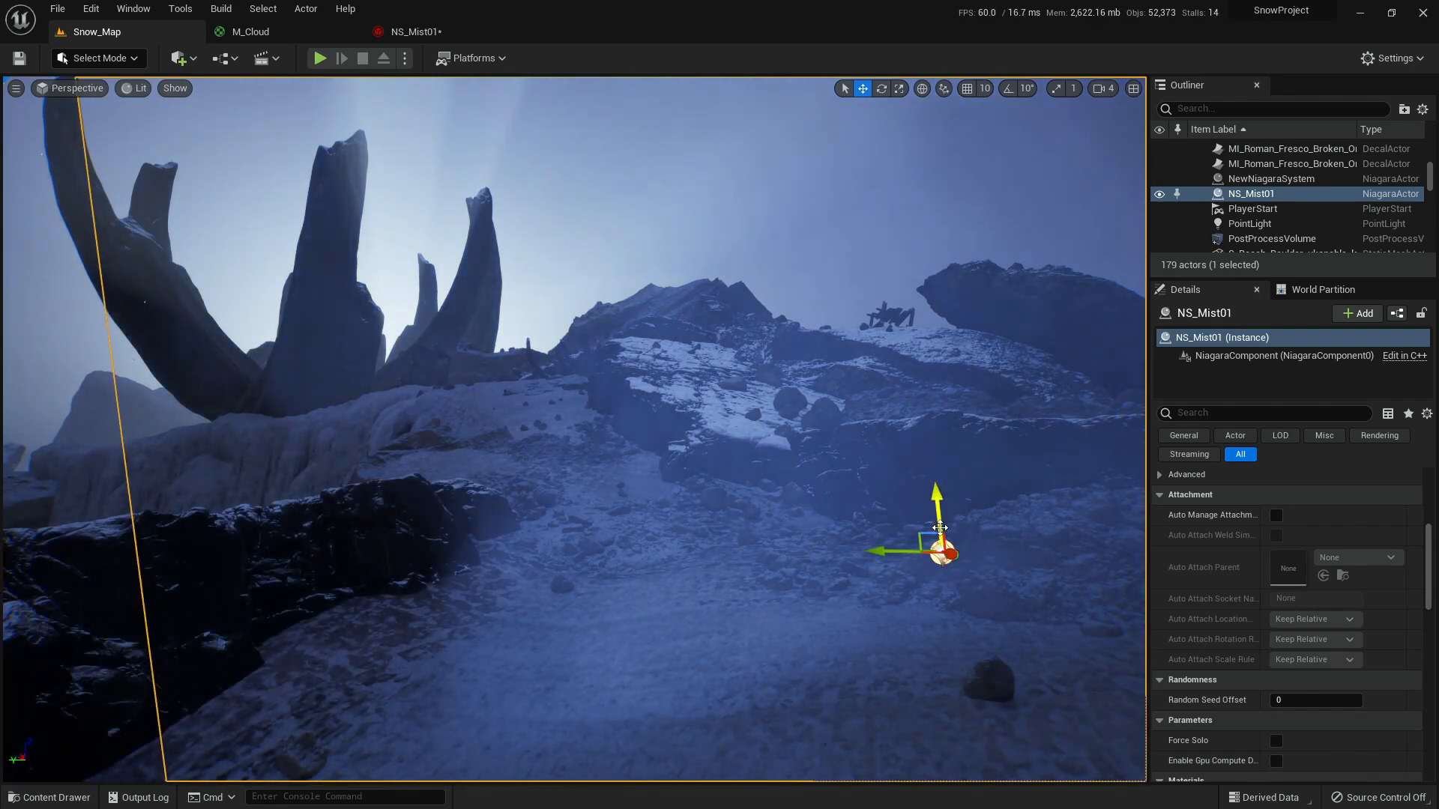
pyautogui.moveTo(892, 553); pyautogui.dragTo(982, 553)
pyautogui.moveTo(645, 322); pyautogui.dragTo(875, 440, button='right')
pyautogui.press('s')
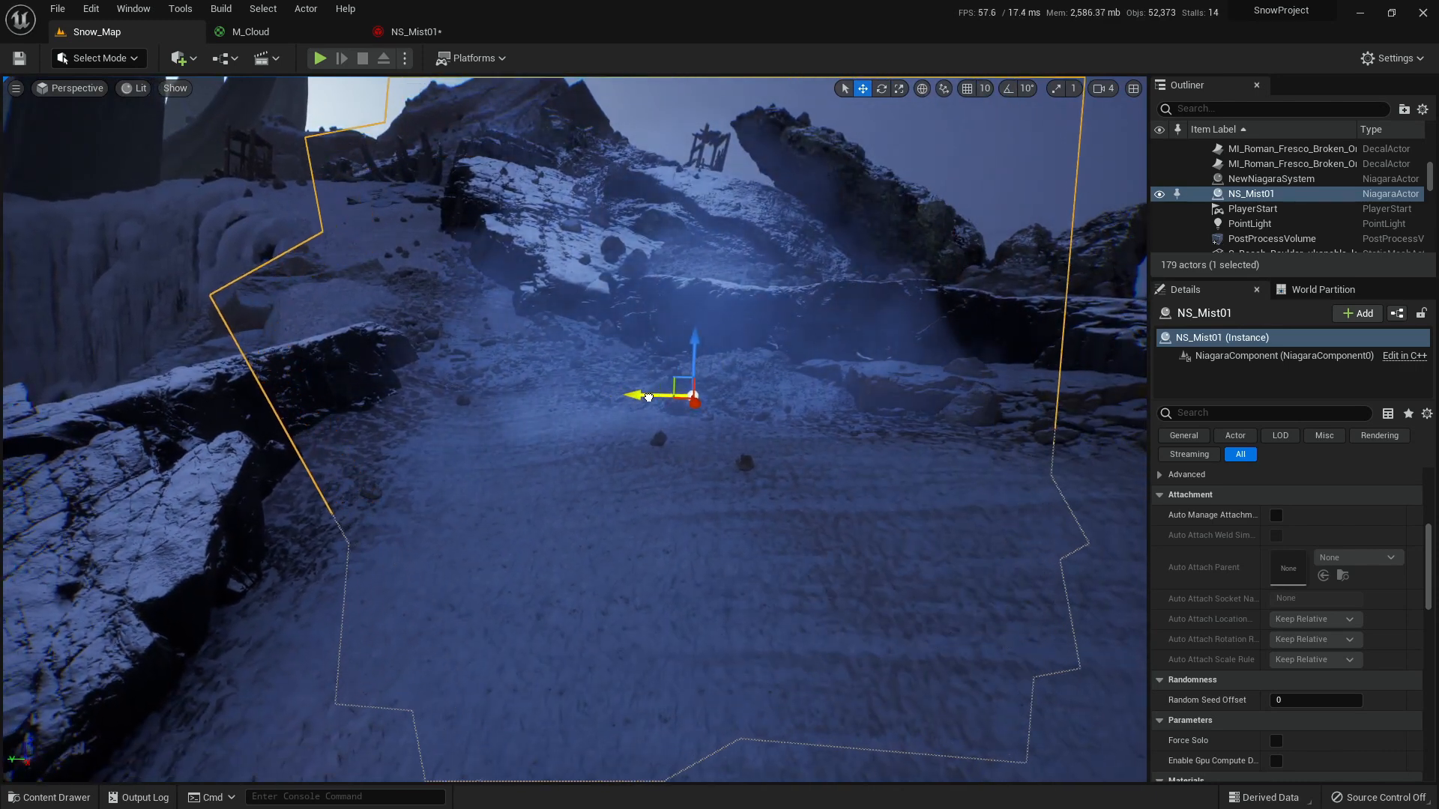
pyautogui.moveTo(640, 398); pyautogui.dragTo(711, 398)
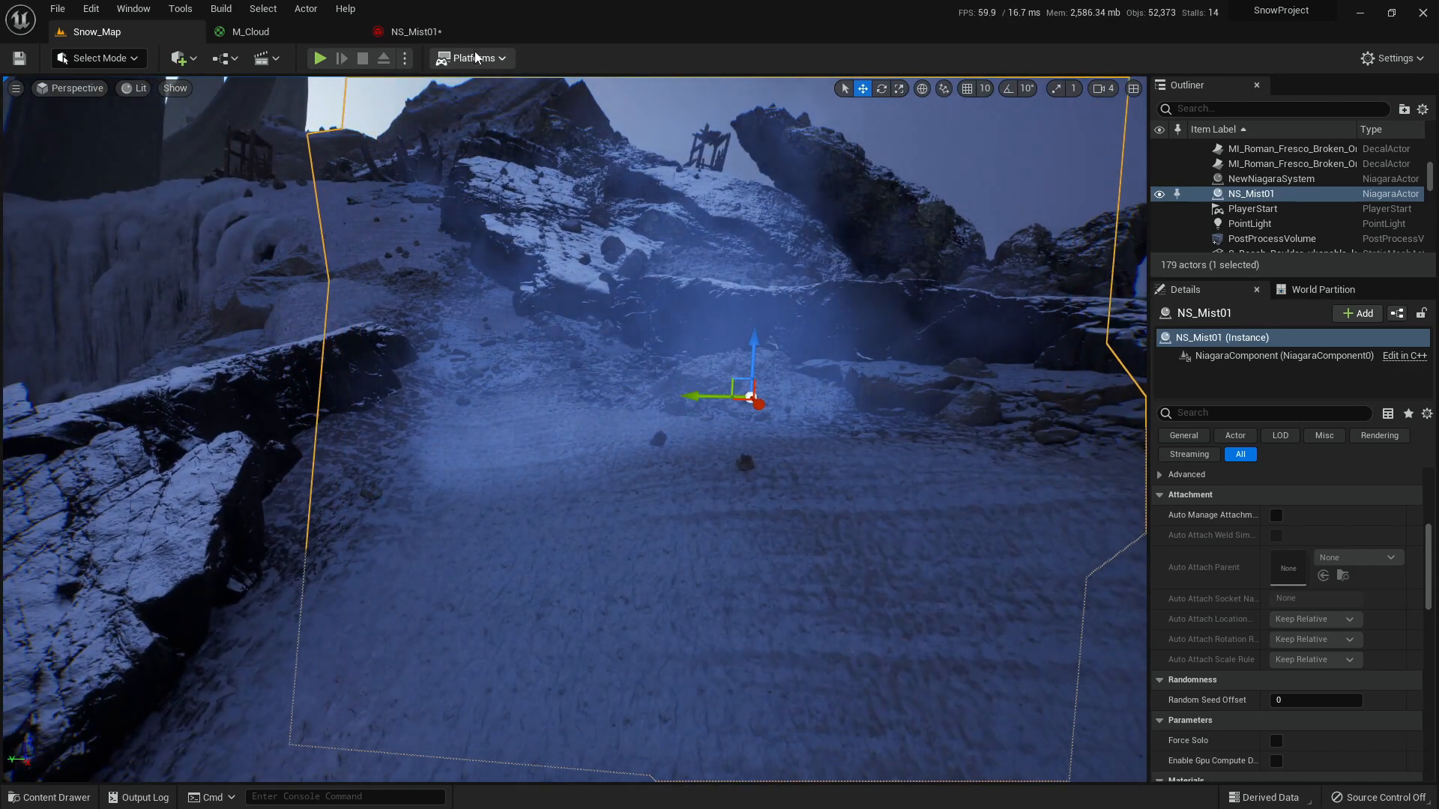
# - Detach the NS_Mist01 editor into its own enlarged window over the level viewport and close the M_Cloud editor
pyautogui.click(440, 33)
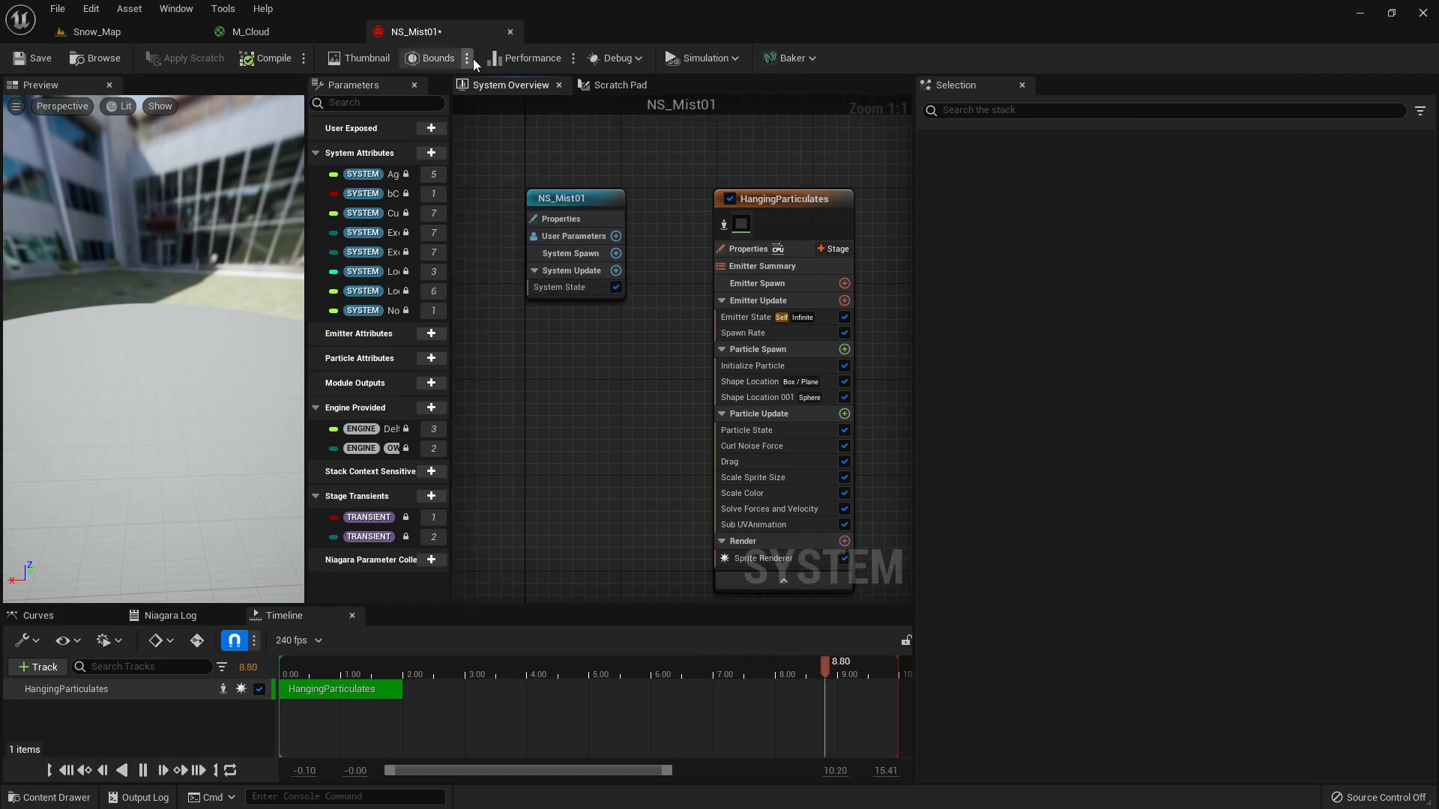
pyautogui.moveTo(442, 35); pyautogui.dragTo(854, 135)
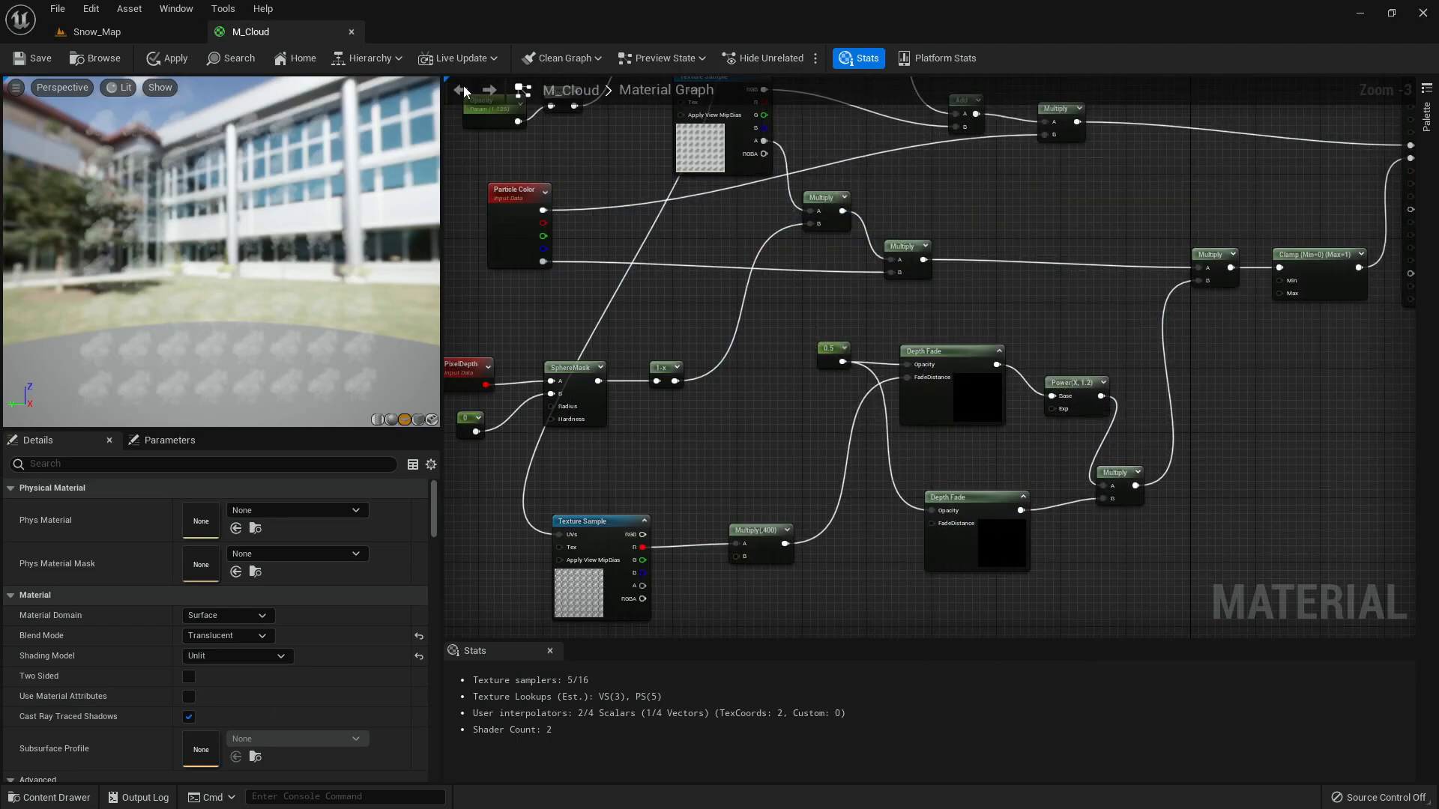
pyautogui.middleClick(264, 33)
pyautogui.click(756, 447)
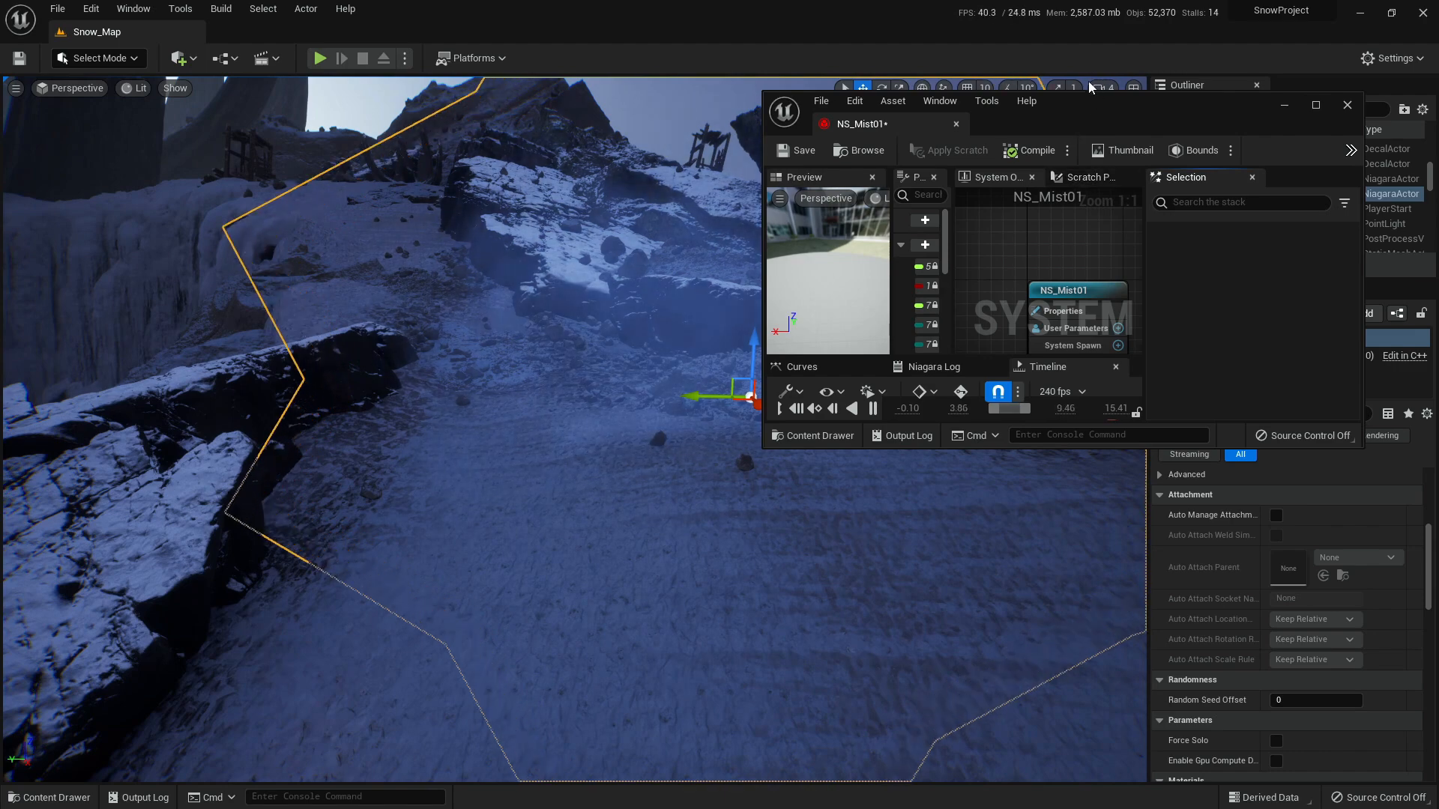
pyautogui.moveTo(1092, 100); pyautogui.dragTo(1077, 16)
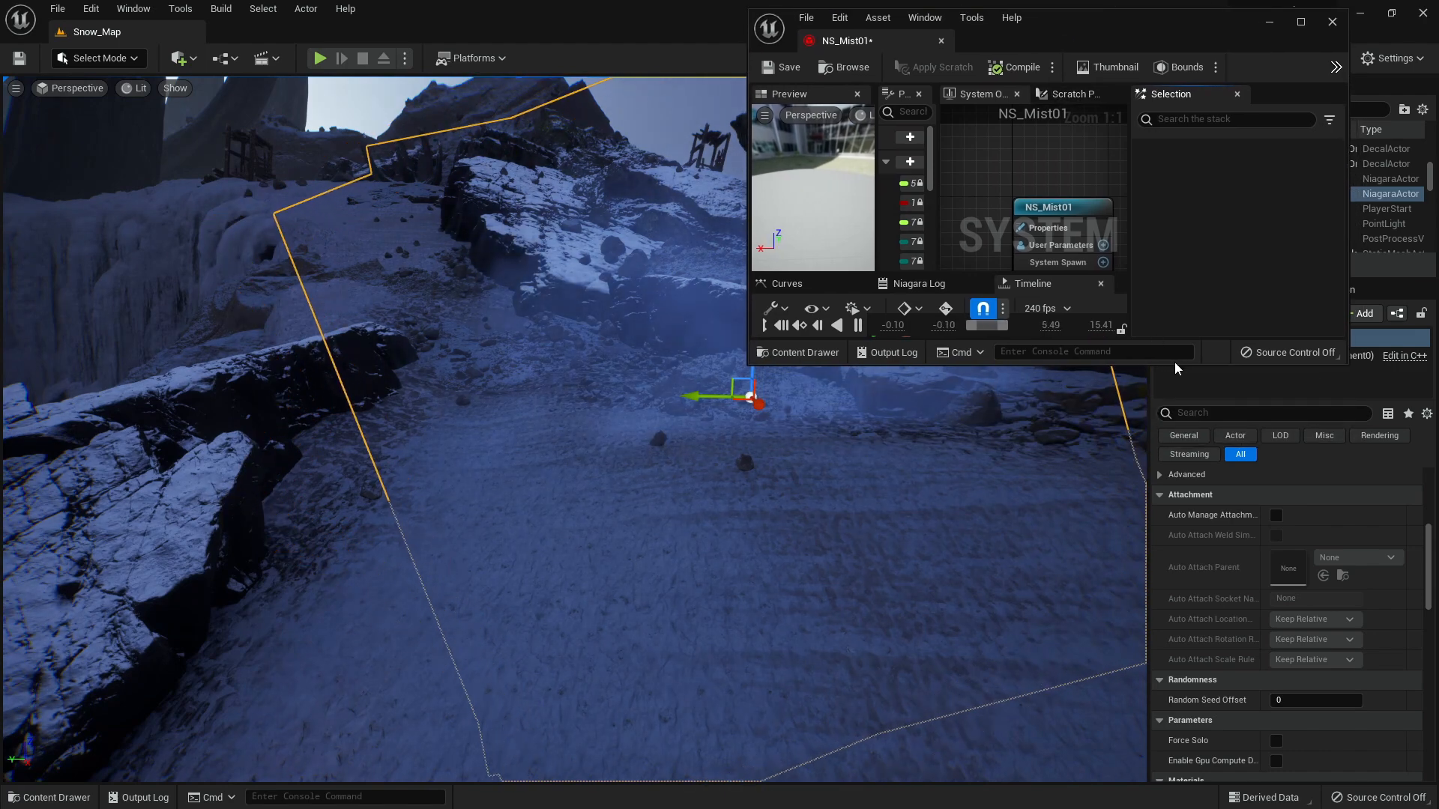
pyautogui.moveTo(1179, 365); pyautogui.dragTo(1201, 776)
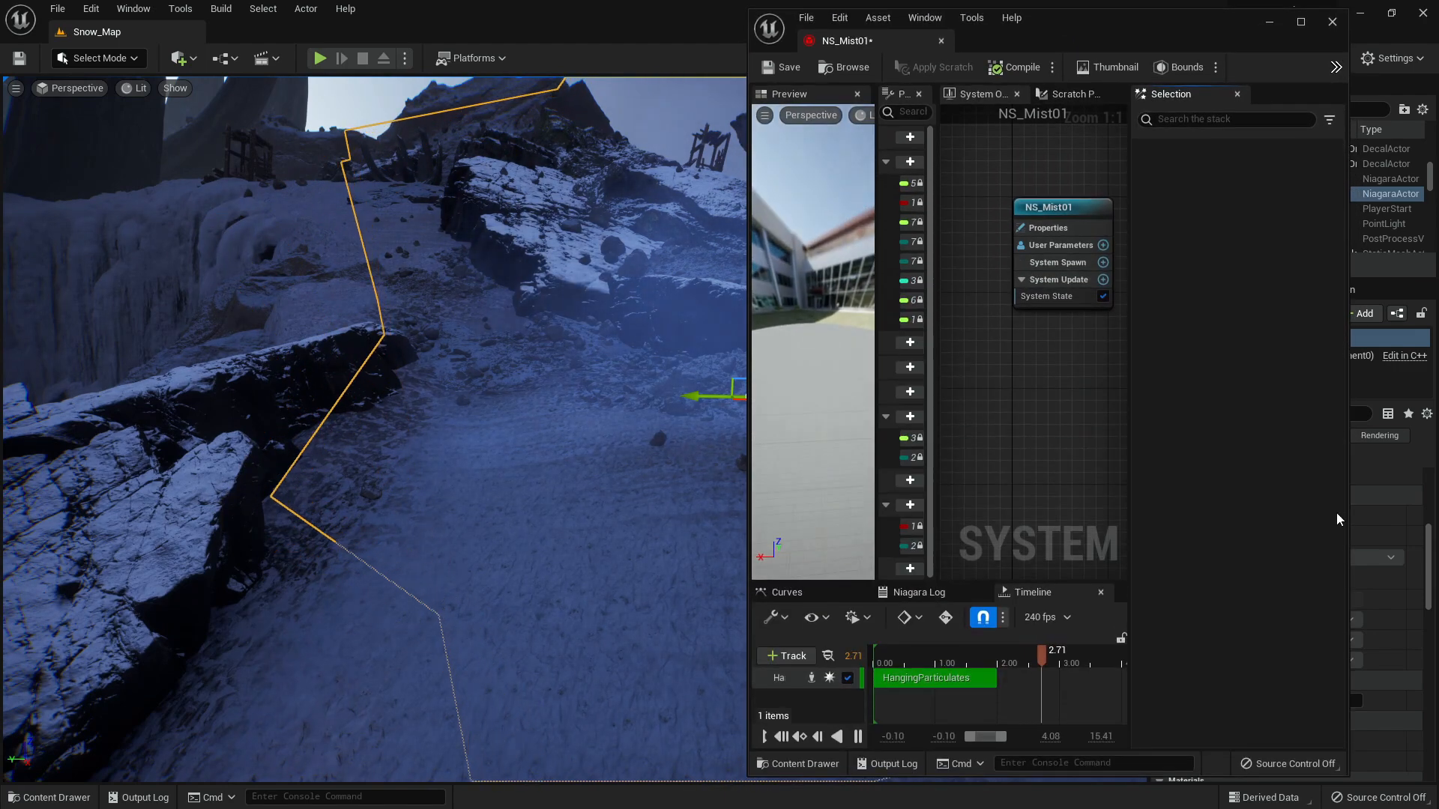
pyautogui.moveTo(1347, 472); pyautogui.dragTo(1438, 472)
# - Add an Add Velocity module to the Particle Spawn stage of the HangingParticulates emitter
pyautogui.moveTo(1073, 363); pyautogui.dragTo(906, 375, button='right')
pyautogui.scroll(-2, 1059, 257)
pyautogui.moveTo(1106, 276); pyautogui.dragTo(1023, 160, button='right')
pyautogui.rightClick(1148, 298)
pyautogui.click(1123, 271)
pyautogui.moveTo(1141, 233); pyautogui.dragTo(1193, 253, button='right')
pyautogui.scroll(2, 1146, 216)
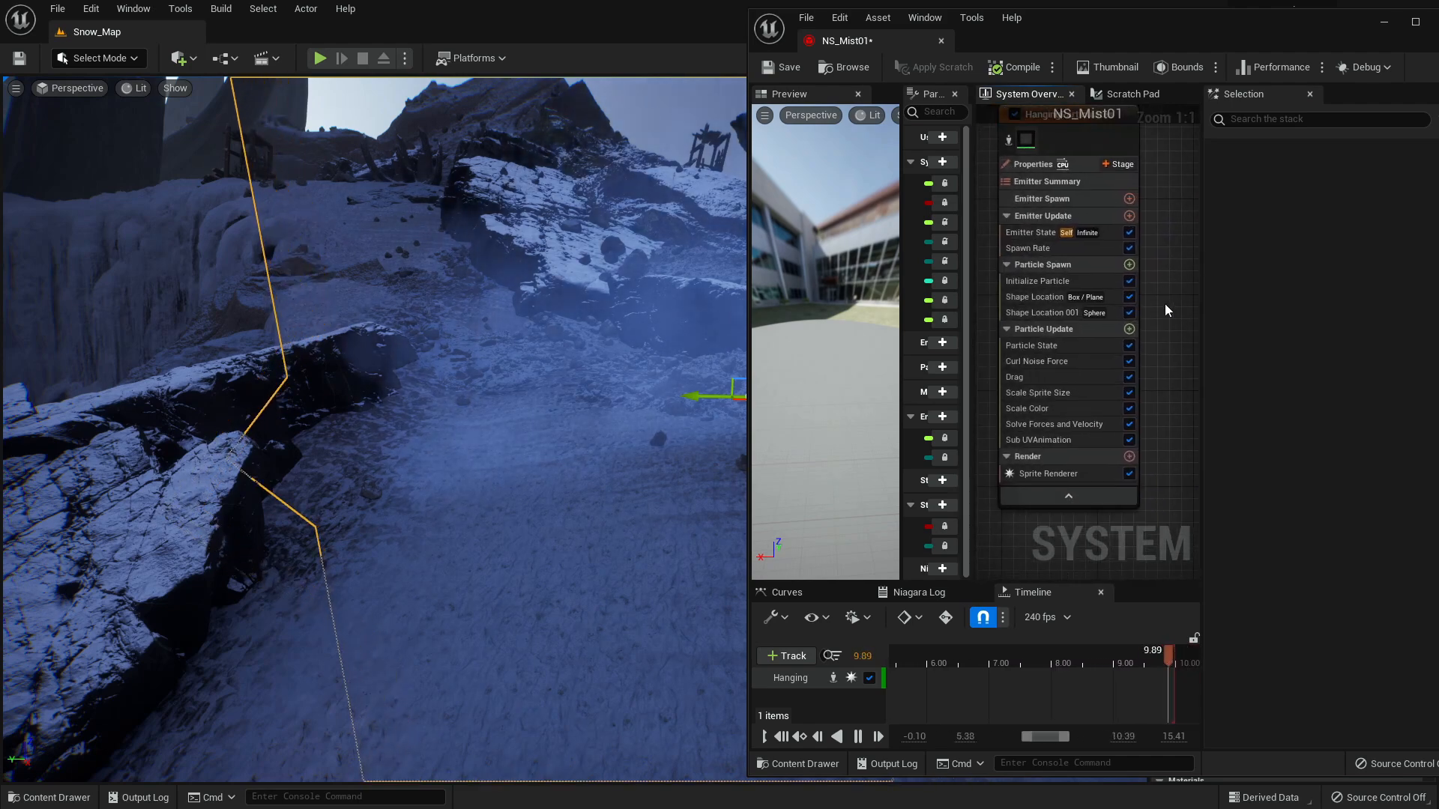
pyautogui.click(1130, 266)
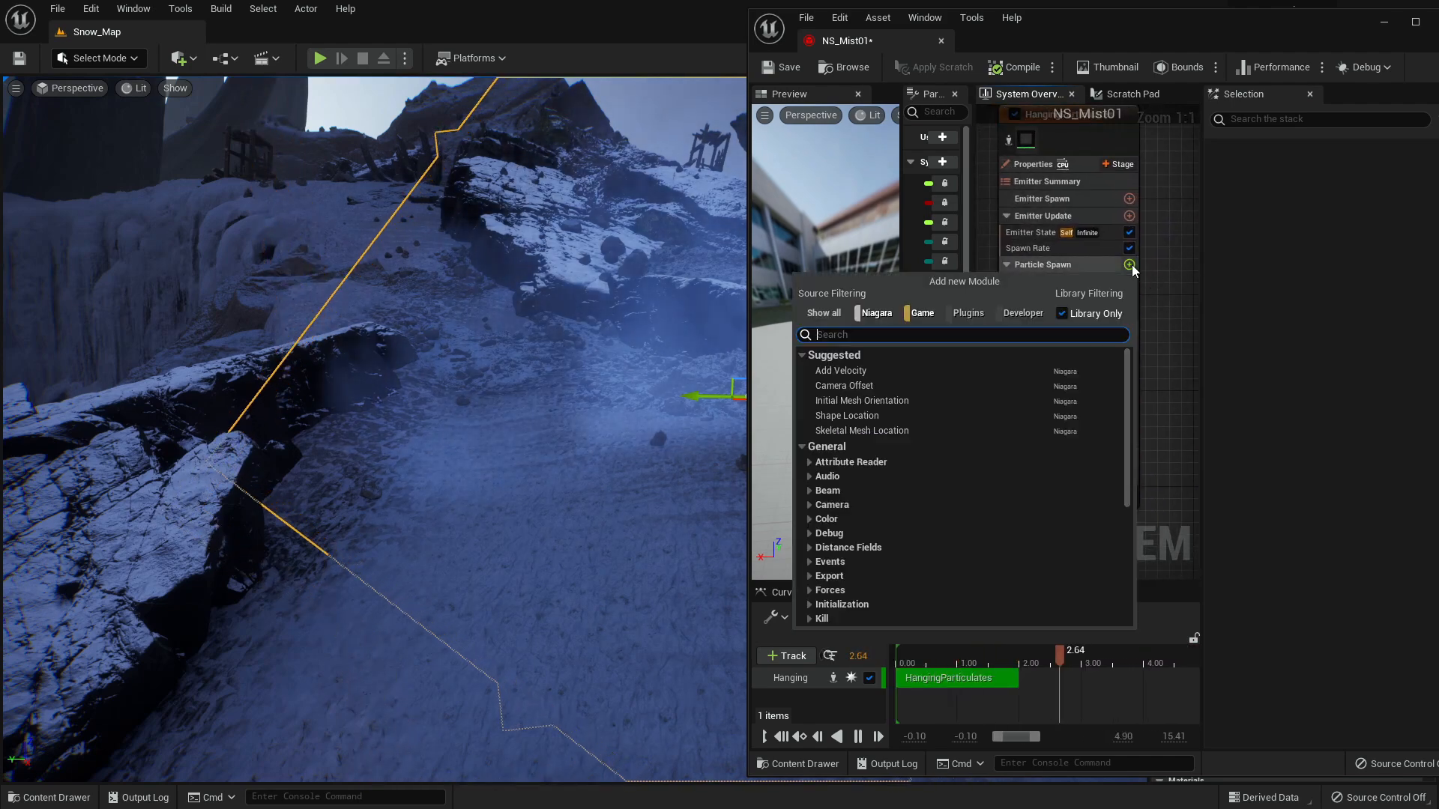
pyautogui.write('velocity')
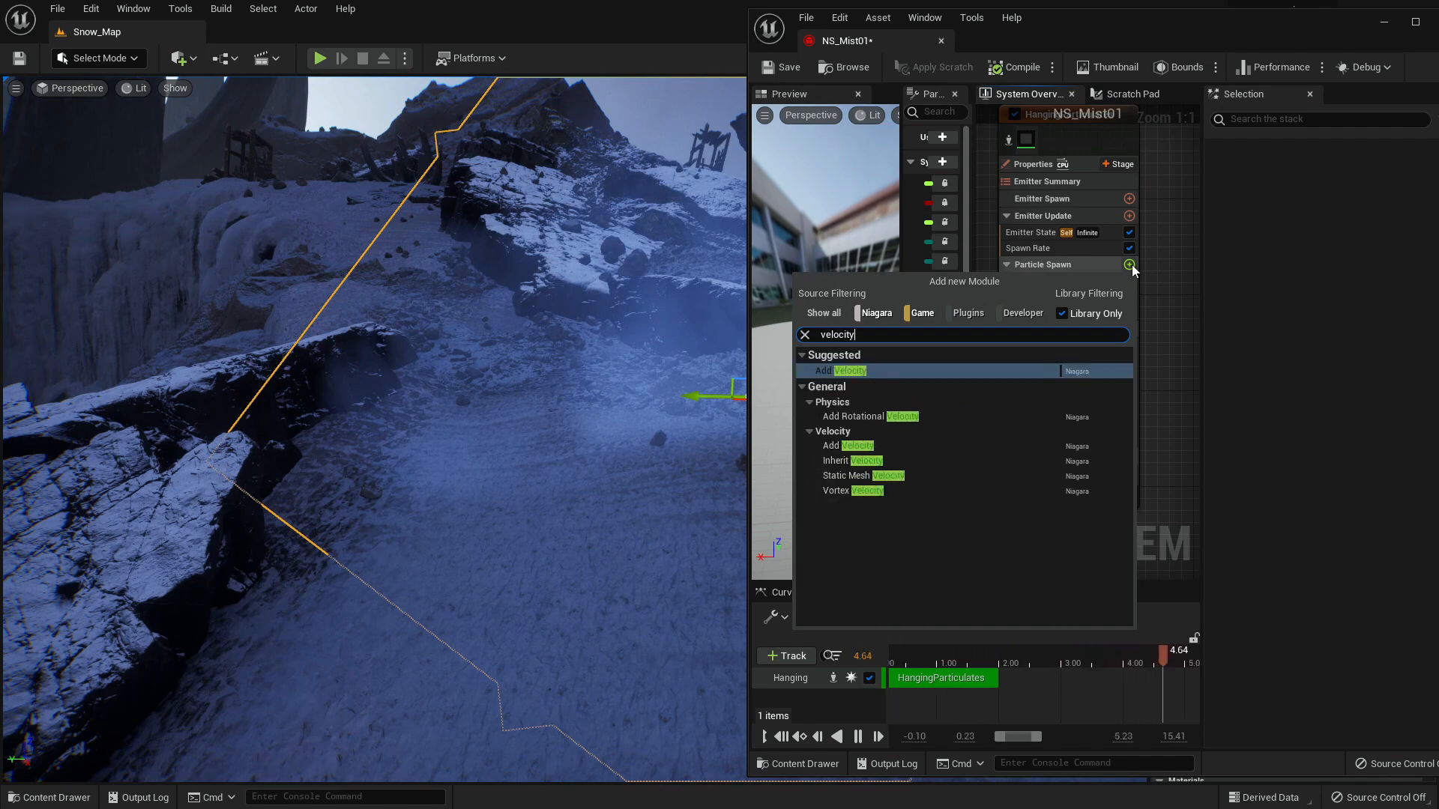
pyautogui.press('Return')
# - Dock the NS_Mist01 editor back into the main window beside Snow_Map and widen its system overview area
pyautogui.moveTo(375, 429); pyautogui.dragTo(472, 429, button='right')
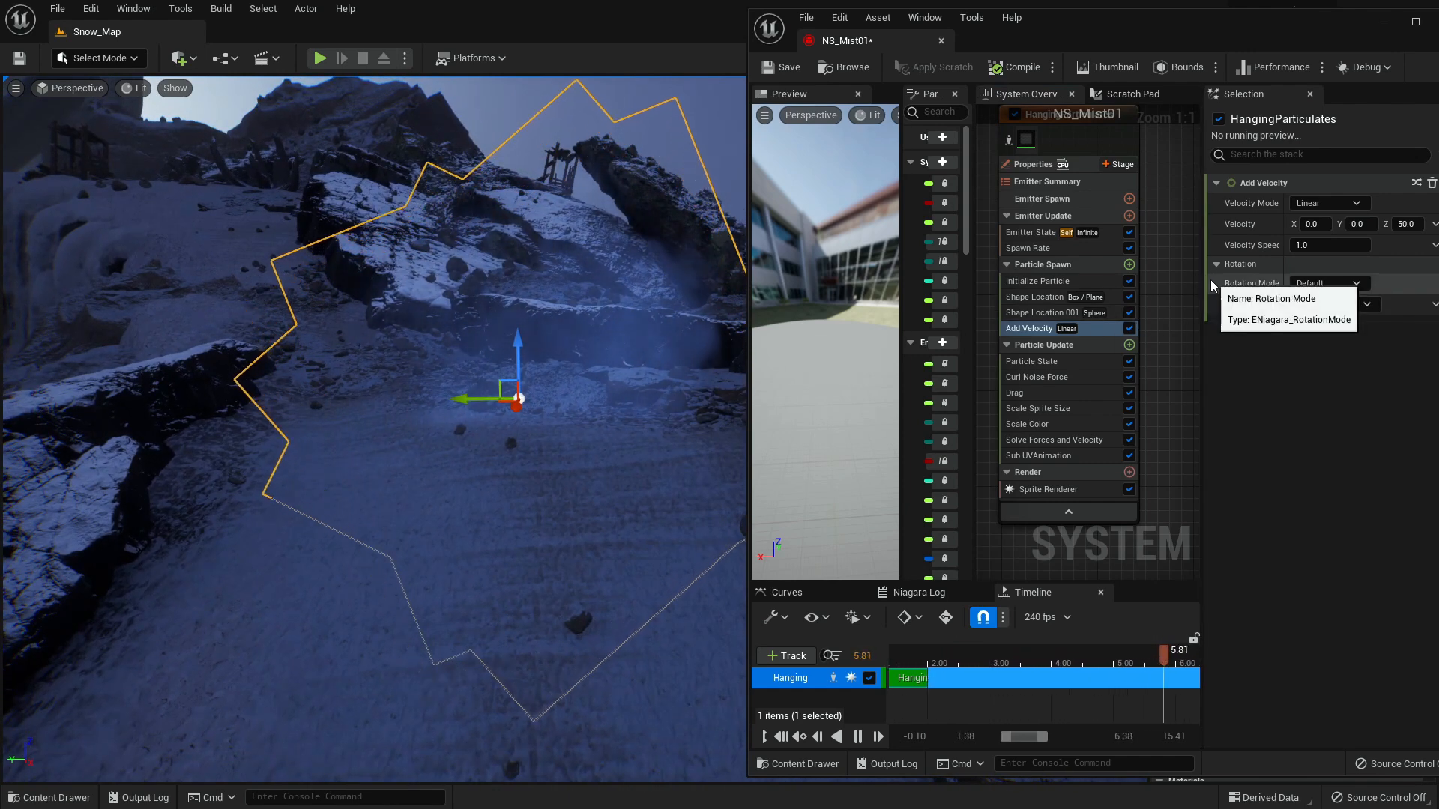
pyautogui.moveTo(1205, 285); pyautogui.dragTo(1166, 281)
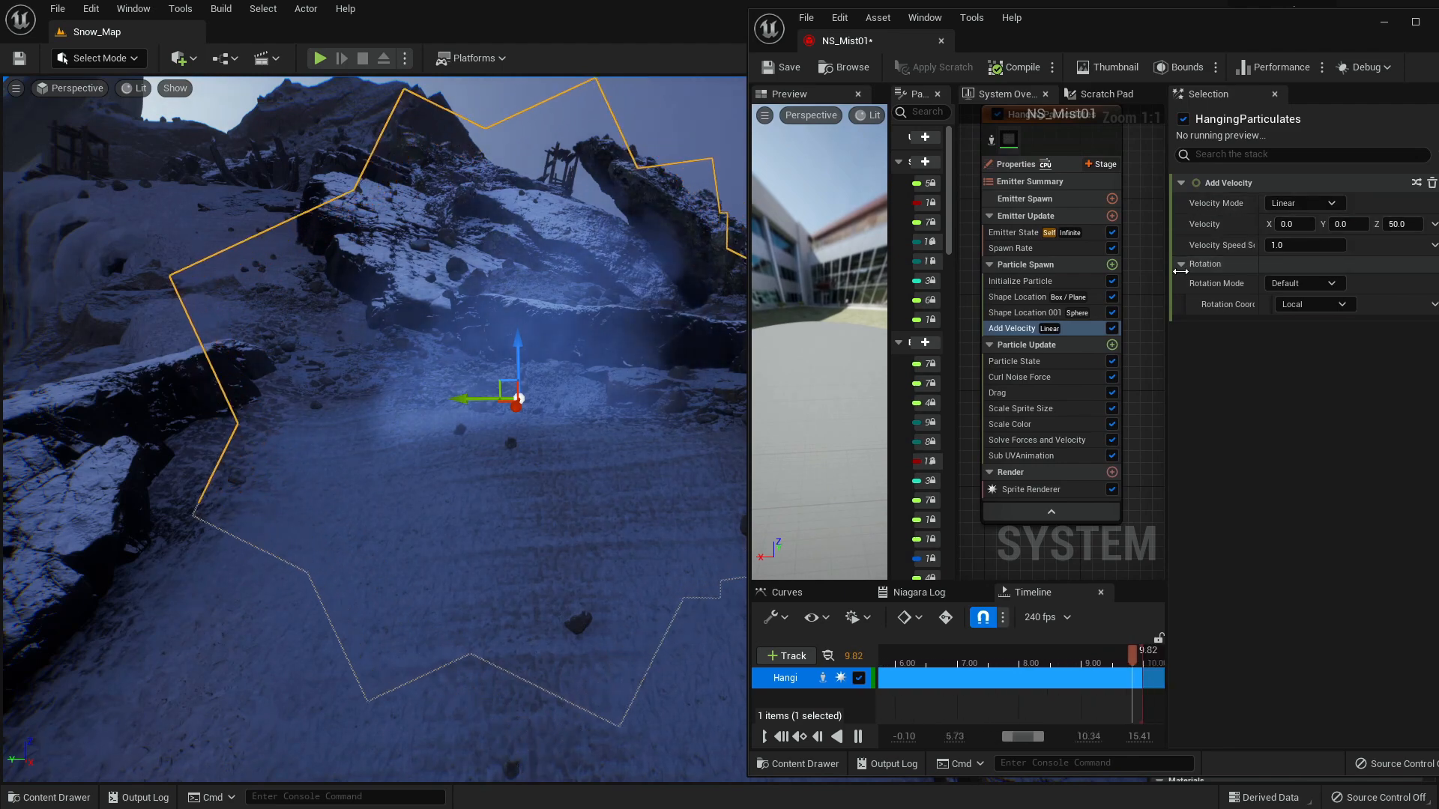
pyautogui.moveTo(888, 43); pyautogui.dragTo(470, 26)
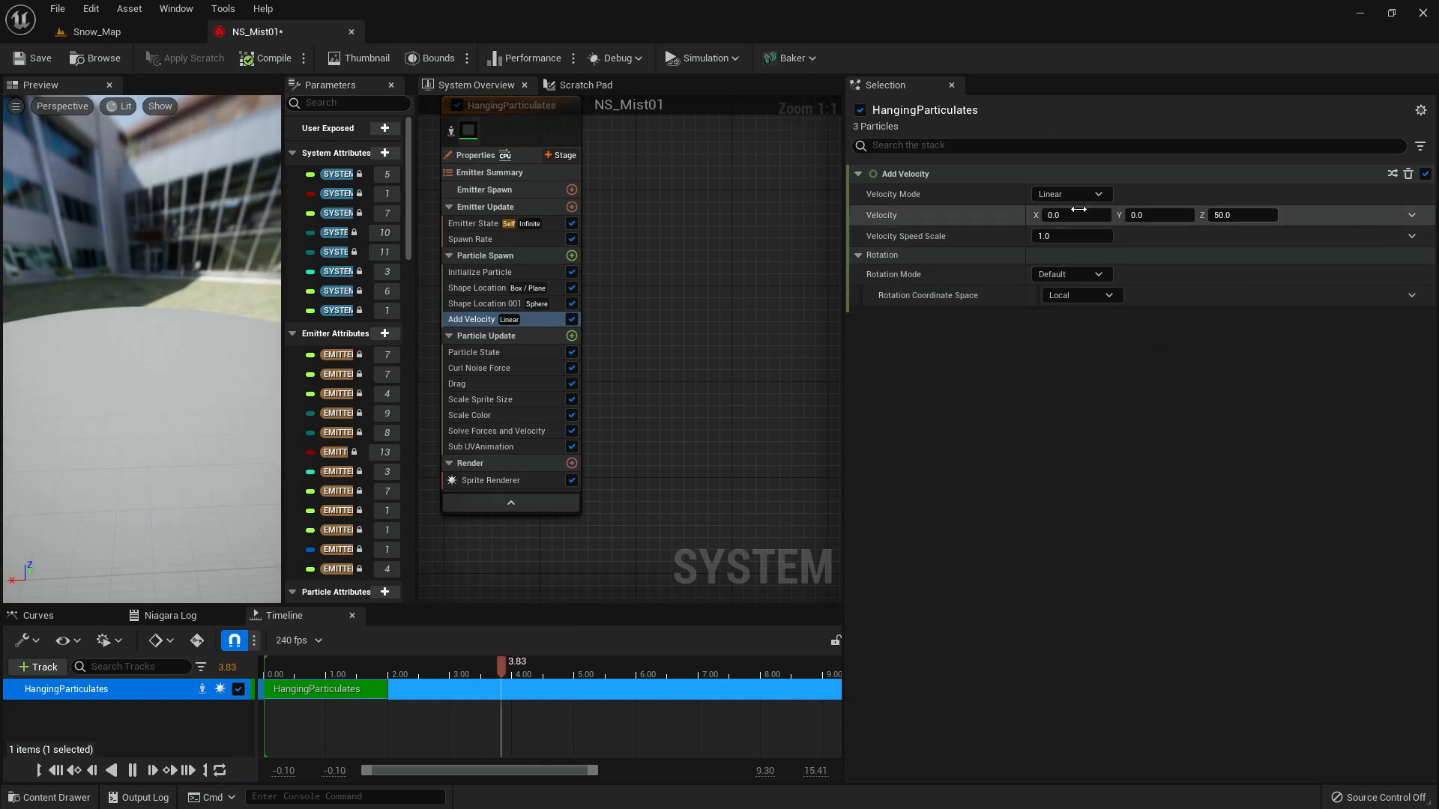
pyautogui.moveTo(844, 203); pyautogui.dragTo(1051, 225)
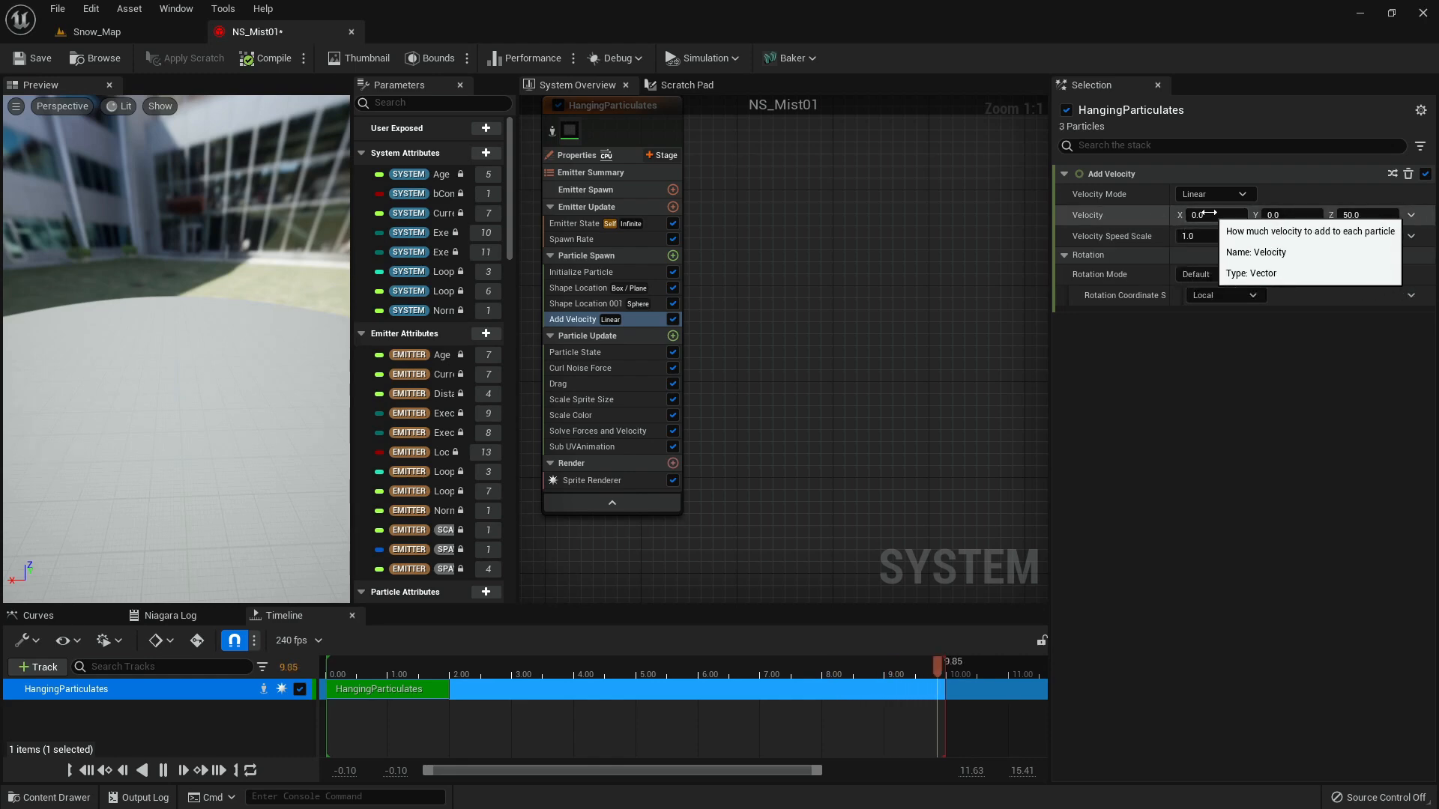
# - Make the added velocity a Random Range Vector with minimum X 1000 and maximum X 1500, and check the mist in Snow_Map
pyautogui.click(1410, 216)
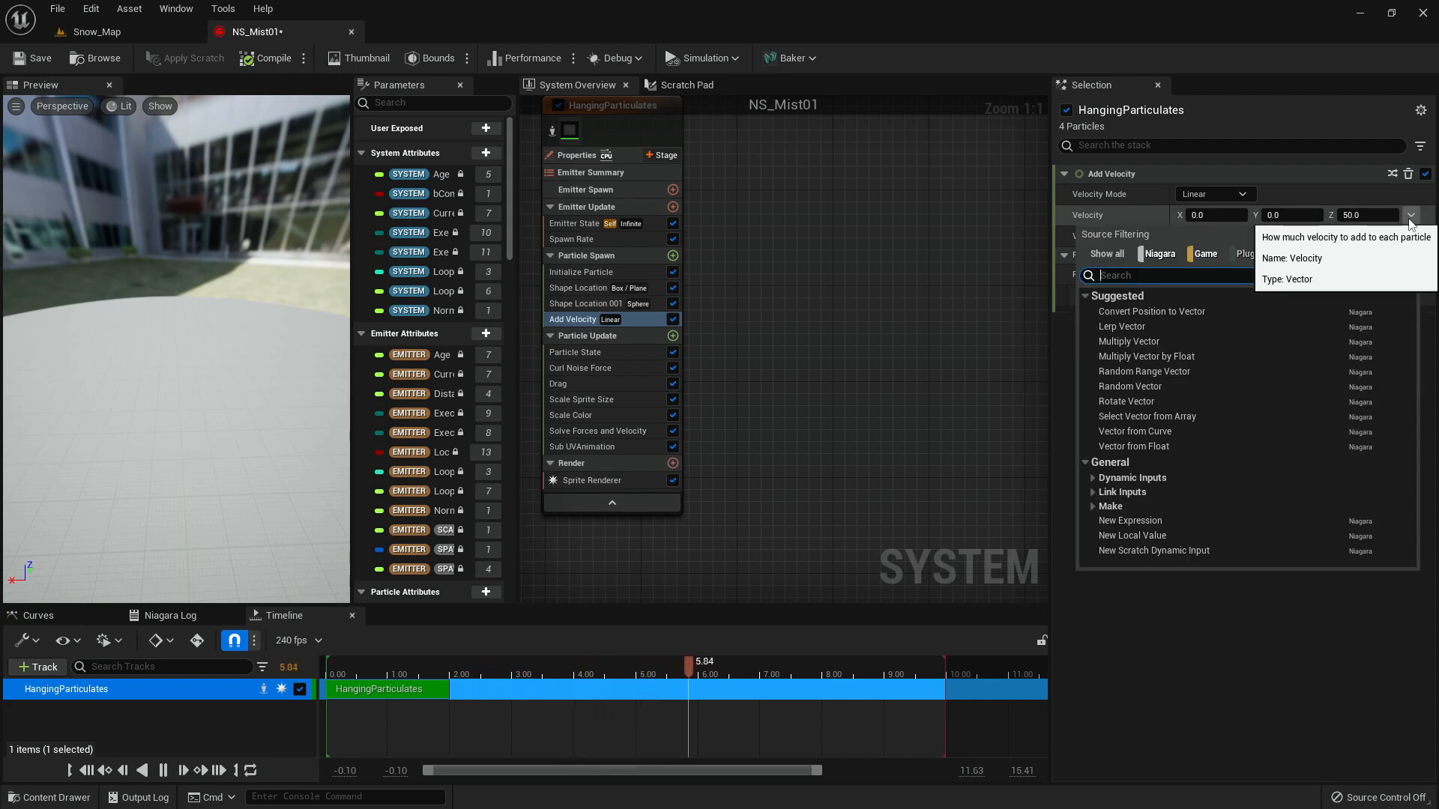
pyautogui.write('uniform')
pyautogui.press('Return')
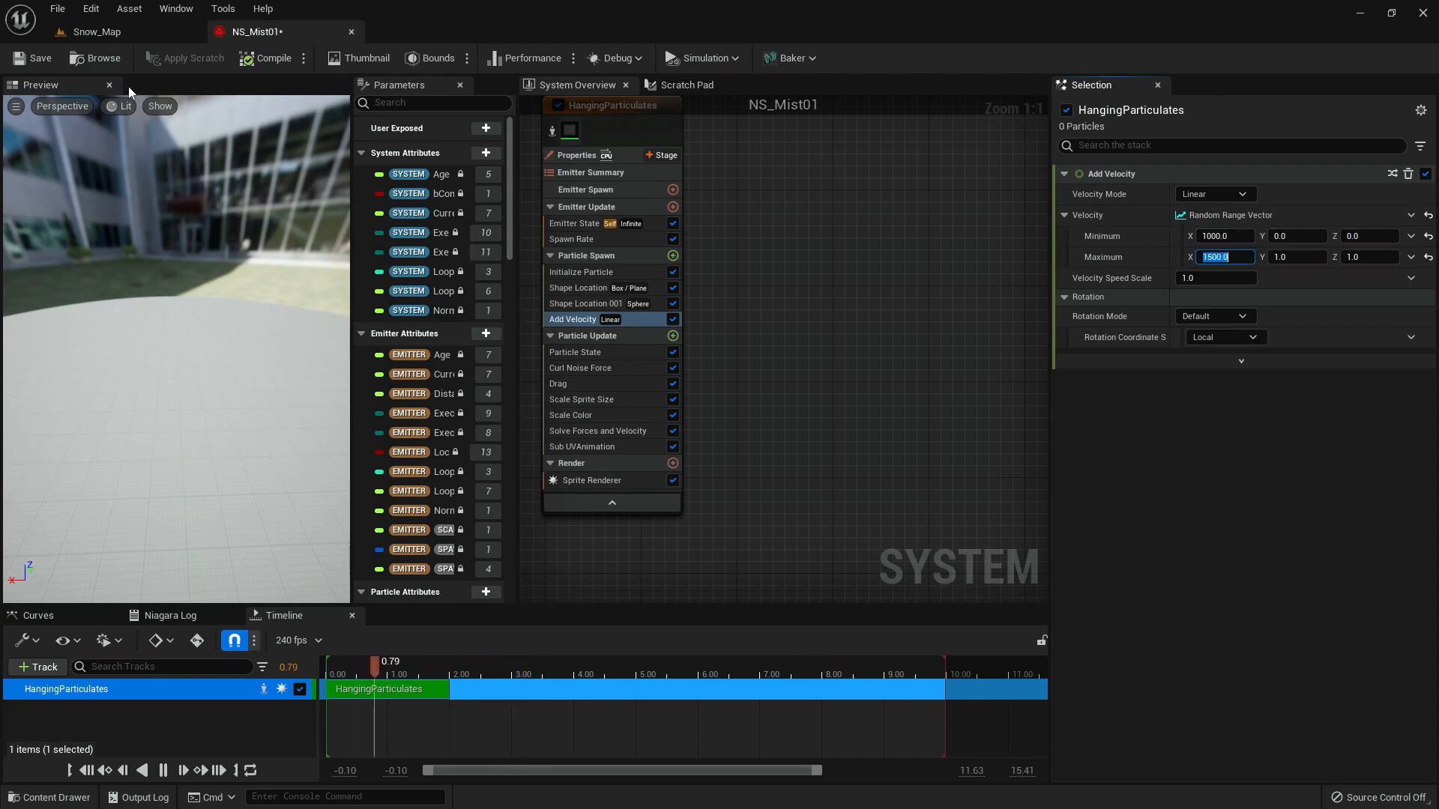
pyautogui.click(88, 33)
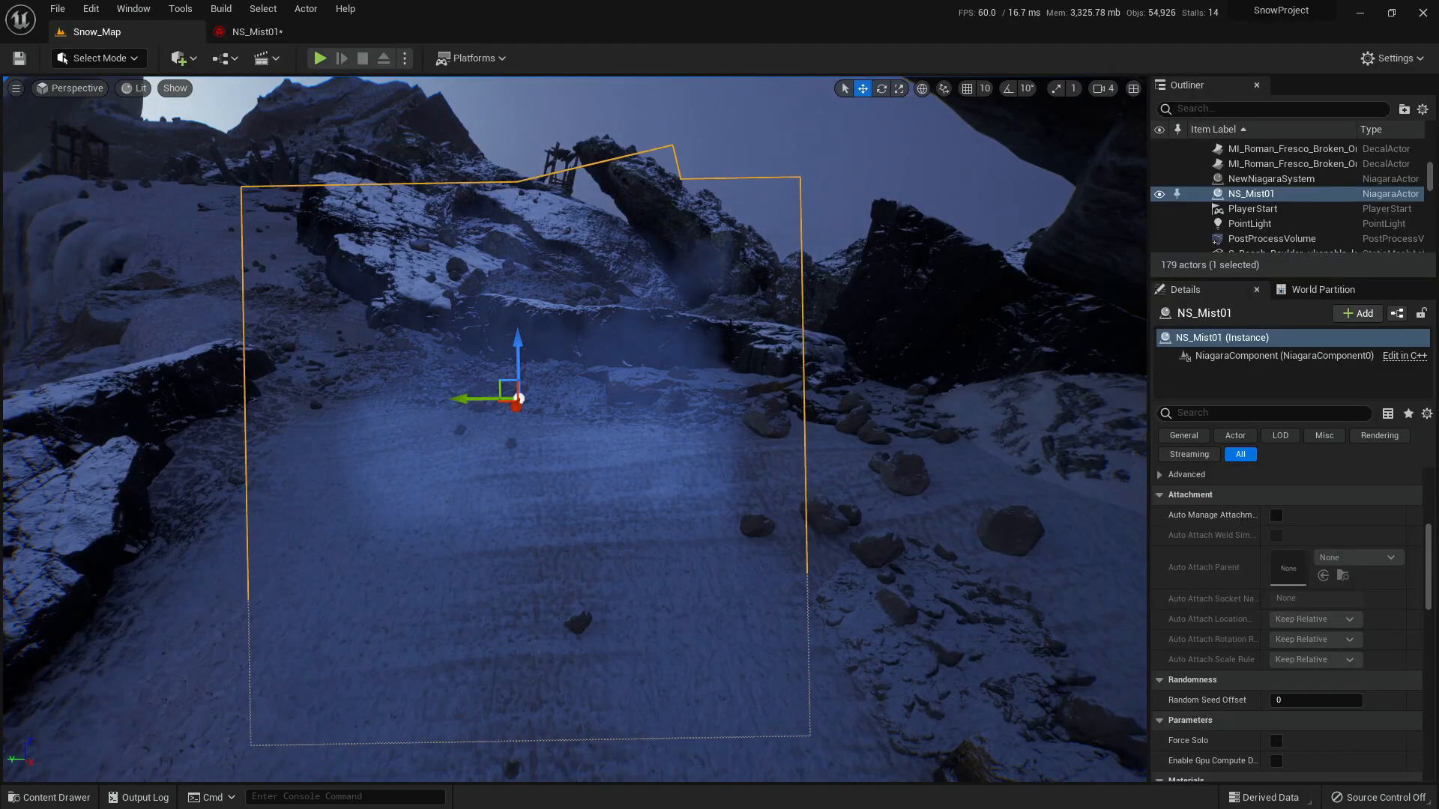
pyautogui.moveTo(574, 428); pyautogui.dragTo(520, 422, button='right')
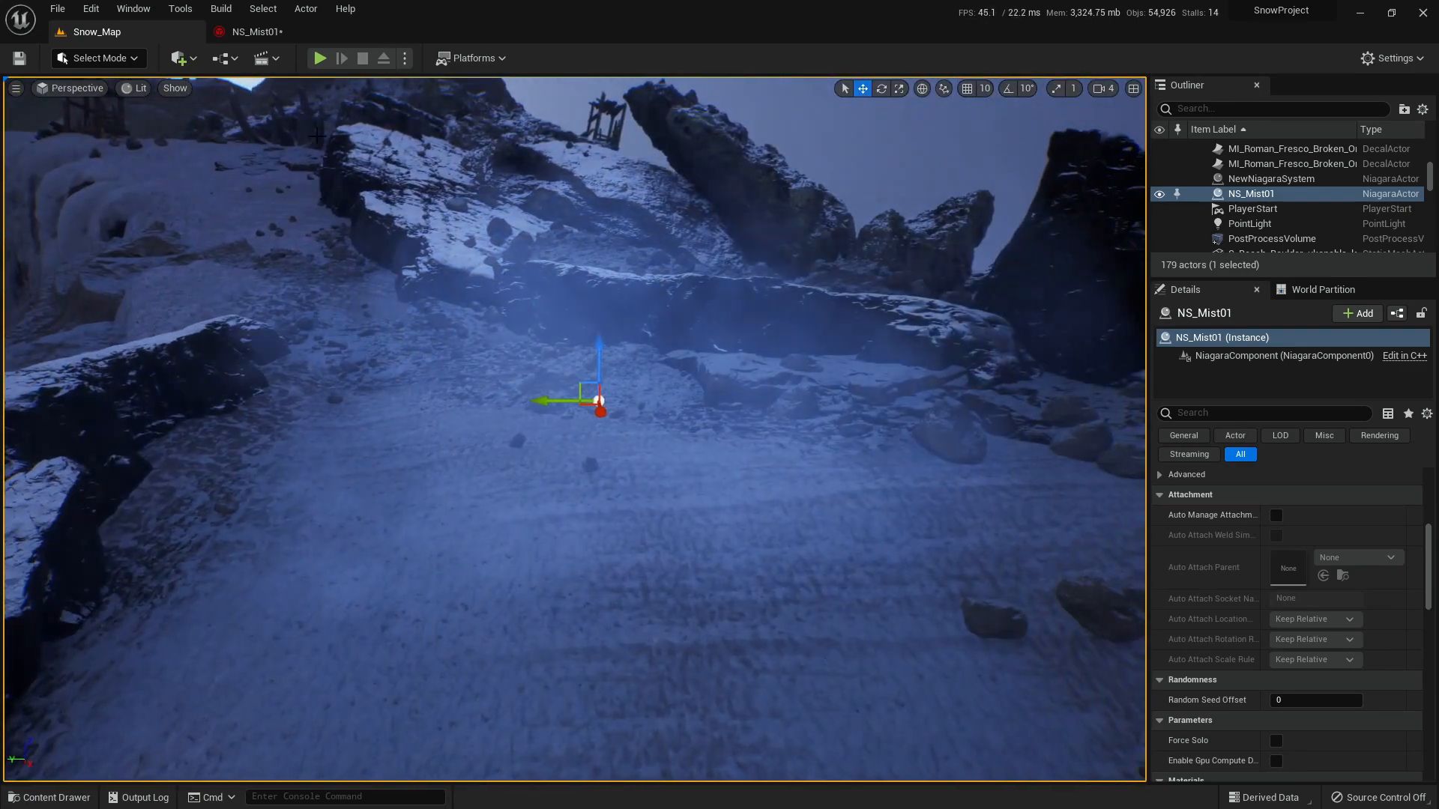
# - Set the velocity range to minimum X -120, Y 1000 and maximum X 120, Y 1300, and check the mist's drift in Snow_Map
pyautogui.click(272, 33)
pyautogui.click(1216, 259)
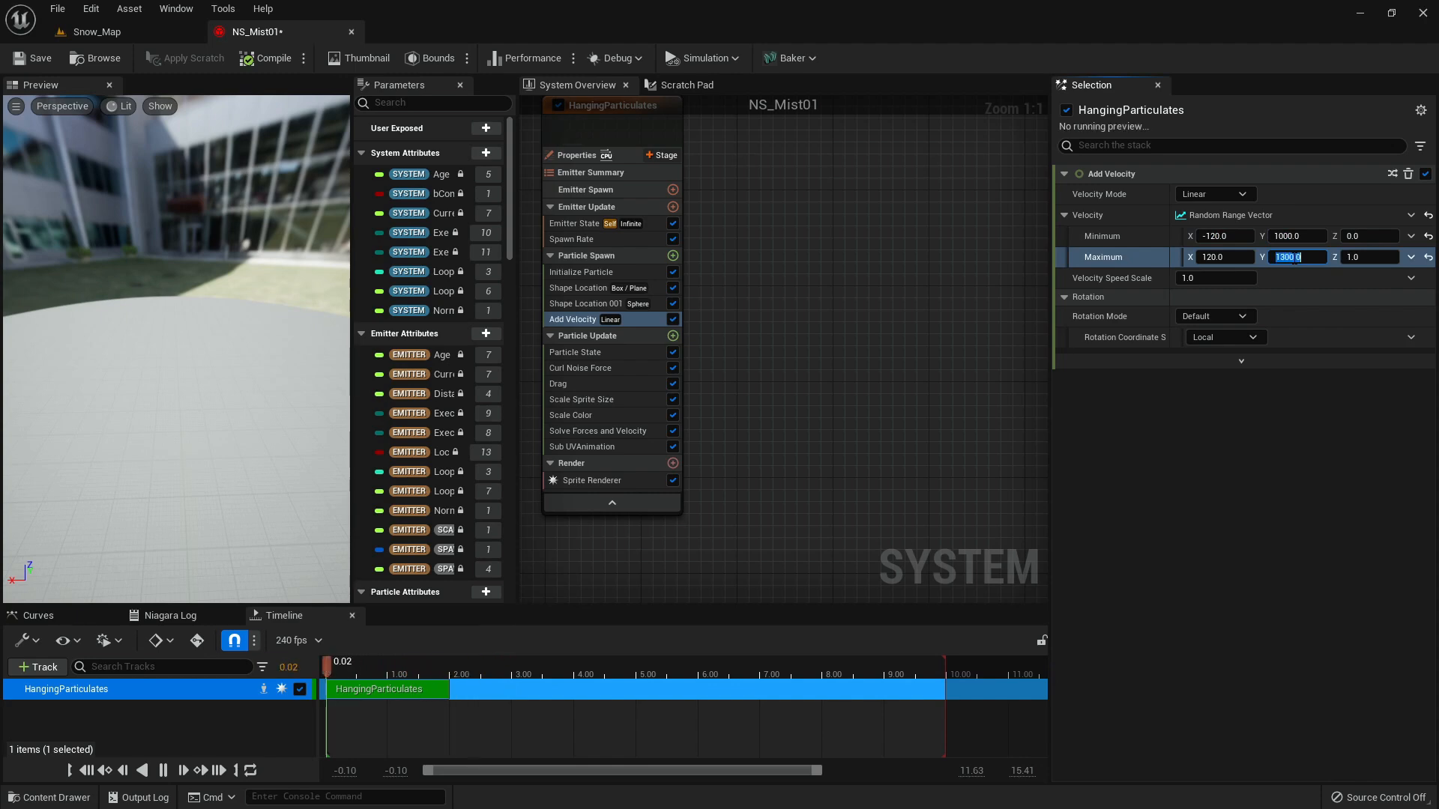
pyautogui.click(122, 34)
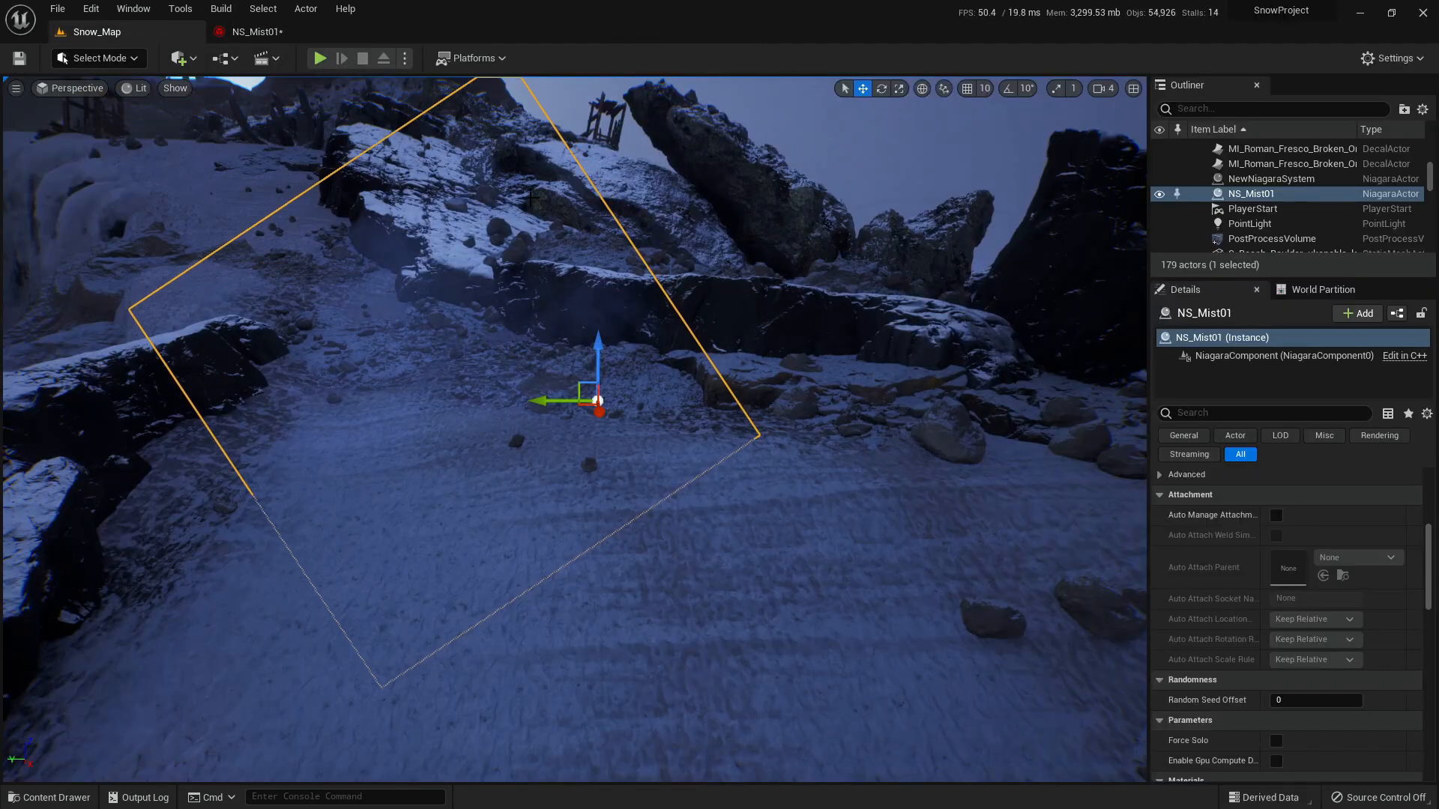
pyautogui.press('g')
pyautogui.moveTo(829, 294); pyautogui.dragTo(750, 262, button='right')
pyautogui.press('w')
pyautogui.moveTo(738, 418); pyautogui.dragTo(733, 417, button='right')
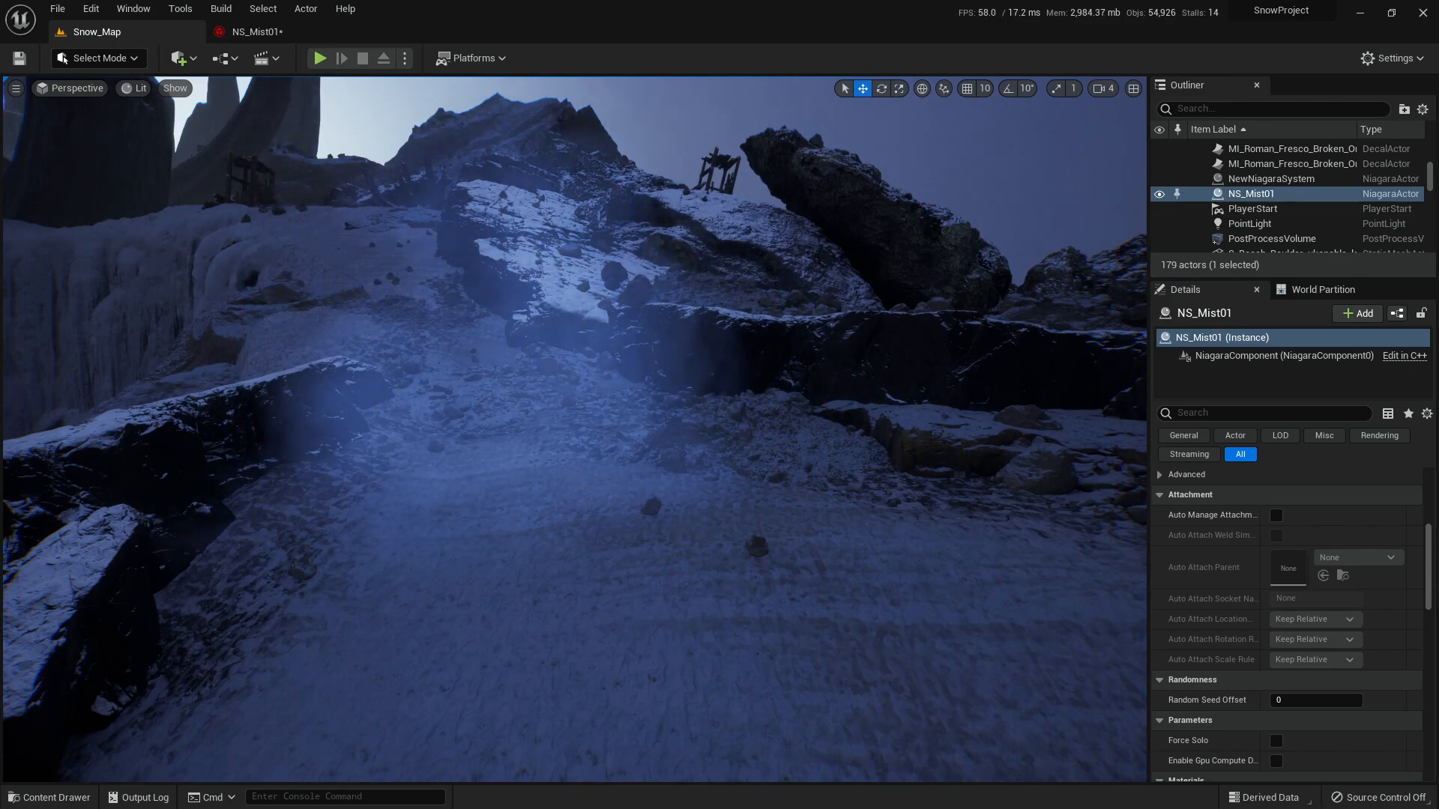
pyautogui.moveTo(896, 528)
pyautogui.mouseDown(button='right')
pyautogui.moveTo(836, 518)
pyautogui.moveTo(878, 523)
pyautogui.mouseUp(button='right')
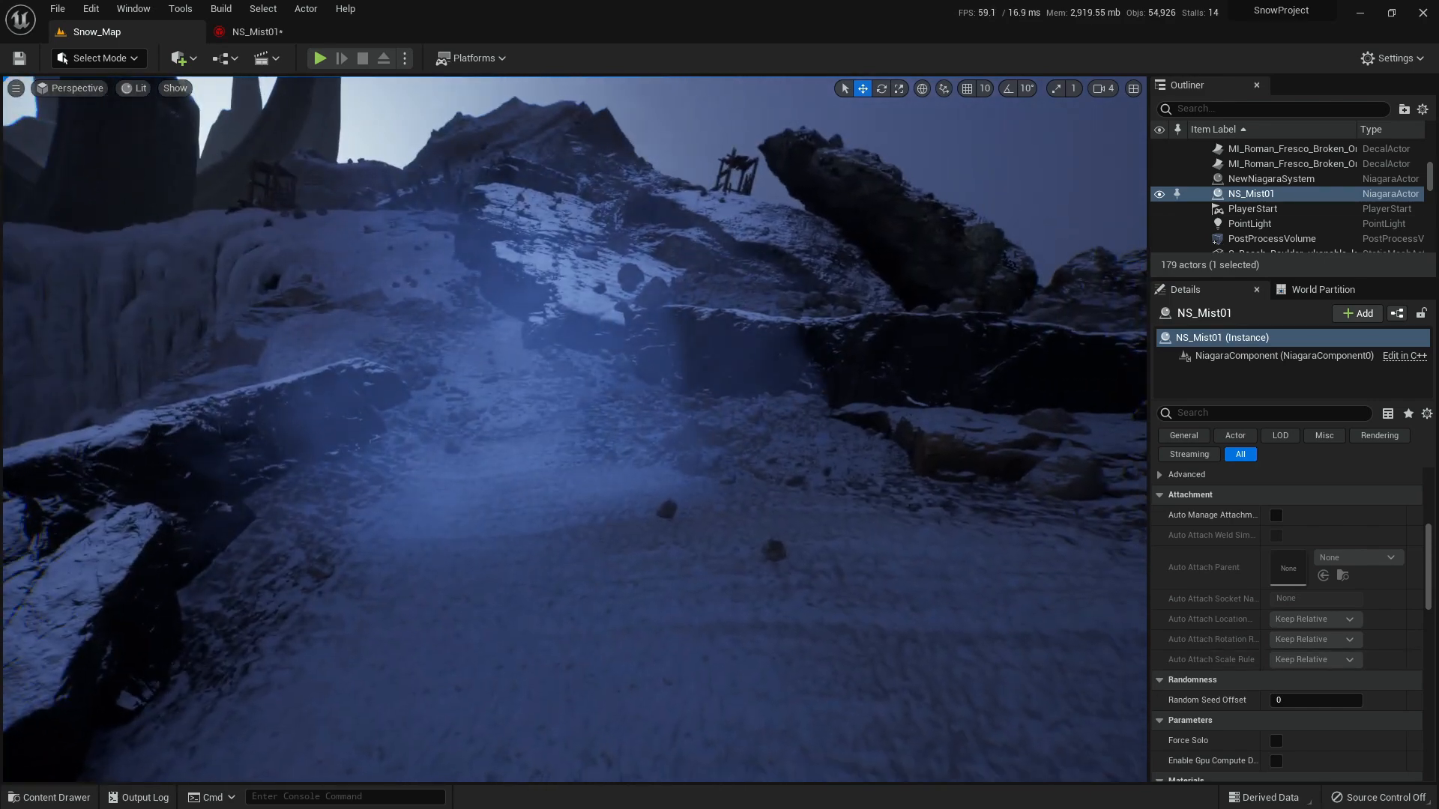
# - Raise the velocity range's Y values to minimum 1200 and maximum 2300, and check the faster mist in Snow_Map
pyautogui.click(315, 33)
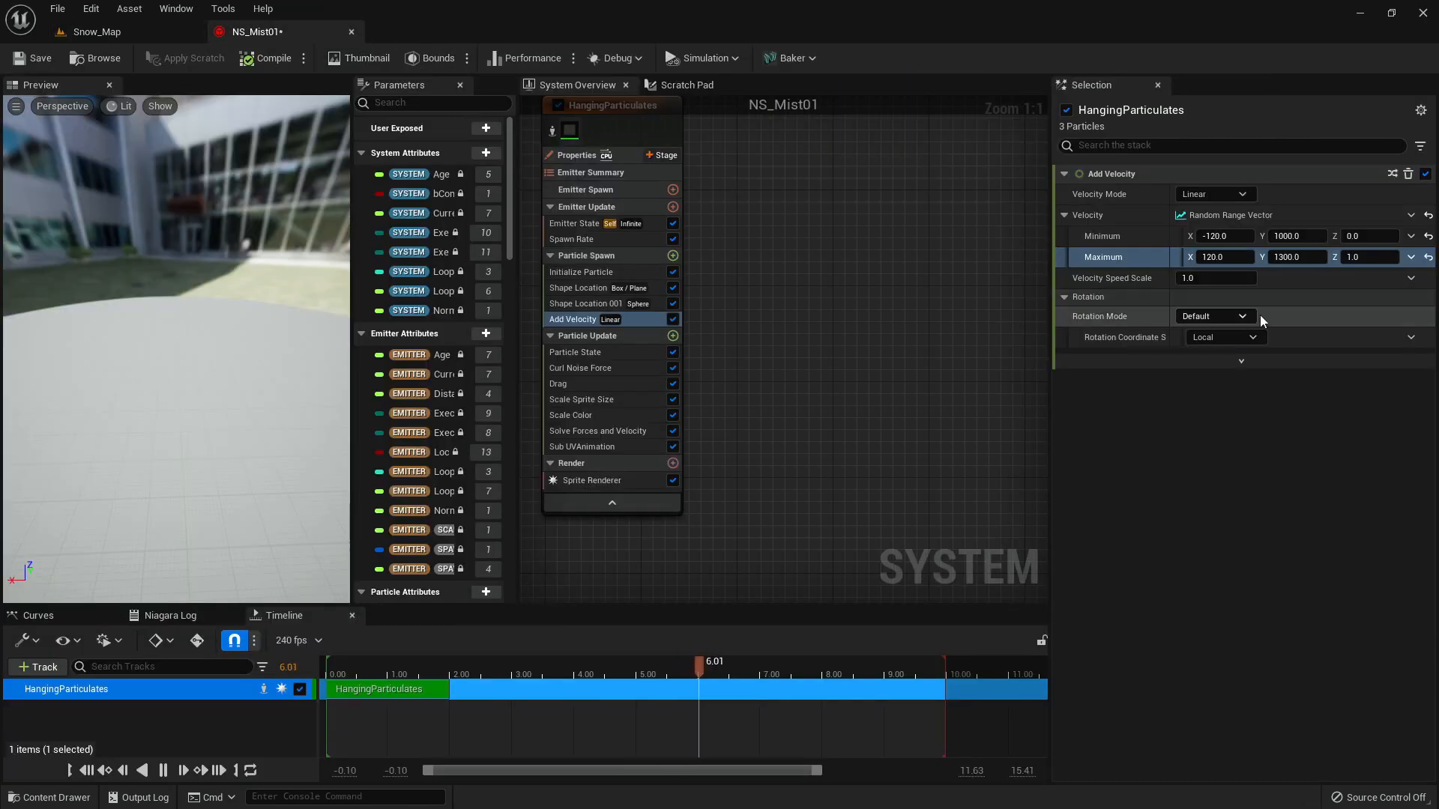
pyautogui.click(1296, 237)
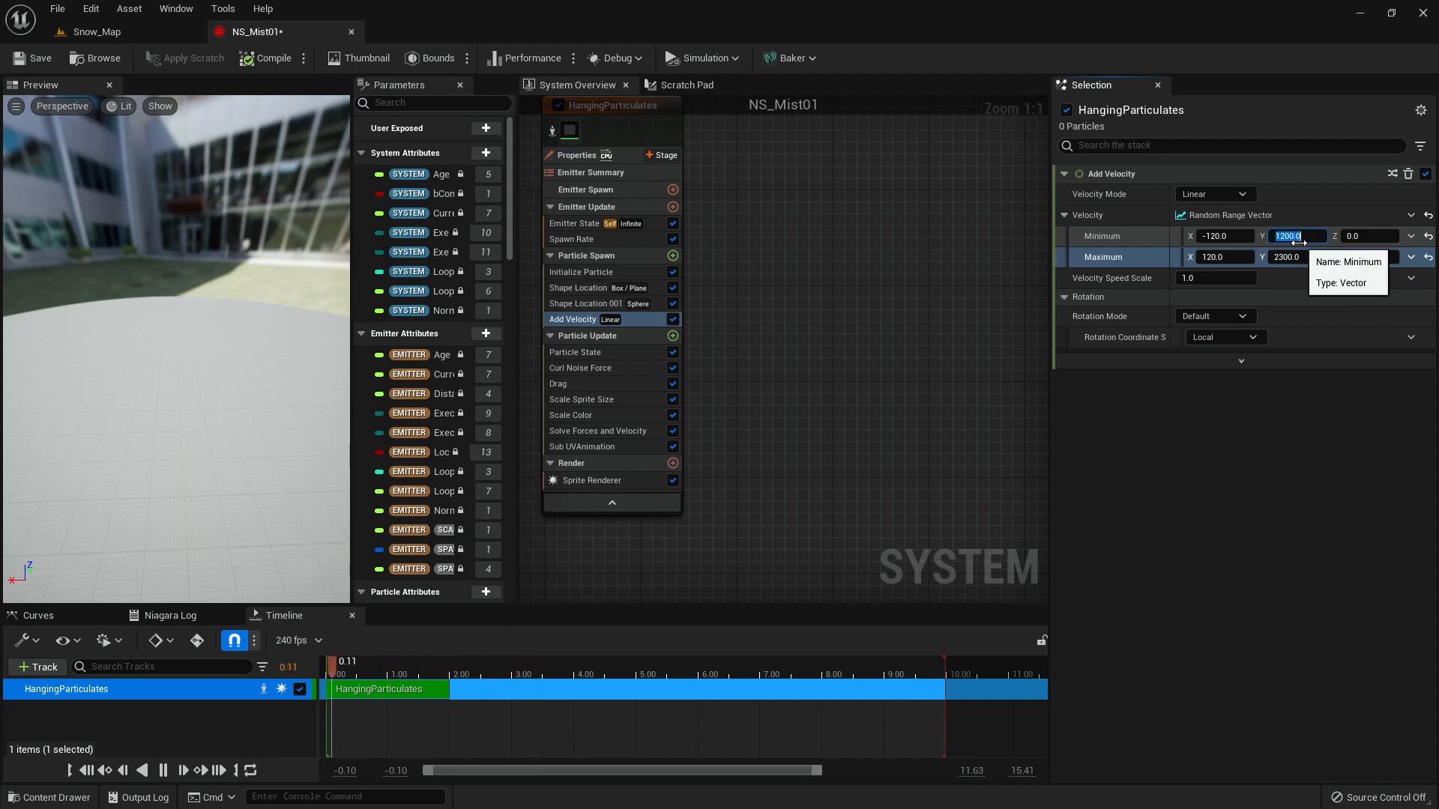
pyautogui.click(167, 30)
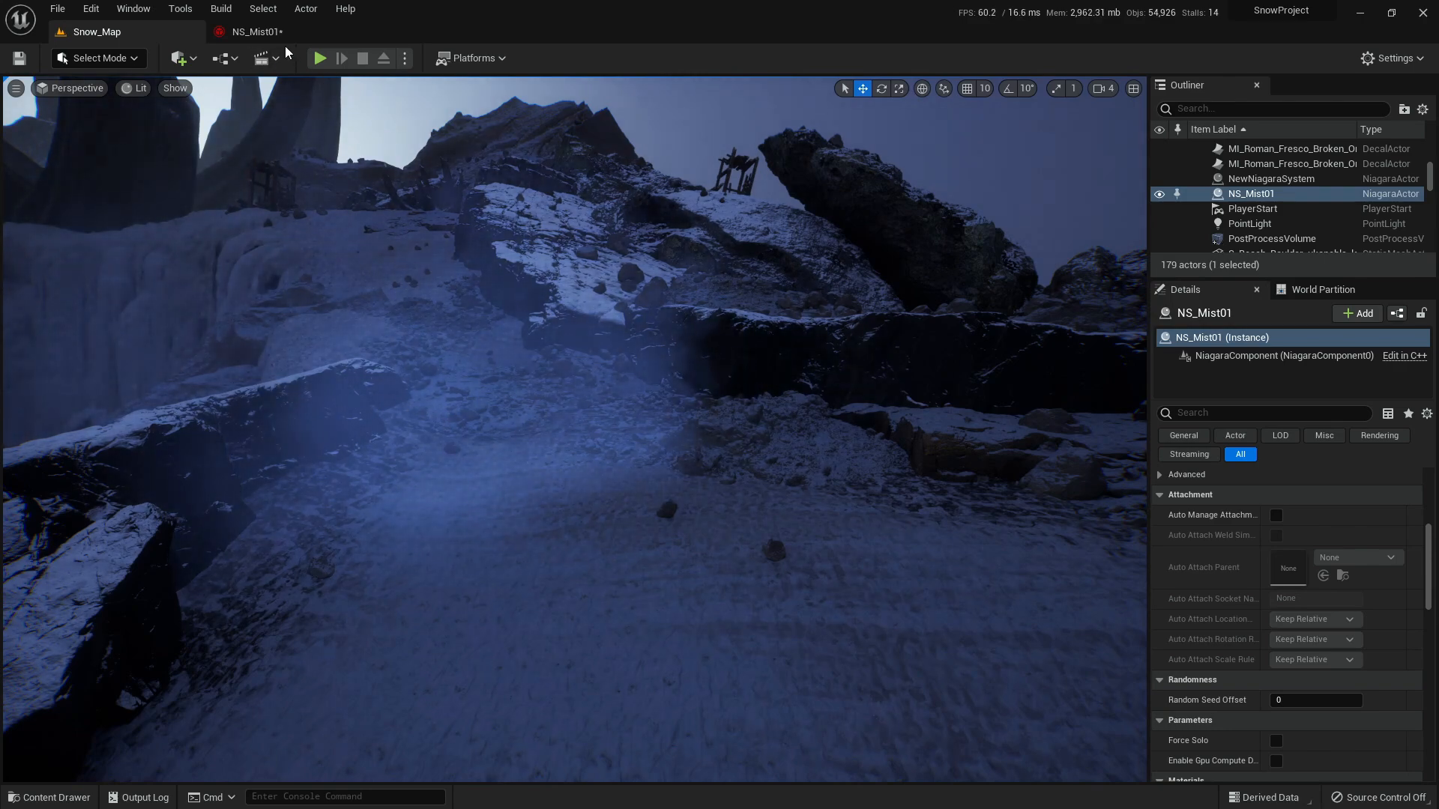
pyautogui.moveTo(525, 337)
pyautogui.mouseDown(button='right')
pyautogui.moveTo(412, 337)
pyautogui.moveTo(530, 334)
pyautogui.mouseUp(button='right')
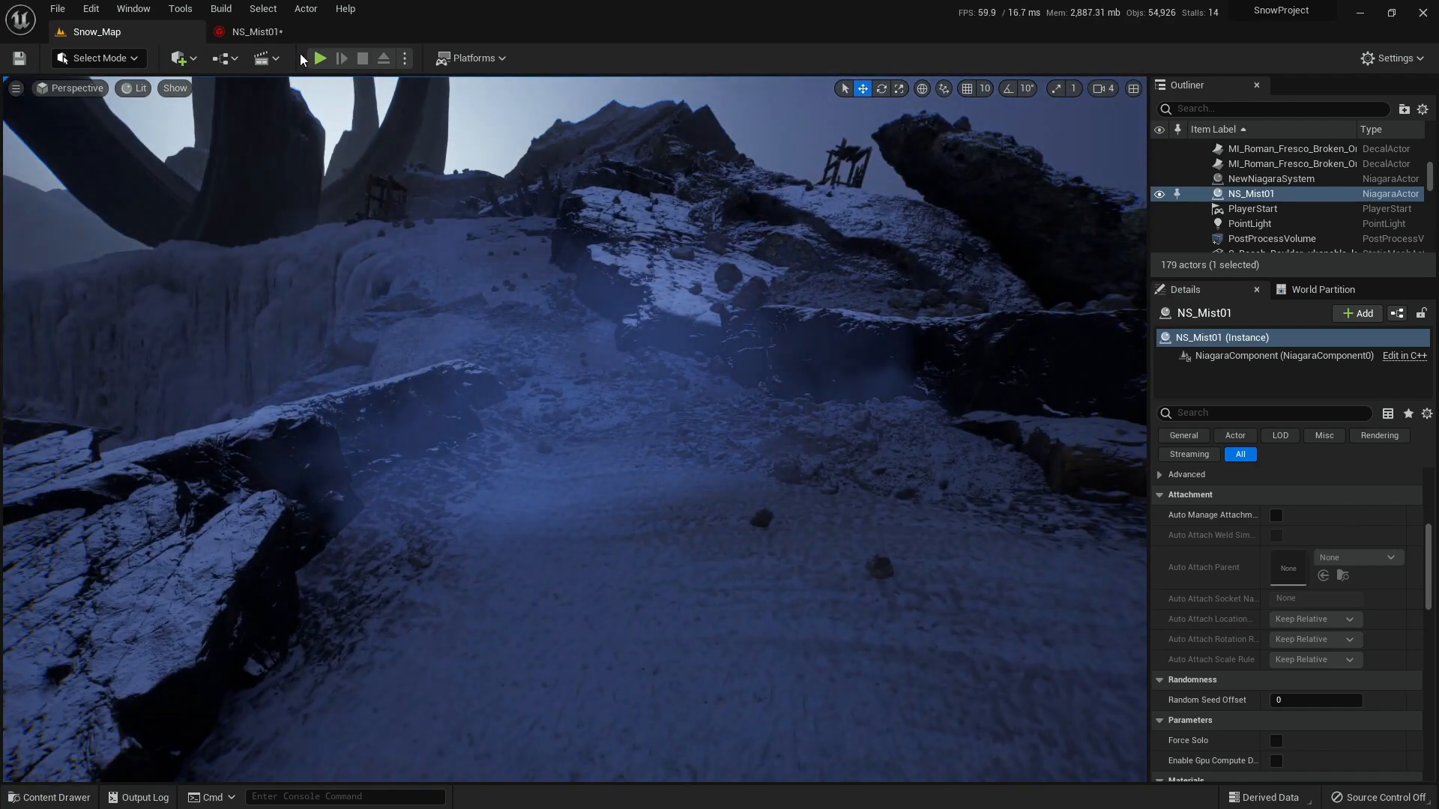
# - Enable Spawn Probability at 0.5 in NS_Mist01's Spawn Rate, set the Emitter State loop duration to 1.0, and check the mist in Snow_Map
pyautogui.click(258, 31)
pyautogui.moveTo(763, 266); pyautogui.dragTo(864, 292, button='right')
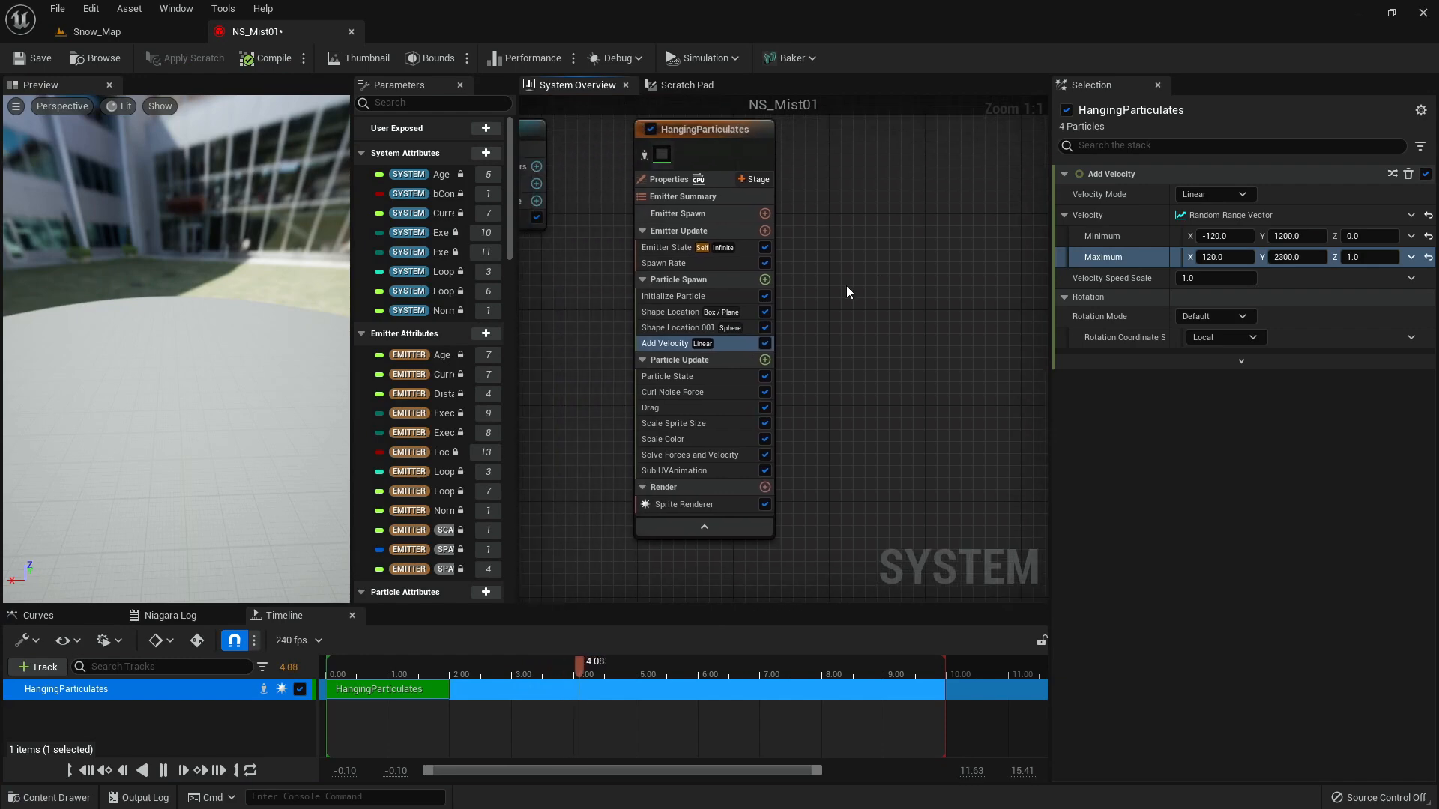
pyautogui.click(702, 265)
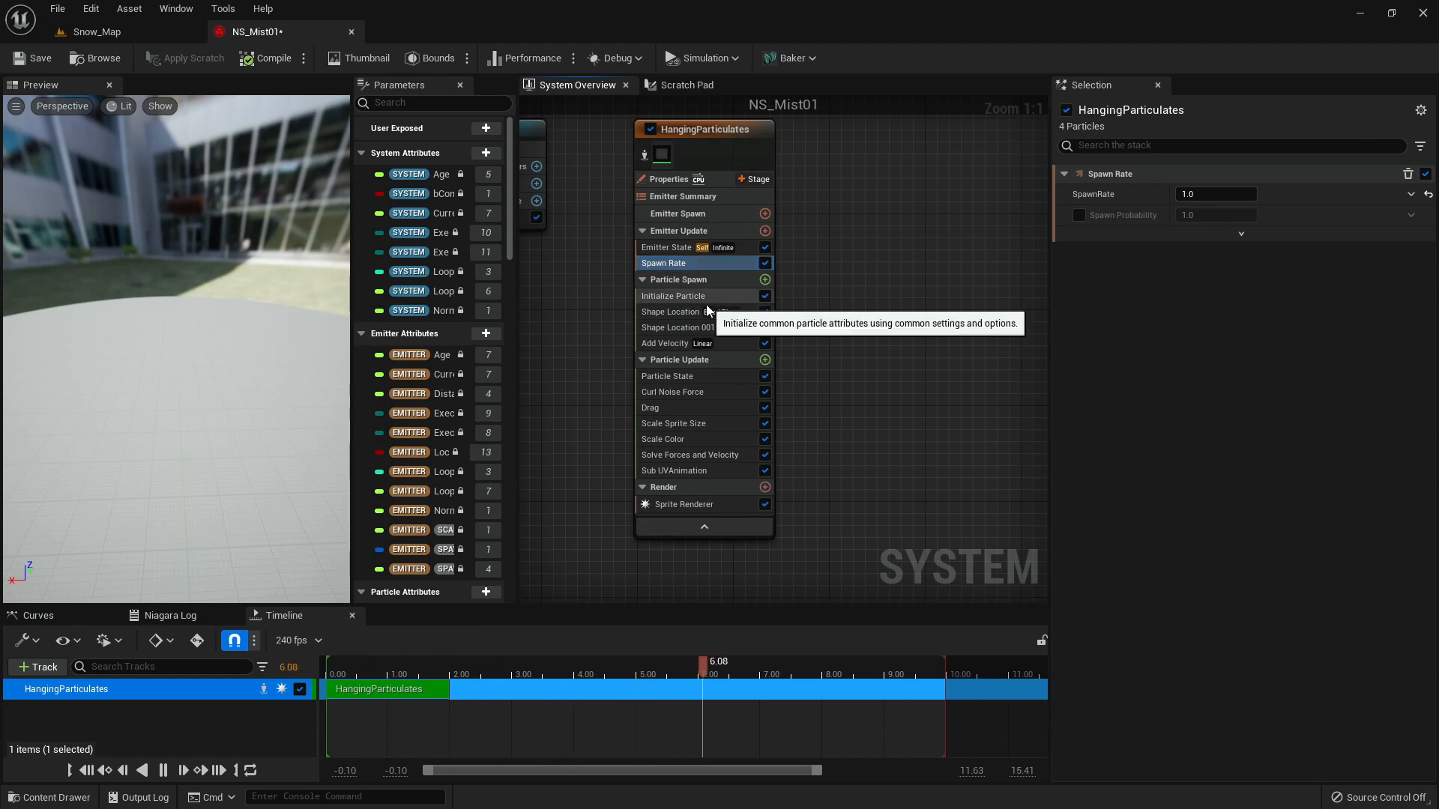
pyautogui.click(1079, 215)
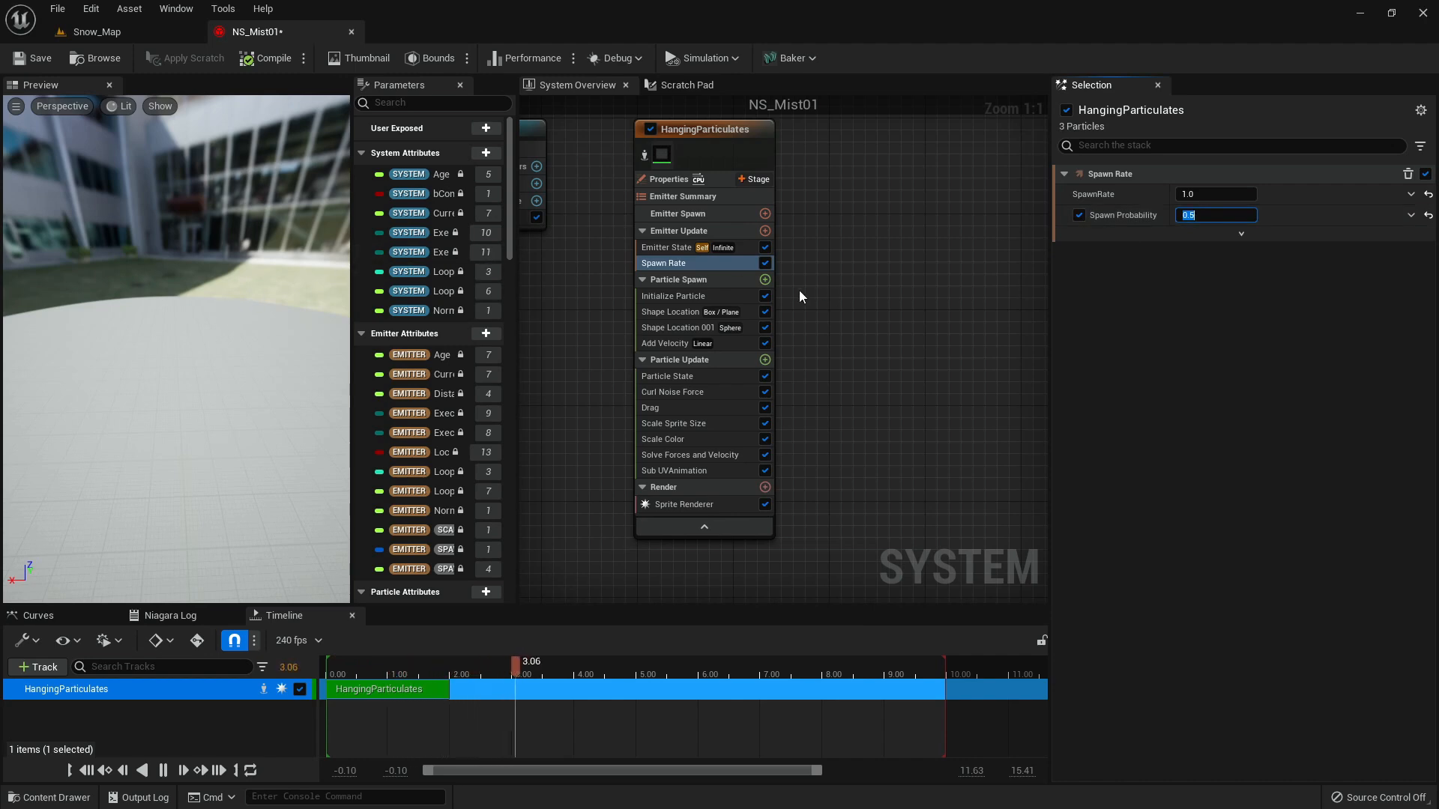
pyautogui.click(674, 249)
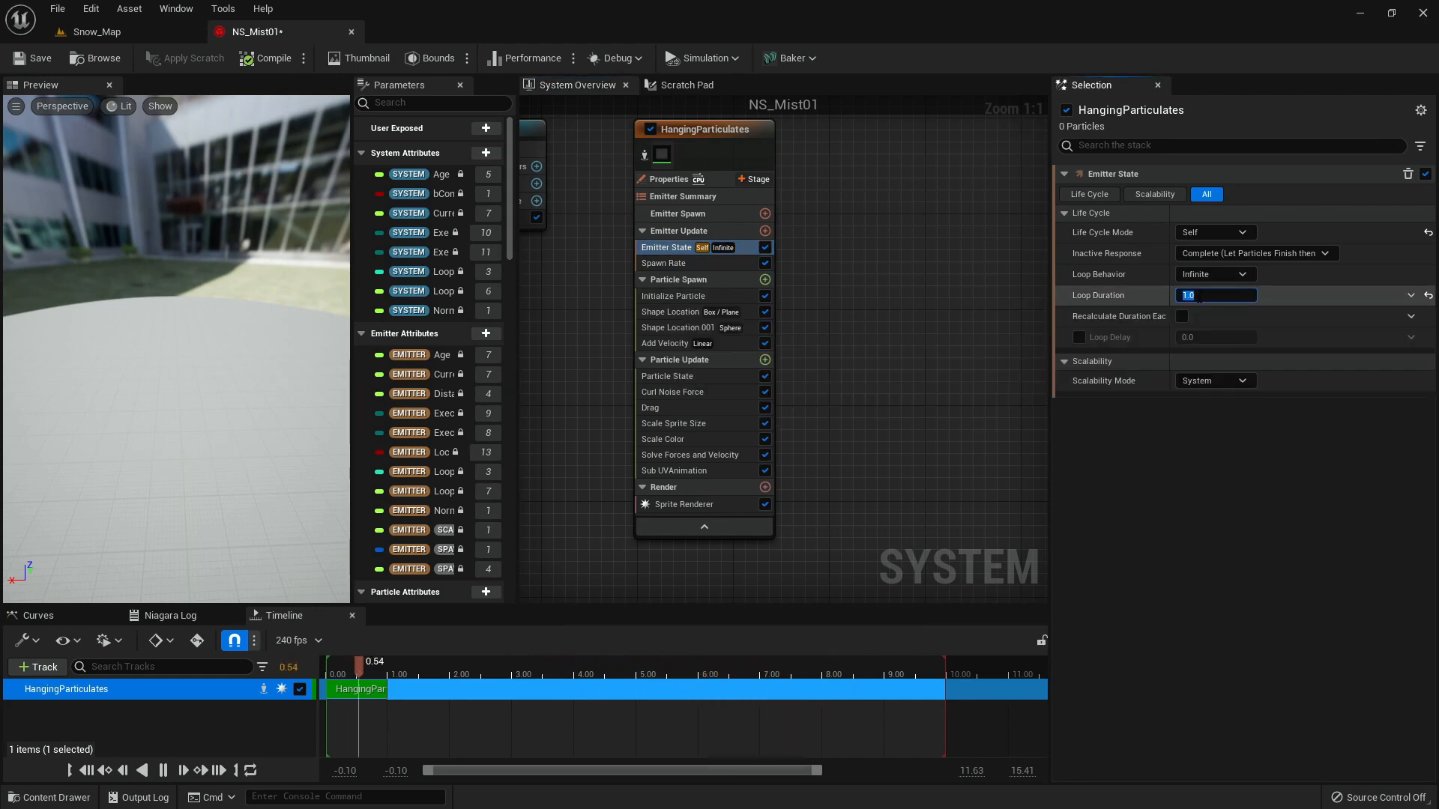
pyautogui.click(97, 32)
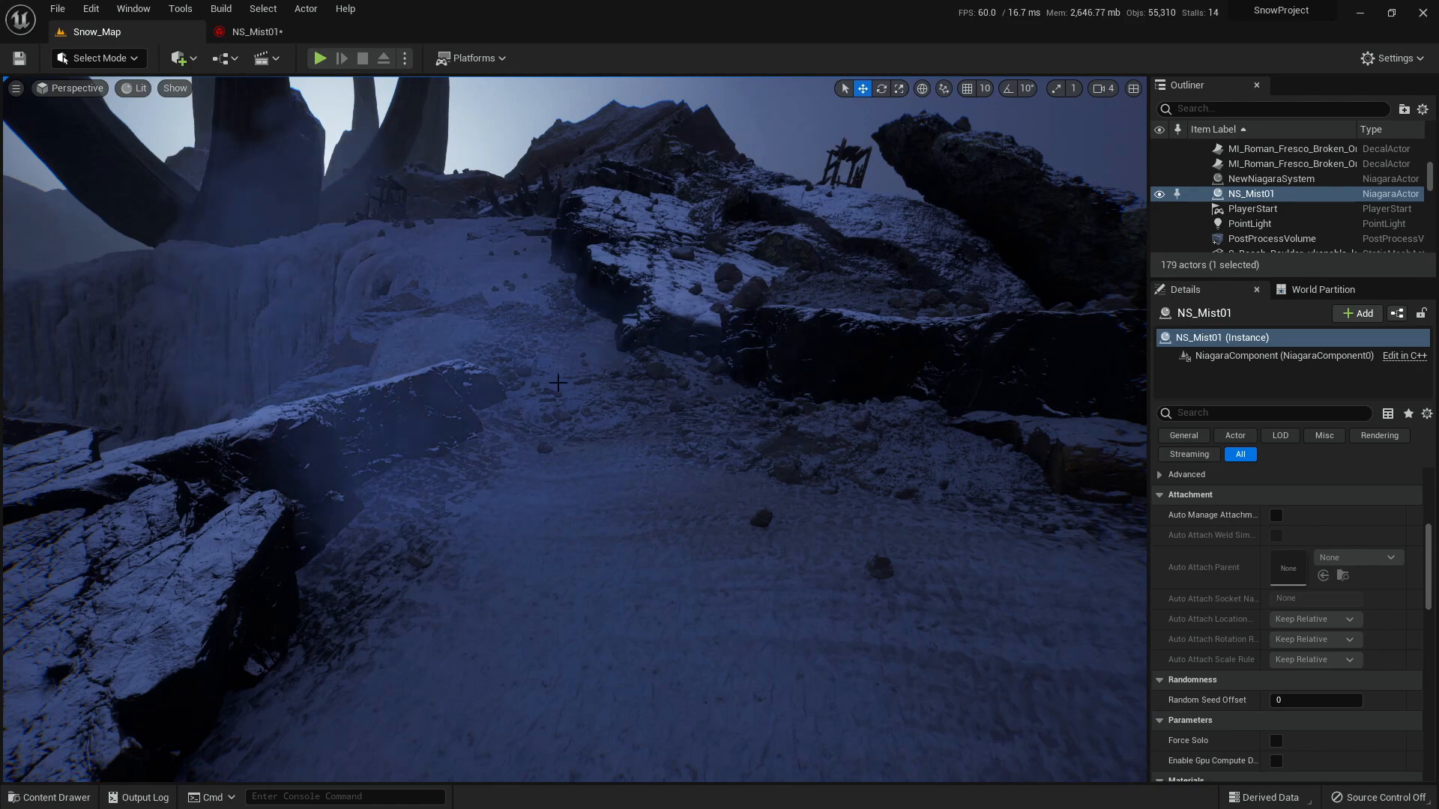
# - Raise the Spawn Rate module's Spawn Probability to 0.9 and check the mist in Snow_Map
pyautogui.click(255, 31)
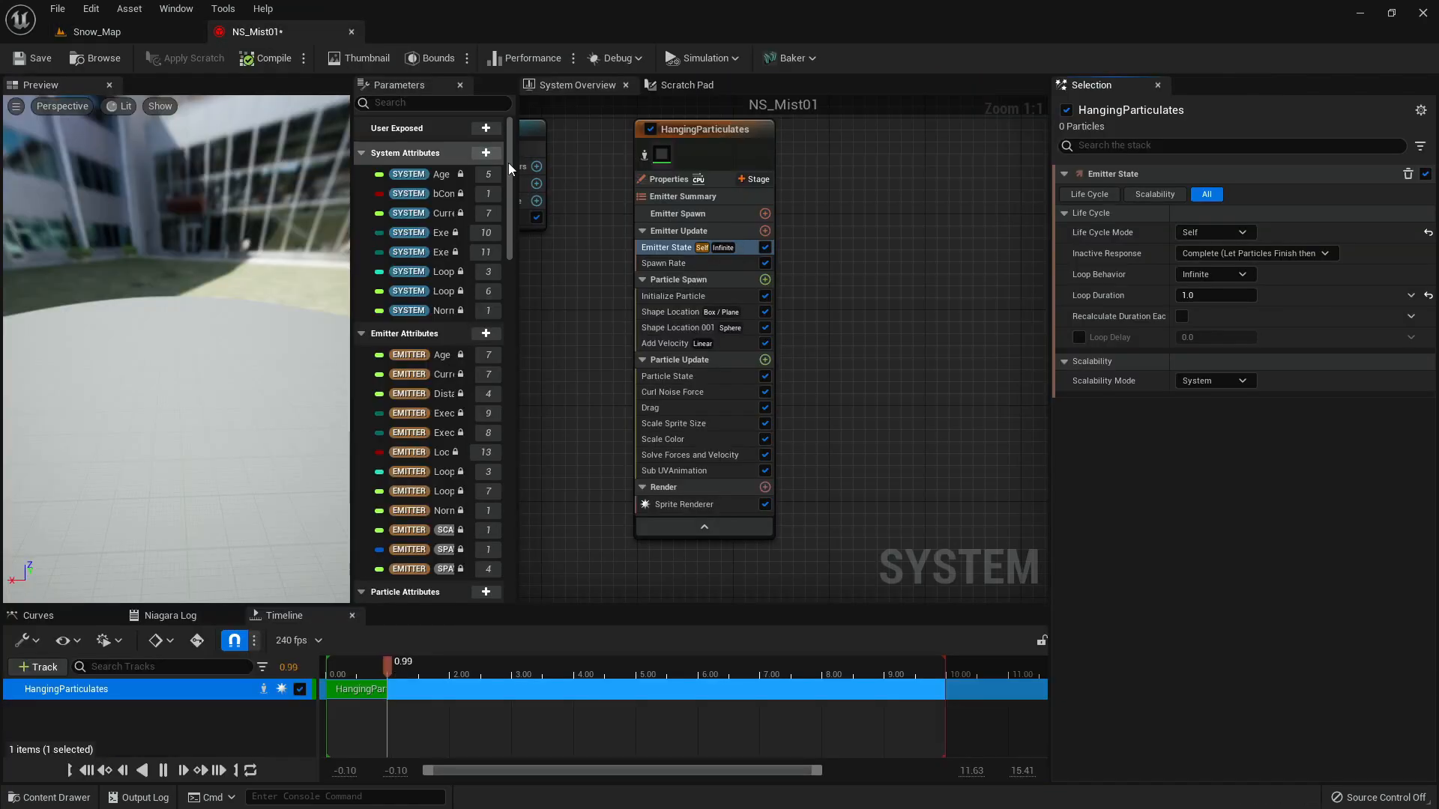
pyautogui.click(675, 263)
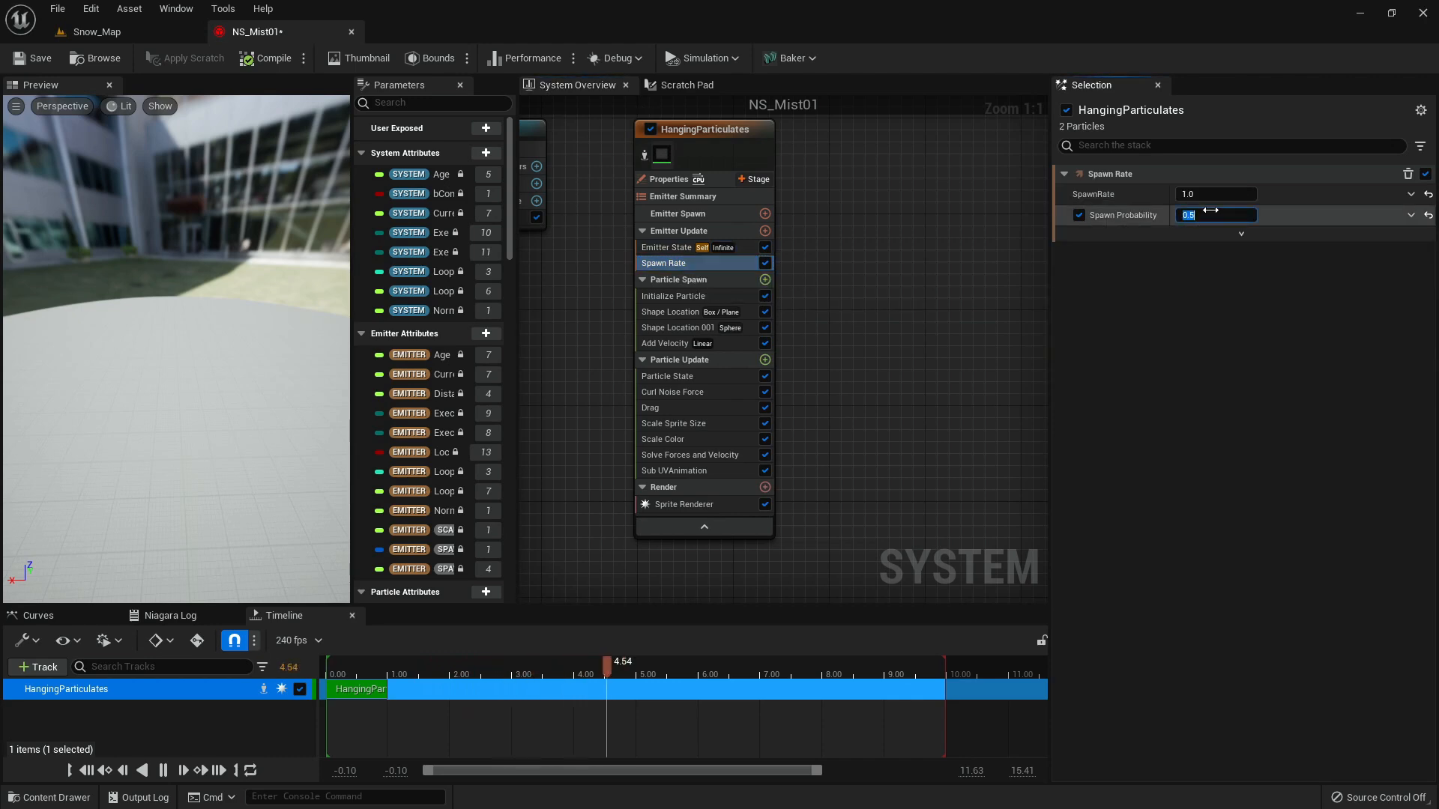
pyautogui.click(150, 31)
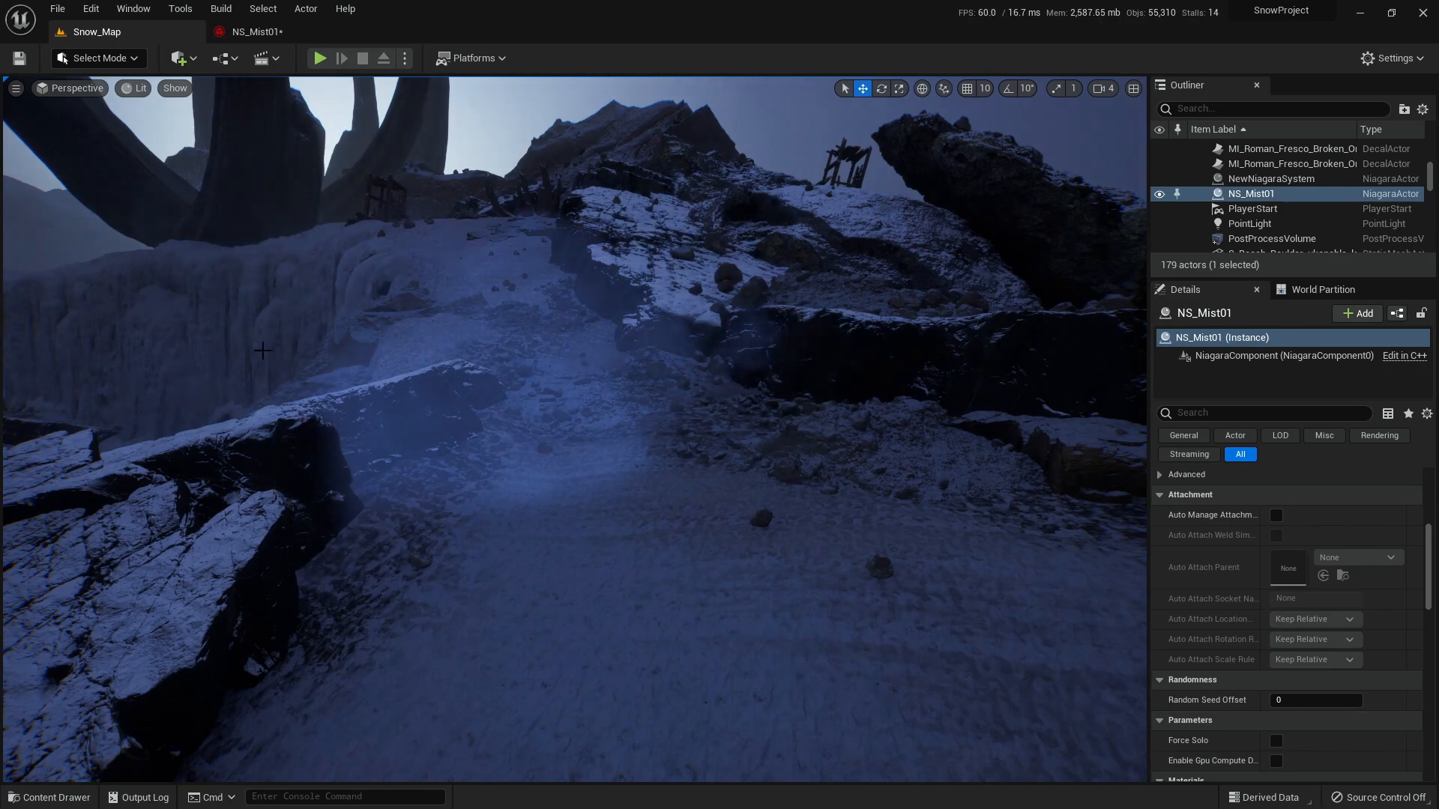
# - Set the Initialize Particle lifetime range to minimum 4.2 and maximum 6.5, and check the mist in Snow_Map
pyautogui.click(252, 31)
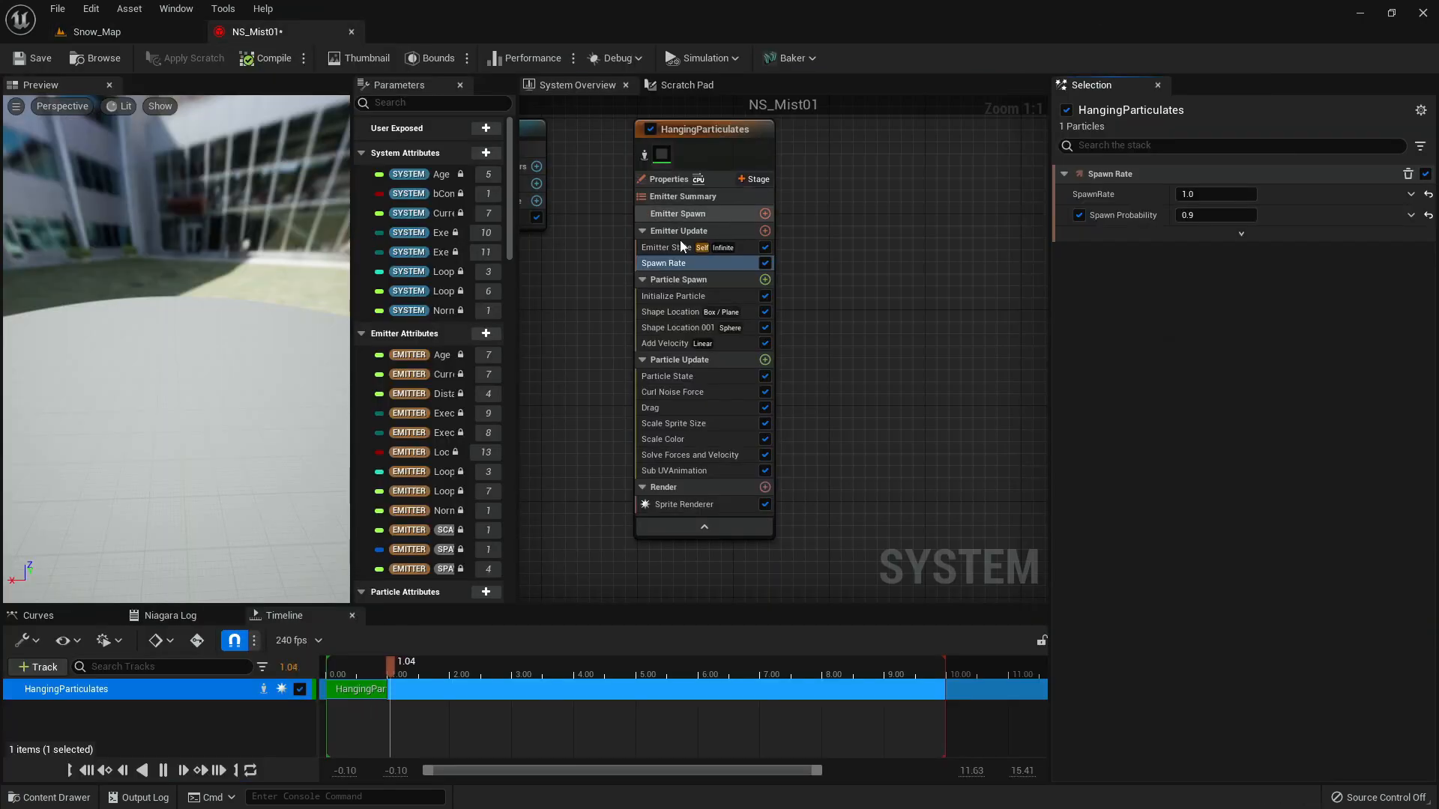
pyautogui.click(682, 299)
pyautogui.click(1212, 275)
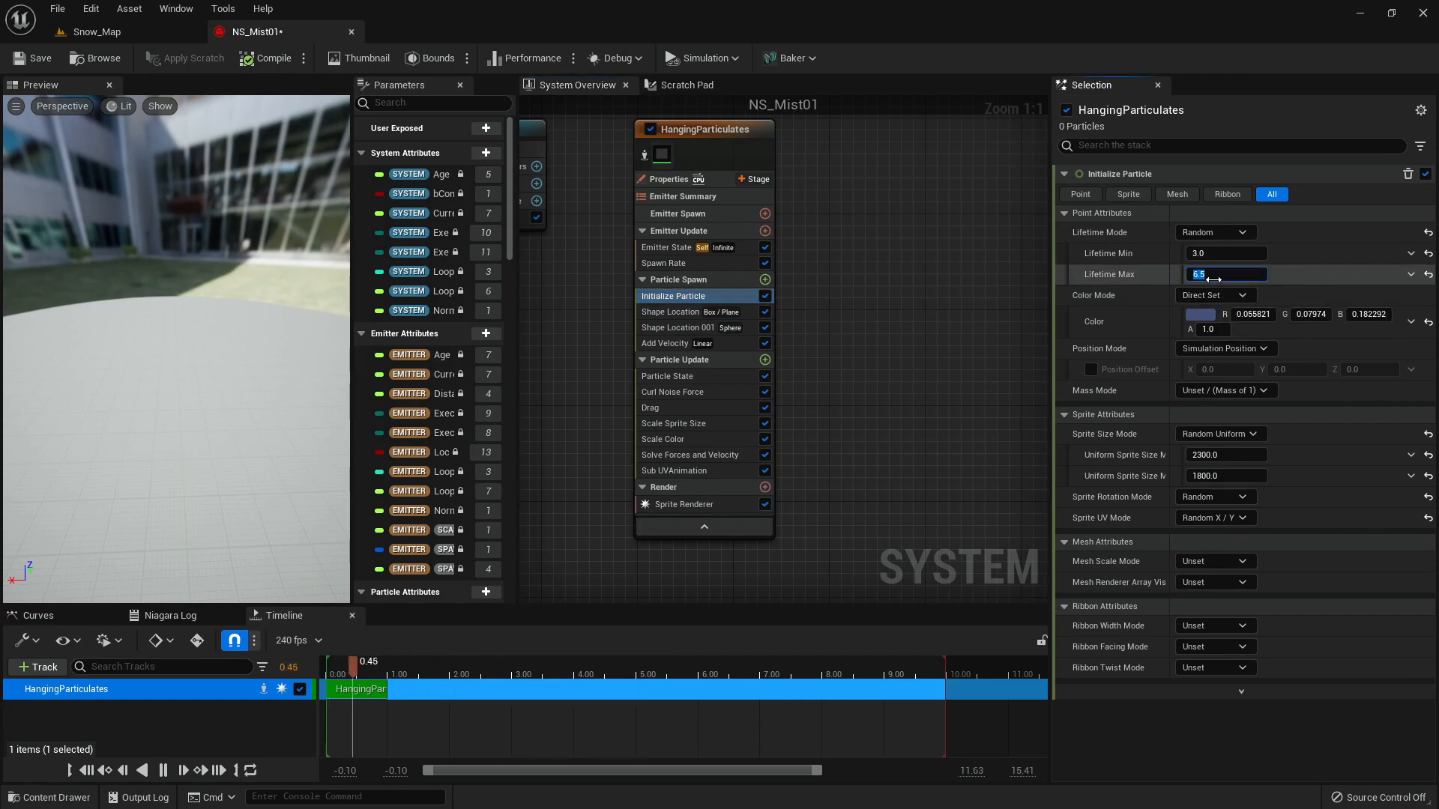
pyautogui.click(1222, 252)
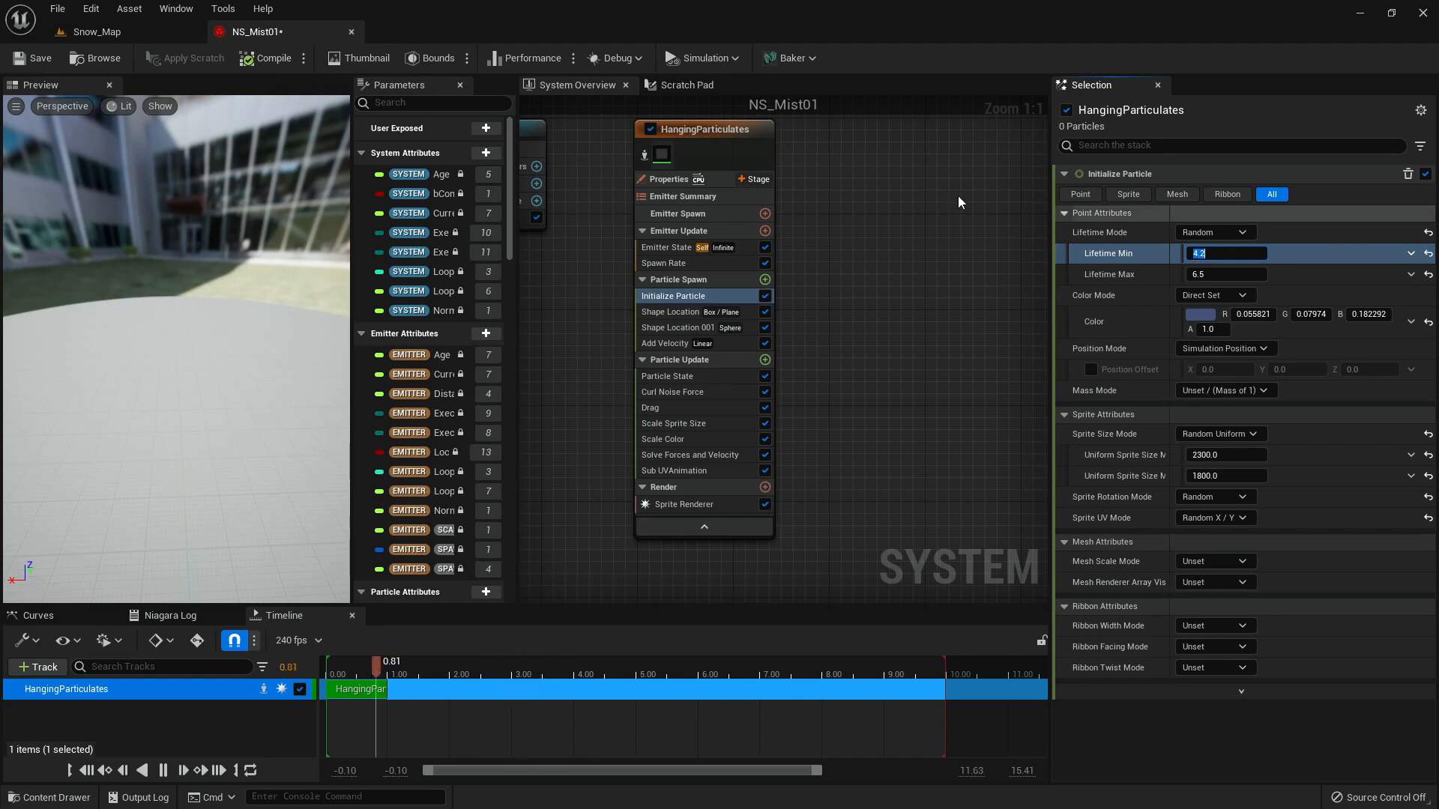
pyautogui.click(94, 31)
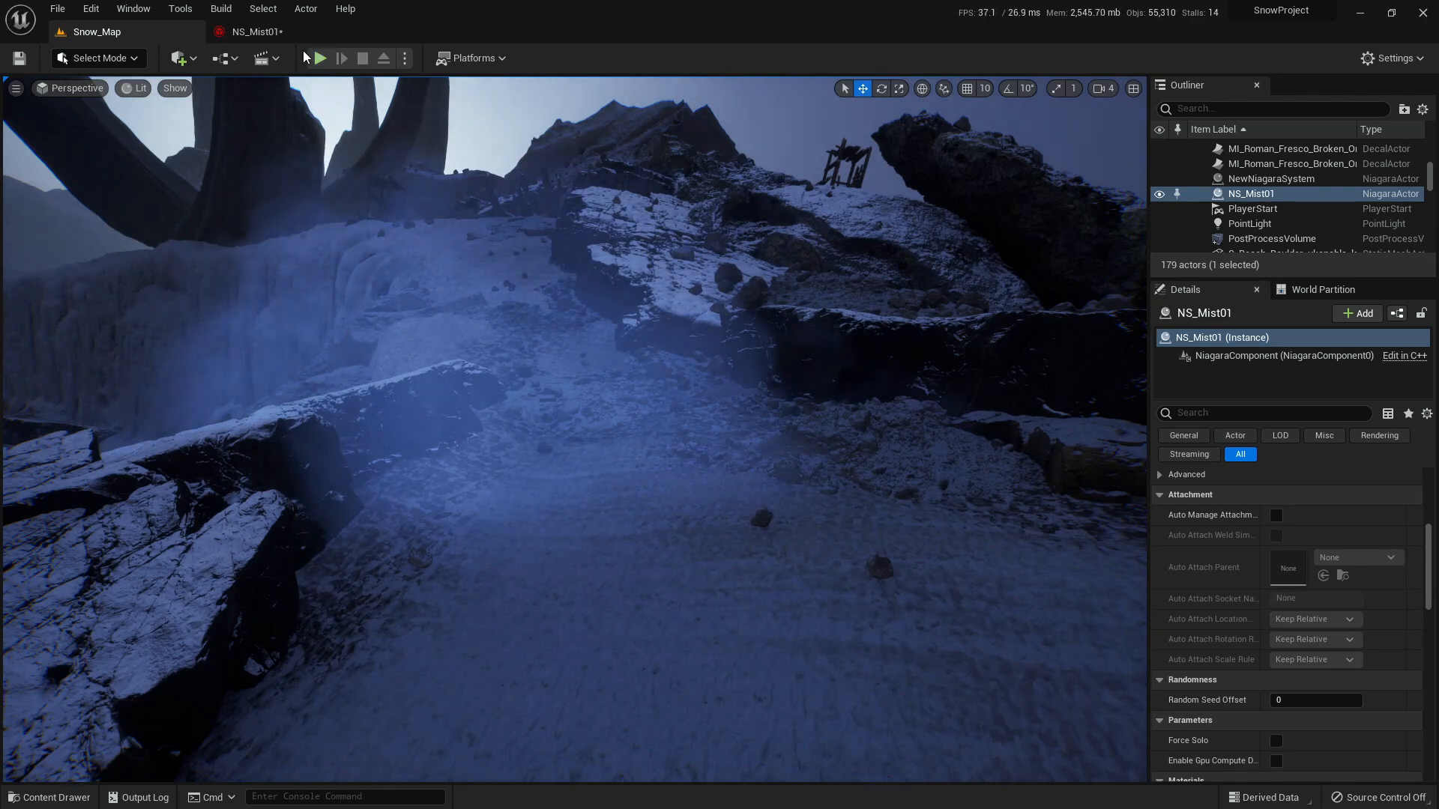
# - Lower the Drag module's random range minimum to 0.5 and check the mist's movement in Snow_Map
pyautogui.click(287, 36)
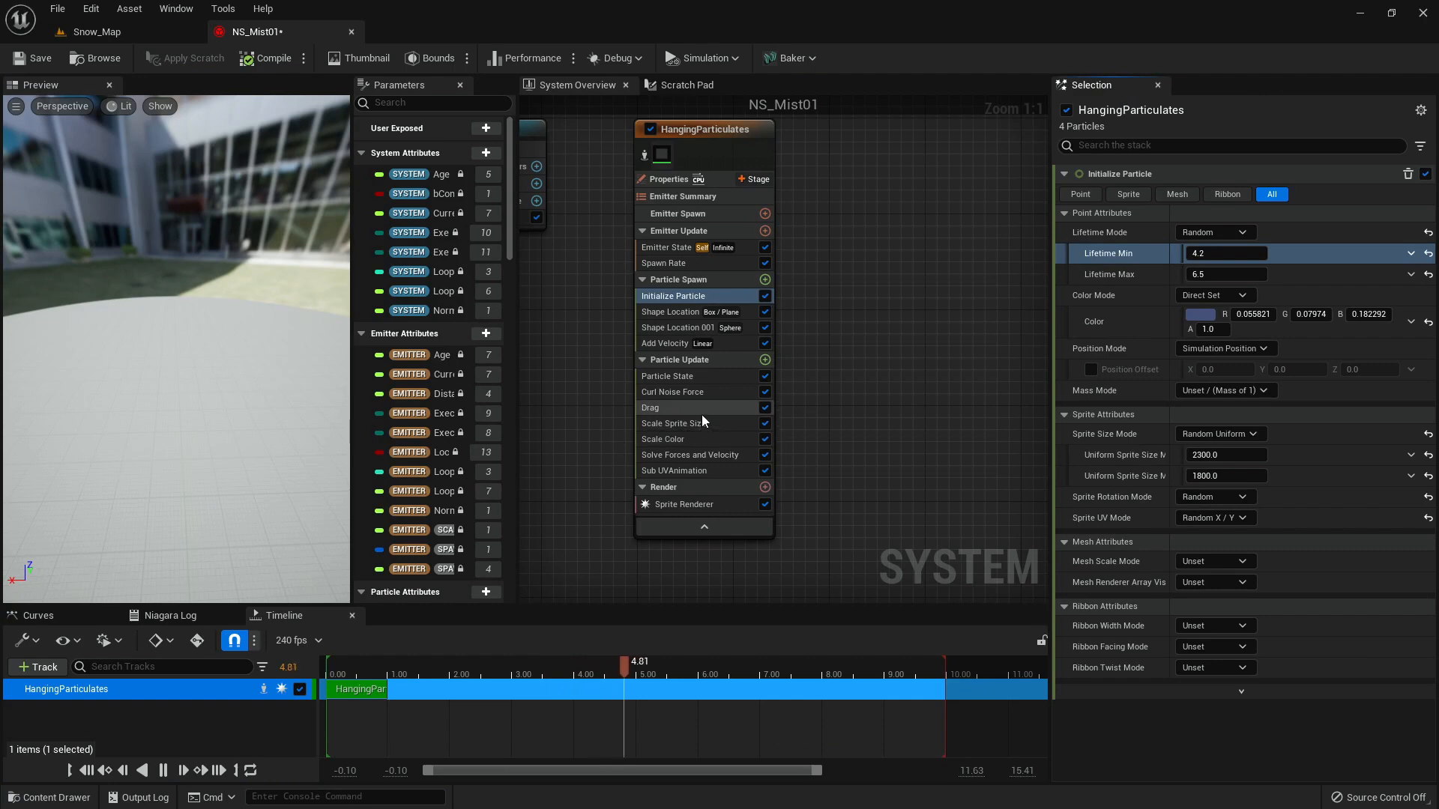
pyautogui.click(674, 408)
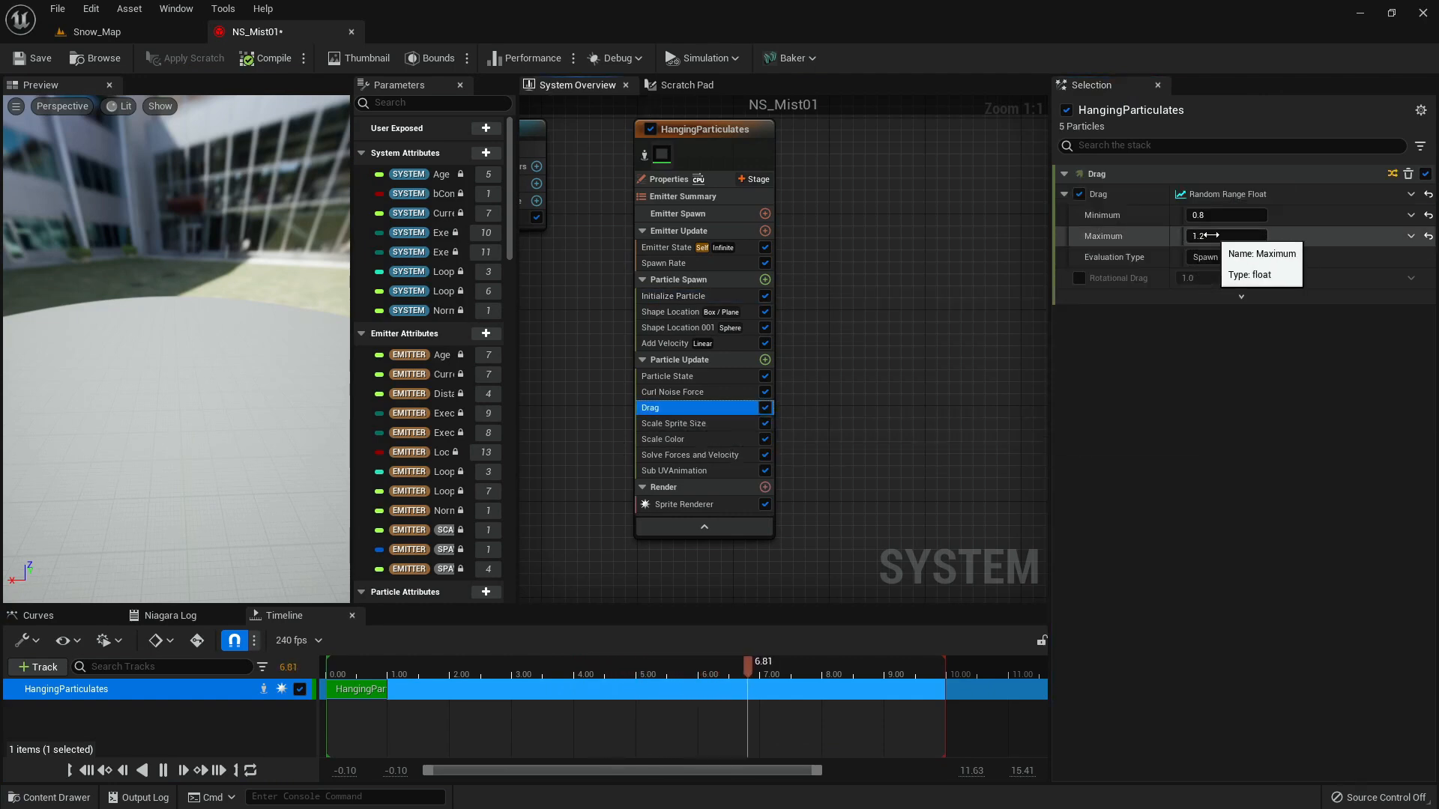
pyautogui.click(1209, 215)
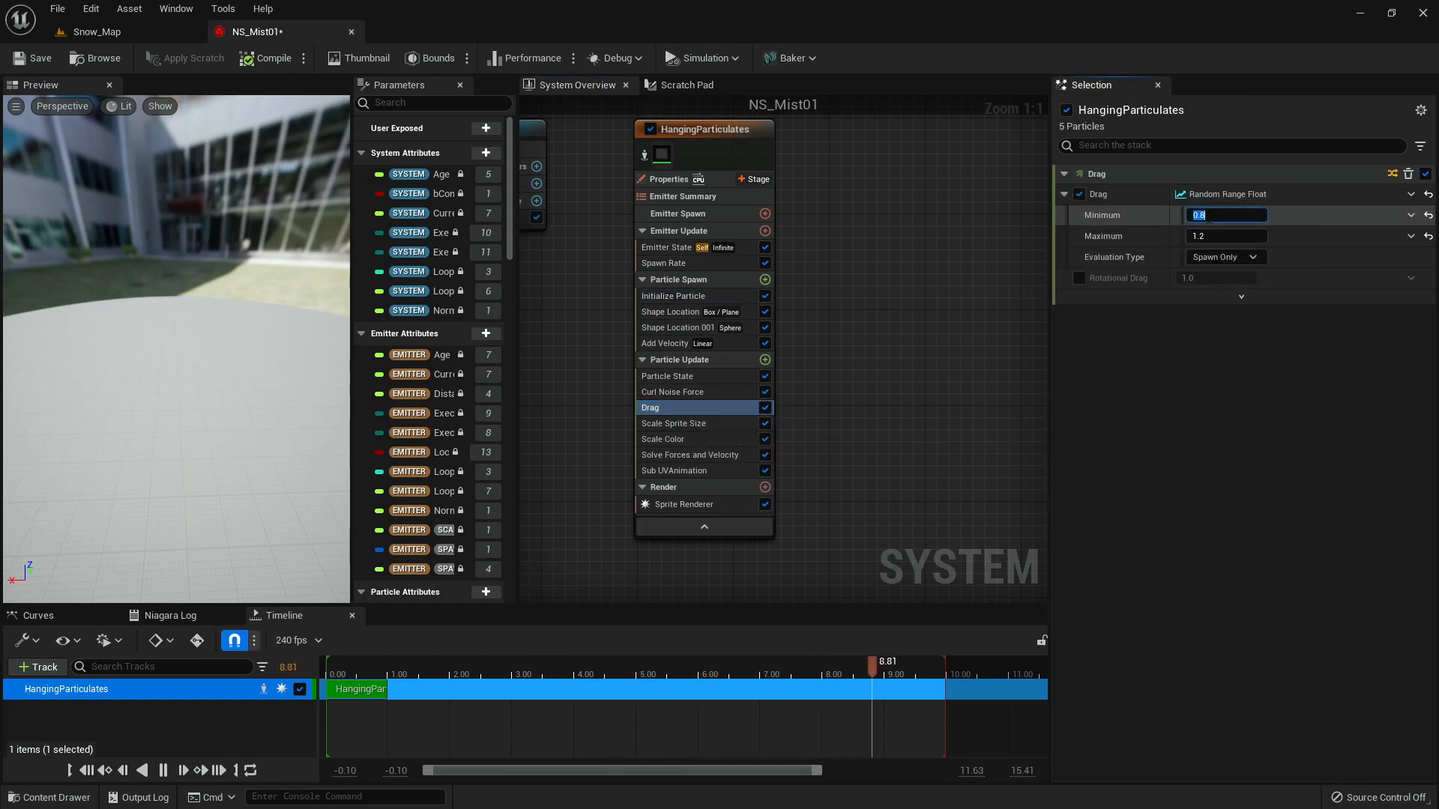
pyautogui.write('0.5')
pyautogui.press('Return')
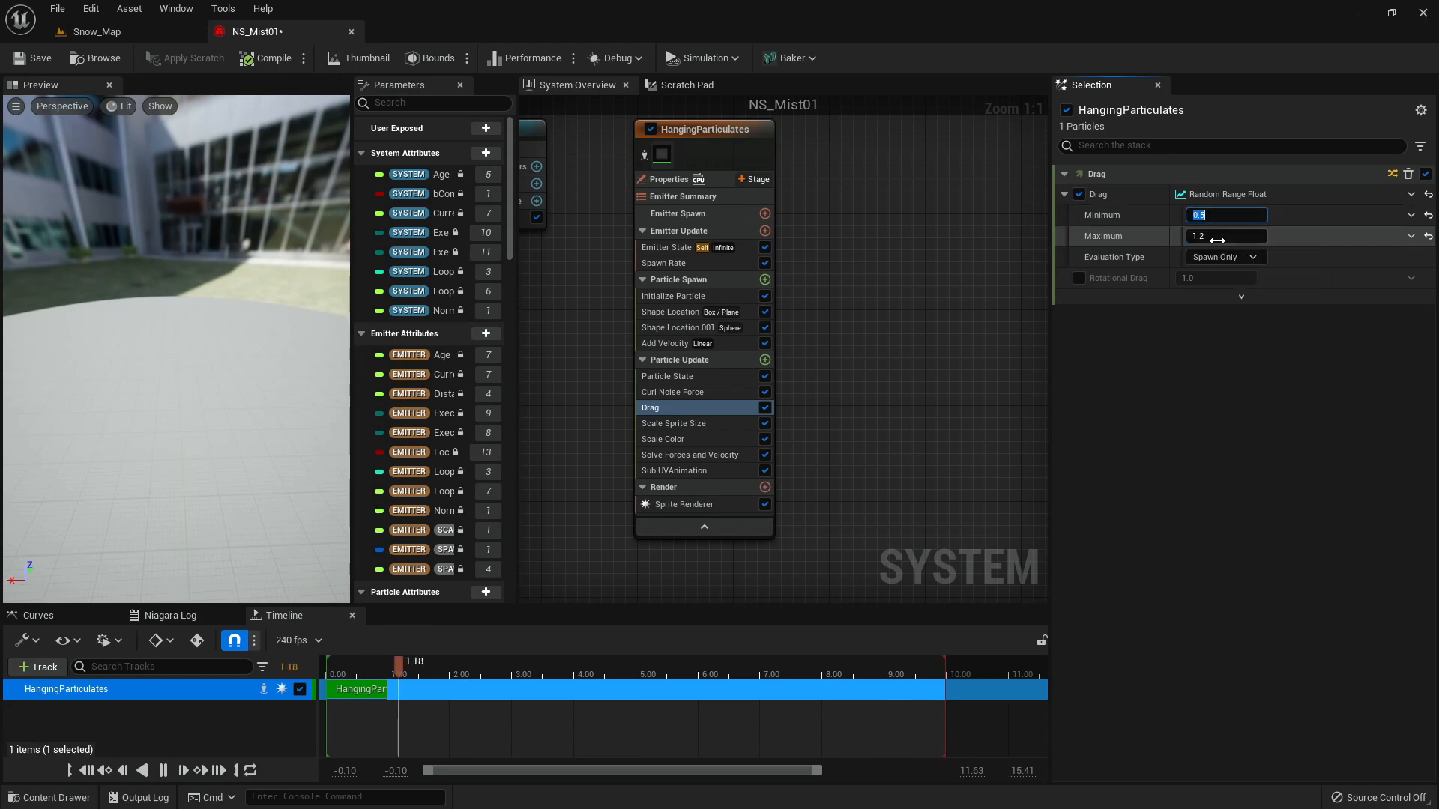
pyautogui.click(97, 32)
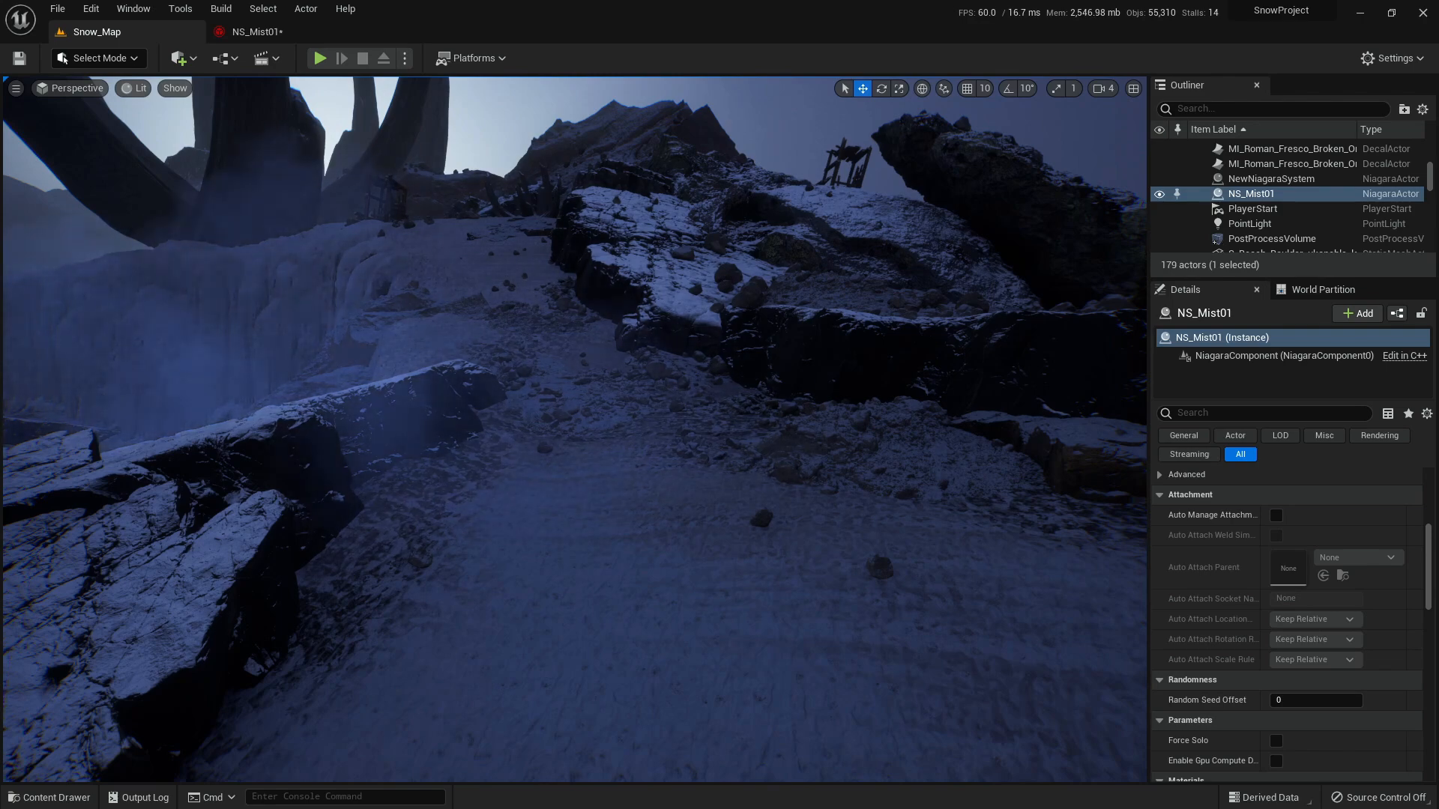
# - Capture the Snow_Map viewport, sketch a red arrow showing the mist's drift across the path, and dismiss the capture
pyautogui.moveTo(574, 429); pyautogui.dragTo(784, 429, button='right')
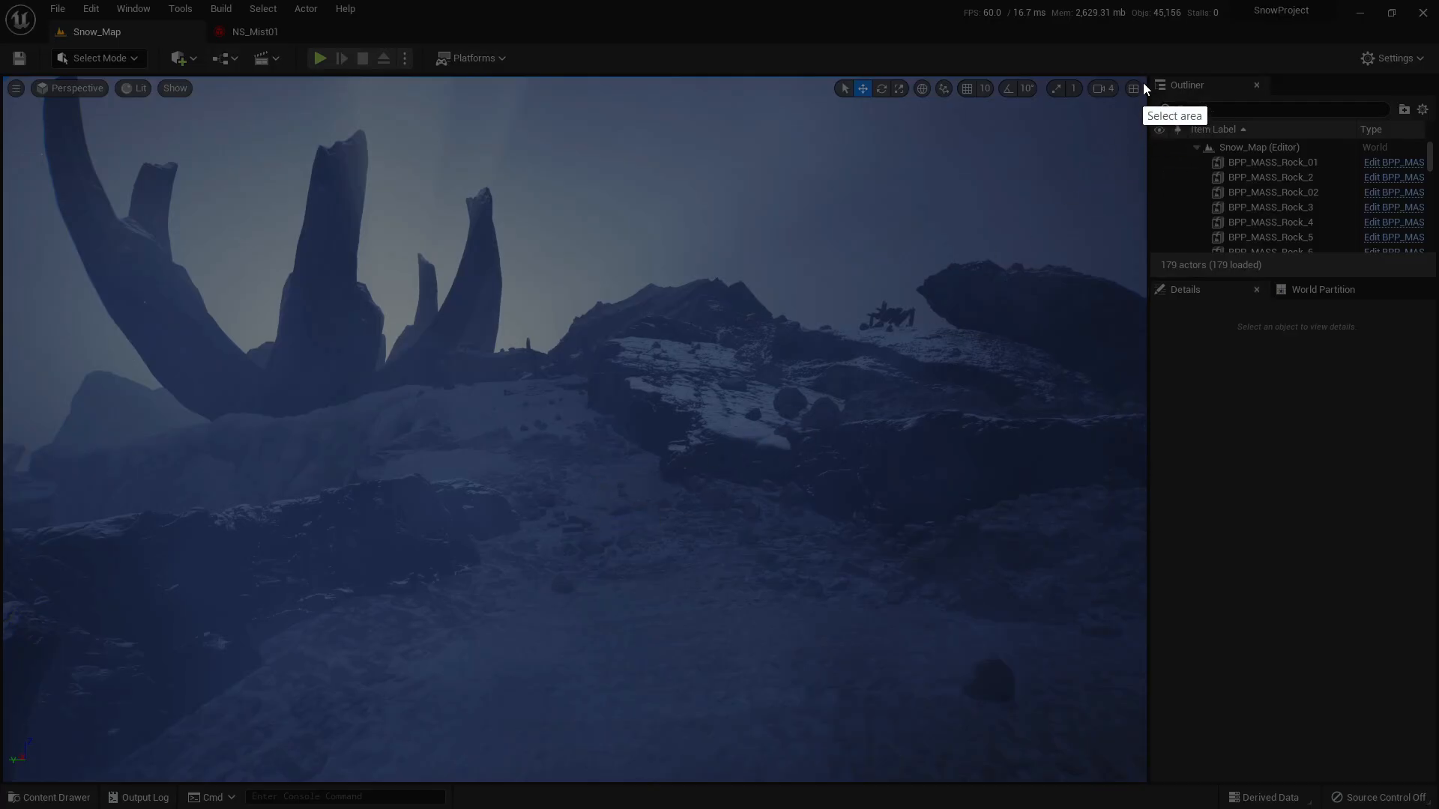
pyautogui.moveTo(1144, 79); pyautogui.dragTo(5, 784)
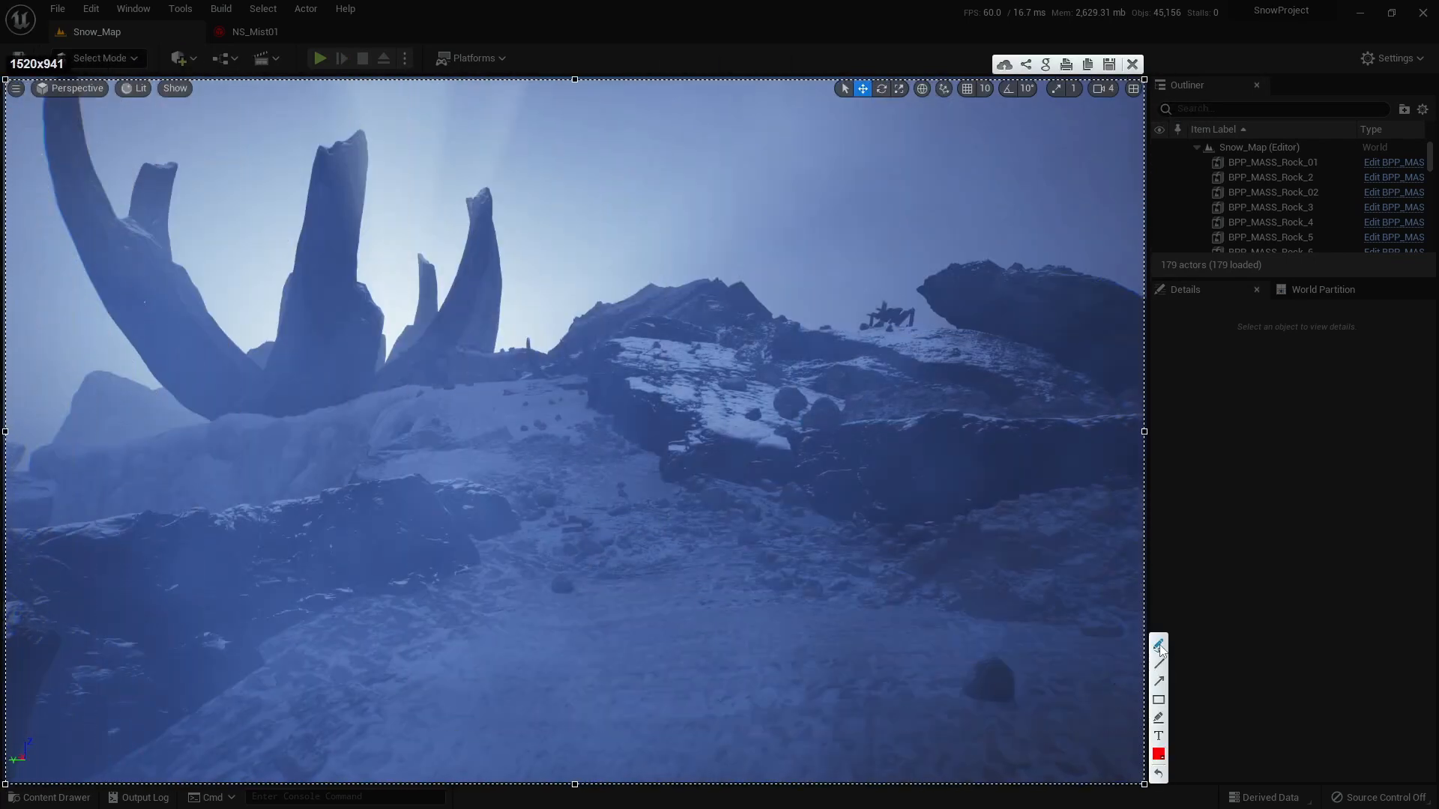
pyautogui.click(1159, 646)
pyautogui.moveTo(1026, 506); pyautogui.dragTo(1026, 506)
pyautogui.moveTo(464, 582)
pyautogui.mouseDown()
pyautogui.moveTo(398, 603)
pyautogui.moveTo(403, 554)
pyautogui.mouseUp()
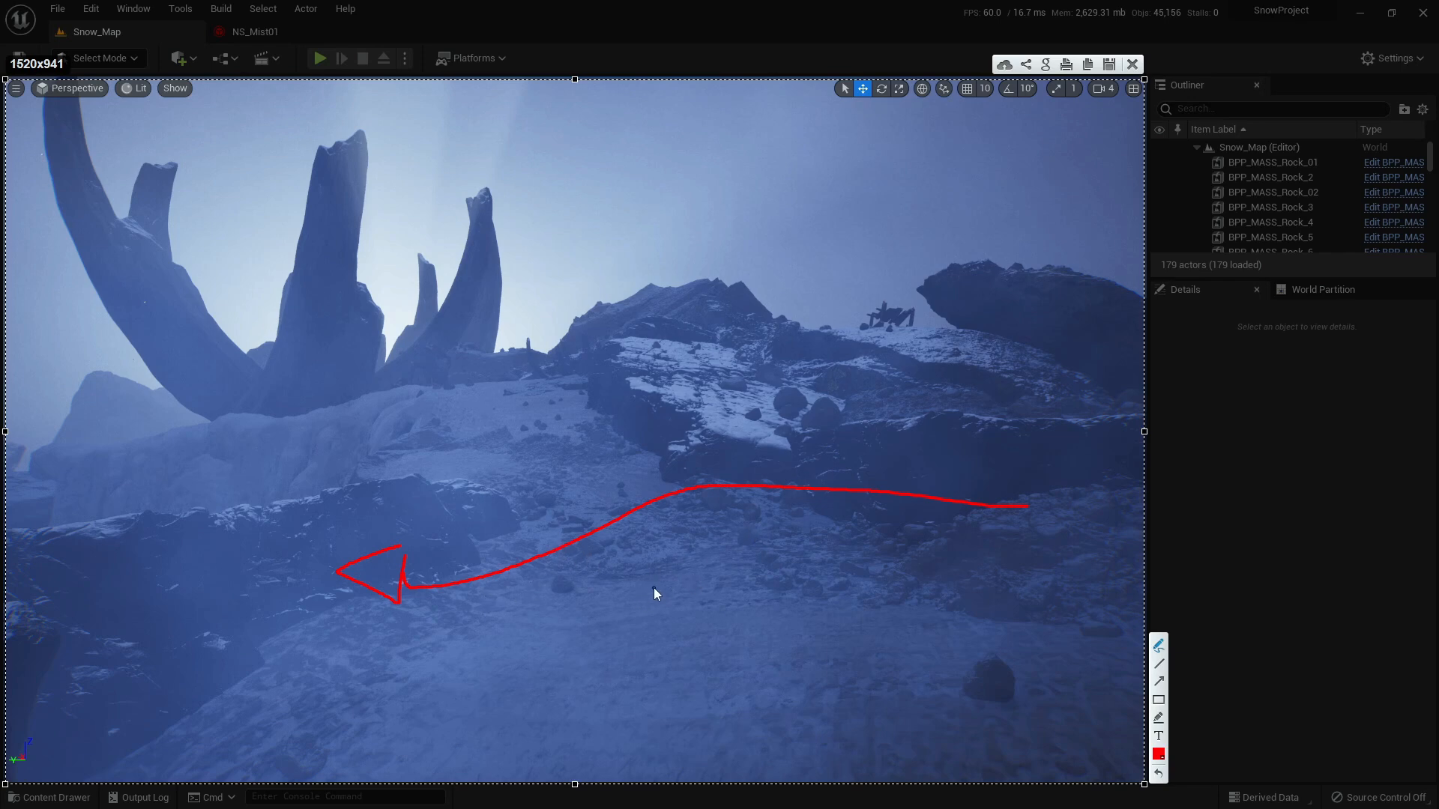
pyautogui.press('Escape')
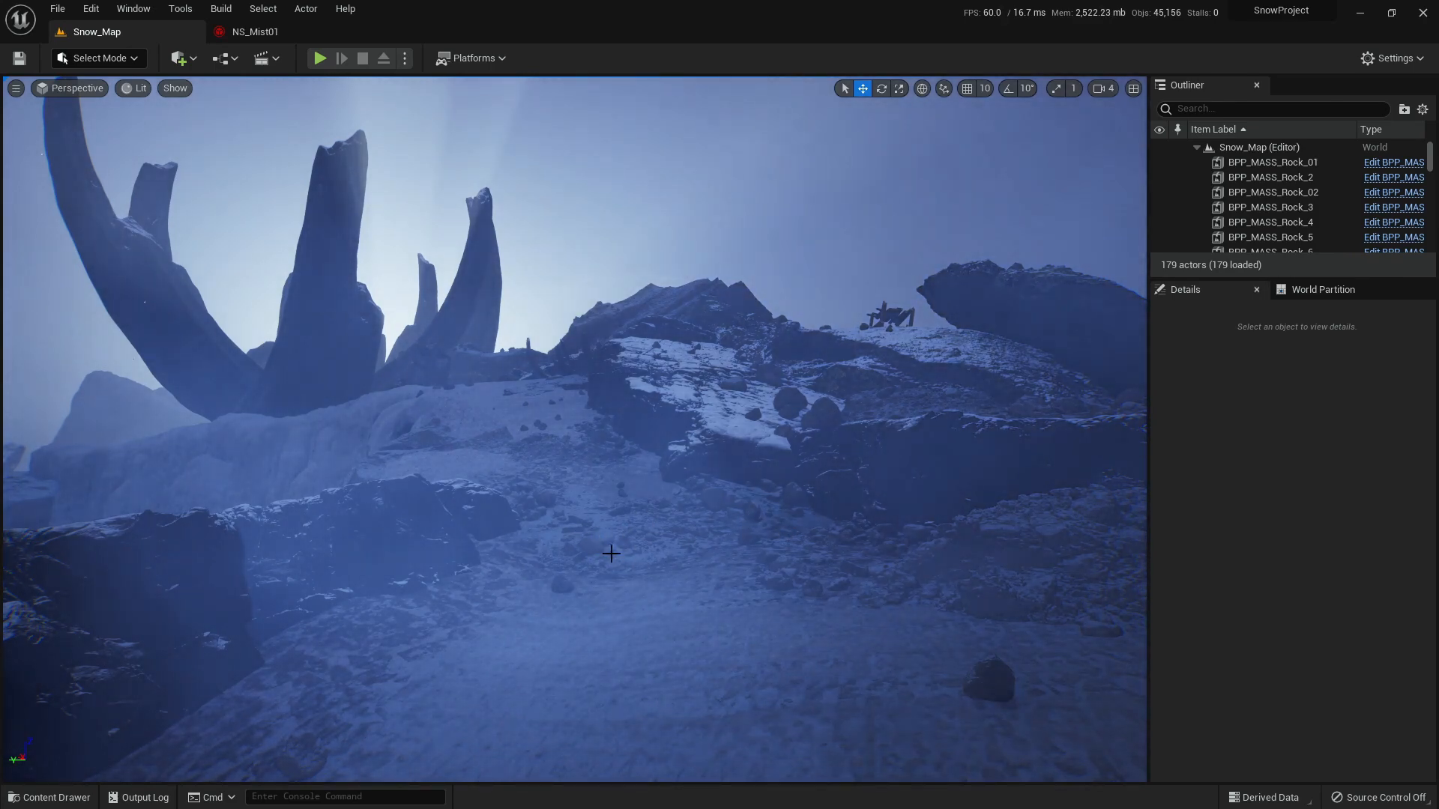
# - Capture the icy cliff area, sketch red arrows showing mist flowing along and up the cliff, and dismiss the capture
pyautogui.moveTo(707, 552)
pyautogui.mouseDown(button='right')
pyautogui.moveTo(707, 457)
pyautogui.moveTo(707, 552)
pyautogui.mouseUp(button='right')
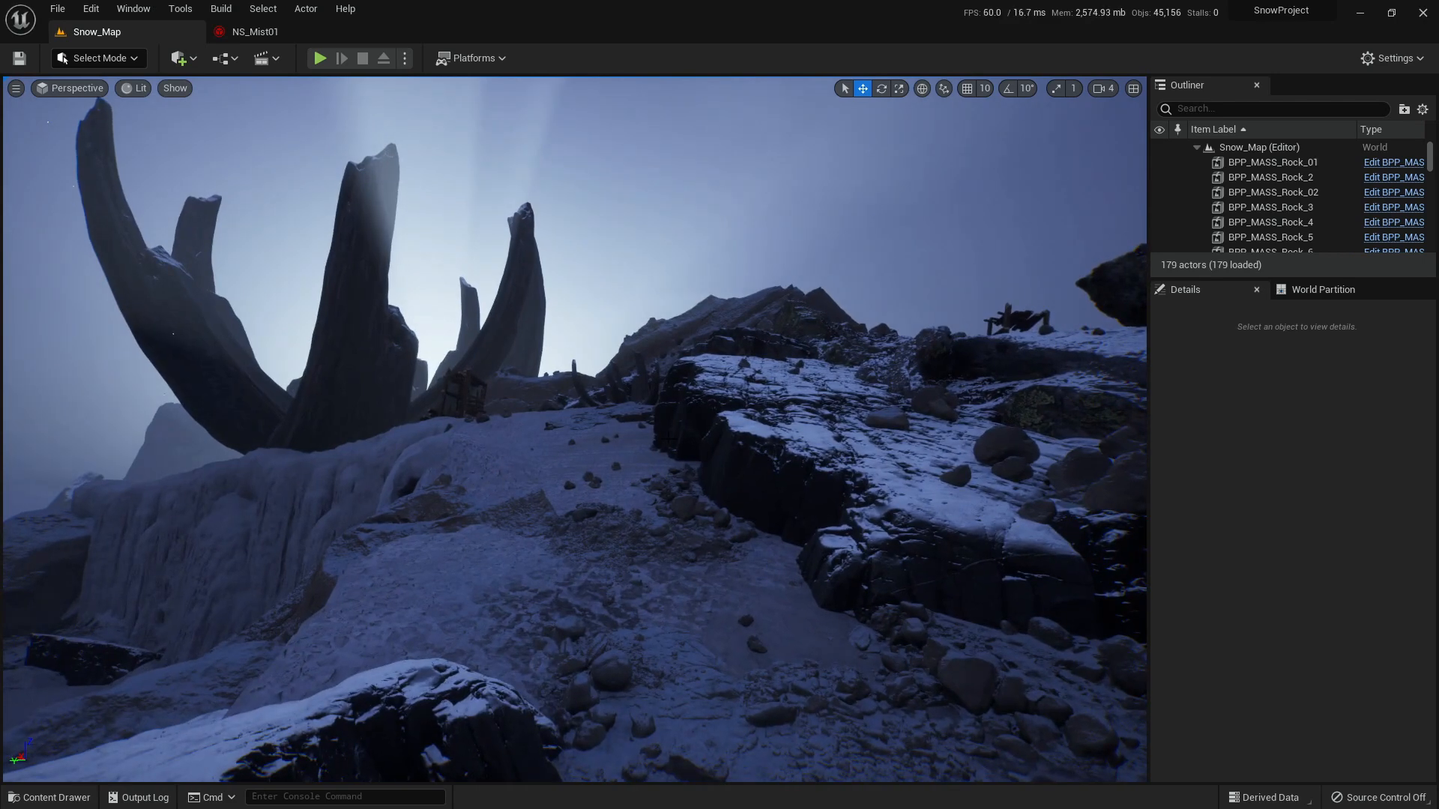
pyautogui.moveTo(584, 492)
pyautogui.mouseDown(button='right')
pyautogui.moveTo(525, 442)
pyautogui.moveTo(524, 487)
pyautogui.moveTo(554, 506)
pyautogui.moveTo(584, 492)
pyautogui.mouseUp(button='right')
pyautogui.press('Print')
pyautogui.moveTo(856, 264)
pyautogui.mouseDown()
pyautogui.moveTo(215, 722)
pyautogui.moveTo(129, 749)
pyautogui.mouseUp()
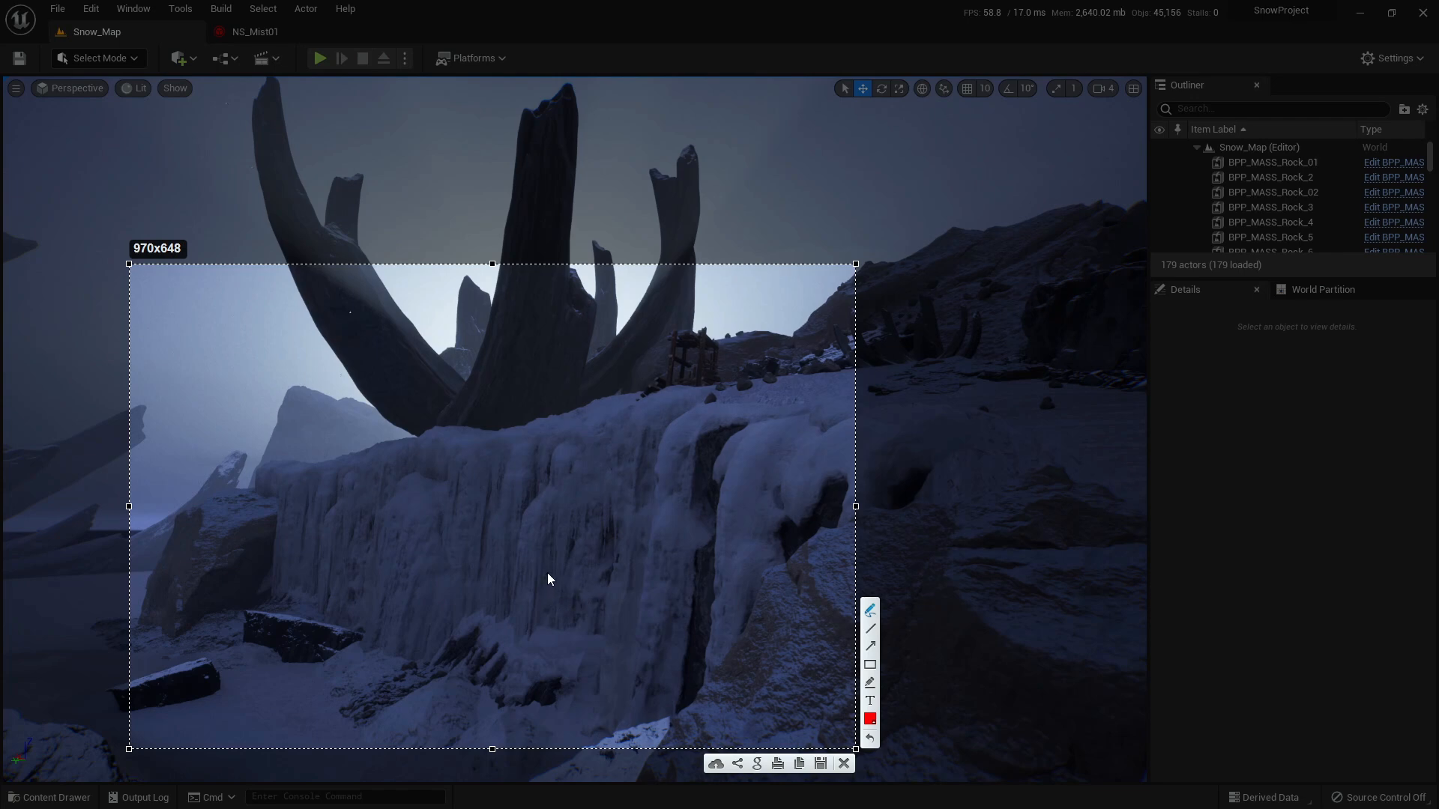
pyautogui.moveTo(548, 574); pyautogui.dragTo(589, 489)
pyautogui.moveTo(571, 429); pyautogui.dragTo(571, 429)
pyautogui.moveTo(434, 542)
pyautogui.mouseDown()
pyautogui.moveTo(512, 399)
pyautogui.moveTo(497, 439)
pyautogui.mouseUp()
pyautogui.moveTo(306, 507)
pyautogui.mouseDown()
pyautogui.moveTo(521, 505)
pyautogui.moveTo(542, 451)
pyautogui.moveTo(535, 475)
pyautogui.mouseUp()
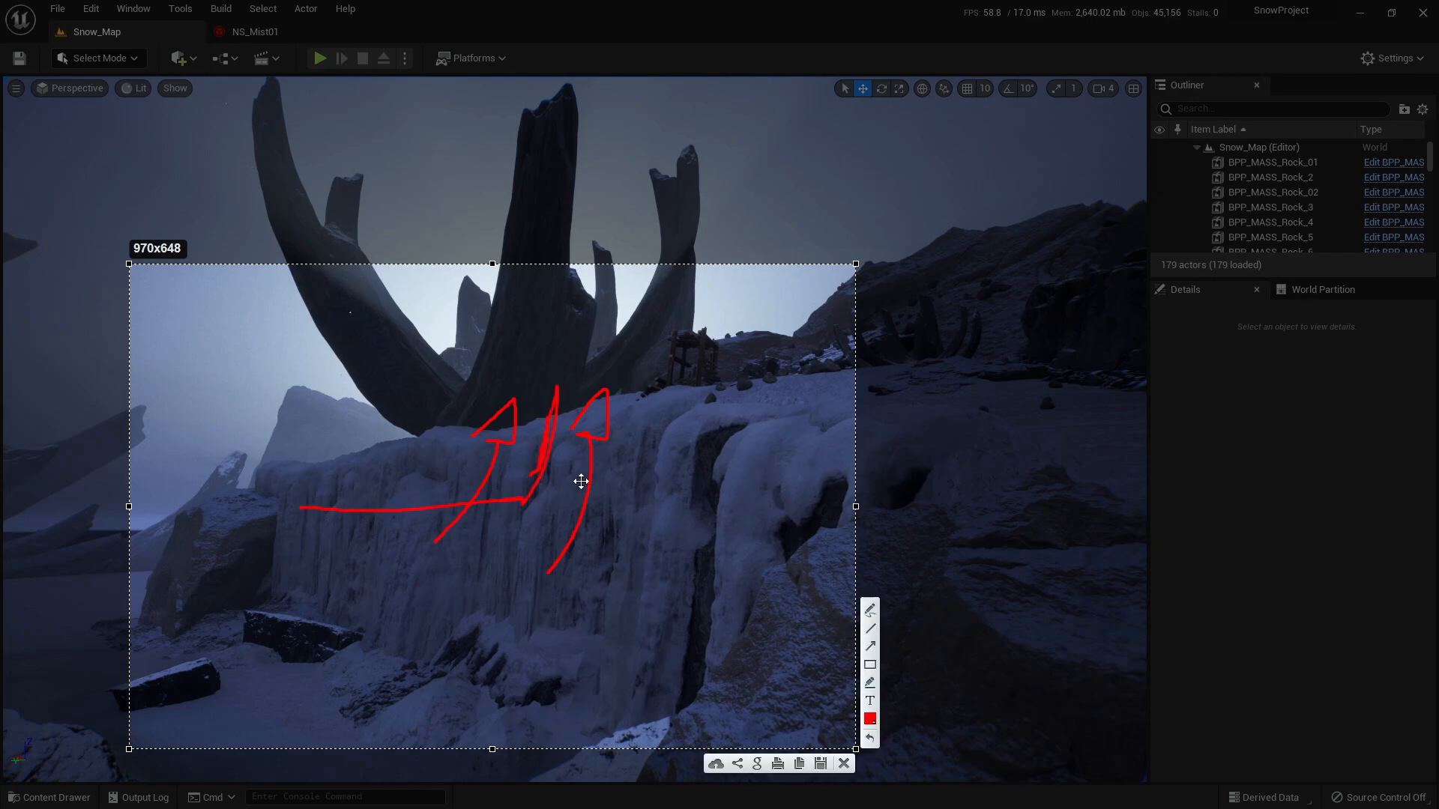
pyautogui.press('Escape')
# - Return to the snowy path in Snow_Map and watch how the mist drifts across it
pyautogui.press('w')
pyautogui.moveTo(676, 511)
pyautogui.mouseDown(button='right')
pyautogui.moveTo(967, 524)
pyautogui.moveTo(1004, 584)
pyautogui.moveTo(982, 442)
pyautogui.moveTo(1042, 438)
pyautogui.moveTo(582, 472)
pyautogui.mouseUp(button='right')
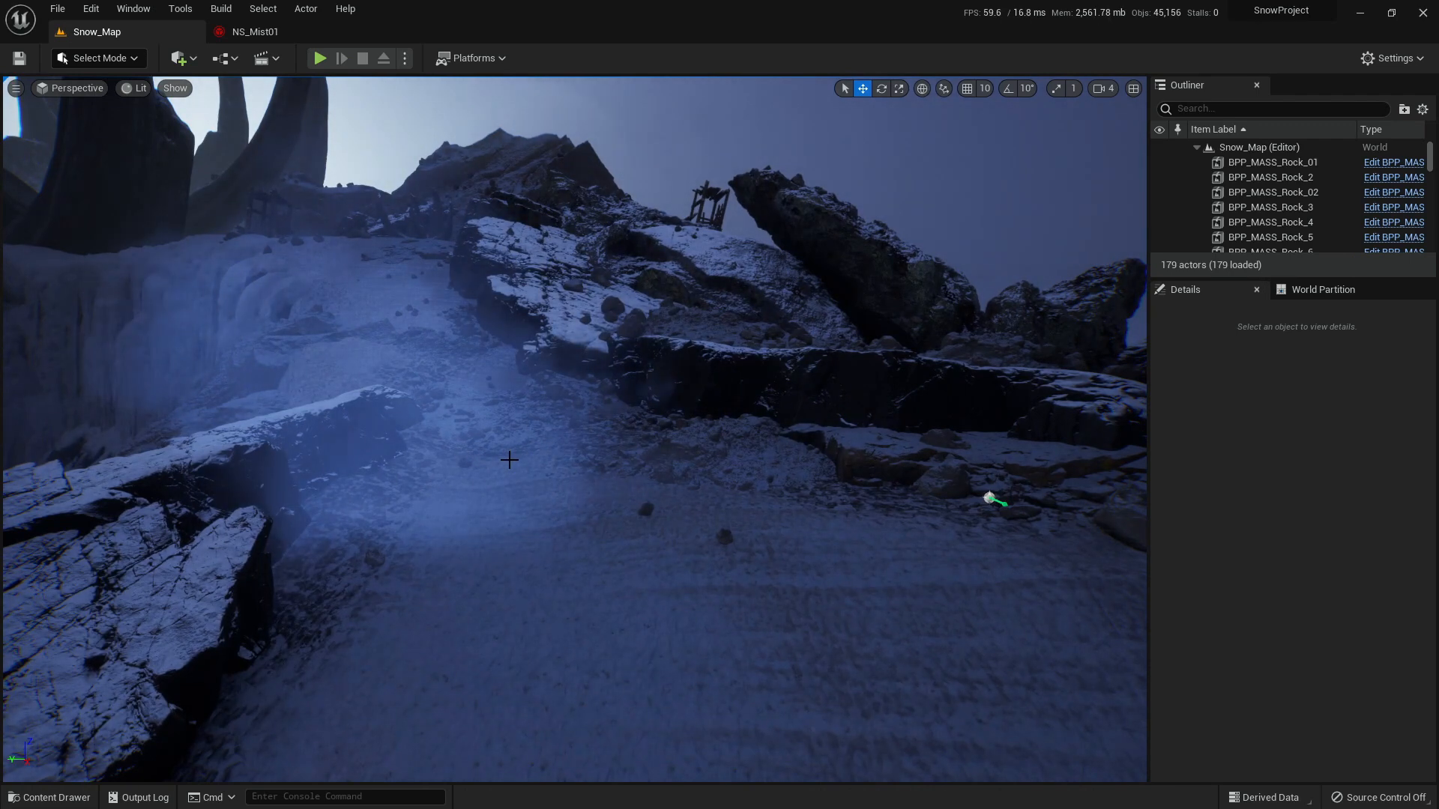
pyautogui.moveTo(603, 477); pyautogui.dragTo(540, 420, button='right')
pyautogui.moveTo(718, 476); pyautogui.dragTo(749, 483, button='right')
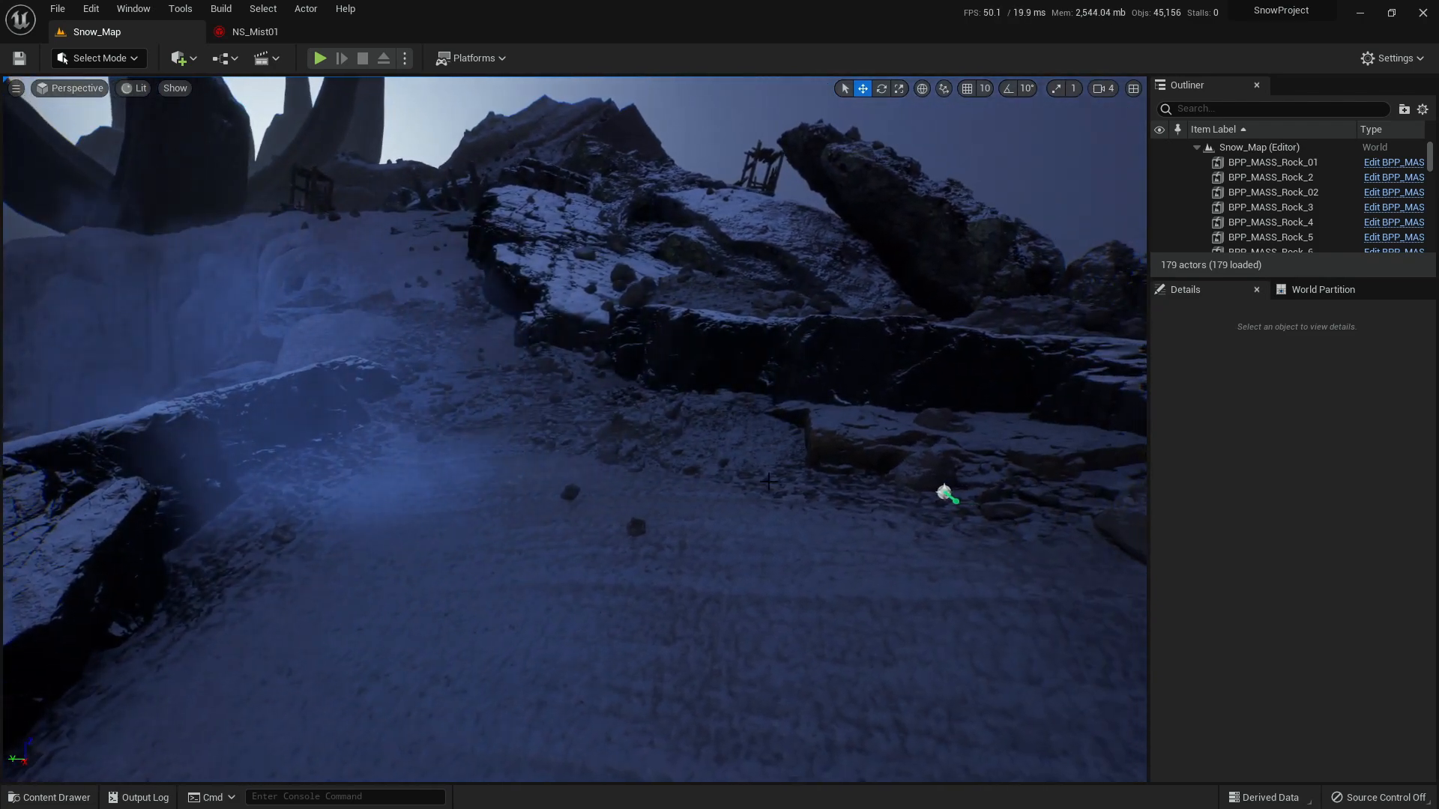
# - Duplicate the Scale Color module in NS_Mist01's Particle Update group and disable the original
pyautogui.click(281, 37)
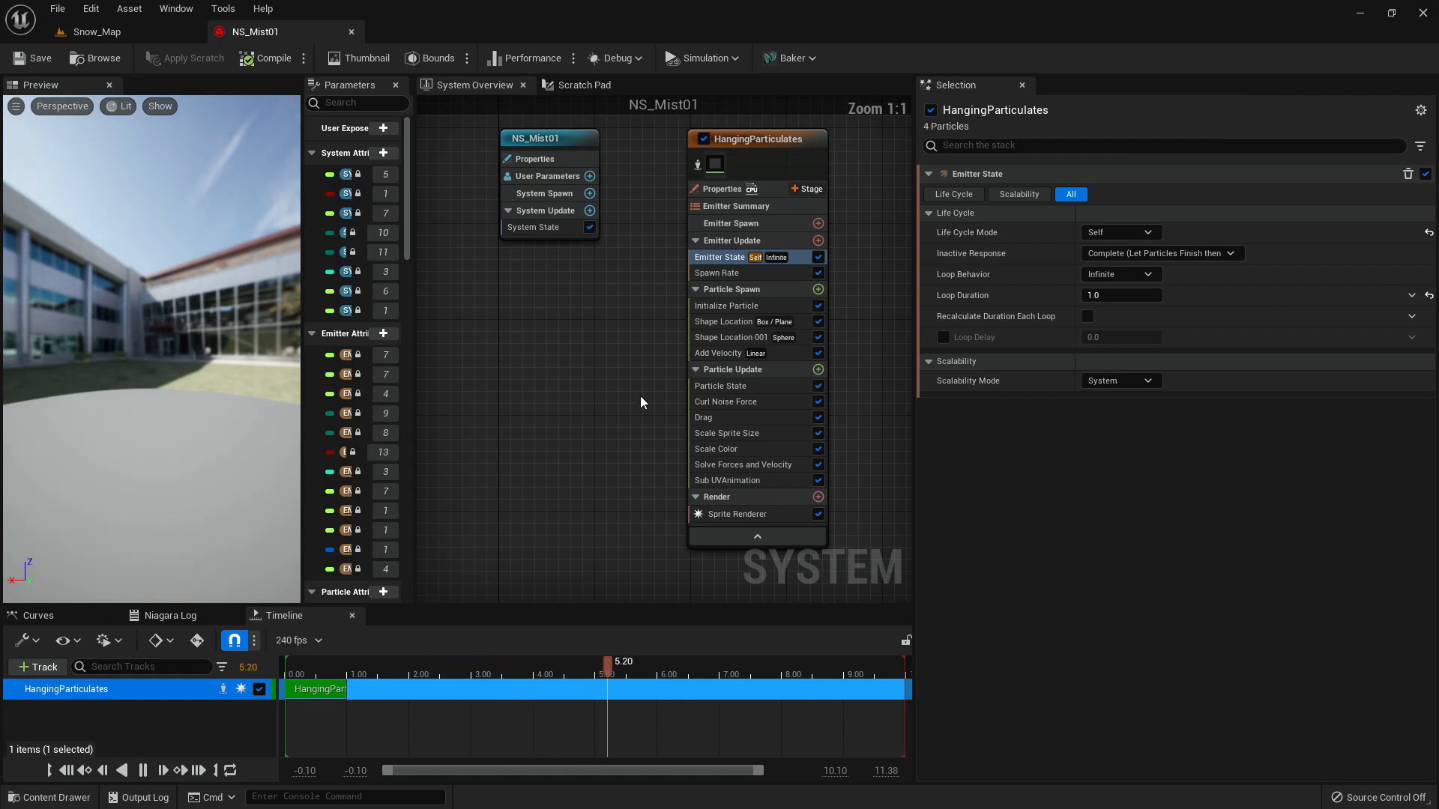
pyautogui.click(734, 449)
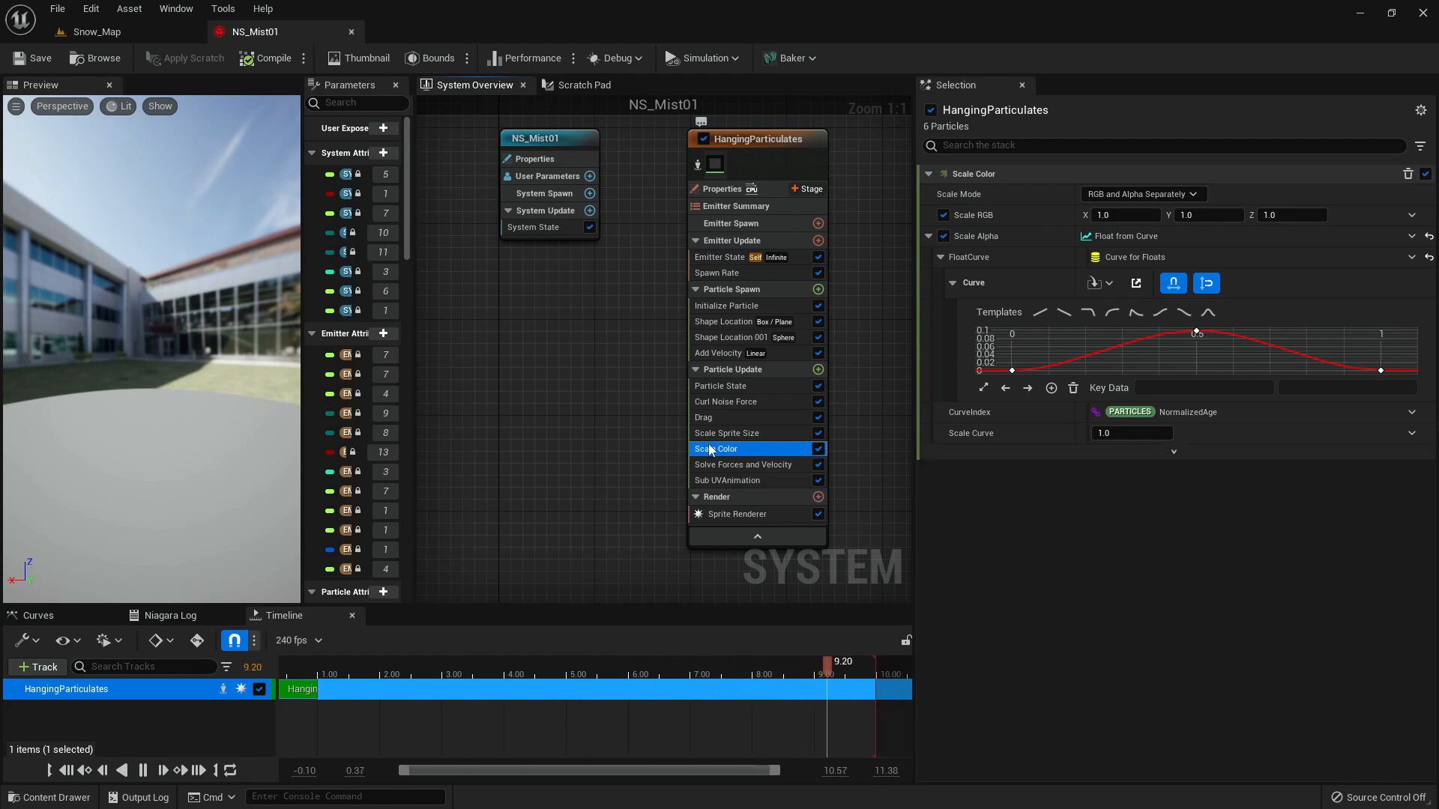
pyautogui.moveTo(180, 357); pyautogui.dragTo(166, 324)
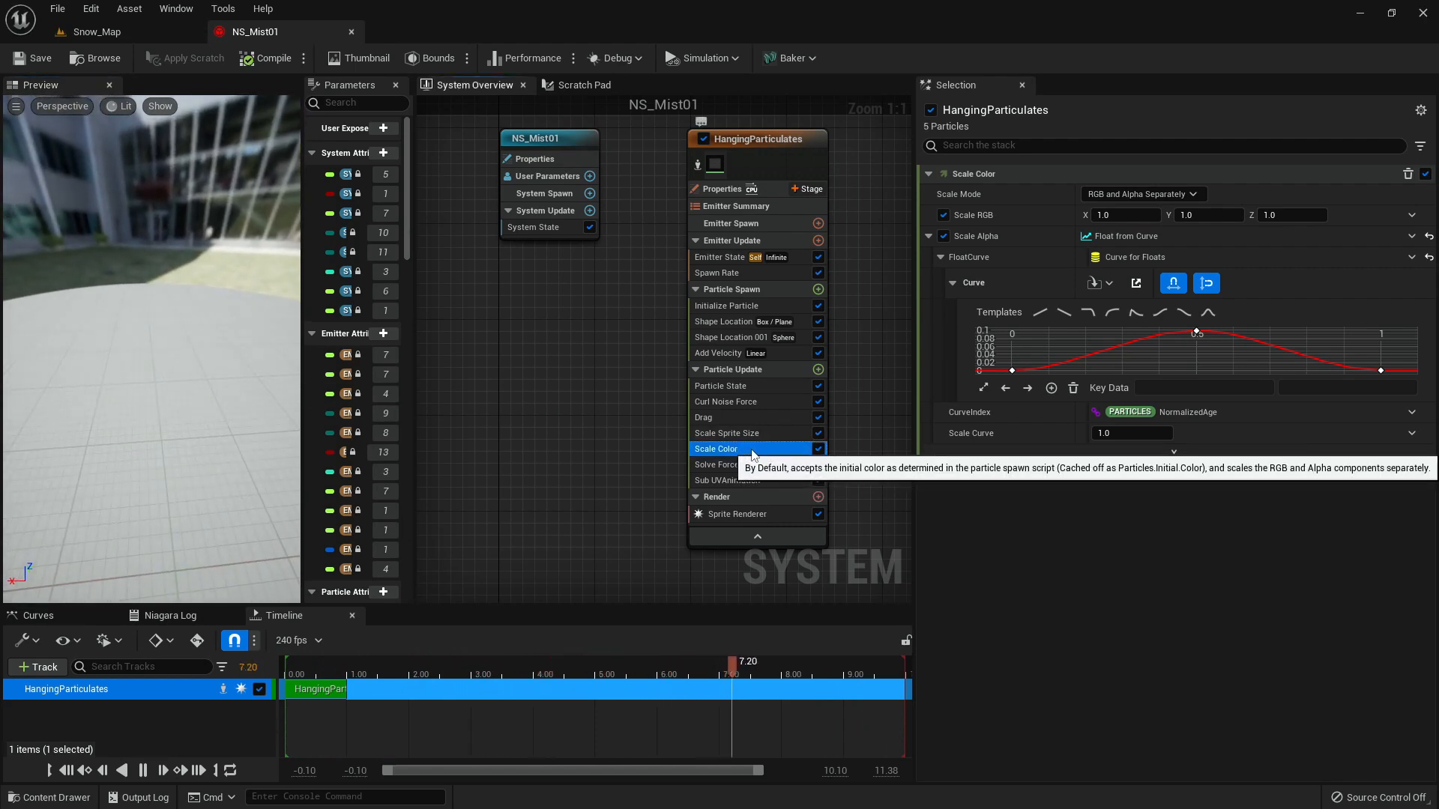
pyautogui.moveTo(752, 455); pyautogui.dragTo(763, 455)
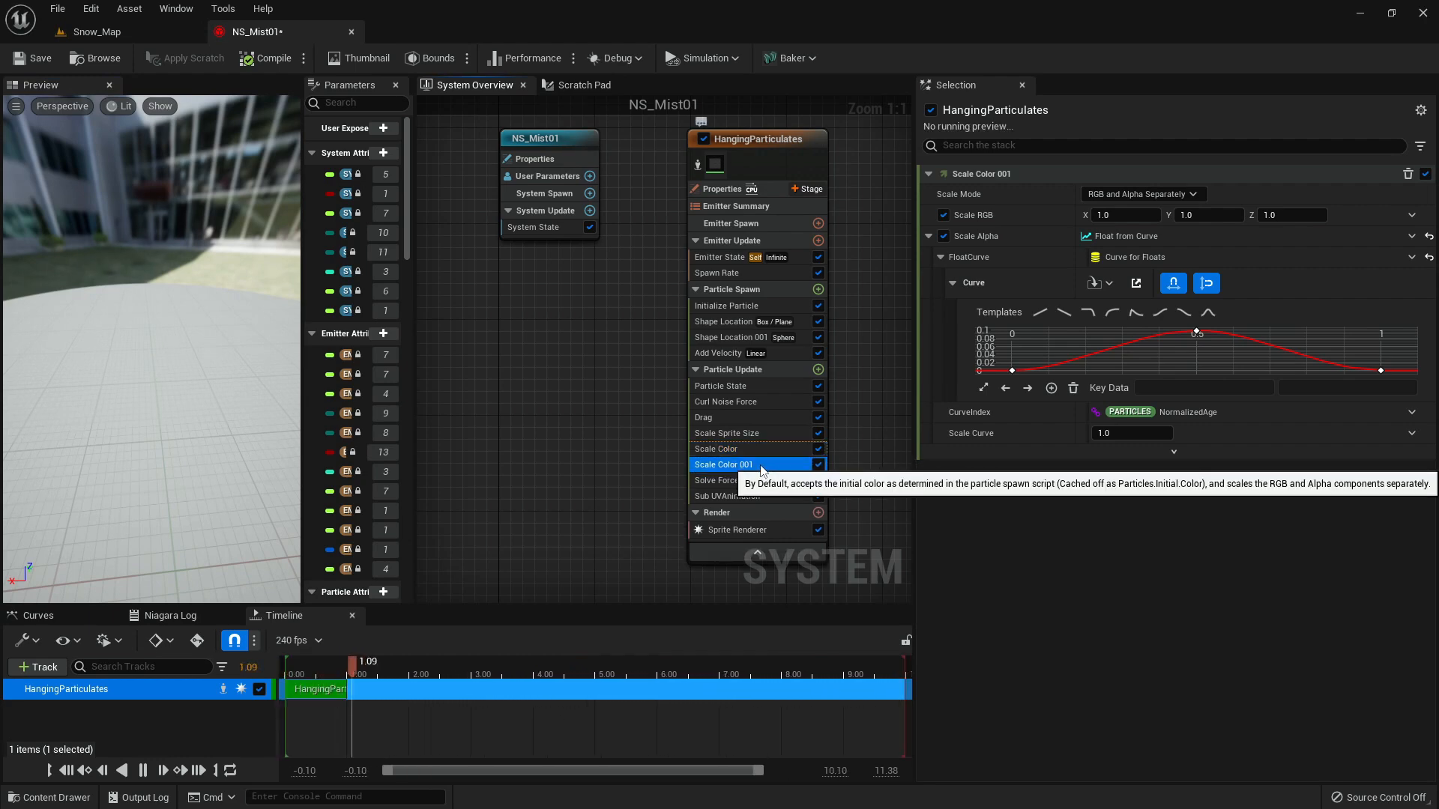
pyautogui.click(813, 451)
pyautogui.click(819, 451)
# - Set the duplicated Scale Color module's alpha curve key at 0.5 to a value of 10.0
pyautogui.click(772, 465)
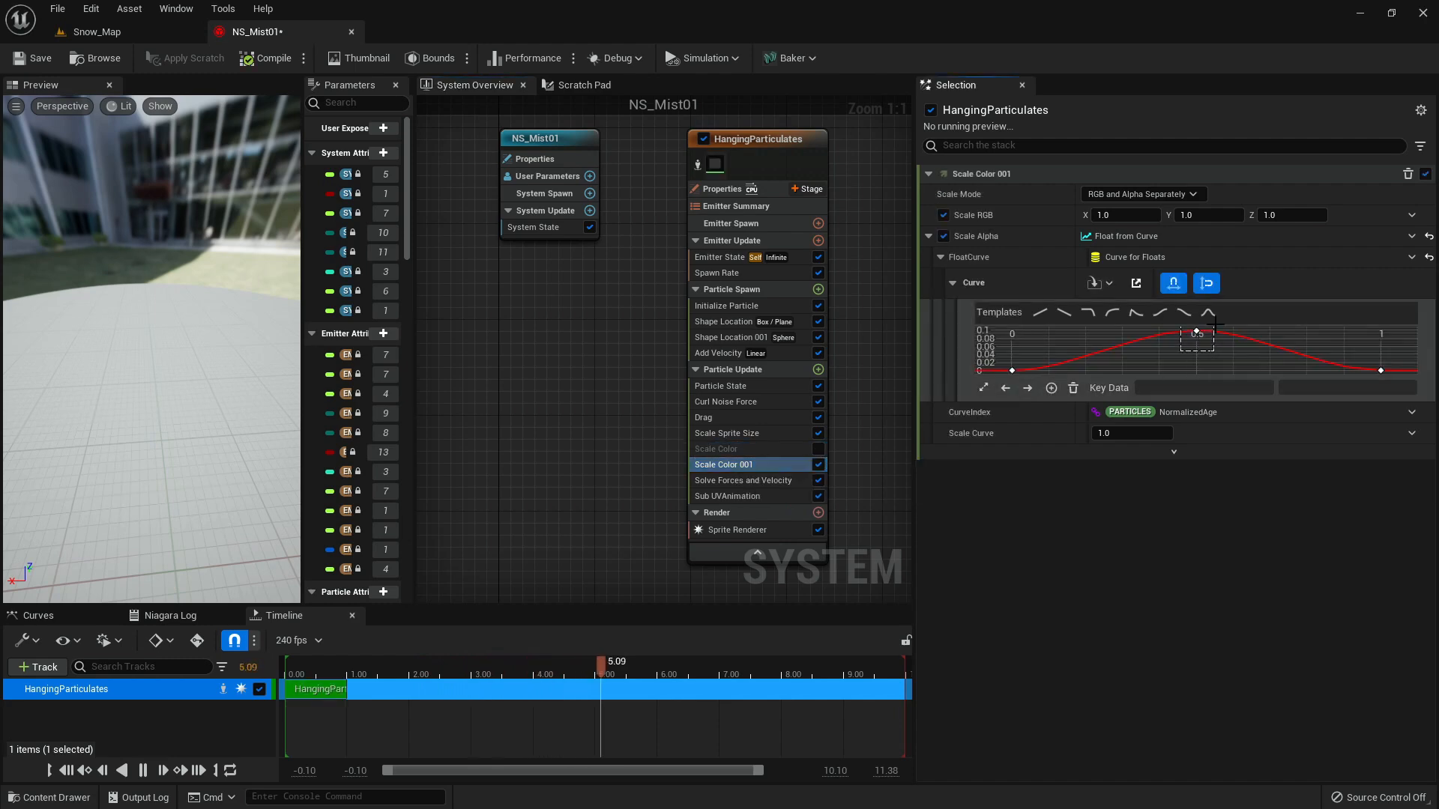
pyautogui.moveTo(1214, 323); pyautogui.dragTo(1204, 361)
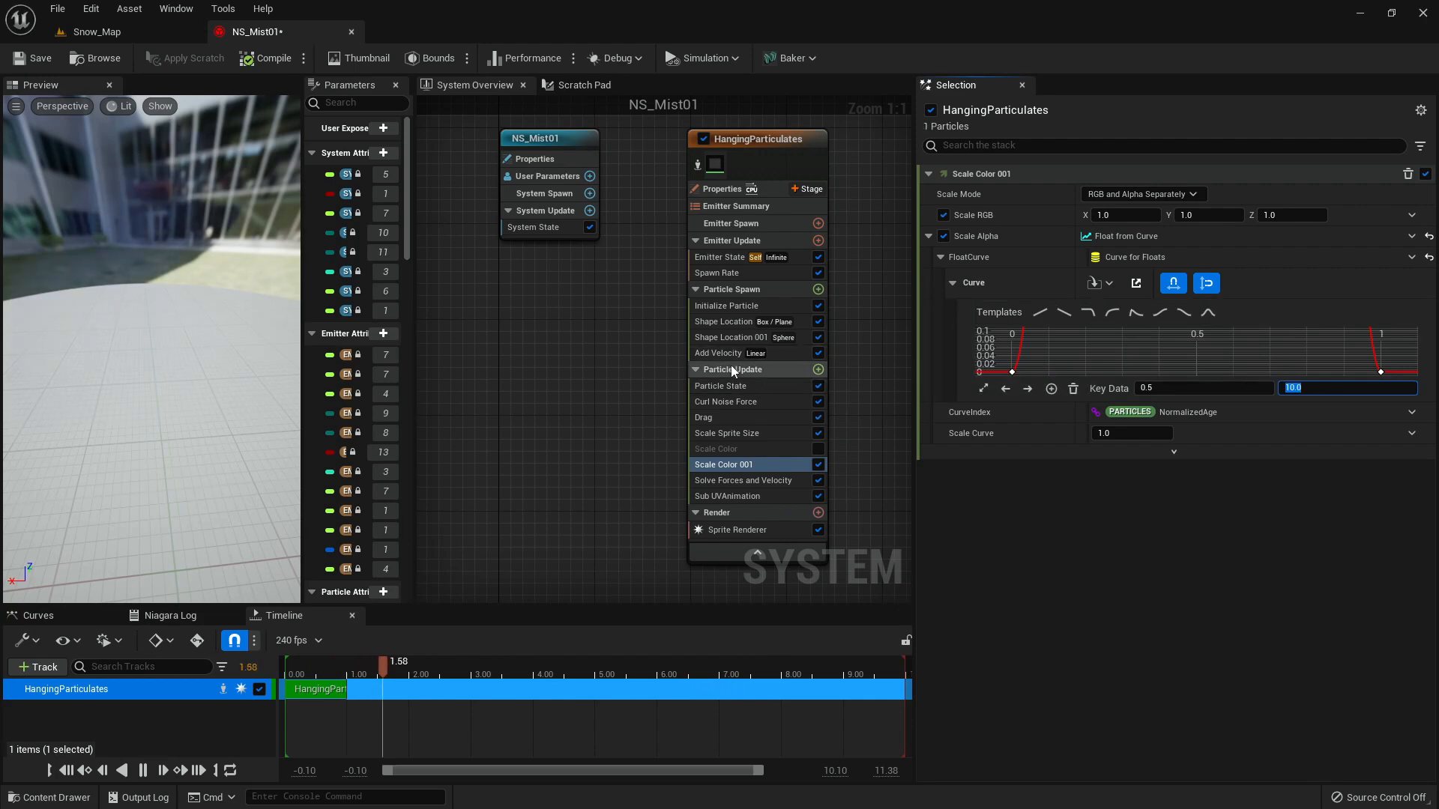
# - Set the Add Velocity module's Y range to 600 minimum and 800 maximum and check the mist in Snow_Map
pyautogui.click(737, 309)
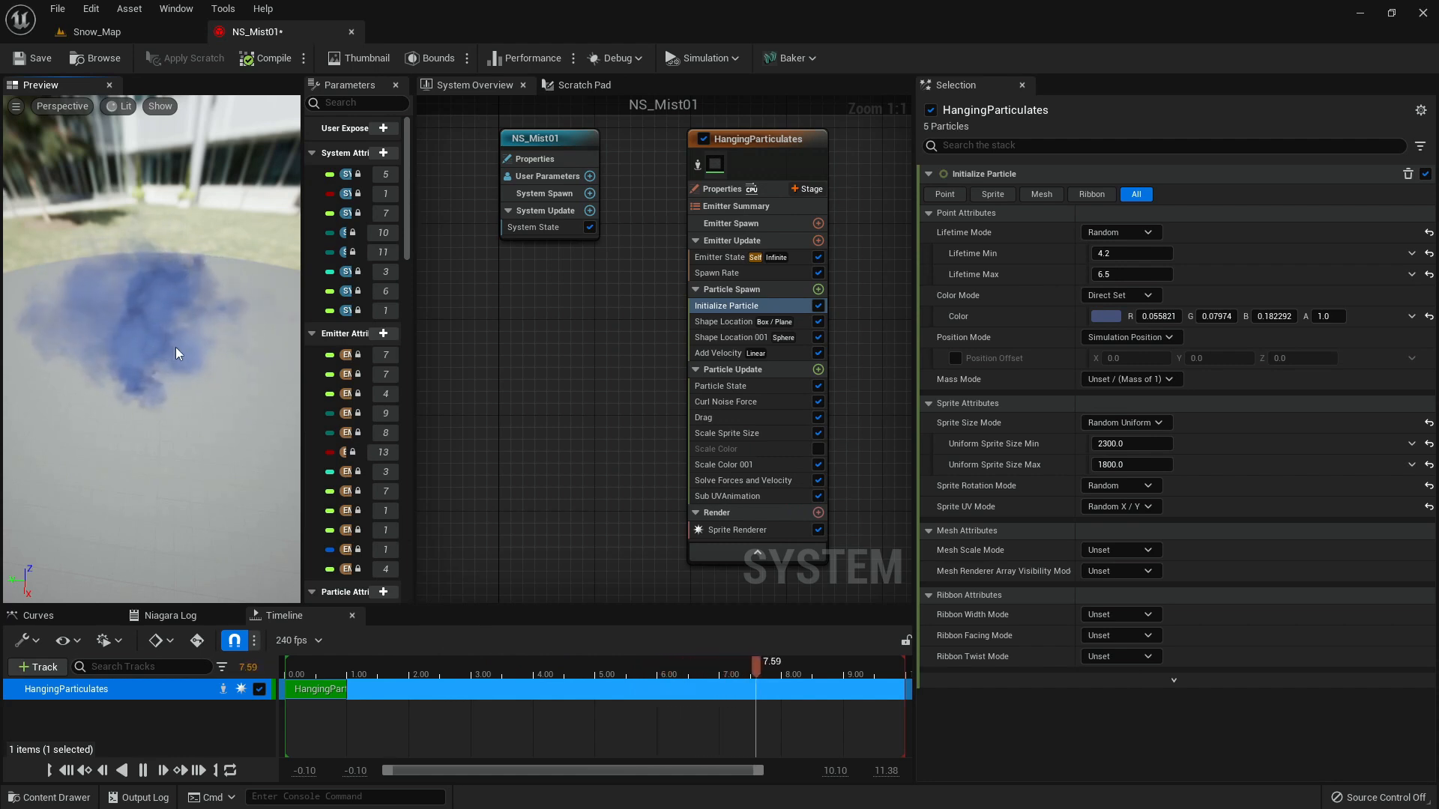
pyautogui.click(721, 353)
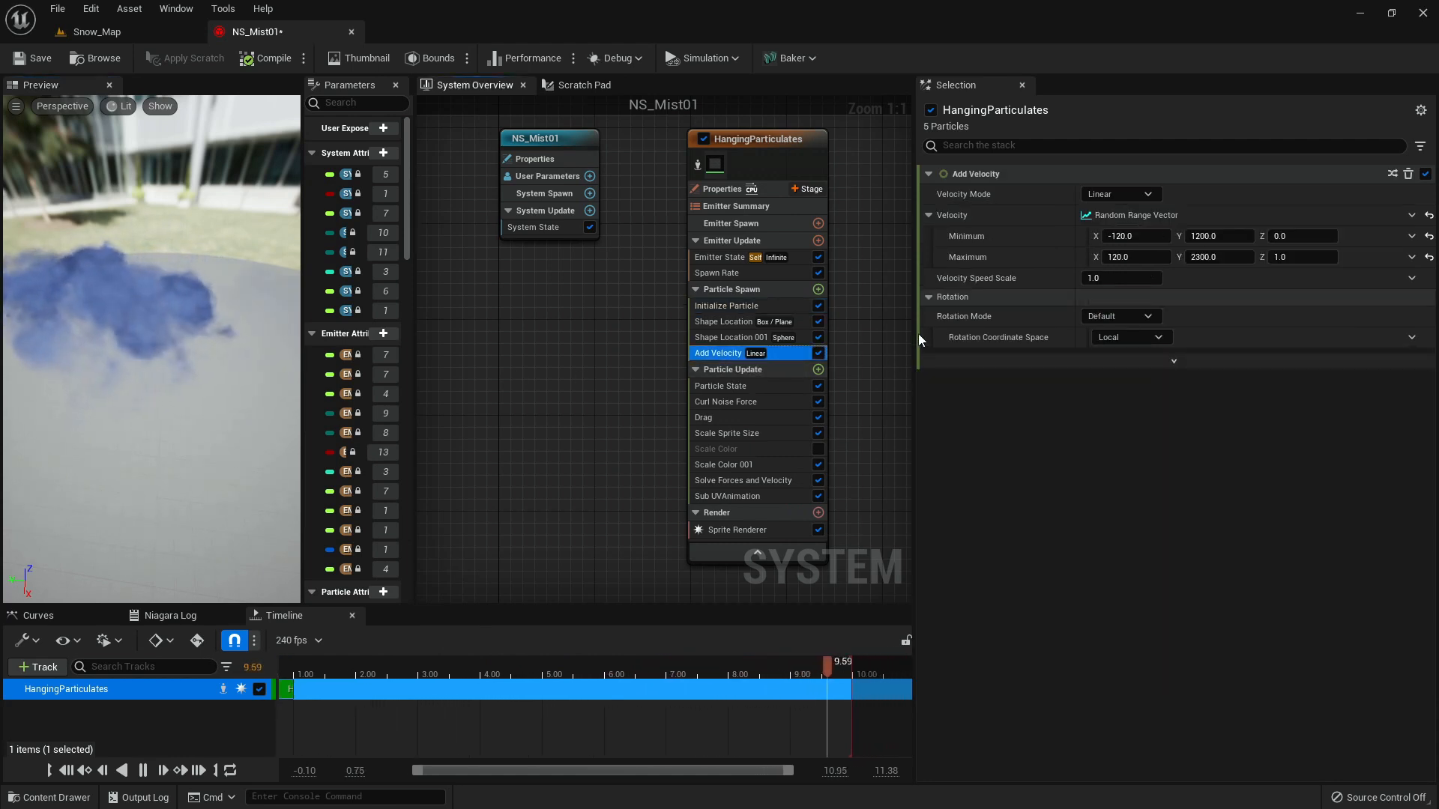
pyautogui.click(1210, 257)
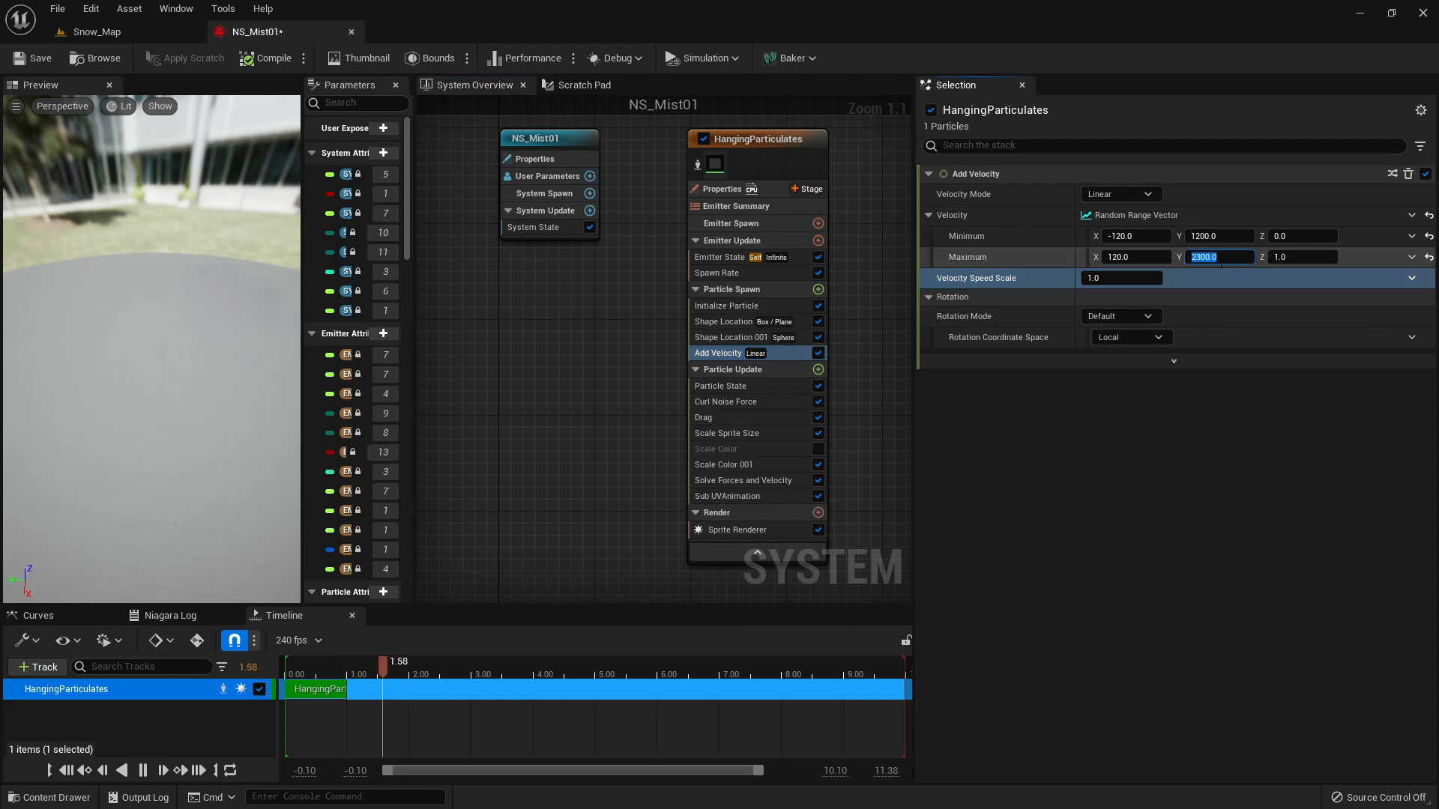
pyautogui.write('800')
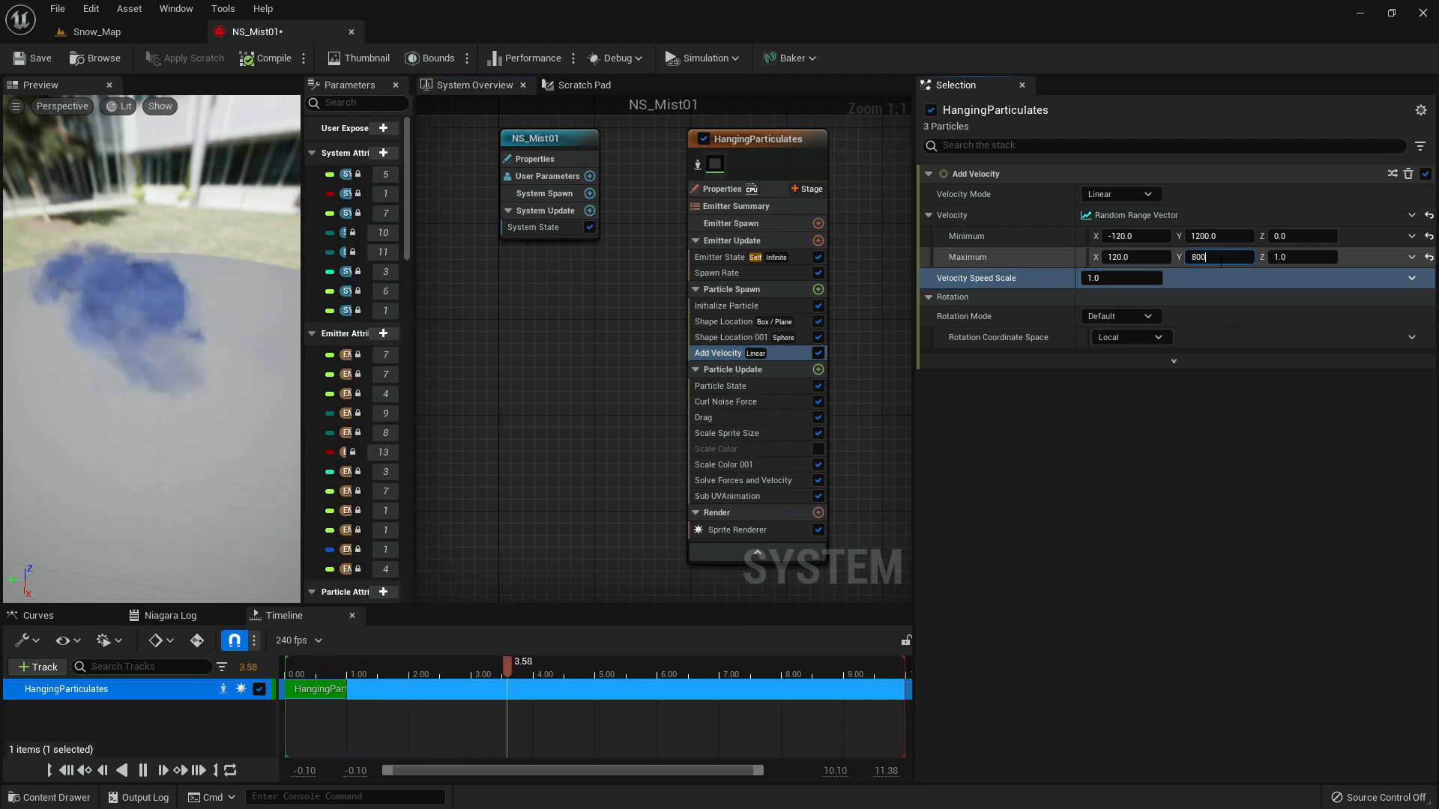
pyautogui.press('Return')
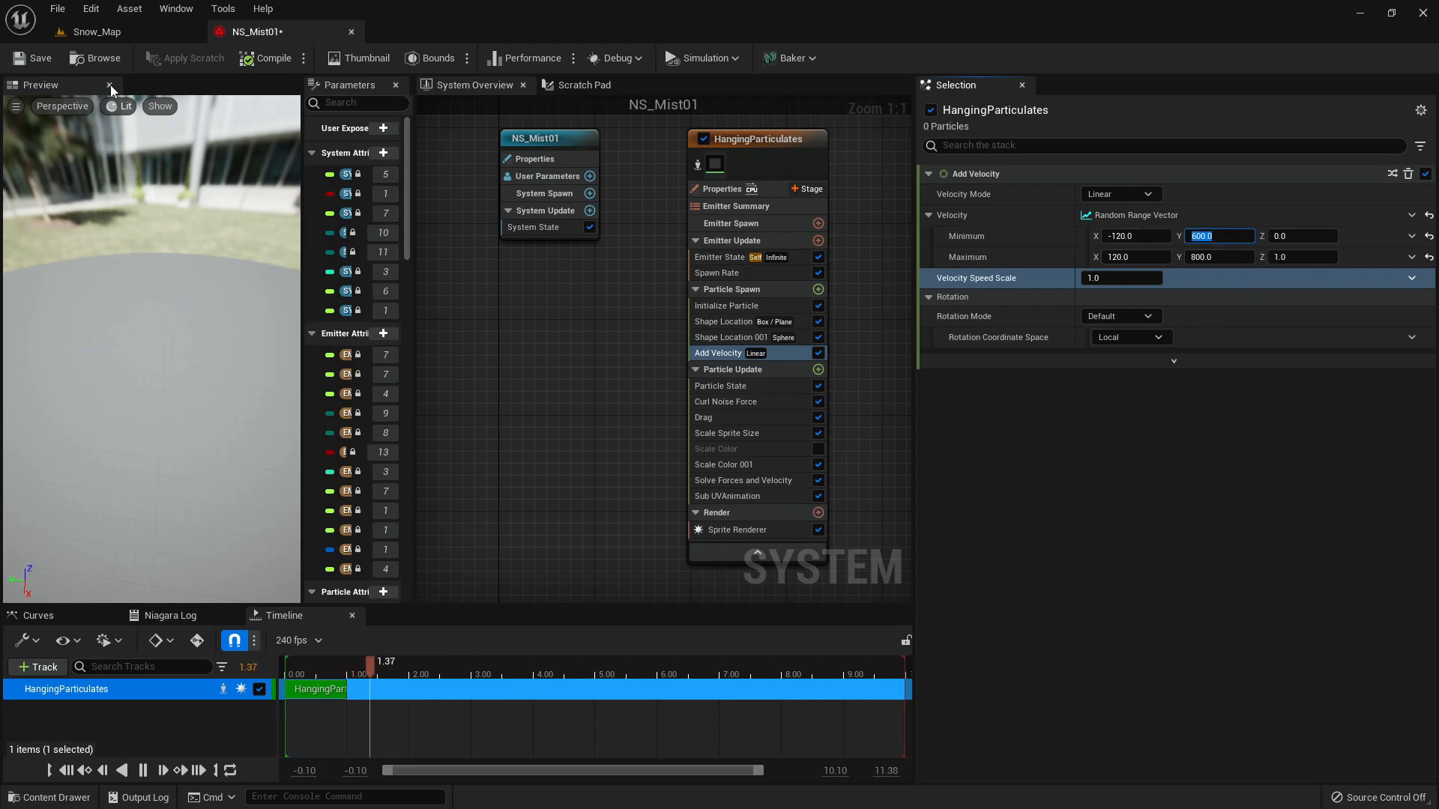
pyautogui.click(87, 33)
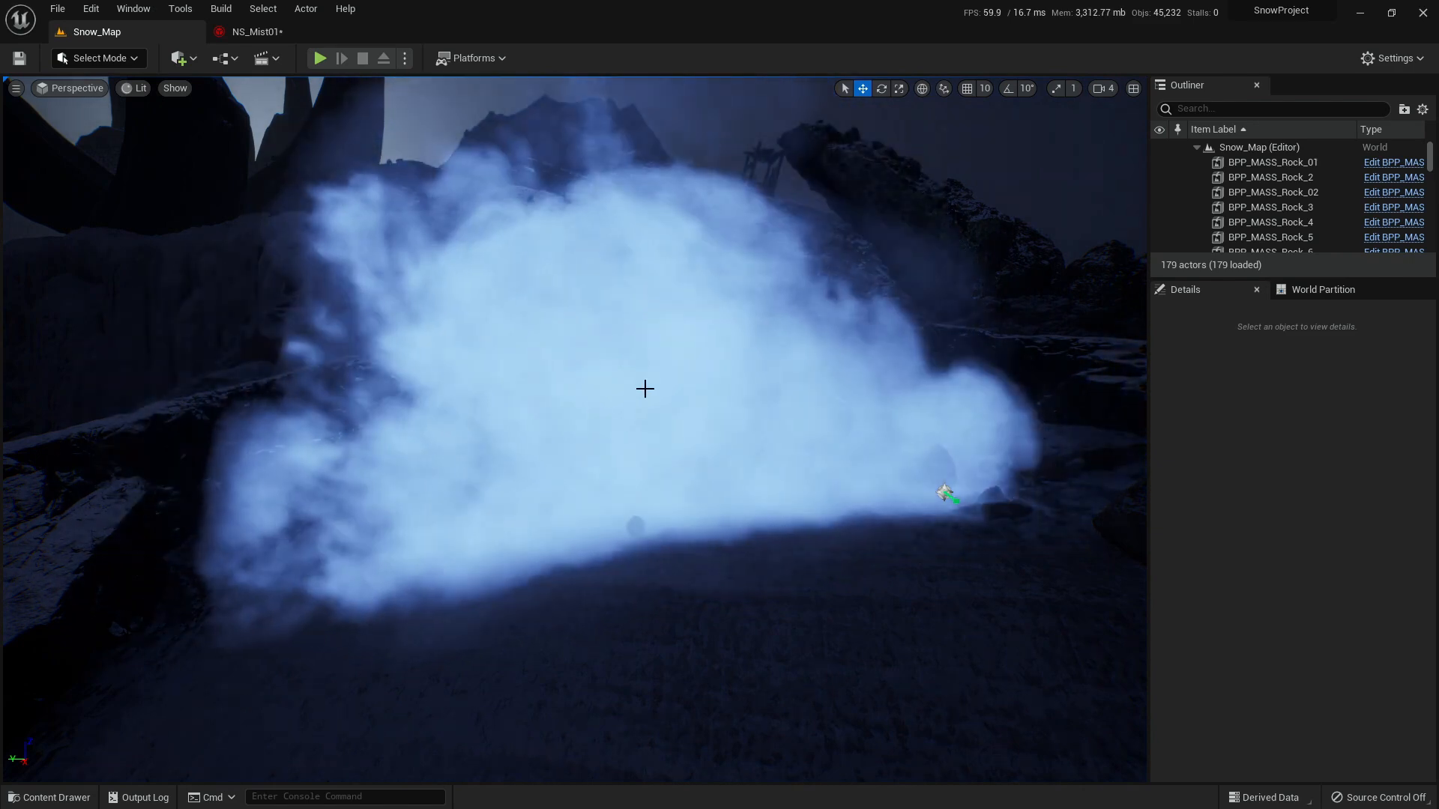
# - Add an Acceleration Force module to NS_Mist01's Particle Update group
pyautogui.click(251, 32)
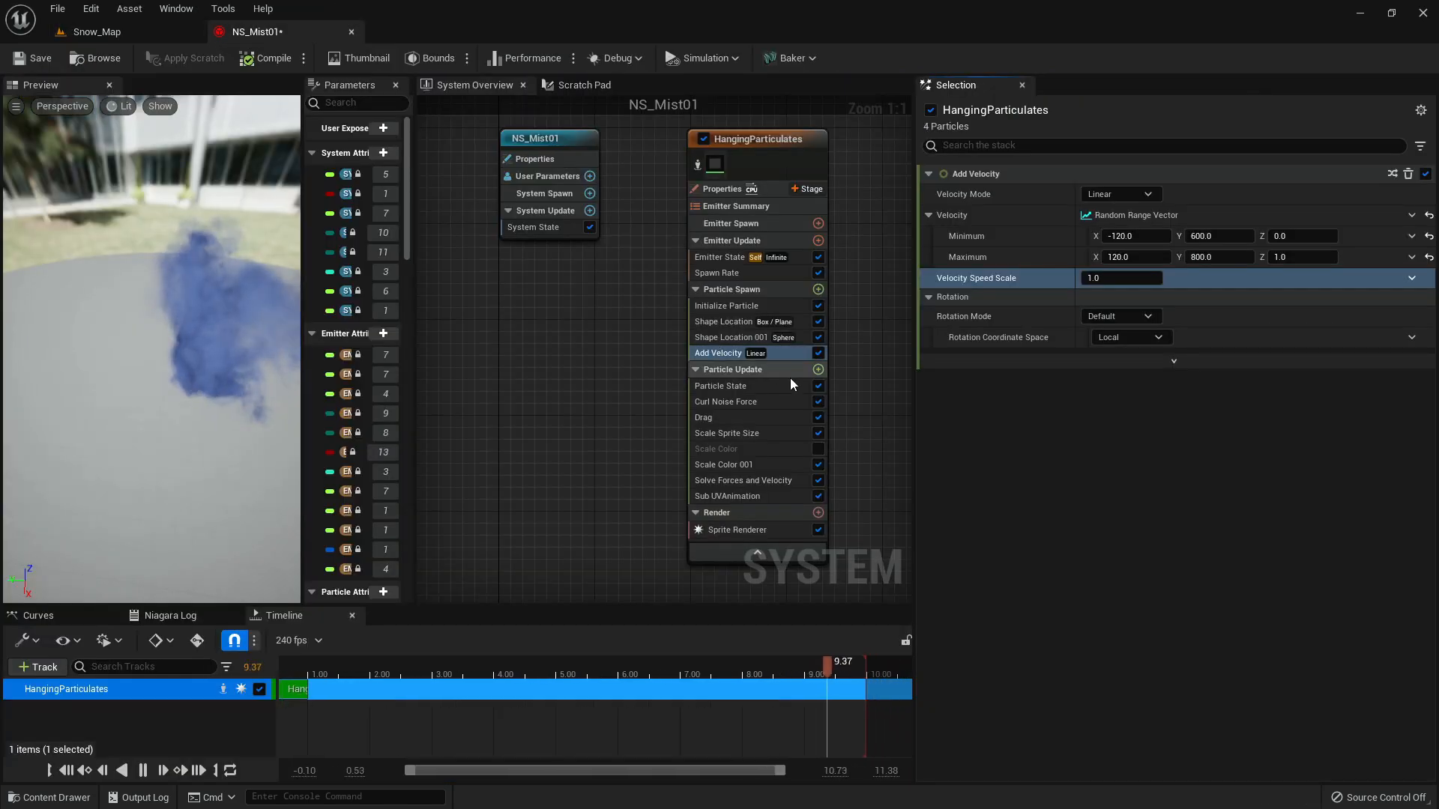
pyautogui.click(817, 370)
pyautogui.write('accelera')
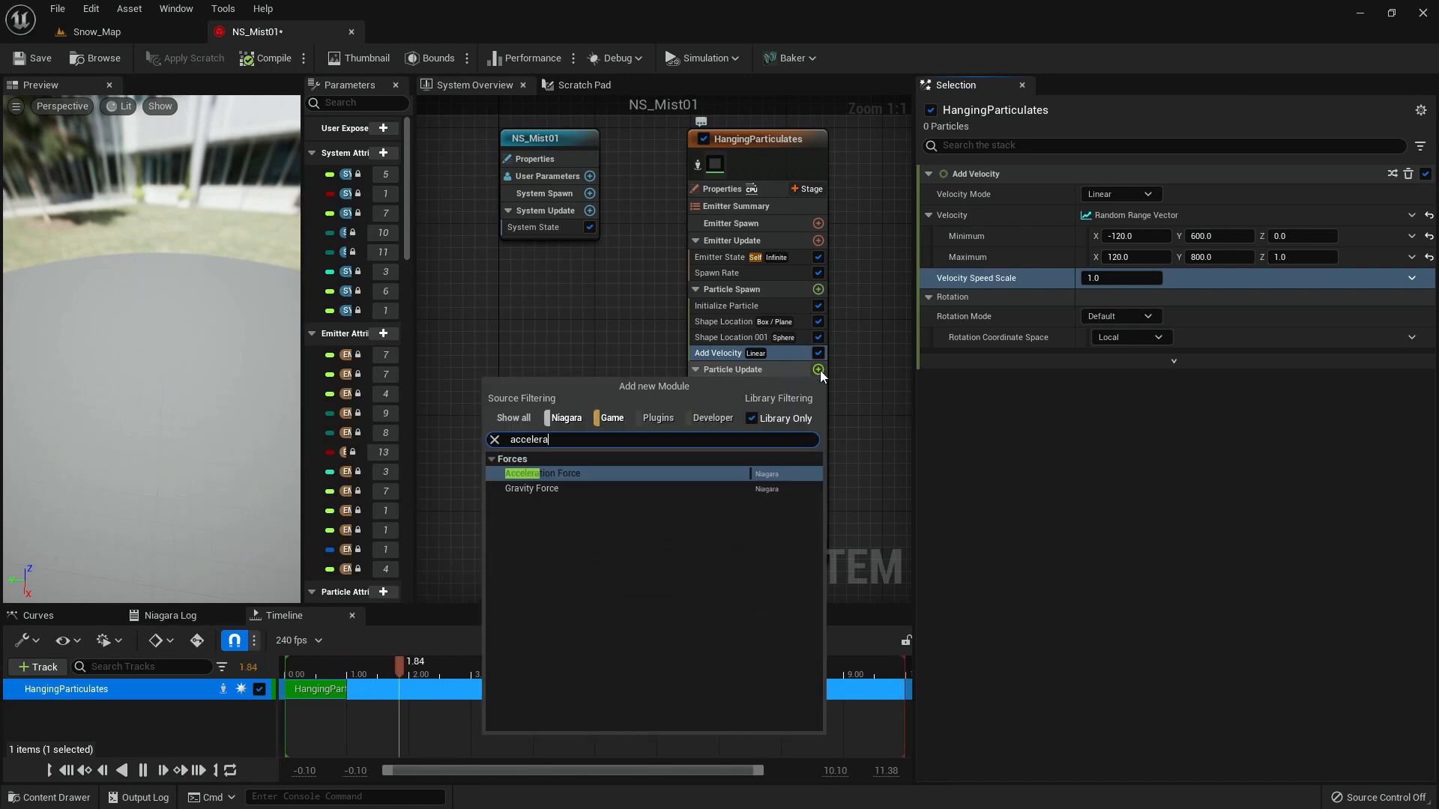
pyautogui.press('Return')
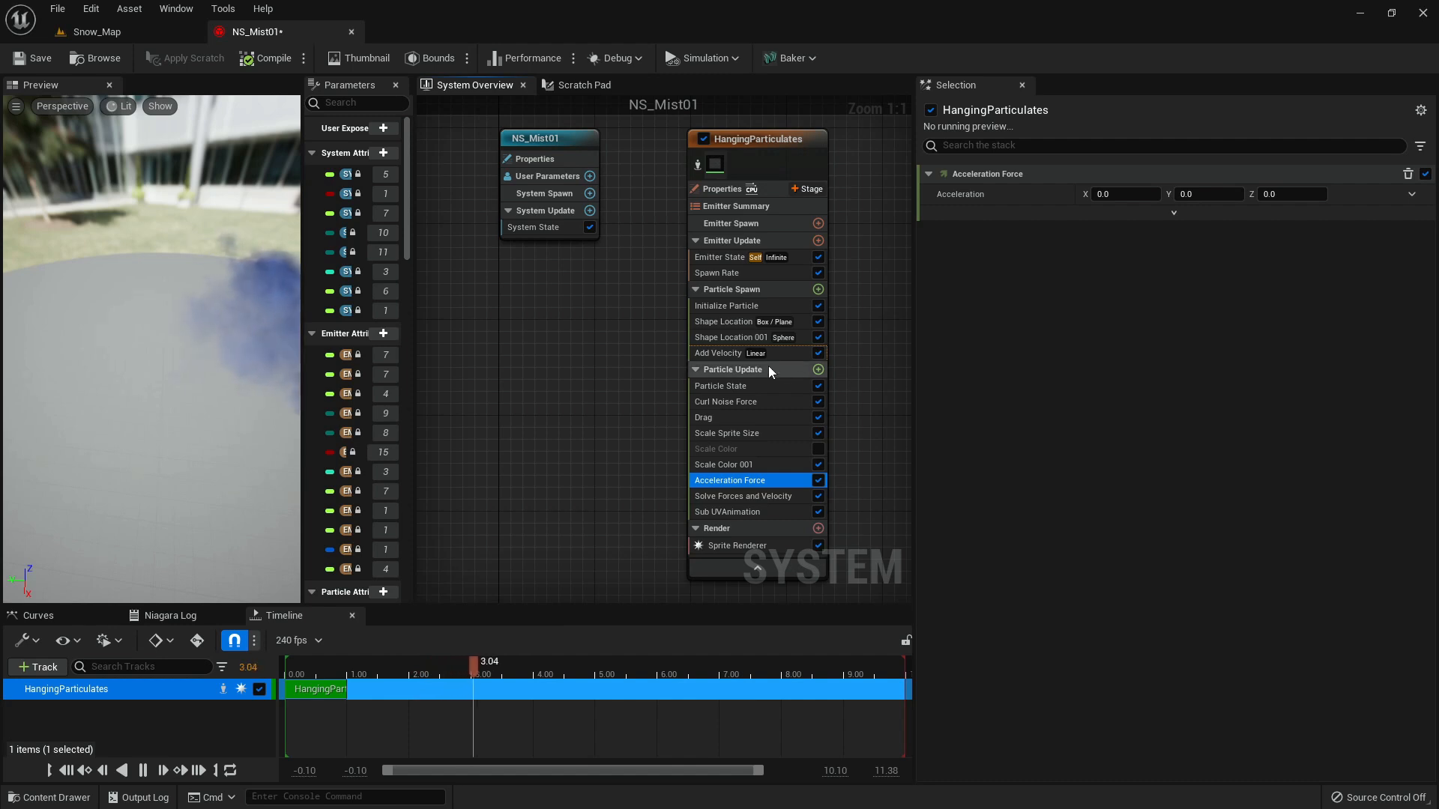
# - Set the Acceleration Force module's Y acceleration to 2000, keeping the World coordinate space
pyautogui.click(726, 356)
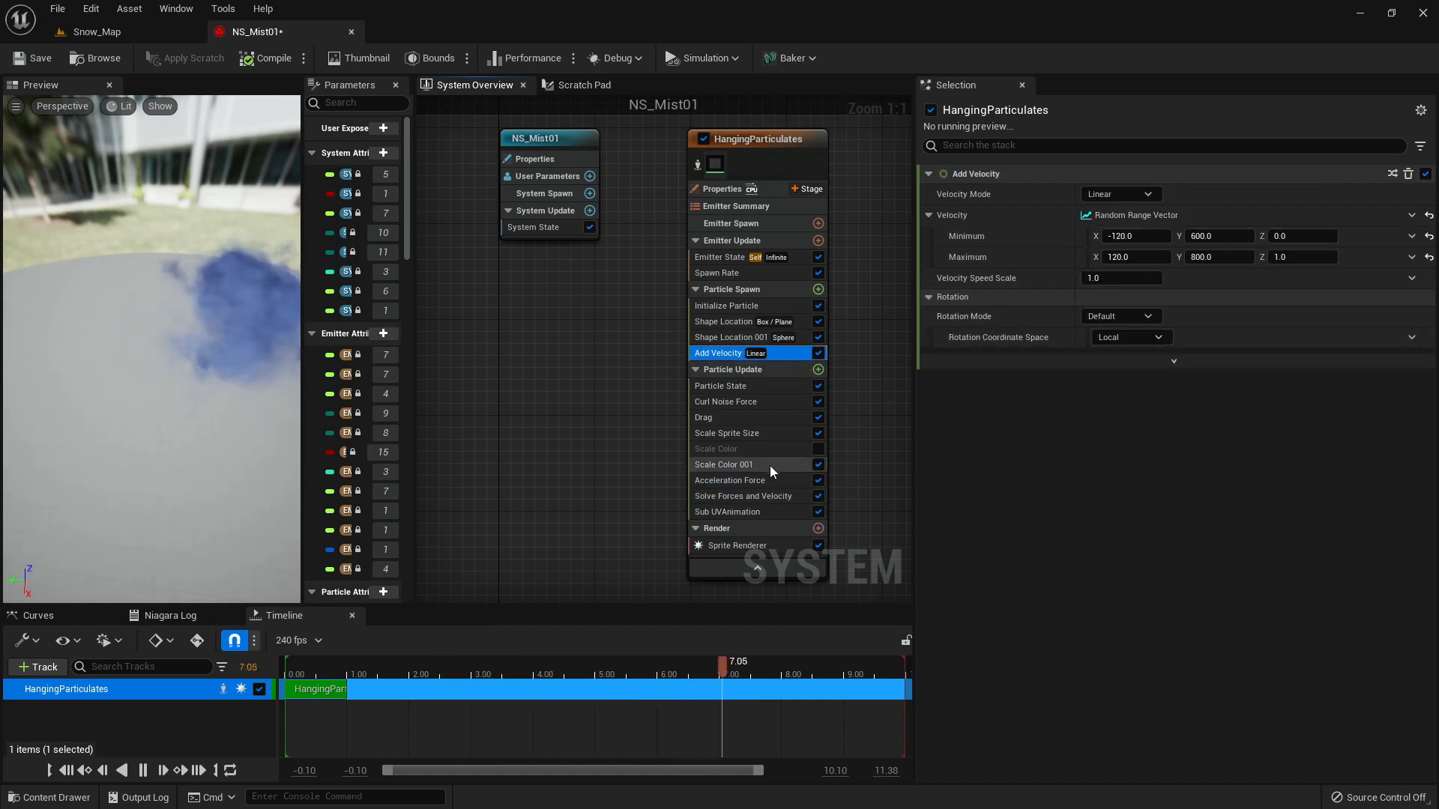
pyautogui.click(759, 483)
pyautogui.click(1175, 215)
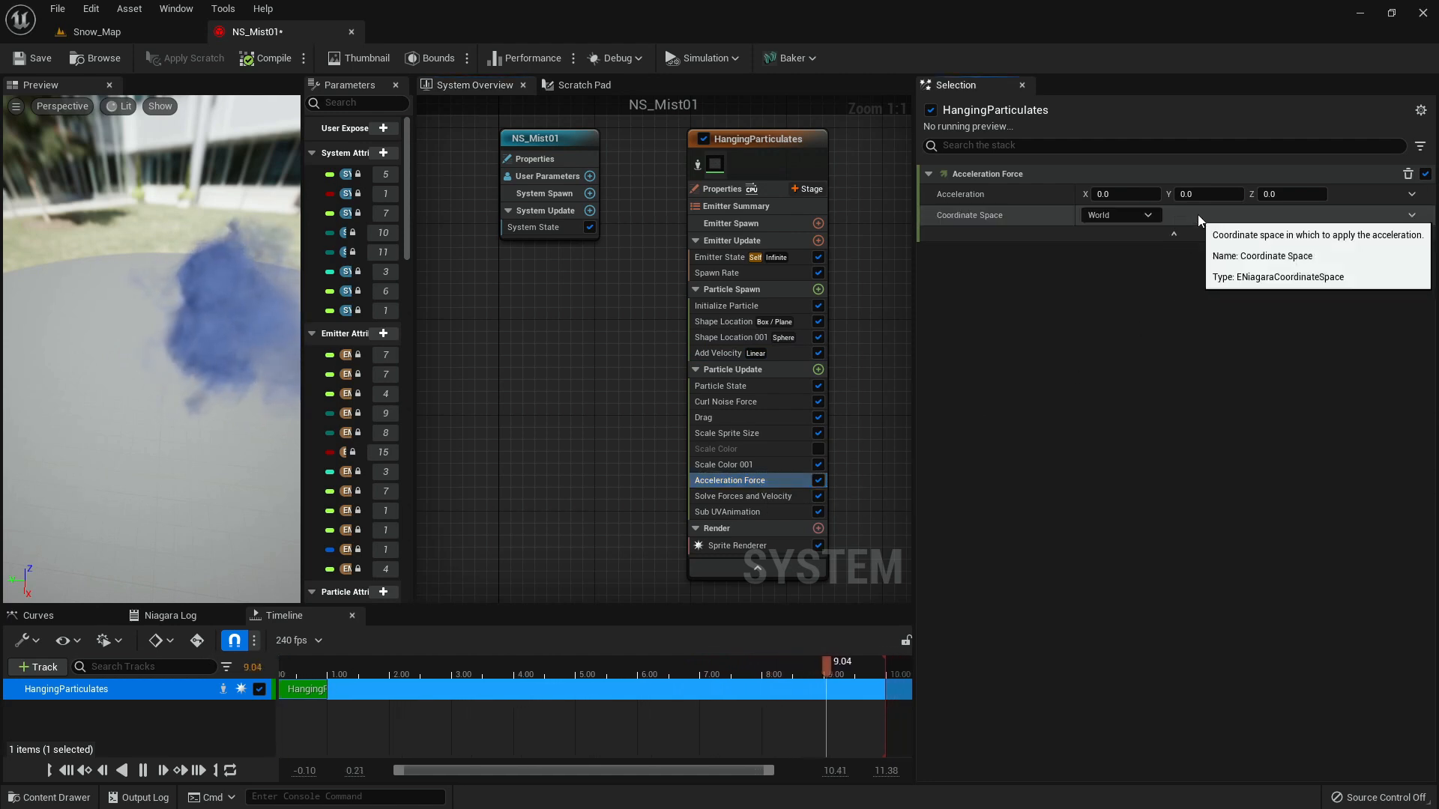
pyautogui.click(1142, 217)
pyautogui.click(1142, 218)
pyautogui.click(1186, 194)
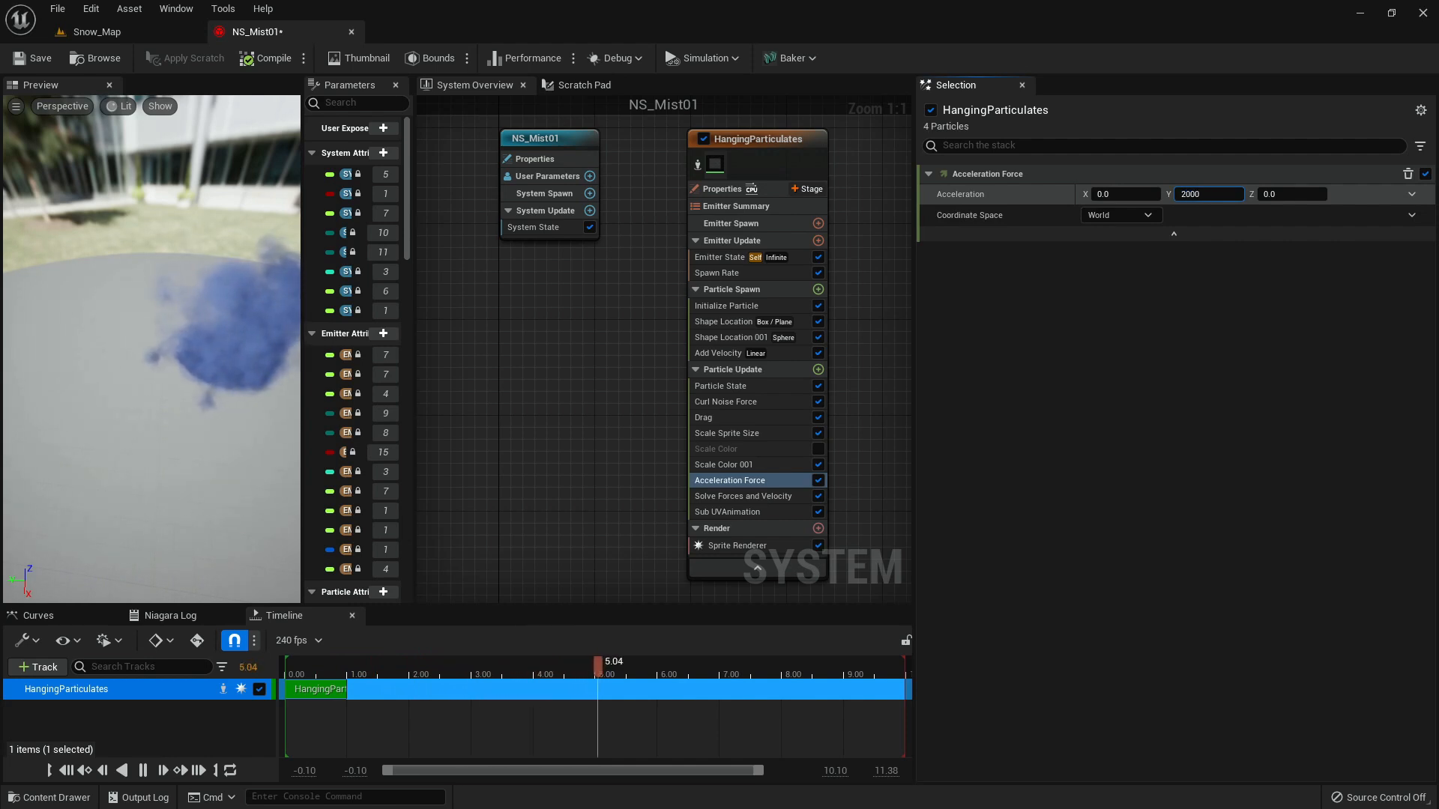
pyautogui.press('Return')
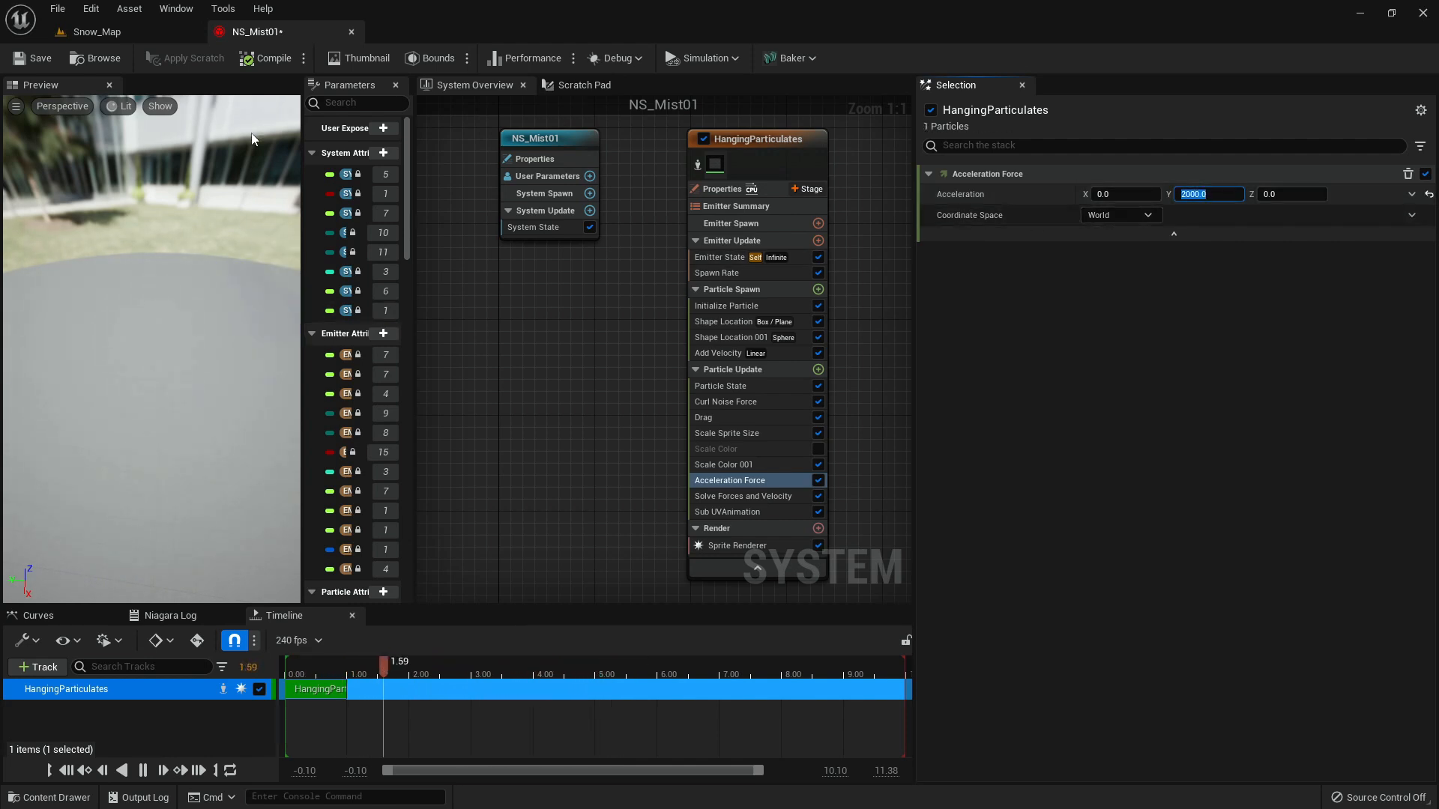
# - Examine how the accelerated mist moves across the snowy path in Snow_Map from several viewpoints
pyautogui.click(144, 30)
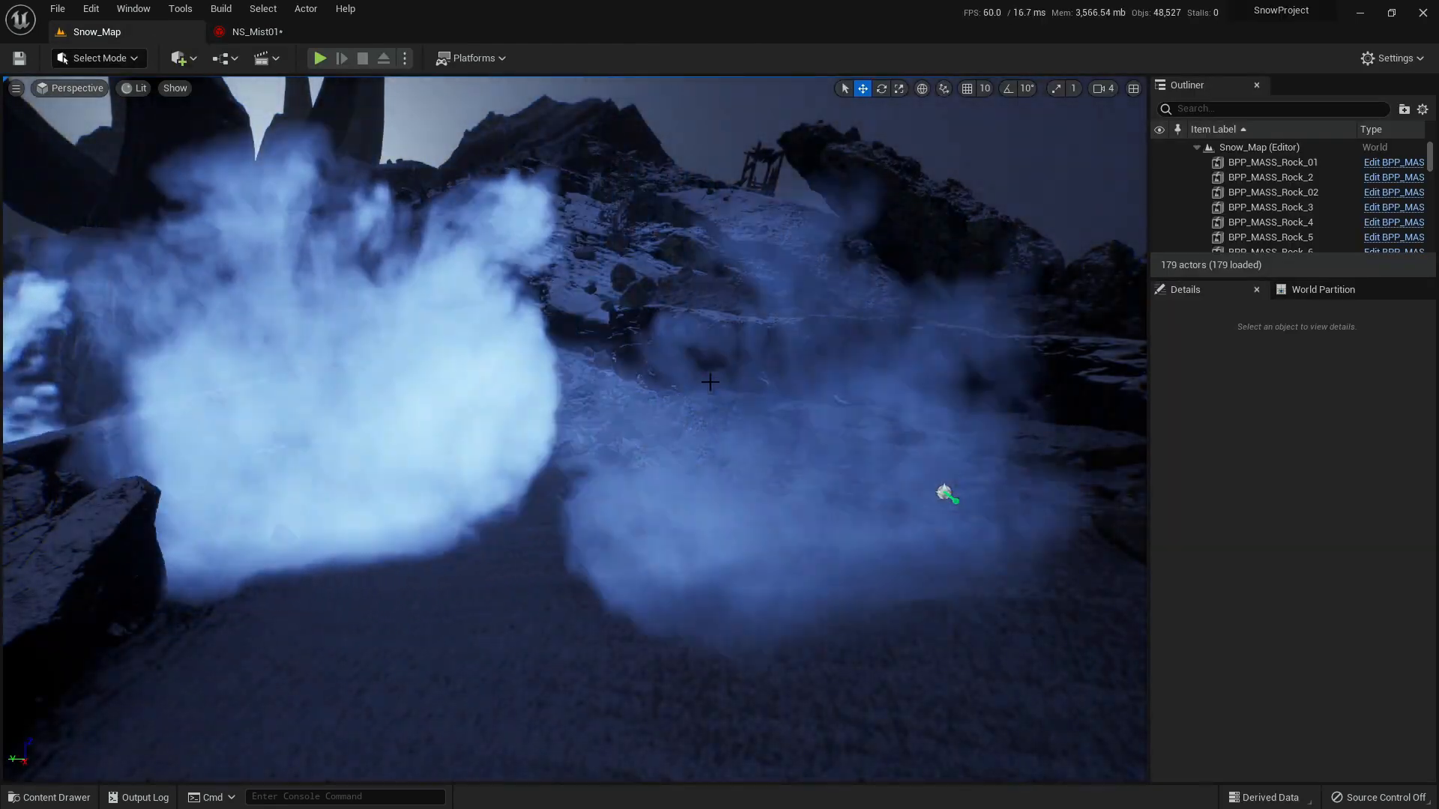
pyautogui.moveTo(710, 382)
pyautogui.mouseDown(button='right')
pyautogui.moveTo(603, 378)
pyautogui.moveTo(776, 379)
pyautogui.moveTo(706, 383)
pyautogui.mouseUp(button='right')
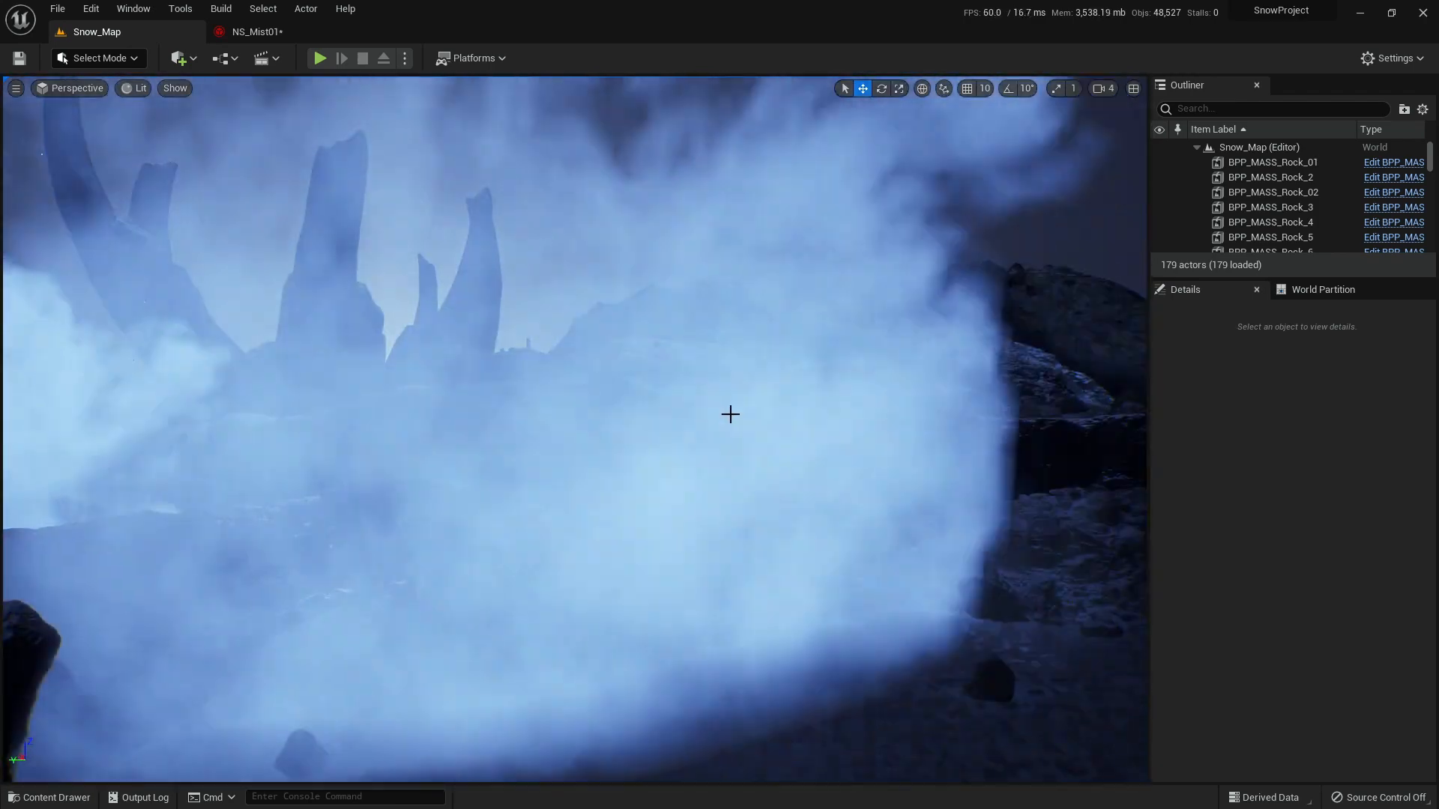
pyautogui.moveTo(668, 407); pyautogui.dragTo(667, 407, button='right')
pyautogui.moveTo(750, 359); pyautogui.dragTo(750, 359, button='right')
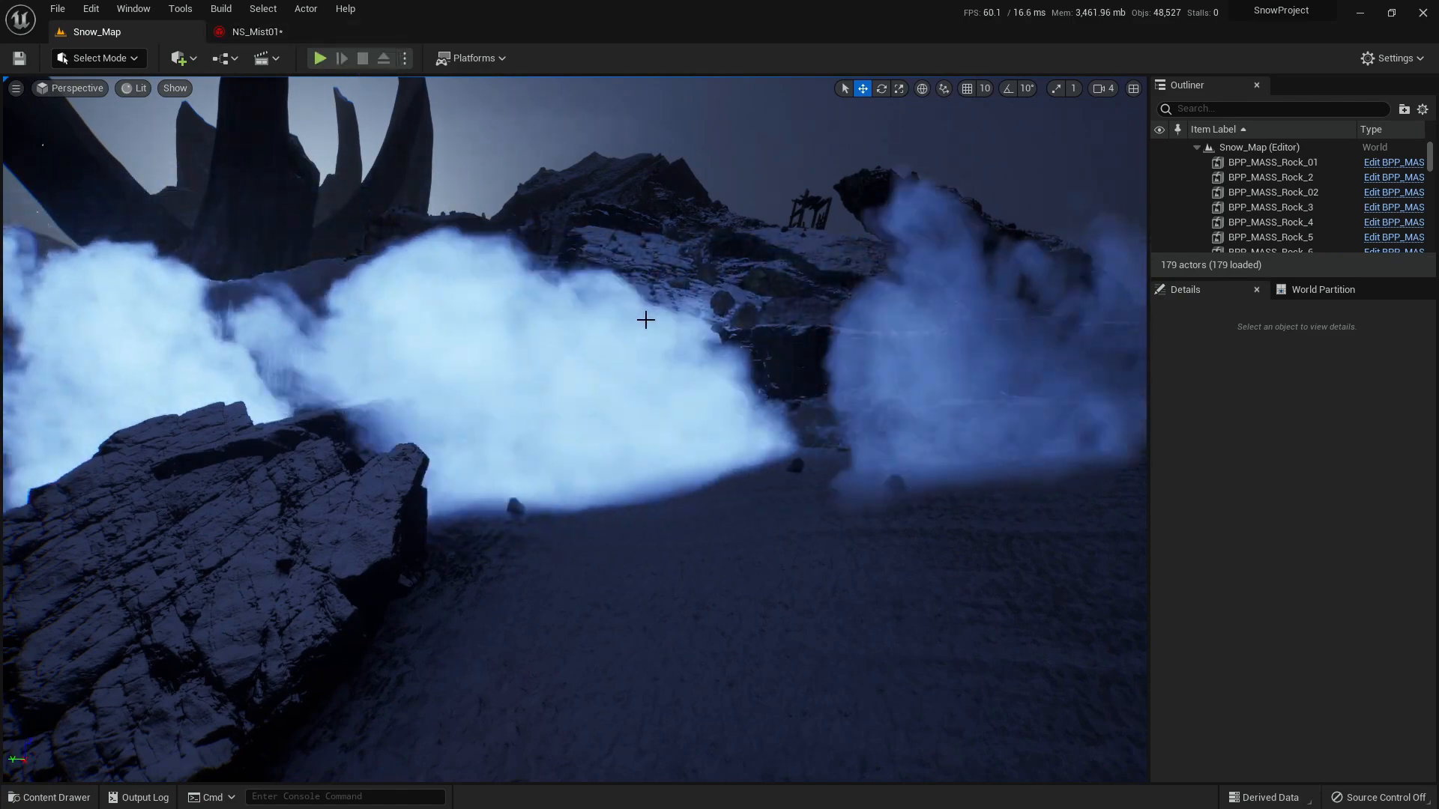
pyautogui.moveTo(676, 362); pyautogui.dragTo(676, 361, button='right')
# - Set the Acceleration Force module's Y acceleration to 800 and check the mist's movement in Snow_Map
pyautogui.click(294, 34)
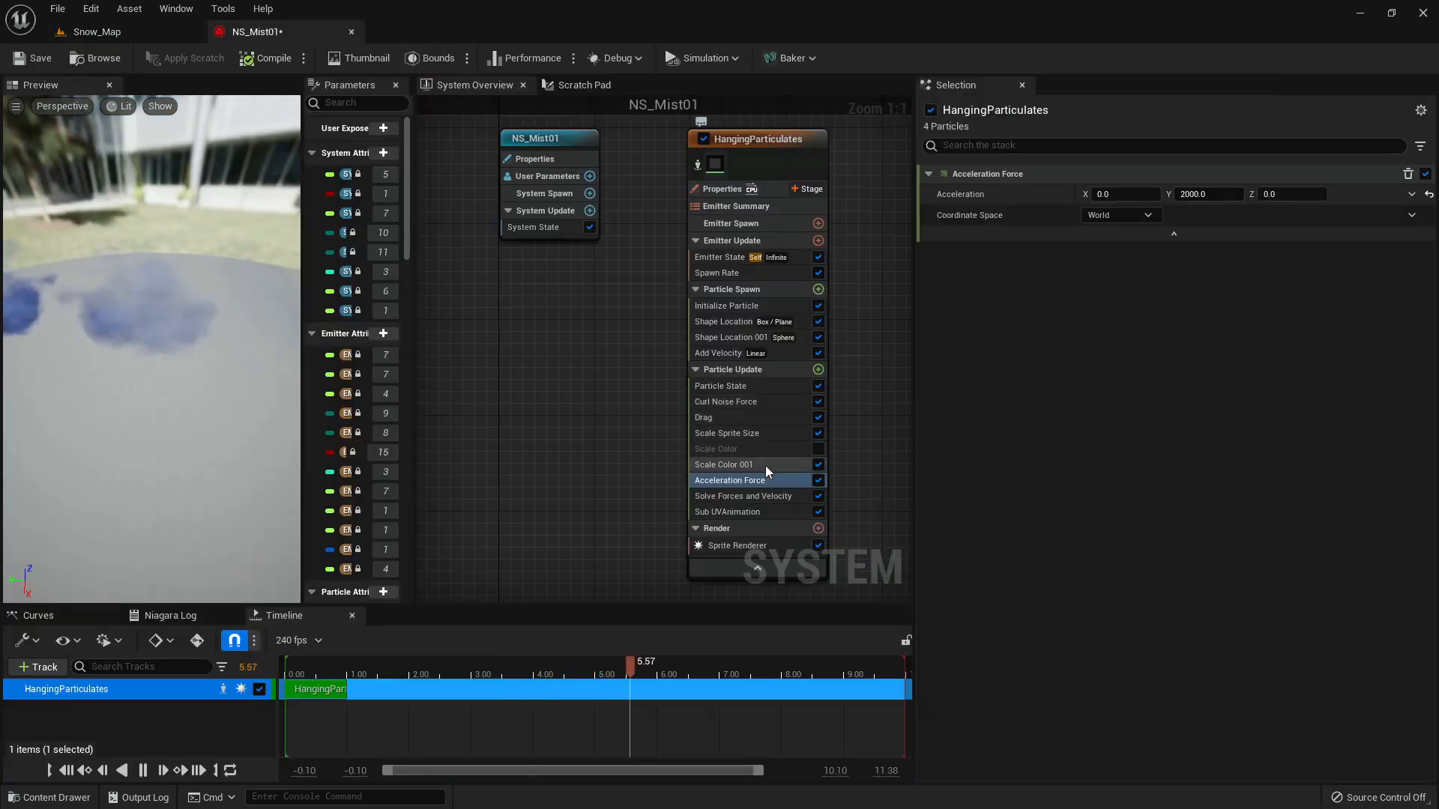
pyautogui.click(1208, 194)
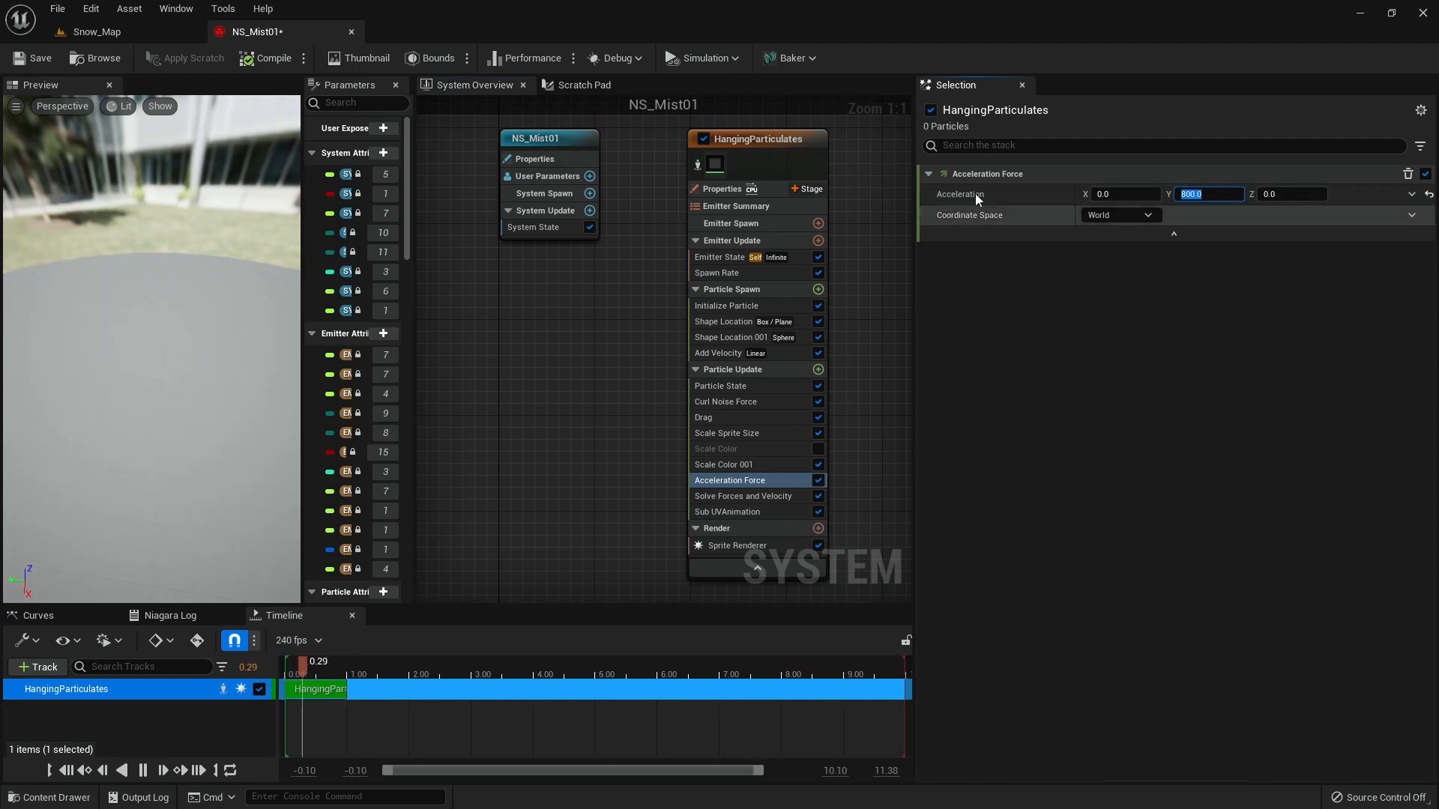
pyautogui.click(176, 32)
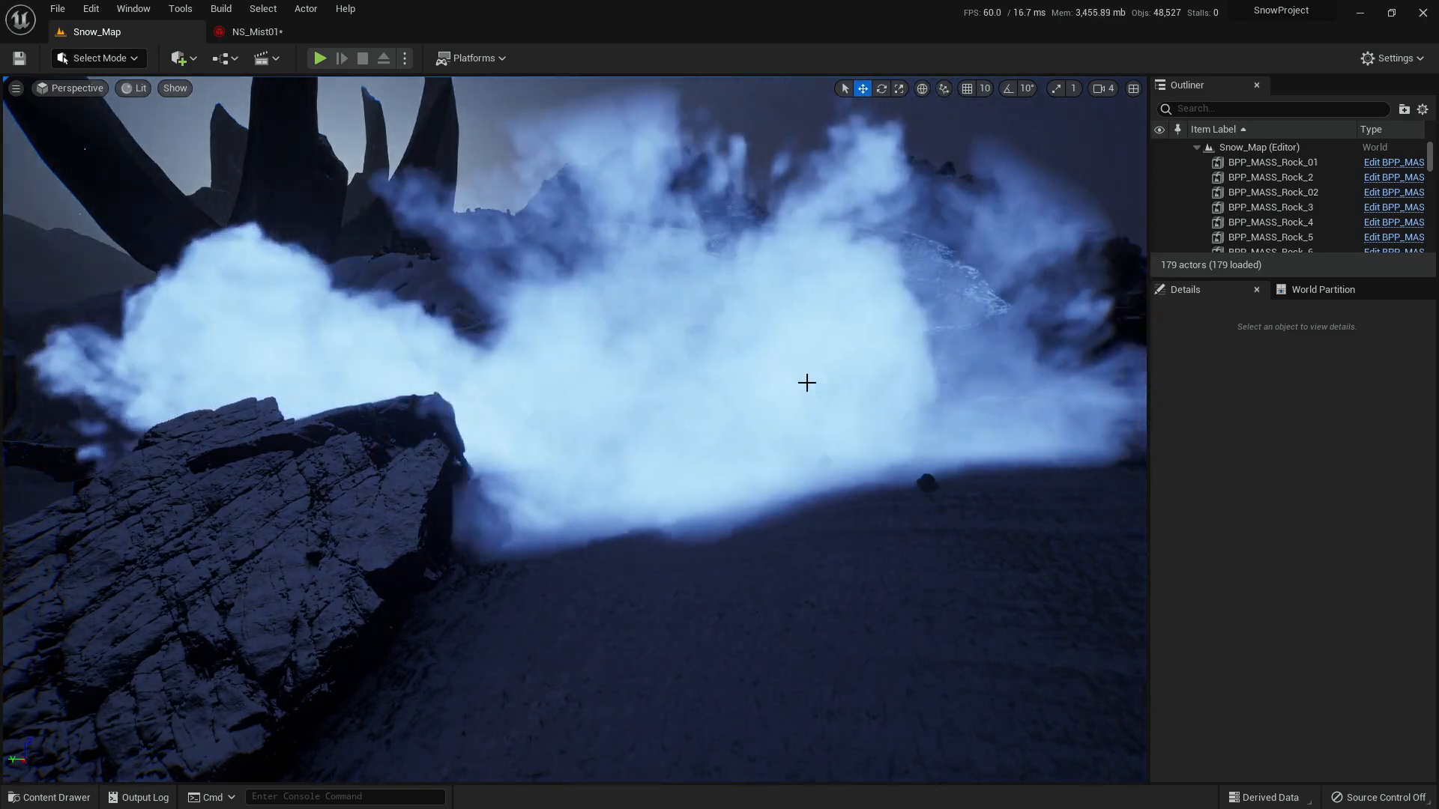
pyautogui.moveTo(819, 389)
pyautogui.mouseDown(button='right')
pyautogui.moveTo(969, 364)
pyautogui.moveTo(1012, 383)
pyautogui.moveTo(1124, 371)
pyautogui.moveTo(825, 371)
pyautogui.mouseUp(button='right')
# - Set the Add Velocity module's X range to -300 minimum and 300 maximum and check the mist in Snow_Map
pyautogui.click(276, 38)
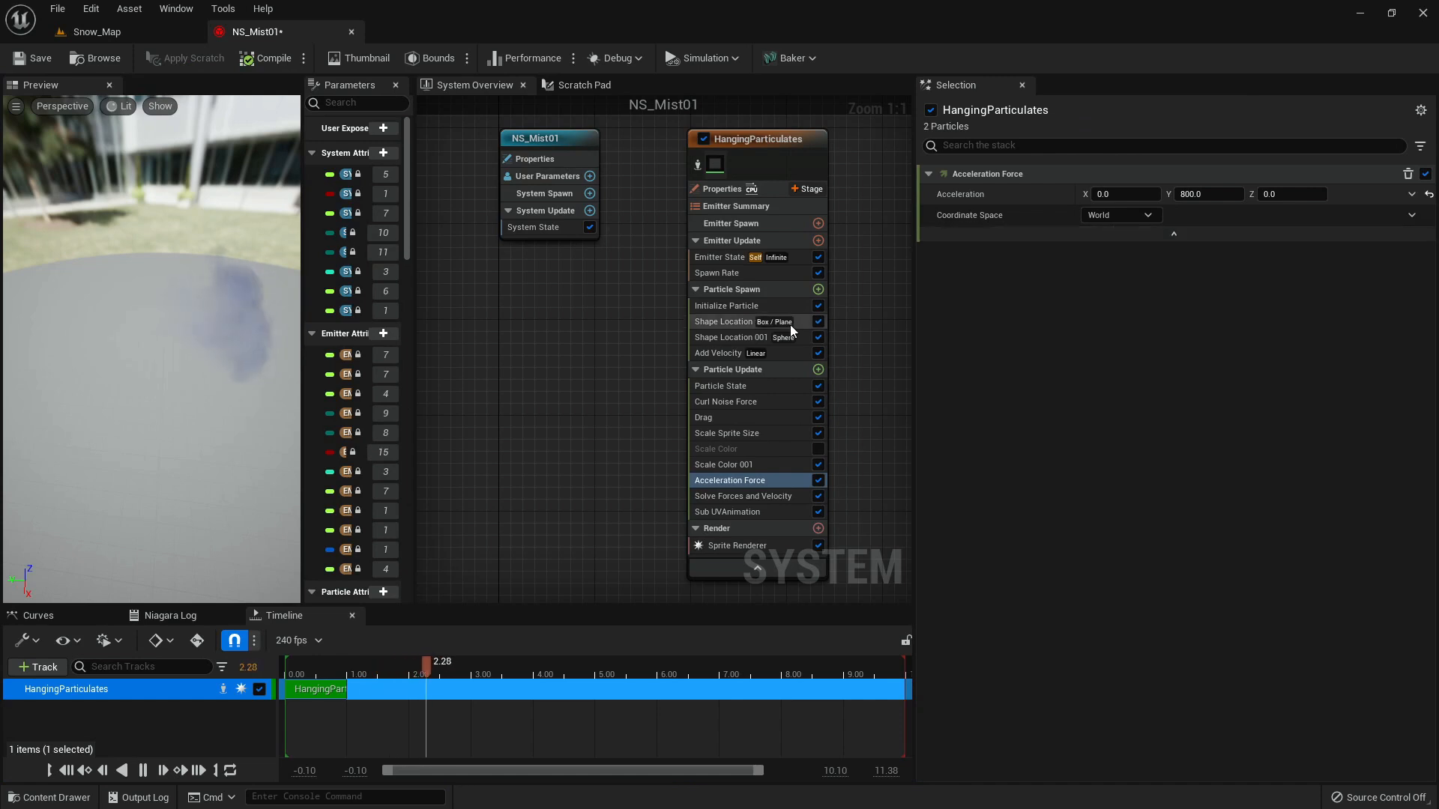
pyautogui.click(727, 354)
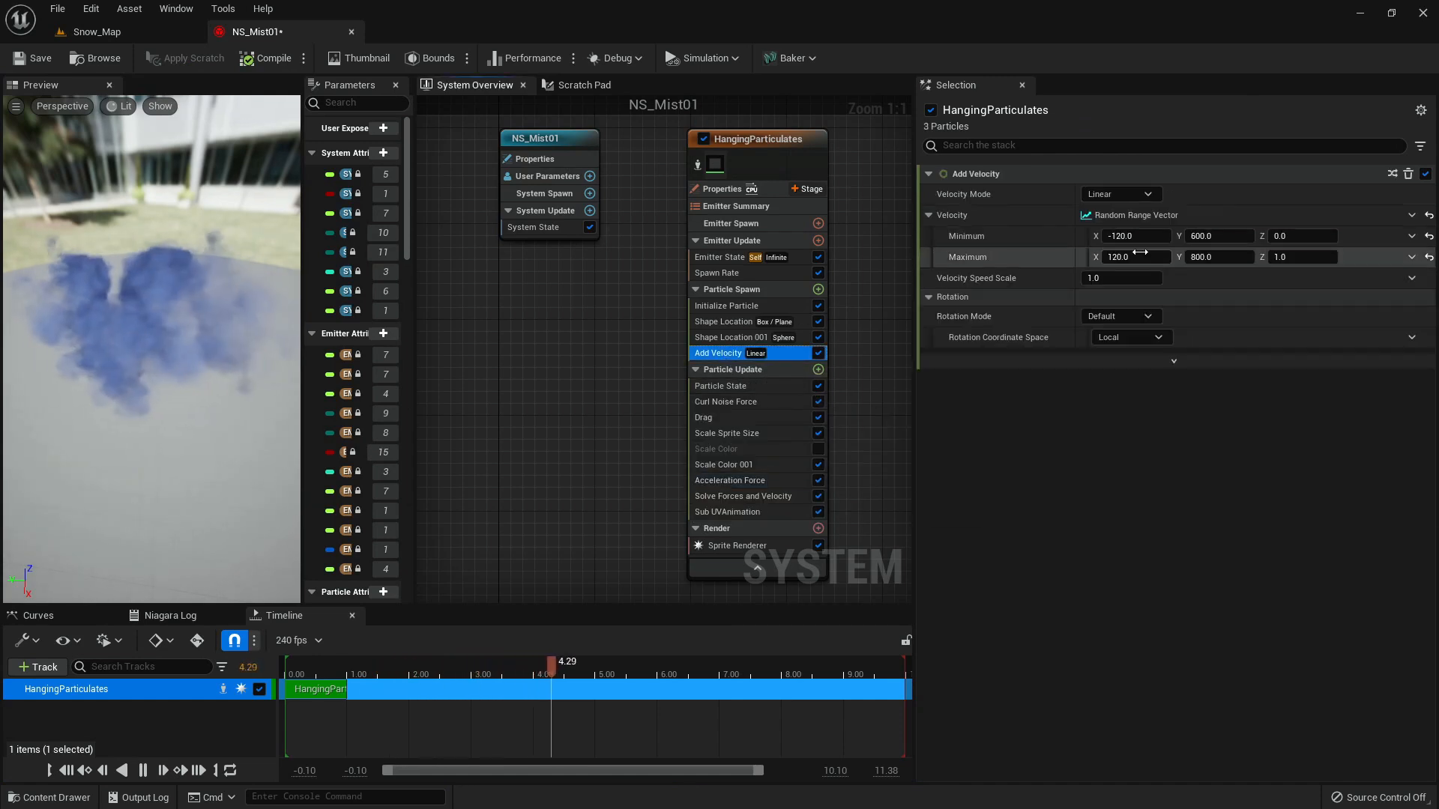
pyautogui.click(1137, 237)
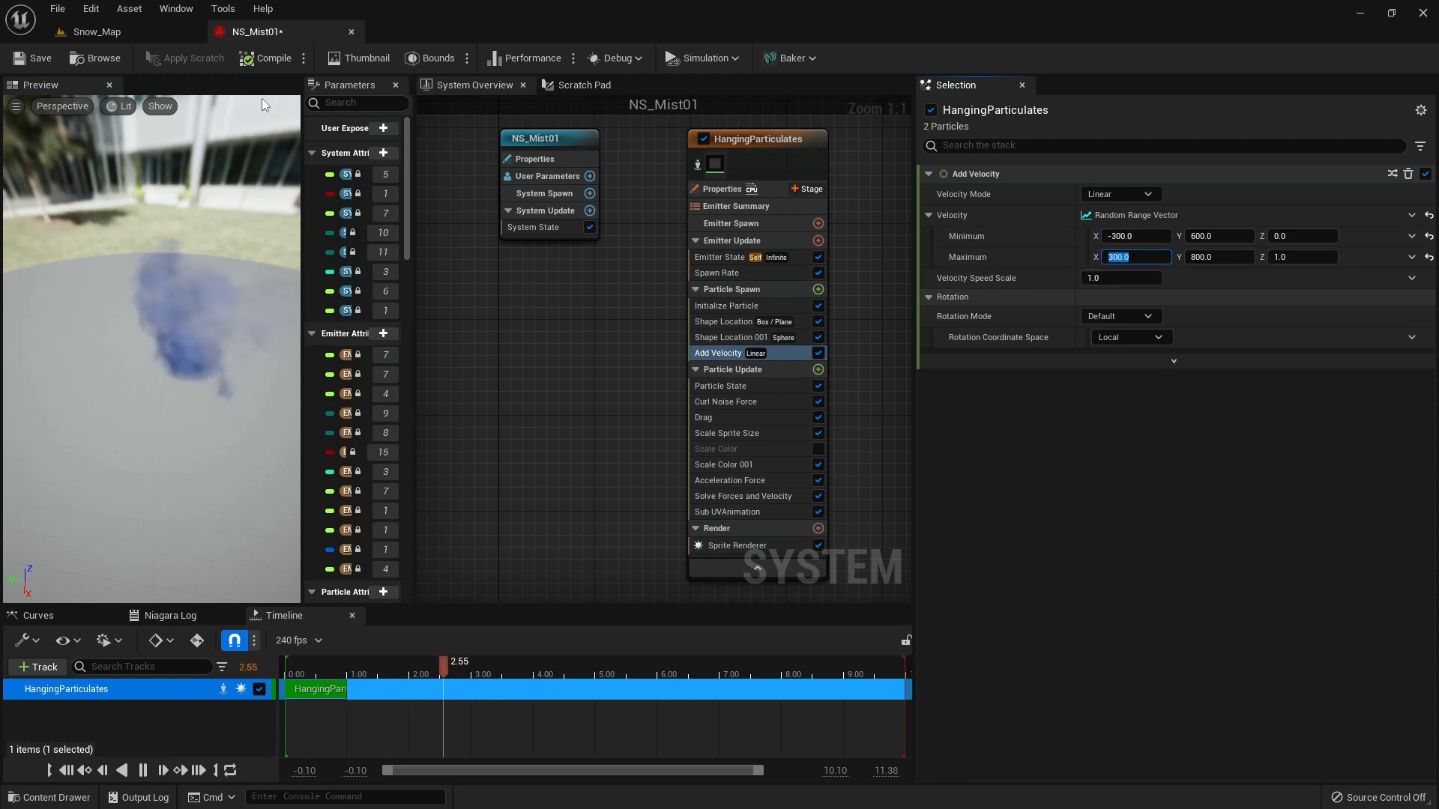
pyautogui.click(135, 33)
# - Disable Spawn Probability in NS_Mist01's Spawn Rate module and check the mist in Snow_Map
pyautogui.click(257, 31)
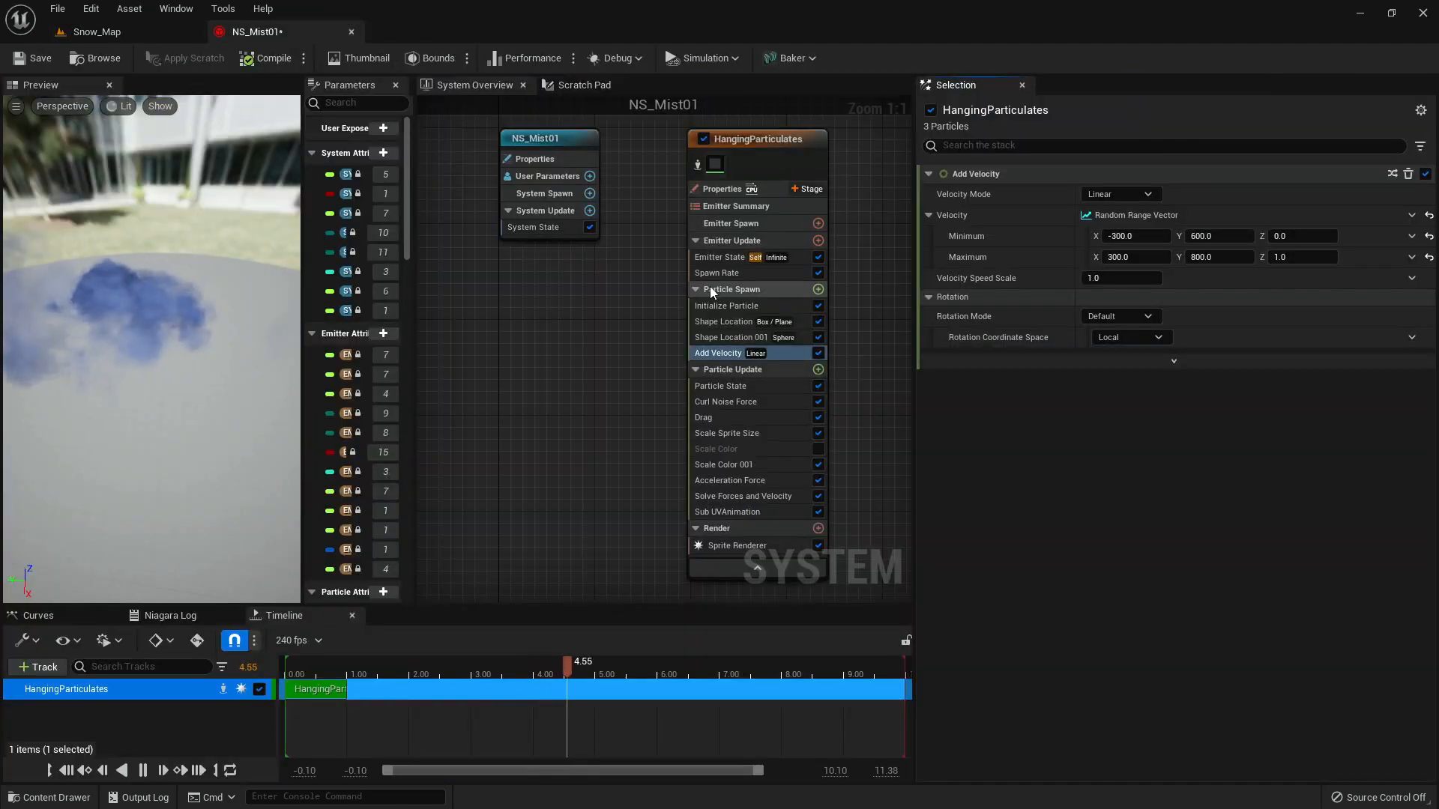
pyautogui.click(731, 273)
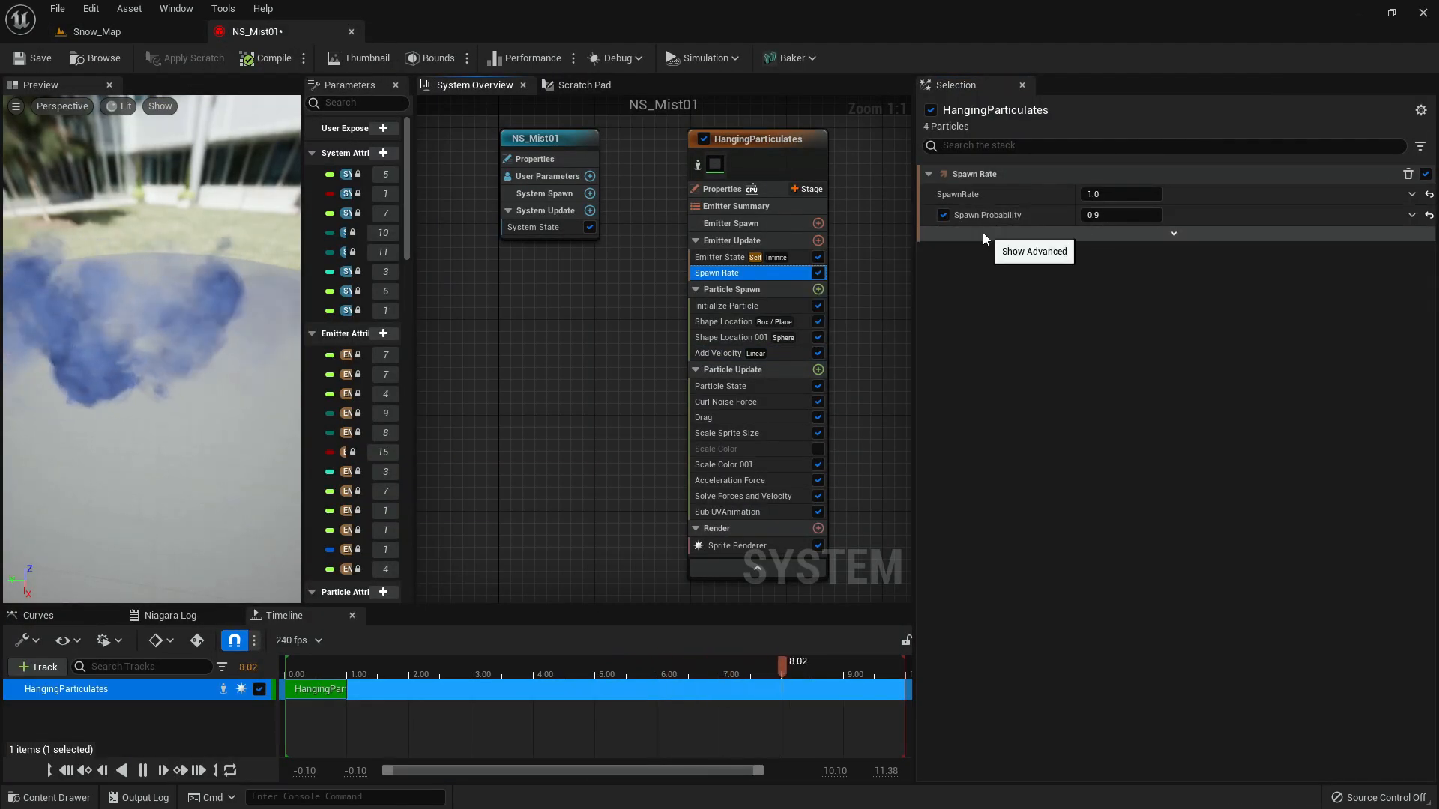
pyautogui.click(943, 216)
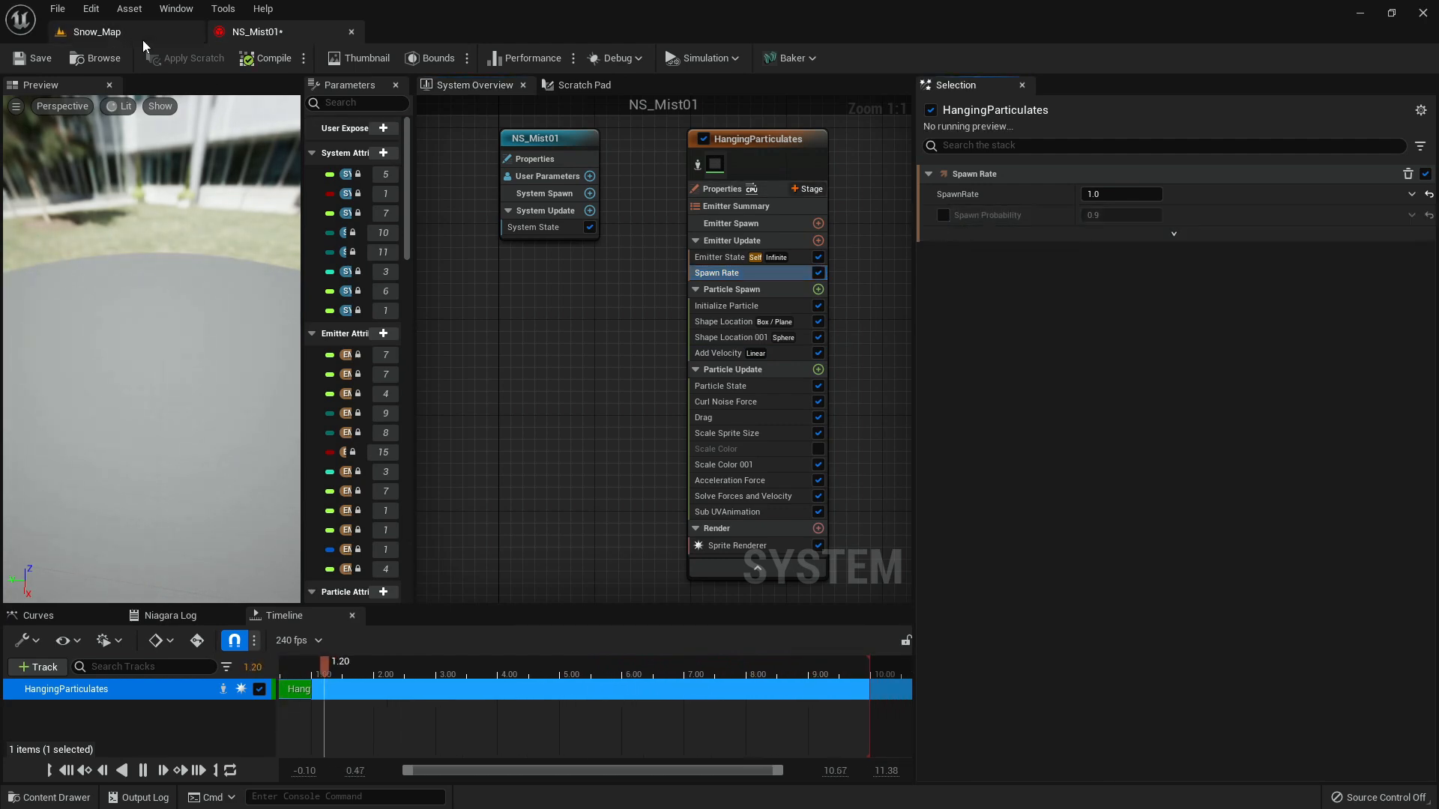
pyautogui.click(140, 39)
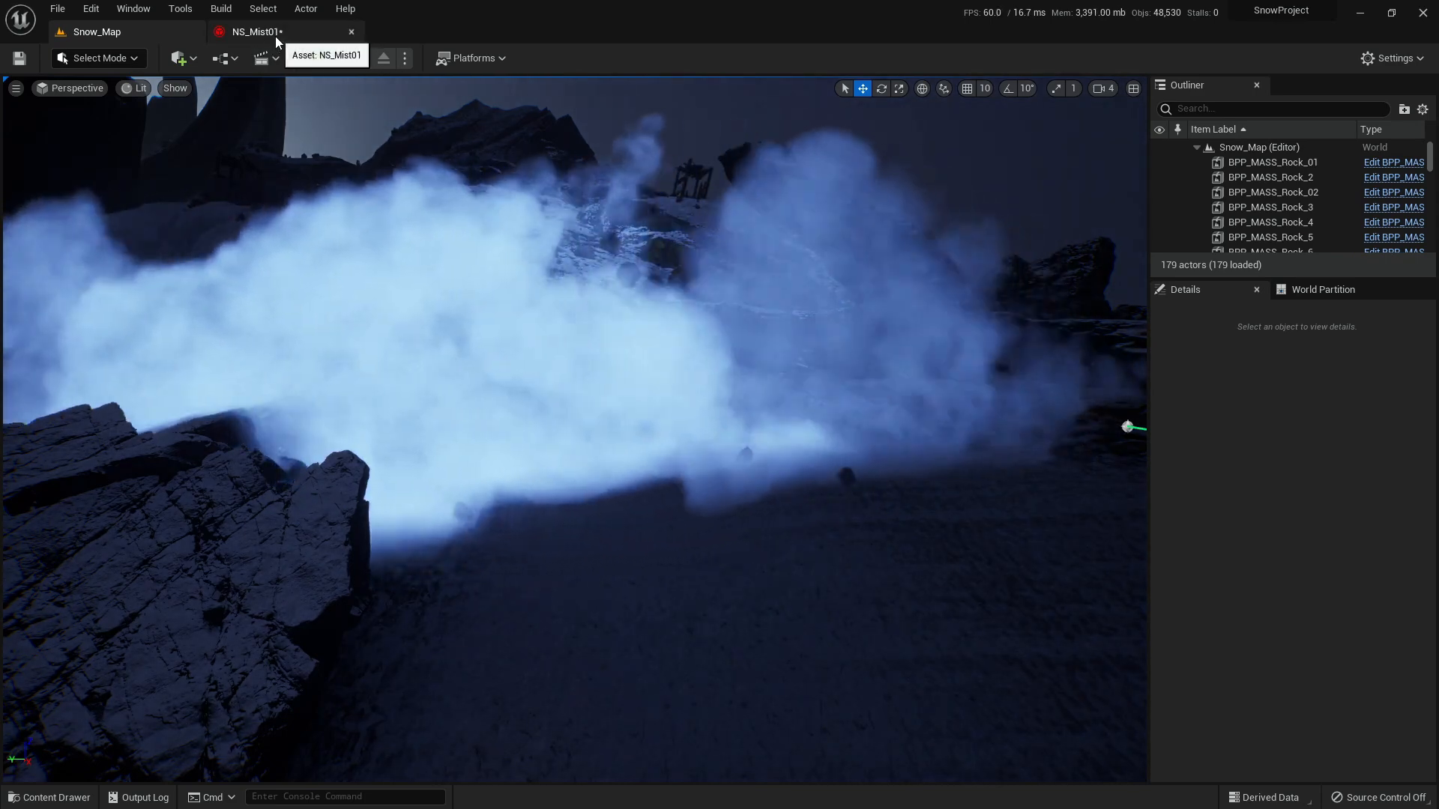
# - Set the SpawnRate value in NS_Mist01's Spawn Rate module to 2.0
pyautogui.click(276, 36)
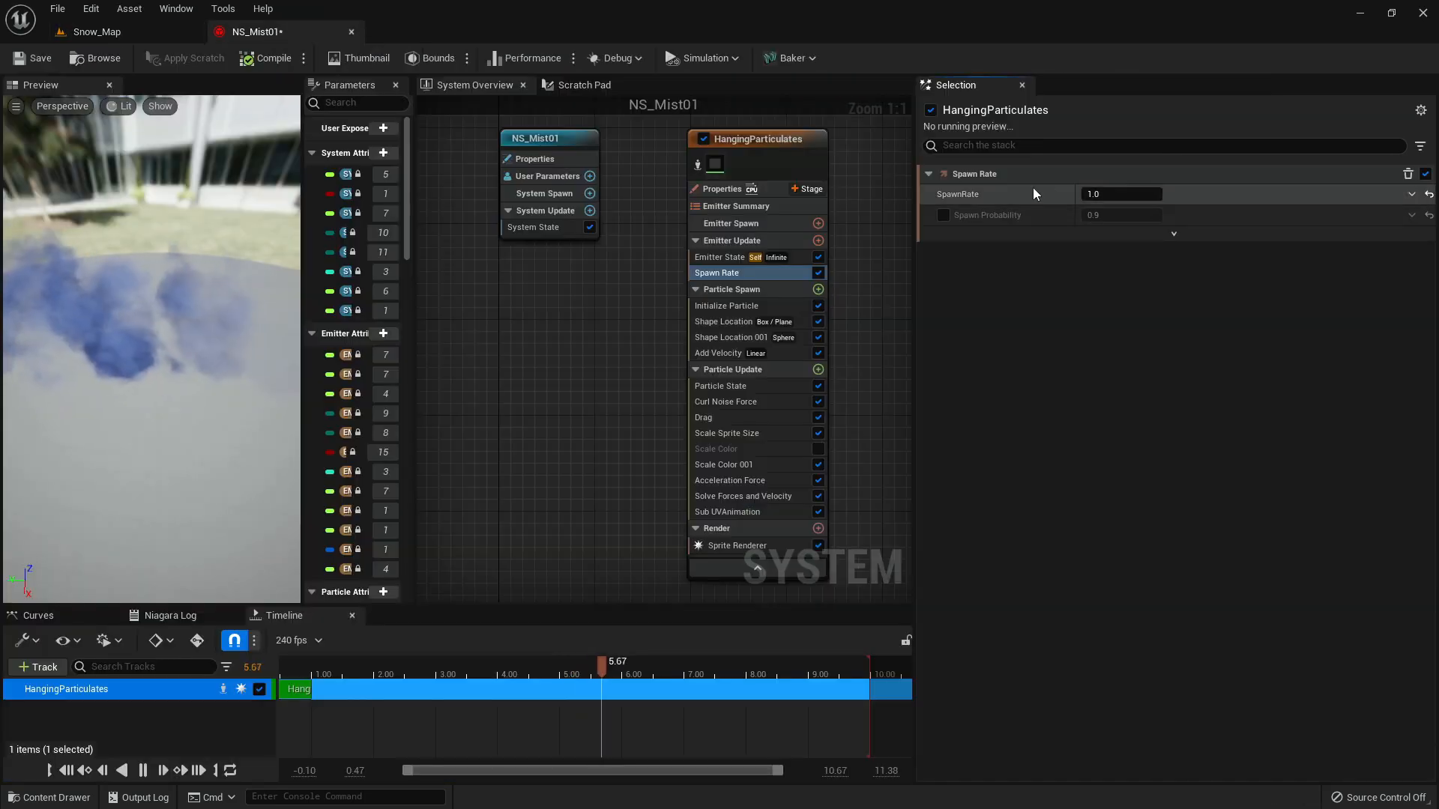
pyautogui.click(1104, 199)
pyautogui.write('2')
pyautogui.press('Return')
# - Inspect the mist's density and drift over the path in Snow_Map from close up and farther away
pyautogui.click(150, 33)
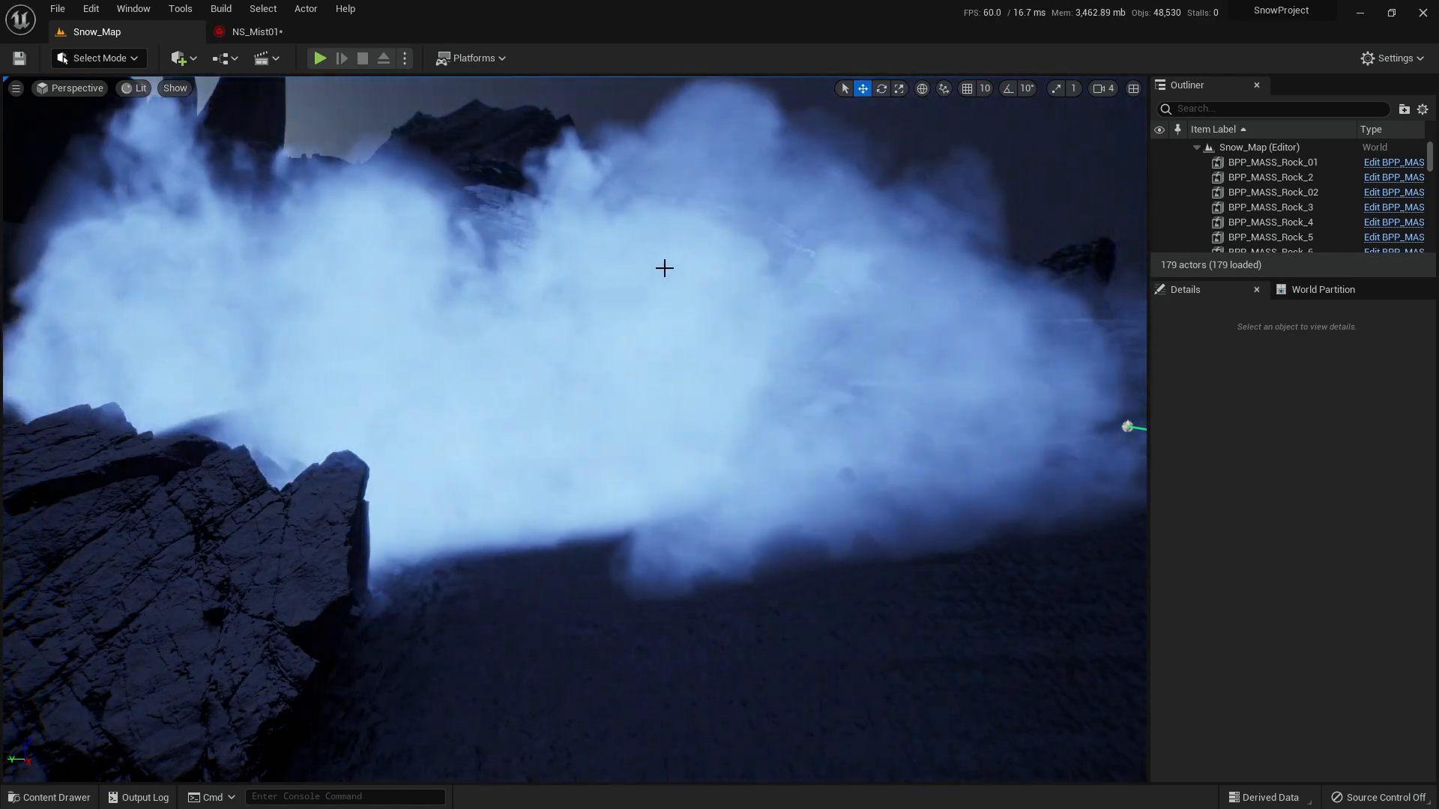
pyautogui.moveTo(662, 268); pyautogui.dragTo(704, 293, button='right')
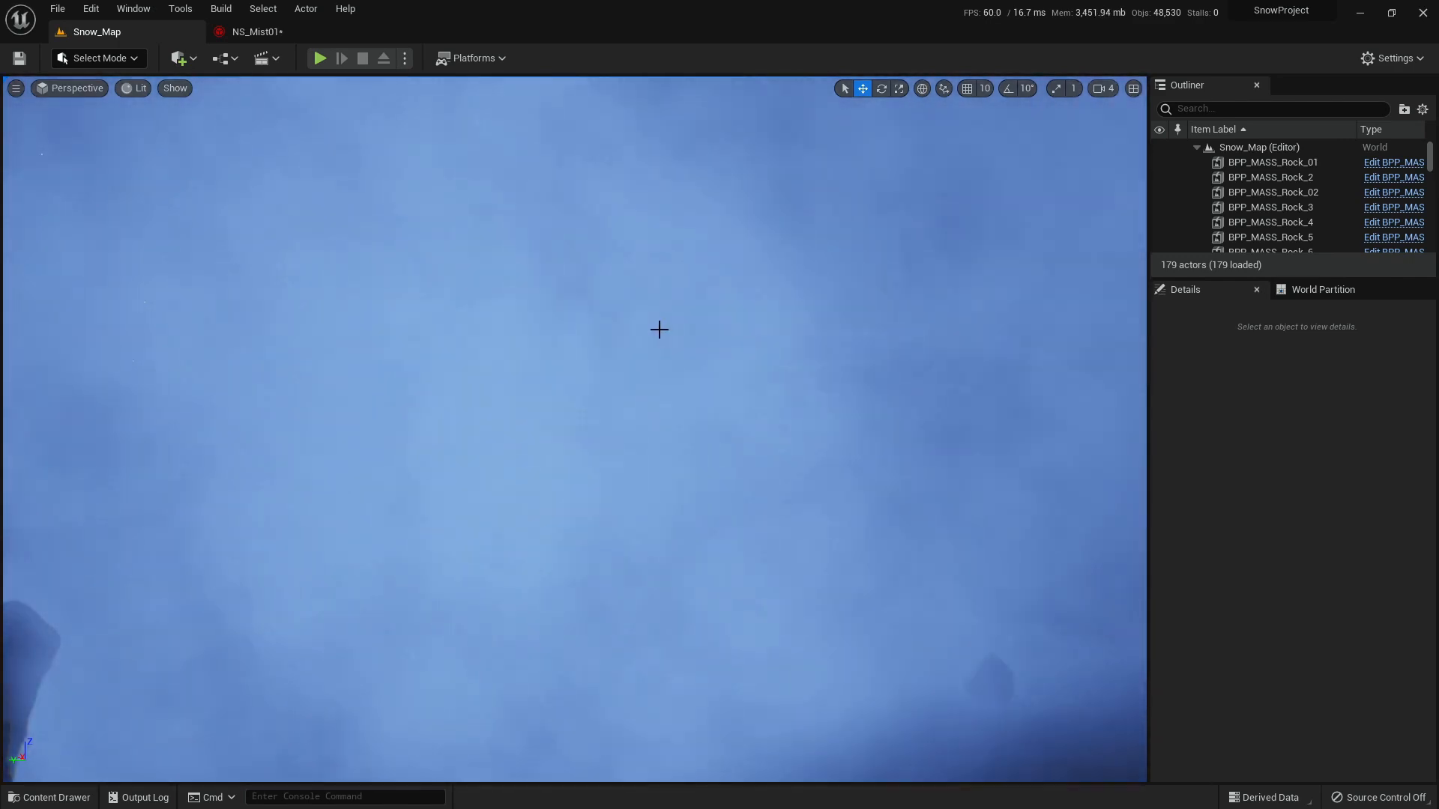
pyautogui.moveTo(660, 329); pyautogui.dragTo(664, 369, button='right')
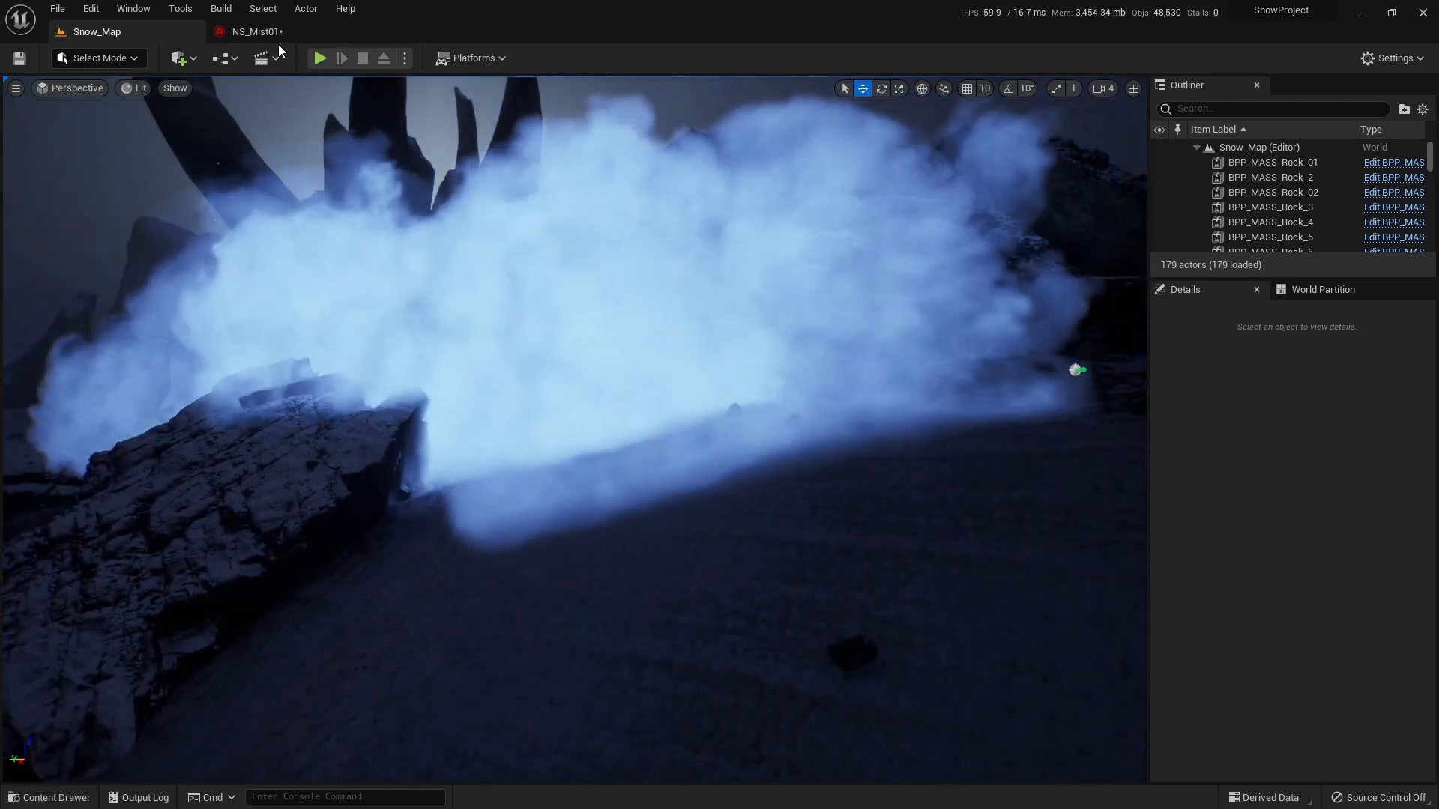
pyautogui.click(272, 33)
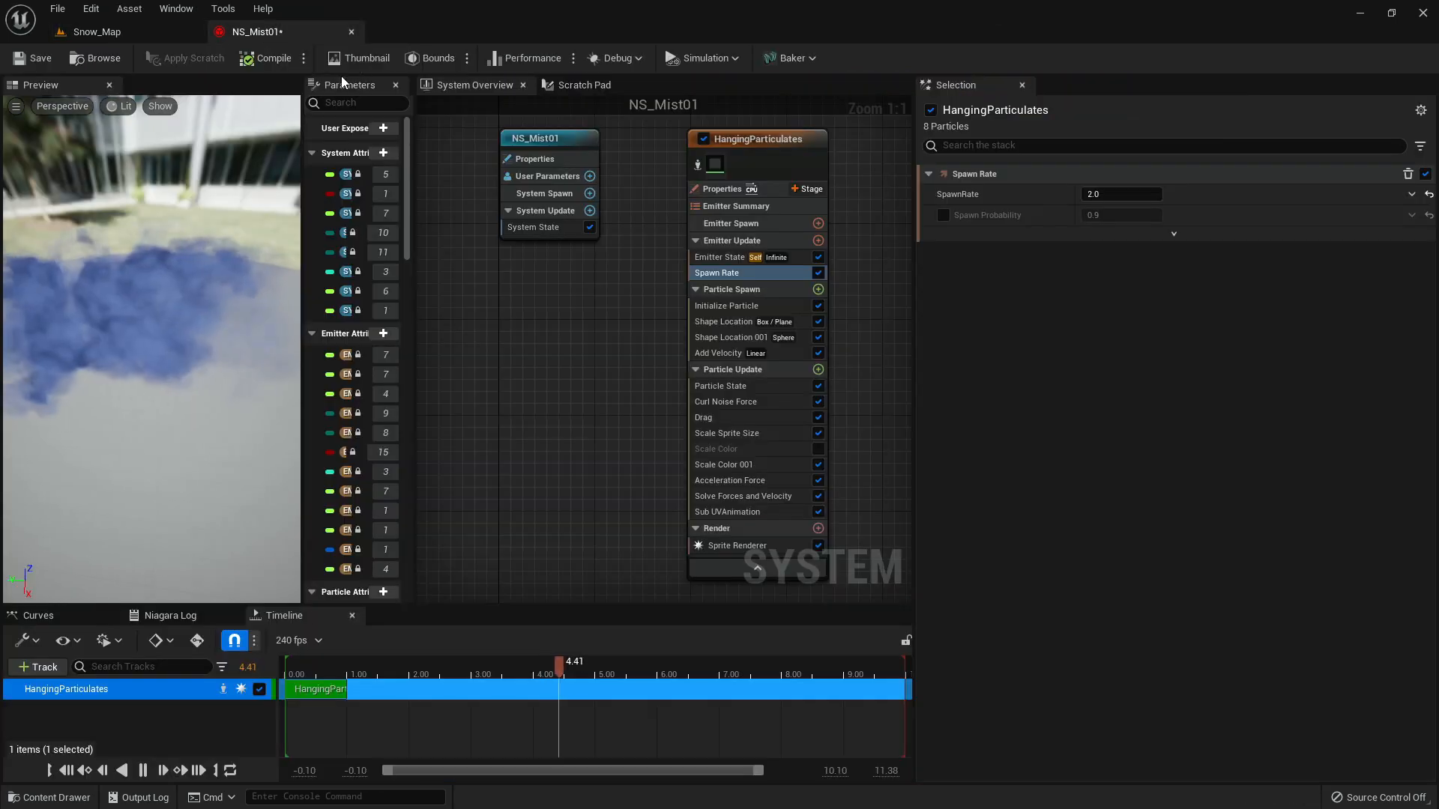
pyautogui.click(120, 33)
# - Delete the duplicated Scale Color 001 module and re-enable the original Scale Color module in Particle Update
pyautogui.click(262, 33)
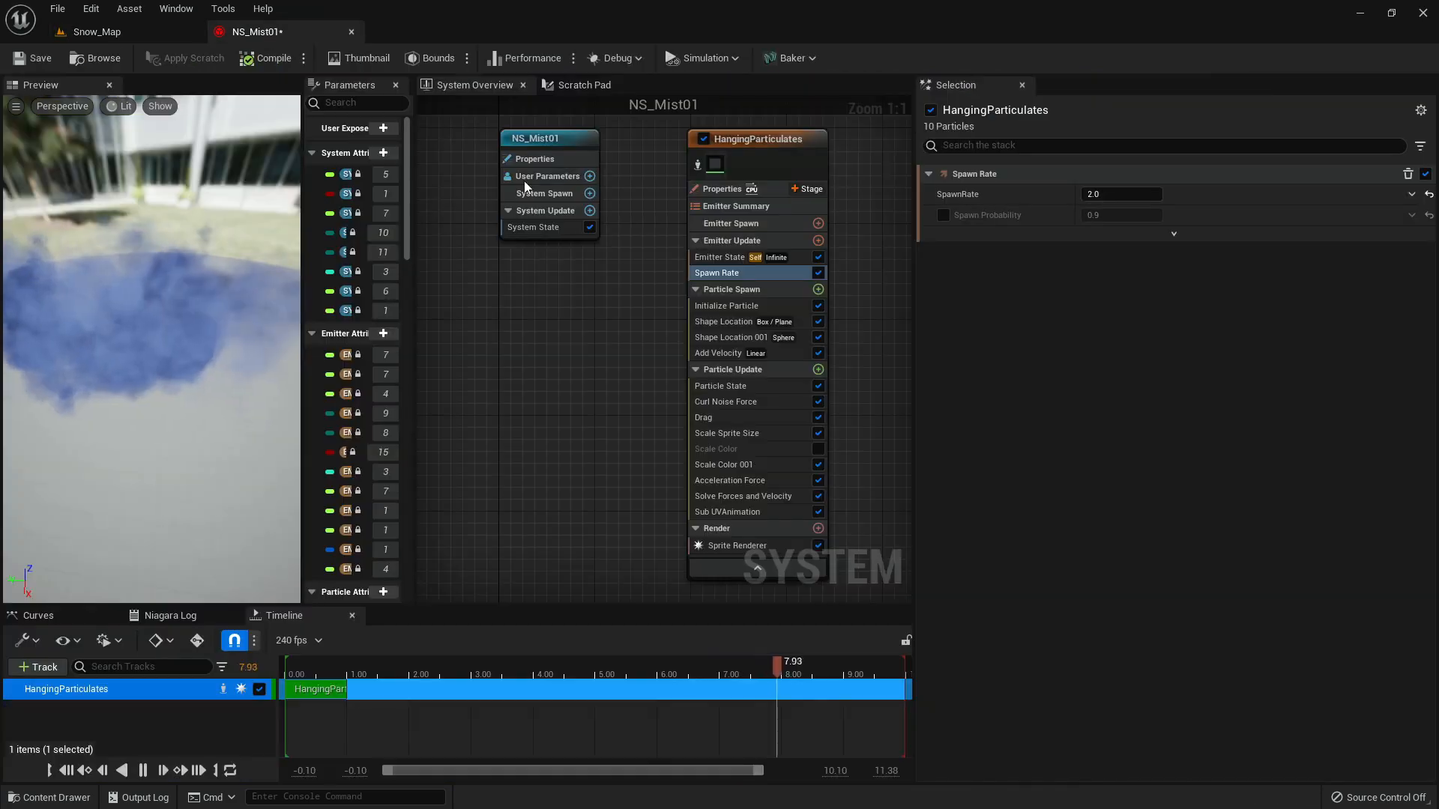
pyautogui.click(707, 423)
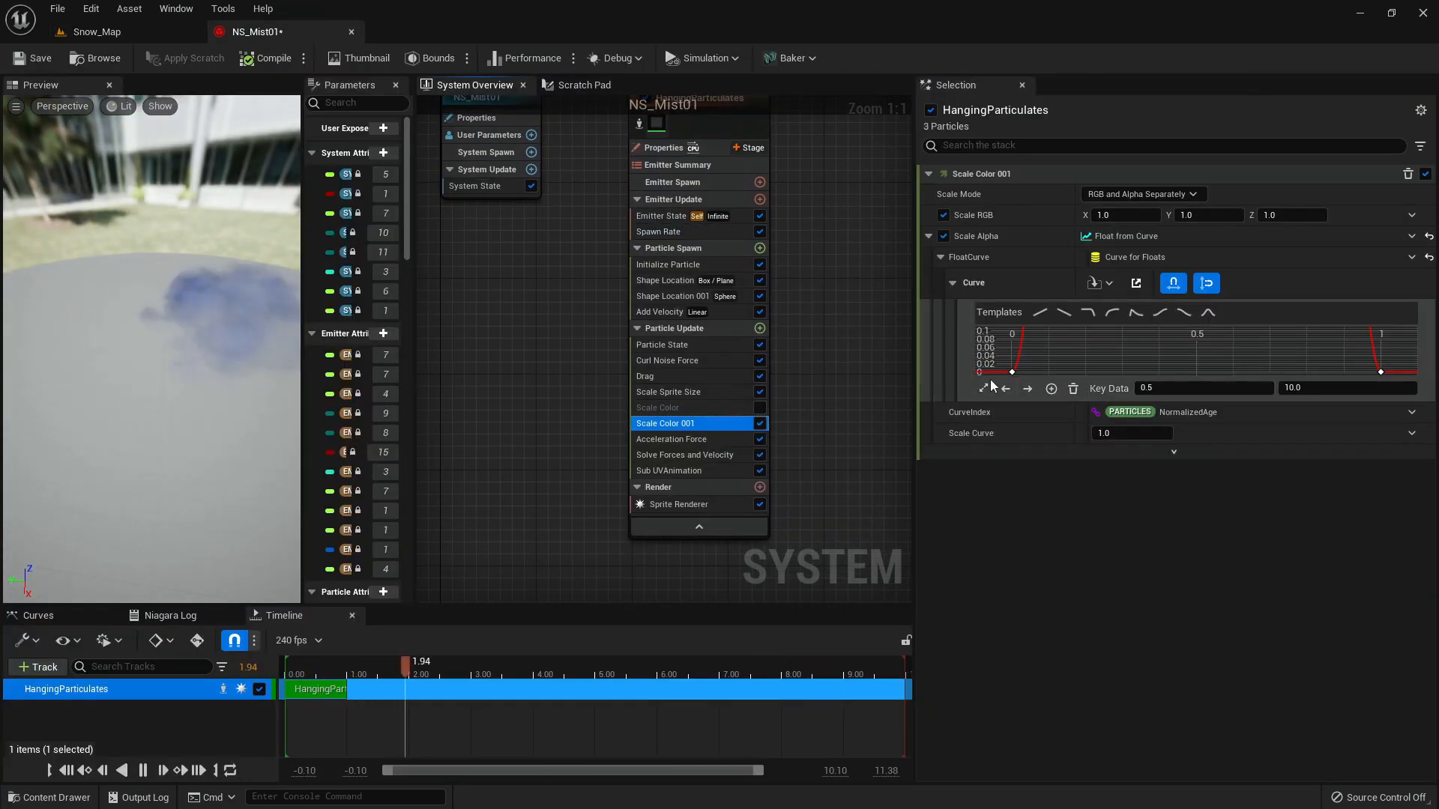
pyautogui.press('Delete')
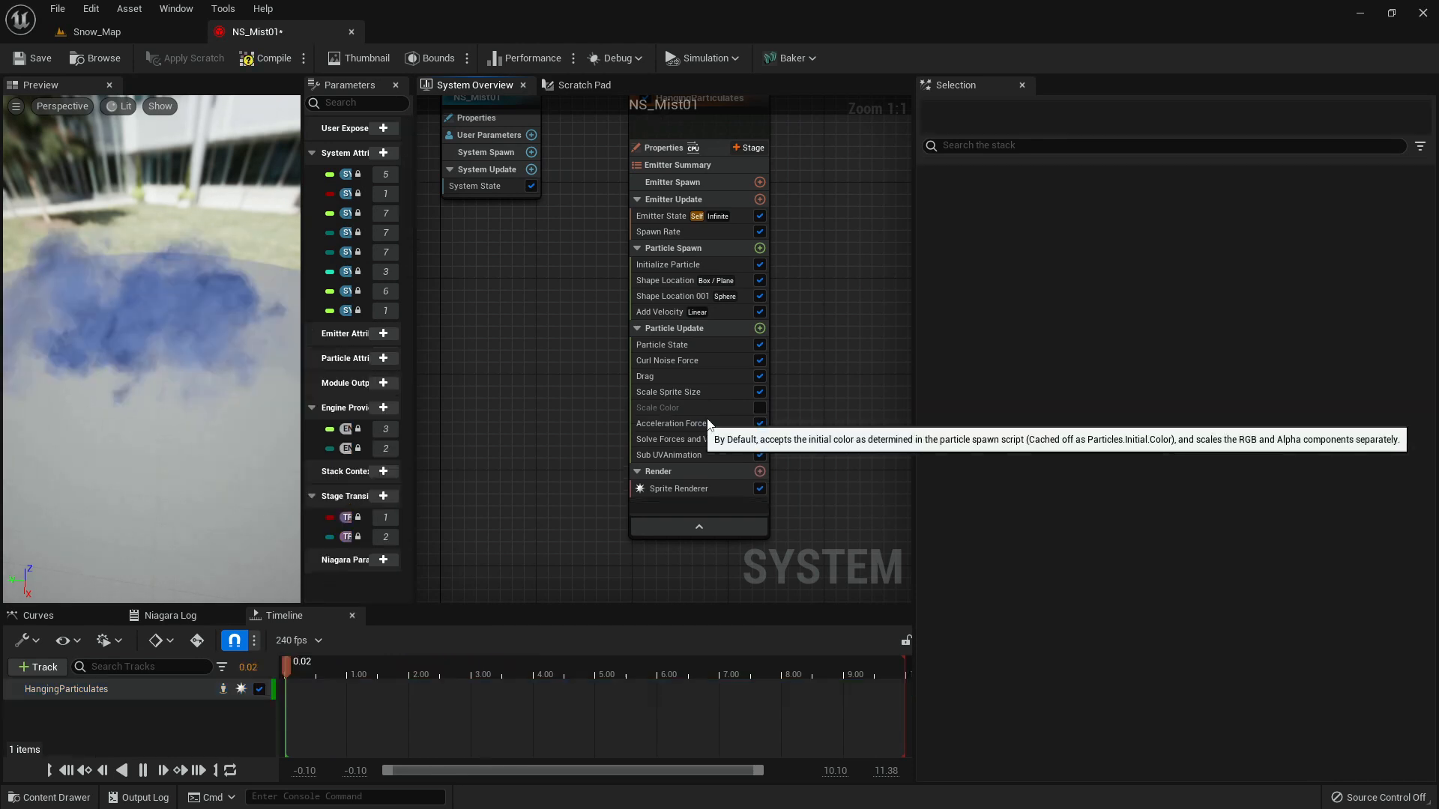
pyautogui.click(715, 411)
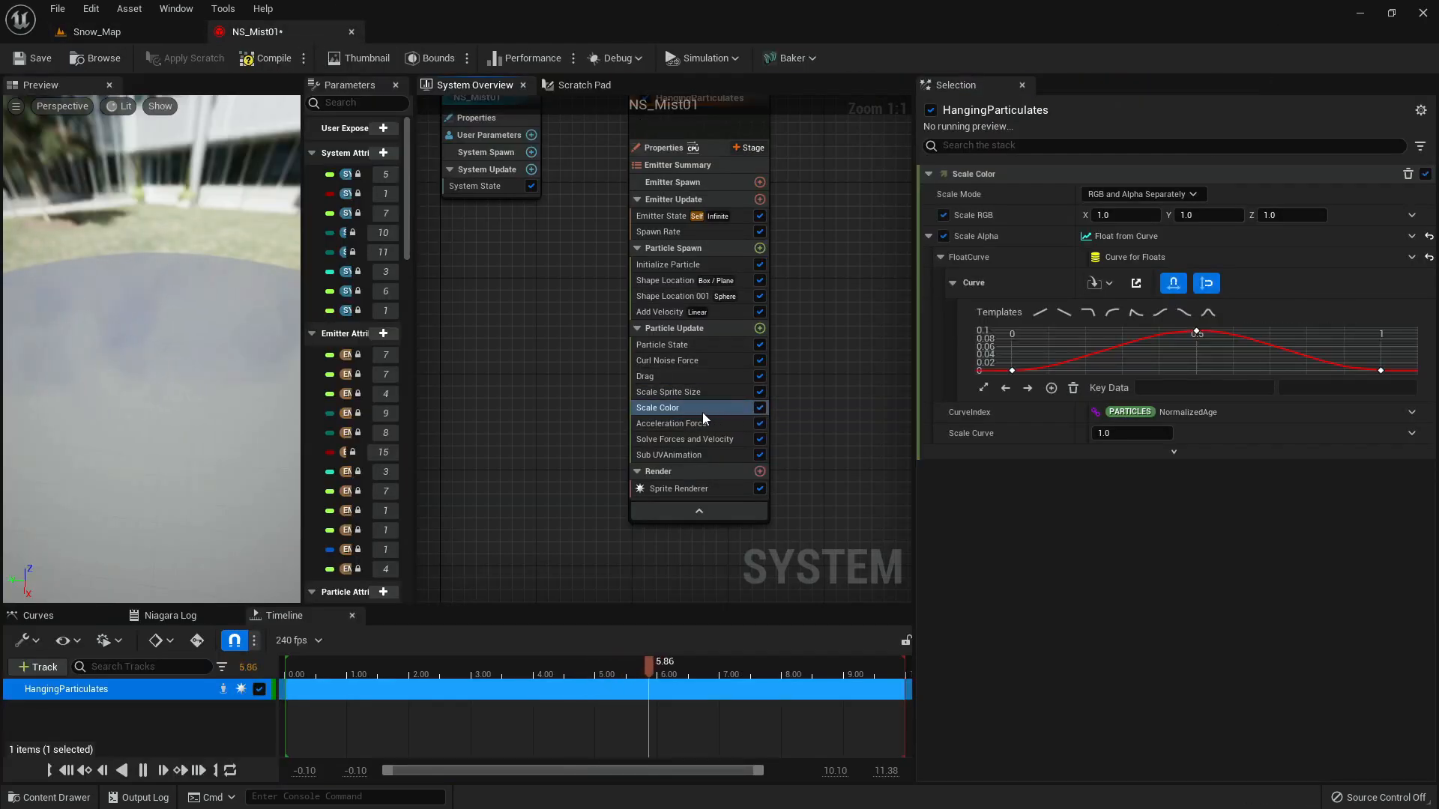
# - Inspect the mist in Snow_Map from the path and from the wider view towards the curved spires
pyautogui.click(144, 33)
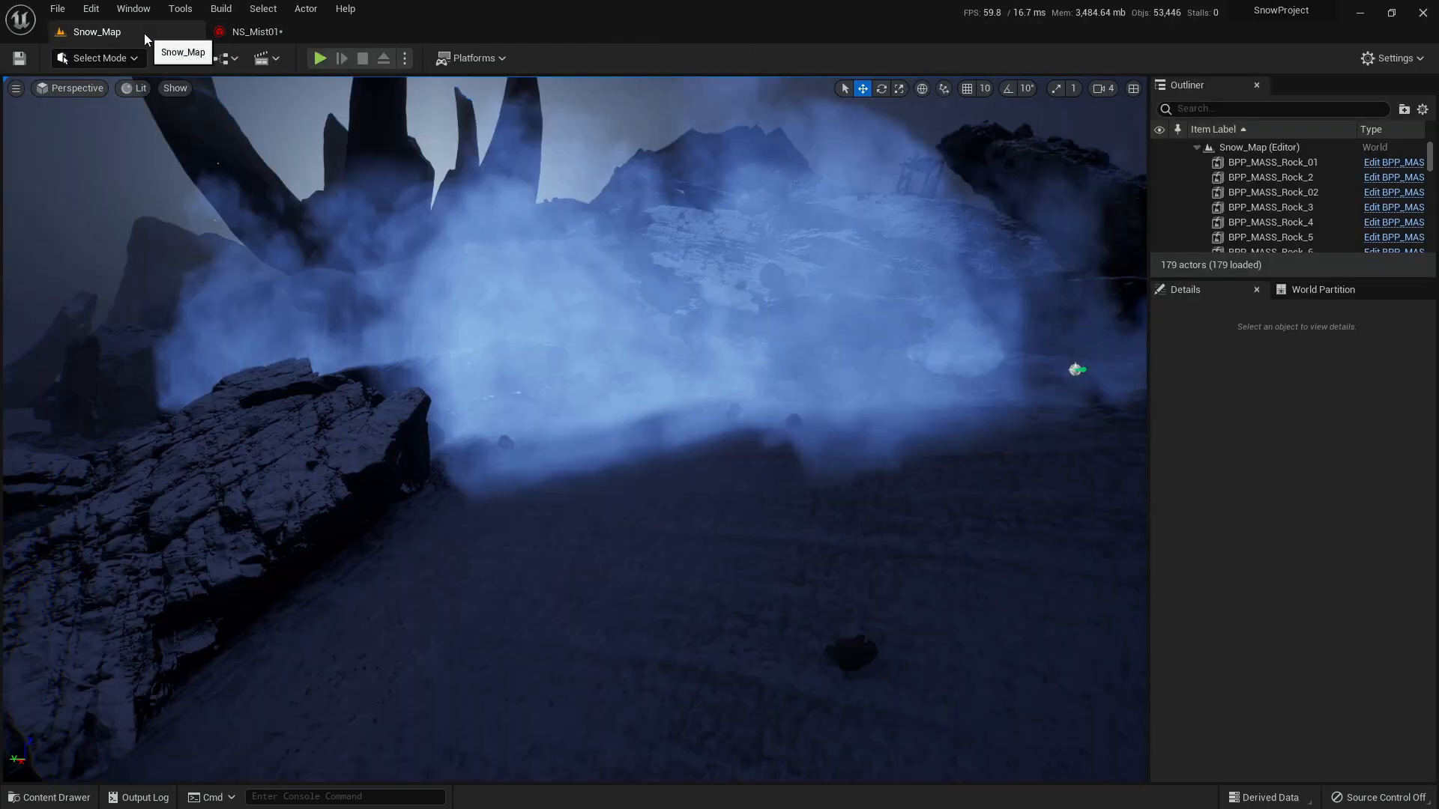
pyautogui.moveTo(575, 429); pyautogui.dragTo(665, 325, button='right')
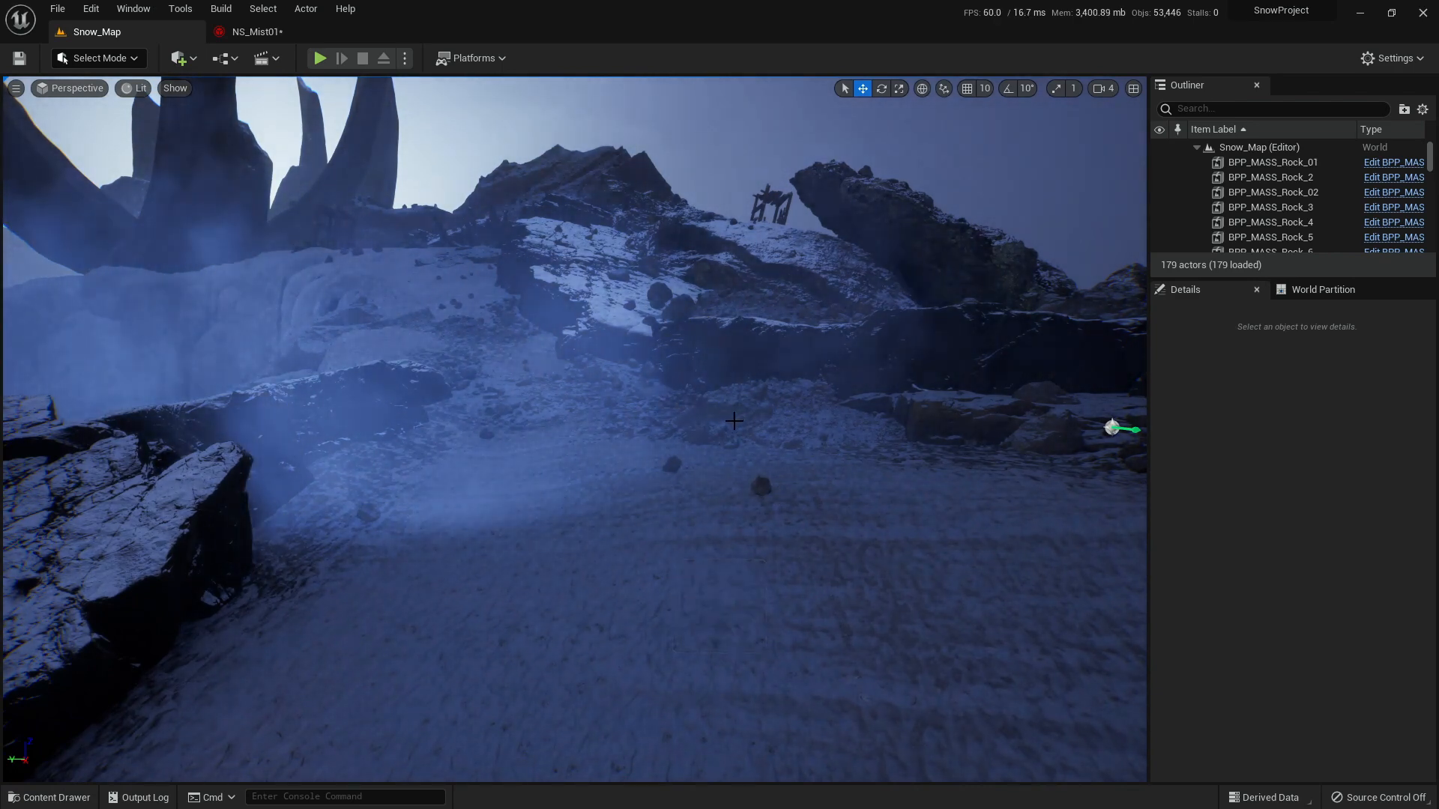
pyautogui.moveTo(732, 421); pyautogui.dragTo(771, 461, button='right')
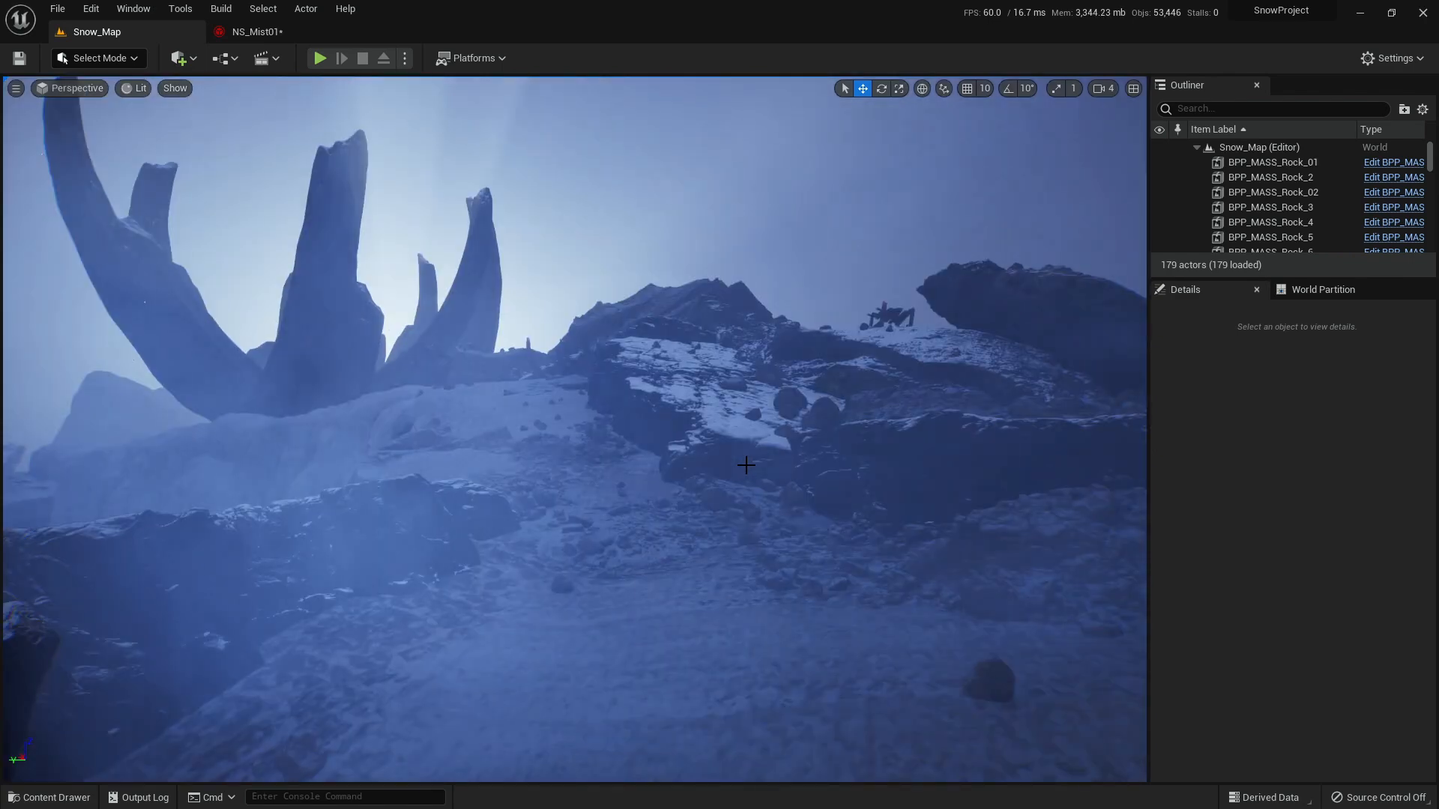
pyautogui.scroll(5, 750, 479)
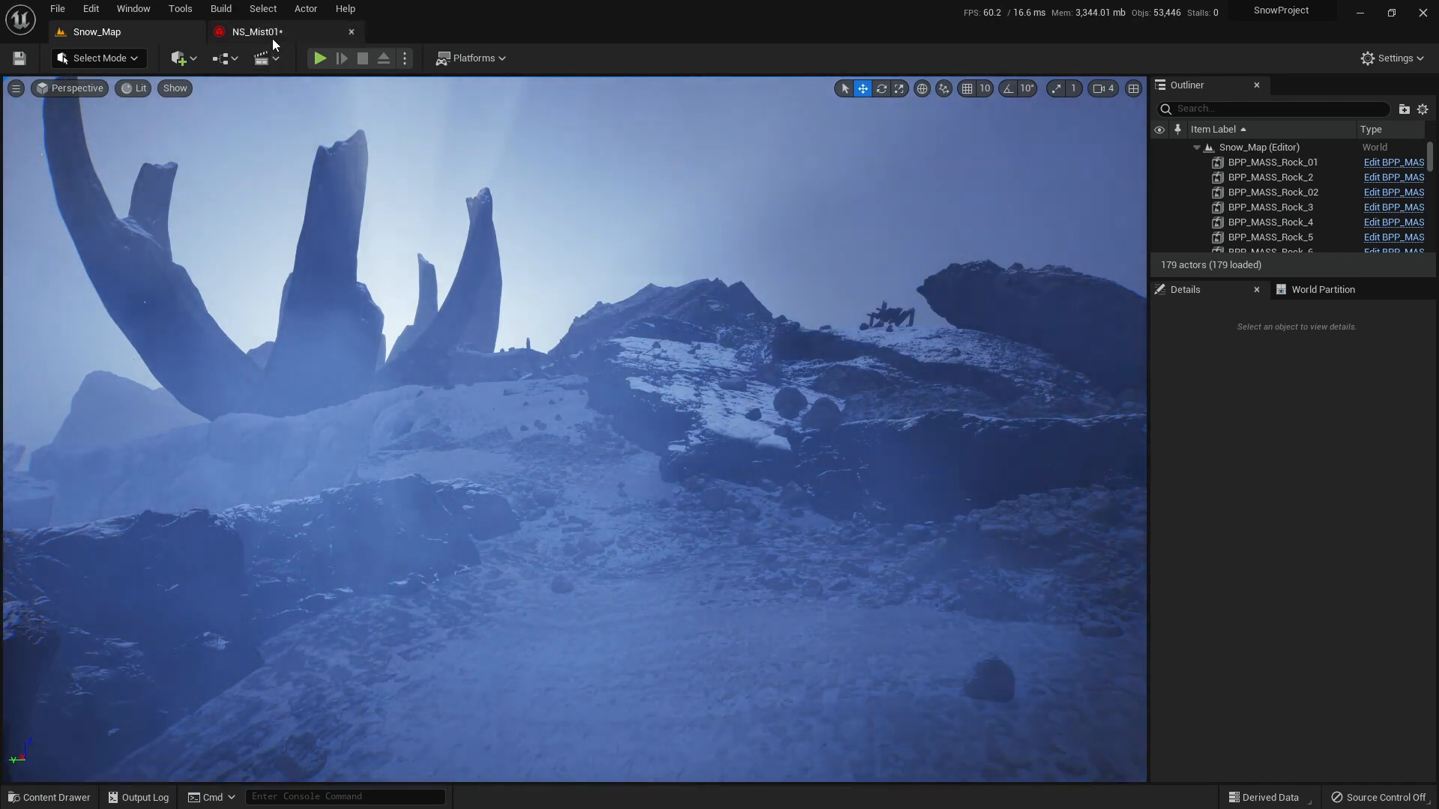
# - Rename the NS_Mist01 Niagara system in the VFX Particles folder as NS_SnowStormMain
pyautogui.click(272, 36)
pyautogui.hotkey('ctrl', 'space')
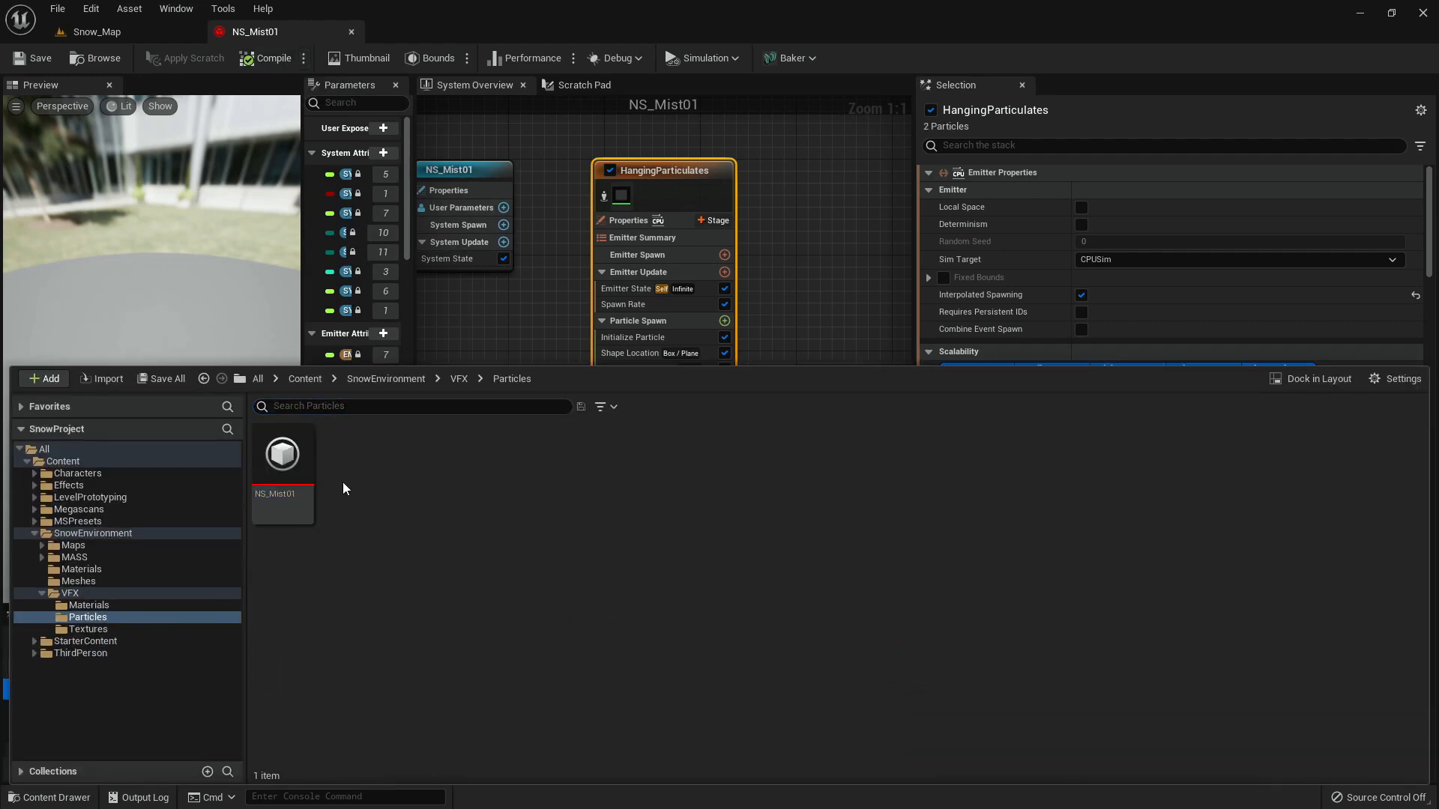
pyautogui.click(288, 487)
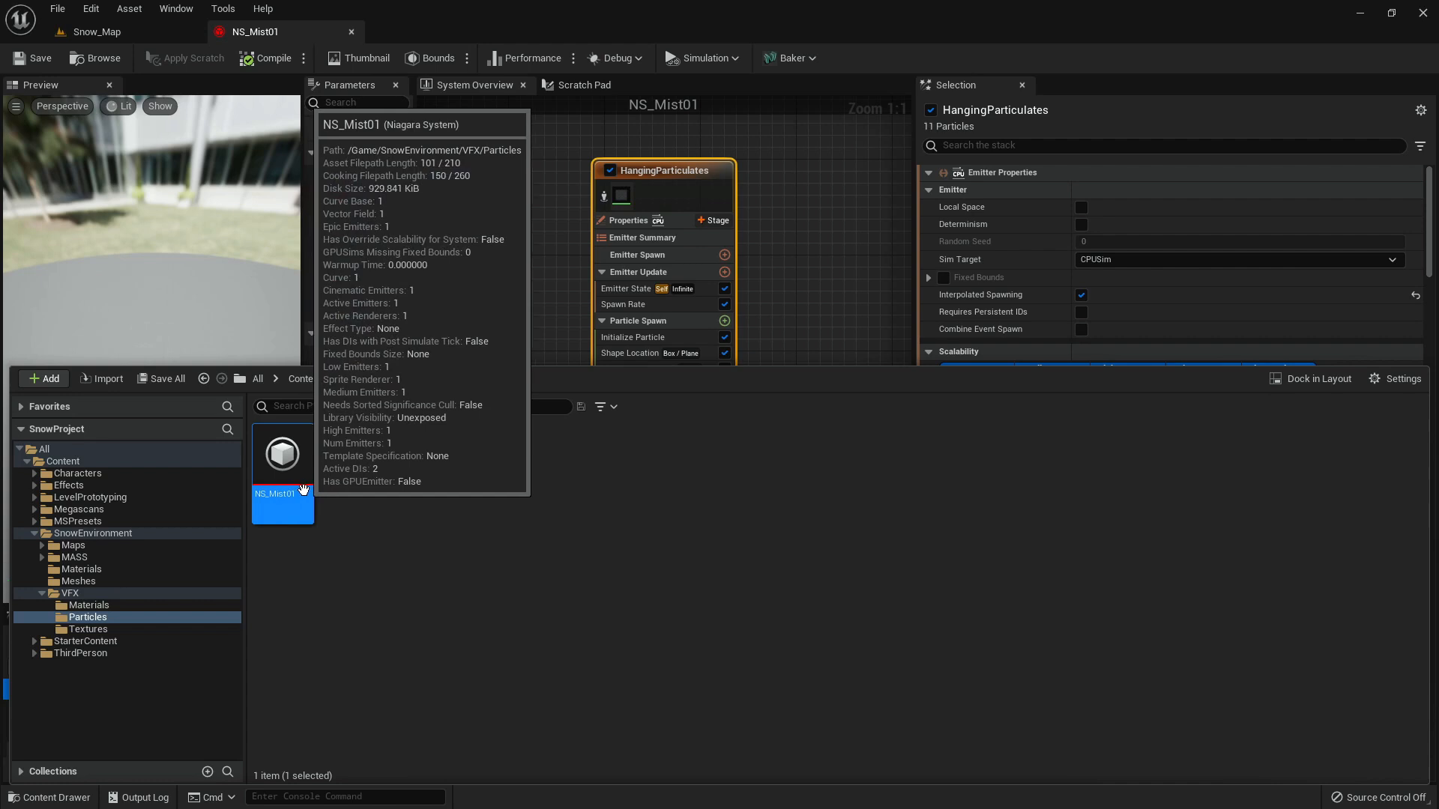
pyautogui.press('F2')
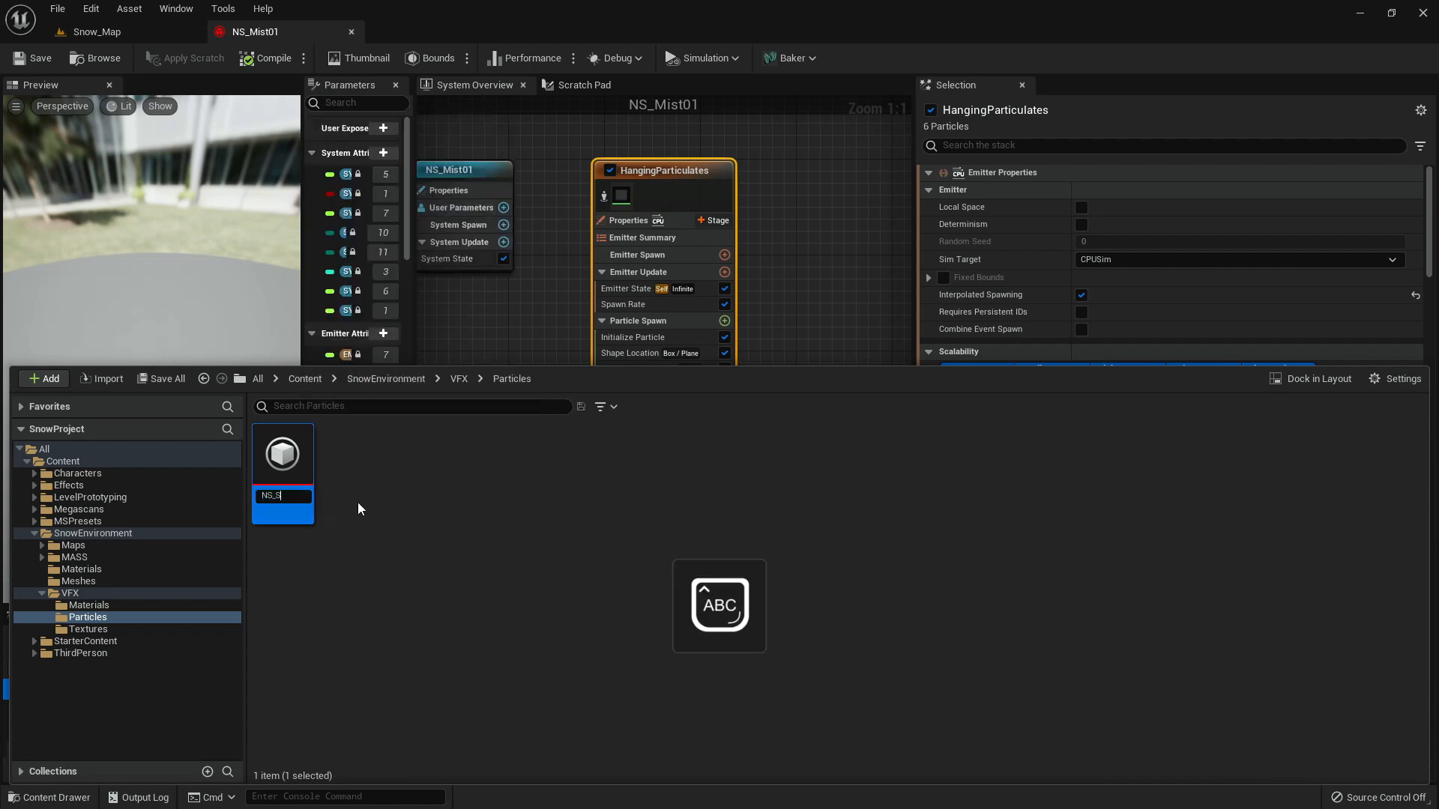
pyautogui.write('in')
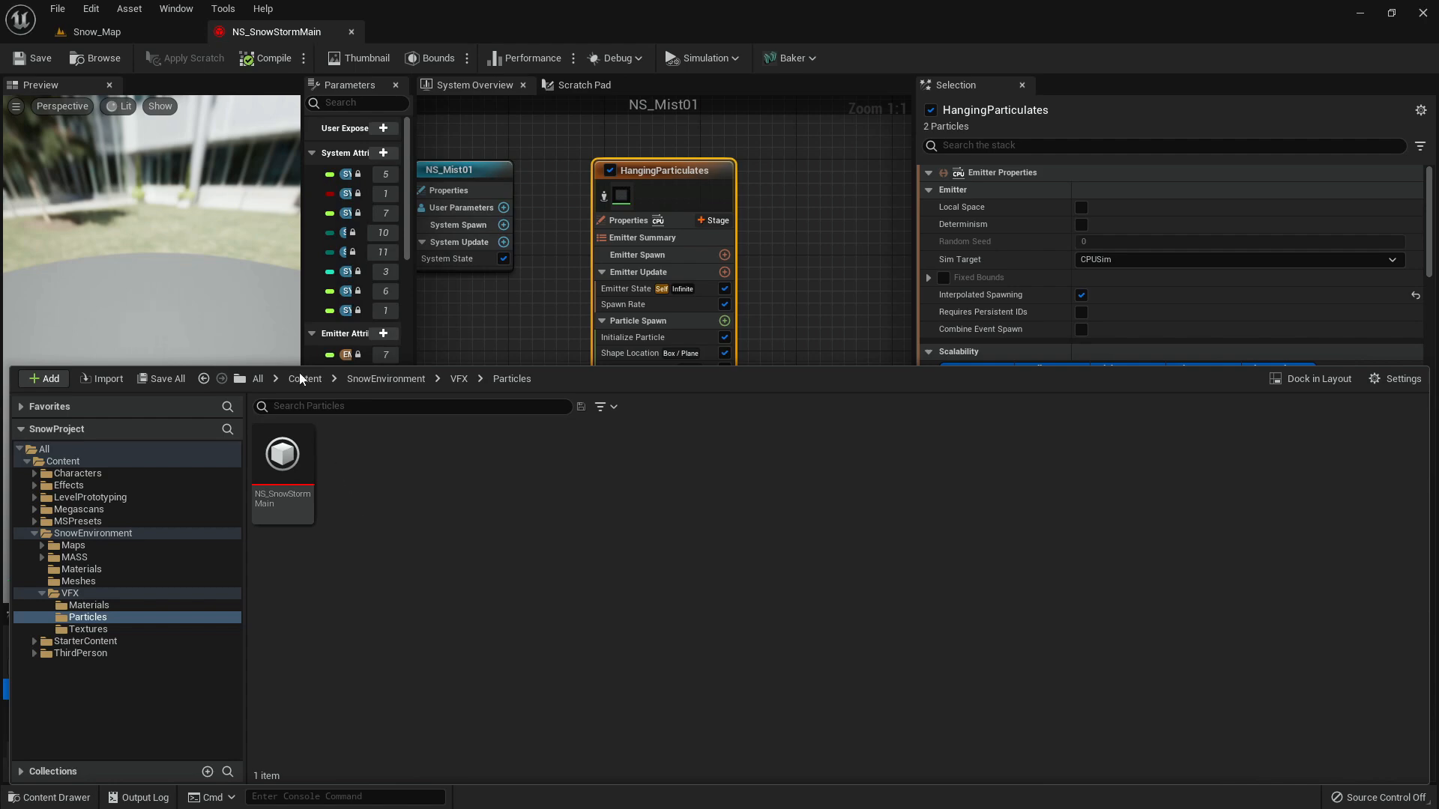
pyautogui.doubleClick(299, 473)
# - Duplicate NS_SnowStormMain in the Particles folder and name the copy NS_SnowStormDetails
pyautogui.click(97, 32)
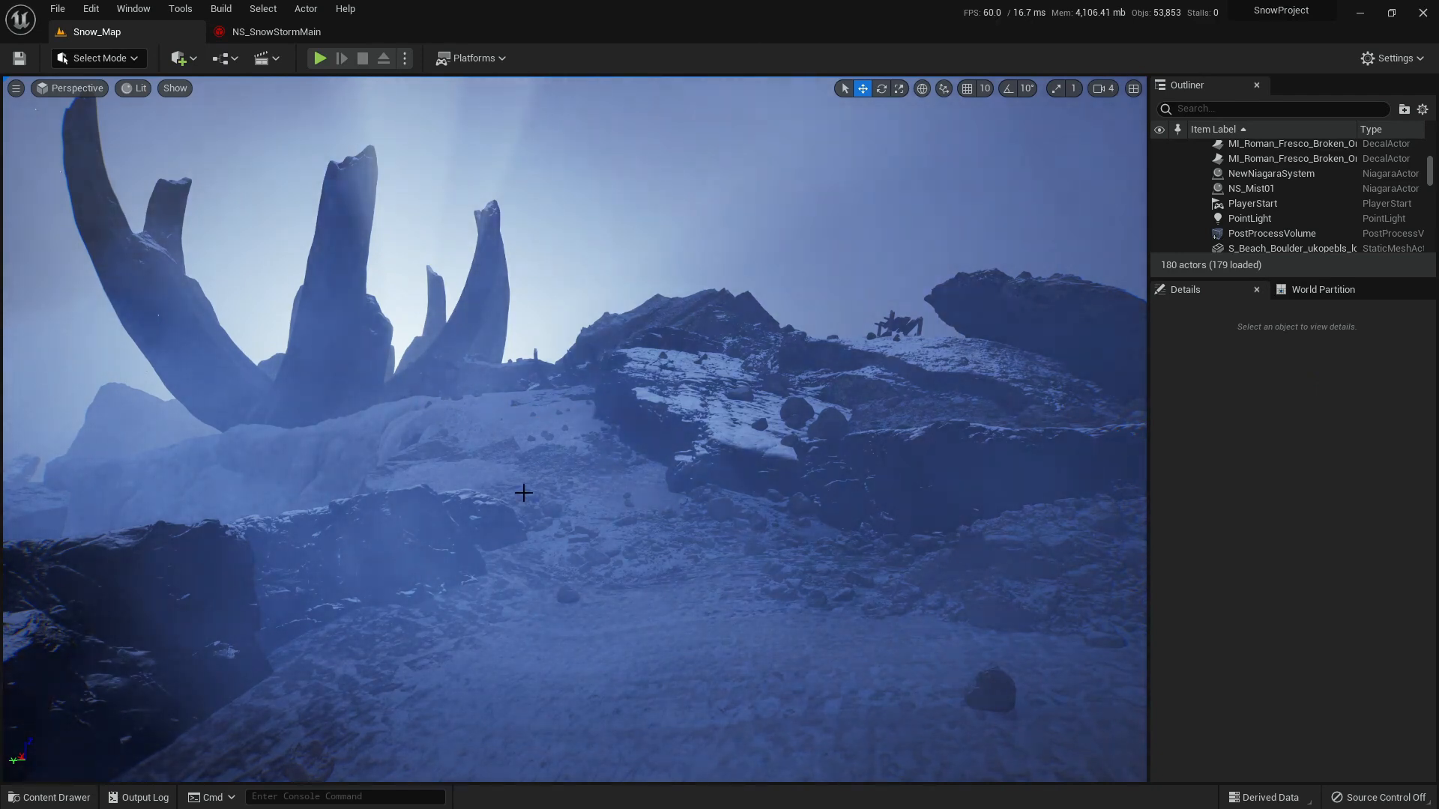
pyautogui.hotkey('ctrl', 'space')
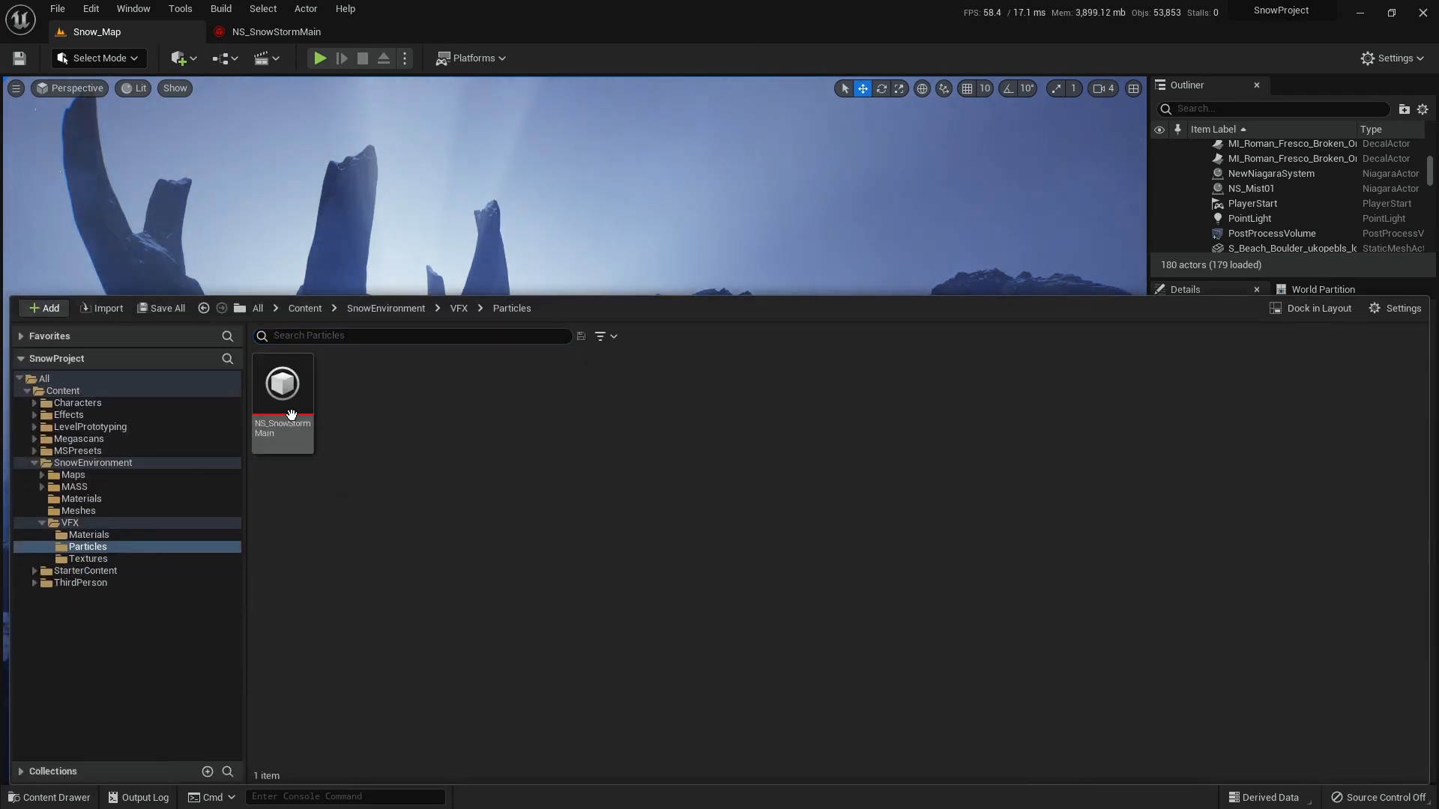
pyautogui.rightClick(303, 415)
pyautogui.click(366, 462)
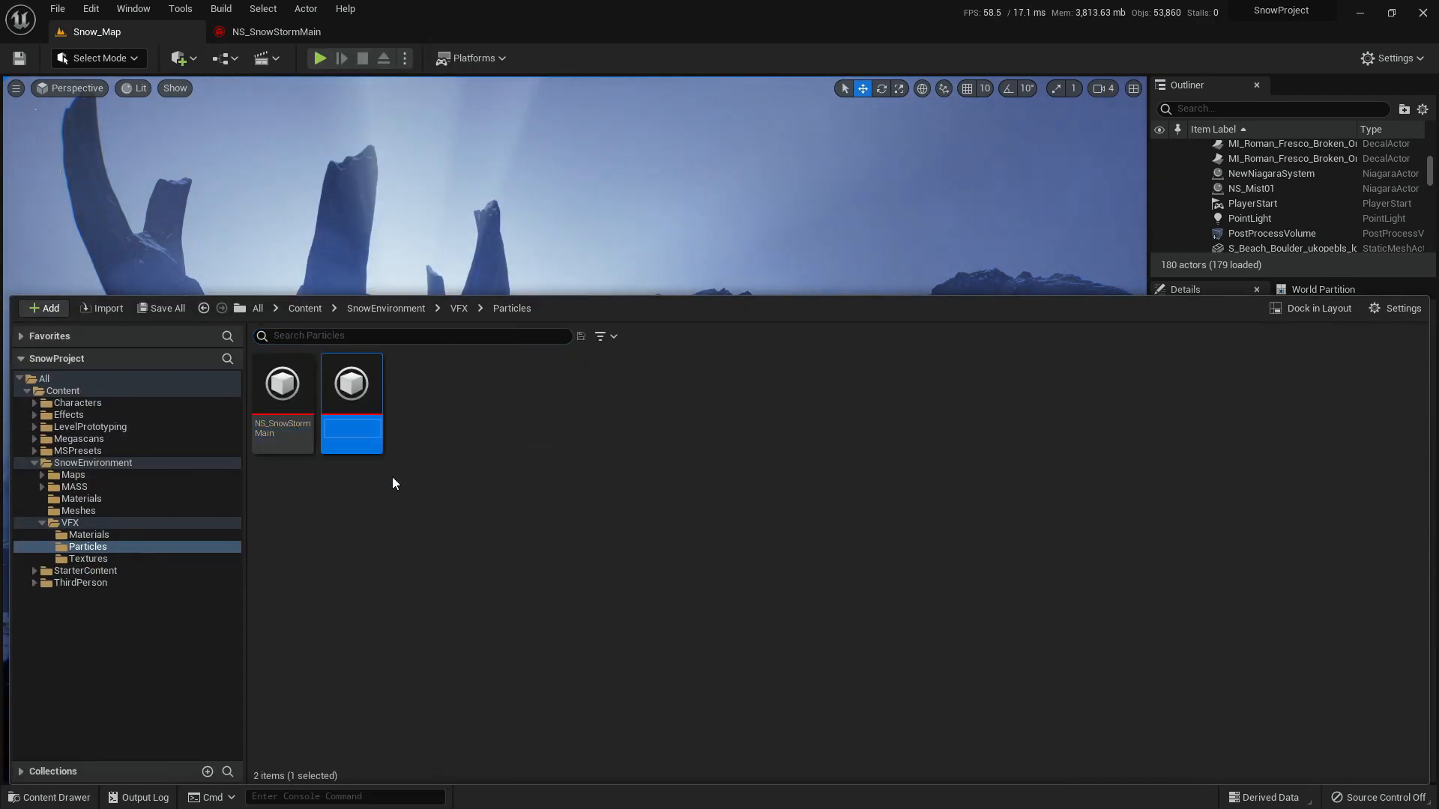
pyautogui.press('End')
pyautogui.press('BackSpace')
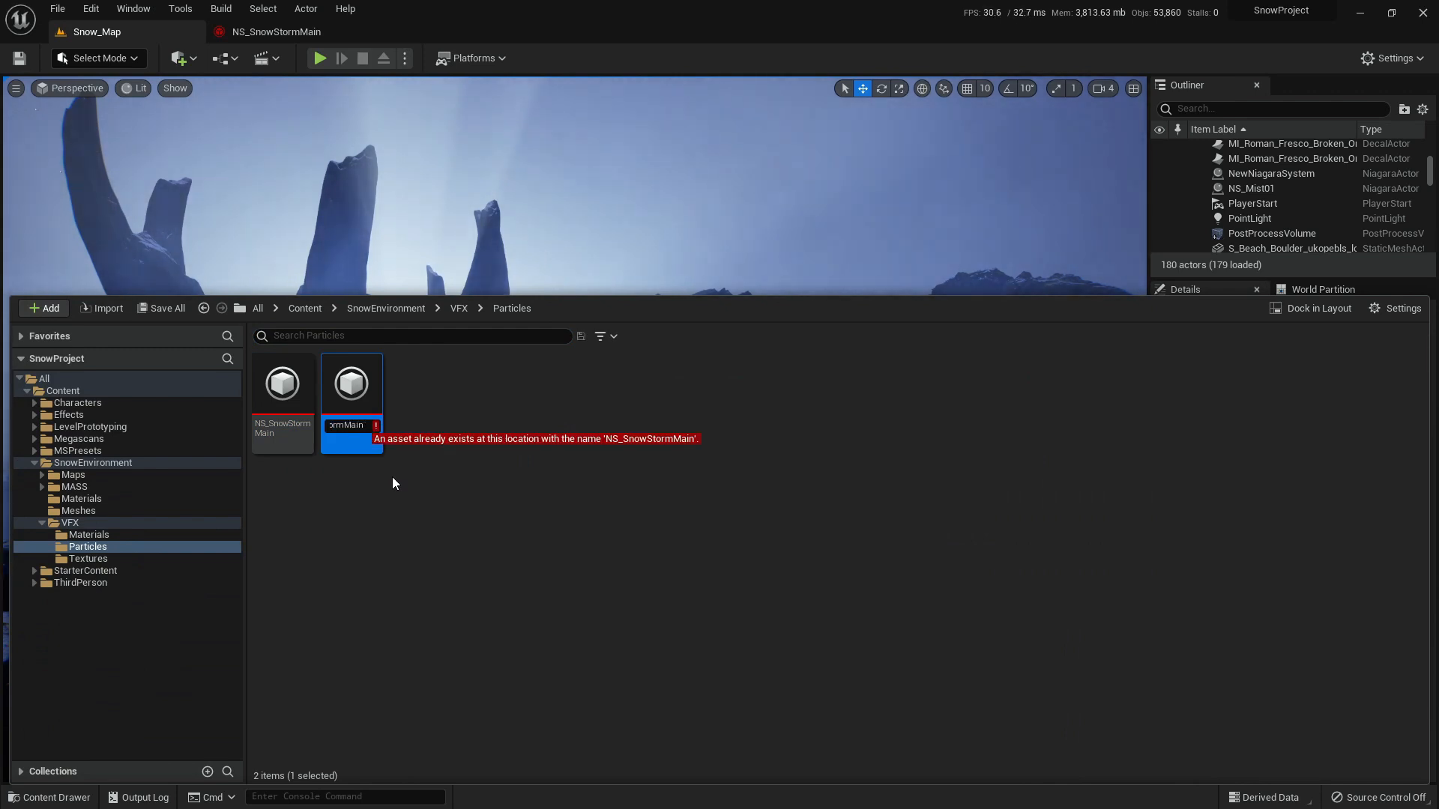
pyautogui.press('BackSpace')
pyautogui.press('BackSpace')
pyautogui.press('BackSpace')
pyautogui.press('BackSpace')
pyautogui.press('BackSpace')
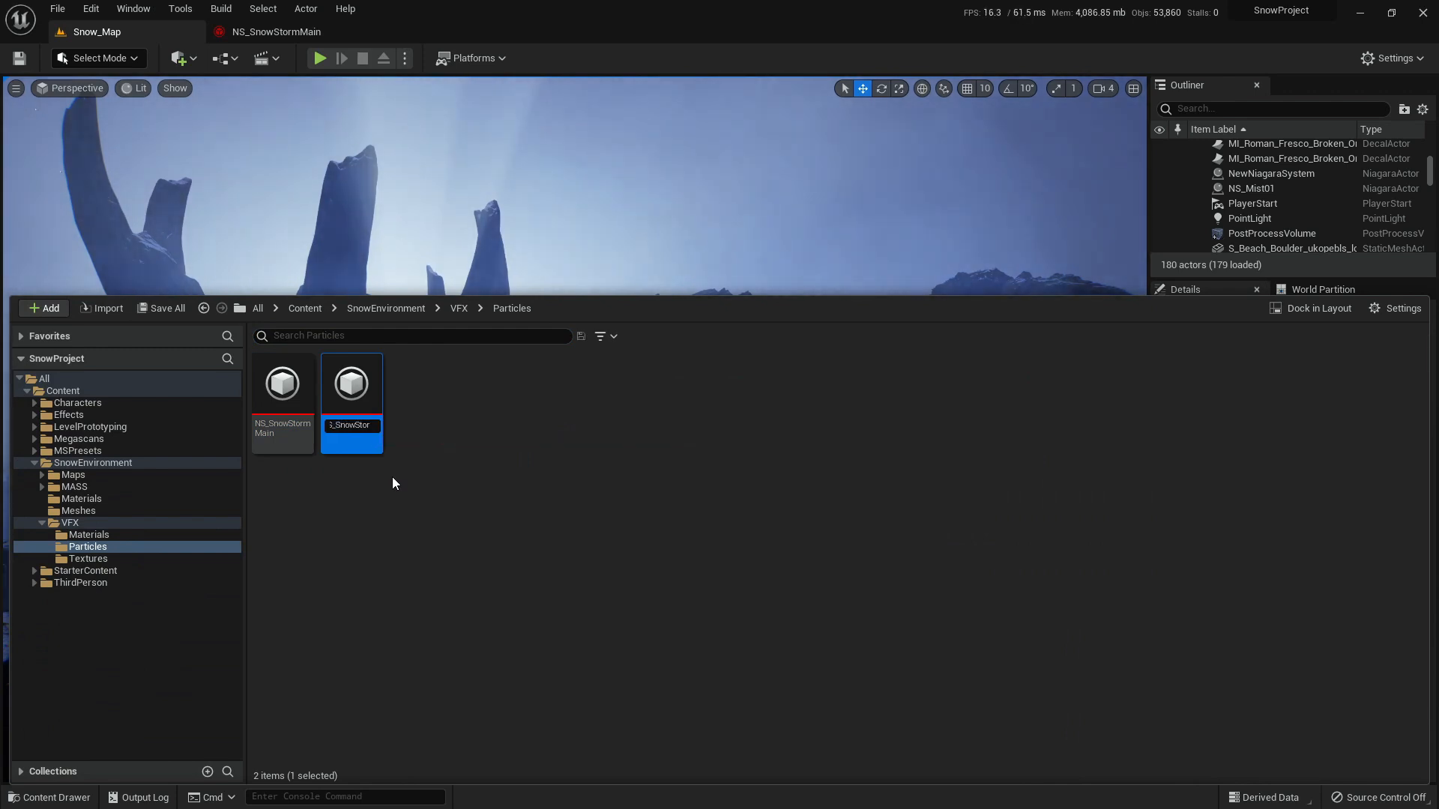
pyautogui.write('mD')
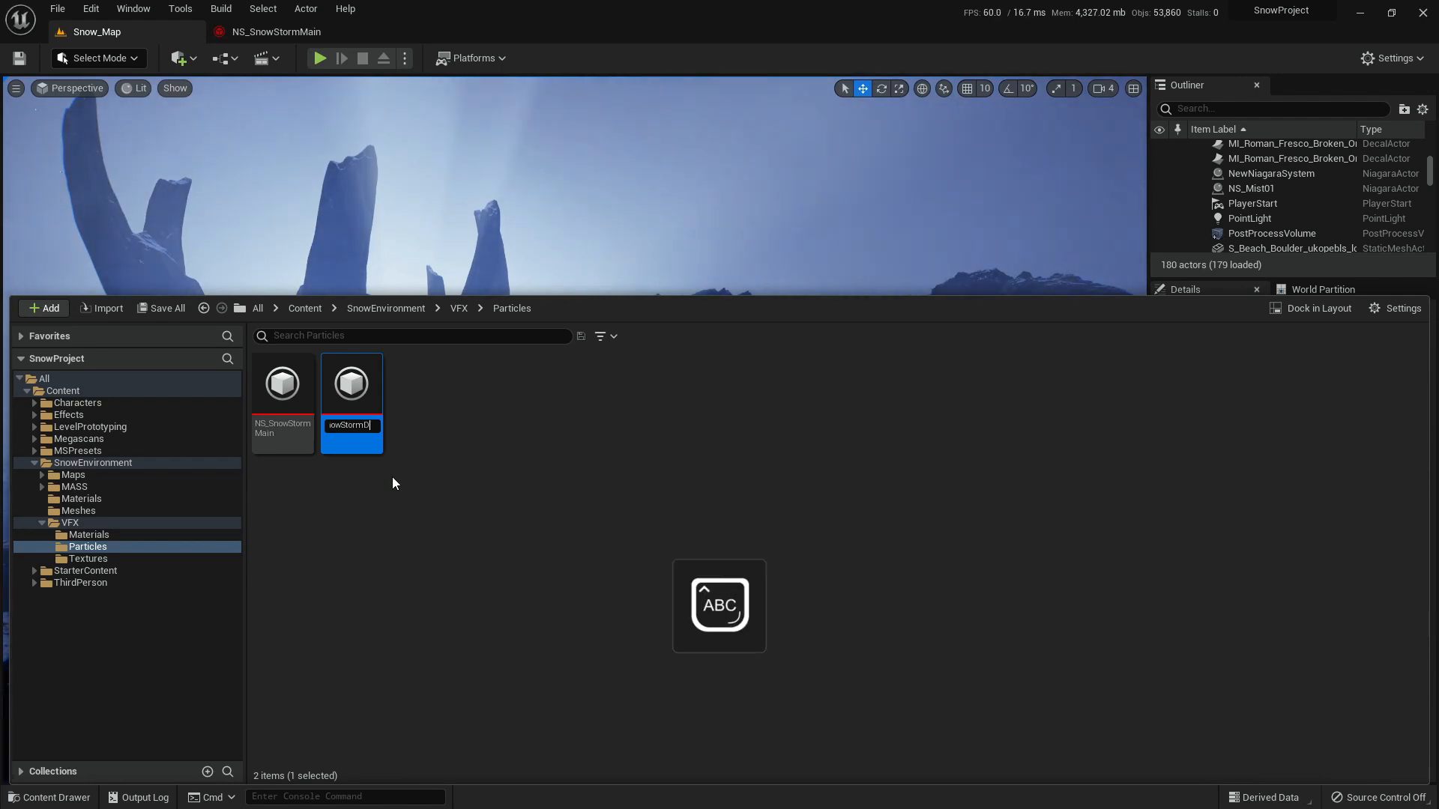
pyautogui.write('etails')
pyautogui.press('Return')
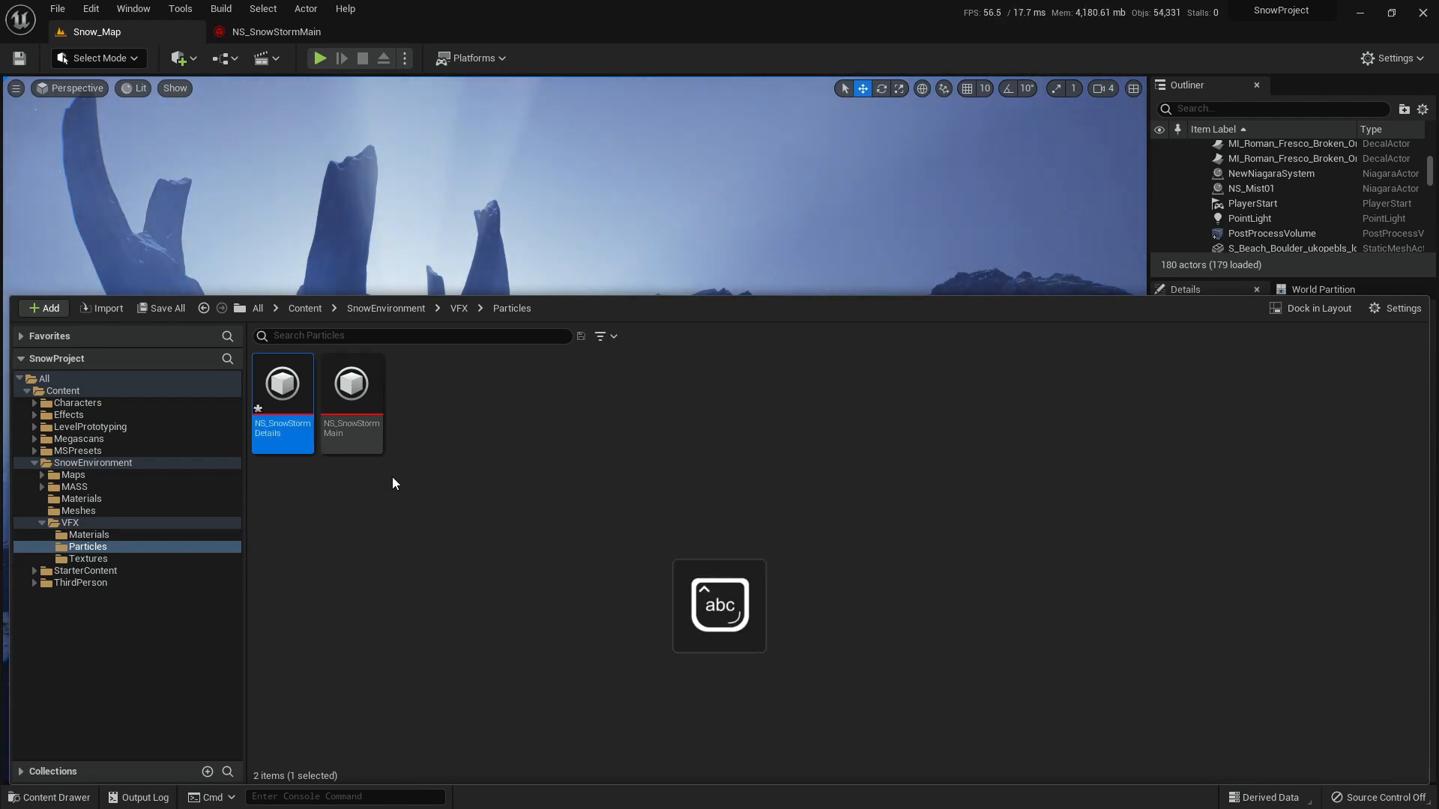
# - Open NS_SnowStormDetails in the Niagara editor and dock its window beside the other open editors
pyautogui.click(392, 483)
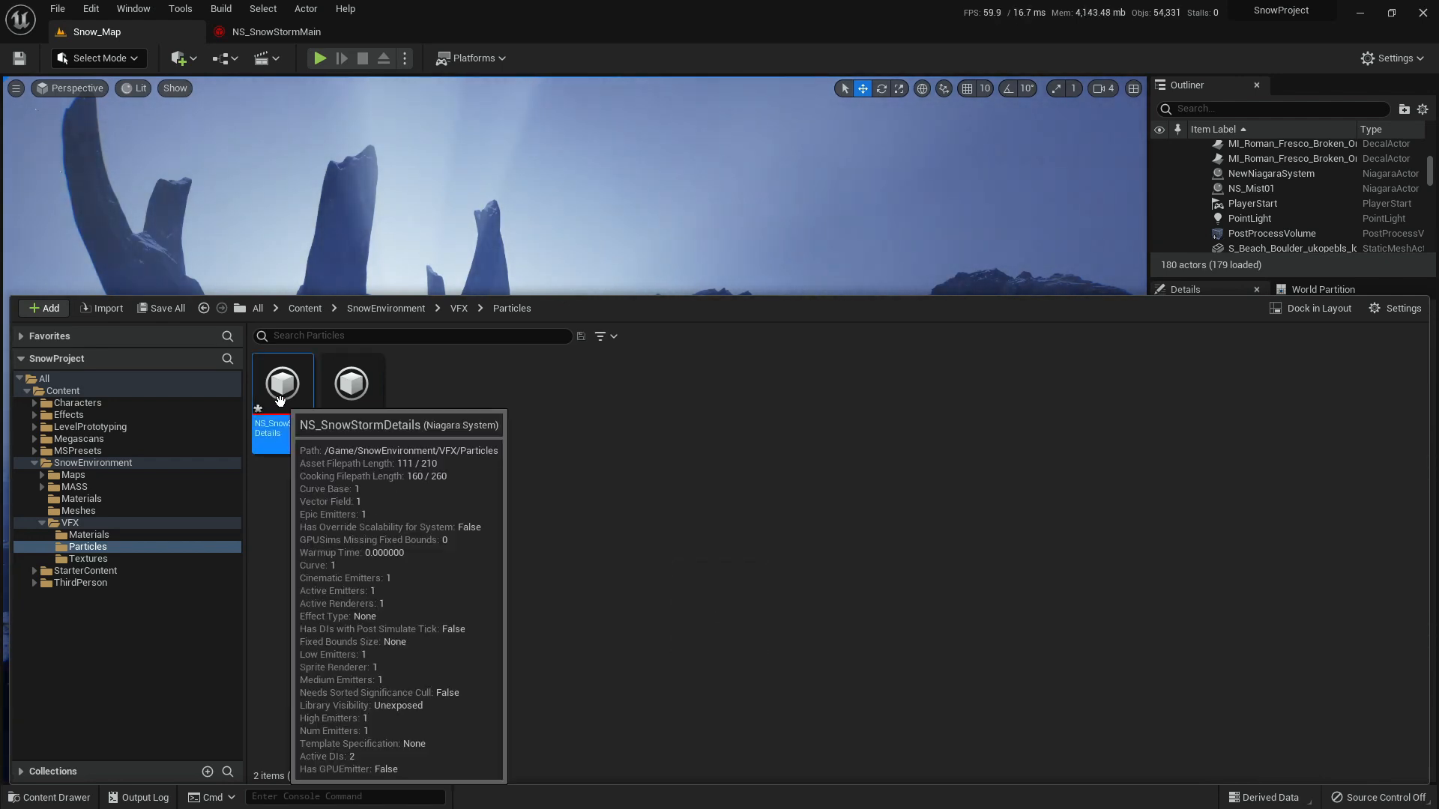
pyautogui.hotkey('ctrl', 'space')
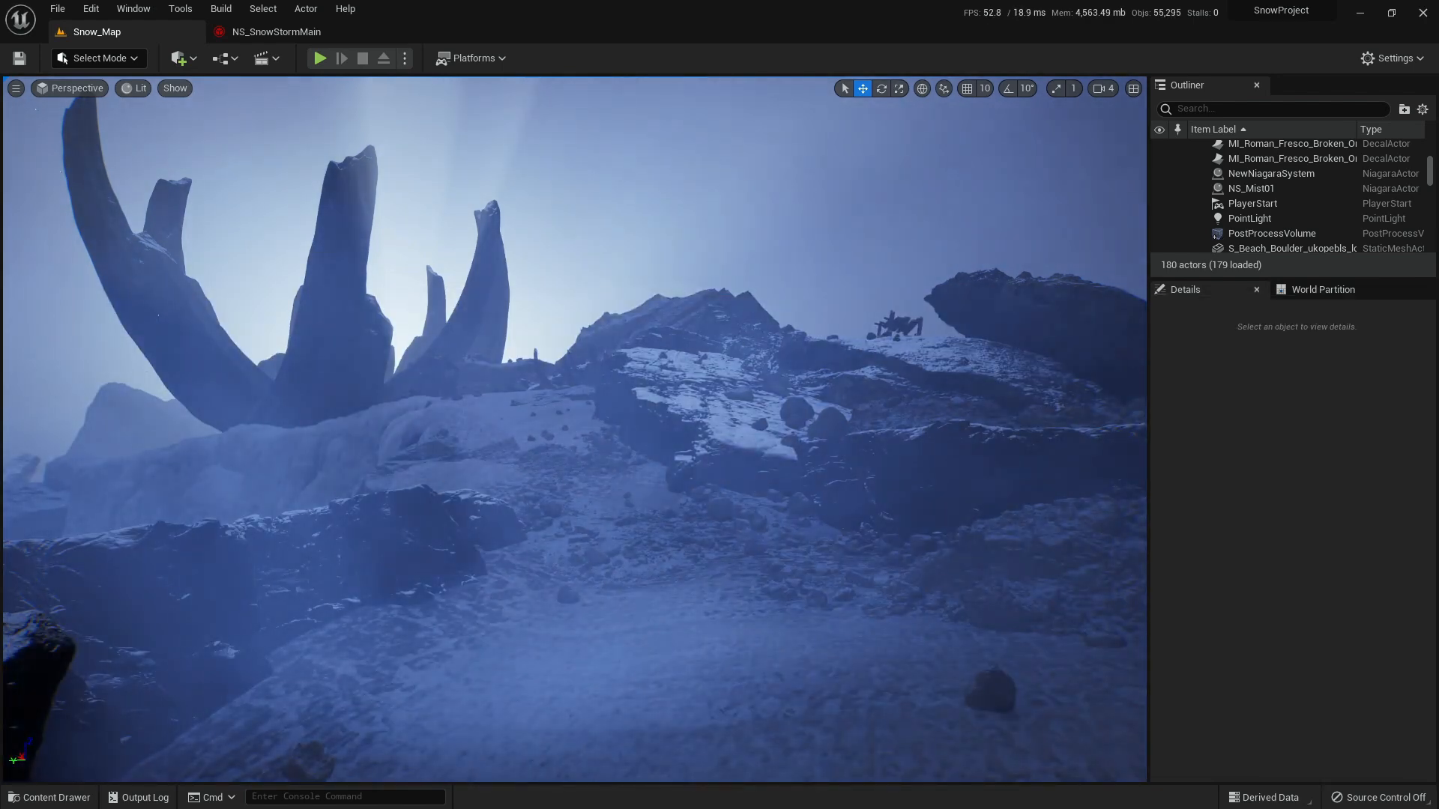
pyautogui.moveTo(1438, 315); pyautogui.dragTo(472, 23)
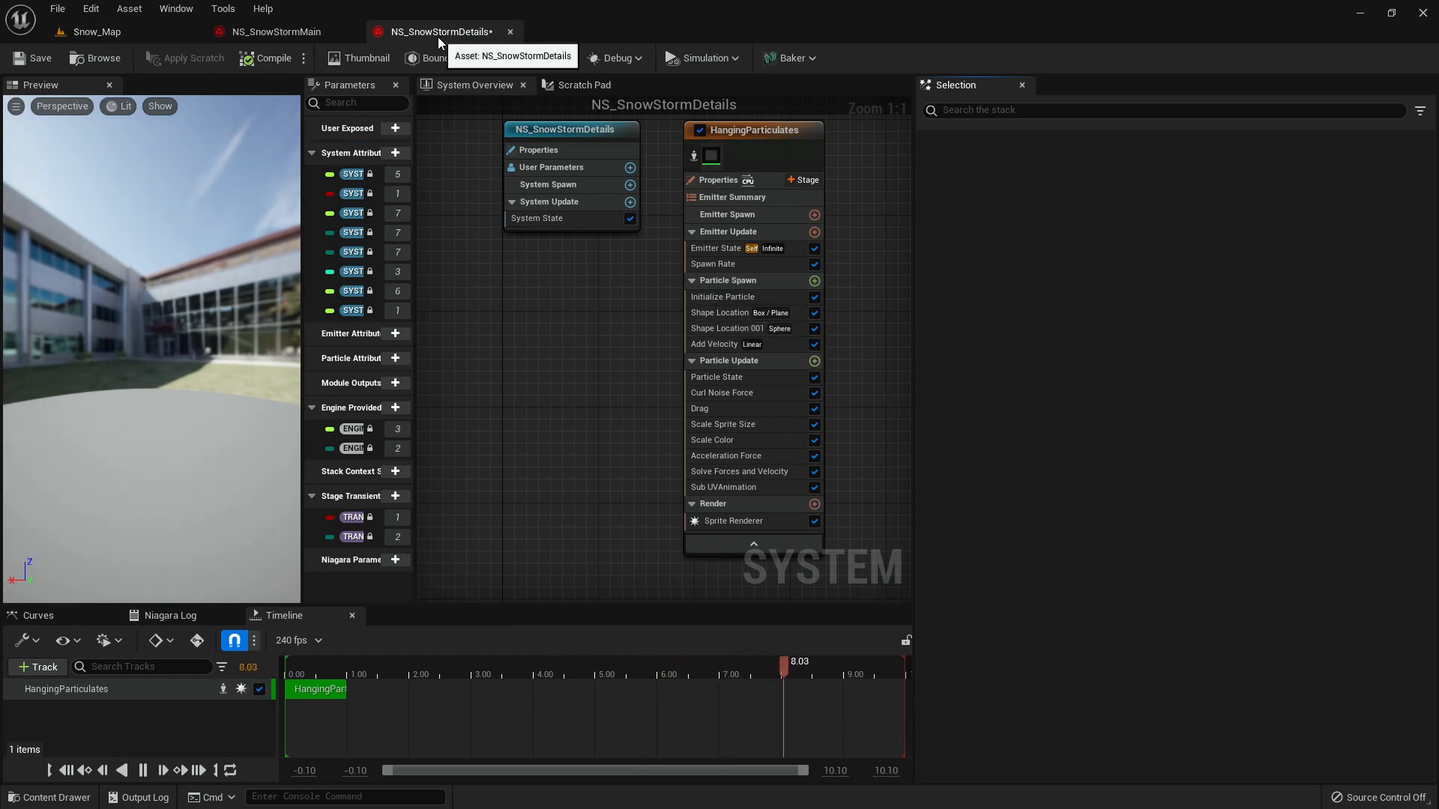
# - Place NS_SnowStormDetails on the rocky path in Snow_Map and raise it to a Z location of about 3329
pyautogui.click(88, 60)
pyautogui.moveTo(283, 459); pyautogui.dragTo(353, 326)
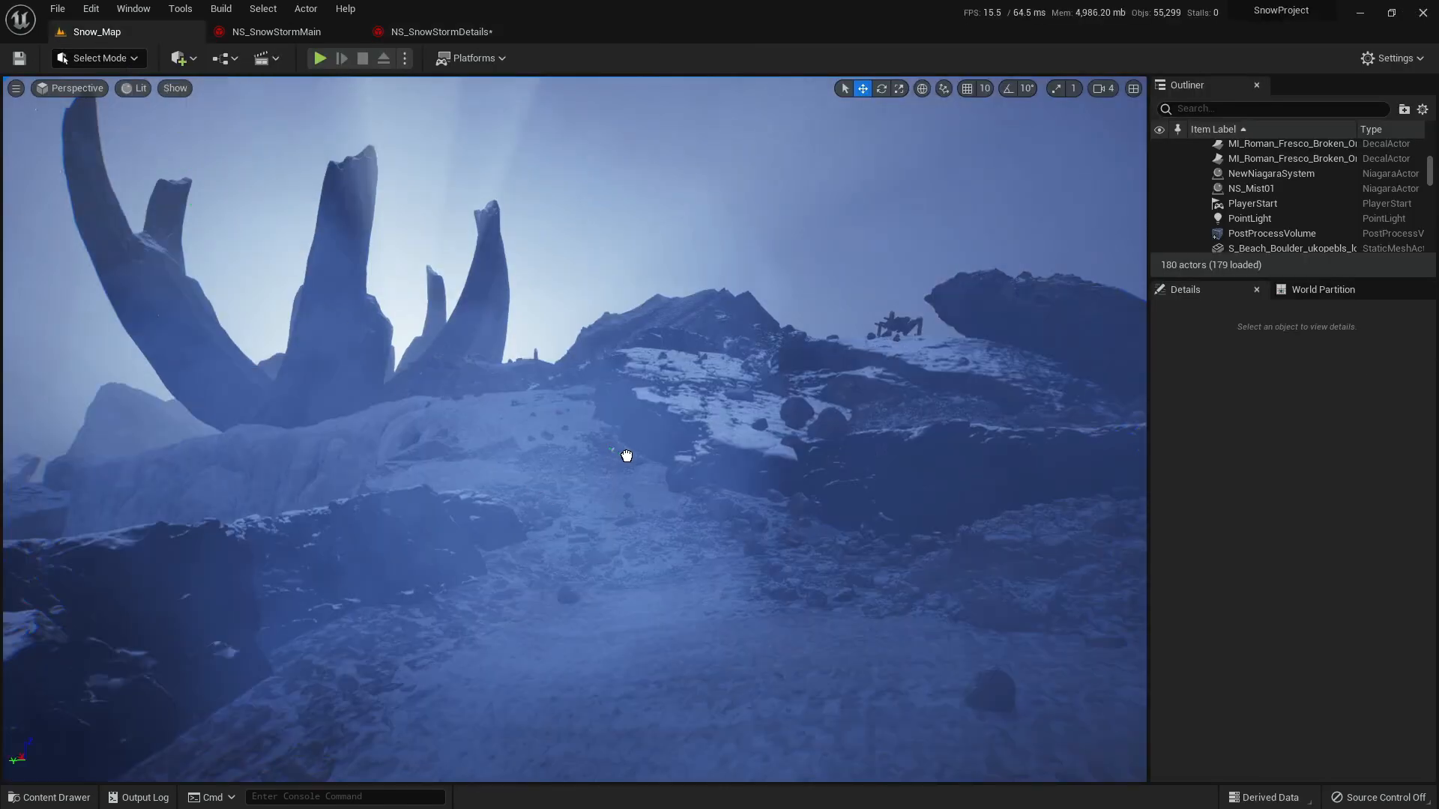
pyautogui.moveTo(663, 503); pyautogui.dragTo(637, 520)
pyautogui.scroll(6, 607, 553)
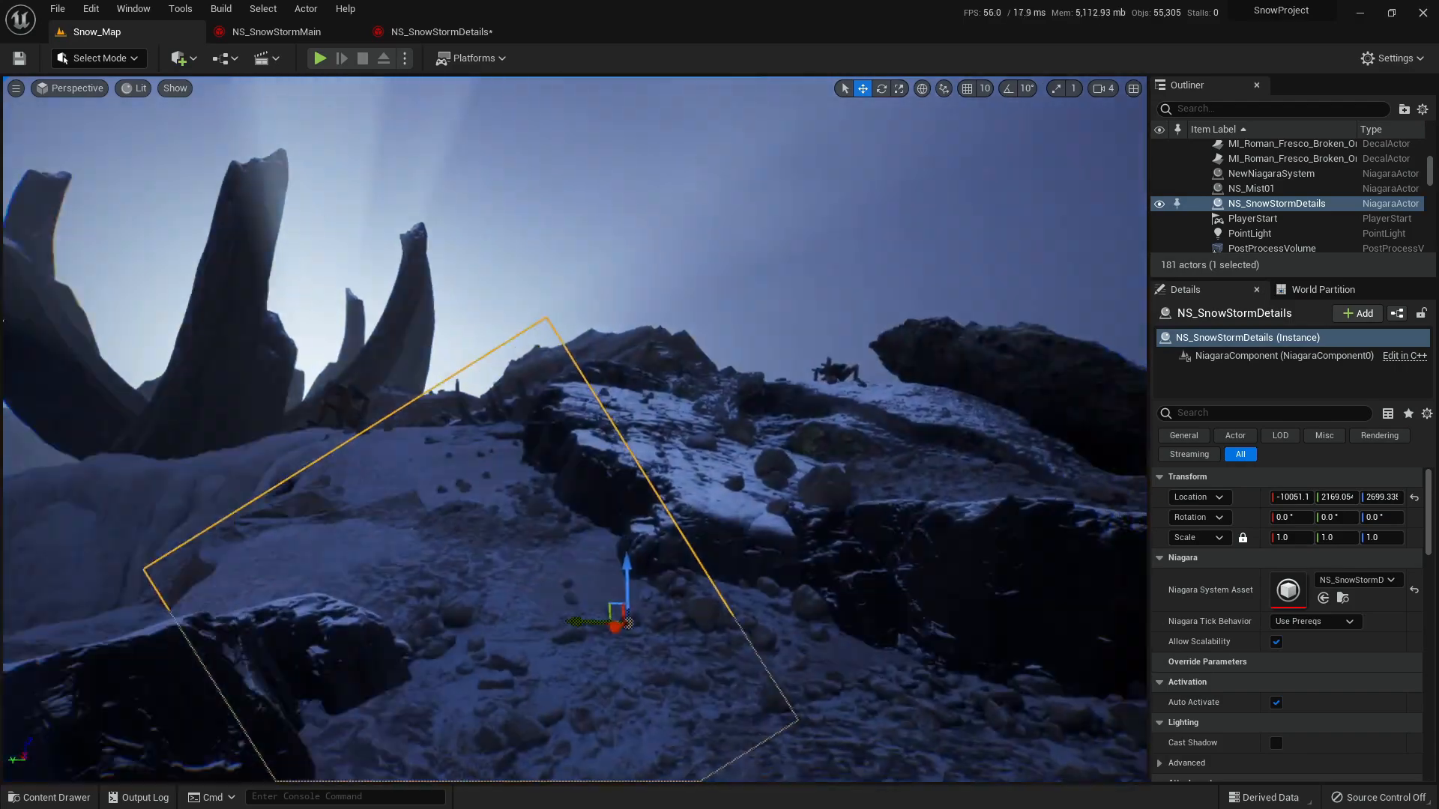
pyautogui.scroll(3, 607, 553)
pyautogui.moveTo(625, 430); pyautogui.dragTo(625, 270)
pyautogui.moveTo(624, 270); pyautogui.dragTo(660, 403, button='right')
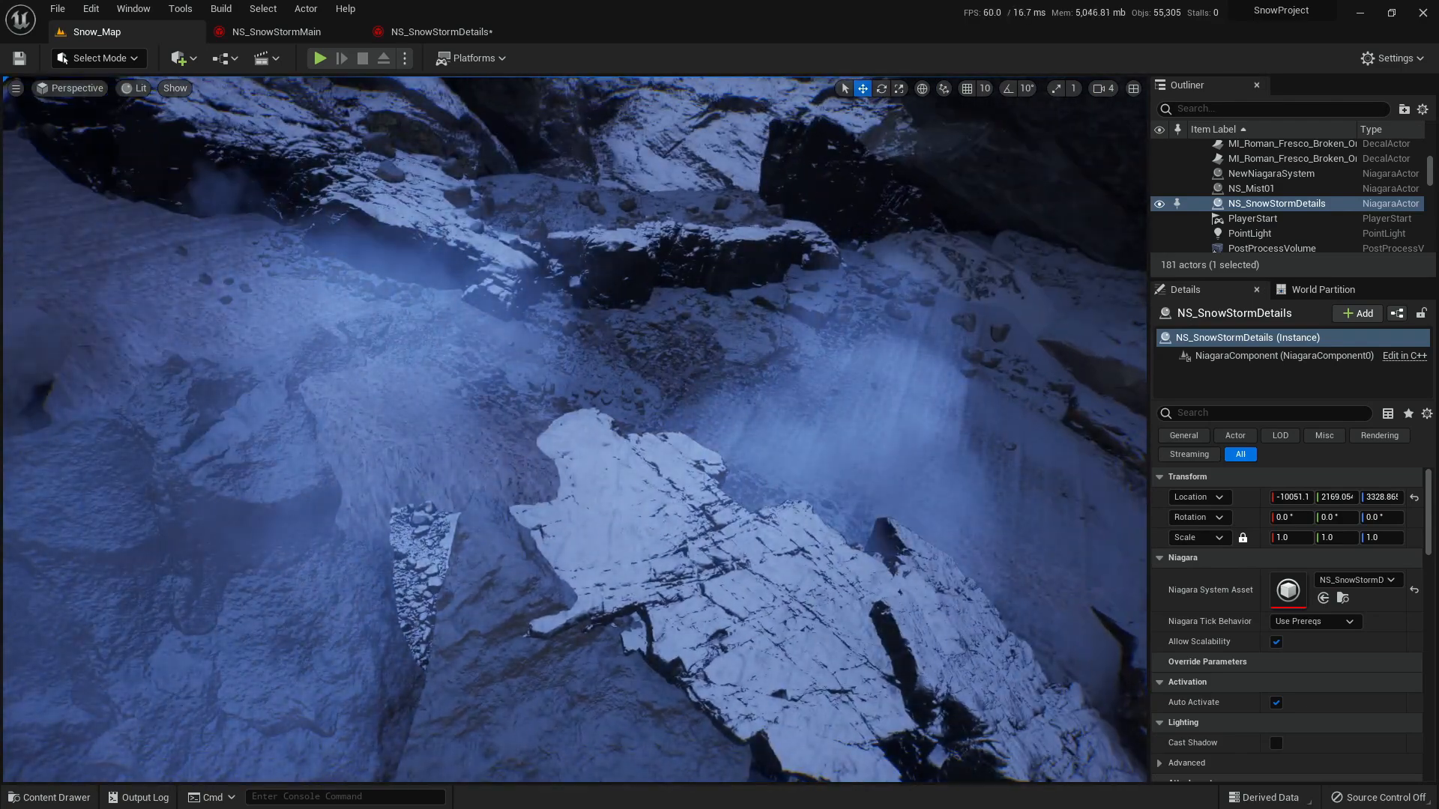
pyautogui.moveTo(752, 383); pyautogui.dragTo(708, 358, button='right')
# - Set NS_SnowStormDetails's uniform sprite size in Initialize Particle to 700.0 minimum and 900.0 maximum
pyautogui.click(419, 32)
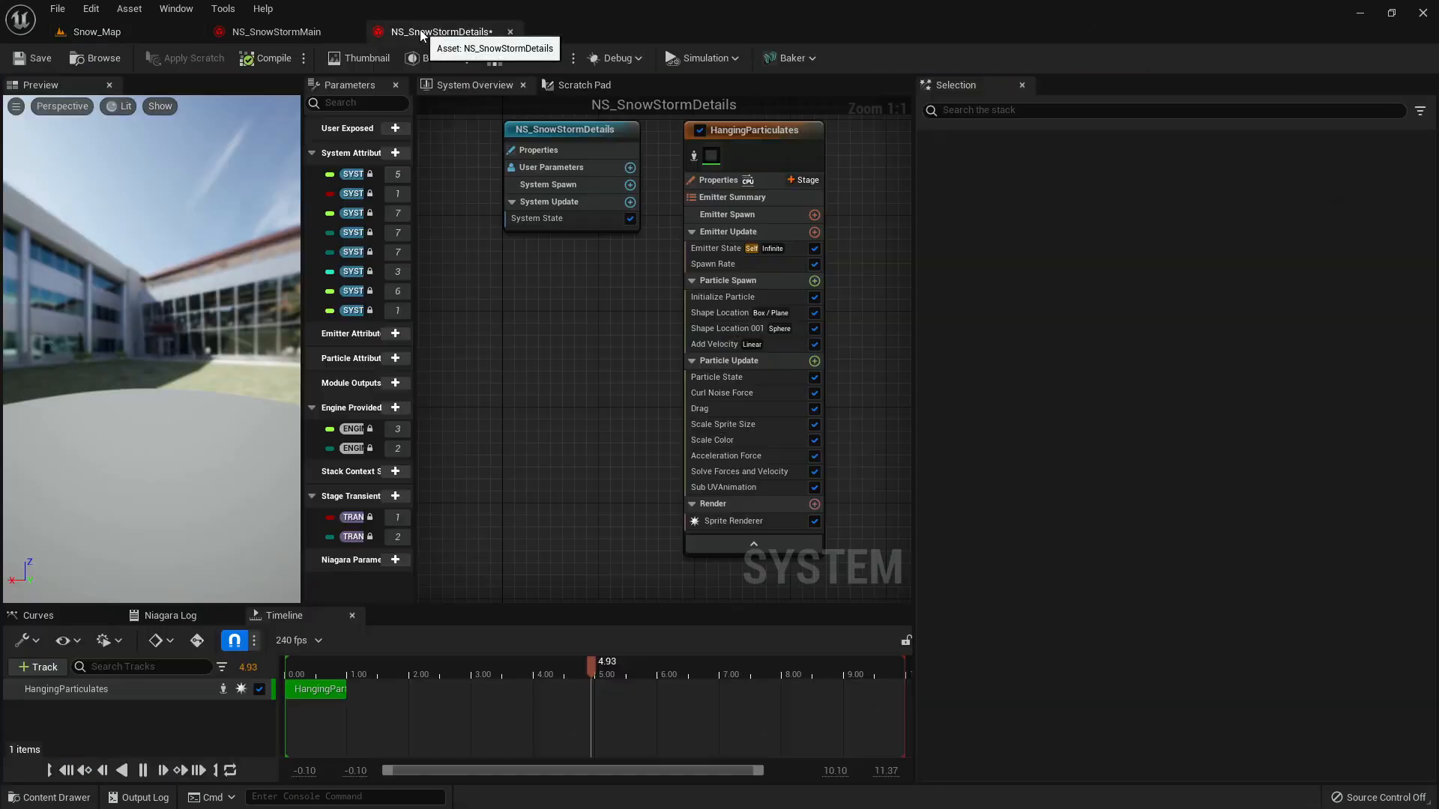
pyautogui.click(755, 299)
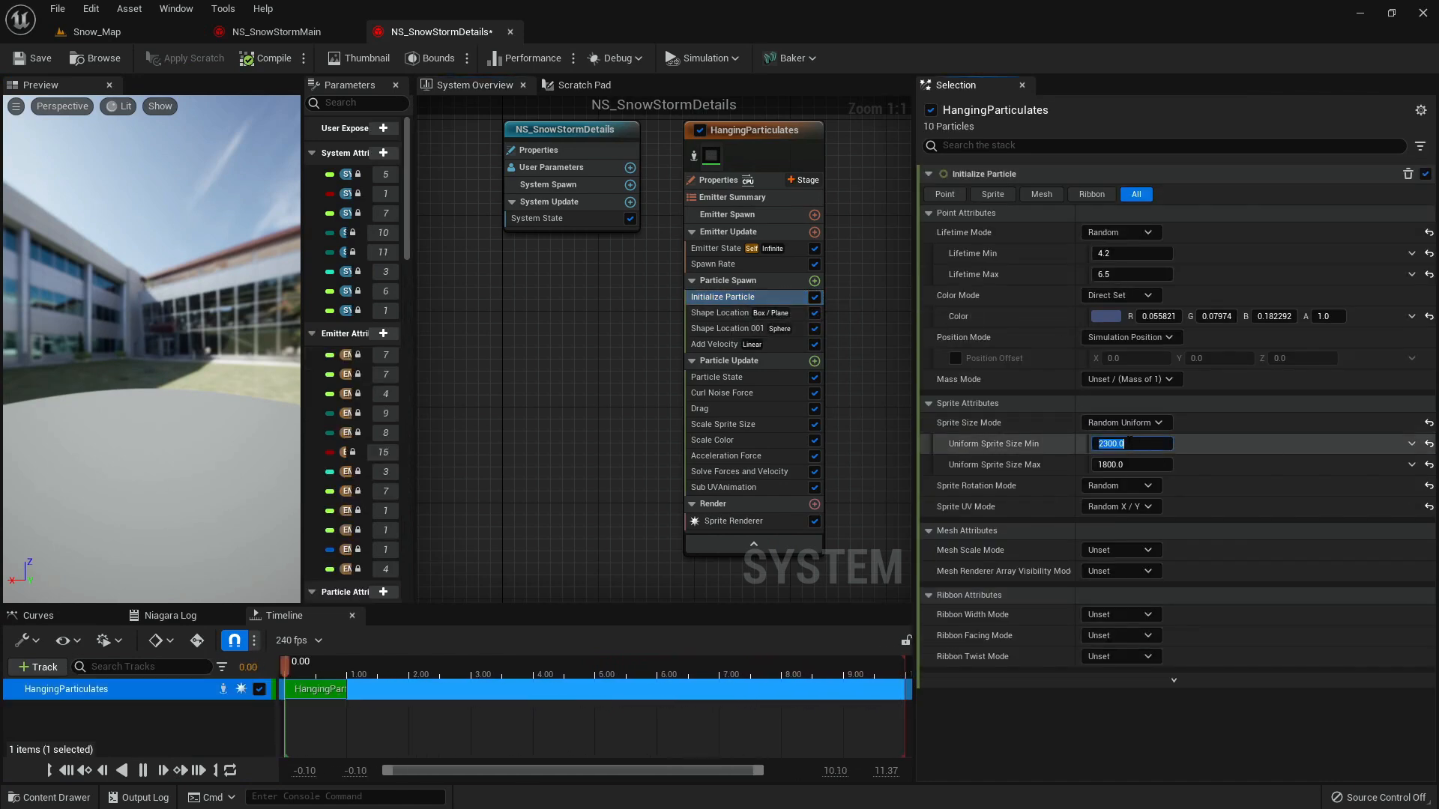
pyautogui.press('Return')
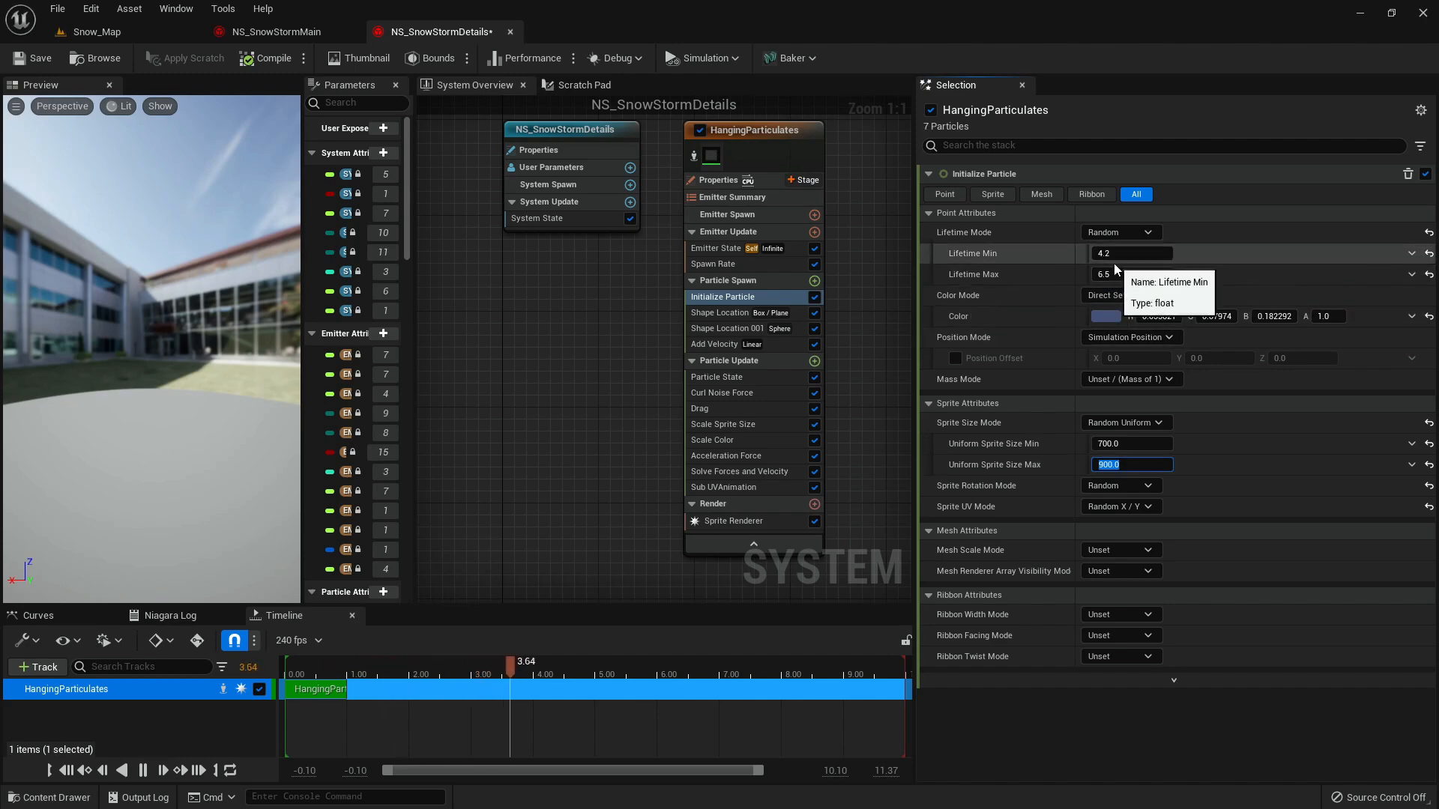
# - Inspect the smaller mist sprites along the rocky path in Snow_Map from afar and close up
pyautogui.click(153, 33)
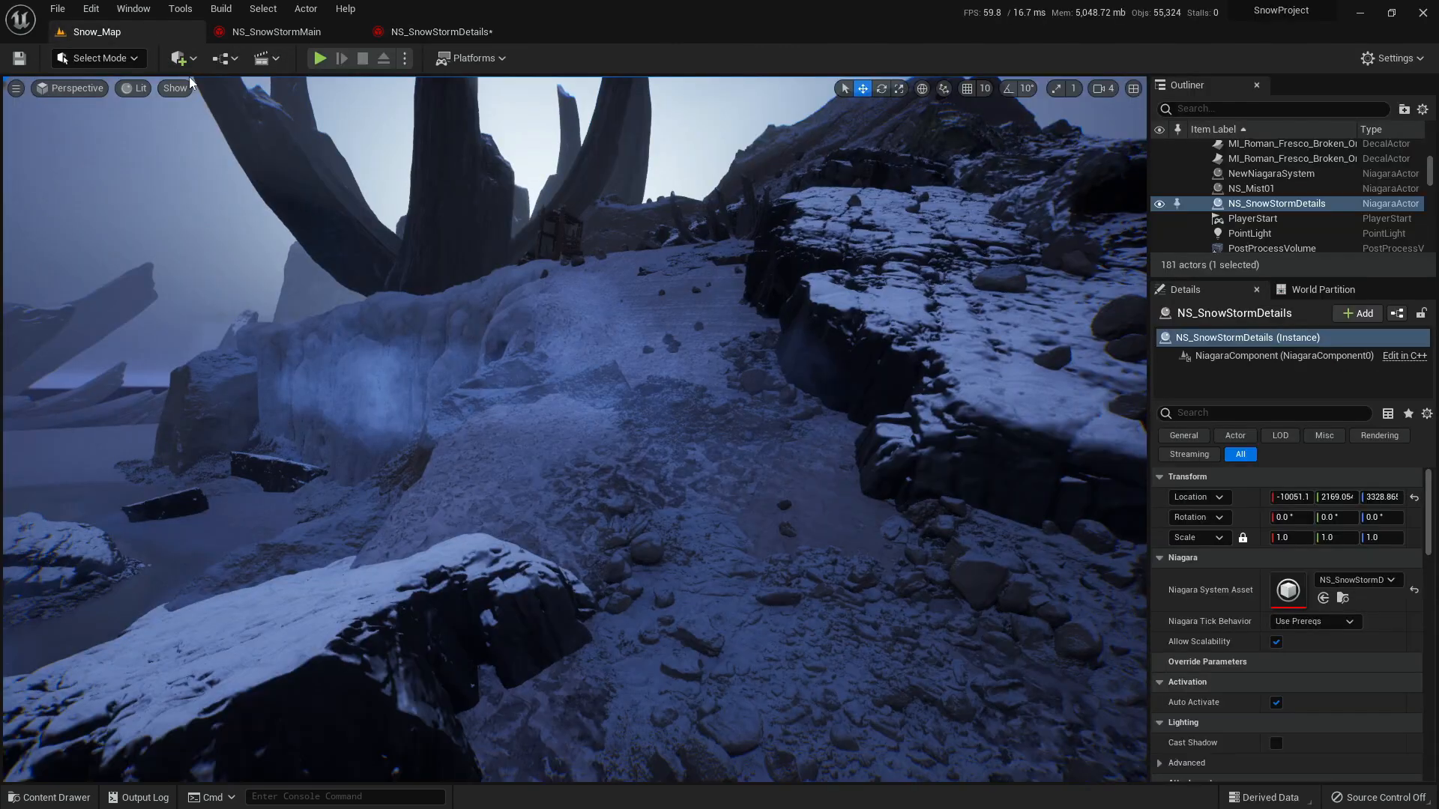
pyautogui.moveTo(574, 428); pyautogui.dragTo(706, 405, button='right')
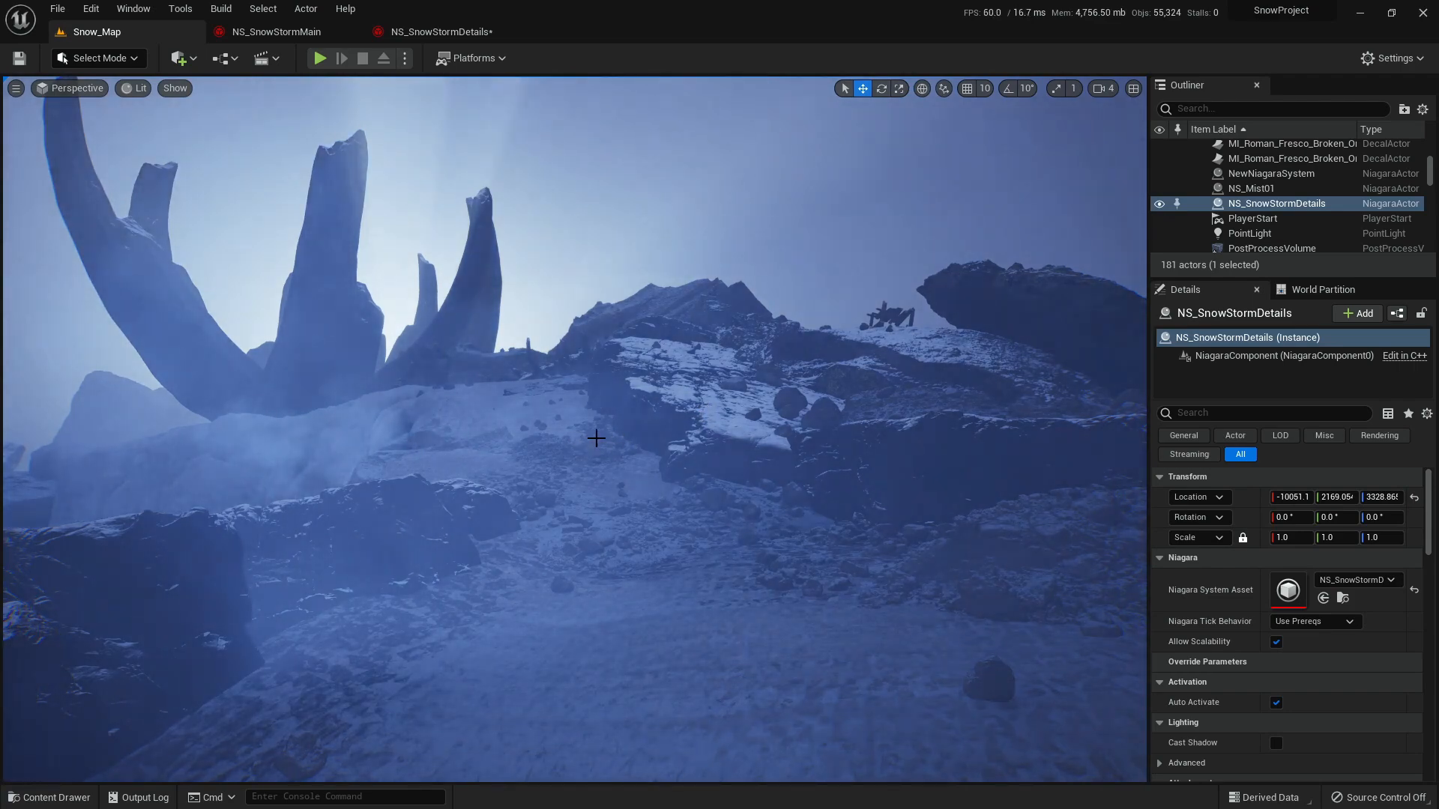
pyautogui.moveTo(626, 475); pyautogui.dragTo(611, 466, button='right')
pyautogui.moveTo(644, 315); pyautogui.dragTo(653, 307, button='right')
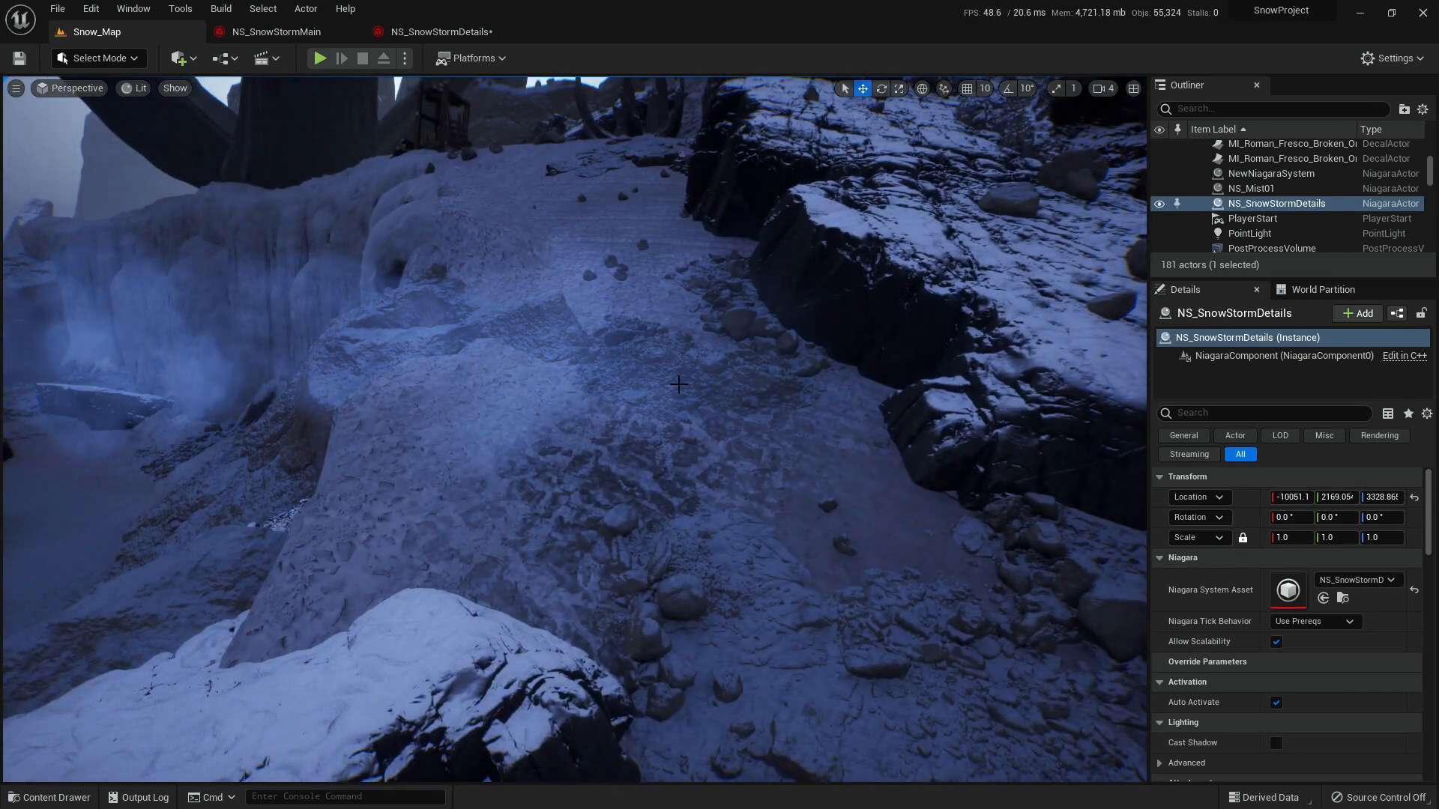
# - Set NS_SnowStormDetails's SpawnRate to 10.0 and check the mist's density over the path in Snow_Map
pyautogui.click(440, 31)
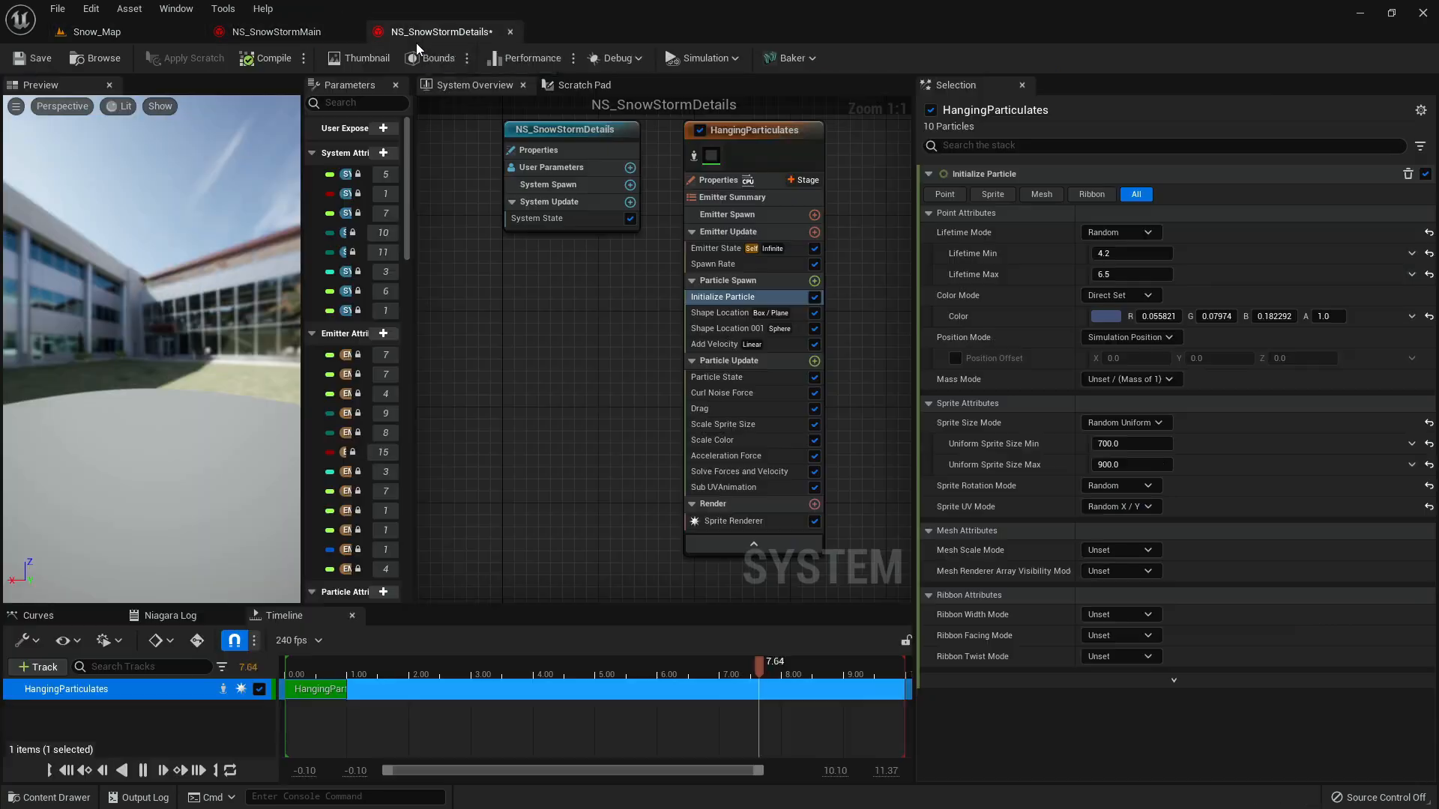
pyautogui.click(737, 265)
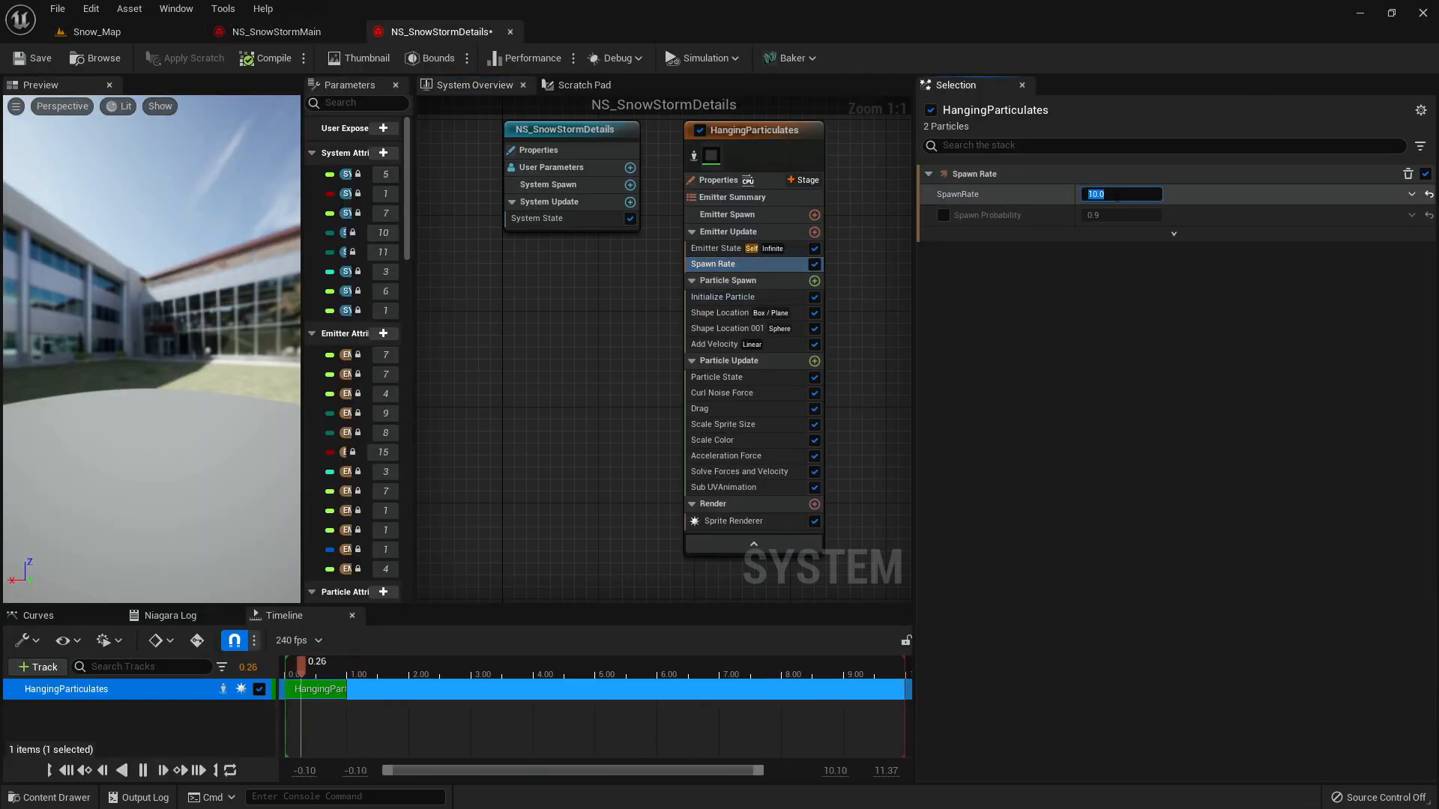
pyautogui.click(96, 32)
pyautogui.moveTo(718, 370); pyautogui.dragTo(522, 353, button='right')
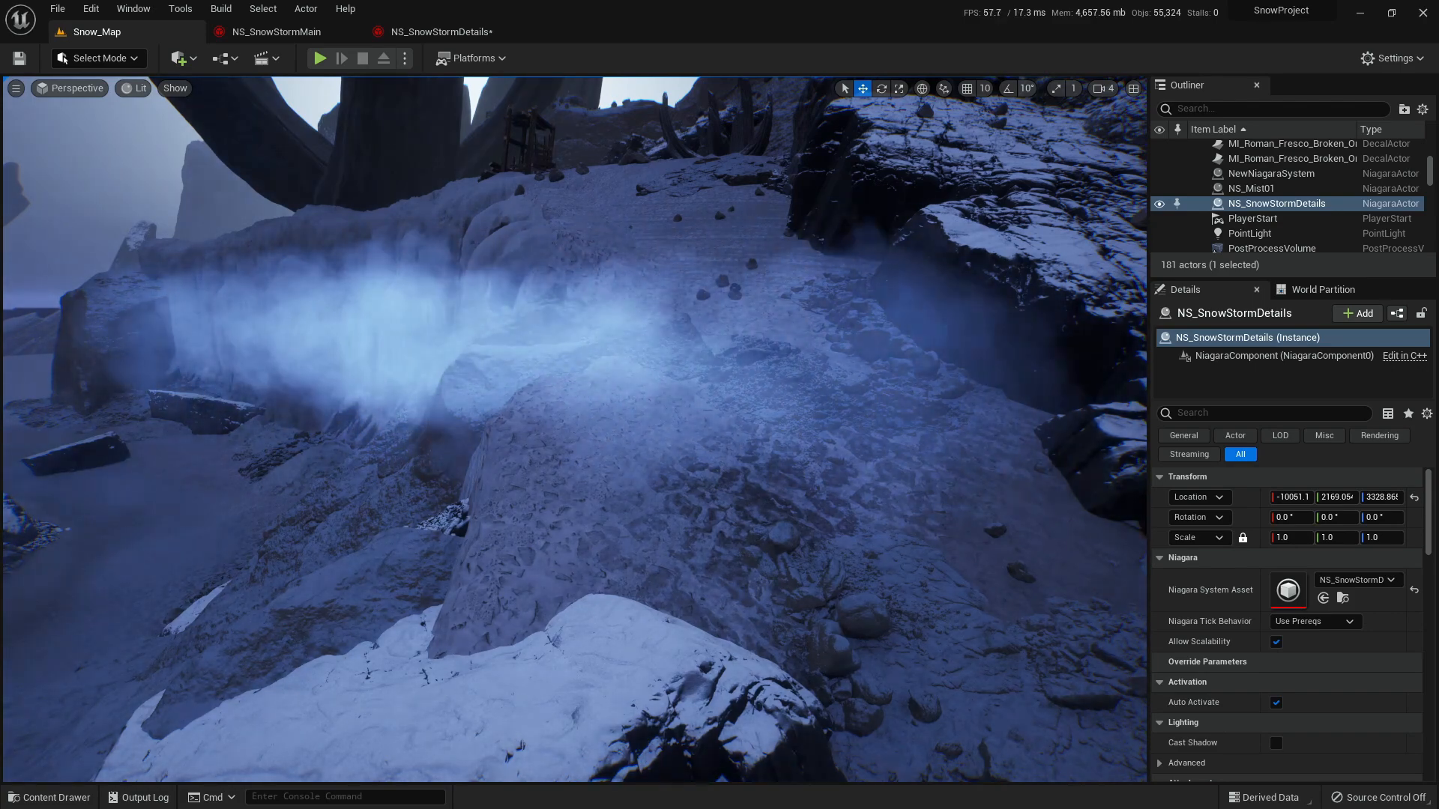
pyautogui.moveTo(574, 429); pyautogui.dragTo(678, 437, button='right')
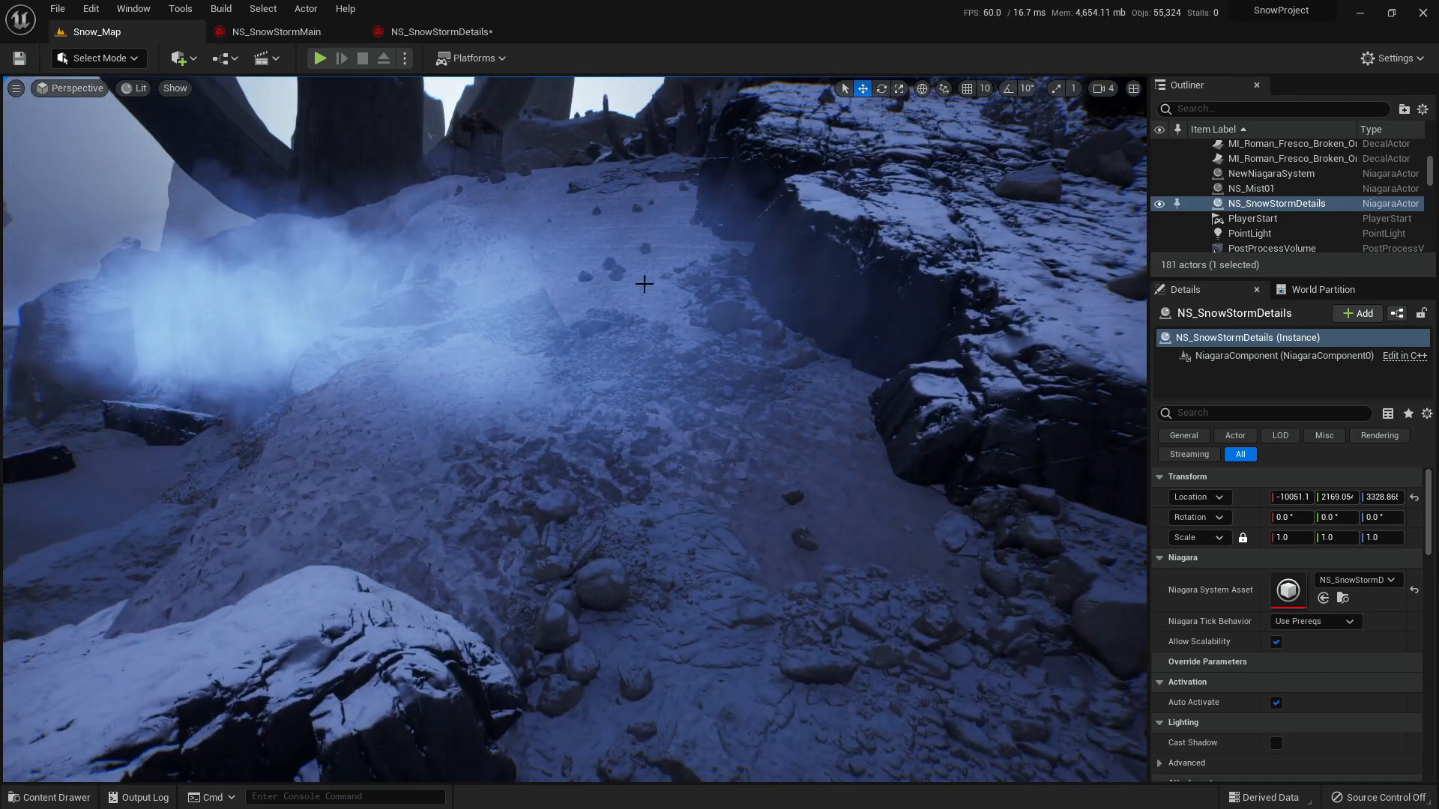
# - Close the NS_SnowStormMain editor and set NS_SnowStormDetails's particle lifetime in Initialize Particle to 1.0 minimum and 1.5 maximum
pyautogui.click(311, 36)
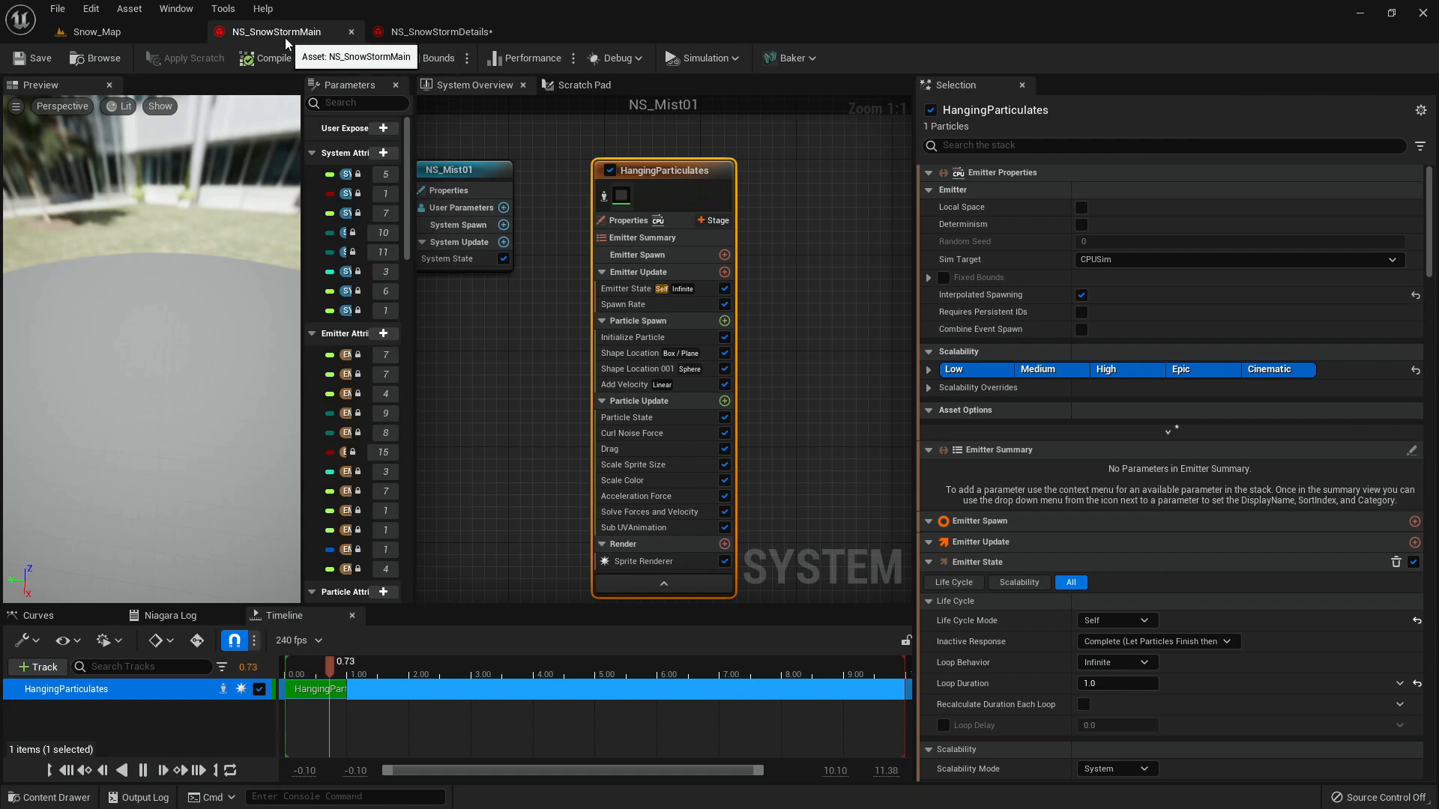
pyautogui.middleClick(300, 33)
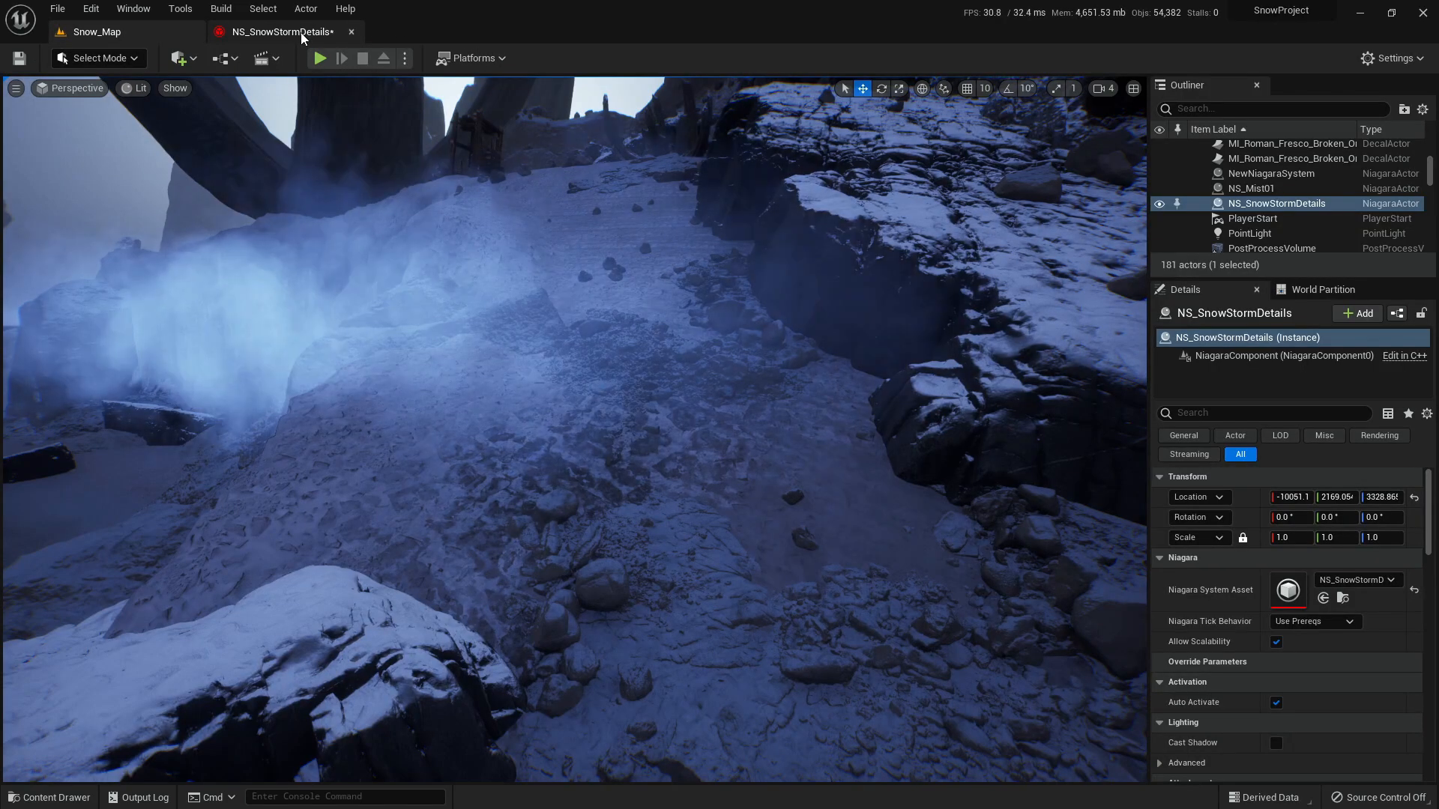
pyautogui.click(313, 37)
pyautogui.click(719, 298)
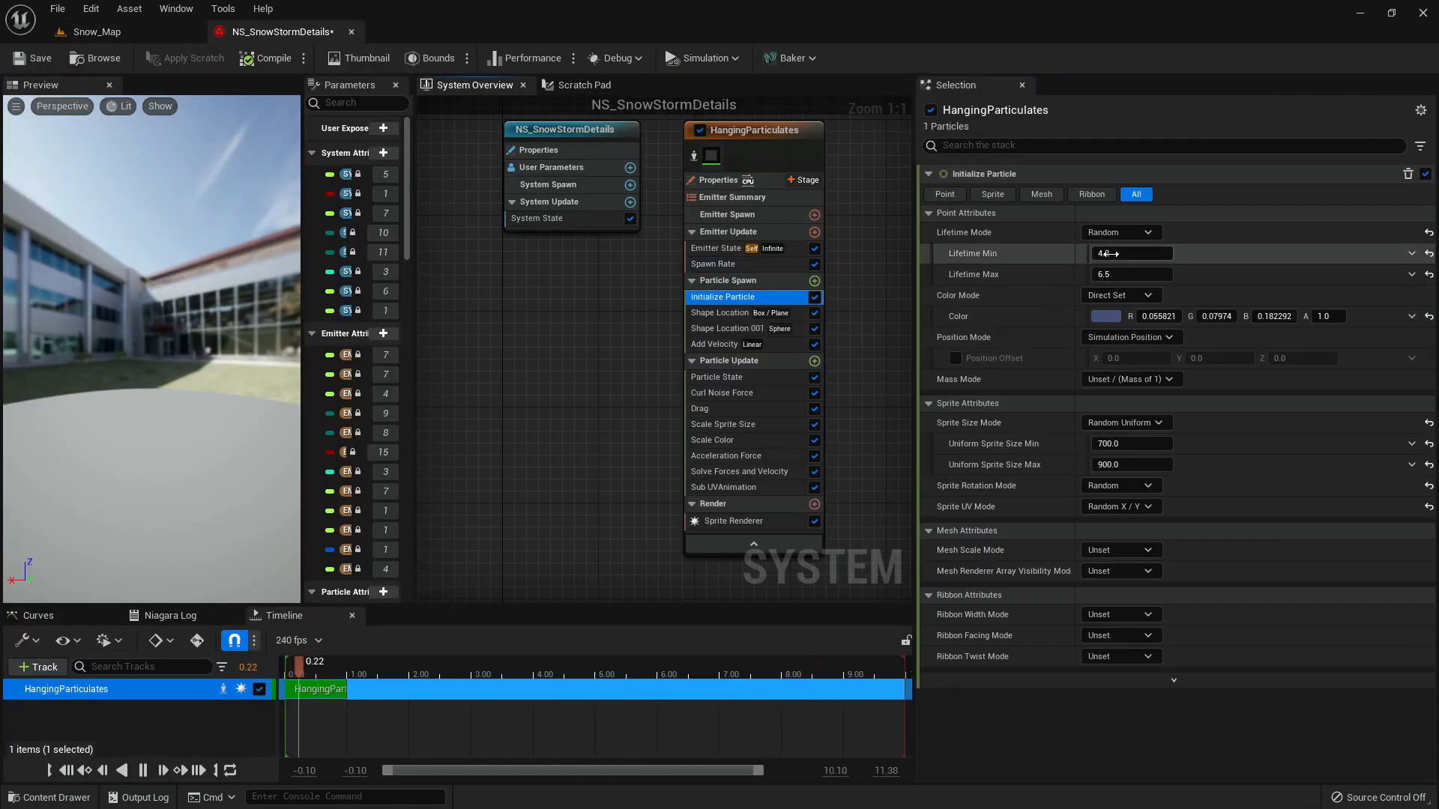
pyautogui.write('1')
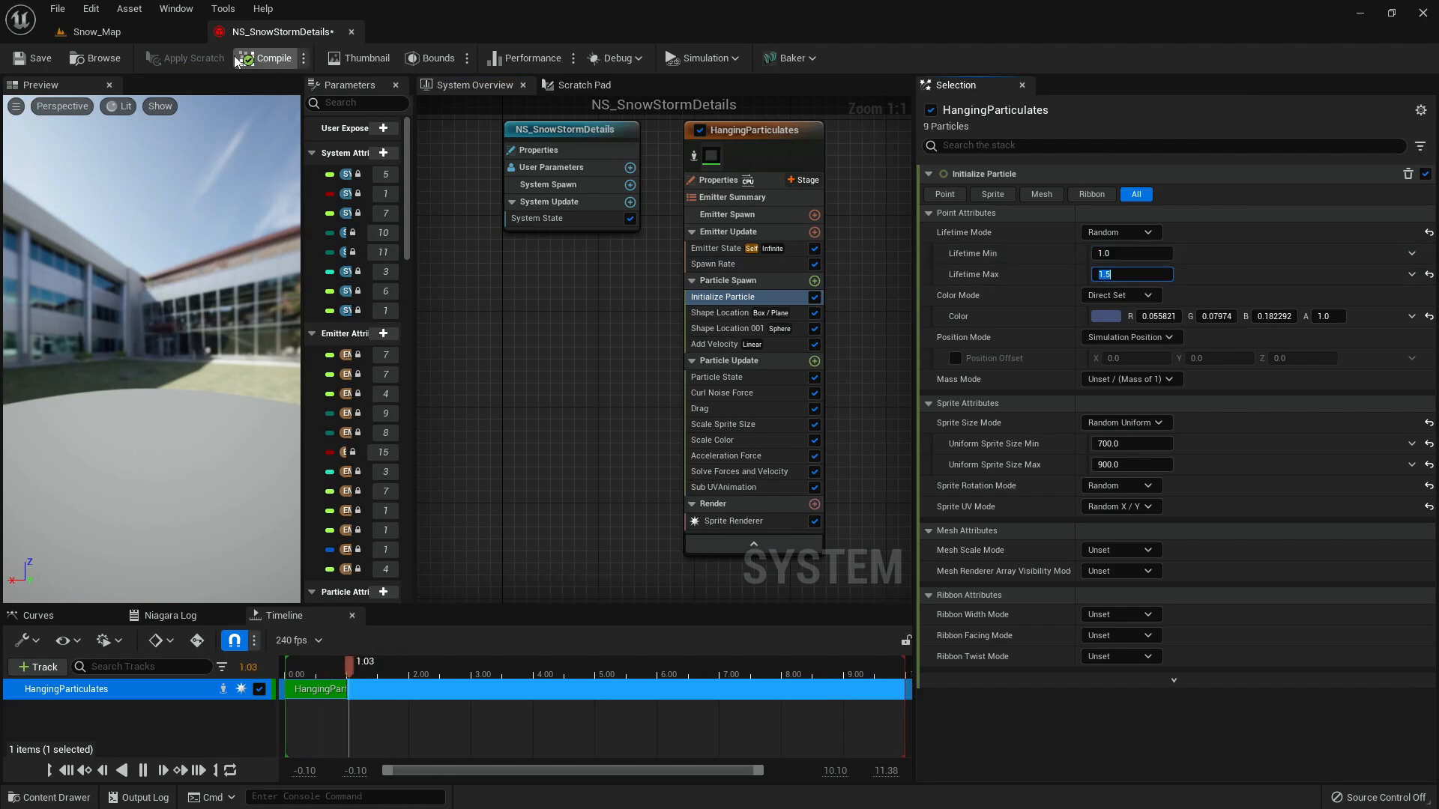
# - Inspect the shorter-lived mist along the rocky path in Snow_Map from close up and farther back
pyautogui.click(97, 32)
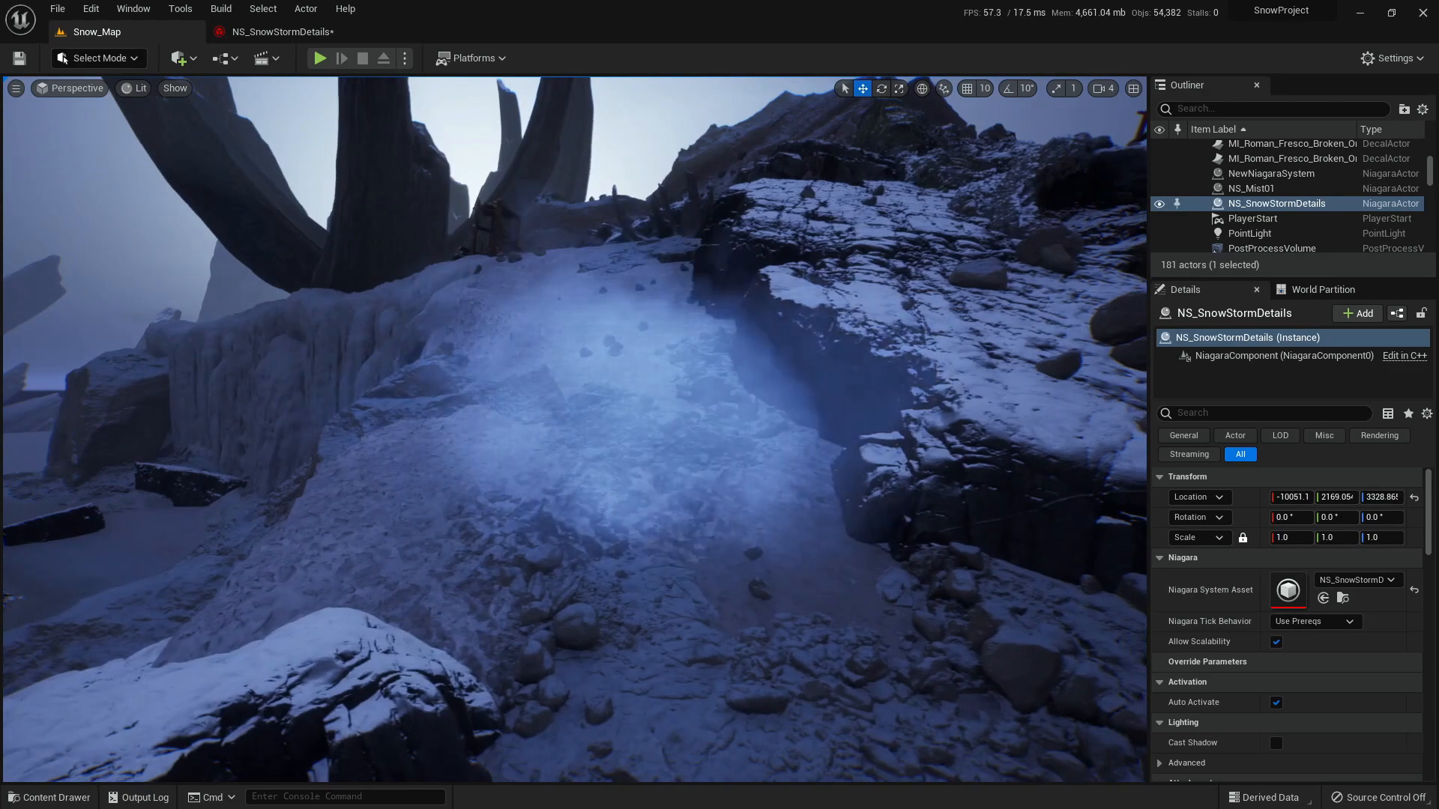
pyautogui.moveTo(740, 463); pyautogui.dragTo(740, 463, button='right')
pyautogui.press('s')
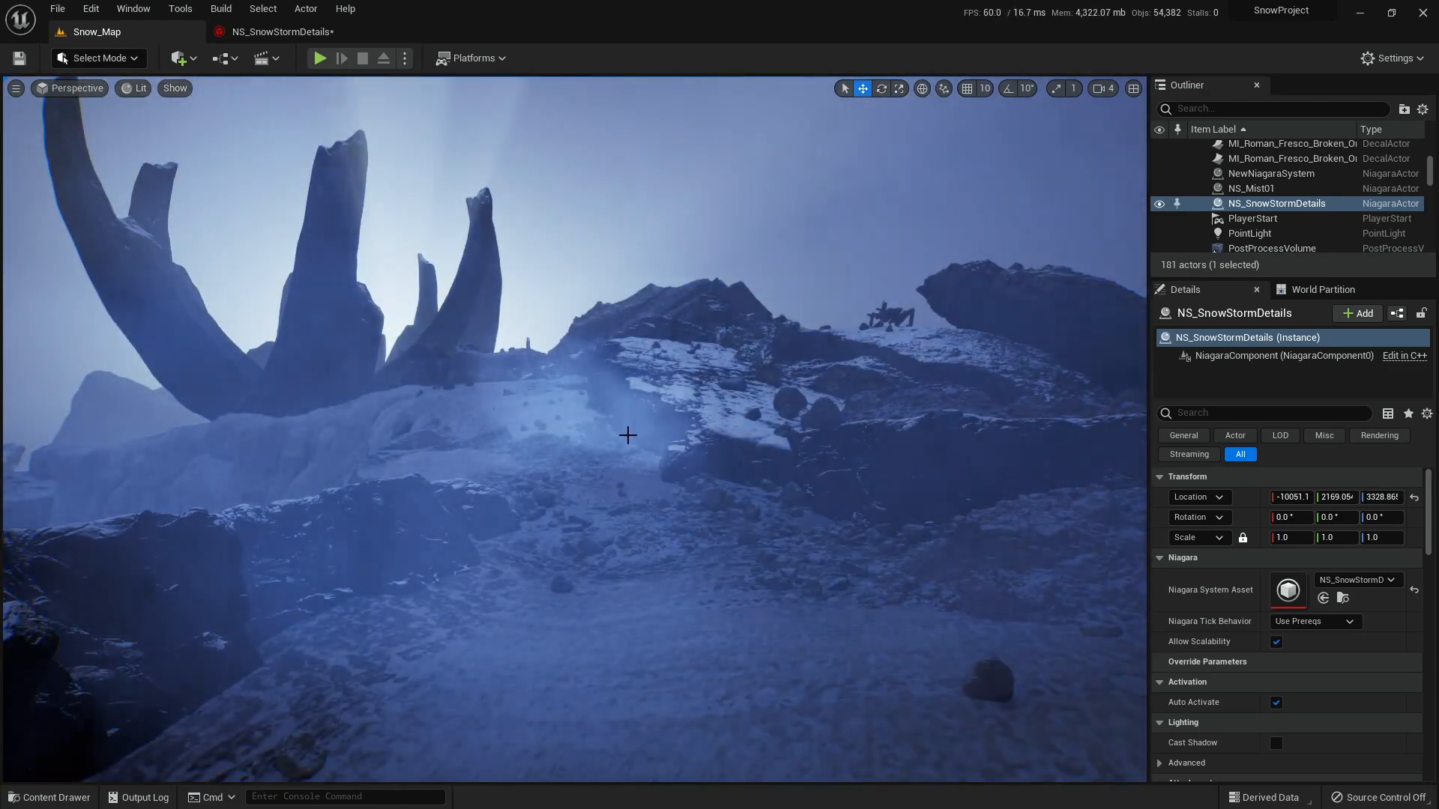
pyautogui.moveTo(546, 428); pyautogui.dragTo(521, 397, button='right')
# - Add a Wind Force module to NS_SnowStormDetails's Particle Update and set its Wind Speed Y to 900.0
pyautogui.click(299, 31)
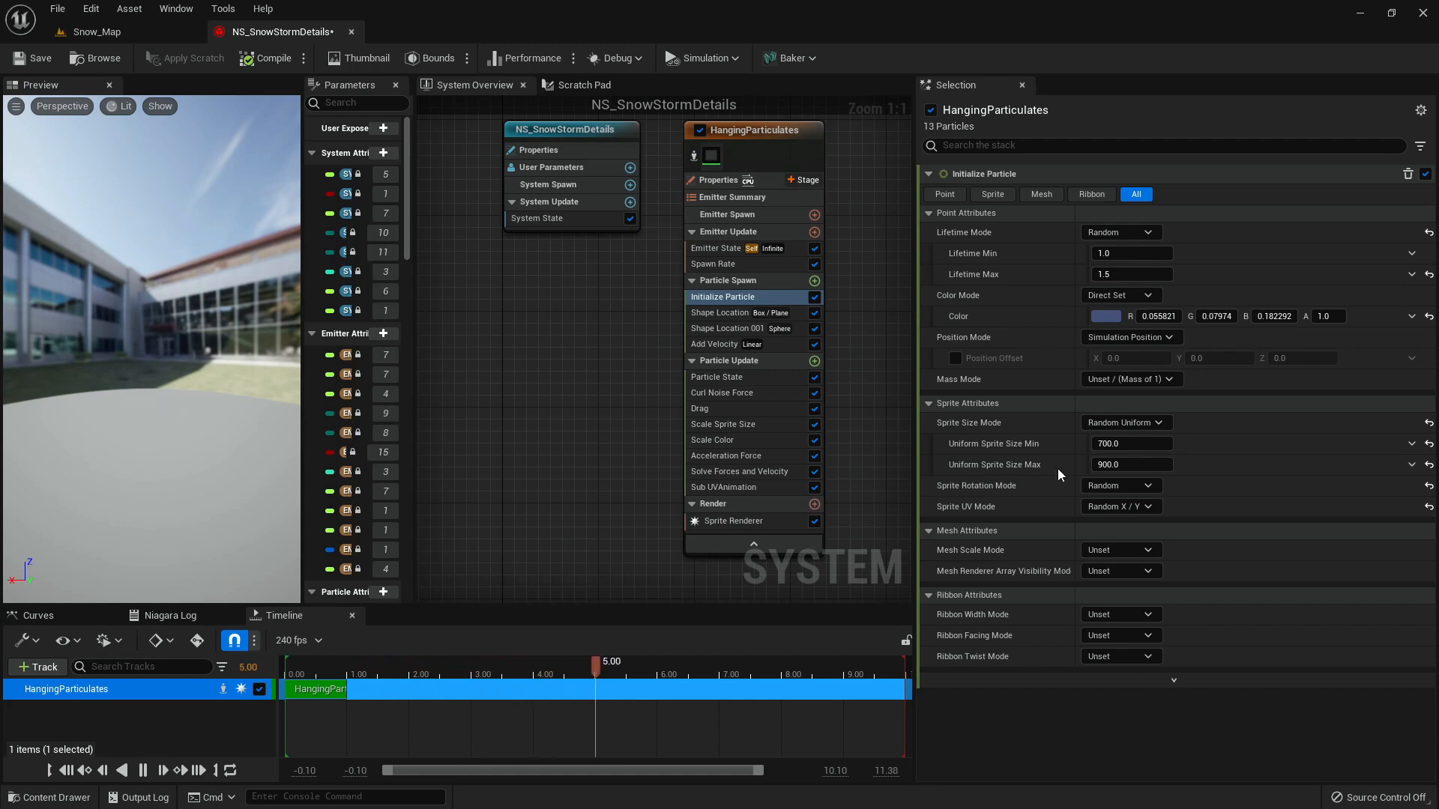
pyautogui.click(794, 362)
pyautogui.click(814, 361)
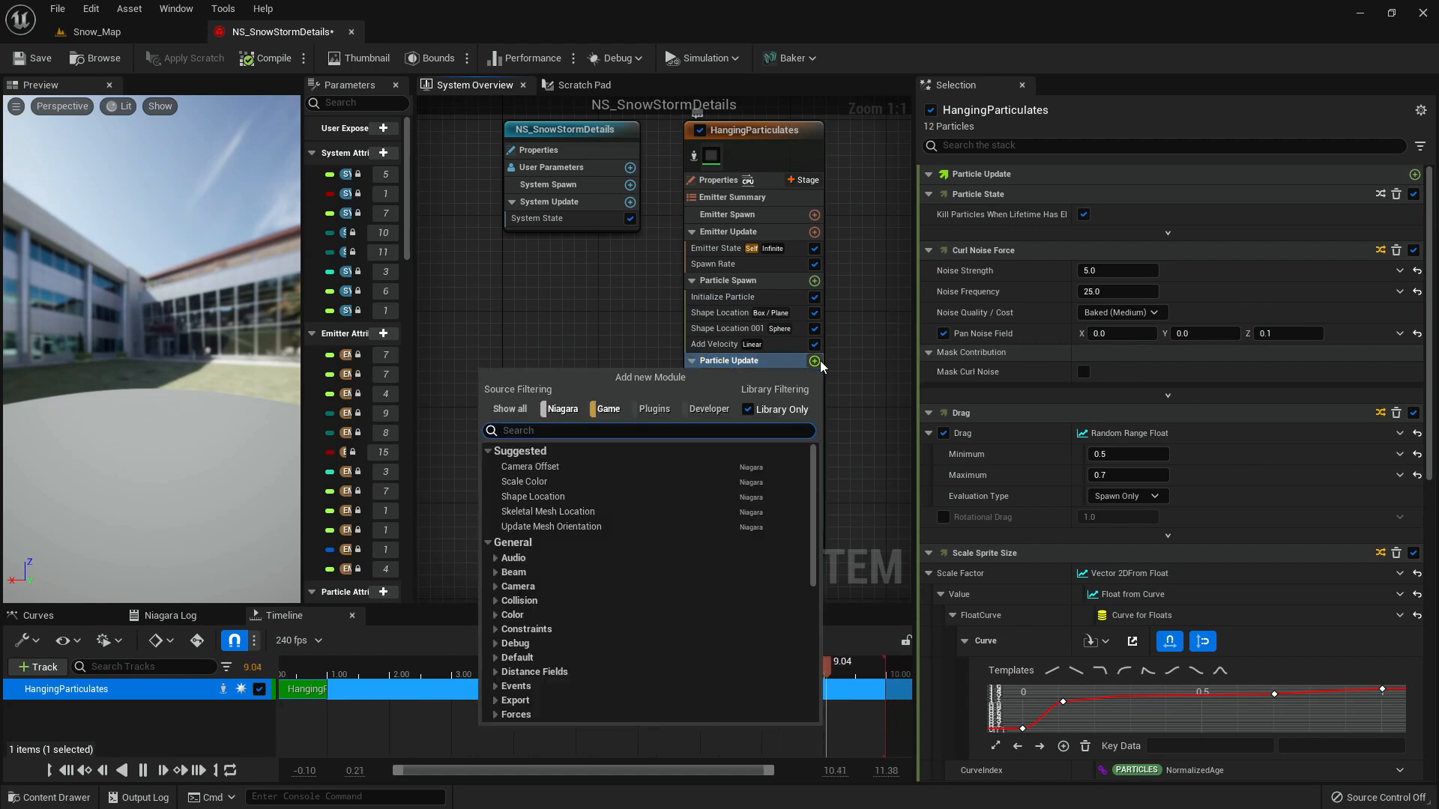
pyautogui.write('wind')
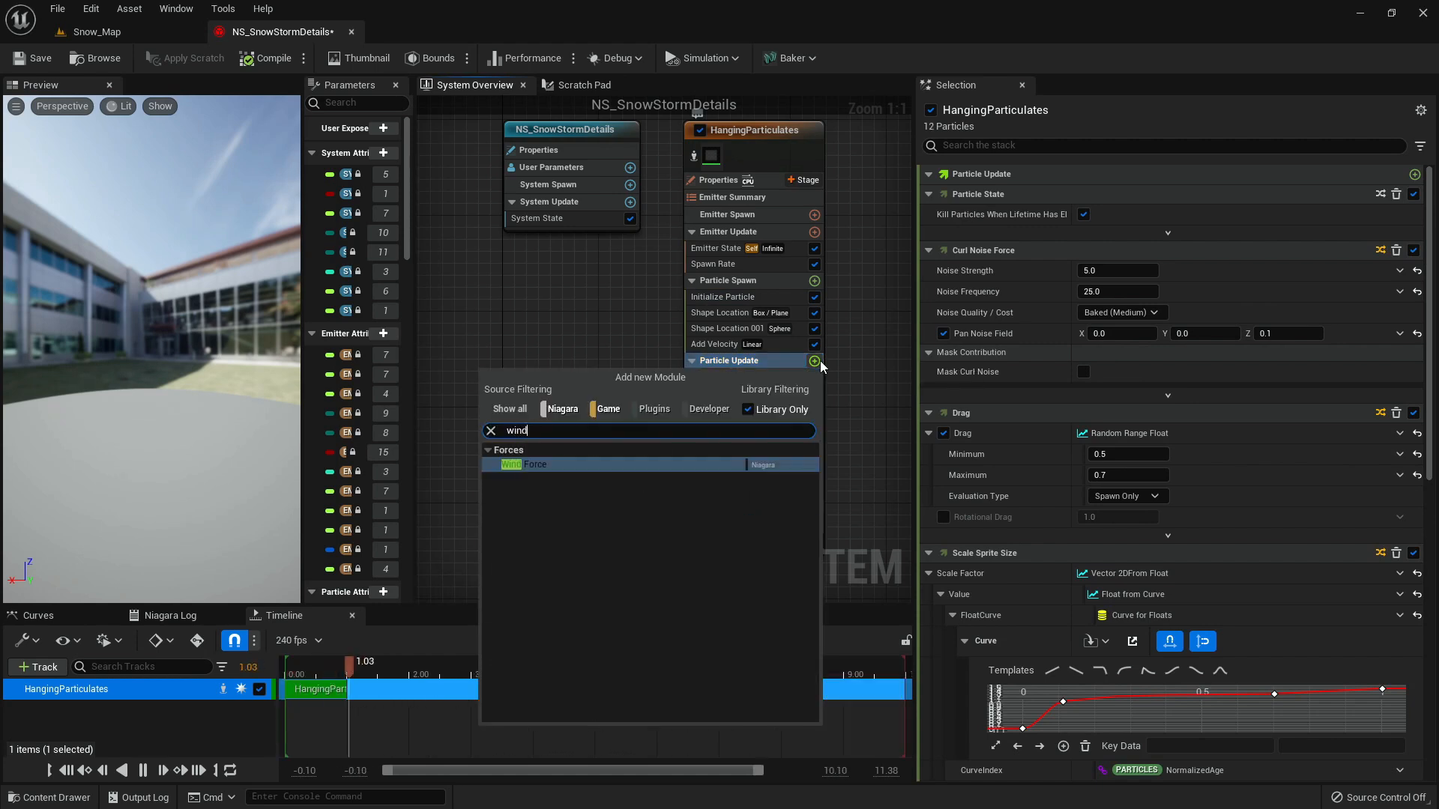
pyautogui.click(563, 462)
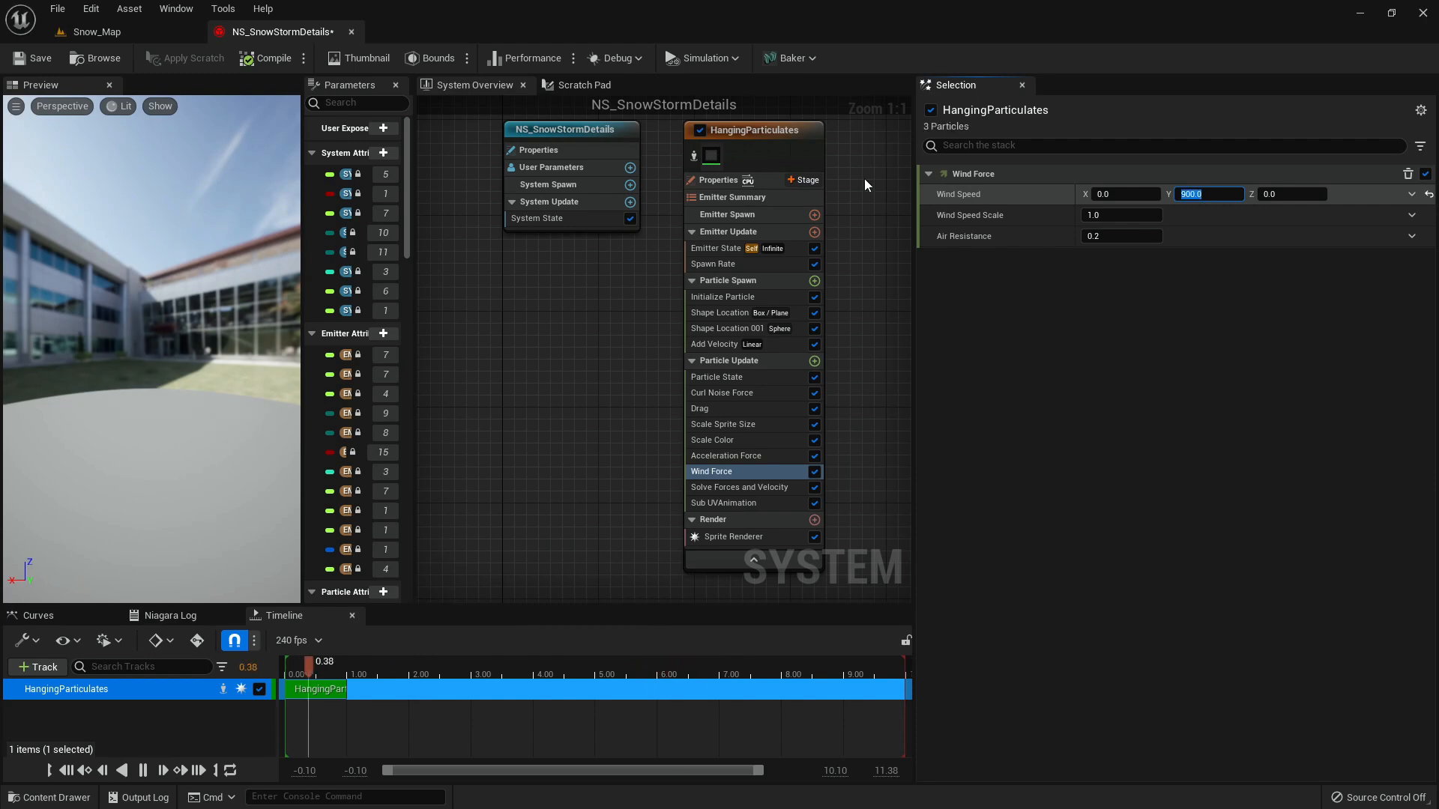
# - Check how the wind force moves the mist over the path in Snow_Map
pyautogui.click(97, 31)
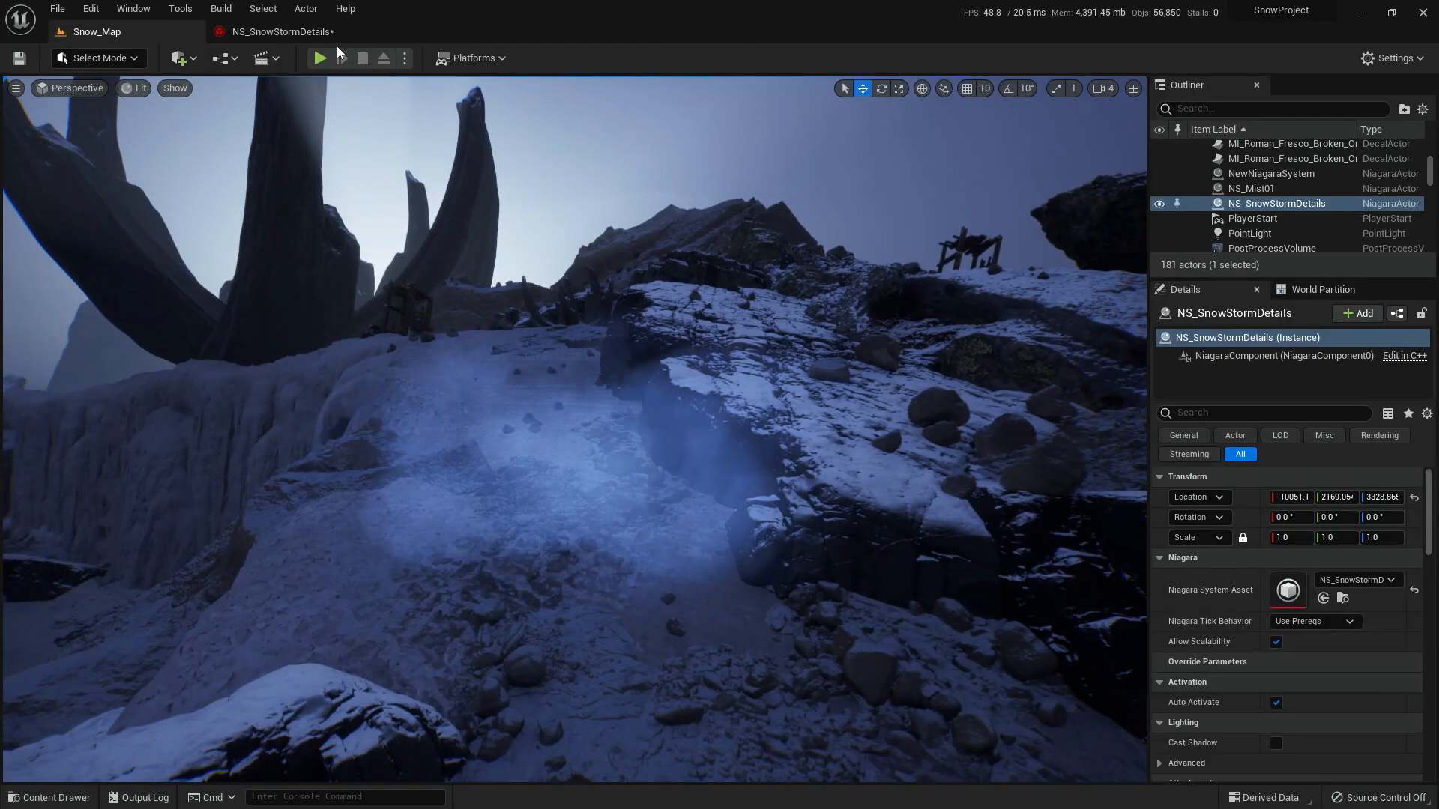
pyautogui.click(303, 31)
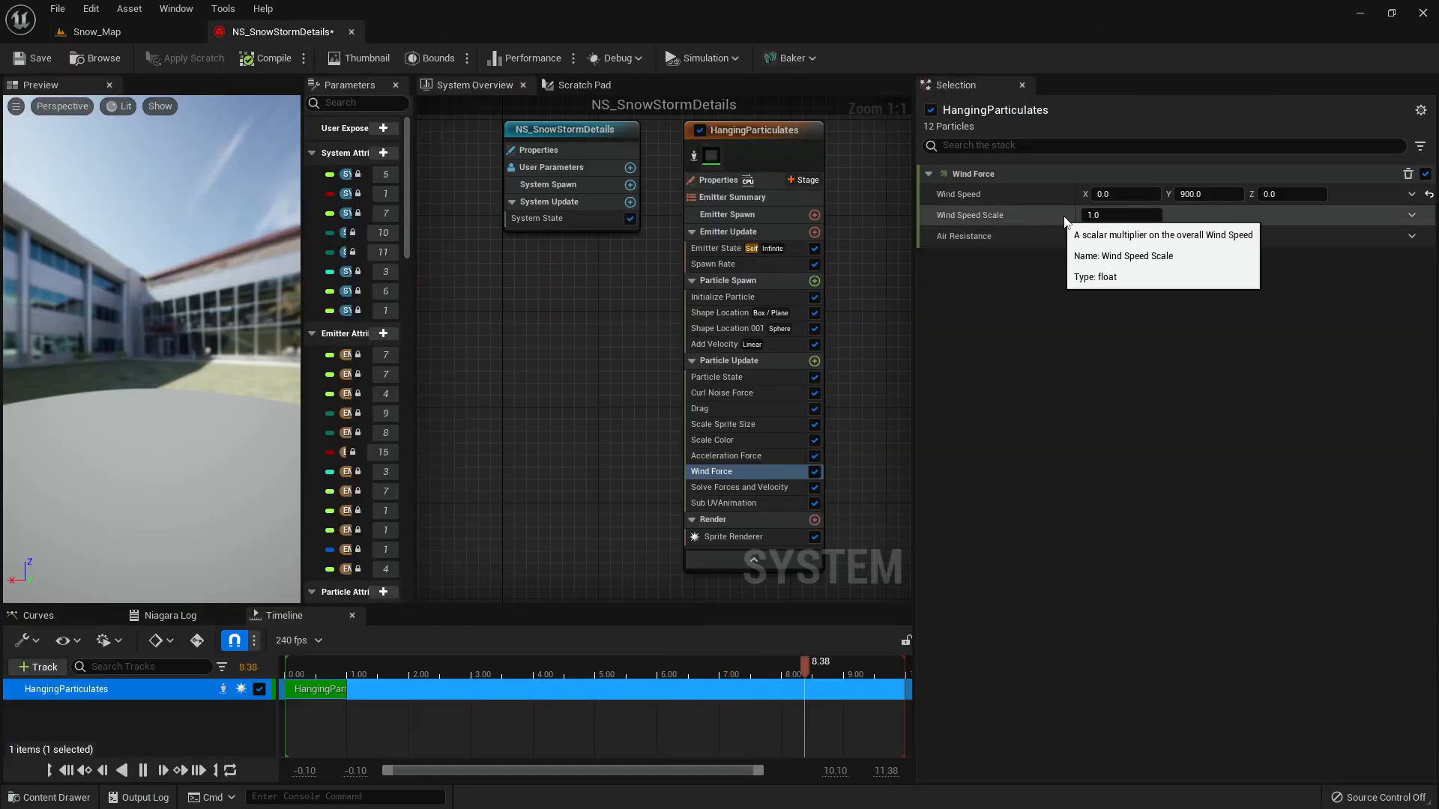
pyautogui.click(97, 32)
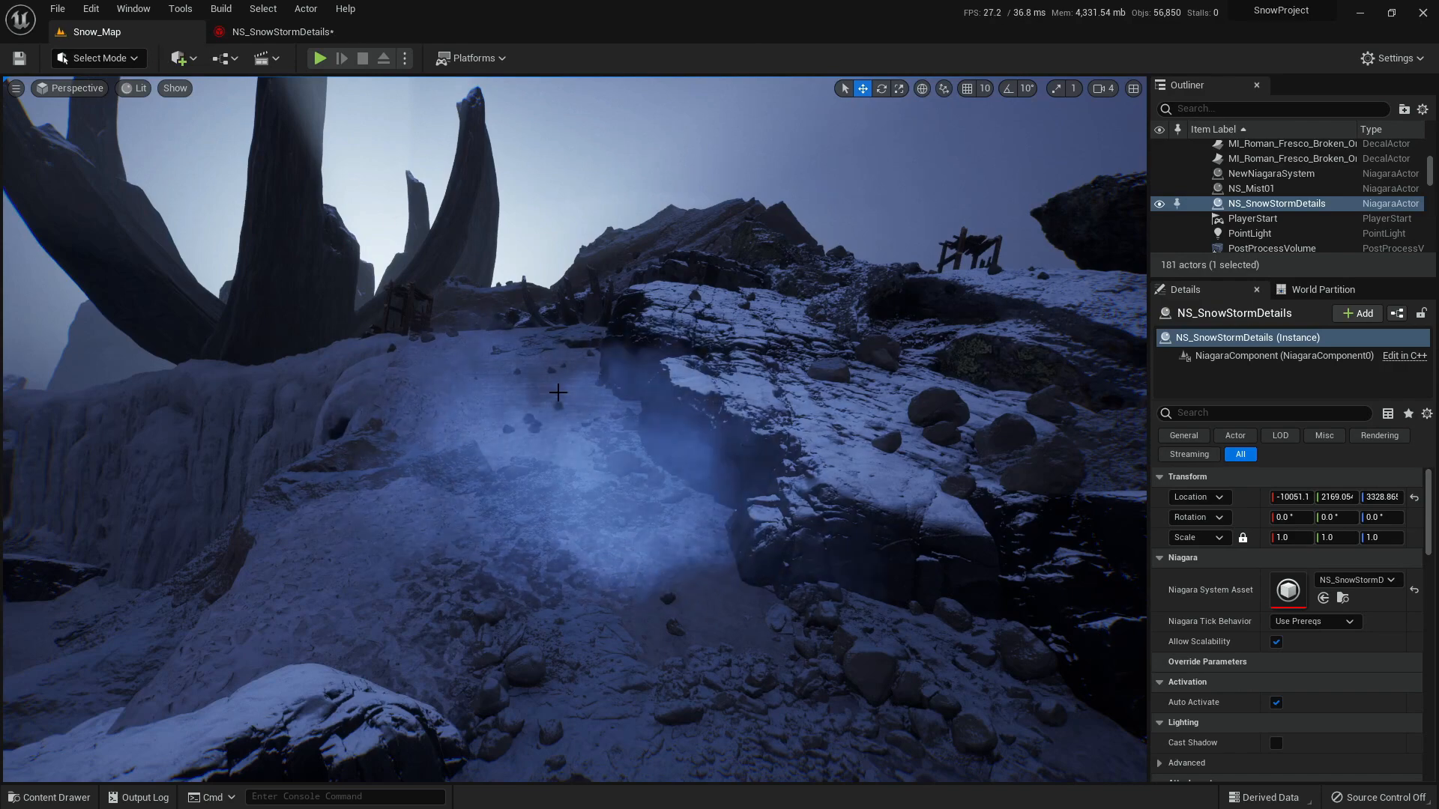
pyautogui.moveTo(377, 180); pyautogui.dragTo(442, 225, button='right')
pyautogui.moveTo(617, 372); pyautogui.dragTo(482, 350, button='right')
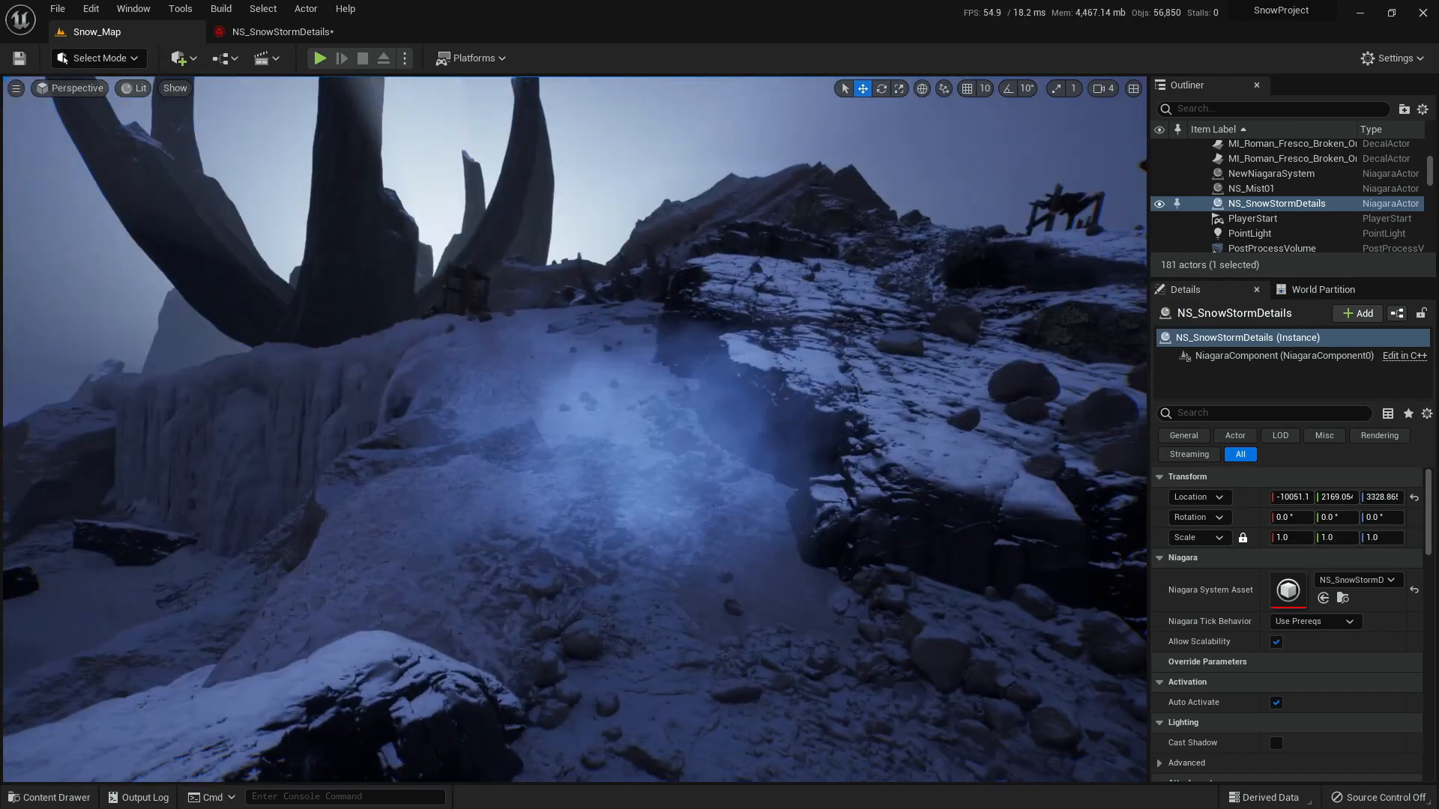
# - Drive the Wind Force's Wind Speed Scale with Random Range Float, set to 1.0 minimum and 10.0 maximum
pyautogui.click(322, 39)
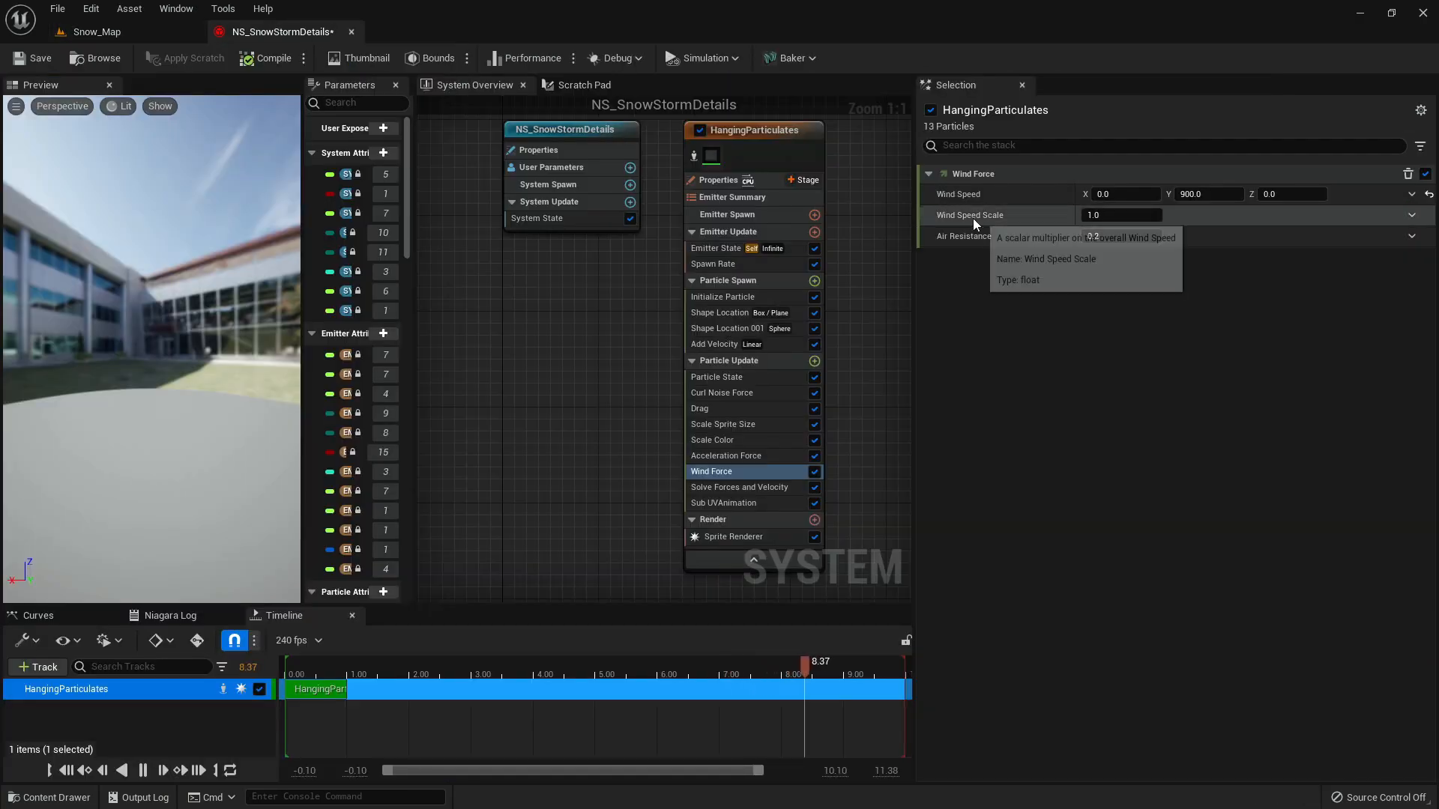
pyautogui.click(1411, 215)
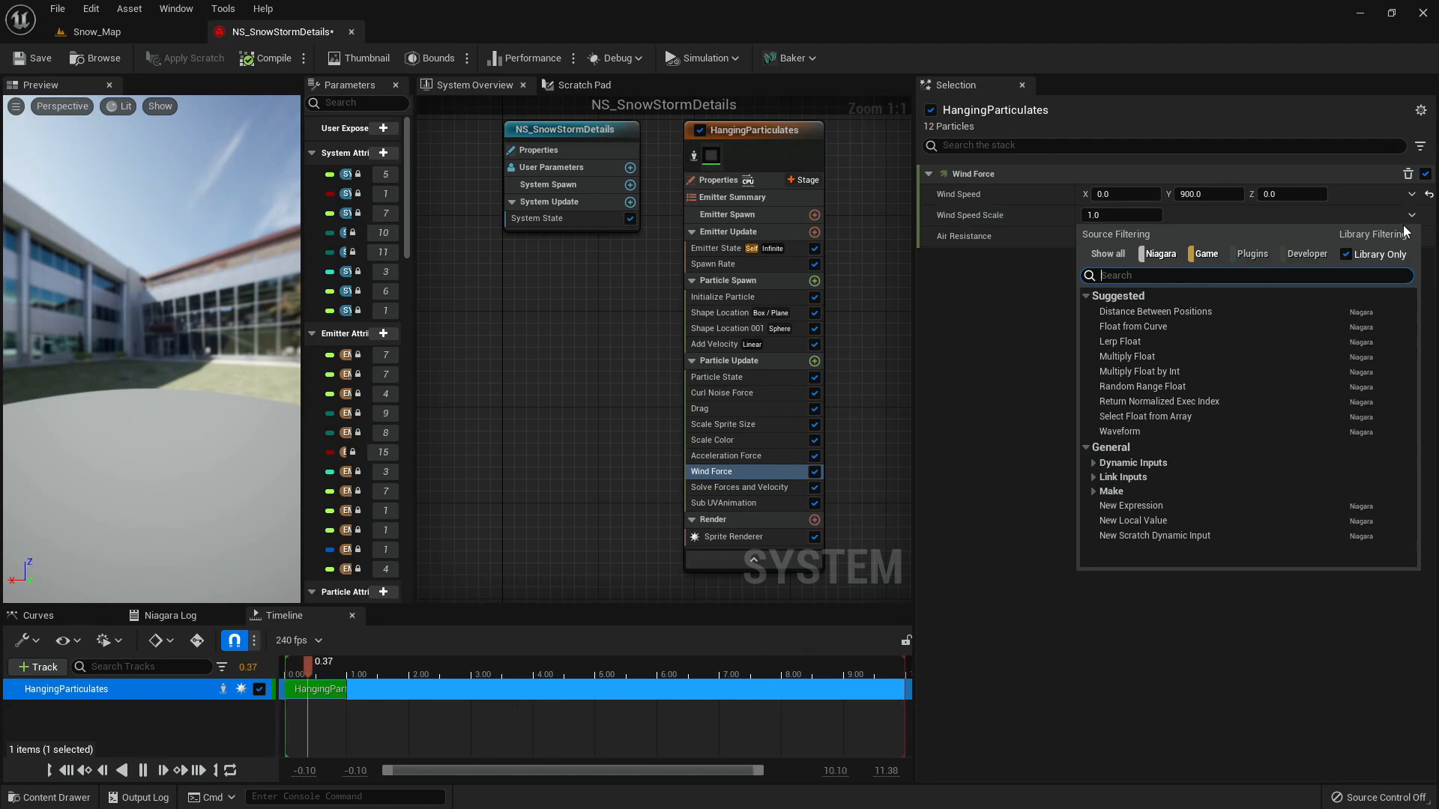
pyautogui.write('random')
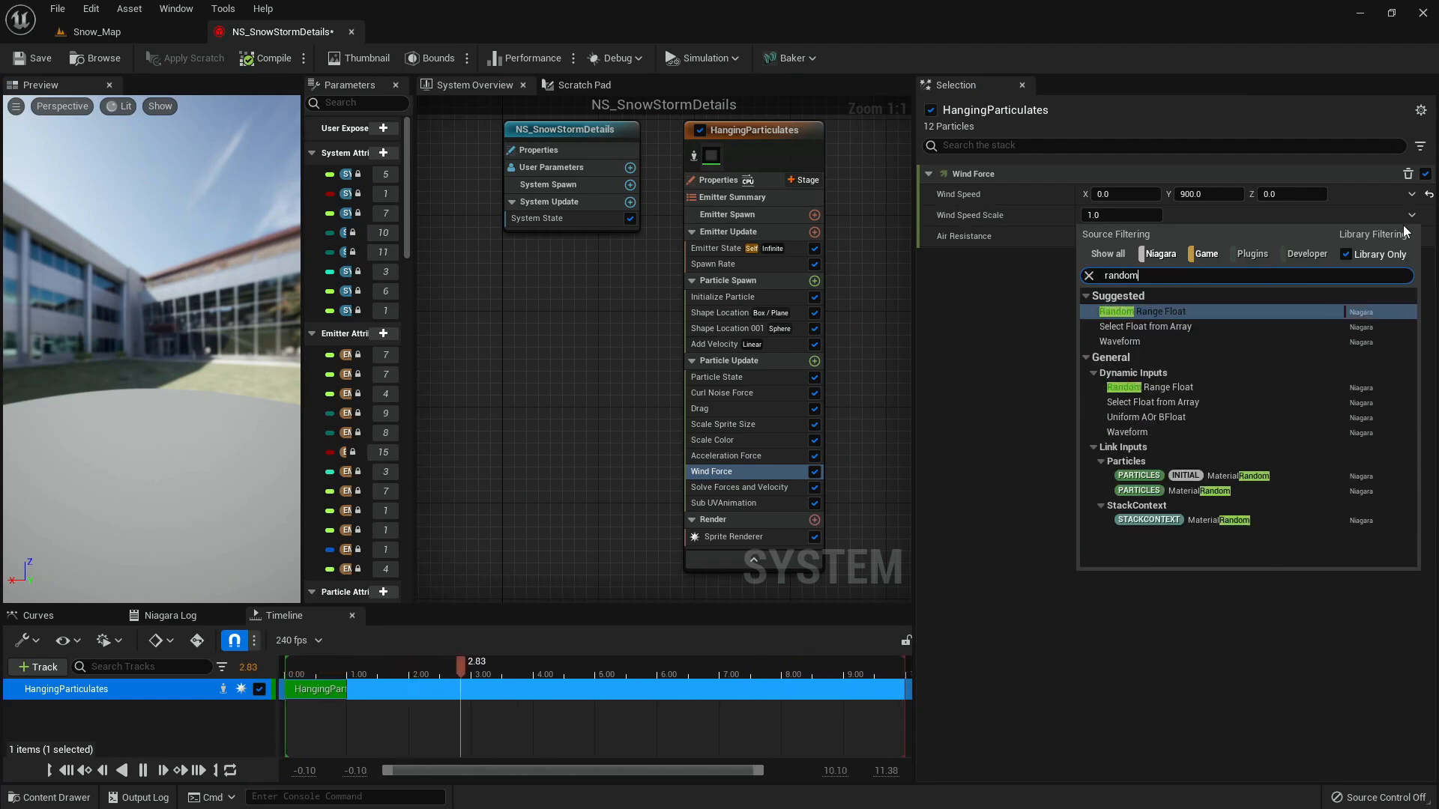
pyautogui.press('Return')
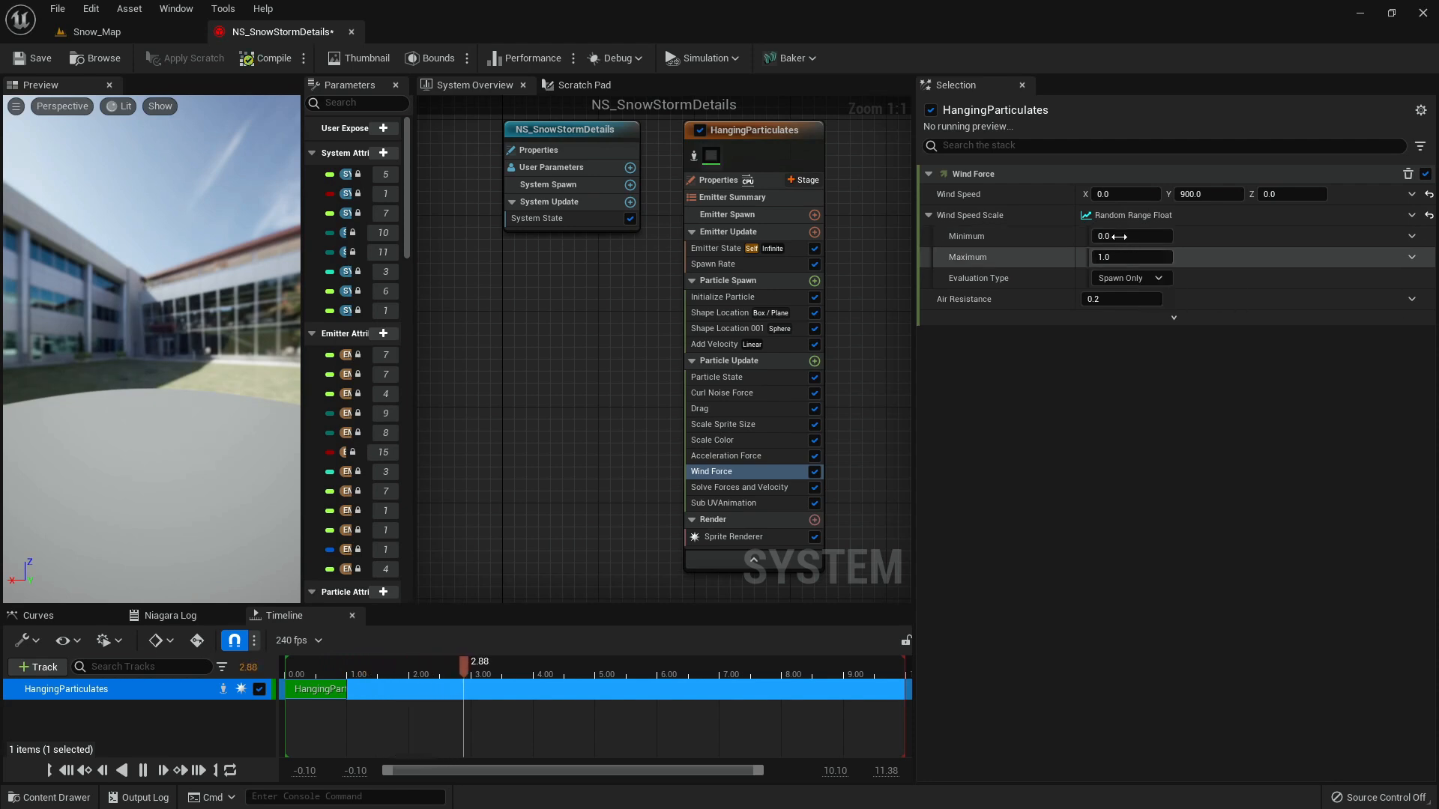
pyautogui.write('1')
pyautogui.press('Tab')
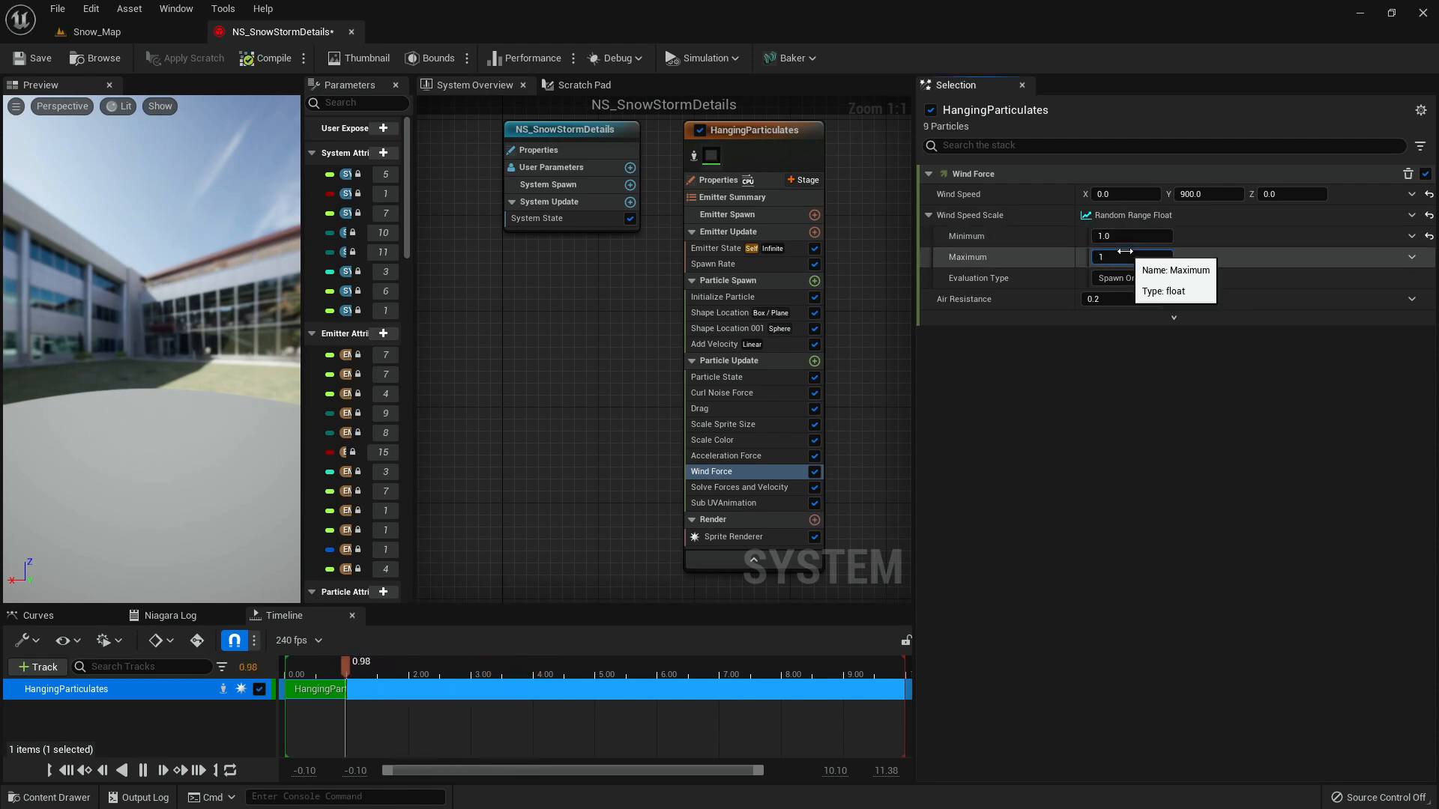
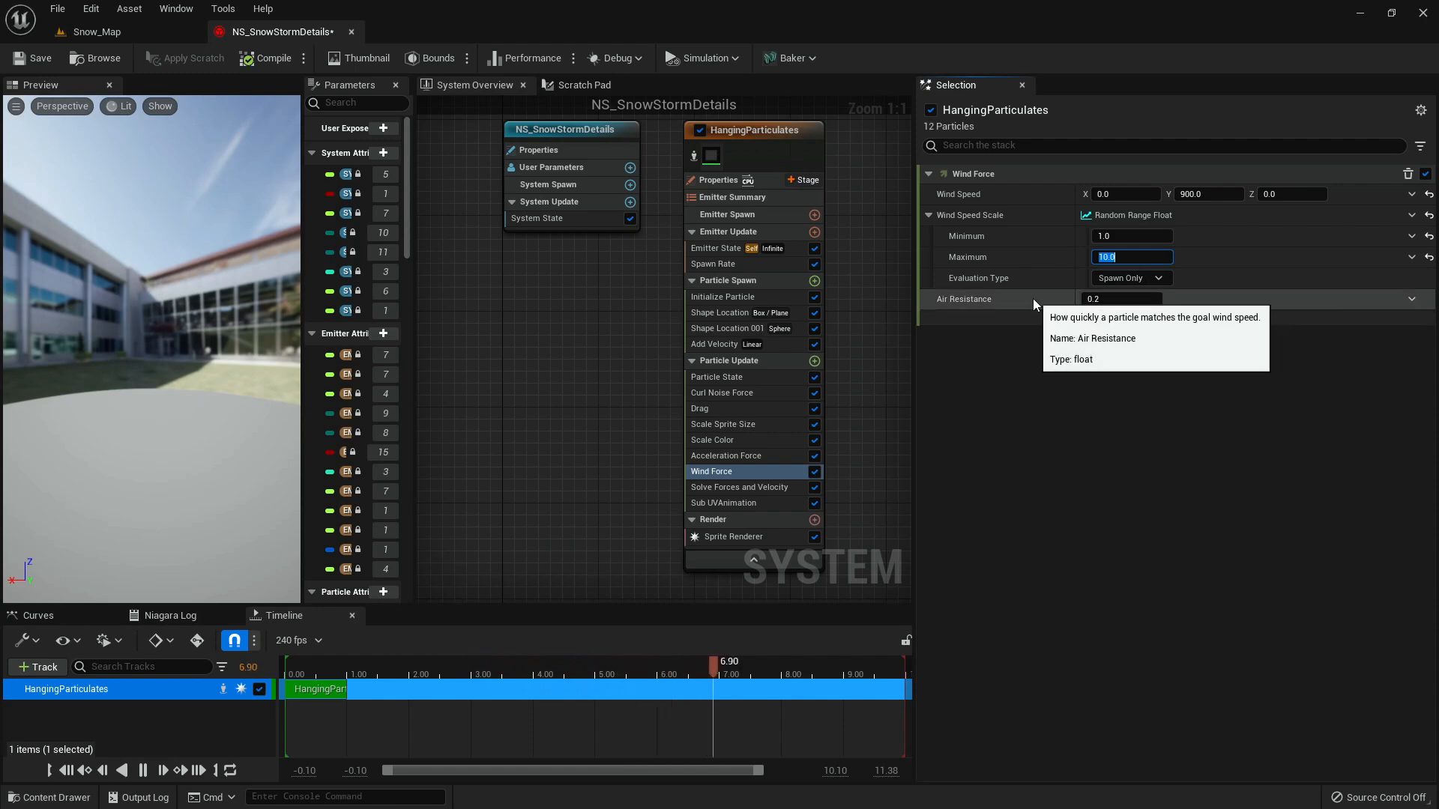
# - Inspect the mist's varied wind motion over the path in Snow_Map from afar and close up
pyautogui.click(137, 34)
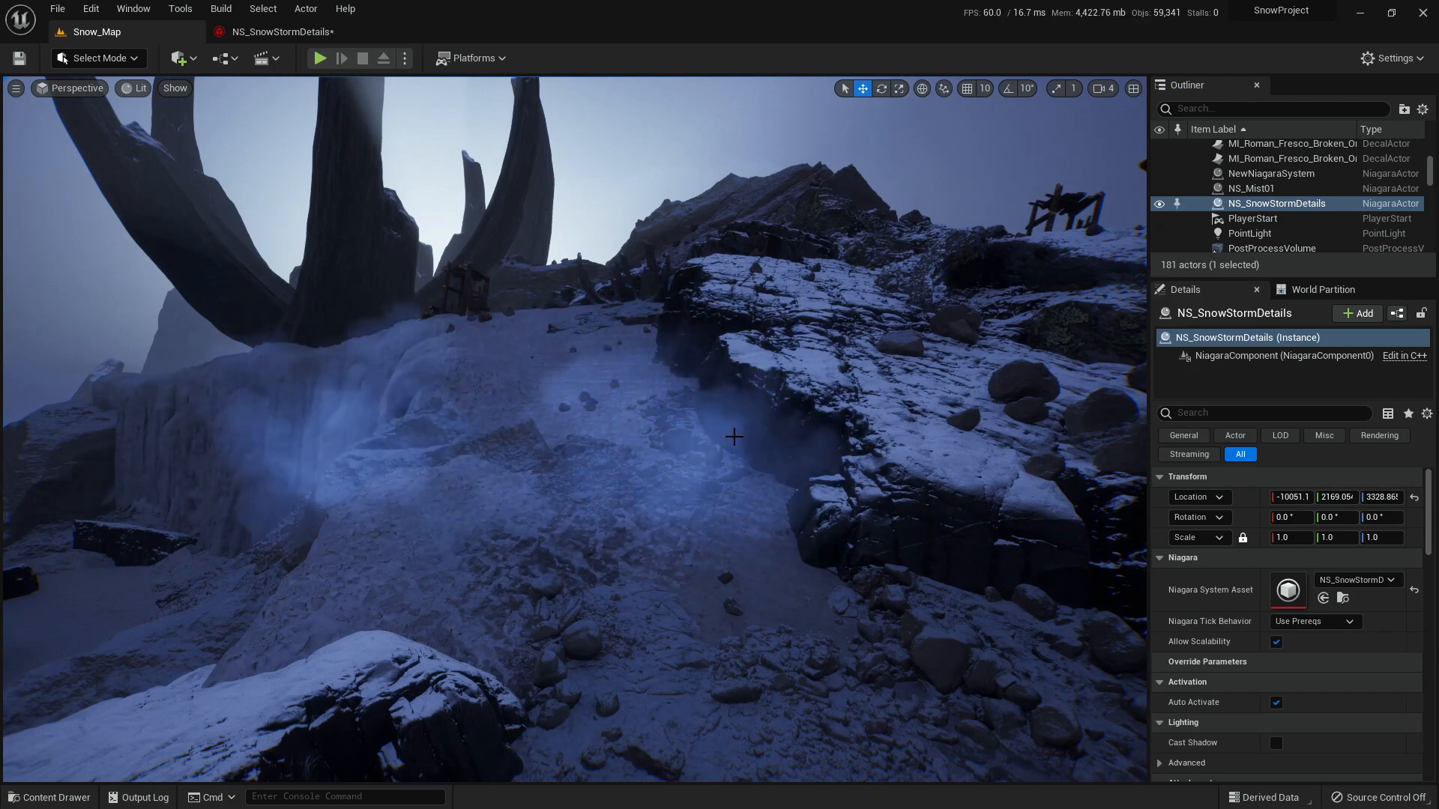
pyautogui.moveTo(748, 436)
pyautogui.mouseDown(button='right')
pyautogui.moveTo(675, 484)
pyautogui.moveTo(738, 450)
pyautogui.mouseUp(button='right')
pyautogui.press('g')
pyautogui.press('g')
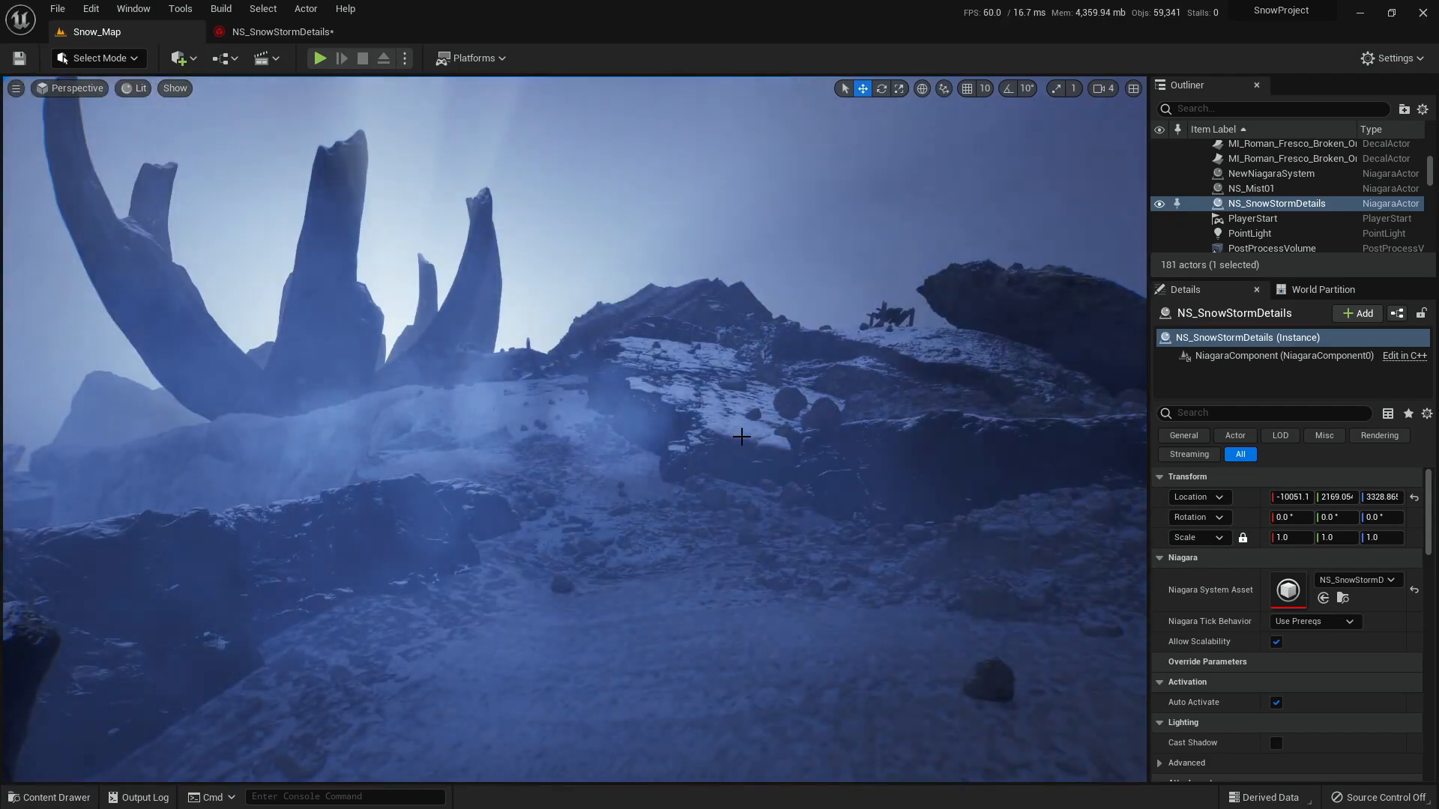
pyautogui.moveTo(741, 436)
pyautogui.mouseDown(button='right')
pyautogui.moveTo(731, 378)
pyautogui.moveTo(738, 450)
pyautogui.mouseUp(button='right')
pyautogui.press('w')
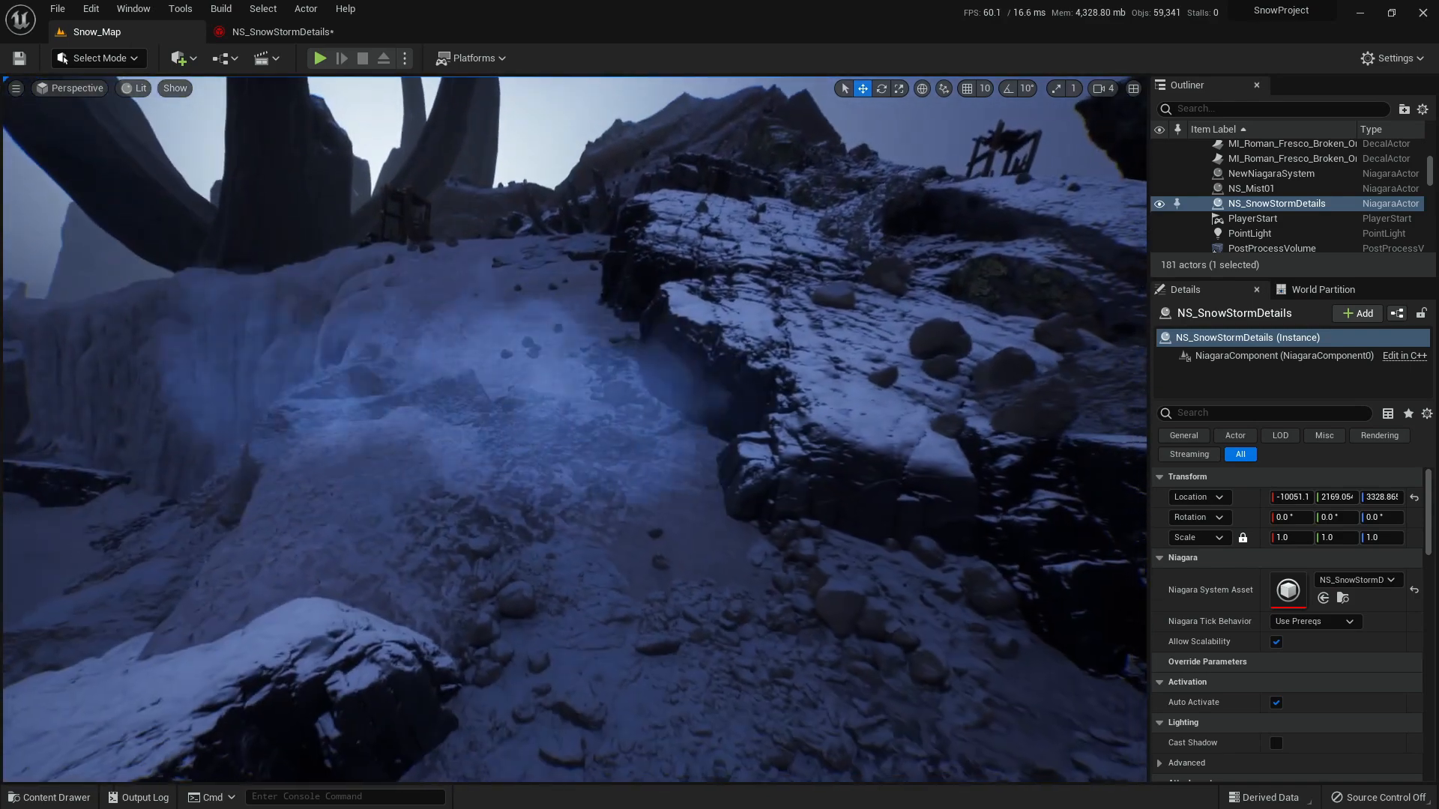
# - Drive the Wind Force's Air Resistance with Uniform AOr BFloat instead of Random Range Float and check the mist in Snow_Map
pyautogui.click(299, 34)
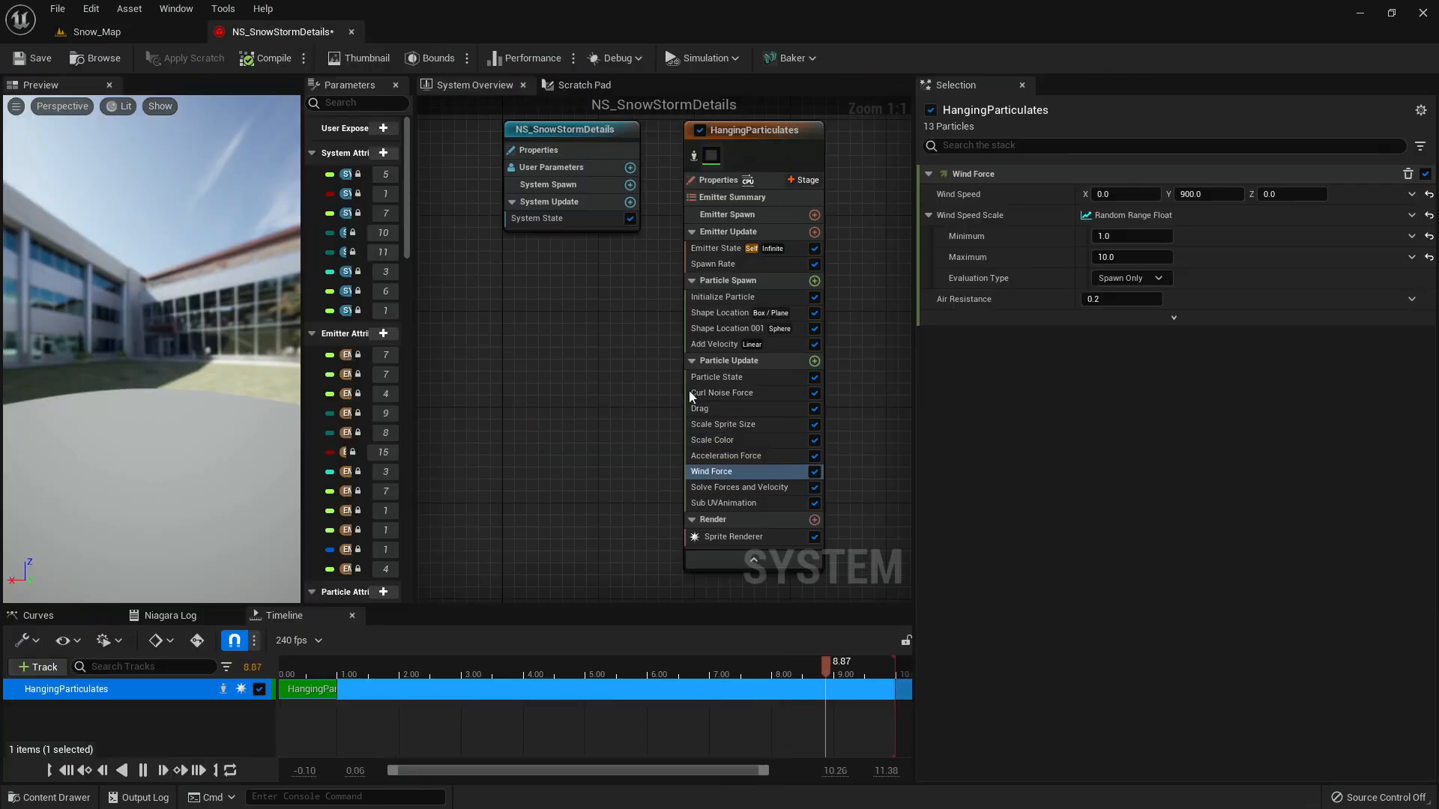
pyautogui.moveTo(991, 298)
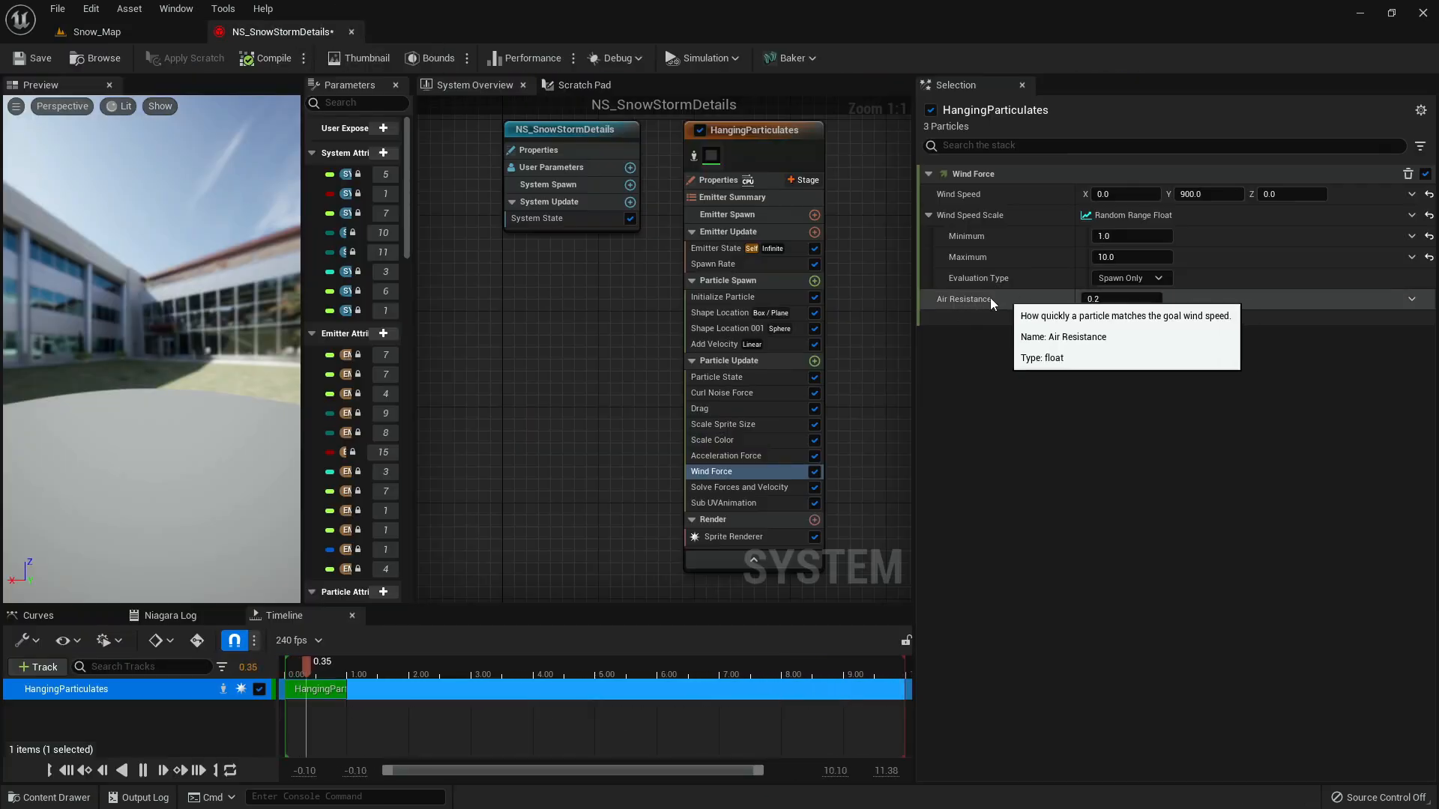
pyautogui.click(1413, 300)
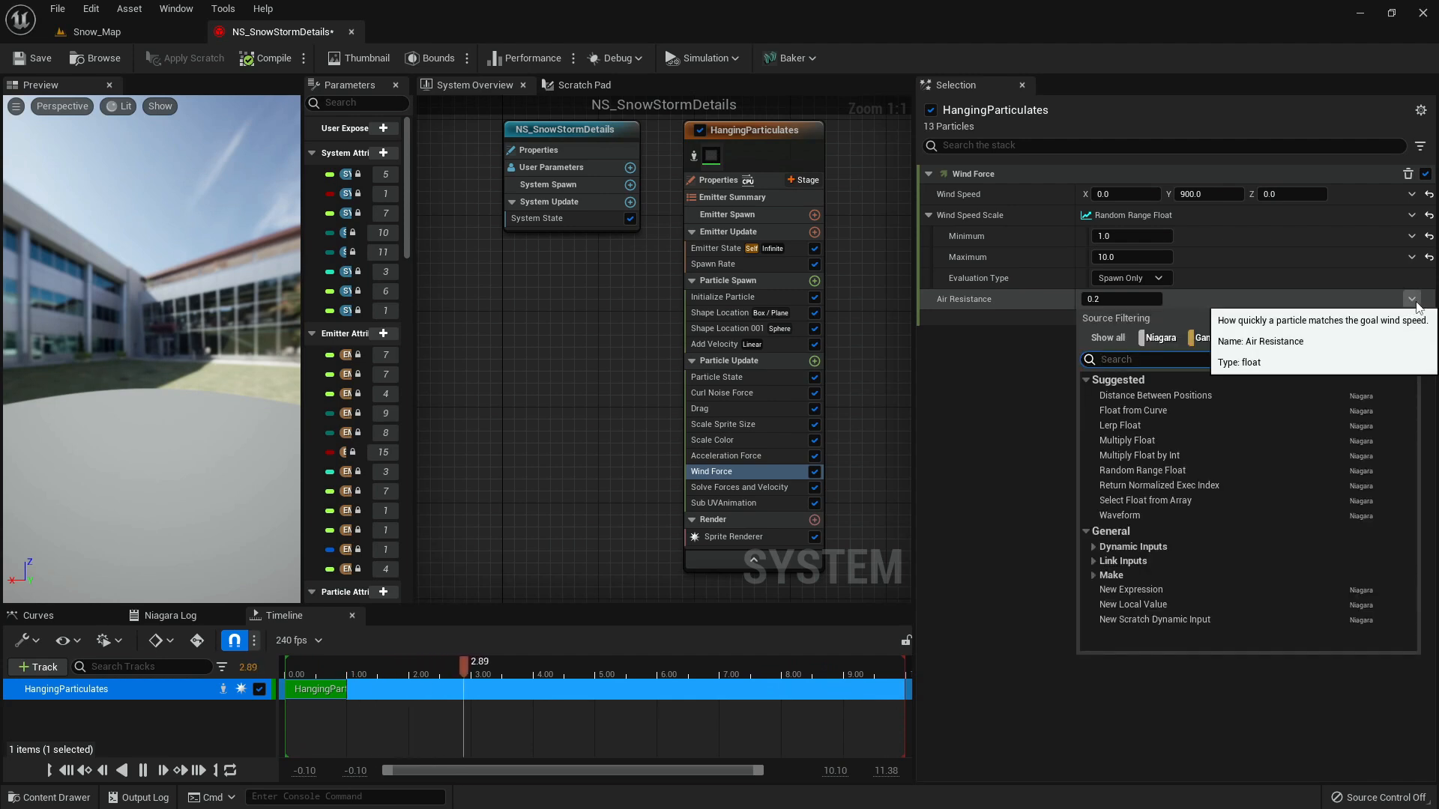
pyautogui.click(1142, 471)
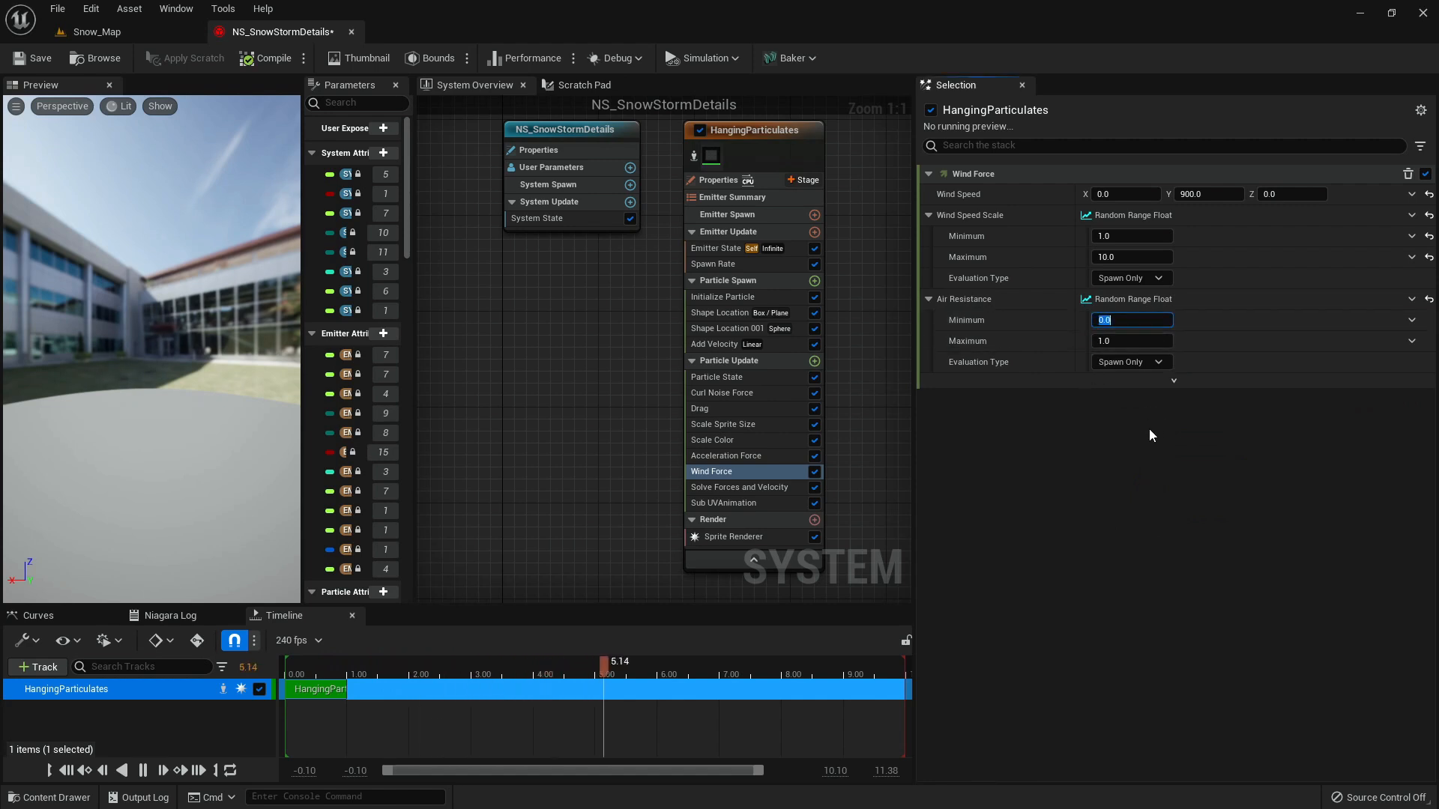
pyautogui.click(1411, 300)
pyautogui.write('uniform')
pyautogui.press('Return')
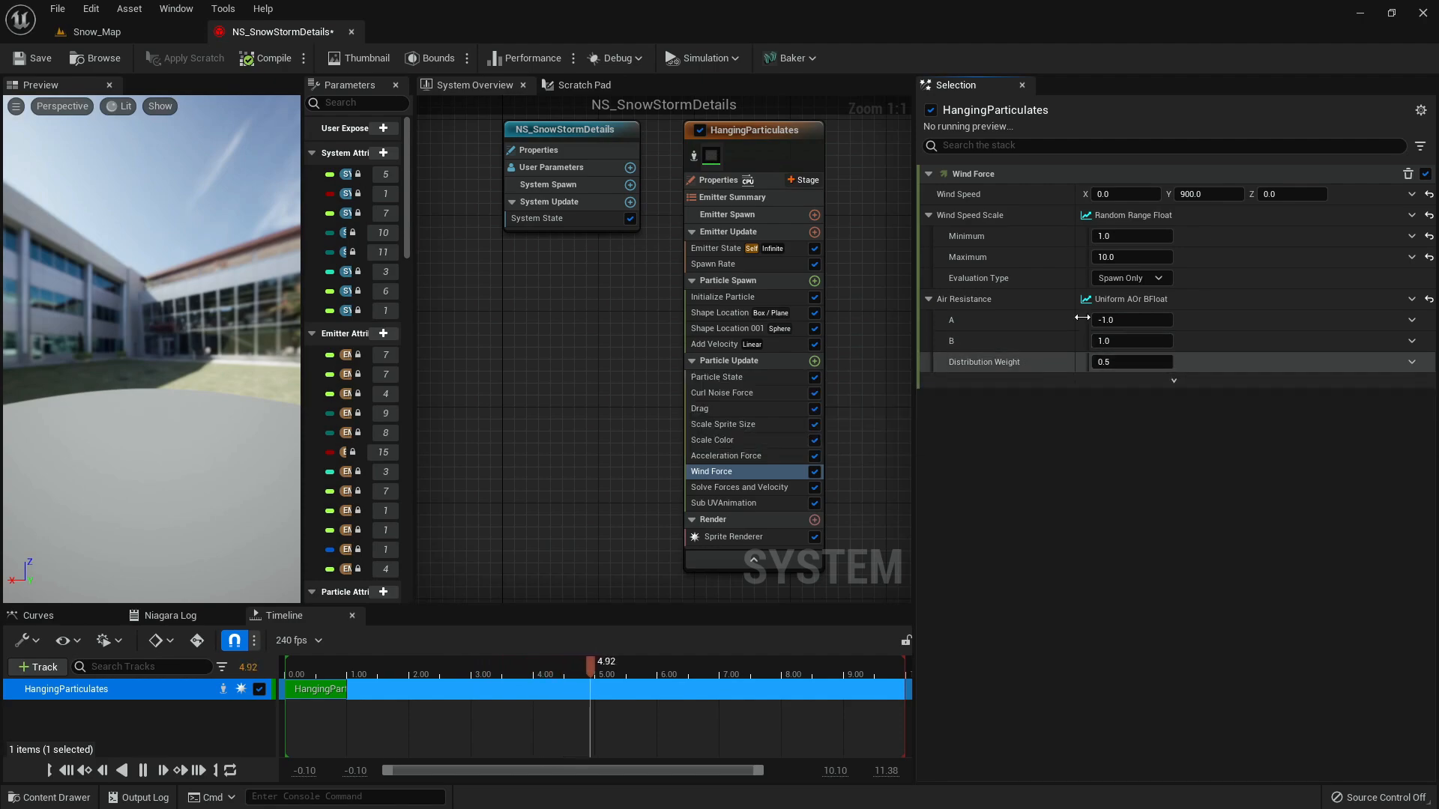
pyautogui.click(96, 31)
pyautogui.moveTo(781, 476); pyautogui.dragTo(578, 324, button='right')
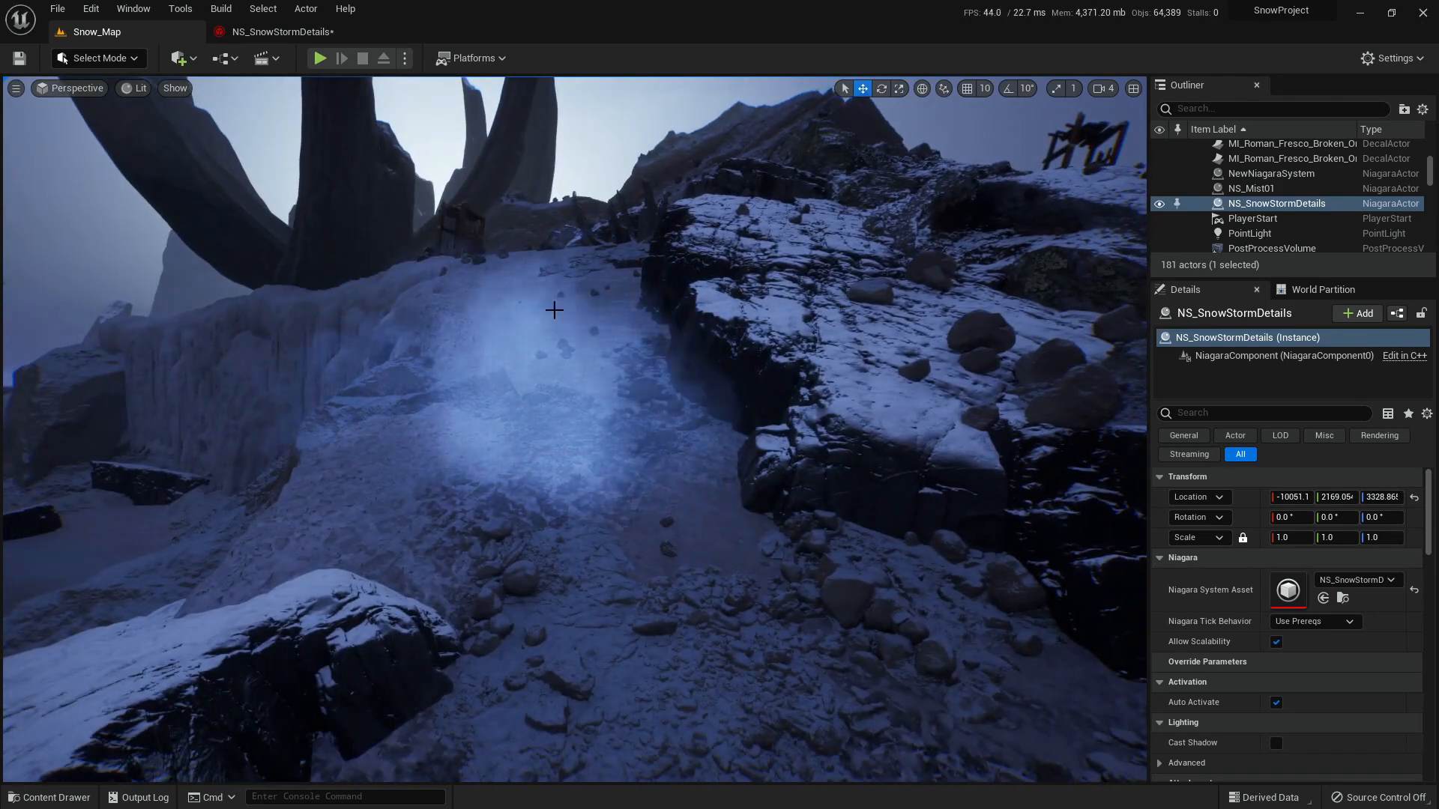
# - Add a Vortex Force module to NS_SnowStormDetails's Particle Update and check the mist's motion in Snow_Map
pyautogui.click(304, 33)
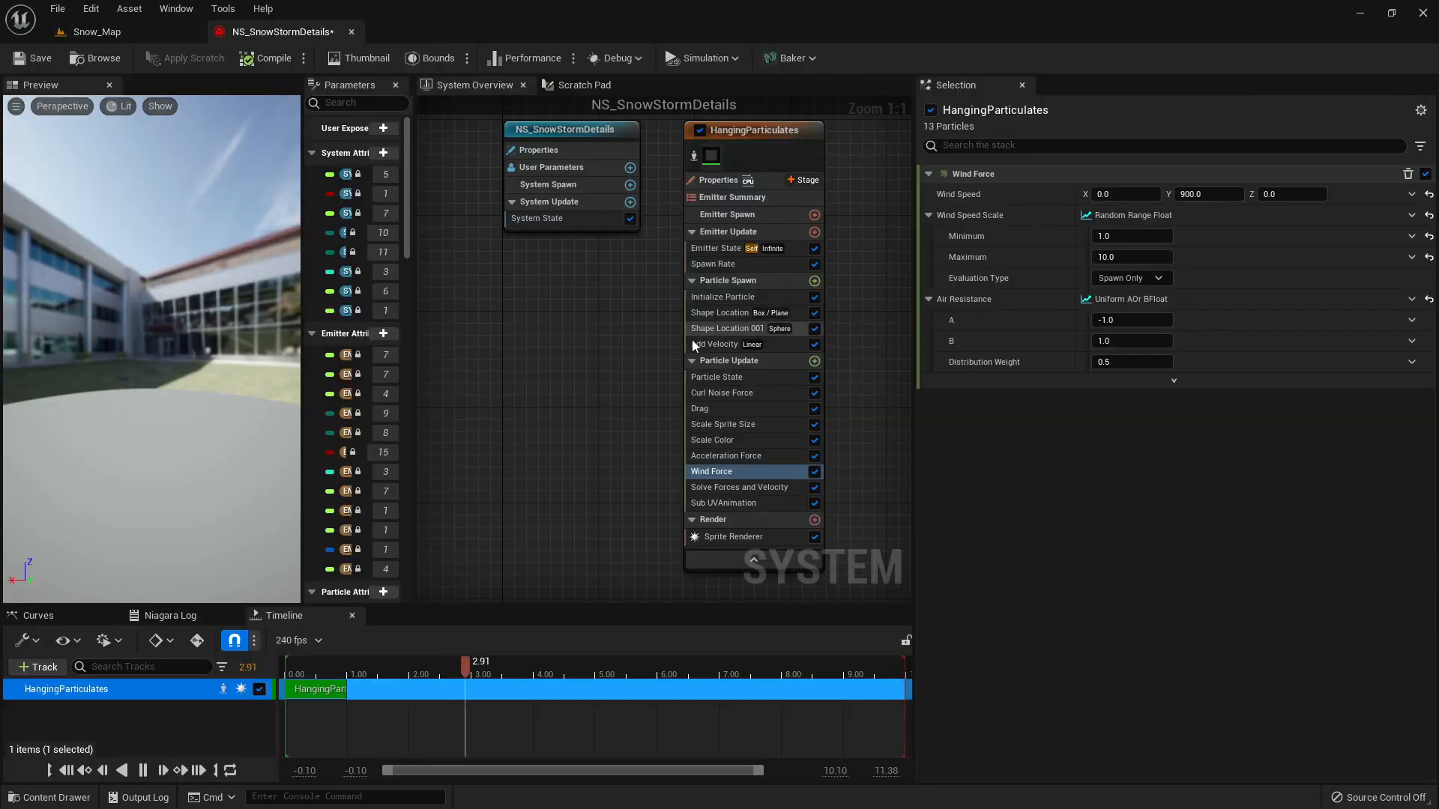
pyautogui.click(814, 362)
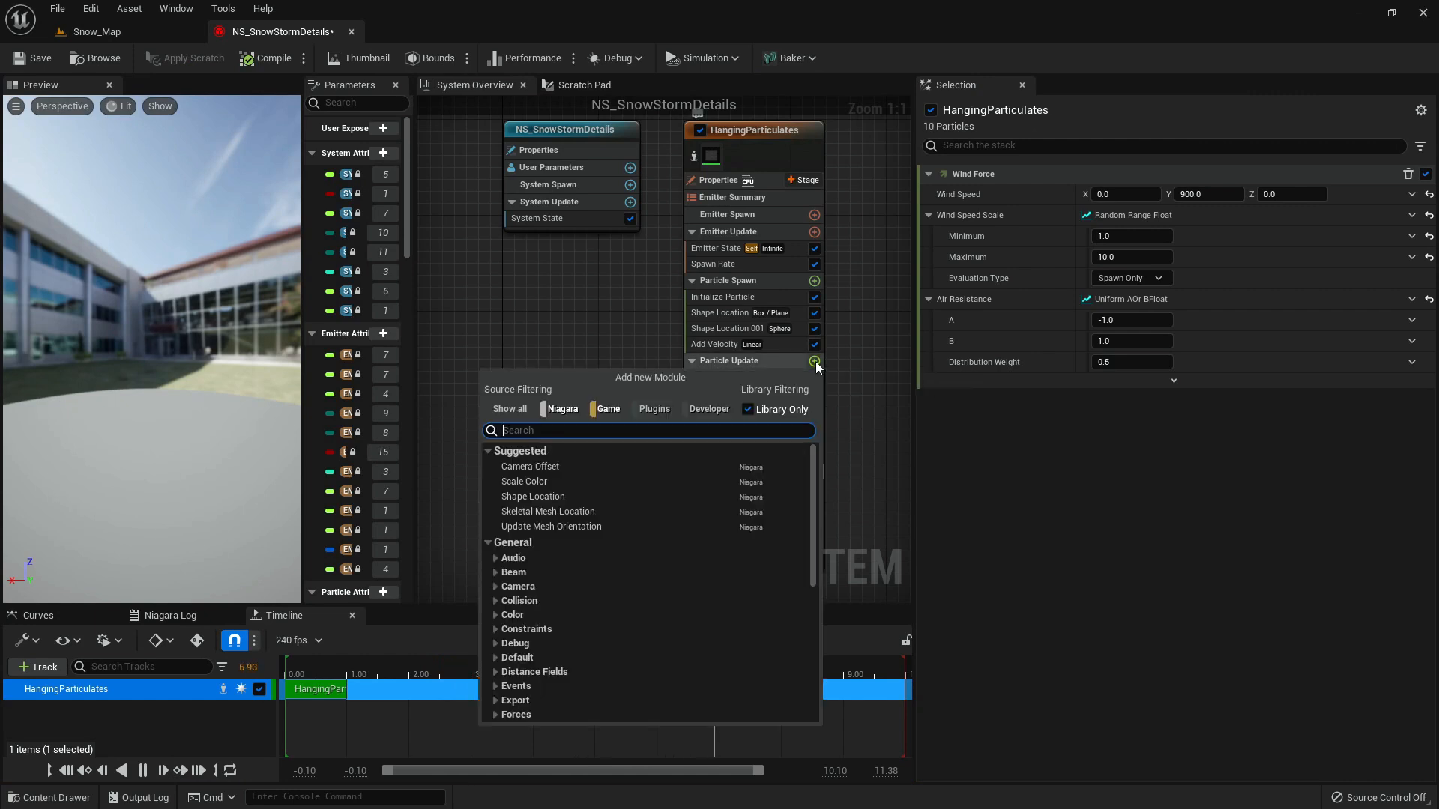
pyautogui.write('vortex for')
pyautogui.press('Return')
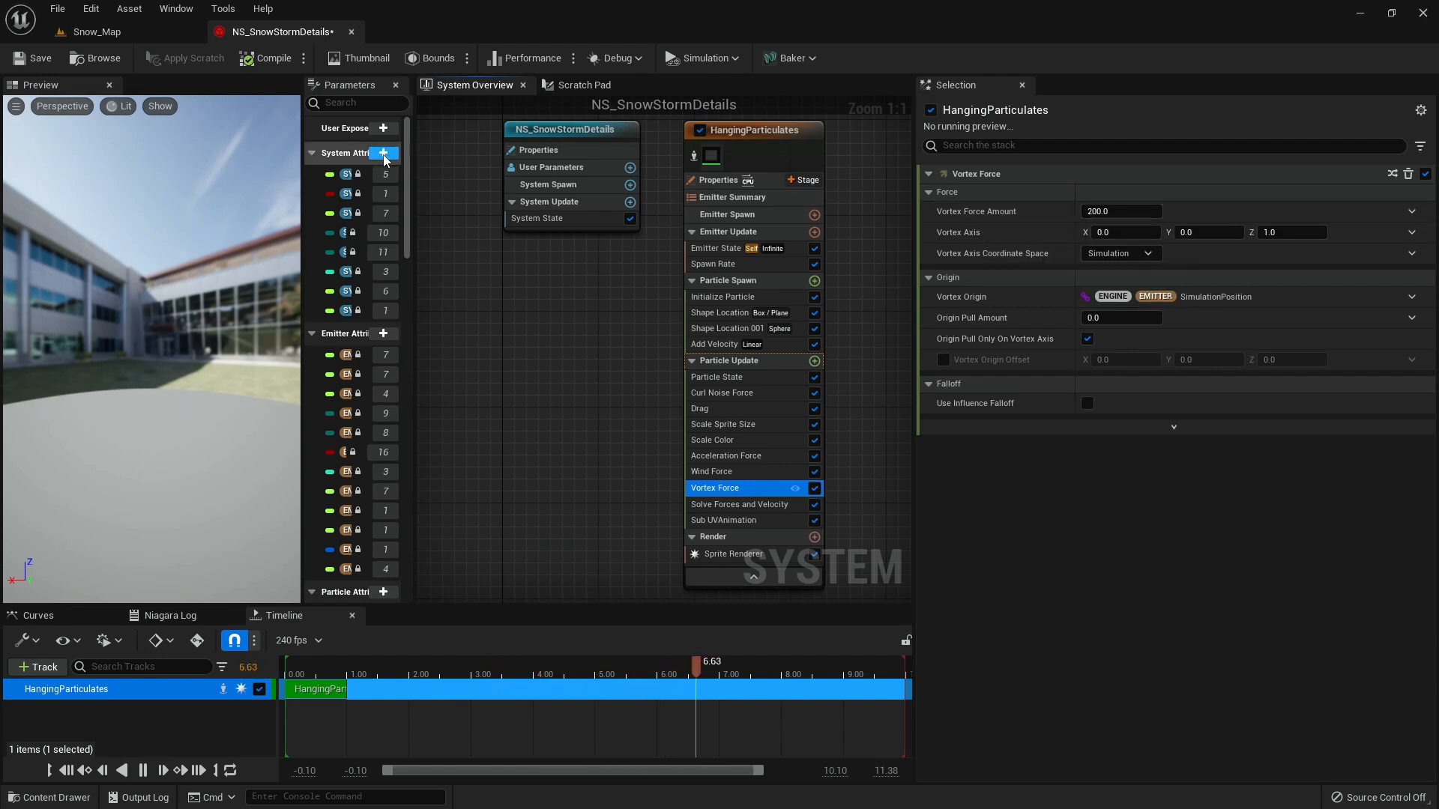
pyautogui.click(135, 37)
pyautogui.moveTo(671, 360); pyautogui.dragTo(681, 319, button='right')
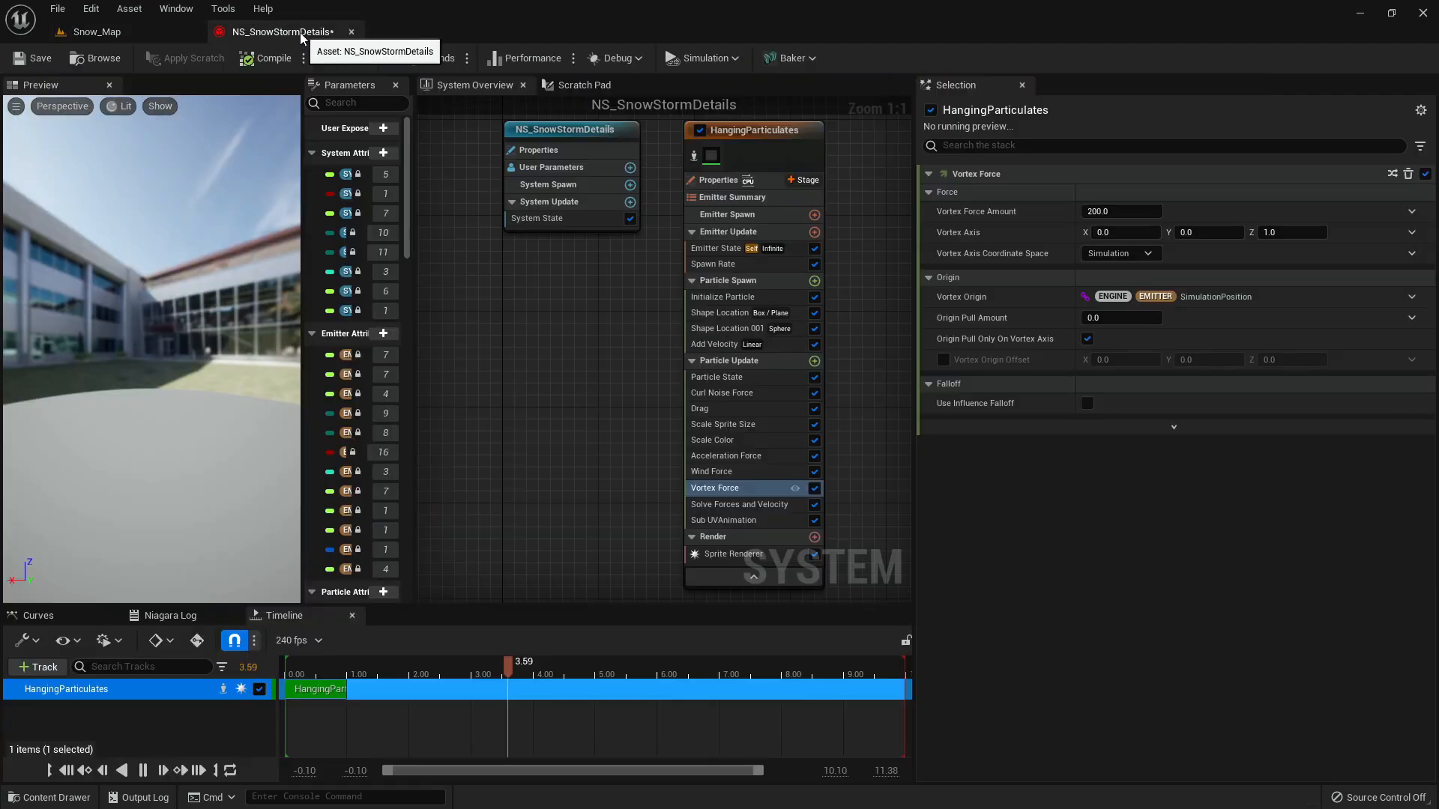
# - Drive the Vortex Force Amount with Uniform AOr BFloat, setting A to 100.0 and B to 300.0
pyautogui.click(300, 33)
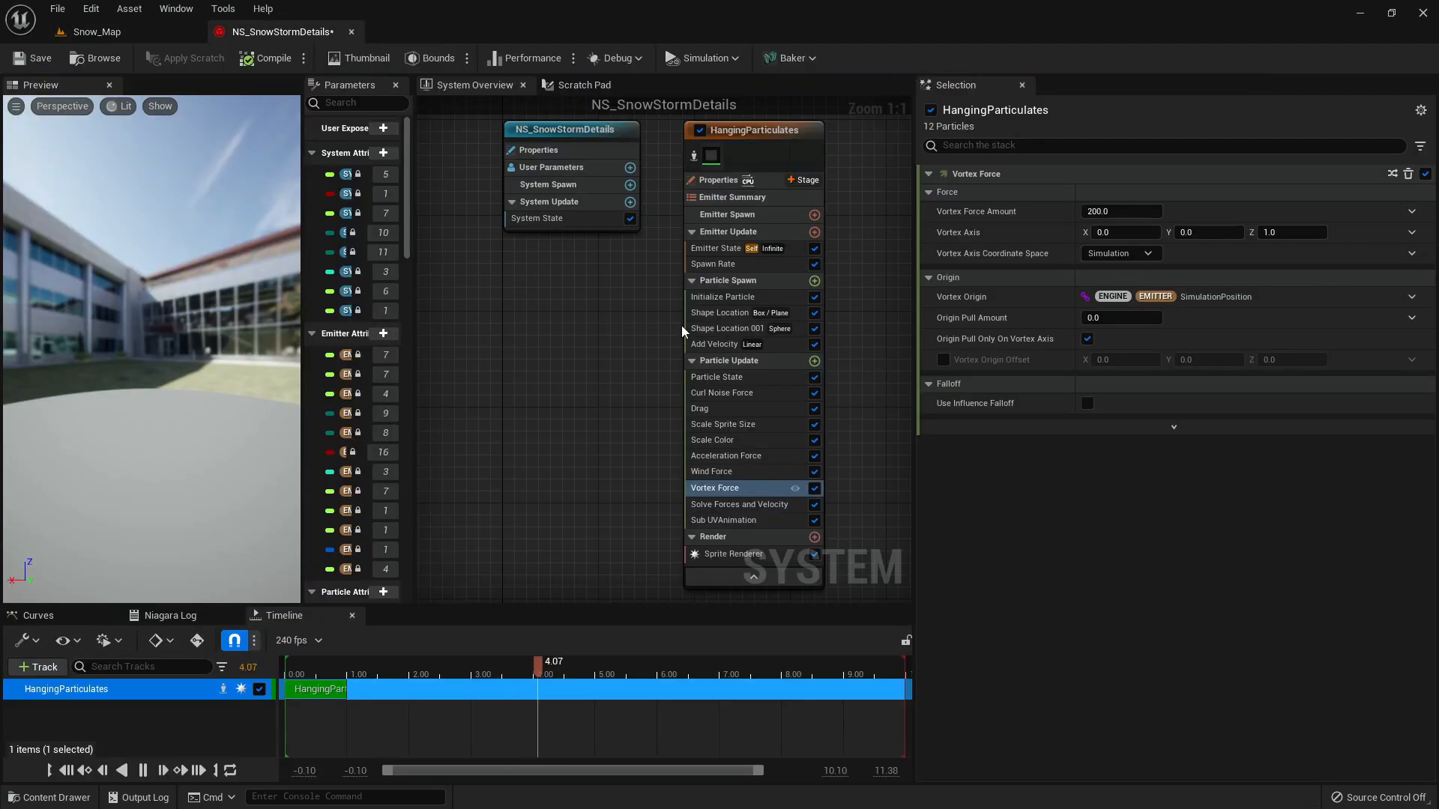
pyautogui.click(736, 493)
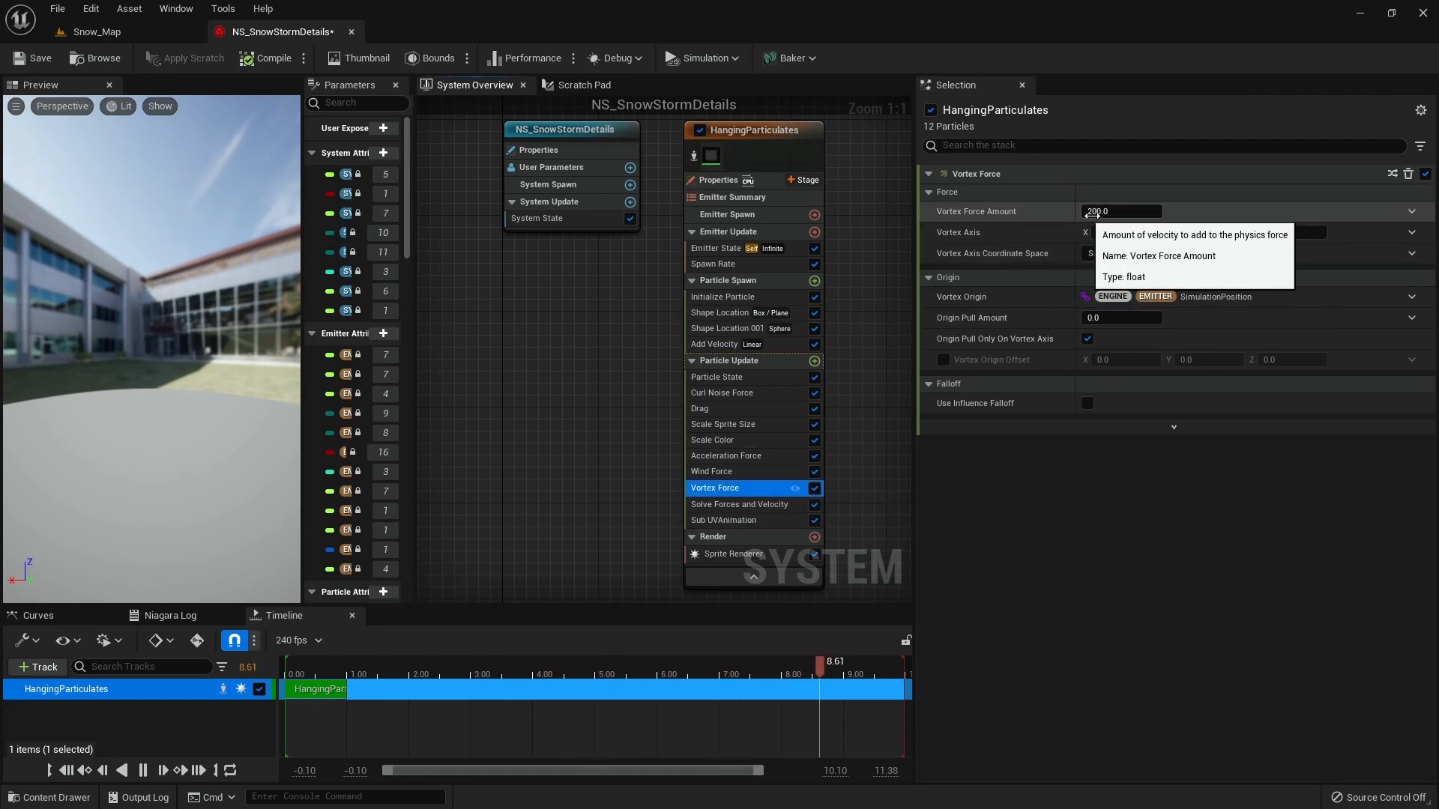
pyautogui.click(1413, 213)
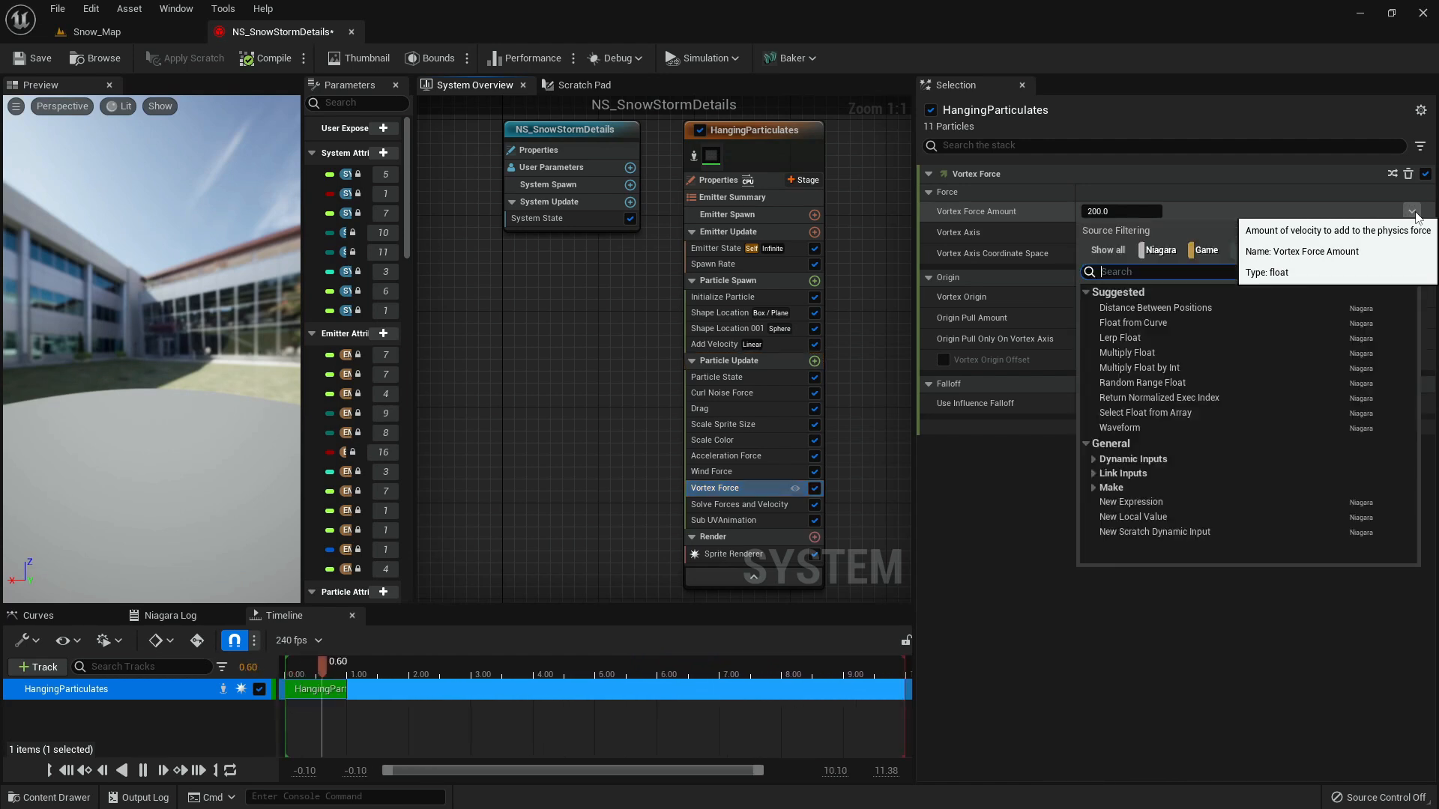
pyautogui.write('uniform')
pyautogui.press('Return')
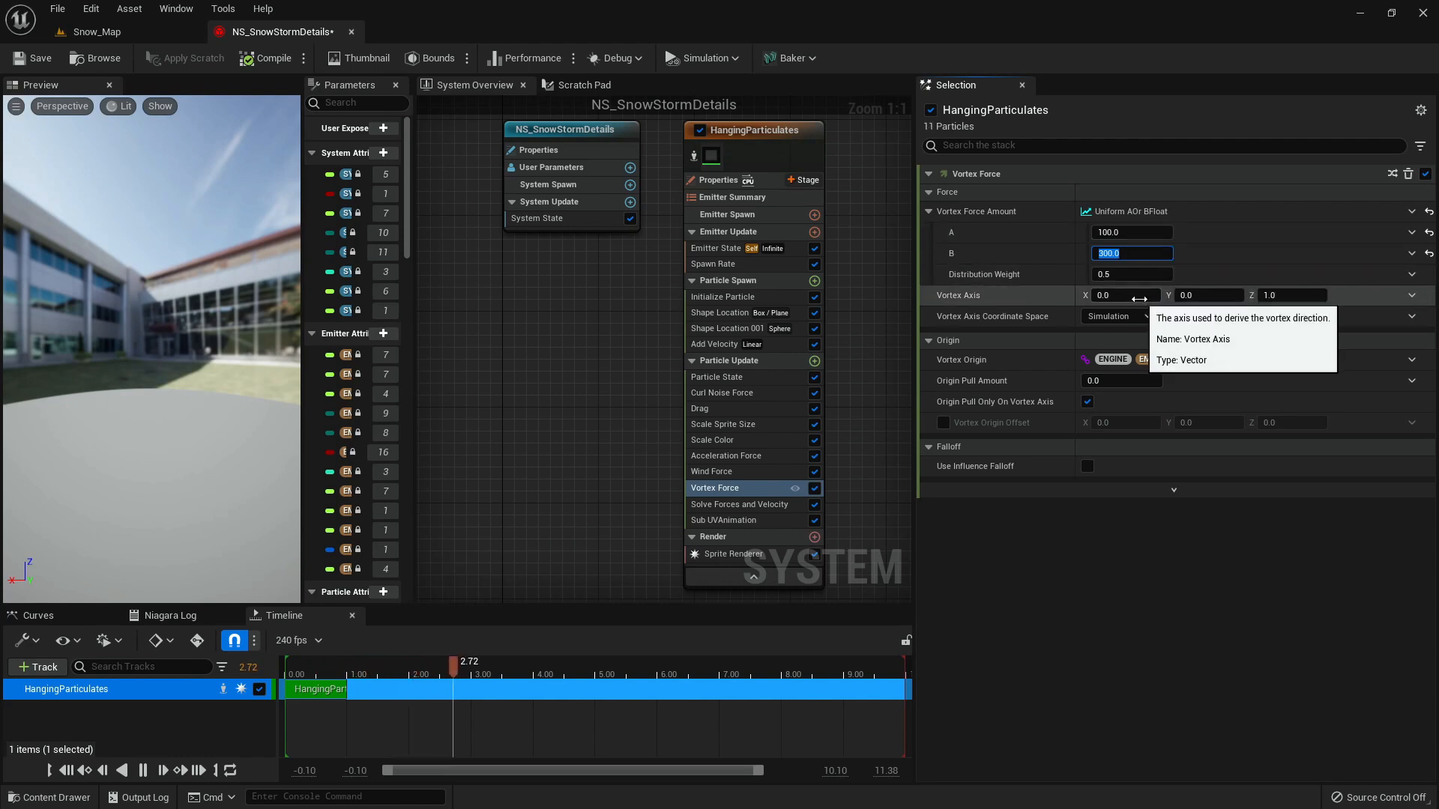
# - Set the Vortex Force's Vortex Axis to Y 1.0 and Z 0.0 and check the mist in Snow_Map
pyautogui.click(1294, 294)
pyautogui.write('0')
pyautogui.click(1204, 295)
pyautogui.write('1')
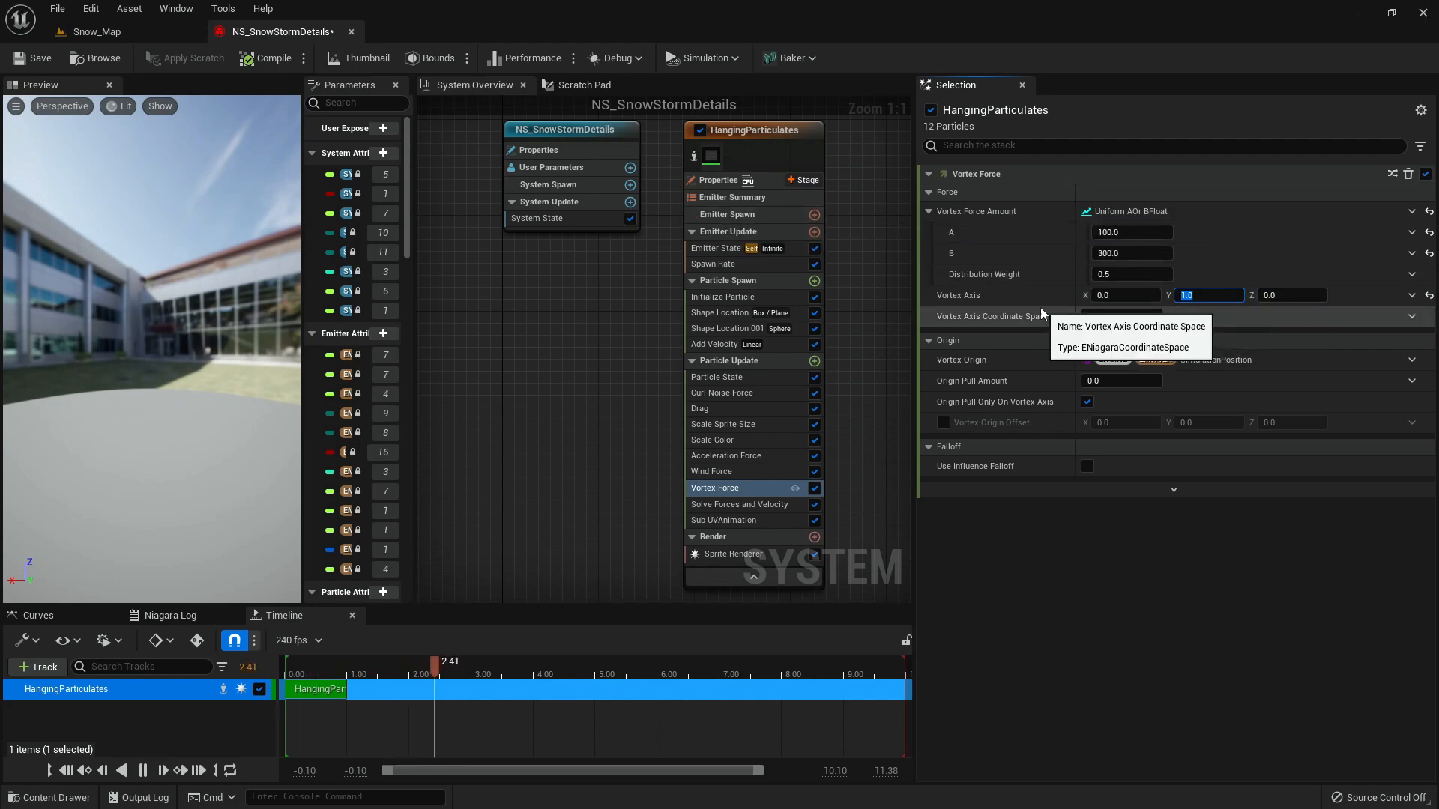
pyautogui.click(97, 32)
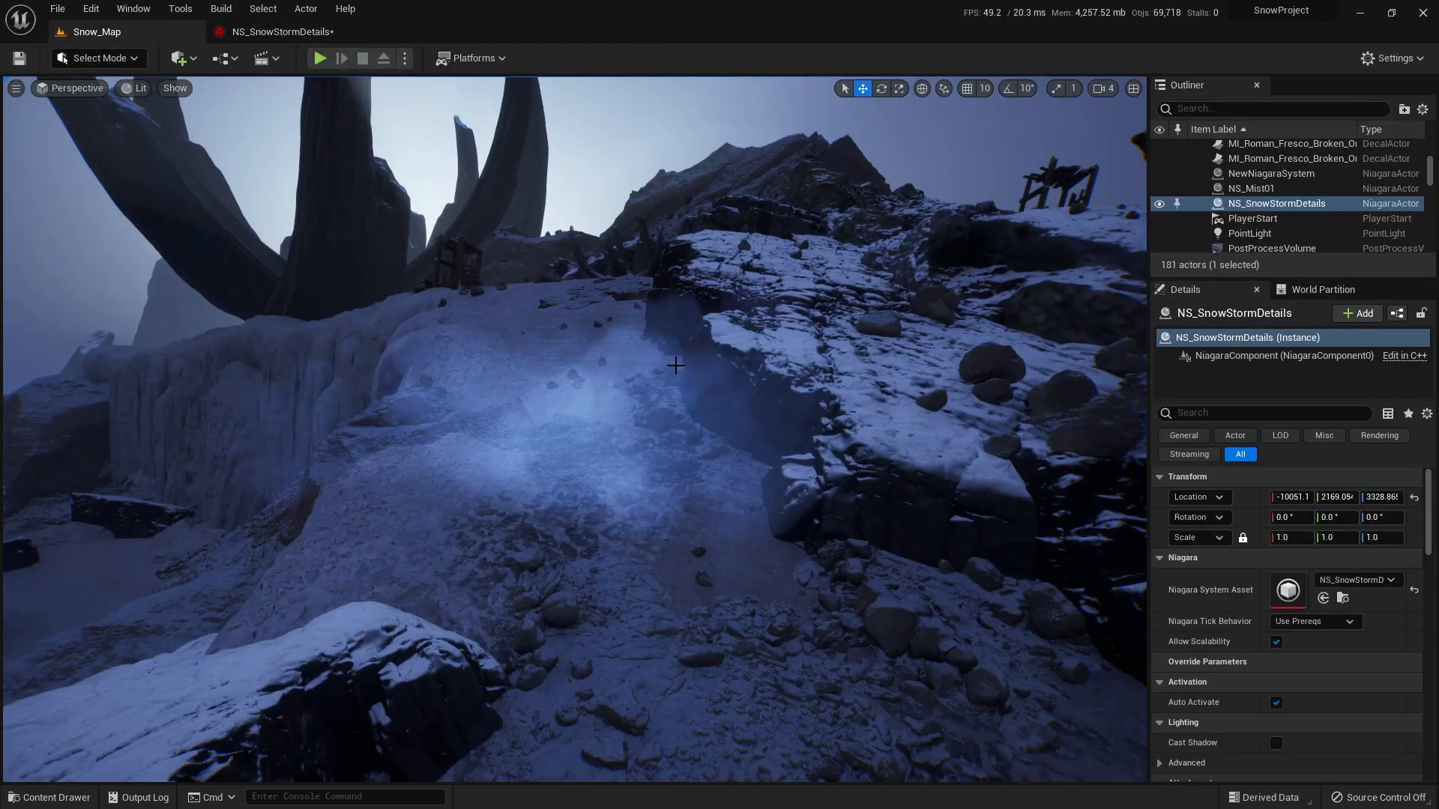
# - Set the Box / Plane Shape Location's Box Size in NS_SnowStormDetails to 2000.0 in X and Y
pyautogui.moveTo(733, 547)
pyautogui.mouseDown(button='right')
pyautogui.moveTo(749, 530)
pyautogui.moveTo(716, 465)
pyautogui.moveTo(746, 555)
pyautogui.moveTo(742, 459)
pyautogui.moveTo(704, 548)
pyautogui.mouseUp(button='right')
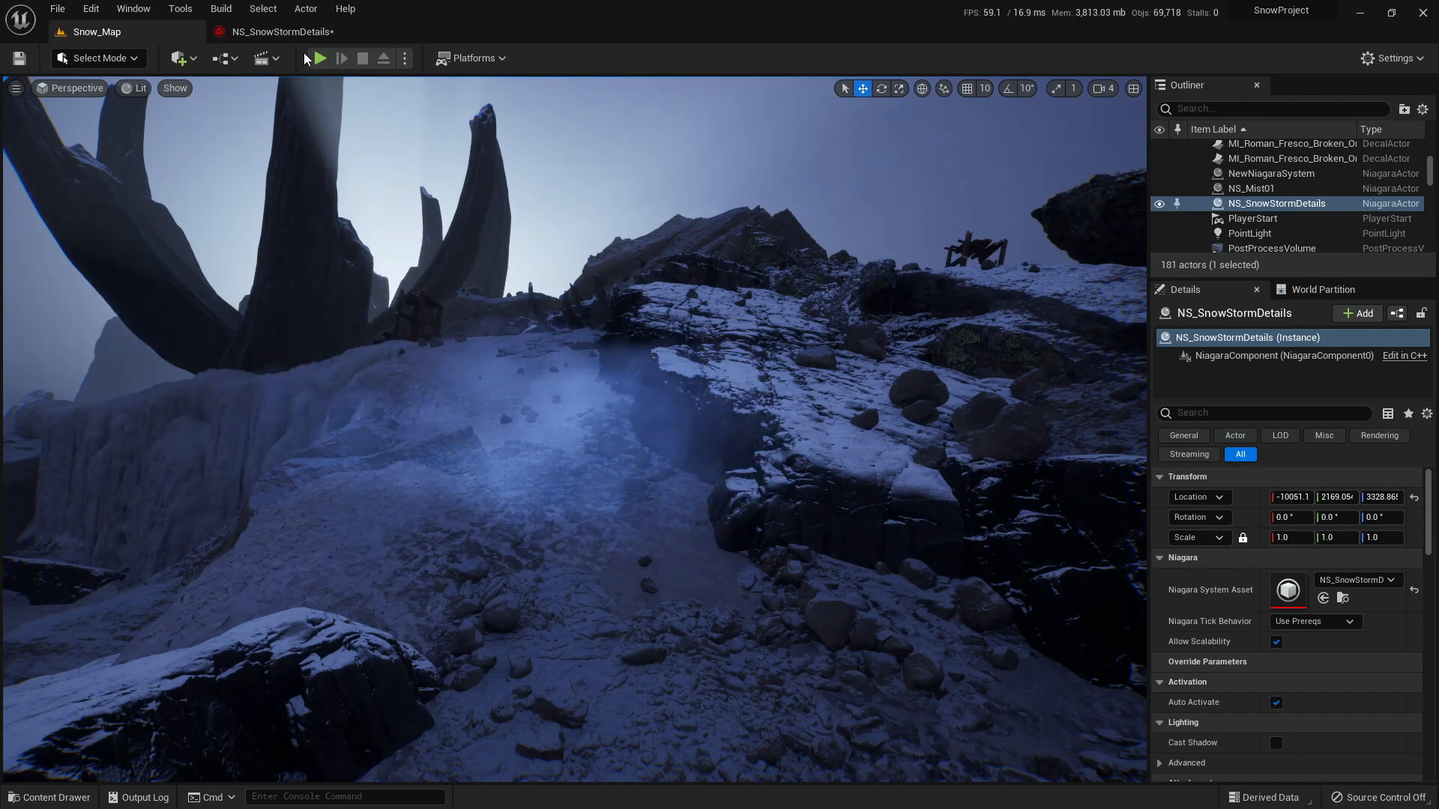
pyautogui.moveTo(573, 427); pyautogui.dragTo(517, 543, button='right')
pyautogui.press('s')
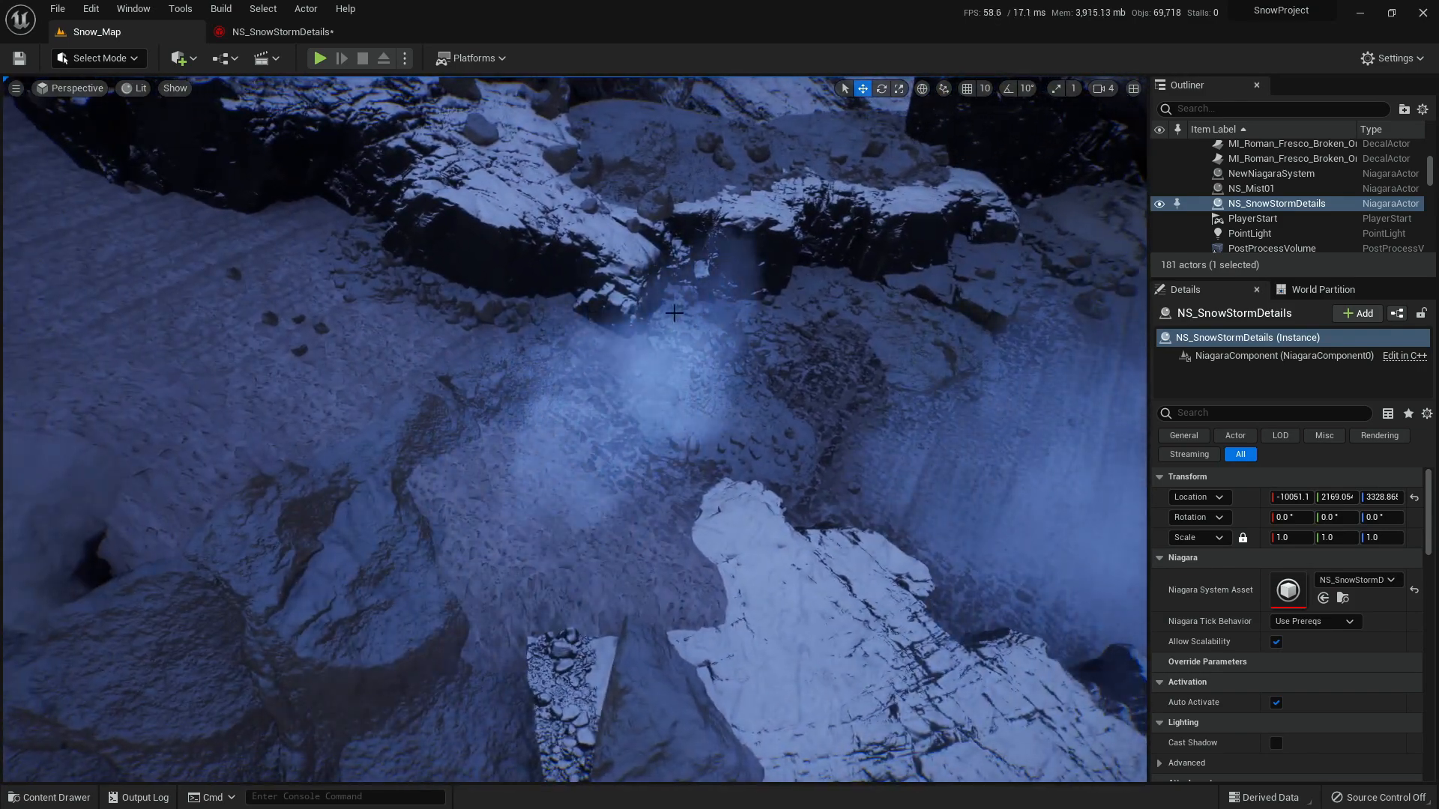
pyautogui.click(309, 33)
pyautogui.click(120, 32)
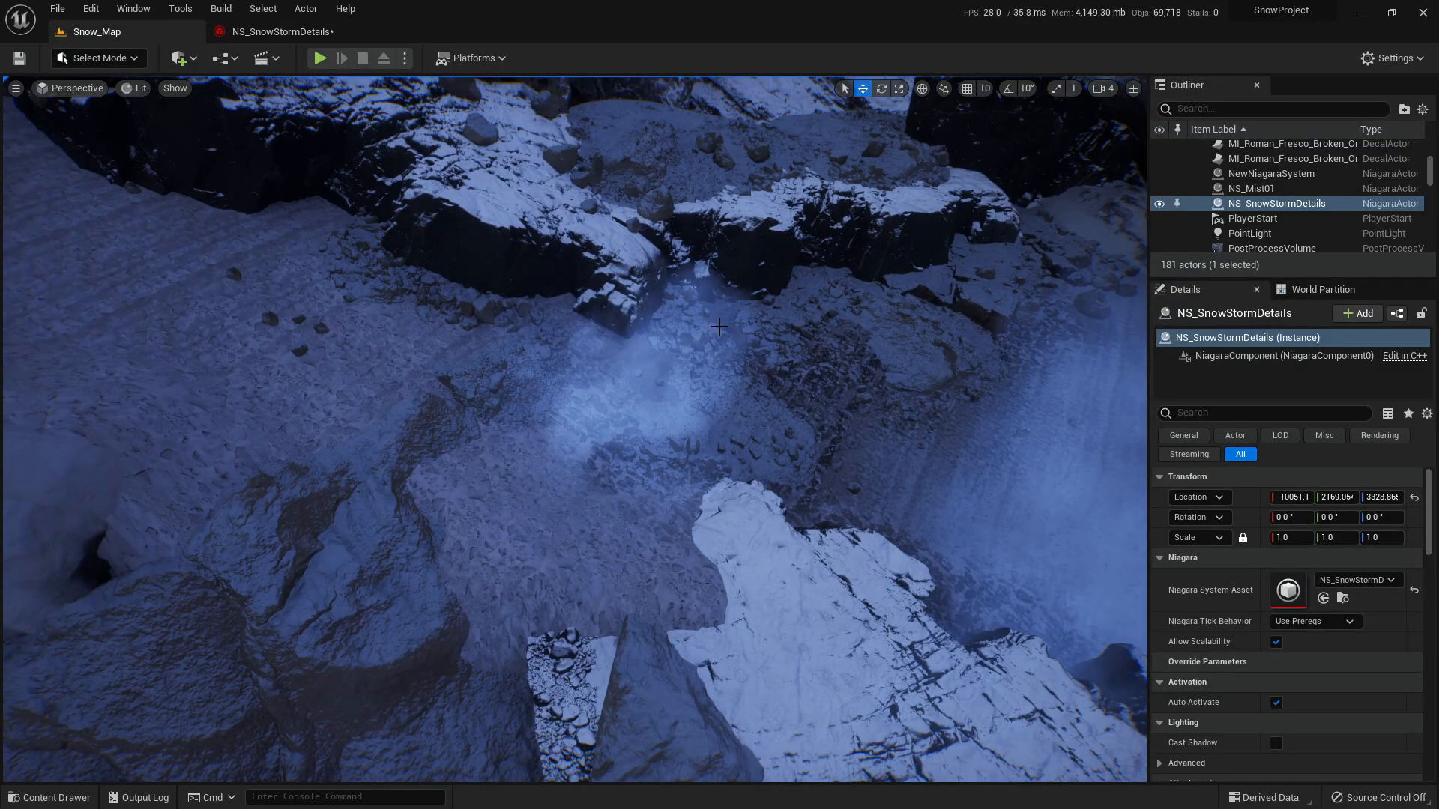
pyautogui.click(275, 31)
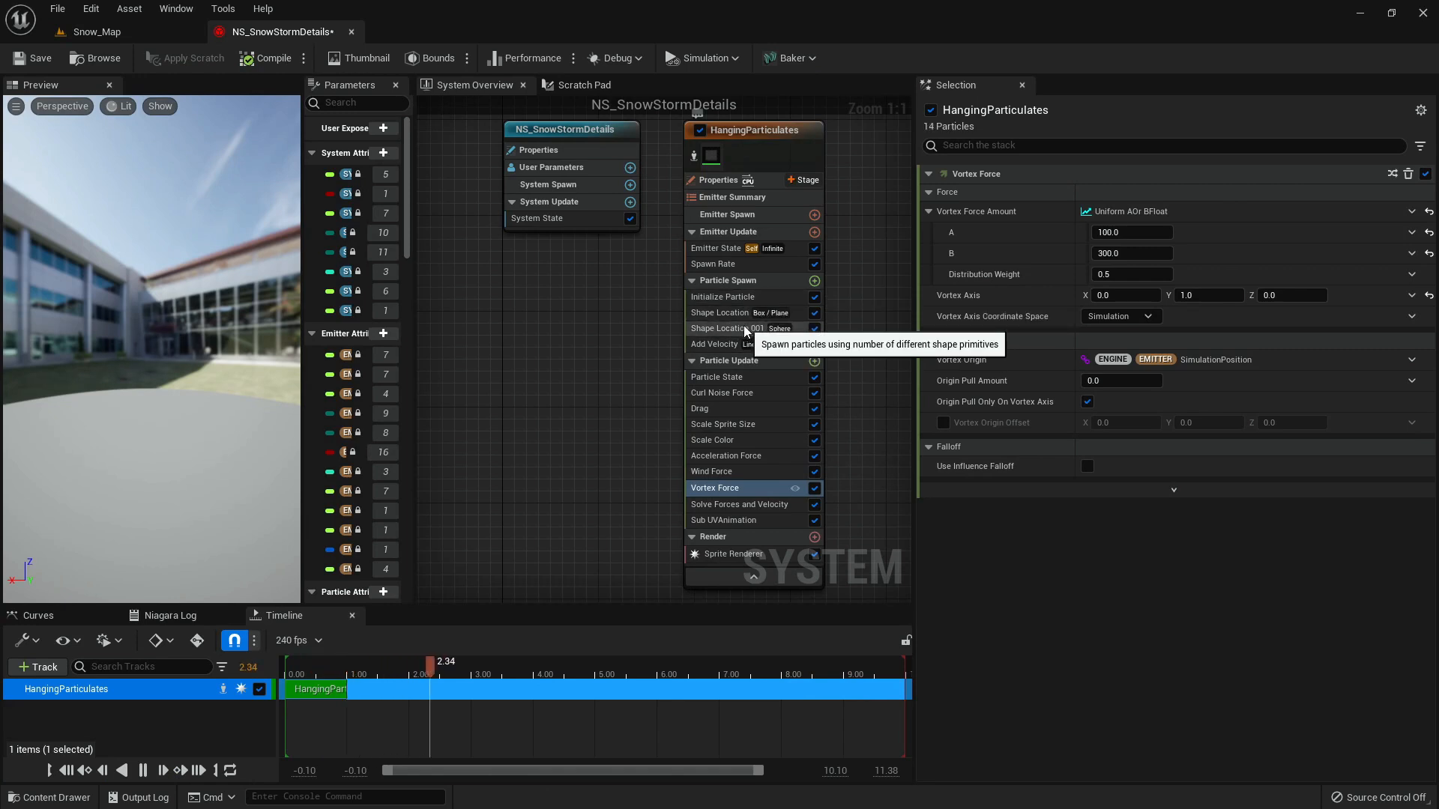
pyautogui.click(727, 315)
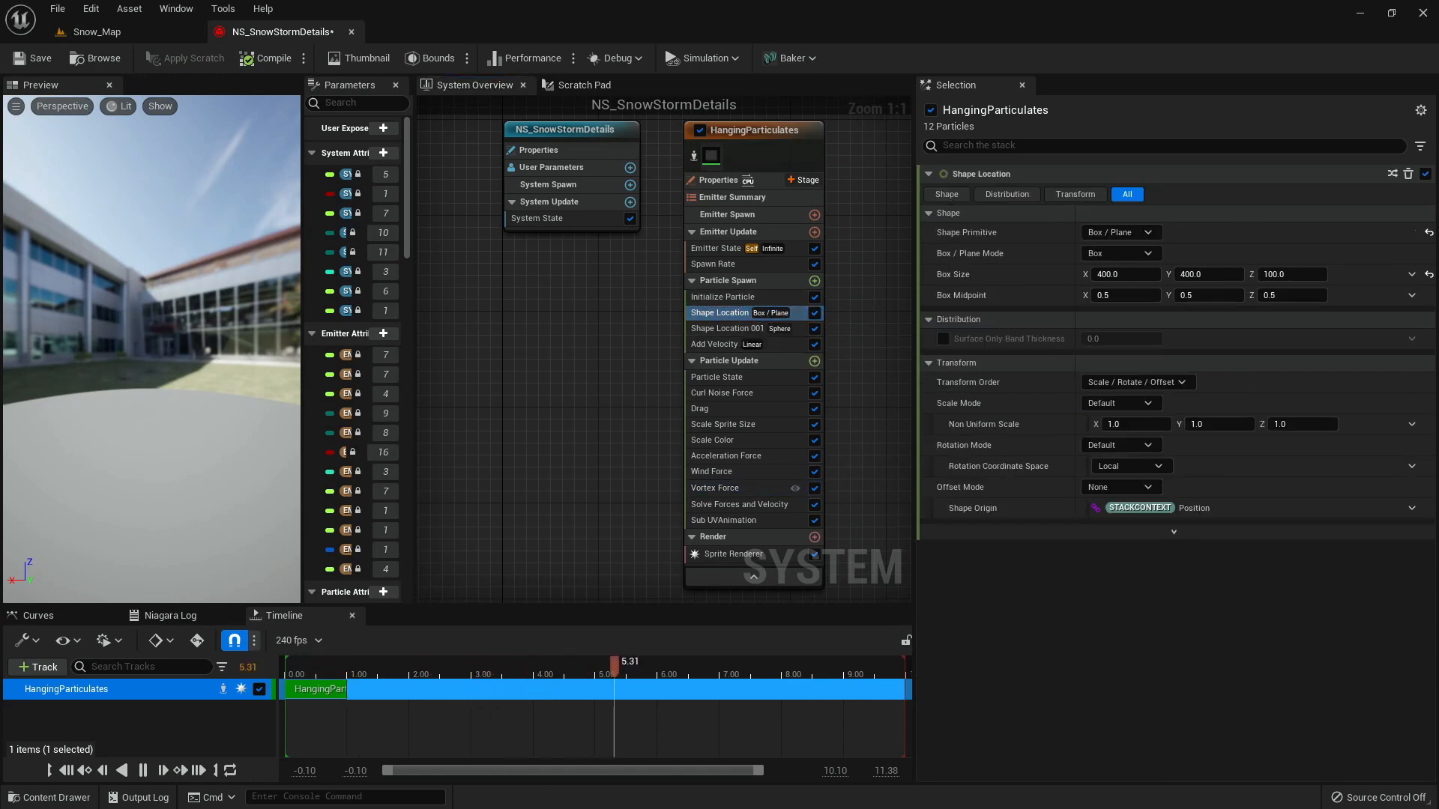
pyautogui.click(1123, 280)
pyautogui.write('2000')
pyautogui.press('Tab')
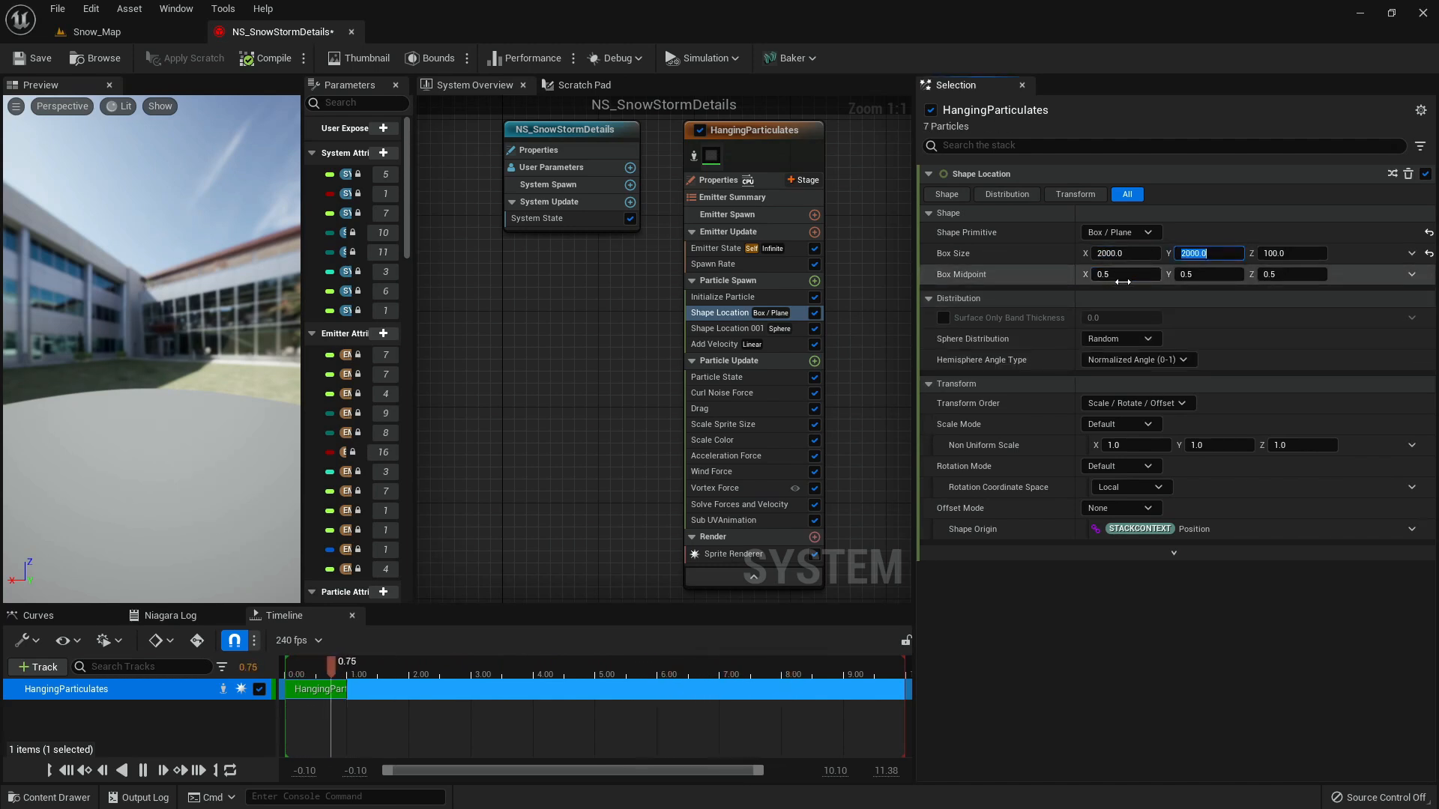
# - Move the NS_SnowStormDetails actor in Snow_Map to about X -10289, Y 2632, Z 3403 and check the mist over the path
pyautogui.click(96, 32)
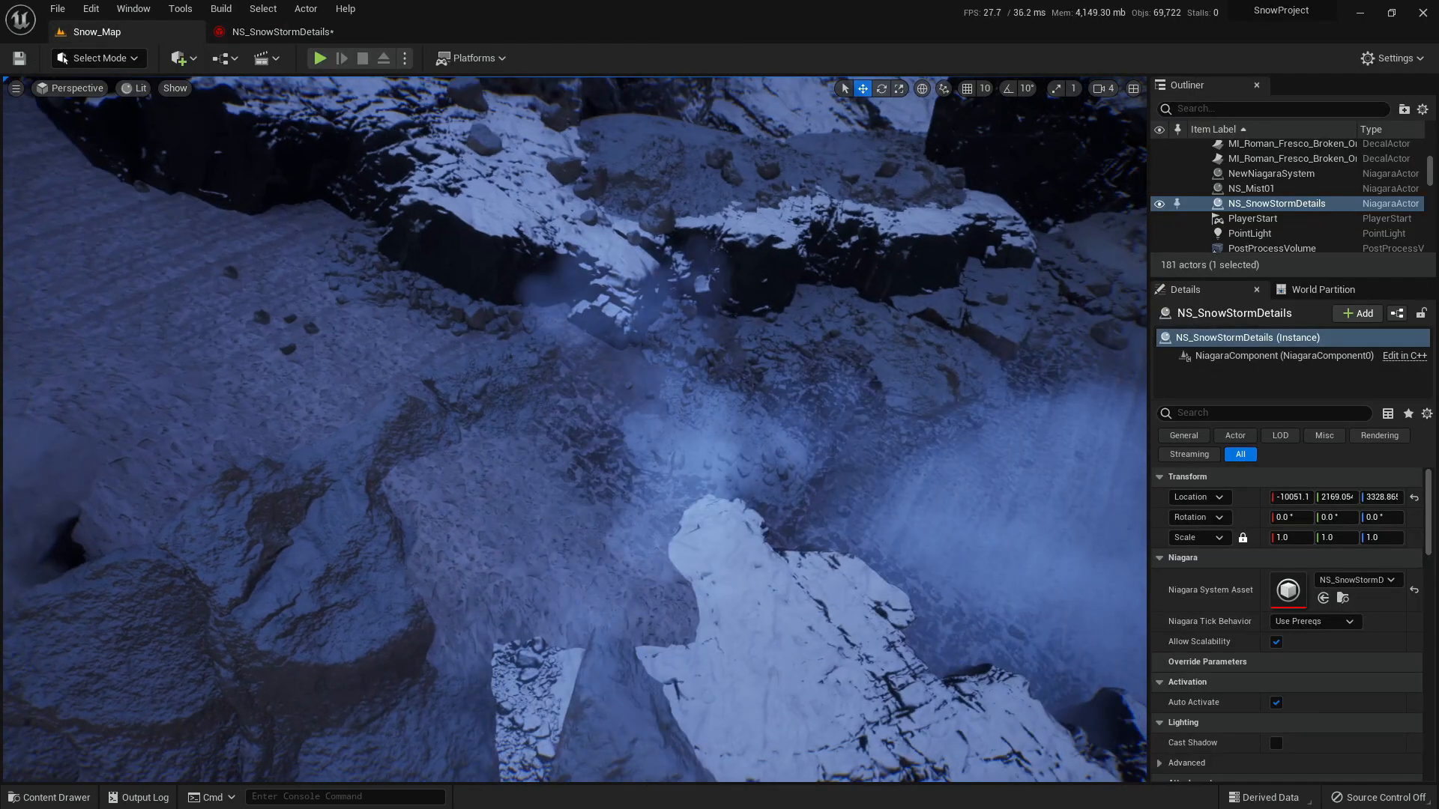
pyautogui.moveTo(574, 429); pyautogui.dragTo(476, 448, button='right')
pyautogui.moveTo(655, 375); pyautogui.dragTo(694, 366, button='right')
pyautogui.press('g')
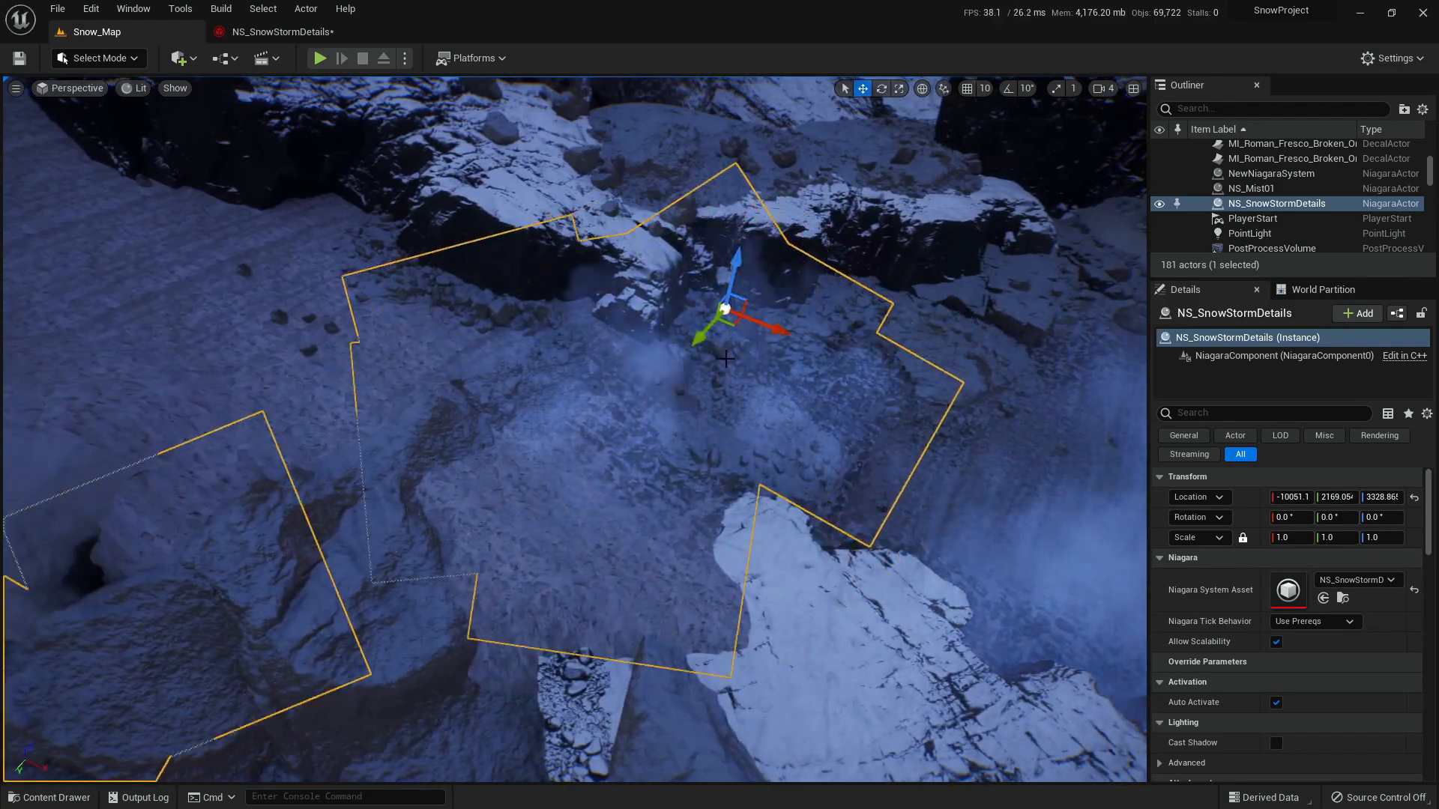
pyautogui.moveTo(735, 327); pyautogui.dragTo(642, 370)
pyautogui.press('g')
pyautogui.moveTo(704, 360); pyautogui.dragTo(997, 371, button='right')
pyautogui.moveTo(575, 428); pyautogui.dragTo(721, 398, button='right')
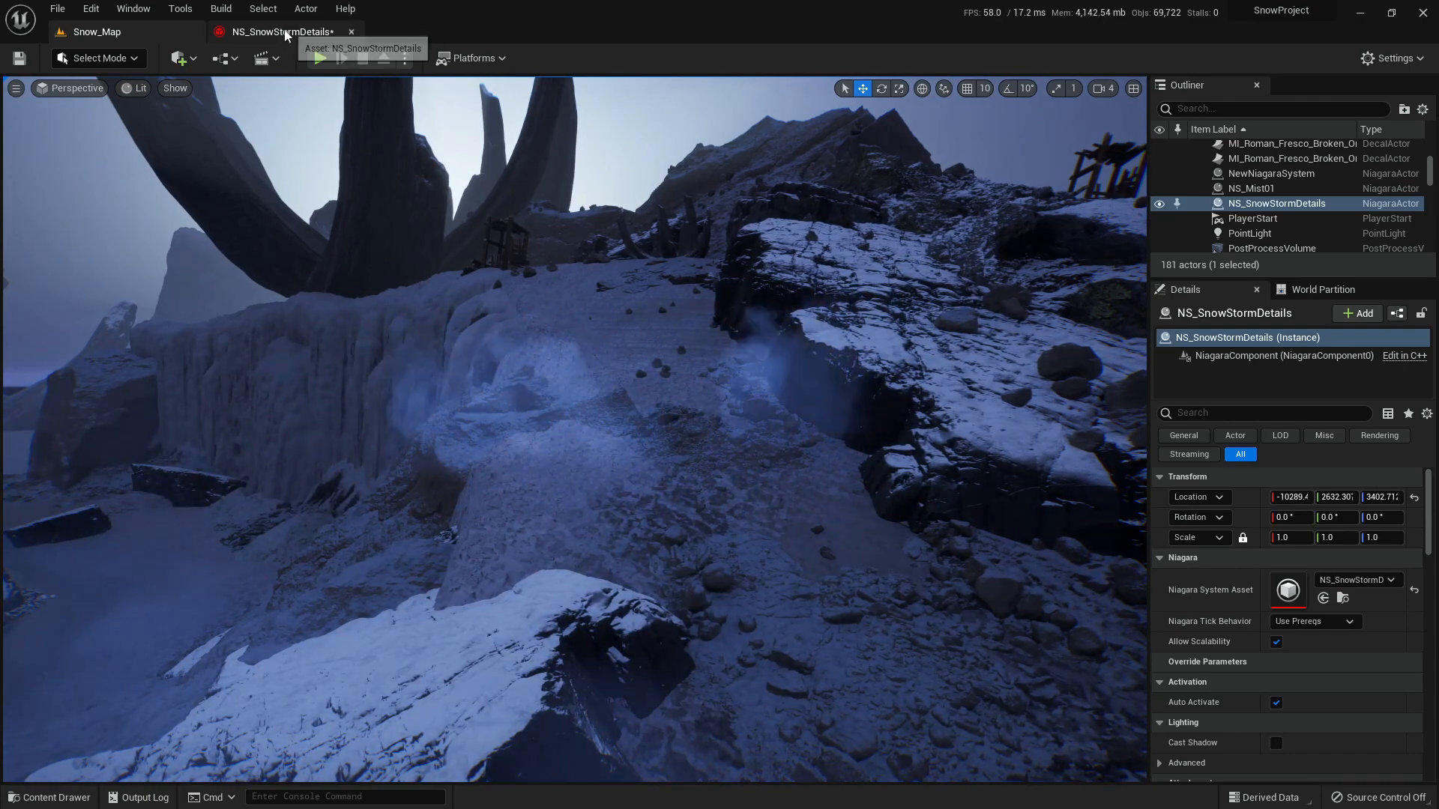
# - Review the force modules in NS_SnowStormDetails and disable its Acceleration Force and Add Velocity modules
pyautogui.click(277, 35)
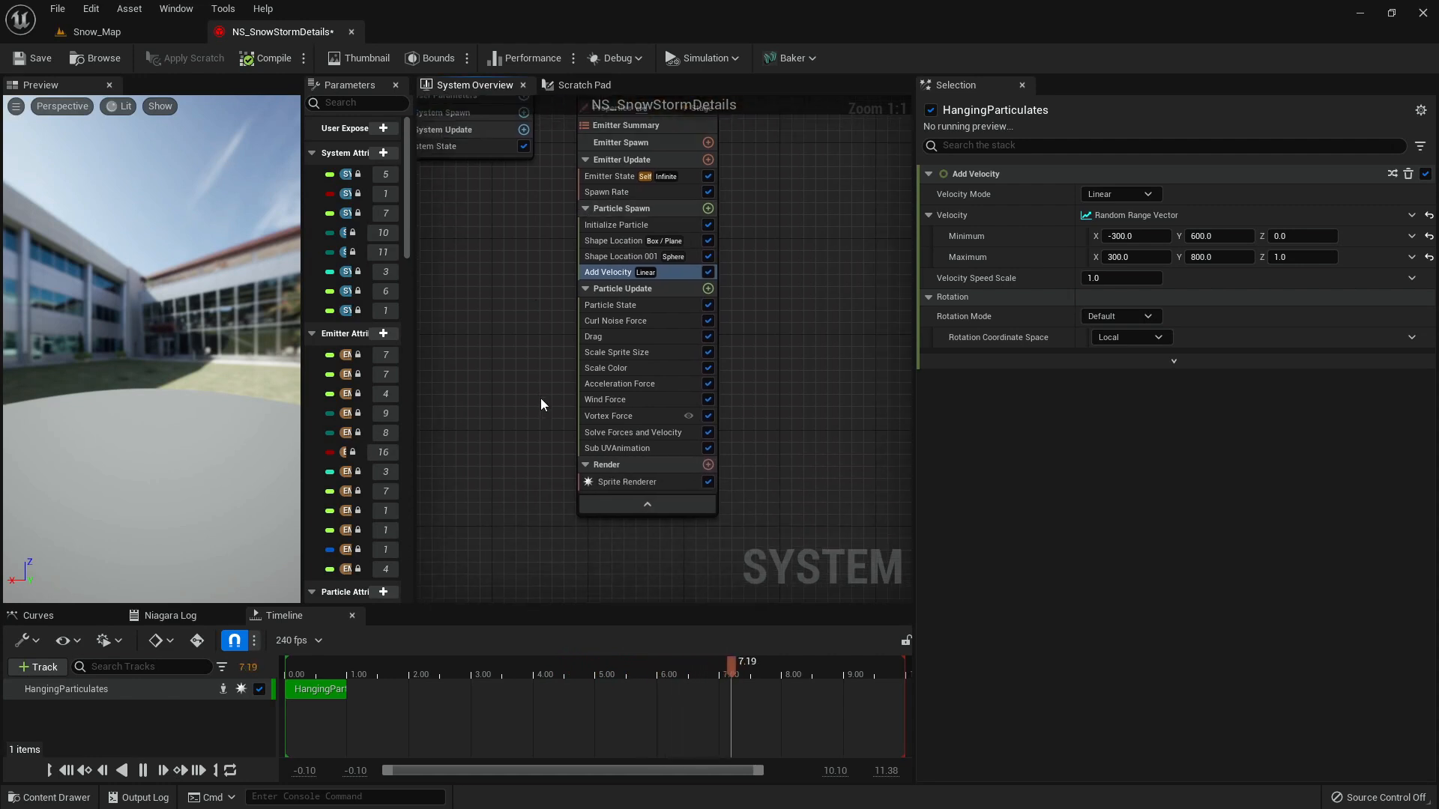
pyautogui.click(613, 417)
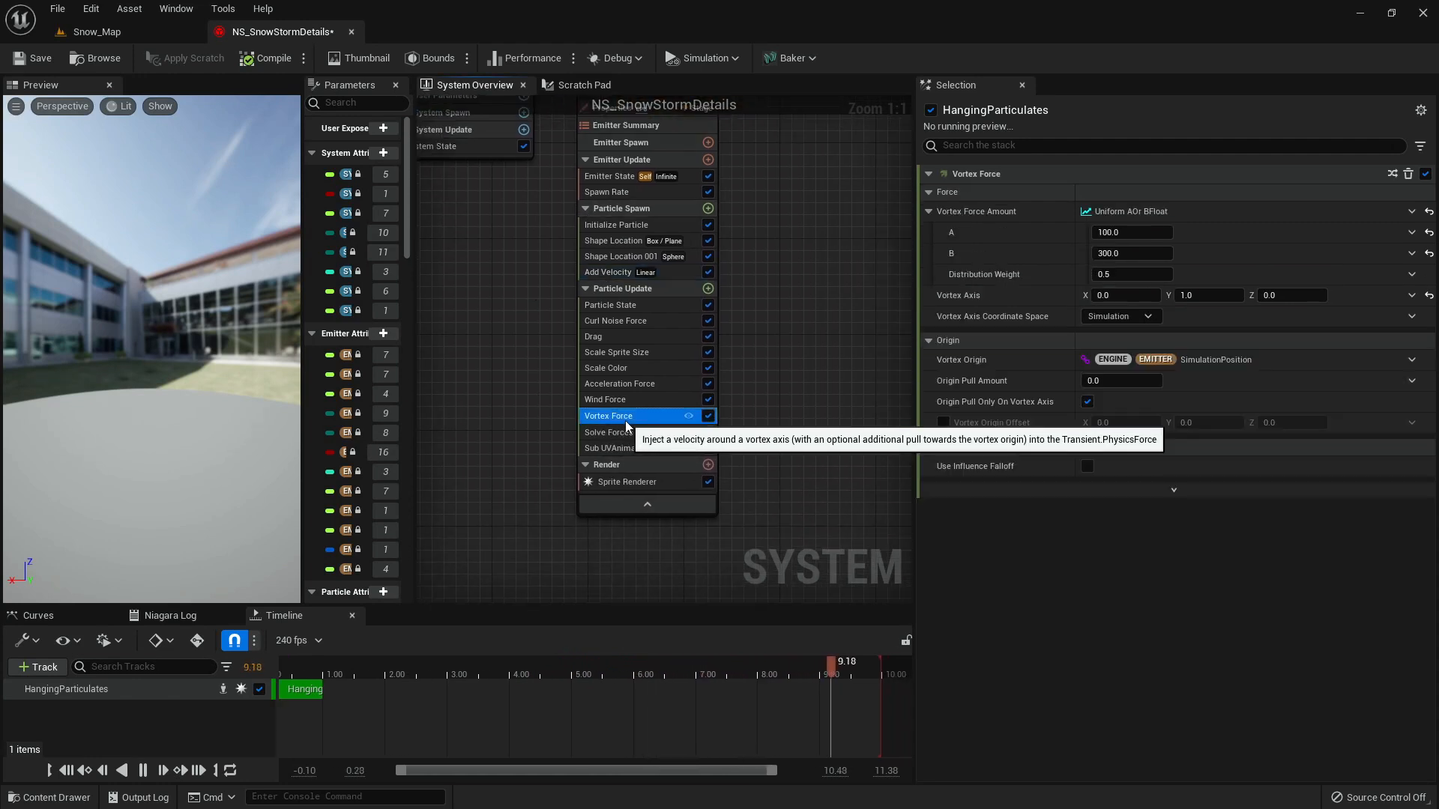
pyautogui.click(639, 401)
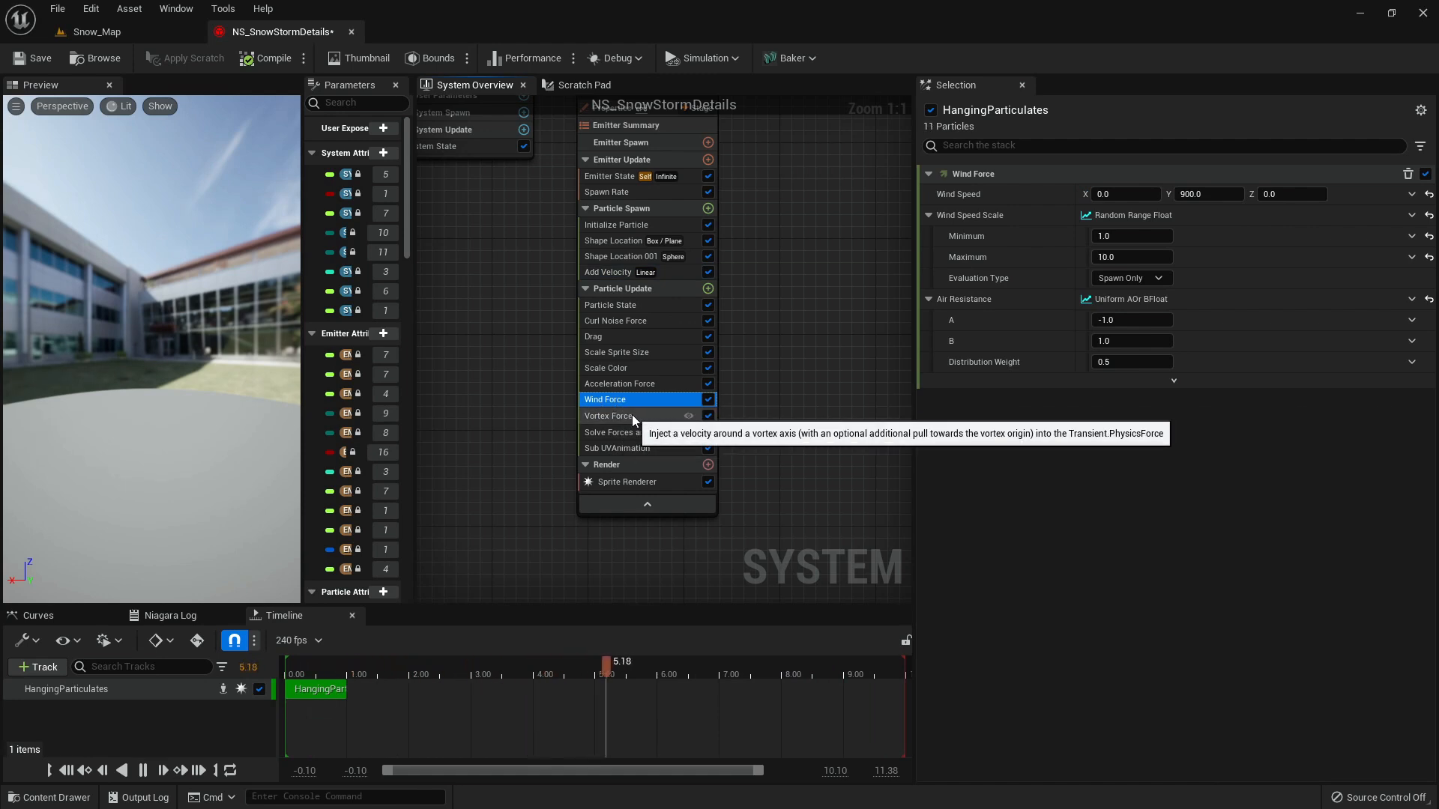
pyautogui.click(637, 384)
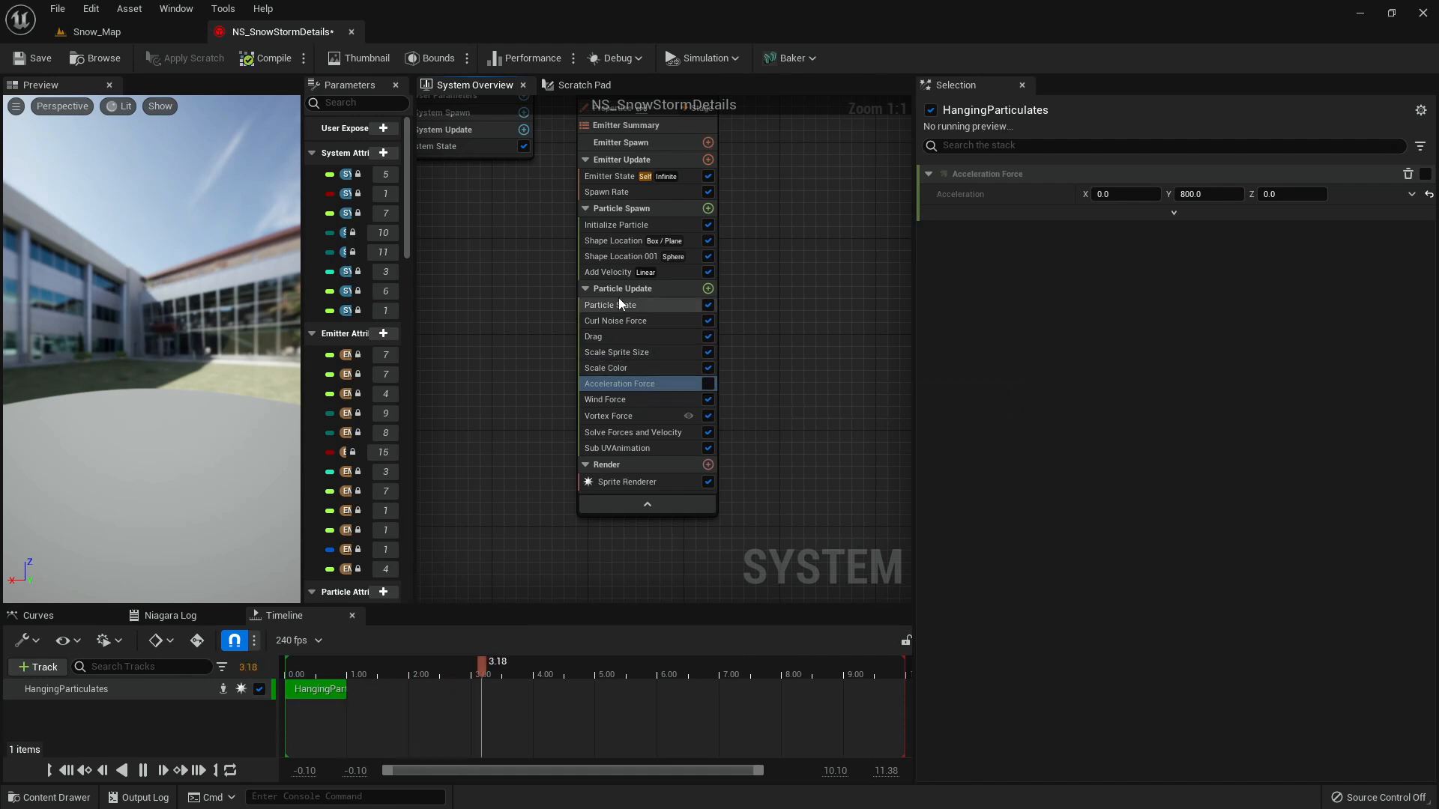
pyautogui.click(622, 277)
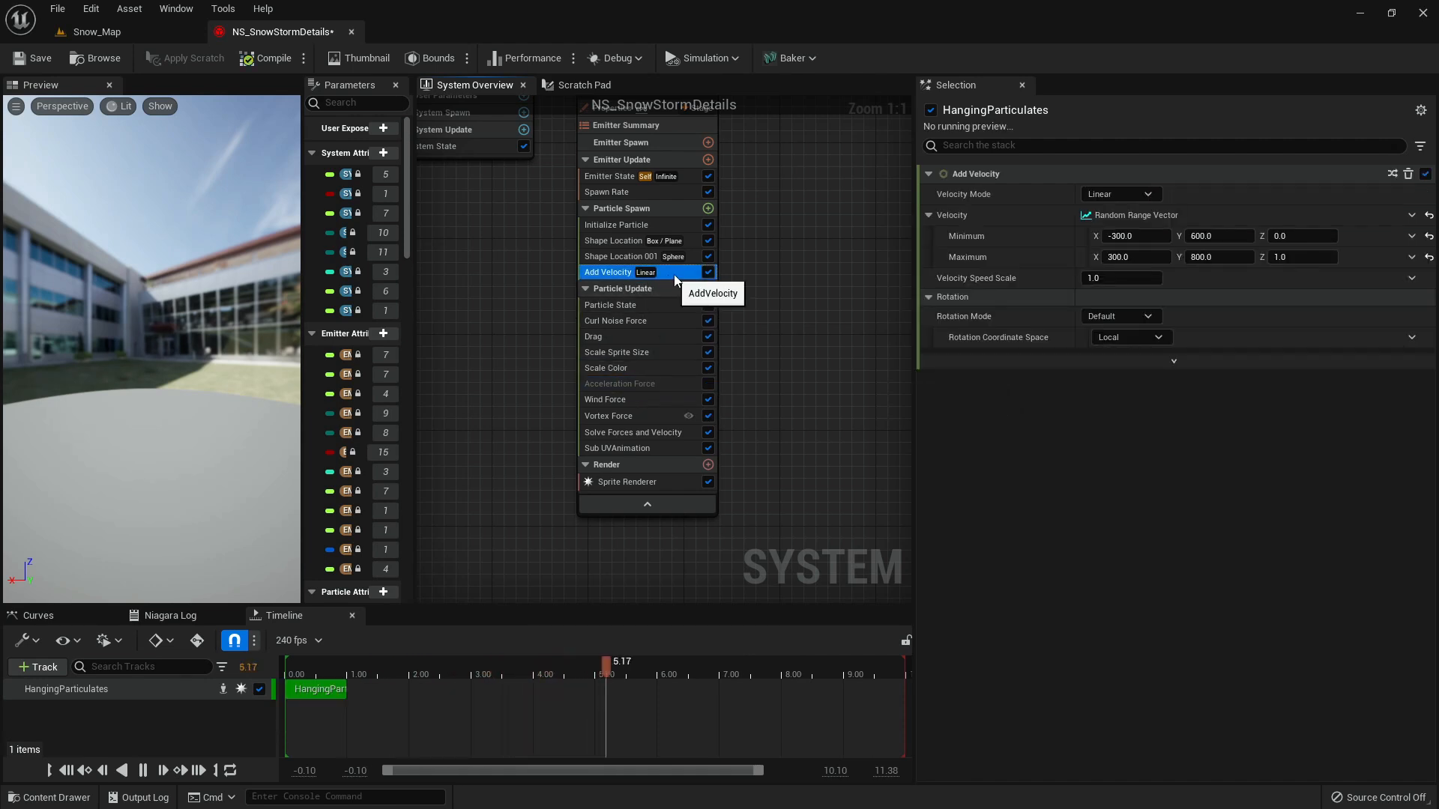
pyautogui.click(706, 273)
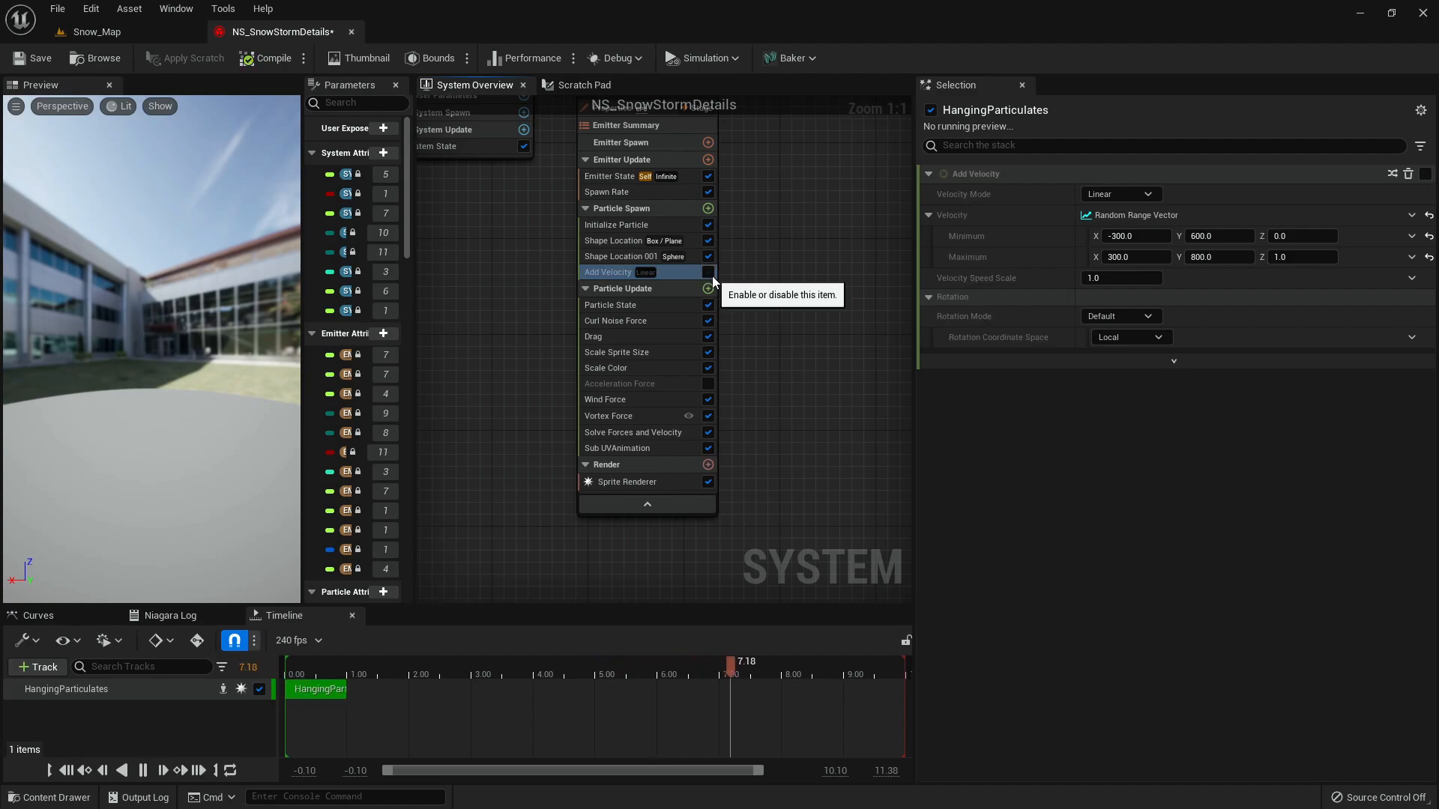
# - Duplicate the NS_SnowStormDetails actor in Snow_Map, placing the copy further up the path at about X -11420, Y 3117, Z 3579
pyautogui.click(164, 37)
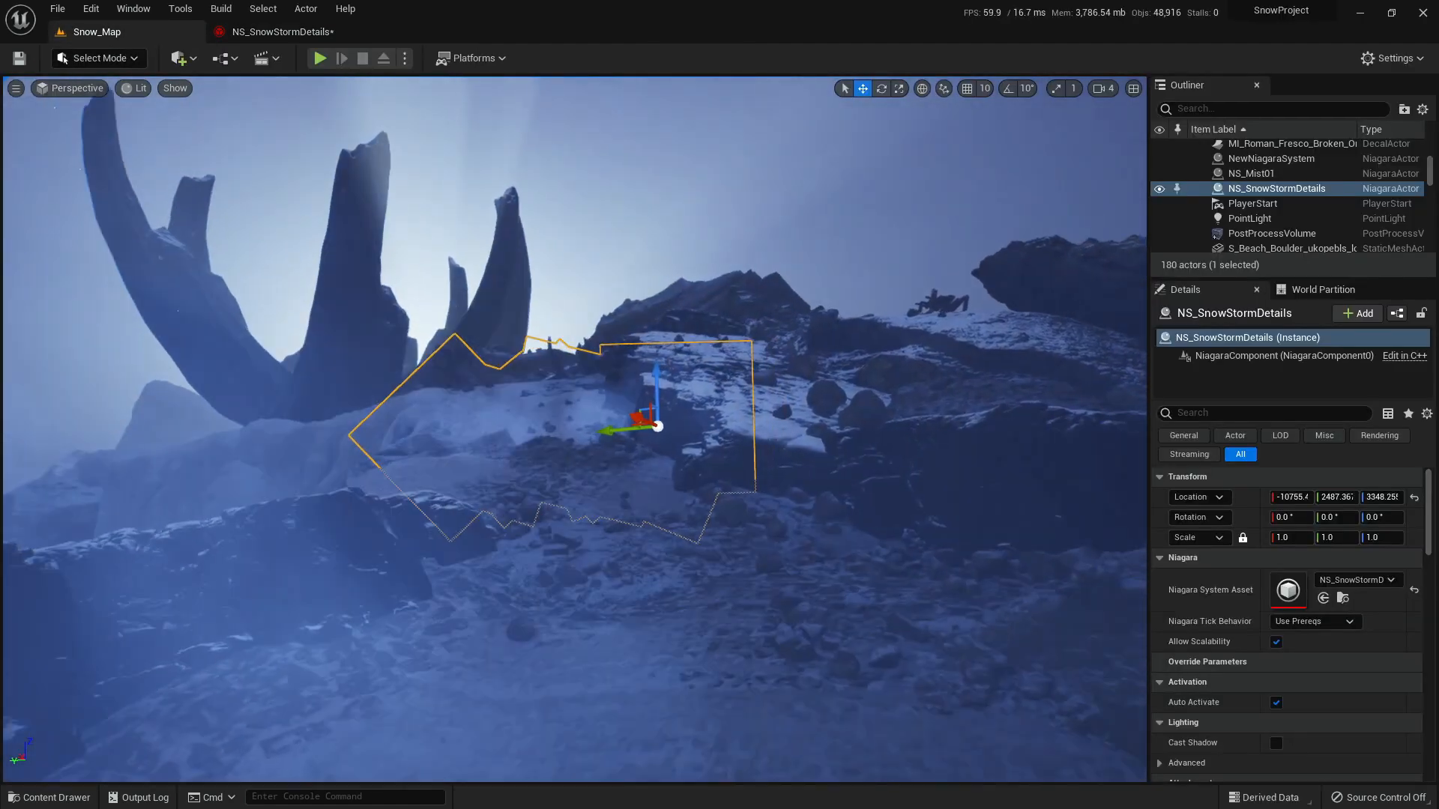
pyautogui.moveTo(718, 432); pyautogui.dragTo(710, 530, button='right')
pyautogui.press('g')
pyautogui.press('g')
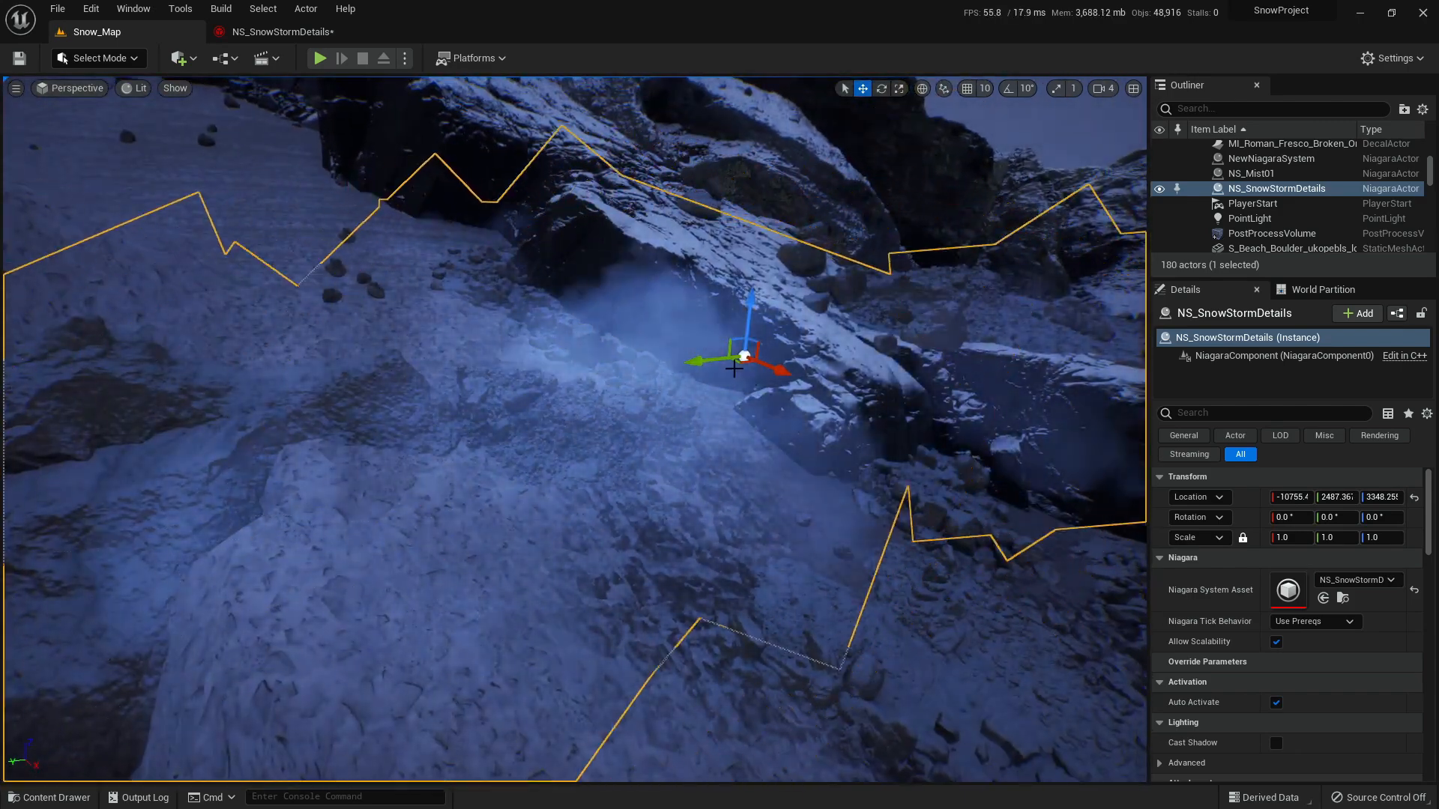
pyautogui.keyDown('alt'); pyautogui.moveTo(742, 359); pyautogui.dragTo(548, 300); pyautogui.keyUp('alt')
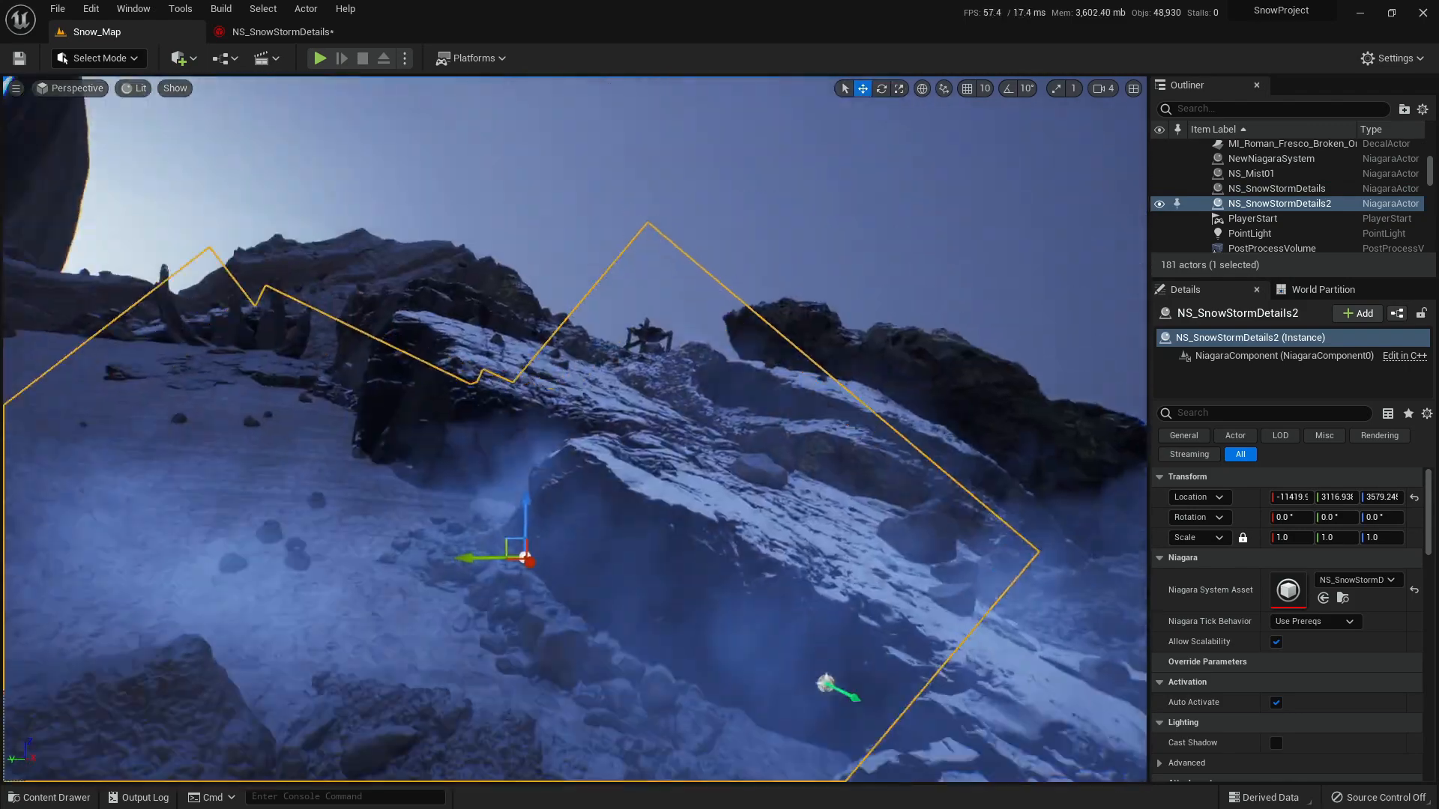
# - Move the original NS_SnowStormDetails actor down the path to about X -9703, Y 1751, Z 2648
pyautogui.moveTo(548, 300); pyautogui.dragTo(550, 360, button='right')
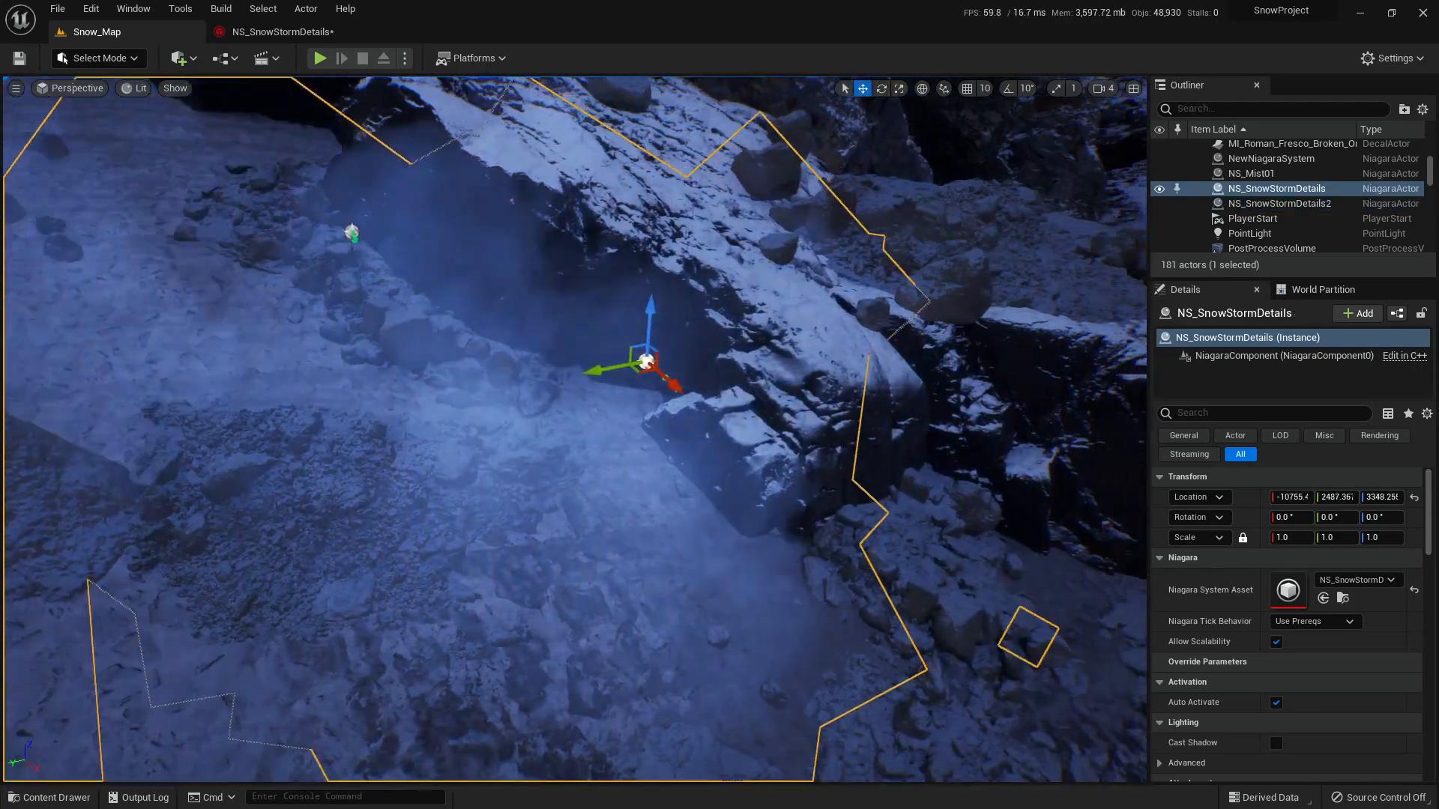
pyautogui.moveTo(641, 365); pyautogui.dragTo(641, 365, button='right')
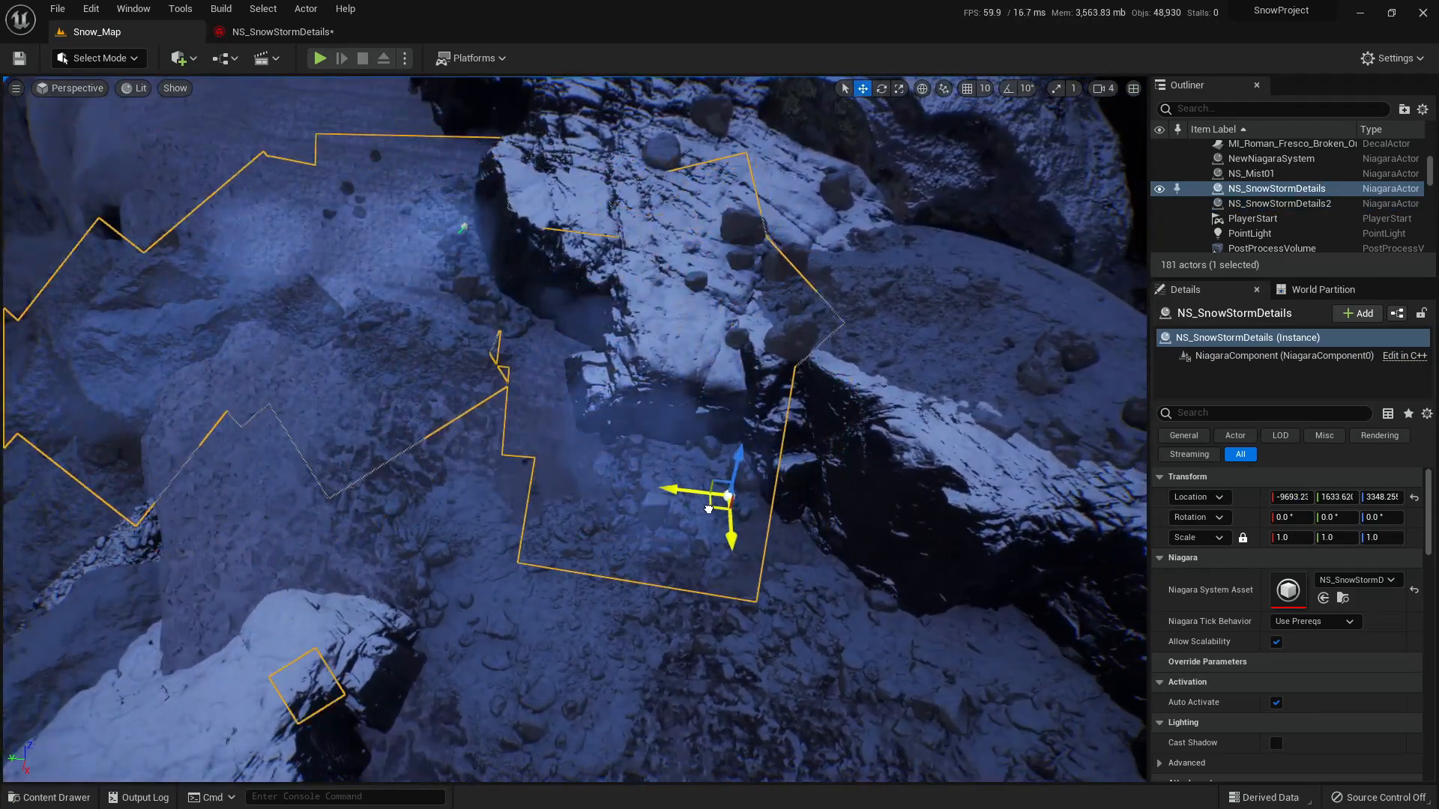
pyautogui.moveTo(702, 505); pyautogui.dragTo(741, 533)
pyautogui.moveTo(679, 521)
pyautogui.mouseDown(button='right')
pyautogui.moveTo(742, 535)
pyautogui.moveTo(678, 522)
pyautogui.mouseUp(button='right')
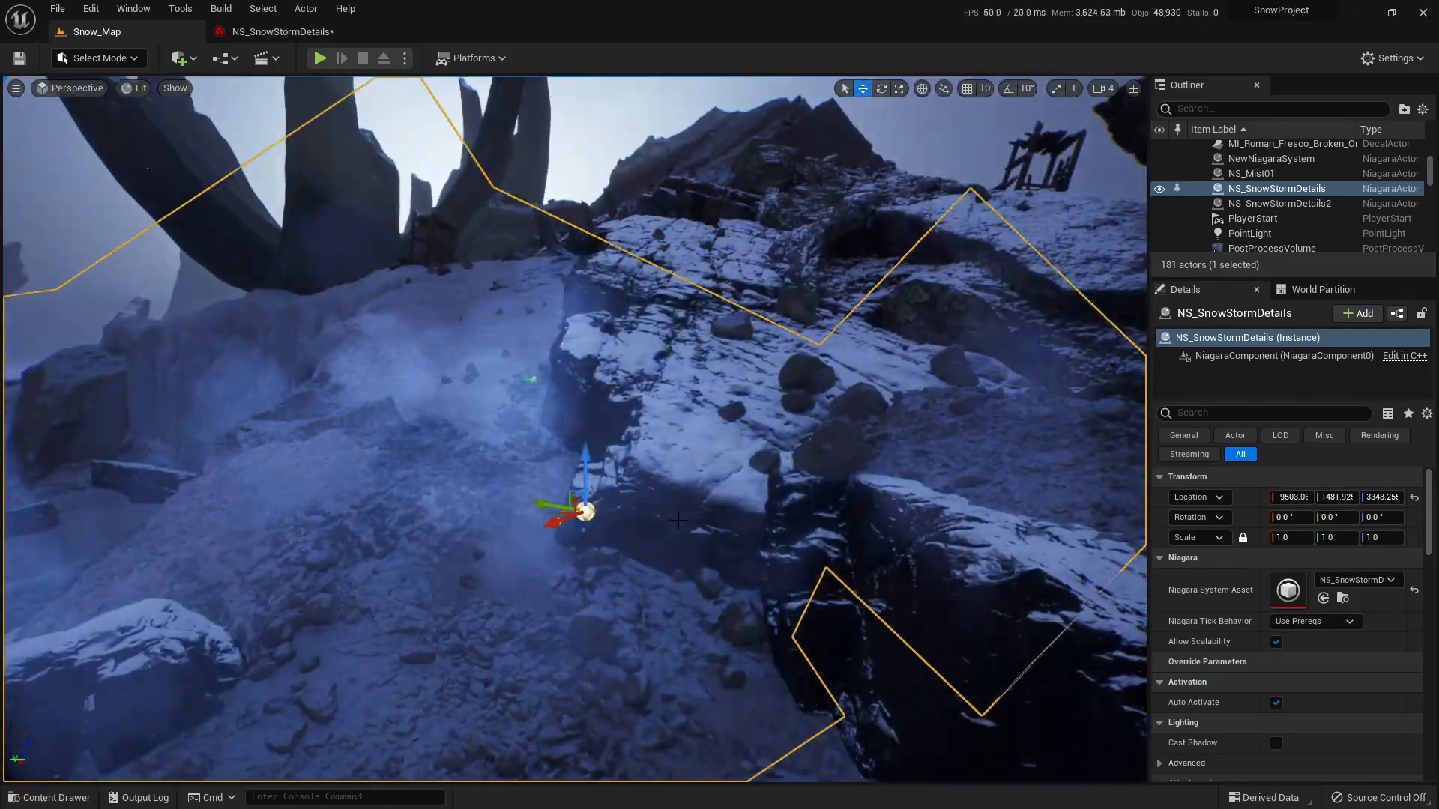
pyautogui.moveTo(583, 622); pyautogui.dragTo(583, 629)
pyautogui.moveTo(583, 629)
pyautogui.mouseDown(button='right')
pyautogui.moveTo(675, 637)
pyautogui.moveTo(569, 615)
pyautogui.mouseUp(button='right')
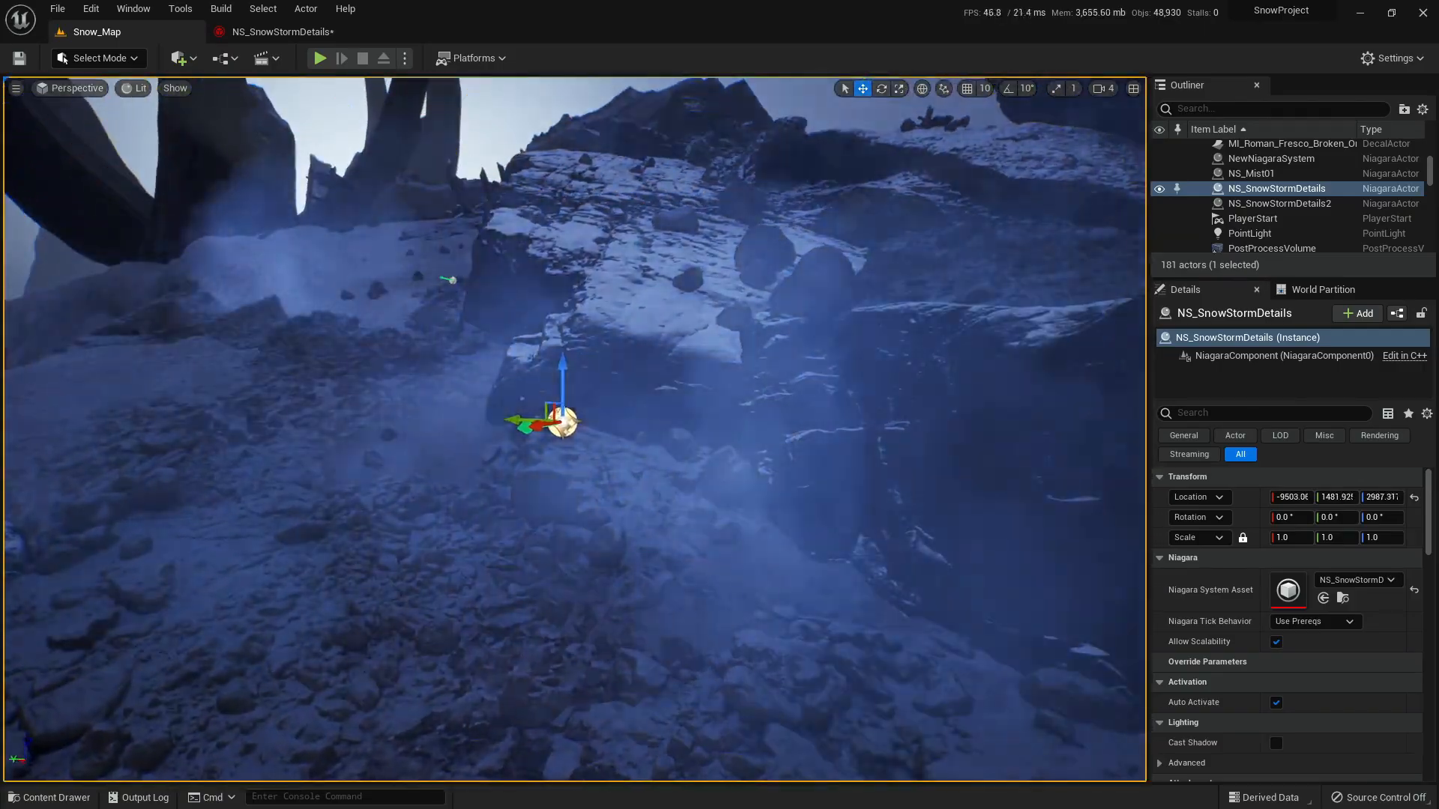
pyautogui.moveTo(569, 420); pyautogui.dragTo(600, 524, button='right')
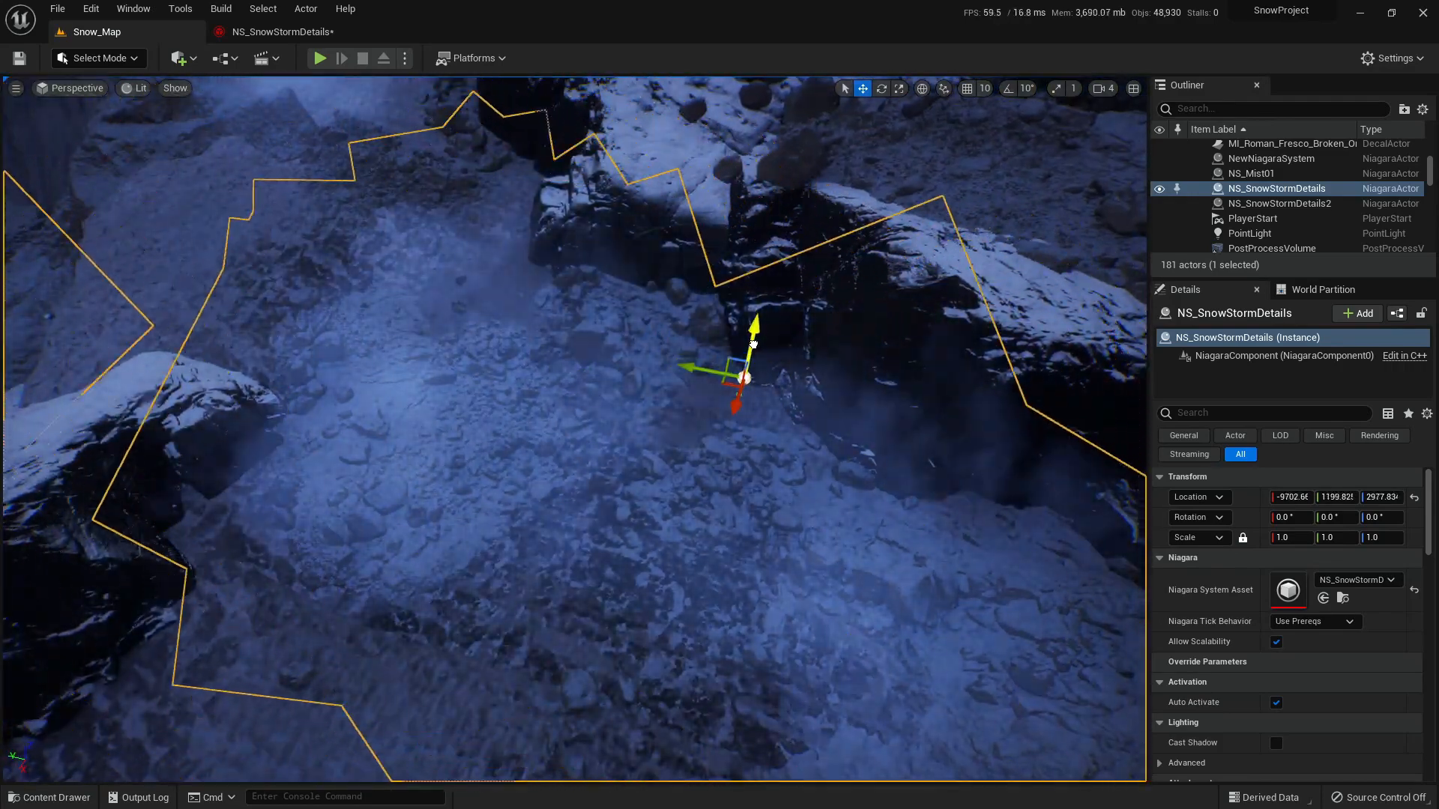
pyautogui.moveTo(703, 427); pyautogui.dragTo(701, 426, button='right')
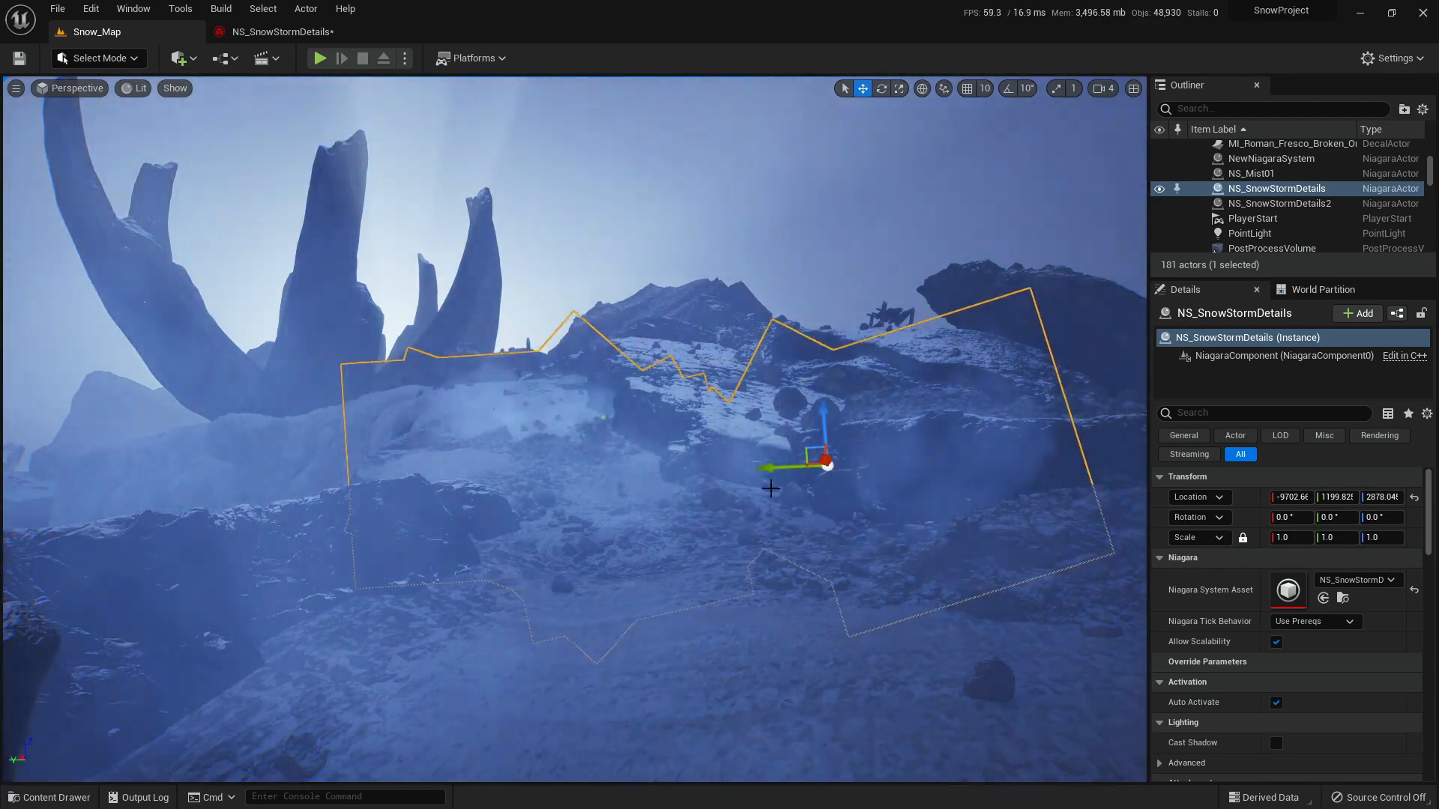
pyautogui.moveTo(785, 463); pyautogui.dragTo(644, 475)
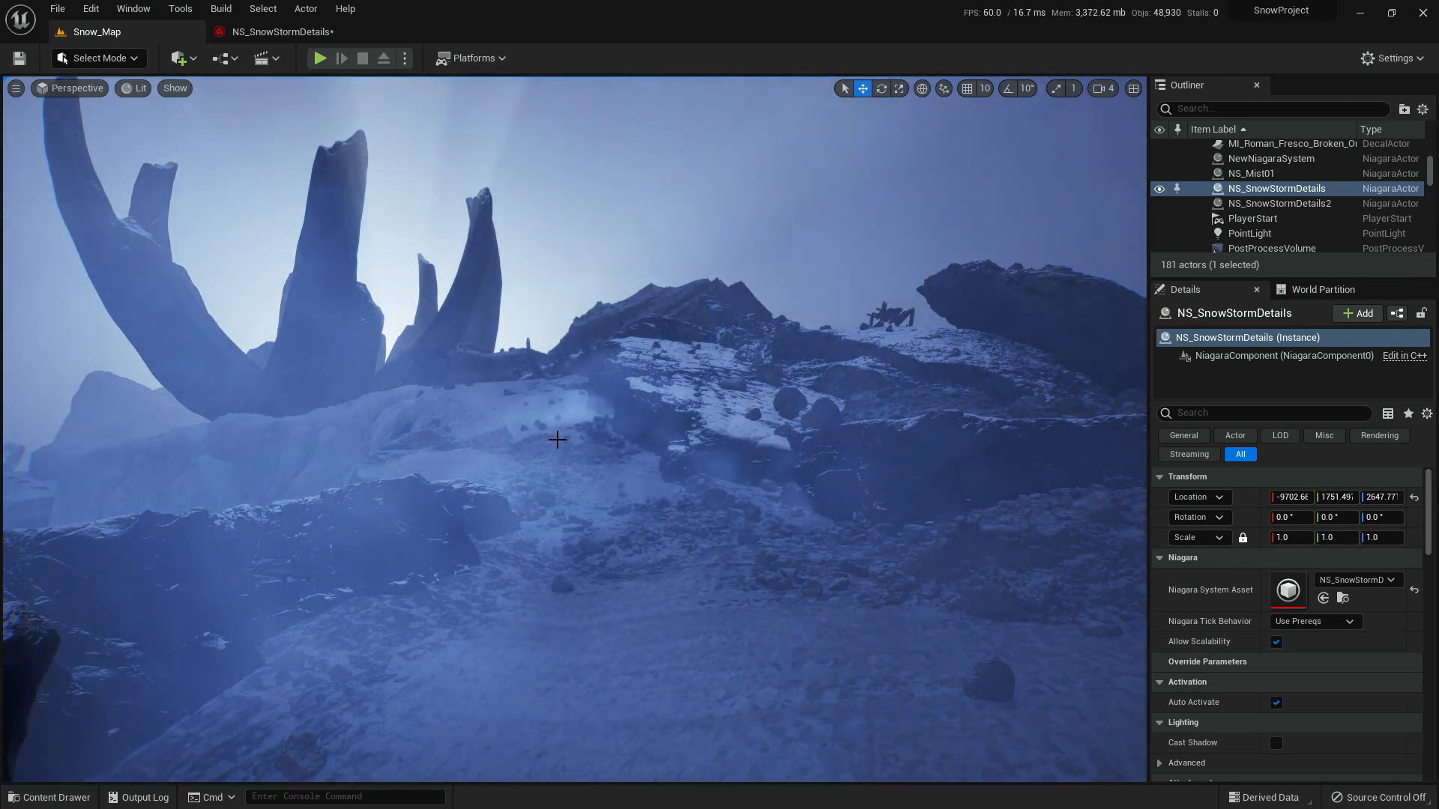
# - Move the NS_SnowStormDetails2 actor to about X -10876, Y 3022, Z 3426 and check both mist effects together
pyautogui.moveTo(619, 459); pyautogui.dragTo(541, 365, button='right')
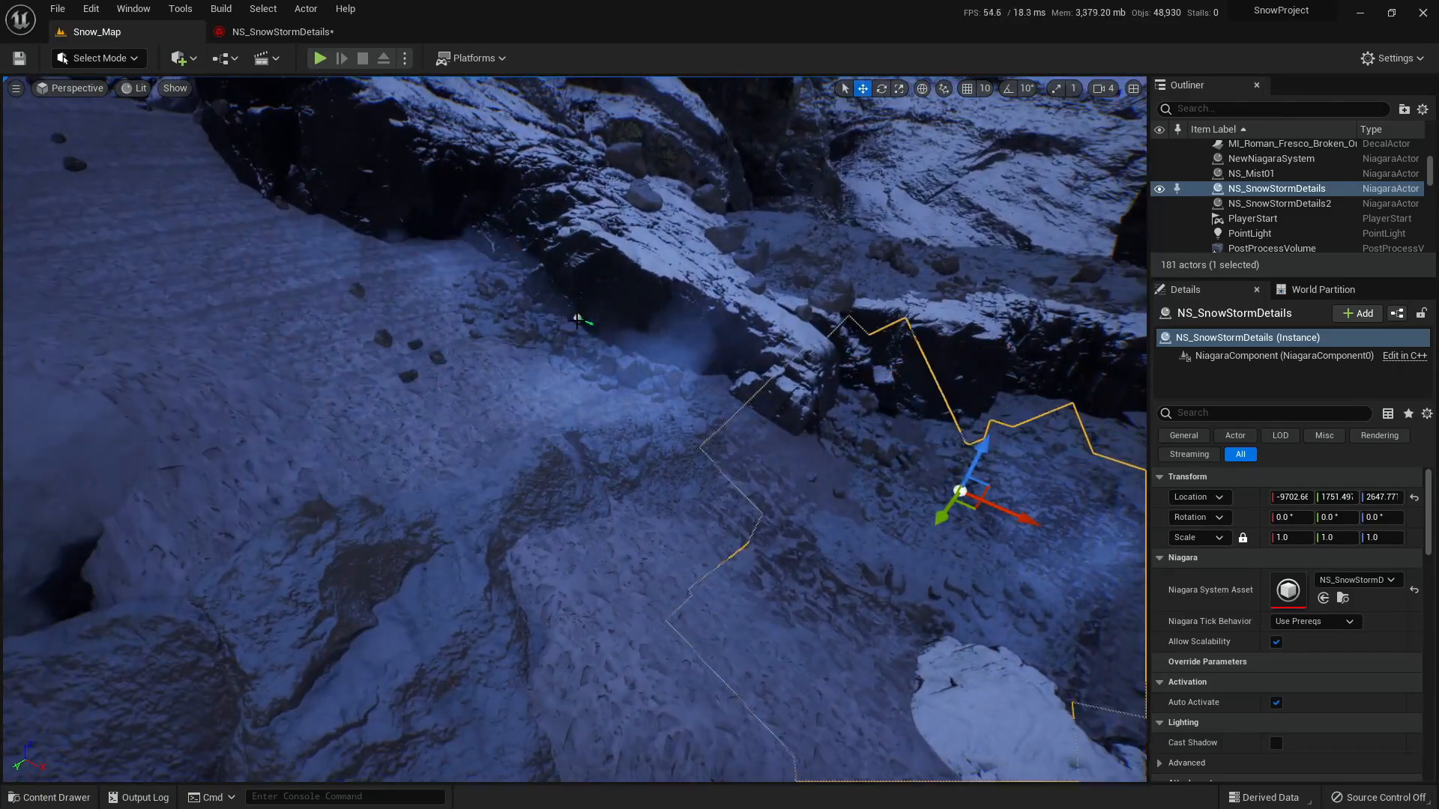
pyautogui.moveTo(589, 332); pyautogui.dragTo(674, 353)
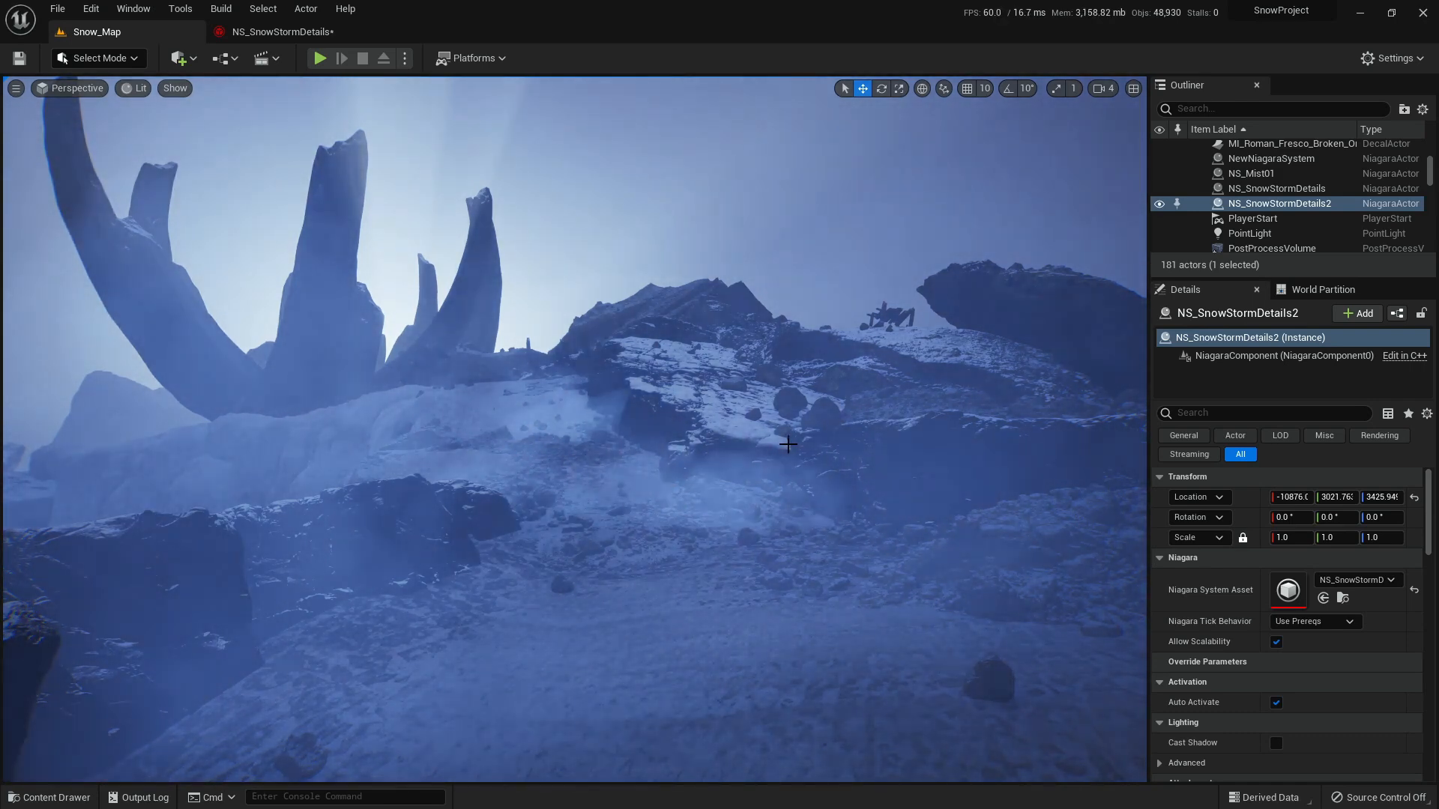
pyautogui.press('Print')
pyautogui.moveTo(1140, 72); pyautogui.dragTo(5, 778)
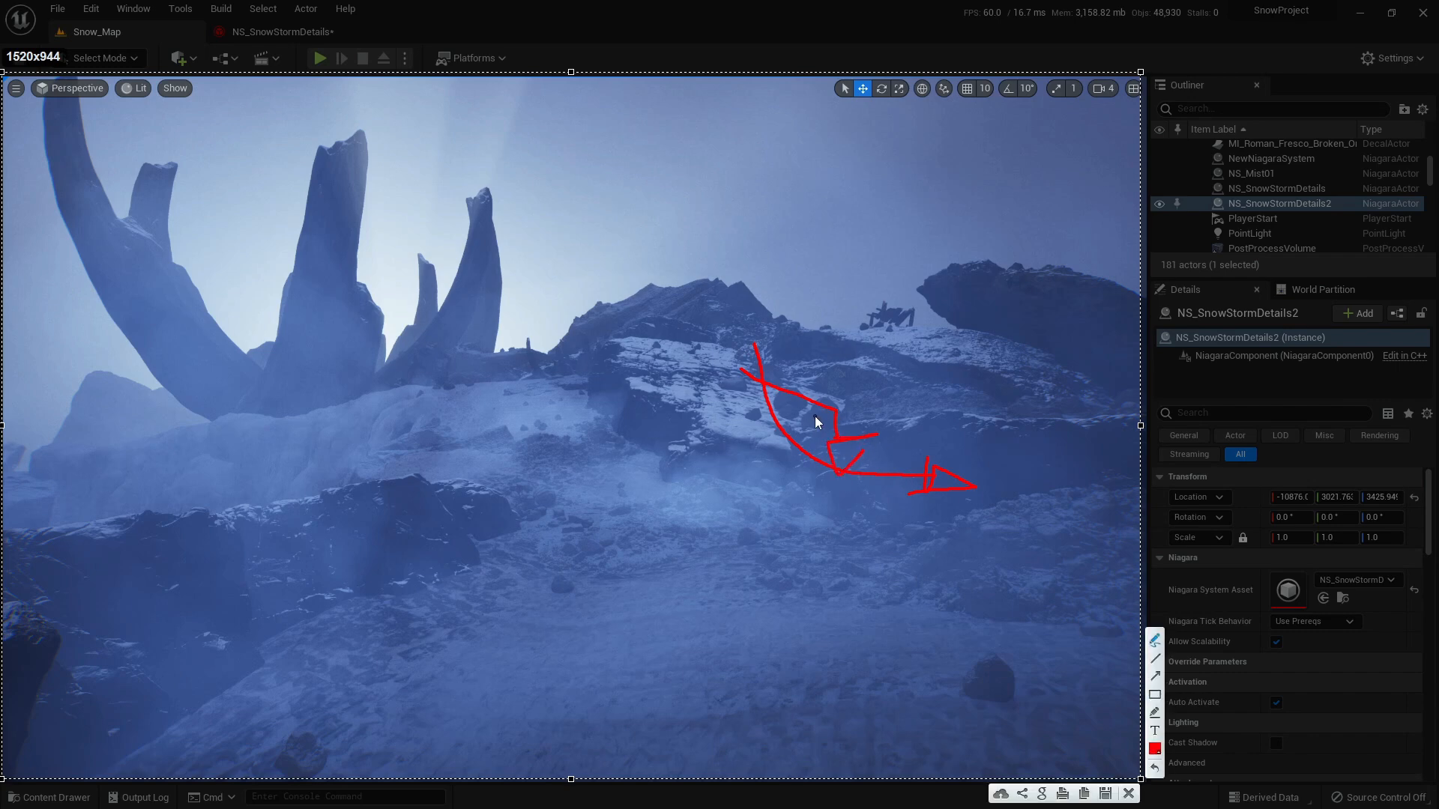
pyautogui.press('Escape')
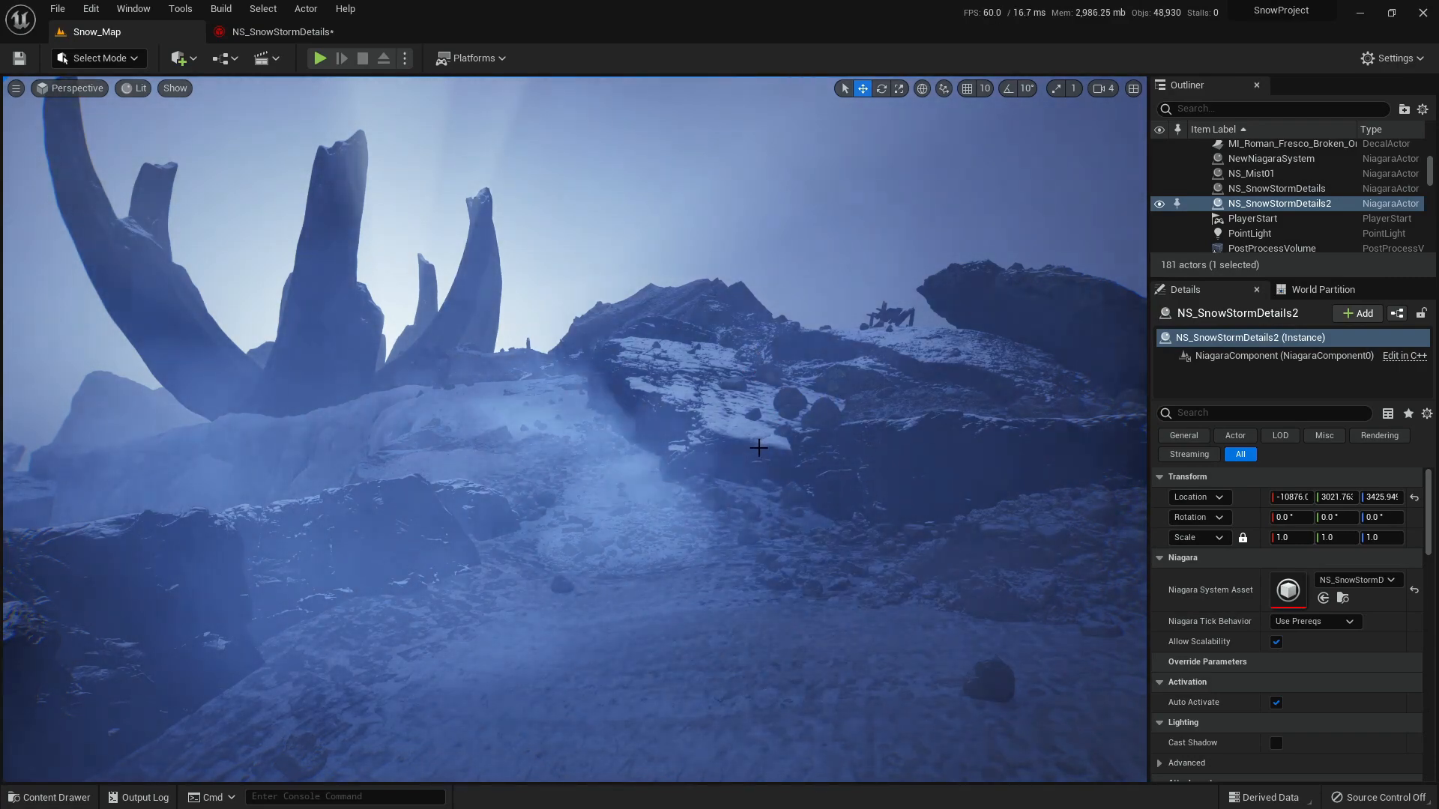
# - Save all modified content, including the NS_SnowStormDetails system and its placed actors
pyautogui.moveTo(764, 459); pyautogui.dragTo(787, 419, button='right')
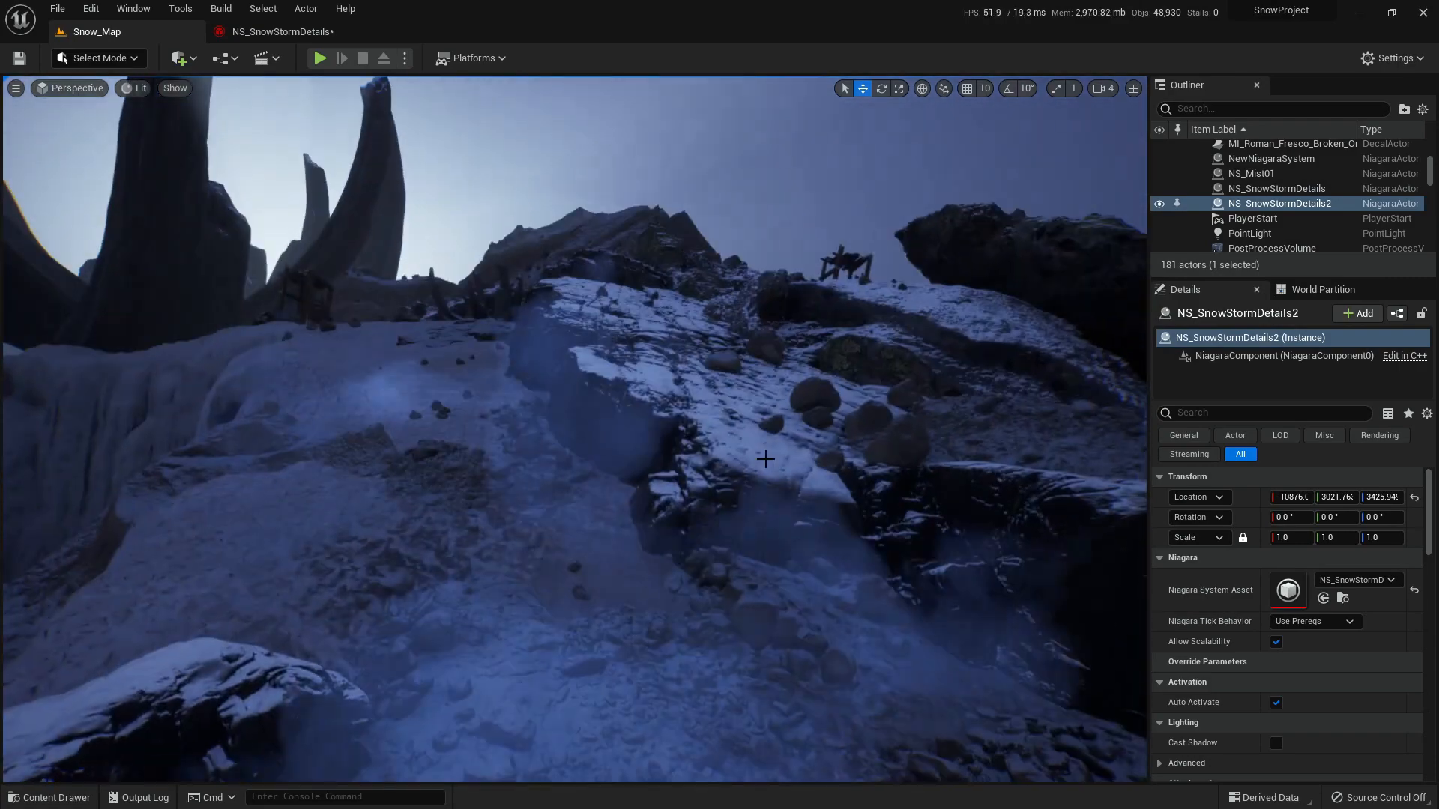
pyautogui.hotkey('ctrl', 'space')
pyautogui.click(172, 310)
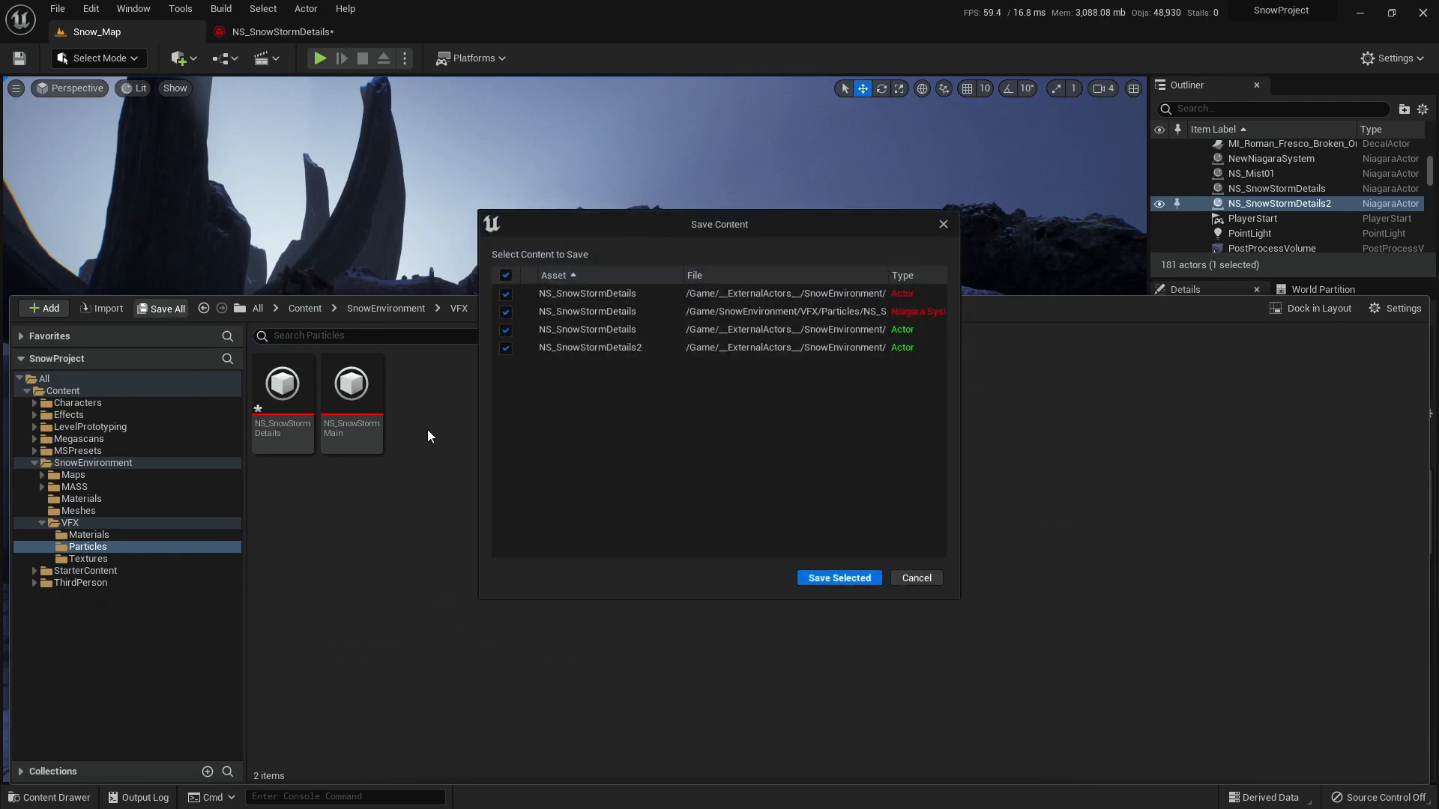
pyautogui.click(812, 580)
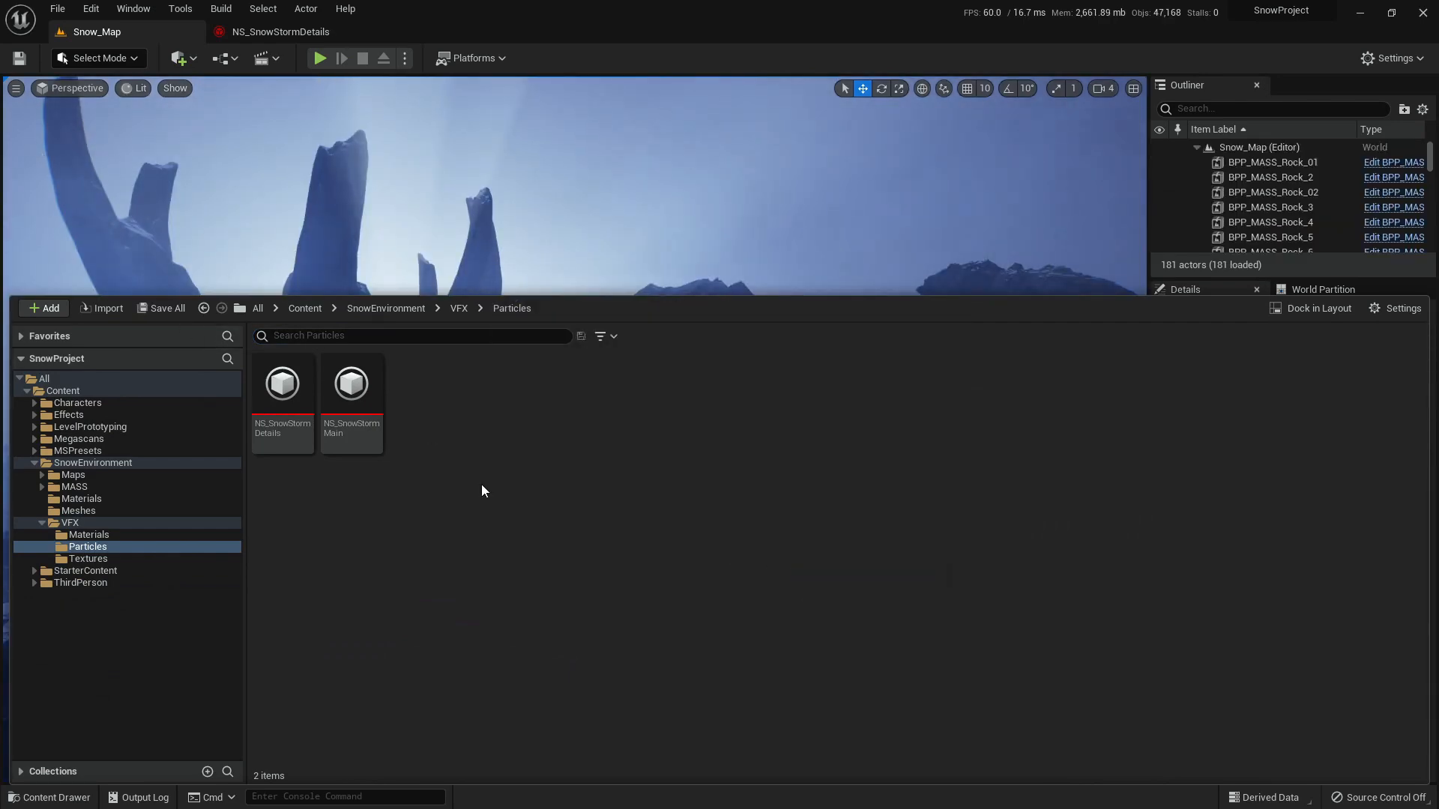
pyautogui.hotkey('ctrl', 'space')
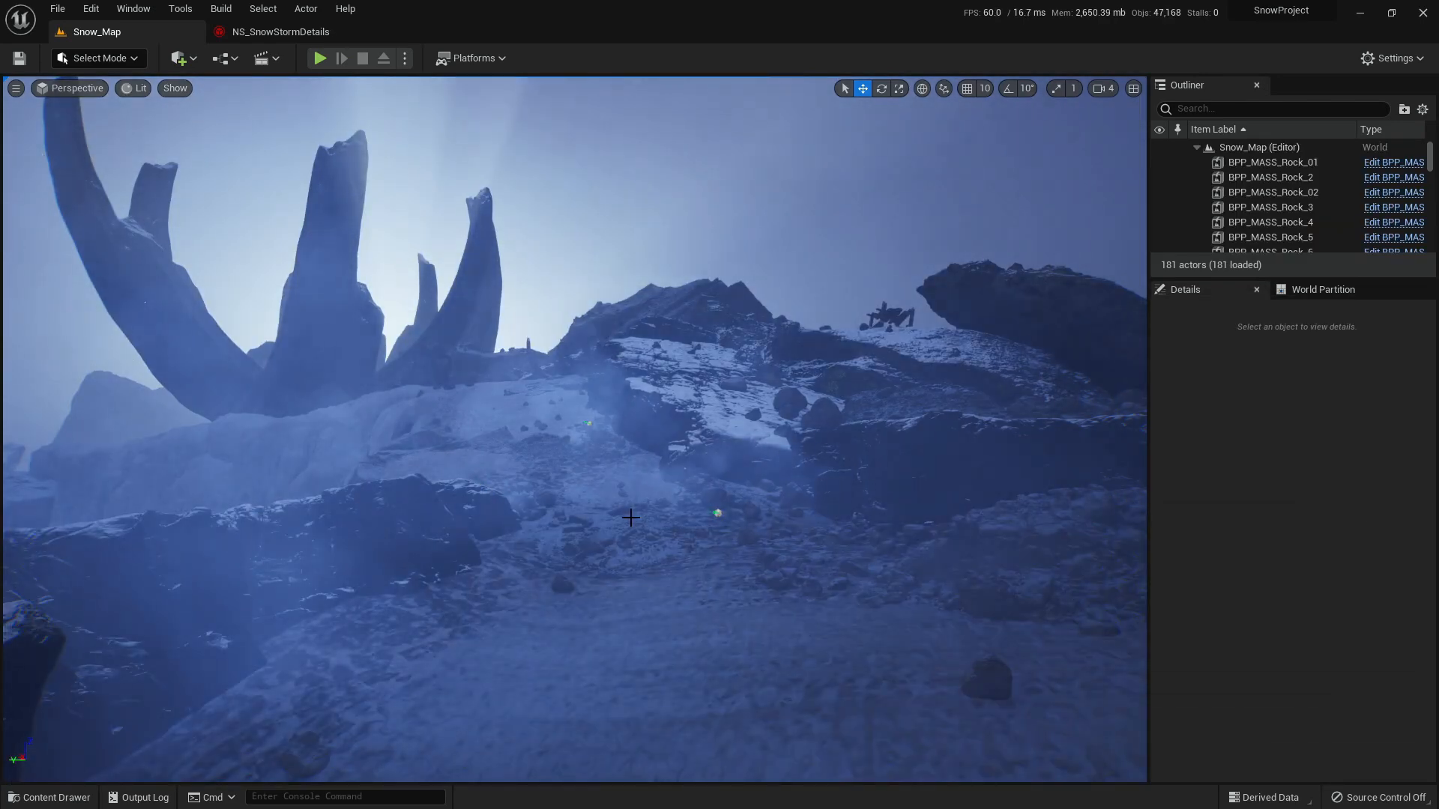
# - Duplicate the NS_SnowStormDetails2 actor and raise the copy above the path to about Z 4775
pyautogui.moveTo(631, 517); pyautogui.dragTo(637, 434, button='right')
pyautogui.press('w')
pyautogui.click(638, 576)
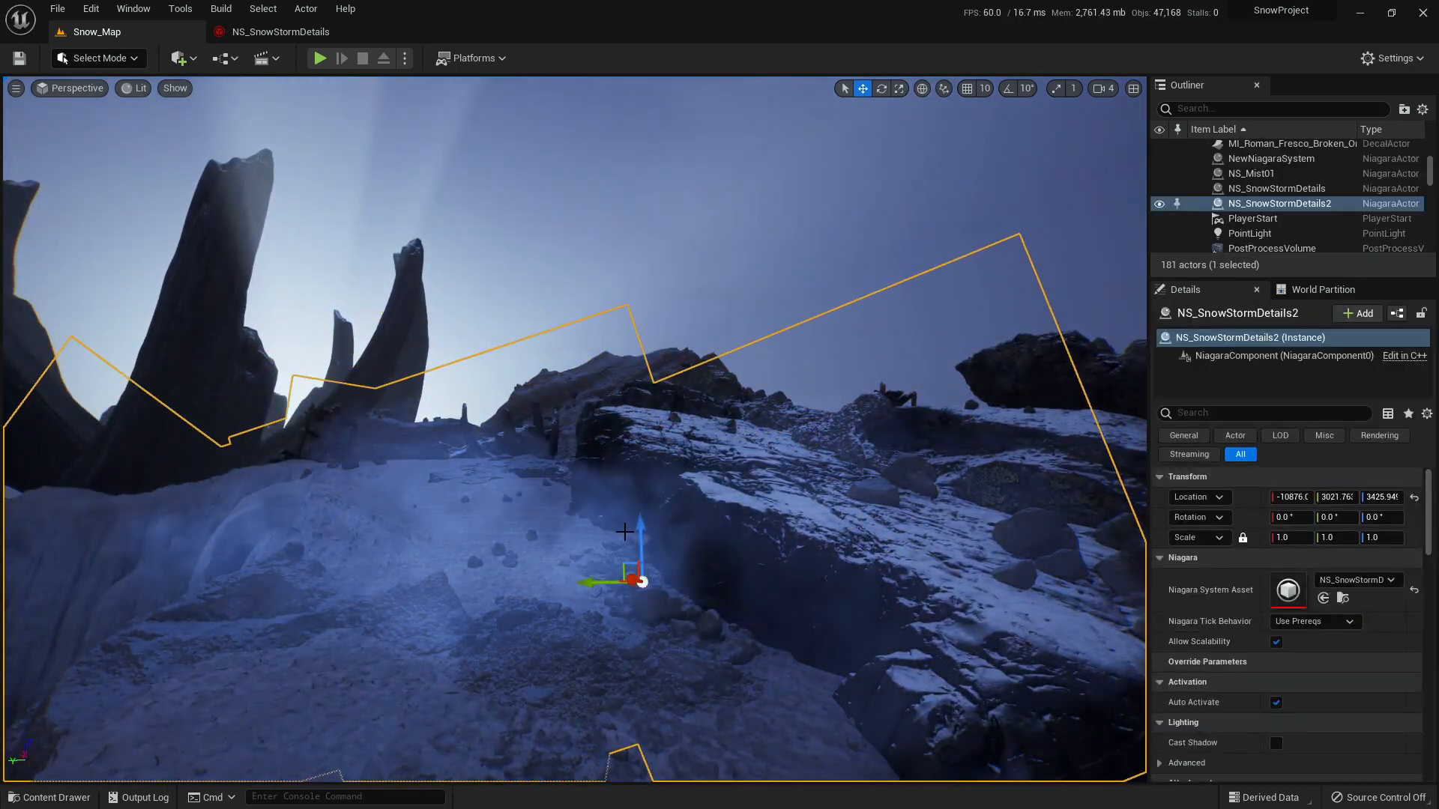
pyautogui.keyDown('alt'); pyautogui.moveTo(640, 541); pyautogui.dragTo(741, 368); pyautogui.keyUp('alt')
pyautogui.moveTo(741, 368); pyautogui.dragTo(719, 473, button='right')
pyautogui.press('w')
pyautogui.press('d')
pyautogui.moveTo(525, 352); pyautogui.dragTo(492, 323, button='right')
pyautogui.moveTo(469, 350); pyautogui.dragTo(469, 279)
pyautogui.moveTo(469, 279); pyautogui.dragTo(532, 262, button='right')
pyautogui.press('a')
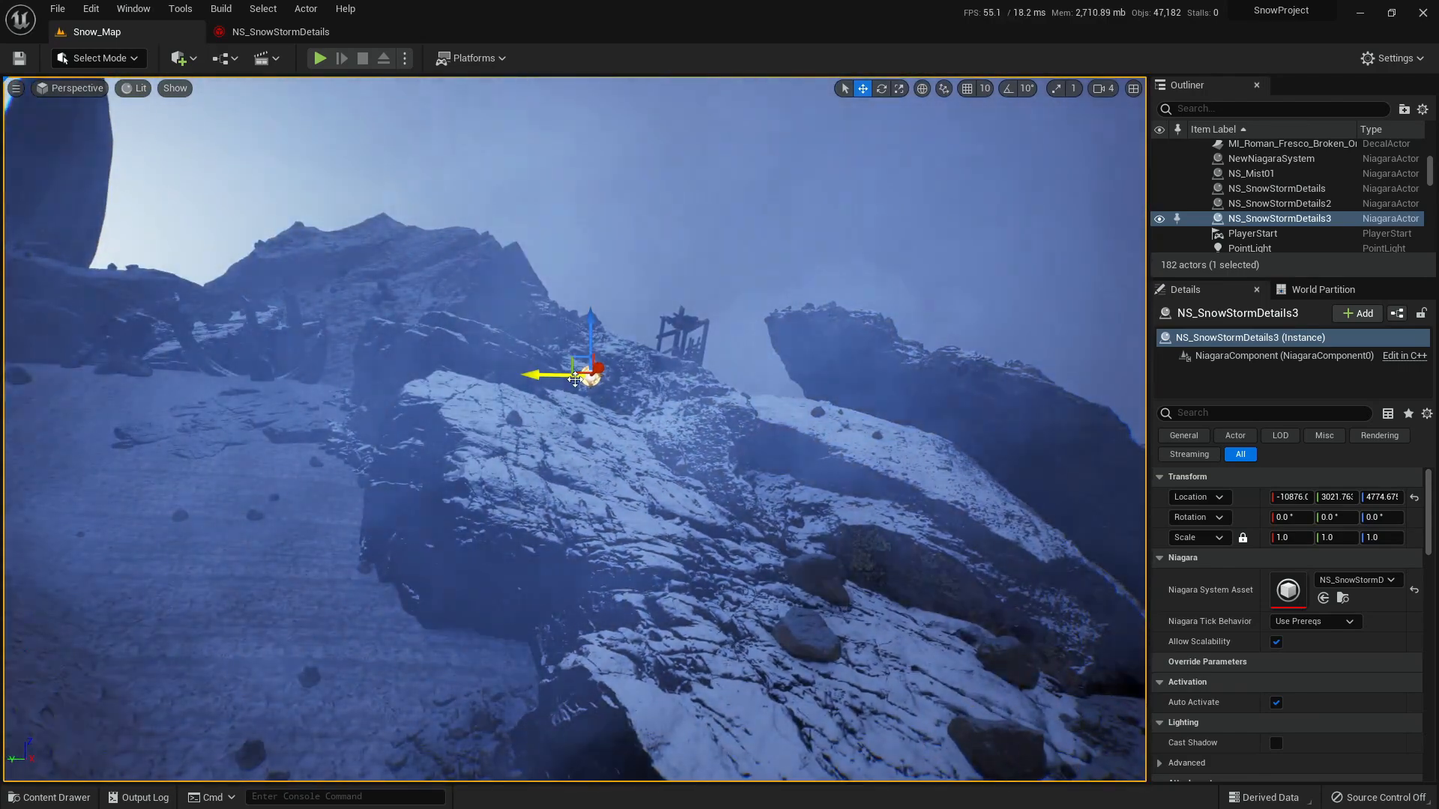
# - Move the NS_SnowStormDetails3 actor onto the upper rocky slope at about X -12655, Y 1494
pyautogui.moveTo(528, 385); pyautogui.dragTo(822, 279)
pyautogui.moveTo(822, 279); pyautogui.dragTo(974, 375, button='right')
pyautogui.press('w')
pyautogui.press('s')
pyautogui.moveTo(615, 449); pyautogui.dragTo(674, 510, button='right')
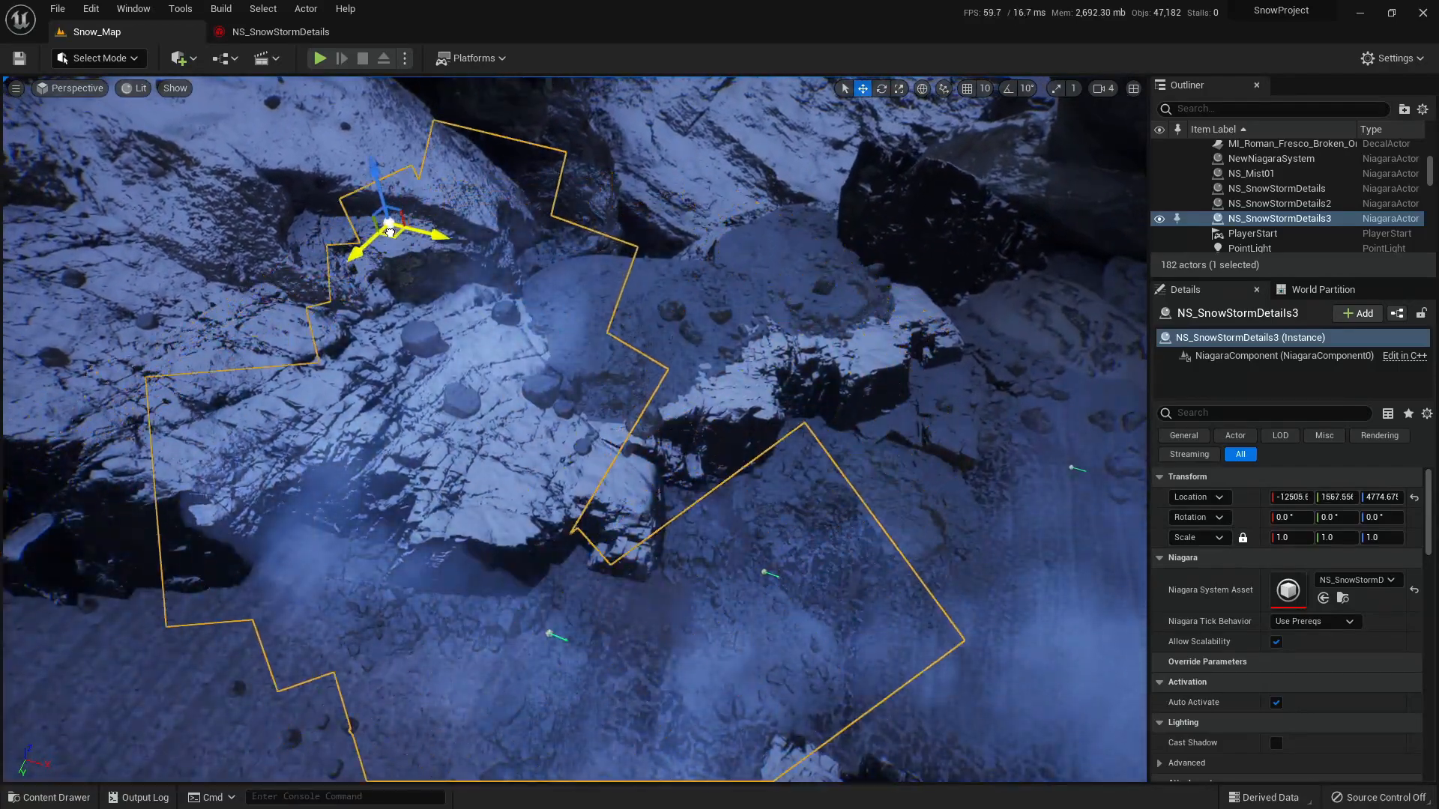
pyautogui.moveTo(395, 235); pyautogui.dragTo(375, 221)
pyautogui.moveTo(376, 221); pyautogui.dragTo(314, 118, button='right')
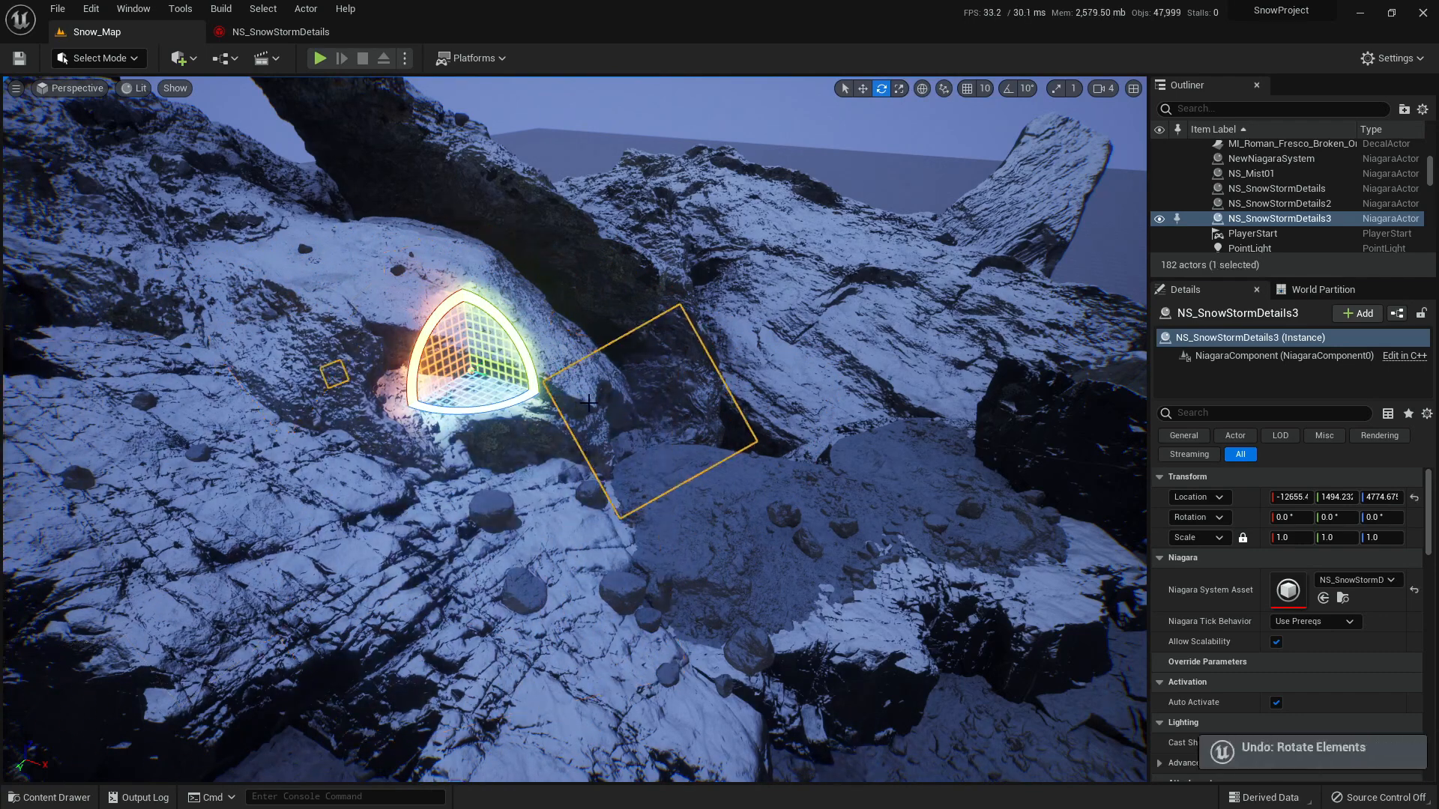
# - Enable Local Space in the HangingParticulates emitter properties of NS_SnowStormDetails and return to Snow_Map
pyautogui.click(279, 31)
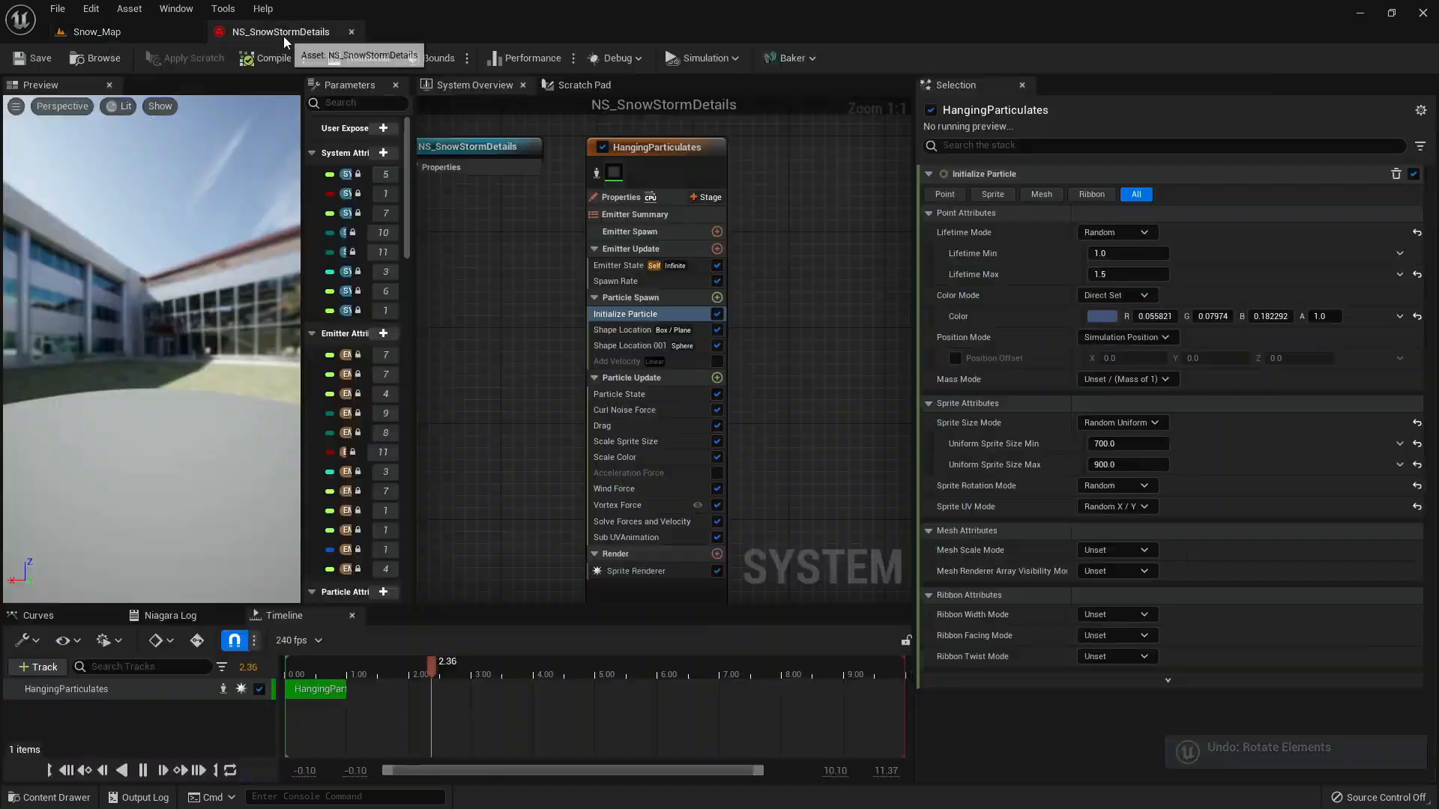
pyautogui.click(623, 196)
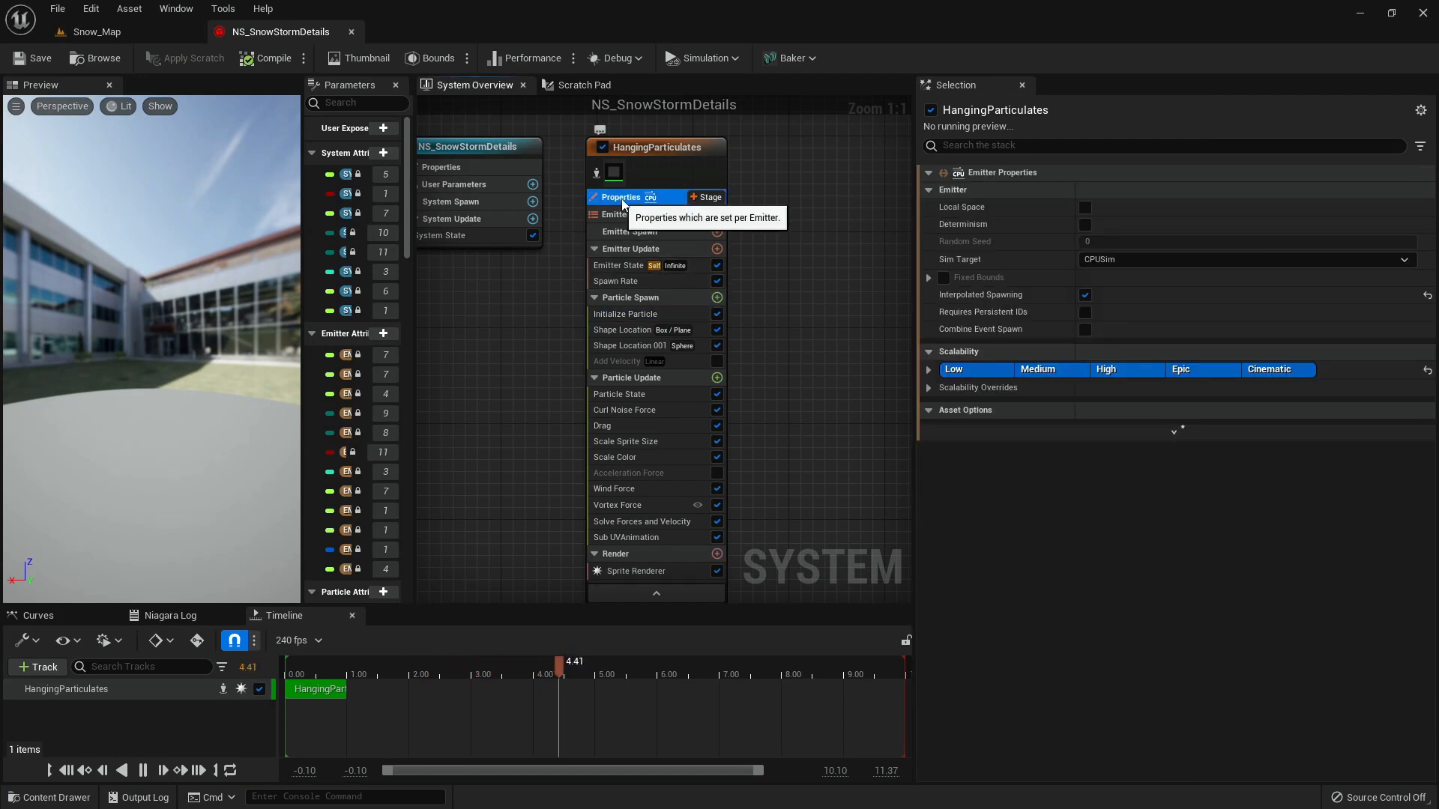
pyautogui.click(1086, 209)
pyautogui.click(113, 32)
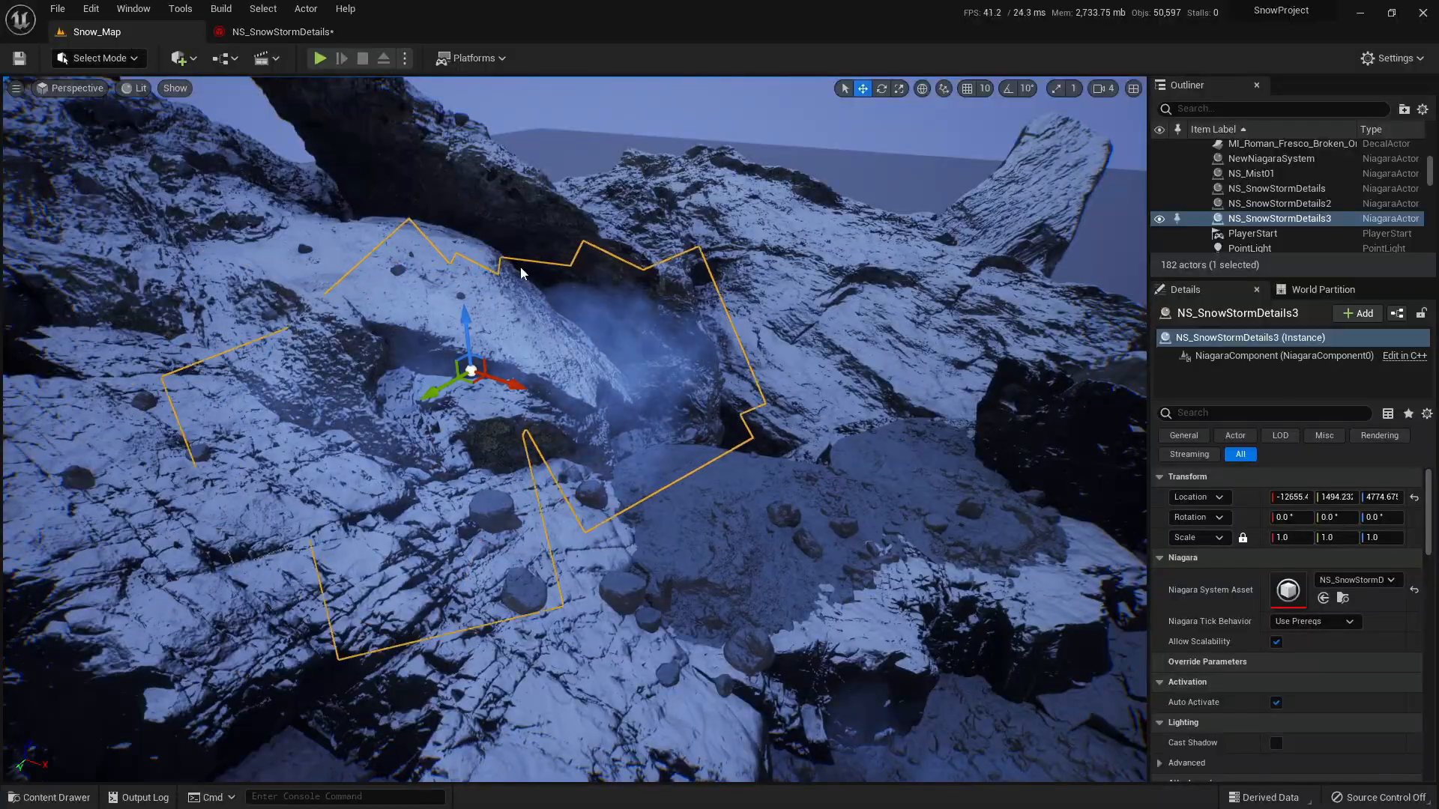
# - Rotate the NS_SnowStormDetails3 actor around its vertical axis to about -79.25°
pyautogui.moveTo(502, 408); pyautogui.dragTo(537, 404, button='right')
pyautogui.press('e')
pyautogui.moveTo(446, 417); pyautogui.dragTo(521, 398)
pyautogui.press('w')
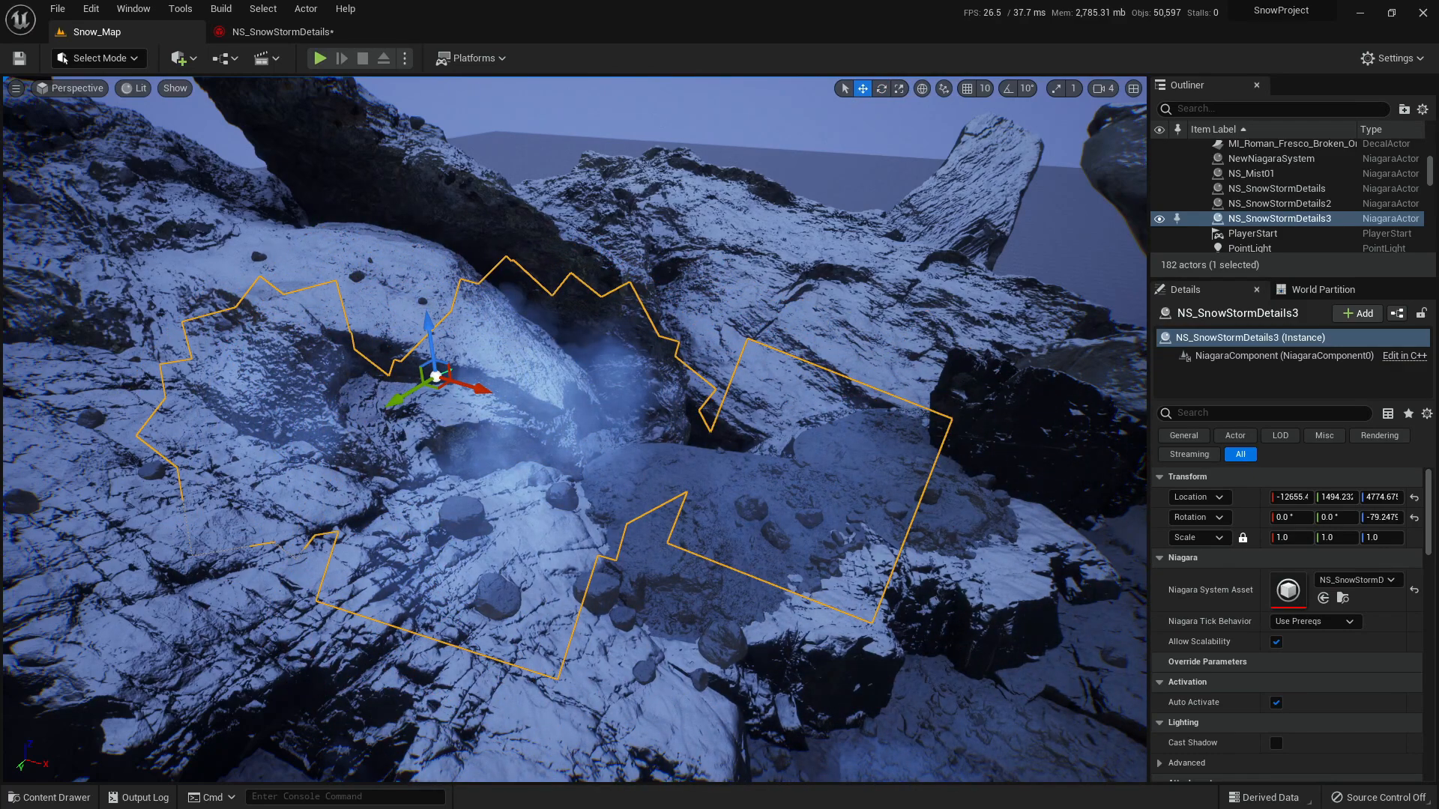
# - Move the NS_SnowStormDetails3 actor along the ridge to about X -13343, Y 370, Z 4761, next to the wooden structure
pyautogui.moveTo(715, 103); pyautogui.dragTo(735, 114, button='right')
pyautogui.press('s')
pyautogui.moveTo(782, 208); pyautogui.dragTo(784, 217, button='right')
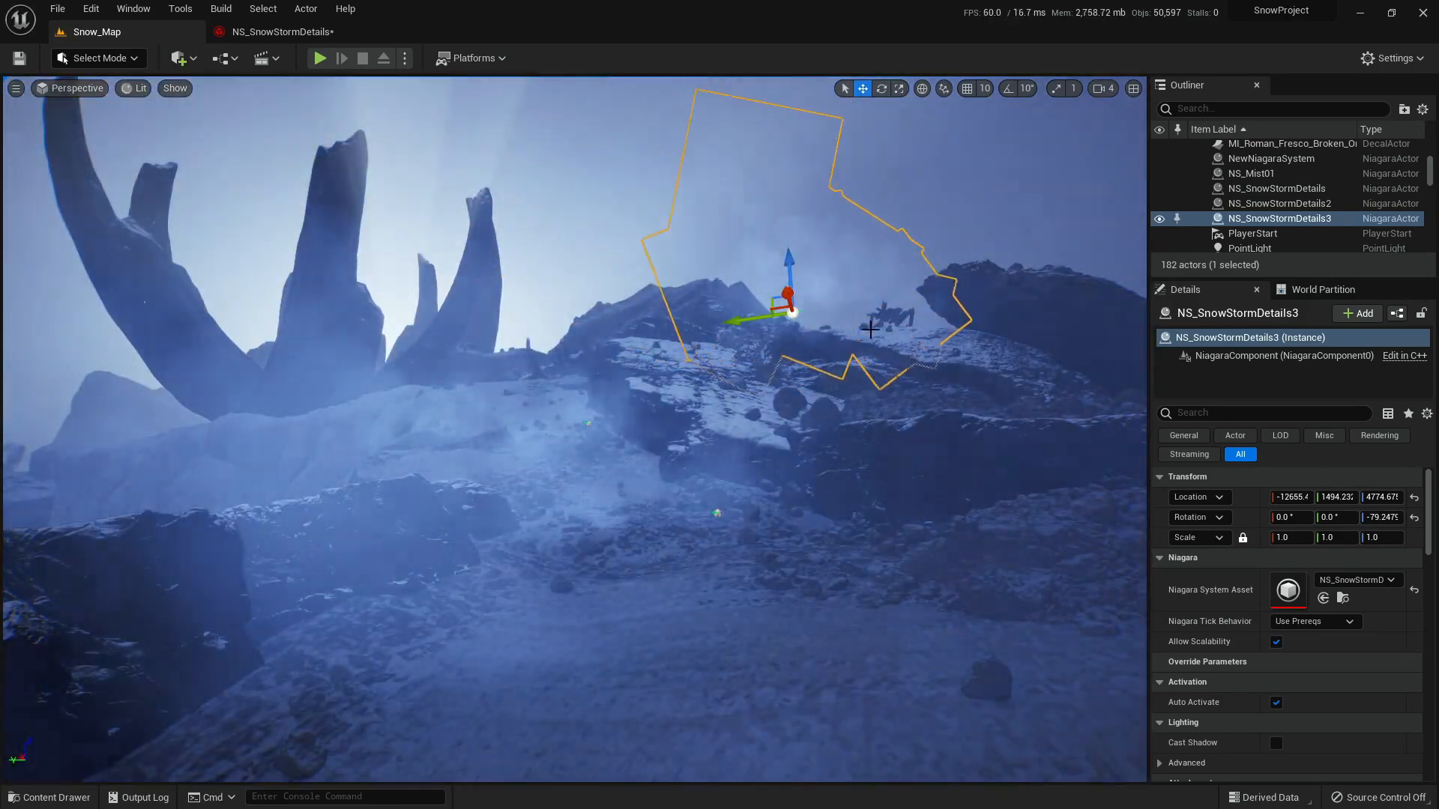
pyautogui.moveTo(789, 266); pyautogui.dragTo(794, 286)
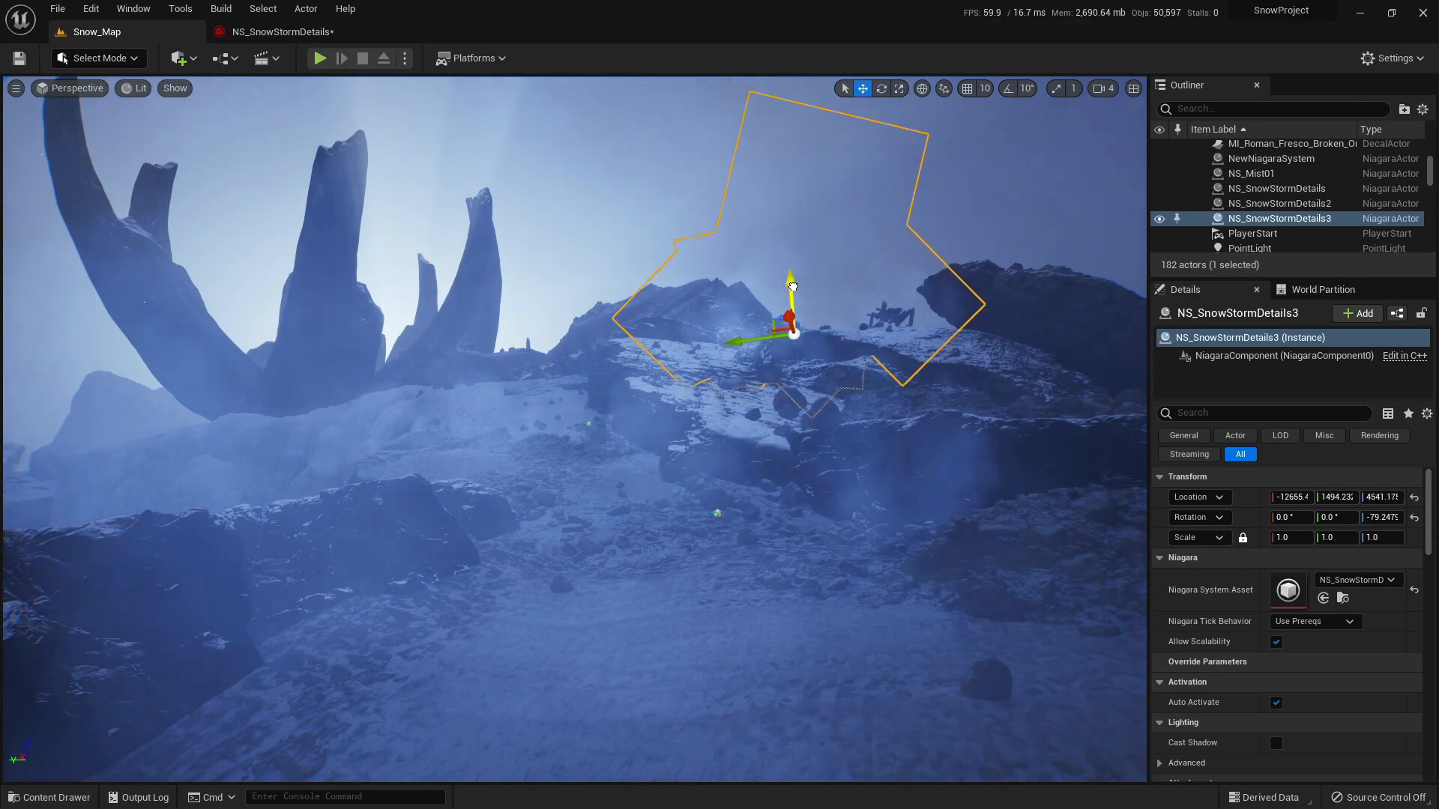
pyautogui.moveTo(769, 334); pyautogui.dragTo(862, 319)
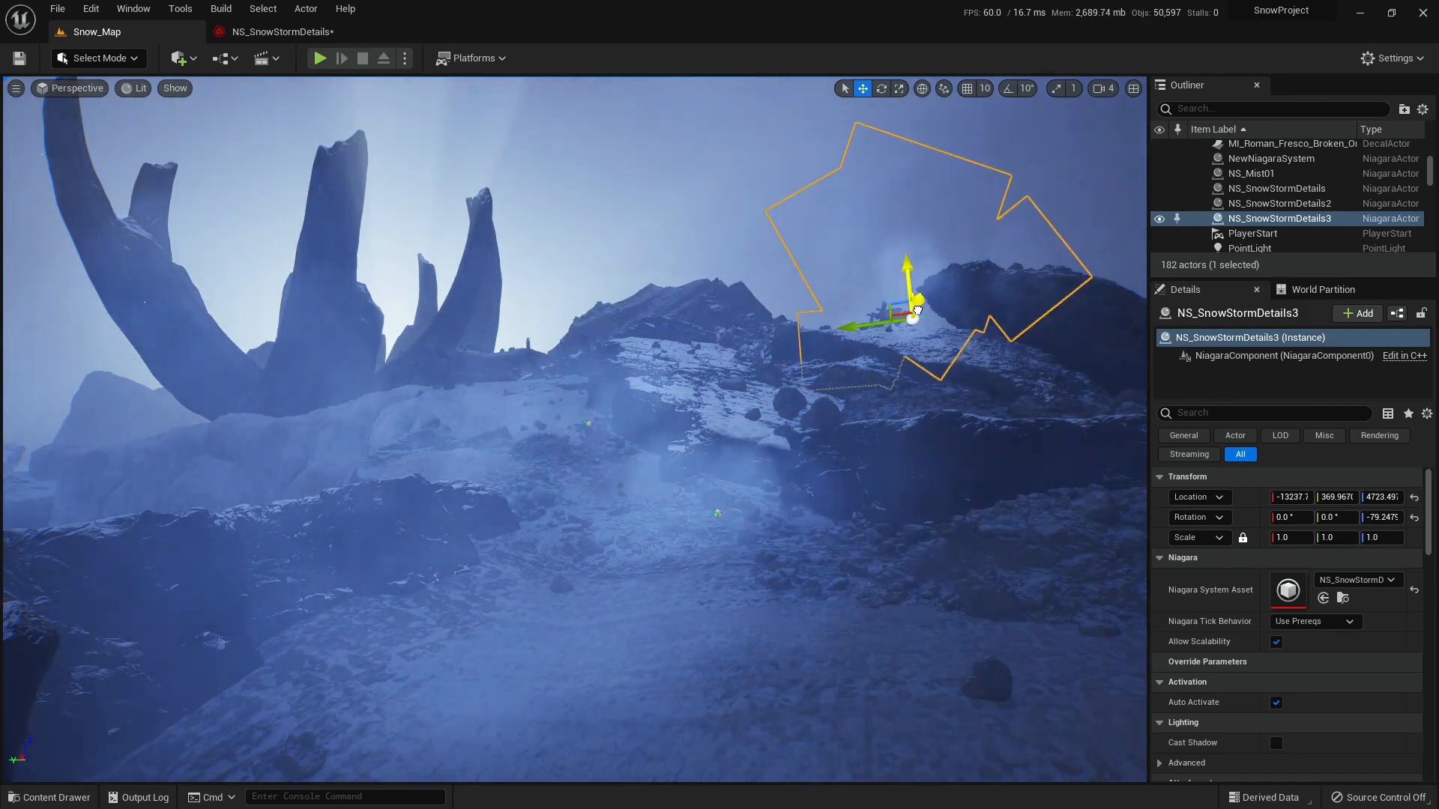
pyautogui.press('g')
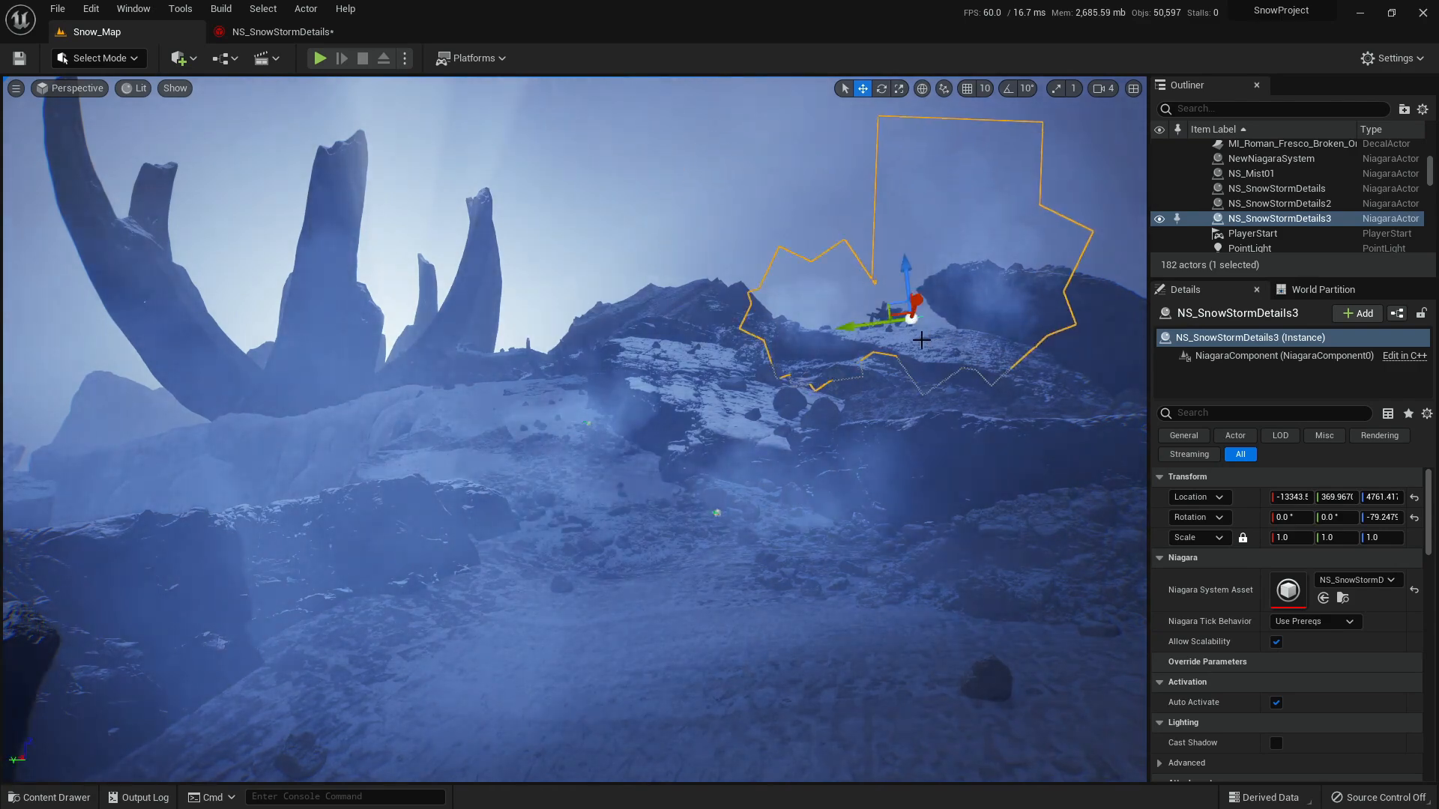
# - Rotate the NS_SnowStormDetails3 actor to about 5.79° on X and -89.53° on Z, checking the mist without editor overlays
pyautogui.press('e')
pyautogui.moveTo(926, 336); pyautogui.dragTo(943, 342)
pyautogui.press('g')
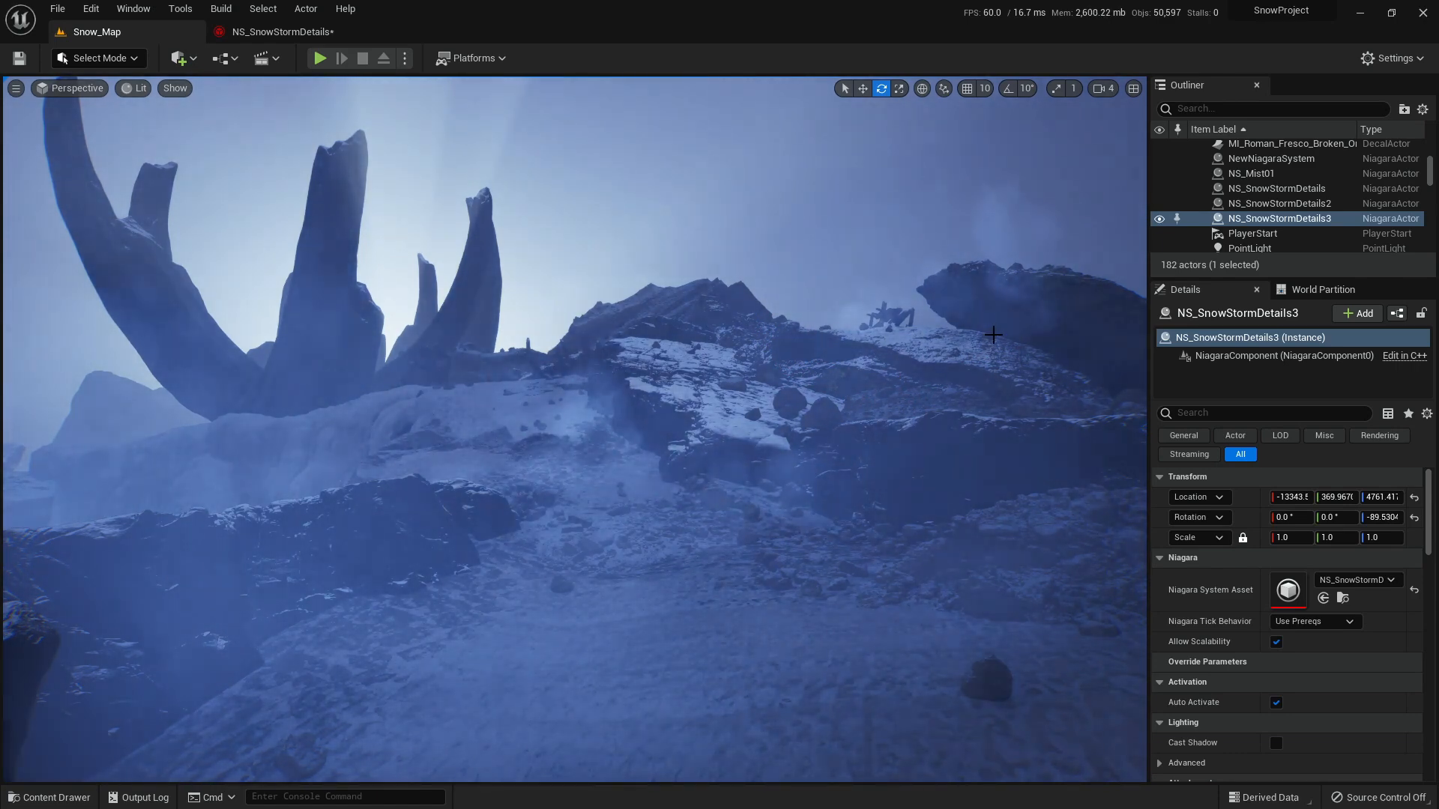
pyautogui.press('g')
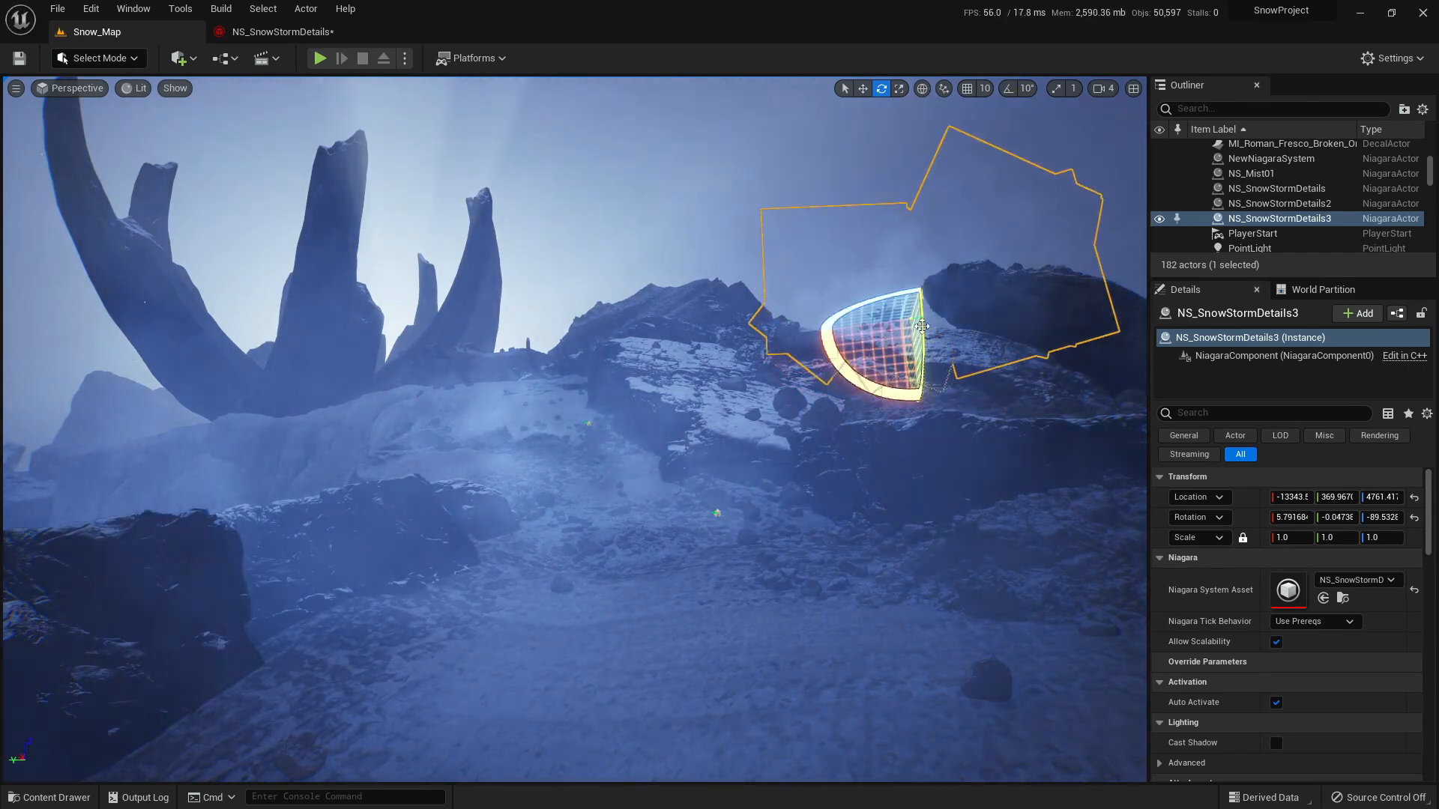
pyautogui.press('w')
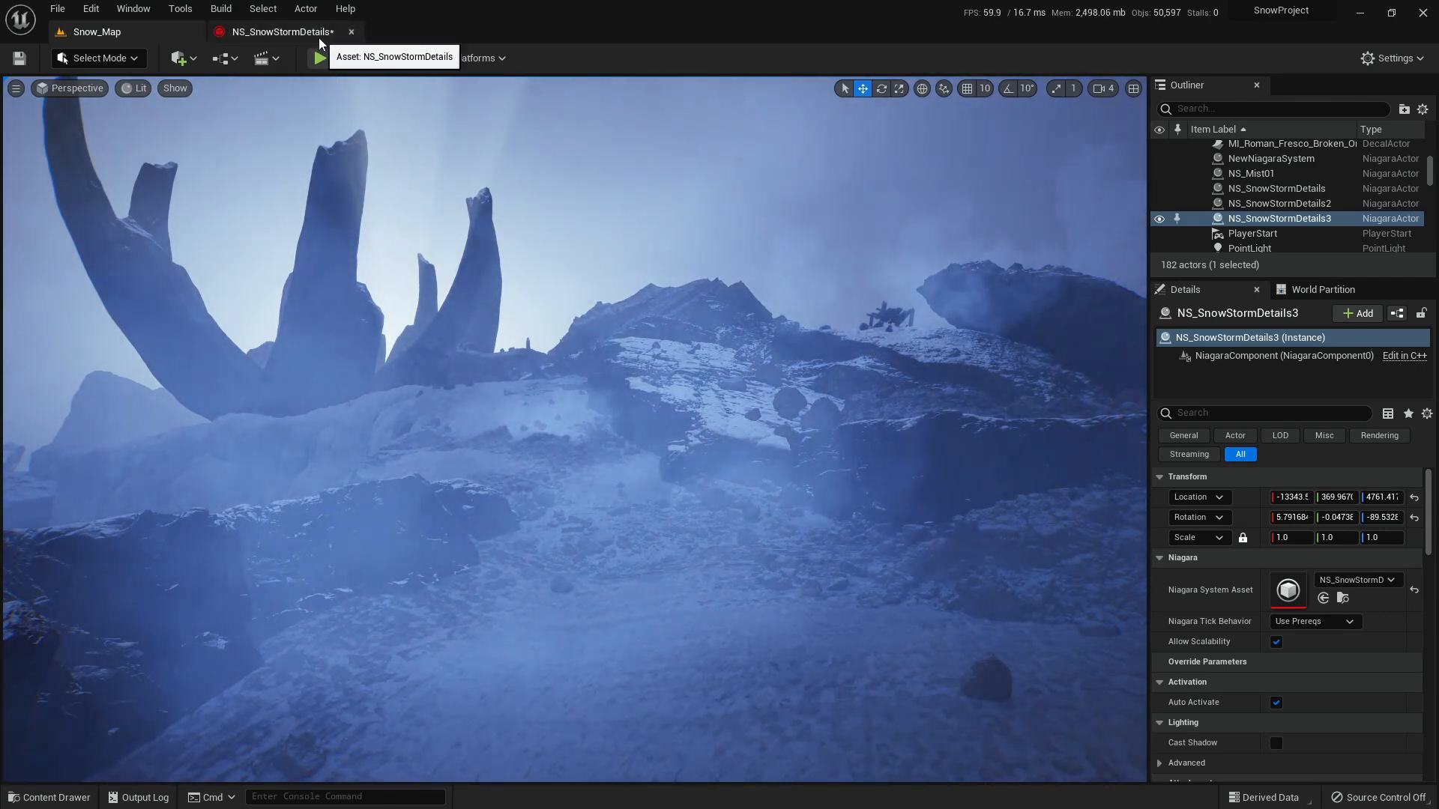
# - Duplicate the NS_SnowStormDetails asset in the Particles folder and name the copy NS_SnowStormCurveDetails
pyautogui.hotkey('ctrl', 'space')
pyautogui.hotkey('ctrl', 'space')
pyautogui.hotkey('ctrl', 'space')
pyautogui.hotkey('ctrl', 'space')
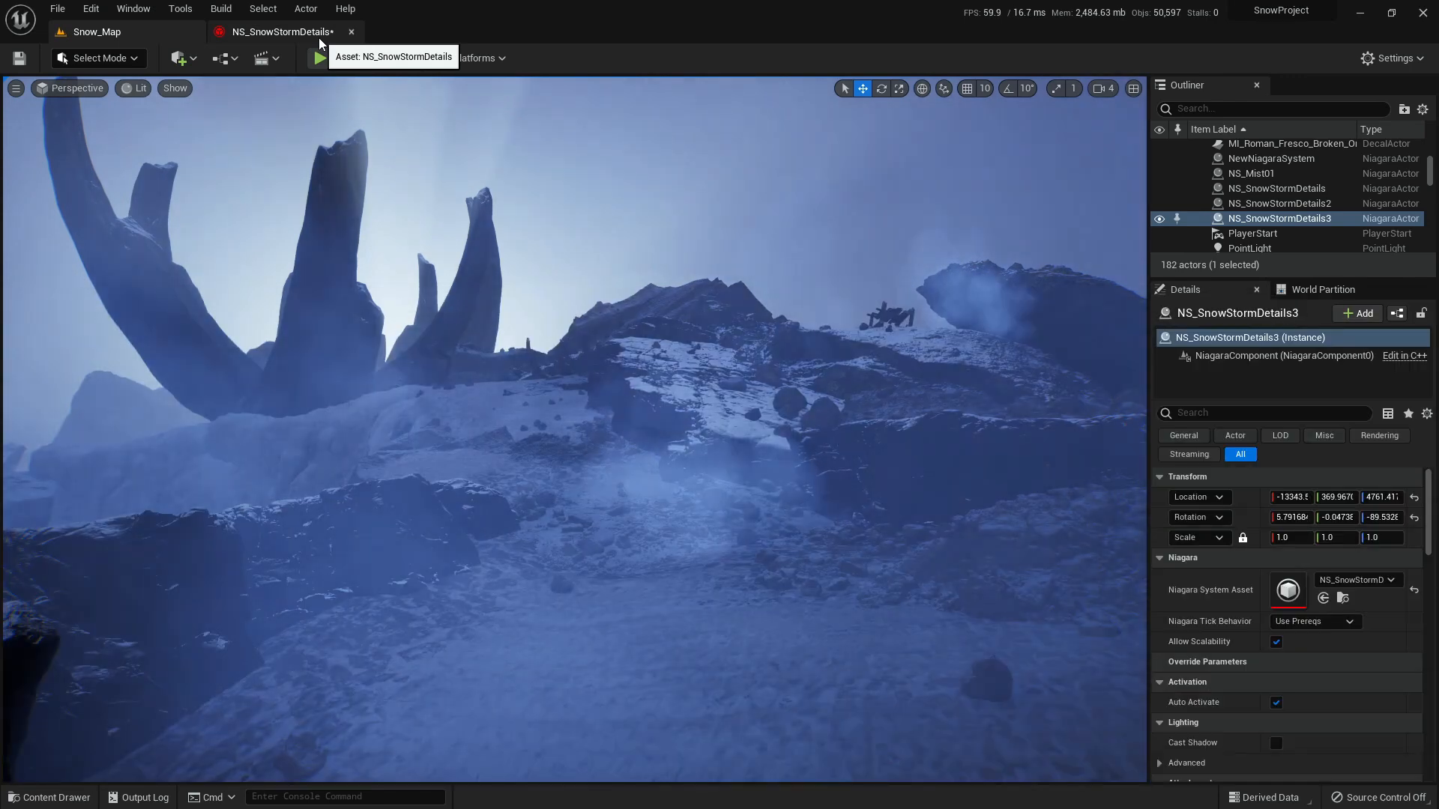
pyautogui.hotkey('ctrl', 'space')
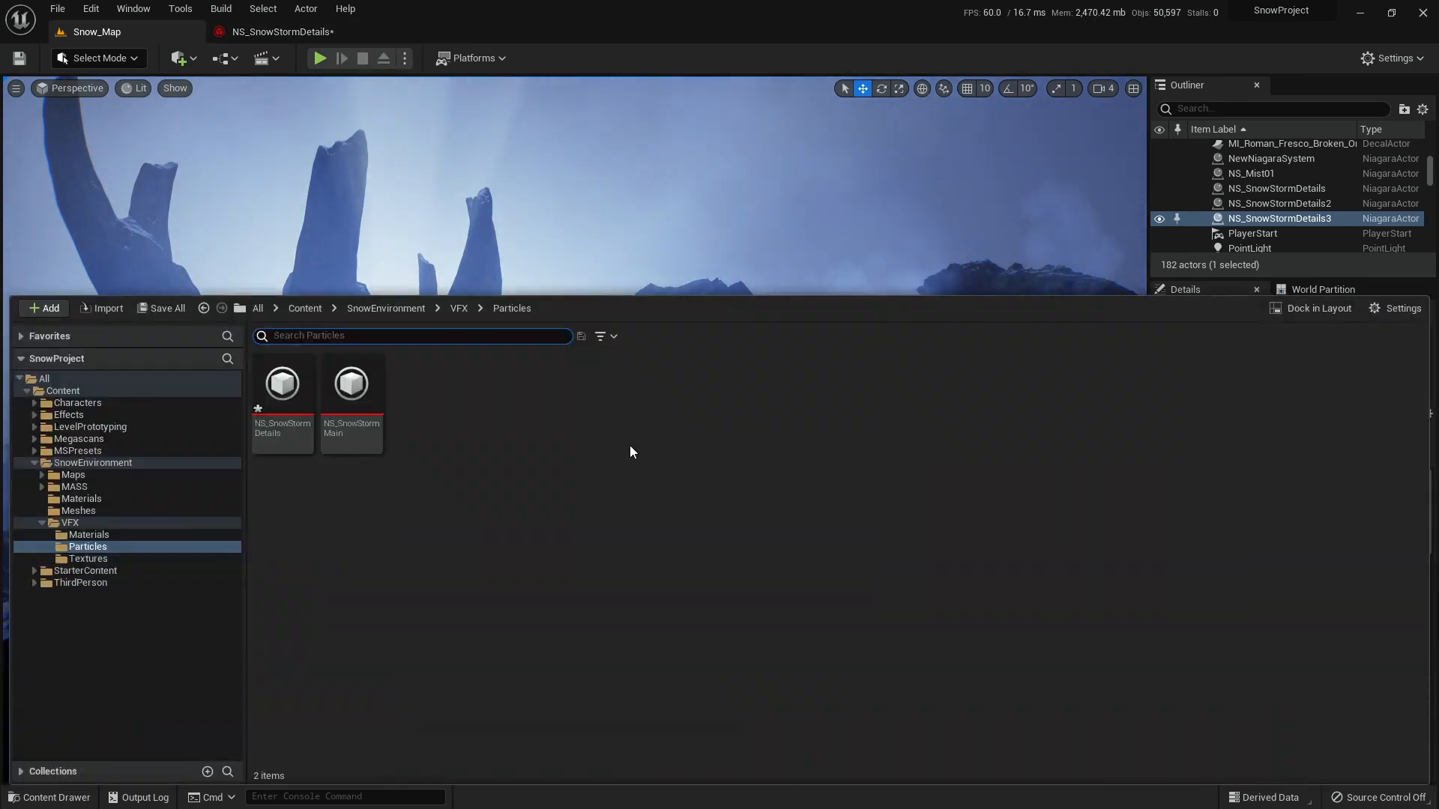
pyautogui.click(299, 431)
pyautogui.rightClick(279, 407)
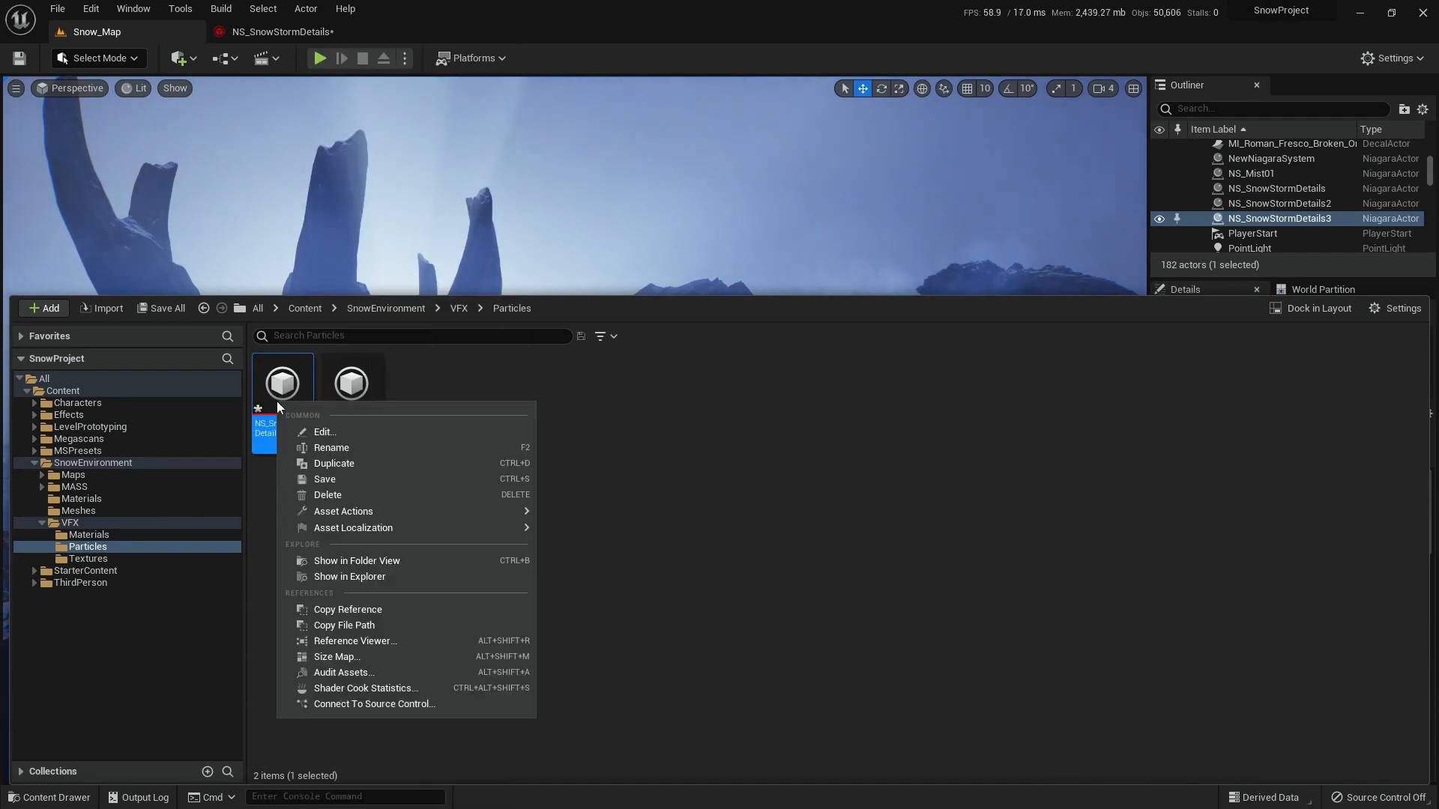
pyautogui.click(338, 465)
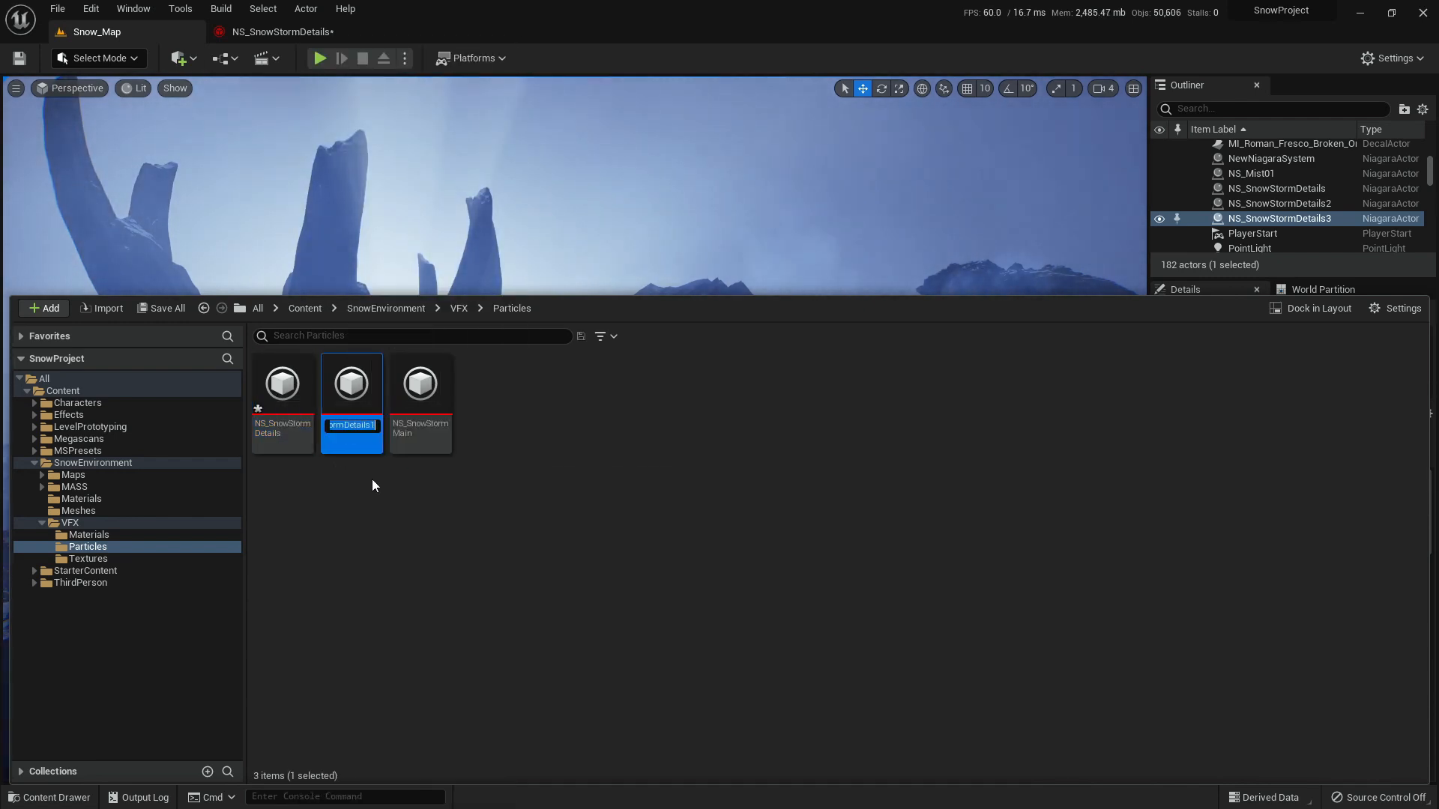
pyautogui.press('End')
pyautogui.press('BackSpace')
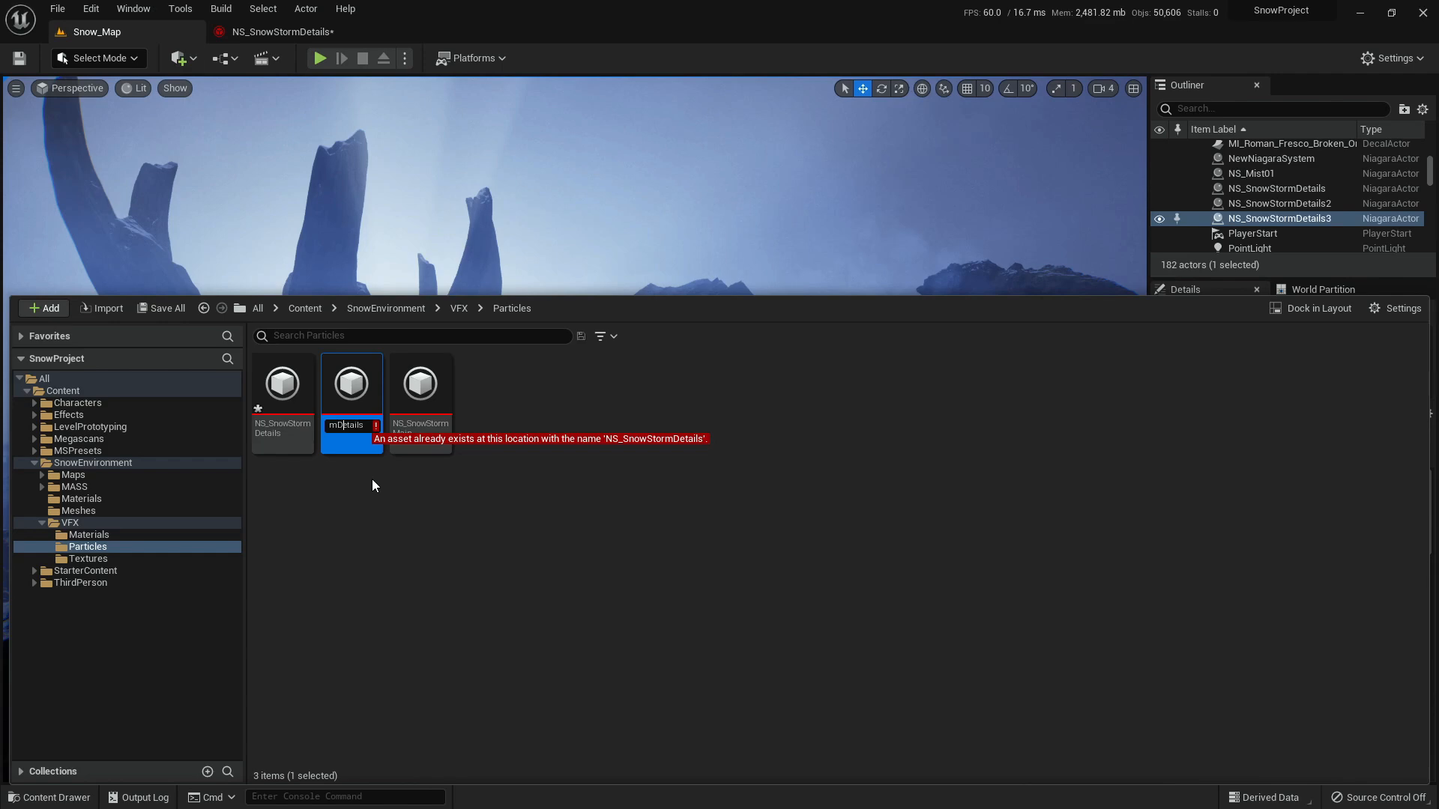
pyautogui.write('Curve')
pyautogui.press('Return')
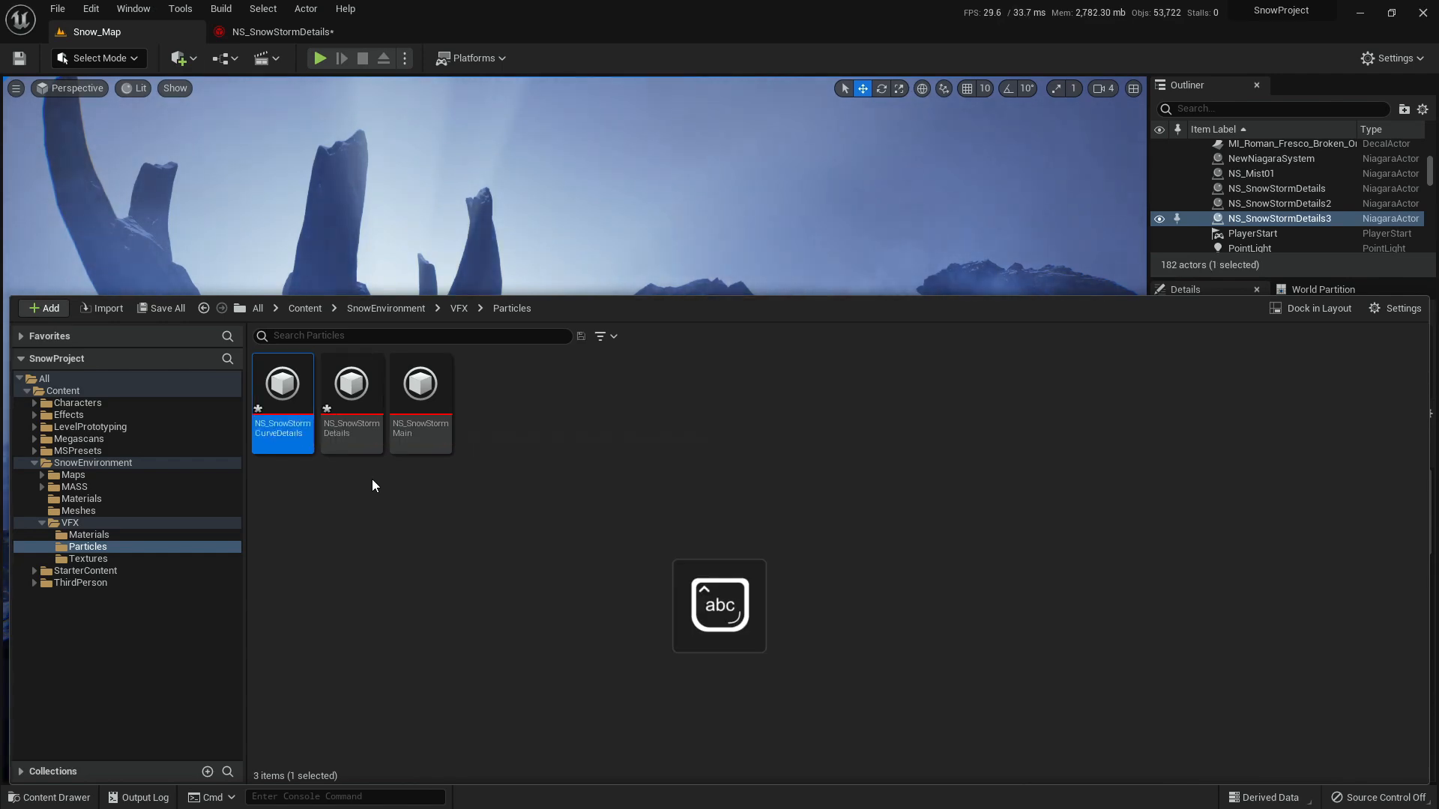
# - Open NS_SnowStormCurveDetails for editing, dock its editor beside the other tabs, and return to Snow_Map
pyautogui.doubleClick(279, 398)
pyautogui.moveTo(538, 199); pyautogui.dragTo(446, 34)
pyautogui.click(133, 30)
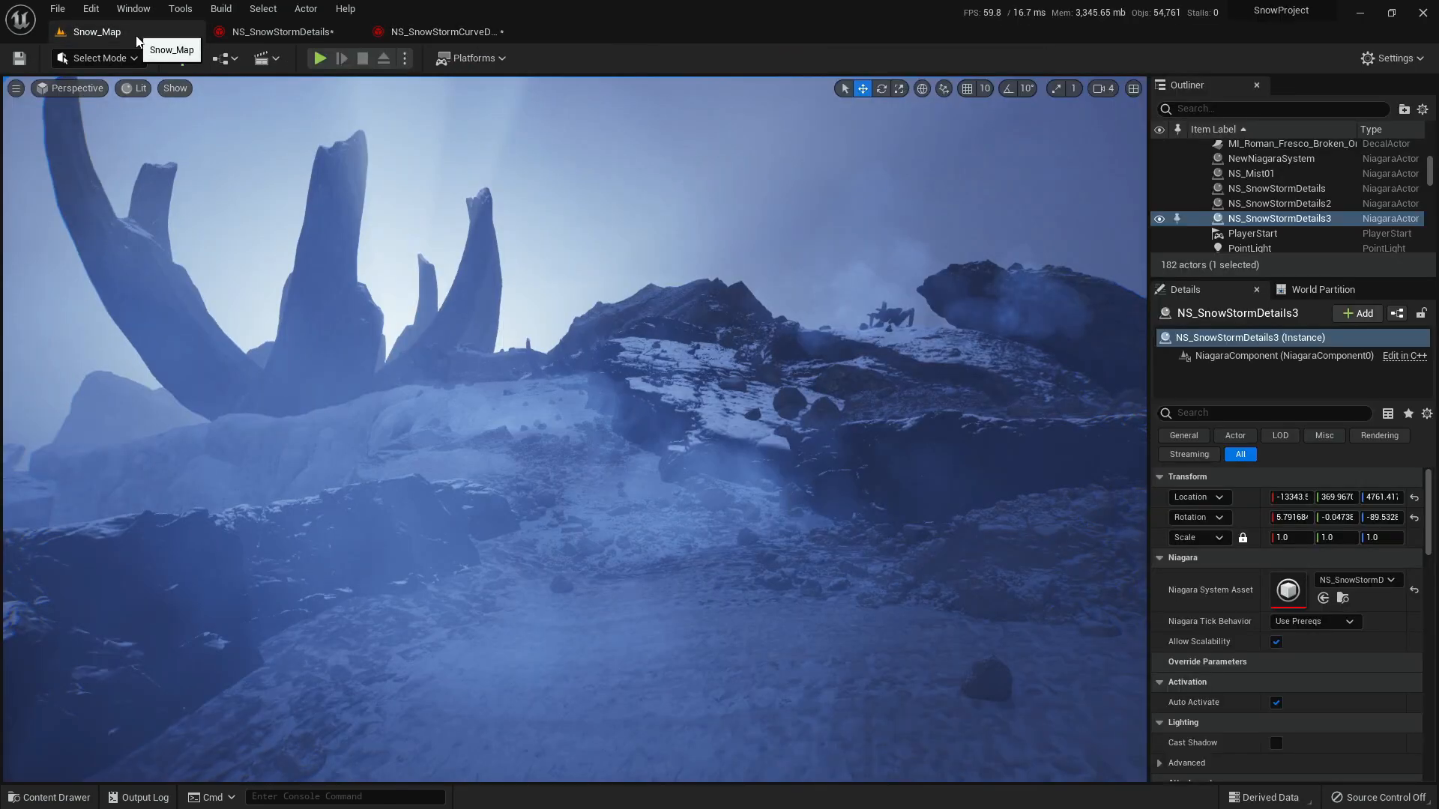
# - Assign NS_SnowStormCurveDetails as the Niagara System Asset of the NS_SnowStormDetails3 actor
pyautogui.hotkey('ctrl', 'space')
pyautogui.click(271, 409)
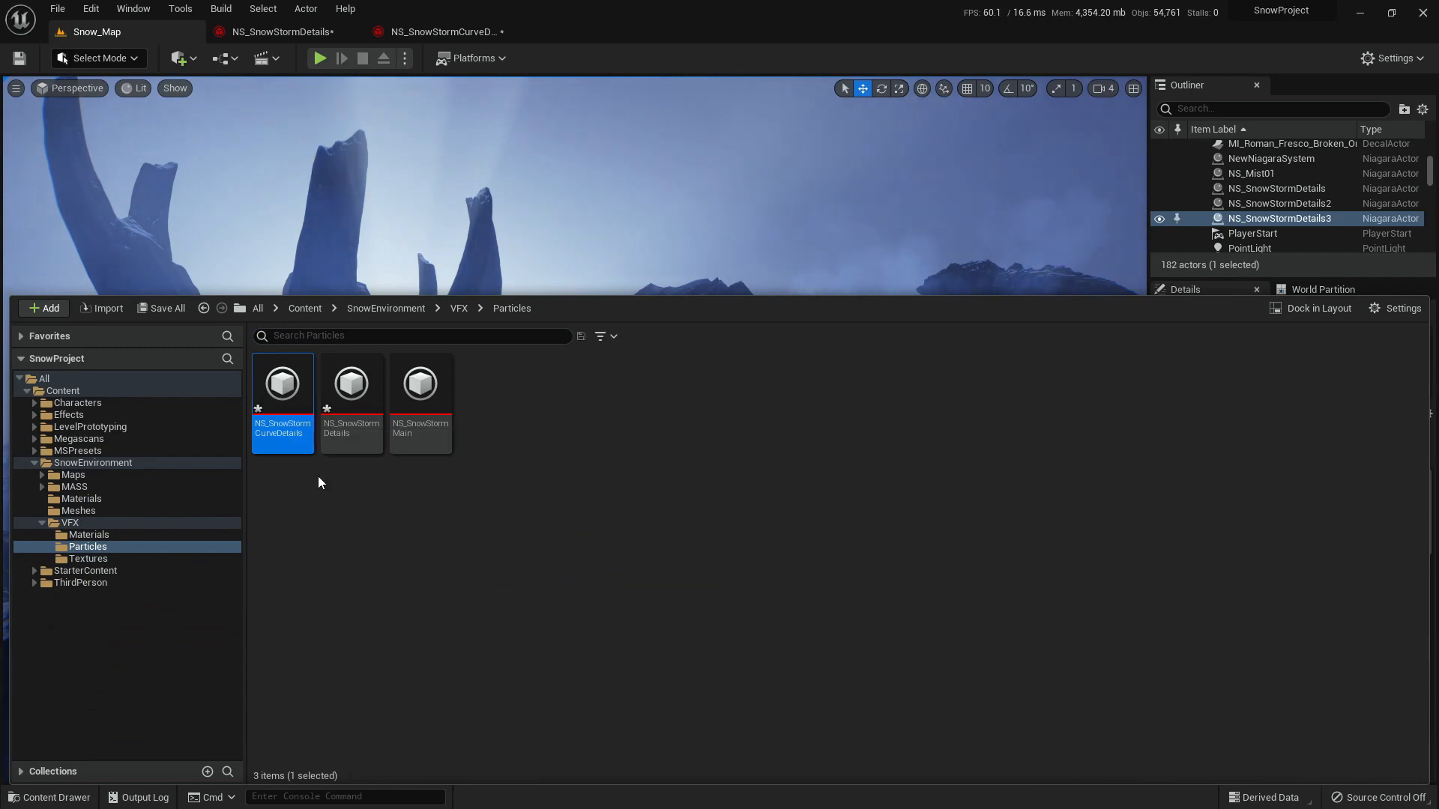
pyautogui.click(1041, 535)
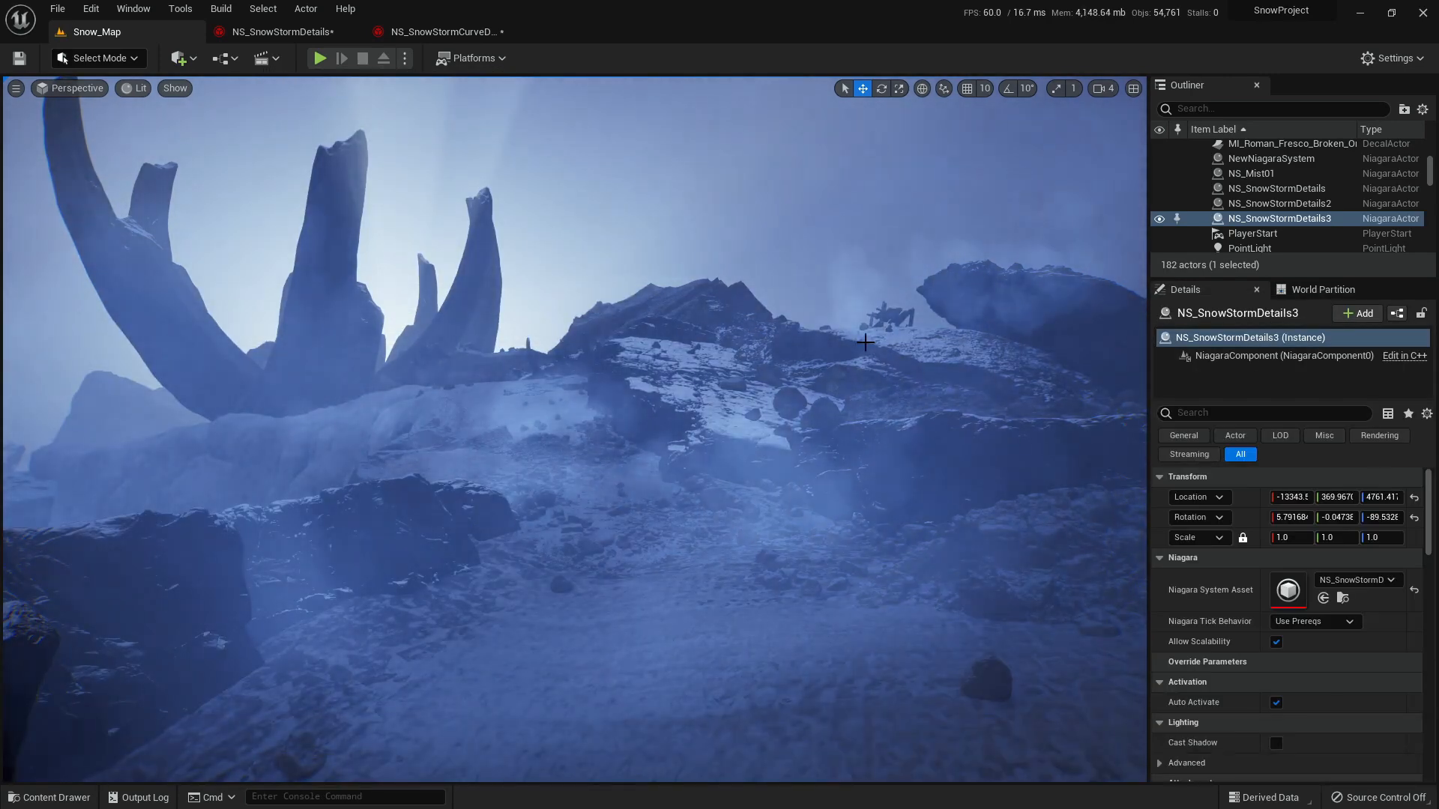
pyautogui.moveTo(966, 431); pyautogui.dragTo(993, 365, button='right')
pyautogui.press('g')
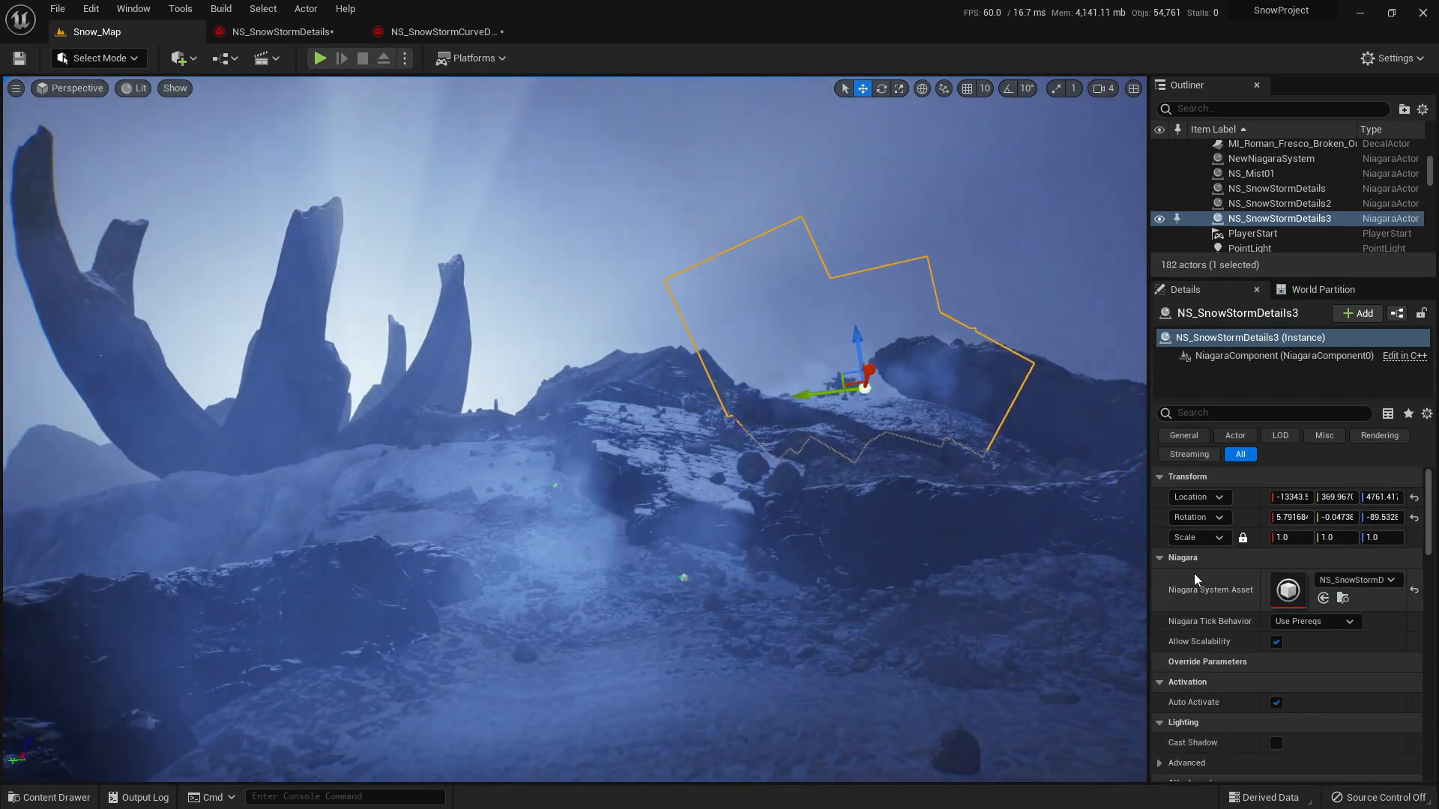
pyautogui.click(1324, 598)
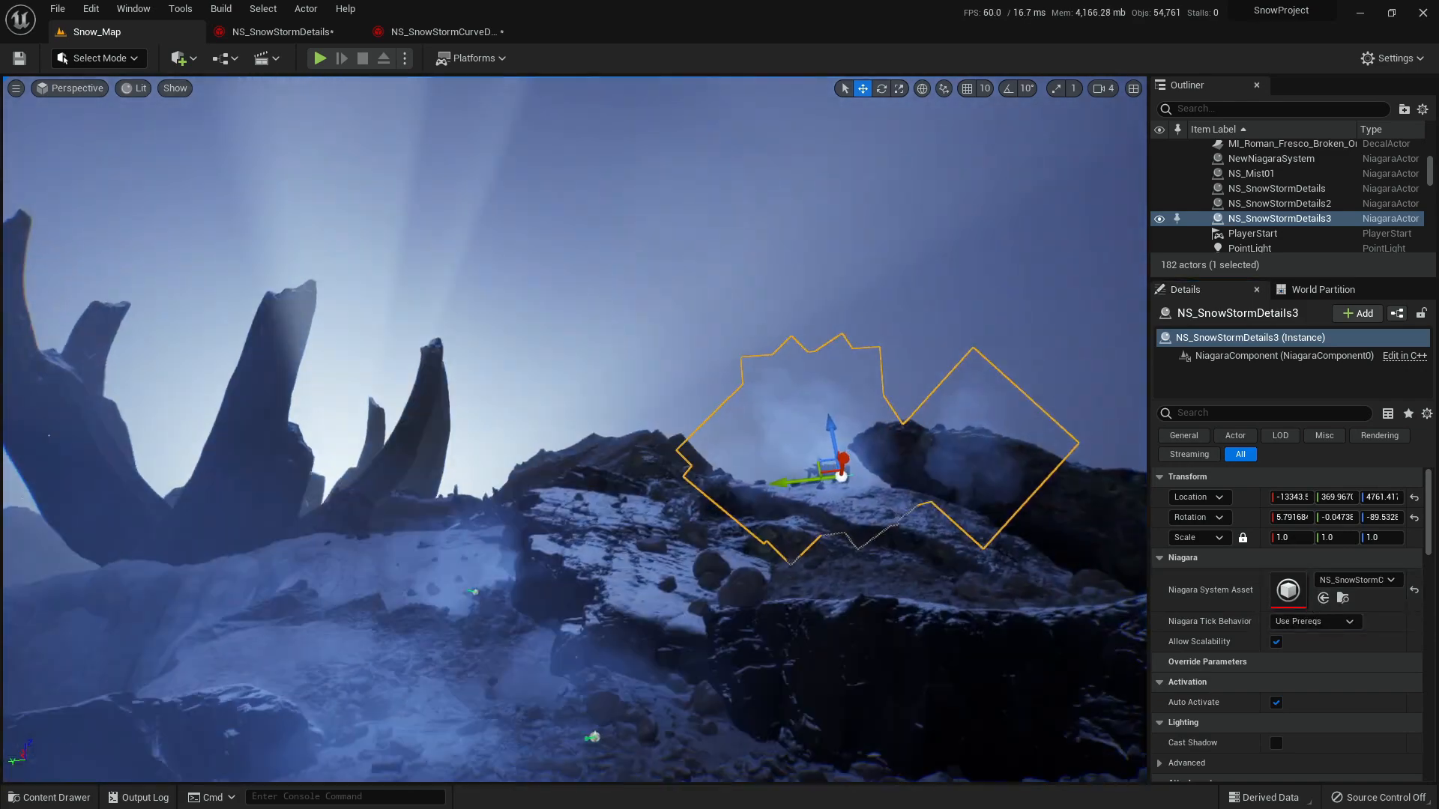
pyautogui.moveTo(809, 472); pyautogui.dragTo(775, 551, button='right')
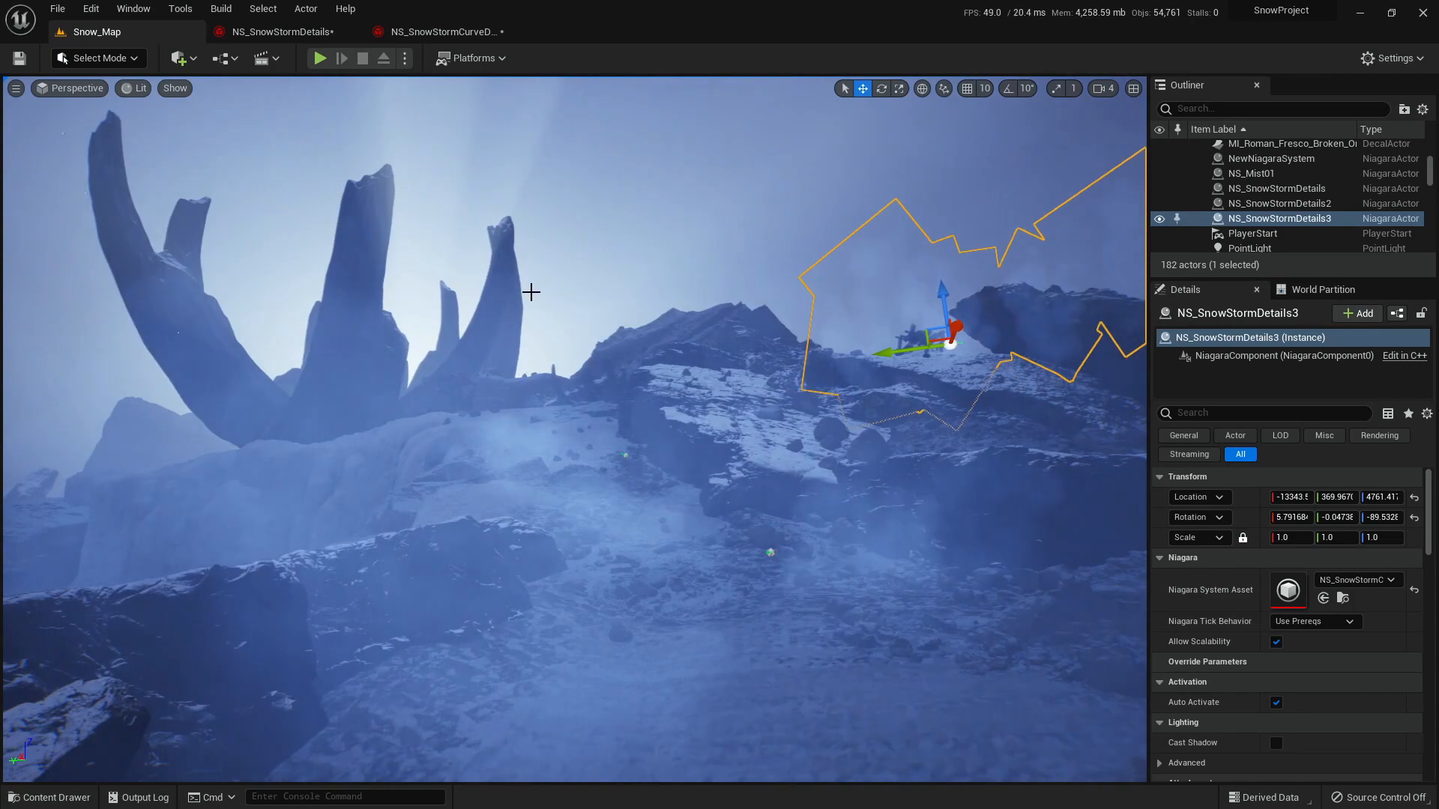
# - Close the NS_SnowStormDetails editor and review the Wind Force speed of NS_SnowStormCurveDetails against the mist in Snow_Map
pyautogui.click(275, 33)
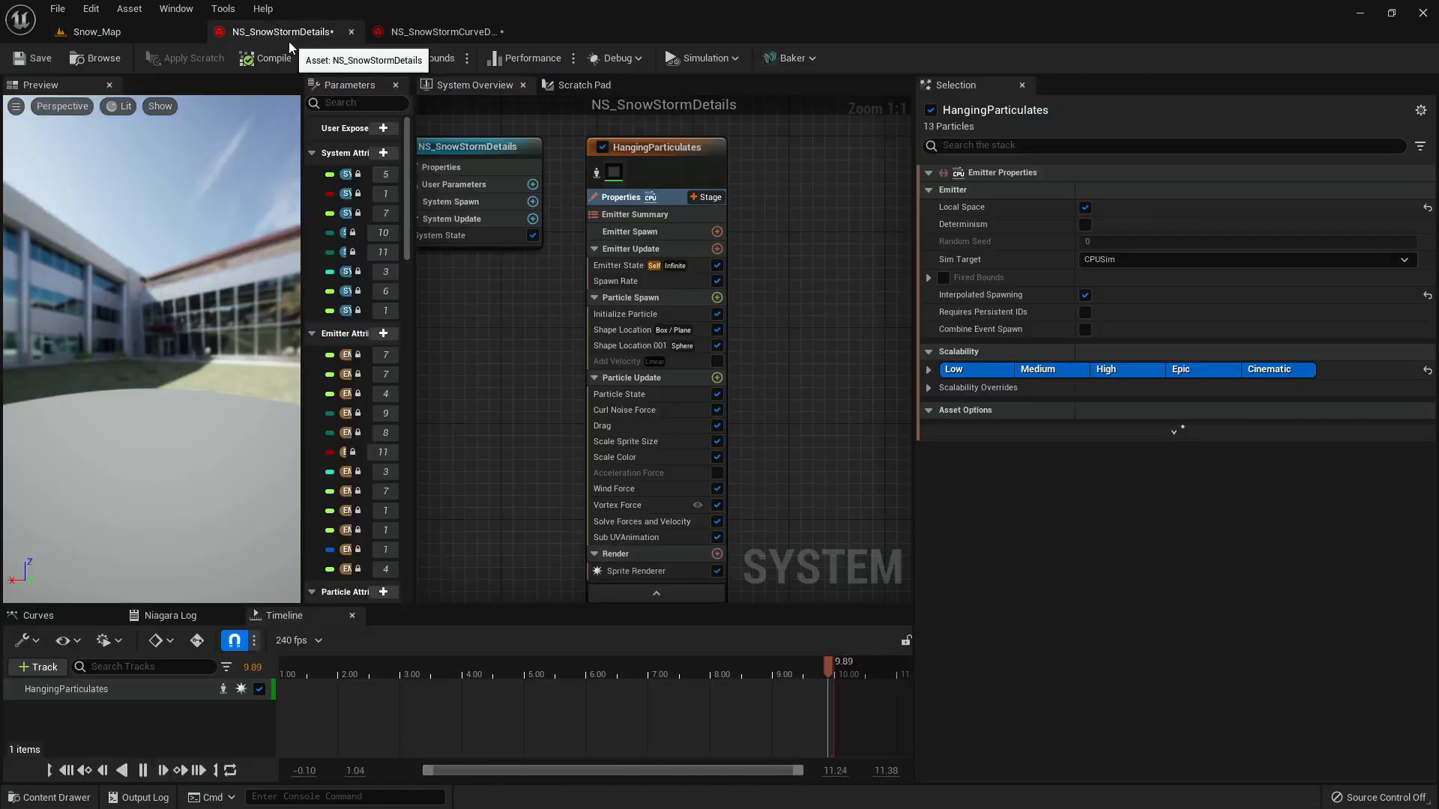
pyautogui.middleClick(290, 42)
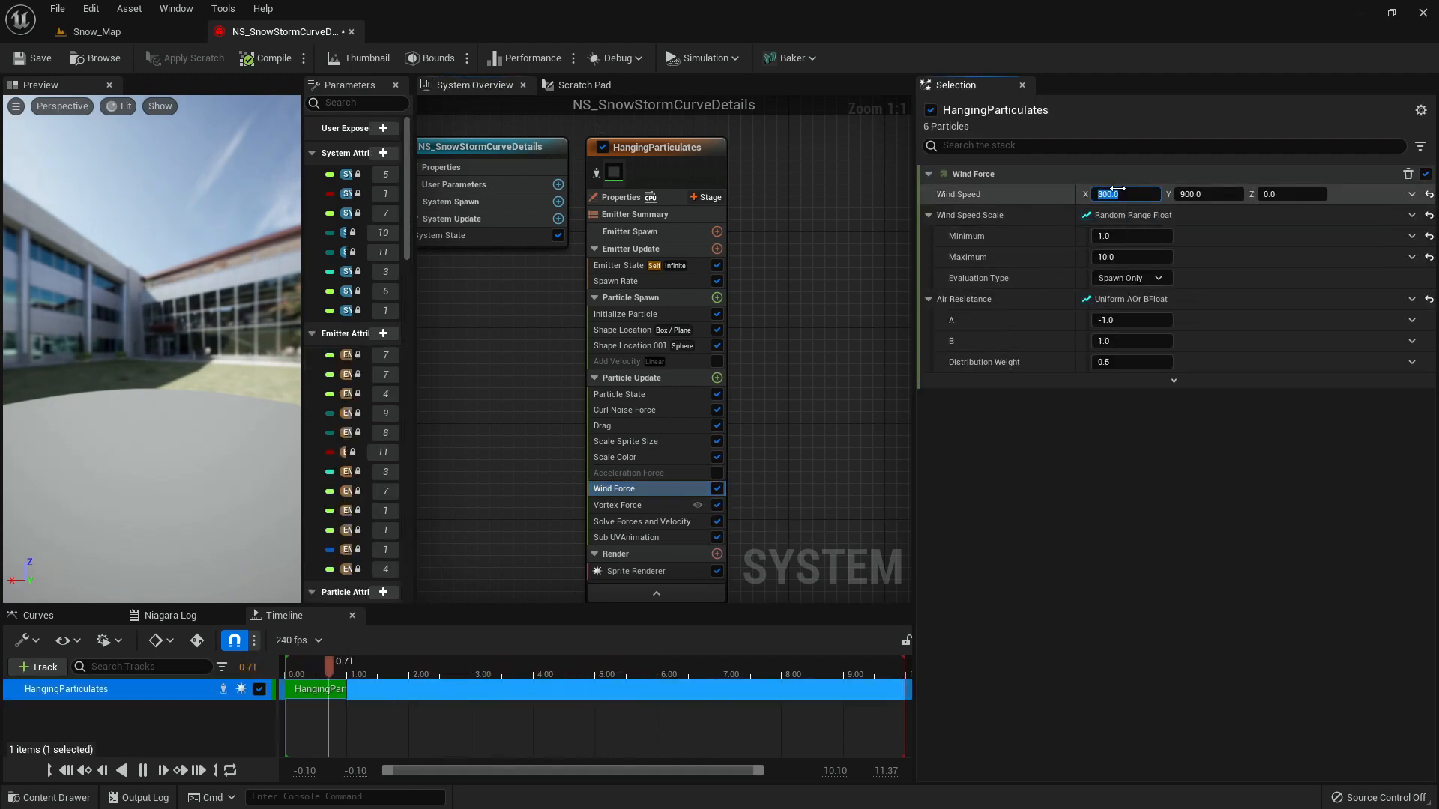
pyautogui.click(119, 36)
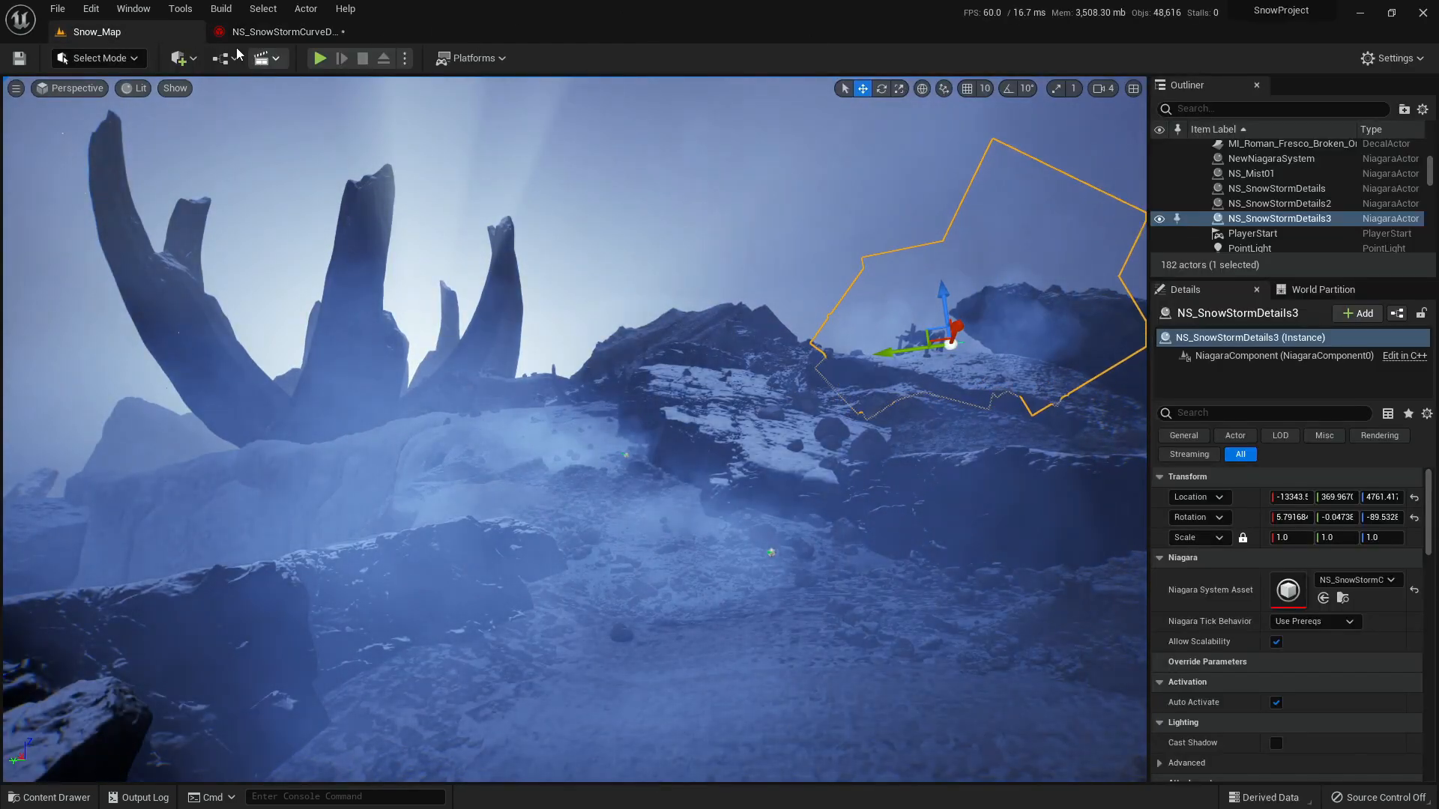
pyautogui.click(271, 39)
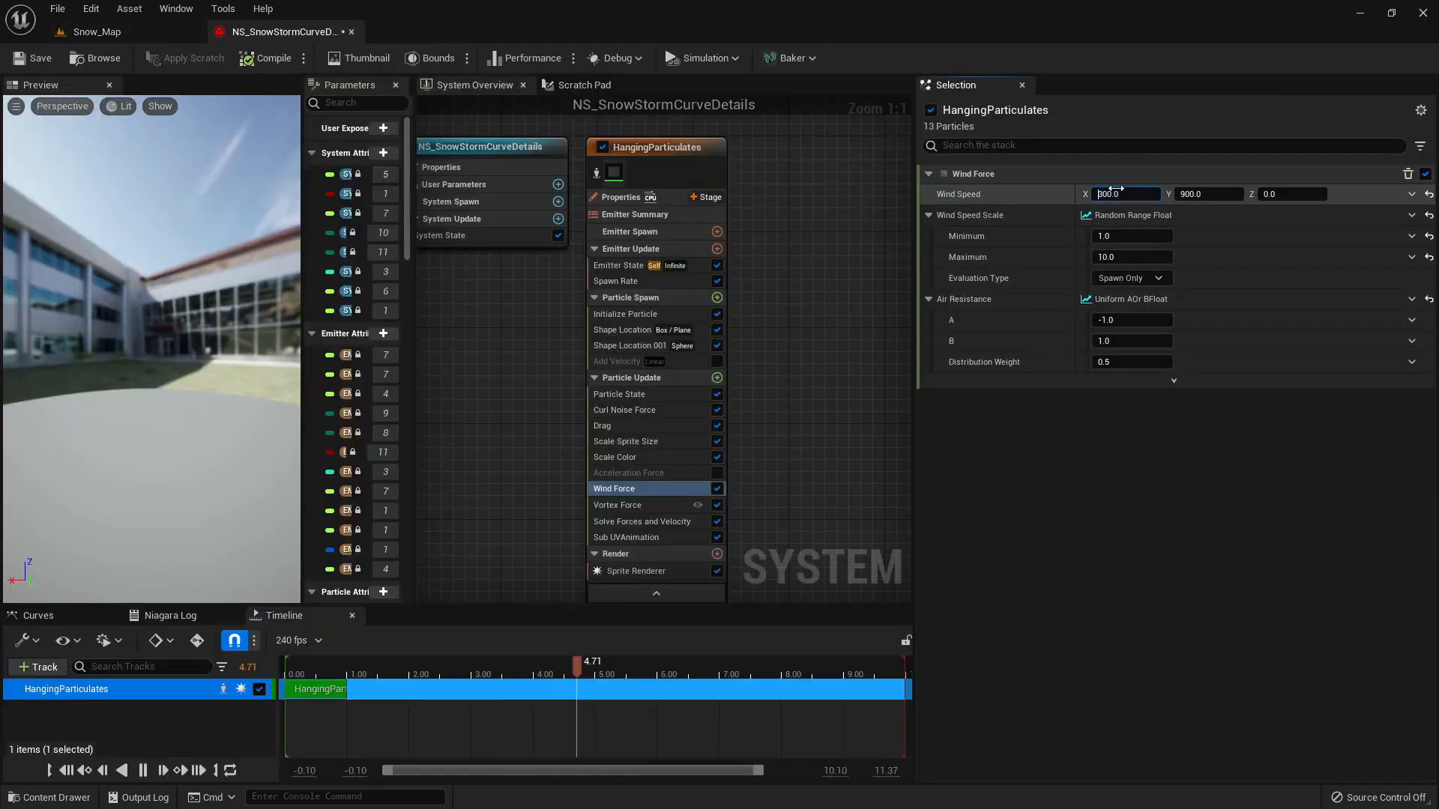
pyautogui.click(97, 33)
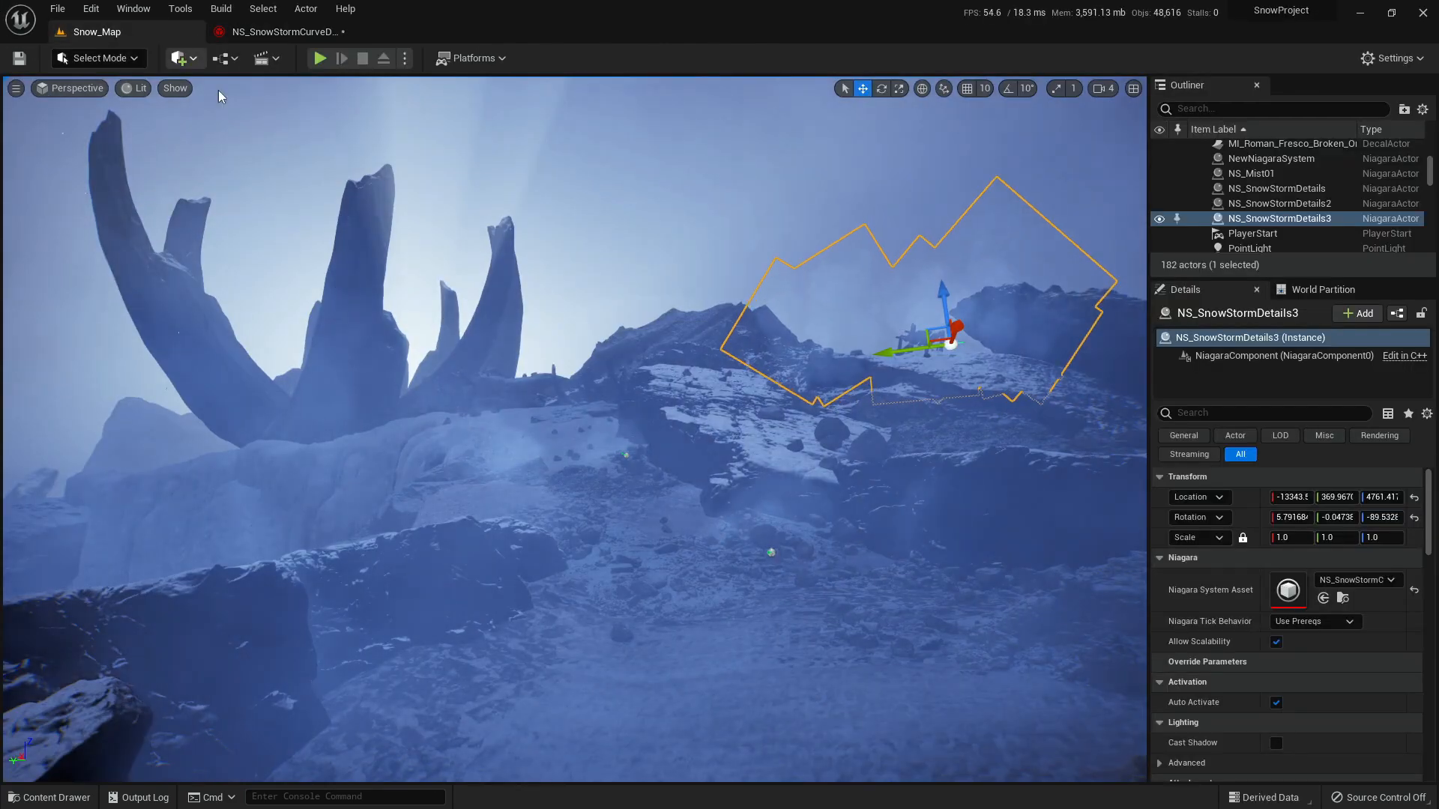
# - Duplicate NS_SnowStormDetails3 in Snow_Map and place the copy lower on the rocky slope at about X -11130, Y -174, Z 3515
pyautogui.press('g')
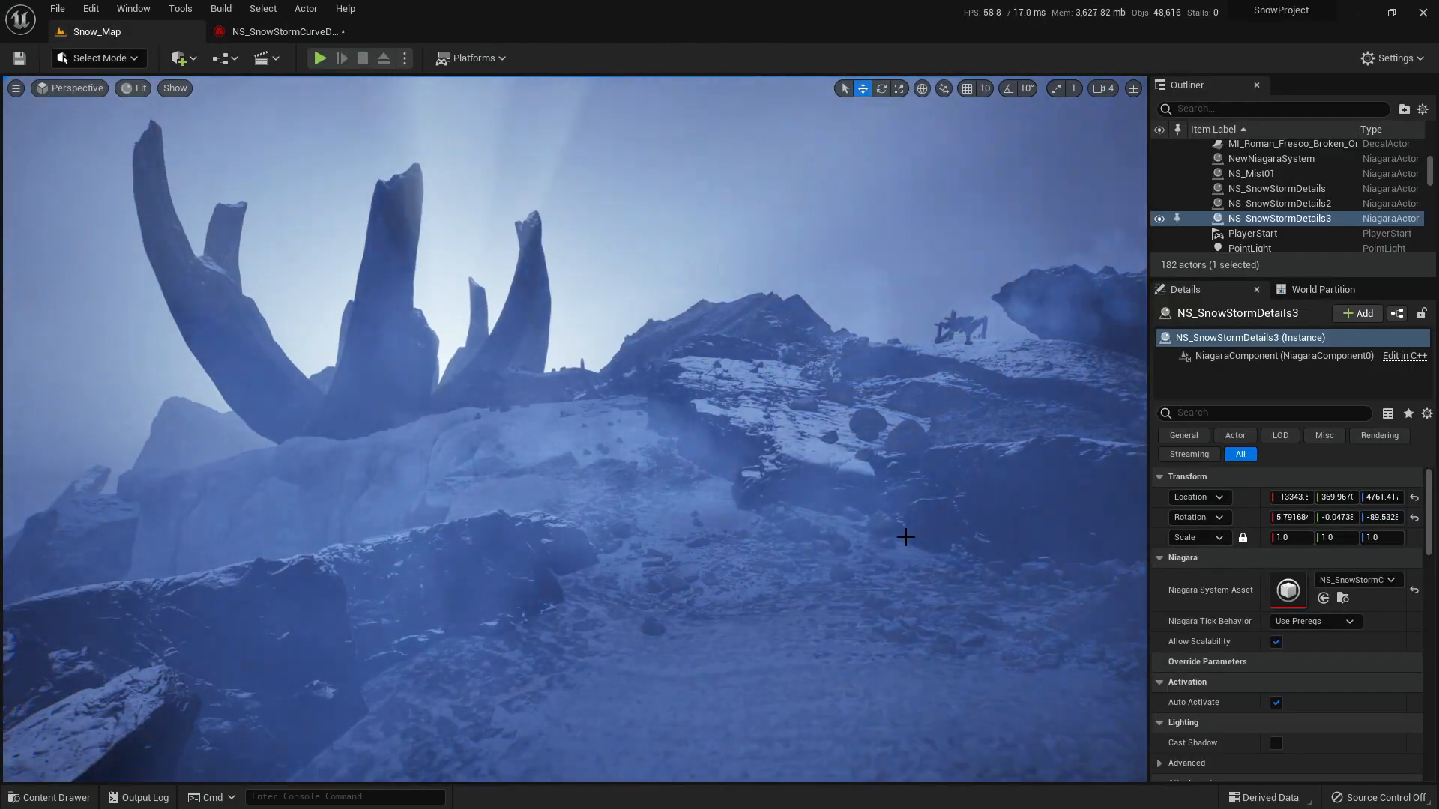
pyautogui.moveTo(906, 536); pyautogui.dragTo(963, 560, button='right')
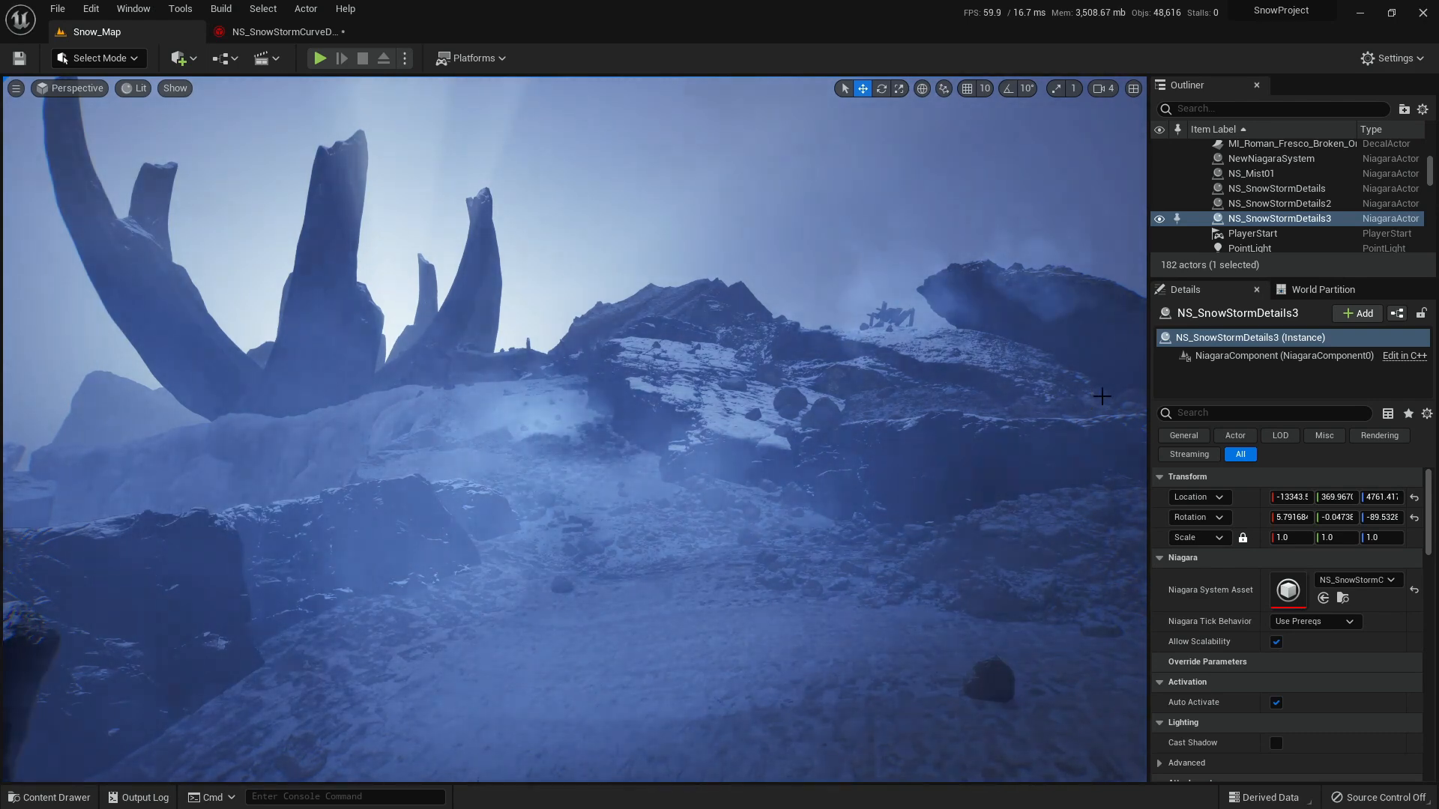
pyautogui.hotkey('ctrl', 'space')
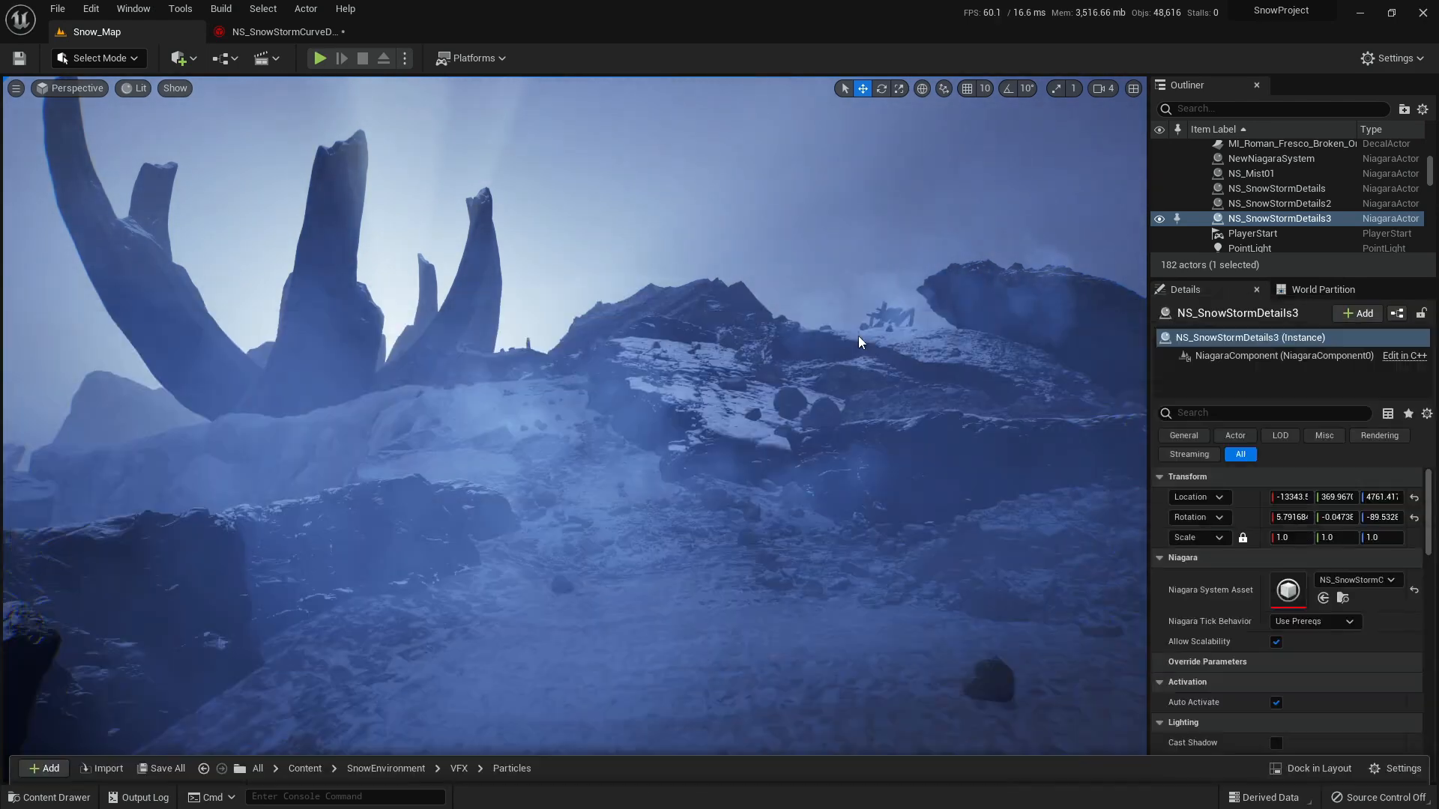
pyautogui.hotkey('ctrl', 'space')
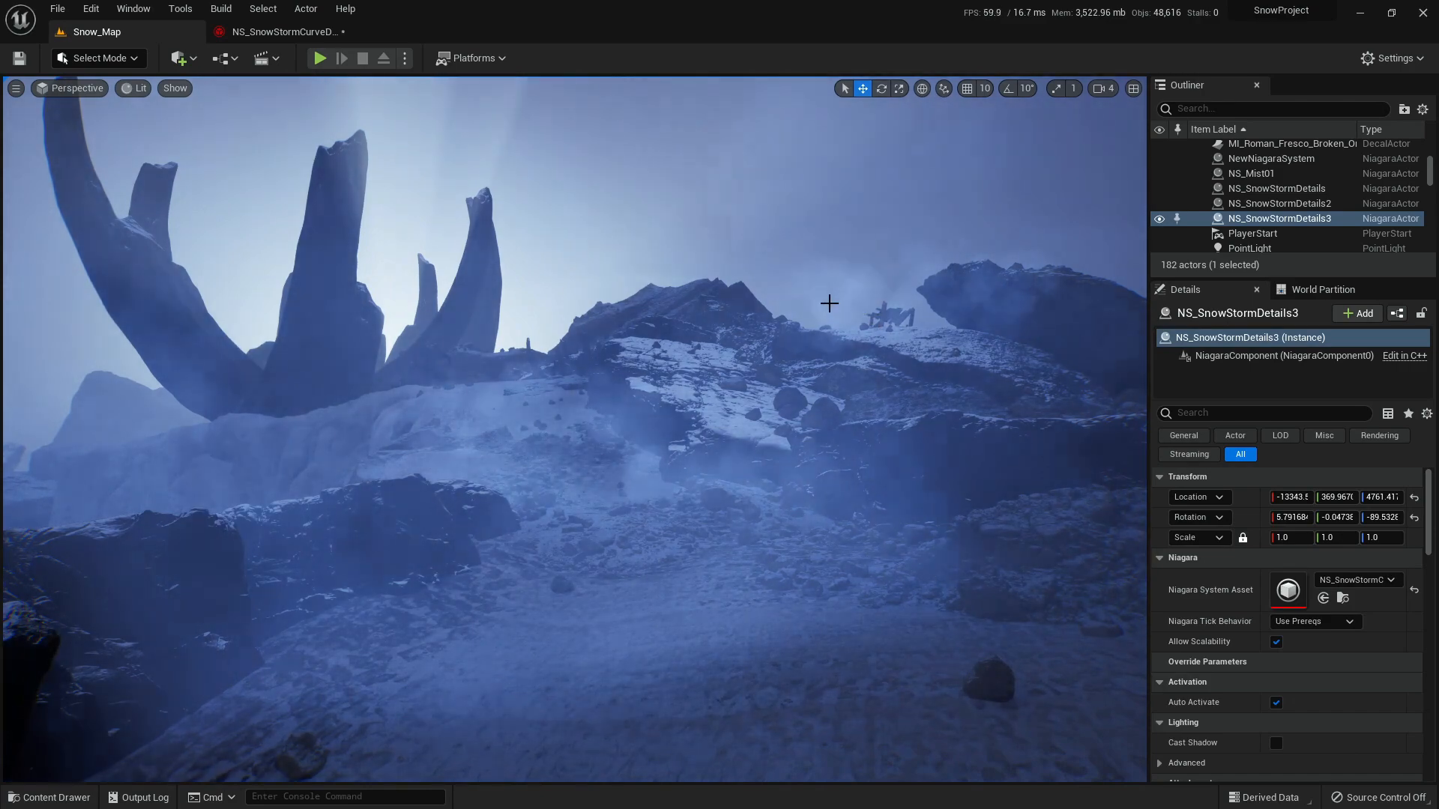
pyautogui.moveTo(675, 267); pyautogui.dragTo(532, 335, button='right')
pyautogui.press('f')
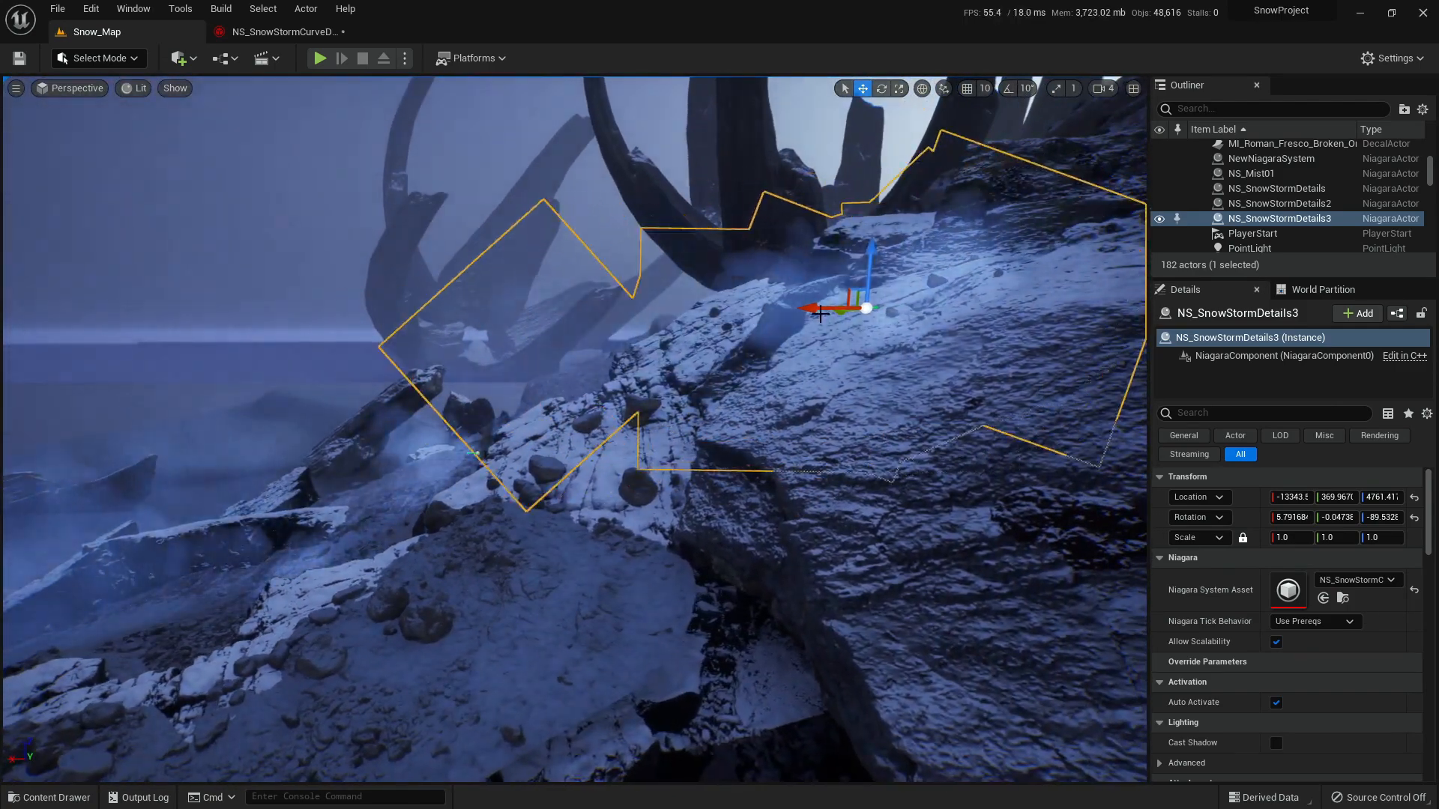
pyautogui.keyDown('alt'); pyautogui.moveTo(820, 309); pyautogui.dragTo(499, 305); pyautogui.keyUp('alt')
pyautogui.moveTo(500, 305); pyautogui.dragTo(506, 259, button='right')
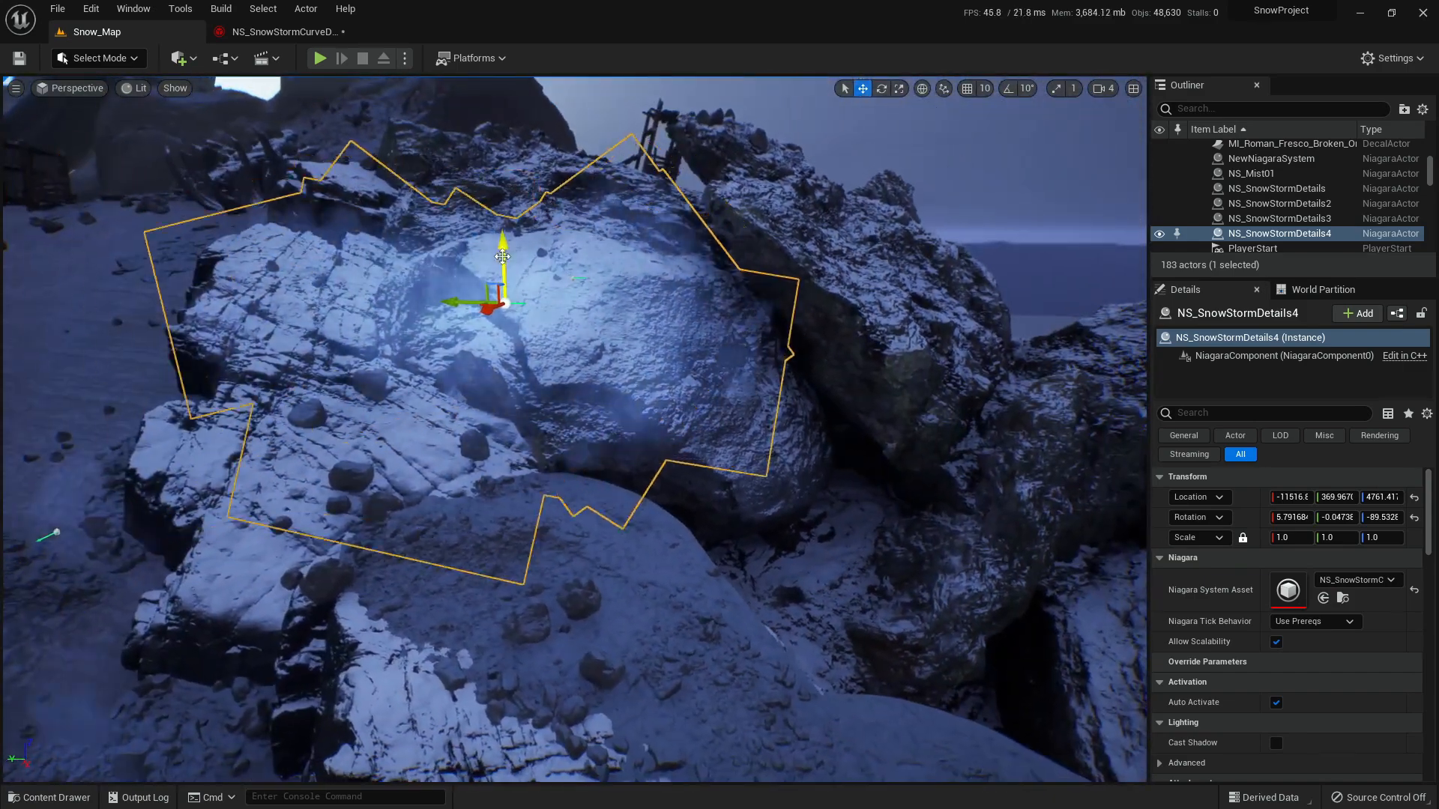
pyautogui.moveTo(506, 258); pyautogui.dragTo(538, 425)
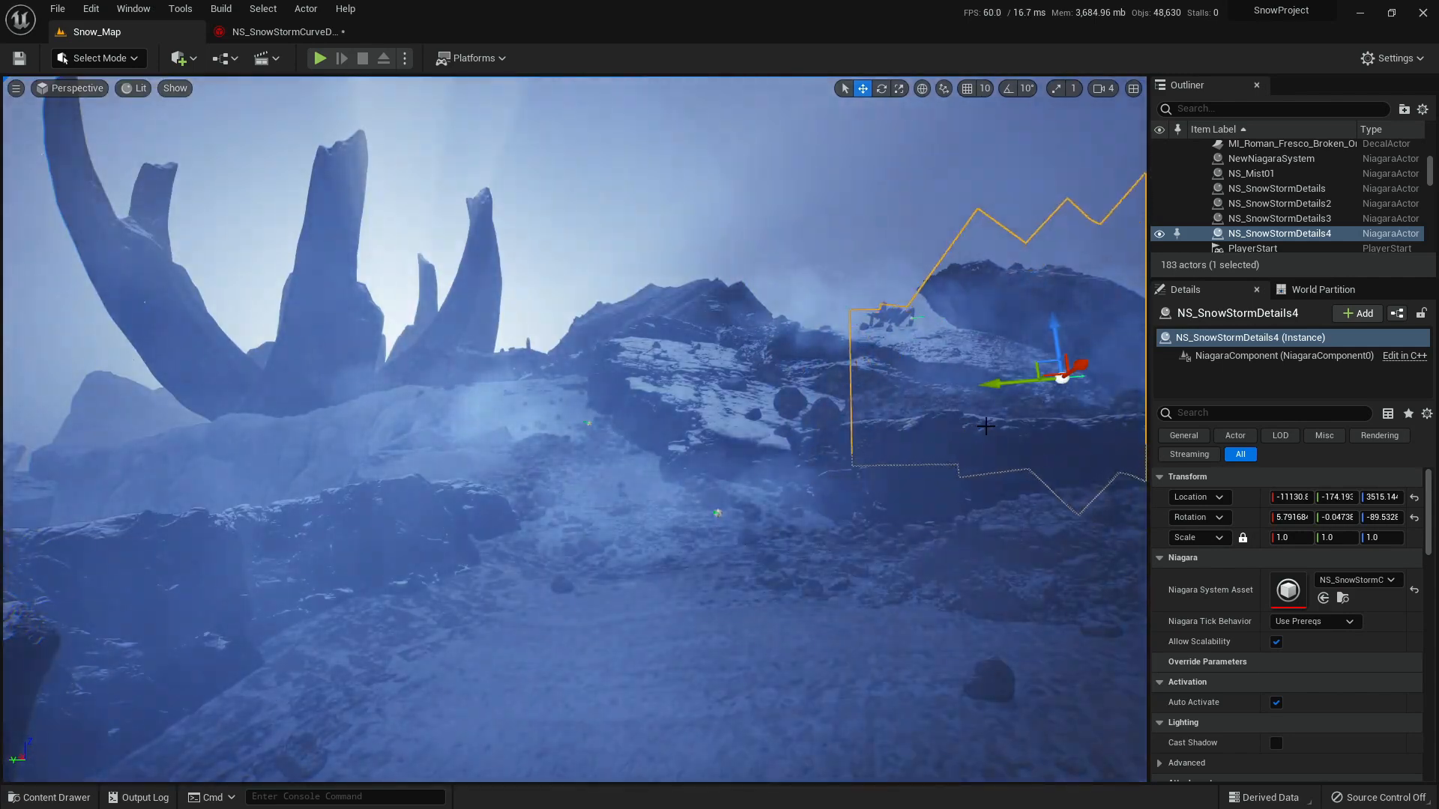
# - Rotate NS_SnowStormDetails4 to about -69.5° in Z and move it to about X -11968, Y -1408, checking the mist along the path
pyautogui.press('e')
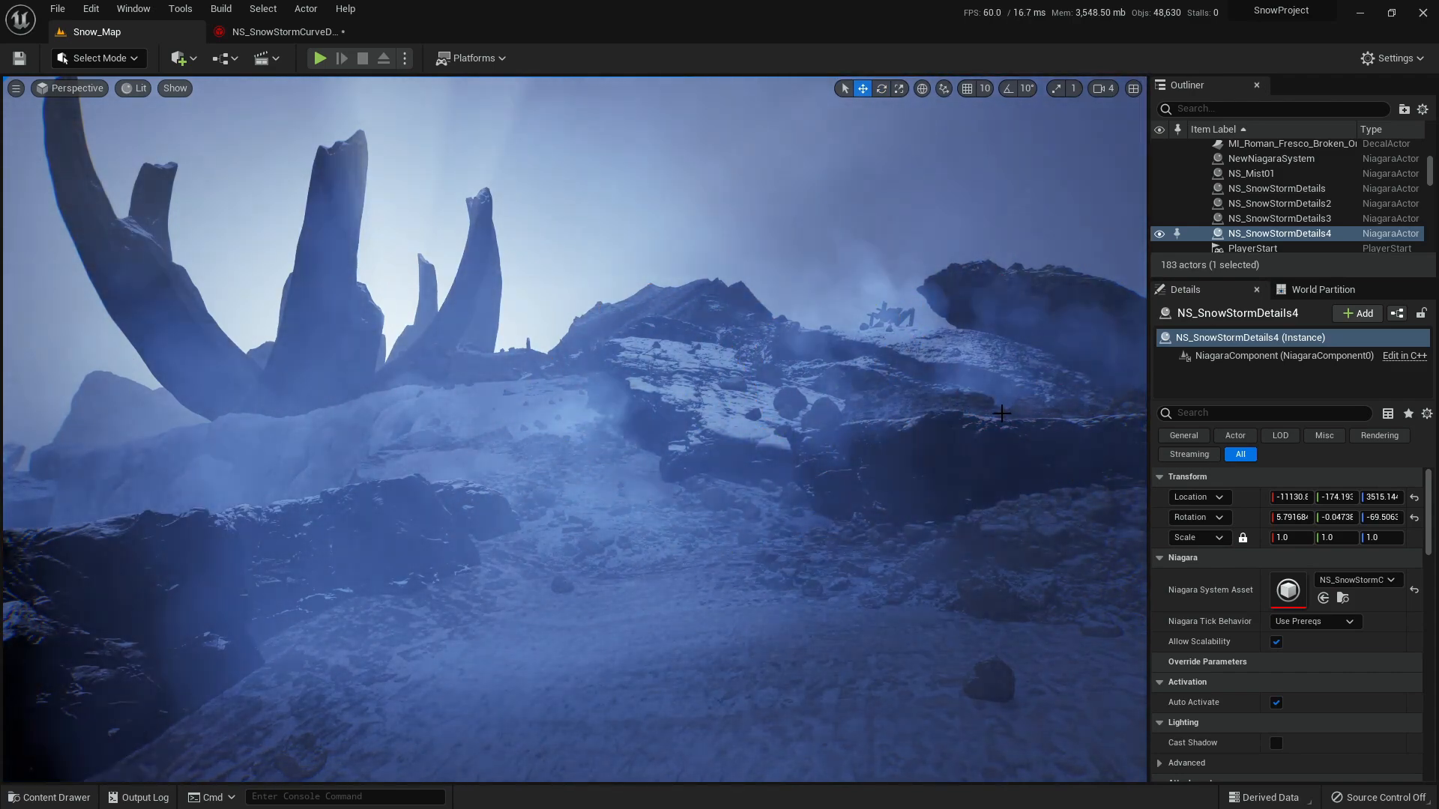
pyautogui.moveTo(1026, 444); pyautogui.dragTo(937, 427, button='right')
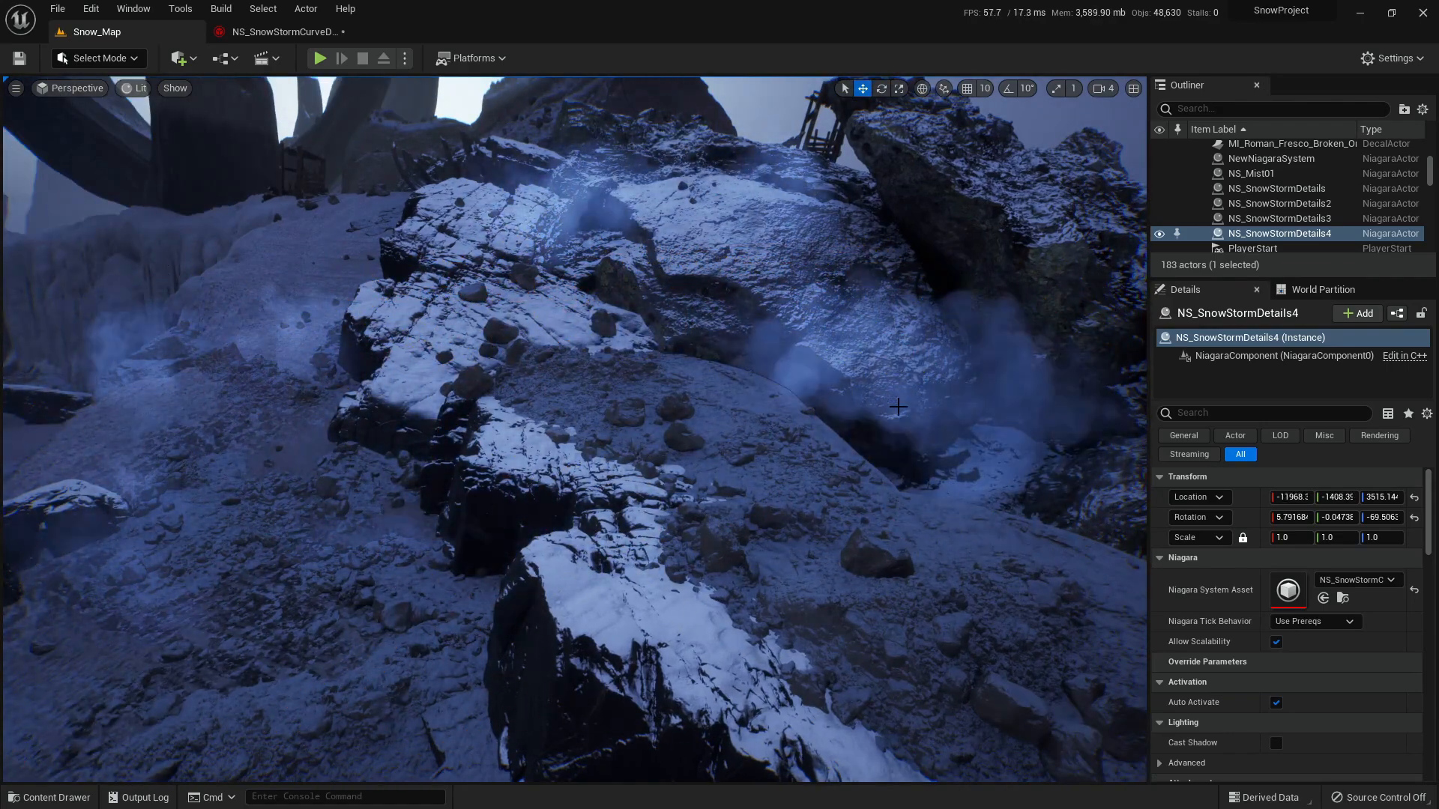
pyautogui.scroll(-5, 863, 439)
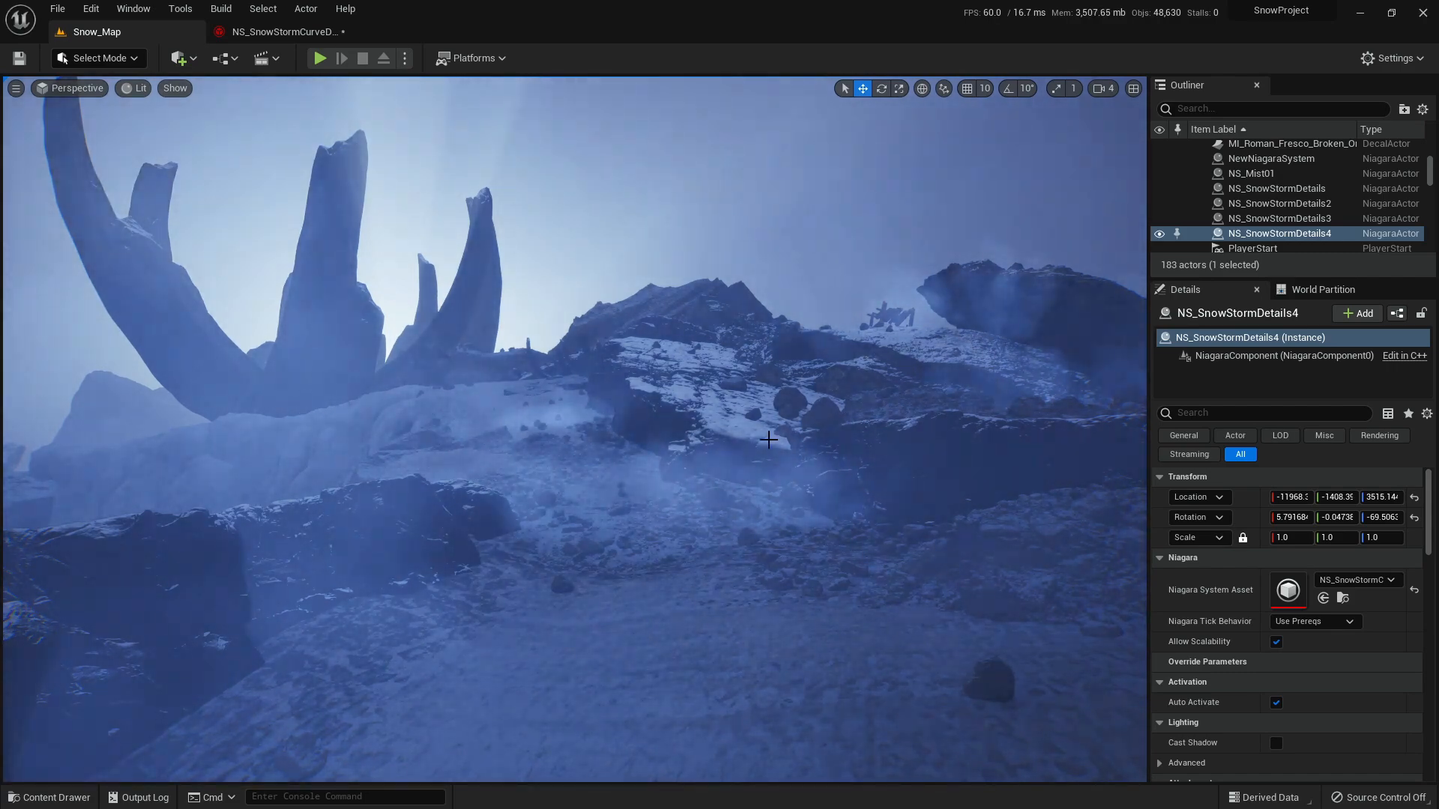
pyautogui.moveTo(649, 492); pyautogui.dragTo(472, 462, button='right')
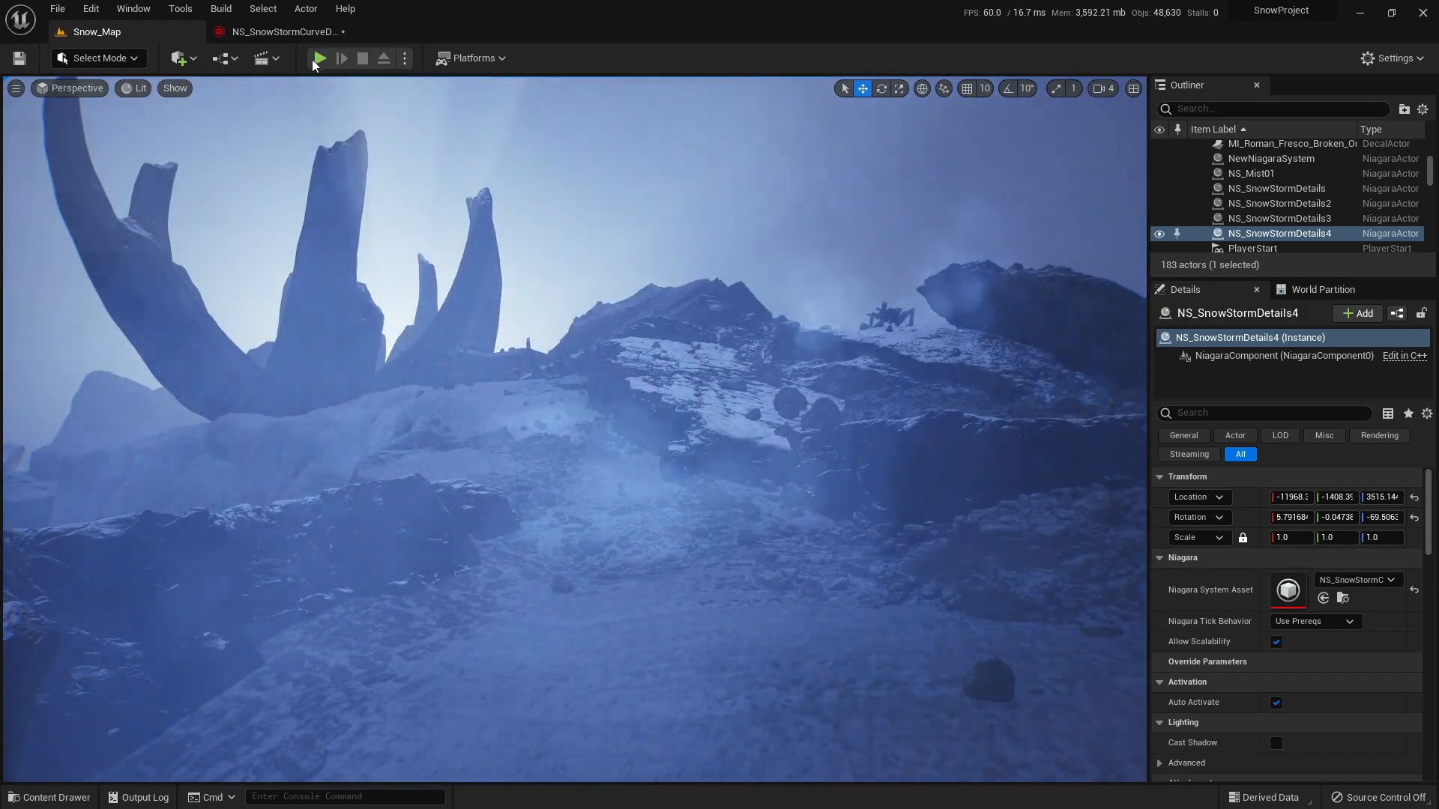
# - Save all modified content, including the NS_SnowStormCurveDetails and NS_SnowStormDetails assets and the new mist actors
pyautogui.hotkey('ctrl', 'space')
pyautogui.click(164, 308)
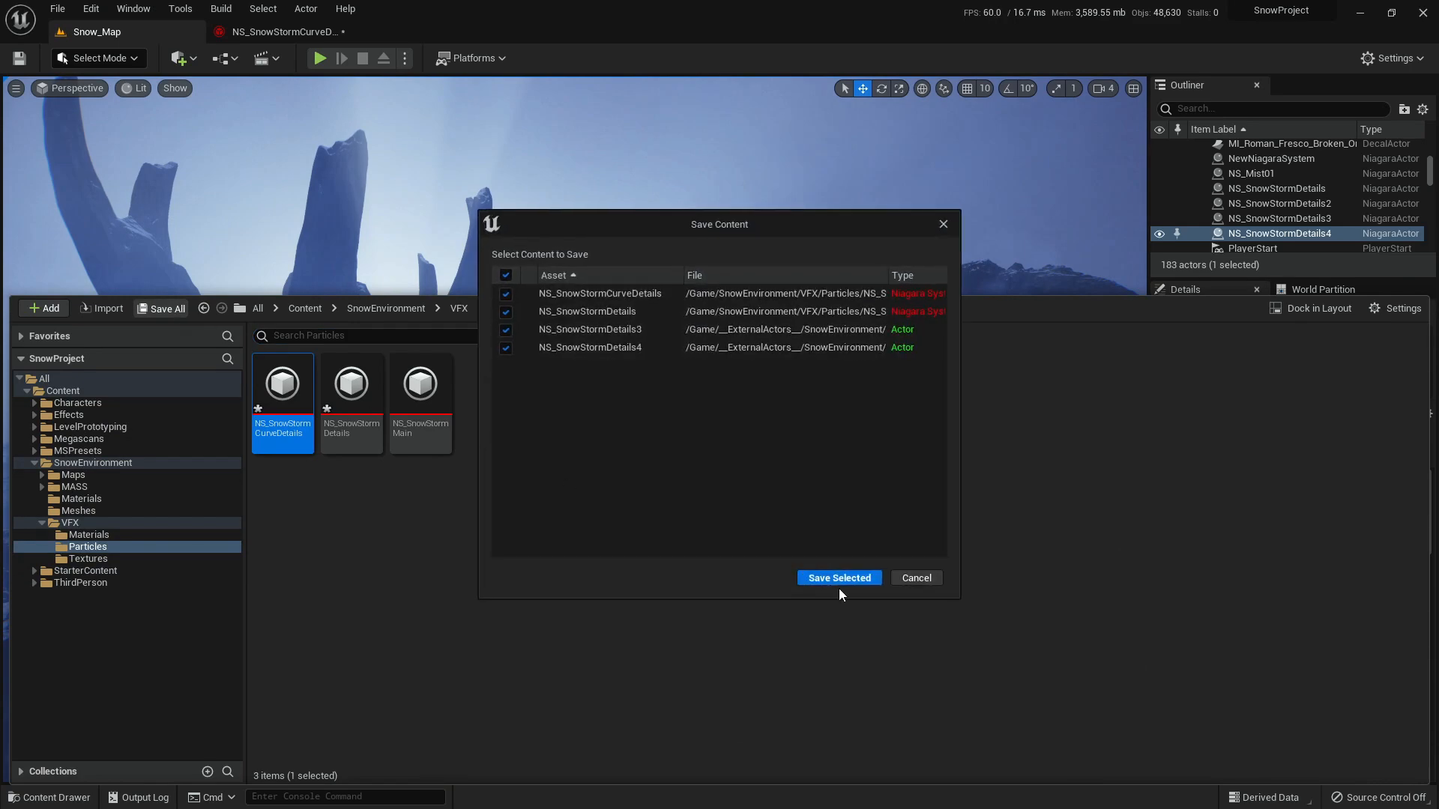
pyautogui.click(832, 582)
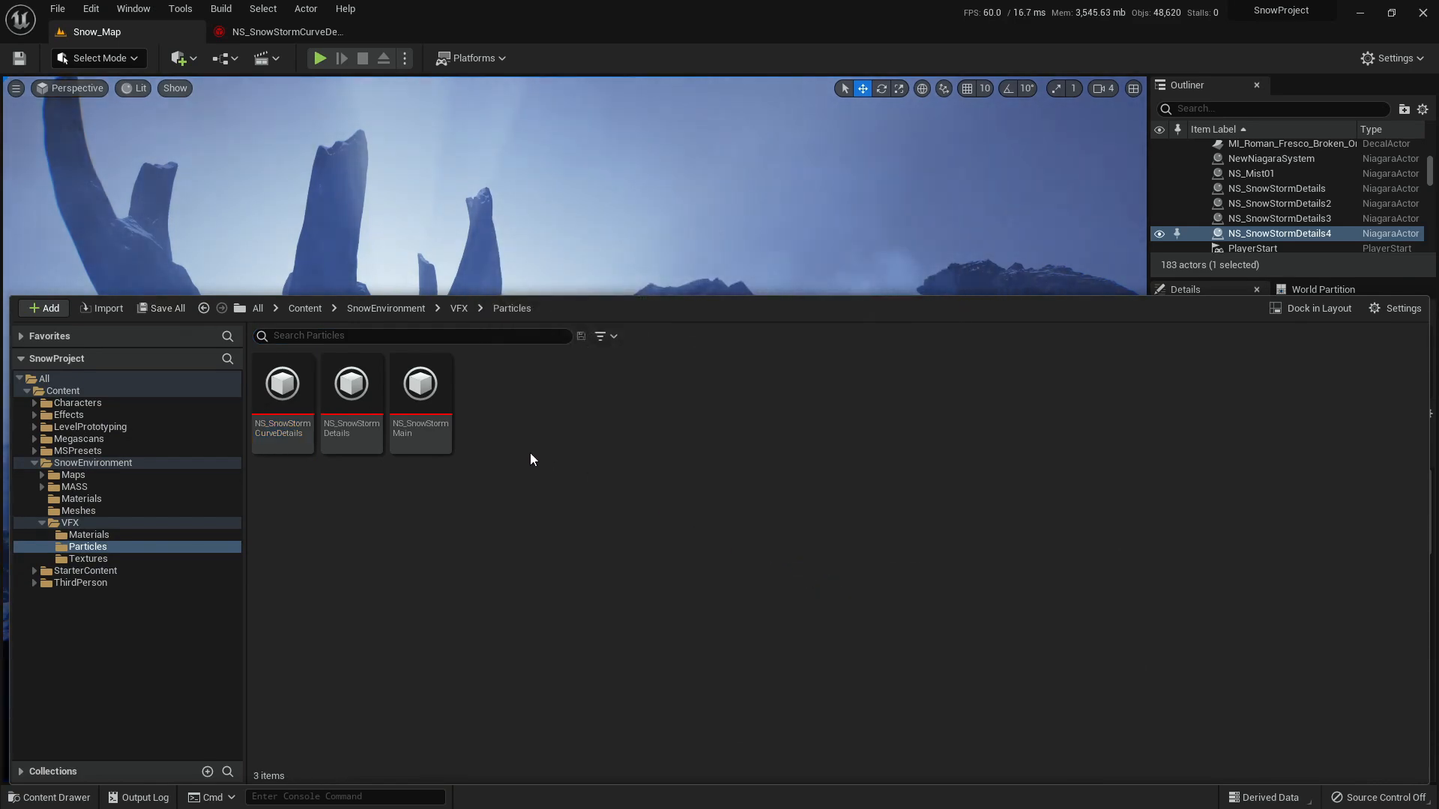
pyautogui.hotkey('ctrl', 'space')
pyautogui.hotkey('ctrl', 'space')
pyautogui.hotkey('ctrl', 'space')
pyautogui.click(305, 31)
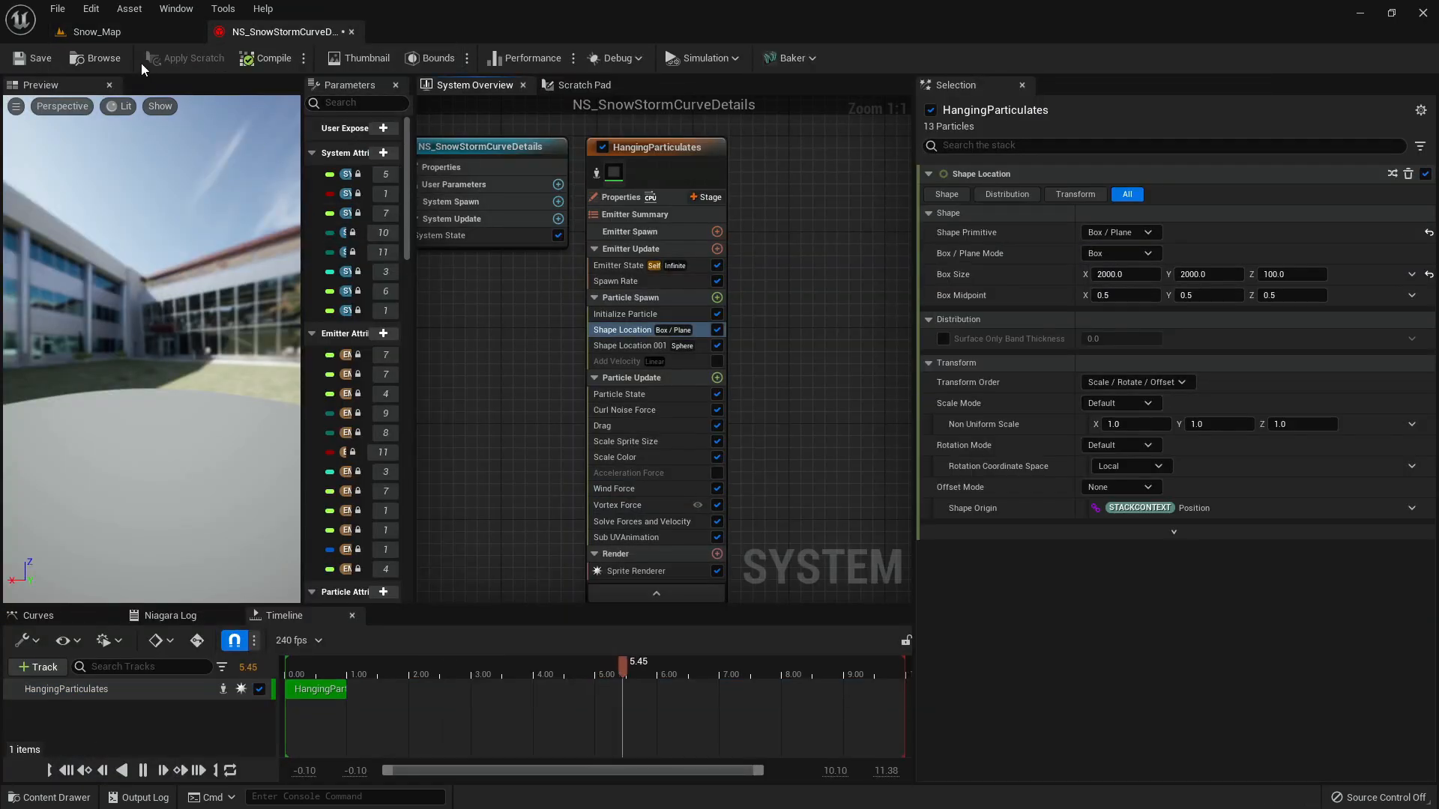
pyautogui.click(128, 33)
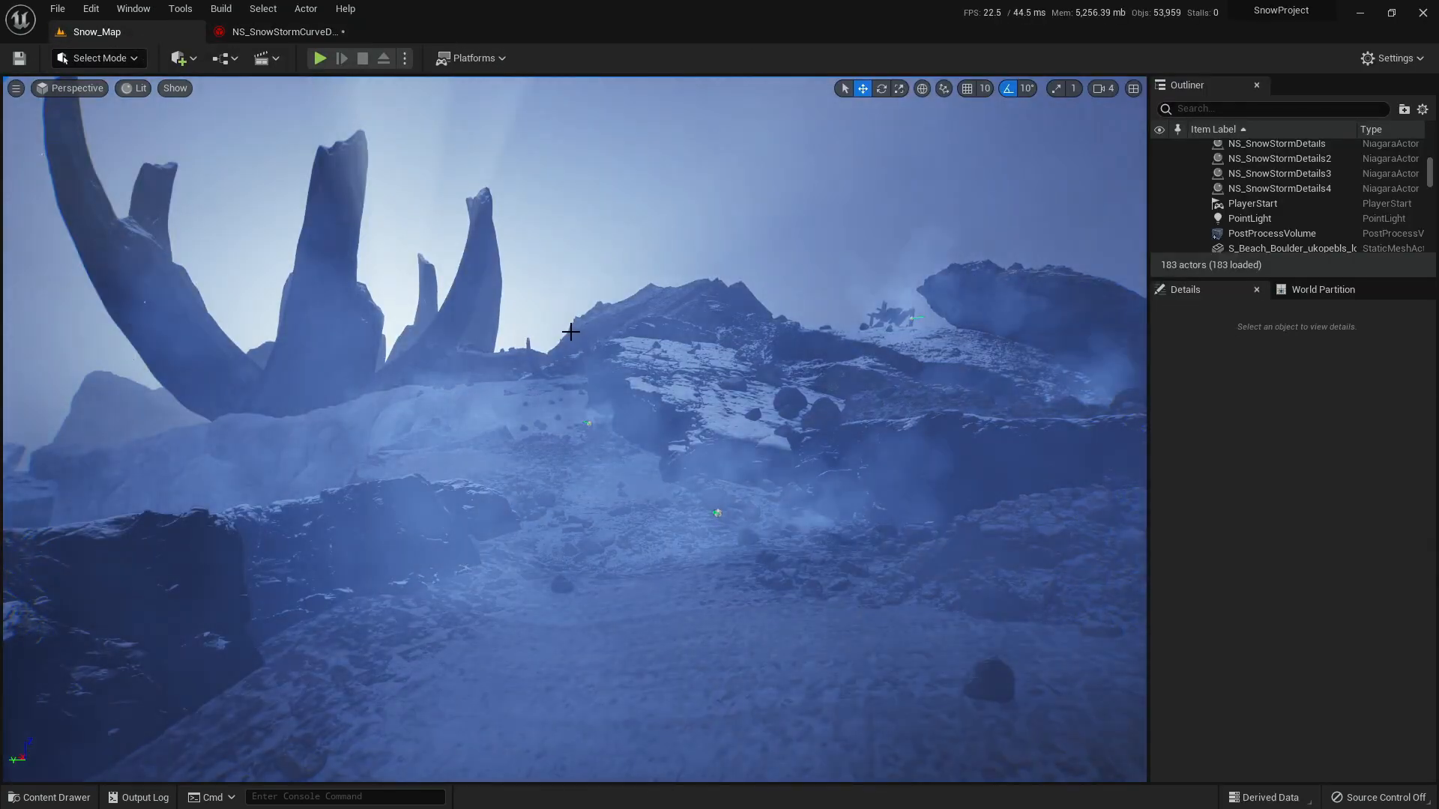
pyautogui.hotkey('ctrl', 'space')
pyautogui.hotkey('ctrl', 'space')
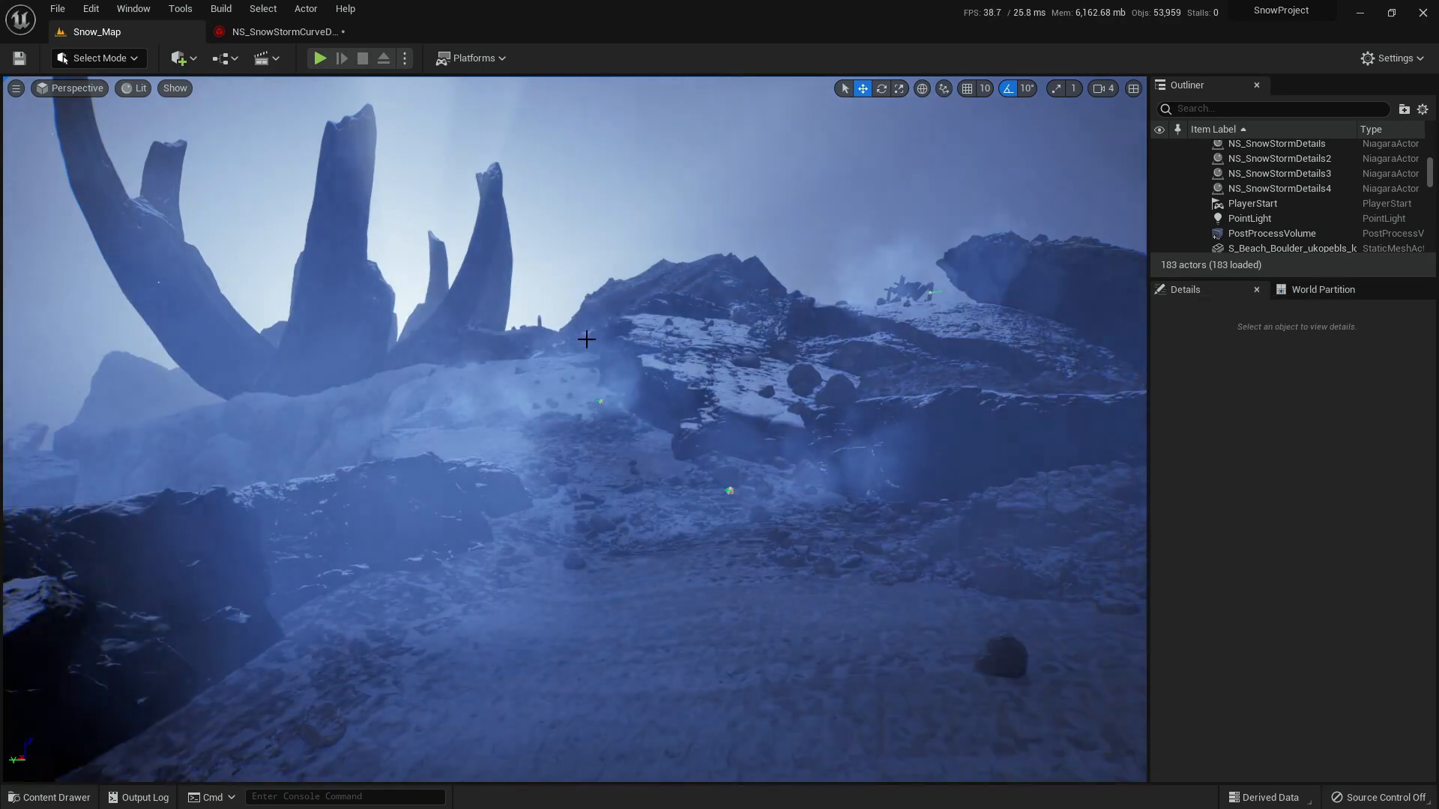
pyautogui.moveTo(586, 338); pyautogui.dragTo(586, 263, button='right')
pyautogui.hotkey('ctrl', 'space')
pyautogui.hotkey('ctrl', 'space')
# - Duplicate NS_SnowStormDetails2 and place the copy in front of the ice cliff at about X -13375, Y 11422
pyautogui.moveTo(586, 334); pyautogui.dragTo(625, 351, button='right')
pyautogui.click(636, 485)
pyautogui.click(636, 367)
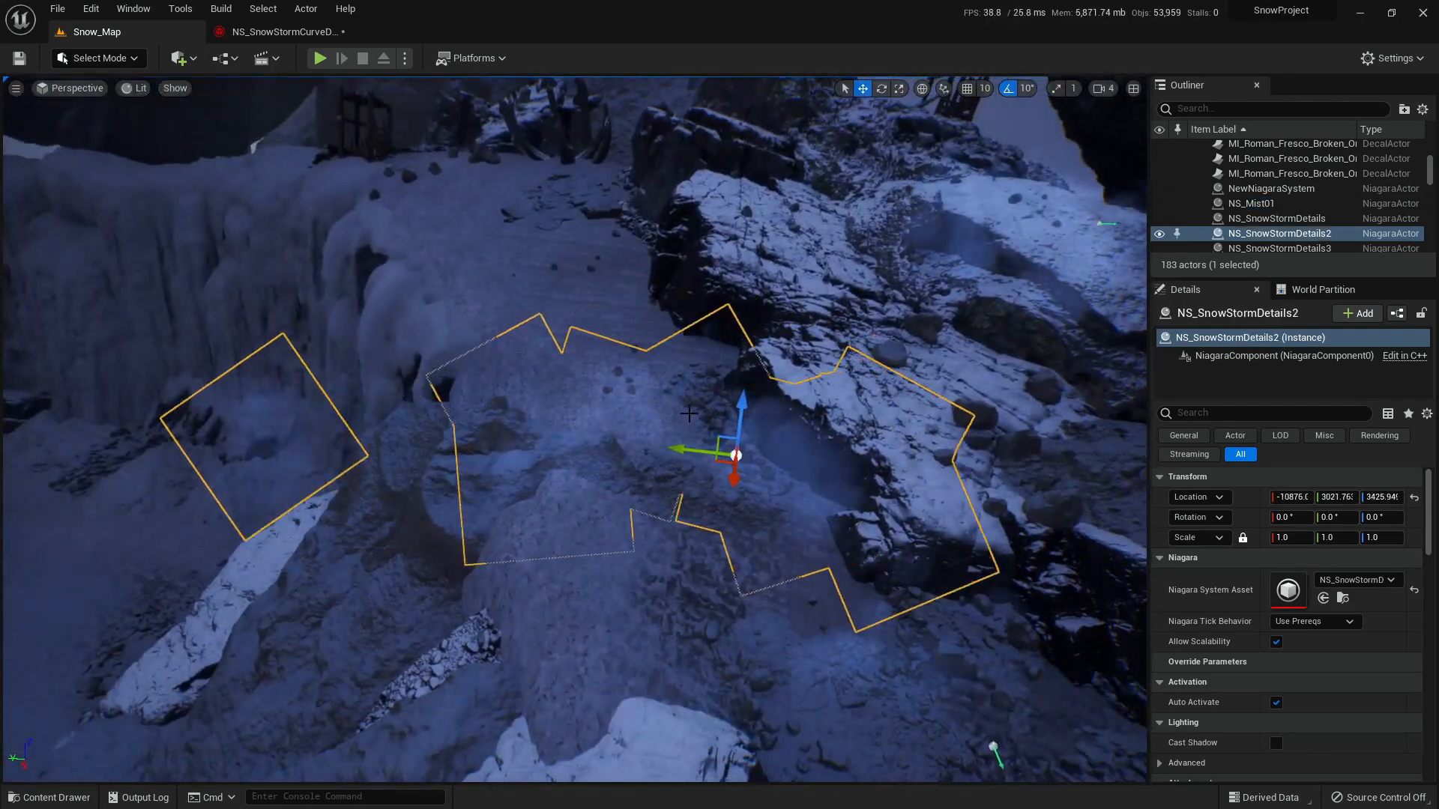
pyautogui.keyDown('alt'); pyautogui.moveTo(721, 460); pyautogui.dragTo(224, 358); pyautogui.keyUp('alt')
pyautogui.moveTo(564, 463)
pyautogui.mouseDown(button='right')
pyautogui.moveTo(539, 463)
pyautogui.moveTo(525, 375)
pyautogui.moveTo(565, 463)
pyautogui.mouseUp(button='right')
pyautogui.moveTo(645, 449); pyautogui.dragTo(319, 339)
pyautogui.moveTo(318, 338); pyautogui.dragTo(248, 277, button='right')
pyautogui.moveTo(574, 450); pyautogui.dragTo(624, 415, button='right')
# - Duplicate the NS_SnowStormDetails asset in the Particles folder and name the copy NS_SnowStormDown
pyautogui.hotkey('ctrl', 'space')
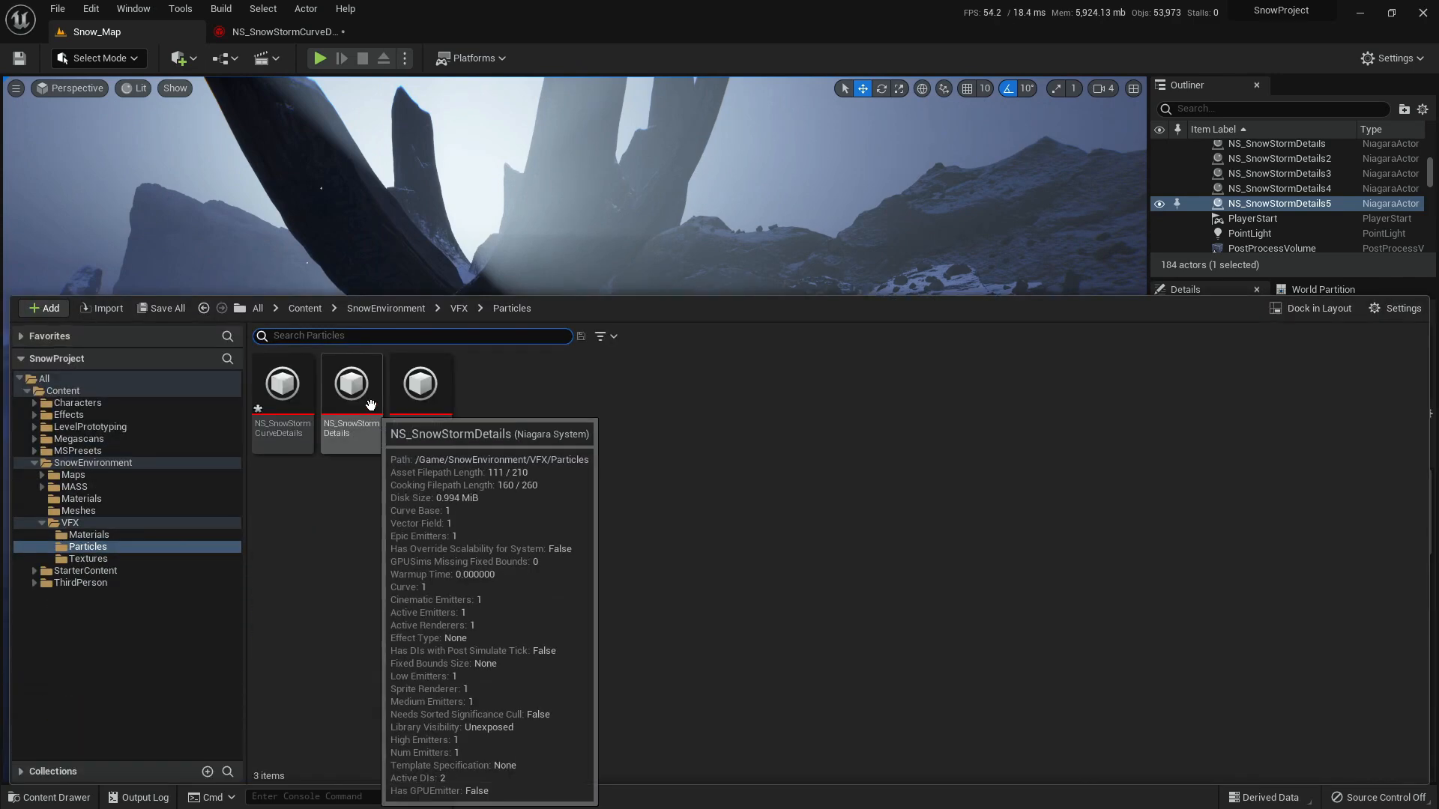
pyautogui.click(352, 420)
pyautogui.rightClick(353, 420)
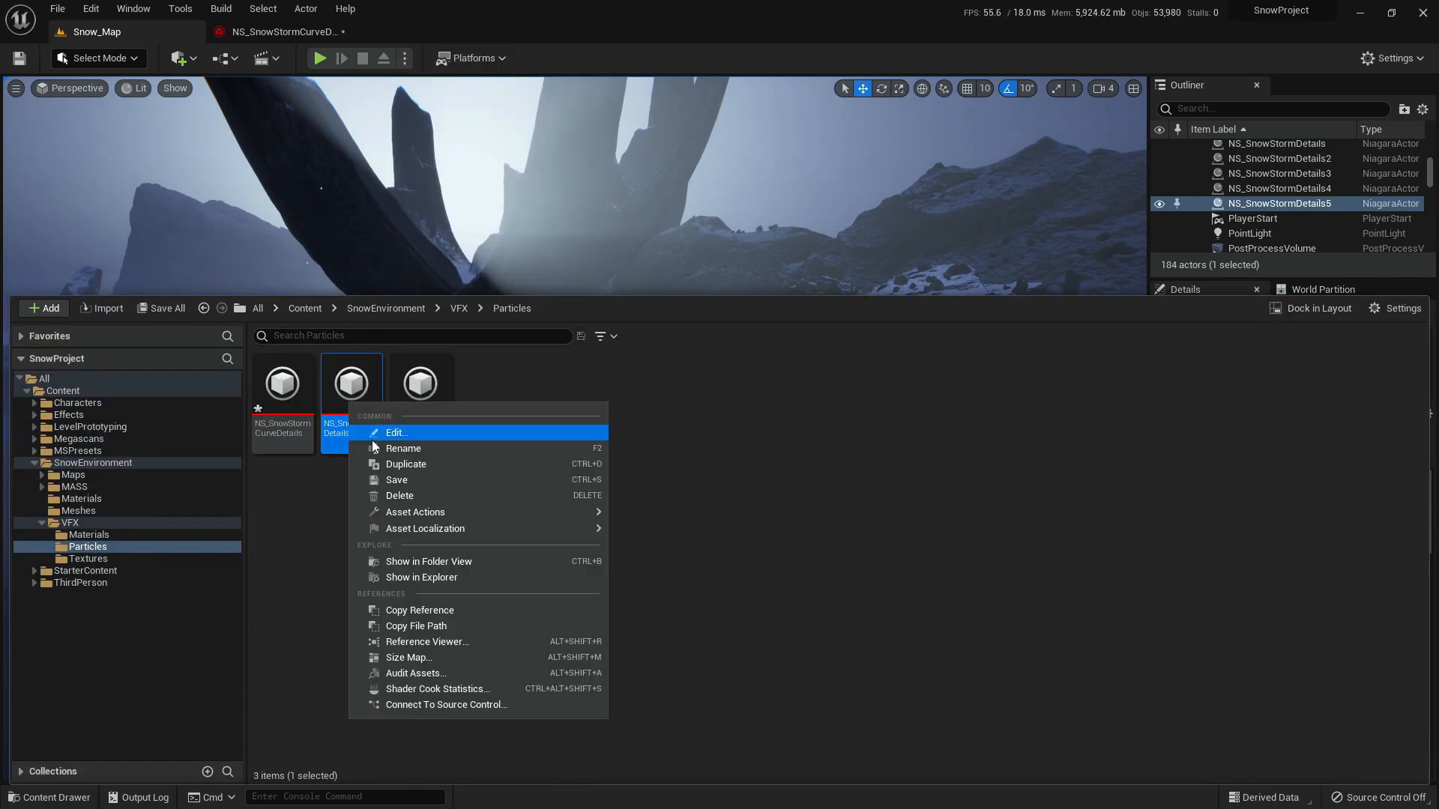
pyautogui.click(421, 465)
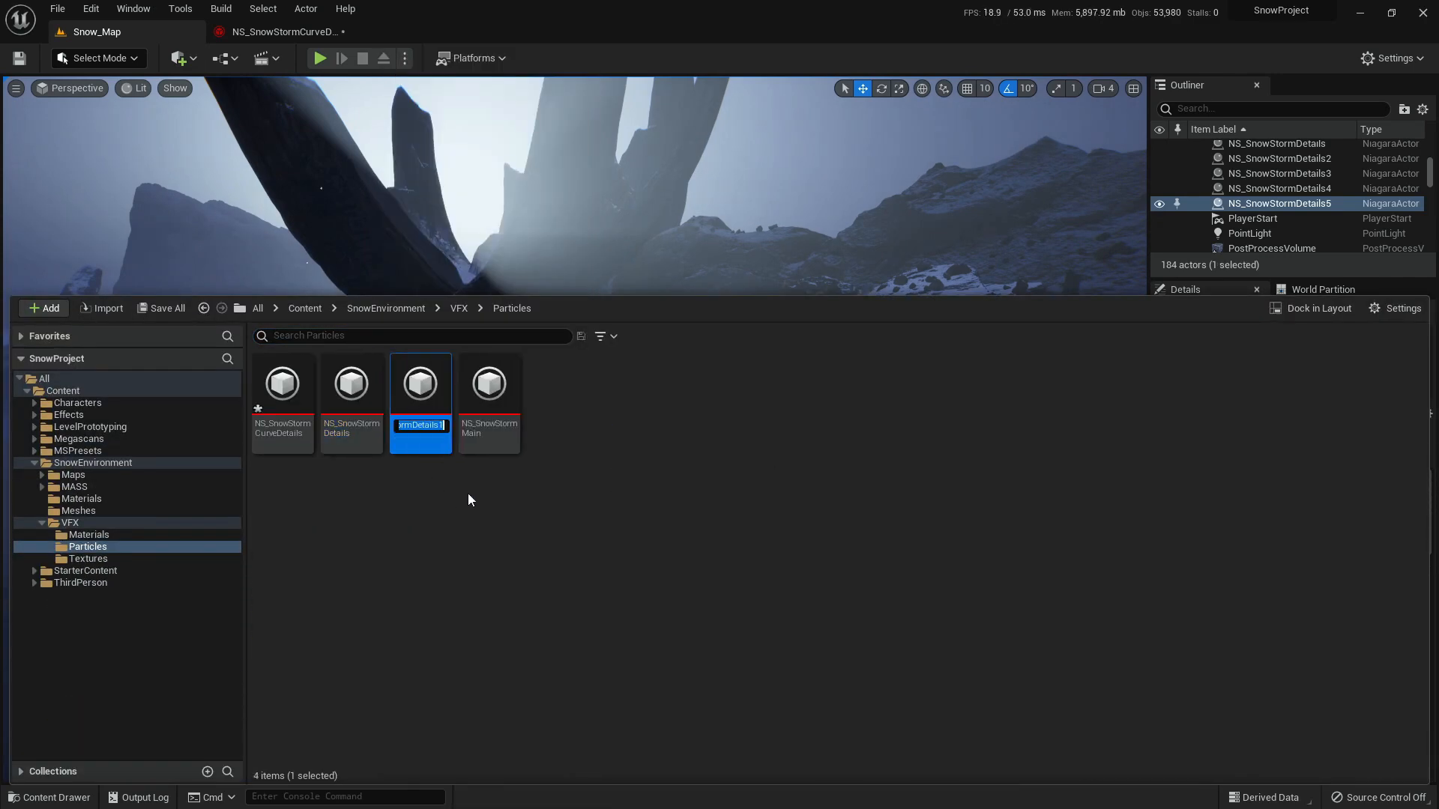
pyautogui.press('End')
pyautogui.press('BackSpace')
pyautogui.press('BackSpace')
pyautogui.press('BackSpace')
pyautogui.press('BackSpace')
pyautogui.press('BackSpace')
pyautogui.press('BackSpace')
pyautogui.press('BackSpace')
pyautogui.press('BackSpace')
pyautogui.write('U')
pyautogui.press('BackSpace')
pyautogui.press('BackSpace')
pyautogui.press('BackSpace')
pyautogui.press('BackSpace')
pyautogui.press('BackSpace')
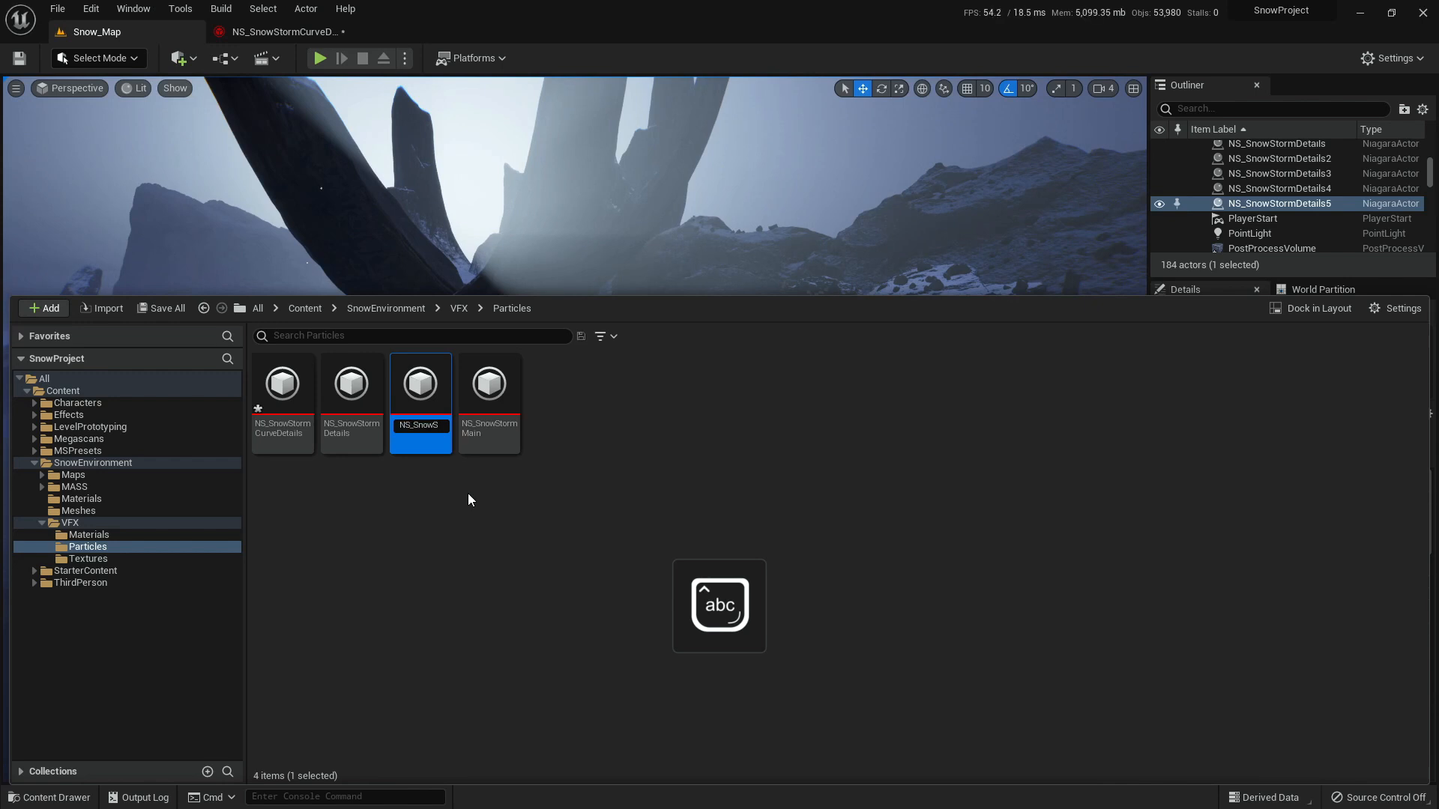
pyautogui.write('tormDown')
pyautogui.press('Return')
# - Open NS_SnowStormDown for editing, close the NS_SnowStormCurveDetails editor, and return to Snow_Map
pyautogui.press('Return')
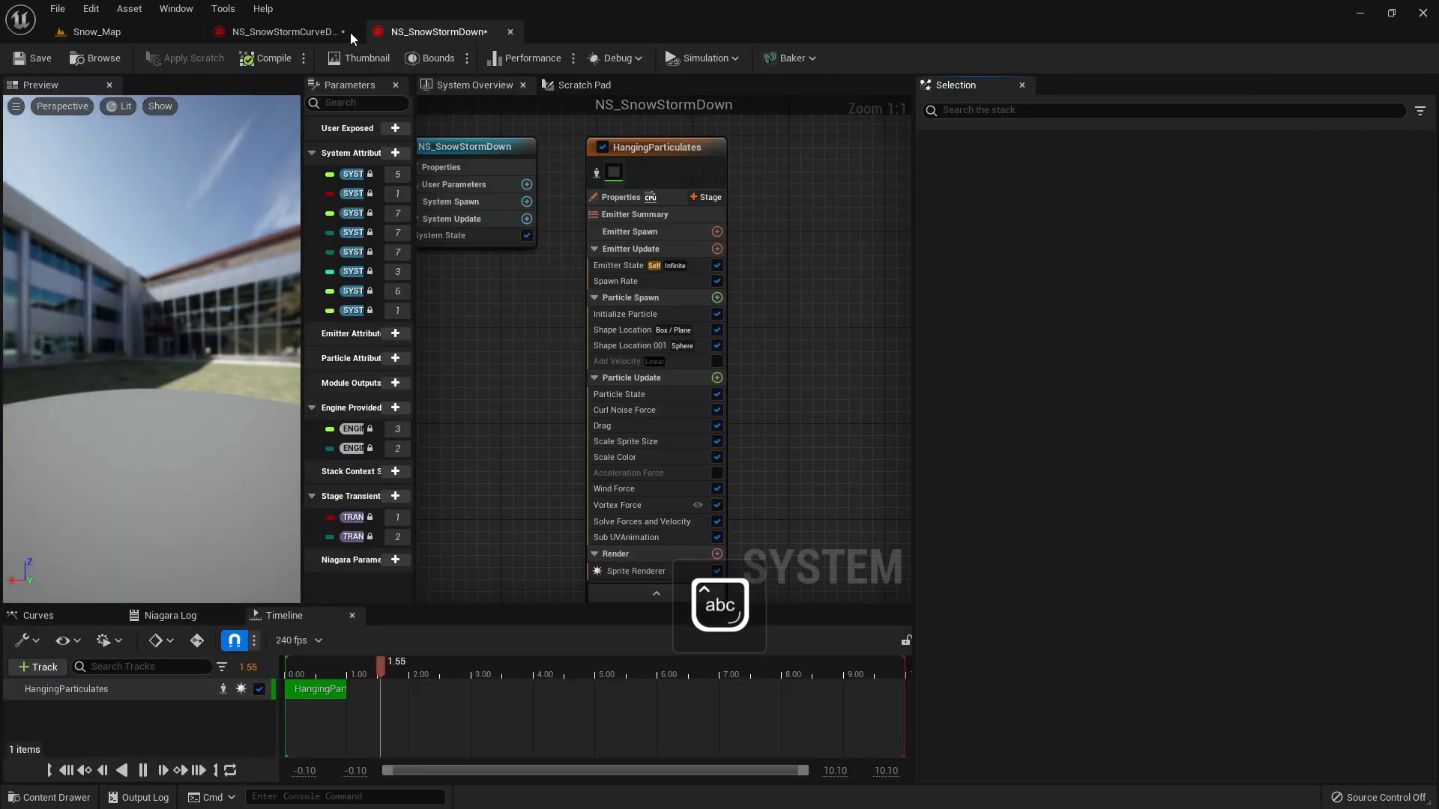
pyautogui.middleClick(295, 38)
pyautogui.click(97, 32)
# - Assign NS_SnowStormDown as the Niagara System Asset of the NS_SnowStormDetails5 actor
pyautogui.hotkey('ctrl', 'space')
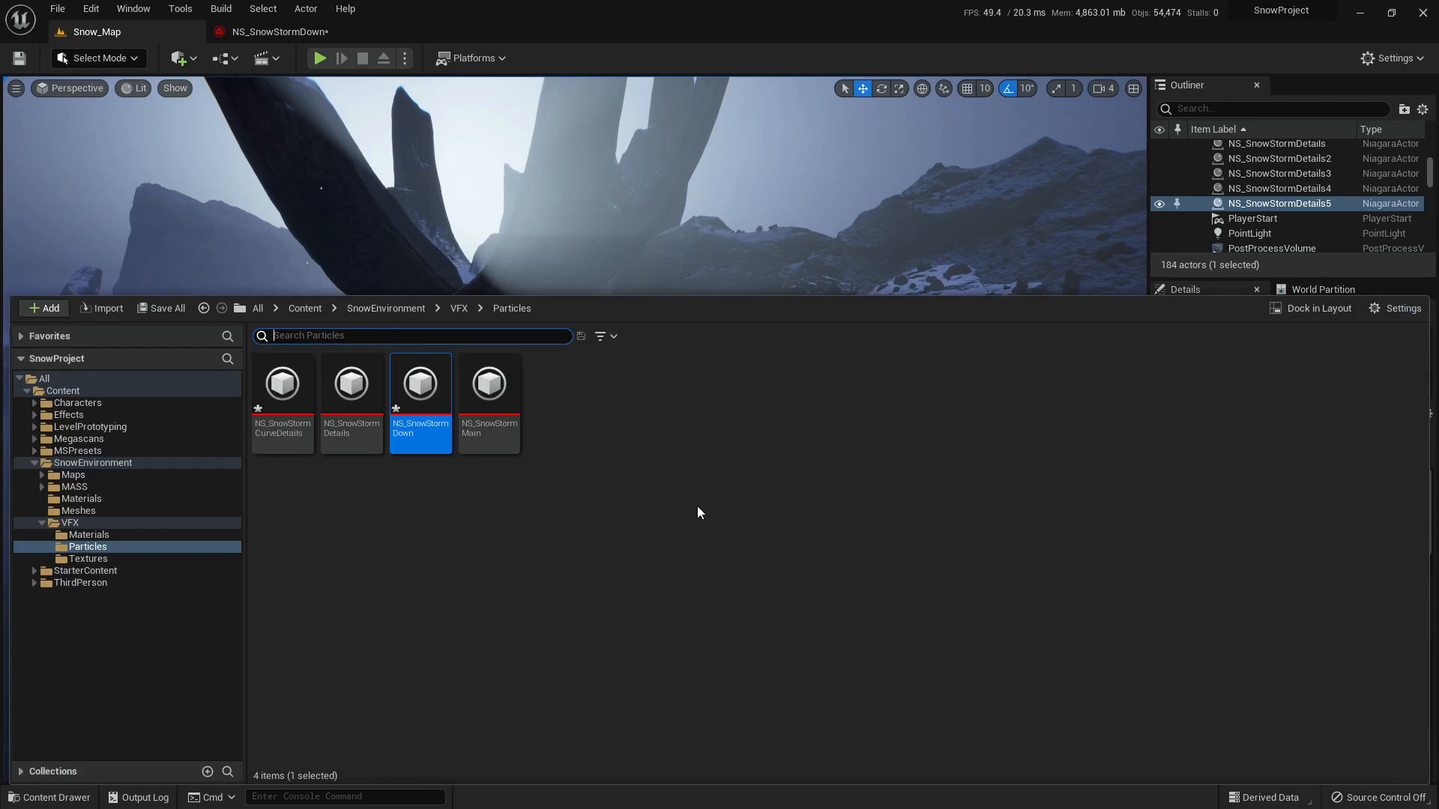
pyautogui.hotkey('ctrl', 'space')
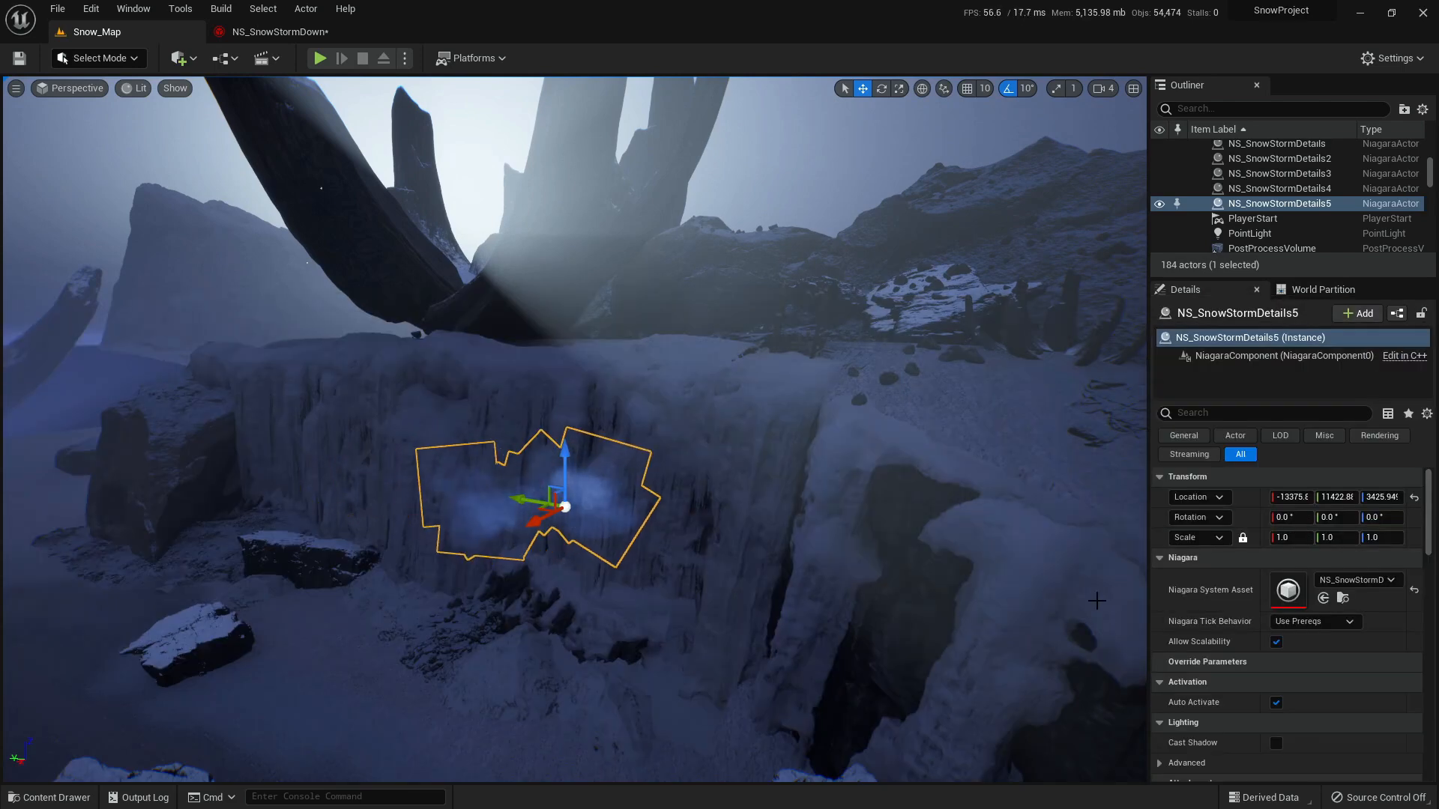
pyautogui.click(1324, 601)
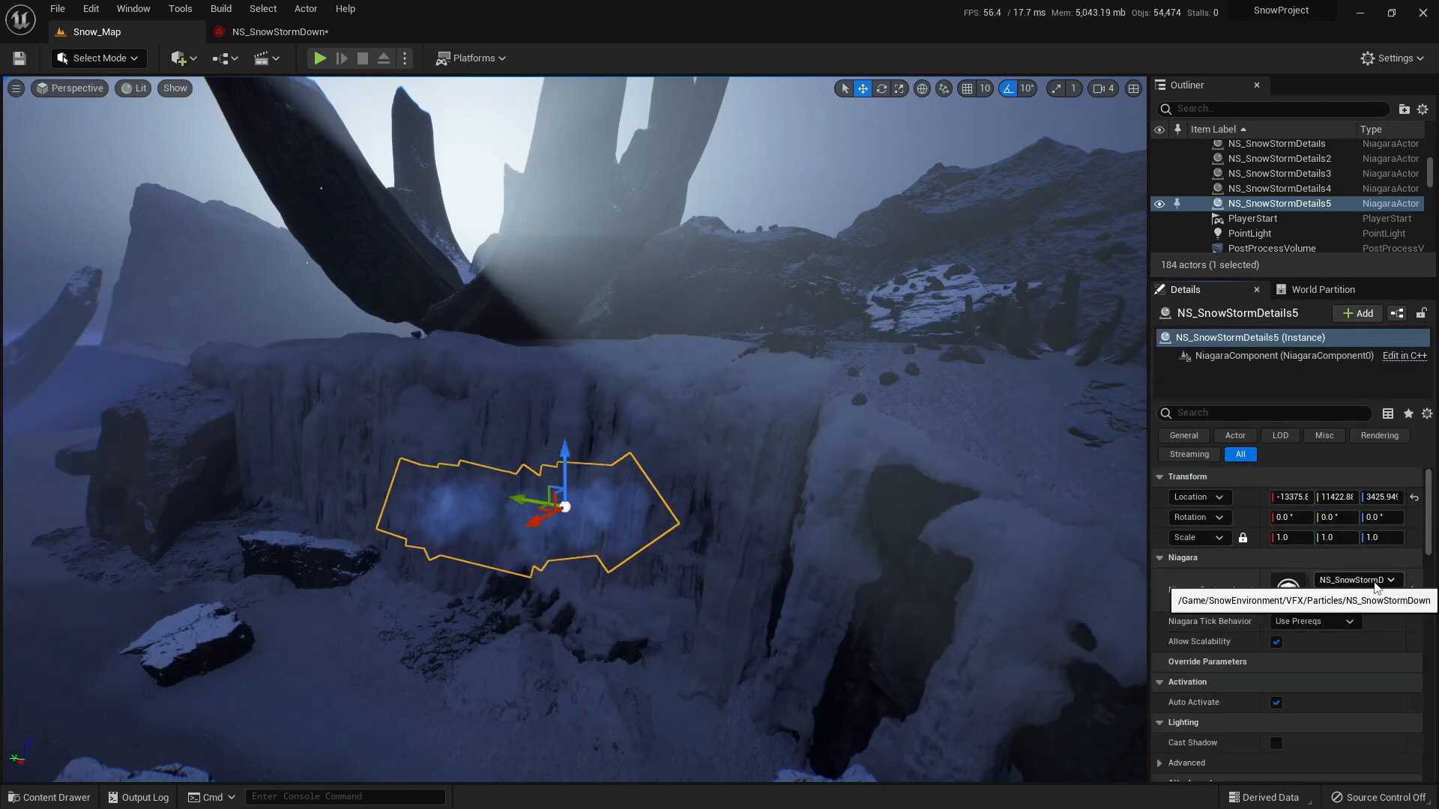
# - Disable the sphere module Shape Location 001 in NS_SnowStormDown, and move NS_SnowStormDetails5 away from the ice cliff to about X -9256
pyautogui.click(303, 35)
pyautogui.click(645, 315)
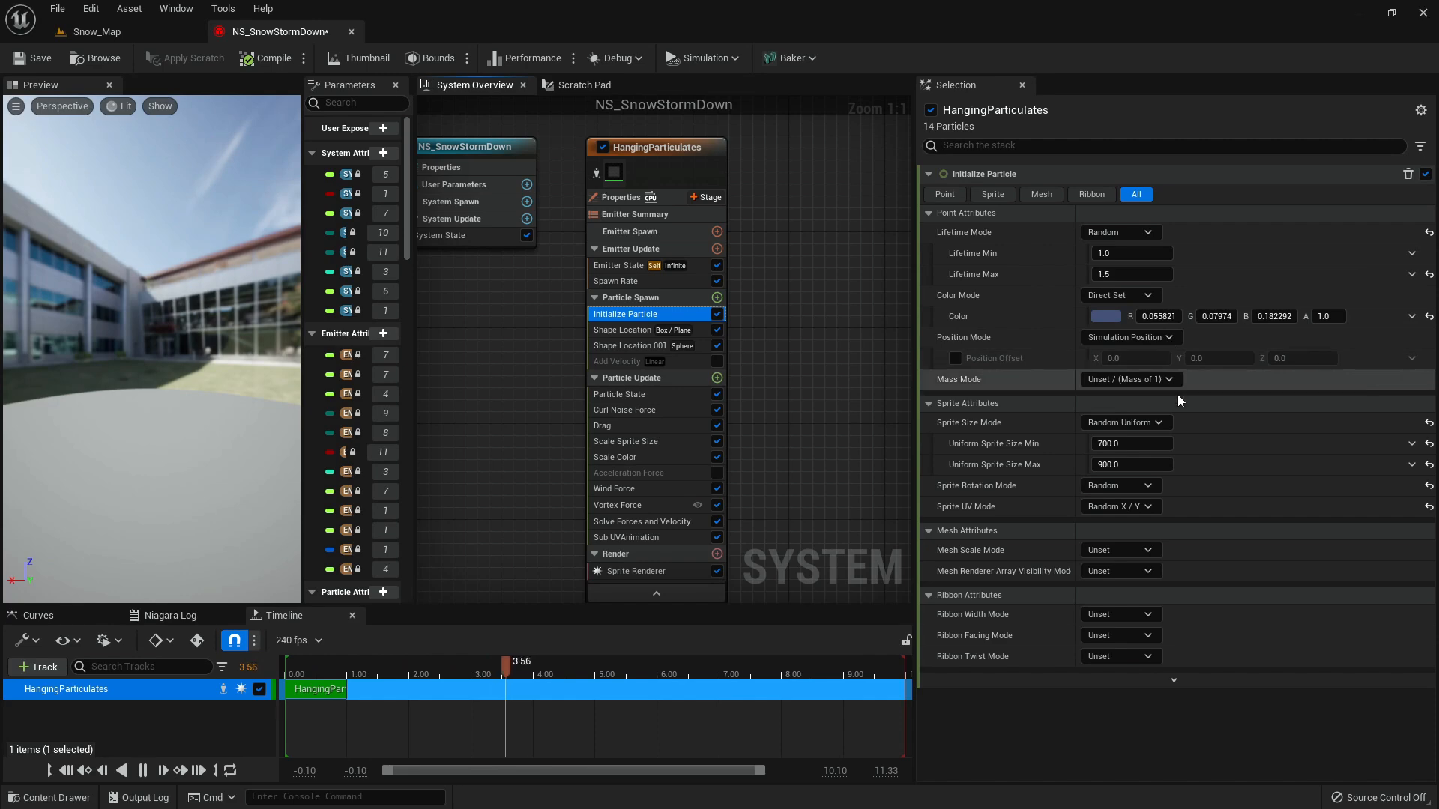
pyautogui.click(637, 344)
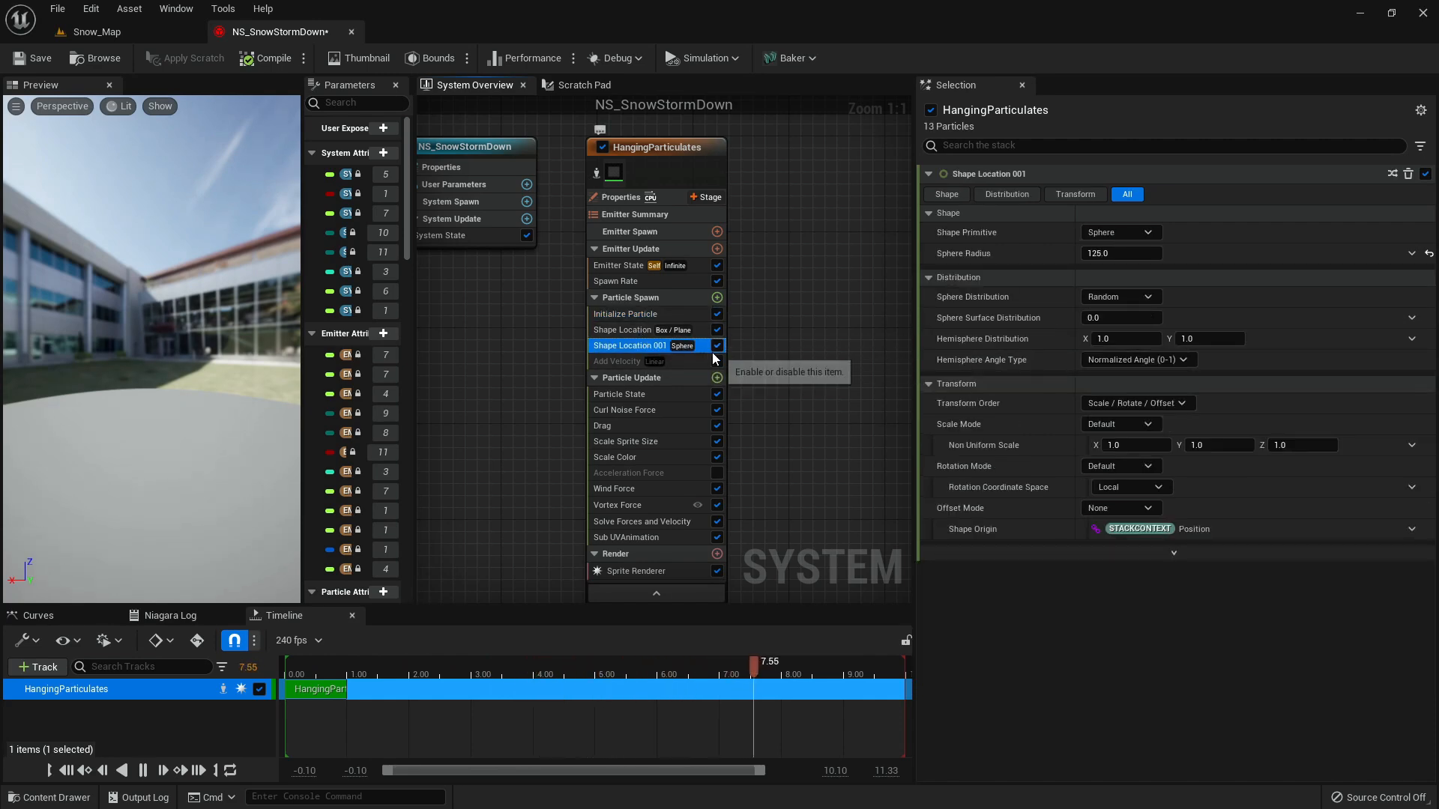
pyautogui.click(717, 347)
pyautogui.click(646, 331)
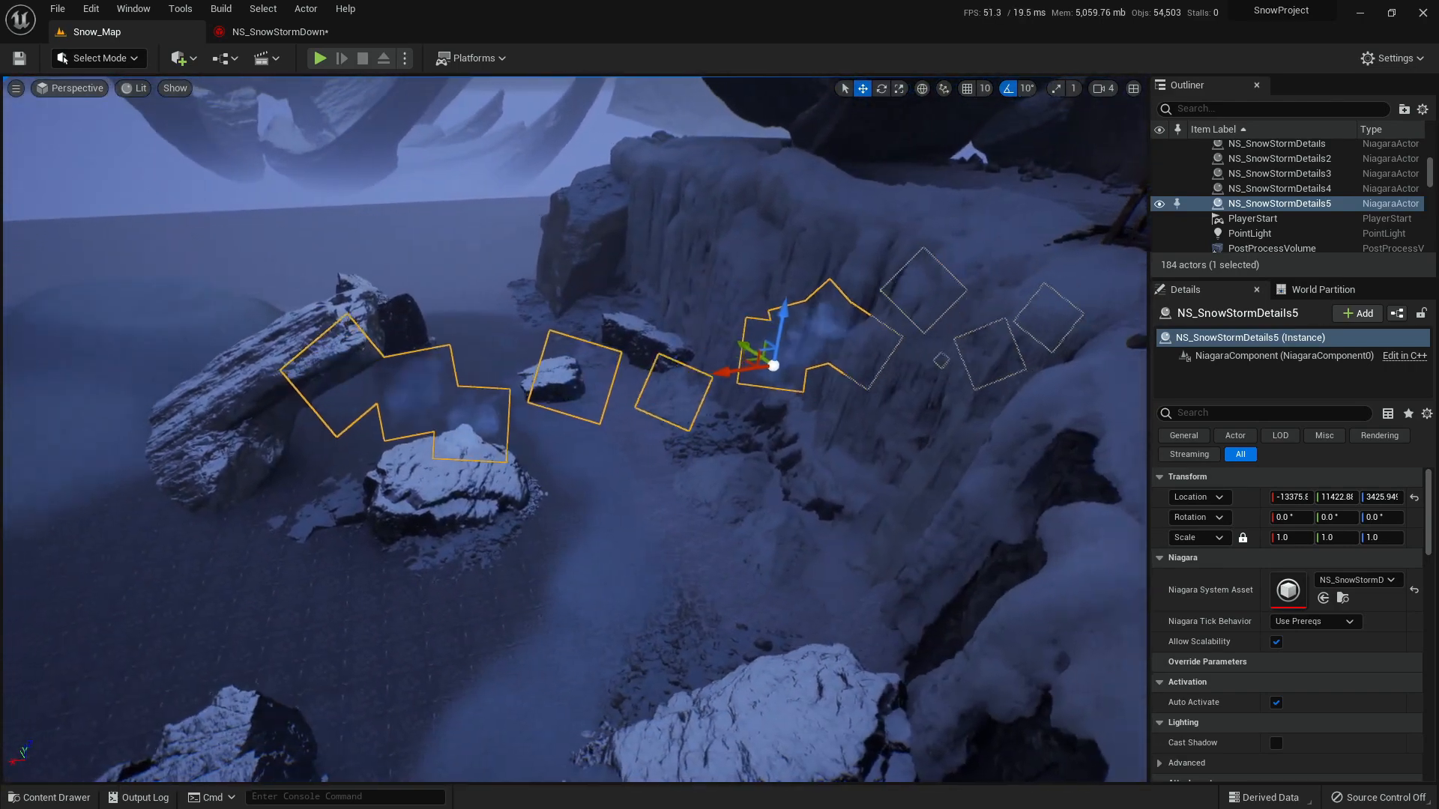
pyautogui.moveTo(757, 375); pyautogui.dragTo(466, 365)
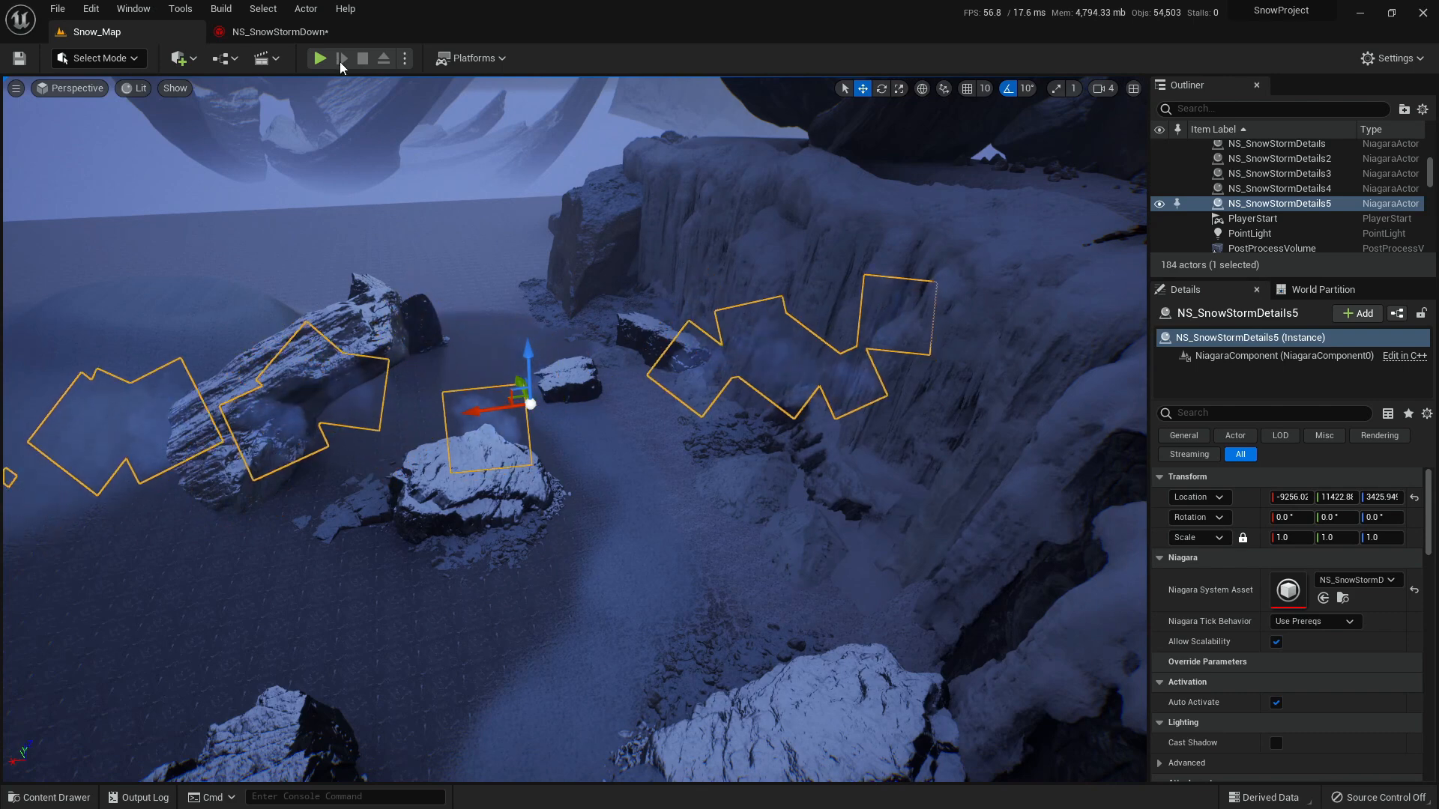
# - Set the HangingParticulates SpawnRate in NS_SnowStormDown to 100 and return to Snow_Map
pyautogui.click(292, 32)
pyautogui.click(655, 283)
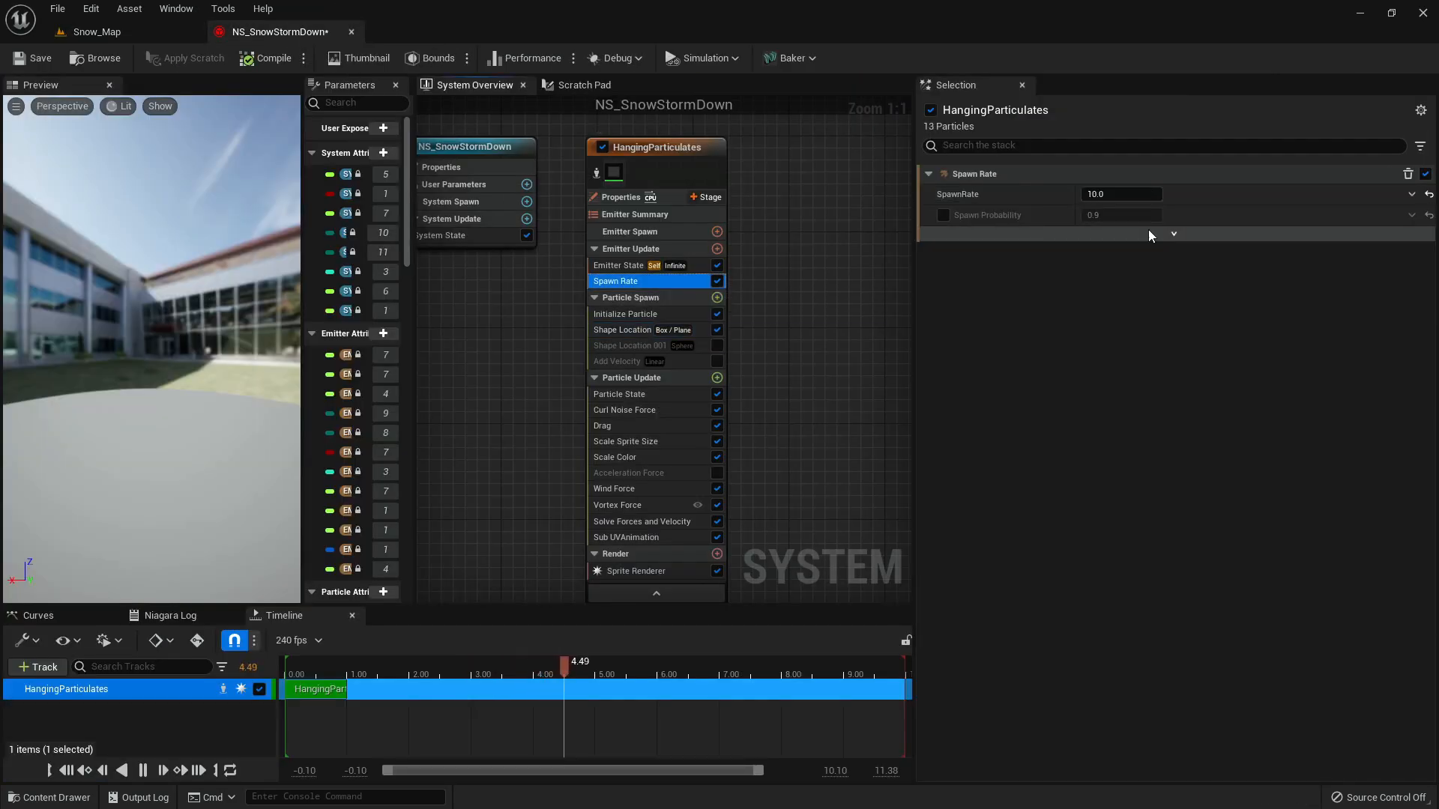
pyautogui.click(1119, 194)
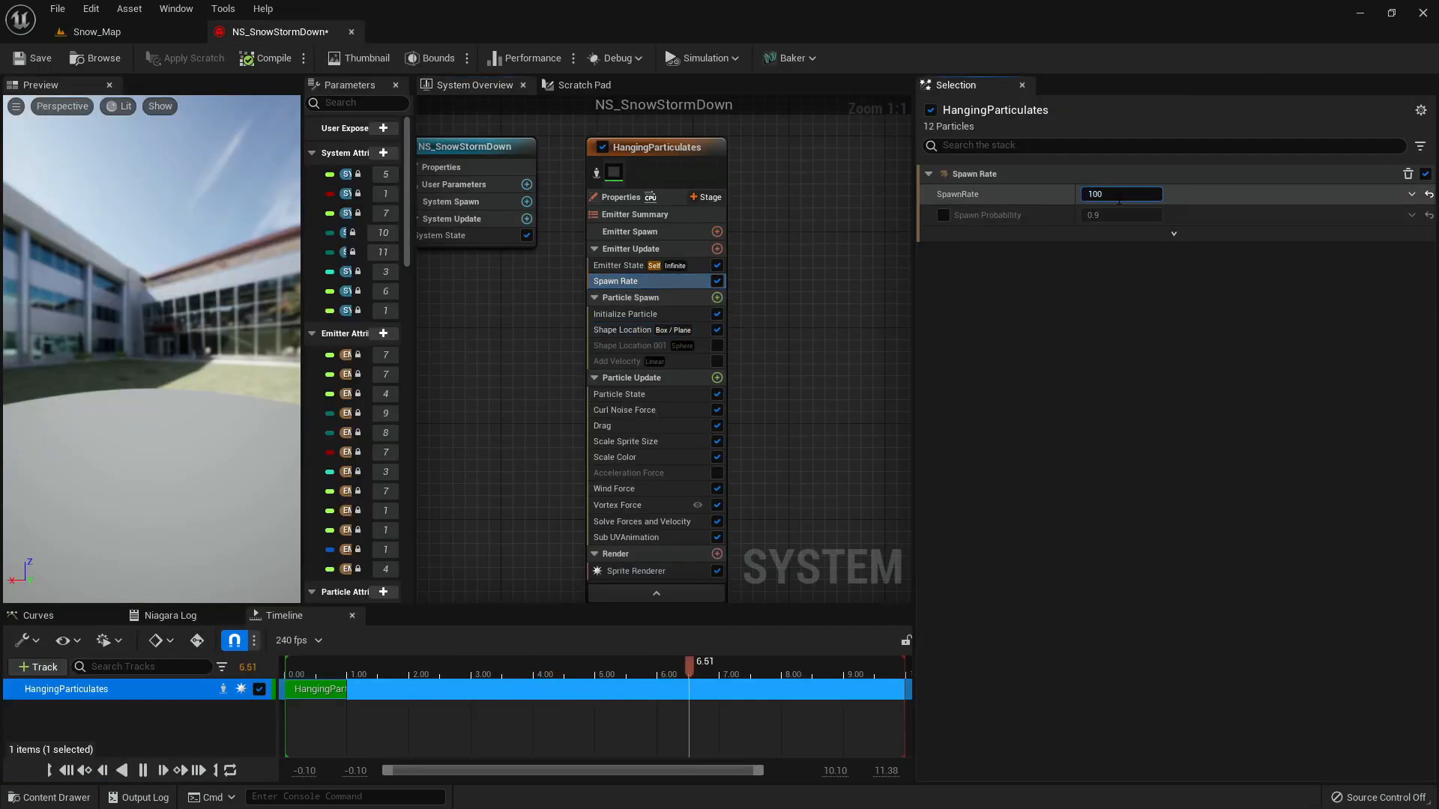
pyautogui.click(134, 30)
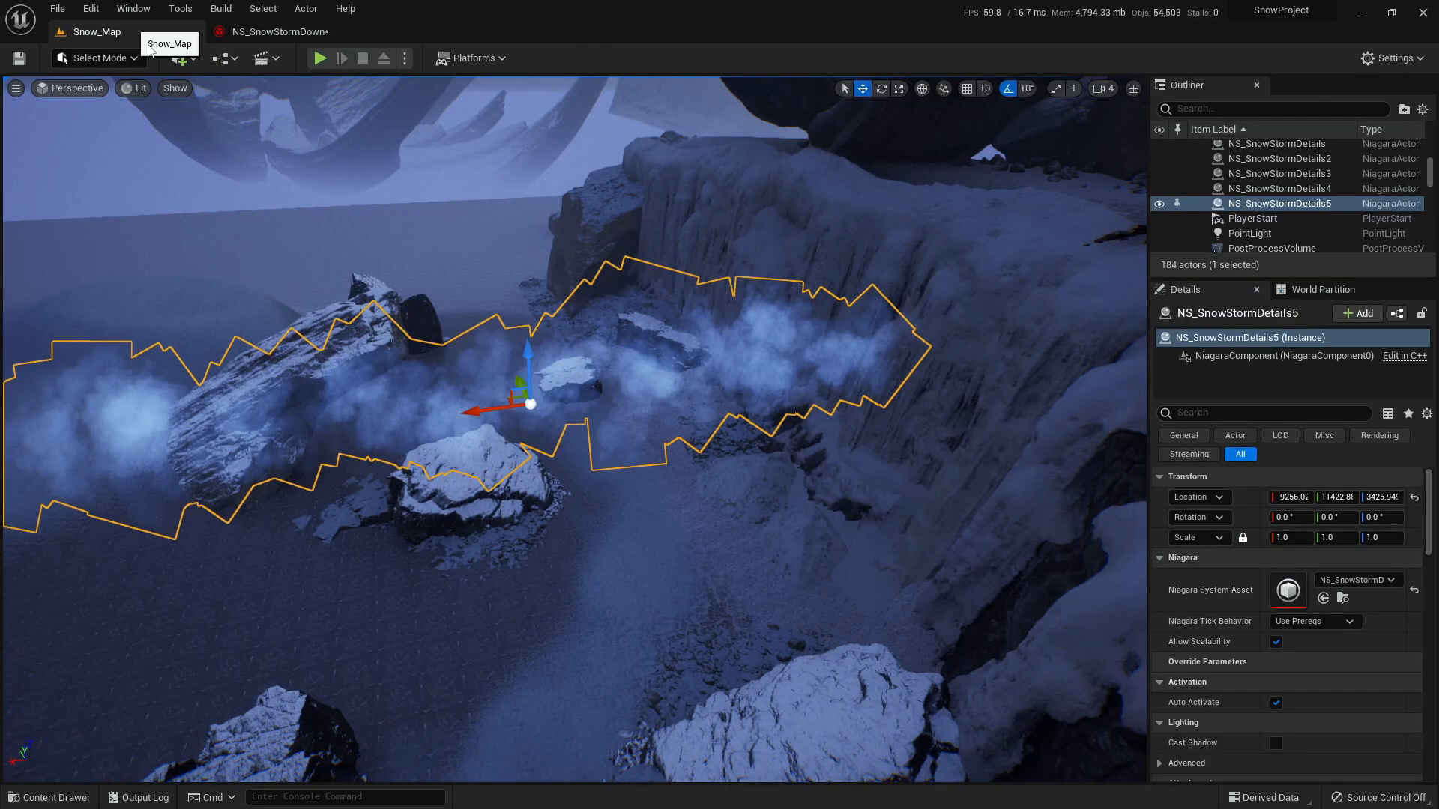
# - Rotate NS_SnowStormDetails5 to about -90° in Z
pyautogui.moveTo(655, 372); pyautogui.dragTo(655, 372, button='right')
pyautogui.moveTo(641, 492); pyautogui.dragTo(641, 492, button='right')
pyautogui.press('e')
pyautogui.moveTo(641, 492); pyautogui.dragTo(716, 497)
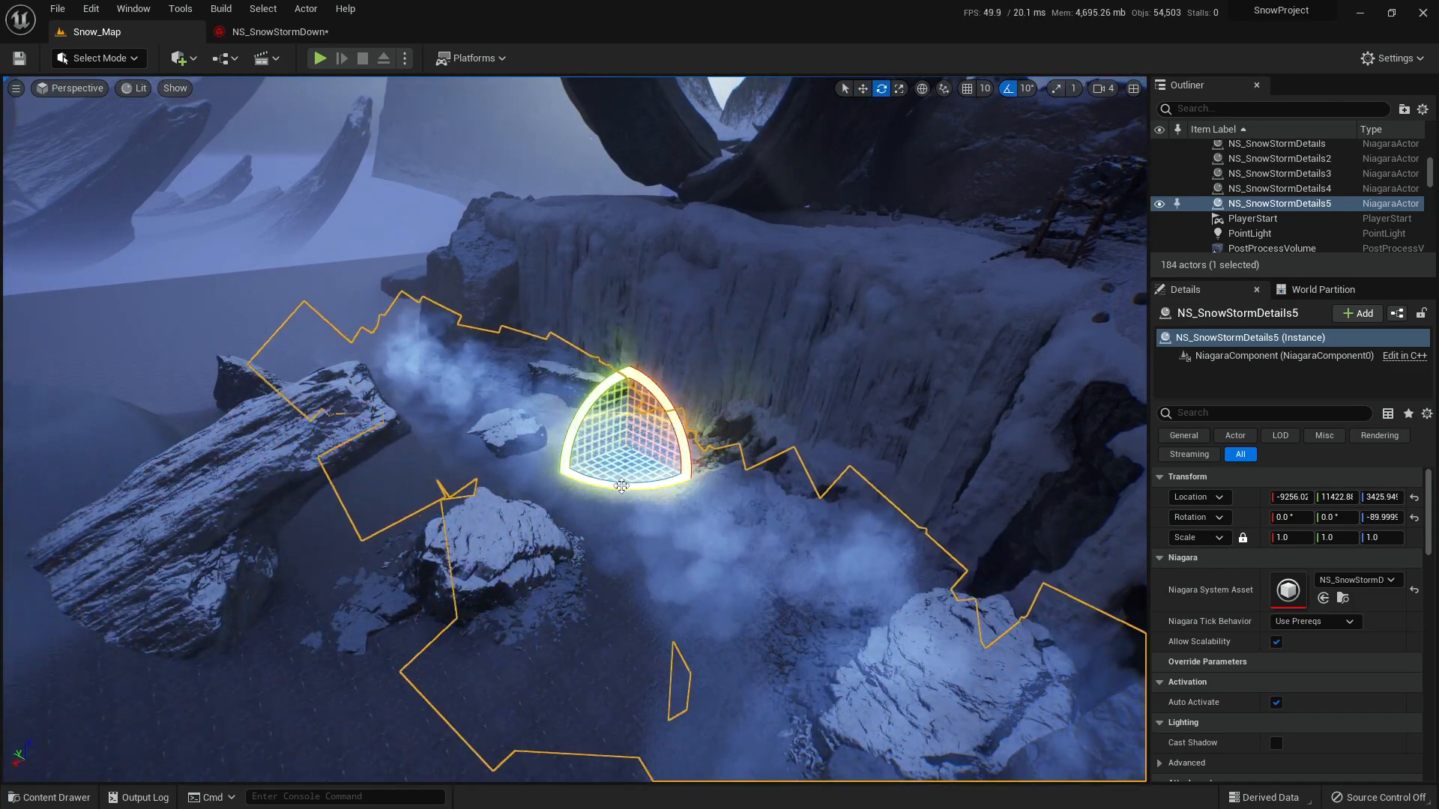
# - Move NS_SnowStormDetails5 back along the ice cliff to about X -15676, Y 15494
pyautogui.moveTo(771, 324); pyautogui.dragTo(824, 304)
pyautogui.moveTo(825, 303); pyautogui.dragTo(824, 304, button='right')
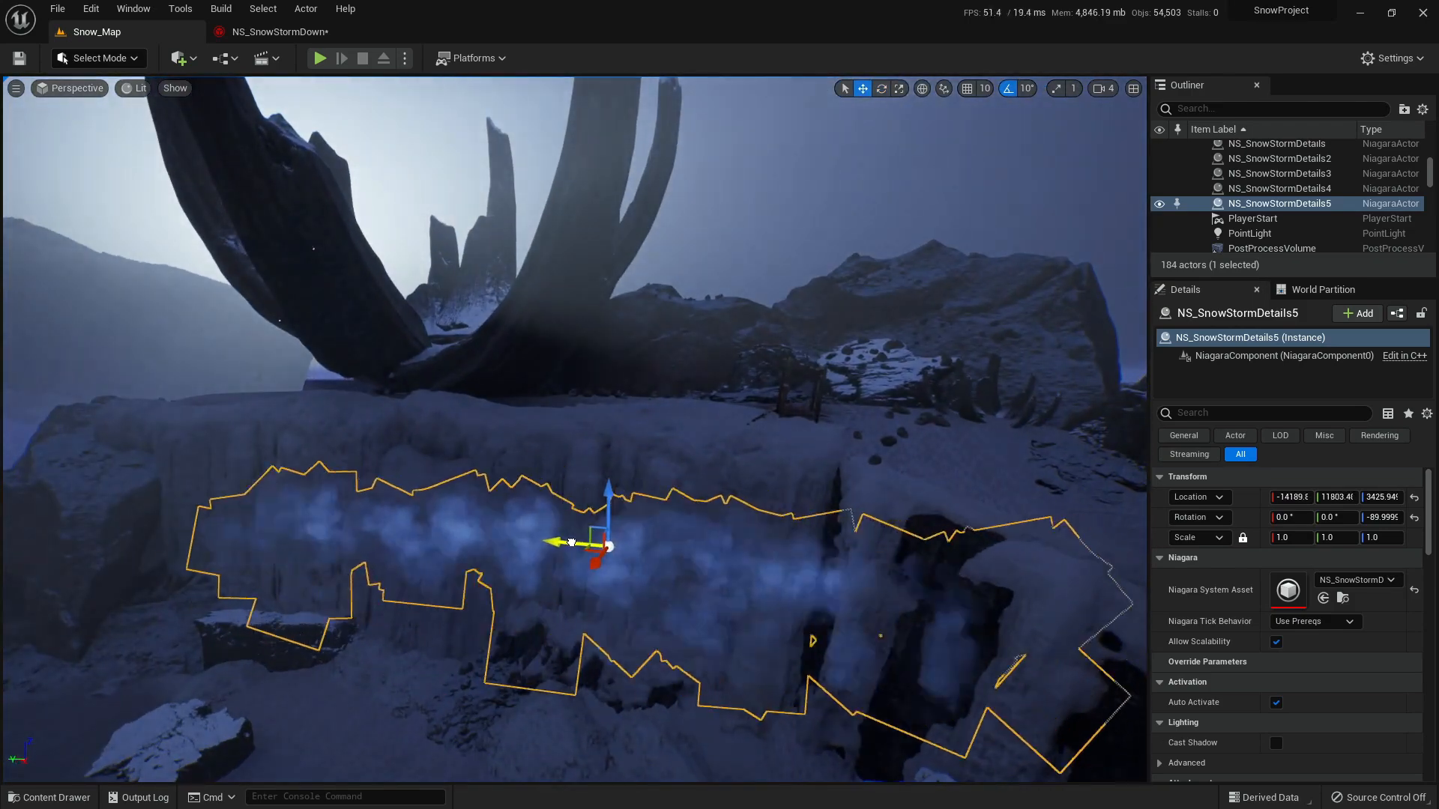
pyautogui.moveTo(383, 497); pyautogui.dragTo(383, 497, button='right')
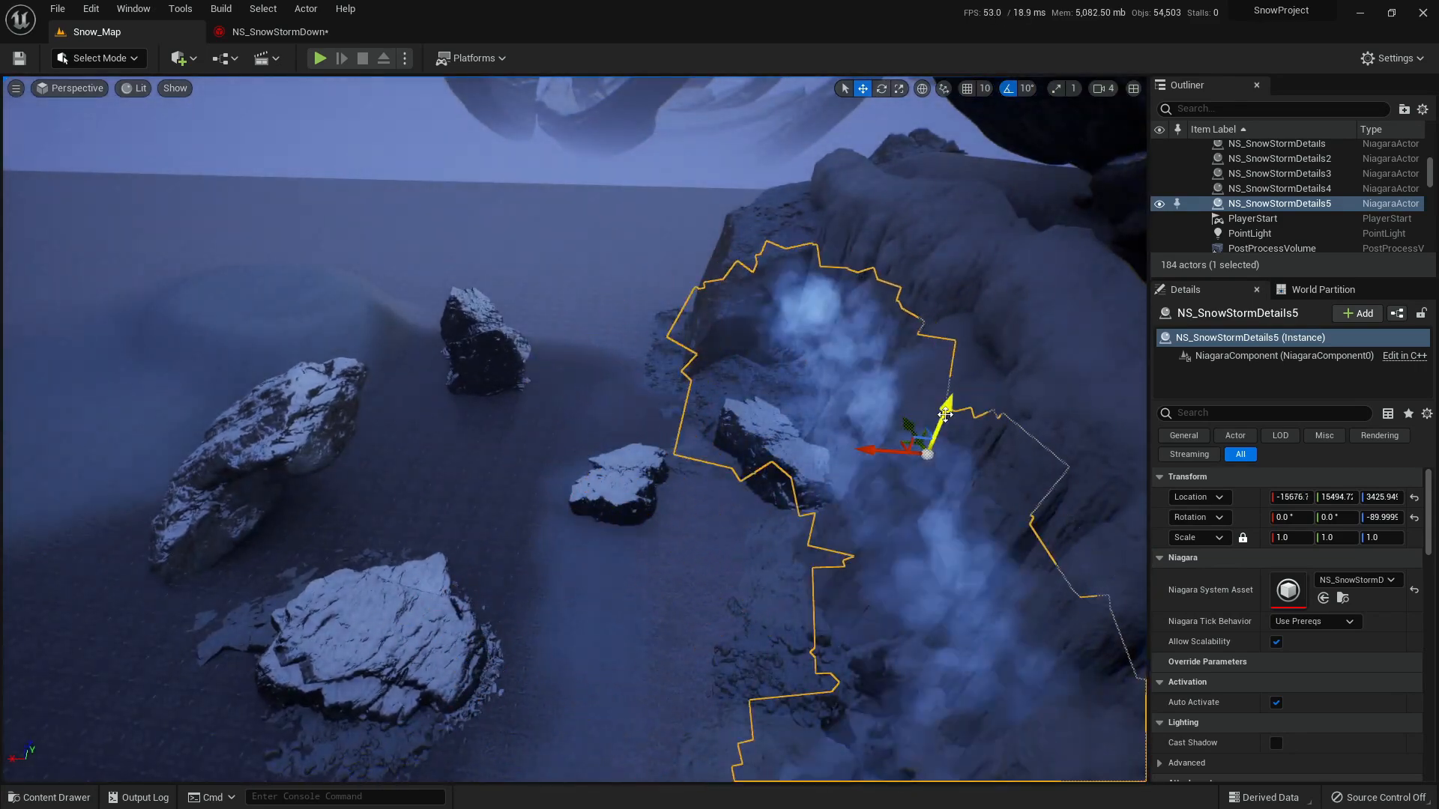
# - Raise NS_SnowStormDetails5 to the top edge of the ice cliff at about Z 5173 and preview it in game view
pyautogui.moveTo(974, 324); pyautogui.dragTo(978, 225)
pyautogui.moveTo(978, 225); pyautogui.dragTo(978, 225, button='right')
pyautogui.moveTo(899, 318); pyautogui.dragTo(900, 319, button='right')
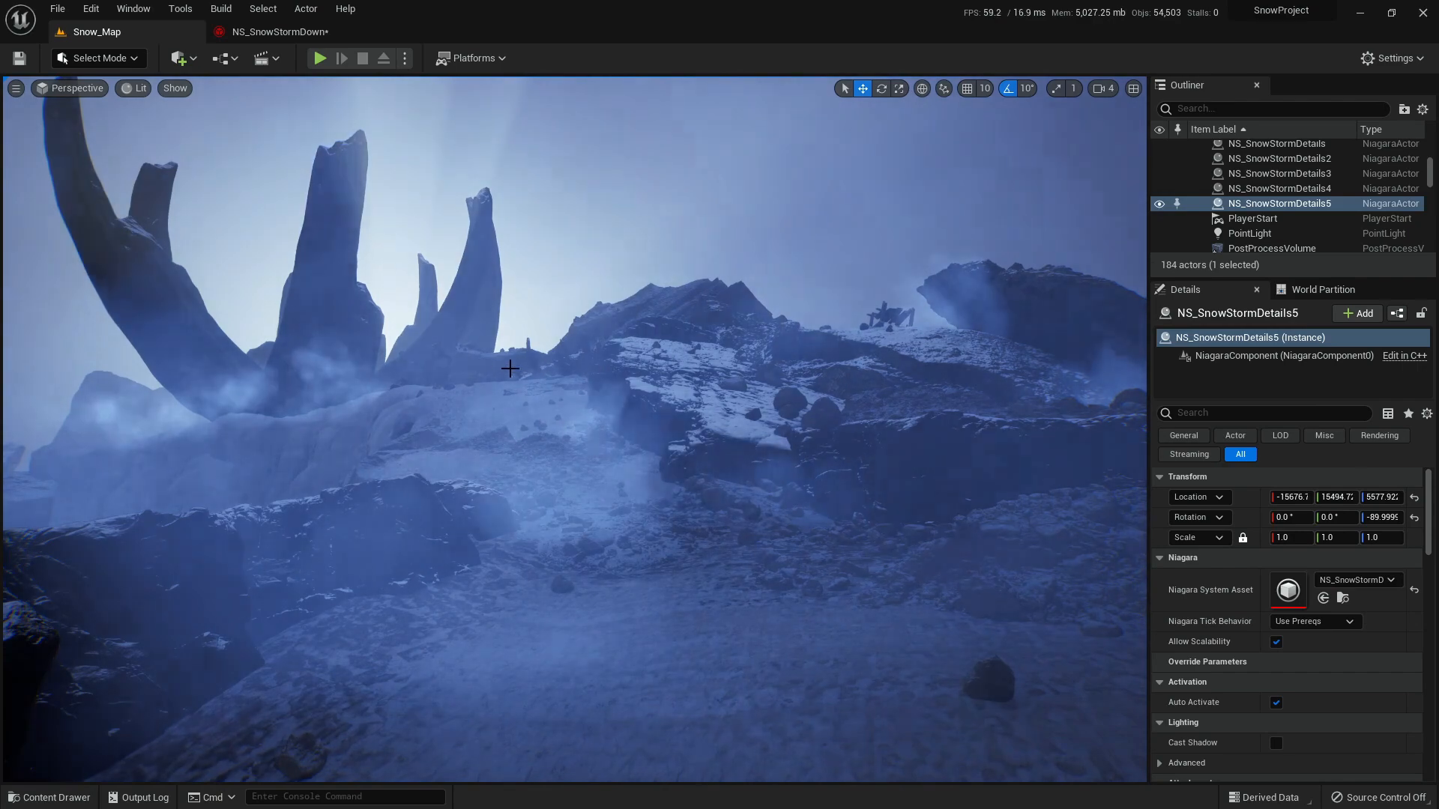
pyautogui.moveTo(225, 359); pyautogui.dragTo(225, 378)
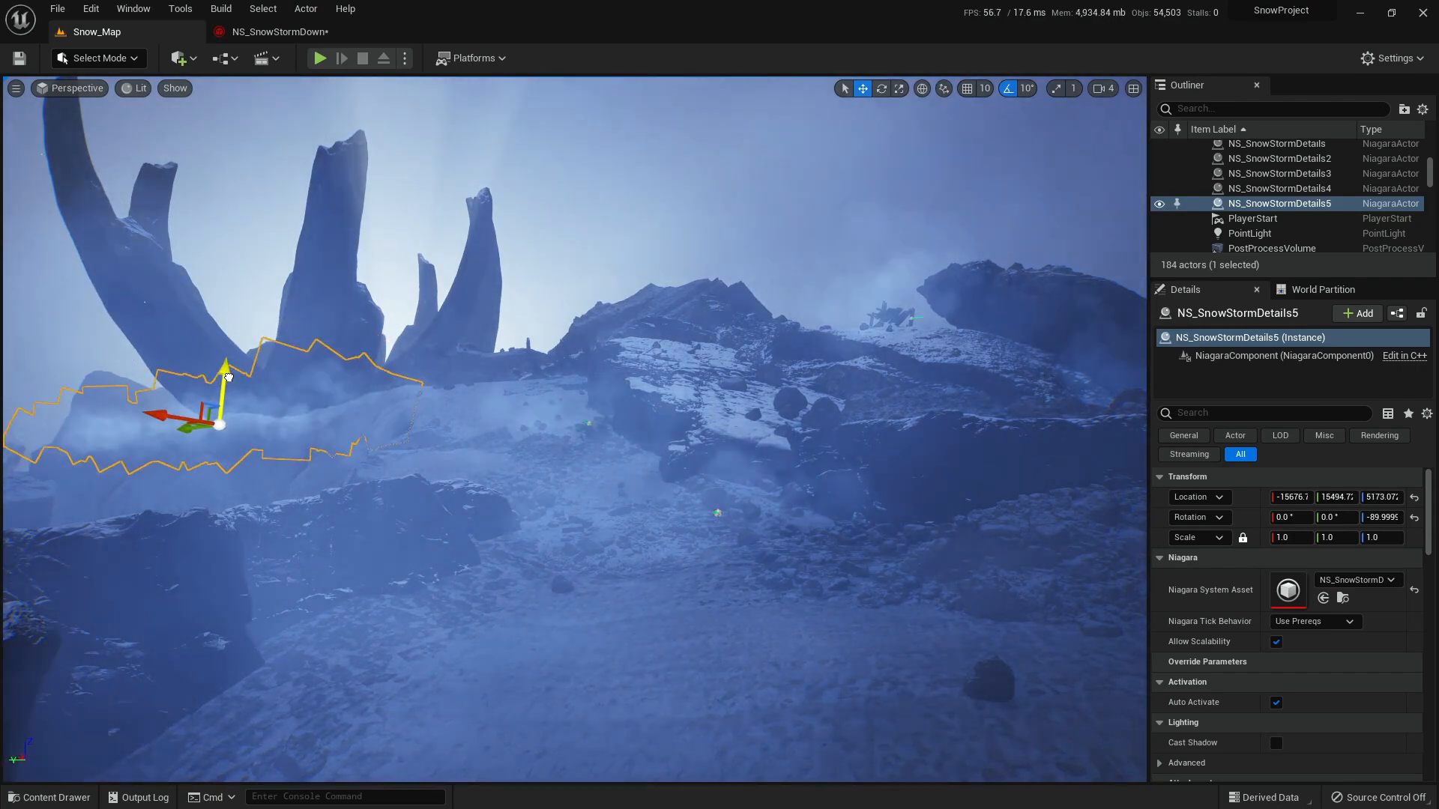
pyautogui.press('g')
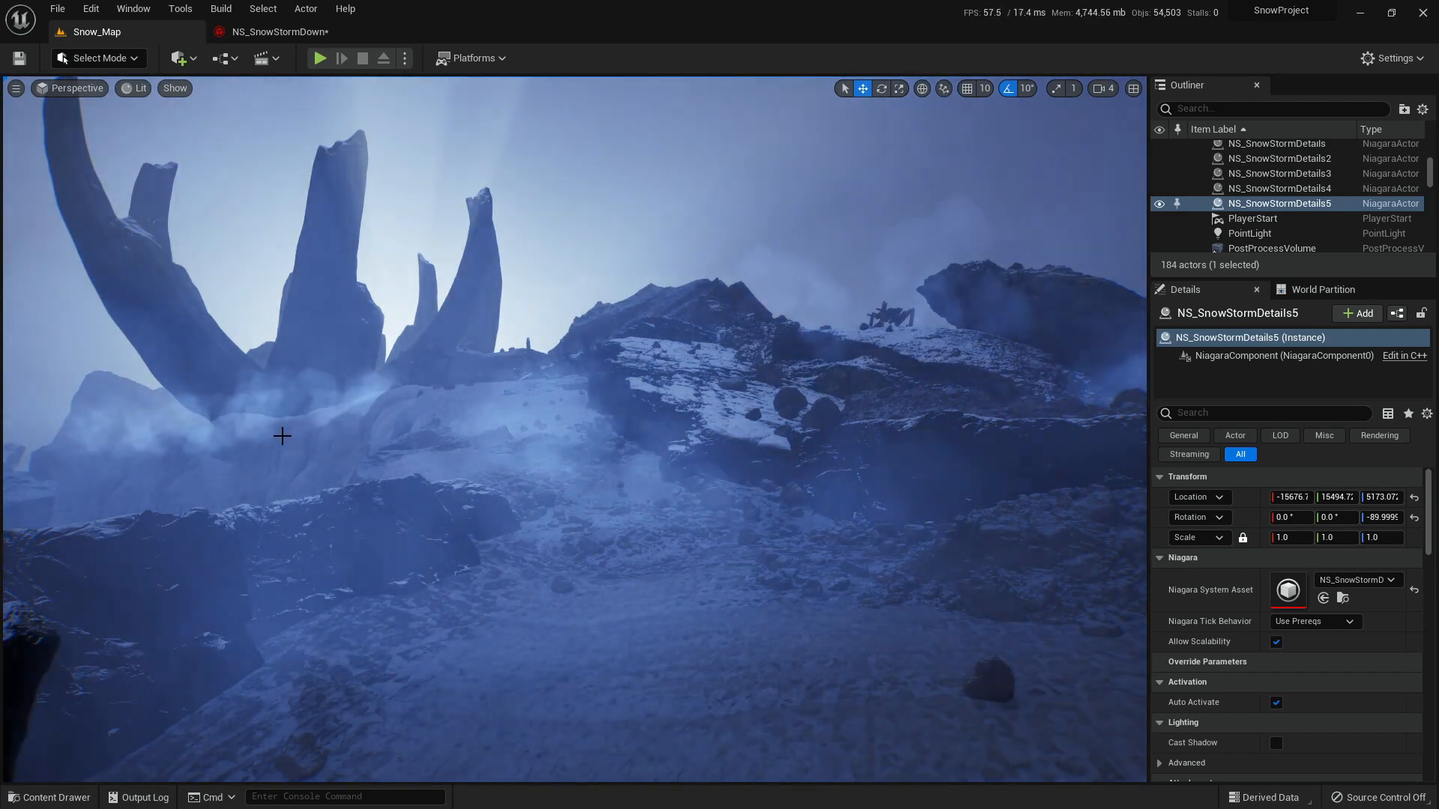
pyautogui.press('g')
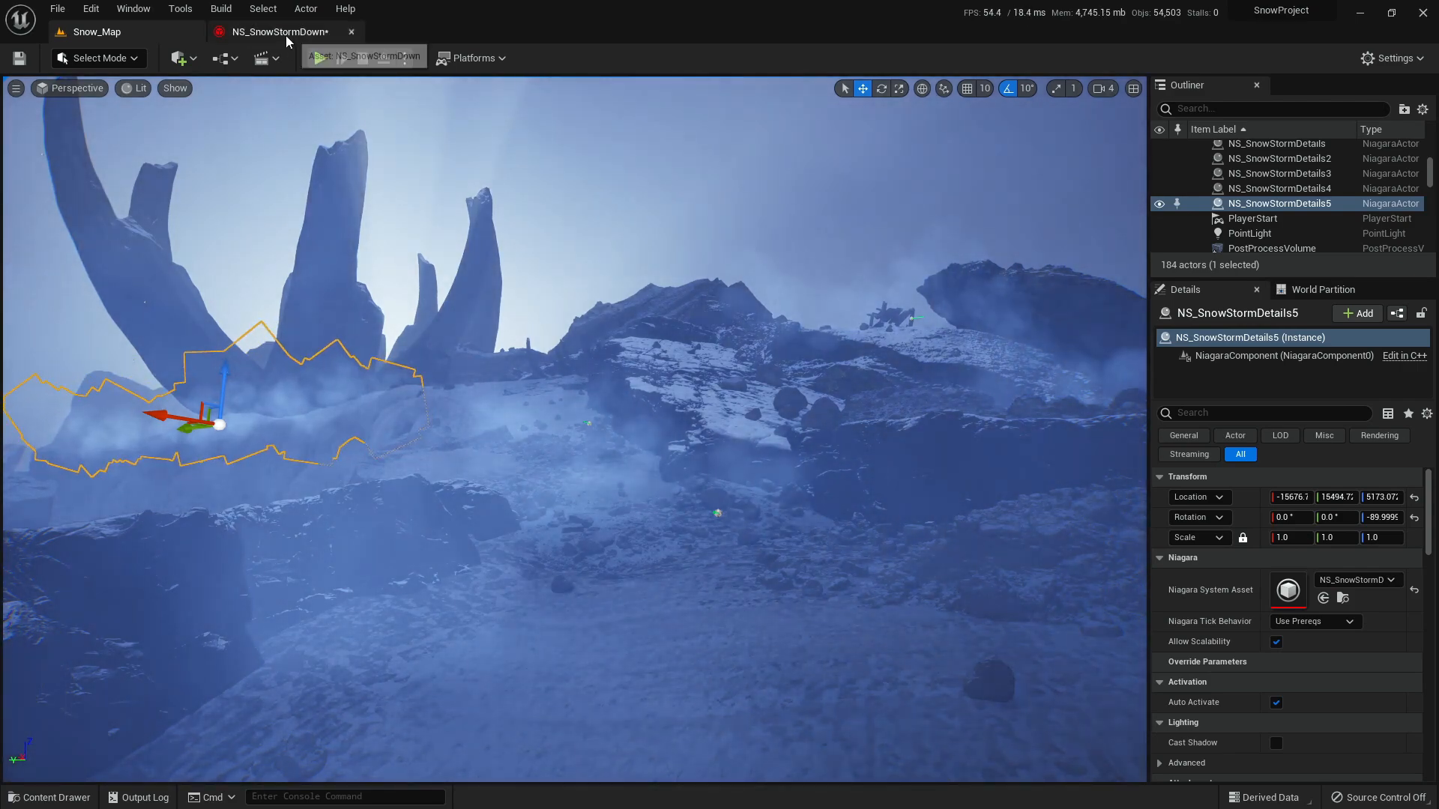
# - Set the HangingParticulates Uniform Sprite Size Min to 1000 and Max to 1200 in NS_SnowStormDown and return to Snow_Map
pyautogui.click(284, 33)
pyautogui.click(648, 316)
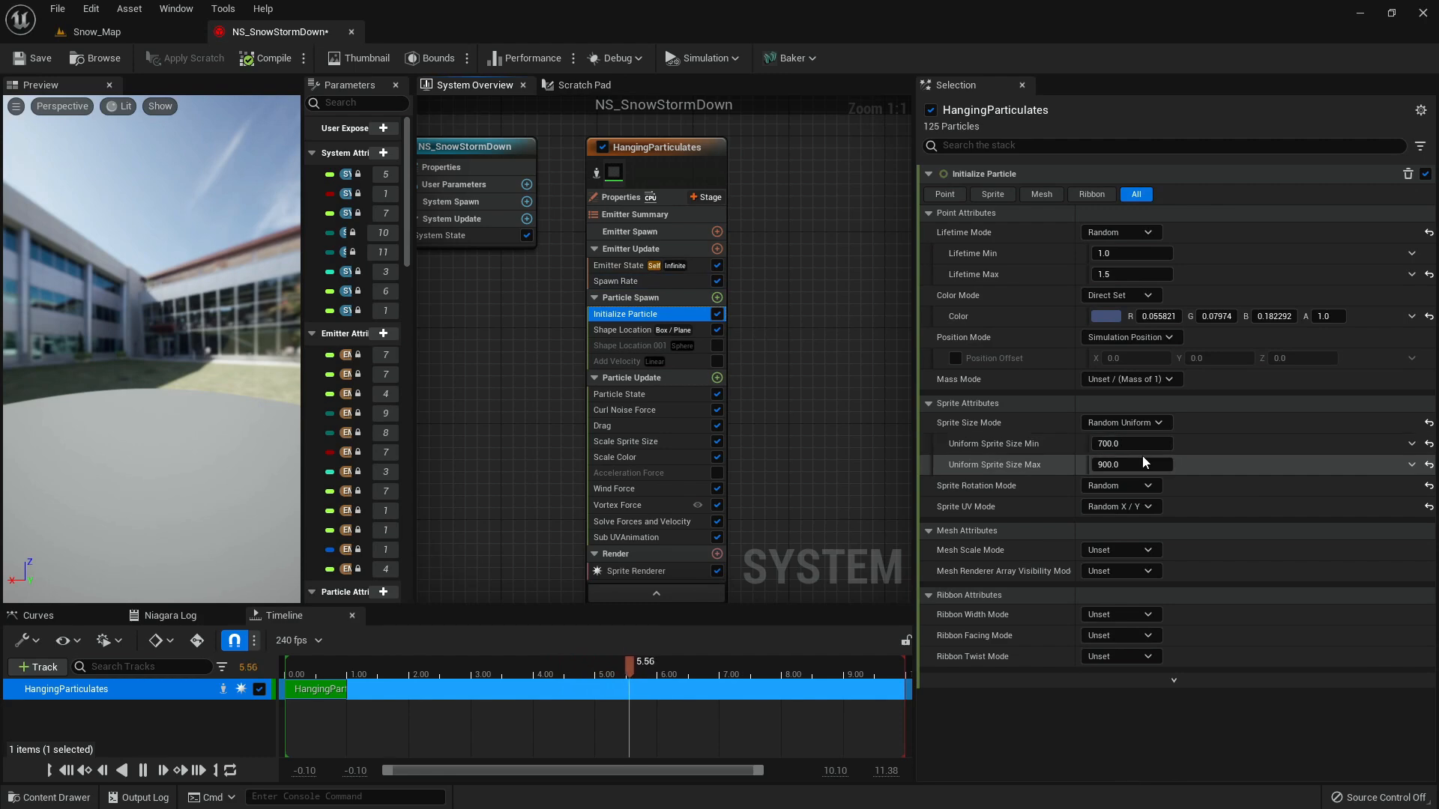
pyautogui.click(1125, 438)
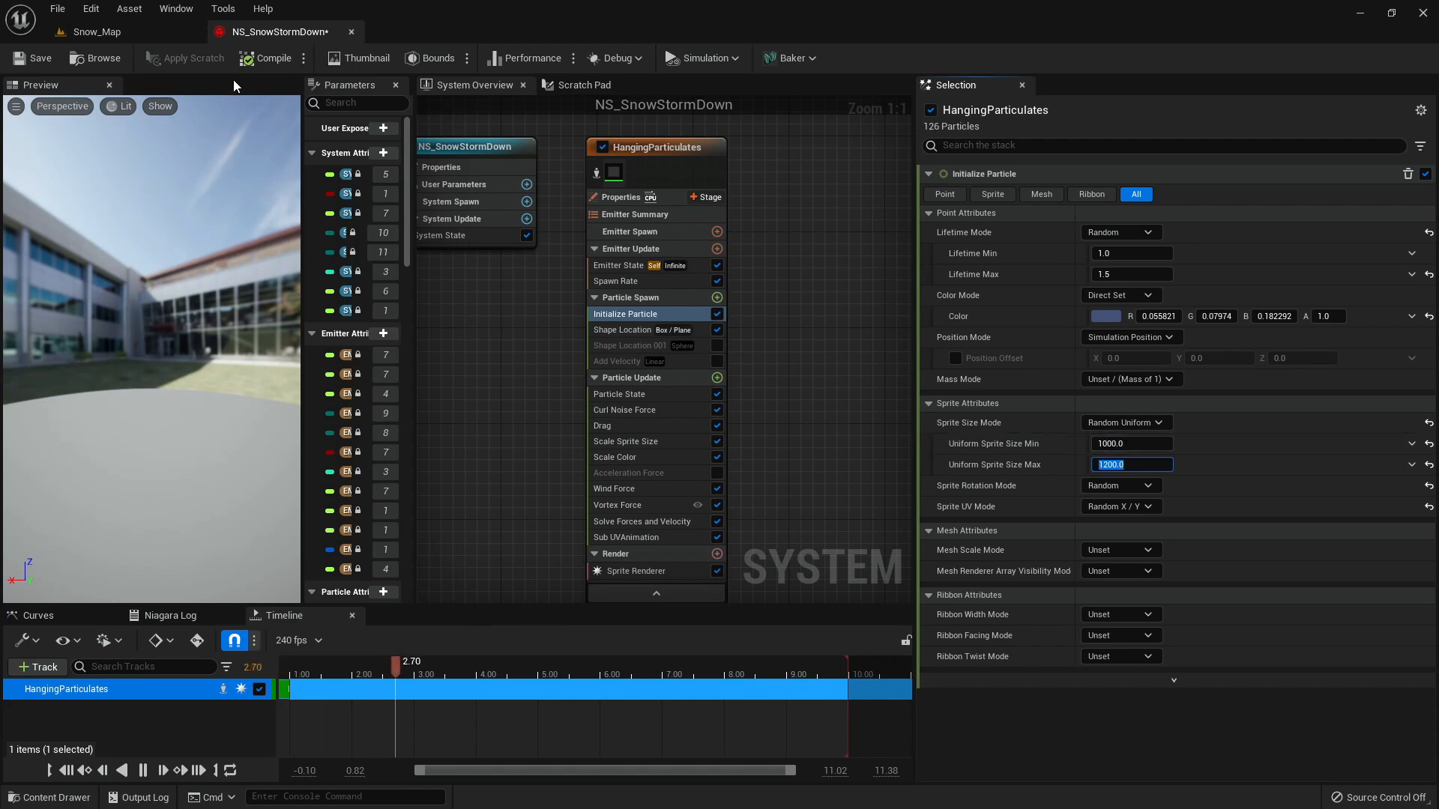
pyautogui.click(120, 30)
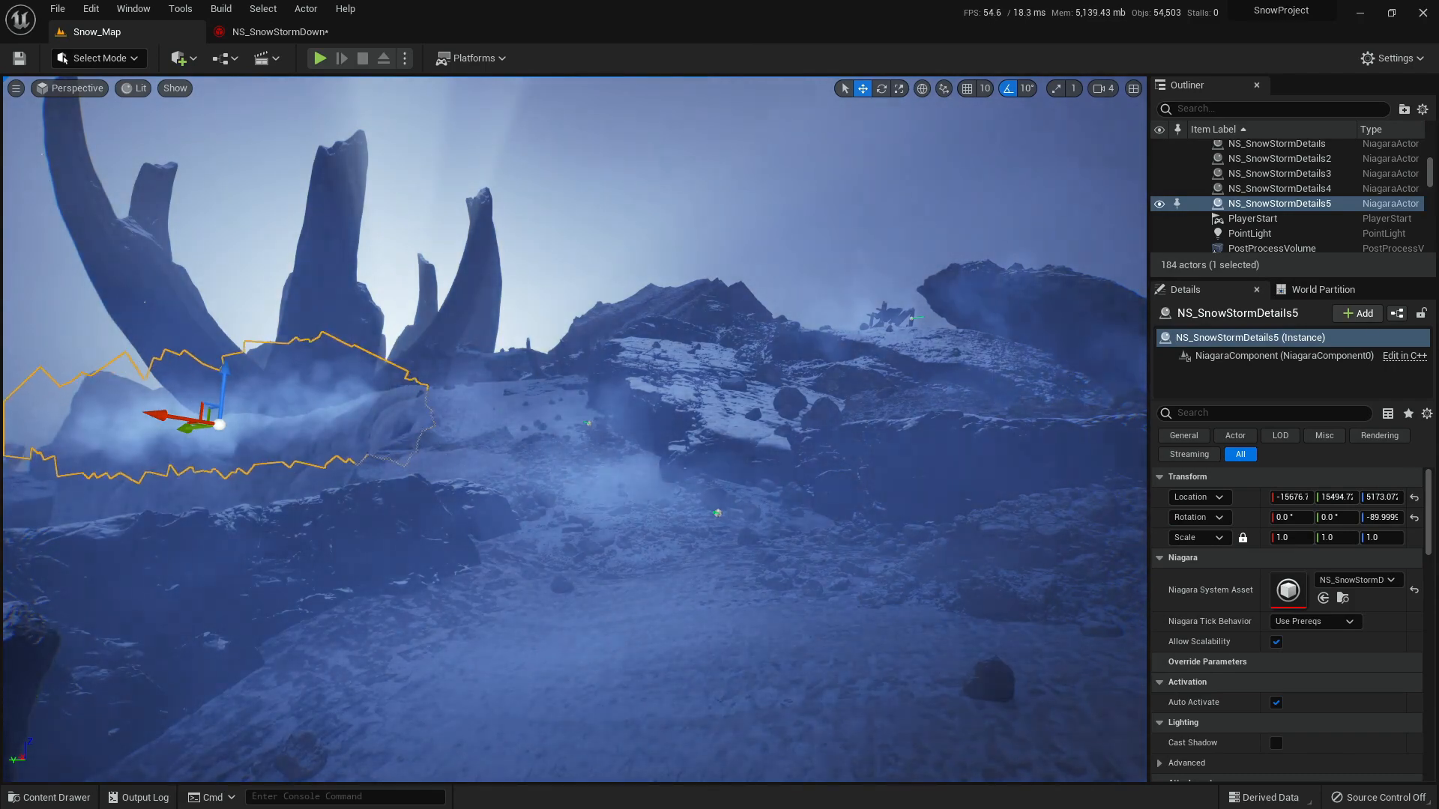
# - Enable Add Velocity in NS_SnowStormDown and set X and Y of its minimum and maximum velocity to 0
pyautogui.click(287, 33)
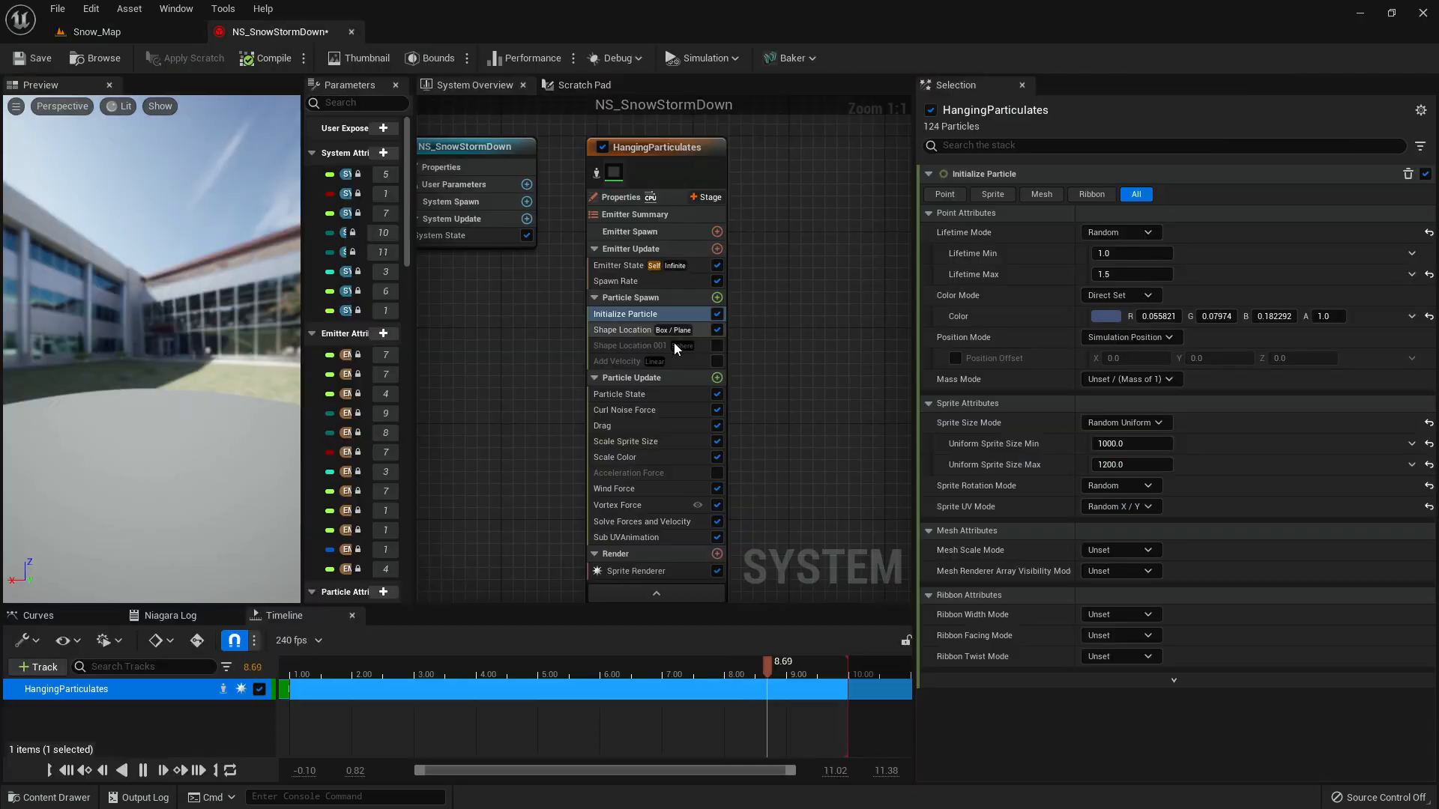
pyautogui.click(624, 362)
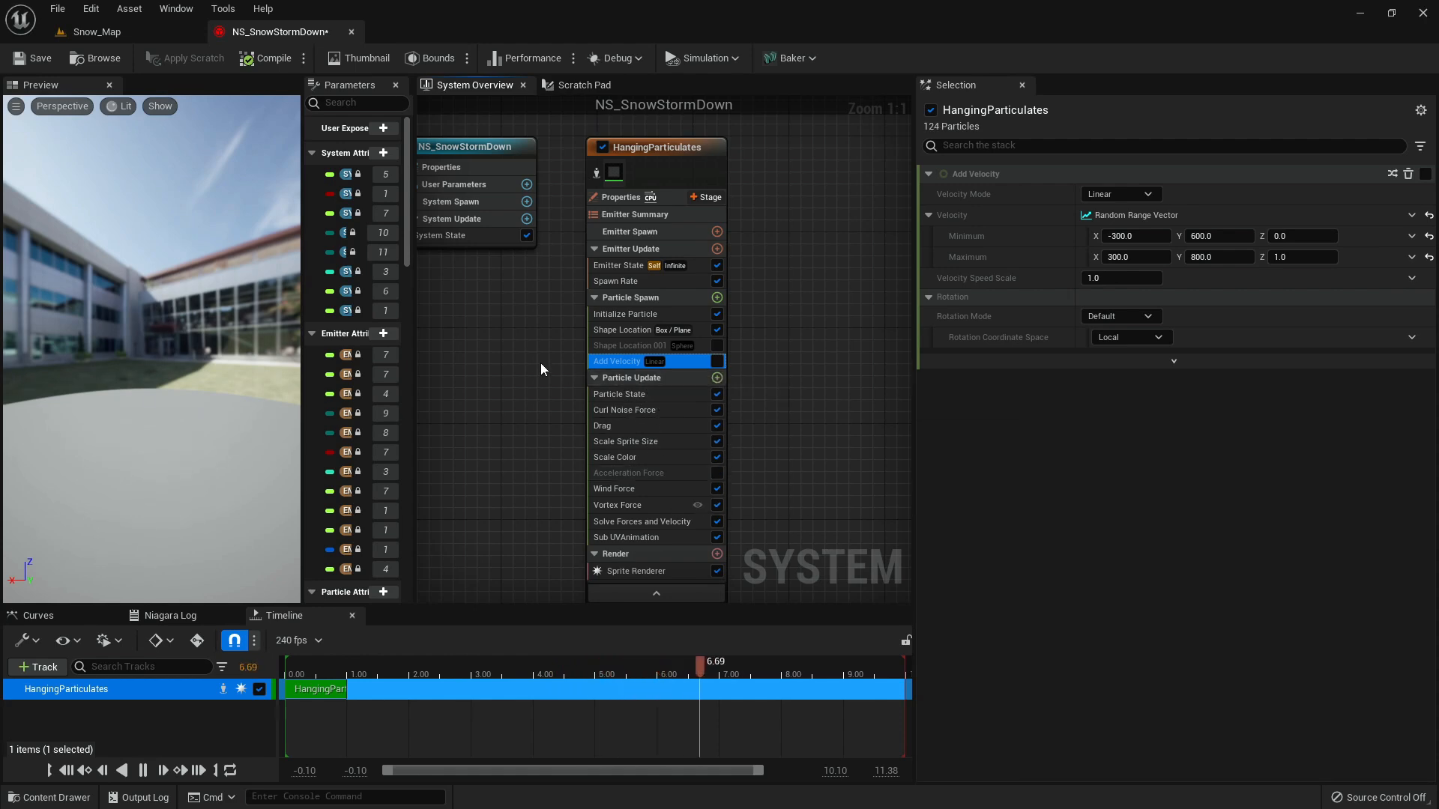
pyautogui.click(120, 34)
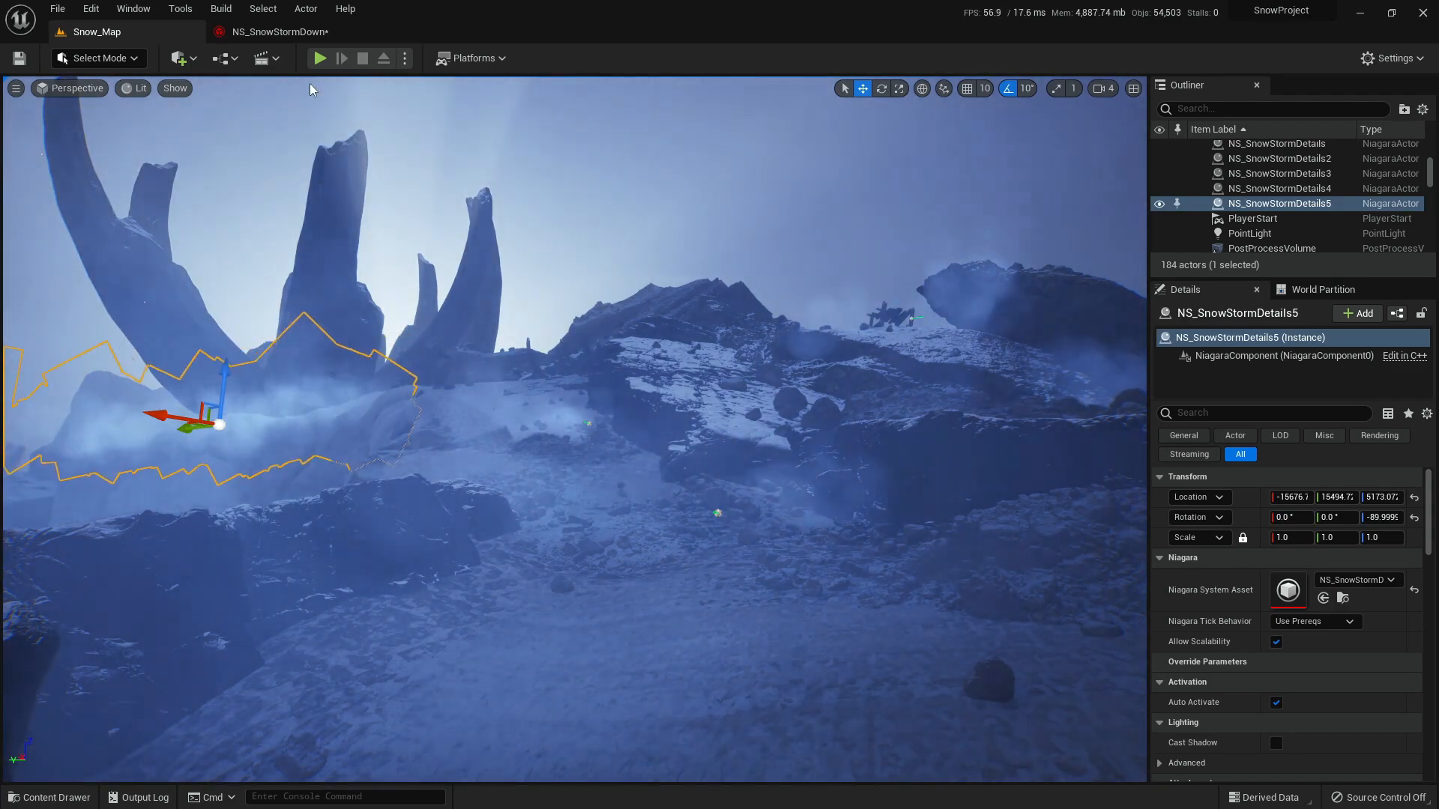
pyautogui.click(299, 39)
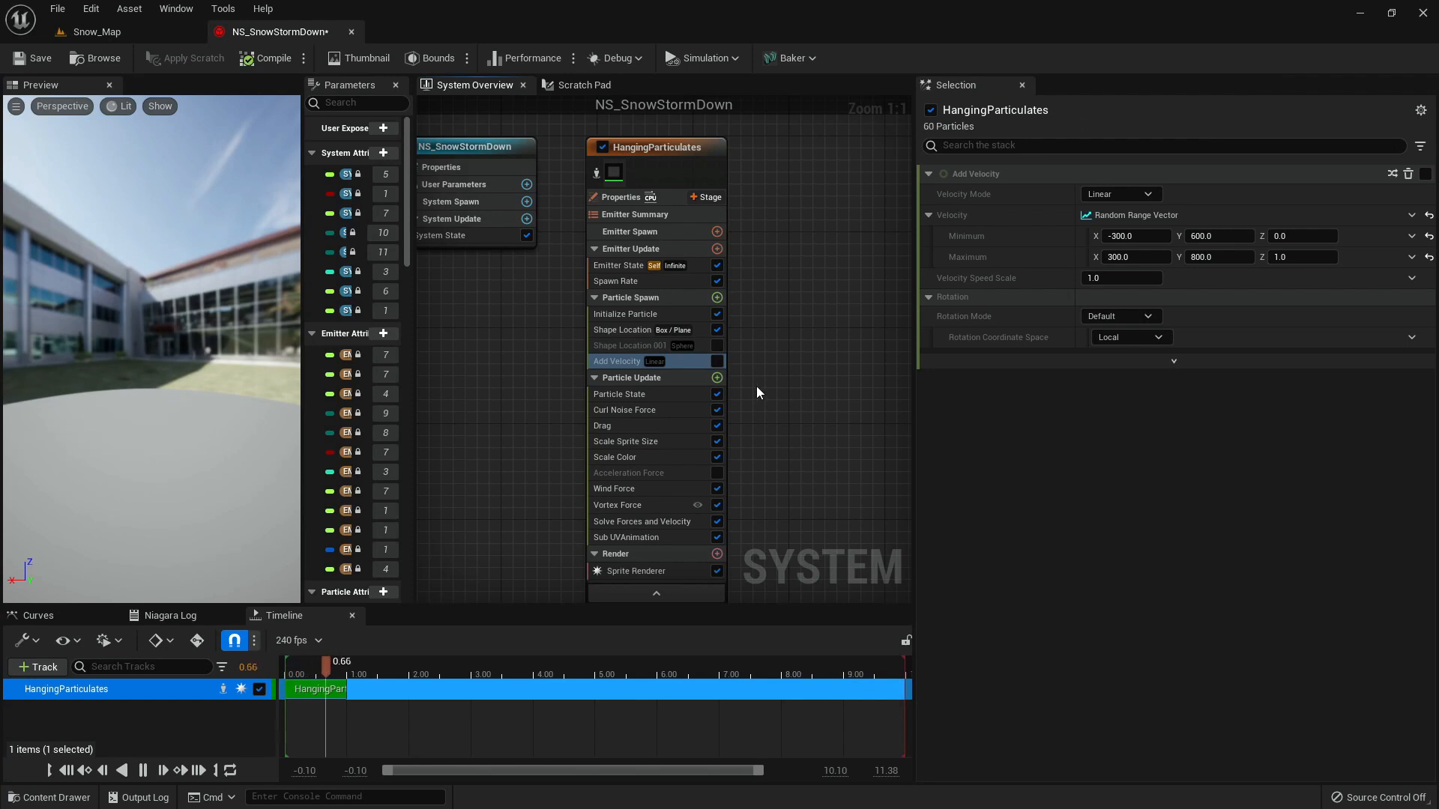
pyautogui.click(687, 360)
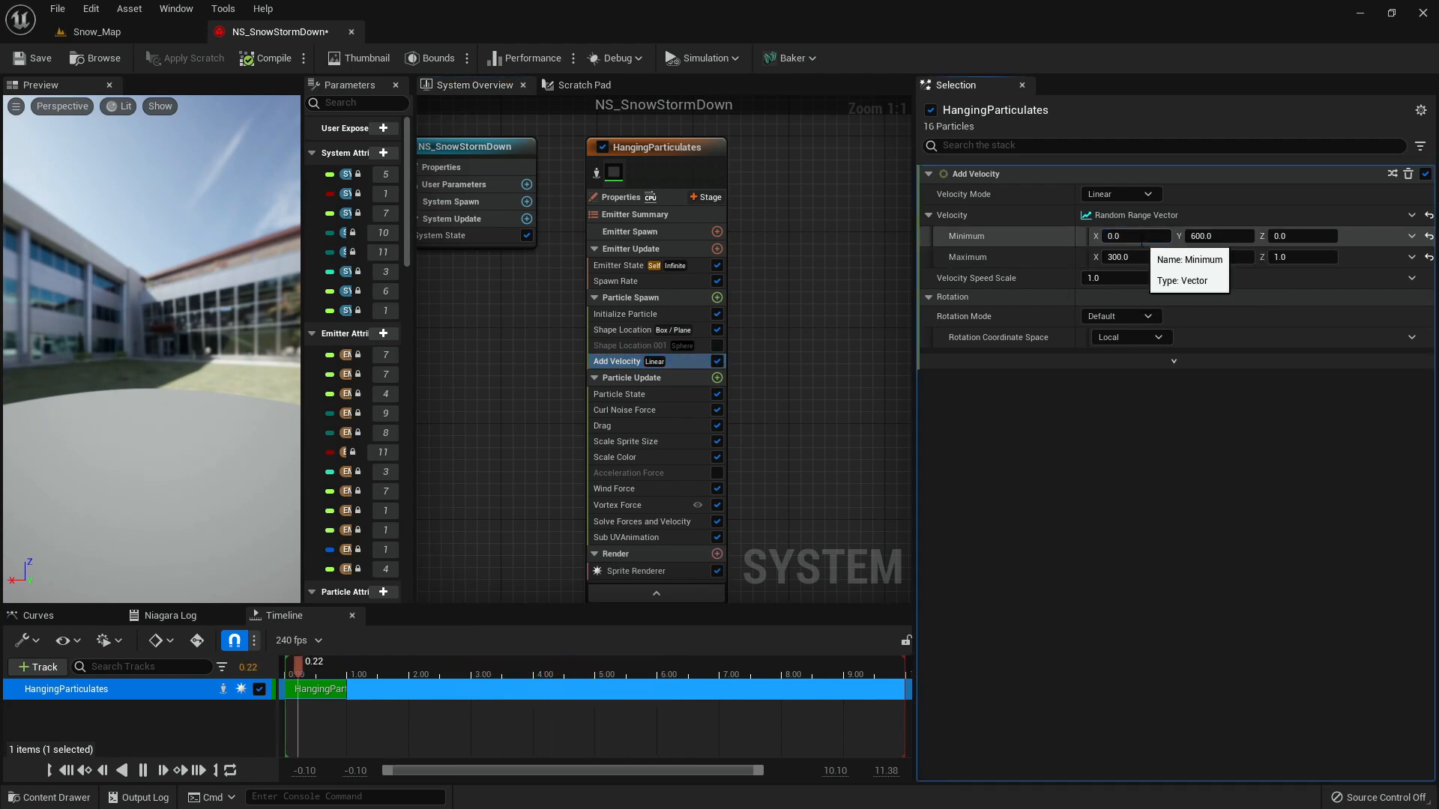
pyautogui.click(1136, 256)
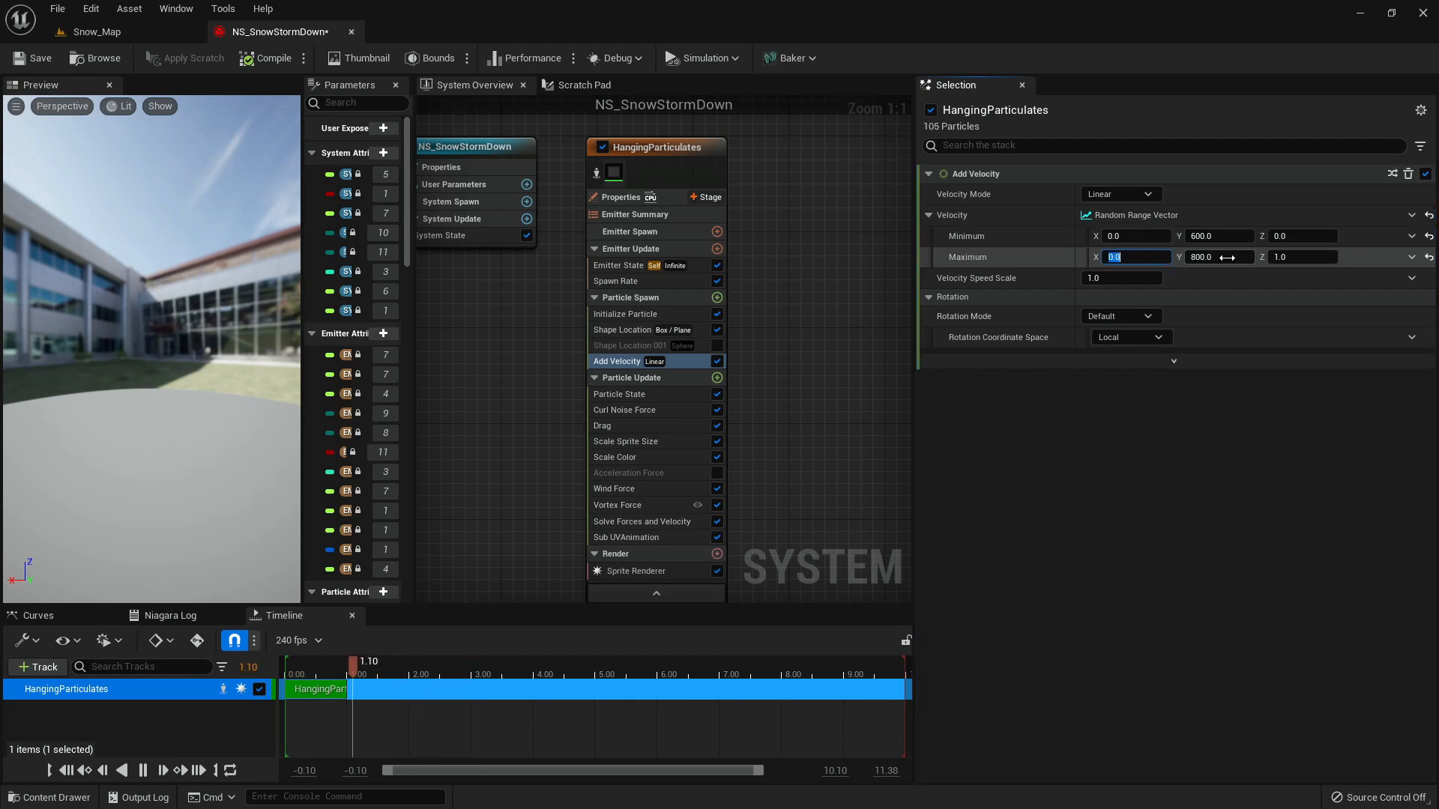
pyautogui.click(1215, 237)
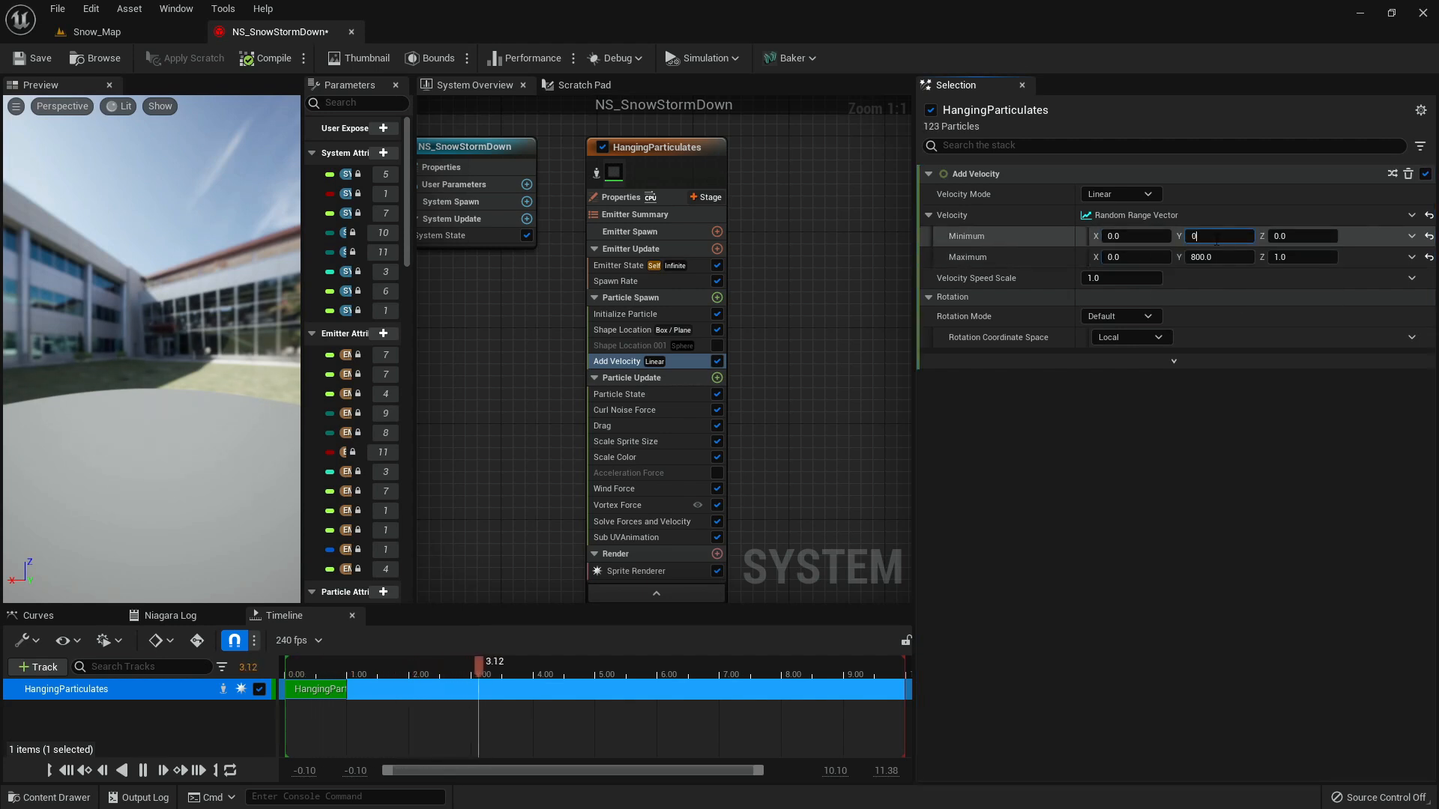
pyautogui.press('Return')
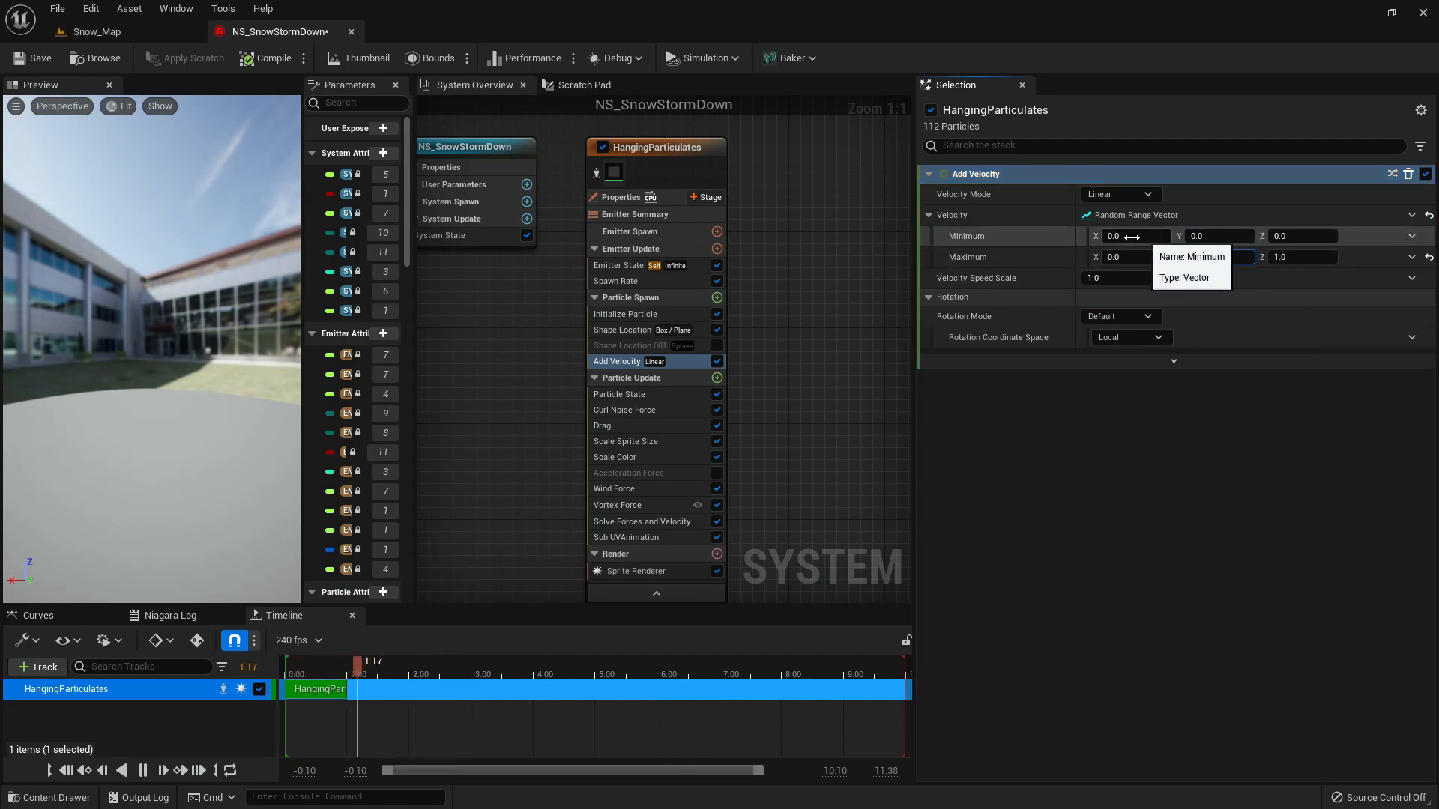
pyautogui.click(1184, 258)
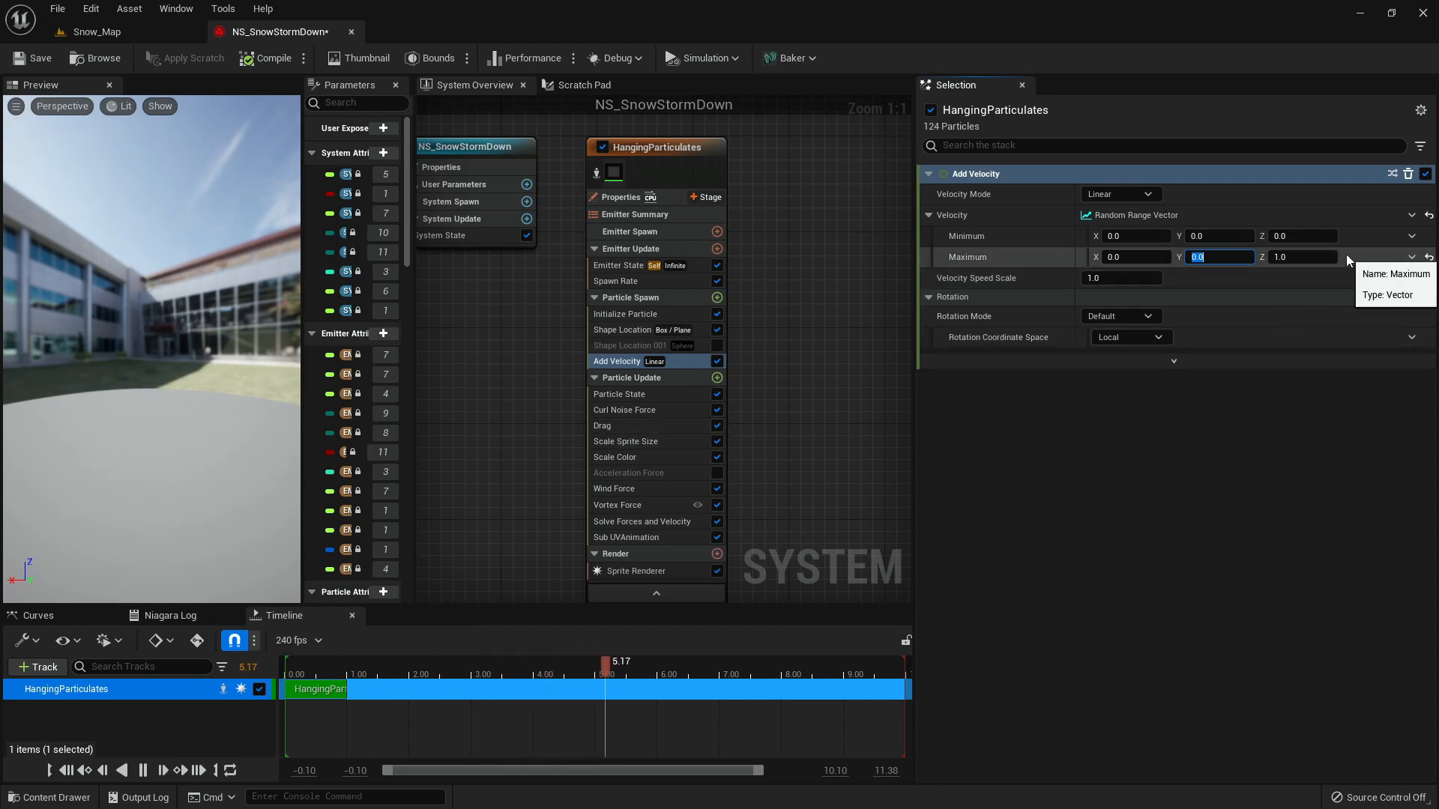
# - Set the minimum and maximum Z velocity of Add Velocity to -1000 and check the cliff mist in Snow_Map
pyautogui.click(1286, 236)
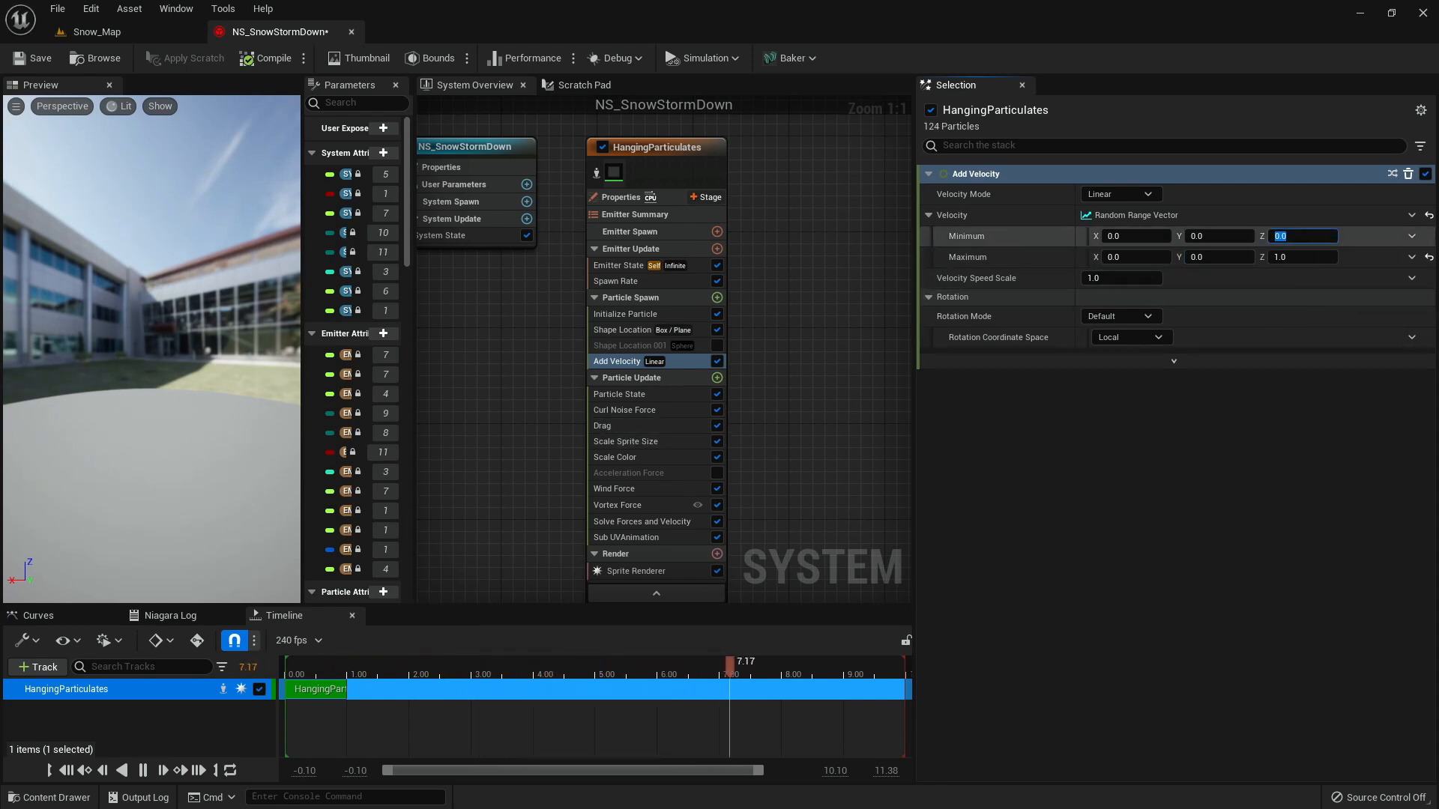
pyautogui.write('-1000')
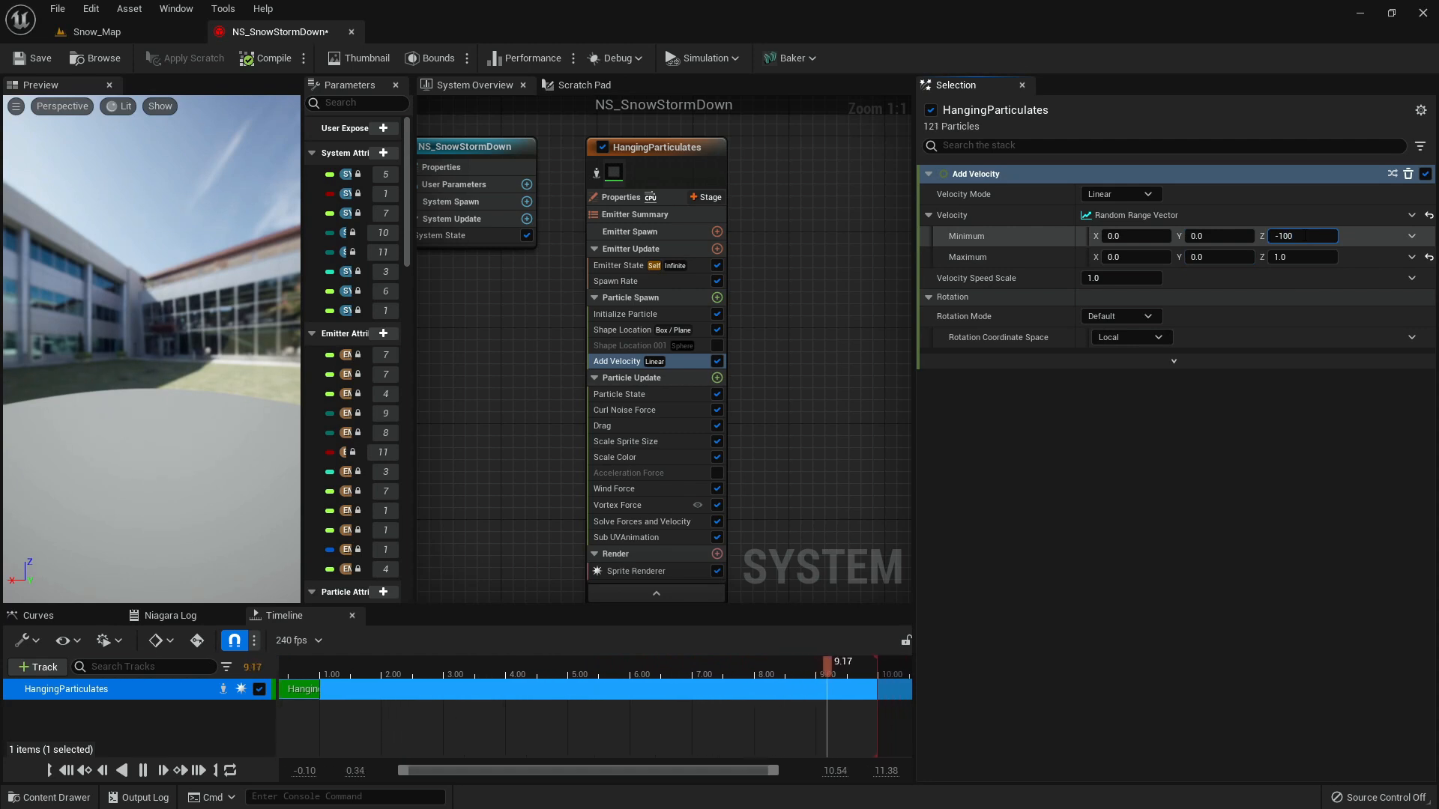
pyautogui.press('Return')
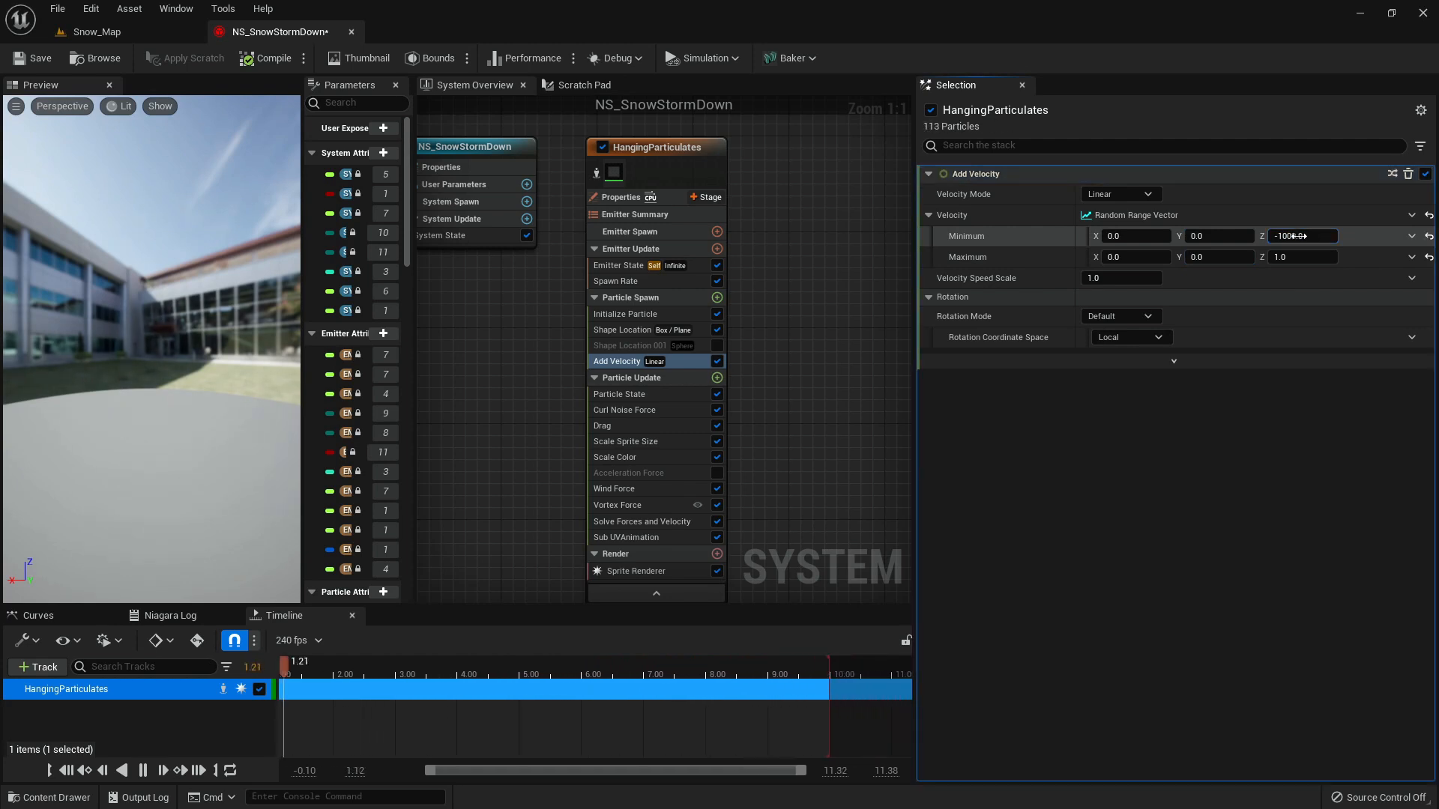
pyautogui.click(1290, 257)
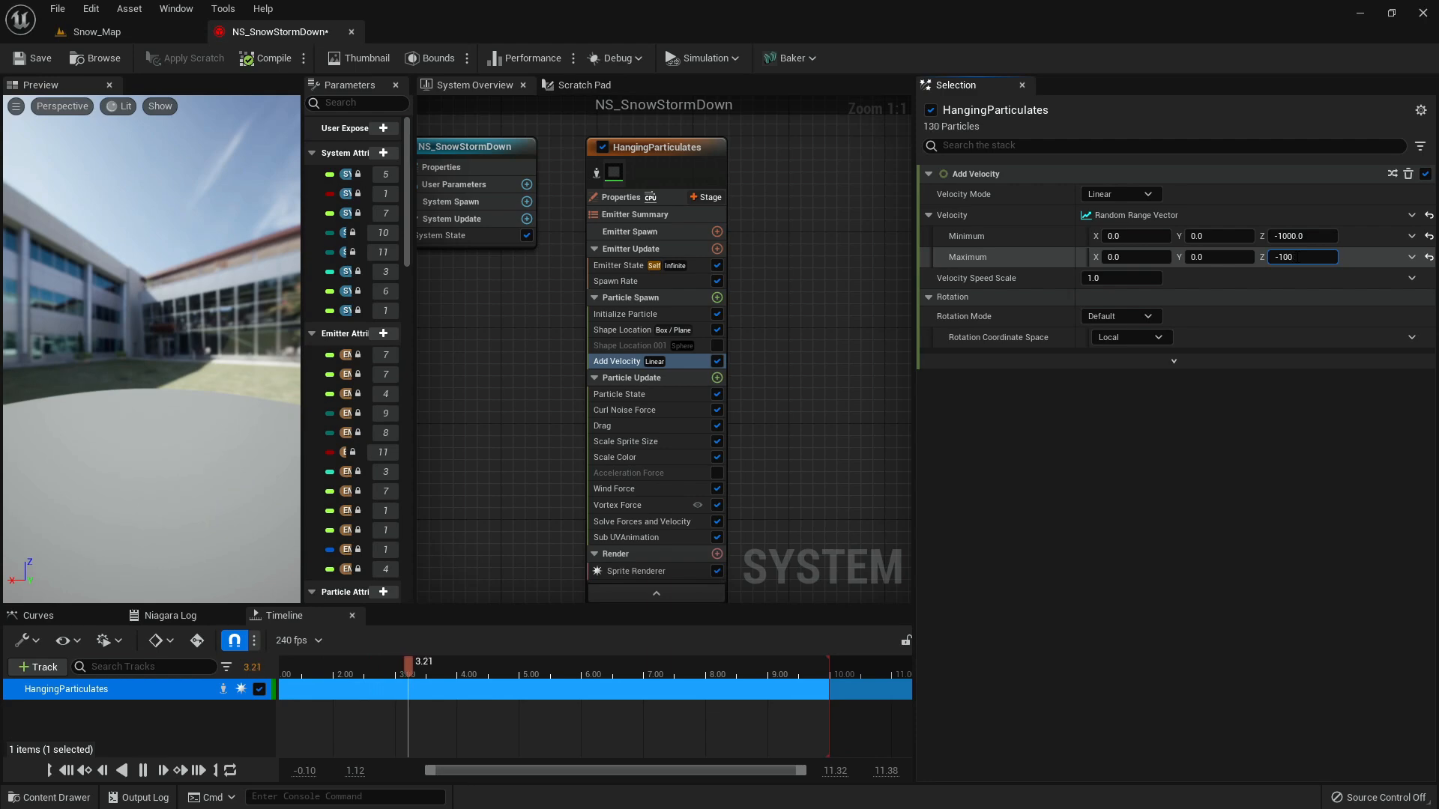
pyautogui.click(102, 38)
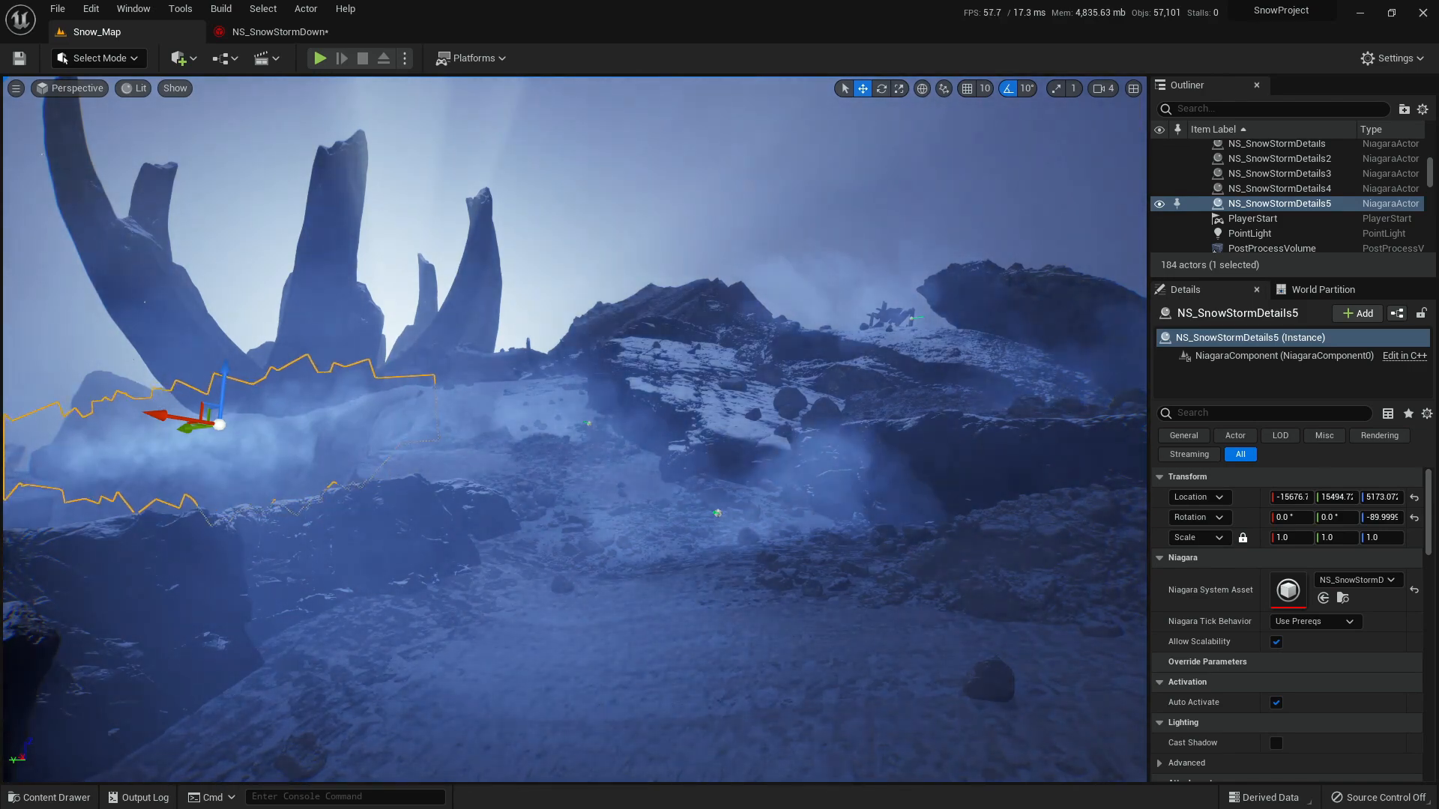
pyautogui.rightClick(446, 441)
pyautogui.press('Escape')
pyautogui.moveTo(445, 441); pyautogui.dragTo(300, 442, button='right')
pyautogui.press('w')
pyautogui.press('w')
# - Try a maximum Z velocity of -9000 in Add Velocity and check the mist in Snow_Map
pyautogui.click(285, 31)
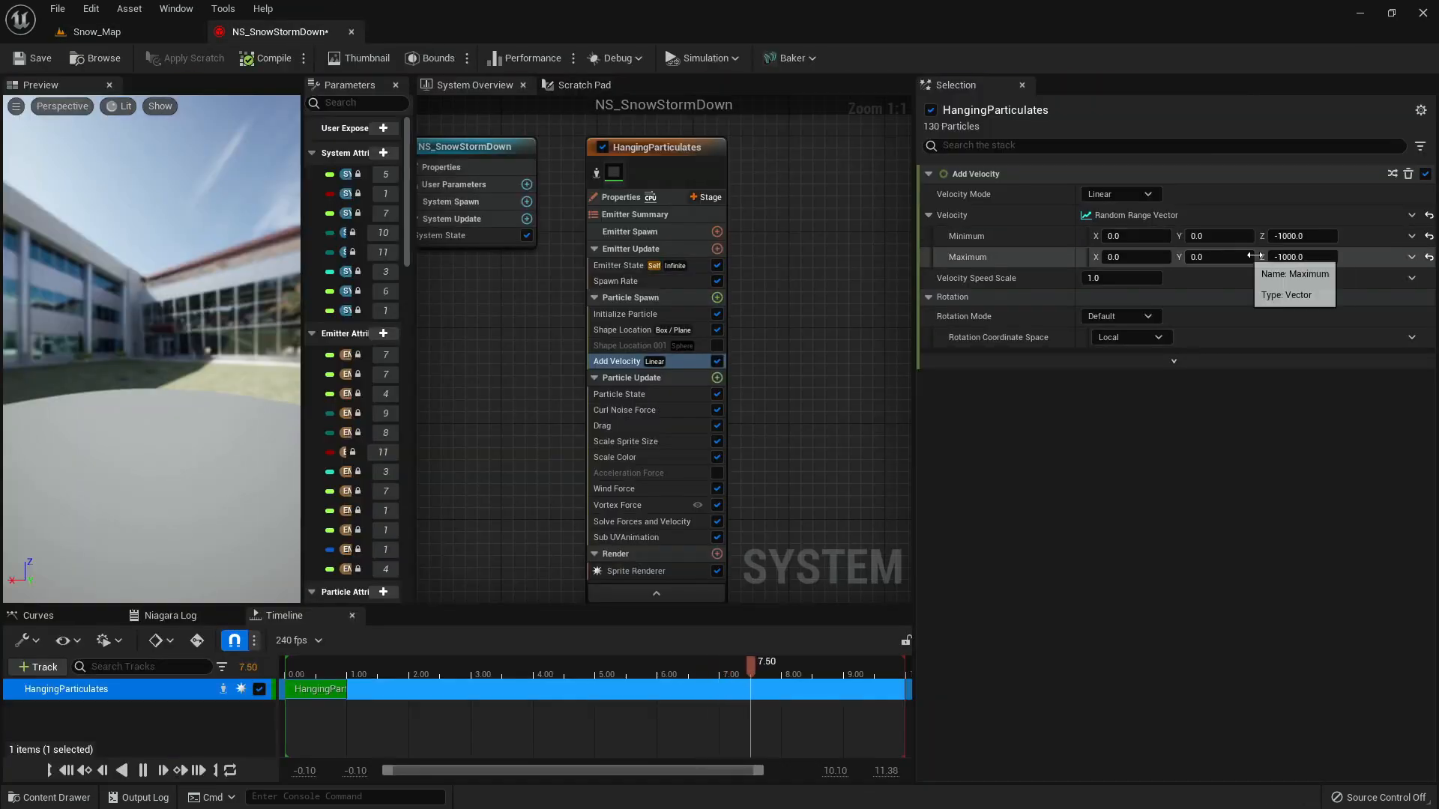
pyautogui.write('-')
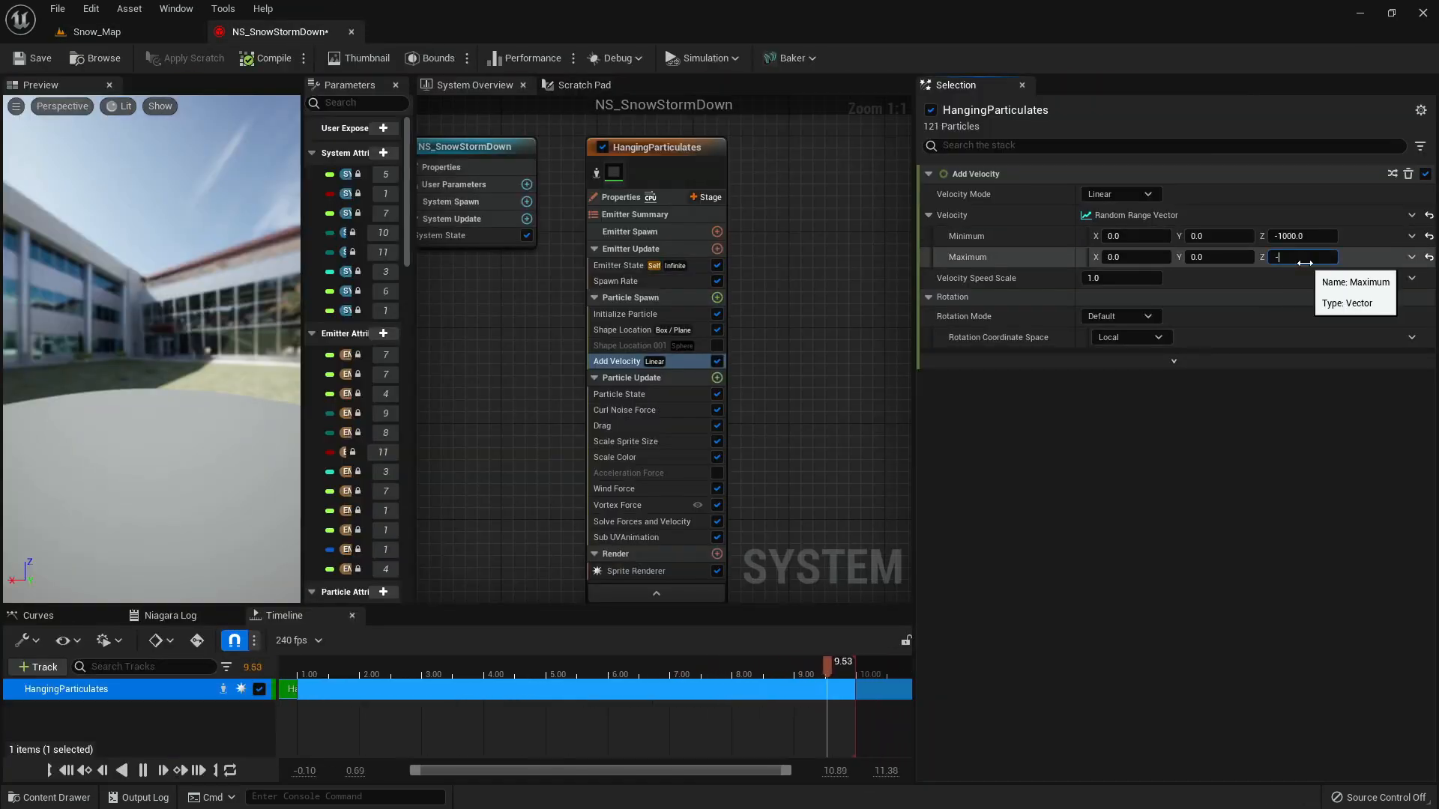
pyautogui.write('9000.0')
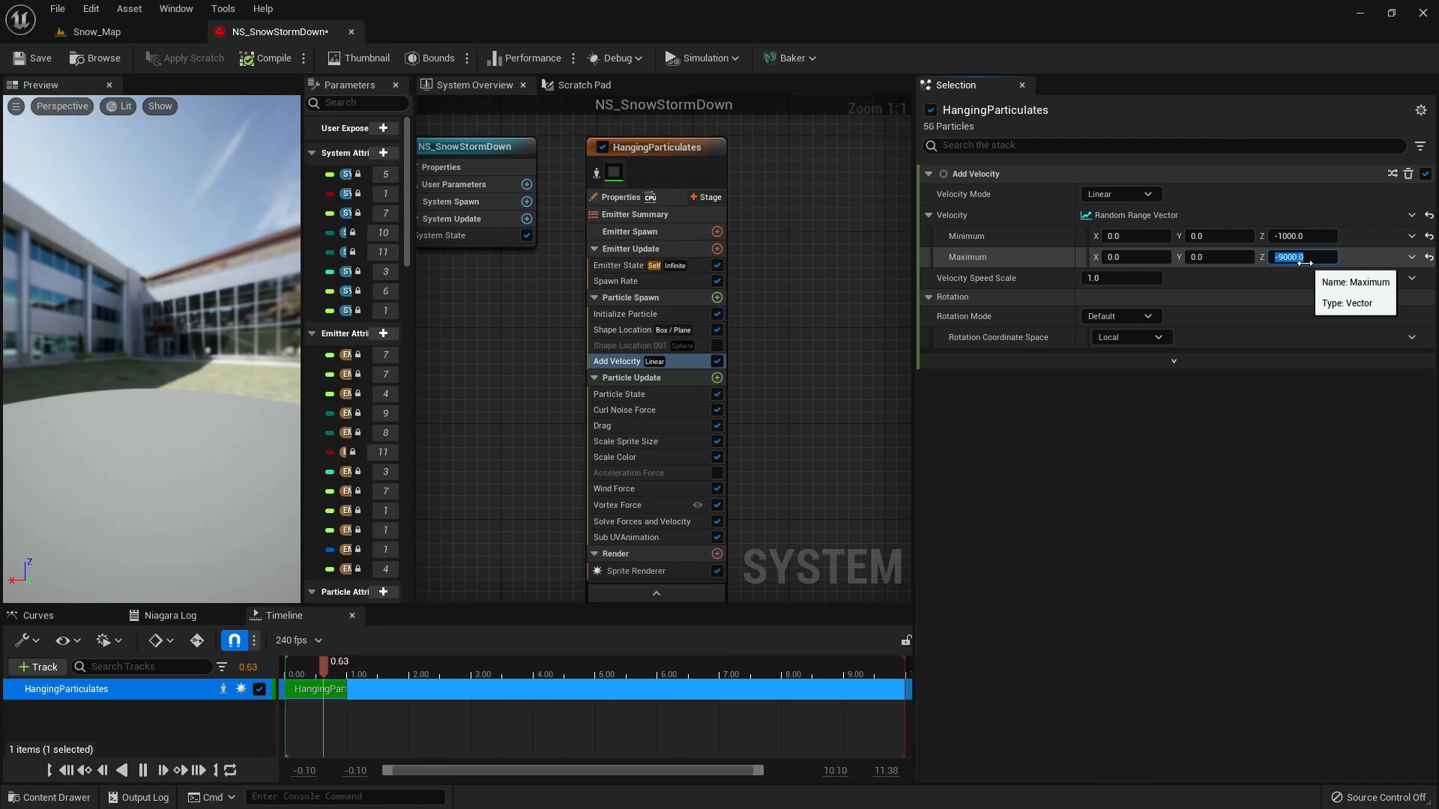
pyautogui.click(144, 39)
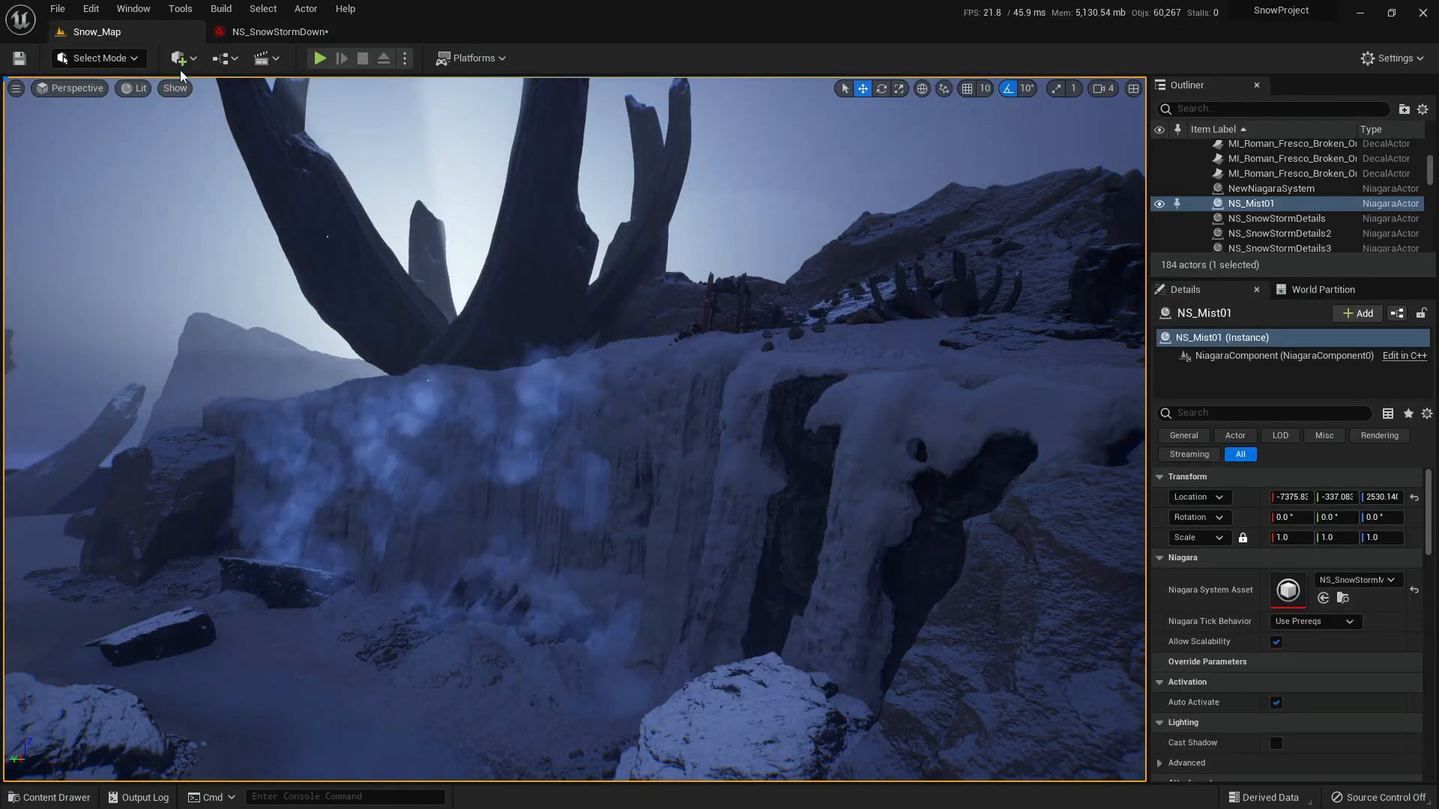
# - Enable the Acceleration Force module in NS_SnowStormDown with X 2000 and Y 0, and view the mist in Snow_Map
pyautogui.click(268, 32)
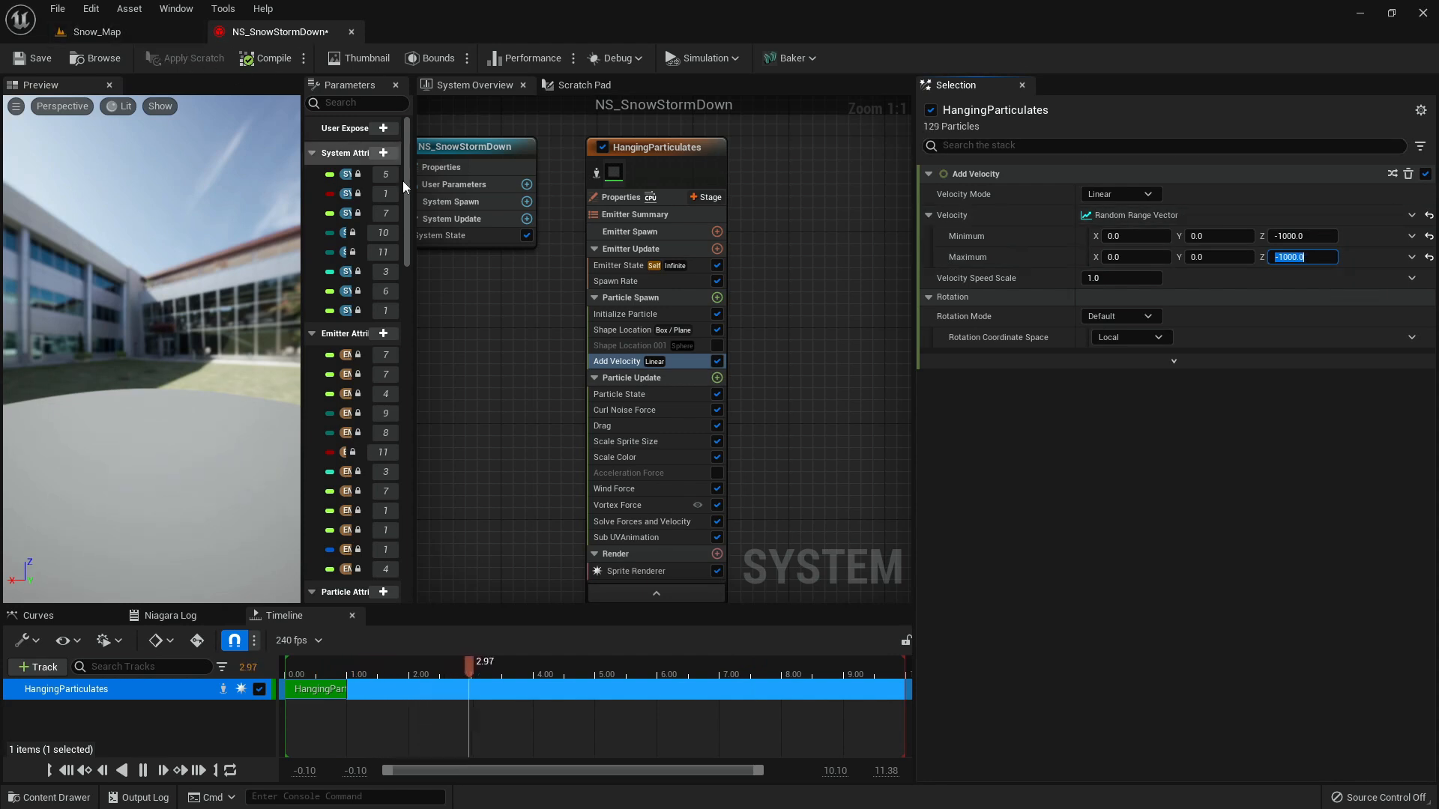
pyautogui.click(672, 472)
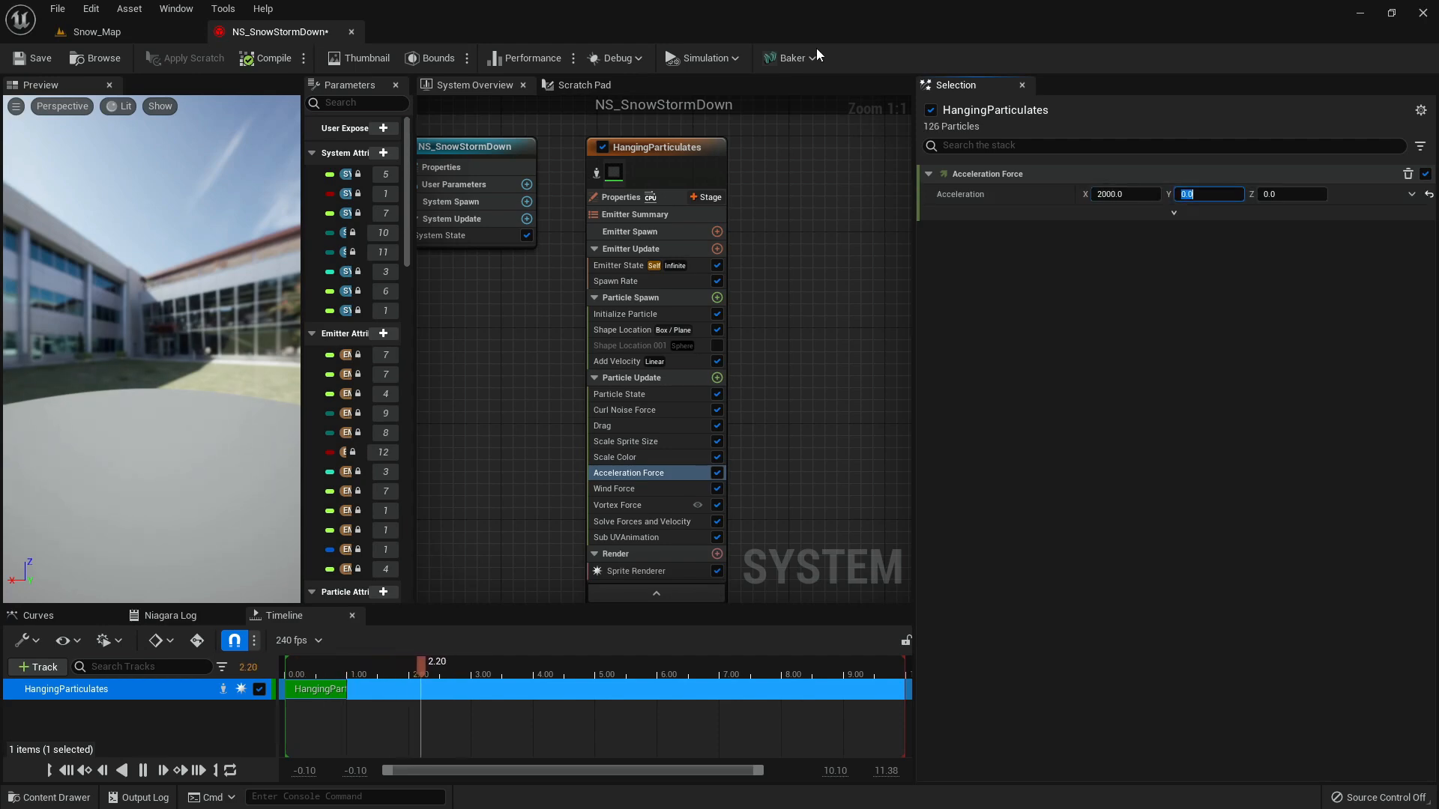
pyautogui.click(173, 30)
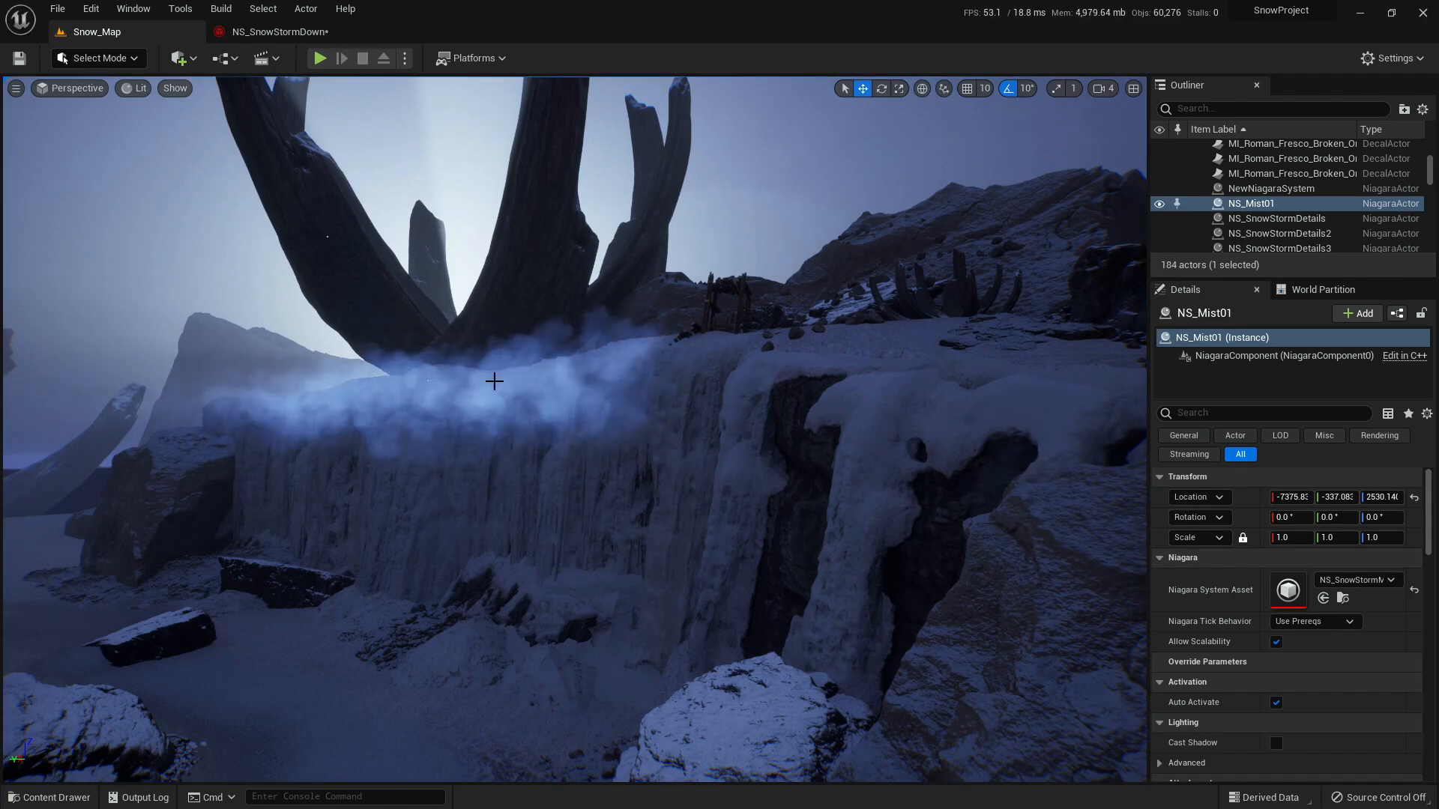
pyautogui.moveTo(497, 380); pyautogui.dragTo(491, 344, button='right')
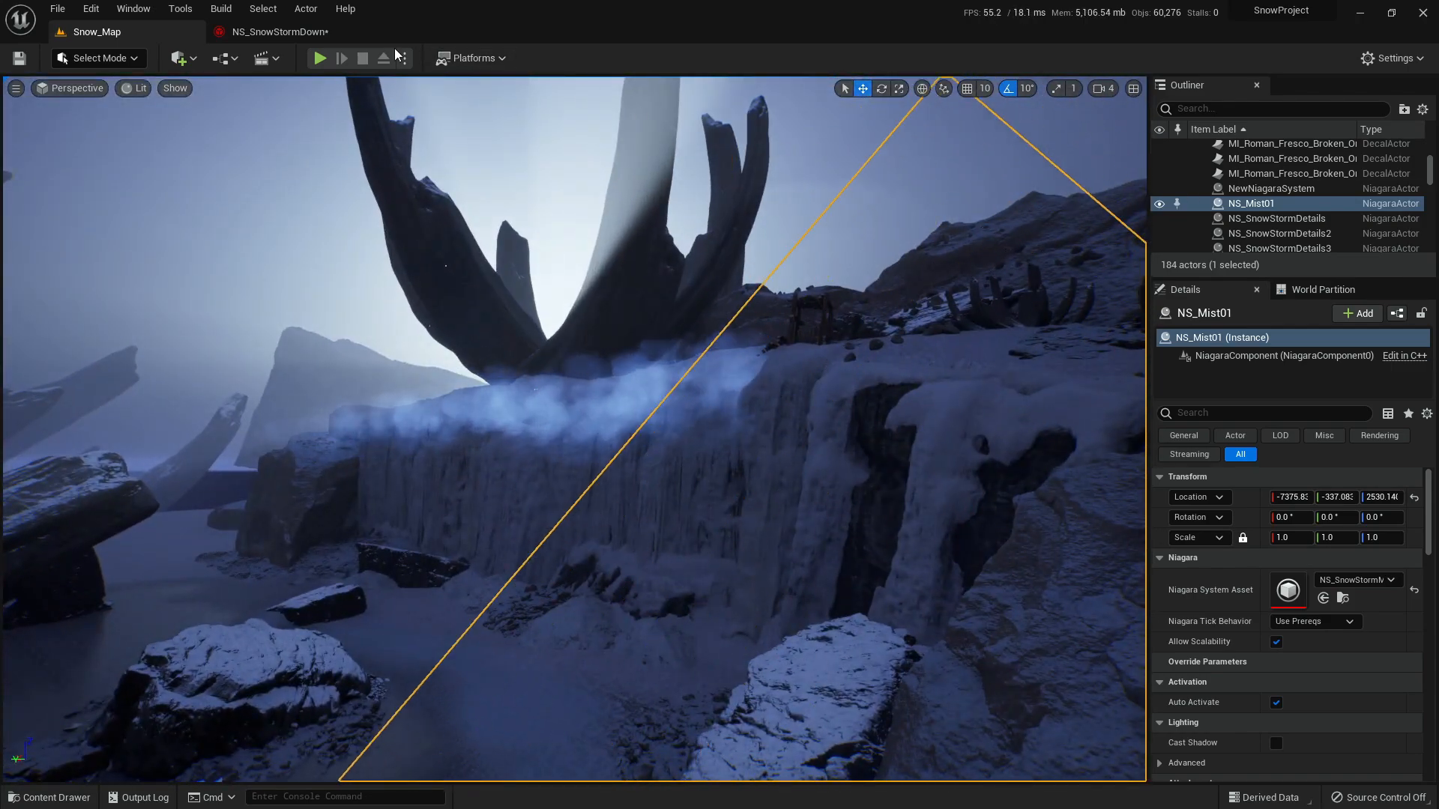
# - Set the Acceleration Force Z value to -50, save NS_SnowStormDown and check the cliff mist in Snow_Map
pyautogui.click(318, 32)
pyautogui.click(1171, 214)
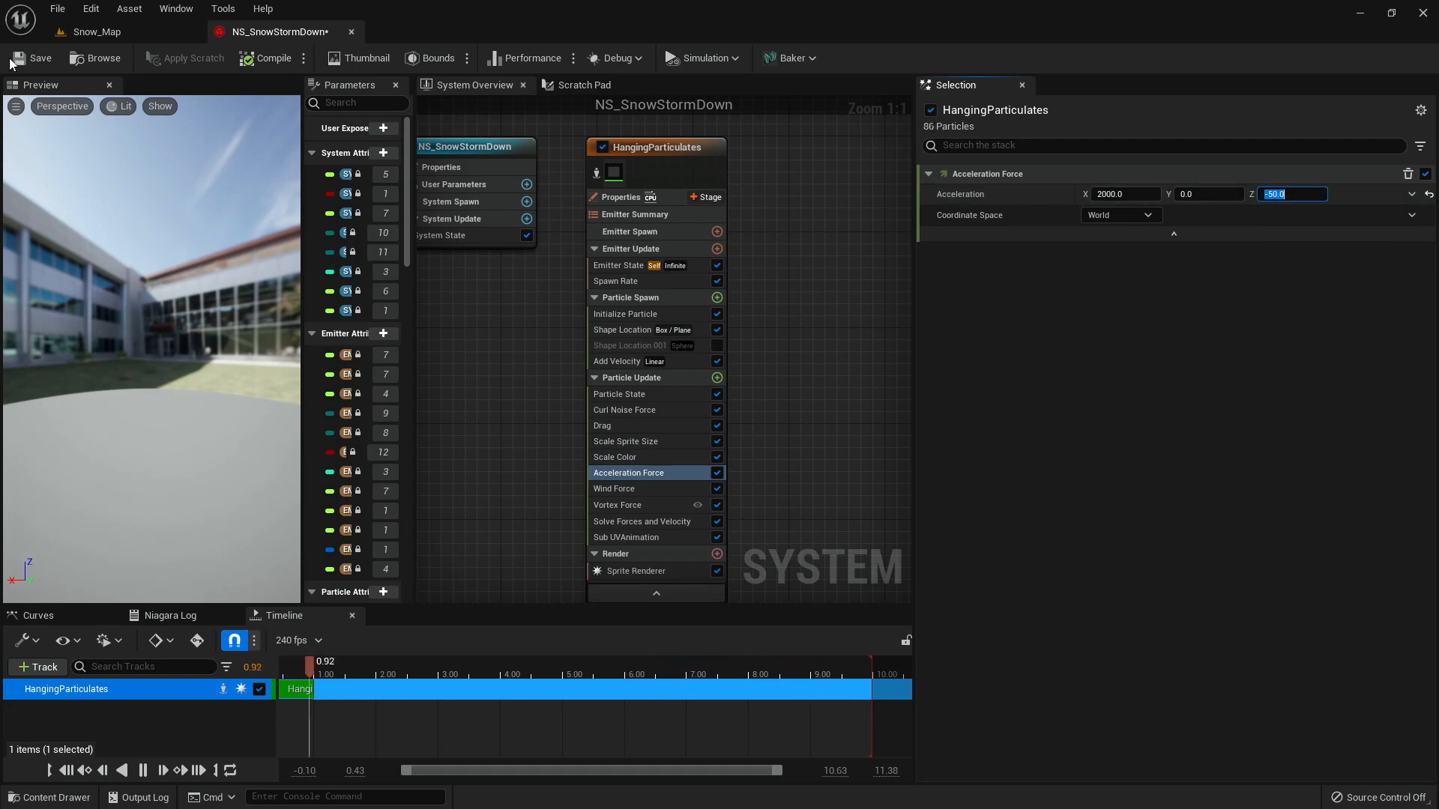
pyautogui.click(84, 33)
pyautogui.moveTo(574, 429); pyautogui.dragTo(547, 514, button='right')
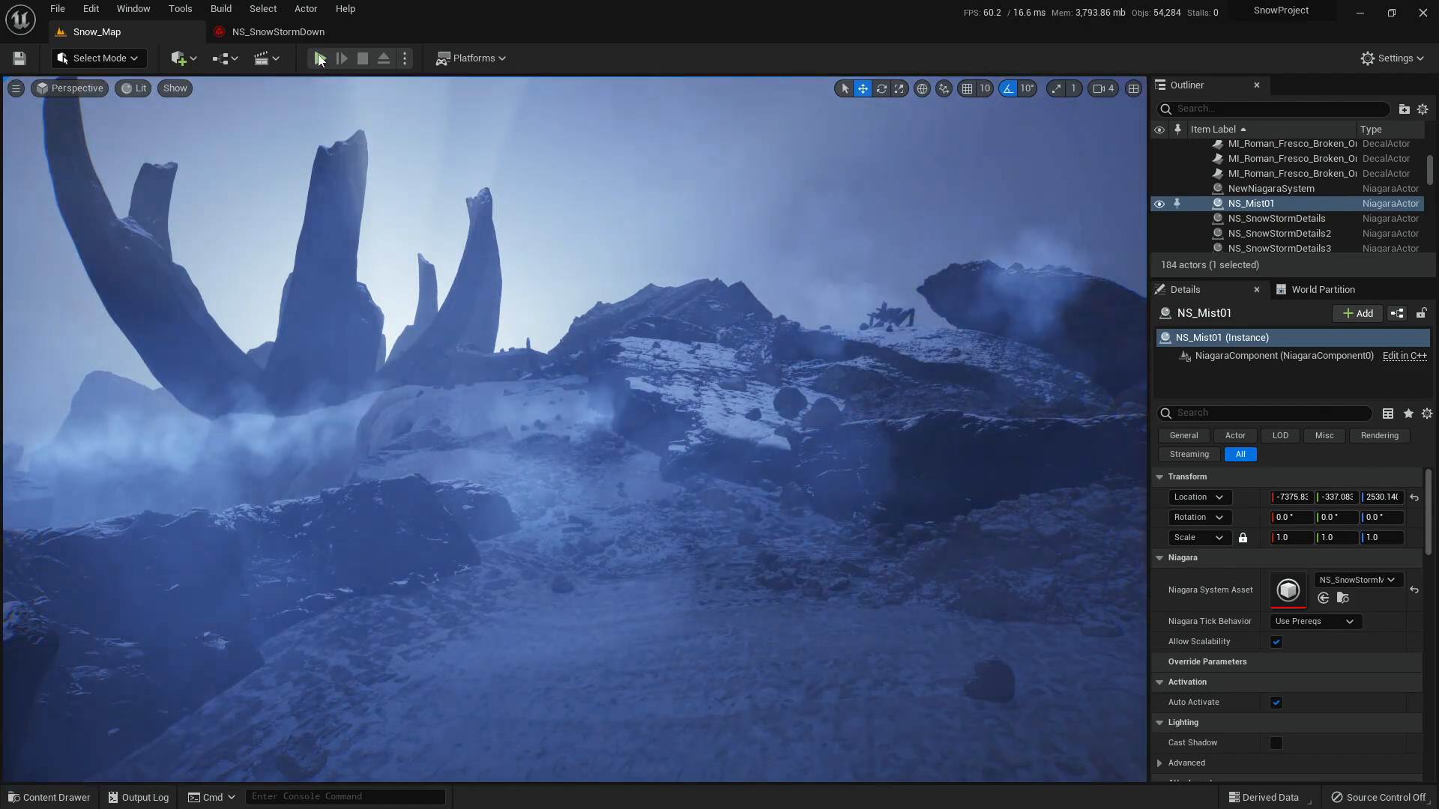
# - Examine the Wind Force settings in NS_SnowStormDown and return to Snow_Map to inspect the cliff mist
pyautogui.click(286, 34)
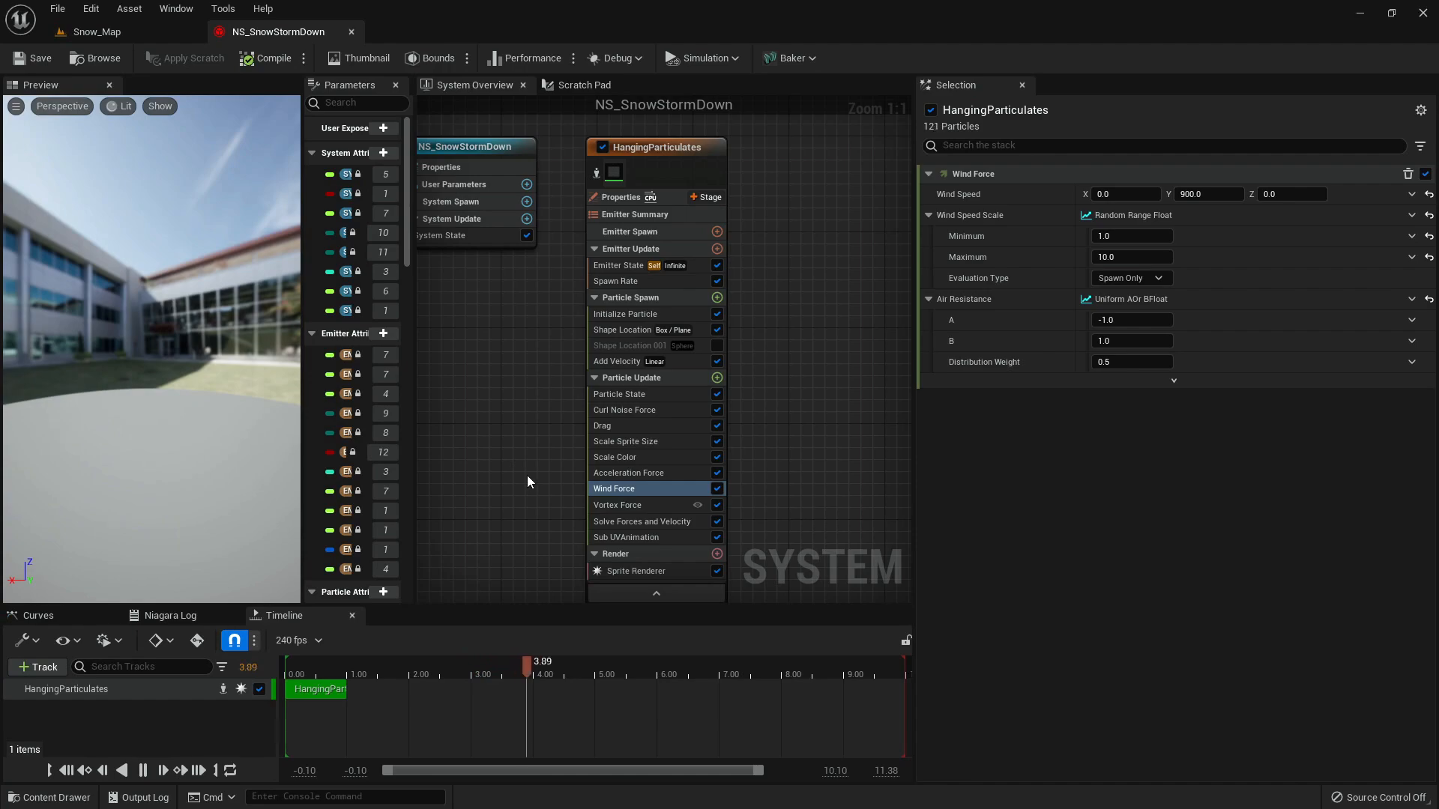
pyautogui.click(98, 33)
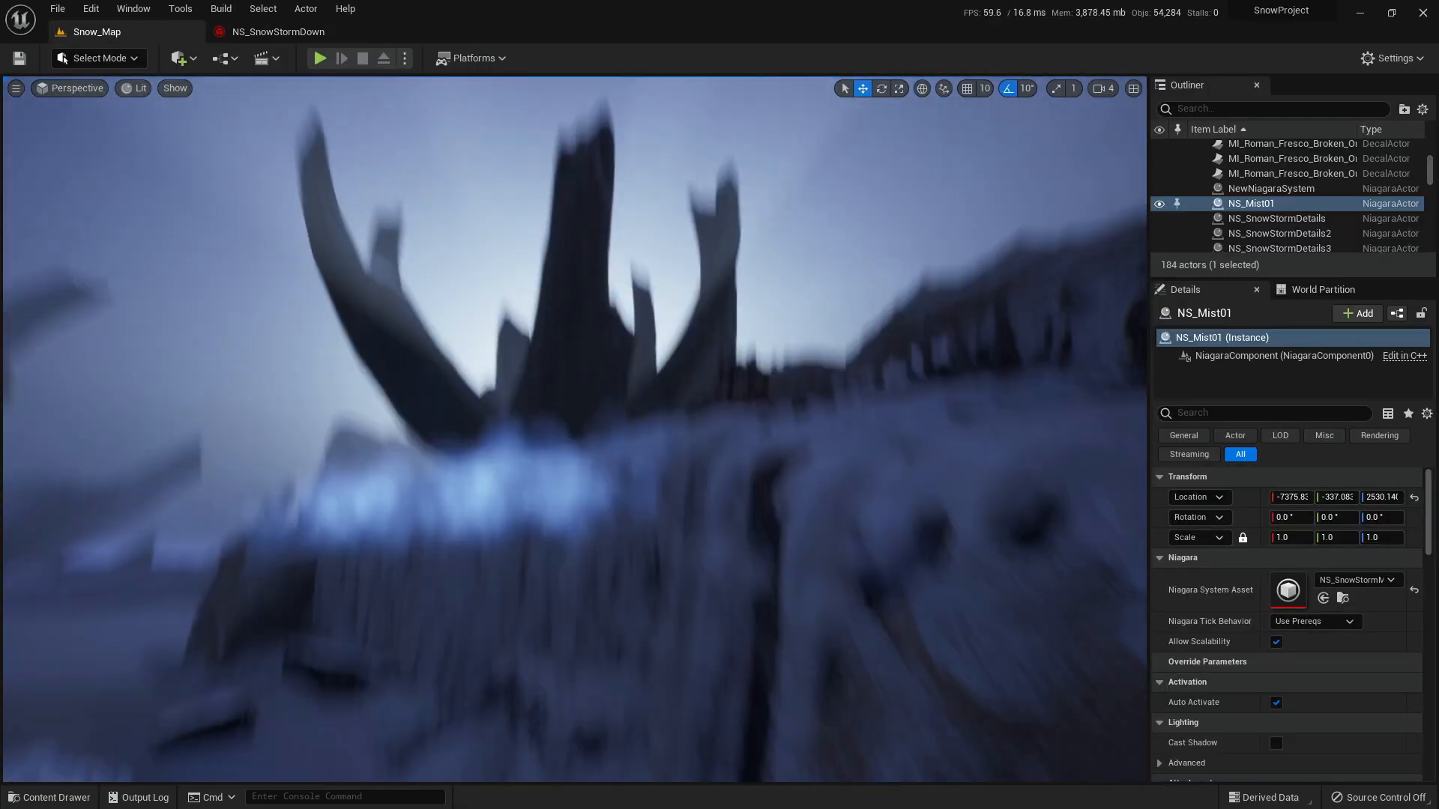
# - Reposition the NS_SnowStormDetails5 mist at the top of the ice cliff to about X -16075, Y 15495, Z 5706
pyautogui.moveTo(574, 428); pyautogui.dragTo(660, 420, button='right')
pyautogui.moveTo(509, 127); pyautogui.dragTo(497, 303, button='right')
pyautogui.moveTo(705, 373); pyautogui.dragTo(762, 379, button='right')
pyautogui.click(732, 379)
pyautogui.moveTo(687, 267); pyautogui.dragTo(717, 266)
pyautogui.moveTo(754, 217); pyautogui.dragTo(762, 174)
pyautogui.moveTo(763, 174); pyautogui.dragTo(819, 124, button='right')
# - Set the Wind Force Wind Speed Y to 500 in NS_SnowStormDown and check the cliff mist in Snow_Map
pyautogui.click(298, 32)
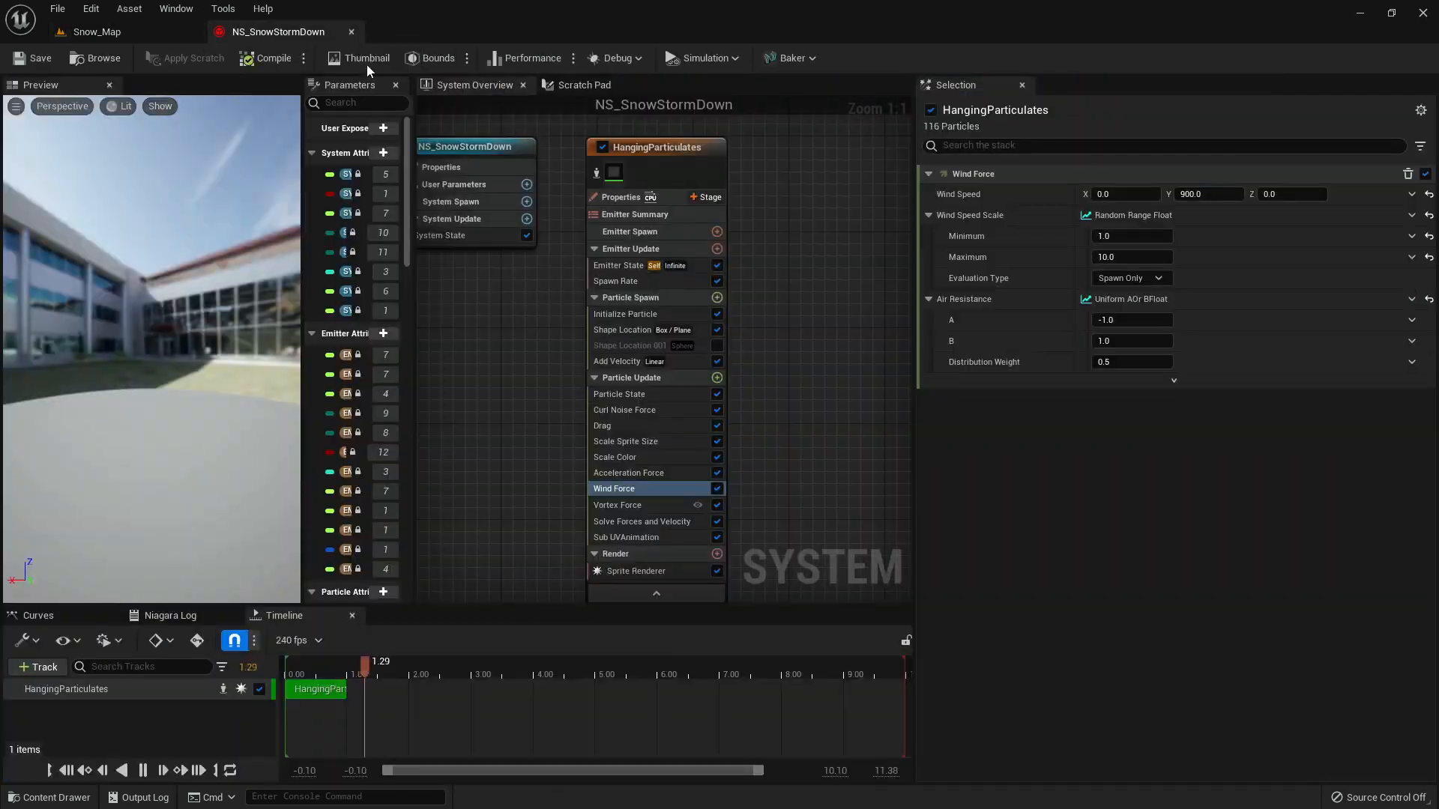
pyautogui.click(1190, 196)
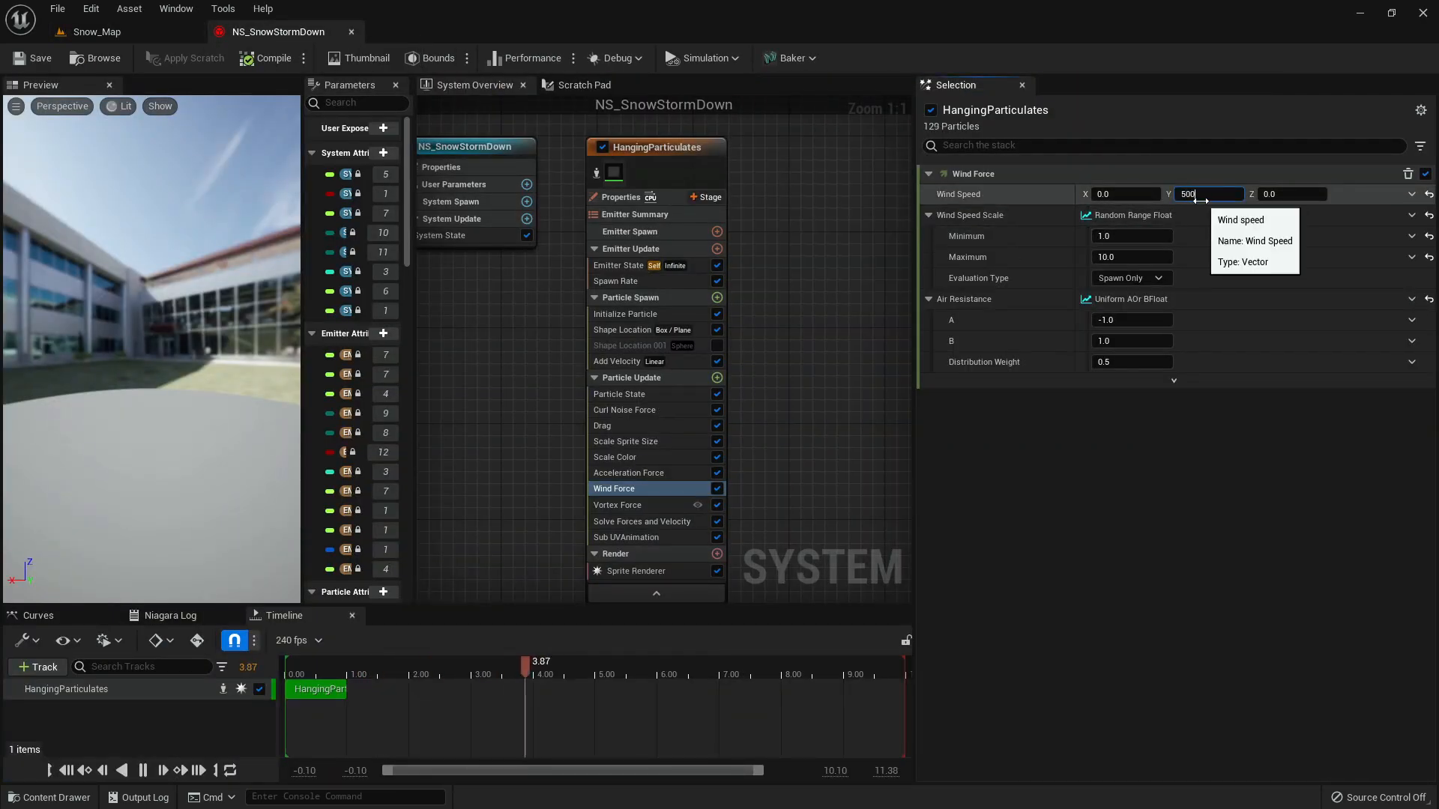
pyautogui.write('500')
pyautogui.click(150, 31)
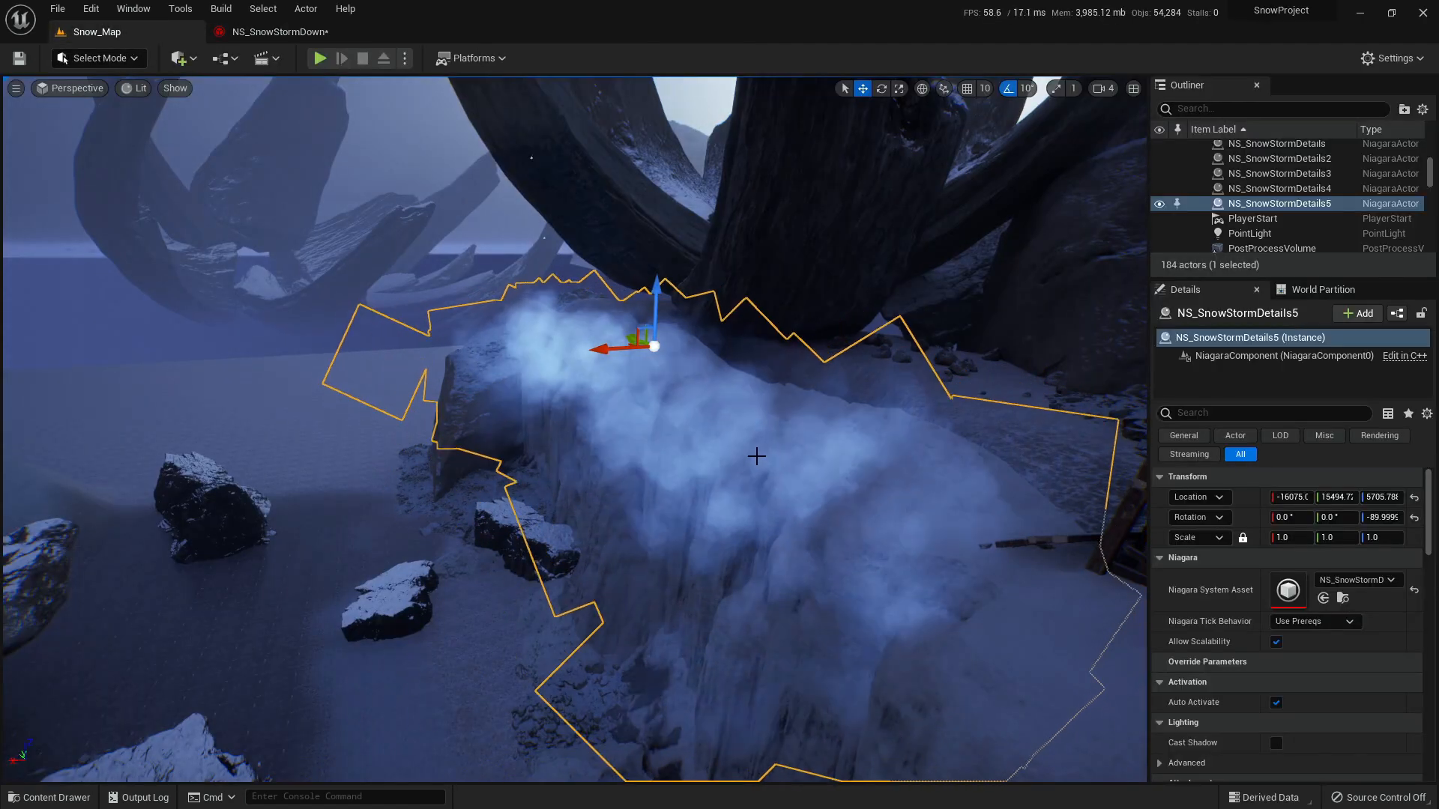
pyautogui.moveTo(719, 477); pyautogui.dragTo(668, 479, button='right')
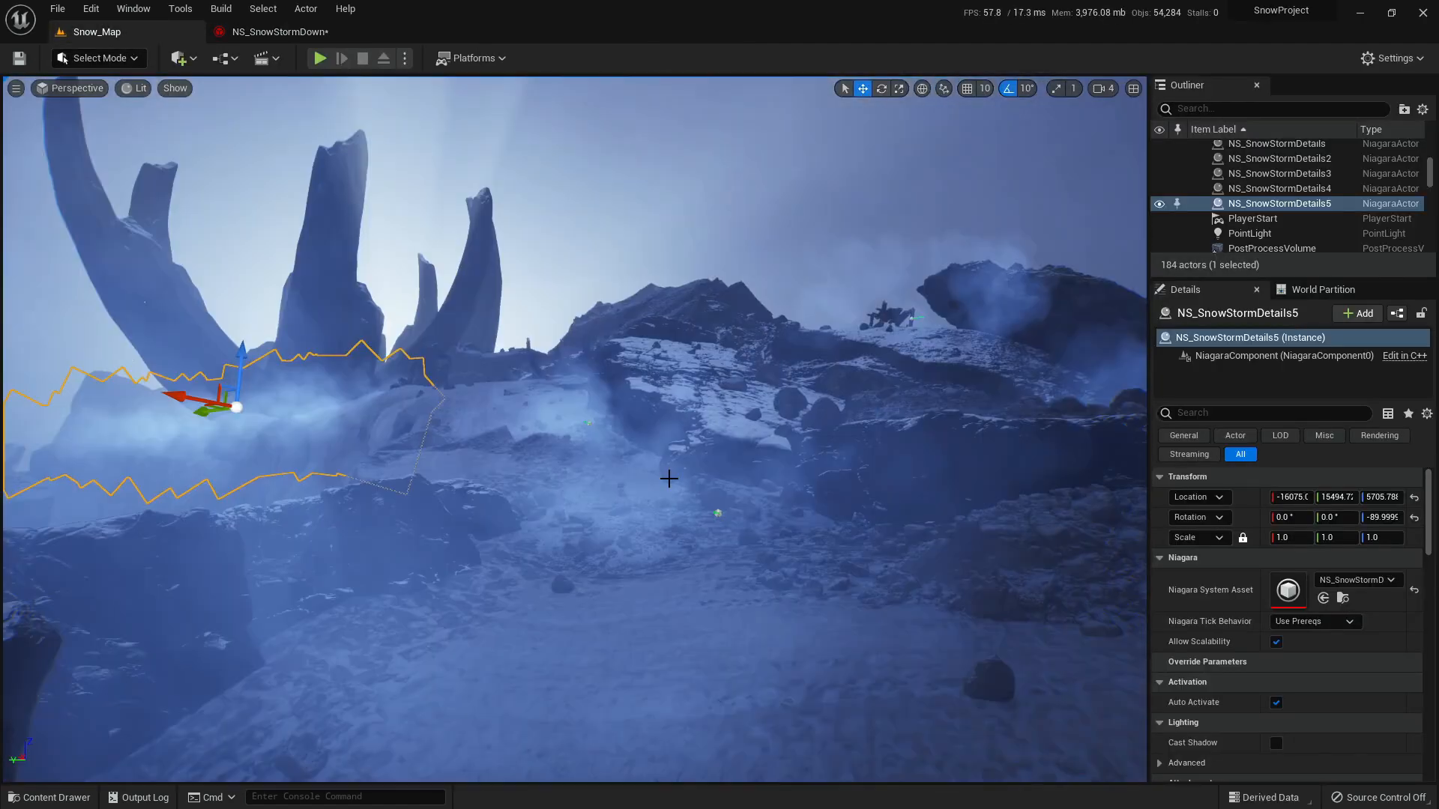
pyautogui.moveTo(315, 452); pyautogui.dragTo(175, 451, button='right')
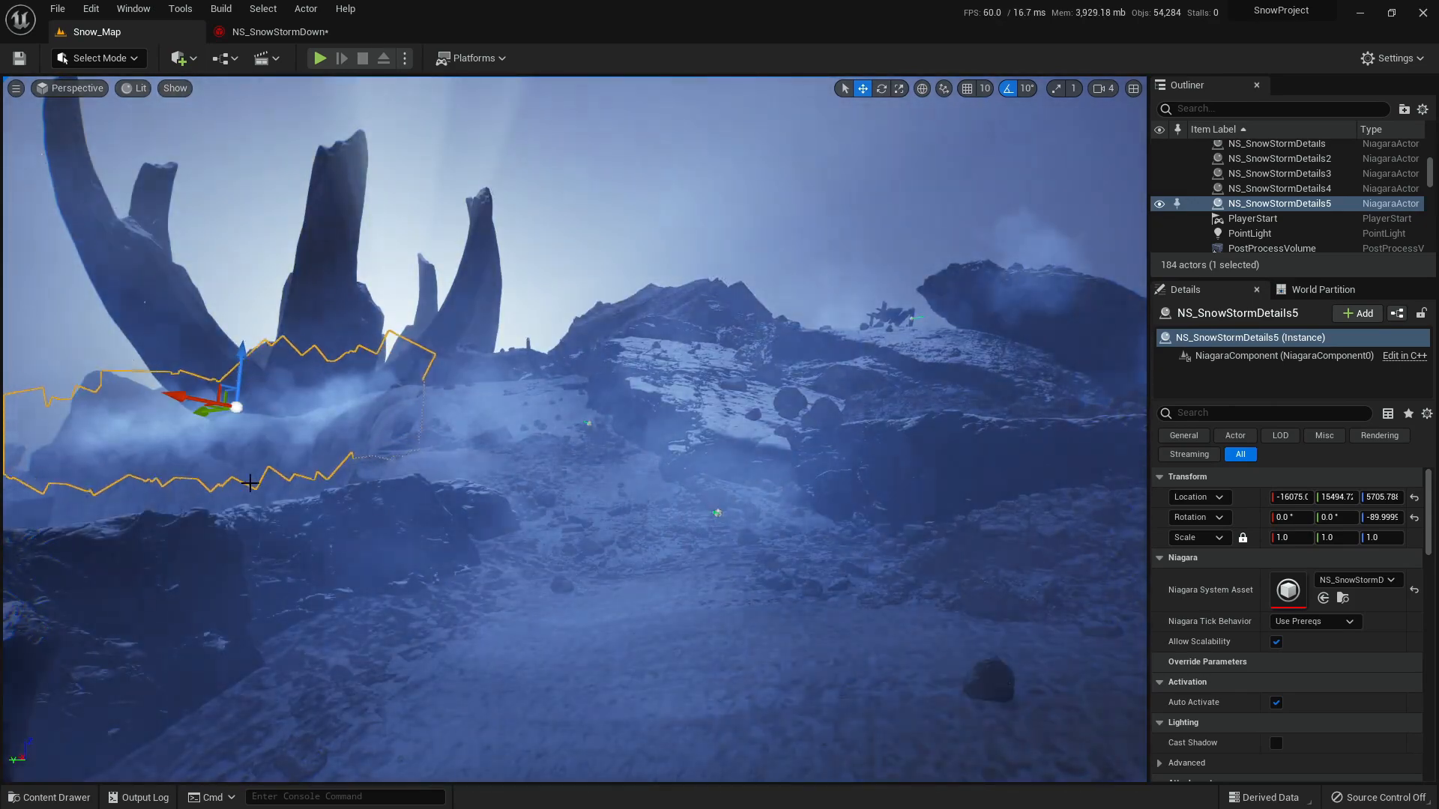
pyautogui.press('g')
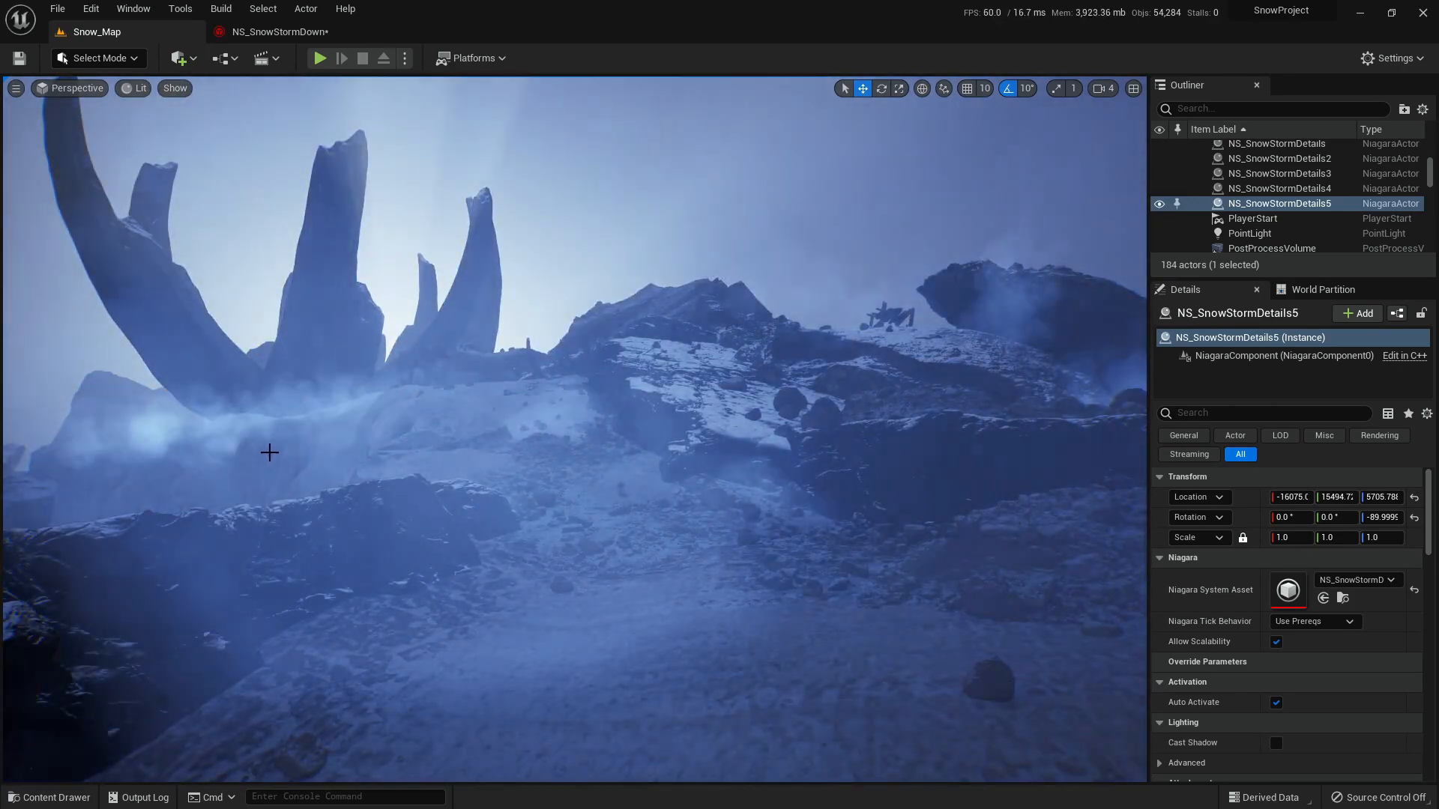
# - Try negative Wind Speed Z values down to -700 in Wind Force and inspect the cliff mist in Snow_Map
pyautogui.click(282, 33)
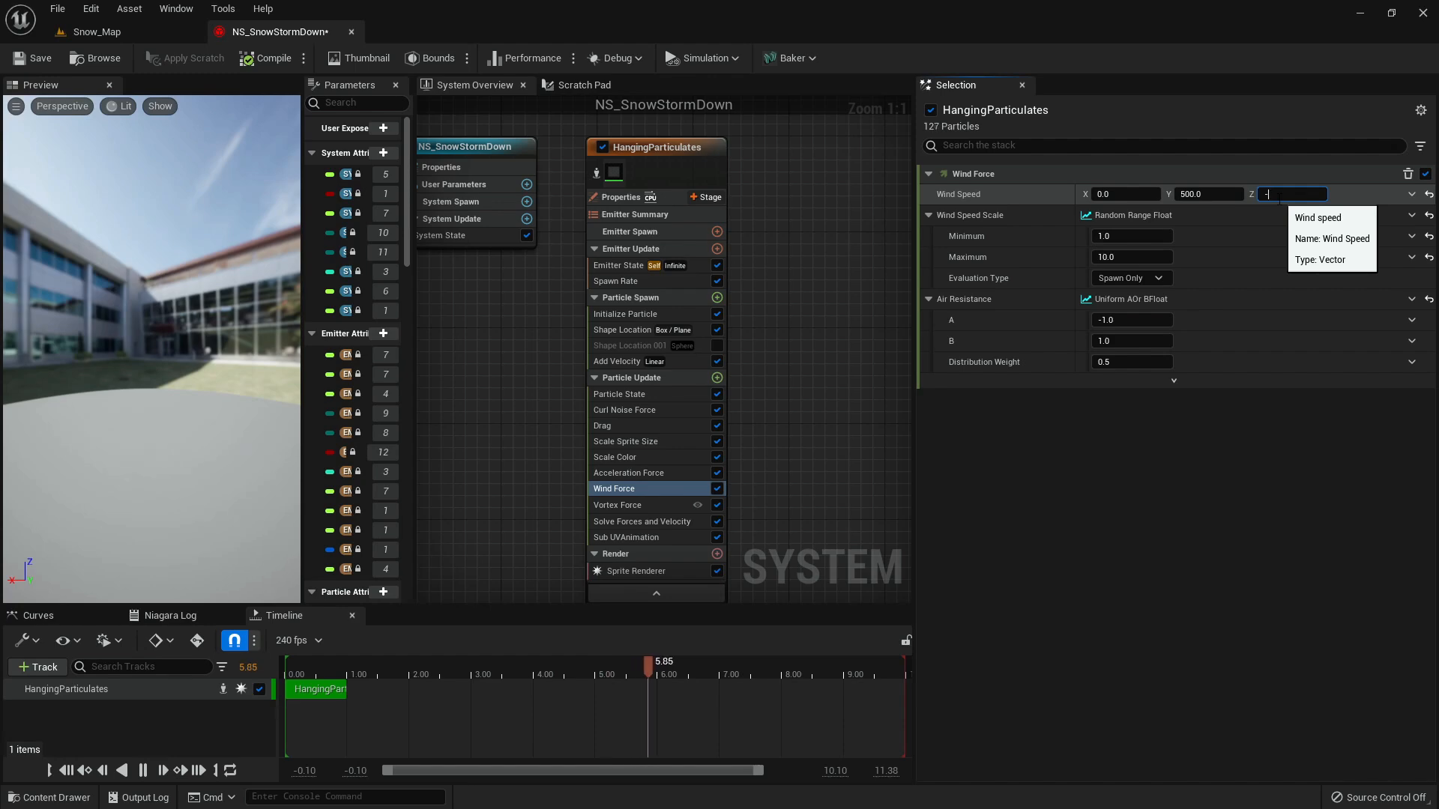
pyautogui.click(95, 31)
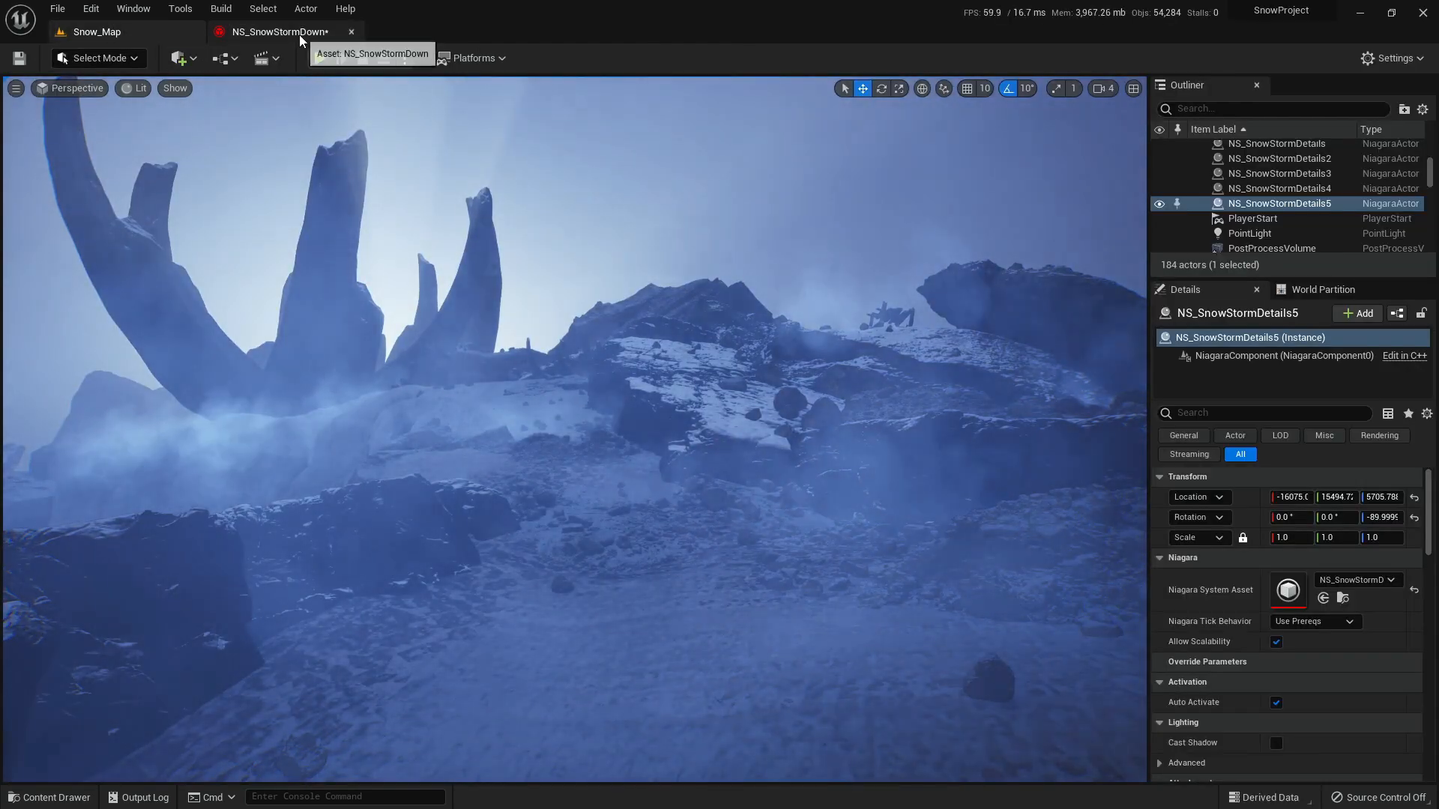
pyautogui.click(299, 34)
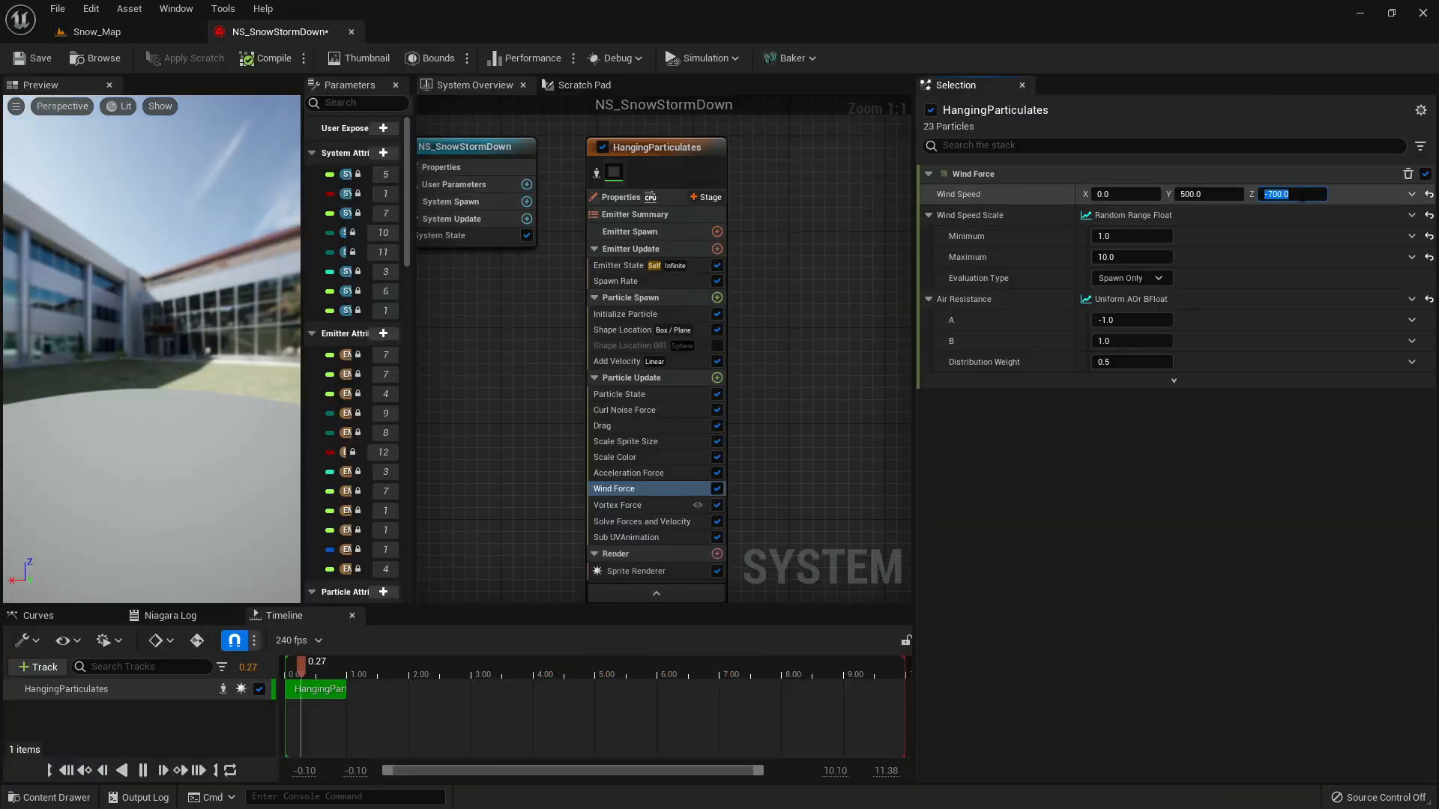
pyautogui.click(145, 34)
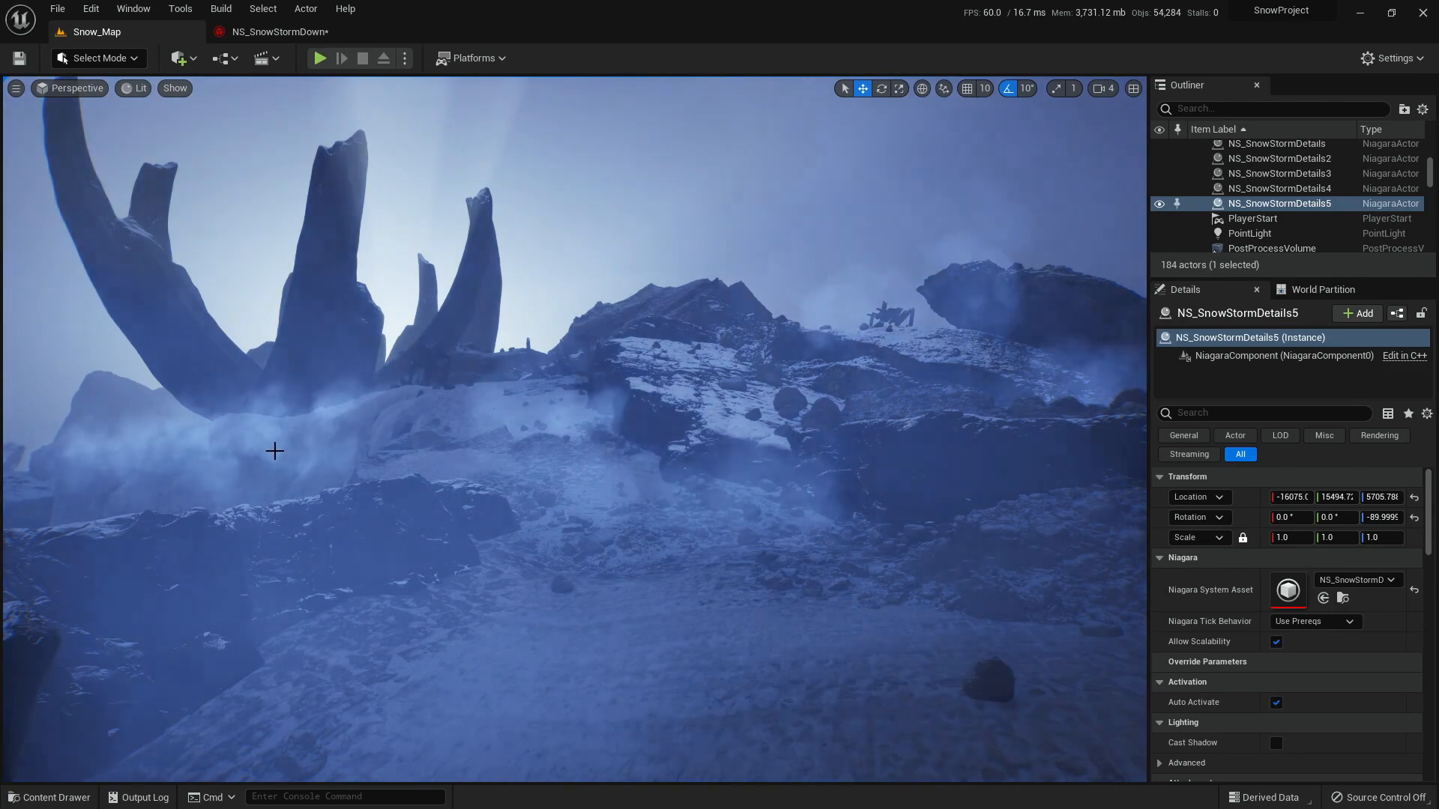
pyautogui.press('f')
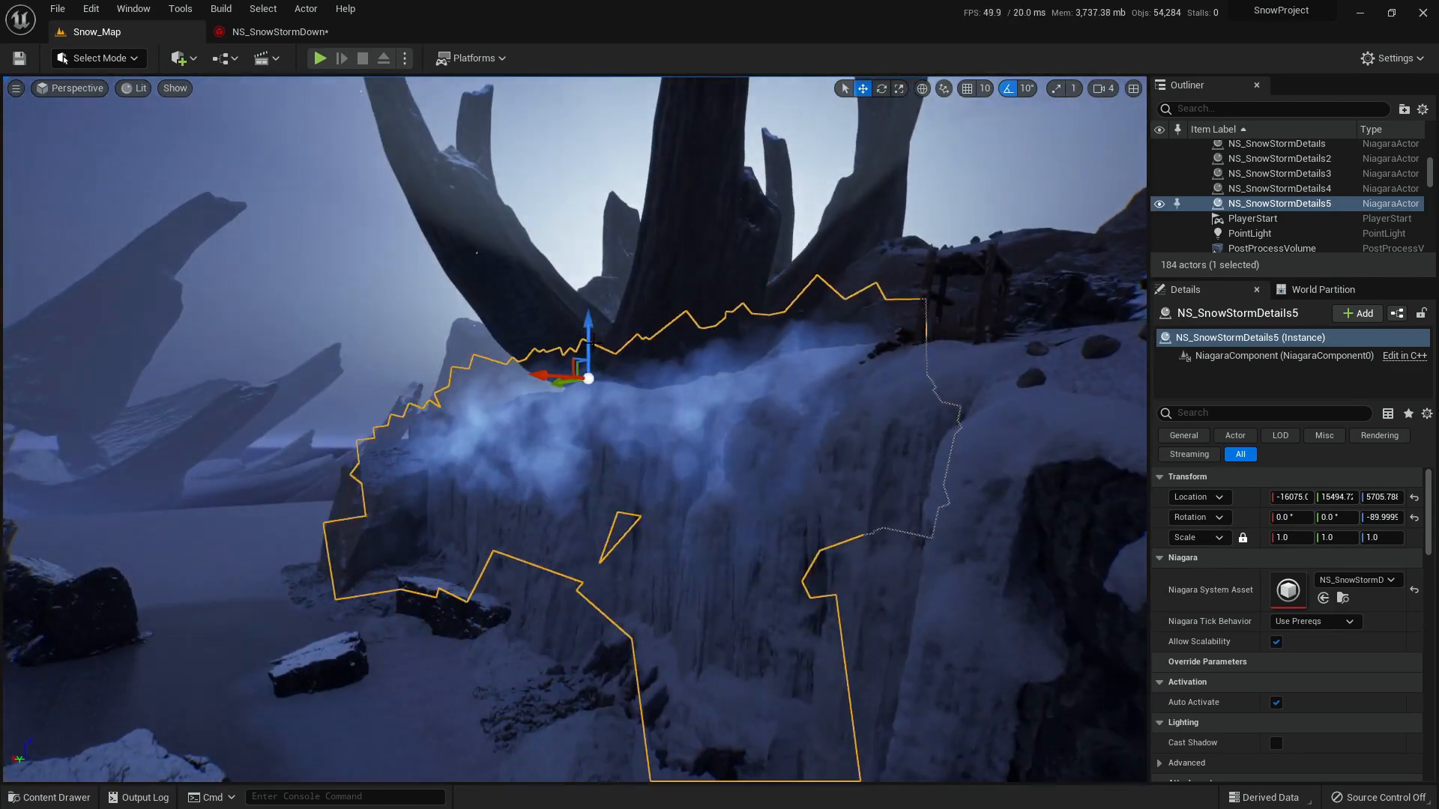
# - Set the Wind Speed Z to -300, review the Add Velocity settings and compare the mist in Snow_Map
pyautogui.click(309, 35)
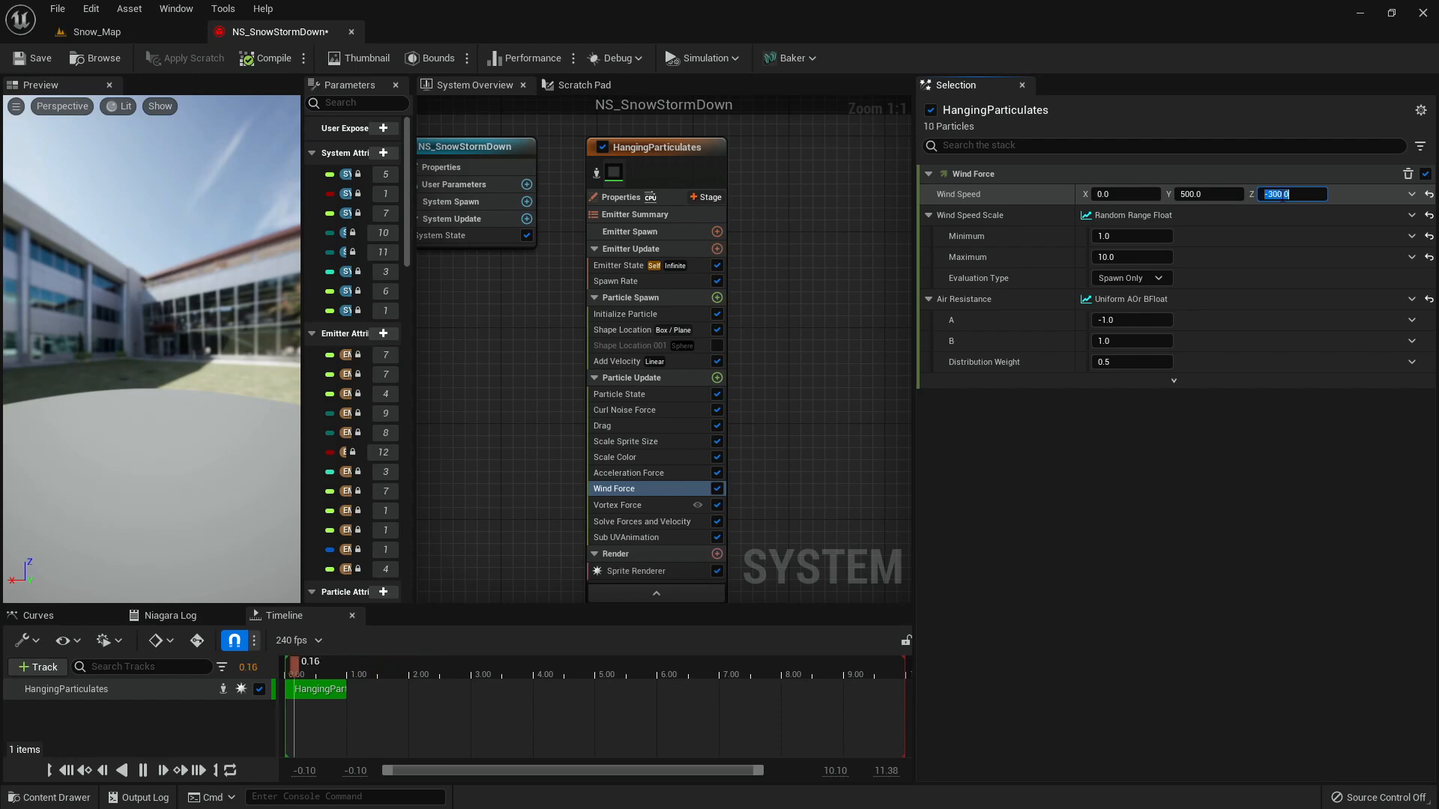
pyautogui.click(622, 363)
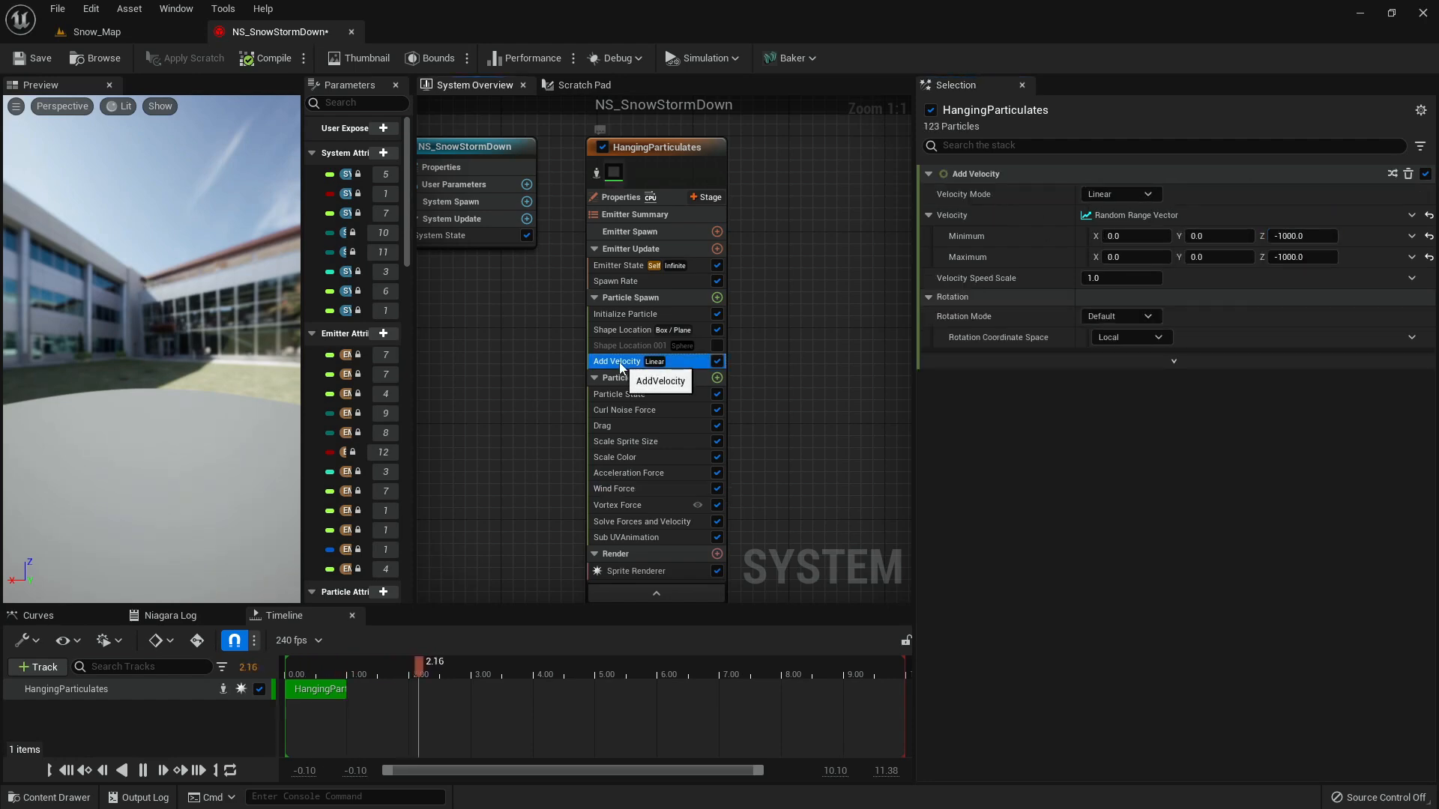
pyautogui.click(112, 33)
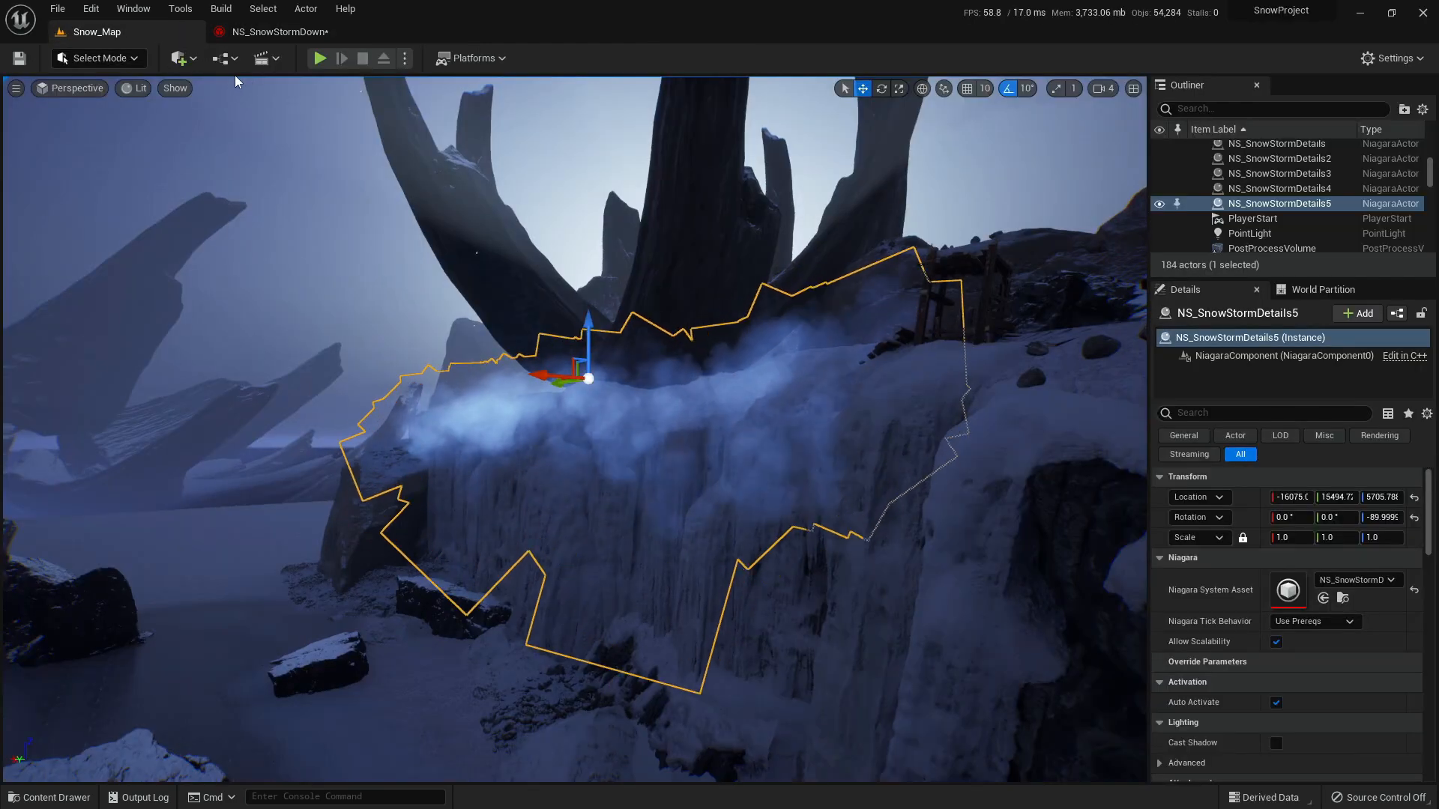
pyautogui.click(270, 37)
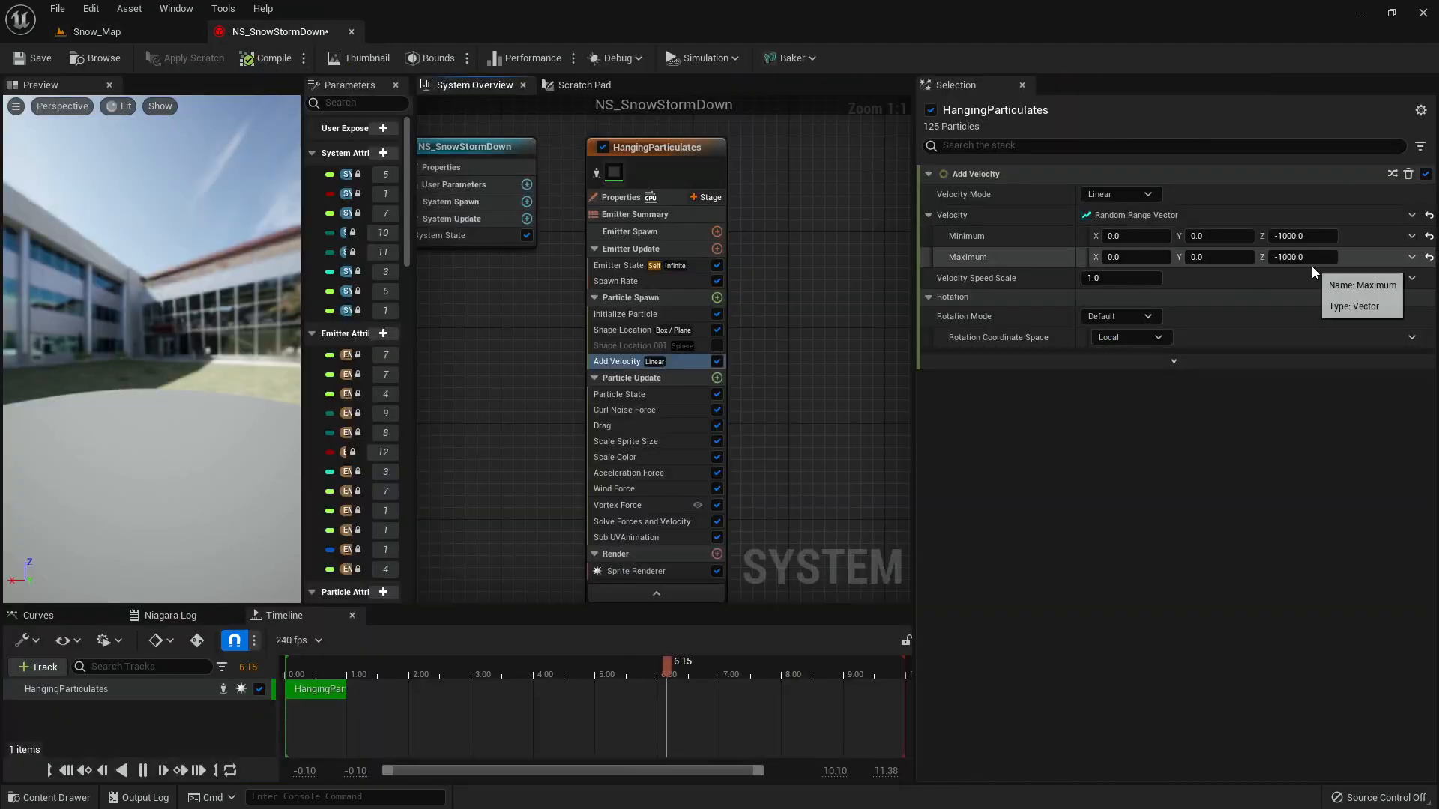
pyautogui.click(111, 33)
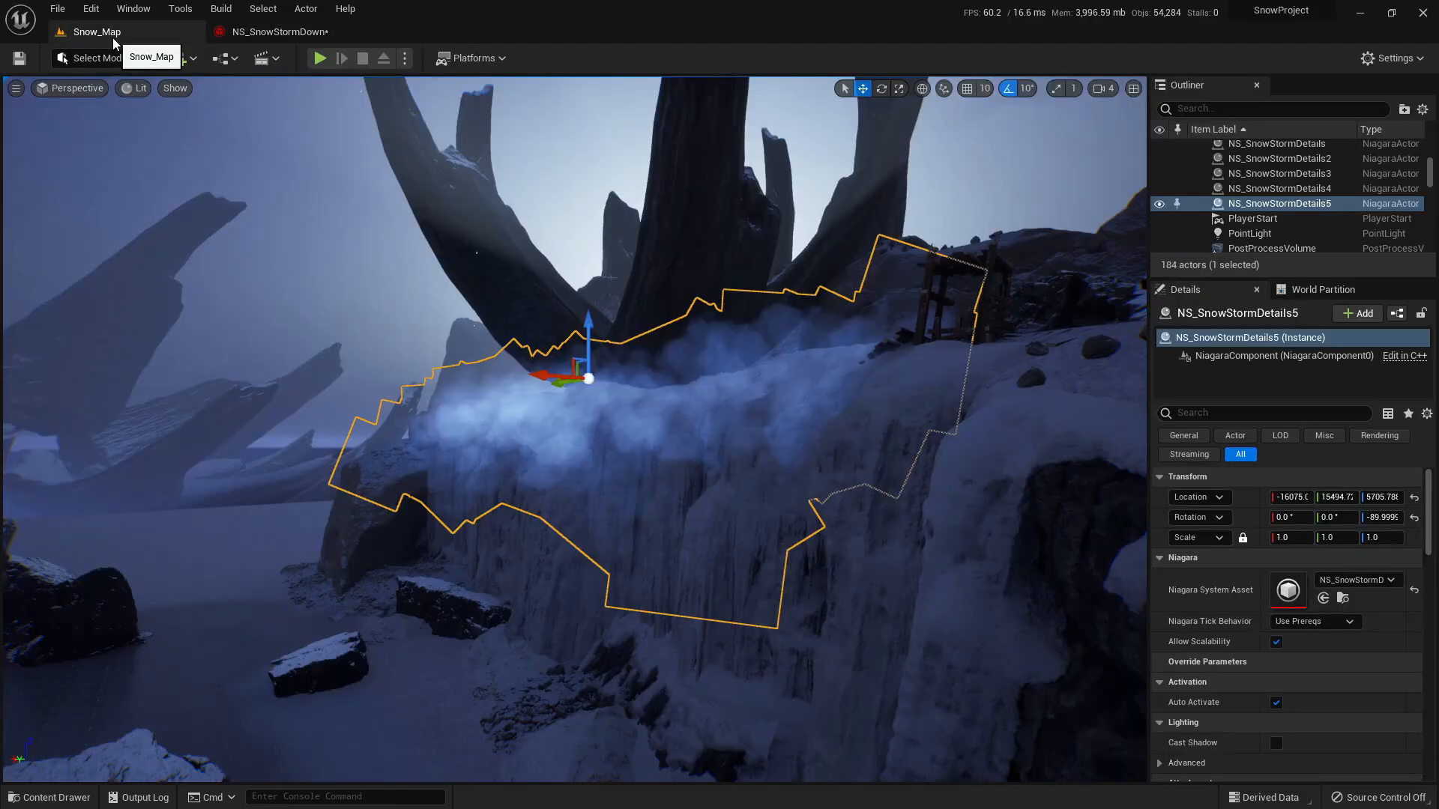
# - Rotate NS_SnowStormDetails5 to 20° on X and lower it to about Z 5180 on the cliff
pyautogui.rightClick(658, 398)
pyautogui.moveTo(621, 369)
pyautogui.mouseDown(button='right')
pyautogui.moveTo(523, 394)
pyautogui.moveTo(620, 369)
pyautogui.mouseUp(button='right')
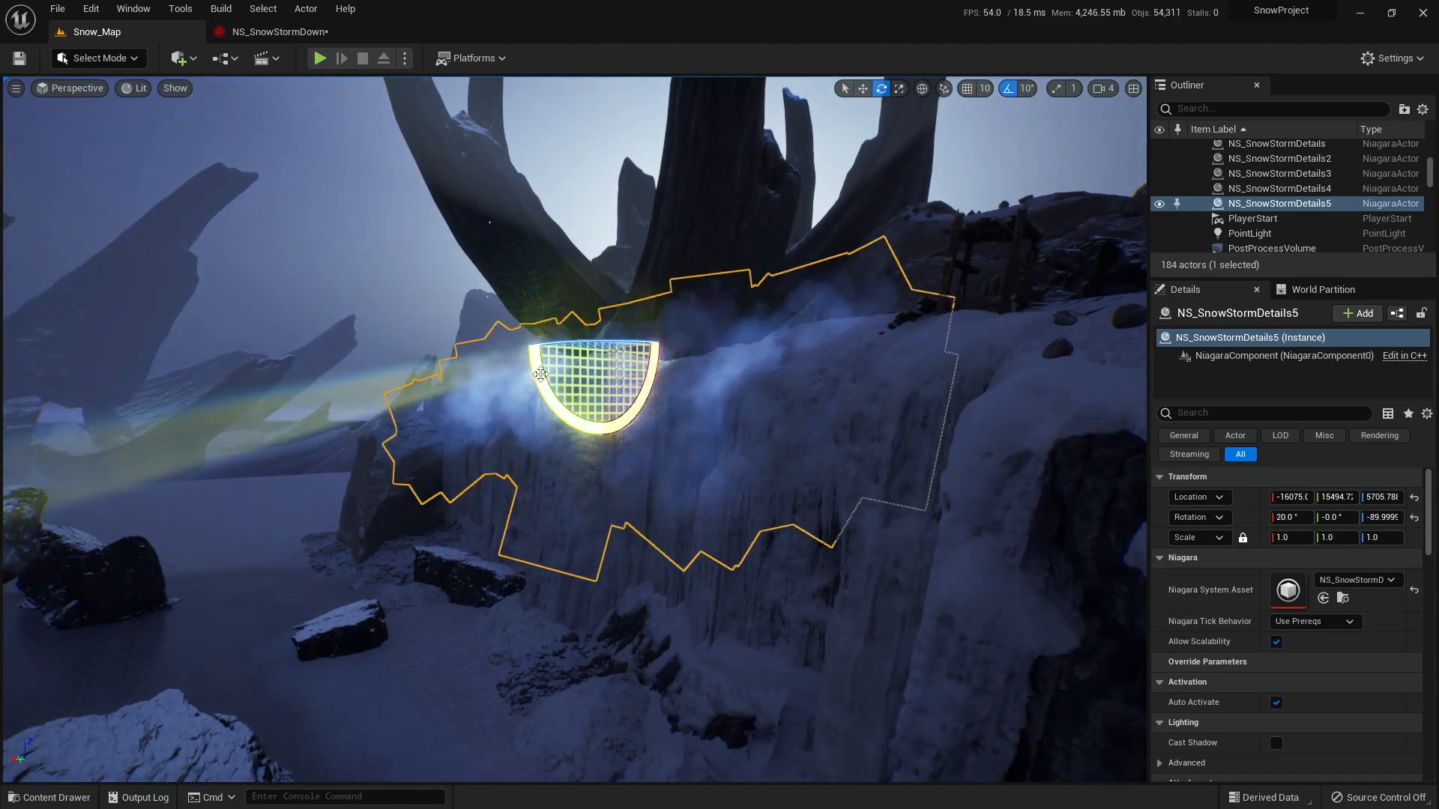
pyautogui.moveTo(602, 322); pyautogui.dragTo(622, 330, button='right')
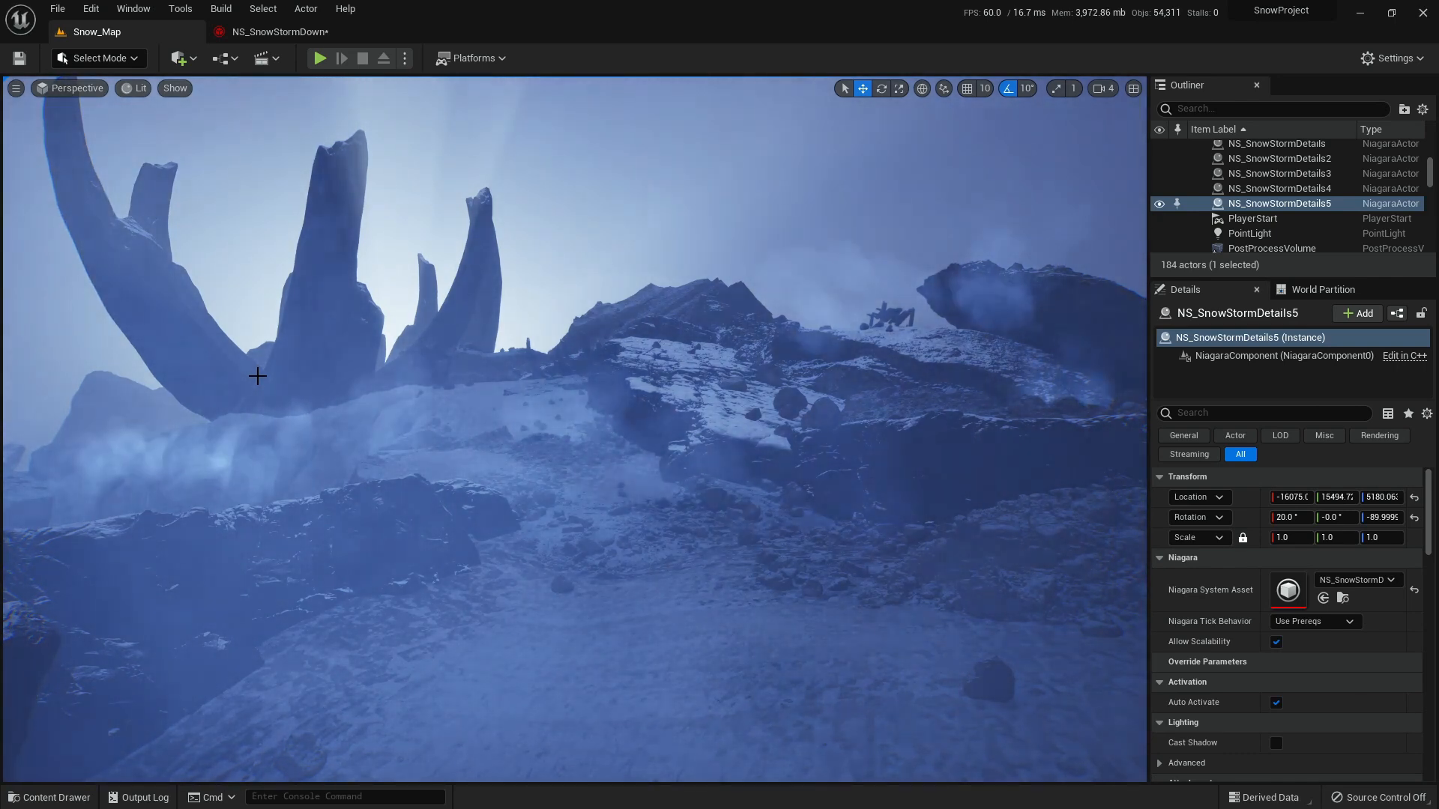
# - Save the modified NS_SnowStormDetails5 actor and NS_SnowStormDown system through Save All
pyautogui.hotkey('ctrl', 'space')
pyautogui.click(162, 308)
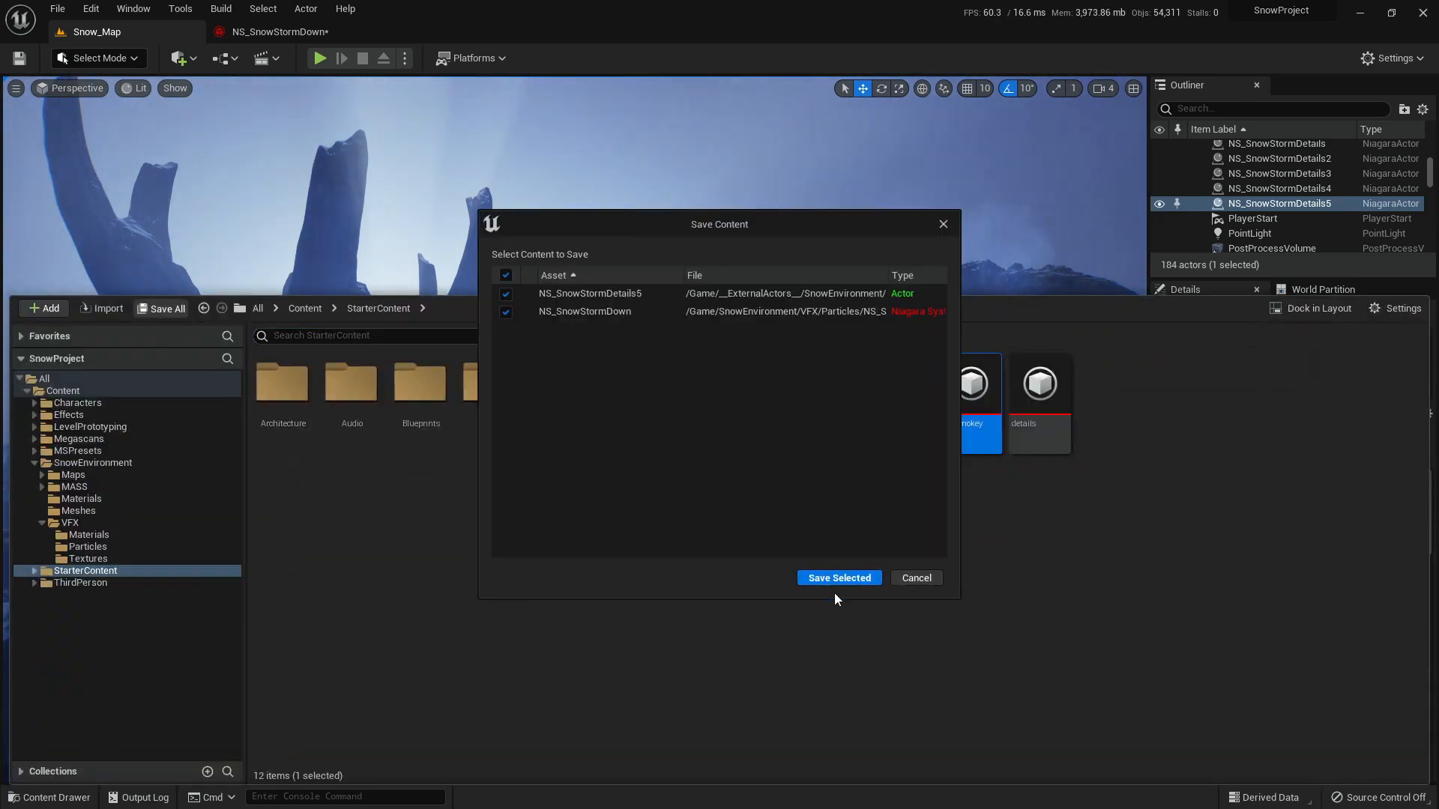
pyautogui.click(821, 580)
pyautogui.click(644, 209)
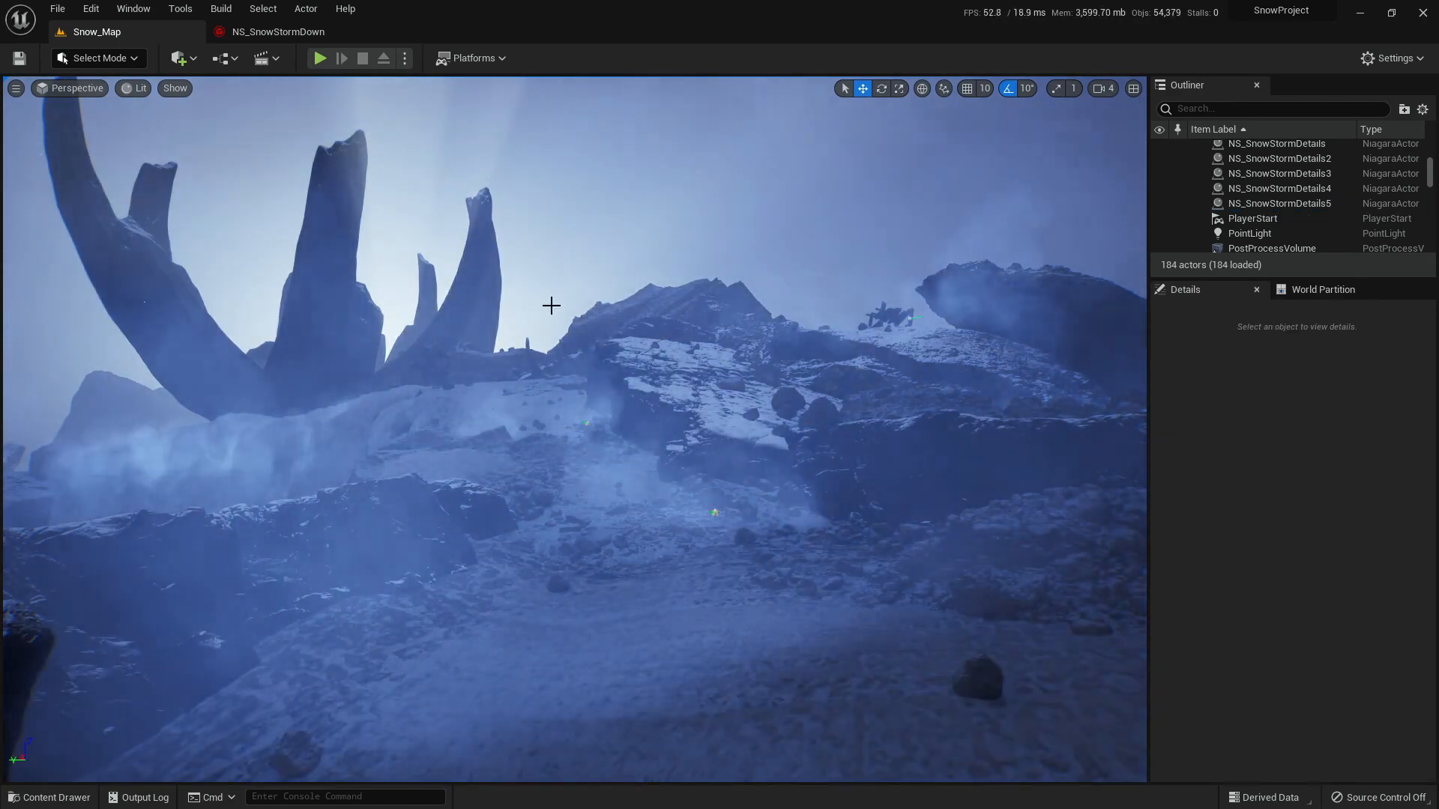
# - Duplicate the NS_SnowStormDetails2 mist and move the copy toward the ice cliff
pyautogui.press('w')
pyautogui.moveTo(594, 324); pyautogui.dragTo(633, 315, button='right')
pyautogui.press('w')
pyautogui.press('a')
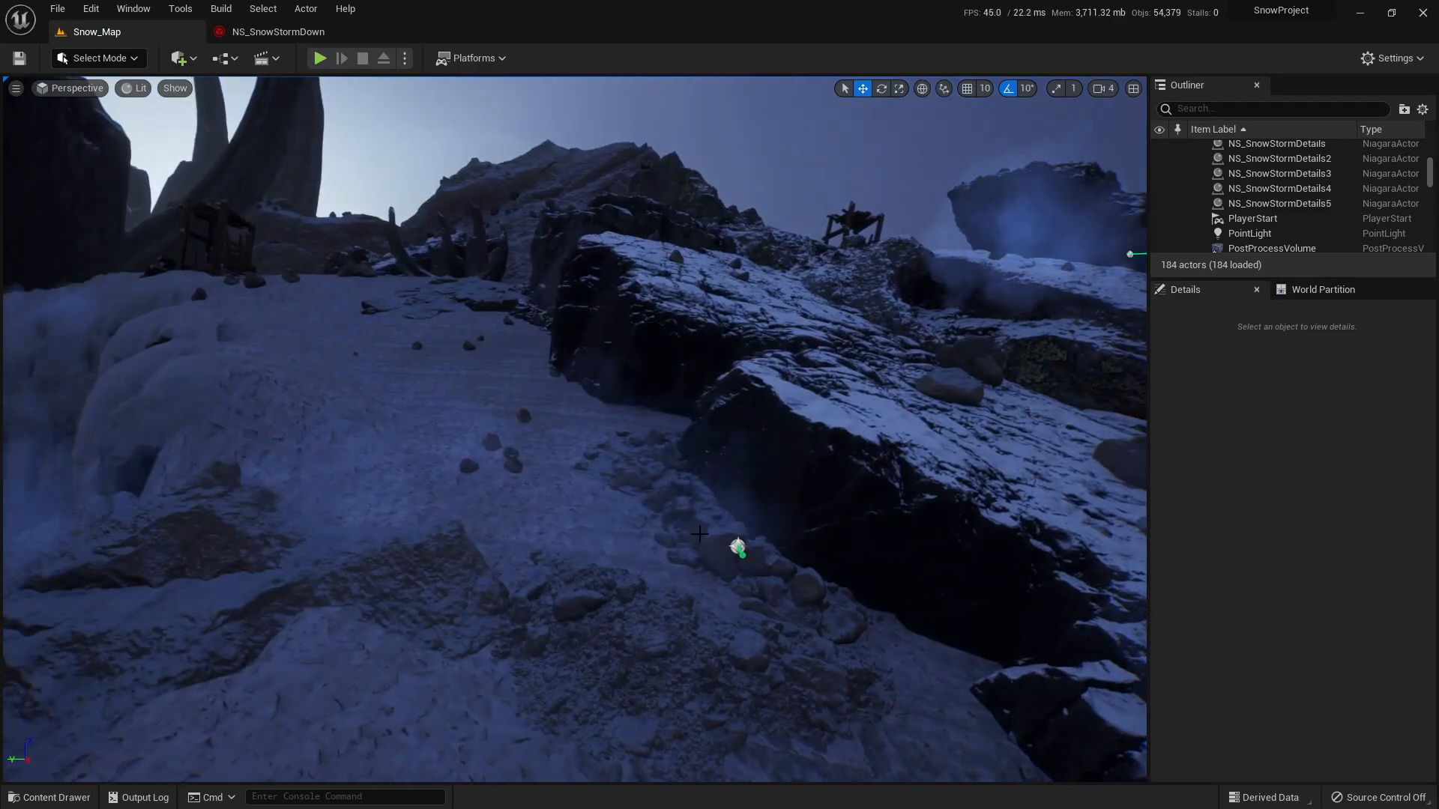
pyautogui.click(733, 550)
pyautogui.press('w')
pyautogui.moveTo(733, 550); pyautogui.dragTo(733, 629, button='right')
pyautogui.press('s')
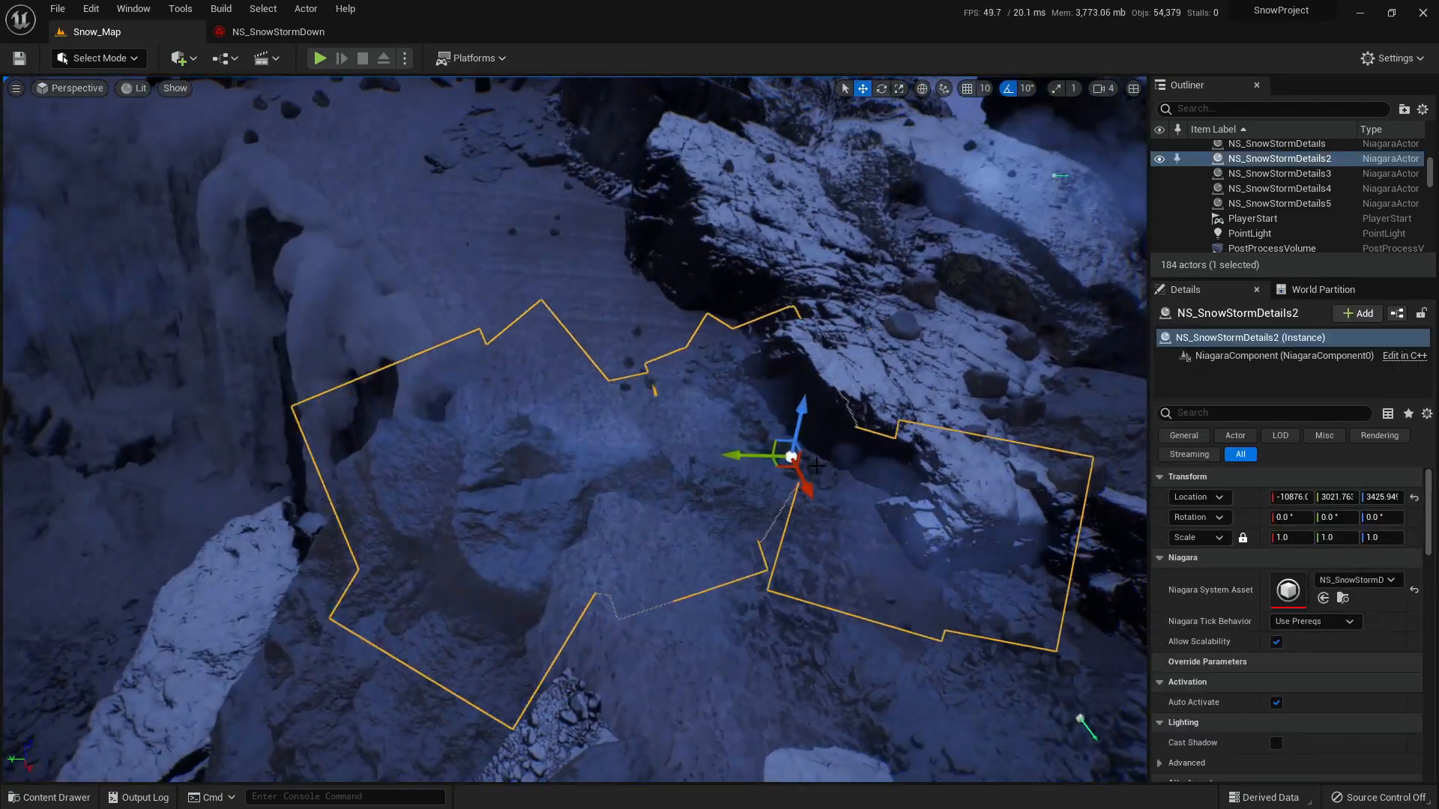
pyautogui.keyDown('alt'); pyautogui.moveTo(781, 467); pyautogui.dragTo(431, 262); pyautogui.keyUp('alt')
pyautogui.press('w')
pyautogui.moveTo(657, 422); pyautogui.dragTo(622, 285, button='right')
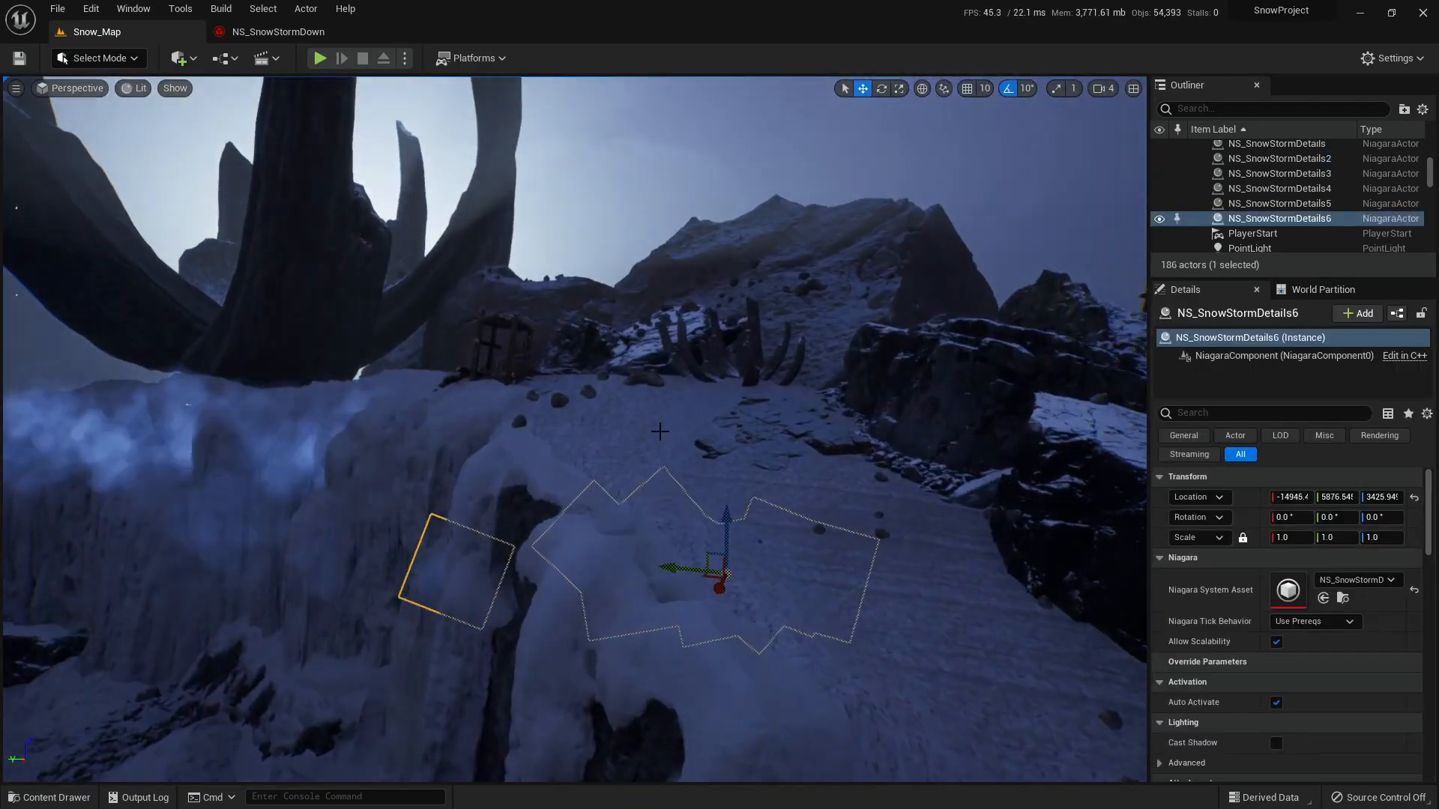
# - Raise the copied mist behind the cliff top to about X -17136, Y 16077, Z 7266 and rotate it to about 39.6°, 6.4°, -97.7°
pyautogui.moveTo(675, 308); pyautogui.dragTo(675, 296)
pyautogui.moveTo(675, 296)
pyautogui.mouseDown(button='right')
pyautogui.moveTo(629, 195)
pyautogui.moveTo(652, 360)
pyautogui.moveTo(652, 292)
pyautogui.mouseUp(button='right')
pyautogui.press('s')
pyautogui.moveTo(422, 285); pyautogui.dragTo(557, 429, button='right')
pyautogui.press('w')
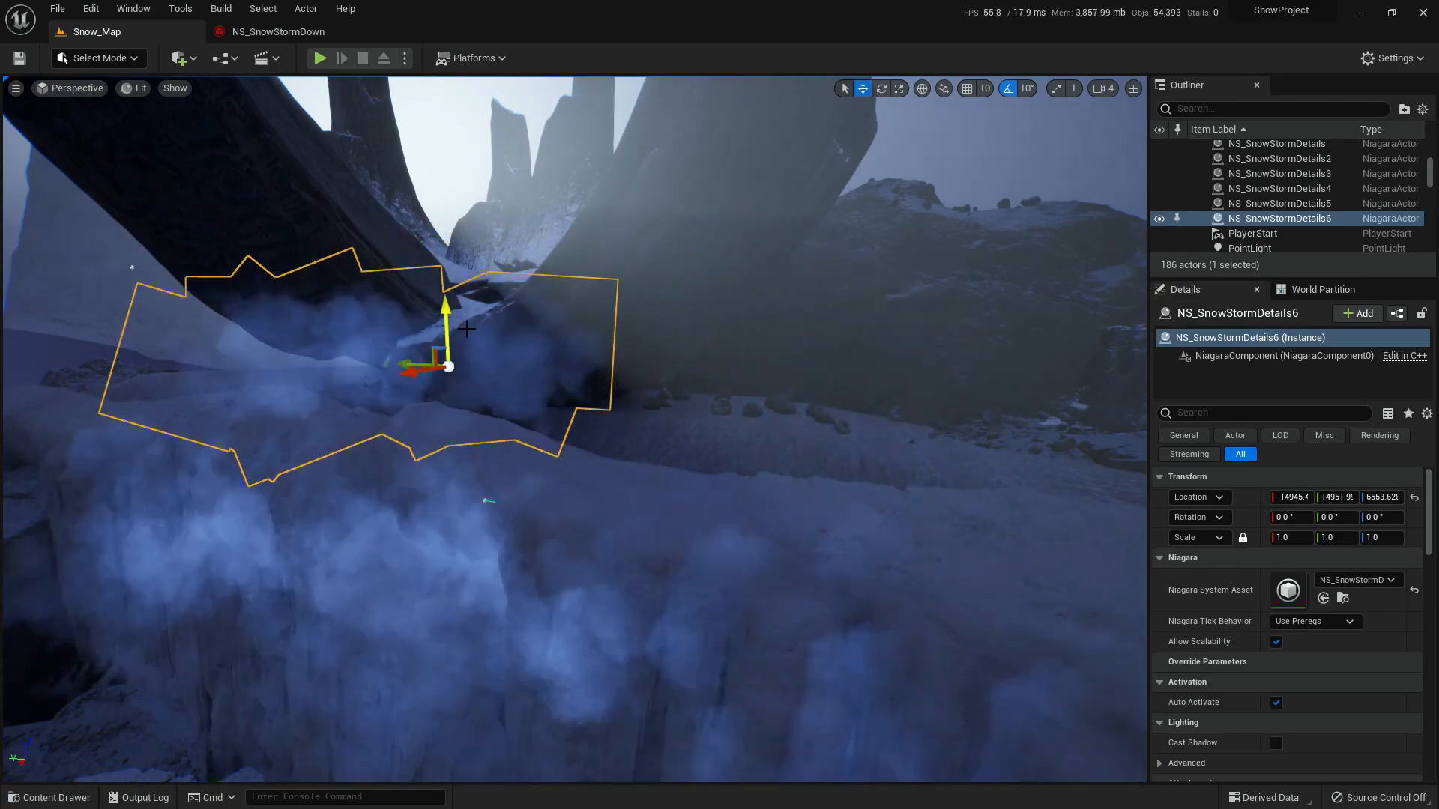
pyautogui.moveTo(445, 320); pyautogui.dragTo(445, 247)
pyautogui.moveTo(445, 248); pyautogui.dragTo(599, 404, button='right')
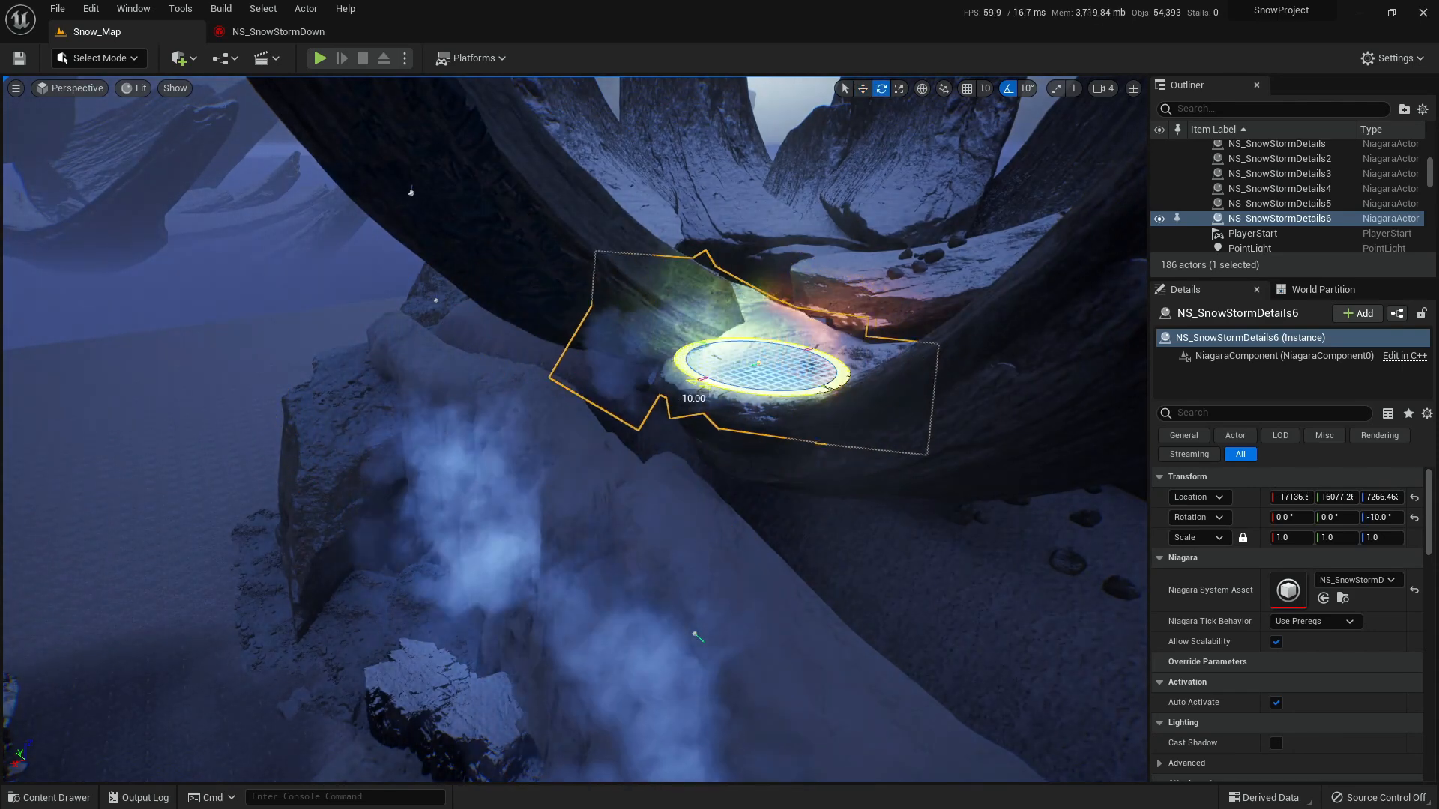
pyautogui.moveTo(811, 434); pyautogui.dragTo(794, 405, button='right')
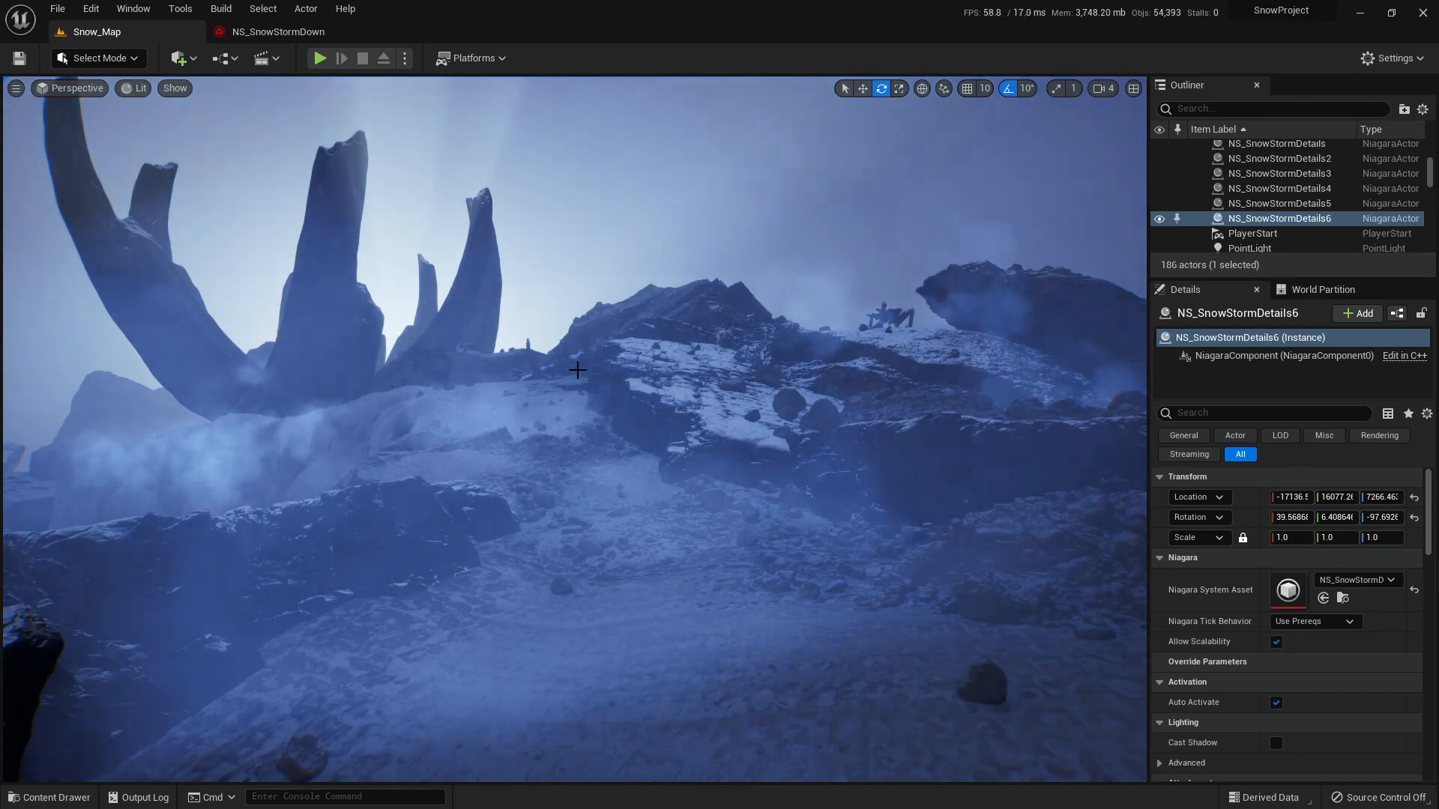
# - Lower the copied mist to about Z 6577 and check it with the editor icons hidden
pyautogui.press('g')
pyautogui.moveTo(288, 359); pyautogui.dragTo(286, 386)
pyautogui.press('g')
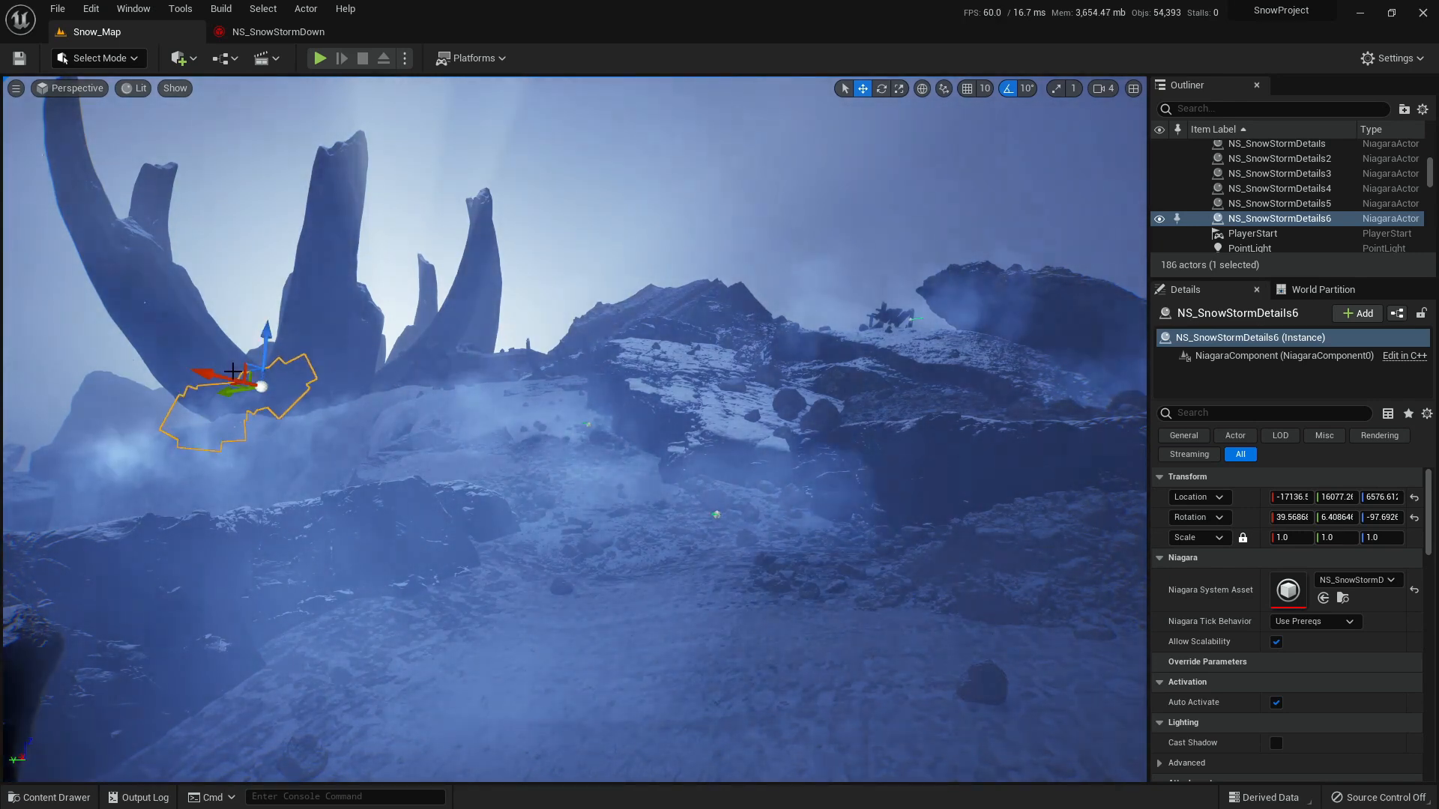
pyautogui.press('g')
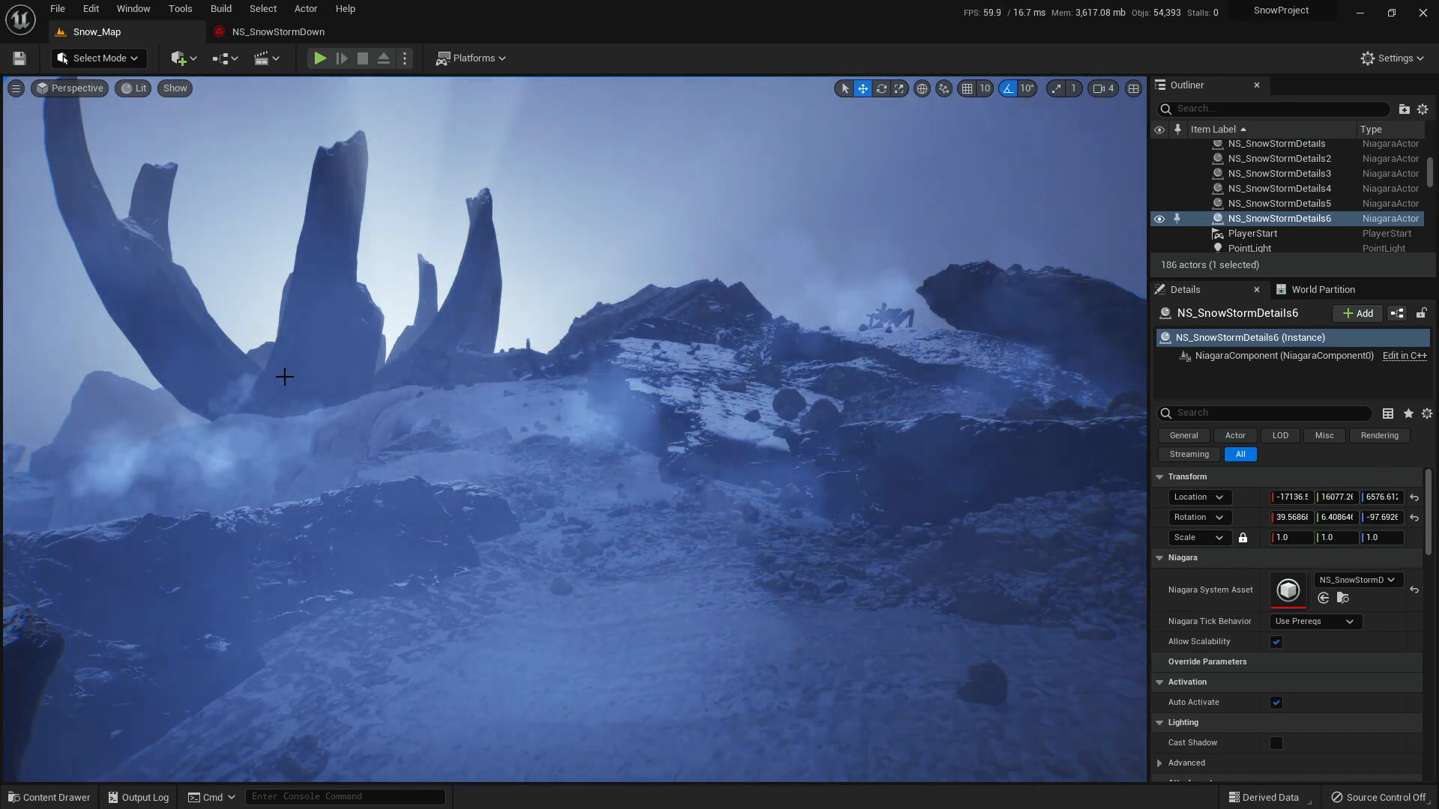
pyautogui.hotkey('ctrl', 'space')
pyautogui.hotkey('ctrl', 'space')
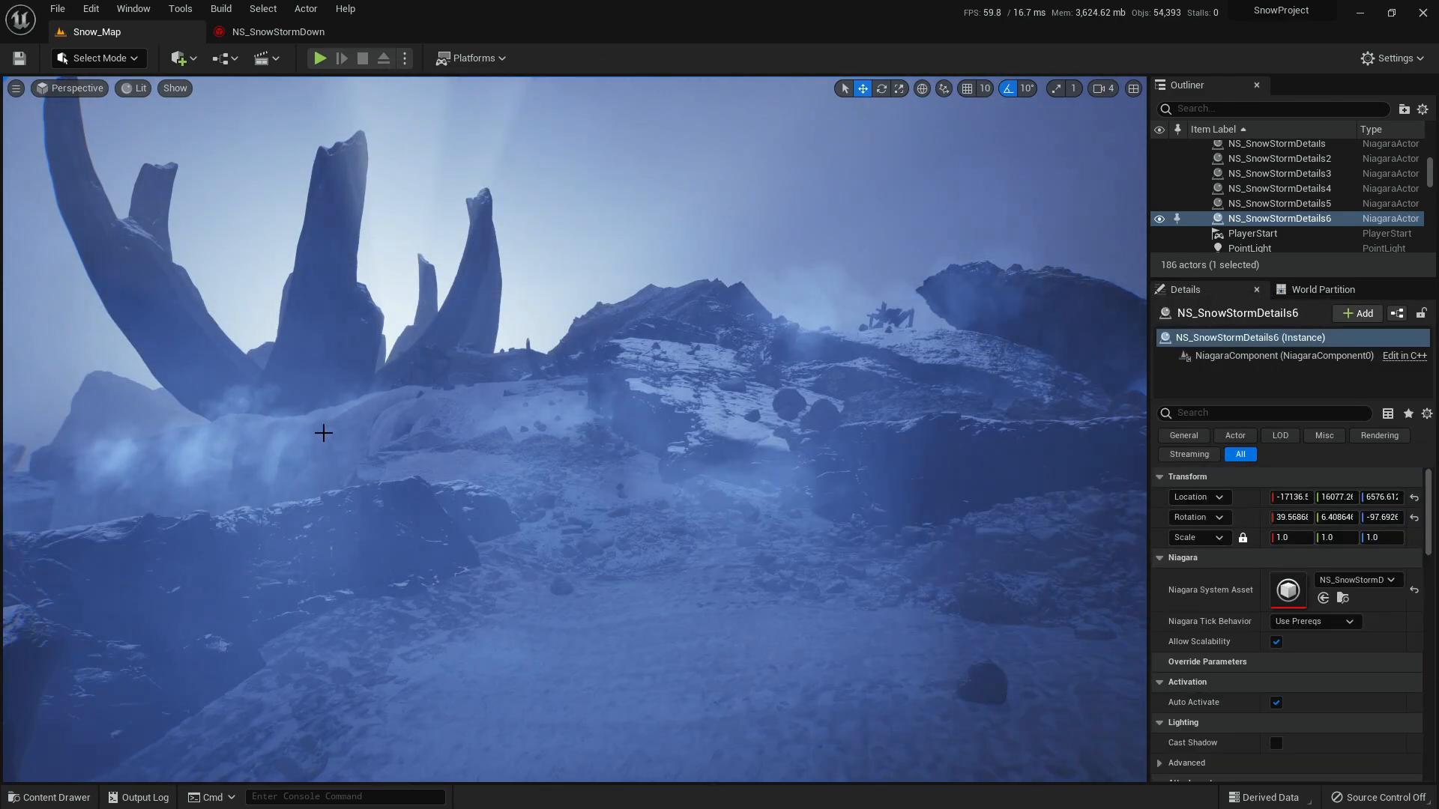
pyautogui.hotkey('ctrl', 'space')
pyautogui.hotkey('ctrl', 'space')
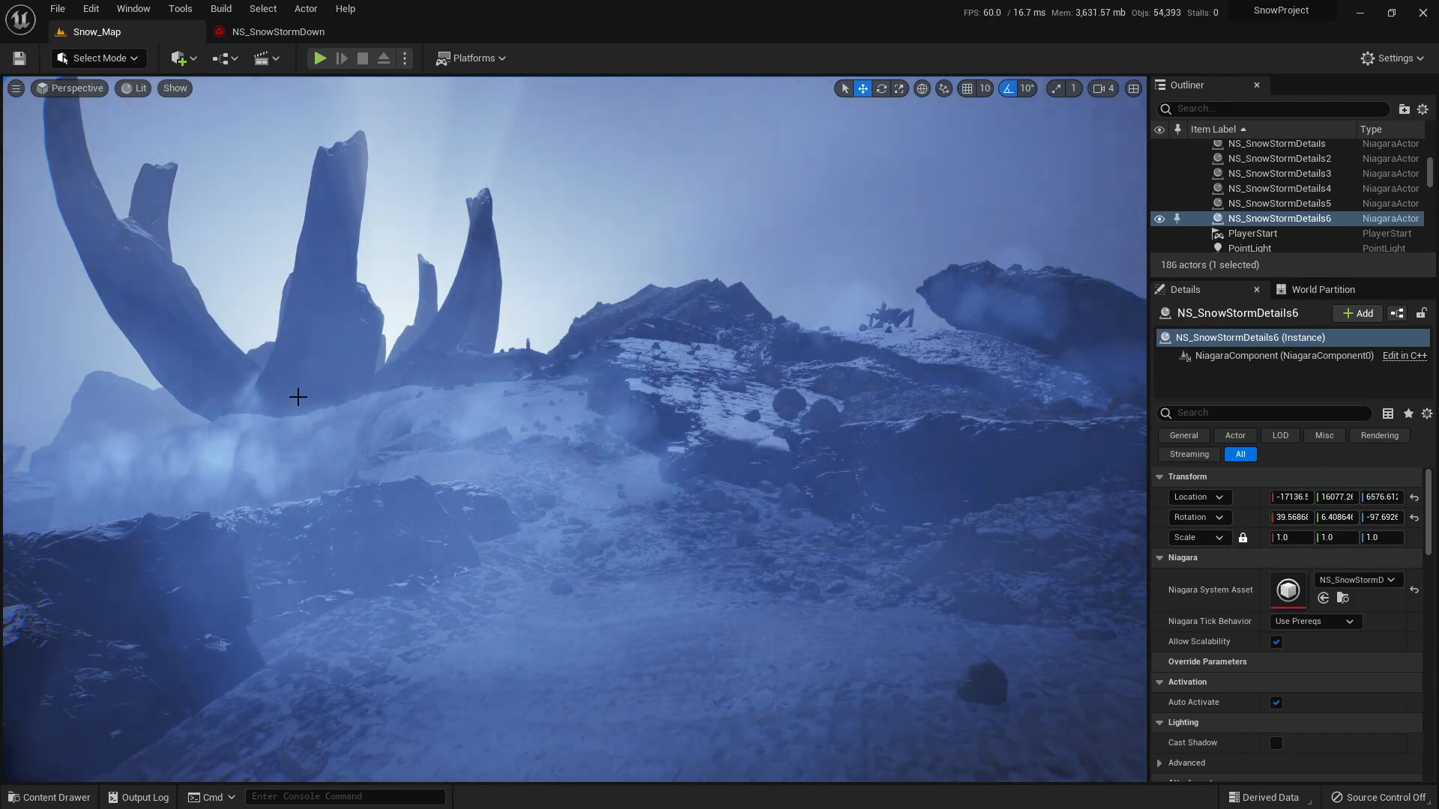
# - Show the editor icons, locate the selected mist's NS_SnowStormDetails system in the Particles folder and duplicate it
pyautogui.moveTo(353, 412); pyautogui.dragTo(317, 399, button='right')
pyautogui.press('g')
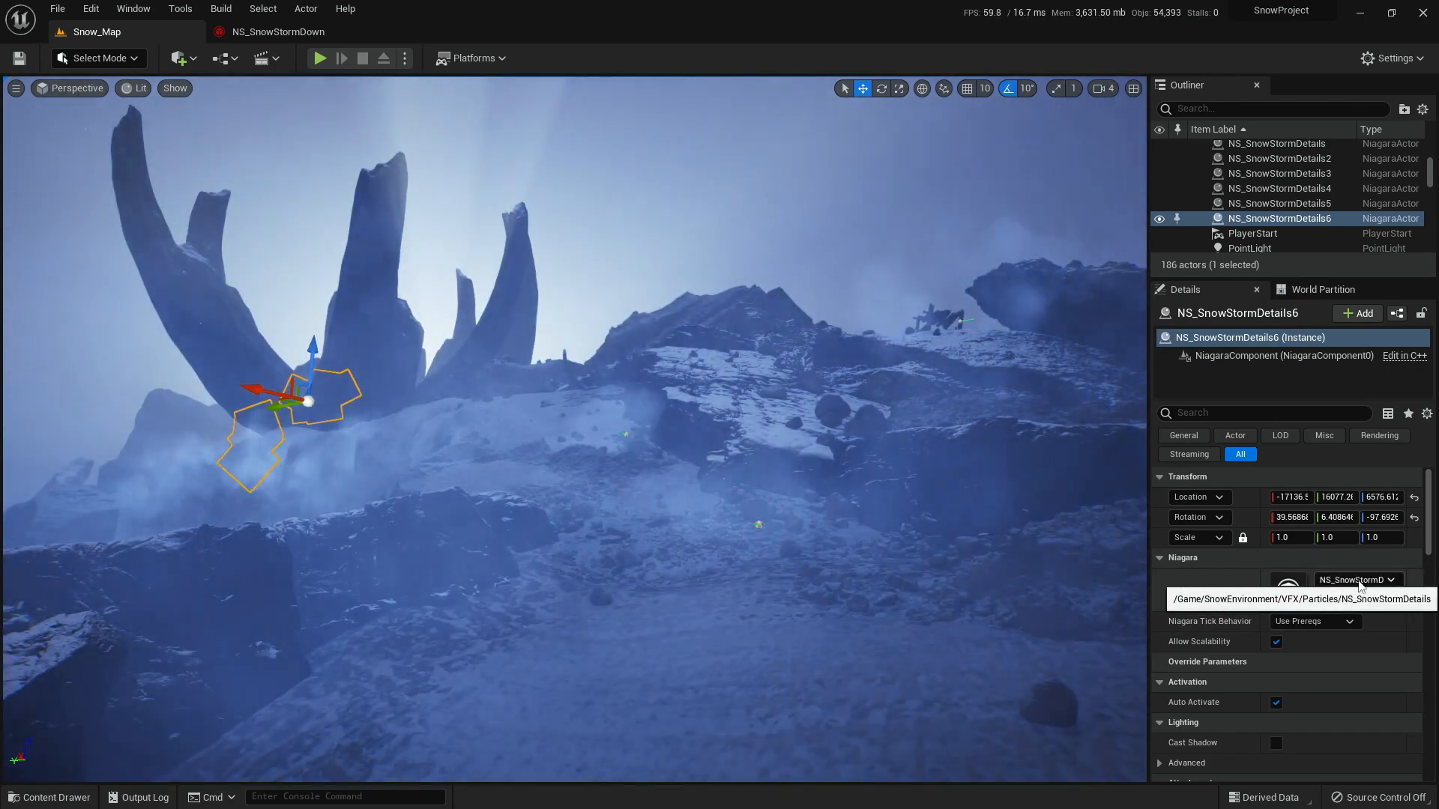
pyautogui.click(1343, 599)
pyautogui.click(354, 420)
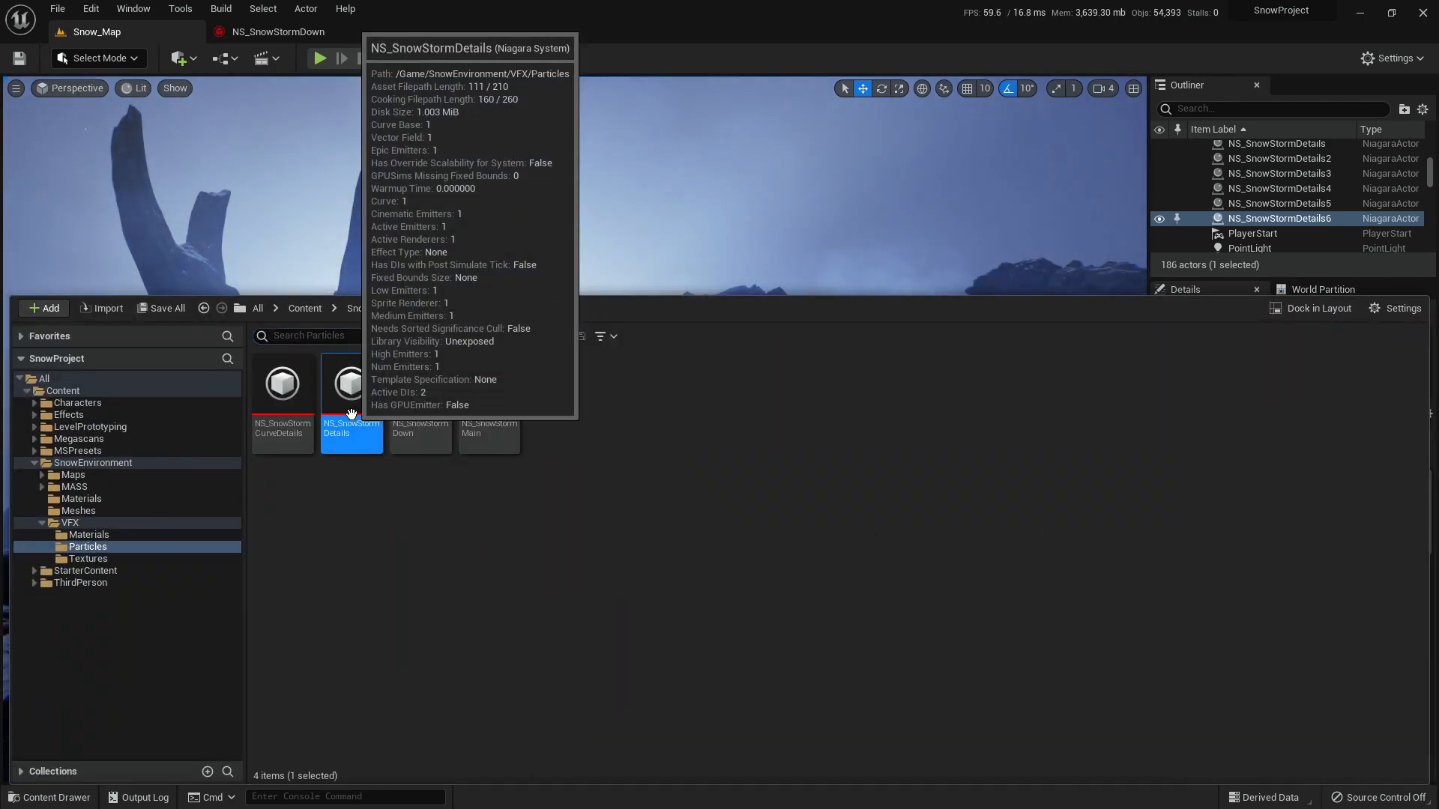
pyautogui.rightClick(356, 438)
pyautogui.click(412, 484)
pyautogui.press('Return')
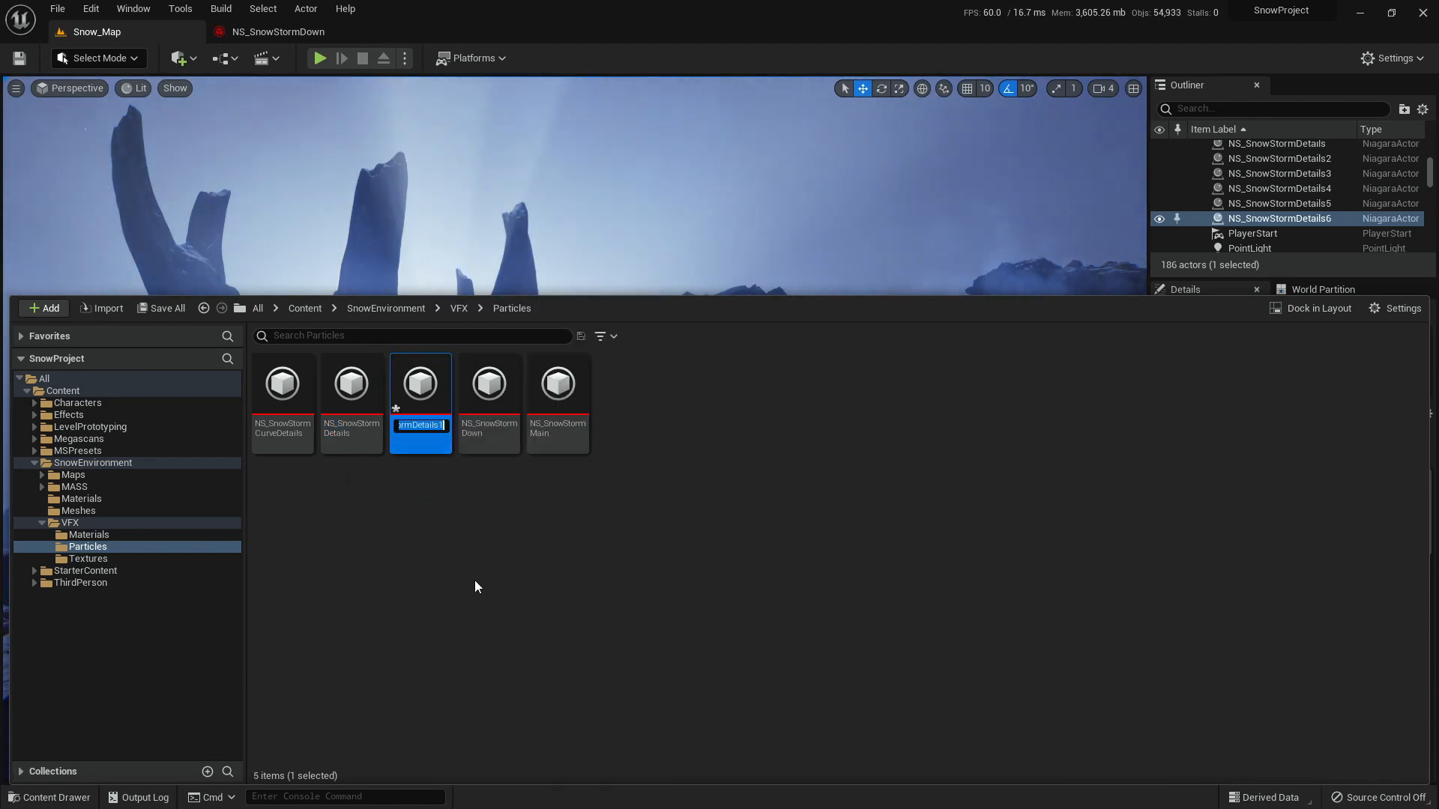
# - Rename the duplicated Niagara system to NS_SnowStormBigDetails and open it
pyautogui.press('End')
pyautogui.press('BackSpace')
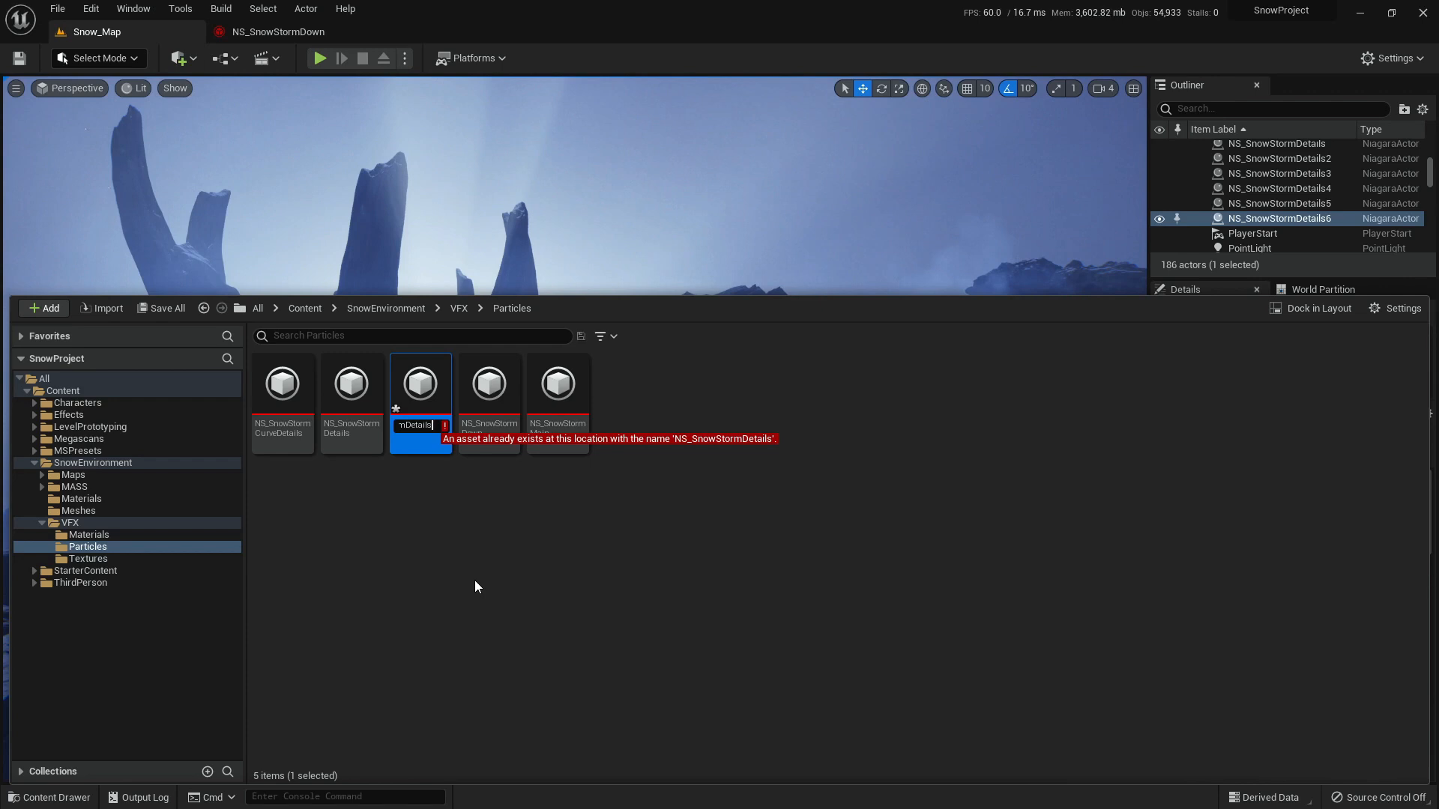
pyautogui.press('Left')
pyautogui.press('Left')
pyautogui.press('Left')
pyautogui.press('Left')
pyautogui.press('Left')
pyautogui.press('Left')
pyautogui.press('Left')
pyautogui.press('Left')
pyautogui.write('Big')
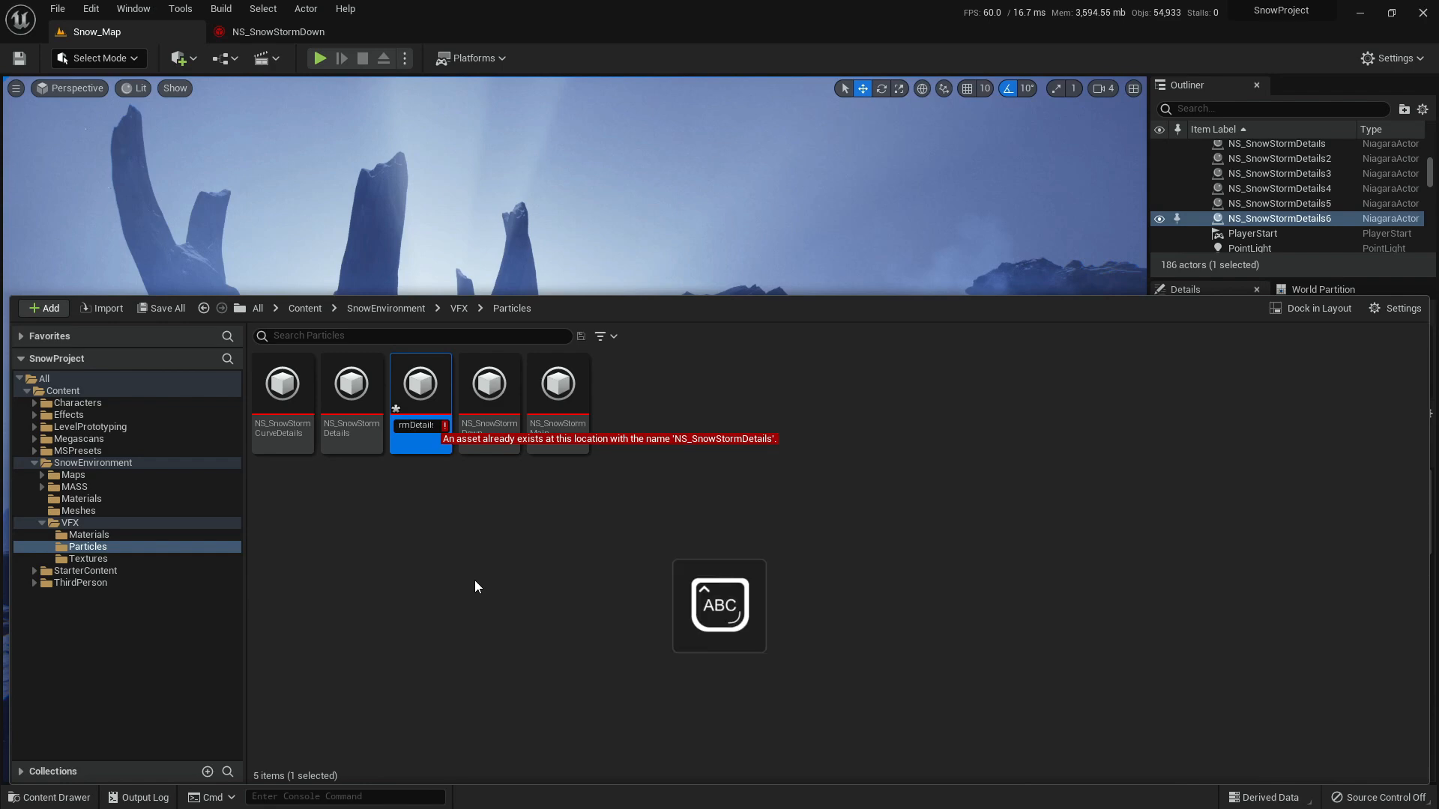
pyautogui.press('Return')
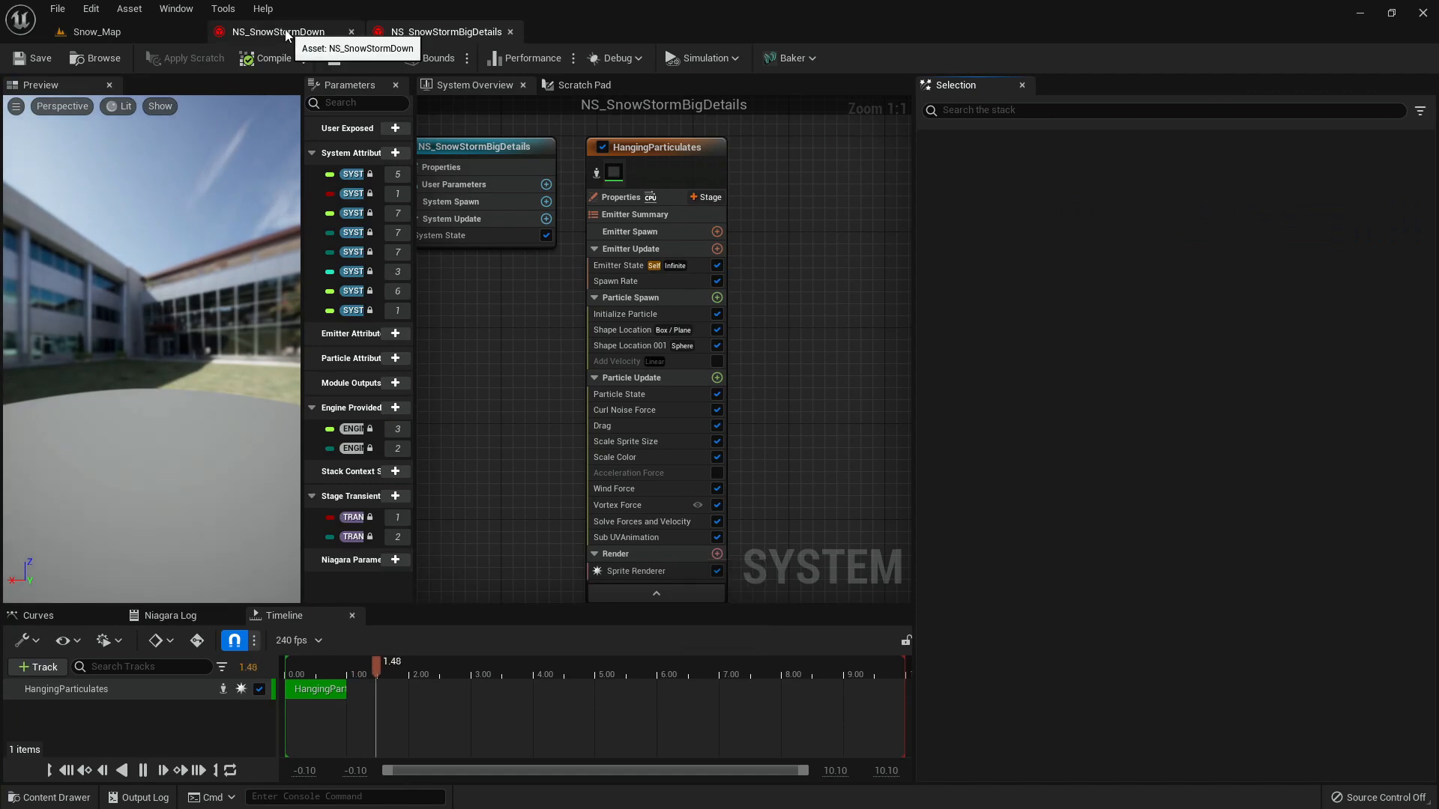
# - Assign NS_SnowStormBigDetails to the selected cliff mist and set its uniform sprite size to 1200 minimum and 1500 maximum
pyautogui.click(126, 30)
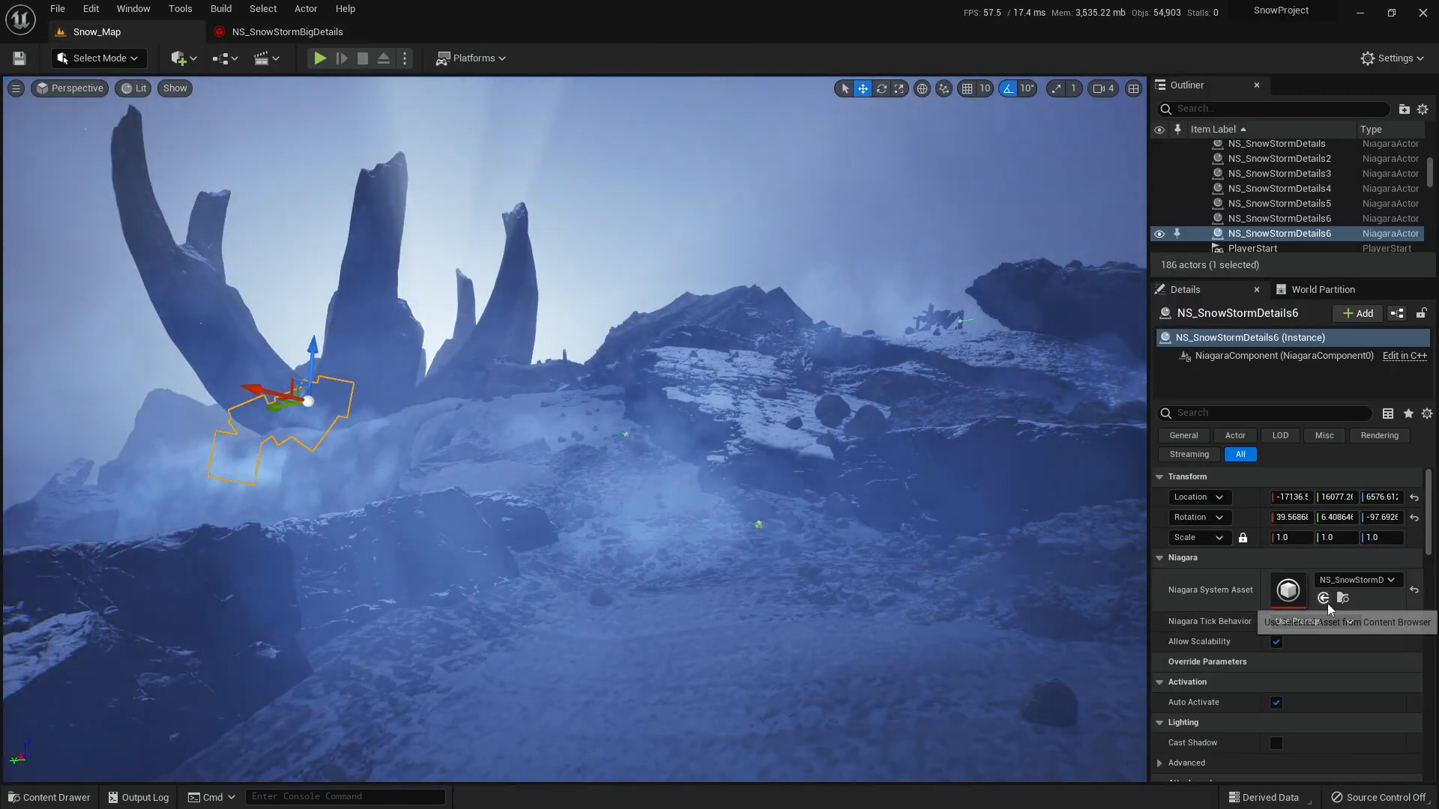
pyautogui.click(1325, 599)
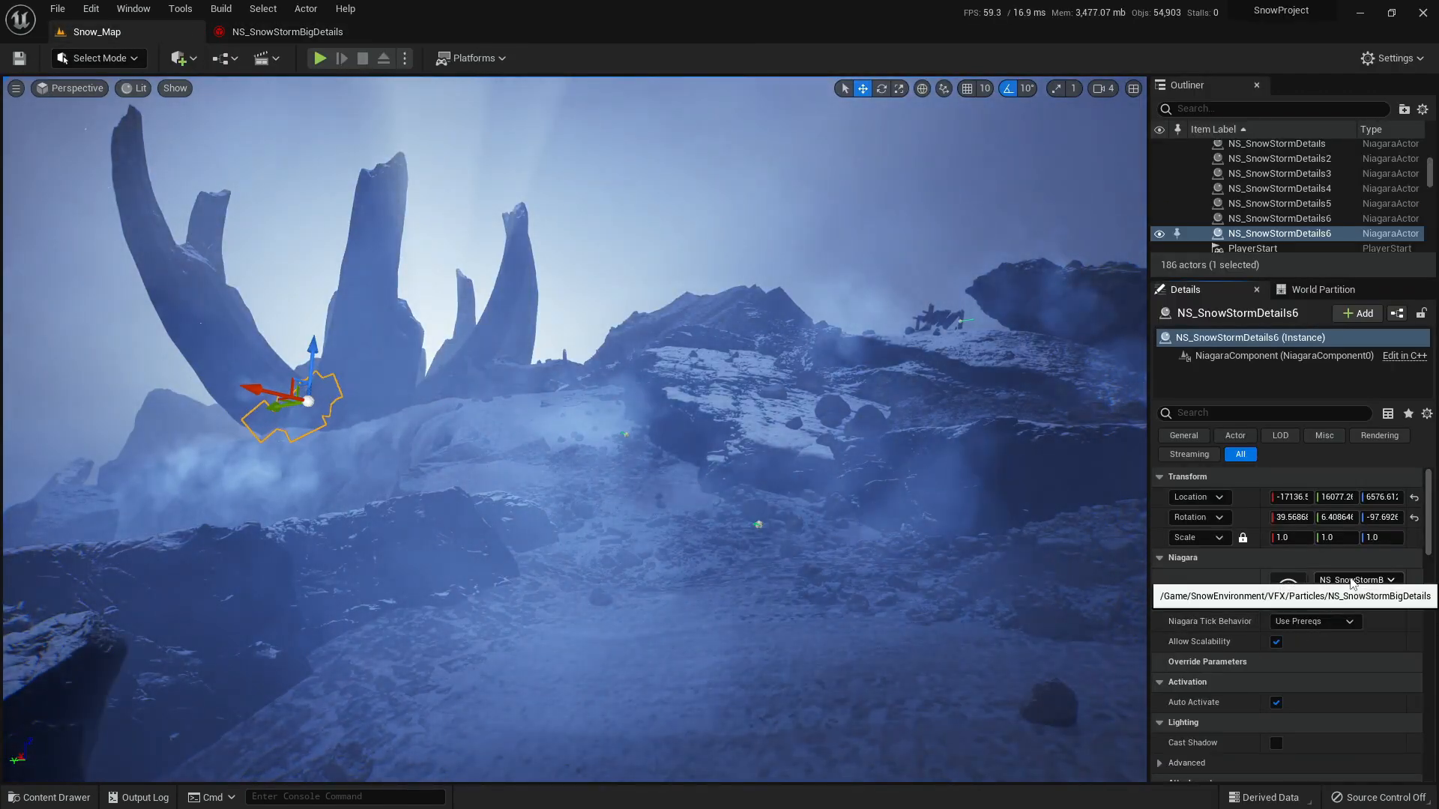
pyautogui.click(307, 33)
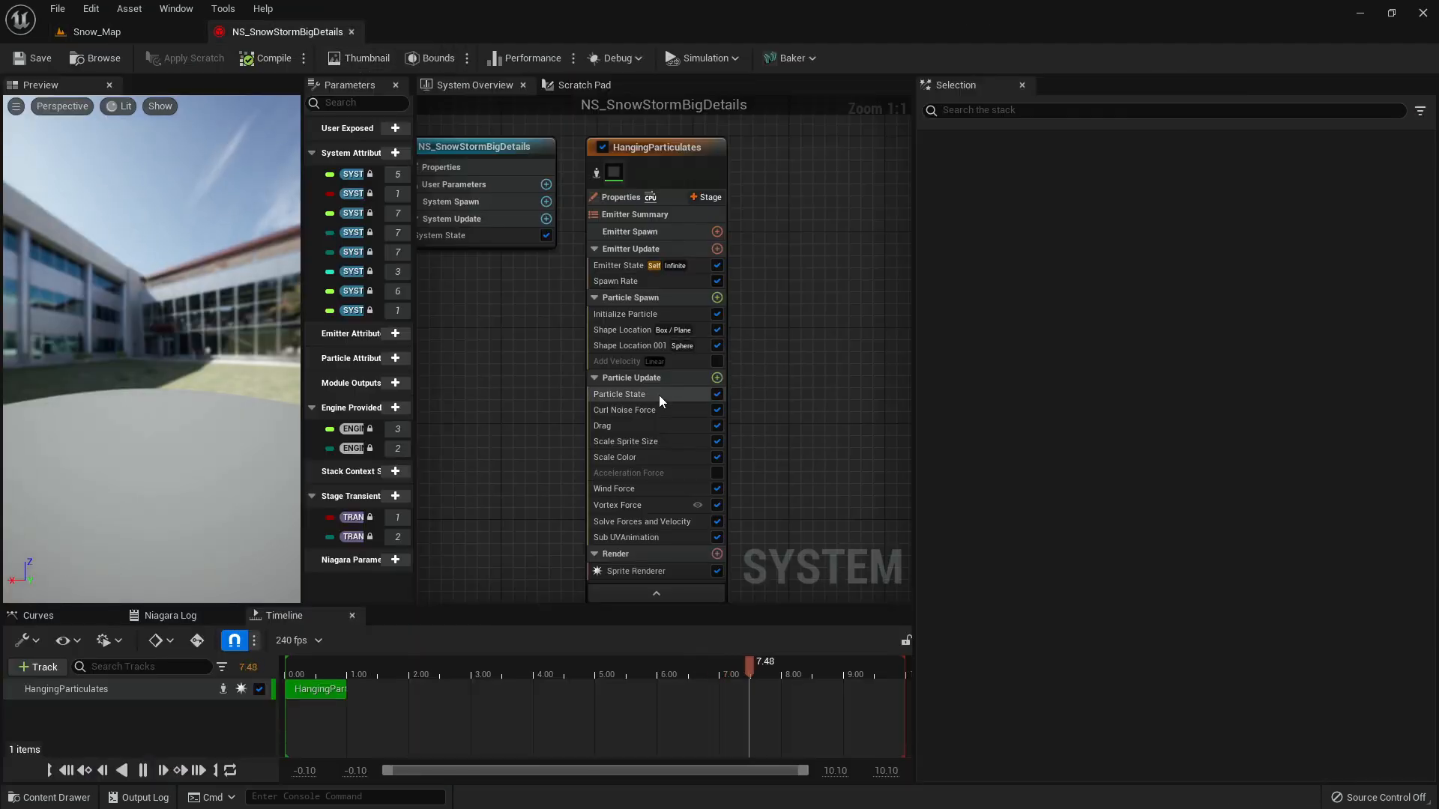
pyautogui.click(637, 314)
pyautogui.click(1130, 464)
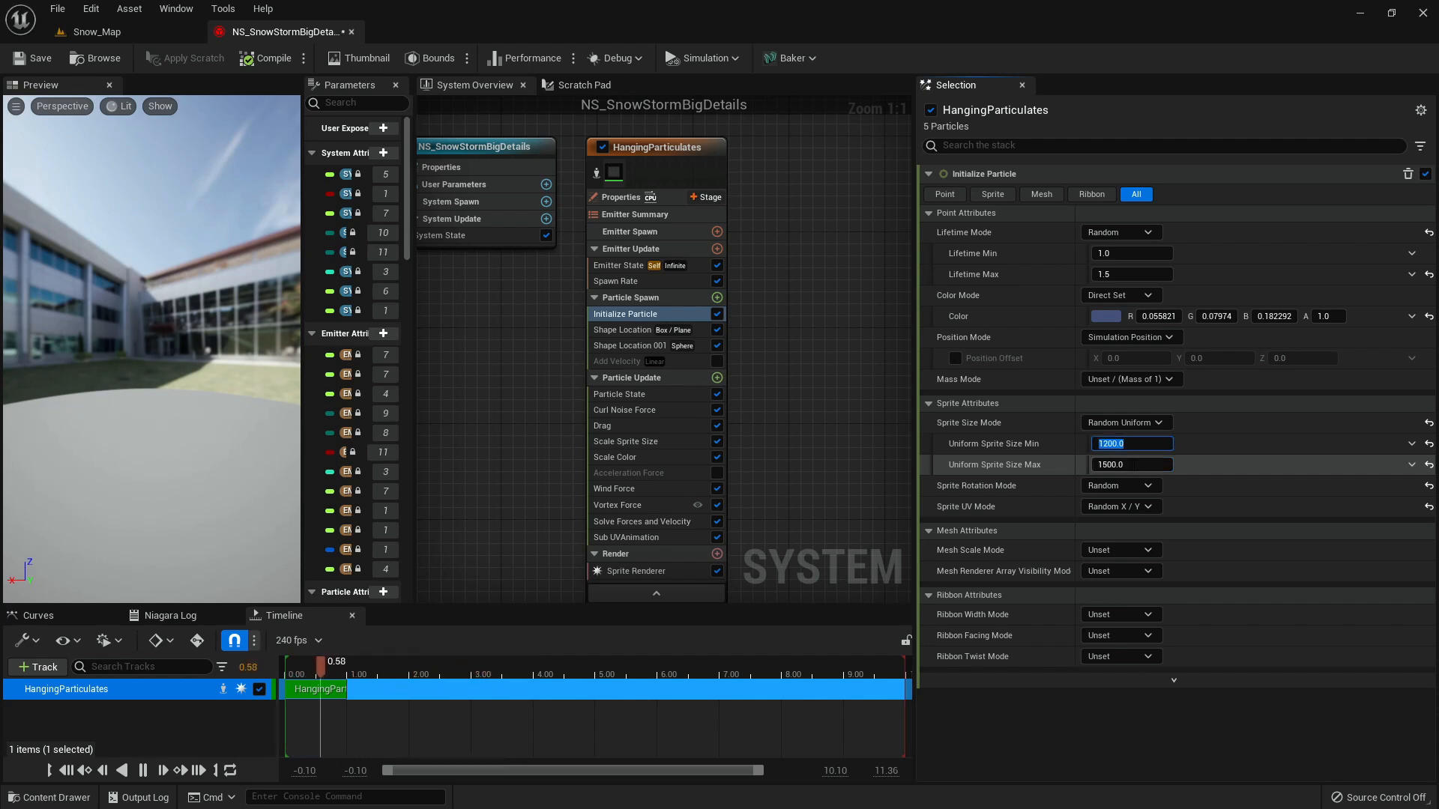
# - Rotate the cliff mist in Snow_Map to about 49.6°, 7.6°, -96.5° and lower it to about Z 6191
pyautogui.click(138, 33)
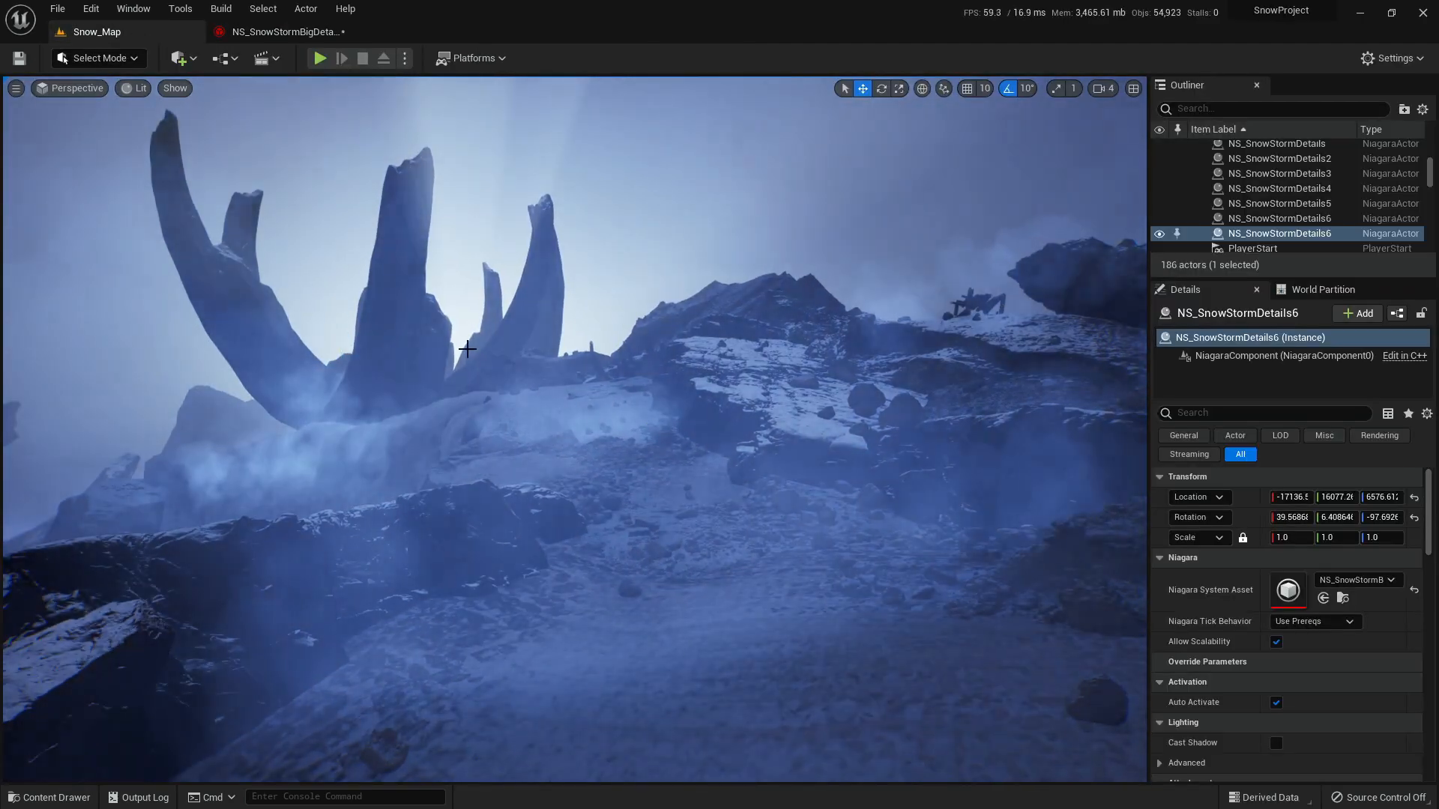
pyautogui.press('g')
pyautogui.moveTo(376, 337); pyautogui.dragTo(222, 128, button='right')
pyautogui.press('w')
pyautogui.moveTo(481, 410); pyautogui.dragTo(332, 521, button='right')
pyautogui.press('e')
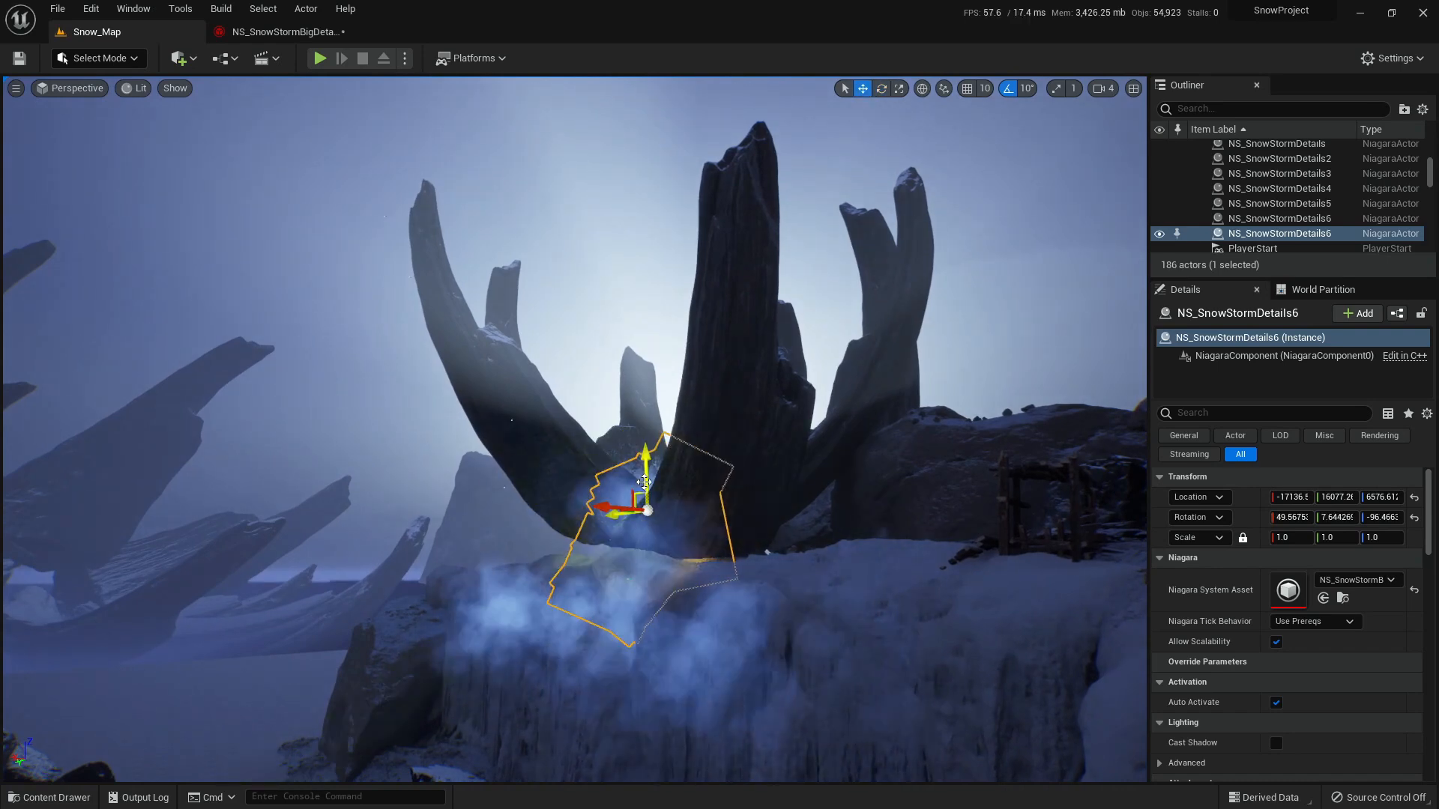
pyautogui.moveTo(725, 509); pyautogui.dragTo(749, 562, button='right')
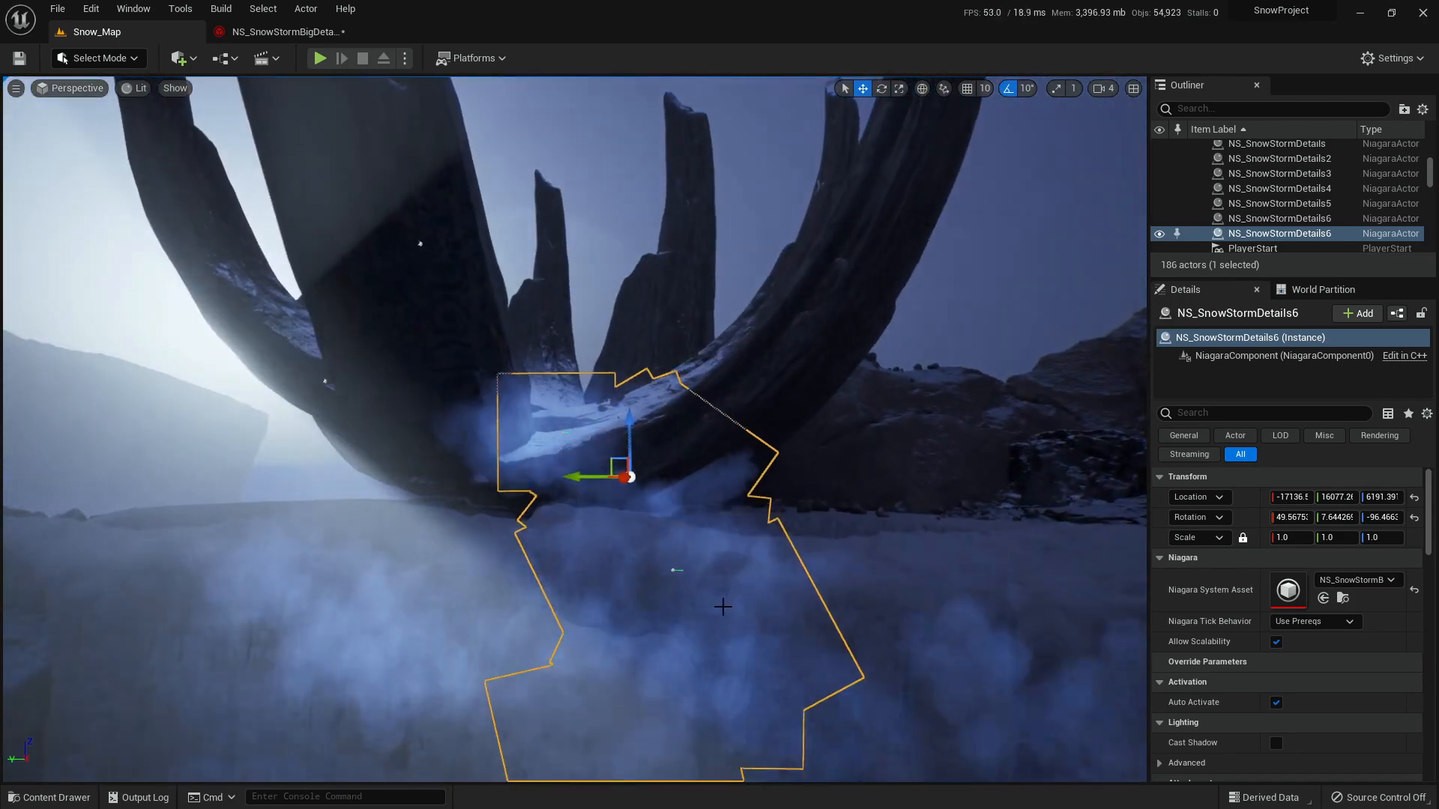
# - Move the cliff mist to about Y 16728, Z 6426 and check it with the editor icons hidden
pyautogui.moveTo(707, 581)
pyautogui.mouseDown(button='right')
pyautogui.moveTo(637, 613)
pyautogui.moveTo(615, 607)
pyautogui.moveTo(693, 566)
pyautogui.mouseUp(button='right')
pyautogui.press('d')
pyautogui.press('a')
pyautogui.moveTo(523, 487); pyautogui.dragTo(472, 487)
pyautogui.moveTo(524, 448); pyautogui.dragTo(523, 427)
pyautogui.moveTo(524, 428); pyautogui.dragTo(498, 466, button='right')
pyautogui.press('g')
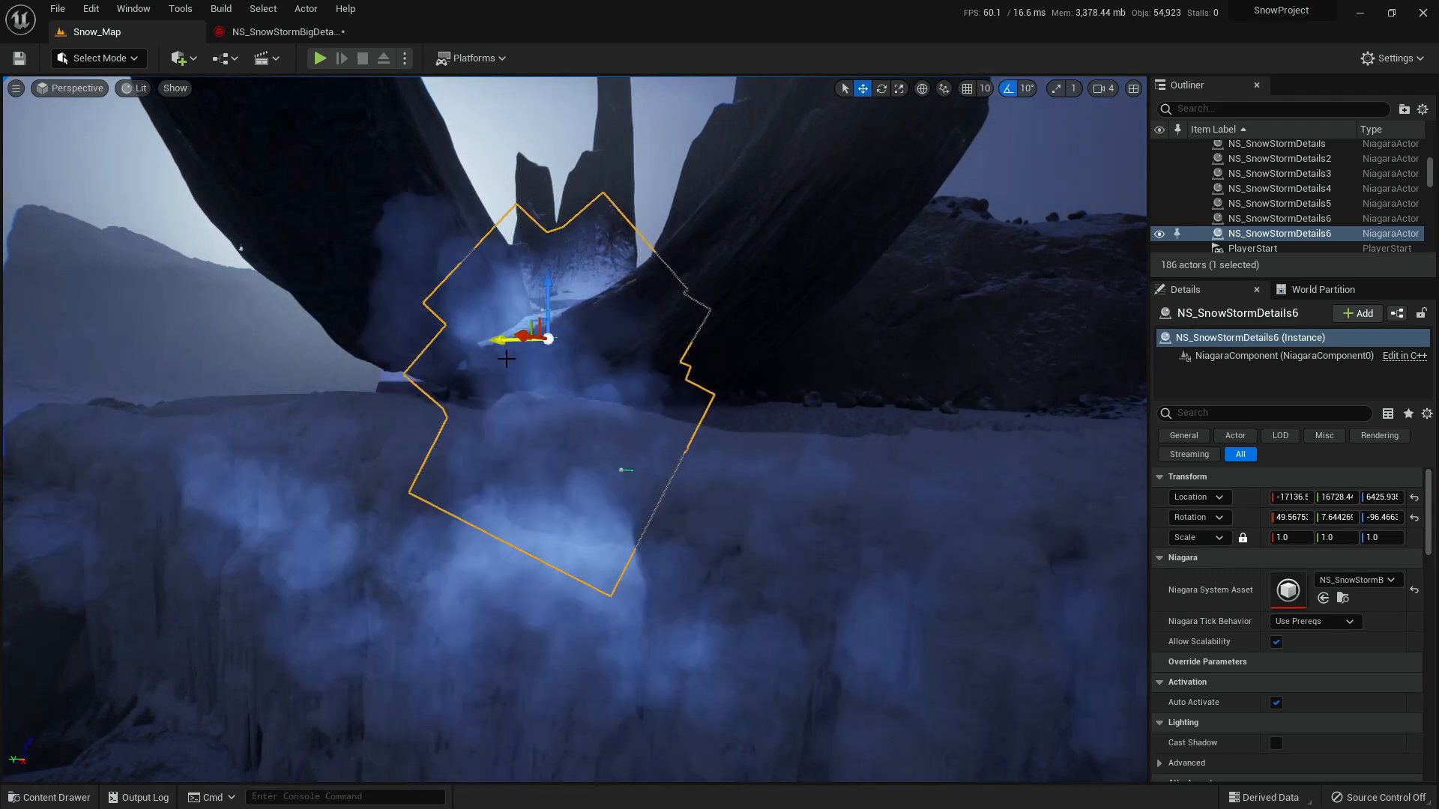
# - Try a particle lifetime of 0.5 minimum and 0.6 maximum in NS_SnowStormBigDetails and inspect the mist in the level
pyautogui.click(287, 32)
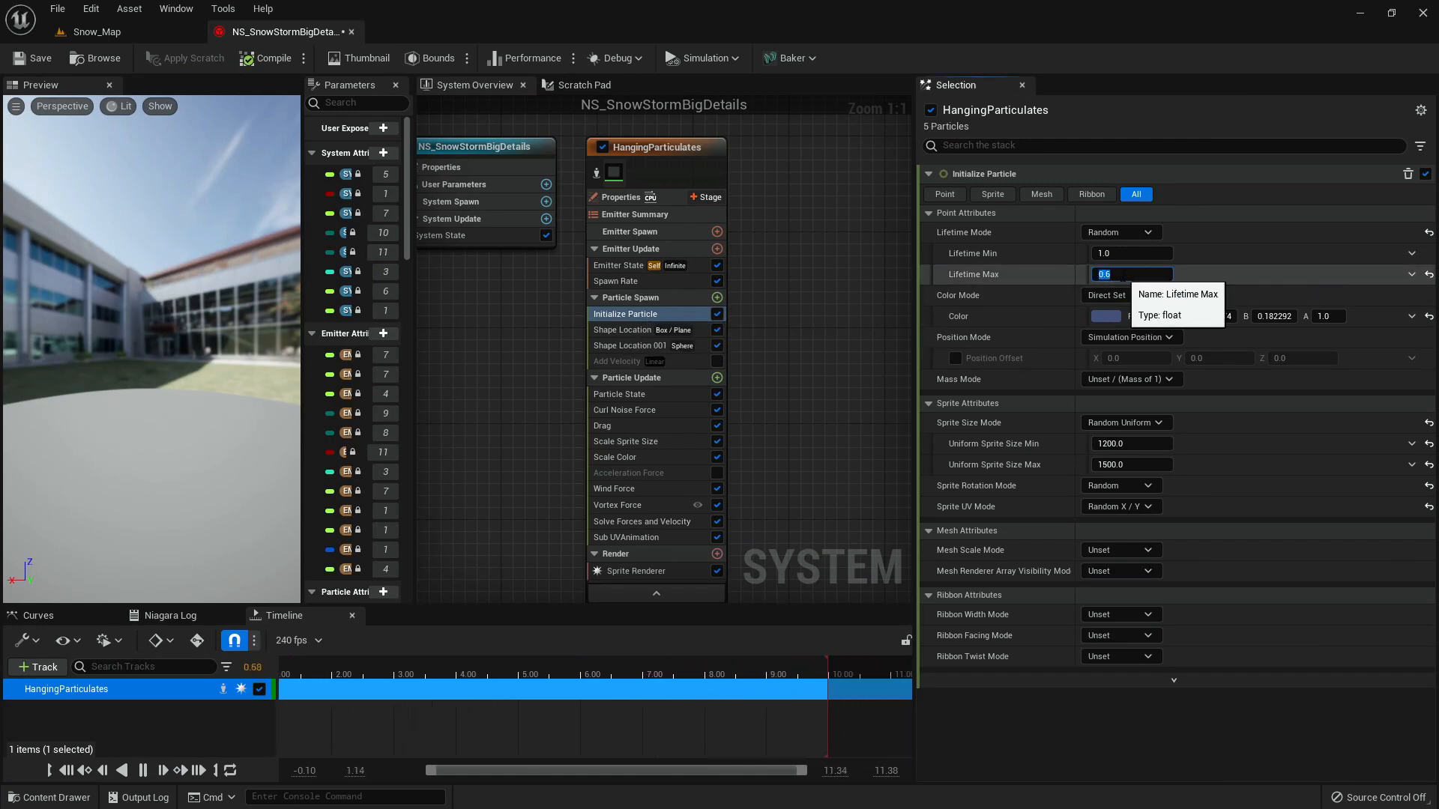
pyautogui.click(1119, 251)
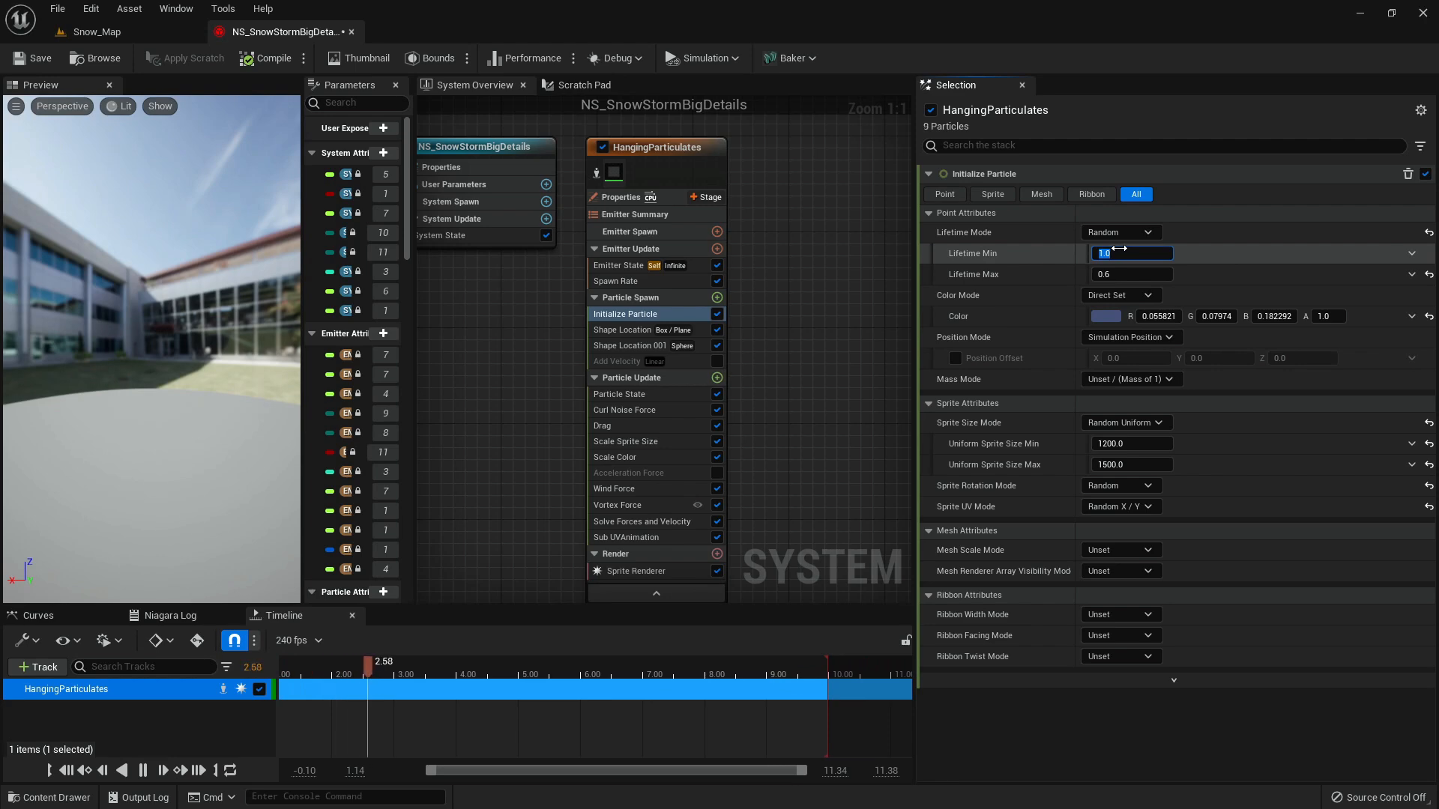
pyautogui.click(94, 32)
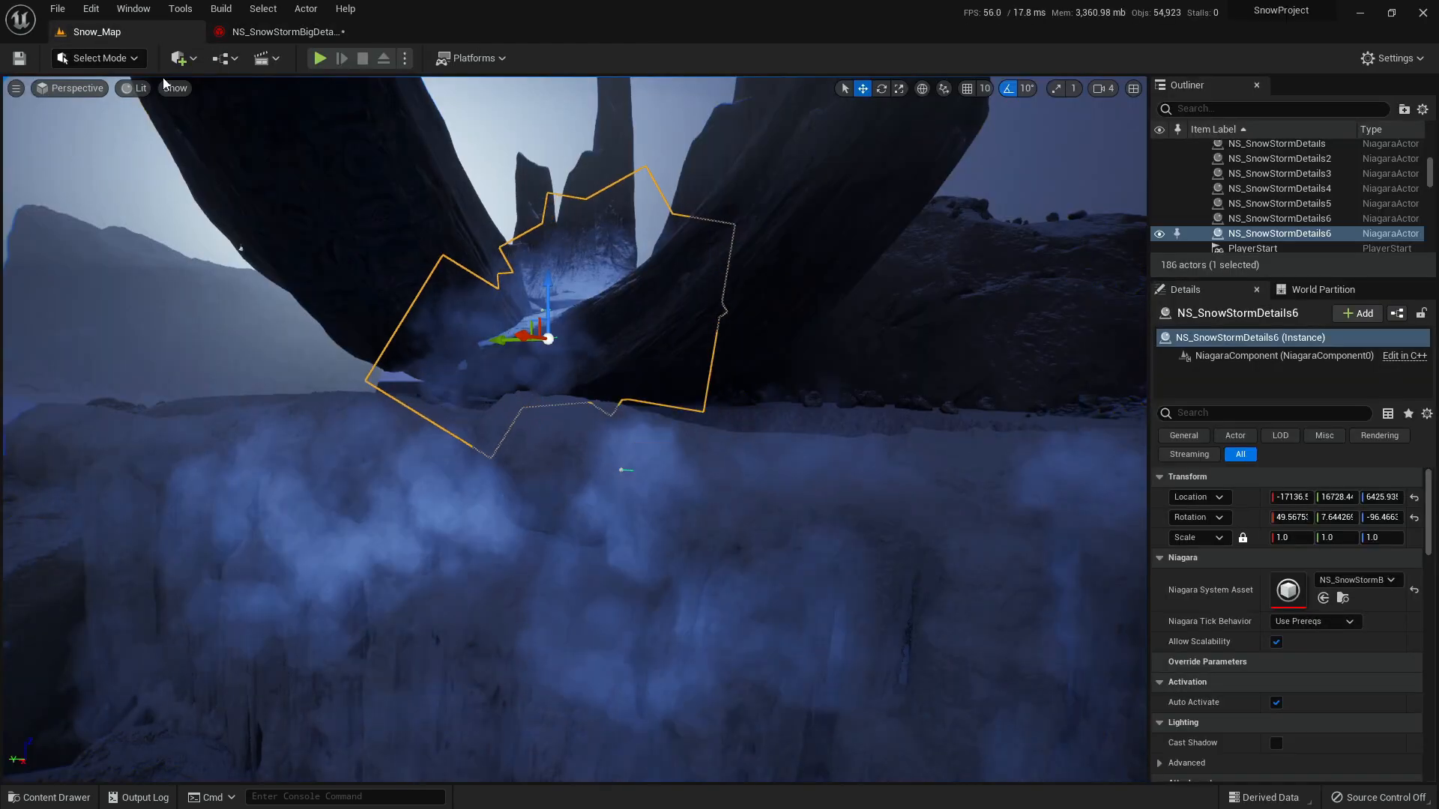
pyautogui.press('g')
pyautogui.moveTo(574, 428); pyautogui.dragTo(523, 391, button='right')
pyautogui.press('w')
pyautogui.moveTo(597, 480)
pyautogui.mouseDown(button='right')
pyautogui.moveTo(577, 409)
pyautogui.moveTo(587, 468)
pyautogui.mouseUp(button='right')
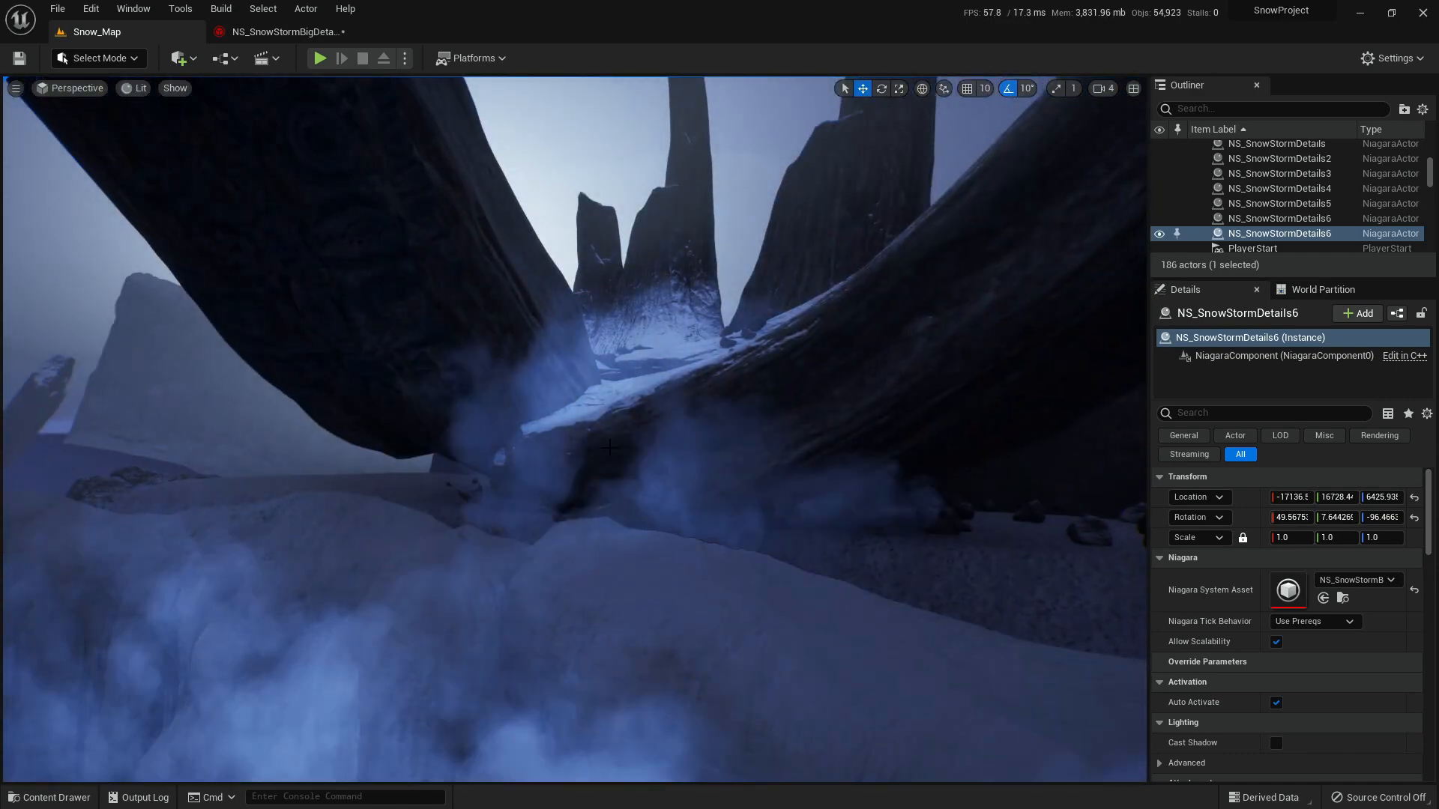
# - Undo the lifetime minimum and maximum changes in NS_SnowStormBigDetails and review the mist in the level
pyautogui.click(300, 32)
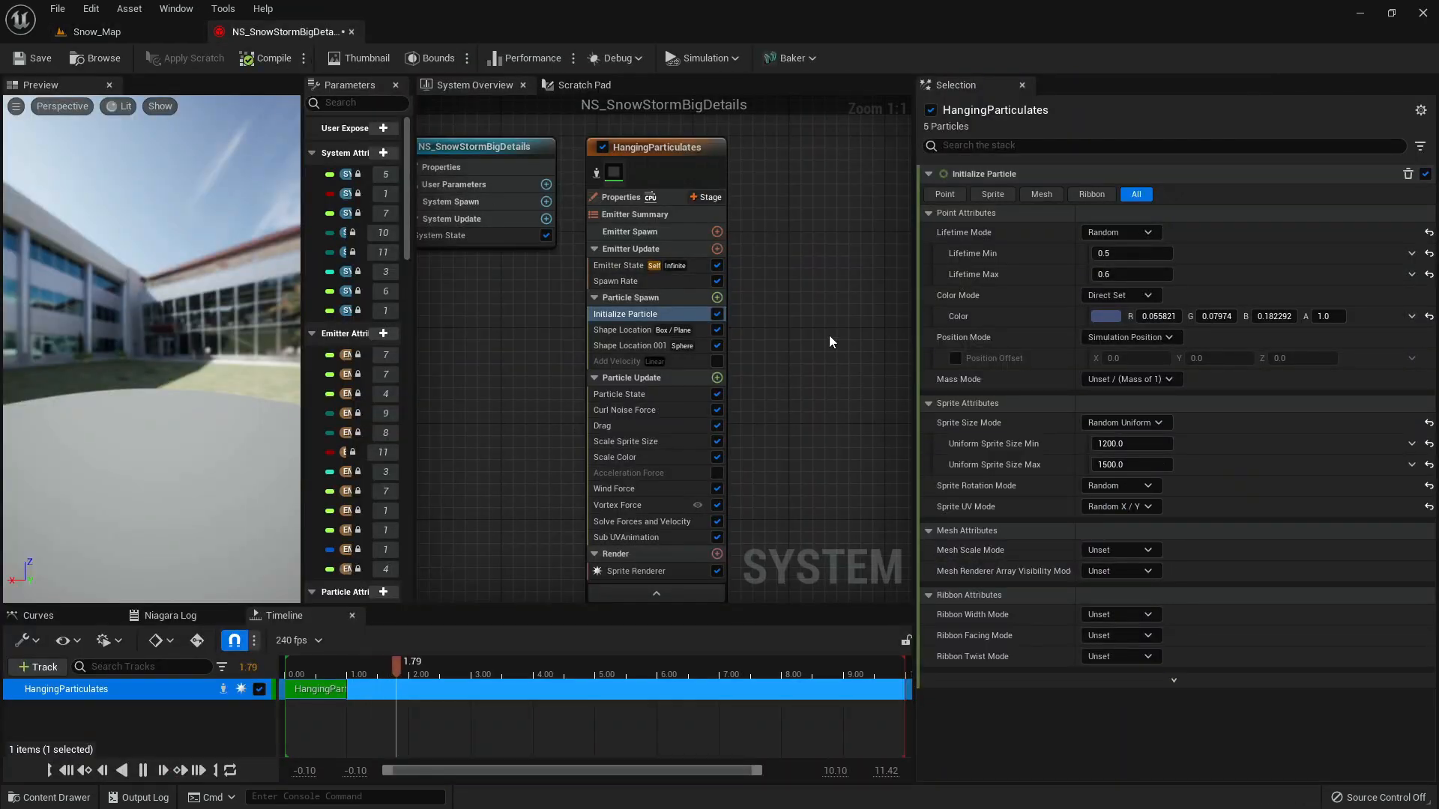
pyautogui.hotkey('ctrl', 'z')
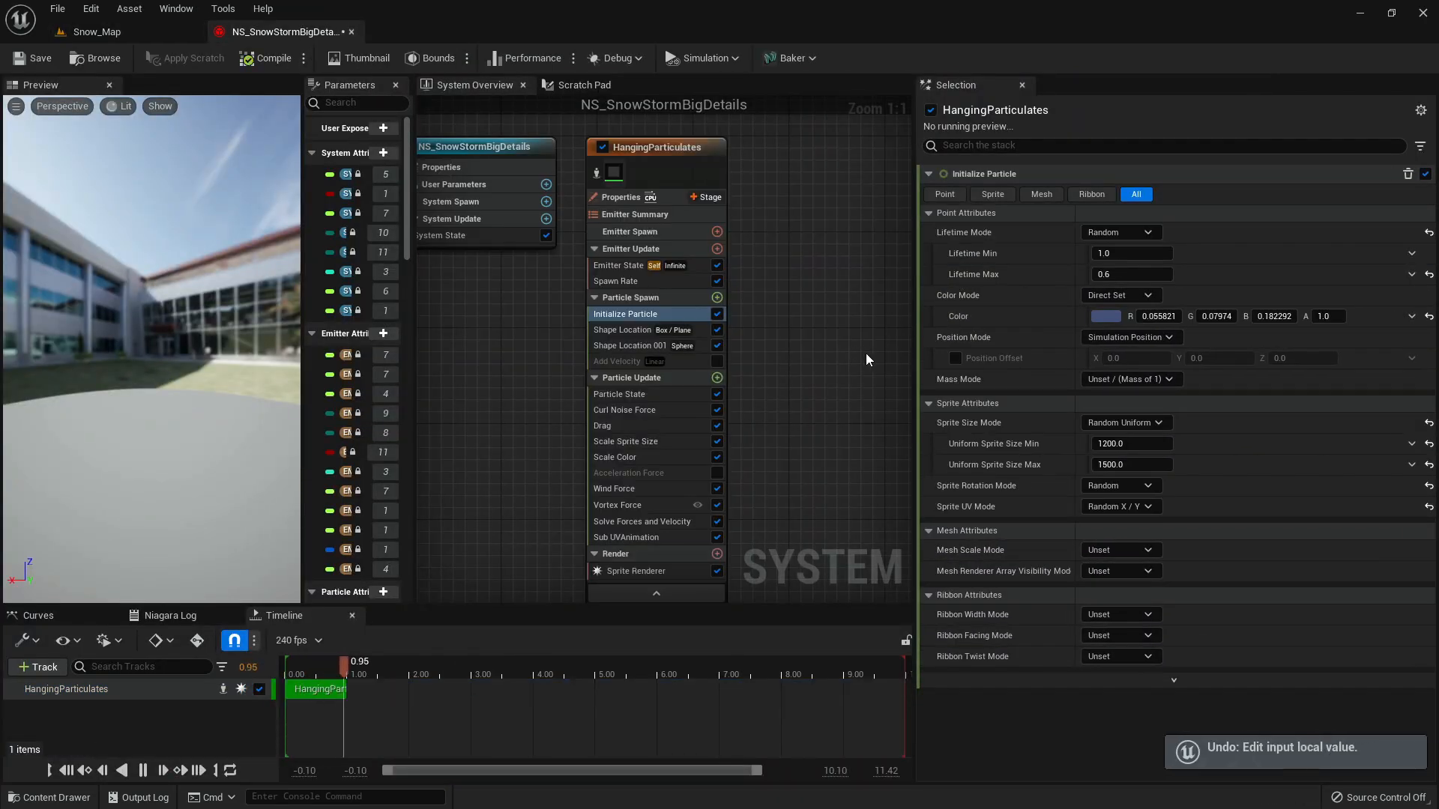
pyautogui.click(138, 37)
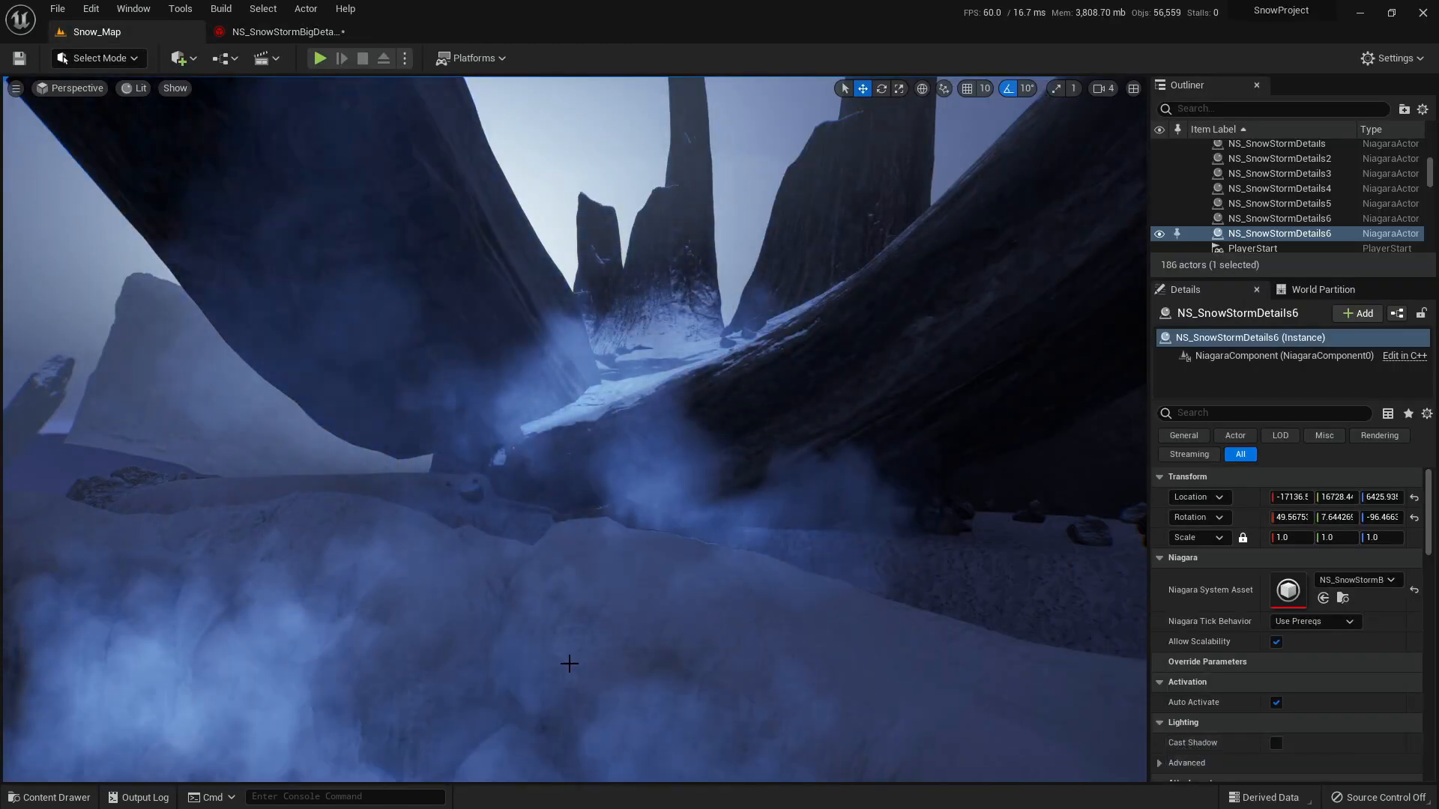
# - Set the Spawn Rate of NS_SnowStormBigDetails to 2.0 and check the mist around the cliff
pyautogui.click(299, 31)
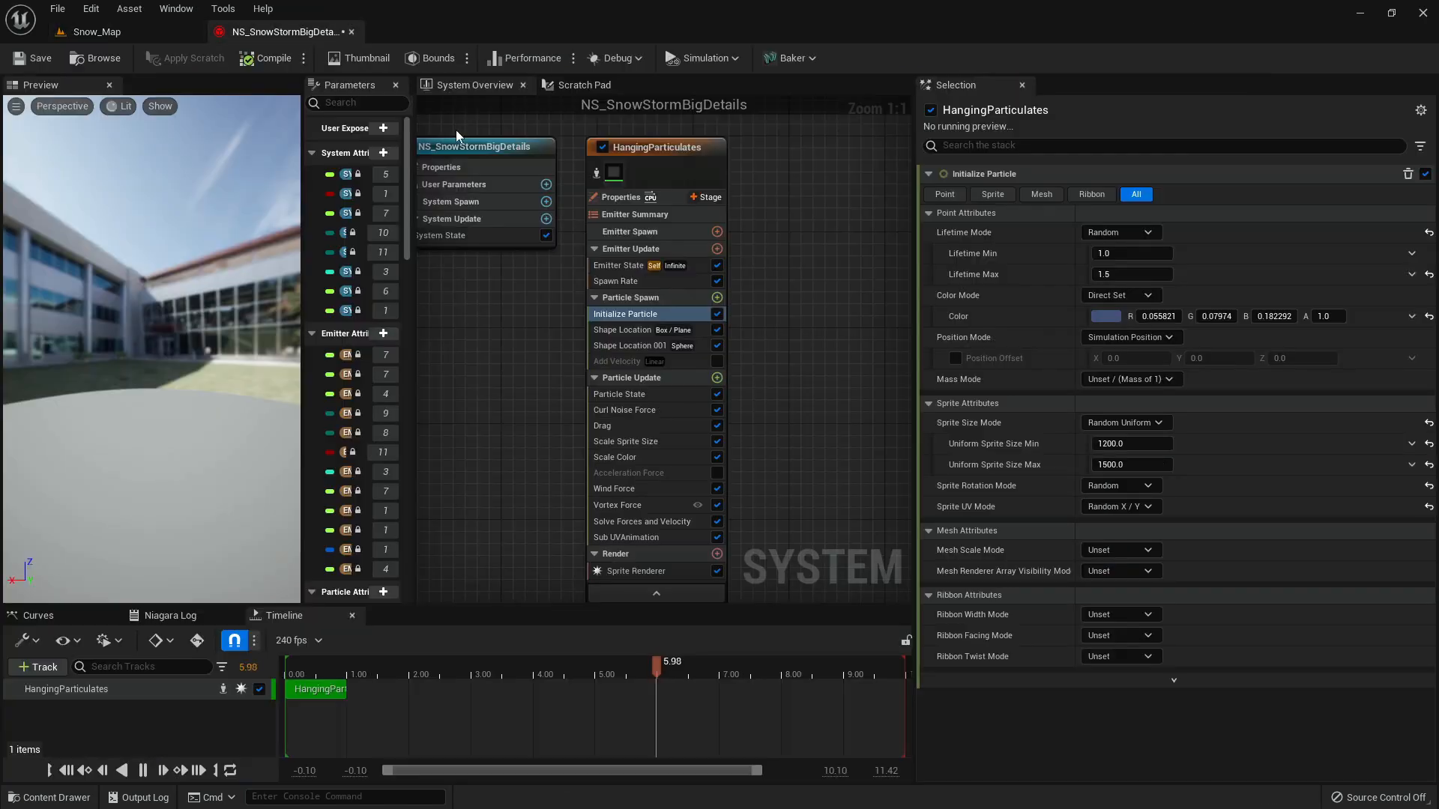
pyautogui.click(636, 283)
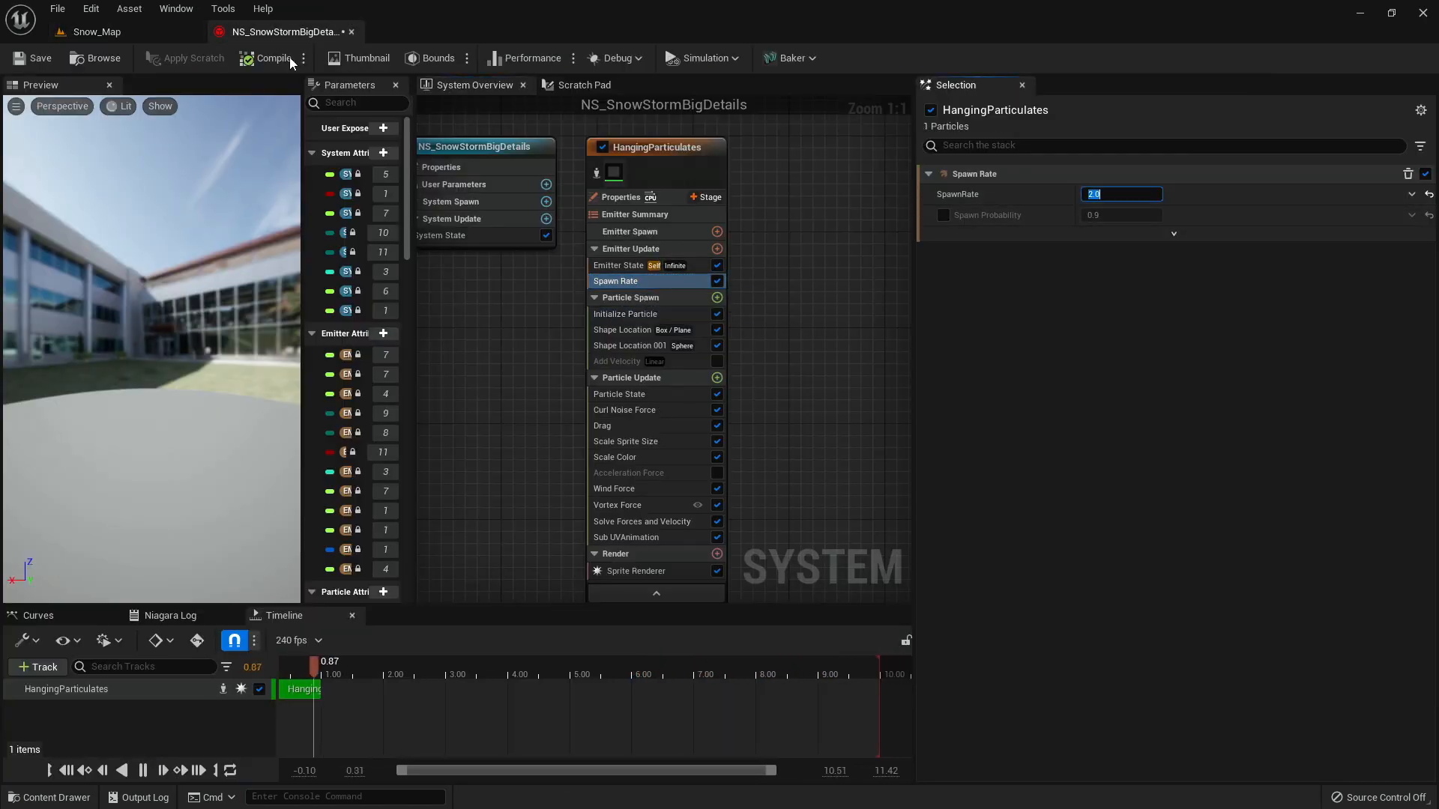
pyautogui.click(125, 33)
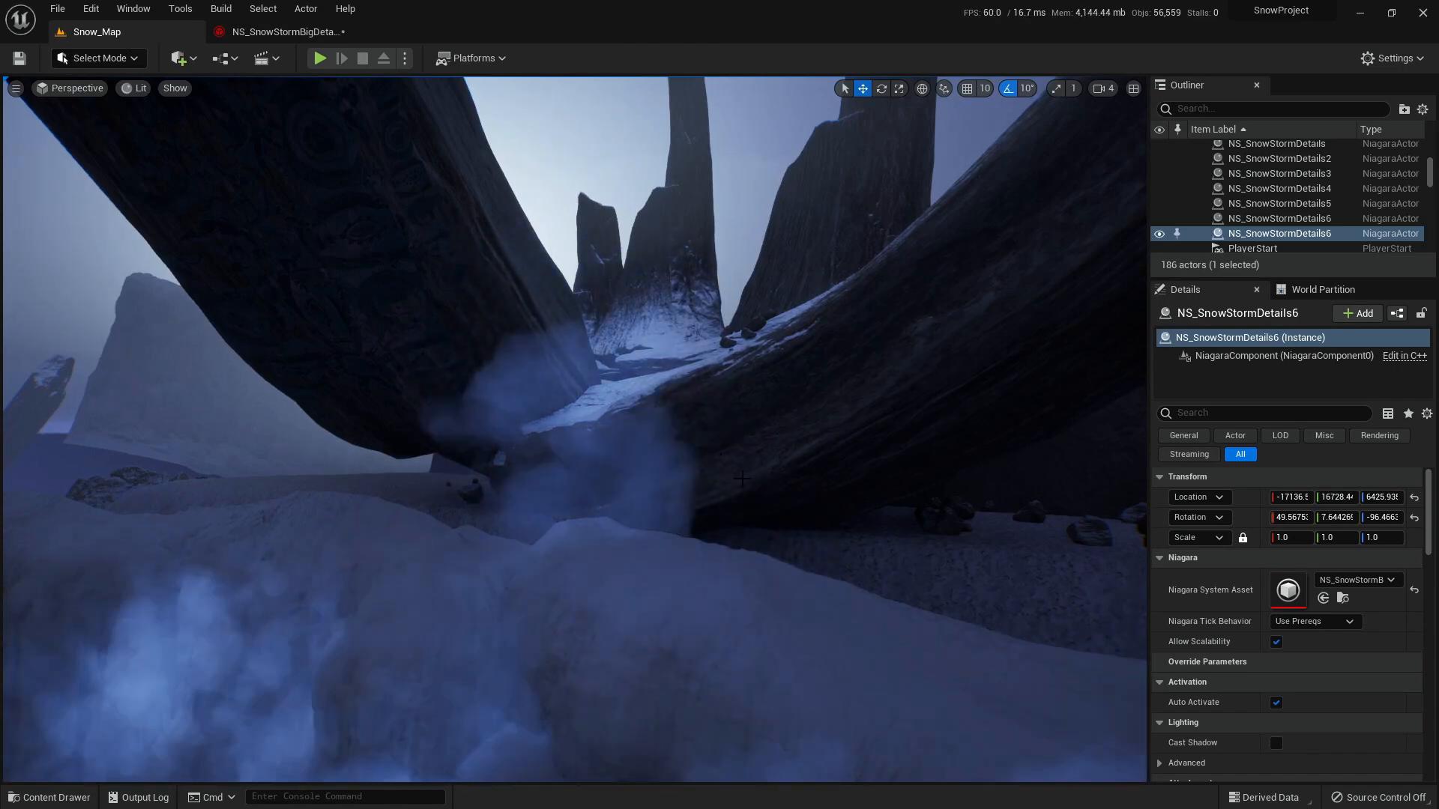
pyautogui.rightClick(742, 487)
pyautogui.moveTo(749, 517); pyautogui.dragTo(775, 571, button='right')
# - Select the other NS_SnowStormDetails6 mist beside the curved rocks, shift it to about X -17656 and check it from afar
pyautogui.press('g')
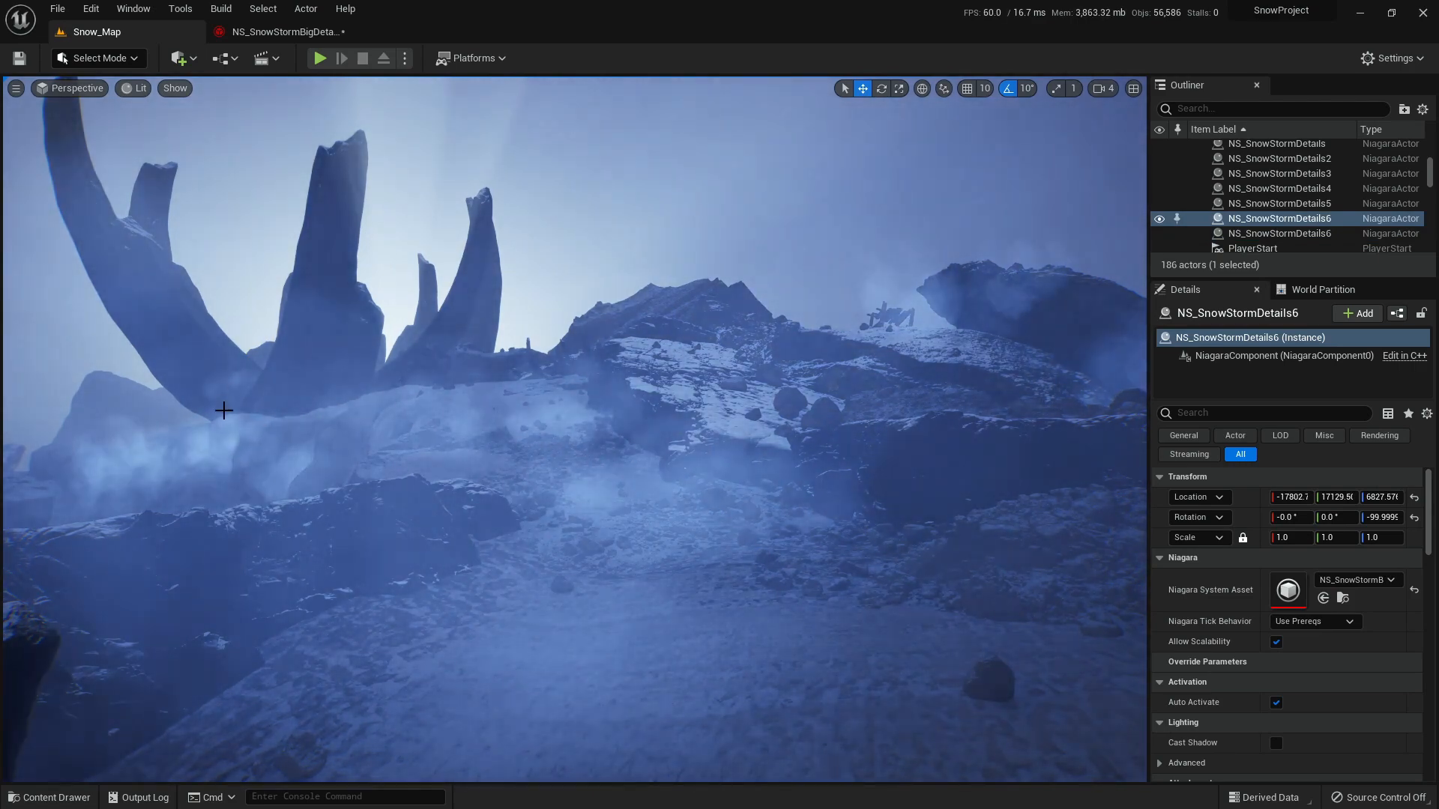
pyautogui.moveTo(465, 443); pyautogui.dragTo(650, 584, button='right')
pyautogui.press('g')
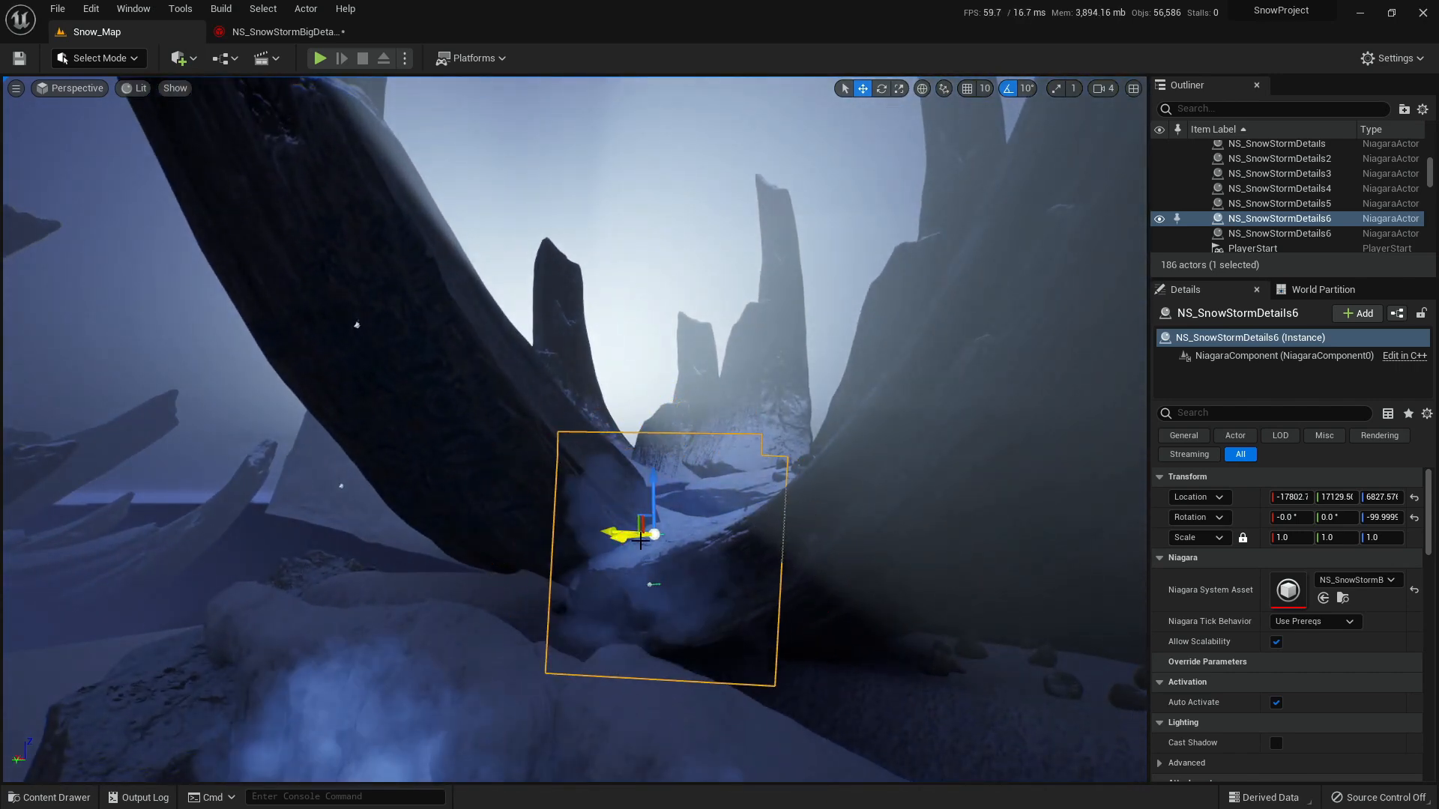
pyautogui.press('g')
pyautogui.moveTo(759, 587); pyautogui.dragTo(809, 614, button='right')
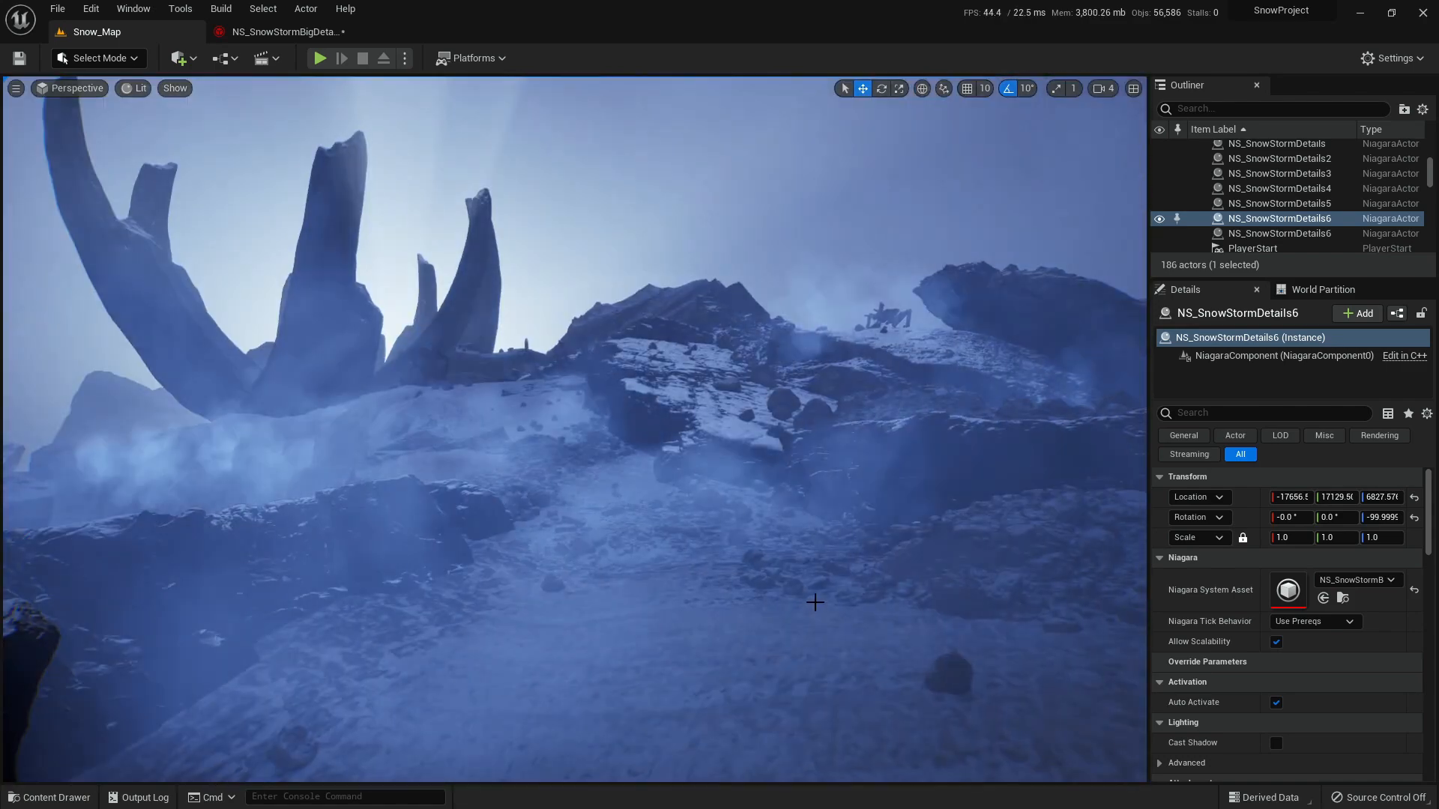
pyautogui.moveTo(812, 600); pyautogui.dragTo(349, 371, button='right')
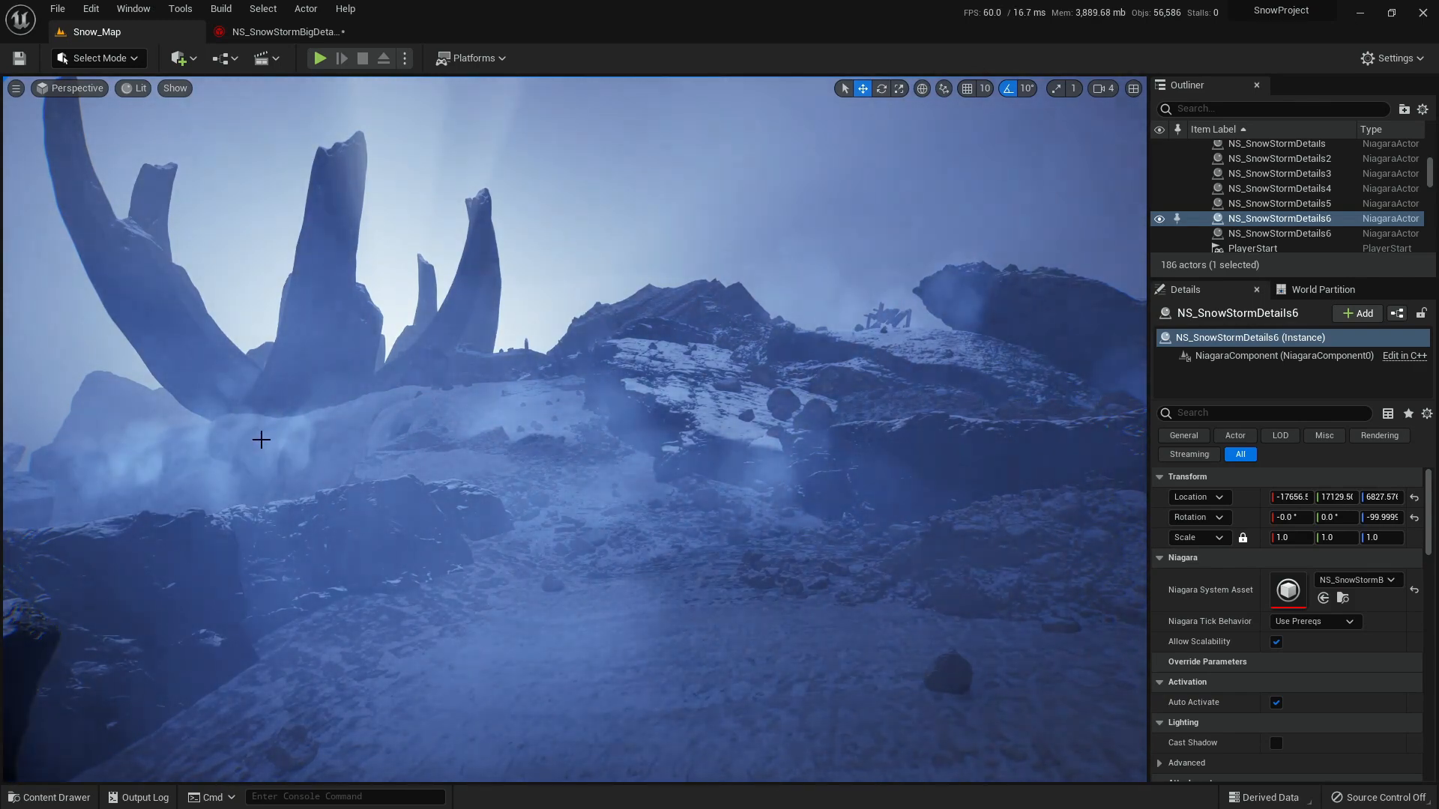
# - Tilt the shifted mist down the cliff to a rotation of about 59.6°, 8.6°, -95.0°
pyautogui.moveTo(318, 443); pyautogui.dragTo(600, 460, button='right')
pyautogui.press('w')
pyautogui.press('g')
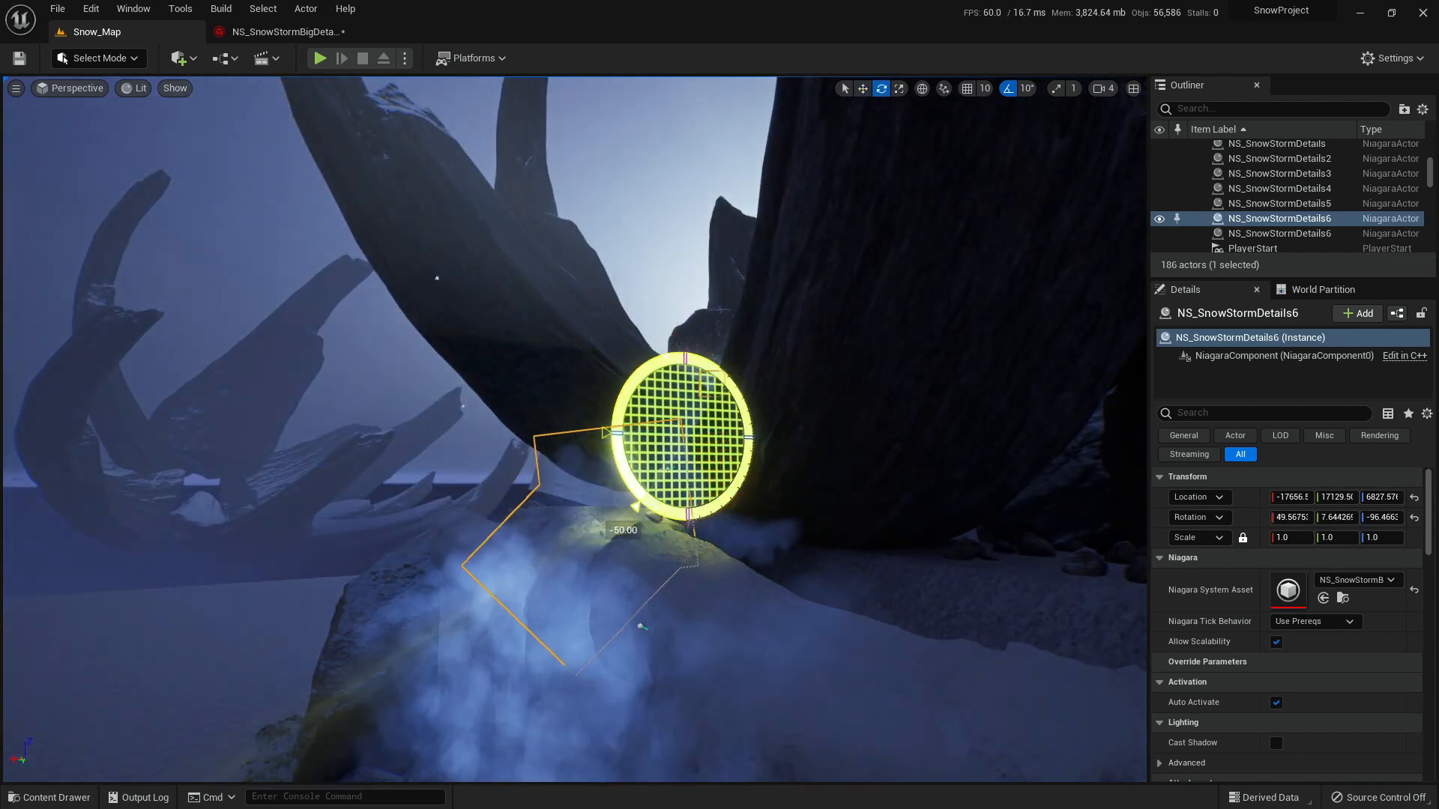
pyautogui.moveTo(720, 464); pyautogui.dragTo(790, 472, button='right')
pyautogui.moveTo(593, 403); pyautogui.dragTo(566, 362, button='right')
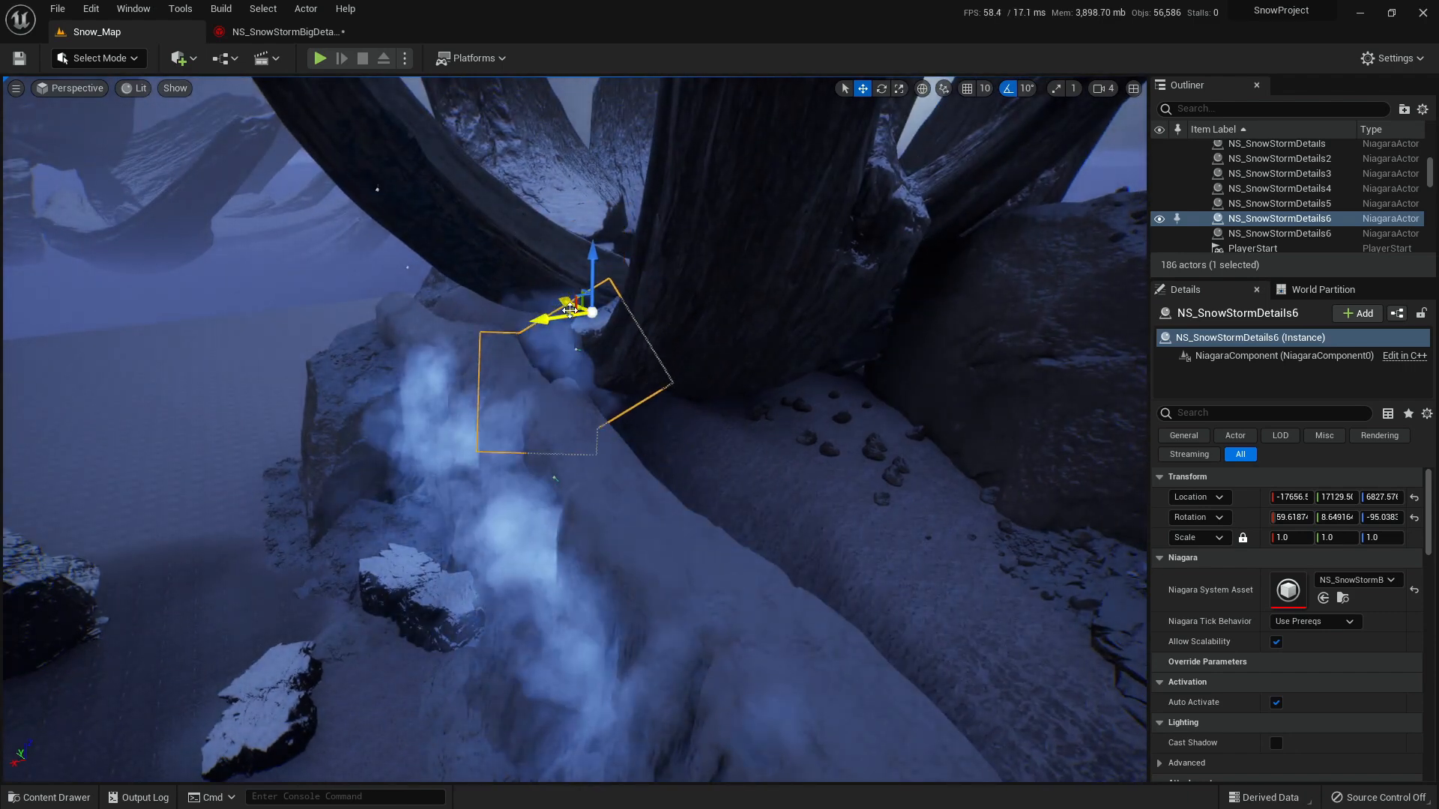
# - Duplicate the tilted mist, turn the copy to about -125° yaw and move it to about X -19870, Y 14394, Z 7451
pyautogui.moveTo(781, 377); pyautogui.dragTo(841, 408, button='right')
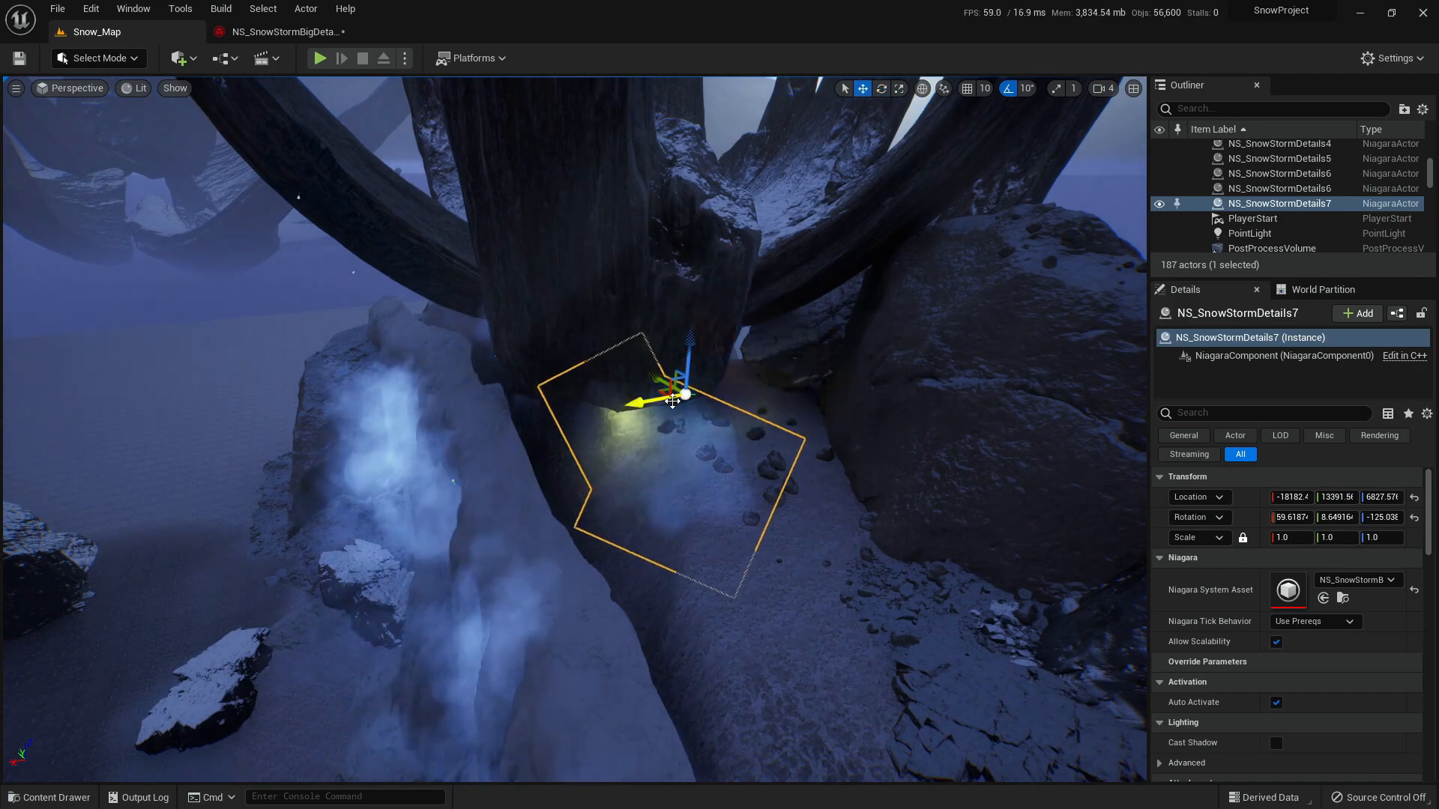
pyautogui.moveTo(744, 376); pyautogui.dragTo(797, 409, button='right')
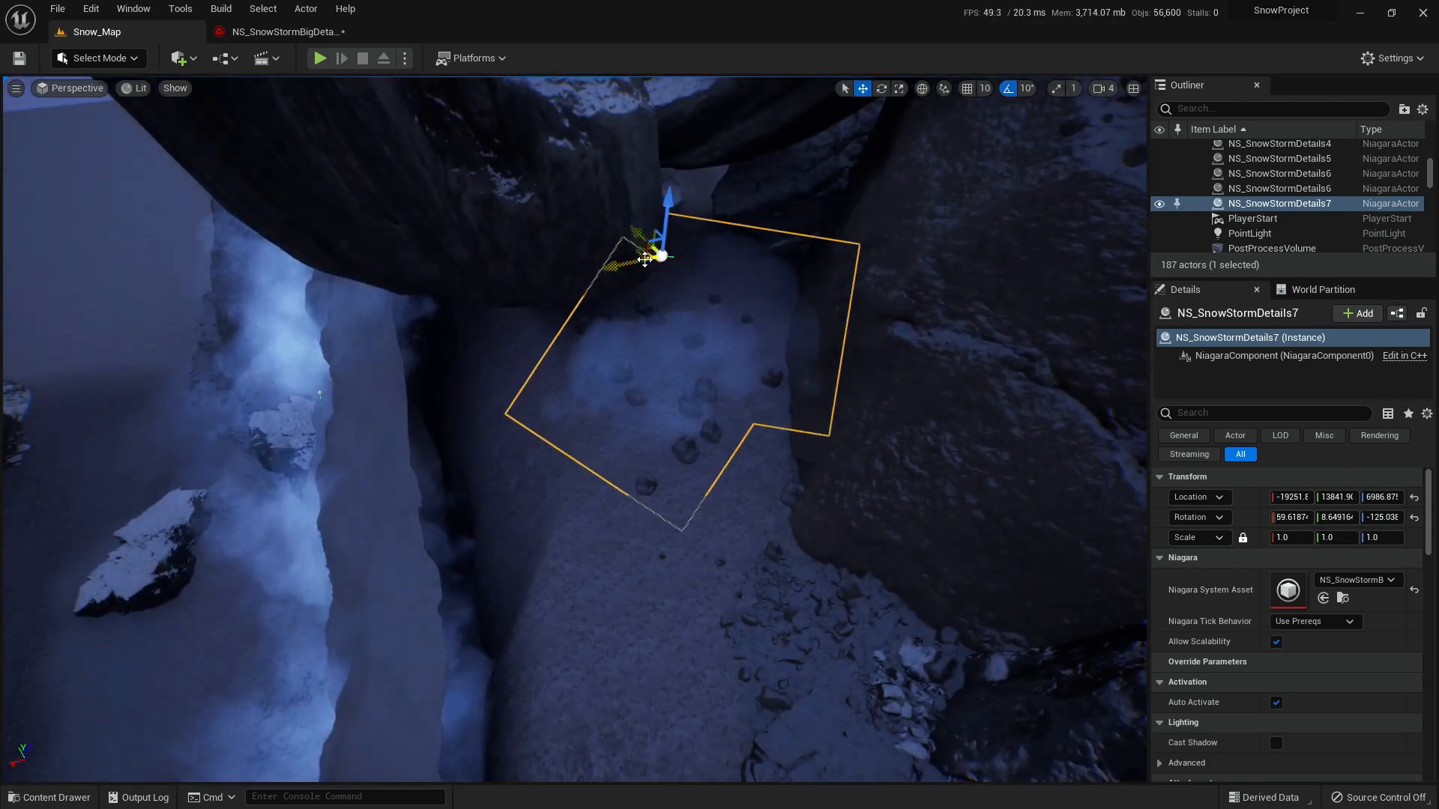
pyautogui.moveTo(701, 181); pyautogui.dragTo(700, 90)
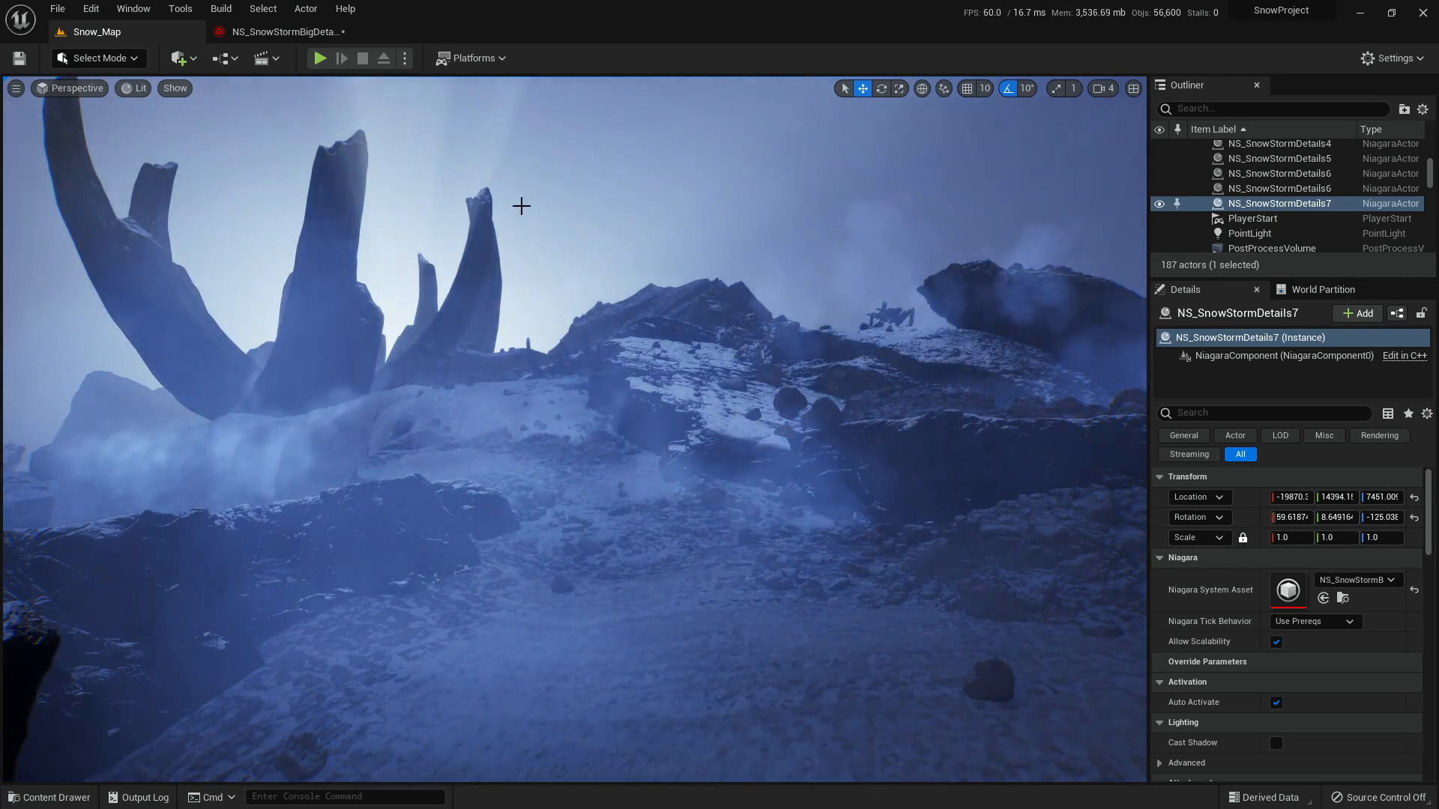
# - Save all modified content, including the level changes and NS_SnowStormBigDetails
pyautogui.hotkey('ctrl', 'space')
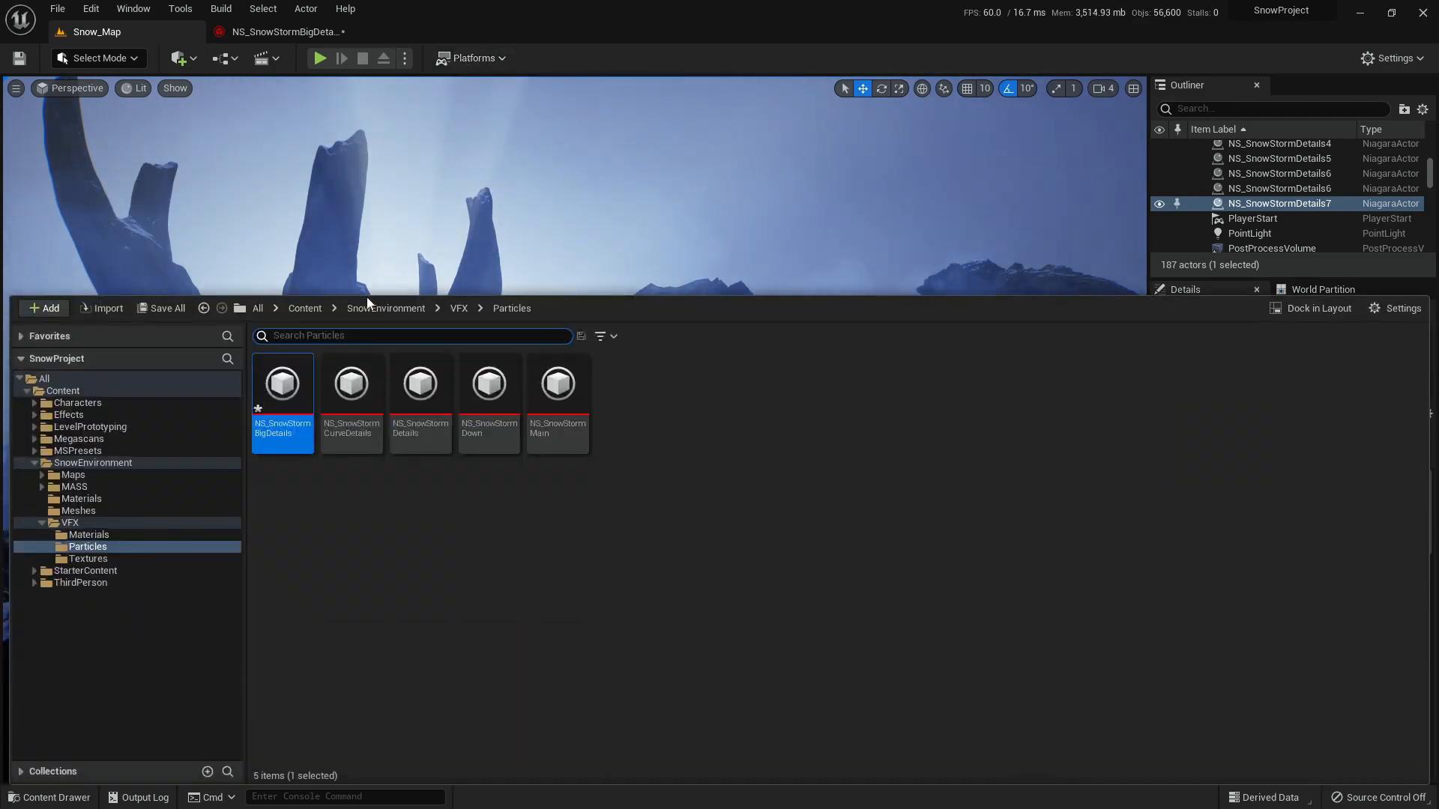
pyautogui.click(162, 309)
pyautogui.click(838, 579)
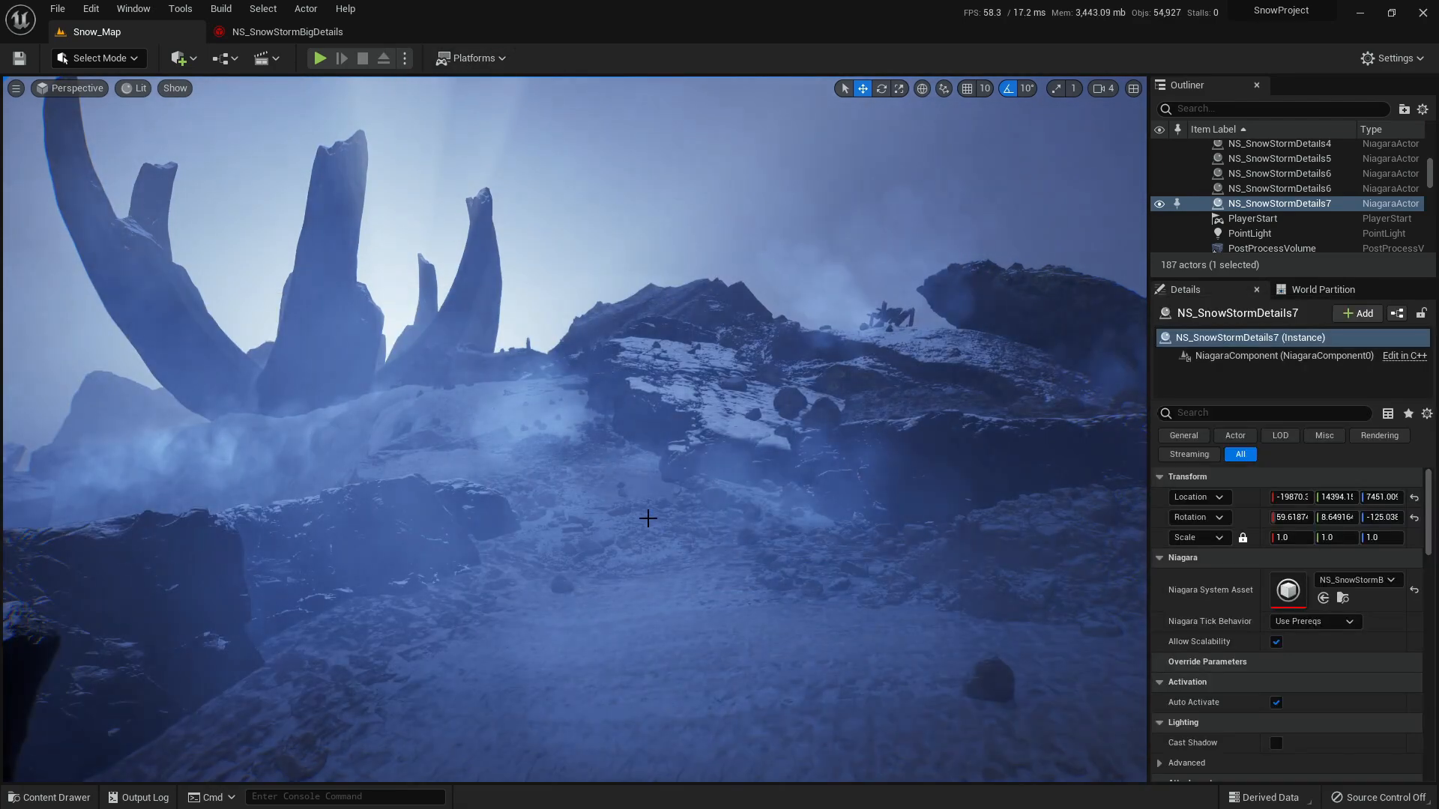
# - Create a material named M_Snow in the VFX Materials folder and open it docked beside the other editor tabs
pyautogui.hotkey('ctrl', 'space')
pyautogui.click(112, 535)
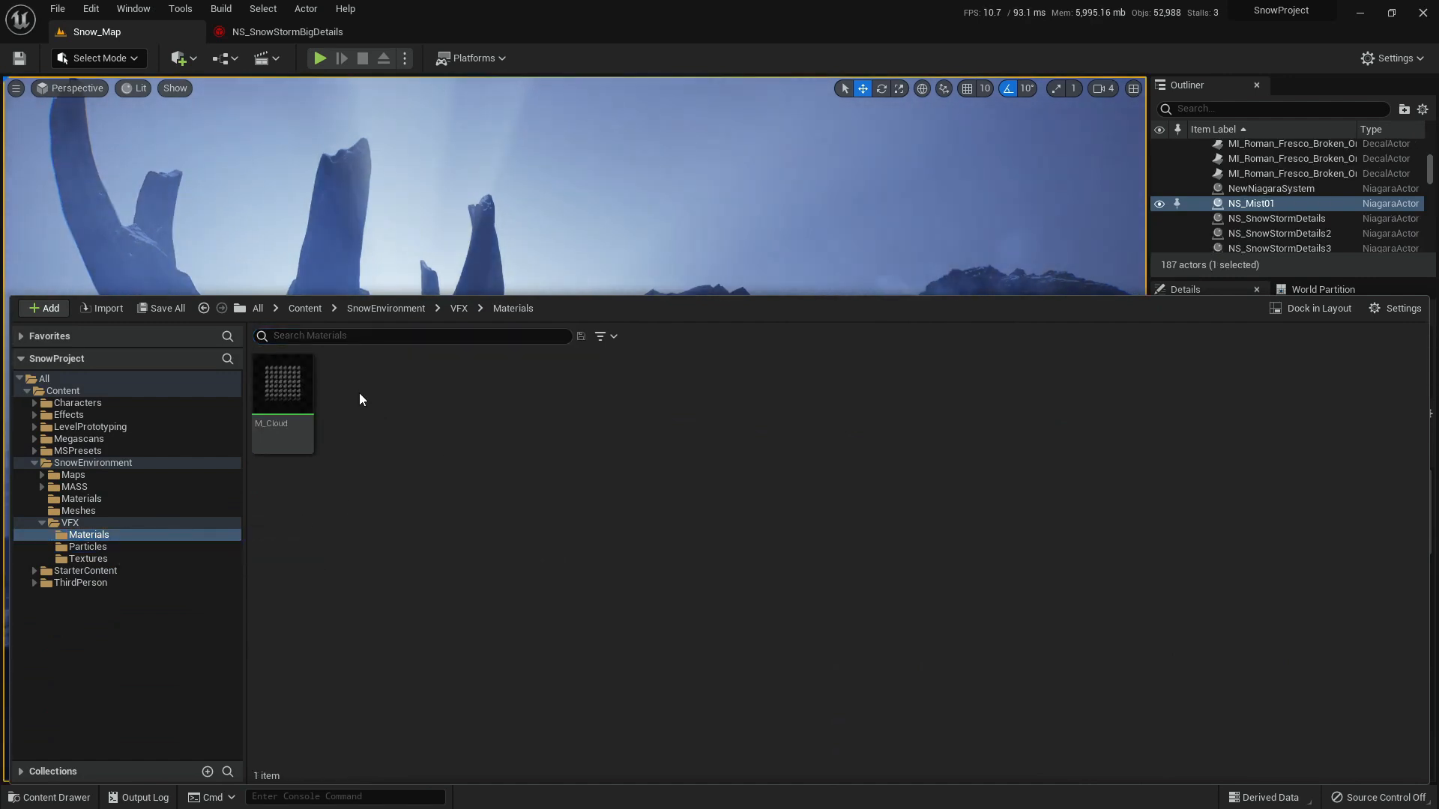
pyautogui.rightClick(358, 393)
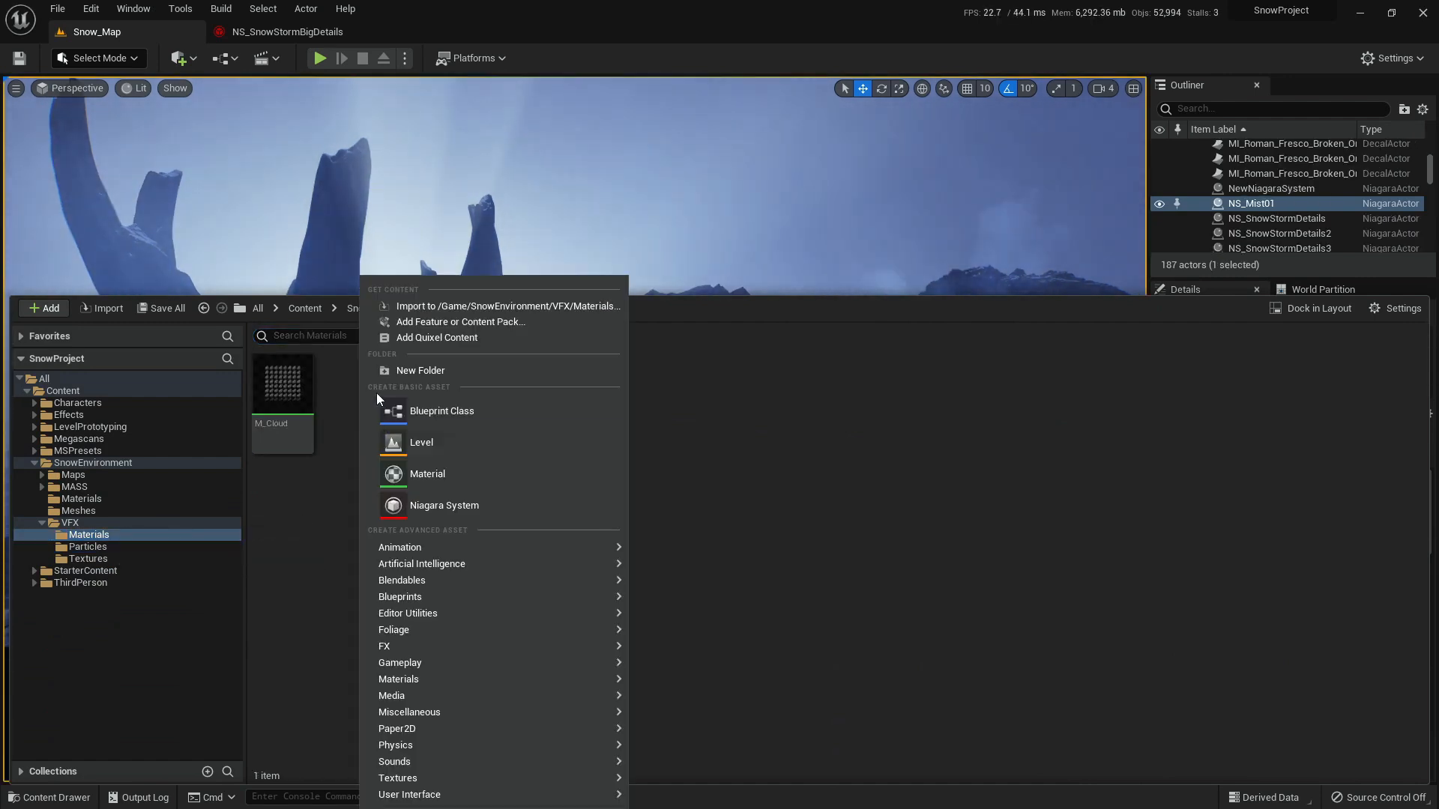
pyautogui.click(408, 475)
pyautogui.write('M_Sn')
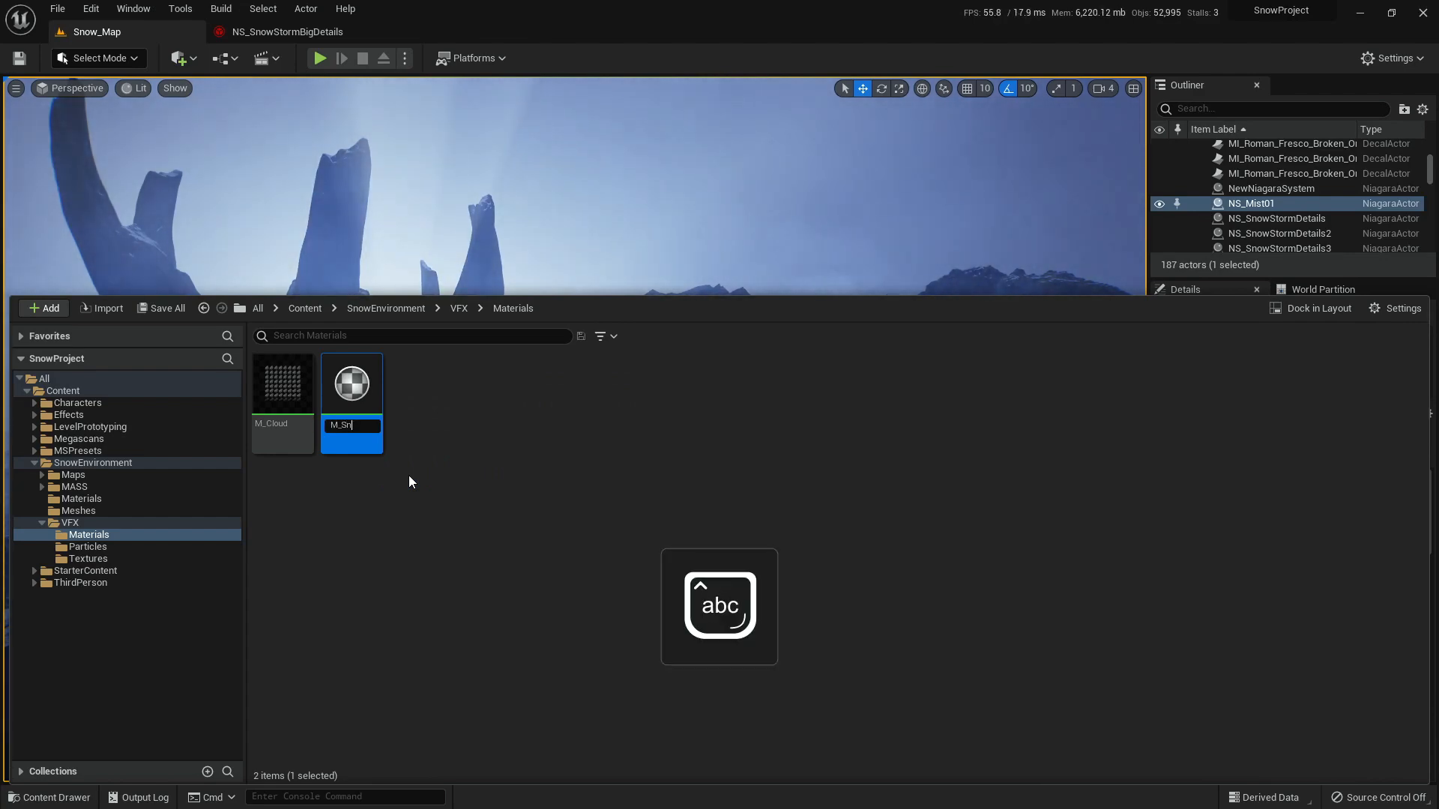
pyautogui.press('Return')
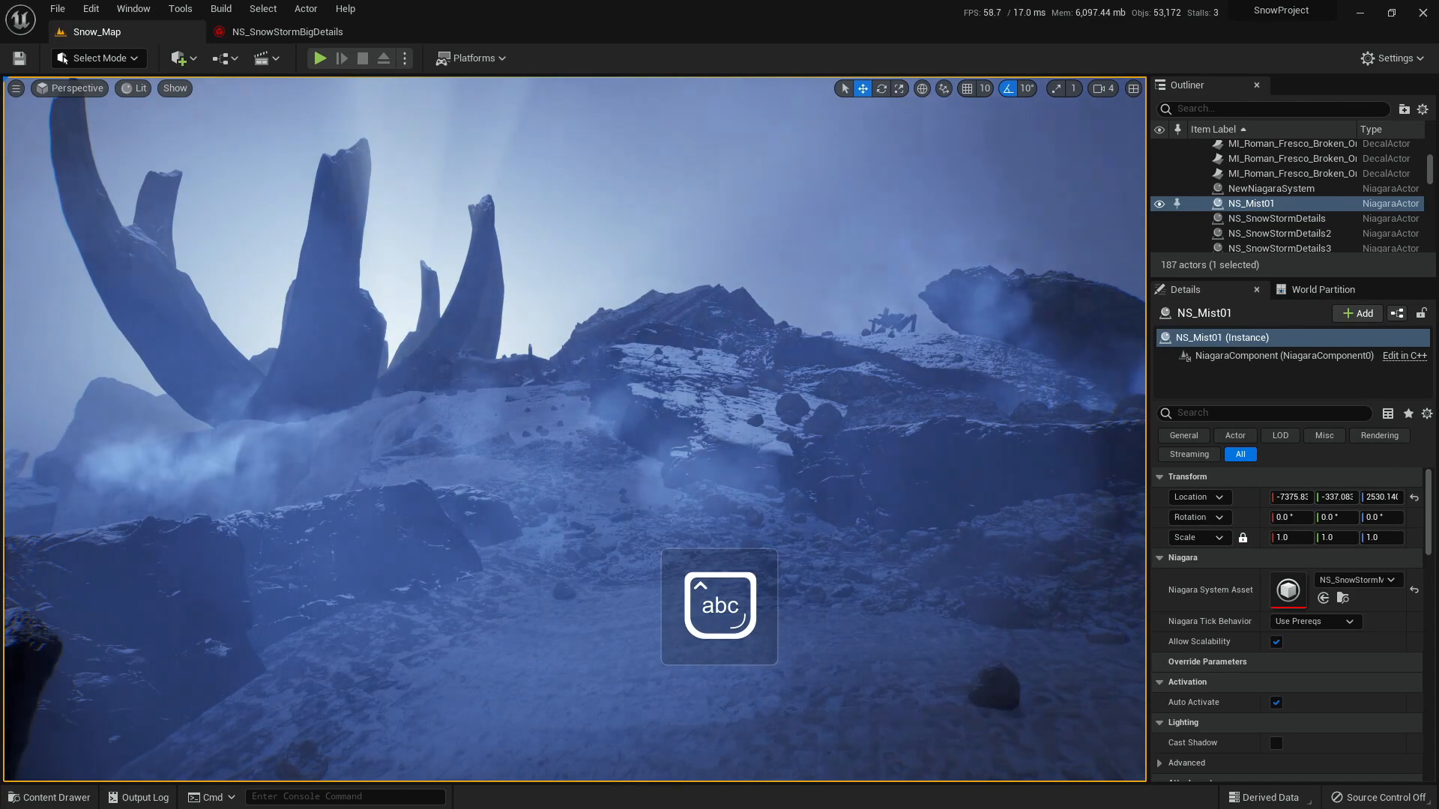
pyautogui.moveTo(1417, 206); pyautogui.dragTo(452, 33)
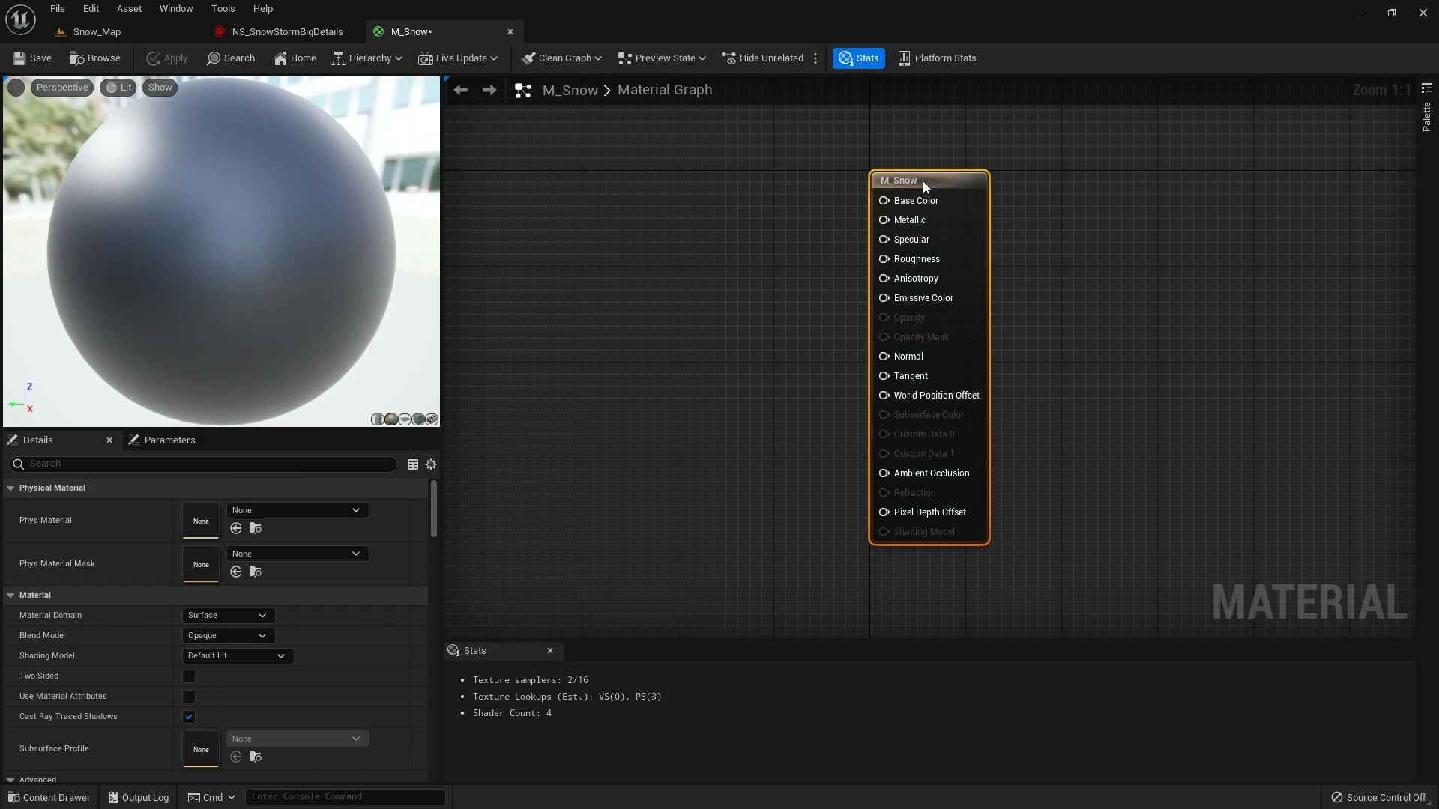
# - Make M_Snow Translucent and feed its Emissive Color from a three-component constant set to light blue, about 0.239, 0.412, 0.573
pyautogui.click(201, 641)
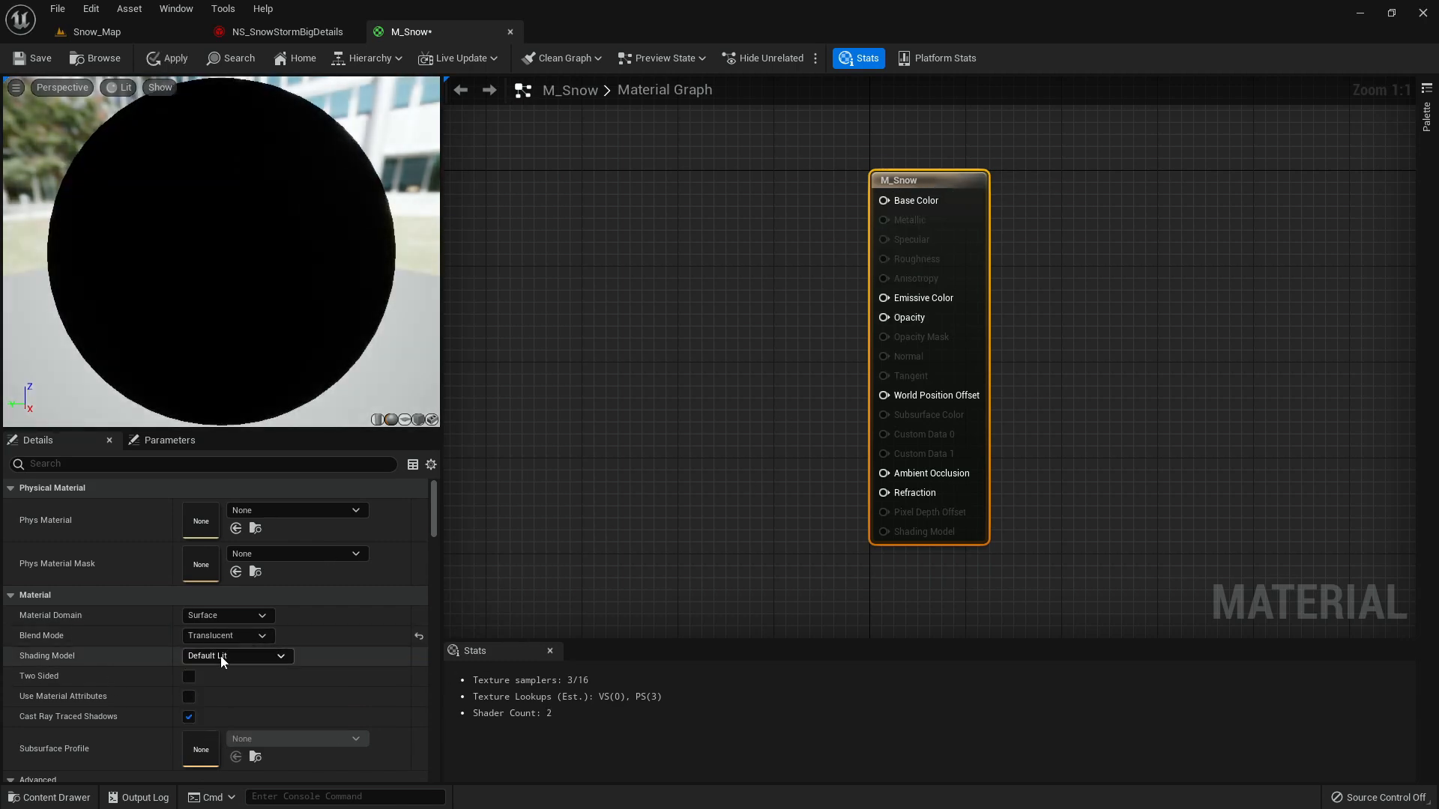
pyautogui.moveTo(475, 514); pyautogui.dragTo(593, 388, button='right')
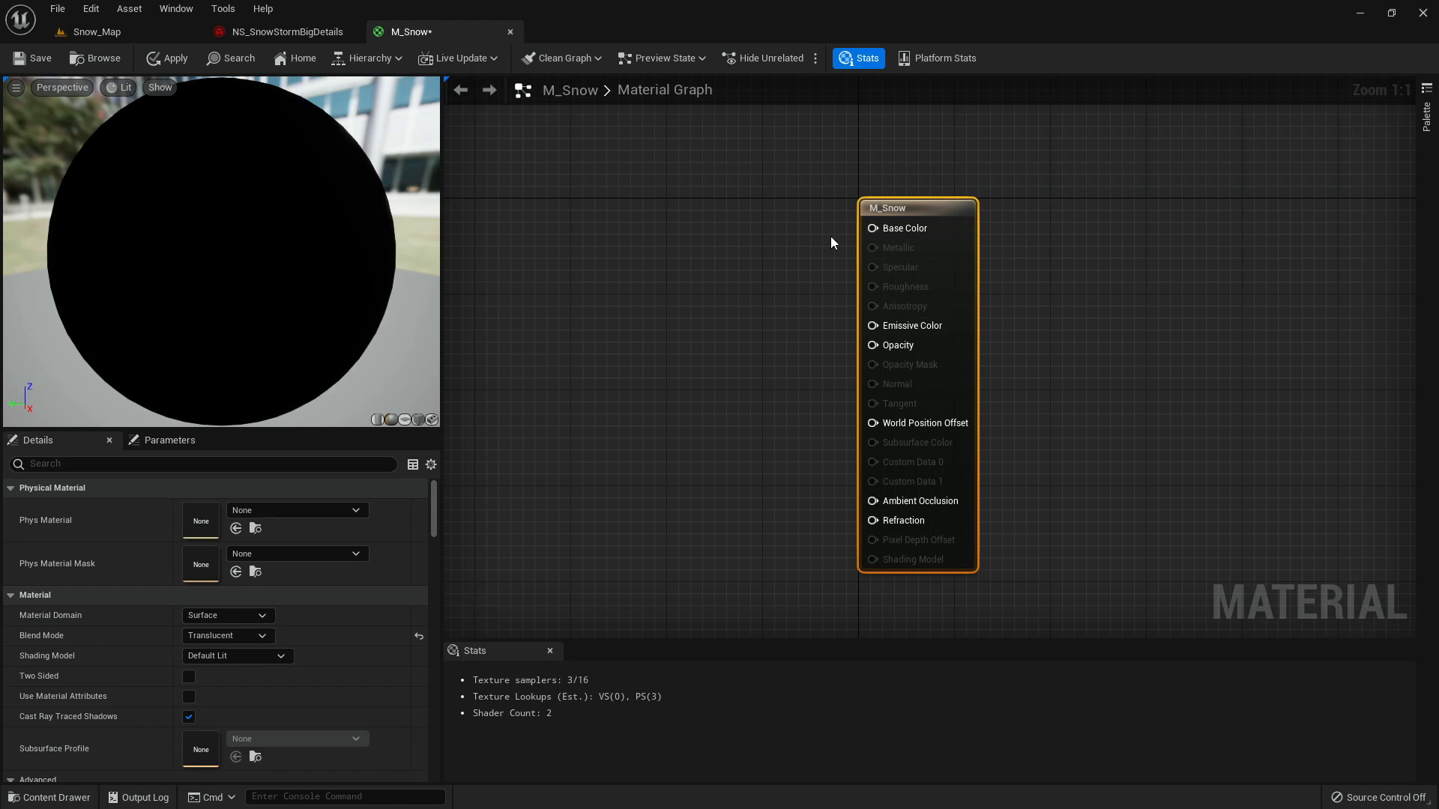
pyautogui.click(704, 236)
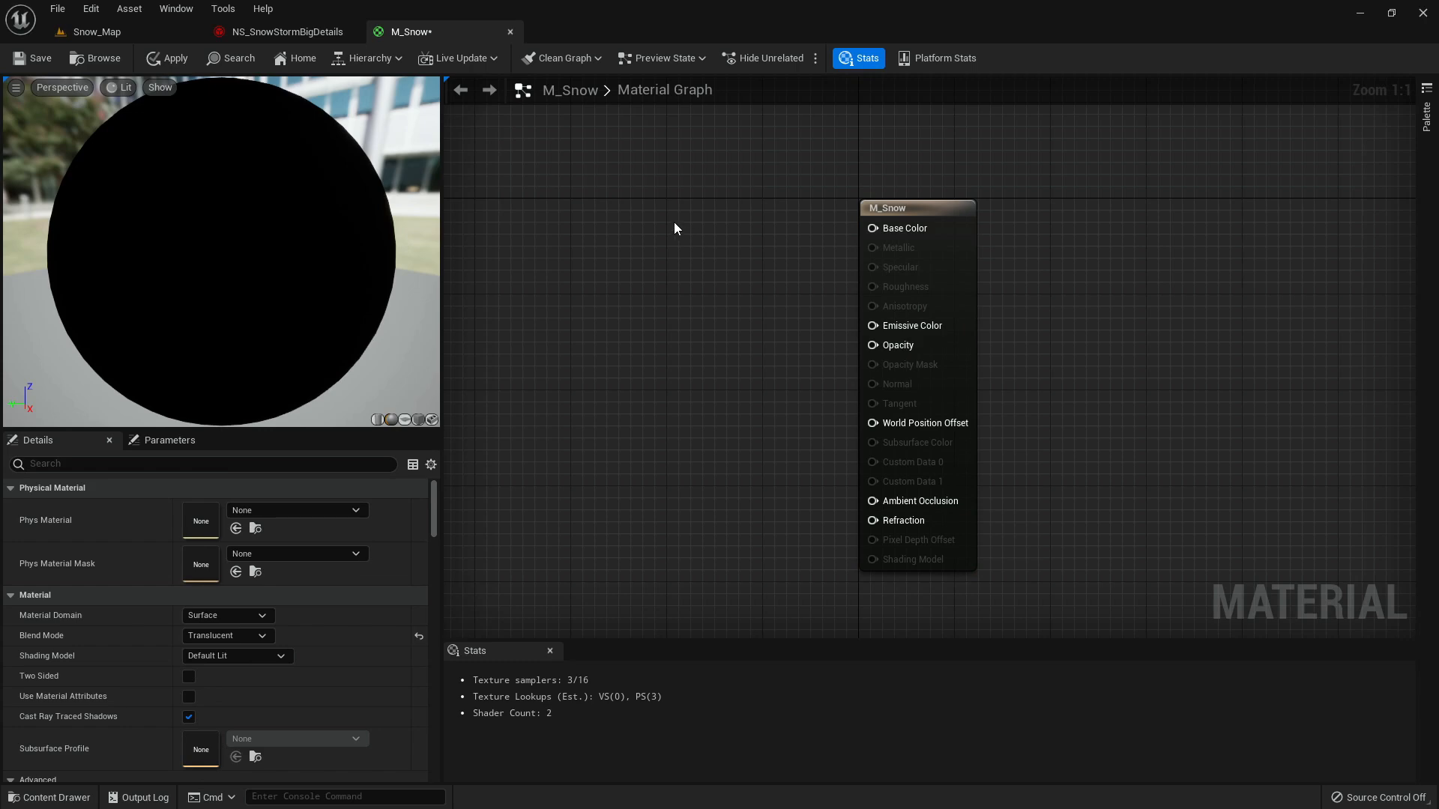
pyautogui.click(673, 223)
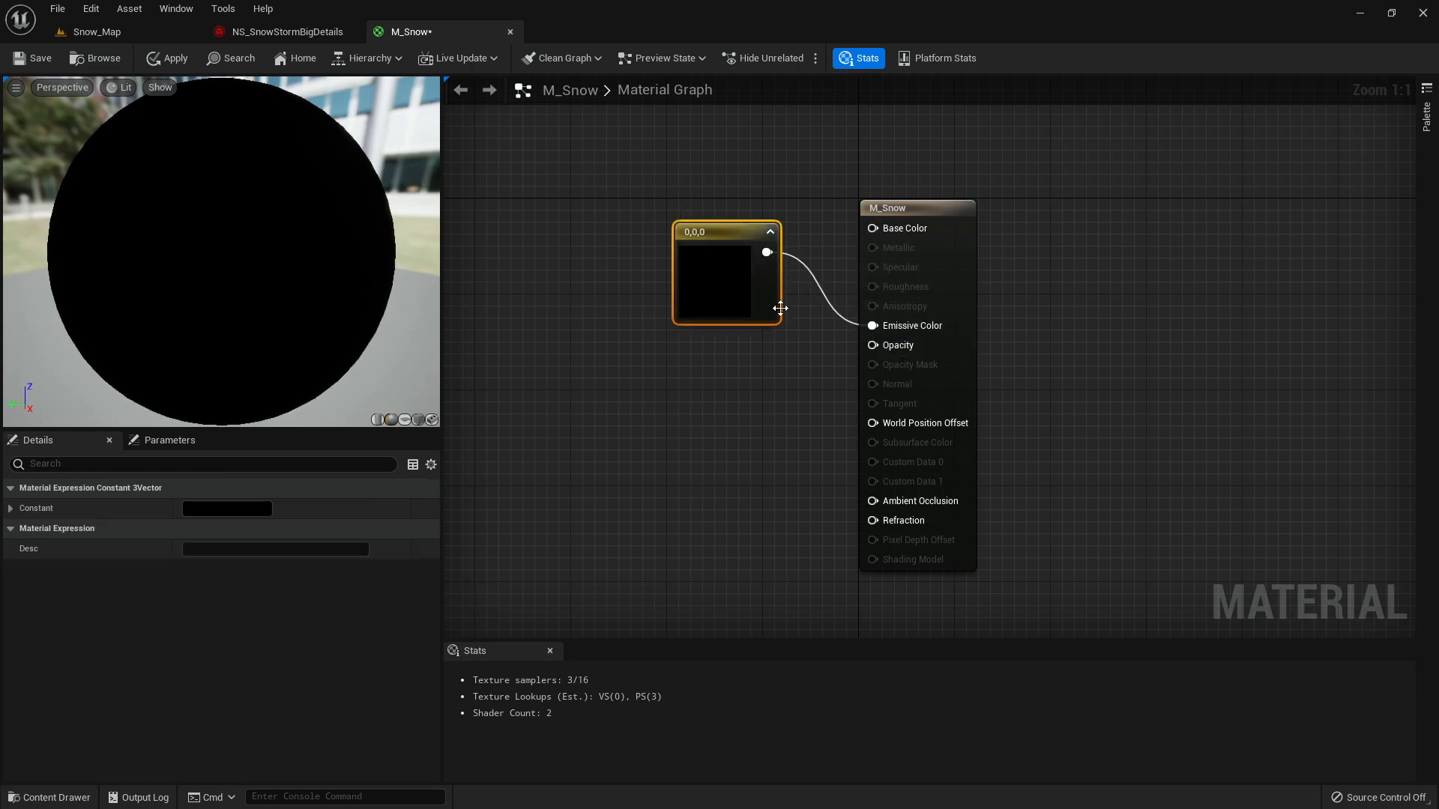
pyautogui.click(269, 511)
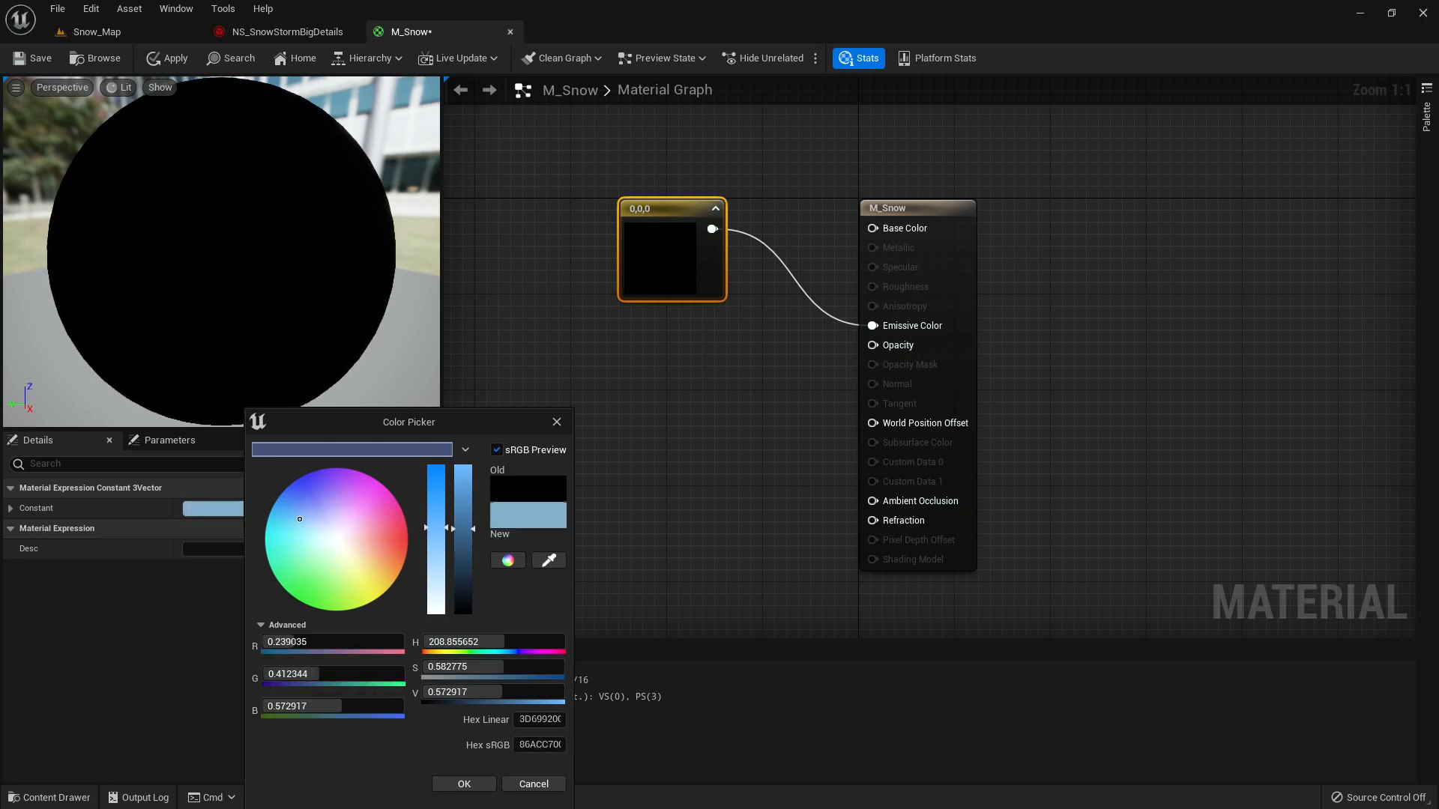
pyautogui.click(464, 784)
# - Add a RadialGradientExponential node below the colour constant and connect its output to the material's Opacity
pyautogui.click(628, 367)
pyautogui.rightClick(627, 367)
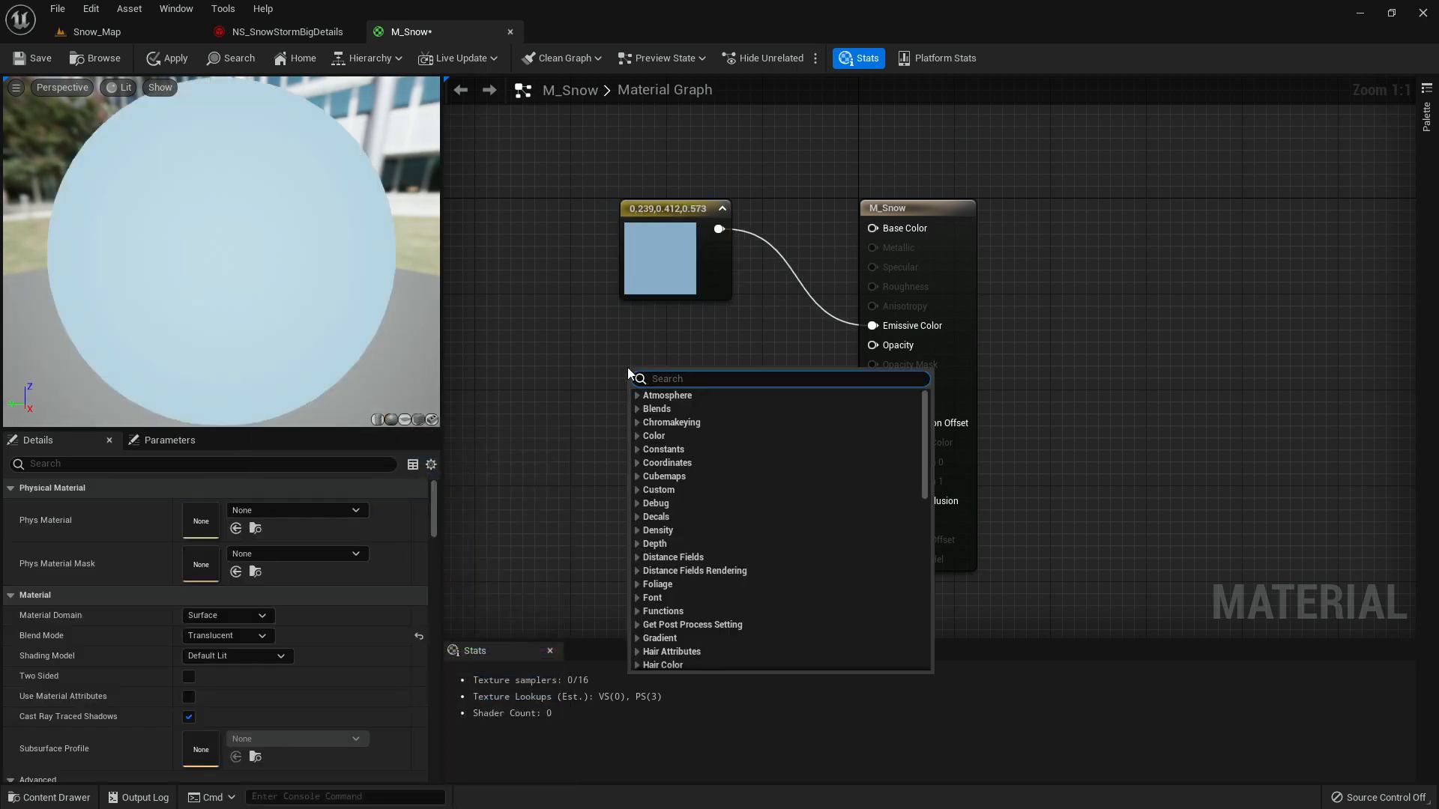
pyautogui.write('radi')
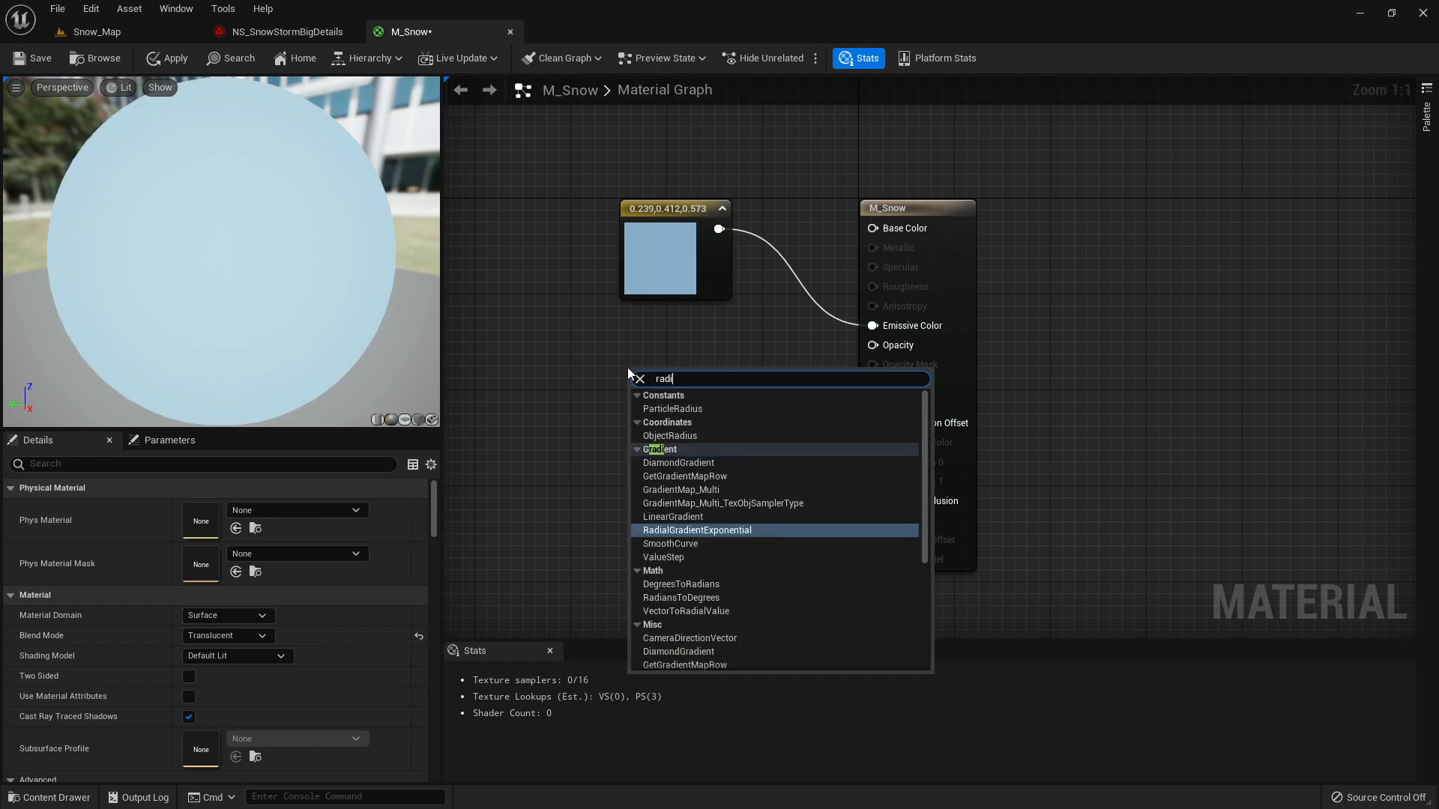
pyautogui.write('al gradient')
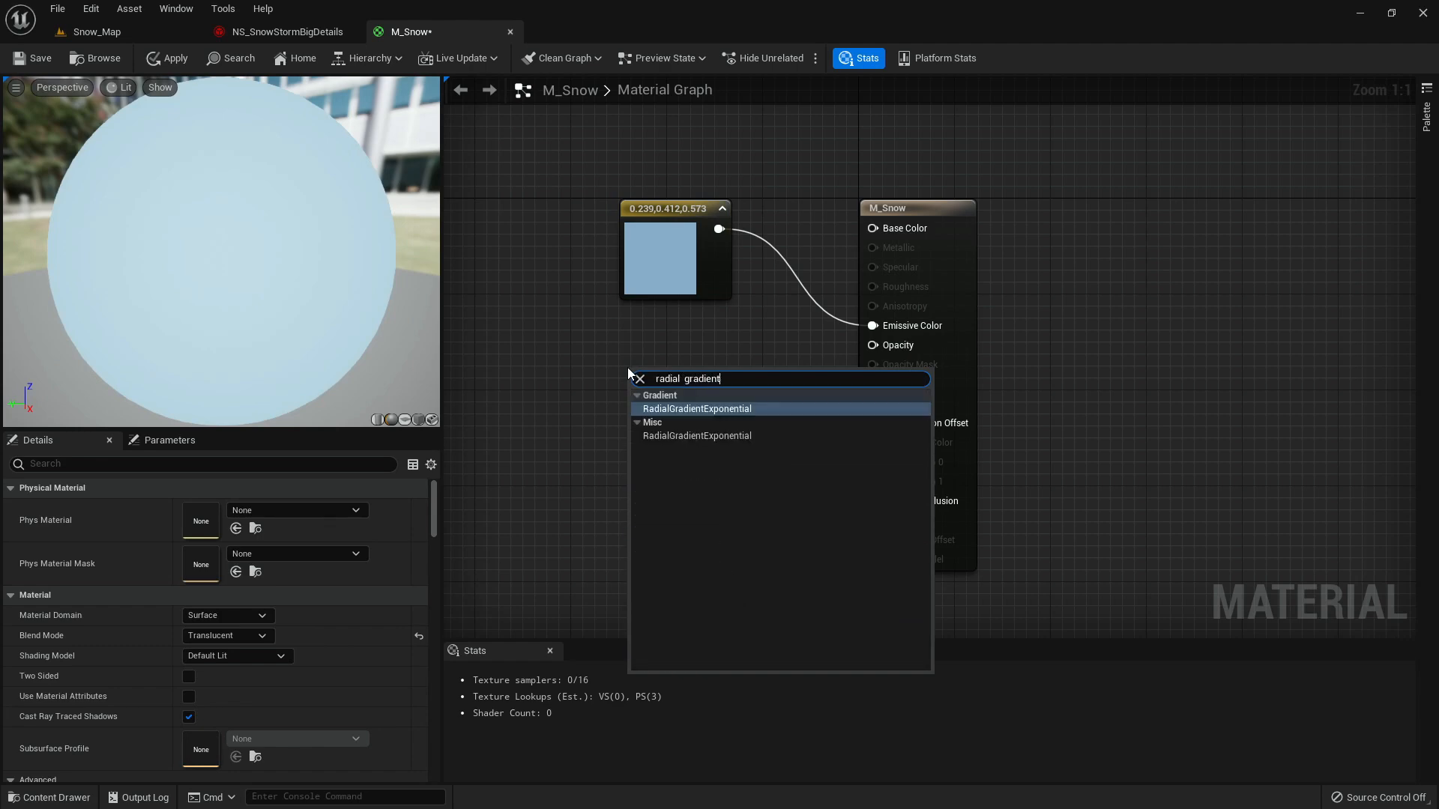
pyautogui.press('Return')
pyautogui.moveTo(748, 376); pyautogui.dragTo(656, 362)
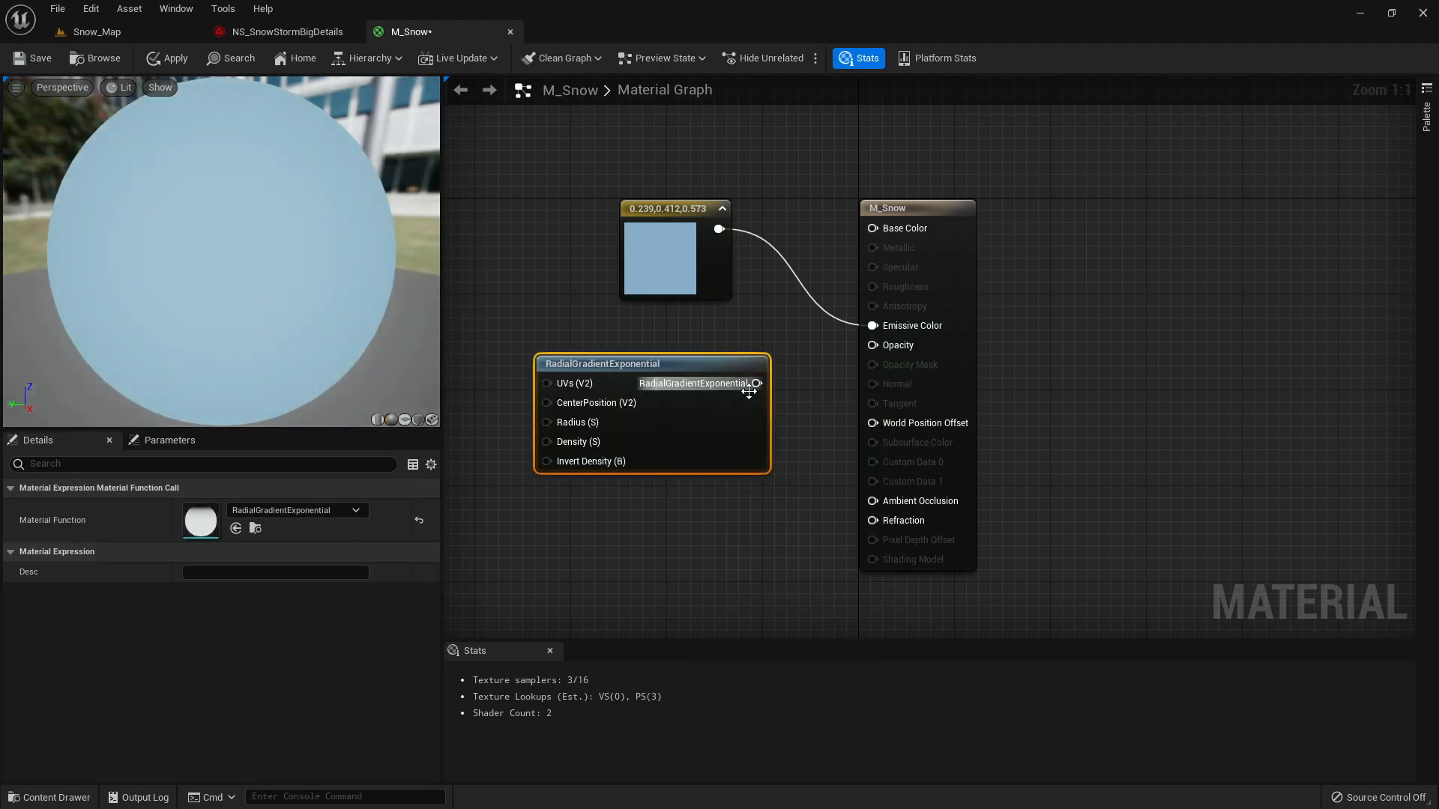
pyautogui.moveTo(757, 383); pyautogui.dragTo(873, 345)
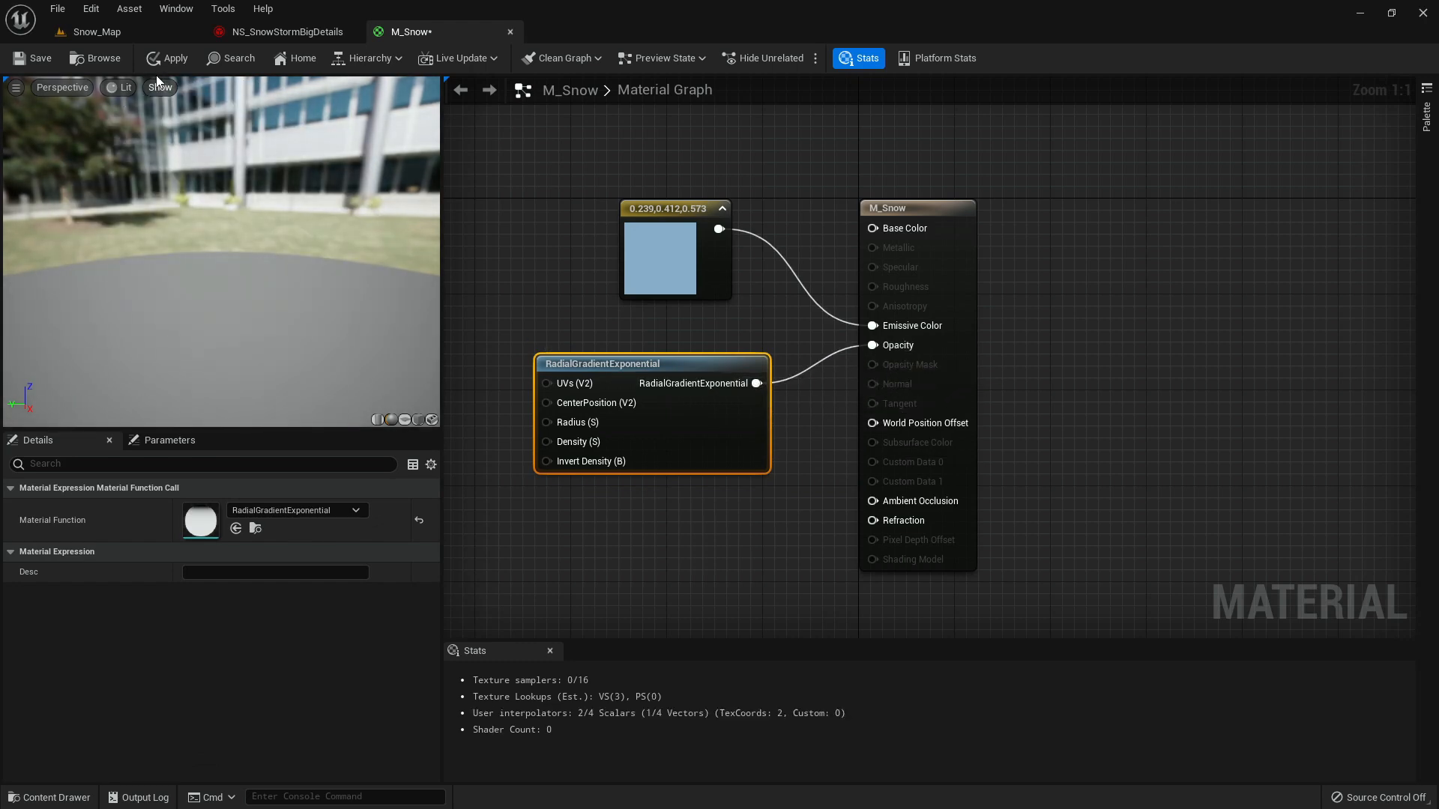
# - Apply the M_Snow changes and preview the material on a plane
pyautogui.click(175, 60)
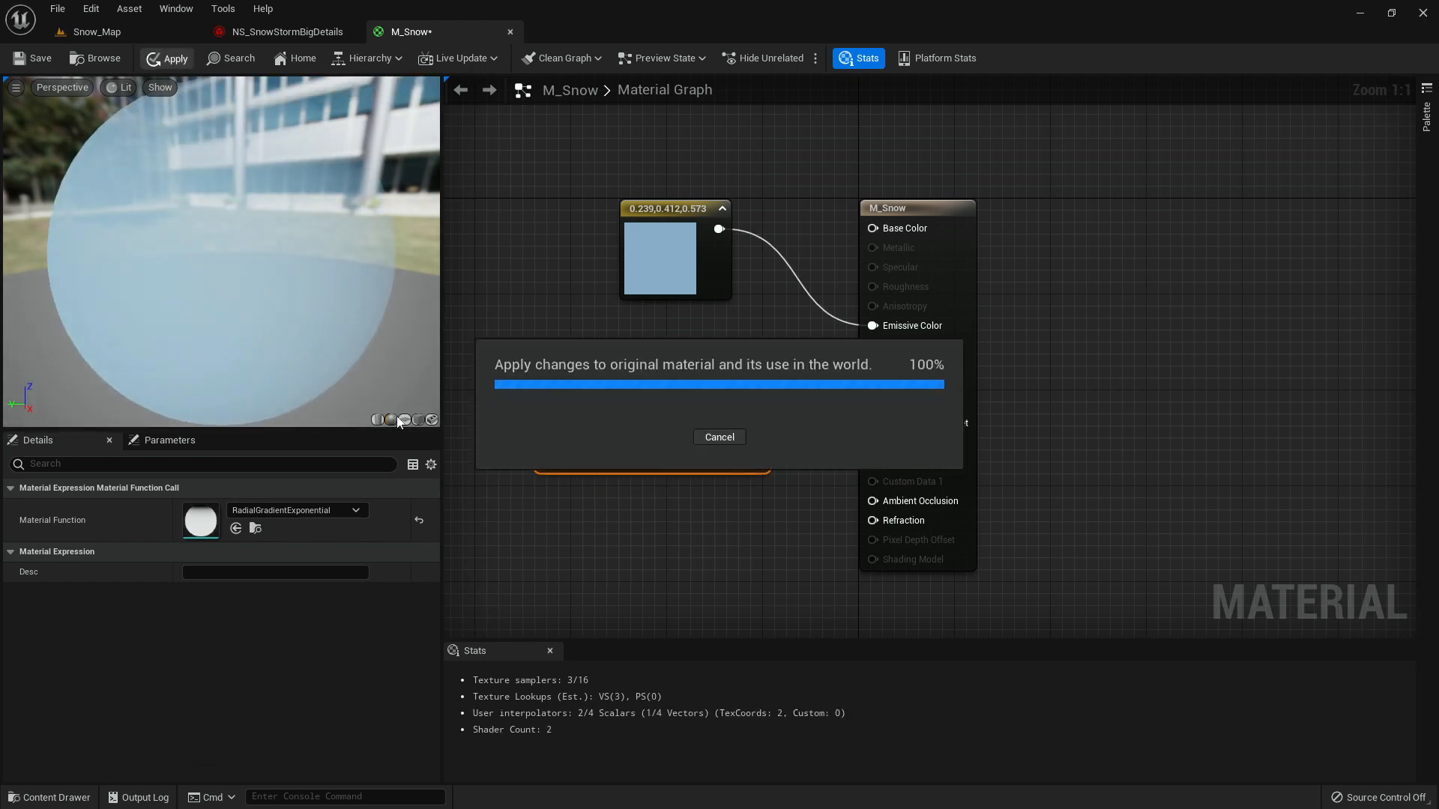
pyautogui.click(405, 419)
pyautogui.moveTo(292, 290); pyautogui.dragTo(279, 291)
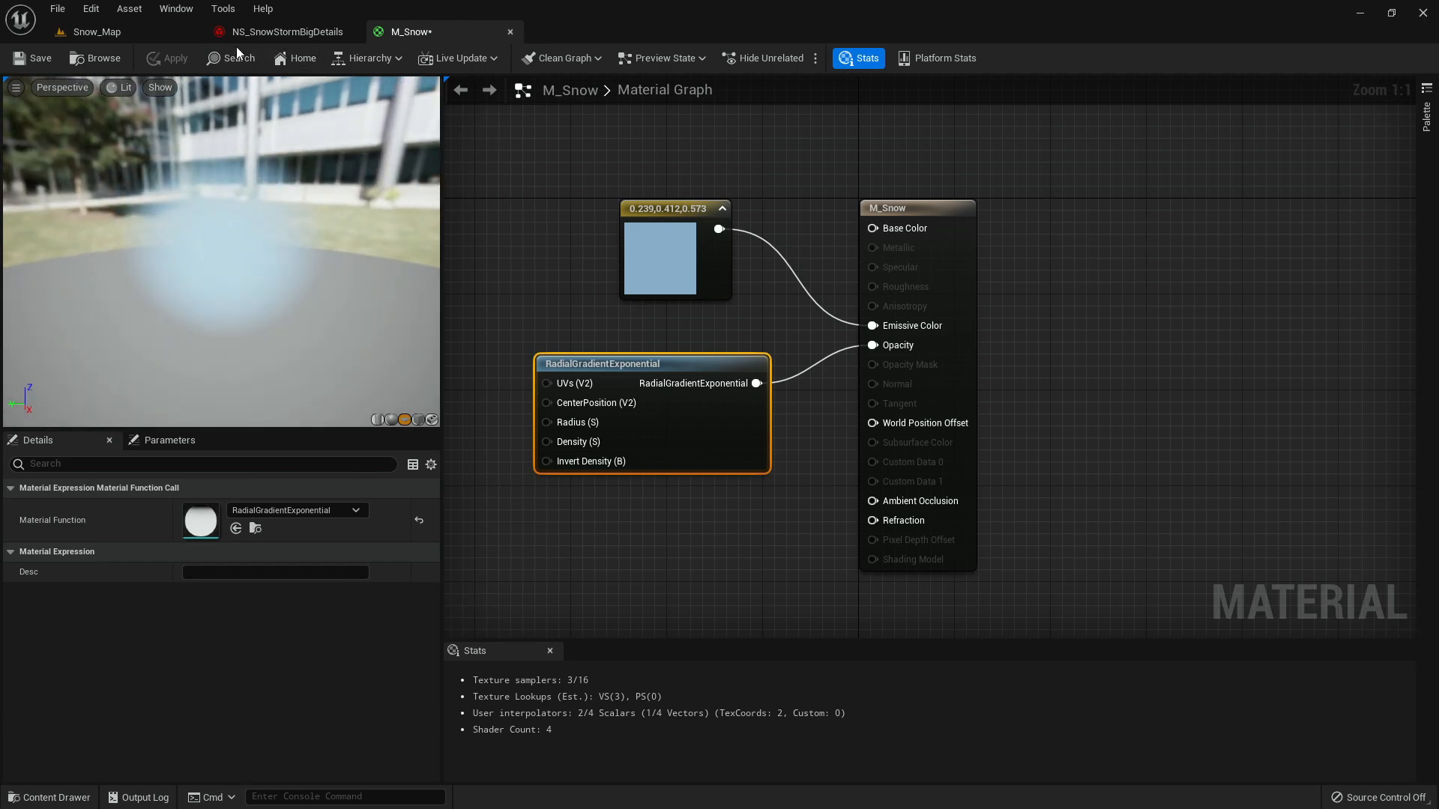
# - Start a new Niagara system in Snow_Map's VFX Particles folder from selected emitters, choosing the Simple Sprite Burst template
pyautogui.click(132, 30)
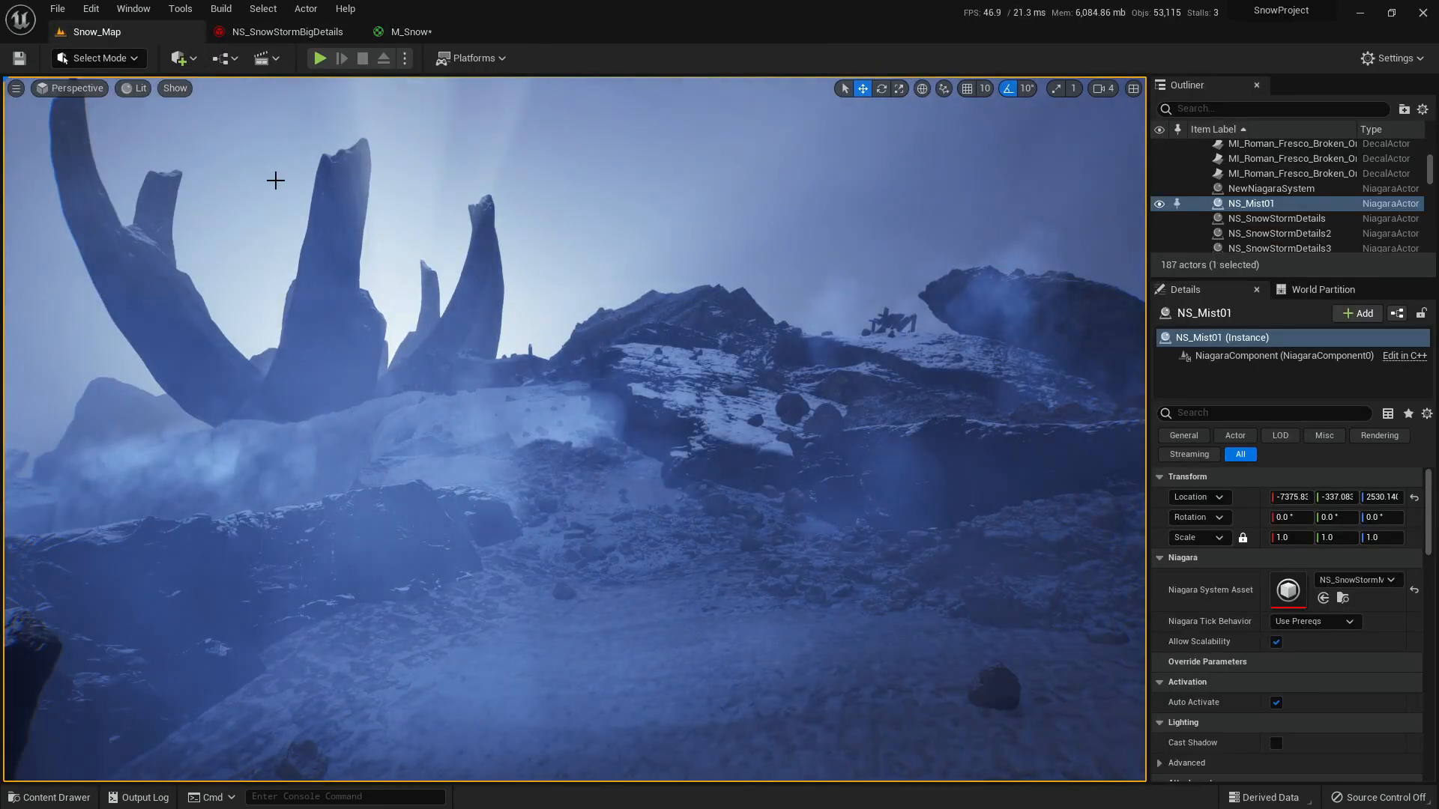
pyautogui.hotkey('ctrl', 'space')
pyautogui.click(127, 546)
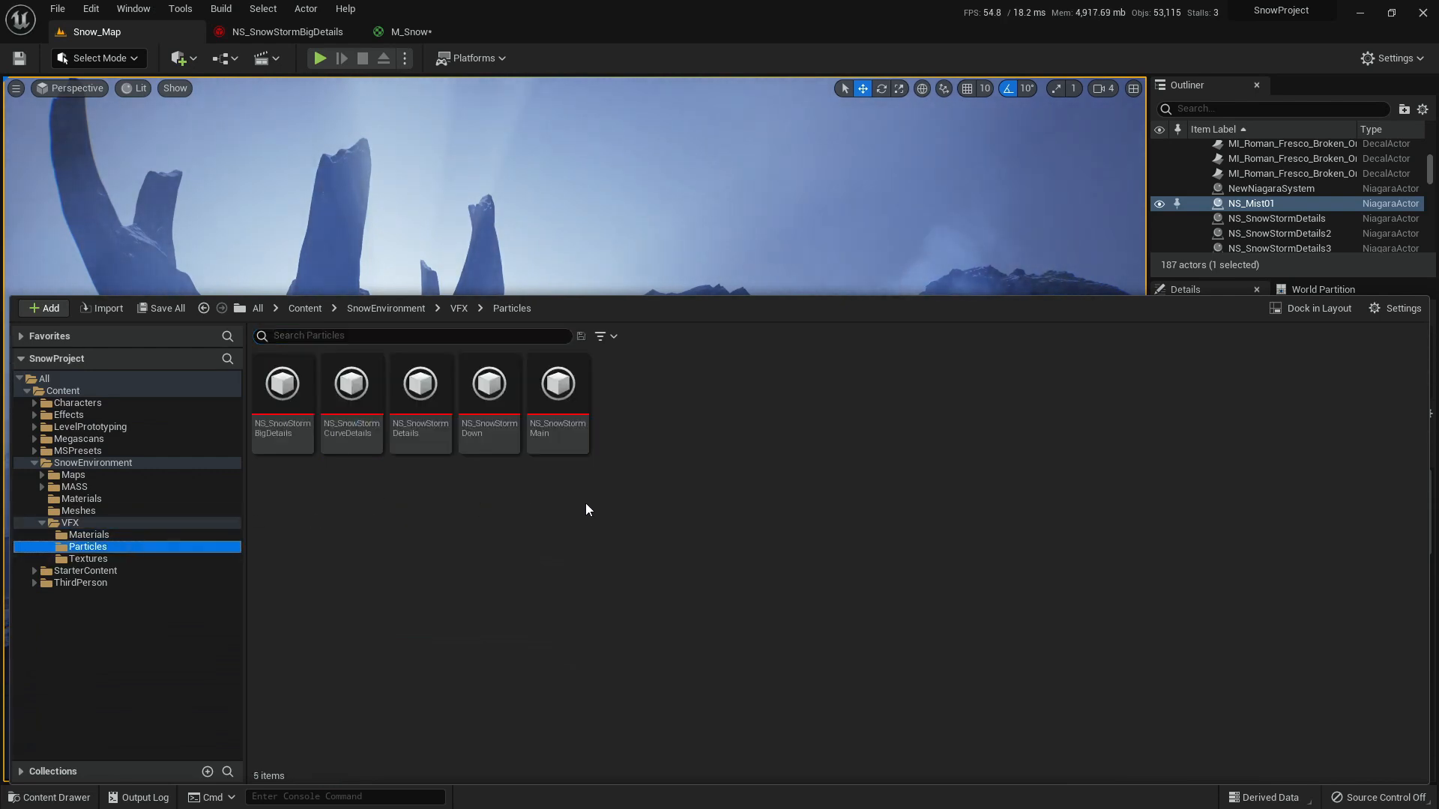
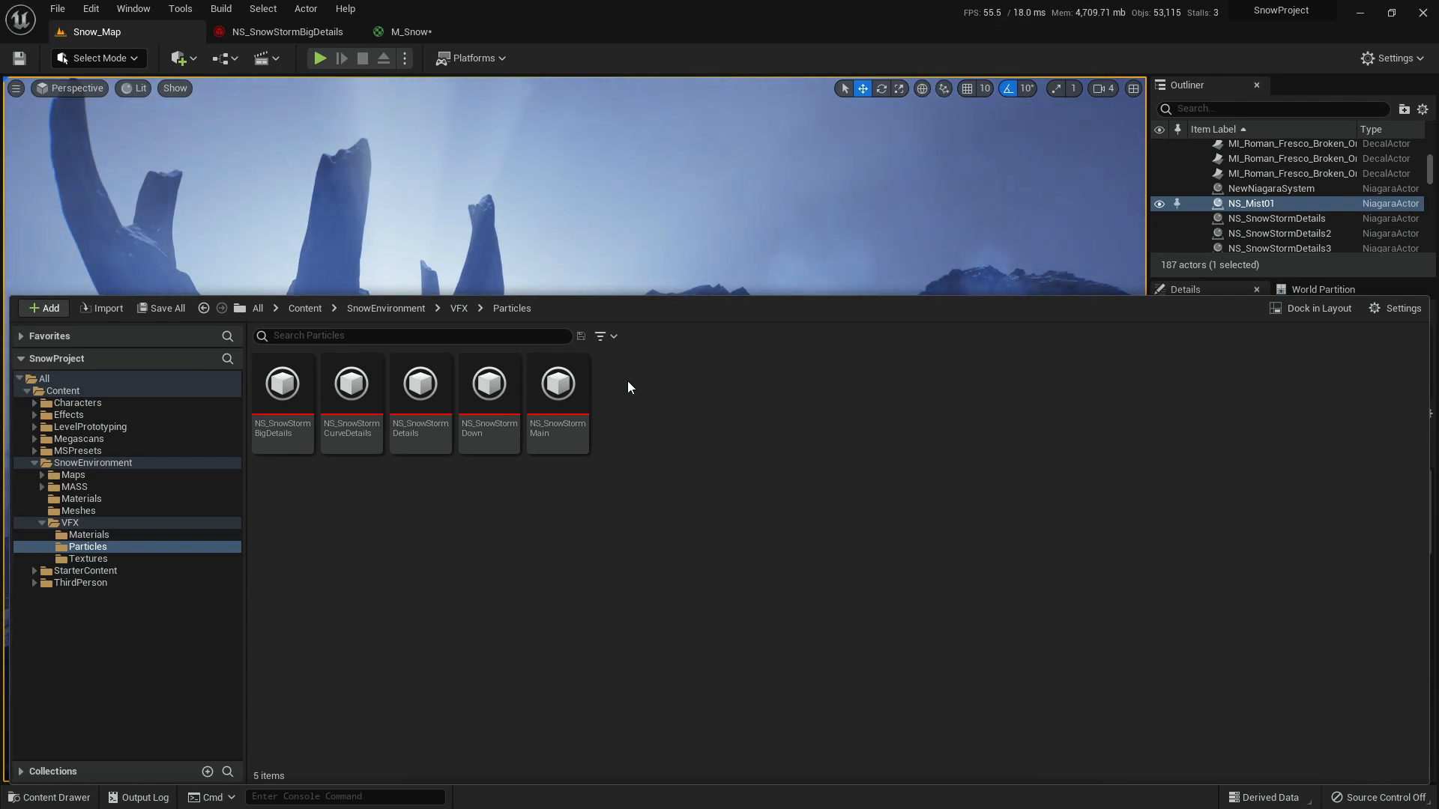
pyautogui.rightClick(628, 382)
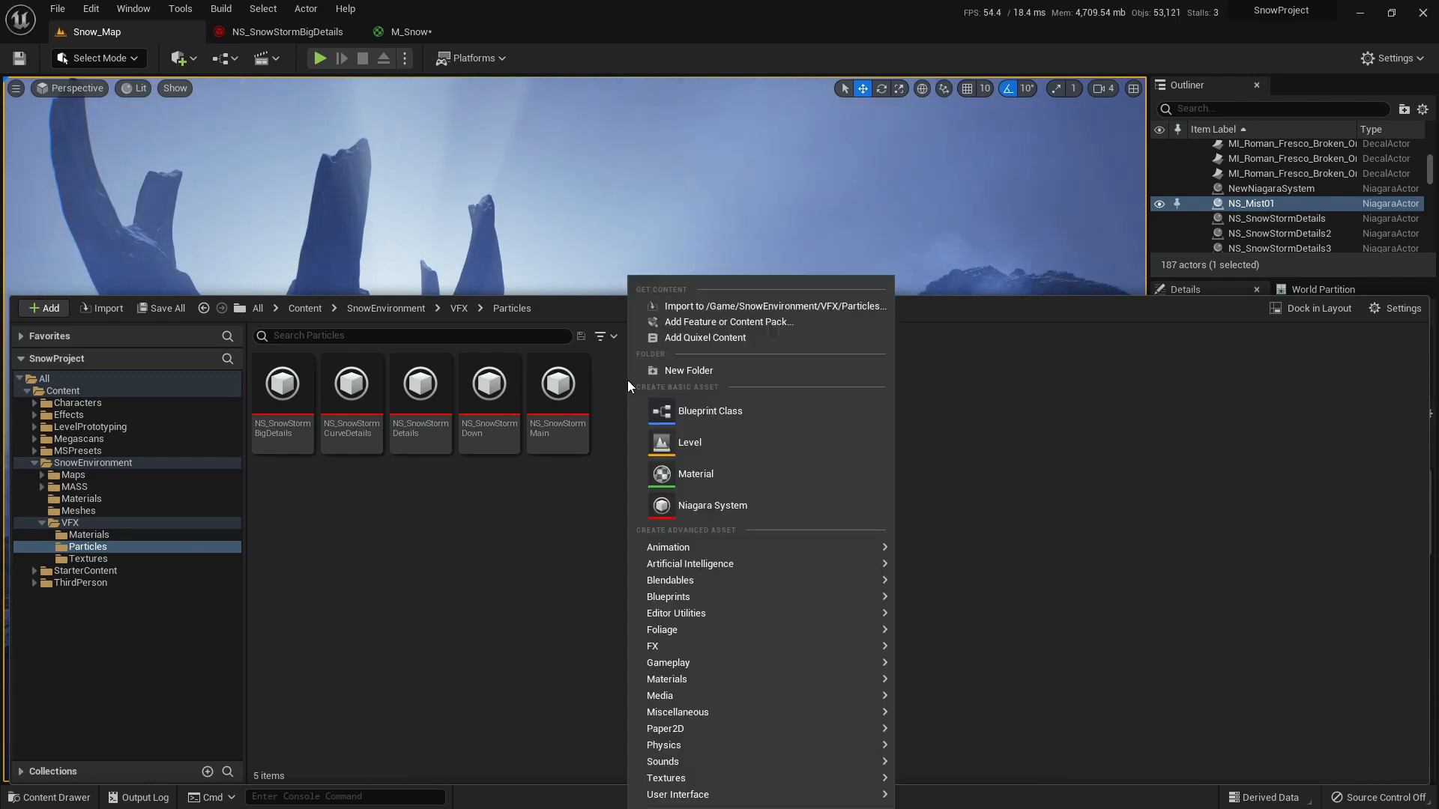
pyautogui.click(711, 508)
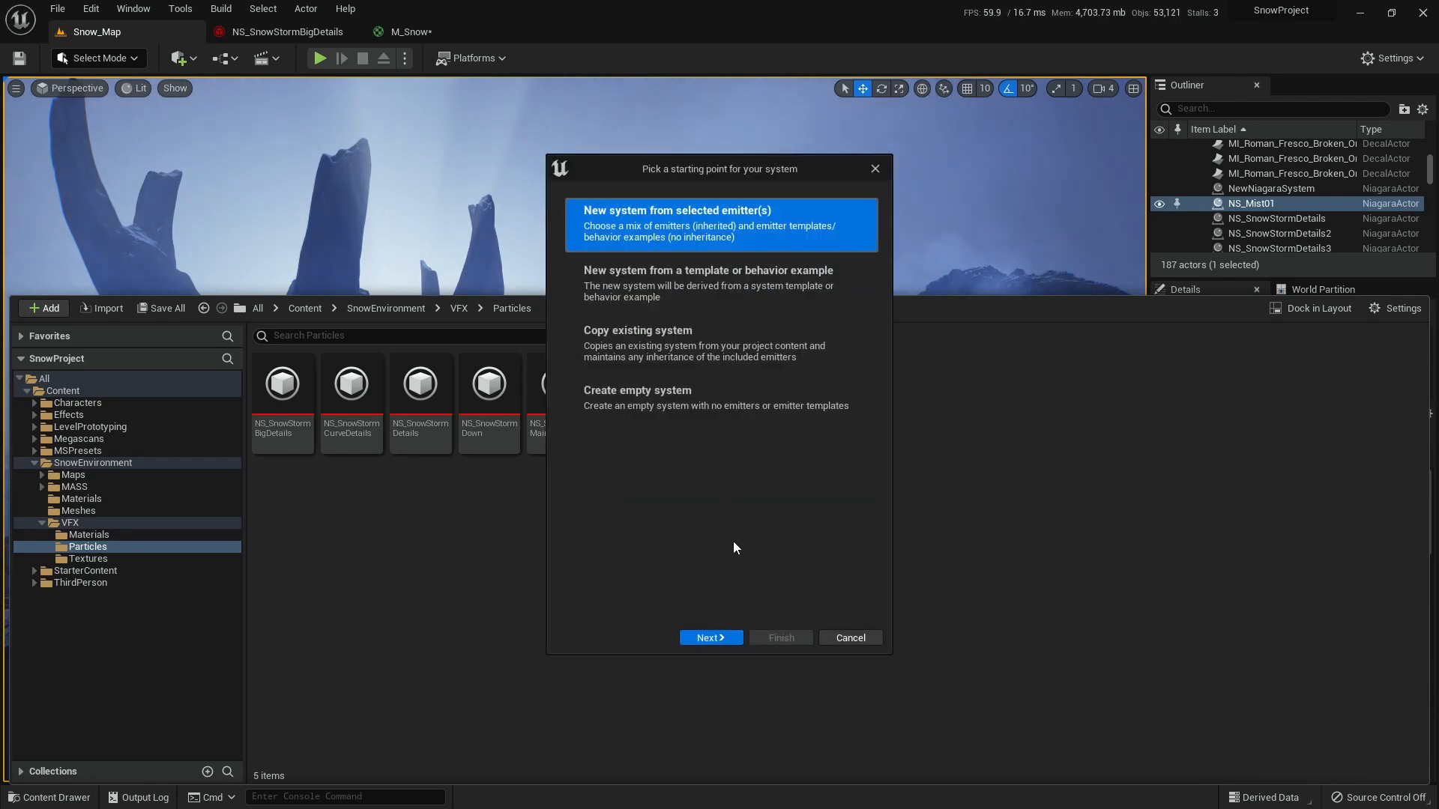
pyautogui.click(711, 638)
pyautogui.scroll(-6, 742, 502)
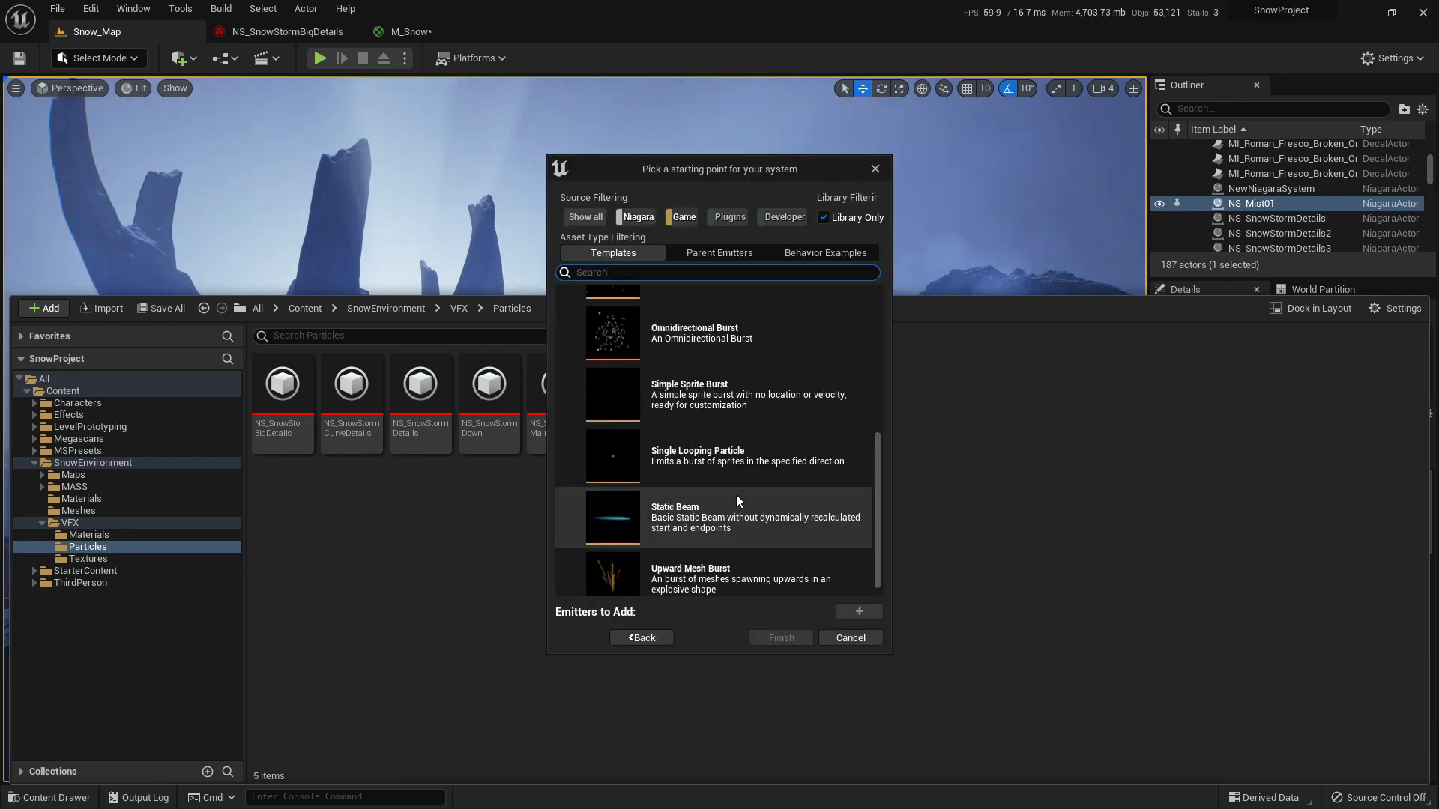
pyautogui.click(687, 382)
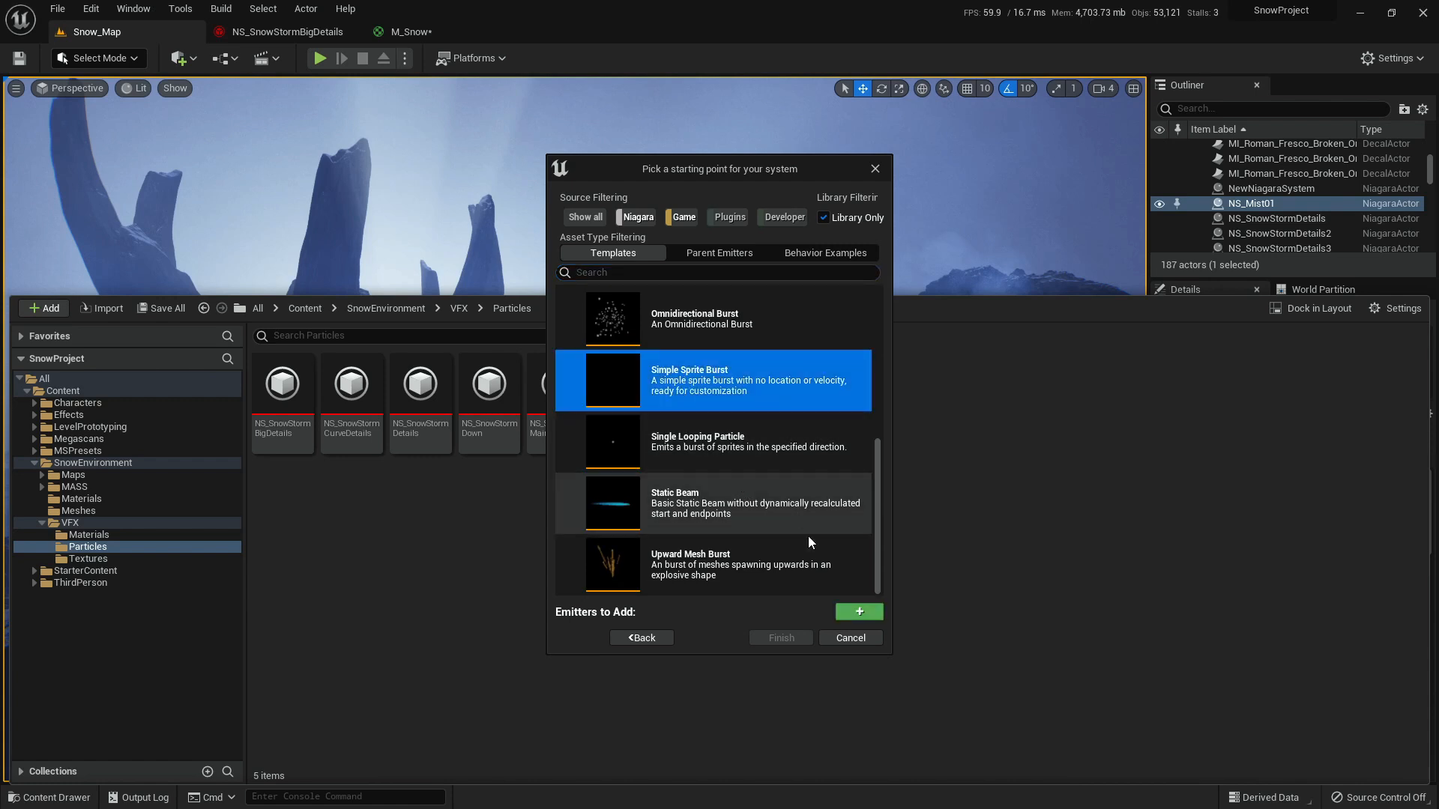
# - Create a Niagara system from the Simple Sprite Burst template in the Particles folder and name it NS_SnowGPU
pyautogui.click(859, 612)
pyautogui.click(786, 638)
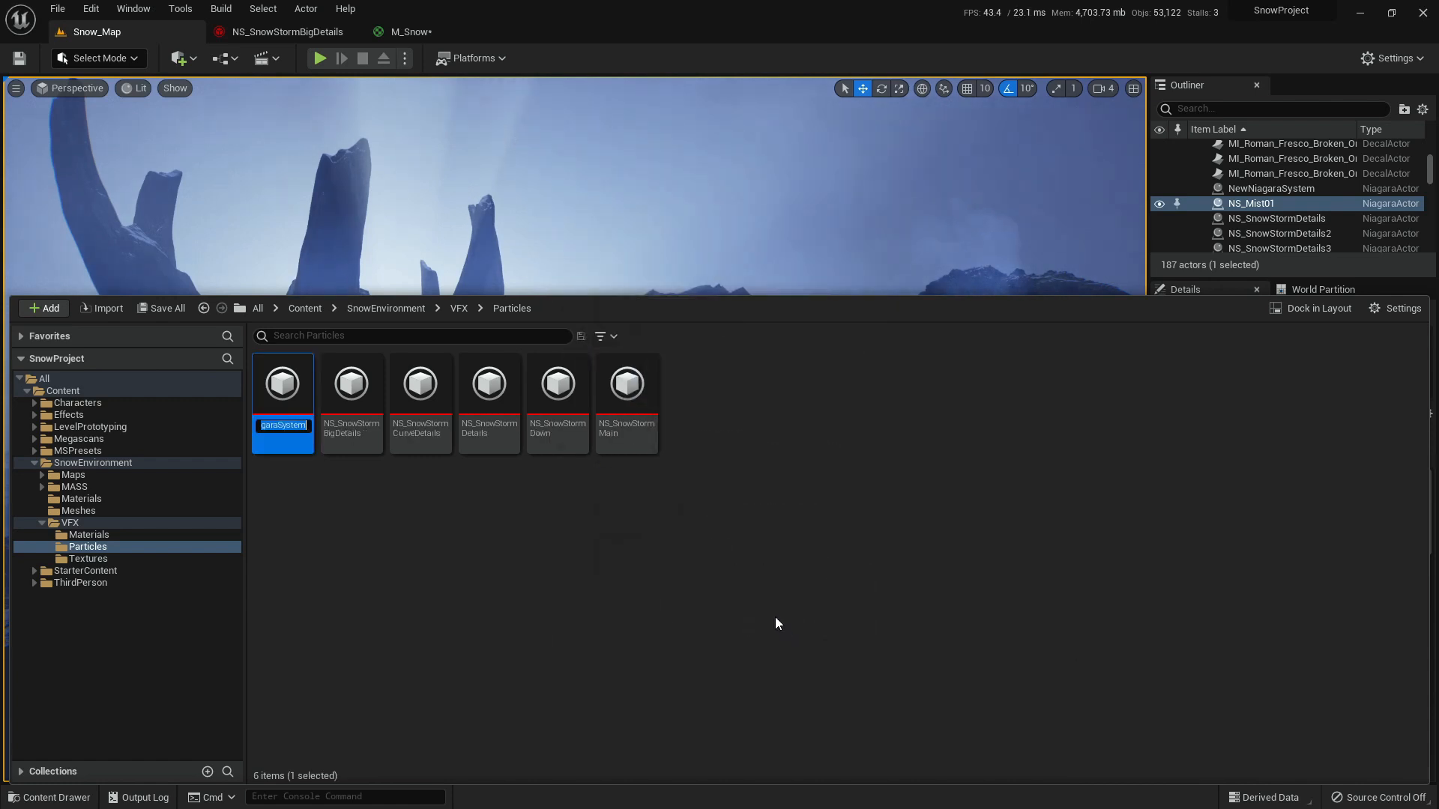
pyautogui.write('NS')
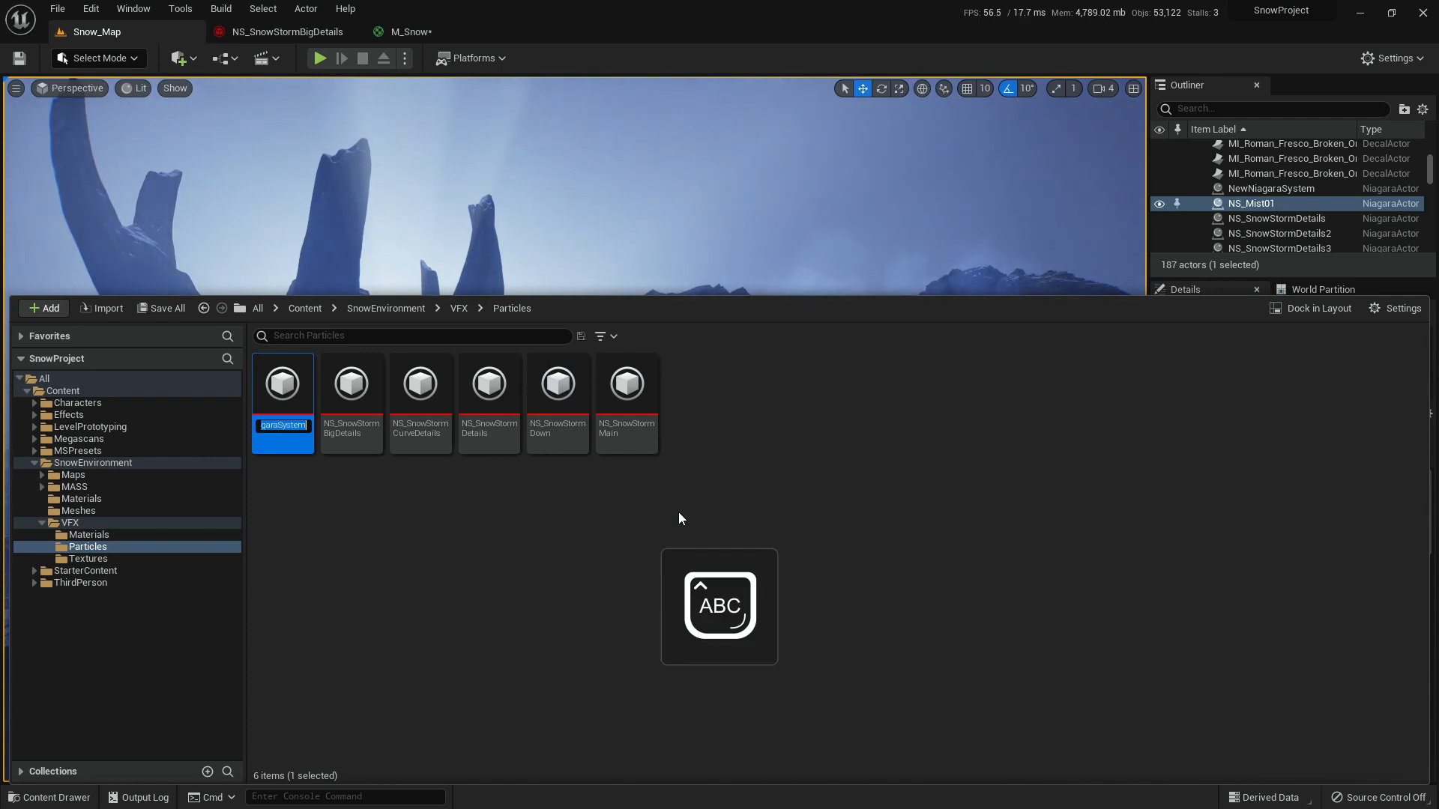
pyautogui.write('_Snow')
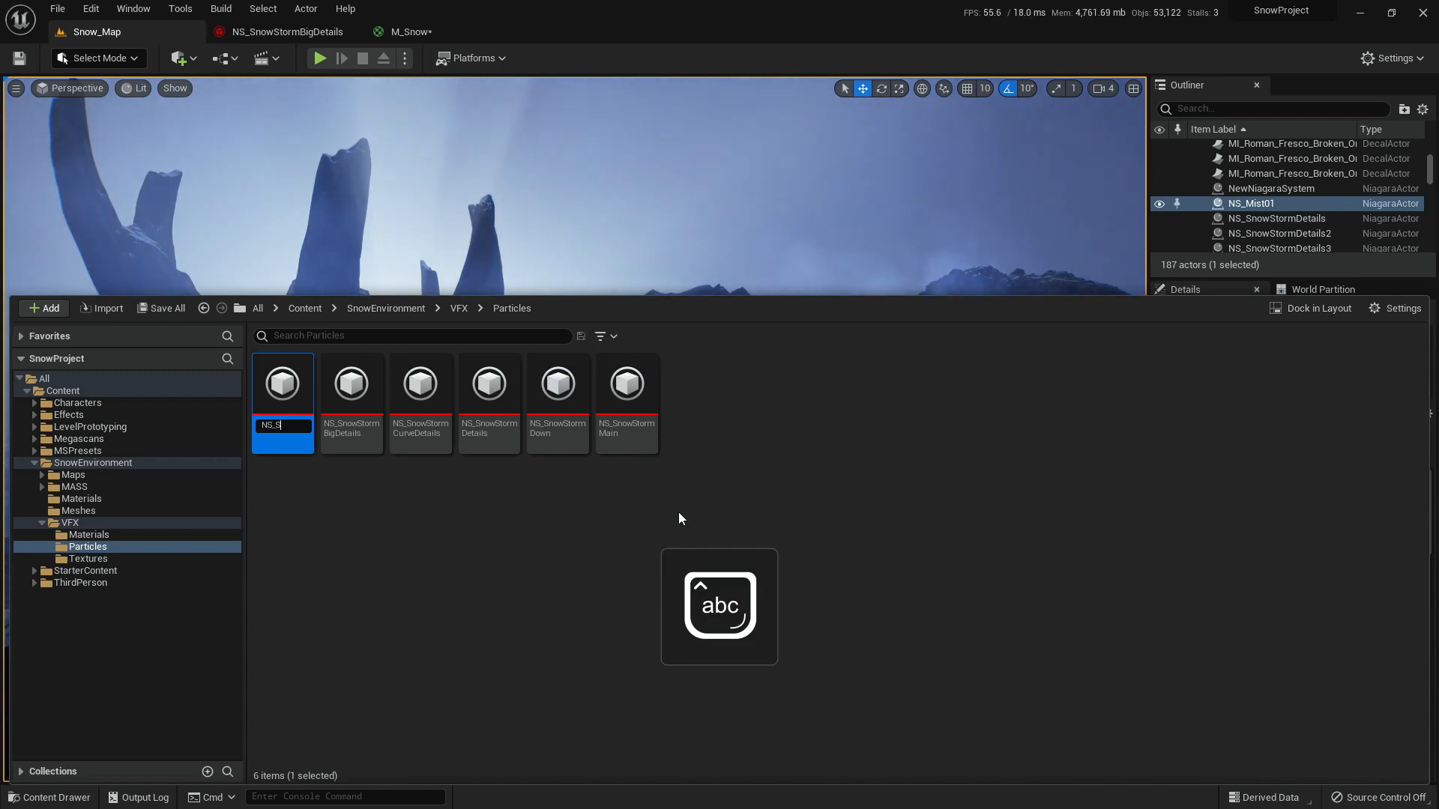
pyautogui.write('GPU')
pyautogui.press('Return')
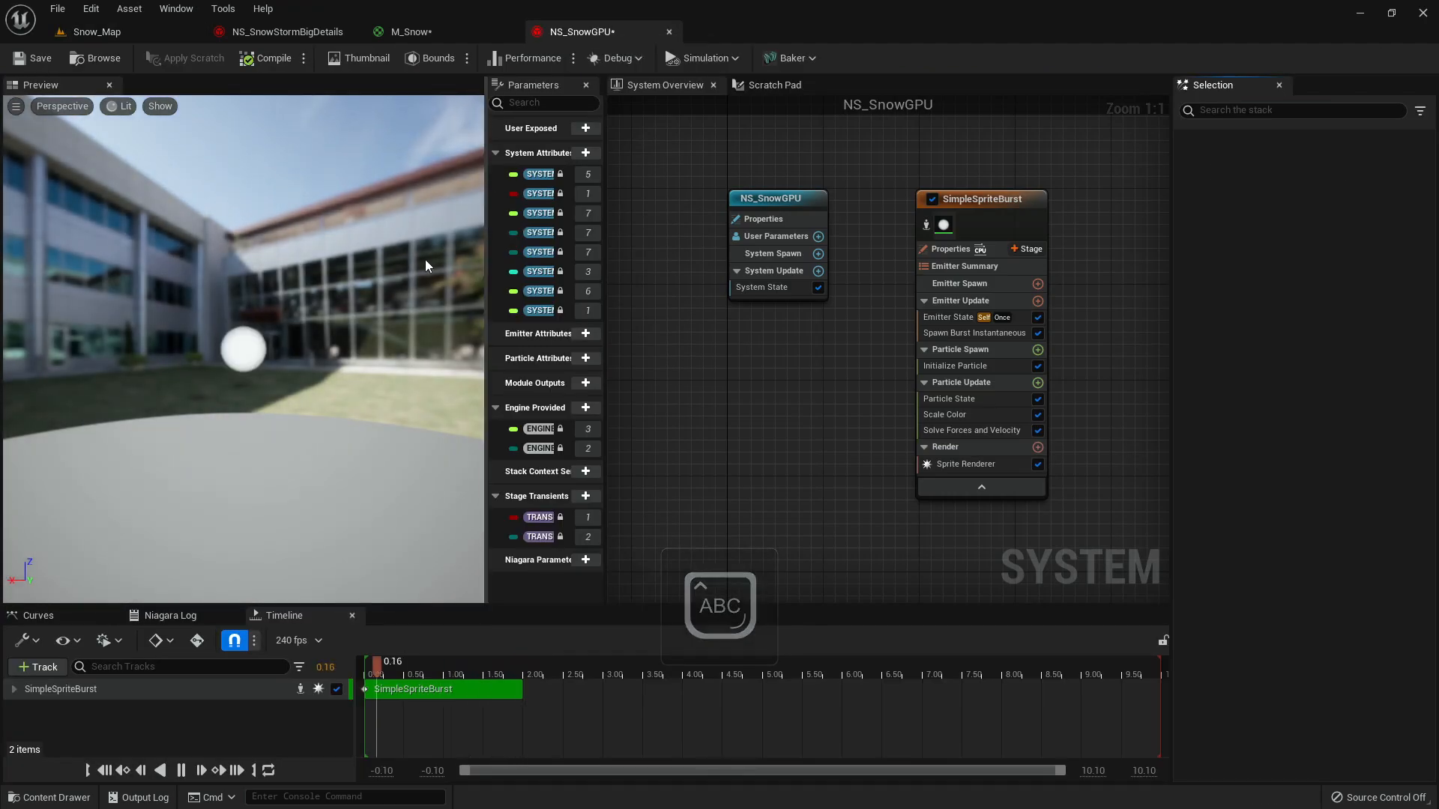
# - Assign the M_Snow material to the Sprite Renderer of the SimpleSpriteBurst emitter
pyautogui.click(411, 32)
pyautogui.click(105, 58)
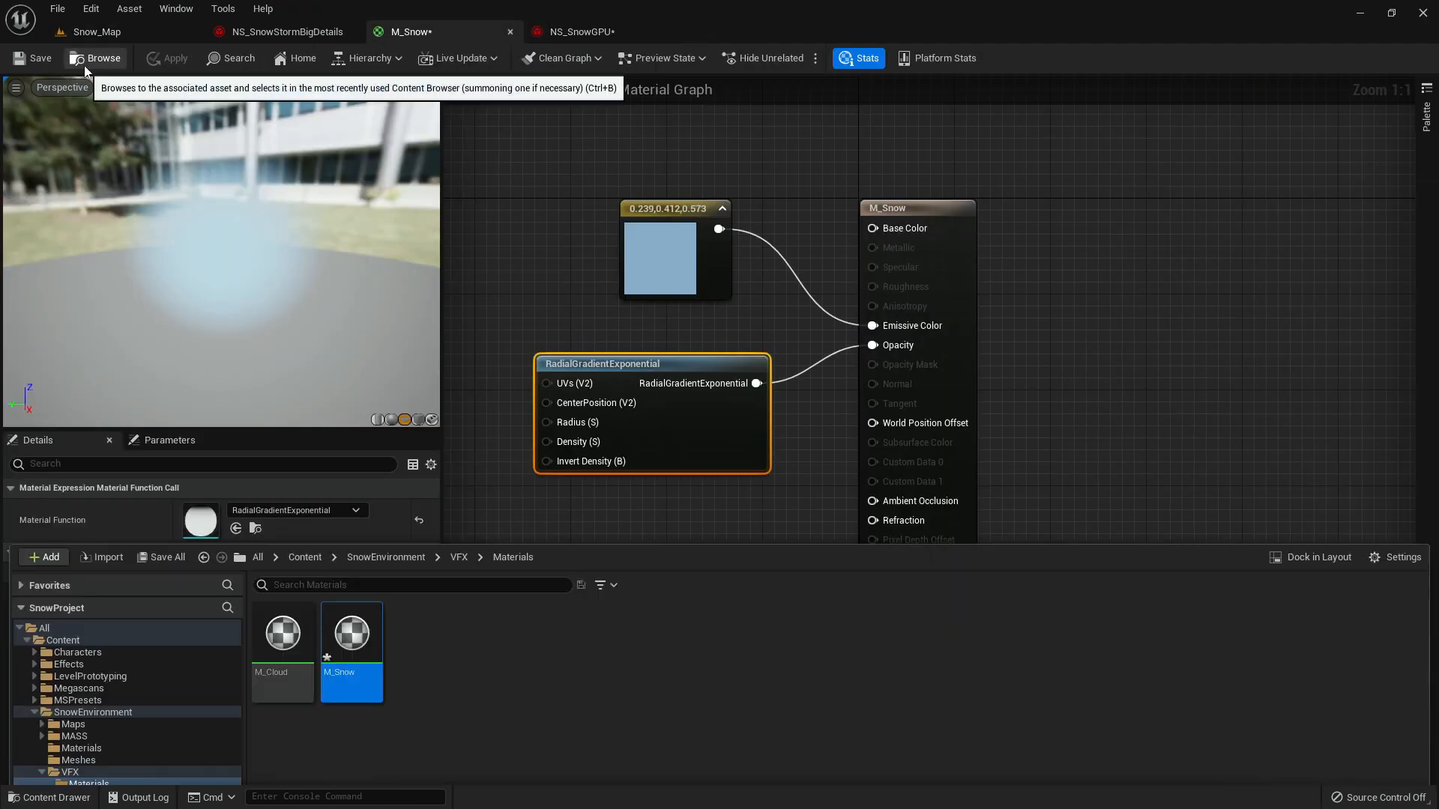
pyautogui.click(599, 32)
pyautogui.click(965, 464)
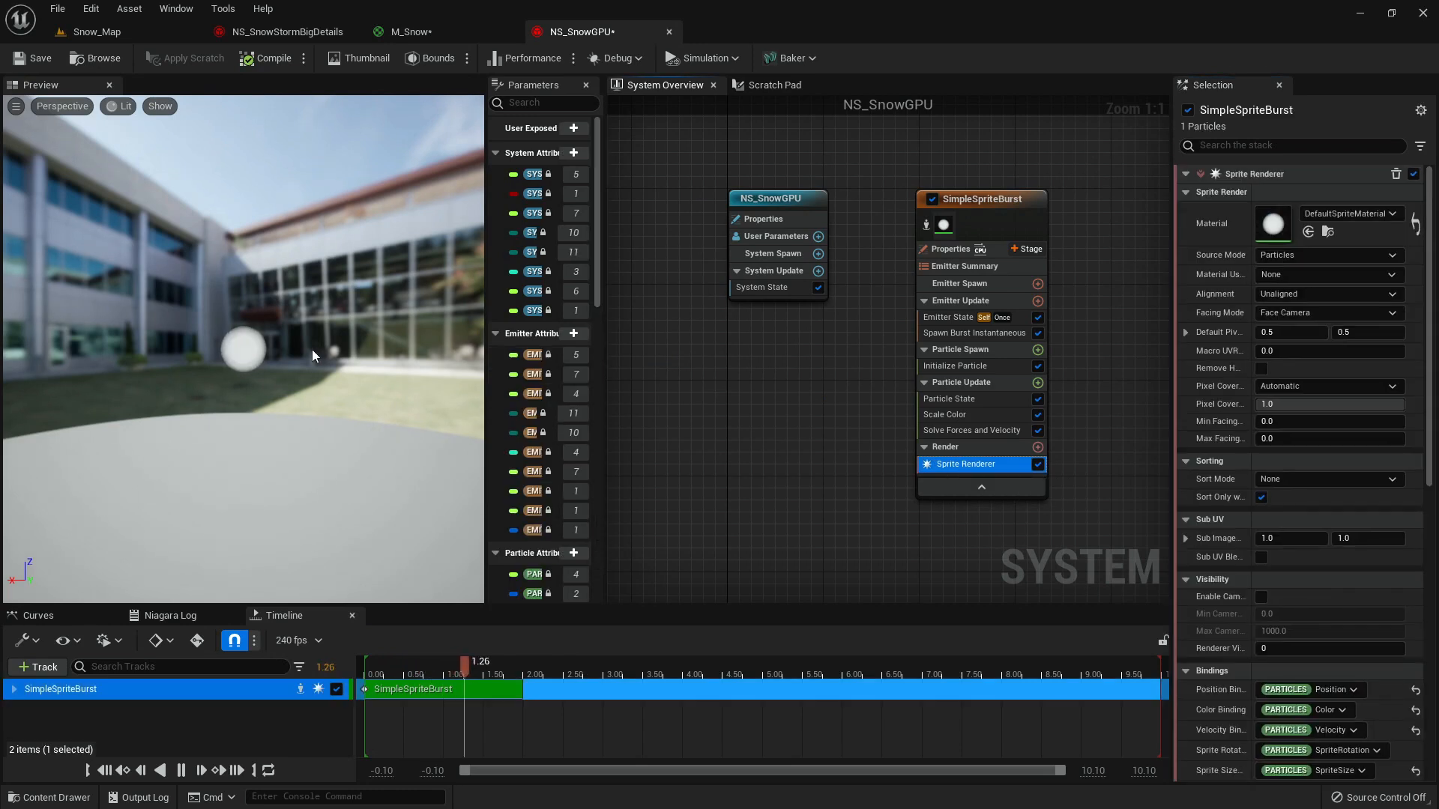
pyautogui.click(1308, 232)
pyautogui.moveTo(322, 347)
pyautogui.mouseDown()
pyautogui.moveTo(292, 359)
pyautogui.moveTo(322, 374)
pyautogui.mouseUp()
pyautogui.moveTo(762, 422); pyautogui.dragTo(738, 409, button='right')
pyautogui.moveTo(375, 375); pyautogui.dragTo(375, 315, button='right')
pyautogui.moveTo(796, 381); pyautogui.dragTo(719, 412, button='right')
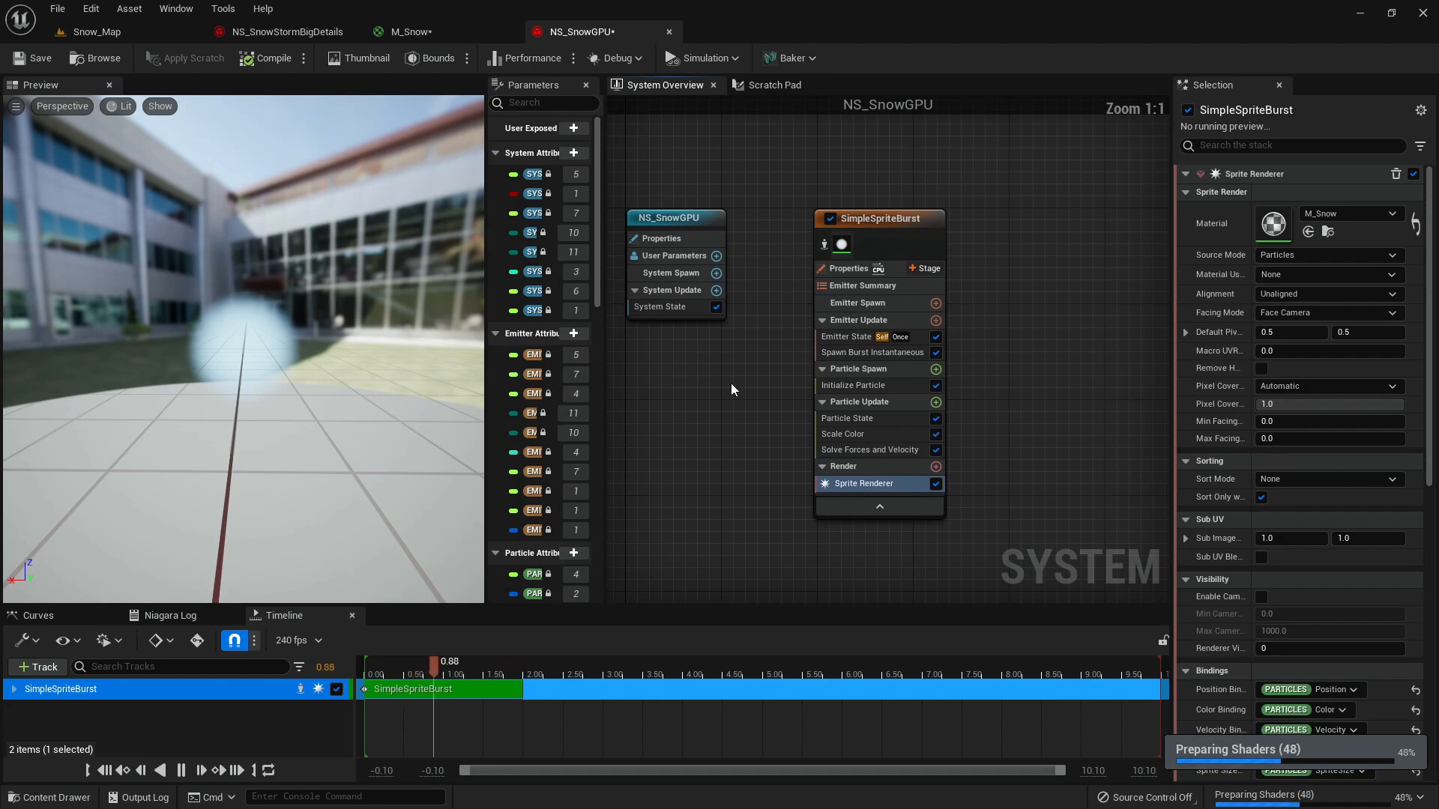
# - Set the Loop Behavior in the emitter's Emitter State module to Infinite
pyautogui.click(845, 336)
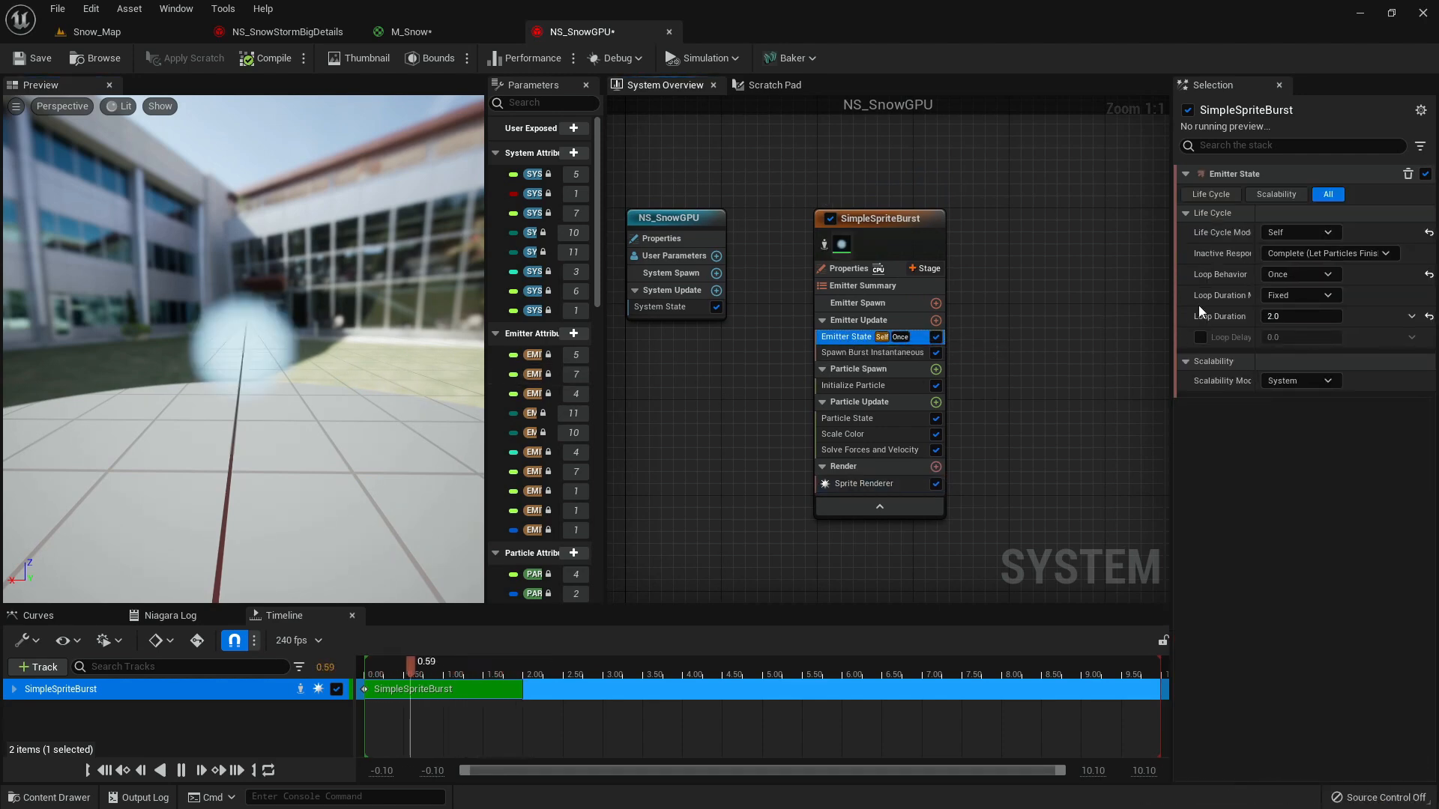
pyautogui.moveTo(1320, 283)
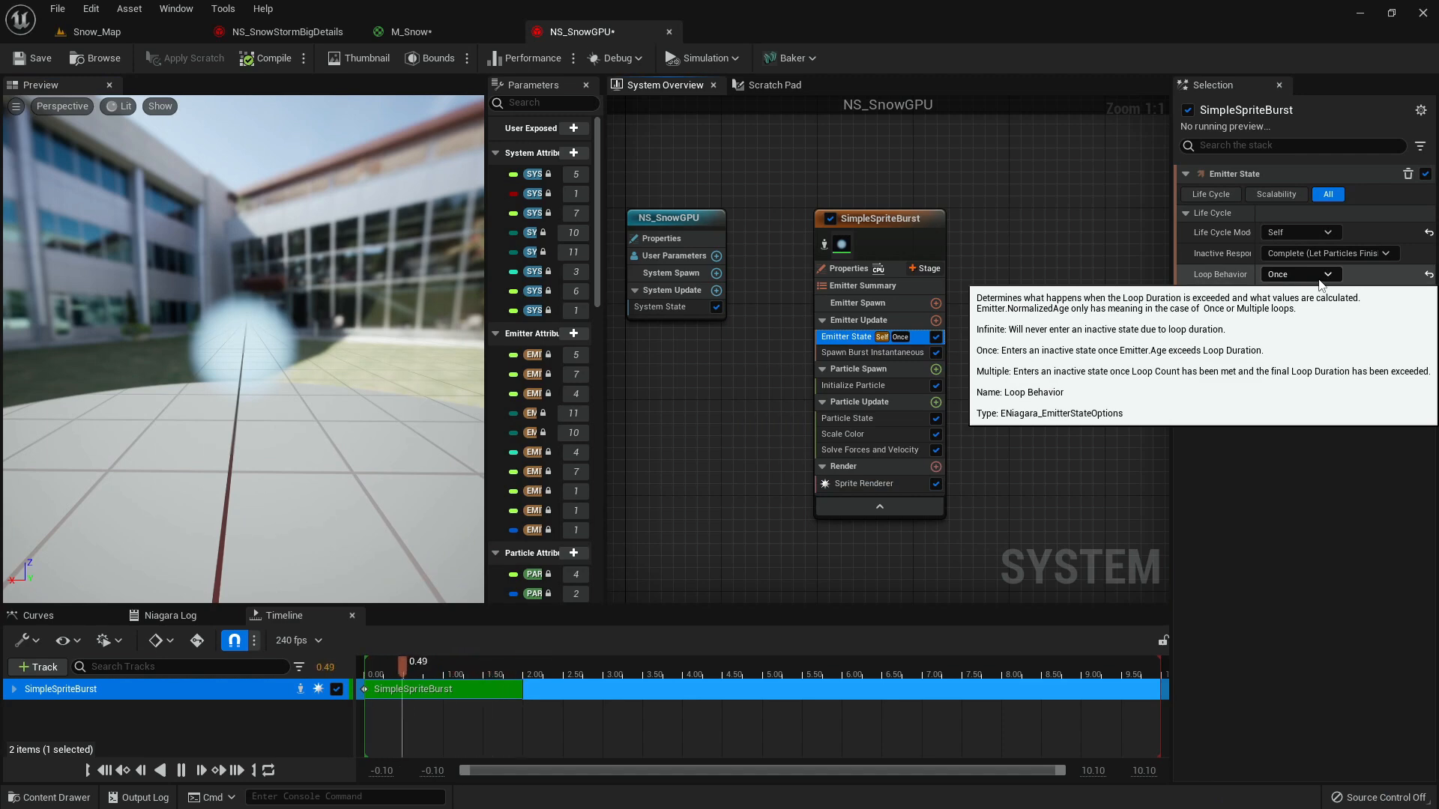
pyautogui.click(1318, 277)
pyautogui.click(1311, 295)
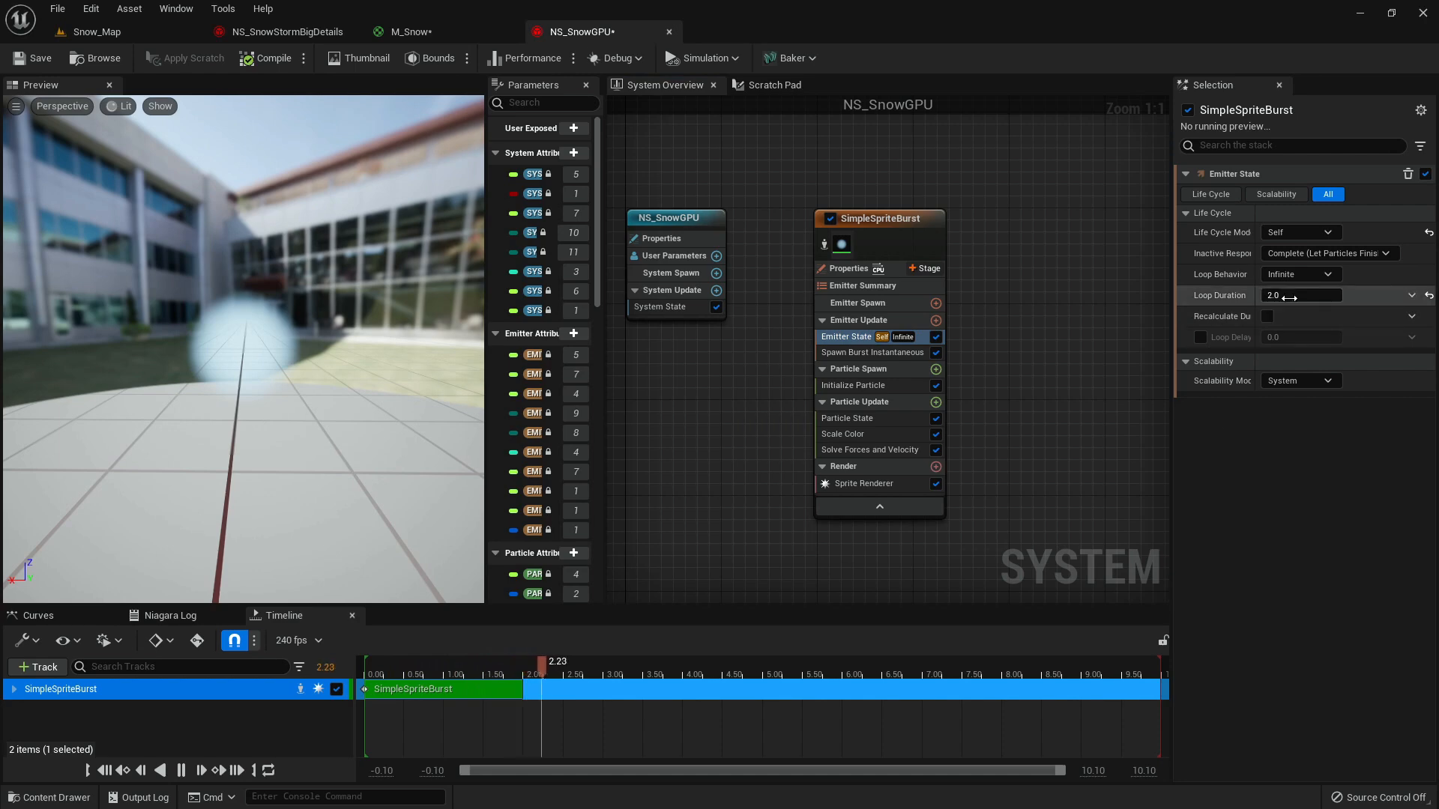
pyautogui.moveTo(1306, 292)
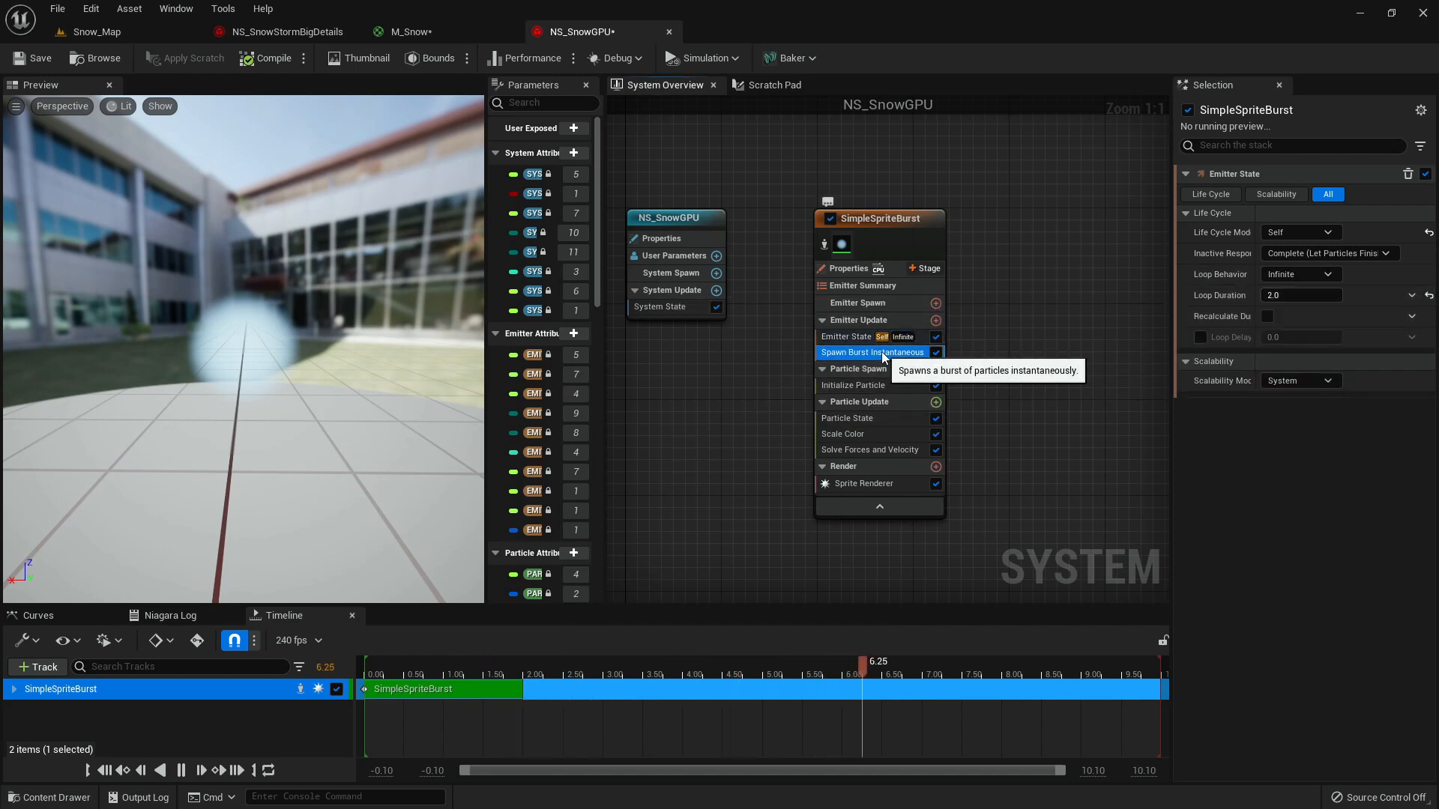
# - Replace the Spawn Burst Instantaneous module under Emitter Update with a Spawn Rate module set to 300
pyautogui.click(877, 353)
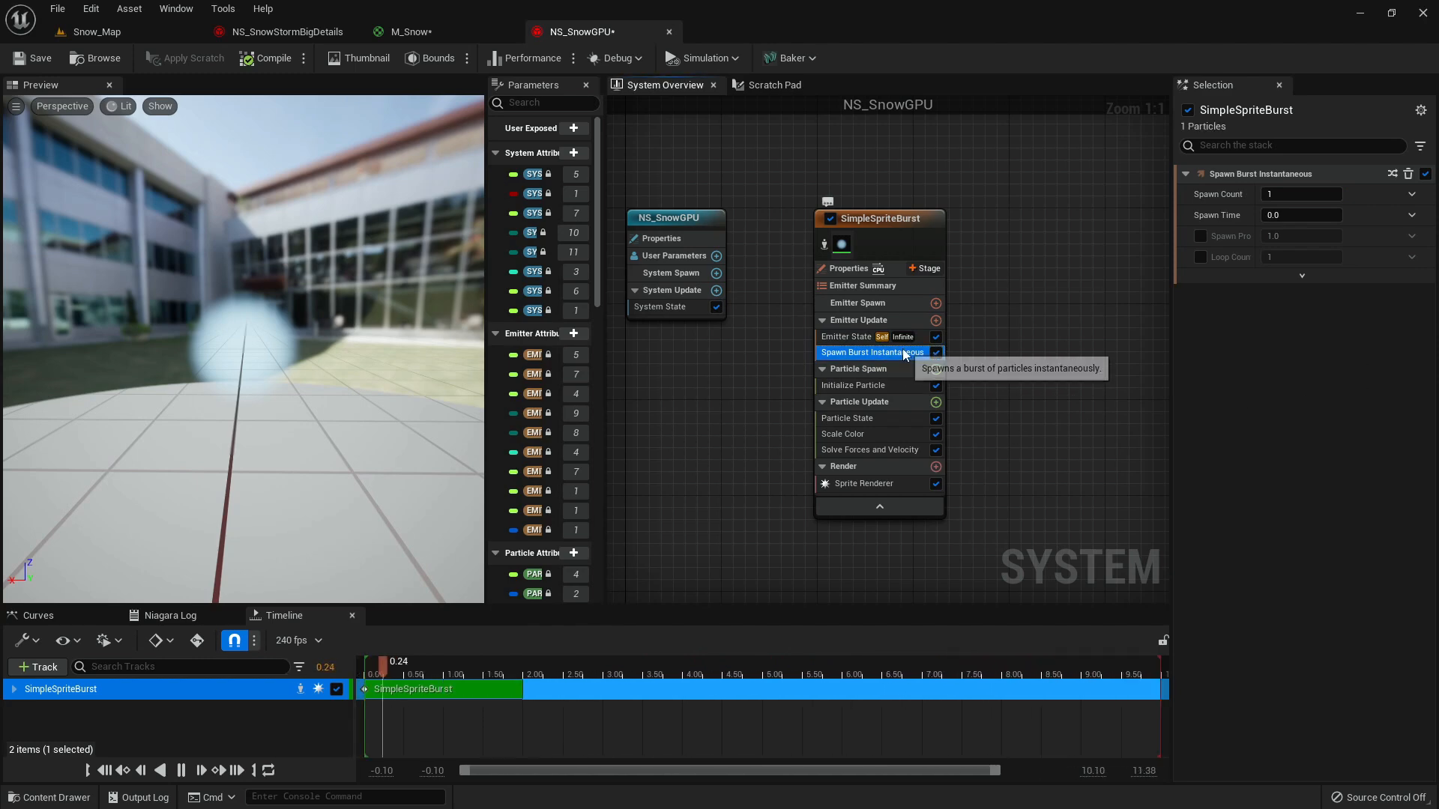
pyautogui.press('Delete')
pyautogui.click(936, 320)
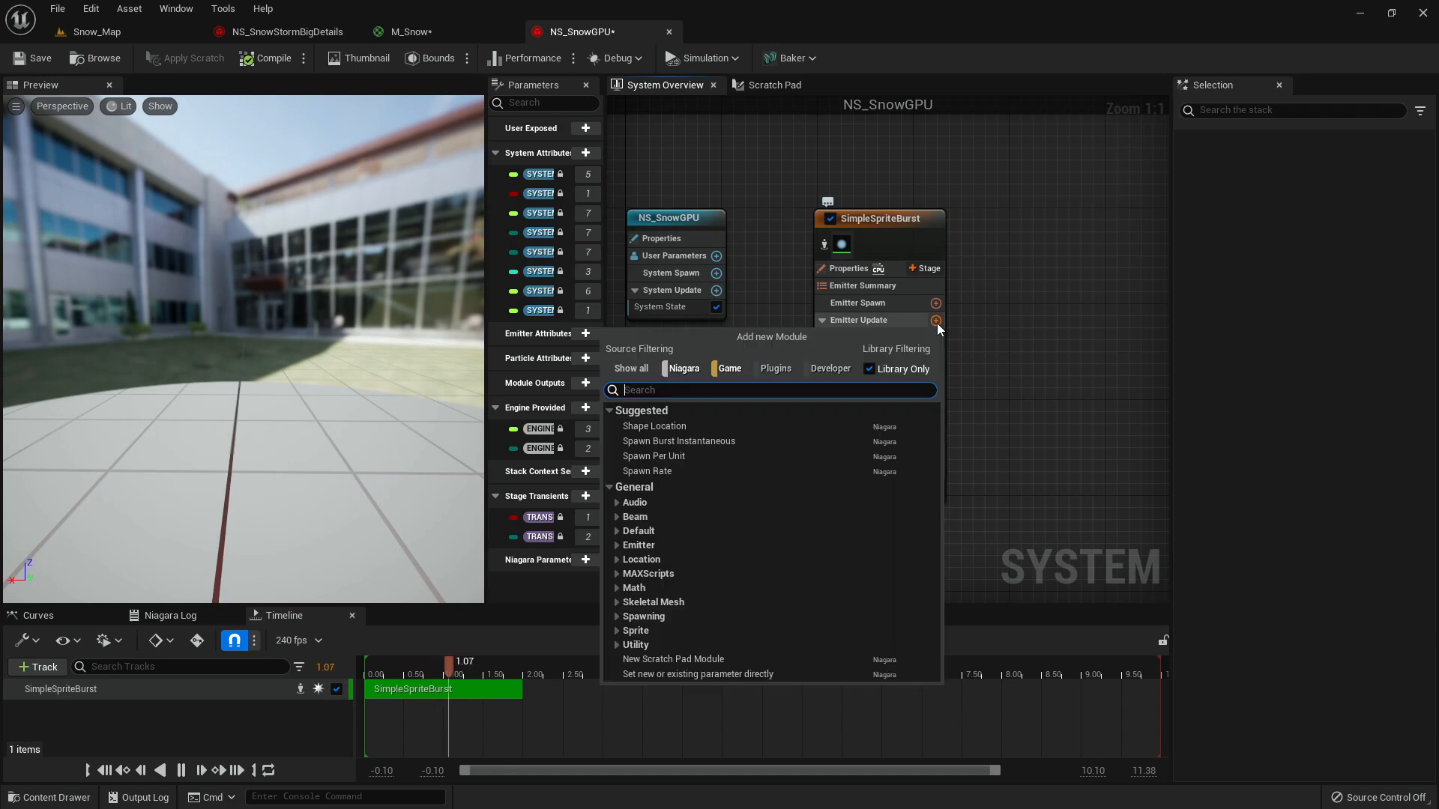
pyautogui.write('SPAWN')
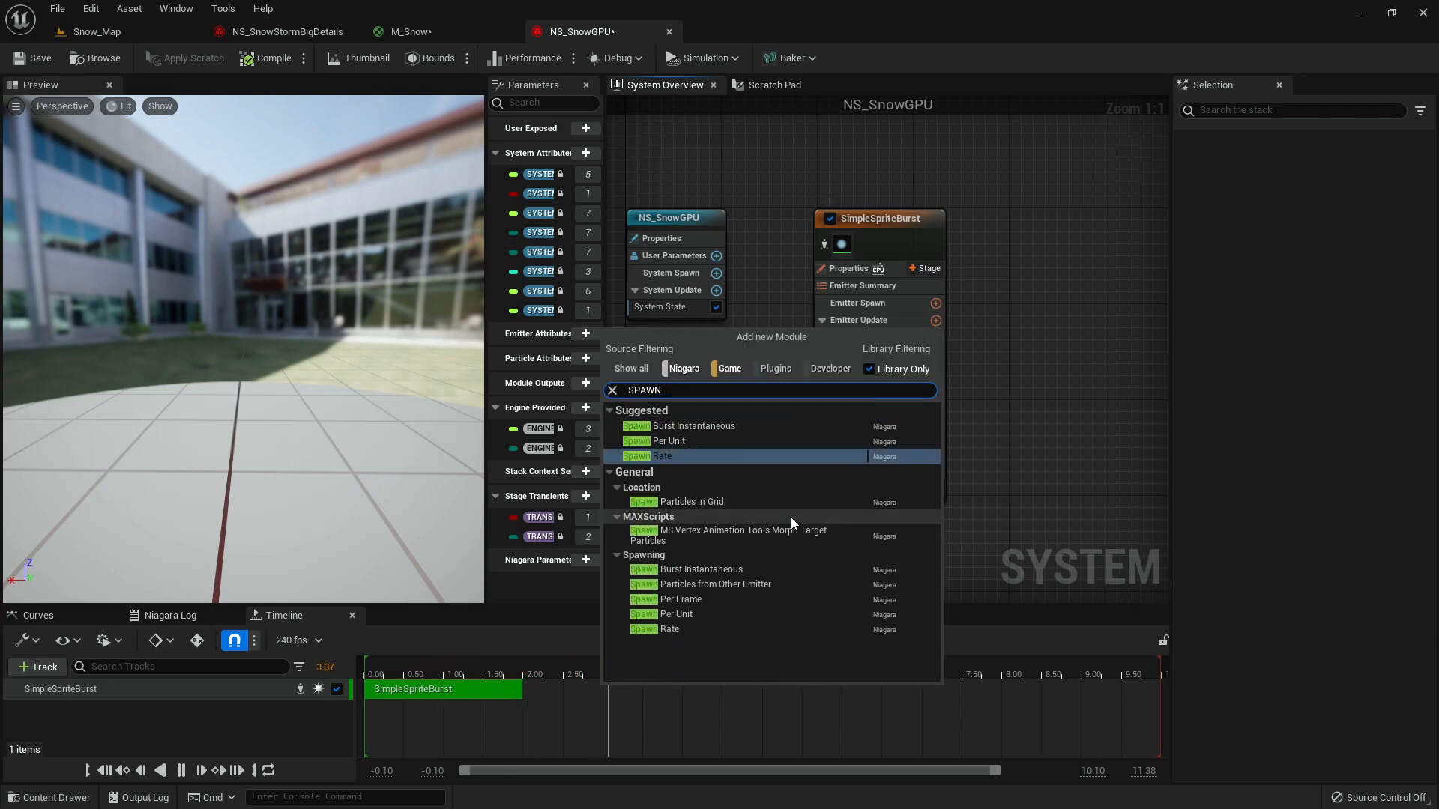
pyautogui.click(664, 457)
pyautogui.click(1284, 194)
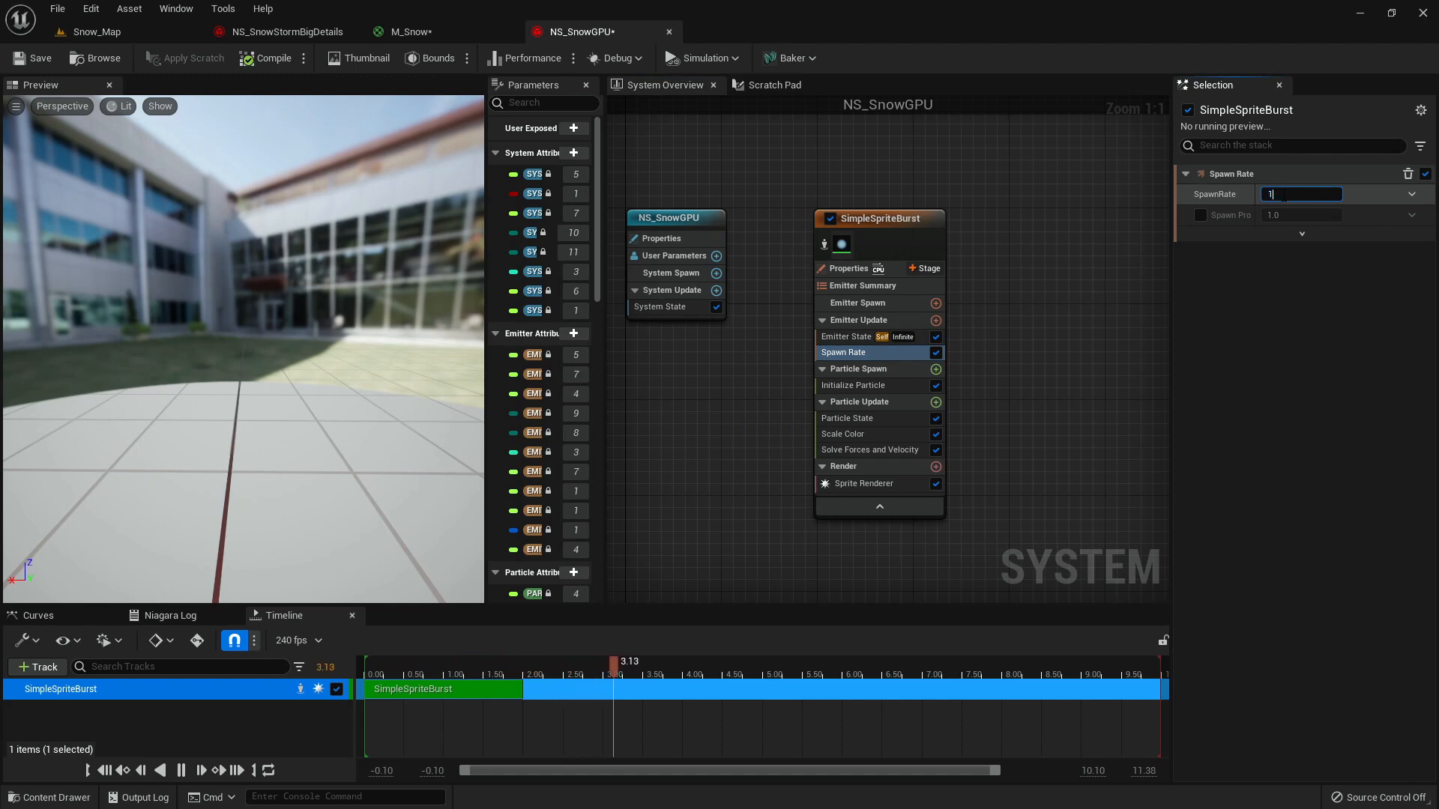
pyautogui.press('Return')
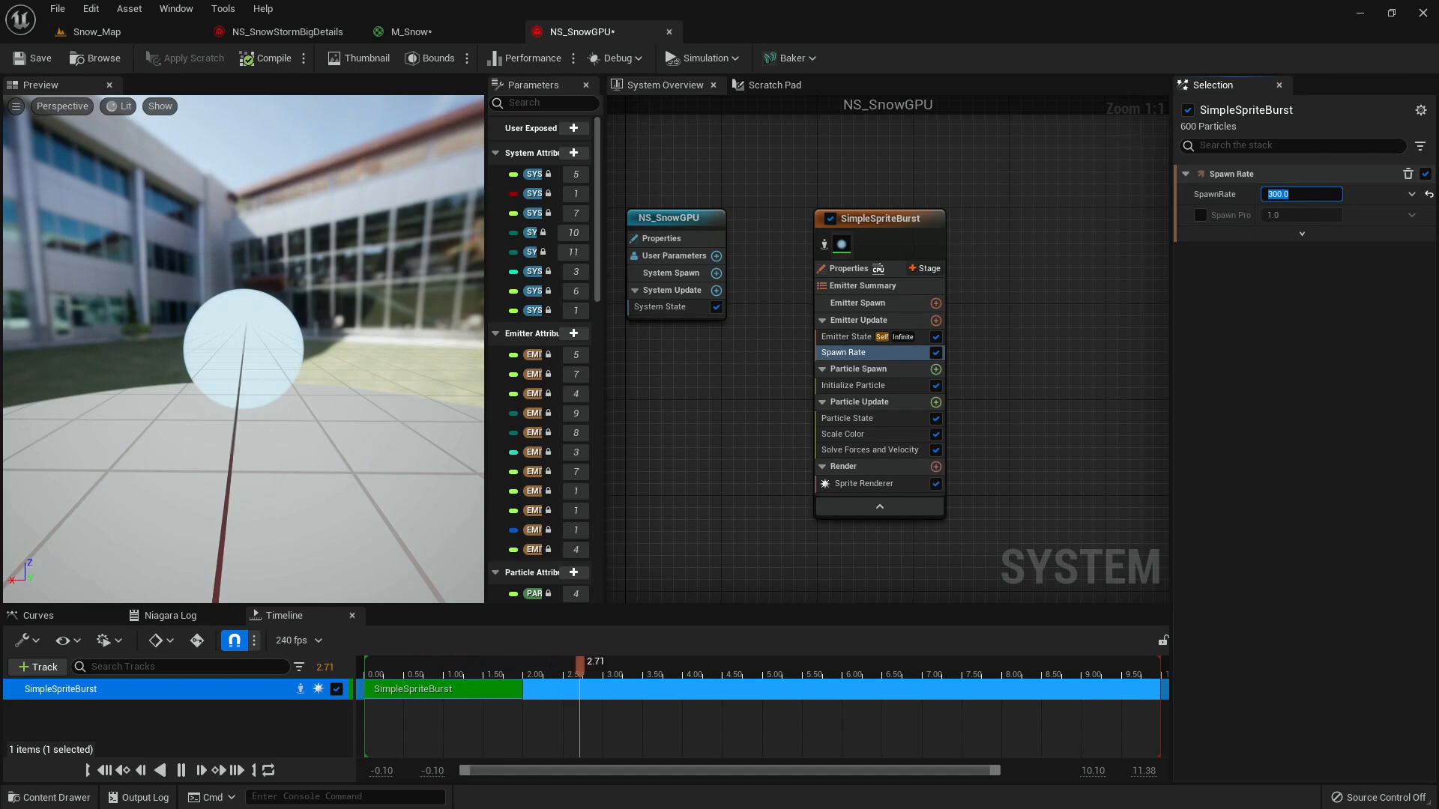
# - Make the Initialize Particle lifetime a Random Range Float with minimum 0.5 and maximum 0.75
pyautogui.click(879, 383)
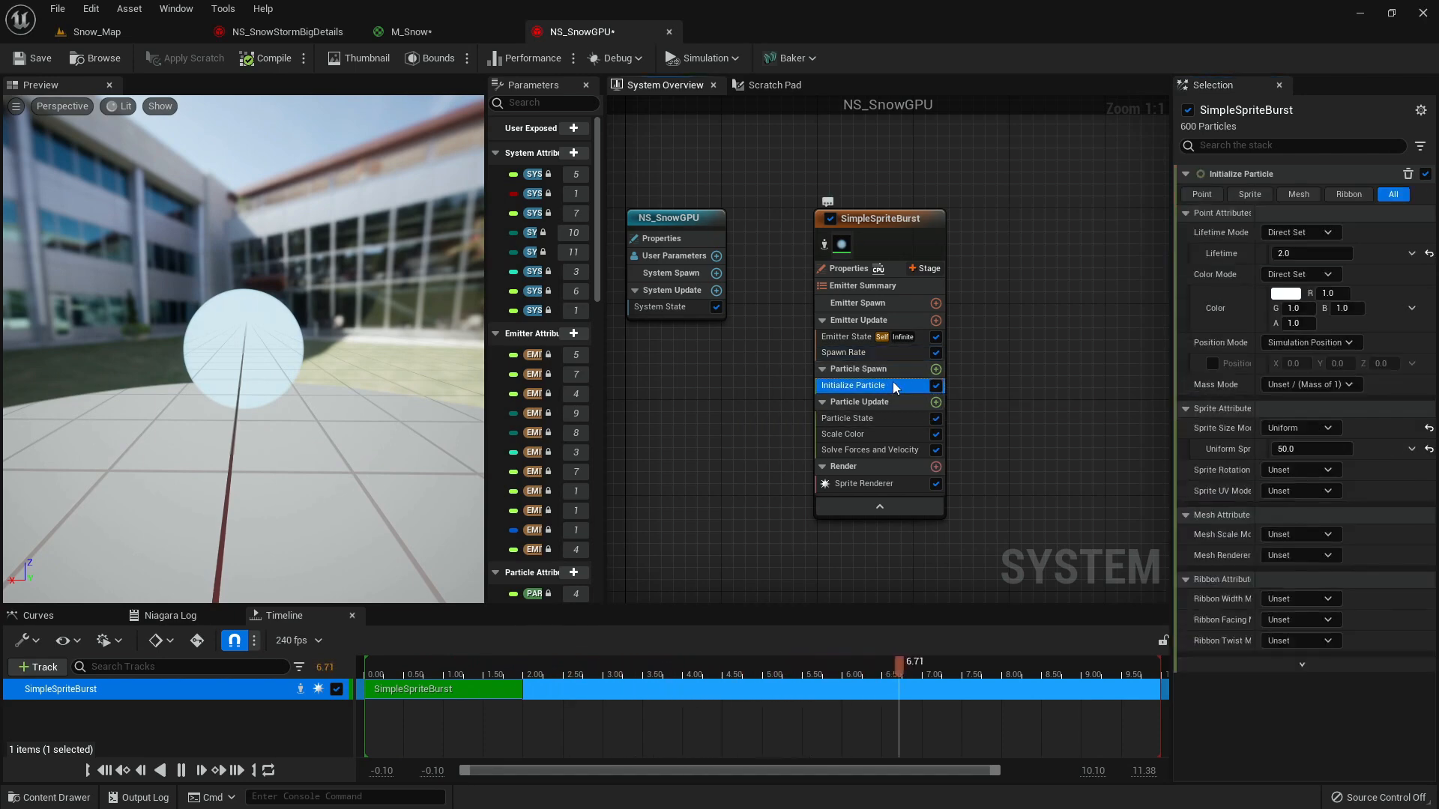
pyautogui.moveTo(1172, 276); pyautogui.dragTo(1055, 275)
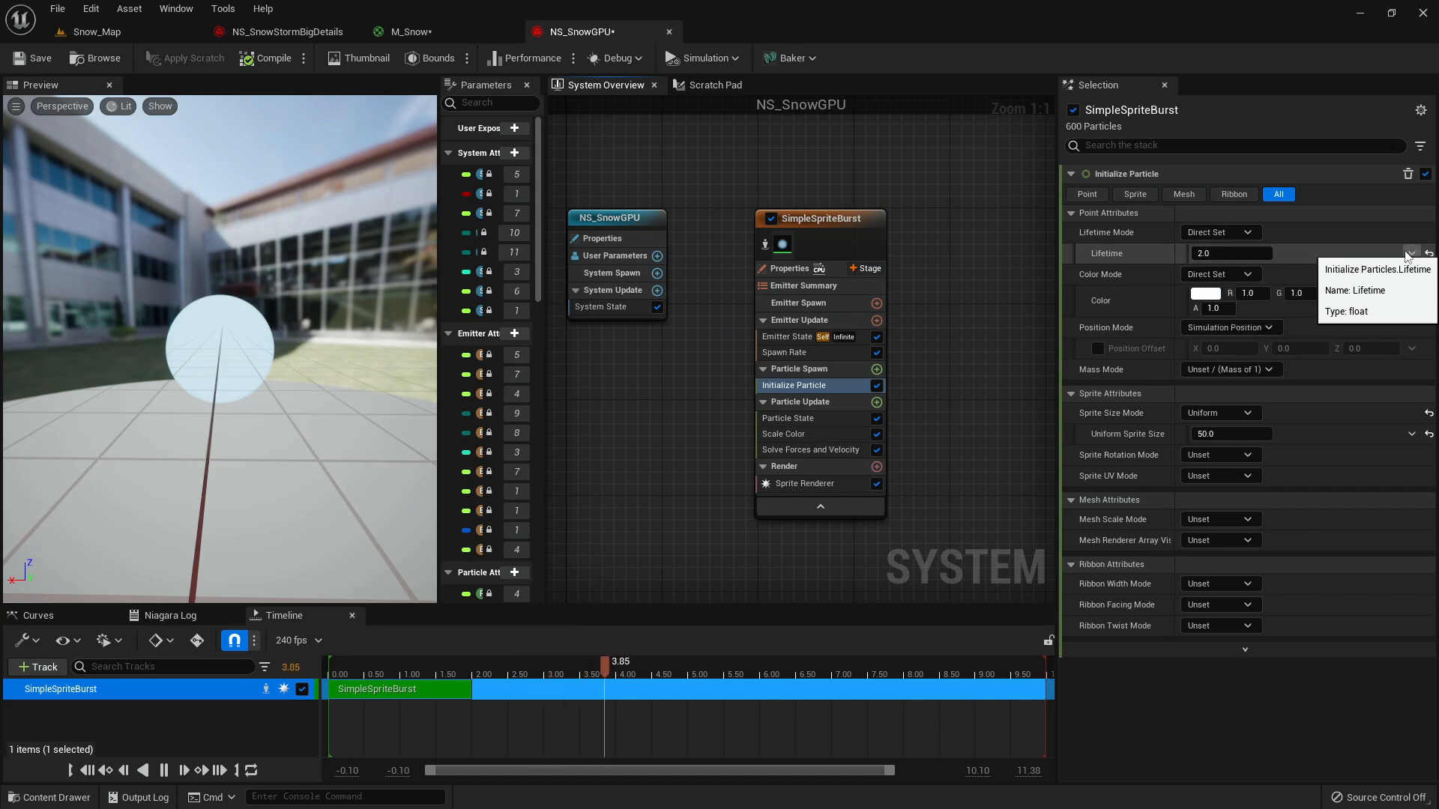
pyautogui.click(1408, 255)
pyautogui.write('UNIF')
pyautogui.press('BackSpace')
pyautogui.press('BackSpace')
pyautogui.press('BackSpace')
pyautogui.press('BackSpace')
pyautogui.write('random')
pyautogui.press('Return')
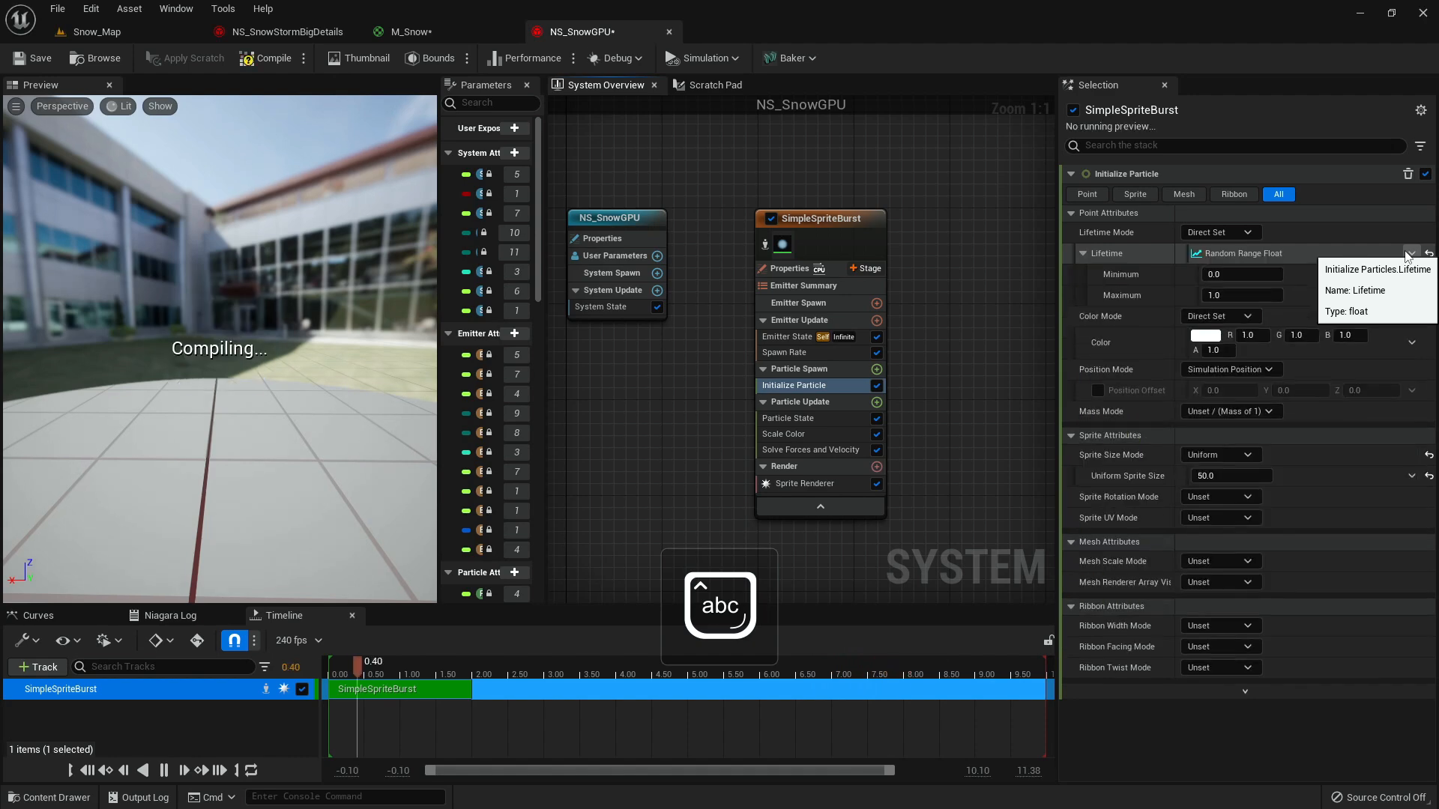
pyautogui.click(1221, 275)
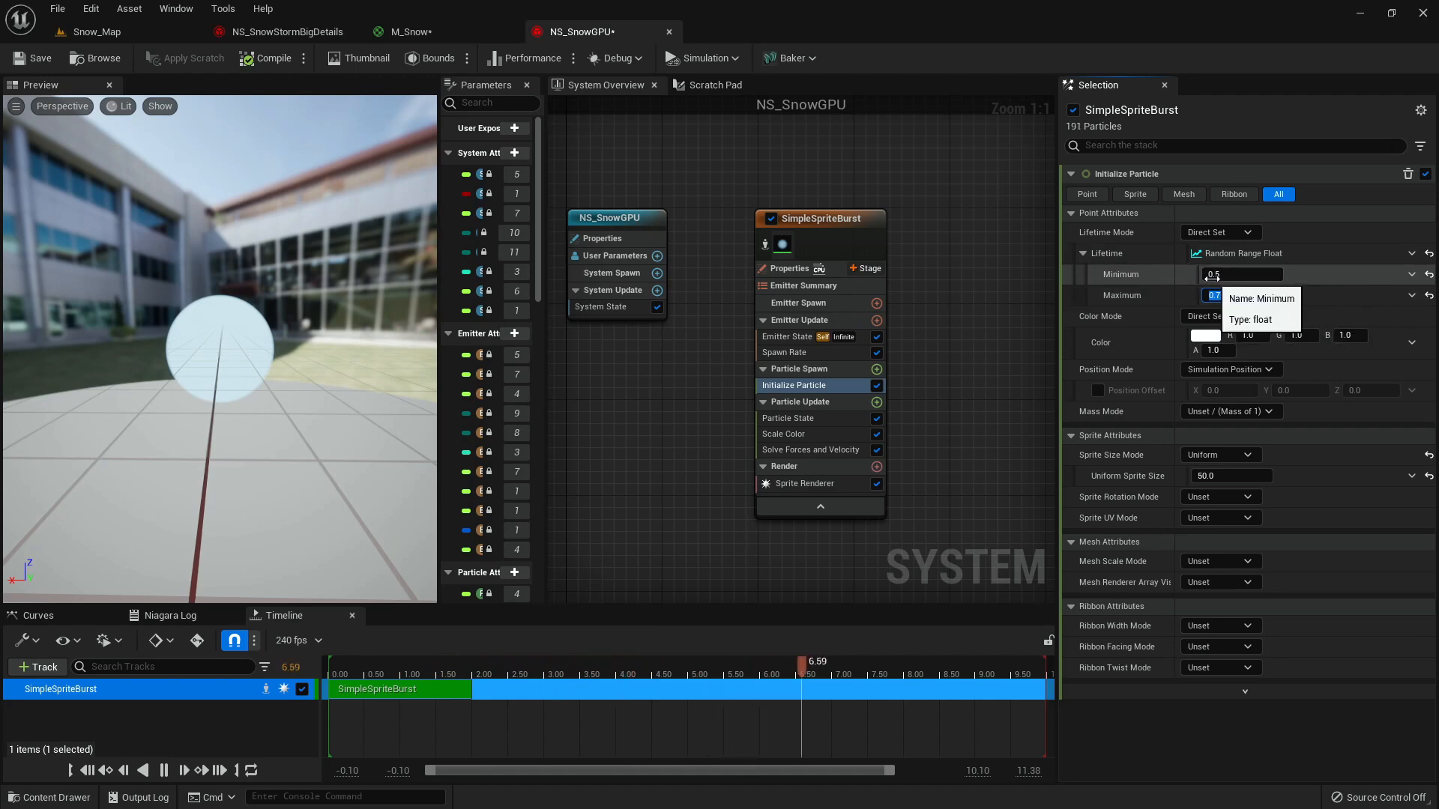
# - Set the Uniform Sprite Size in the Initialize Particle module to 8
pyautogui.click(1230, 477)
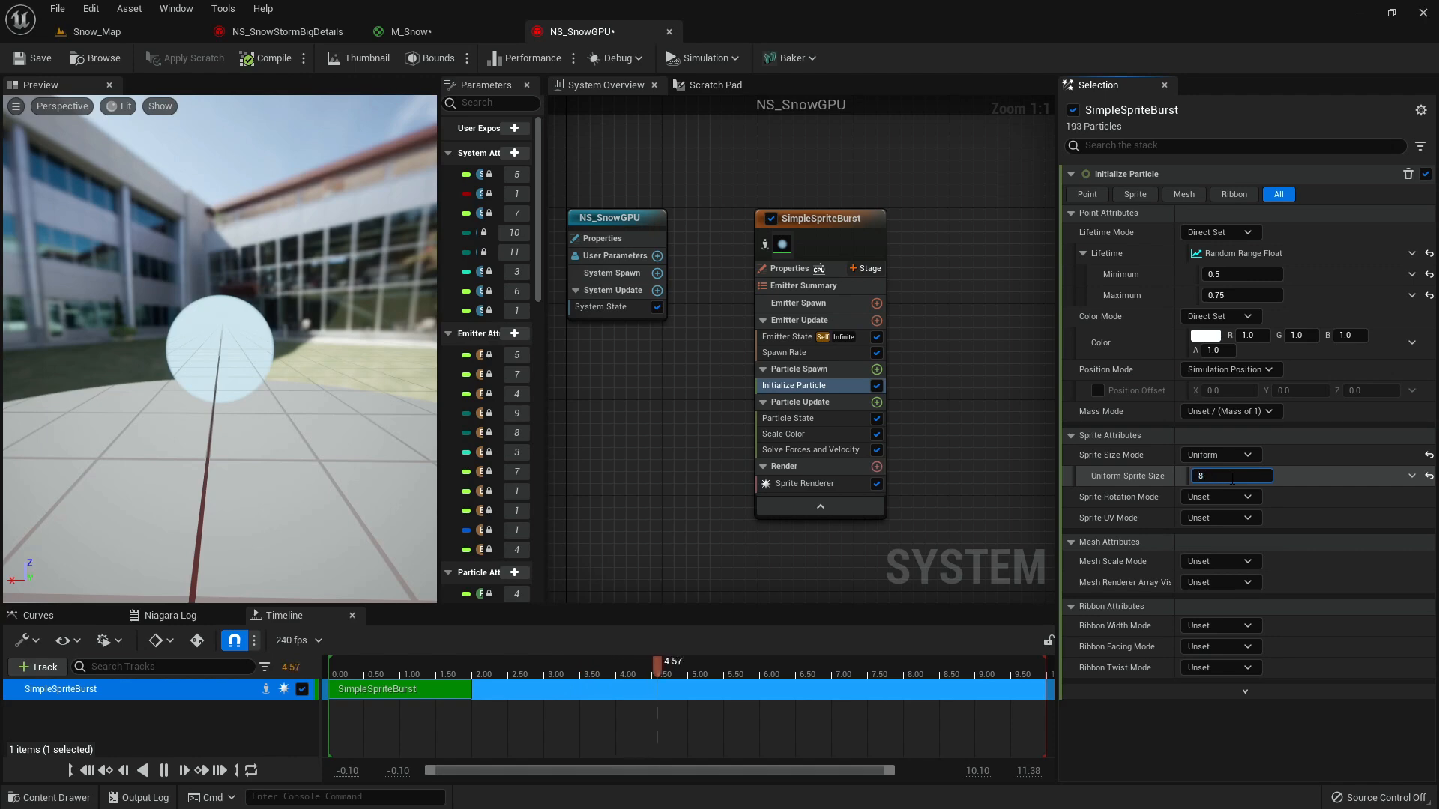
pyautogui.press('Return')
pyautogui.scroll(5, 315, 352)
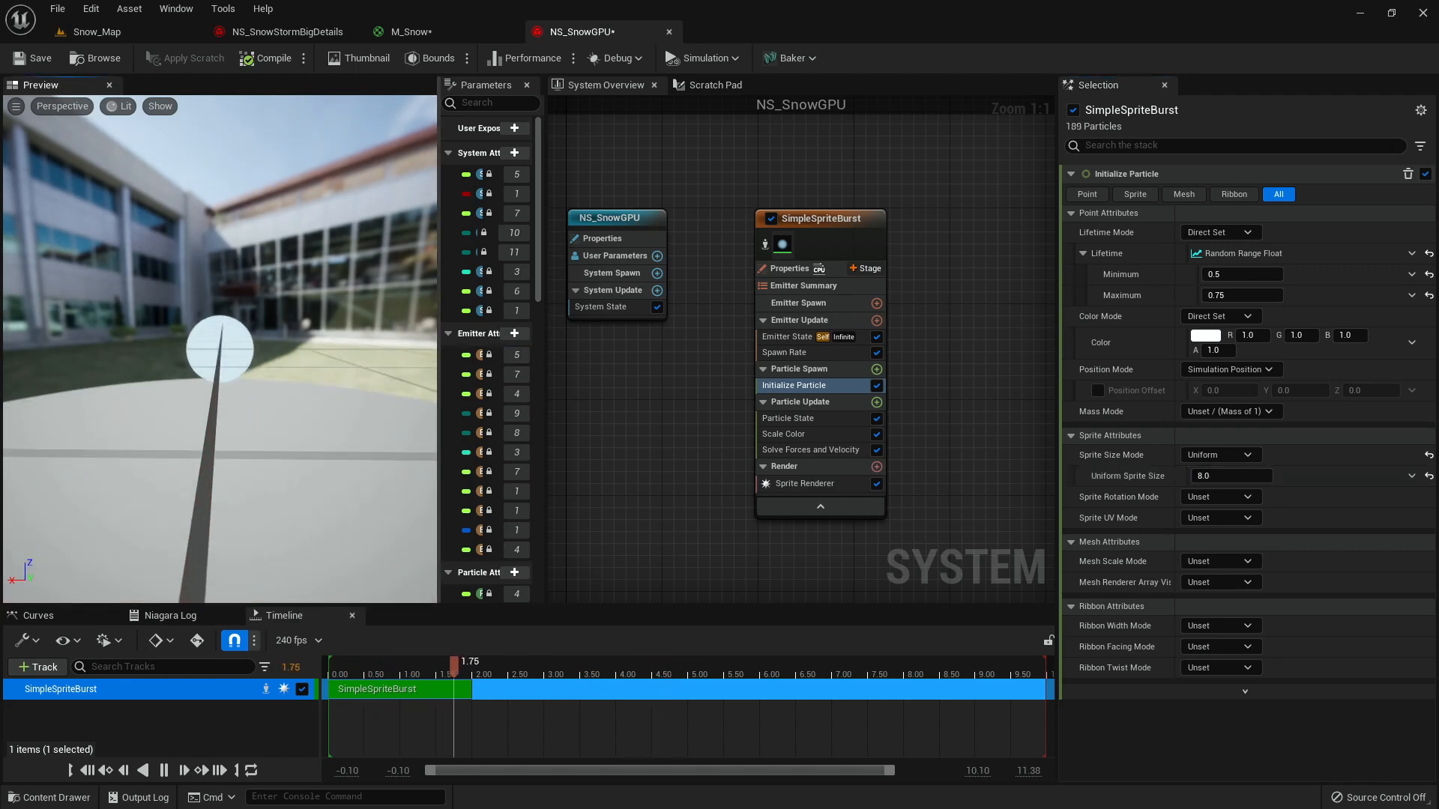
pyautogui.moveTo(315, 352); pyautogui.dragTo(319, 363)
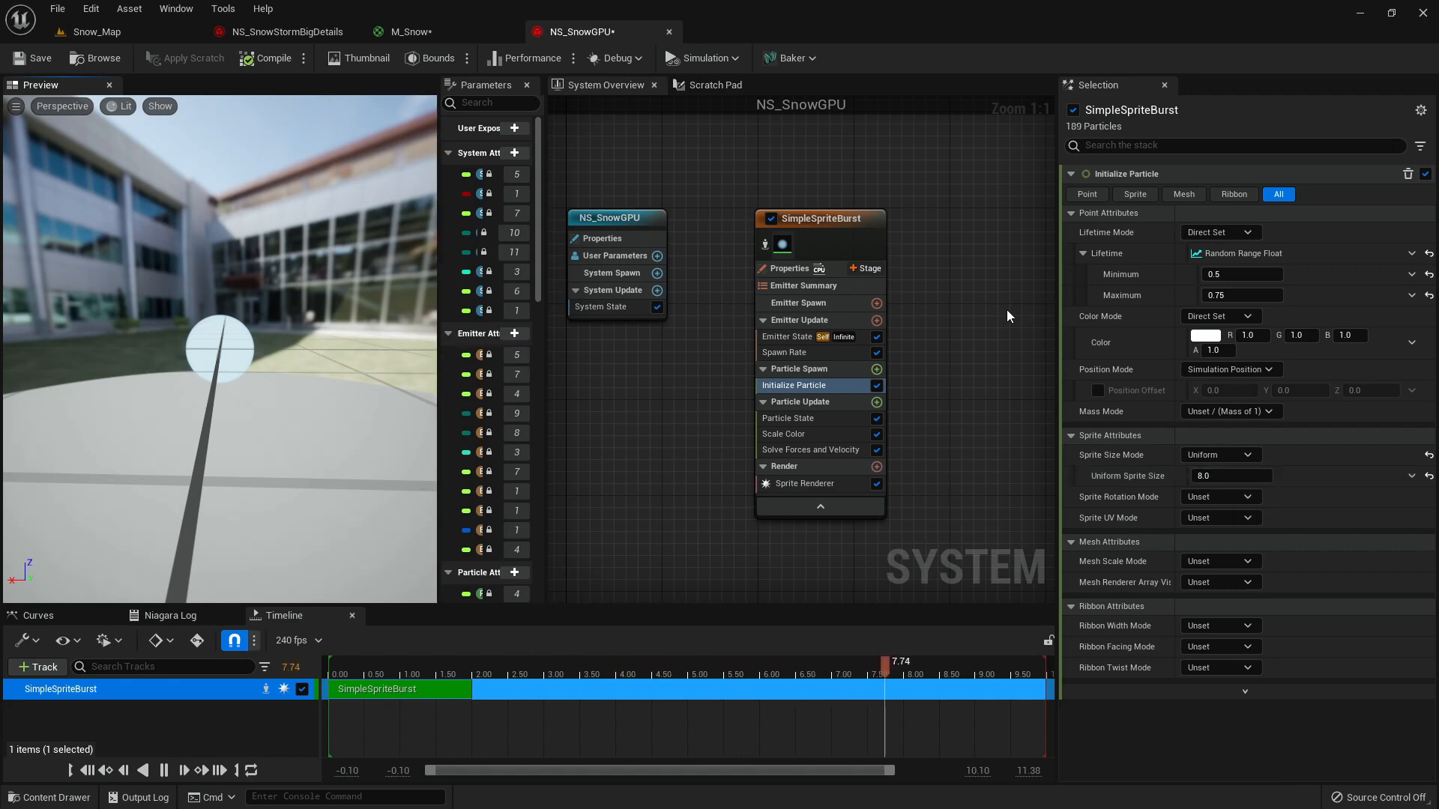
# - Add a Shape Location module with the Sphere primitive to the emitter's Particle Spawn group
pyautogui.click(876, 369)
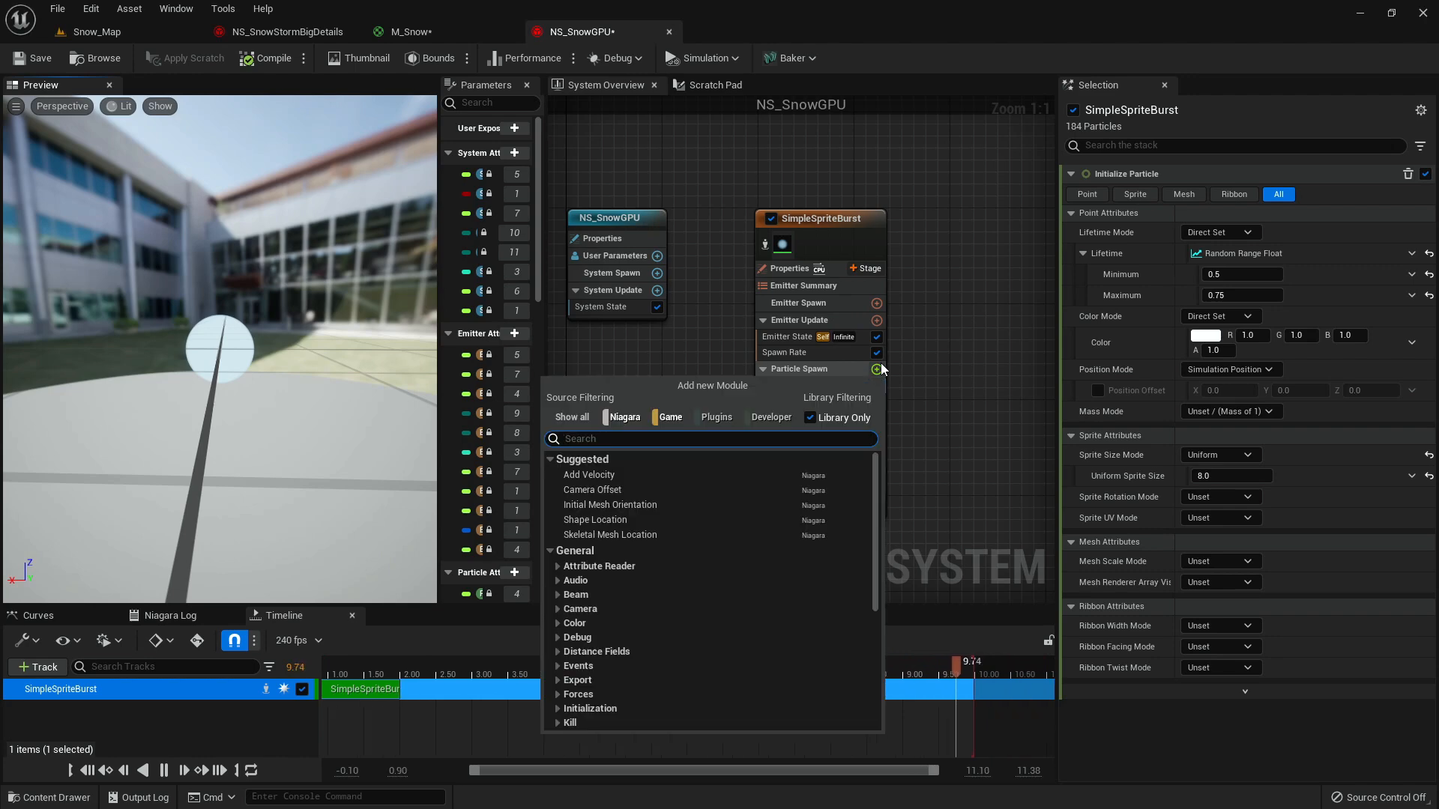
pyautogui.write('shapeloca')
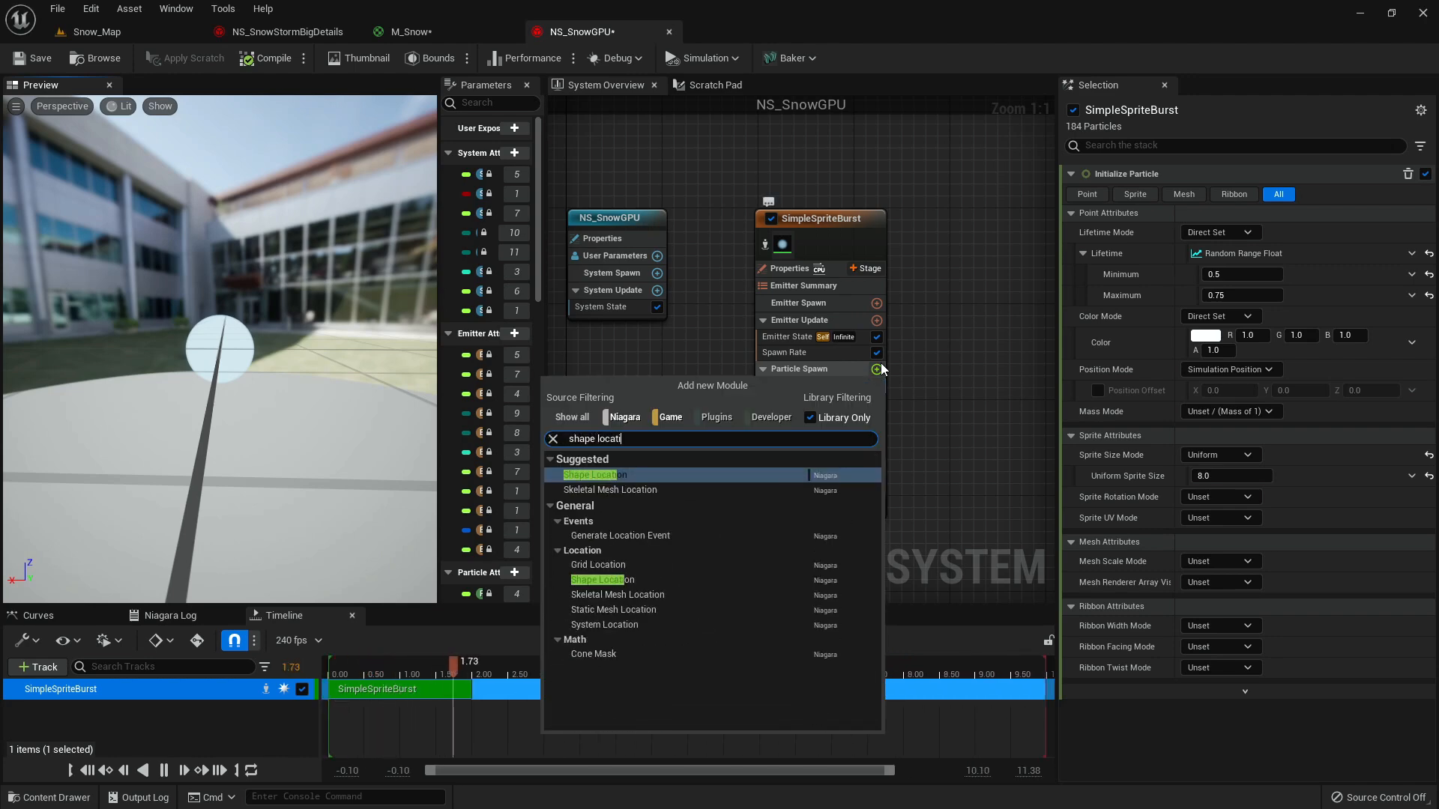
pyautogui.write('ti')
pyautogui.press('Return')
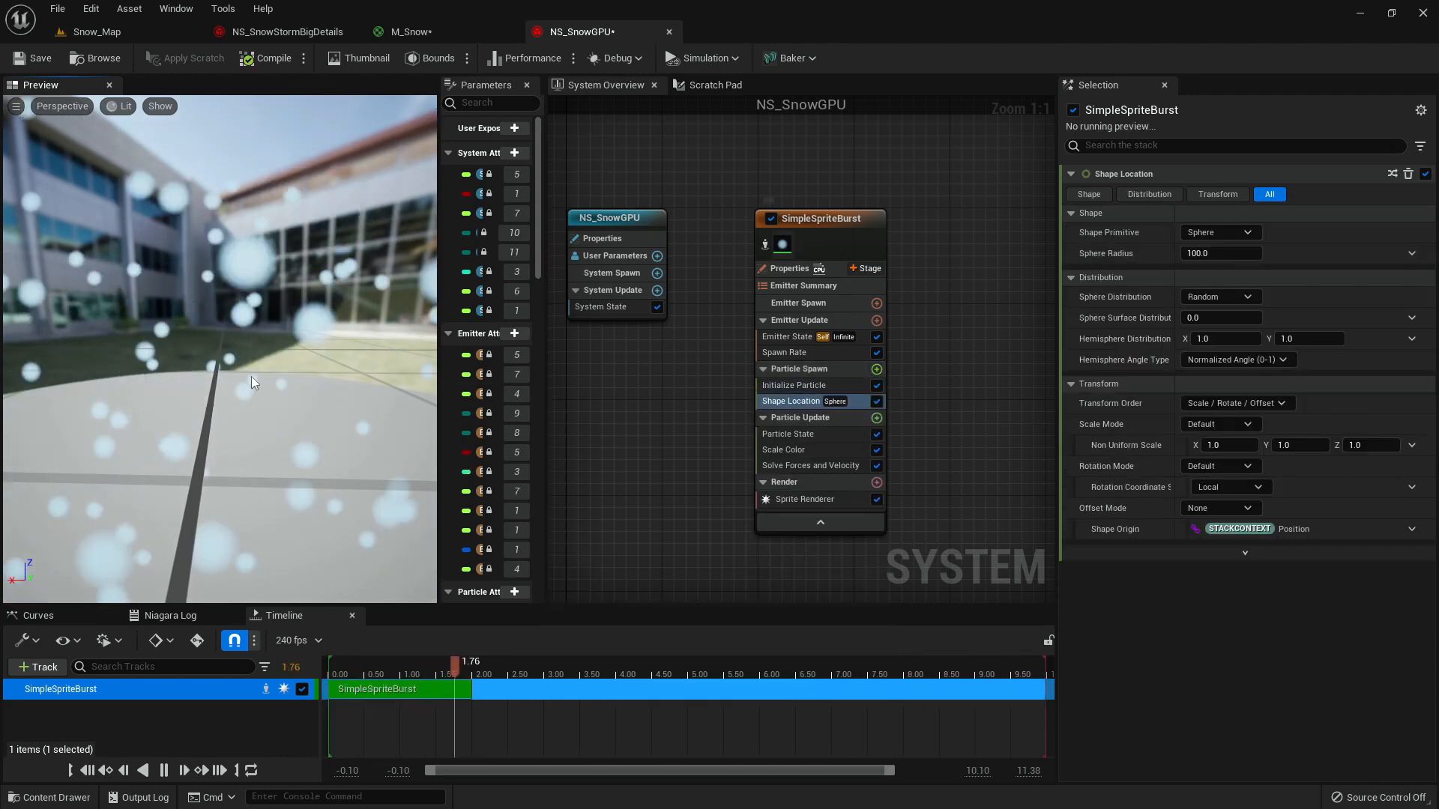
pyautogui.scroll(-6, 257, 383)
pyautogui.scroll(4, 257, 383)
pyautogui.moveTo(360, 323); pyautogui.dragTo(363, 341)
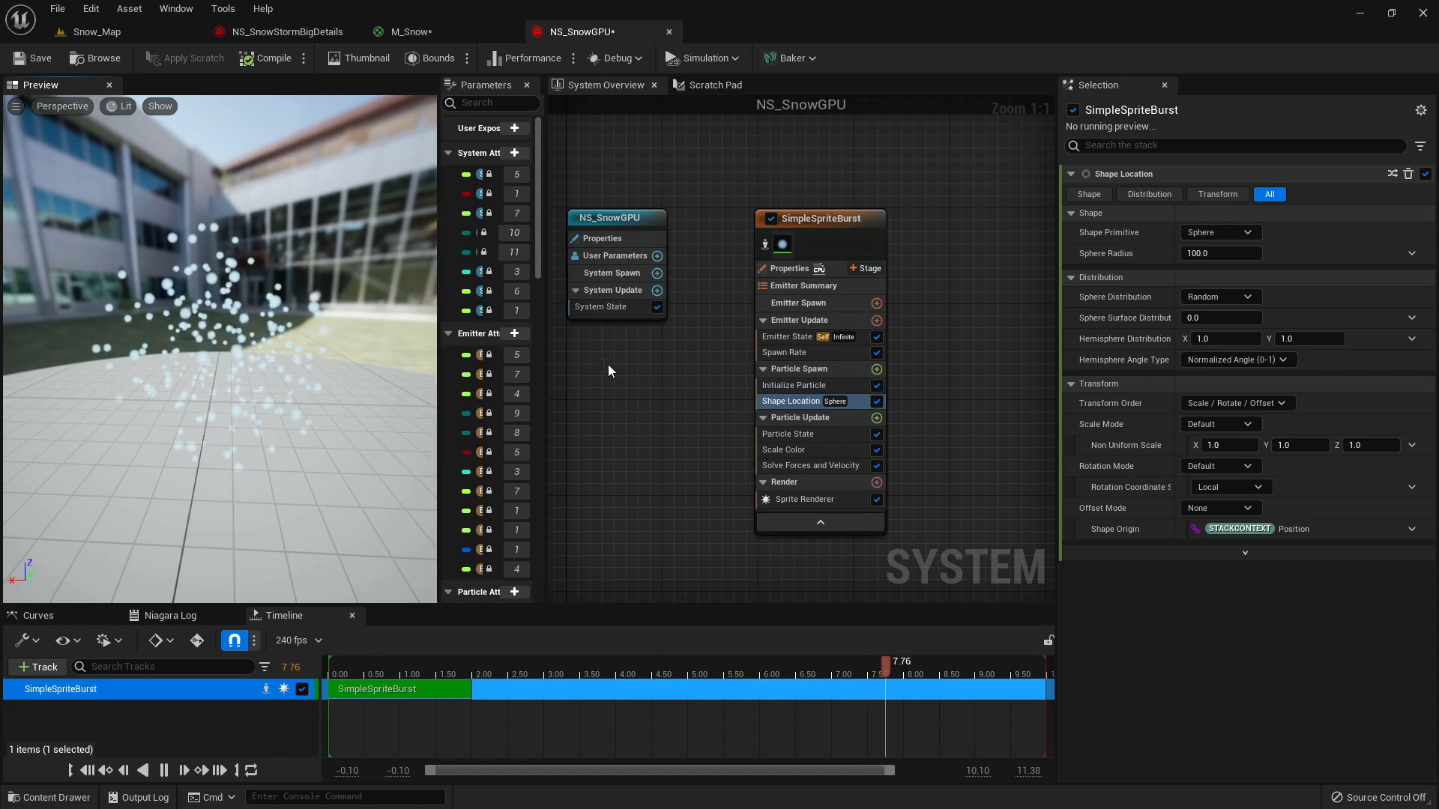
# - Set the Sphere Radius of the Shape Location module to 4000
pyautogui.click(1214, 253)
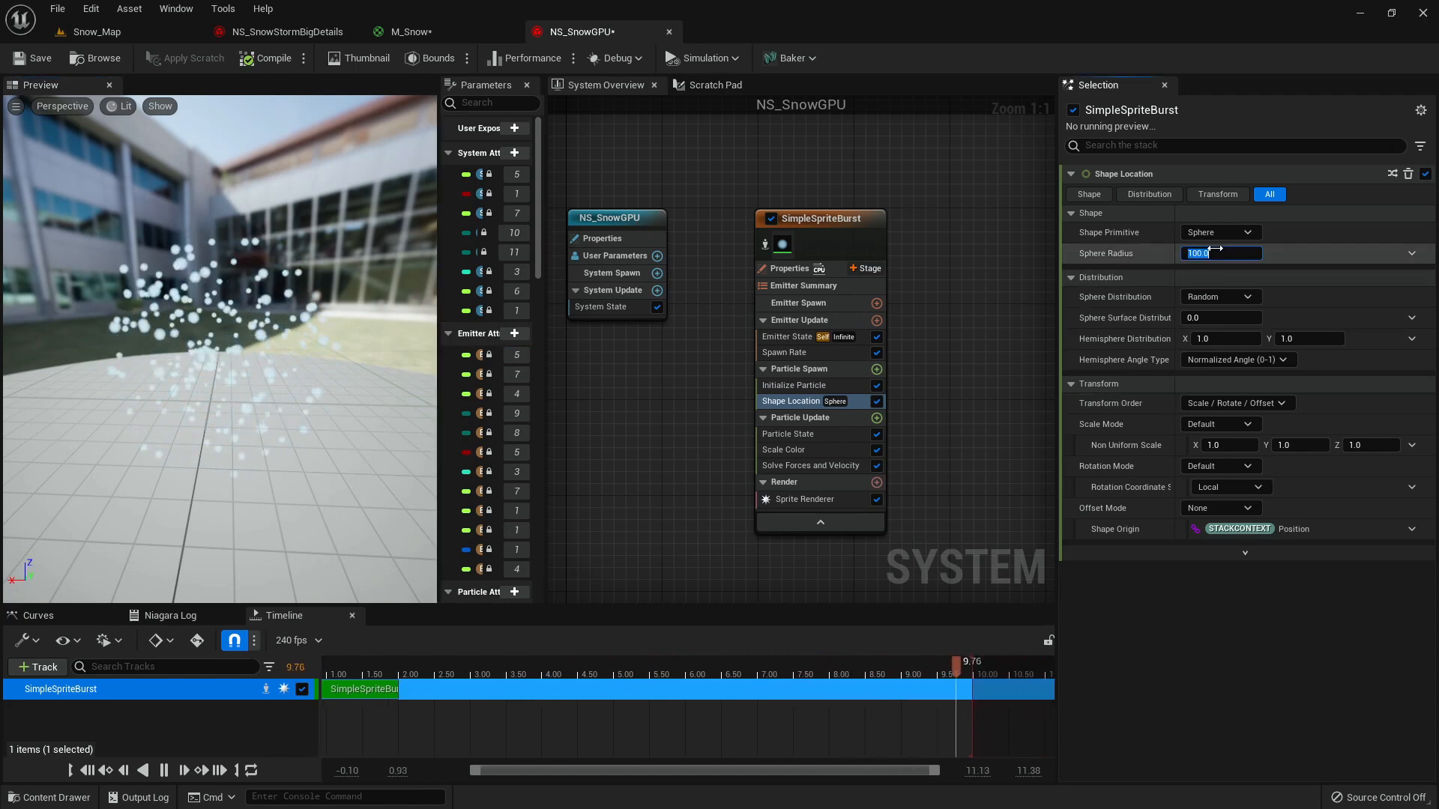
pyautogui.write('4000')
pyautogui.press('Return')
pyautogui.moveTo(237, 330); pyautogui.dragTo(216, 307)
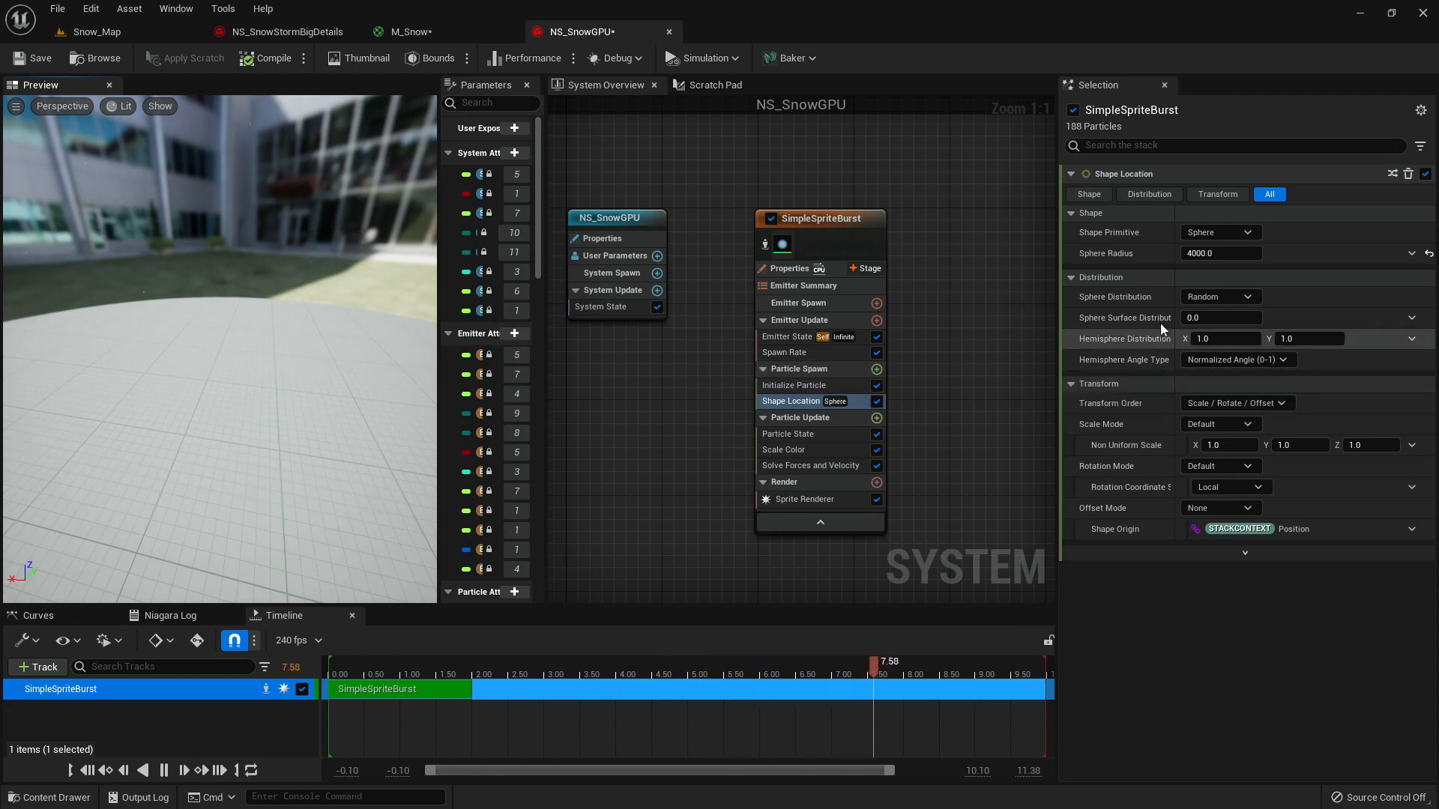
# - Raise the SpawnRate in the emitter's Spawn Rate module to 3000
pyautogui.click(829, 353)
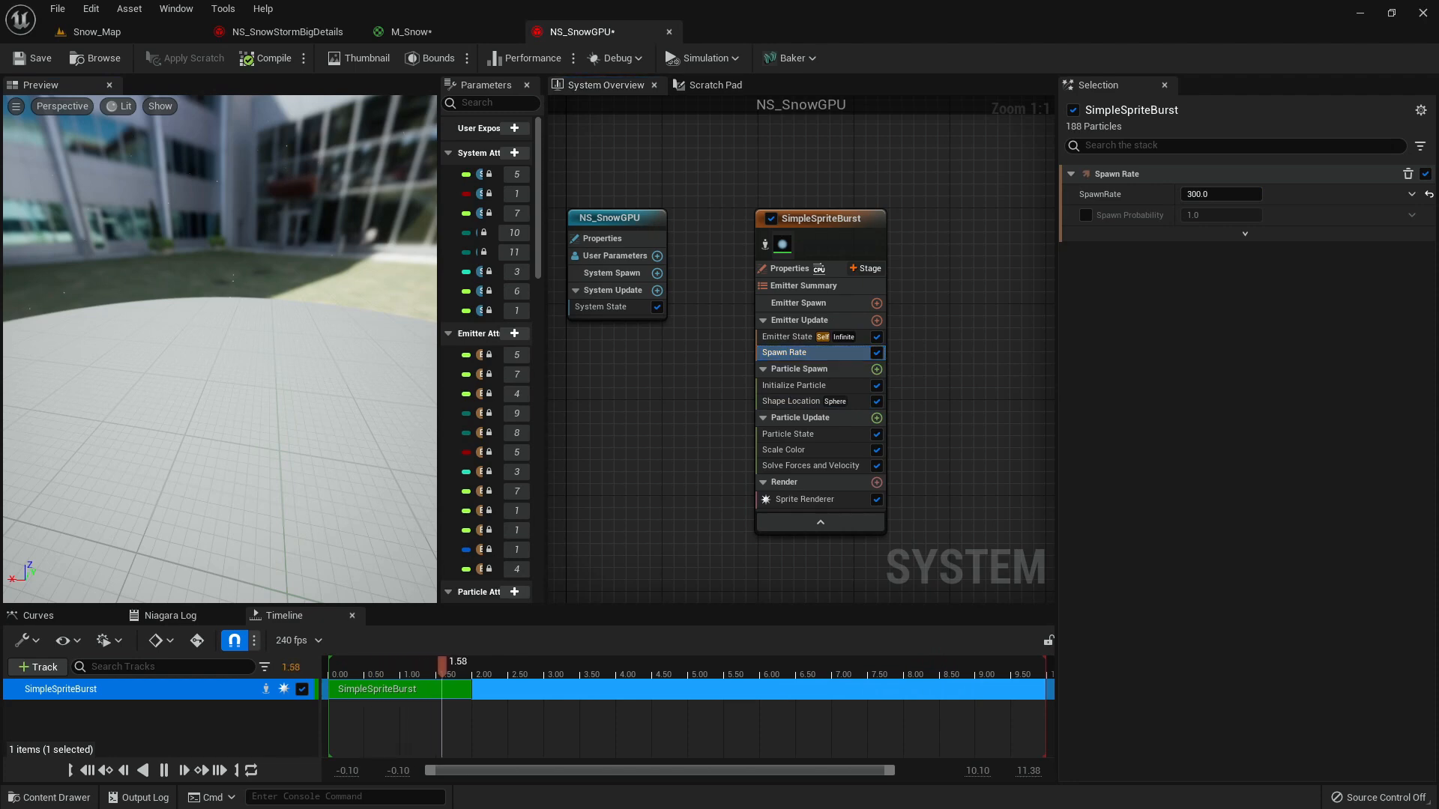
pyautogui.click(1210, 193)
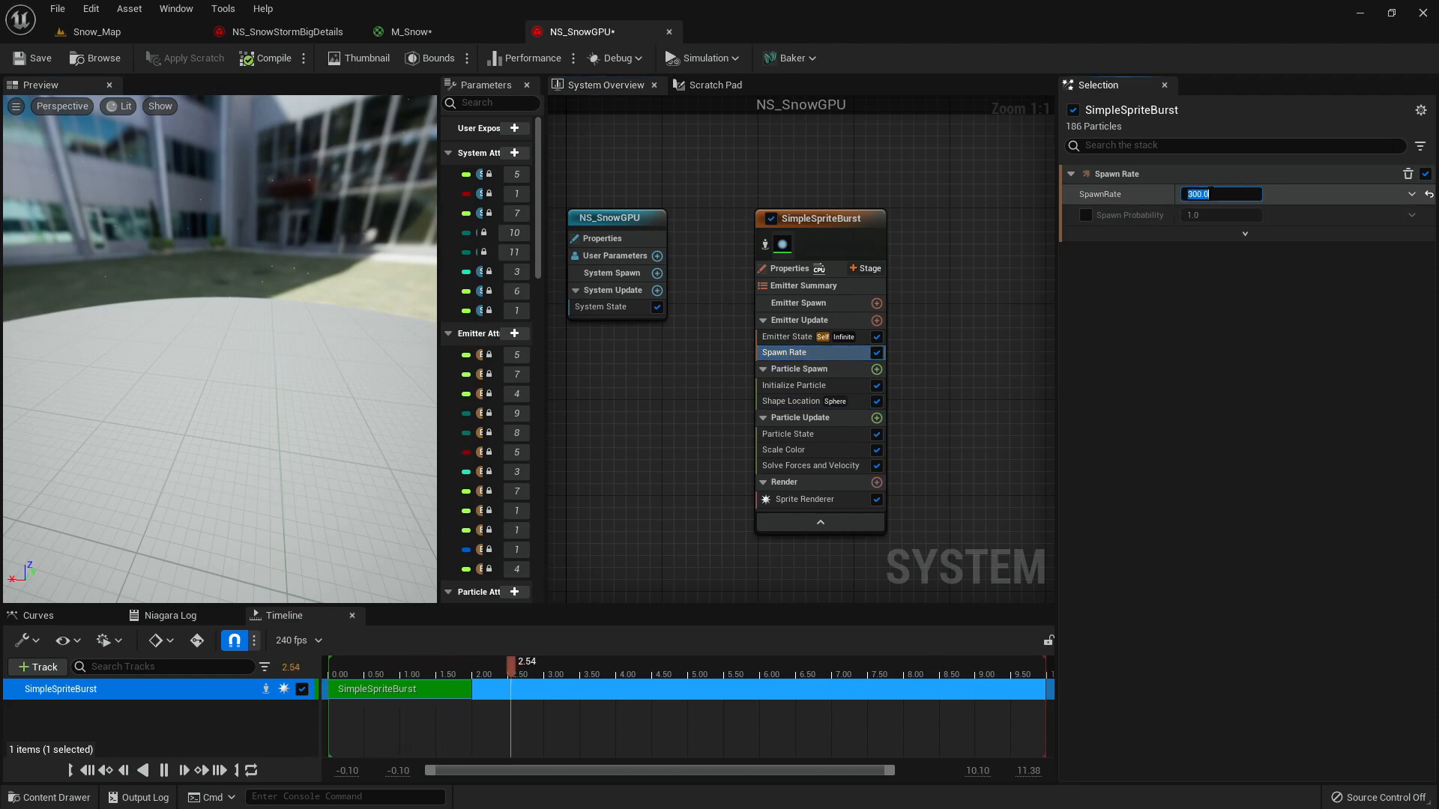
pyautogui.click(1197, 194)
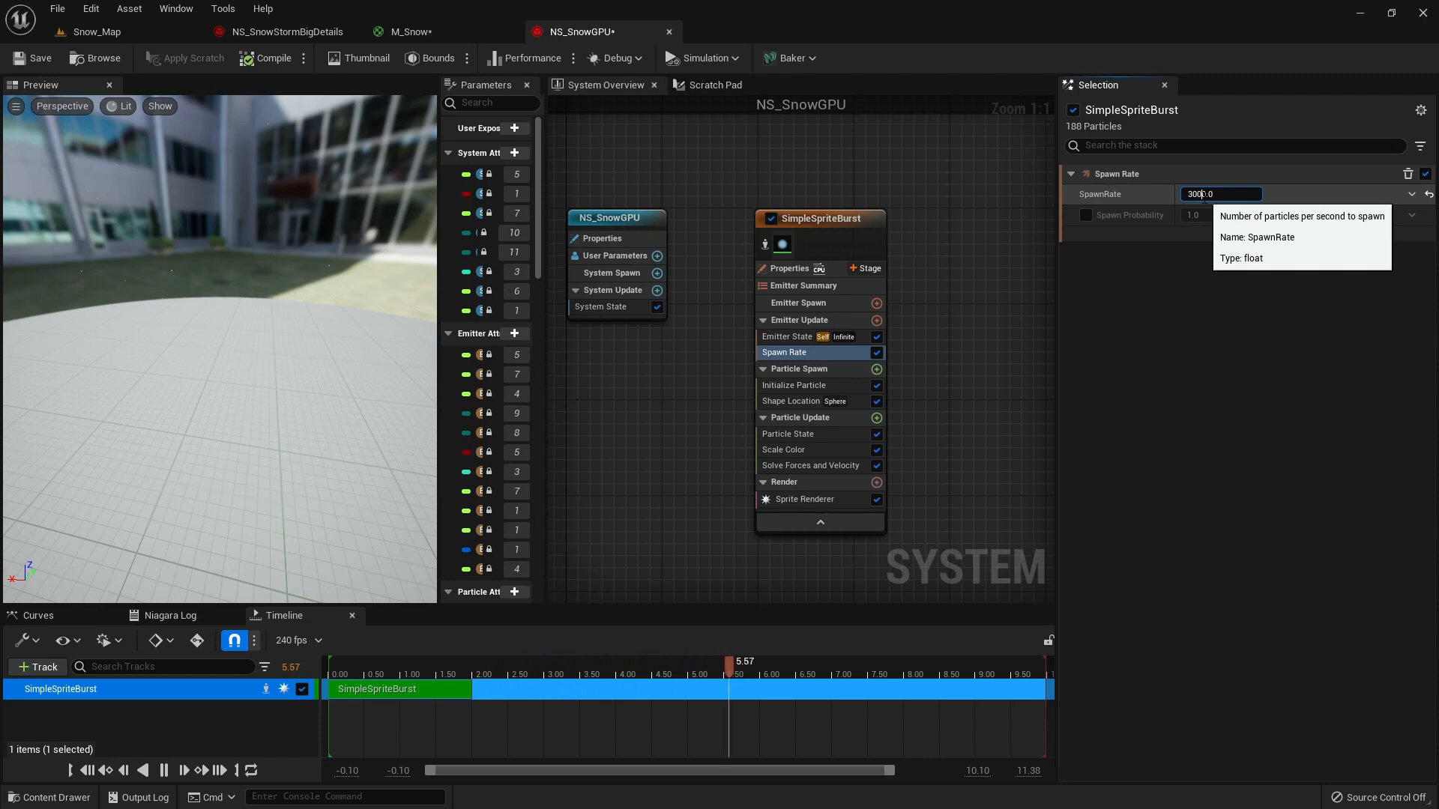
pyautogui.write('0')
pyautogui.press('Return')
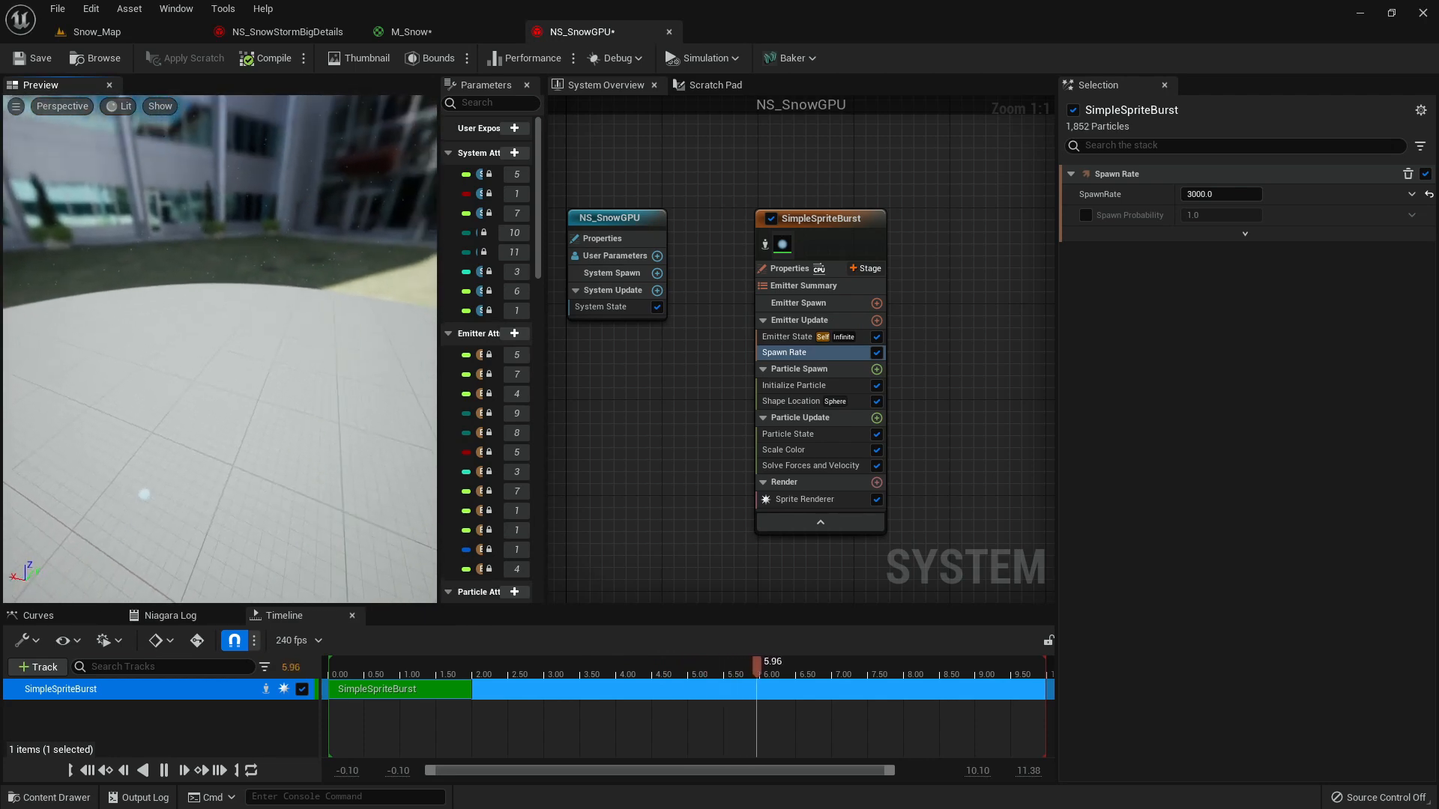
pyautogui.moveTo(345, 343); pyautogui.dragTo(345, 342)
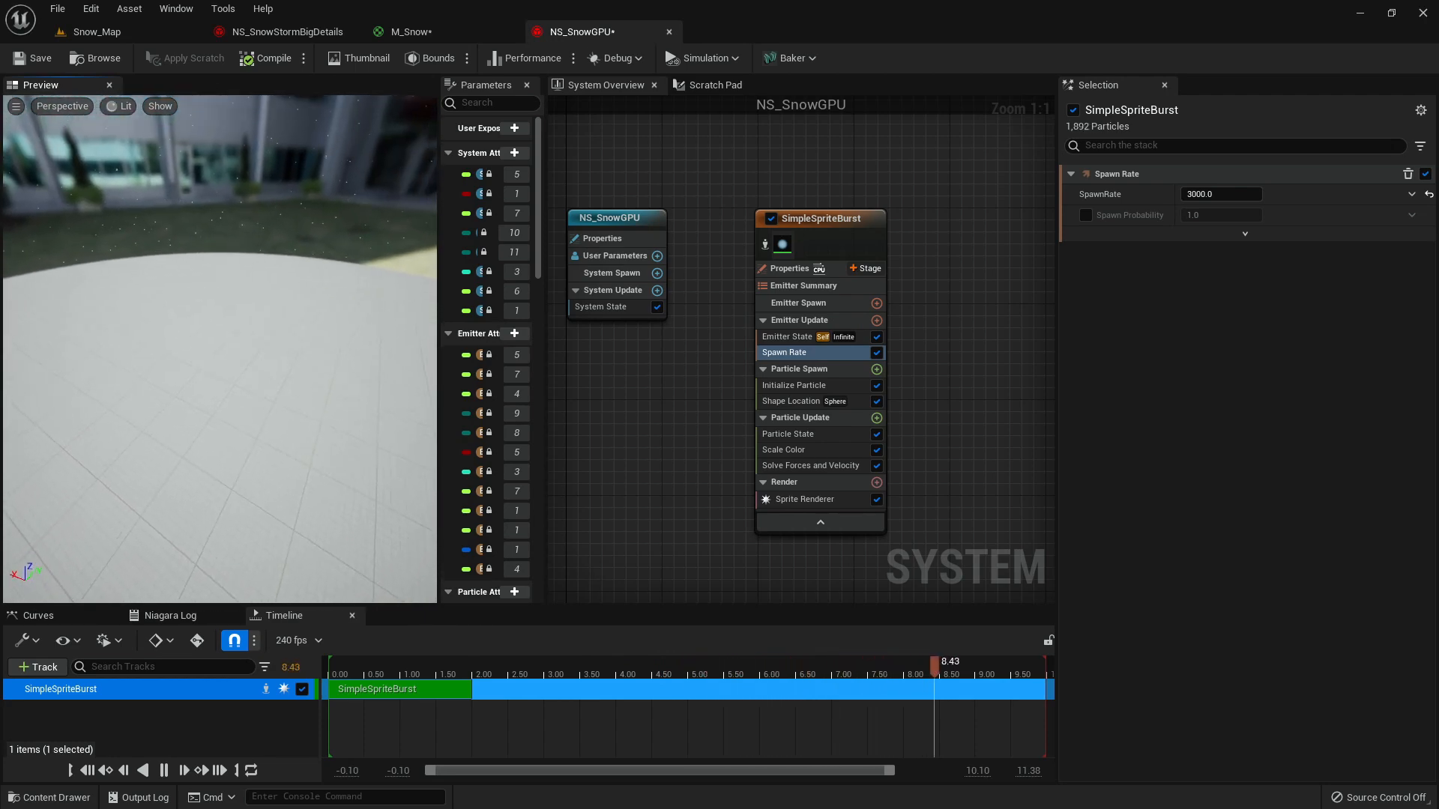
# - Set the Sphere Radius of the Shape Location module to 1000
pyautogui.click(808, 399)
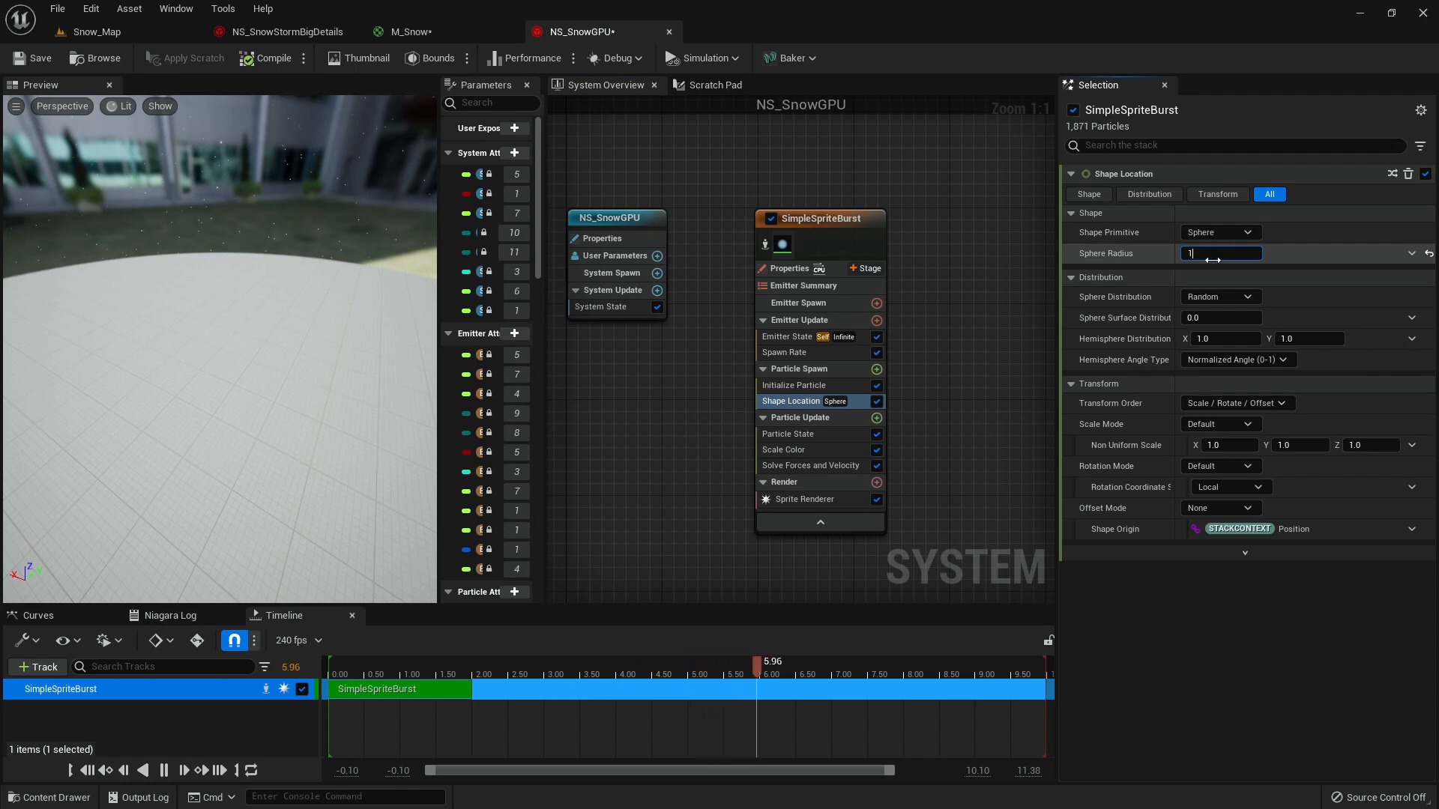
pyautogui.press('Return')
pyautogui.moveTo(318, 353)
pyautogui.mouseDown()
pyautogui.moveTo(263, 315)
pyautogui.moveTo(315, 356)
pyautogui.mouseUp()
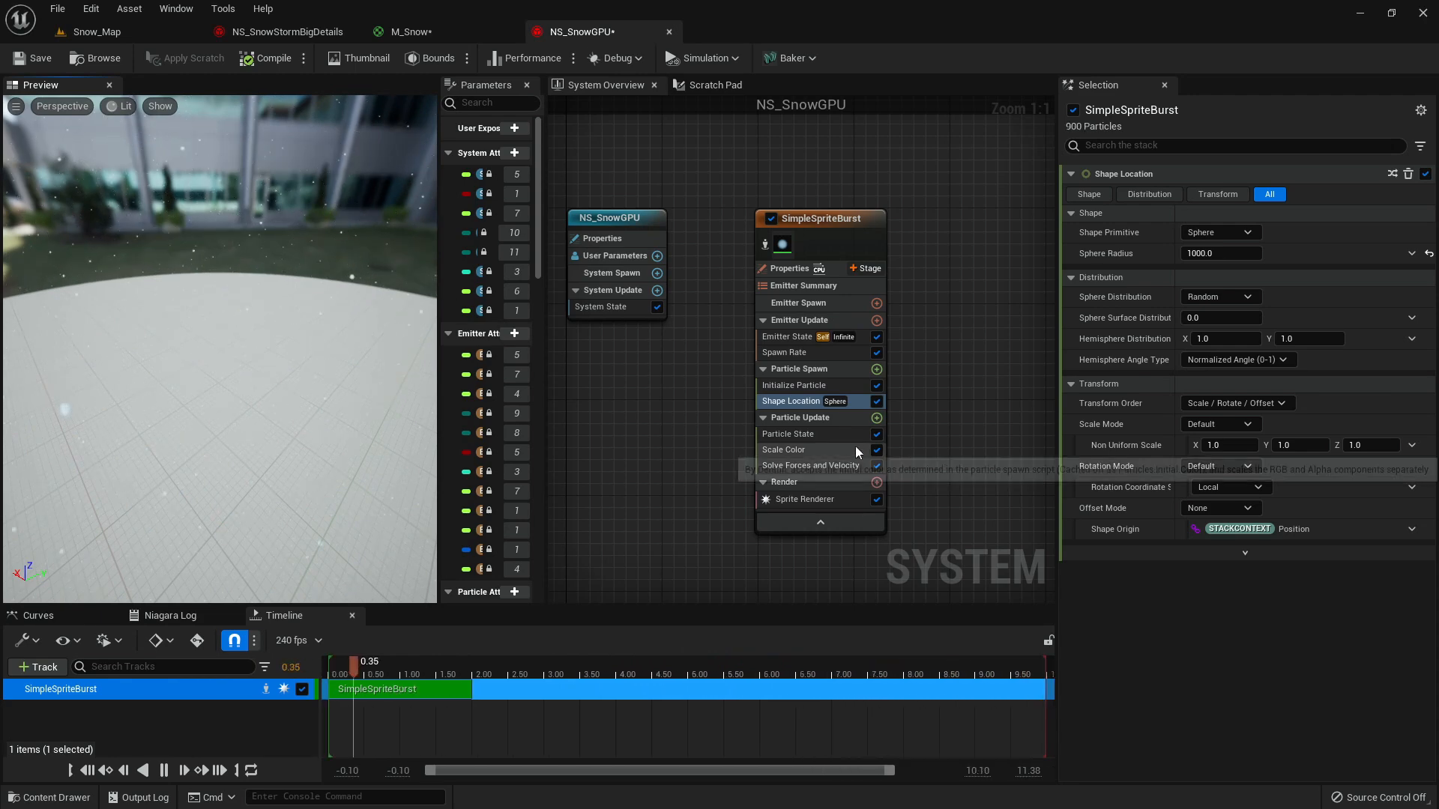
# - Add a Vortex Force module to the emitter's Particle Update group
pyautogui.click(877, 418)
pyautogui.write('vortex force')
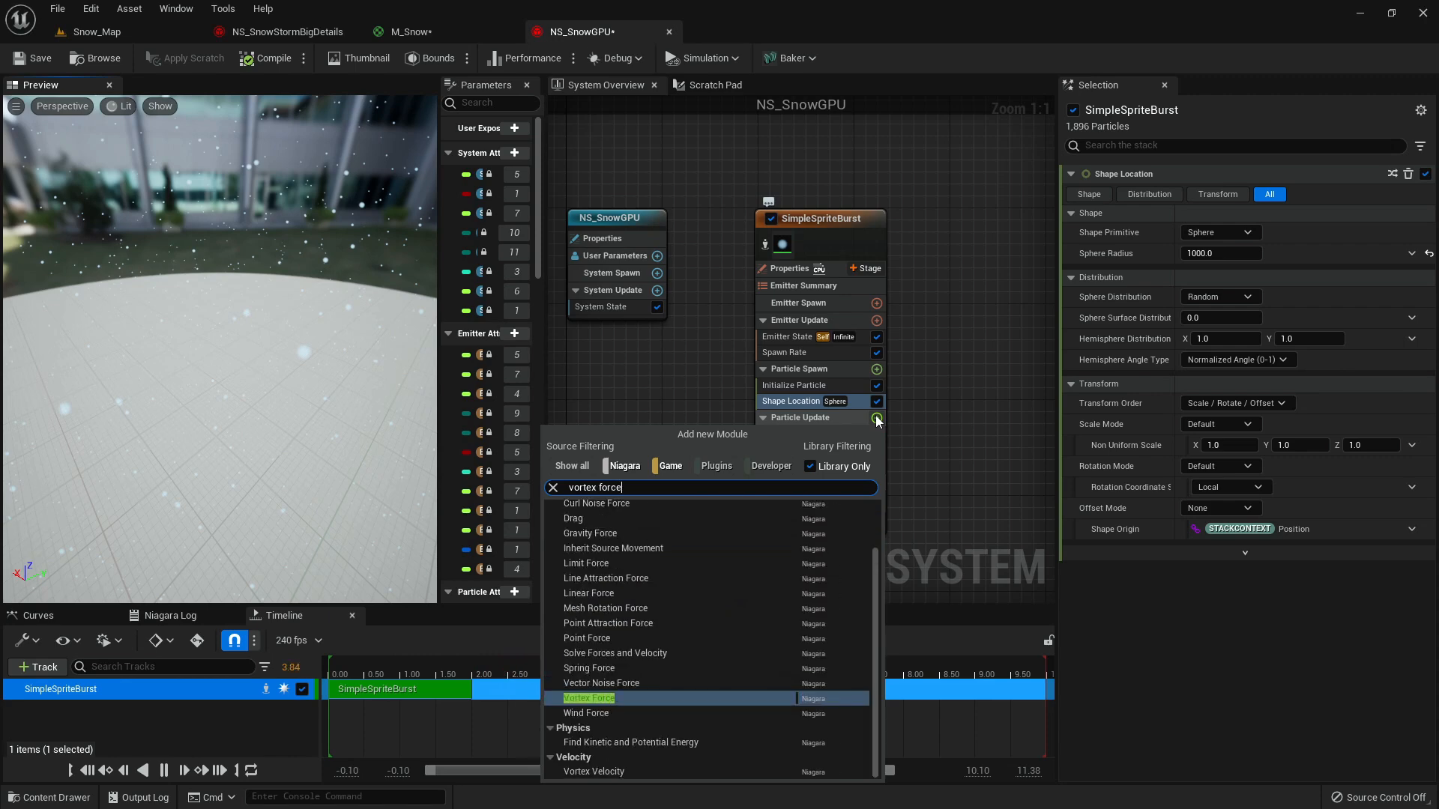
pyautogui.press('Return')
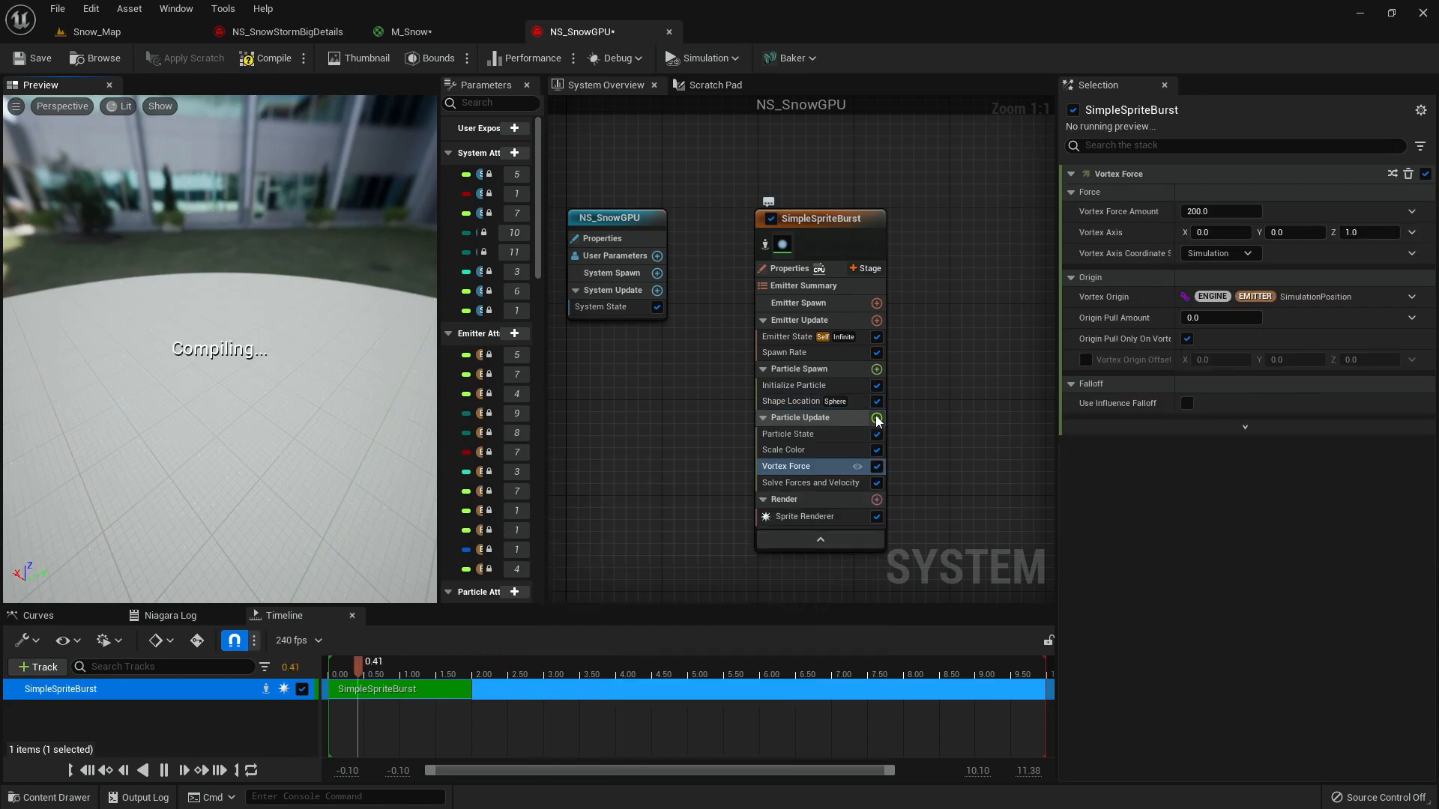
pyautogui.moveTo(318, 321); pyautogui.dragTo(259, 327)
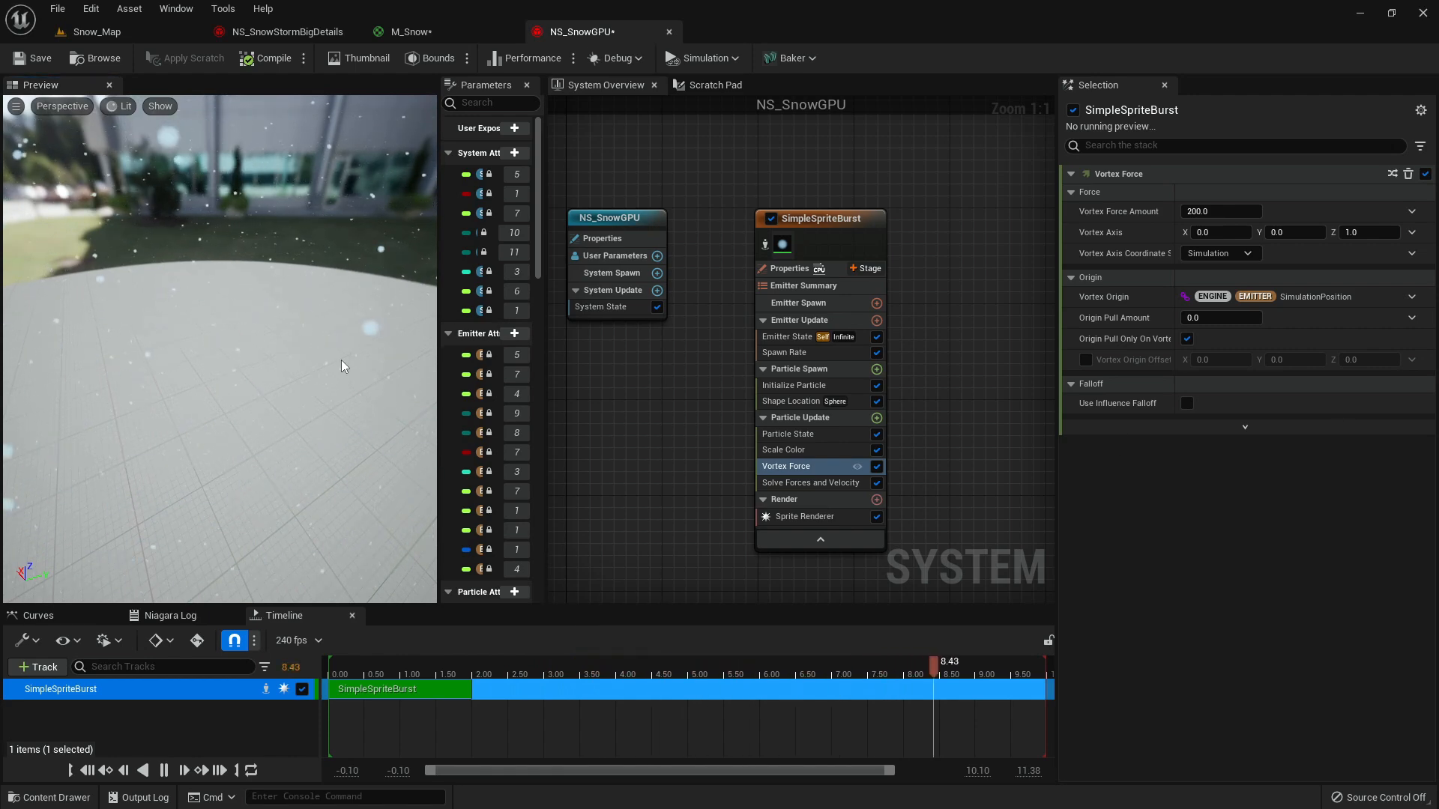
# - Set the Vortex Force Amount to 100 and the Vortex Axis to Y 1 and Z -1
pyautogui.click(1219, 213)
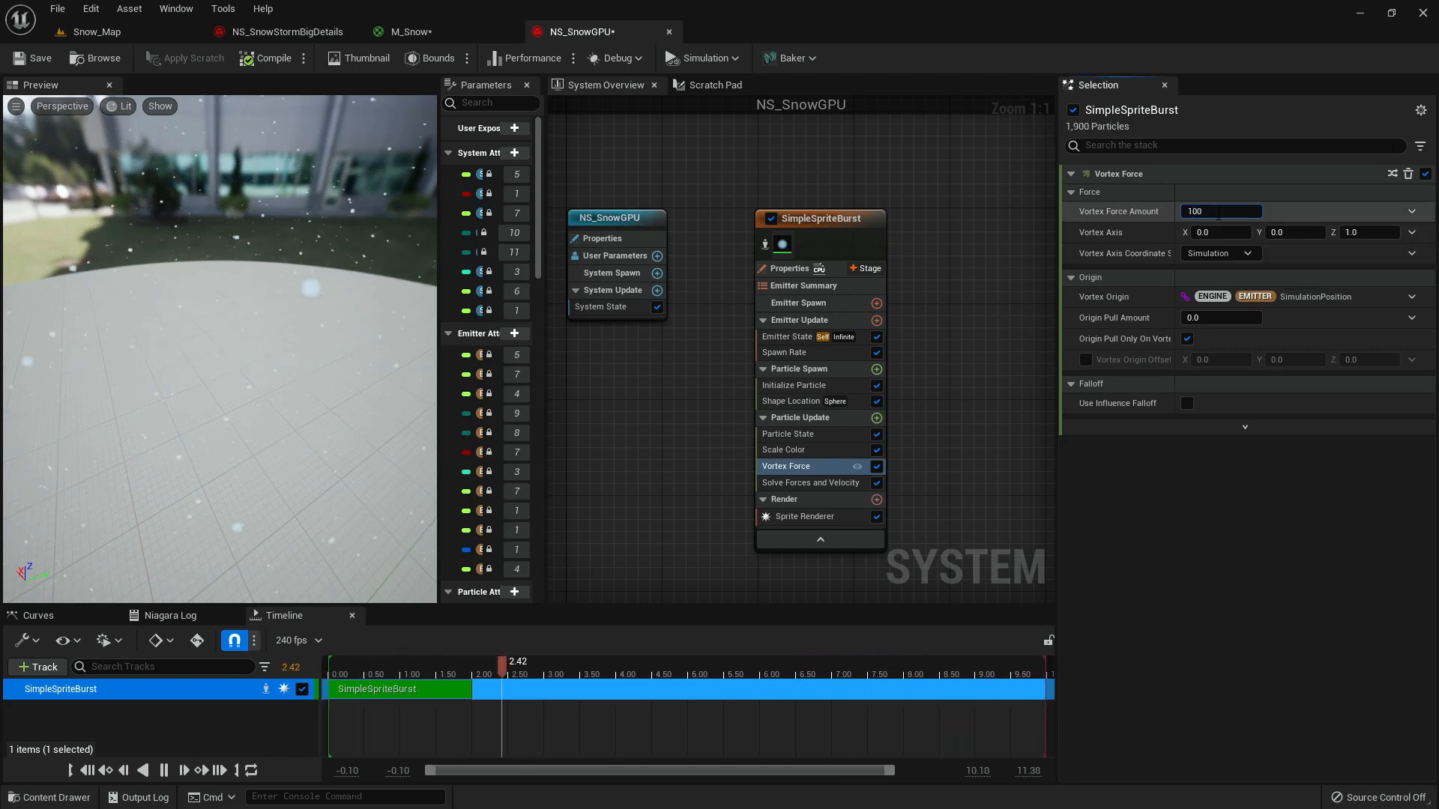
pyautogui.press('Tab')
pyautogui.press('Tab')
pyautogui.press('Tab')
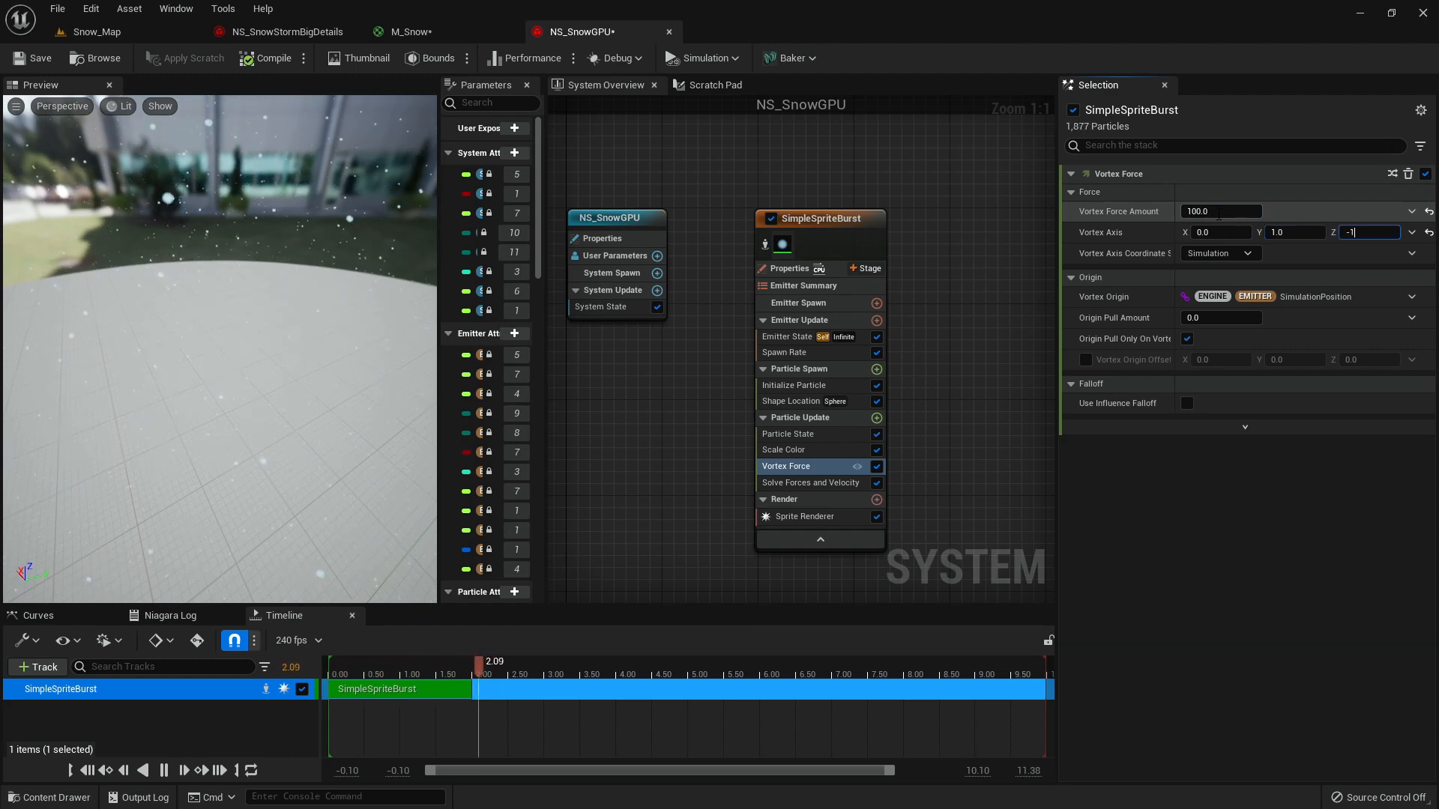
pyautogui.press('Return')
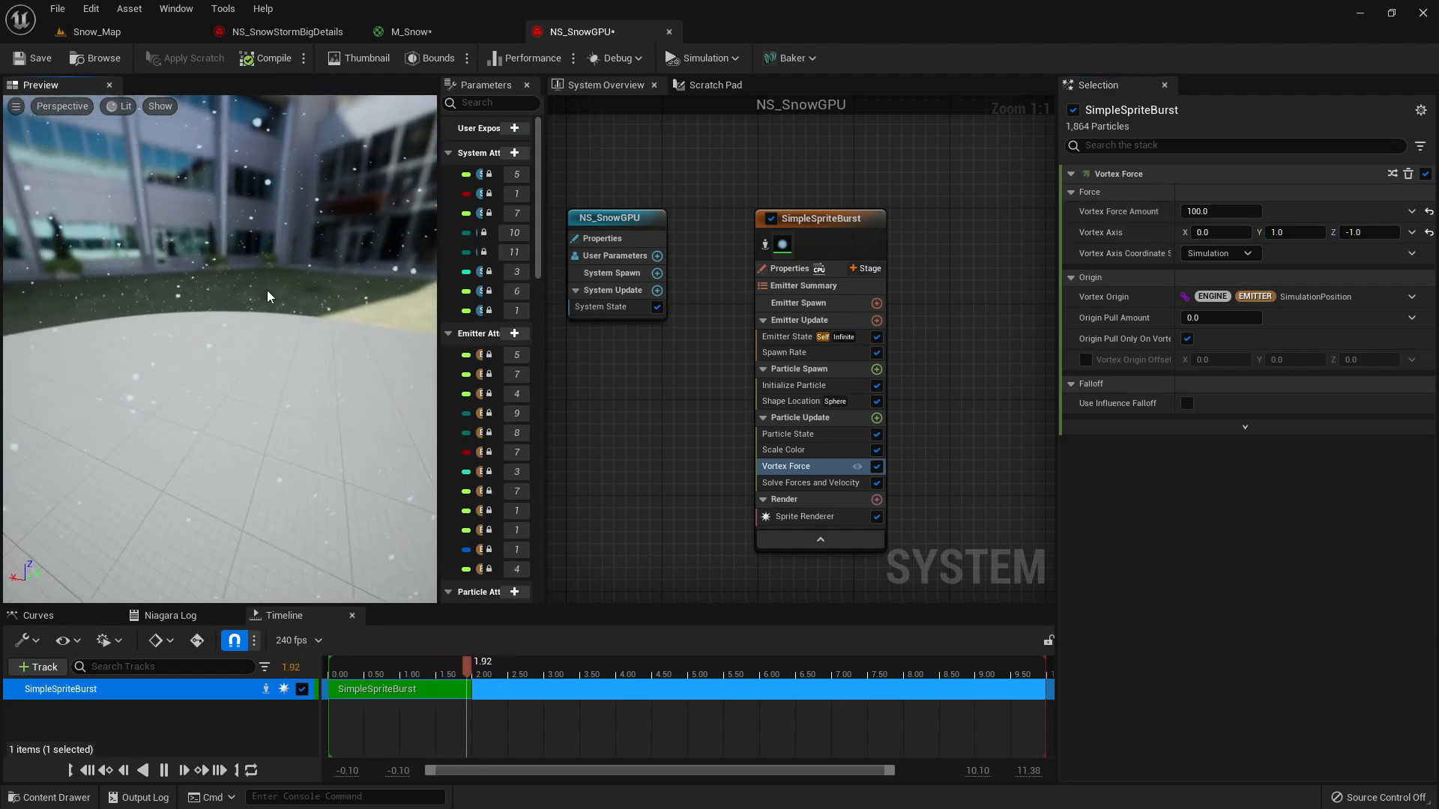
pyautogui.moveTo(264, 295); pyautogui.dragTo(315, 262)
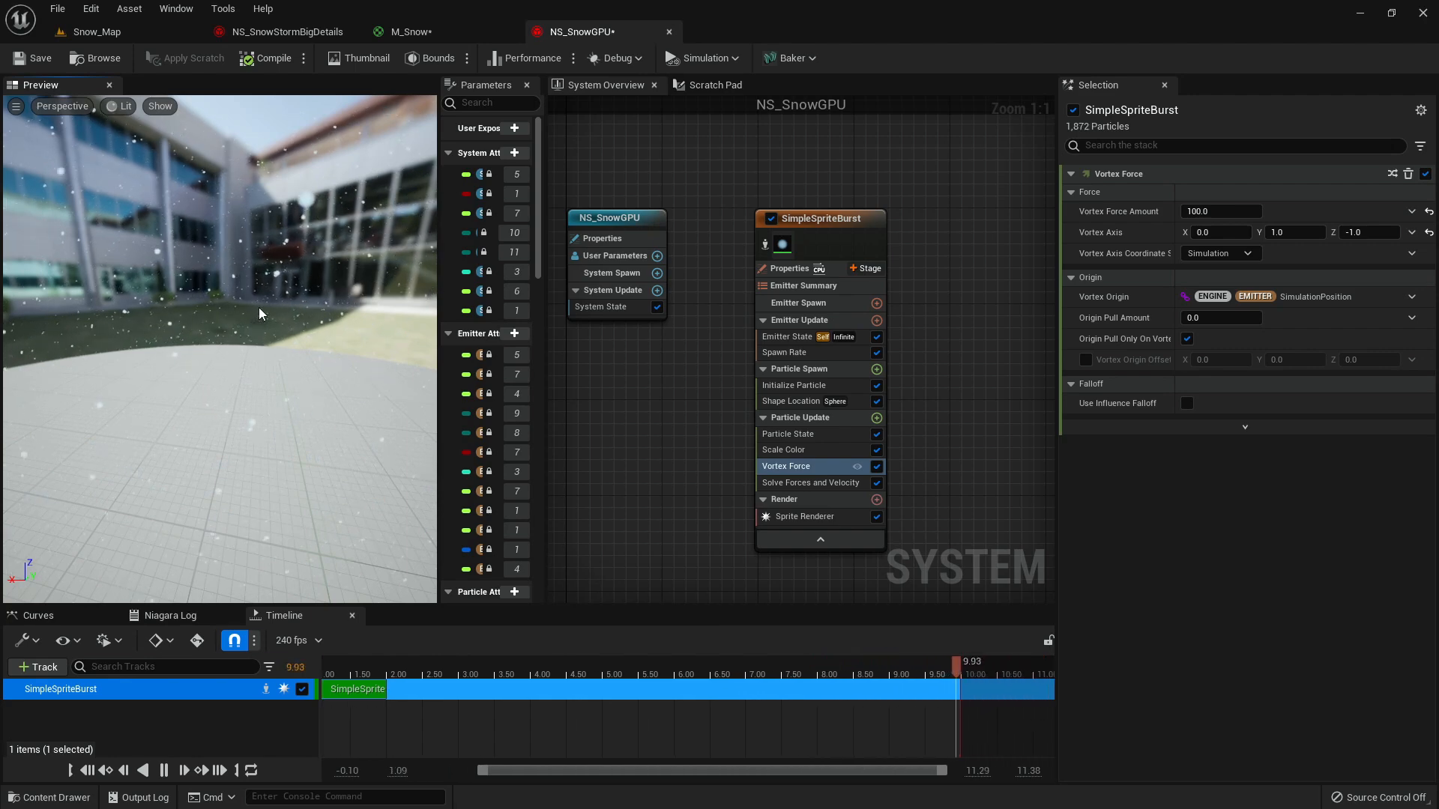
pyautogui.moveTo(289, 340); pyautogui.dragTo(282, 340)
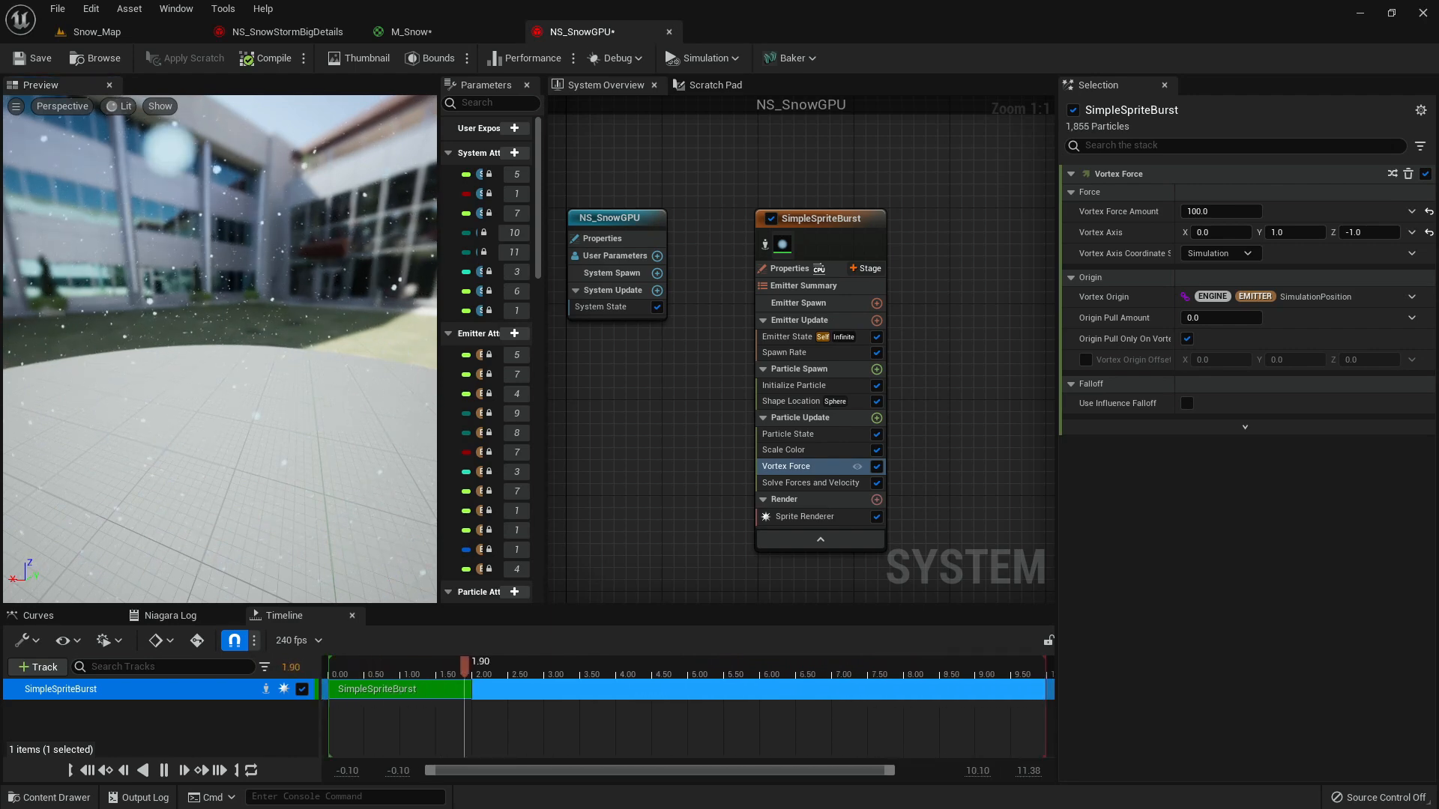
# - Add a Curl Noise Force module to the emitter's Particle Update group
pyautogui.click(877, 418)
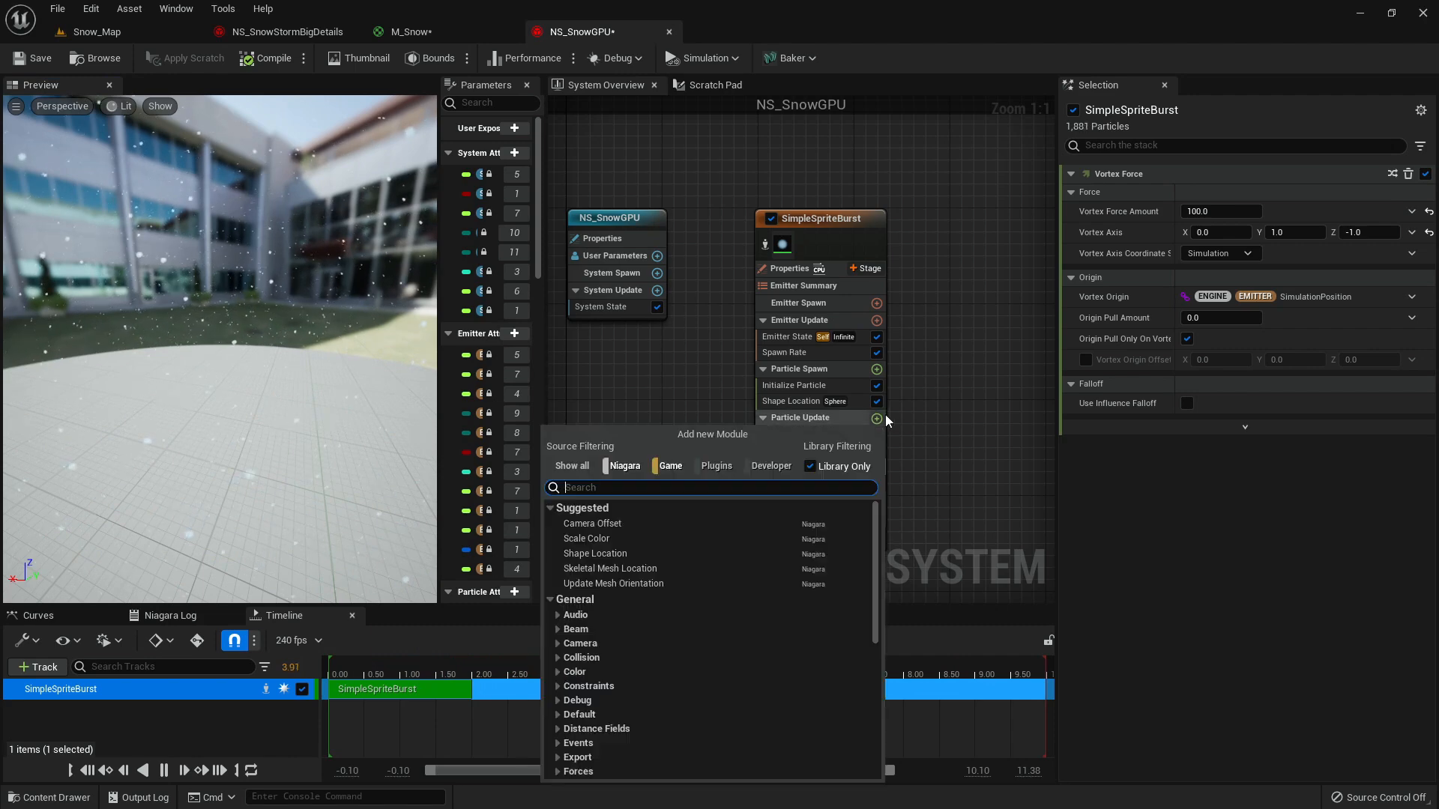
pyautogui.write('curl noise')
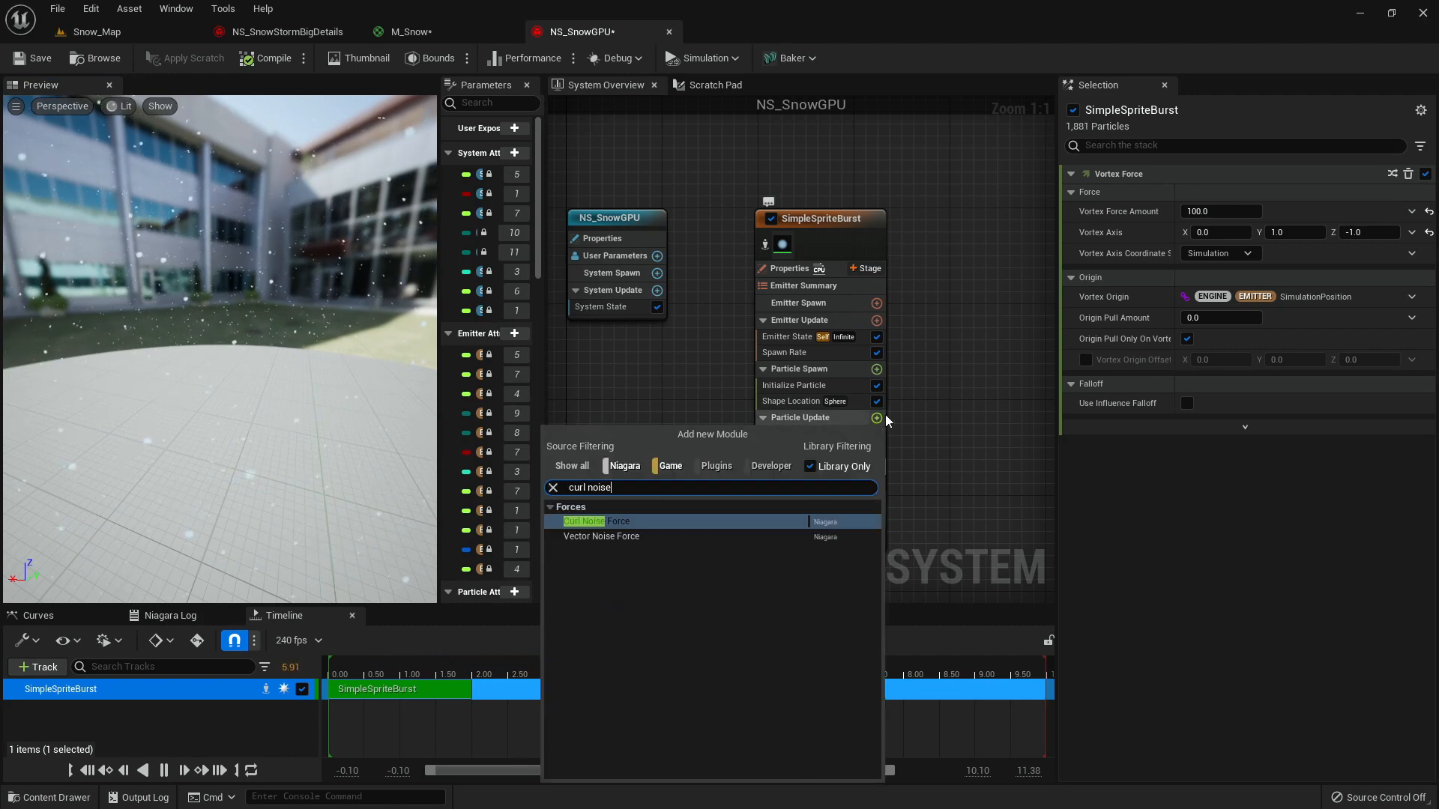
pyautogui.press('Return')
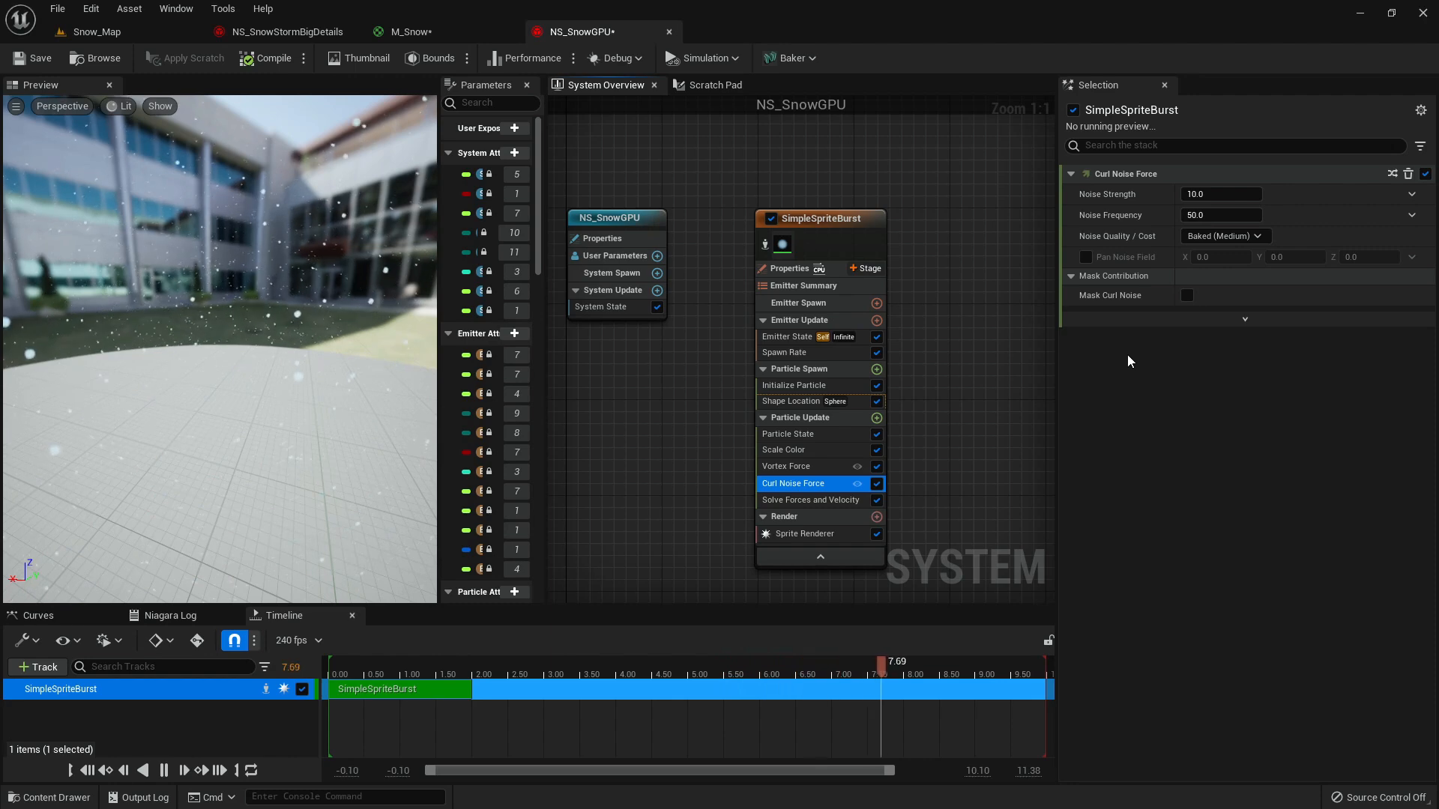
# - Set the Noise Strength of the Curl Noise Force module to 10000
pyautogui.click(1196, 194)
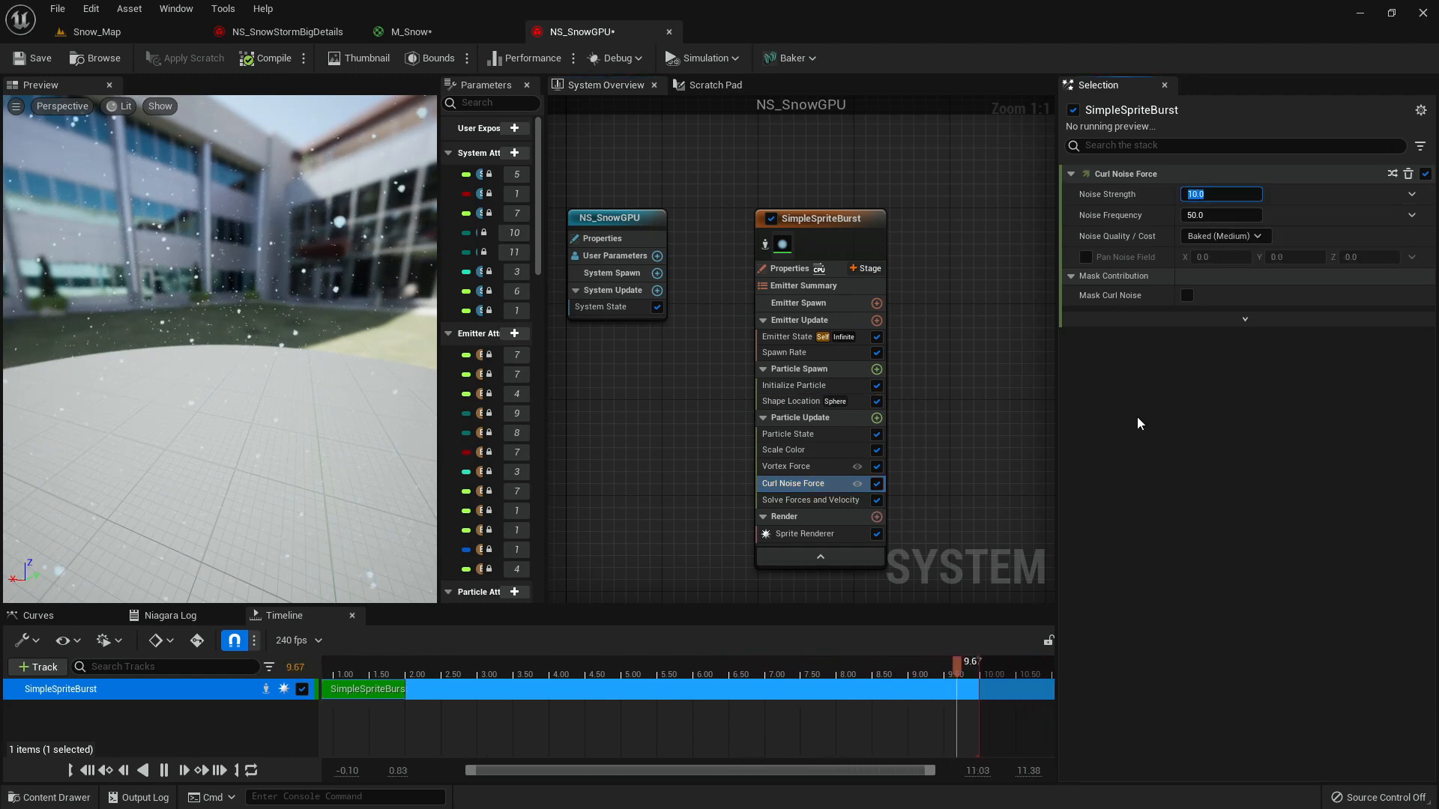
pyautogui.write('10000')
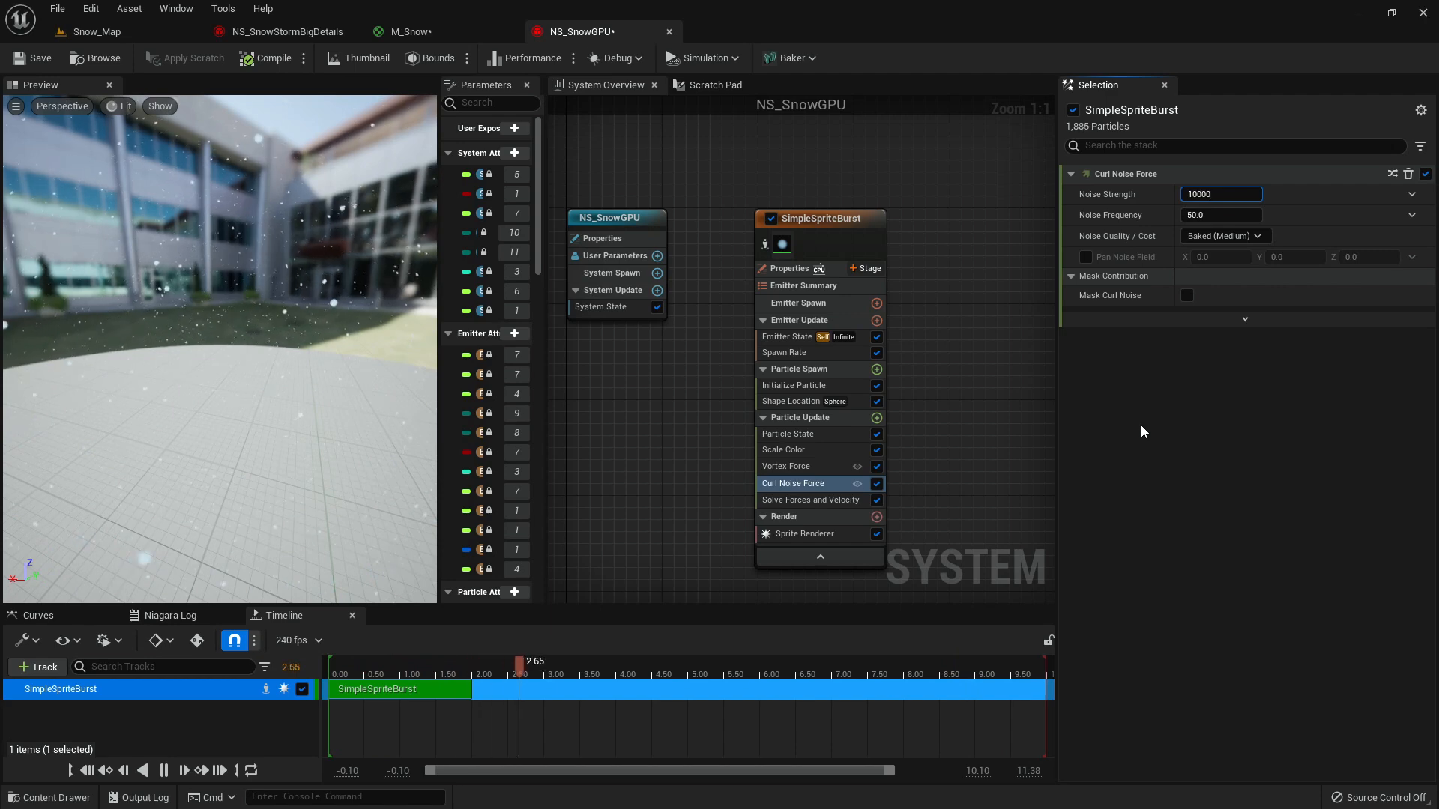
pyautogui.press('Return')
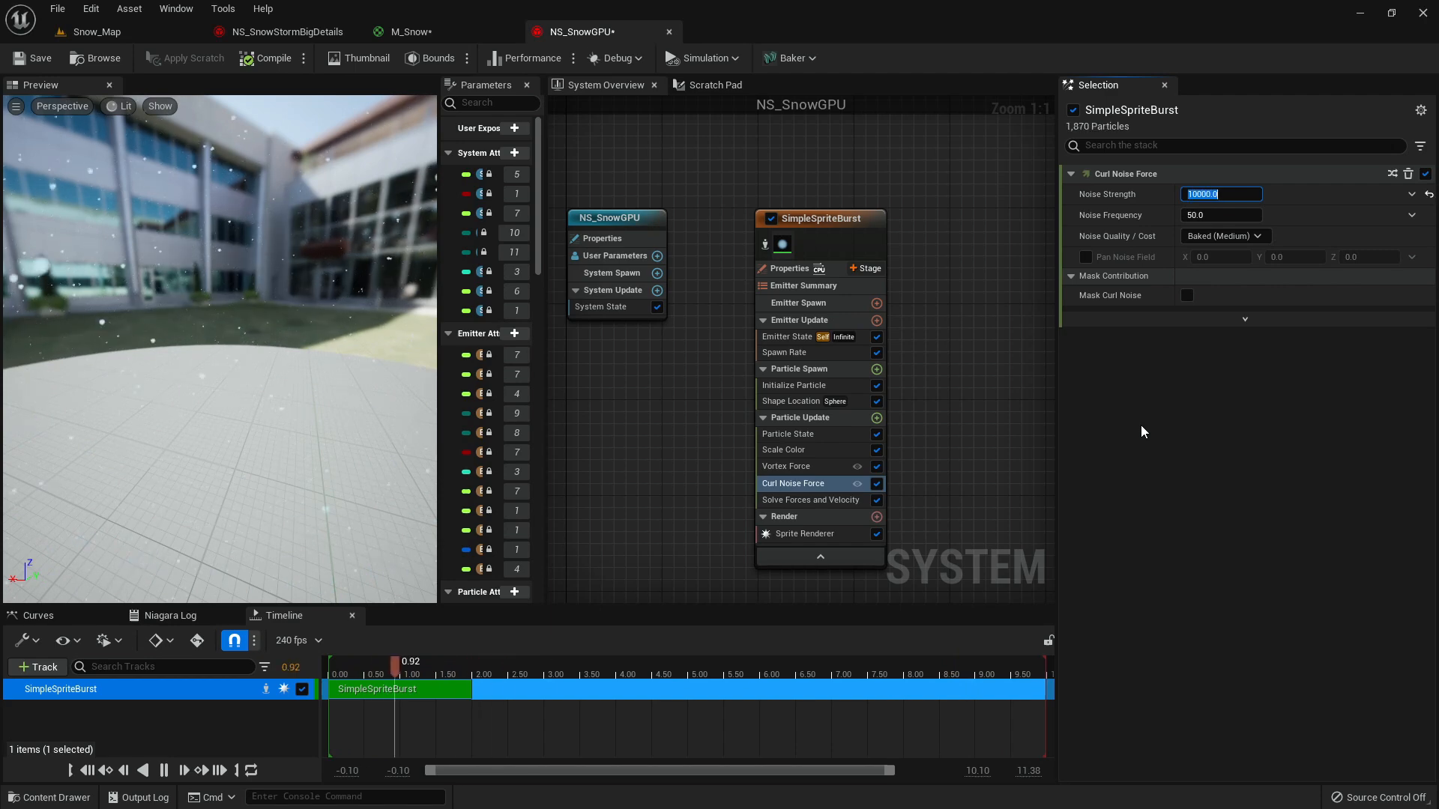
pyautogui.moveTo(337, 345)
pyautogui.mouseDown()
pyautogui.moveTo(264, 264)
pyautogui.moveTo(325, 331)
pyautogui.mouseUp()
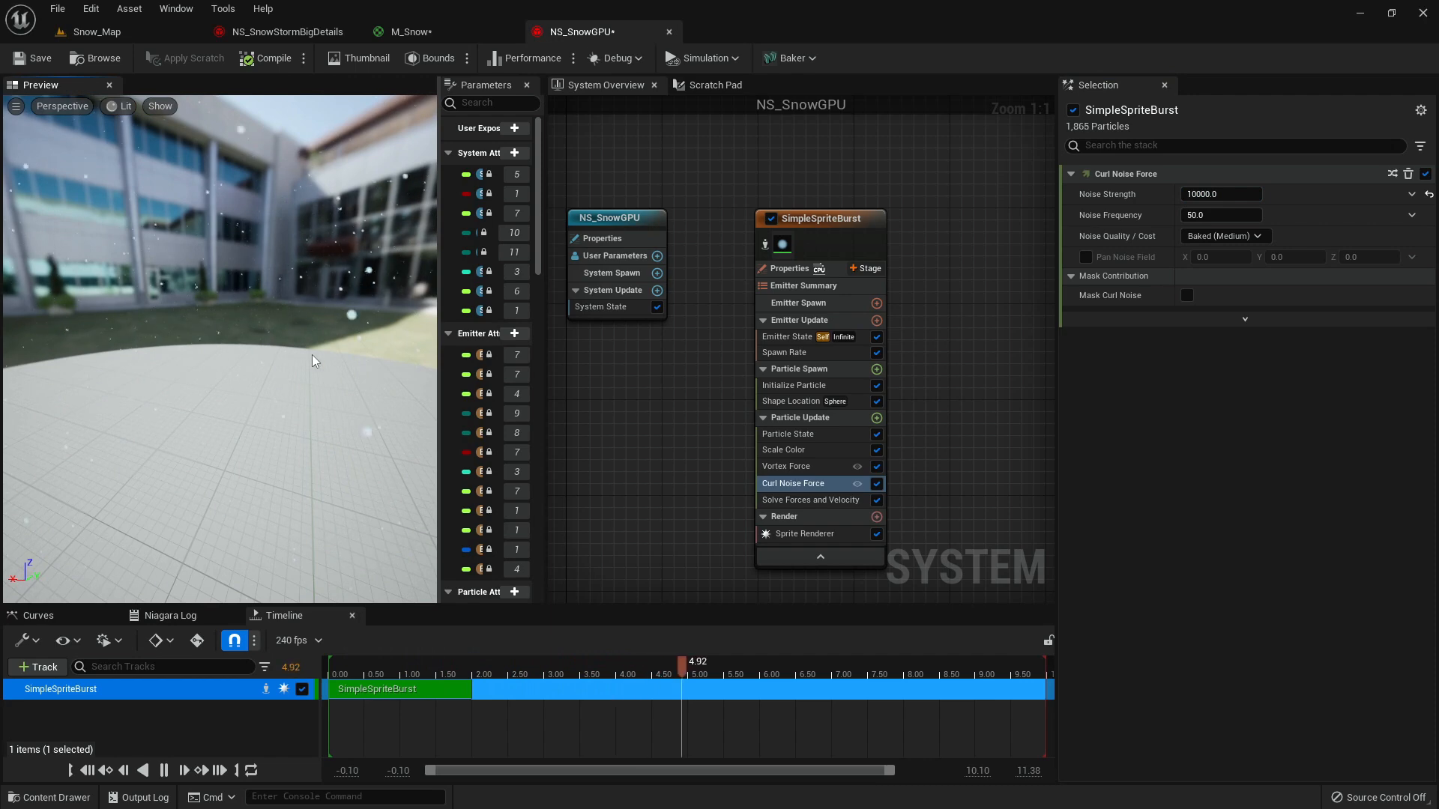
pyautogui.moveTo(343, 331); pyautogui.dragTo(338, 331)
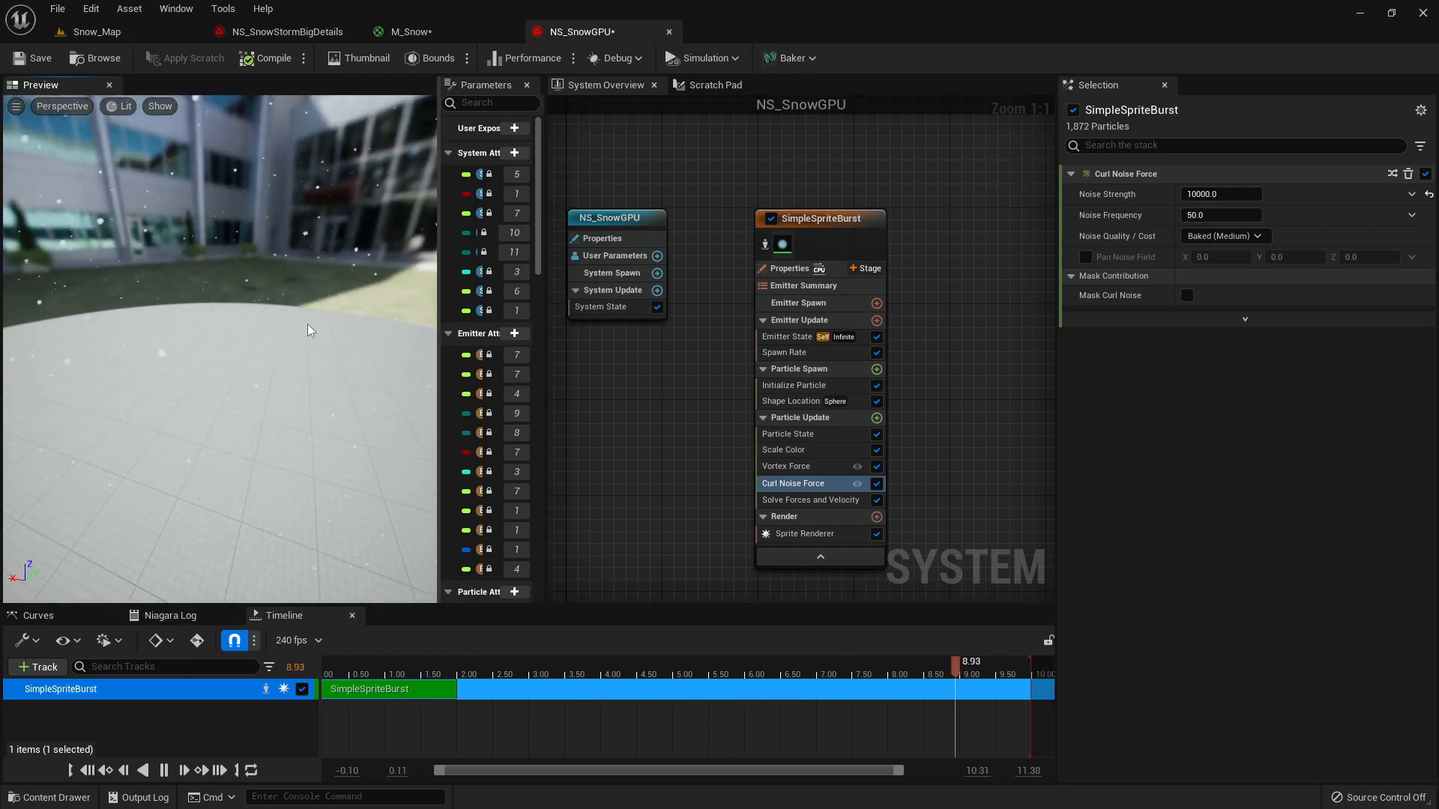
# - Set the Noise Frequency of the Curl Noise Force module to 1000
pyautogui.click(1214, 215)
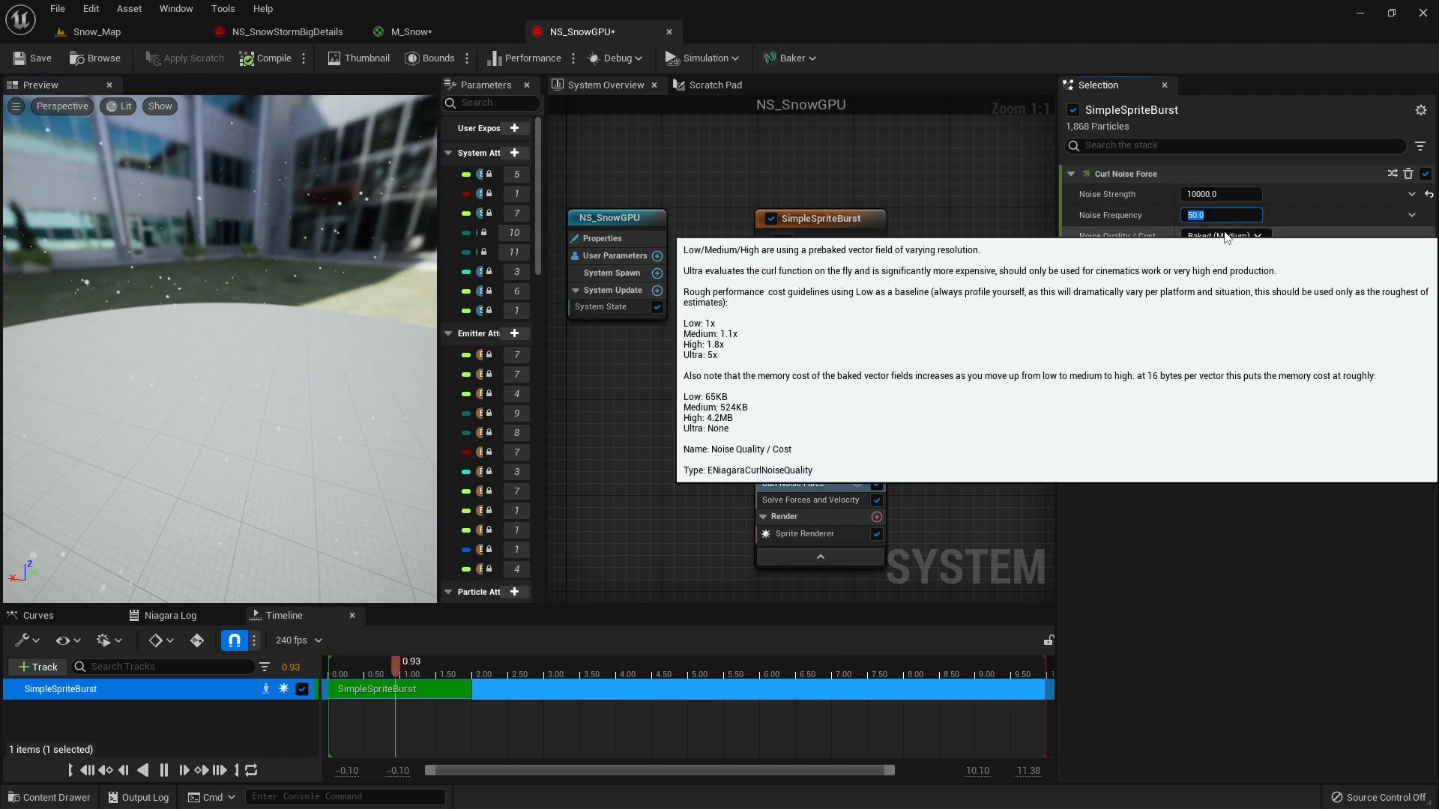
pyautogui.write('1000')
pyautogui.press('Return')
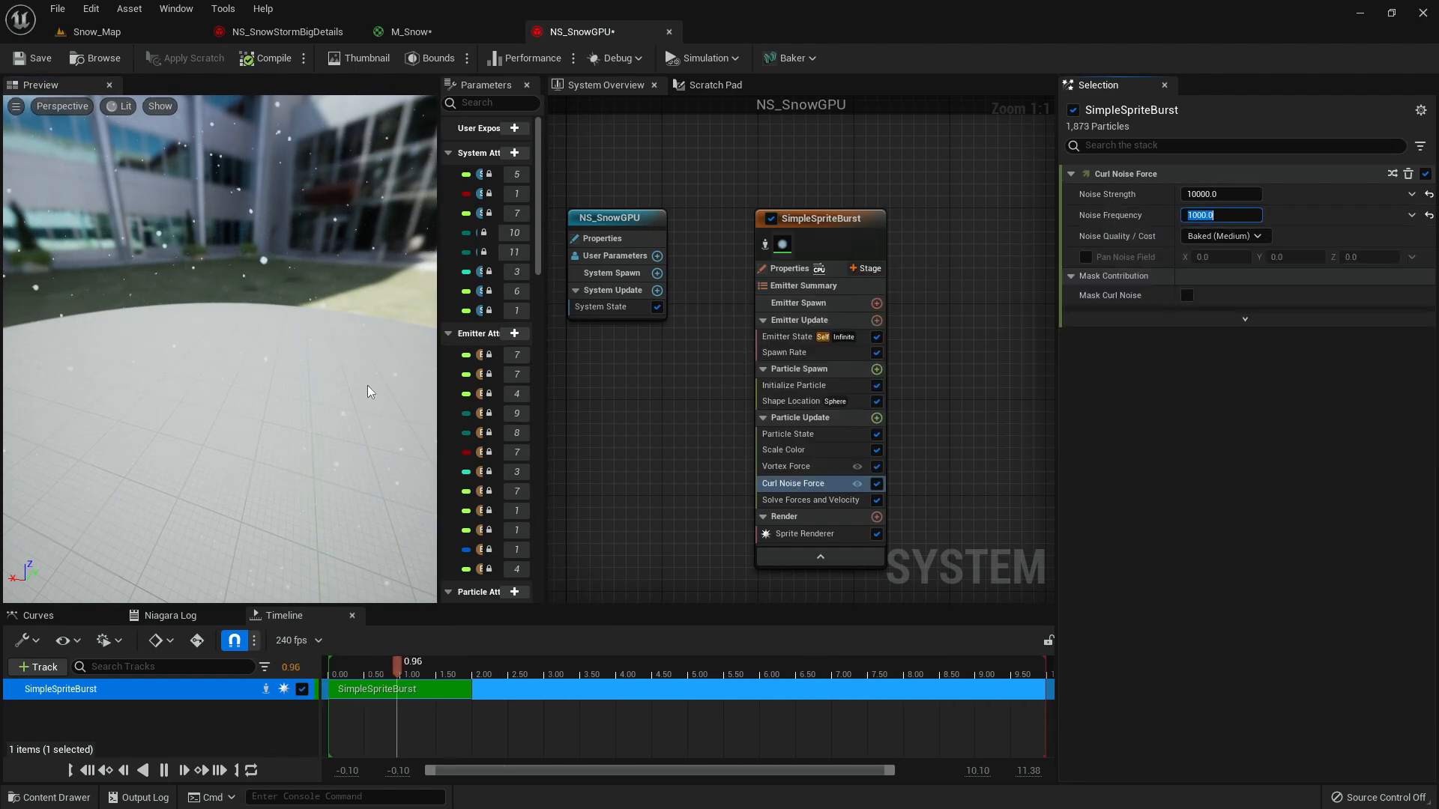
pyautogui.moveTo(344, 326); pyautogui.dragTo(347, 331)
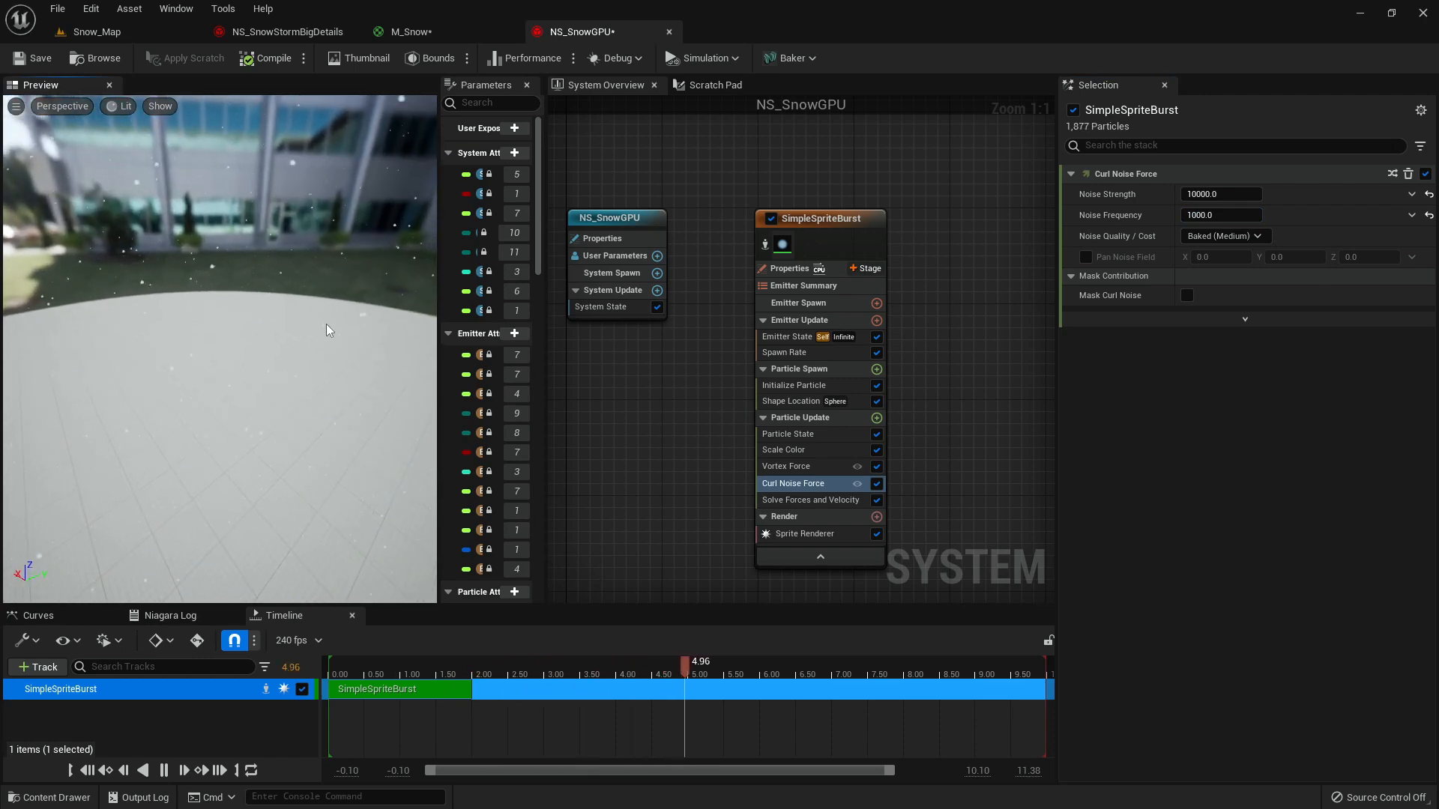
# - Reveal the advanced Curl Noise Force settings and enable Pan Noise Field with a Z value of 10000
pyautogui.click(1244, 320)
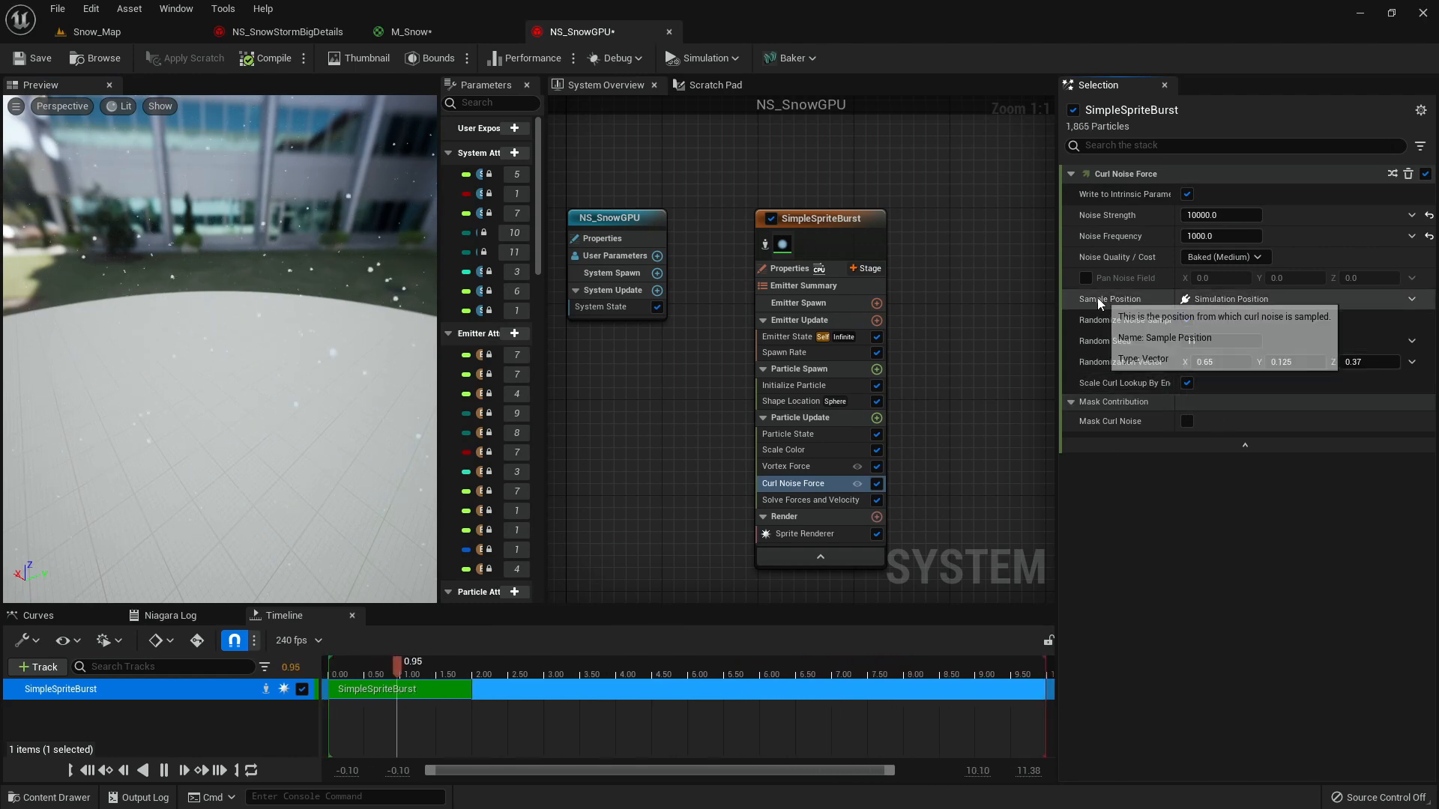
pyautogui.click(1086, 279)
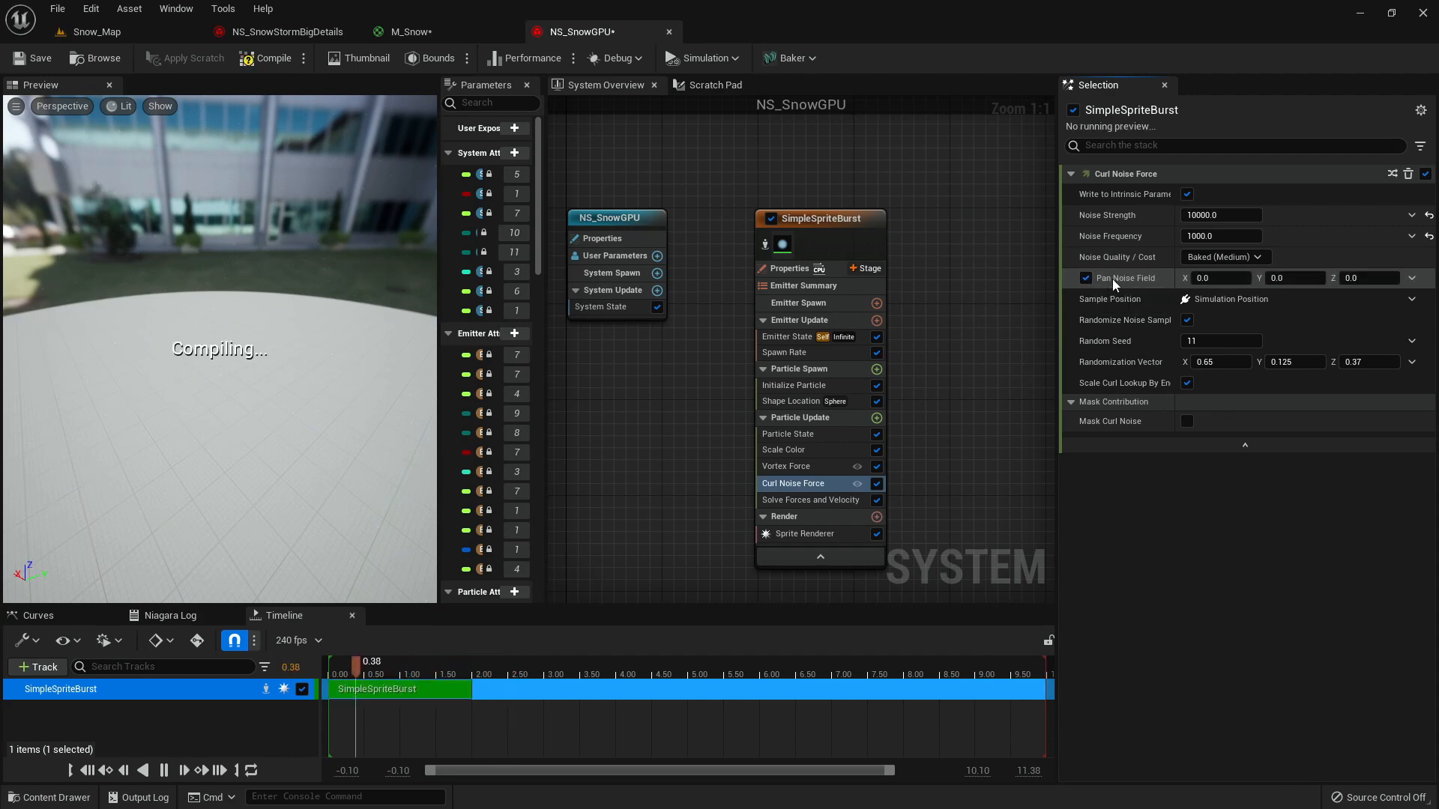
pyautogui.click(1356, 278)
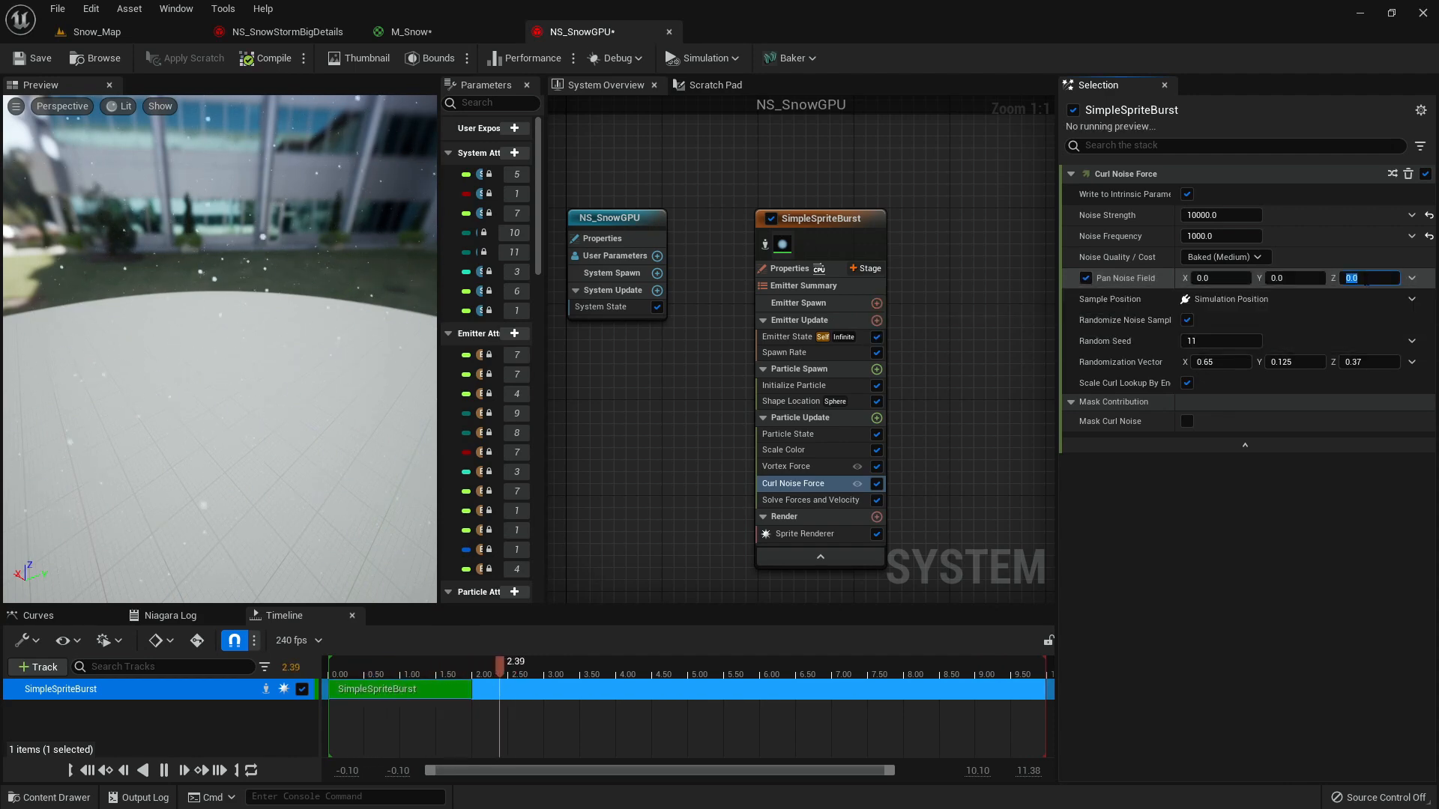
pyautogui.write('10000')
pyautogui.press('Return')
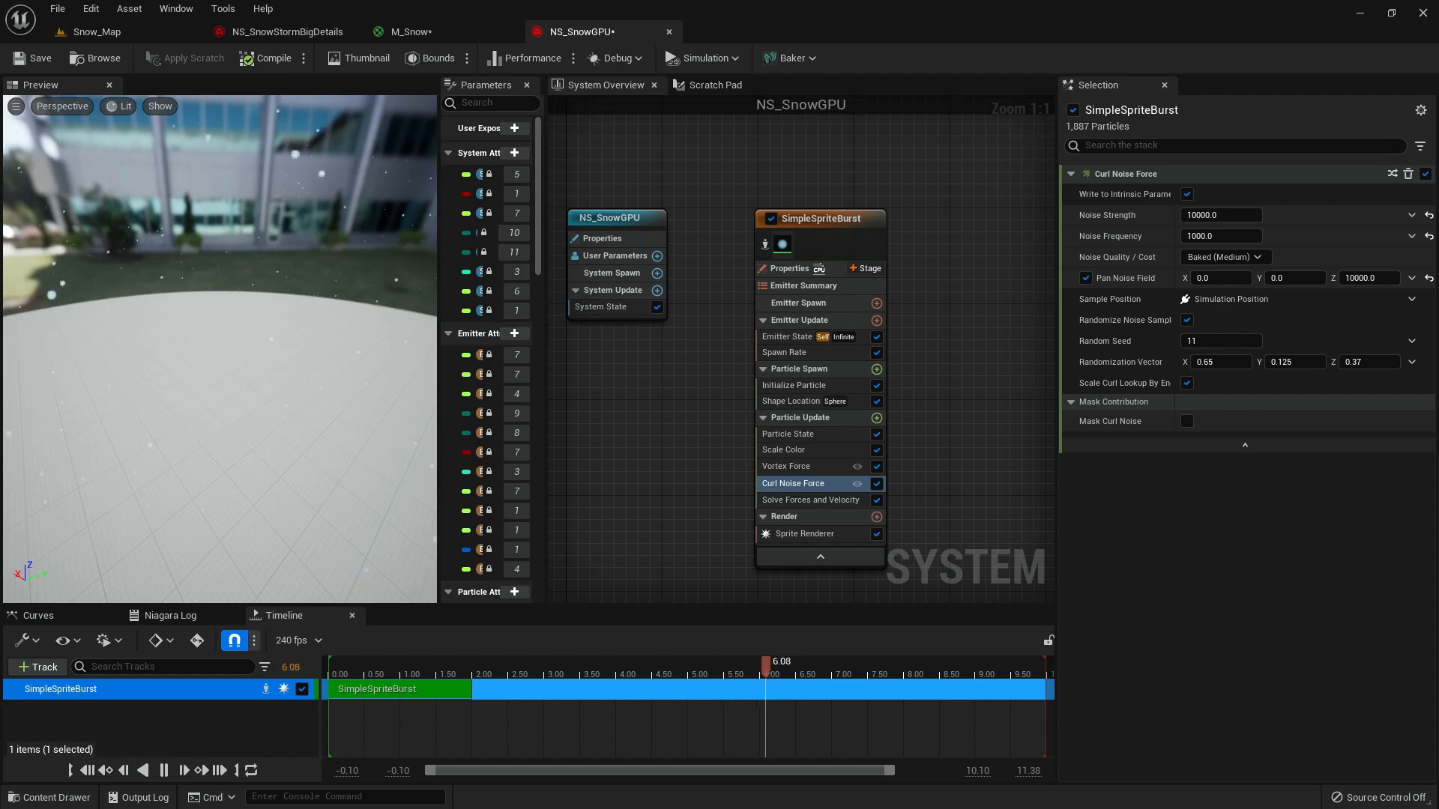
# - Set the X component of the Curl Noise Force module's Randomization Vector to 1
pyautogui.click(1226, 367)
pyautogui.write('1')
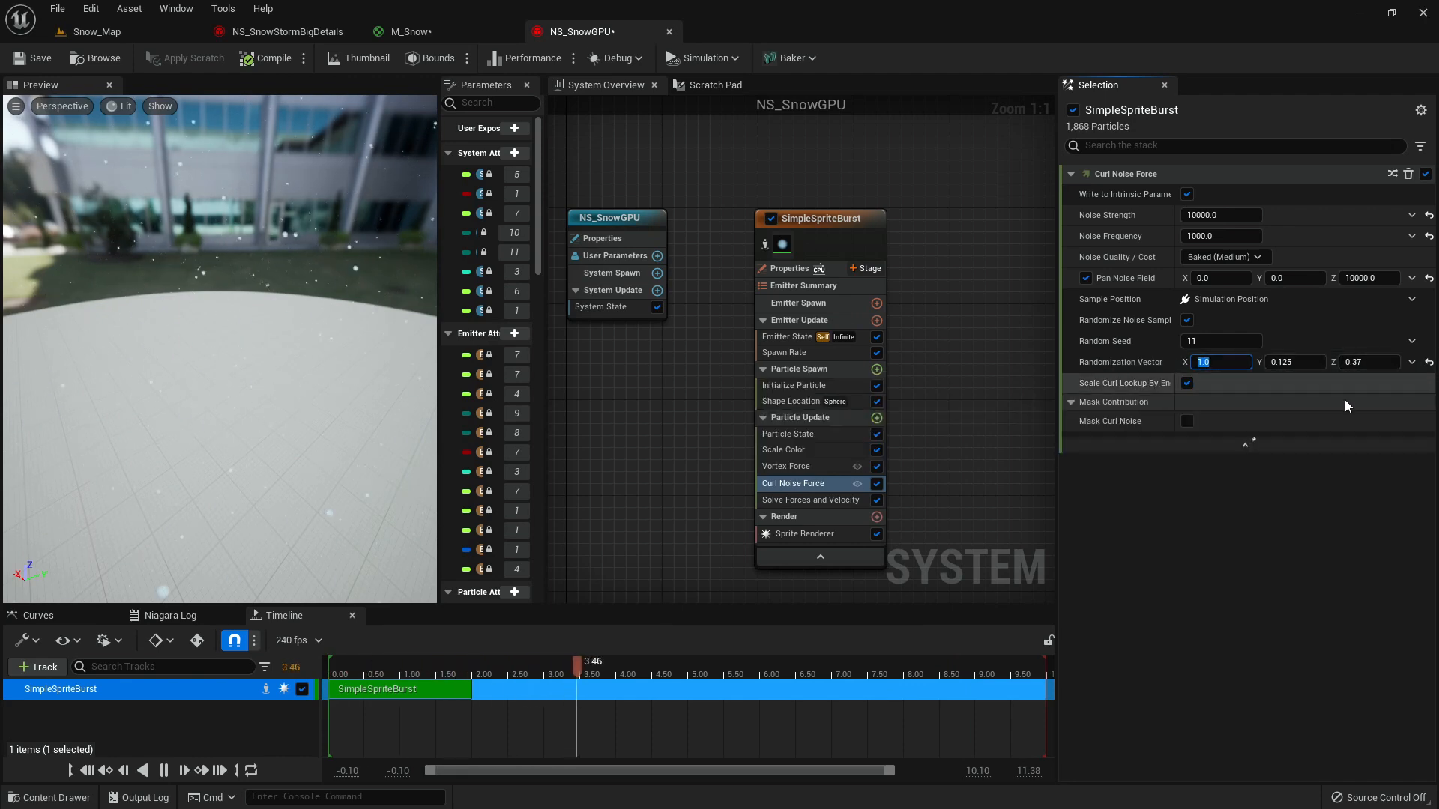
pyautogui.moveTo(282, 341); pyautogui.dragTo(329, 327)
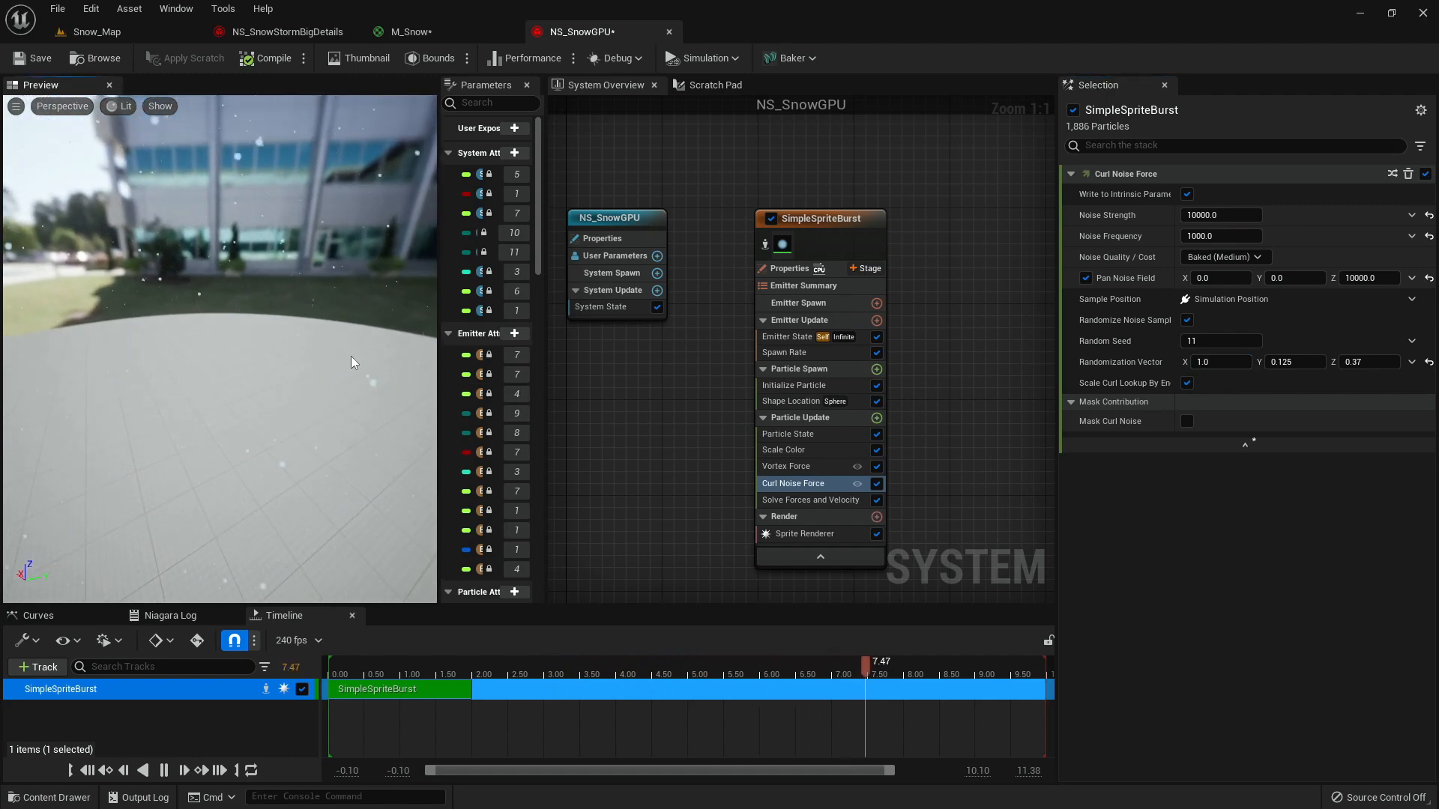
pyautogui.moveTo(364, 387); pyautogui.dragTo(347, 374)
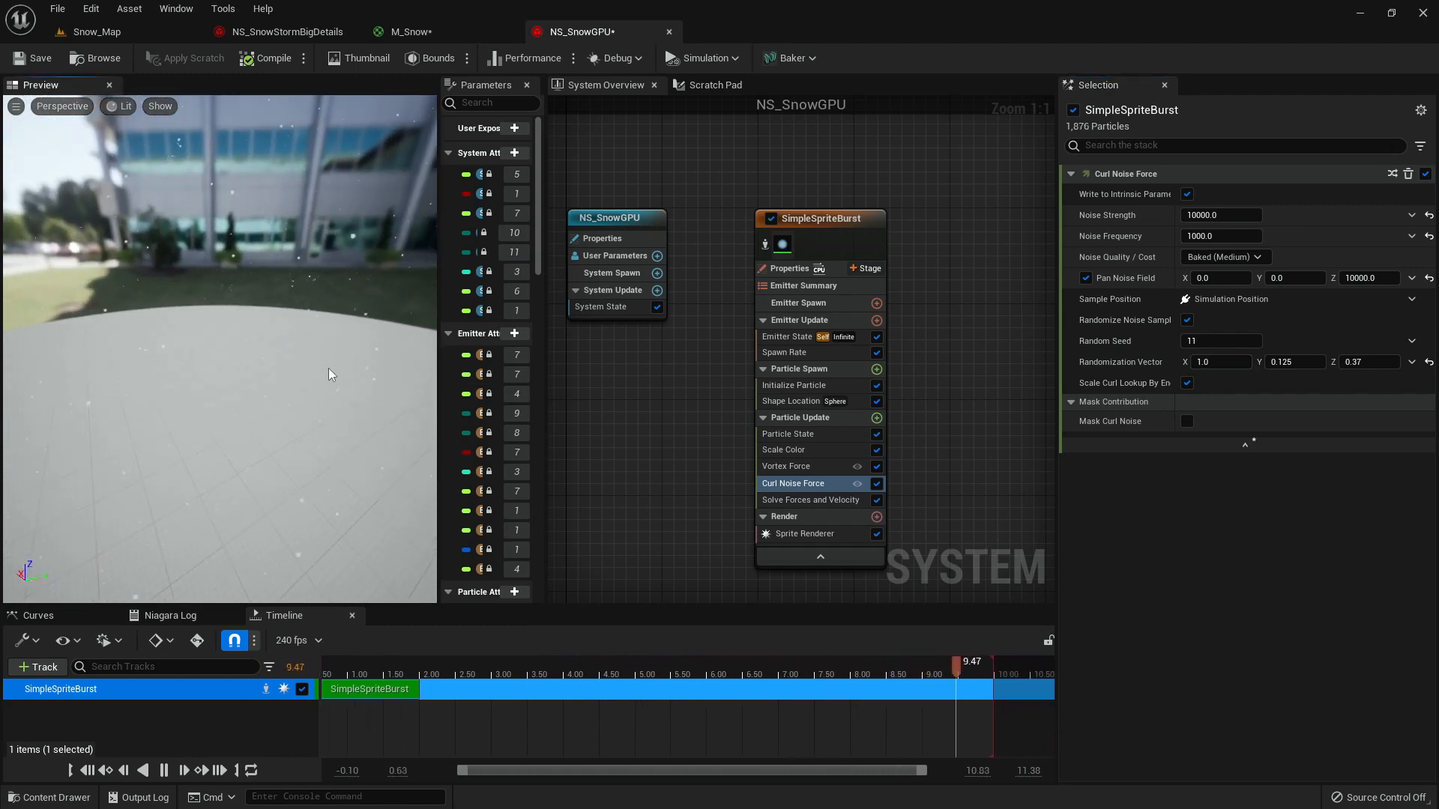
# - Add an Add Velocity module after Shape Location in the emitter's Particle Spawn group
pyautogui.click(806, 405)
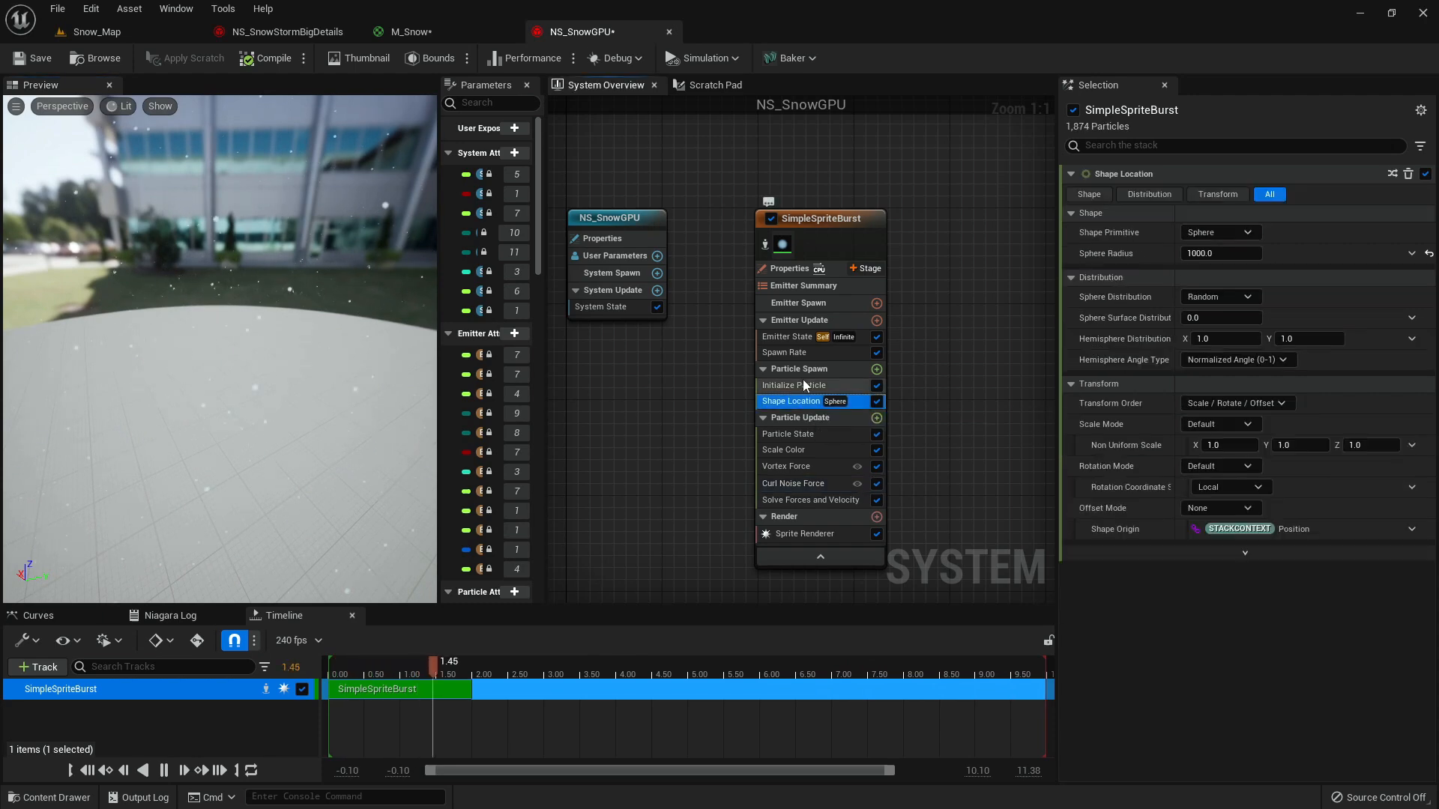
pyautogui.moveTo(161, 388); pyautogui.dragTo(213, 373)
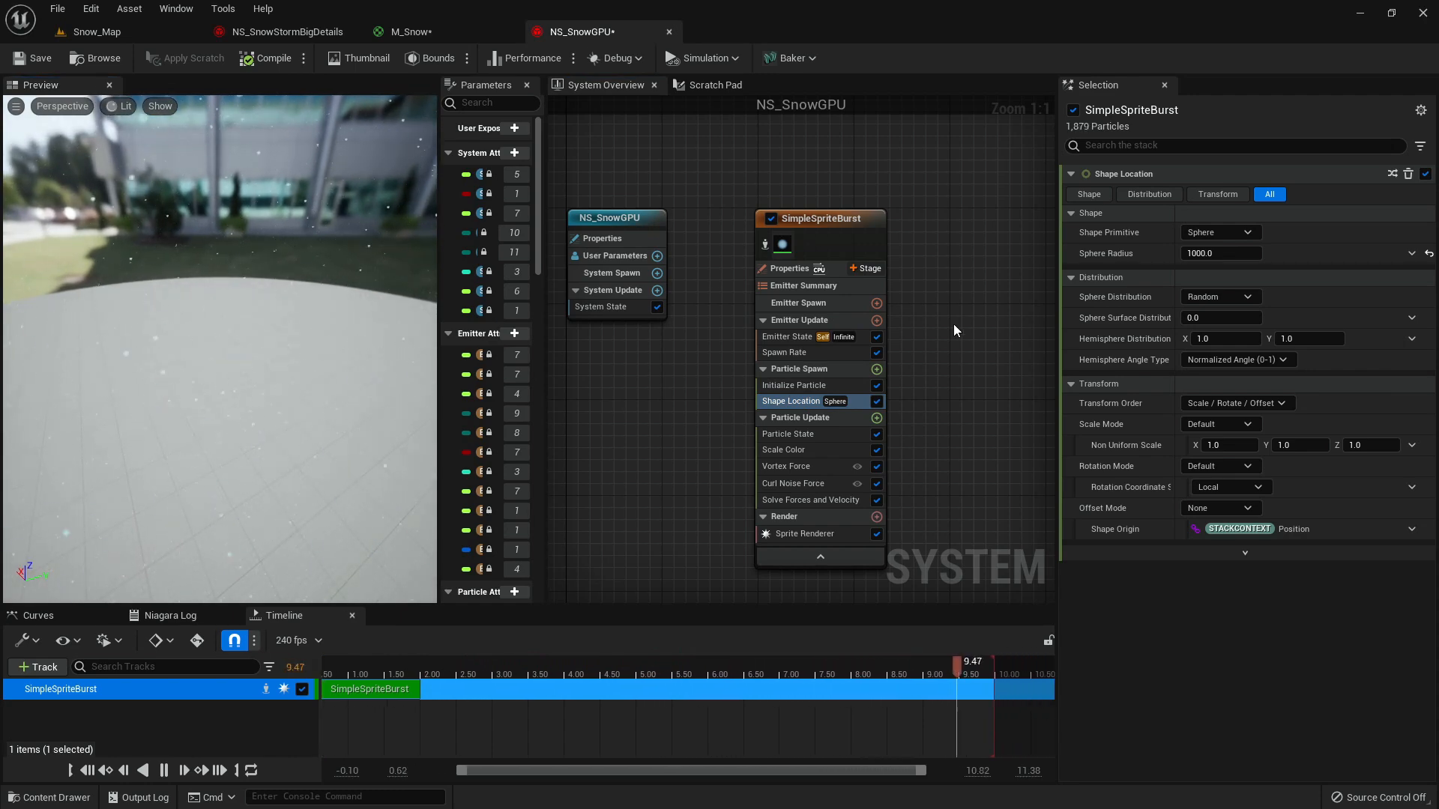
pyautogui.click(876, 369)
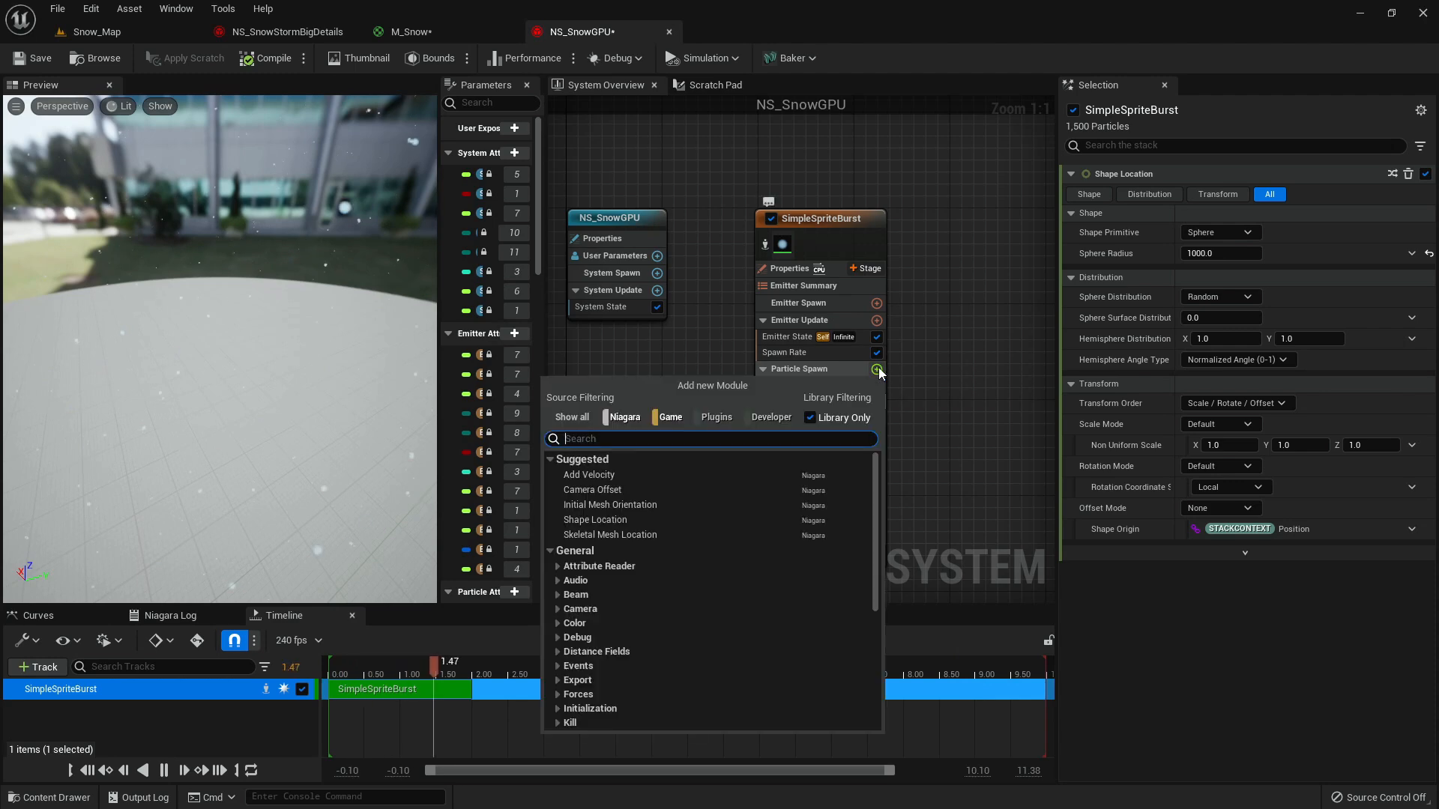
pyautogui.write('v')
pyautogui.press('BackSpace')
pyautogui.write('el')
pyautogui.press('BackSpace')
pyautogui.press('BackSpace')
pyautogui.write('vel')
pyautogui.press('BackSpace')
pyautogui.write('locit')
pyautogui.press('Return')
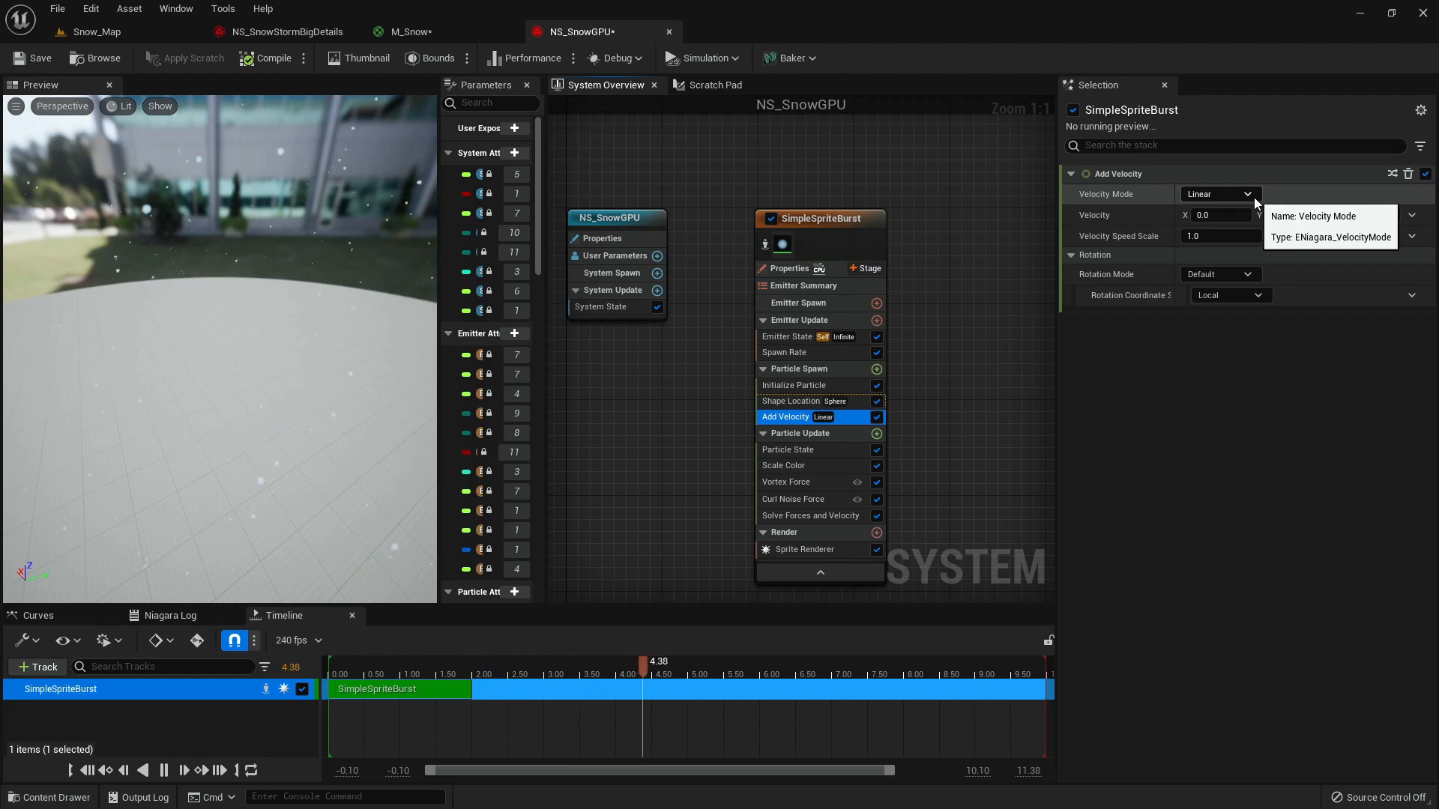
# - Make the Add Velocity module's Velocity a Random Range Vector with Minimum X 1800 and Maximum X 2200
pyautogui.click(1412, 215)
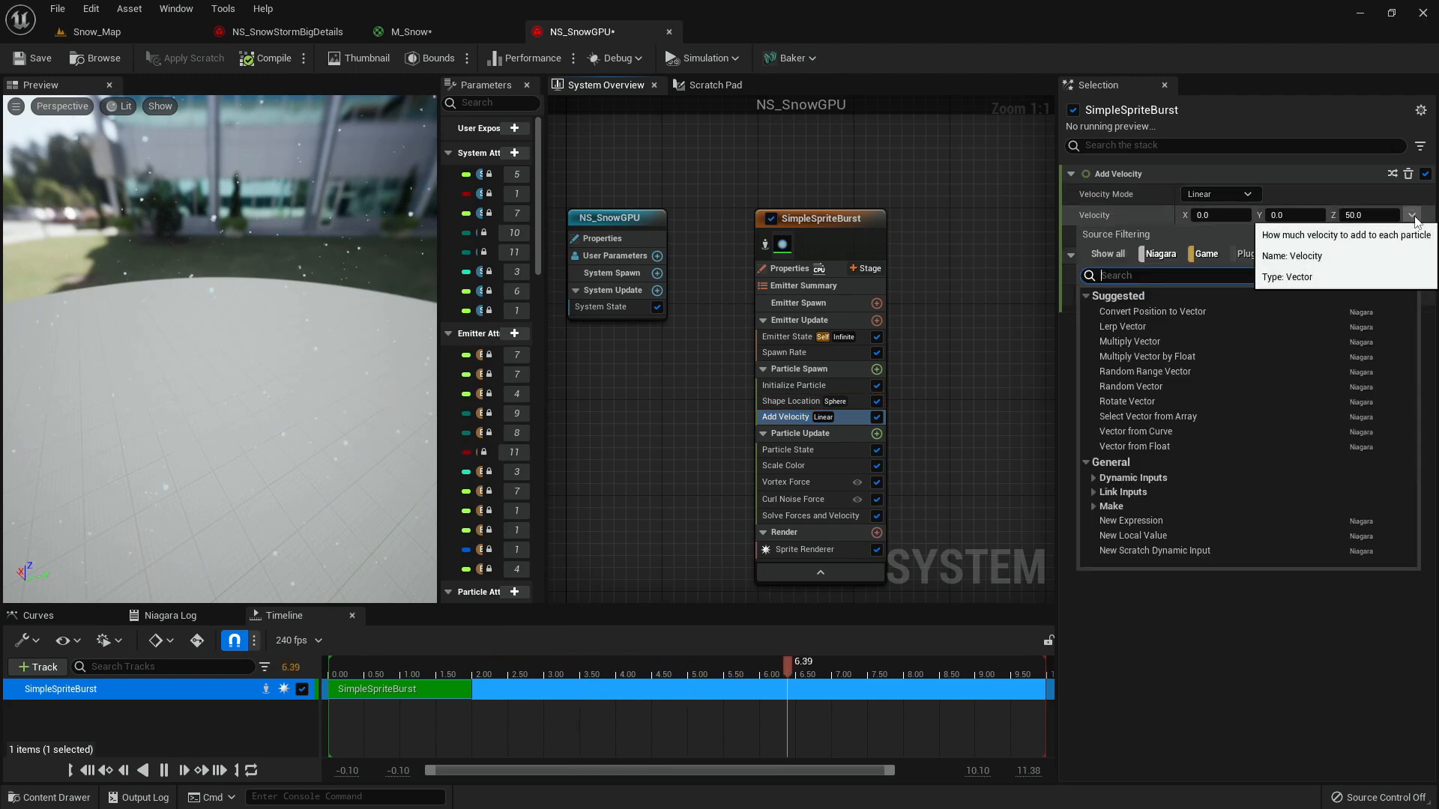
pyautogui.write('random')
pyautogui.press('Return')
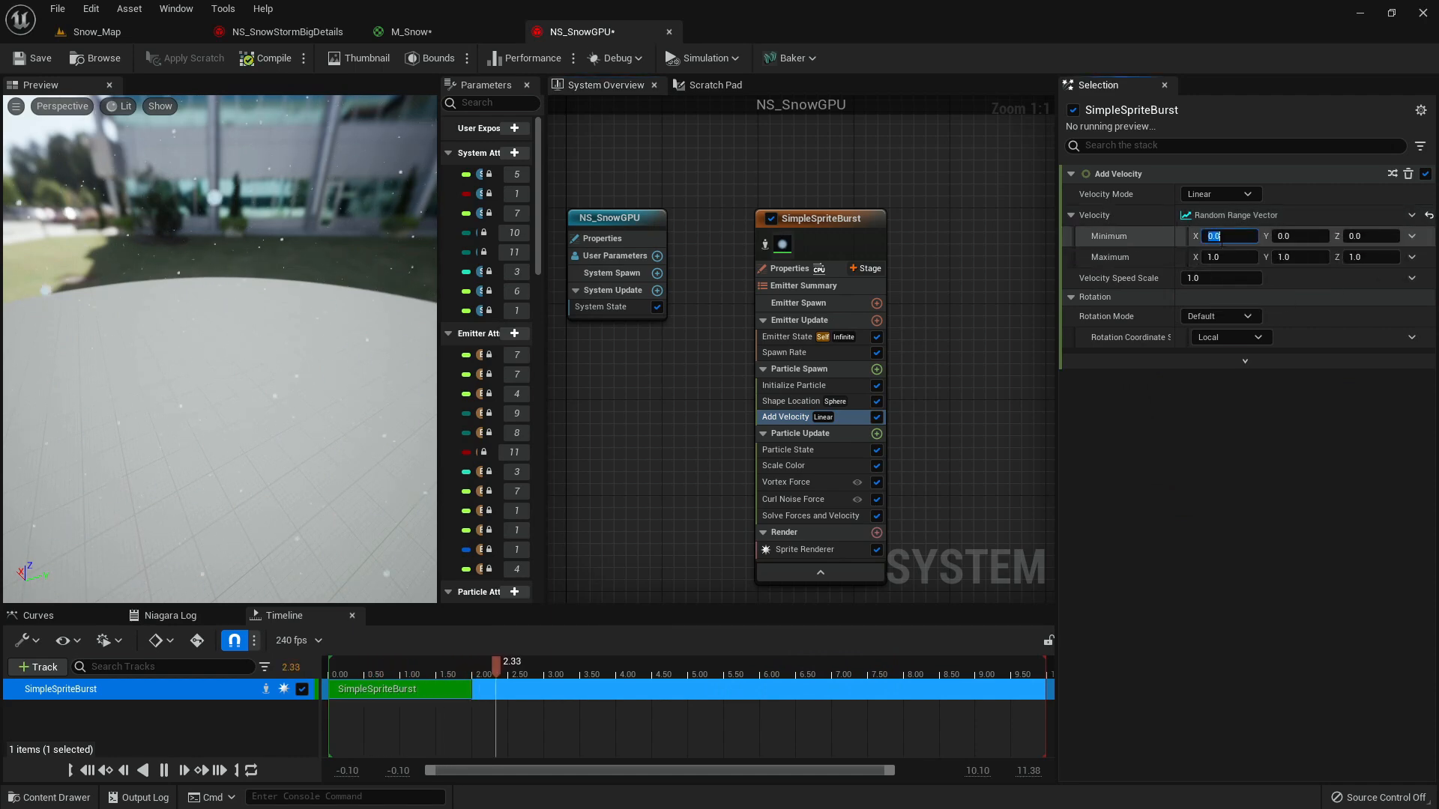
pyautogui.write('18')
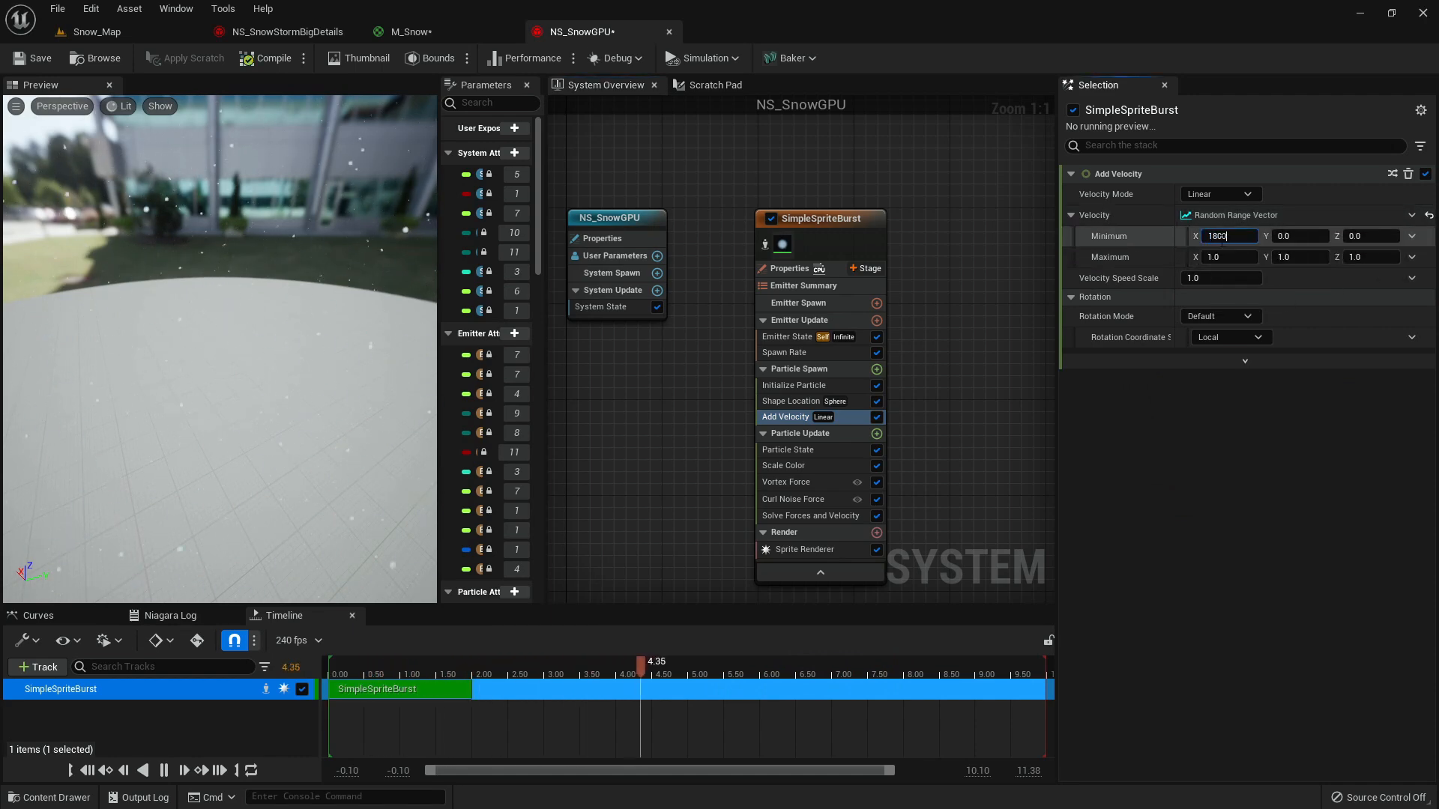
pyautogui.write('00')
pyautogui.press('Tab')
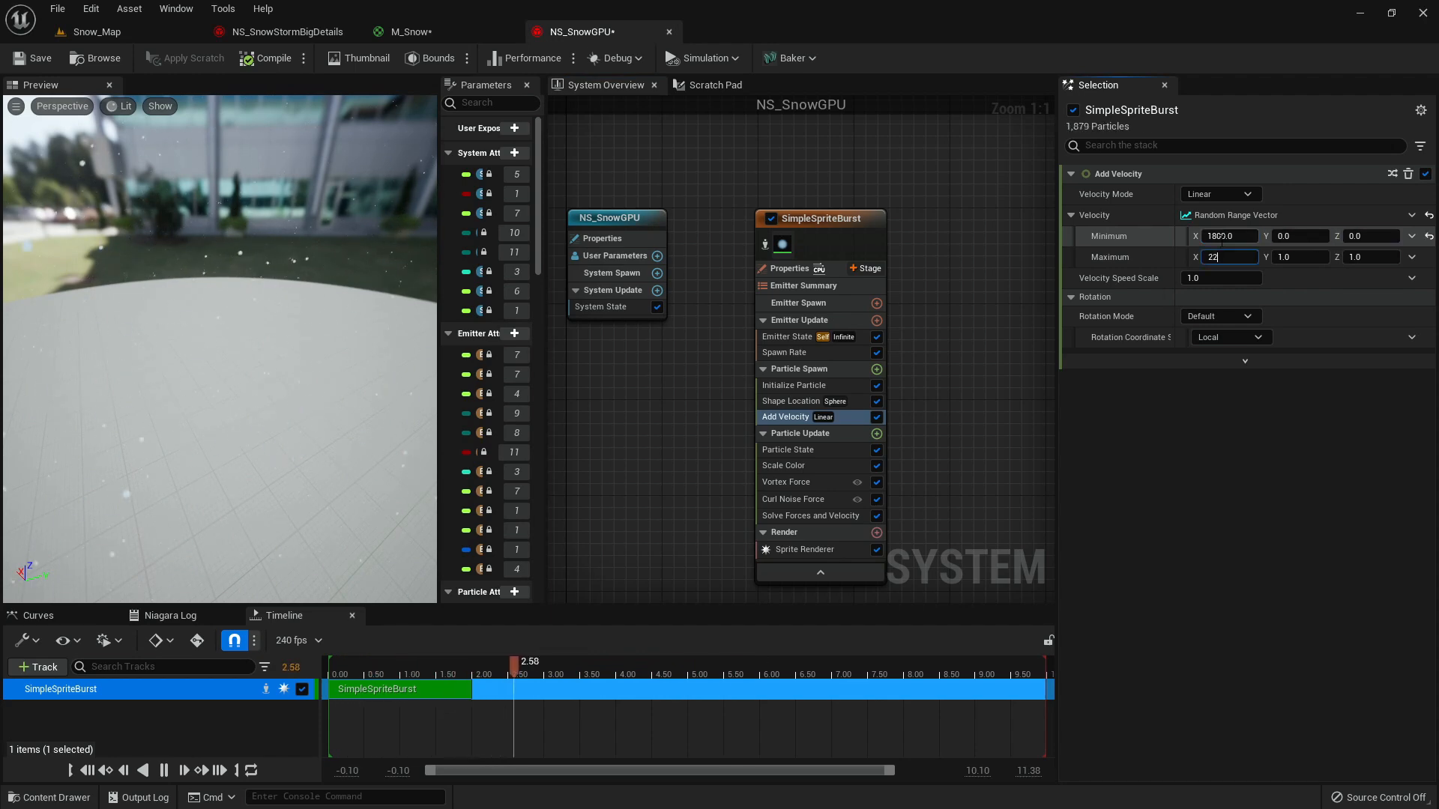
pyautogui.moveTo(225, 247); pyautogui.dragTo(420, 236)
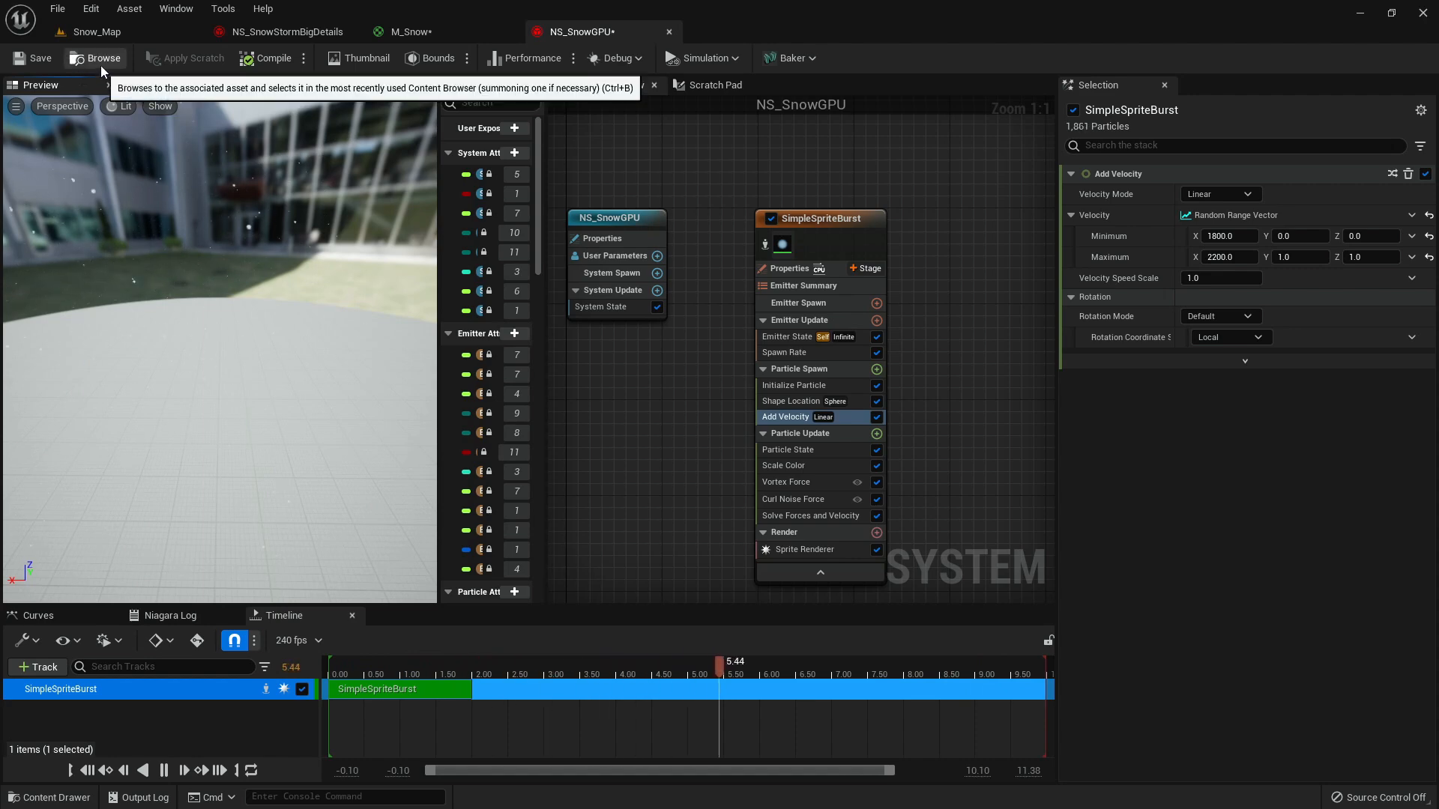
# - Place the NS_SnowGPU system from the VFX Particles folder into the Snow_Map level above the snowy ground
pyautogui.click(128, 32)
pyautogui.hotkey('ctrl', 'space')
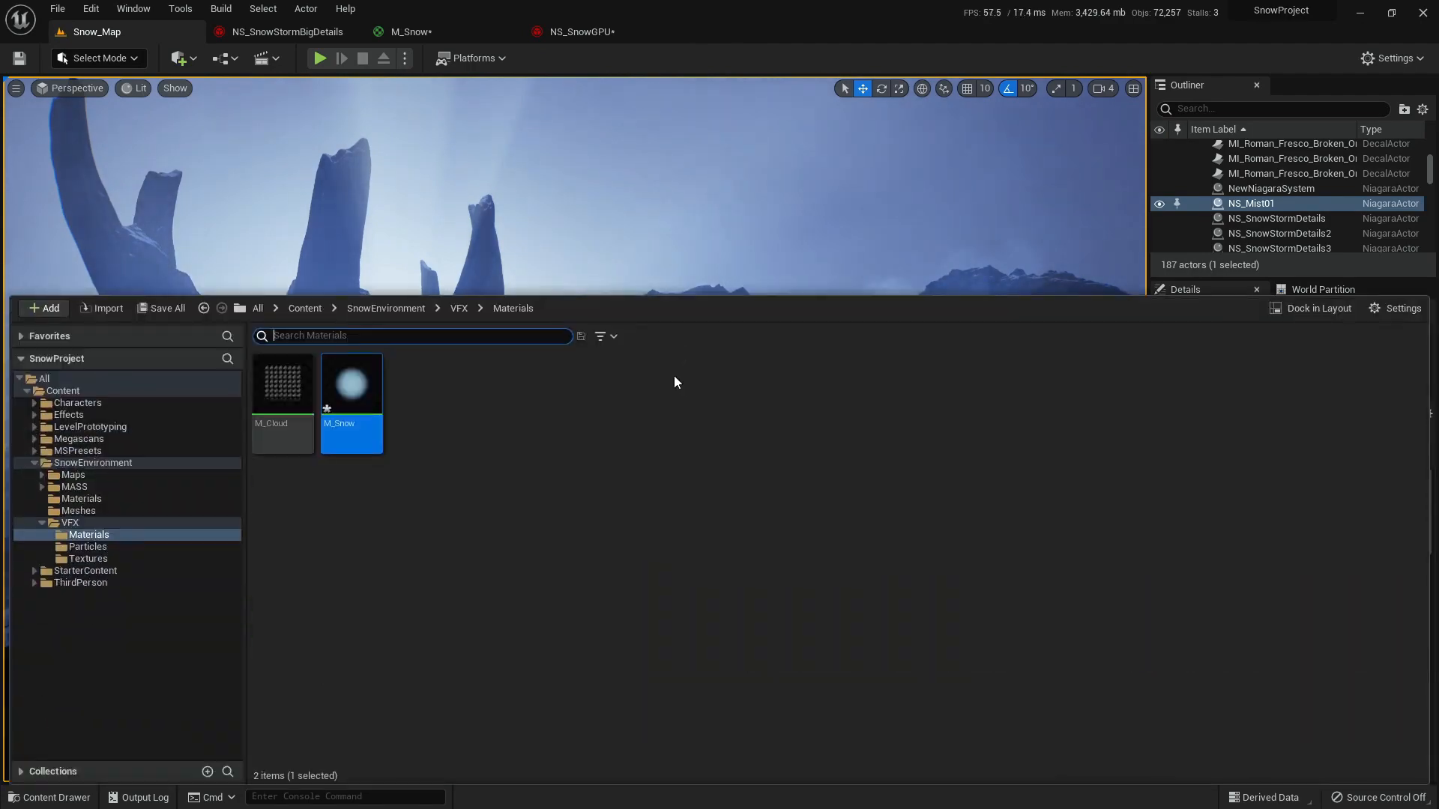
pyautogui.click(150, 545)
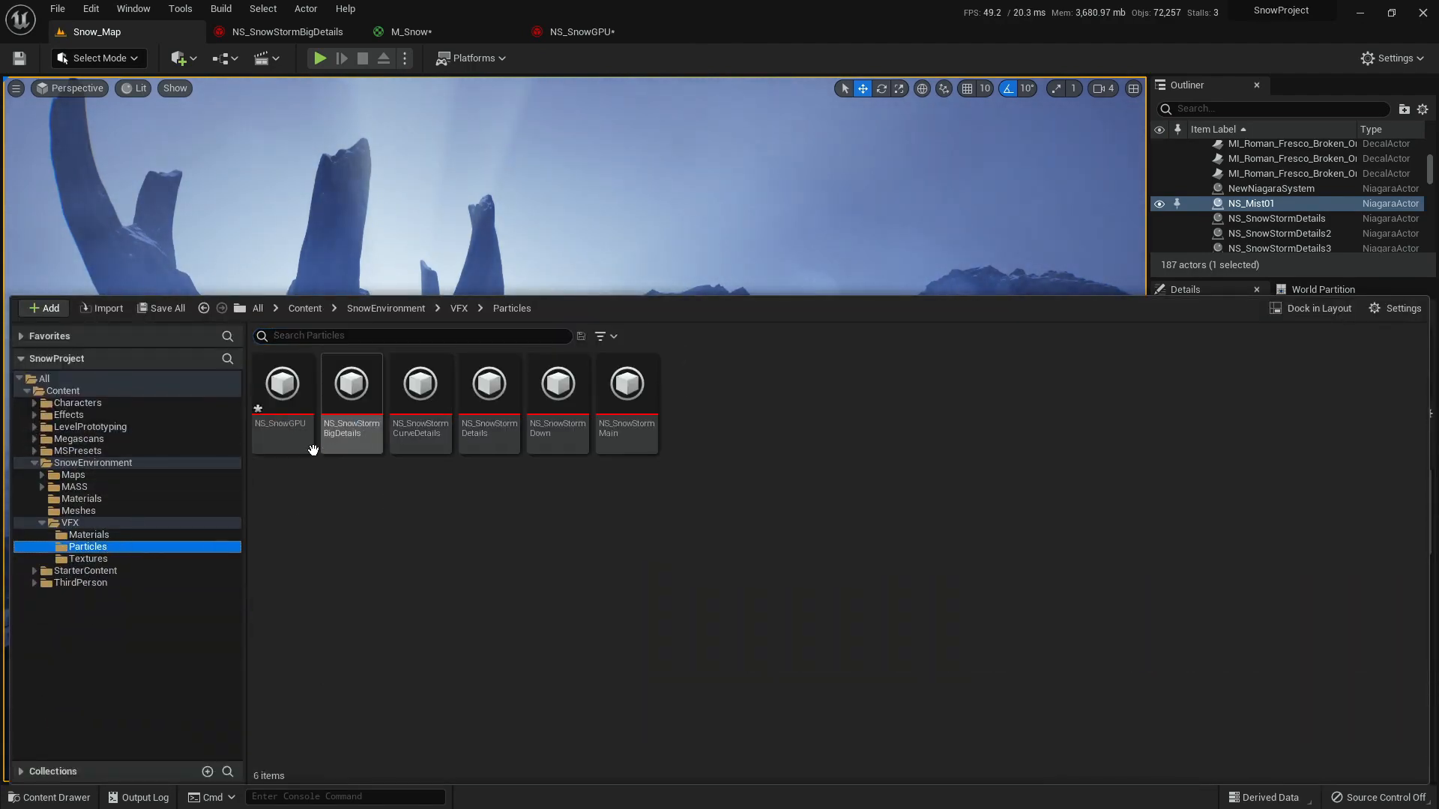
pyautogui.moveTo(332, 372); pyautogui.dragTo(711, 385)
pyautogui.moveTo(872, 696); pyautogui.dragTo(867, 693)
pyautogui.moveTo(867, 693); pyautogui.dragTo(829, 600, button='right')
pyautogui.moveTo(707, 425); pyautogui.dragTo(615, 481, button='right')
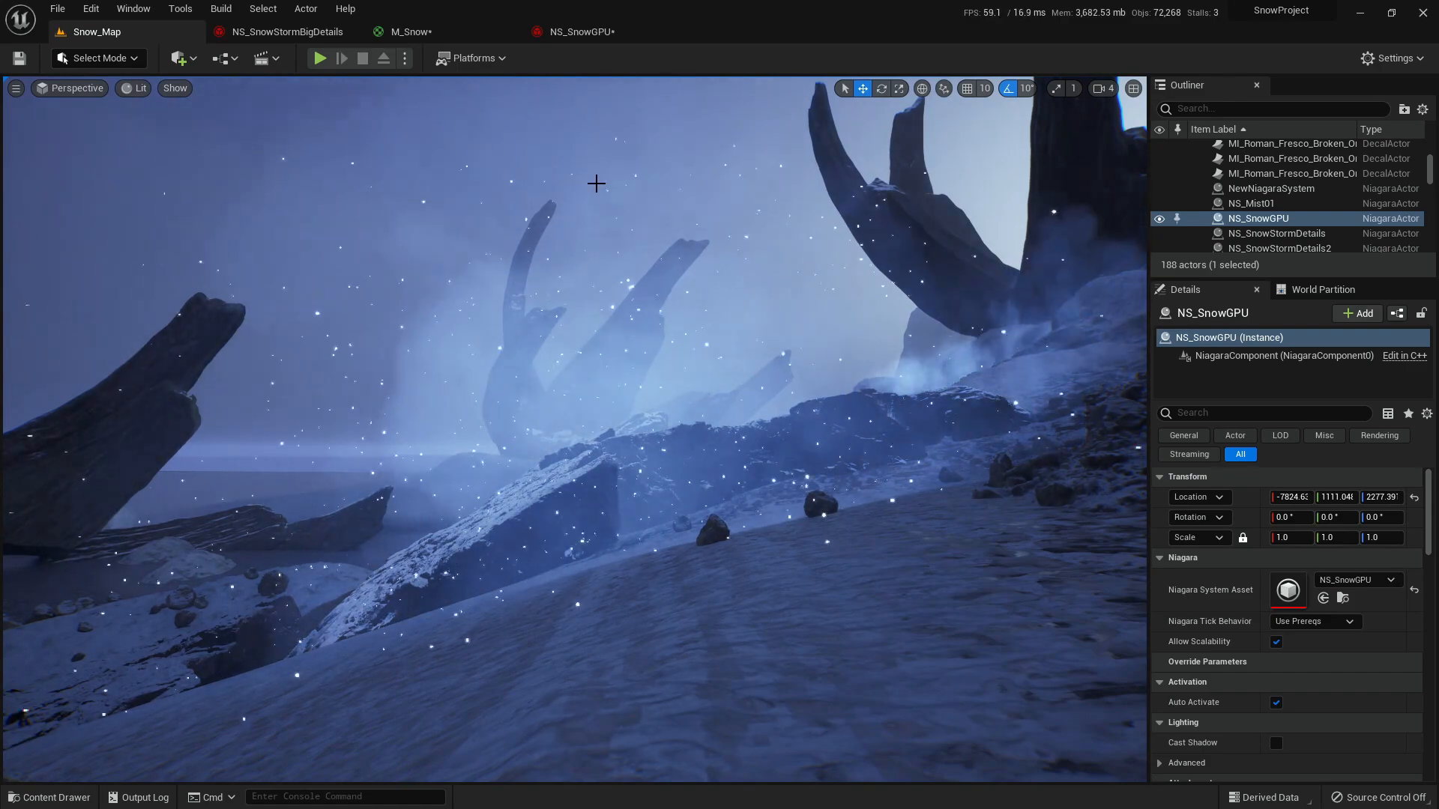
# - In NS_SnowGPU's Add Velocity module, set Minimum Y to -250, Maximum Y to 250 and Maximum Z to 1000
pyautogui.click(583, 32)
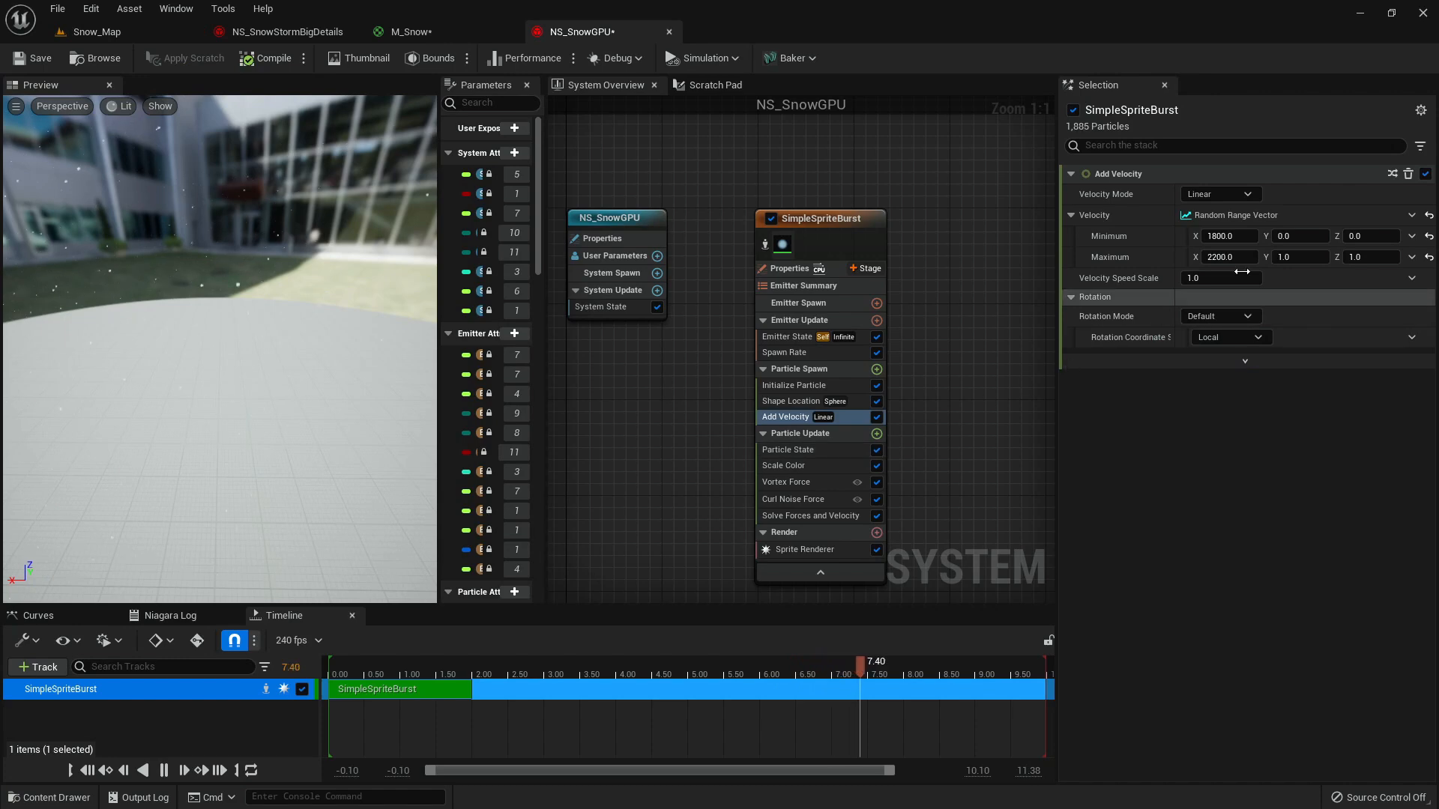
pyautogui.click(1299, 235)
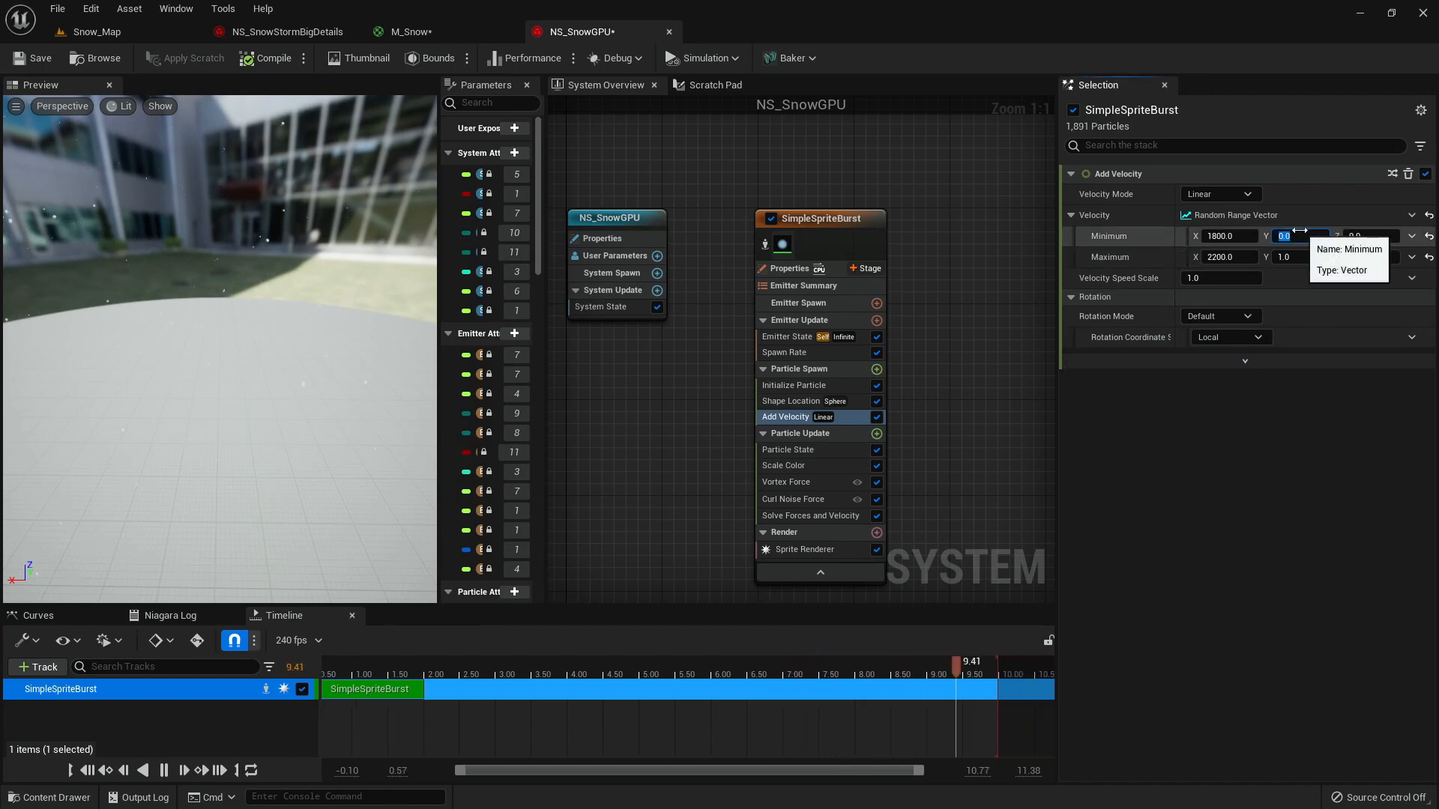
pyautogui.write('-25')
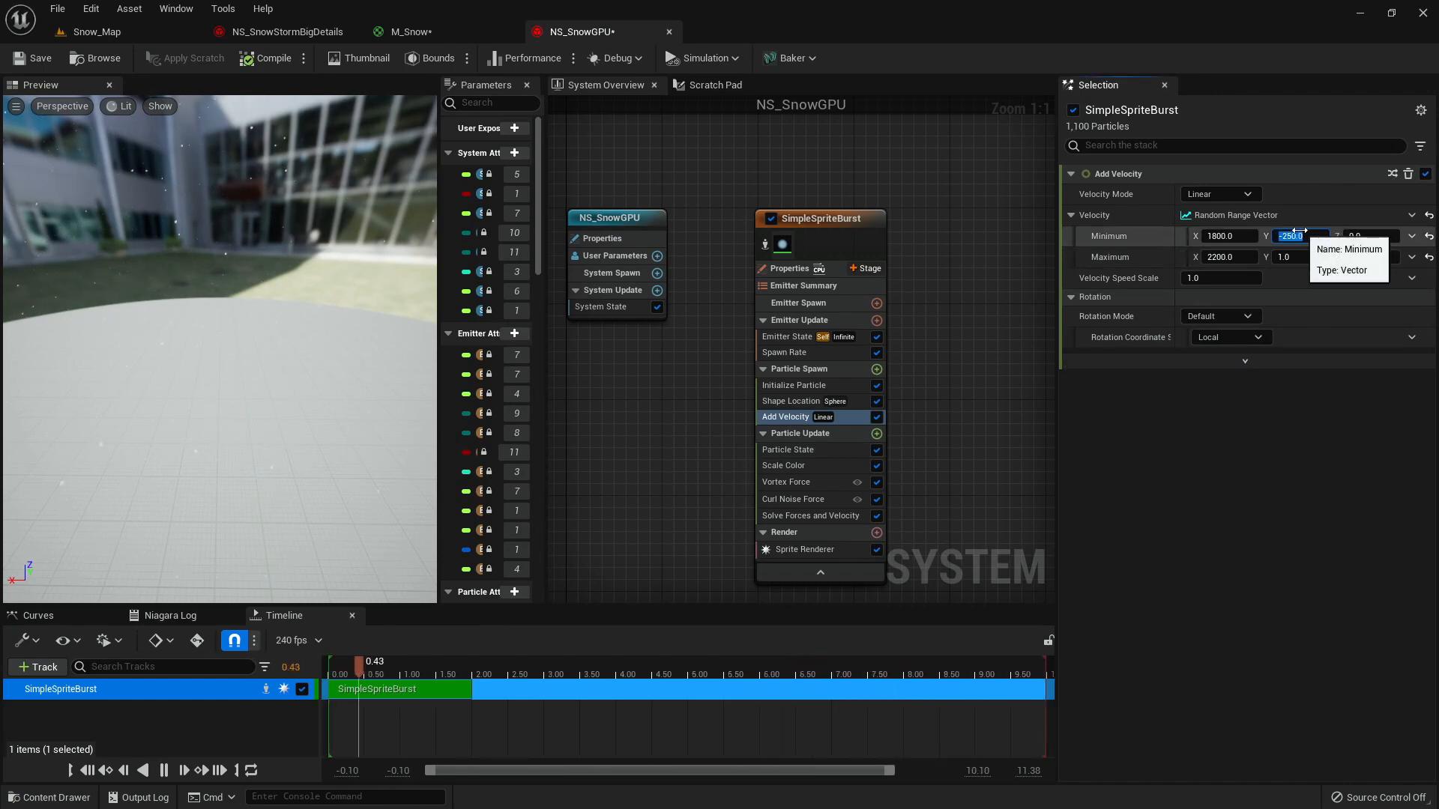
pyautogui.press('Return')
pyautogui.write('250')
pyautogui.press('Return')
pyautogui.press('Tab')
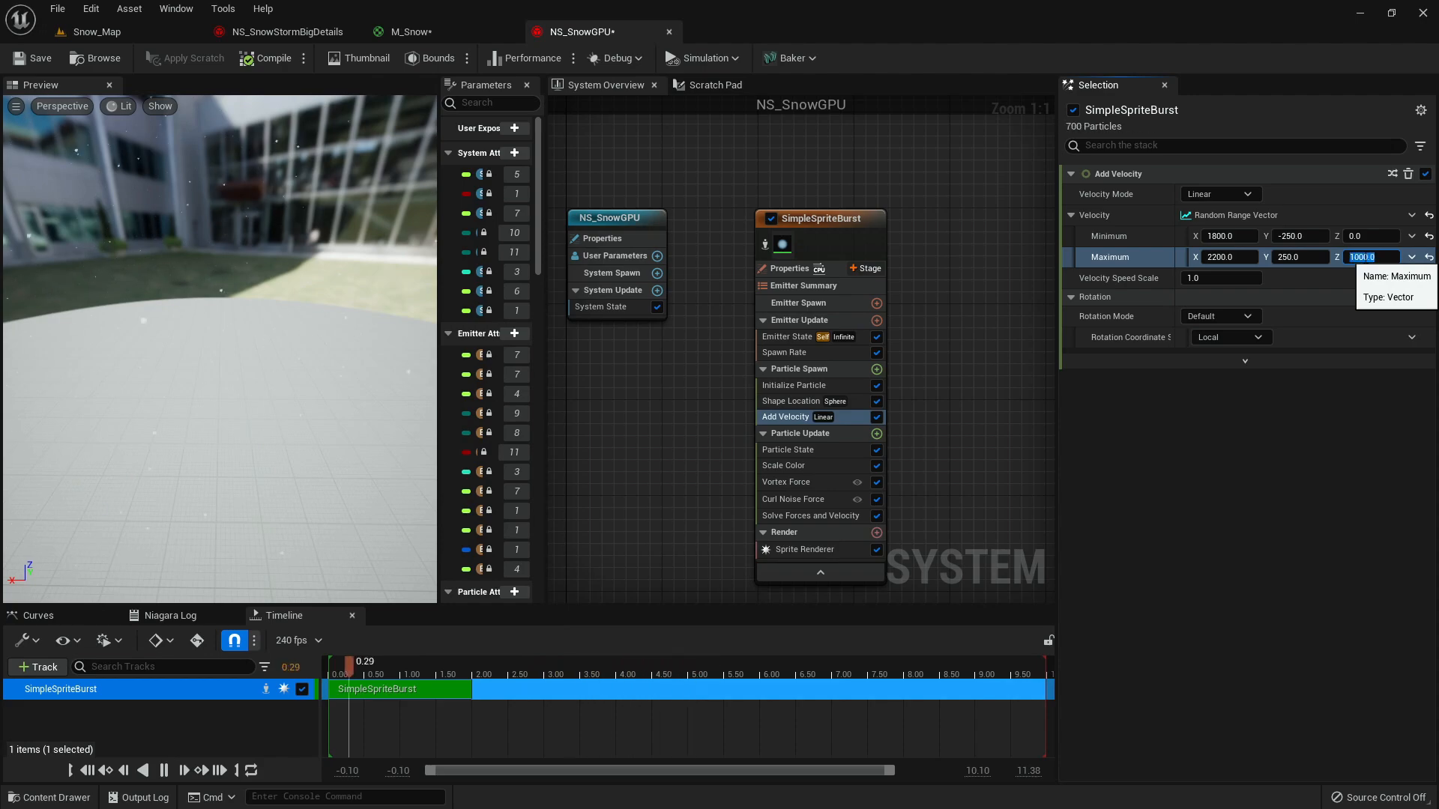
# - Examine the snow particles' density and motion in Snow_Map from several distances and angles
pyautogui.click(164, 35)
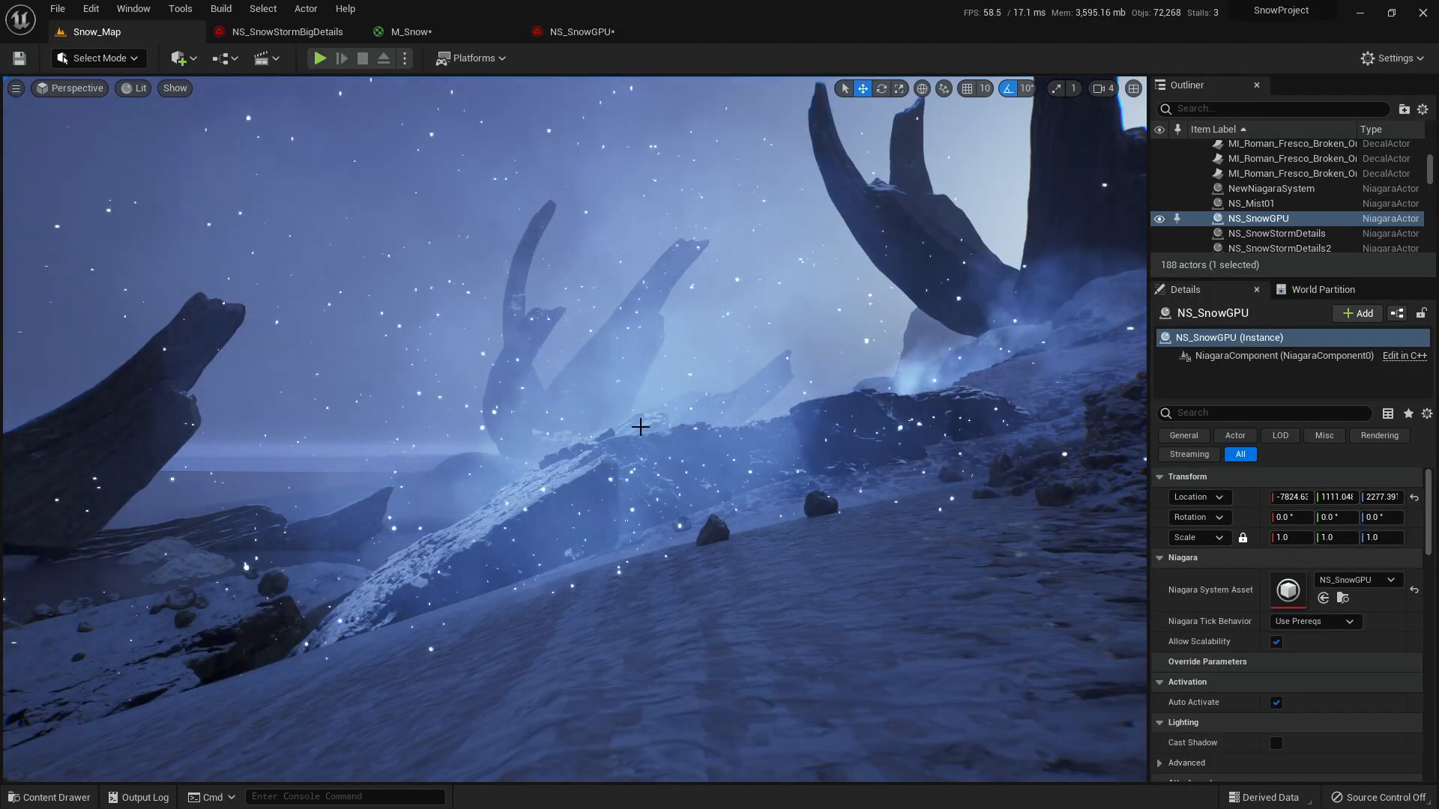
pyautogui.moveTo(647, 421); pyautogui.dragTo(699, 455, button='right')
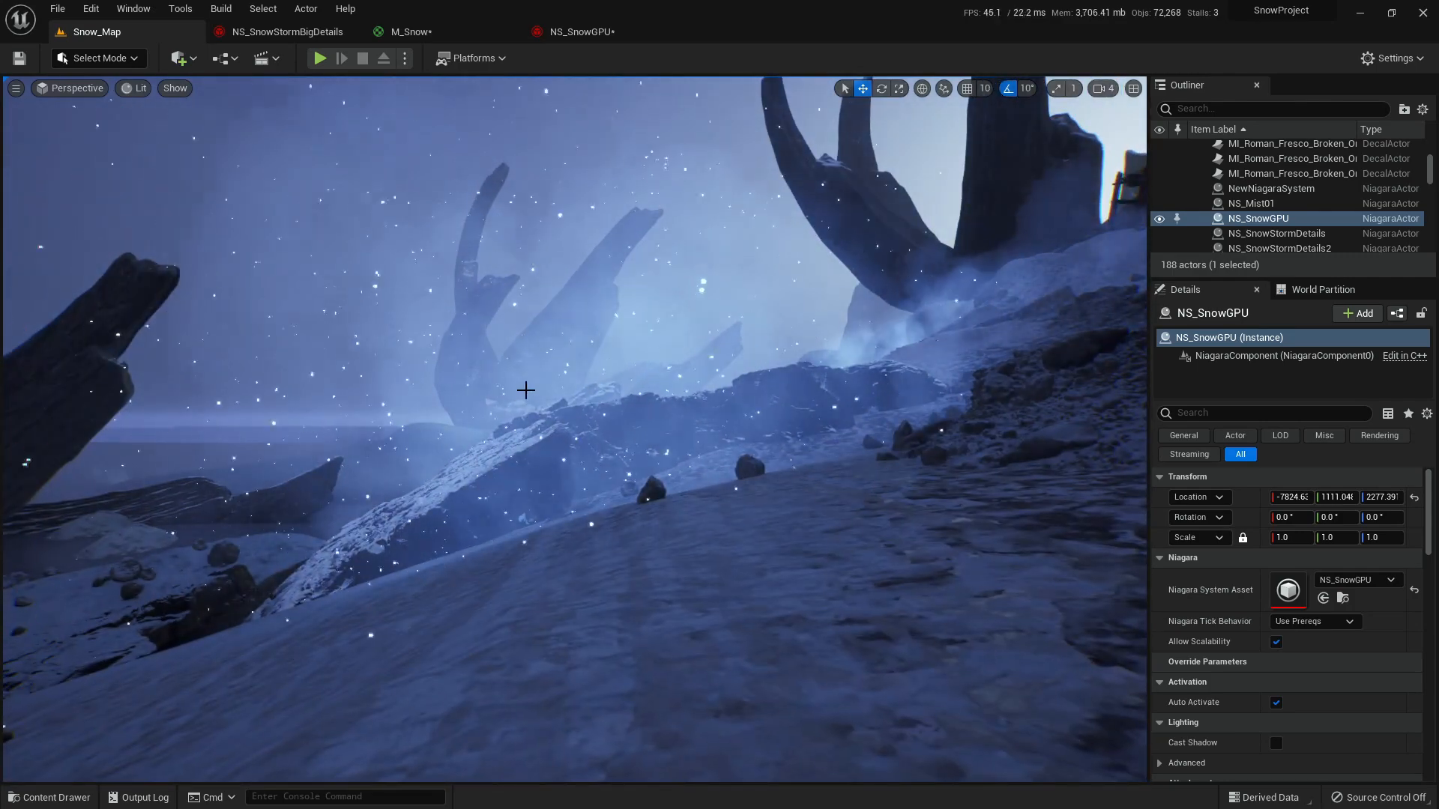
pyautogui.press('w')
pyautogui.moveTo(626, 406); pyautogui.dragTo(637, 395, button='right')
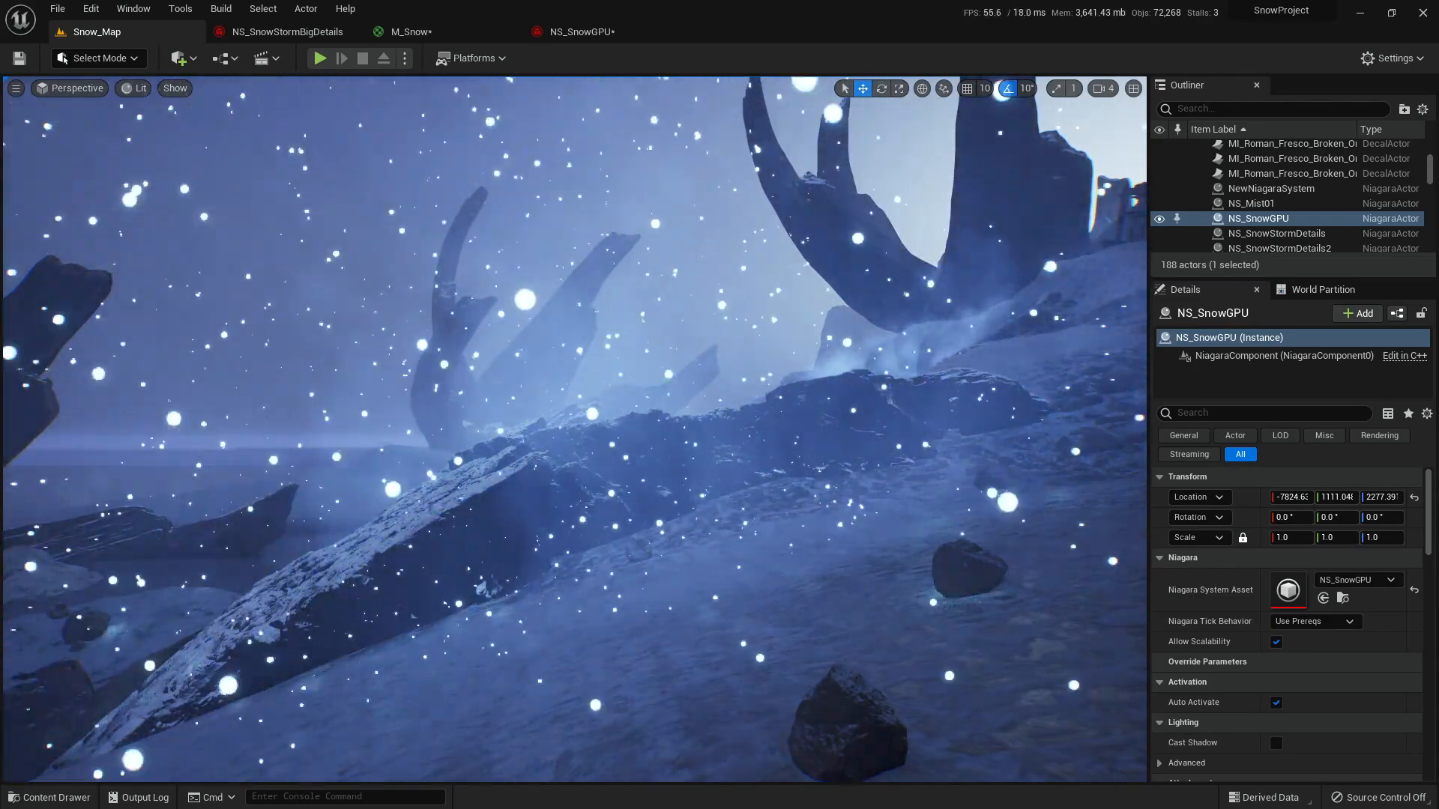
pyautogui.press('s')
pyautogui.moveTo(572, 379)
pyautogui.mouseDown(button='right')
pyautogui.moveTo(534, 355)
pyautogui.moveTo(561, 366)
pyautogui.mouseUp(button='right')
pyautogui.press('w')
pyautogui.press('w')
pyautogui.press('w')
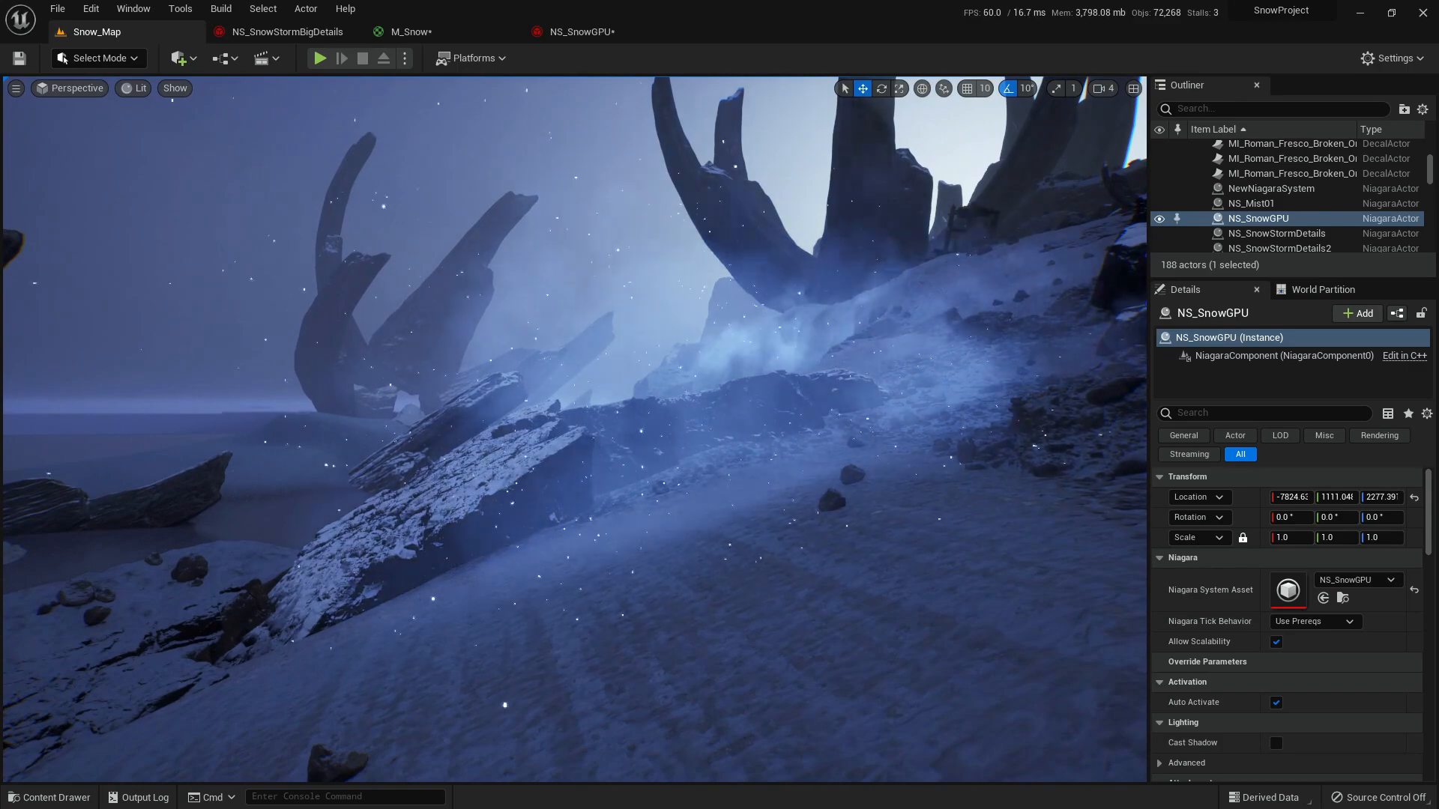
pyautogui.moveTo(560, 366)
pyautogui.mouseDown(button='right')
pyautogui.moveTo(523, 366)
pyautogui.moveTo(531, 380)
pyautogui.moveTo(587, 366)
pyautogui.mouseUp(button='right')
pyautogui.press('w')
pyautogui.press('w')
pyautogui.press('s')
pyautogui.press('a')
pyautogui.press('s')
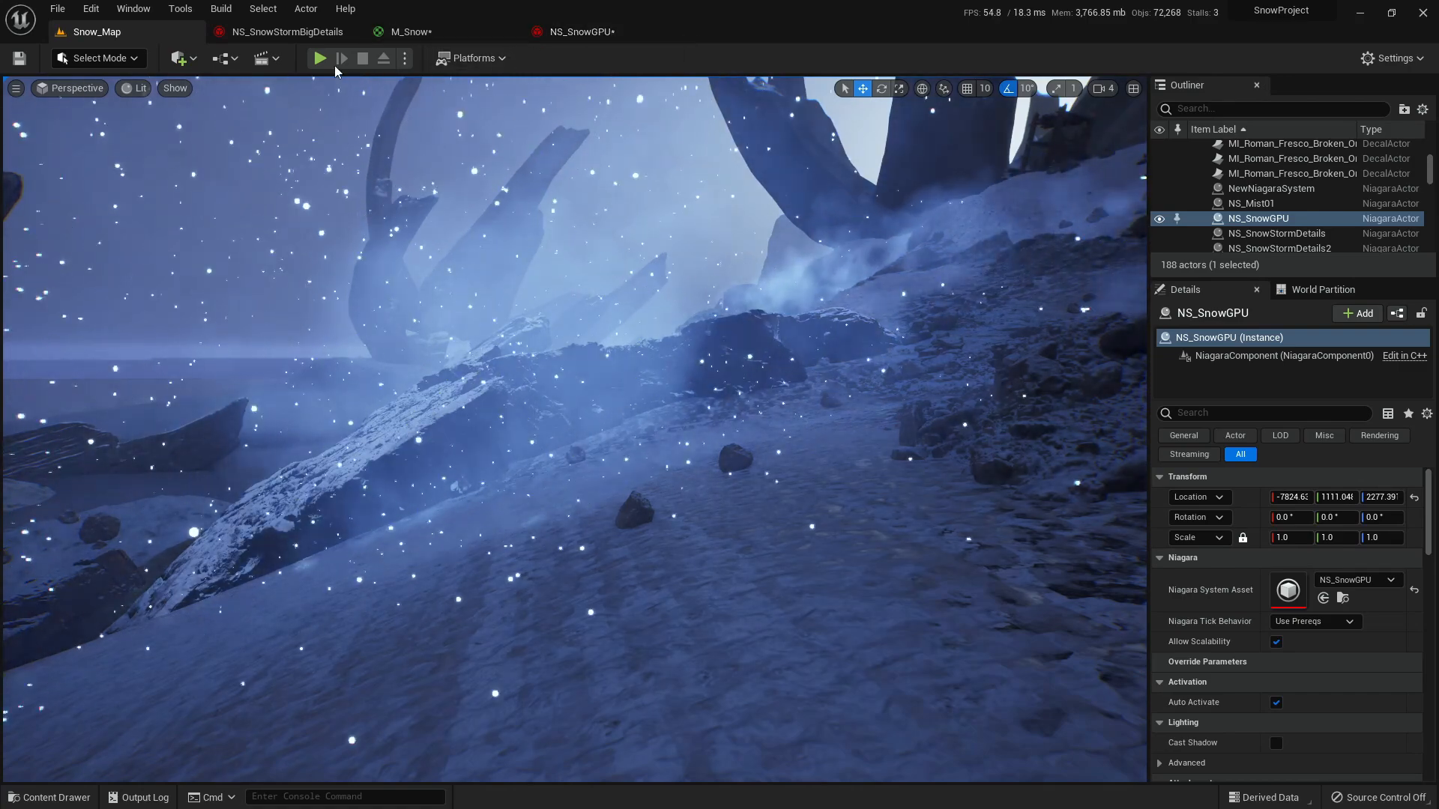
# - Close the NS_SnowStormBigDetails editor and return to the NS_SnowGPU system
pyautogui.click(298, 36)
pyautogui.middleClick(276, 33)
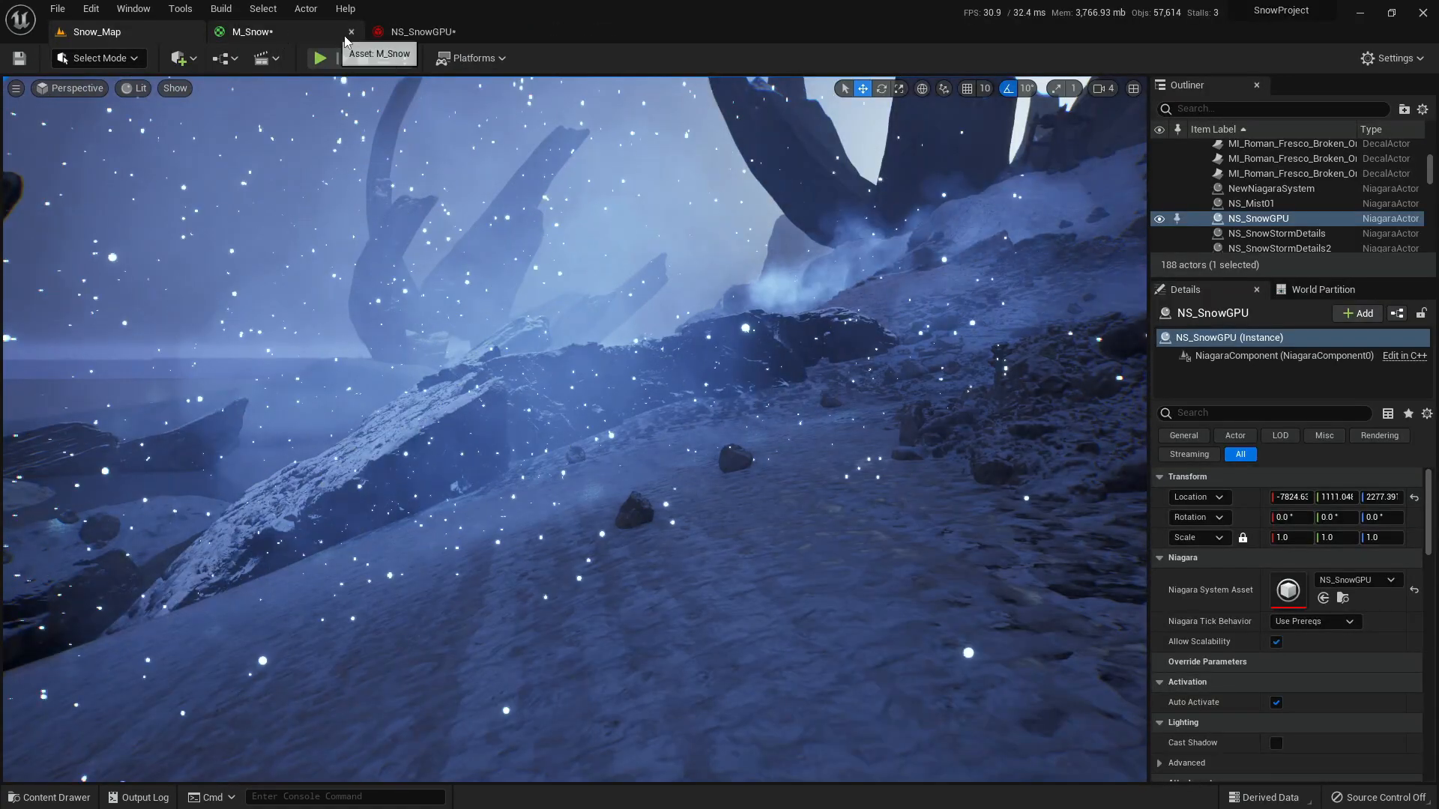
pyautogui.click(415, 37)
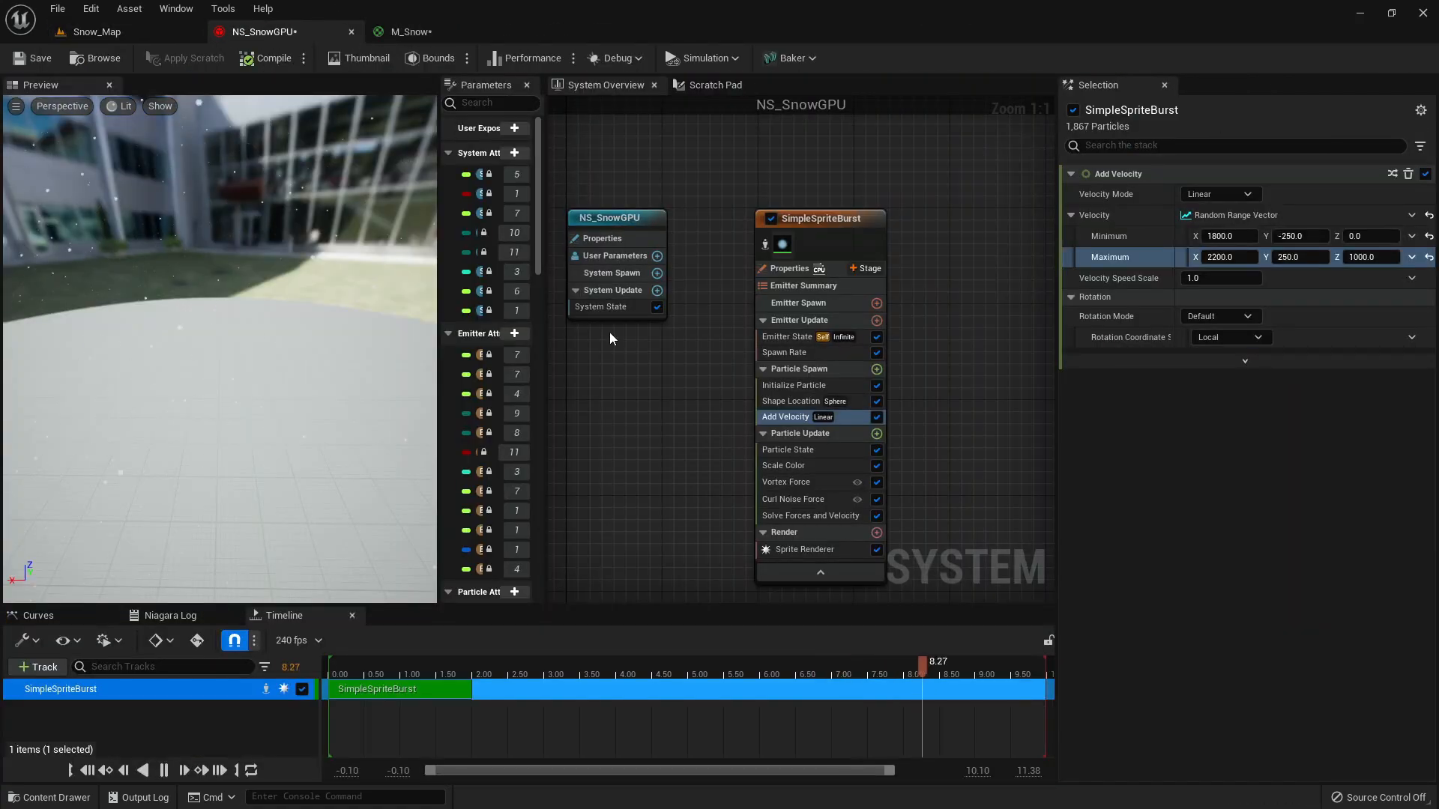
# - Show the Sprite Renderer settings and save all modified content, including M_Snow, NS_SnowGPU and its level actor
pyautogui.moveTo(654, 457); pyautogui.dragTo(594, 362, button='right')
pyautogui.click(746, 458)
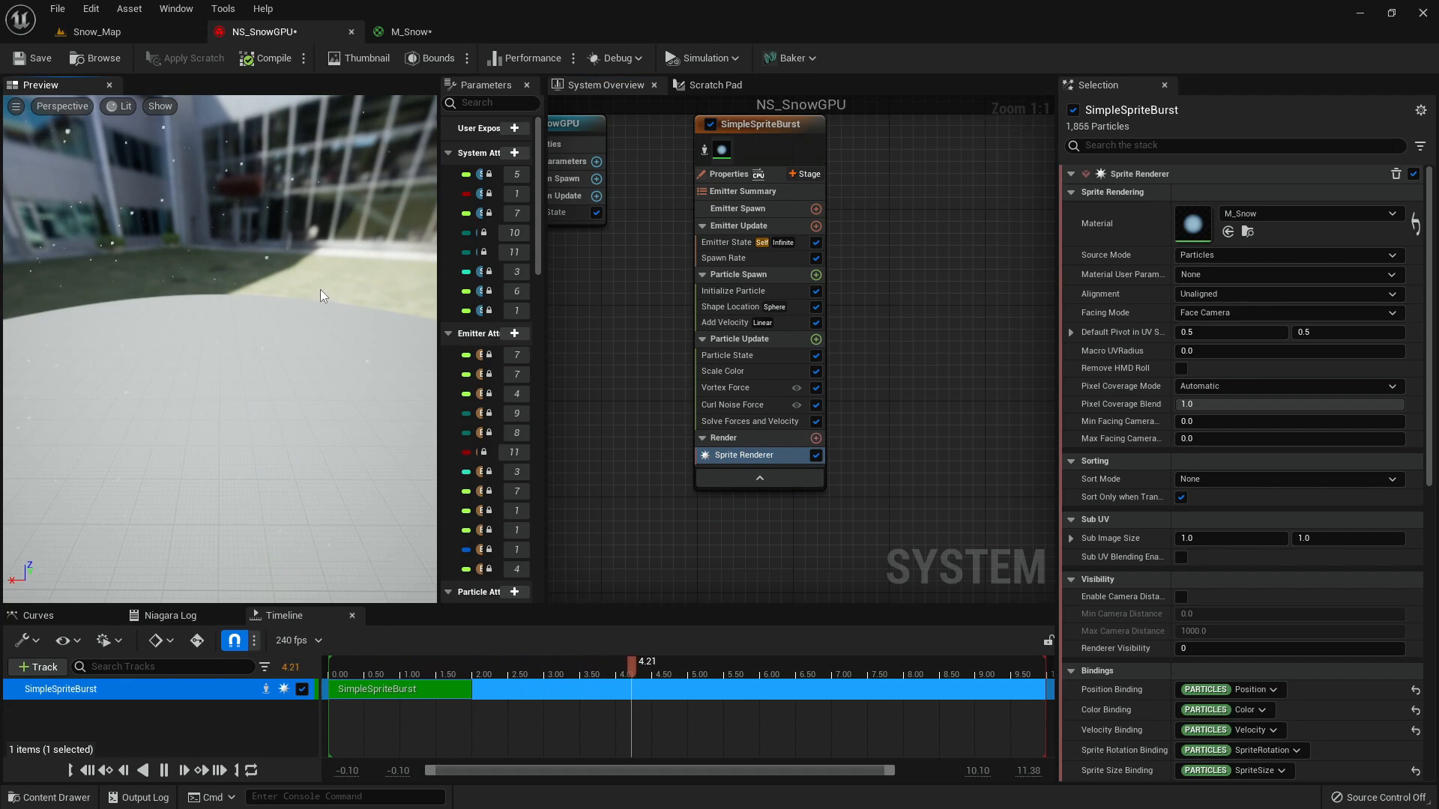
pyautogui.hotkey('ctrl', 'space')
pyautogui.click(163, 379)
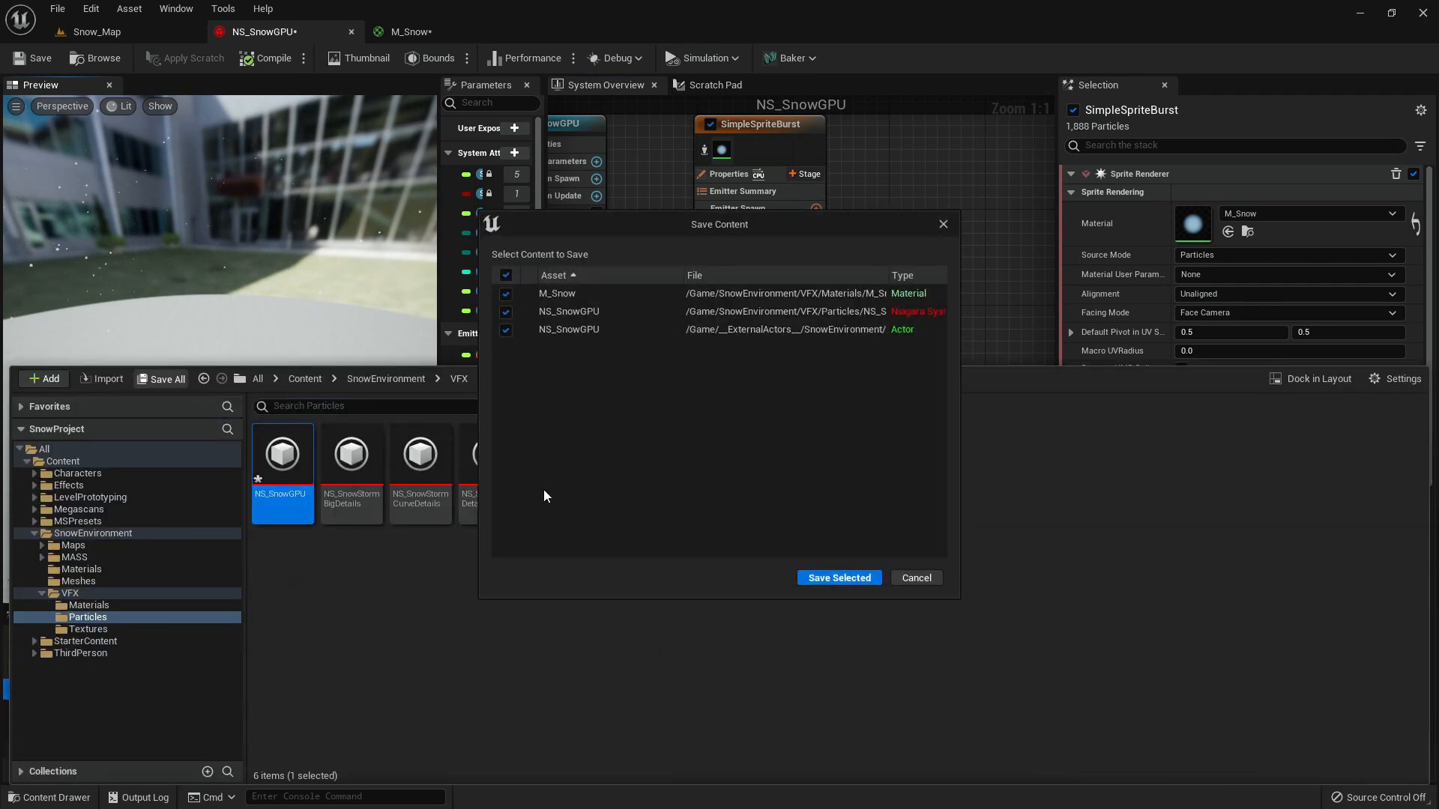
pyautogui.click(823, 583)
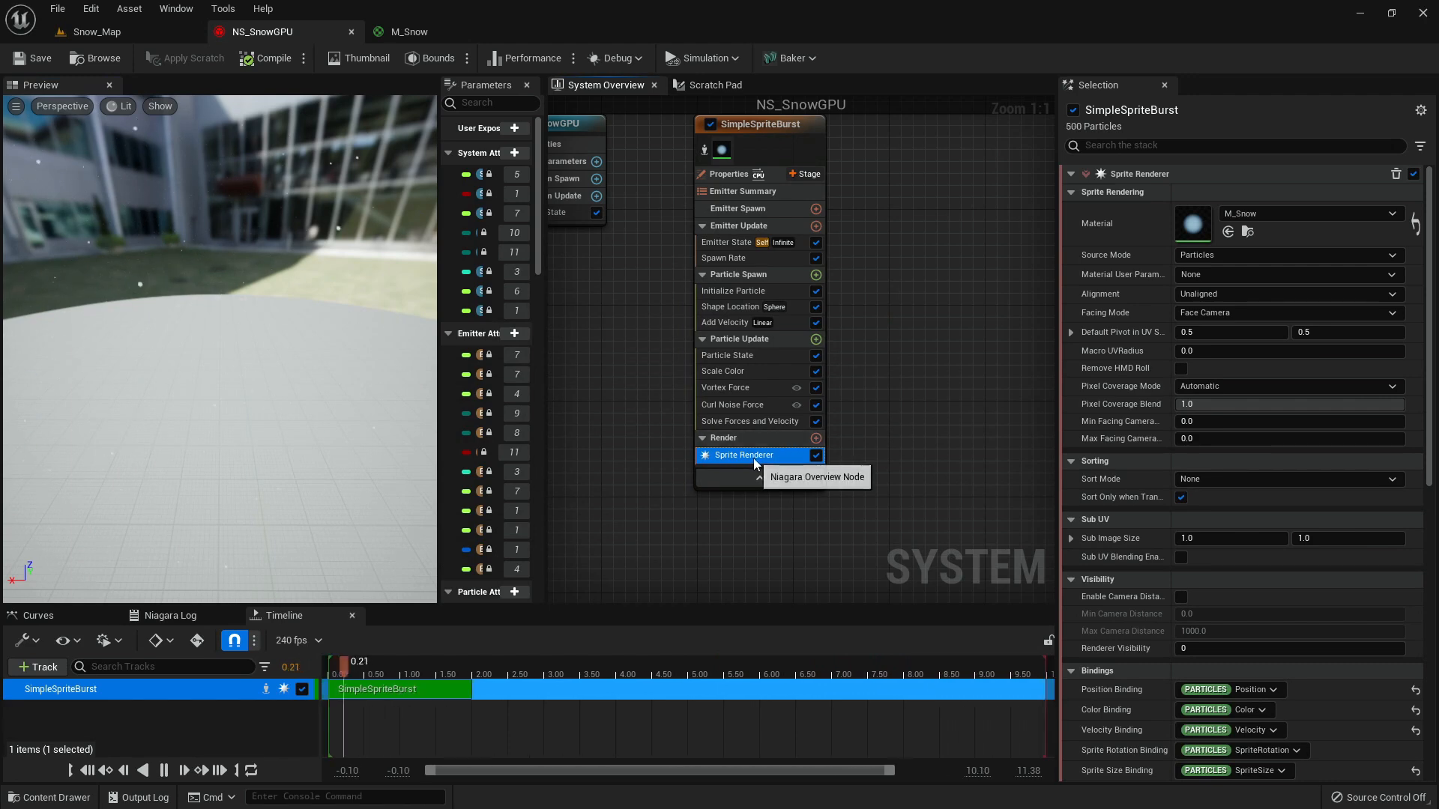
pyautogui.moveTo(213, 262); pyautogui.dragTo(199, 304)
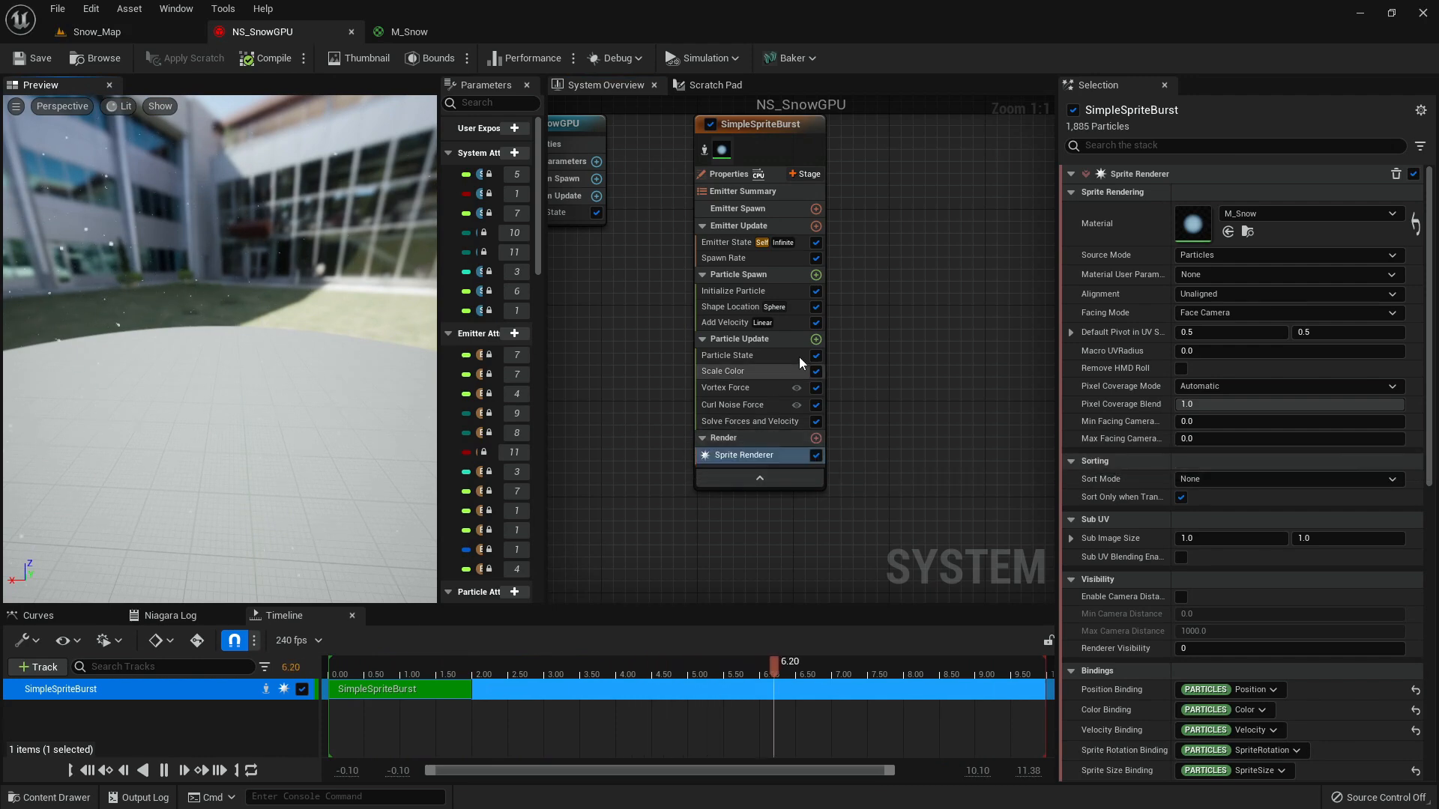
pyautogui.click(817, 339)
pyautogui.write('siz')
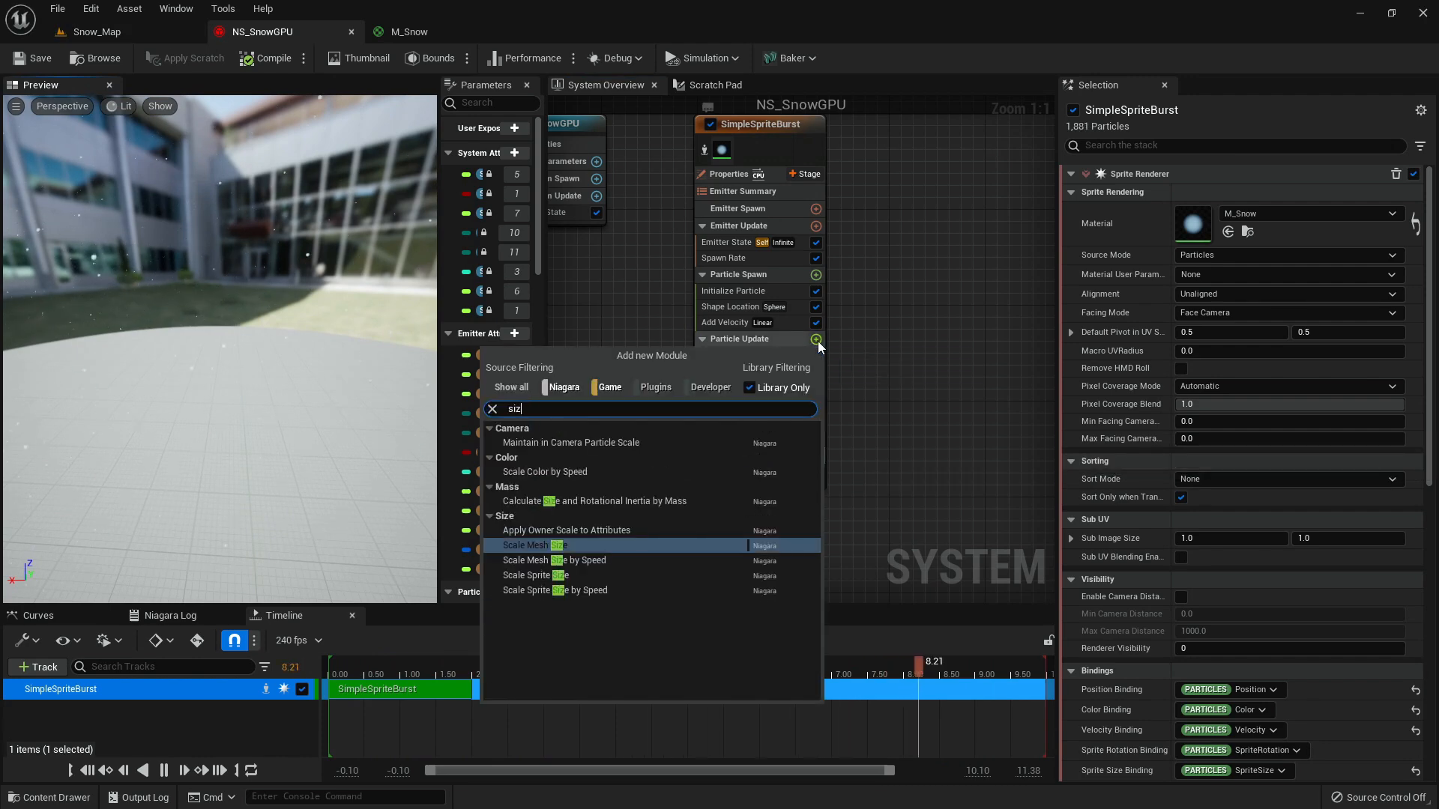
pyautogui.write('e by speed')
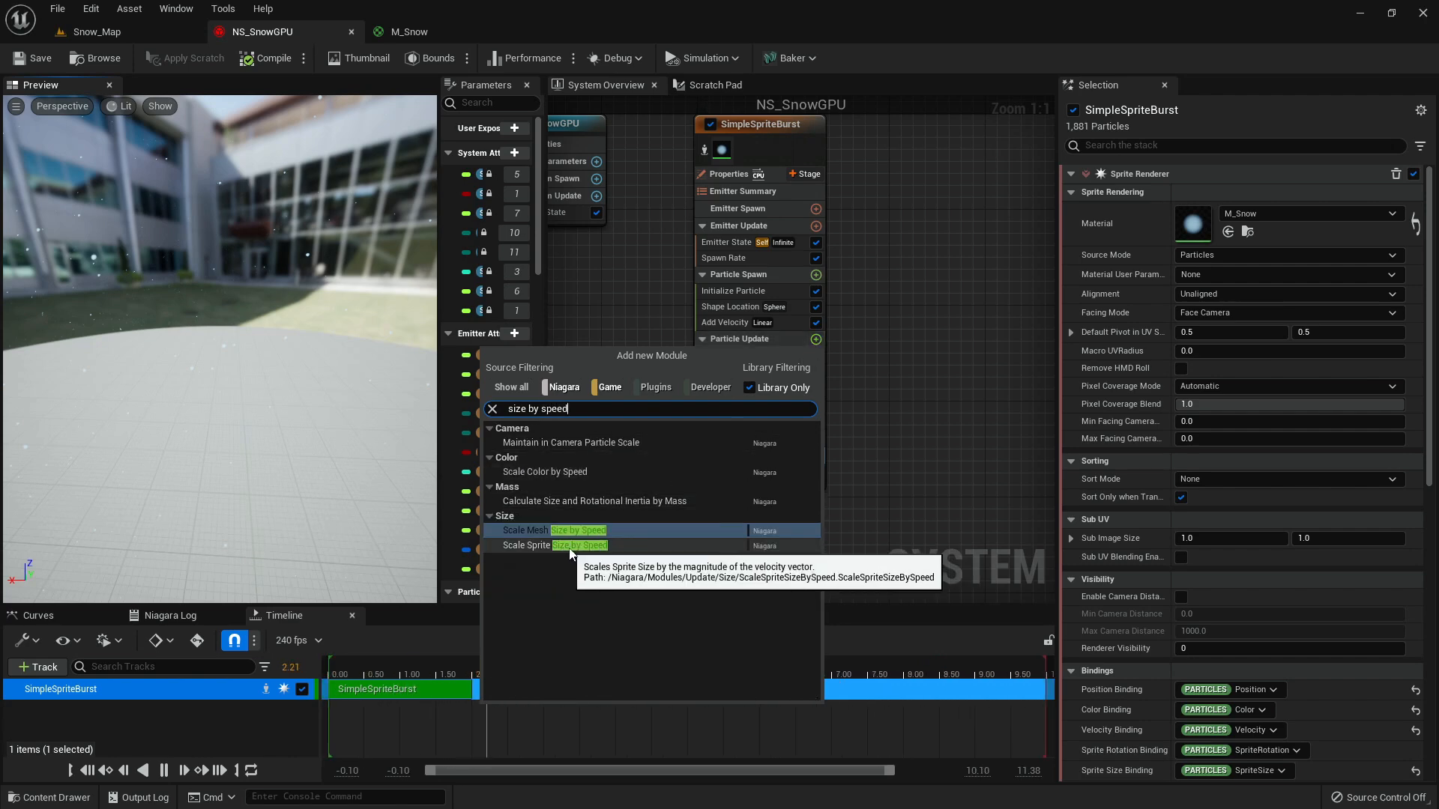
pyautogui.click(930, 452)
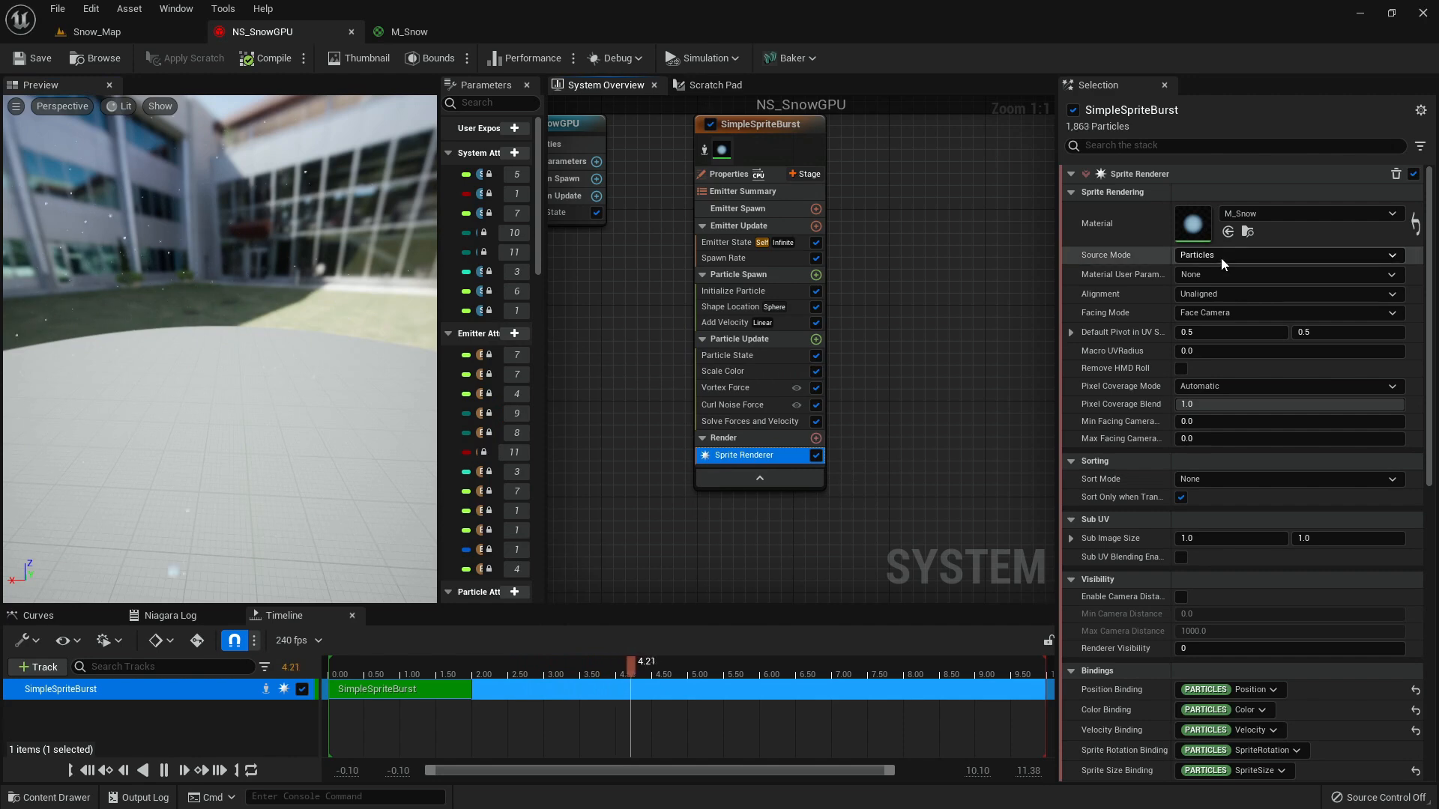
# - Set the Sprite Renderer's Alignment to Velocity Aligned and its Sort Mode to Custom Decending
pyautogui.click(1214, 300)
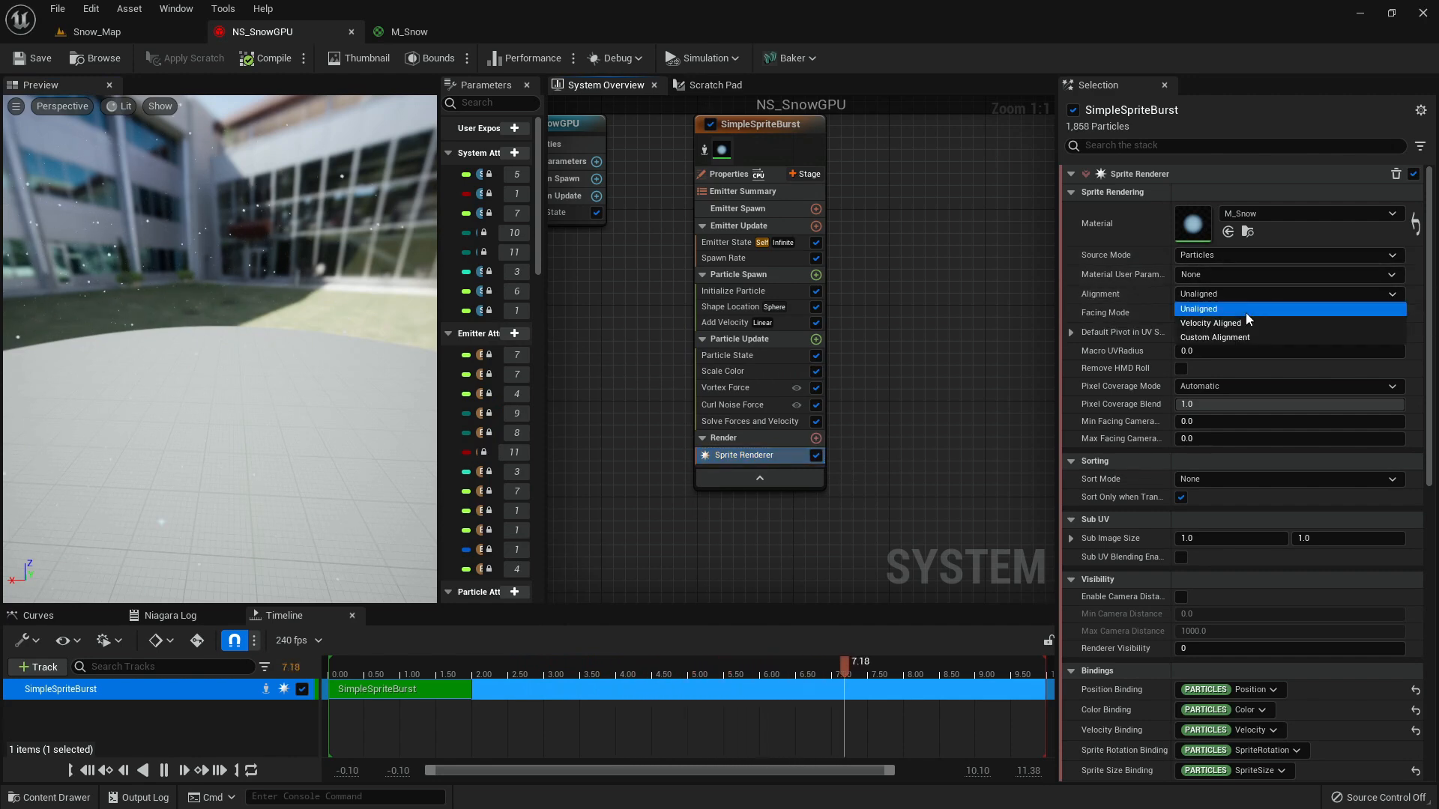
pyautogui.click(1208, 325)
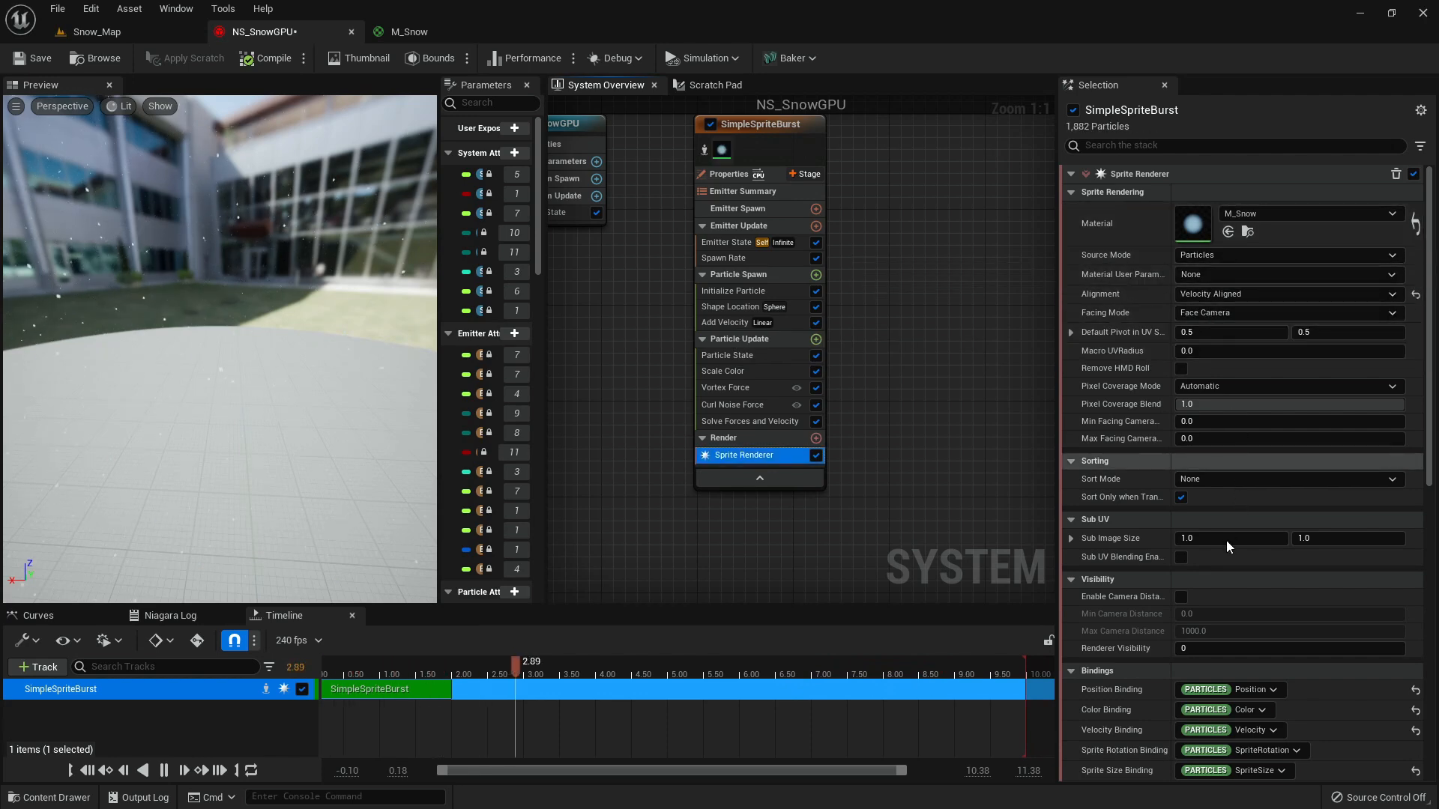
pyautogui.click(1233, 481)
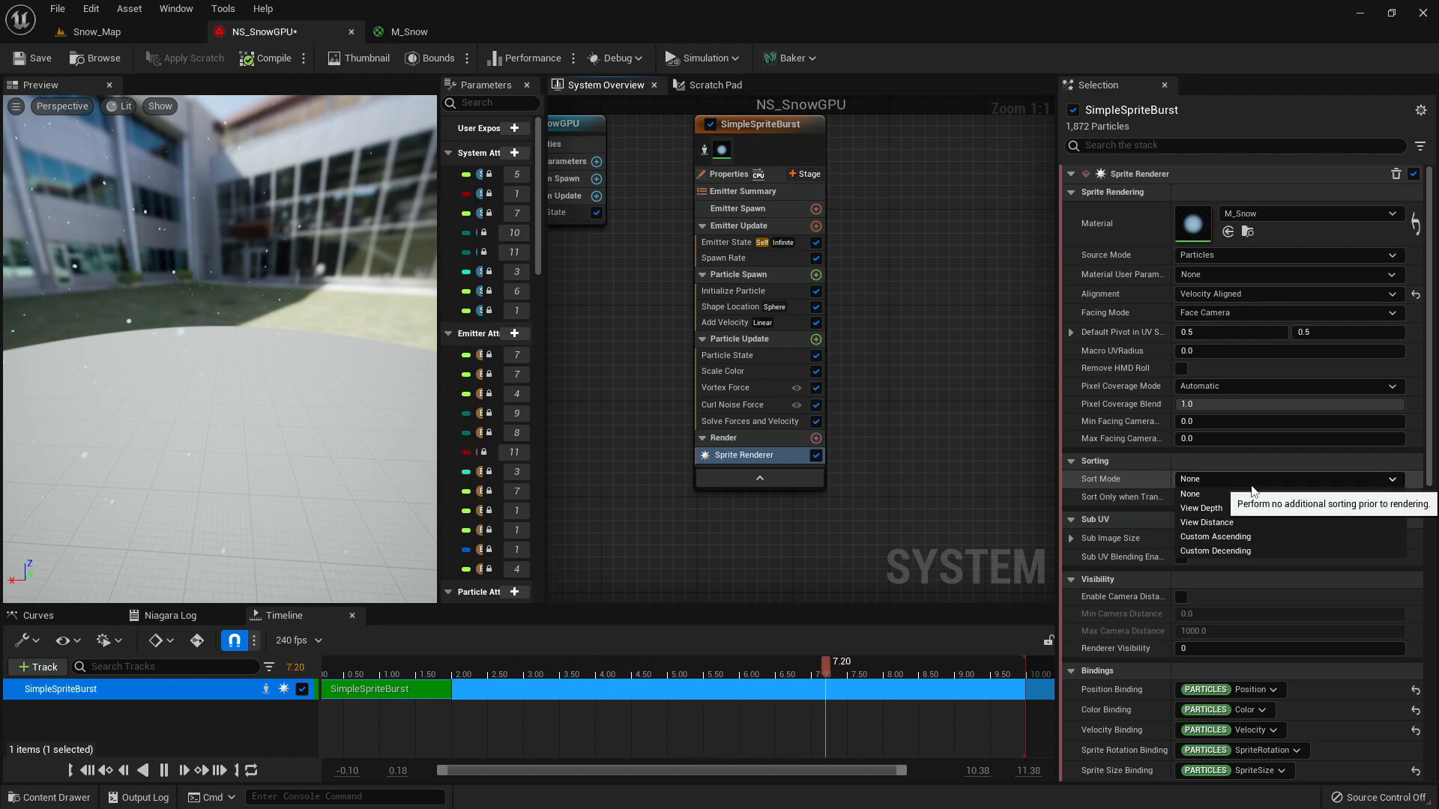
pyautogui.click(1252, 551)
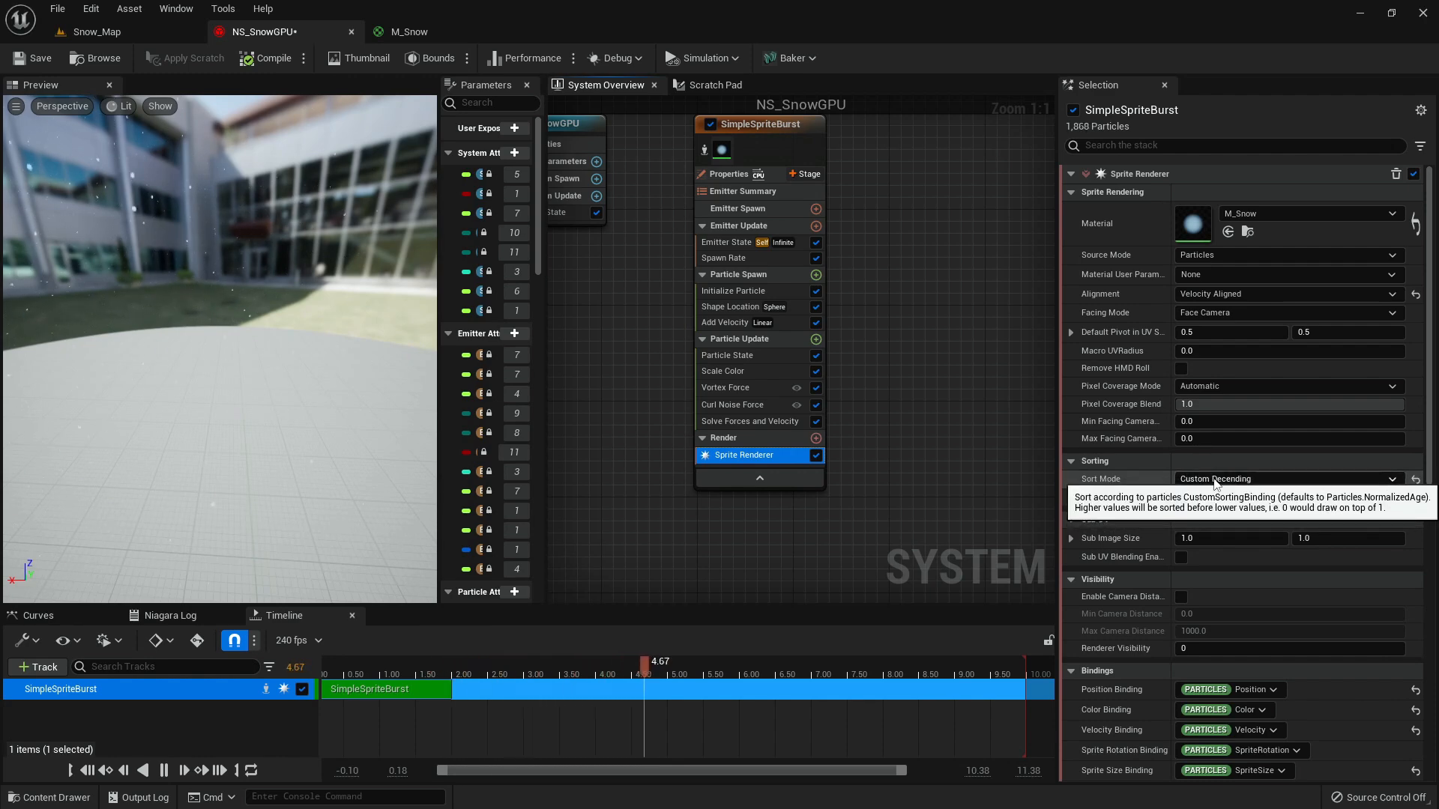
# - Add a Scale Sprite Size by Speed module to the emitter's Particle Update group
pyautogui.click(816, 339)
pyautogui.write('size by')
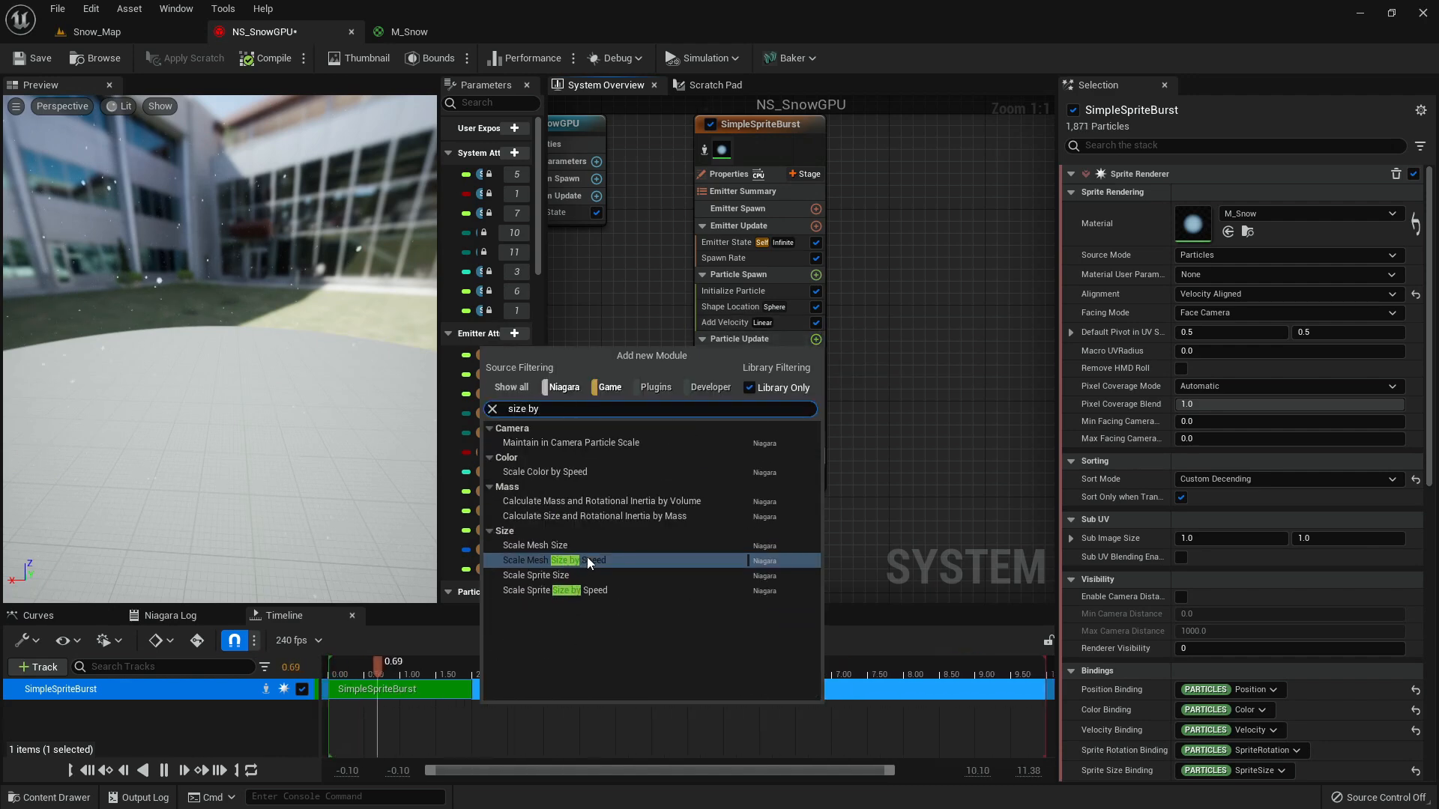
pyautogui.click(555, 590)
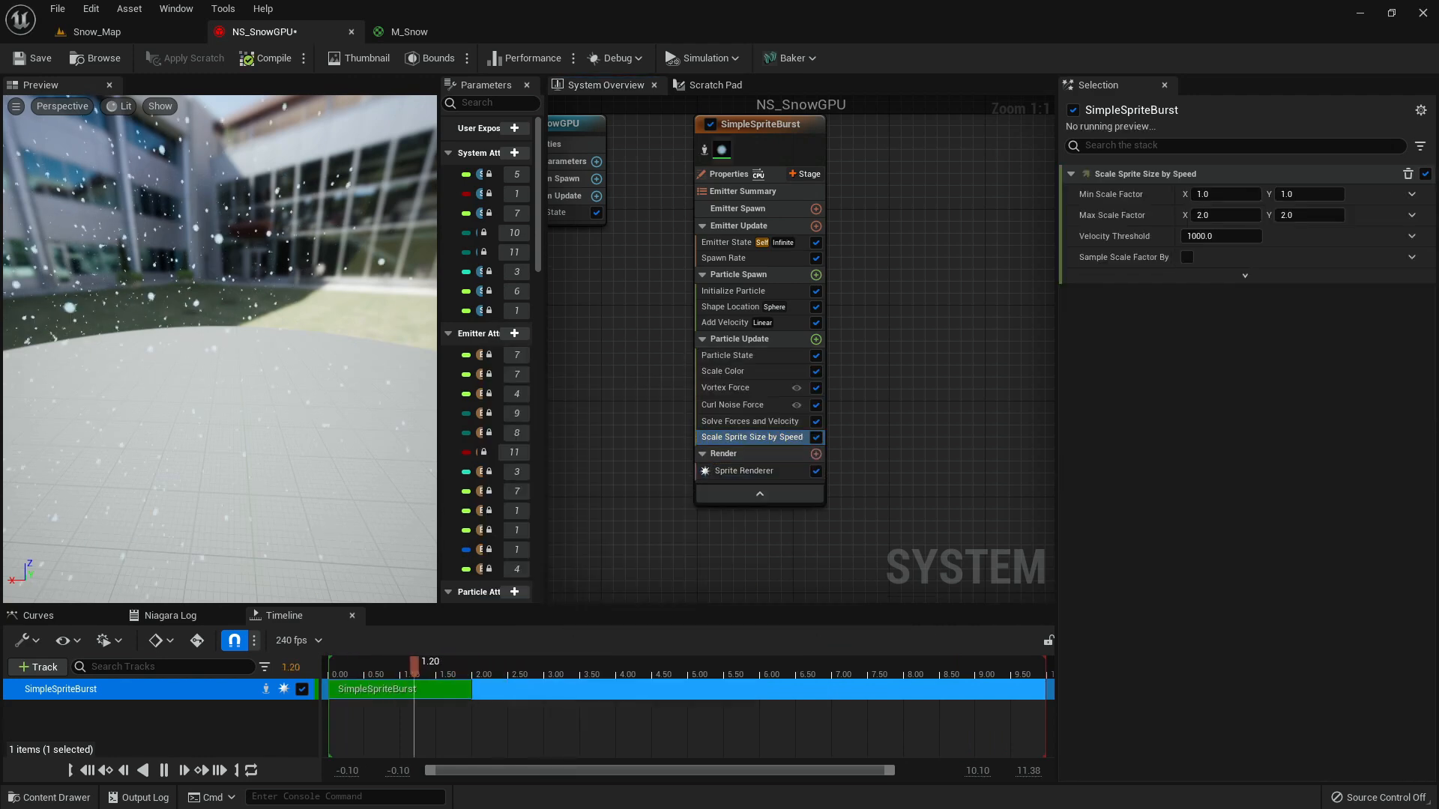
# - Set the Scale Sprite Size by Speed module's Max Scale Factor to X 4 and Y 10
pyautogui.click(785, 437)
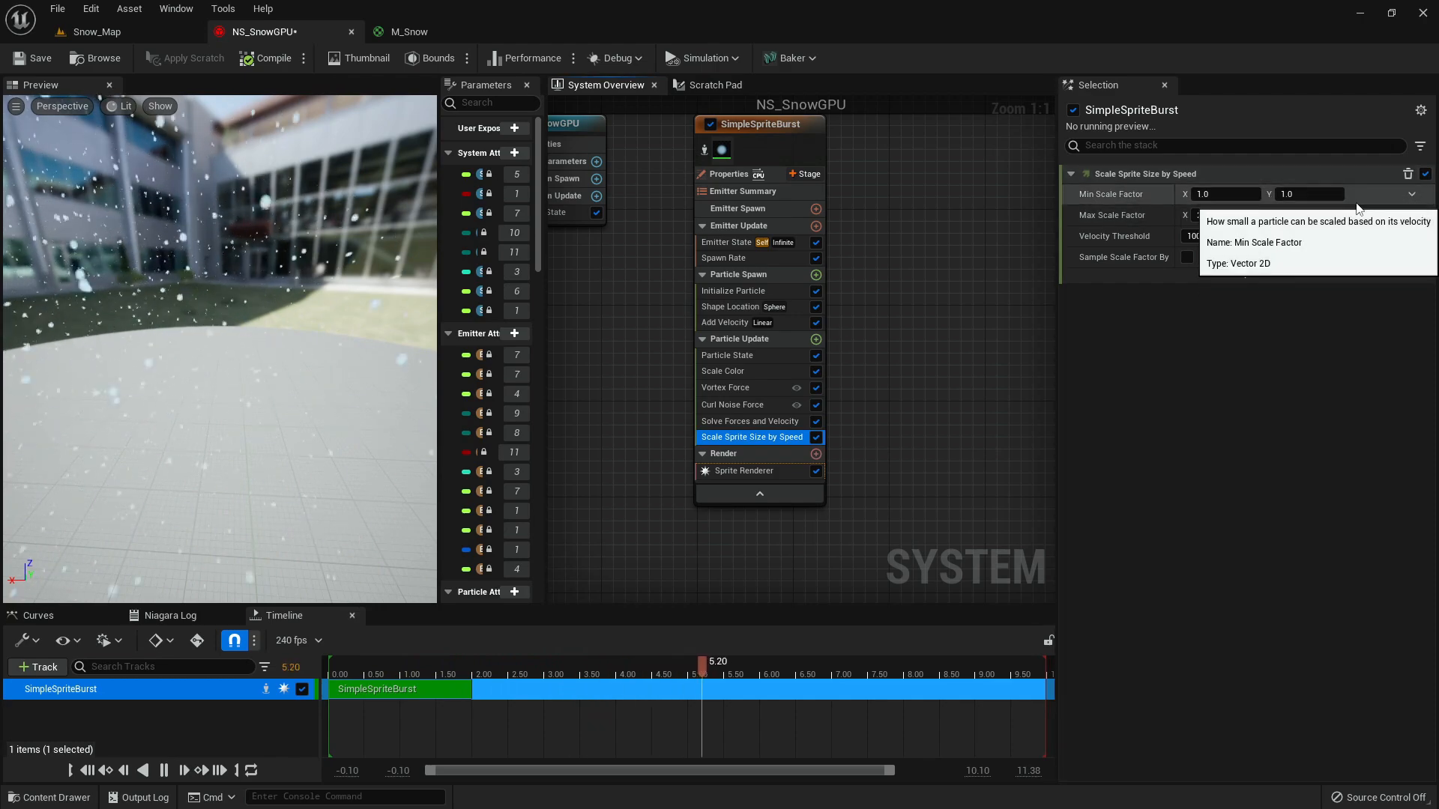
pyautogui.click(1221, 212)
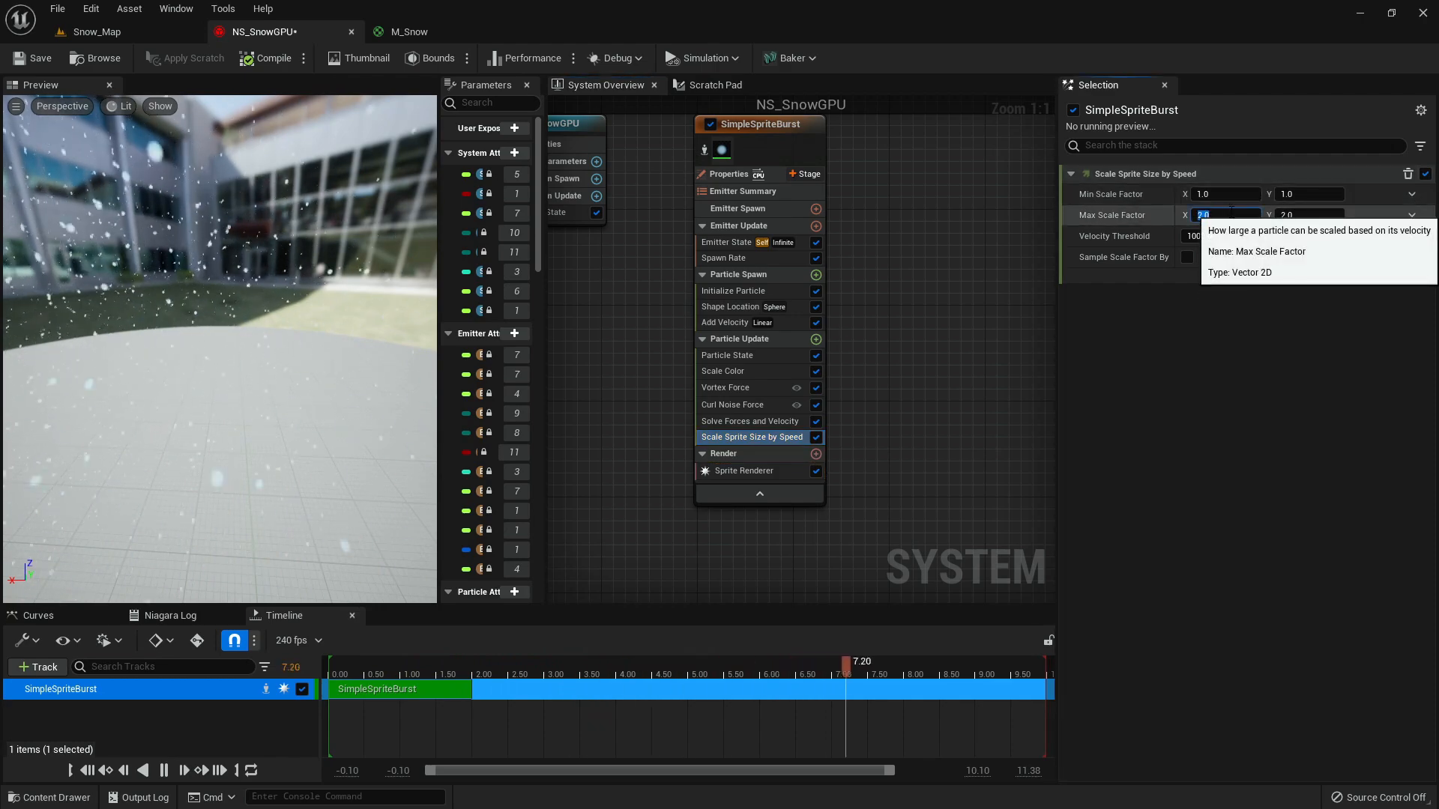
pyautogui.write('4')
pyautogui.click(1302, 218)
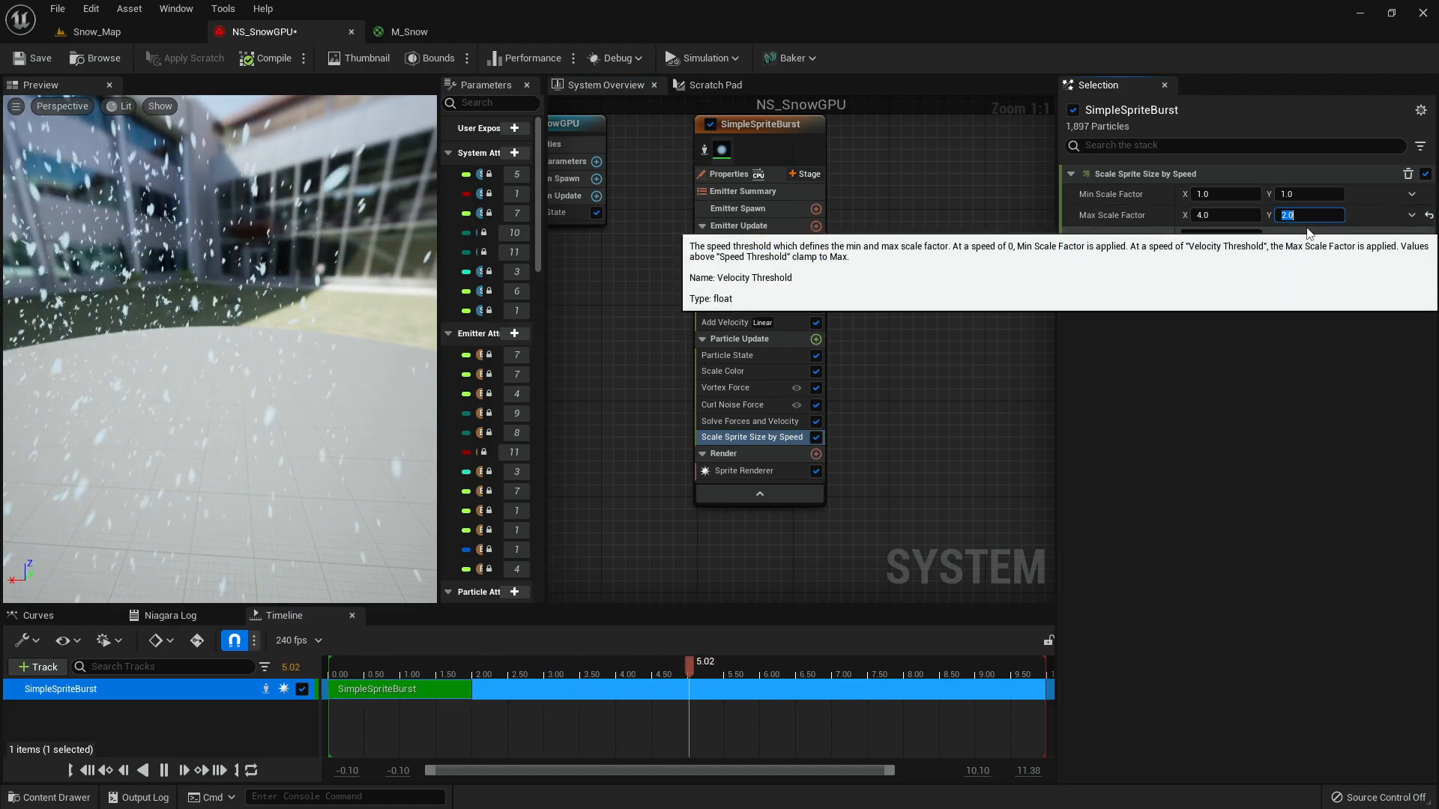
pyautogui.write('10')
pyautogui.press('Return')
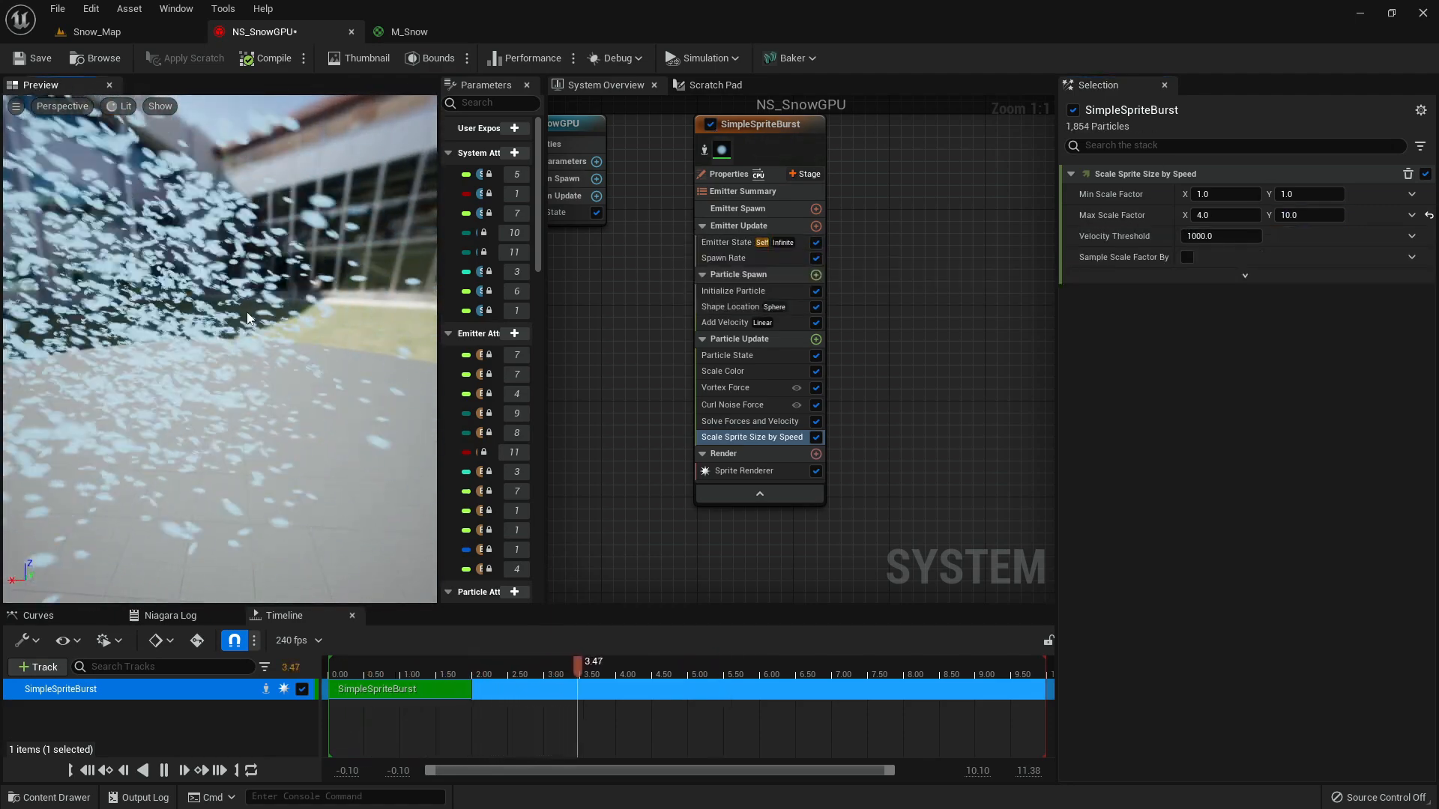
# - Examine the scaled snow sprites around the NS_SnowGPU actor in Snow_Map
pyautogui.click(97, 31)
pyautogui.press('f')
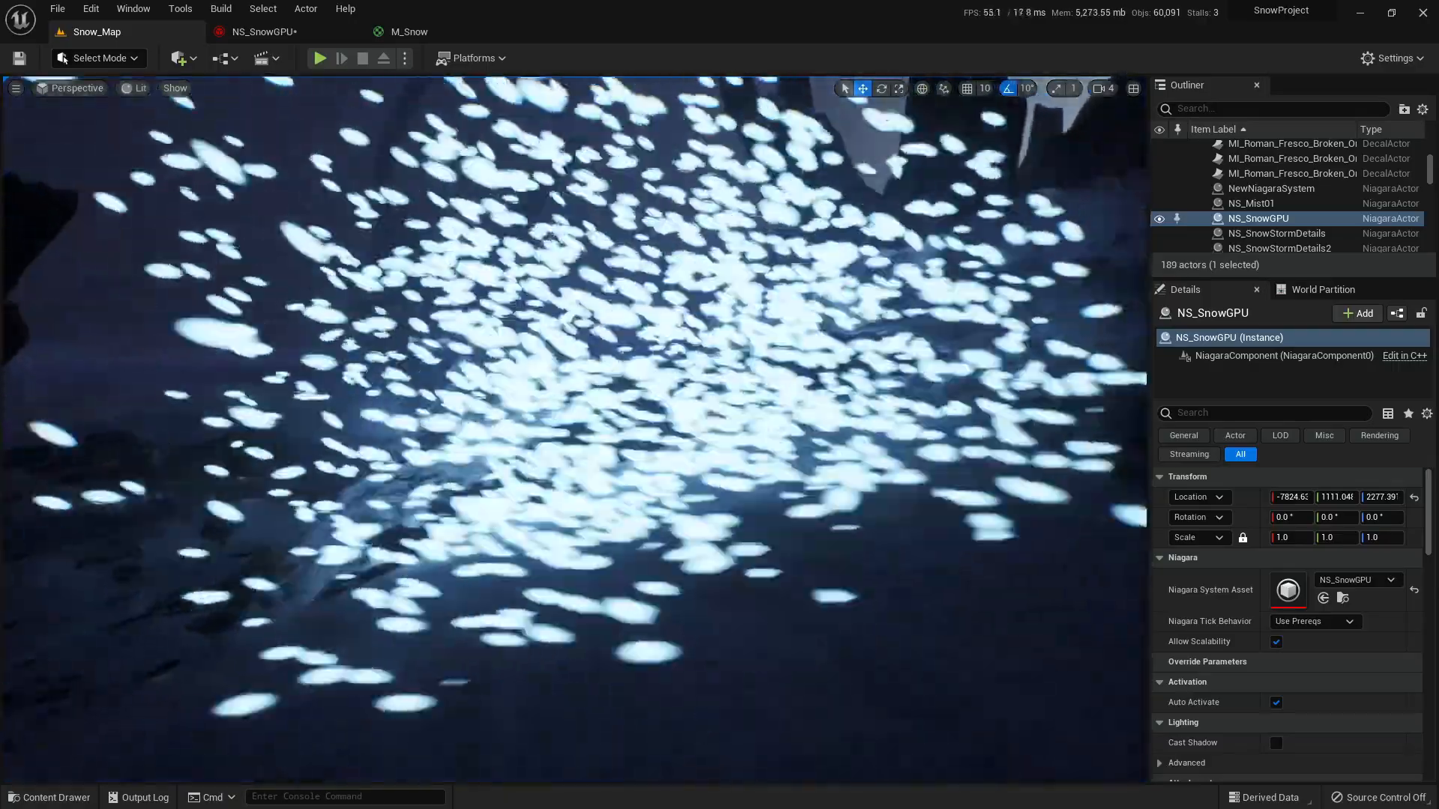
pyautogui.moveTo(625, 442)
pyautogui.mouseDown(button='right')
pyautogui.moveTo(719, 441)
pyautogui.moveTo(625, 441)
pyautogui.mouseUp(button='right')
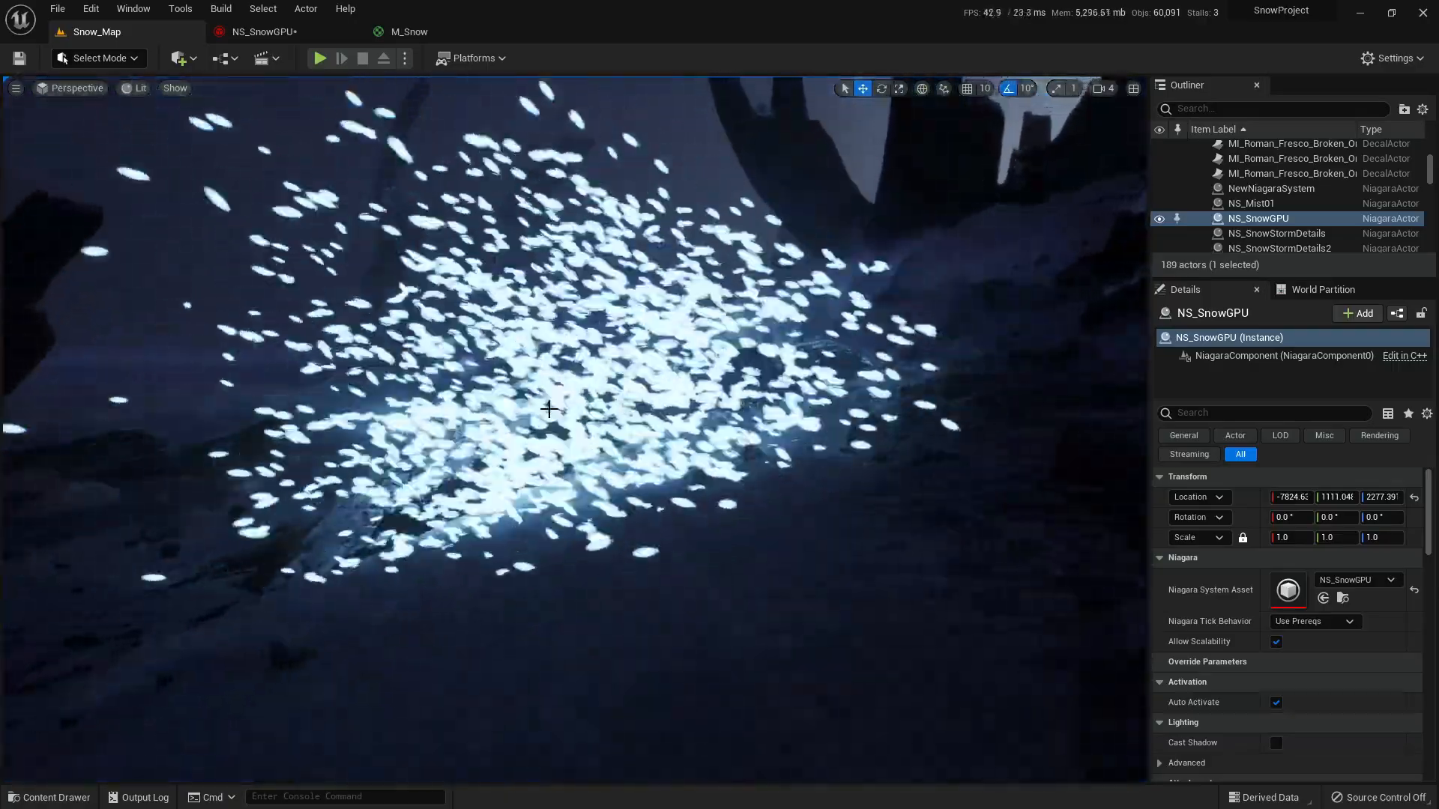
# - Set the Sphere Radius of NS_SnowGPU's Shape Location module to 4000
pyautogui.click(318, 29)
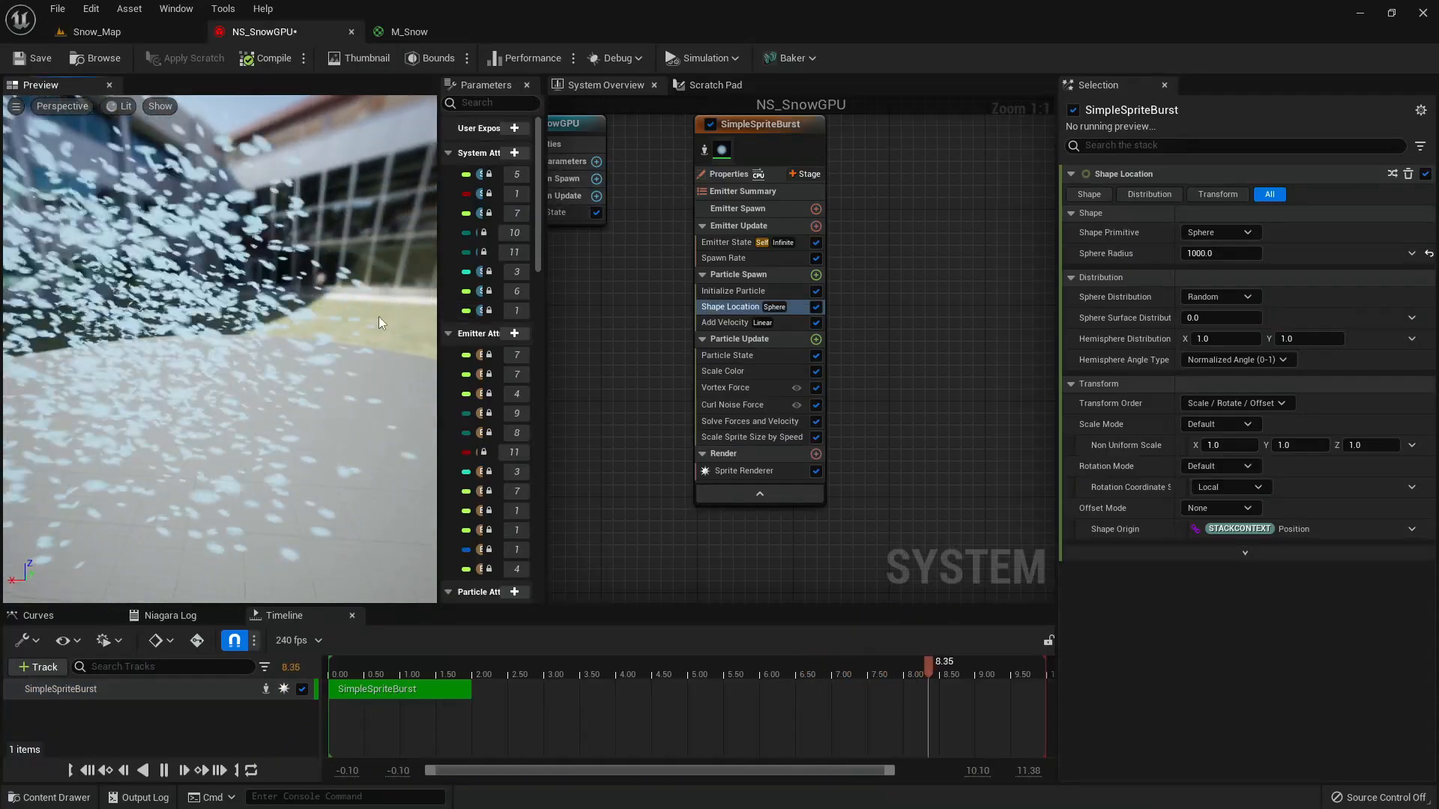
pyautogui.click(1221, 254)
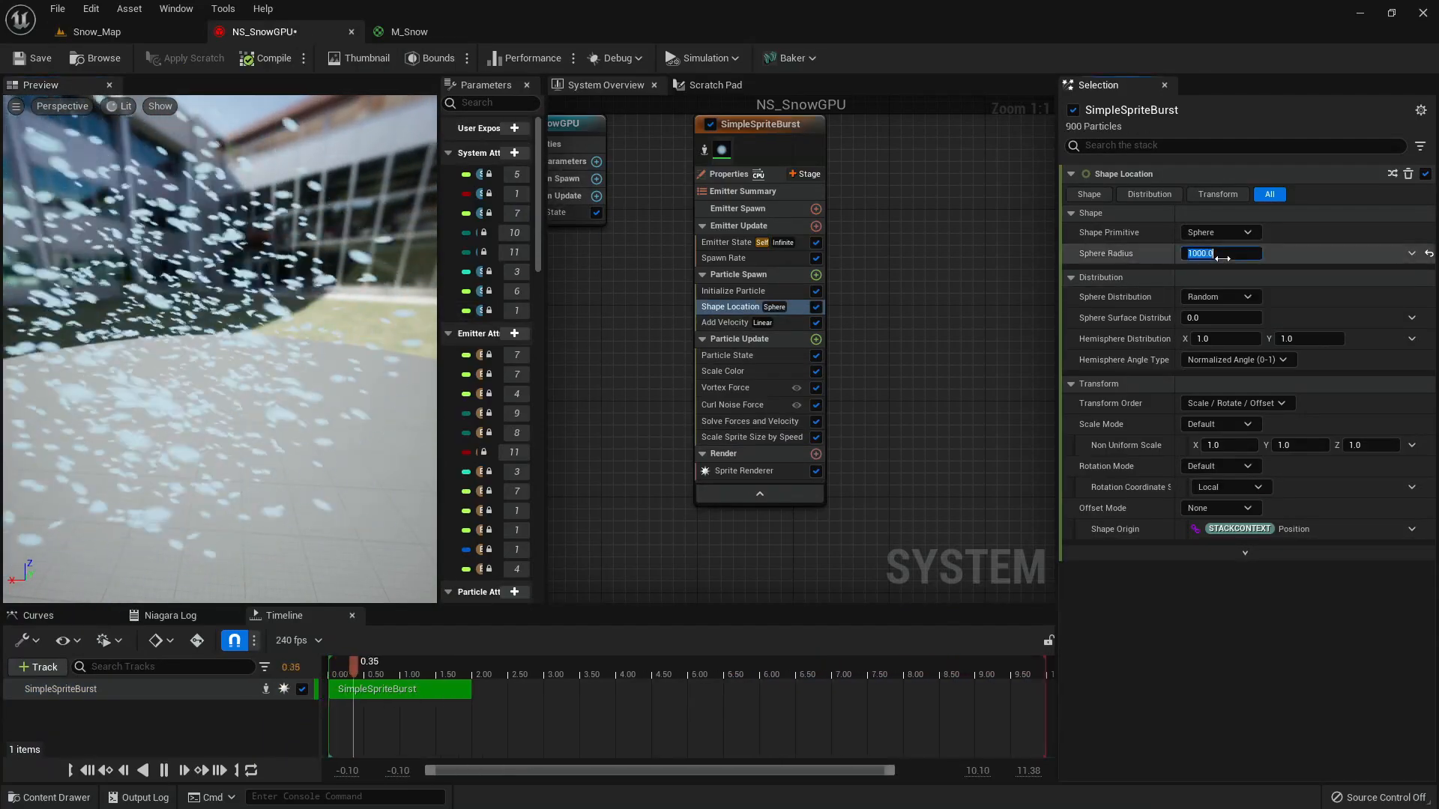
pyautogui.write('4000')
pyautogui.press('Return')
pyautogui.moveTo(307, 277); pyautogui.dragTo(177, 243)
# - Rotate the NS_SnowGPU actor in Snow_Map to about 110° around its Z axis
pyautogui.click(130, 29)
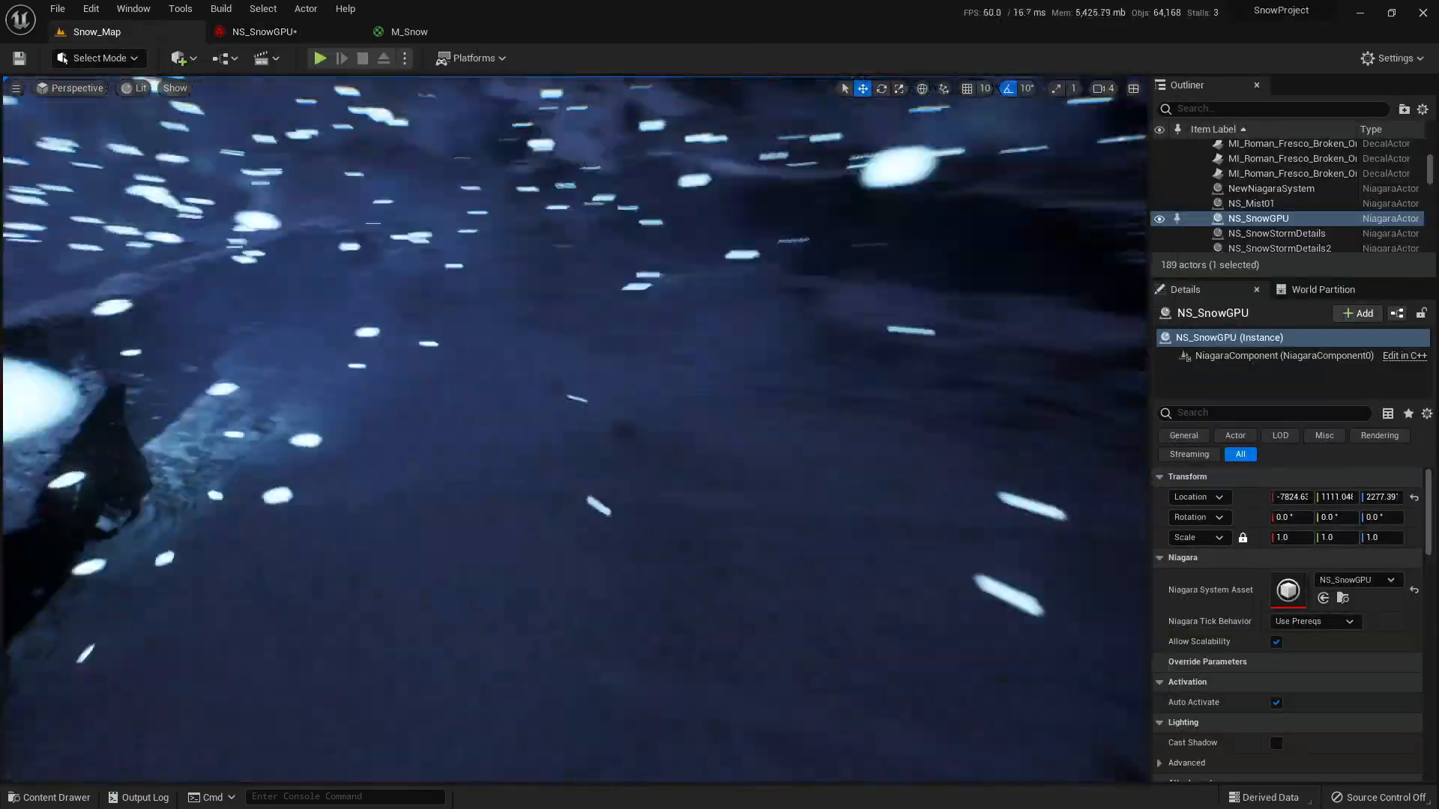
pyautogui.press('g')
pyautogui.moveTo(576, 429); pyautogui.dragTo(425, 494, button='right')
pyautogui.press('e')
pyautogui.moveTo(605, 455); pyautogui.dragTo(786, 439)
# - Move the NS_SnowGPU actor above the rocky ground to about X -8489, Y 14, Z 3181
pyautogui.press('w')
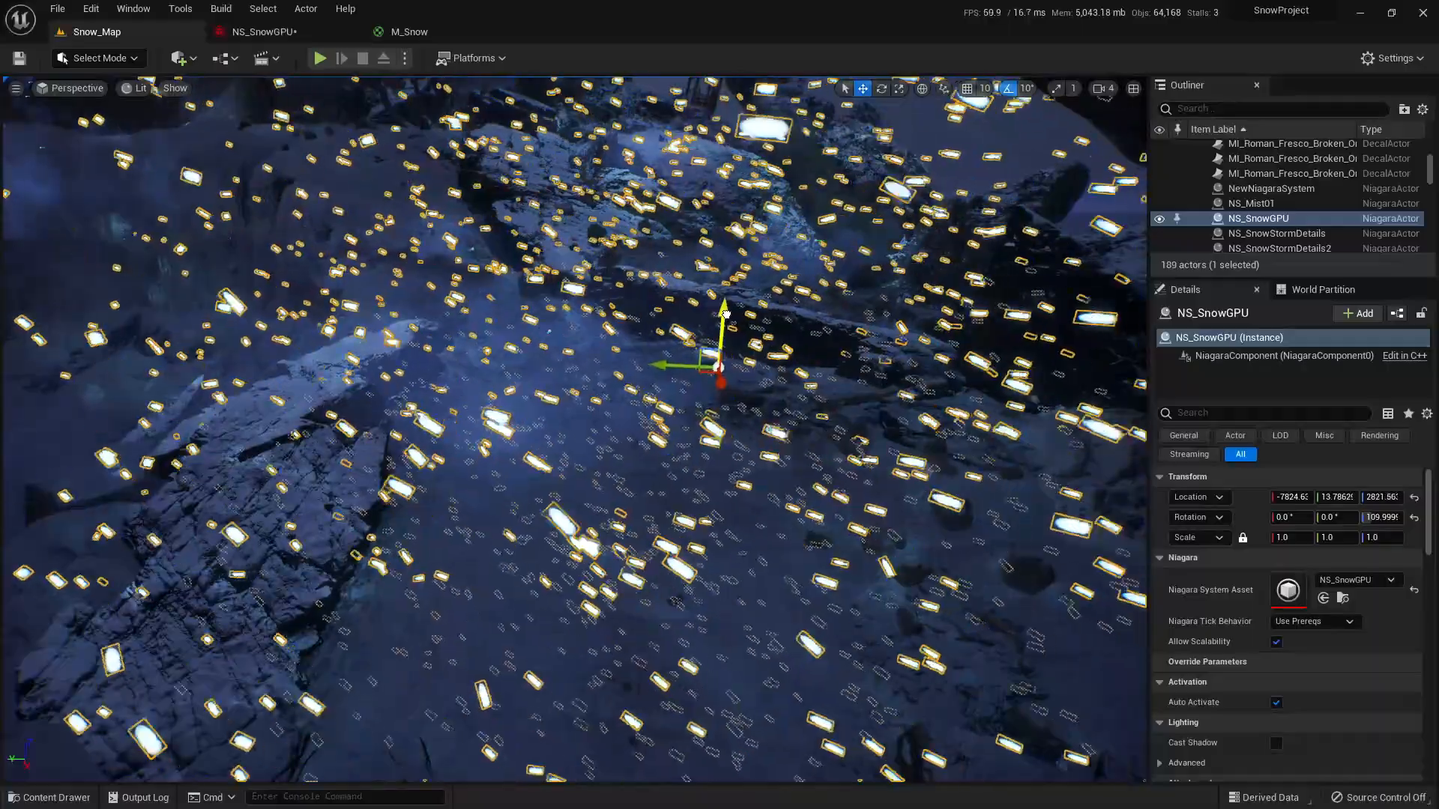
pyautogui.moveTo(742, 274); pyautogui.dragTo(742, 265)
pyautogui.moveTo(711, 314)
pyautogui.mouseDown()
pyautogui.moveTo(693, 319)
pyautogui.moveTo(729, 335)
pyautogui.moveTo(718, 318)
pyautogui.moveTo(748, 289)
pyautogui.moveTo(716, 307)
pyautogui.moveTo(753, 315)
pyautogui.moveTo(742, 326)
pyautogui.moveTo(721, 307)
pyautogui.mouseUp()
pyautogui.press('g')
pyautogui.moveTo(801, 422)
pyautogui.mouseDown(button='right')
pyautogui.moveTo(801, 375)
pyautogui.moveTo(780, 345)
pyautogui.moveTo(800, 423)
pyautogui.mouseUp(button='right')
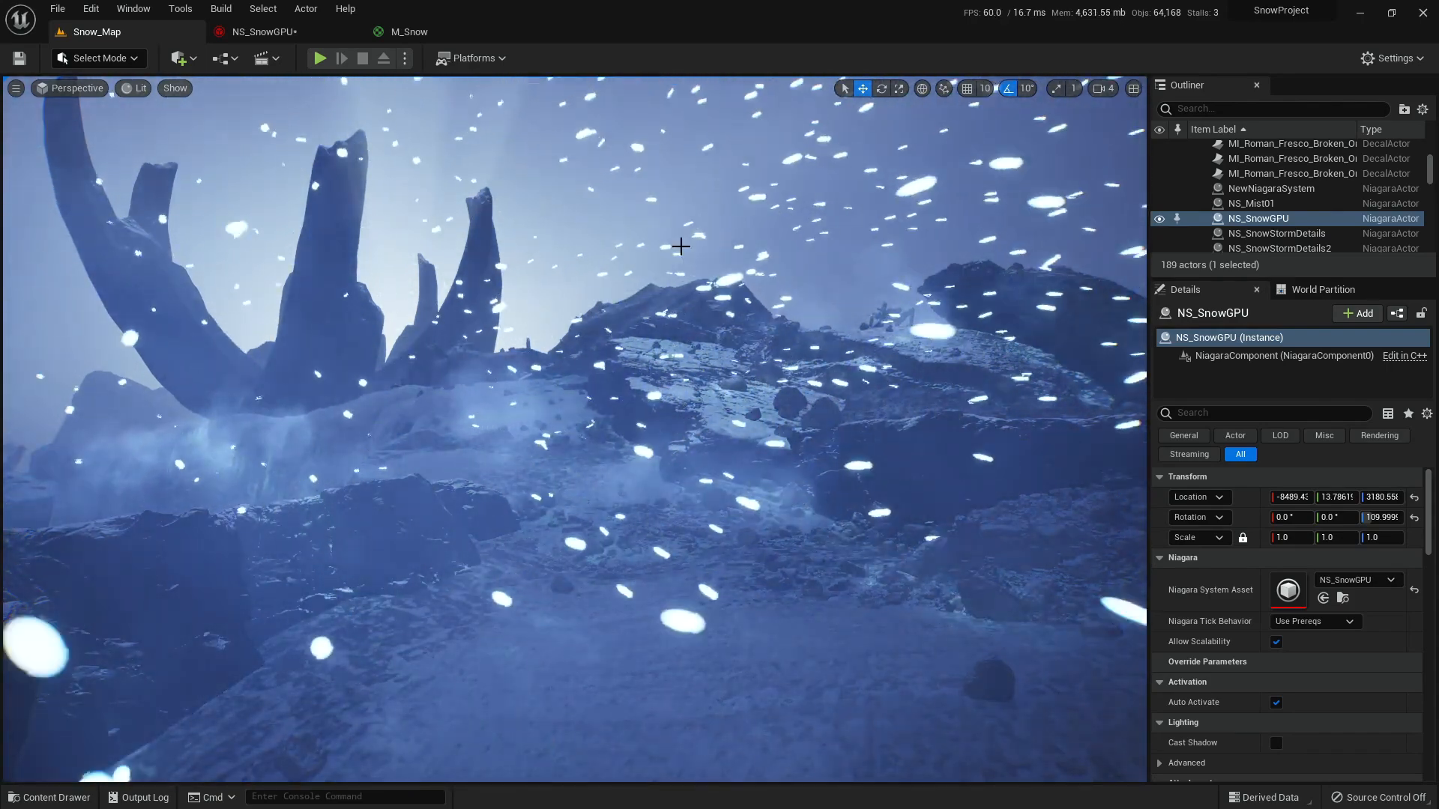
# - Disable the SimpleSpriteBurst emitter to compare Snow_Map without the snow, and enable it again
pyautogui.click(285, 32)
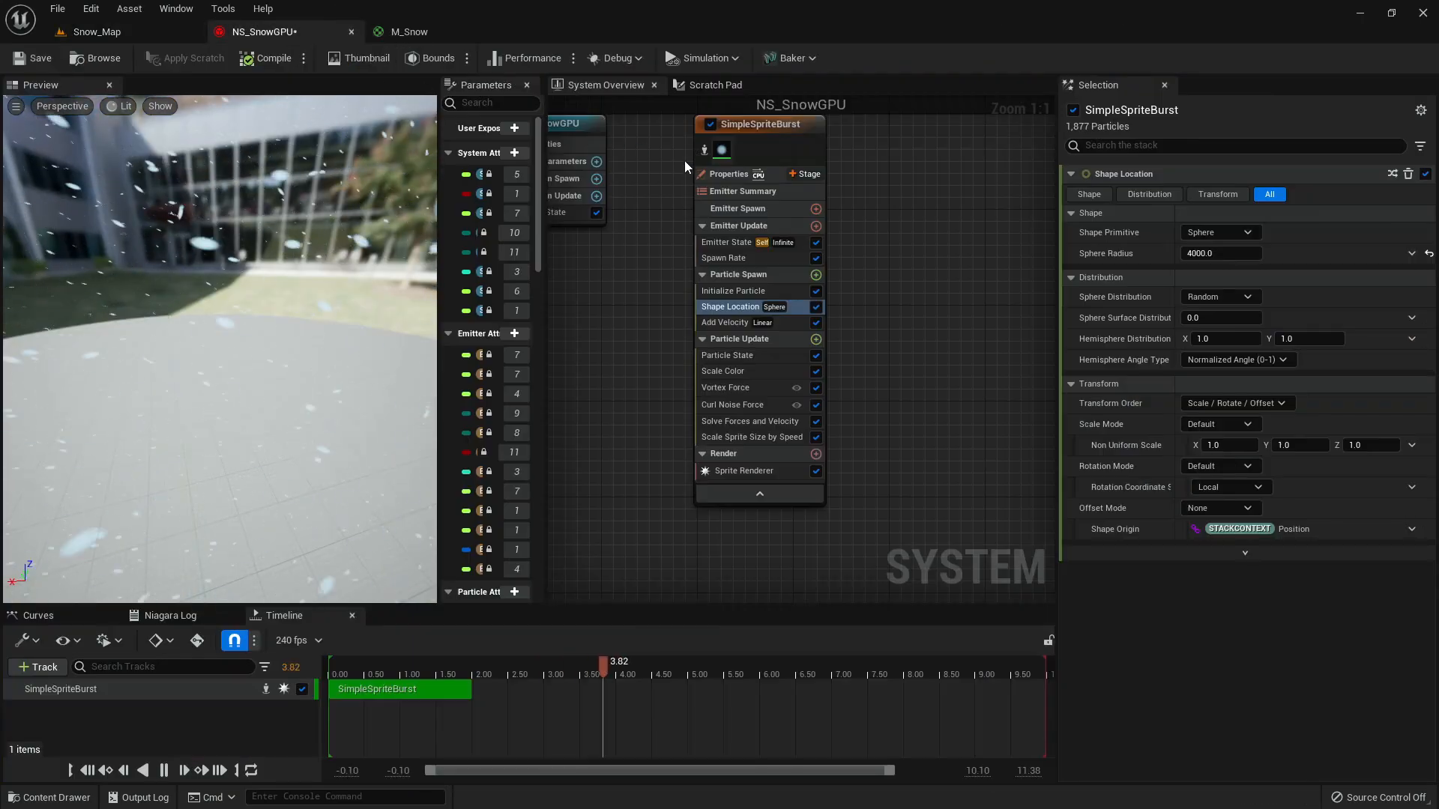
pyautogui.click(710, 125)
pyautogui.click(124, 33)
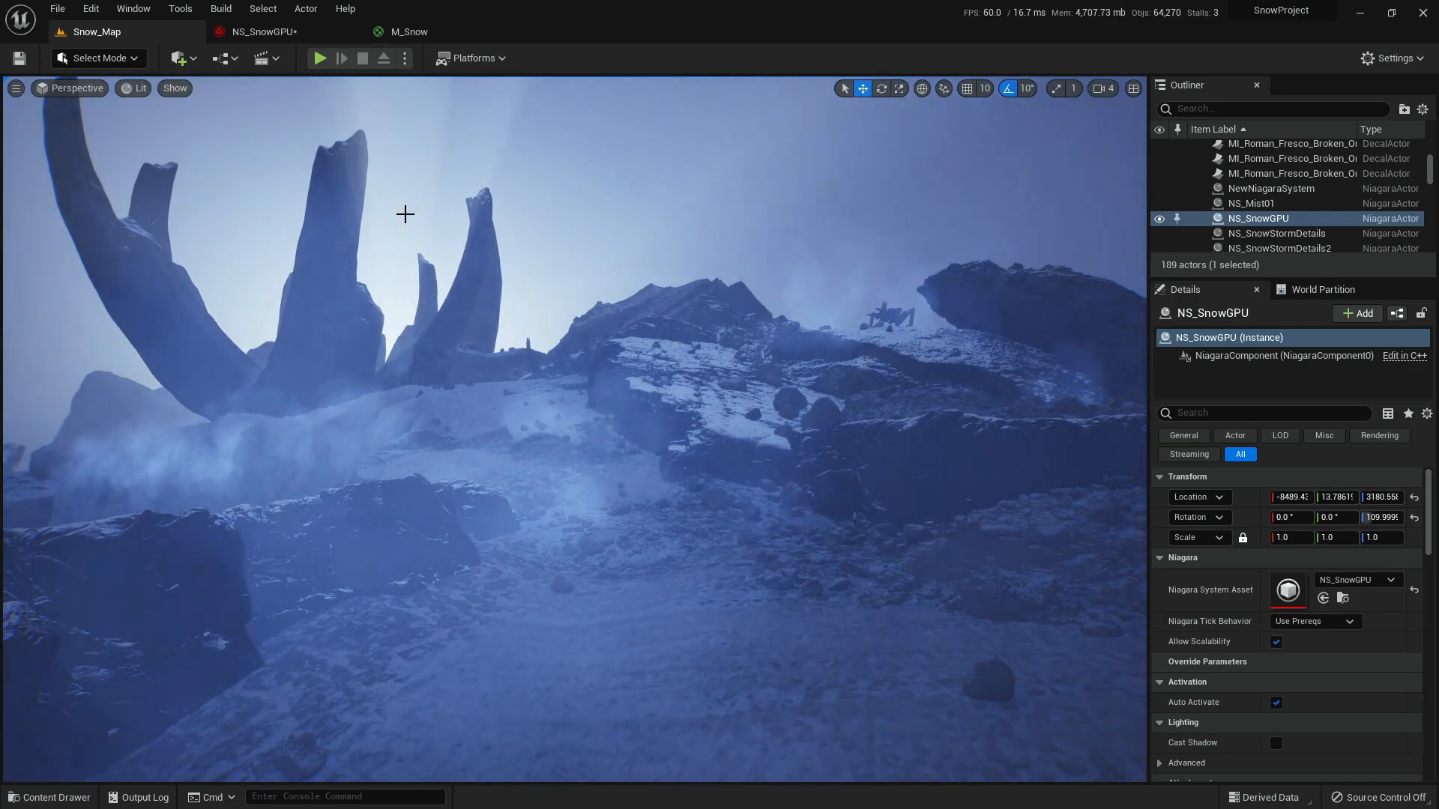
pyautogui.click(262, 31)
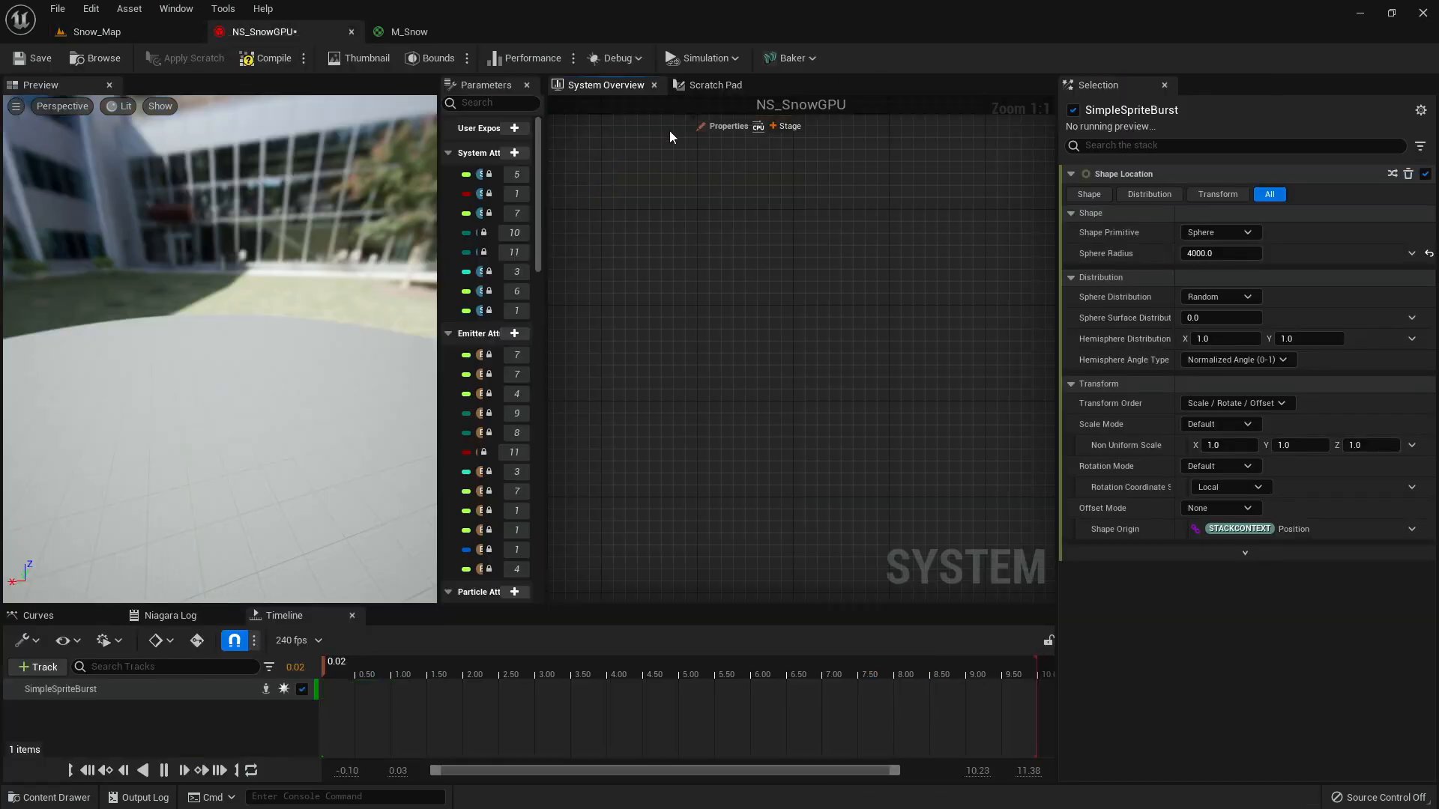
pyautogui.click(129, 30)
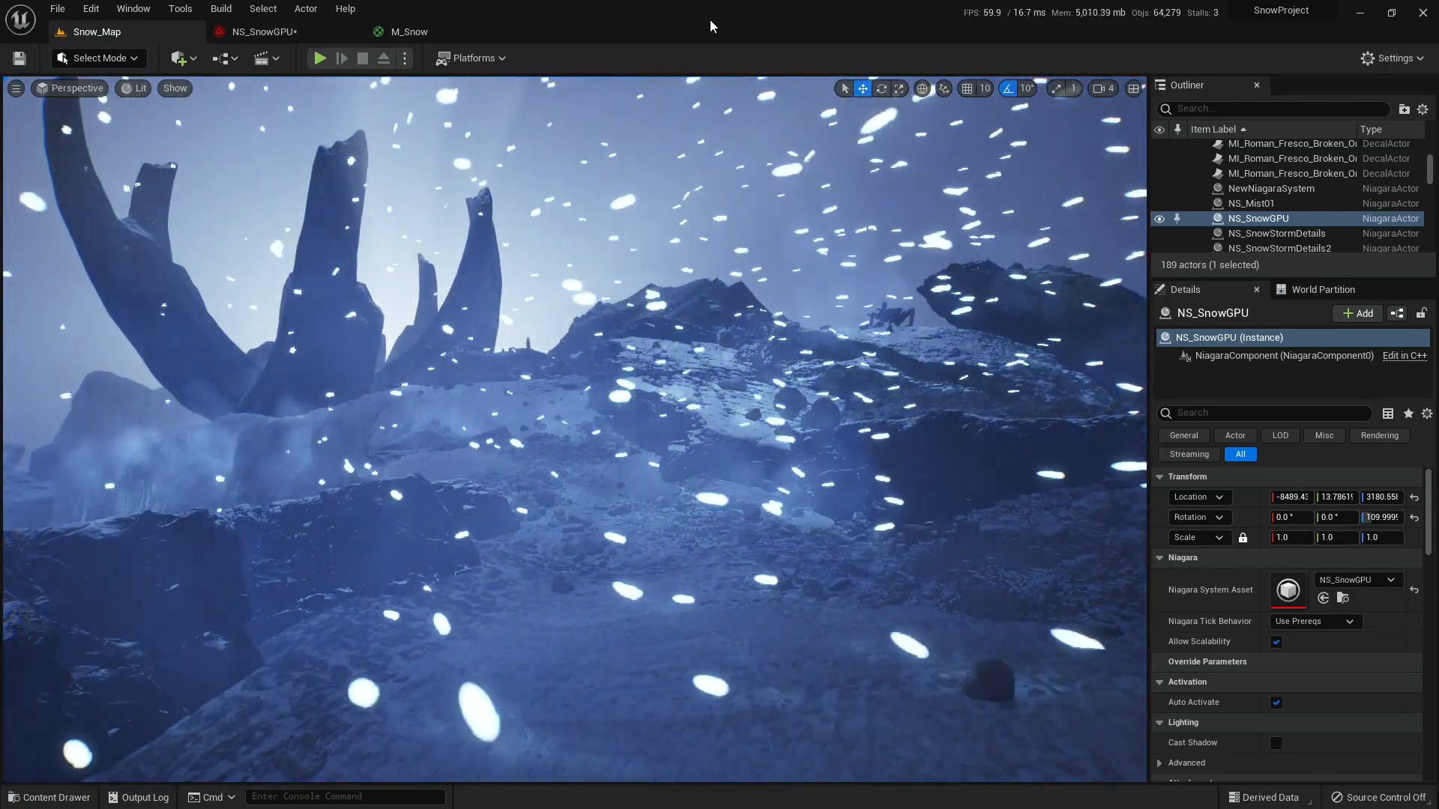
# - Delete the blue color constant and the RadialGradientExponential node from the M_Snow material graph
pyautogui.click(442, 27)
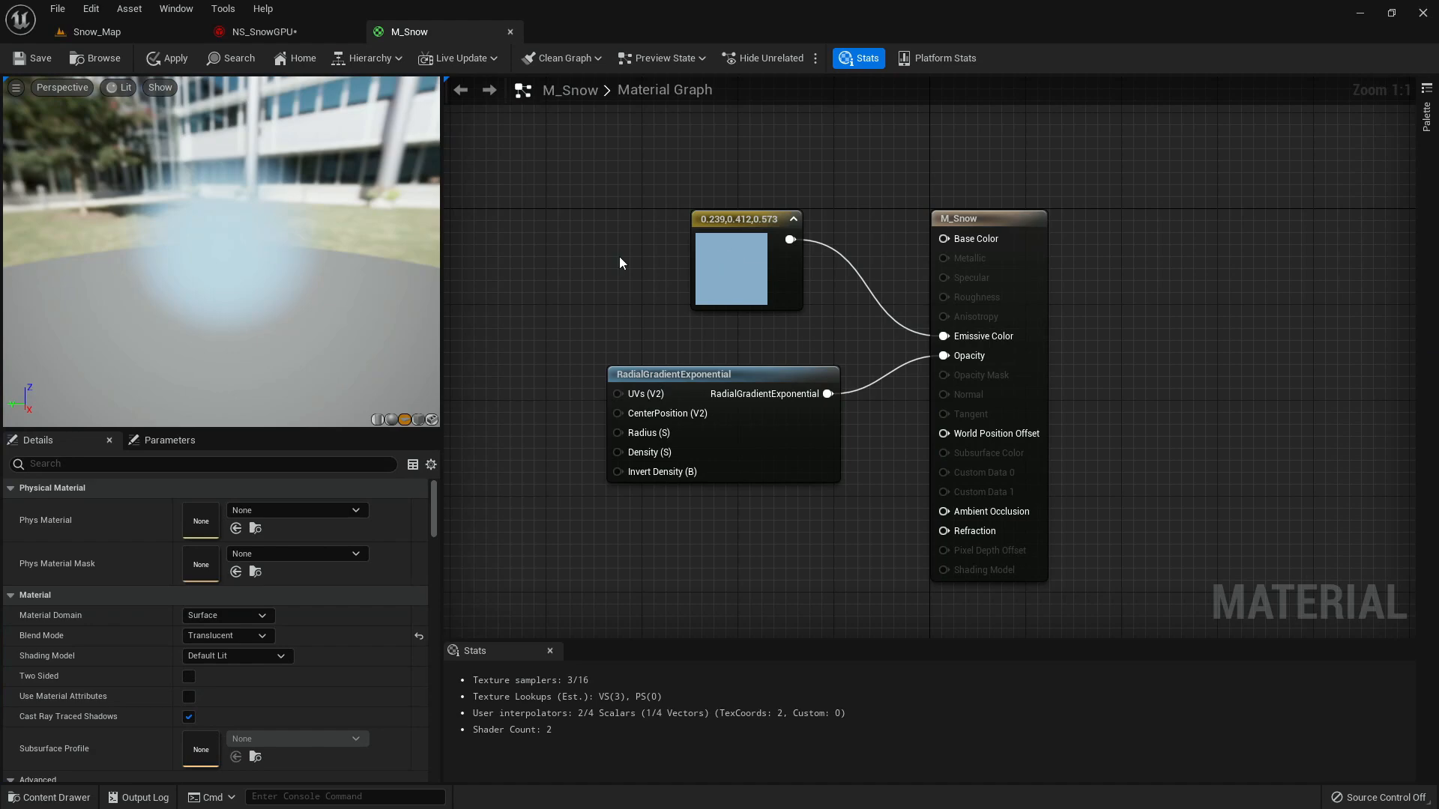
pyautogui.moveTo(575, 309); pyautogui.dragTo(735, 330, button='right')
pyautogui.scroll(-1, 646, 304)
pyautogui.moveTo(806, 180); pyautogui.dragTo(877, 523)
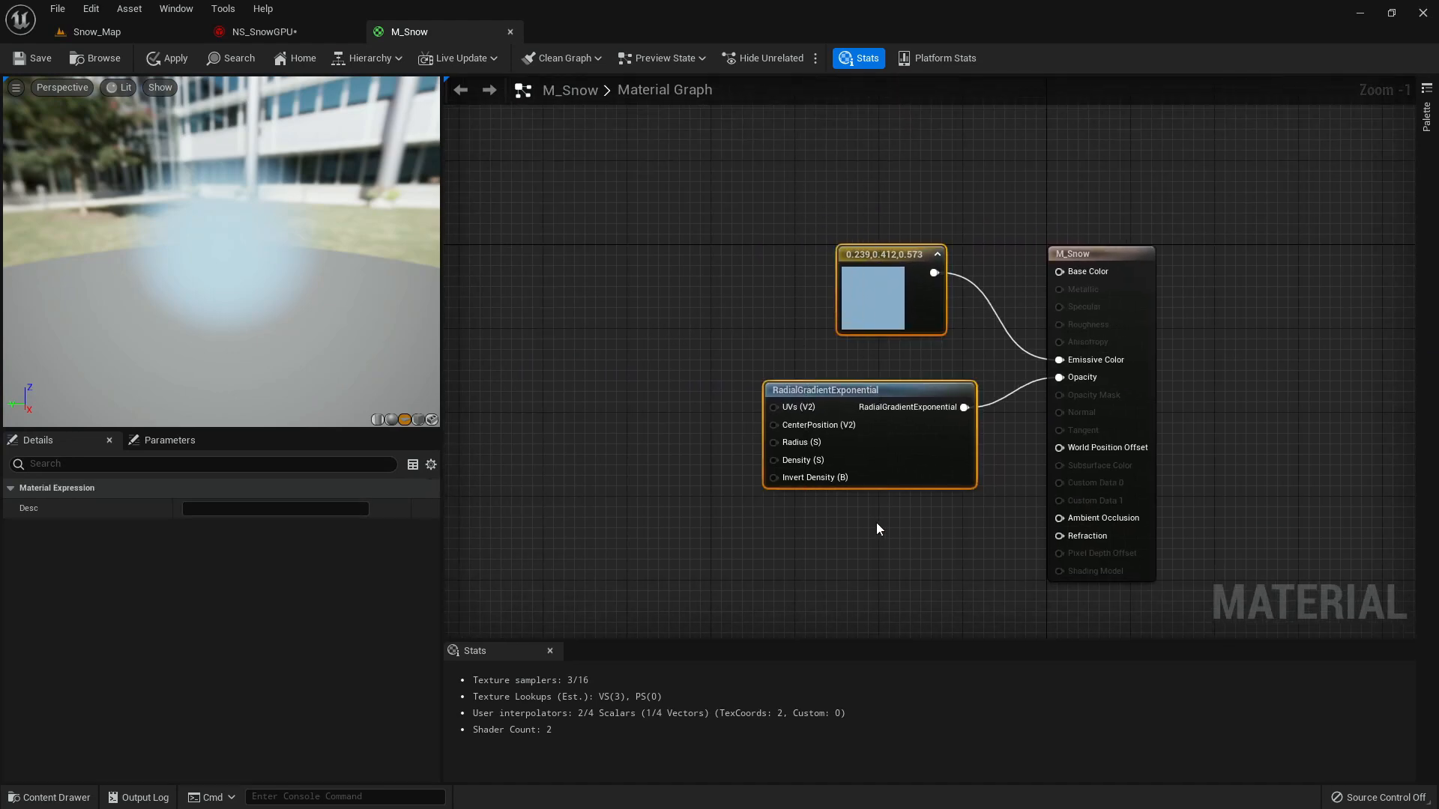
pyautogui.press('Delete')
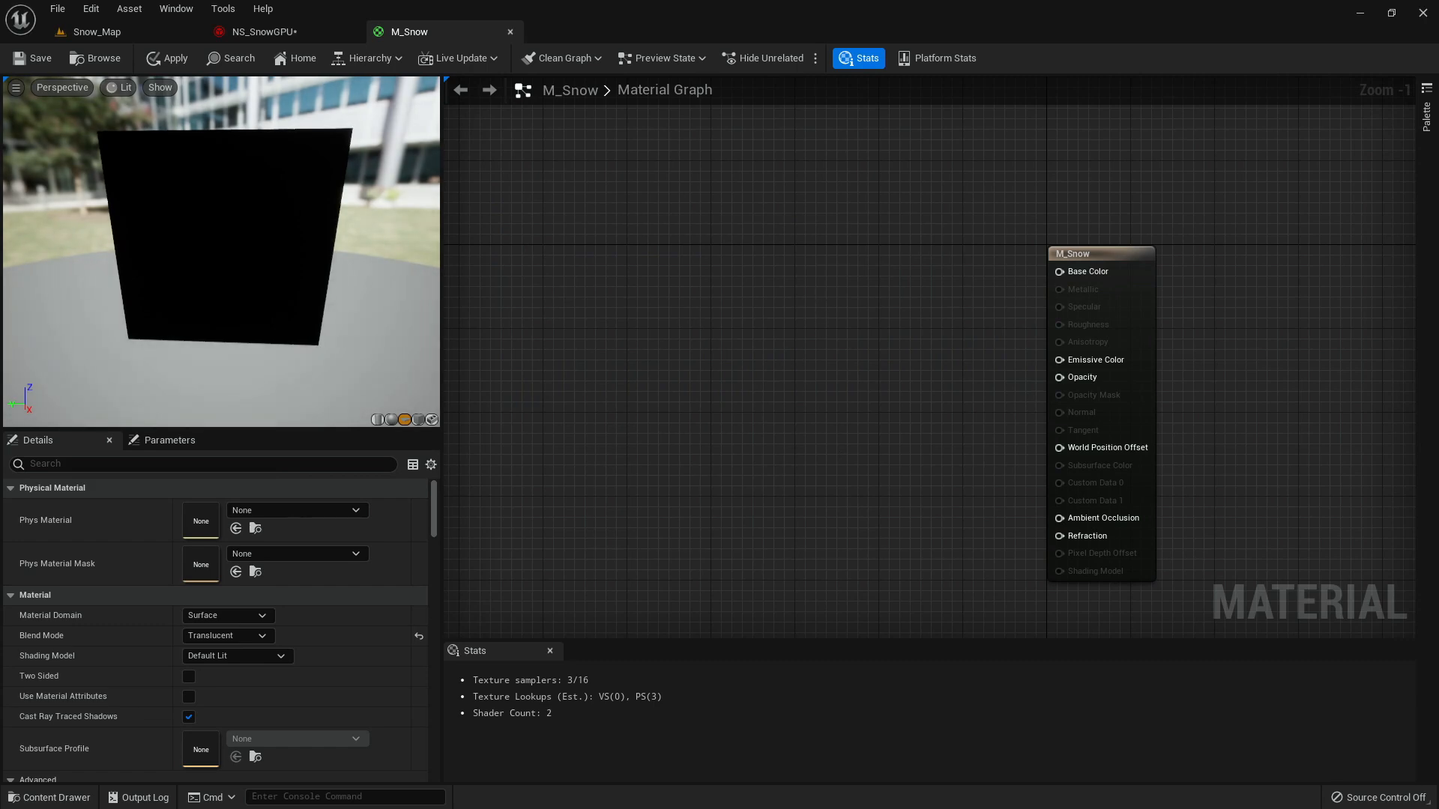
# - Add a PixelDepth node to the M_Snow graph, well to the left of the material output node
pyautogui.moveTo(744, 305); pyautogui.dragTo(798, 310, button='right')
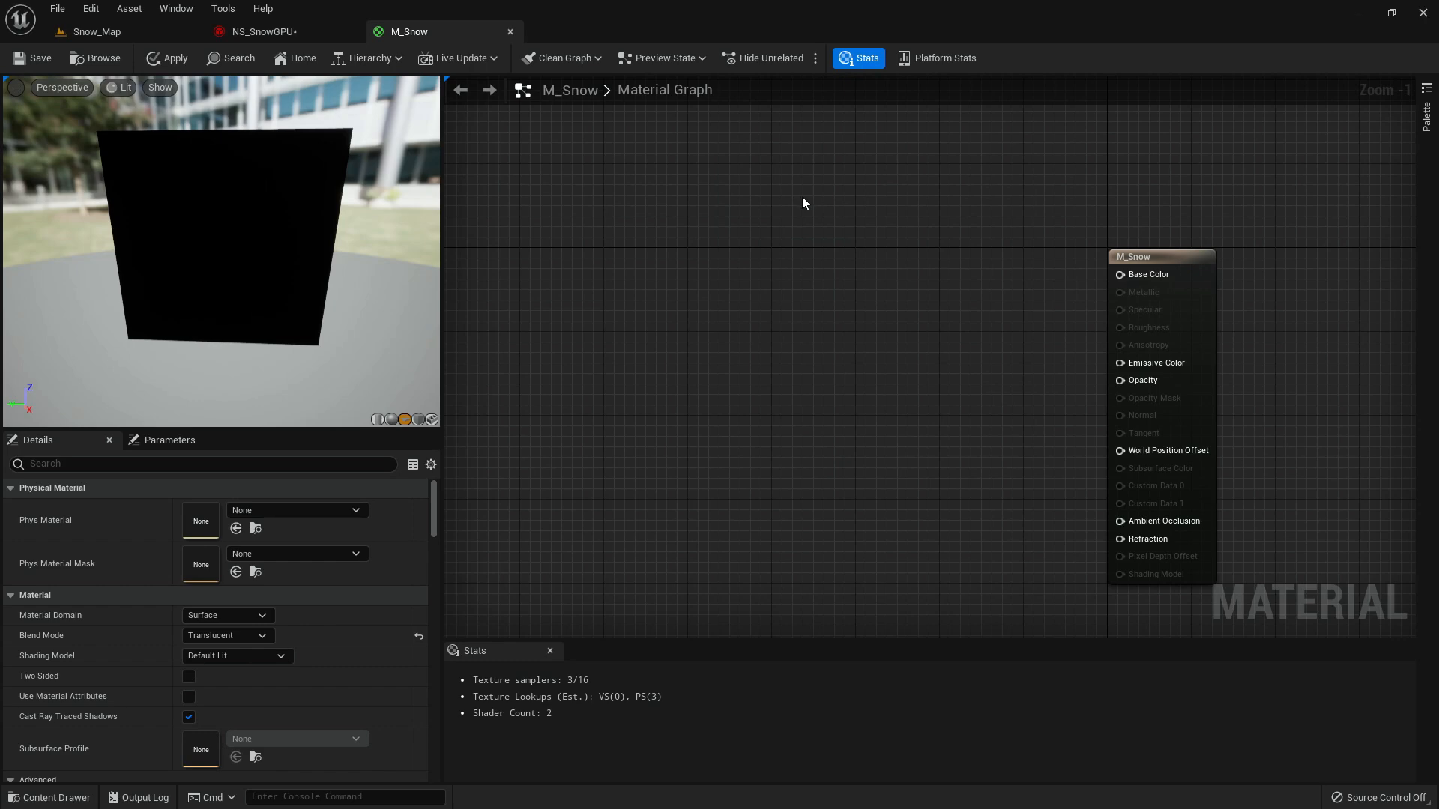
pyautogui.moveTo(764, 186); pyautogui.dragTo(717, 206, button='right')
pyautogui.rightClick(682, 202)
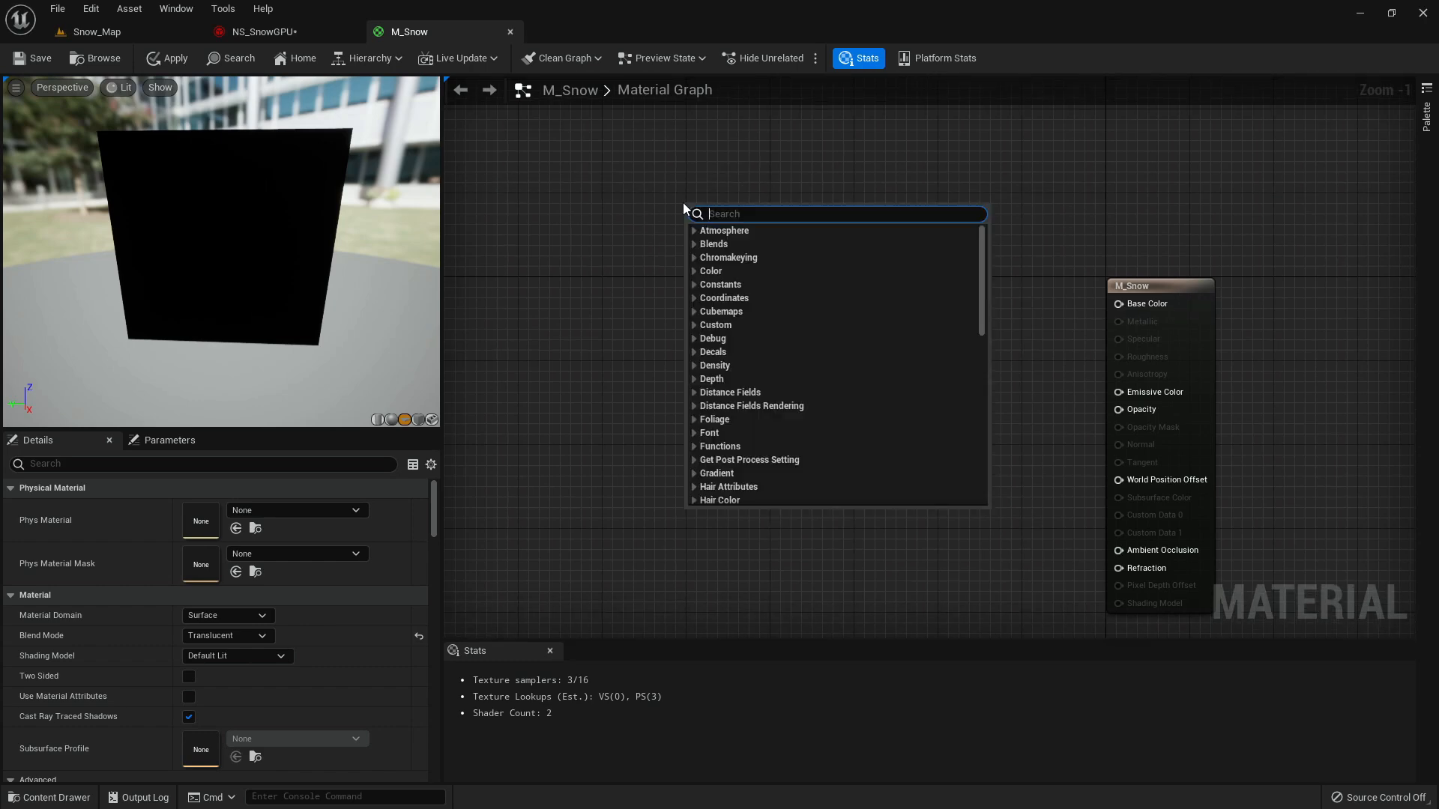
pyautogui.write('pixeldepth')
pyautogui.press('Return')
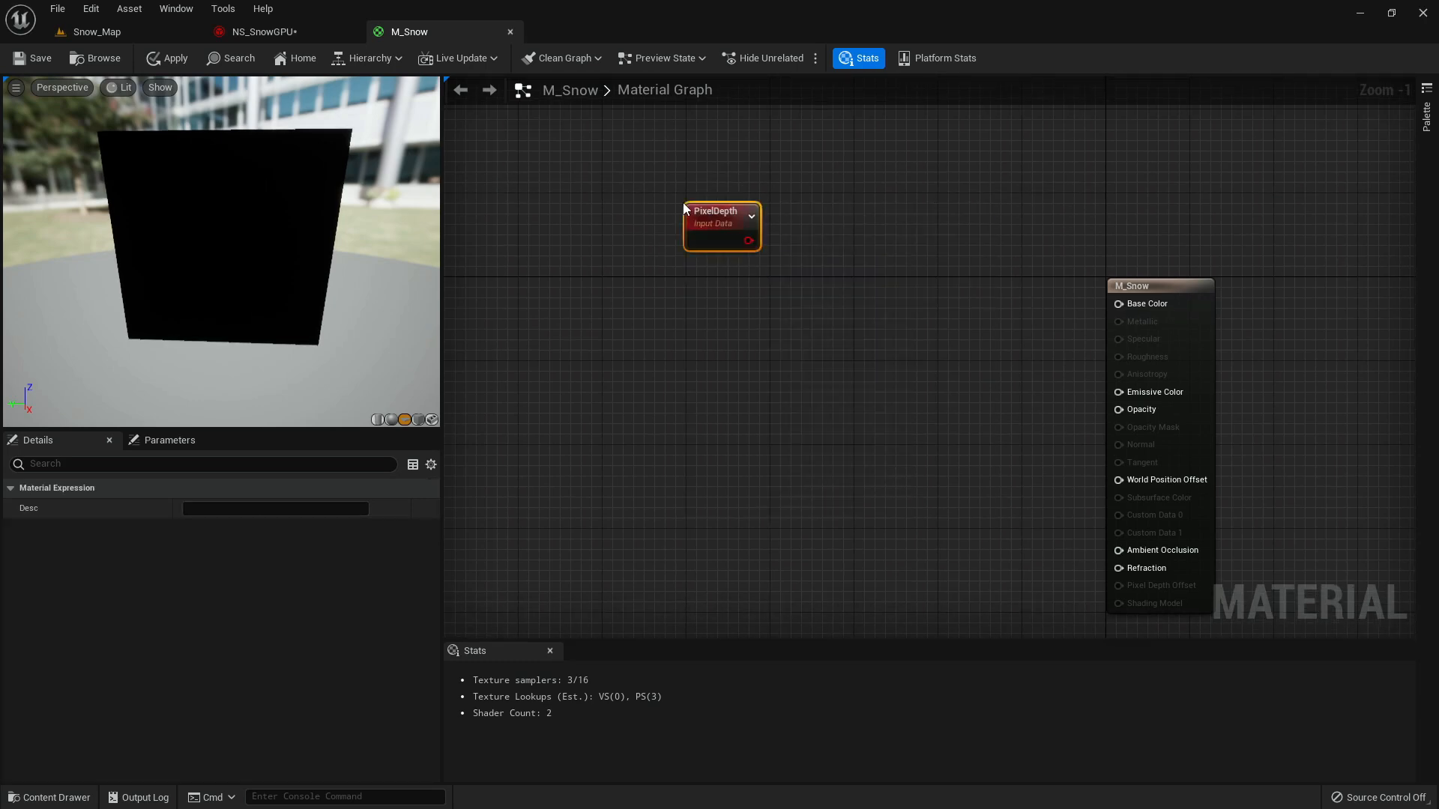
pyautogui.moveTo(682, 202); pyautogui.dragTo(623, 205)
# - Add a Constant node with value 0 just below the PixelDepth node
pyautogui.click(636, 323)
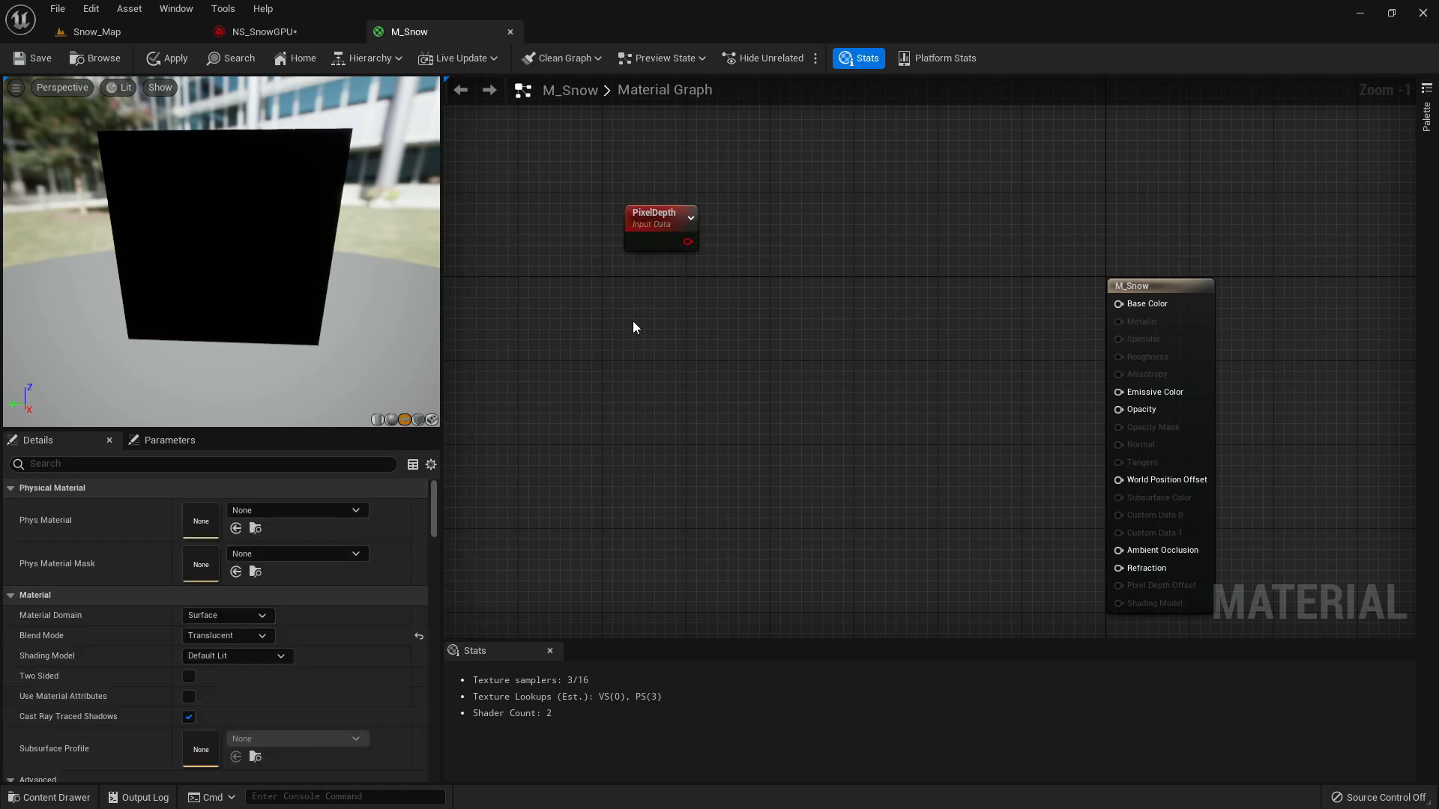
pyautogui.press('1')
pyautogui.click(631, 317)
pyautogui.moveTo(640, 326); pyautogui.dragTo(666, 306)
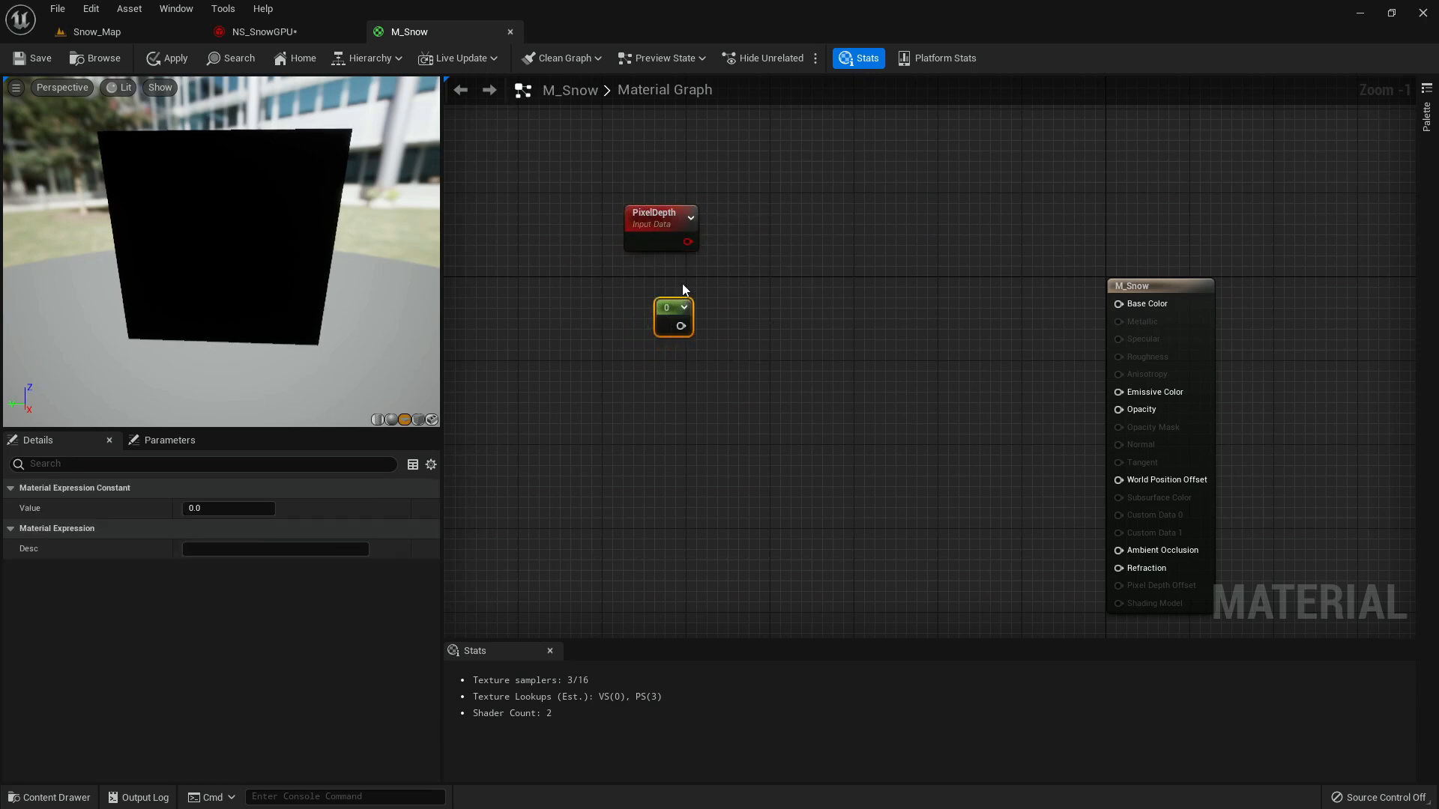
# - Add a SphereMask node and connect PixelDepth to its A input and the 0 constant to its B input
pyautogui.click(781, 268)
pyautogui.rightClick(763, 264)
pyautogui.write('spheremask')
pyautogui.press('Return')
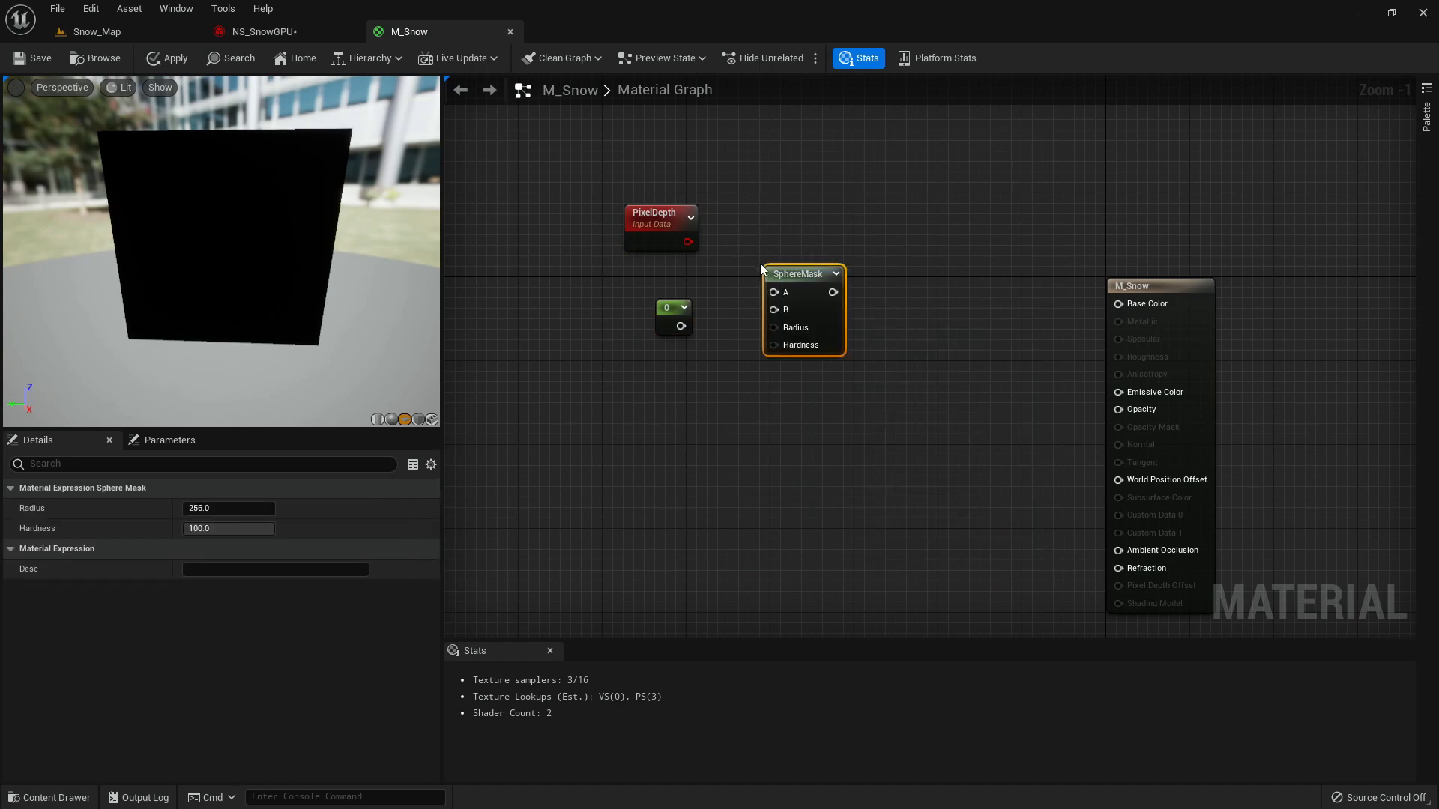
pyautogui.moveTo(685, 241); pyautogui.dragTo(777, 258)
pyautogui.click(891, 275)
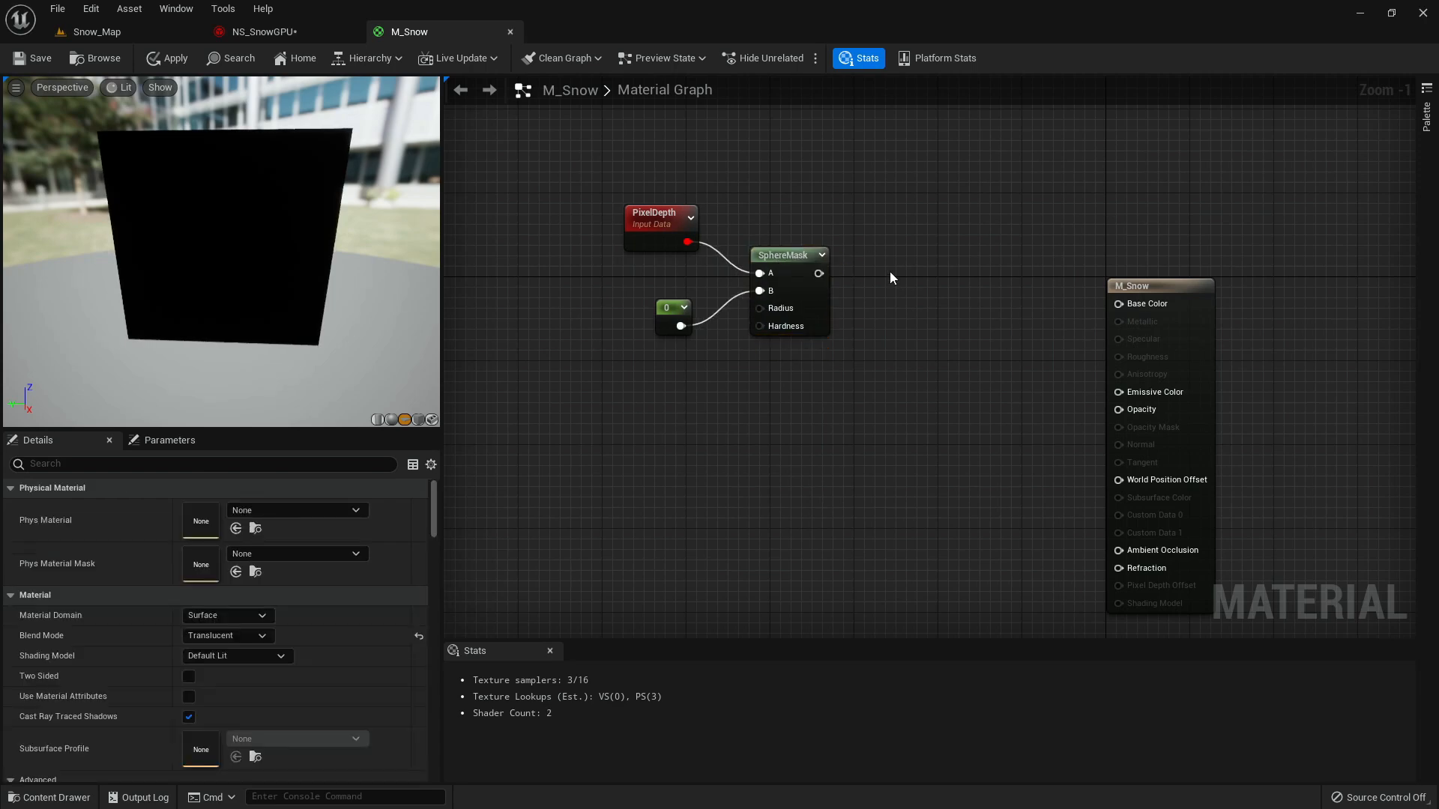
# - Add a Lerp node, feed the SphereMask output into its Alpha, and connect its output to Emissive Color
pyautogui.click(889, 271)
pyautogui.moveTo(898, 335); pyautogui.dragTo(898, 335)
pyautogui.moveTo(949, 298); pyautogui.dragTo(1119, 392)
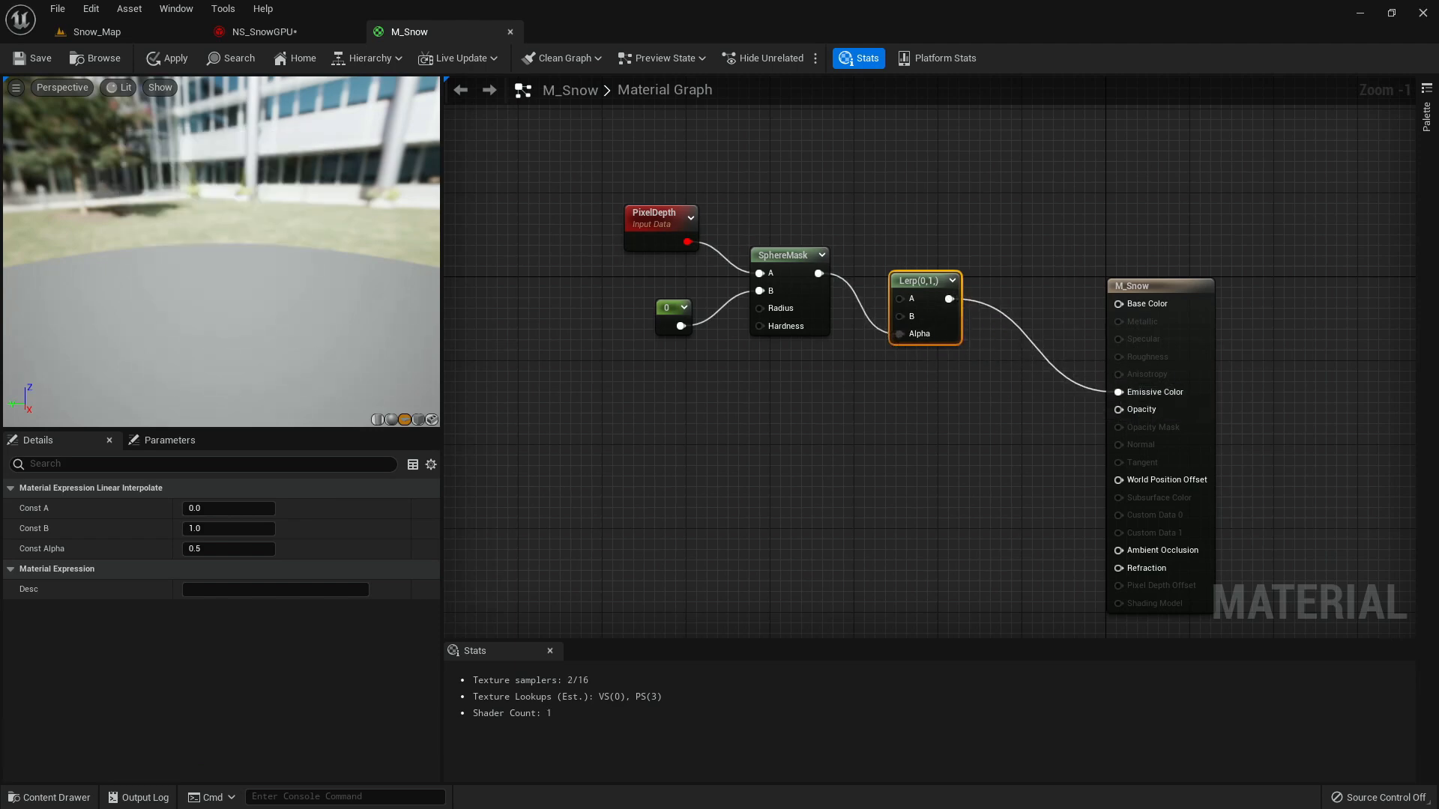
pyautogui.moveTo(388, 334); pyautogui.dragTo(311, 299)
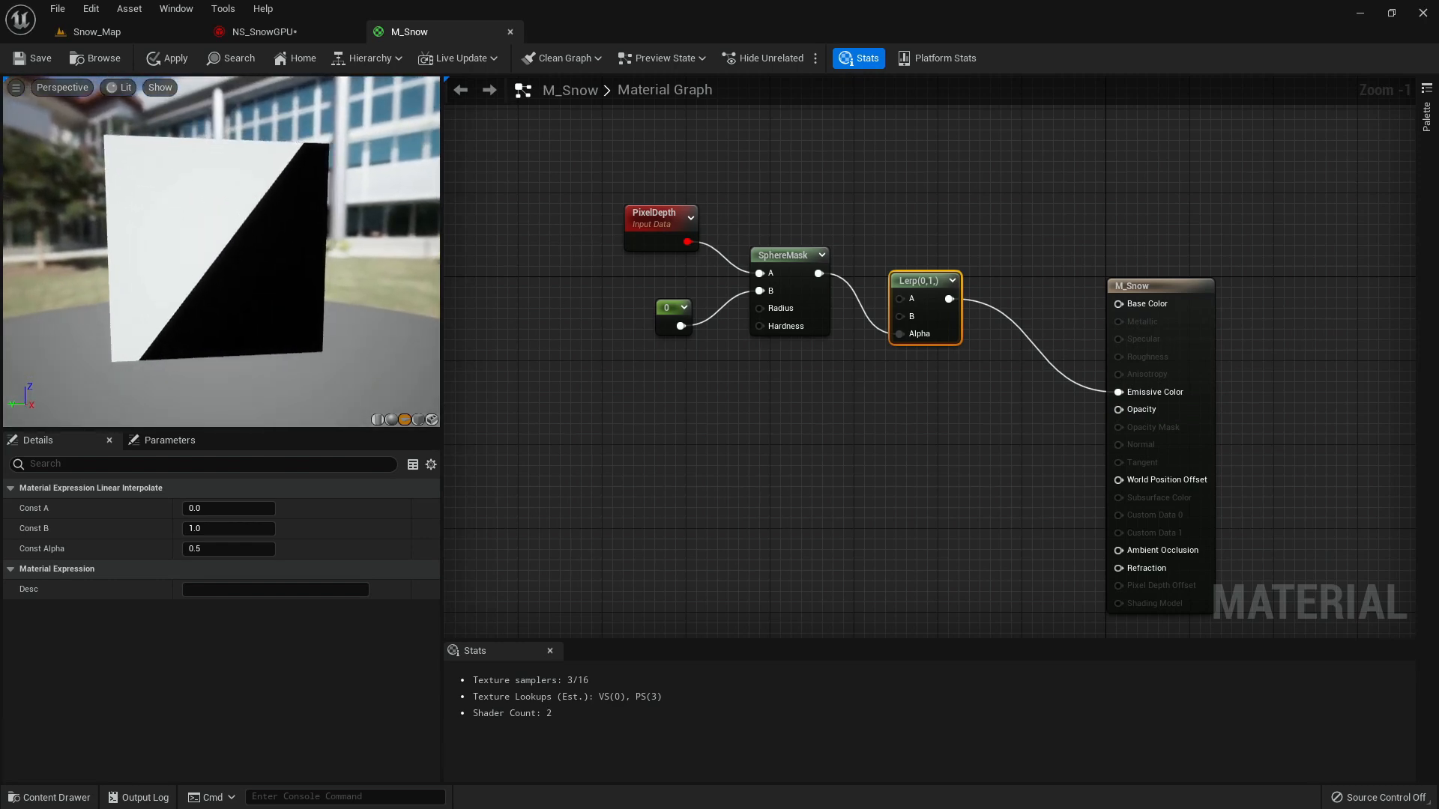
# - Set the SphereMask node's Radius to 1200 and Hardness to 10, and check the mask in the preview
pyautogui.click(785, 270)
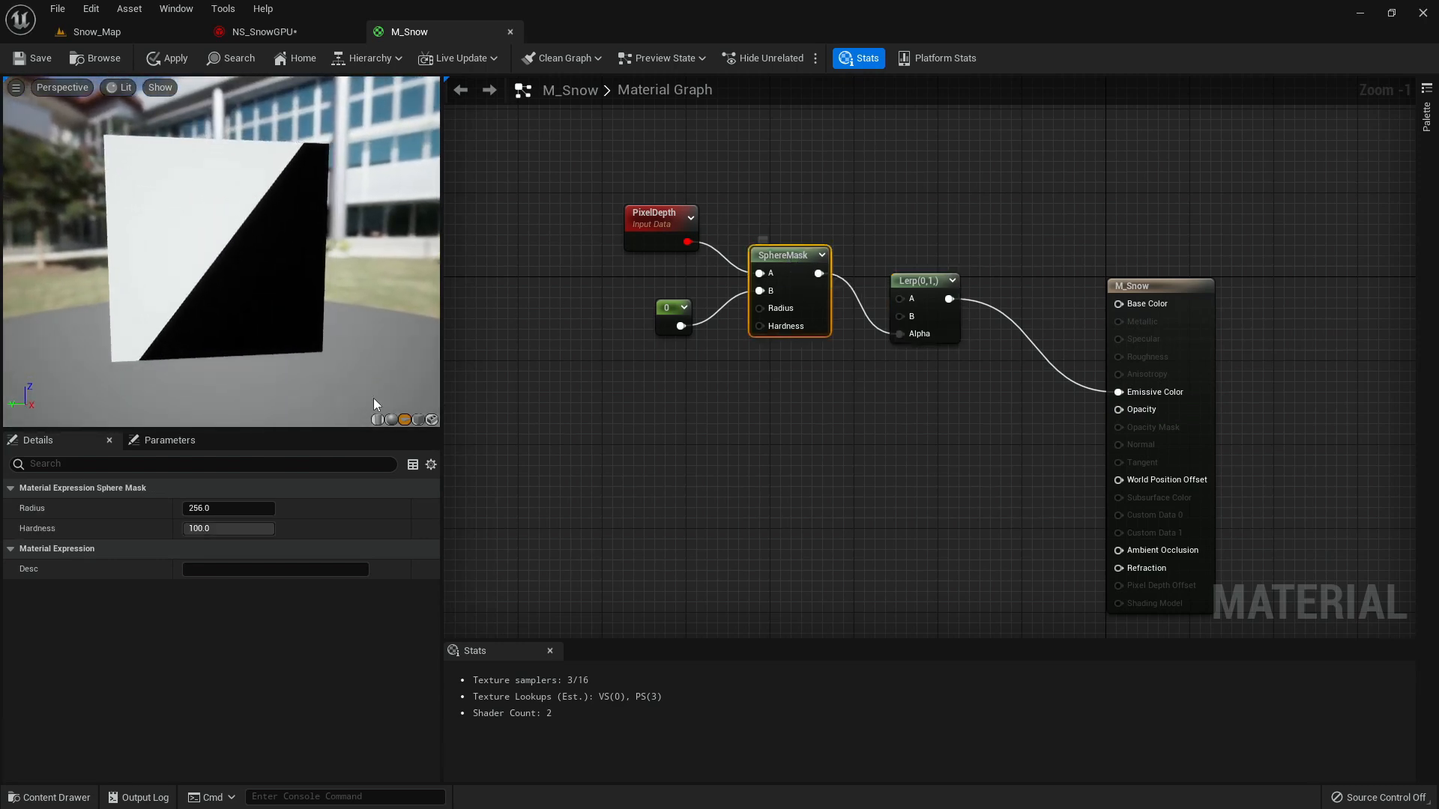
pyautogui.click(229, 512)
pyautogui.write('1200')
pyautogui.press('Return')
pyautogui.write('10')
pyautogui.press('Return')
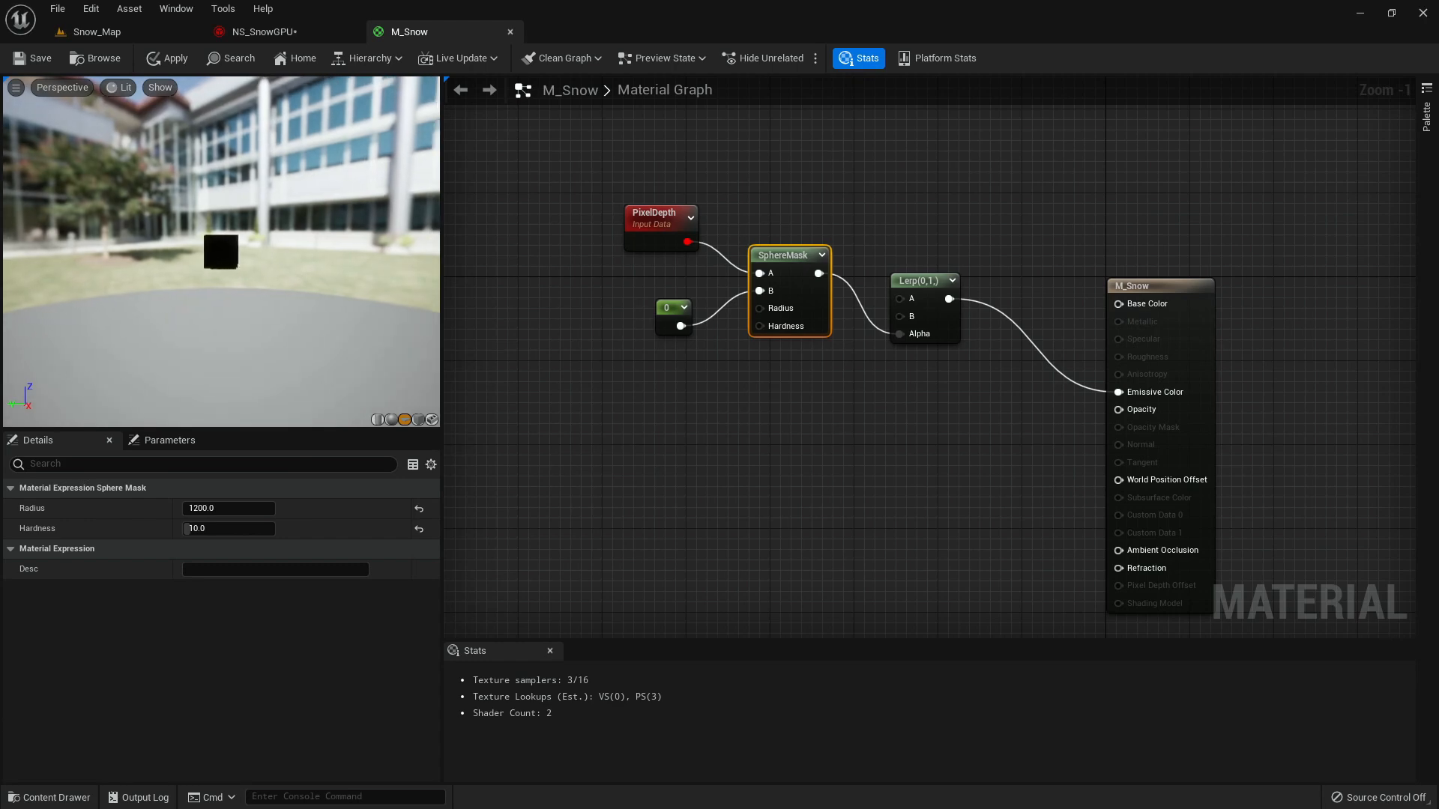
pyautogui.moveTo(221, 251)
pyautogui.mouseDown(button='right')
pyautogui.moveTo(221, 161)
pyautogui.moveTo(222, 254)
pyautogui.moveTo(221, 217)
pyautogui.moveTo(221, 233)
pyautogui.mouseUp(button='right')
# - Move the PixelDepth, constant, SphereMask and Lerp nodes up and away from the material output, and pack them closely together
pyautogui.moveTo(655, 462); pyautogui.dragTo(762, 471, button='right')
pyautogui.scroll(-1, 665, 464)
pyautogui.moveTo(681, 177); pyautogui.dragTo(1005, 382)
pyautogui.moveTo(999, 244); pyautogui.dragTo(1086, 283, button='right')
pyautogui.moveTo(1072, 363); pyautogui.dragTo(867, 209)
pyautogui.click(722, 285)
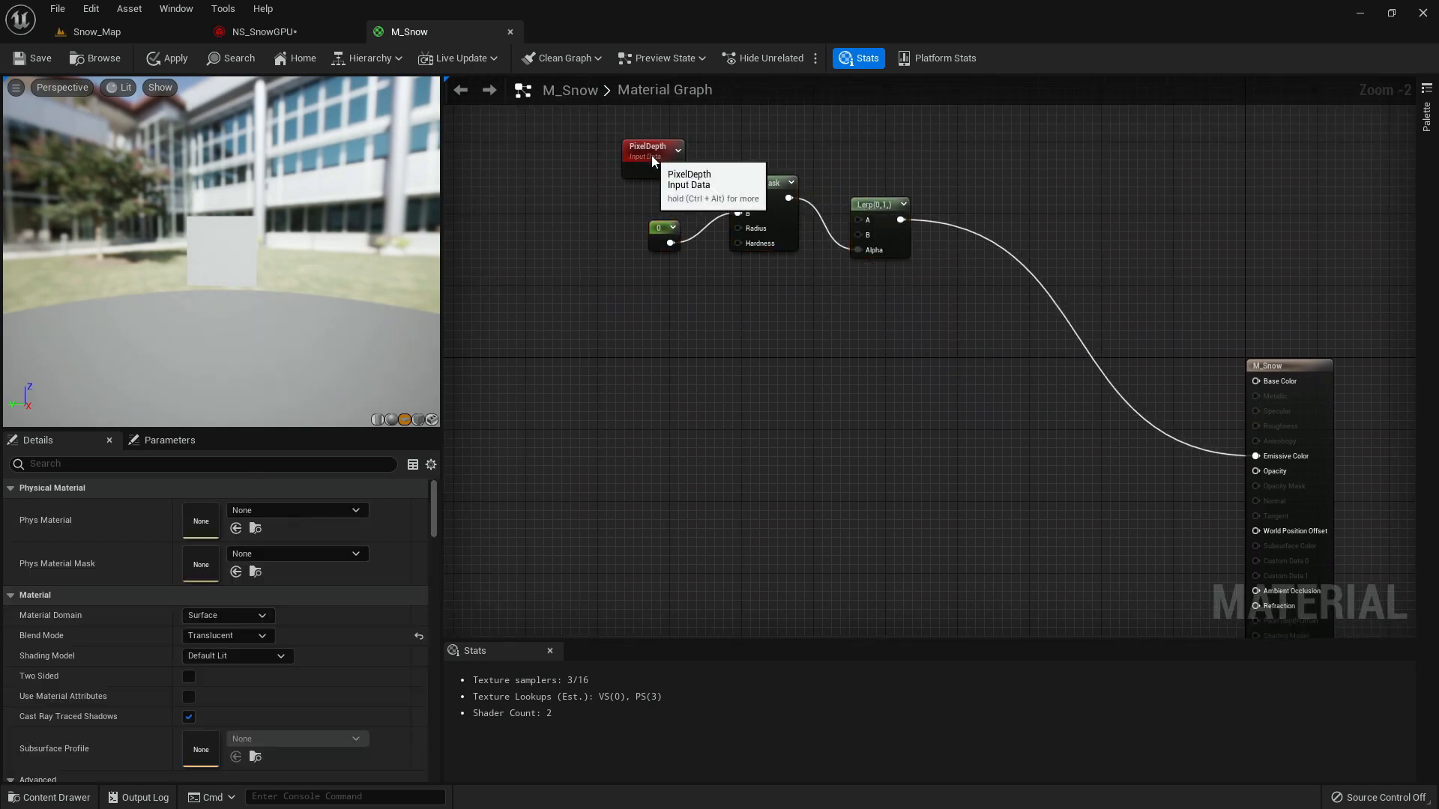
pyautogui.moveTo(649, 155); pyautogui.dragTo(668, 171)
pyautogui.moveTo(662, 231); pyautogui.dragTo(675, 226)
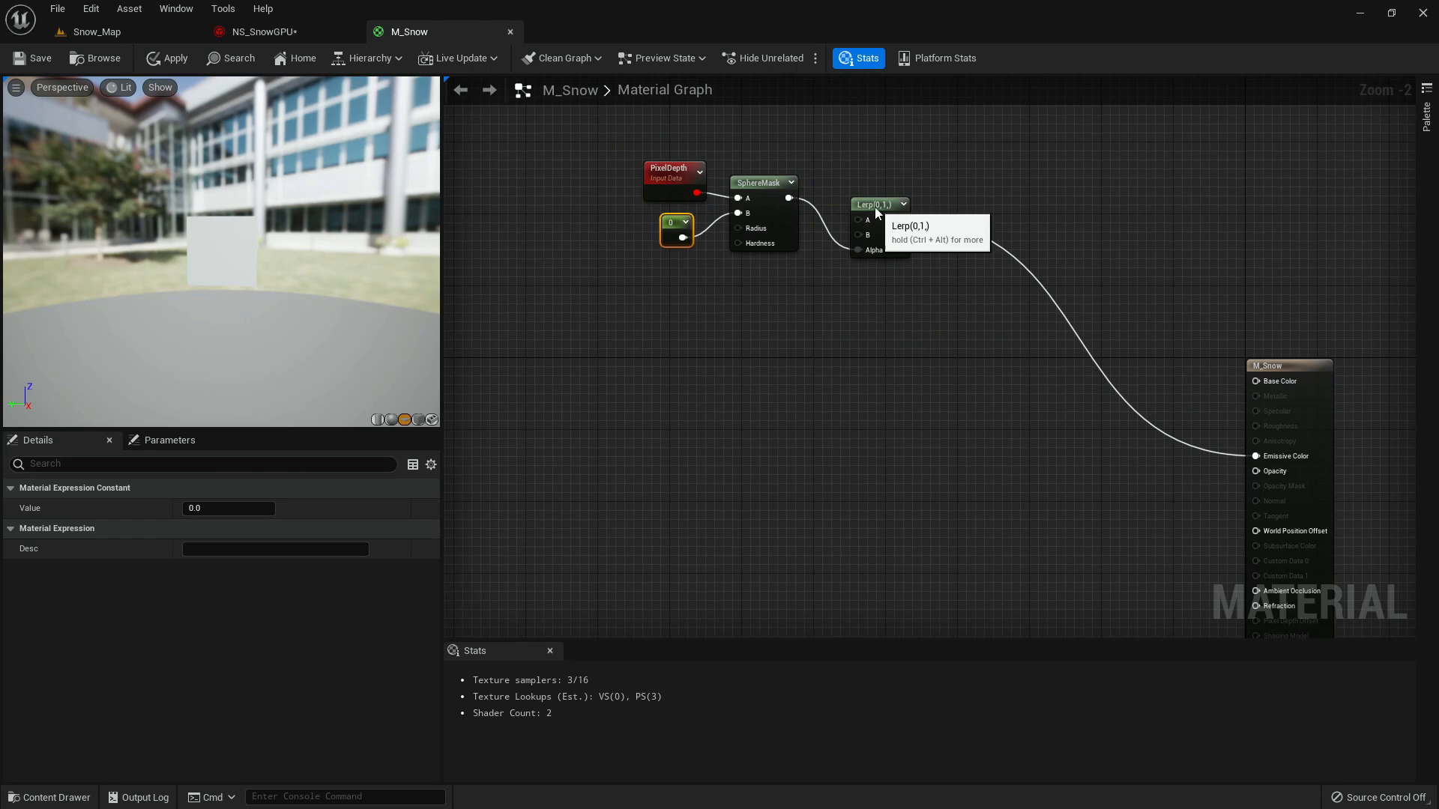
pyautogui.moveTo(874, 205); pyautogui.dragTo(846, 187)
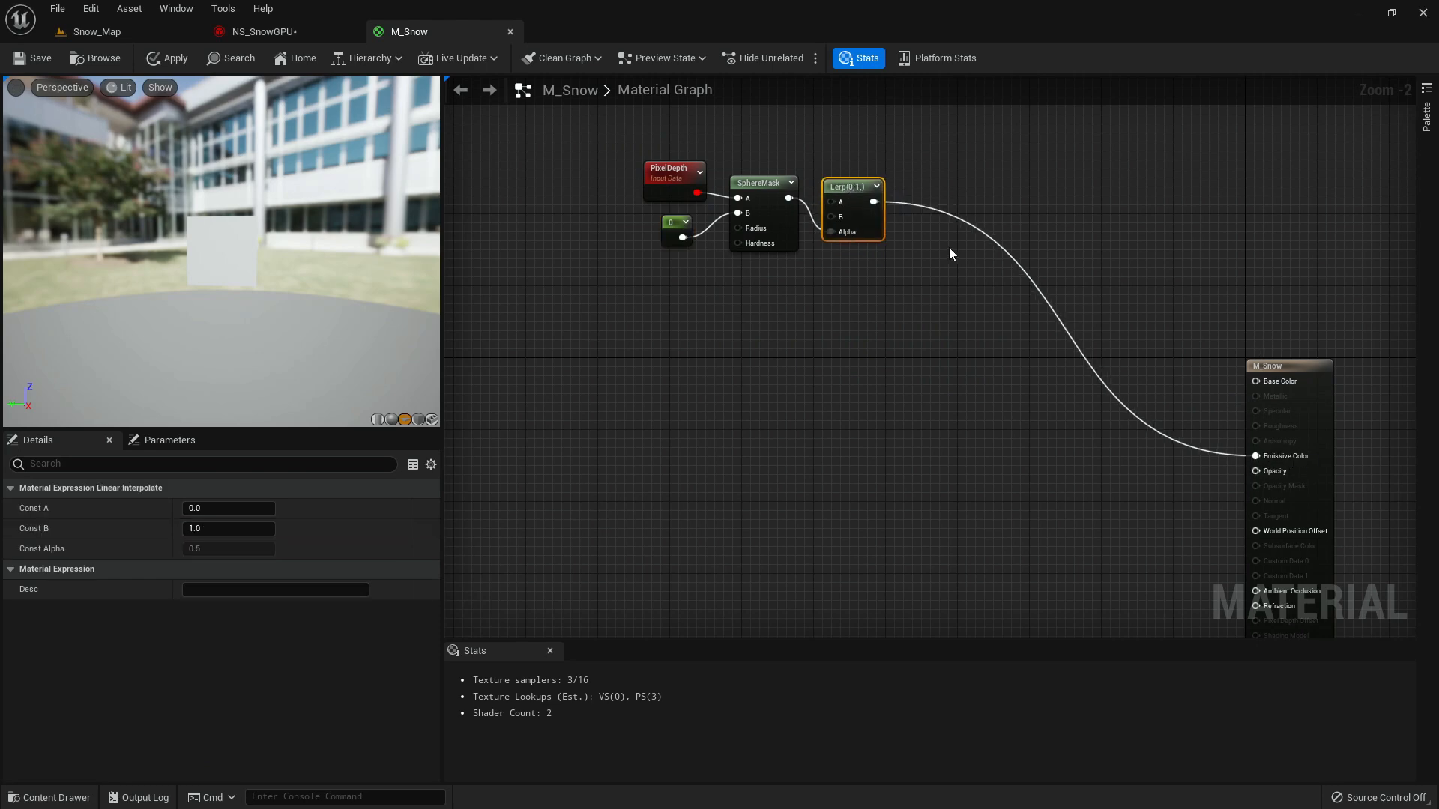
# - Add a Constant3Vector color node below and to the left of the PixelDepth node chain
pyautogui.moveTo(706, 367); pyautogui.dragTo(806, 373, button='right')
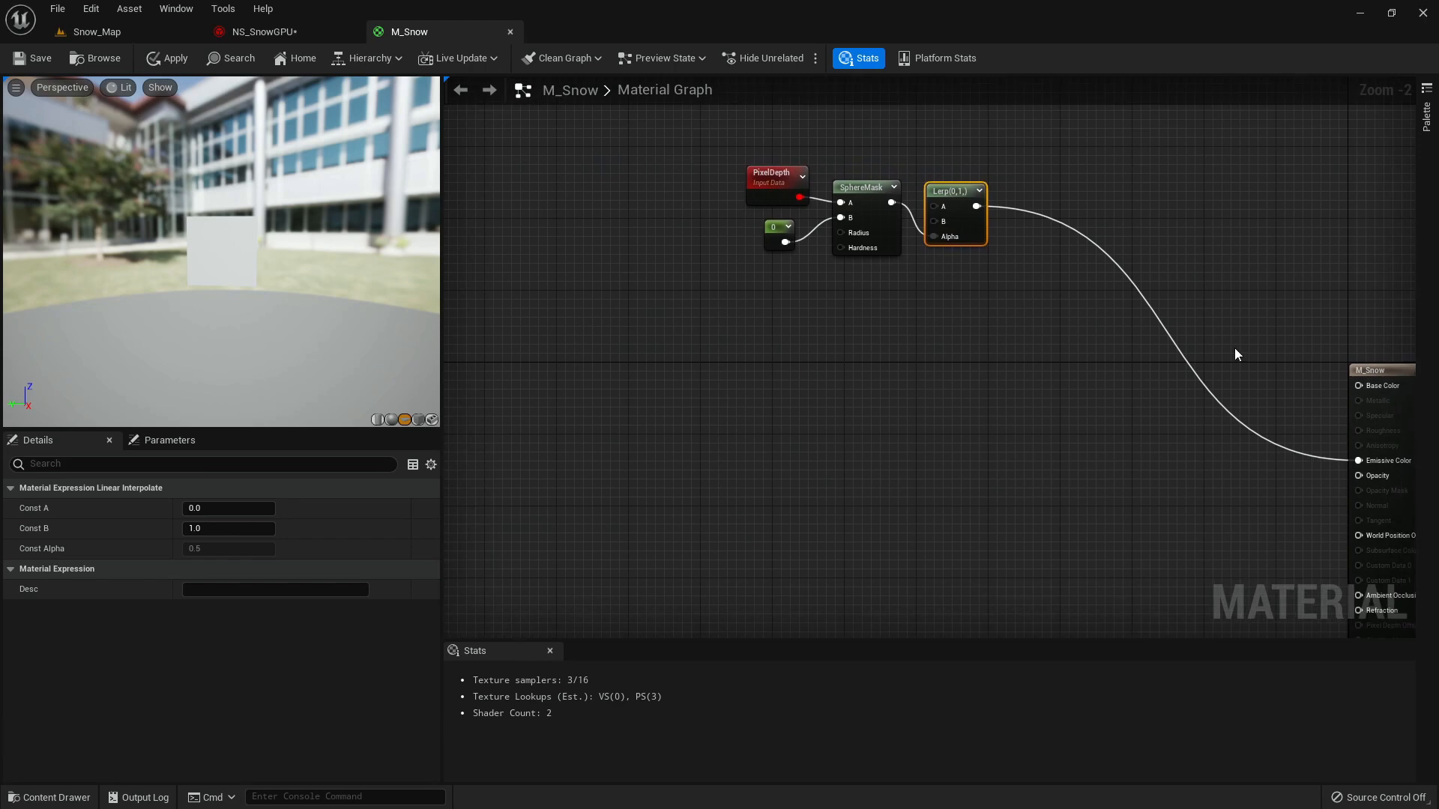
pyautogui.click(611, 321)
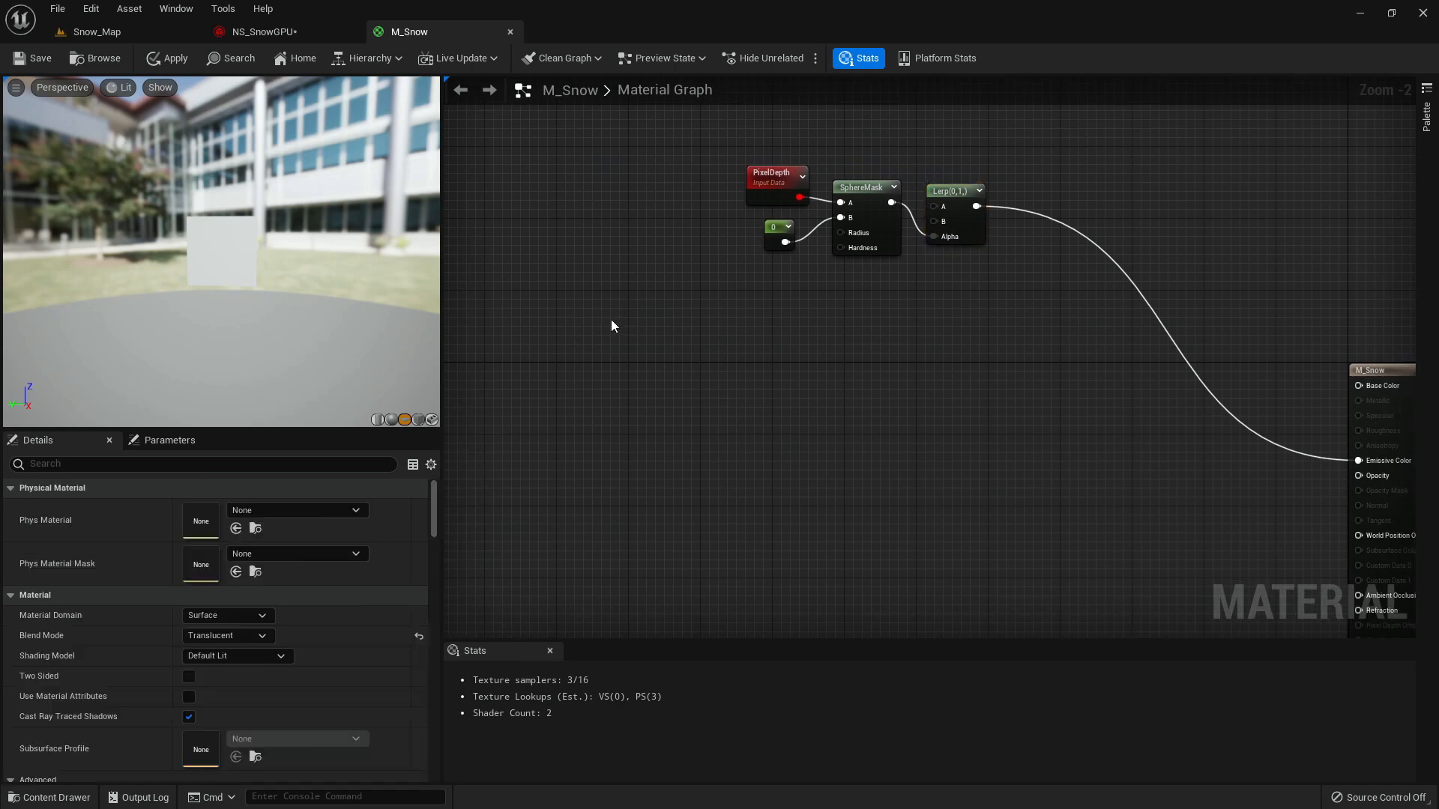
pyautogui.click(613, 301)
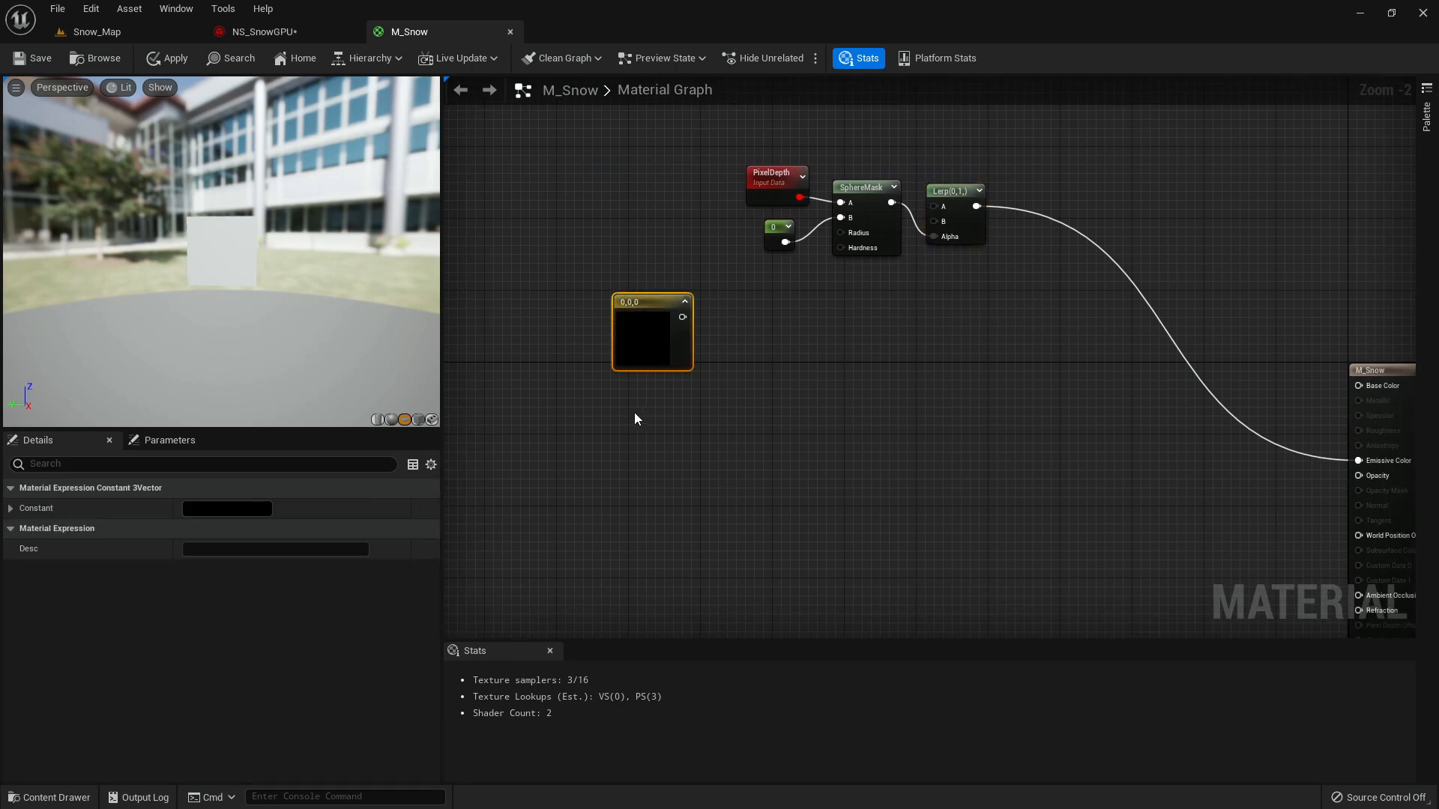
# - Add a second Constant3Vector below the first and convert the upper one to a parameter named Color Edge
pyautogui.click(634, 412)
pyautogui.click(649, 337)
pyautogui.moveTo(645, 437); pyautogui.dragTo(624, 408)
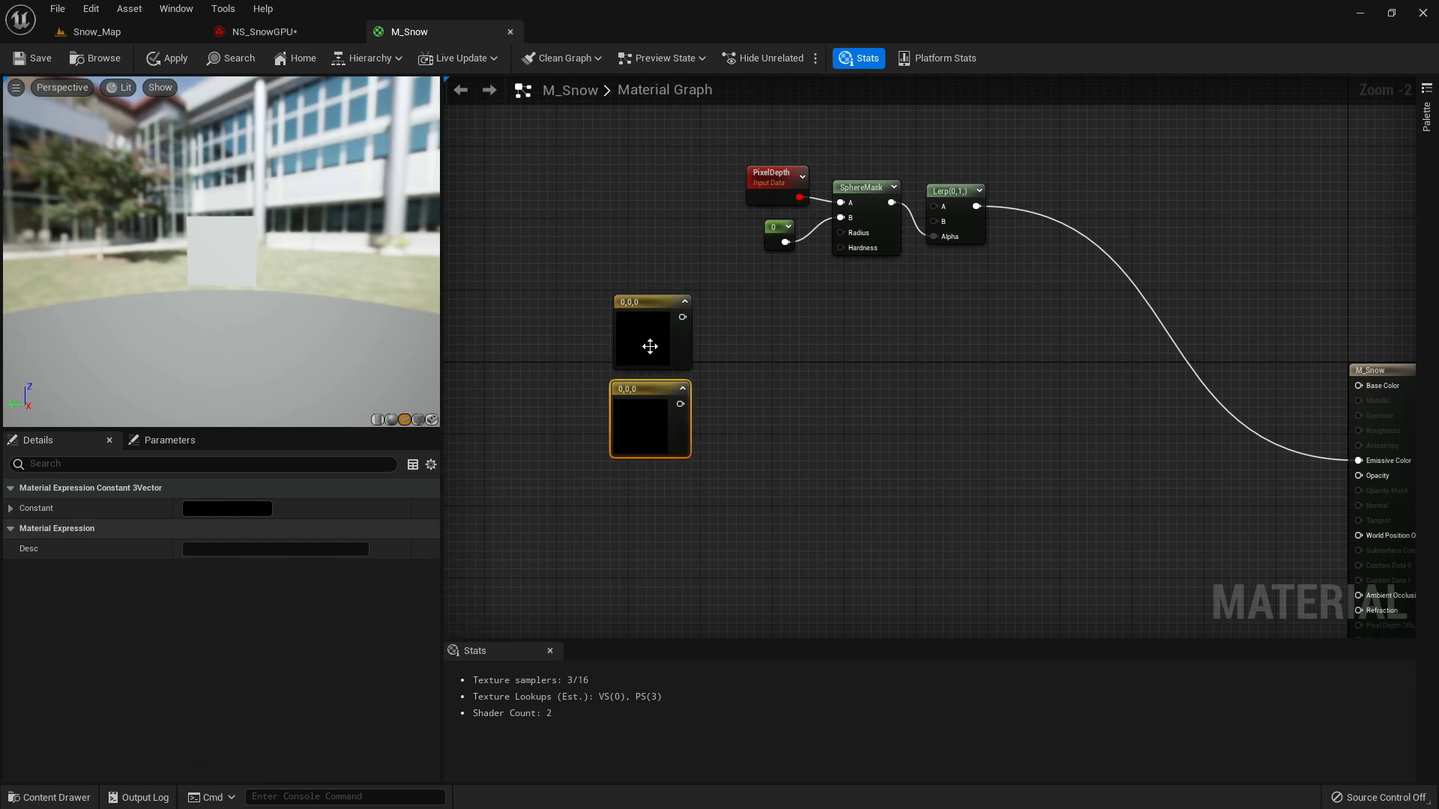
pyautogui.rightClick(643, 339)
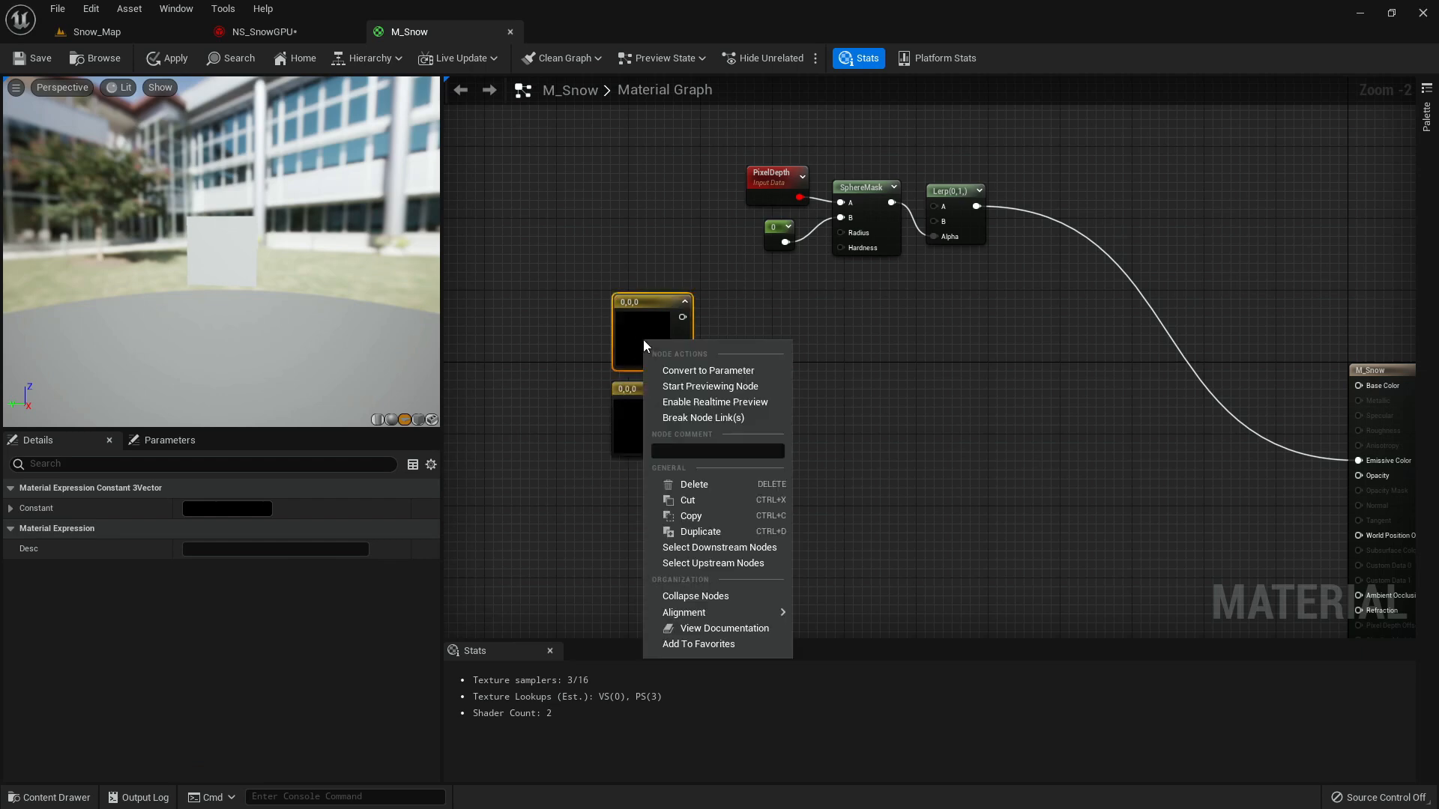
pyautogui.click(685, 372)
pyautogui.write('Col')
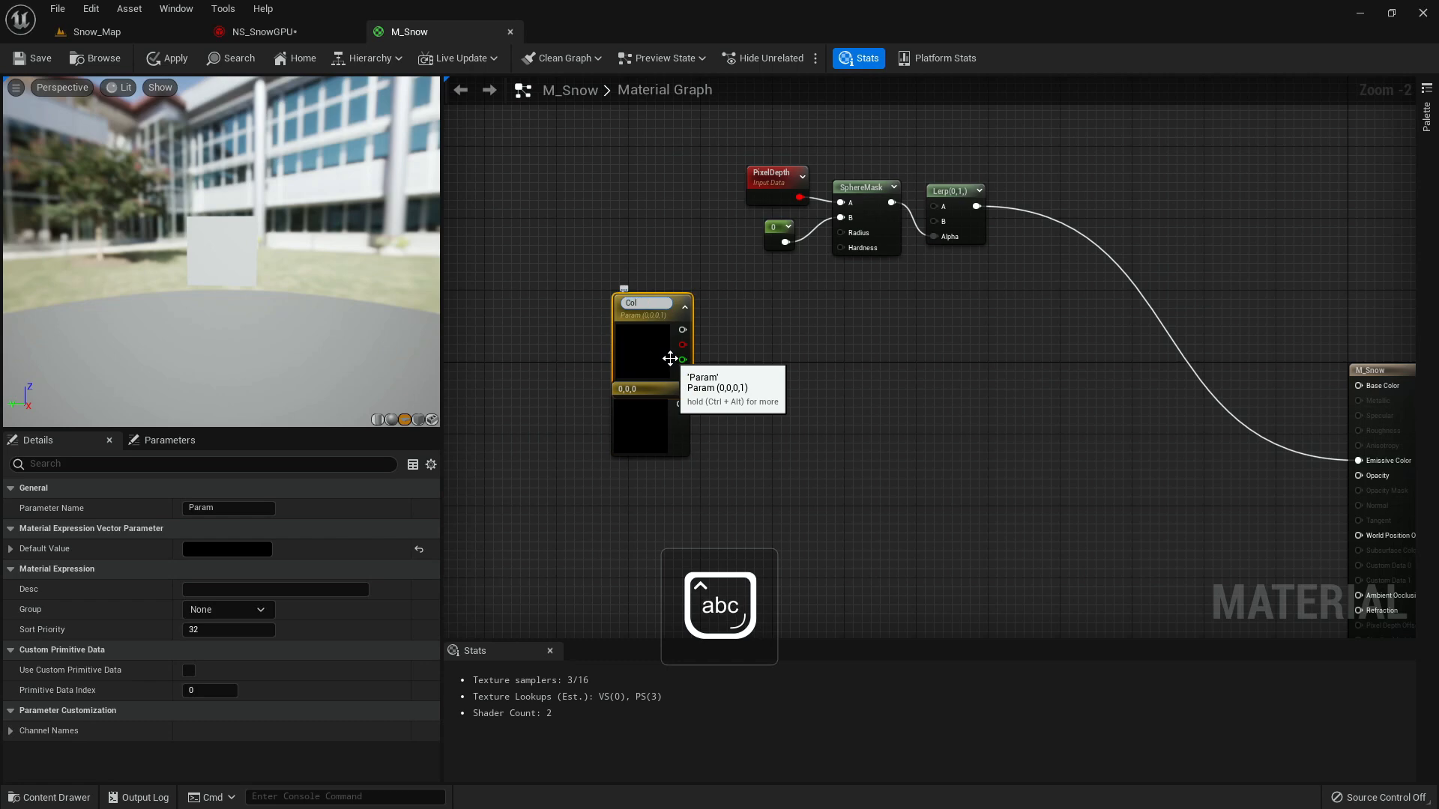
pyautogui.write('or Edge')
pyautogui.press('Return')
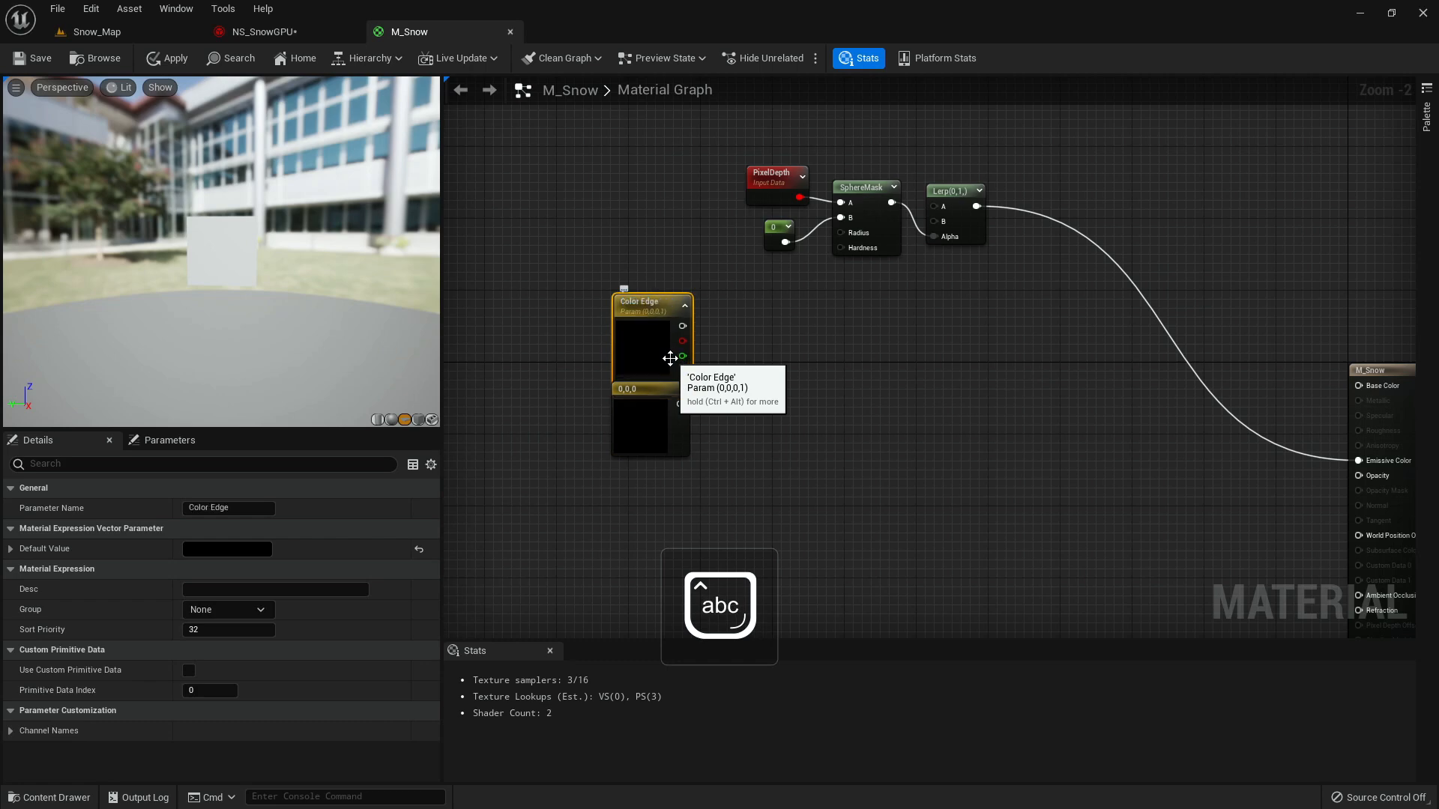
# - Space the lower Constant3Vector away from Color Edge and convert it to a parameter named ColorCore
pyautogui.moveTo(643, 424); pyautogui.dragTo(643, 477)
pyautogui.rightClick(642, 476)
pyautogui.click(694, 503)
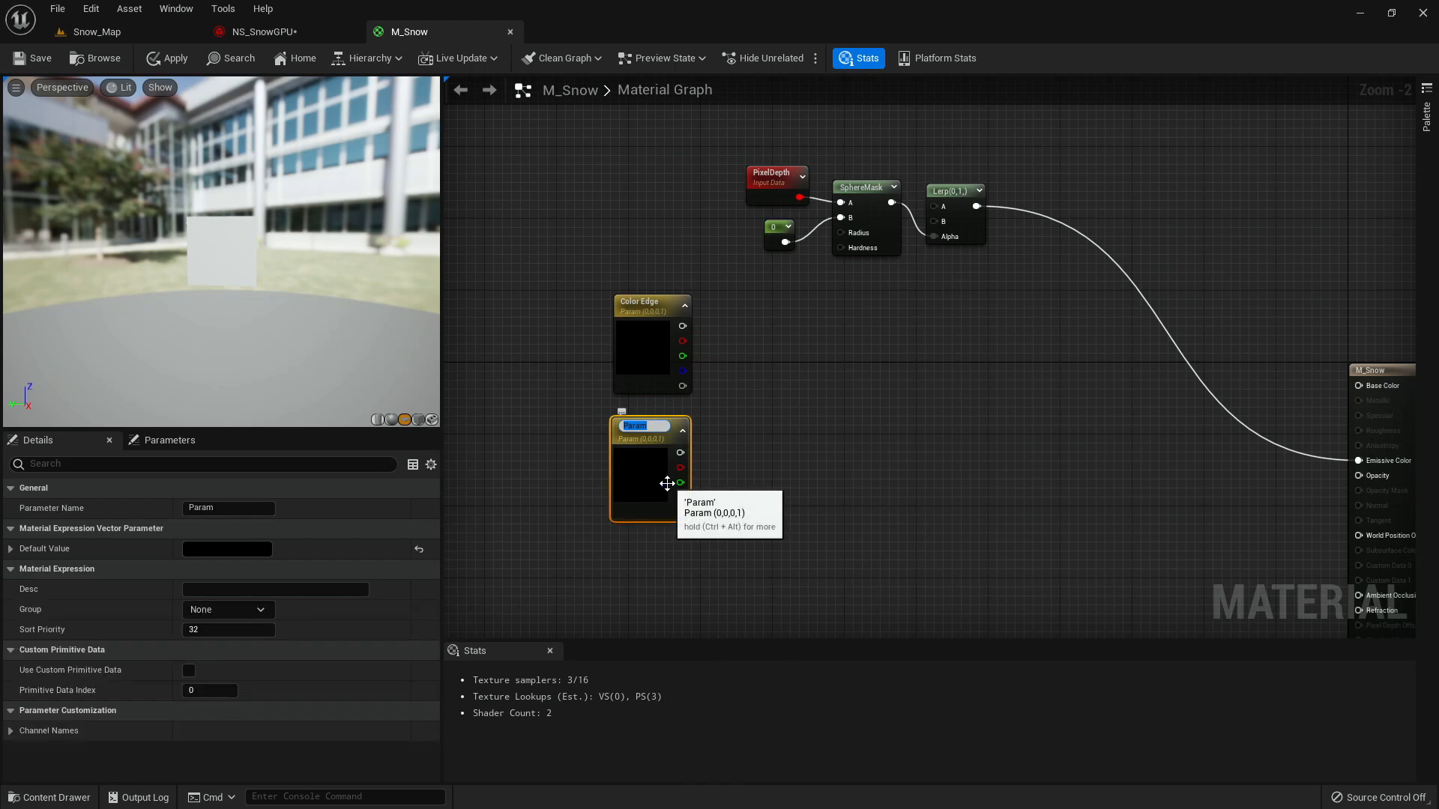
pyautogui.write('Col')
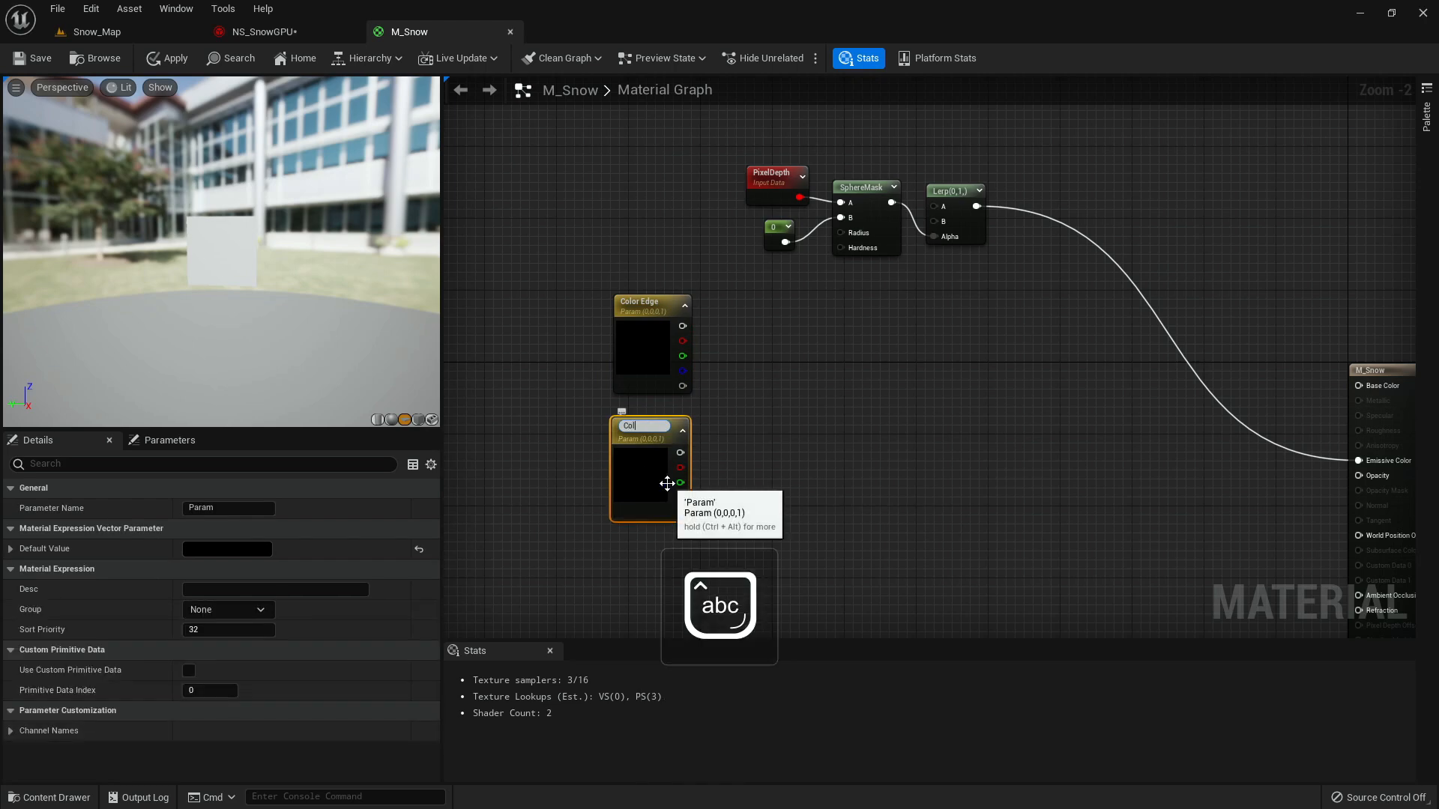
pyautogui.write('orCore')
pyautogui.press('Return')
# - Set the Color Edge parameter's default value to a light blue
pyautogui.click(653, 361)
pyautogui.click(224, 548)
pyautogui.click(268, 519)
pyautogui.moveTo(442, 561); pyautogui.dragTo(442, 518)
pyautogui.moveTo(268, 518); pyautogui.dragTo(256, 520)
pyautogui.click(437, 785)
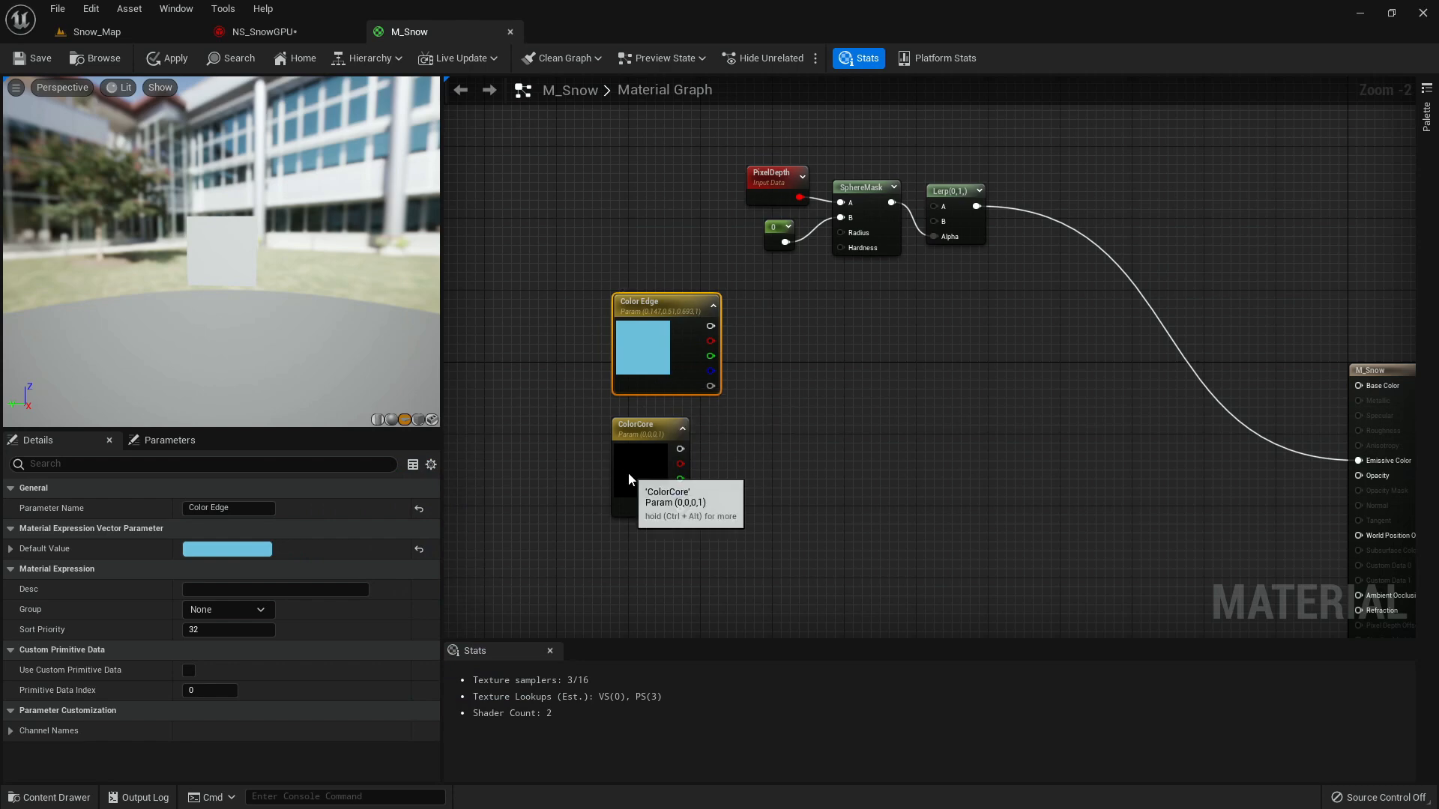
# - Set the ColorCore parameter's default value to a greyish beige, about 0.427, 0.427, 0.303
pyautogui.click(628, 472)
pyautogui.click(240, 549)
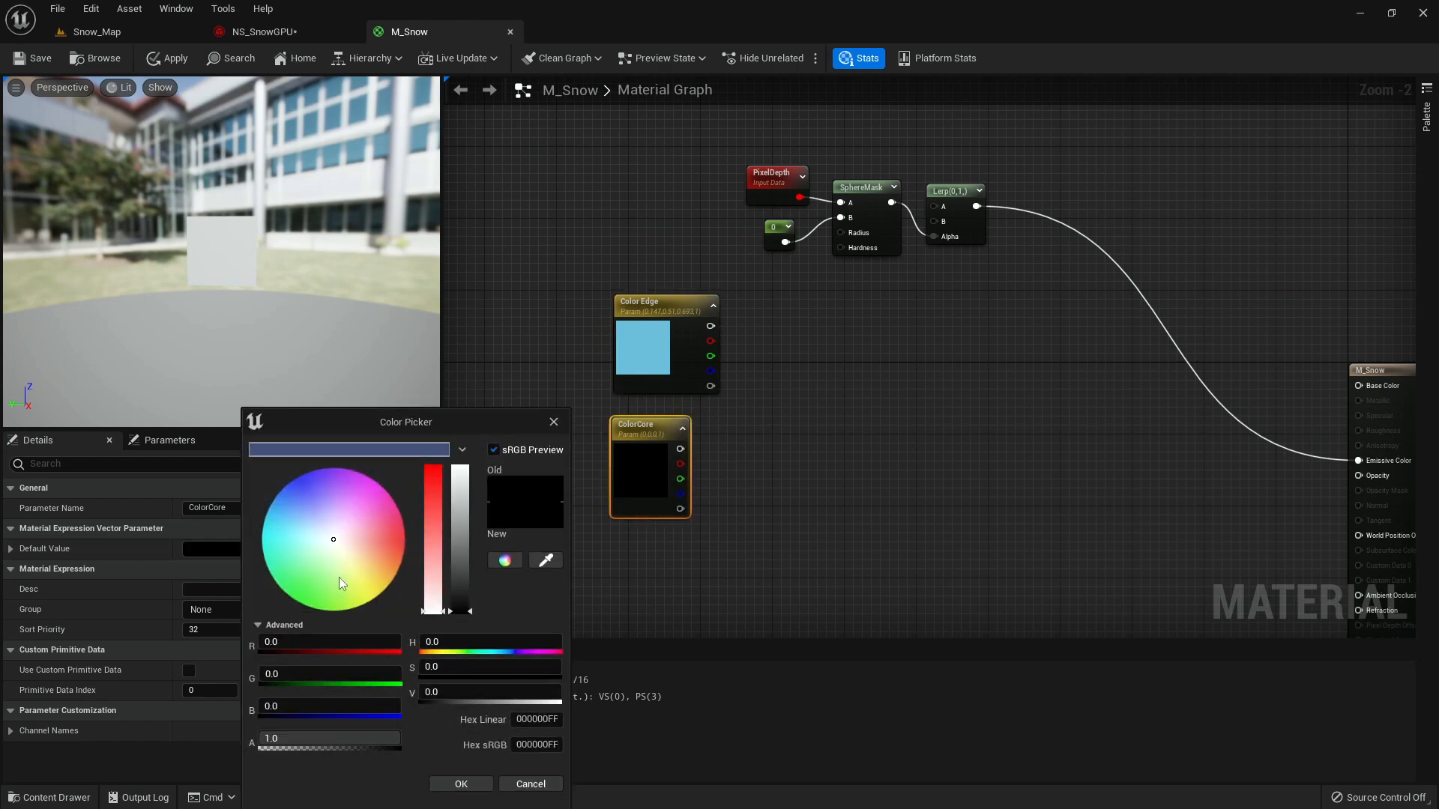
pyautogui.click(344, 558)
pyautogui.click(466, 550)
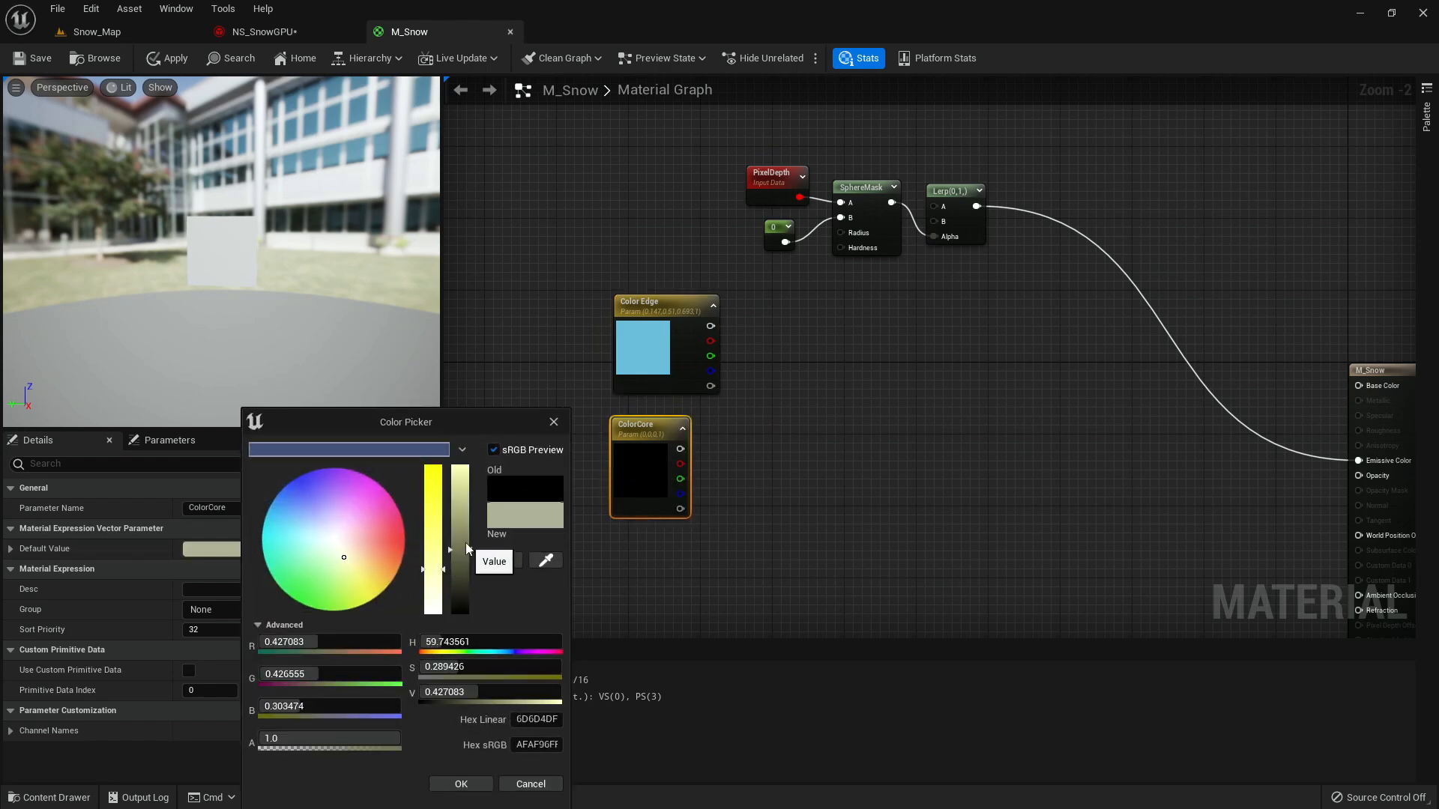
pyautogui.click(461, 785)
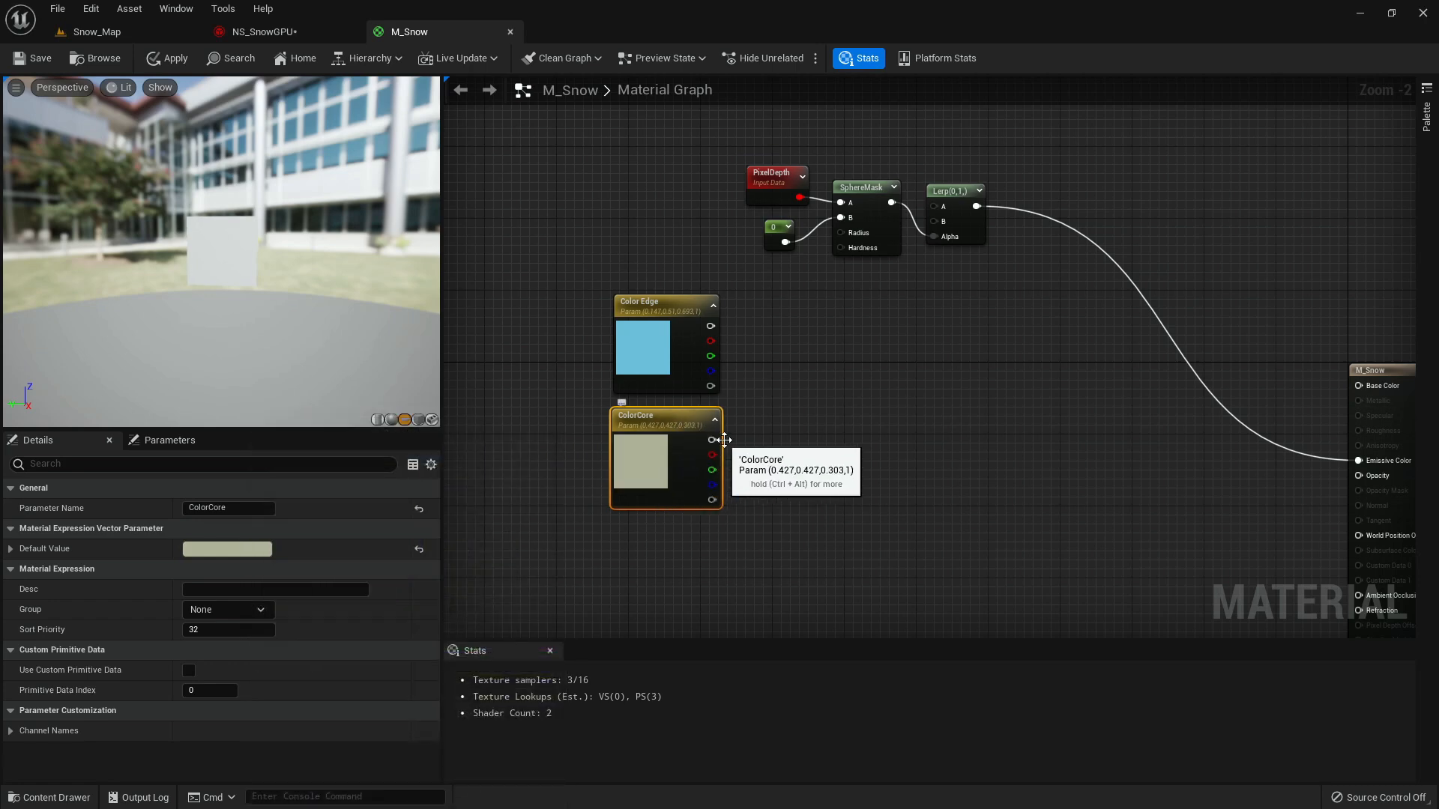
# - Add a Lerp node beside the color parameters, feeding Color Edge into its A and ColorCore into its B
pyautogui.click(776, 381)
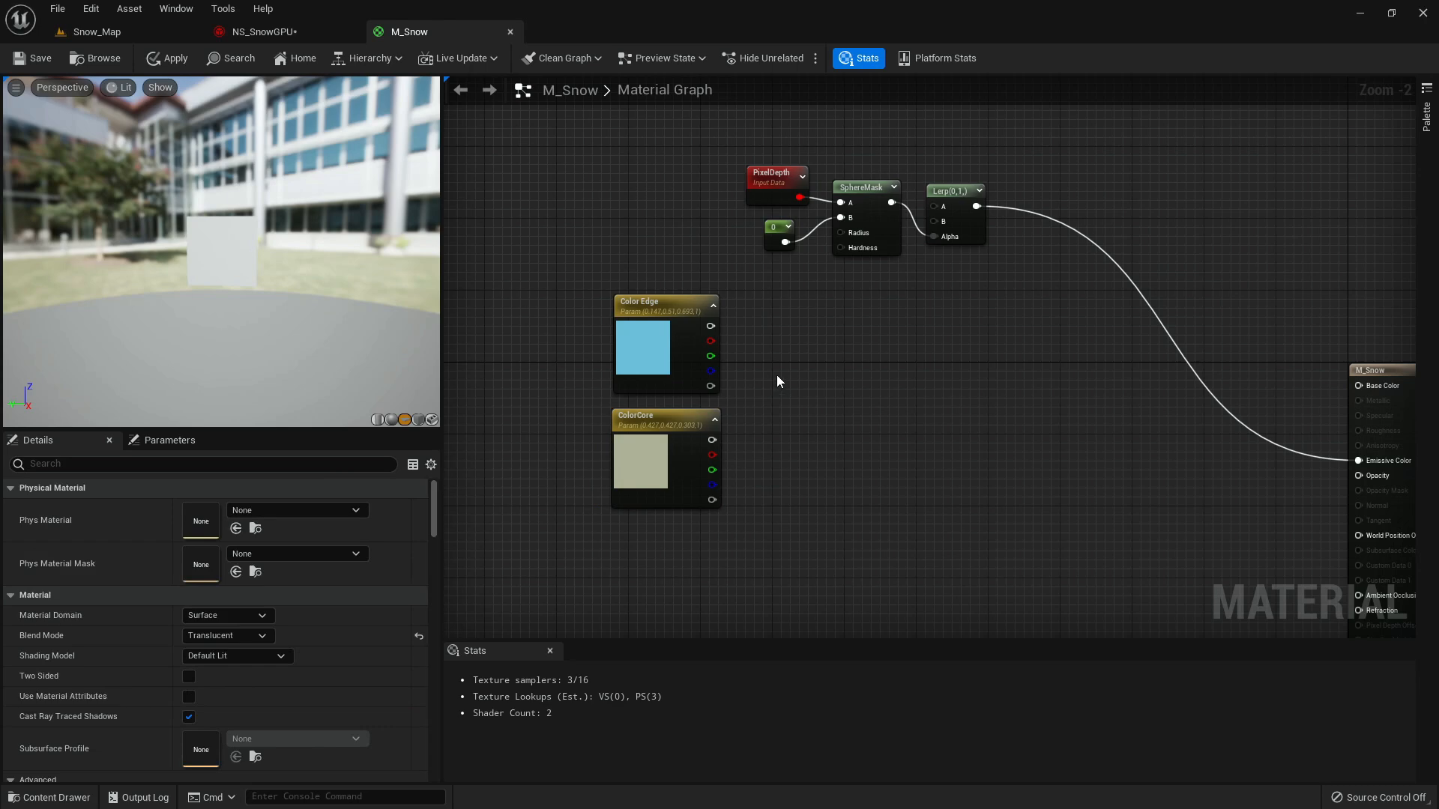
pyautogui.click(780, 375)
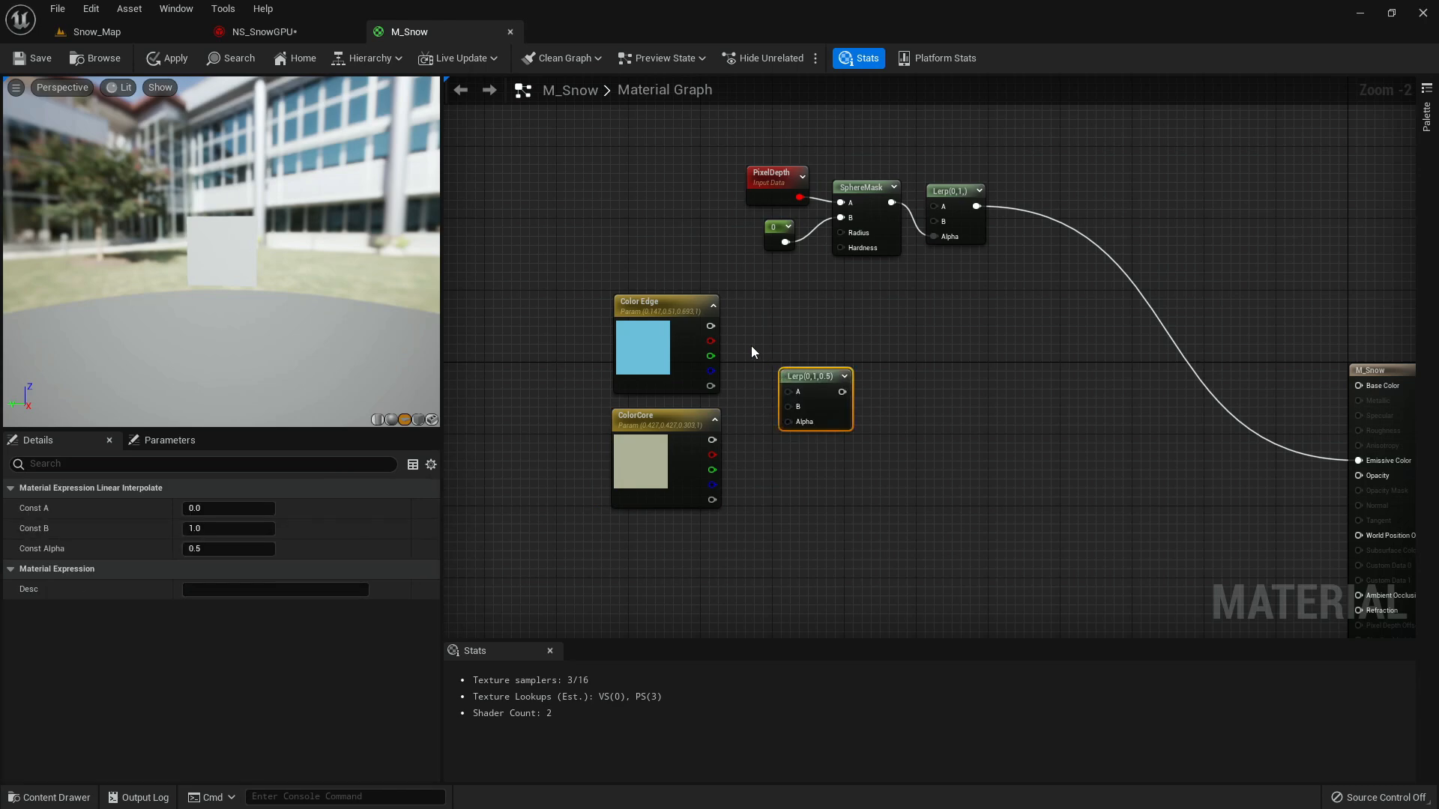
pyautogui.moveTo(710, 326); pyautogui.dragTo(788, 391)
pyautogui.moveTo(712, 443); pyautogui.dragTo(801, 413)
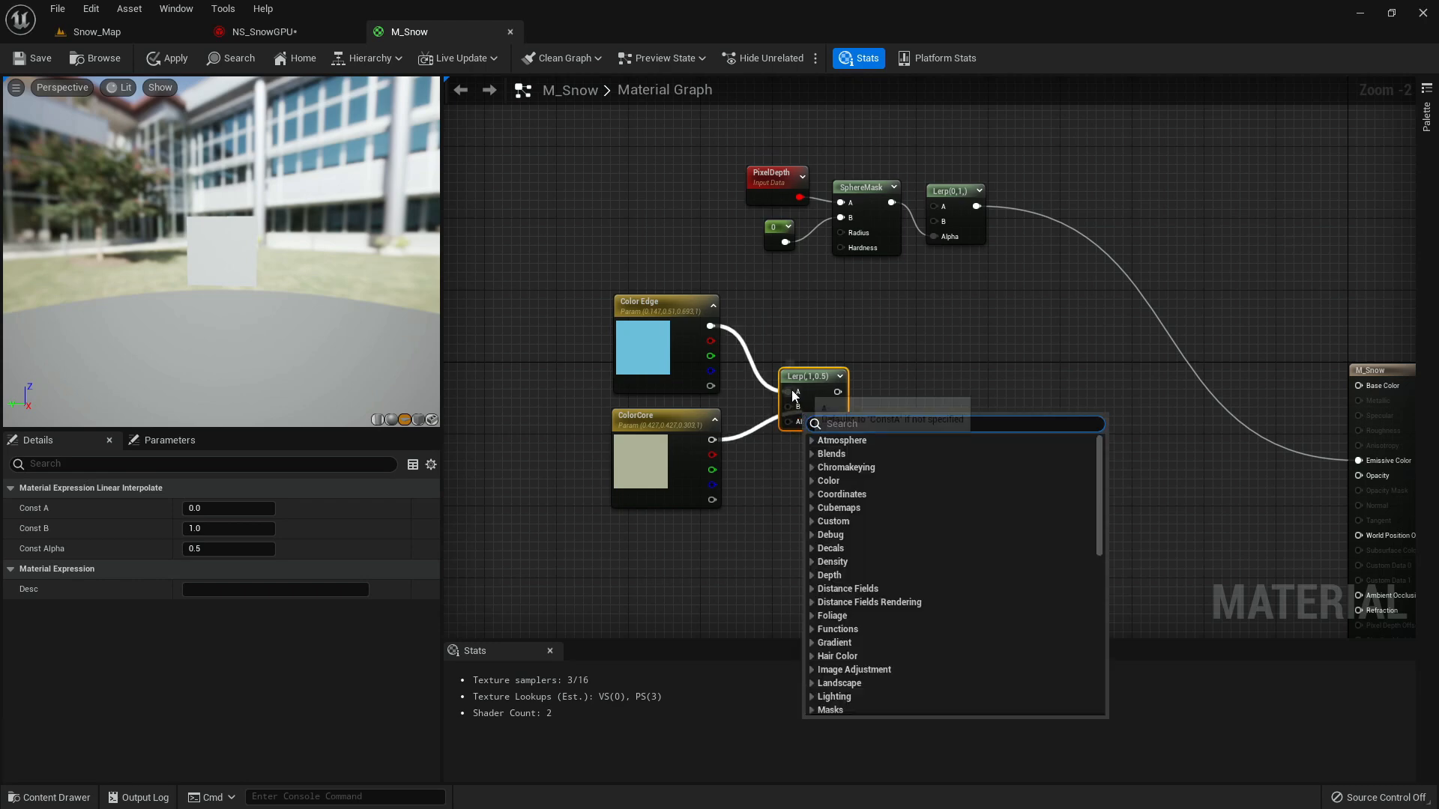
pyautogui.click(752, 443)
pyautogui.moveTo(712, 440); pyautogui.dragTo(789, 407)
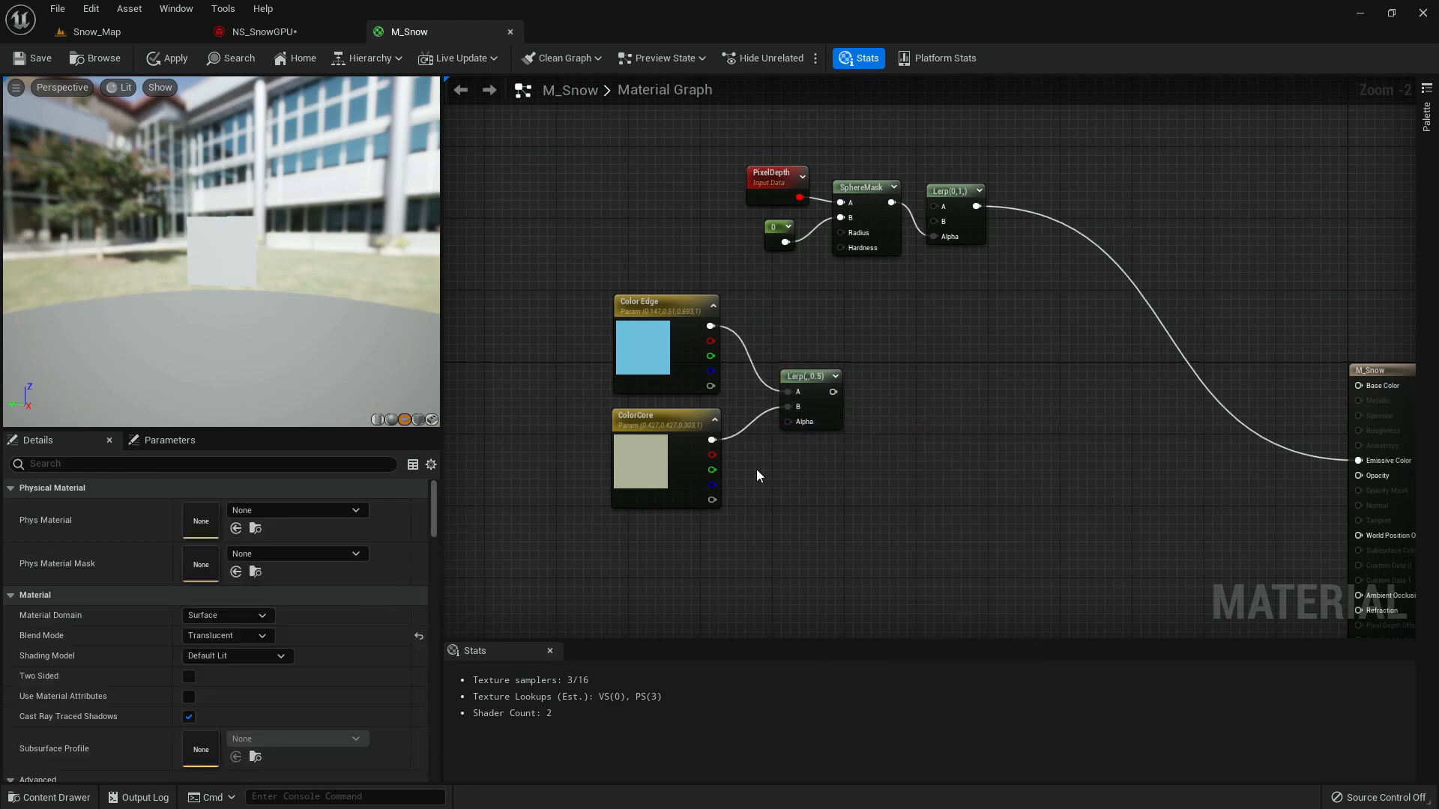
# - Add a constant of 0.7, connect it to the color Lerp's Alpha, and place it beside Color Edge
pyautogui.click(680, 570)
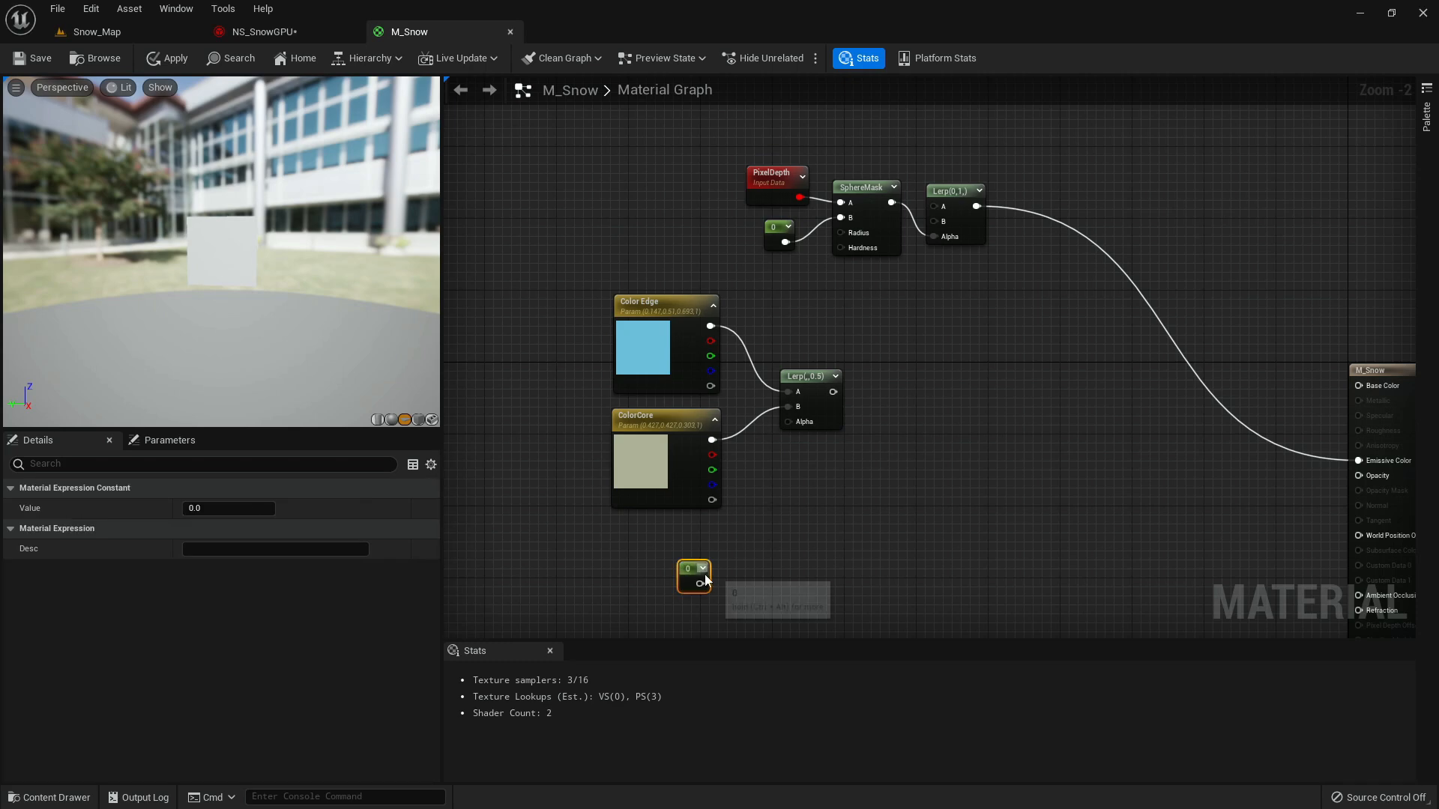
pyautogui.moveTo(700, 584); pyautogui.dragTo(793, 425)
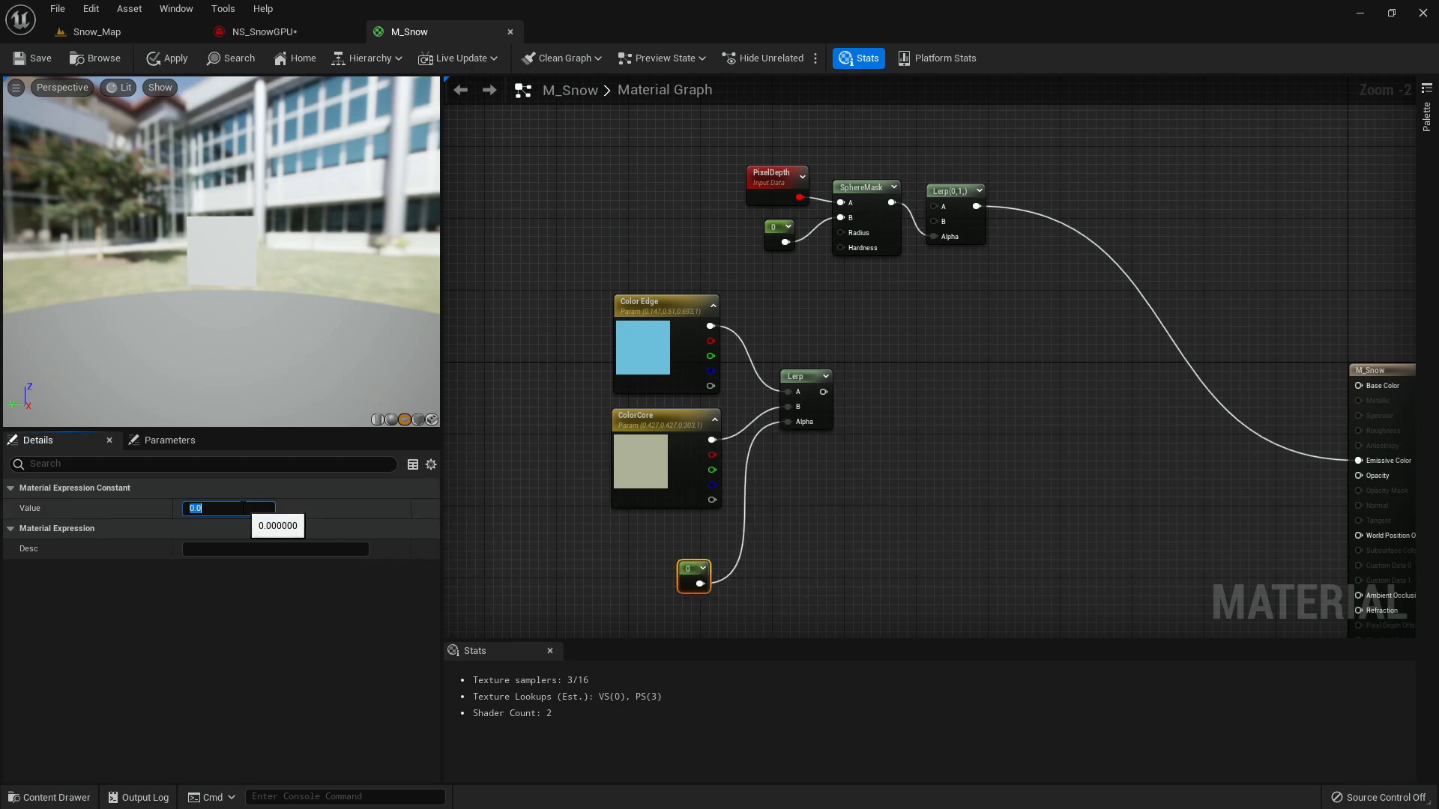
pyautogui.write('0.7')
pyautogui.press('Return')
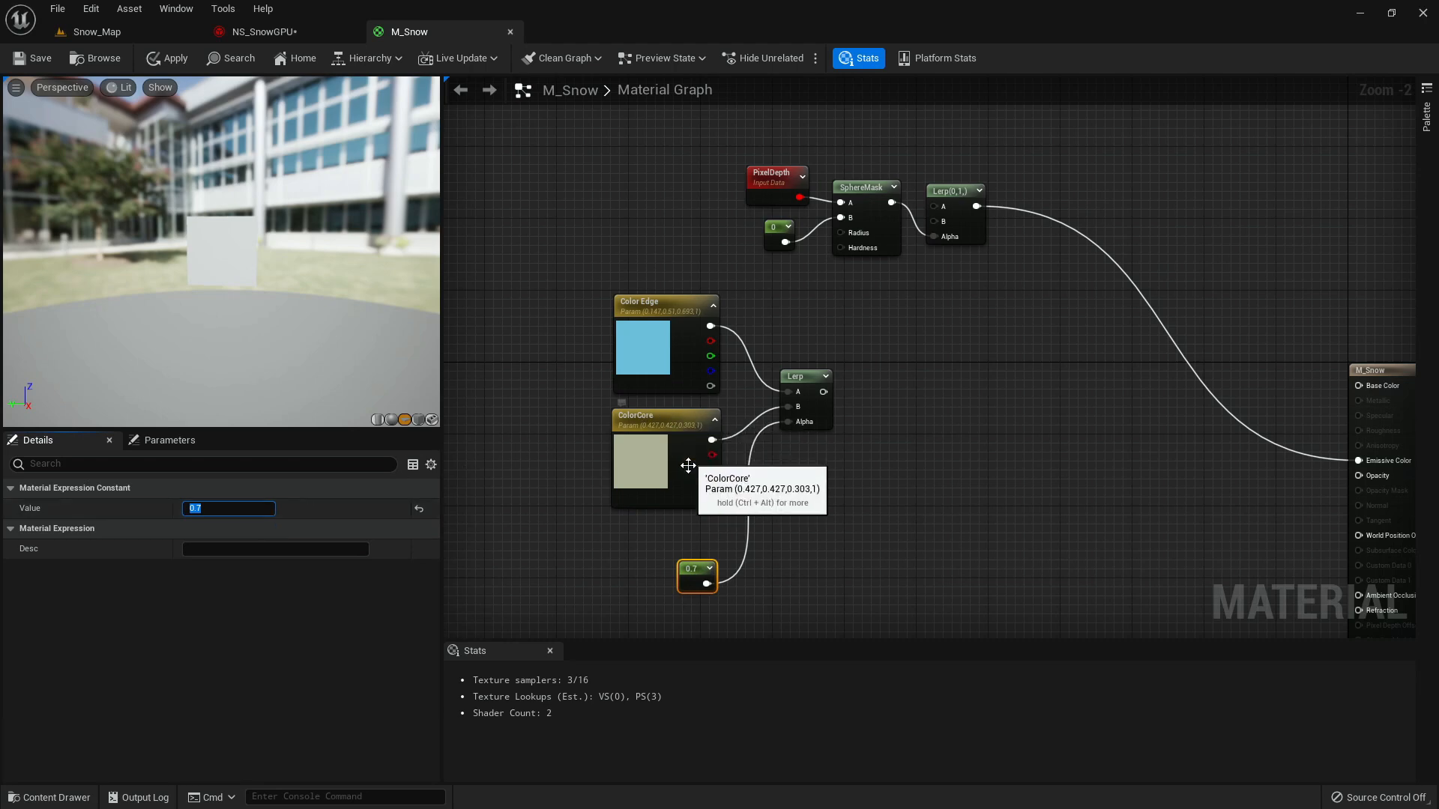
pyautogui.moveTo(709, 579); pyautogui.dragTo(744, 308)
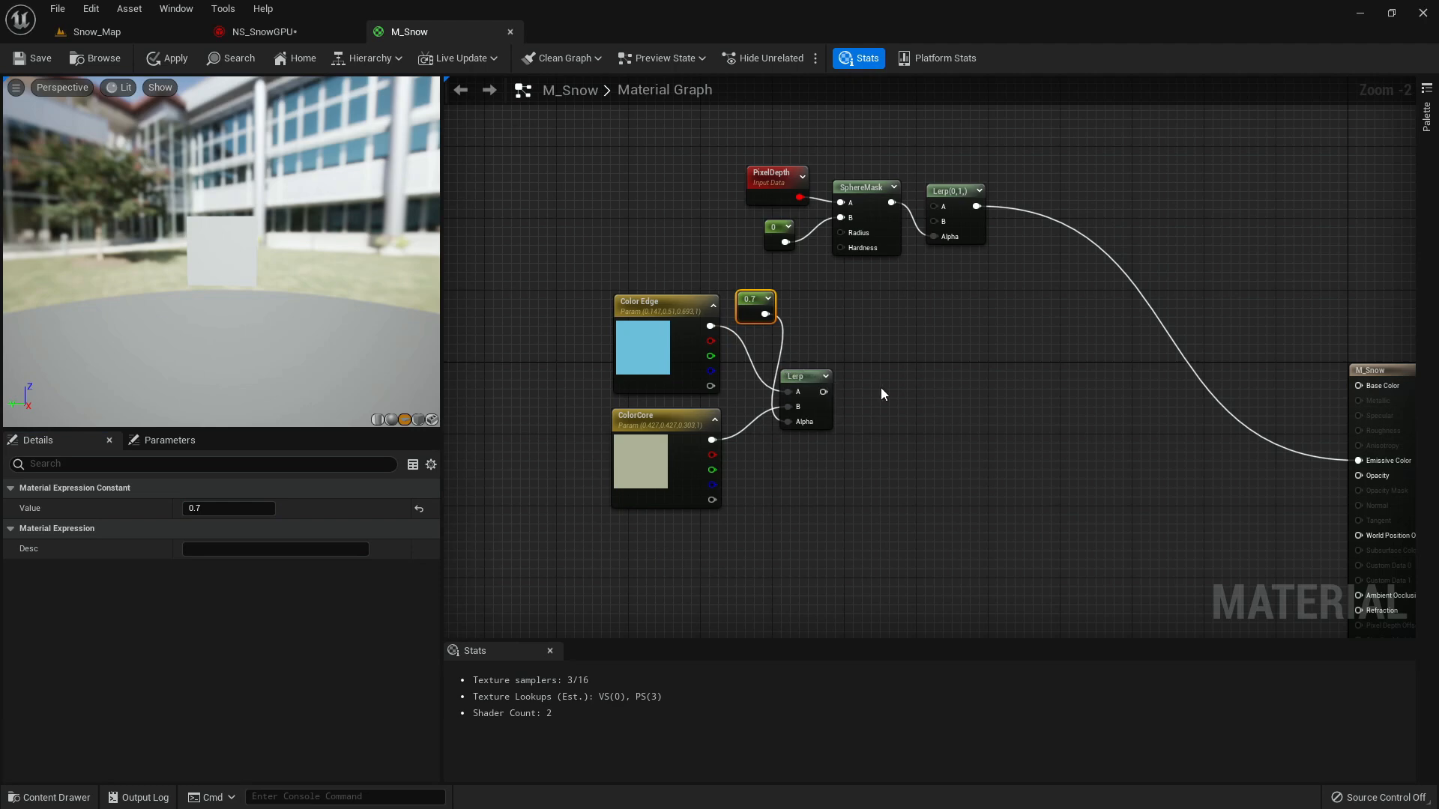
# - Move the color parameters, the 0.7 constant and their Lerp together further left and slightly up
pyautogui.moveTo(824, 391); pyautogui.dragTo(1035, 405)
pyautogui.click(915, 415)
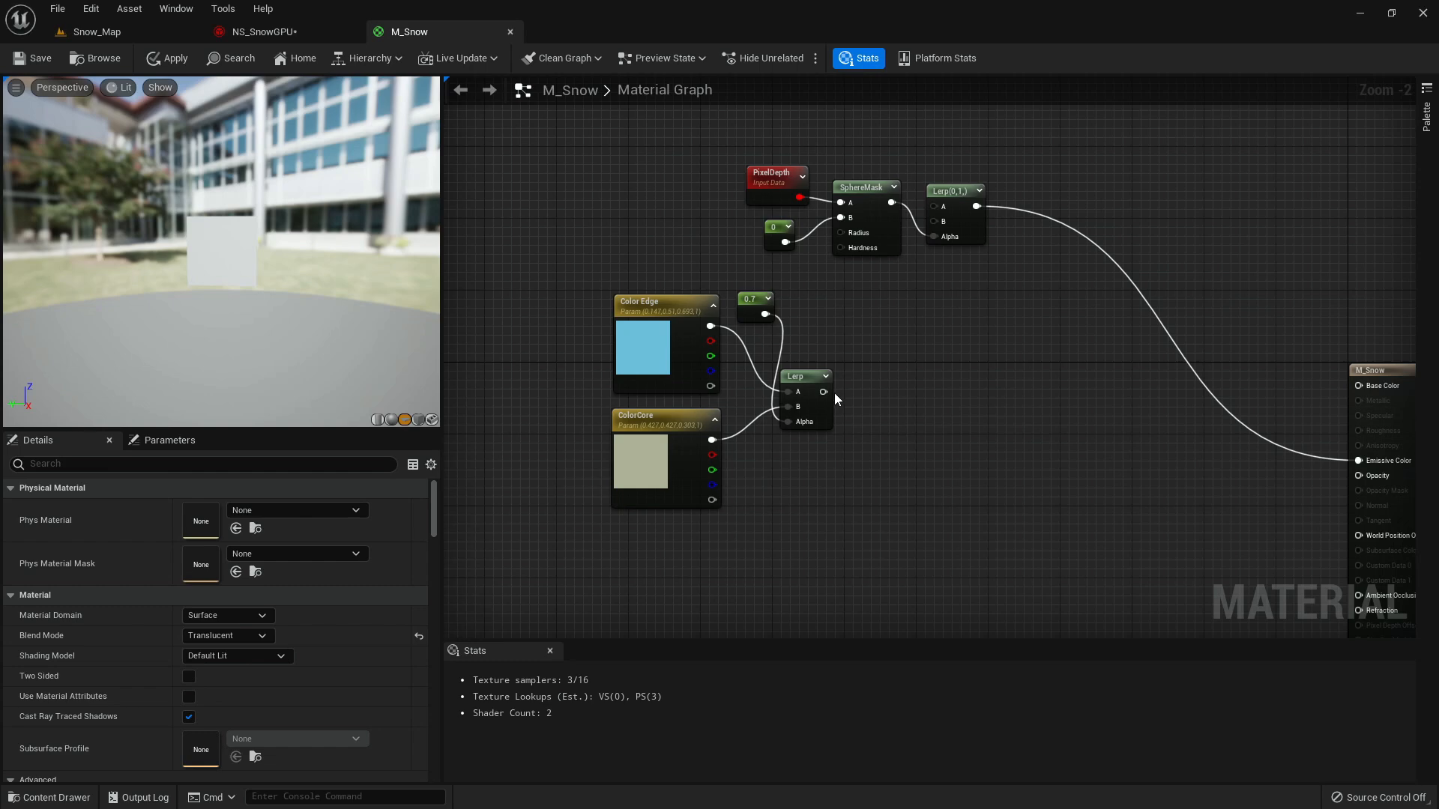
pyautogui.moveTo(914, 357); pyautogui.dragTo(1038, 355, button='right')
pyautogui.scroll(-1, 1039, 355)
pyautogui.moveTo(690, 266); pyautogui.dragTo(968, 485)
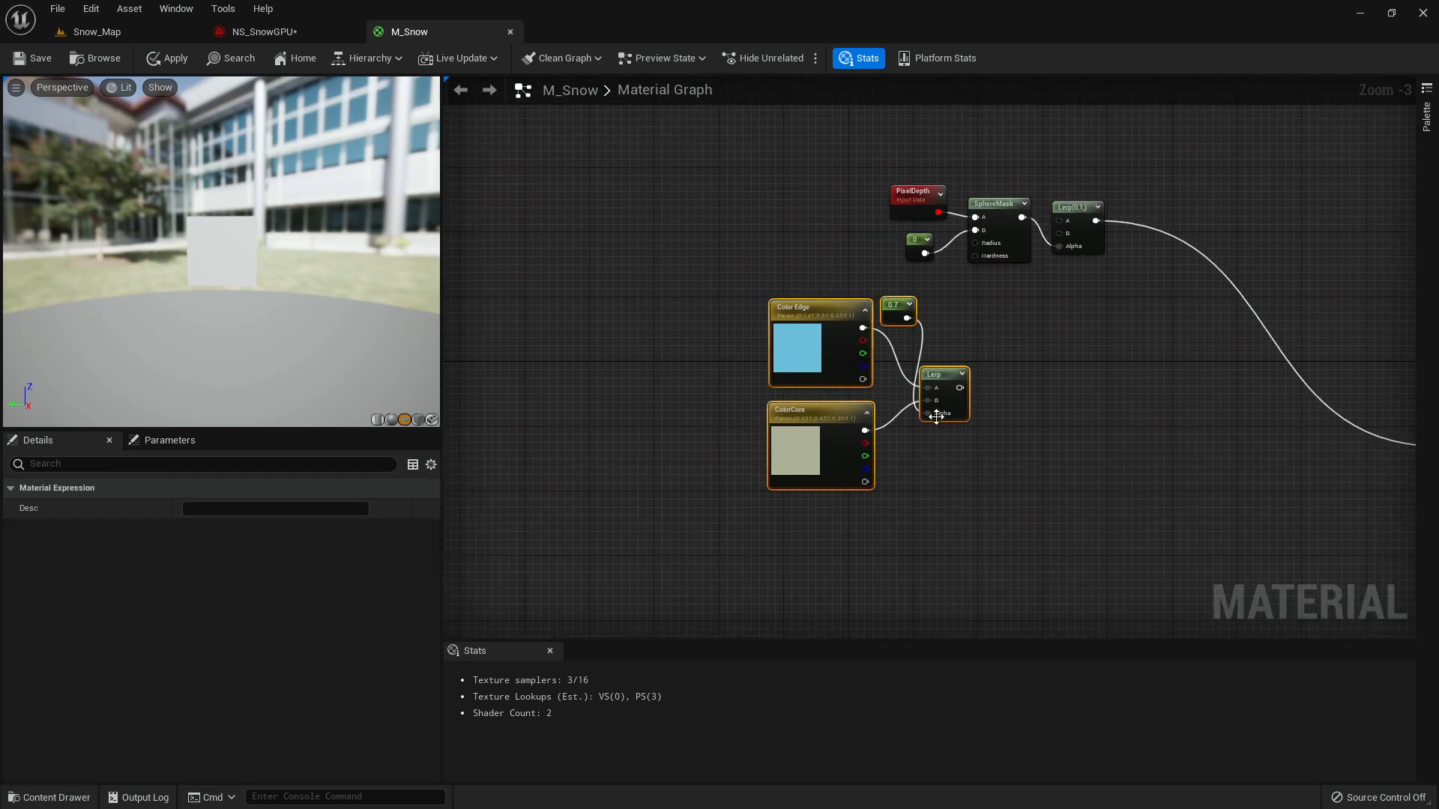
pyautogui.moveTo(932, 381); pyautogui.dragTo(869, 352)
pyautogui.click(939, 365)
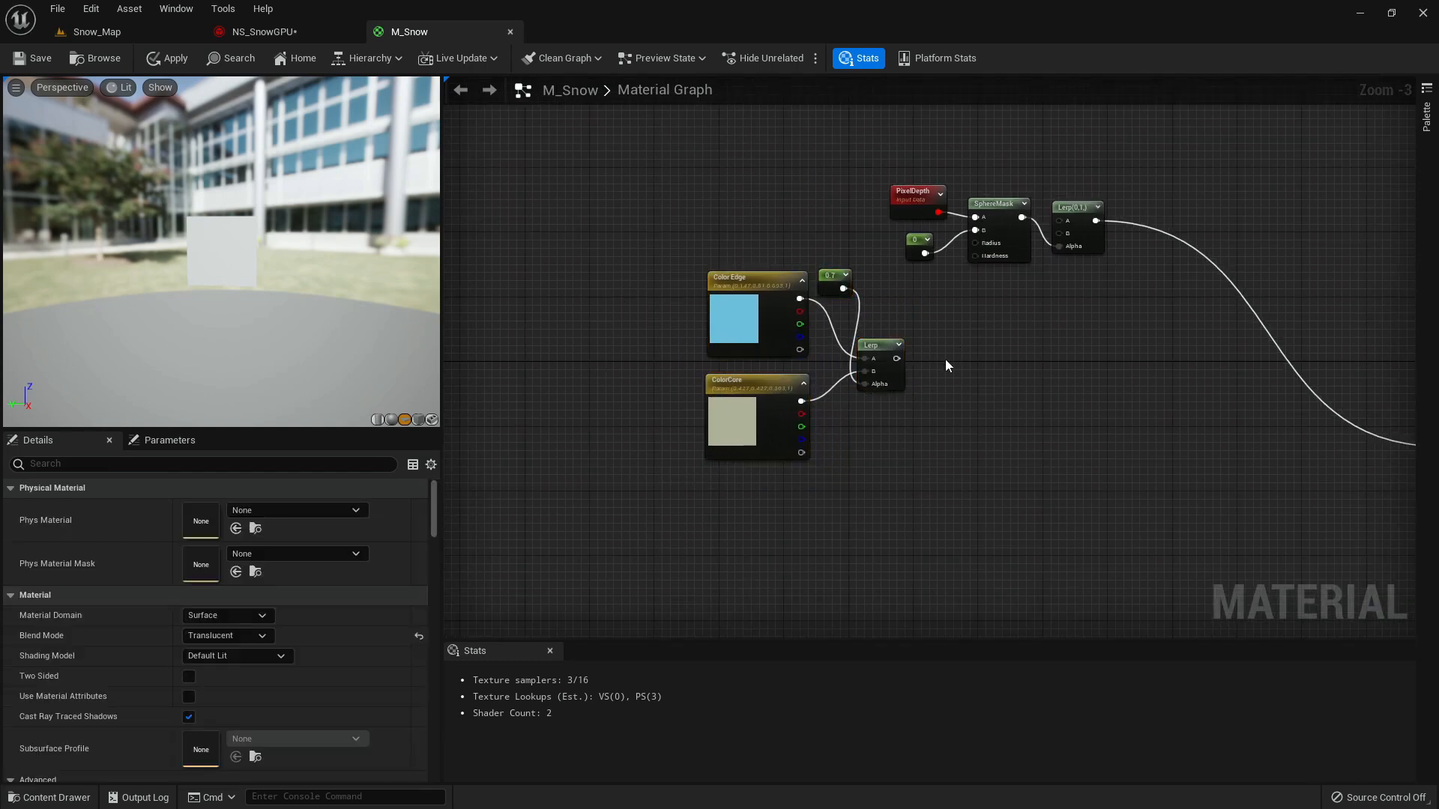
# - Add a Multiply node after the color Lerp and connect the Lerp's output to its A input
pyautogui.press('m')
pyautogui.click(965, 362)
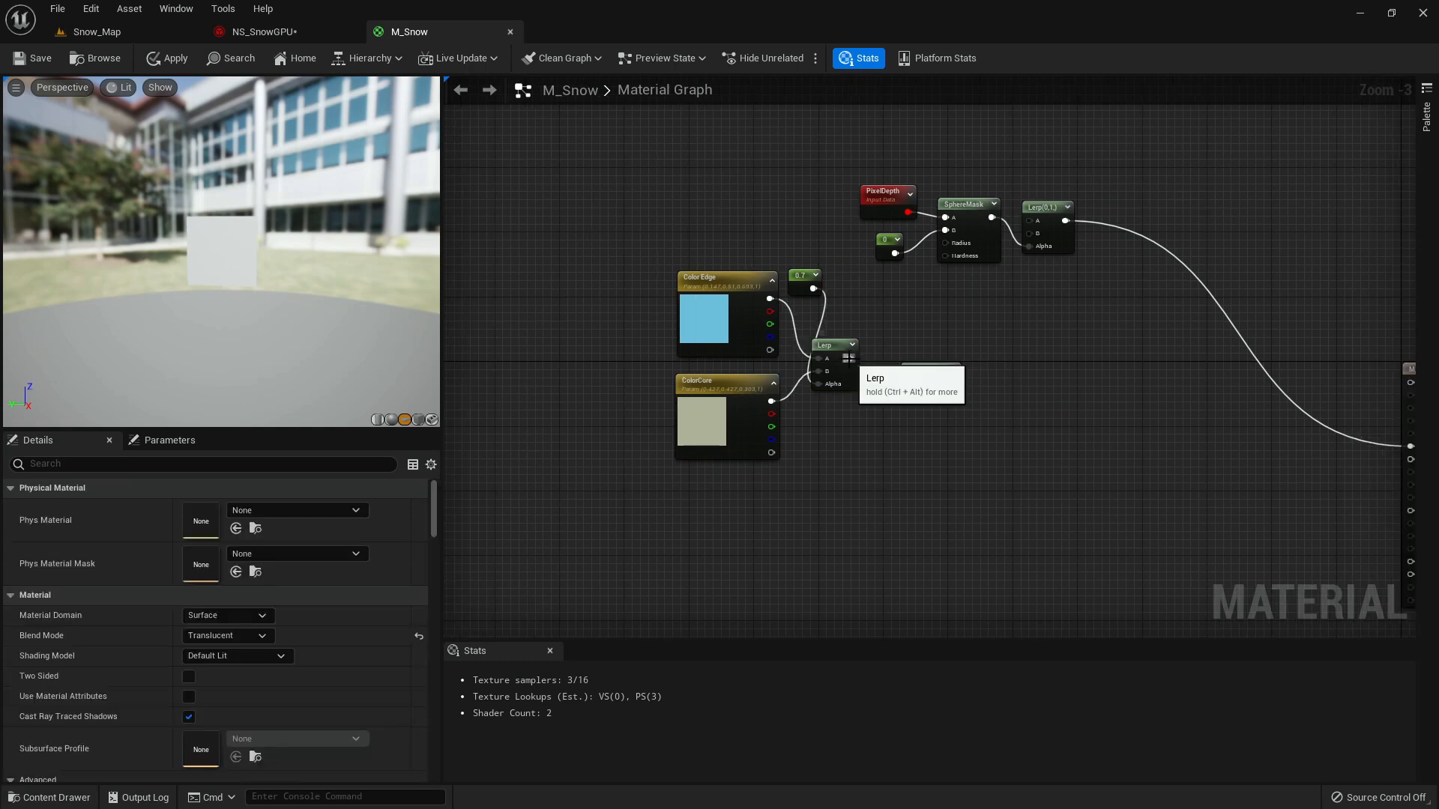
pyautogui.moveTo(850, 358); pyautogui.dragTo(908, 383)
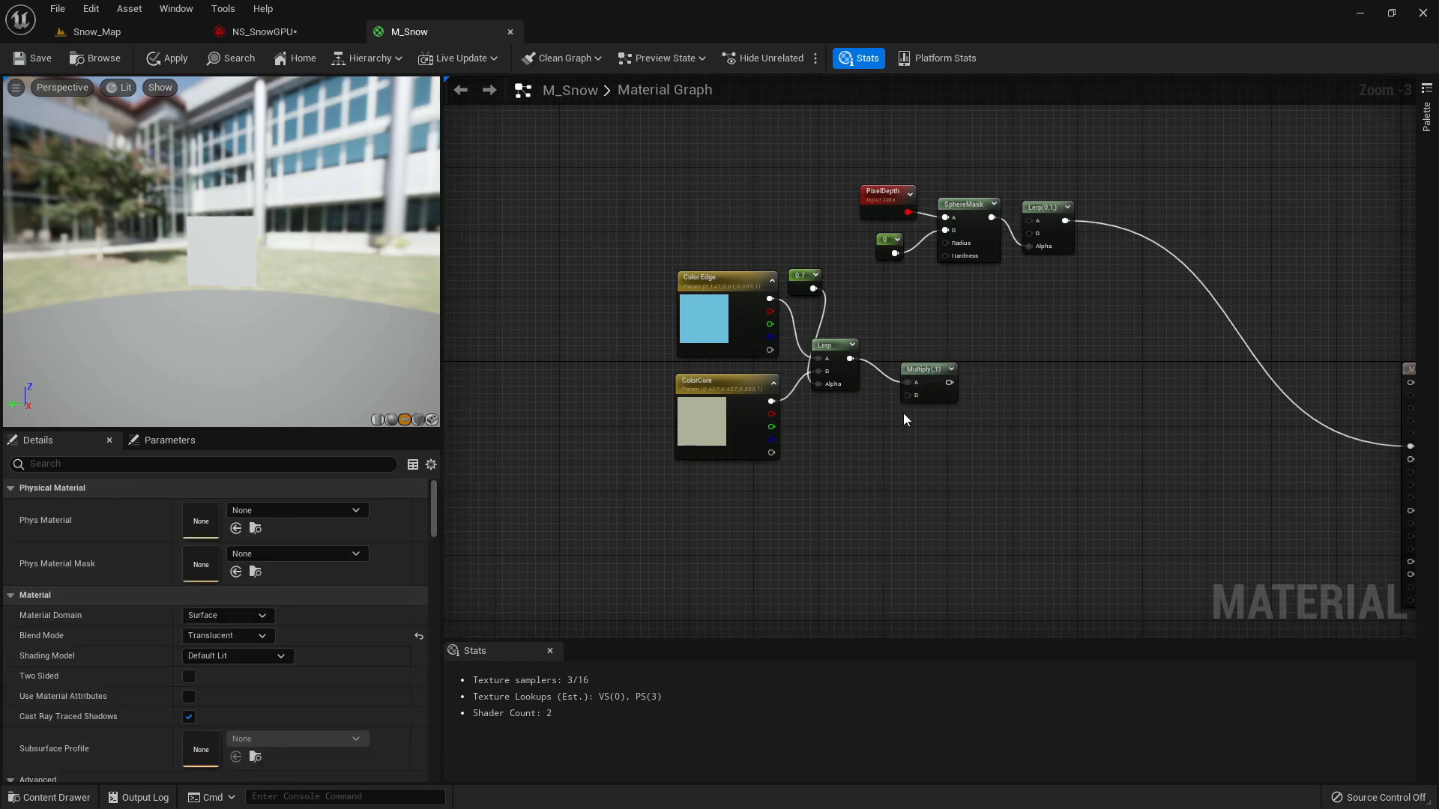
# - Add another Lerp node in the empty graph area well to the left of the color parameters
pyautogui.moveTo(771, 508); pyautogui.dragTo(1048, 443, button='right')
pyautogui.scroll(-2, 746, 401)
pyautogui.moveTo(741, 397); pyautogui.dragTo(866, 318, button='right')
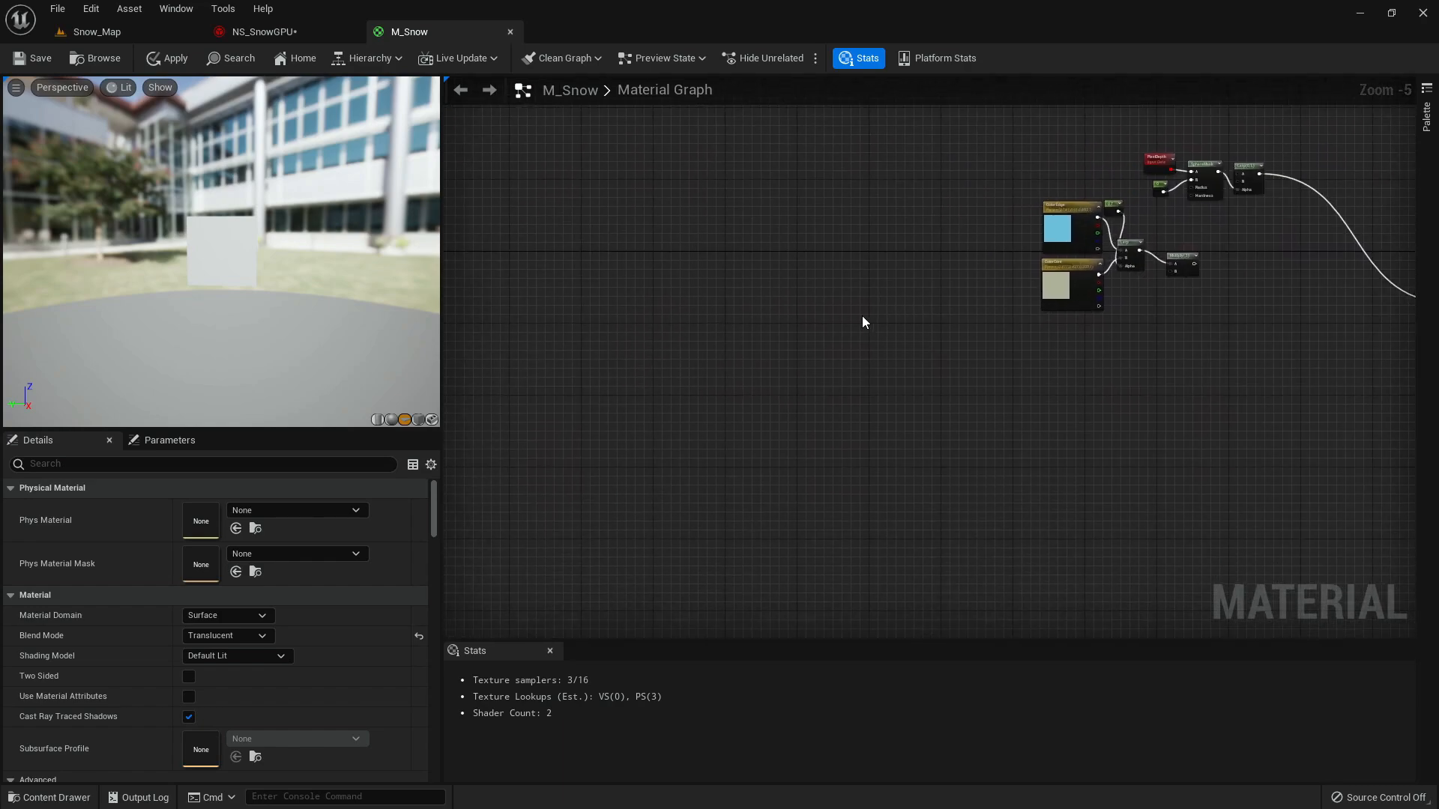
pyautogui.scroll(1, 841, 322)
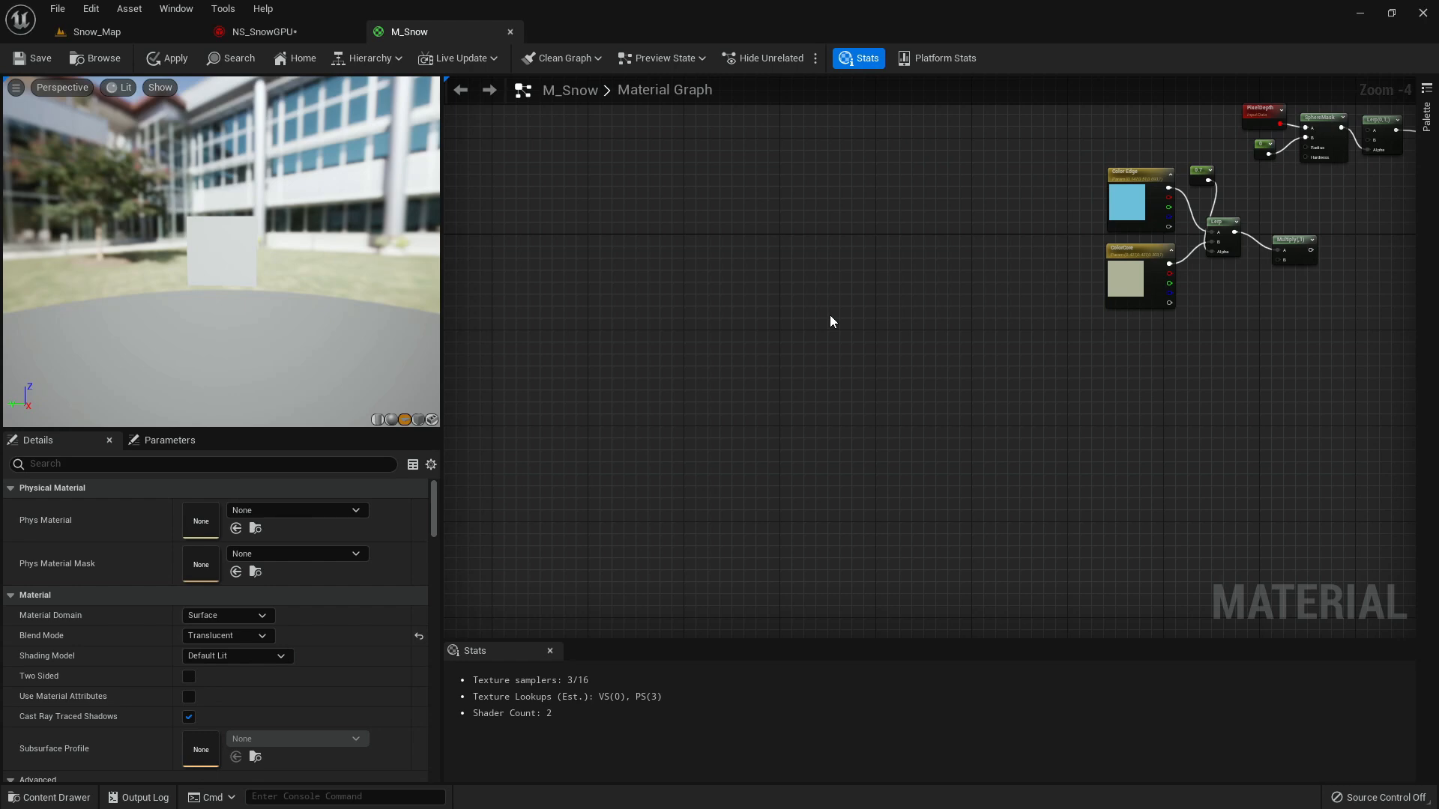
pyautogui.click(829, 316)
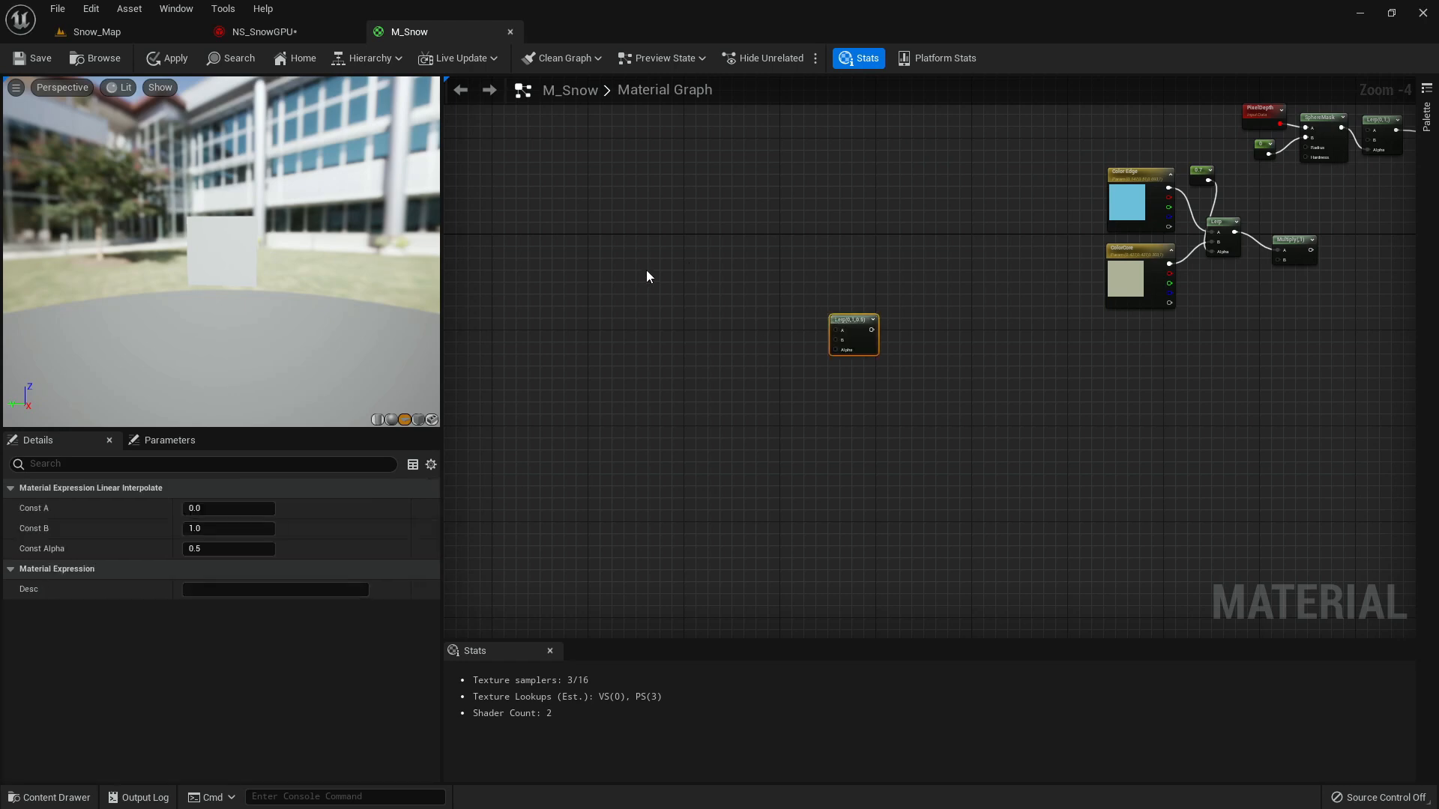
# - Add a ParticleSpeed node to the left of the new unconnected Lerp
pyautogui.rightClick(635, 289)
pyautogui.write('particle spe')
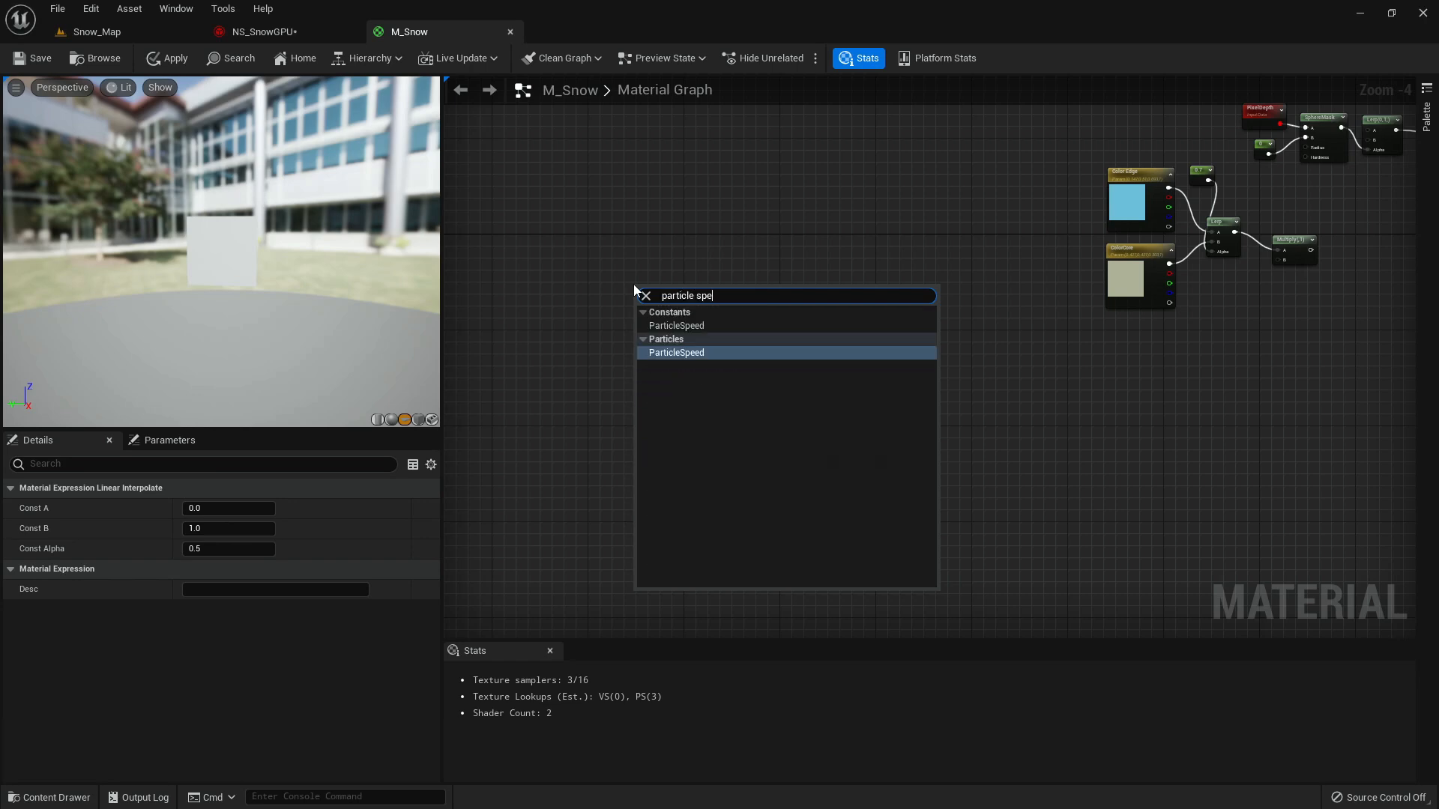
pyautogui.press('Return')
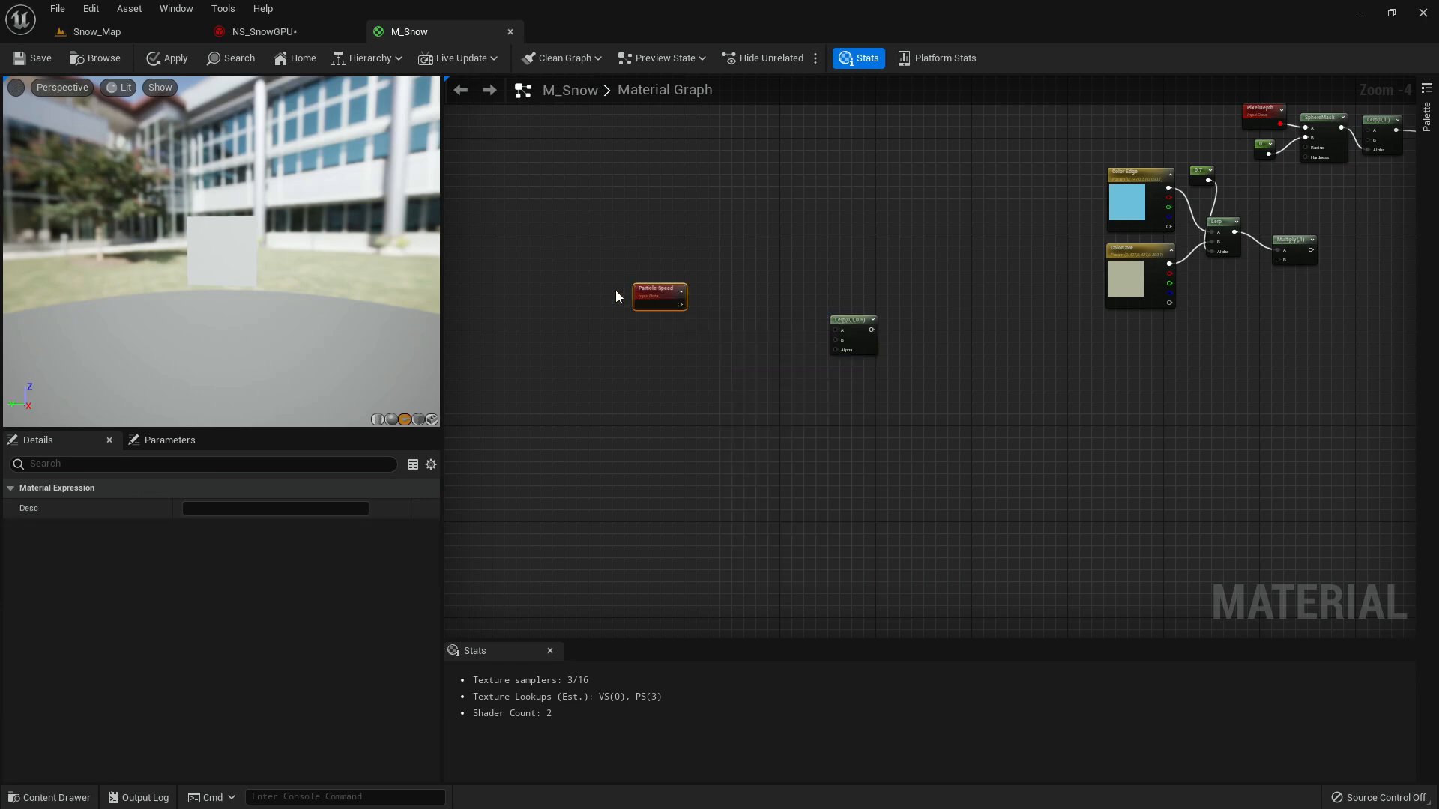
pyautogui.scroll(2, 688, 305)
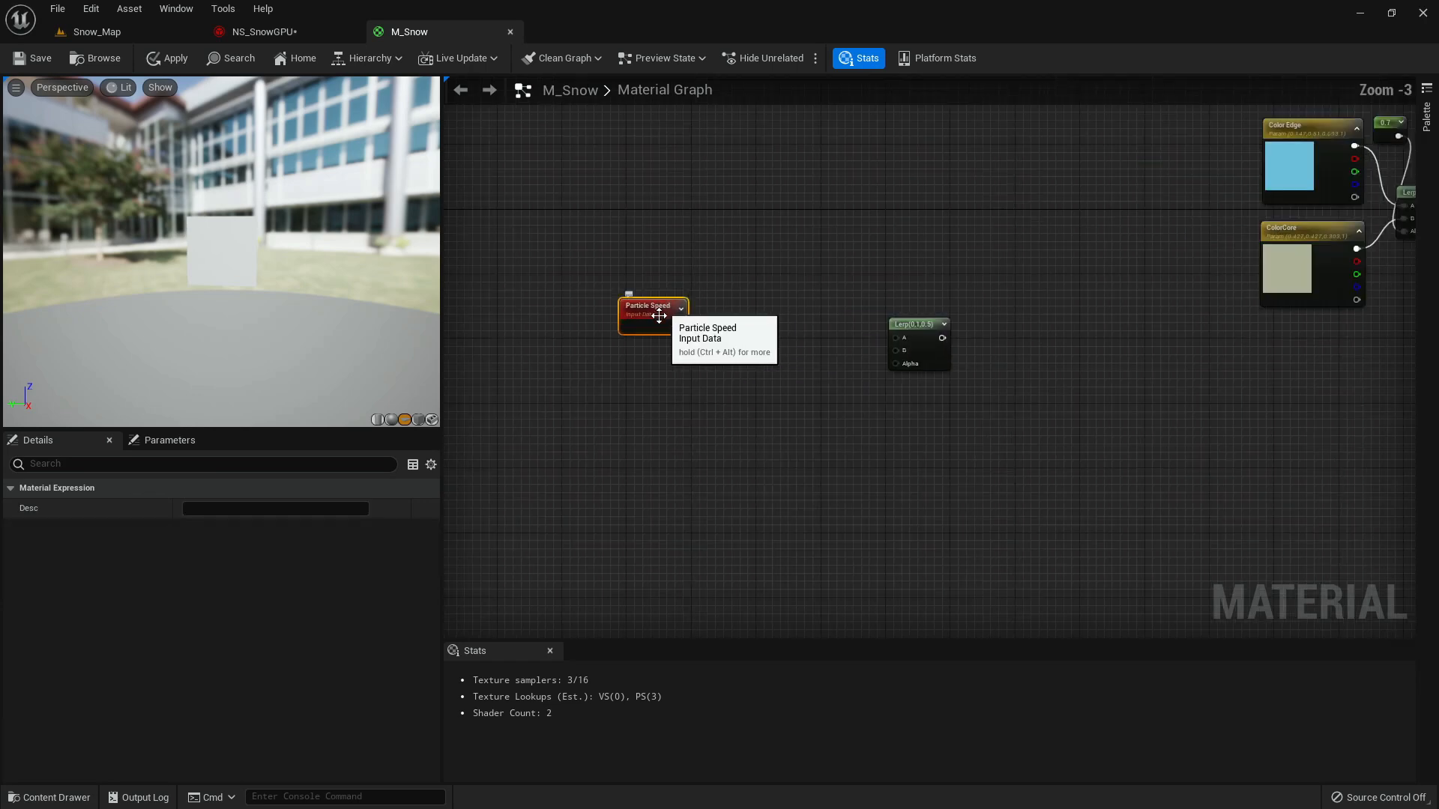
# - Add a scalar parameter named Particle Speed with a default value of 700, aligned directly below the red Particle Speed node
pyautogui.click(644, 398)
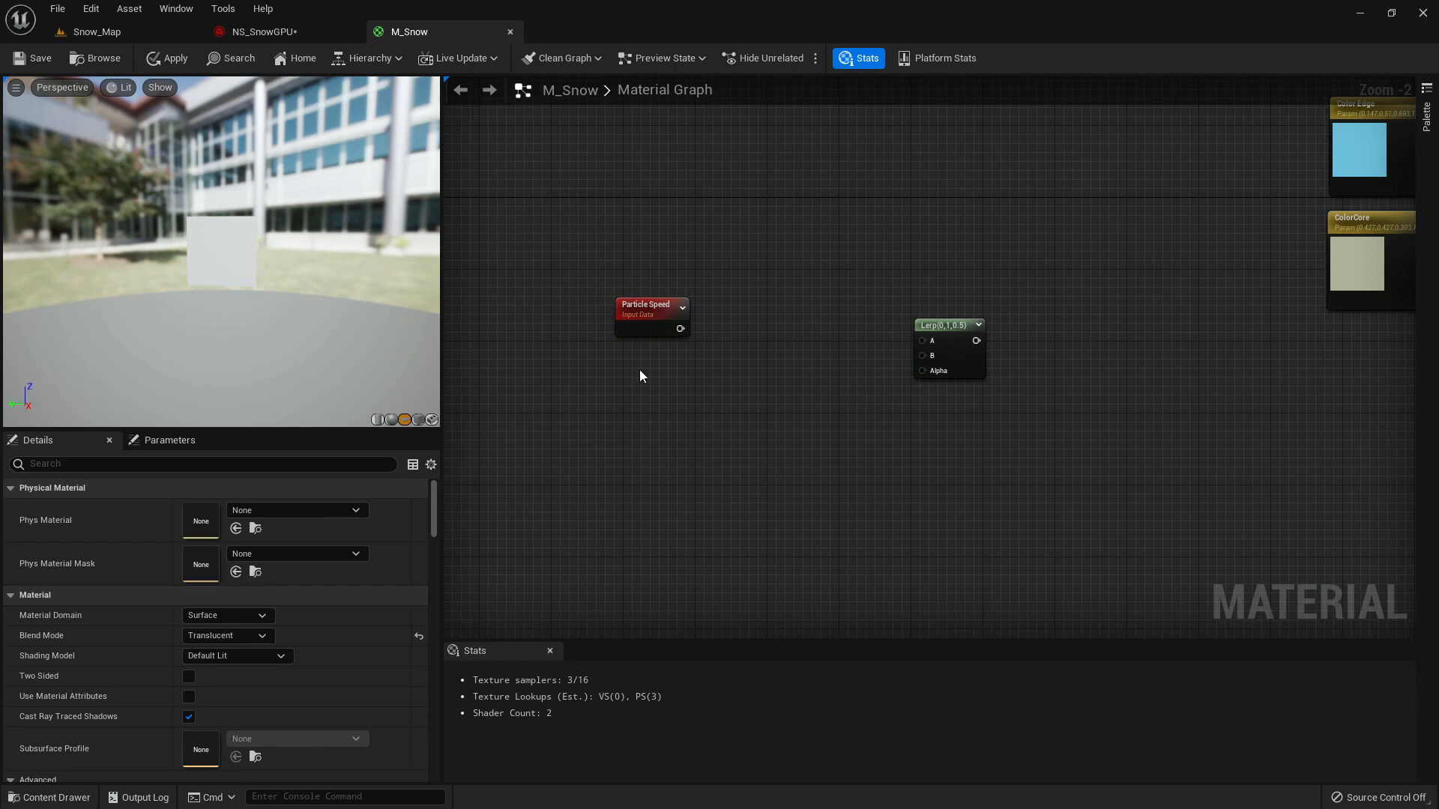
pyautogui.click(640, 370)
pyautogui.write('ssss')
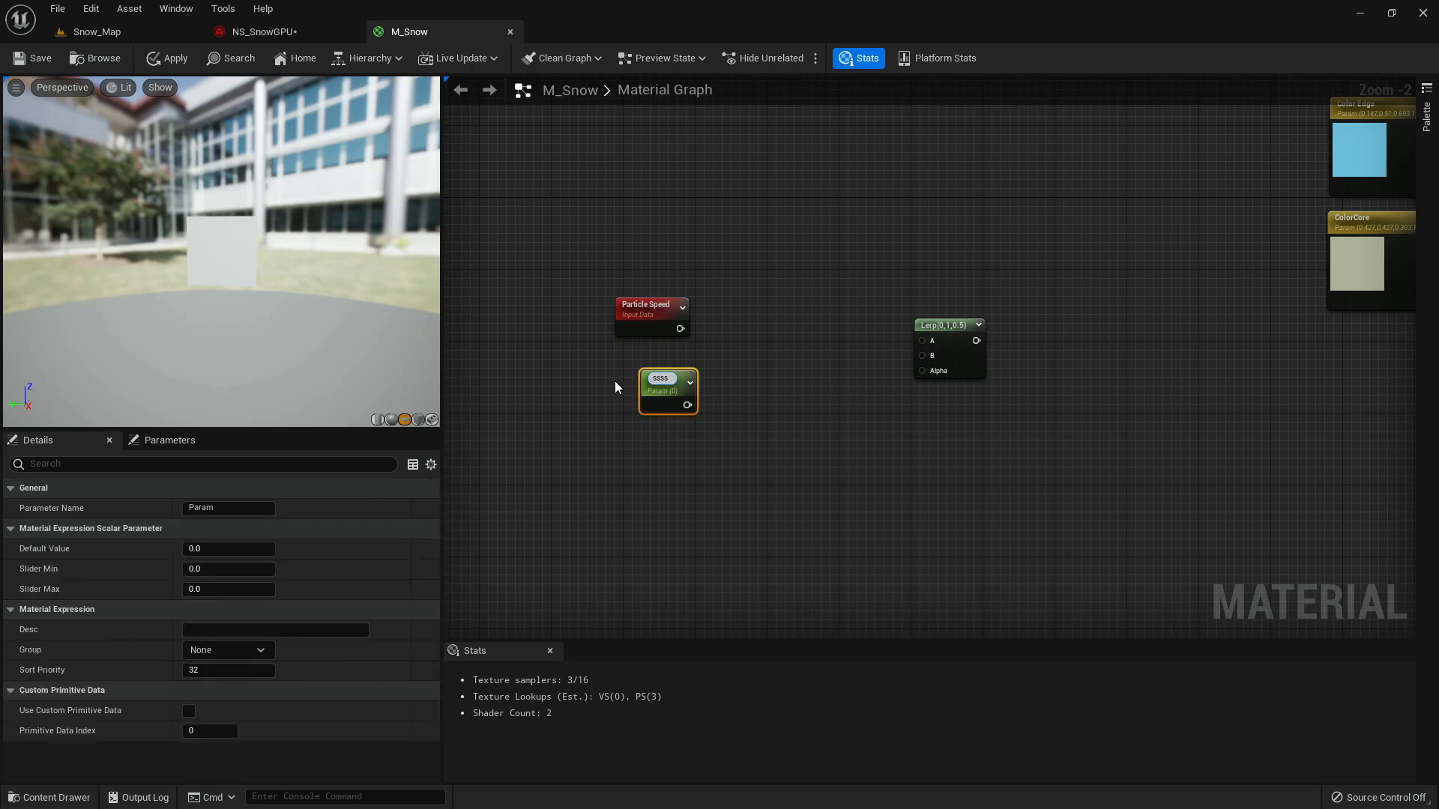
pyautogui.press('BackSpace')
pyautogui.press('BackSpace')
pyautogui.press('BackSpace')
pyautogui.press('BackSpace')
pyautogui.write('Particle Speed')
pyautogui.press('Return')
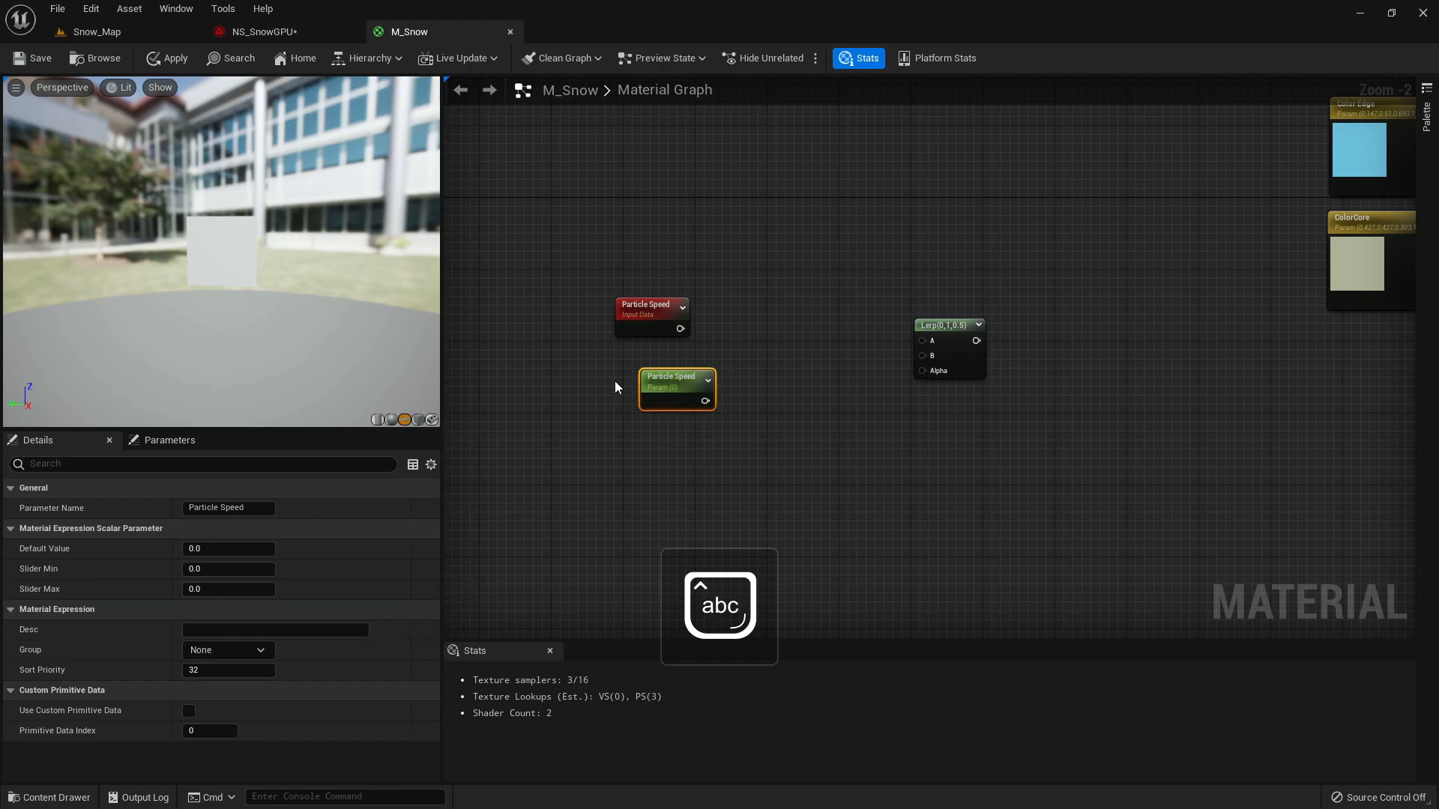
pyautogui.write('700')
pyautogui.press('Return')
pyautogui.moveTo(668, 382); pyautogui.dragTo(649, 363)
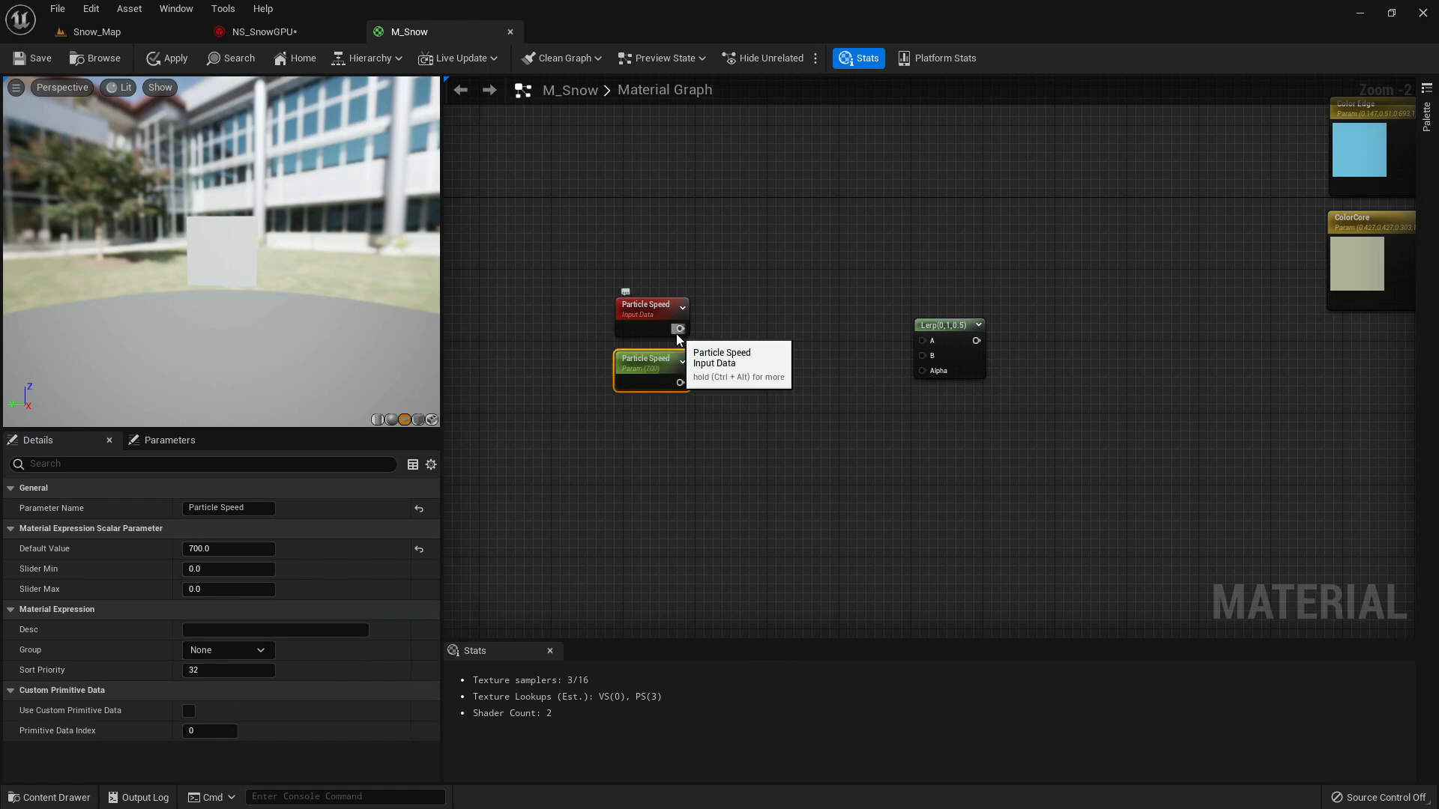
# - Divide the Particle Speed input by the Particle Speed parameter and feed the result into a new Clamp node placed before the unconnected Lerp
pyautogui.click(730, 352)
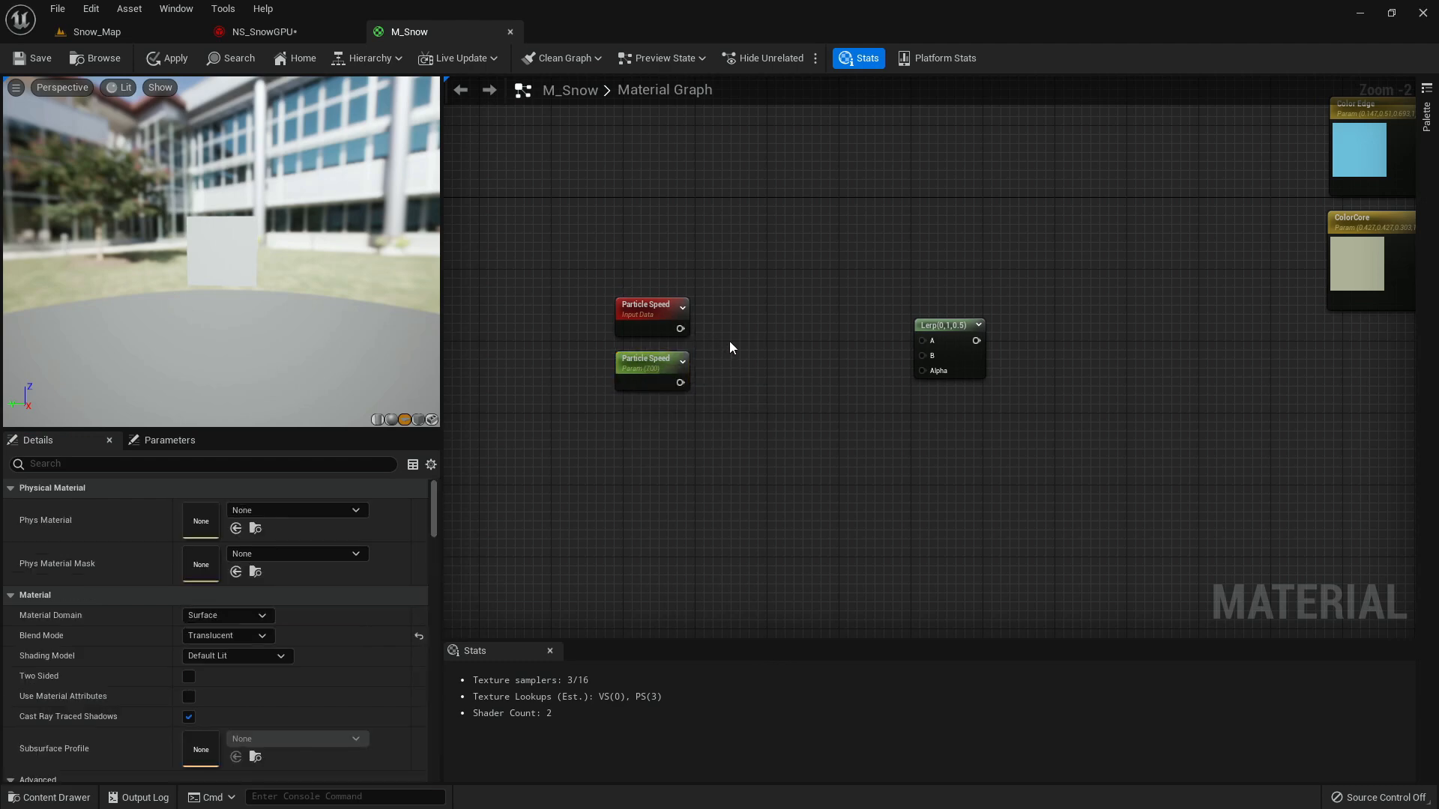
pyautogui.click(730, 342)
pyautogui.moveTo(679, 328); pyautogui.dragTo(796, 348)
pyautogui.write('clamp')
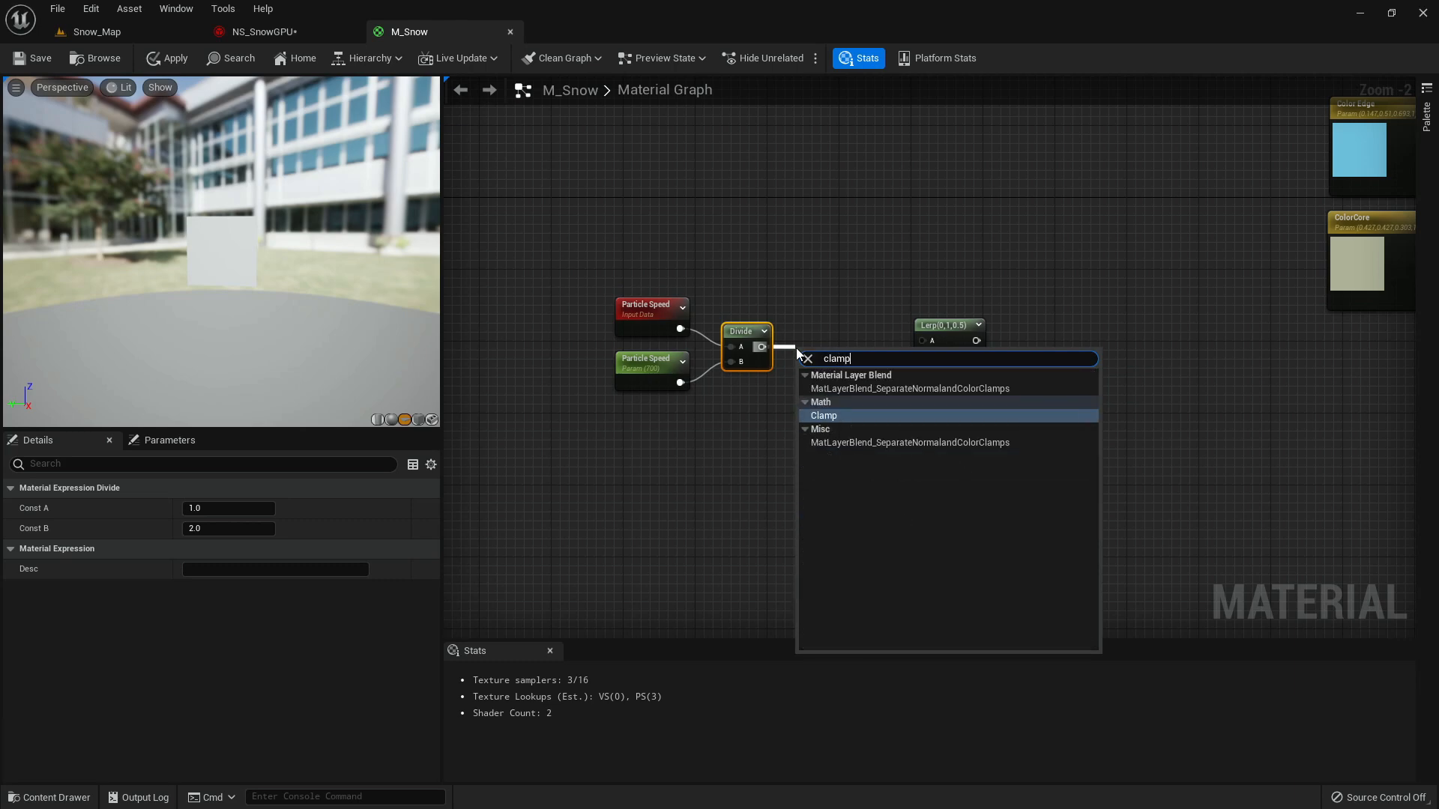
pyautogui.press('Return')
pyautogui.moveTo(944, 326); pyautogui.dragTo(995, 339)
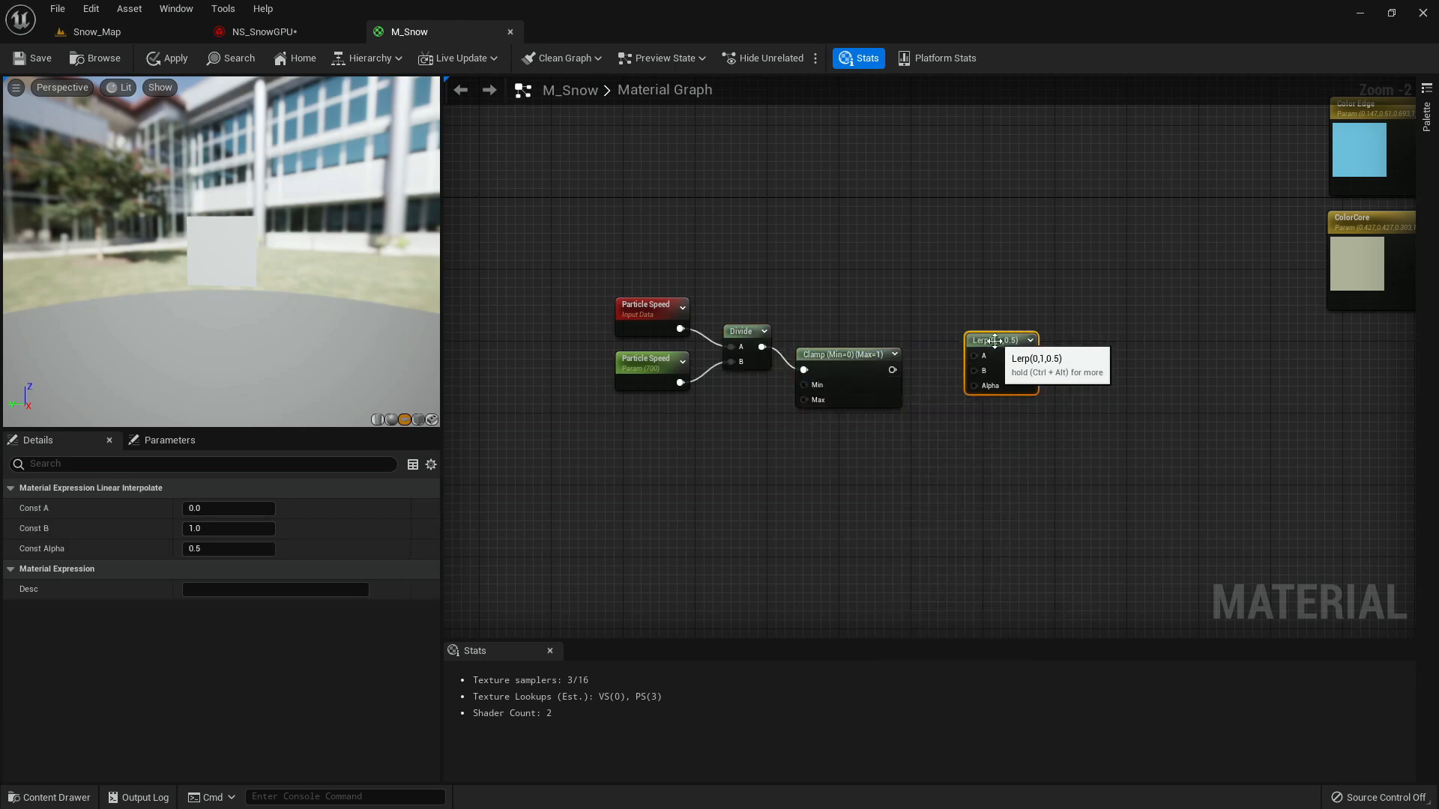
pyautogui.moveTo(844, 351); pyautogui.dragTo(842, 335)
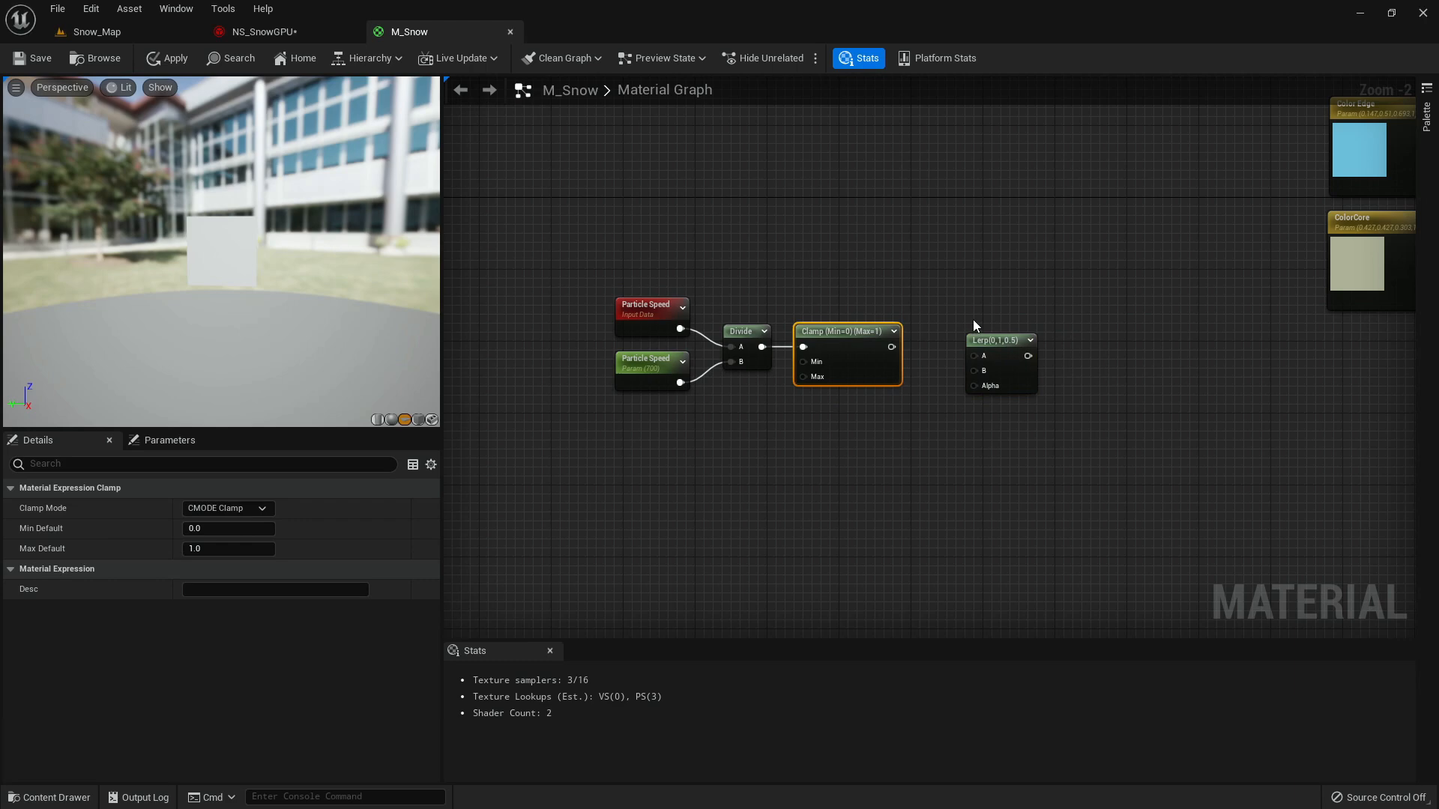
# - Connect the Clamp's output to the new Lerp's Alpha and that Lerp's output to the B input of the color Multiply
pyautogui.moveTo(890, 347); pyautogui.dragTo(974, 386)
pyautogui.moveTo(1109, 361); pyautogui.dragTo(779, 353, button='right')
pyautogui.moveTo(679, 354); pyautogui.dragTo(1259, 231)
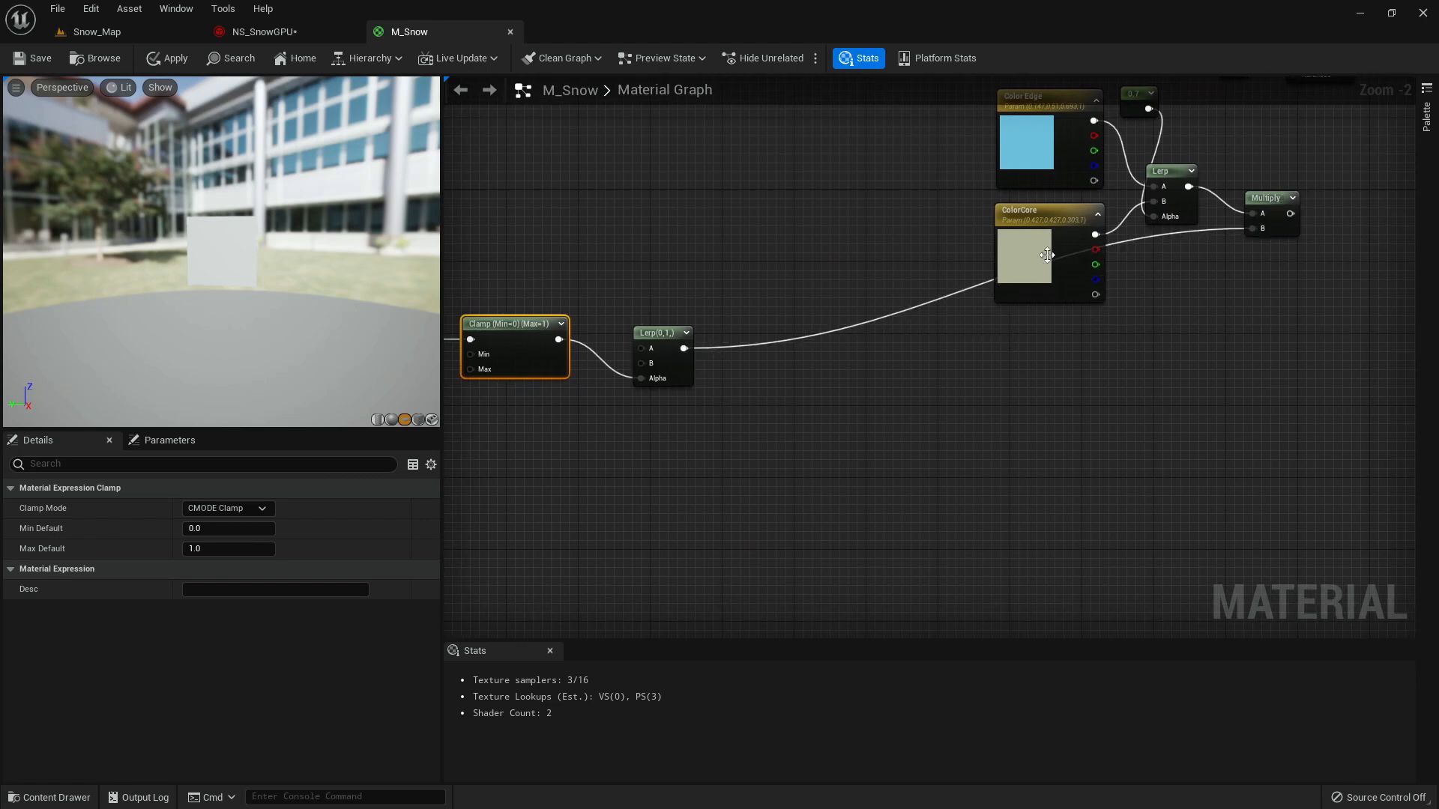
# - Rearrange the Color Edge, ColorCore, 0.7 constant, color Lerp and Multiply nodes into a tidier layout
pyautogui.moveTo(1027, 269); pyautogui.dragTo(916, 221)
pyautogui.moveTo(1023, 193); pyautogui.dragTo(1058, 277, button='right')
pyautogui.moveTo(1058, 231); pyautogui.dragTo(998, 165)
pyautogui.moveTo(1008, 298); pyautogui.dragTo(1053, 272)
pyautogui.moveTo(1169, 178); pyautogui.dragTo(1104, 173)
pyautogui.moveTo(1223, 258); pyautogui.dragTo(1187, 240)
pyautogui.moveTo(1313, 289); pyautogui.dragTo(1247, 297)
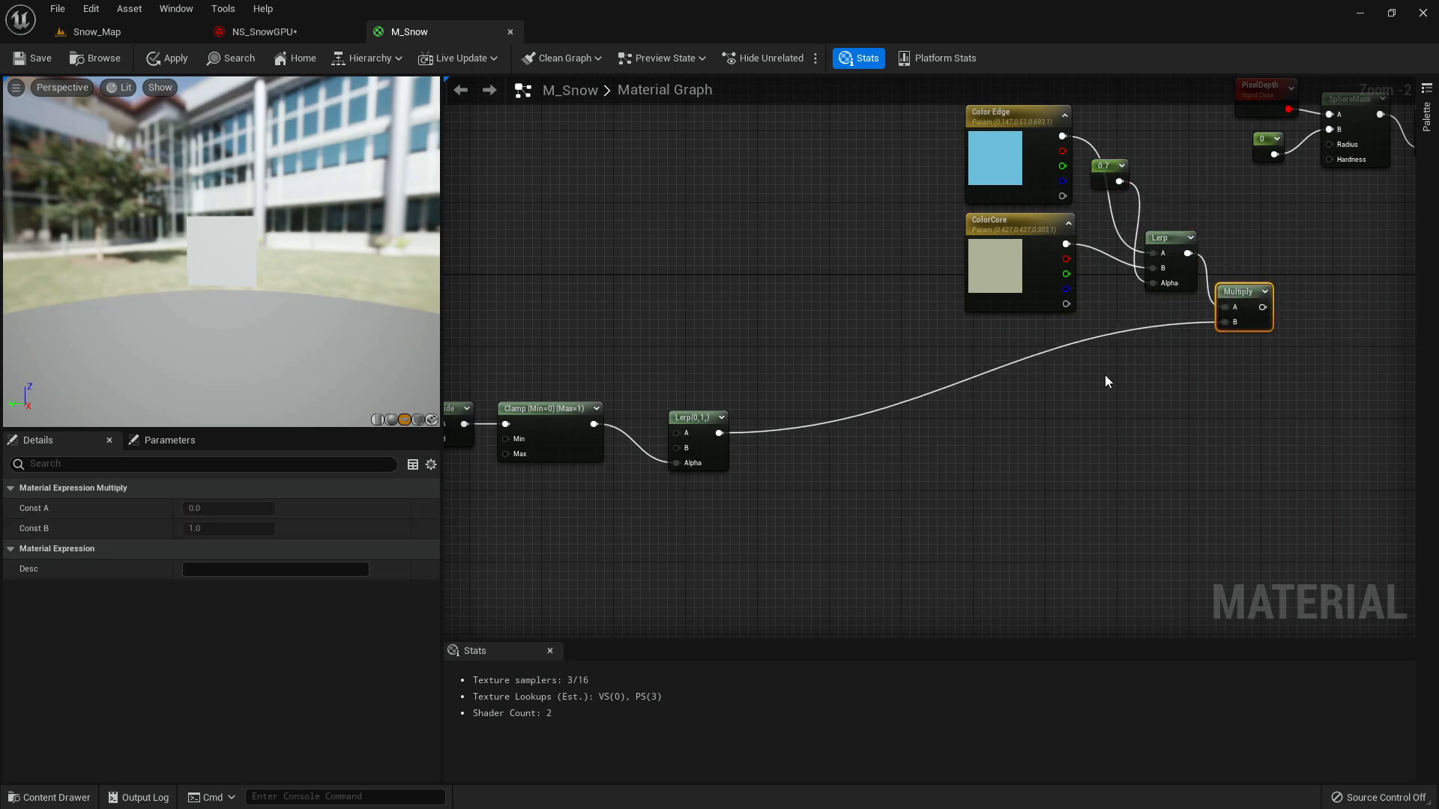
# - Move the speed Lerp slightly down and add a RadialGradientExponential node below the Particle Speed nodes
pyautogui.moveTo(718, 427); pyautogui.dragTo(949, 393, button='right')
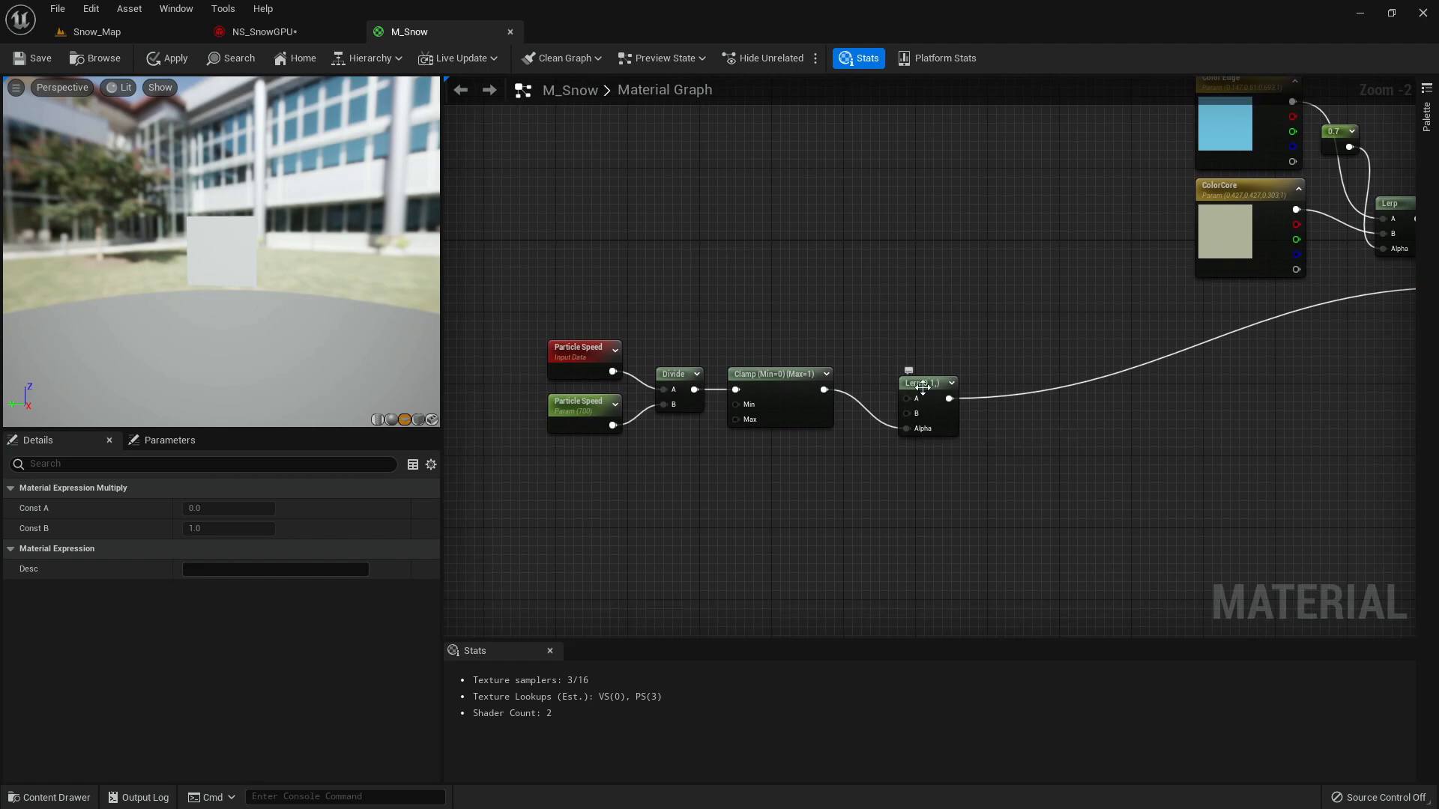
pyautogui.moveTo(887, 295); pyautogui.dragTo(925, 464, button='right')
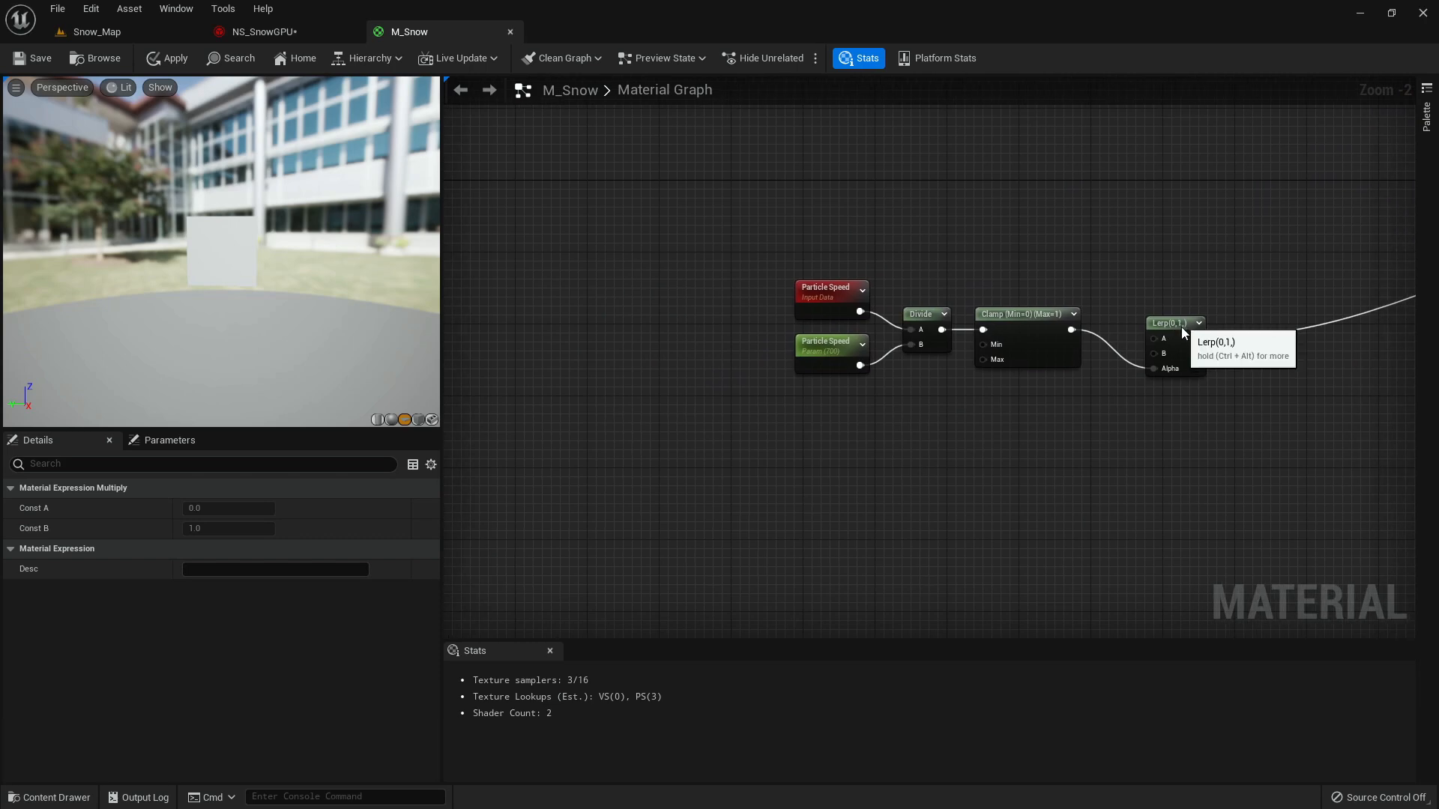
pyautogui.moveTo(1181, 322); pyautogui.dragTo(1180, 368)
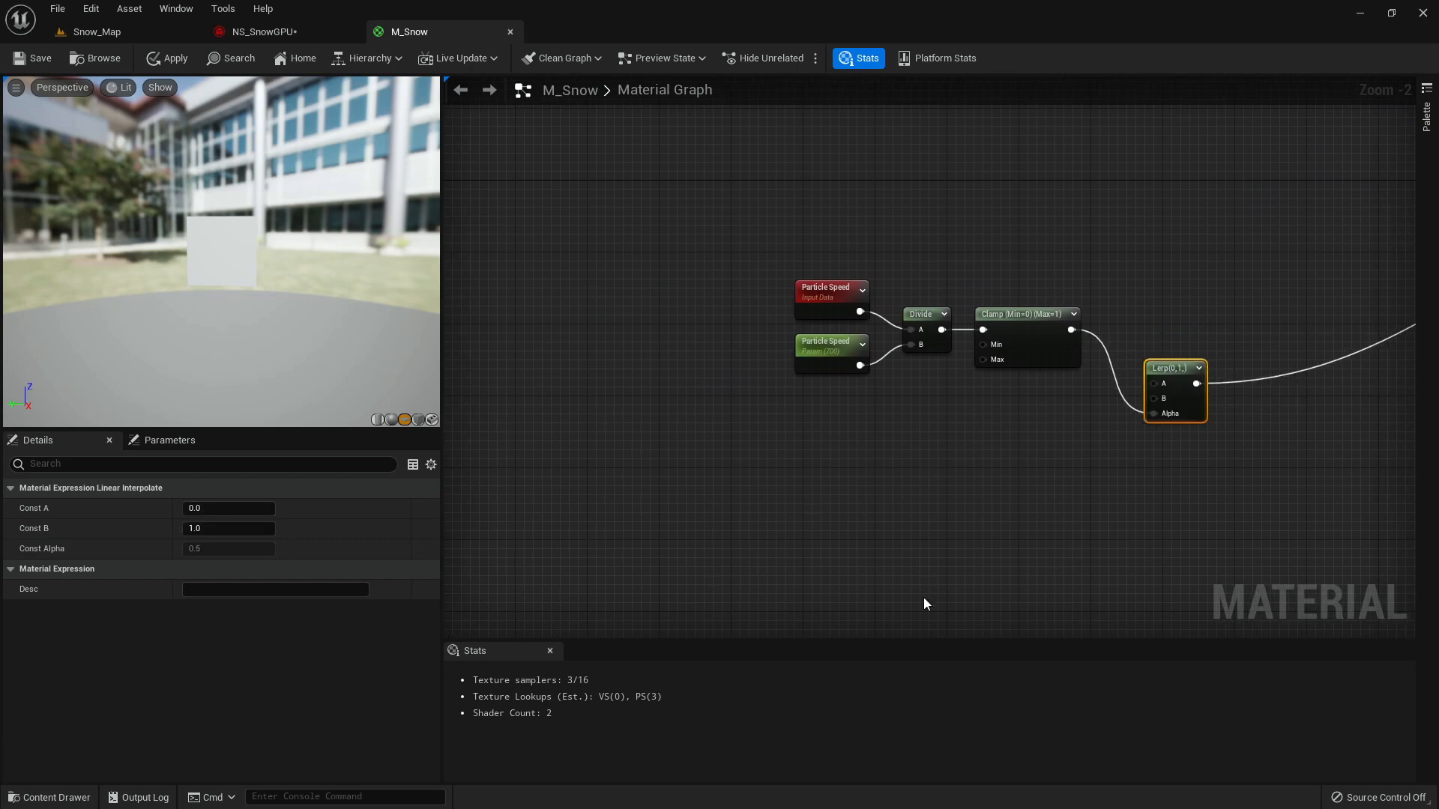
pyautogui.rightClick(763, 422)
pyautogui.click(742, 425)
pyautogui.rightClick(758, 425)
pyautogui.write('radial grad')
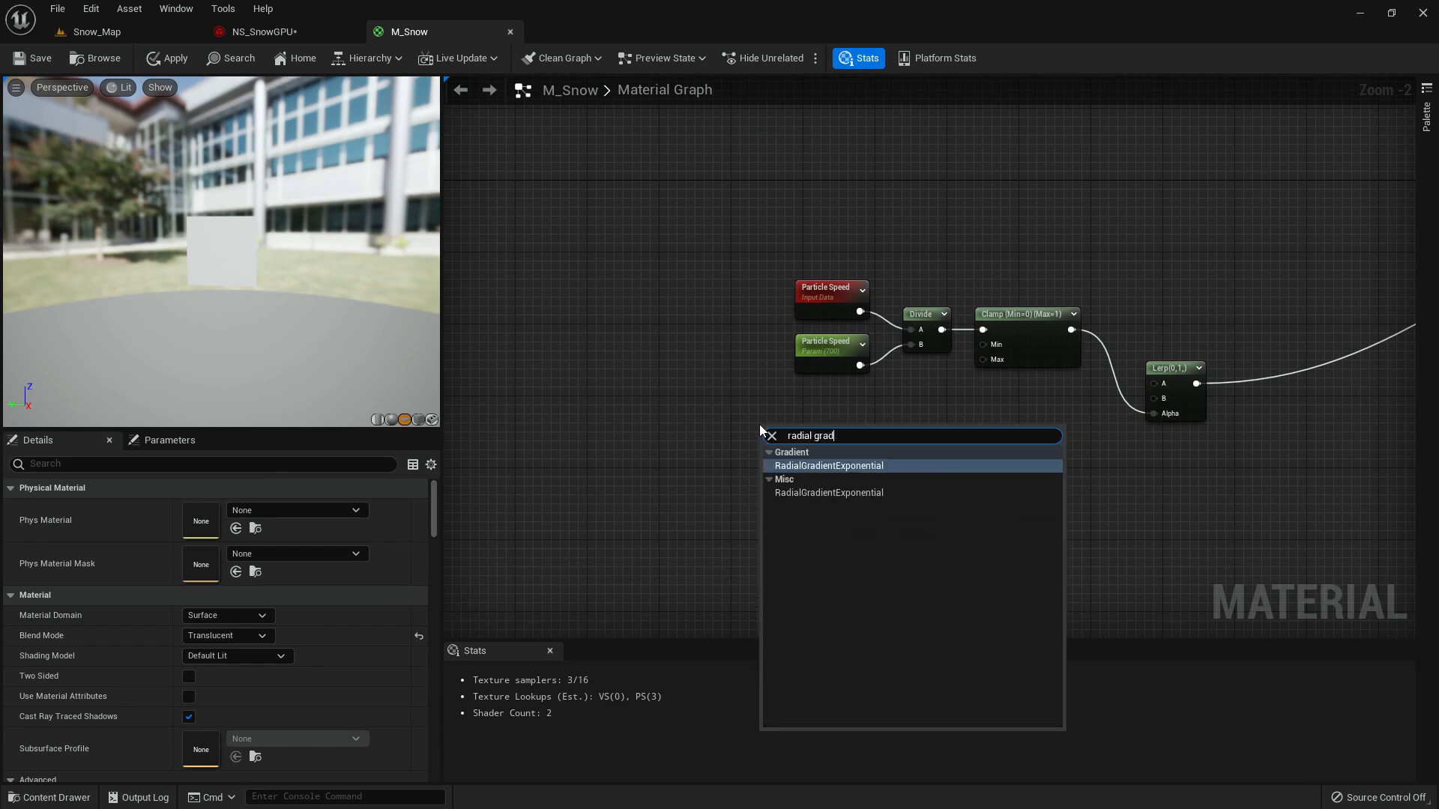
pyautogui.press('Return')
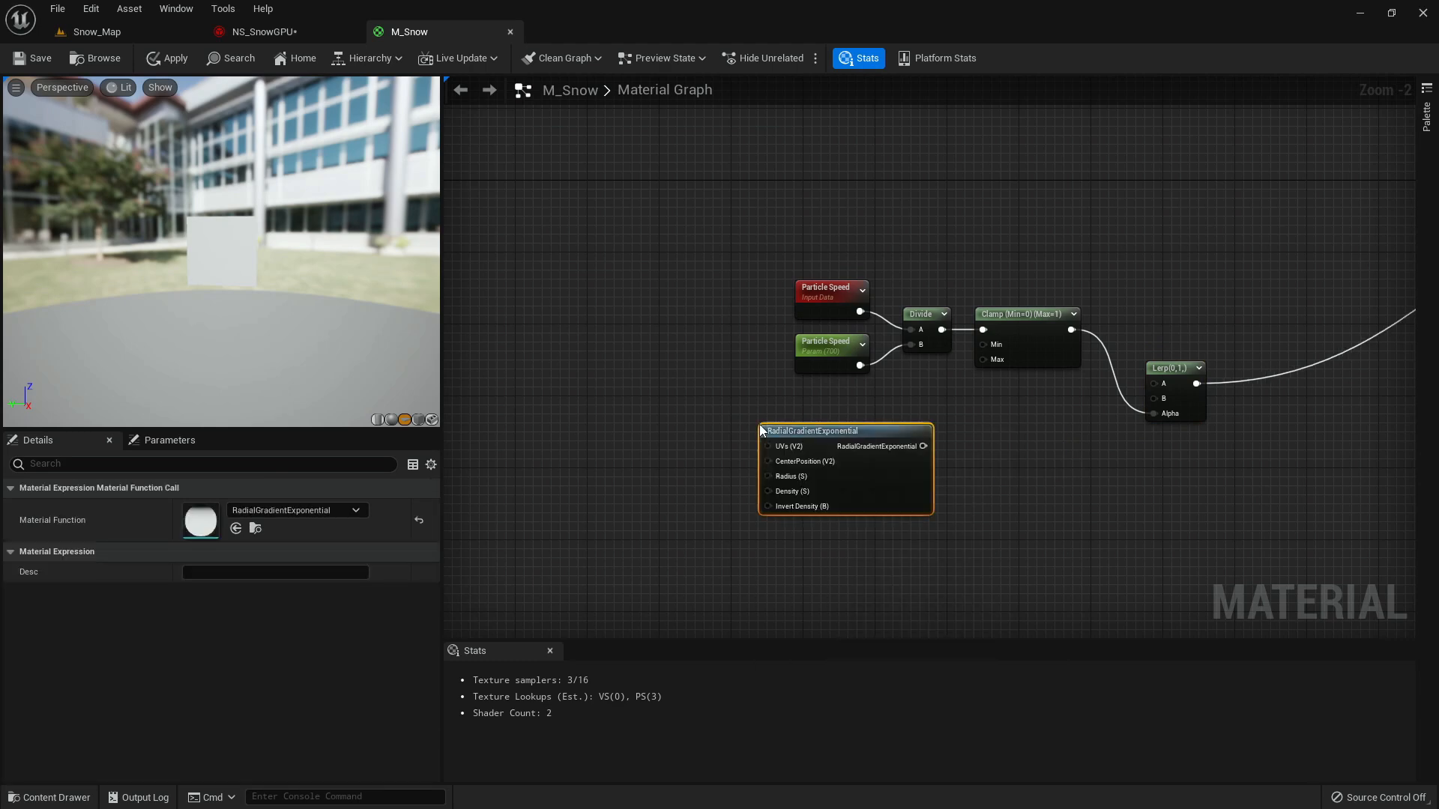
# - Duplicate the RadialGradientExponential node and line the copy up directly below the original
pyautogui.hotkey('ctrl', 'c')
pyautogui.moveTo(991, 474); pyautogui.dragTo(978, 342, button='right')
pyautogui.click(788, 438)
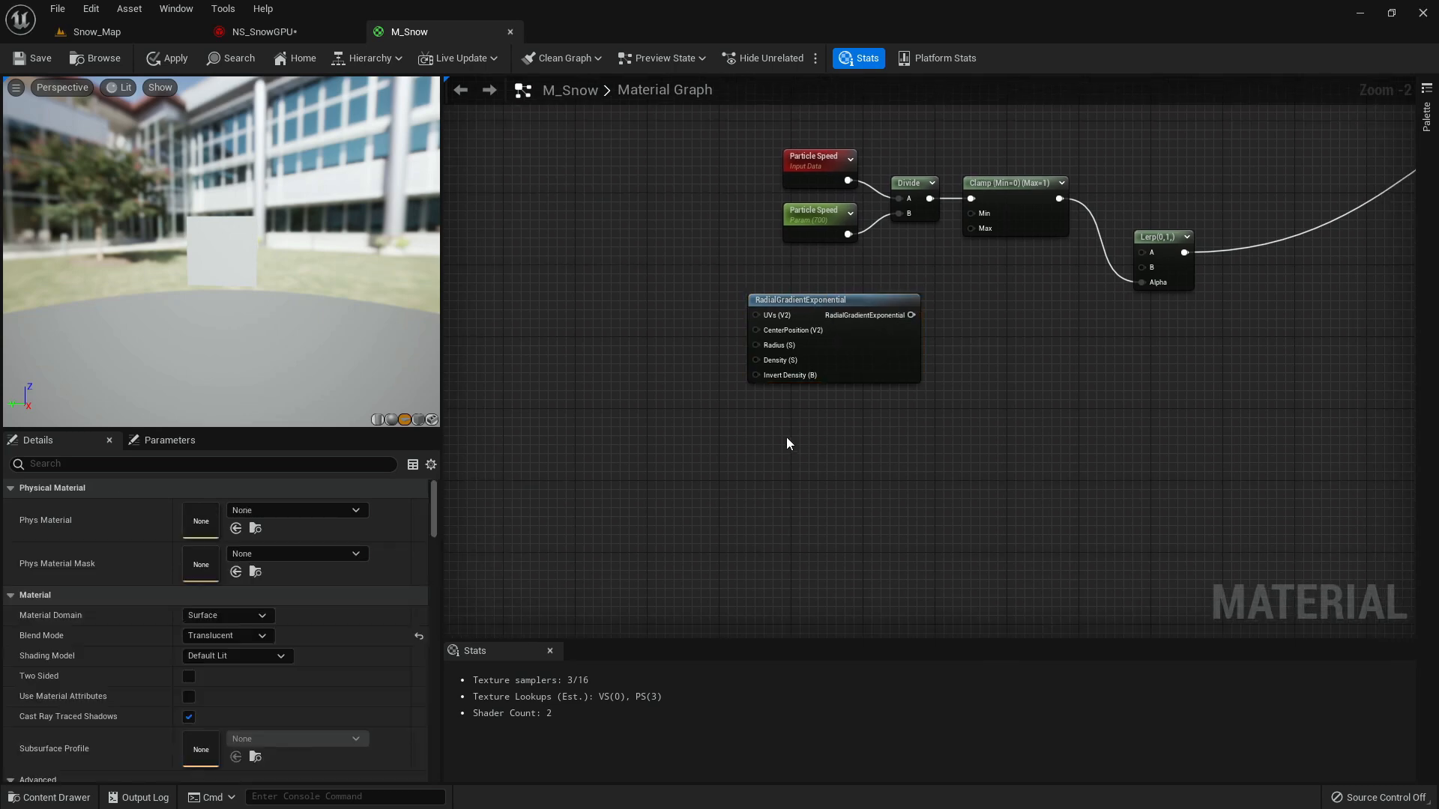
pyautogui.hotkey('ctrl', 'v')
pyautogui.moveTo(858, 443); pyautogui.dragTo(831, 401)
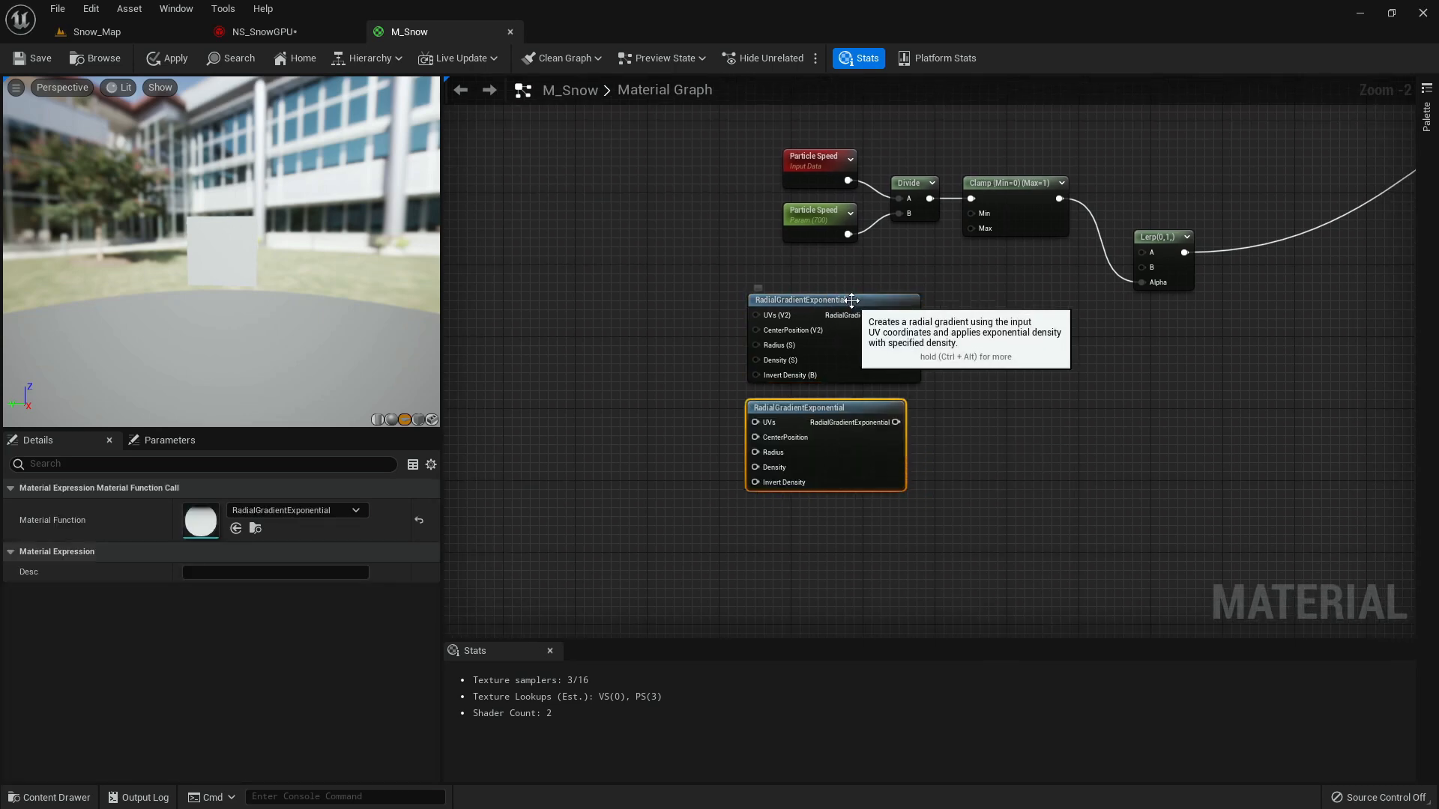
pyautogui.moveTo(849, 300); pyautogui.dragTo(839, 290)
pyautogui.moveTo(829, 406); pyautogui.dragTo(820, 394)
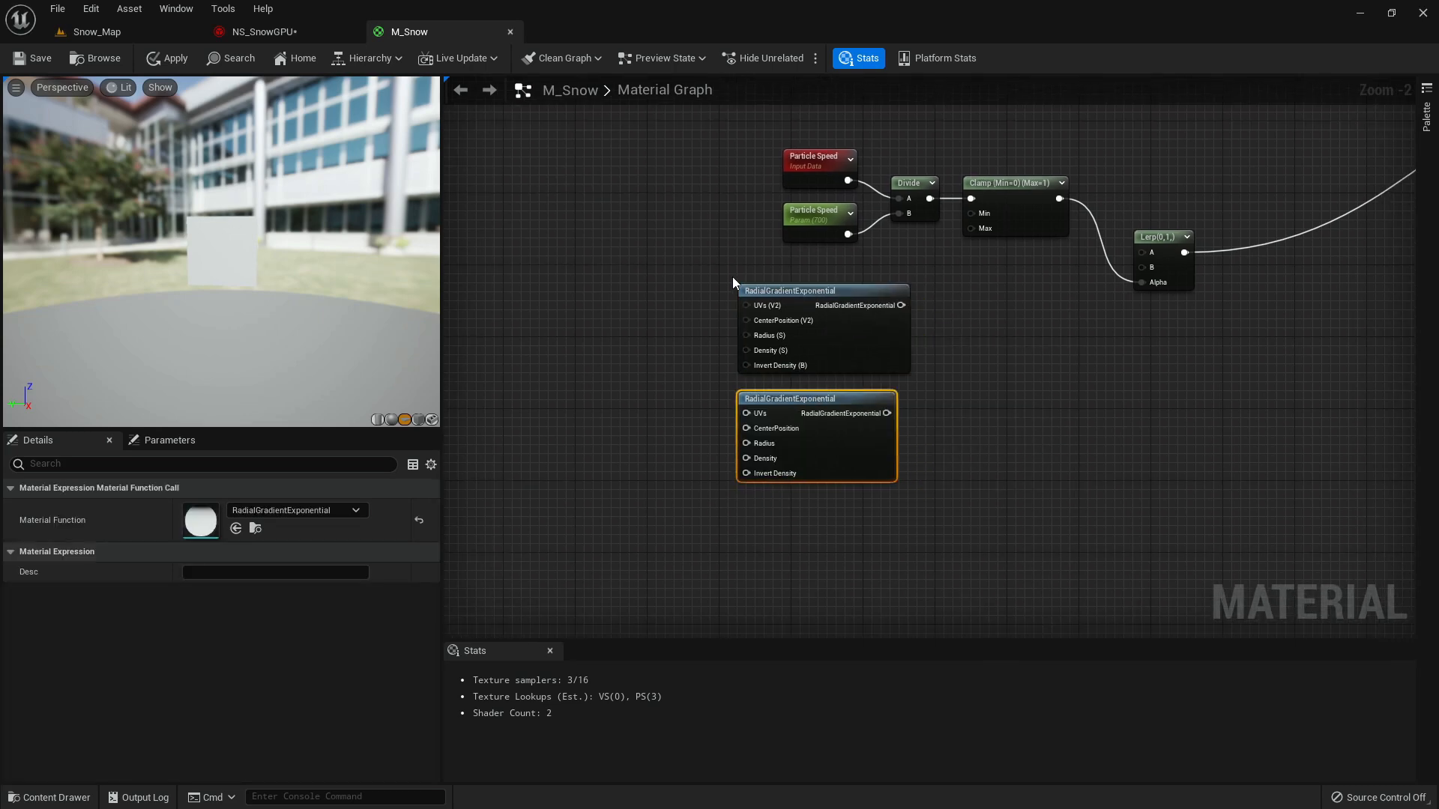
# - Add four Constant nodes beside the gradients and connect a pair to the Radius and Density inputs of each RadialGradientExponential
pyautogui.moveTo(714, 269); pyautogui.dragTo(756, 275, button='right')
pyautogui.click(715, 297)
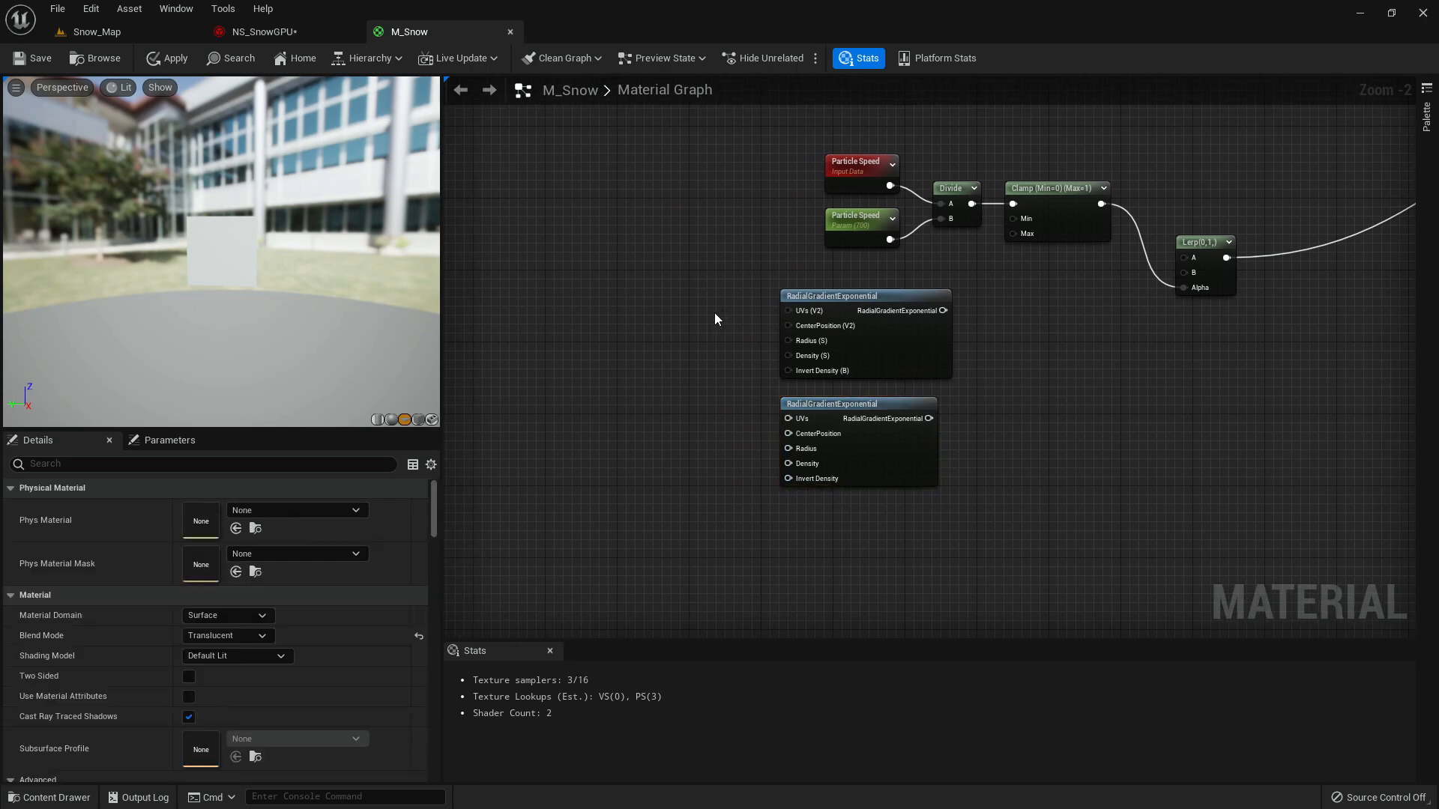
pyautogui.click(712, 315)
pyautogui.click(707, 362)
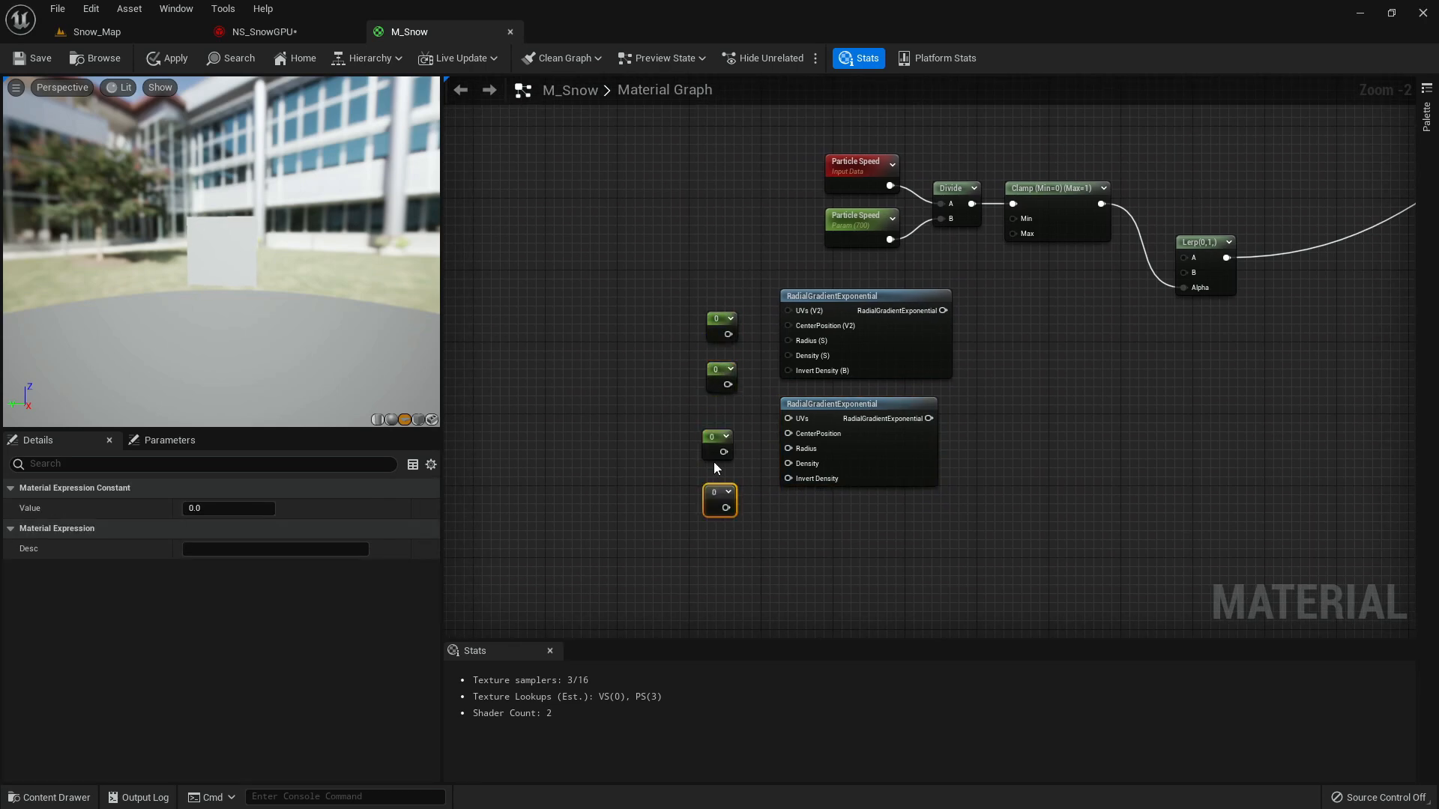
pyautogui.scroll(1, 739, 343)
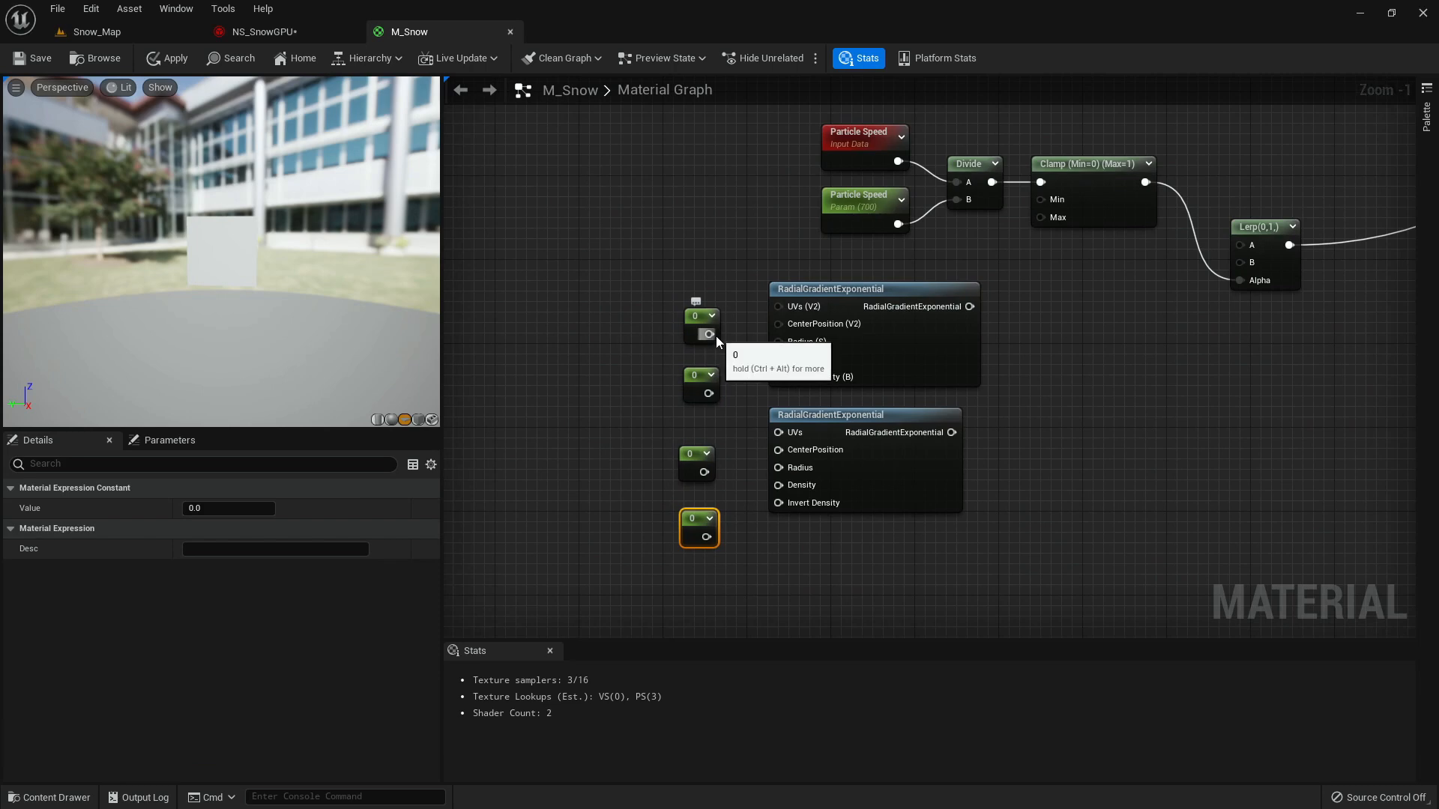
pyautogui.moveTo(709, 334); pyautogui.dragTo(779, 342)
pyautogui.moveTo(708, 393); pyautogui.dragTo(781, 358)
pyautogui.moveTo(704, 472); pyautogui.dragTo(777, 468)
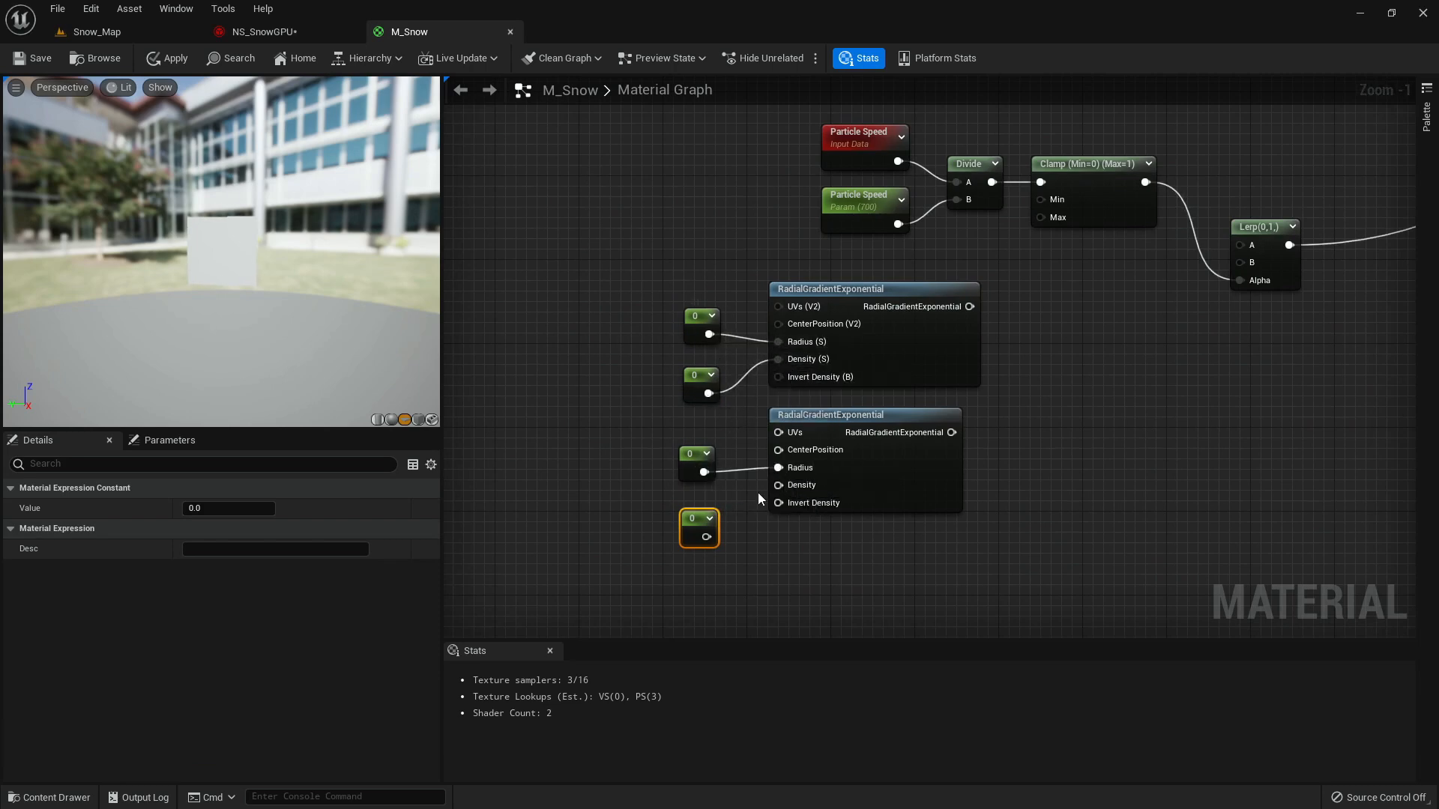
pyautogui.moveTo(706, 542); pyautogui.dragTo(778, 485)
# - Set the upper gradient's Radius and Density constants to 0.5 each, and the lower gradient's to 0.3 and 5
pyautogui.click(696, 315)
pyautogui.click(234, 507)
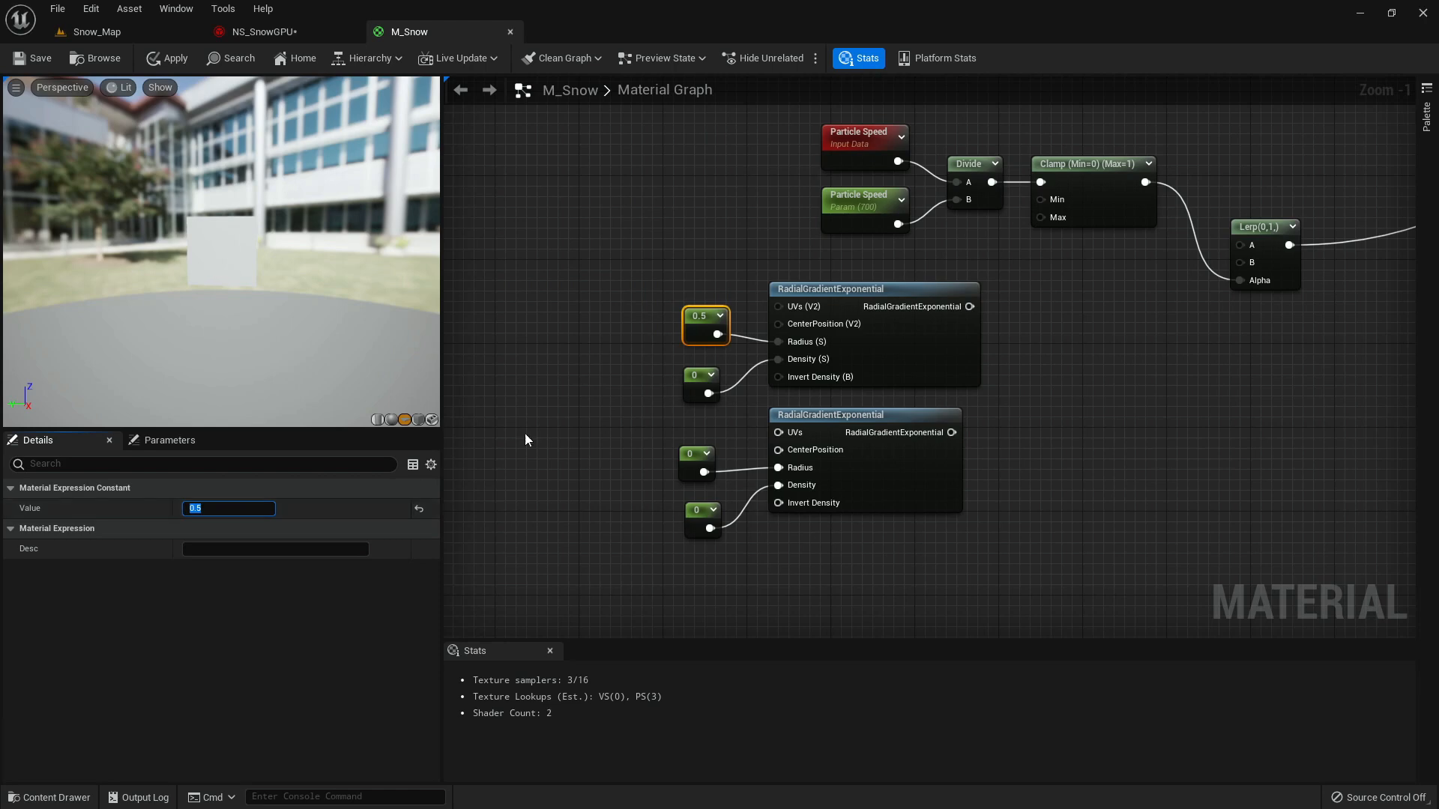
pyautogui.click(693, 379)
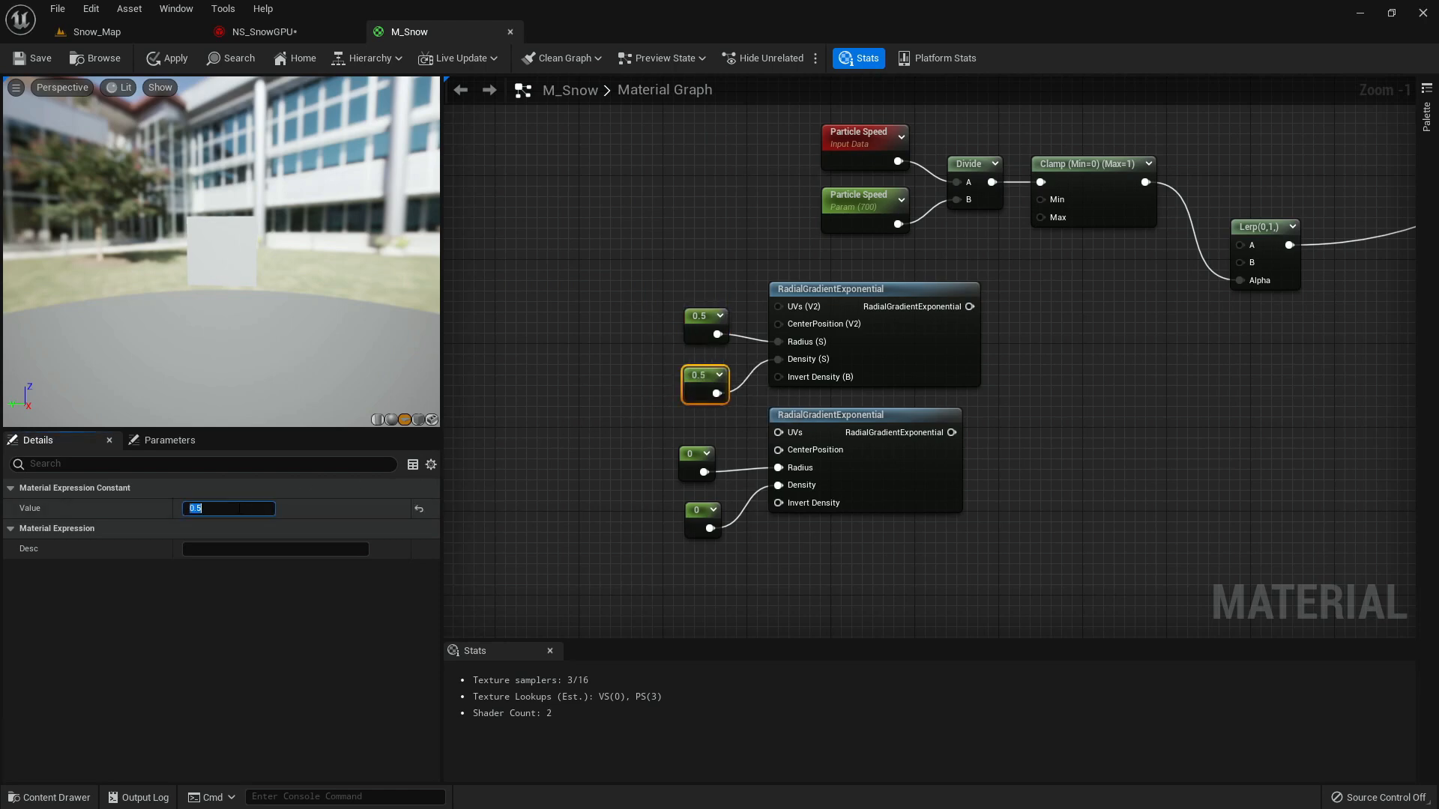
pyautogui.click(694, 466)
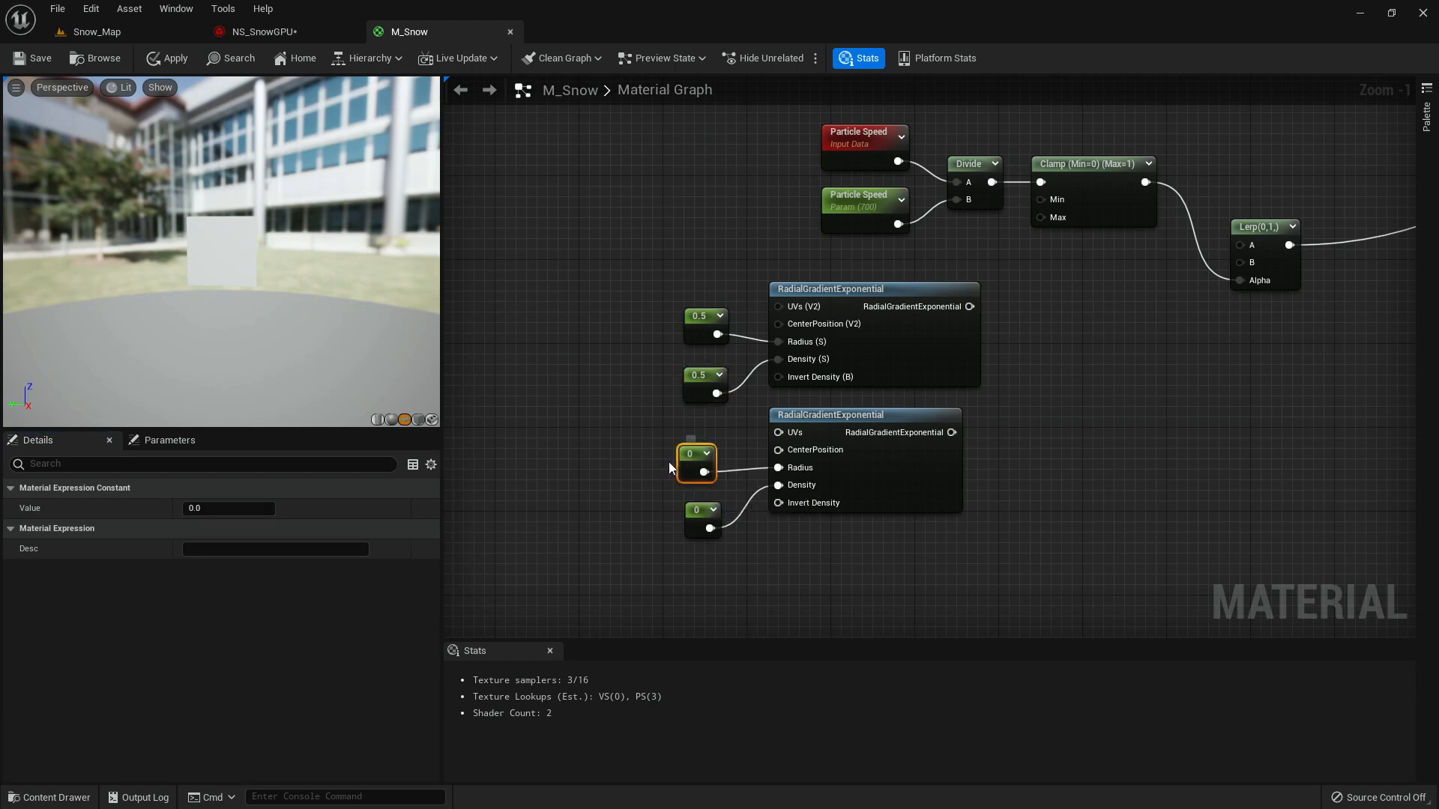
pyautogui.click(209, 509)
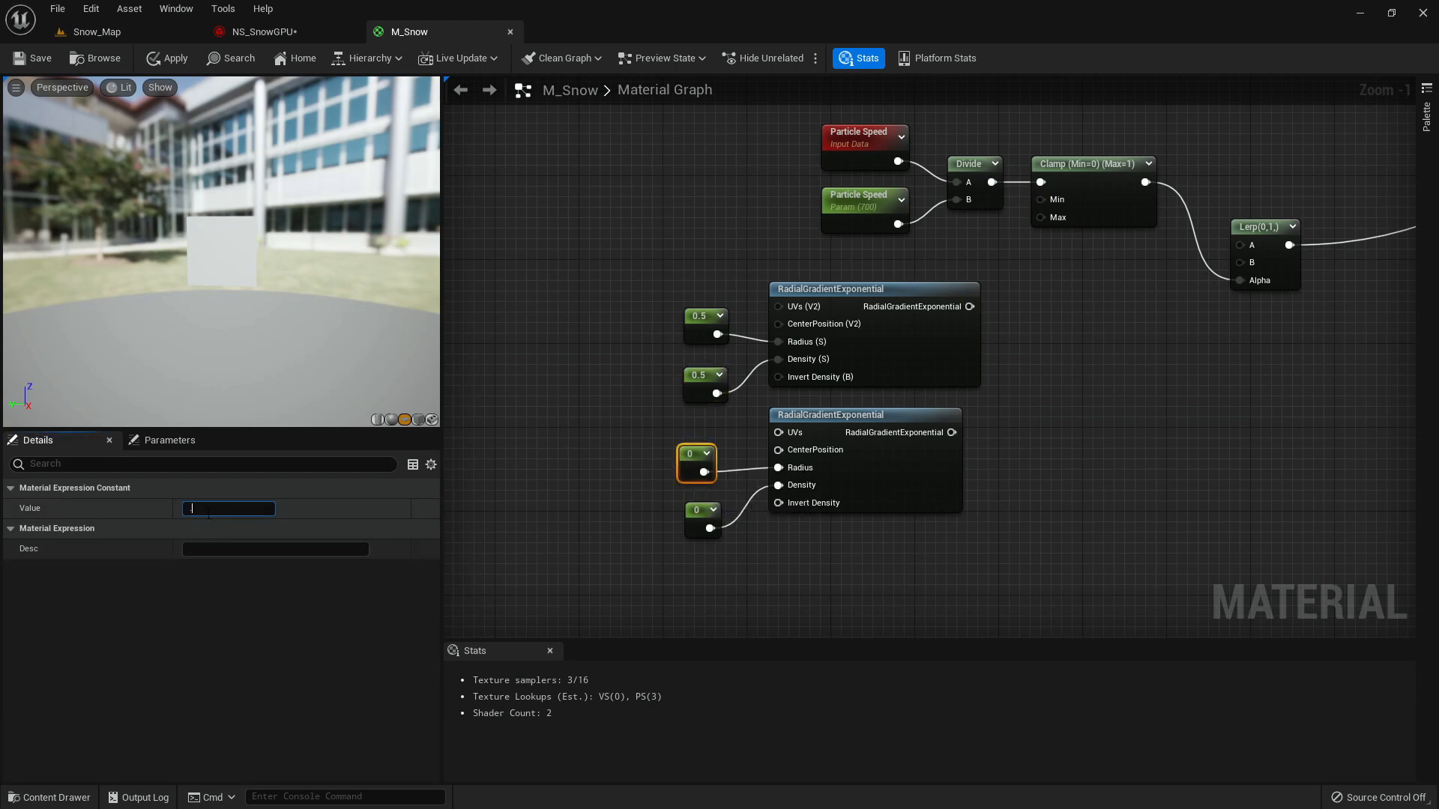
pyautogui.click(694, 517)
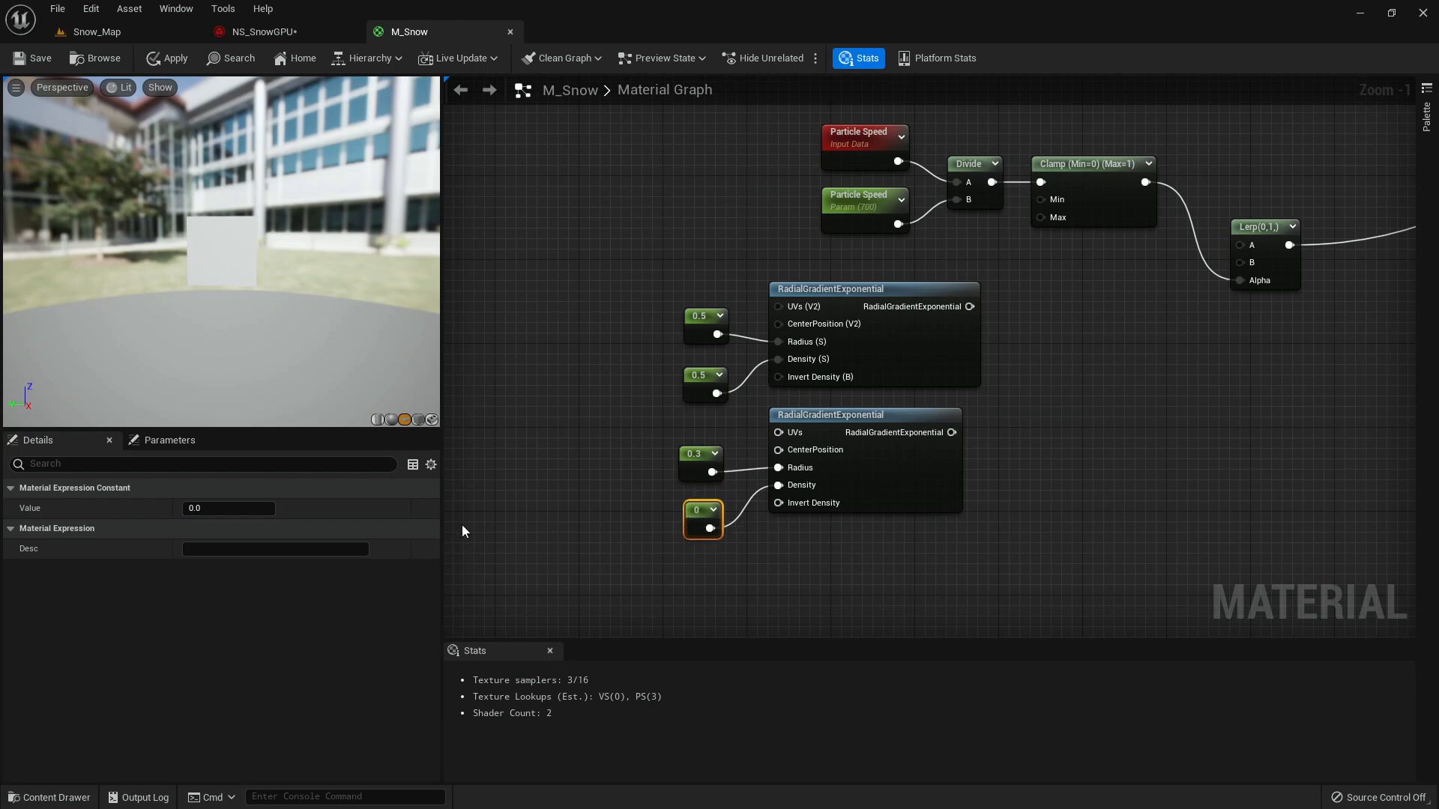
pyautogui.click(206, 508)
pyautogui.write('5')
pyautogui.press('Tab')
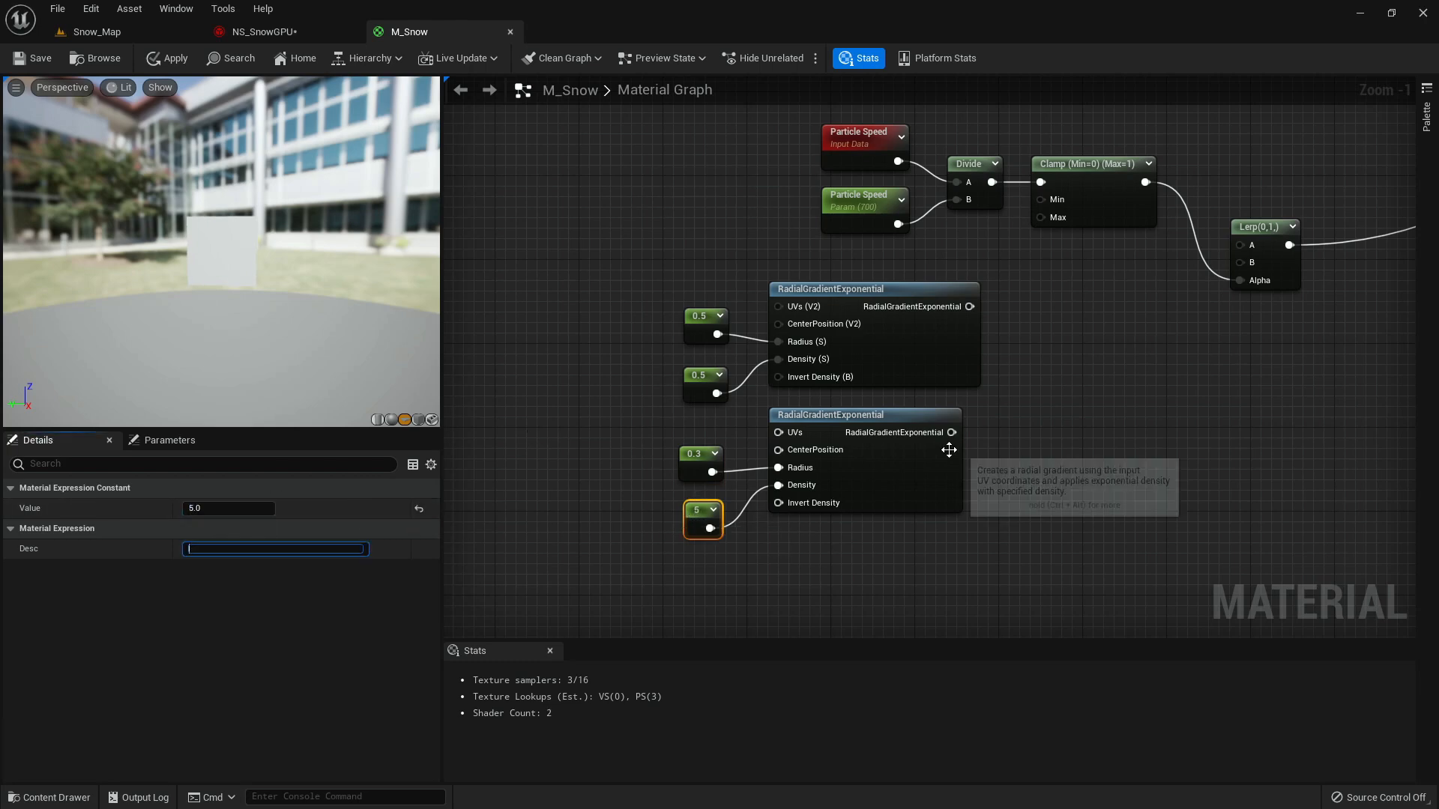
# - Attach a Multiply node to each RadialGradientExponential output and expand the Multiply previews to compare the gradients
pyautogui.click(1013, 335)
pyautogui.click(1025, 312)
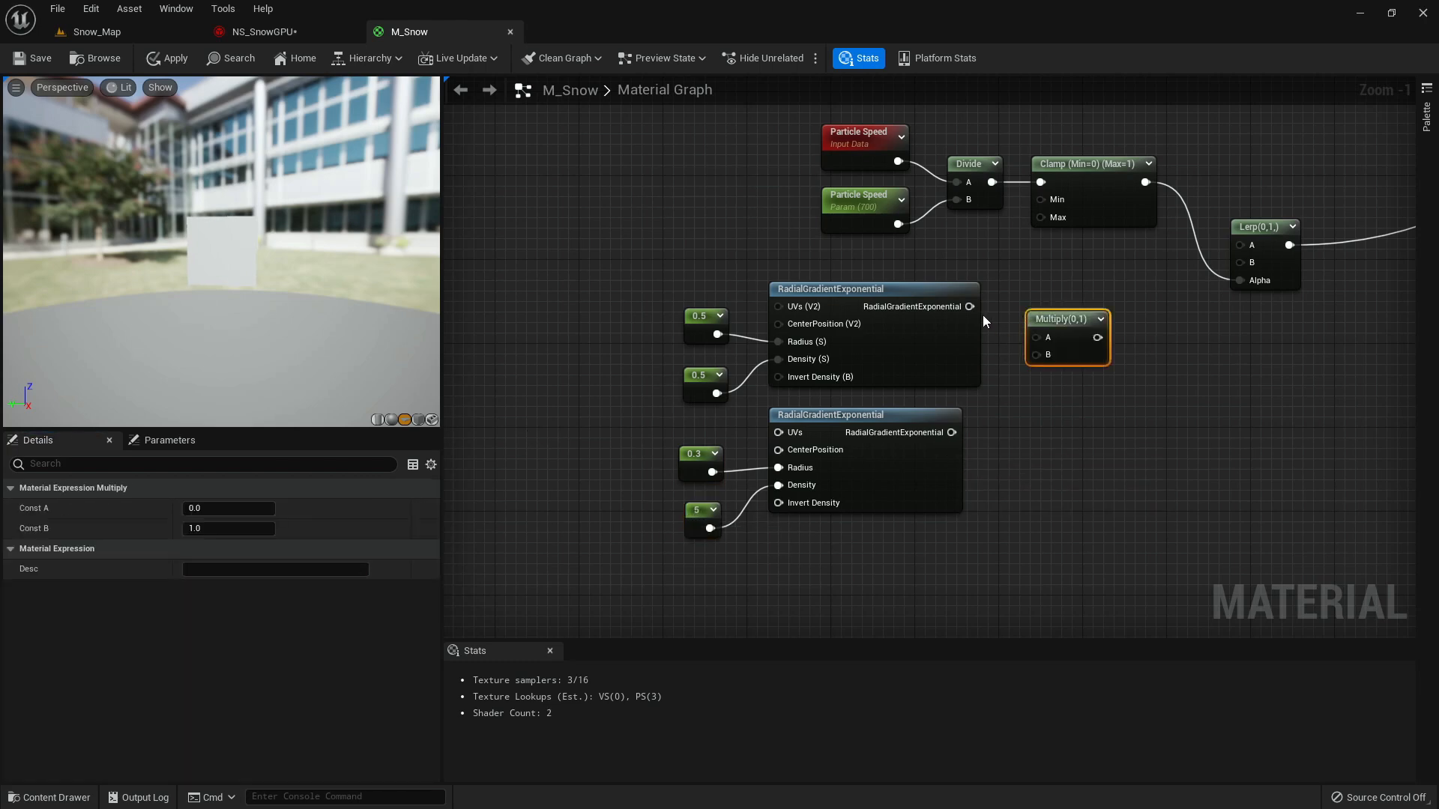
pyautogui.moveTo(973, 304); pyautogui.dragTo(1036, 338)
pyautogui.click(1028, 442)
pyautogui.press('m')
pyautogui.click(1029, 442)
pyautogui.moveTo(951, 432); pyautogui.dragTo(1049, 432)
pyautogui.click(1090, 426)
pyautogui.click(1095, 319)
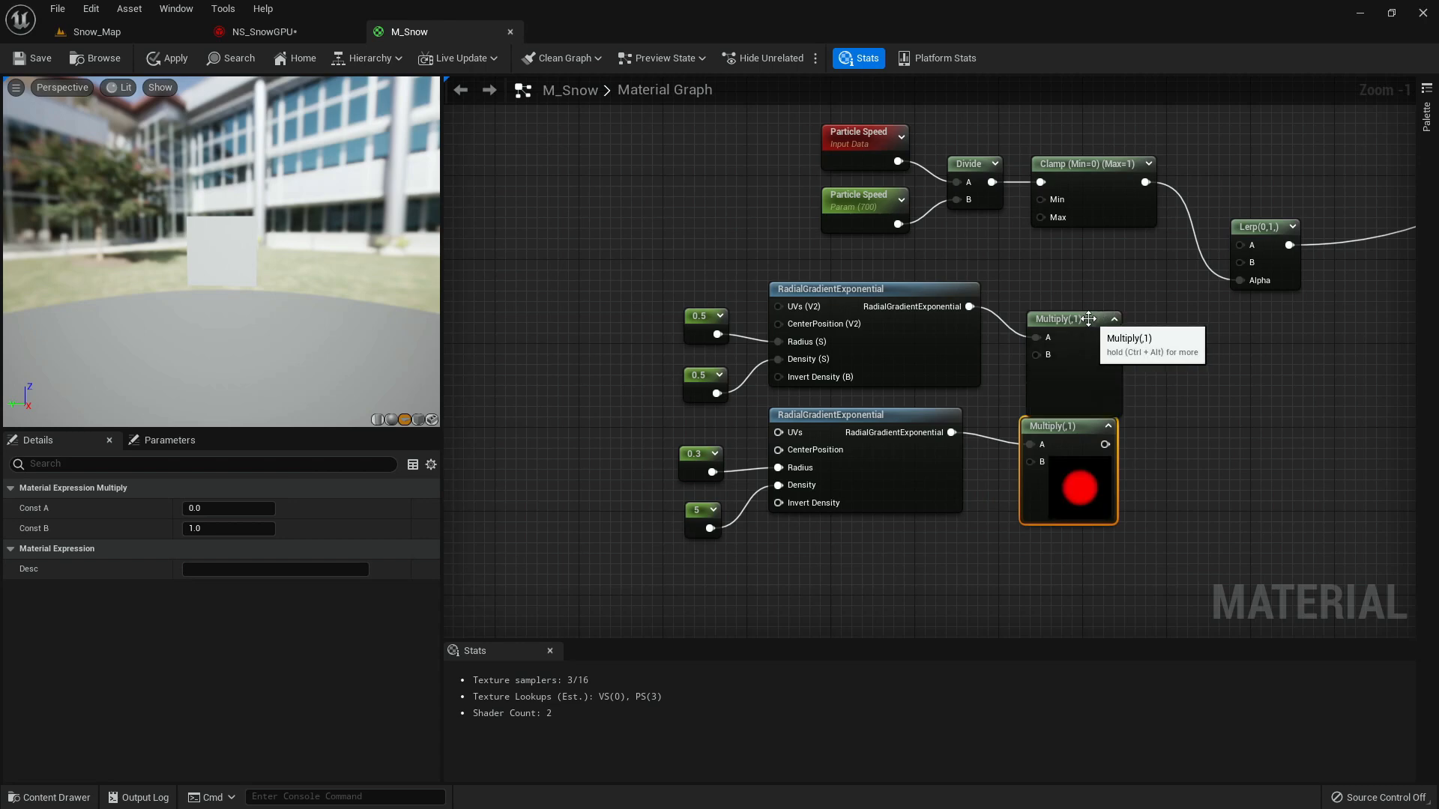
pyautogui.moveTo(1087, 320); pyautogui.dragTo(1077, 289)
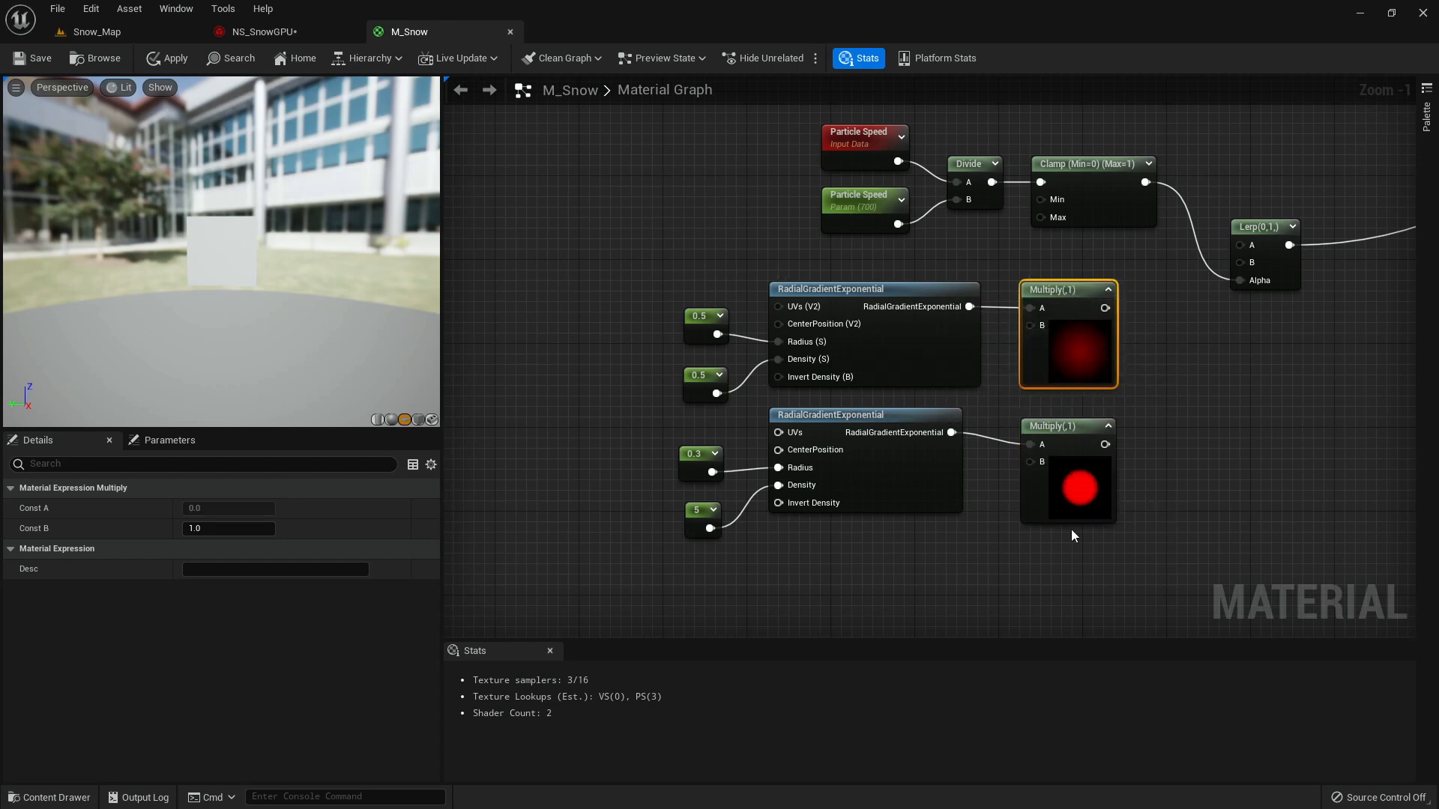
# - Delete both Multiply nodes attached to the radial gradients
pyautogui.click(1074, 500)
pyautogui.press('Delete')
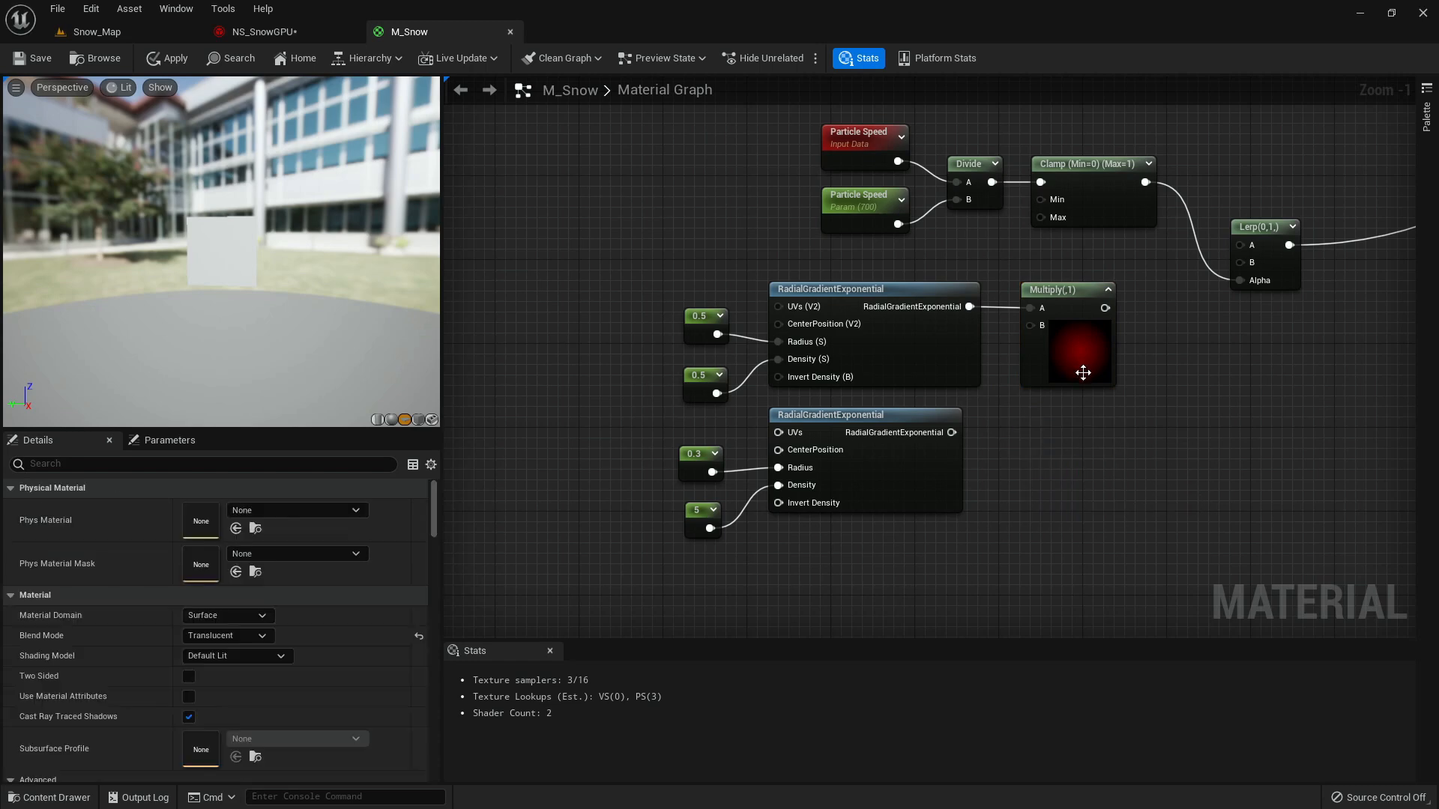
pyautogui.click(1082, 379)
pyautogui.press('Delete')
# - Connect the lower RadialGradientExponential to the speed Lerp's A input and the upper one to its B input
pyautogui.moveTo(1080, 372); pyautogui.dragTo(962, 368, button='right')
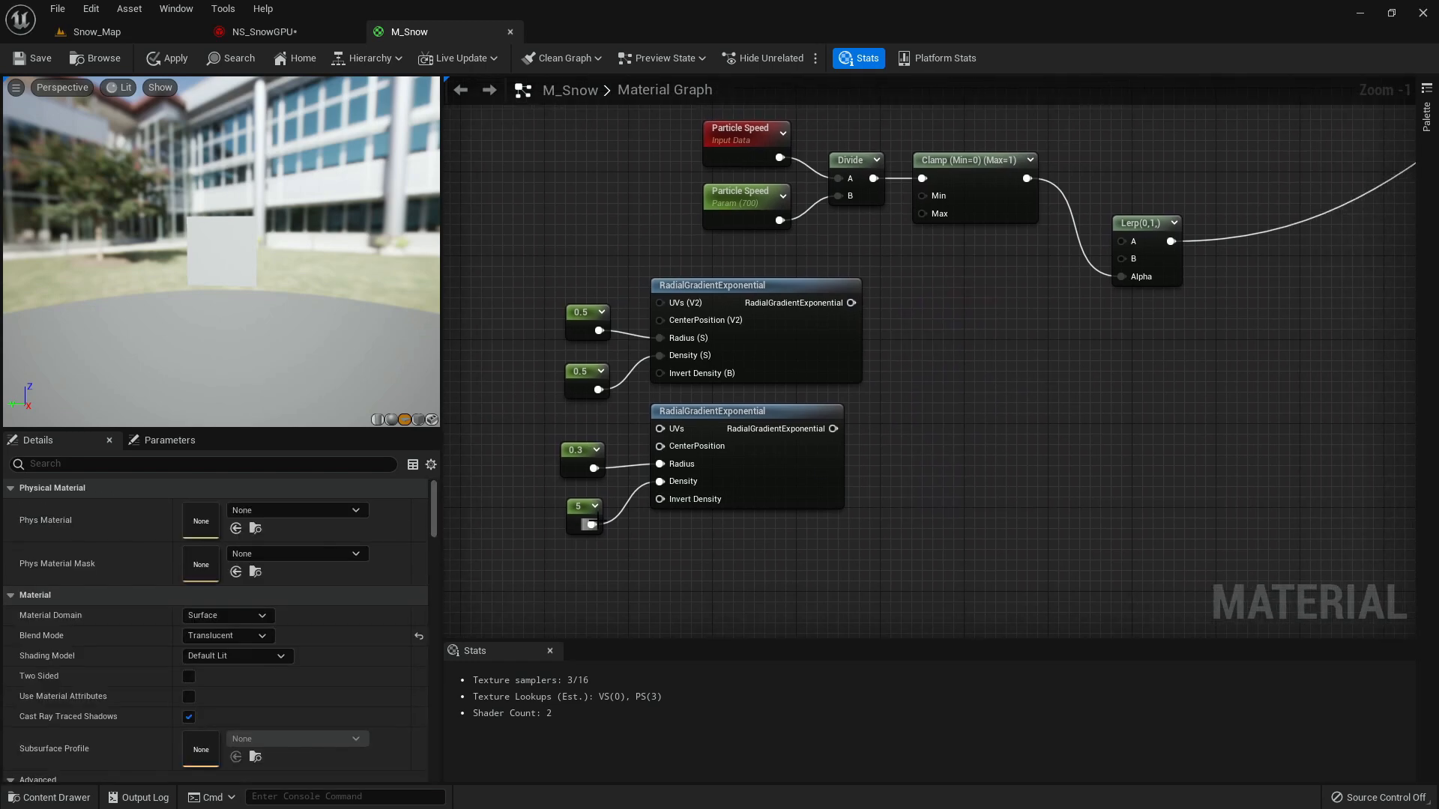
pyautogui.moveTo(646, 500); pyautogui.dragTo(616, 509, button='right')
pyautogui.moveTo(803, 448); pyautogui.dragTo(1091, 261)
pyautogui.moveTo(823, 323); pyautogui.dragTo(1102, 279)
# - Connect the color Multiply's output to the M_Snow Base Color and inspect the material preview from a wider angle
pyautogui.moveTo(1243, 313); pyautogui.dragTo(921, 339, button='right')
pyautogui.moveTo(1129, 300); pyautogui.dragTo(584, 424, button='right')
pyautogui.moveTo(911, 293); pyautogui.dragTo(742, 422, button='right')
pyautogui.scroll(-1, 738, 375)
pyautogui.moveTo(639, 281); pyautogui.dragTo(1224, 273)
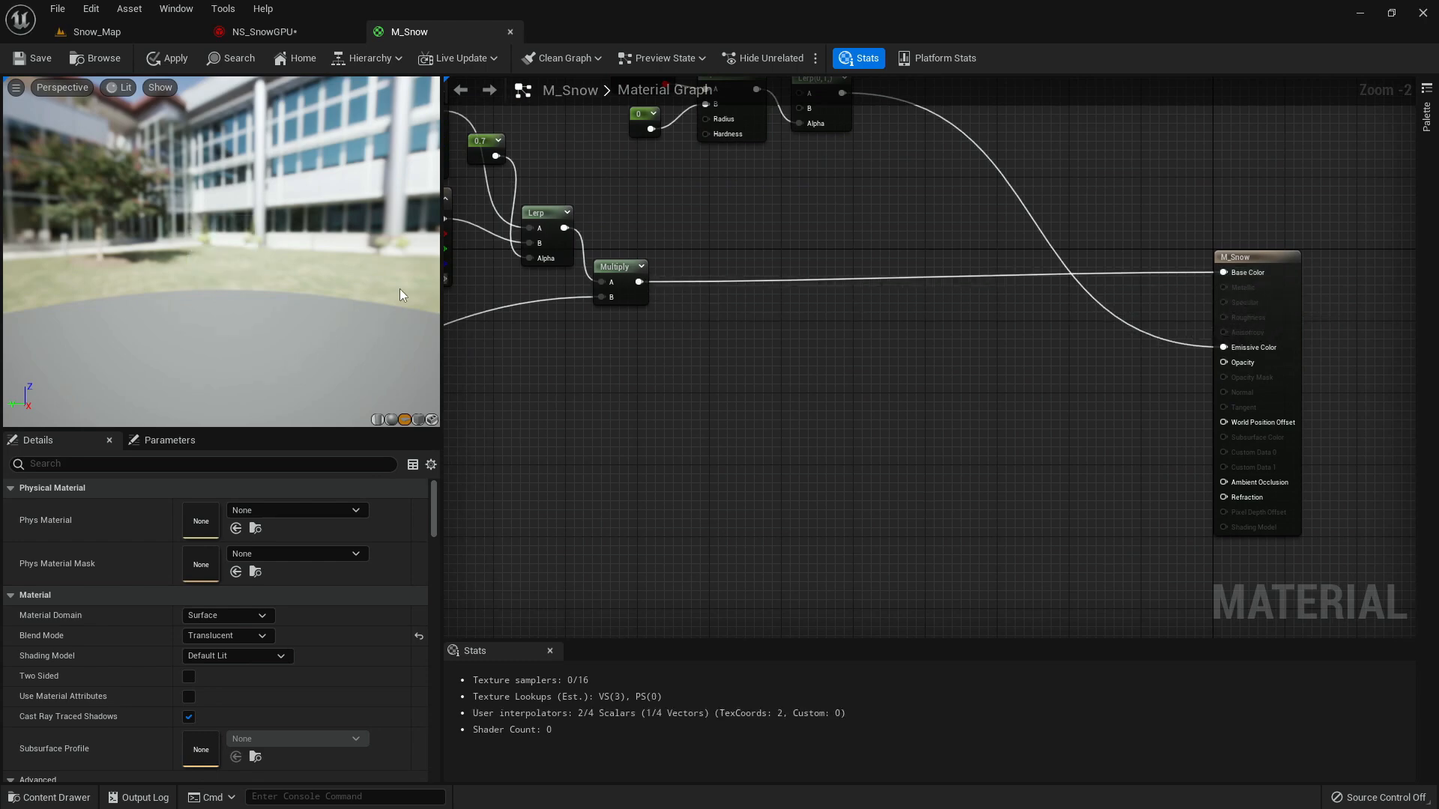
pyautogui.moveTo(256, 295); pyautogui.dragTo(284, 322)
pyautogui.scroll(-8, 221, 252)
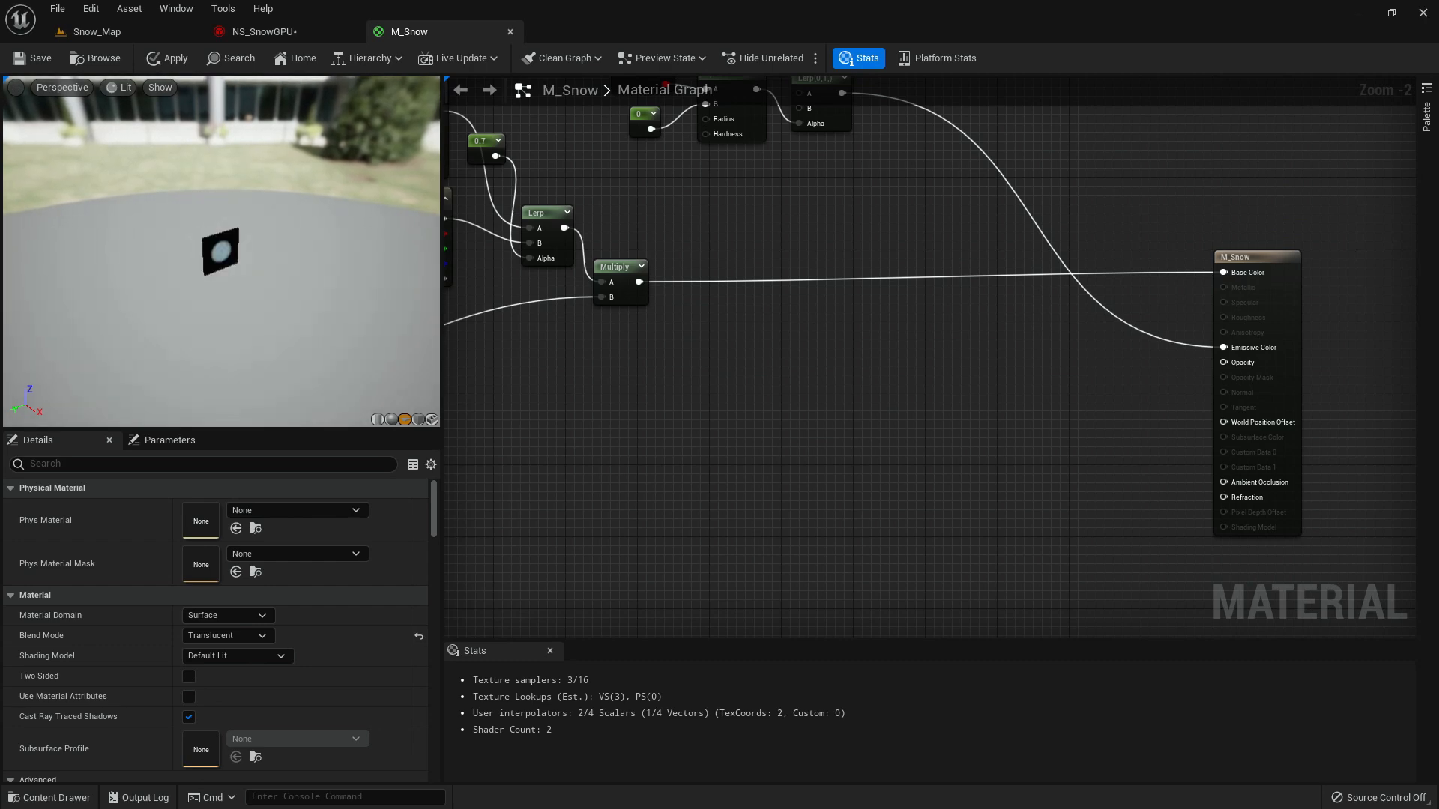
# - Move the whole group of particle speed, radial gradient and Lerp nodes closer to the color nodes
pyautogui.moveTo(718, 498); pyautogui.dragTo(763, 442, button='right')
pyautogui.scroll(-2, 1107, 427)
pyautogui.scroll(1, 931, 385)
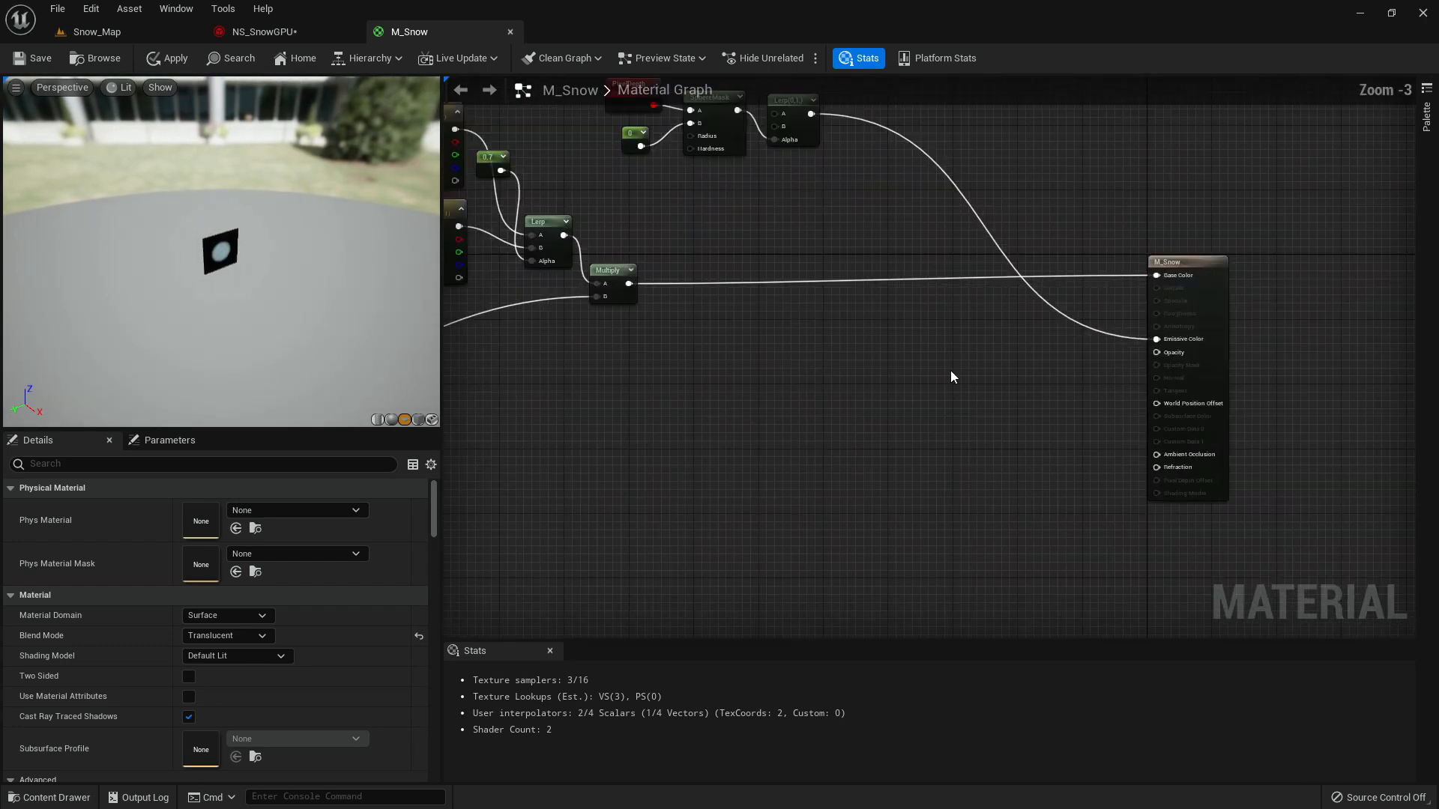
pyautogui.scroll(-1, 802, 398)
pyautogui.moveTo(803, 398); pyautogui.dragTo(1342, 305, button='right')
pyautogui.moveTo(981, 321)
pyautogui.mouseDown(button='right')
pyautogui.moveTo(982, 389)
pyautogui.moveTo(1006, 328)
pyautogui.mouseUp(button='right')
pyautogui.moveTo(528, 221); pyautogui.dragTo(884, 556)
pyautogui.moveTo(868, 345); pyautogui.dragTo(970, 244)
pyautogui.moveTo(1176, 328); pyautogui.dragTo(1024, 292, button='right')
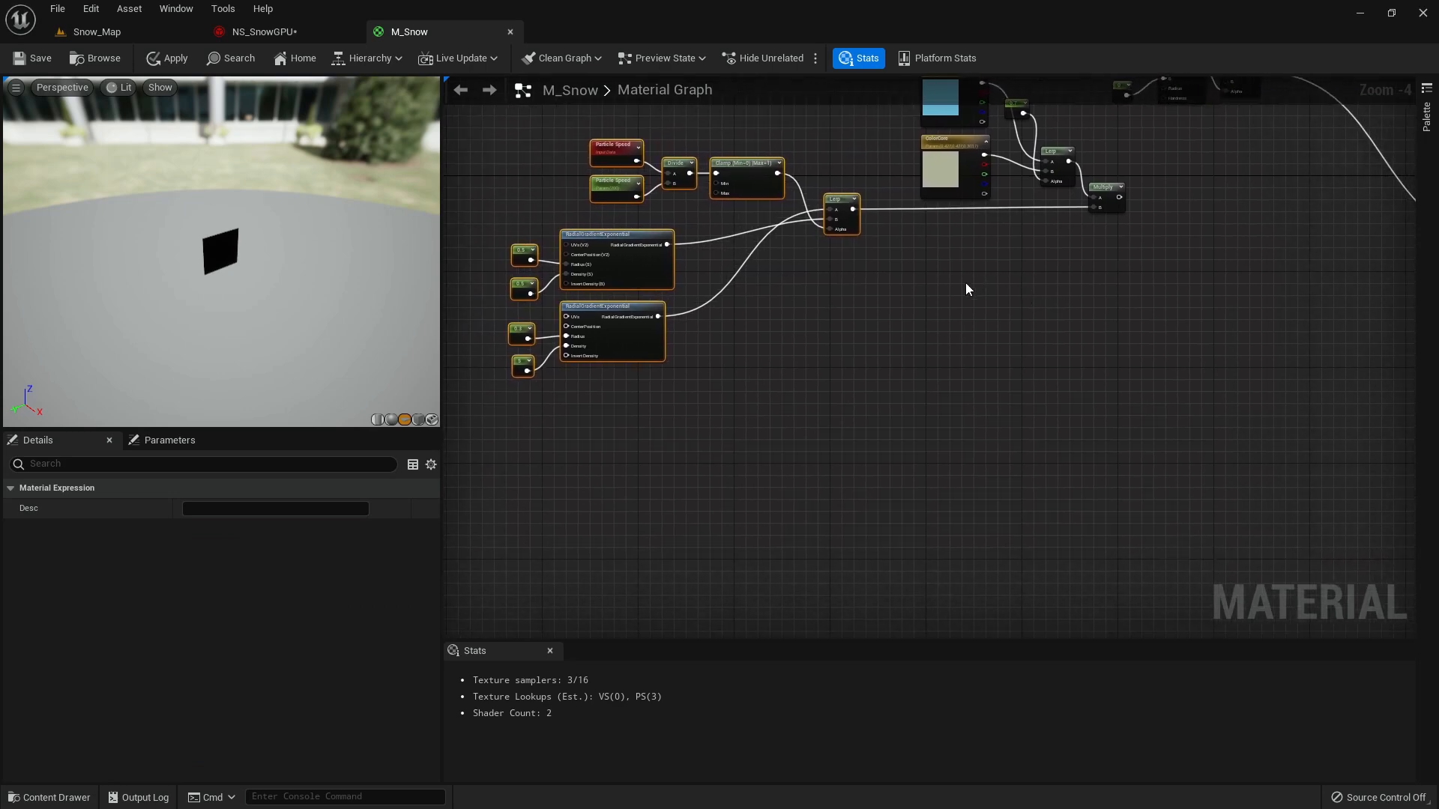
# - Add a Multiply node just below the speed Lerp and connect the Lerp's output to its A input
pyautogui.scroll(1, 865, 341)
pyautogui.moveTo(799, 323); pyautogui.dragTo(911, 418, button='right')
pyautogui.click(863, 407)
pyautogui.moveTo(965, 145); pyautogui.dragTo(848, 328)
pyautogui.click(929, 322)
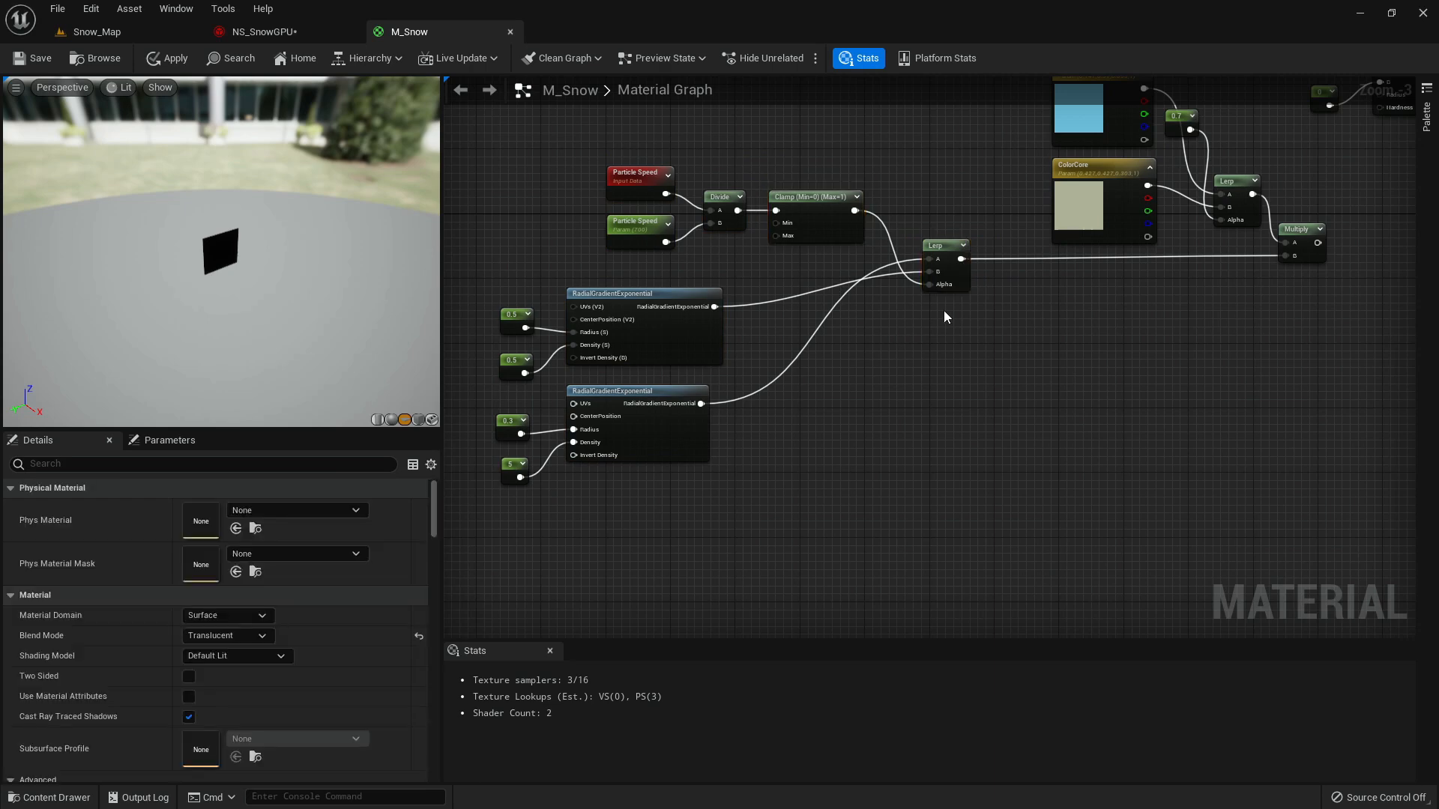
pyautogui.click(996, 325)
pyautogui.moveTo(960, 259); pyautogui.dragTo(1017, 334)
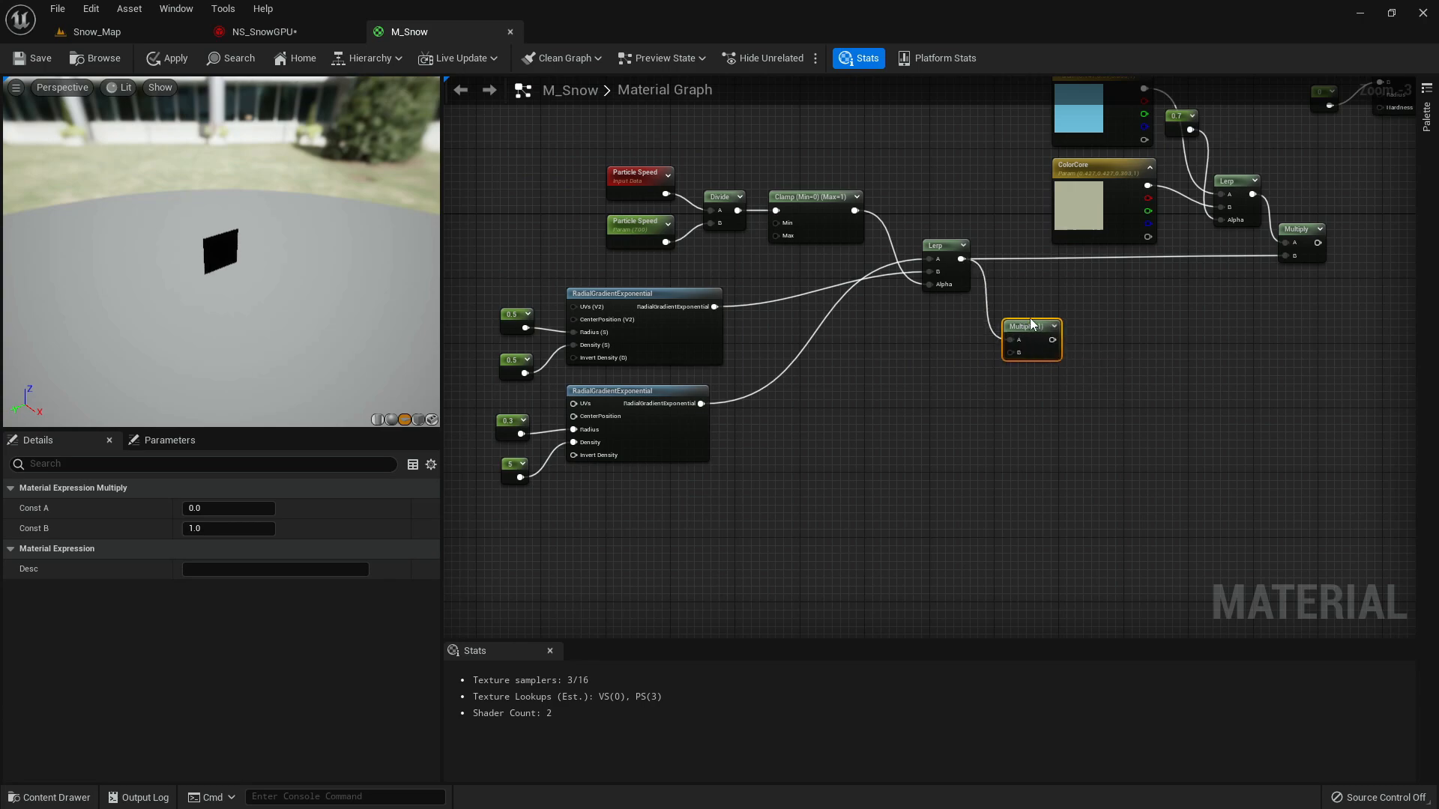
# - Add a PixelDepth node and a Constant node with value 0 beneath the speed Lerp, just beside the lower RadialGradientExponential
pyautogui.click(890, 404)
pyautogui.moveTo(987, 341); pyautogui.dragTo(646, 545, button='right')
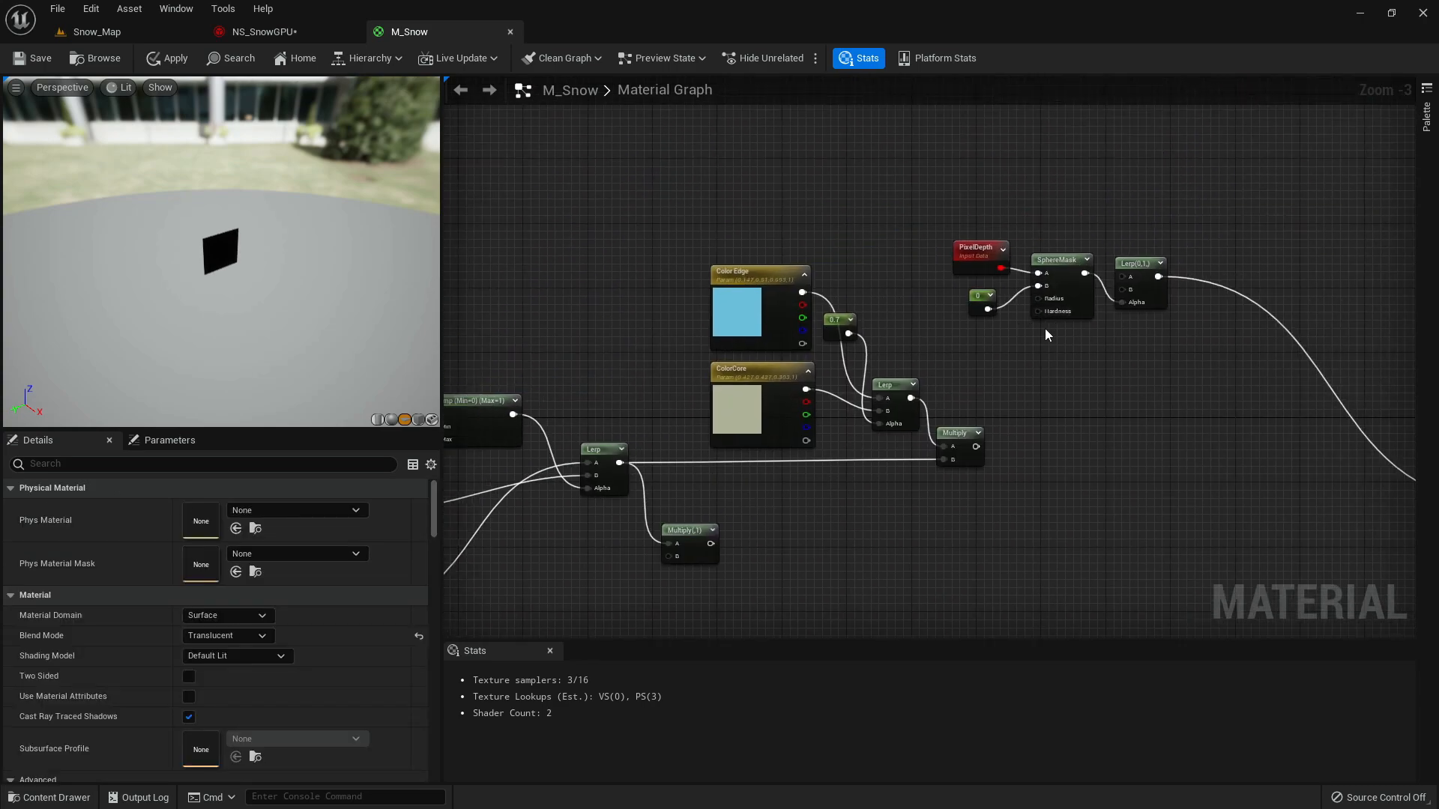
pyautogui.moveTo(832, 495); pyautogui.dragTo(1078, 302, button='right')
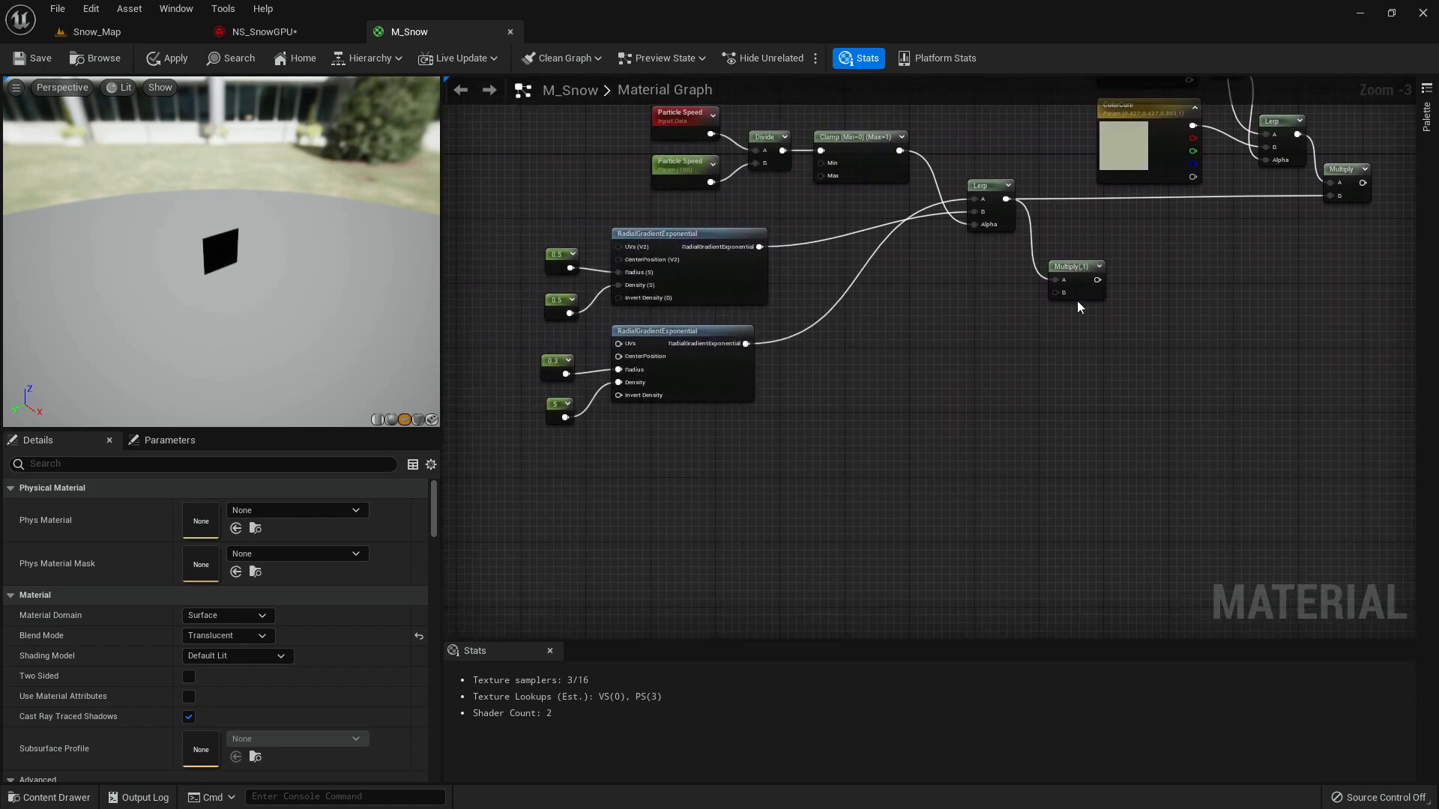
pyautogui.rightClick(864, 376)
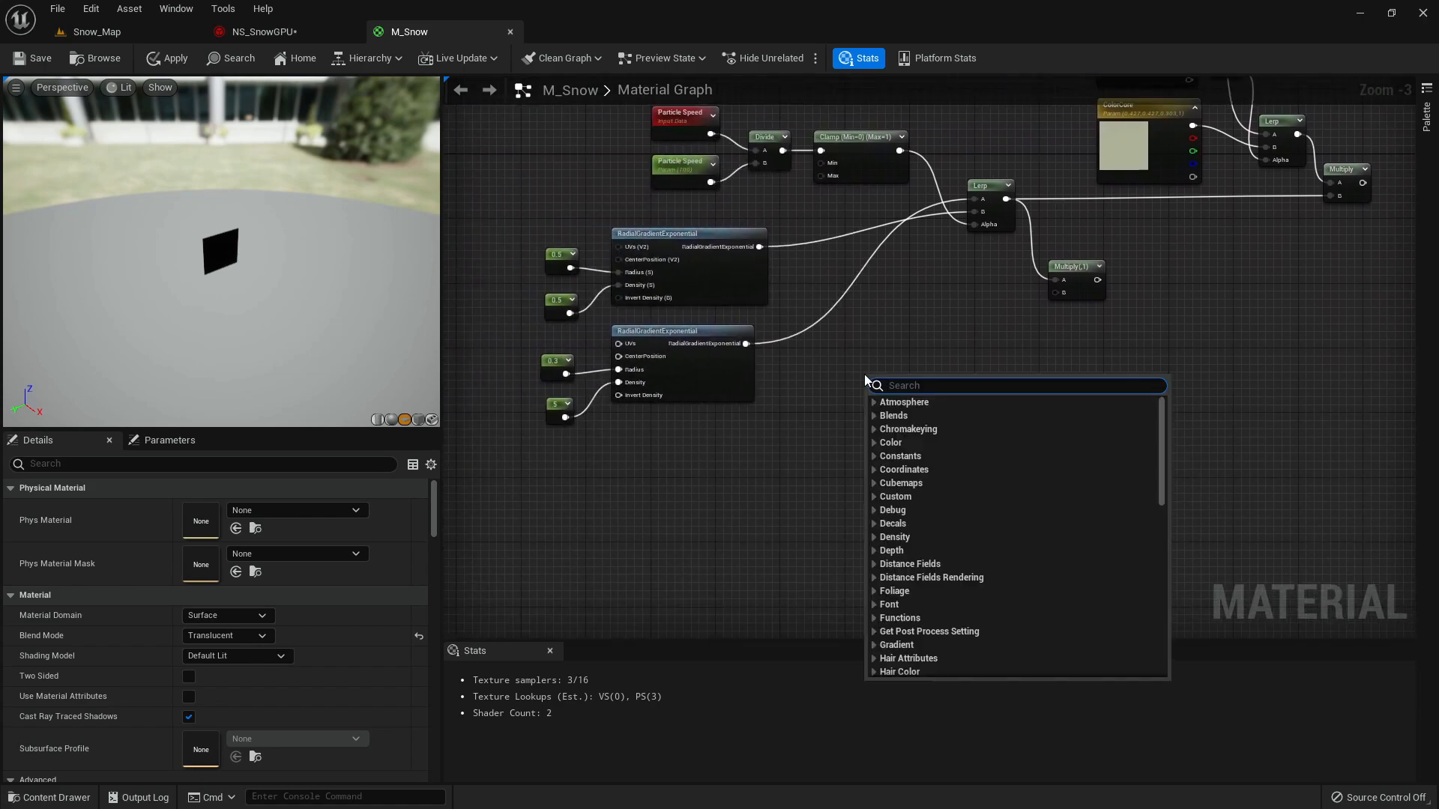
pyautogui.write('pixeldepth')
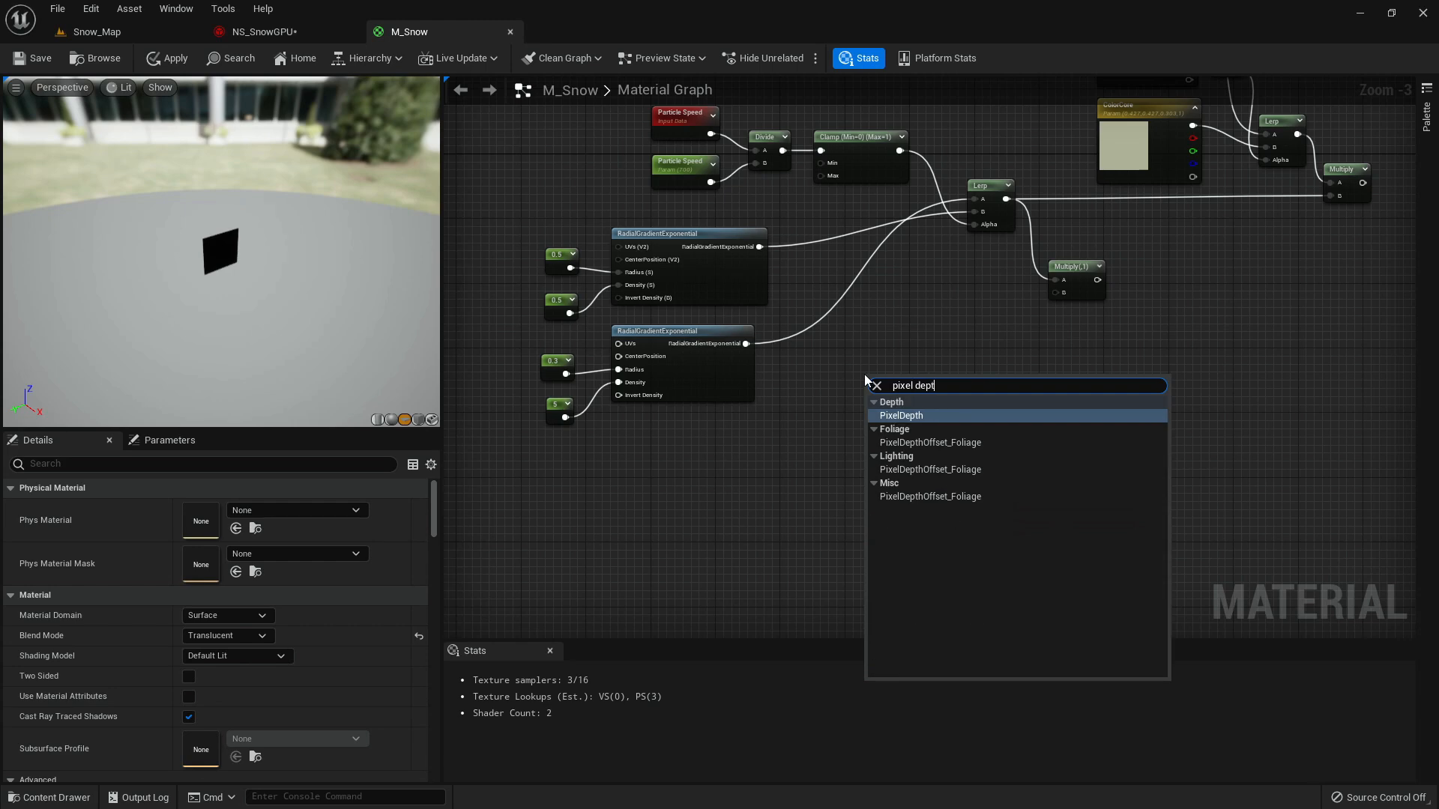
pyautogui.press('Return')
pyautogui.click(899, 434)
pyautogui.click(872, 451)
pyautogui.moveTo(887, 386); pyautogui.dragTo(843, 376)
# - Create a SphereMask fed by the new PixelDepth on A and the constant 0 on B
pyautogui.moveTo(884, 459); pyautogui.dragTo(902, 388)
pyautogui.write('spherem')
pyautogui.press('BackSpace')
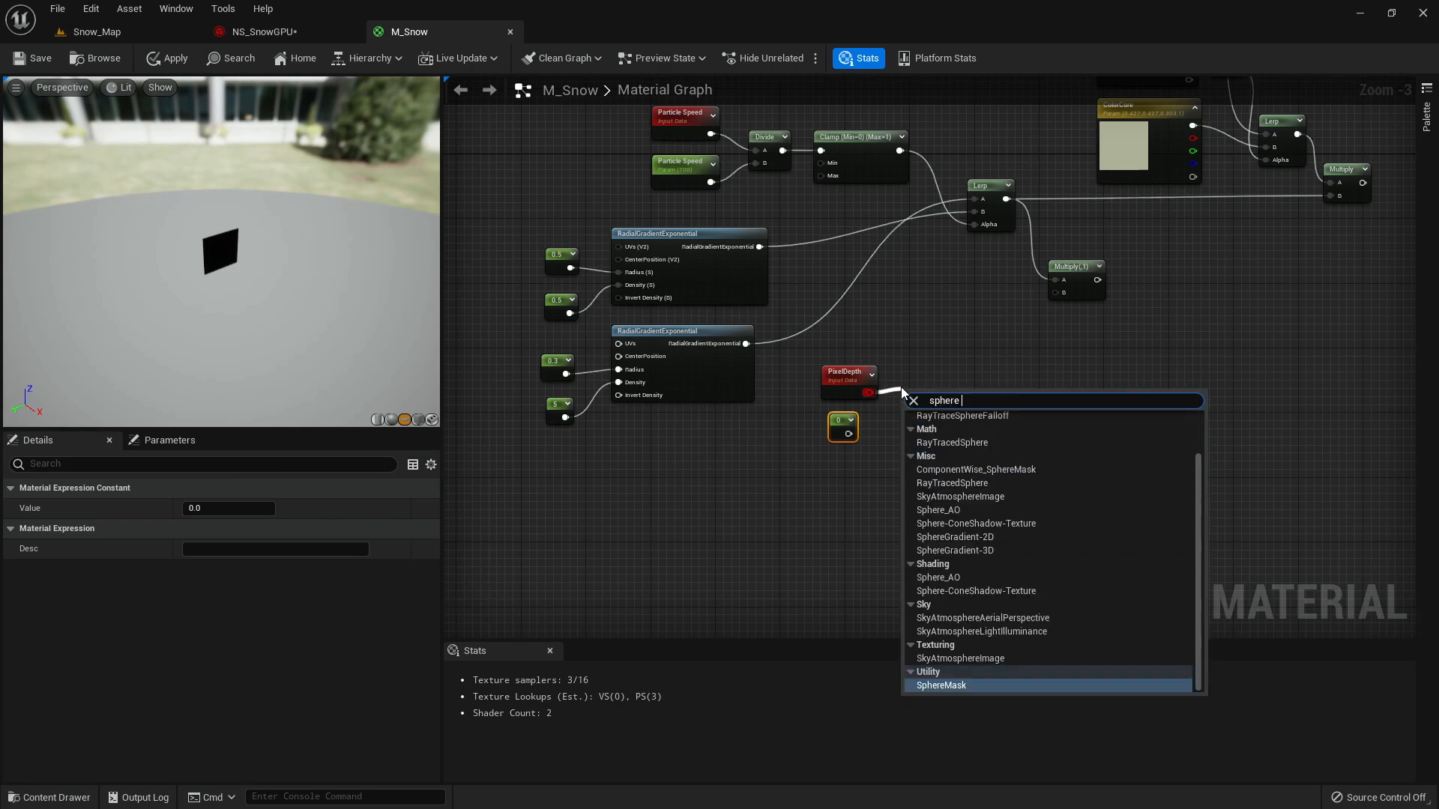
pyautogui.press('Return')
pyautogui.moveTo(849, 434); pyautogui.dragTo(892, 435)
pyautogui.moveTo(911, 425); pyautogui.dragTo(911, 426)
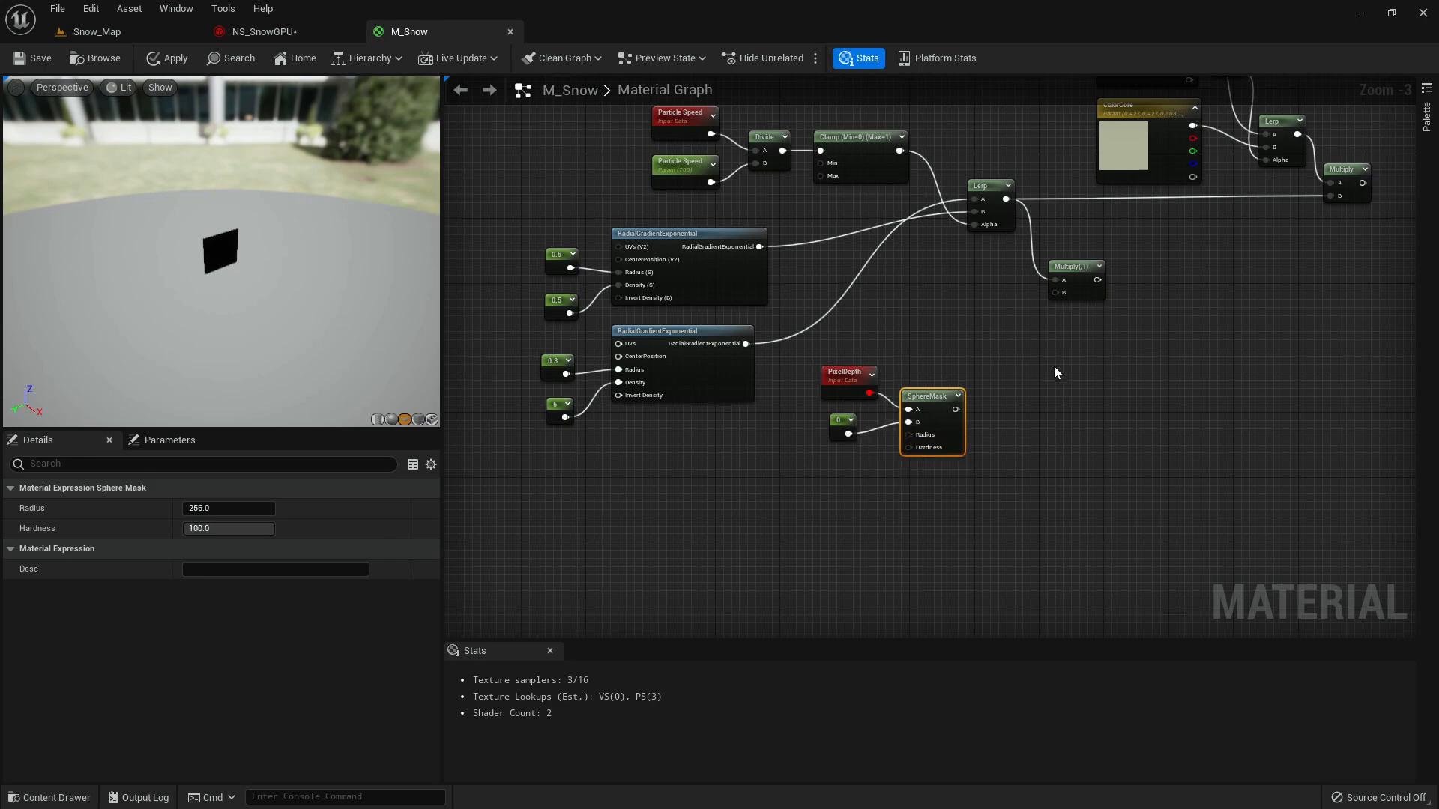
# - Add a OneMinus node connected to the new SphereMask's output
pyautogui.scroll(2, 975, 367)
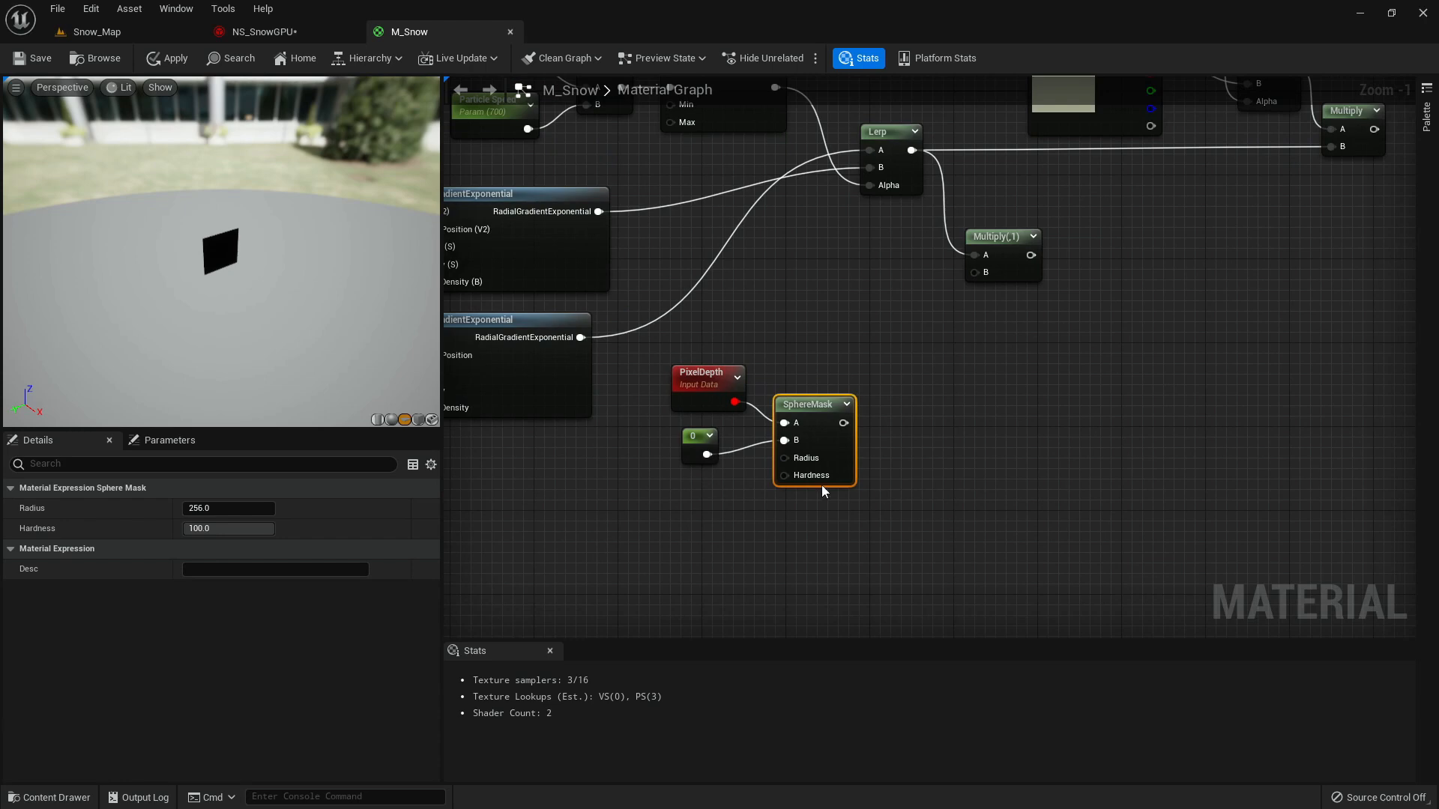
pyautogui.scroll(1, 877, 419)
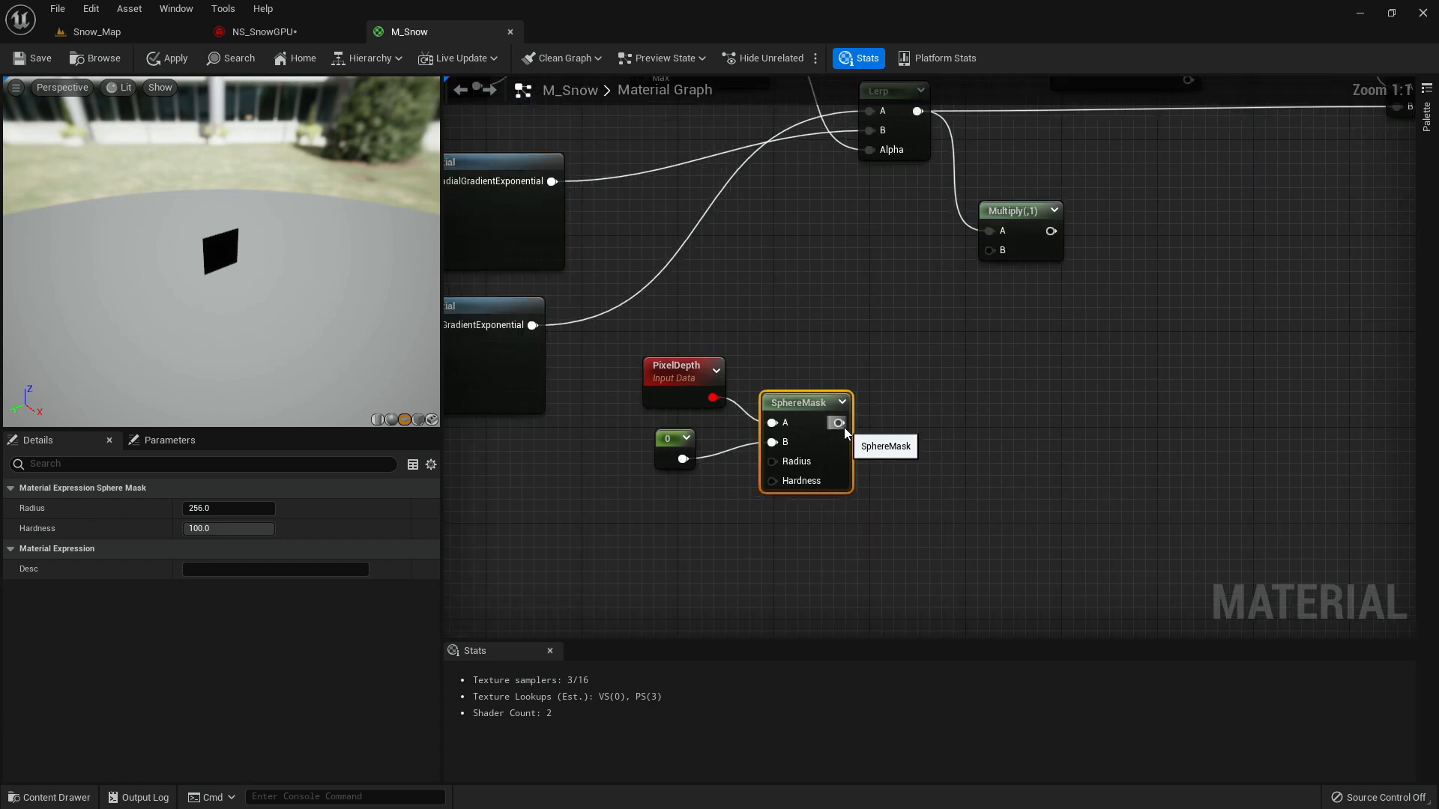
pyautogui.moveTo(838, 423); pyautogui.dragTo(895, 417)
pyautogui.write('oneminus')
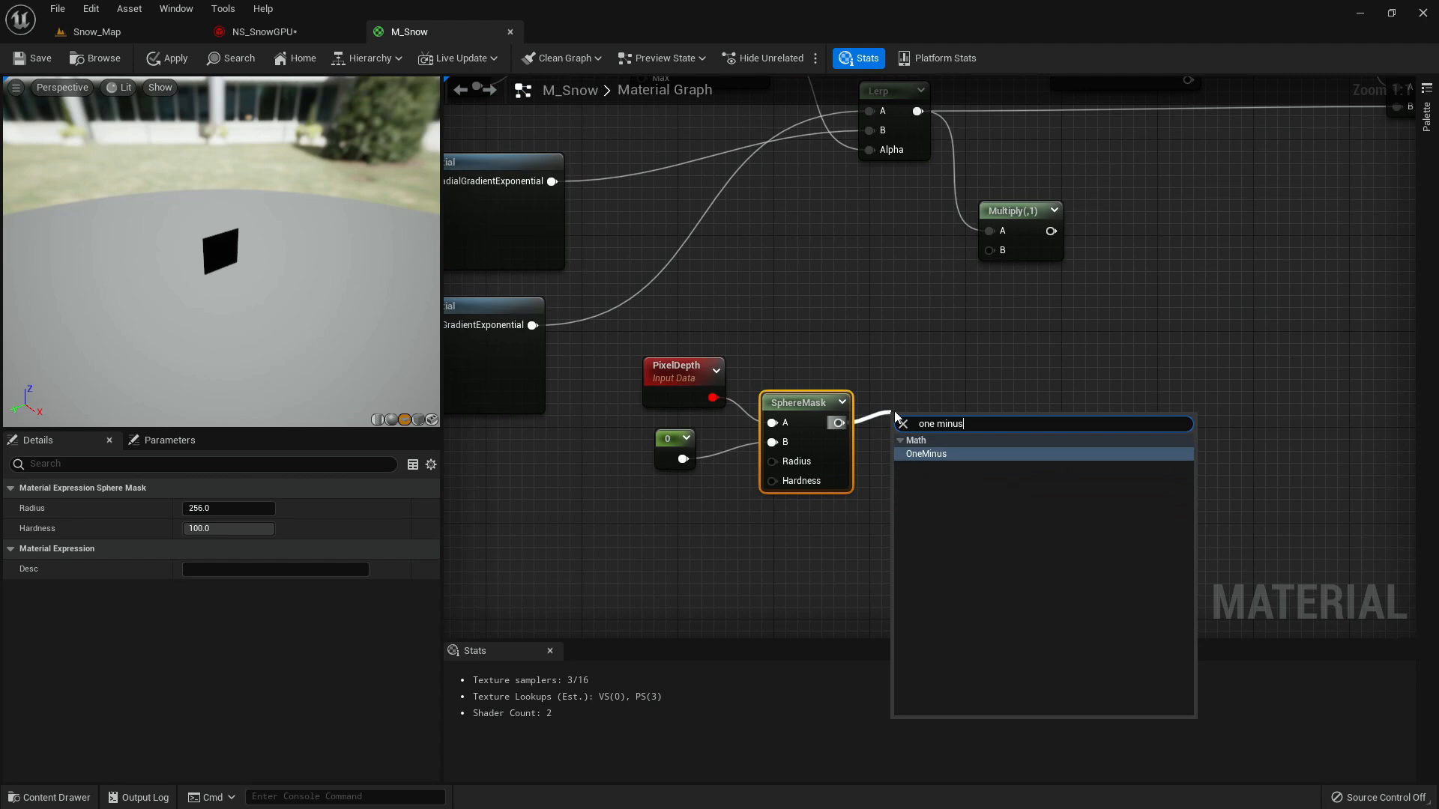
pyautogui.press('Return')
# - Set the SphereMask's radius to 5 and hardness to 10, and connect the OneMinus output to the lower Multiply's B input
pyautogui.click(817, 411)
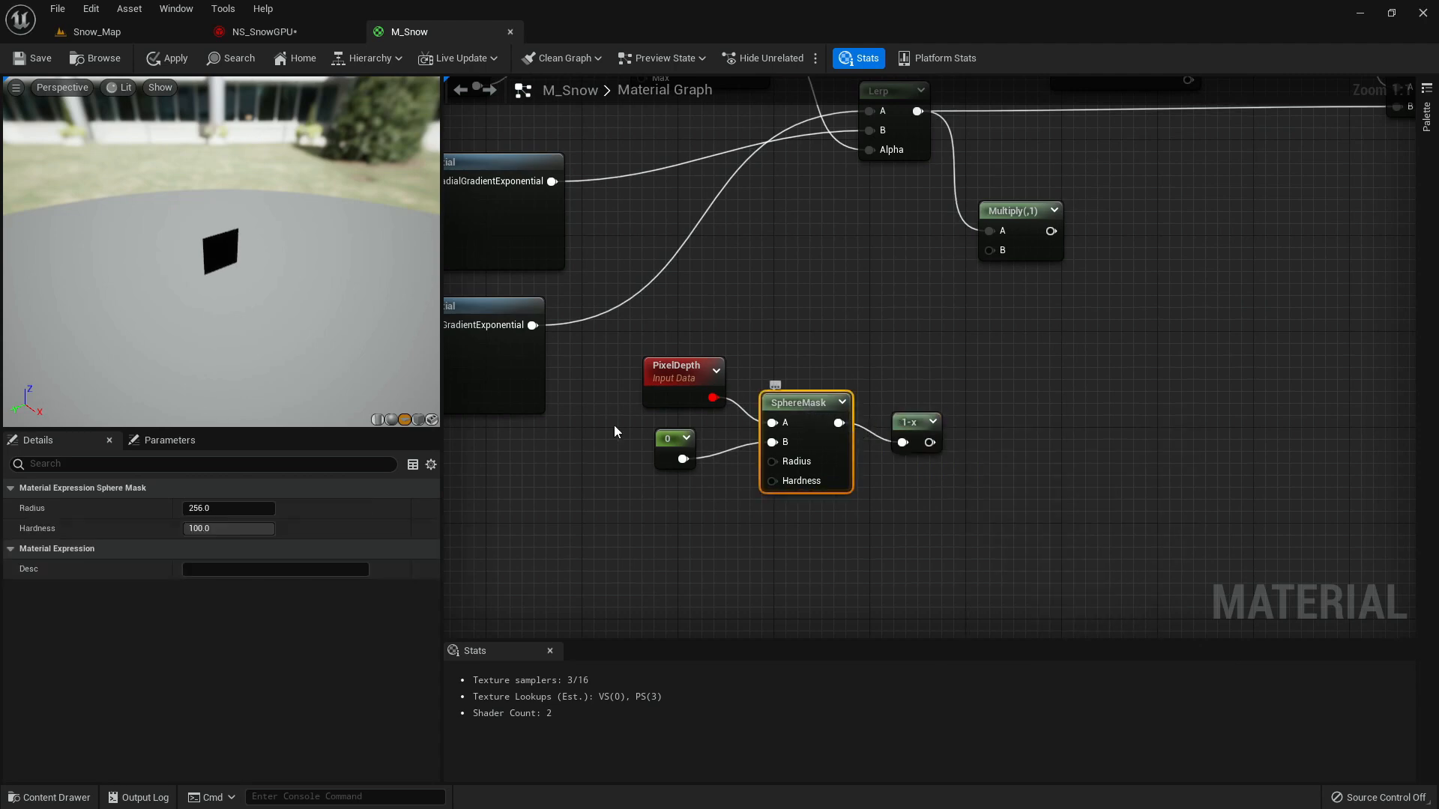
pyautogui.click(225, 509)
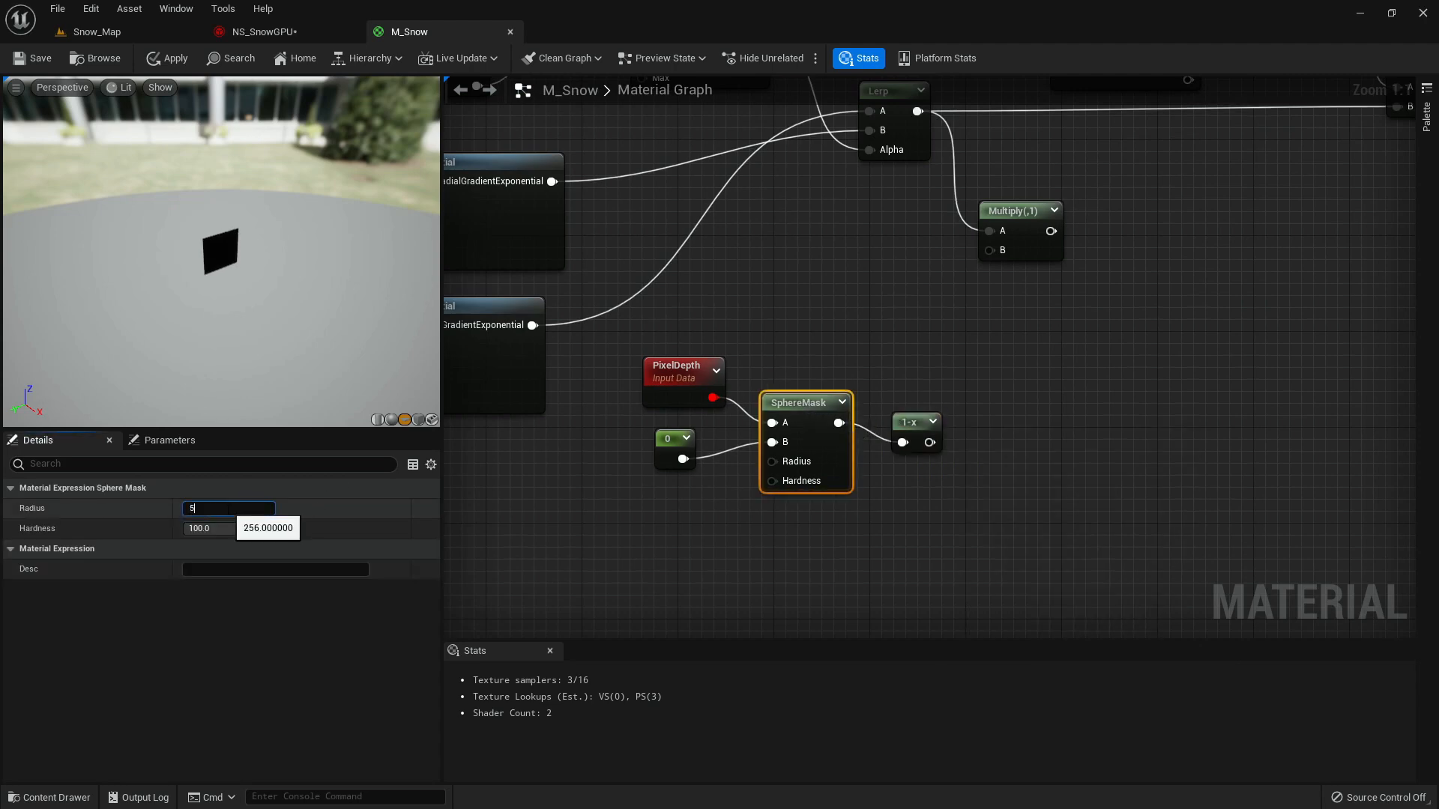
pyautogui.press('Tab')
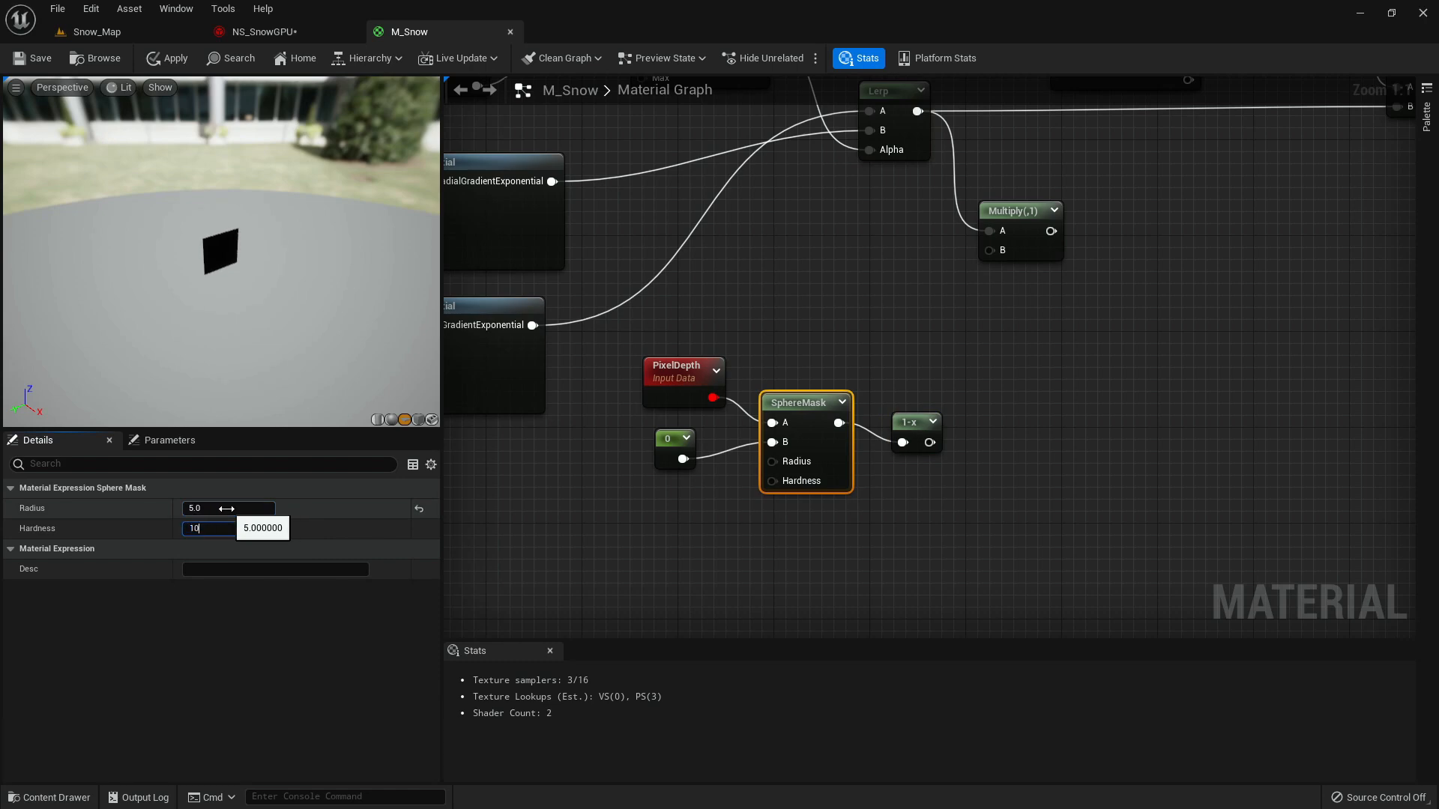
pyautogui.write('10')
pyautogui.press('Return')
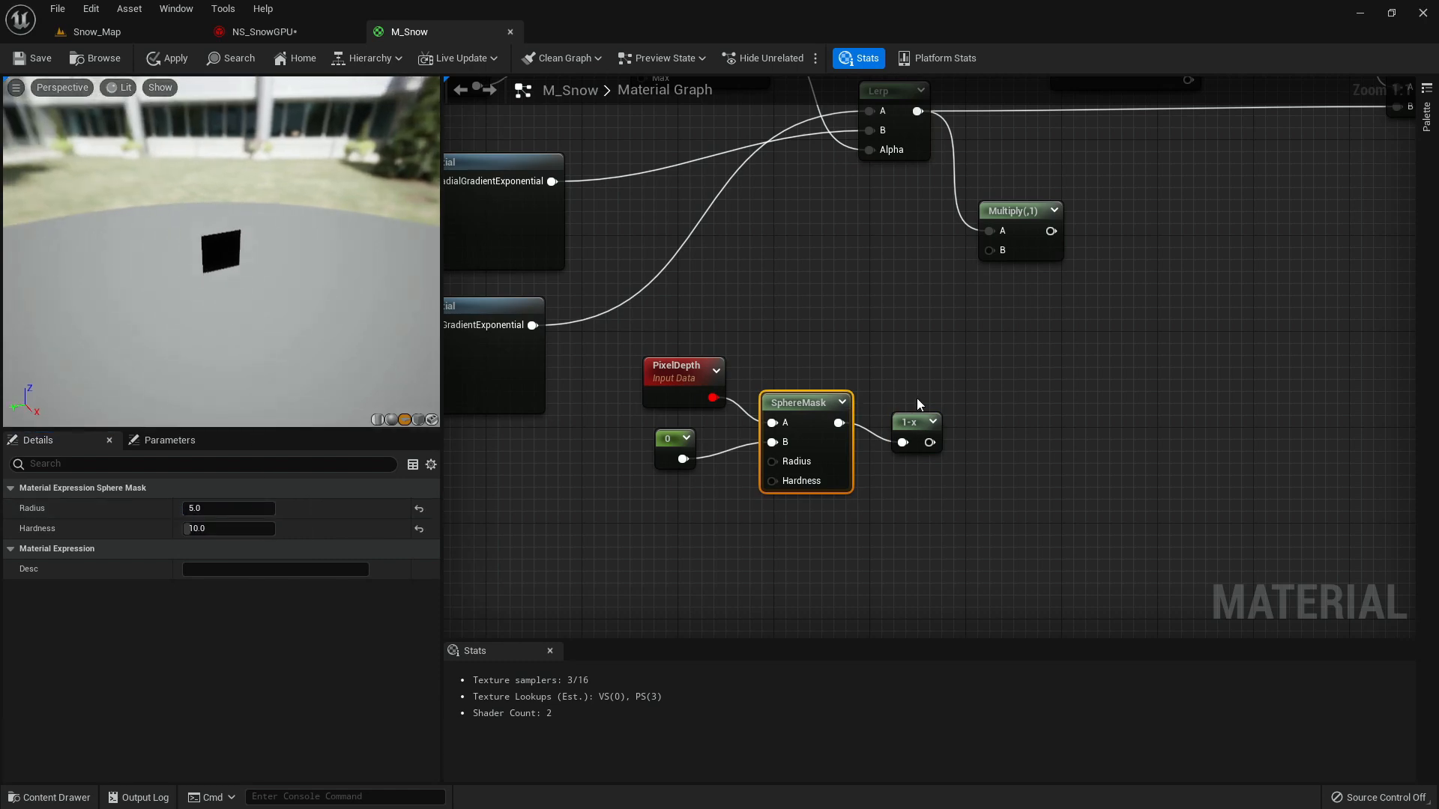
pyautogui.moveTo(930, 442); pyautogui.dragTo(989, 250)
# - Preview the OneMinus node's result on the plane from a closer view, and stop the node preview
pyautogui.rightClick(910, 431)
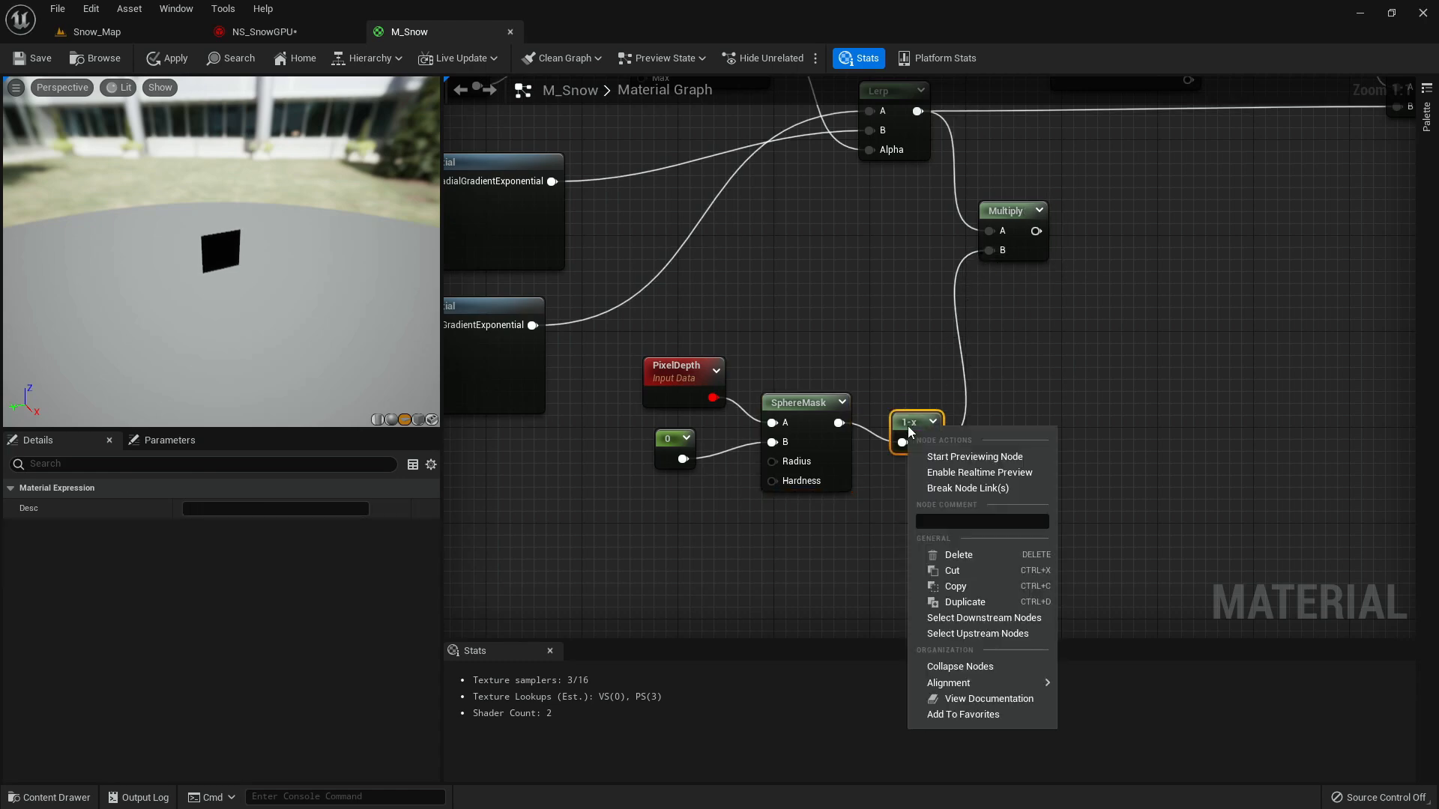
pyautogui.click(962, 457)
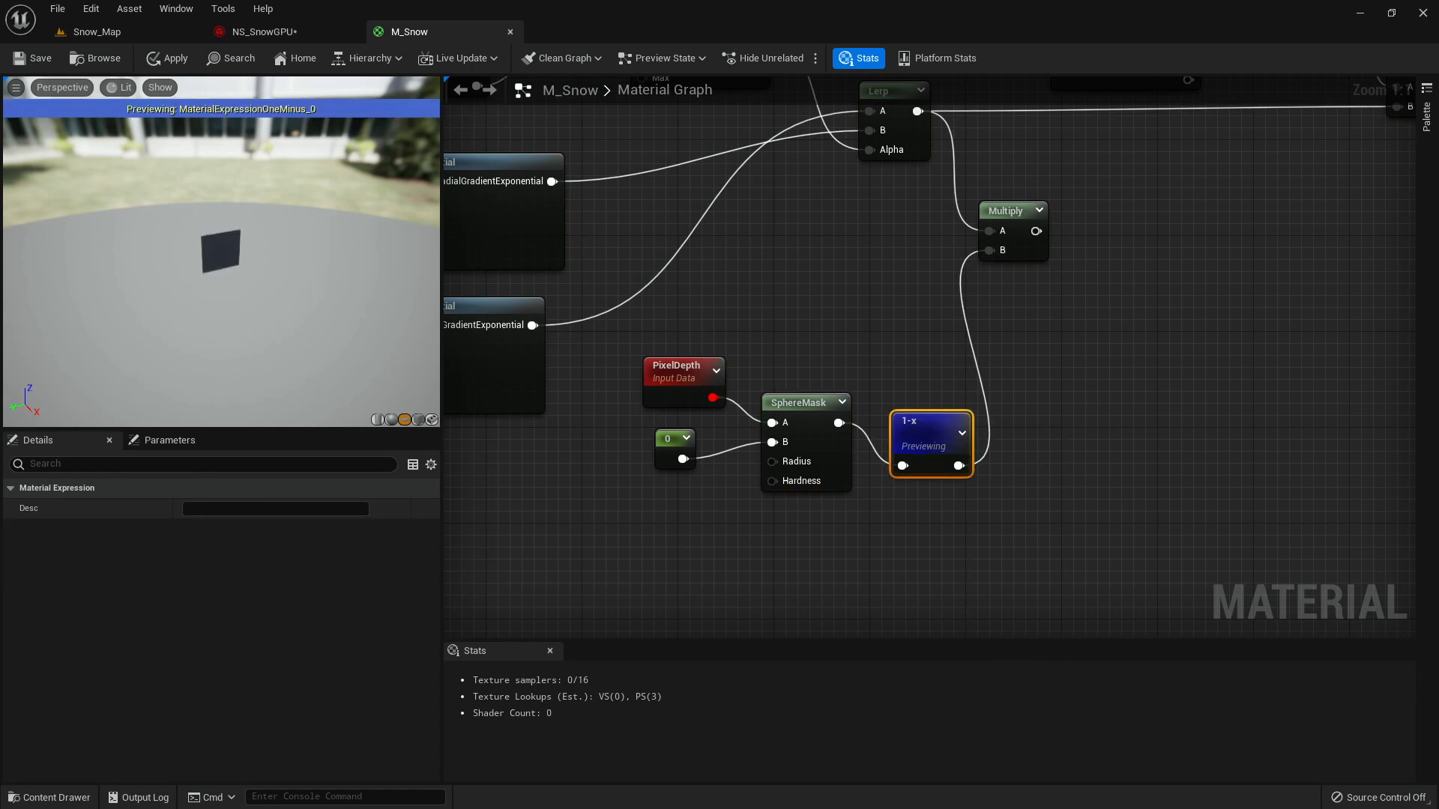
pyautogui.moveTo(240, 254); pyautogui.dragTo(202, 251)
pyautogui.moveTo(221, 251)
pyautogui.mouseDown(button='right')
pyautogui.moveTo(221, 180)
pyautogui.moveTo(221, 266)
pyautogui.moveTo(221, 173)
pyautogui.moveTo(221, 270)
pyautogui.moveTo(221, 224)
pyautogui.moveTo(221, 239)
pyautogui.mouseUp(button='right')
pyautogui.rightClick(915, 430)
pyautogui.click(977, 465)
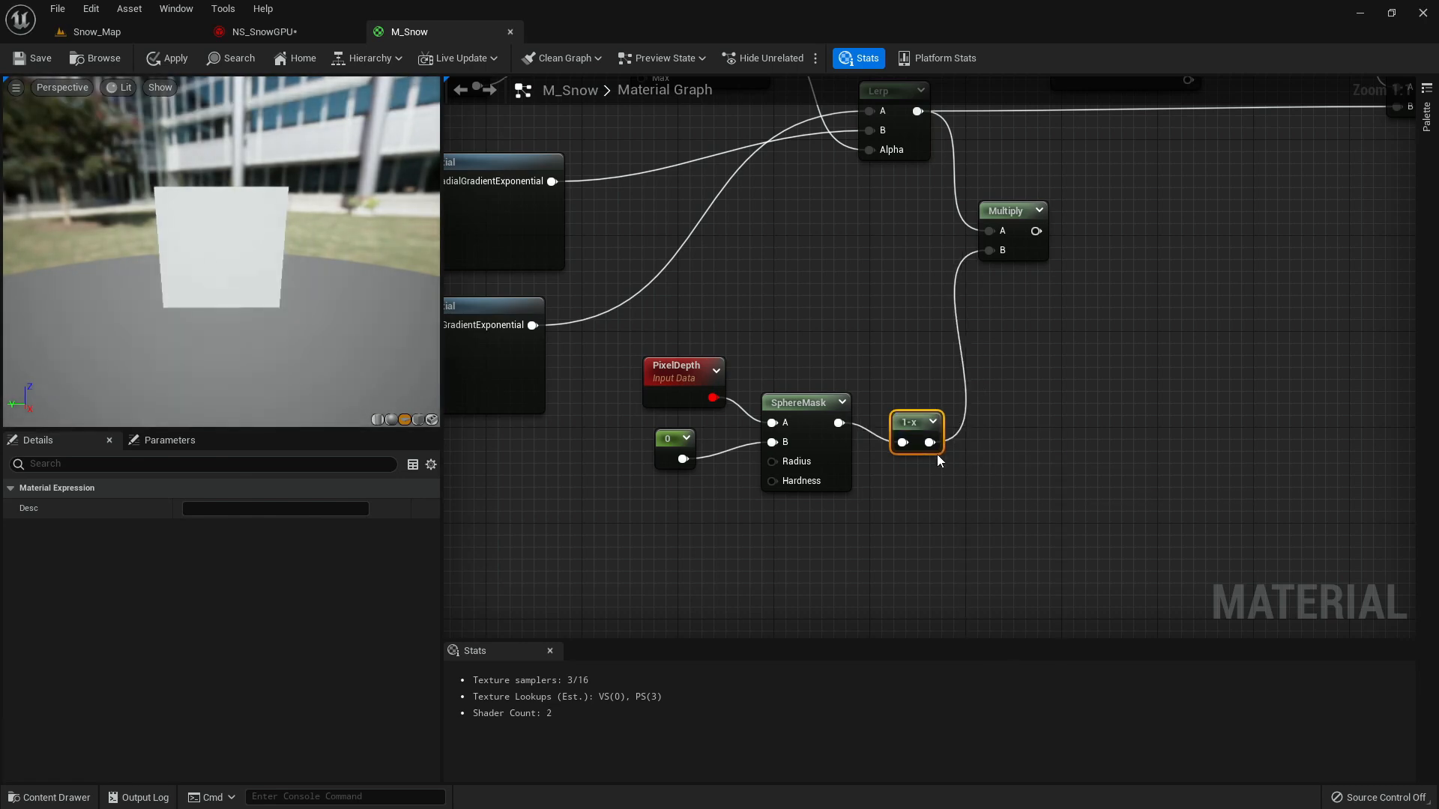
# - Add a second Multiply with the first one's output connected to its B input, and line both nodes up slightly lower
pyautogui.moveTo(1072, 283); pyautogui.dragTo(1034, 389, button='right')
pyautogui.click(980, 333)
pyautogui.moveTo(980, 335); pyautogui.dragTo(992, 334)
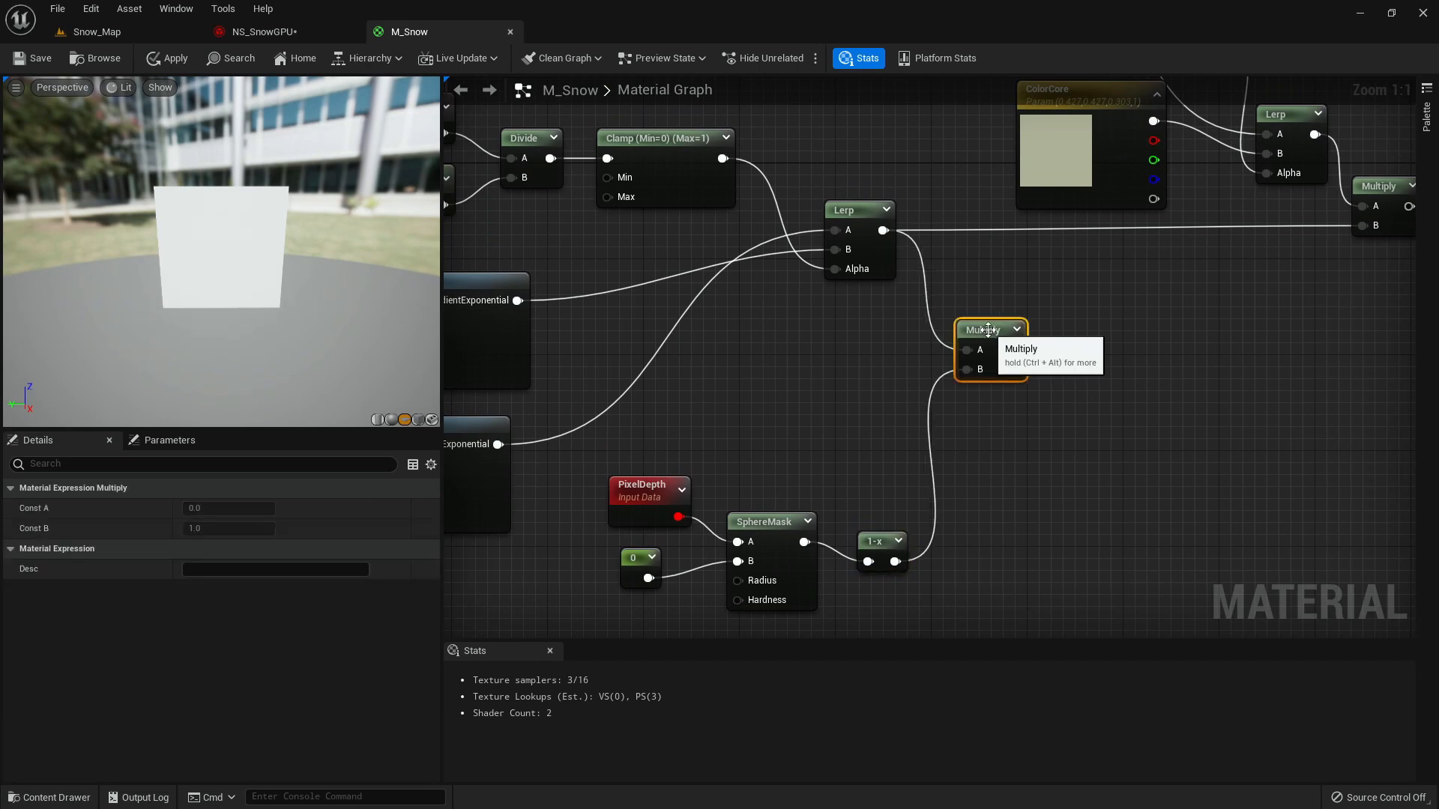
pyautogui.moveTo(1079, 334); pyautogui.dragTo(1024, 345, button='right')
pyautogui.click(1064, 341)
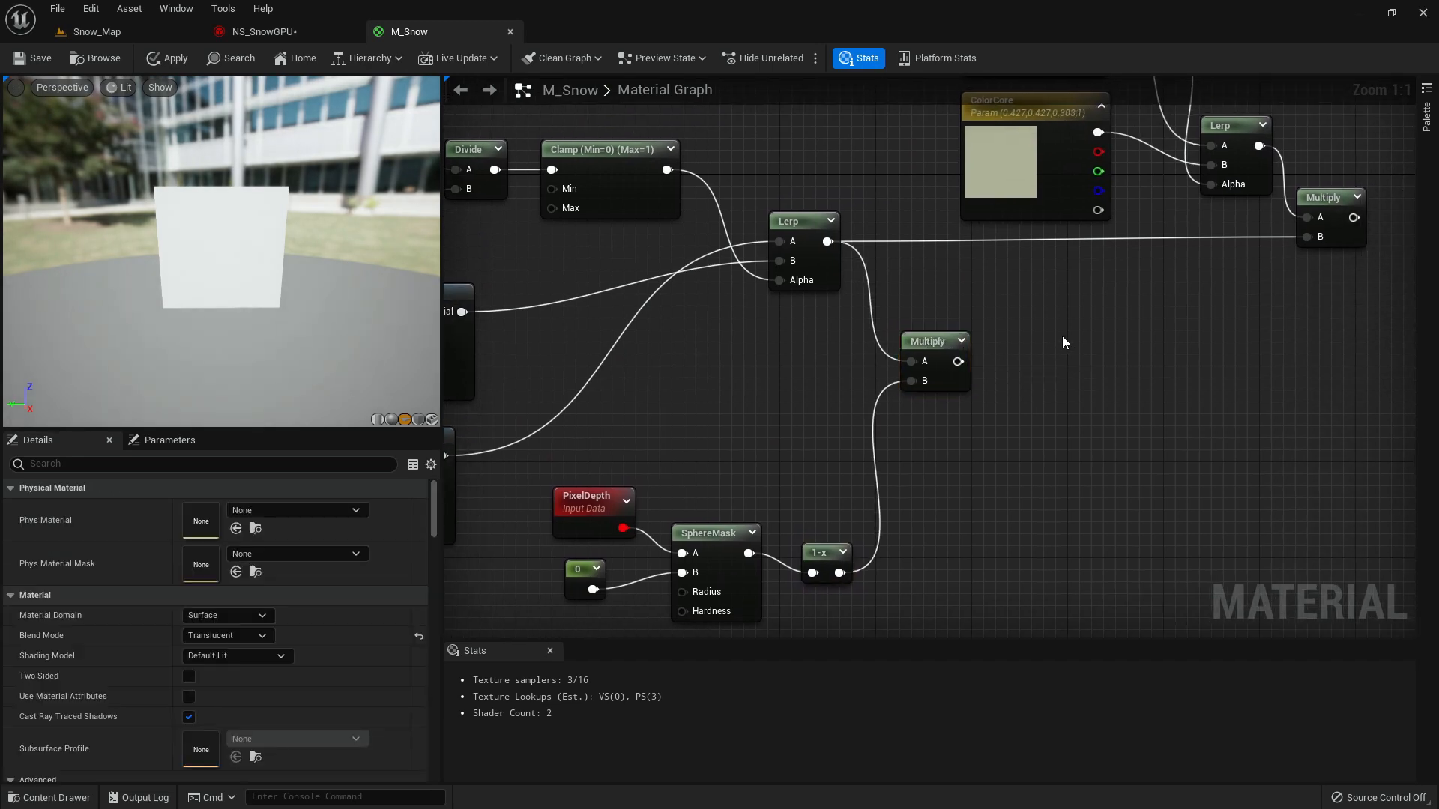
pyautogui.click(1062, 335)
pyautogui.moveTo(958, 361); pyautogui.dragTo(1073, 385)
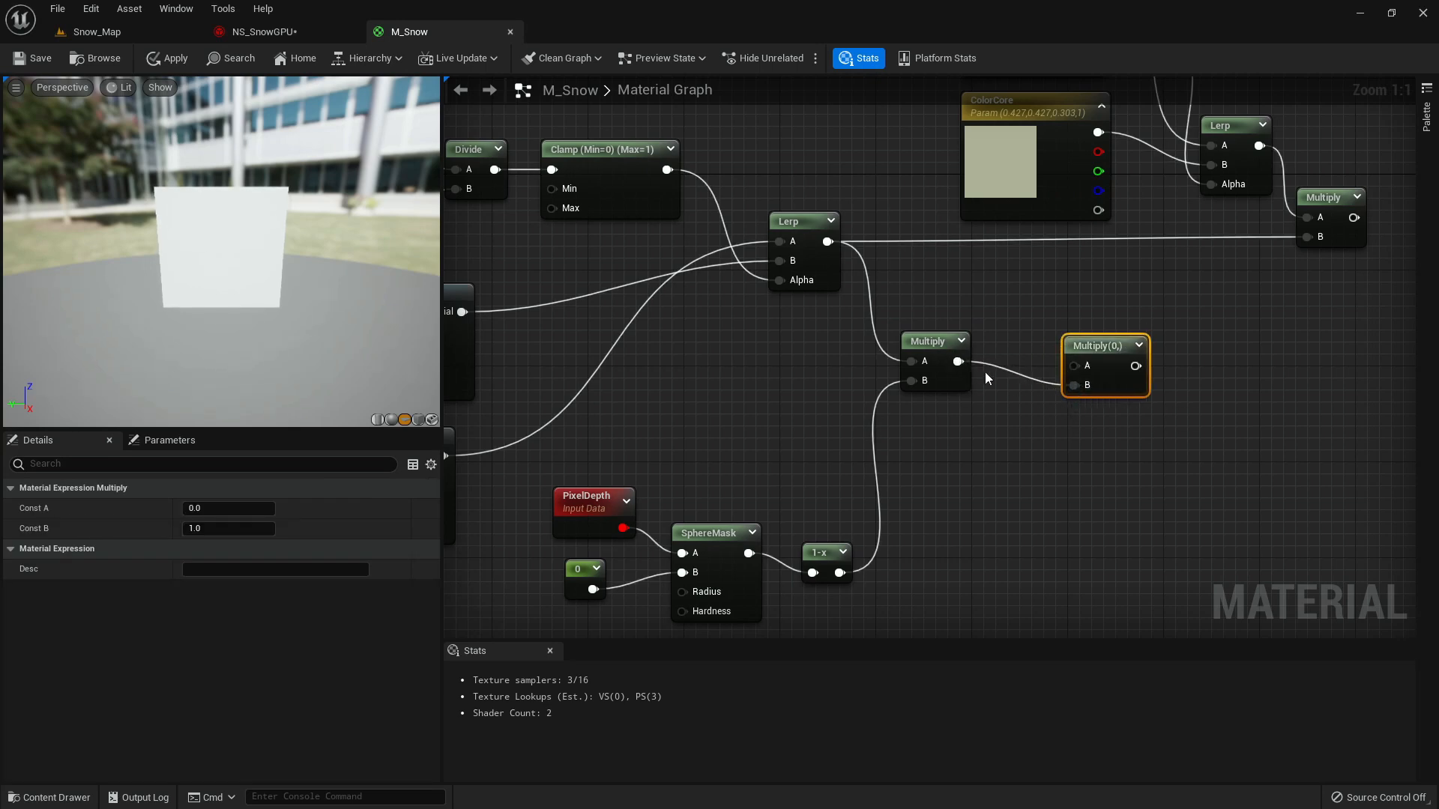
pyautogui.moveTo(936, 353); pyautogui.dragTo(925, 389)
pyautogui.click(1116, 357)
pyautogui.moveTo(1117, 357); pyautogui.dragTo(1102, 389)
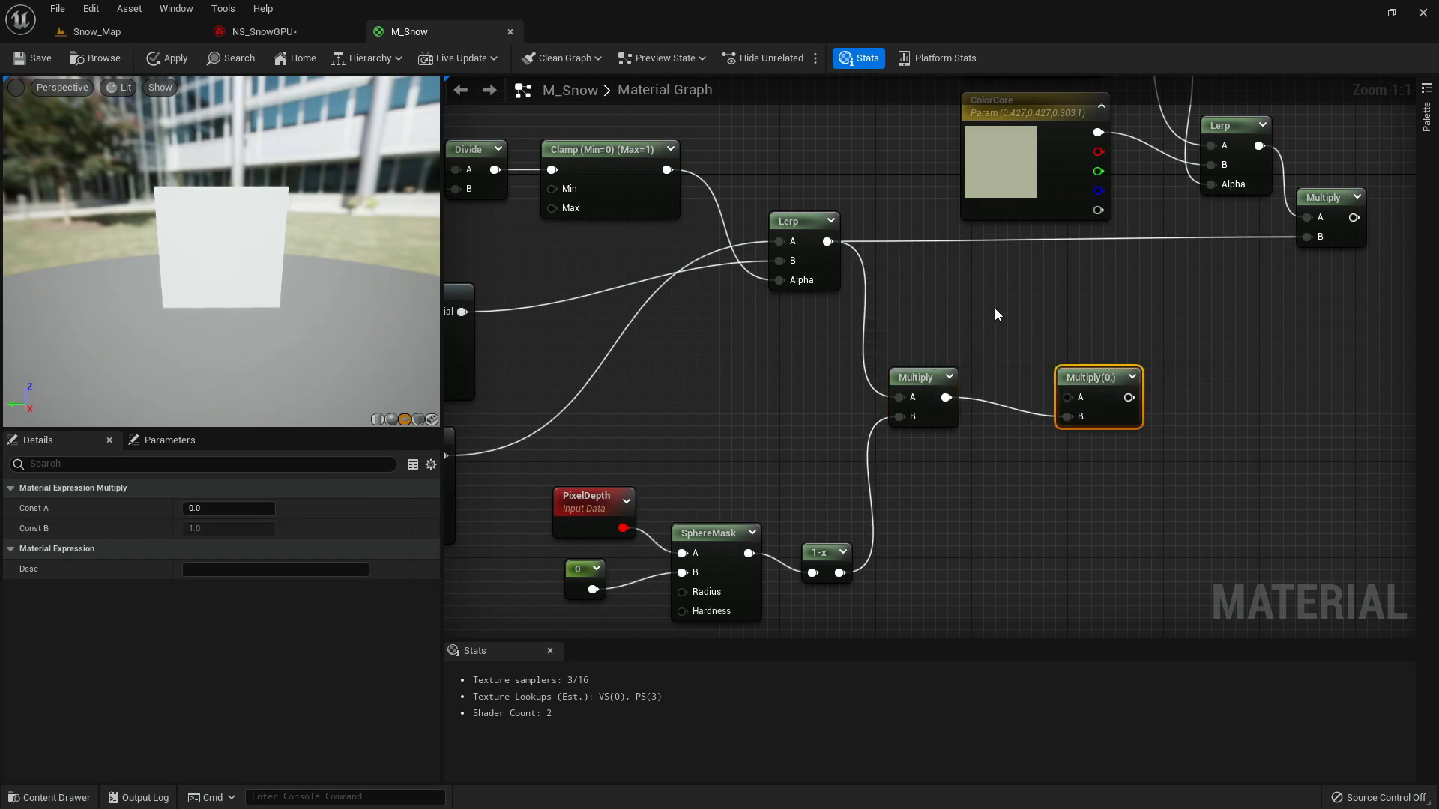
# - Add a Particle Motion Blur Fade node above the two Multiply nodes and connect it to the second Multiply's A input
pyautogui.rightClick(962, 295)
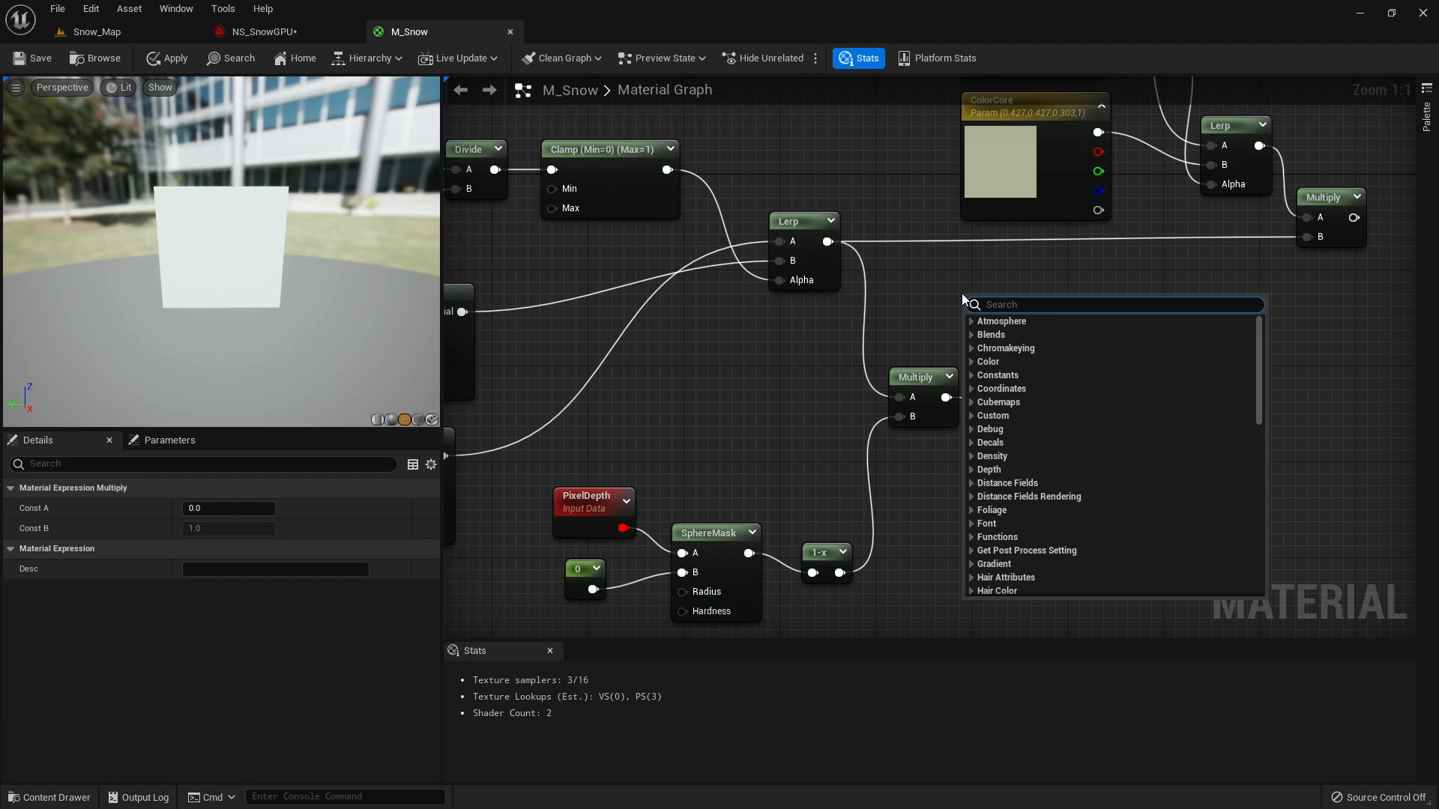
pyautogui.write('part')
pyautogui.write('icle blur')
pyautogui.press('Return')
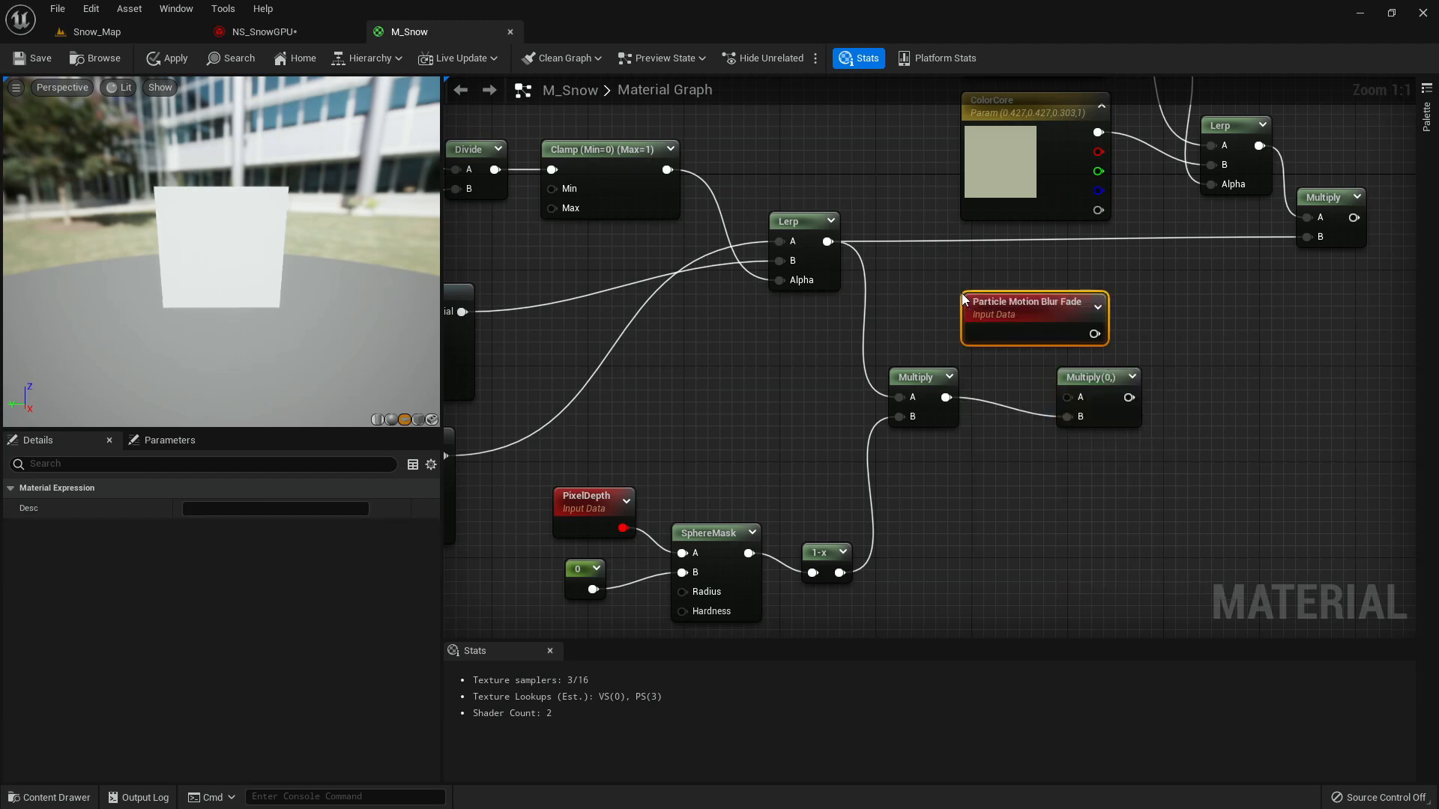
pyautogui.moveTo(980, 303); pyautogui.dragTo(894, 281)
pyautogui.moveTo(1007, 312); pyautogui.dragTo(1068, 398)
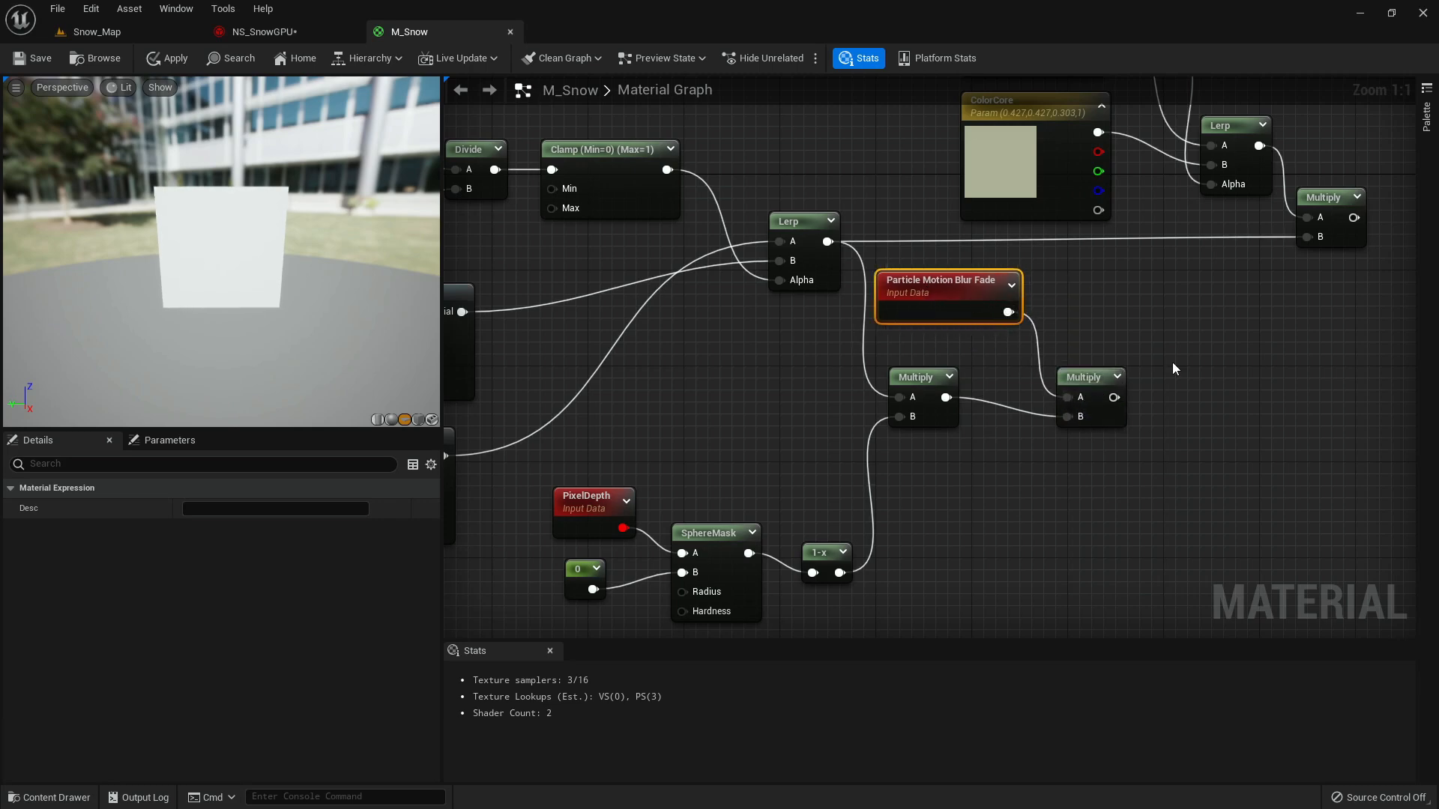
# - Review the node network from the particle speed and radial gradient nodes through to the motion blur fade Multiply
pyautogui.scroll(-3, 1172, 362)
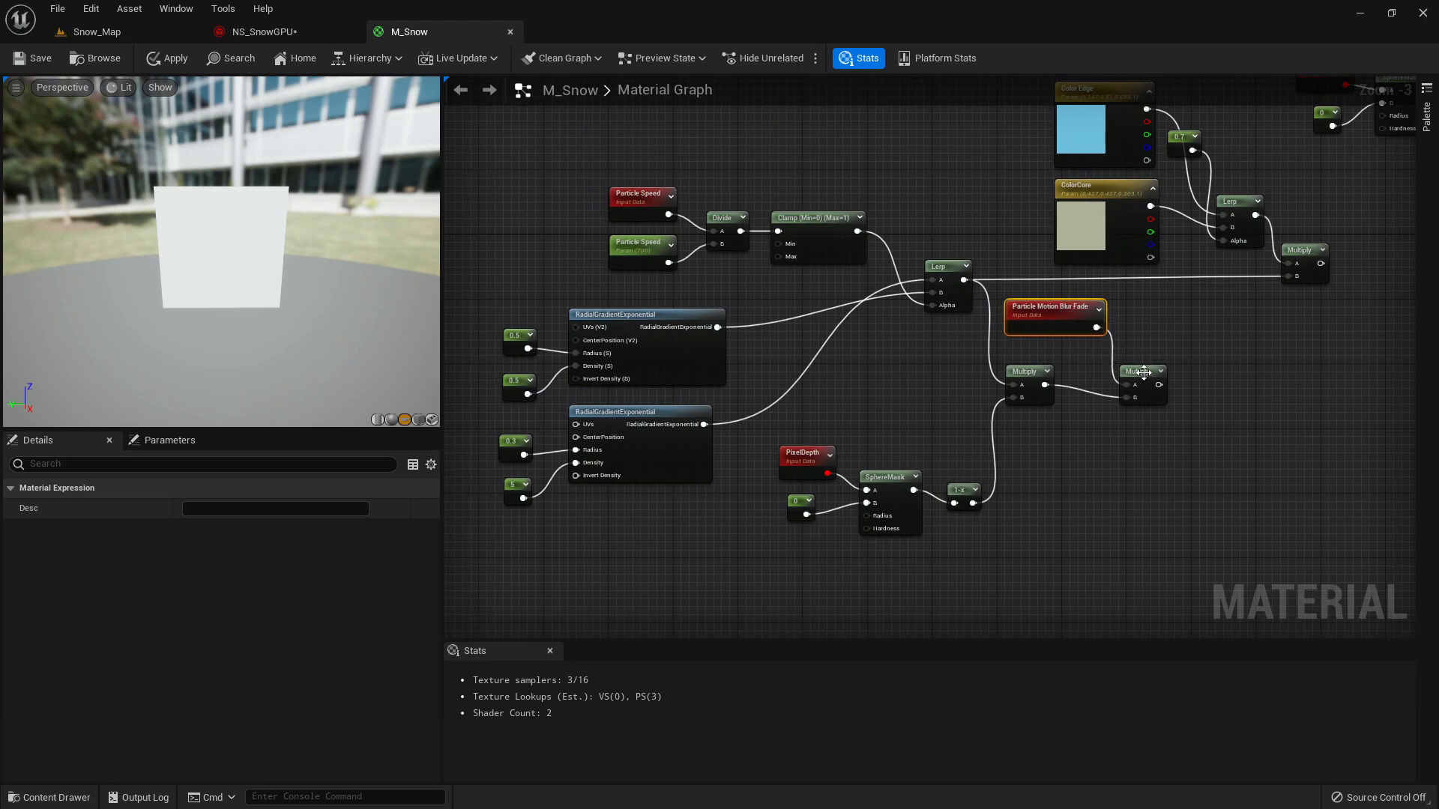
pyautogui.scroll(-1, 1162, 353)
pyautogui.moveTo(1162, 353); pyautogui.dragTo(1051, 336, button='right')
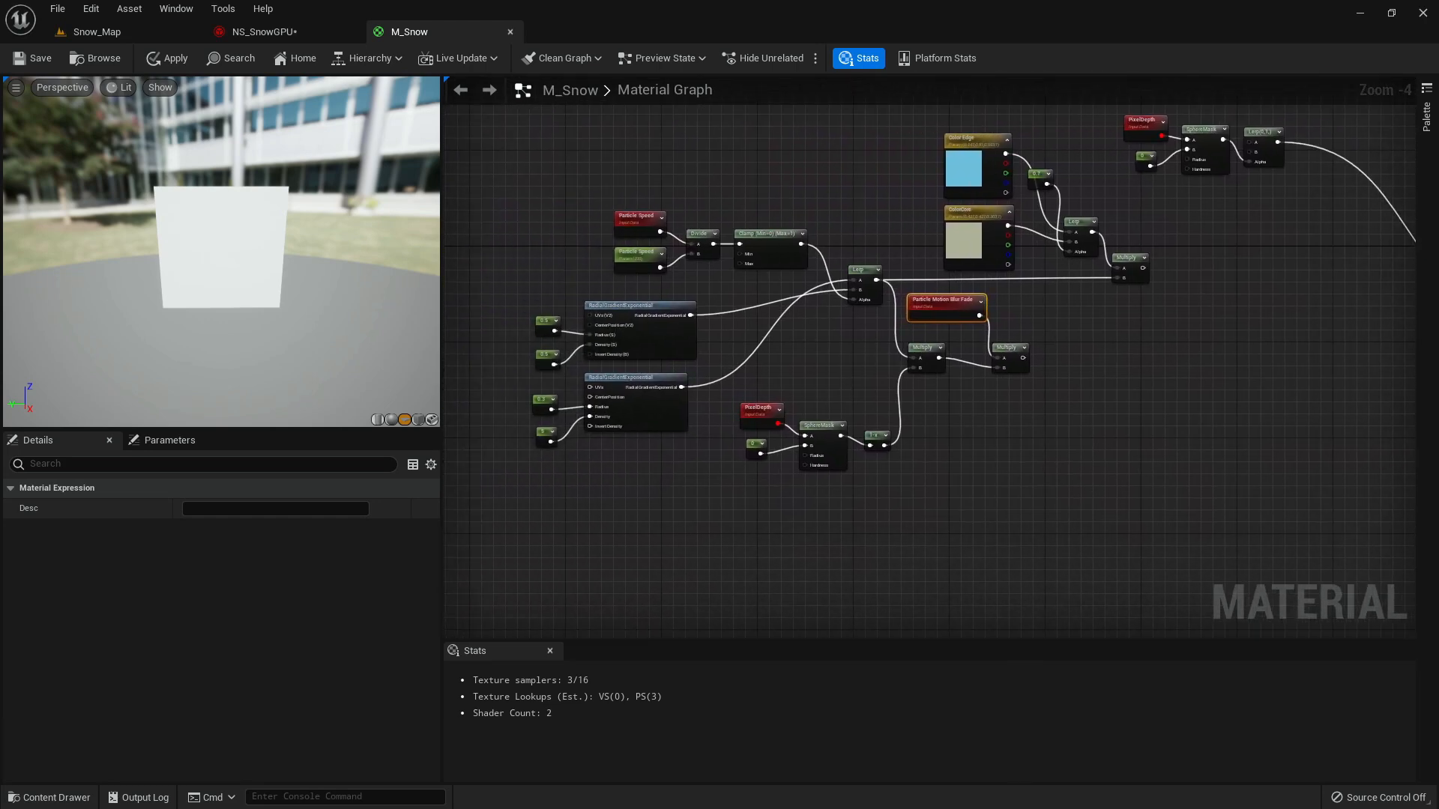
pyautogui.moveTo(1114, 456); pyautogui.dragTo(1054, 480, button='right')
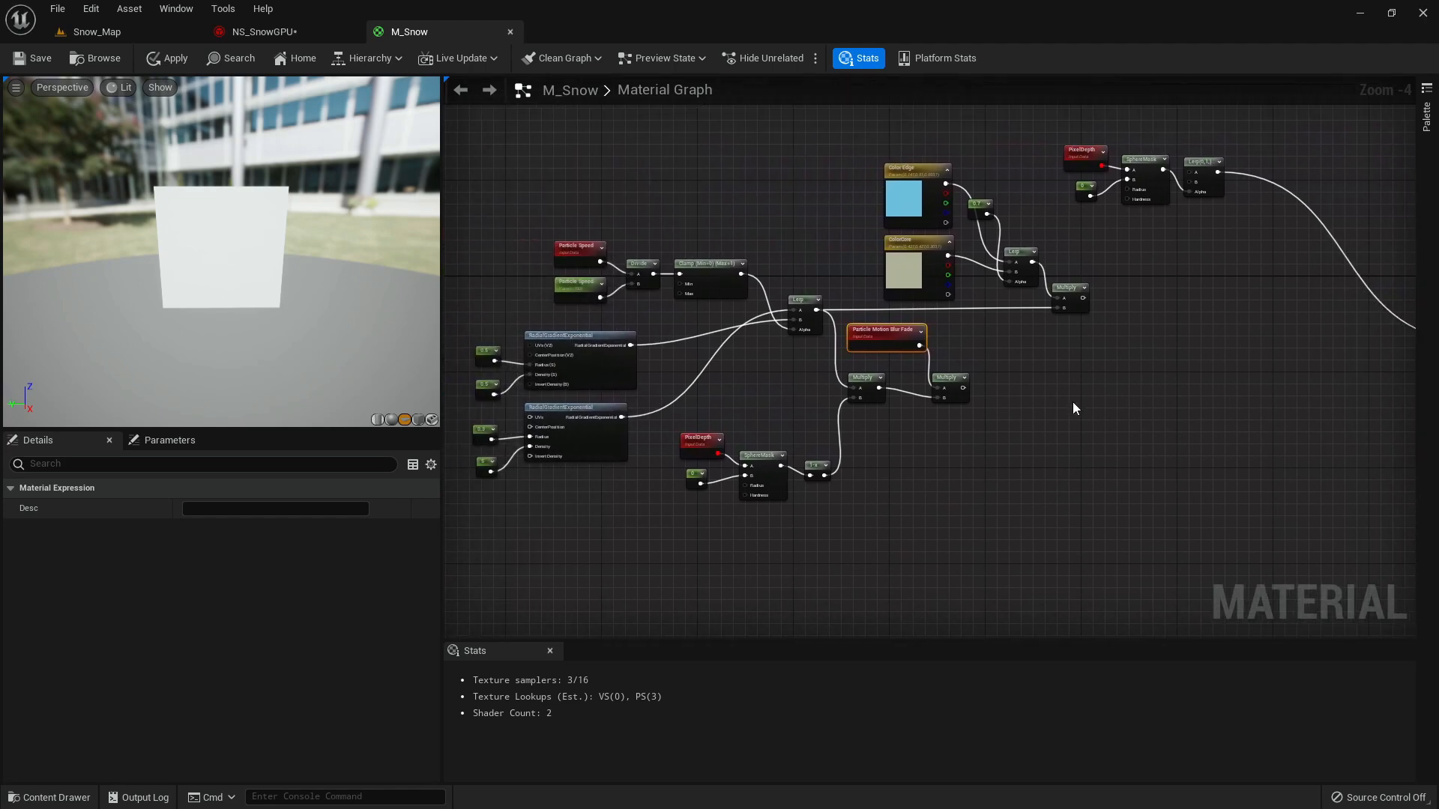
pyautogui.scroll(1, 1040, 392)
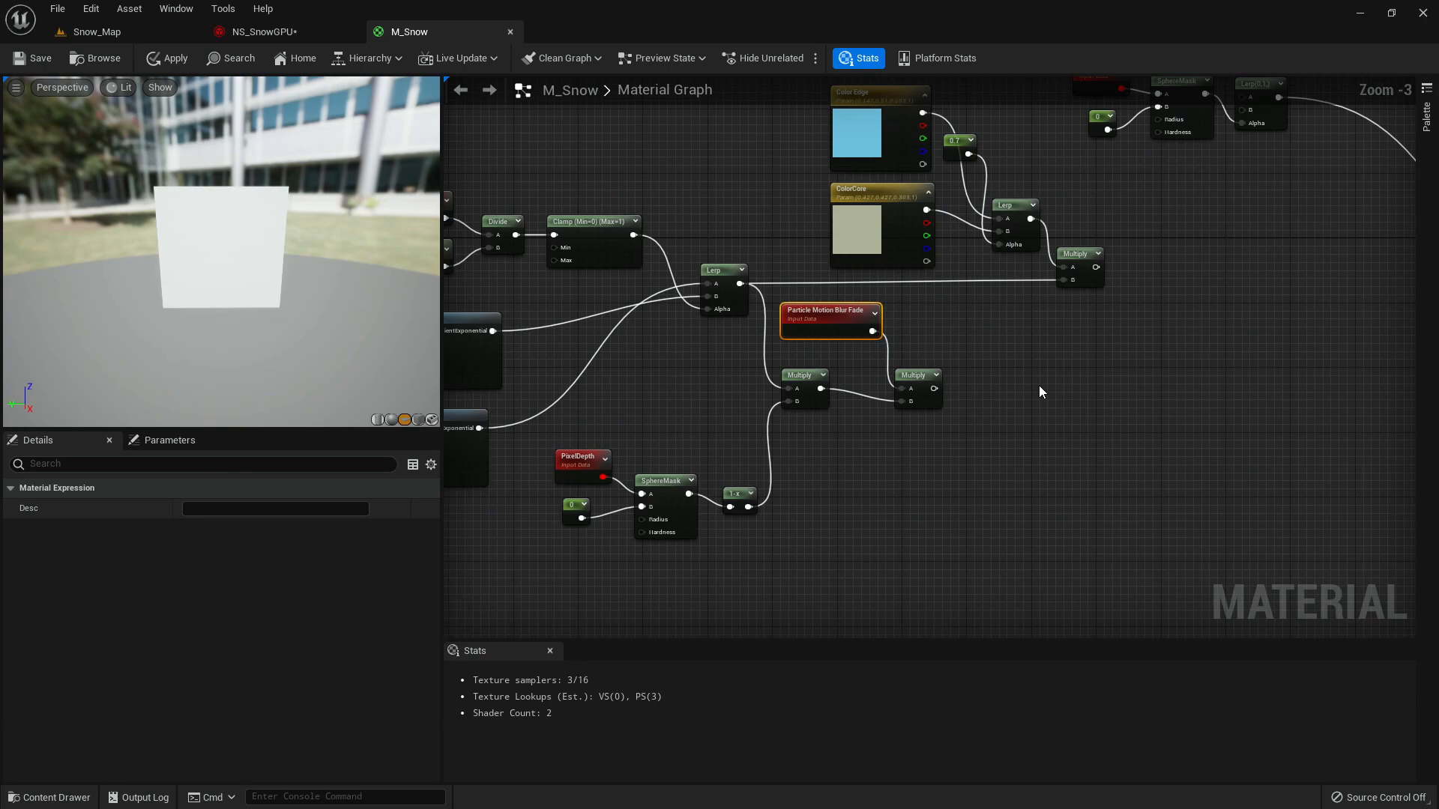
pyautogui.scroll(1, 1005, 402)
pyautogui.moveTo(834, 468); pyautogui.dragTo(1113, 453, button='right')
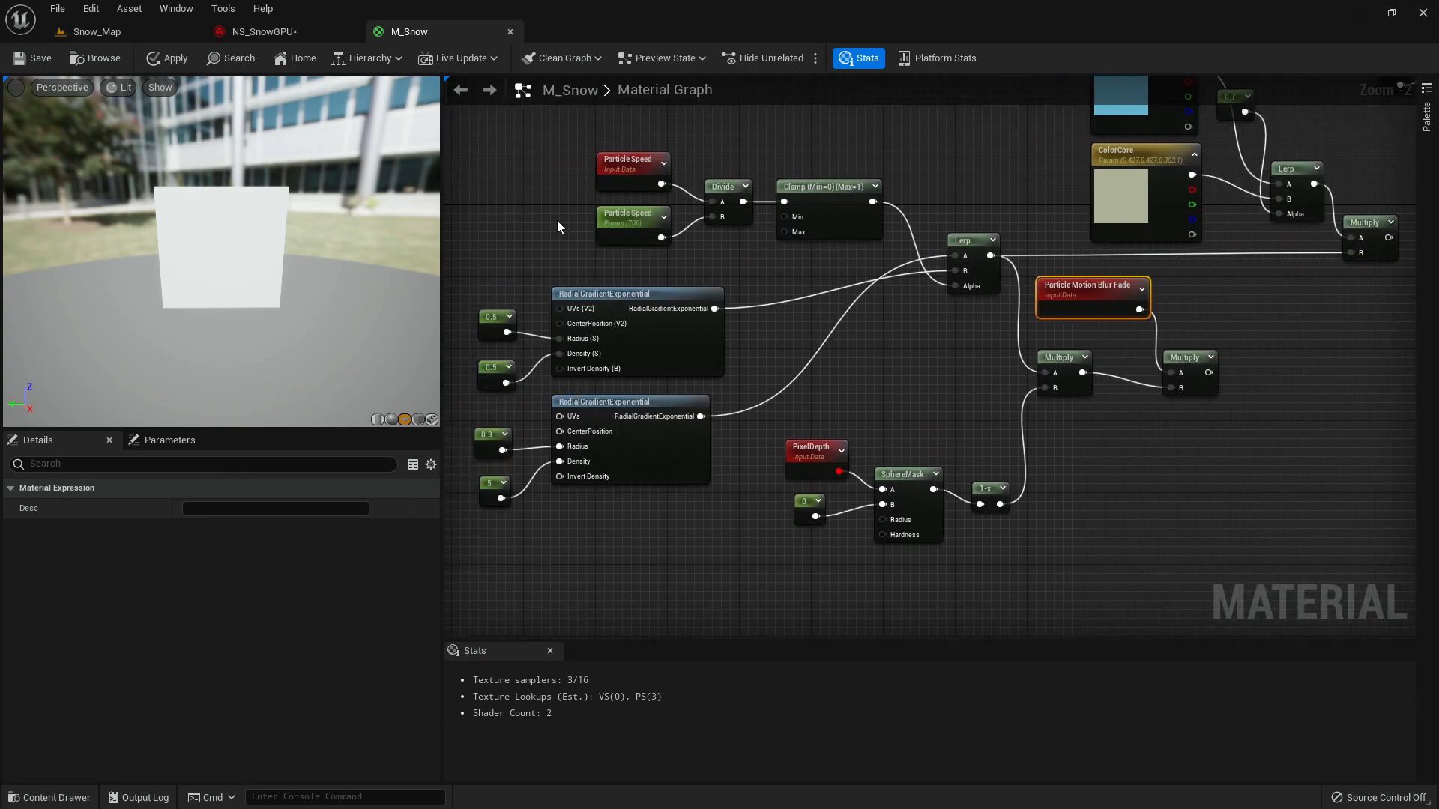
pyautogui.moveTo(750, 344); pyautogui.dragTo(534, 311, button='right')
# - Add a third Multiply node with the motion blur fade Multiply's output connected to its A input
pyautogui.scroll(1, 1028, 353)
pyautogui.click(1036, 348)
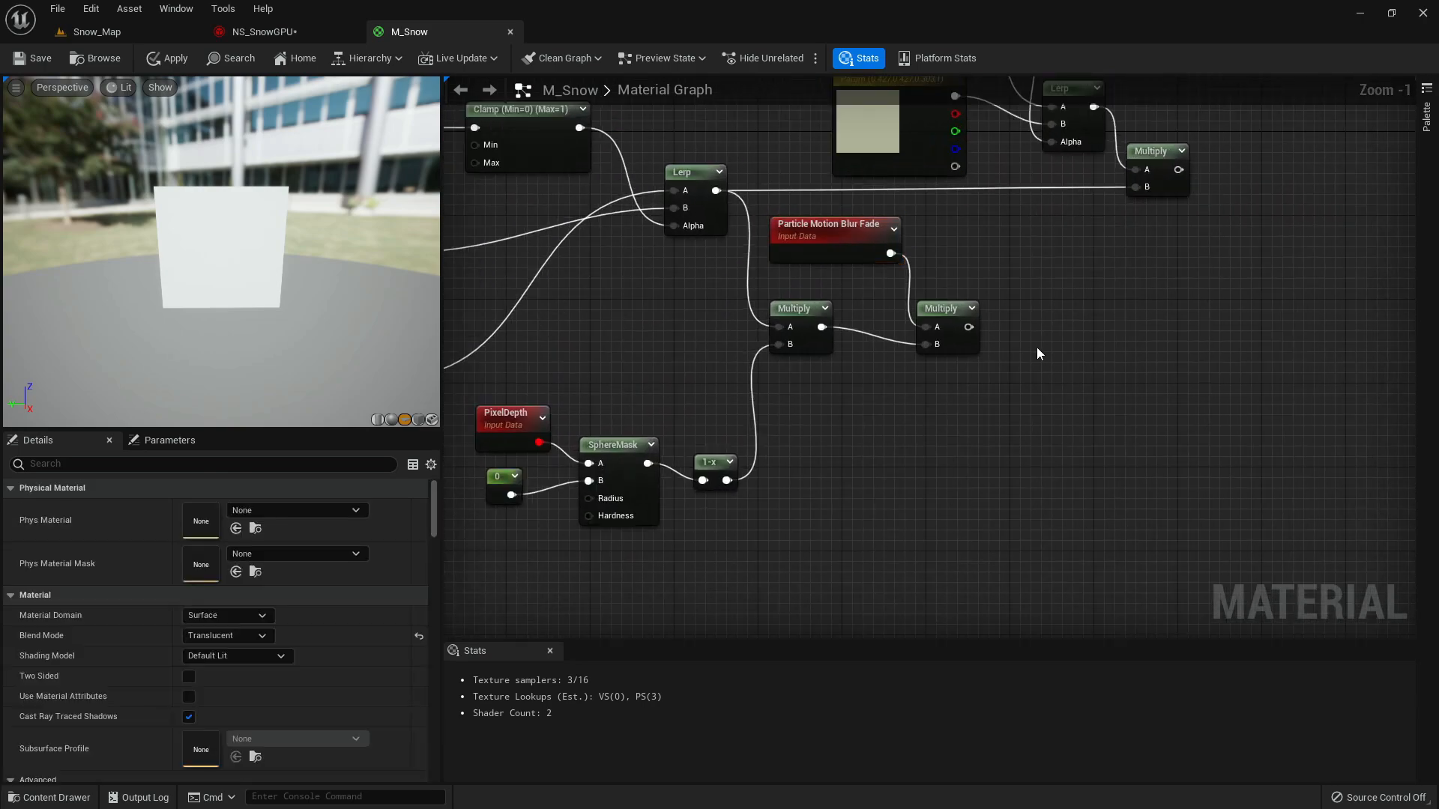
pyautogui.click(1037, 347)
pyautogui.moveTo(968, 327); pyautogui.dragTo(1048, 373)
pyautogui.moveTo(1062, 368); pyautogui.dragTo(1163, 282, button='right')
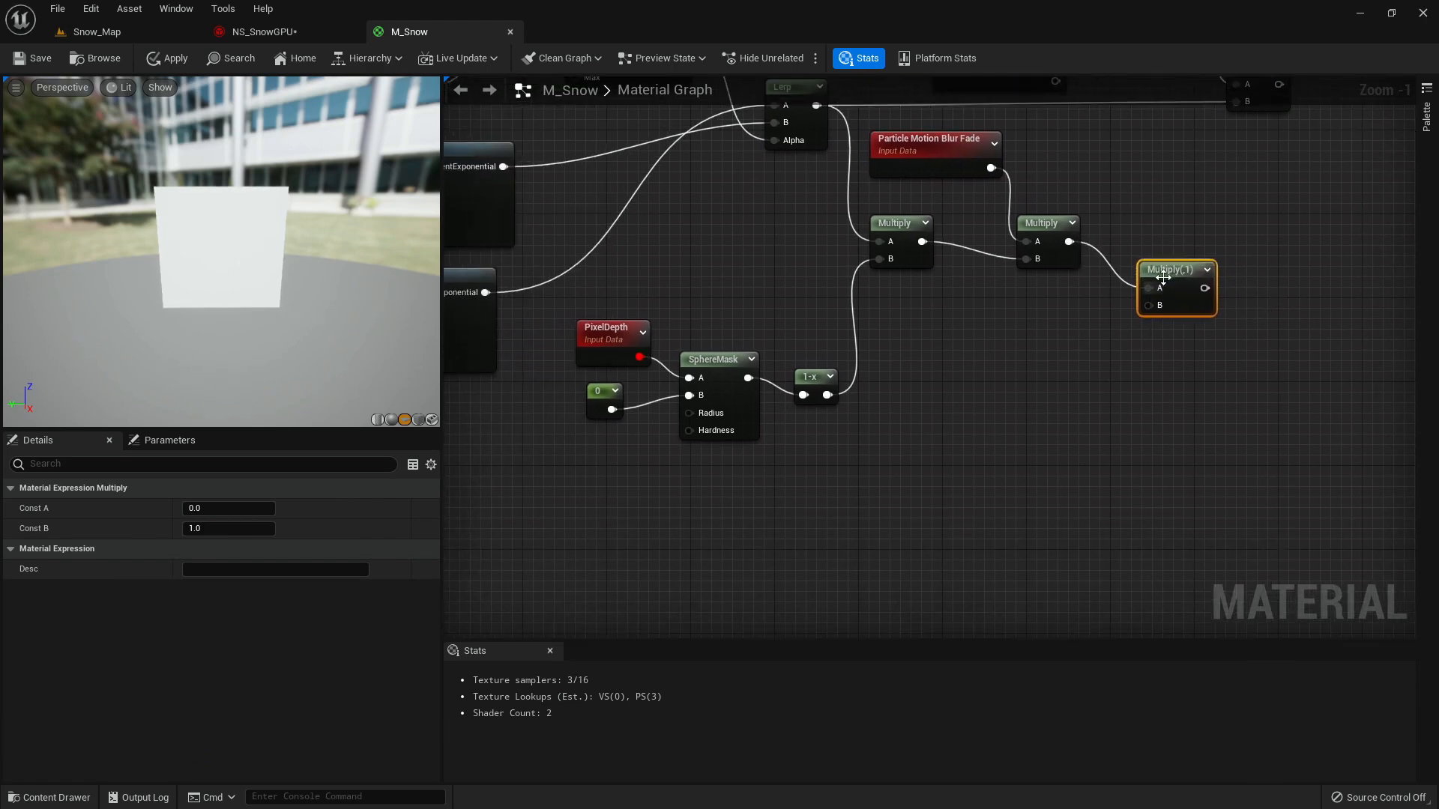
pyautogui.moveTo(1180, 317); pyautogui.dragTo(1179, 337)
# - Add a Texture Sample node in the empty graph area below the SphereMask node
pyautogui.moveTo(992, 408); pyautogui.dragTo(1072, 340, button='right')
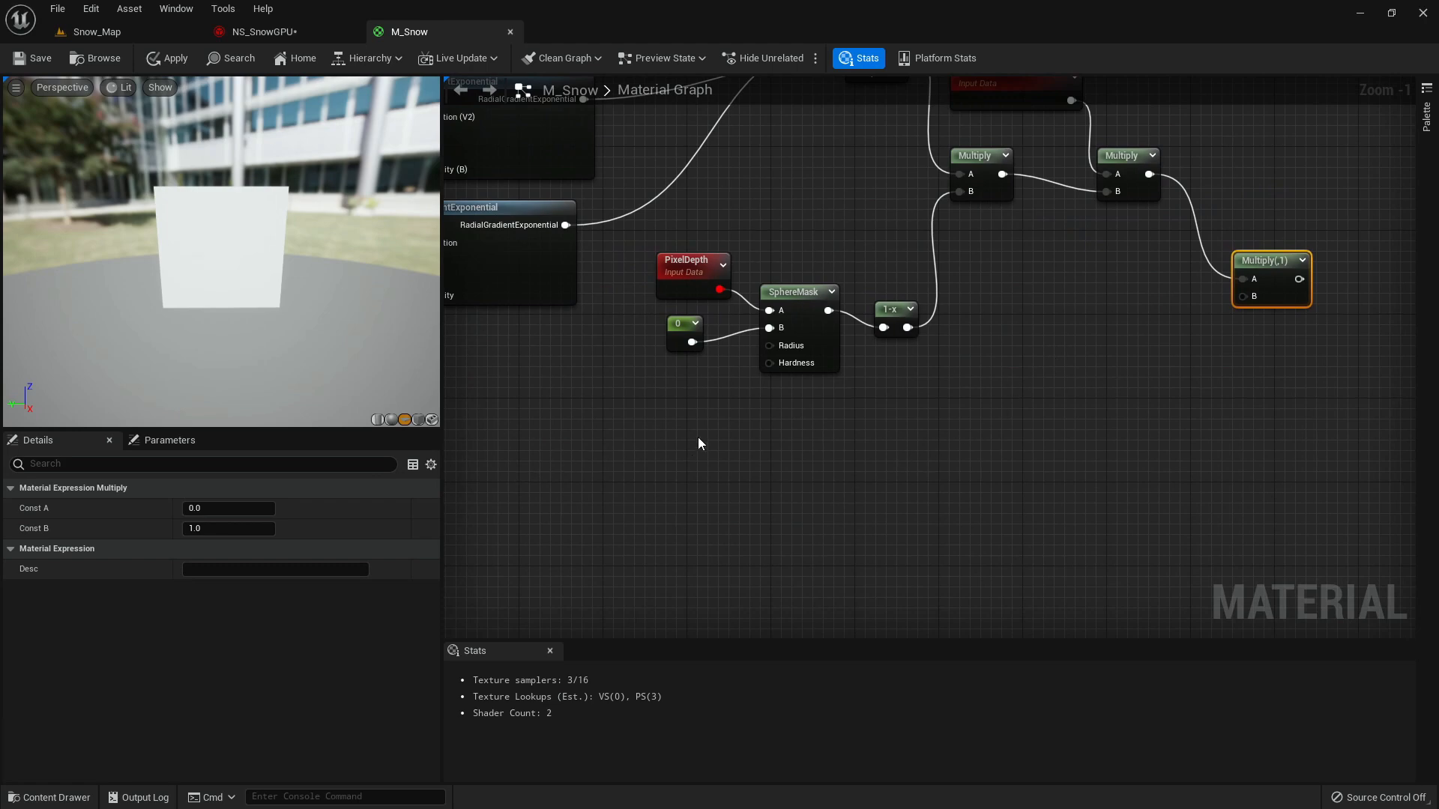
pyautogui.click(769, 517)
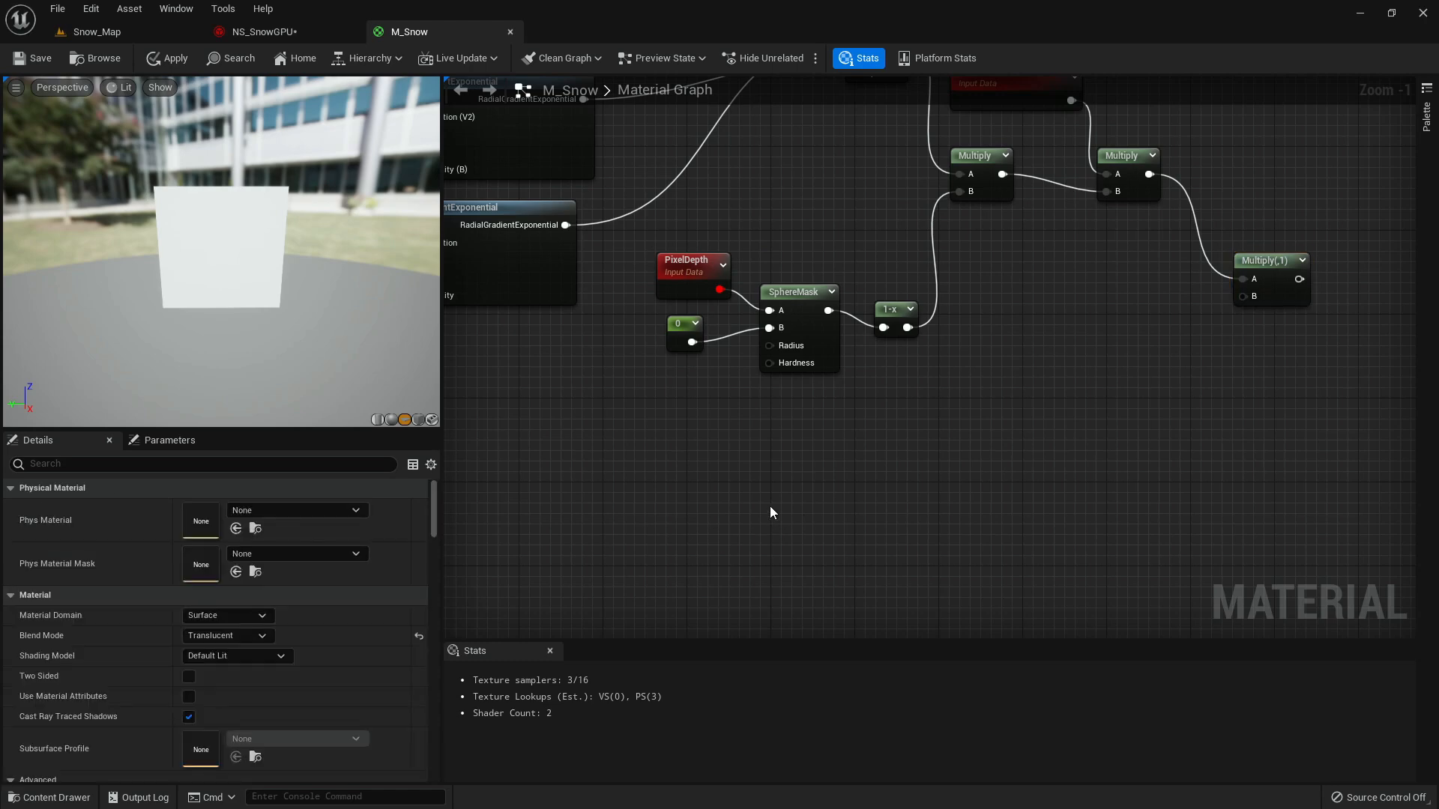
pyautogui.click(770, 506)
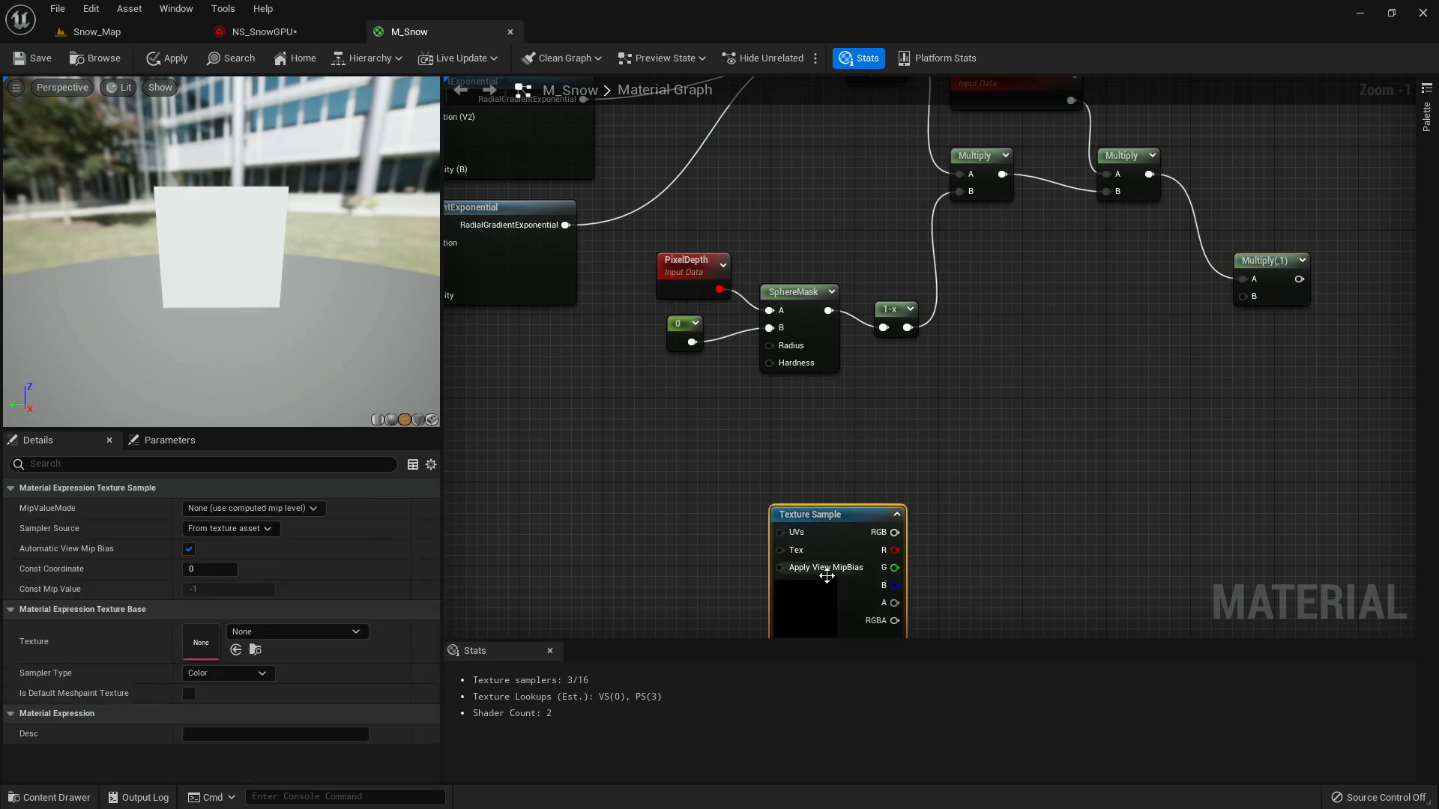
pyautogui.click(341, 632)
pyautogui.write('snow')
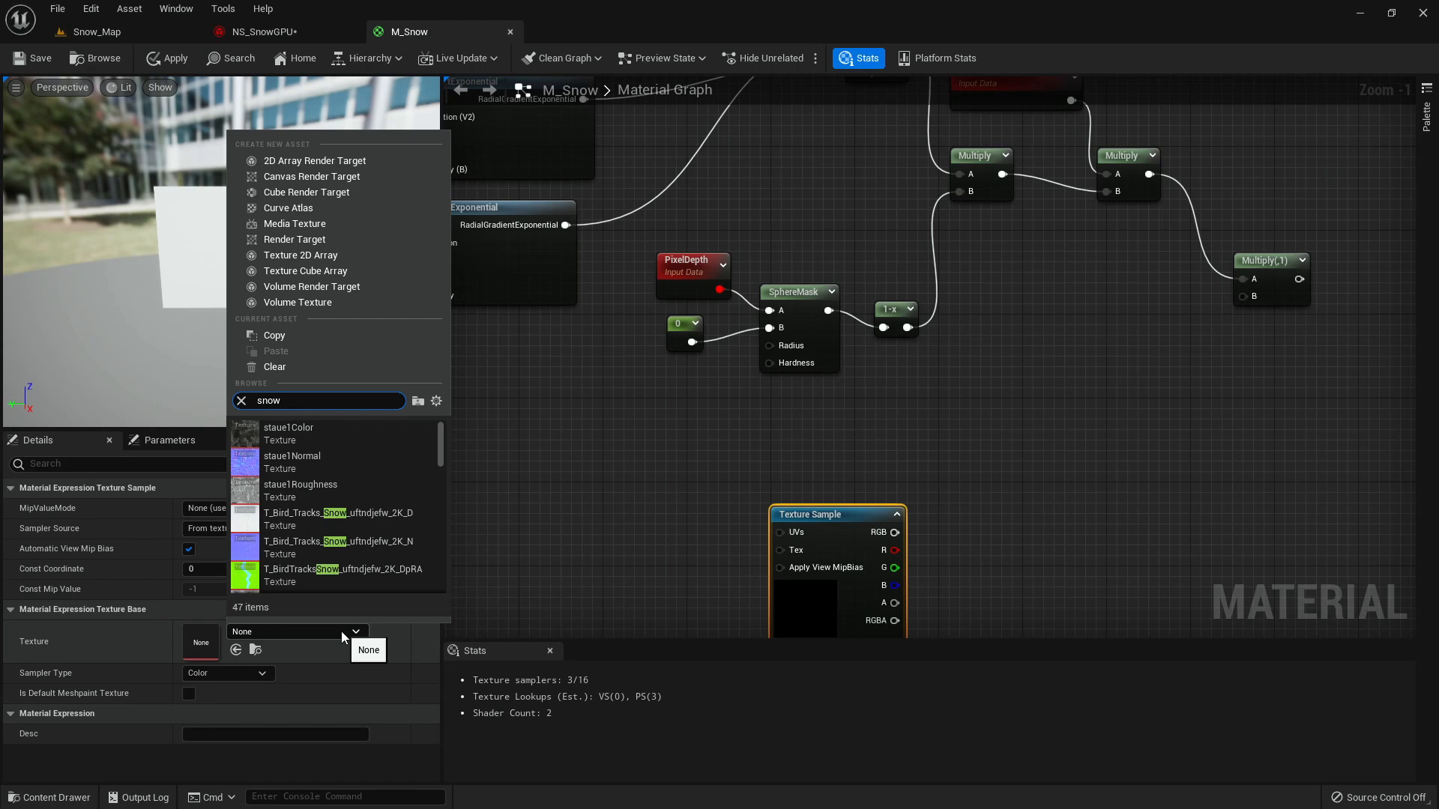
pyautogui.scroll(-5, 364, 487)
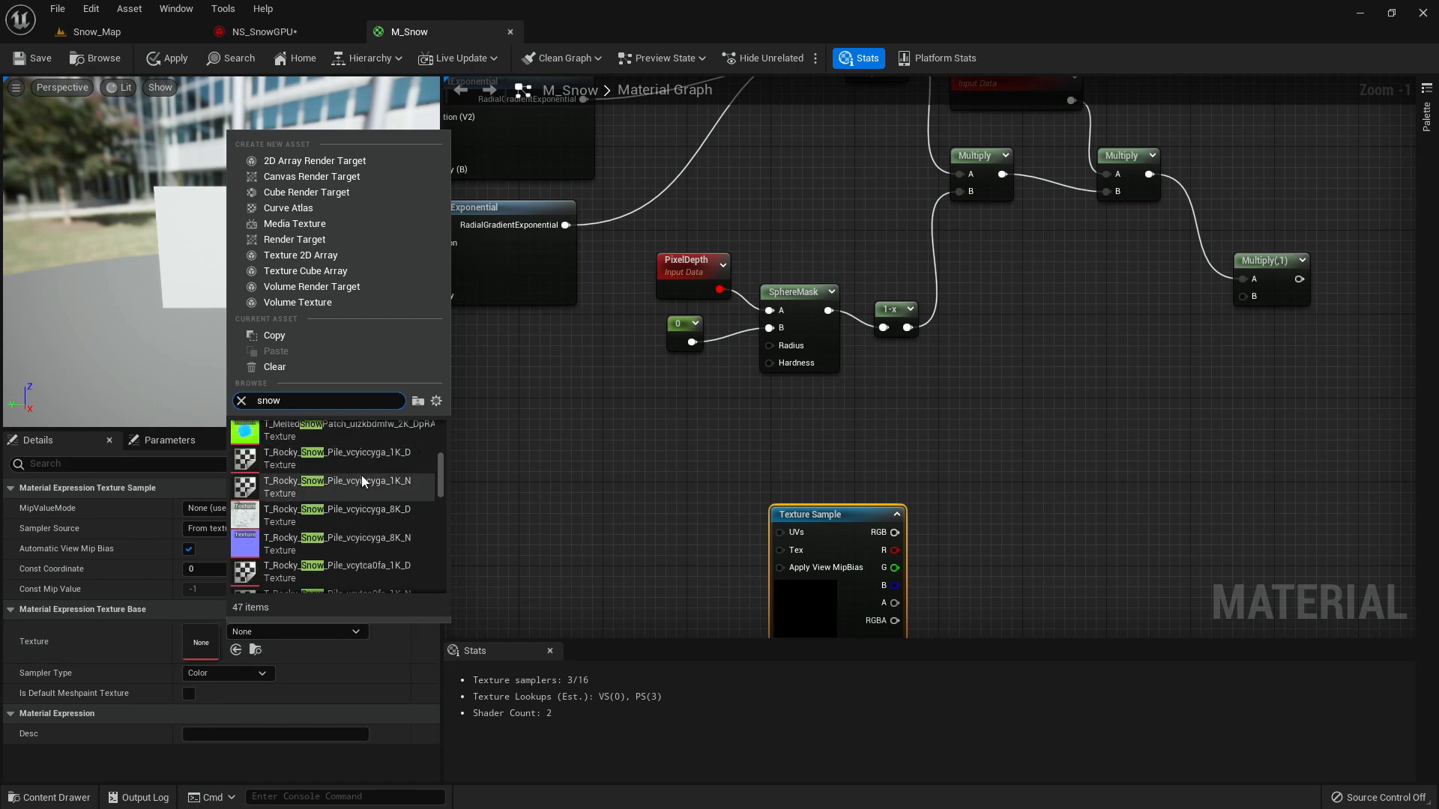
pyautogui.press('Escape')
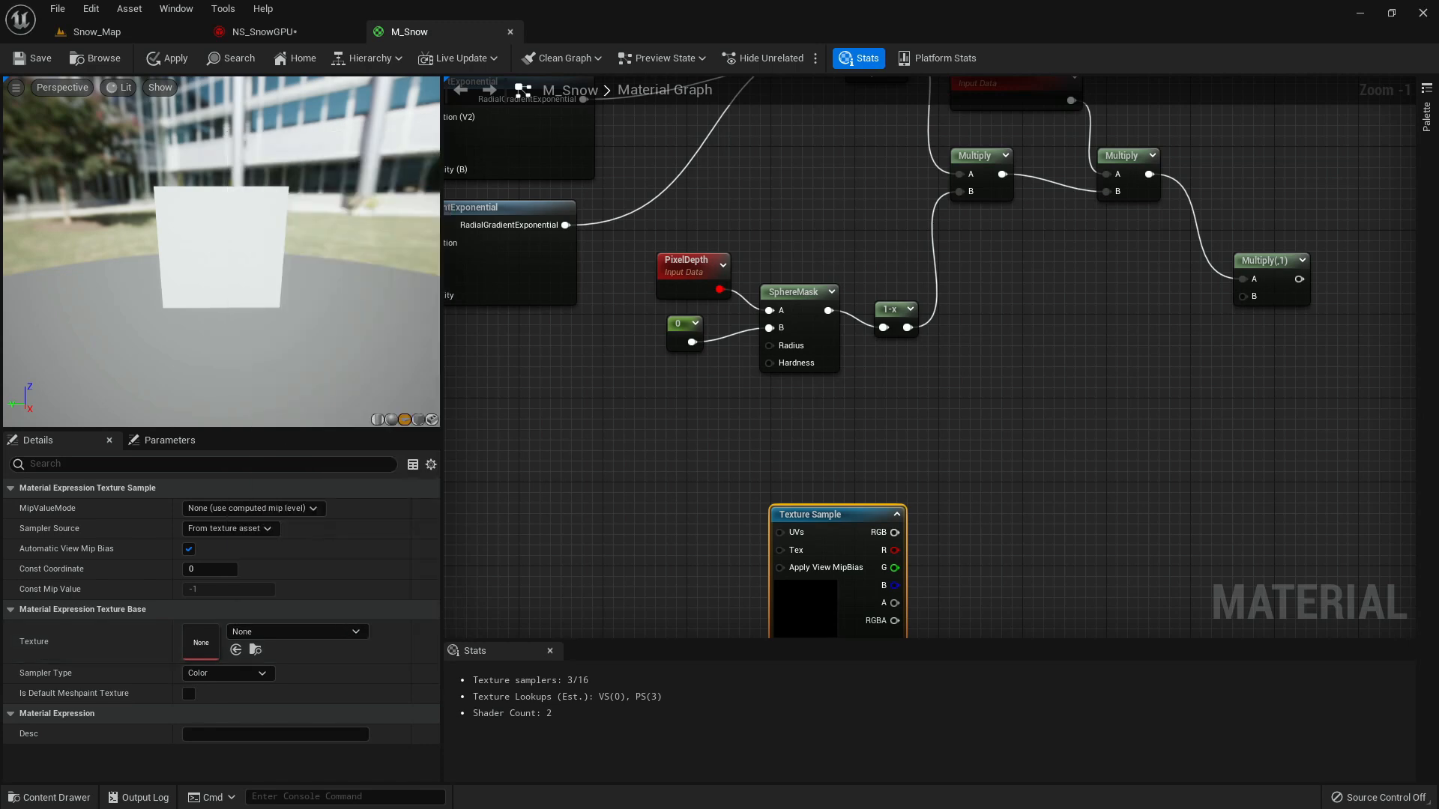
# - Assign the T_Smoke_Tiled_D texture to the Texture Sample node and move the node slightly up
pyautogui.click(299, 636)
pyautogui.write('smoke')
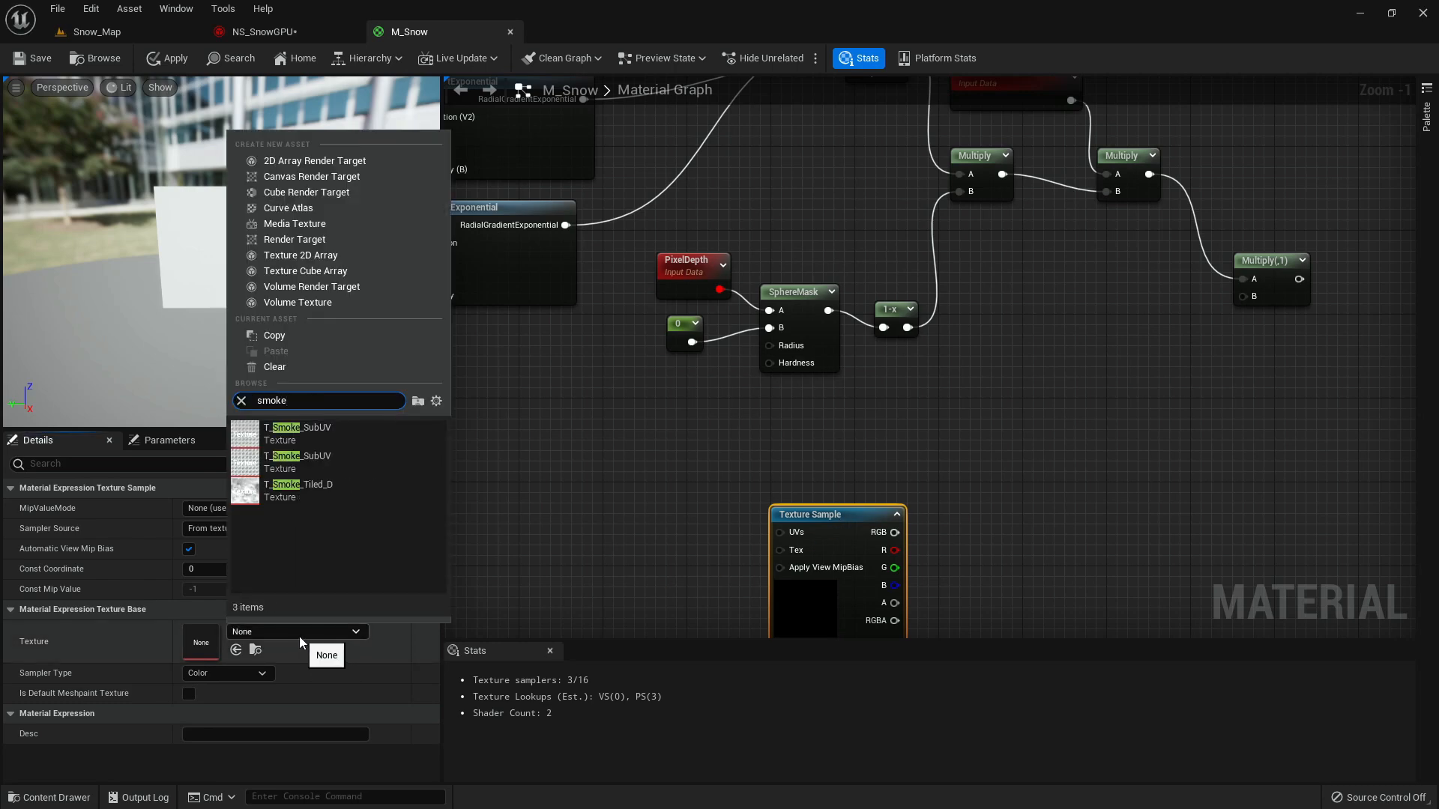
pyautogui.click(289, 505)
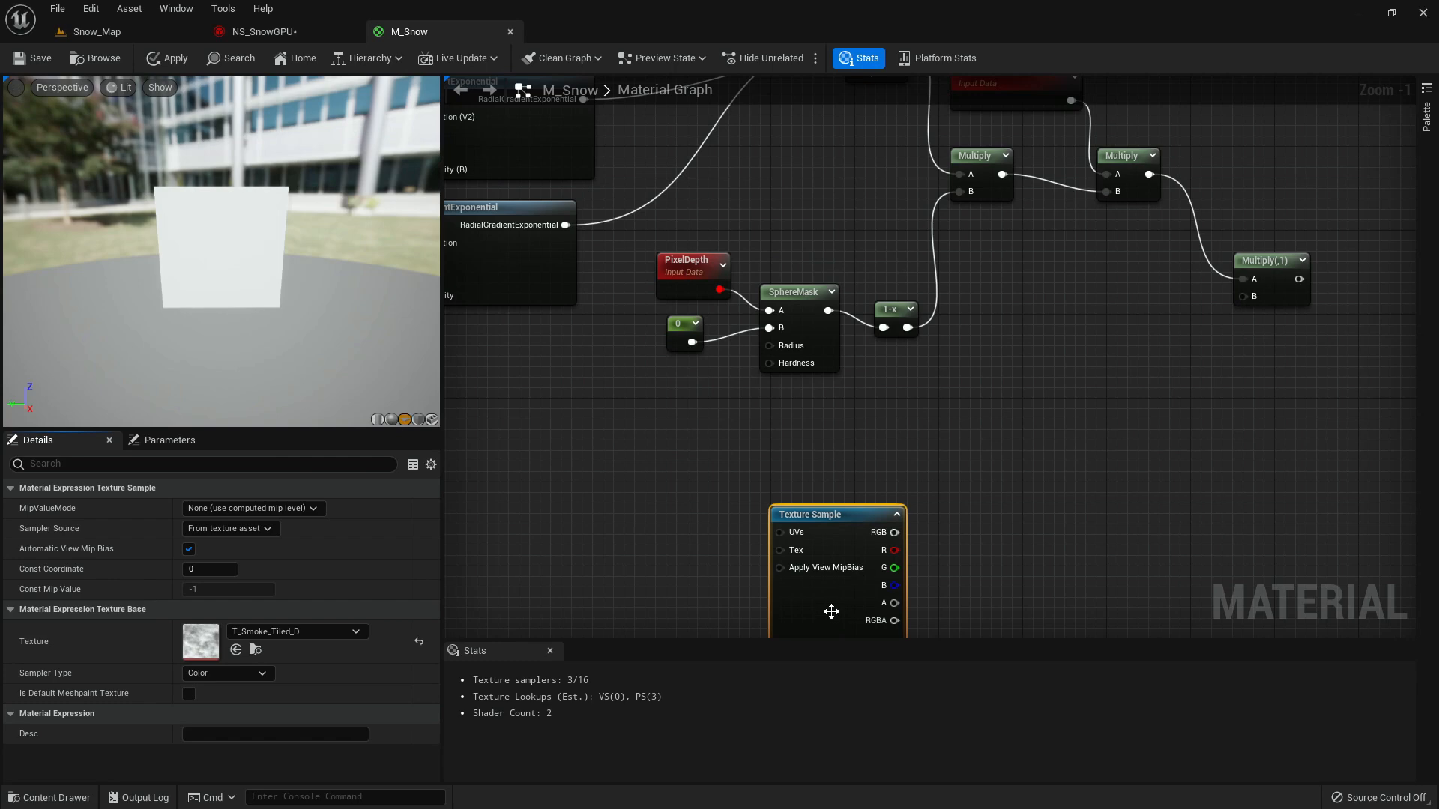
pyautogui.moveTo(827, 610); pyautogui.dragTo(817, 555)
# - Add a Particle Position node below the lowest RadialGradientExponential, well to the left of the Texture Sample
pyautogui.moveTo(699, 541); pyautogui.dragTo(987, 486, button='right')
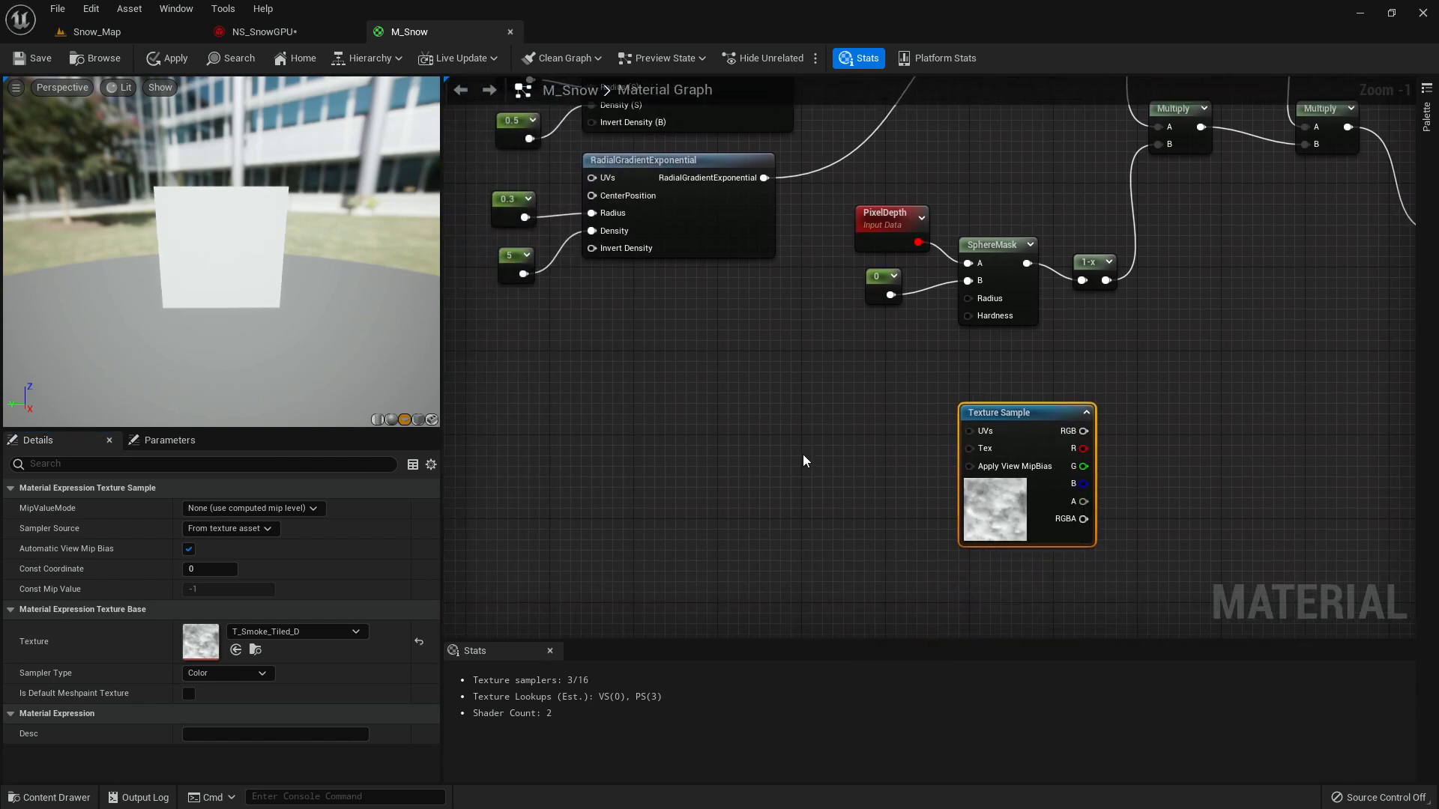
pyautogui.moveTo(802, 454); pyautogui.dragTo(811, 460, button='right')
pyautogui.rightClick(645, 435)
pyautogui.write('paritl')
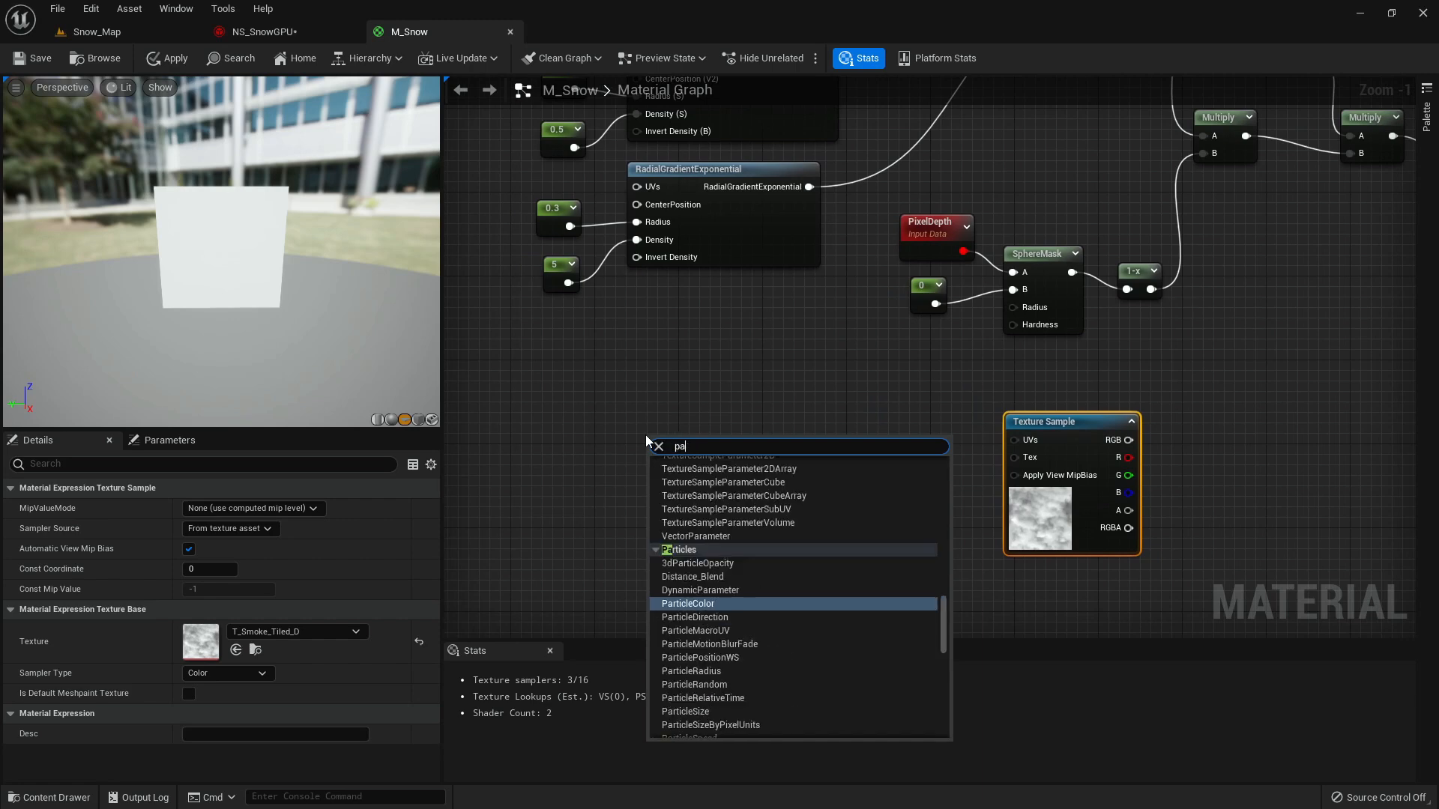
pyautogui.press('BackSpace')
pyautogui.press('BackSpace')
pyautogui.press('BackSpace')
pyautogui.write('ticle position')
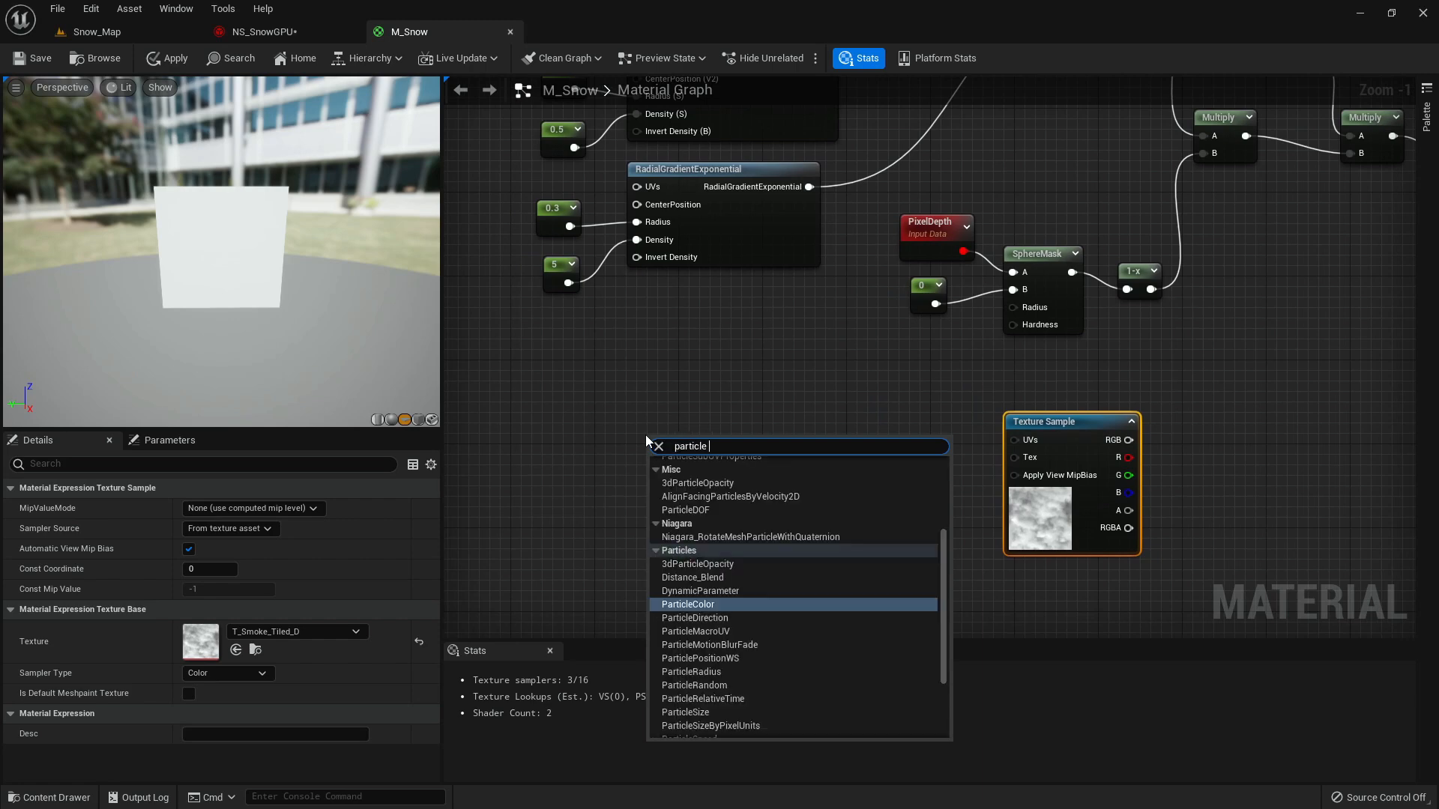
pyautogui.press('Return')
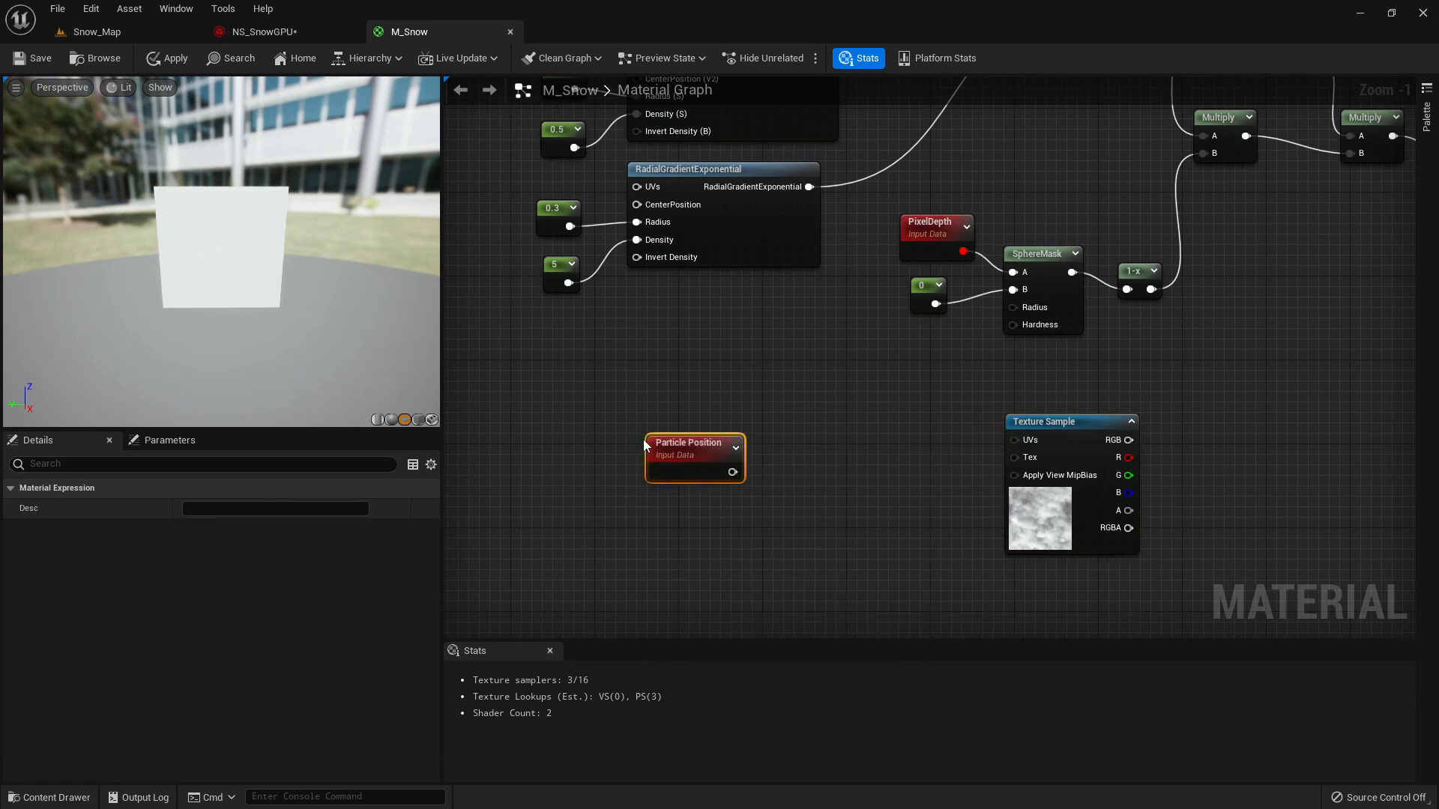
pyautogui.moveTo(652, 444); pyautogui.dragTo(547, 444)
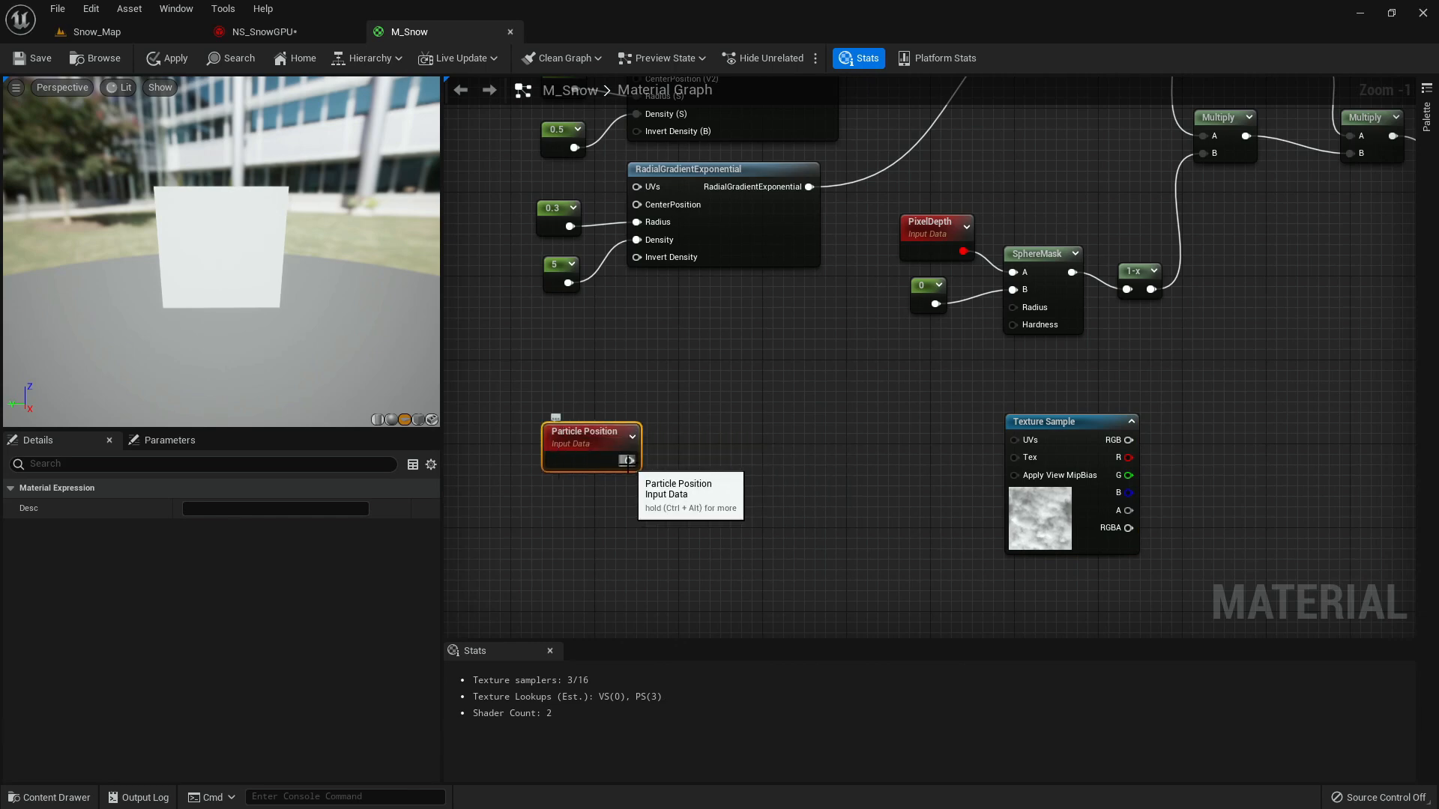
# - Add a Component Mask fed by the Particle Position output and keep only its R channel enabled
pyautogui.moveTo(628, 461); pyautogui.dragTo(673, 469)
pyautogui.write('mask')
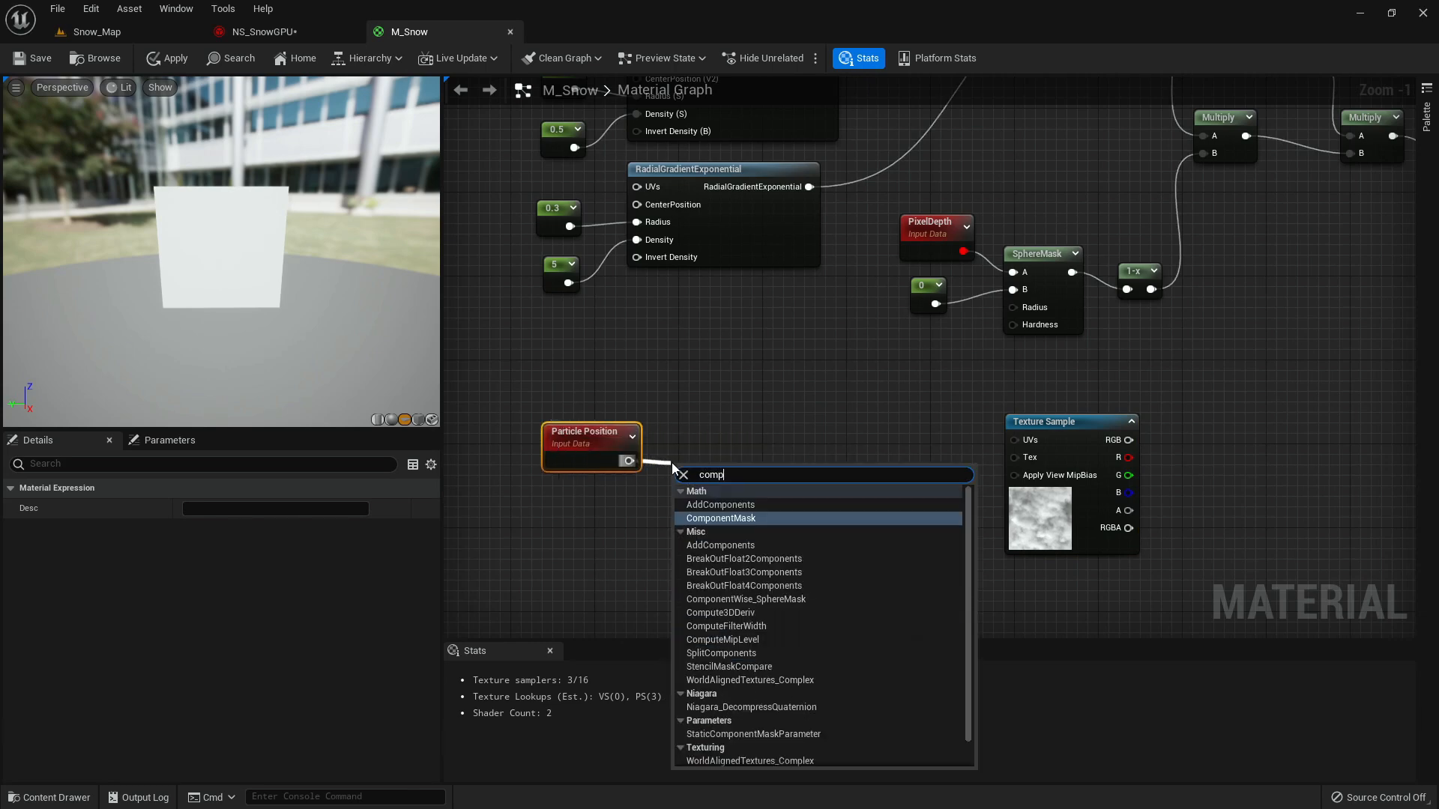
pyautogui.press('Return')
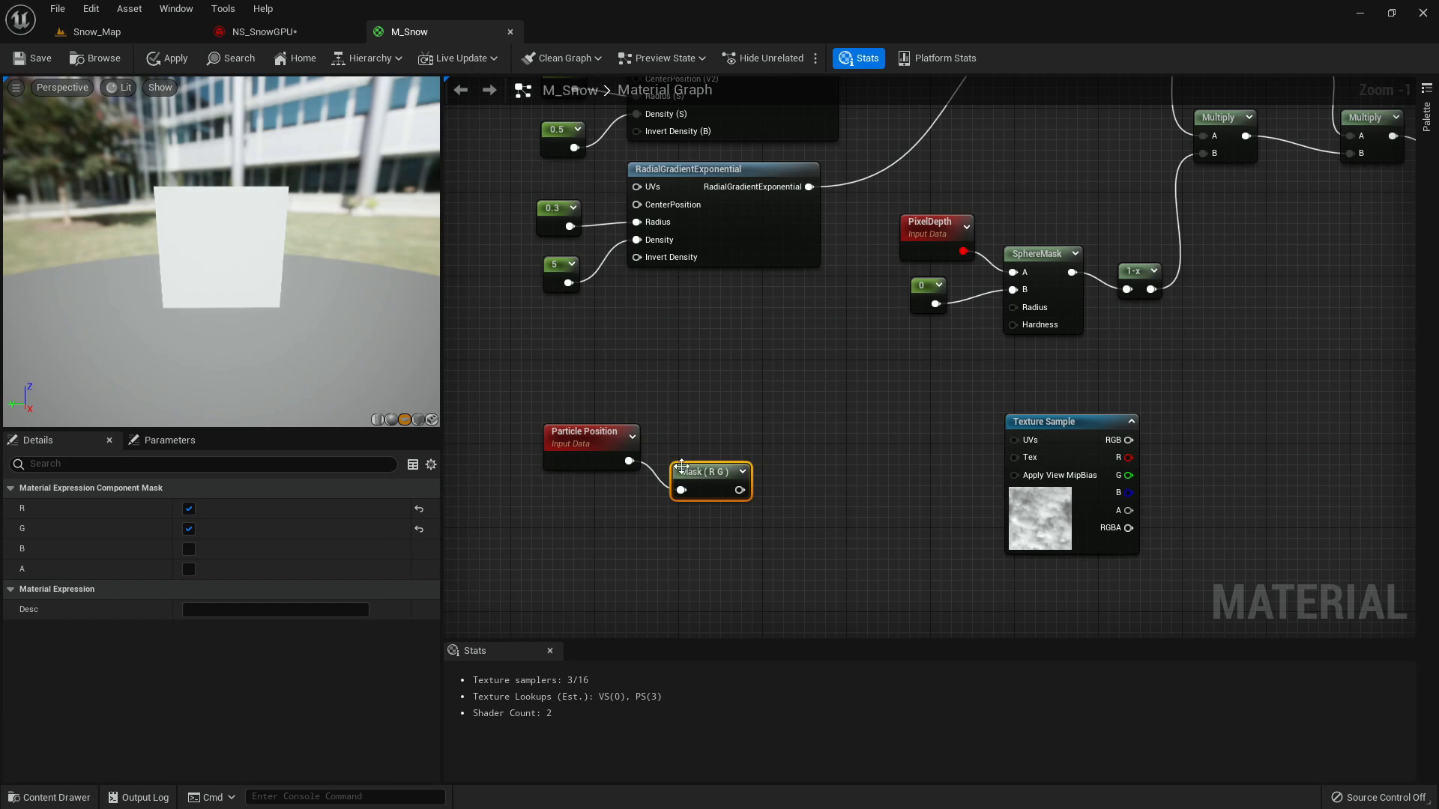
pyautogui.click(189, 529)
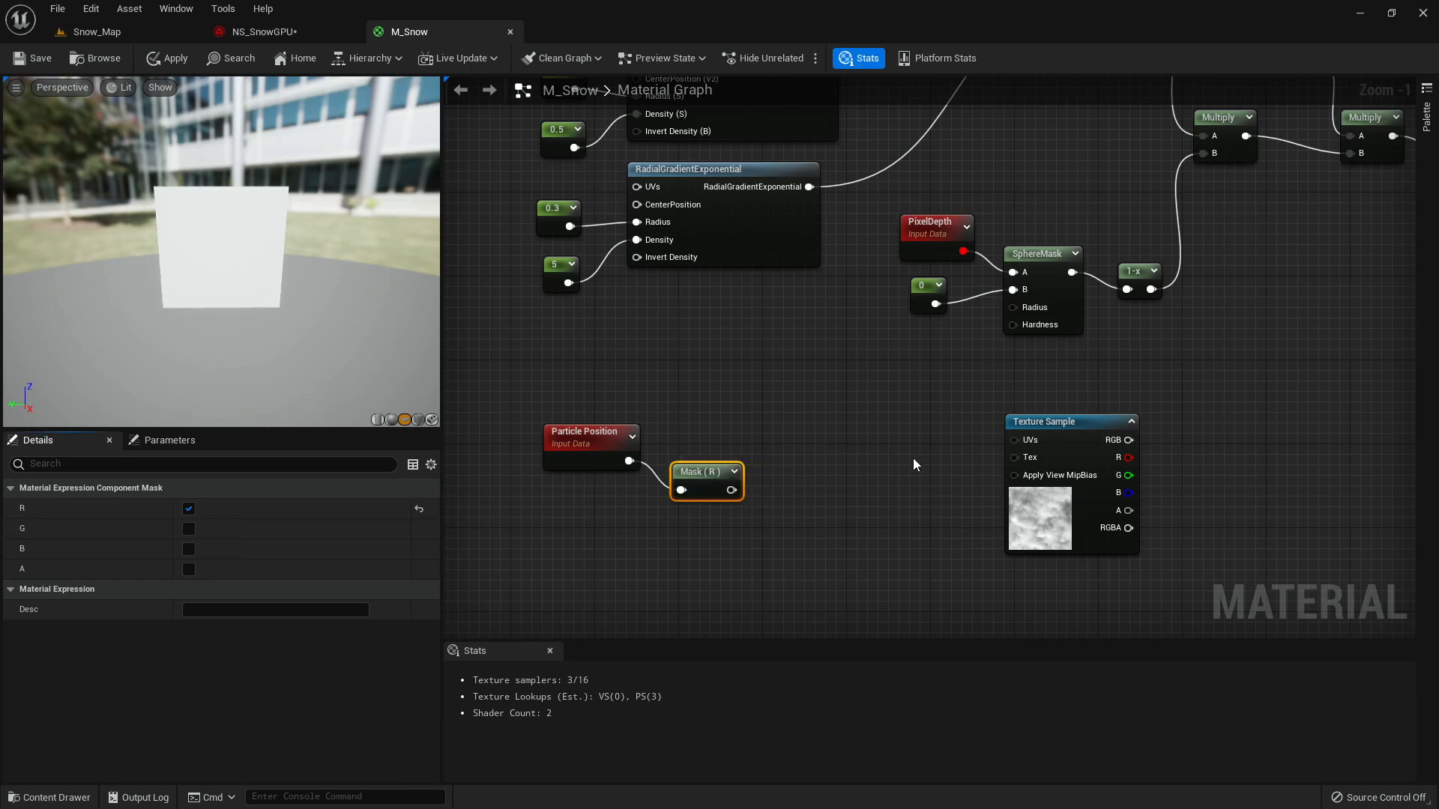
# - Multiply the R mask by a constant of 0.5, with the mask in input A and the constant in B
pyautogui.click(772, 496)
pyautogui.moveTo(730, 491); pyautogui.dragTo(781, 524)
pyautogui.click(637, 546)
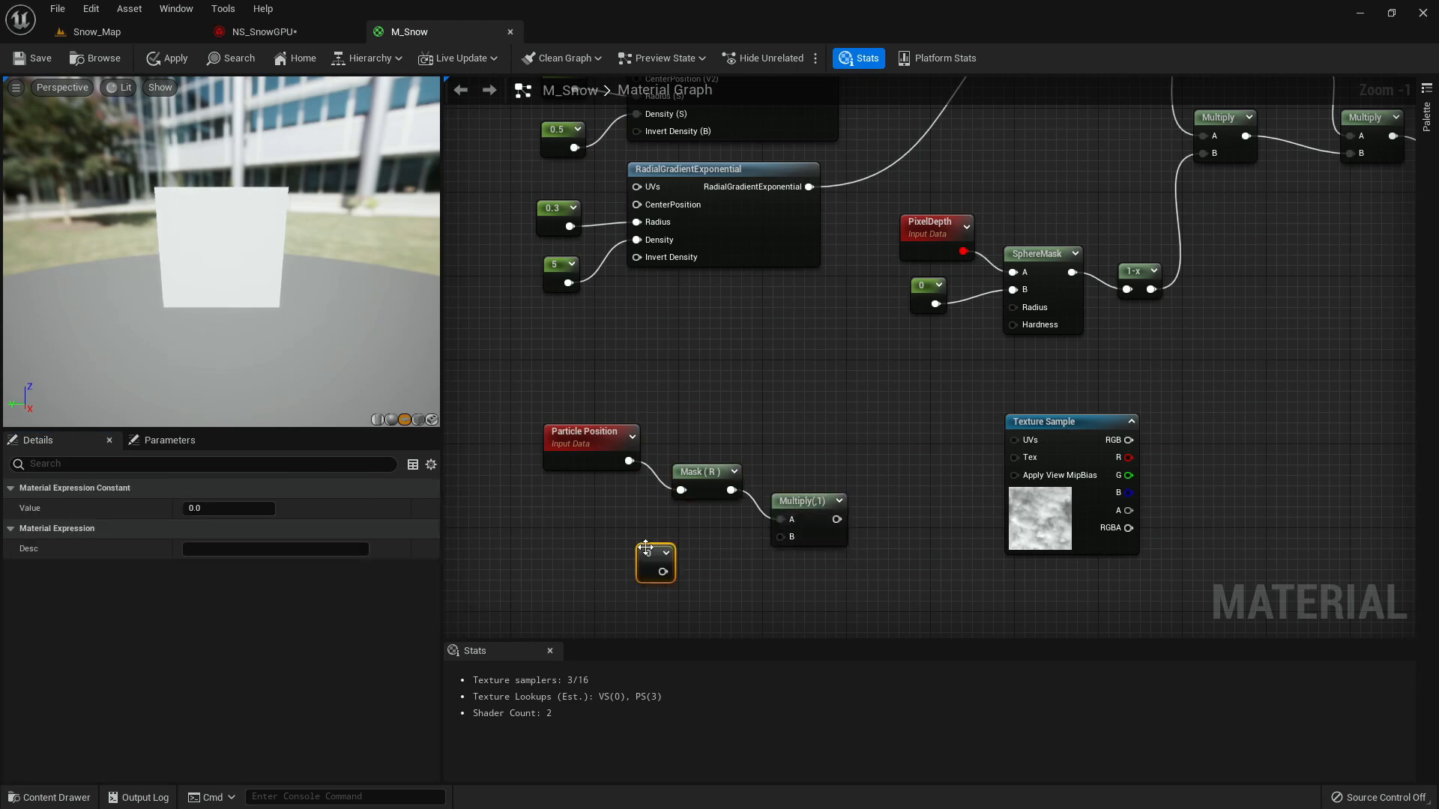
pyautogui.moveTo(659, 573); pyautogui.dragTo(780, 536)
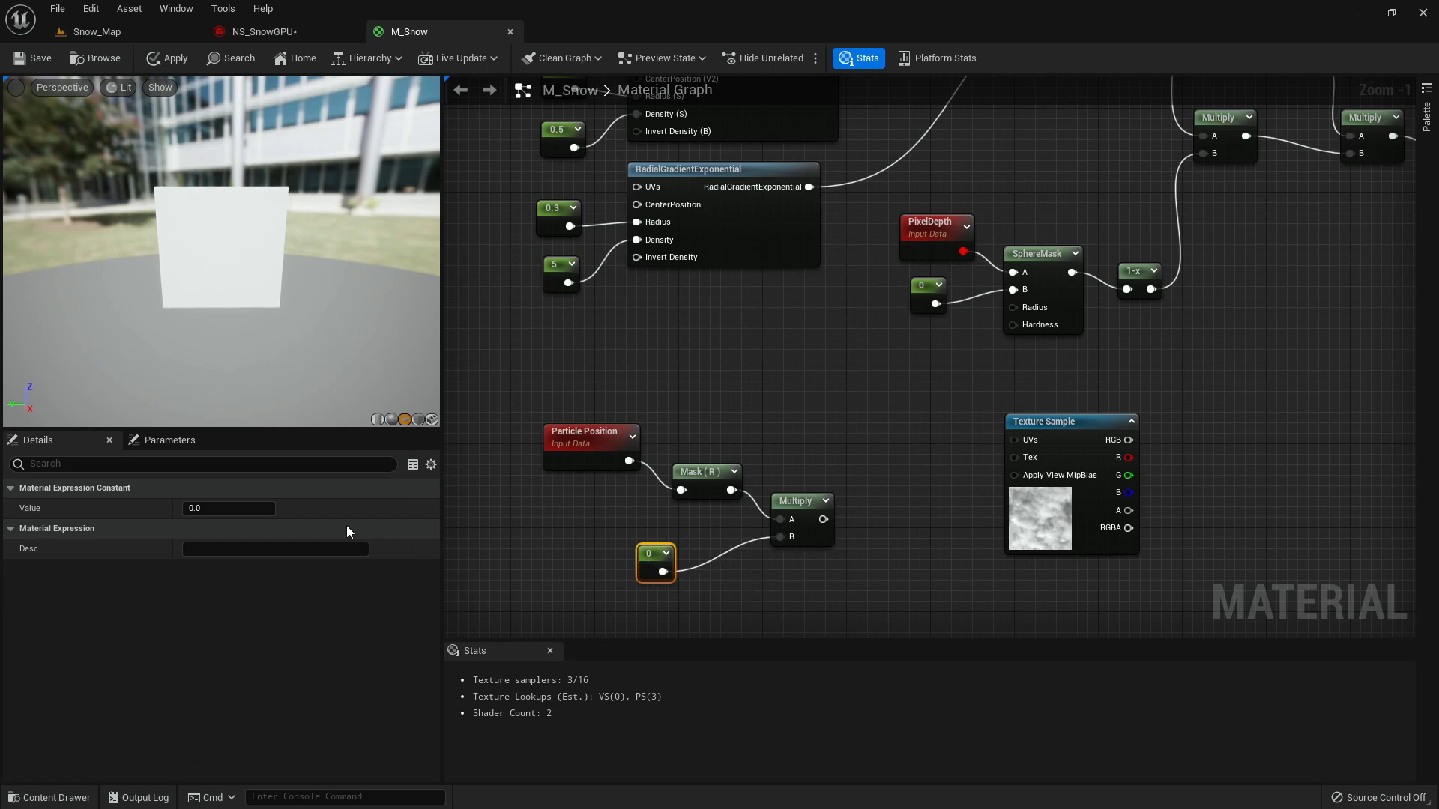
pyautogui.click(220, 514)
pyautogui.write('0.5')
pyautogui.press('Return')
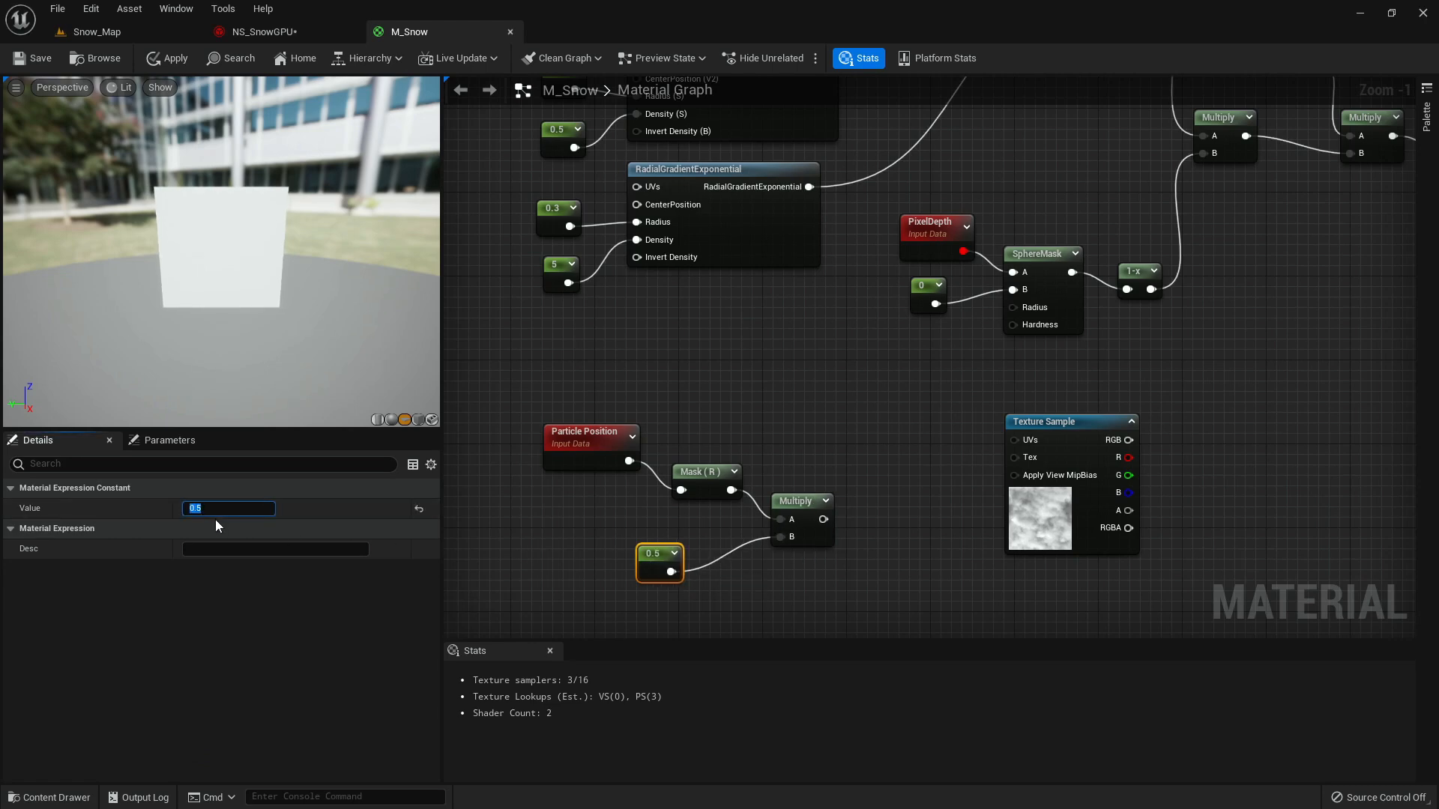
pyautogui.click(849, 490)
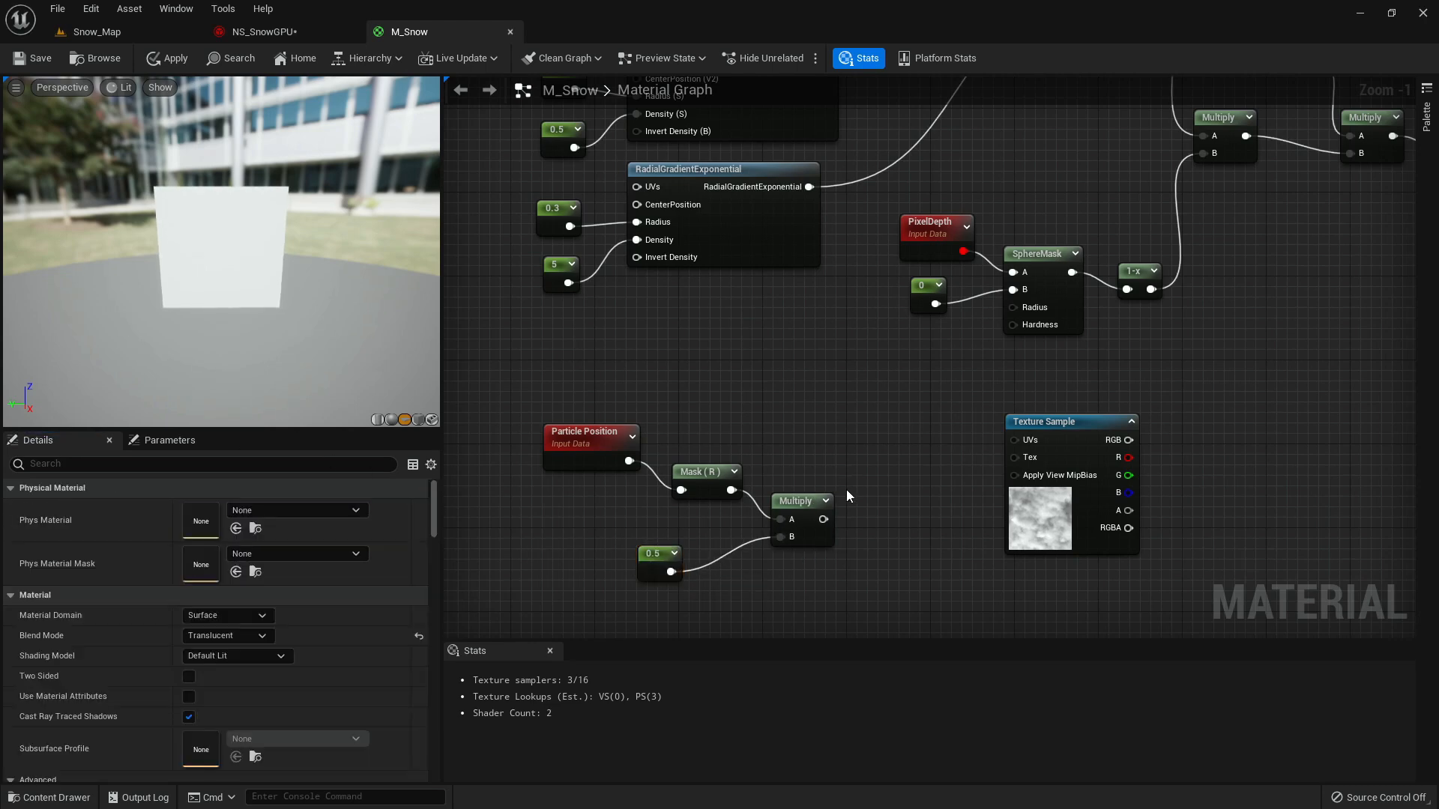
pyautogui.click(874, 490)
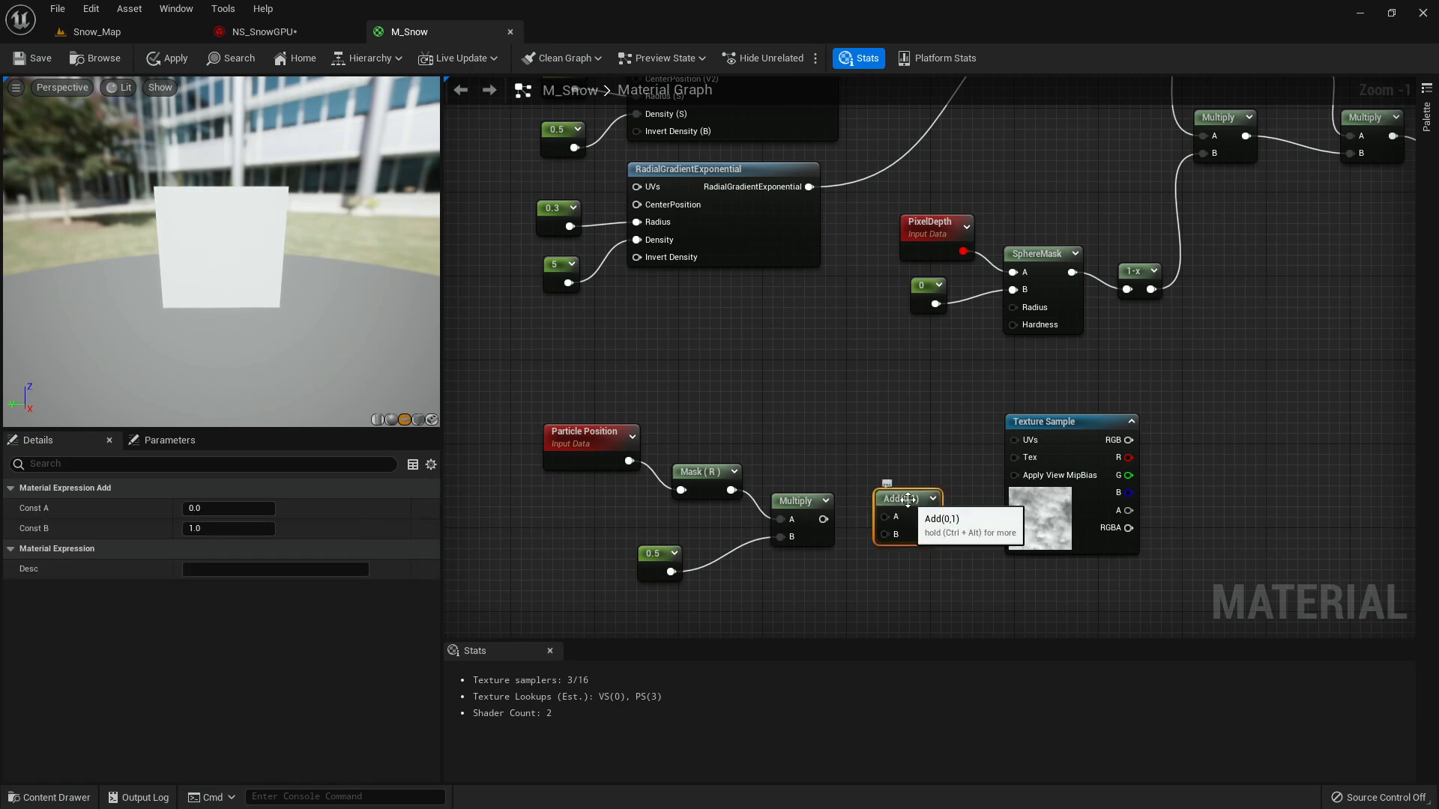
pyautogui.press('Delete')
# - Add an Append node with the position Multiply's output connected to its A and B inputs
pyautogui.moveTo(823, 520); pyautogui.dragTo(888, 530)
pyautogui.write('ap')
pyautogui.press('Return')
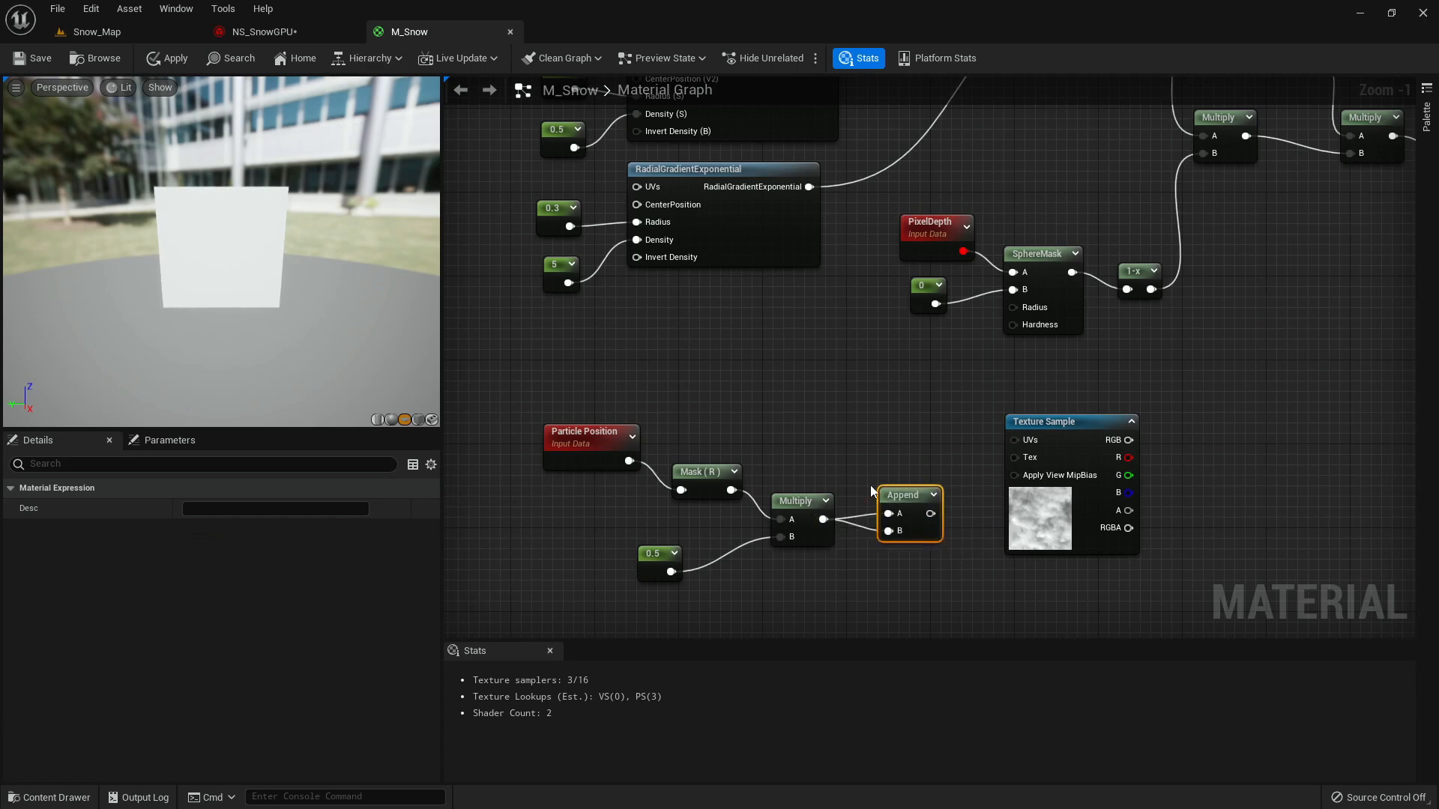
# - Add a TexCoord node above the position Multiply and connect it to the Append node's A input
pyautogui.rightClick(791, 421)
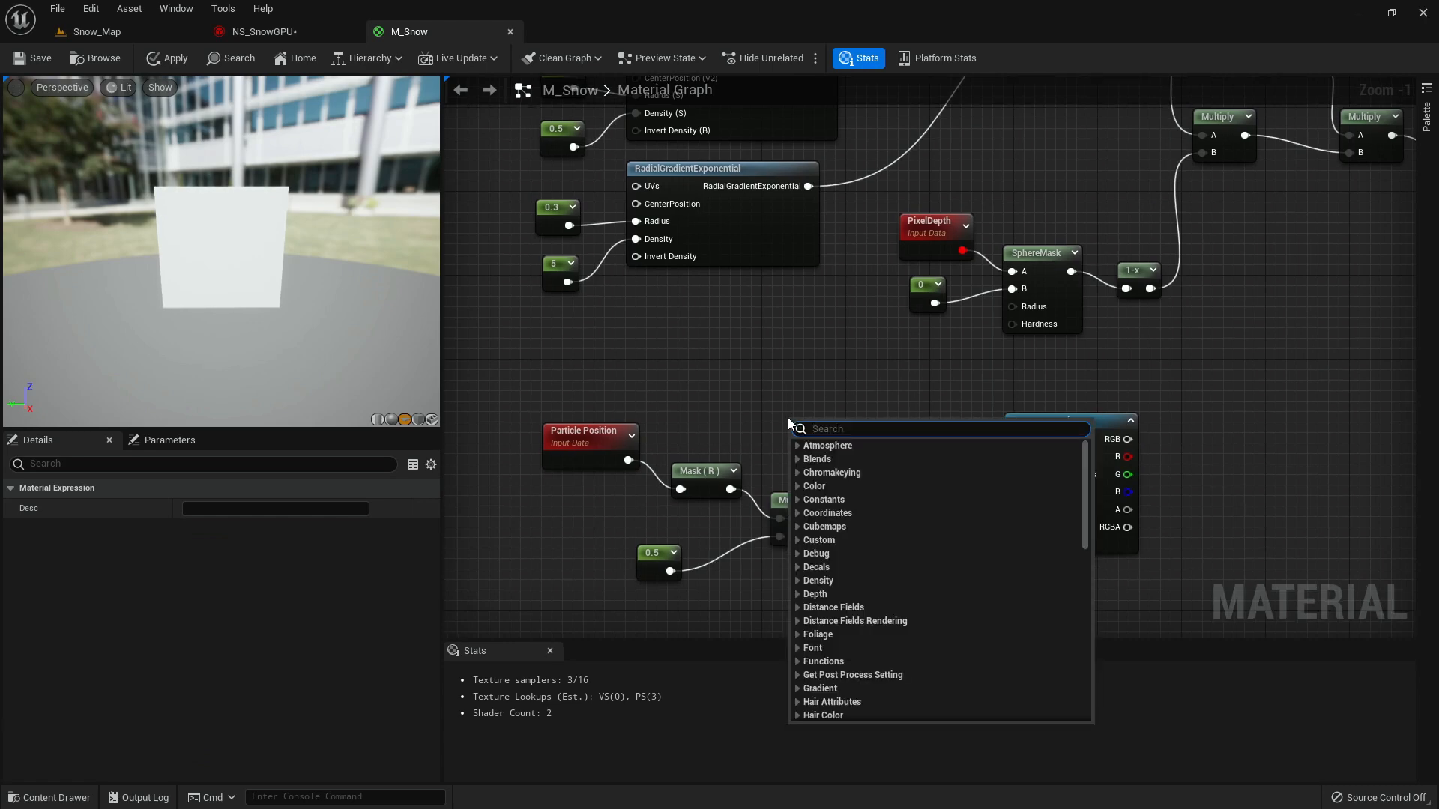
pyautogui.write('texcoord')
pyautogui.press('Return')
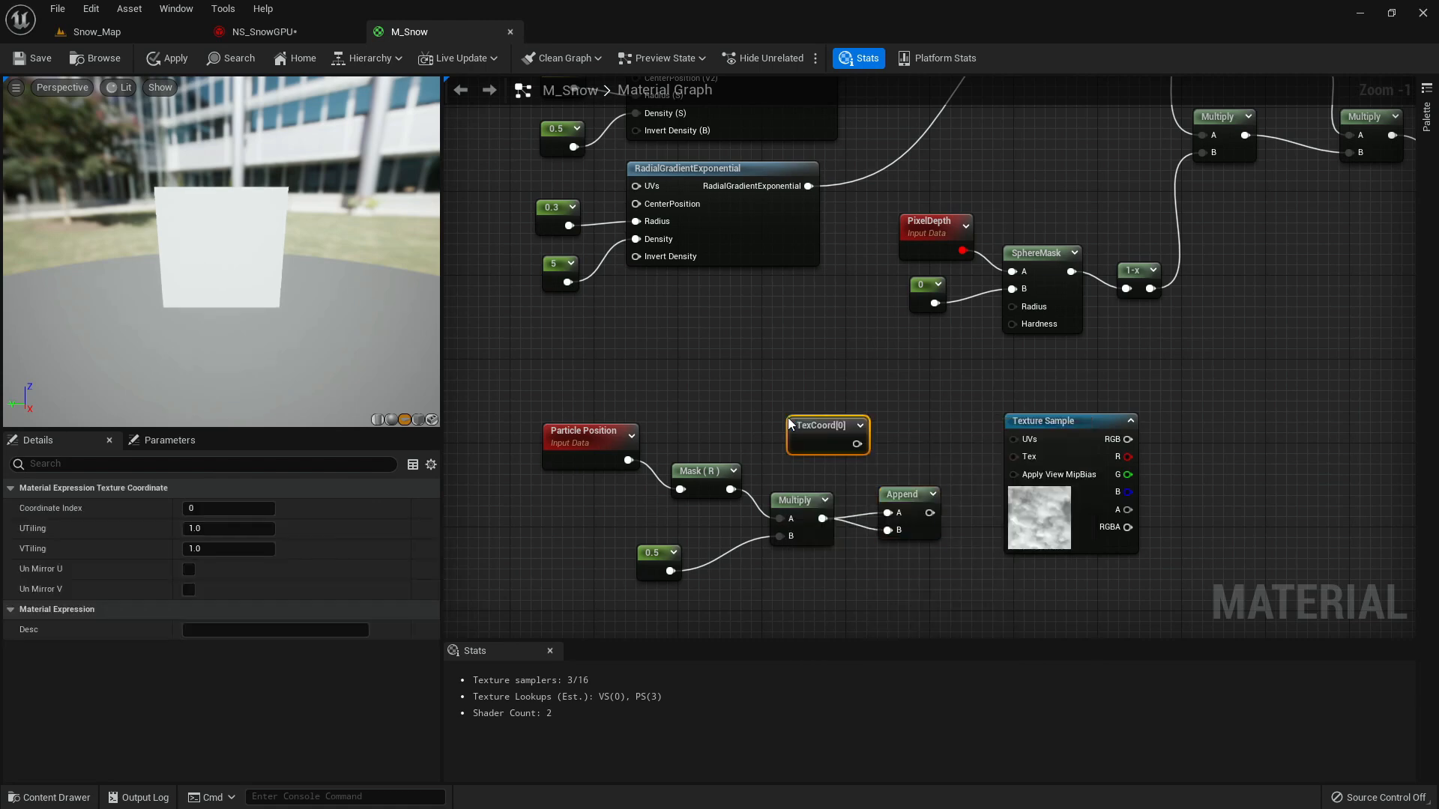
pyautogui.moveTo(841, 434); pyautogui.dragTo(888, 513)
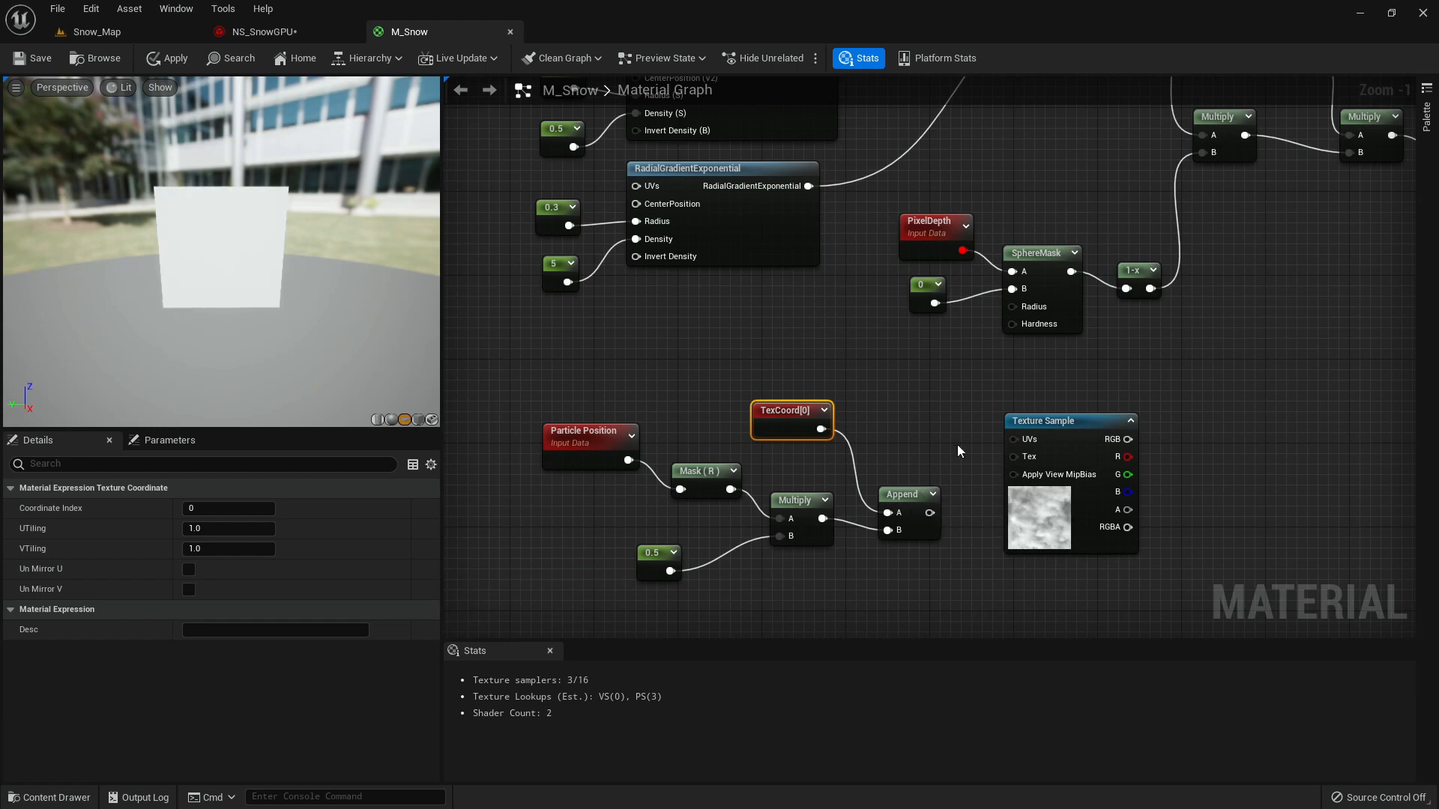
# - Route the Append output through an R G Component Mask into the Texture Sample's UVs, shifting the Texture Sample right for space
pyautogui.moveTo(971, 437); pyautogui.dragTo(758, 372, button='right')
pyautogui.moveTo(863, 381); pyautogui.dragTo(926, 391)
pyautogui.moveTo(717, 448)
pyautogui.mouseDown()
pyautogui.moveTo(740, 468)
pyautogui.moveTo(742, 455)
pyautogui.mouseUp()
pyautogui.write('compo')
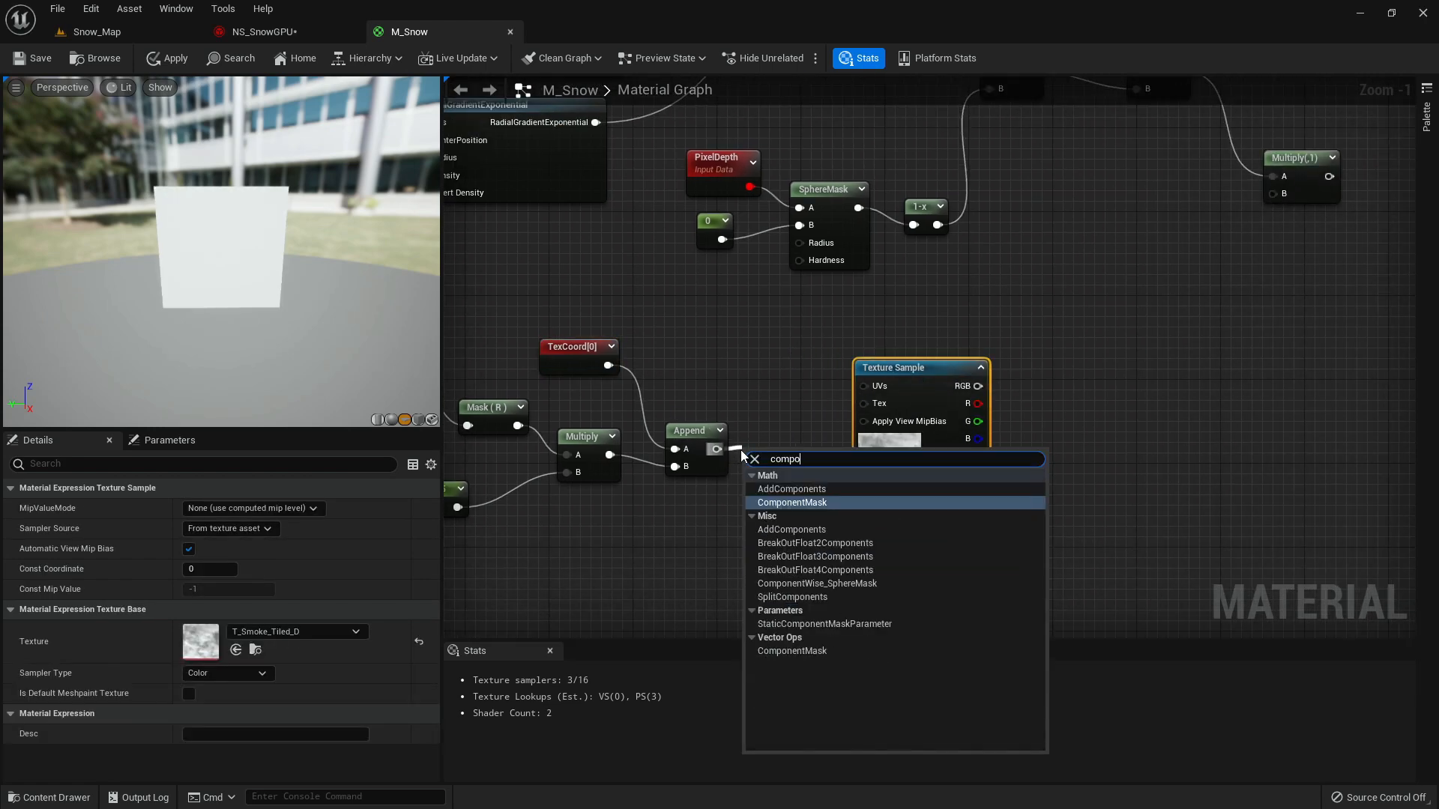
pyautogui.press('Return')
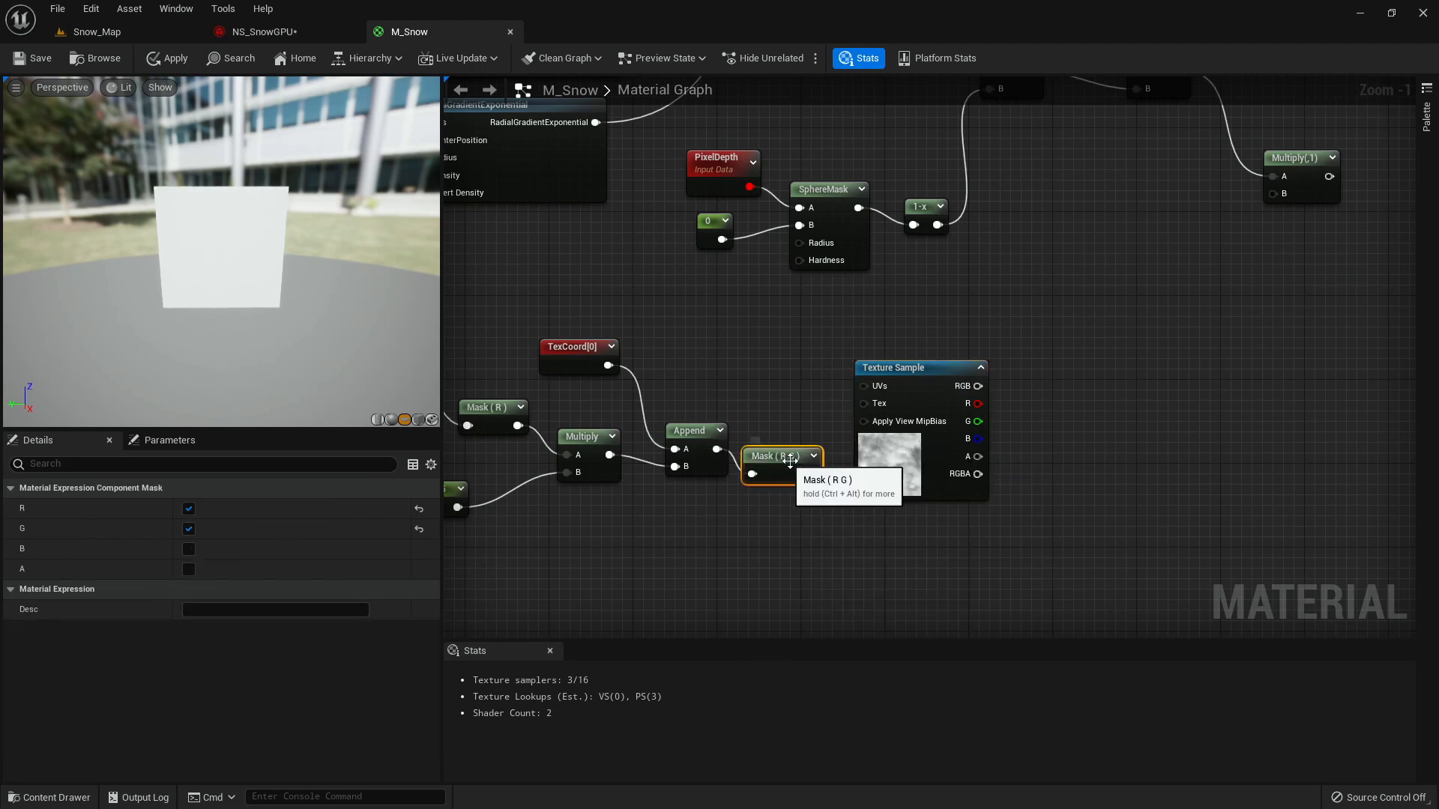
pyautogui.moveTo(811, 473); pyautogui.dragTo(863, 386)
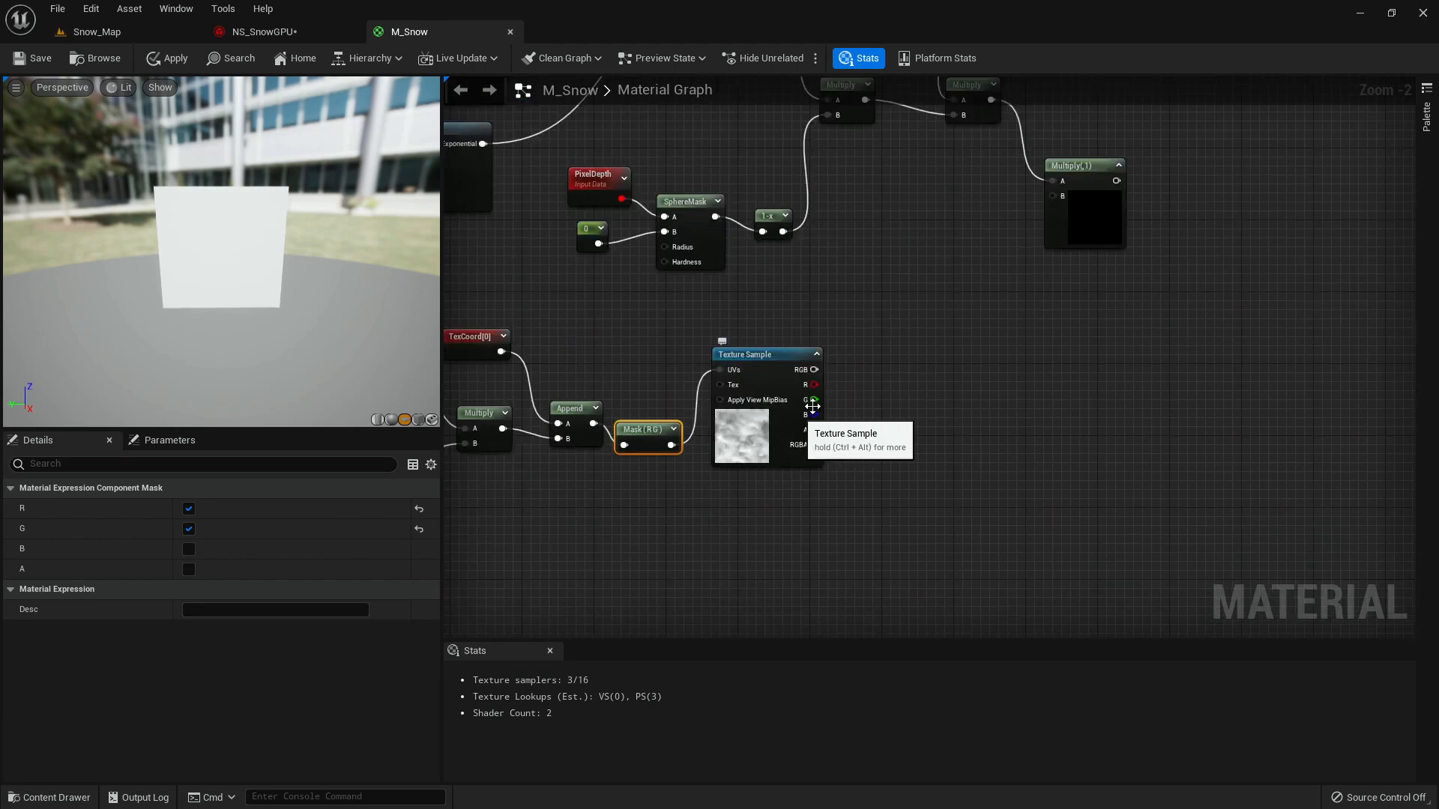
# - Connect the Texture Sample's RGB output to the third Multiply's B input, and feed that Multiply into a new Lerp's B input
pyautogui.moveTo(882, 353); pyautogui.dragTo(795, 437, button='right')
pyautogui.moveTo(728, 448); pyautogui.dragTo(973, 274)
pyautogui.moveTo(1104, 273); pyautogui.dragTo(884, 402, button='right')
pyautogui.scroll(1, 924, 403)
pyautogui.click(884, 402)
pyautogui.click(911, 368)
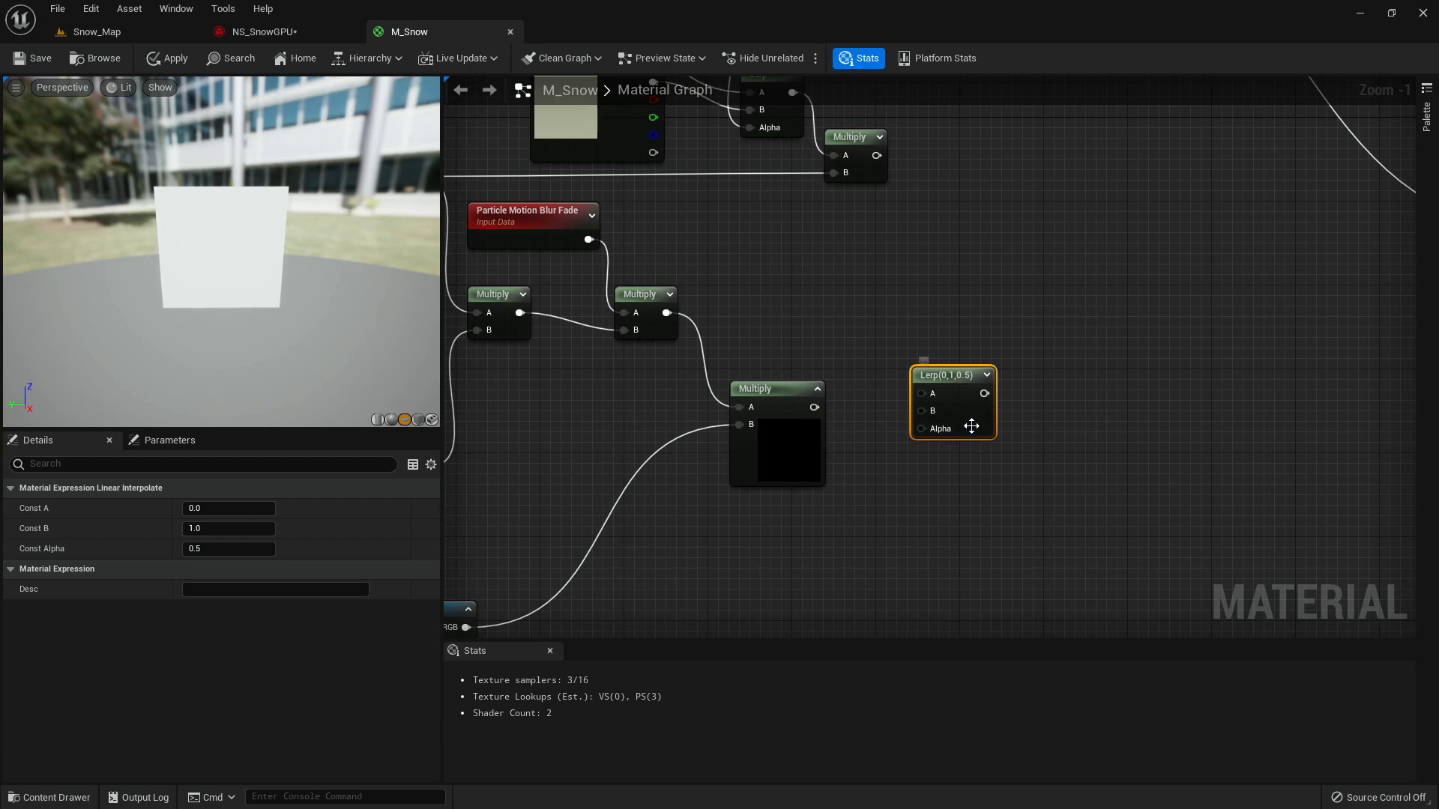
pyautogui.moveTo(812, 407); pyautogui.dragTo(921, 411)
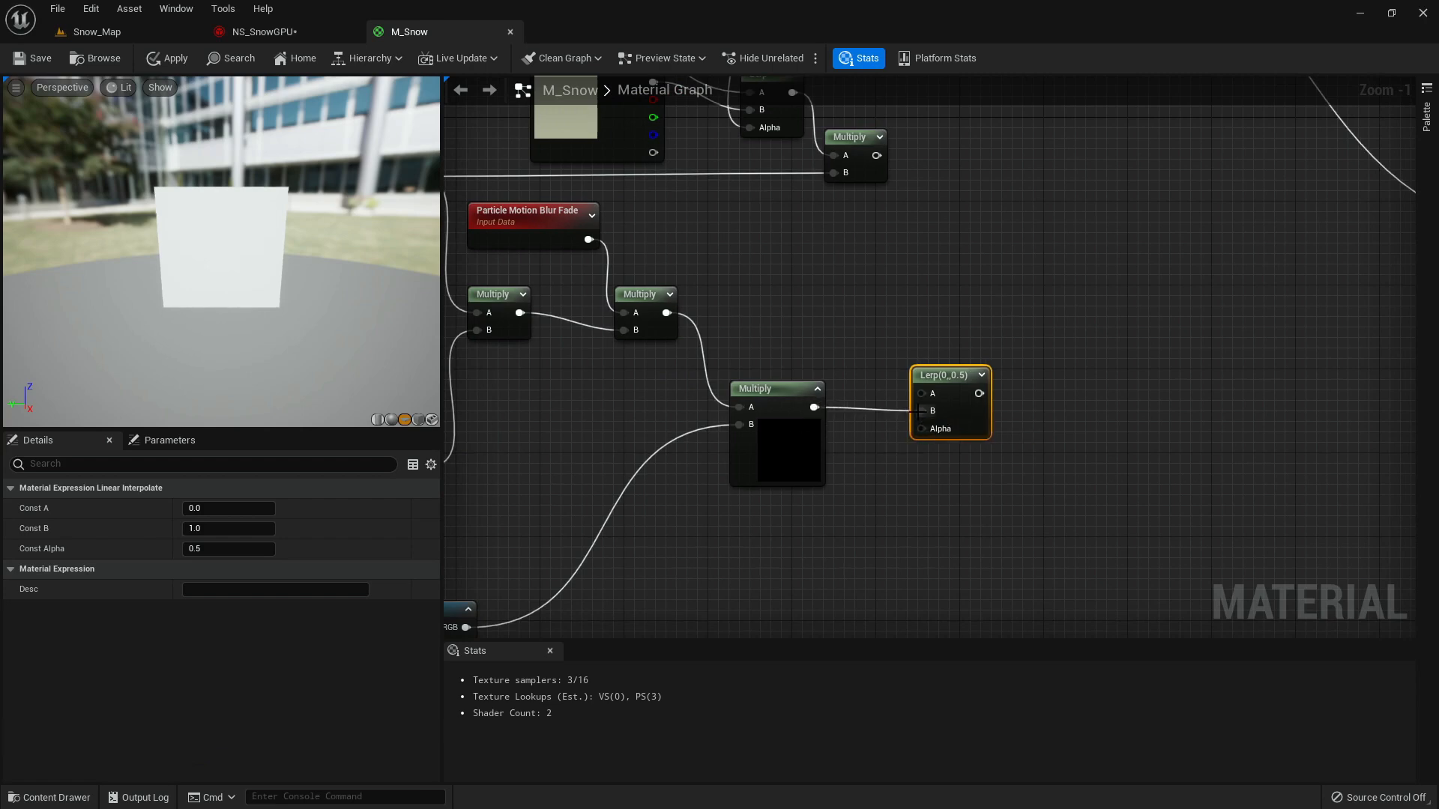
# - Connect a constant of 0.65 to the Lerp's Alpha and the motion blur fade Multiply's output to its A input
pyautogui.click(820, 529)
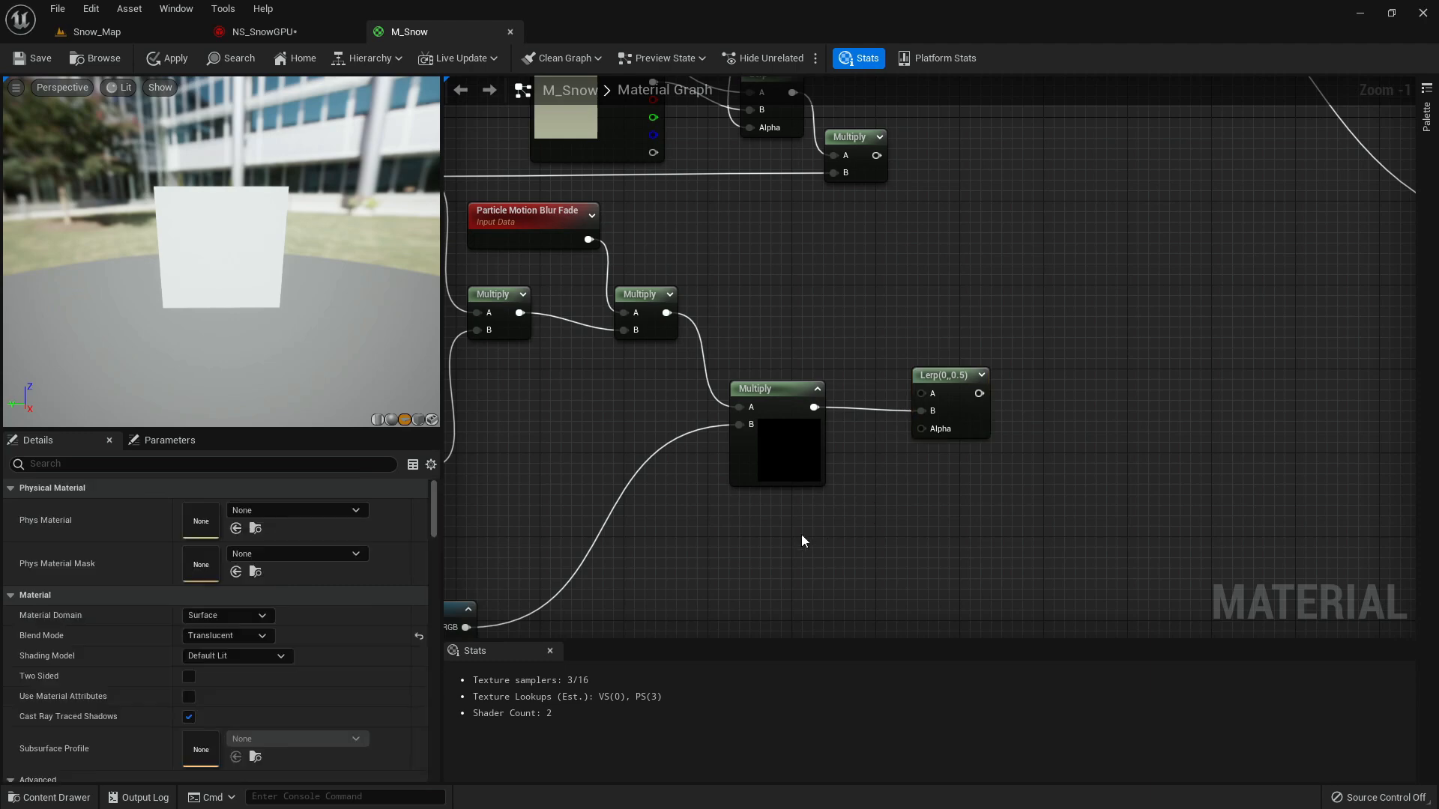
pyautogui.click(802, 533)
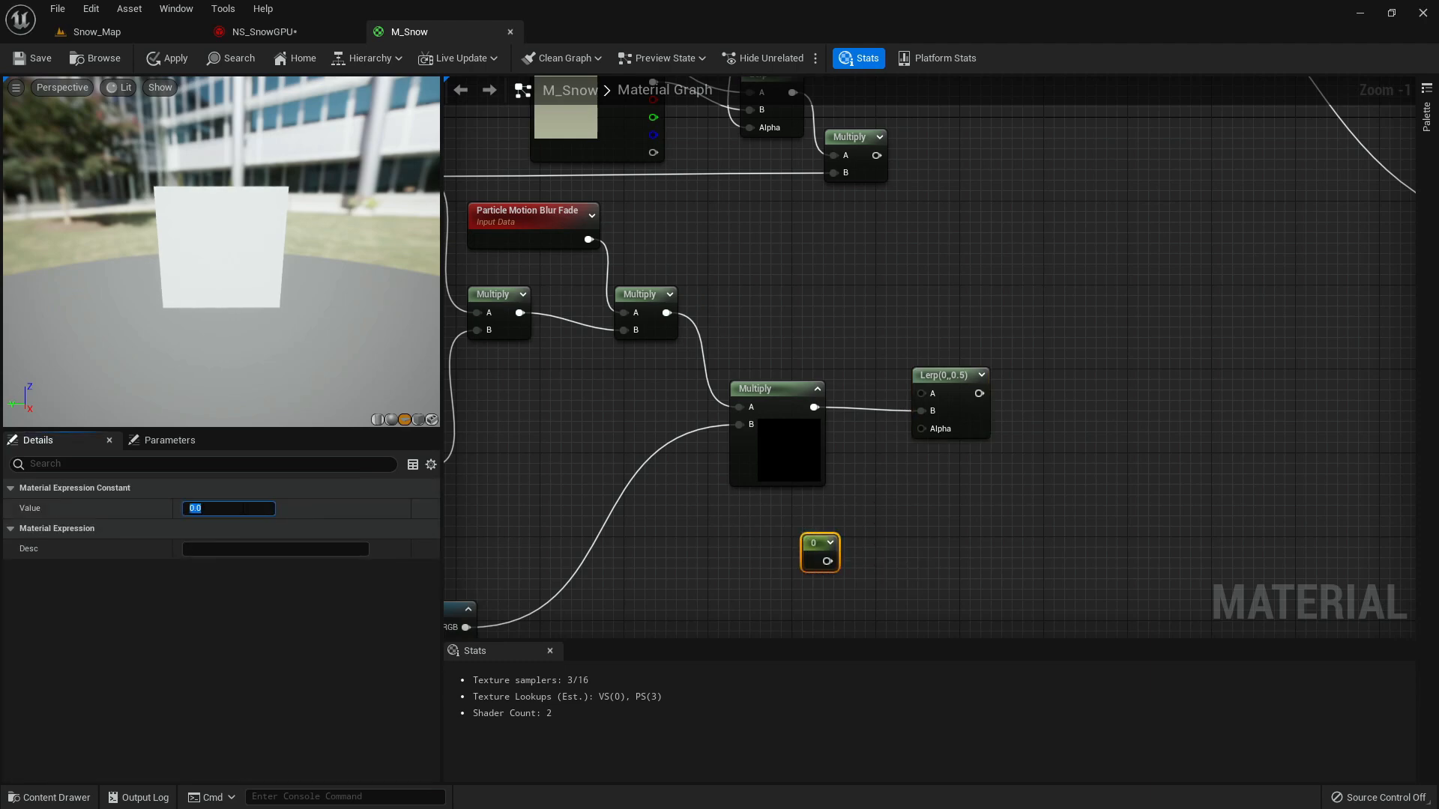
pyautogui.write('0.65')
pyautogui.press('Return')
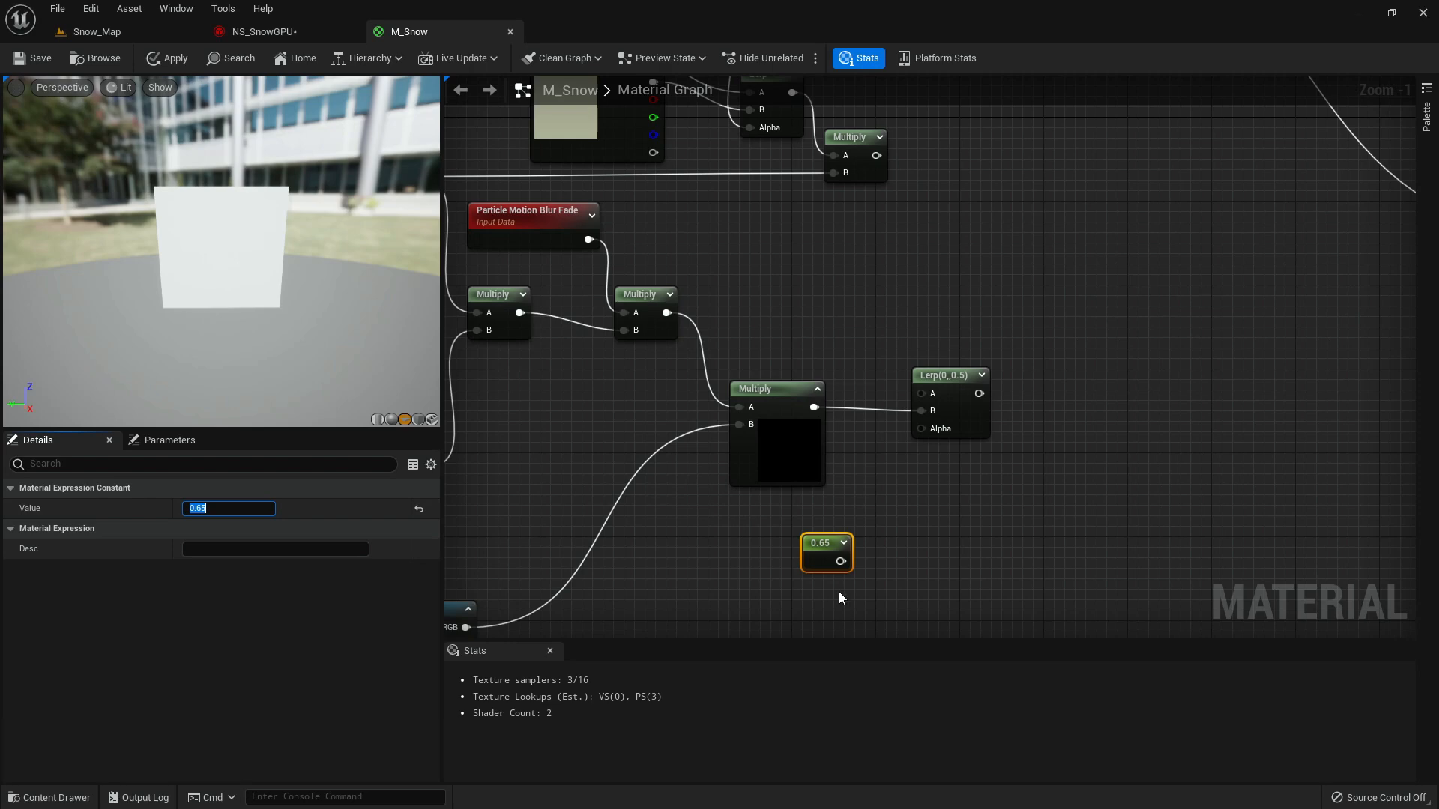
pyautogui.moveTo(840, 561); pyautogui.dragTo(927, 432)
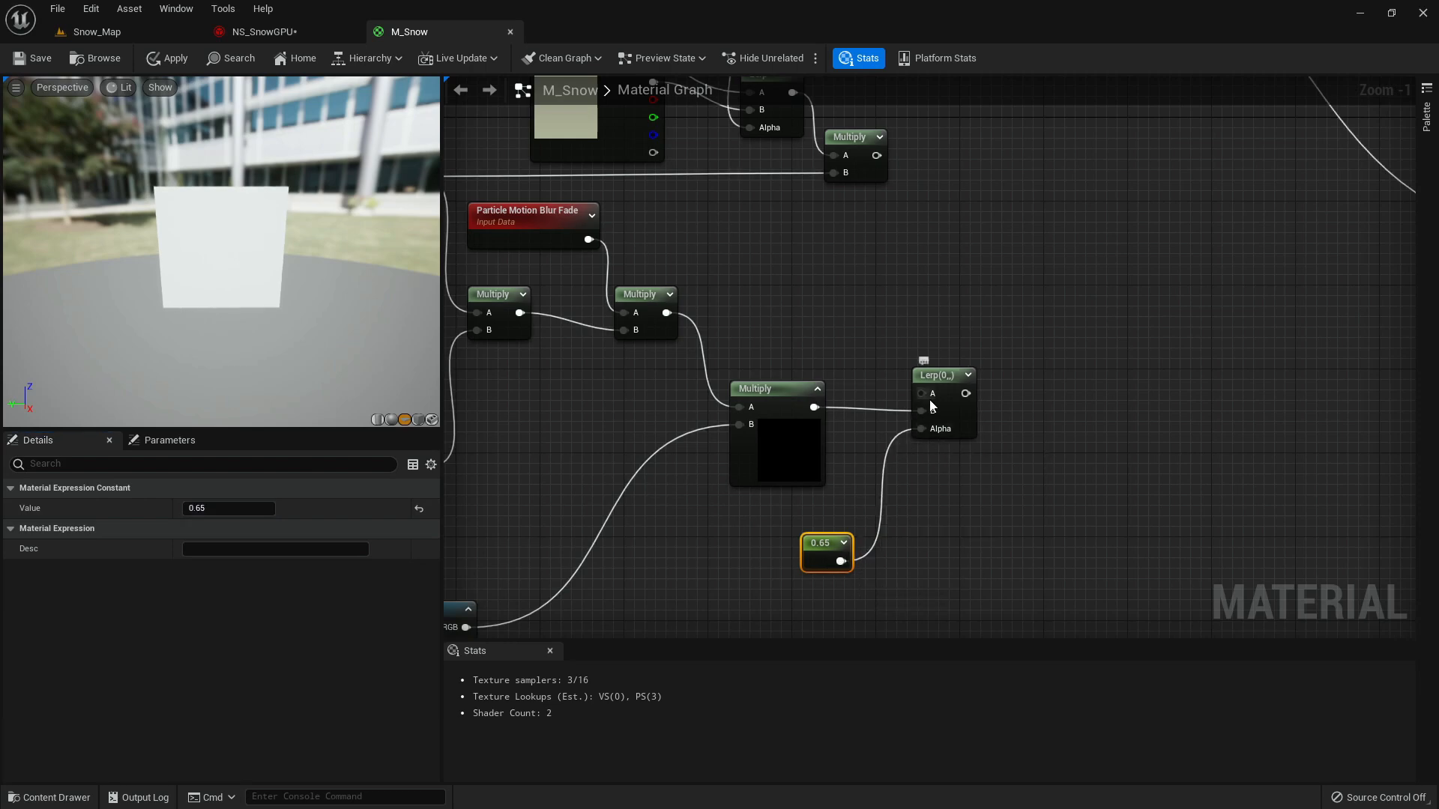
pyautogui.moveTo(666, 312); pyautogui.dragTo(920, 393)
# - Add a second Lerp, connecting the first Lerp's output to its B input and the smoke texture Multiply's output to its A input
pyautogui.moveTo(964, 340); pyautogui.dragTo(883, 367, button='right')
pyautogui.click(929, 322)
pyautogui.click(930, 322)
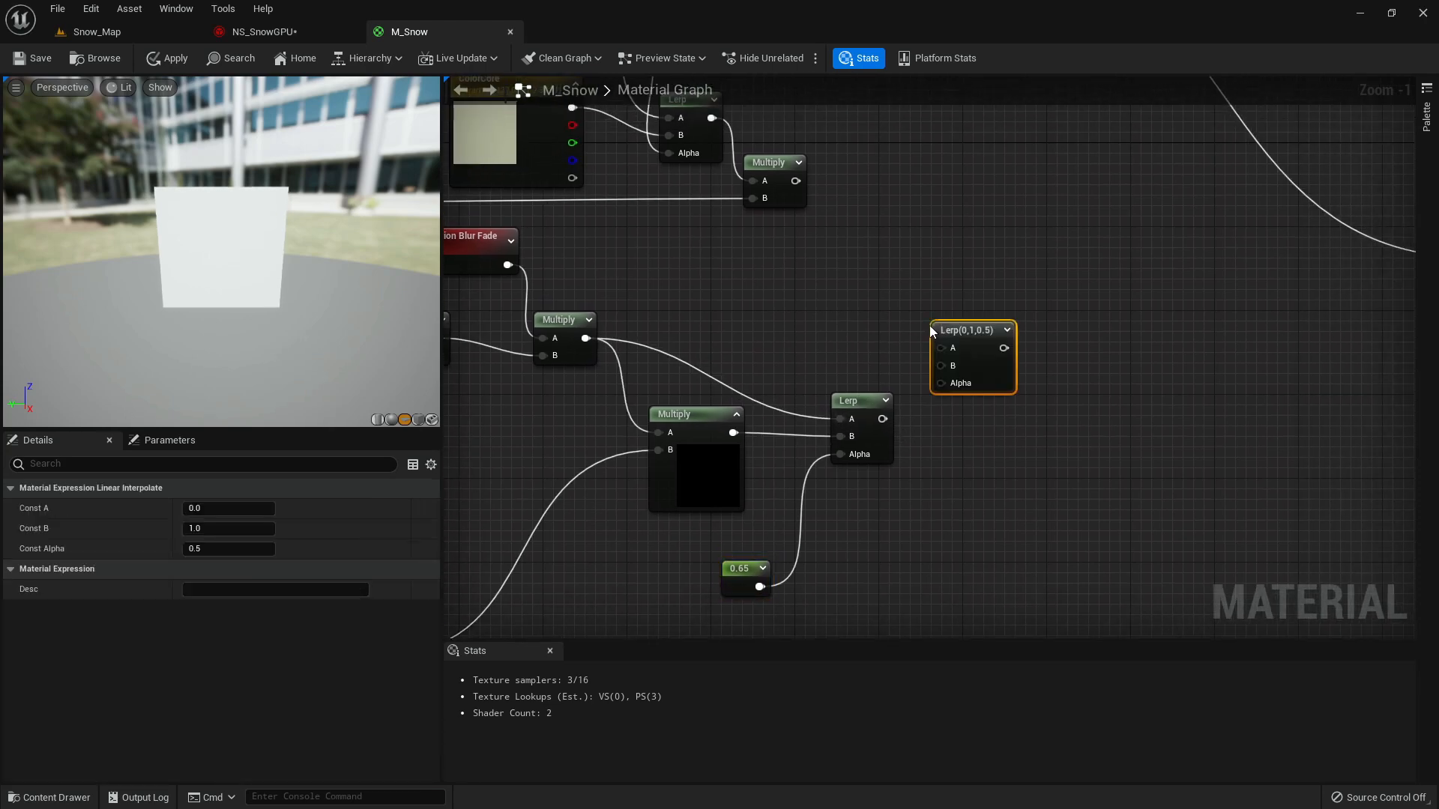
pyautogui.moveTo(883, 419); pyautogui.dragTo(946, 365)
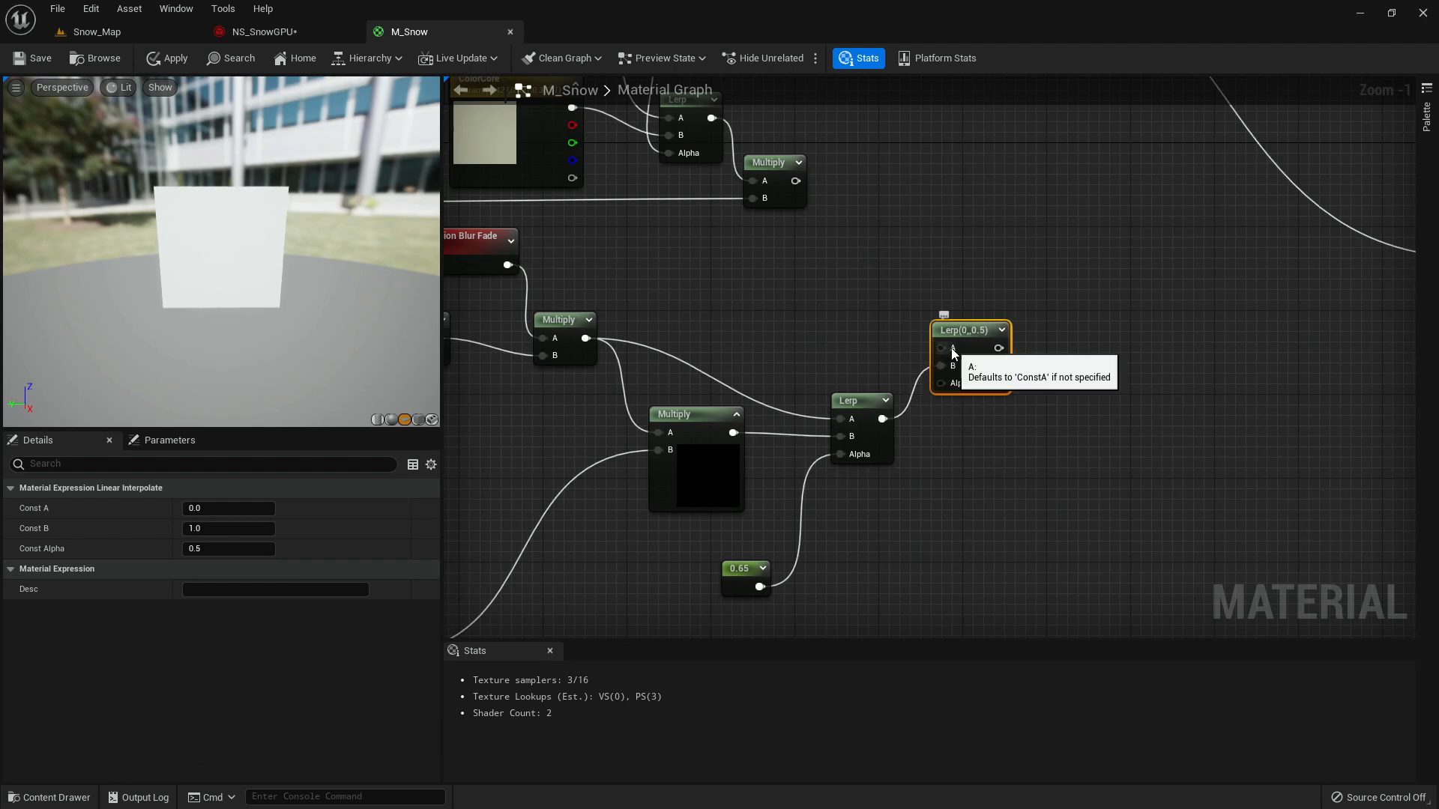
pyautogui.click(709, 446)
pyautogui.moveTo(732, 433); pyautogui.dragTo(941, 348)
pyautogui.moveTo(861, 409); pyautogui.dragTo(864, 423)
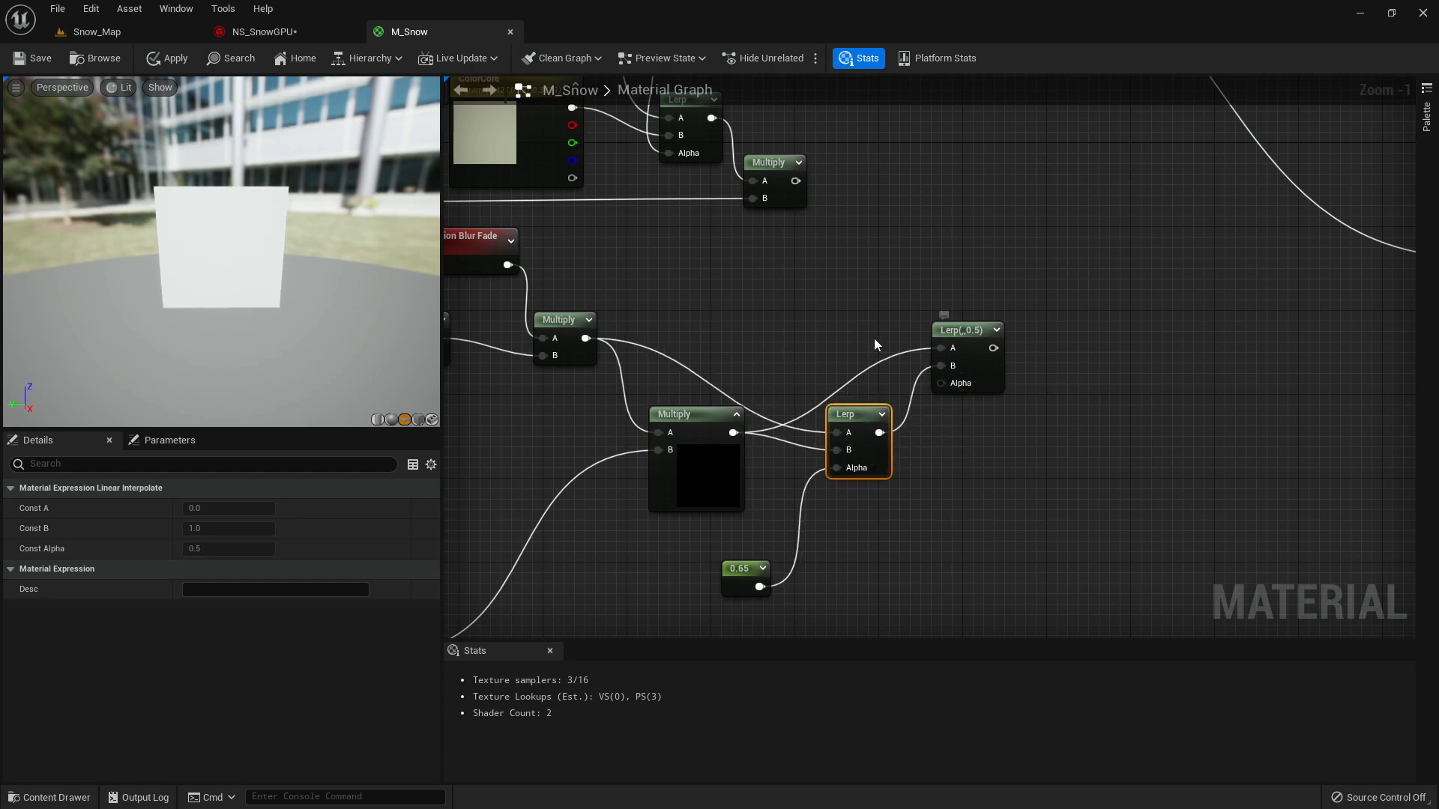
# - Connect the particle speed Clamp's output to the second Lerp's Alpha
pyautogui.scroll(-1, 922, 350)
pyautogui.moveTo(630, 315); pyautogui.dragTo(1139, 350, button='right')
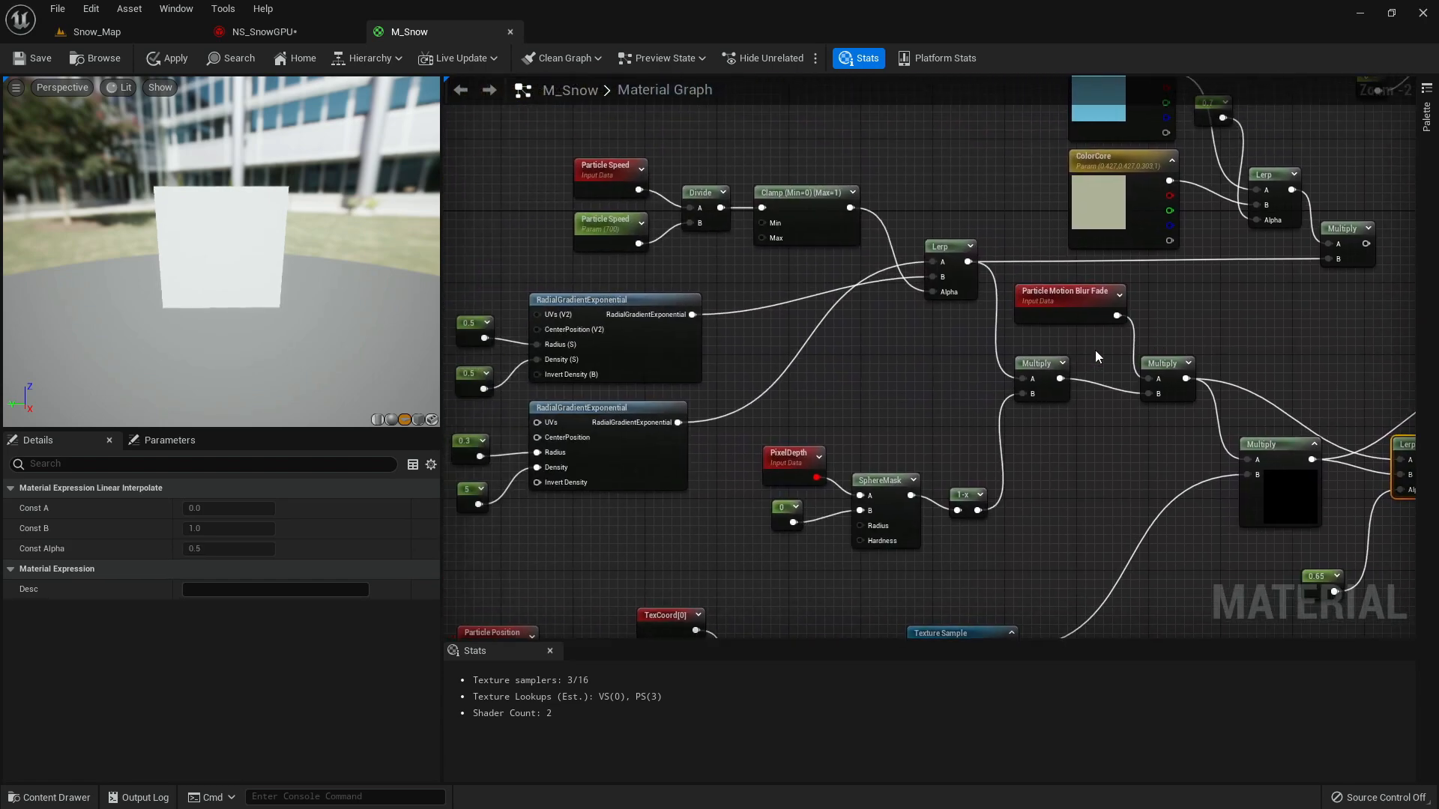
pyautogui.click(812, 216)
pyautogui.moveTo(989, 235); pyautogui.dragTo(661, 205, button='right')
pyautogui.moveTo(520, 177); pyautogui.dragTo(1168, 388)
pyautogui.moveTo(1271, 430); pyautogui.dragTo(1130, 390, button='right')
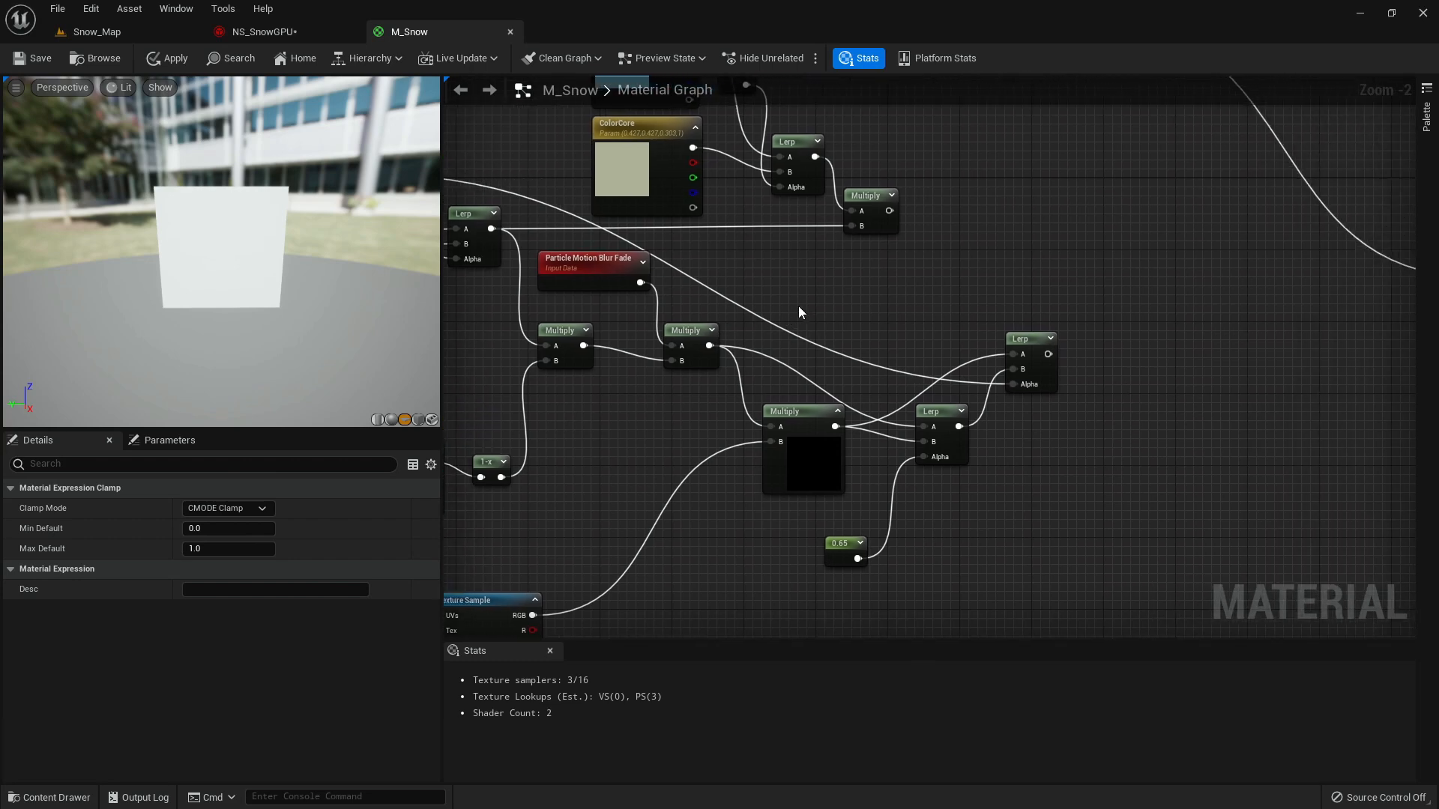
pyautogui.moveTo(736, 308); pyautogui.dragTo(915, 345, button='right')
pyautogui.moveTo(805, 301); pyautogui.dragTo(793, 298, button='right')
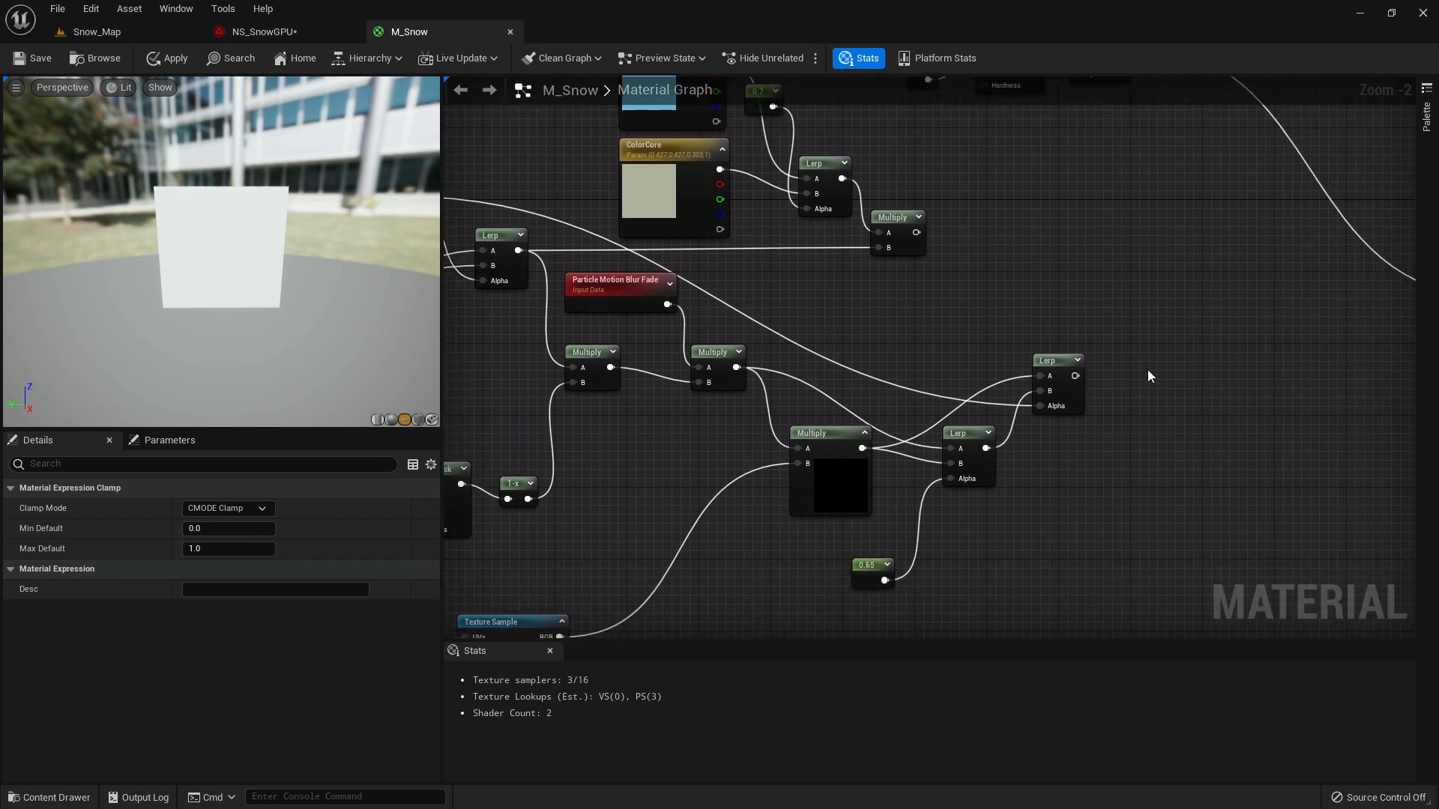
# - Add a Multiply node after the second Lerp and feed the Lerp's output into its A input
pyautogui.moveTo(1146, 373); pyautogui.dragTo(1105, 373, button='right')
pyautogui.click(1100, 367)
pyautogui.click(1098, 367)
pyautogui.moveTo(1036, 370); pyautogui.dragTo(1107, 389)
# - Add a ParticleColor node above the speed Lerp and connect its alpha output to the new Multiply's B input
pyautogui.moveTo(933, 295); pyautogui.dragTo(1240, 368, button='right')
pyautogui.rightClick(721, 164)
pyautogui.write('pari')
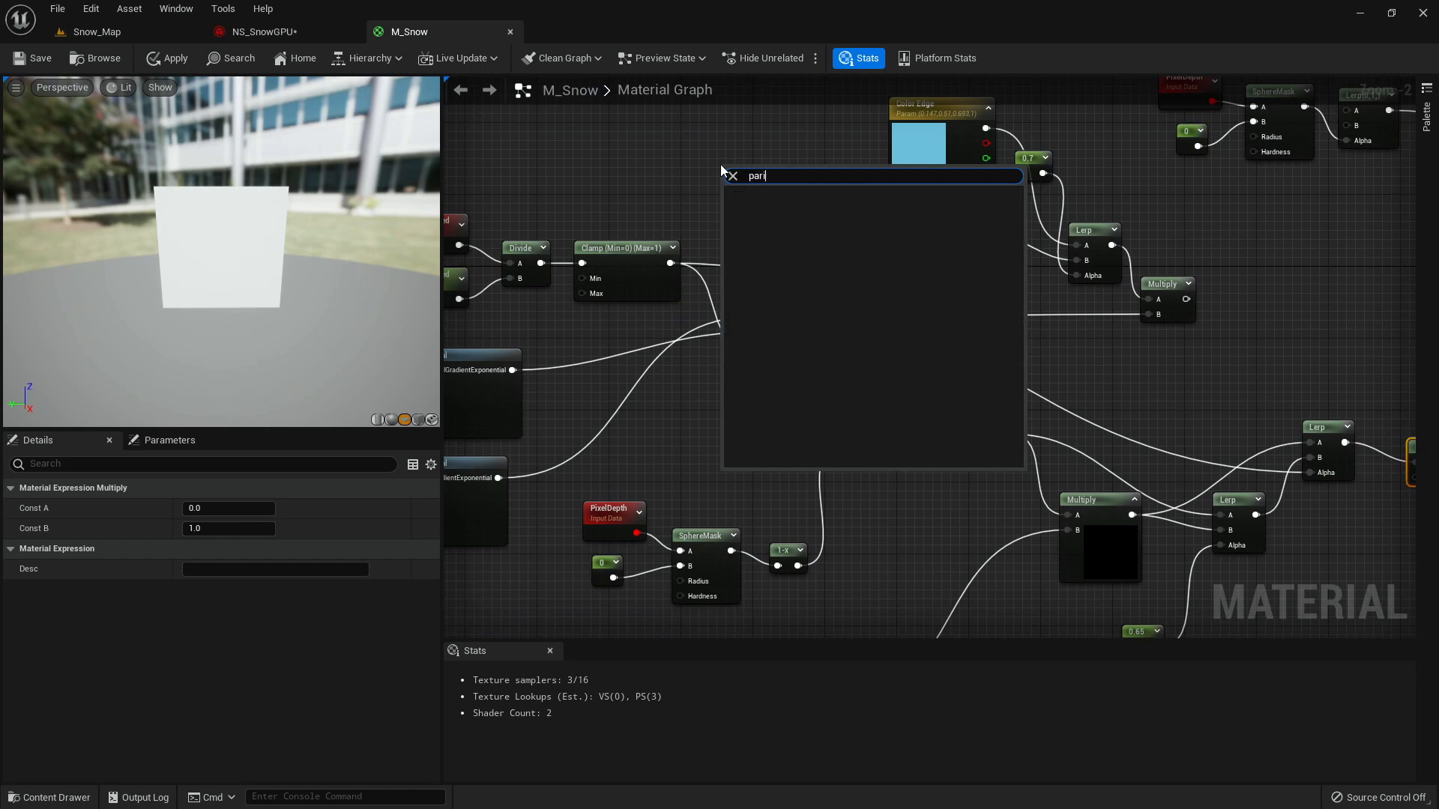
pyautogui.press('BackSpace')
pyautogui.write('ticle col')
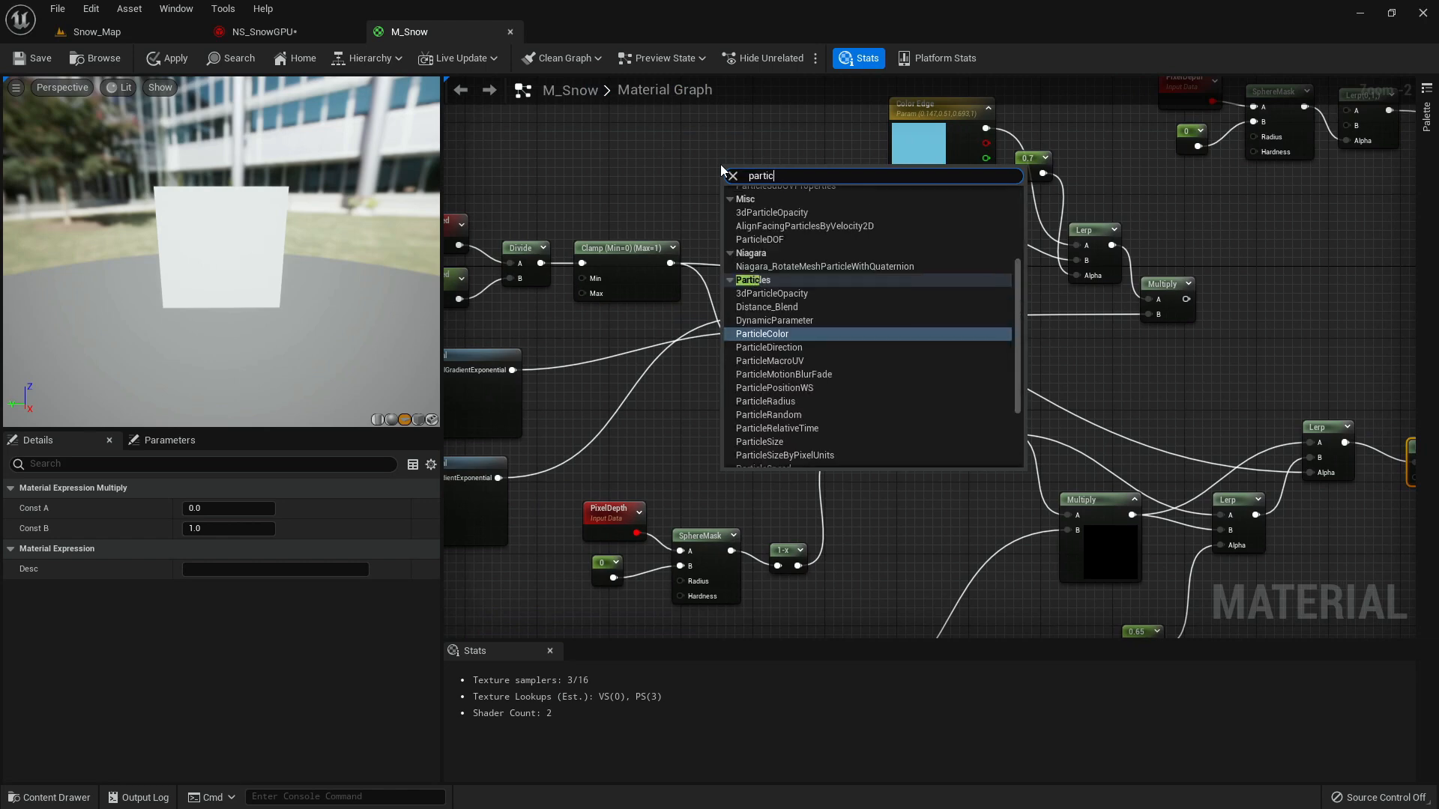
pyautogui.press('Return')
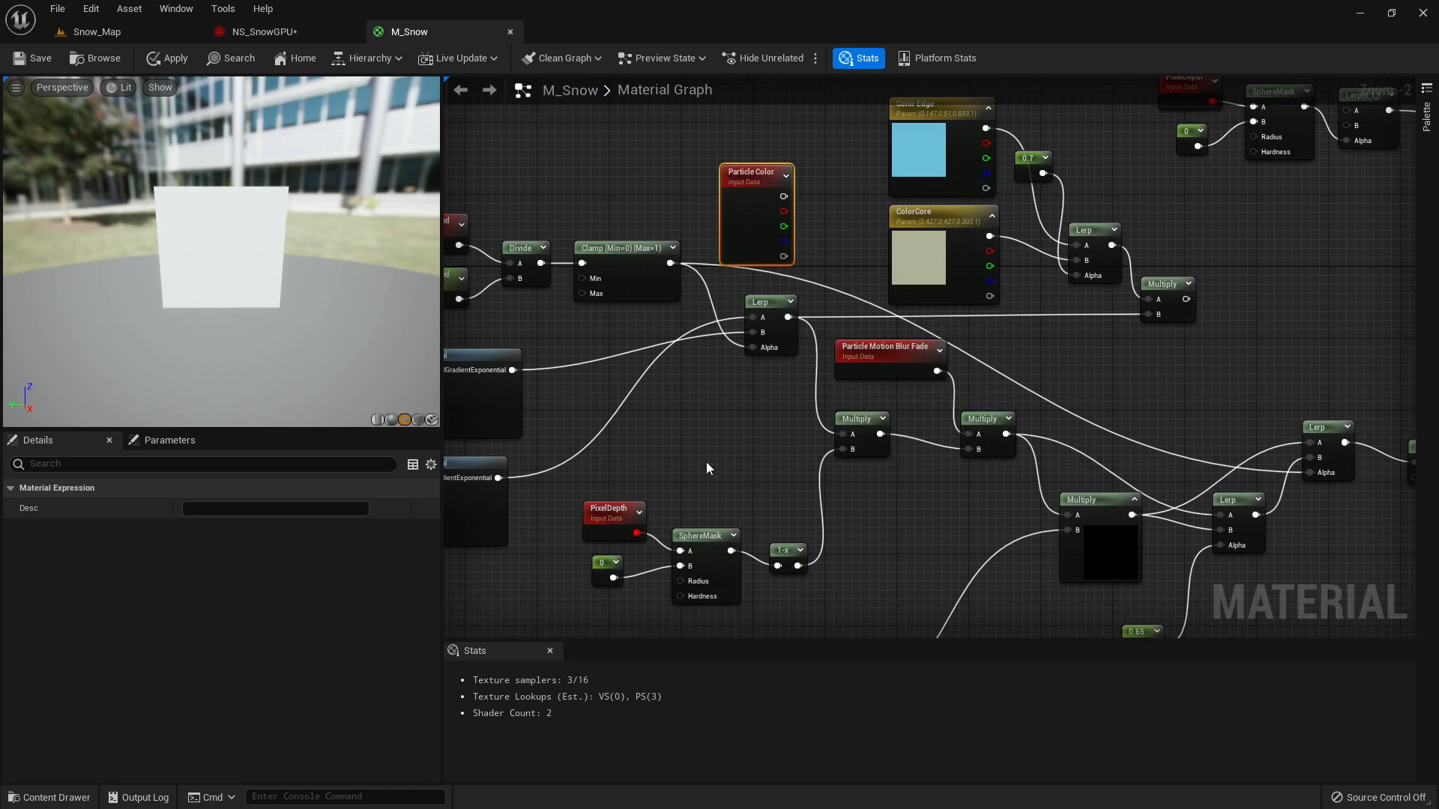
pyautogui.moveTo(749, 246); pyautogui.dragTo(728, 212)
pyautogui.moveTo(727, 212); pyautogui.dragTo(561, 206, button='right')
pyautogui.moveTo(595, 219); pyautogui.dragTo(1249, 472)
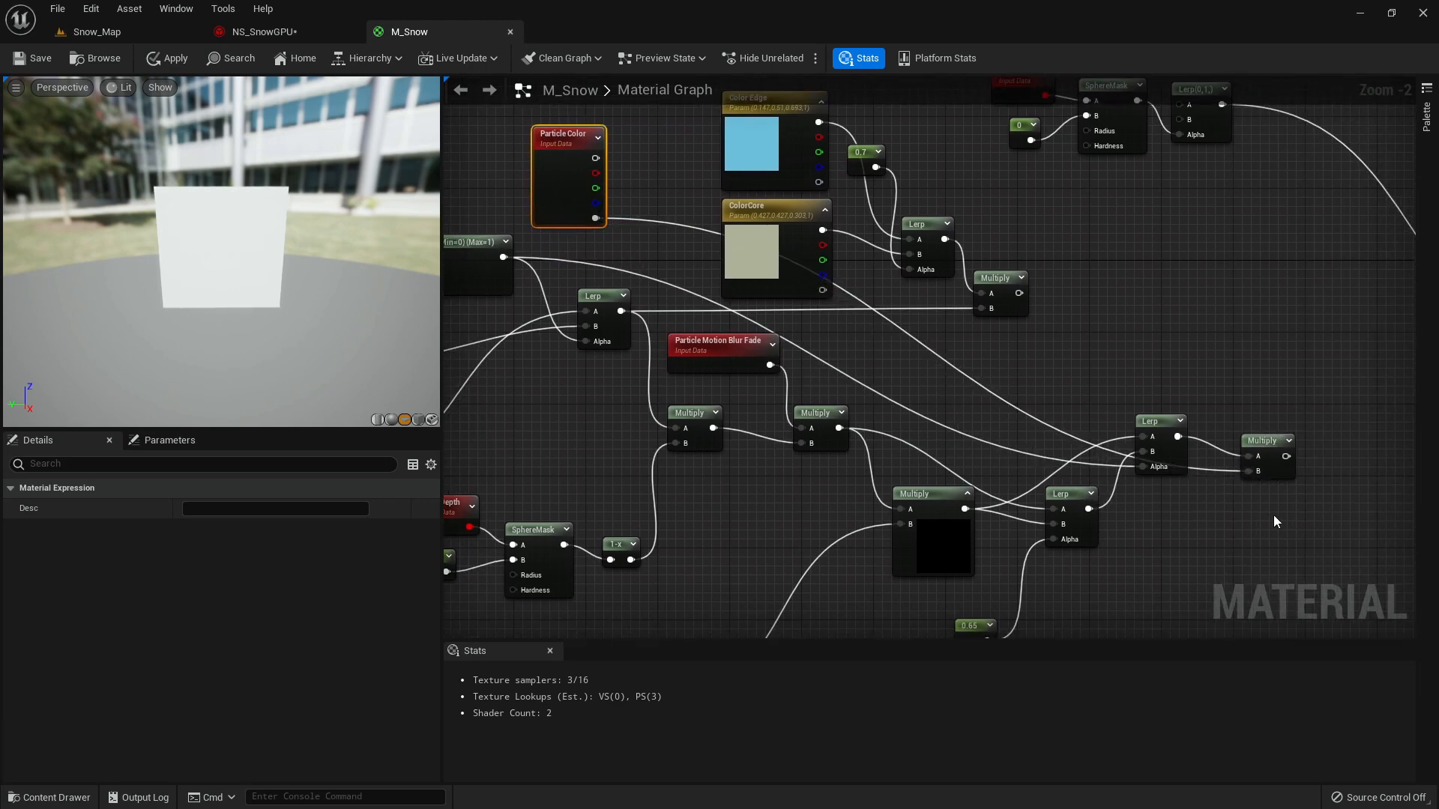
# - Route the final opacity Multiply through a new Clamp node into the material's Opacity input
pyautogui.moveTo(1283, 479); pyautogui.dragTo(982, 342, button='right')
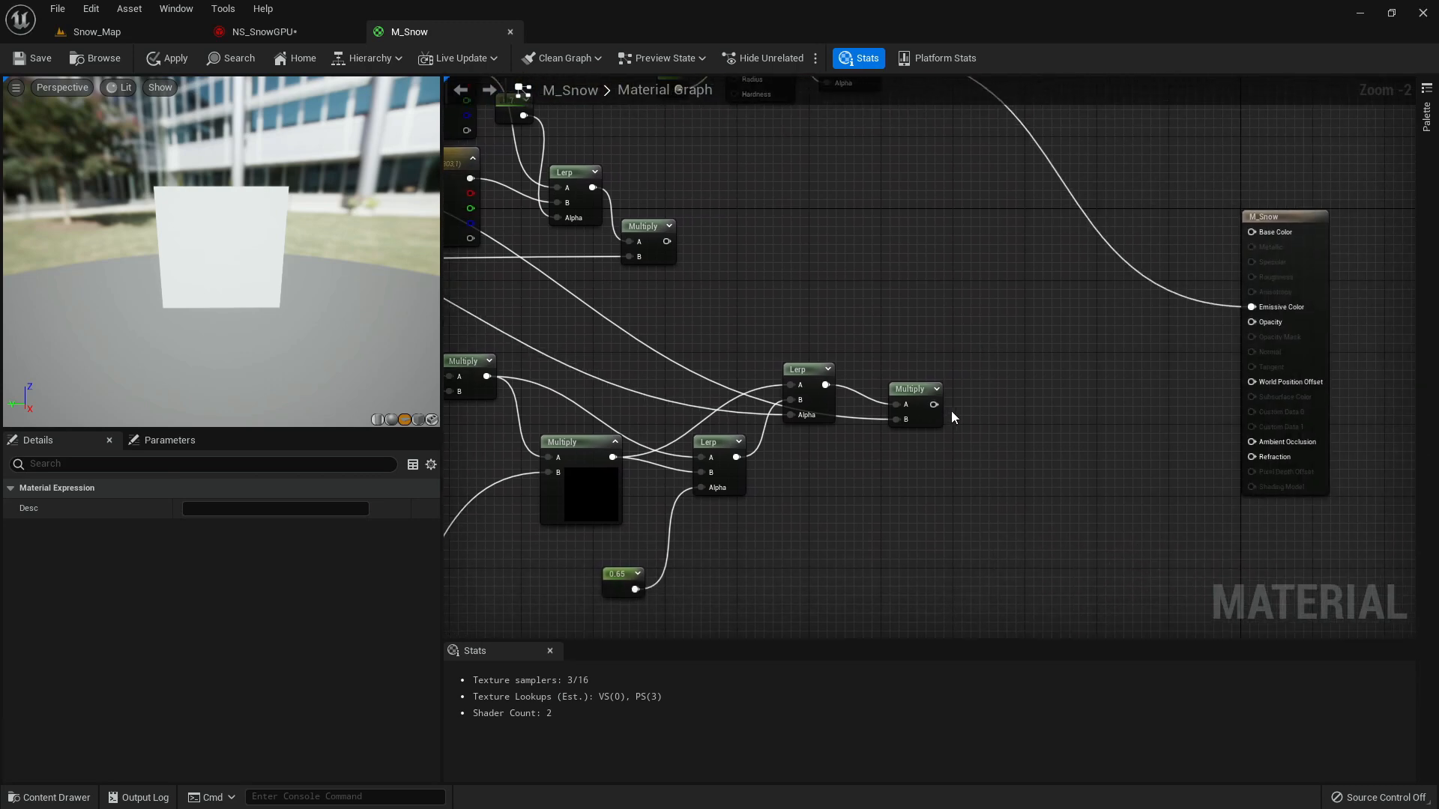
pyautogui.moveTo(940, 410); pyautogui.dragTo(984, 404)
pyautogui.write('clamp')
pyautogui.press('Return')
pyautogui.moveTo(1086, 426); pyautogui.dragTo(1204, 372)
pyautogui.moveTo(1259, 324); pyautogui.dragTo(1259, 324)
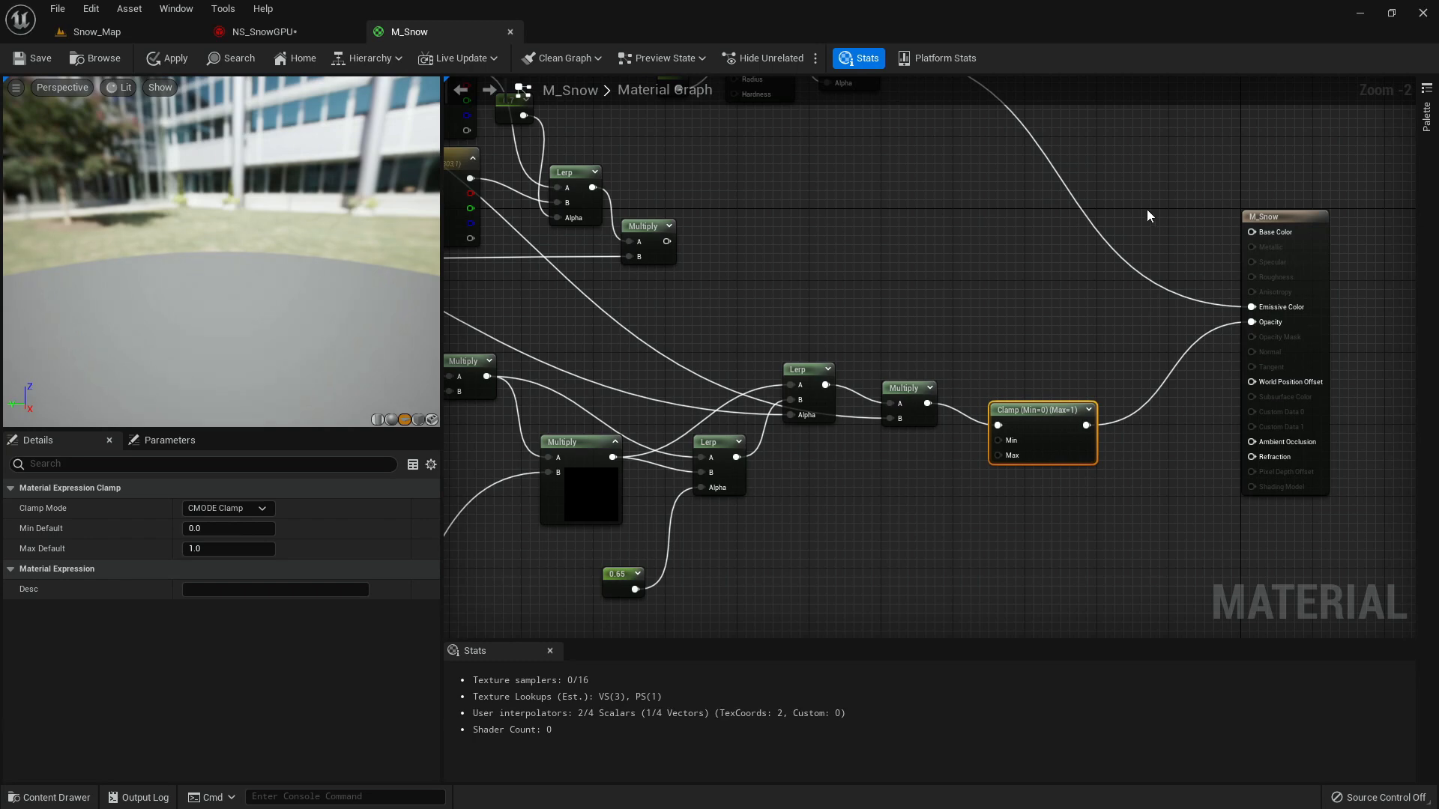
# - Examine the smoke-textured particle in the material preview and review the nodes feeding Opacity
pyautogui.moveTo(272, 247); pyautogui.dragTo(214, 252)
pyautogui.moveTo(214, 252); pyautogui.dragTo(214, 277, button='right')
pyautogui.moveTo(214, 252)
pyautogui.mouseDown()
pyautogui.moveTo(153, 266)
pyautogui.moveTo(210, 251)
pyautogui.mouseUp()
pyautogui.moveTo(449, 555); pyautogui.dragTo(976, 591, button='right')
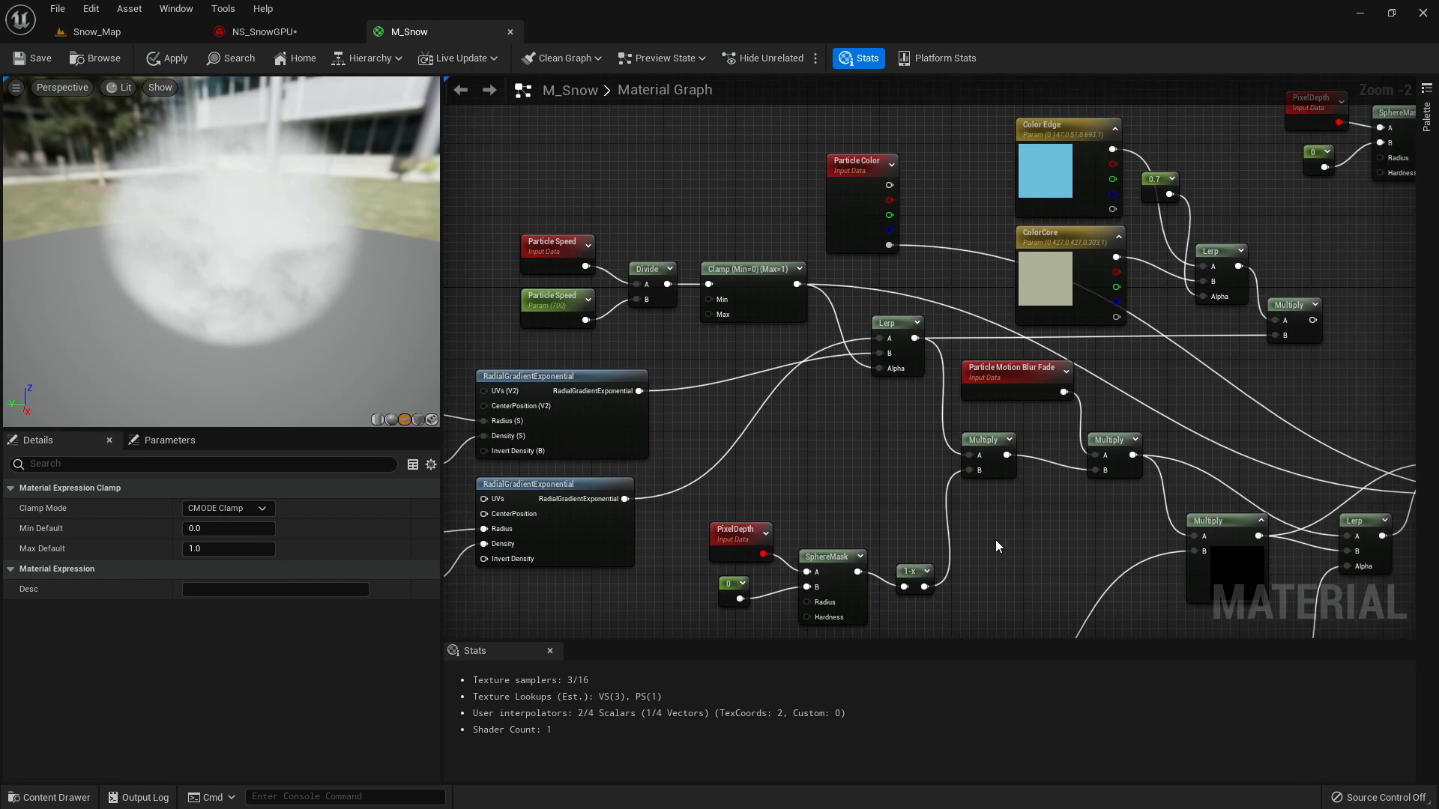
pyautogui.click(1008, 380)
pyautogui.moveTo(1261, 404); pyautogui.dragTo(585, 280, button='right')
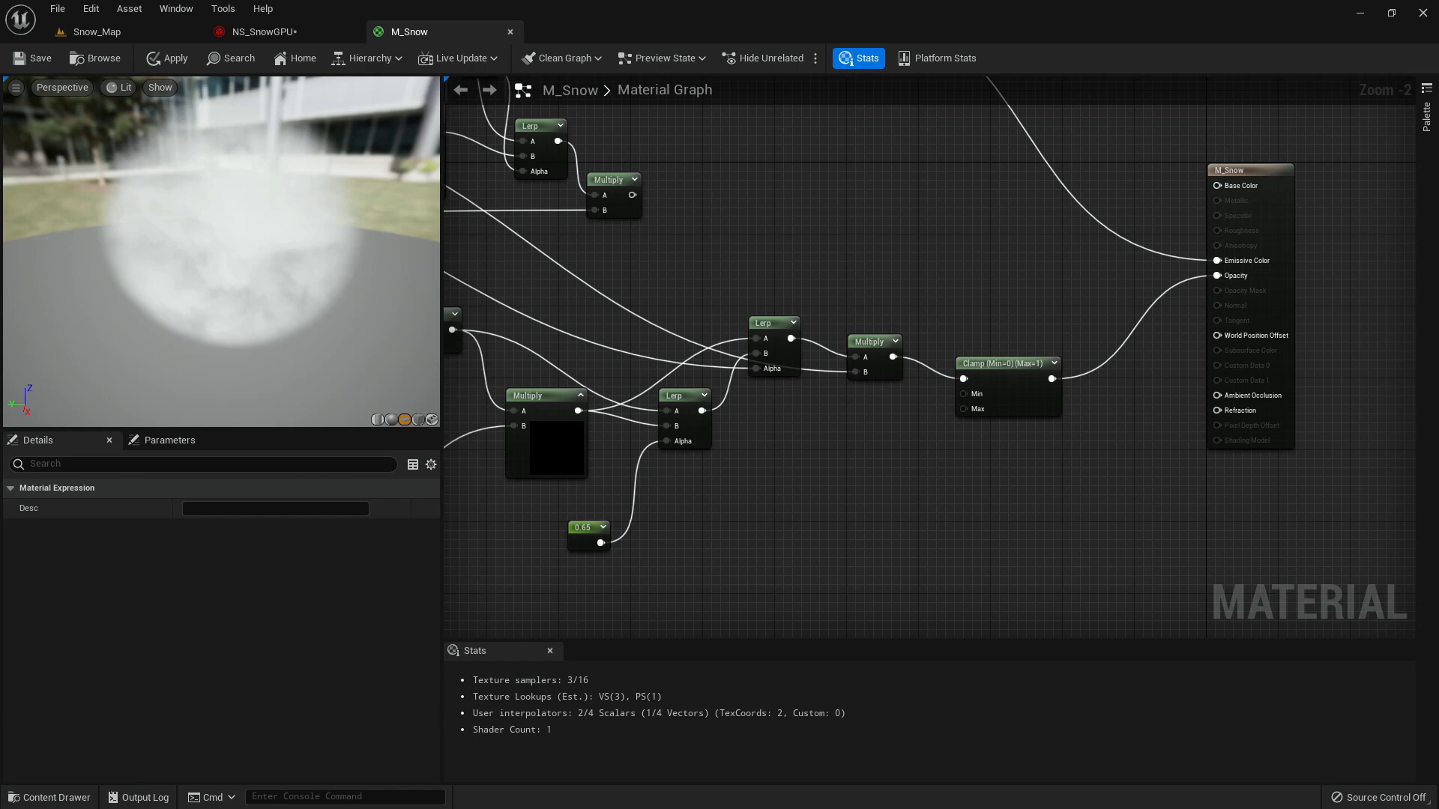
pyautogui.scroll(-1, 1024, 325)
pyautogui.moveTo(1025, 324); pyautogui.dragTo(1017, 381, button='right')
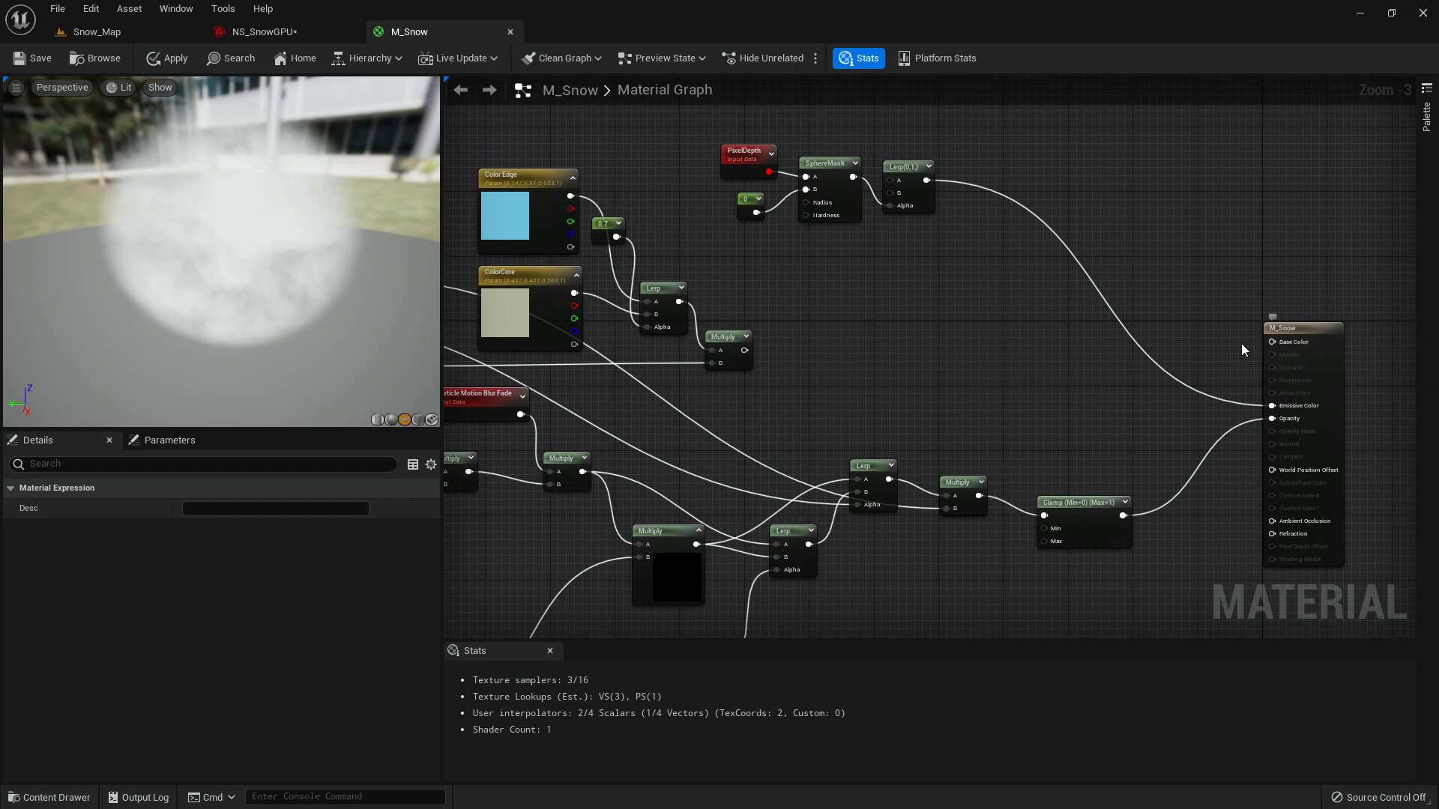
# - Multiply the color Multiply's output by Particle Color's RGB in a new Multiply node and connect it to Base Color
pyautogui.moveTo(839, 336); pyautogui.dragTo(1044, 364, button='right')
pyautogui.click(1033, 367)
pyautogui.moveTo(951, 377); pyautogui.dragTo(1042, 391)
pyautogui.moveTo(568, 248); pyautogui.dragTo(1042, 399)
pyautogui.moveTo(1139, 412); pyautogui.dragTo(817, 391, button='right')
pyautogui.moveTo(750, 366); pyautogui.dragTo(1155, 342)
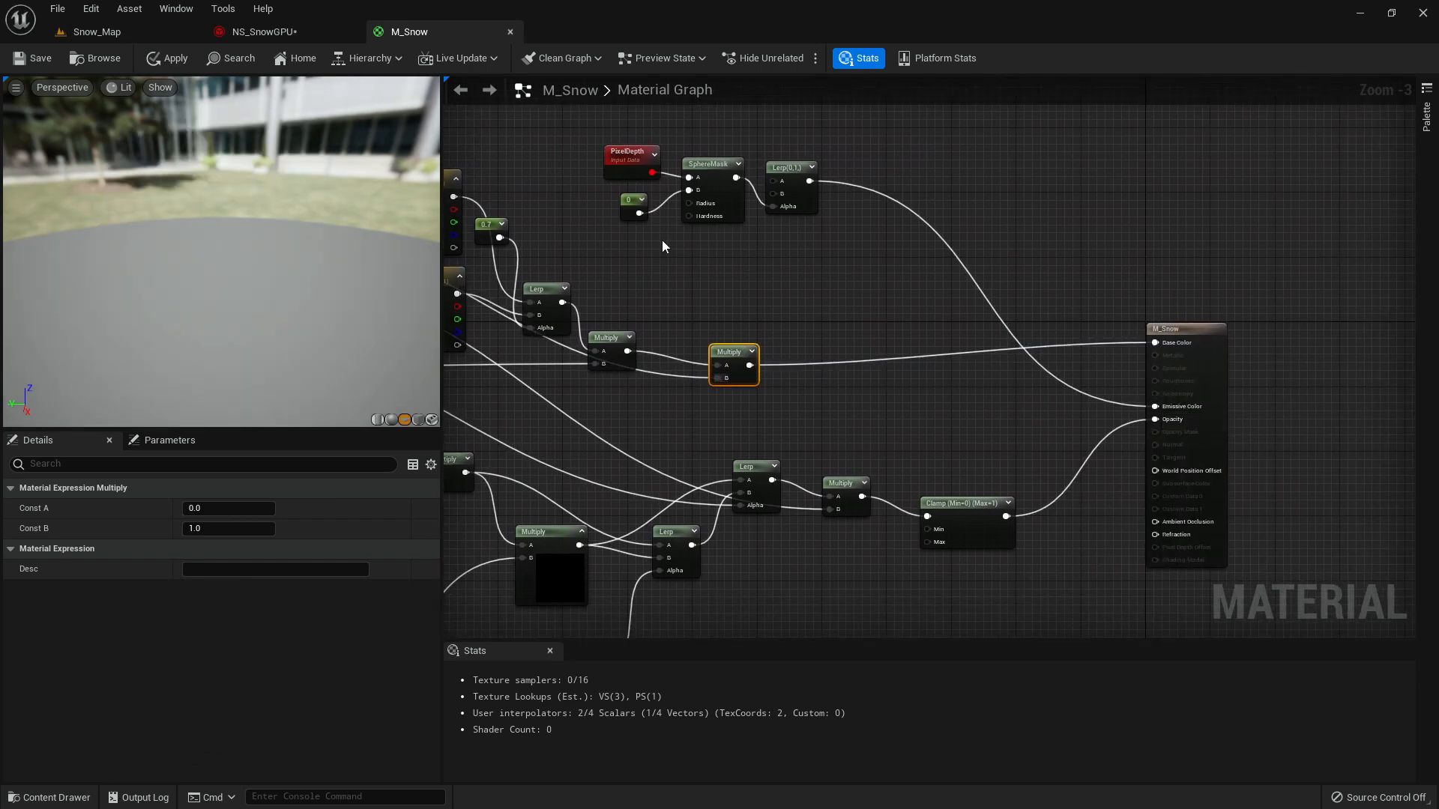
# - Inspect the particle from other angles in the material preview and apply the M_Snow changes
pyautogui.moveTo(326, 224); pyautogui.dragTo(375, 226)
pyautogui.moveTo(325, 223)
pyautogui.mouseDown(button='right')
pyautogui.moveTo(326, 157)
pyautogui.moveTo(326, 248)
pyautogui.moveTo(326, 214)
pyautogui.mouseUp(button='right')
pyautogui.moveTo(326, 214); pyautogui.dragTo(299, 210)
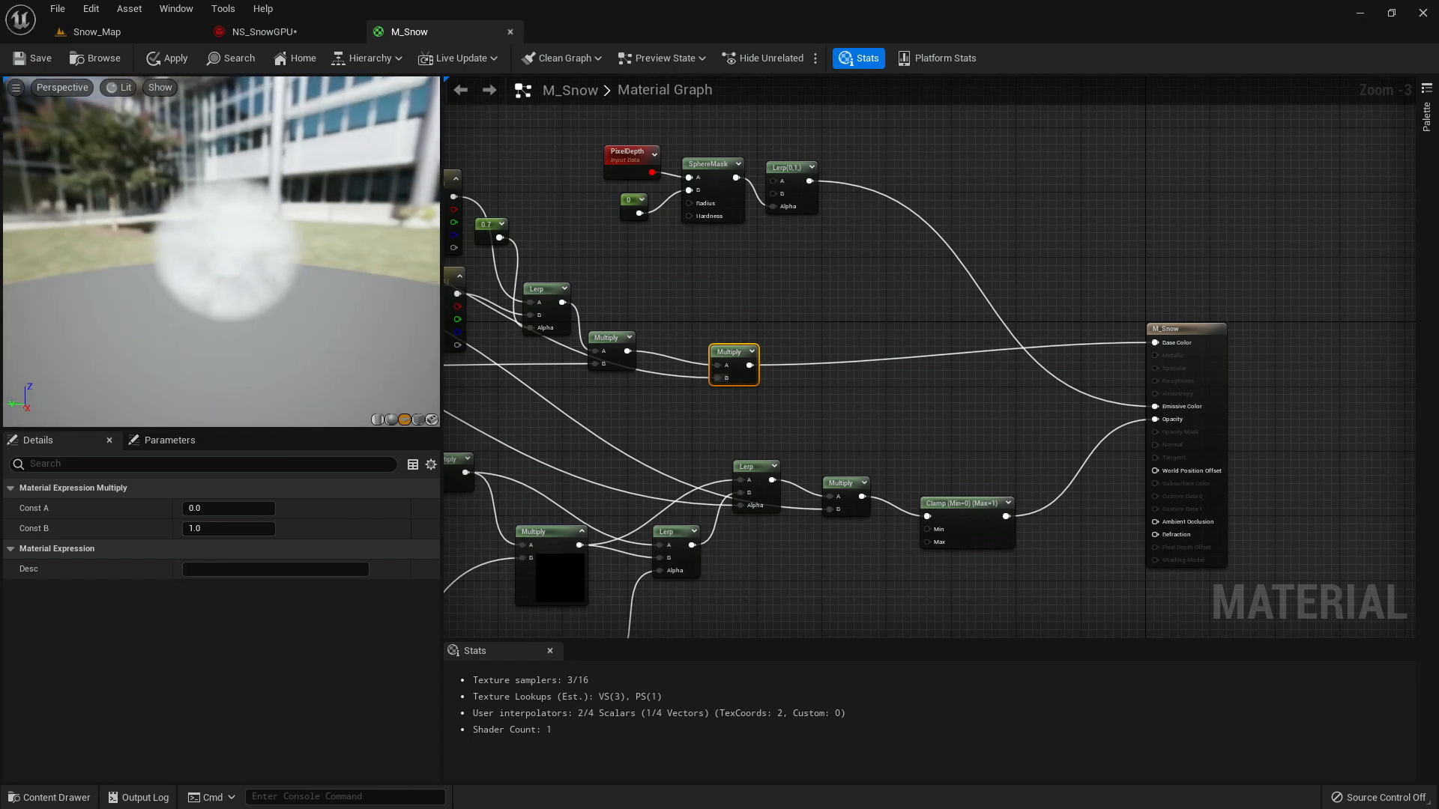
pyautogui.click(169, 58)
# - Check the updated snow in the NS_SnowGPU preview and in the Snow_Map level
pyautogui.click(275, 33)
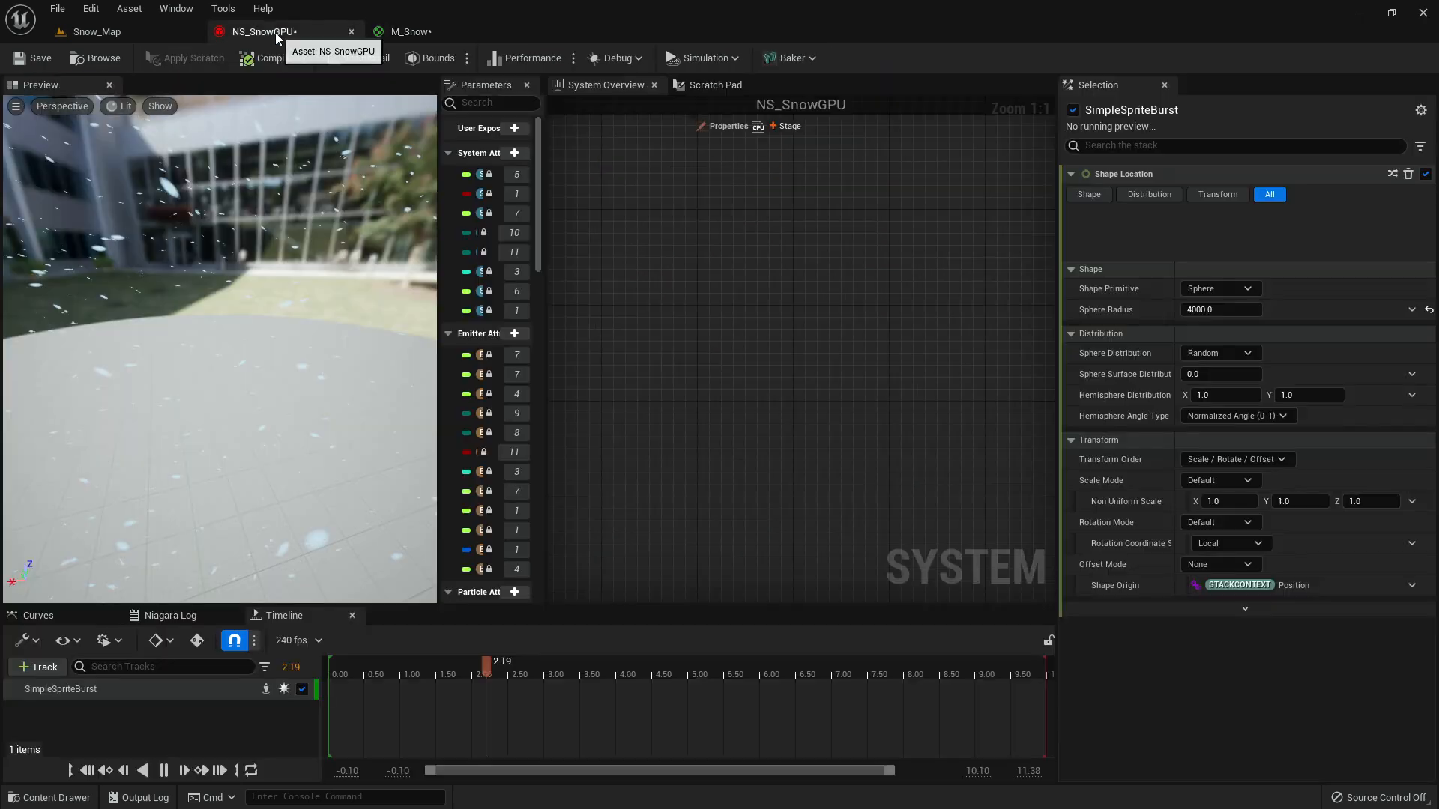
pyautogui.moveTo(309, 289); pyautogui.dragTo(247, 291)
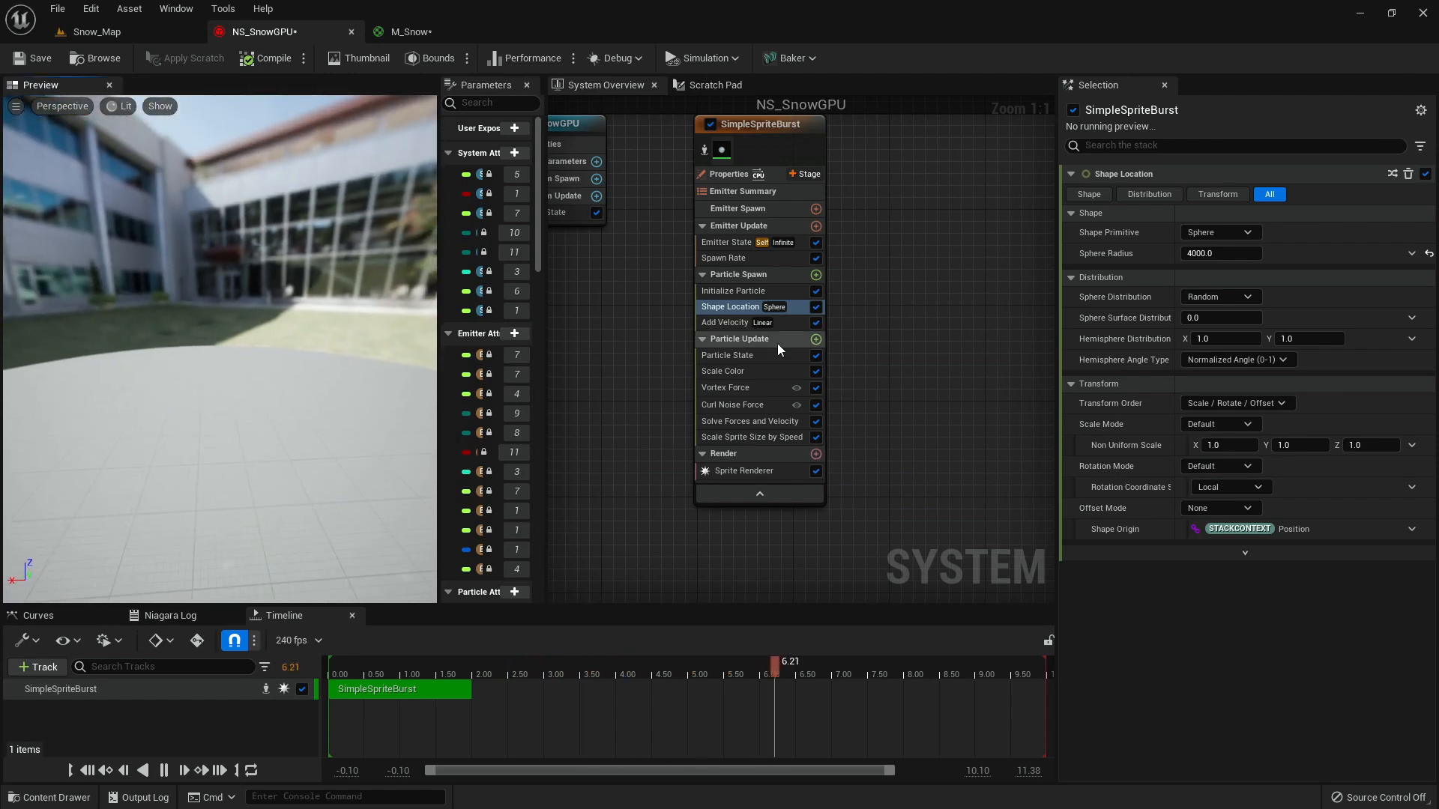
pyautogui.click(96, 32)
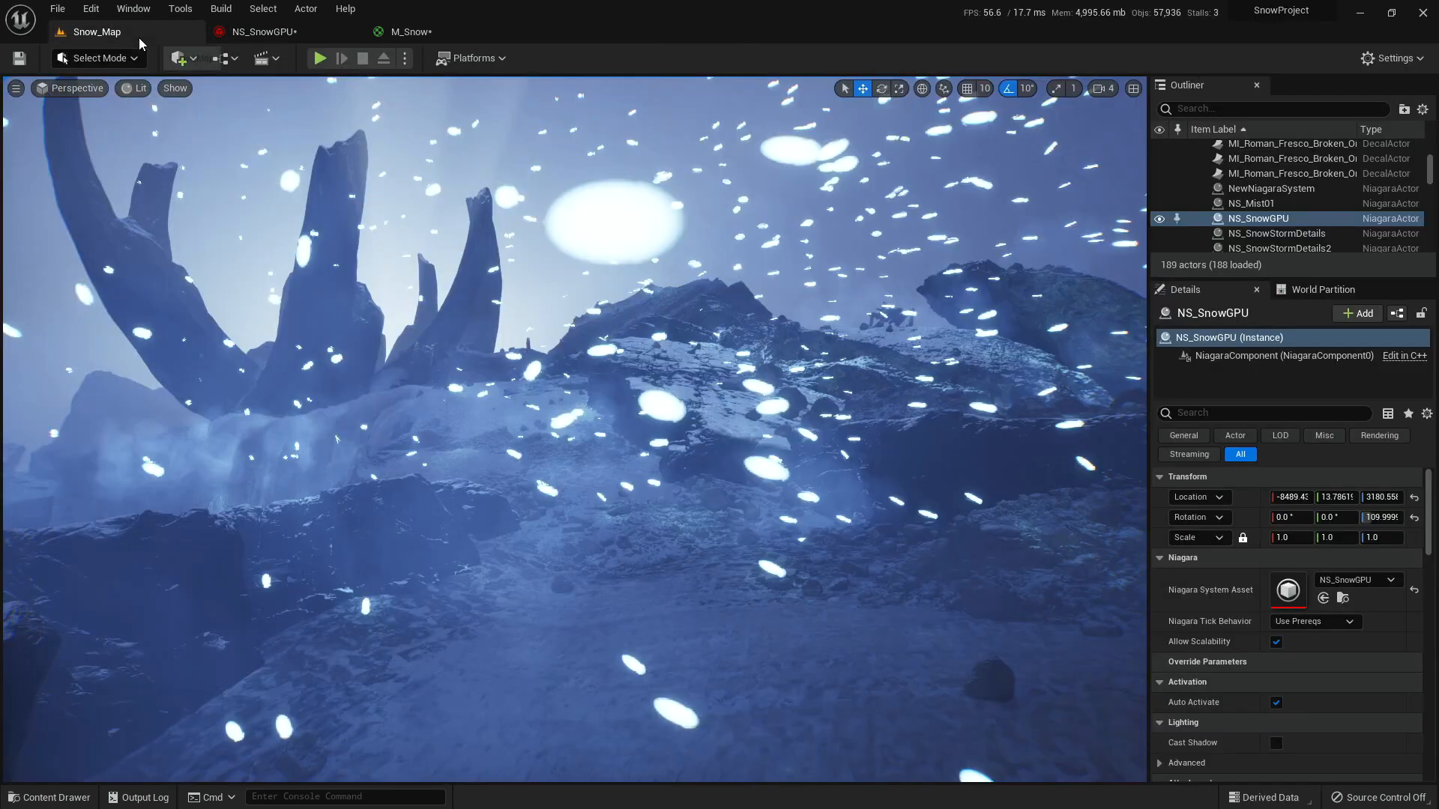
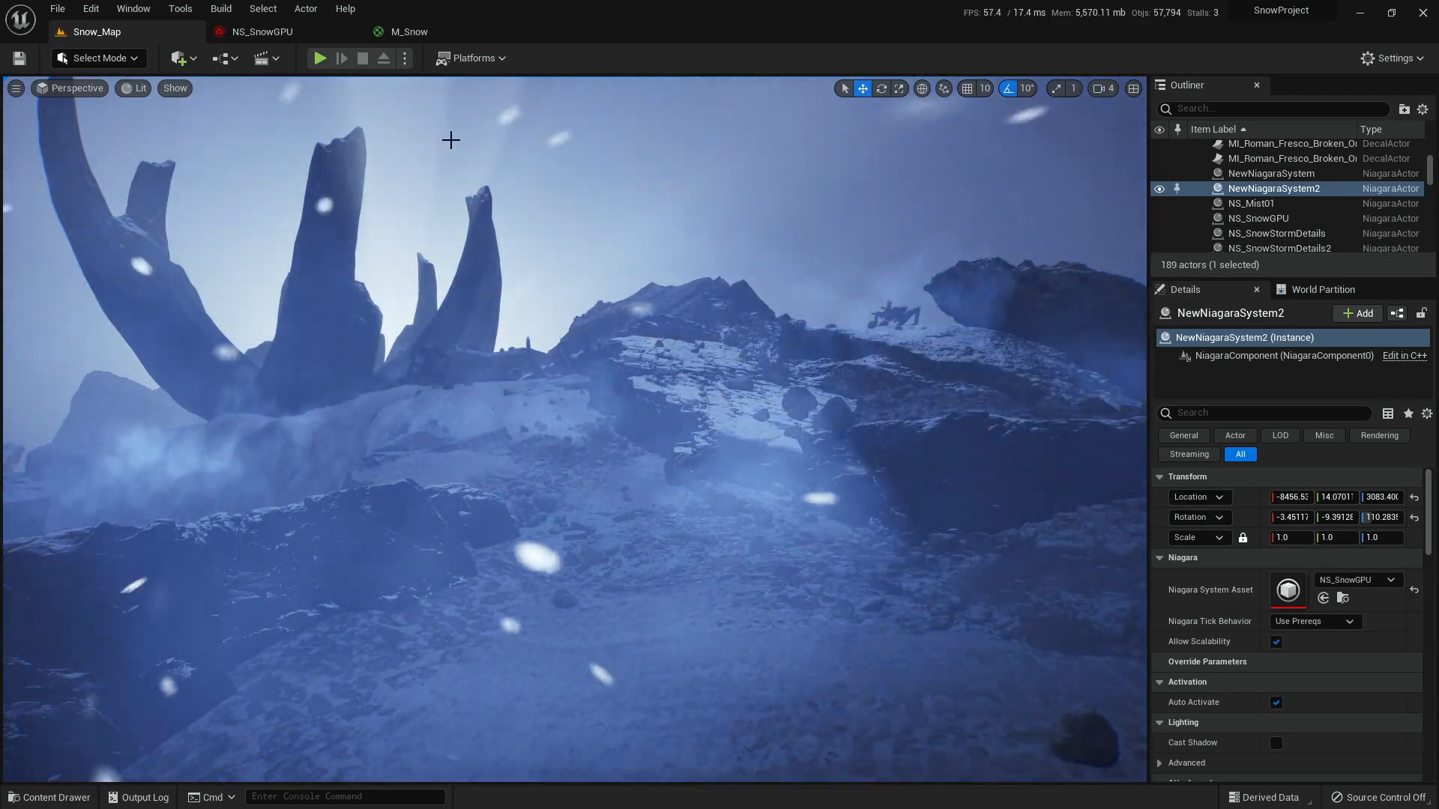
pyautogui.click(431, 29)
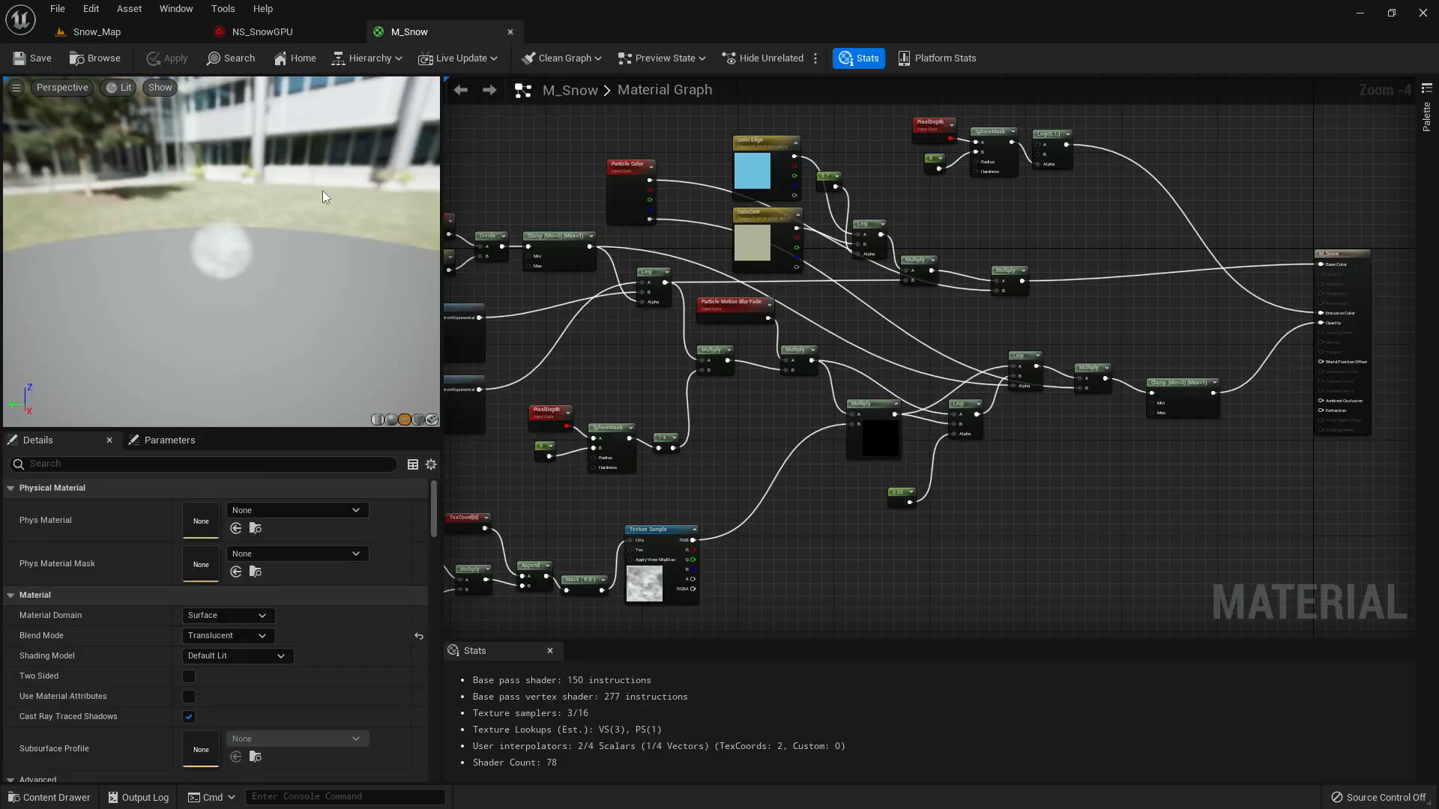
pyautogui.click(147, 34)
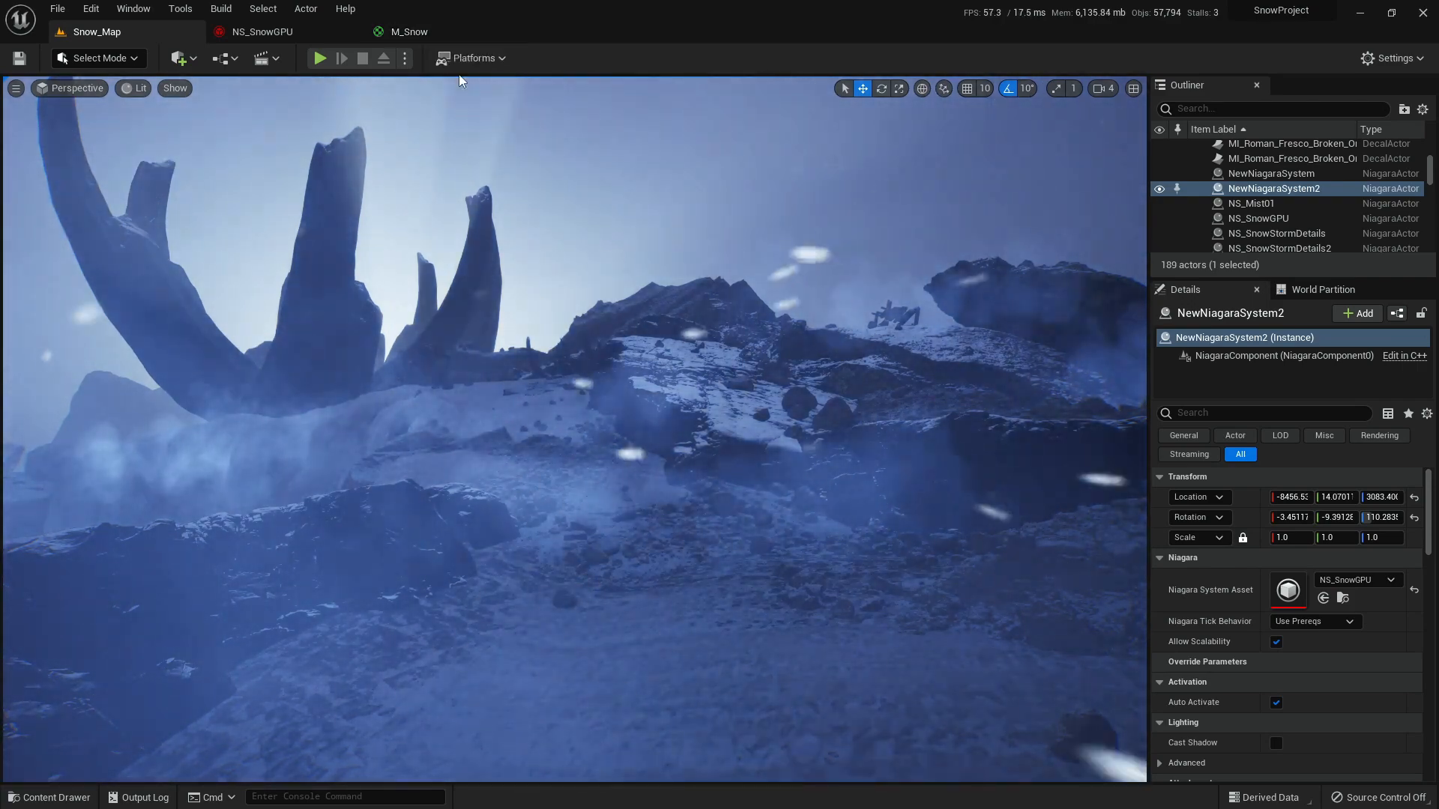
# - Examine M_Snow's PixelDepth, SphereMask and Lerp emissive group and its effect in the preview at different distances
pyautogui.click(409, 32)
pyautogui.moveTo(1171, 311); pyautogui.dragTo(1029, 417, button='right')
pyautogui.scroll(5, 1049, 408)
pyautogui.moveTo(1151, 186); pyautogui.dragTo(738, 402)
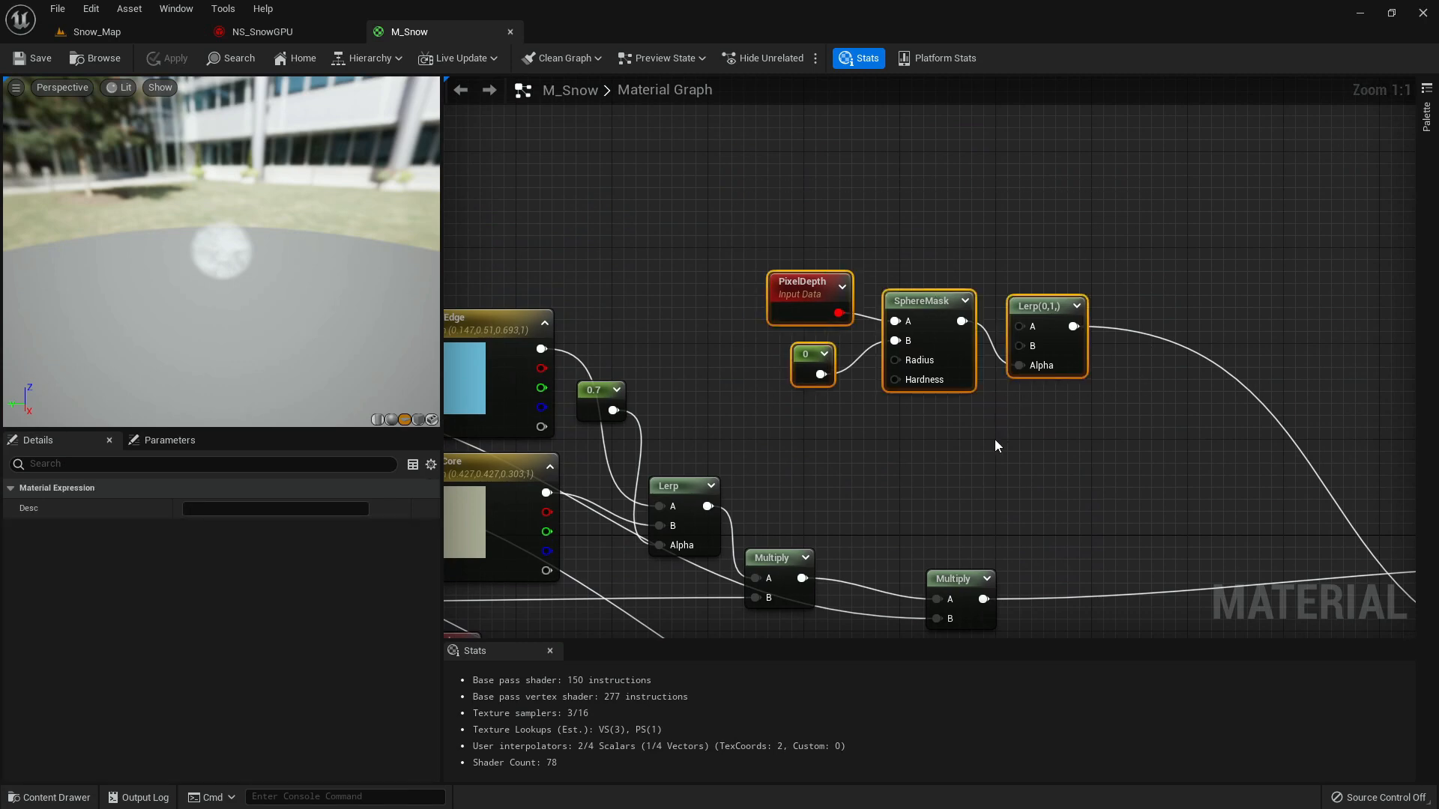
pyautogui.click(996, 444)
pyautogui.moveTo(311, 257)
pyautogui.mouseDown()
pyautogui.moveTo(346, 259)
pyautogui.moveTo(318, 247)
pyautogui.mouseUp()
pyautogui.moveTo(298, 301); pyautogui.dragTo(312, 300)
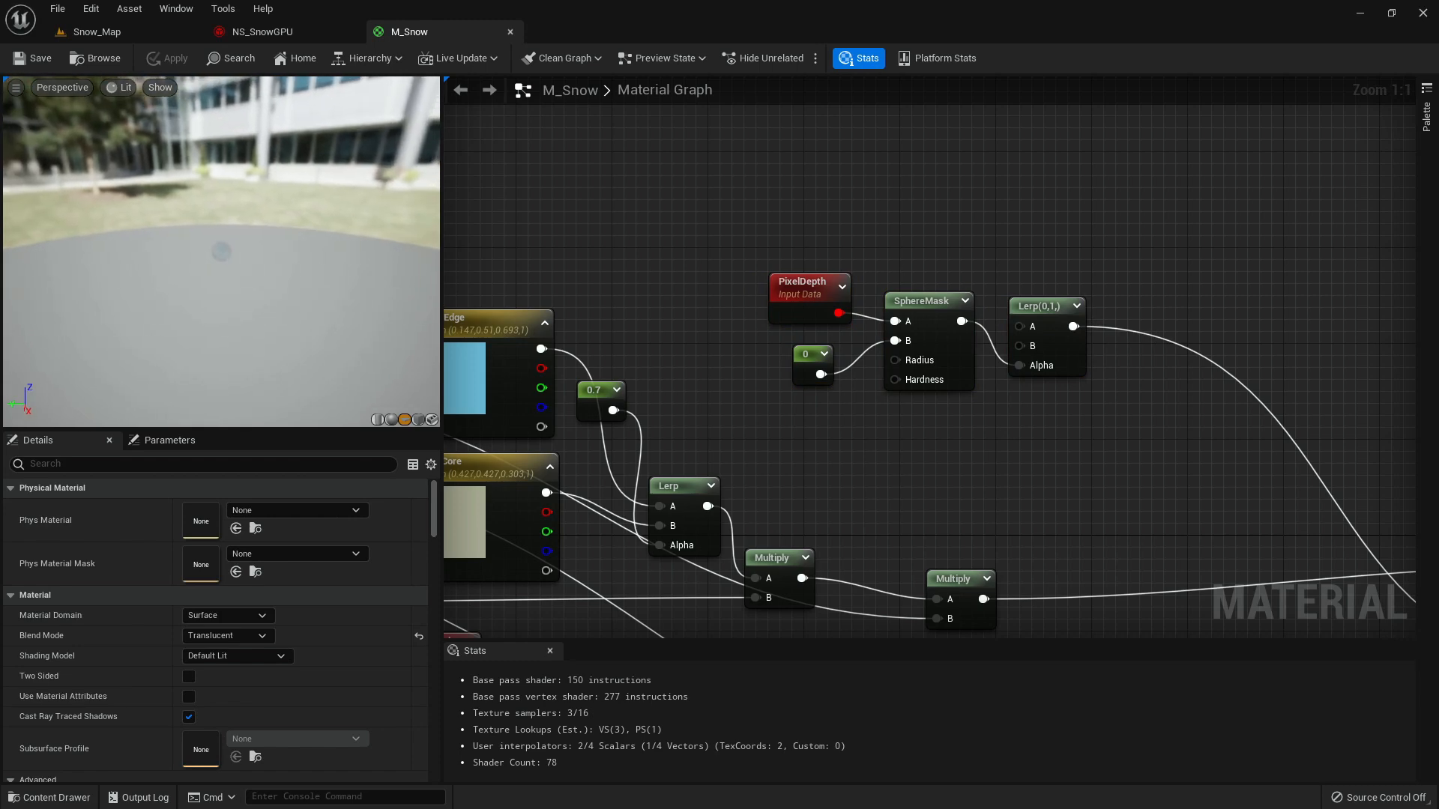
pyautogui.moveTo(222, 252); pyautogui.dragTo(222, 299, button='right')
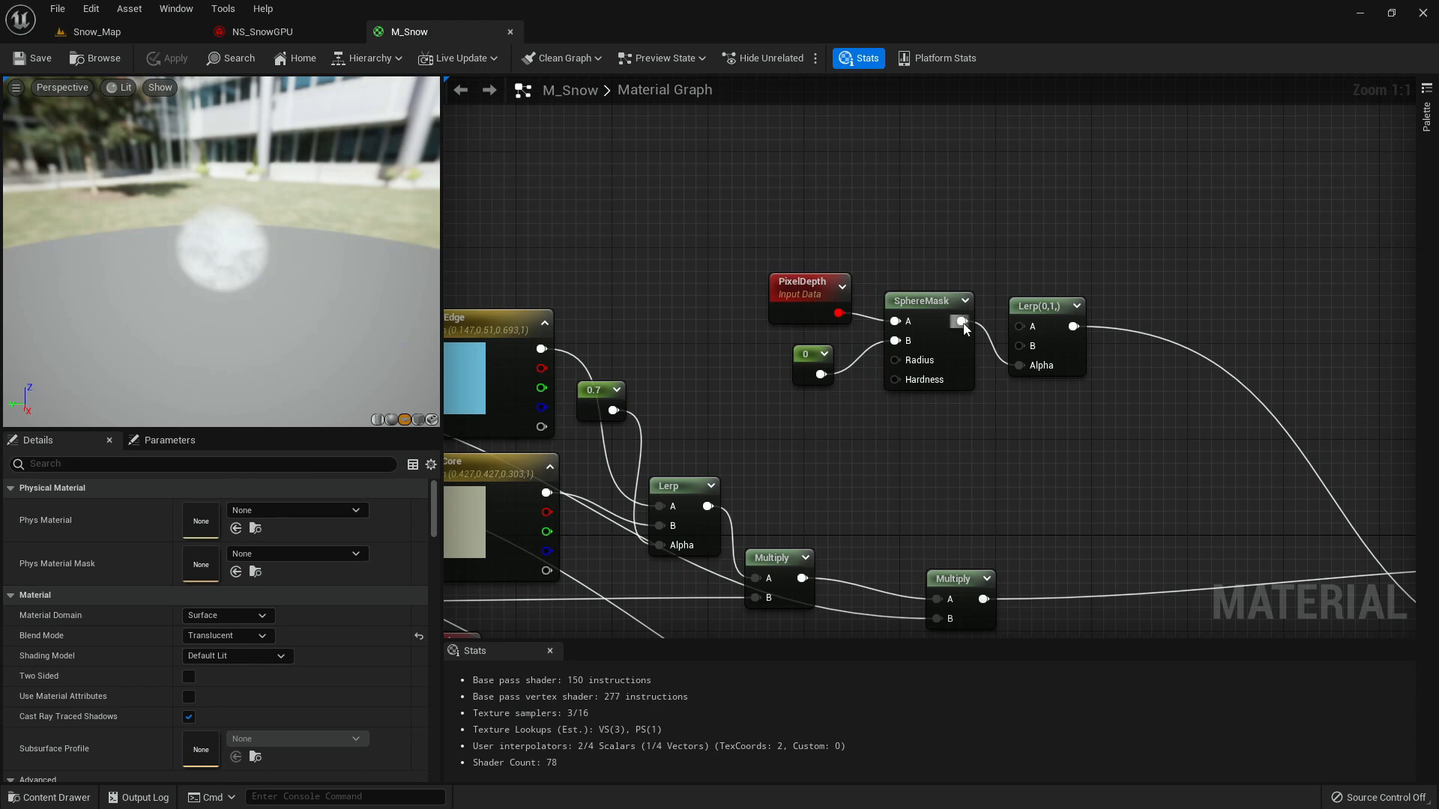
# - Set the emissive depth Lerp's Const A to 1 and Const B to 0, and apply the material
pyautogui.click(1030, 307)
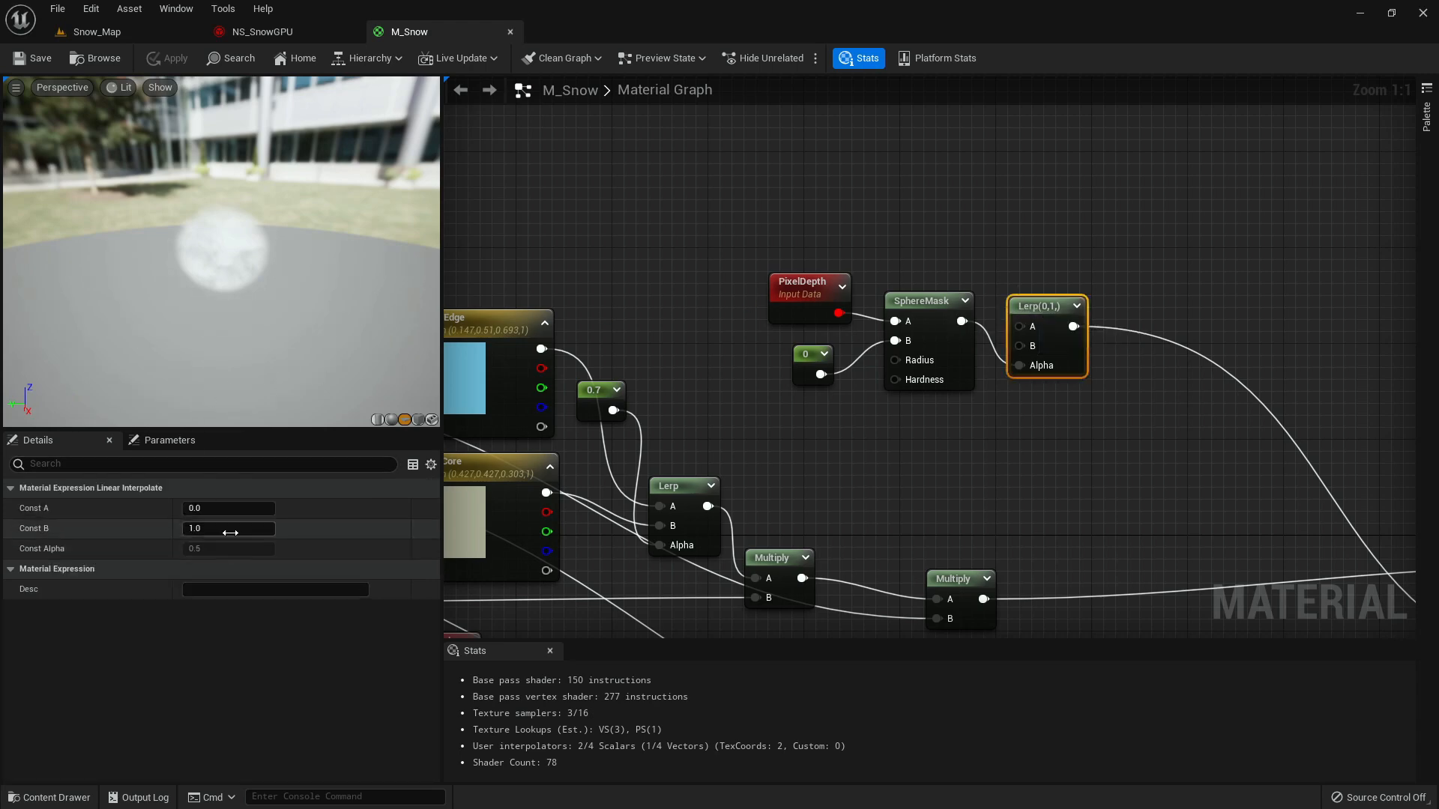
pyautogui.press('Tab')
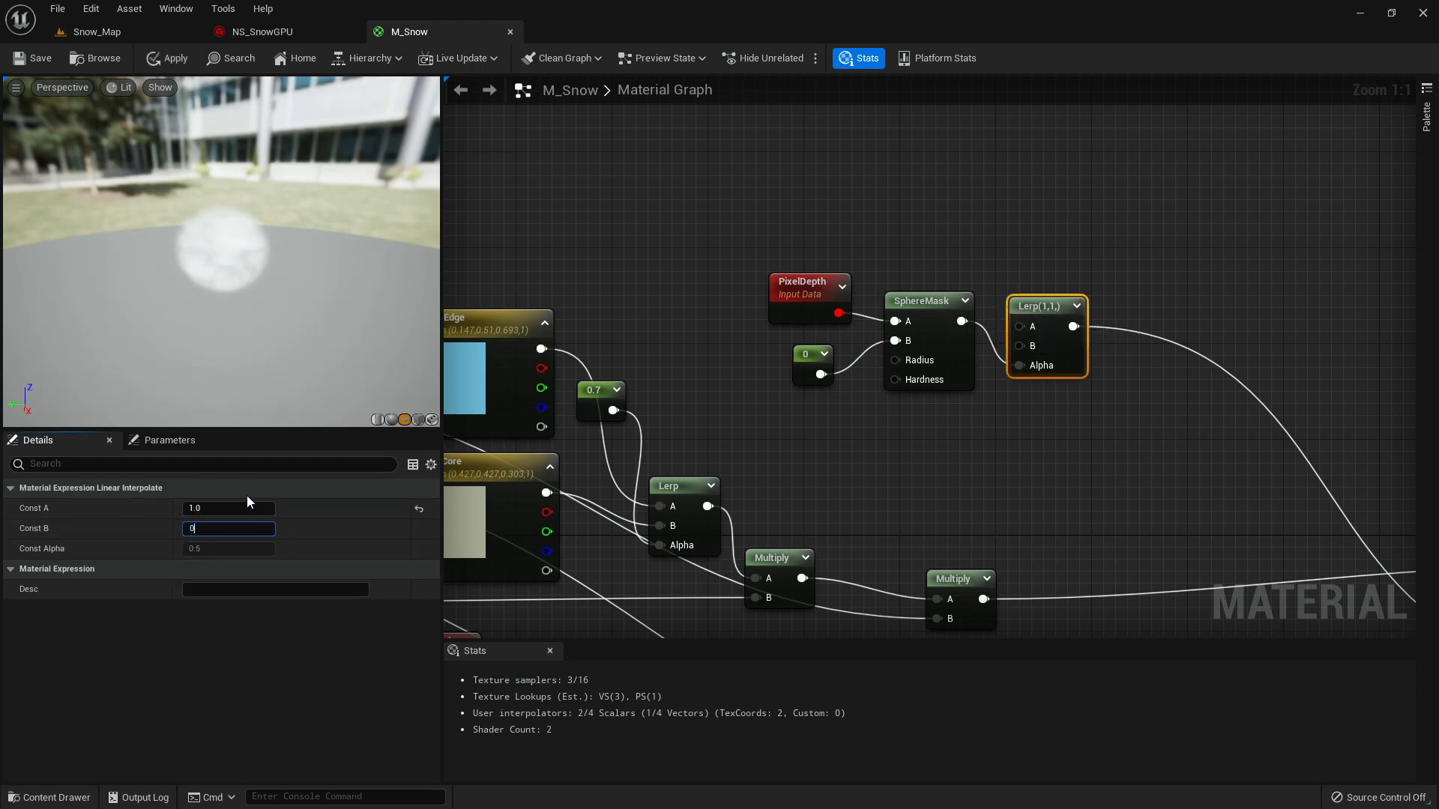
pyautogui.write('0')
pyautogui.press('Return')
pyautogui.click(172, 60)
# - Check the snow's look in Snow_Map, and close the M_Snow material editor
pyautogui.click(96, 32)
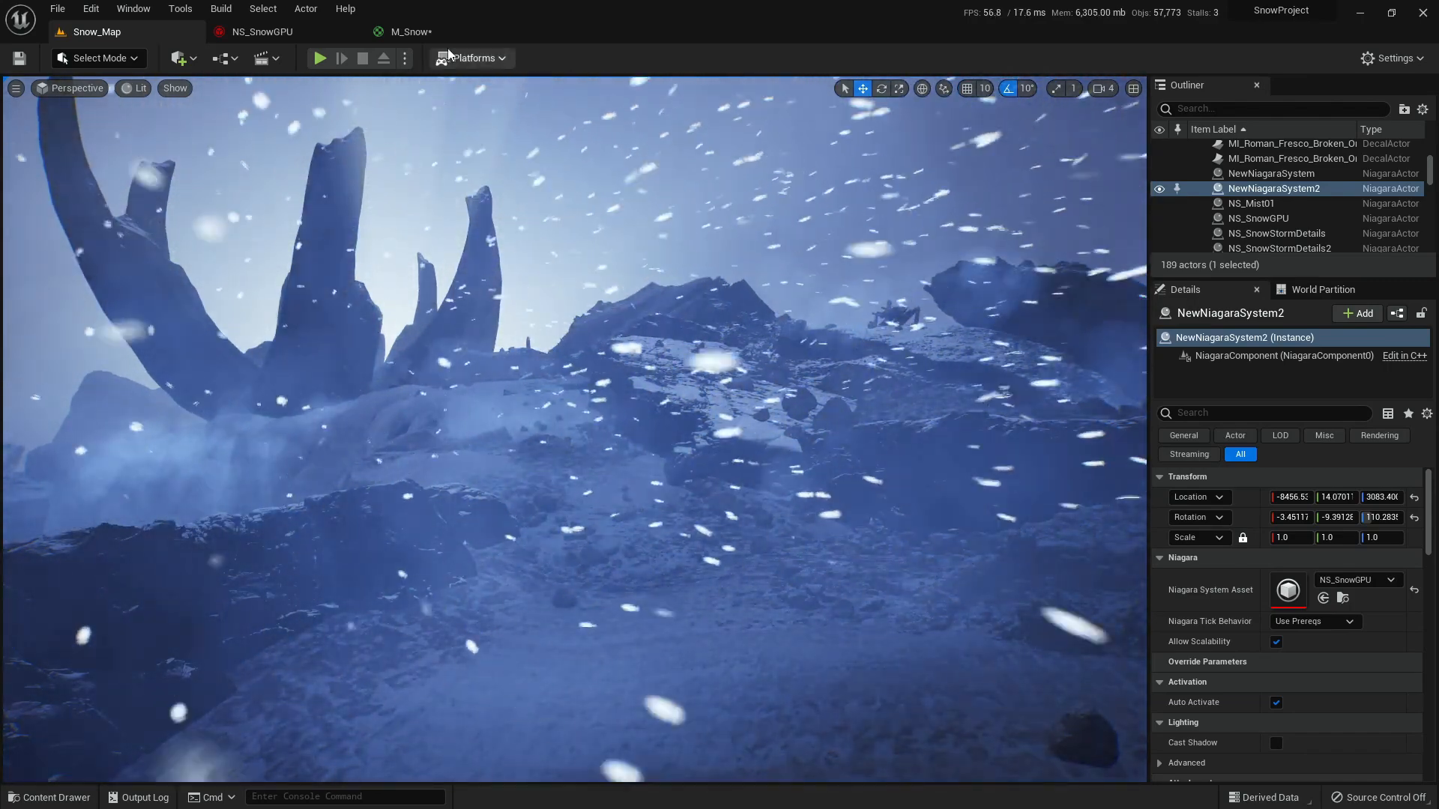
pyautogui.click(434, 34)
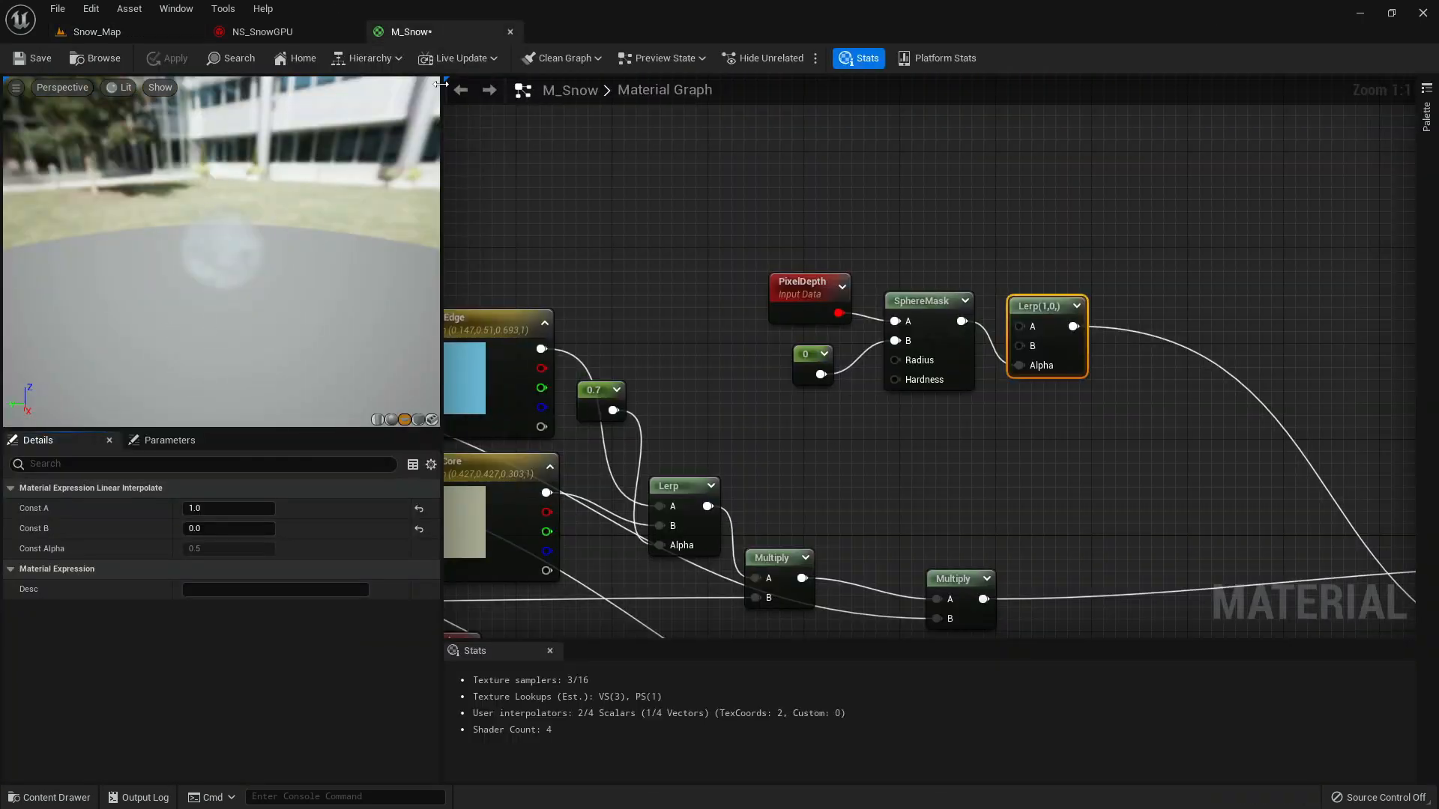
pyautogui.middleClick(466, 31)
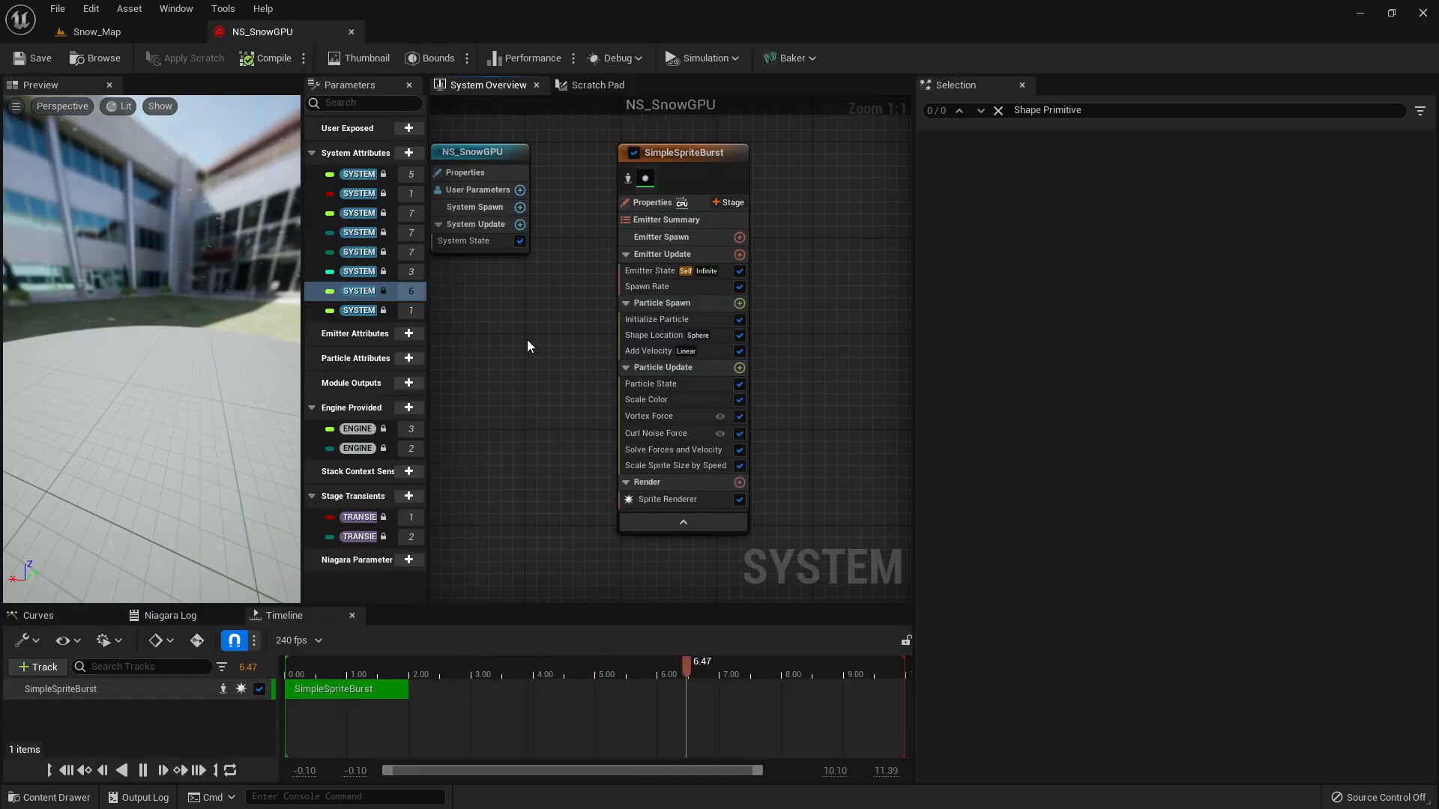
# - Set the SimpleSpriteBurst emitter's Sim Target to GPUCompute Sim and open its emitter properties
pyautogui.moveTo(533, 331); pyautogui.dragTo(511, 343, button='right')
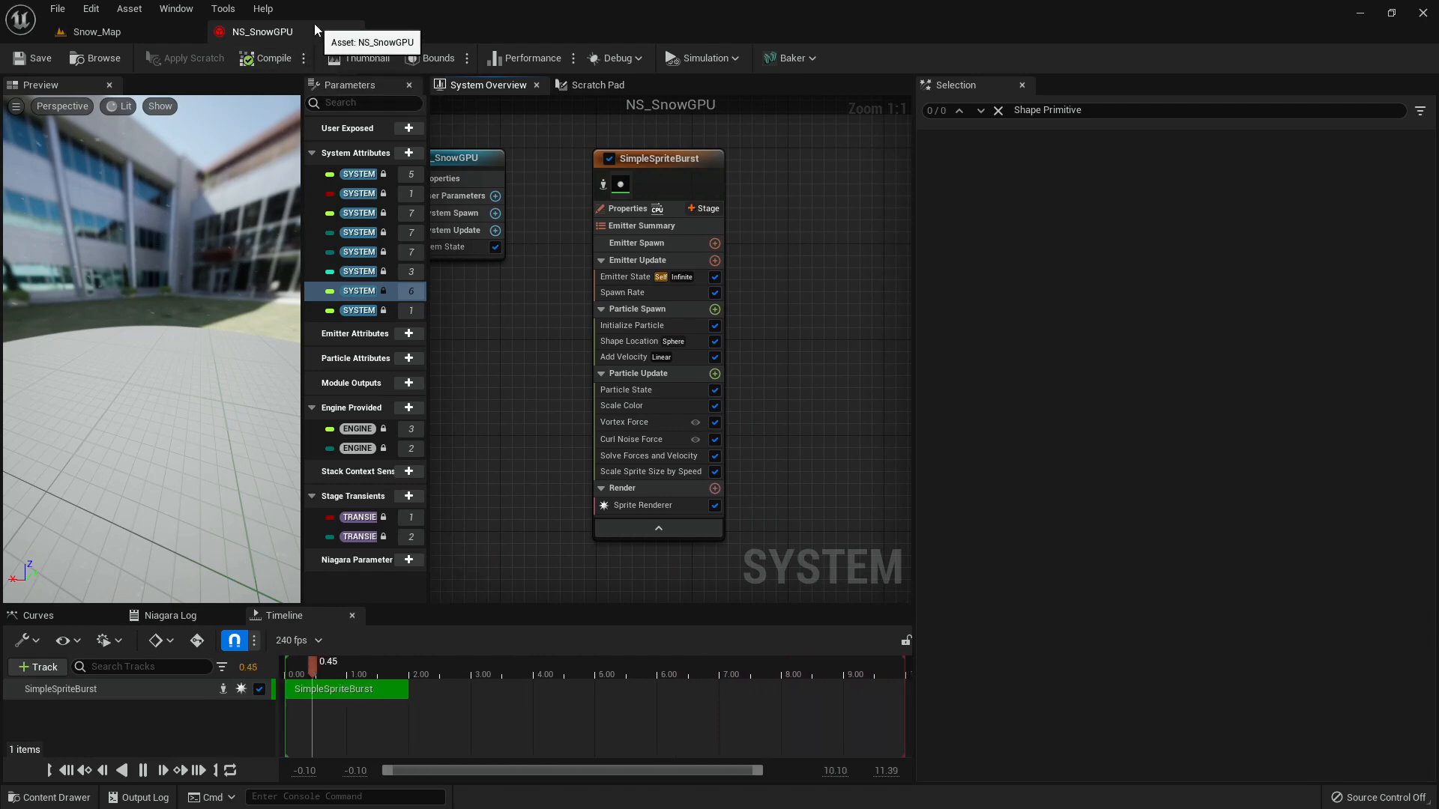
pyautogui.click(688, 177)
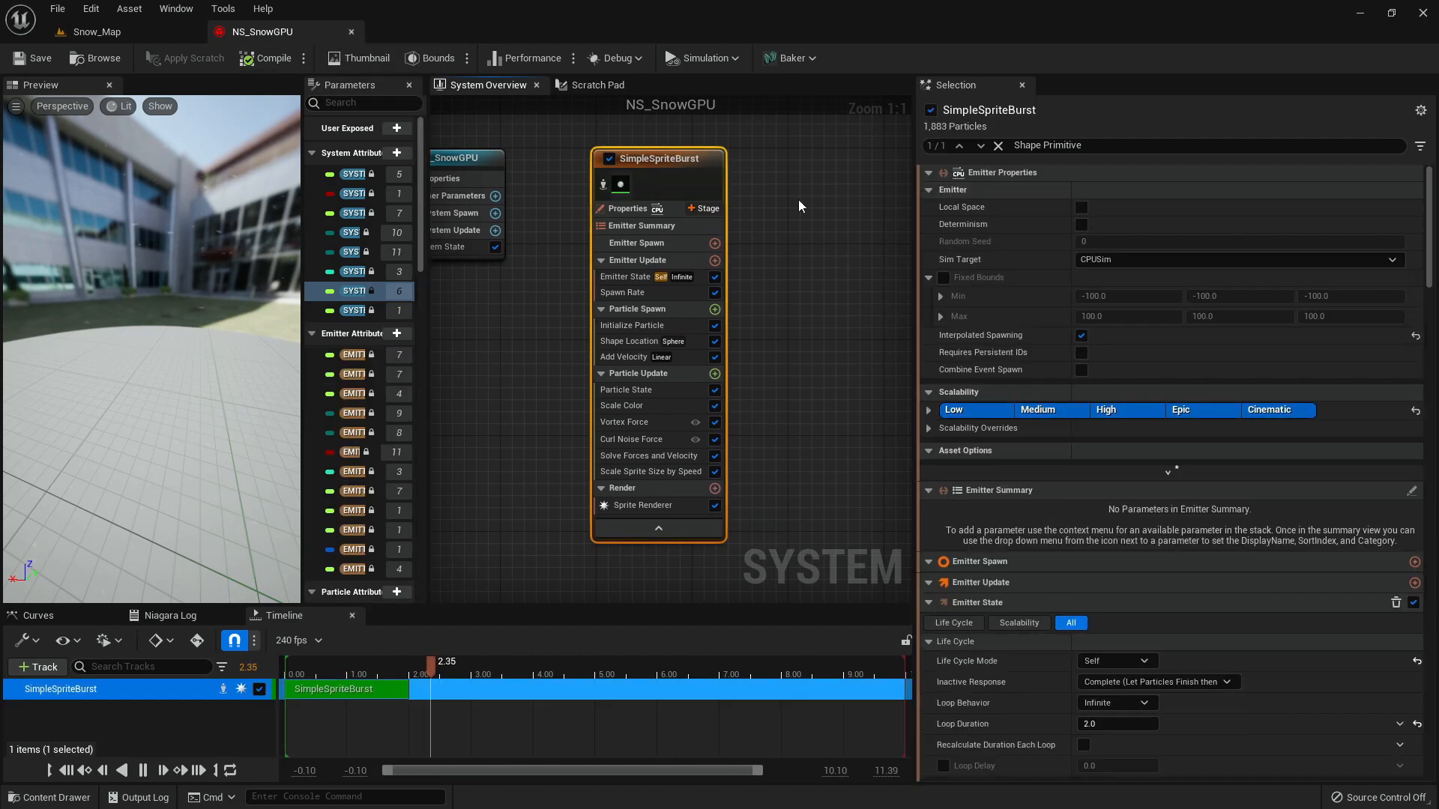
pyautogui.click(1126, 260)
pyautogui.scroll(3, 1019, 335)
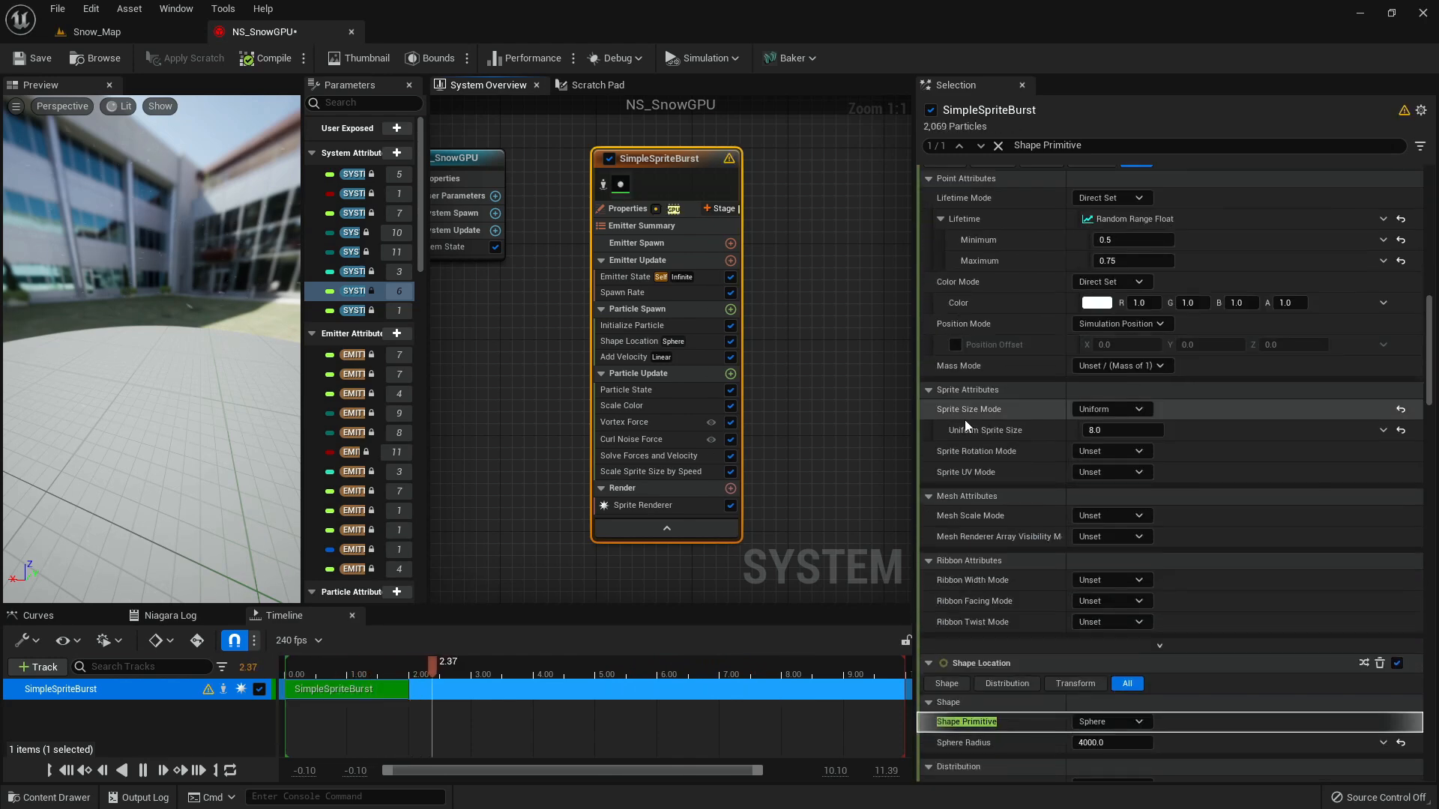
pyautogui.click(628, 209)
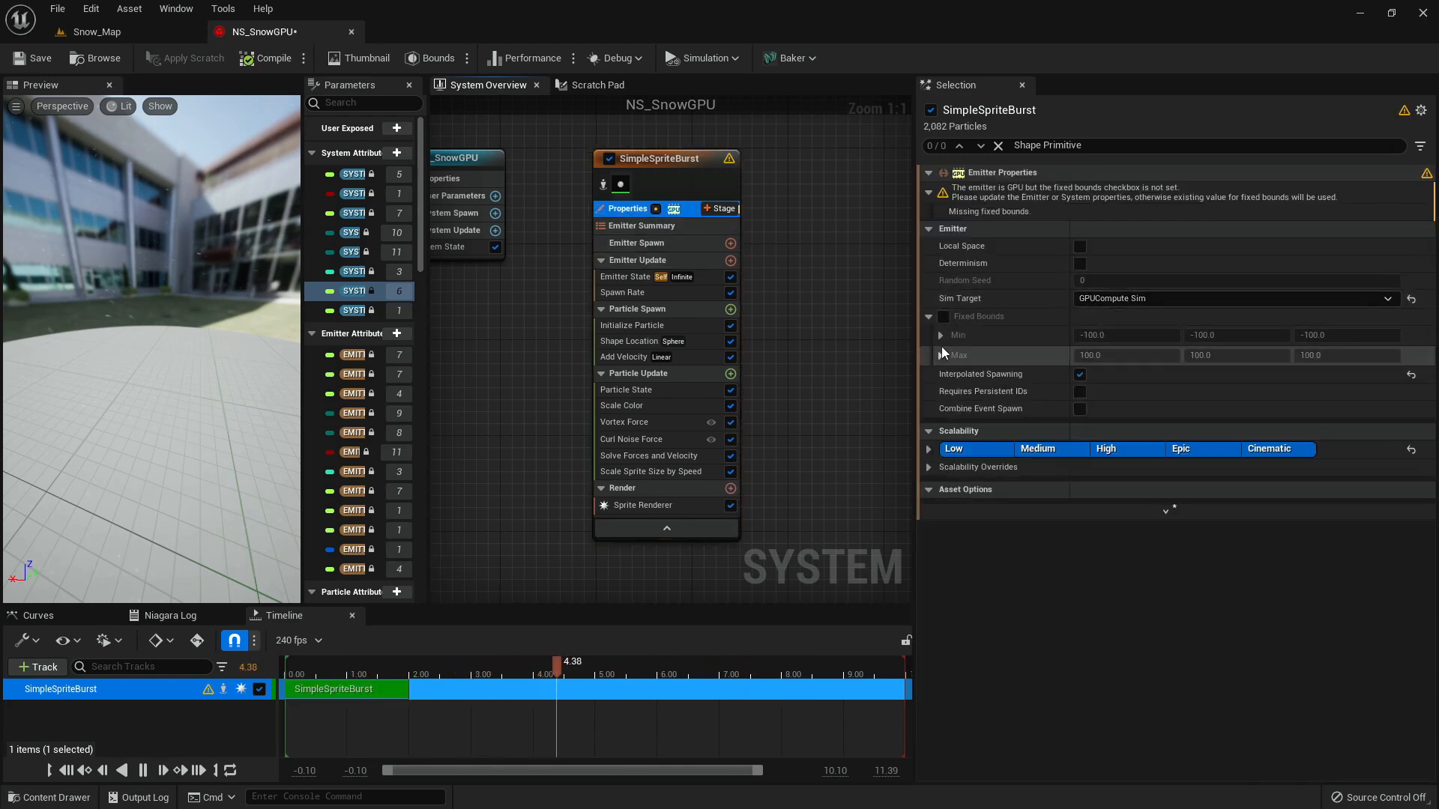
# - Enable the emitter's Fixed Bounds with Min -2000 and Max 2000 on all axes, and check the snow in Snow_Map
pyautogui.click(945, 317)
pyautogui.click(1133, 297)
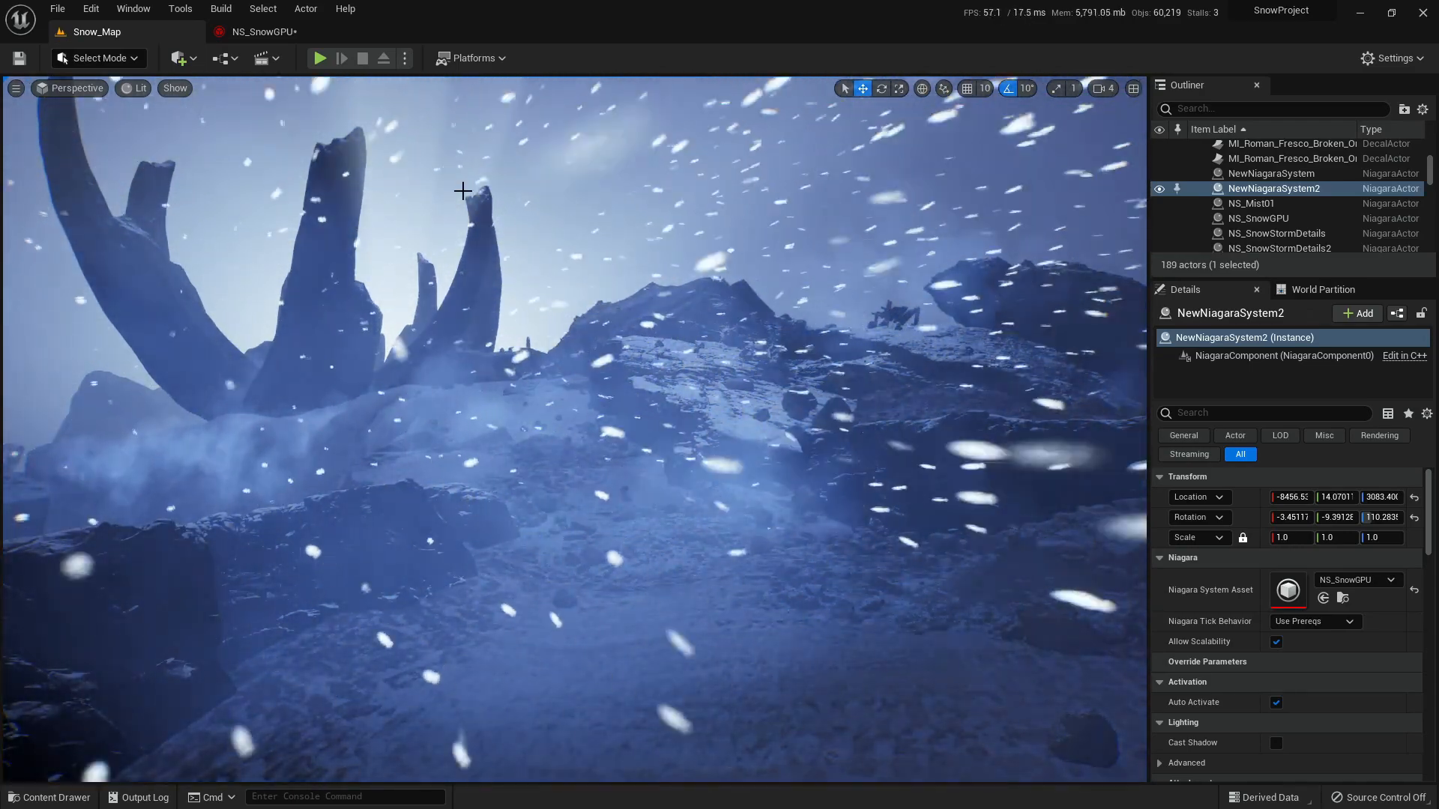
pyautogui.click(262, 32)
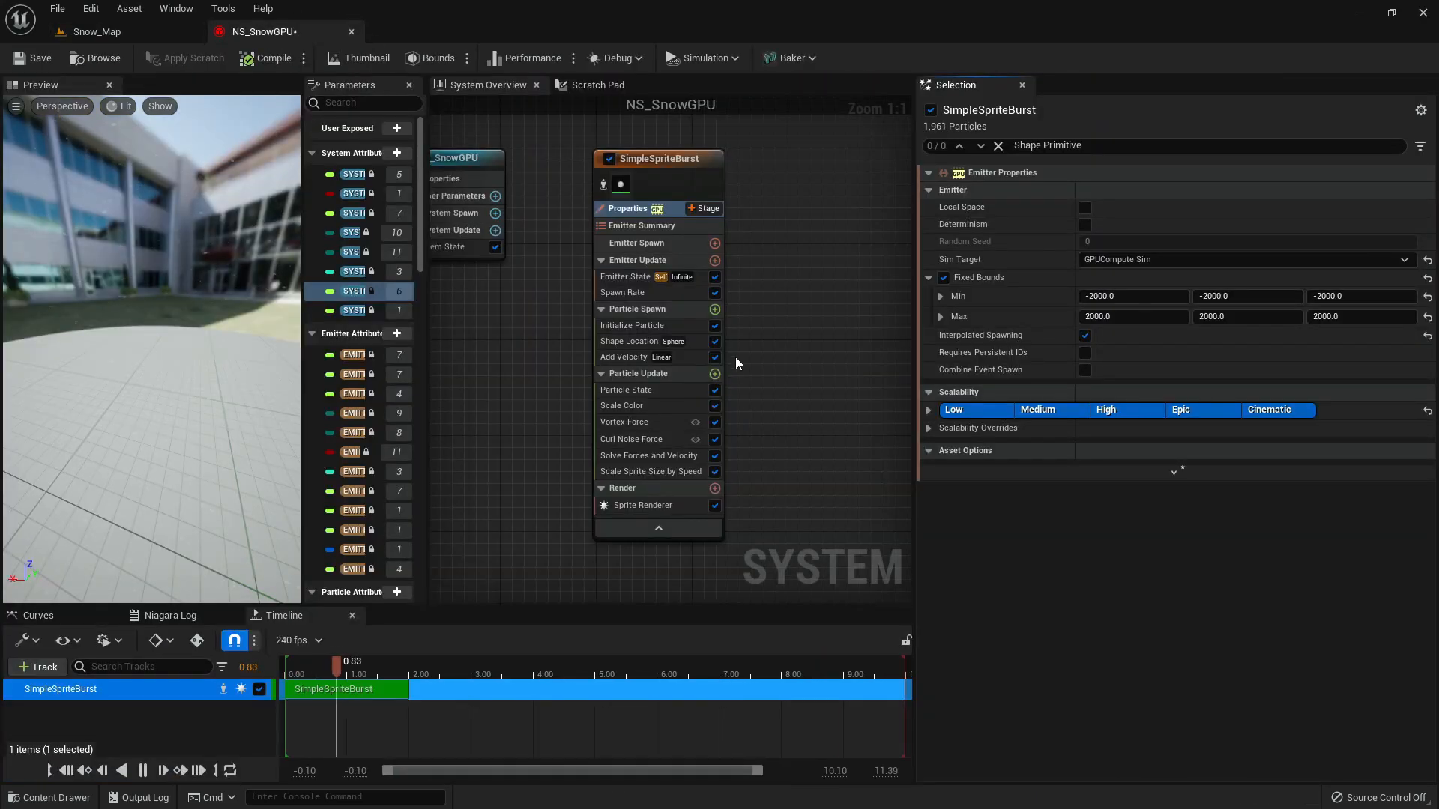
# - Add a Color module to Particle Spawn and drive its color with Make Linear Color from Vector and Float
pyautogui.click(715, 310)
pyautogui.write('color')
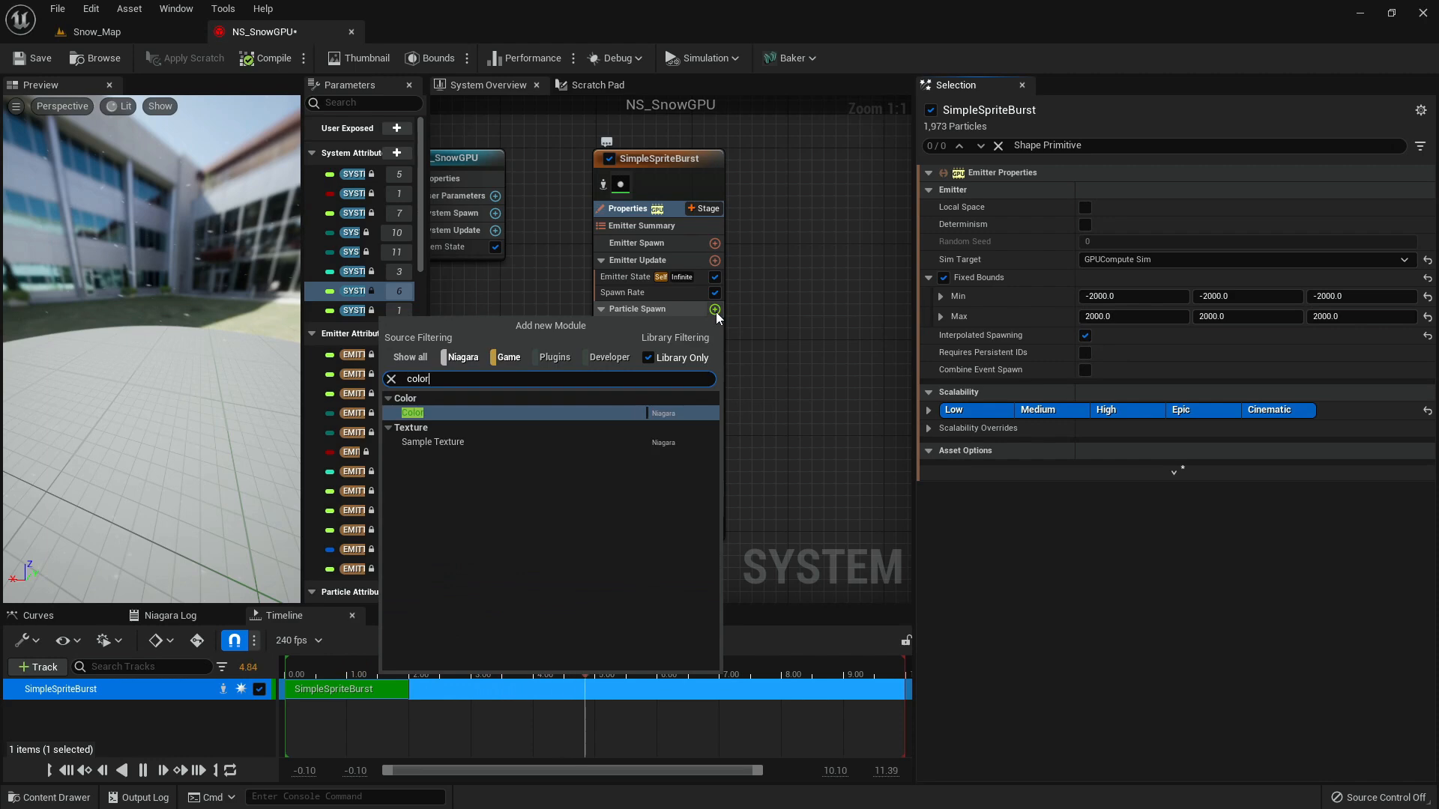
pyautogui.press('Return')
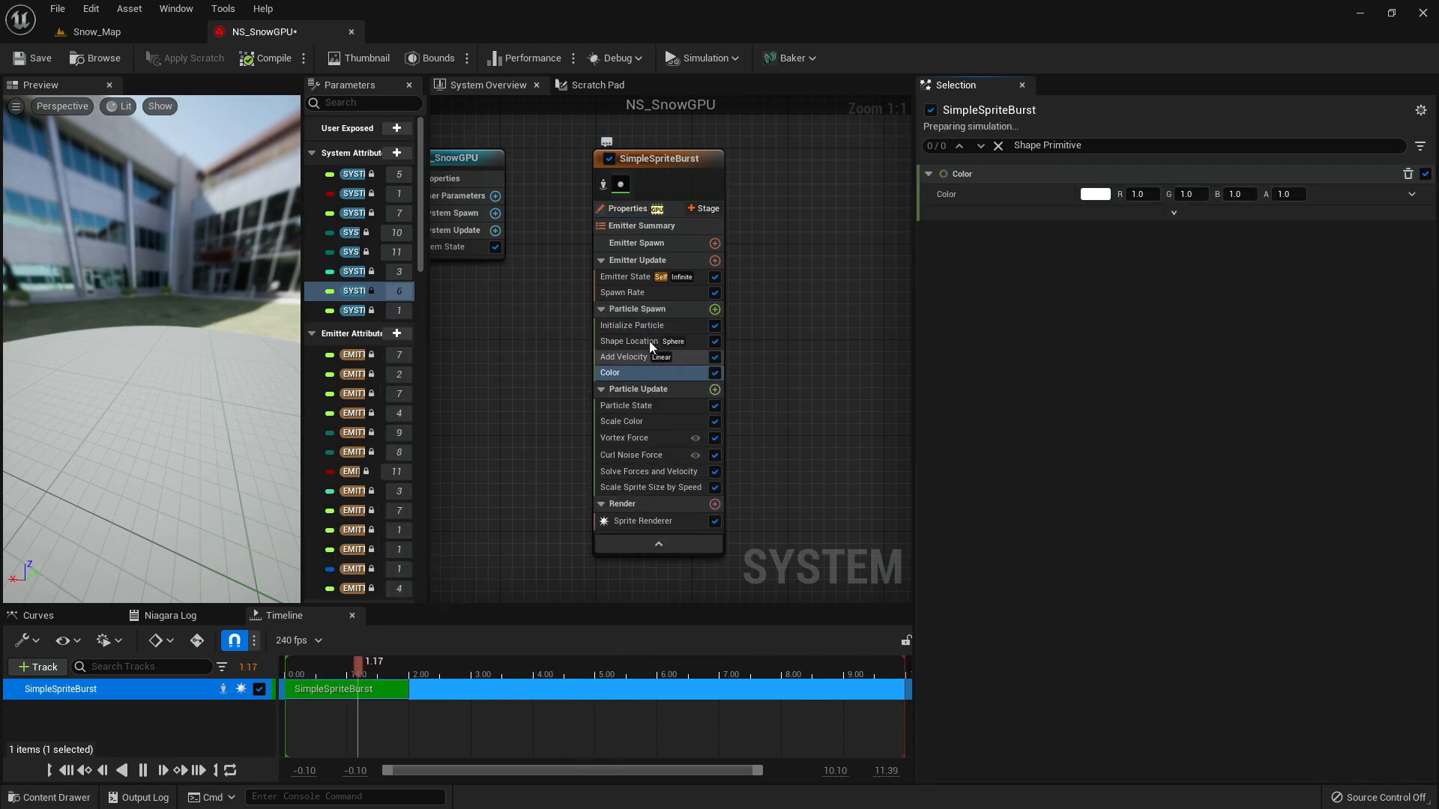
pyautogui.click(642, 372)
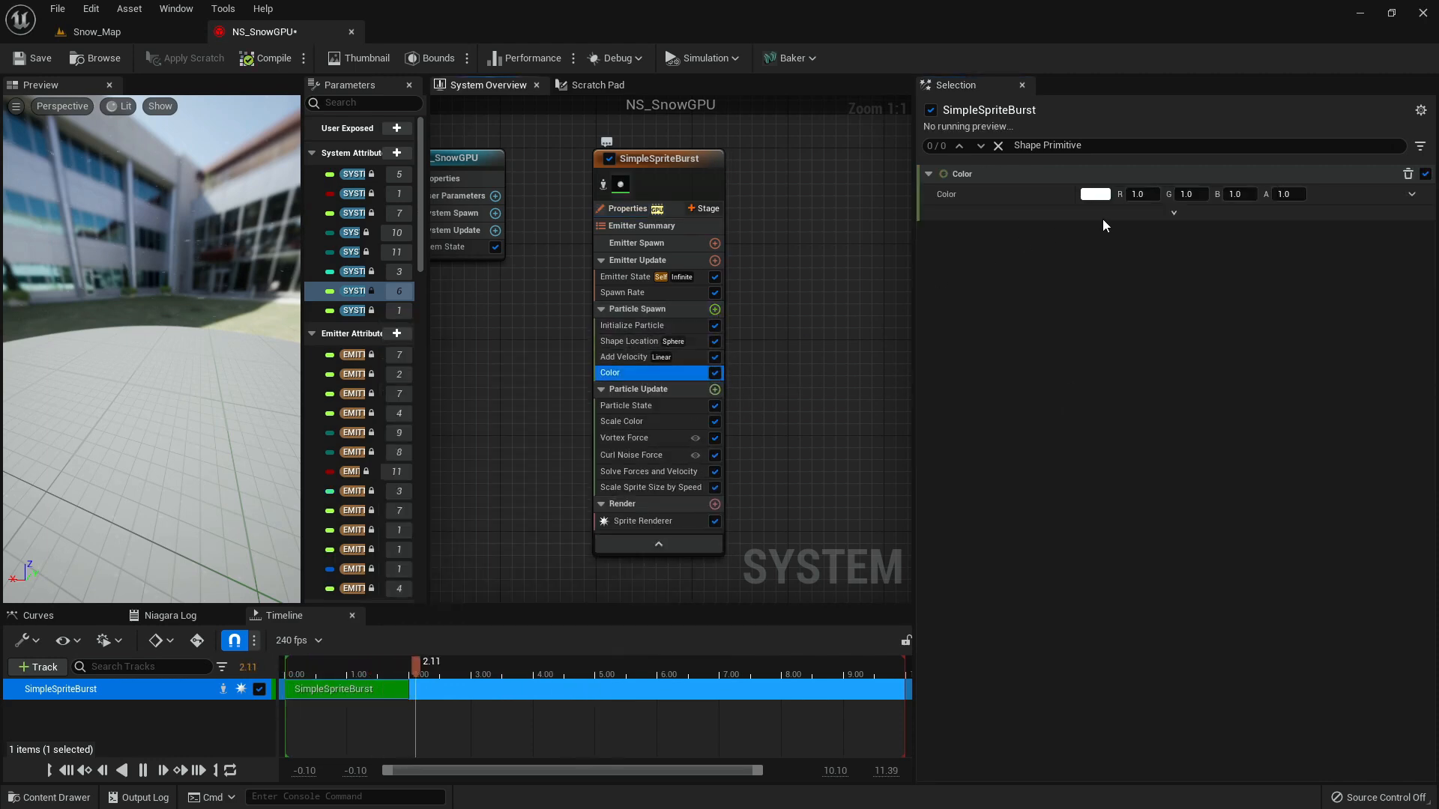
pyautogui.click(1412, 196)
pyautogui.write('linear color f')
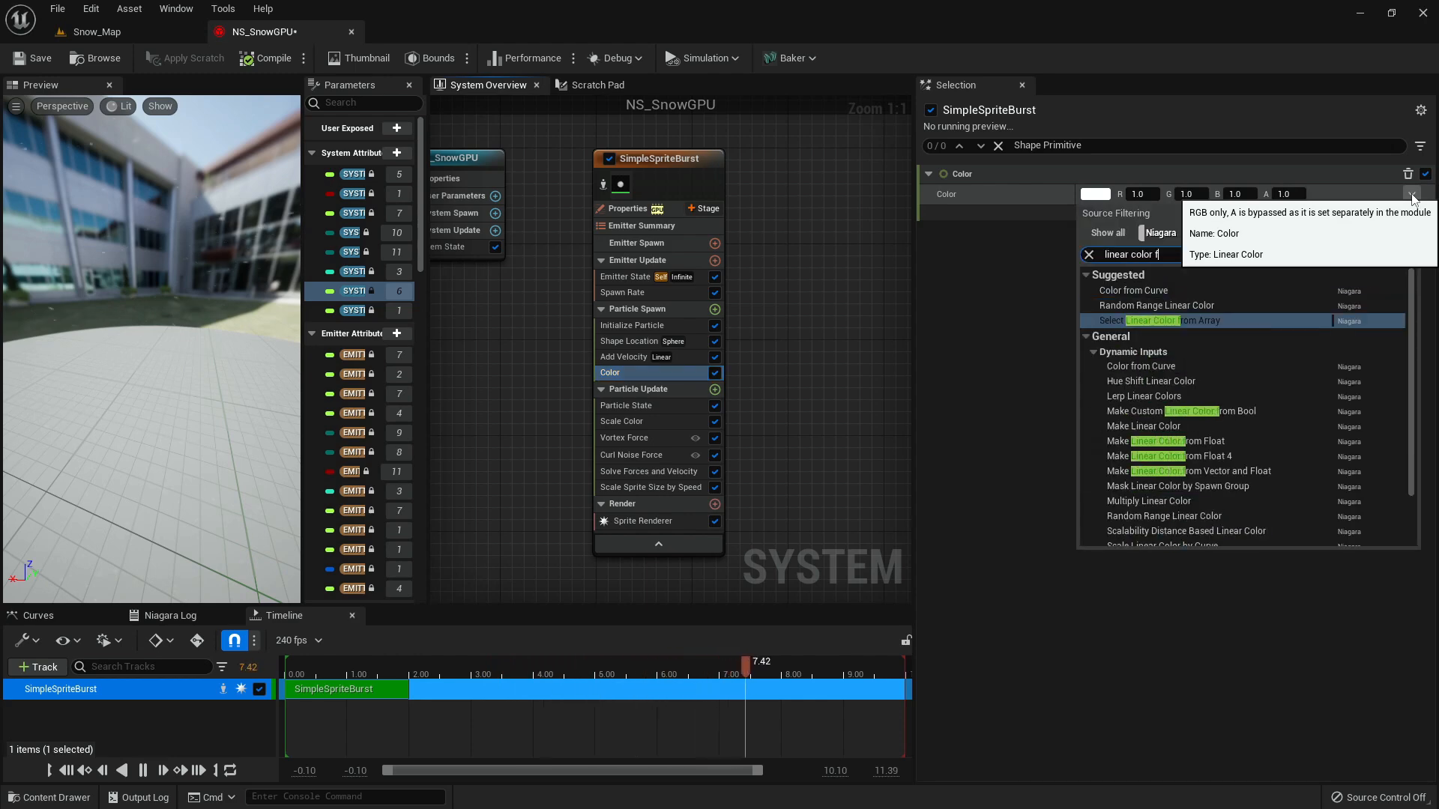
pyautogui.write('rom v')
pyautogui.click(1206, 471)
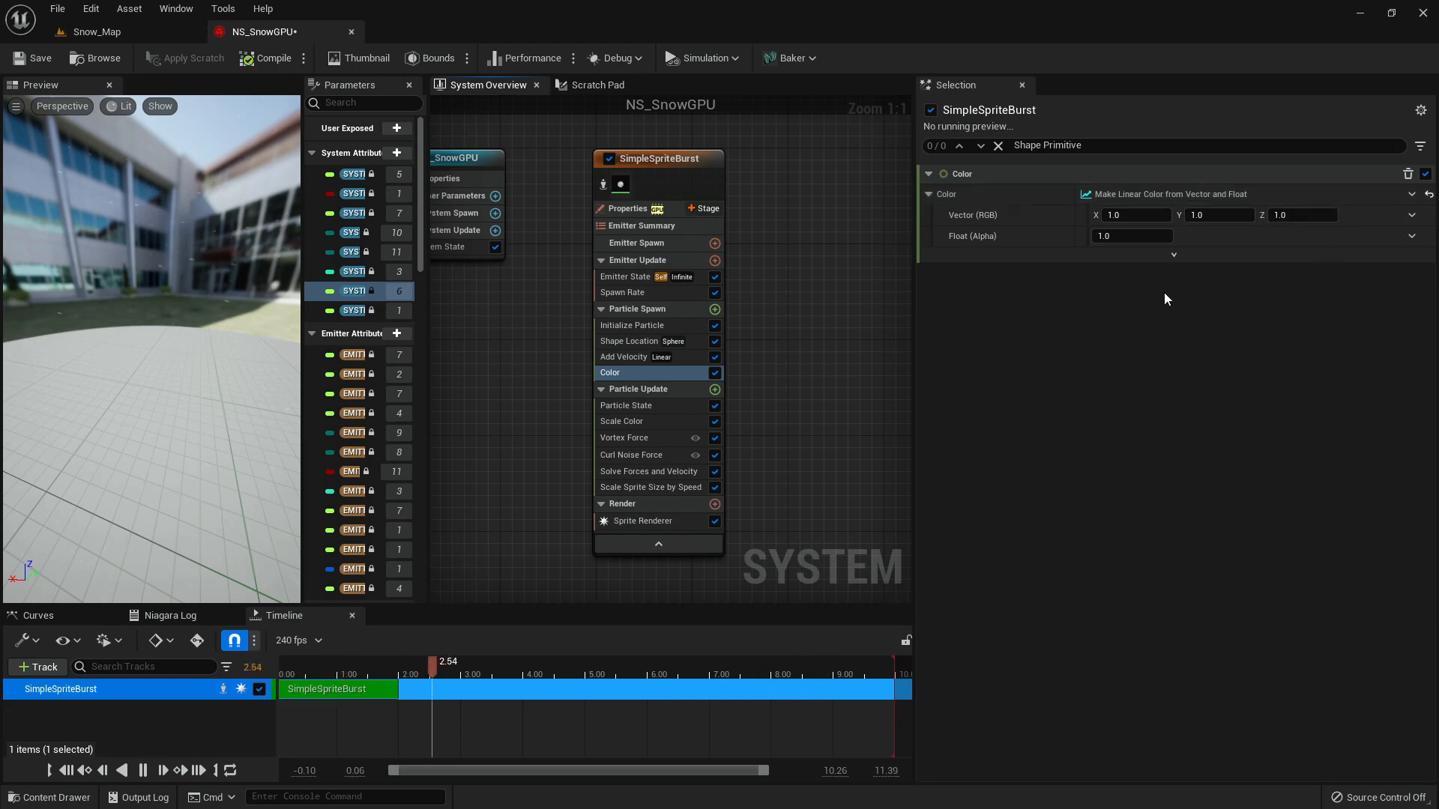
# - Set the color vector to 0.1 on X, Y and Z and the alpha to a Clamp Float of 0.1, and check Snow_Map
pyautogui.click(1129, 216)
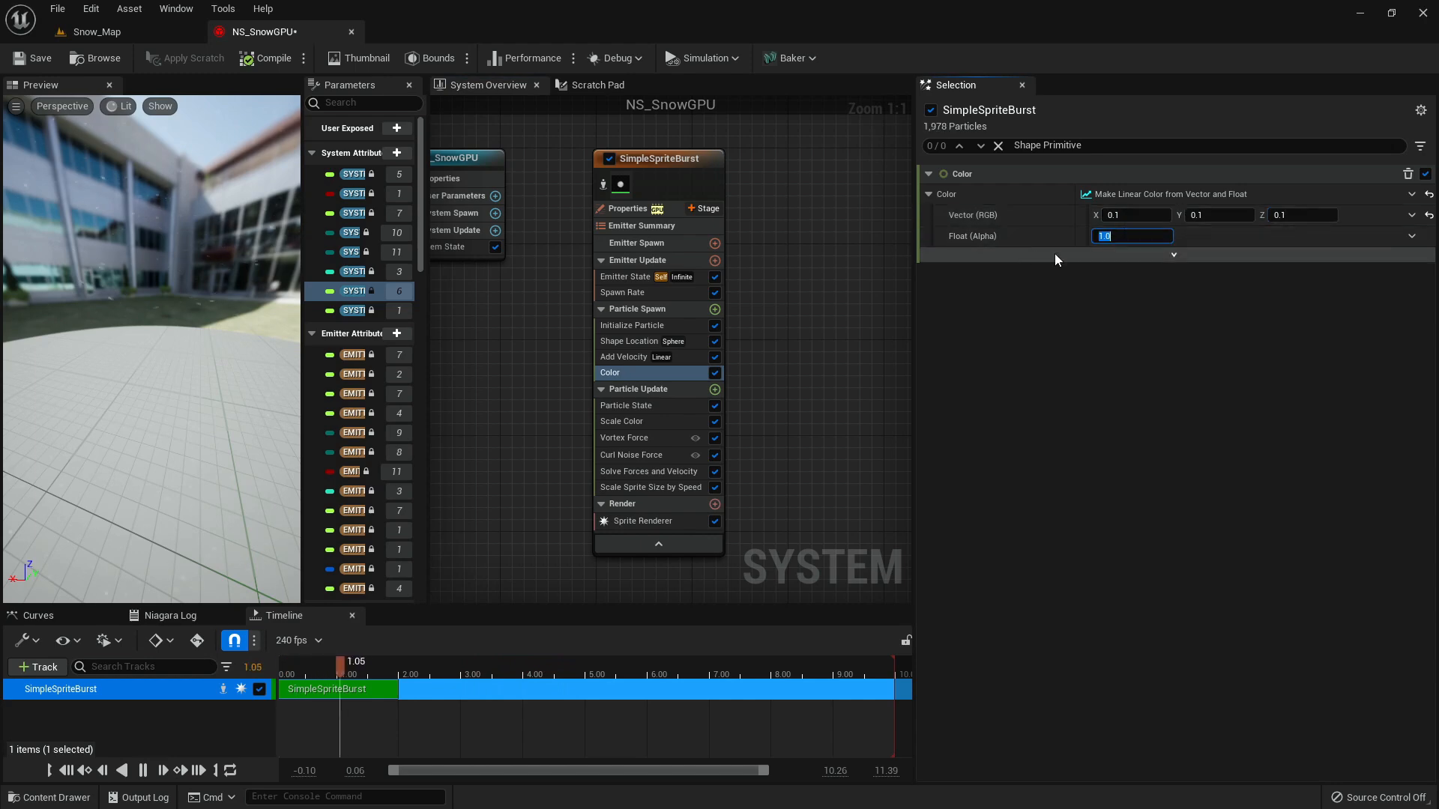
pyautogui.click(1412, 236)
pyautogui.write('clamp')
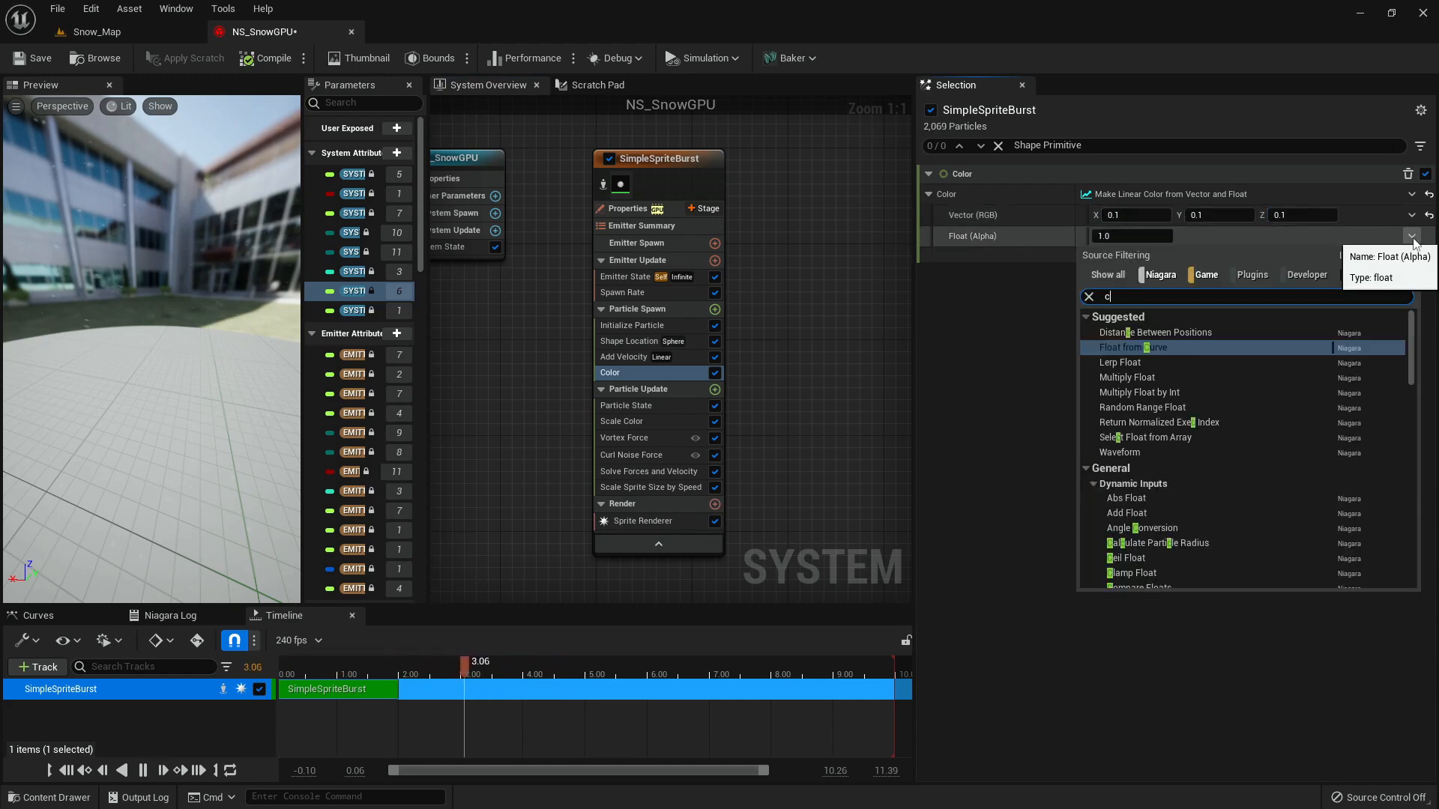
pyautogui.press('Return')
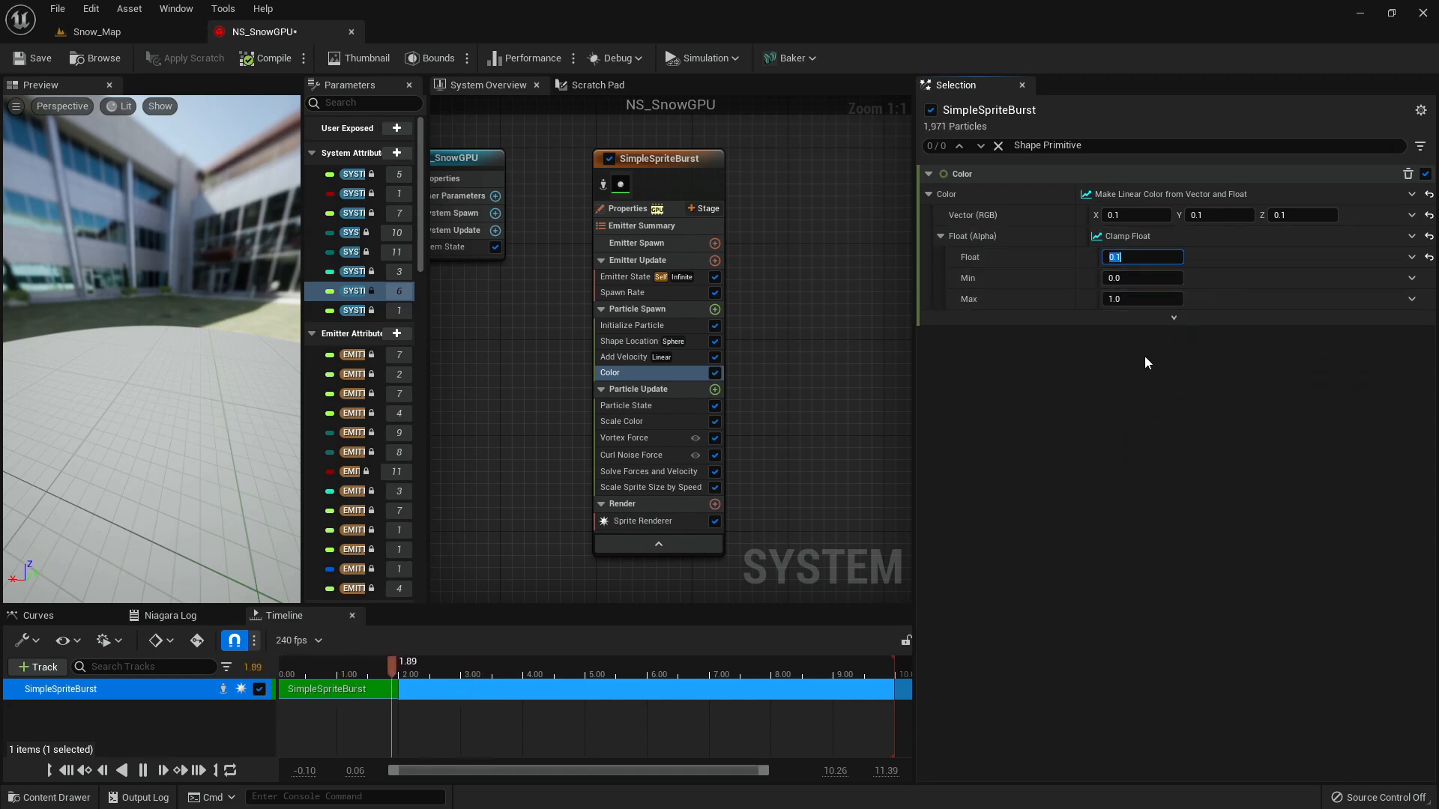
pyautogui.click(104, 32)
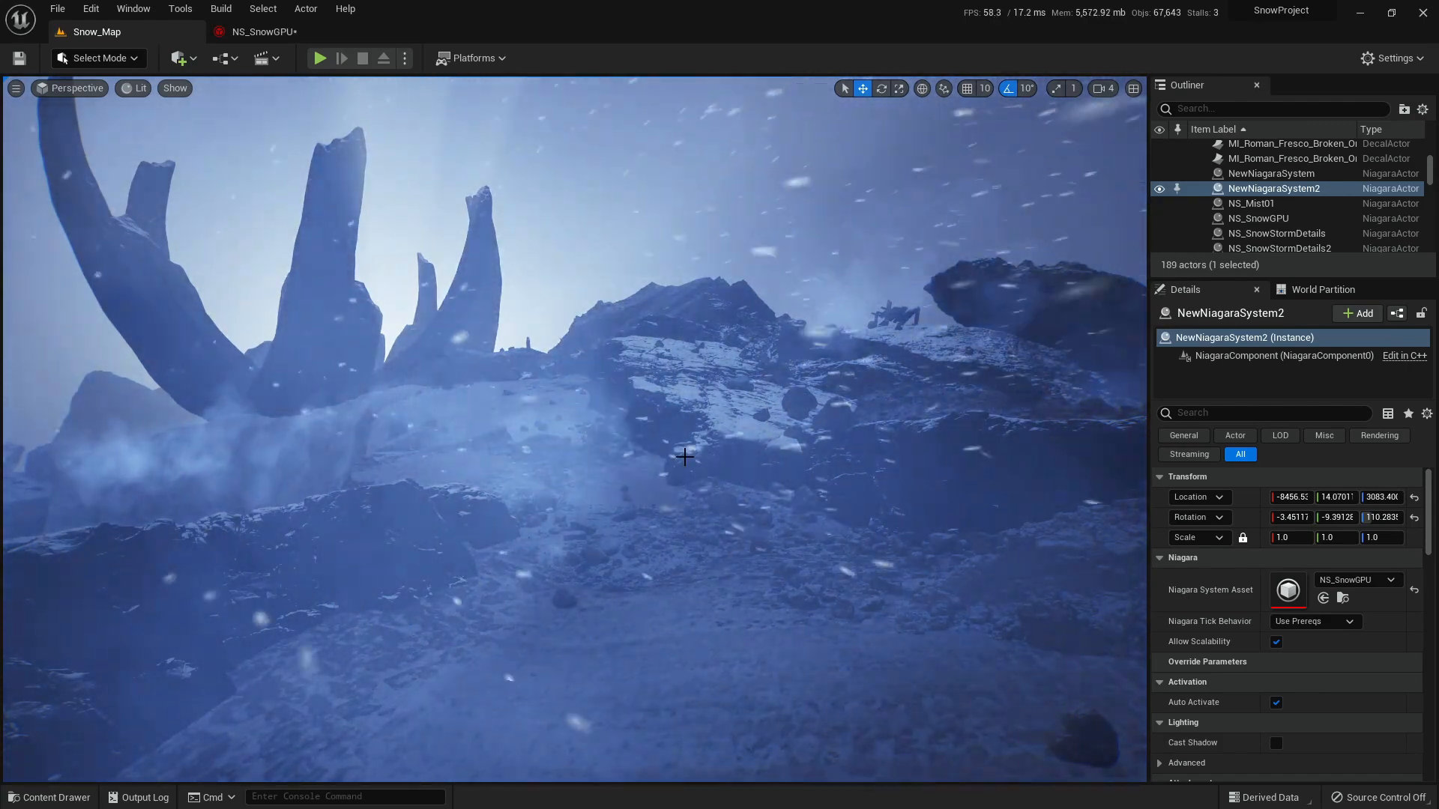
pyautogui.click(285, 34)
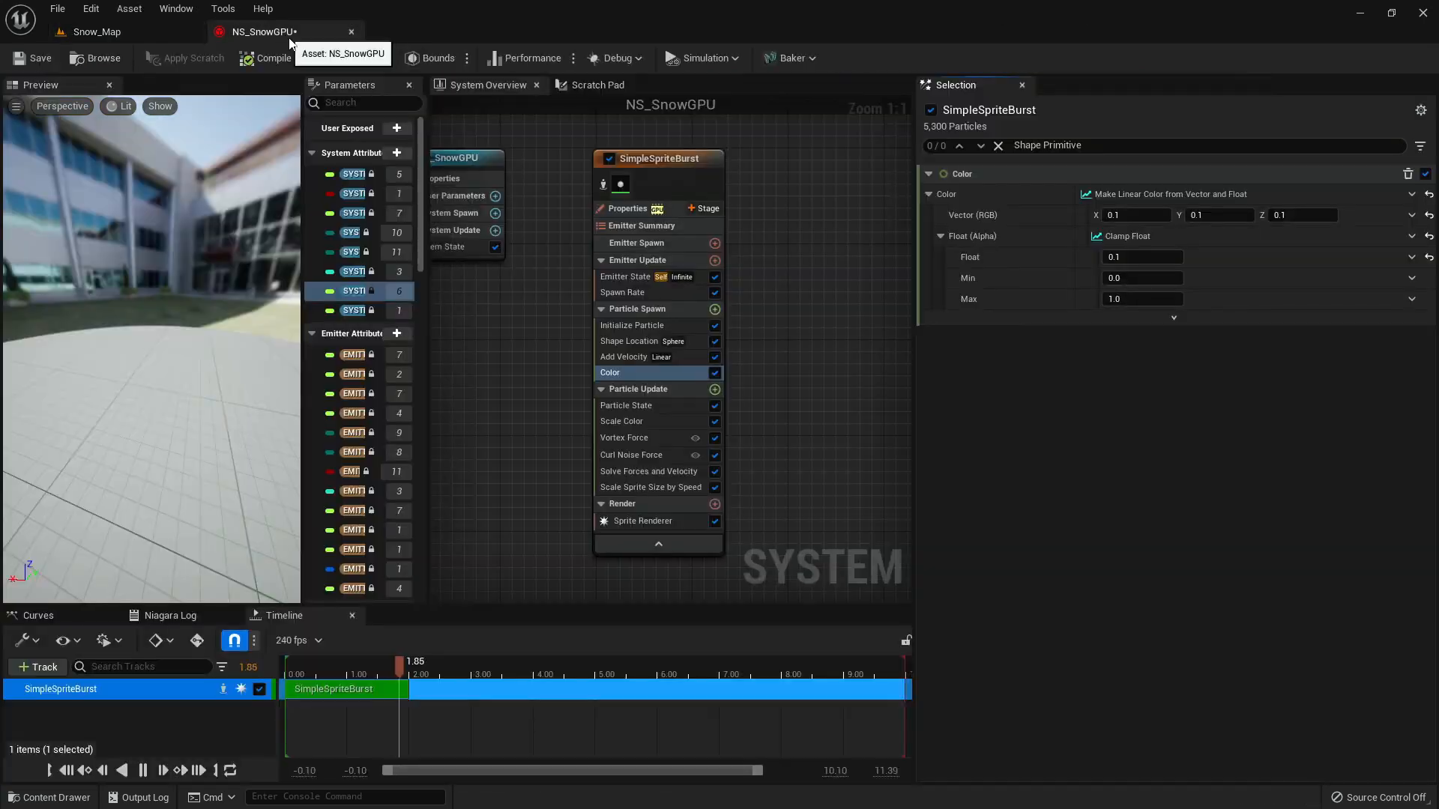
# - Add a Drag module to Particle Update and check the snow's motion in Snow_Map
pyautogui.click(719, 390)
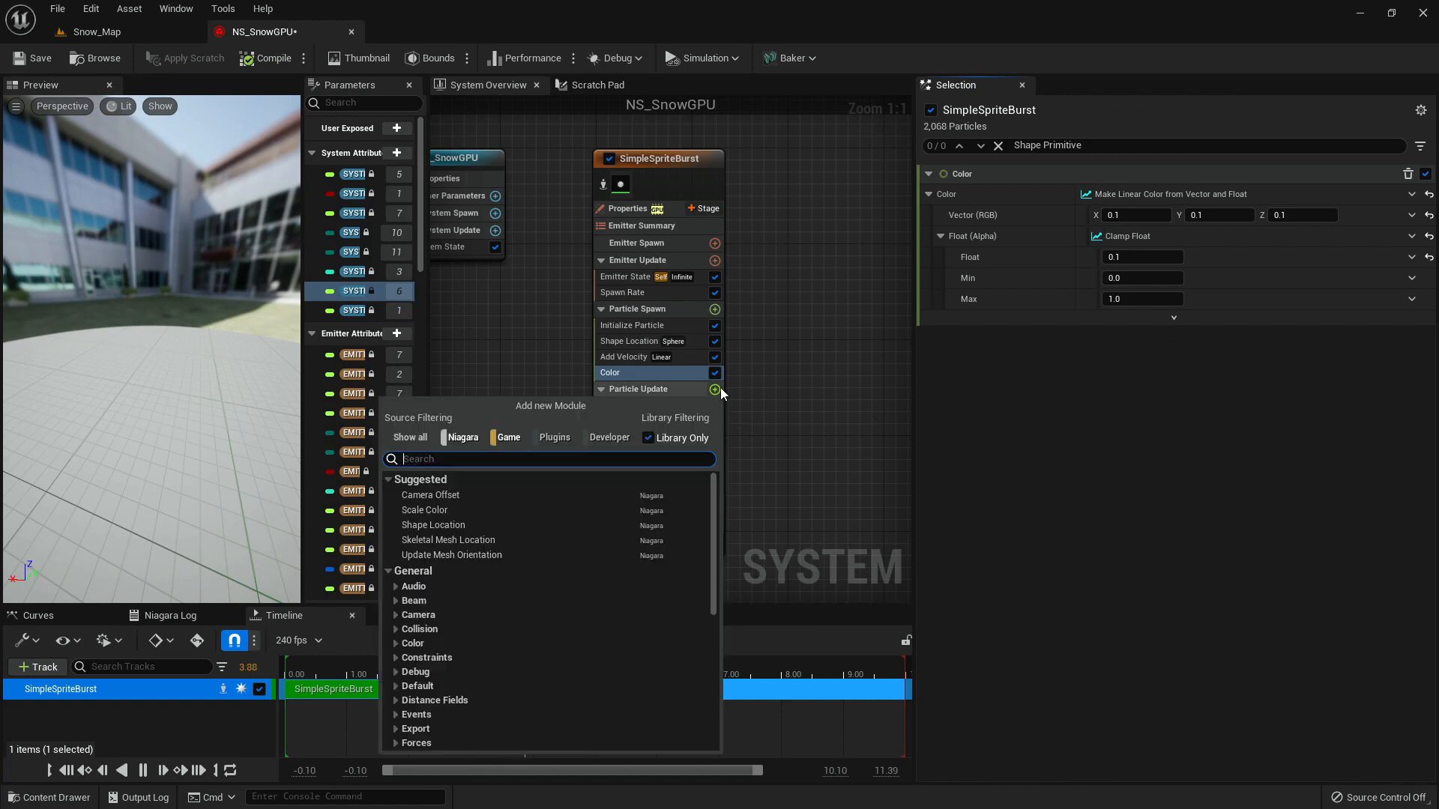
pyautogui.write('drag')
pyautogui.press('Return')
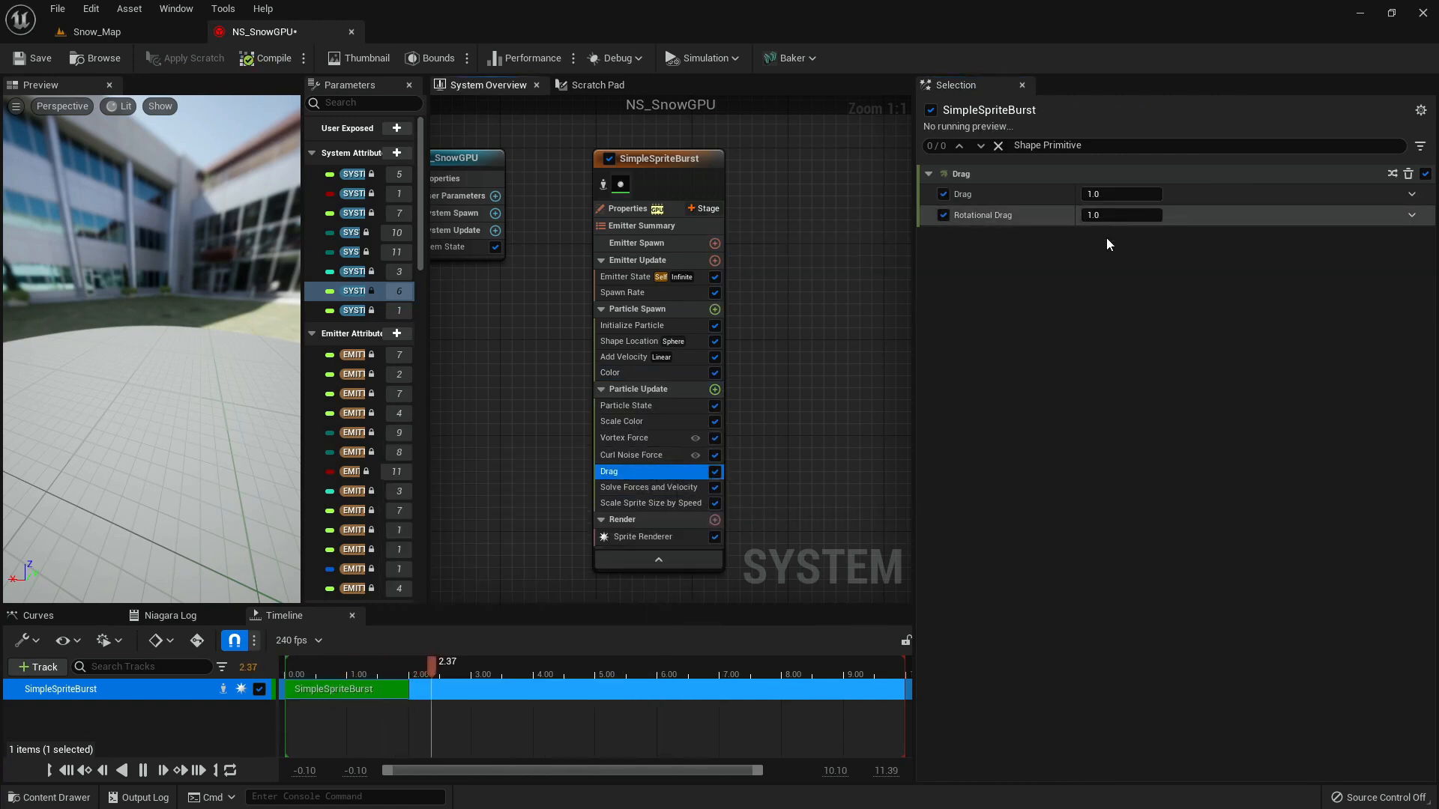
pyautogui.click(152, 28)
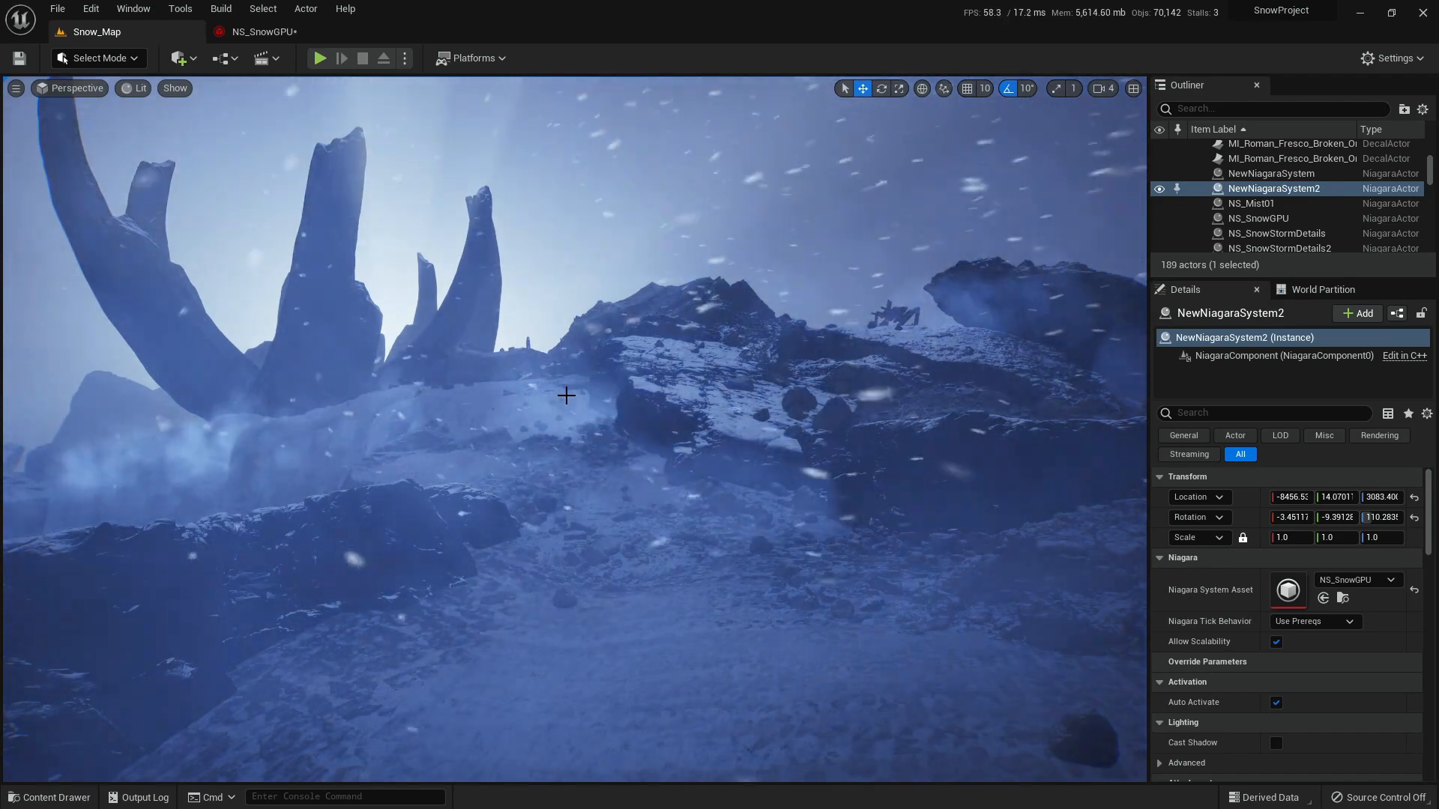
pyautogui.click(289, 34)
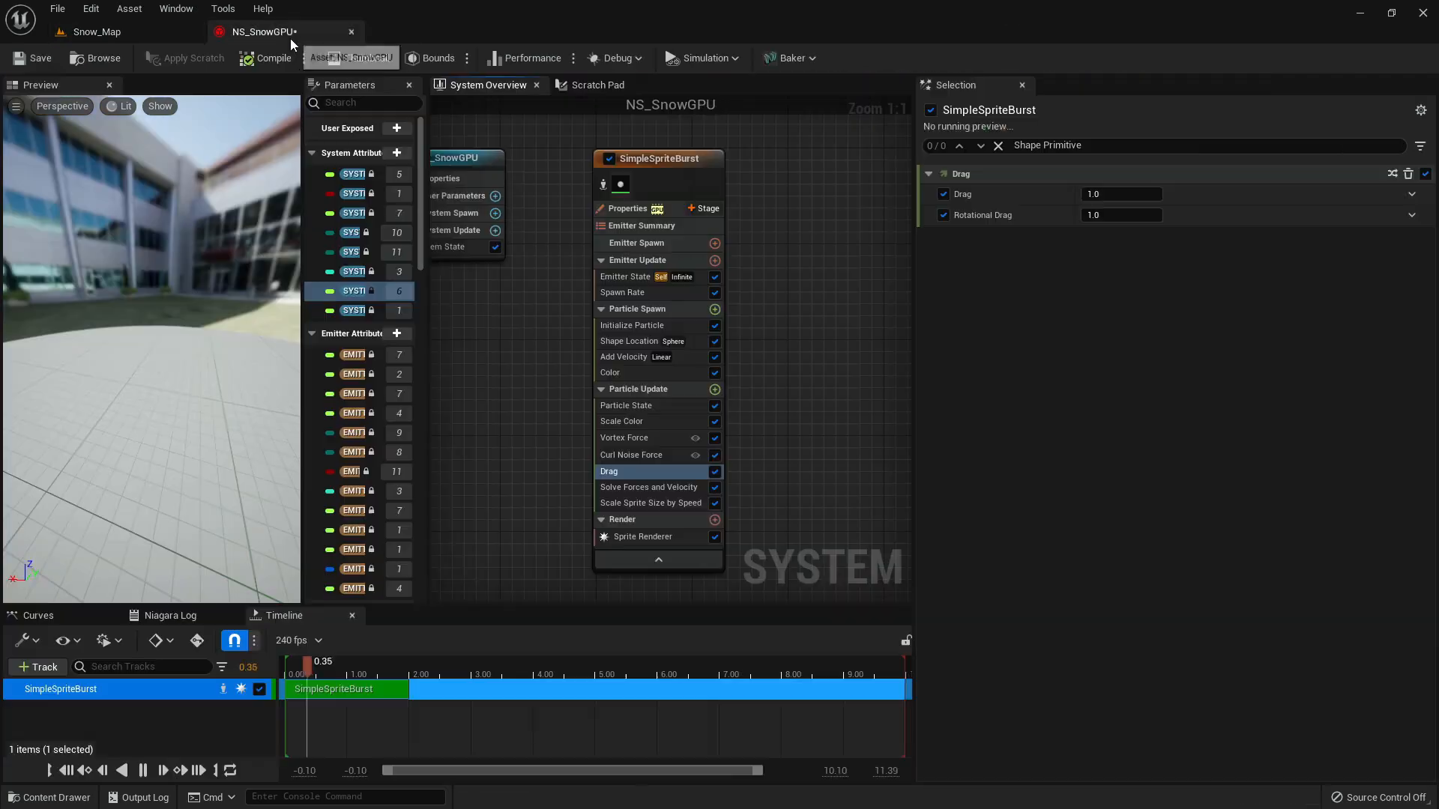
# - Change the SimpleSpriteBurst emitter's Spawn Rate and check the snow density in Snow_Map
pyautogui.click(654, 291)
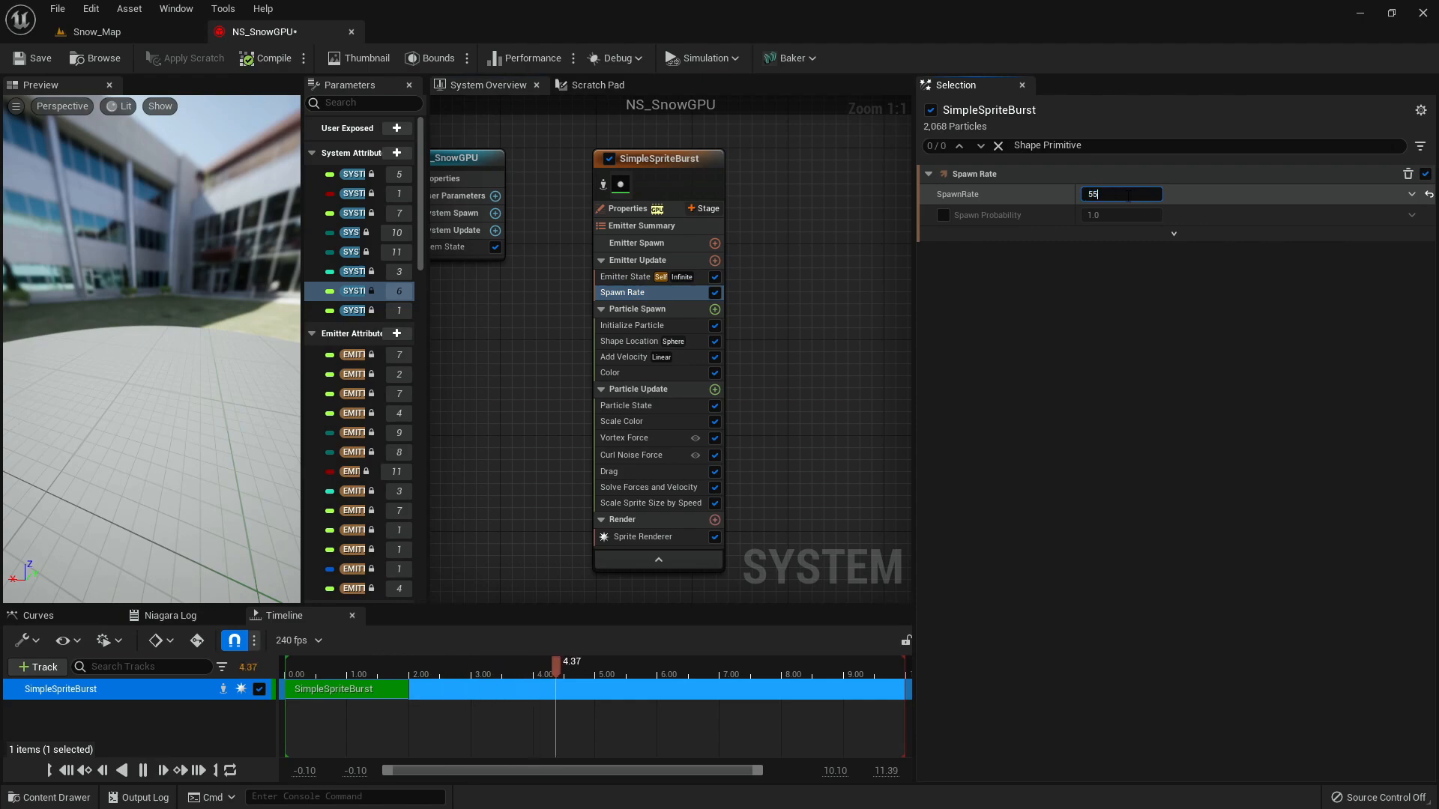
pyautogui.click(105, 32)
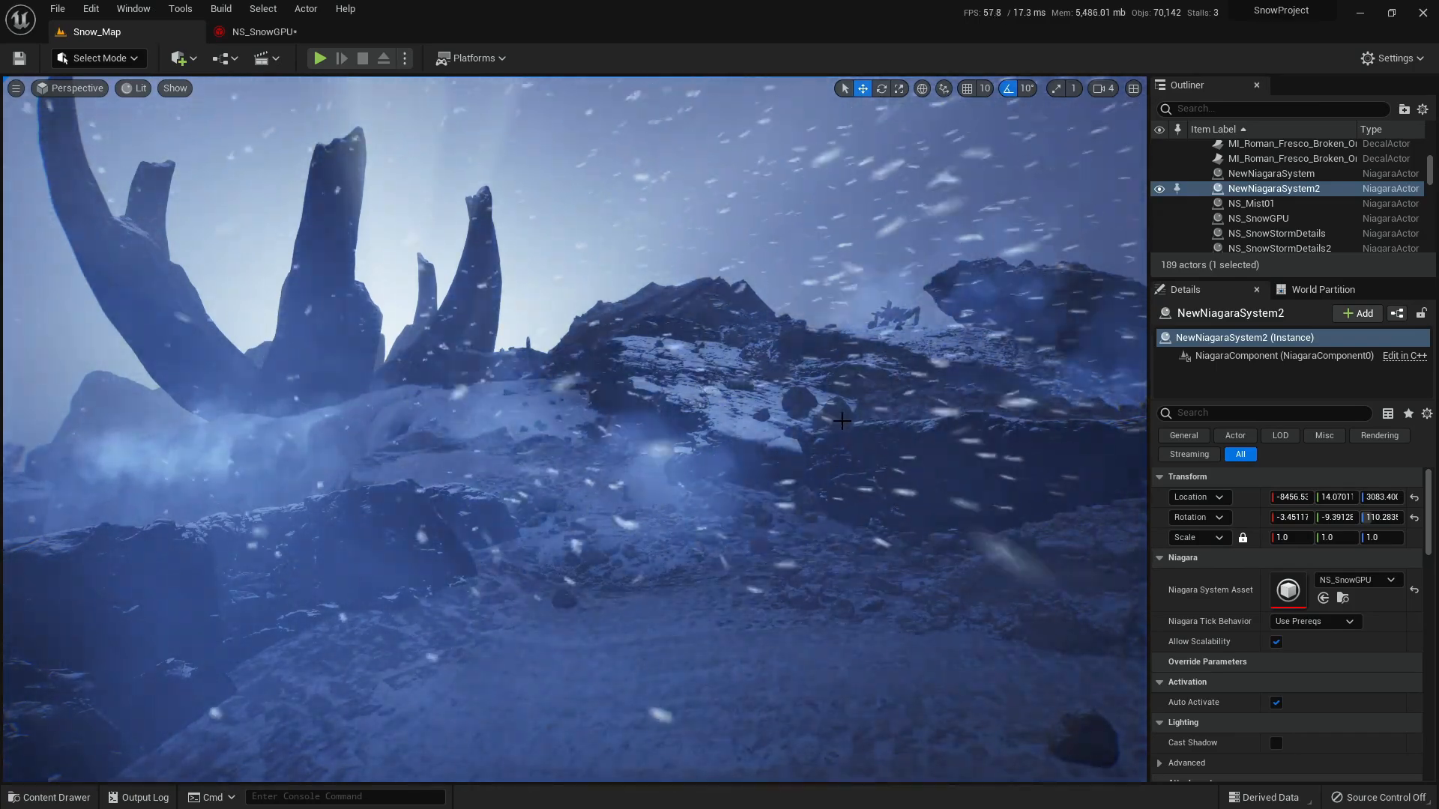
pyautogui.moveTo(574, 429); pyautogui.dragTo(739, 539, button='right')
# - Duplicate the NS_SnowStormDetails actor upward and shift the copy sideways to about X -9949, Y 825, Z 4585
pyautogui.click(780, 293)
pyautogui.moveTo(780, 292); pyautogui.dragTo(772, 360, button='right')
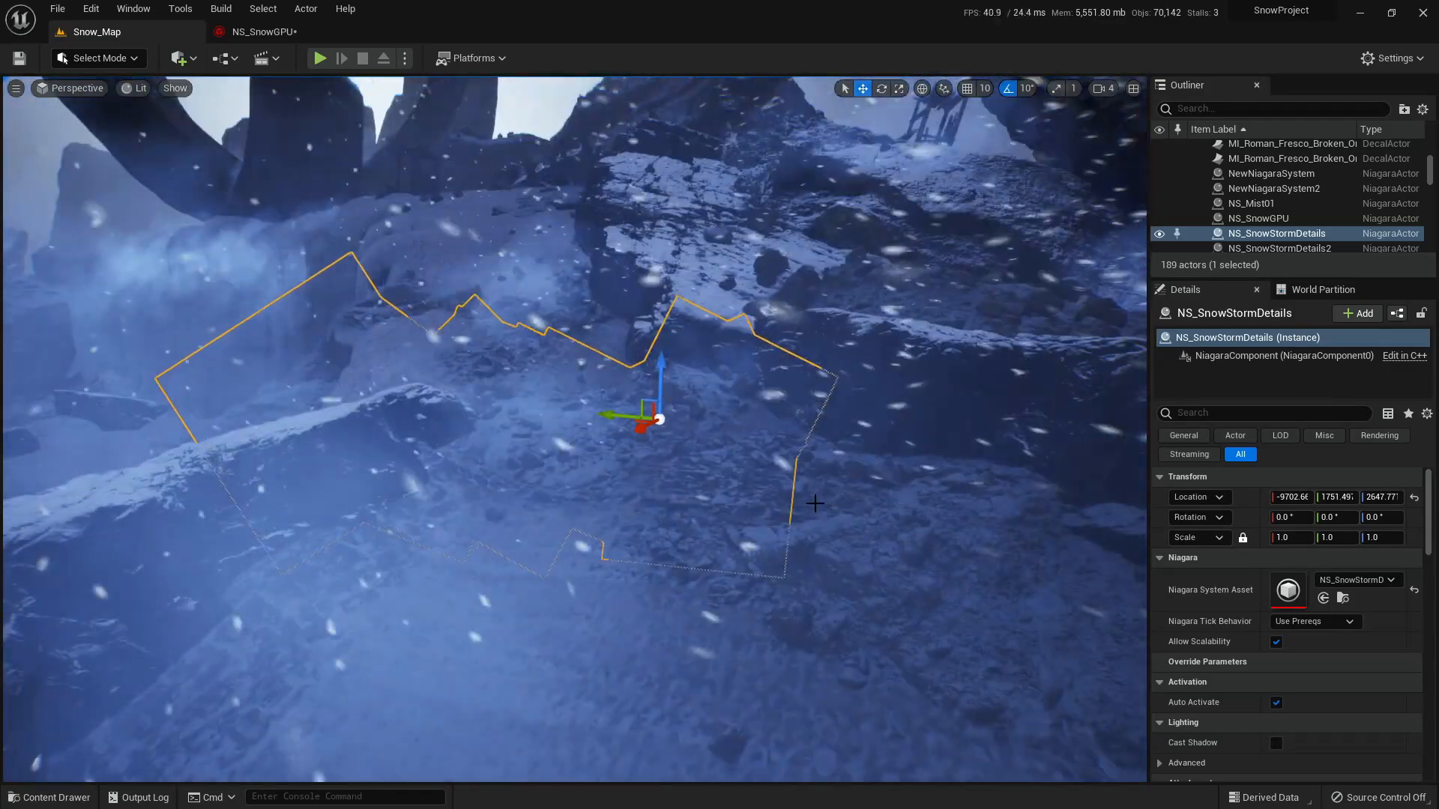
pyautogui.moveTo(813, 503); pyautogui.dragTo(787, 464, button='right')
pyautogui.keyDown('alt'); pyautogui.moveTo(716, 469); pyautogui.dragTo(710, 314); pyautogui.keyUp('alt')
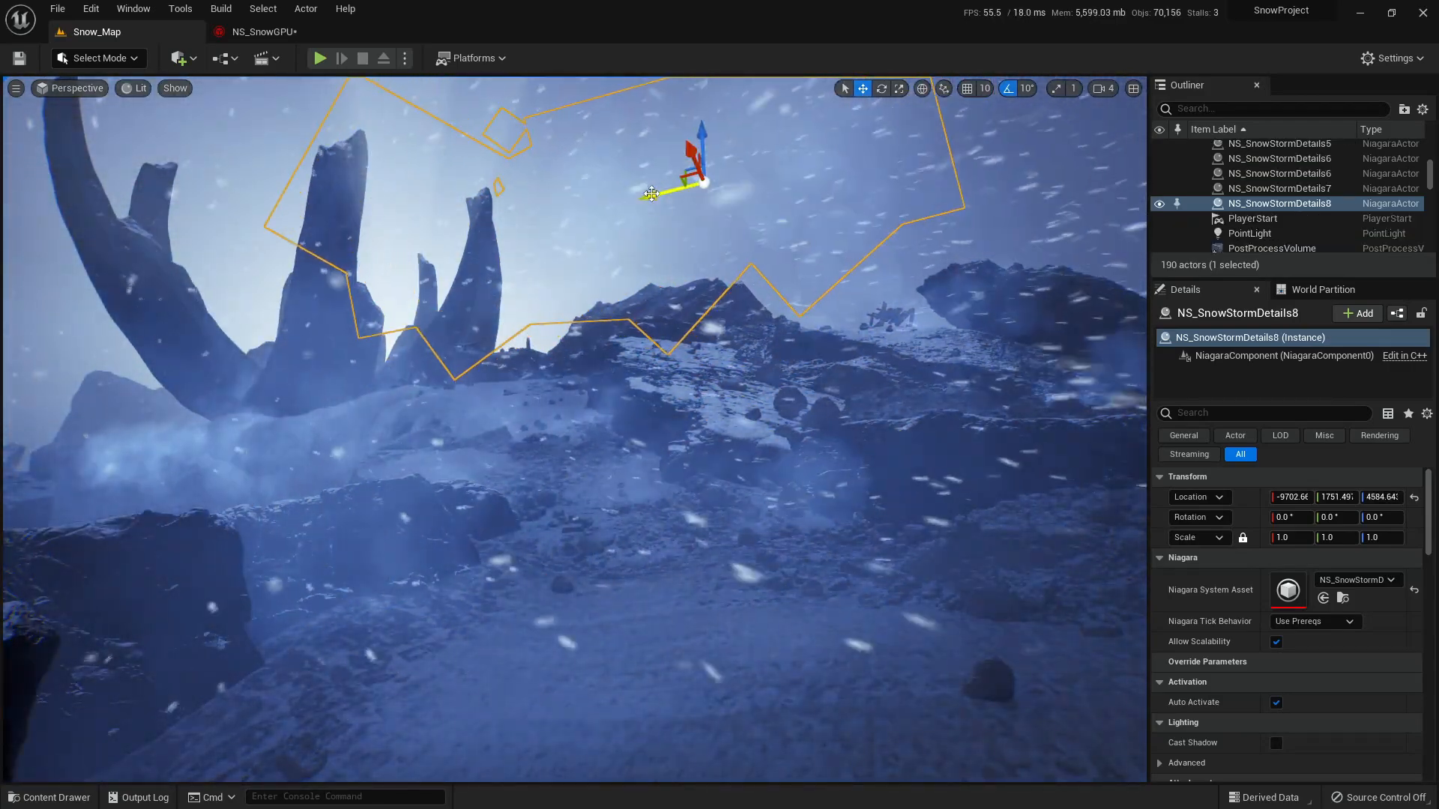
pyautogui.moveTo(648, 191); pyautogui.dragTo(1132, 264)
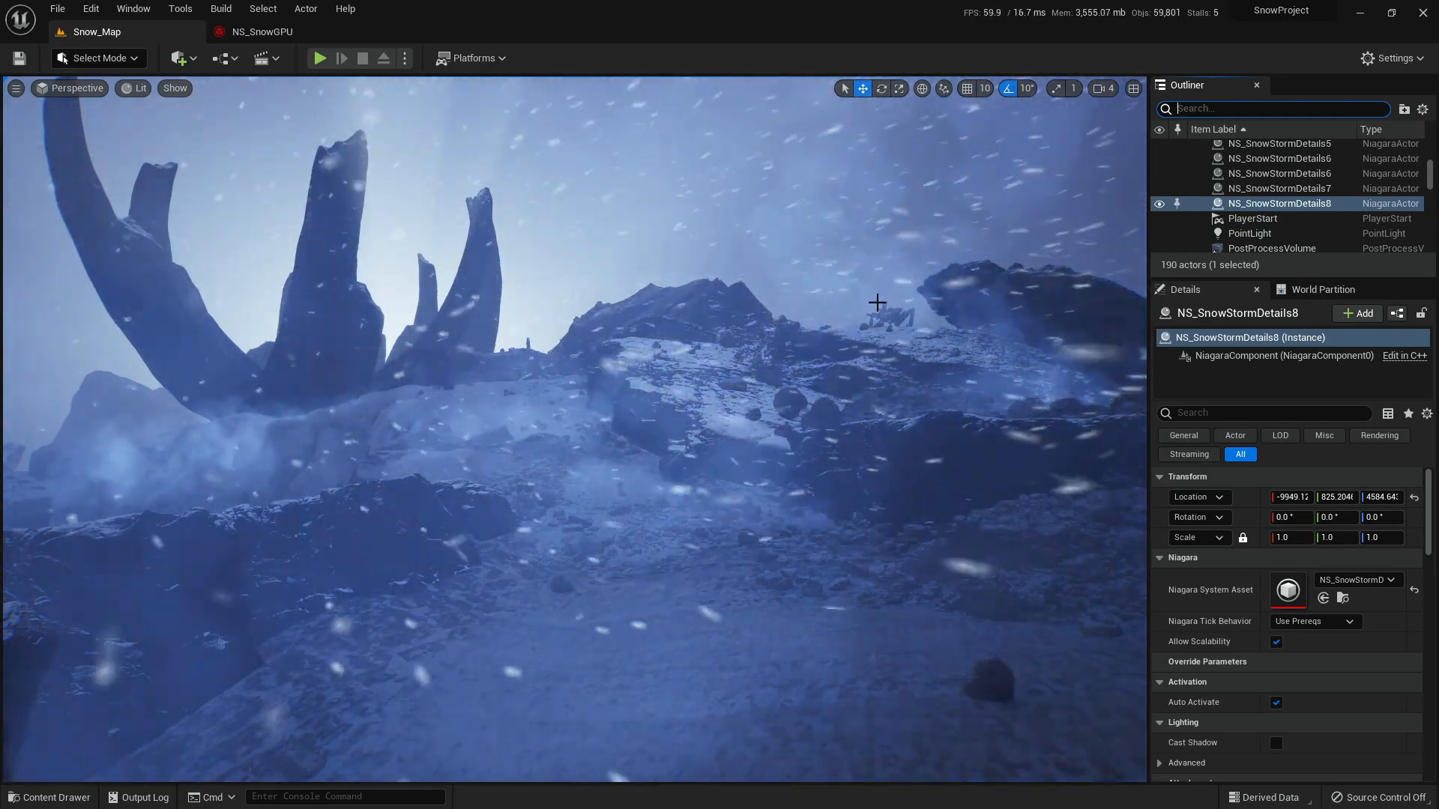
# - Find and select the PostProcessVolume, then enable its Vignette Intensity and set it to 0.72
pyautogui.write('post')
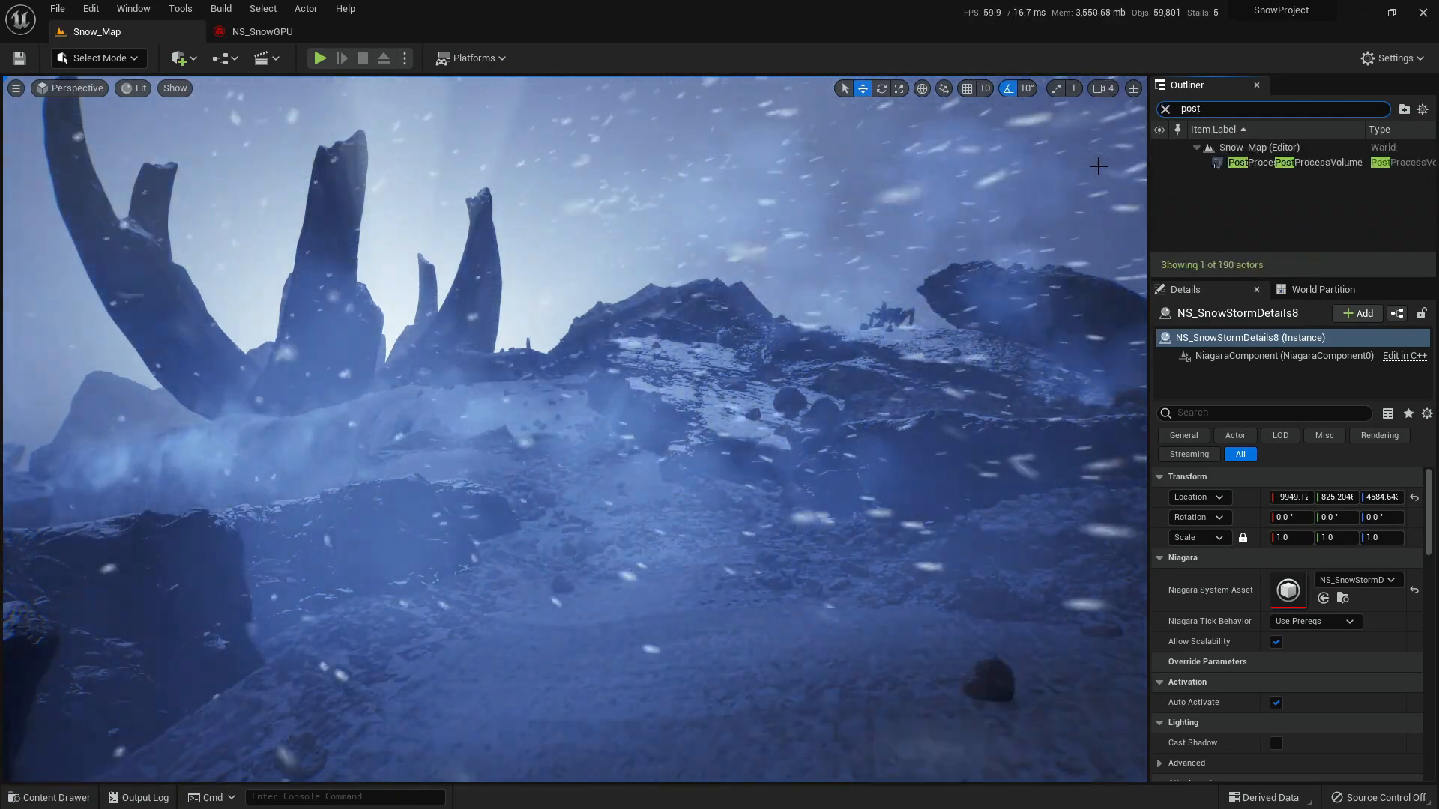
pyautogui.click(1244, 164)
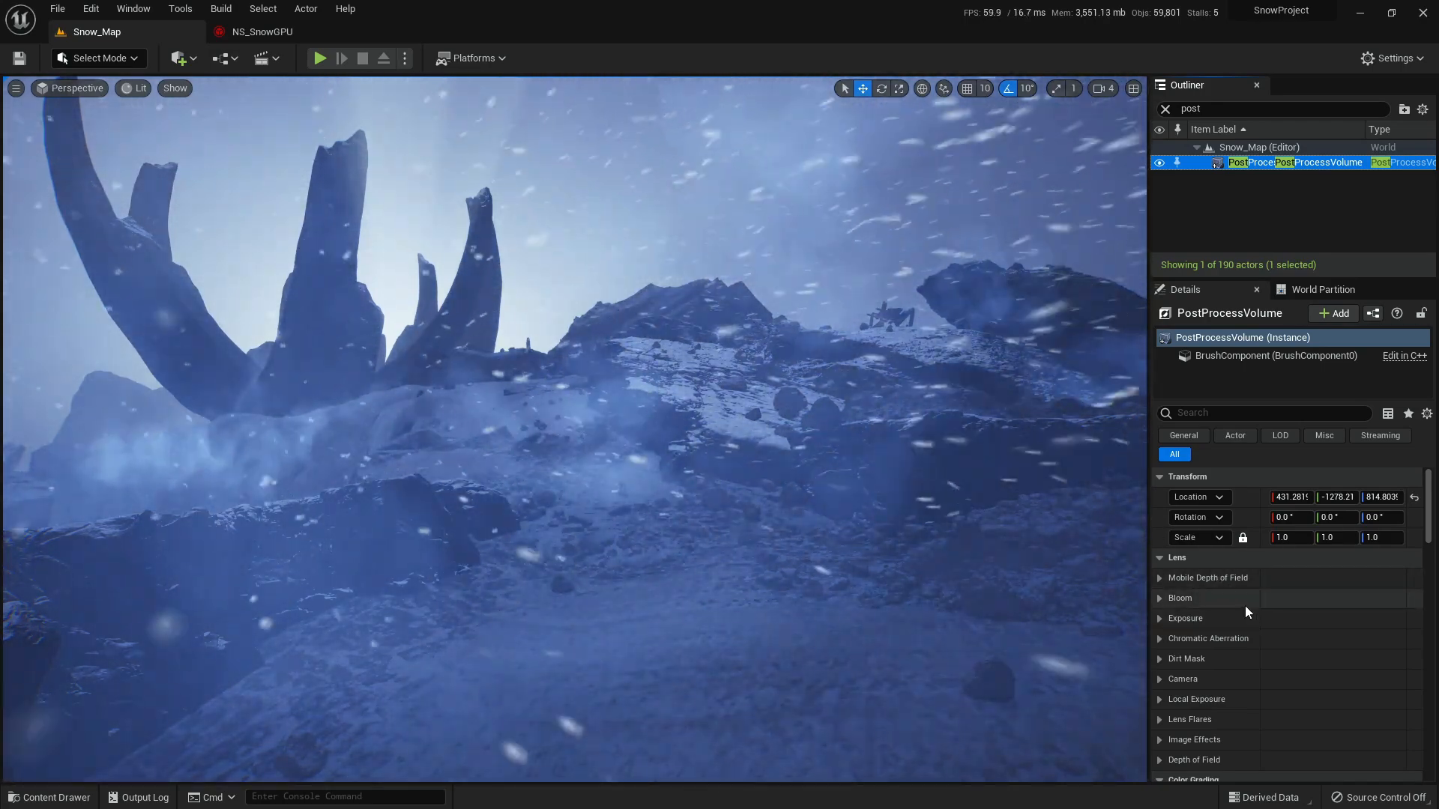
pyautogui.scroll(-2, 1241, 577)
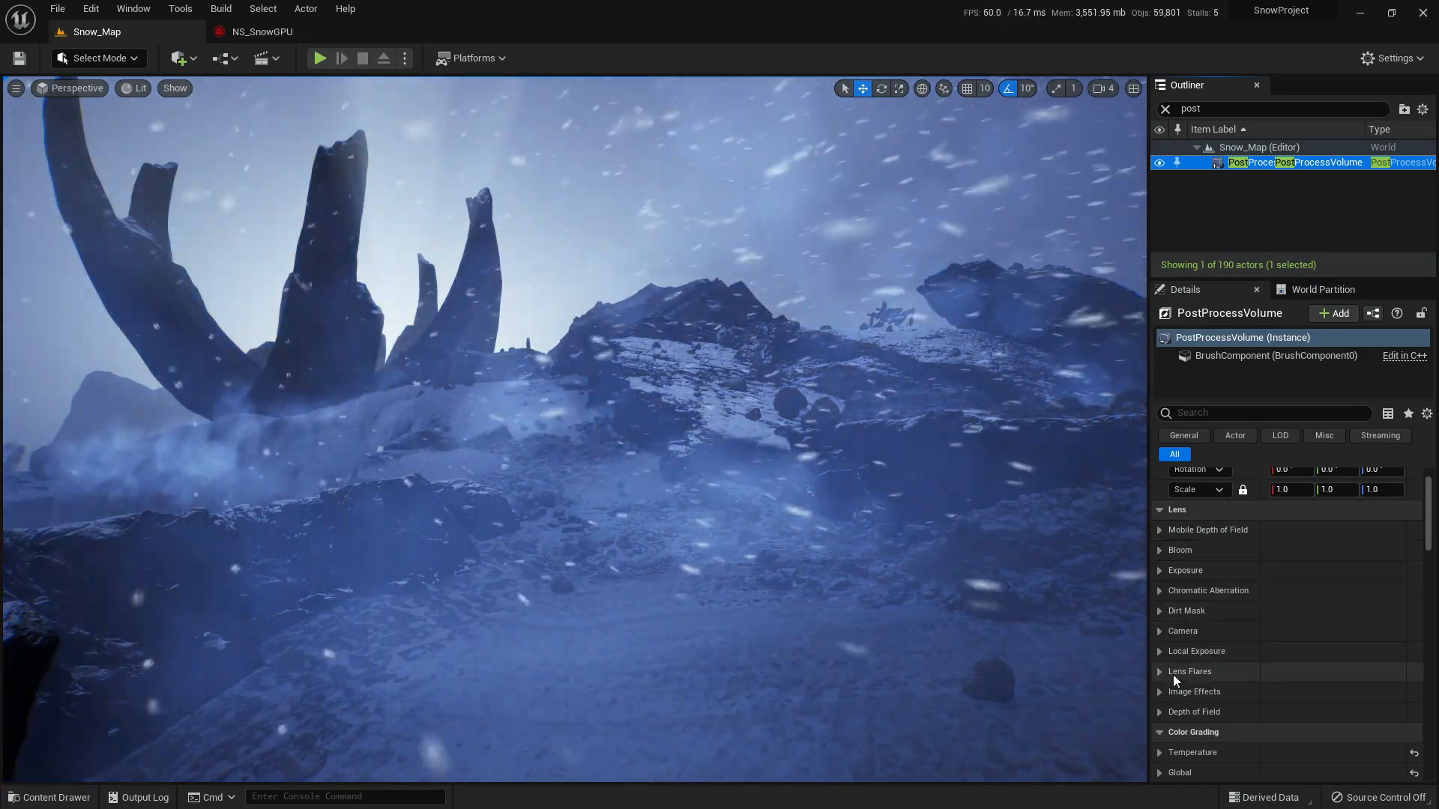
pyautogui.click(1160, 690)
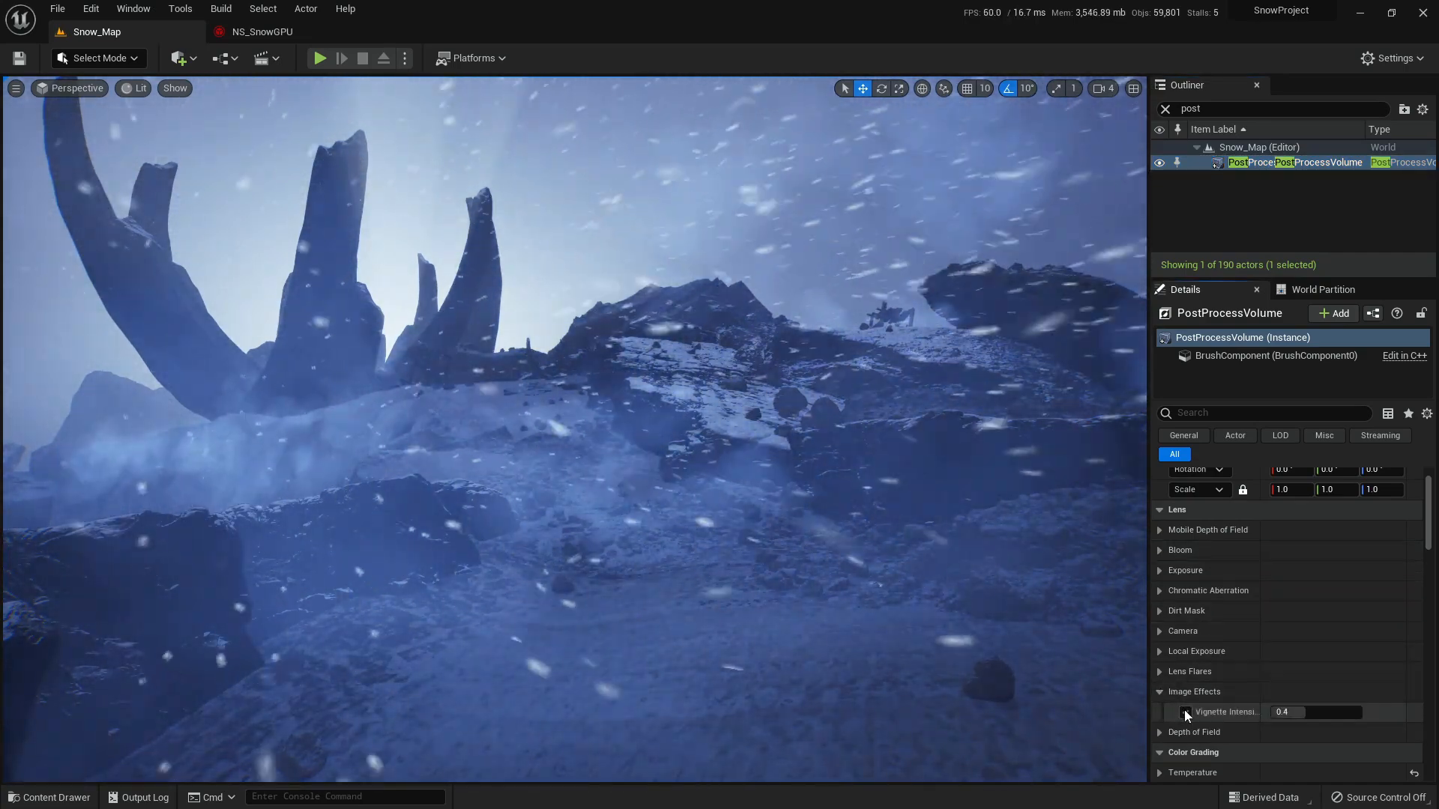
pyautogui.click(1185, 712)
pyautogui.moveTo(1289, 716); pyautogui.dragTo(1342, 715)
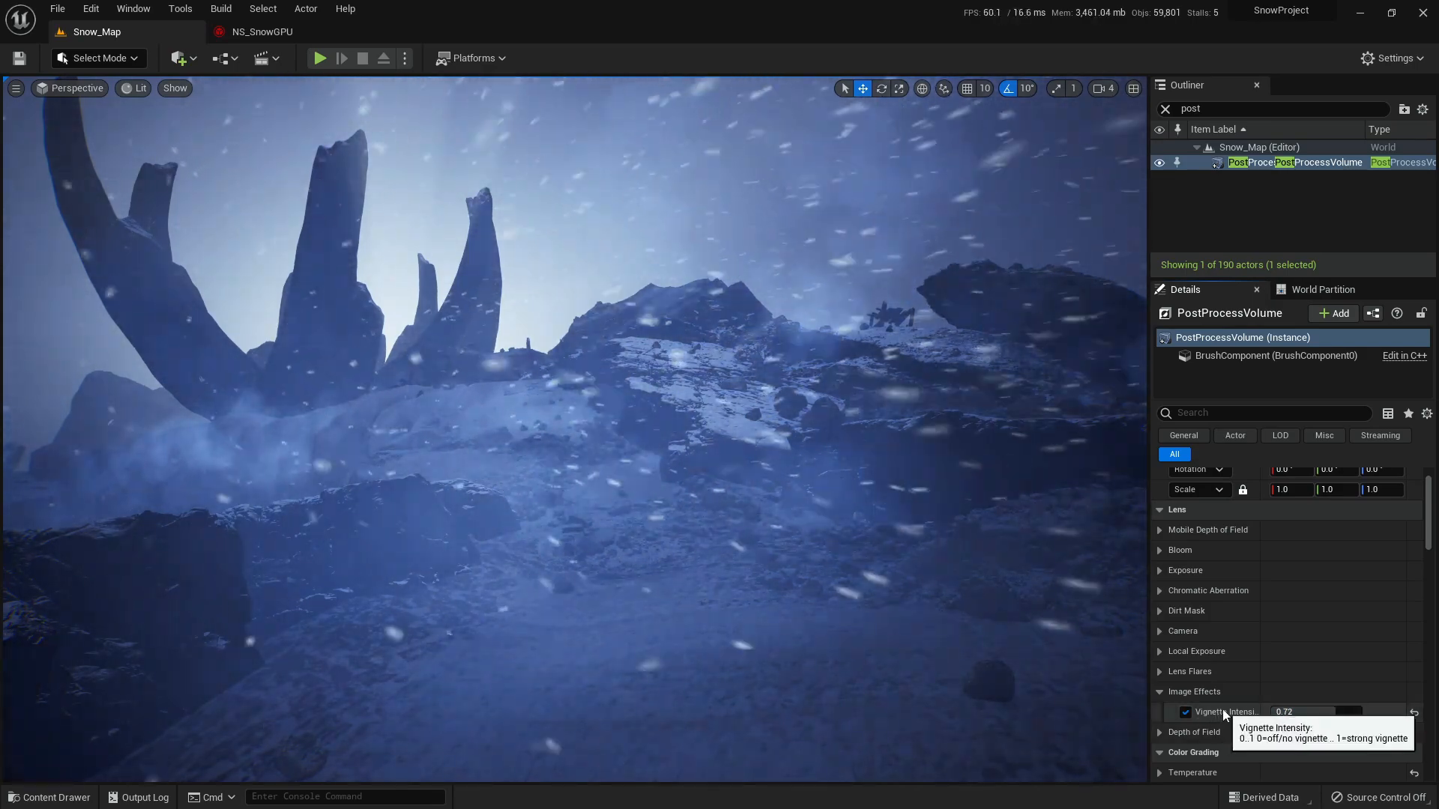
# - Expand the volume's Temperature and Global color grading, enable Midtones Saturation and set its red value to 1.61
pyautogui.scroll(-1, 1252, 627)
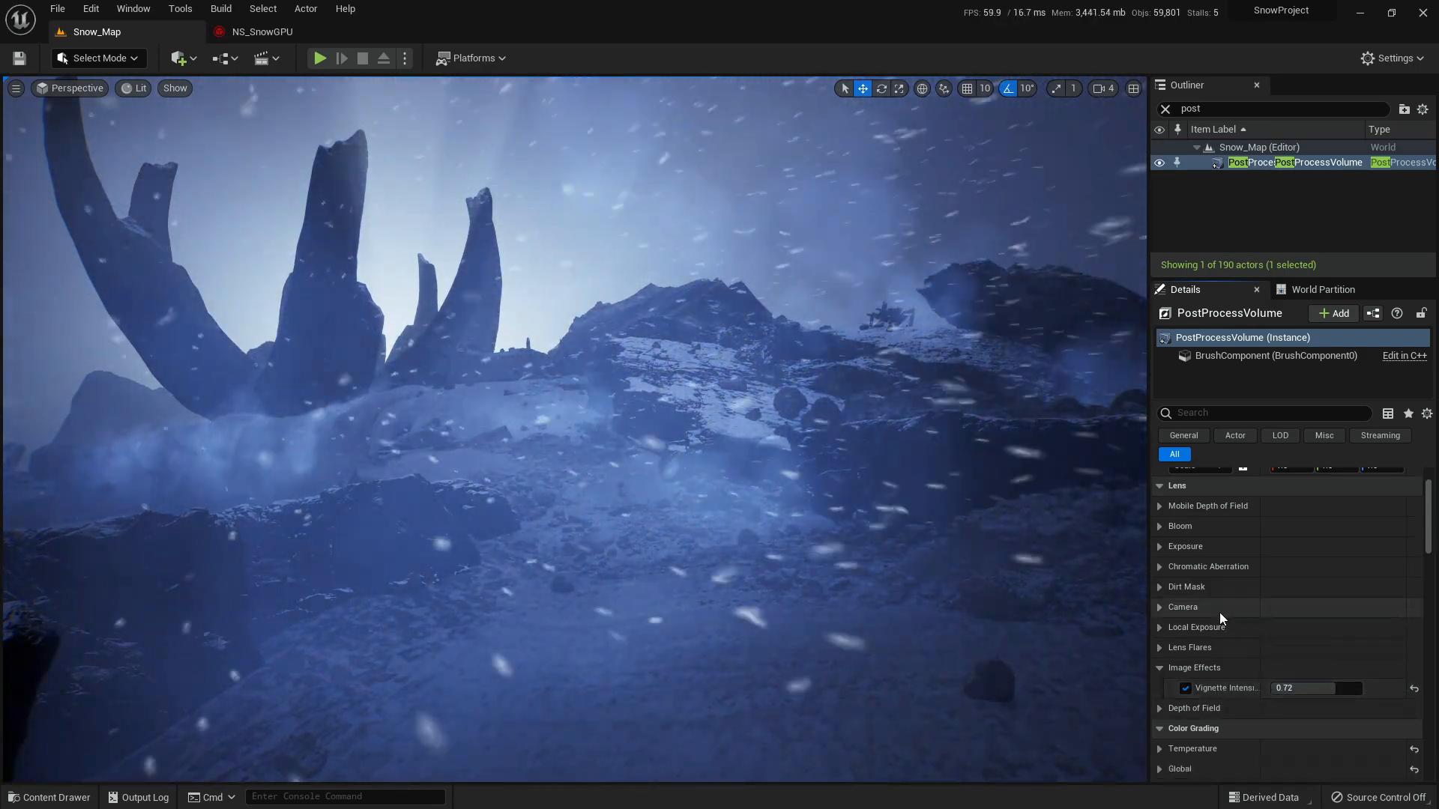
pyautogui.scroll(-6, 1222, 609)
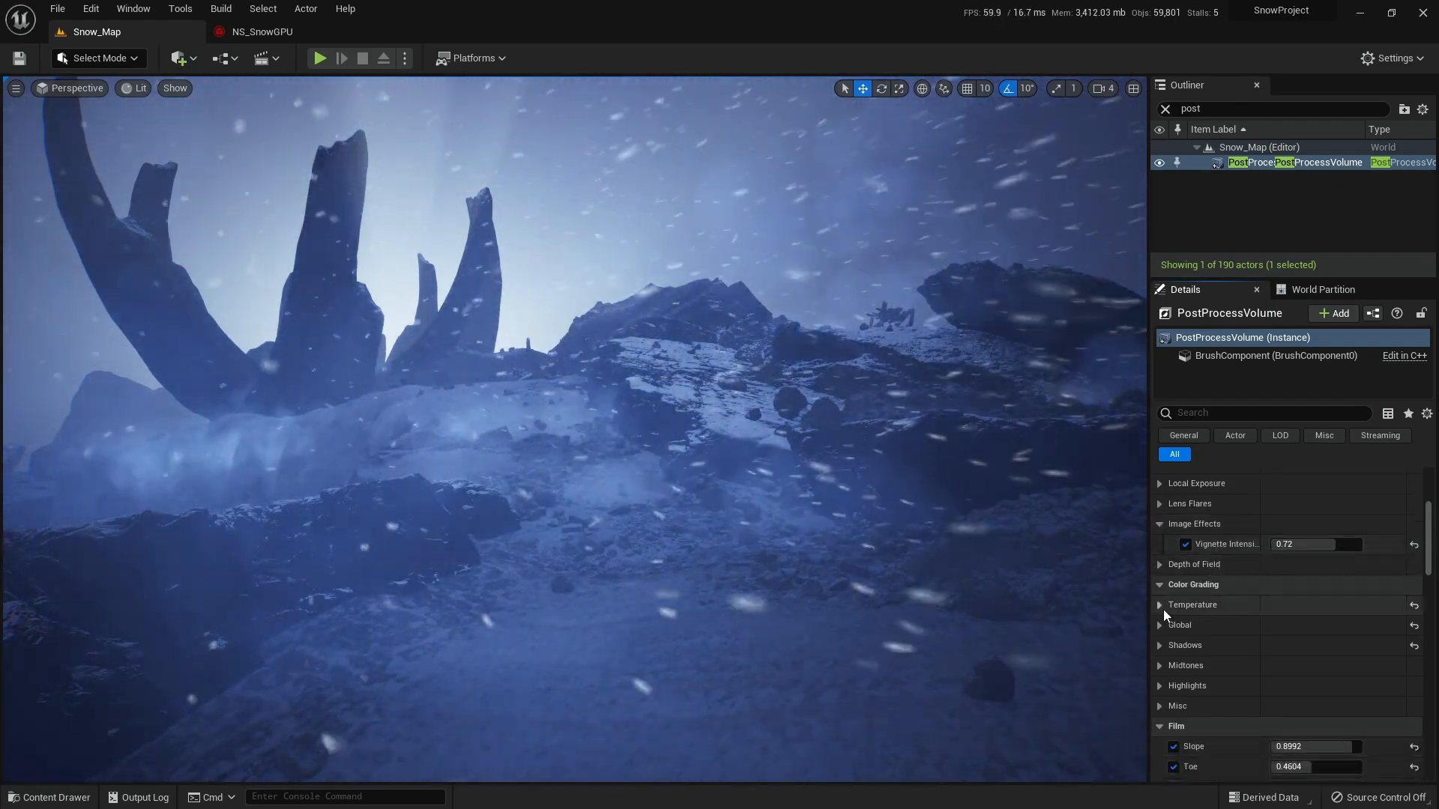
pyautogui.click(1161, 607)
pyautogui.scroll(-2, 1161, 606)
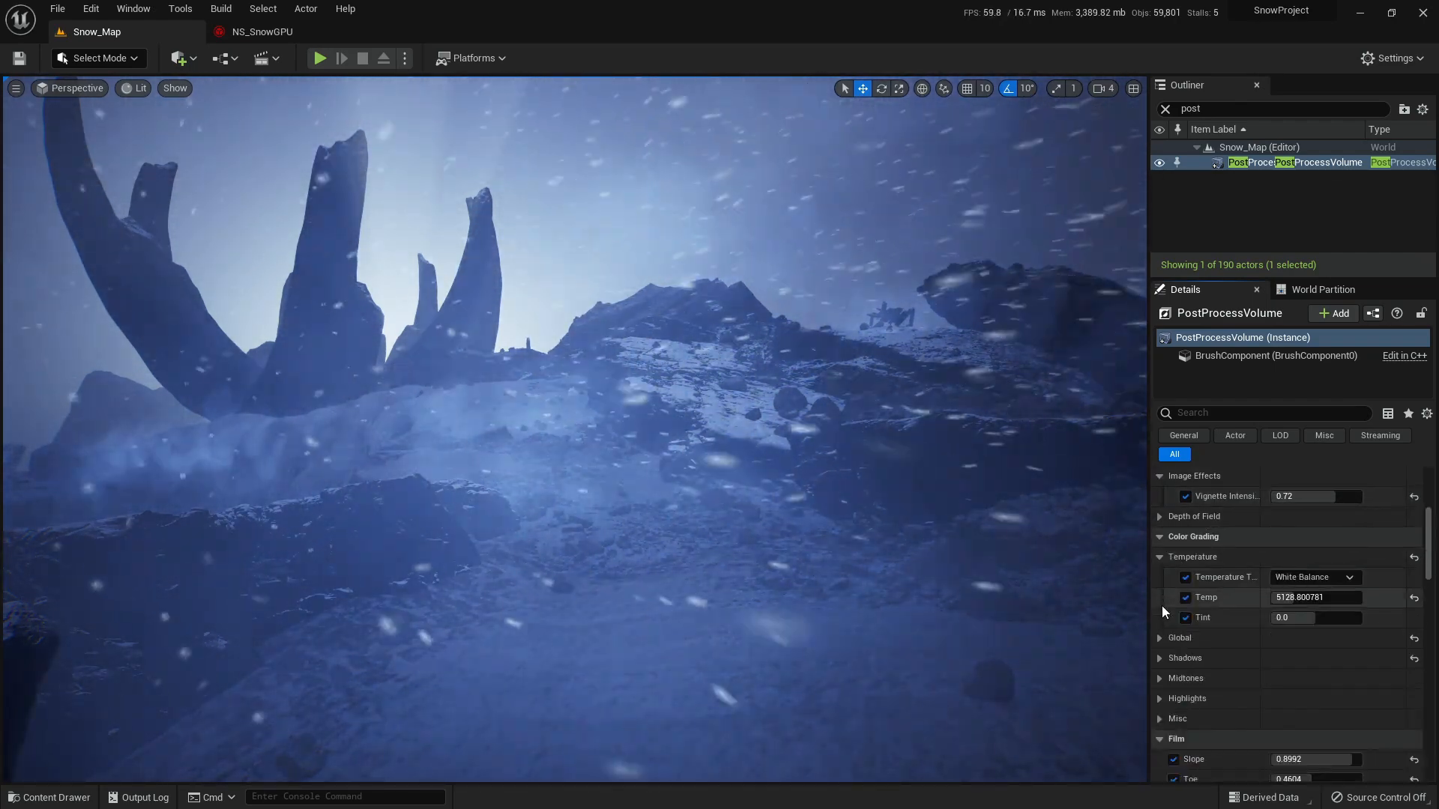
pyautogui.click(1160, 638)
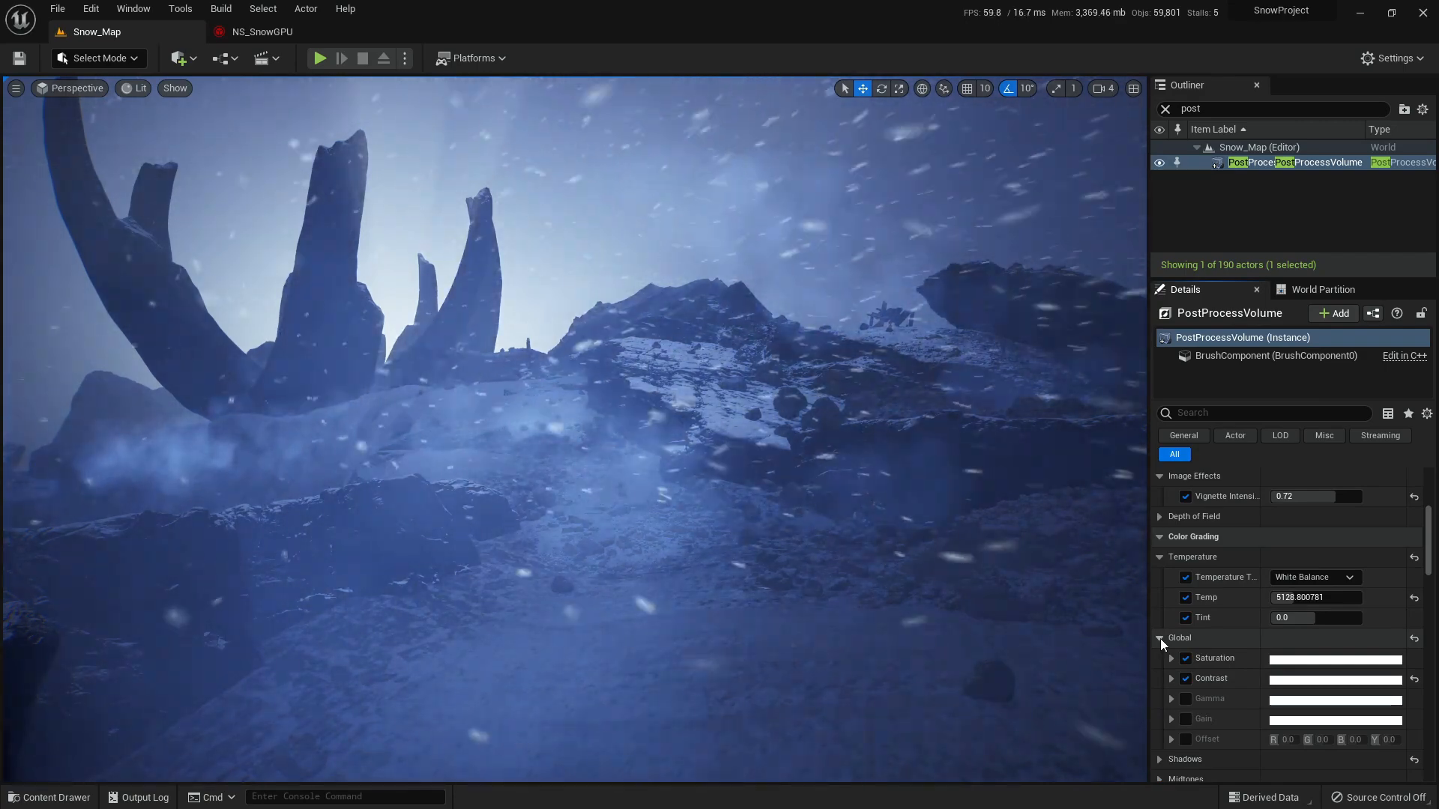
pyautogui.scroll(-5, 1160, 638)
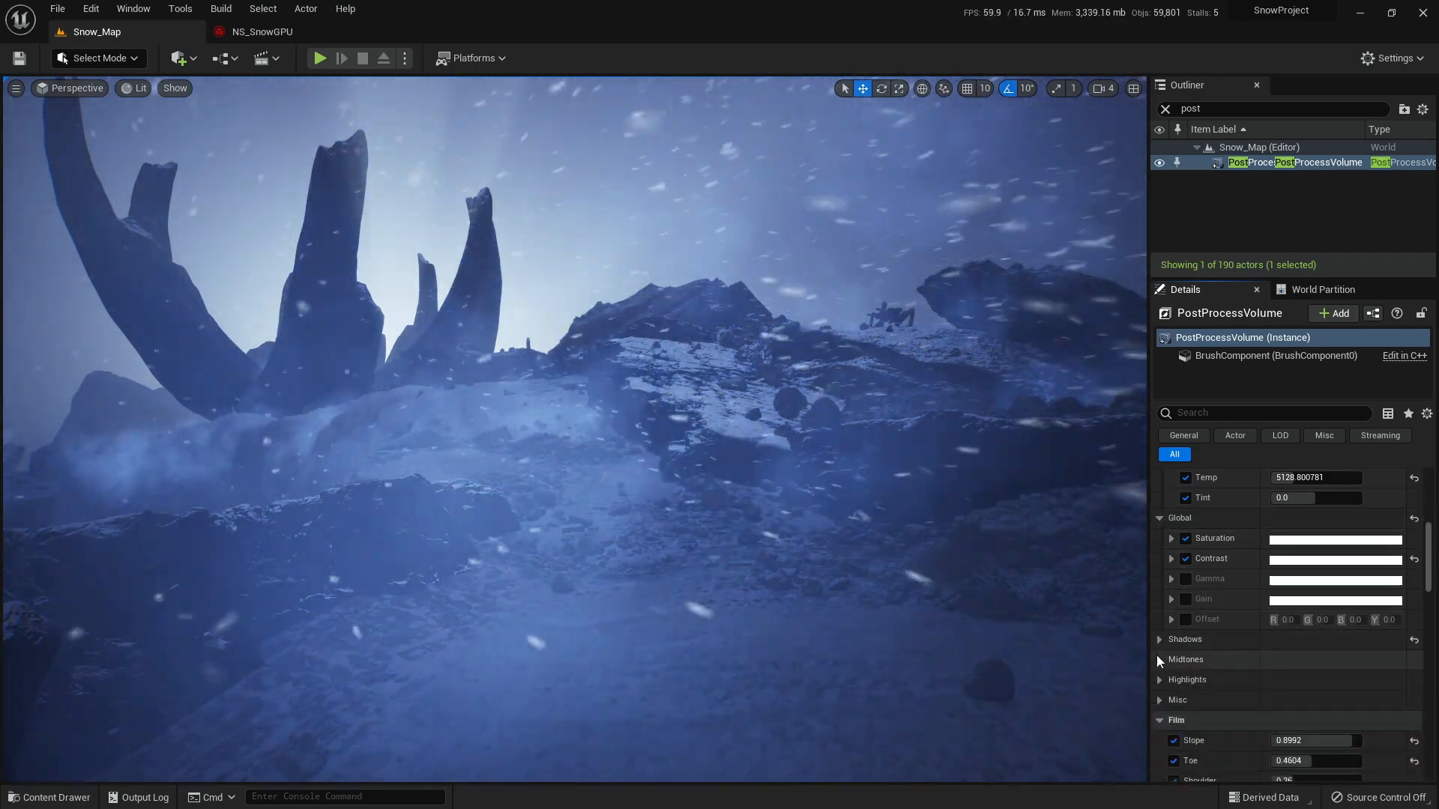
pyautogui.click(1158, 660)
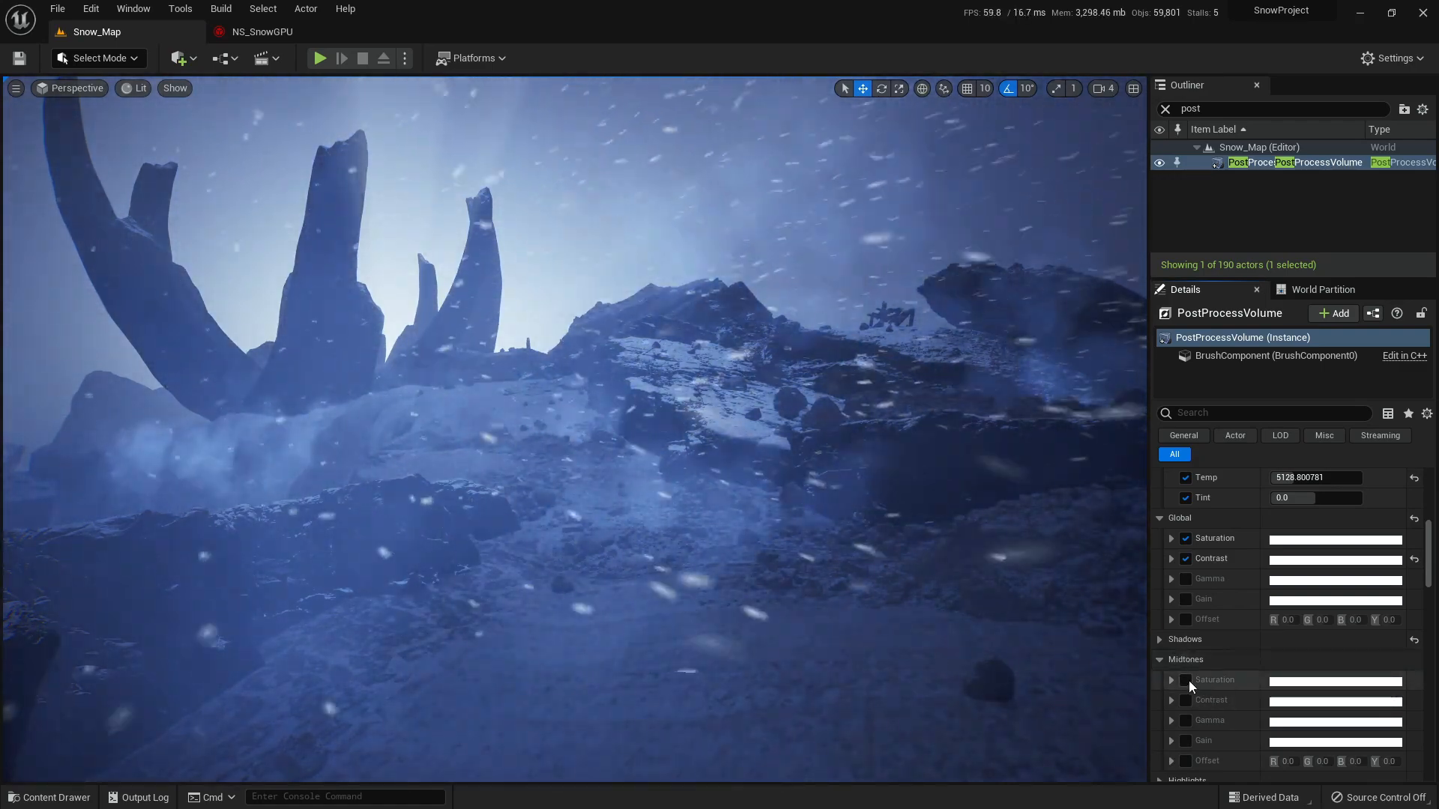
pyautogui.click(1185, 680)
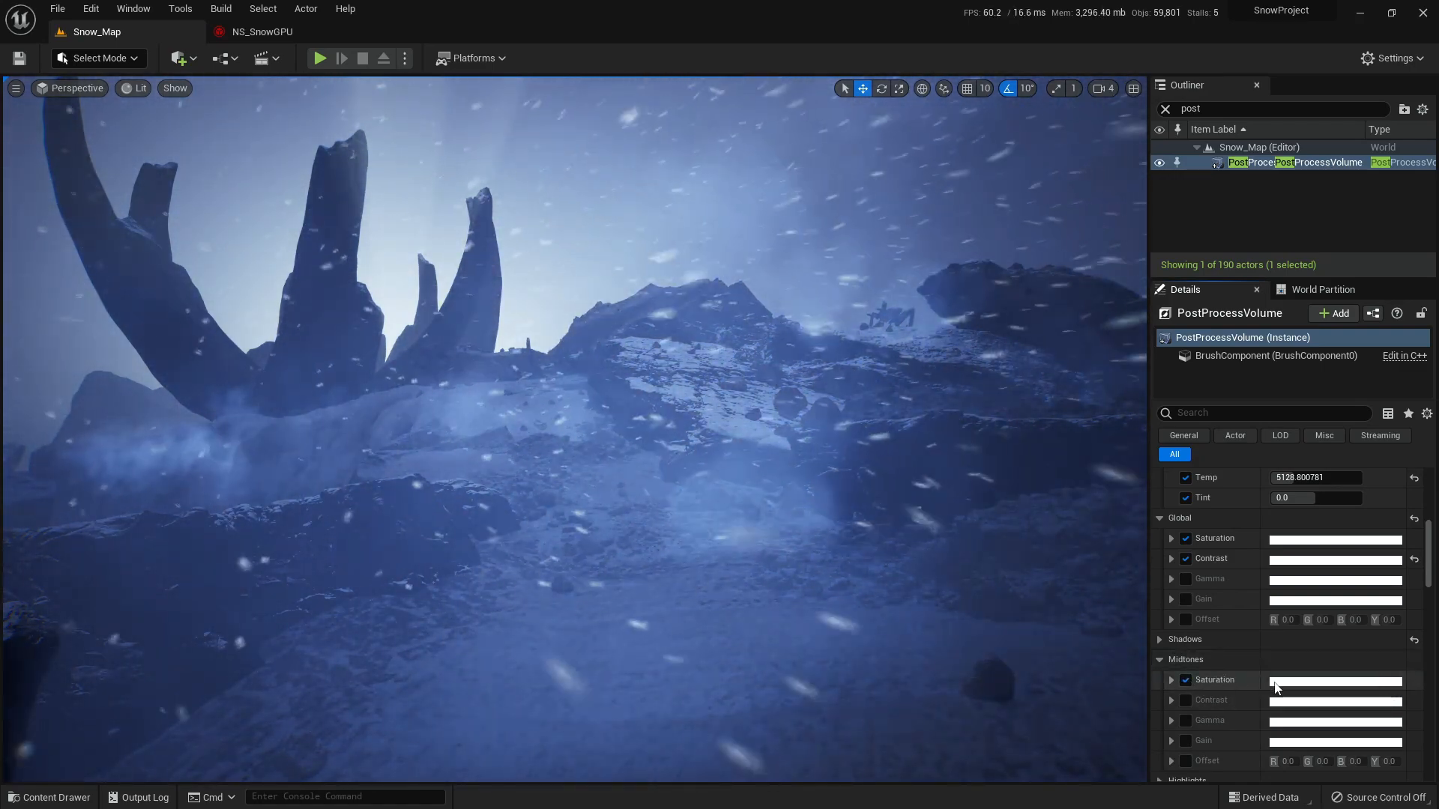
pyautogui.click(1272, 682)
pyautogui.scroll(-1, 1294, 712)
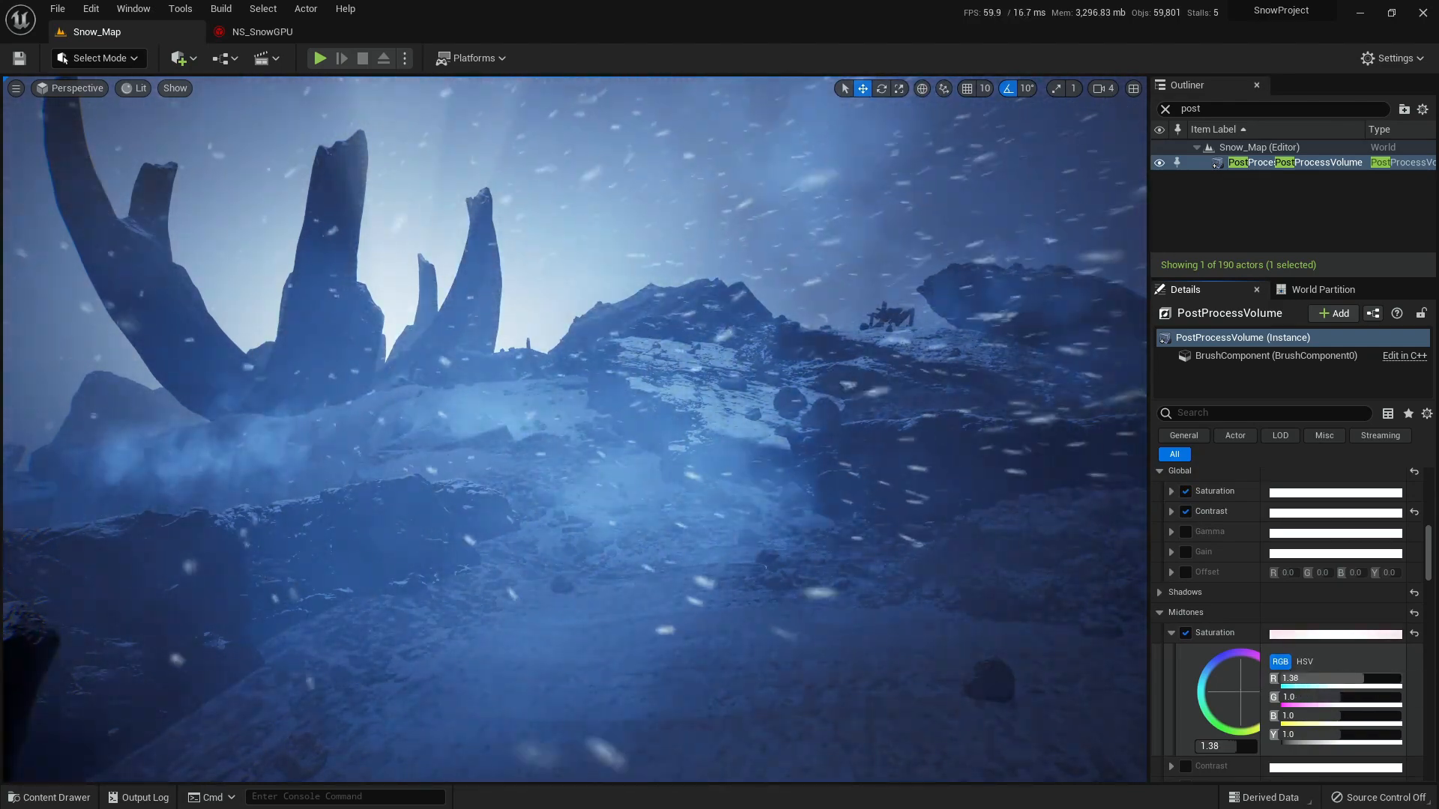
pyautogui.moveTo(1378, 678)
pyautogui.mouseDown()
pyautogui.moveTo(1362, 678)
pyautogui.moveTo(1377, 678)
pyautogui.mouseUp()
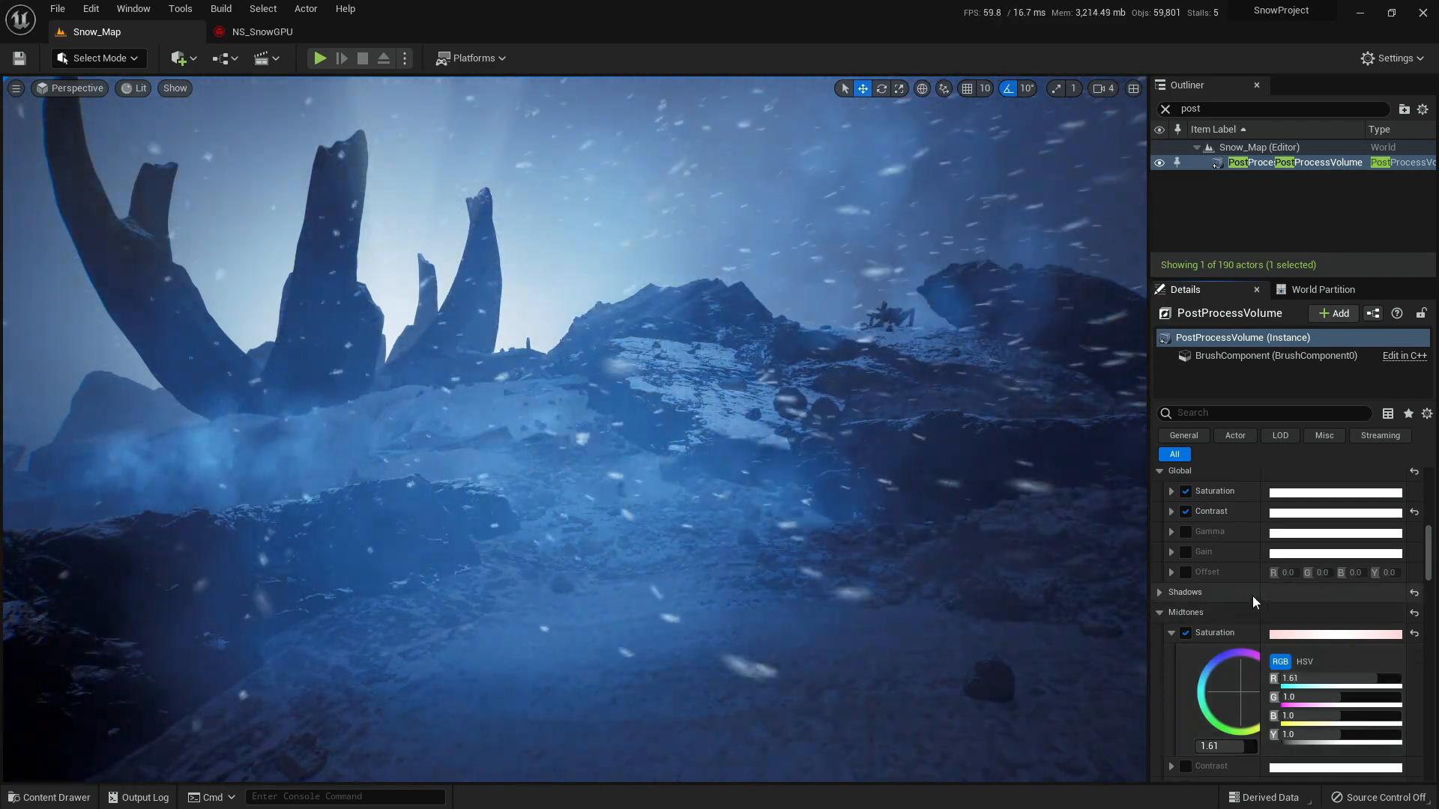
# - Expand the Highlights color grading, enable its Saturation and set red to 0.57 and green to 0.45
pyautogui.scroll(-3, 1257, 572)
pyautogui.scroll(-2, 1256, 568)
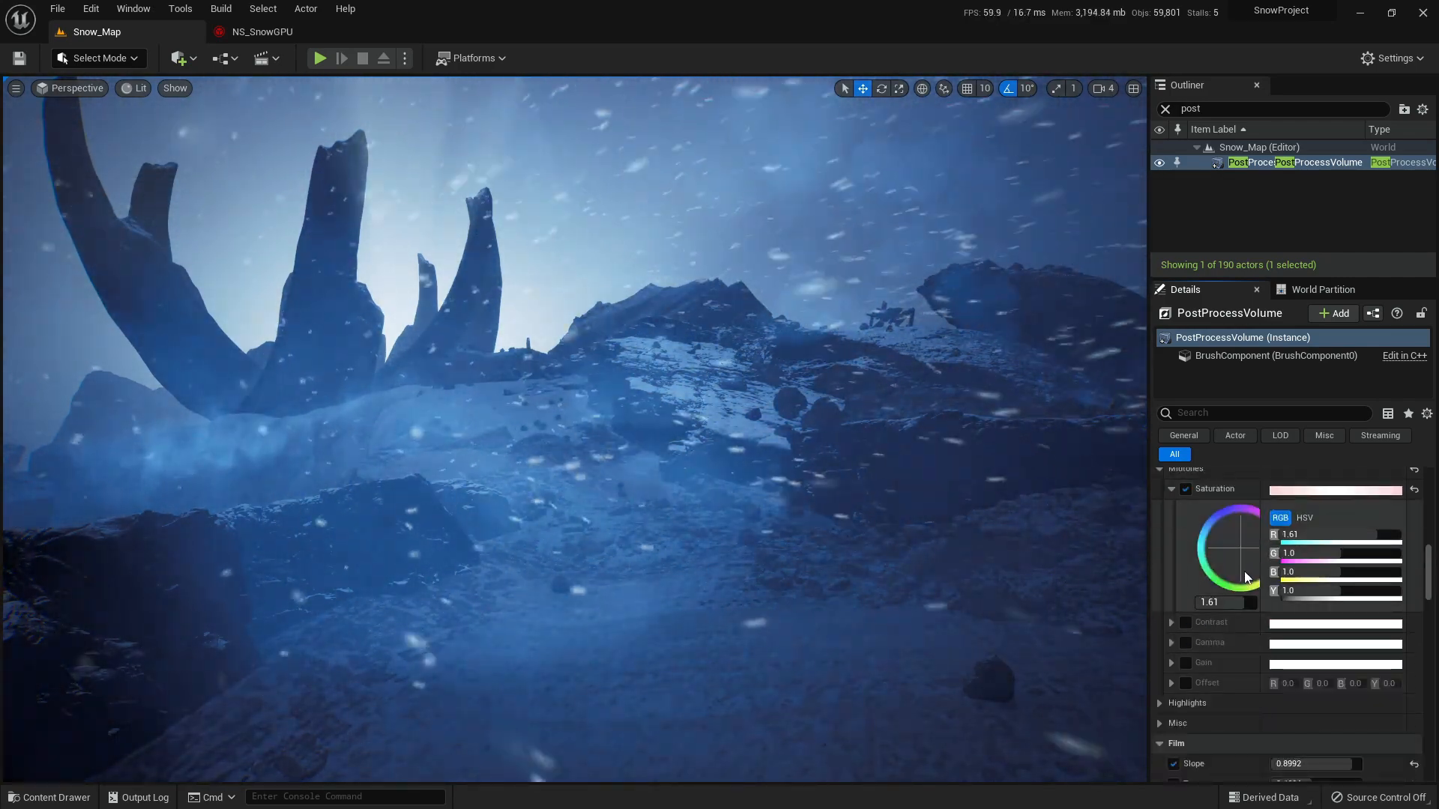
pyautogui.click(1166, 703)
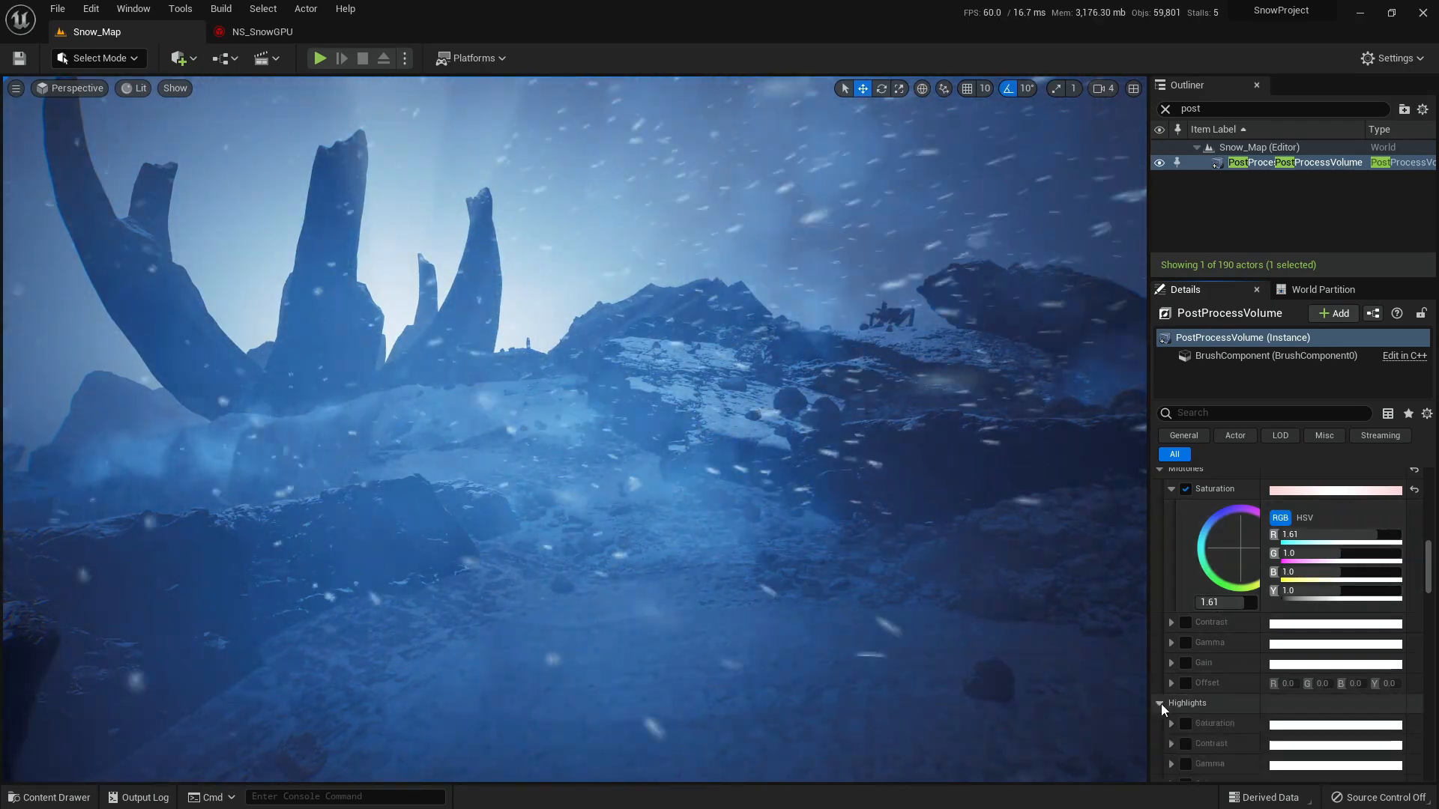
pyautogui.scroll(-3, 1243, 682)
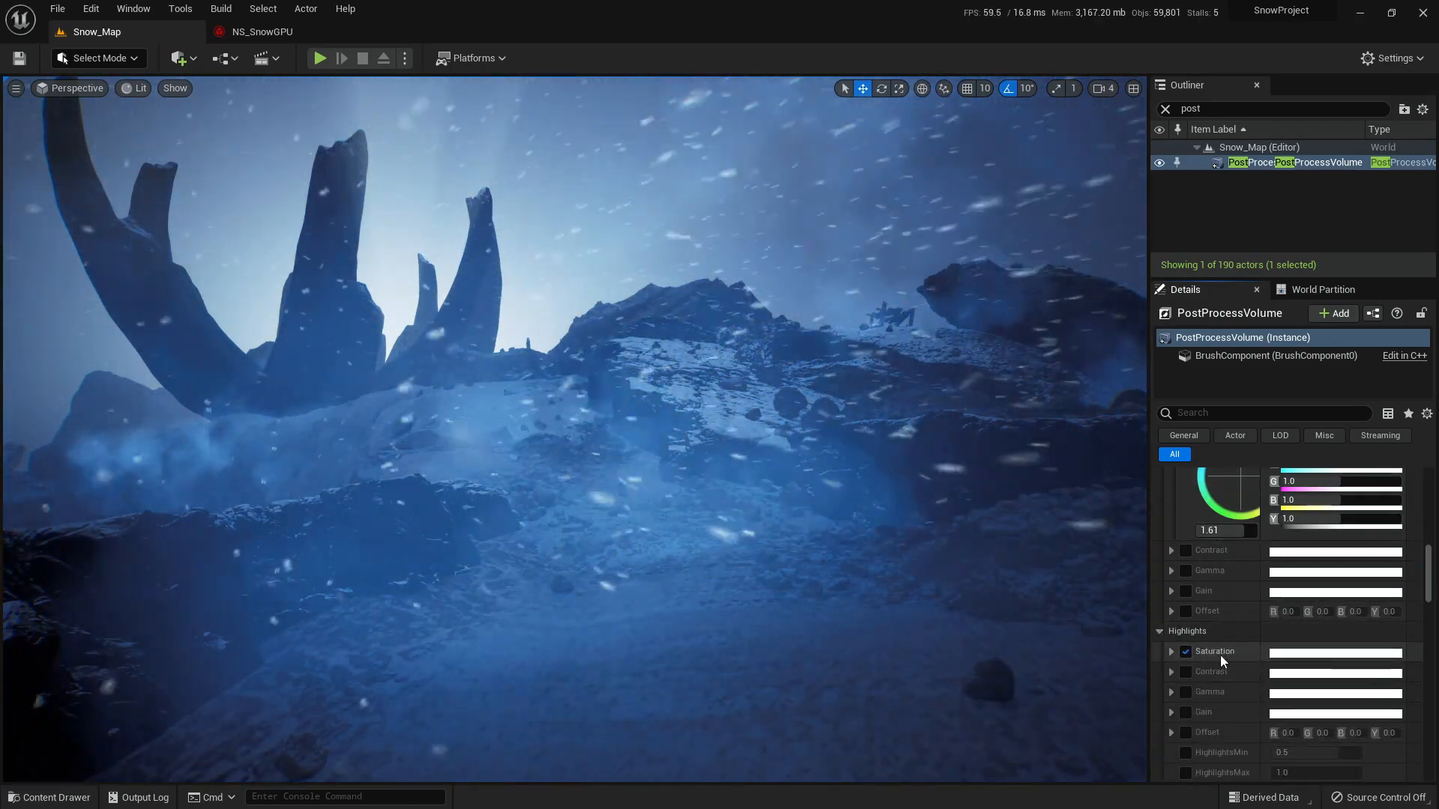
pyautogui.click(1278, 661)
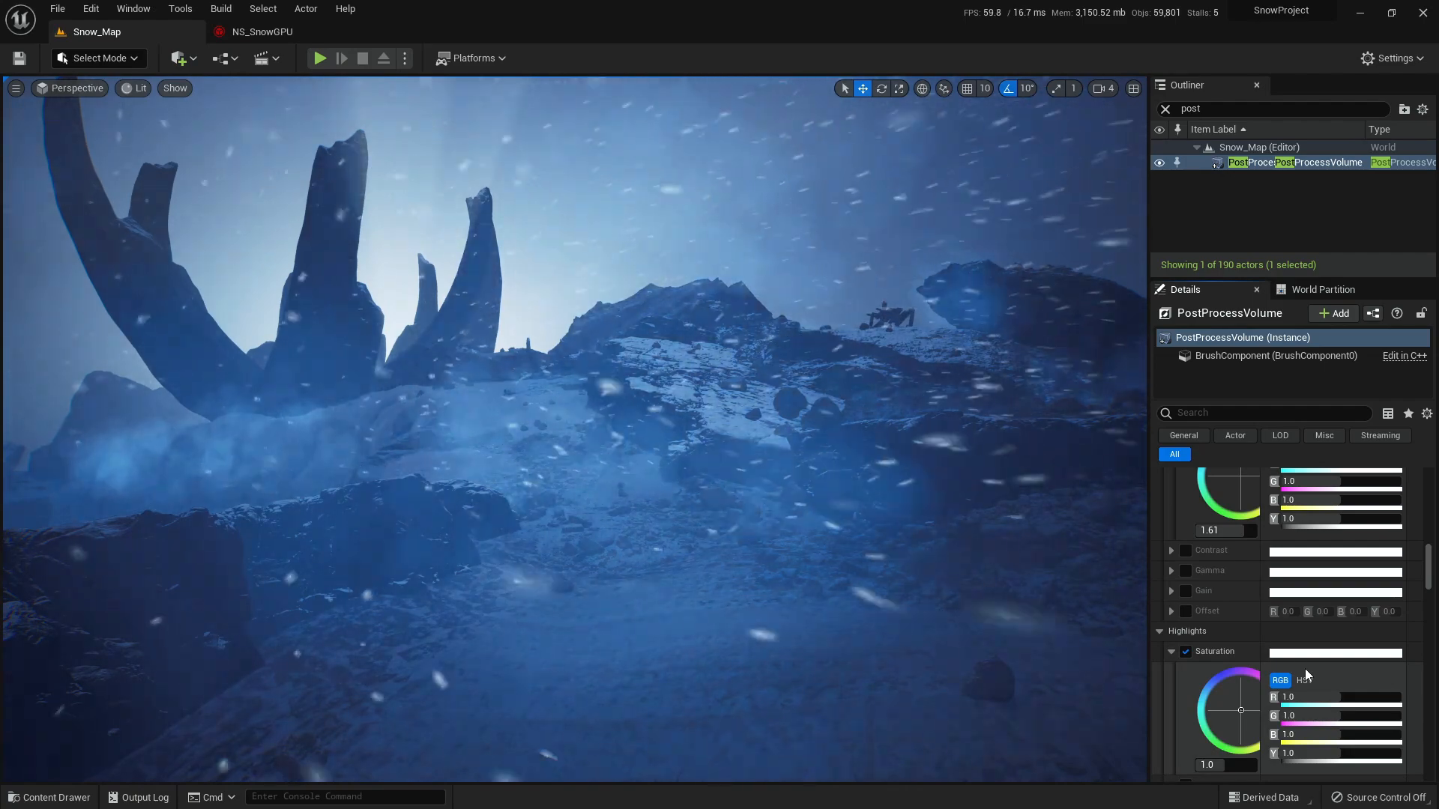
pyautogui.scroll(-1, 1305, 669)
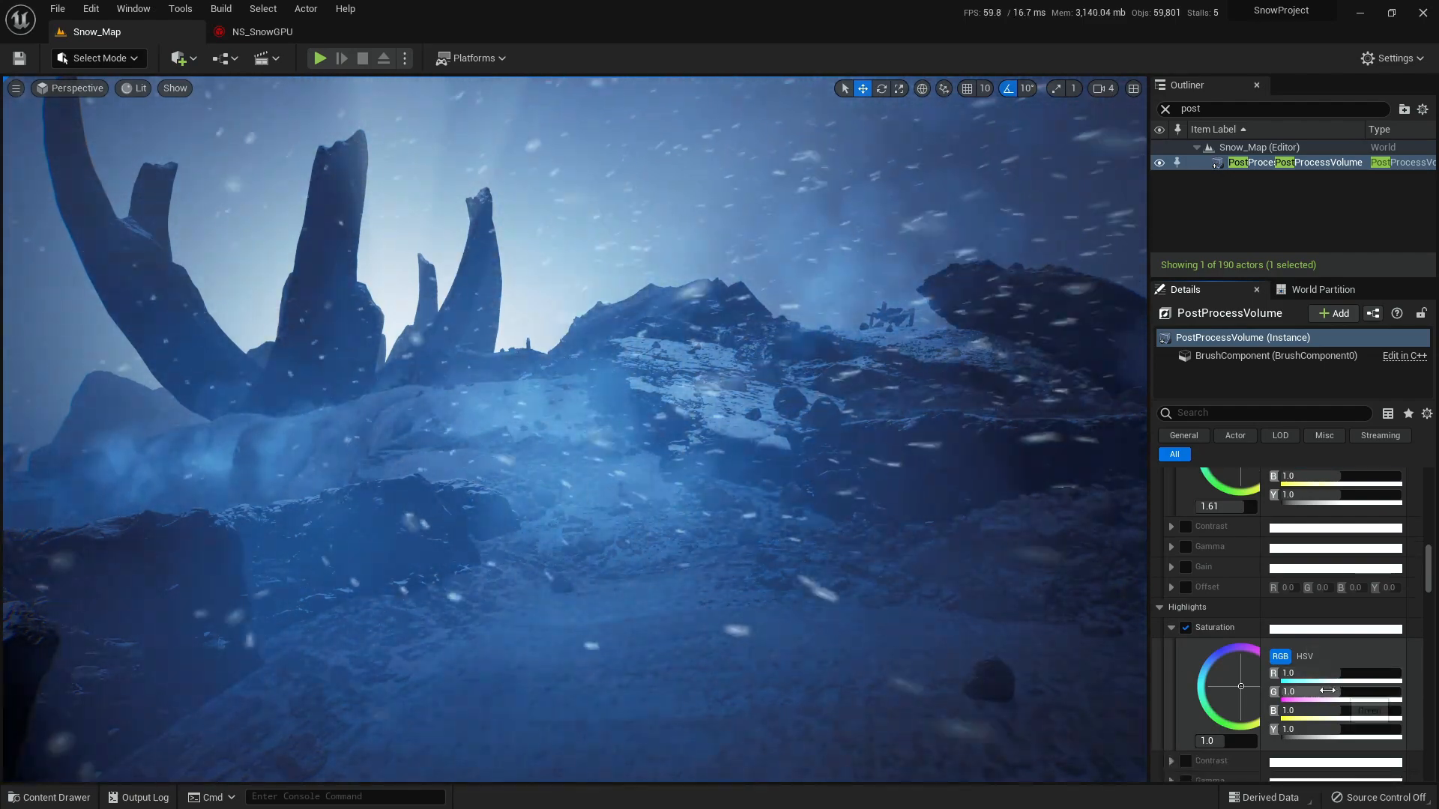
pyautogui.moveTo(1320, 673); pyautogui.dragTo(1300, 692)
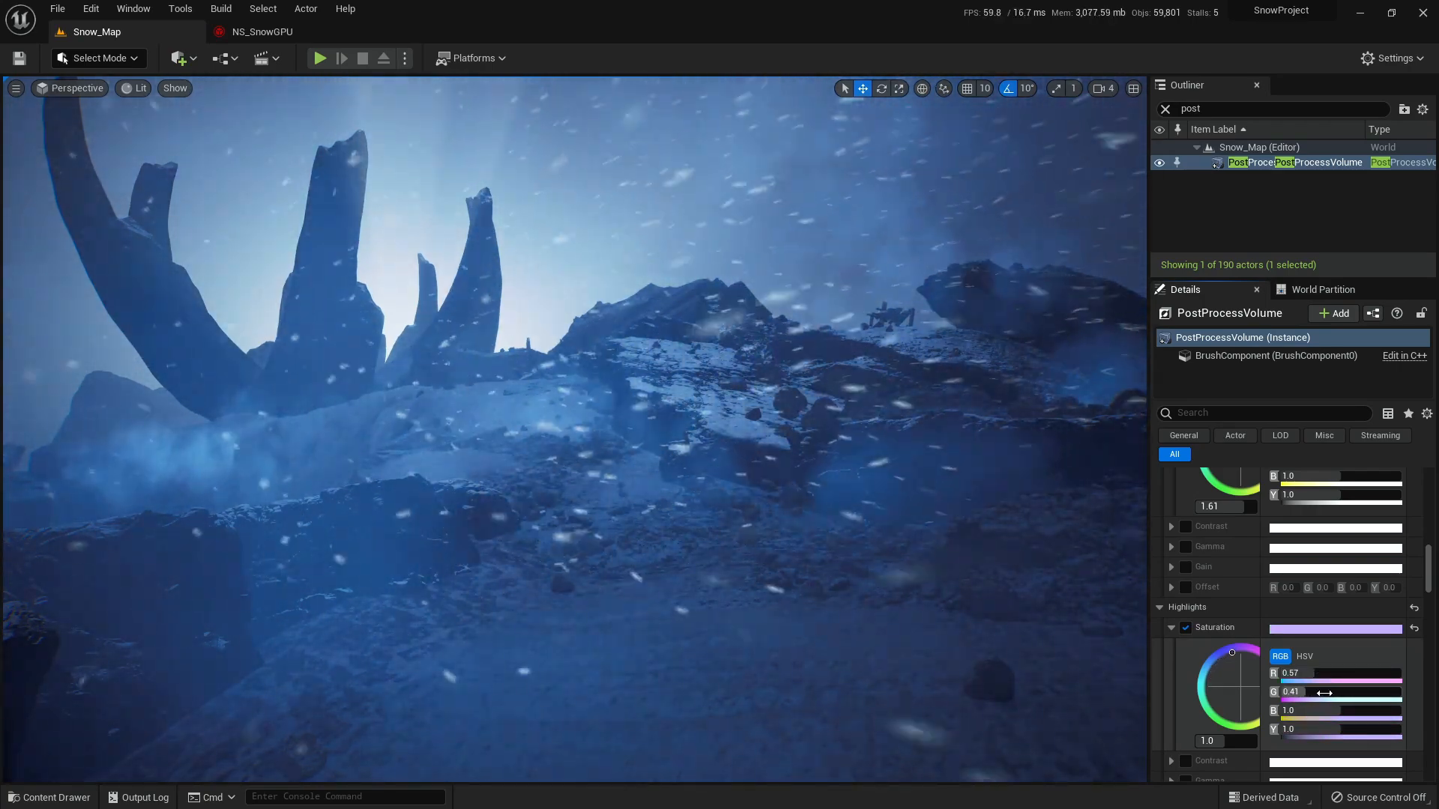
pyautogui.moveTo(1320, 692)
pyautogui.mouseDown()
pyautogui.moveTo(1371, 691)
pyautogui.moveTo(1321, 692)
pyautogui.mouseUp()
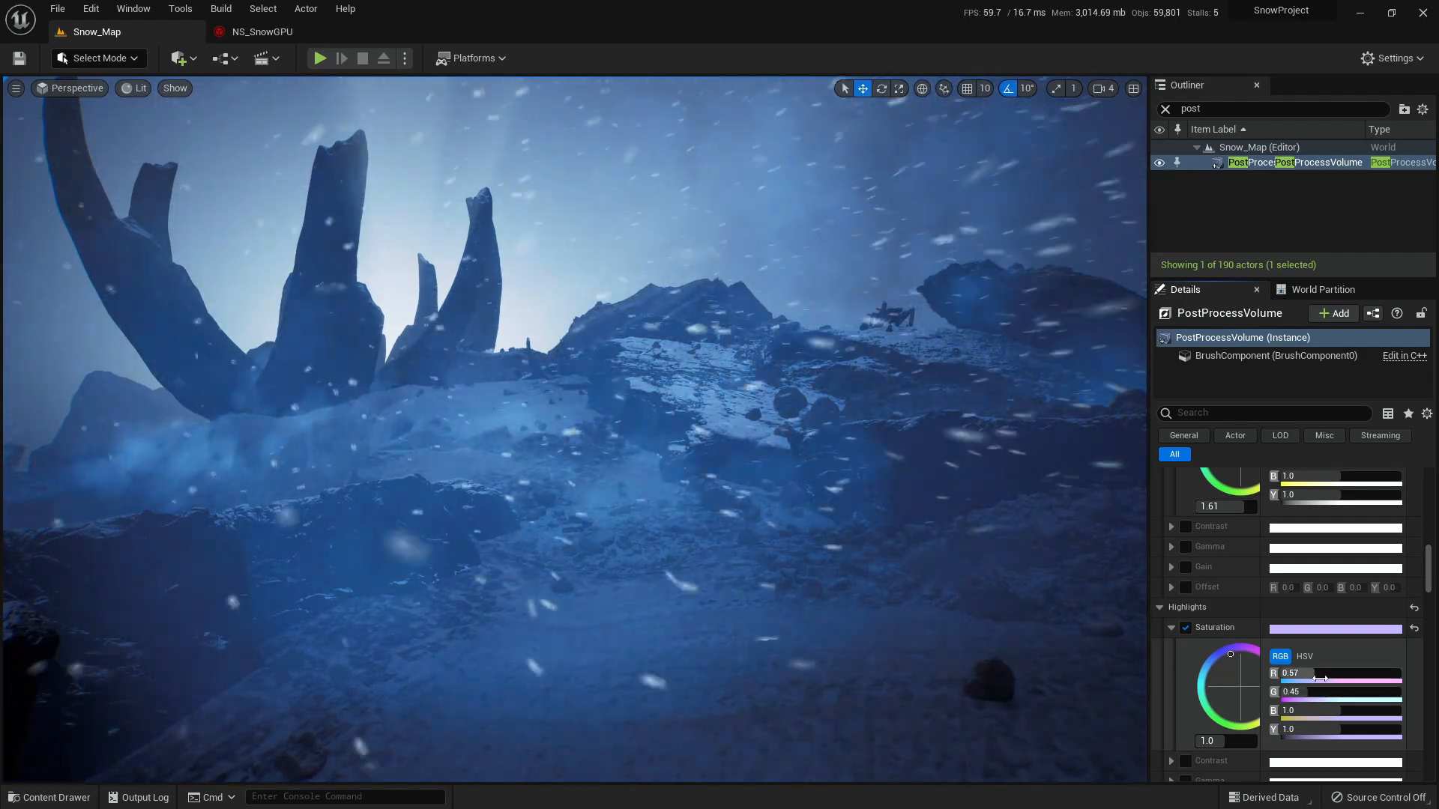
# - Expand the Misc color grading settings, enable Scene Color Tint and expose its individual R, G and B values
pyautogui.scroll(-5, 1271, 611)
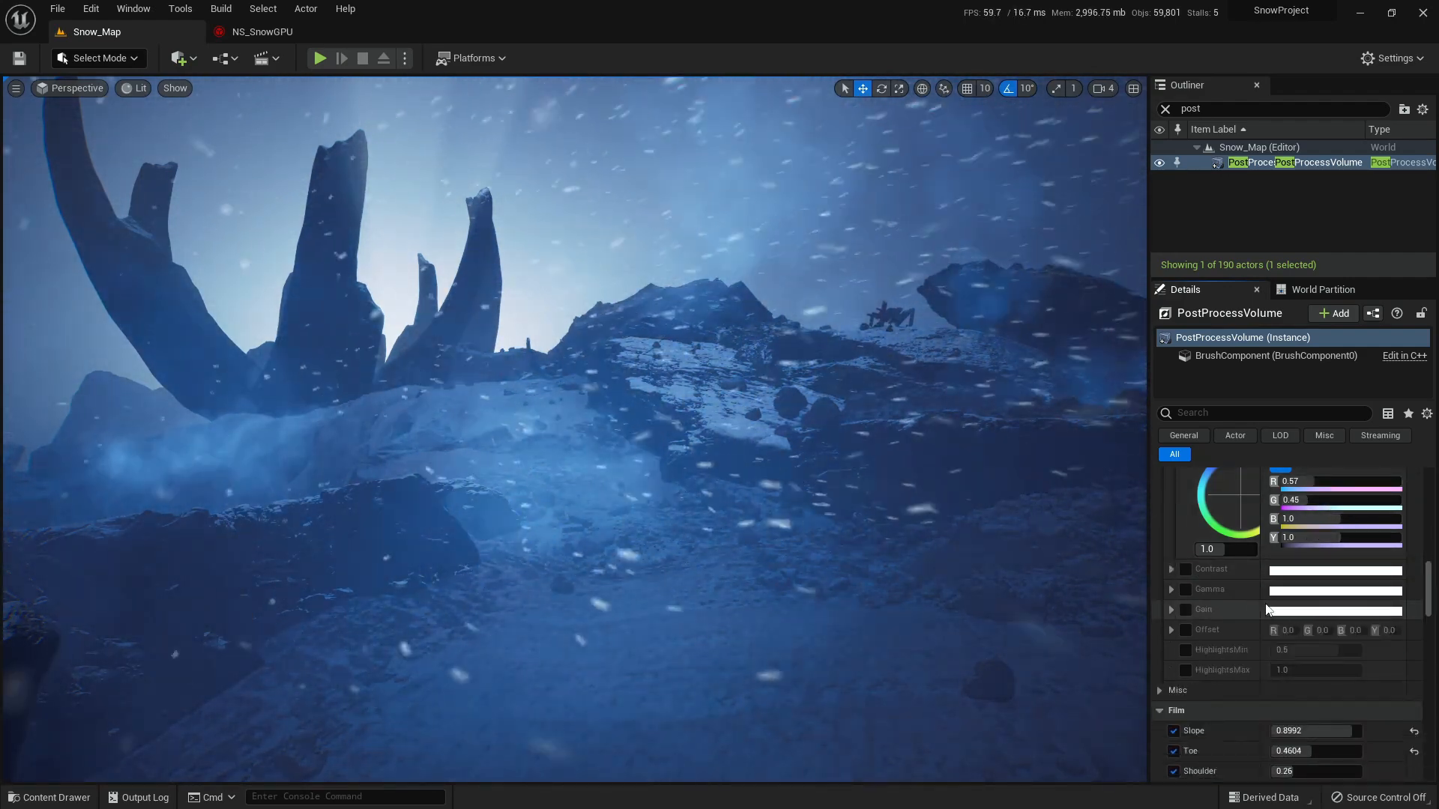
pyautogui.scroll(-2, 1272, 609)
pyautogui.click(1160, 668)
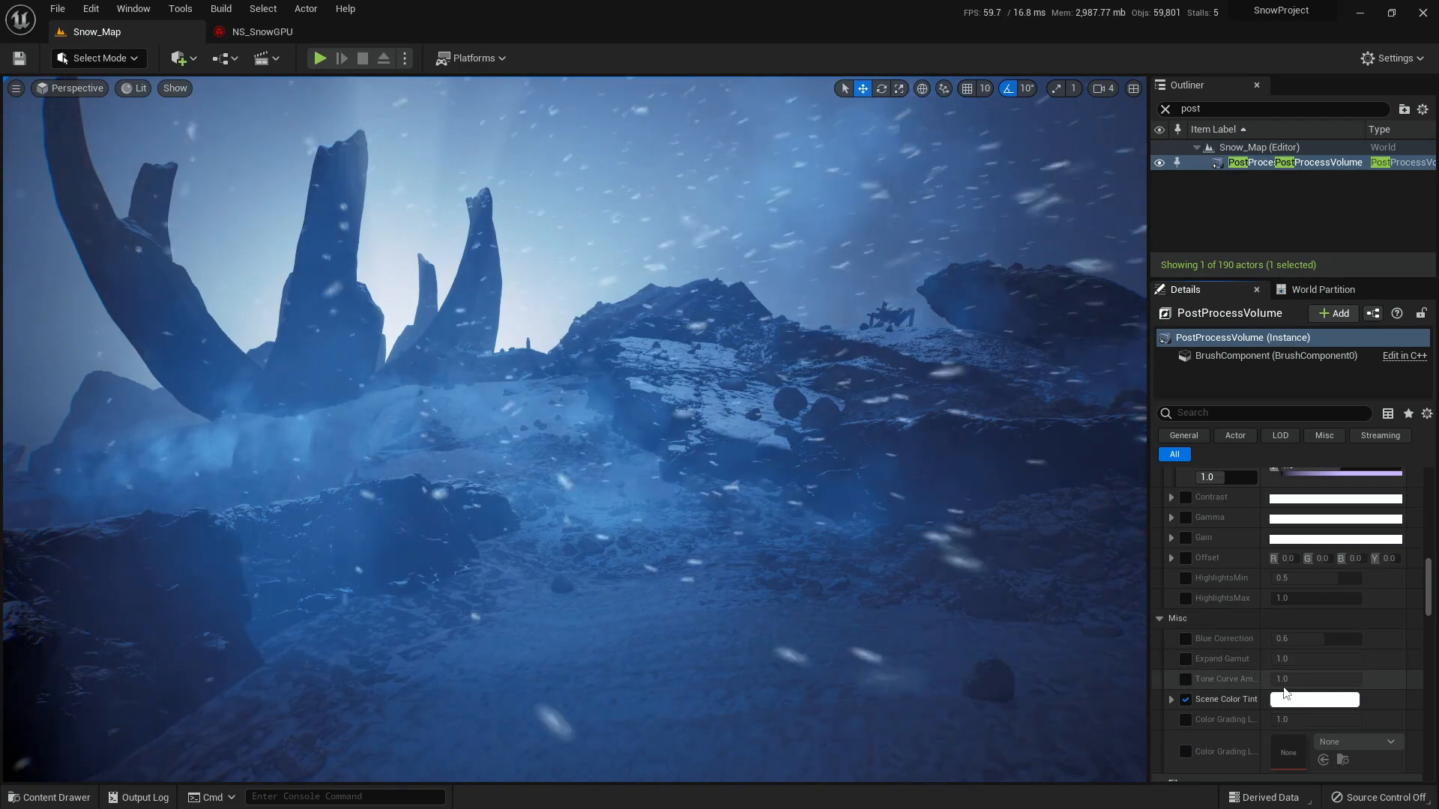
pyautogui.click(1283, 699)
pyautogui.click(1282, 423)
pyautogui.click(1171, 701)
pyautogui.scroll(-1, 1255, 685)
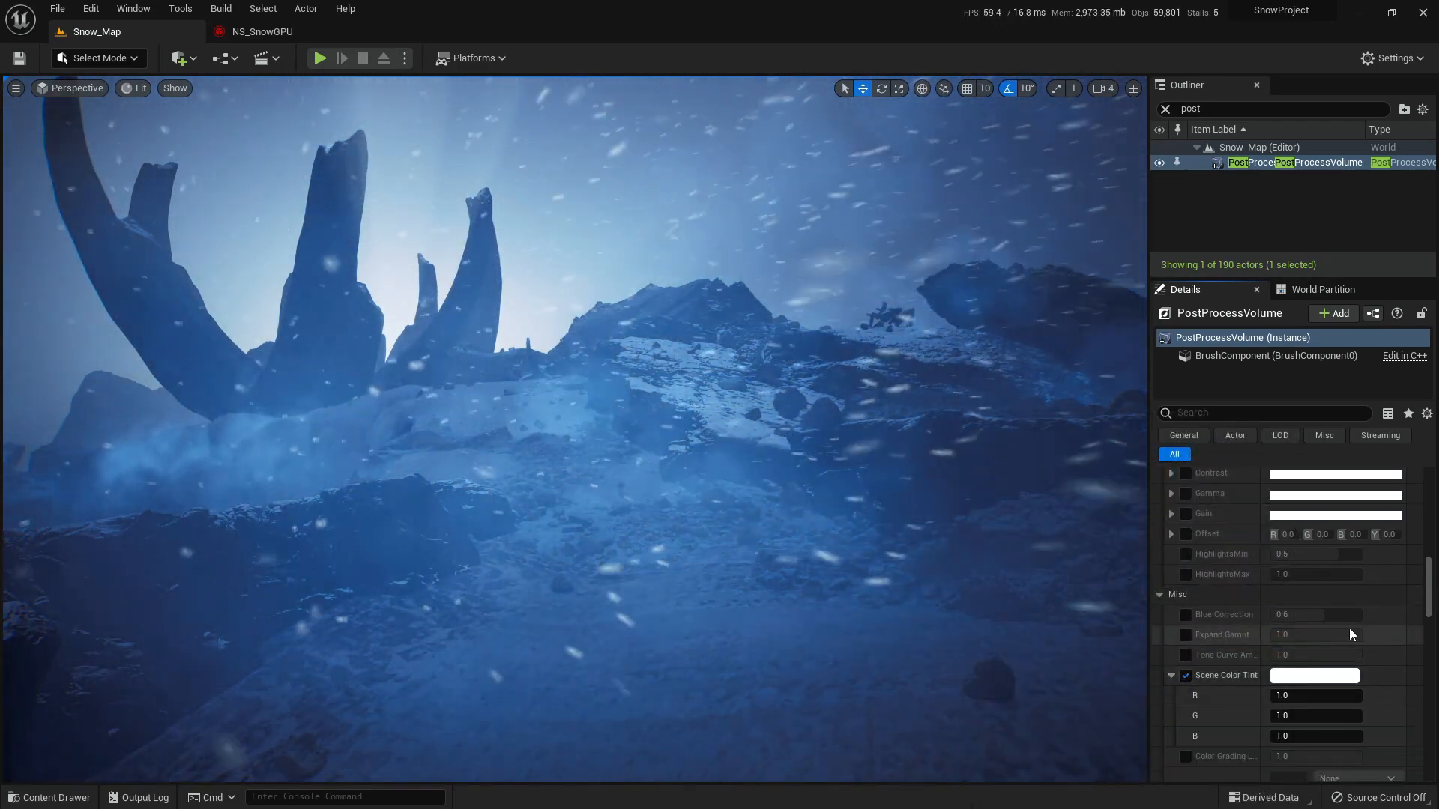
pyautogui.click(1318, 676)
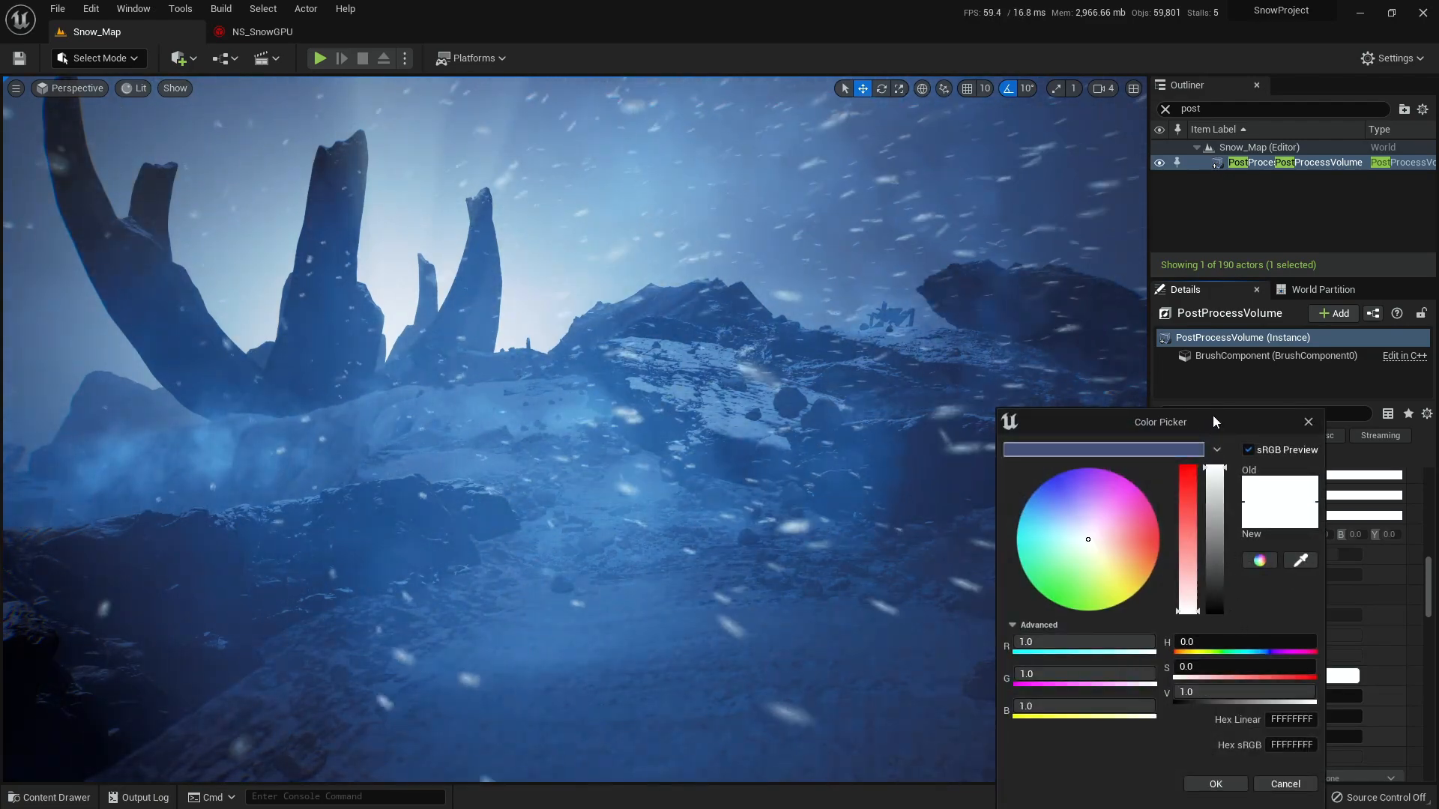
pyautogui.moveTo(1212, 415); pyautogui.dragTo(1061, 353)
pyautogui.click(915, 472)
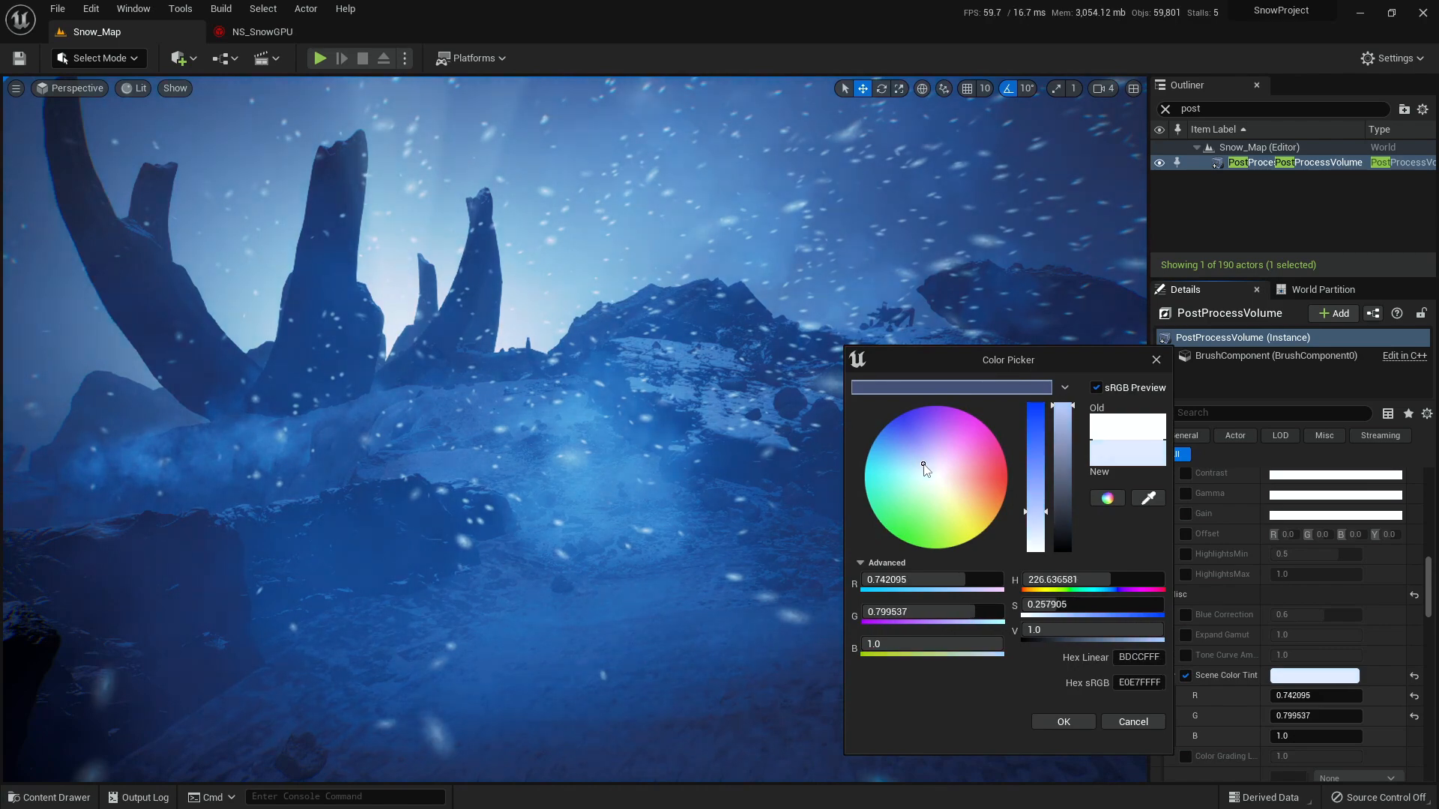
pyautogui.moveTo(939, 470); pyautogui.dragTo(903, 467)
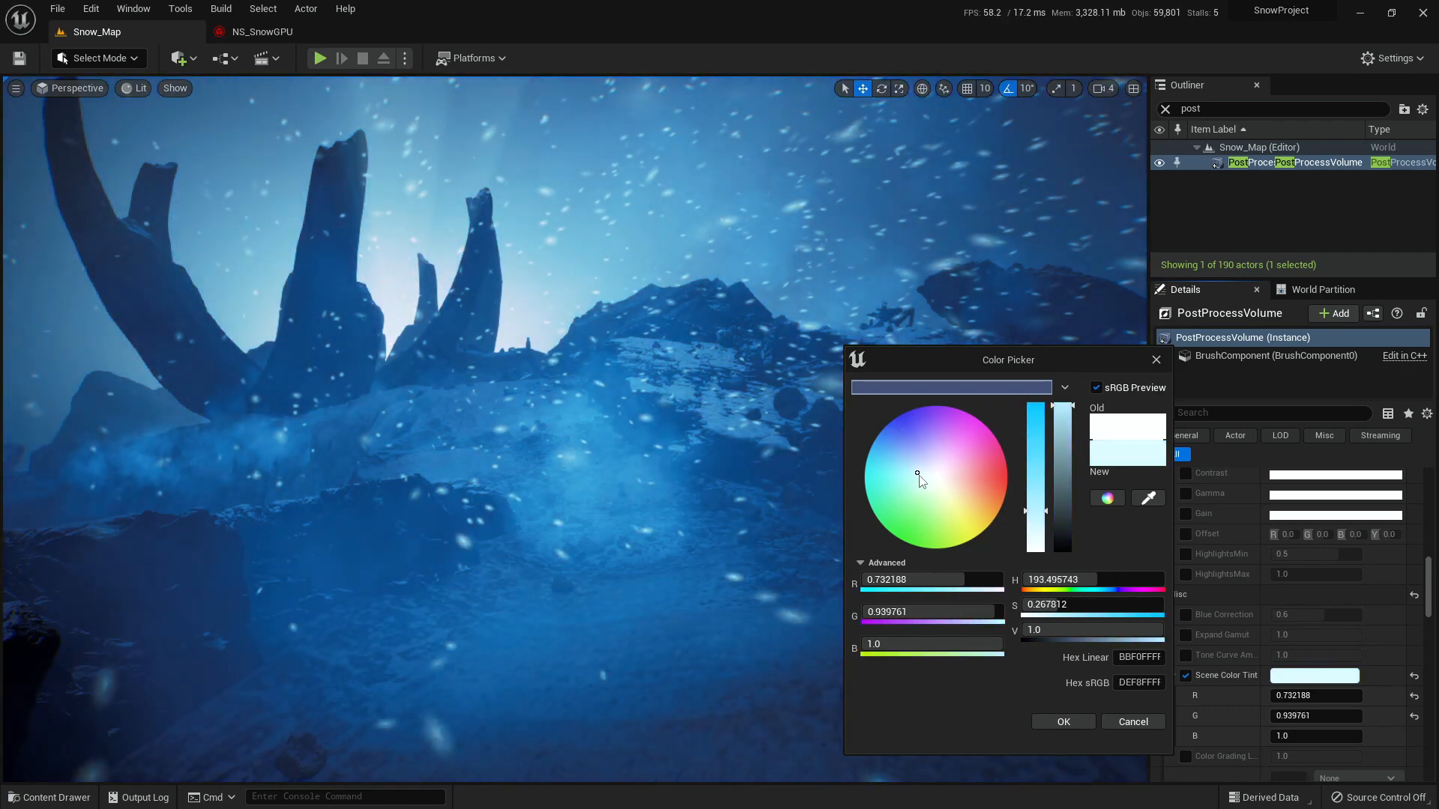
pyautogui.moveTo(918, 475); pyautogui.dragTo(917, 473)
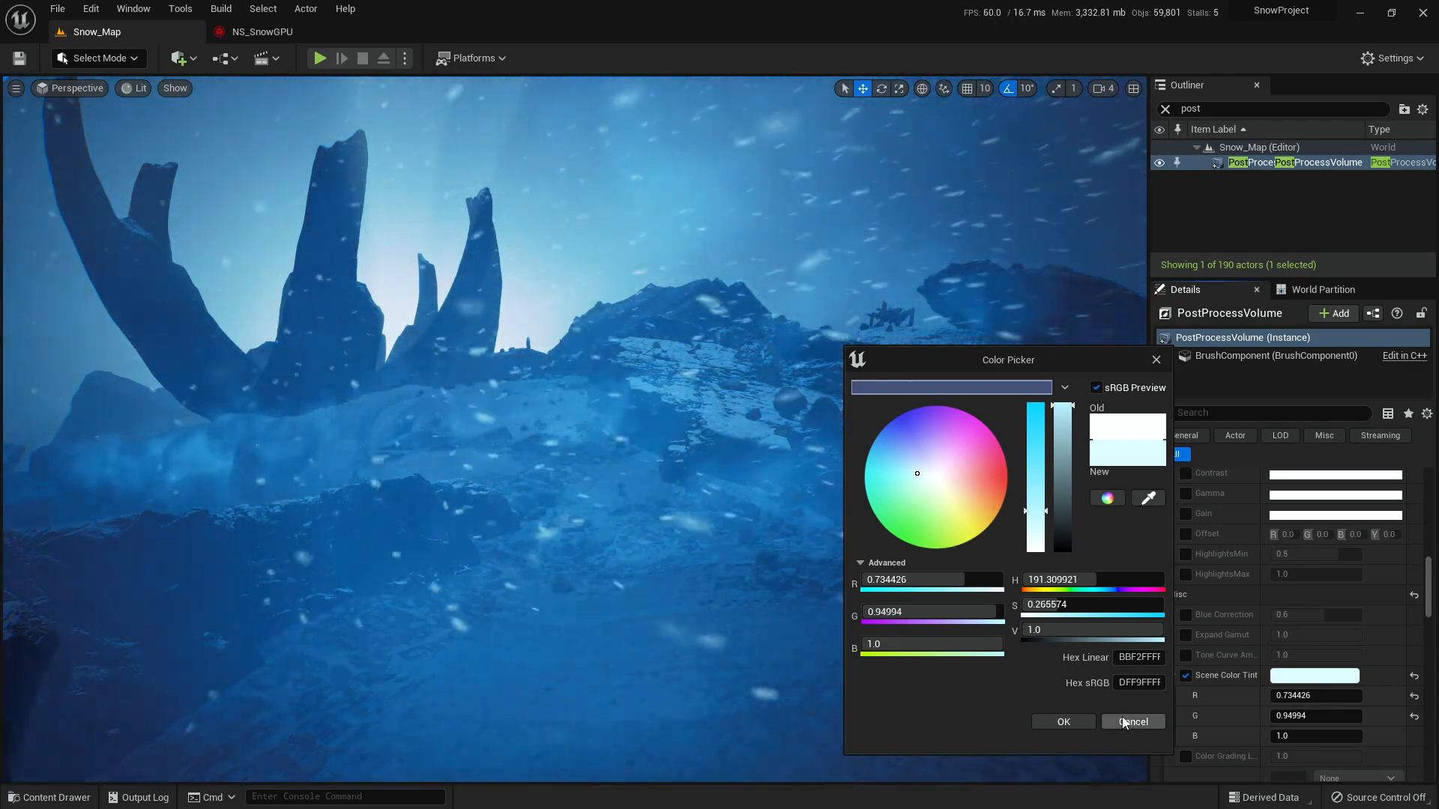
pyautogui.click(1133, 722)
# - Set the Scene Color Tint's red value to 0.6 and its green value to 0.9
pyautogui.click(1312, 696)
pyautogui.press('BackSpace')
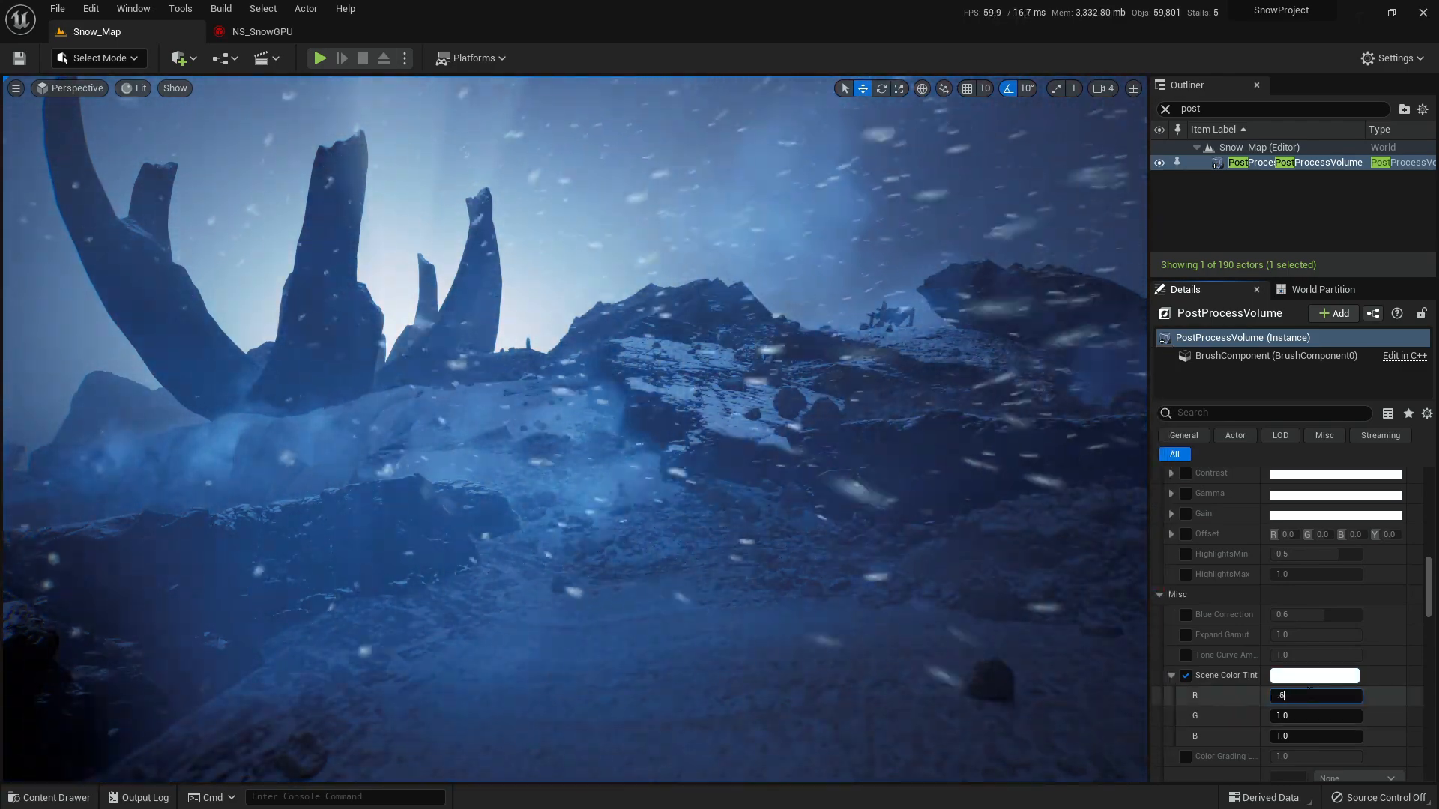
pyautogui.write('0.6')
pyautogui.press('Tab')
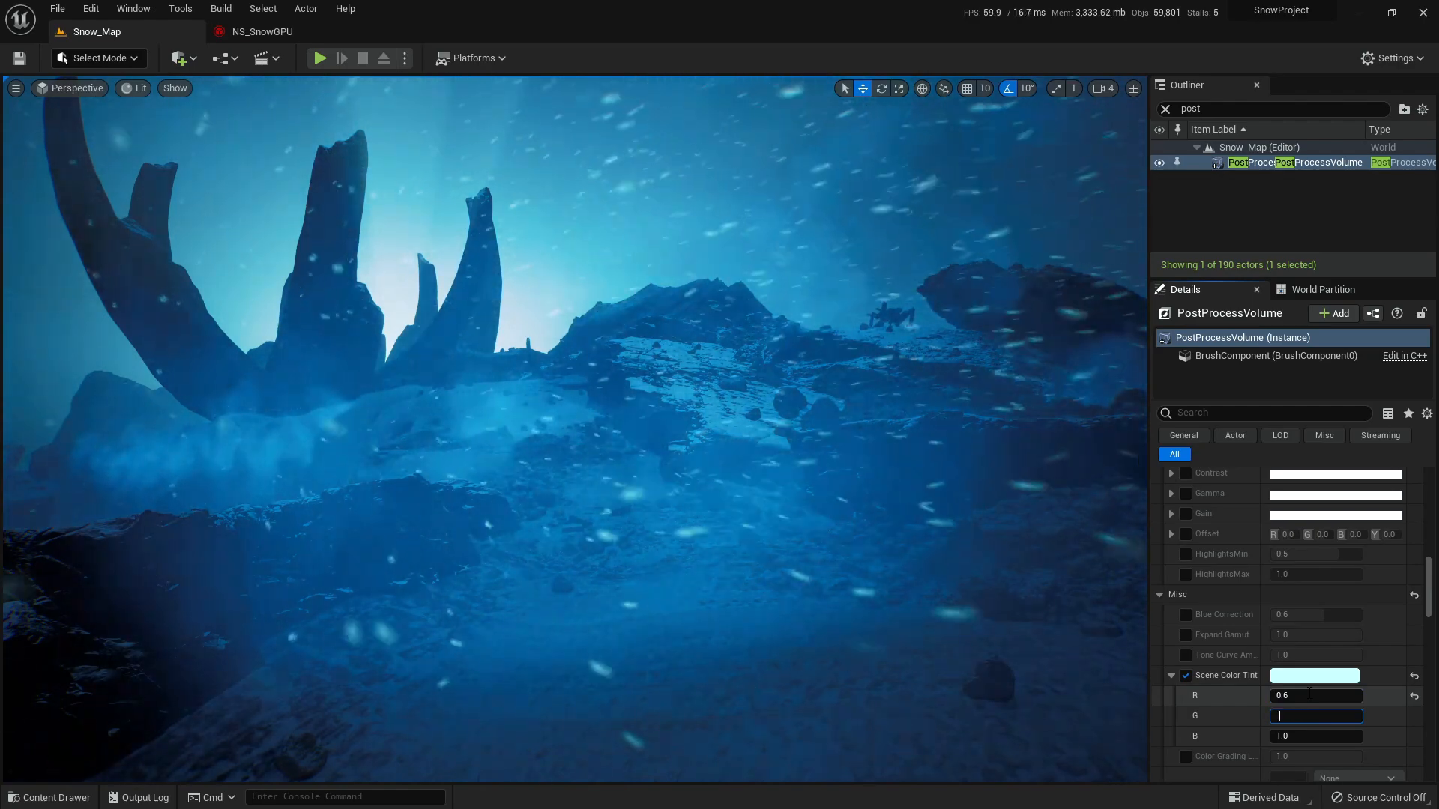
pyautogui.write('0.9')
pyautogui.press('Return')
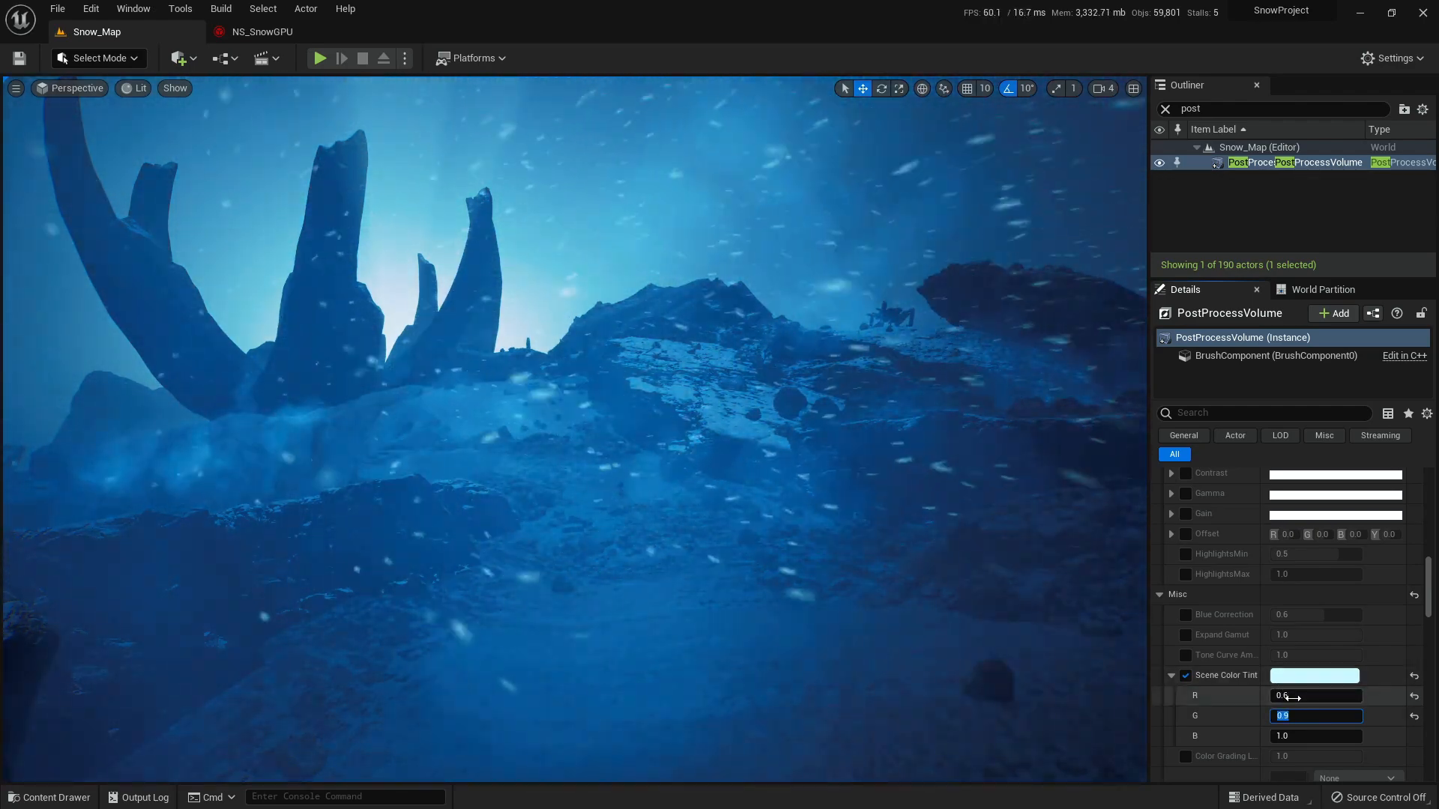
# - Pick a very pale blue Scene Color Tint with red about 0.844, green about 0.904 and blue 1.0
pyautogui.click(1314, 676)
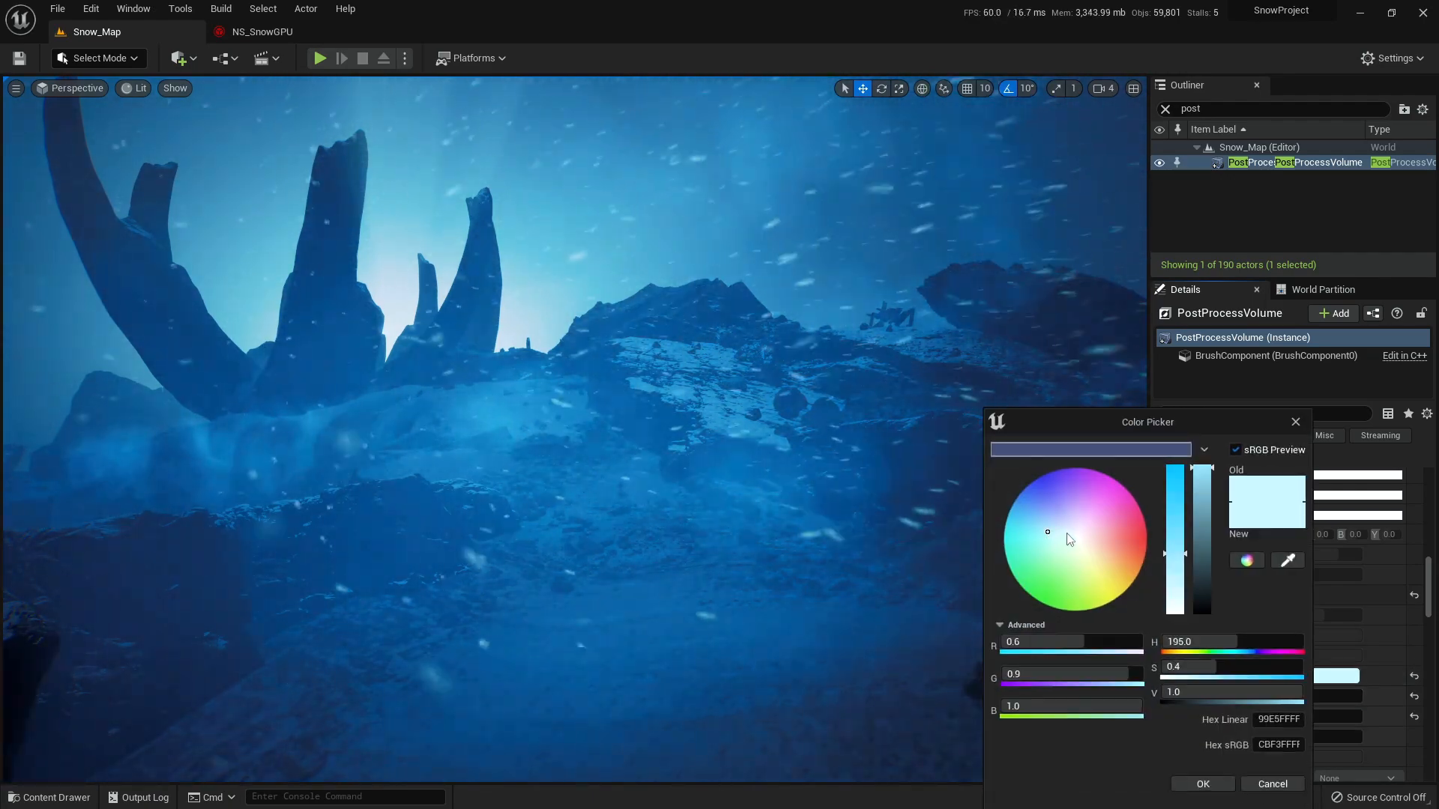
pyautogui.click(1065, 533)
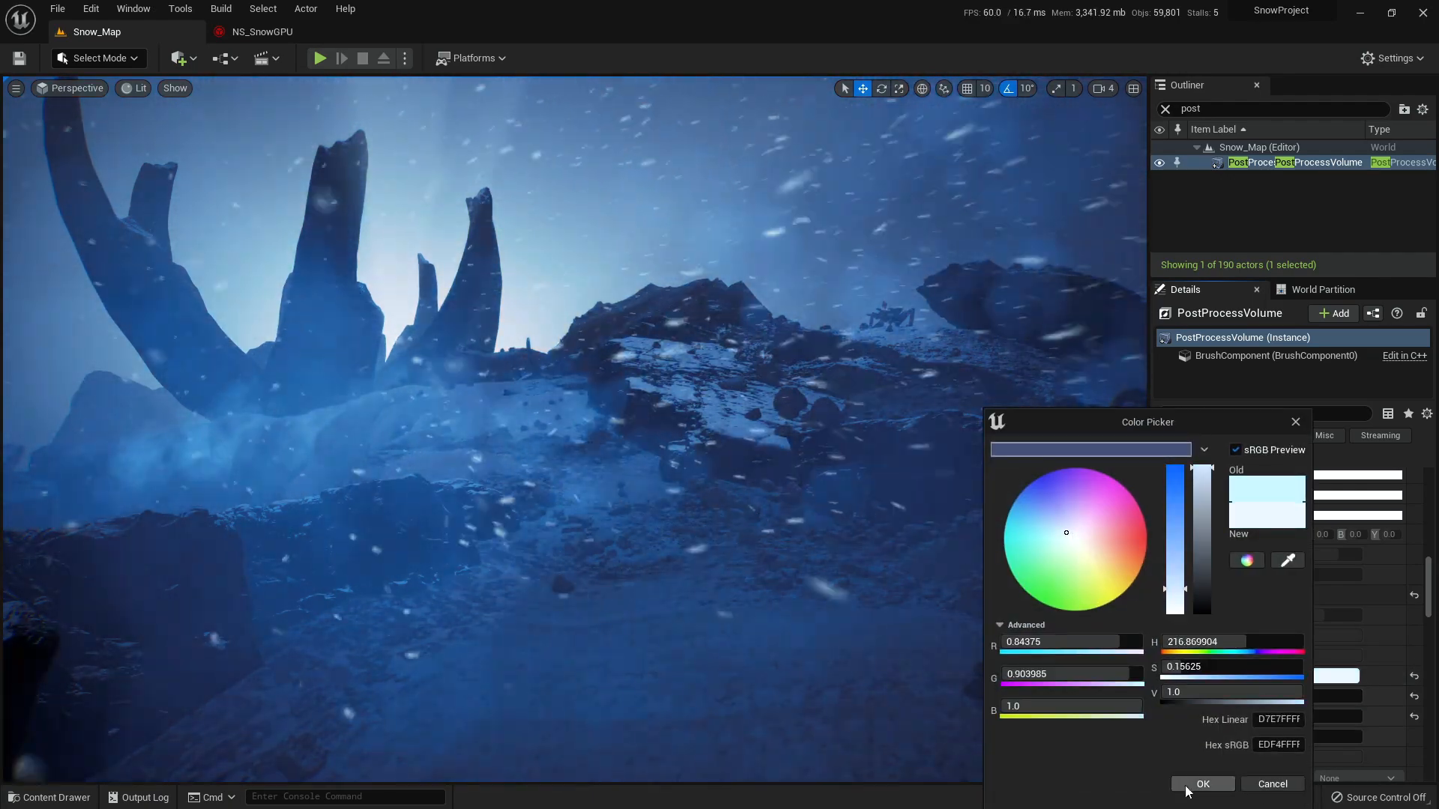
pyautogui.click(1181, 785)
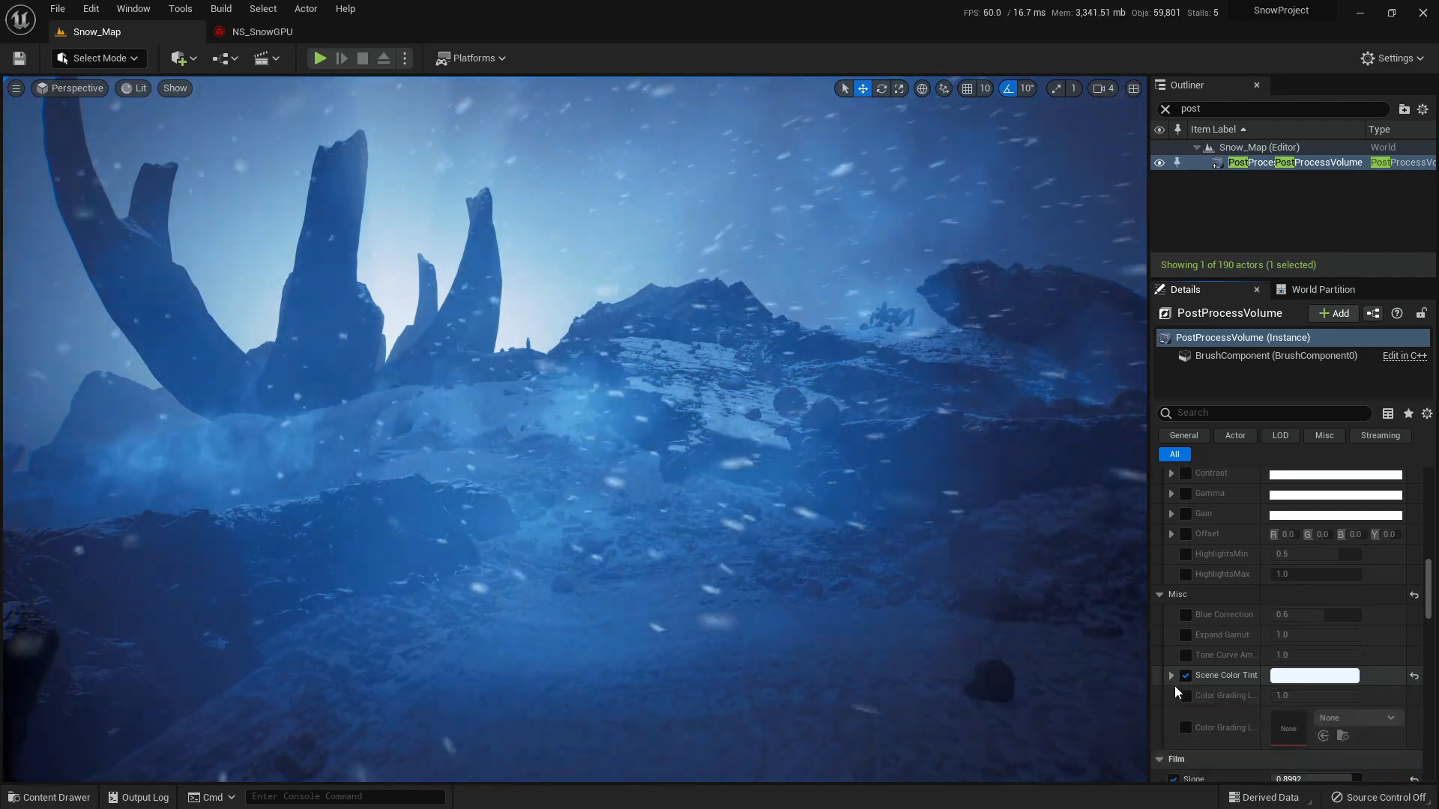
# - Try a Film Slope of about 0.944 on the volume and undo the slope edit
pyautogui.scroll(-2, 1266, 661)
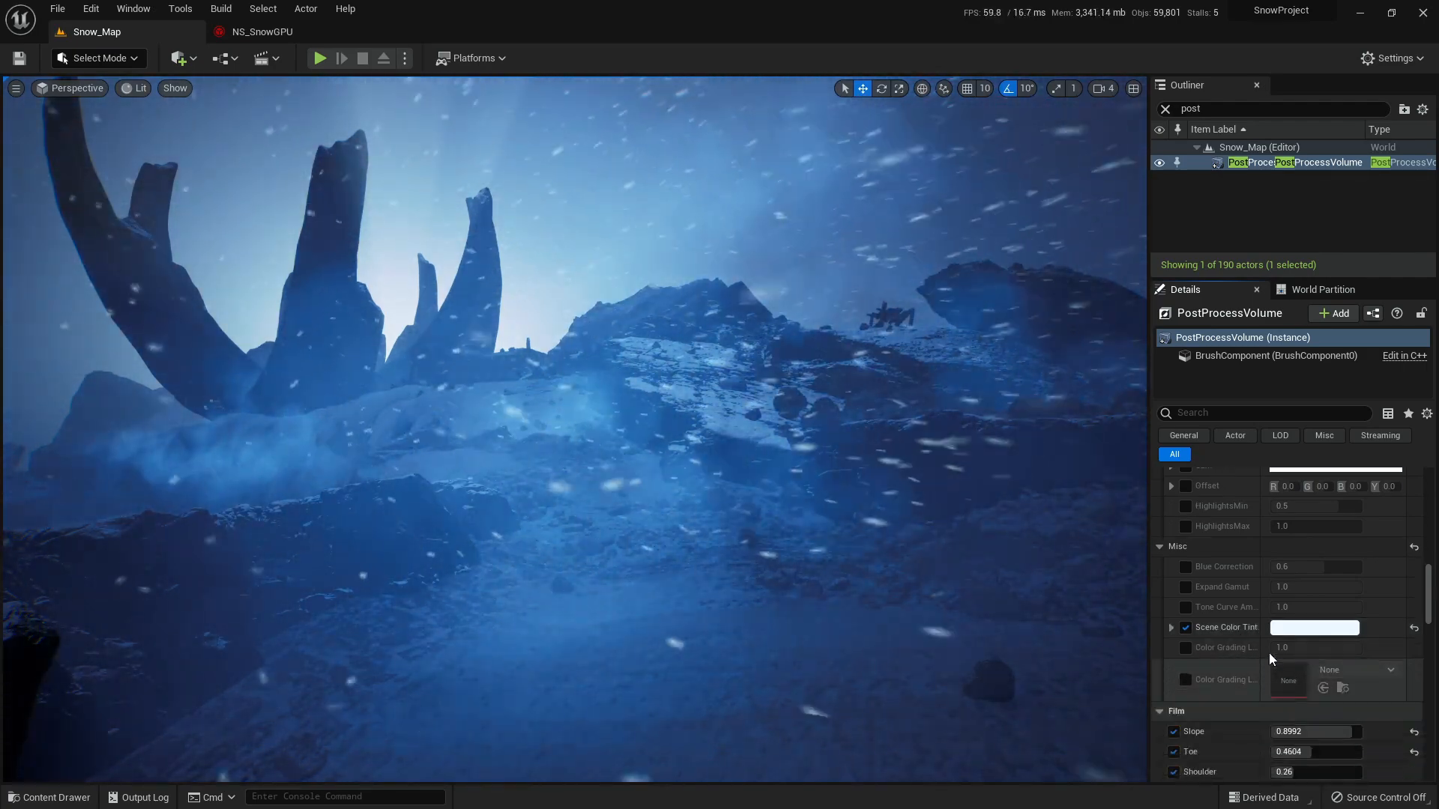
pyautogui.scroll(-6, 1271, 658)
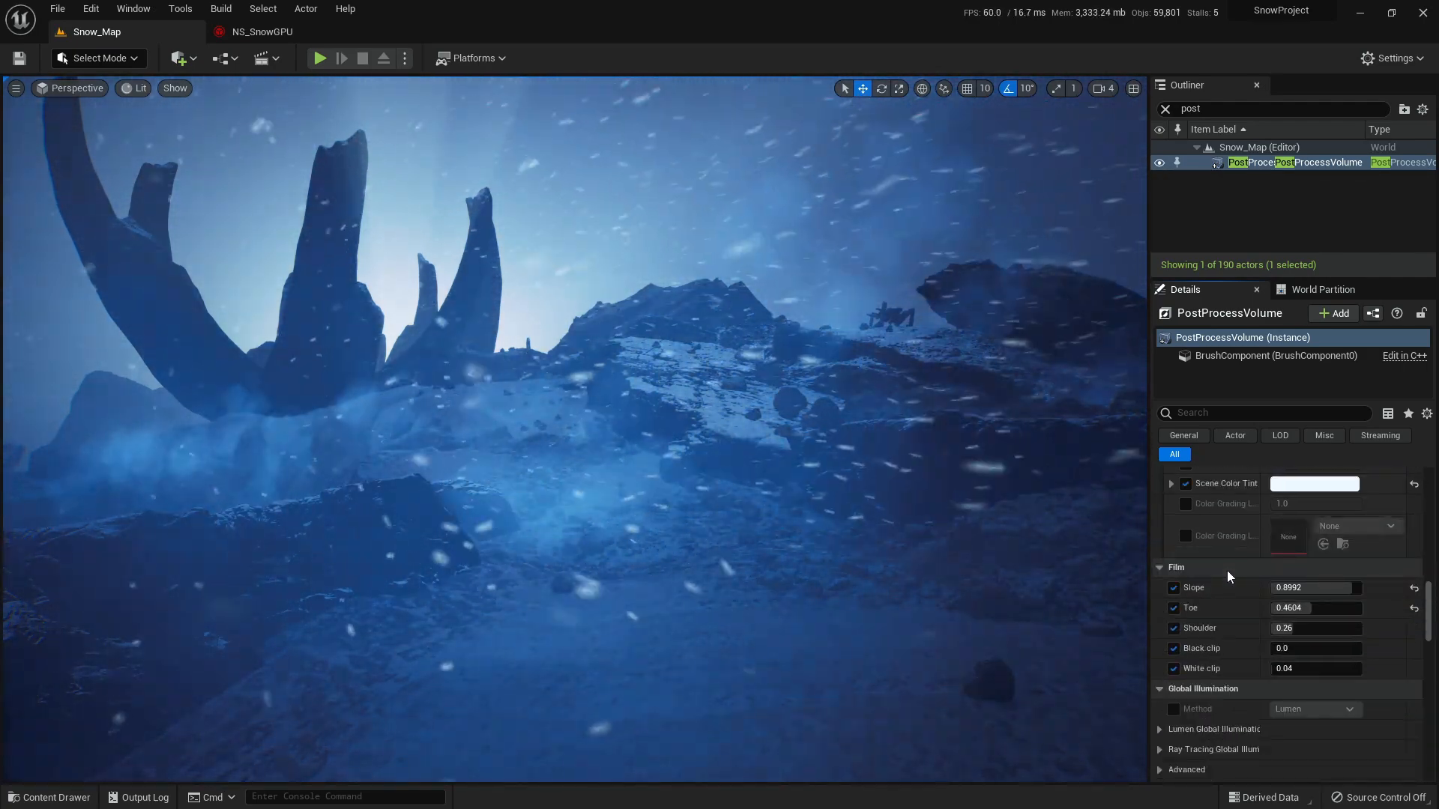
pyautogui.moveTo(1307, 589)
pyautogui.mouseDown()
pyautogui.moveTo(1249, 589)
pyautogui.moveTo(1319, 589)
pyautogui.mouseUp()
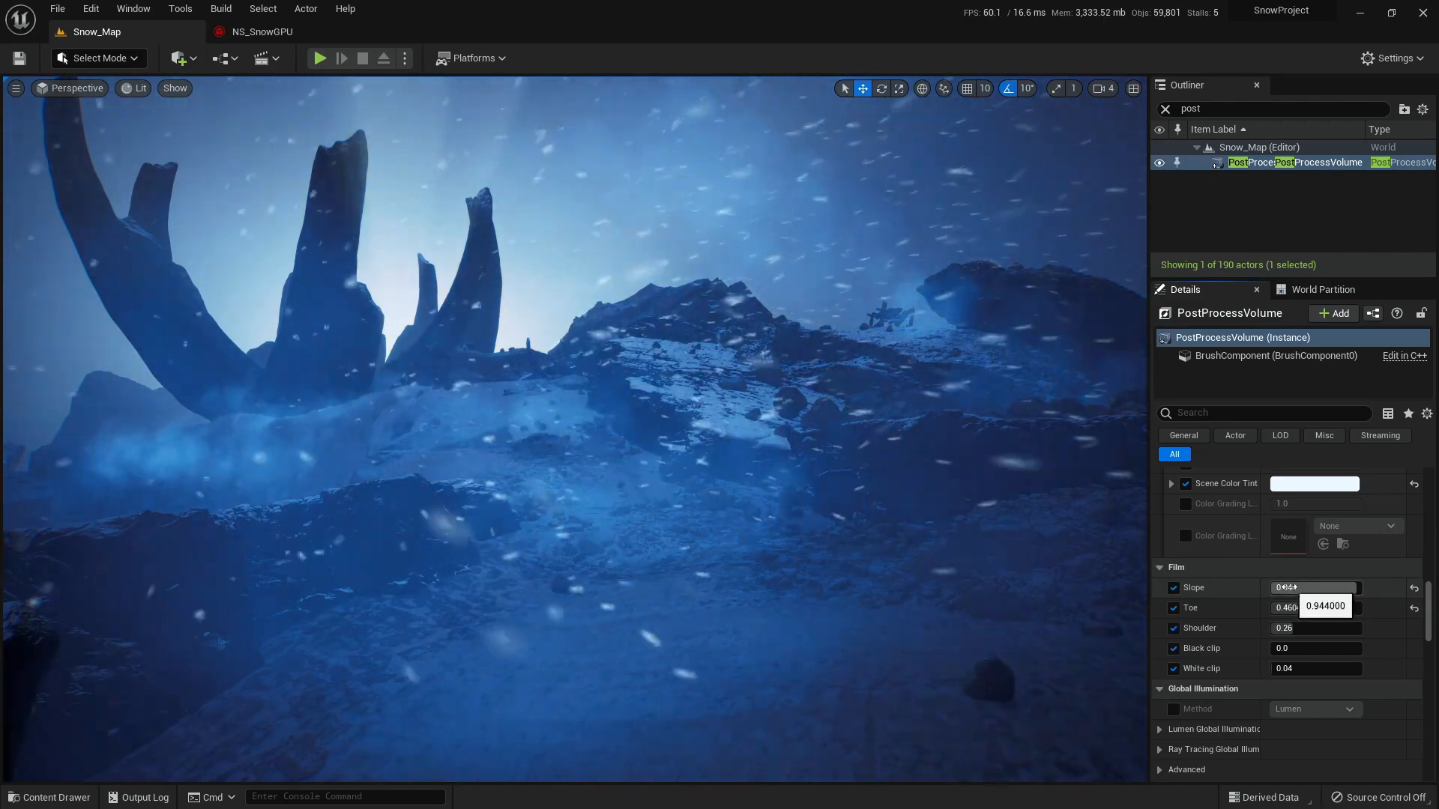
pyautogui.scroll(-3, 1325, 592)
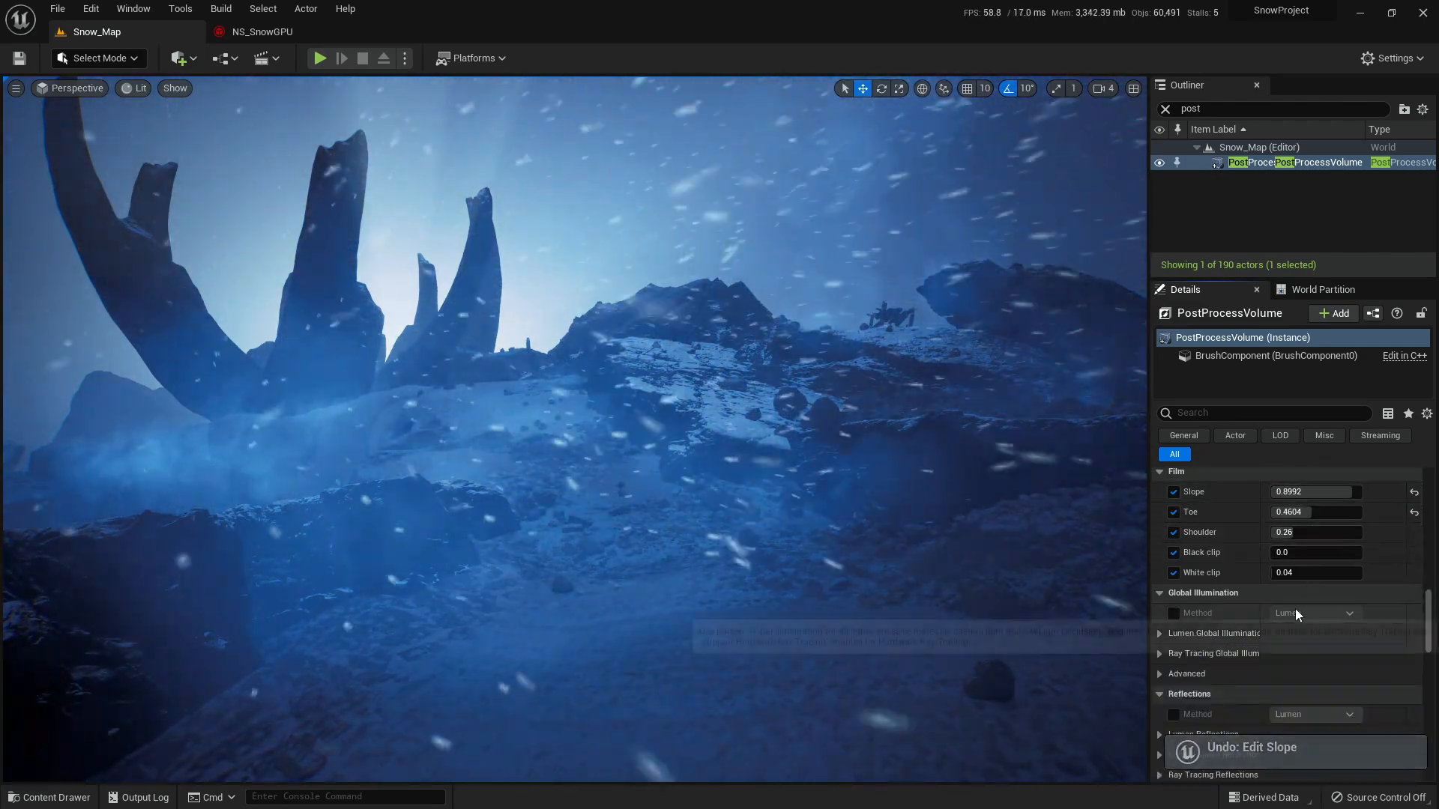
# - Try Film Grain Intensity values of 1.0 and about 0.232 on the volume and undo the edit
pyautogui.scroll(-2, 1254, 597)
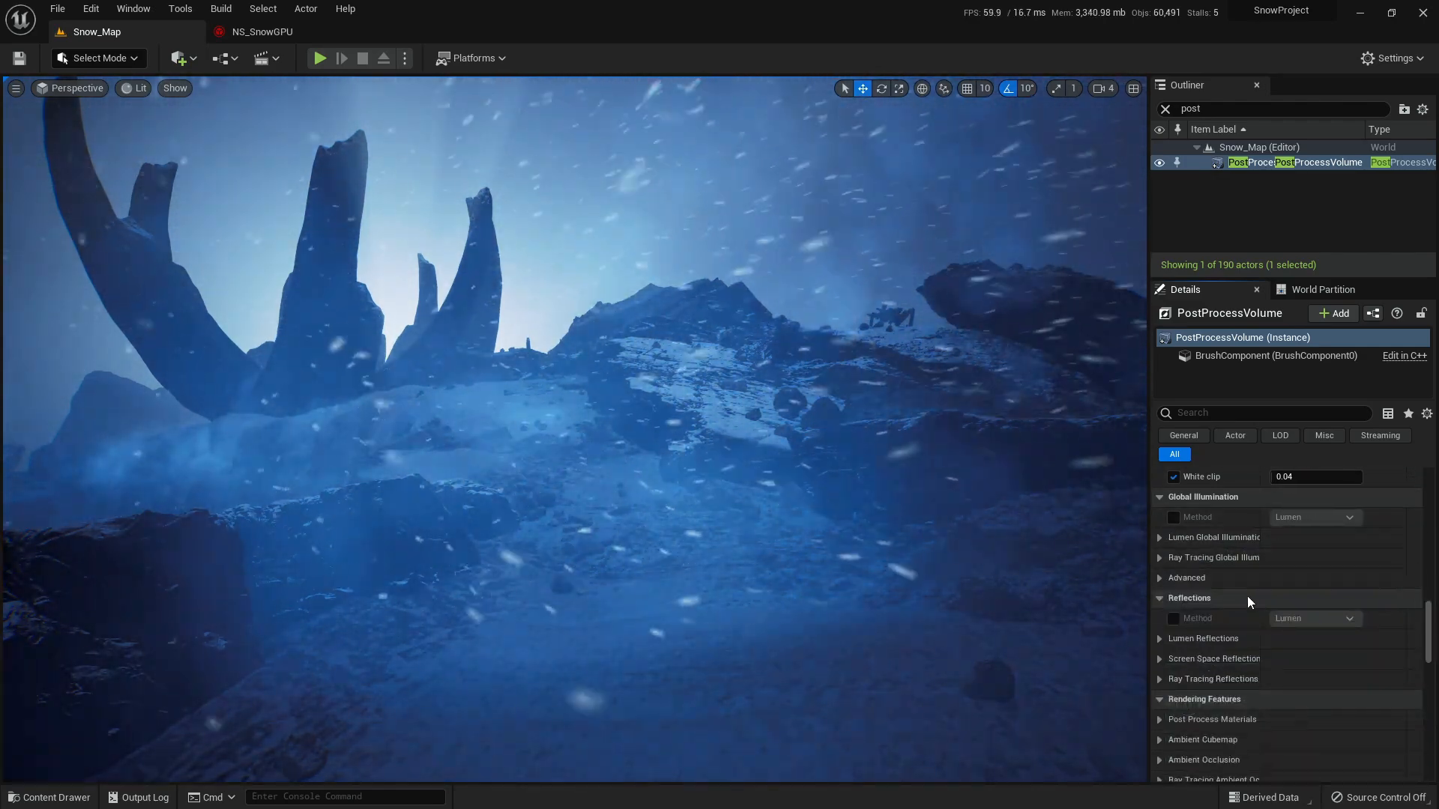
pyautogui.scroll(-2, 1234, 580)
pyautogui.scroll(-3, 1229, 588)
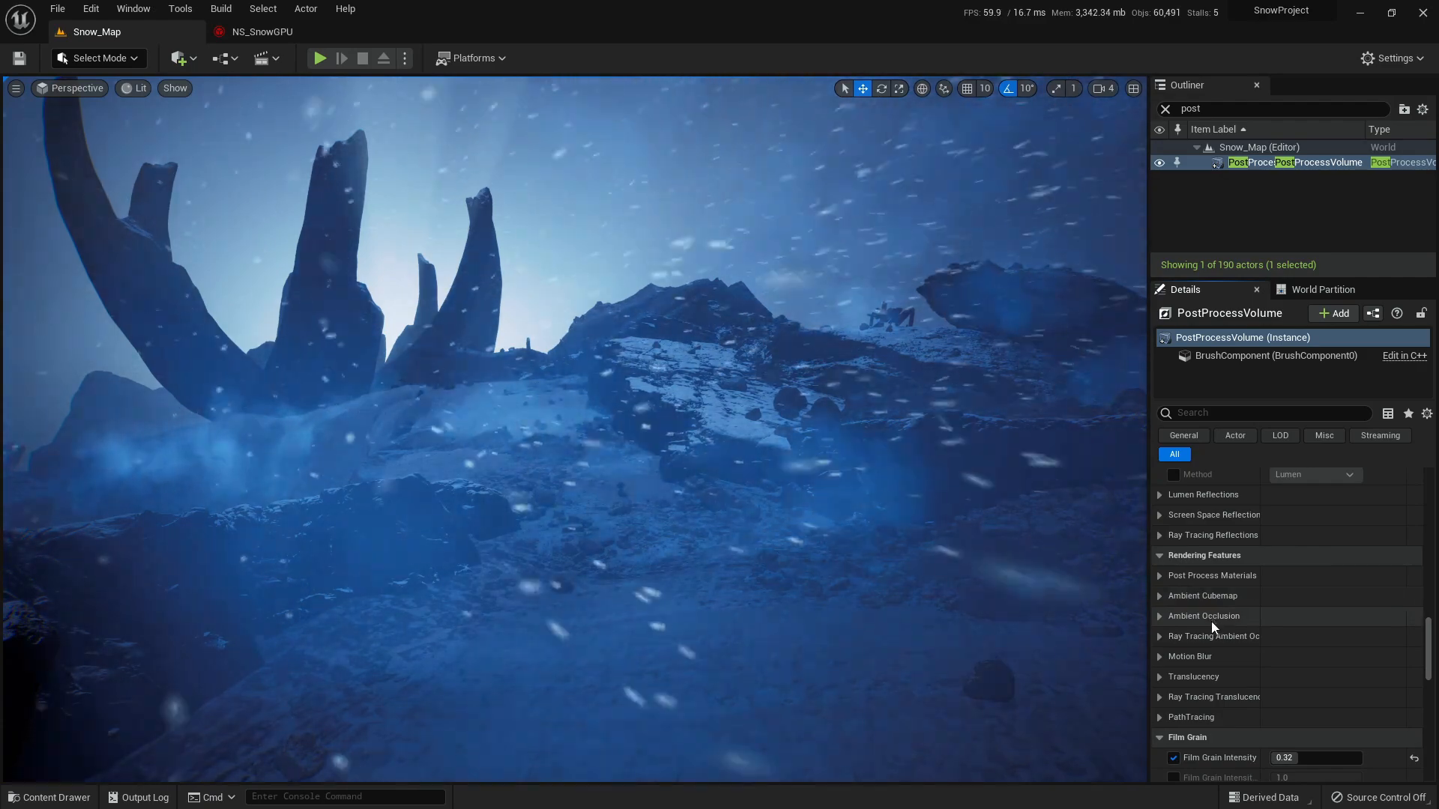
pyautogui.scroll(-1, 1211, 618)
pyautogui.scroll(-5, 1206, 656)
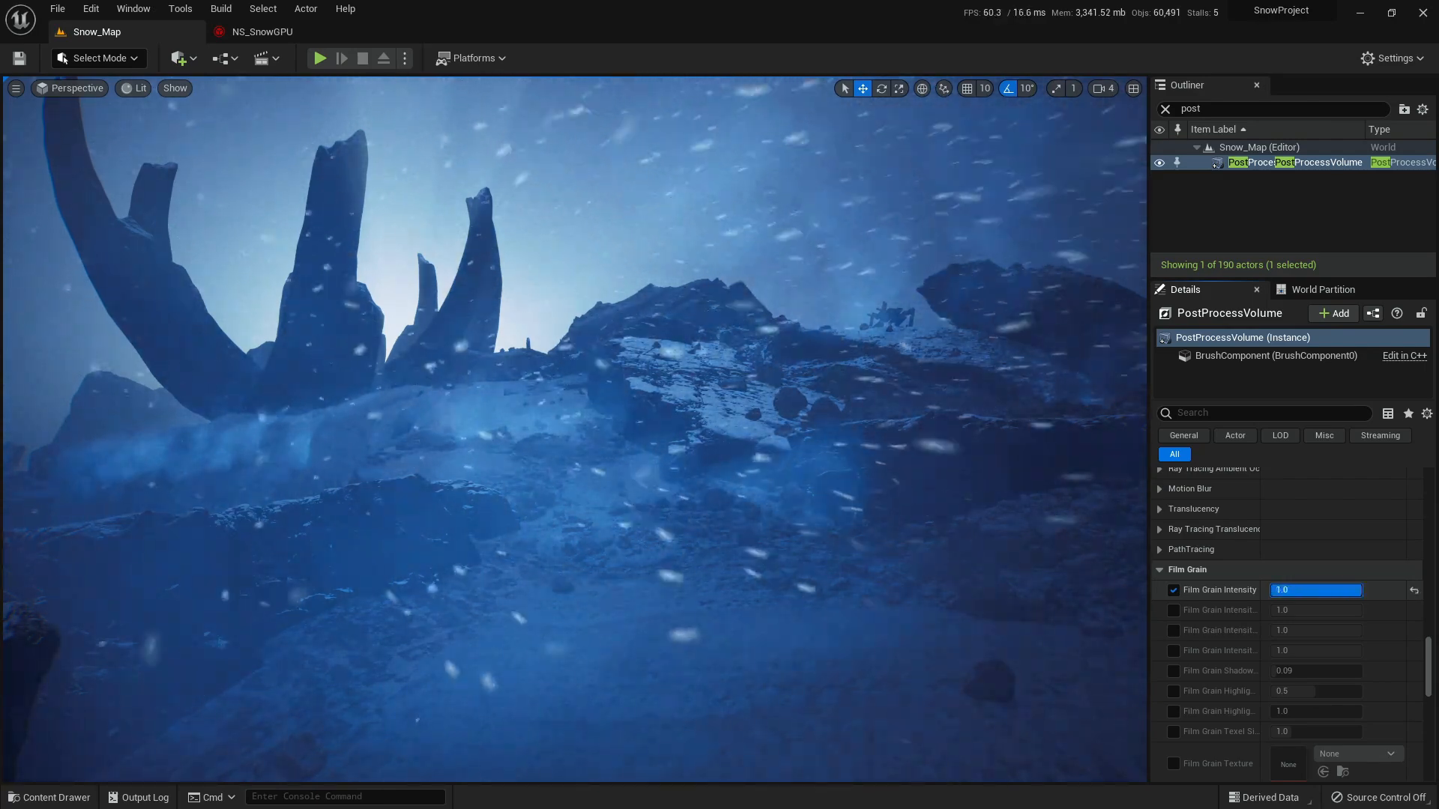
pyautogui.moveTo(1315, 590); pyautogui.dragTo(1311, 617)
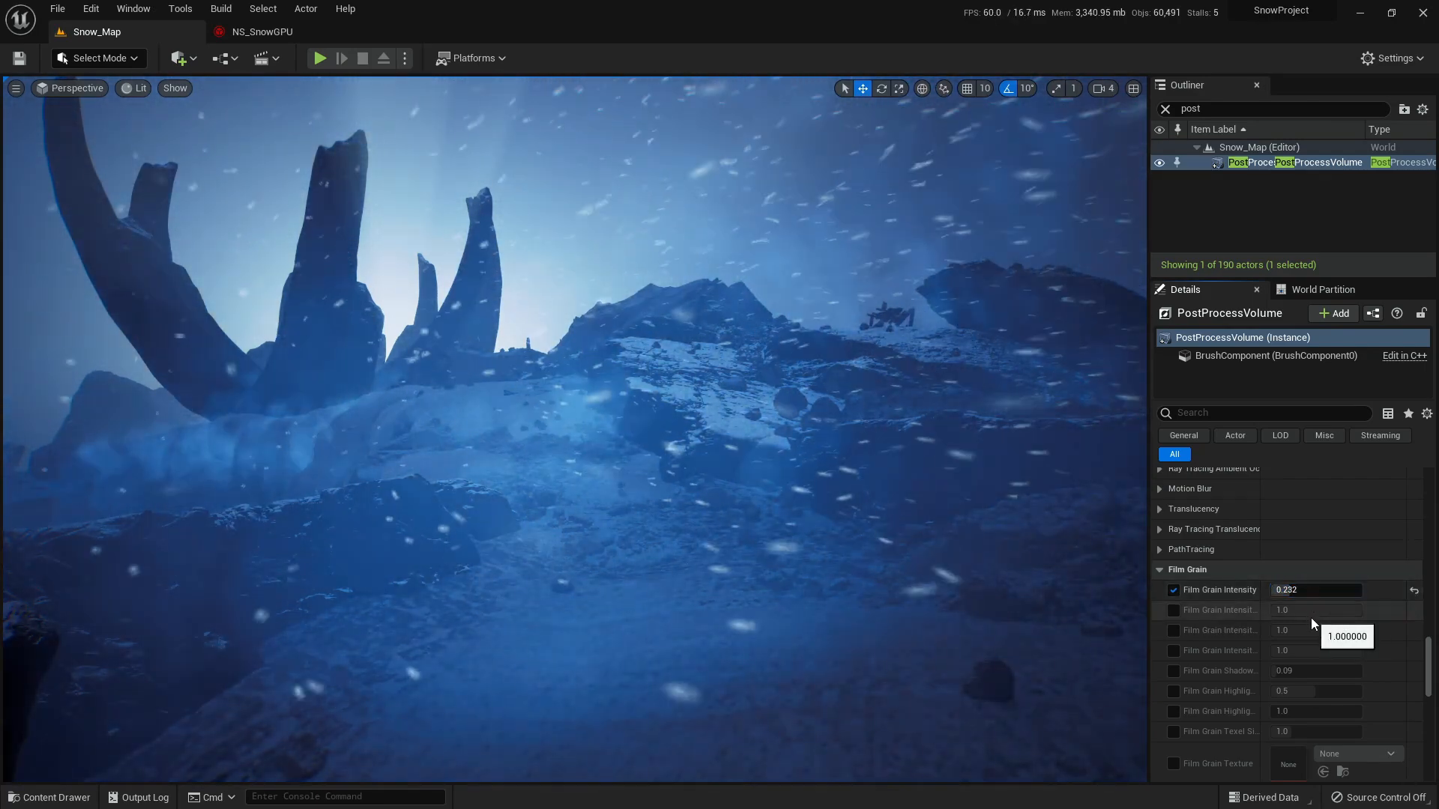
pyautogui.hotkey('ctrl', 'z')
# - Look through the volume's remaining post-process and brush settings, and filter its properties by "dirt"
pyautogui.scroll(-9, 1235, 628)
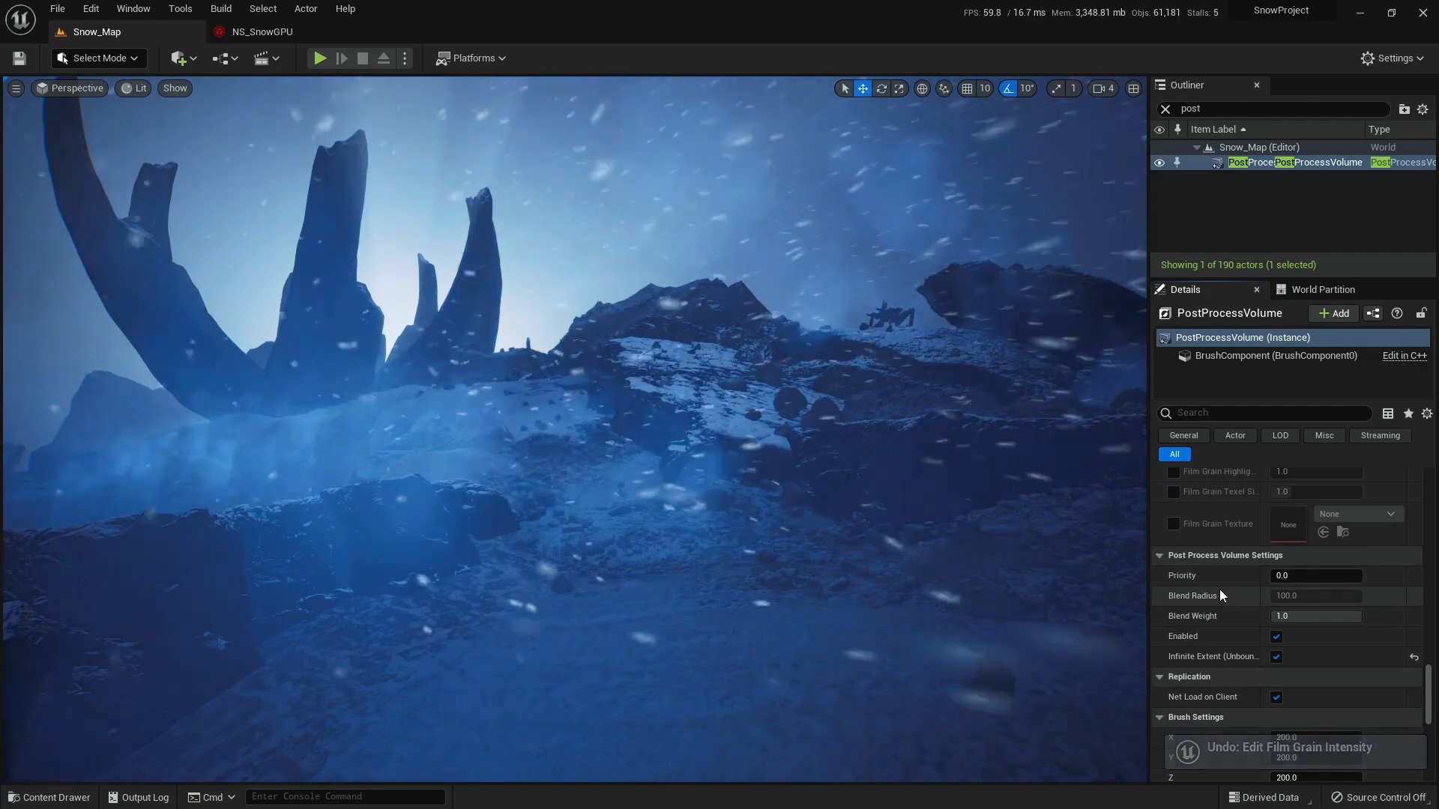
pyautogui.scroll(-1, 1214, 586)
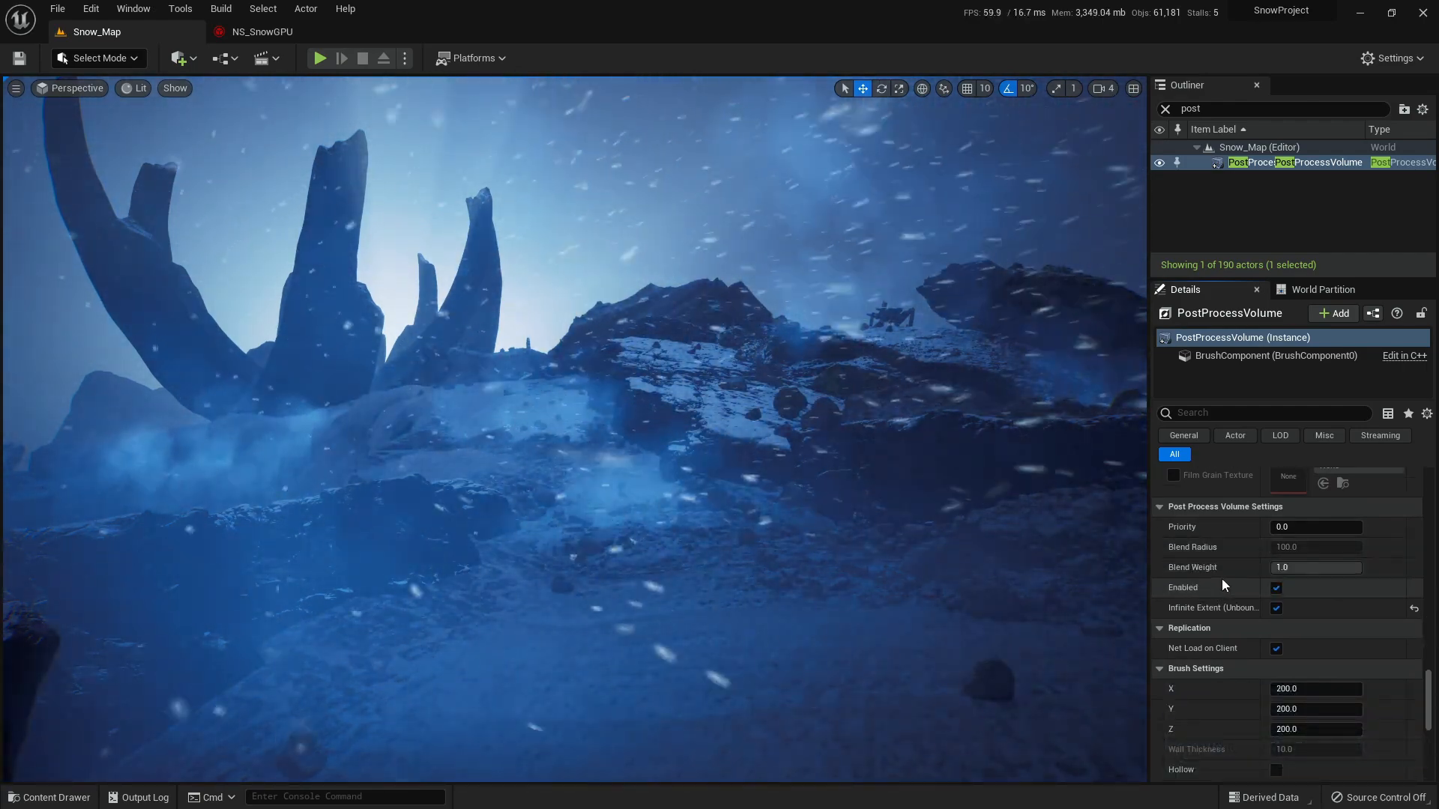
pyautogui.scroll(1, 1222, 580)
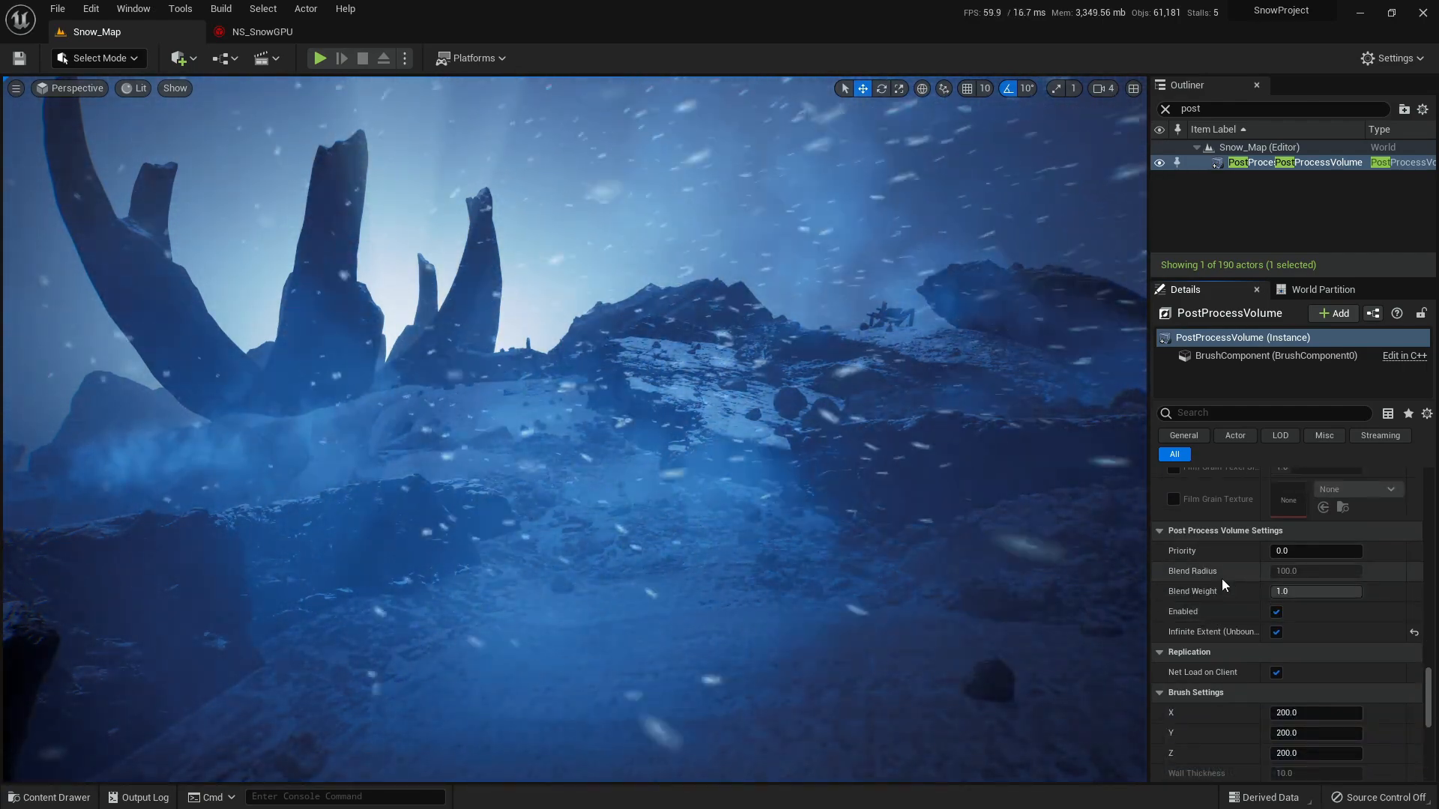
pyautogui.scroll(-5, 1222, 579)
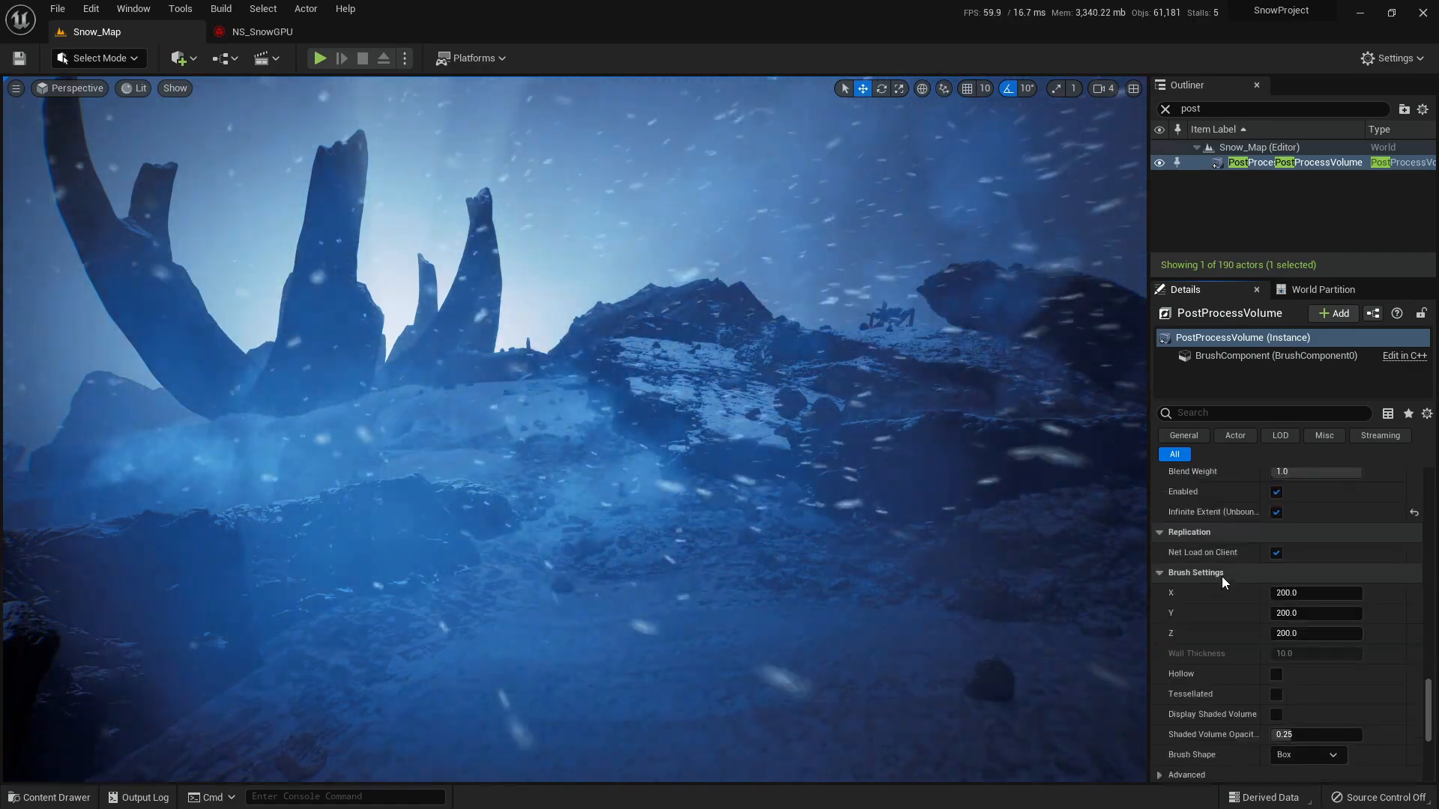
pyautogui.scroll(3, 1221, 577)
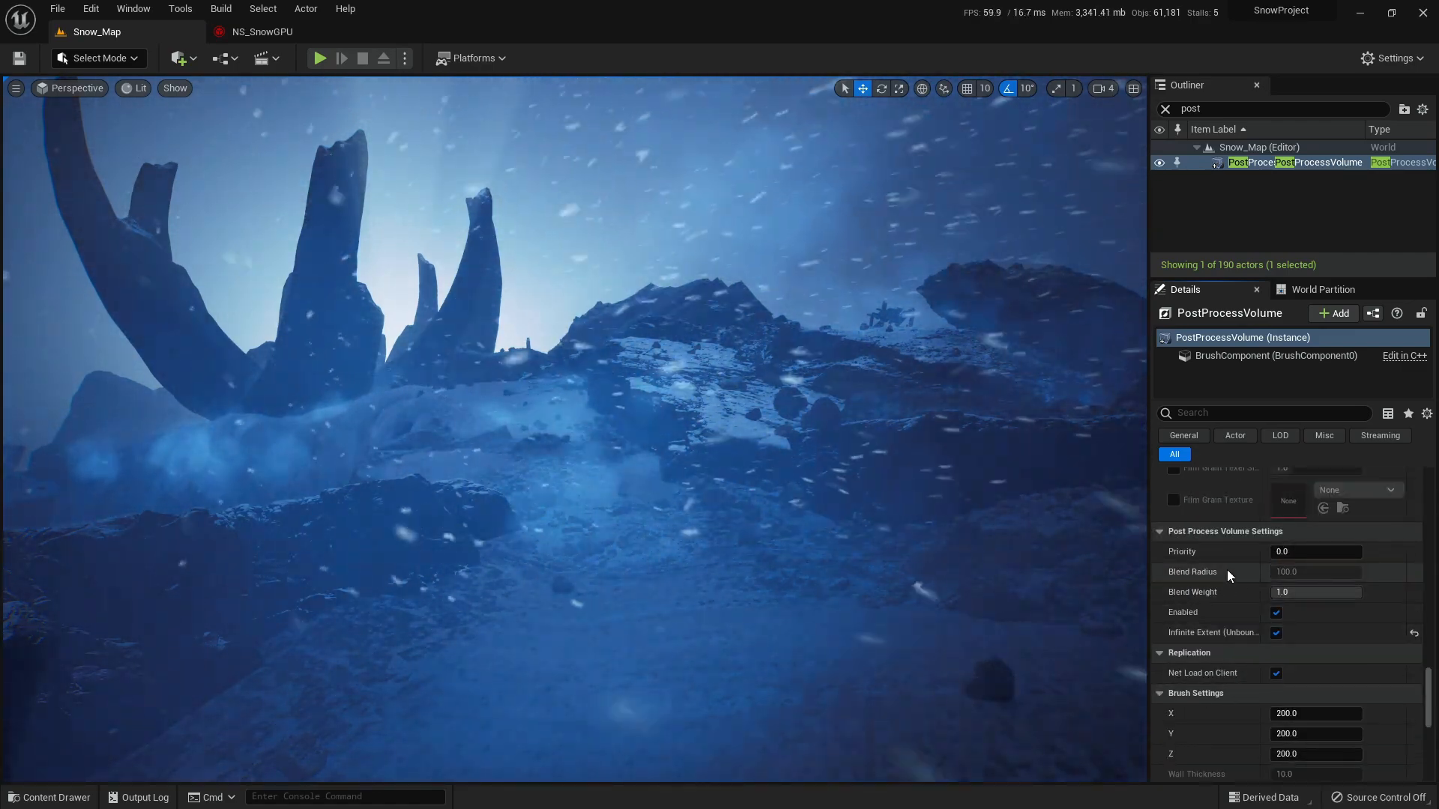
pyautogui.scroll(-5, 1226, 570)
pyautogui.scroll(5, 1225, 570)
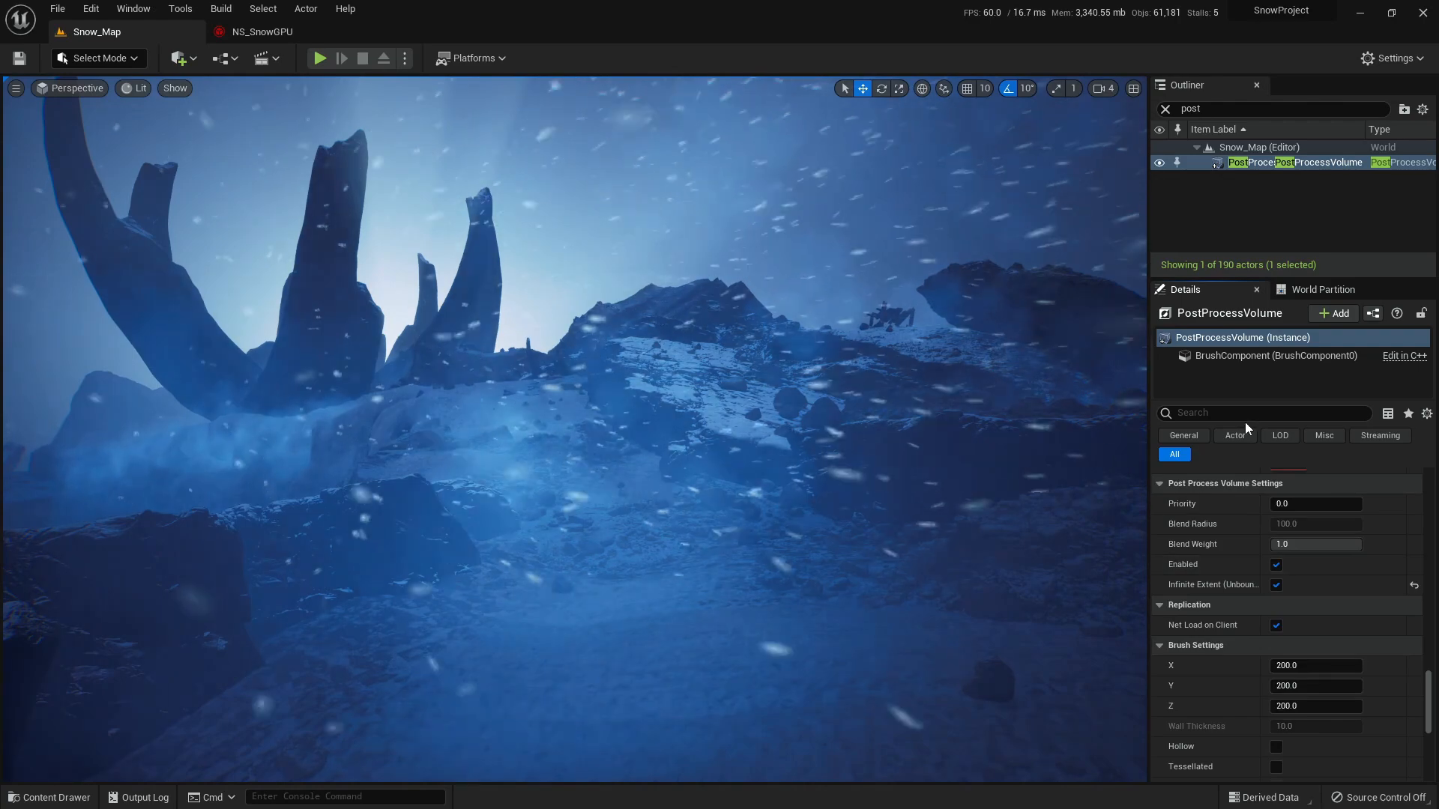
pyautogui.click(1237, 413)
pyautogui.write('dirt')
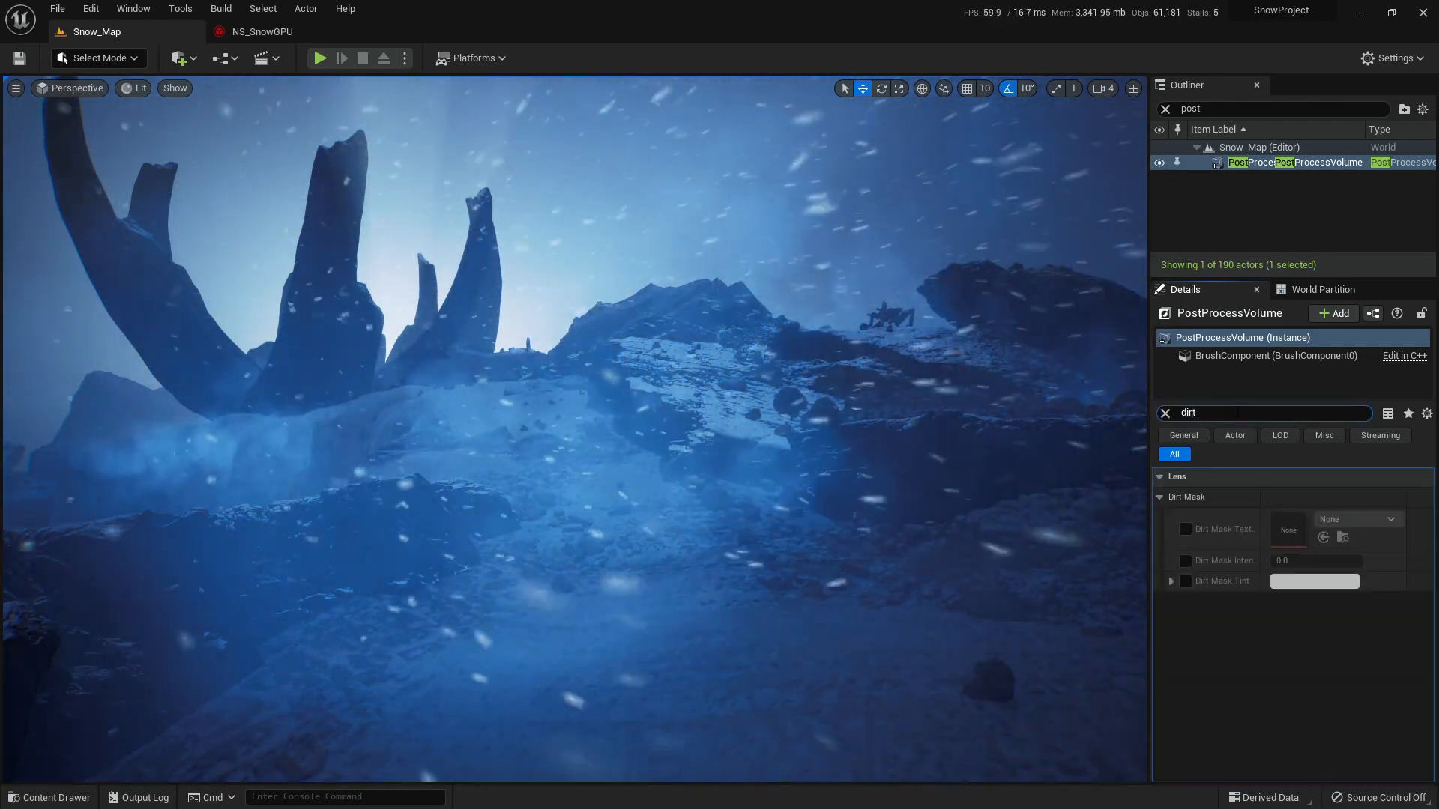
# - Enable the volume's Dirt Mask Texture with the T_Cloud texture and set Dirt Mask Intensity to 8.0
pyautogui.click(1186, 529)
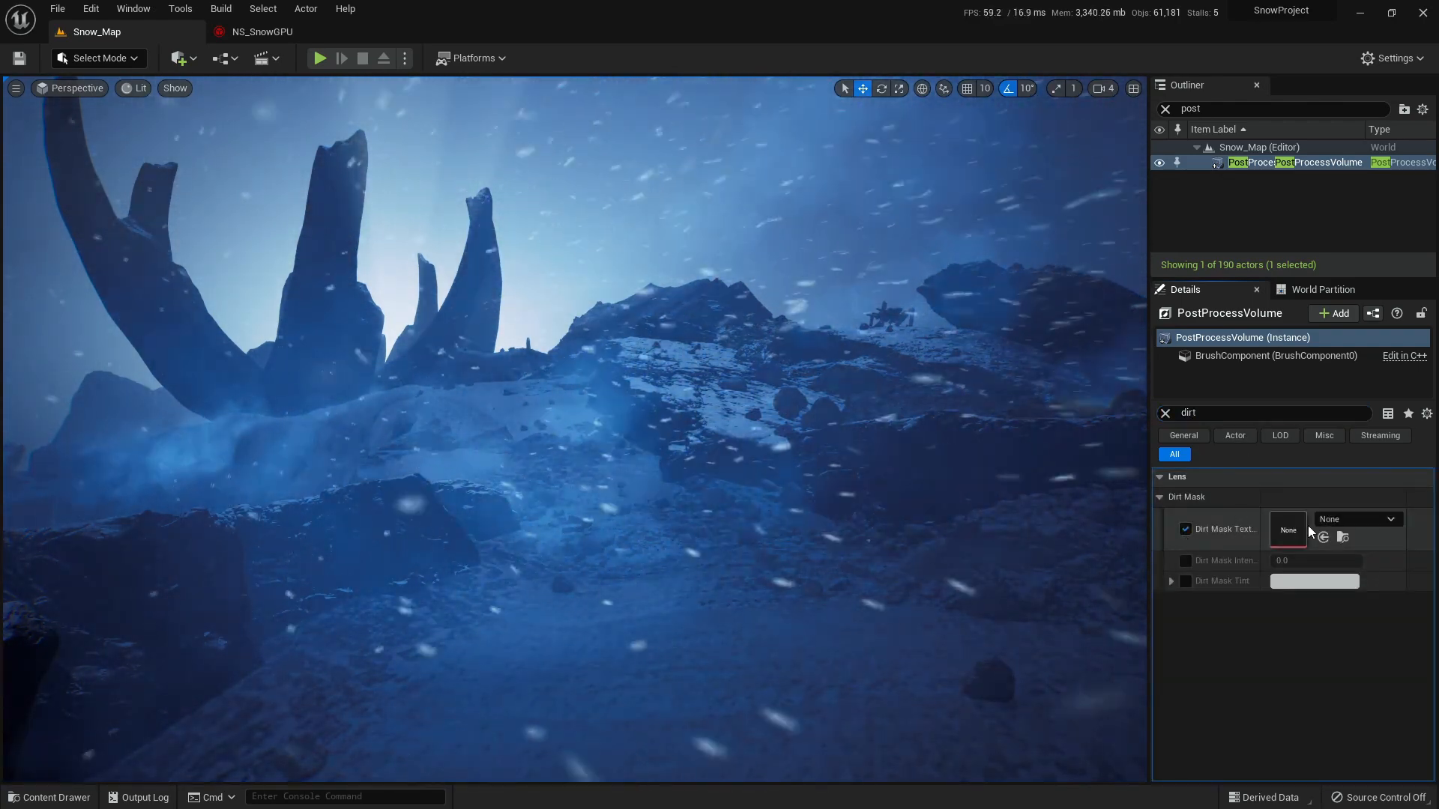
pyautogui.click(1344, 521)
pyautogui.write('cloud')
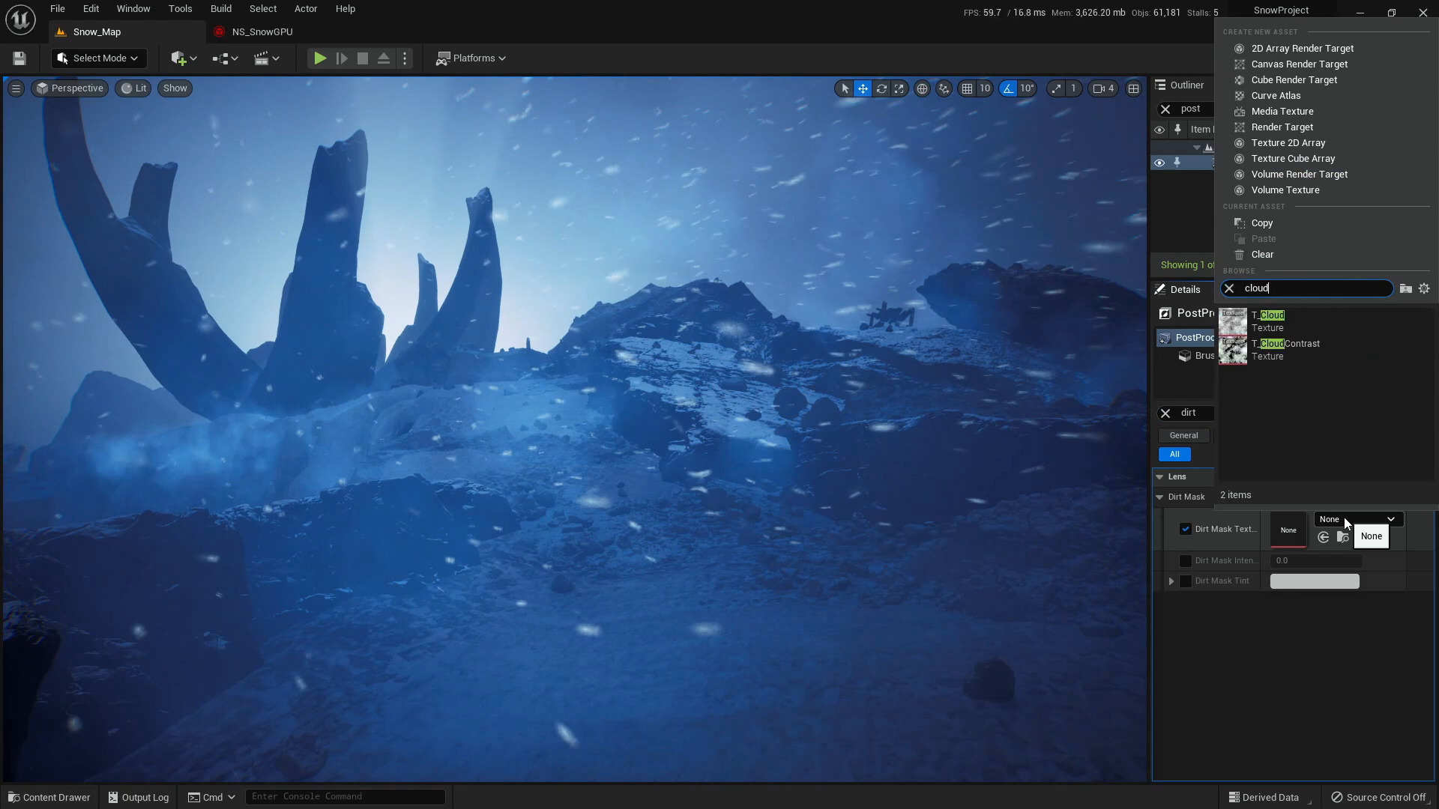
pyautogui.click(1303, 320)
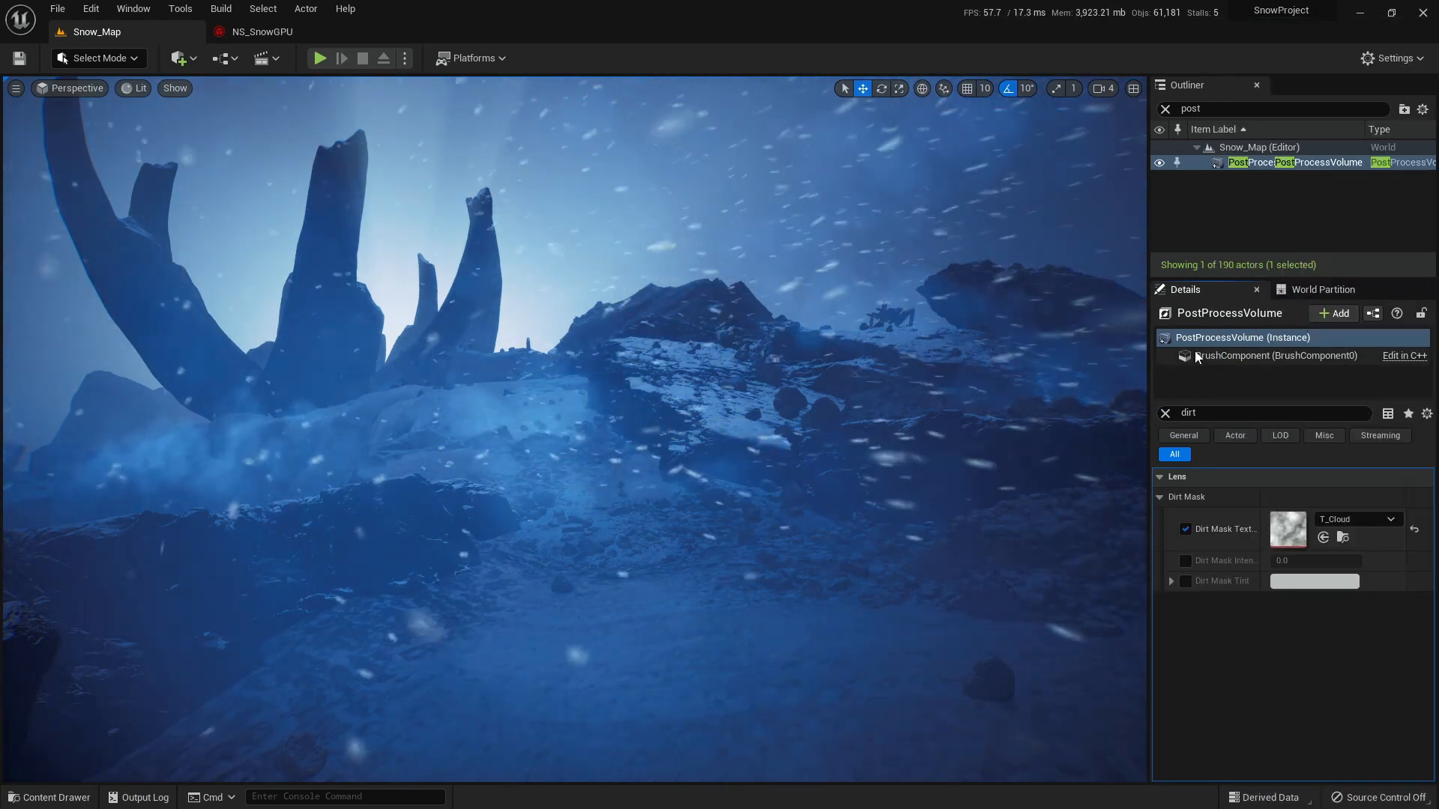
pyautogui.click(1185, 561)
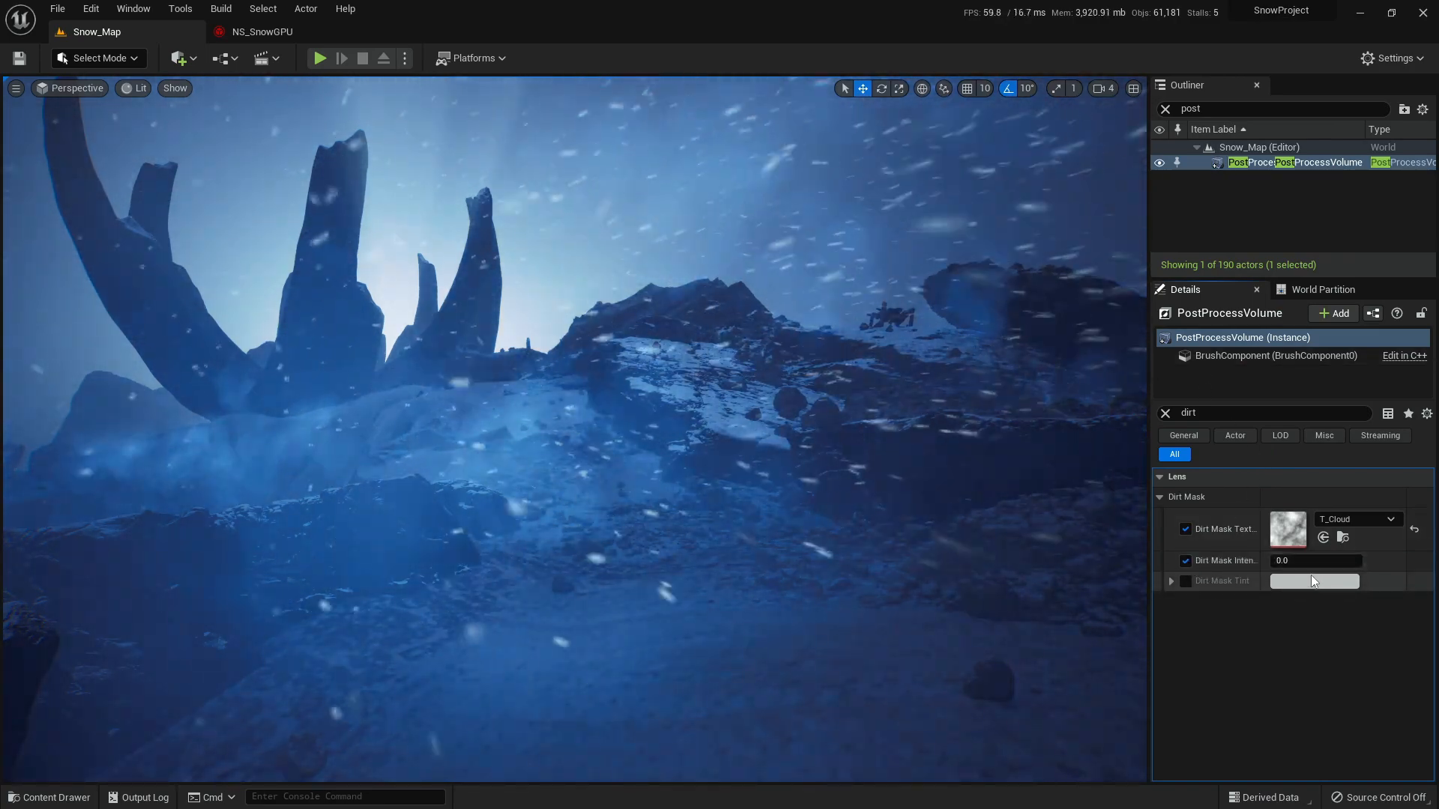
pyautogui.moveTo(1285, 560); pyautogui.dragTo(1364, 560)
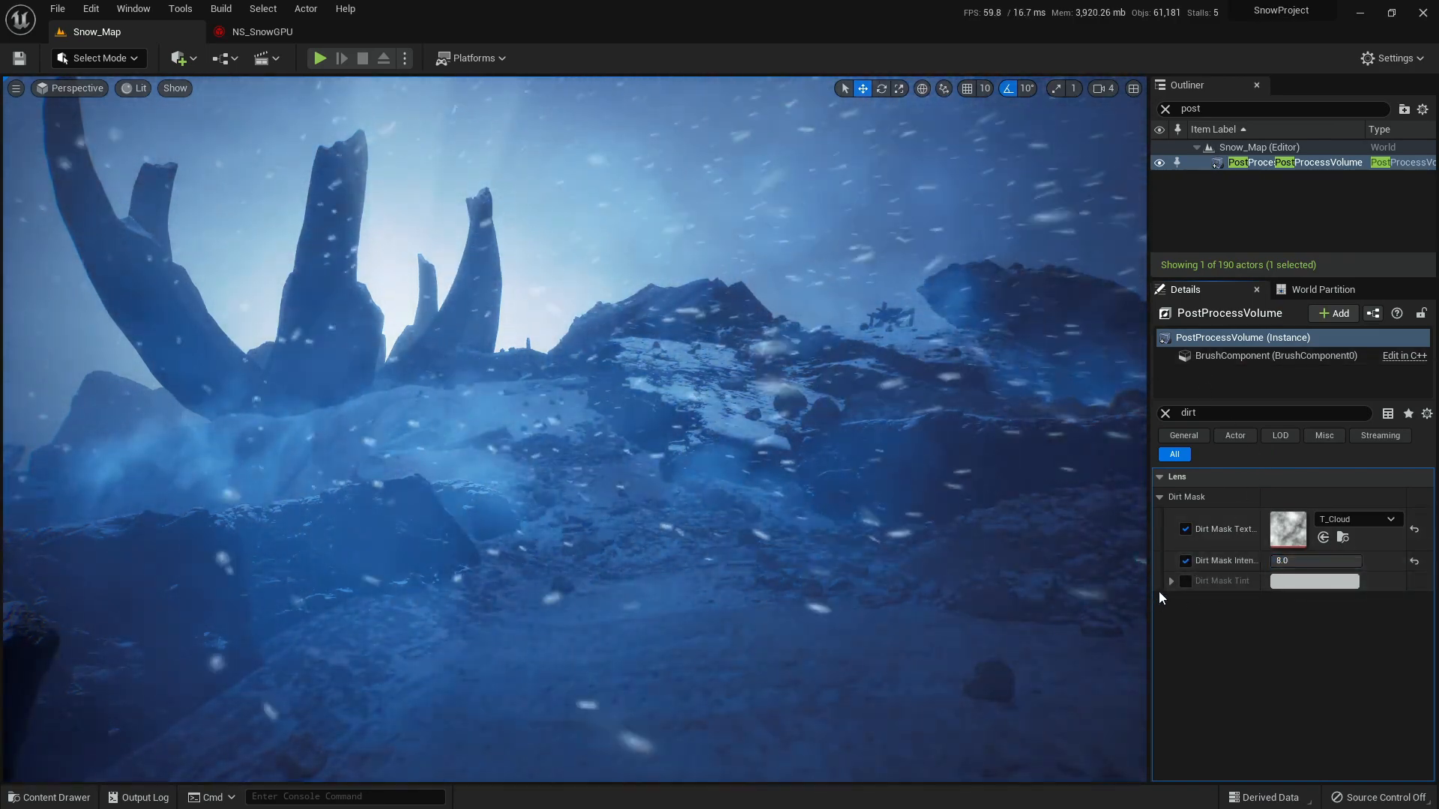
# - Enable Dirt Mask Tint and pick a salmon red with red 0.5, green about 0.117 and blue about 0.082
pyautogui.click(1185, 581)
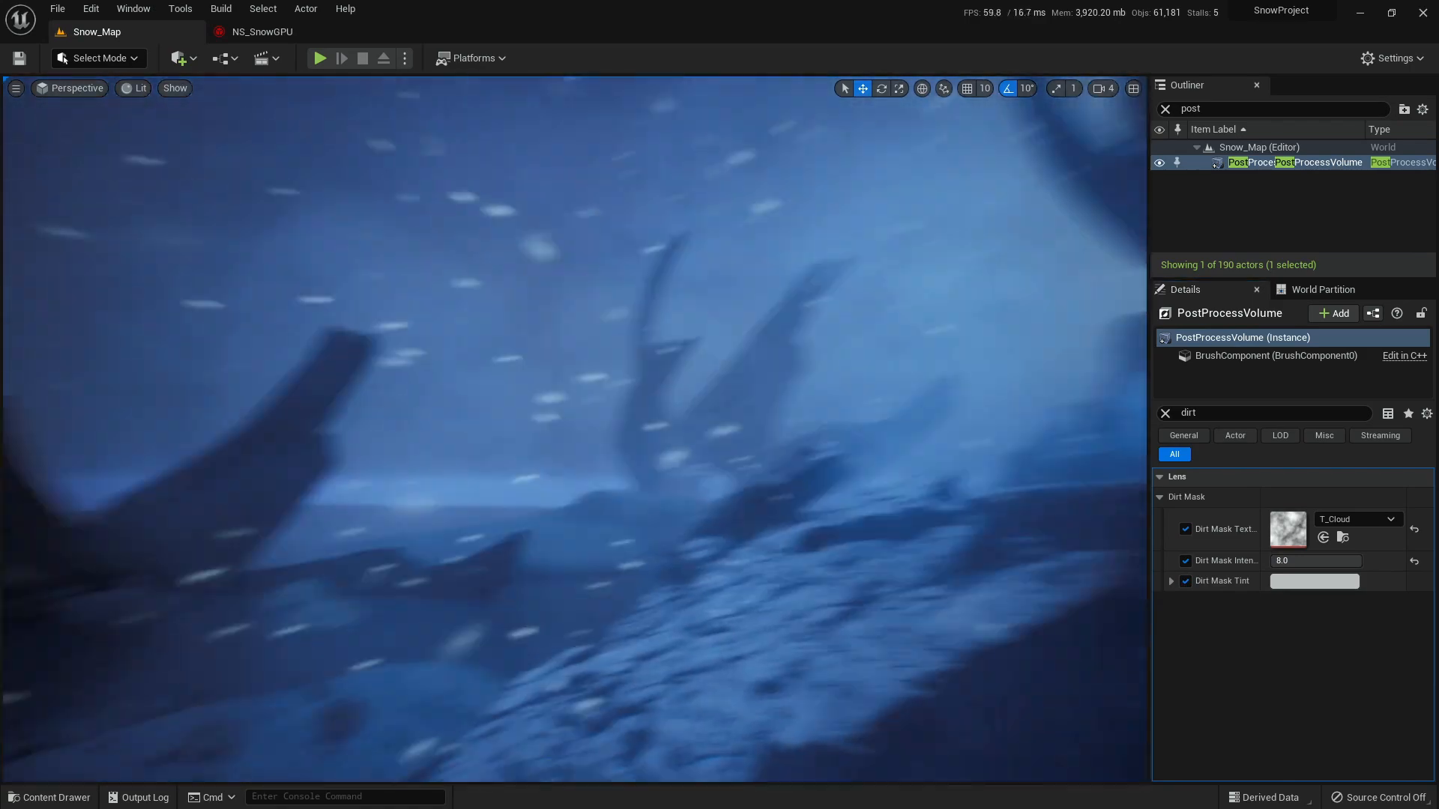
pyautogui.moveTo(483, 348); pyautogui.dragTo(582, 437, button='right')
pyautogui.click(1305, 584)
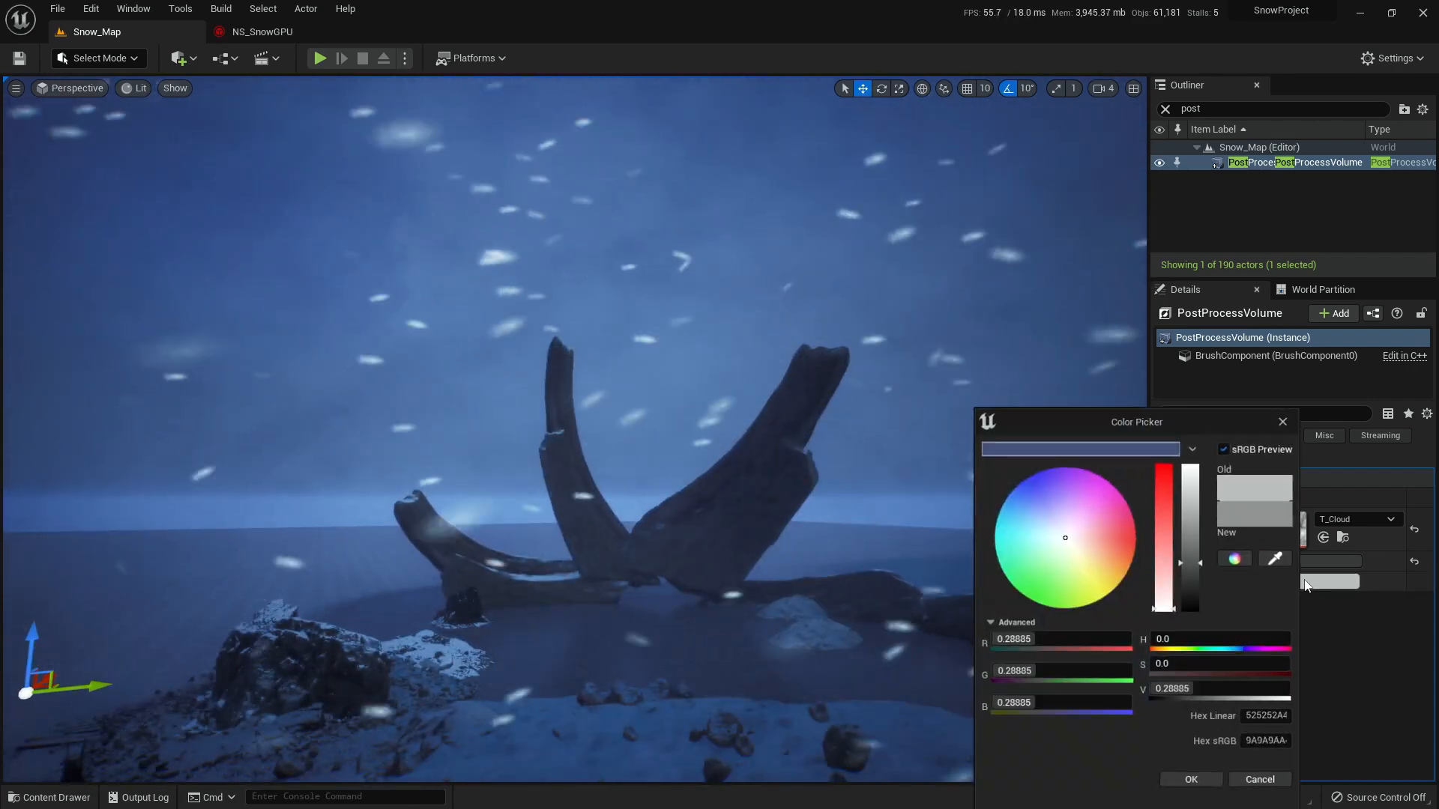
pyautogui.click(1254, 774)
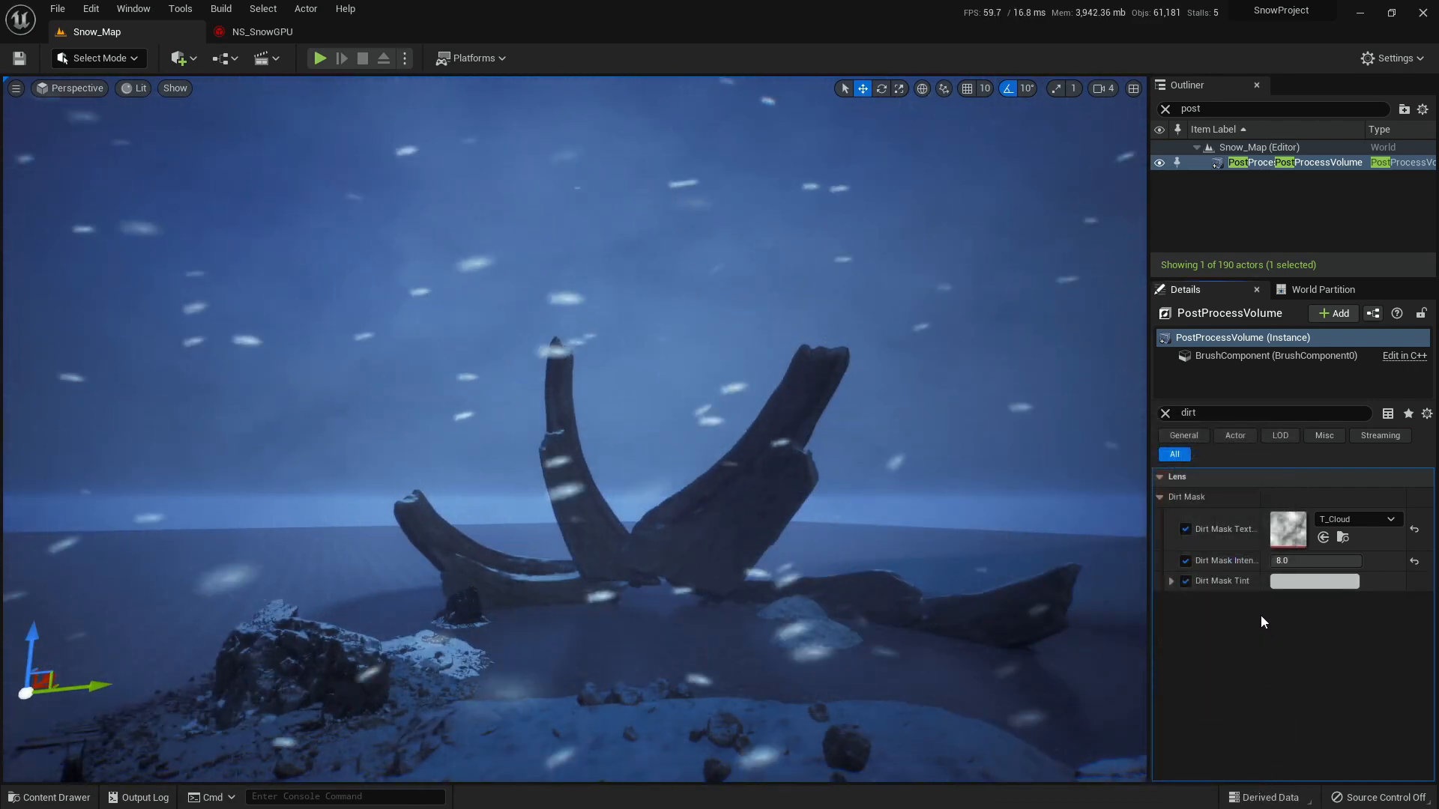
pyautogui.click(1296, 583)
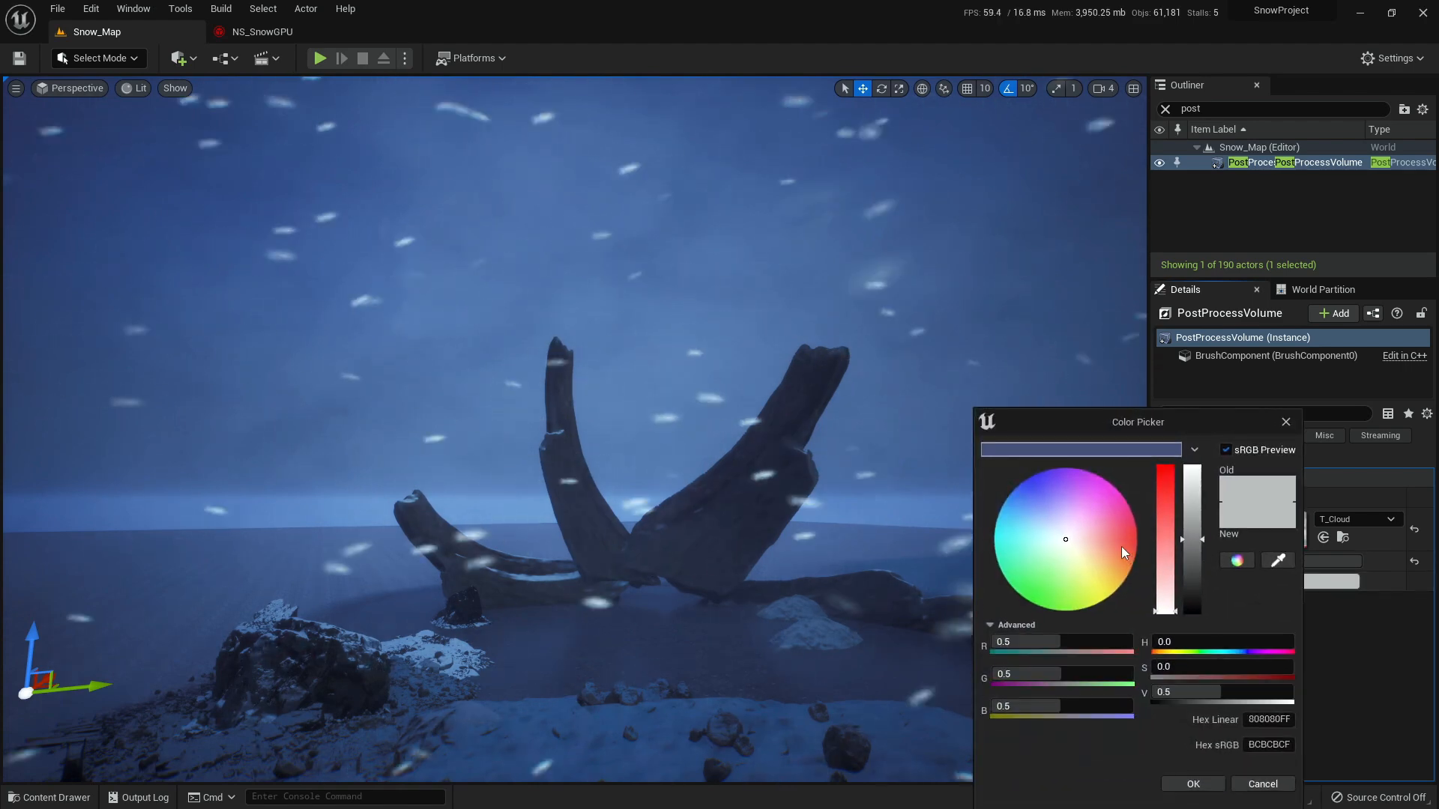
pyautogui.click(1124, 546)
pyautogui.click(1193, 783)
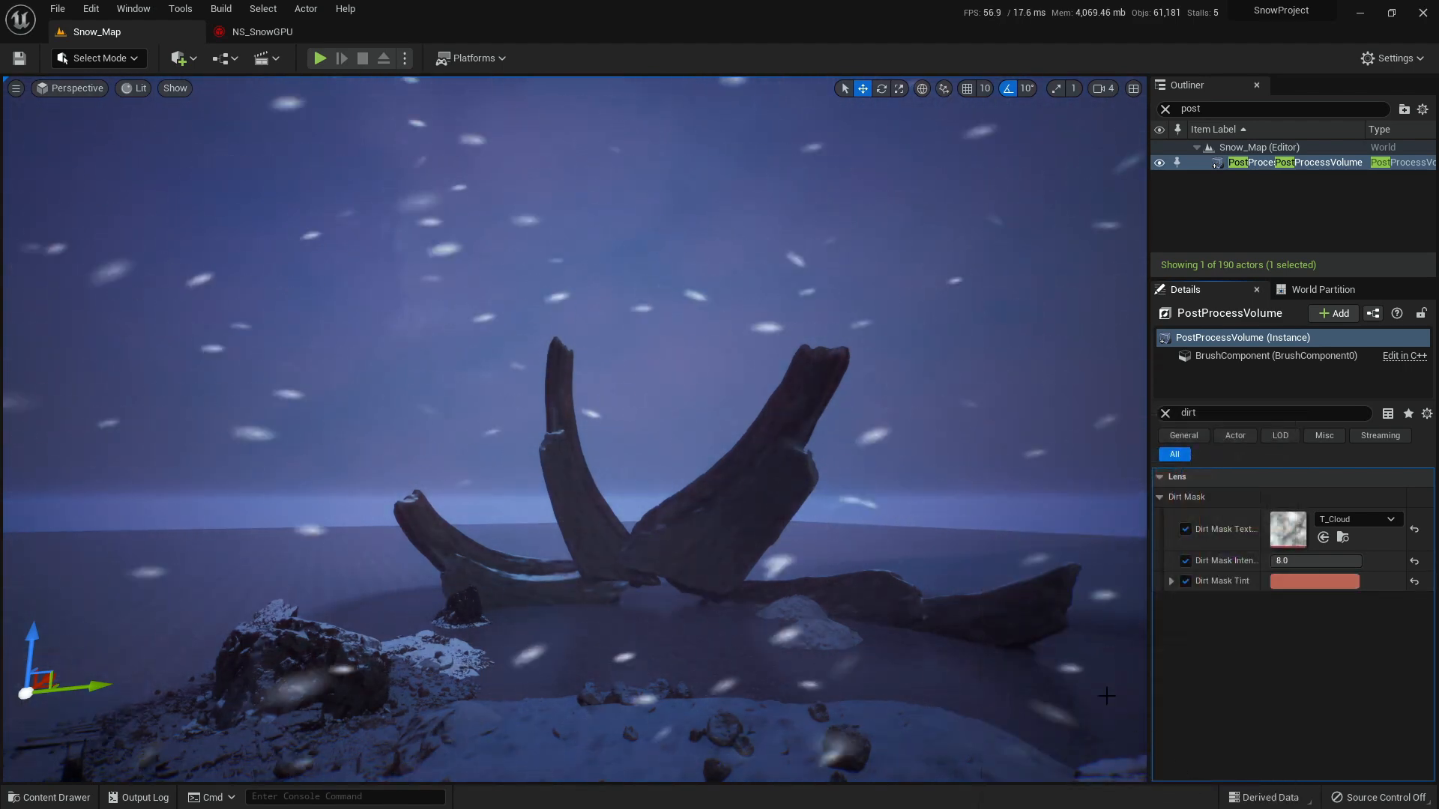
pyautogui.rightClick(880, 551)
pyautogui.click(816, 579)
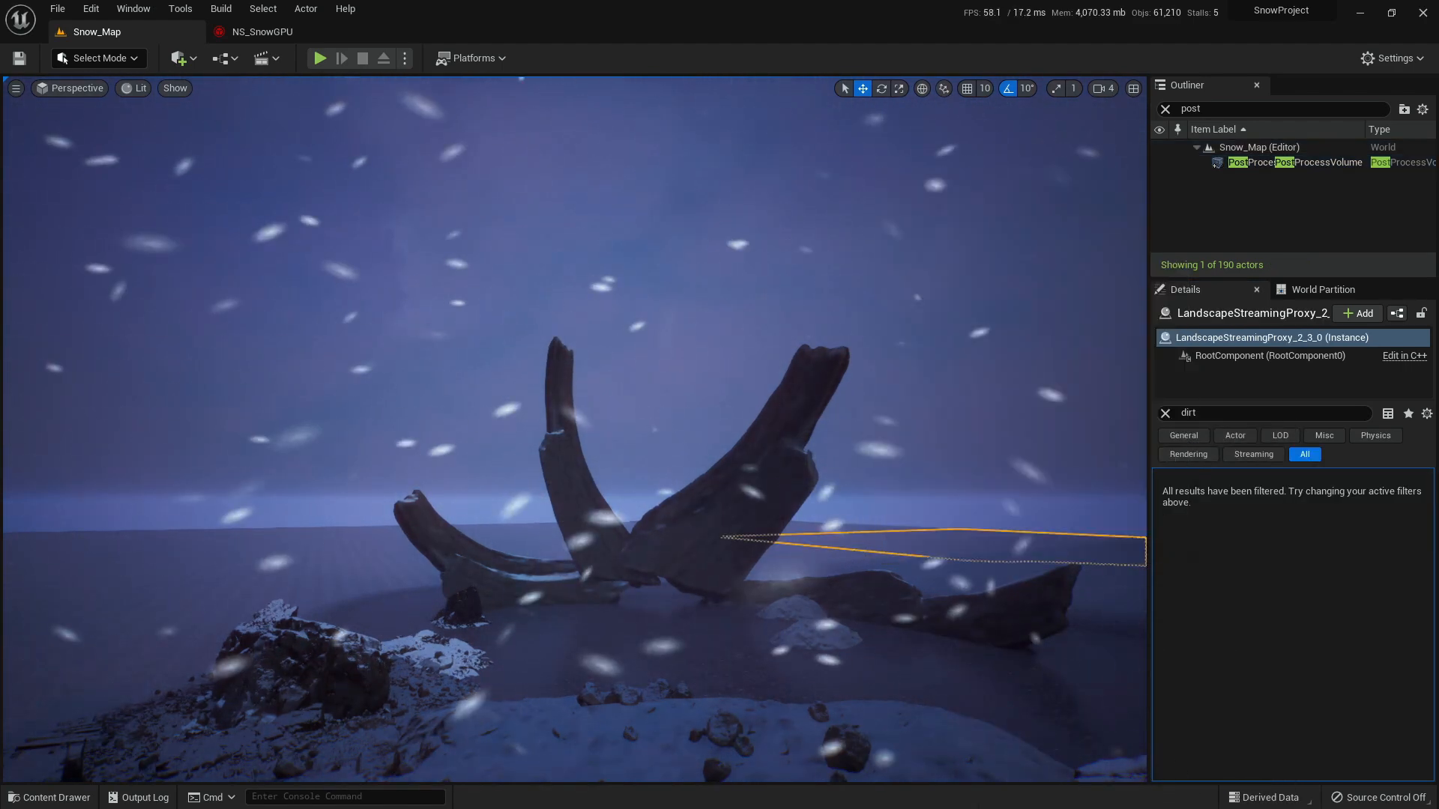
pyautogui.press('f')
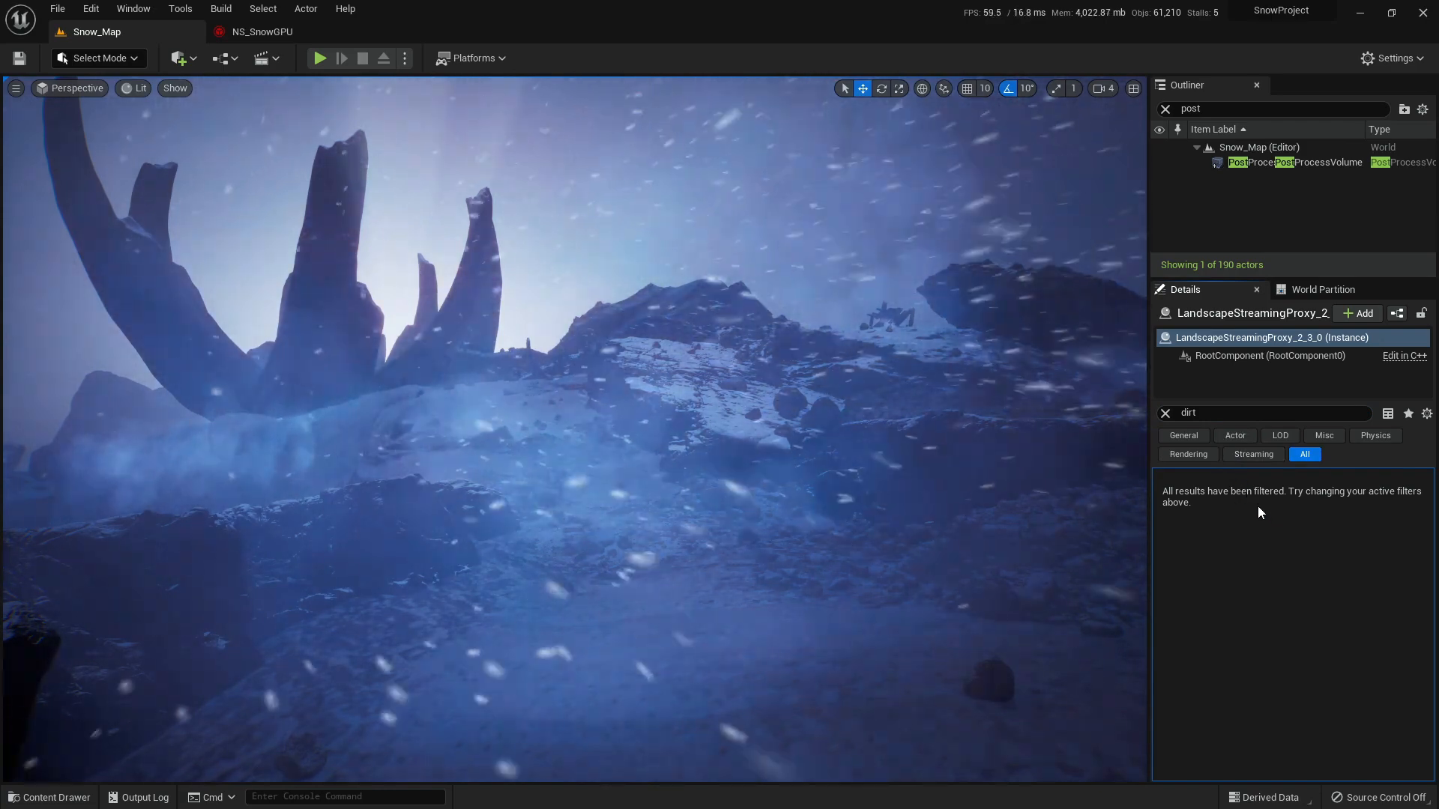
pyautogui.click(1167, 415)
pyautogui.press('BackSpace')
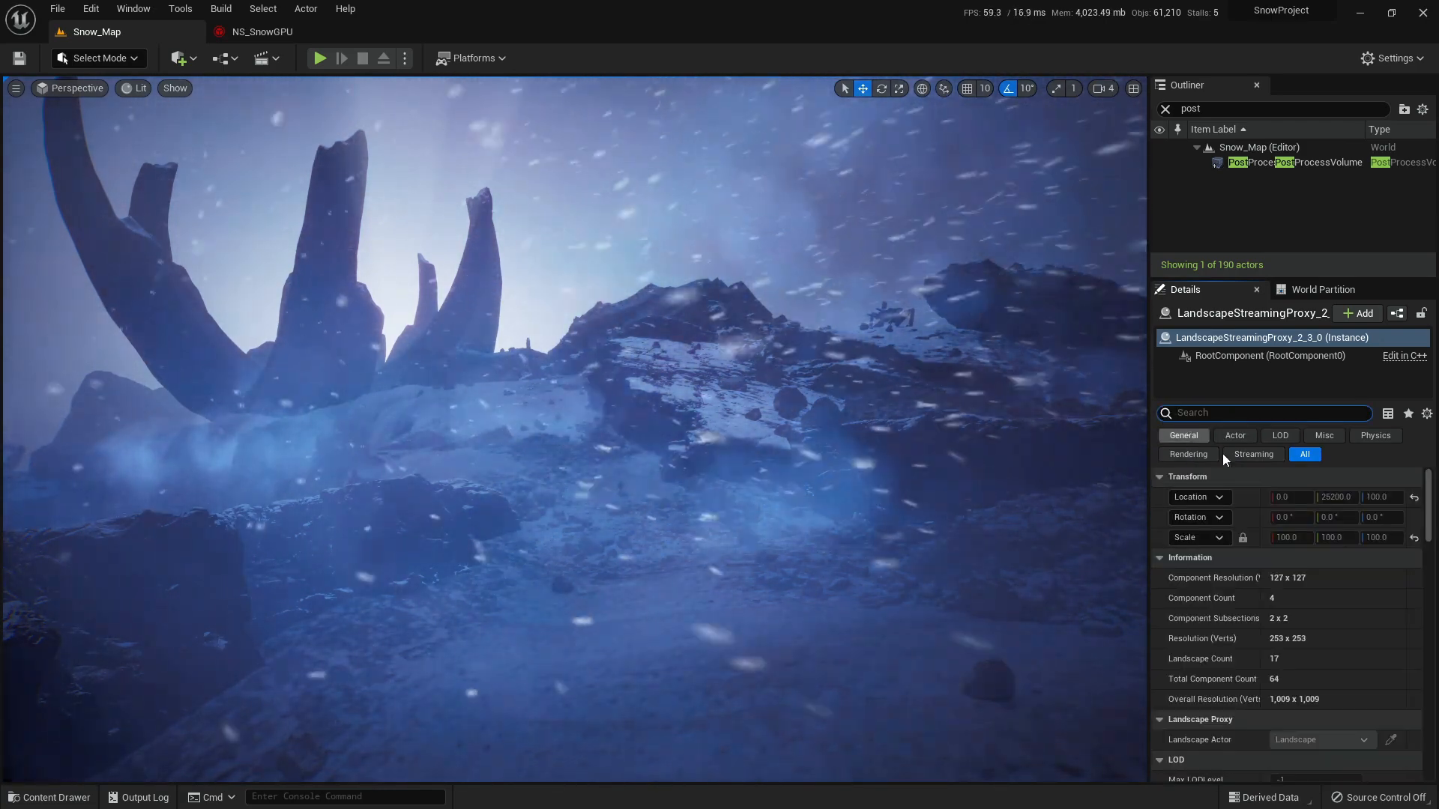
pyautogui.write('d')
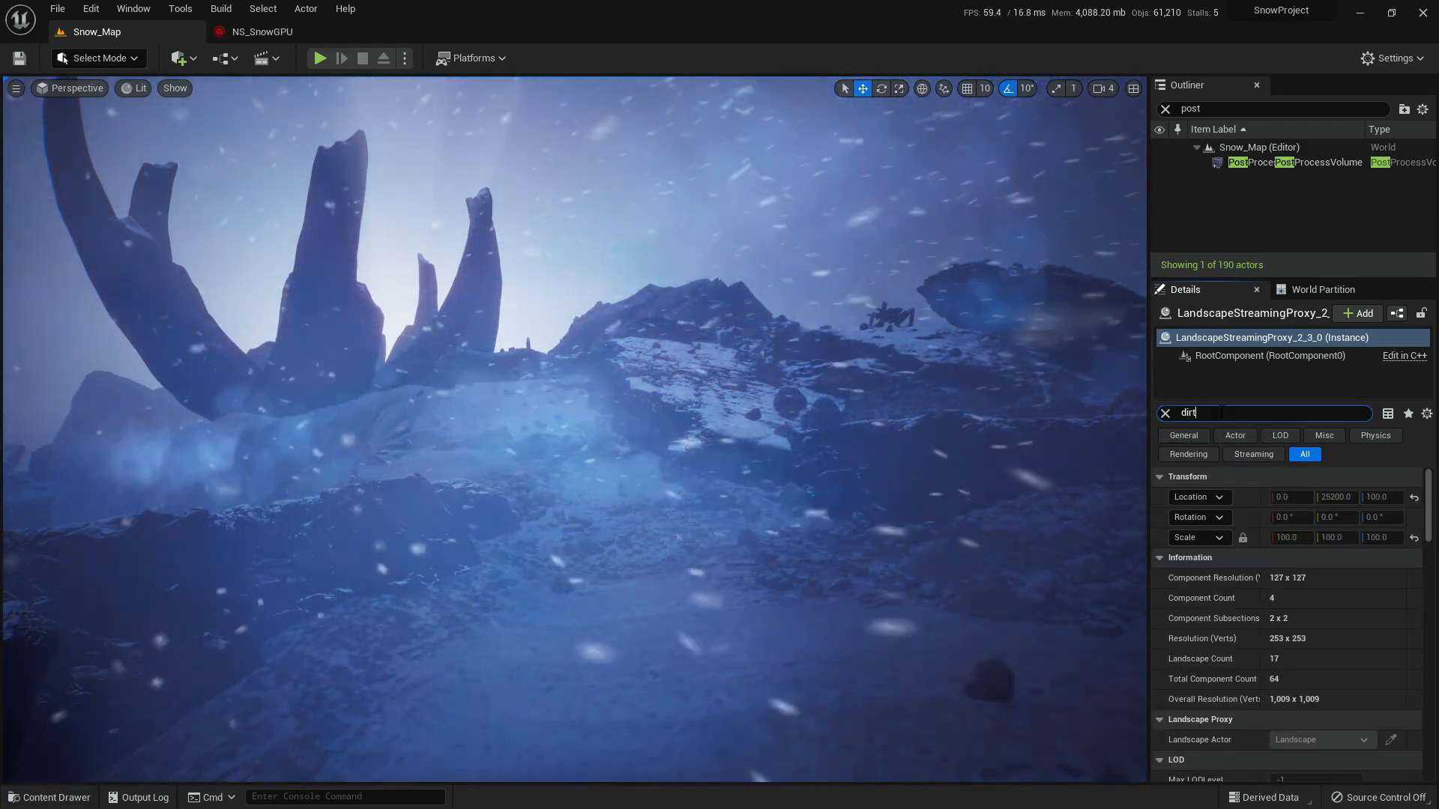
pyautogui.write('ir')
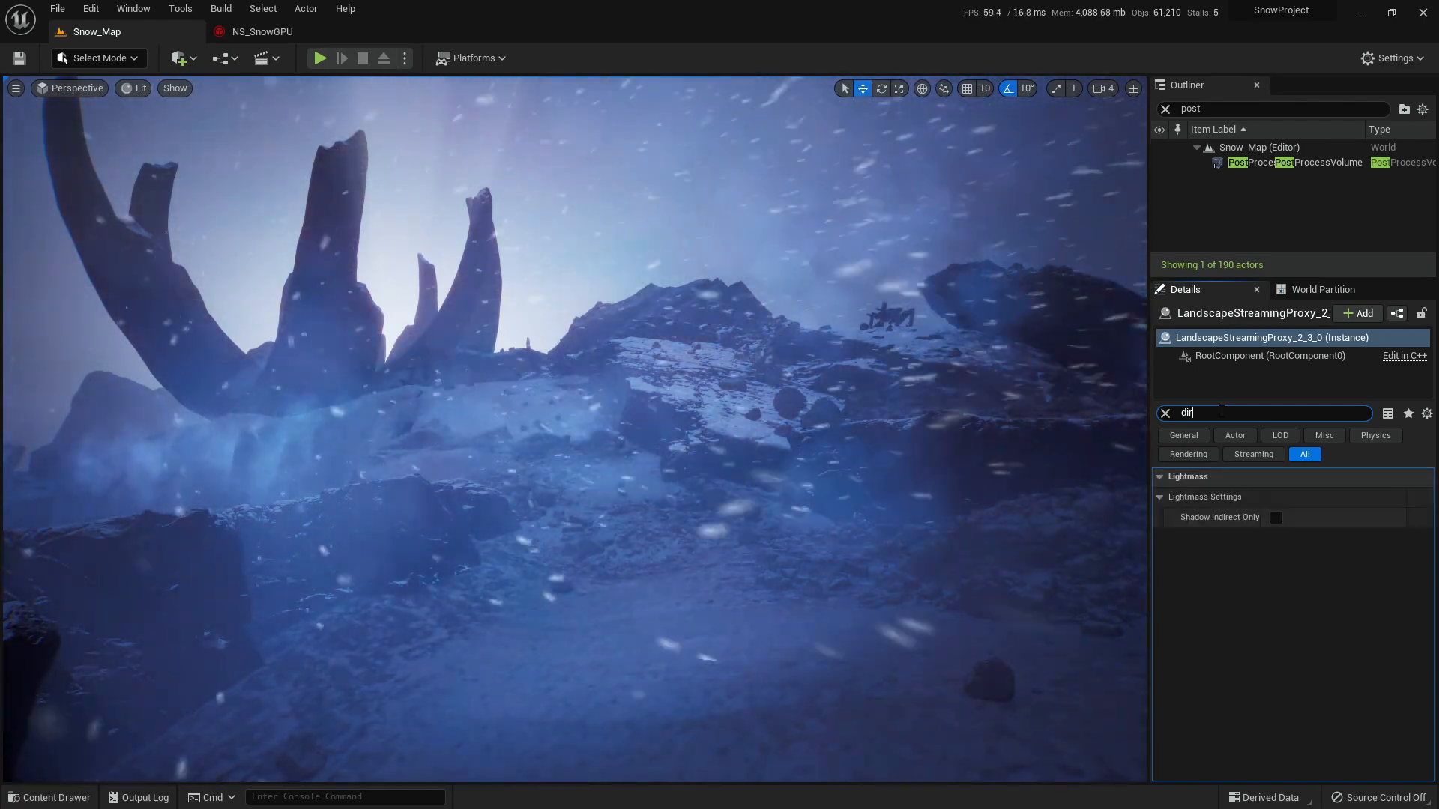
pyautogui.press('BackSpace')
pyautogui.press('BackSpace')
pyautogui.press('BackSpace')
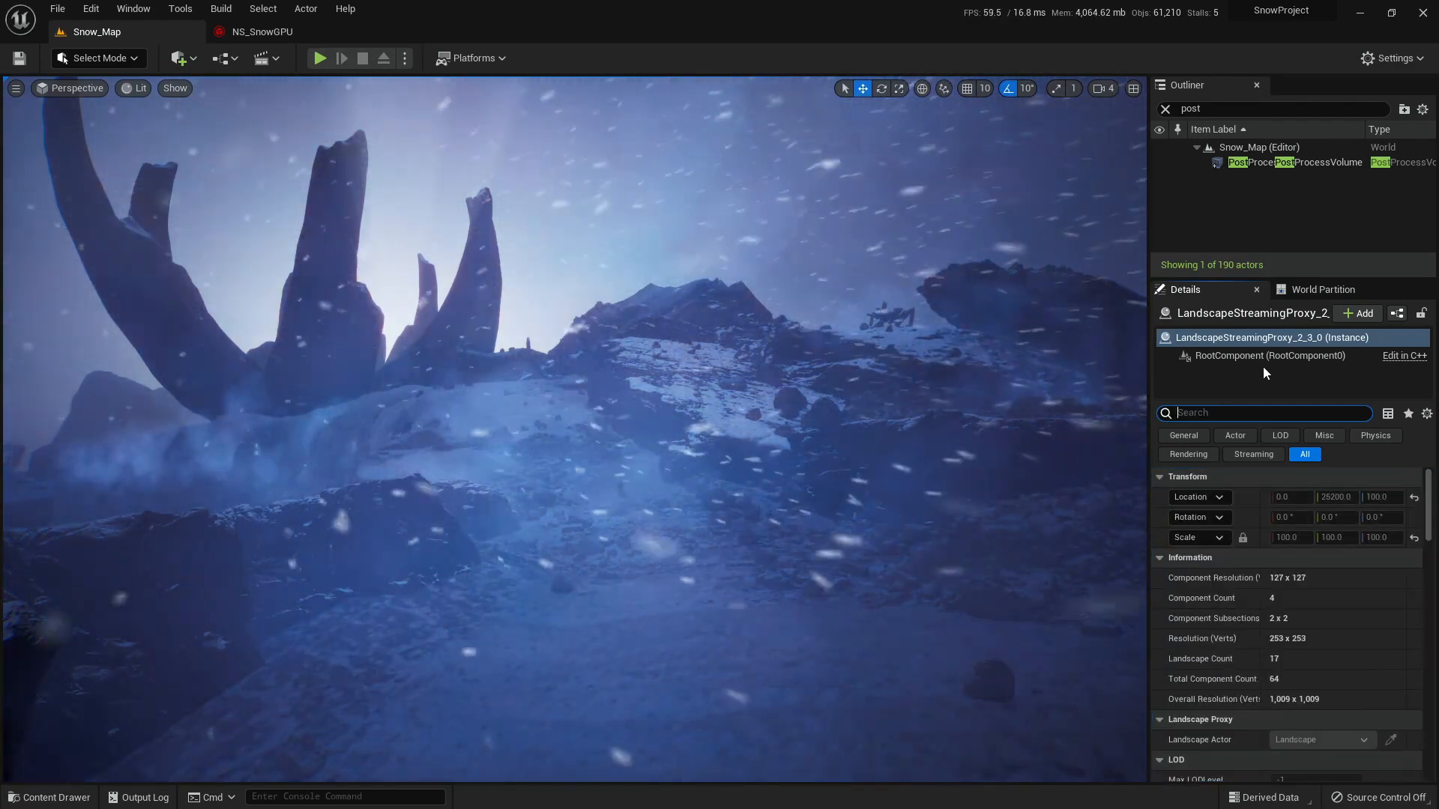
# - Select the PostProcessVolume again and filter its properties by "dirt"
pyautogui.click(1268, 162)
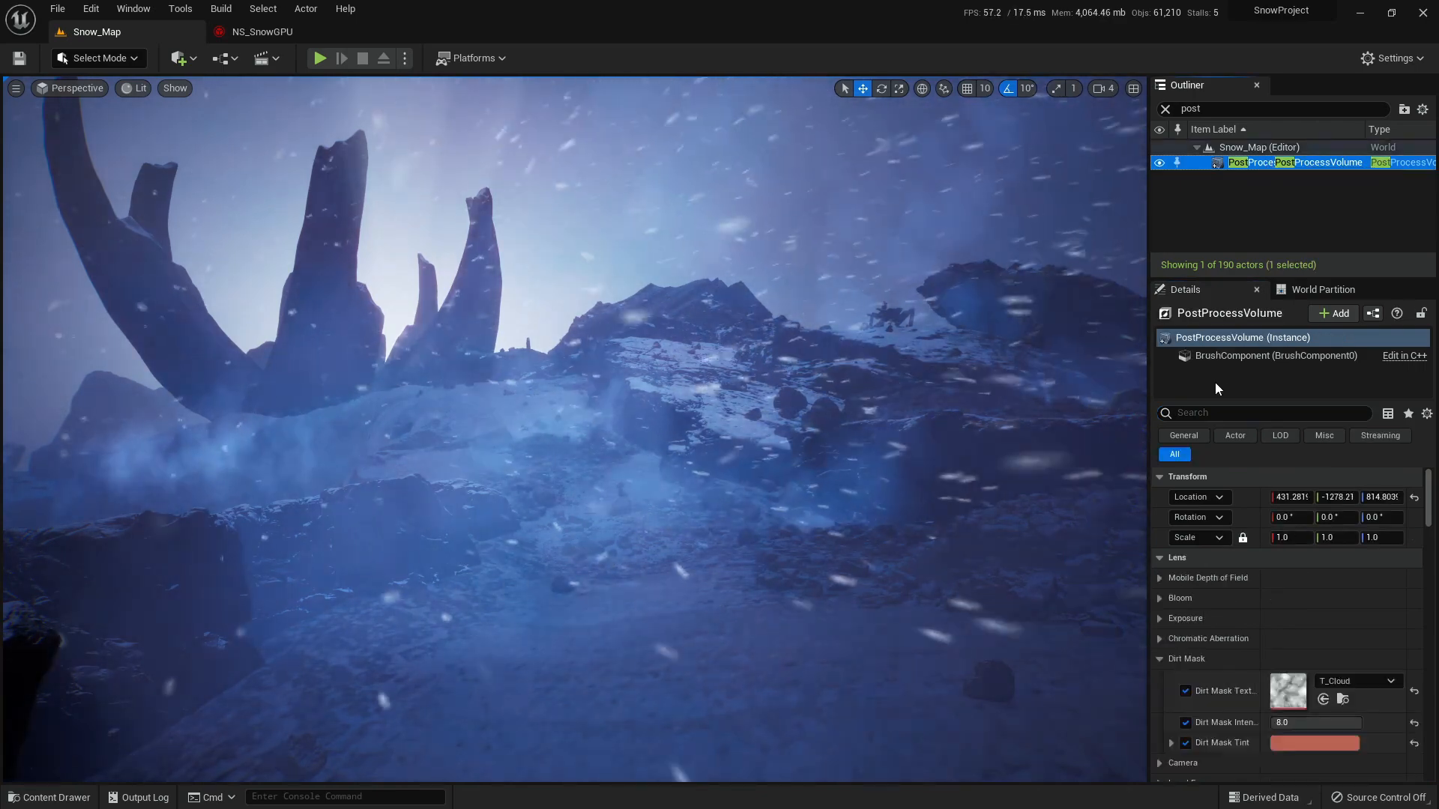
pyautogui.click(1229, 413)
pyautogui.write('dirt')
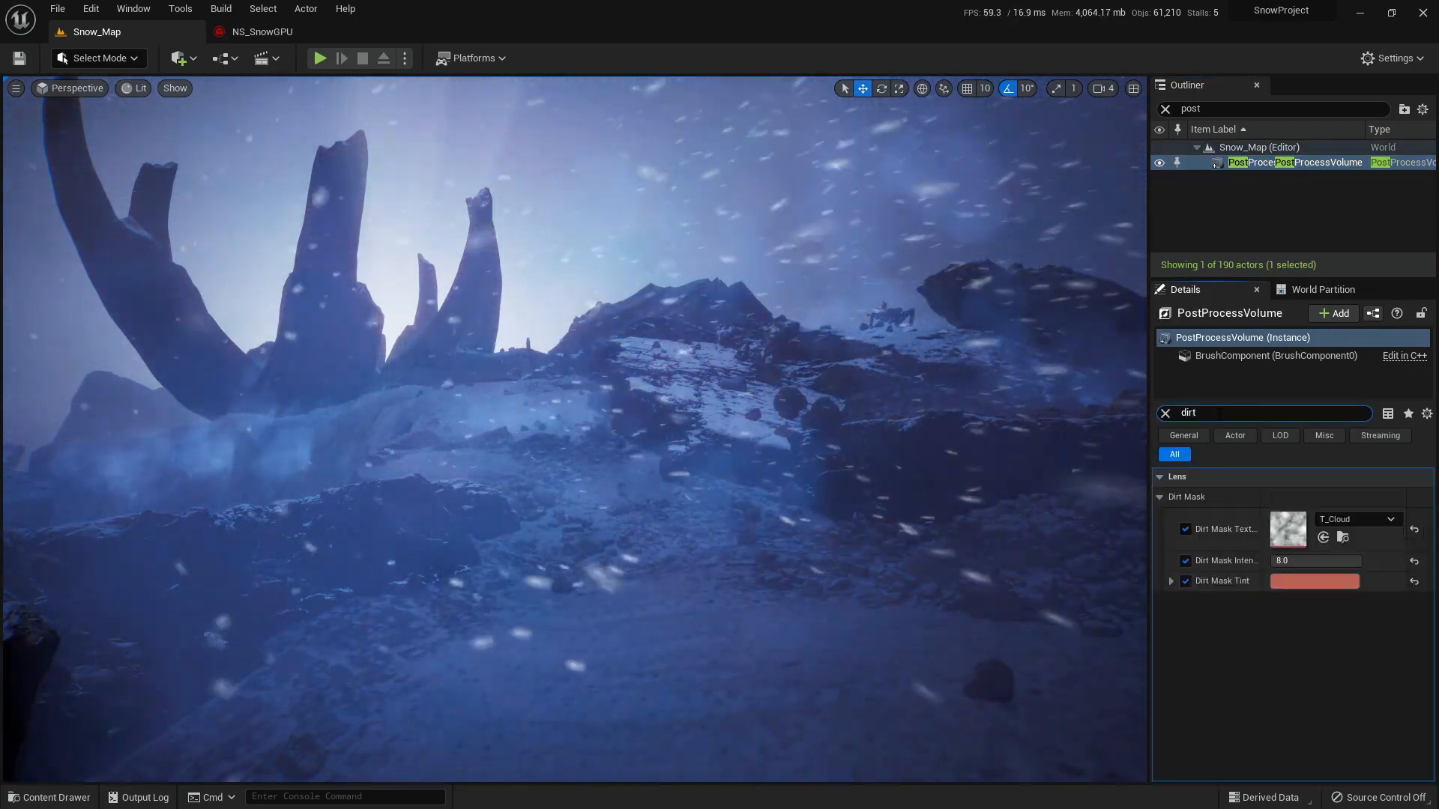
# - Set the Dirt Mask Tint to red 0.5, green 0.0625 and blue 0.0625, lower Dirt Mask Intensity to about 6.272, and clear the property filter
pyautogui.click(1296, 587)
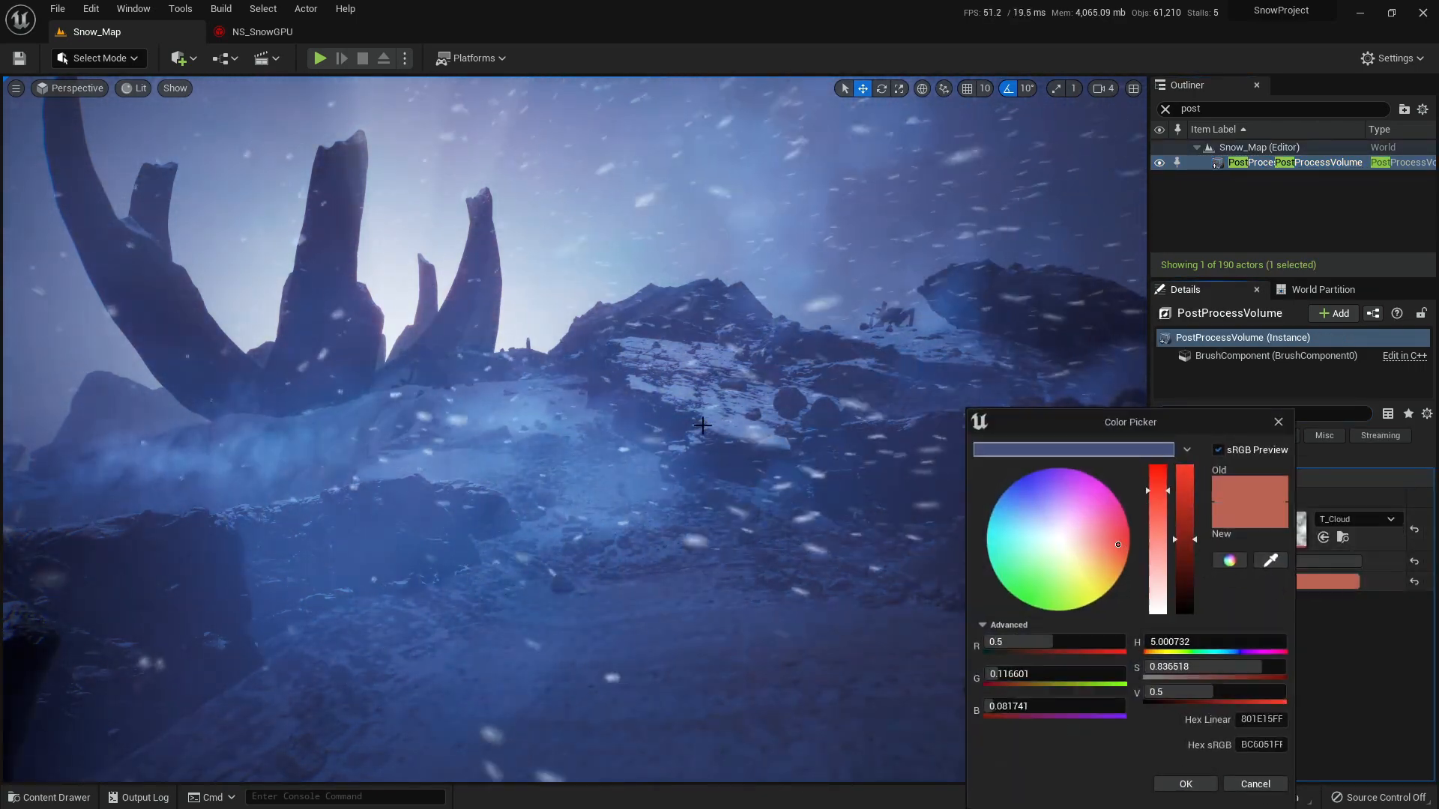
pyautogui.moveTo(1111, 492)
pyautogui.mouseDown()
pyautogui.moveTo(1082, 486)
pyautogui.moveTo(1118, 550)
pyautogui.moveTo(1091, 601)
pyautogui.moveTo(1025, 592)
pyautogui.moveTo(1018, 541)
pyautogui.mouseUp()
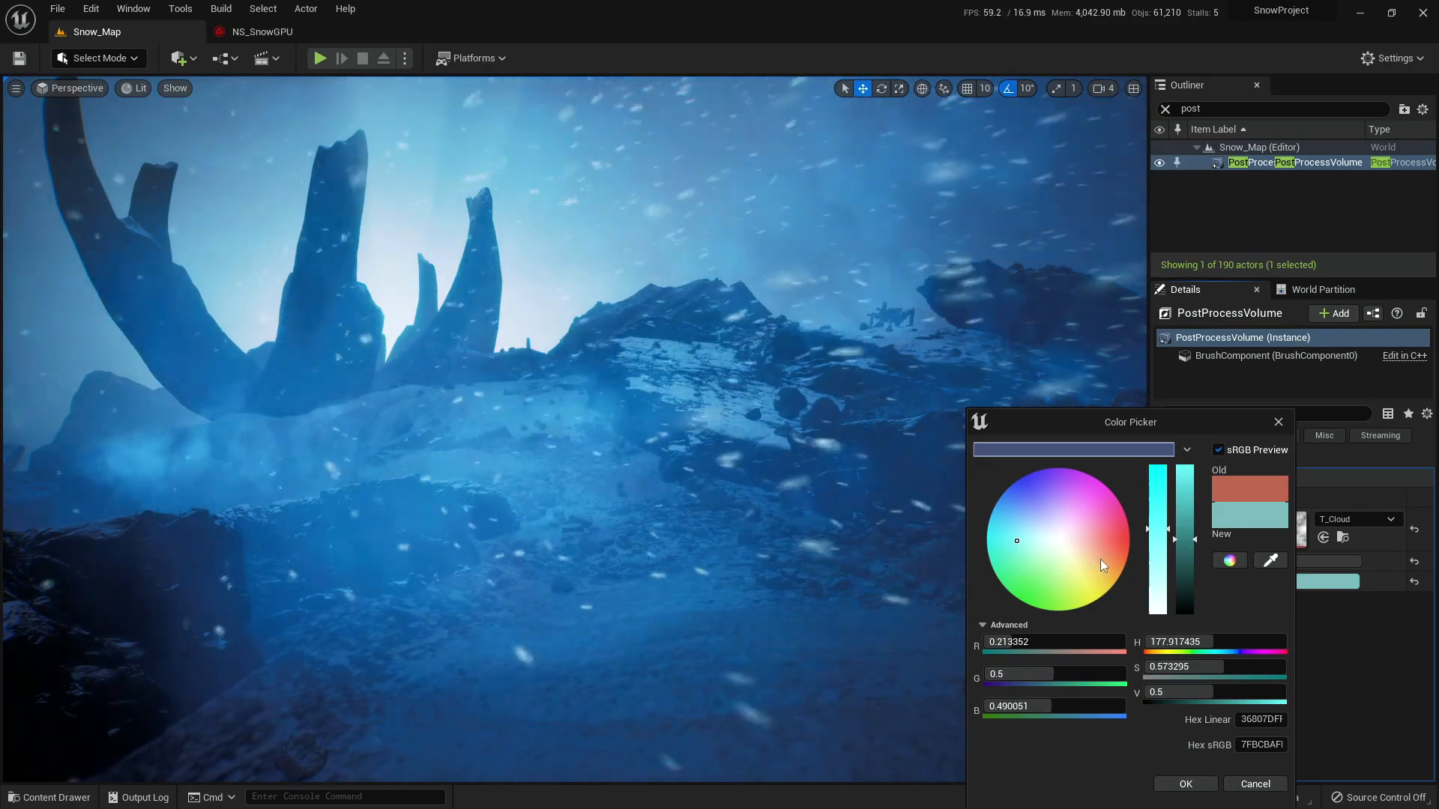
pyautogui.moveTo(1130, 546); pyautogui.dragTo(1121, 541)
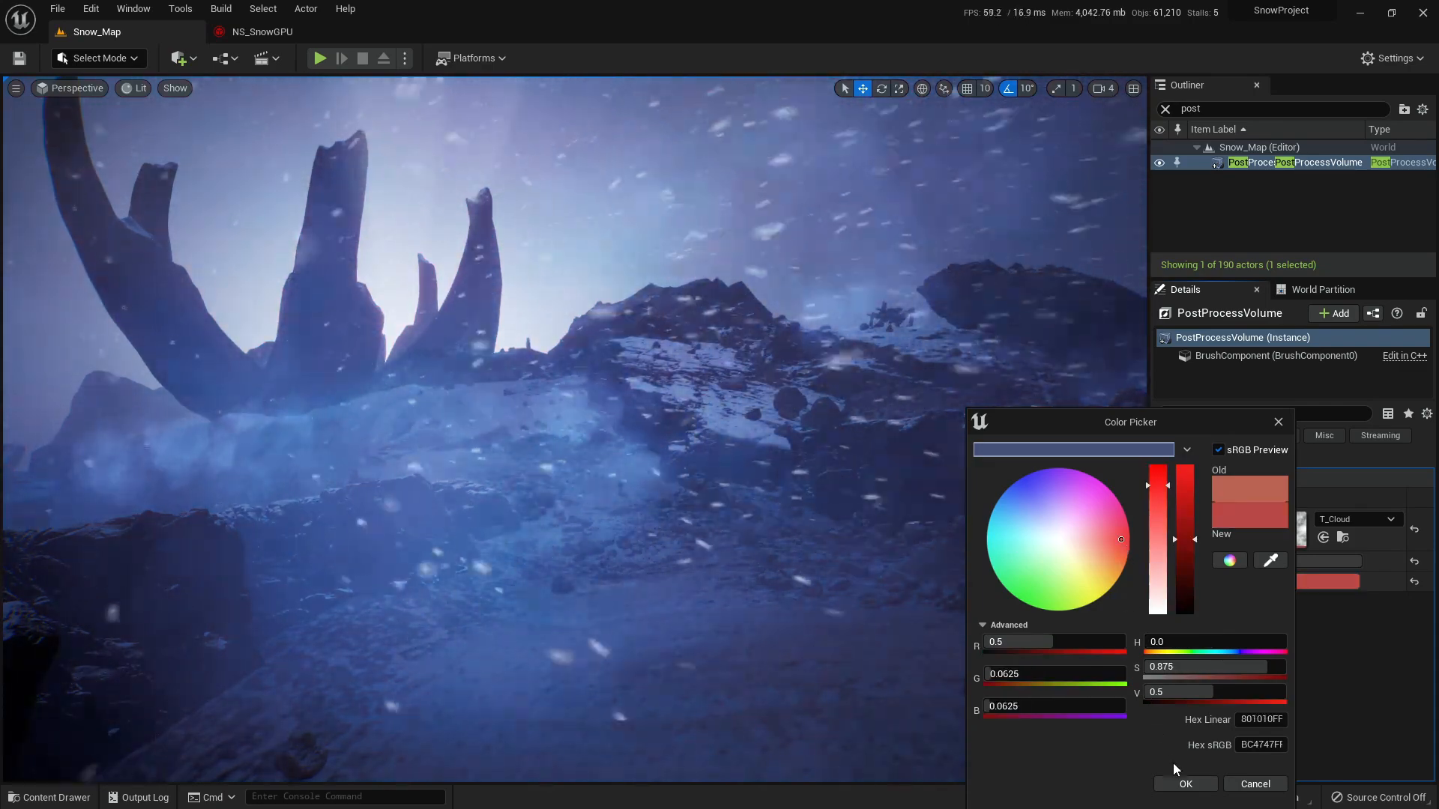
pyautogui.click(1184, 783)
pyautogui.moveTo(1334, 560); pyautogui.dragTo(1341, 561)
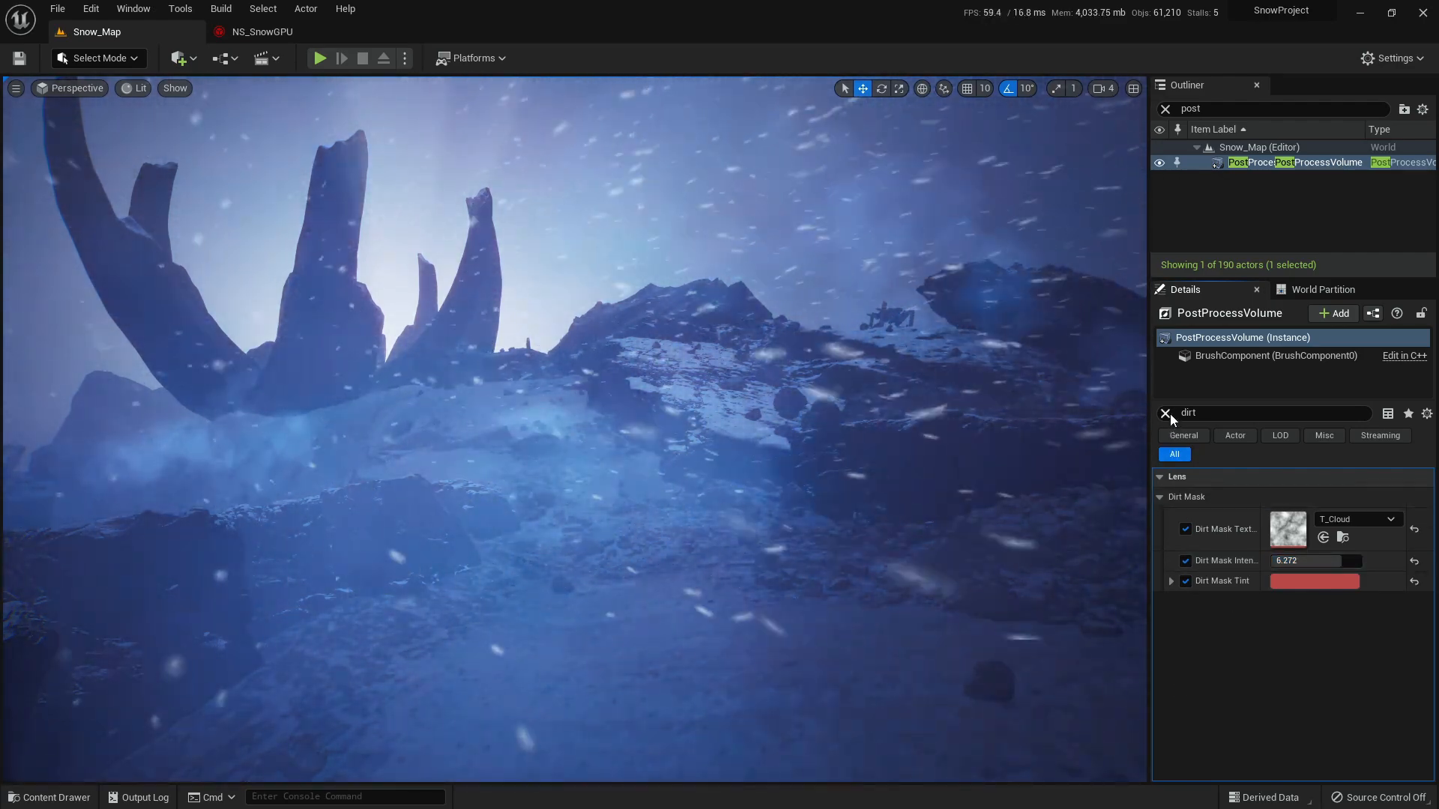
pyautogui.click(1166, 414)
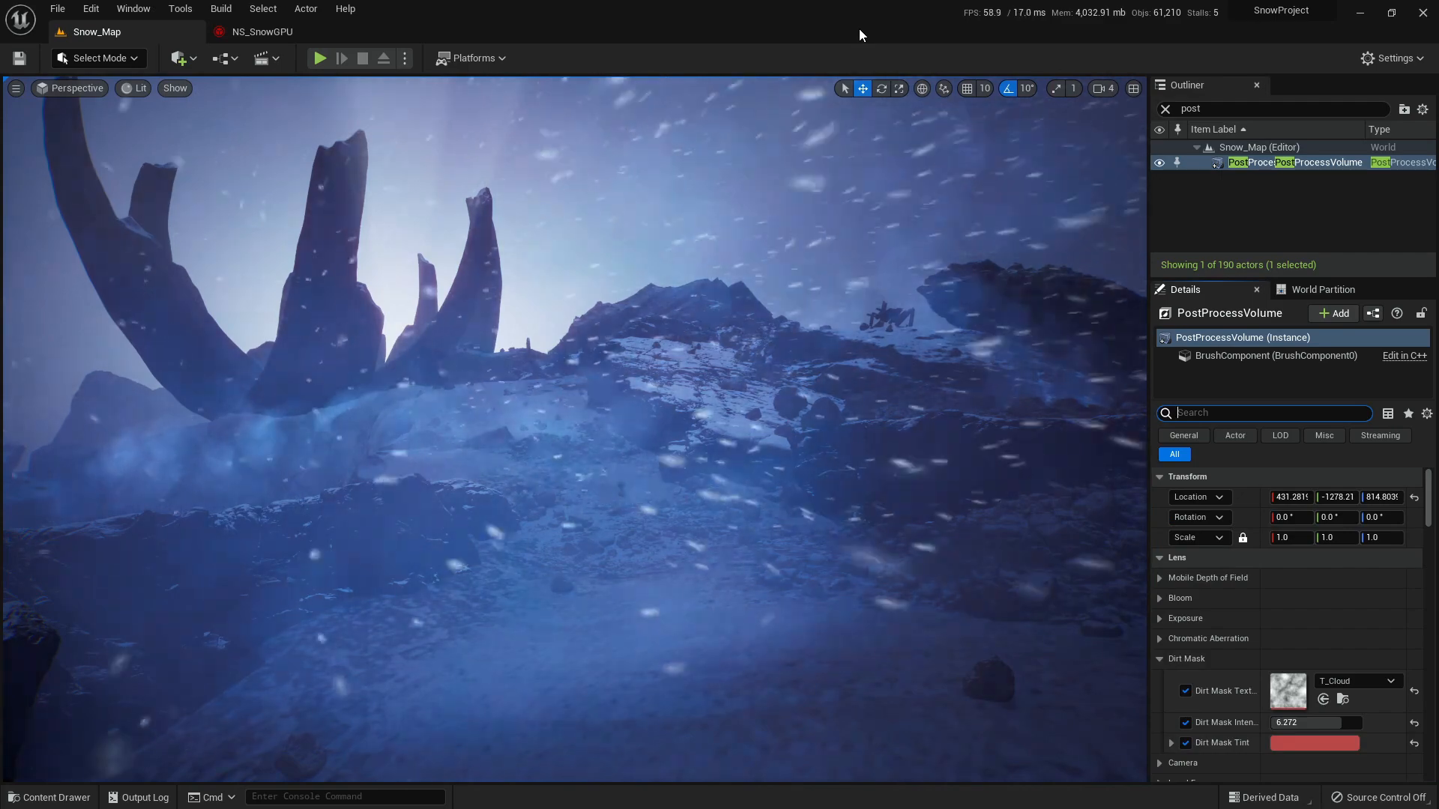